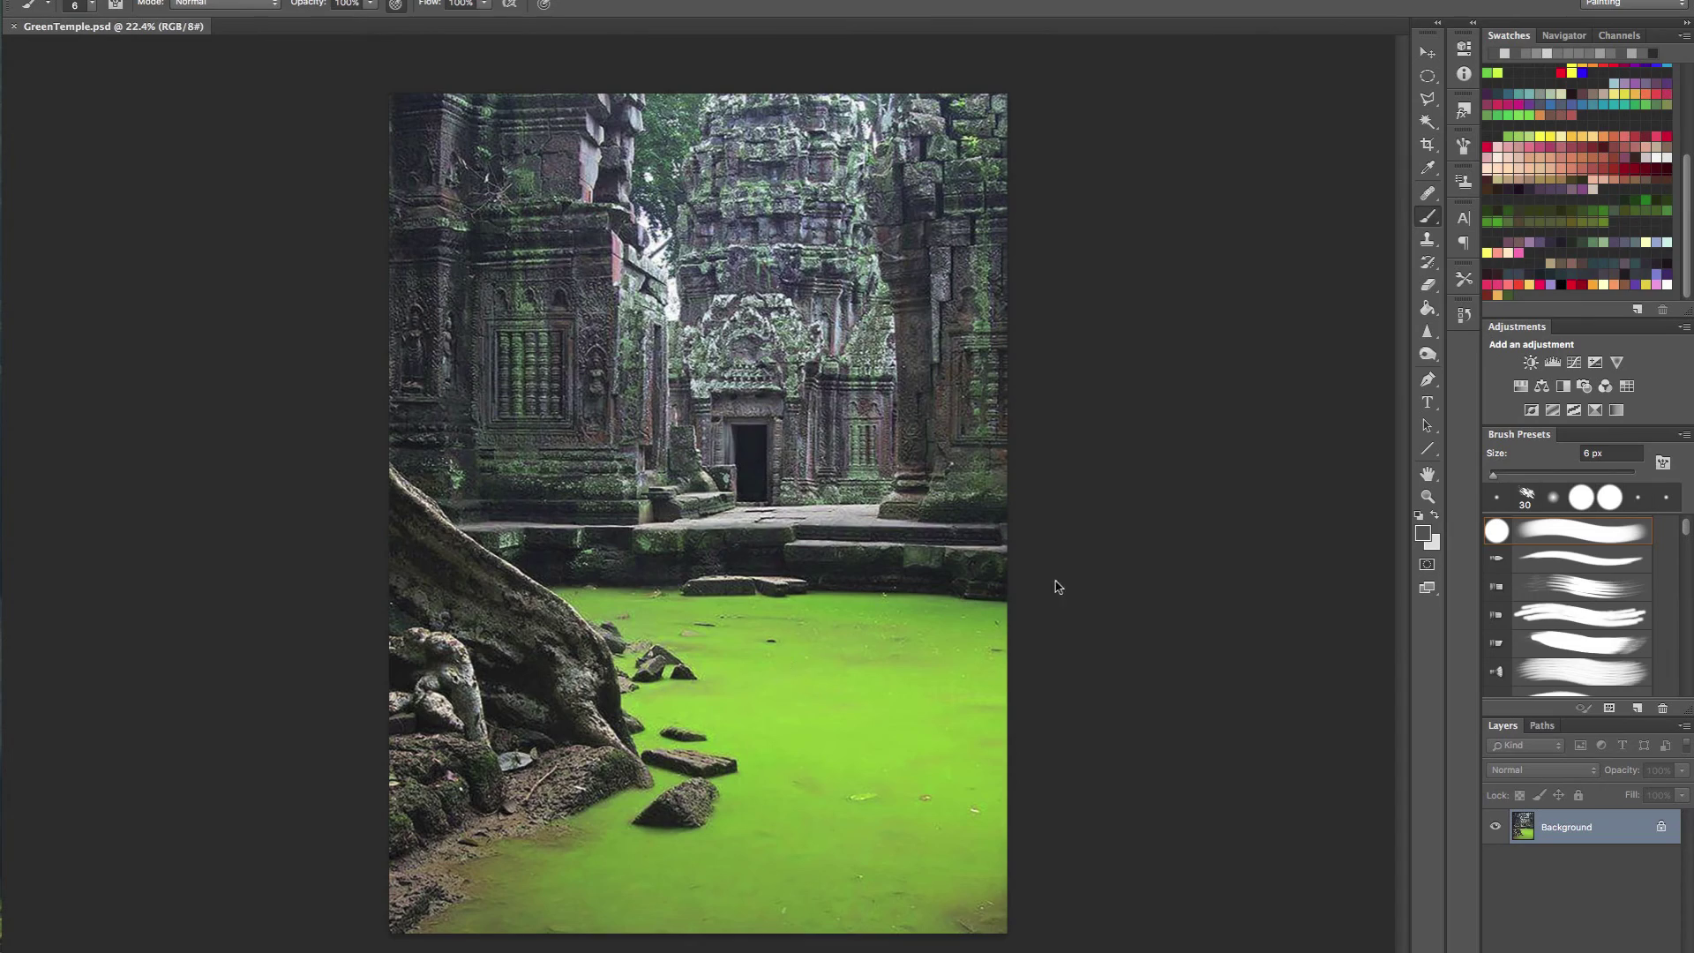
# - Examine the temple photo up close and as a whole, from the ruined towers down to the green pond
pyautogui.click(722, 583)
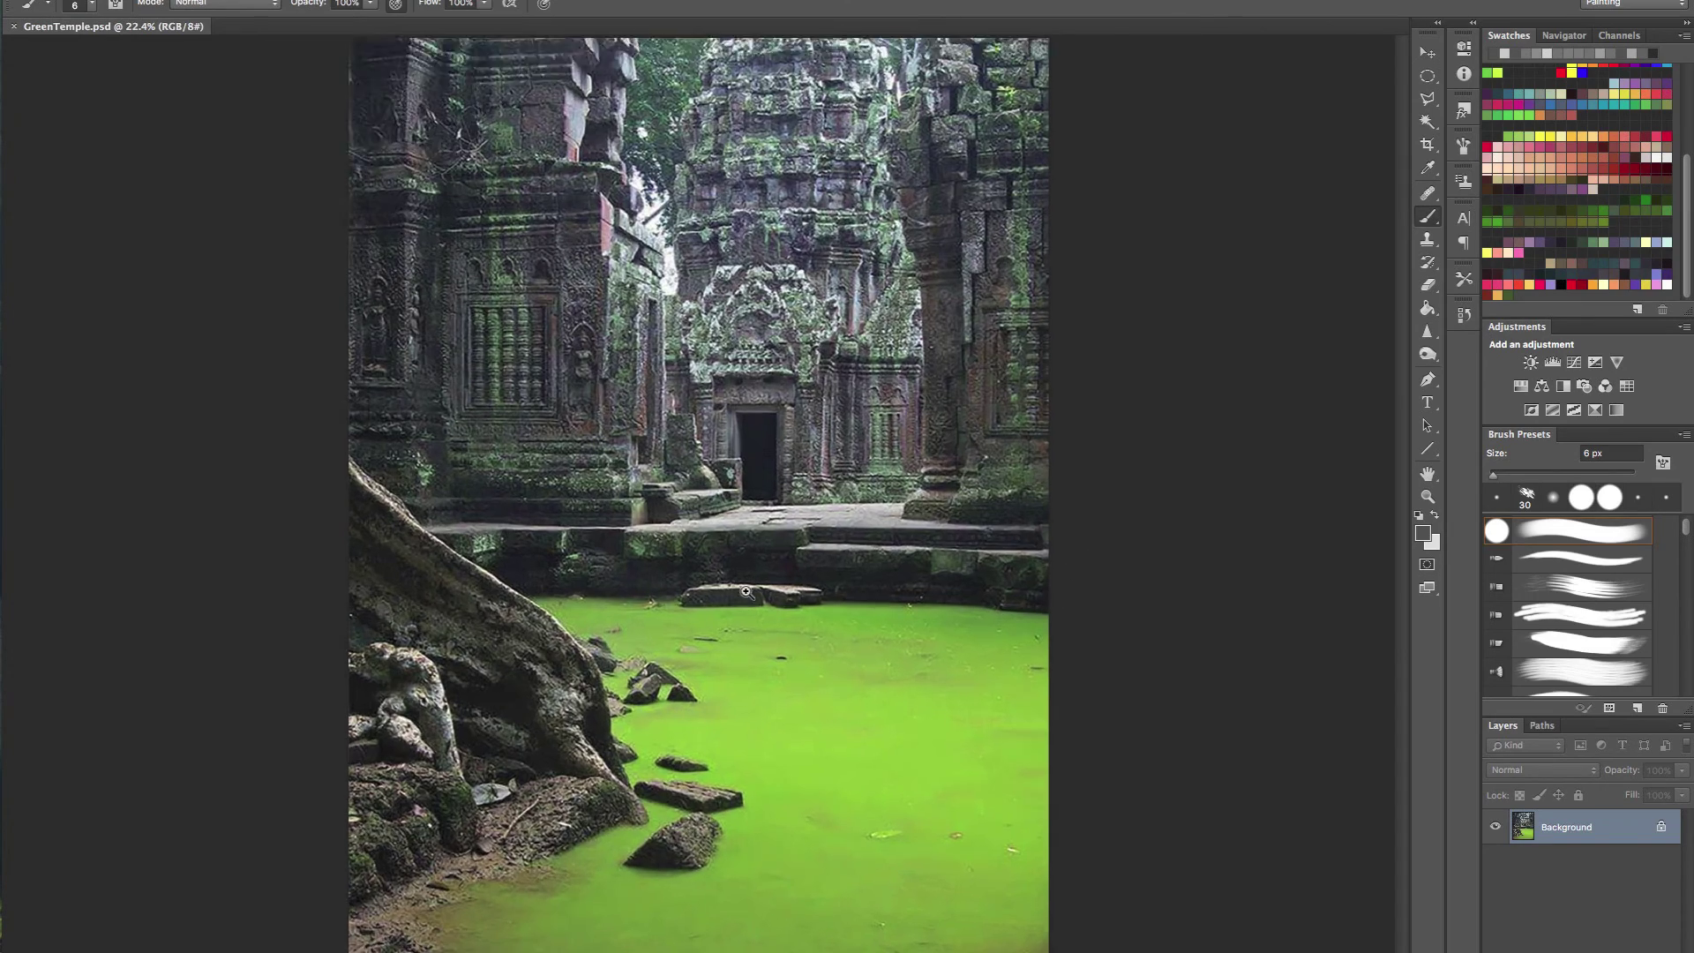
pyautogui.moveTo(802, 414); pyautogui.dragTo(769, 525)
pyautogui.scroll(10, 770, 525)
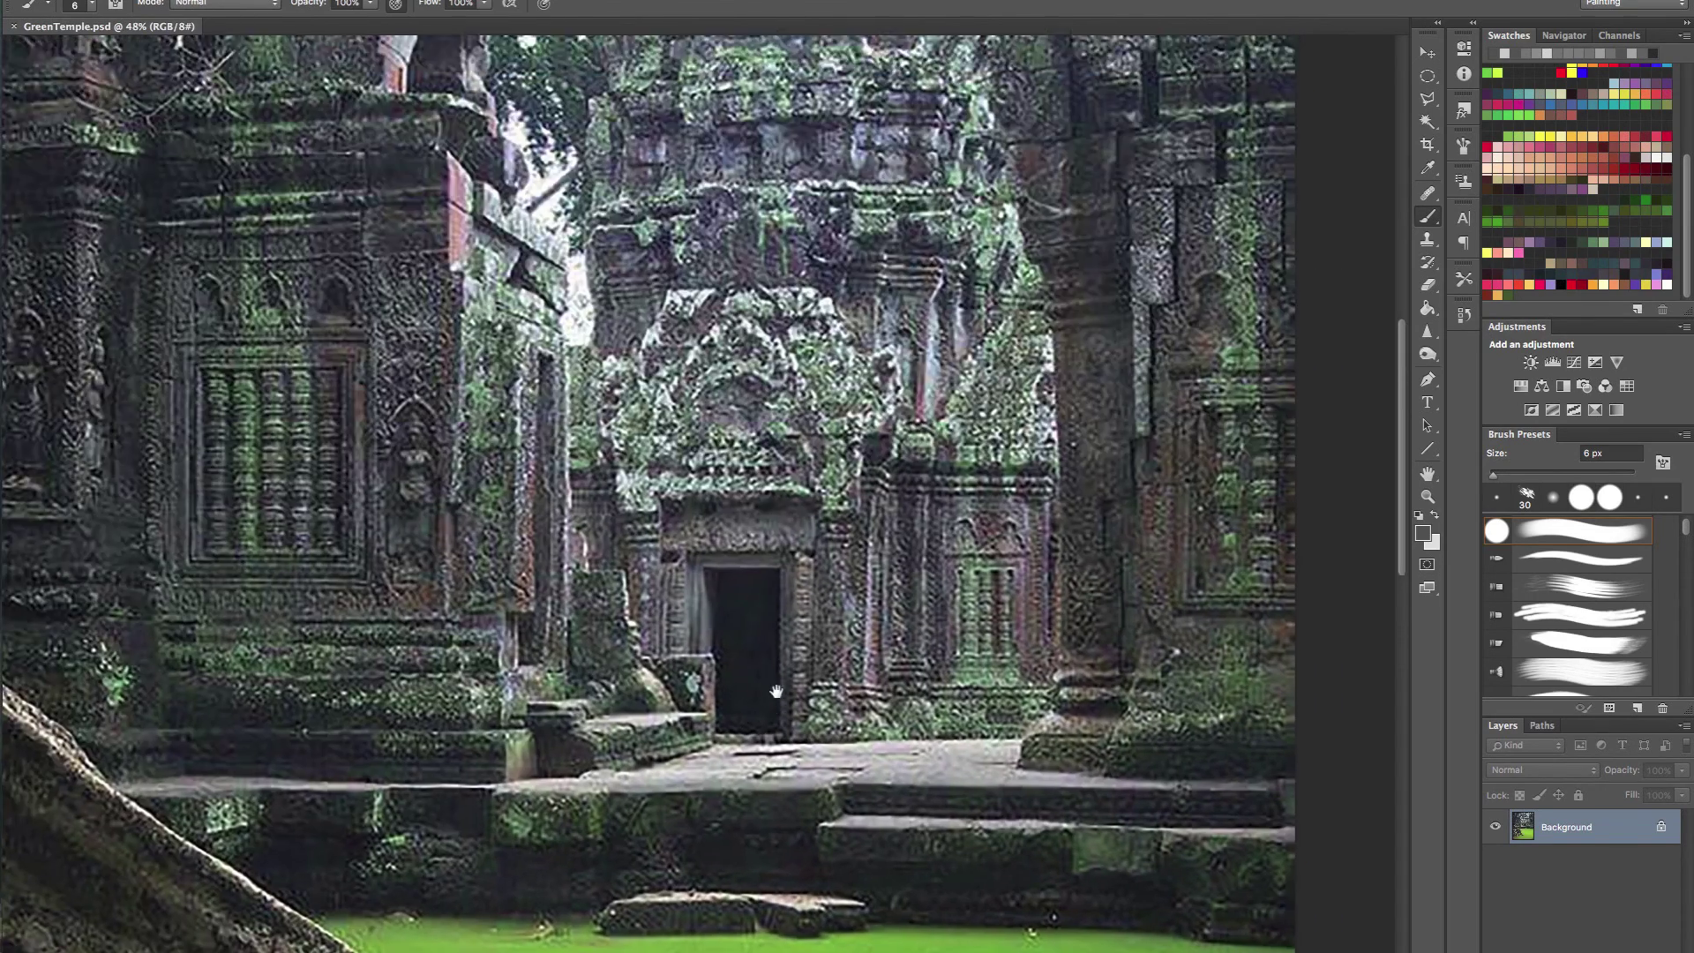
pyautogui.scroll(-5, 810, 395)
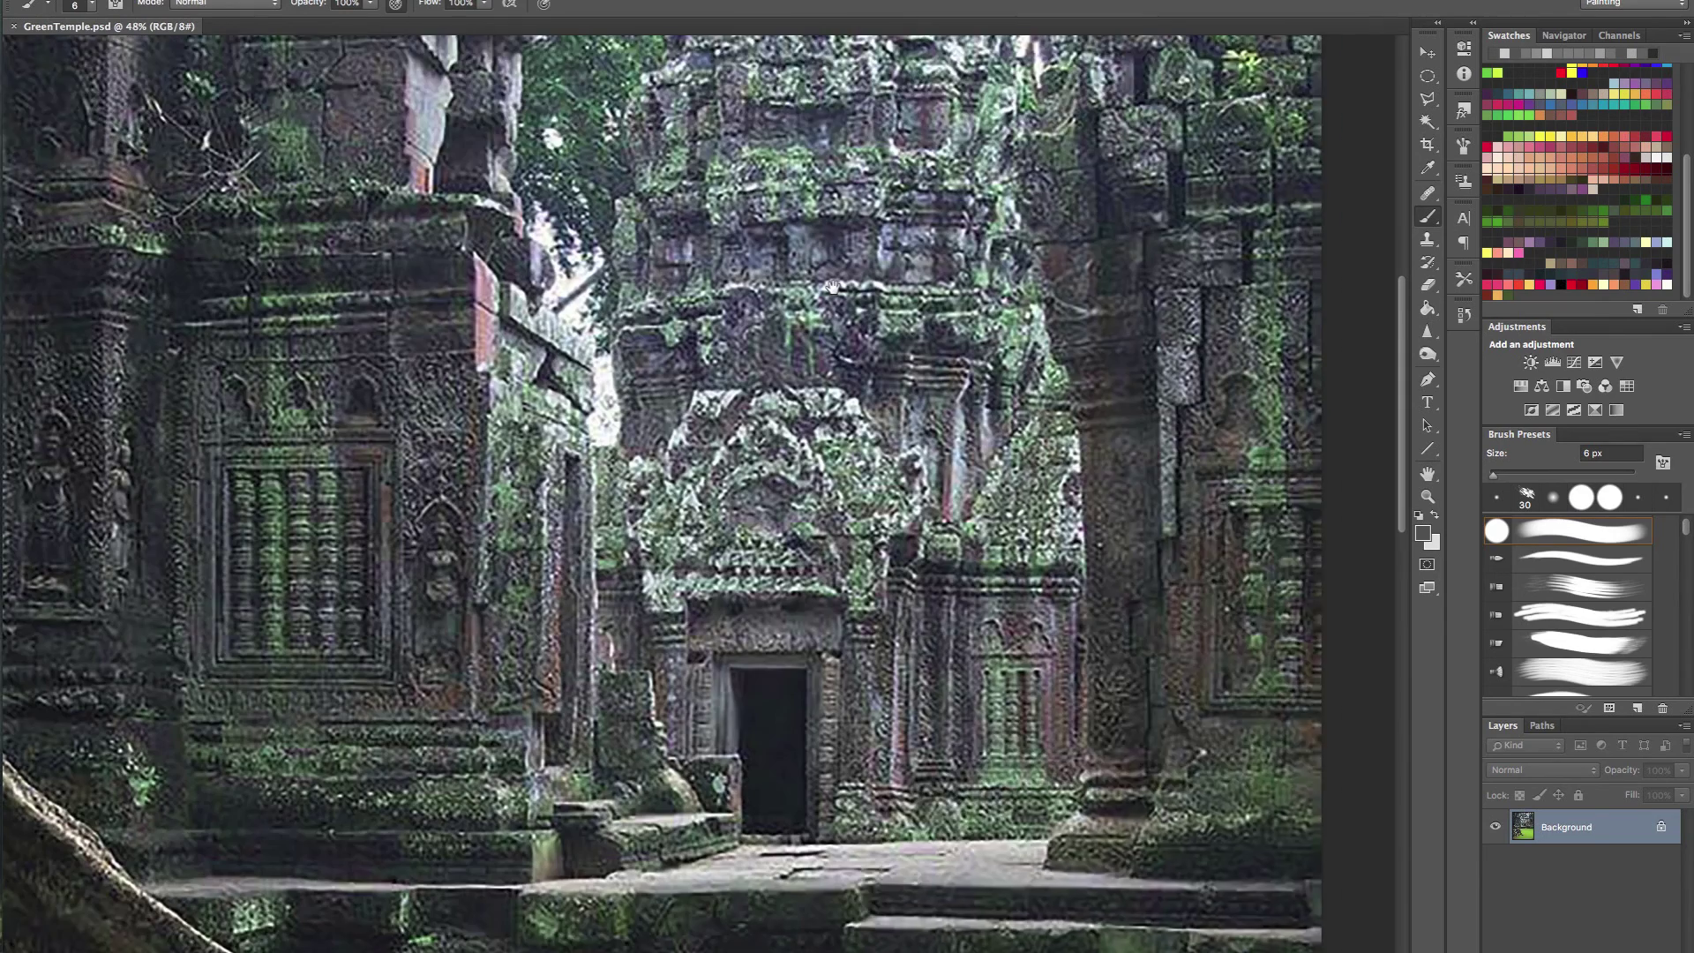
pyautogui.scroll(-3, 806, 399)
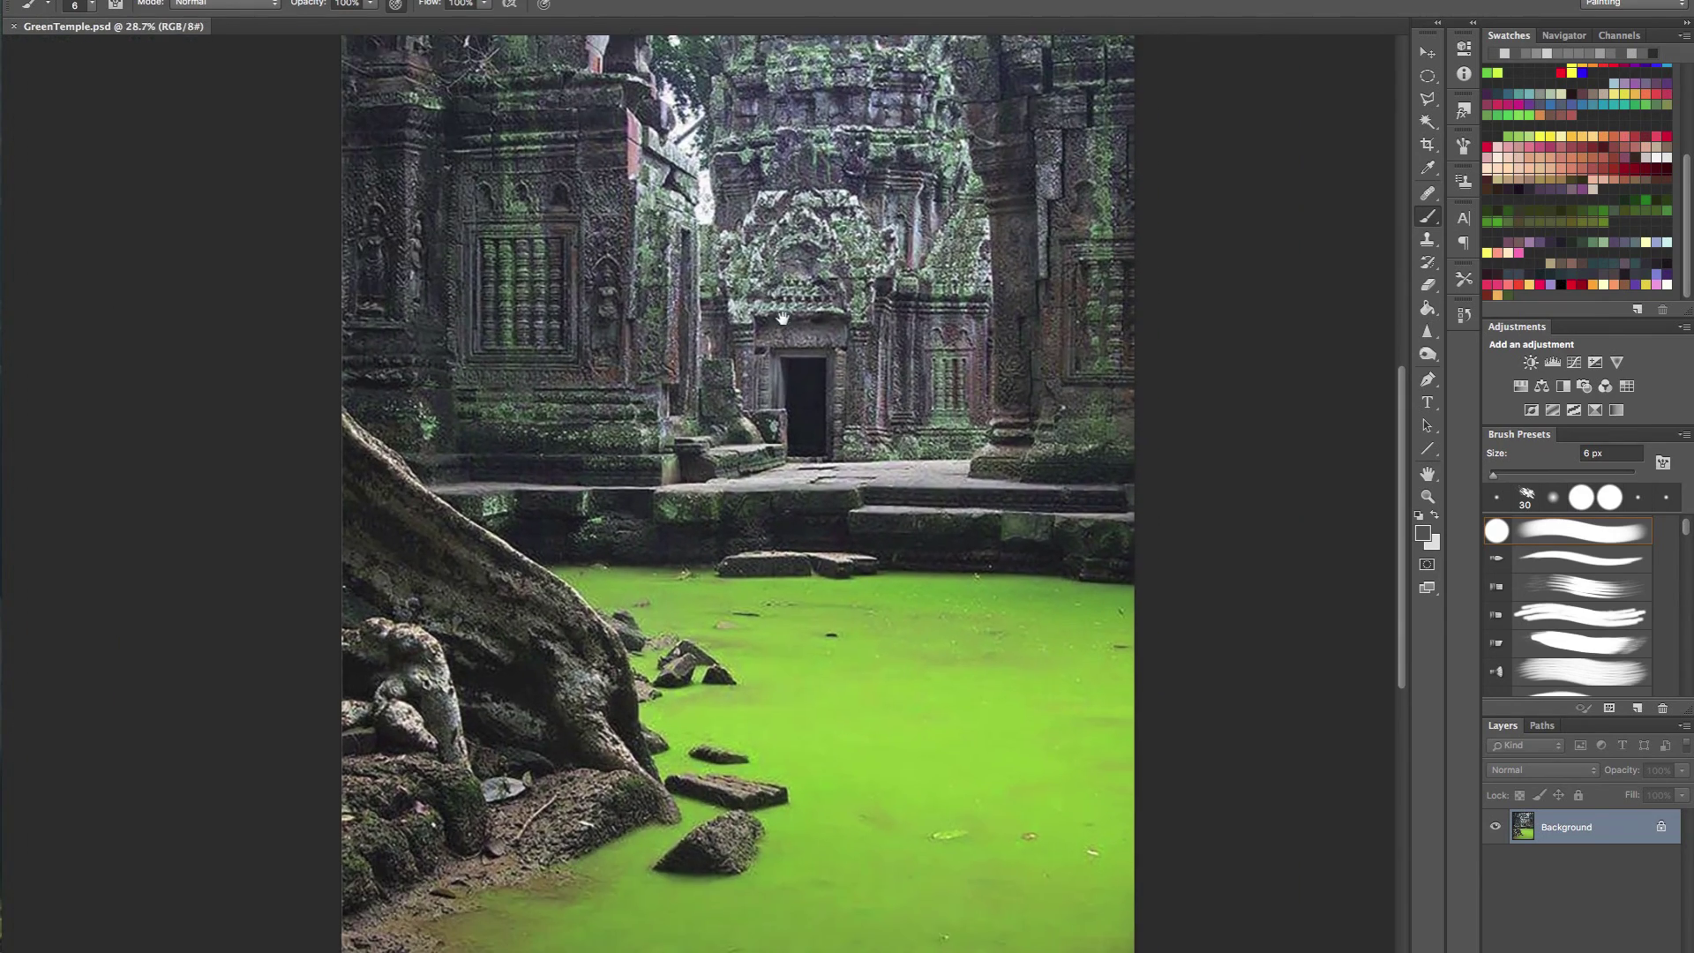
pyautogui.moveTo(706, 796)
pyautogui.mouseDown()
pyautogui.moveTo(746, 796)
pyautogui.moveTo(630, 796)
pyautogui.moveTo(662, 796)
pyautogui.mouseUp()
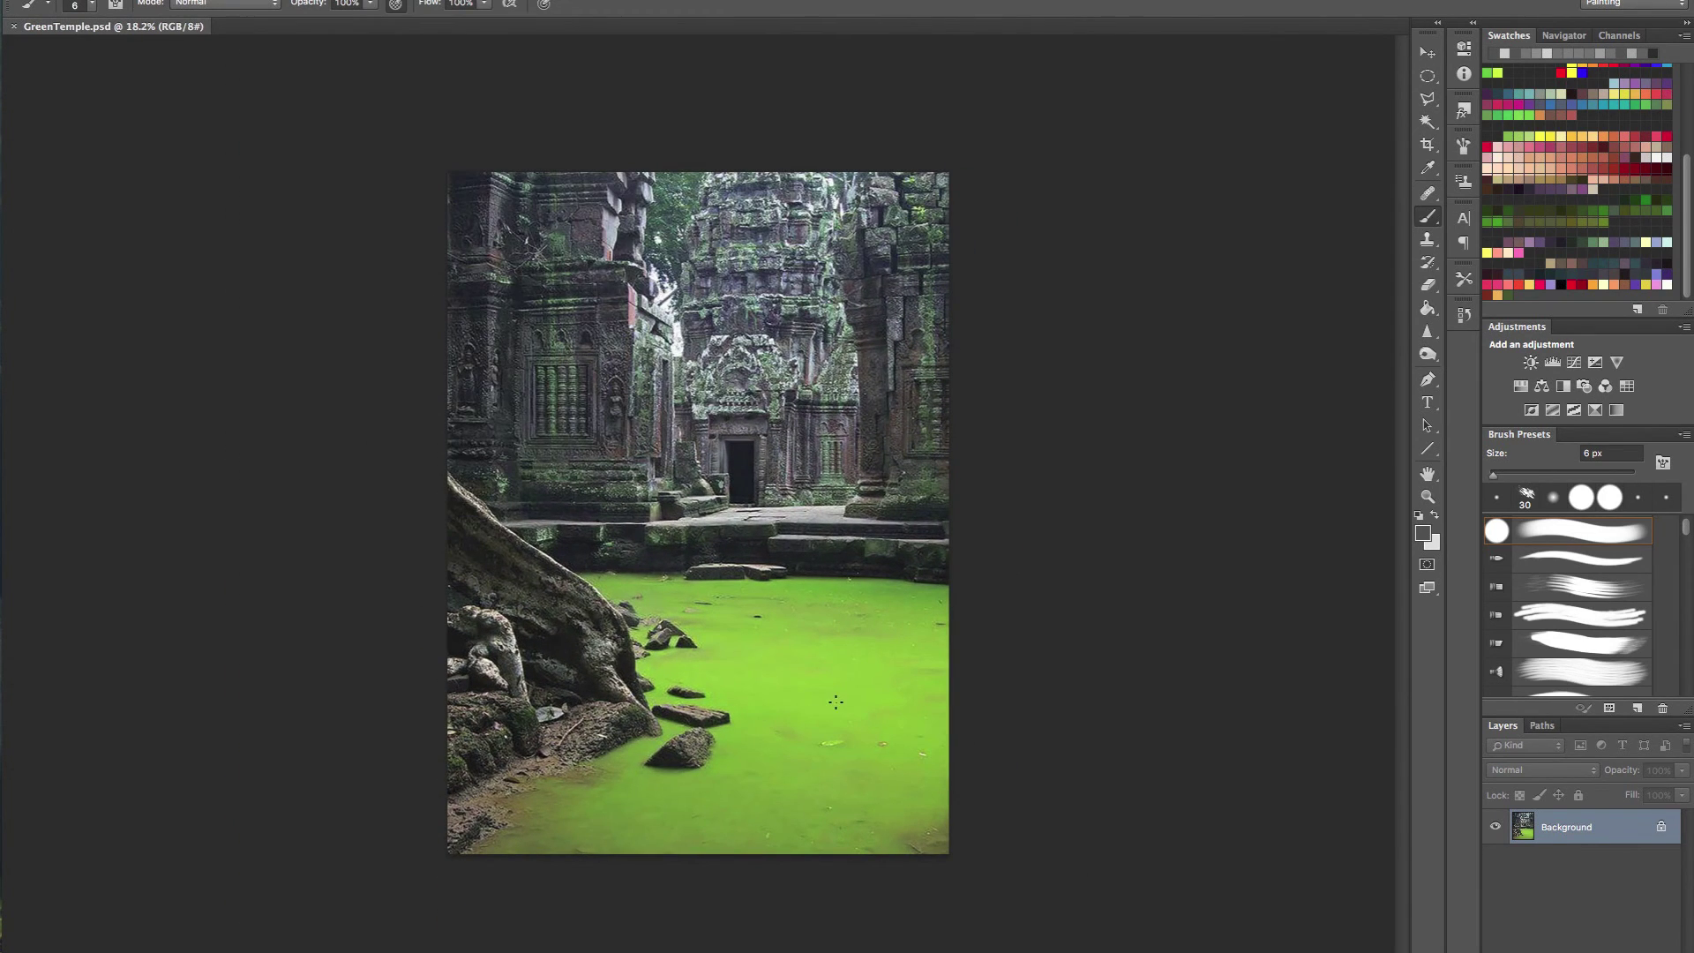
pyautogui.scroll(2, 732, 678)
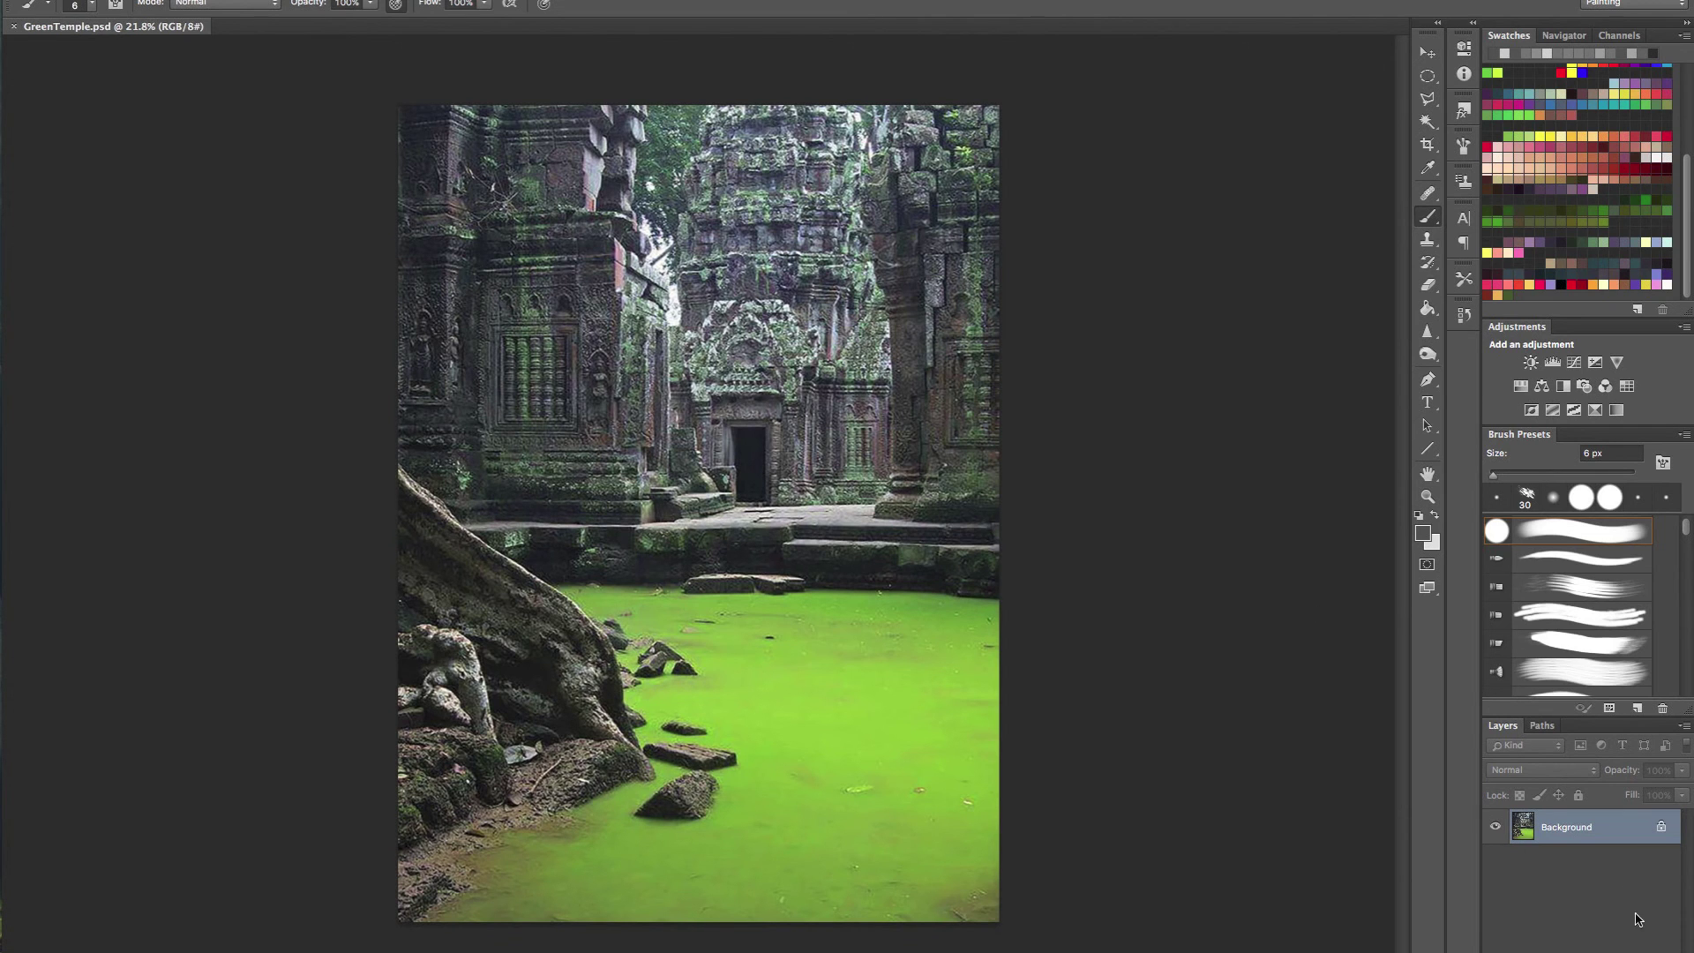
pyautogui.moveTo(740, 291); pyautogui.dragTo(777, 292)
pyautogui.moveTo(775, 391); pyautogui.dragTo(813, 96)
pyautogui.moveTo(493, 477); pyautogui.dragTo(459, 476)
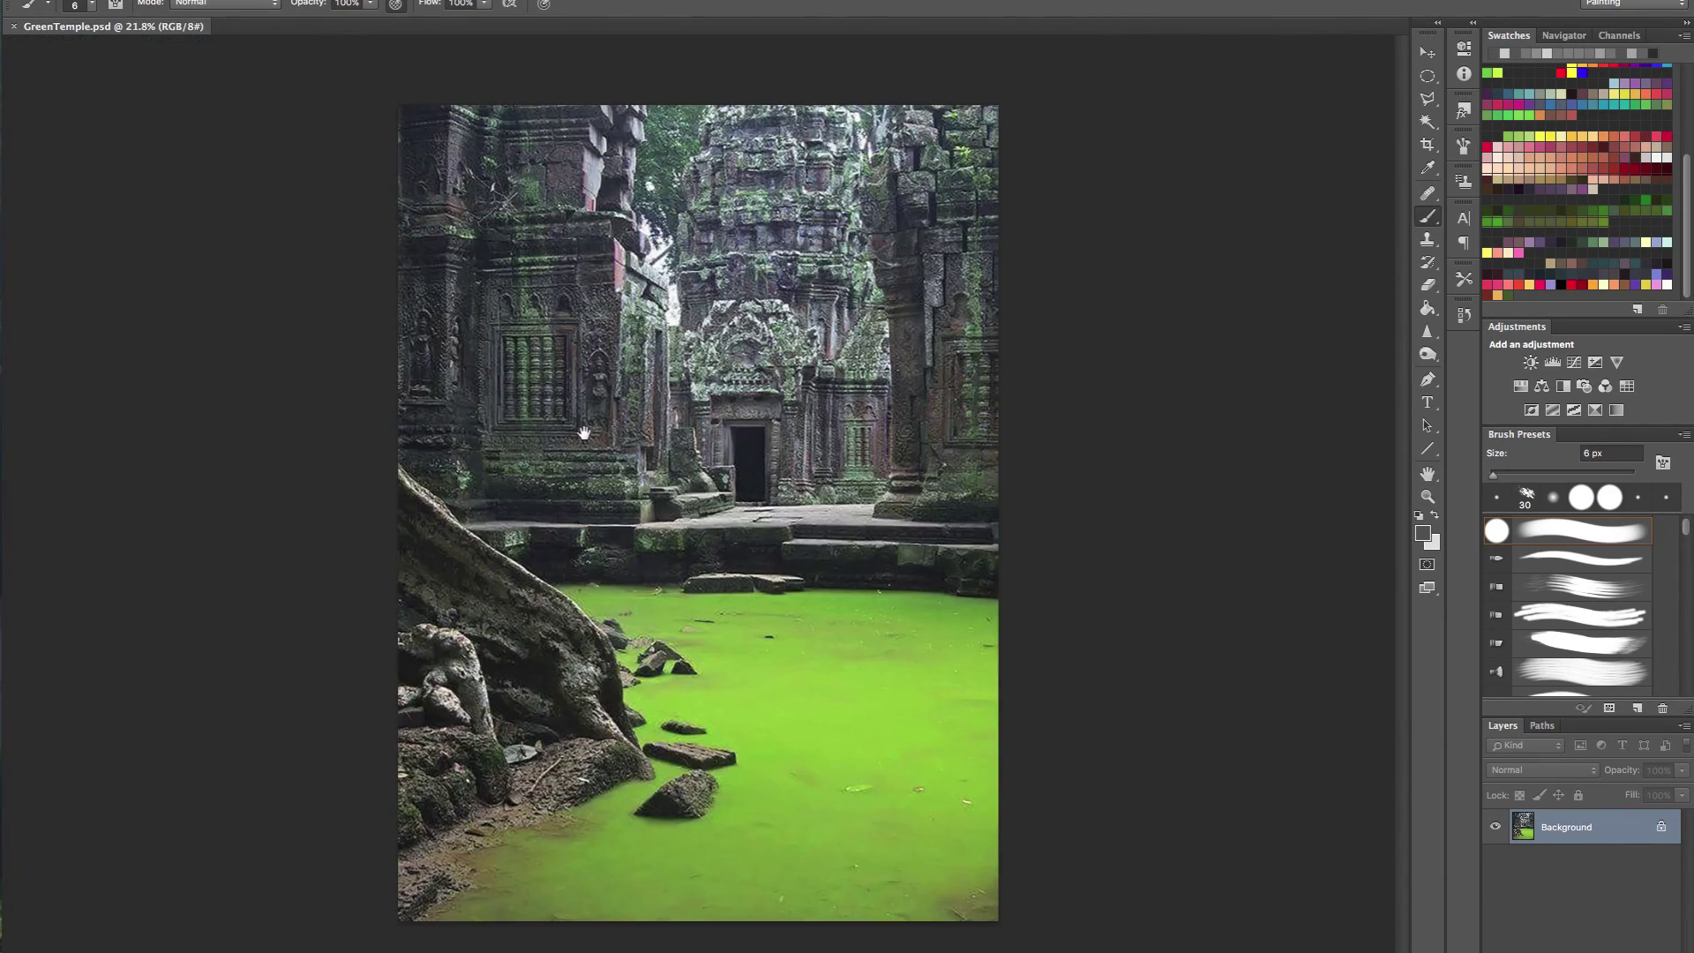
pyautogui.scroll(-3, 831, 365)
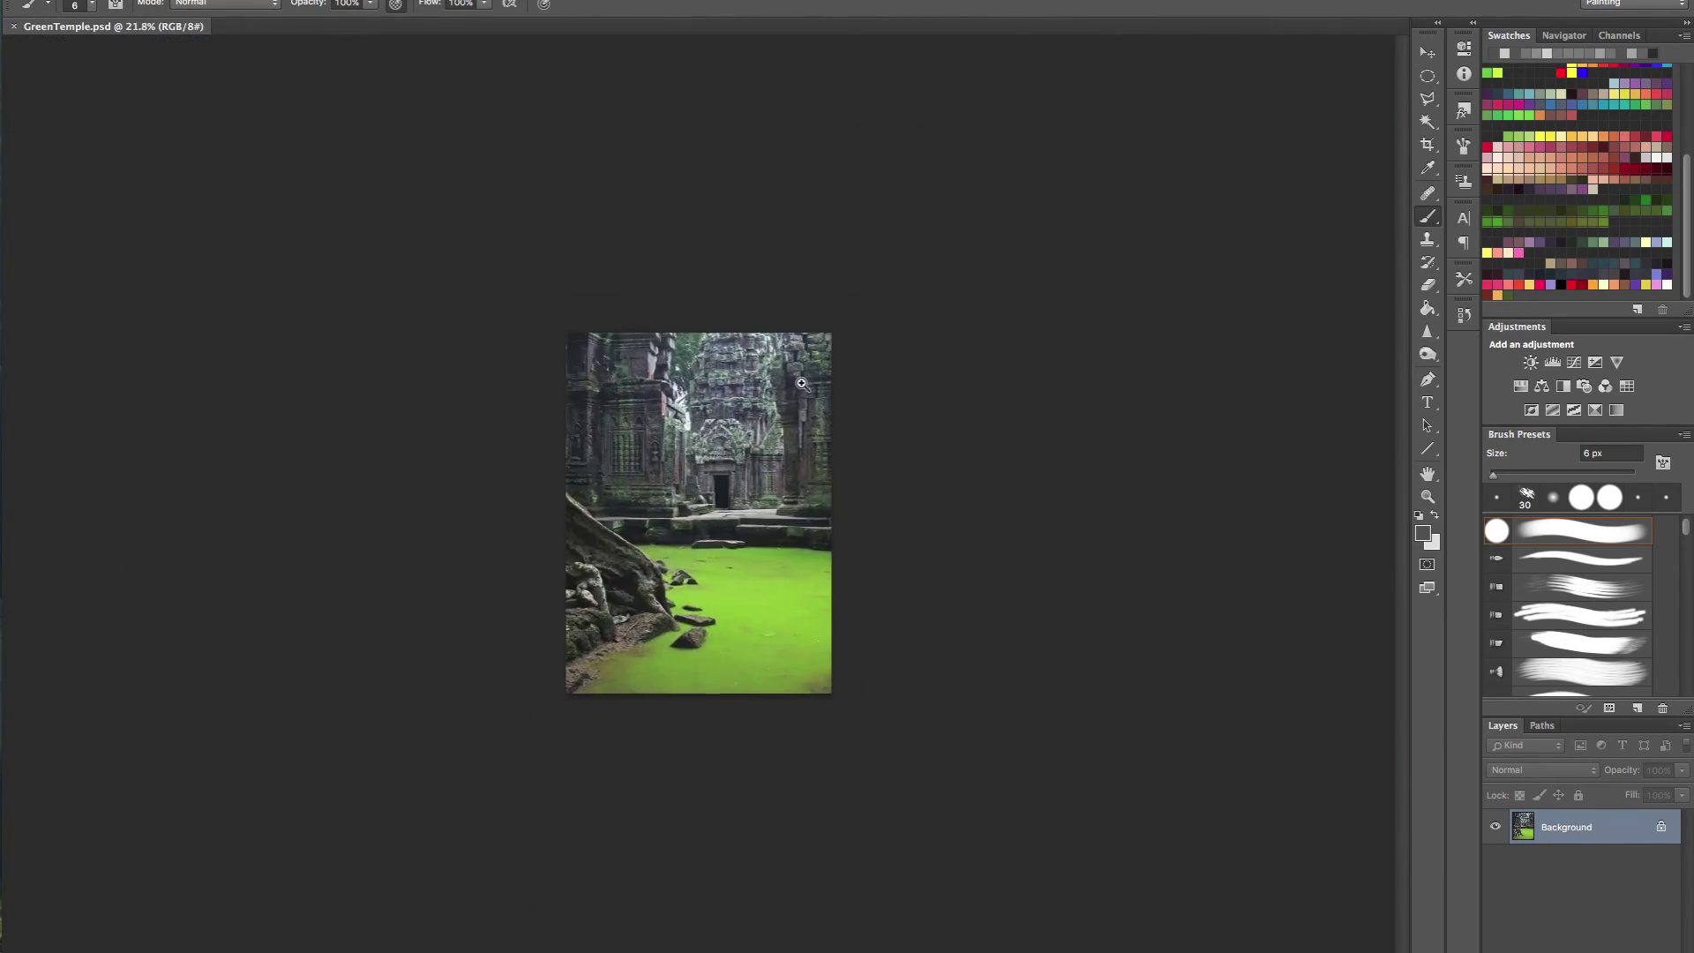
pyautogui.scroll(4, 851, 413)
pyautogui.moveTo(851, 413); pyautogui.dragTo(810, 319)
pyautogui.scroll(-3, 810, 319)
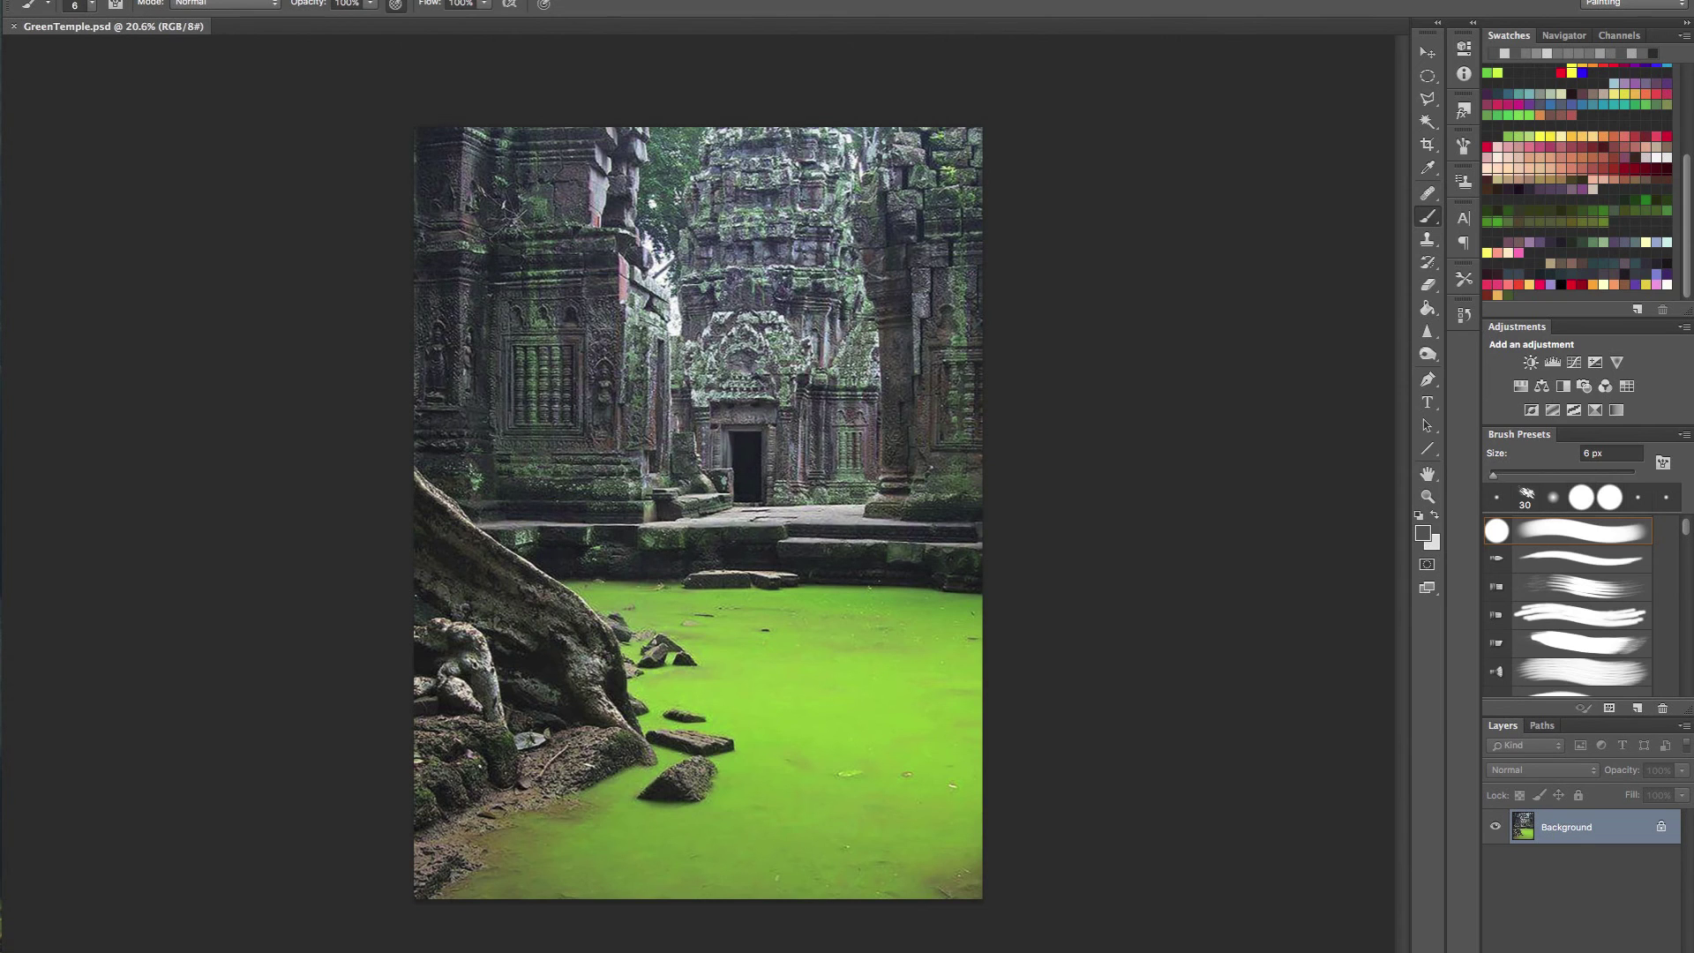
pyautogui.press('super+space')
pyautogui.click(634, 329)
pyautogui.moveTo(643, 337)
pyautogui.mouseDown()
pyautogui.moveTo(662, 337)
pyautogui.moveTo(643, 337)
pyautogui.mouseUp()
# - Extend the canvas upward with the Crop tool, adding an empty strip about 15% of the photo's height above the temple
pyautogui.click(1426, 147)
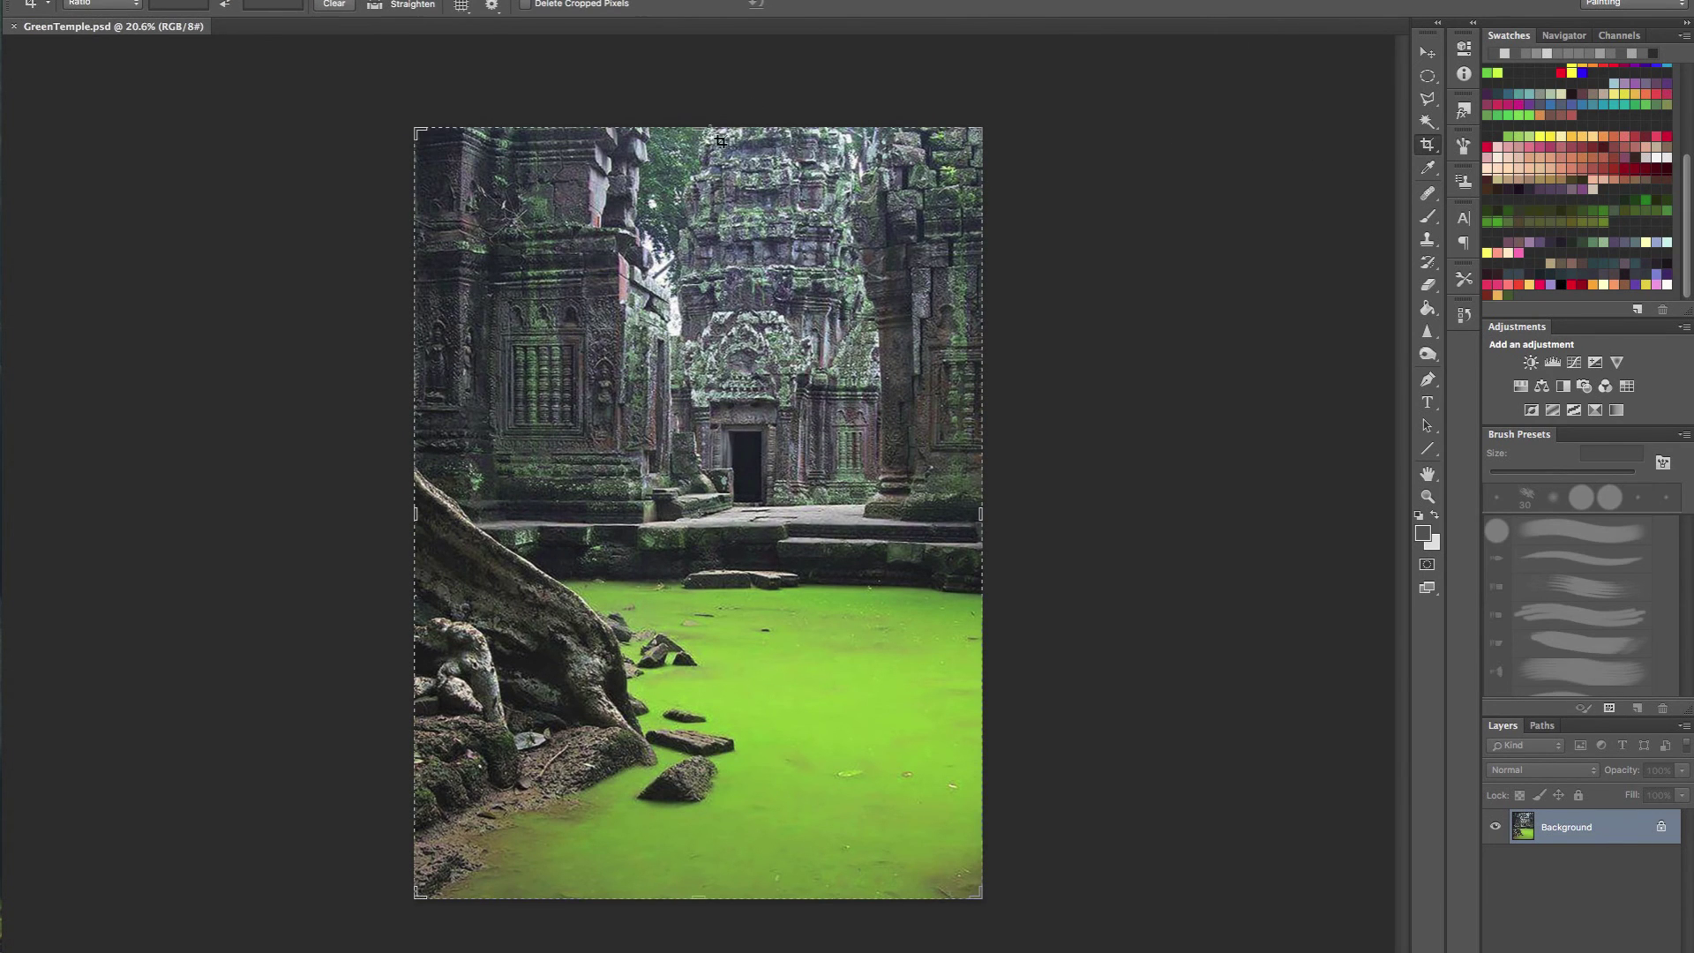
pyautogui.moveTo(703, 126); pyautogui.dragTo(708, 70)
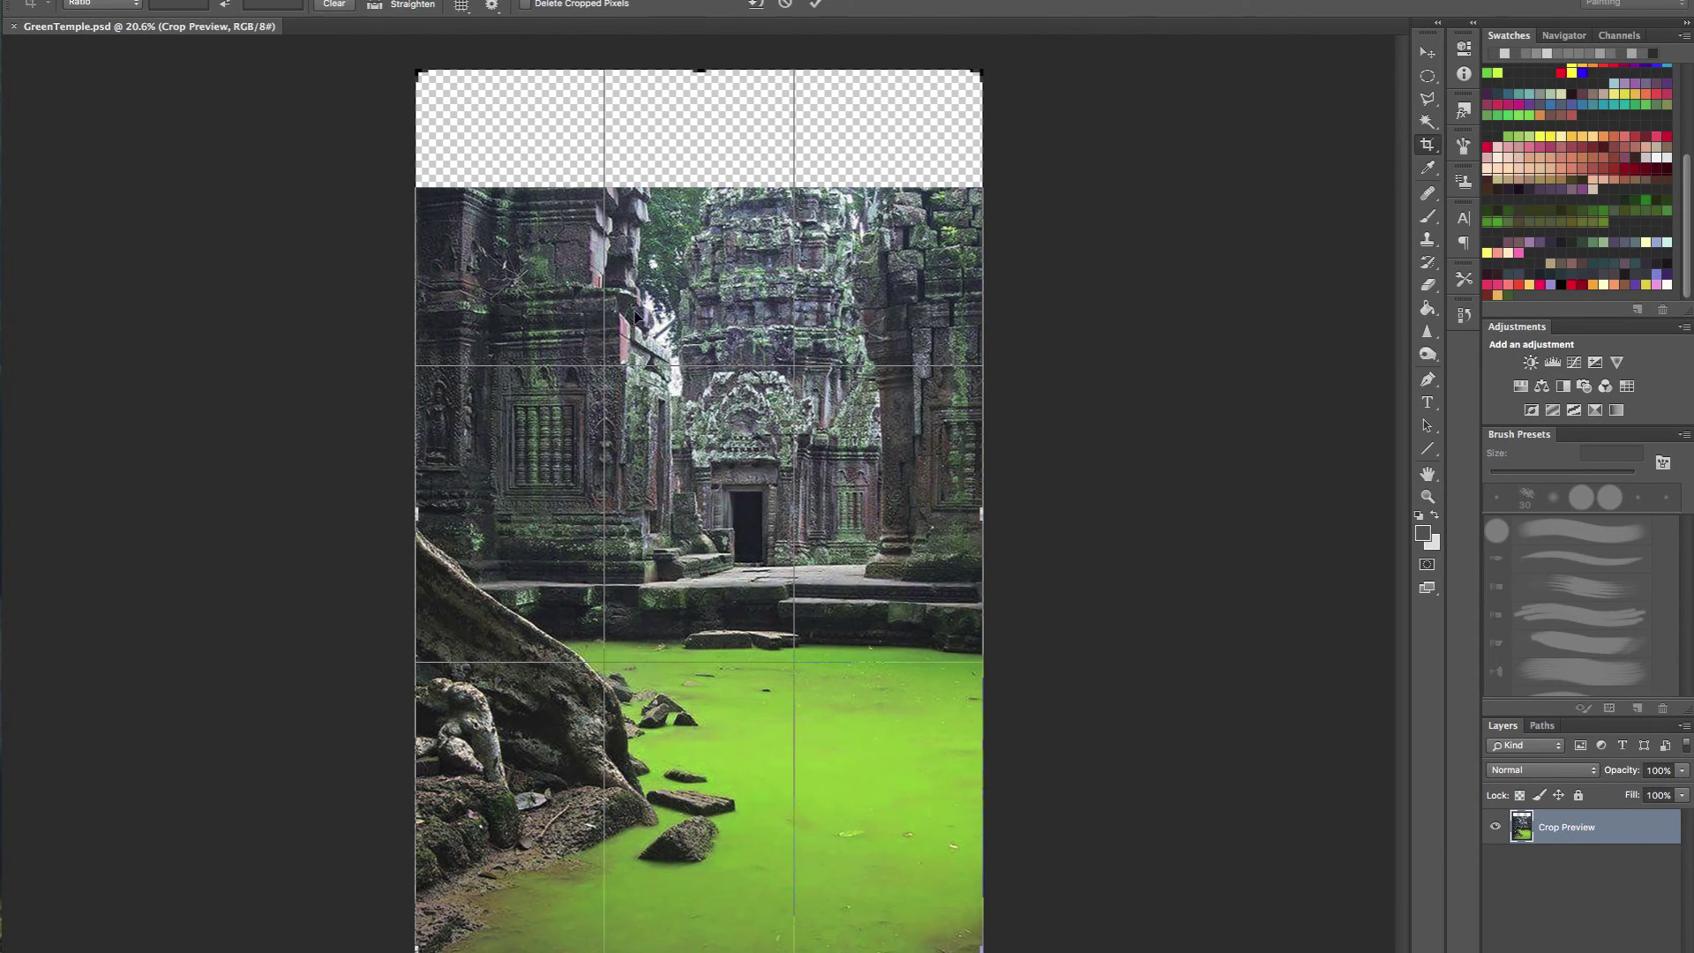
pyautogui.press('Return')
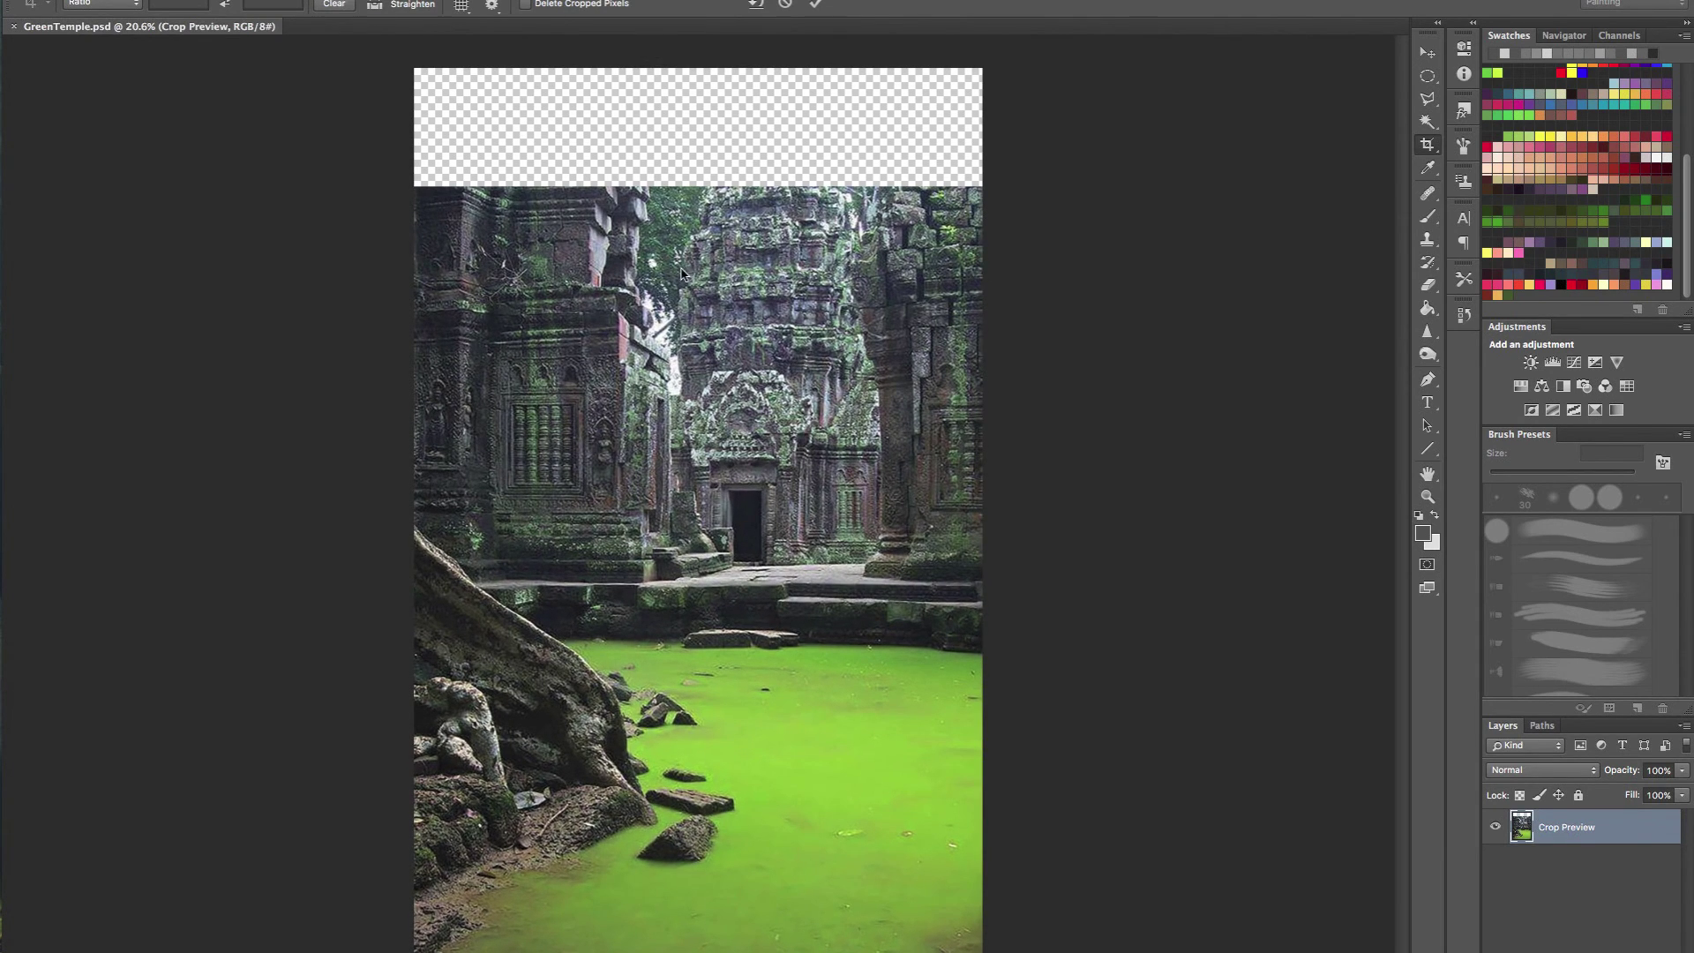
pyautogui.click(1434, 219)
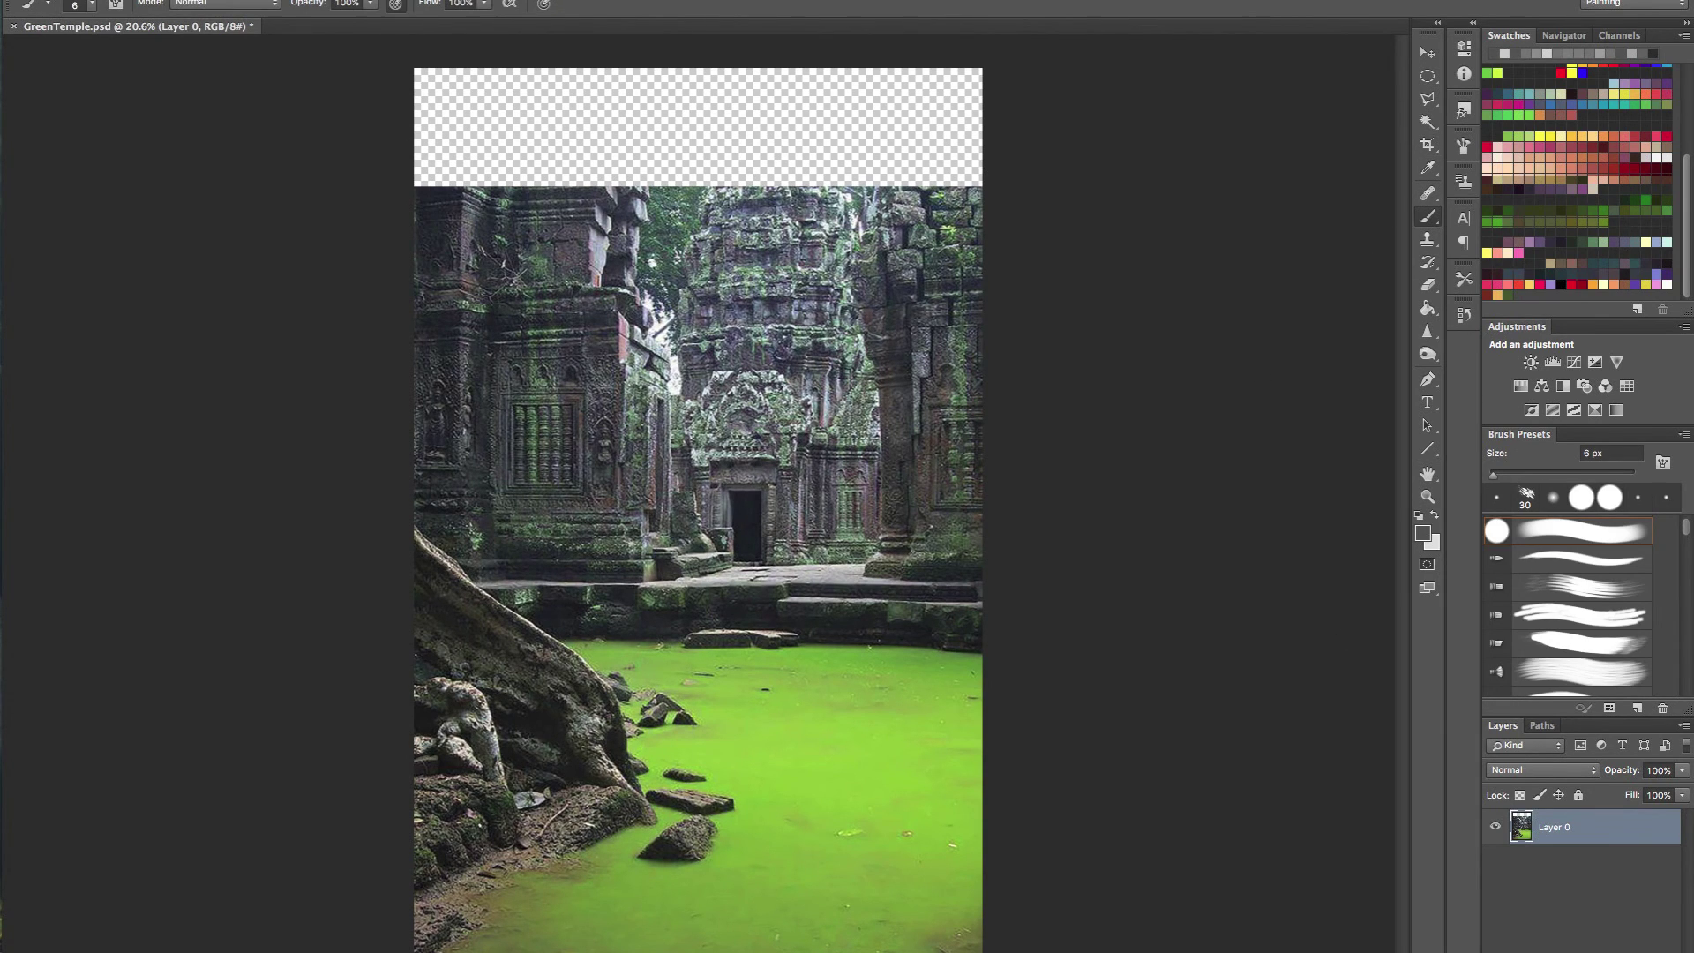
# - Add a new layer above the photo and set the Clone Stamp brush size to 250 px
pyautogui.press('alt+shift+super+n')
pyautogui.press('s')
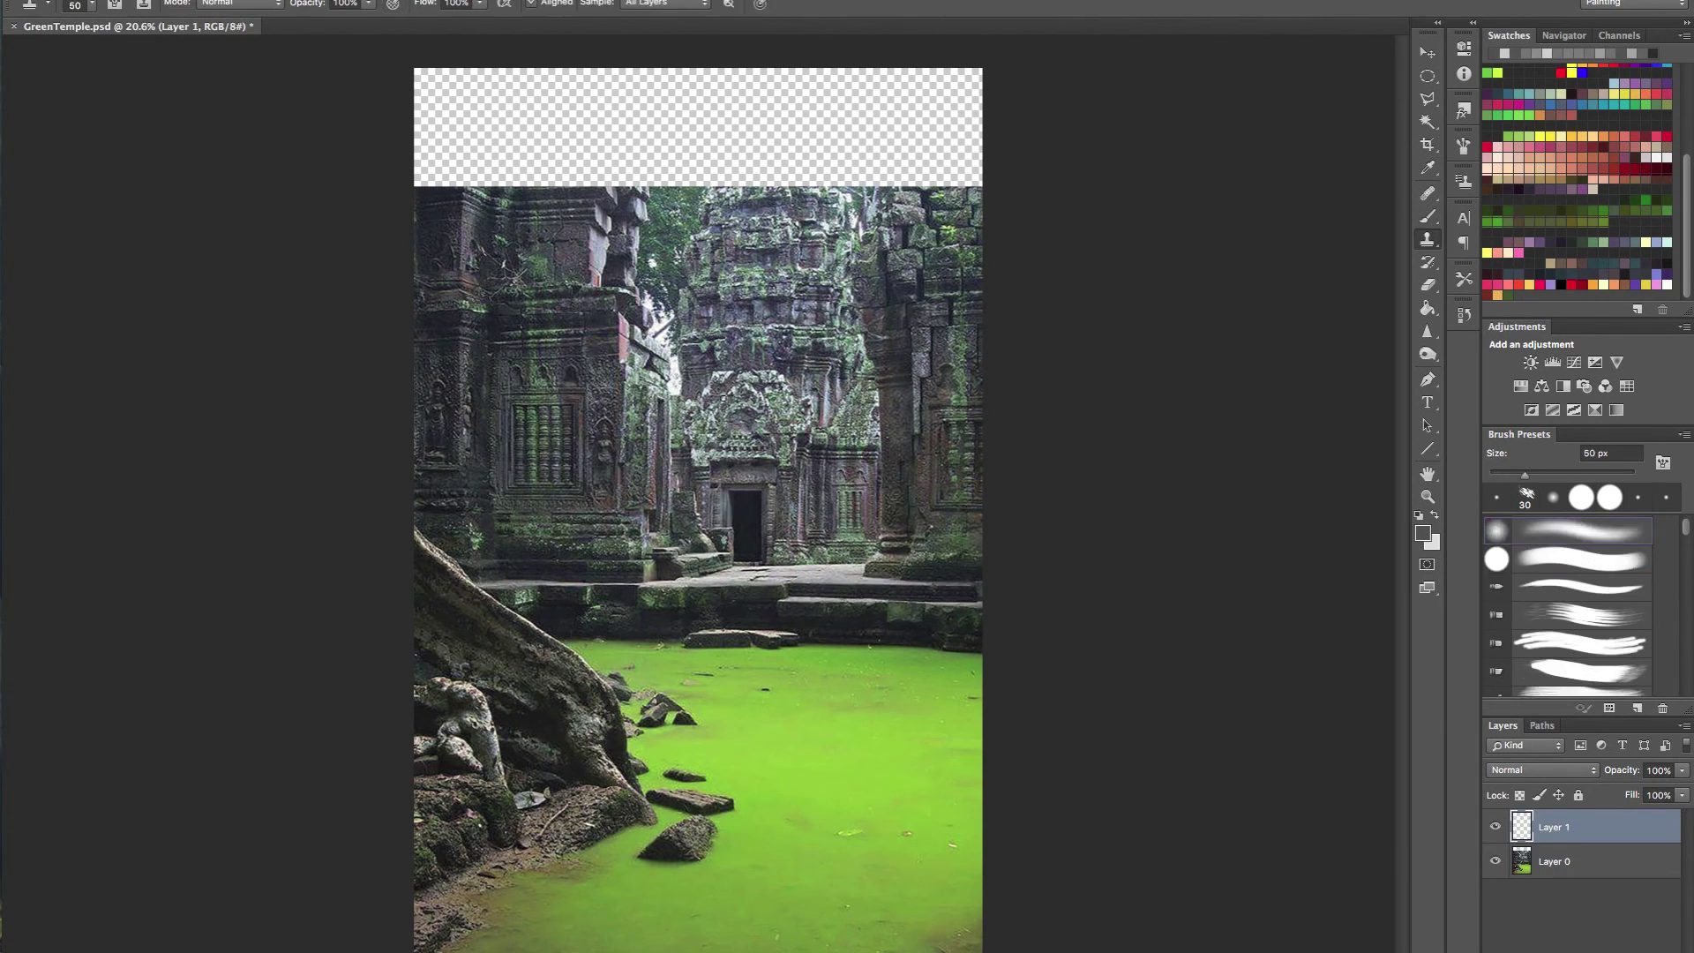
pyautogui.moveTo(657, 251); pyautogui.dragTo(697, 258)
pyautogui.moveTo(696, 316); pyautogui.dragTo(712, 364)
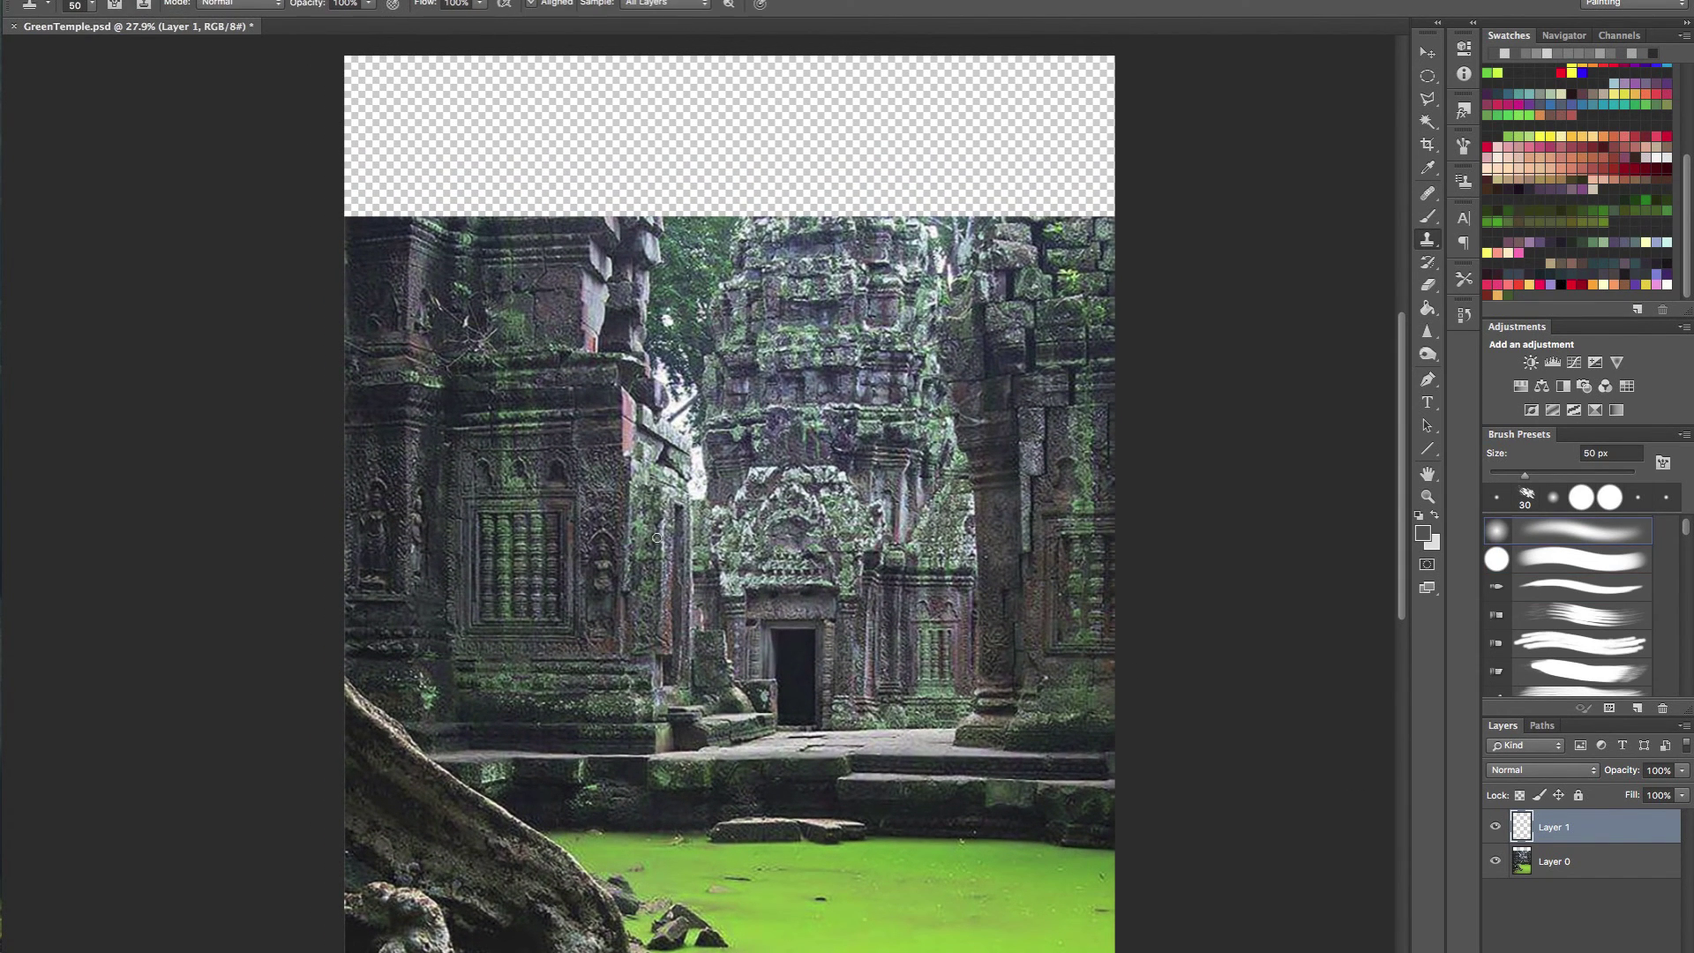
pyautogui.press(']')
pyautogui.press(']')
pyautogui.press(']')
pyautogui.press(']')
pyautogui.press(']')
pyautogui.press(']')
pyautogui.press(']')
pyautogui.press(']')
# - Create another layer beneath the photo layer and fill it with the dark gray foreground color
pyautogui.click(1551, 862)
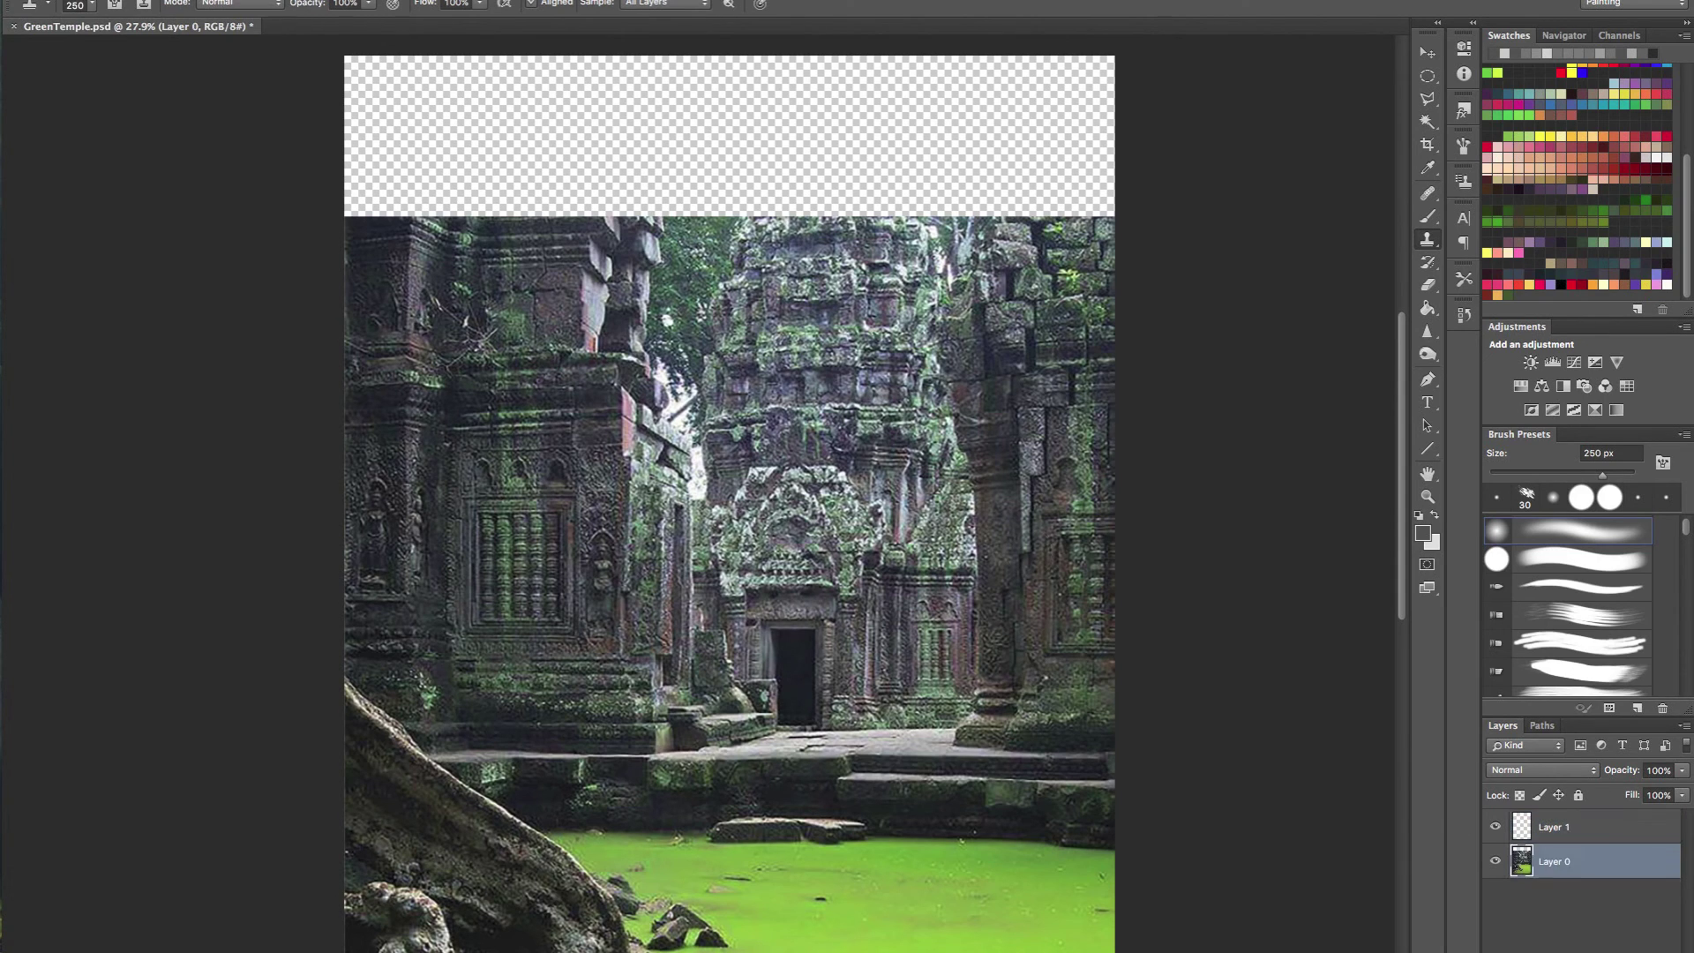
pyautogui.press('super+shift+alt+n')
pyautogui.moveTo(1590, 871); pyautogui.dragTo(1591, 901)
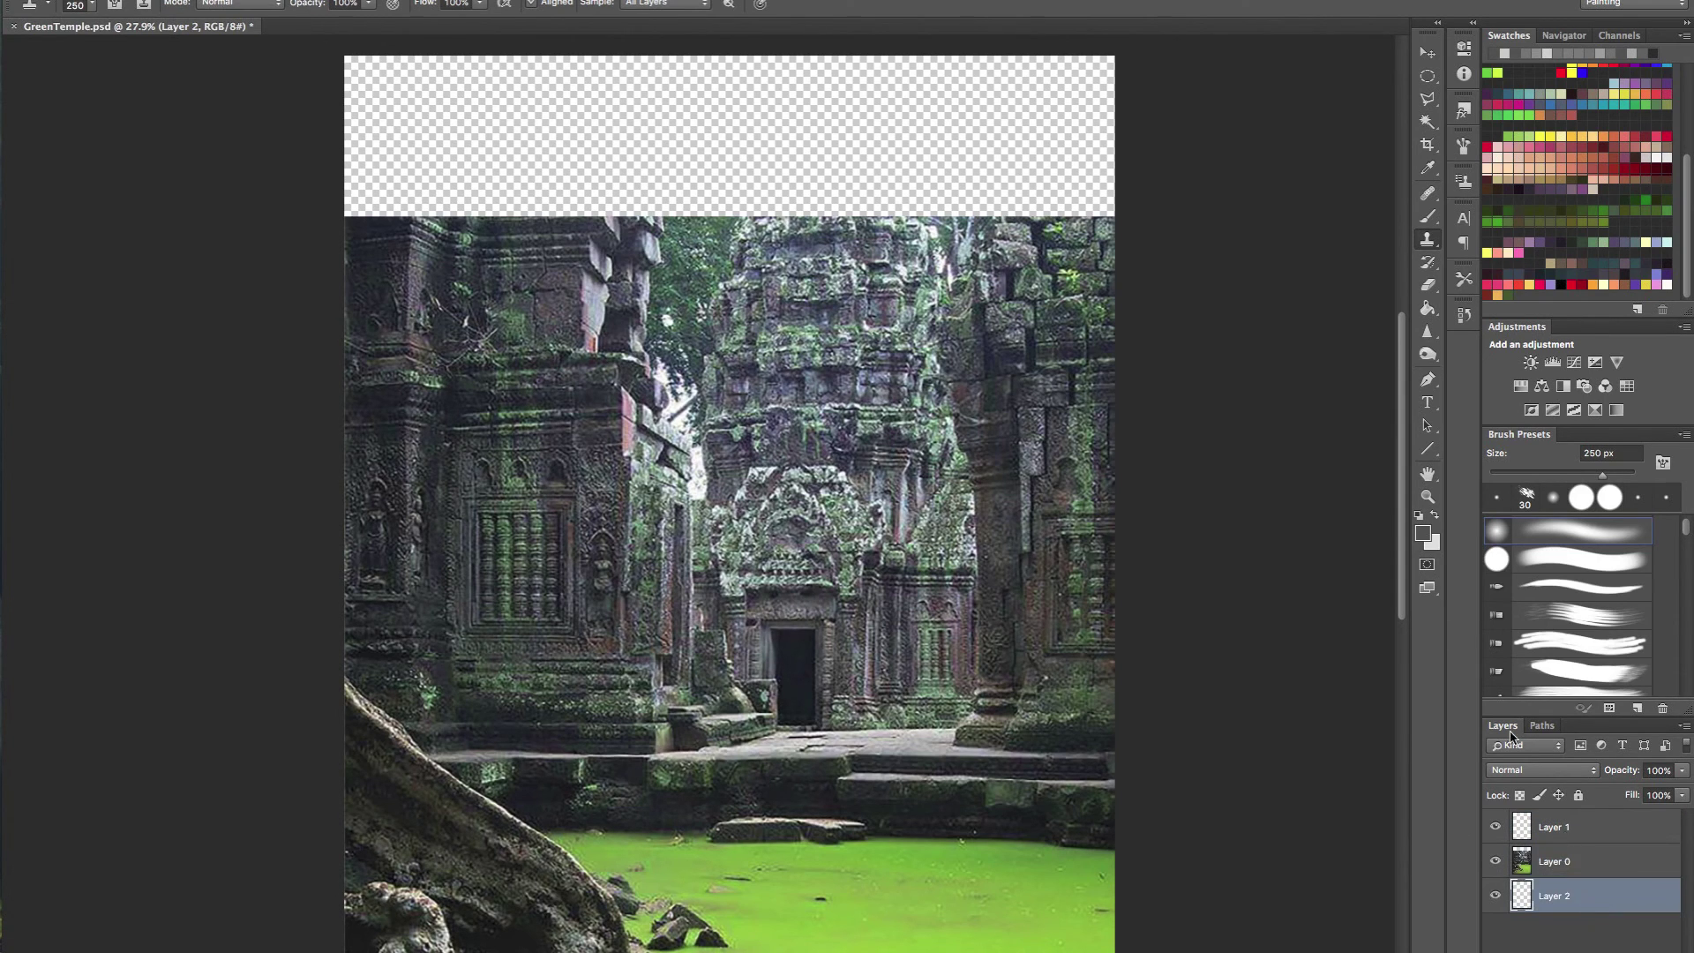
pyautogui.hotkey('alt', 'BackSpace')
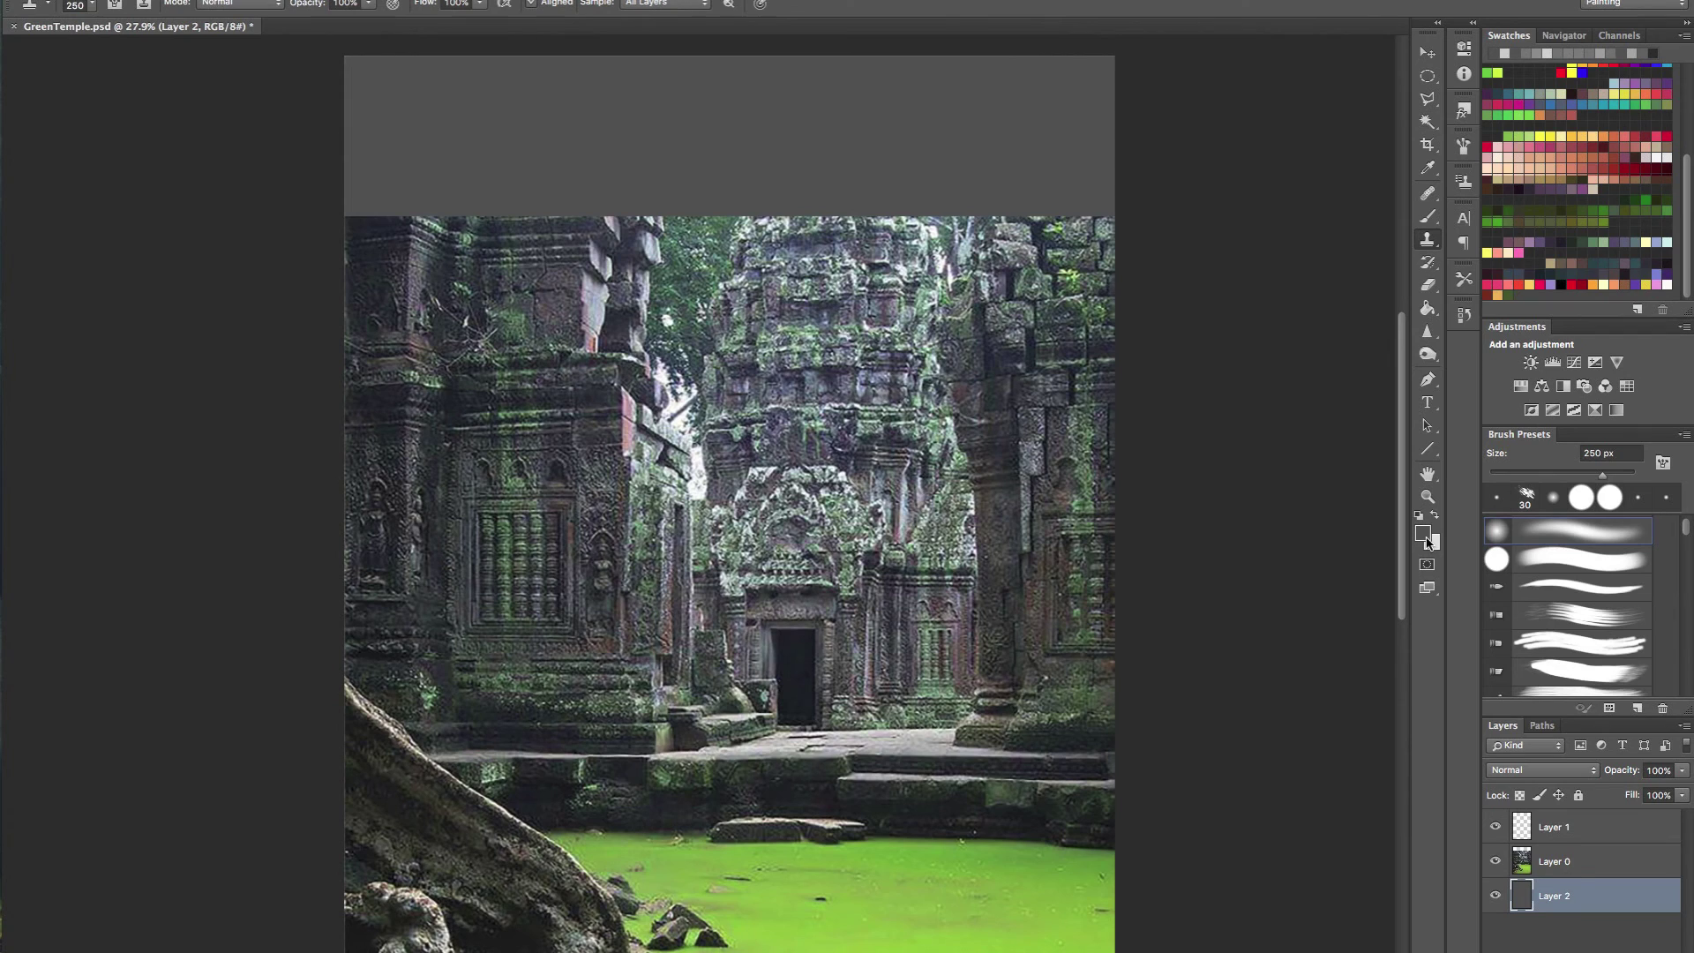
# - On Layer 1, clone the left building's mossy wall edge into the empty strip above its broken corner
pyautogui.click(1557, 828)
pyautogui.keyDown('alt'); pyautogui.click(659, 567); pyautogui.keyUp('alt')
pyautogui.moveTo(608, 193)
pyautogui.mouseDown()
pyautogui.moveTo(640, 88)
pyautogui.moveTo(666, 185)
pyautogui.moveTo(693, 97)
pyautogui.mouseUp()
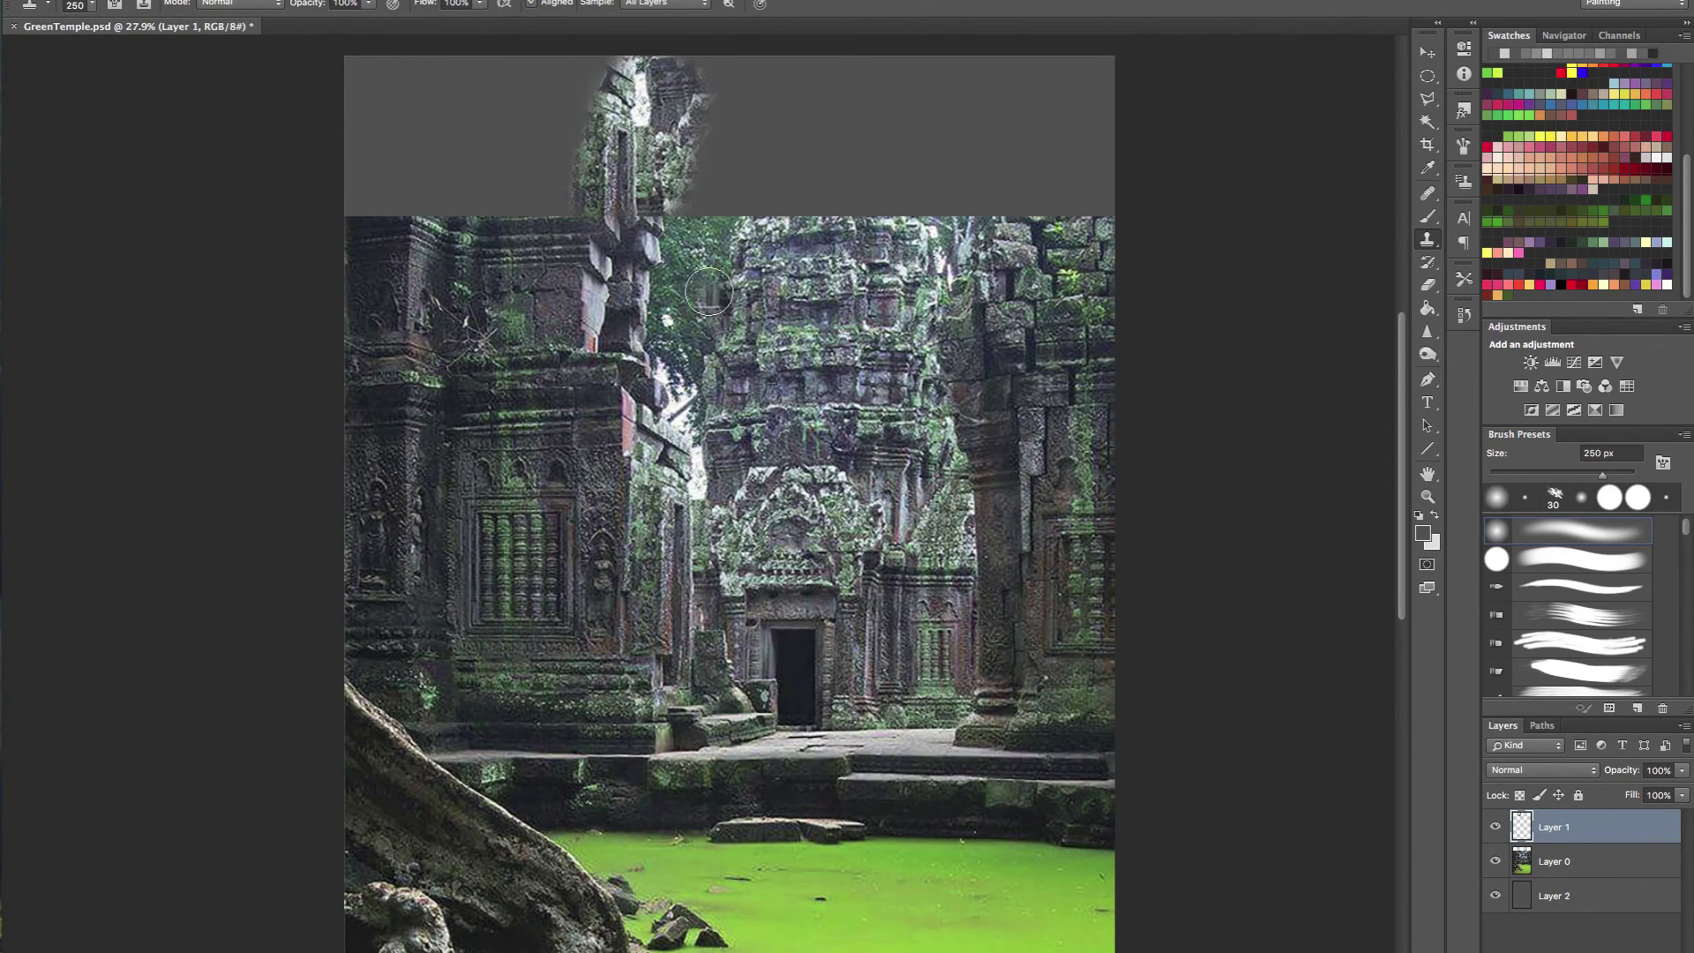
# - Clone the left building's carved stonework and figure column into the upper-left corner of the extended canvas
pyautogui.scroll(3, 709, 291)
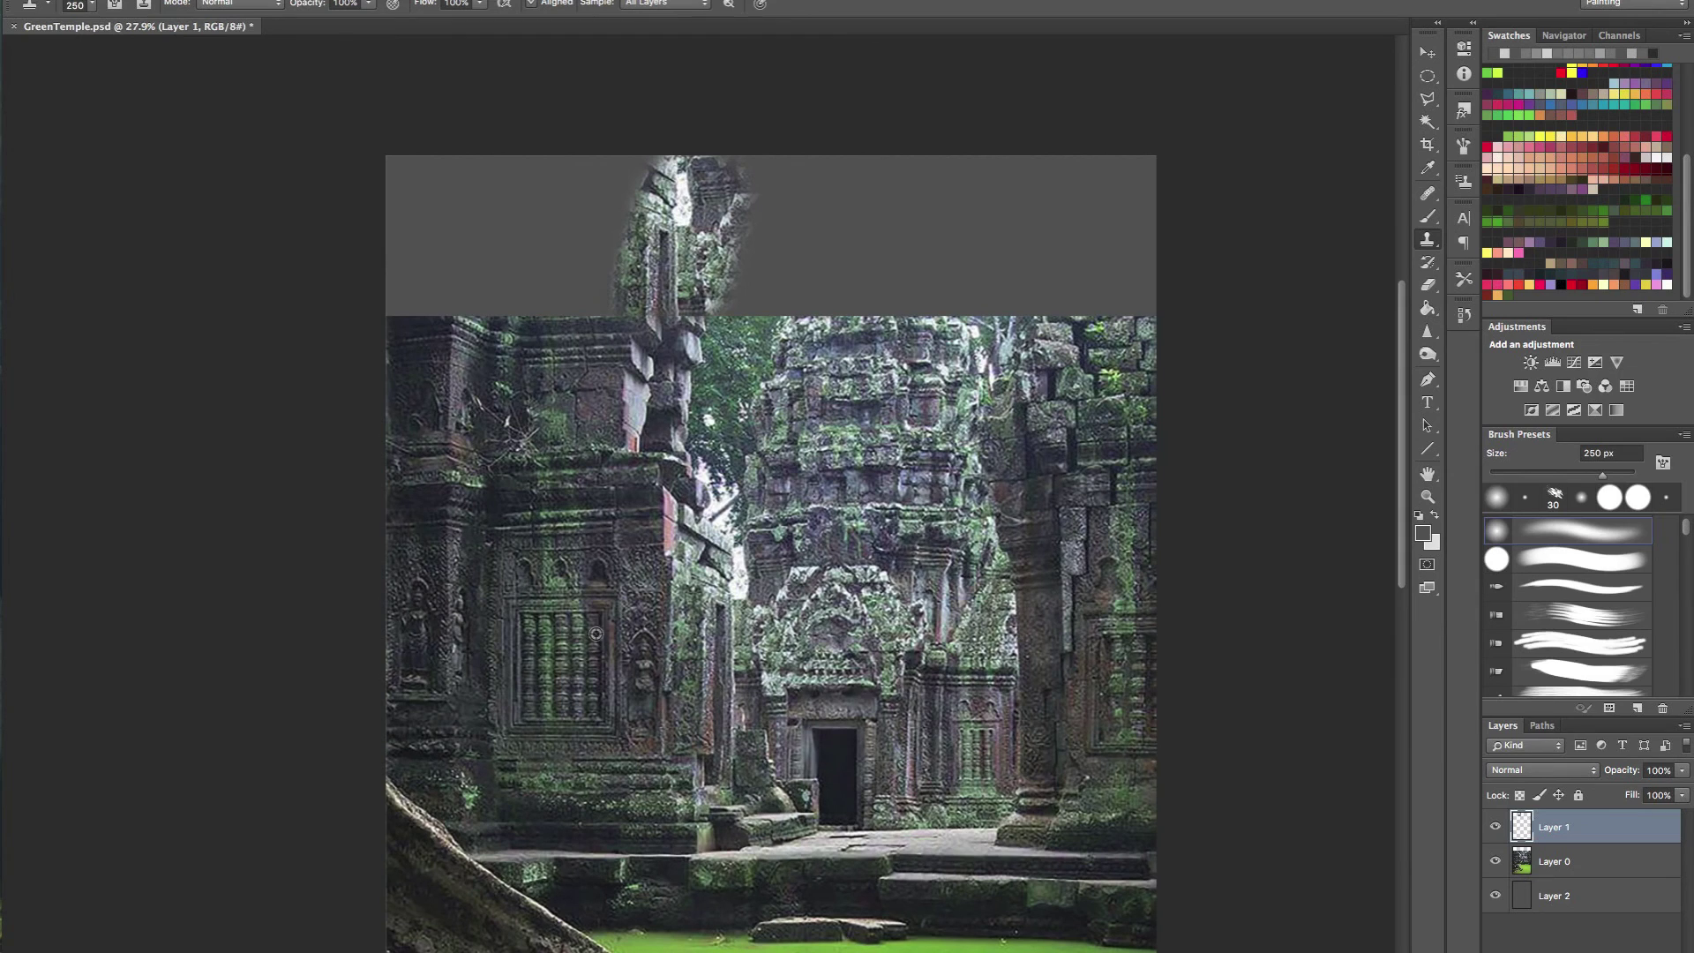
pyautogui.moveTo(496, 295)
pyautogui.mouseDown()
pyautogui.moveTo(501, 252)
pyautogui.moveTo(478, 169)
pyautogui.moveTo(450, 246)
pyautogui.moveTo(444, 160)
pyautogui.moveTo(404, 231)
pyautogui.moveTo(402, 176)
pyautogui.moveTo(428, 199)
pyautogui.mouseUp()
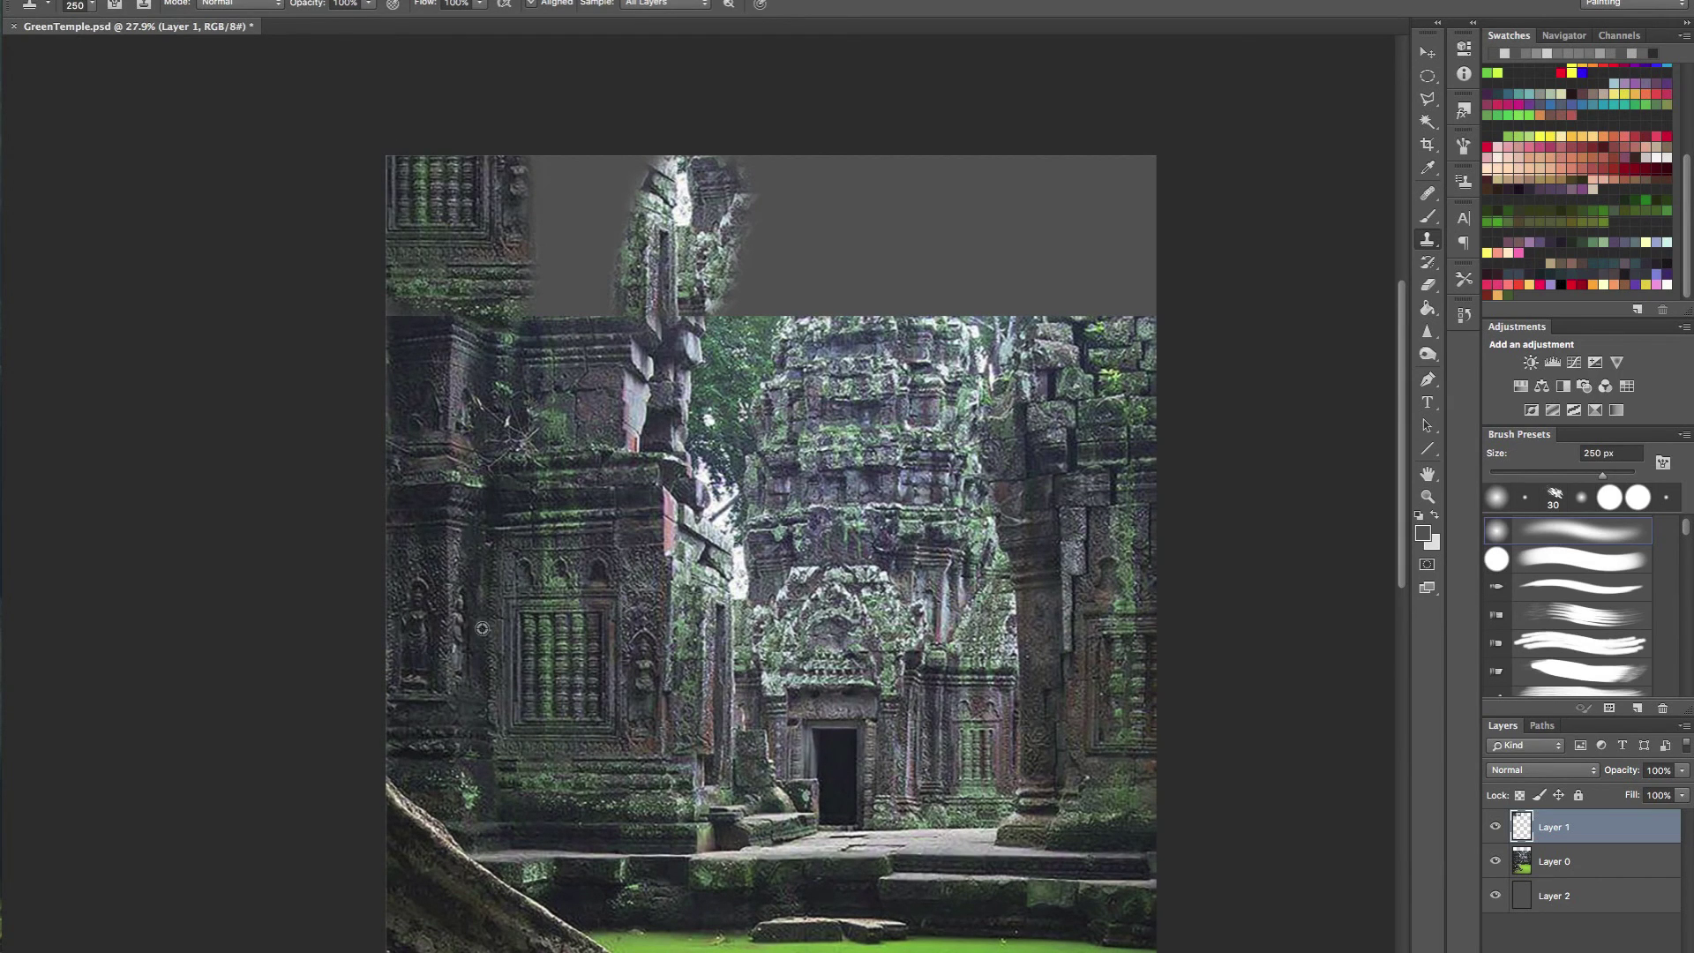
pyautogui.keyDown('alt'); pyautogui.click(481, 672); pyautogui.keyUp('alt')
pyautogui.moveTo(487, 291)
pyautogui.mouseDown()
pyautogui.moveTo(486, 228)
pyautogui.moveTo(482, 325)
pyautogui.moveTo(441, 274)
pyautogui.moveTo(407, 132)
pyautogui.moveTo(399, 226)
pyautogui.mouseUp()
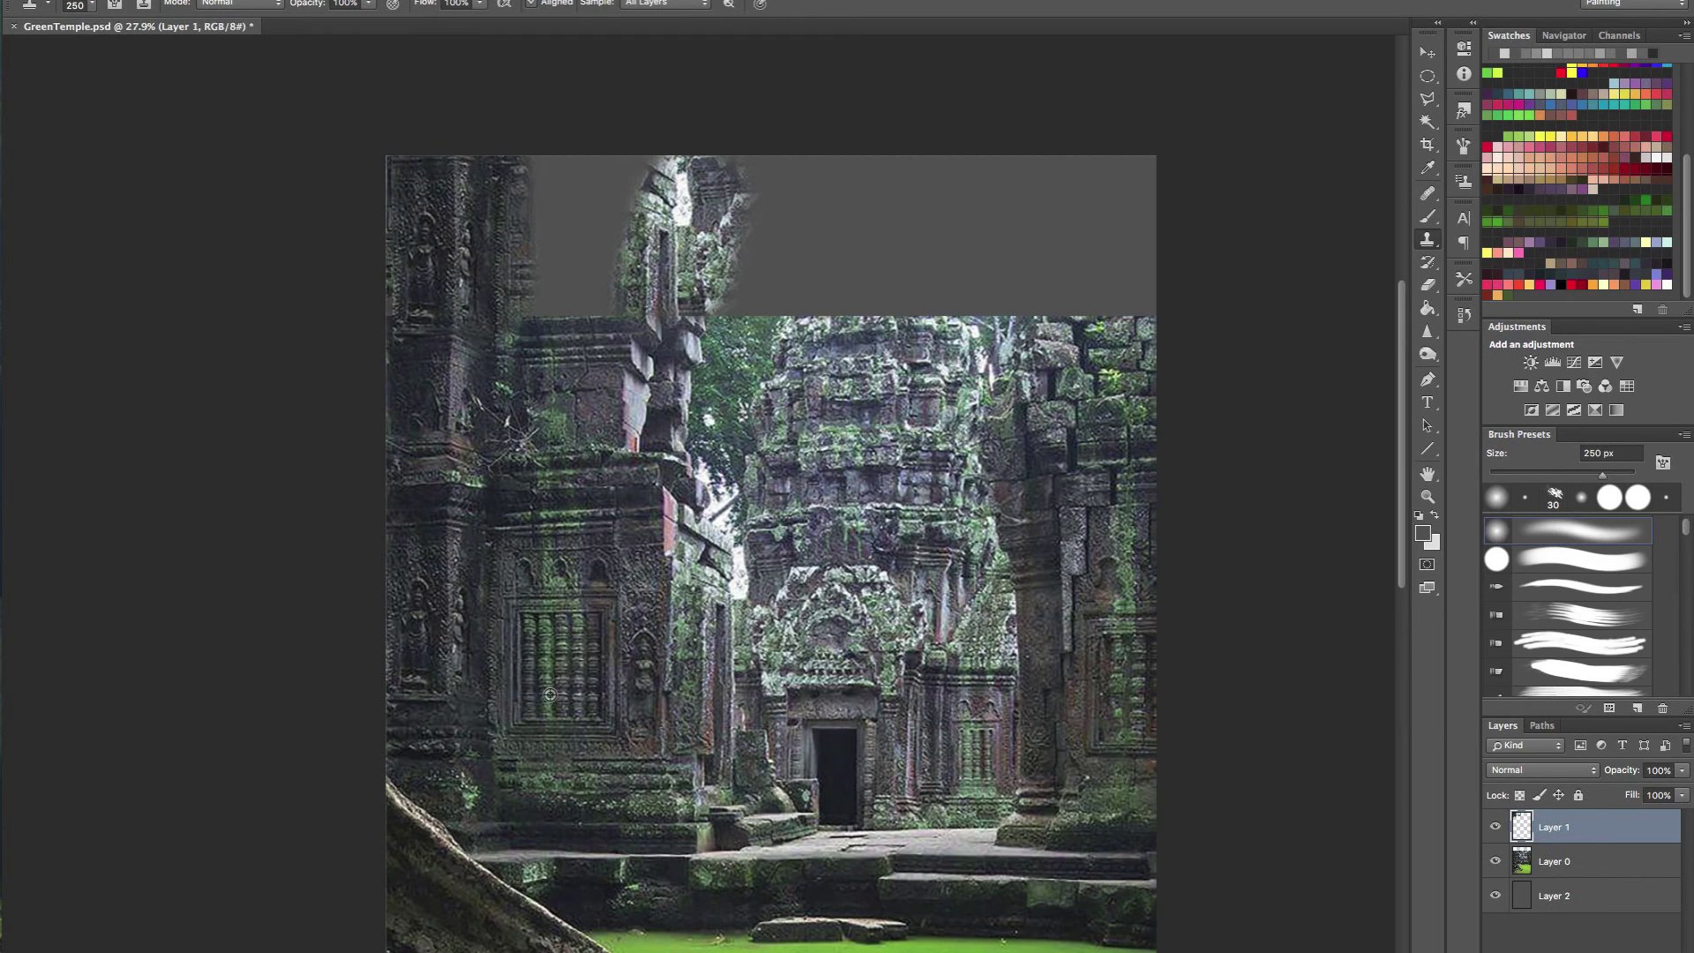
# - Reduce the clone brush to 150 px and rework the upper-left column with carved stone sampled from the column below
pyautogui.press('[')
pyautogui.press('[')
pyautogui.press('[')
pyautogui.moveTo(450, 304); pyautogui.dragTo(403, 220)
pyautogui.moveTo(593, 509)
pyautogui.mouseDown()
pyautogui.moveTo(450, 516)
pyautogui.moveTo(642, 523)
pyautogui.mouseUp()
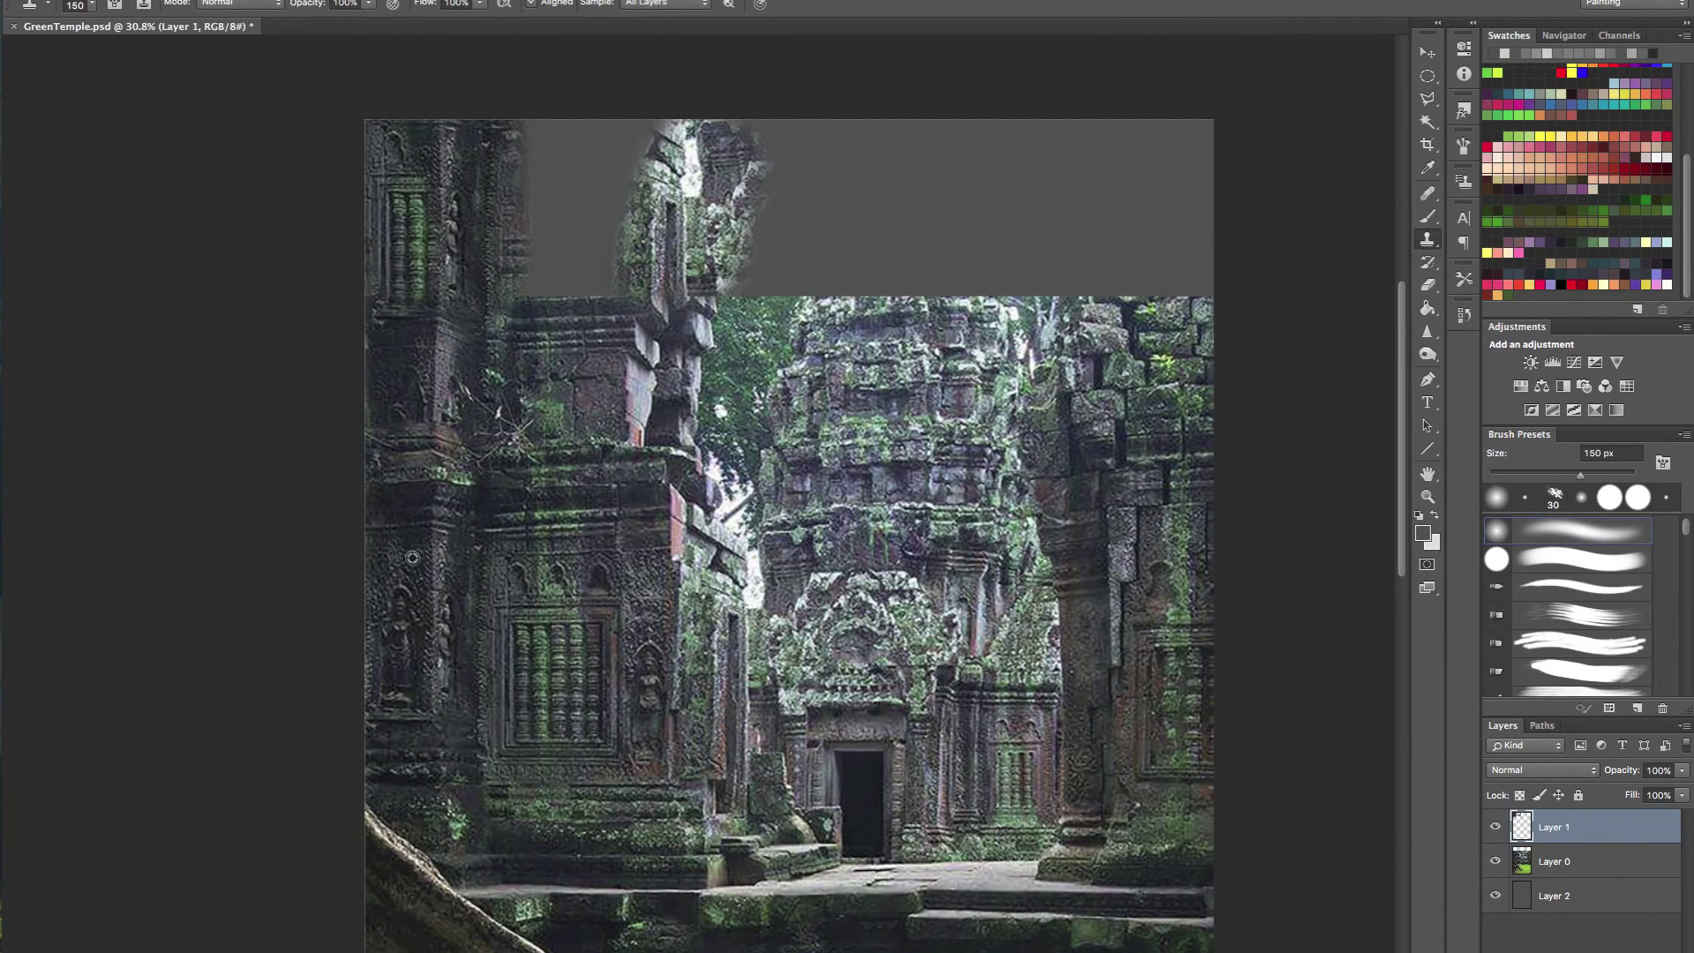
pyautogui.moveTo(421, 286)
pyautogui.mouseDown()
pyautogui.moveTo(402, 203)
pyautogui.moveTo(414, 293)
pyautogui.moveTo(397, 272)
pyautogui.moveTo(420, 252)
pyautogui.mouseUp()
pyautogui.keyDown('alt'); pyautogui.click(410, 527); pyautogui.keyUp('alt')
pyautogui.moveTo(429, 181)
pyautogui.mouseDown()
pyautogui.moveTo(386, 94)
pyautogui.moveTo(370, 189)
pyautogui.mouseUp()
# - Clone the windowed wall into the gap beside the upper-left column and cover its lower part with mossy ledge stone
pyautogui.moveTo(543, 337); pyautogui.dragTo(481, 336)
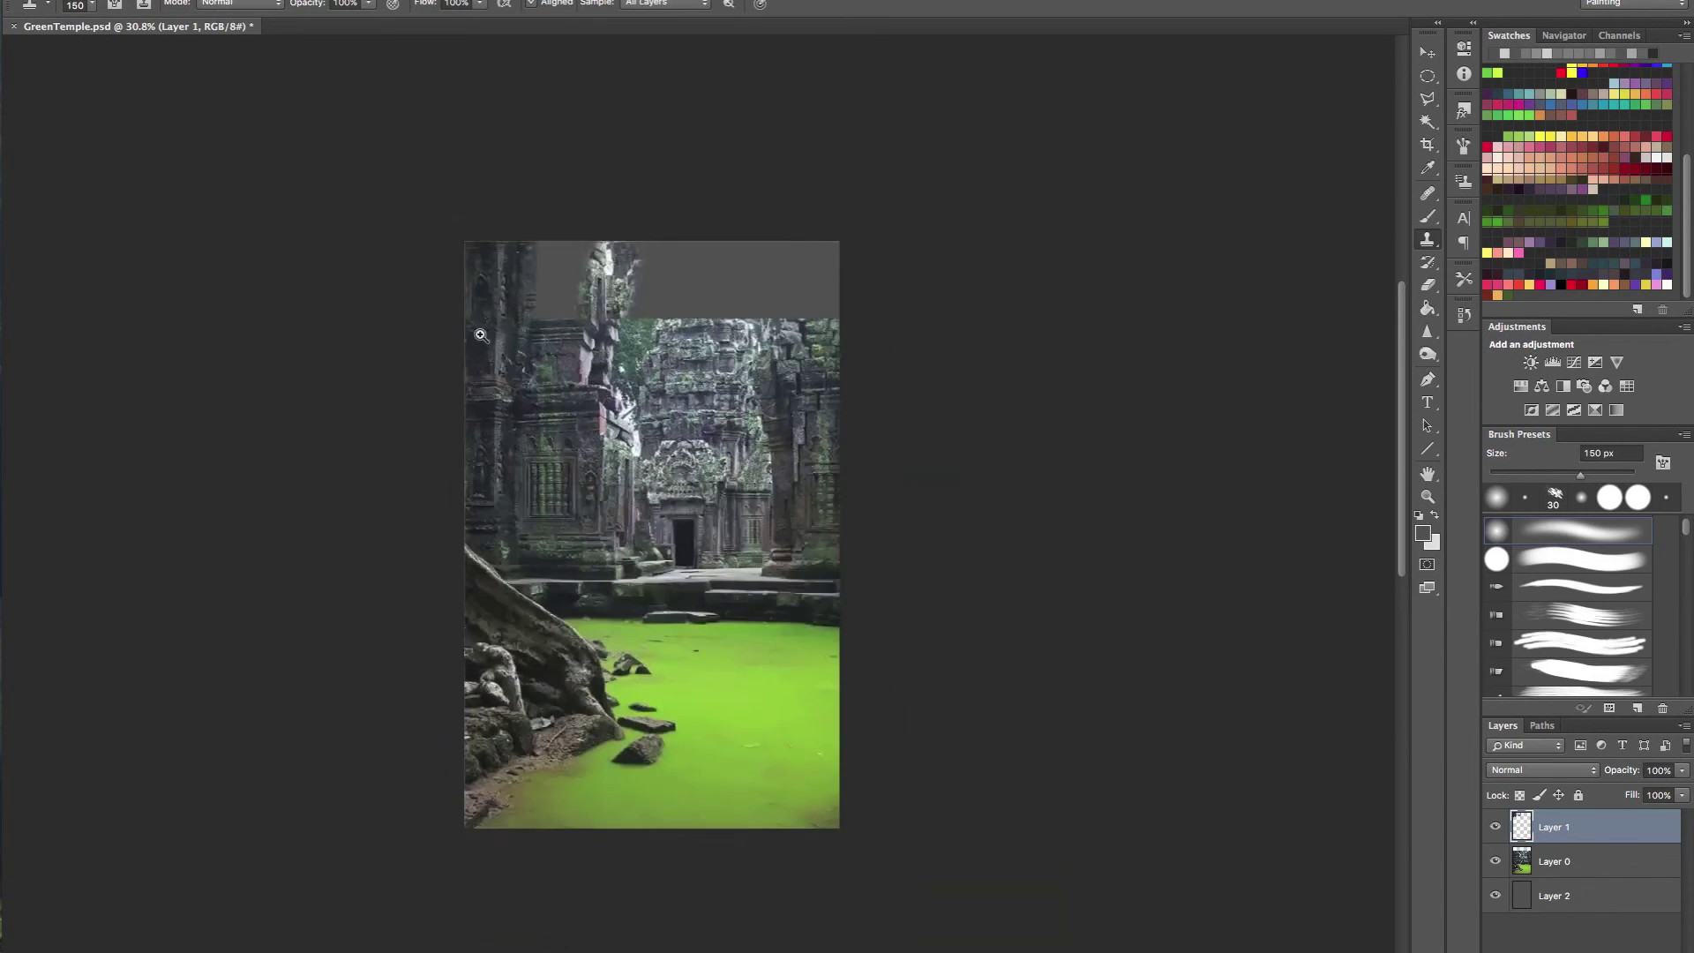
pyautogui.scroll(3, 481, 336)
pyautogui.moveTo(641, 351)
pyautogui.mouseDown()
pyautogui.moveTo(604, 211)
pyautogui.moveTo(556, 287)
pyautogui.moveTo(529, 207)
pyautogui.moveTo(580, 183)
pyautogui.mouseUp()
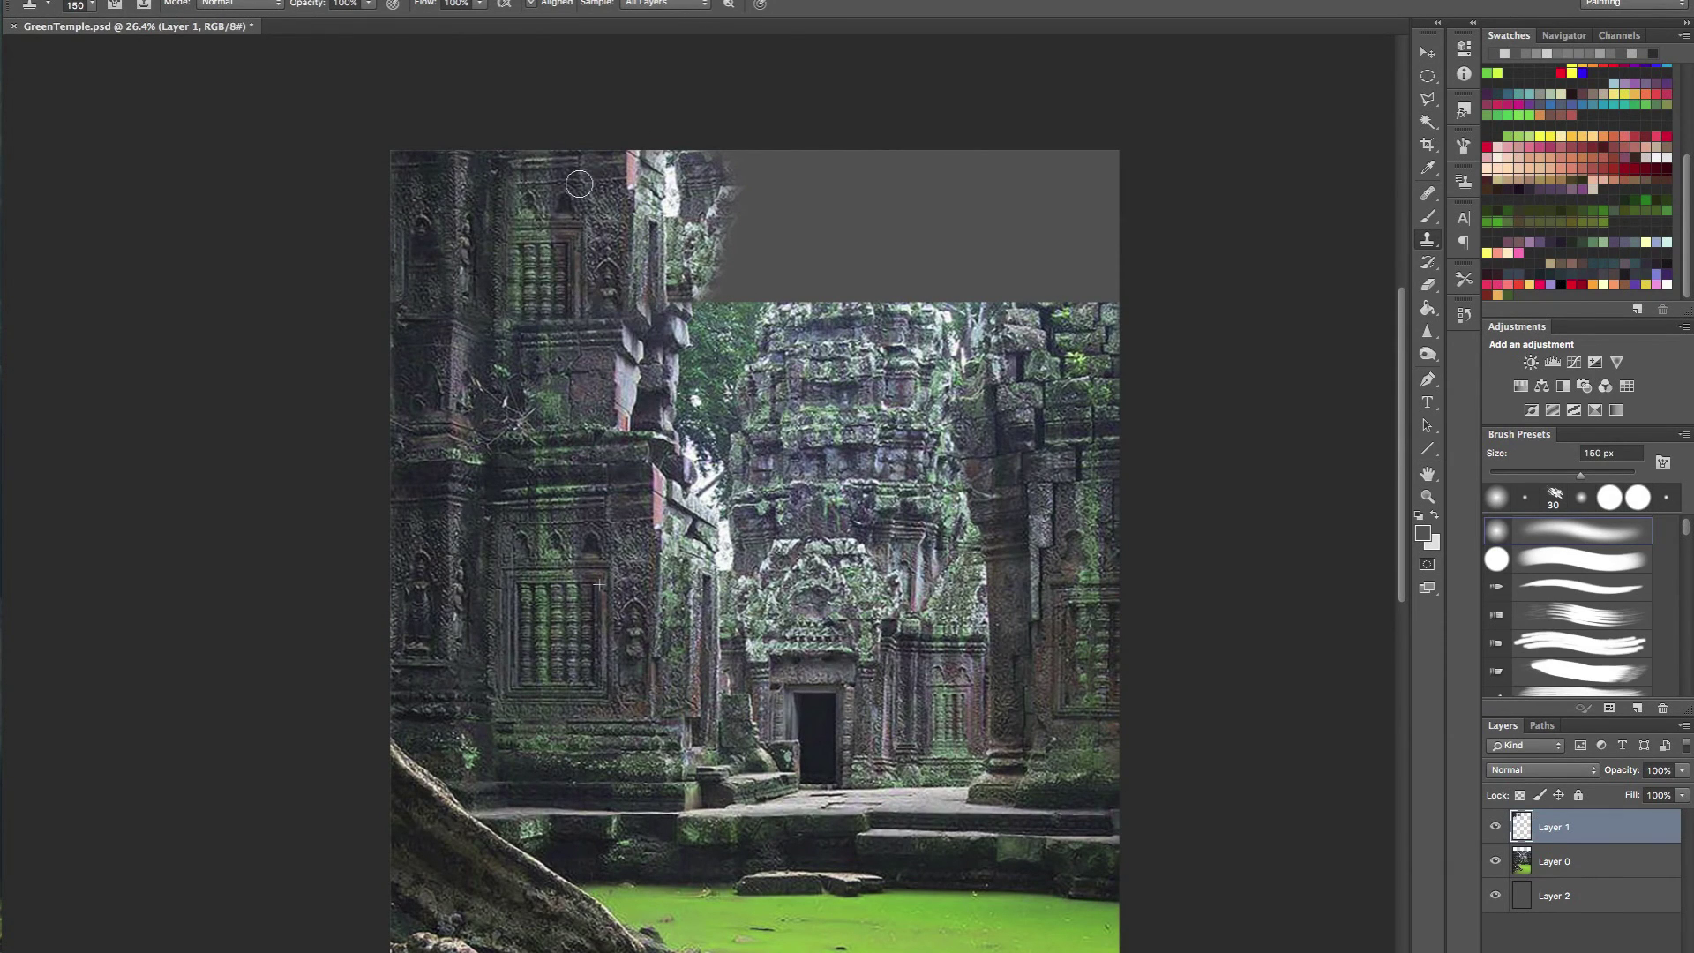
pyautogui.keyDown('alt'); pyautogui.click(1059, 749); pyautogui.keyUp('alt')
pyautogui.moveTo(570, 273)
pyautogui.mouseDown()
pyautogui.moveTo(546, 216)
pyautogui.moveTo(518, 273)
pyautogui.moveTo(528, 304)
pyautogui.moveTo(556, 305)
pyautogui.moveTo(516, 194)
pyautogui.moveTo(507, 309)
pyautogui.mouseUp()
pyautogui.moveTo(655, 436)
pyautogui.mouseDown()
pyautogui.moveTo(600, 436)
pyautogui.moveTo(649, 436)
pyautogui.mouseUp()
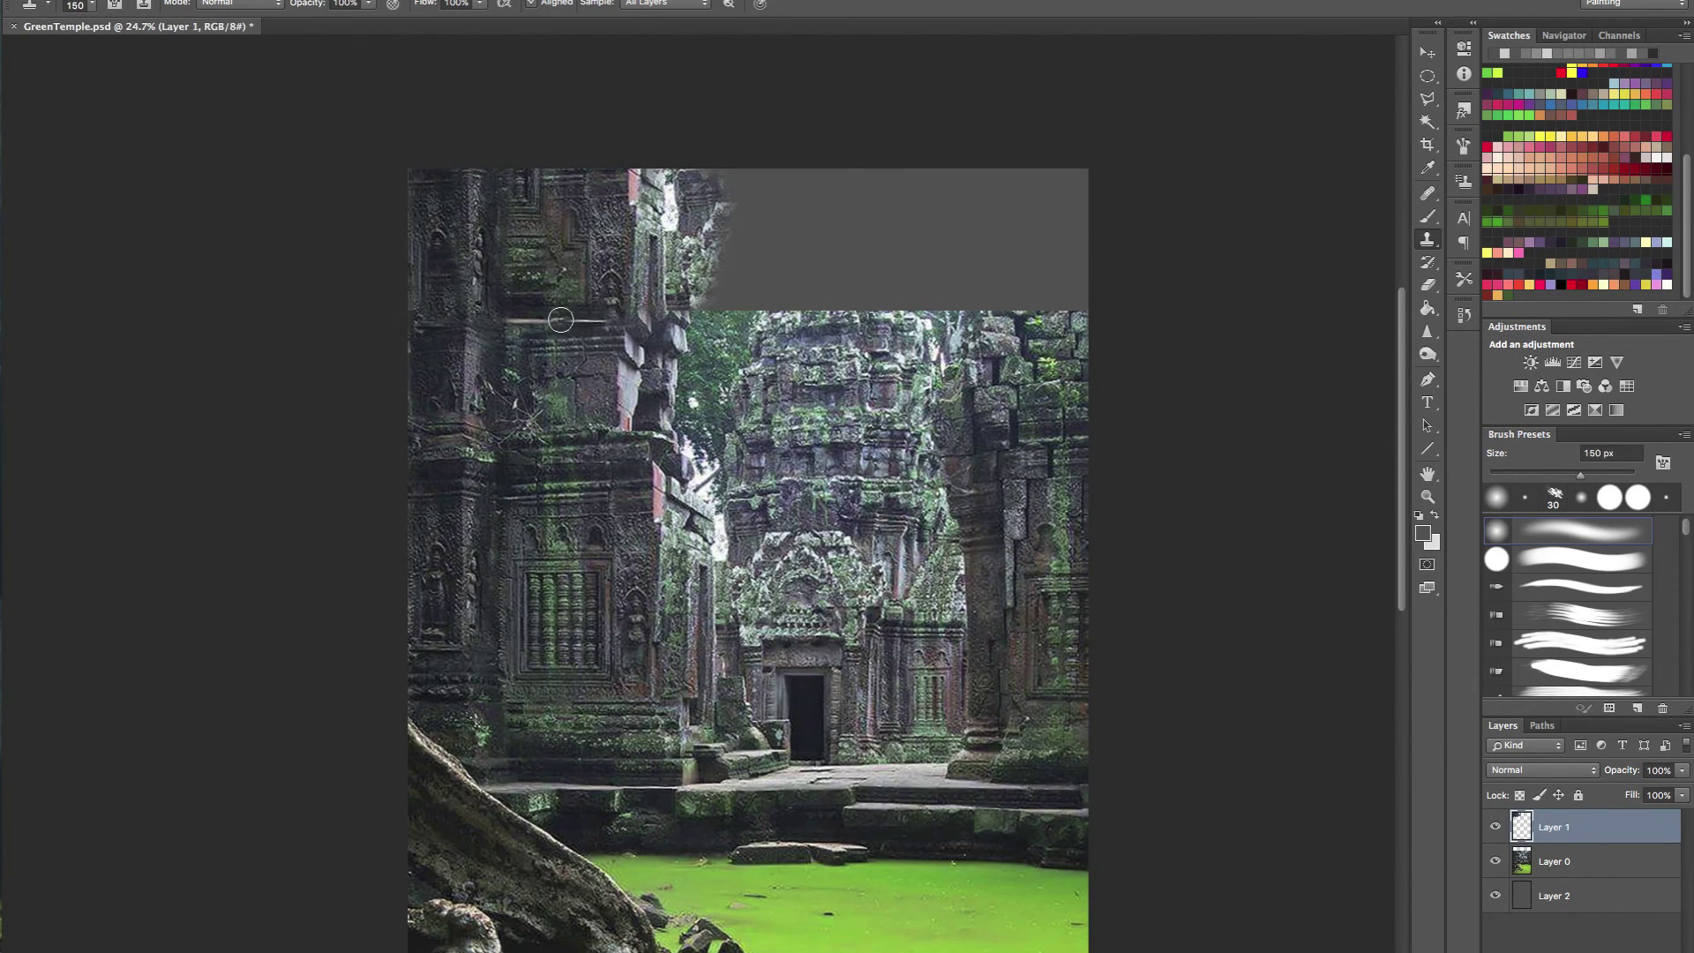
# - Clone the pale broken wall edge onto the left building's extension, then add foliage beside it and another tier on the central tower
pyautogui.moveTo(547, 318)
pyautogui.mouseDown()
pyautogui.moveTo(593, 313)
pyautogui.moveTo(606, 292)
pyautogui.moveTo(609, 184)
pyautogui.mouseUp()
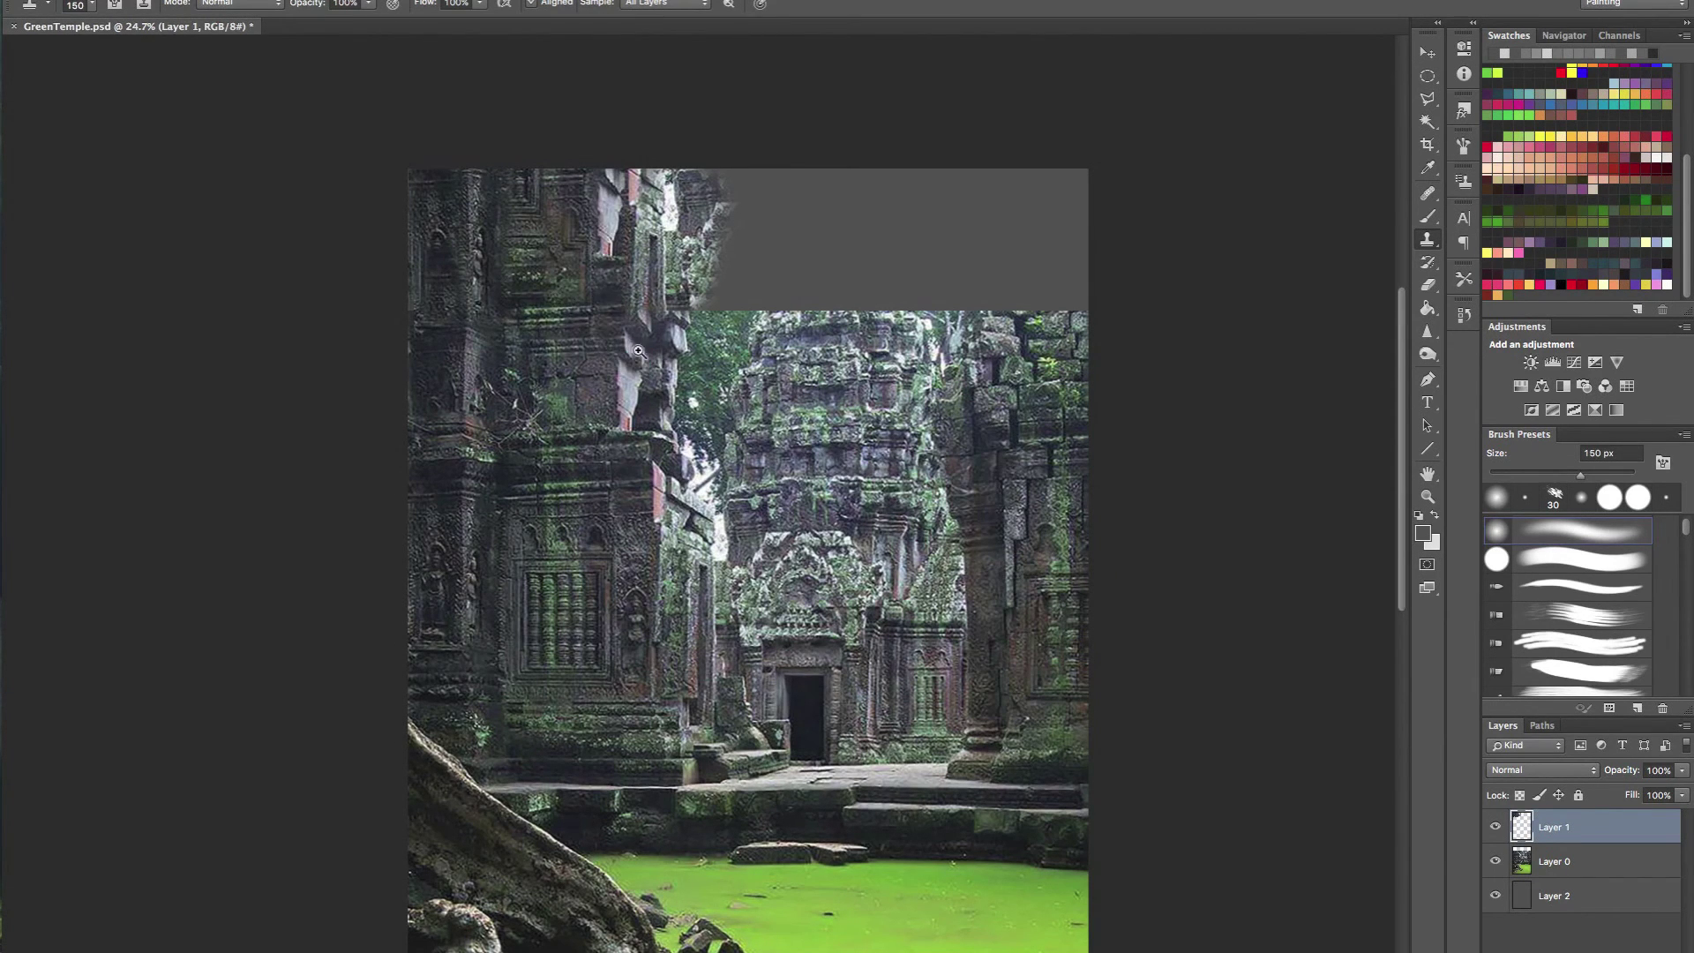
pyautogui.moveTo(638, 358)
pyautogui.mouseDown()
pyautogui.moveTo(586, 353)
pyautogui.moveTo(634, 353)
pyautogui.mouseUp()
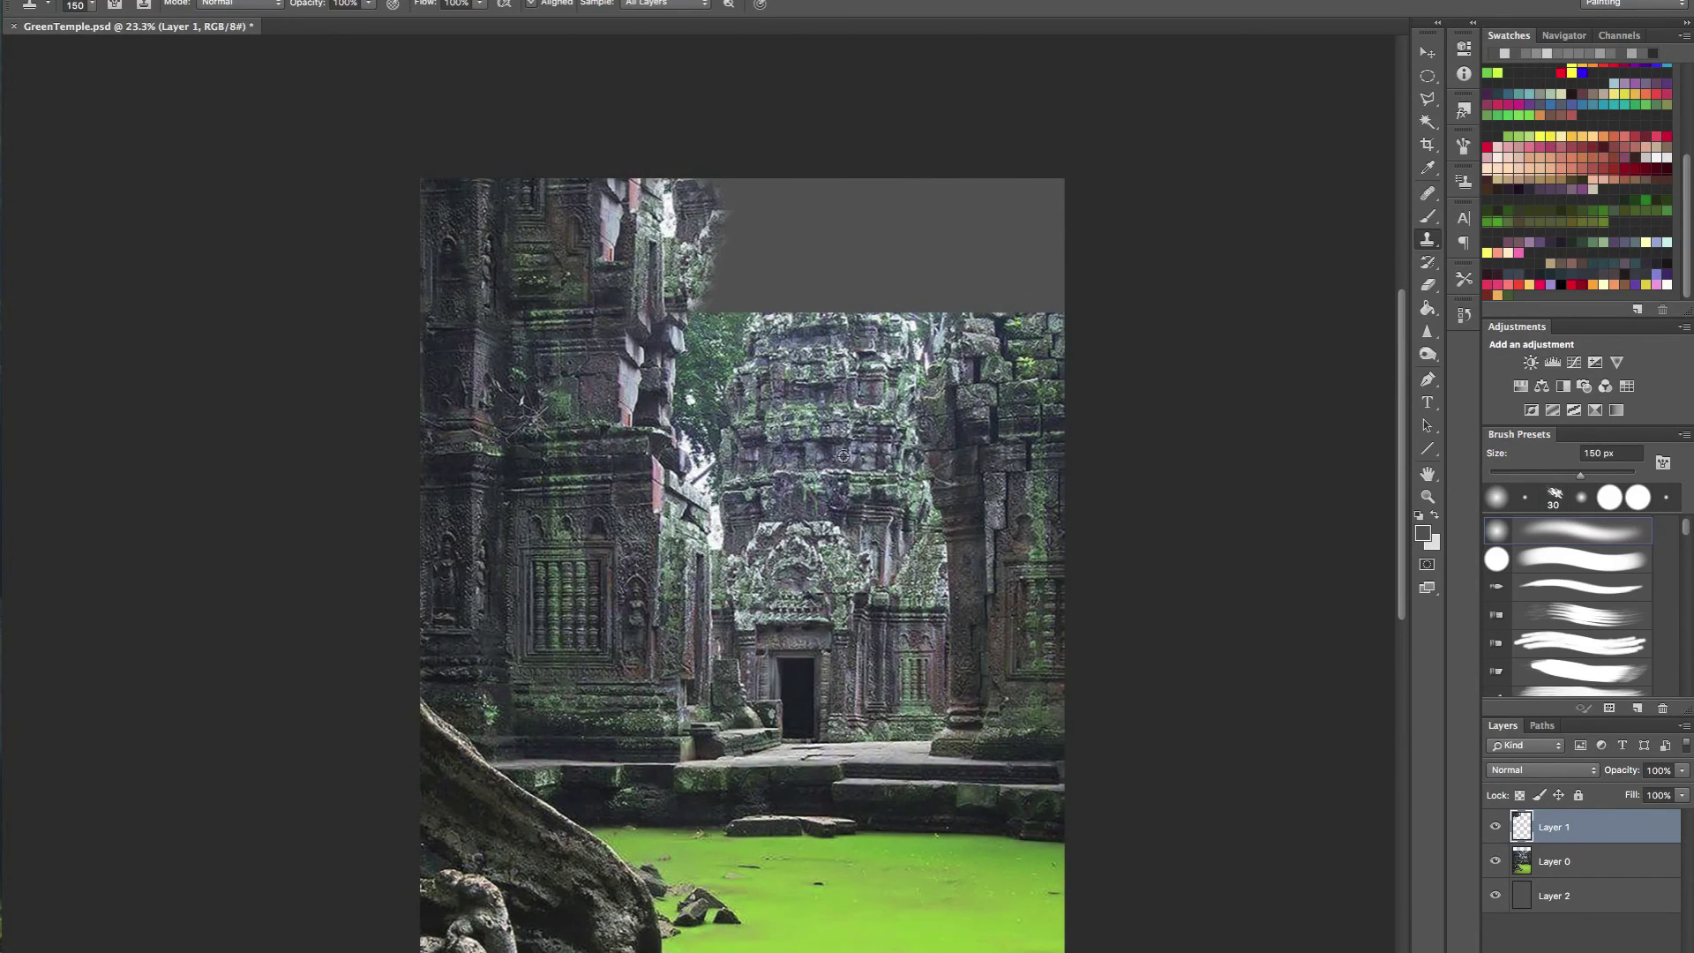
pyautogui.moveTo(824, 277)
pyautogui.mouseDown()
pyautogui.moveTo(860, 276)
pyautogui.moveTo(775, 297)
pyautogui.moveTo(714, 355)
pyautogui.moveTo(714, 260)
pyautogui.moveTo(700, 360)
pyautogui.mouseUp()
pyautogui.moveTo(706, 267)
pyautogui.mouseDown()
pyautogui.moveTo(709, 208)
pyautogui.moveTo(718, 320)
pyautogui.mouseUp()
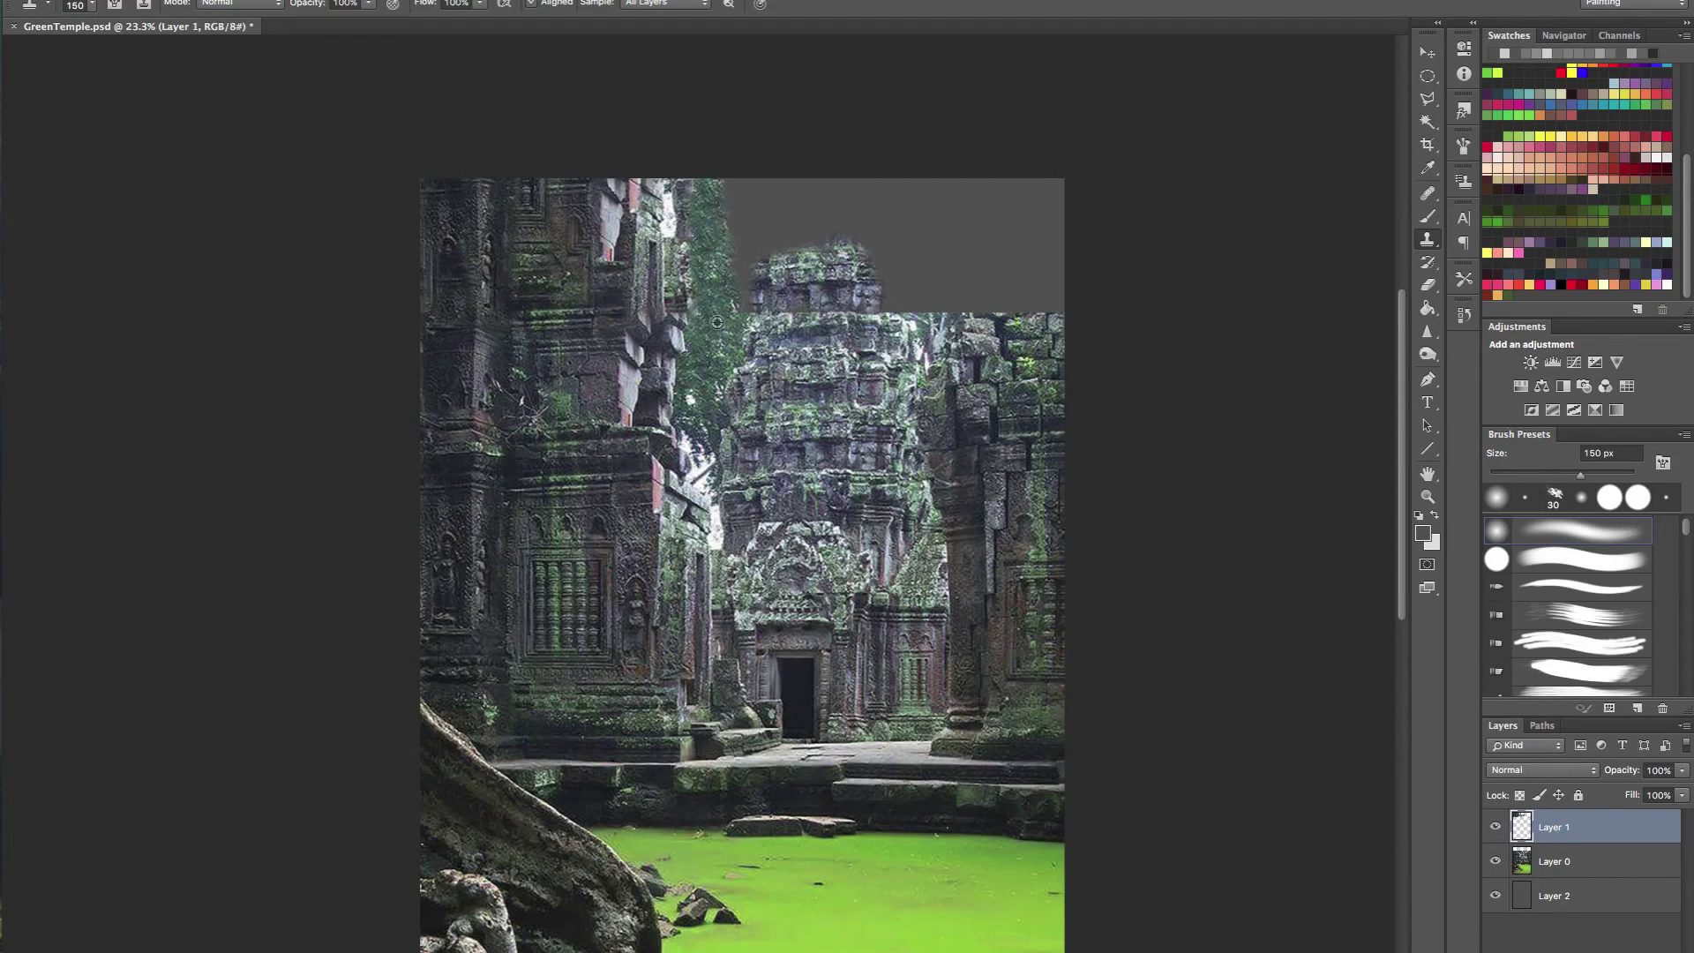
# - Extend the cloned foliage up to the canvas edge and widen it toward the central tower
pyautogui.moveTo(709, 227); pyautogui.dragTo(689, 166)
pyautogui.scroll(-2, 731, 256)
pyautogui.scroll(1, 732, 274)
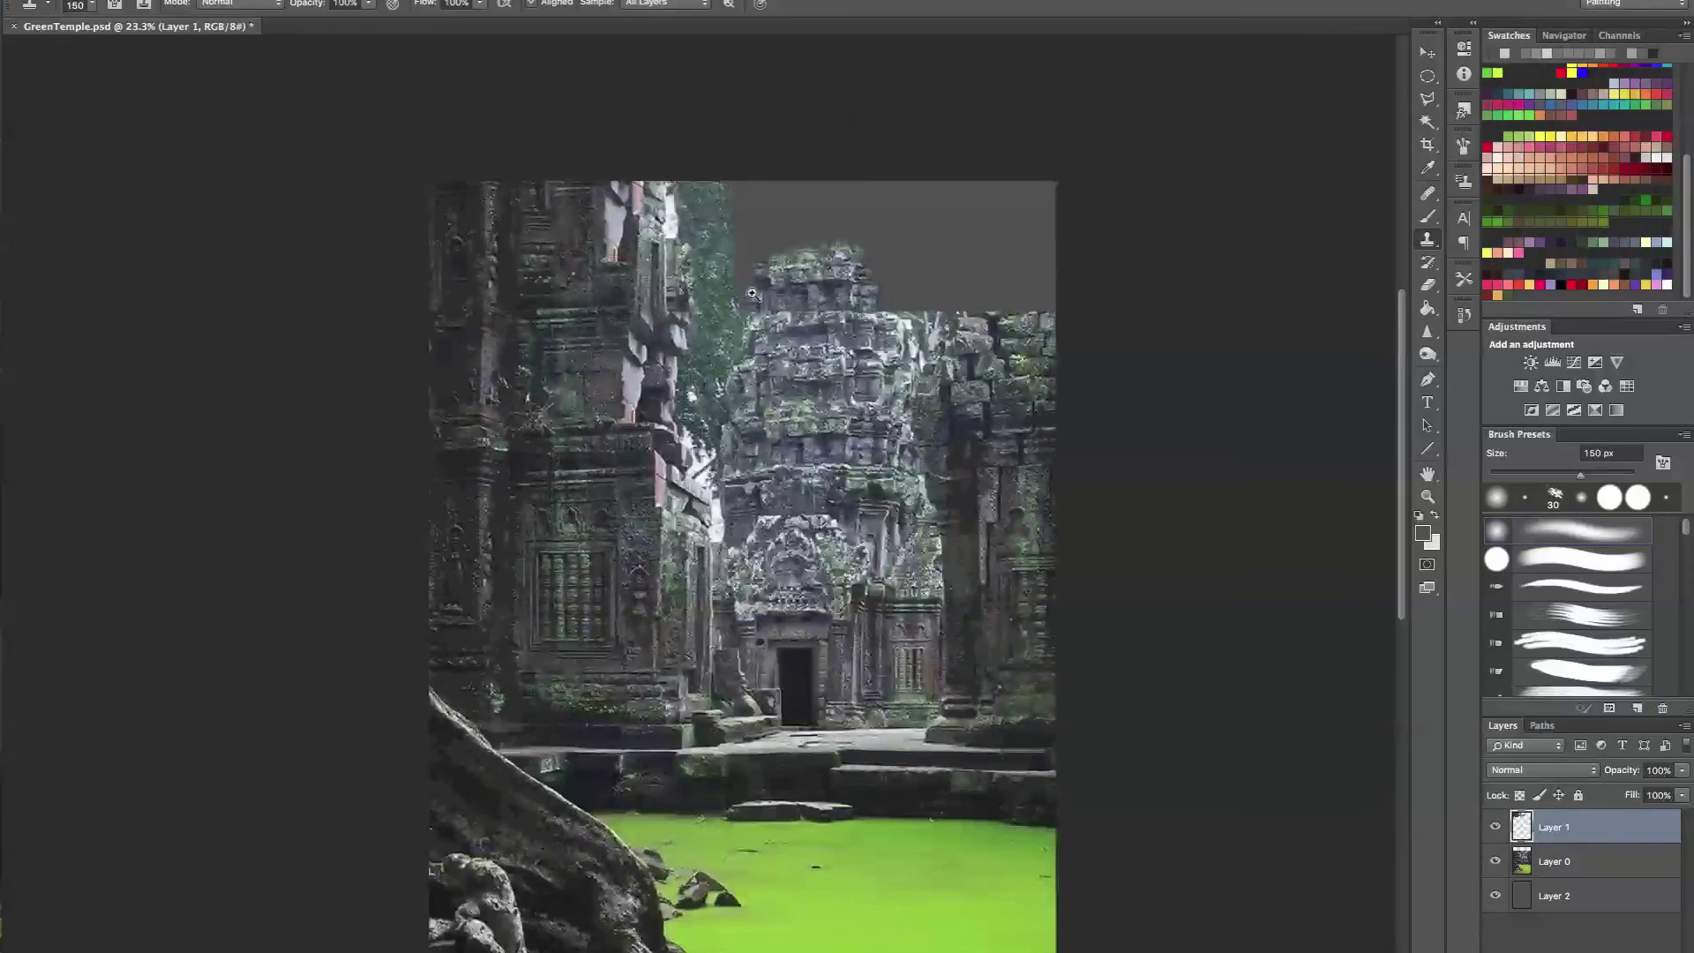
pyautogui.moveTo(739, 291)
pyautogui.mouseDown()
pyautogui.moveTo(749, 210)
pyautogui.moveTo(740, 300)
pyautogui.moveTo(752, 190)
pyautogui.mouseUp()
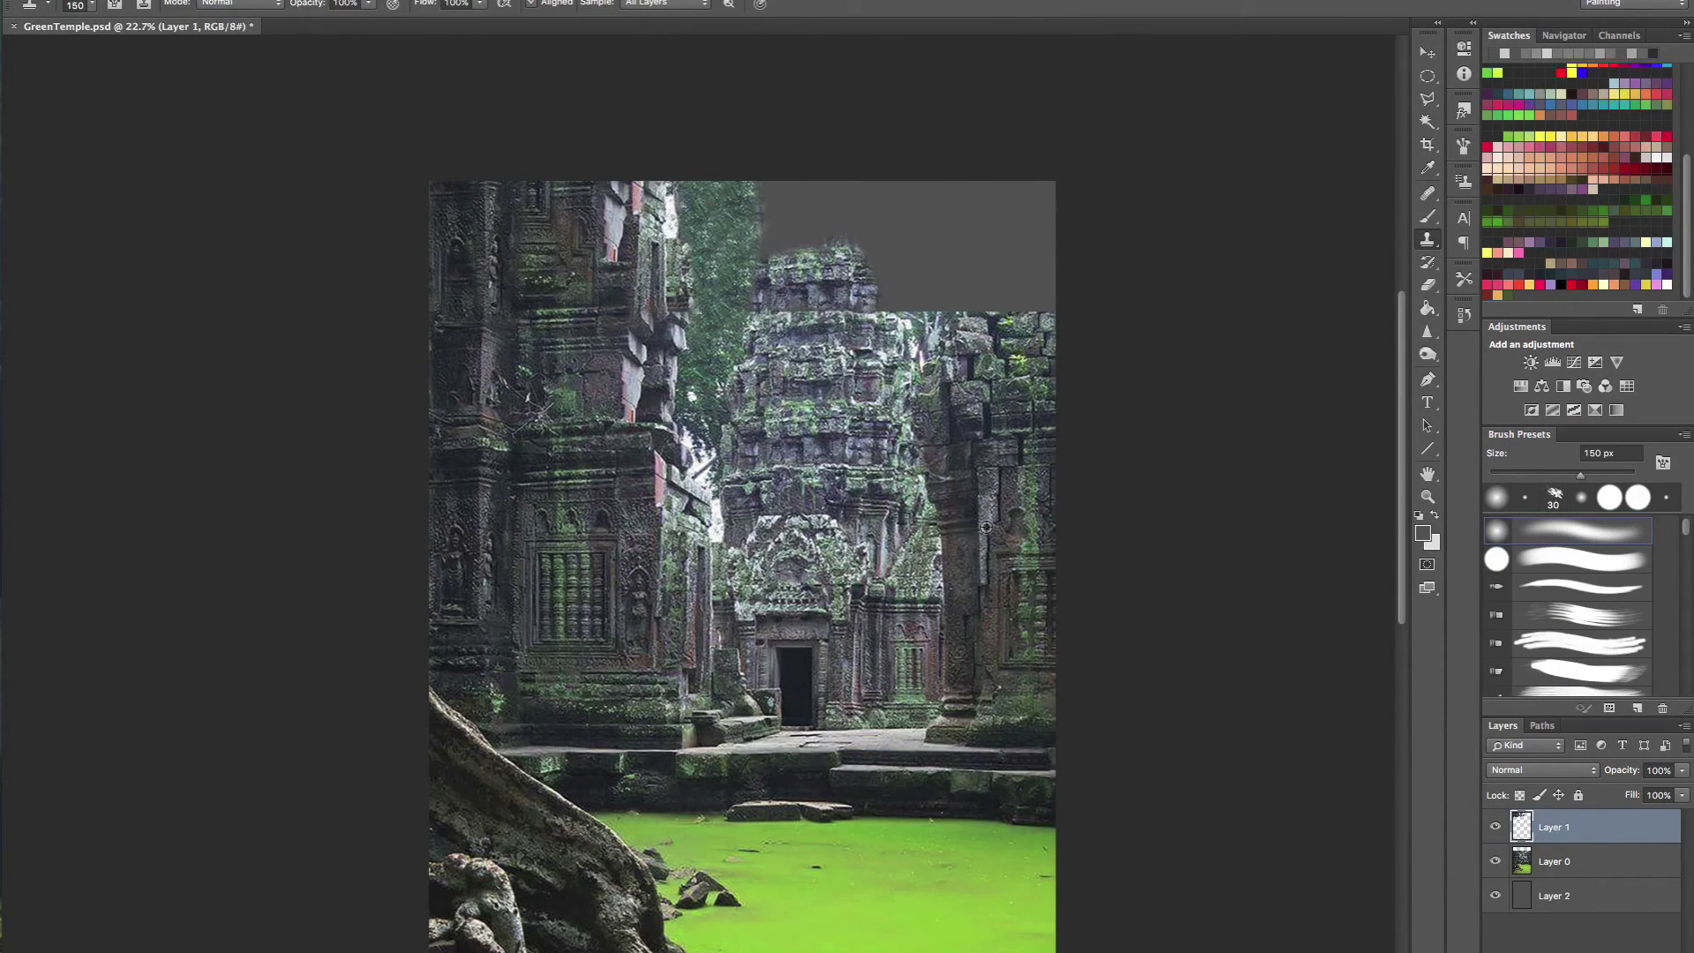
# - Clone the right building's stonework up to the canvas edge and fill foliage along its inner side
pyautogui.moveTo(992, 323)
pyautogui.mouseDown()
pyautogui.moveTo(976, 203)
pyautogui.moveTo(974, 289)
pyautogui.moveTo(987, 236)
pyautogui.moveTo(1001, 313)
pyautogui.moveTo(1013, 276)
pyautogui.moveTo(1063, 298)
pyautogui.moveTo(1024, 292)
pyautogui.moveTo(1037, 177)
pyautogui.moveTo(1008, 237)
pyautogui.mouseUp()
pyautogui.moveTo(1035, 306); pyautogui.dragTo(1043, 202)
pyautogui.moveTo(971, 275)
pyautogui.mouseDown()
pyautogui.moveTo(977, 311)
pyautogui.moveTo(983, 214)
pyautogui.moveTo(998, 275)
pyautogui.mouseUp()
pyautogui.moveTo(983, 378)
pyautogui.mouseDown()
pyautogui.moveTo(949, 376)
pyautogui.moveTo(1017, 388)
pyautogui.mouseUp()
pyautogui.moveTo(968, 338)
pyautogui.mouseDown()
pyautogui.moveTo(922, 304)
pyautogui.moveTo(916, 274)
pyautogui.moveTo(940, 160)
pyautogui.mouseUp()
pyautogui.moveTo(905, 291)
pyautogui.mouseDown()
pyautogui.moveTo(907, 181)
pyautogui.moveTo(925, 203)
pyautogui.mouseUp()
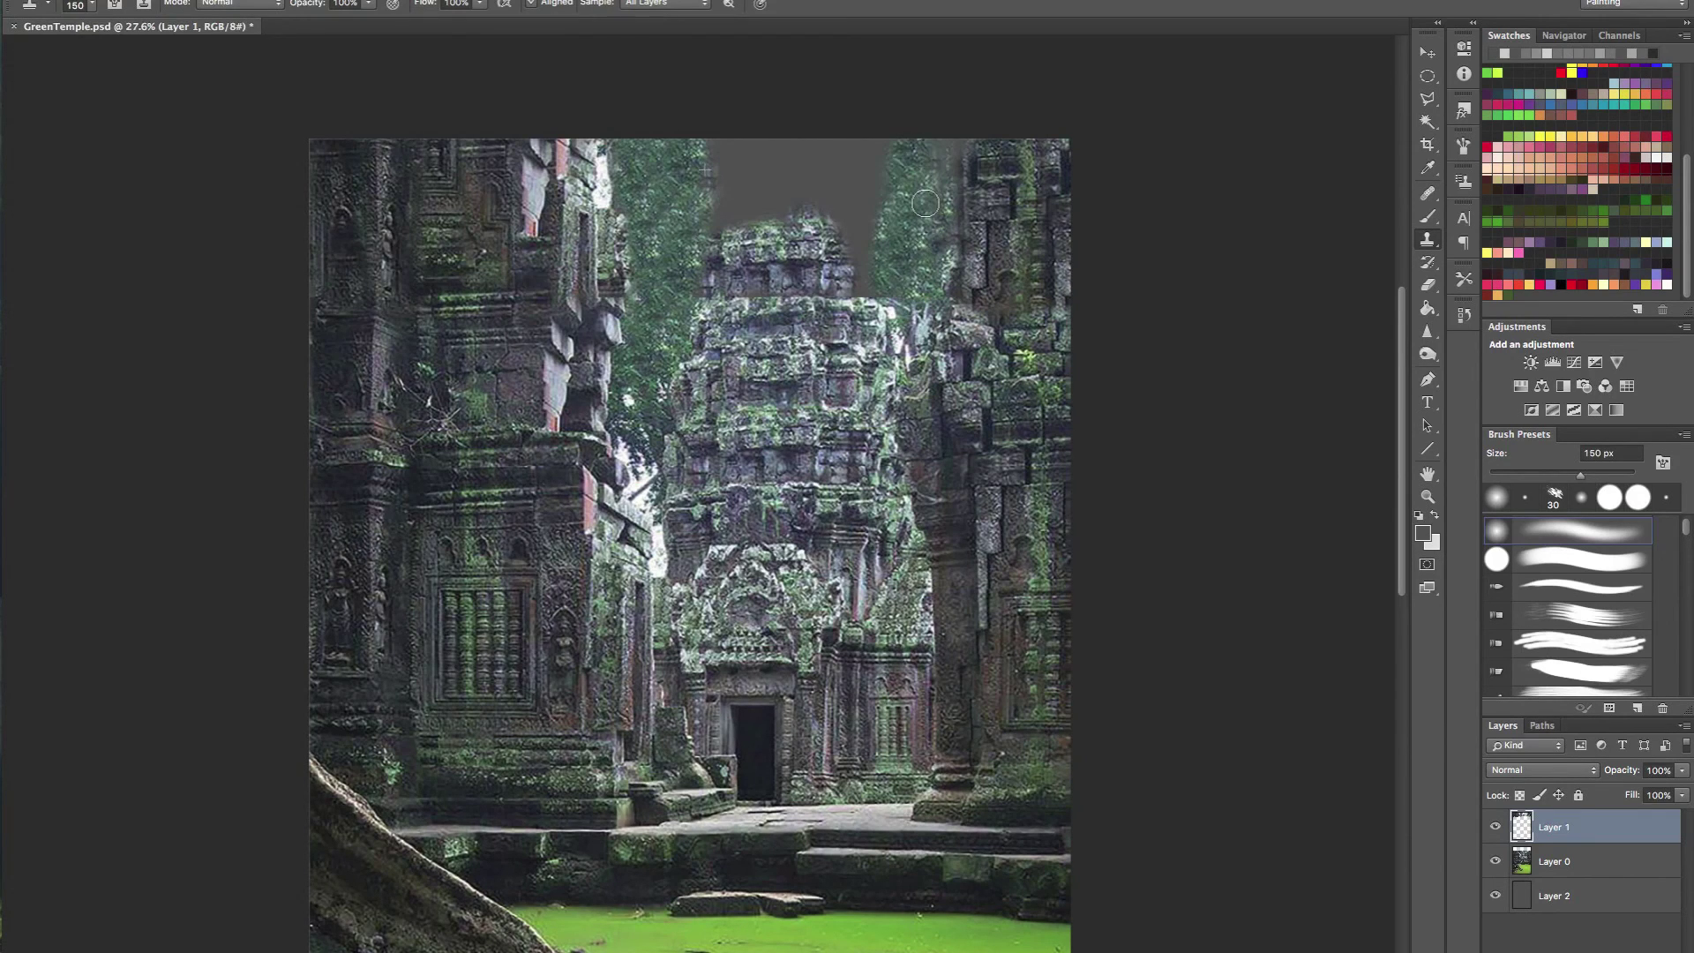
# - Clone the carved pediment onto the top of the central tower and clean up its right edge with a smaller brush
pyautogui.moveTo(773, 255)
pyautogui.mouseDown()
pyautogui.moveTo(766, 176)
pyautogui.moveTo(799, 221)
pyautogui.moveTo(732, 221)
pyautogui.moveTo(794, 176)
pyautogui.moveTo(548, 168)
pyautogui.moveTo(919, 83)
pyautogui.mouseUp()
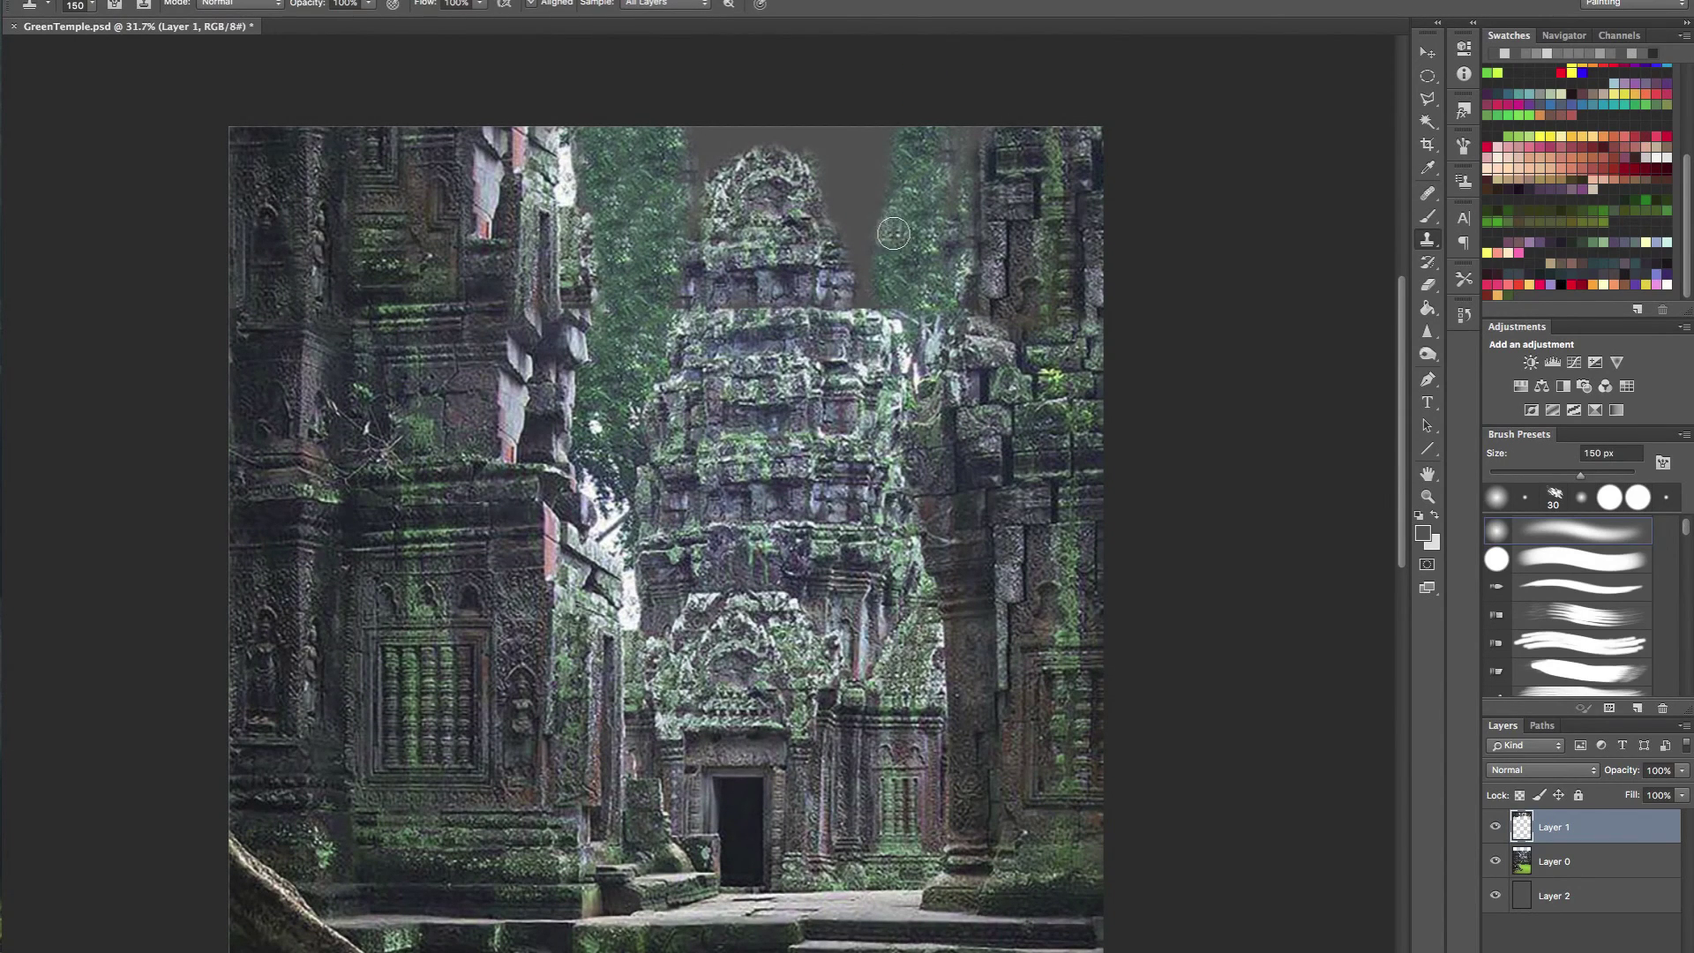
pyautogui.press('[')
pyautogui.press('[')
pyautogui.press('[')
pyautogui.moveTo(870, 288)
pyautogui.mouseDown()
pyautogui.moveTo(865, 186)
pyautogui.moveTo(850, 263)
pyautogui.moveTo(830, 179)
pyautogui.mouseUp()
# - Fill the remaining gray gaps around the central tower's top with cloned foliage, using brush sizes of 125 px and 90 px
pyautogui.press(']')
pyautogui.press(']')
pyautogui.moveTo(728, 176)
pyautogui.mouseDown()
pyautogui.moveTo(702, 174)
pyautogui.moveTo(719, 158)
pyautogui.moveTo(704, 137)
pyautogui.moveTo(696, 163)
pyautogui.moveTo(757, 139)
pyautogui.moveTo(838, 146)
pyautogui.moveTo(871, 247)
pyautogui.mouseUp()
pyautogui.moveTo(886, 362)
pyautogui.mouseDown()
pyautogui.moveTo(806, 354)
pyautogui.moveTo(863, 357)
pyautogui.mouseUp()
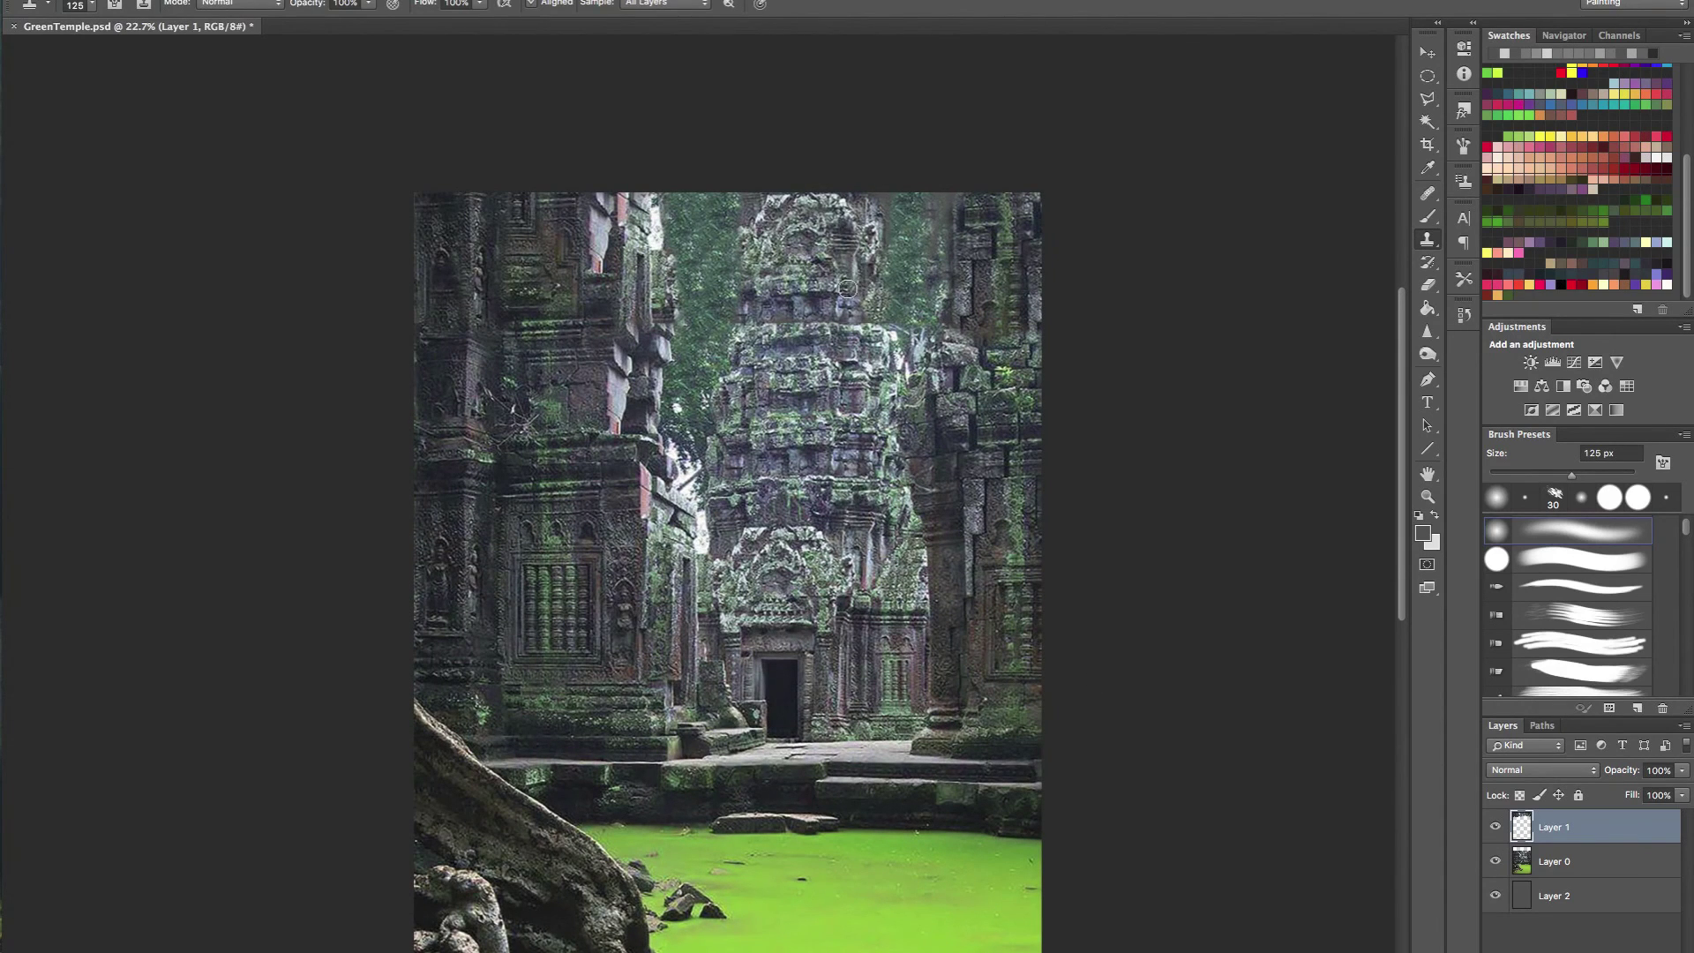
pyautogui.press('[')
pyautogui.press('[')
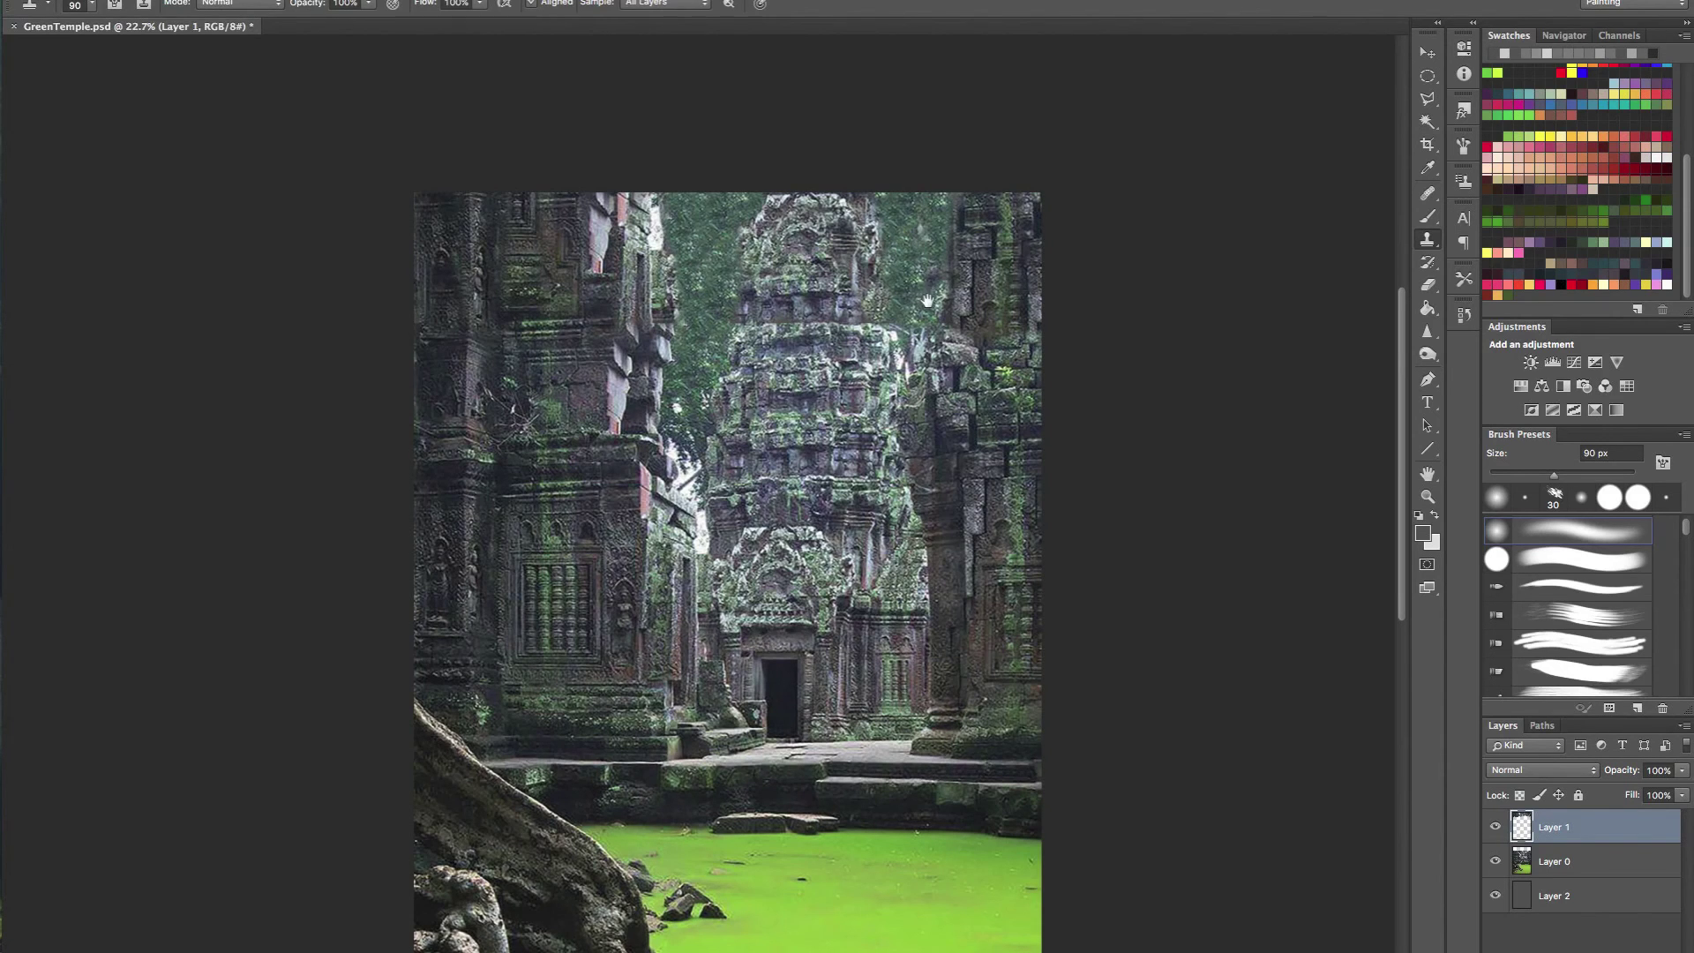
# - Clone stonework onto the inner edge of the upper right building with a 125 px brush
pyautogui.scroll(-5, 927, 256)
pyautogui.scroll(3, 970, 302)
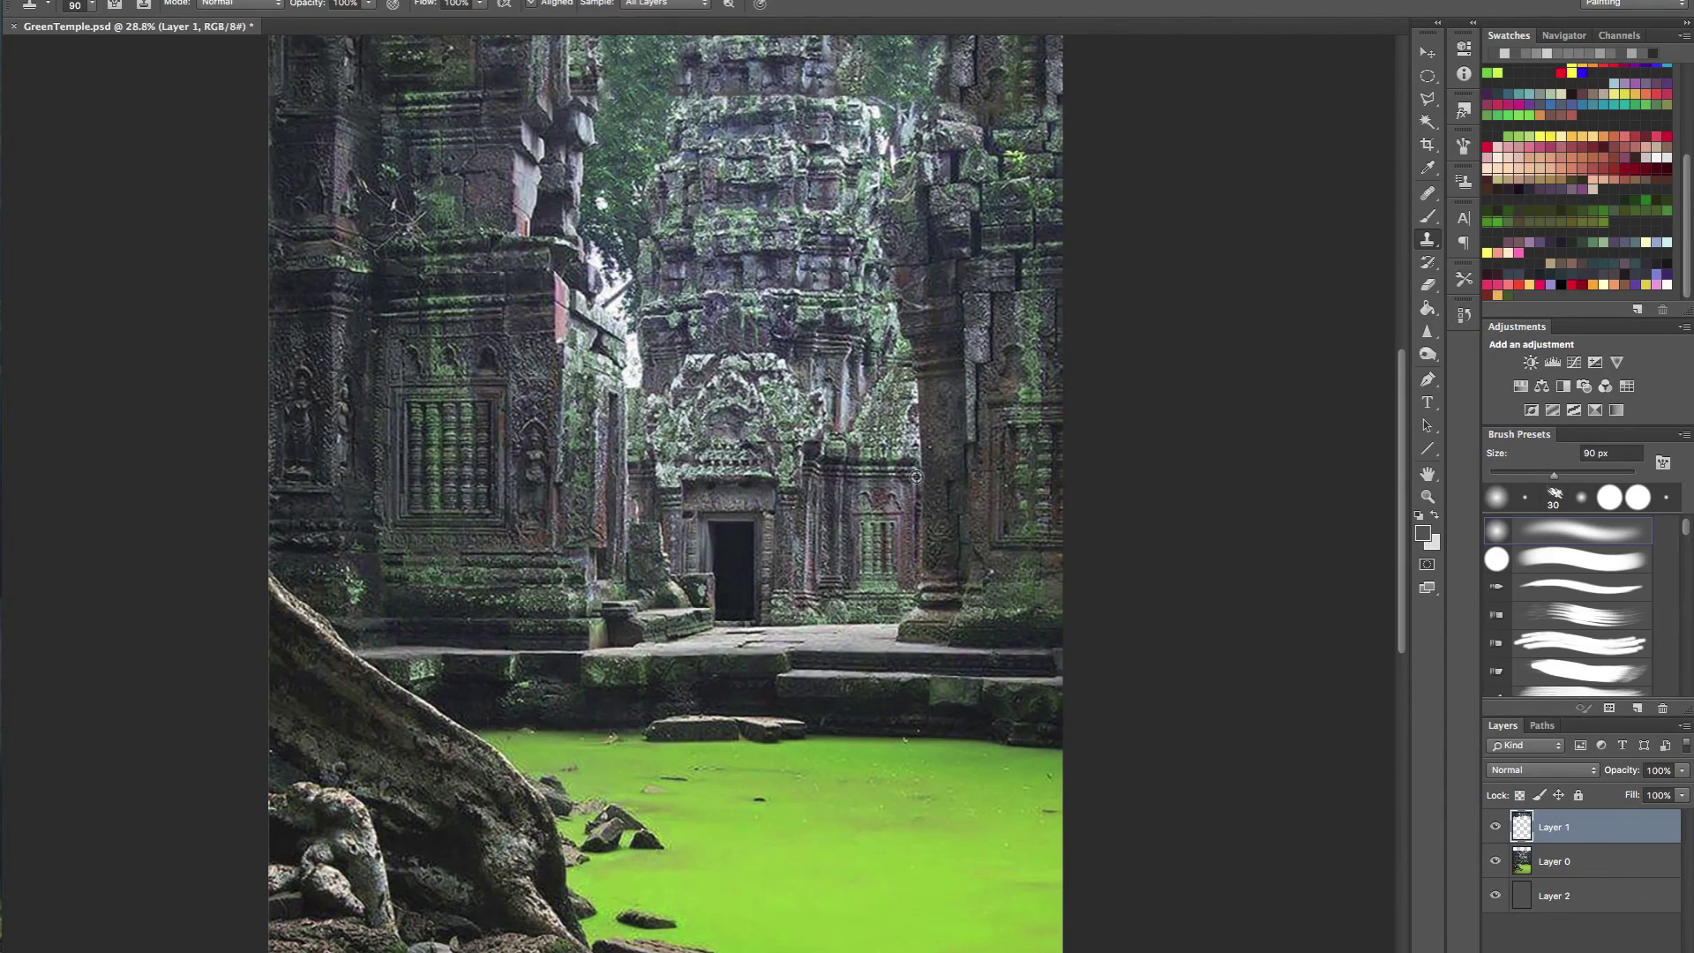
pyautogui.moveTo(960, 348); pyautogui.dragTo(902, 599)
pyautogui.press(']')
pyautogui.press(']')
pyautogui.press(']')
pyautogui.press(']')
pyautogui.press(']')
pyautogui.press(']')
pyautogui.press(']')
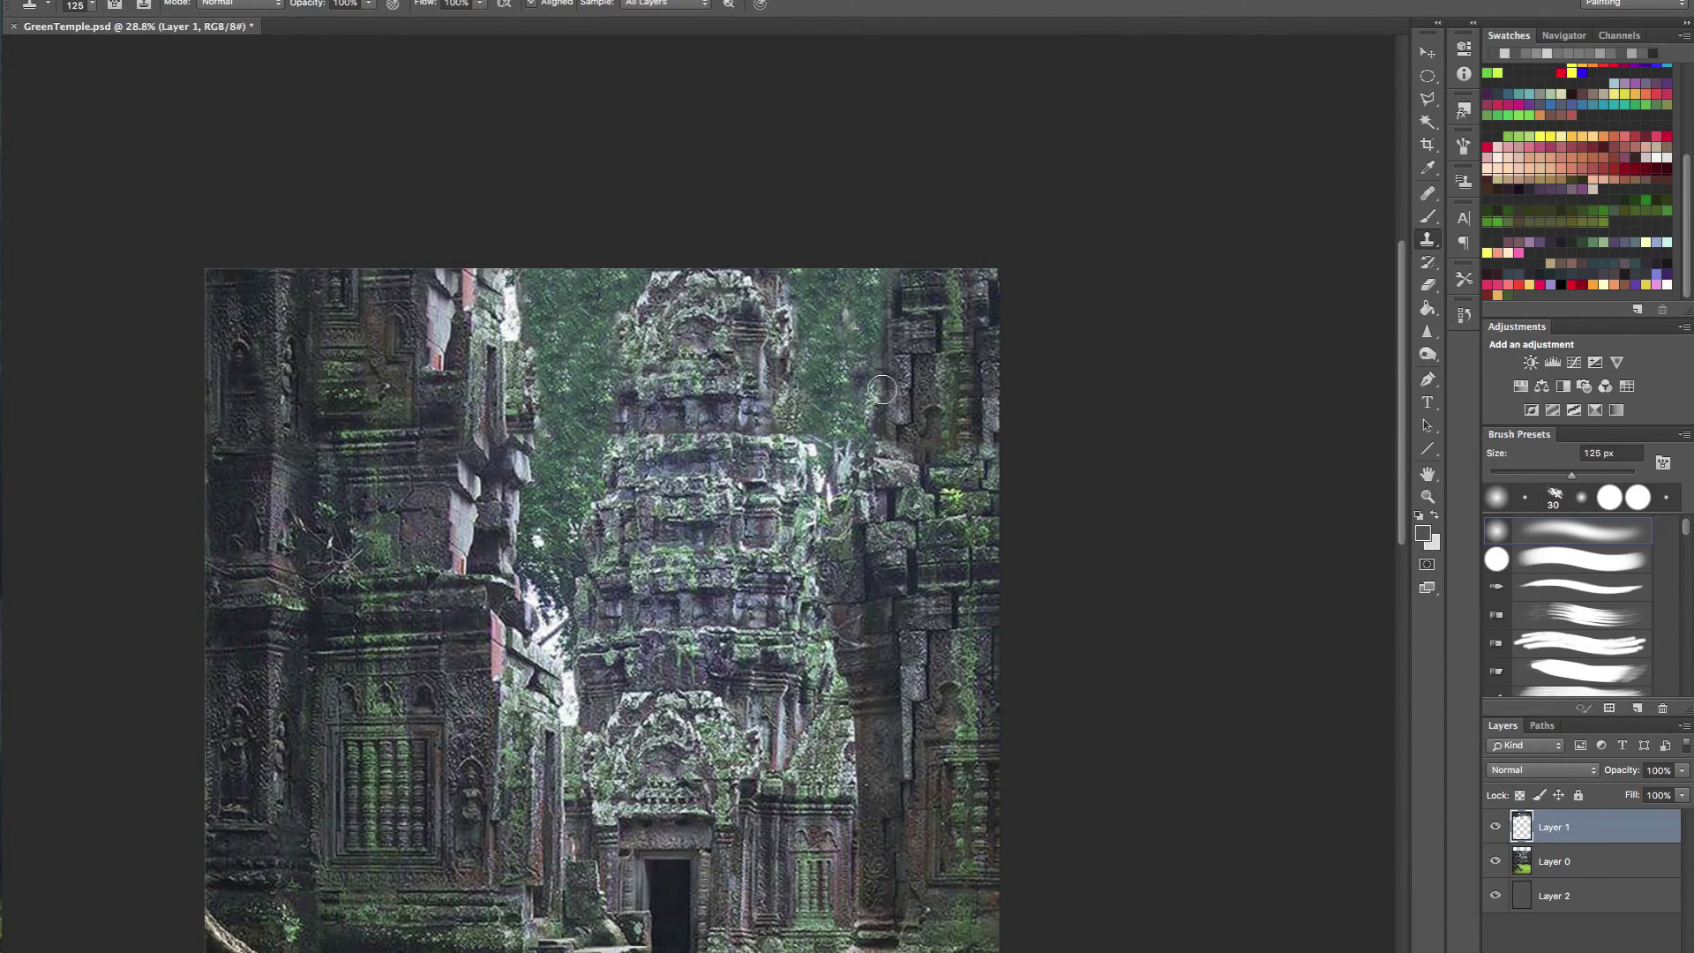
pyautogui.click(874, 402)
# - Extend the upper right building's inner edge with a cloned column using a 50 px brush, and clean up the foliage beside it
pyautogui.press('[')
pyautogui.press('[')
pyautogui.press('[')
pyautogui.press('[')
pyautogui.press('[')
pyautogui.press('[')
pyautogui.press('[')
pyautogui.press('[')
pyautogui.moveTo(874, 419); pyautogui.dragTo(886, 363)
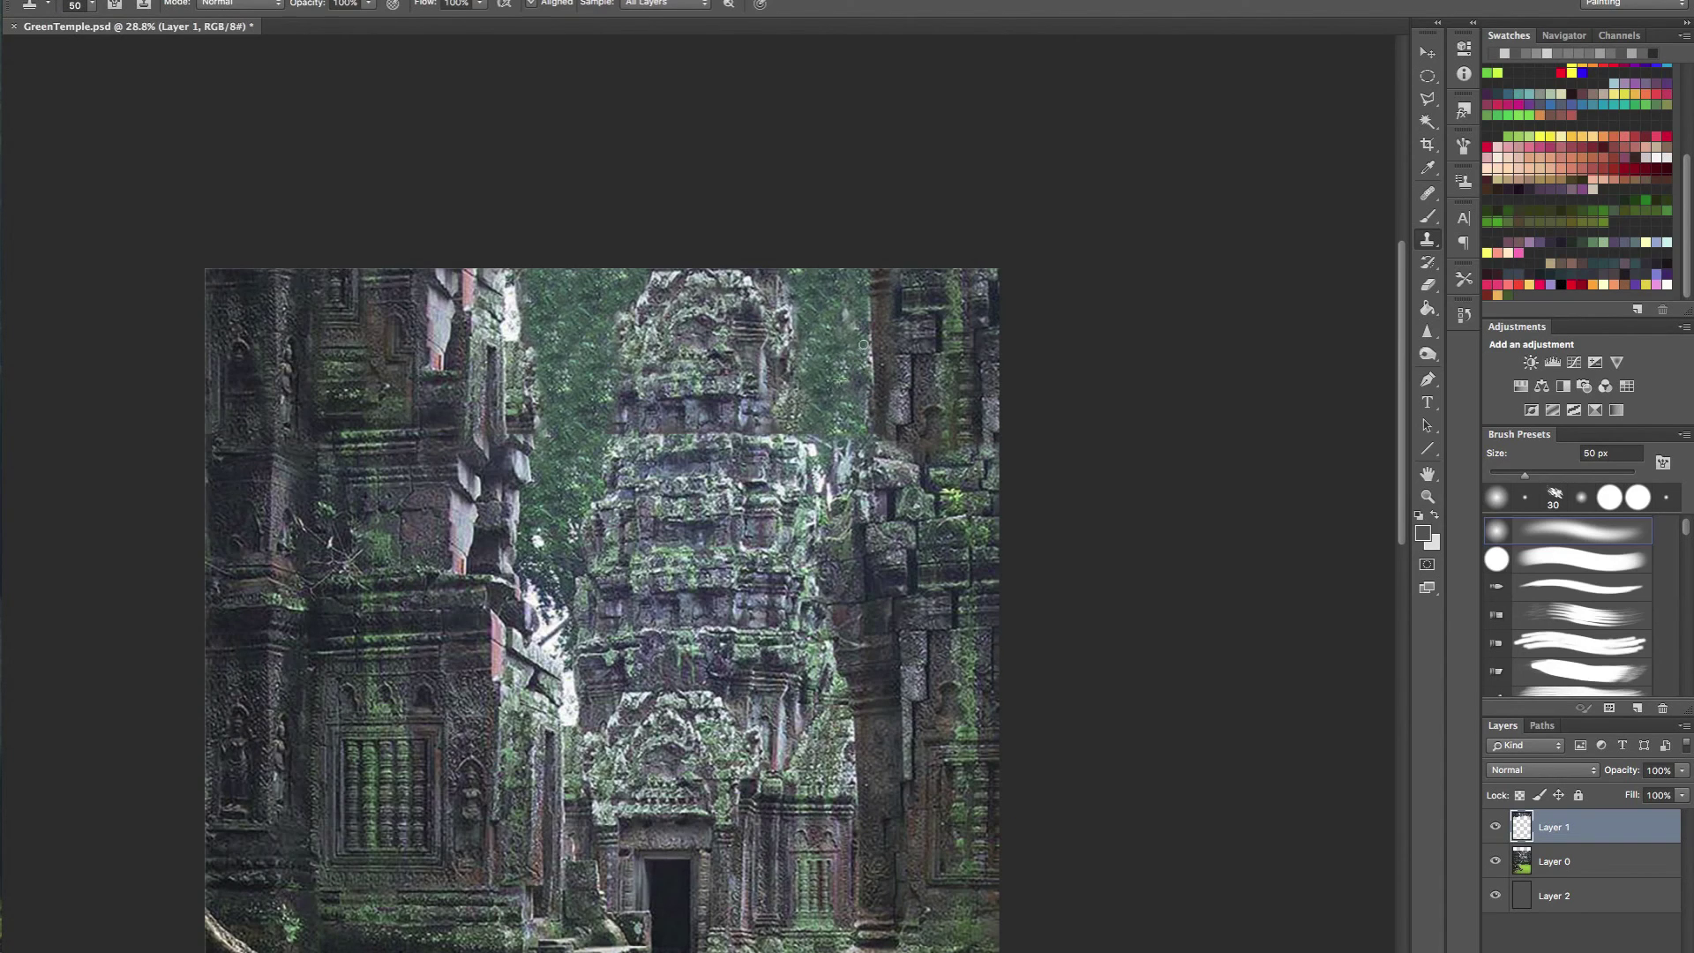
pyautogui.moveTo(845, 333)
pyautogui.mouseDown()
pyautogui.moveTo(844, 303)
pyautogui.moveTo(763, 320)
pyautogui.moveTo(863, 320)
pyautogui.mouseUp()
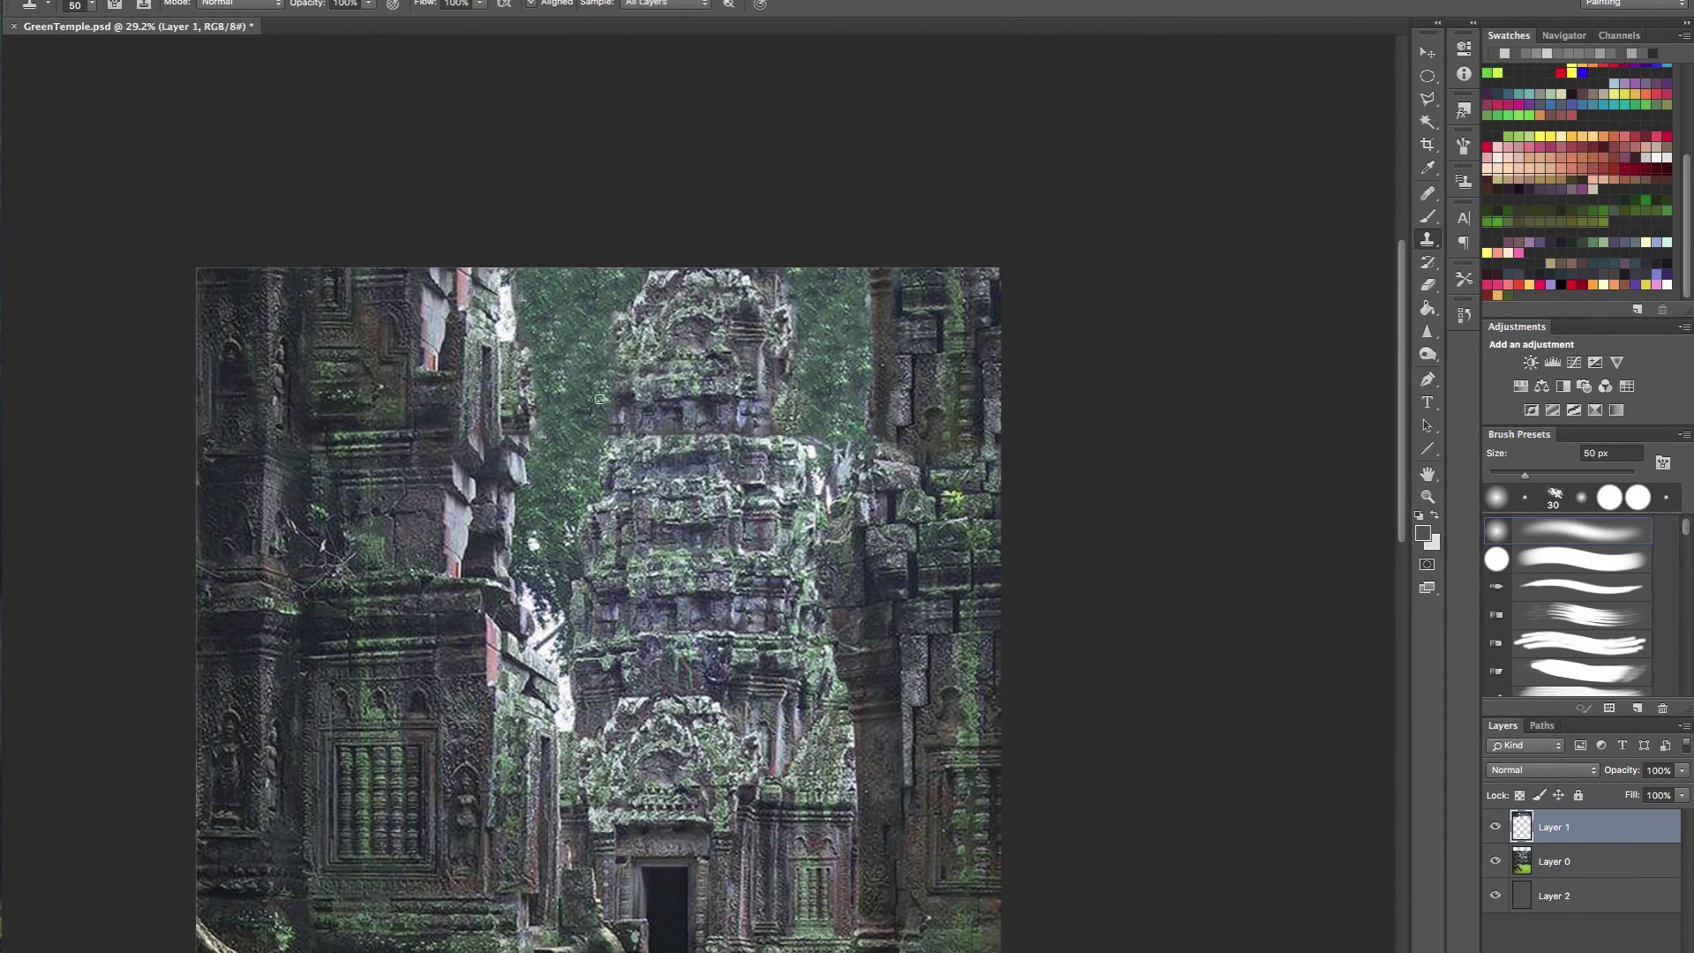
# - Clone foliage over the bright gaps along the inner edge of the upper left building
pyautogui.moveTo(541, 436)
pyautogui.mouseDown()
pyautogui.moveTo(523, 317)
pyautogui.moveTo(518, 339)
pyautogui.moveTo(514, 309)
pyautogui.moveTo(509, 292)
pyautogui.mouseUp()
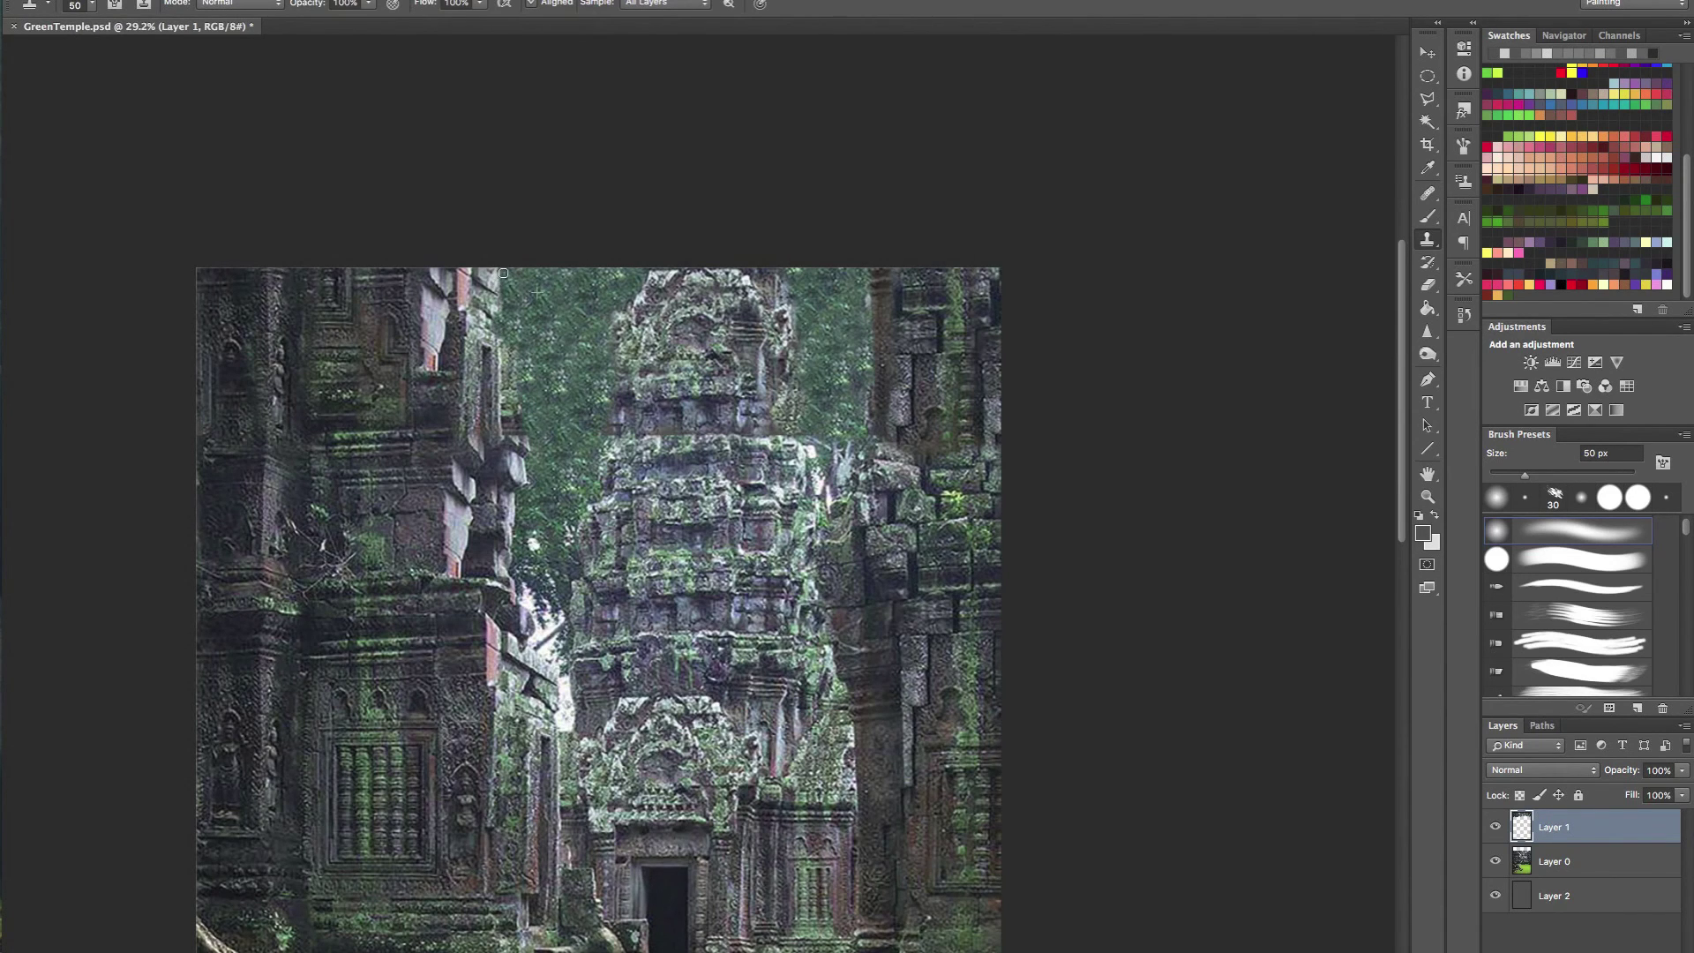
pyautogui.moveTo(569, 352); pyautogui.dragTo(558, 208)
pyautogui.moveTo(578, 265); pyautogui.dragTo(494, 264)
pyautogui.press('super+space')
pyautogui.moveTo(716, 364)
pyautogui.mouseDown()
pyautogui.moveTo(772, 362)
pyautogui.moveTo(733, 360)
pyautogui.mouseUp()
pyautogui.scroll(-2, 733, 360)
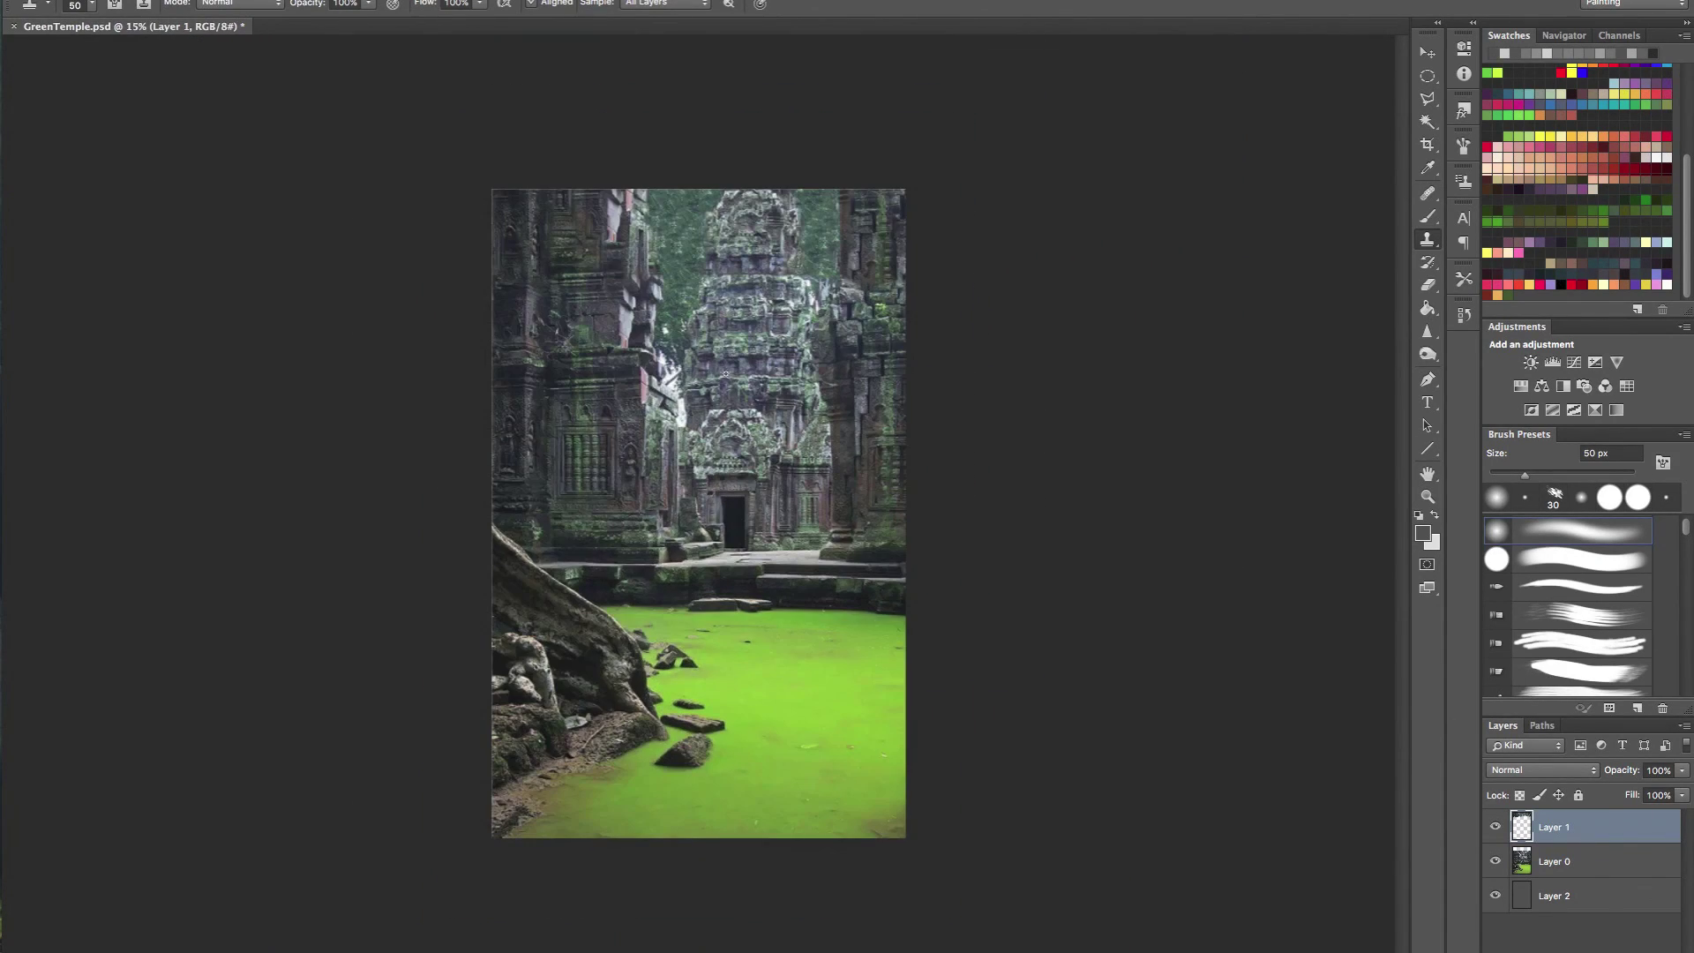
pyautogui.scroll(2, 737, 539)
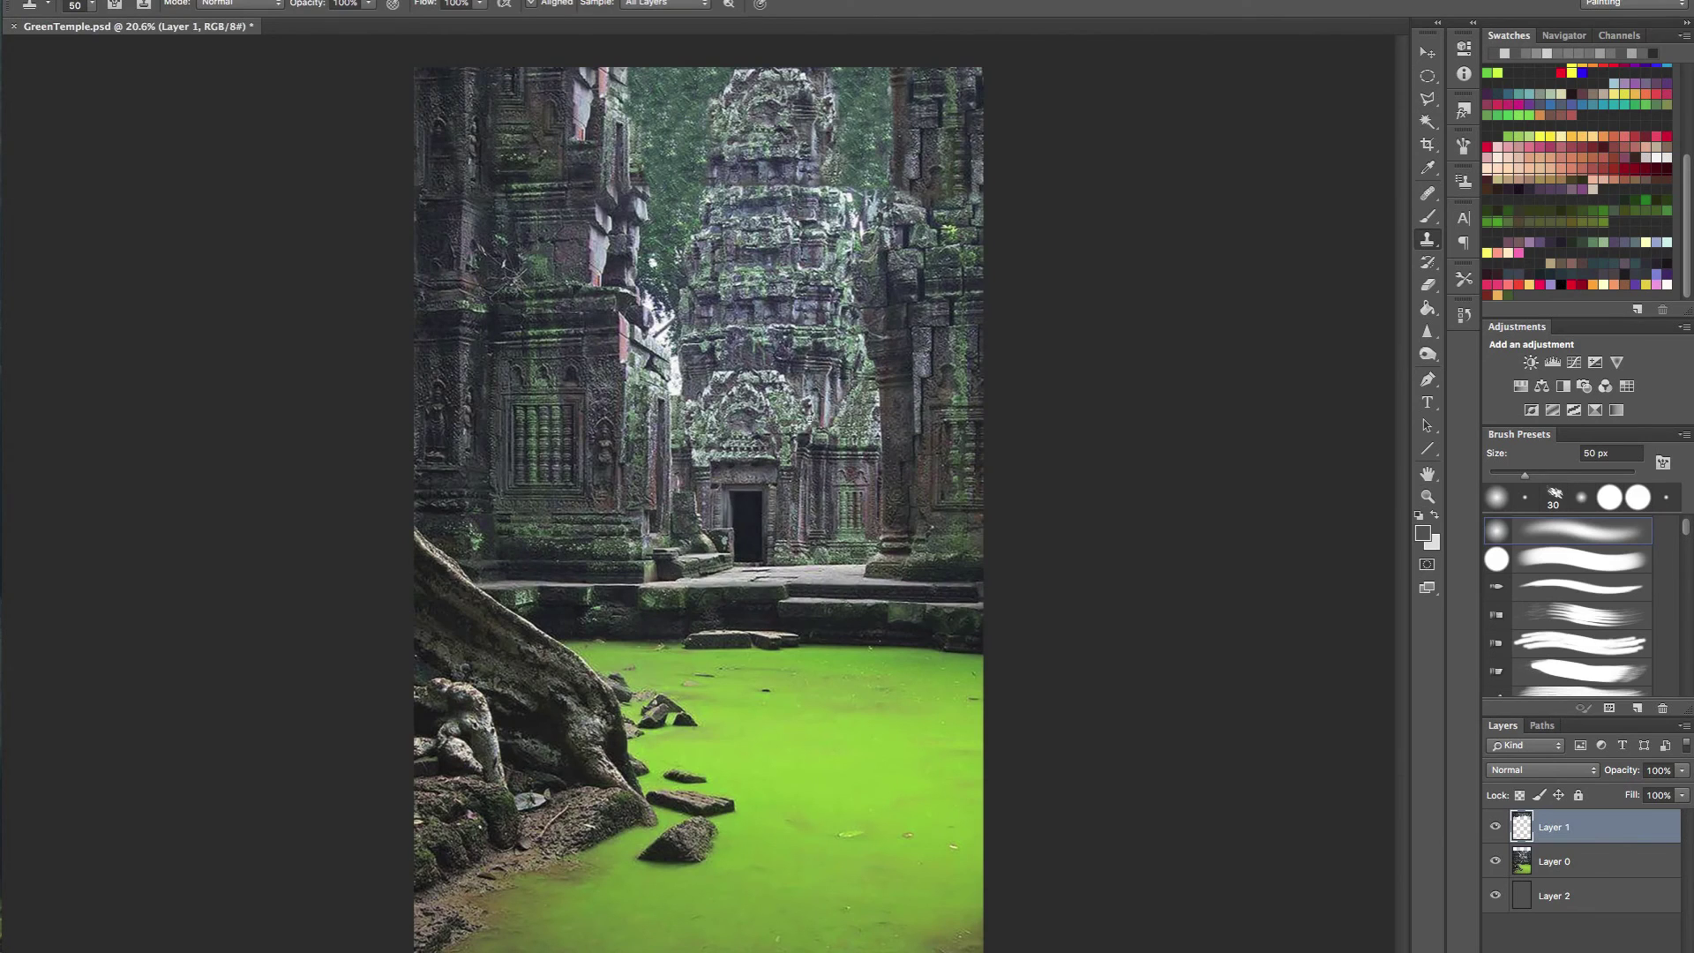
# - Merge all layers into a single layer and duplicate it
pyautogui.keyDown('shift'); pyautogui.click(1577, 901); pyautogui.keyUp('shift')
pyautogui.hotkey('ctrl', 'e')
pyautogui.hotkey('ctrl', 'j')
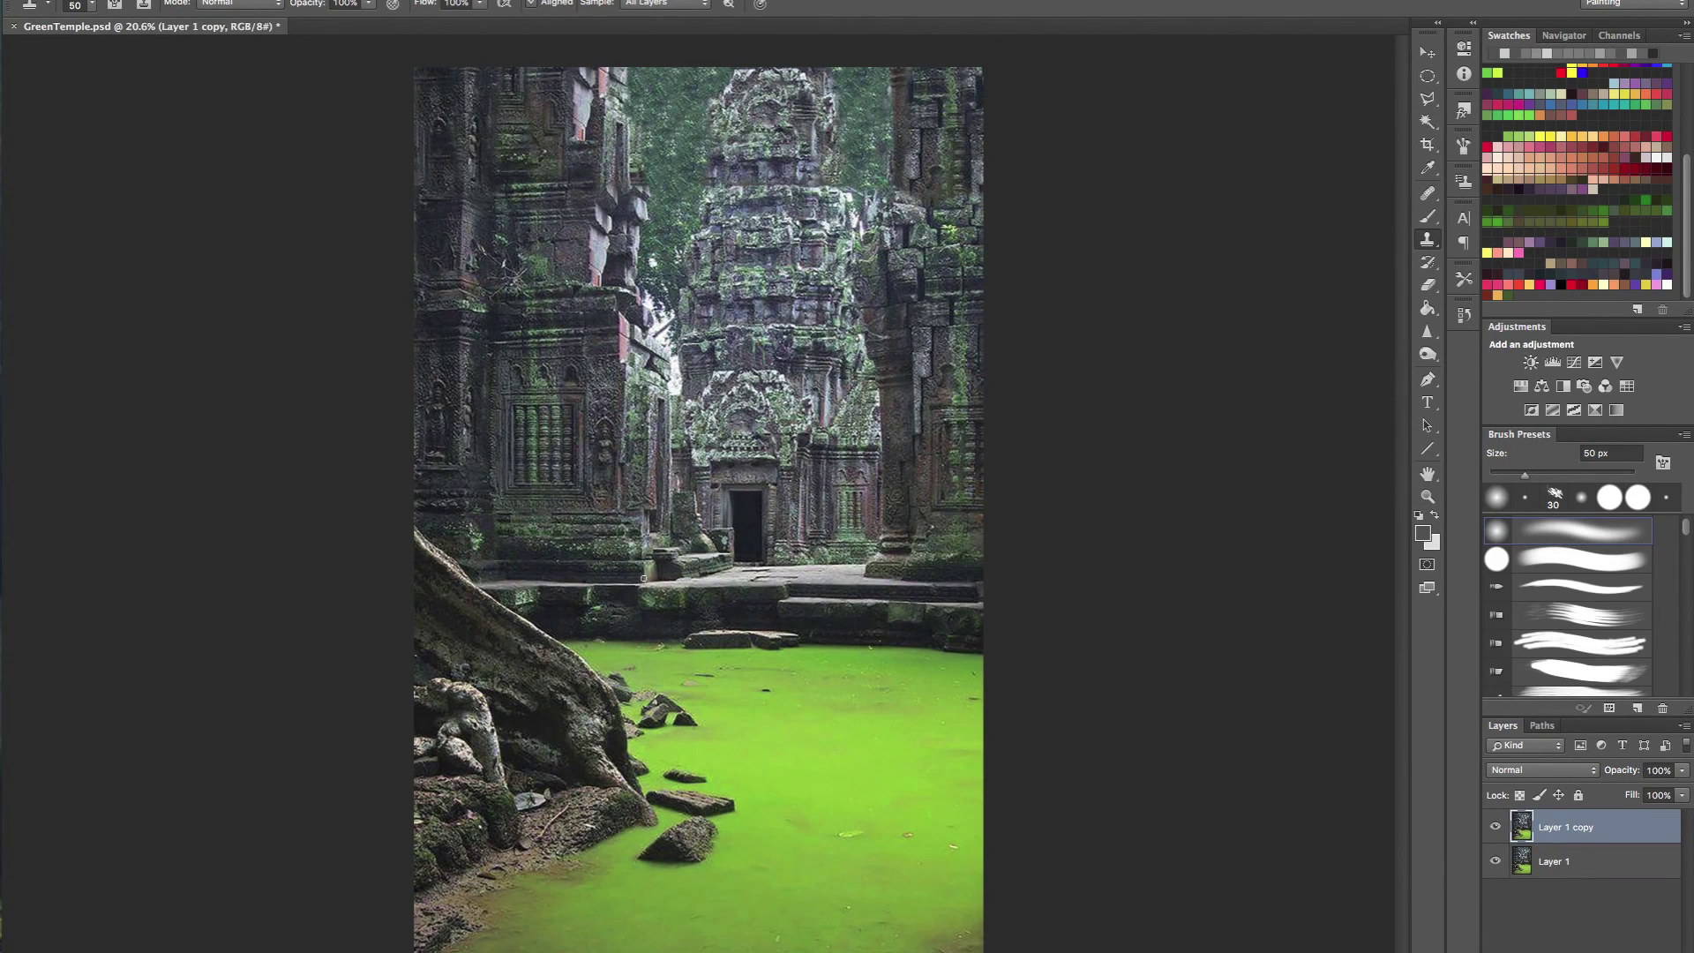
# - Examine the extended temple from the tower's top down to the pond for cloning flaws
pyautogui.scroll(5, 644, 578)
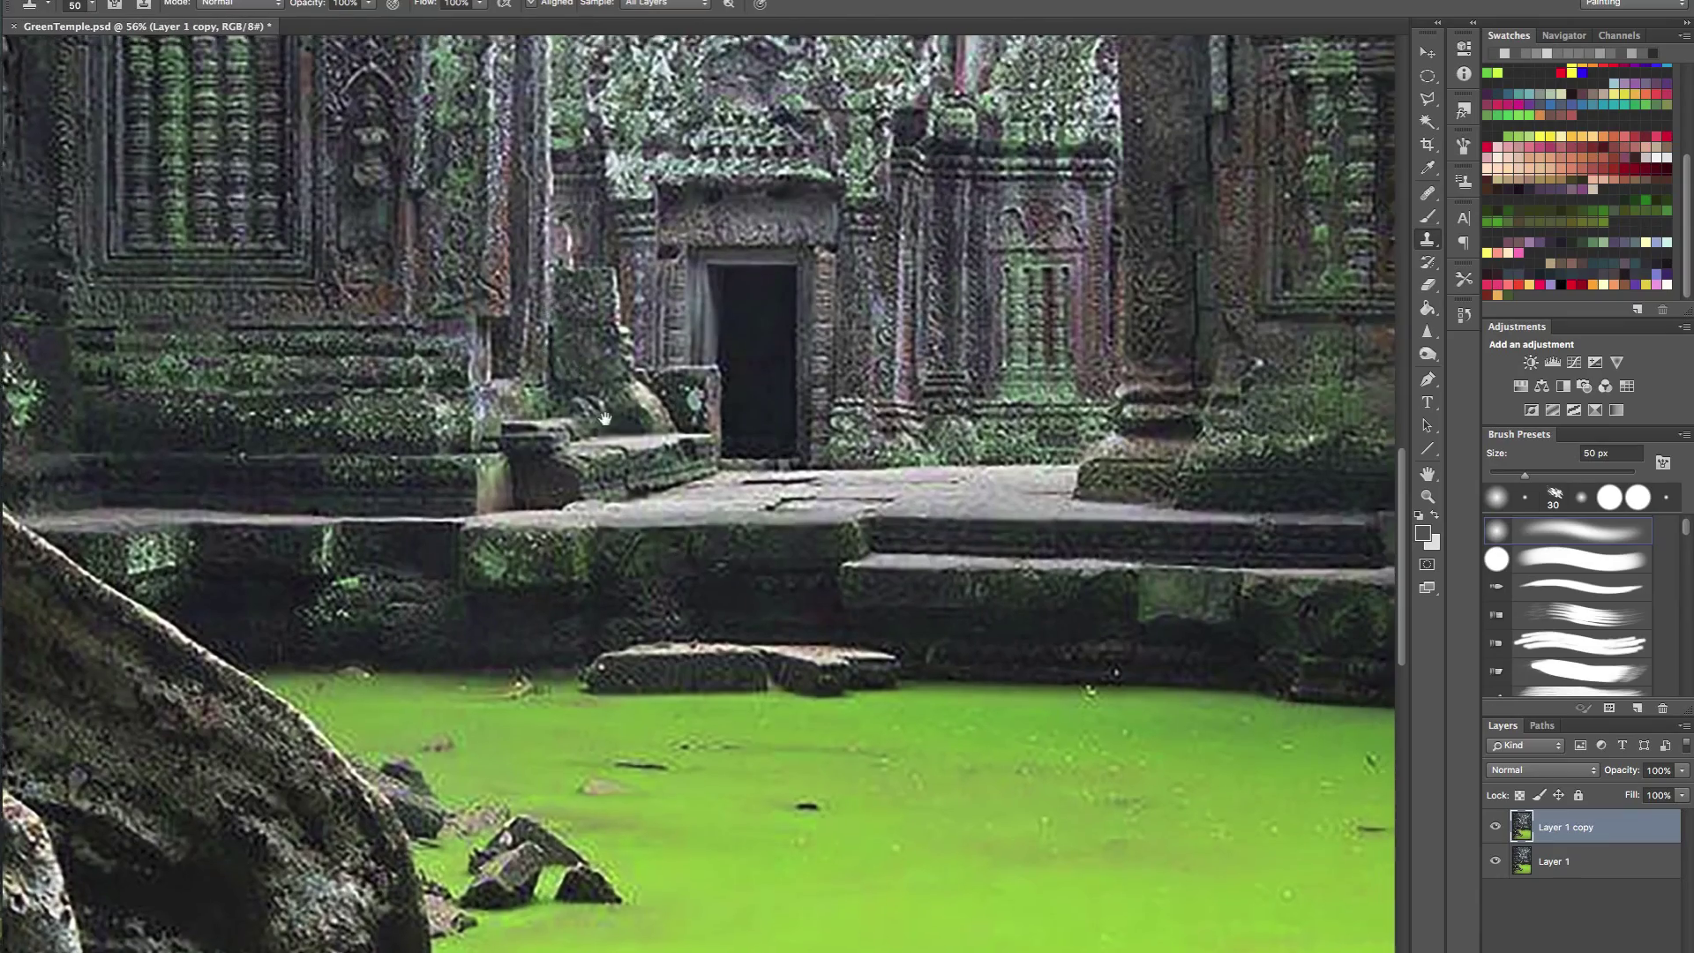
pyautogui.moveTo(605, 418); pyautogui.dragTo(621, 670)
pyautogui.moveTo(618, 123); pyautogui.dragTo(684, 671)
pyautogui.scroll(-2, 684, 671)
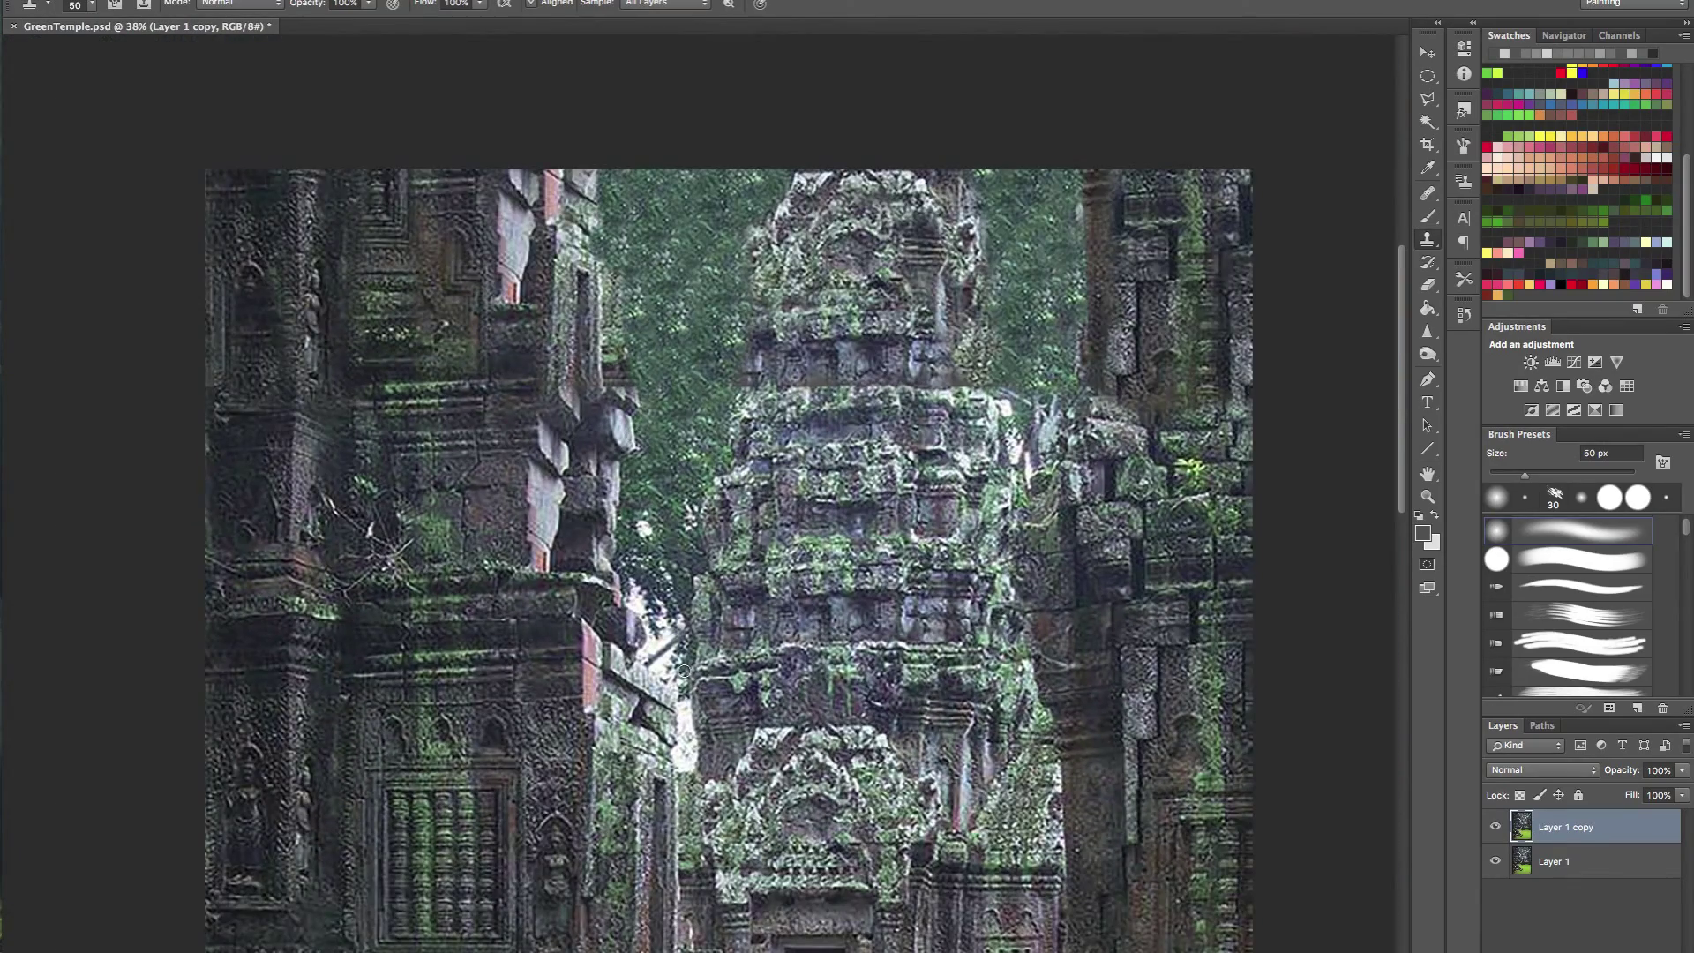
pyautogui.scroll(-5, 684, 671)
pyautogui.hscroll(3, 685, 671)
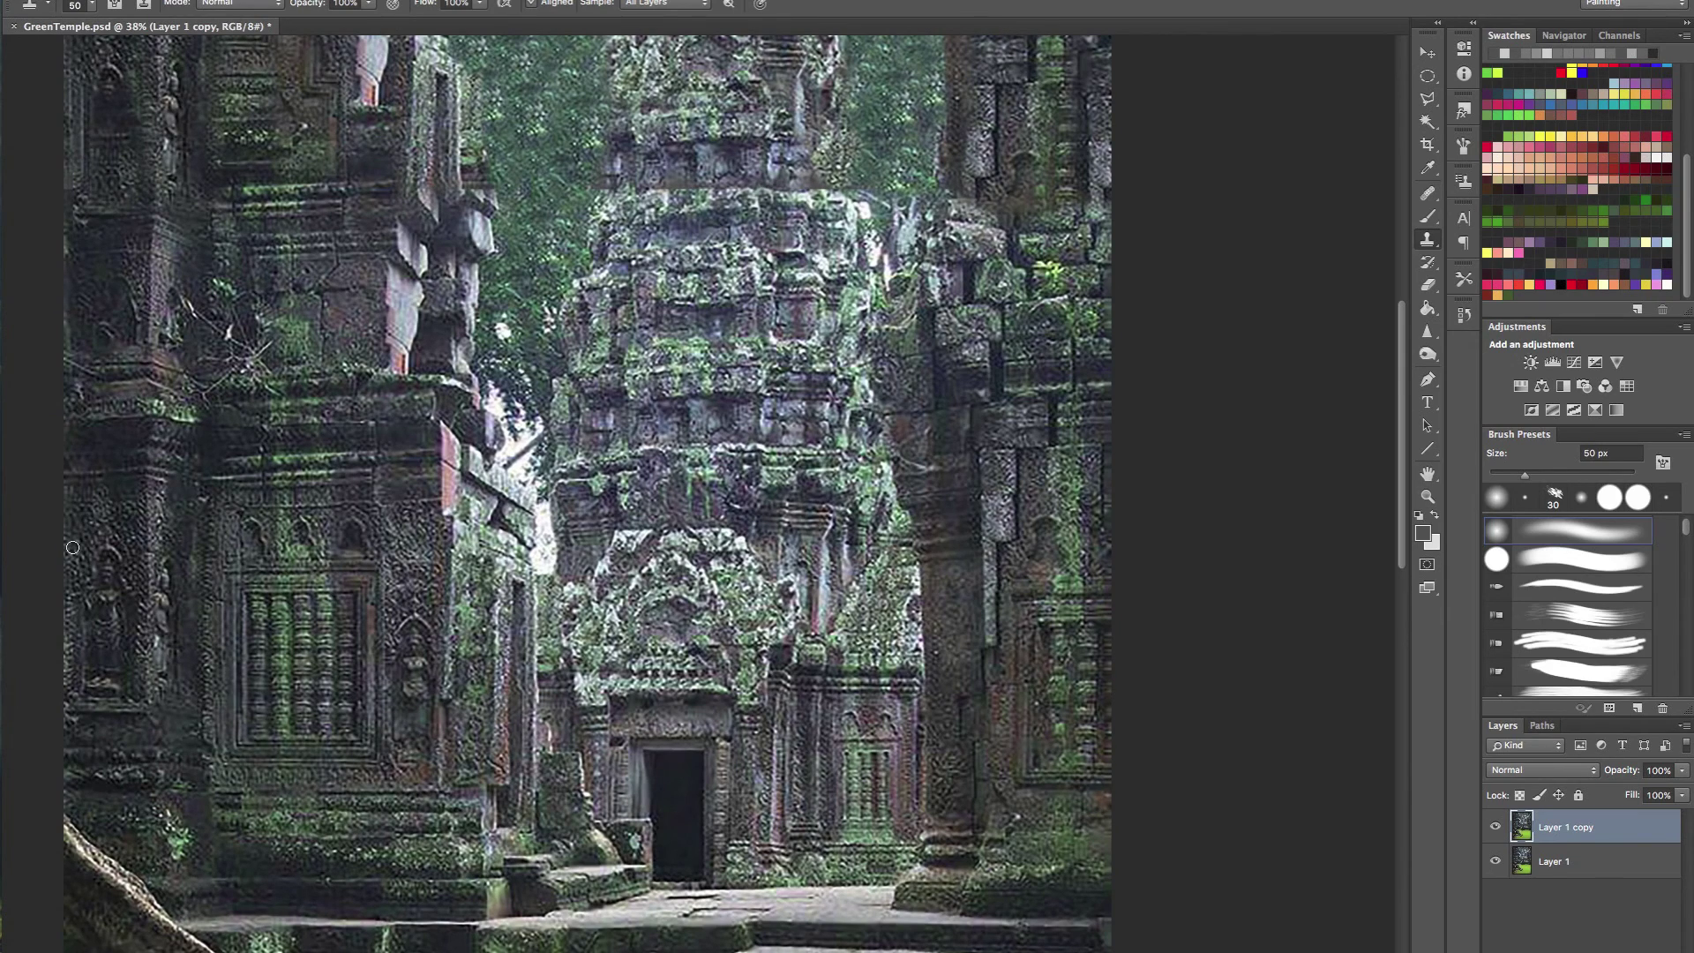
pyautogui.scroll(-5, 729, 568)
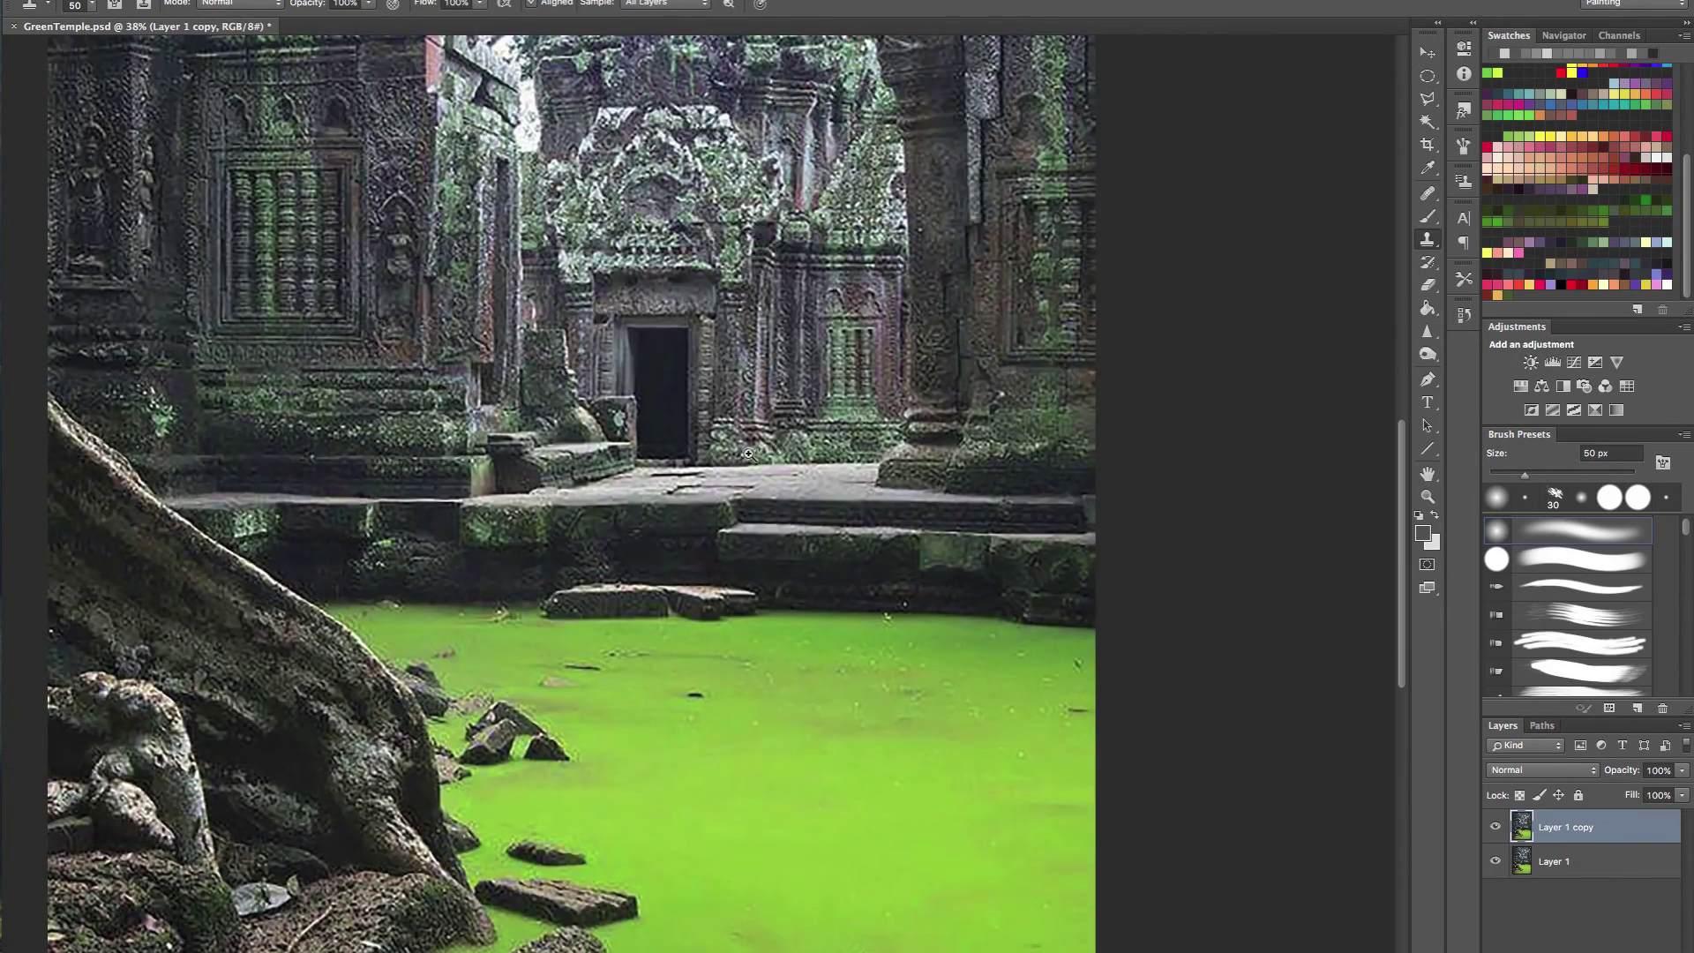
pyautogui.scroll(-2, 748, 454)
# - Choose the 150 px textured Brush preset, sample a dark color from the tree root, and reduce the size to 100 px
pyautogui.click(1427, 216)
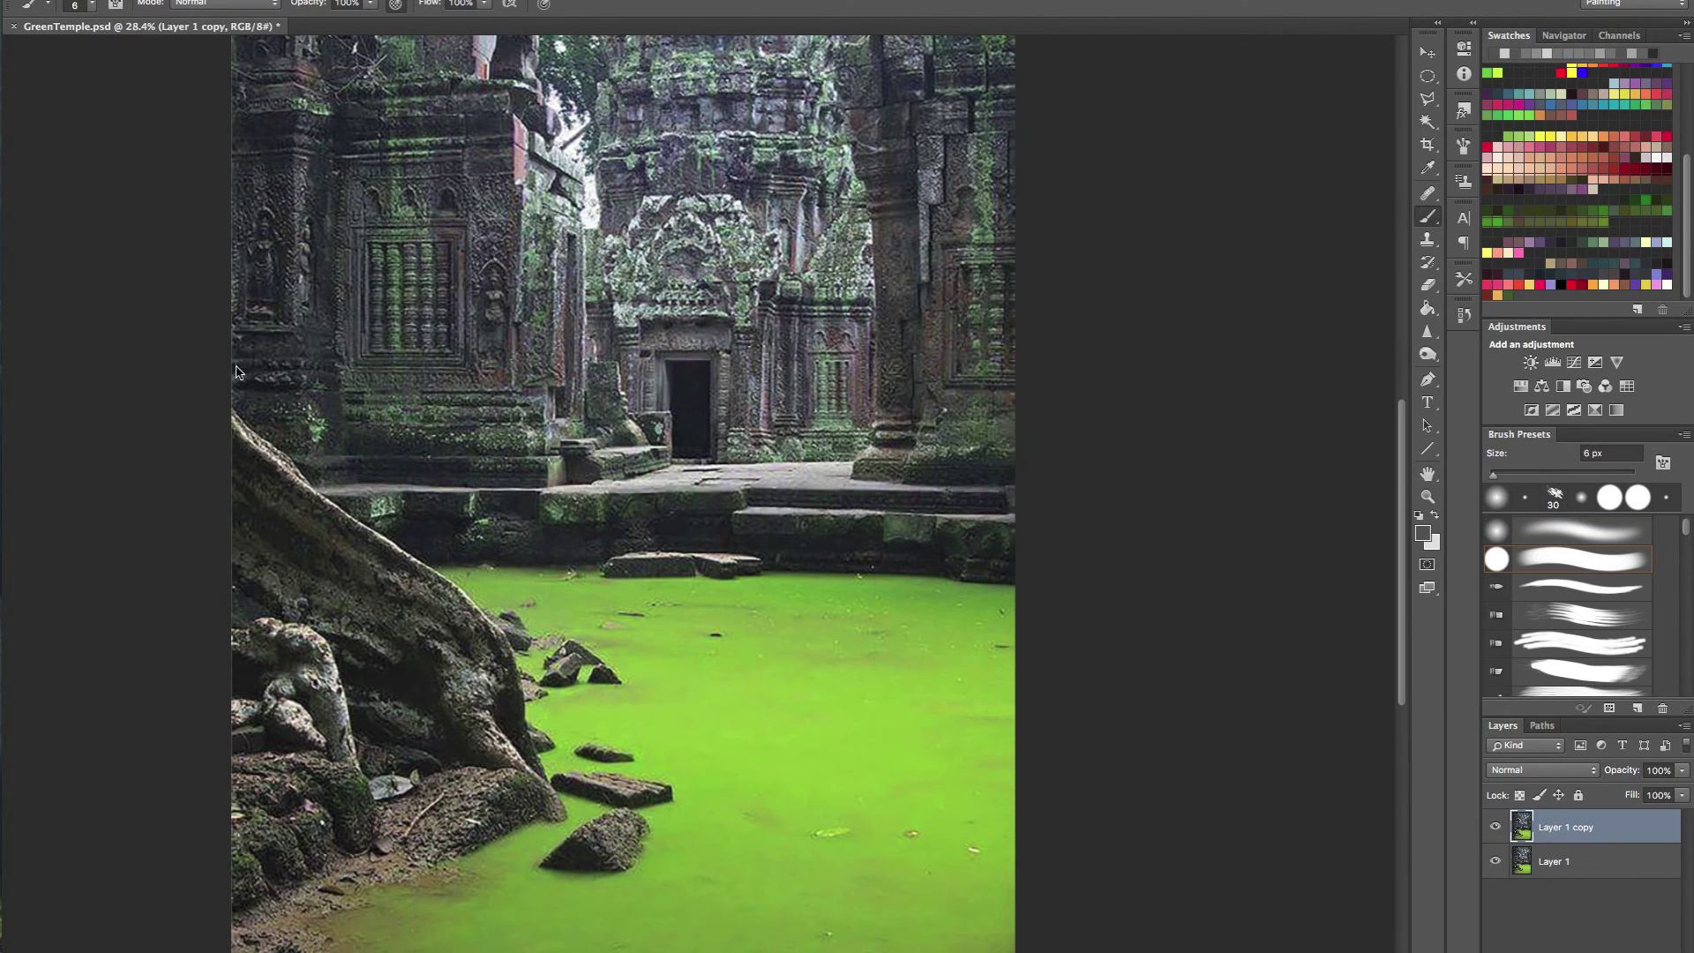
pyautogui.click(92, 4)
pyautogui.click(92, 4)
pyautogui.click(91, 5)
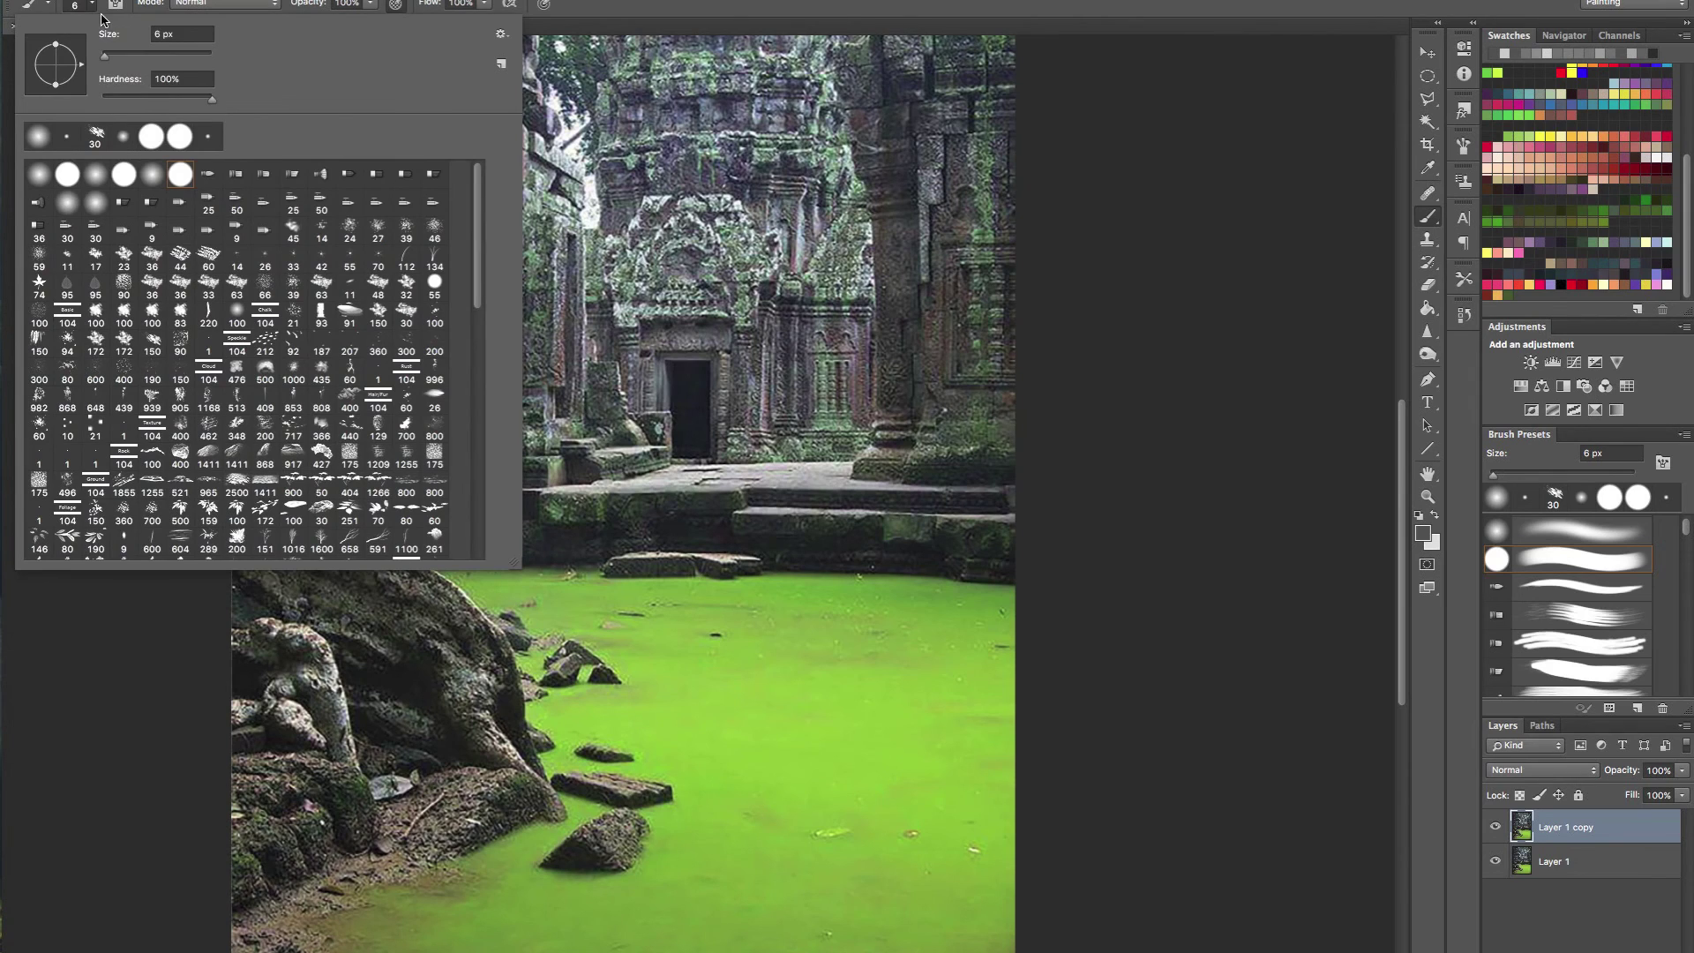
pyautogui.click(153, 345)
pyautogui.click(96, 4)
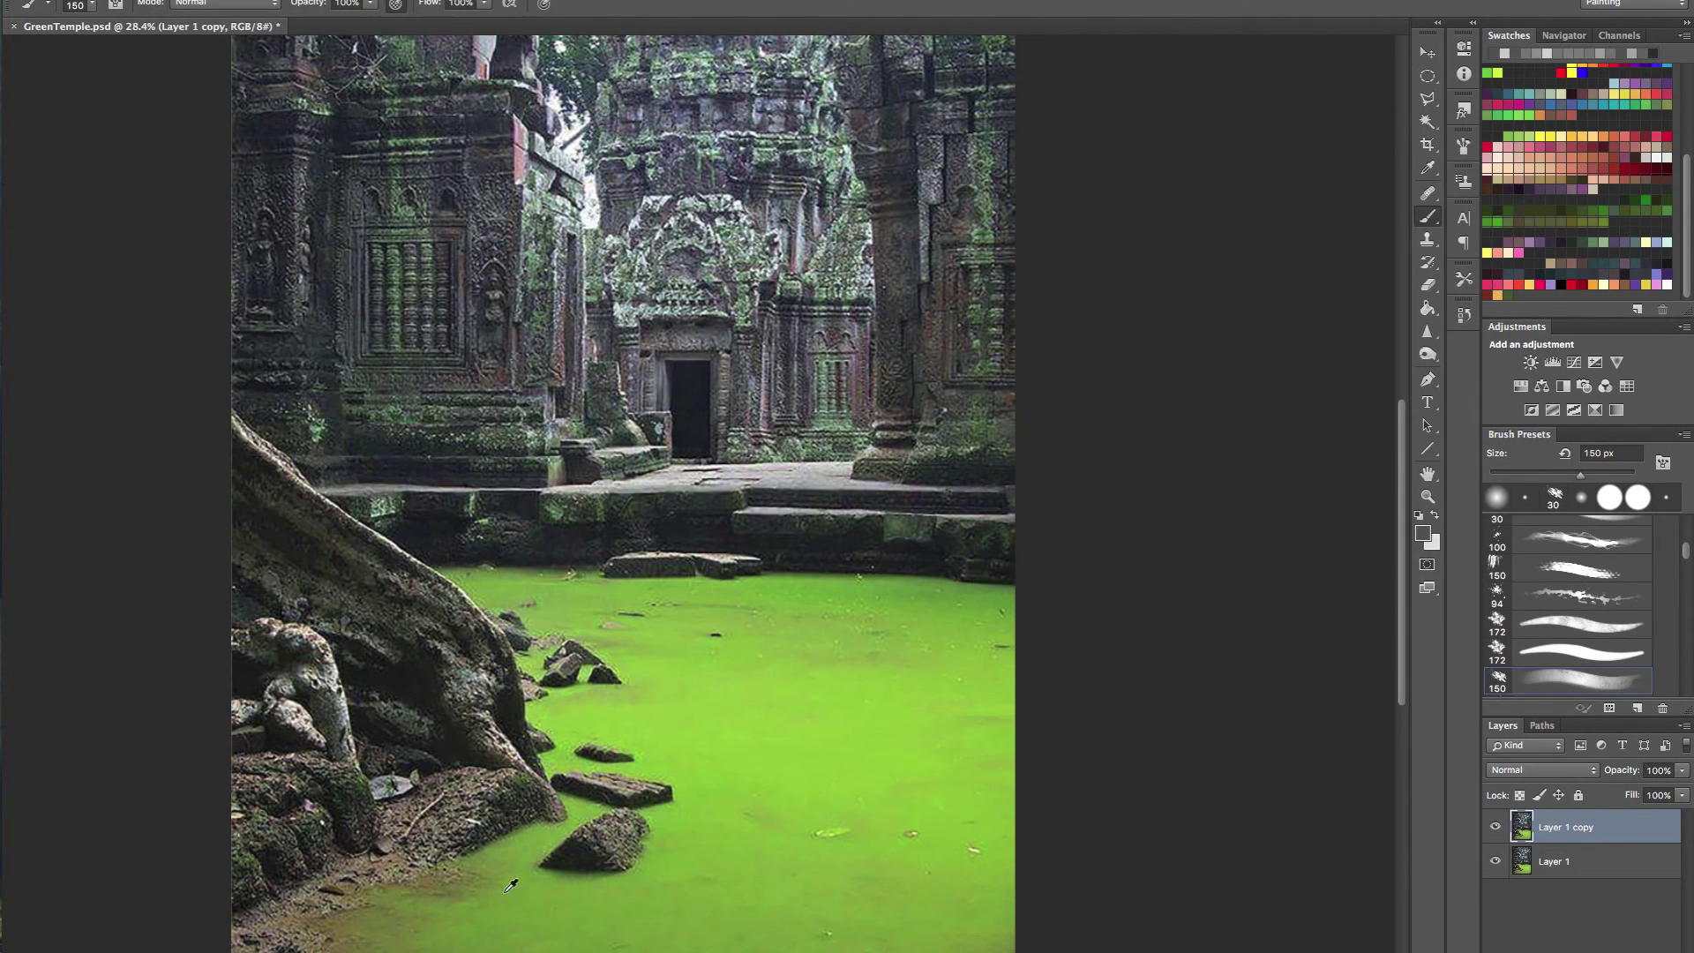
pyautogui.keyDown('alt'); pyautogui.click(451, 752); pyautogui.keyUp('alt')
pyautogui.press('[')
pyautogui.press('[')
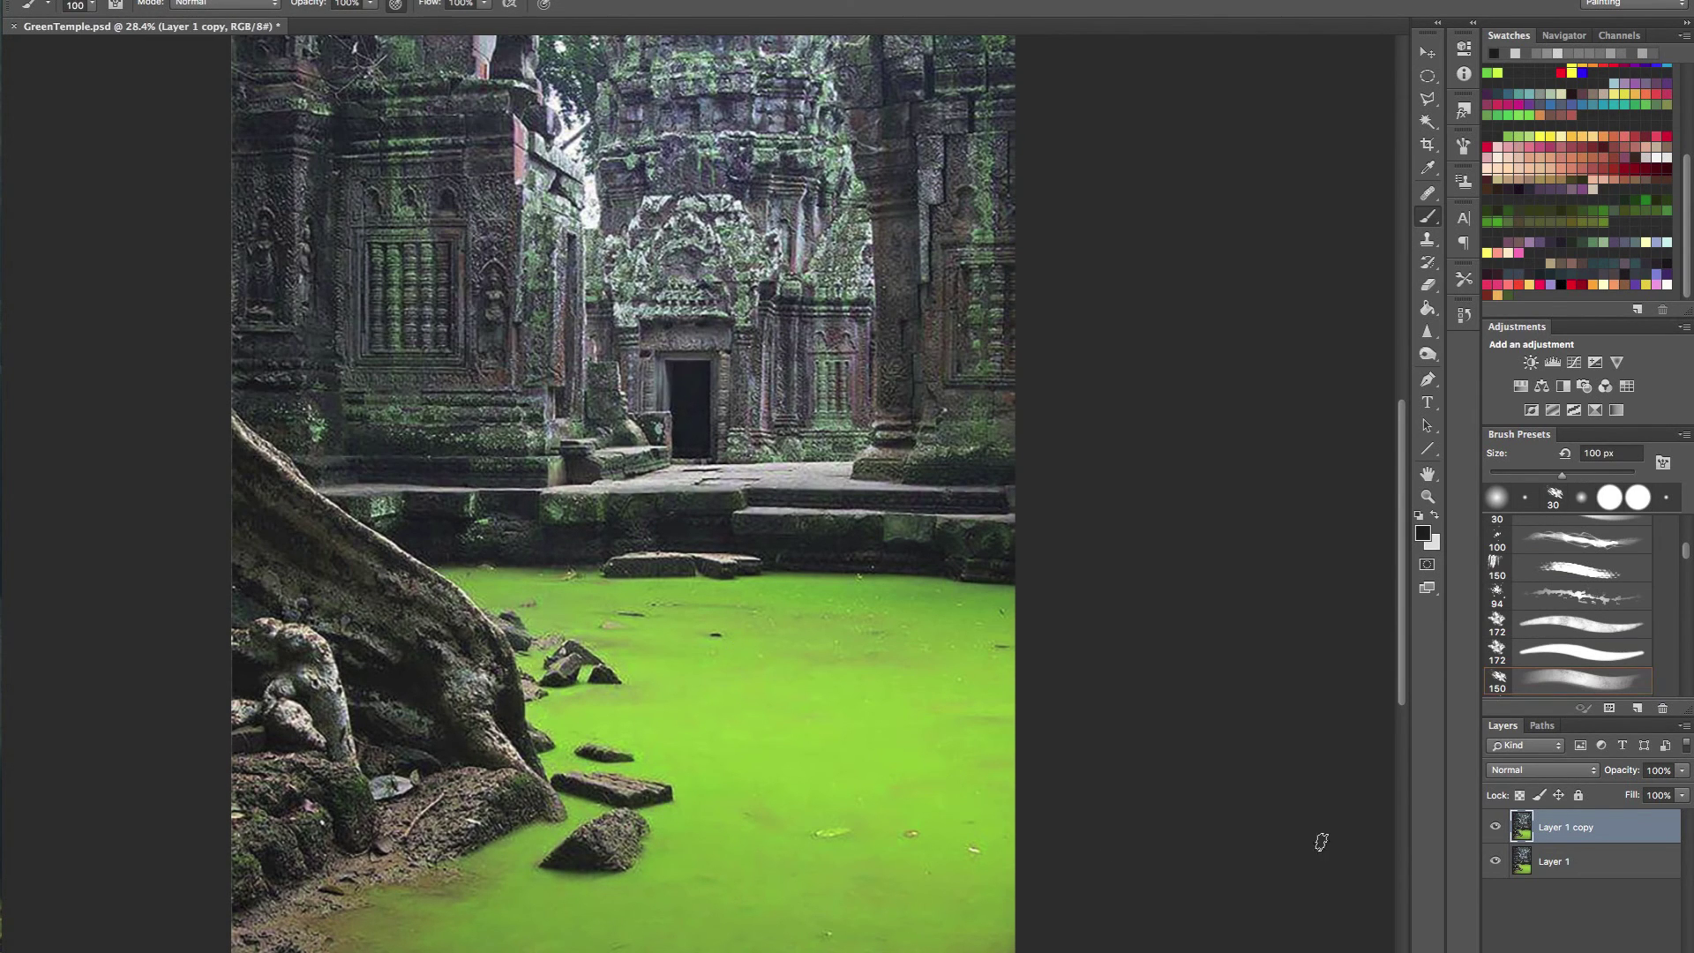
# - Add a new empty layer above the duplicated image and make it active
pyautogui.hotkey('ctrl', 'shift', 'alt', 'n')
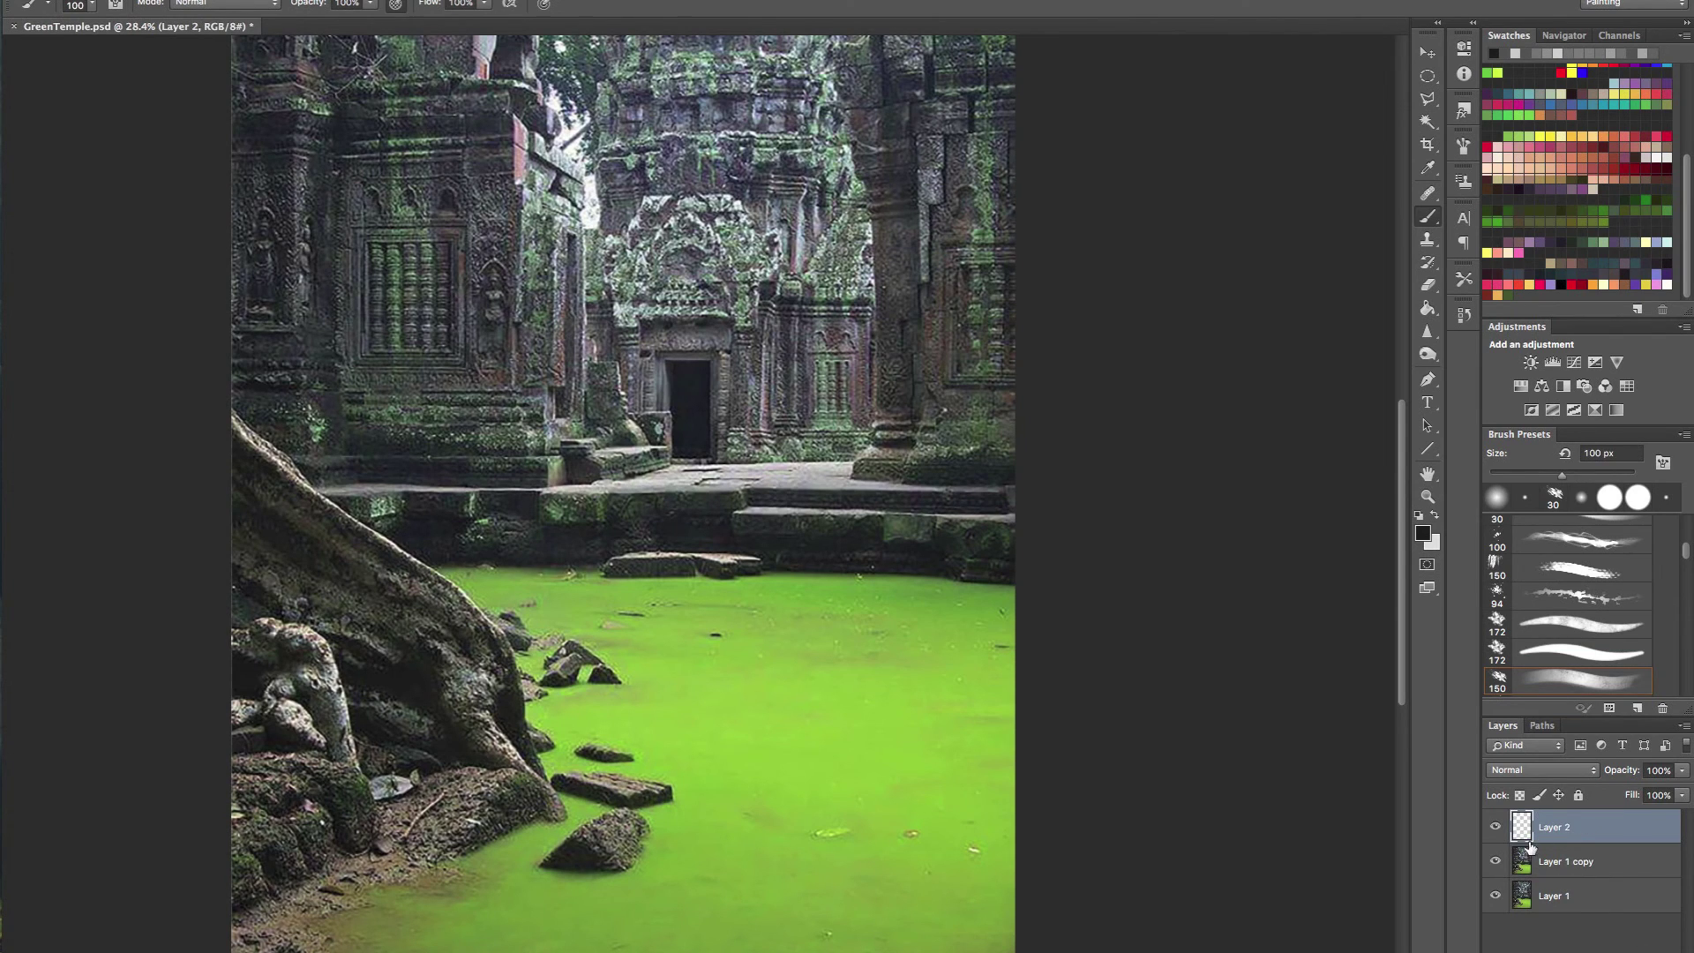
pyautogui.click(1515, 870)
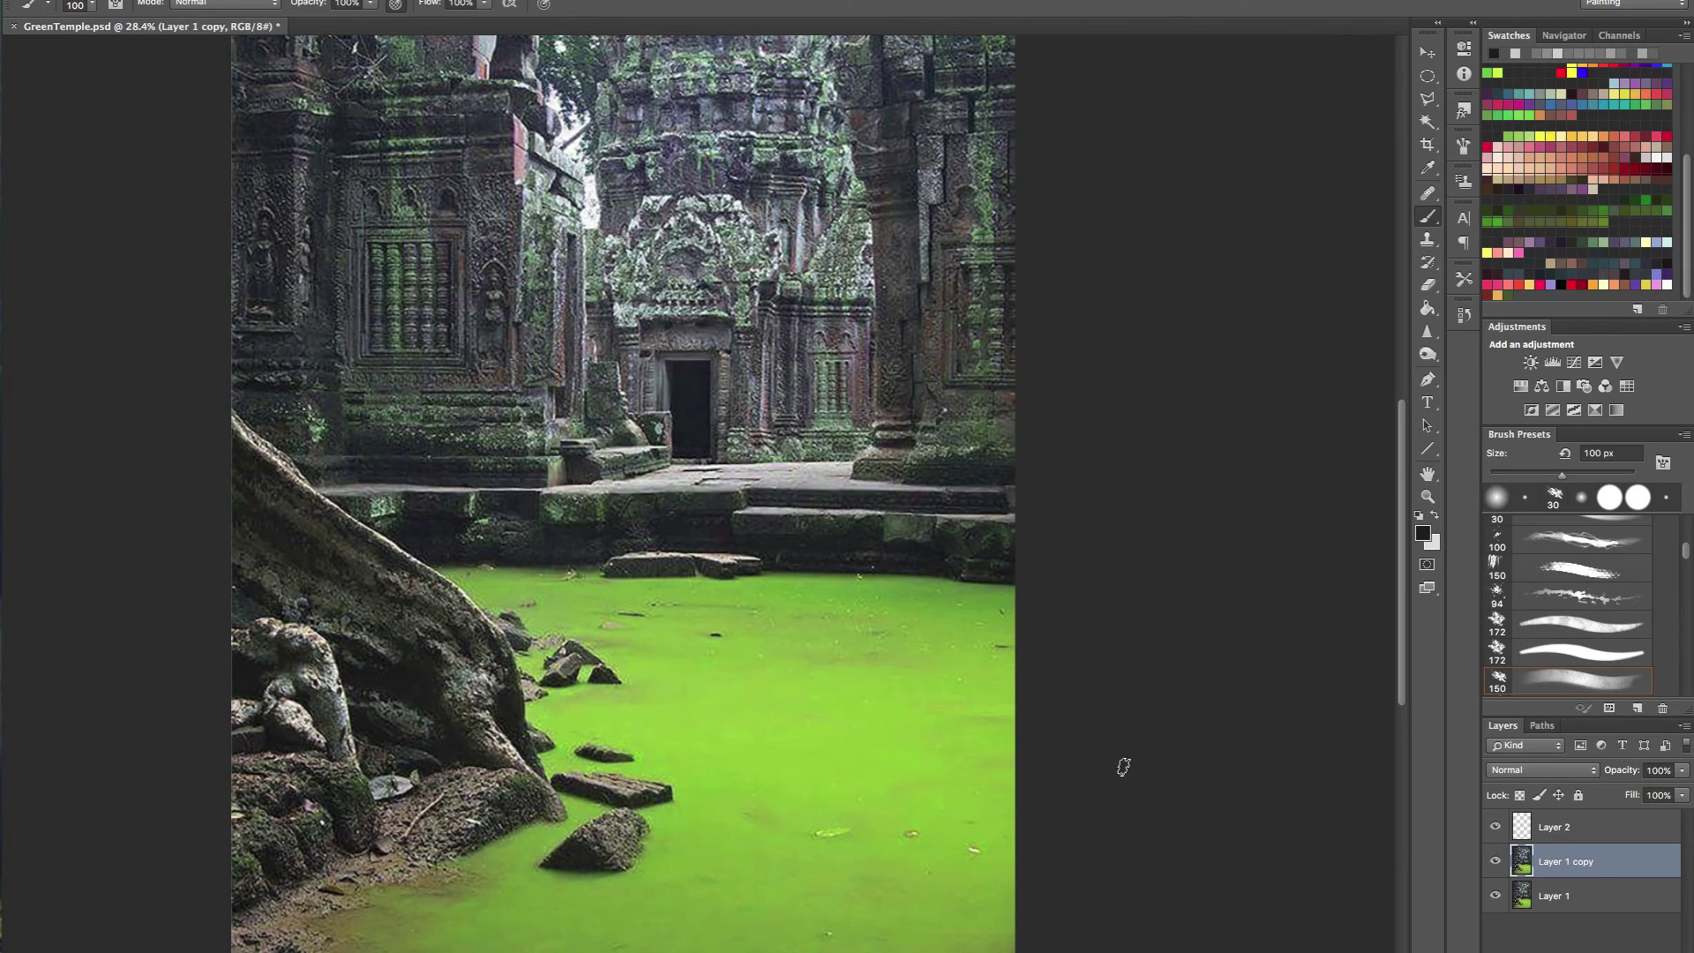
pyautogui.click(1569, 834)
# - Try painting a small dark patch in the middle of the green pond with a smaller brush
pyautogui.press('[')
pyautogui.press('[')
pyautogui.moveTo(694, 679)
pyautogui.mouseDown()
pyautogui.moveTo(782, 673)
pyautogui.moveTo(768, 673)
pyautogui.mouseUp()
pyautogui.press('[')
pyautogui.press('[')
pyautogui.press('[')
pyautogui.press('[')
pyautogui.moveTo(693, 669)
pyautogui.mouseDown()
pyautogui.moveTo(792, 667)
pyautogui.moveTo(739, 668)
pyautogui.moveTo(775, 670)
pyautogui.mouseUp()
pyautogui.press('[')
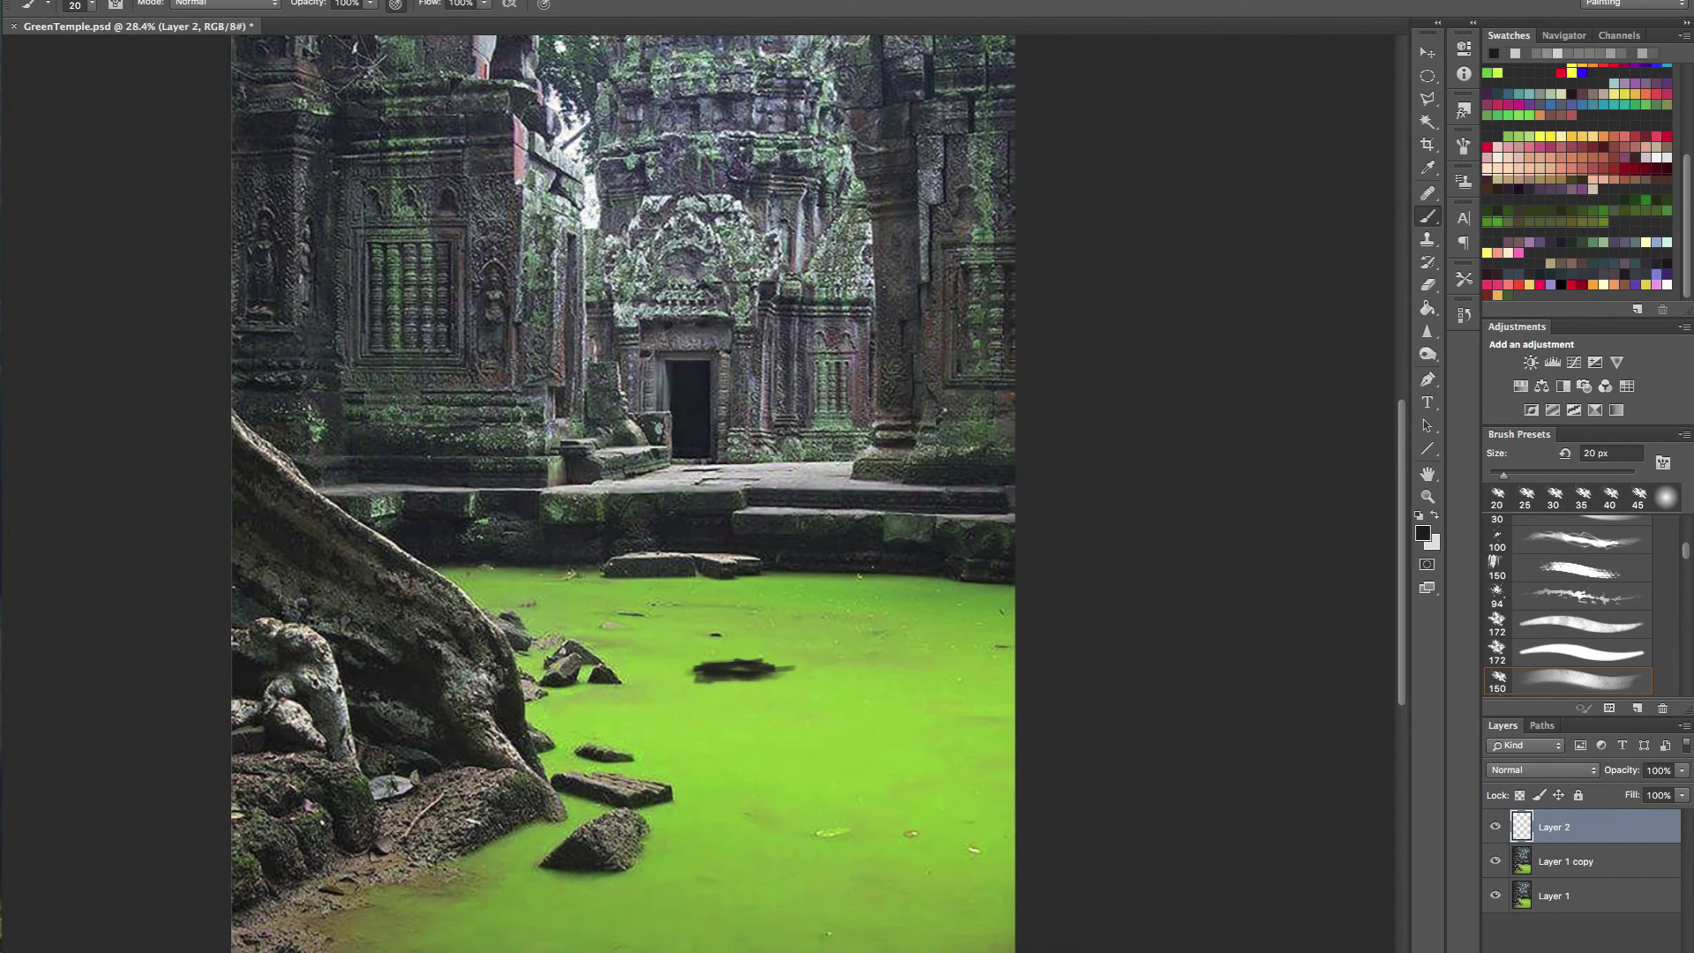
pyautogui.click(1154, 940)
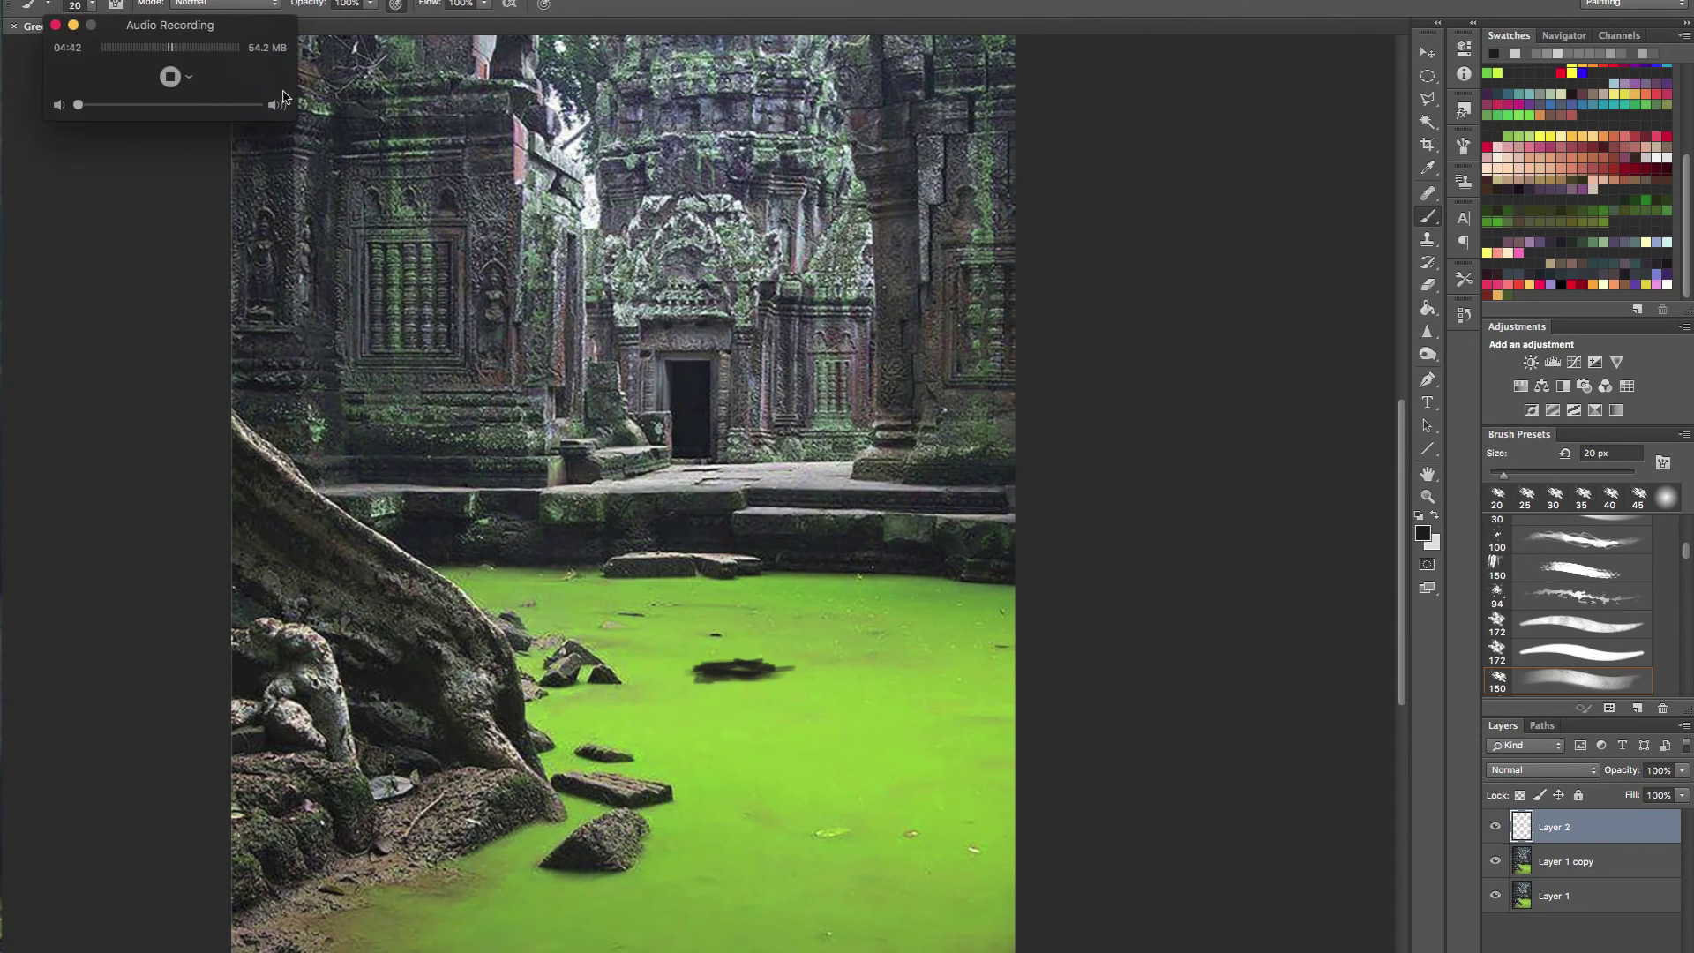
pyautogui.click(72, 26)
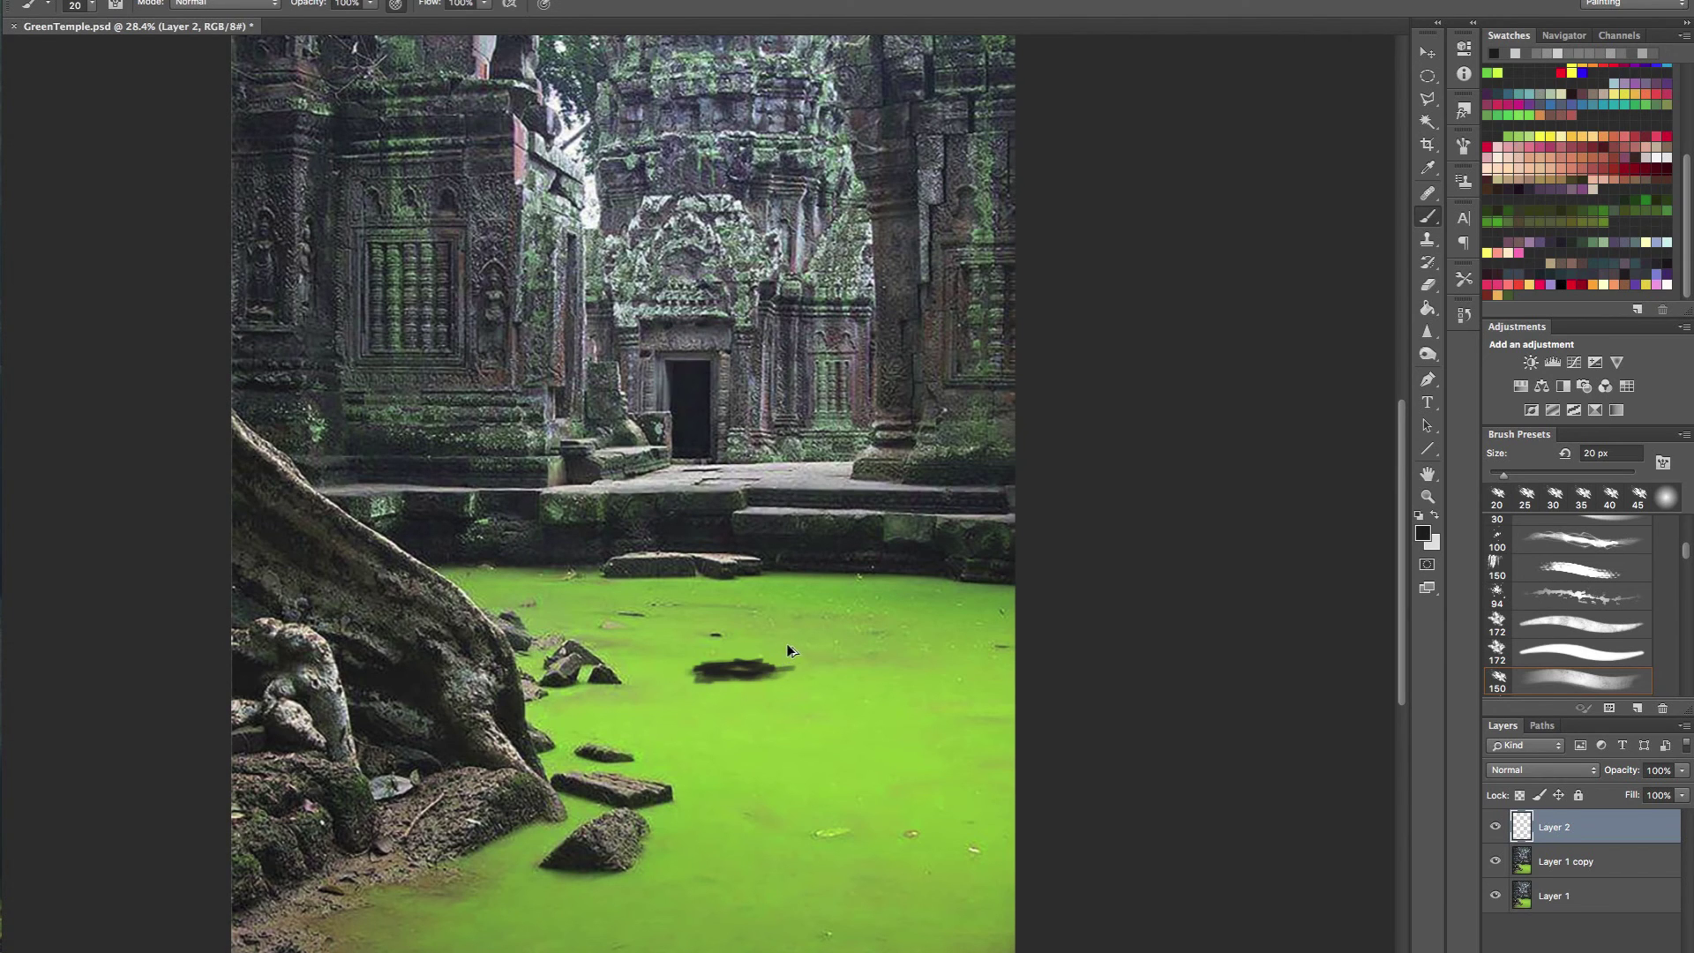
# - Delete the layer with the dark pond patch and add a new empty layer in its place
pyautogui.press('BackSpace')
pyautogui.press('super+alt+shift+n')
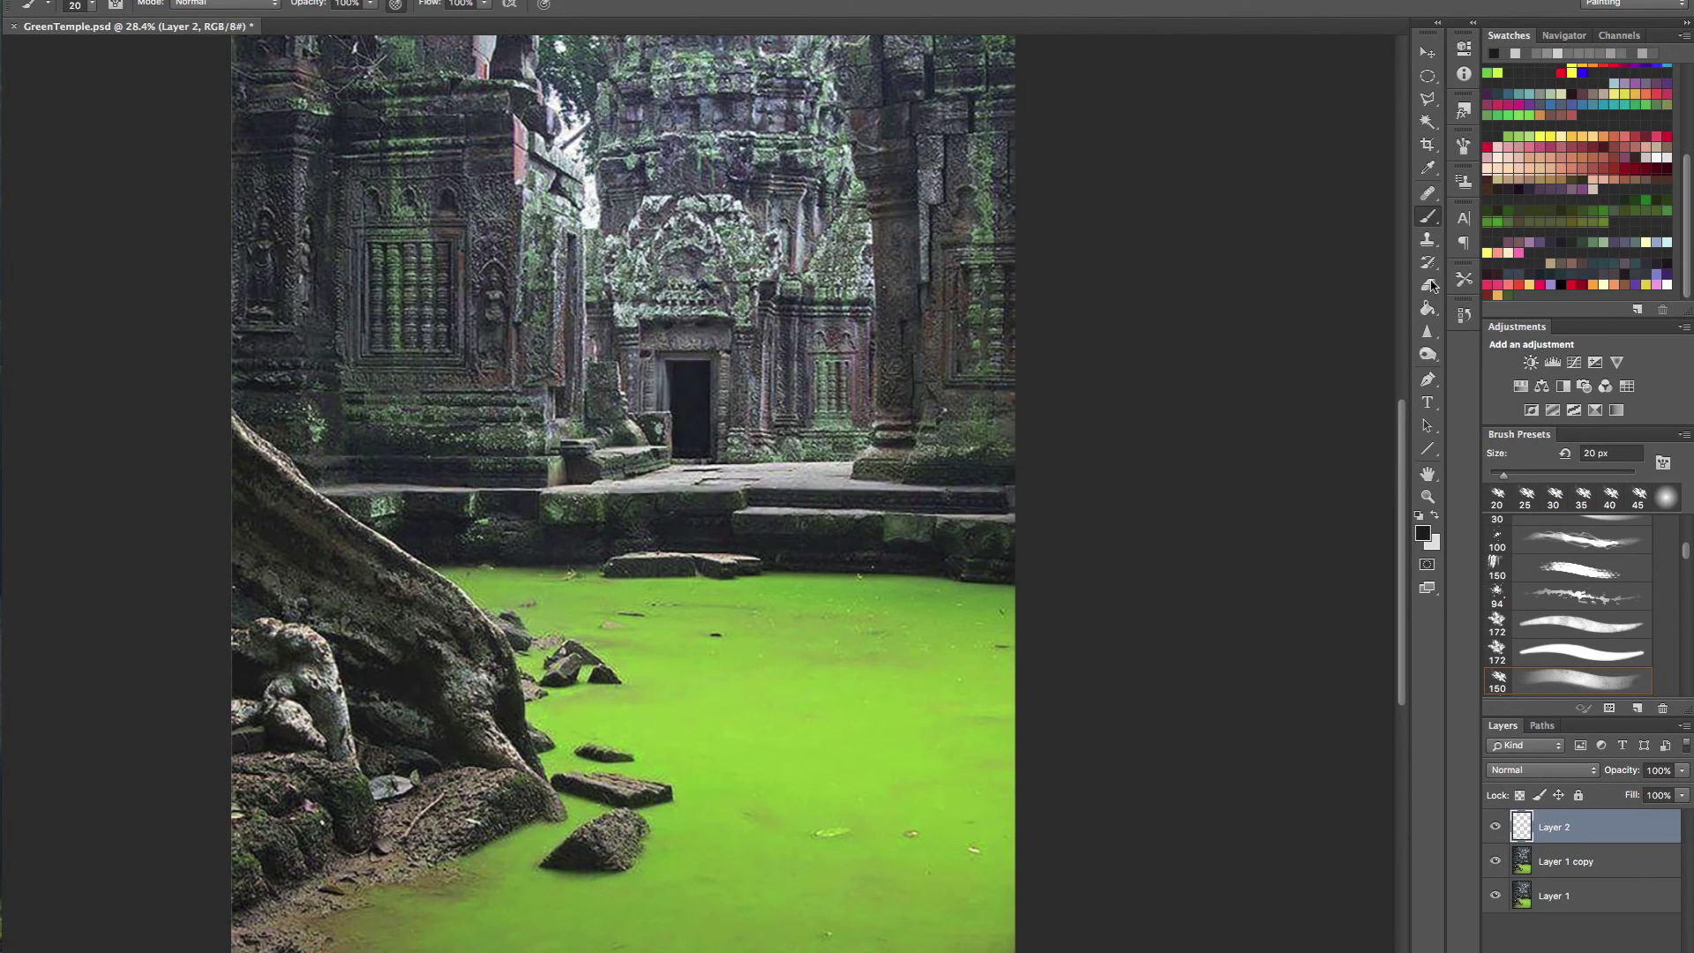
# - Outline a thin irregular patch on the far part of the pond with the freehand Lasso tool
pyautogui.click(1428, 99)
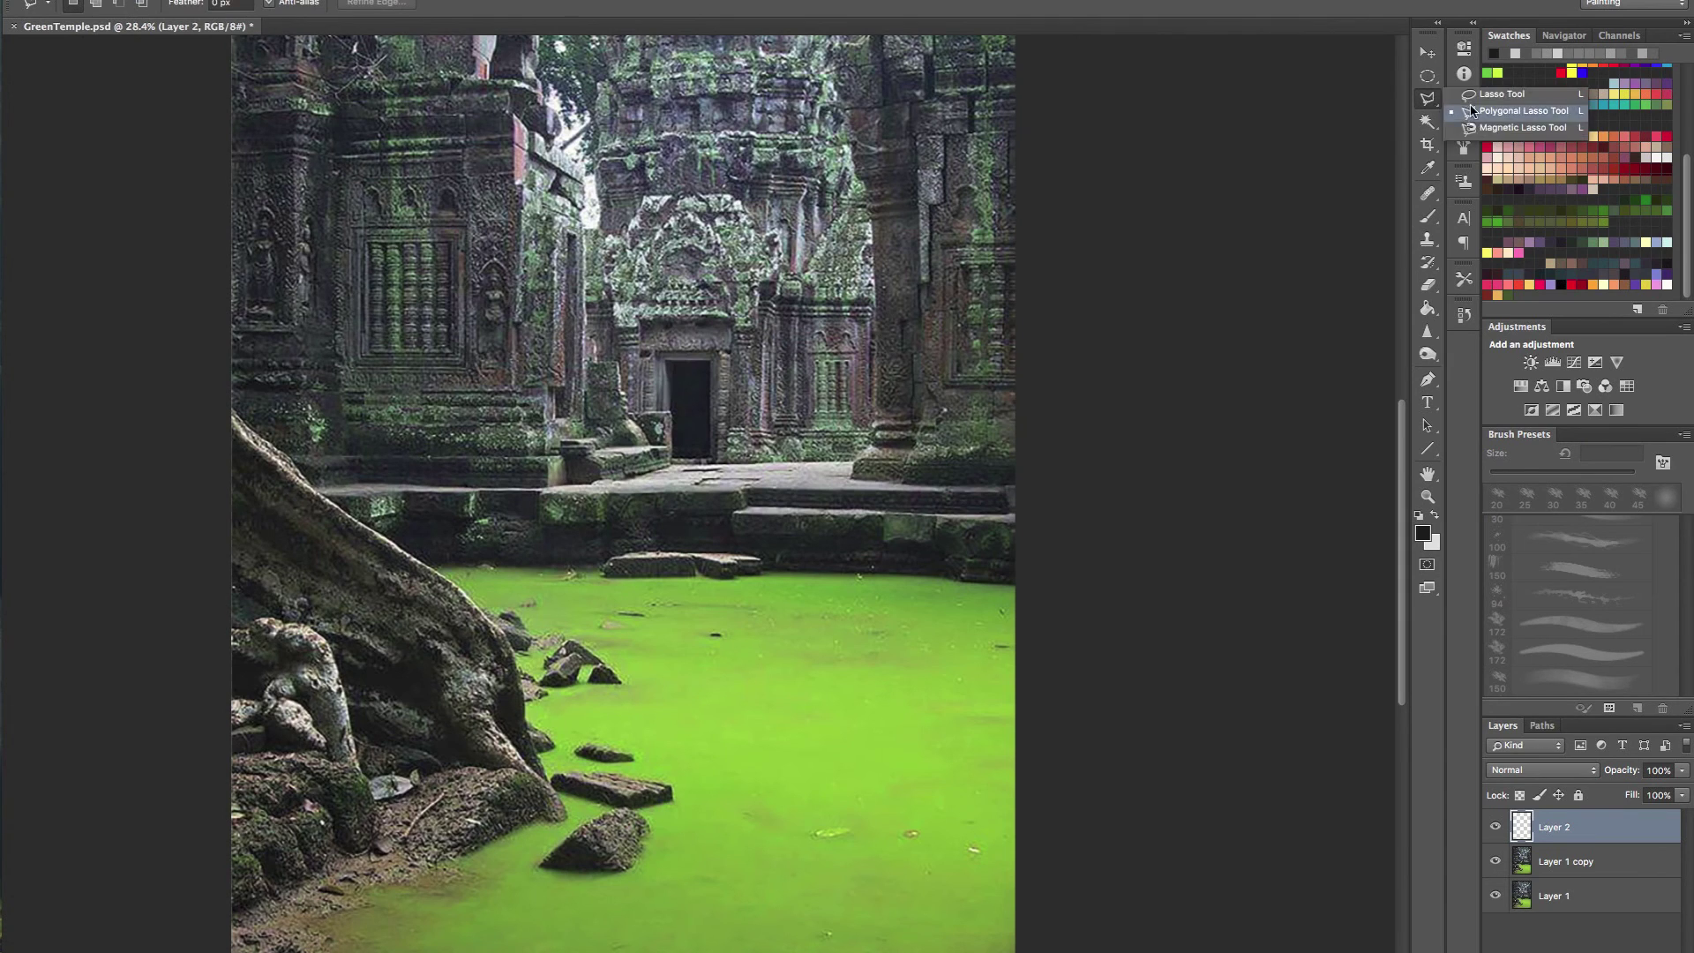
pyautogui.rightClick(1430, 97)
pyautogui.click(1491, 99)
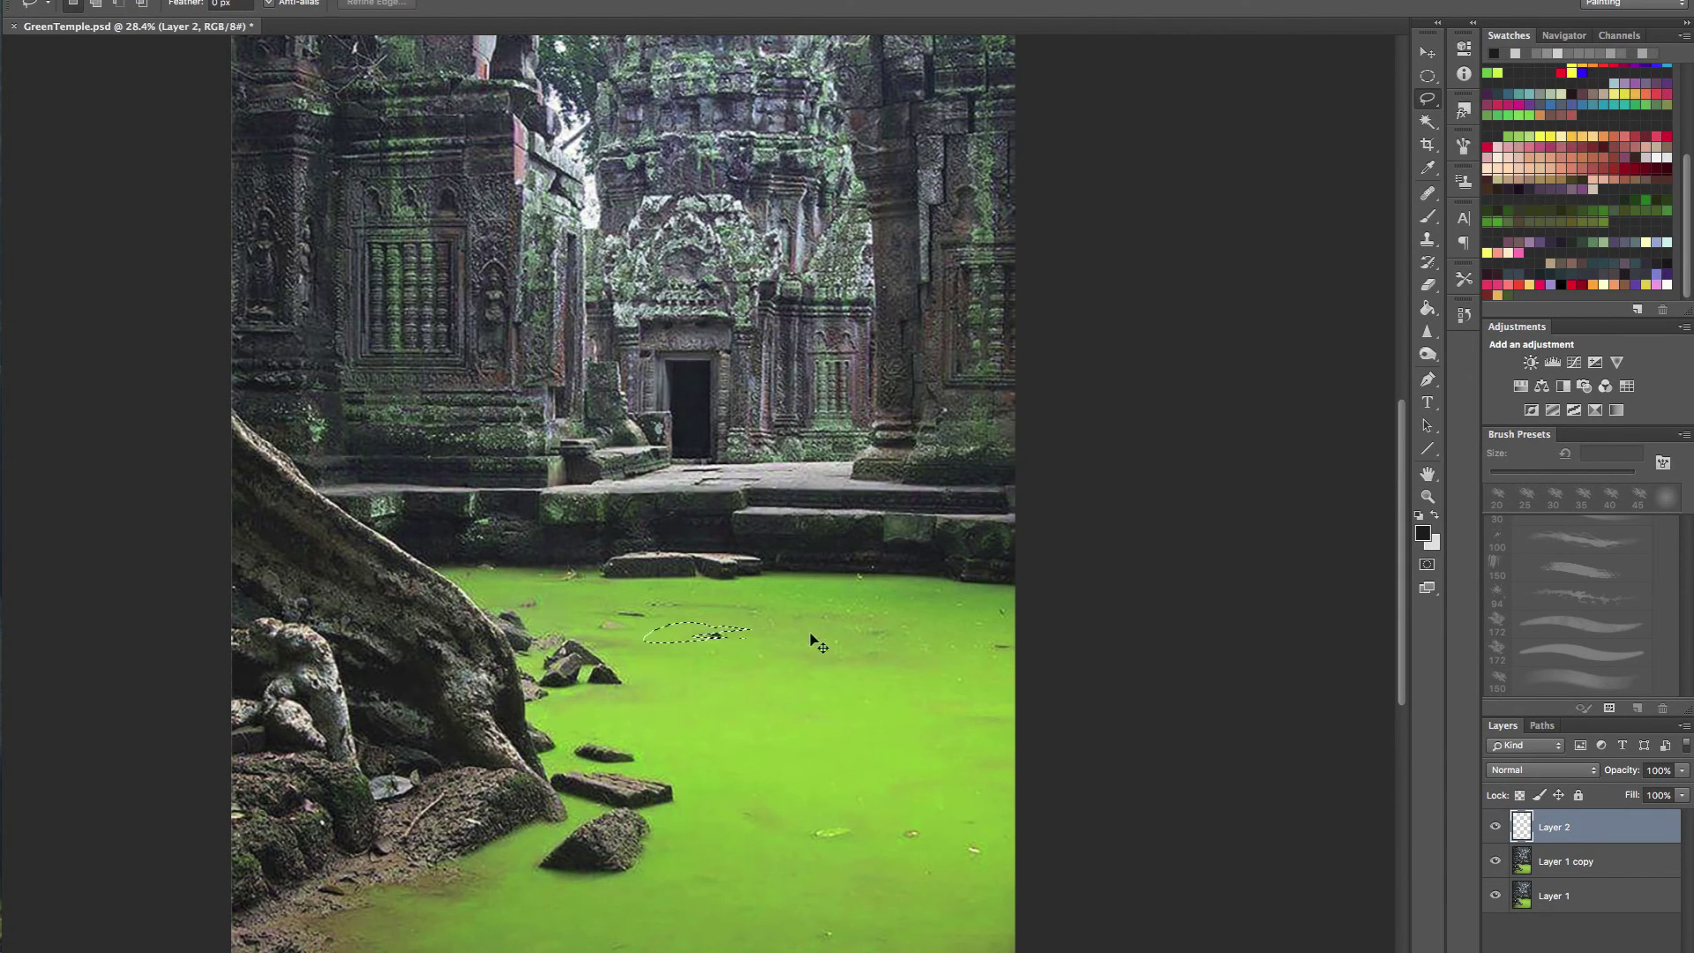
pyautogui.moveTo(689, 626); pyautogui.dragTo(697, 633)
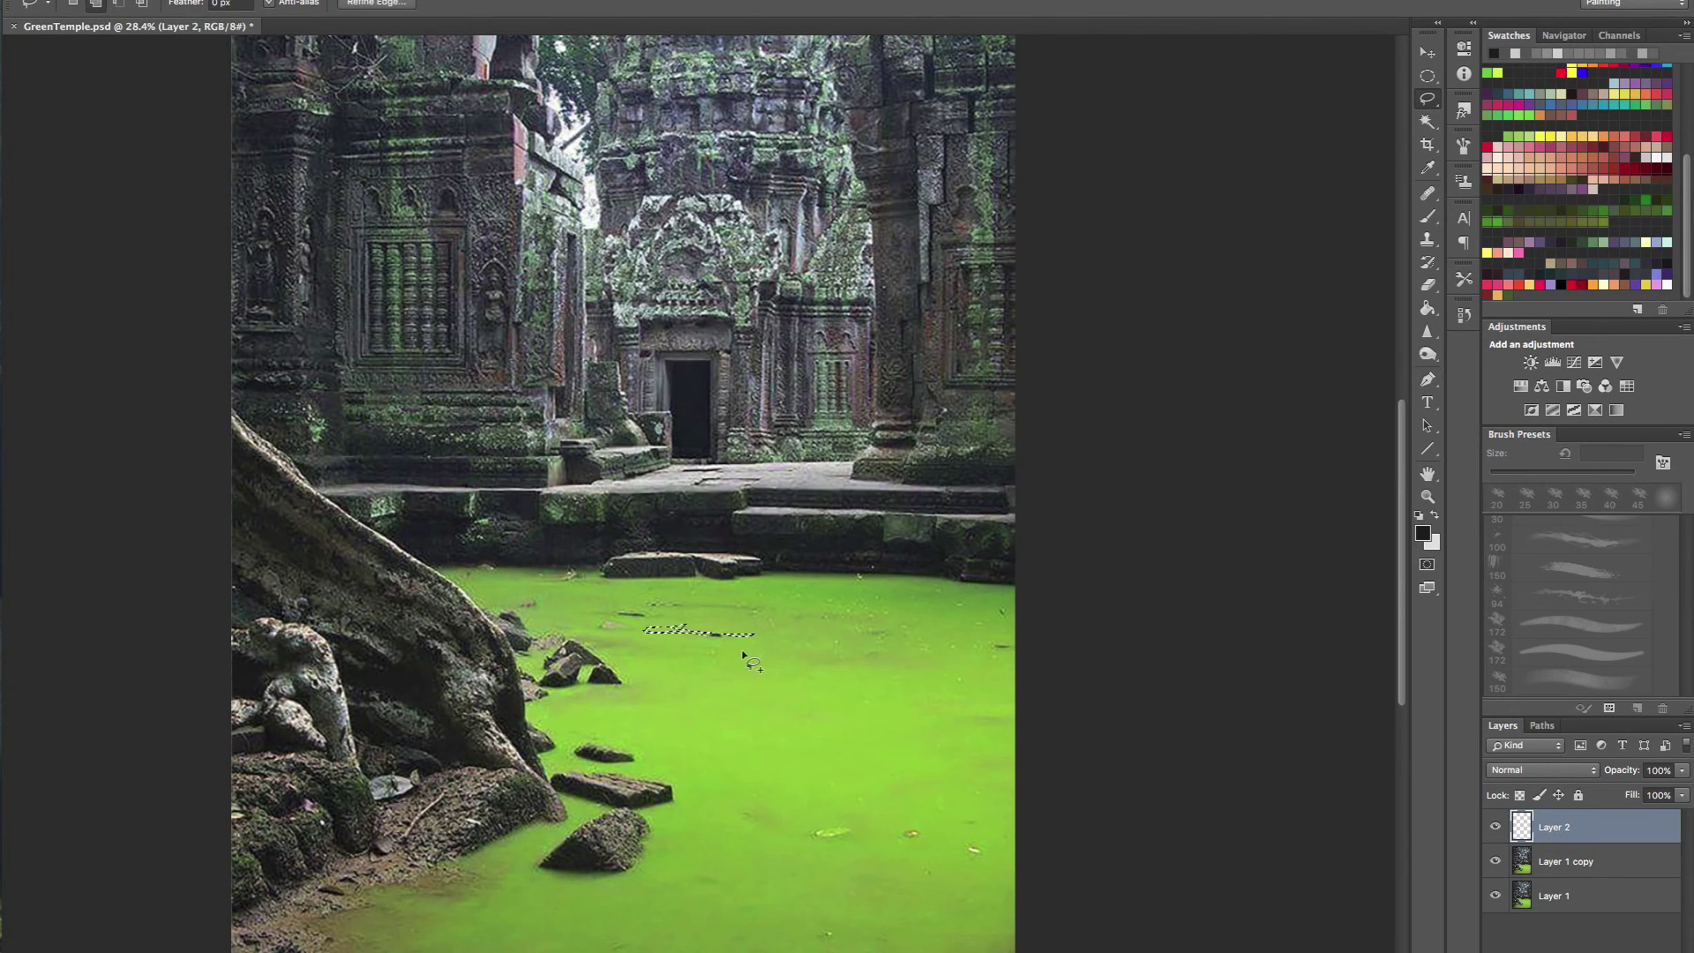
# - Add three more thin, irregular patches across the middle of the pond to the selection
pyautogui.moveTo(865, 694)
pyautogui.mouseDown()
pyautogui.moveTo(733, 685)
pyautogui.moveTo(813, 683)
pyautogui.mouseUp()
pyautogui.press('super+d')
pyautogui.moveTo(691, 681)
pyautogui.mouseDown()
pyautogui.moveTo(816, 692)
pyautogui.moveTo(693, 679)
pyautogui.mouseUp()
pyautogui.press('super+z')
pyautogui.press('shift')
pyautogui.moveTo(872, 717)
pyautogui.mouseDown()
pyautogui.moveTo(885, 744)
pyautogui.moveTo(922, 716)
pyautogui.moveTo(768, 728)
pyautogui.moveTo(911, 749)
pyautogui.moveTo(724, 735)
pyautogui.moveTo(765, 732)
pyautogui.moveTo(794, 760)
pyautogui.moveTo(640, 759)
pyautogui.mouseUp()
pyautogui.press('shift')
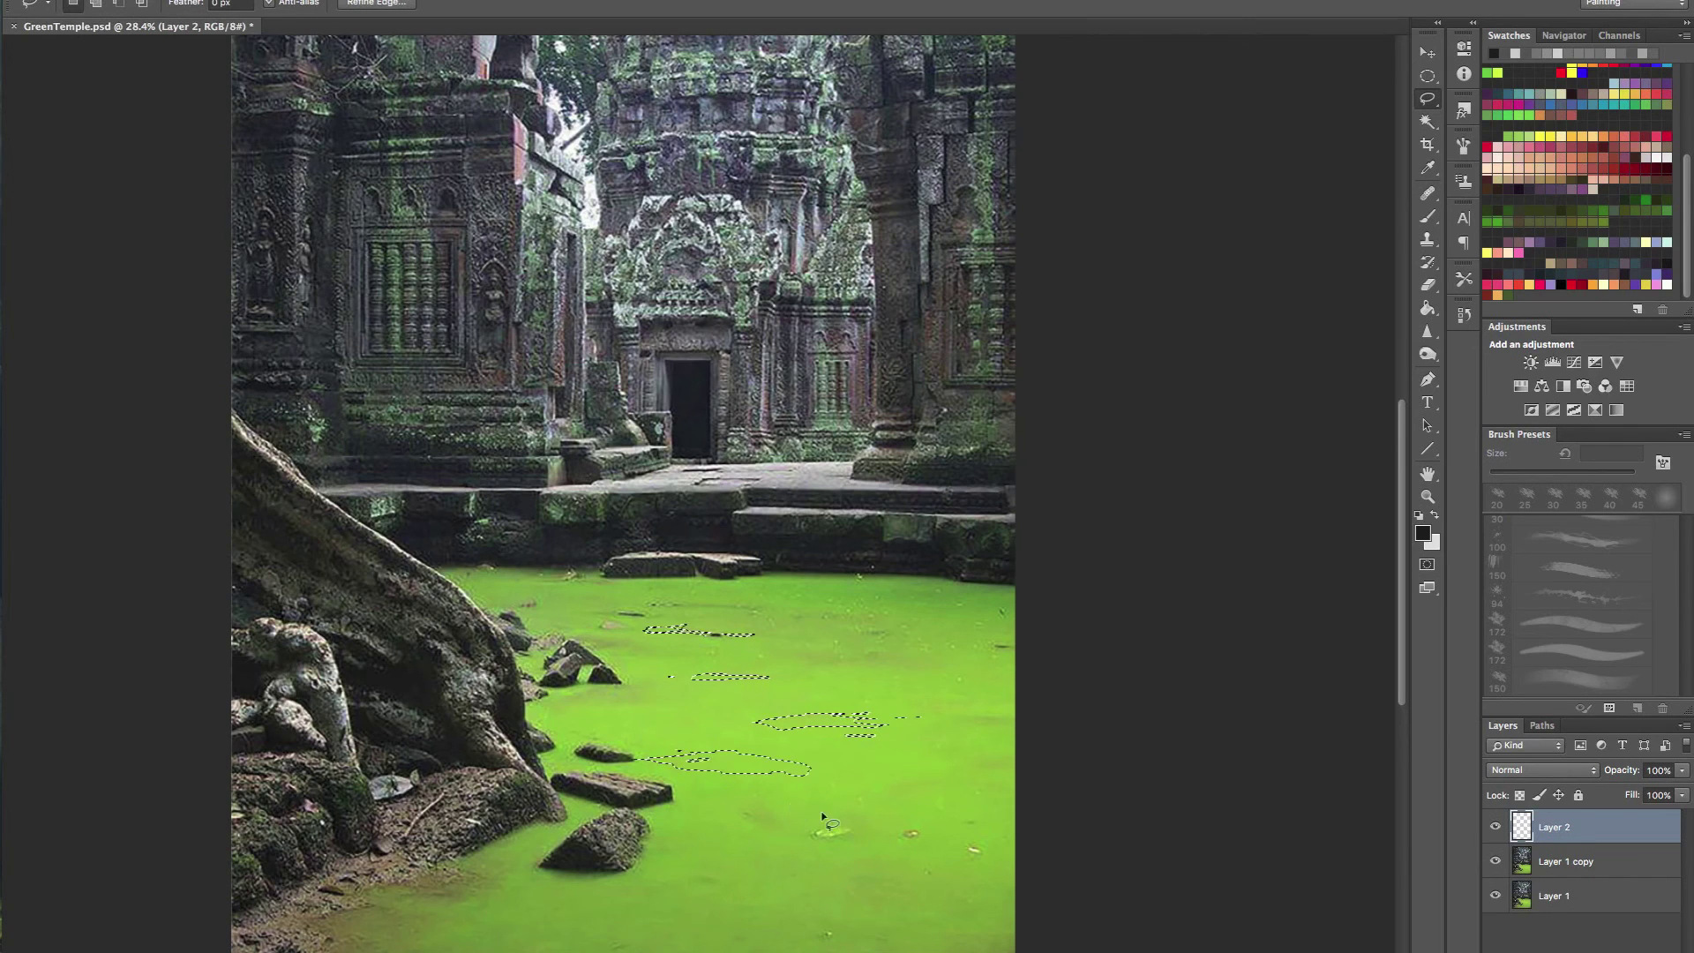
# - Add a long wavy patch and a pointed patch on the nearest part of the pond to the selection
pyautogui.moveTo(754, 881)
pyautogui.mouseDown()
pyautogui.moveTo(821, 886)
pyautogui.moveTo(826, 906)
pyautogui.moveTo(622, 887)
pyautogui.moveTo(755, 882)
pyautogui.mouseUp()
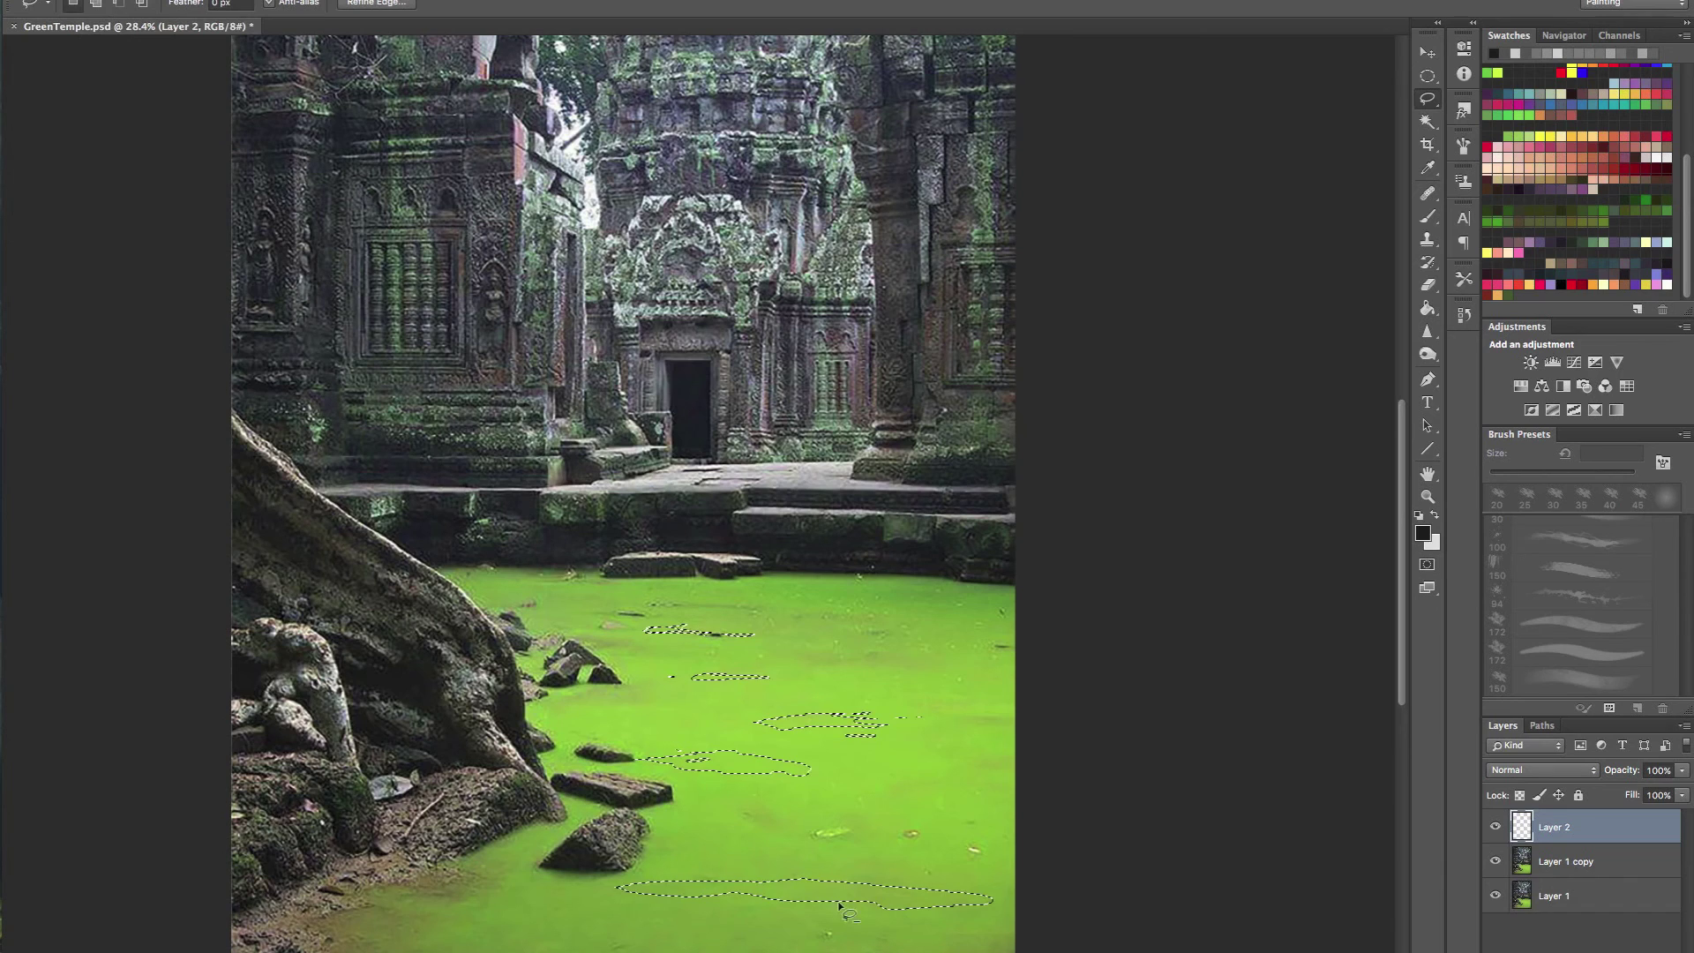
pyautogui.moveTo(1028, 896)
pyautogui.mouseDown()
pyautogui.moveTo(986, 929)
pyautogui.moveTo(759, 917)
pyautogui.mouseUp()
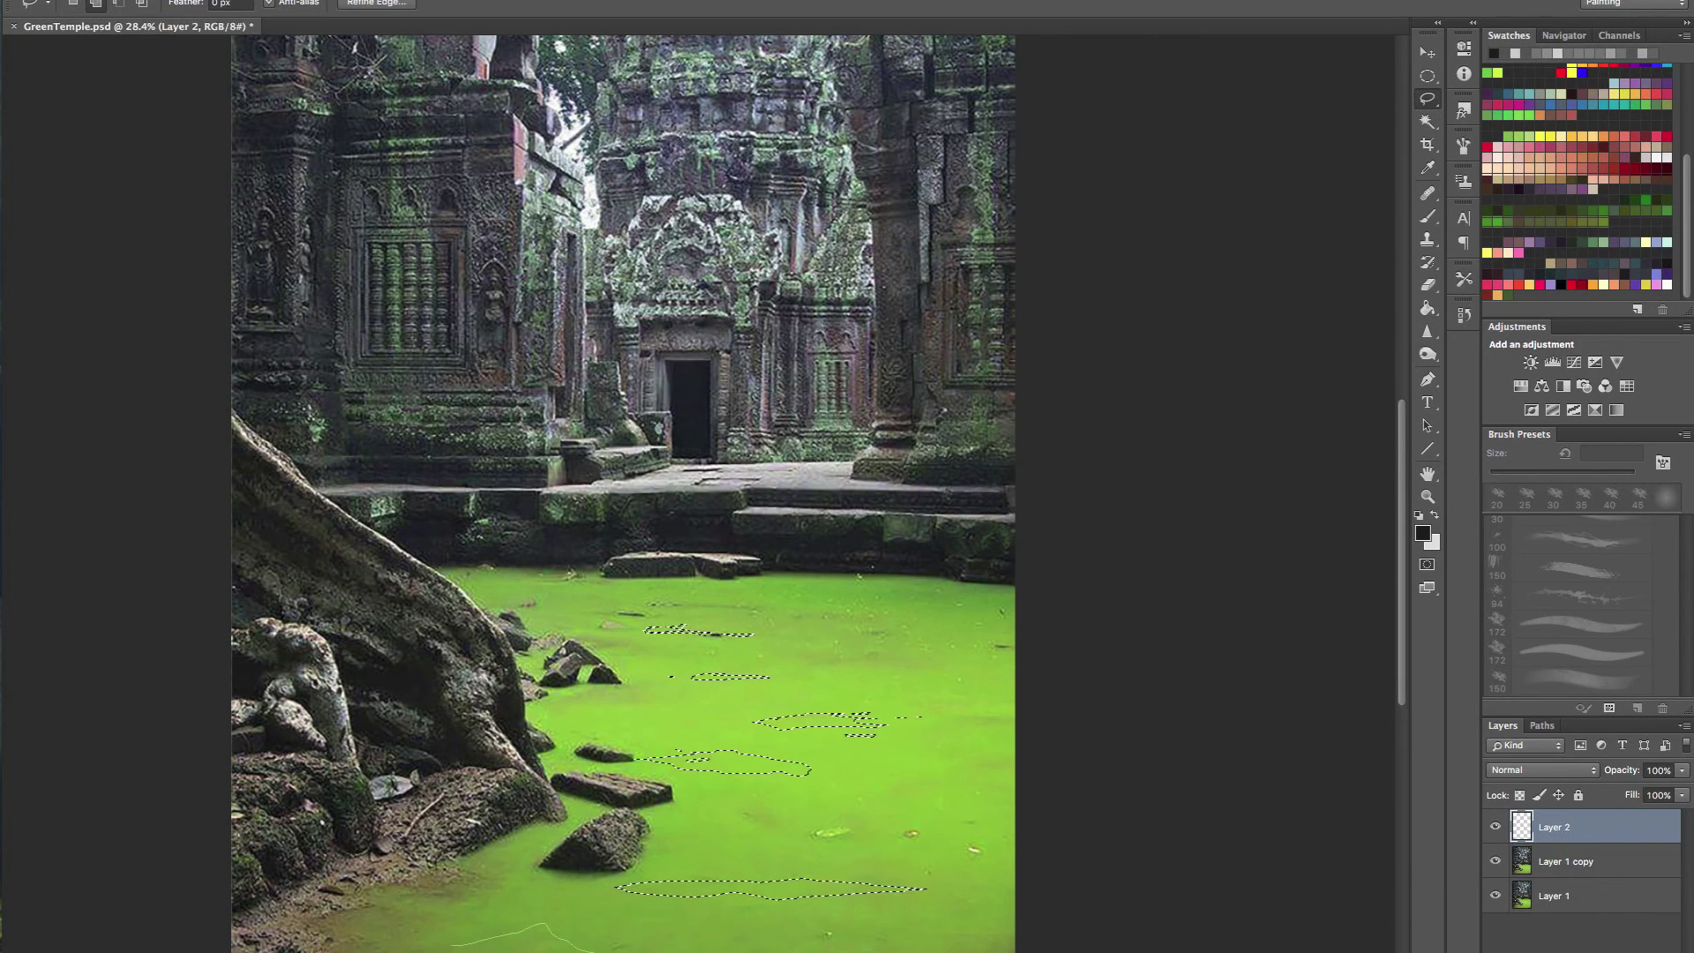
pyautogui.moveTo(519, 943); pyautogui.dragTo(423, 949)
# - Paint the selected pond patches with a pale gray sampled from beside the tree root, using the textured Brush at 1500 px
pyautogui.press('b')
pyautogui.keyDown('alt'); pyautogui.click(471, 790); pyautogui.keyUp('alt')
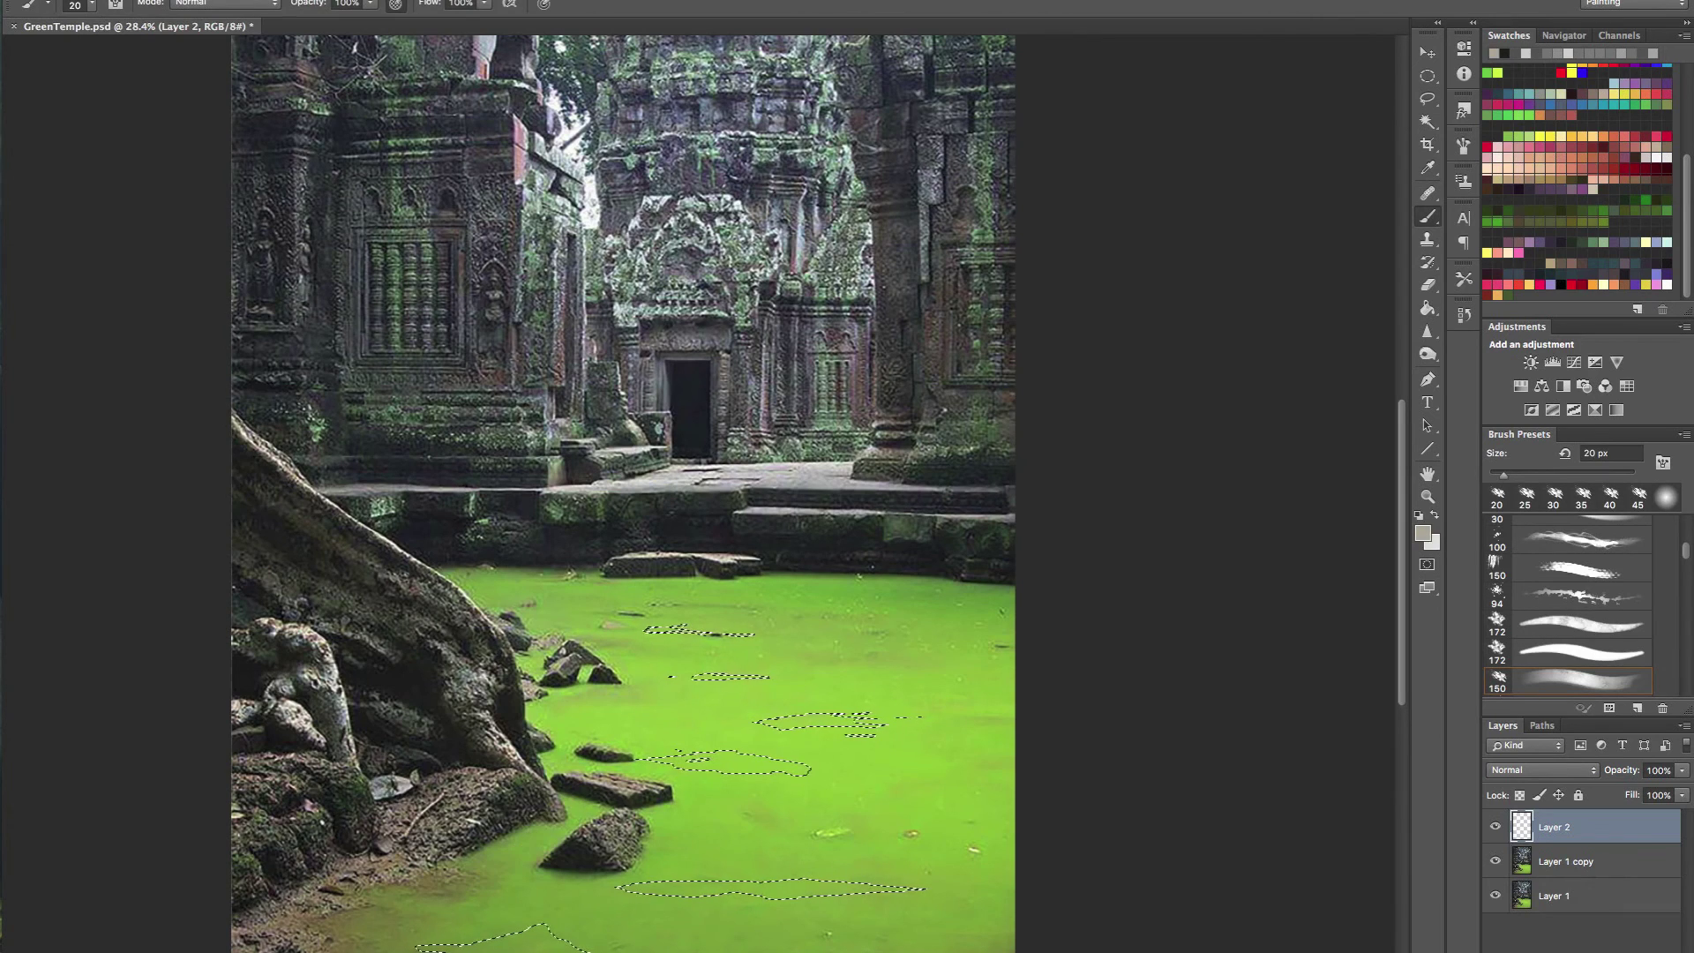
pyautogui.press(']')
pyautogui.press(']')
pyautogui.press(']')
pyautogui.press(']')
pyautogui.press(']')
pyautogui.press(']')
pyautogui.press(']')
pyautogui.press(']')
pyautogui.press(']')
pyautogui.press(']')
pyautogui.press(']')
pyautogui.press(']')
pyautogui.press(']')
pyautogui.press(']')
pyautogui.press(']')
pyautogui.press(']')
pyautogui.press(']')
pyautogui.press(']')
pyautogui.press(']')
pyautogui.press(']')
pyautogui.press(']')
pyautogui.press(']')
pyautogui.press(']')
pyautogui.press(']')
pyautogui.press(']')
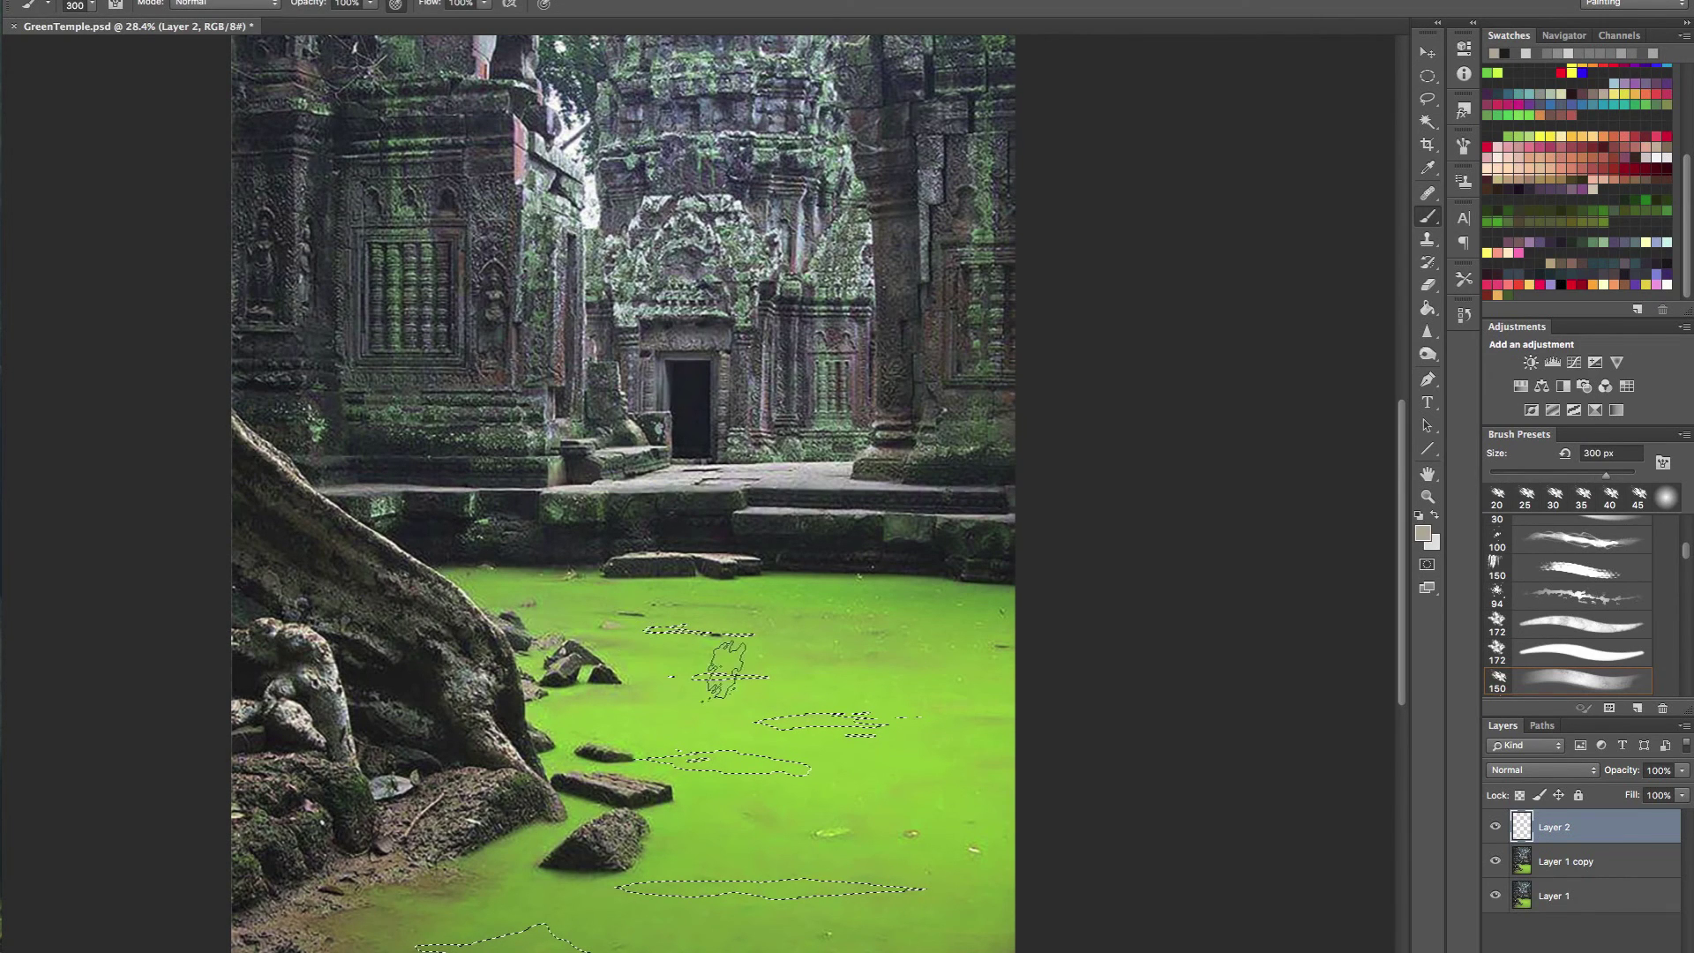
pyautogui.press(']')
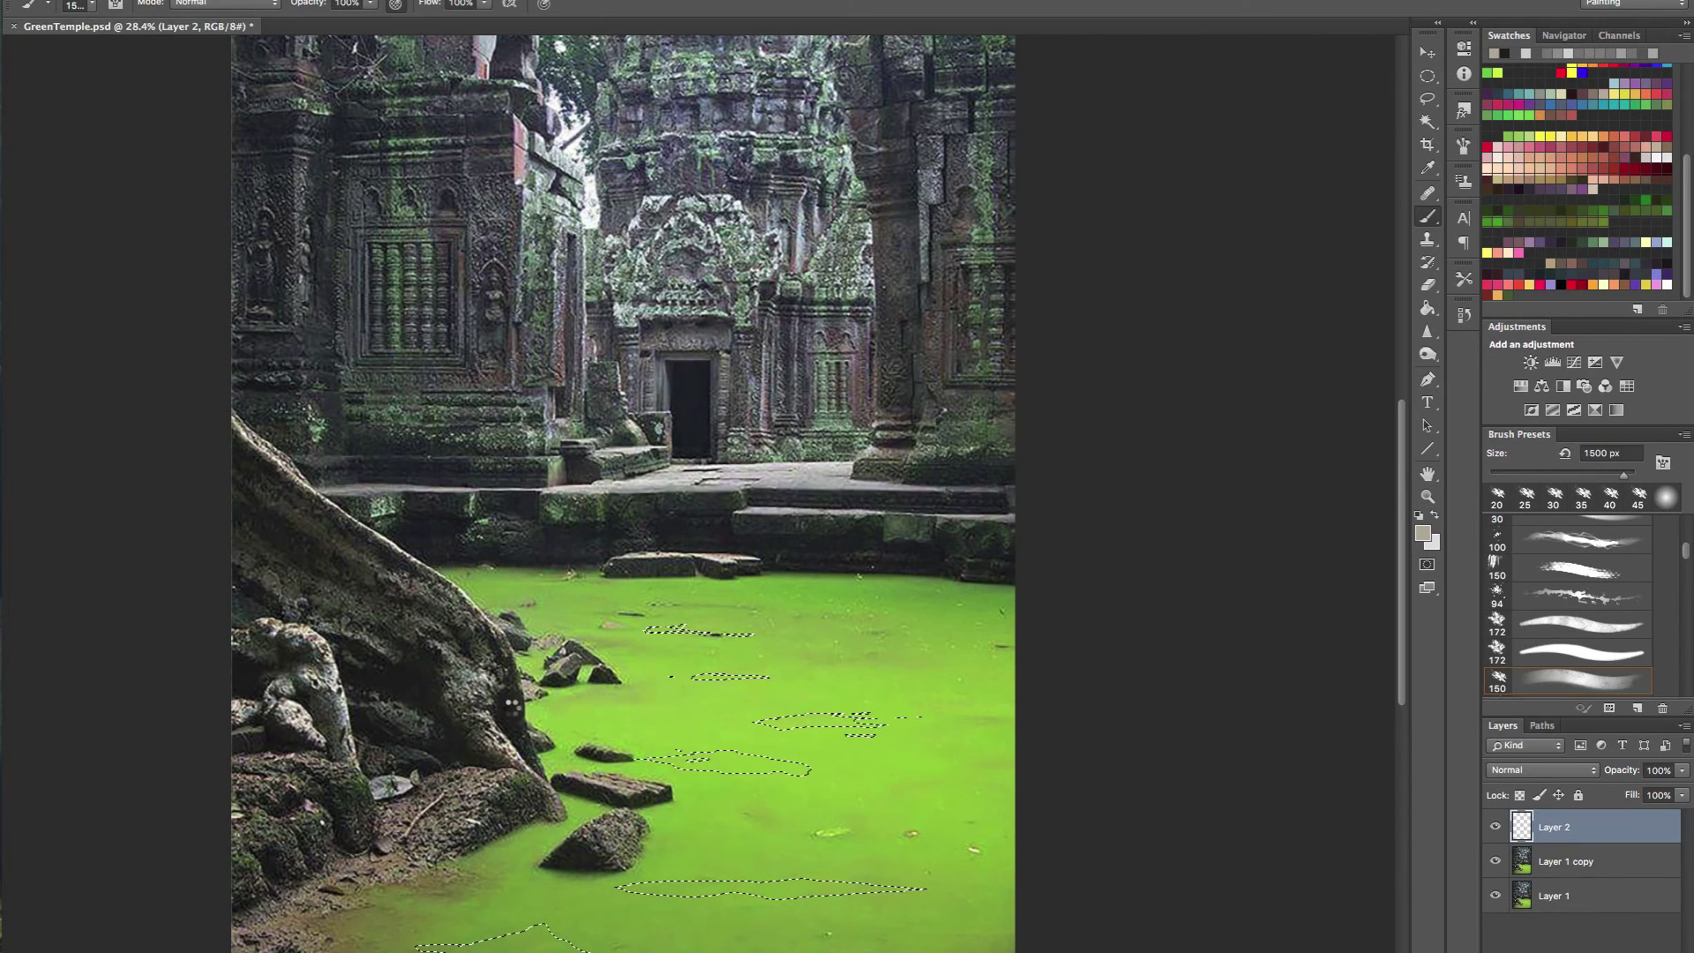
pyautogui.click(511, 710)
pyautogui.click(510, 706)
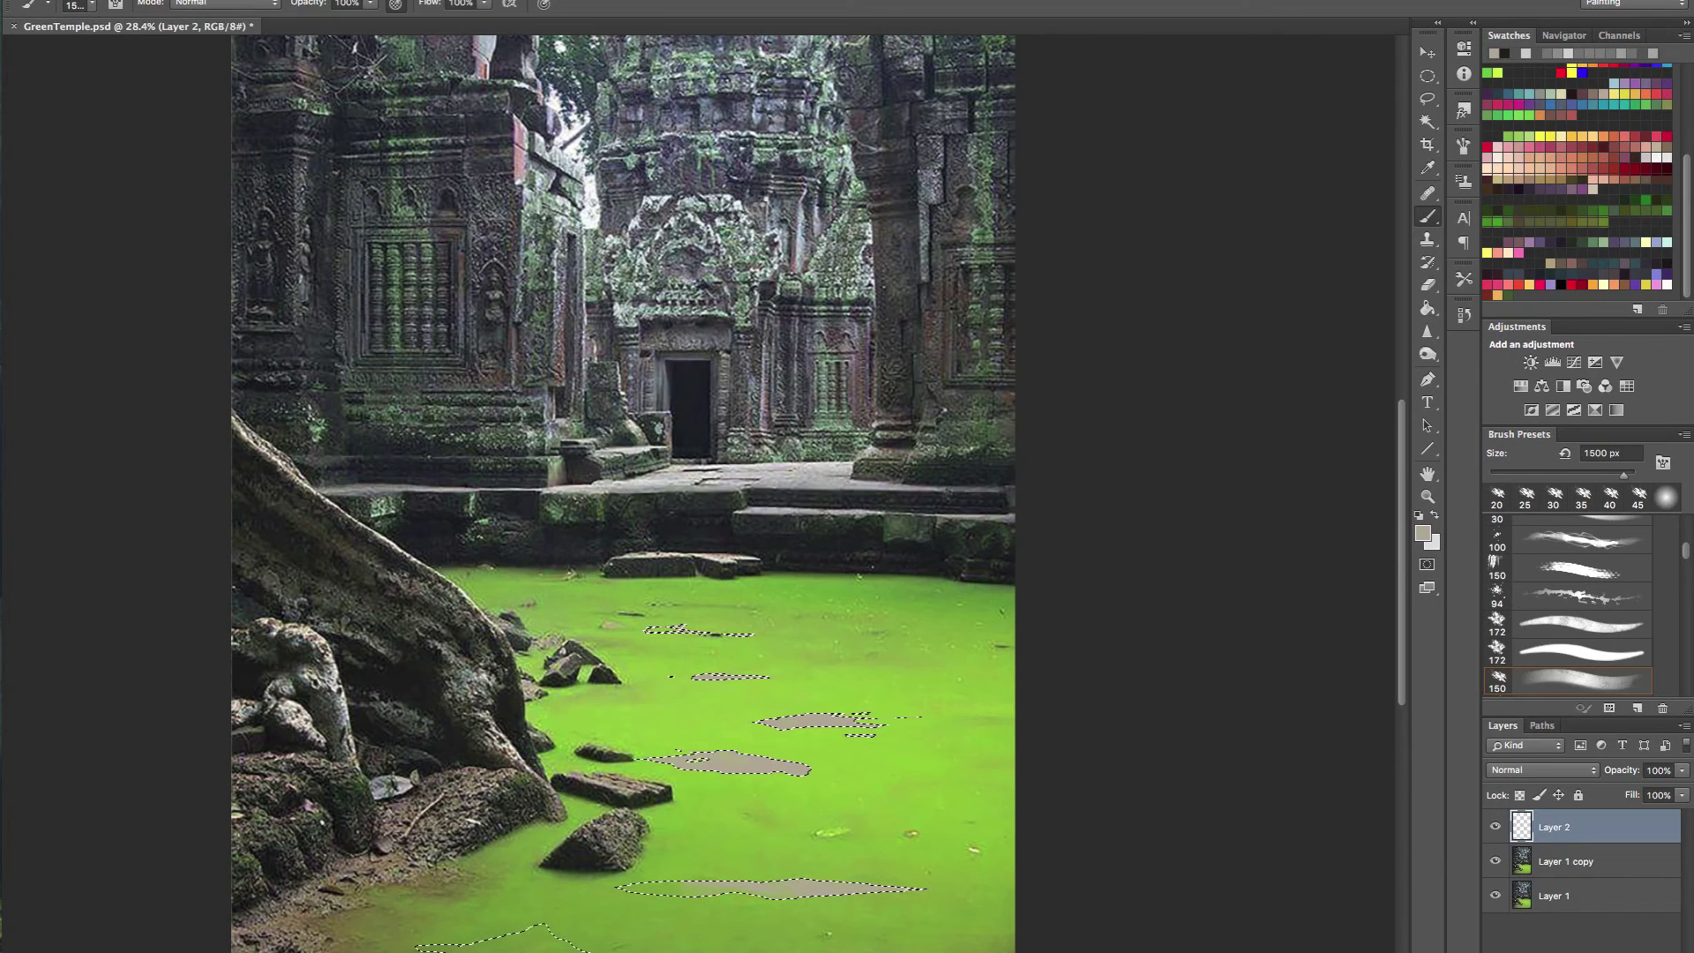
pyautogui.moveTo(565, 918); pyautogui.dragTo(768, 889)
# - Darken the long patch on the near part of the pond with a dark tone sampled from the tree root
pyautogui.keyDown('alt'); pyautogui.click(691, 406); pyautogui.keyUp('alt')
pyautogui.press('[')
pyautogui.press('[')
pyautogui.press('[')
pyautogui.press('[')
pyautogui.press('[')
pyautogui.press('[')
pyautogui.press('[')
pyautogui.press('[')
pyautogui.keyDown('alt'); pyautogui.click(432, 690); pyautogui.keyUp('alt')
pyautogui.press('[')
pyautogui.press('[')
pyautogui.press('[')
pyautogui.press('[')
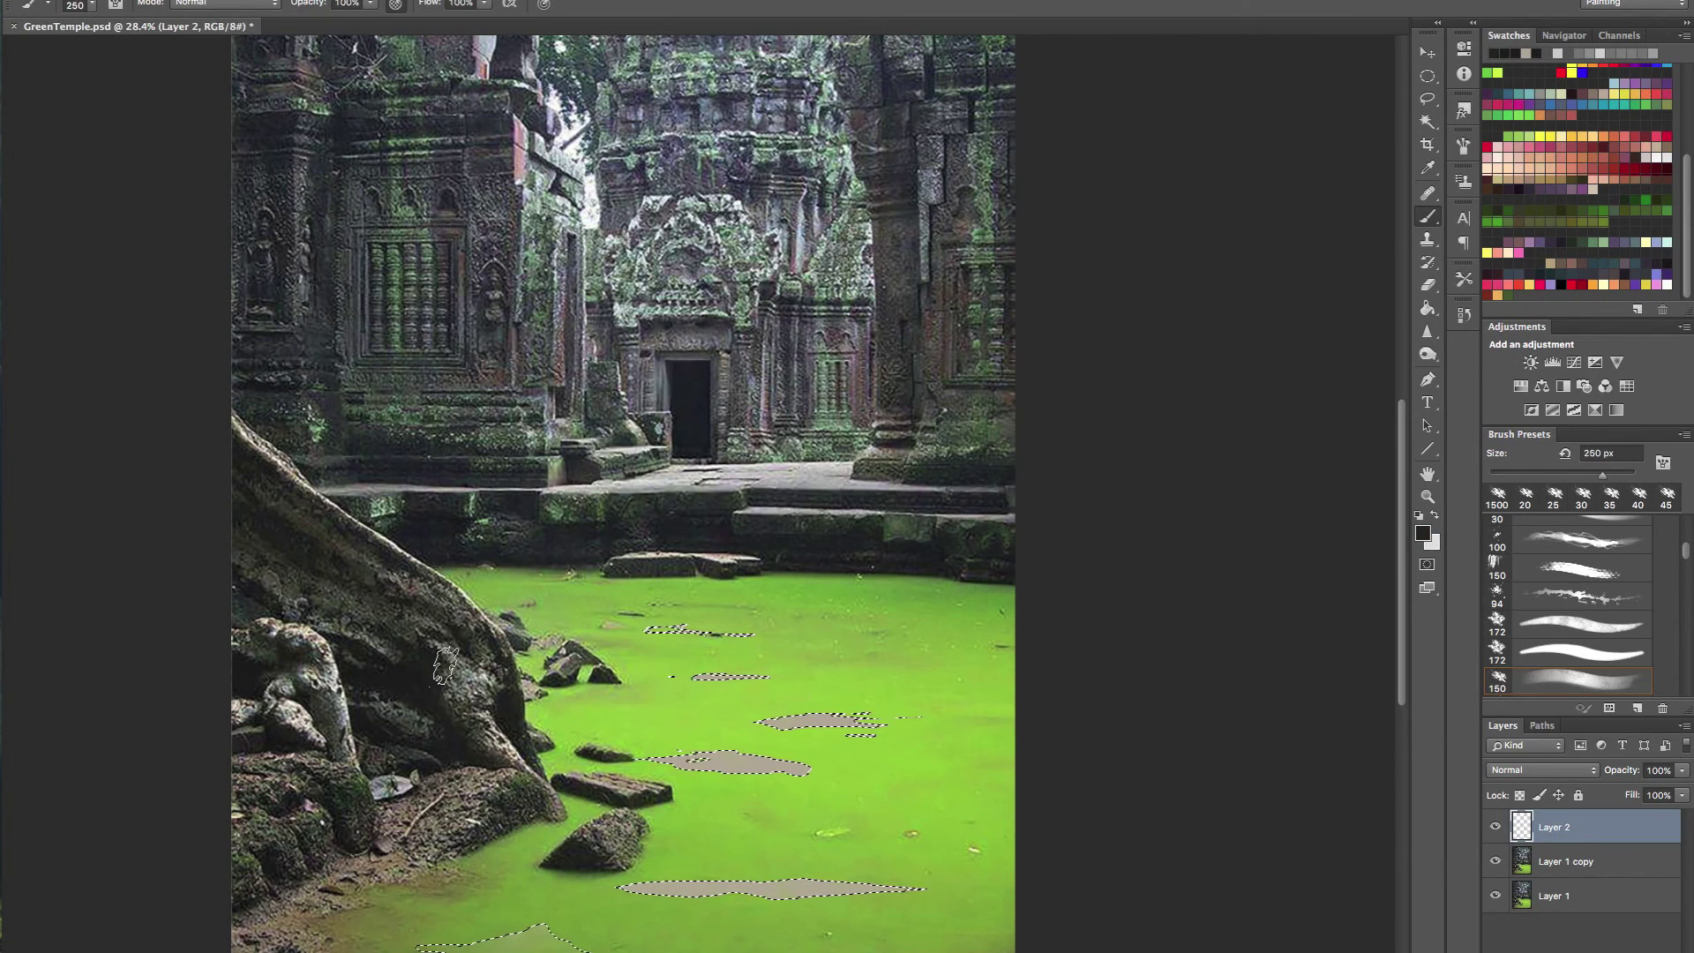
pyautogui.moveTo(635, 902); pyautogui.dragTo(838, 895)
# - Sample a gray-green from the rock in the pond and paint texture into the long near patch with a 100 px brush
pyautogui.keyDown('alt'); pyautogui.click(633, 838); pyautogui.keyUp('alt')
pyautogui.press(']')
pyautogui.press(']')
pyautogui.press(']')
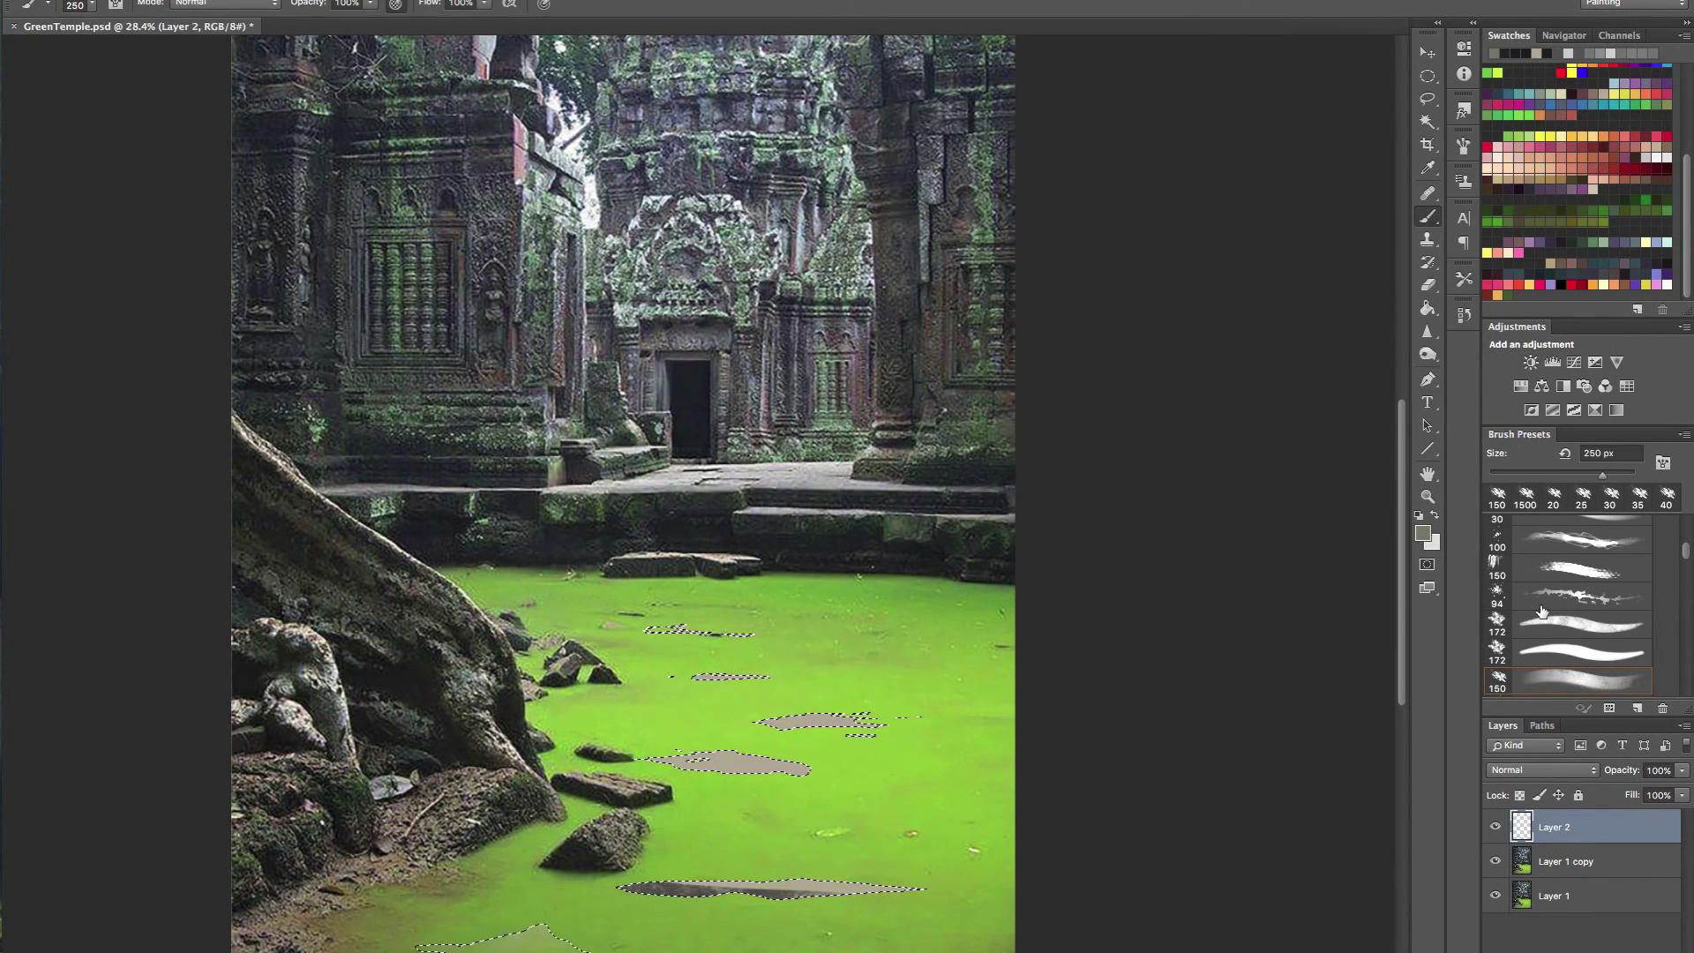
pyautogui.press('[')
pyautogui.press('[')
pyautogui.press('[')
pyautogui.press('[')
pyautogui.press('[')
pyautogui.moveTo(871, 893); pyautogui.dragTo(795, 894)
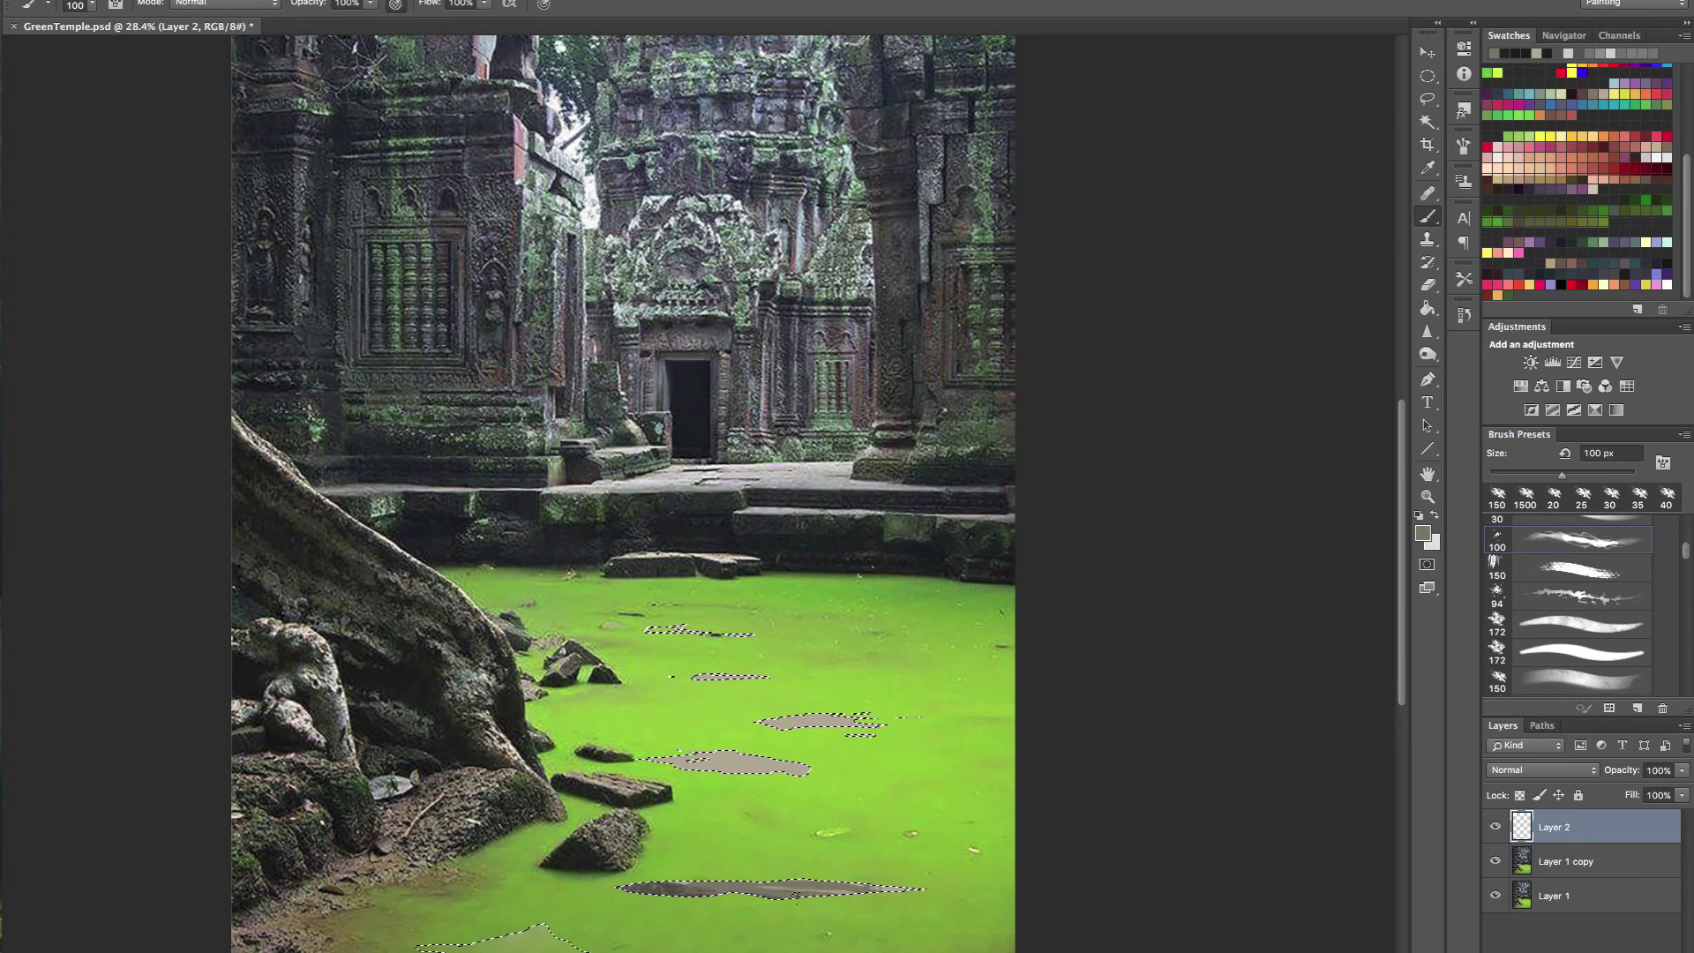
# - Paint a dark tone, and a gray-green sampled from the pond rocks with a 150 px brush, into the long near patch
pyautogui.keyDown('alt'); pyautogui.click(621, 861); pyautogui.keyUp('alt')
pyautogui.moveTo(662, 887)
pyautogui.mouseDown()
pyautogui.moveTo(623, 888)
pyautogui.moveTo(909, 891)
pyautogui.mouseUp()
pyautogui.press(']')
pyautogui.press(']')
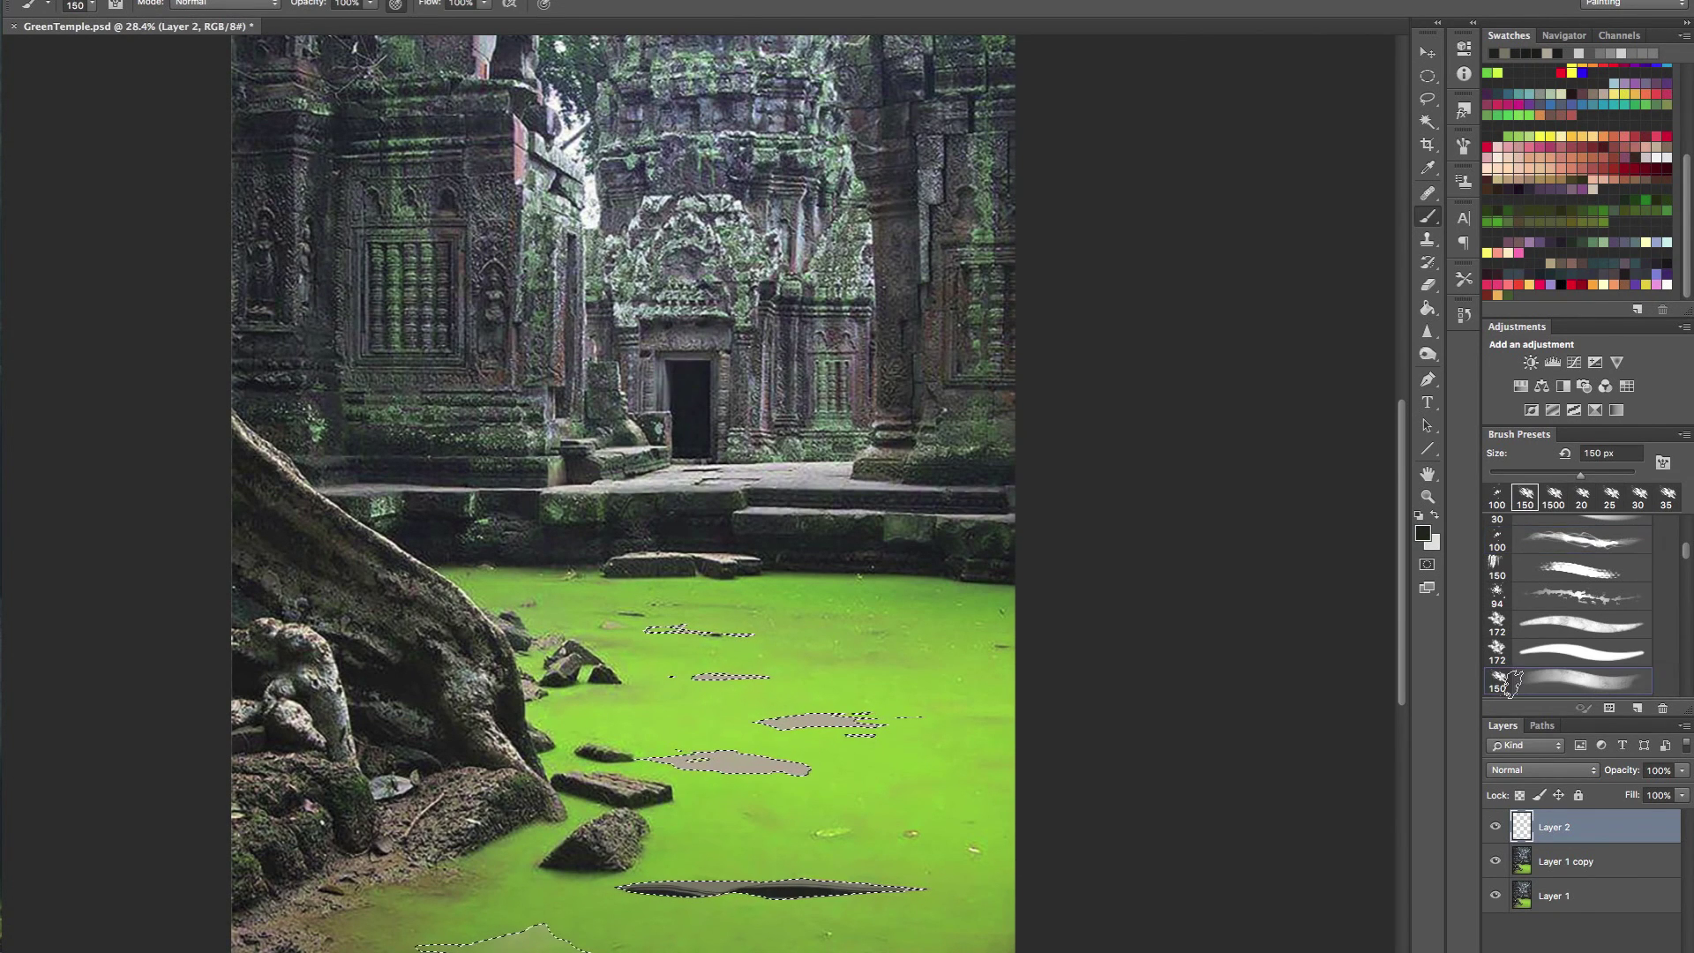
pyautogui.keyDown('alt'); pyautogui.click(594, 806); pyautogui.keyUp('alt')
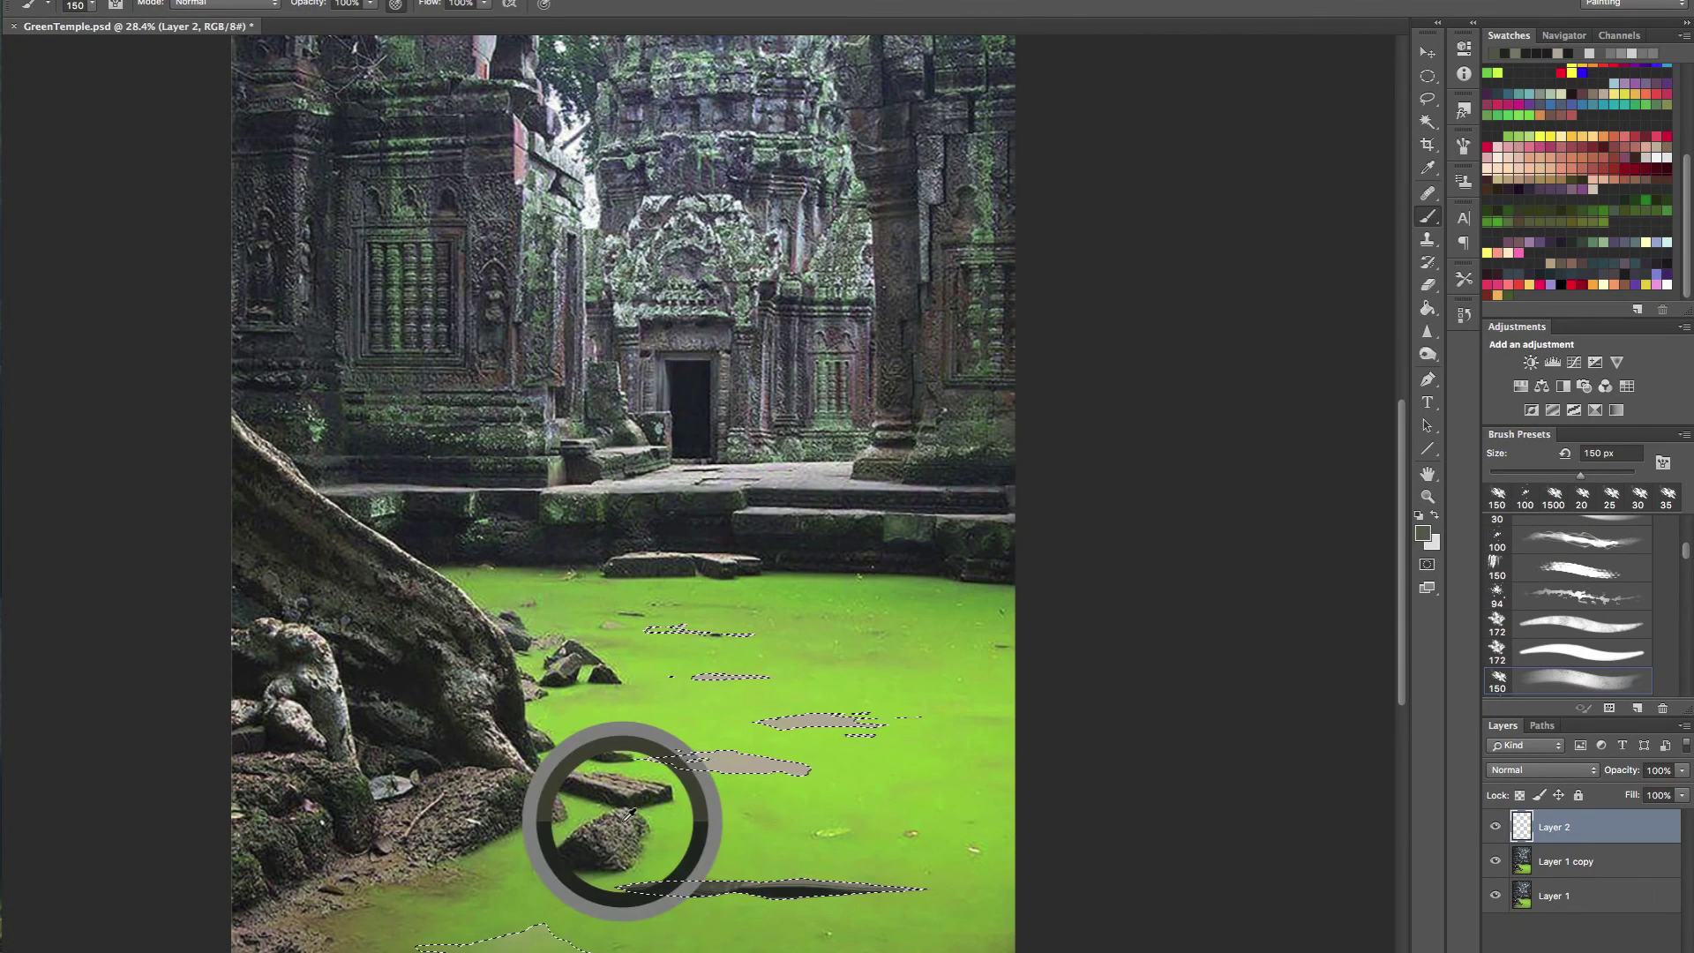
pyautogui.moveTo(629, 889)
pyautogui.mouseDown()
pyautogui.moveTo(931, 883)
pyautogui.moveTo(817, 887)
pyautogui.mouseUp()
# - Paint the same gray-green over the middle pond patches and the nearest pointed patch
pyautogui.moveTo(785, 764)
pyautogui.mouseDown()
pyautogui.moveTo(653, 761)
pyautogui.moveTo(783, 766)
pyautogui.moveTo(769, 707)
pyautogui.moveTo(892, 707)
pyautogui.moveTo(752, 680)
pyautogui.mouseUp()
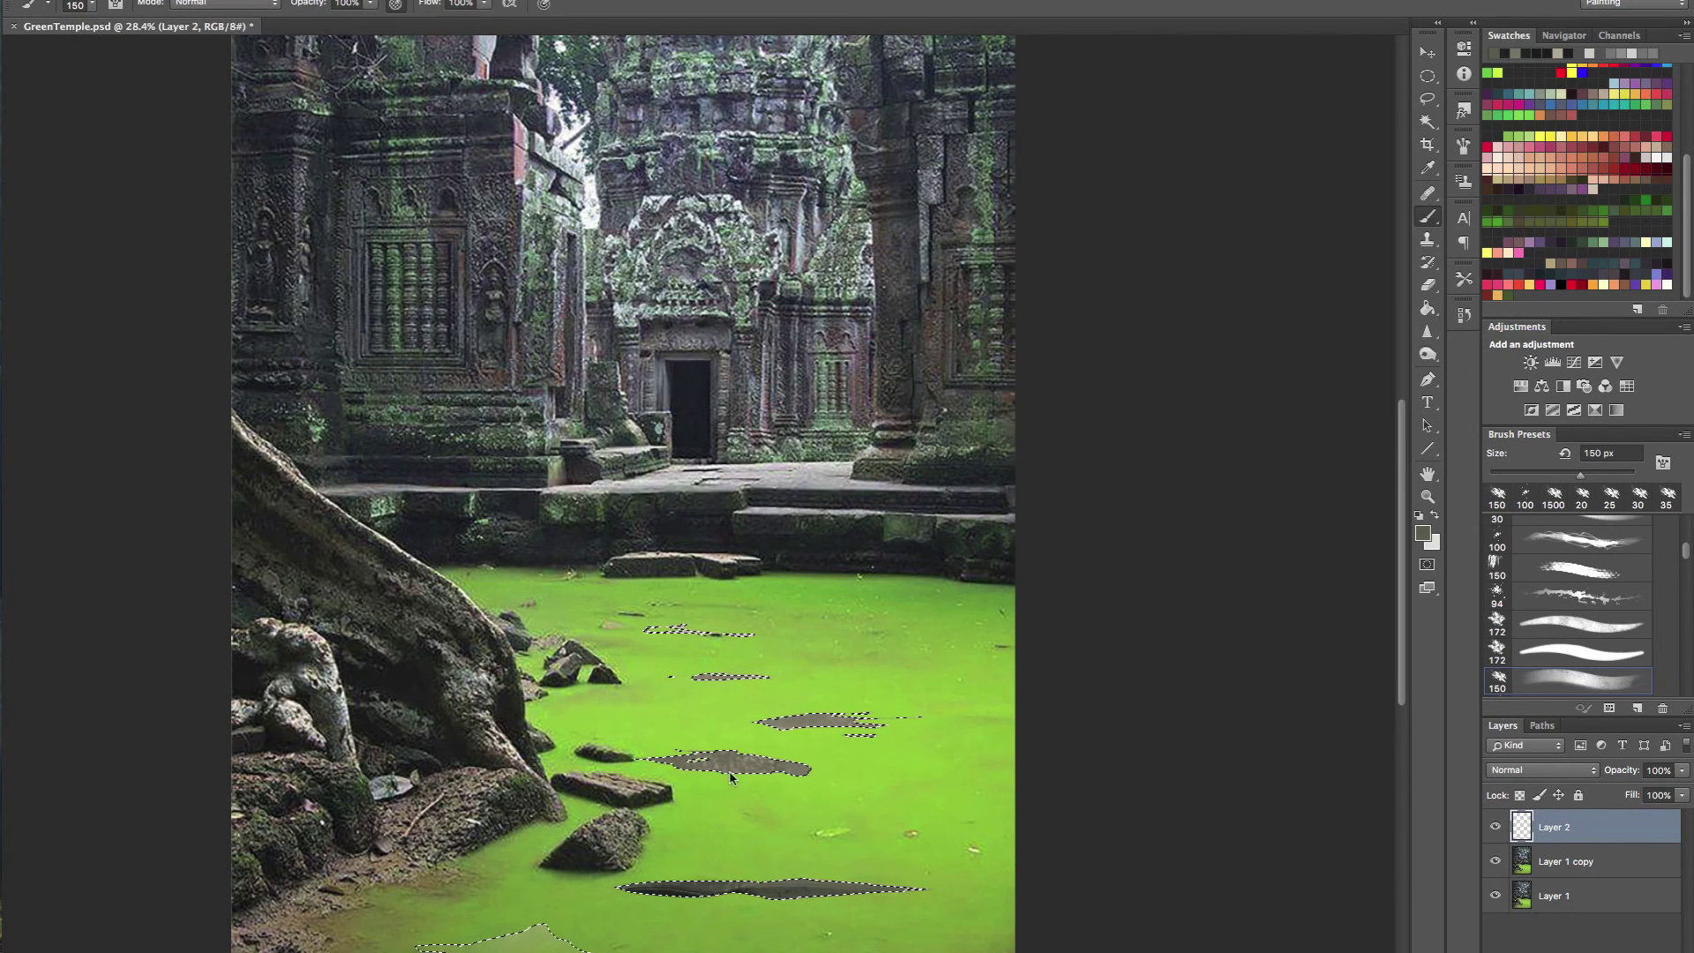
pyautogui.moveTo(481, 944); pyautogui.dragTo(677, 943)
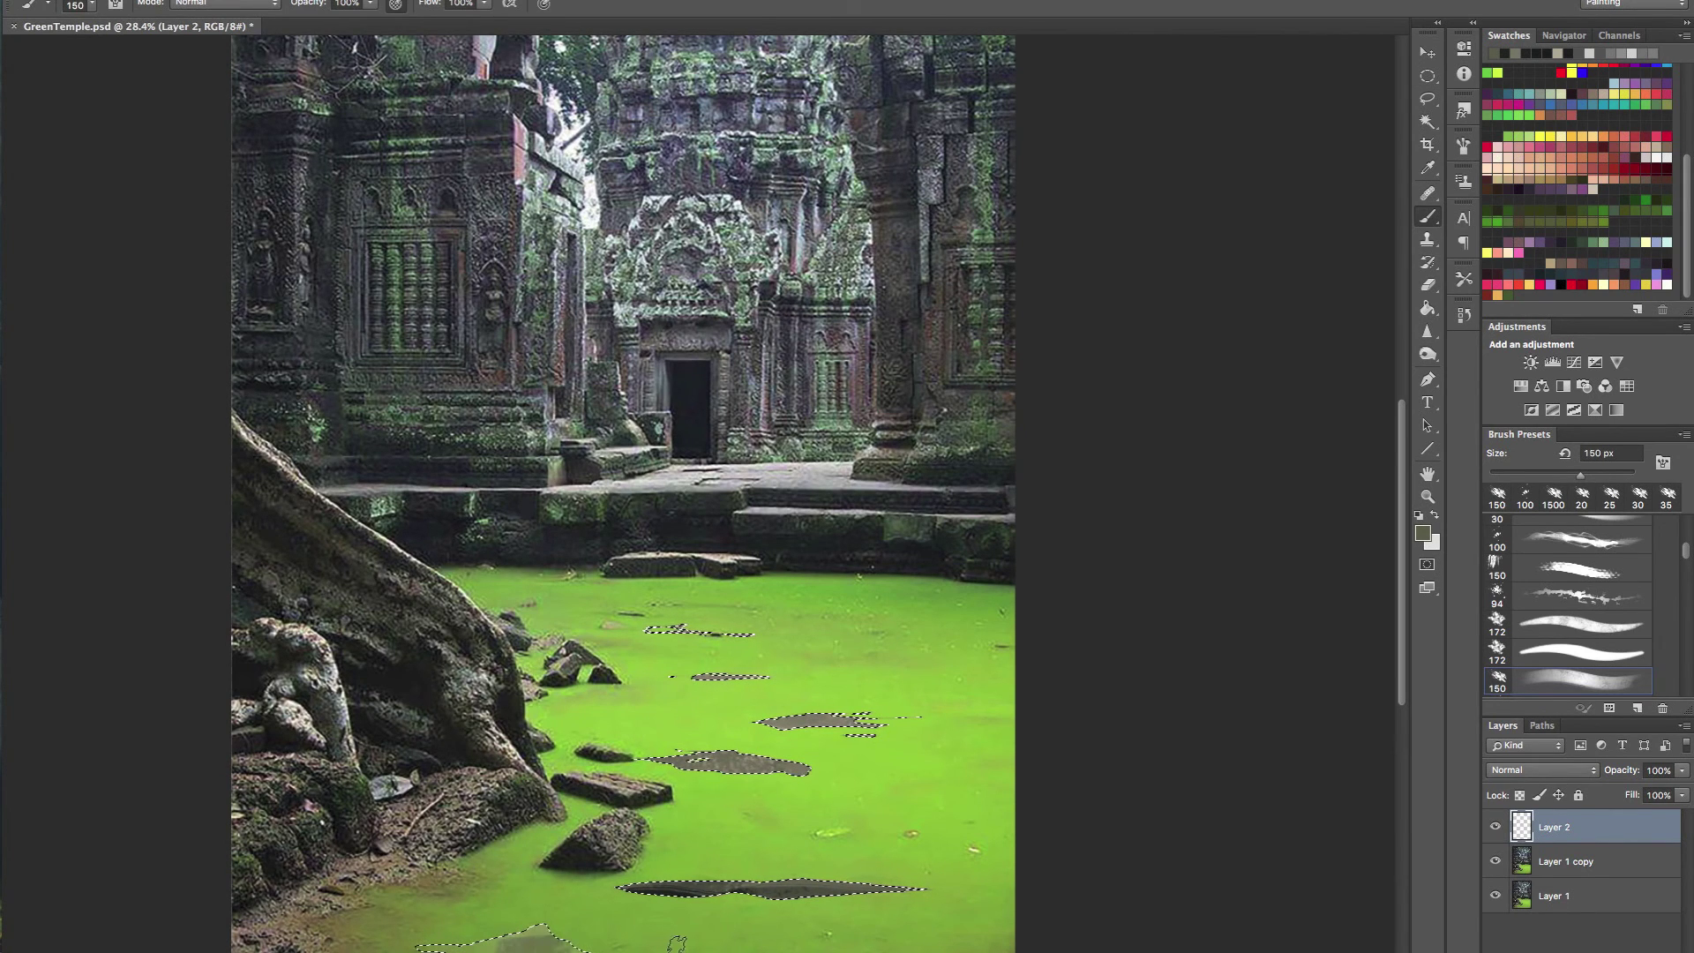
pyautogui.moveTo(548, 934)
pyautogui.mouseDown()
pyautogui.moveTo(470, 939)
pyautogui.moveTo(520, 939)
pyautogui.mouseUp()
# - Glaze the selected patches with a dark tone sampled from the rock at 30% opacity, and deselect them
pyautogui.keyDown('alt'); pyautogui.click(610, 838); pyautogui.keyUp('alt')
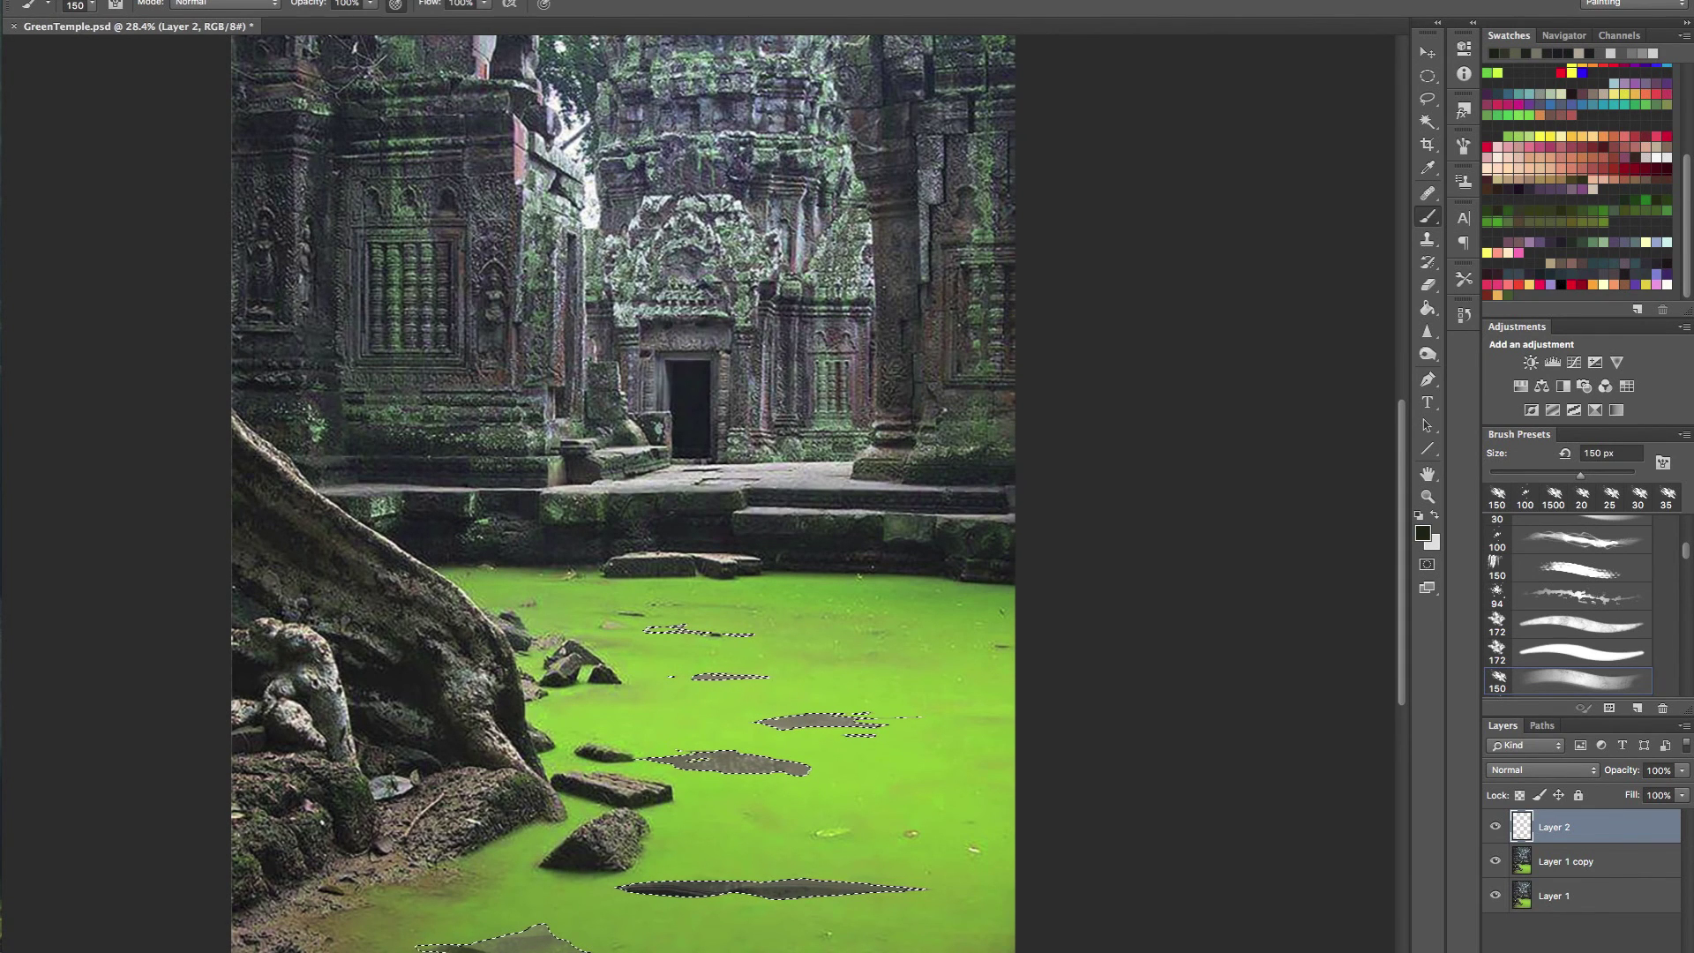
pyautogui.press('3')
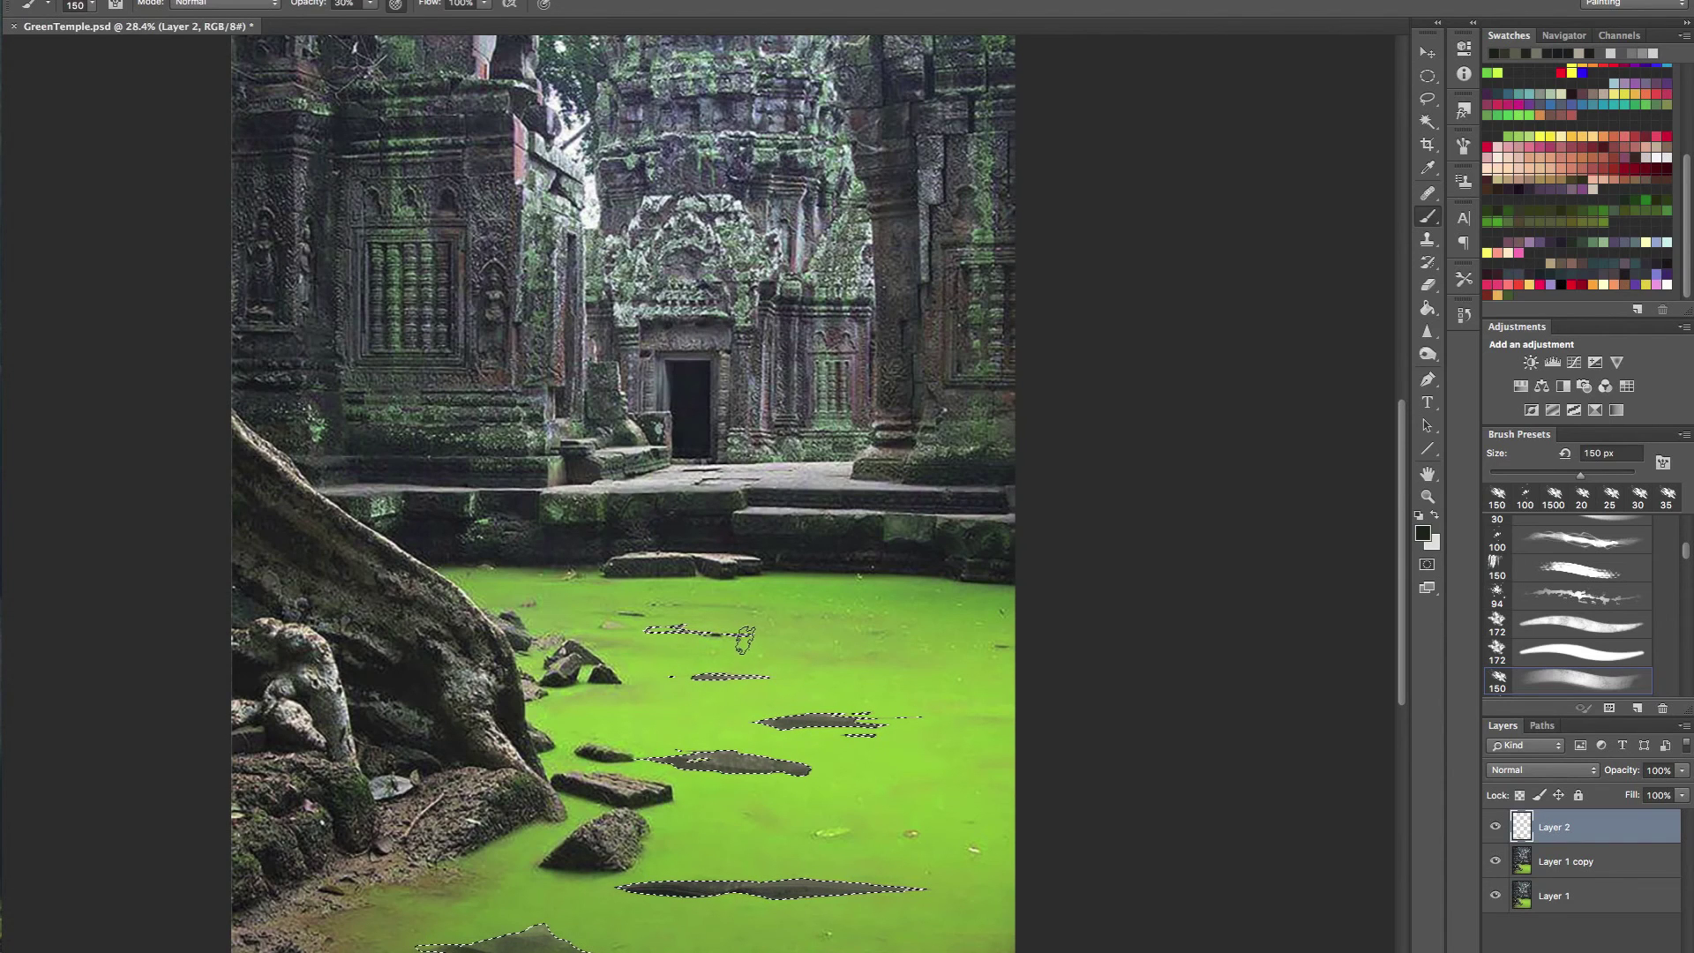
pyautogui.press('super+d')
pyautogui.moveTo(820, 621)
pyautogui.mouseDown()
pyautogui.moveTo(765, 616)
pyautogui.moveTo(838, 624)
pyautogui.mouseUp()
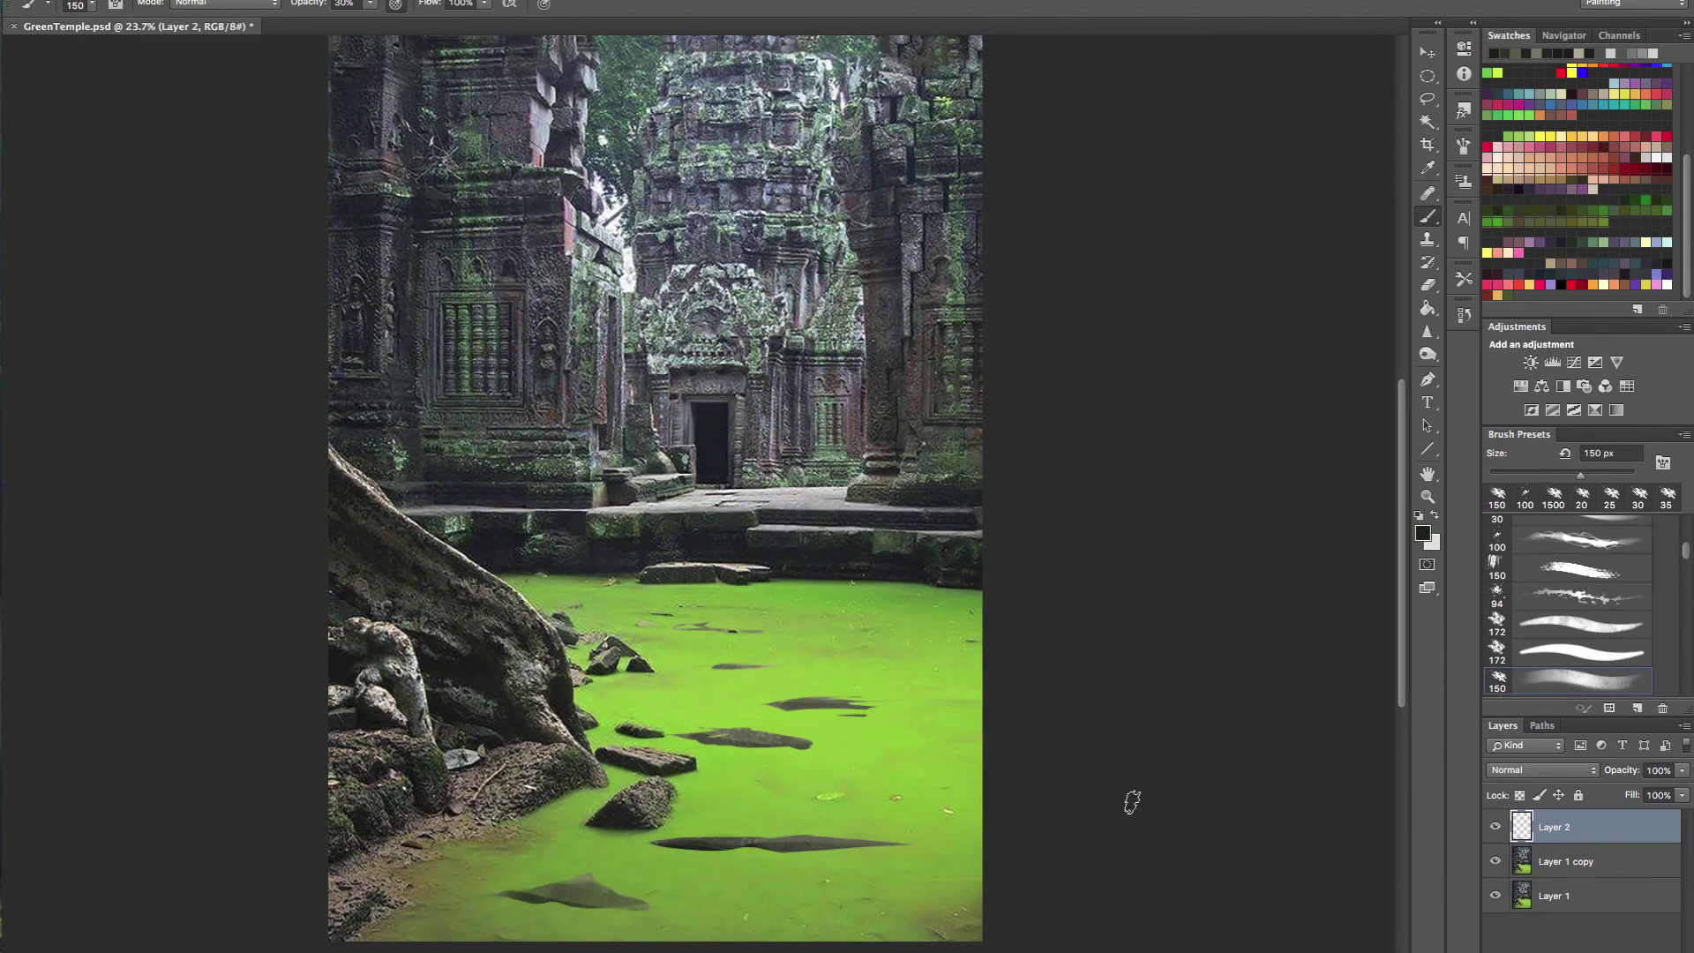
# - Create a new layer and reshape the nearest patch's edges with a 50 px brush, using tones sampled from the patch and surrounding algae
pyautogui.hotkey('ctrl', 'shift', 'alt', 'n')
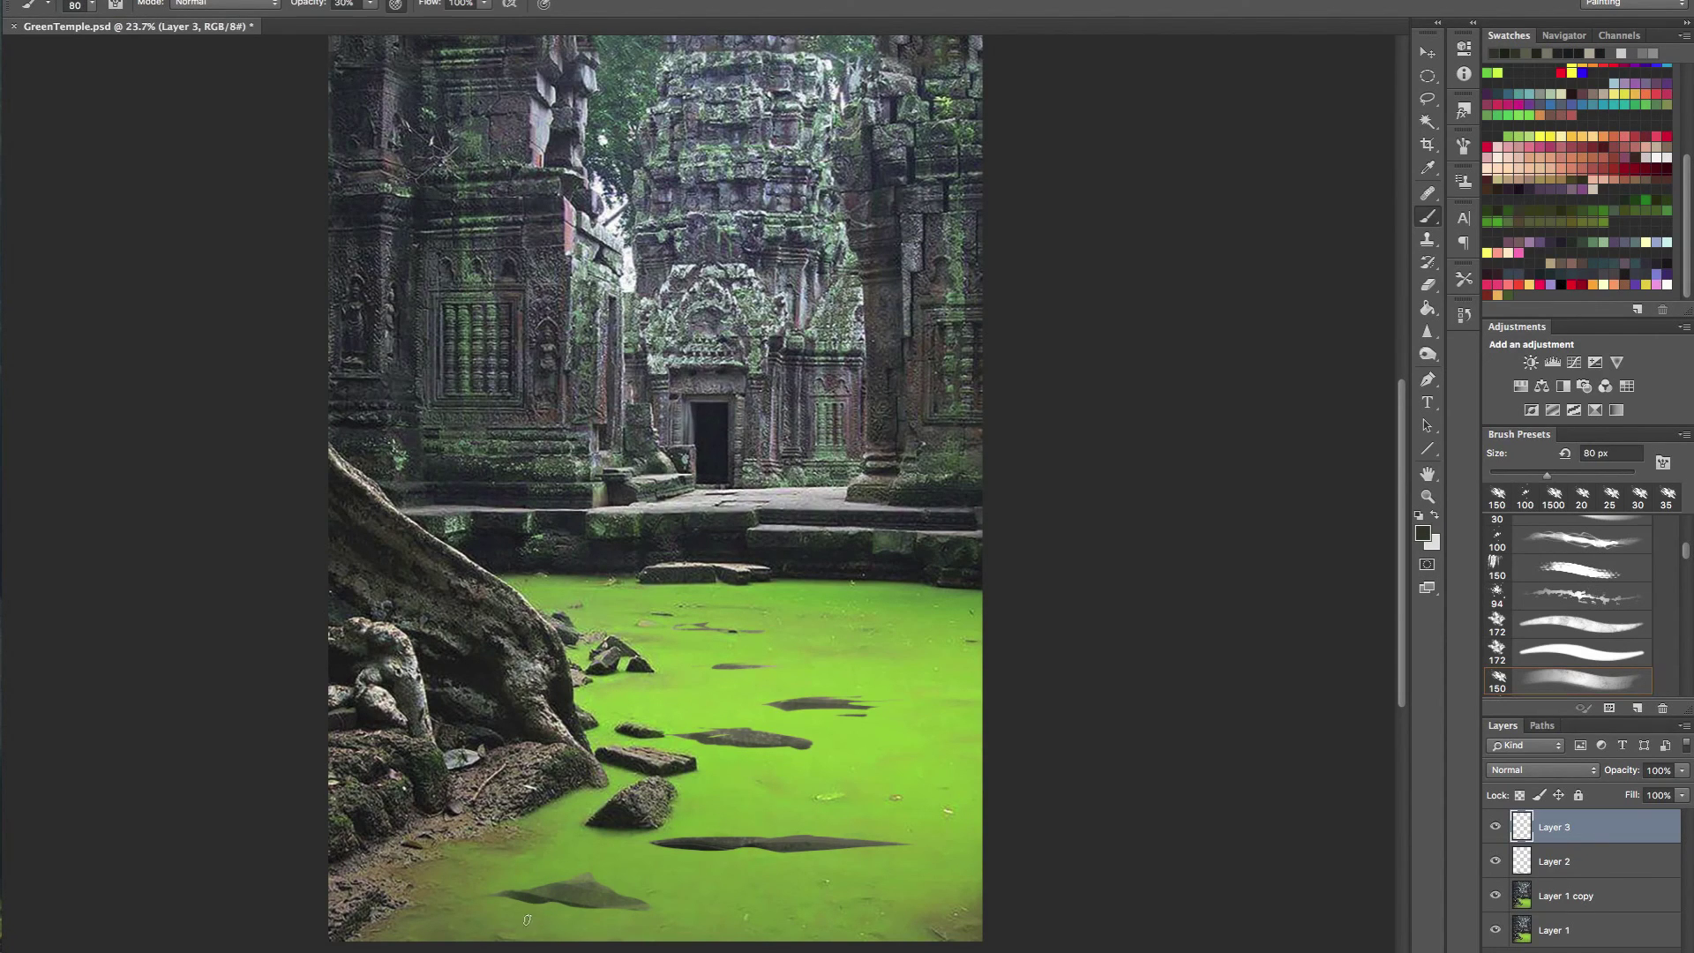
pyautogui.moveTo(497, 897); pyautogui.dragTo(515, 900)
pyautogui.press('[')
pyautogui.moveTo(637, 911); pyautogui.dragTo(547, 914)
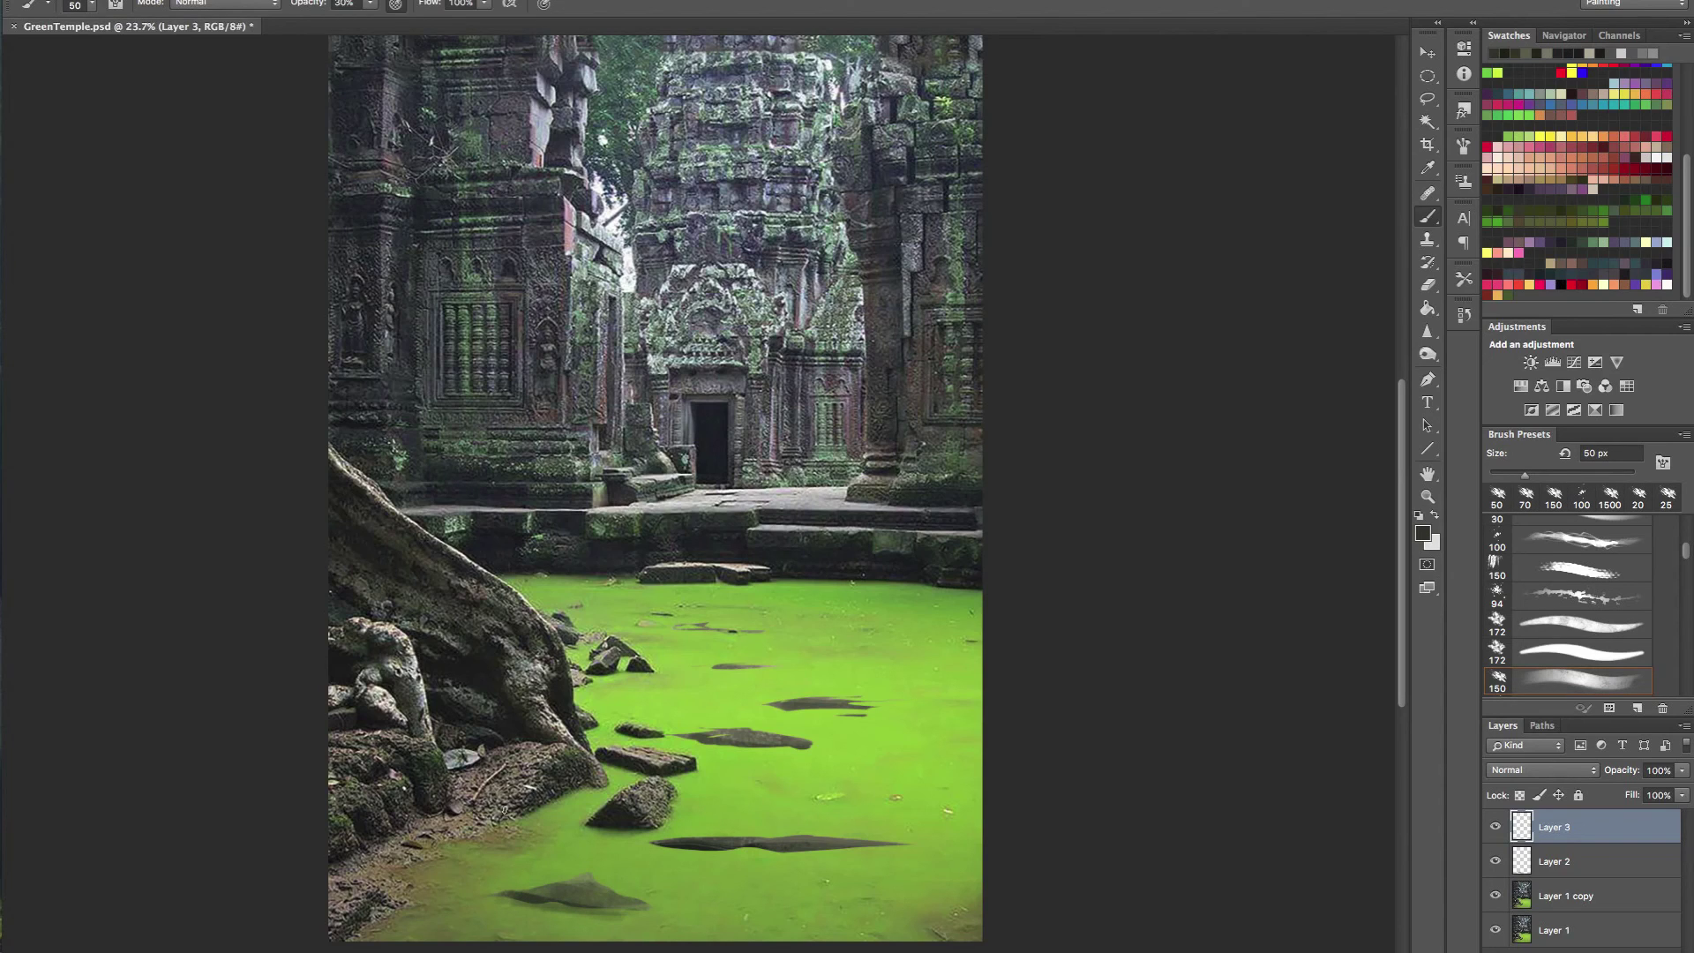
pyautogui.keyDown('alt'); pyautogui.click(575, 885); pyautogui.keyUp('alt')
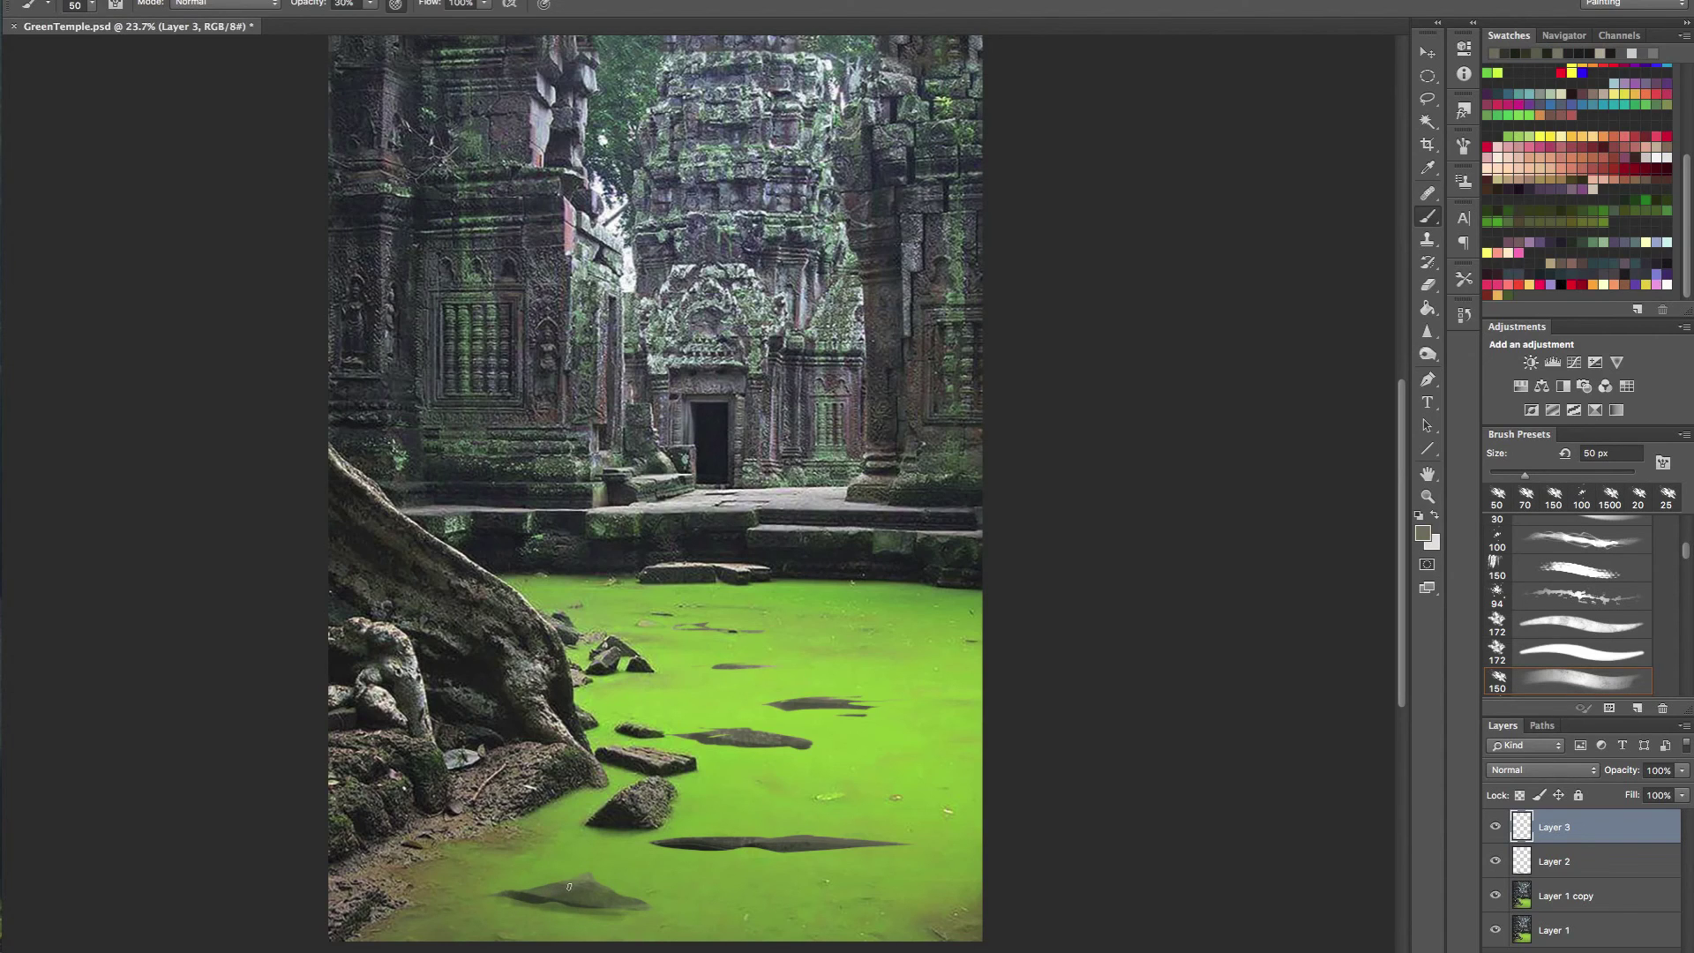
pyautogui.keyDown('alt'); pyautogui.click(573, 869); pyautogui.keyUp('alt')
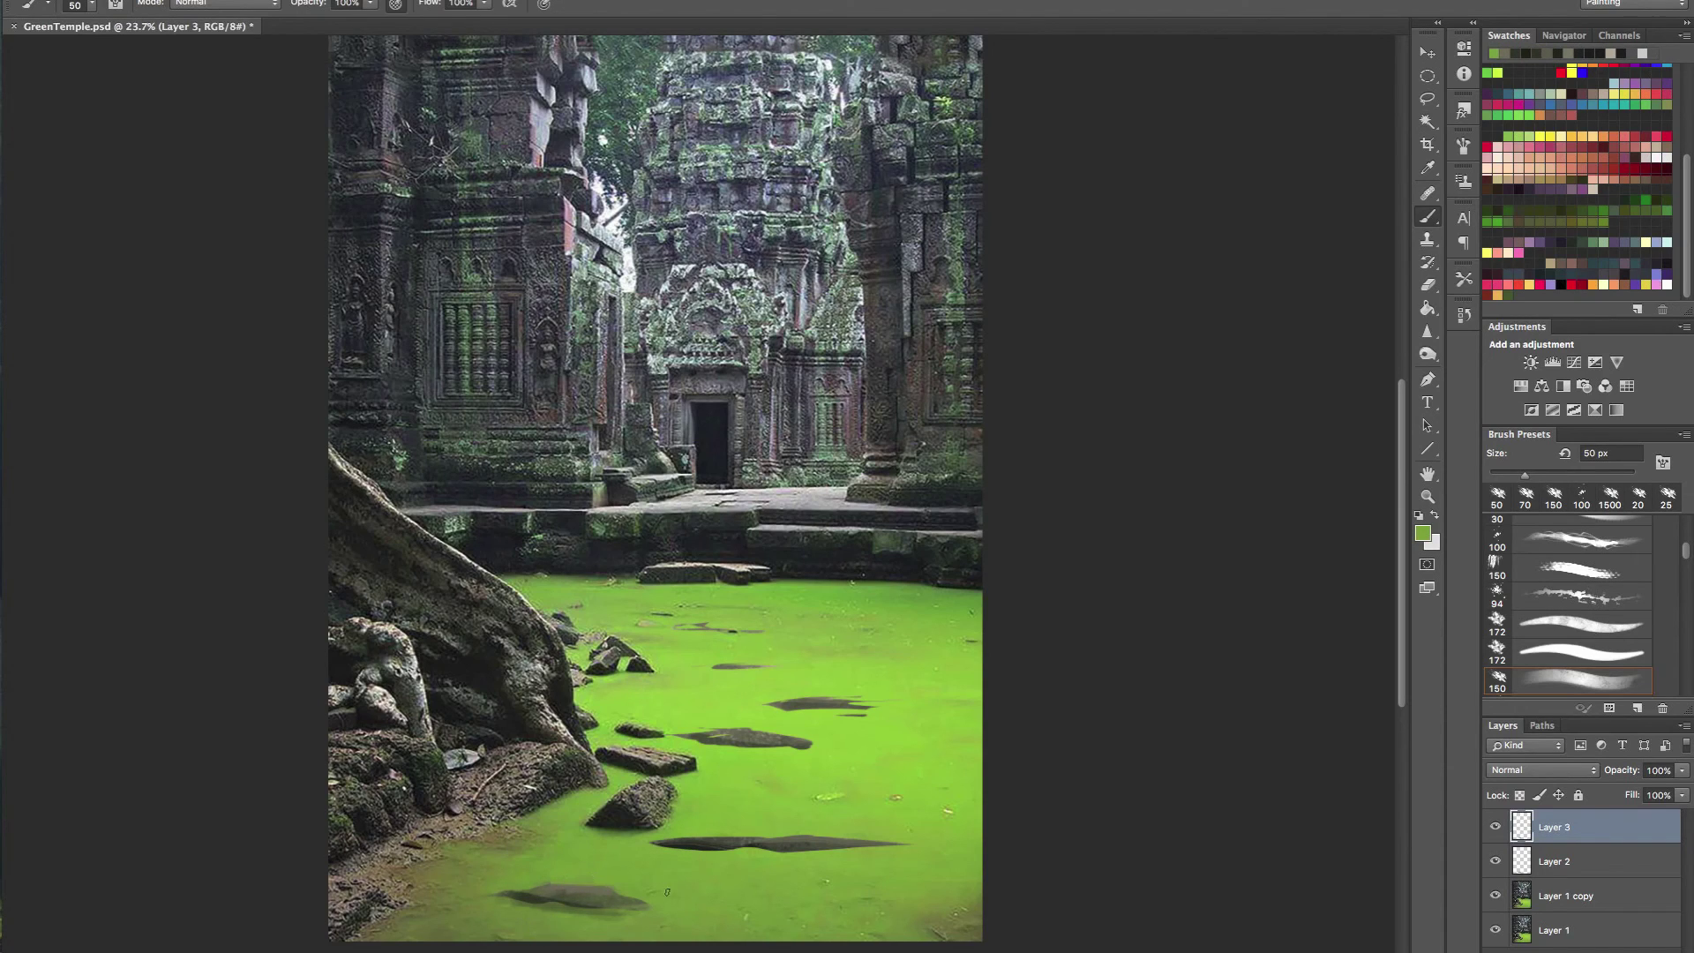
# - Extend the upper edge of the long near patch with a gray sampled from the nearest patch
pyautogui.keyDown('alt'); pyautogui.click(599, 892); pyautogui.keyUp('alt')
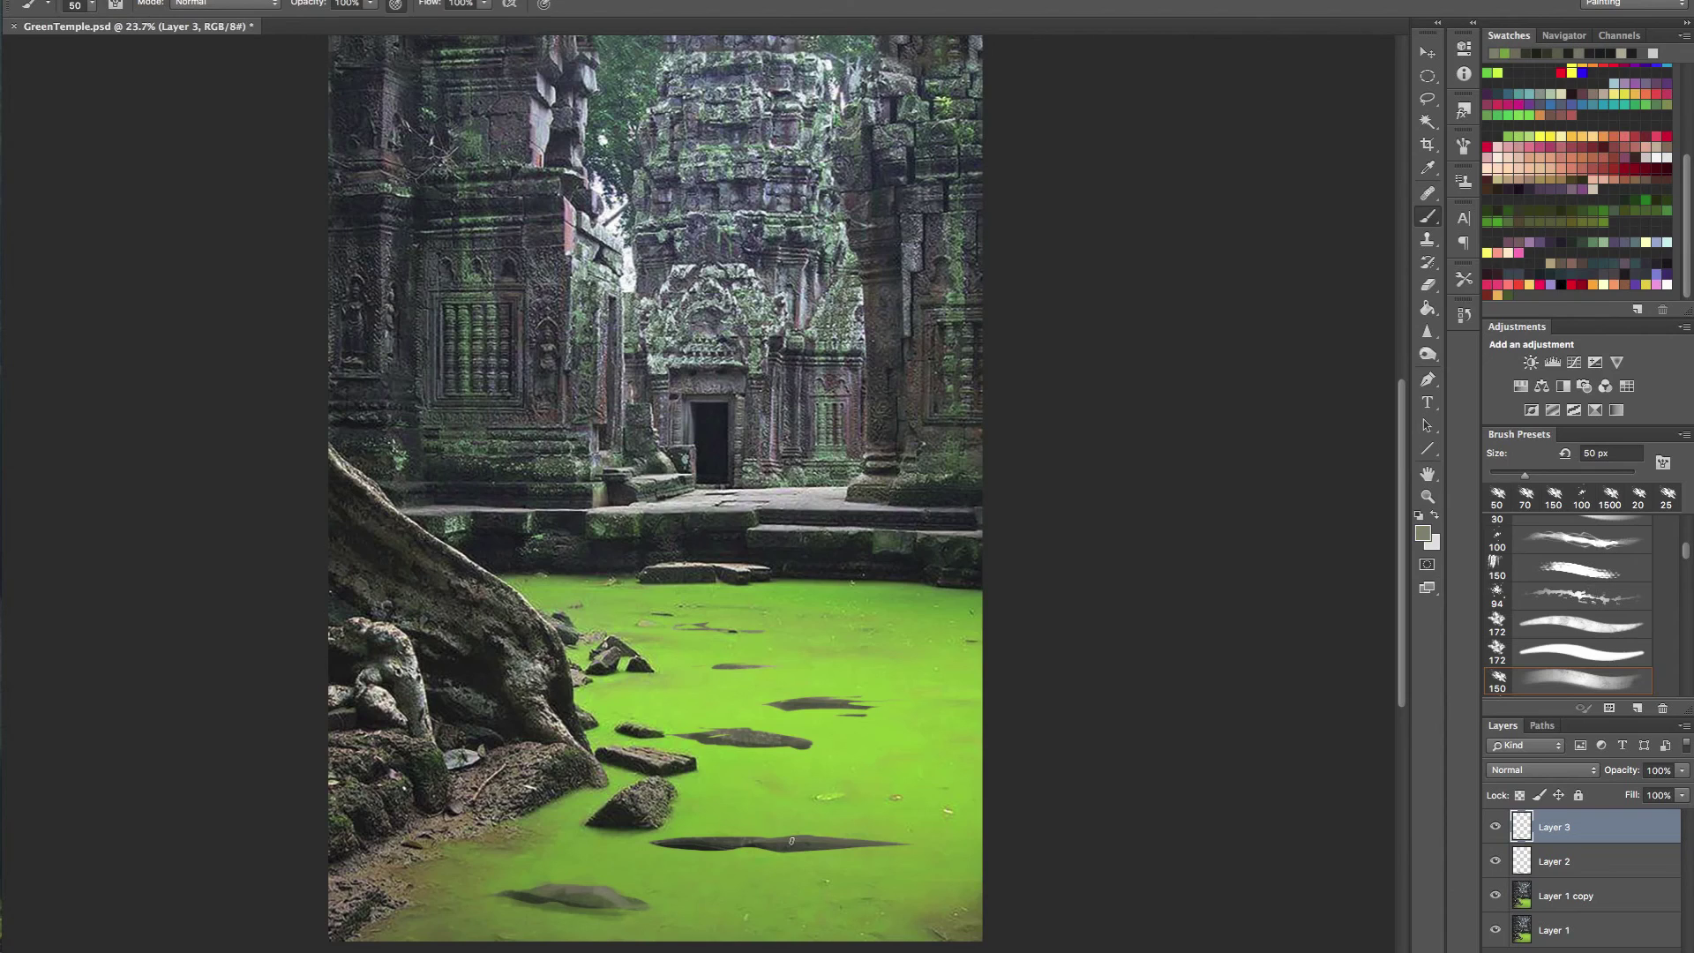
pyautogui.moveTo(732, 837); pyautogui.dragTo(840, 840)
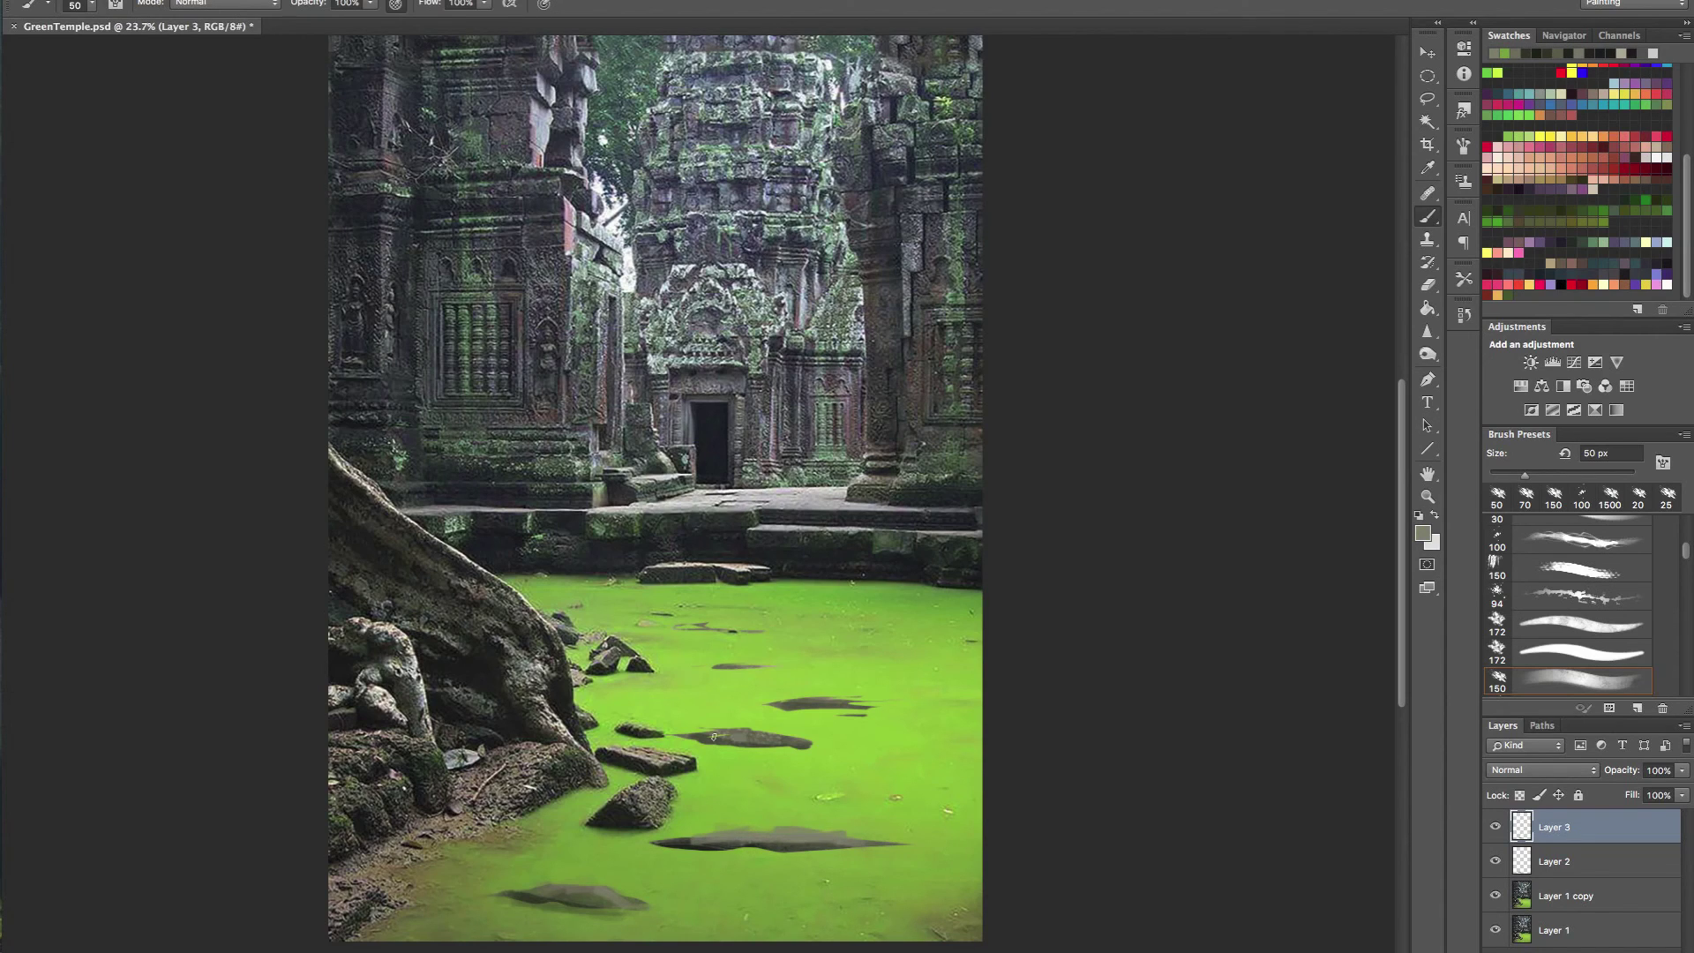
# - Add dark irregular edges to the small distant patches with a 15 px brush, sampling the shadow below the temple steps
pyautogui.keyDown('alt'); pyautogui.click(802, 548); pyautogui.keyUp('alt')
pyautogui.press('[')
pyautogui.press('[')
pyautogui.press('[')
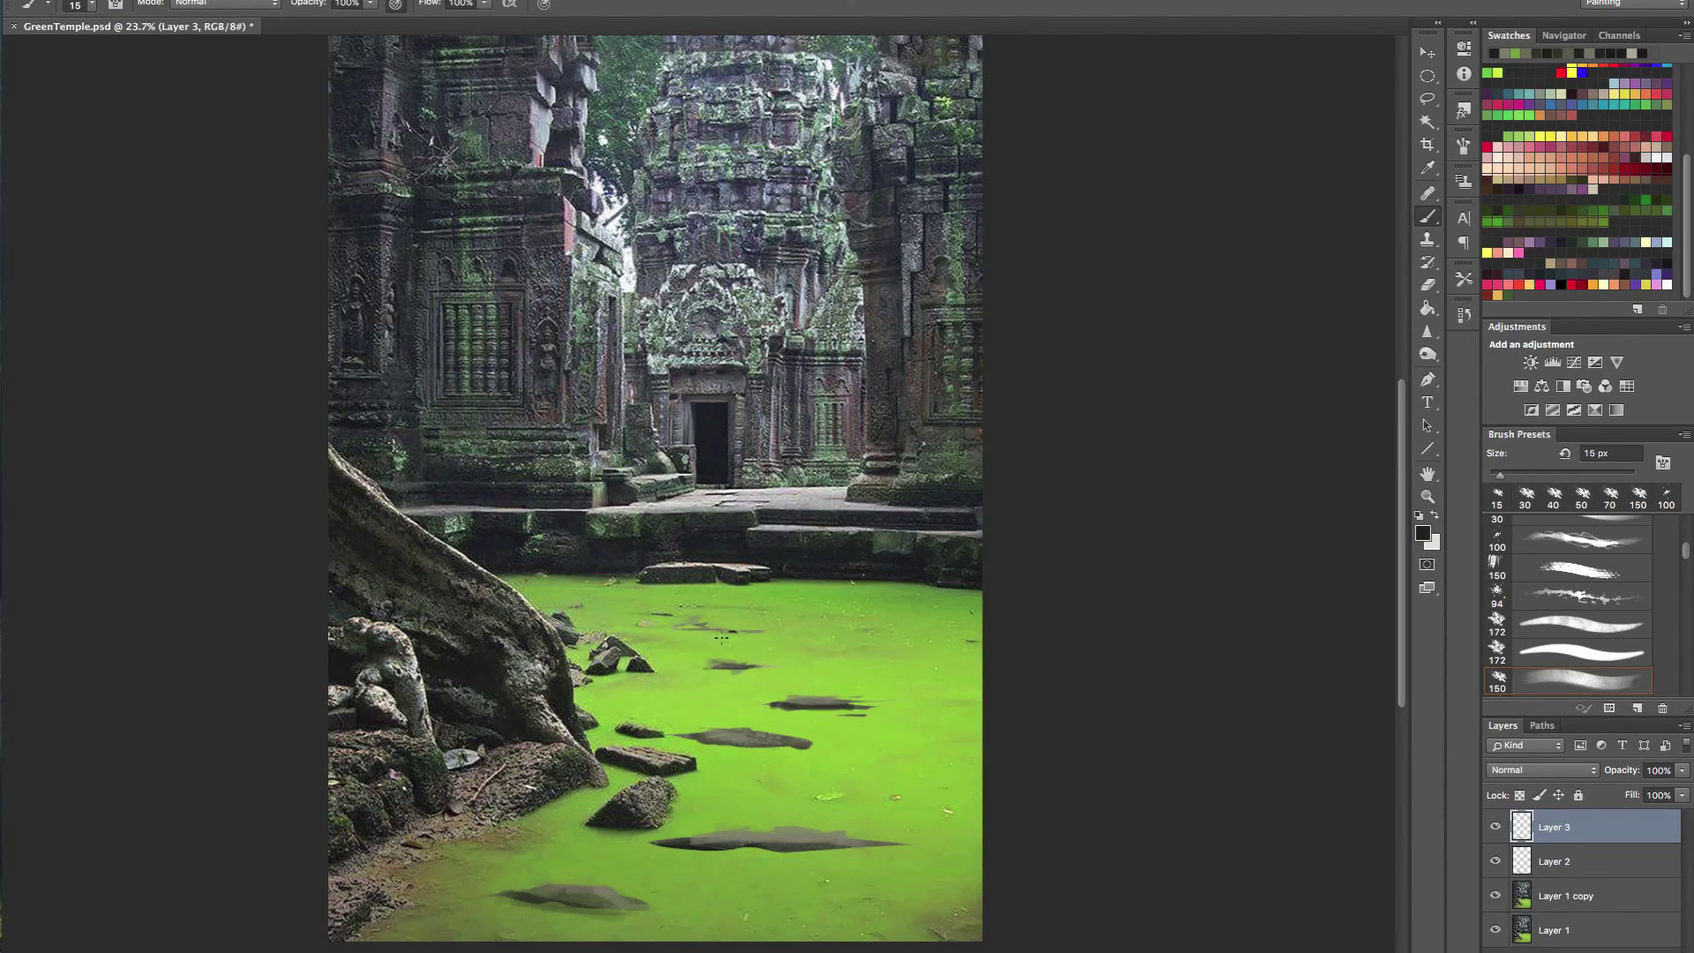
# - Darken the lower edge of the long near patch with the brush enlarged to 50 px
pyautogui.press(']')
pyautogui.press(']')
pyautogui.press(']')
pyautogui.press(']')
pyautogui.press(']')
pyautogui.press(']')
pyautogui.moveTo(694, 847); pyautogui.dragTo(802, 851)
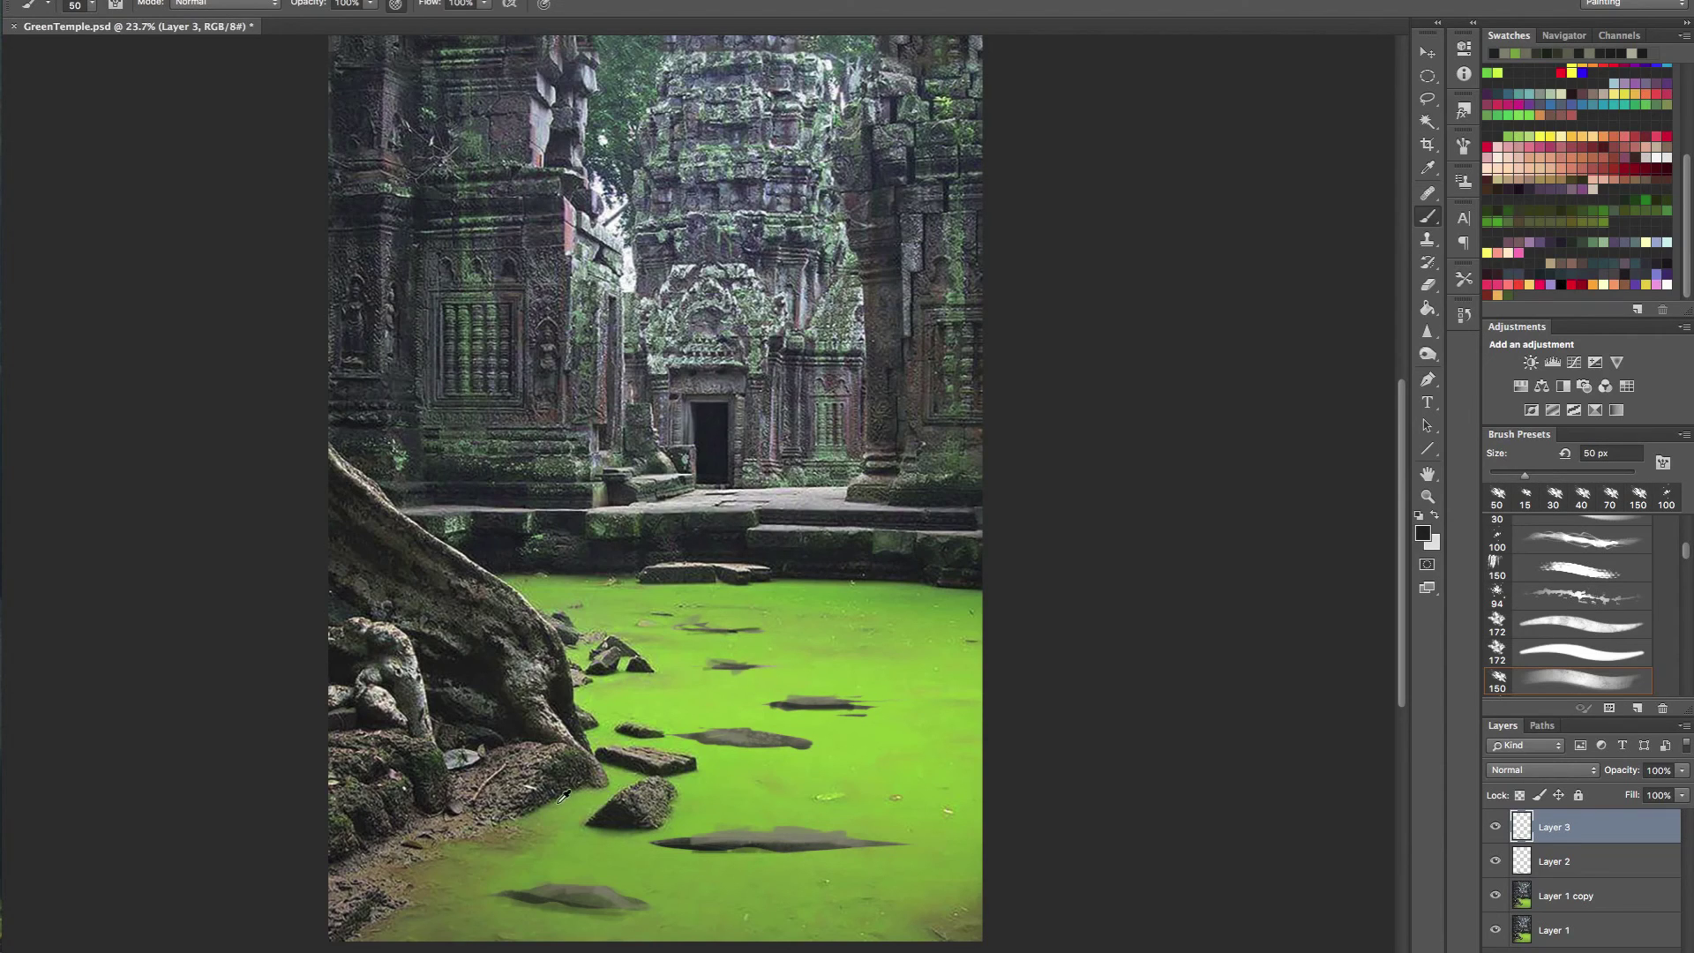
# - Paint a muted green band below the long near patch and blend it with sampled algae green using a 125 px brush
pyautogui.keyDown('alt'); pyautogui.click(437, 891); pyautogui.keyUp('alt')
pyautogui.moveTo(642, 847); pyautogui.dragTo(782, 866)
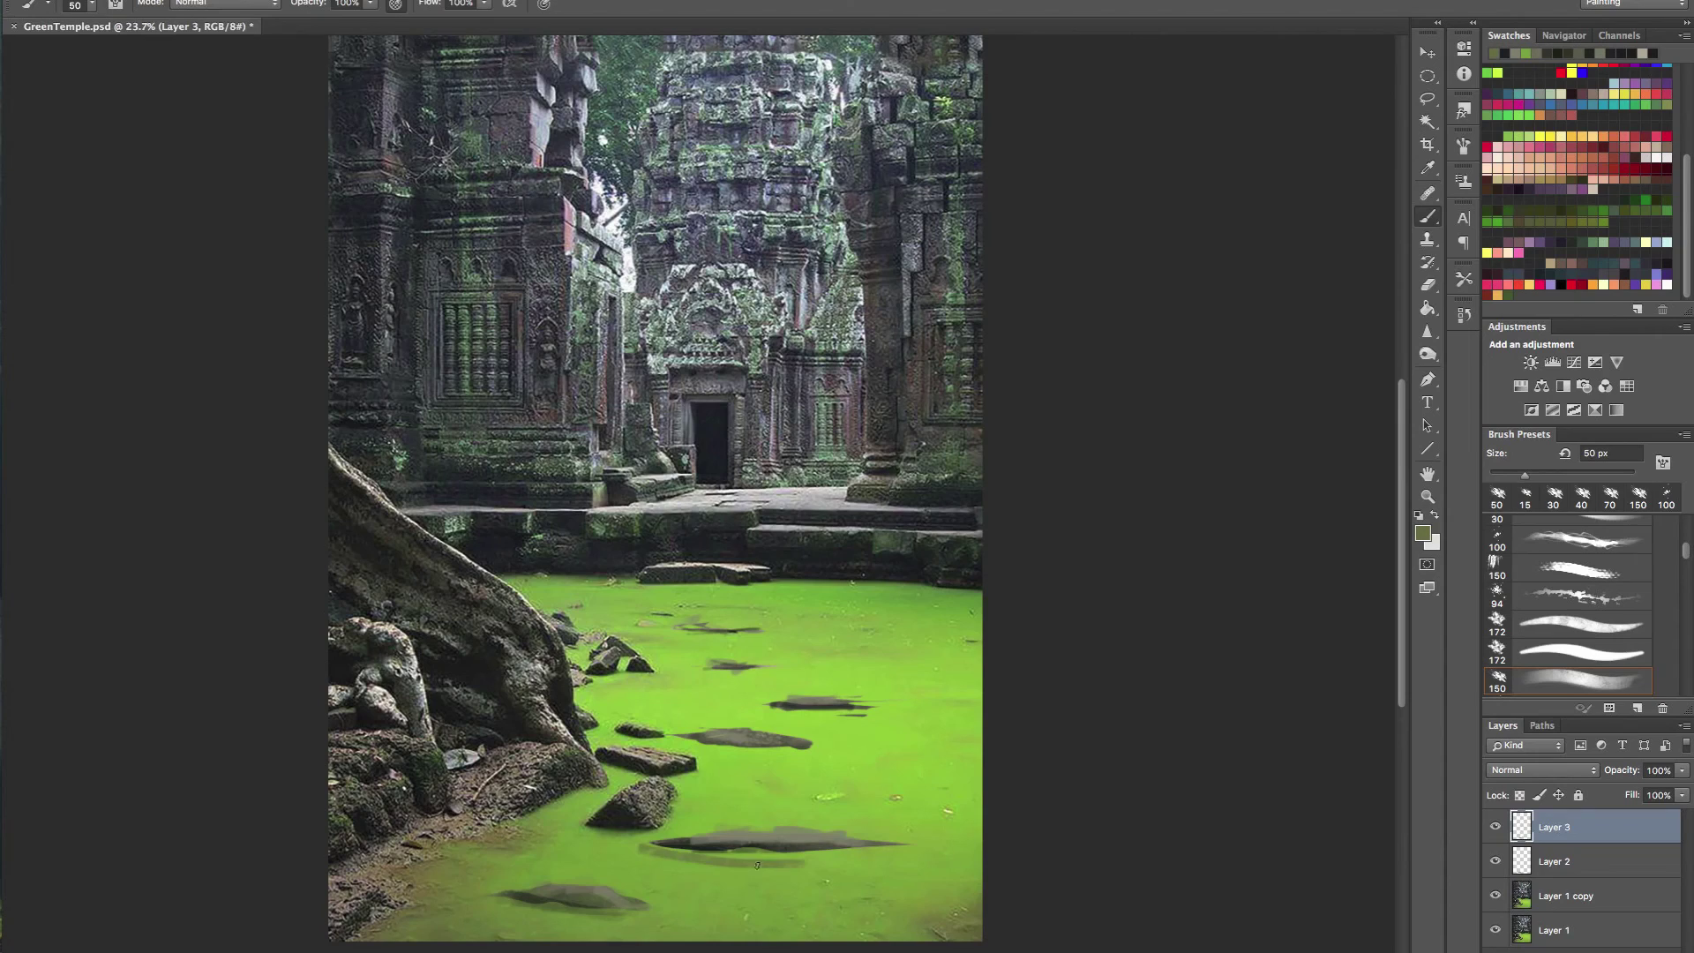
pyautogui.keyDown('alt'); pyautogui.click(755, 840); pyautogui.keyUp('alt')
pyautogui.press(']')
pyautogui.press(']')
pyautogui.press(']')
pyautogui.press(']')
pyautogui.press(']')
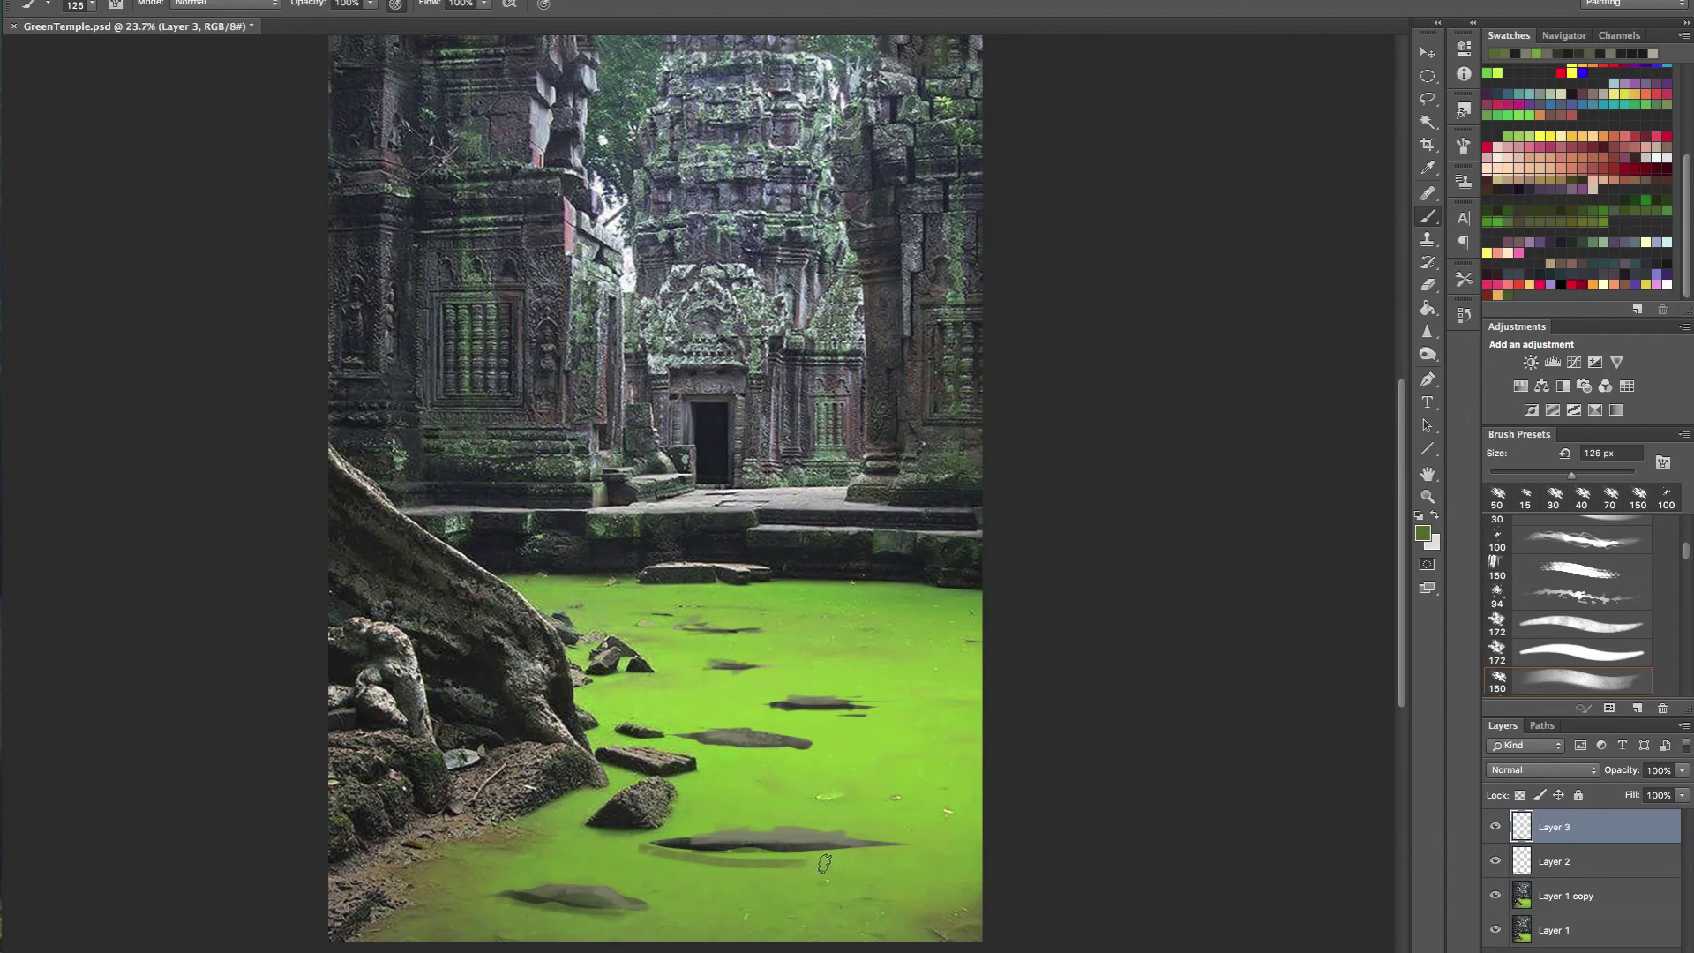
pyautogui.keyDown('alt'); pyautogui.click(765, 872); pyautogui.keyUp('alt')
pyautogui.moveTo(806, 868); pyautogui.dragTo(692, 858)
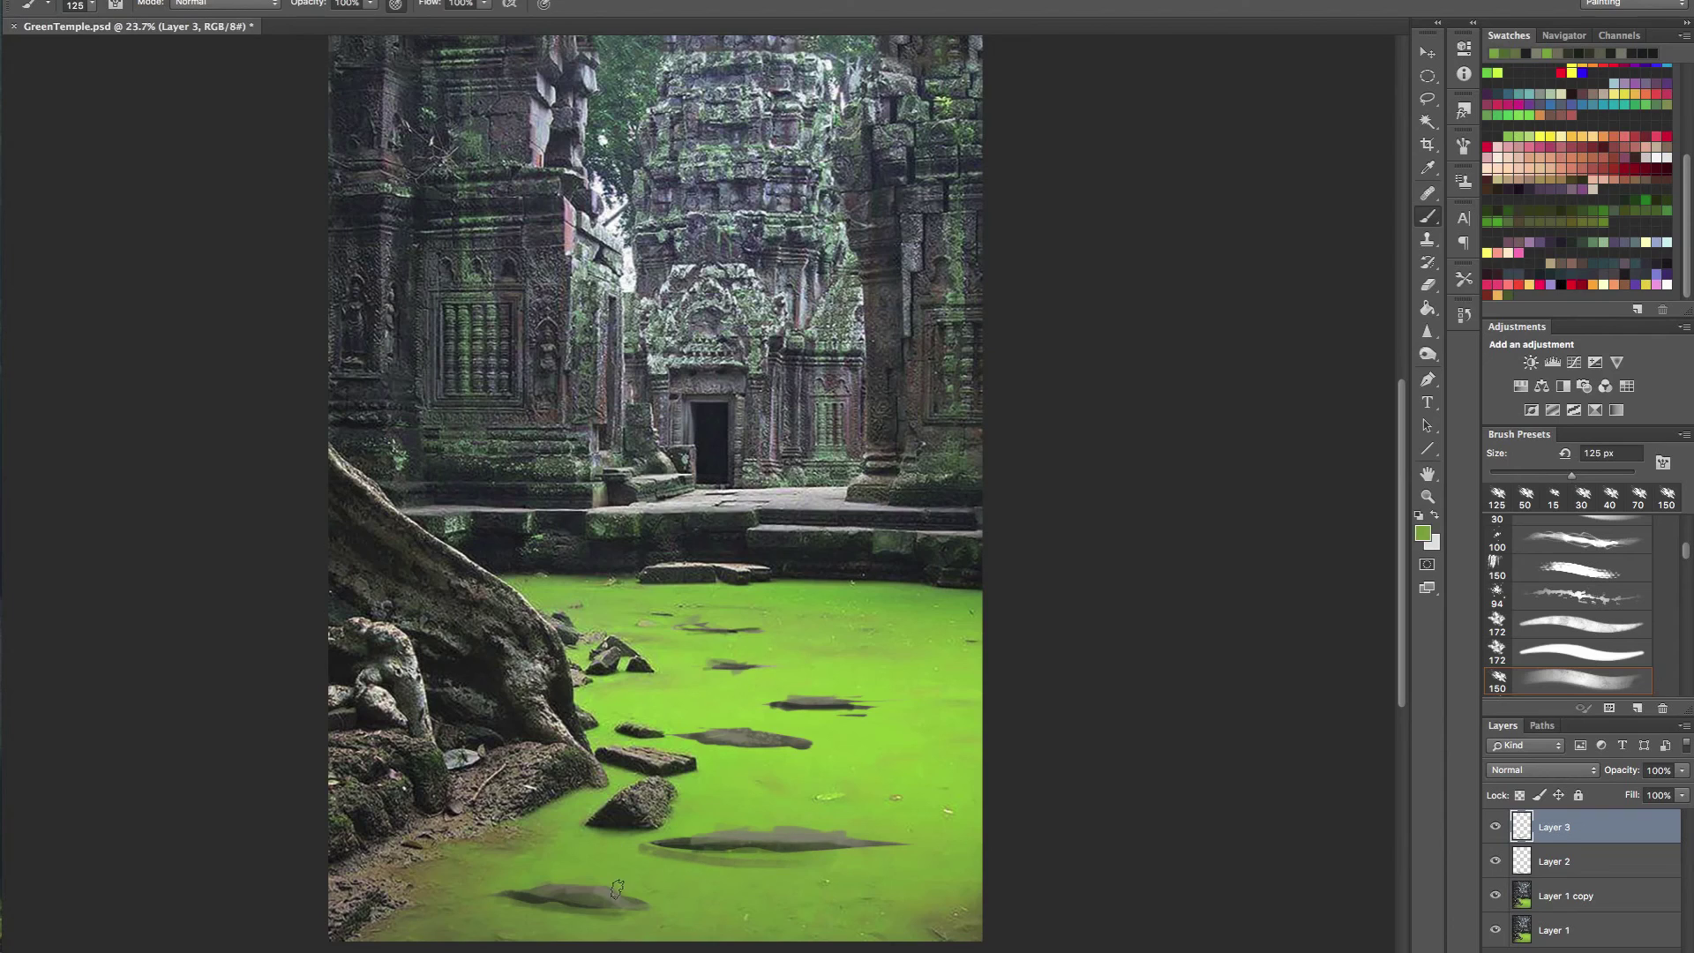
# - Deepen the nearest and long patches with a sampled dark tone at 30% opacity
pyautogui.keyDown('alt'); pyautogui.click(569, 898); pyautogui.keyUp('alt')
pyautogui.press('3')
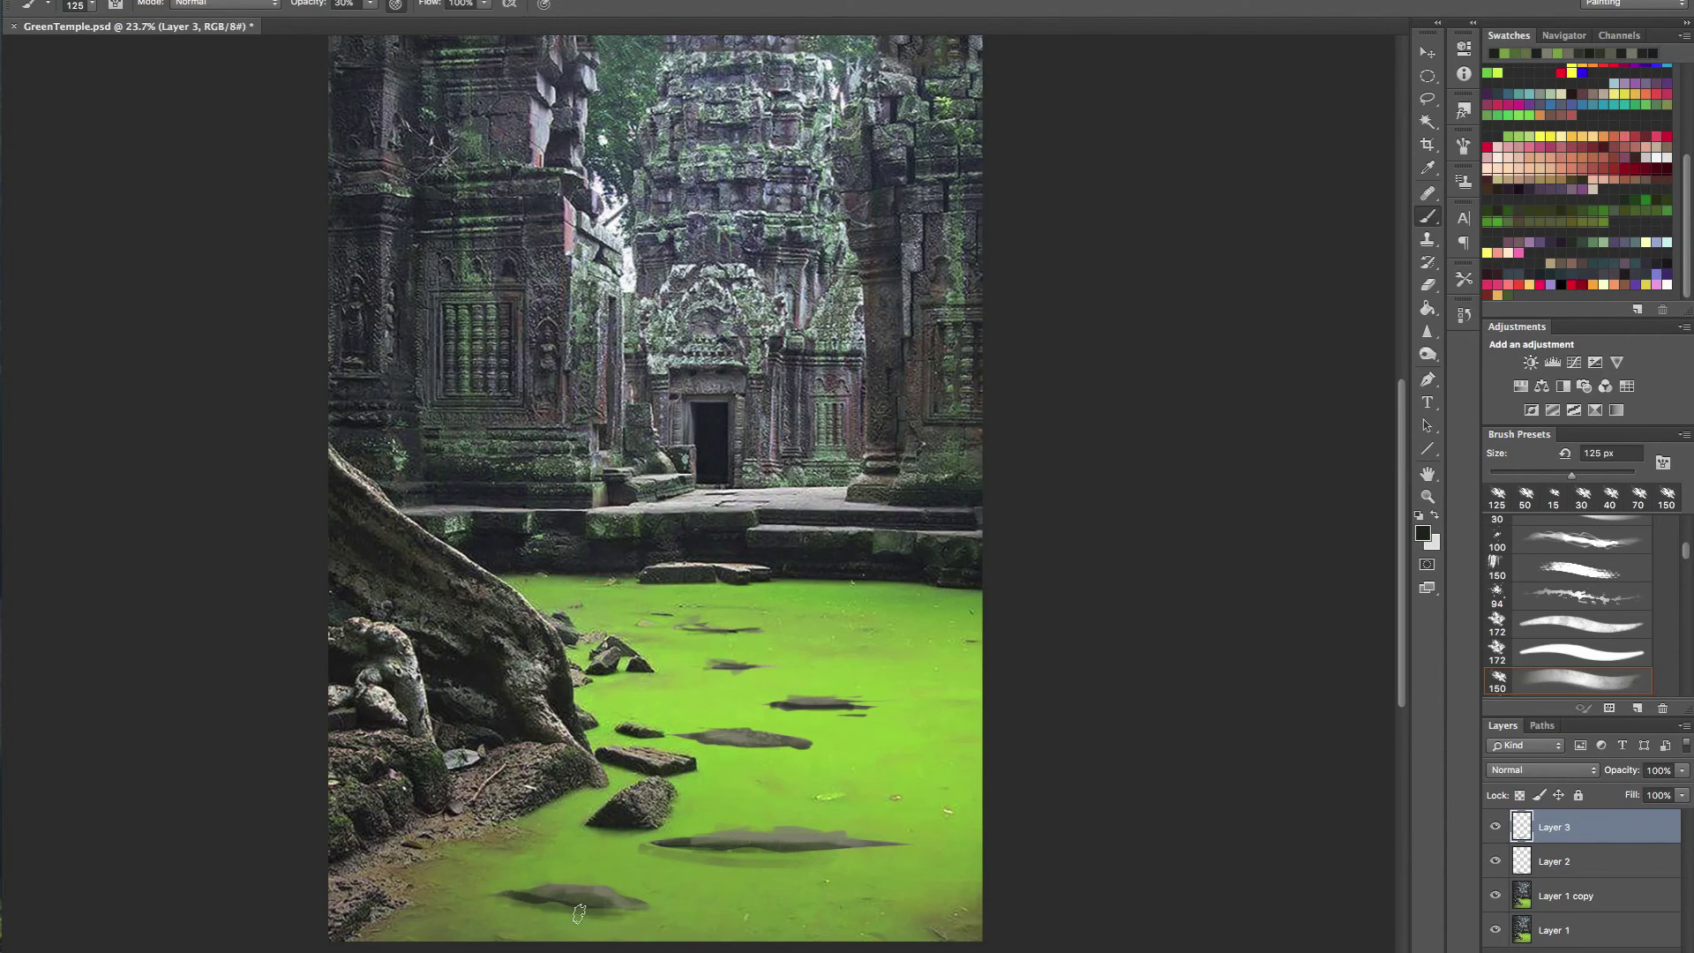
pyautogui.moveTo(821, 849)
pyautogui.mouseDown()
pyautogui.moveTo(726, 854)
pyautogui.moveTo(671, 823)
pyautogui.moveTo(725, 824)
pyautogui.mouseUp()
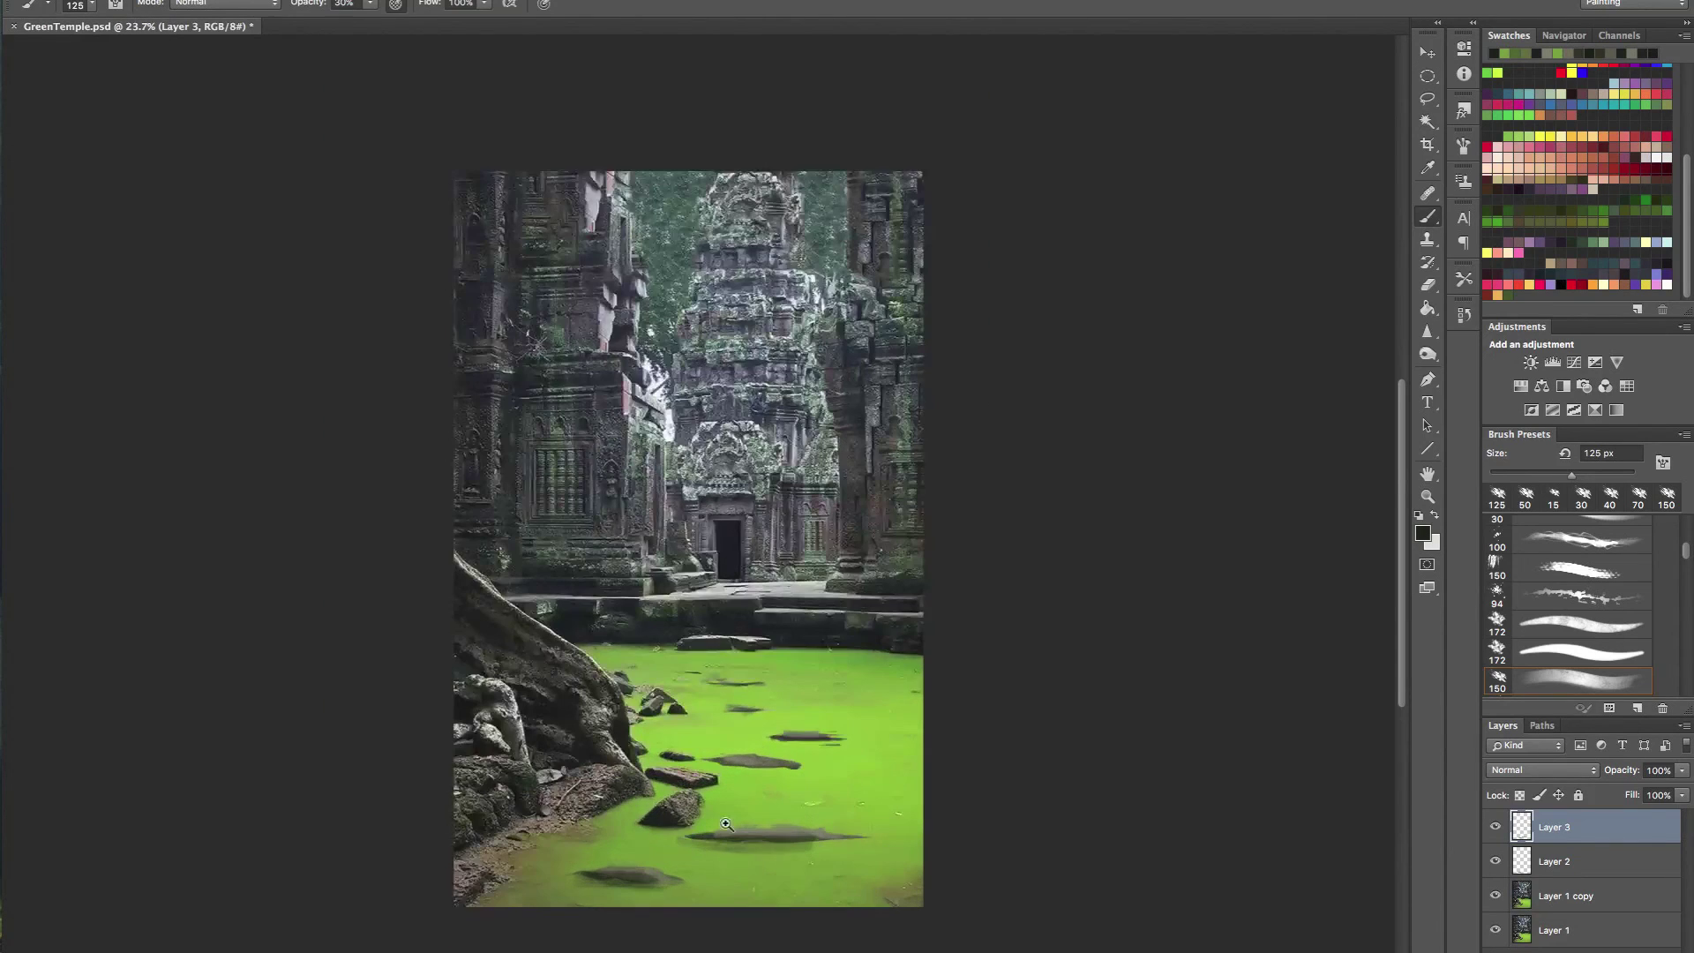
pyautogui.scroll(1, 726, 823)
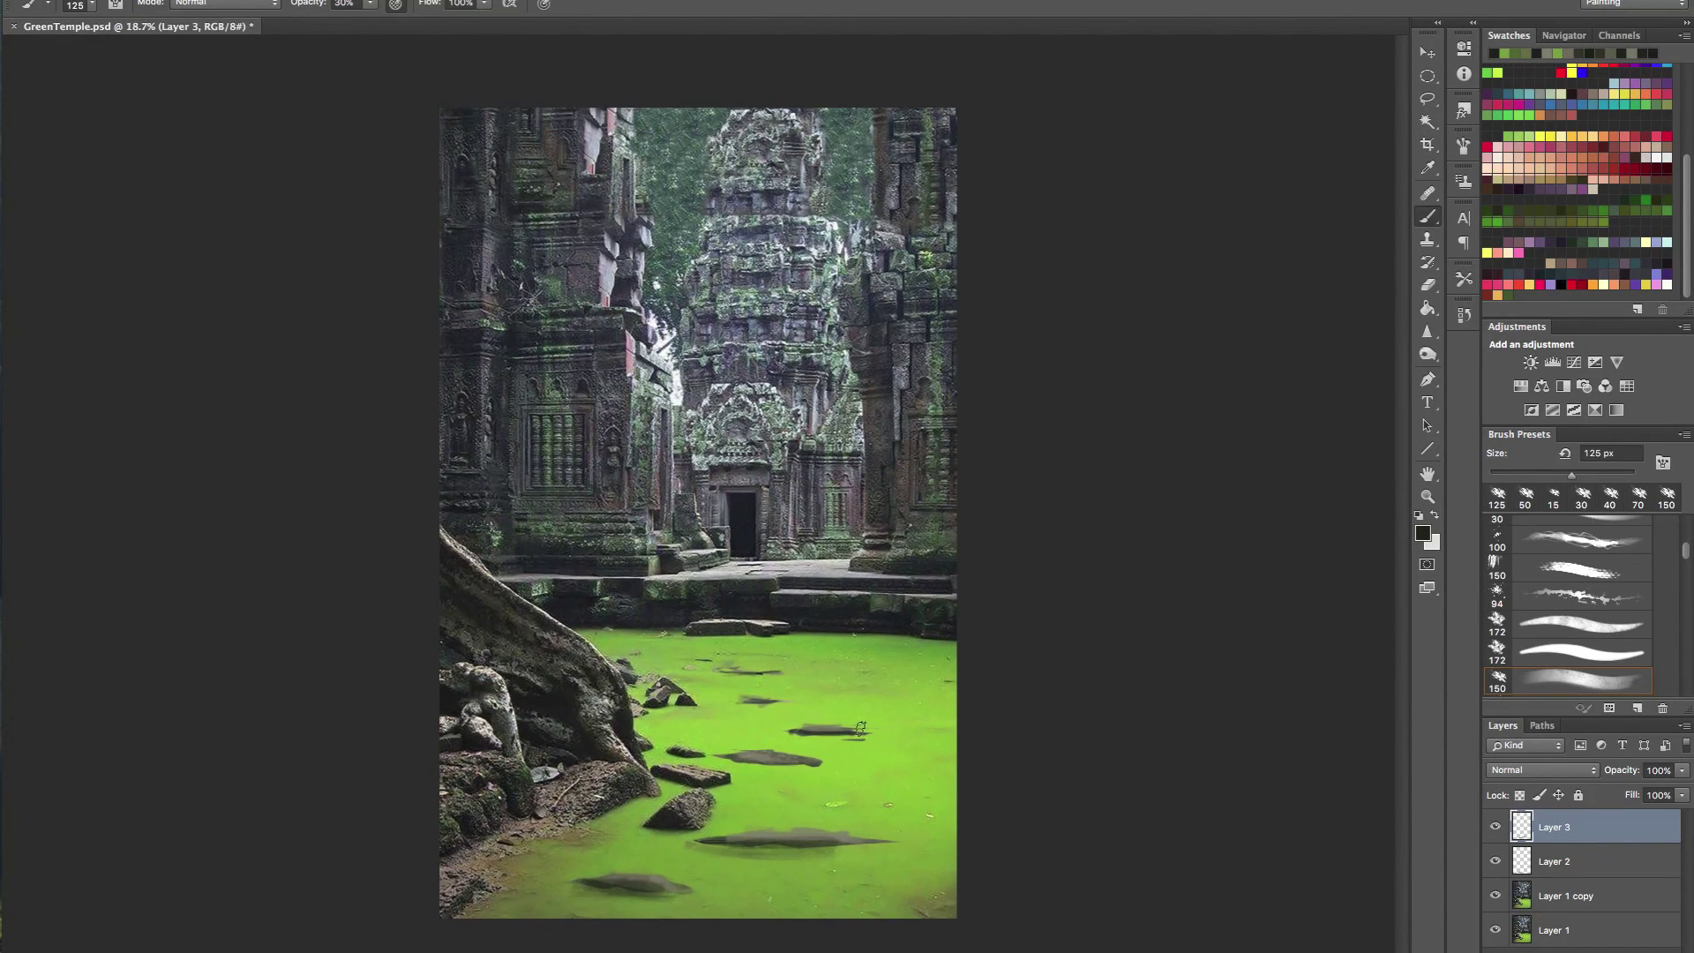
# - Merge Layer 3, Layer 2 and Layer 1 copy into one layer
pyautogui.keyDown('shift'); pyautogui.click(1586, 896); pyautogui.keyUp('shift')
pyautogui.hotkey('ctrl', 'e')
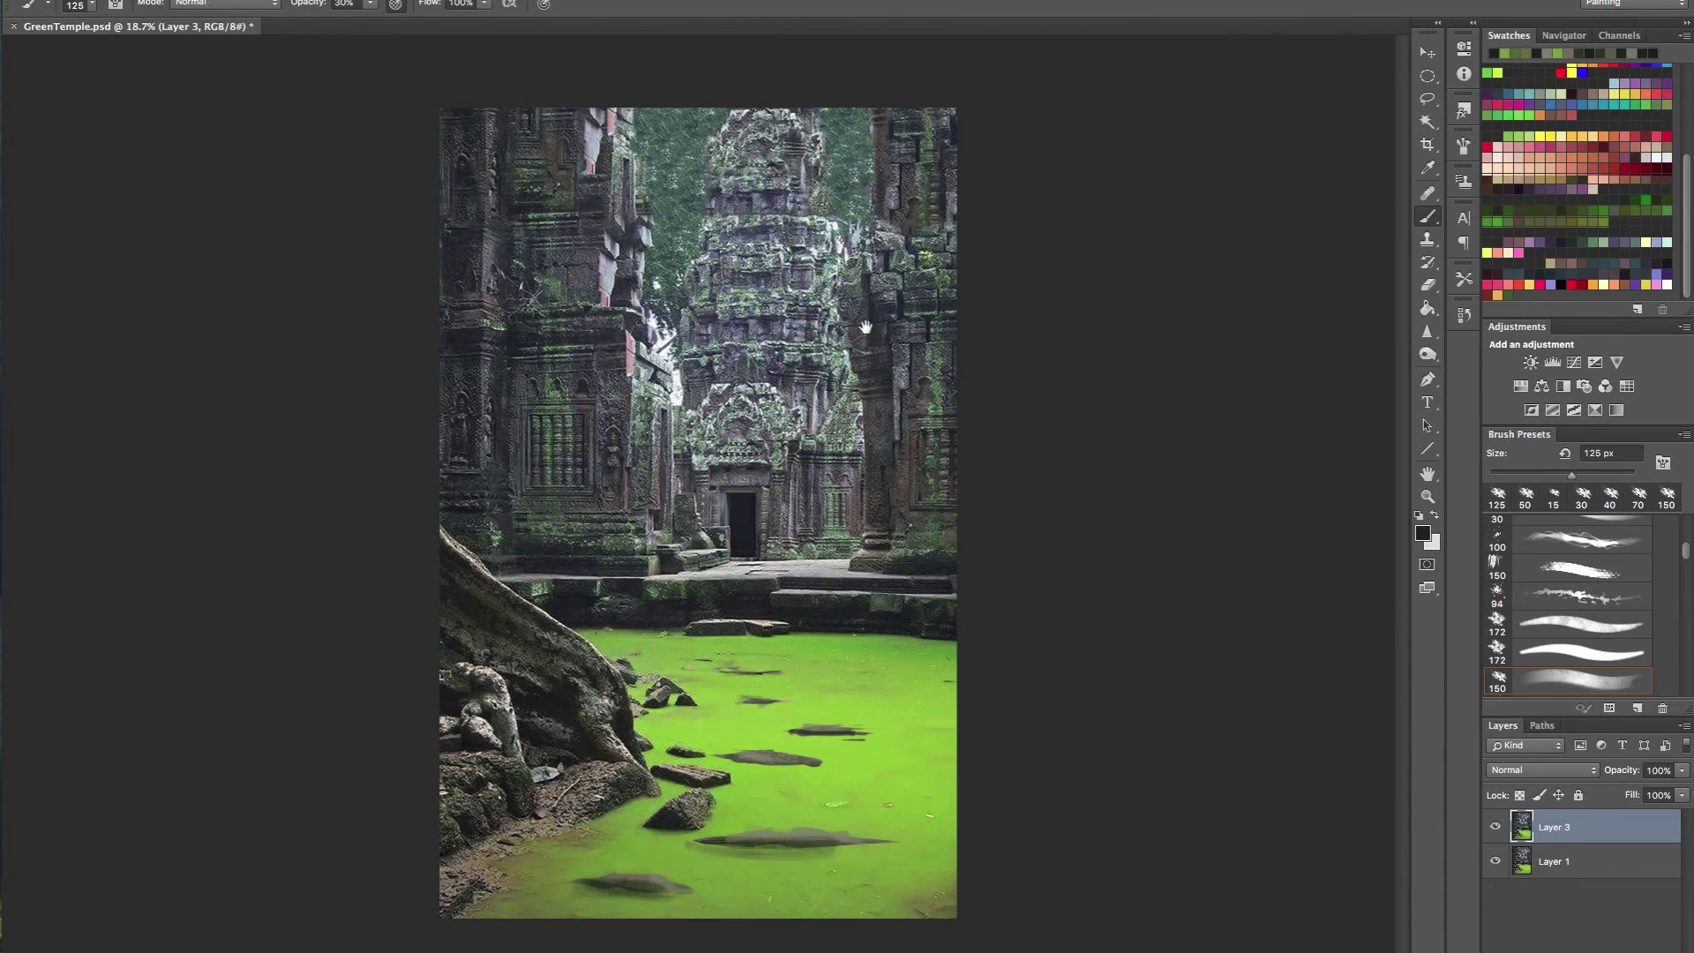
pyautogui.moveTo(909, 399); pyautogui.dragTo(899, 402)
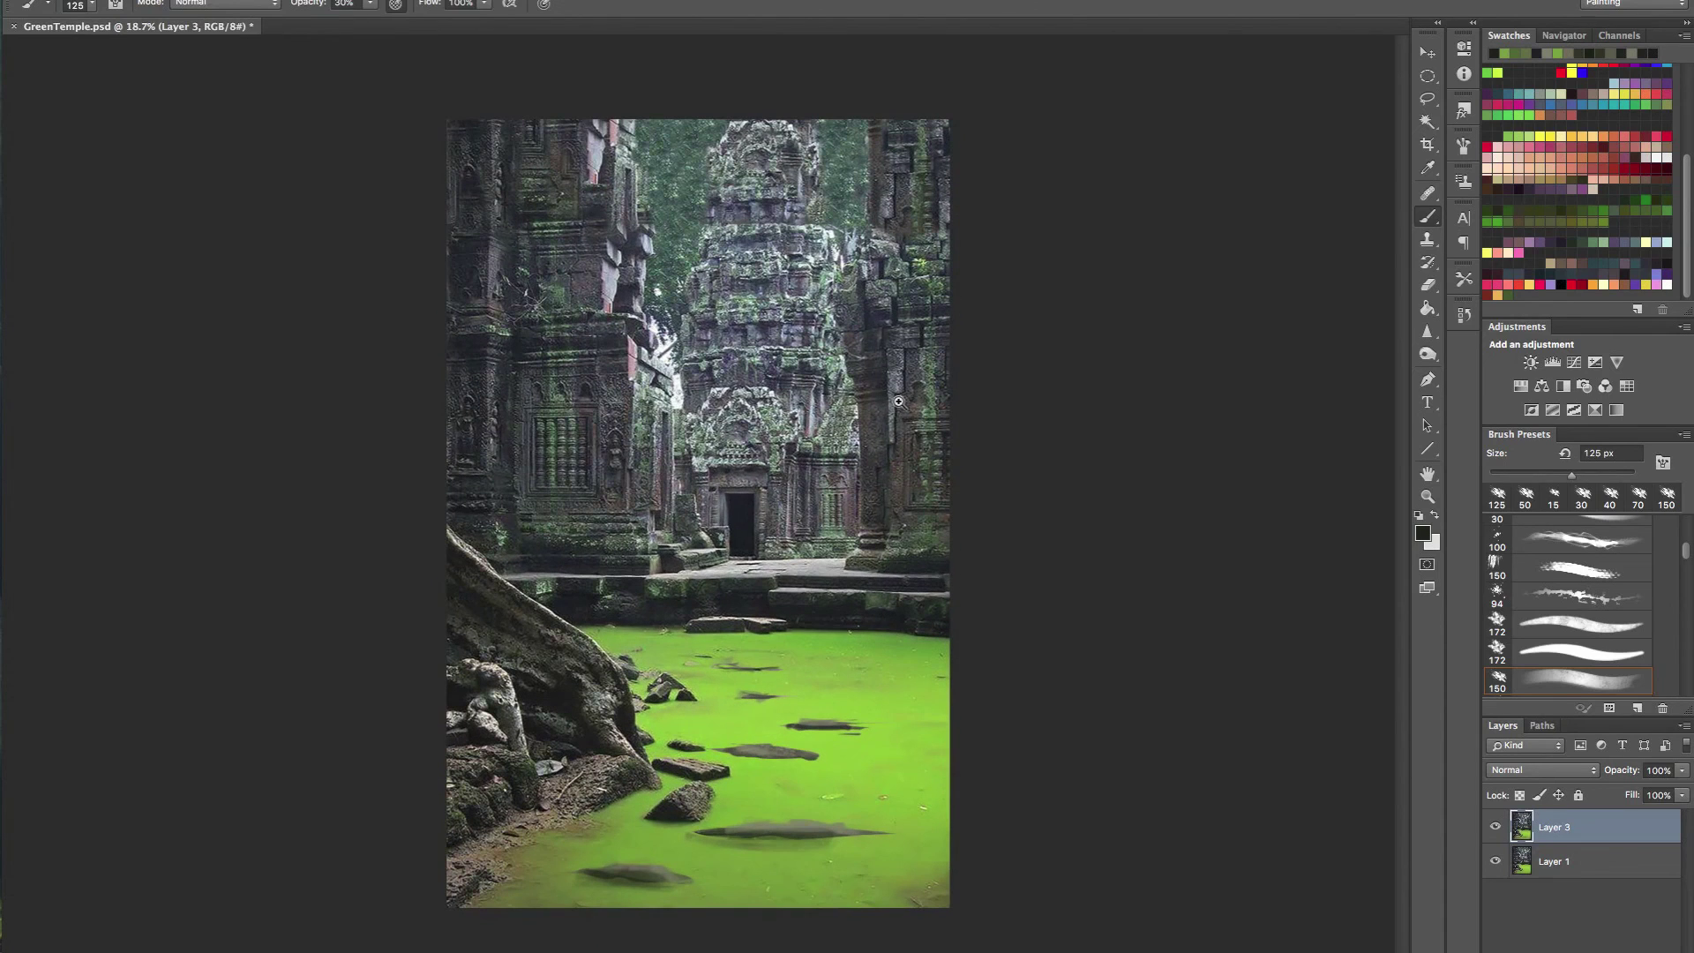
# - Add a Curves adjustment that darkens the picture, with the midpoint at input 140, output 76 and the white point's output lowered
pyautogui.click(1575, 362)
pyautogui.moveTo(1355, 193); pyautogui.dragTo(1366, 210)
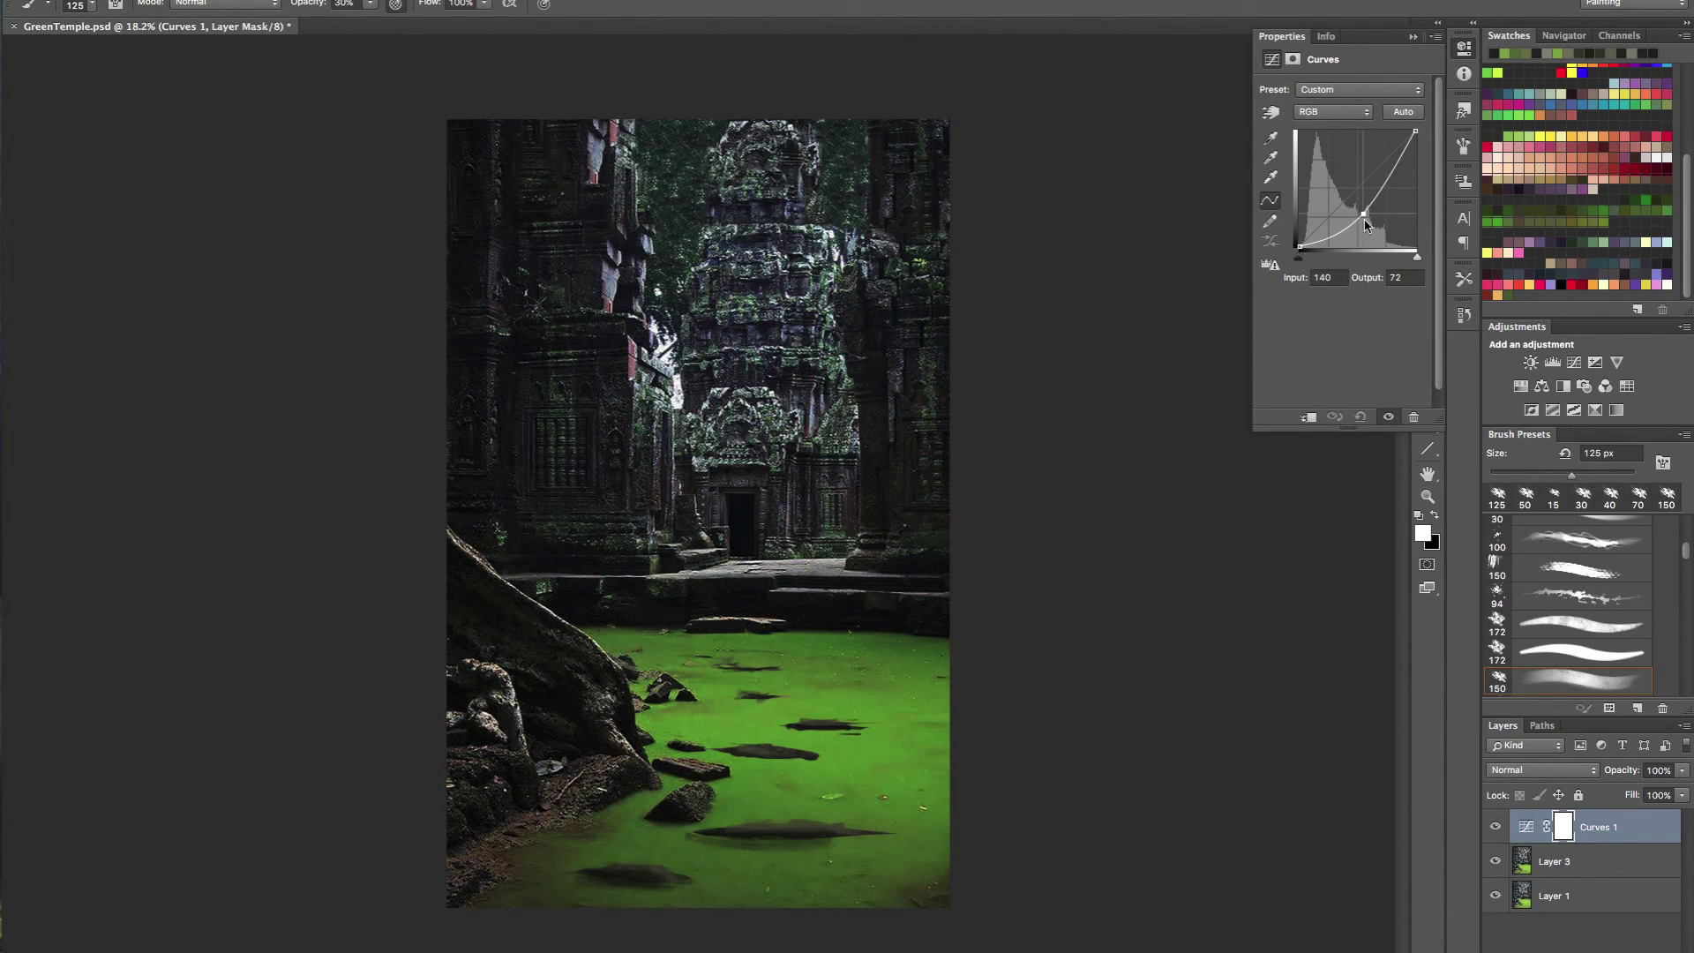
pyautogui.moveTo(1415, 133); pyautogui.dragTo(1367, 213)
pyautogui.click(1498, 827)
pyautogui.click(1505, 828)
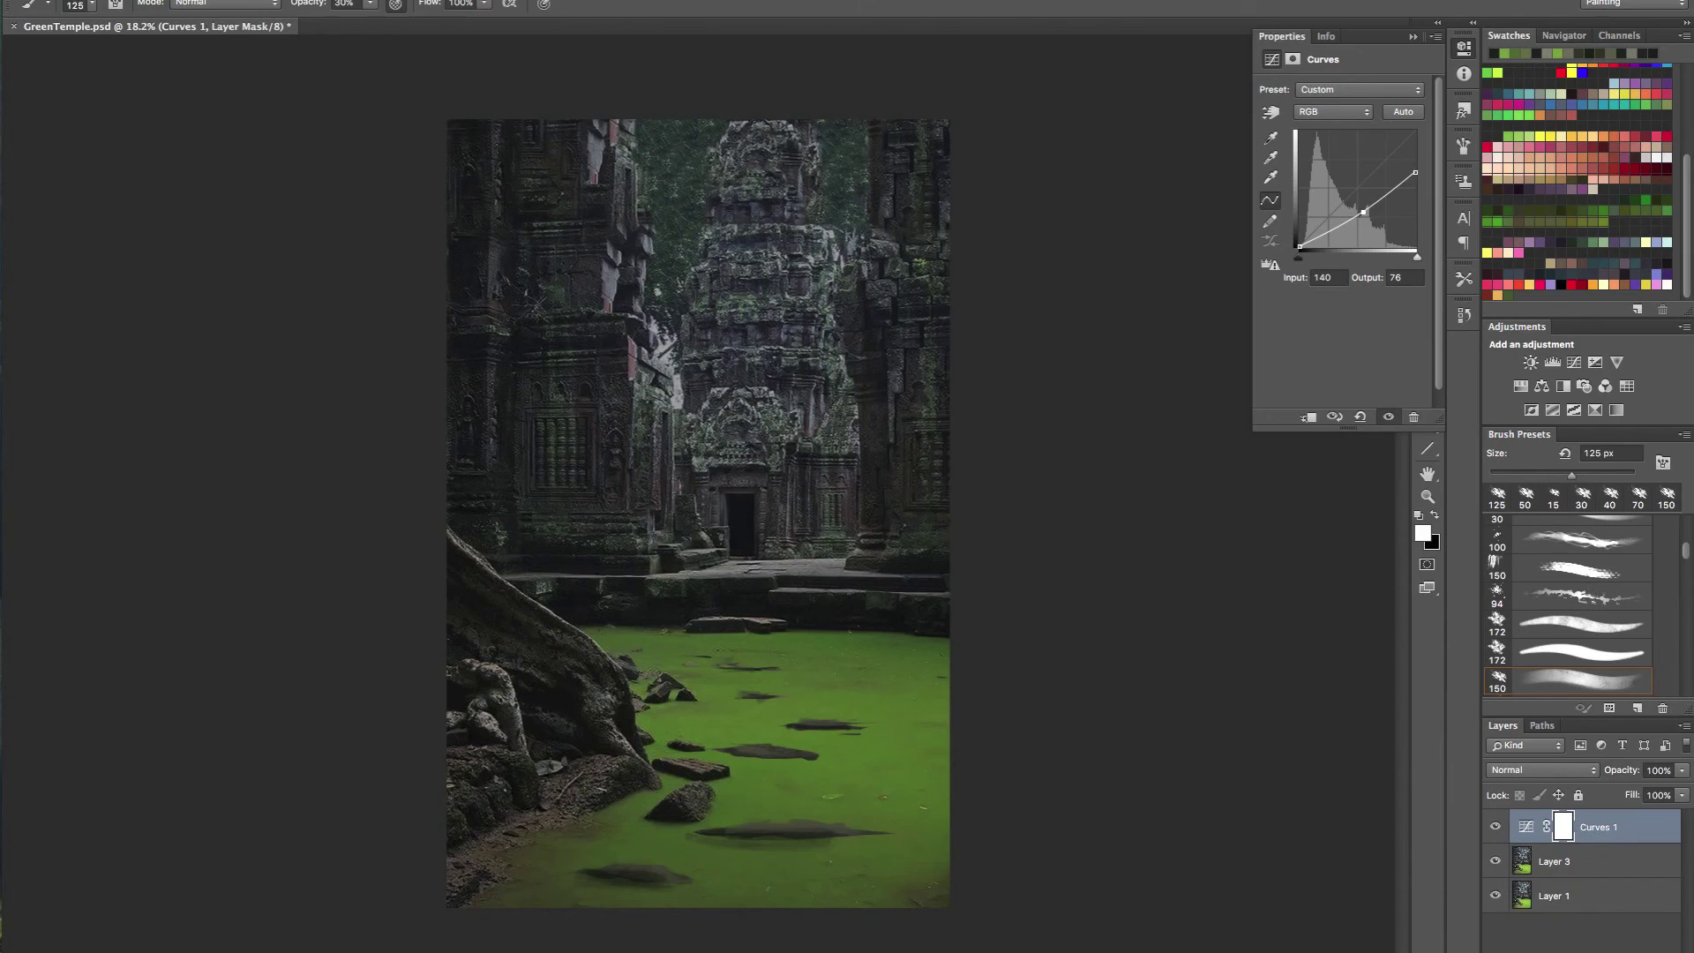
# - Paint black on the Curves mask over the pond at 30% opacity with the textured brush, sized 800 px and reduced to 400 px
pyautogui.press('x')
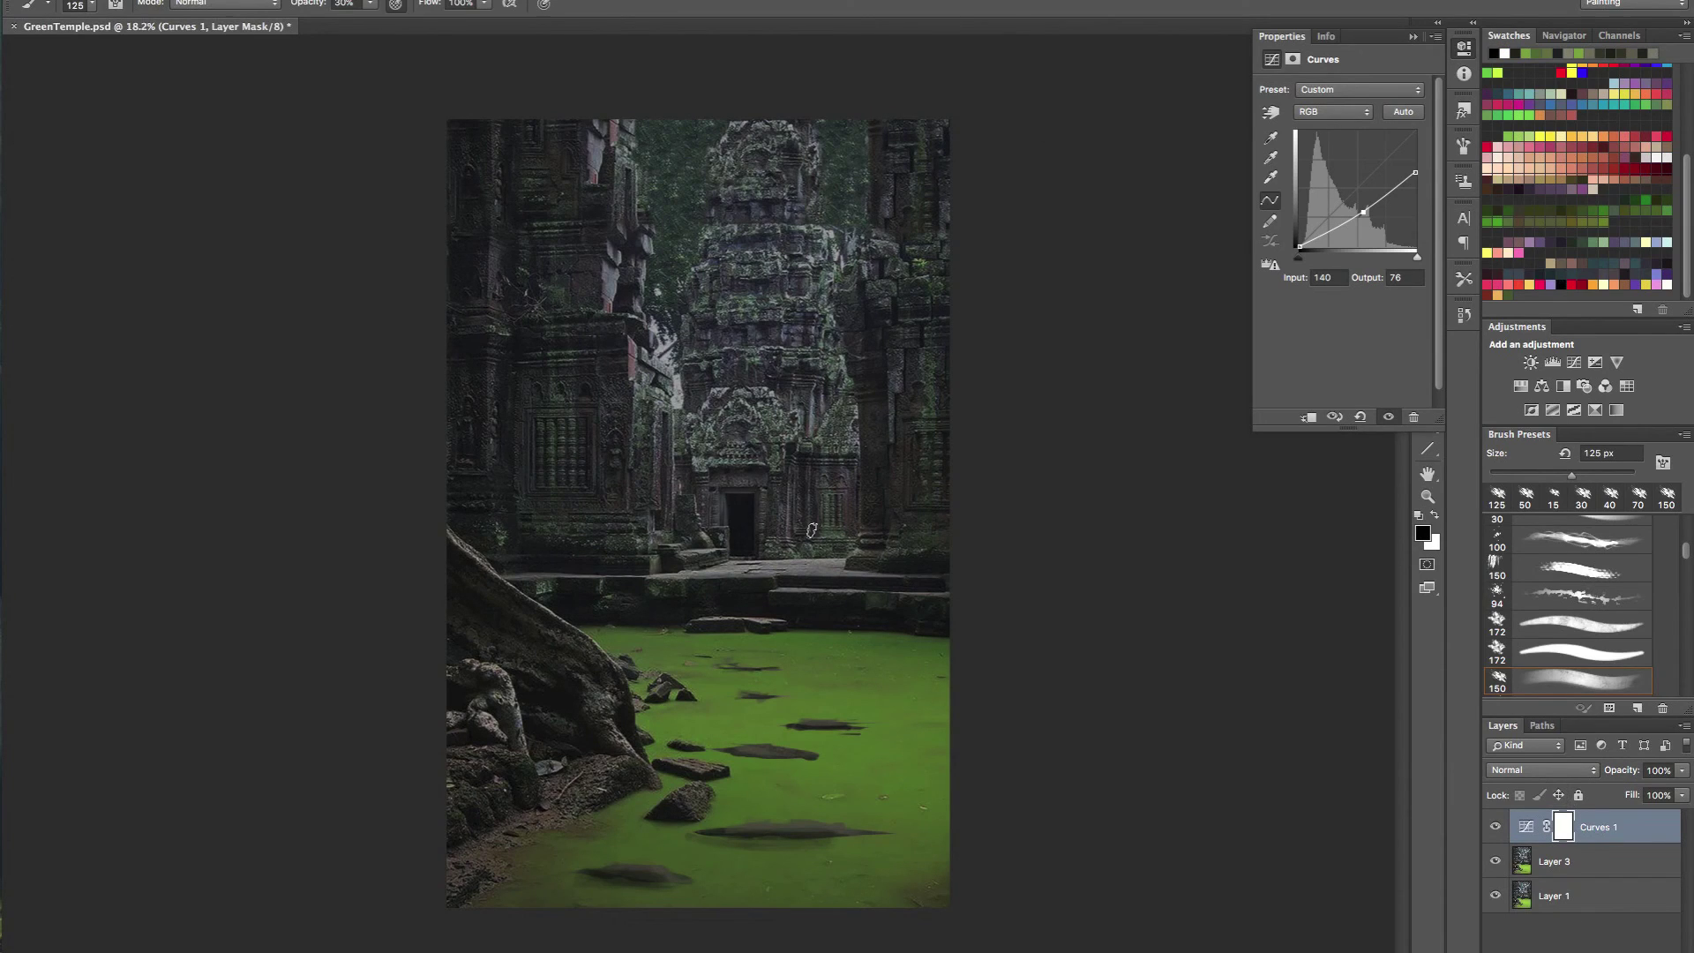
pyautogui.press(']')
pyautogui.press(']')
pyautogui.press(']')
pyautogui.press(']')
pyautogui.press(']')
pyautogui.press(']')
pyautogui.press(']')
pyautogui.press(']')
pyautogui.press(']')
pyautogui.press(']')
pyautogui.moveTo(962, 726)
pyautogui.mouseDown()
pyautogui.moveTo(693, 722)
pyautogui.moveTo(683, 739)
pyautogui.mouseUp()
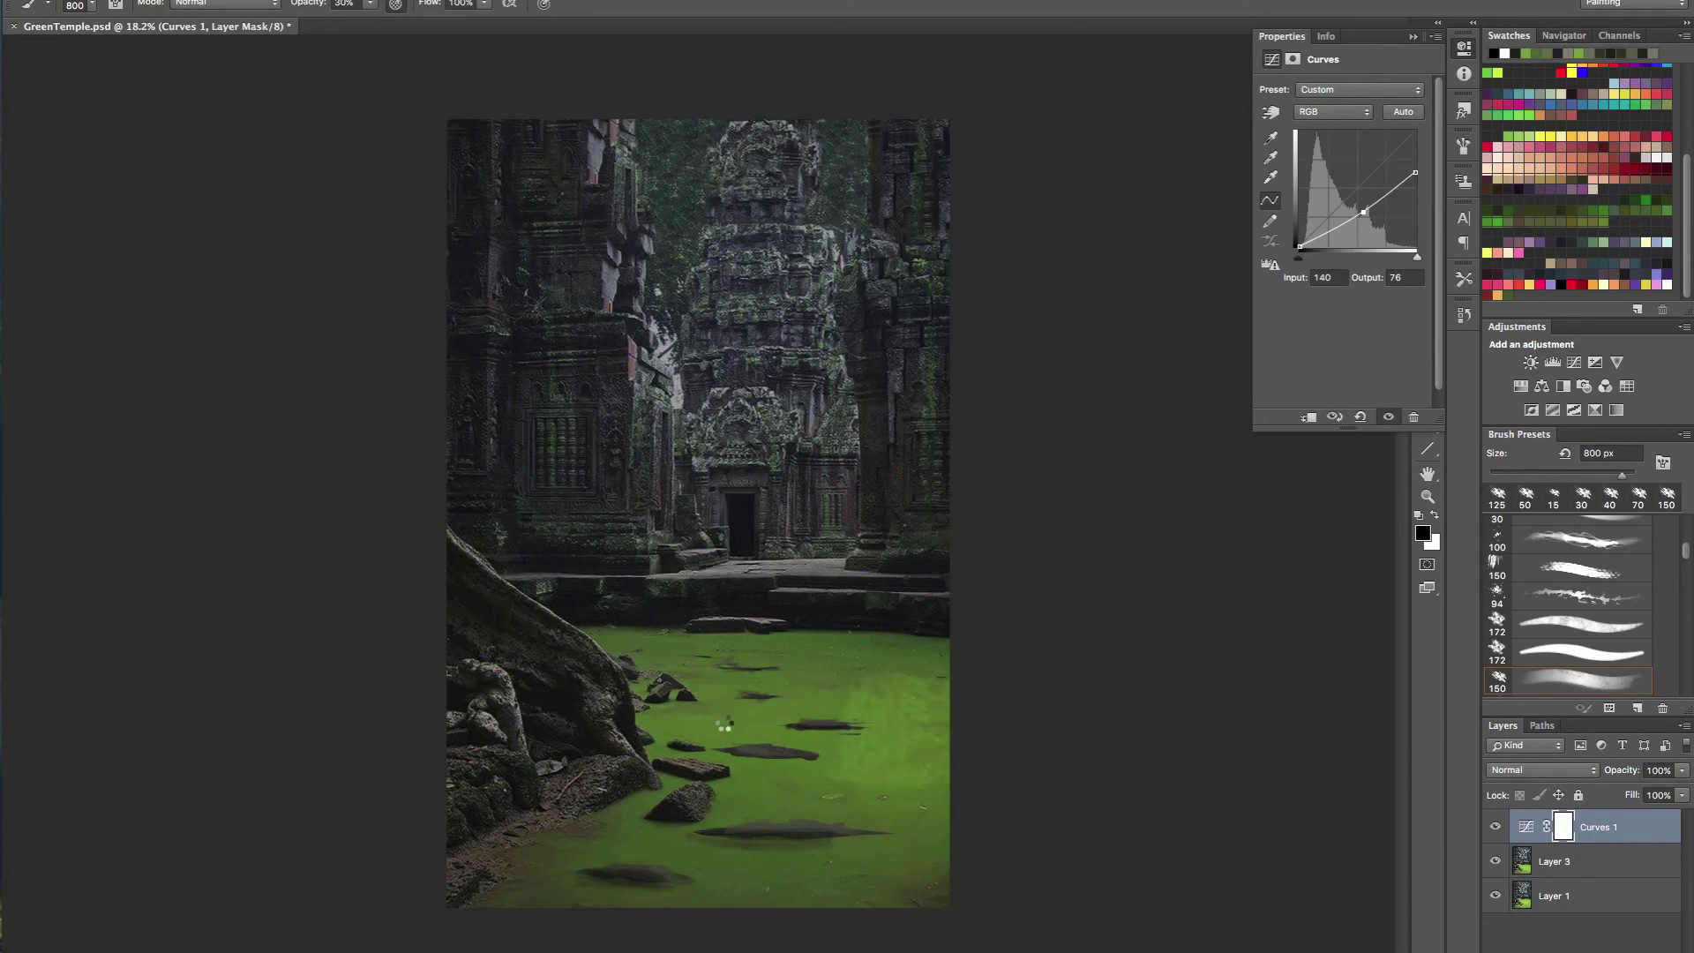
pyautogui.press('[')
pyautogui.press('[')
pyautogui.press('[')
pyautogui.press('[')
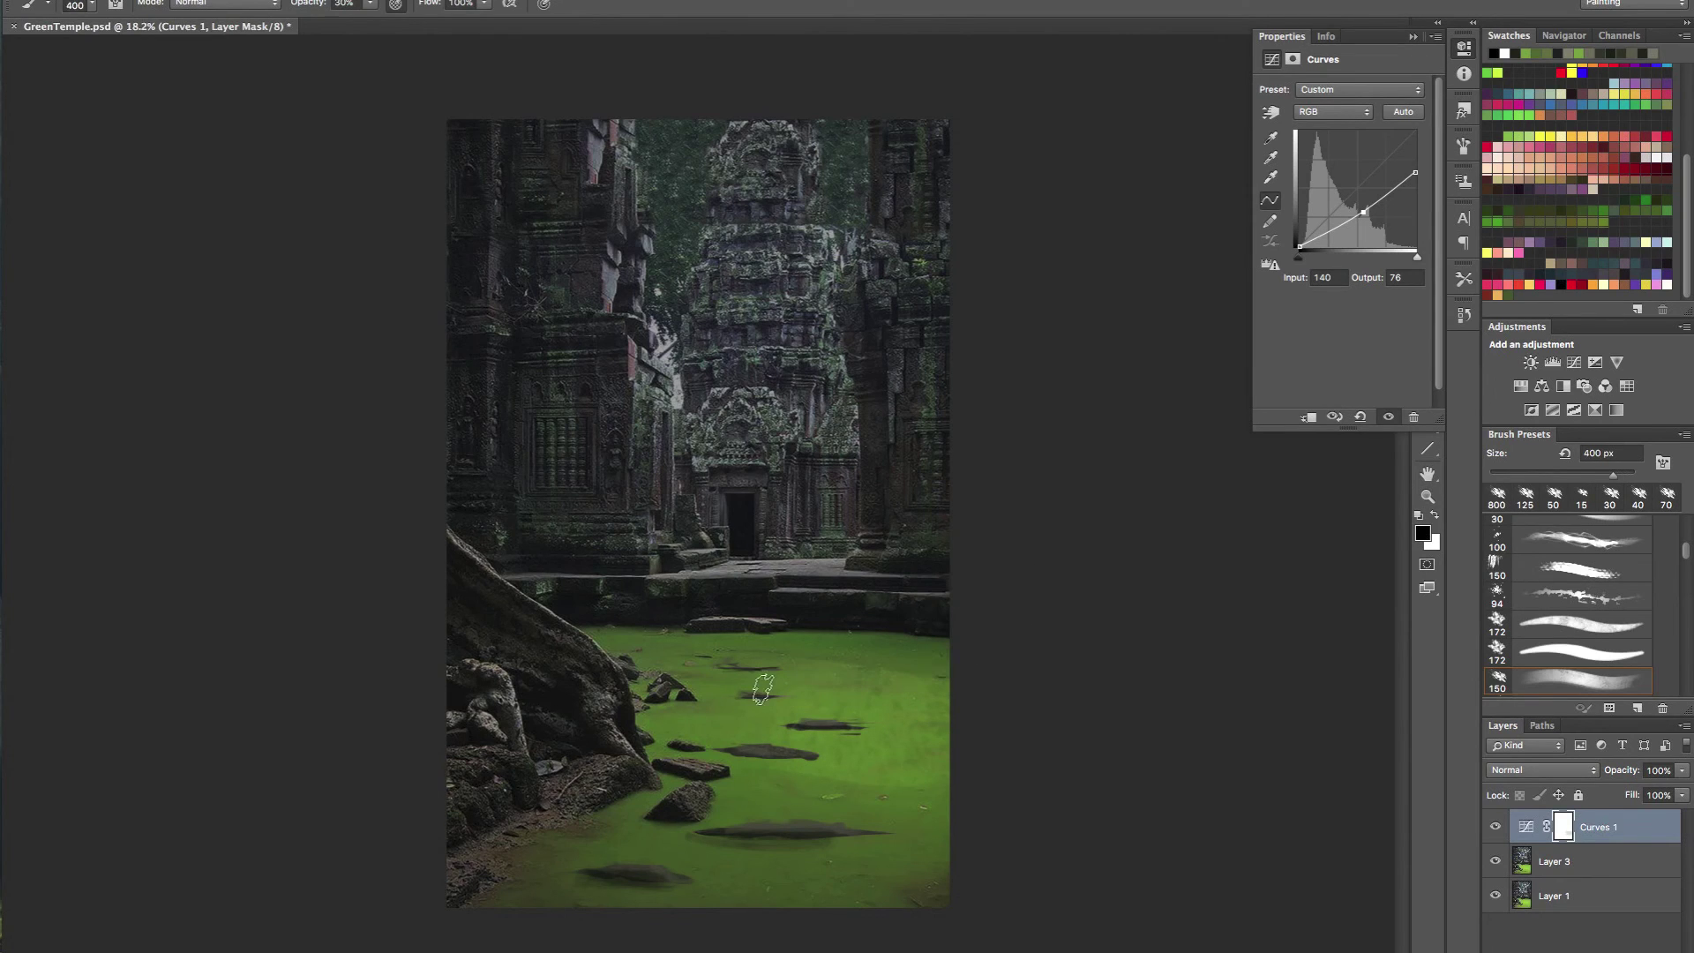
# - Switch to the soft round brush at 400 px and lighten the pond further through the Curves mask
pyautogui.press('[')
pyautogui.press('[')
pyautogui.press('[')
pyautogui.press('[')
pyautogui.press('[')
pyautogui.rightClick(132, 77)
pyautogui.click(154, 177)
pyautogui.click(105, 11)
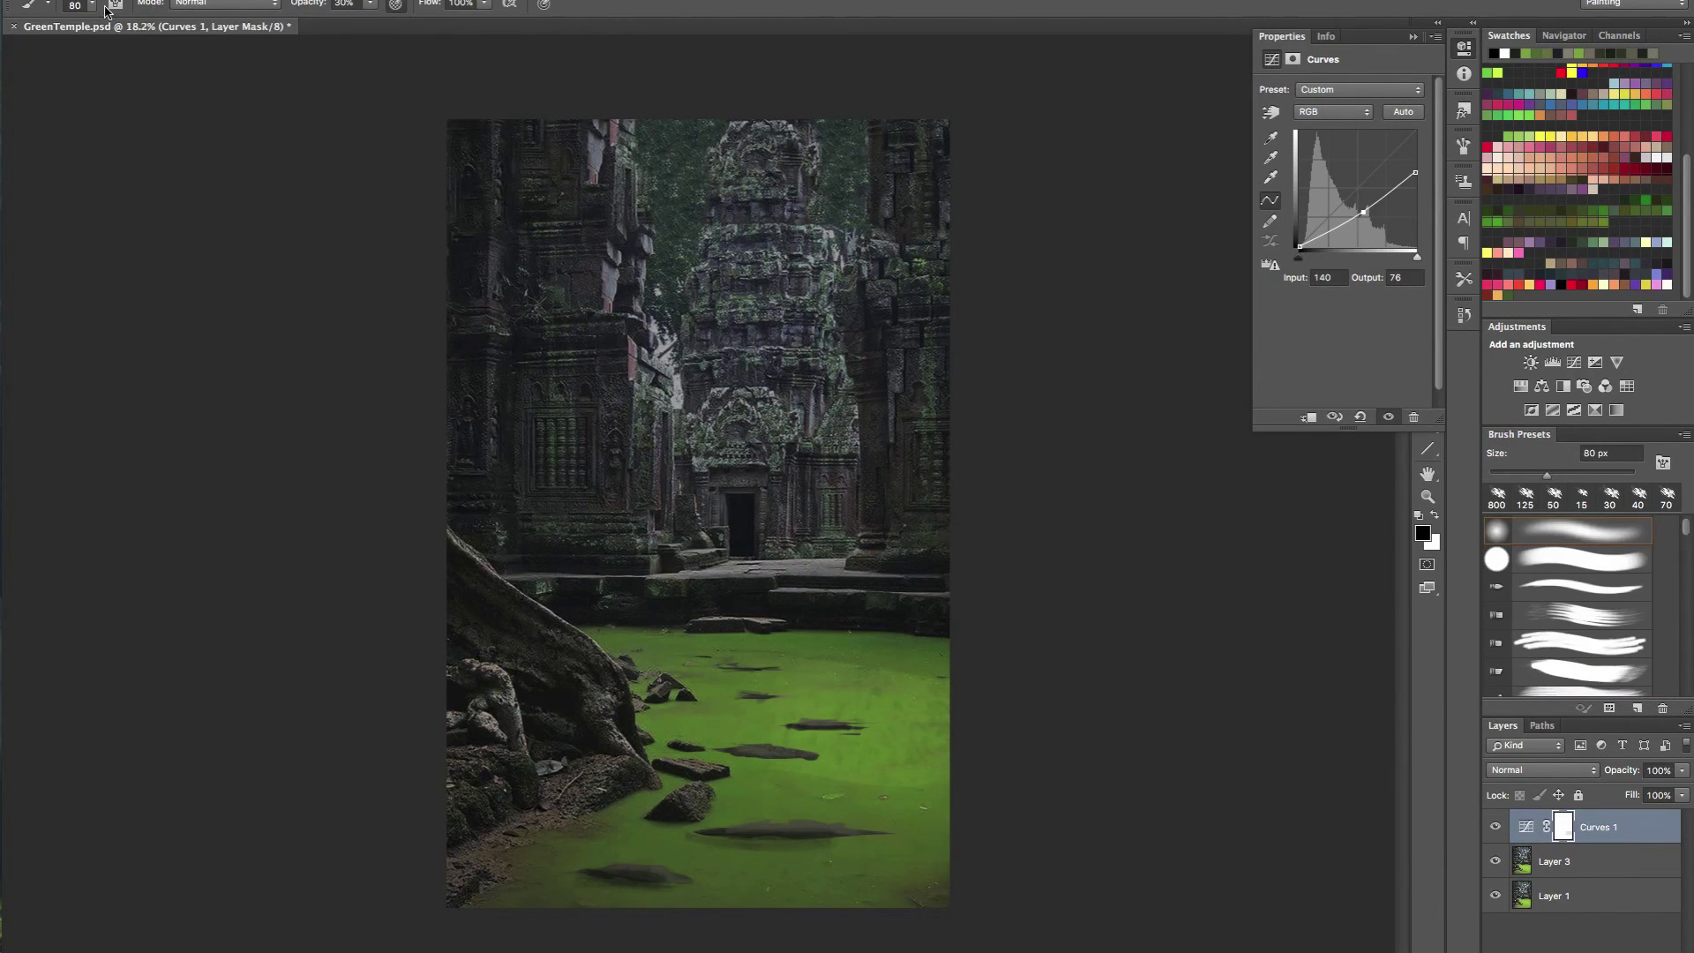
pyautogui.press(']')
pyautogui.press(']')
pyautogui.press(']')
pyautogui.press(']')
pyautogui.press(']')
pyautogui.press(']')
pyautogui.press(']')
pyautogui.press(']')
pyautogui.press(']')
pyautogui.press(']')
pyautogui.press(']')
pyautogui.press(']')
pyautogui.press(']')
pyautogui.press(']')
pyautogui.press('[')
pyautogui.press('[')
pyautogui.press('[')
pyautogui.press('[')
pyautogui.press('[')
pyautogui.press('[')
pyautogui.press('[')
pyautogui.press('[')
pyautogui.press('[')
pyautogui.press('[')
pyautogui.press('[')
pyautogui.press('[')
pyautogui.press(']')
pyautogui.press(']')
pyautogui.press(']')
pyautogui.press(']')
pyautogui.press(']')
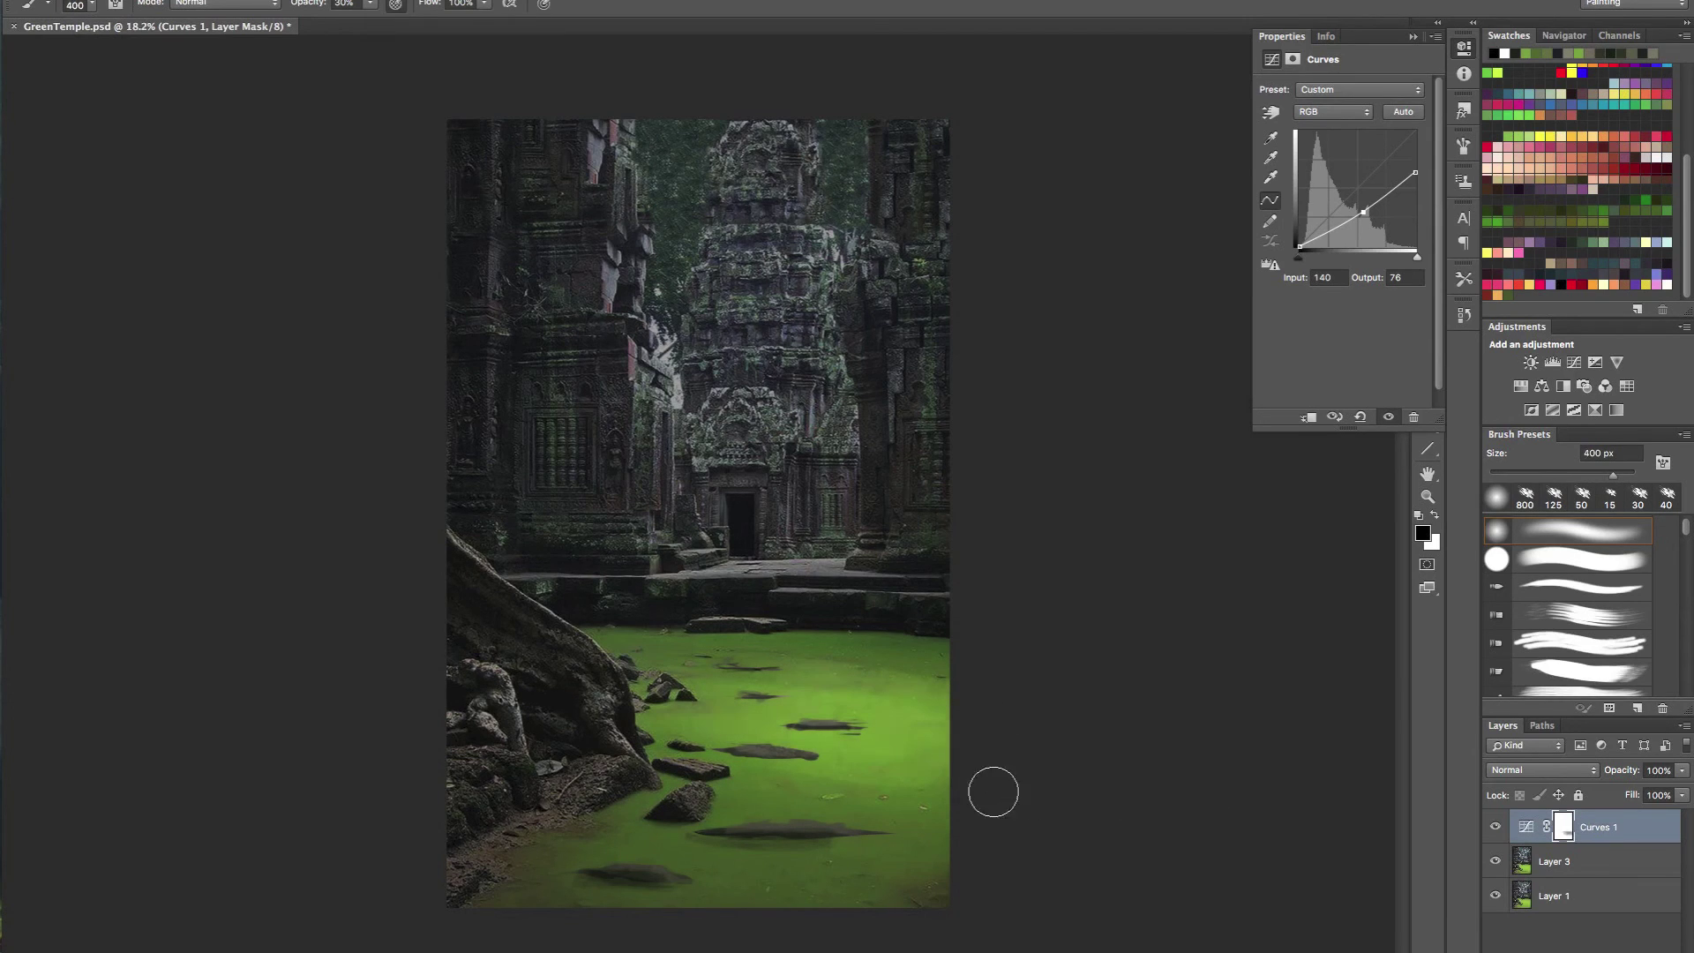
# - Balance the light on the pond and tree root by alternating white and black strokes on the Curves mask
pyautogui.press('x')
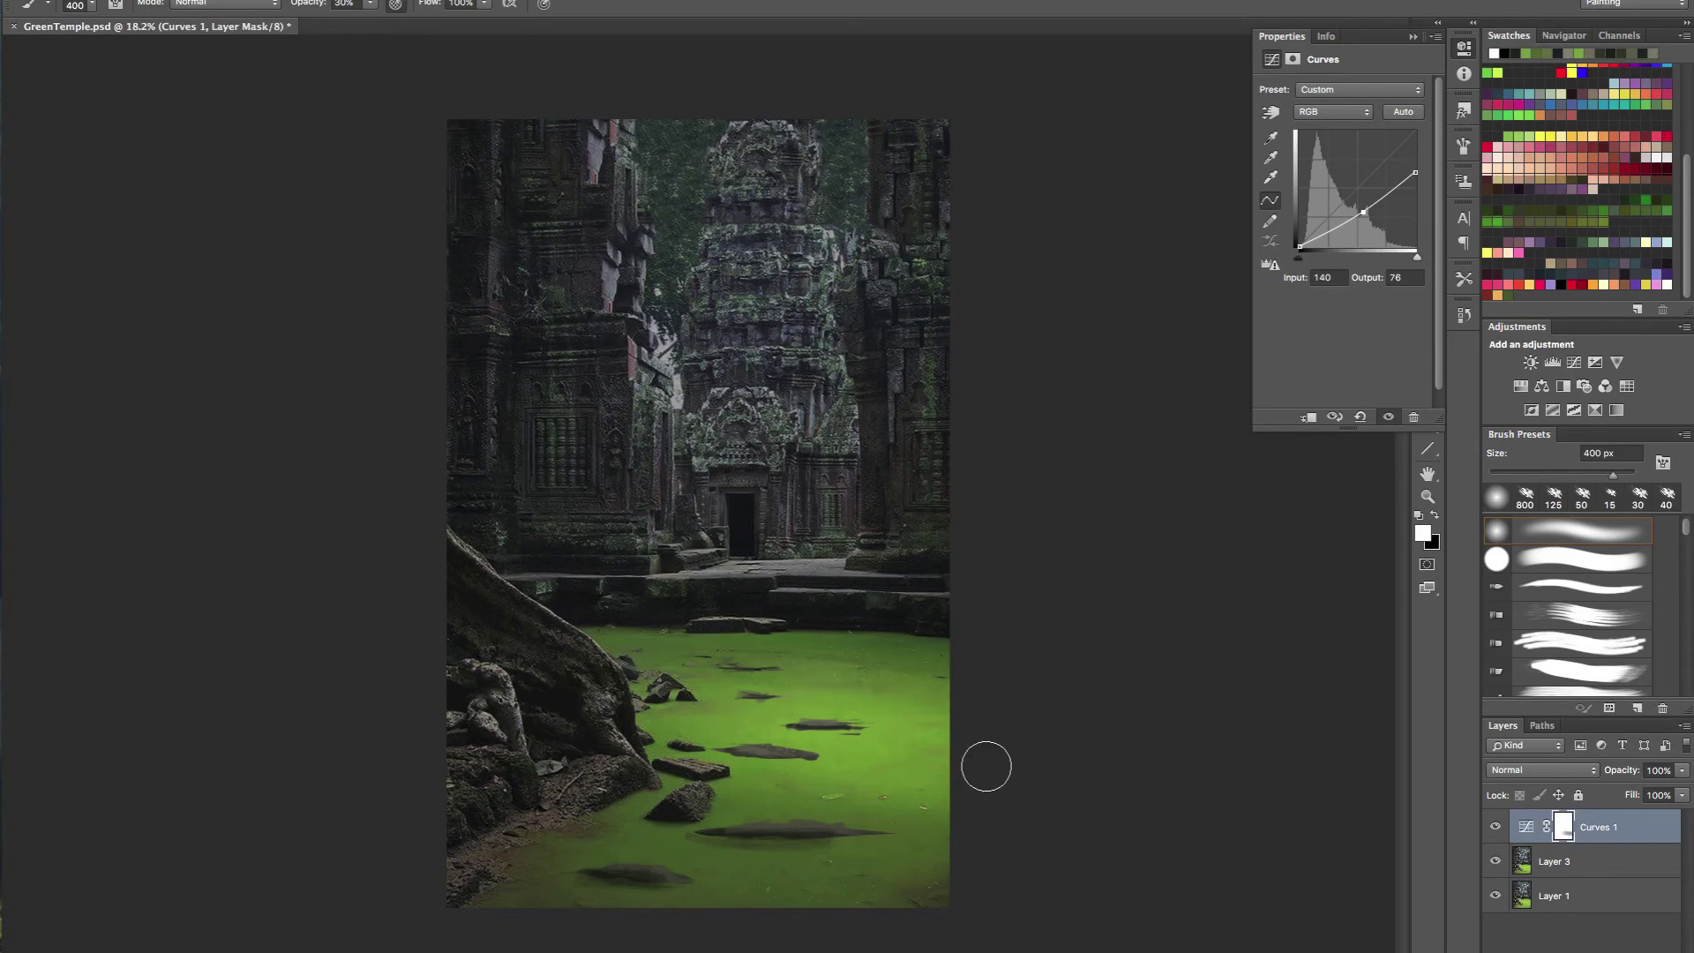
pyautogui.press('x')
pyautogui.moveTo(554, 633)
pyautogui.mouseDown()
pyautogui.moveTo(1024, 686)
pyautogui.moveTo(468, 647)
pyautogui.mouseUp()
pyautogui.press('x')
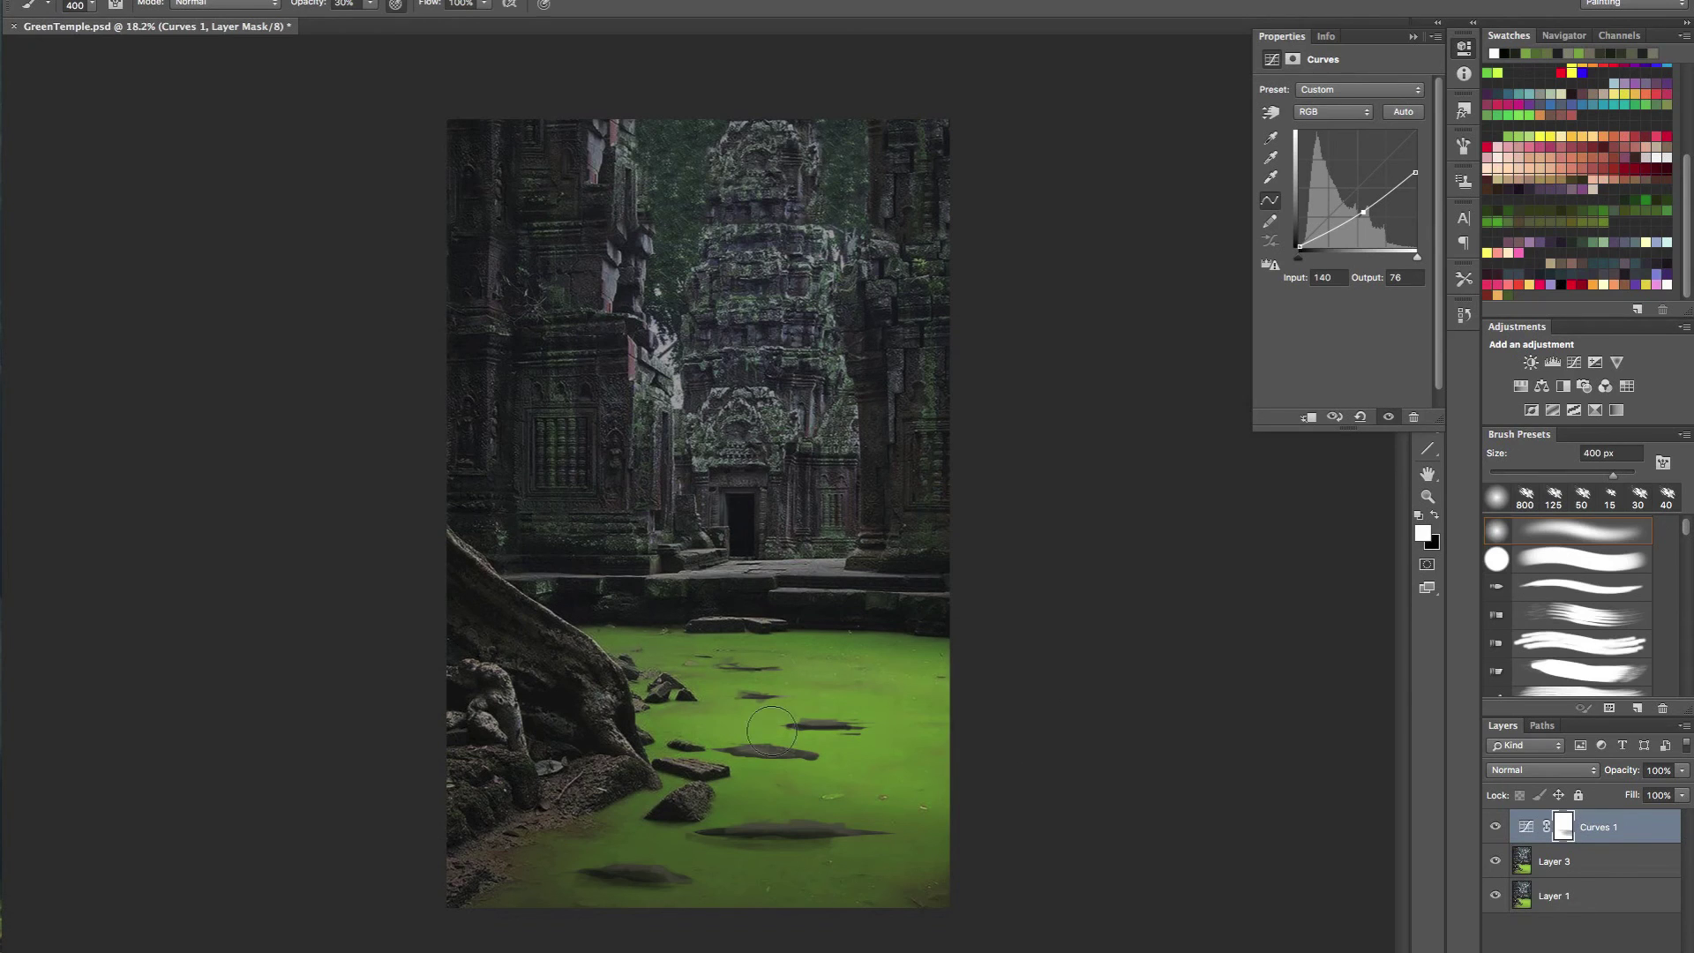
pyautogui.press('x')
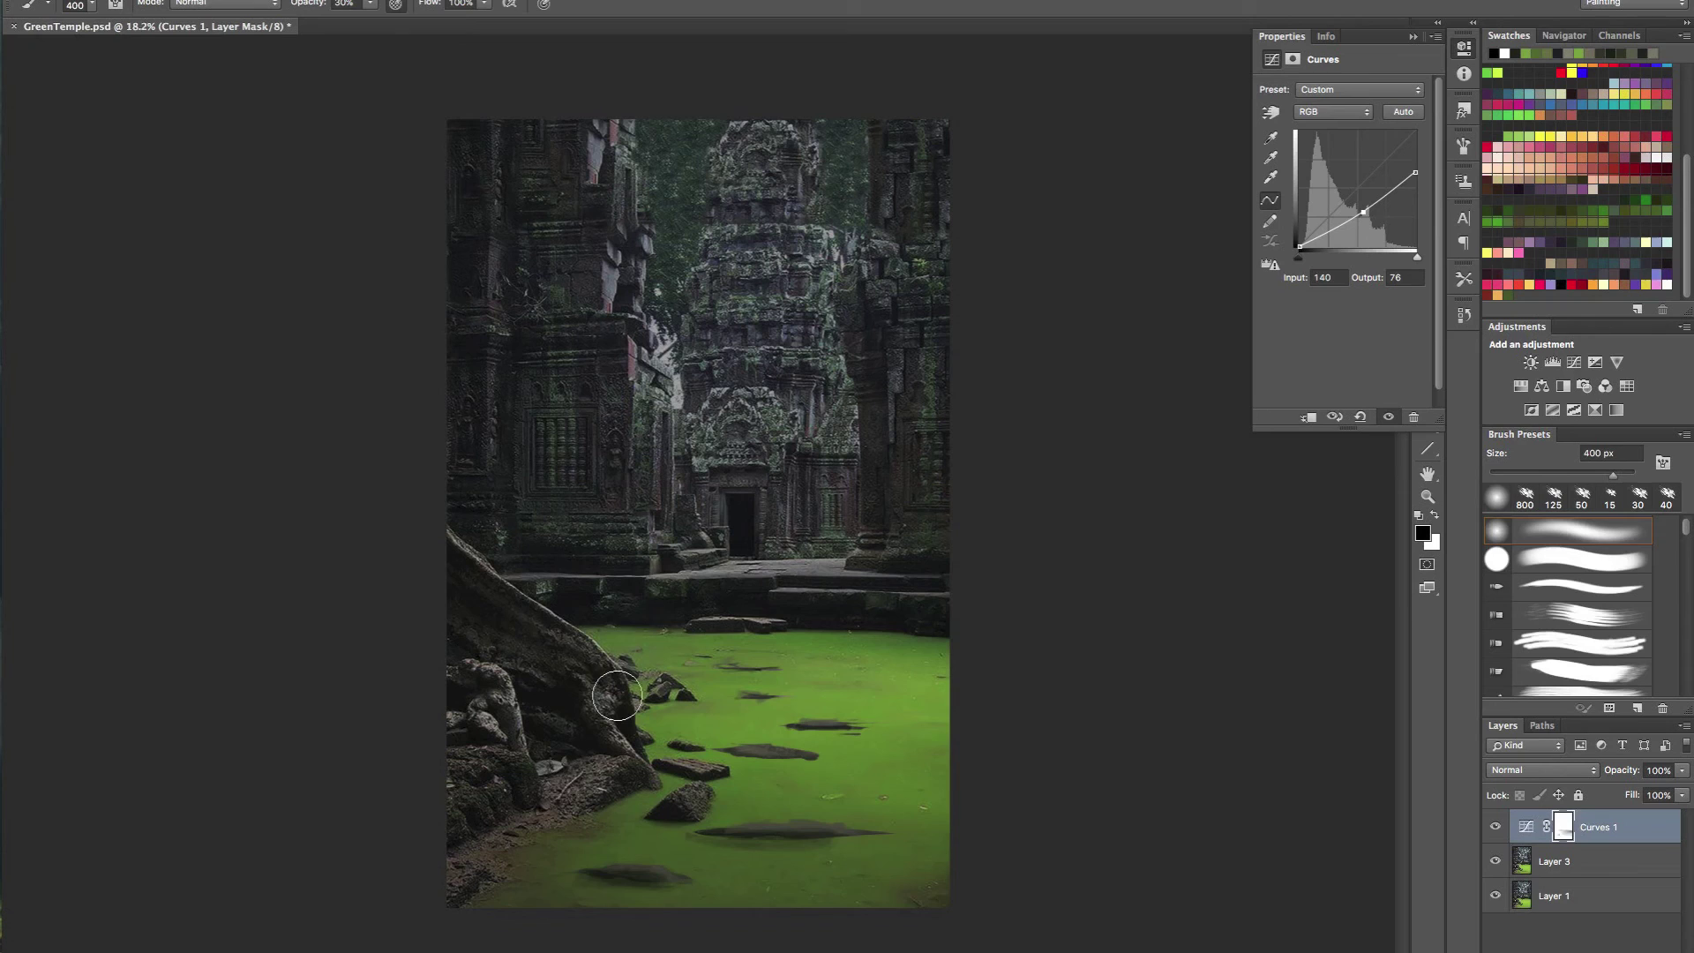
# - Reveal highlights beside the left building and along its upper edge on the Curves mask, using black at 100% opacity and 125 px
pyautogui.press('[')
pyautogui.press('[')
pyautogui.press('[')
pyautogui.press('[')
pyautogui.press('0')
pyautogui.moveTo(657, 370); pyautogui.dragTo(640, 500)
pyautogui.press('[')
pyautogui.press('[')
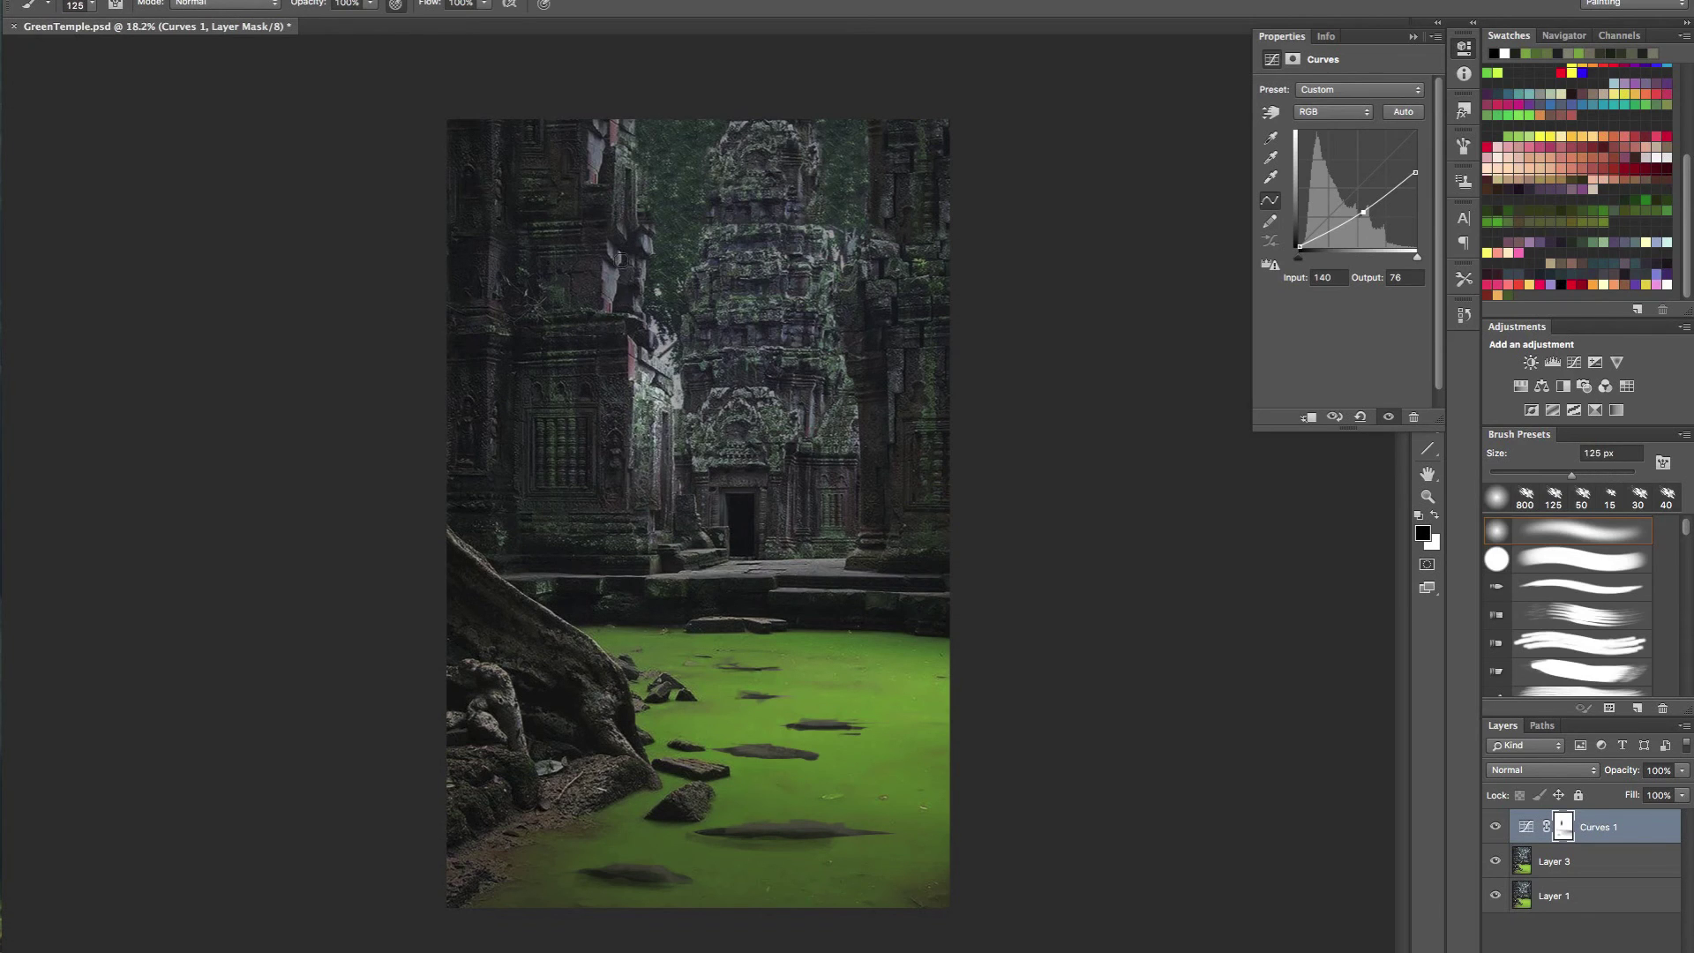
pyautogui.moveTo(614, 165); pyautogui.dragTo(612, 125)
pyautogui.moveTo(781, 308)
pyautogui.mouseDown()
pyautogui.moveTo(723, 300)
pyautogui.moveTo(822, 288)
pyautogui.mouseUp()
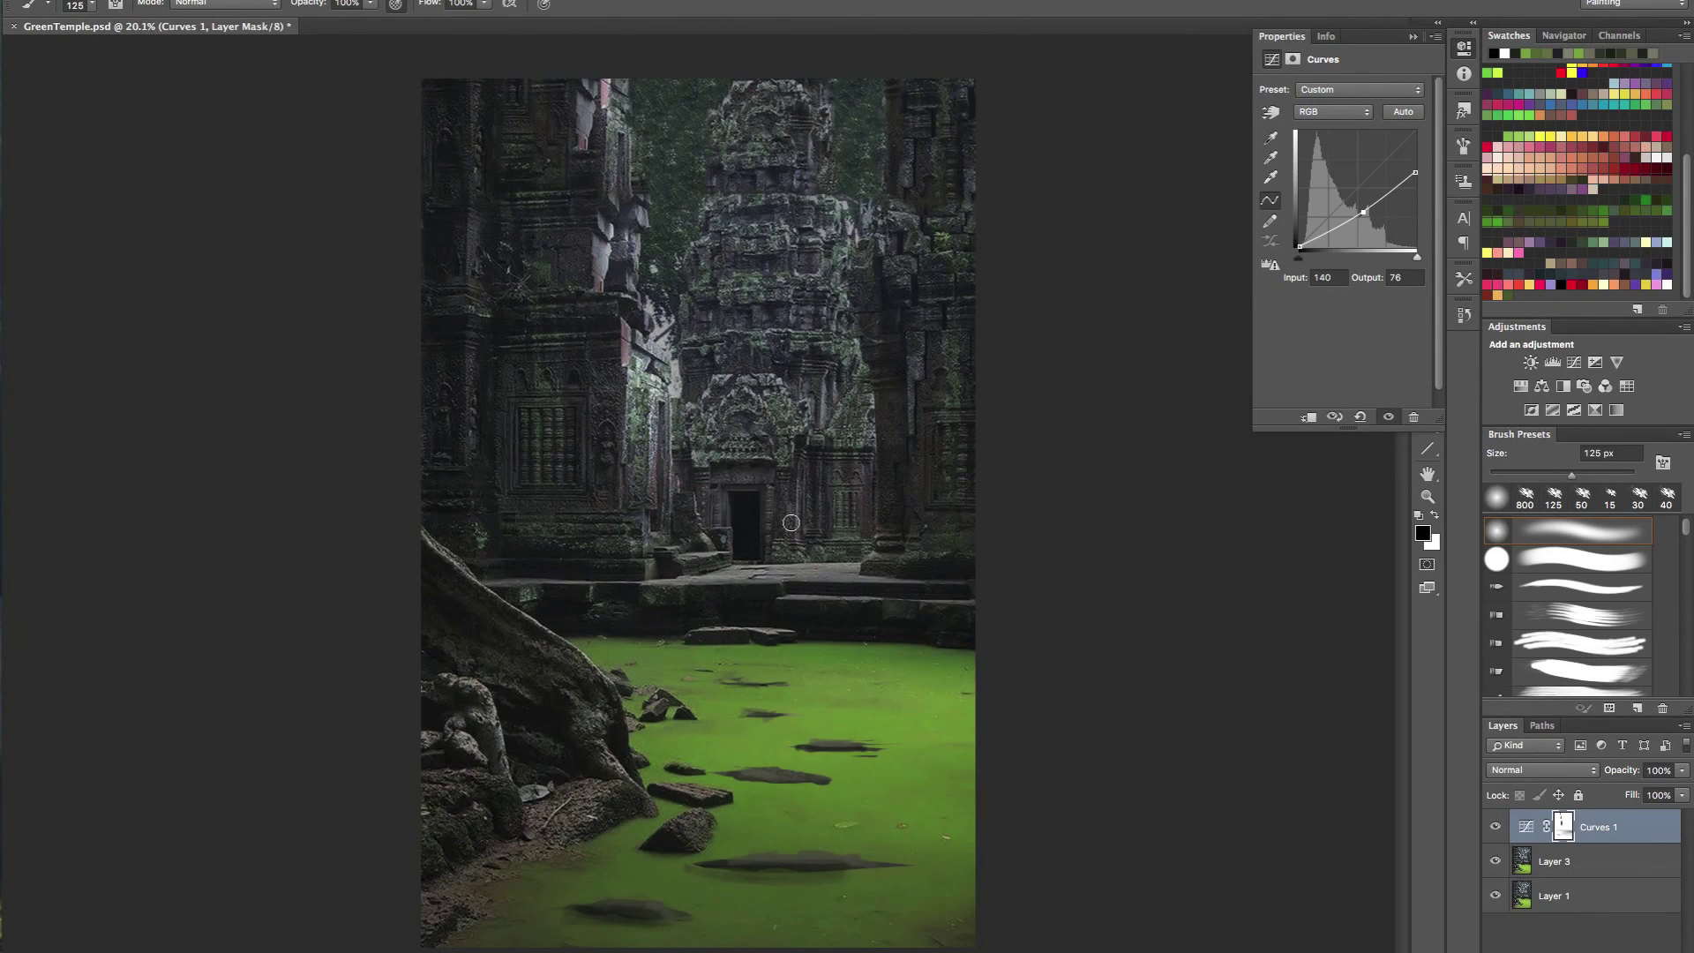
# - Reveal highlights on the central tower through the Curves mask with the 125 px brush, and darken its upper edge again with white
pyautogui.moveTo(820, 398)
pyautogui.mouseDown()
pyautogui.moveTo(858, 357)
pyautogui.moveTo(855, 329)
pyautogui.moveTo(838, 361)
pyautogui.moveTo(844, 212)
pyautogui.moveTo(838, 280)
pyautogui.moveTo(811, 167)
pyautogui.moveTo(819, 80)
pyautogui.moveTo(792, 167)
pyautogui.mouseUp()
pyautogui.moveTo(848, 244); pyautogui.dragTo(776, 236)
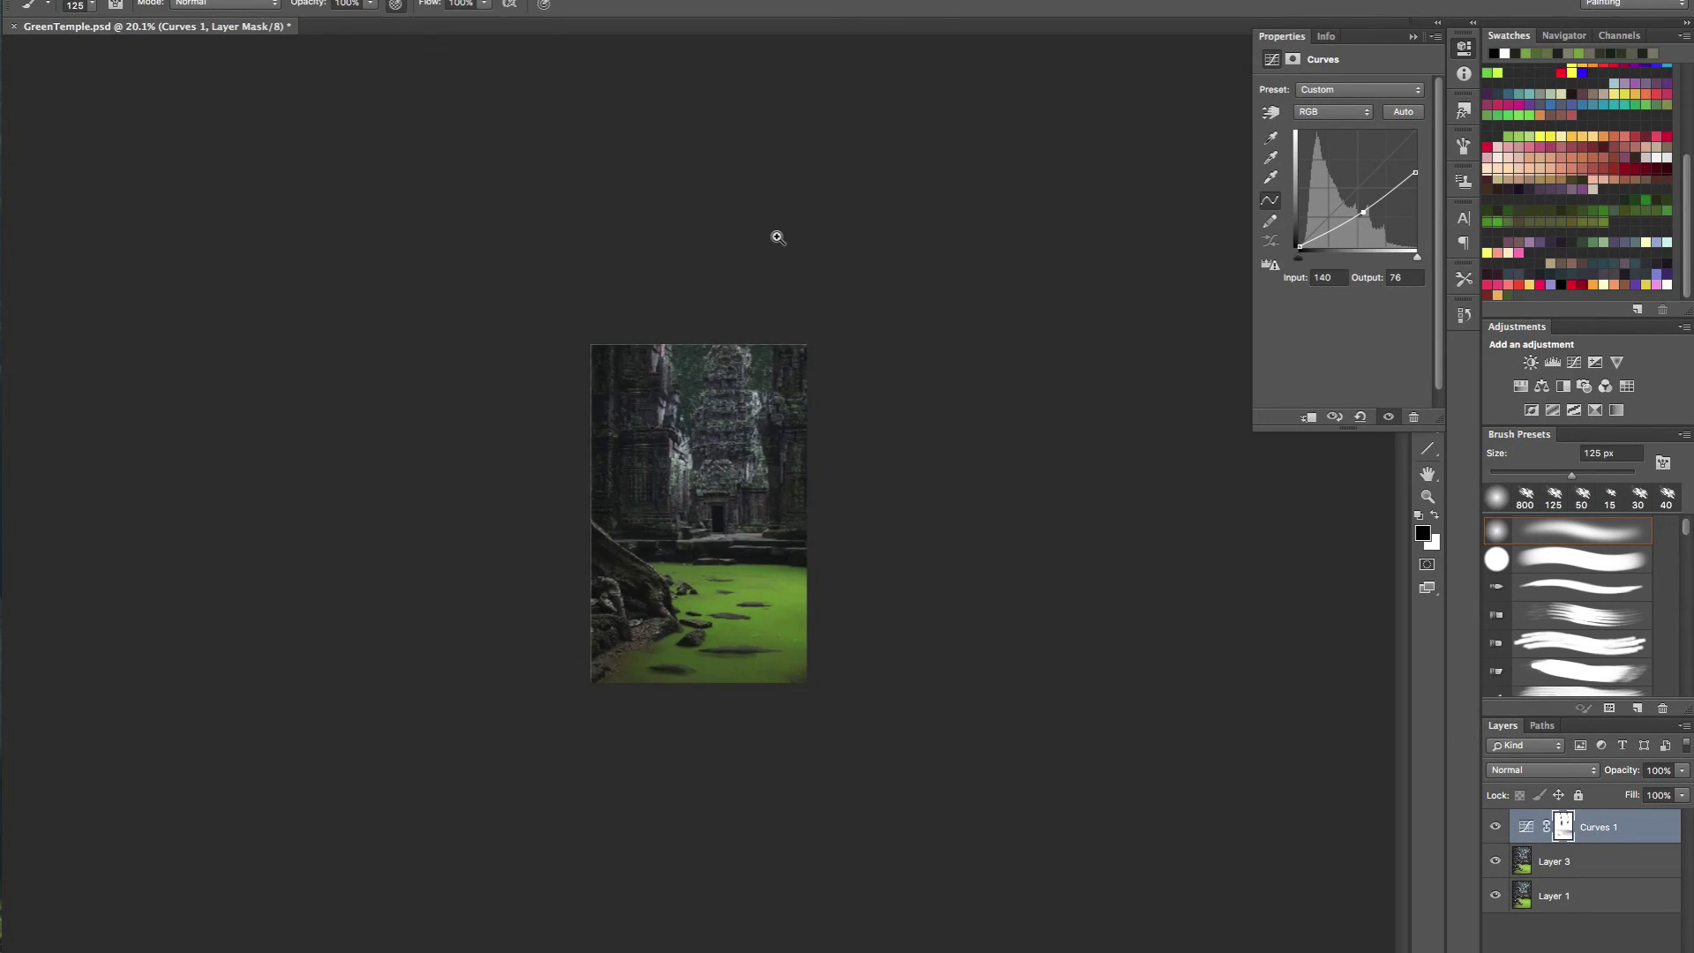
pyautogui.scroll(3, 777, 238)
pyautogui.press('x')
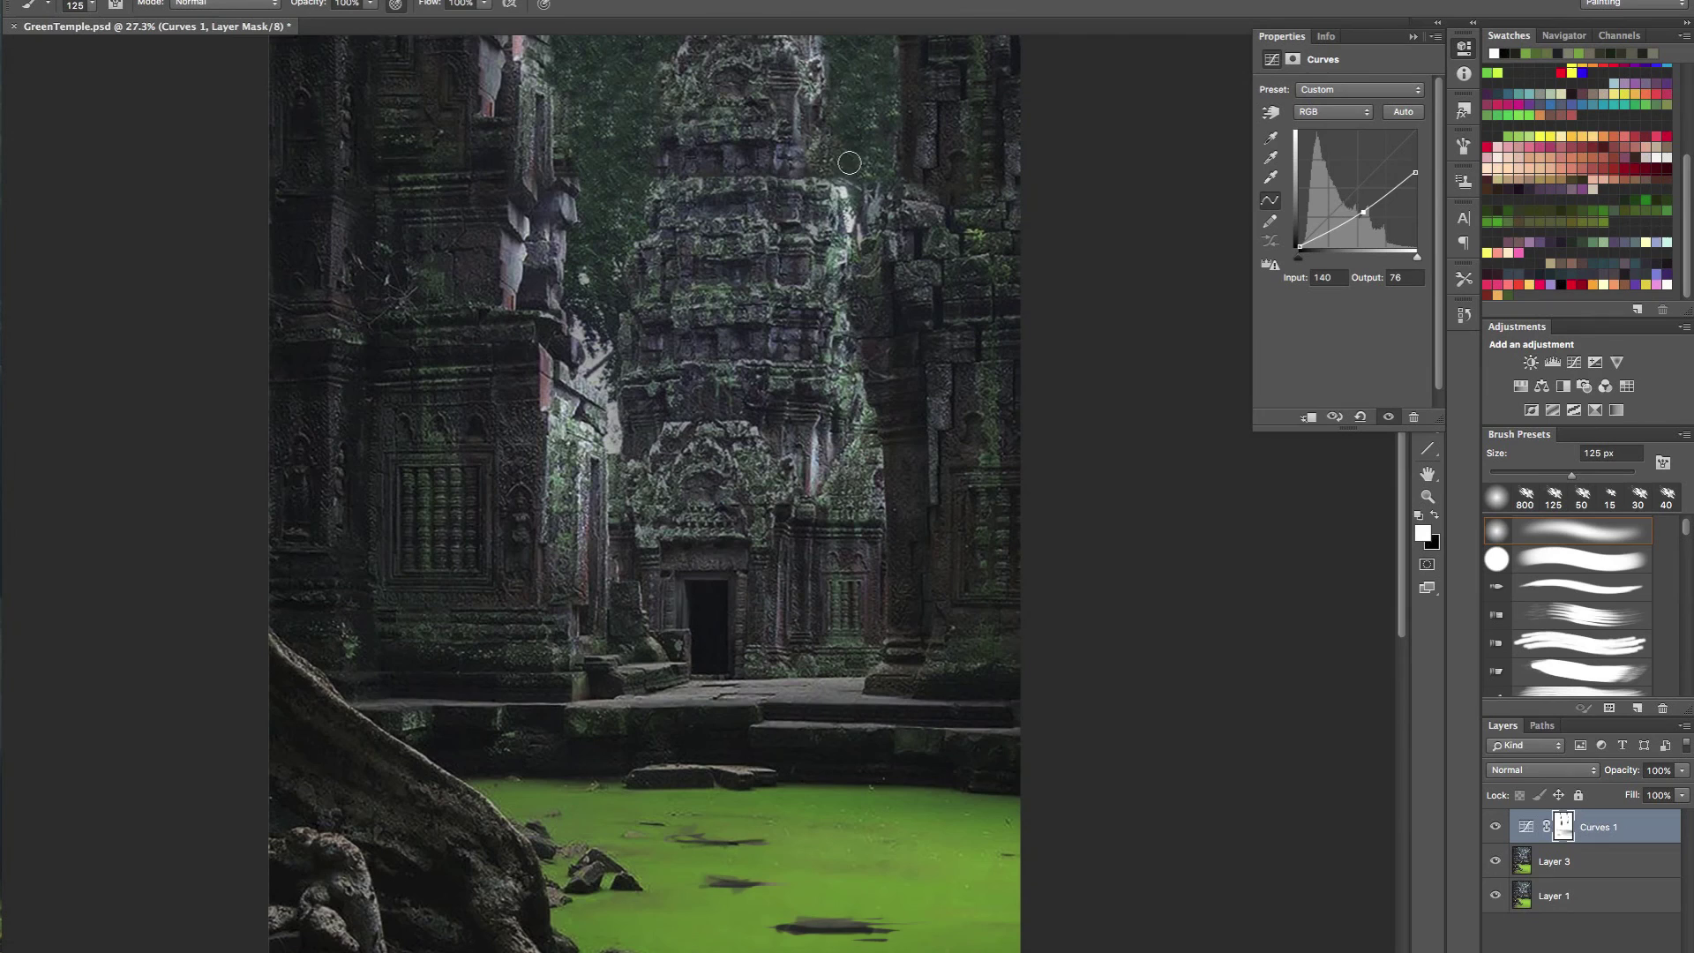
pyautogui.scroll(4, 861, 167)
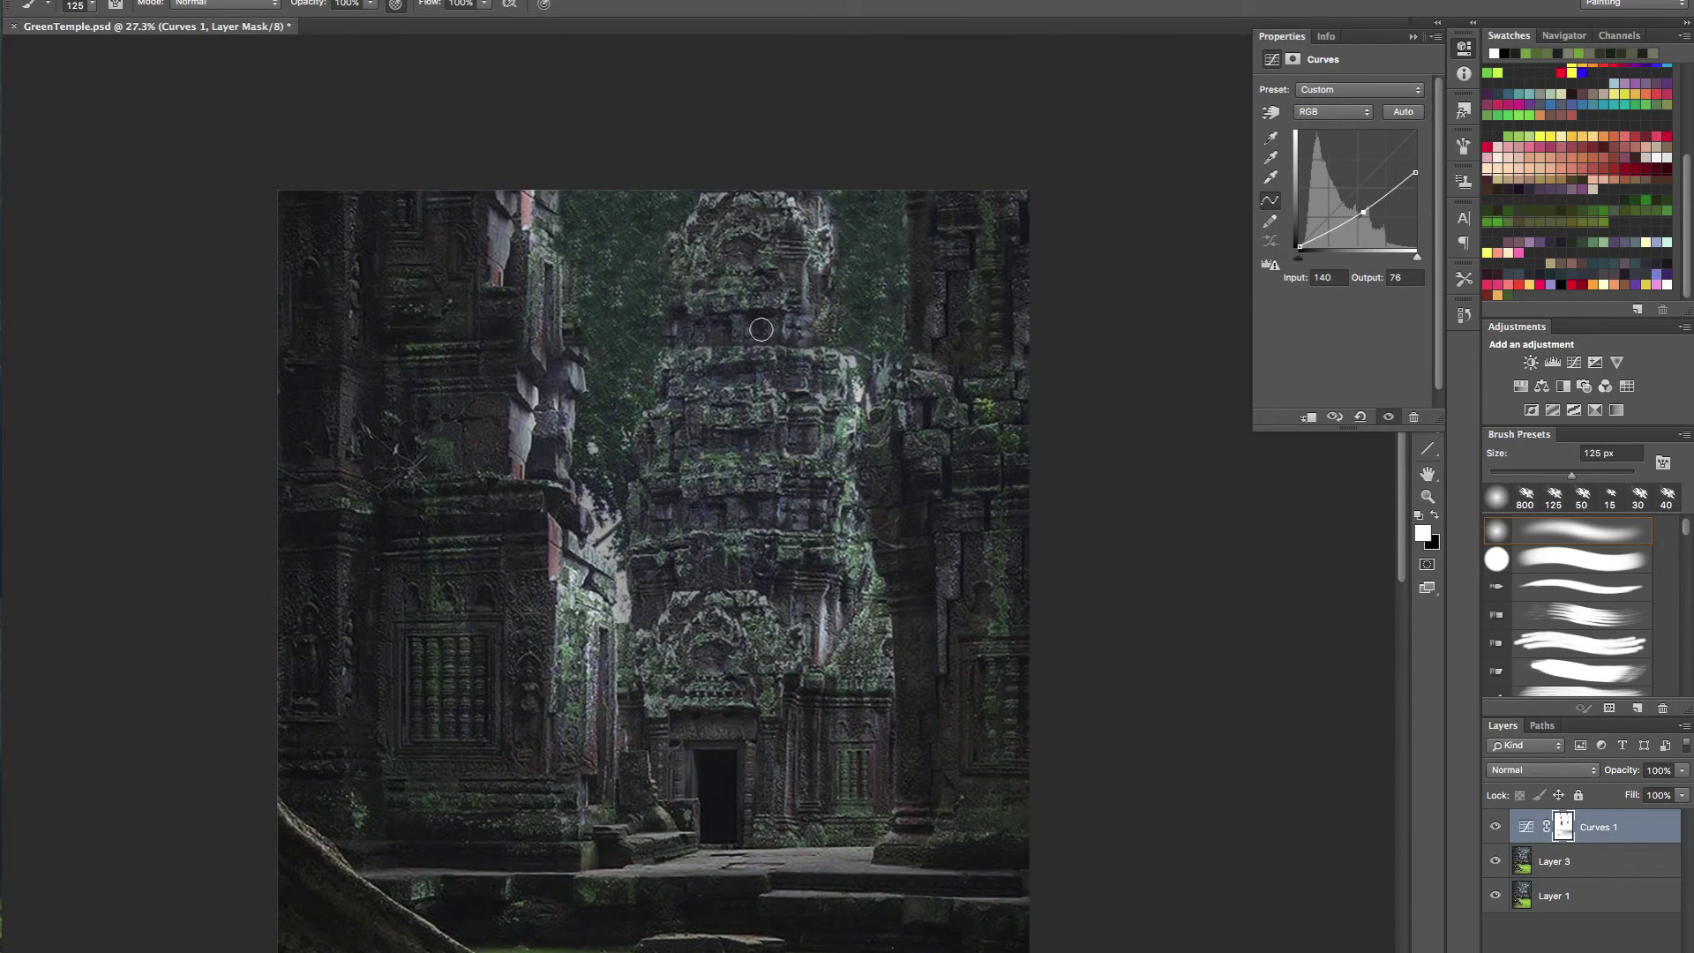
pyautogui.moveTo(818, 225); pyautogui.dragTo(820, 199)
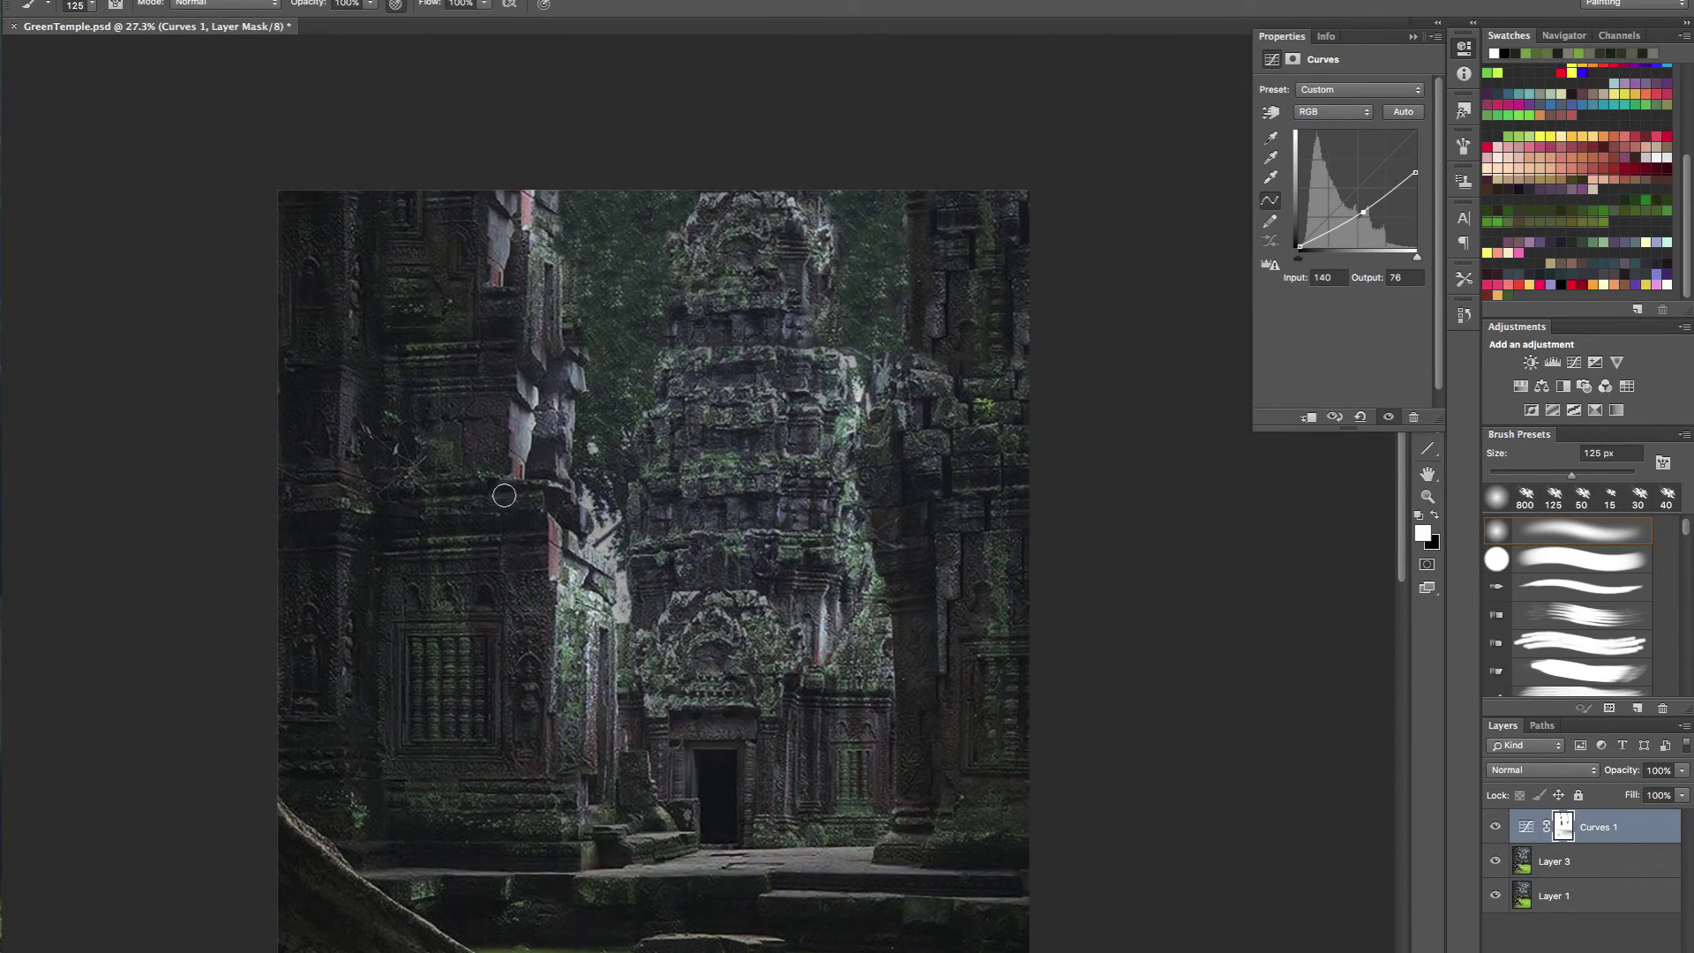
# - Bring out highlights on the temple buildings with black at about 90 px on the Curves mask, and compare with the adjustment hidden
pyautogui.press('x')
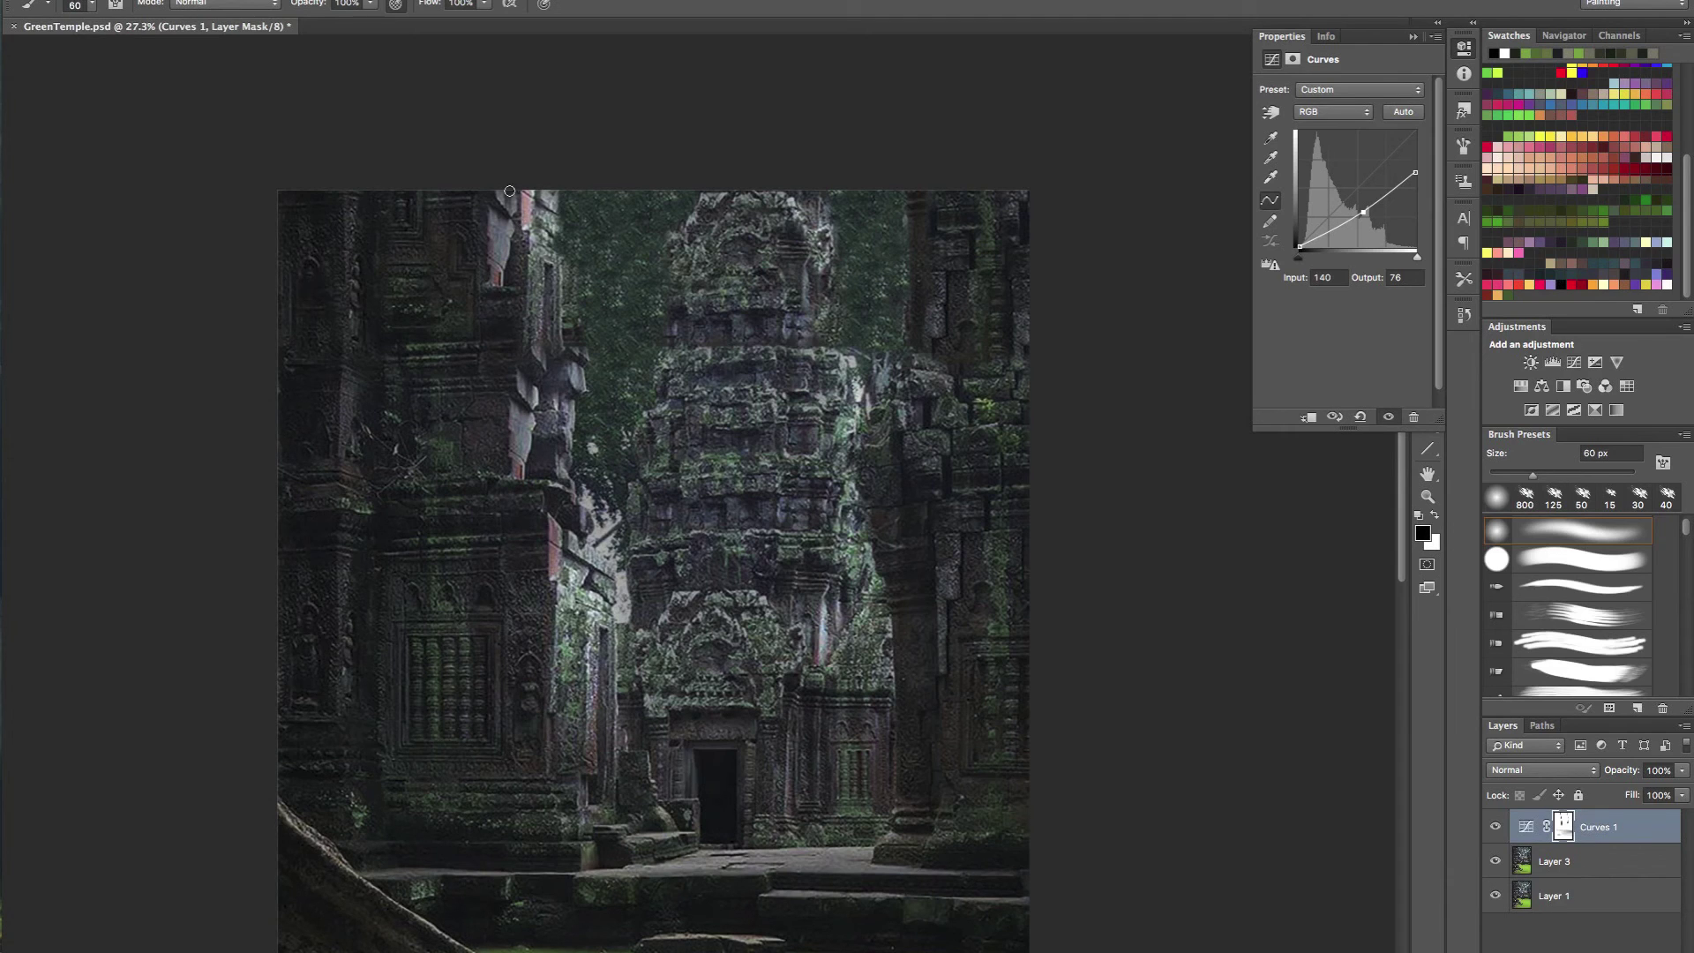
pyautogui.press(']')
pyautogui.press(']')
pyautogui.press(']')
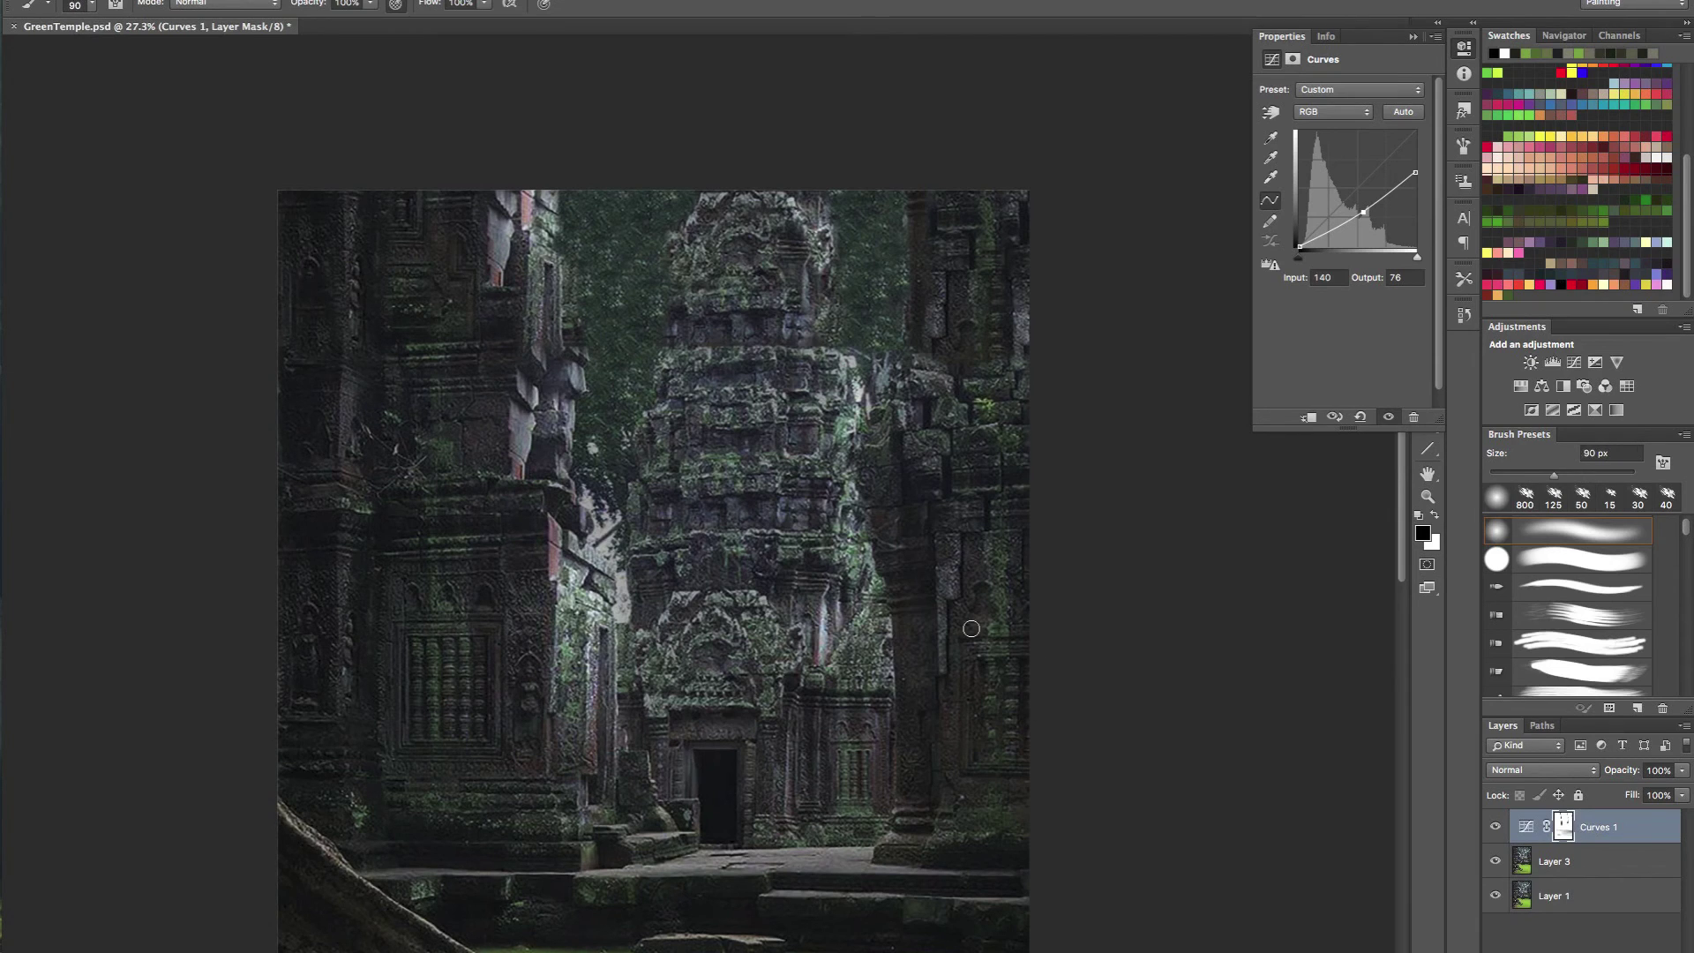
pyautogui.press(']')
pyautogui.press(']')
pyautogui.press(']')
pyautogui.press(']')
pyautogui.press('[')
pyautogui.press('[')
pyautogui.press('[')
pyautogui.press('[')
pyautogui.moveTo(865, 650); pyautogui.dragTo(803, 669)
pyautogui.click(1496, 828)
pyautogui.click(1495, 828)
# - Lighten the far part of the pond on the Curves mask with a 400 px black brush, reducing its opacity to 30%
pyautogui.press(']')
pyautogui.press(']')
pyautogui.press(']')
pyautogui.press(']')
pyautogui.press(']')
pyautogui.press(']')
pyautogui.press(']')
pyautogui.moveTo(851, 634); pyautogui.dragTo(755, 619)
pyautogui.press('x')
pyautogui.press('[')
pyautogui.press('[')
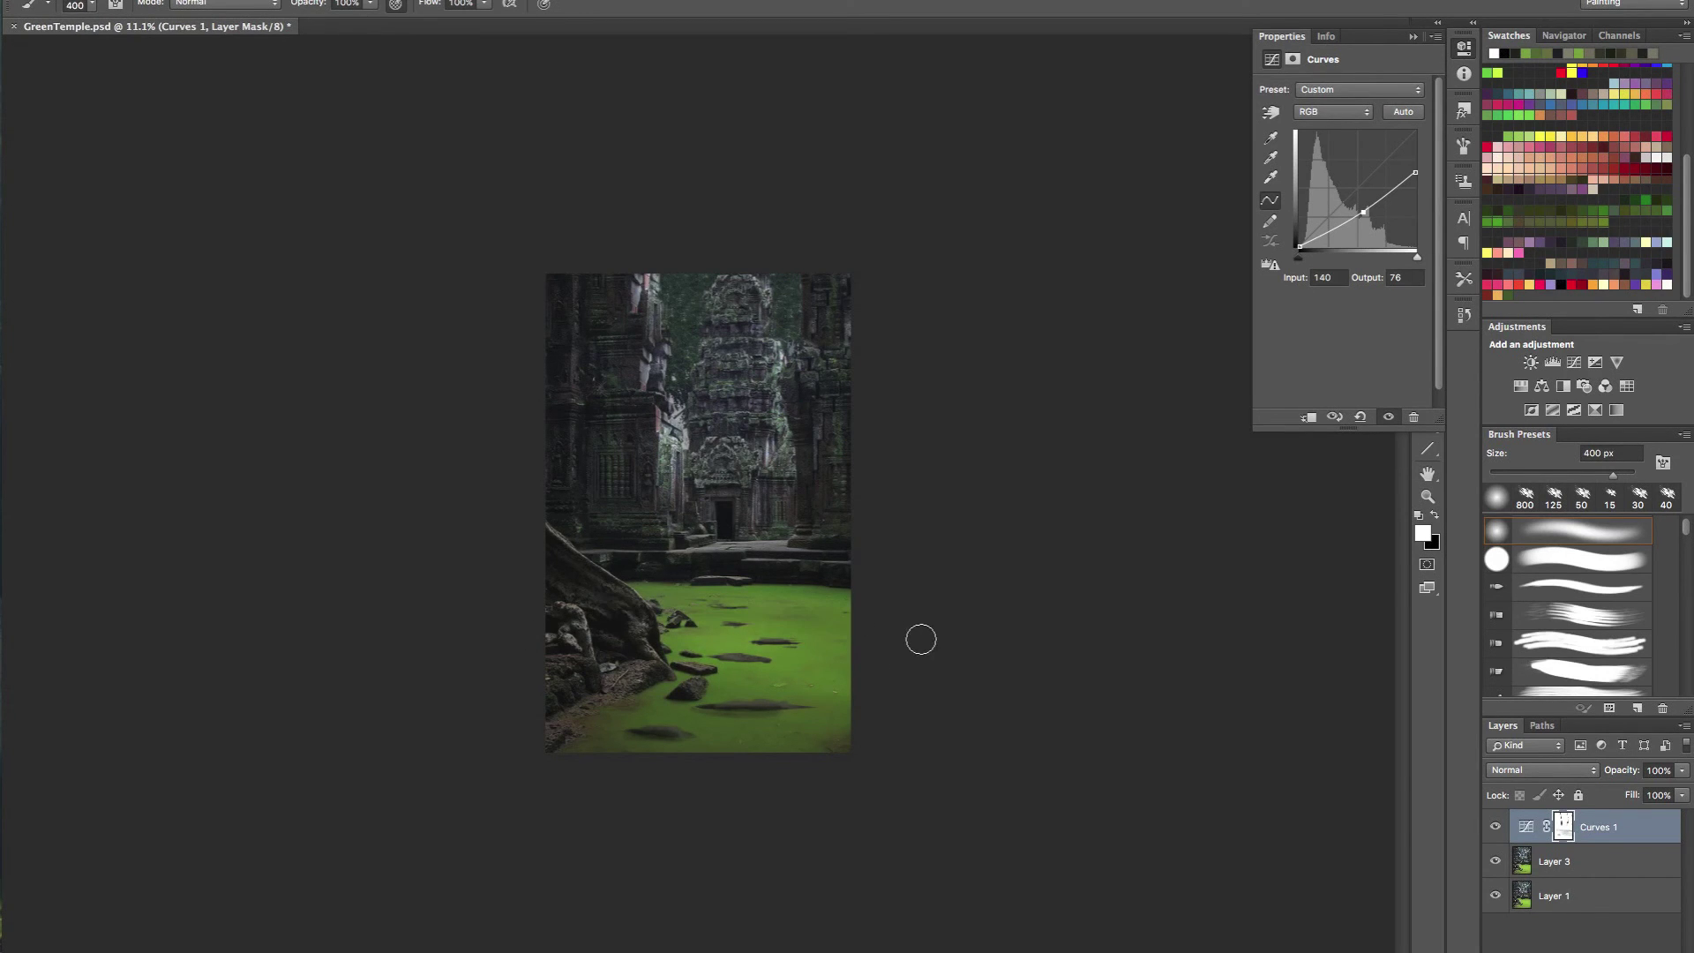
pyautogui.press('x')
pyautogui.moveTo(622, 588); pyautogui.dragTo(959, 620)
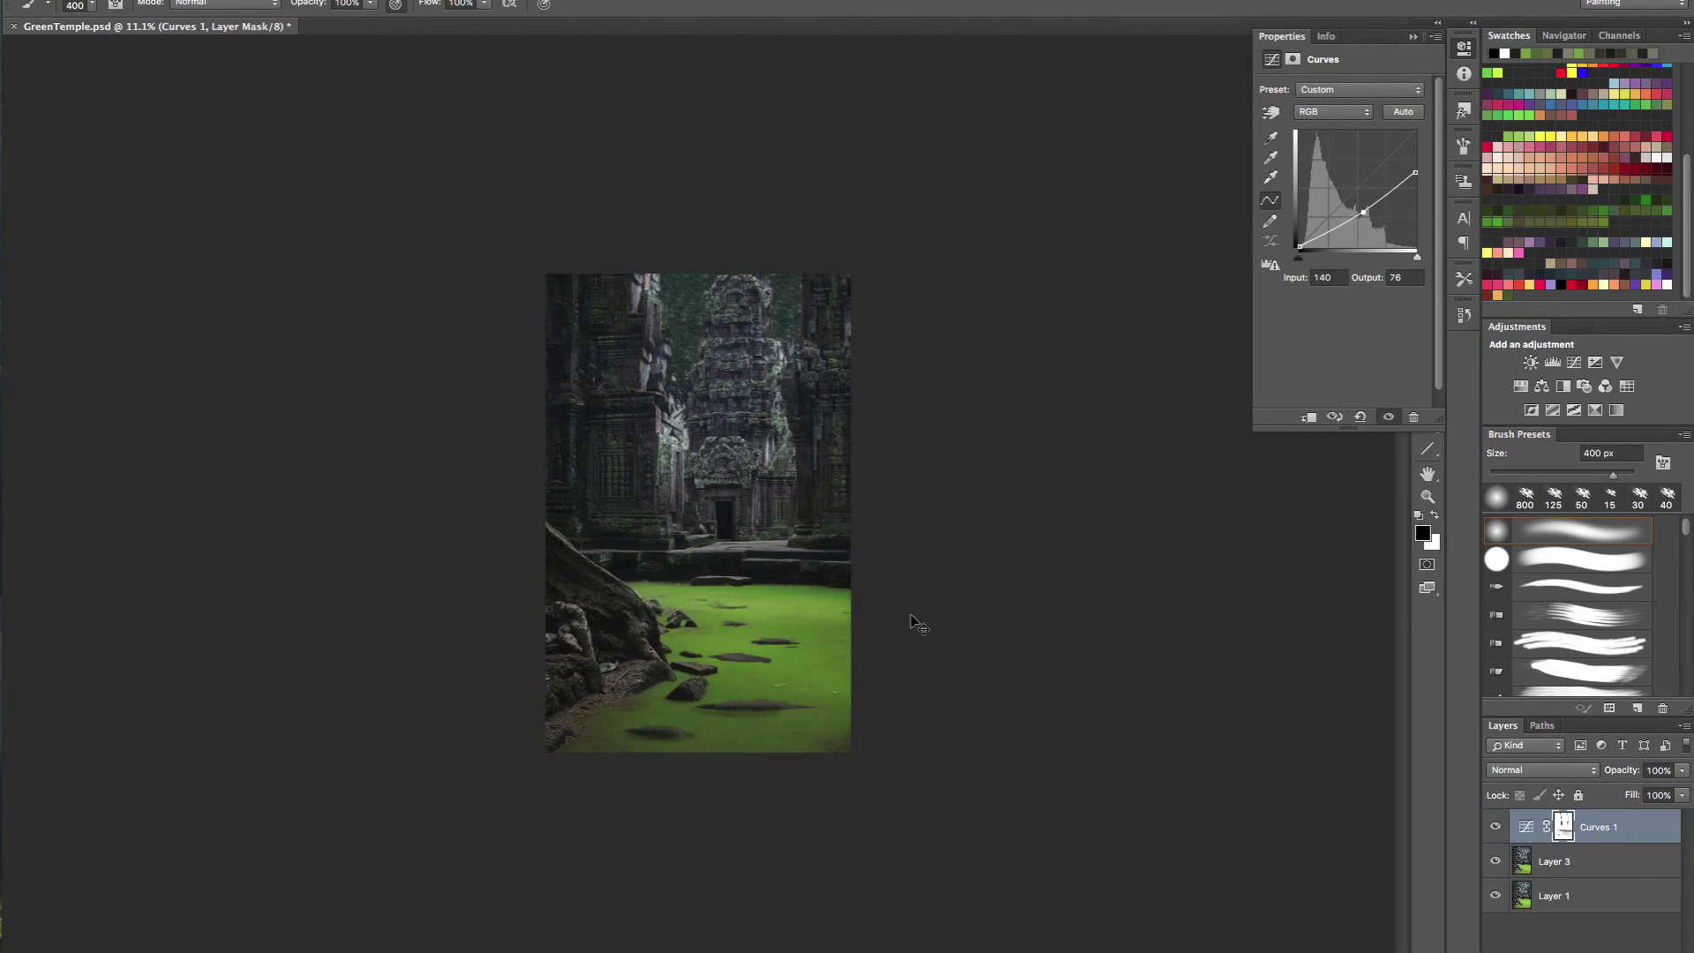
pyautogui.press('3')
pyautogui.moveTo(718, 574); pyautogui.dragTo(862, 575)
# - Reveal light on the stone ledge before the doorway, painting black on the Curves mask at 100% opacity and 80 px
pyautogui.press('0')
pyautogui.press('[')
pyautogui.press('[')
pyautogui.press('[')
pyautogui.press('[')
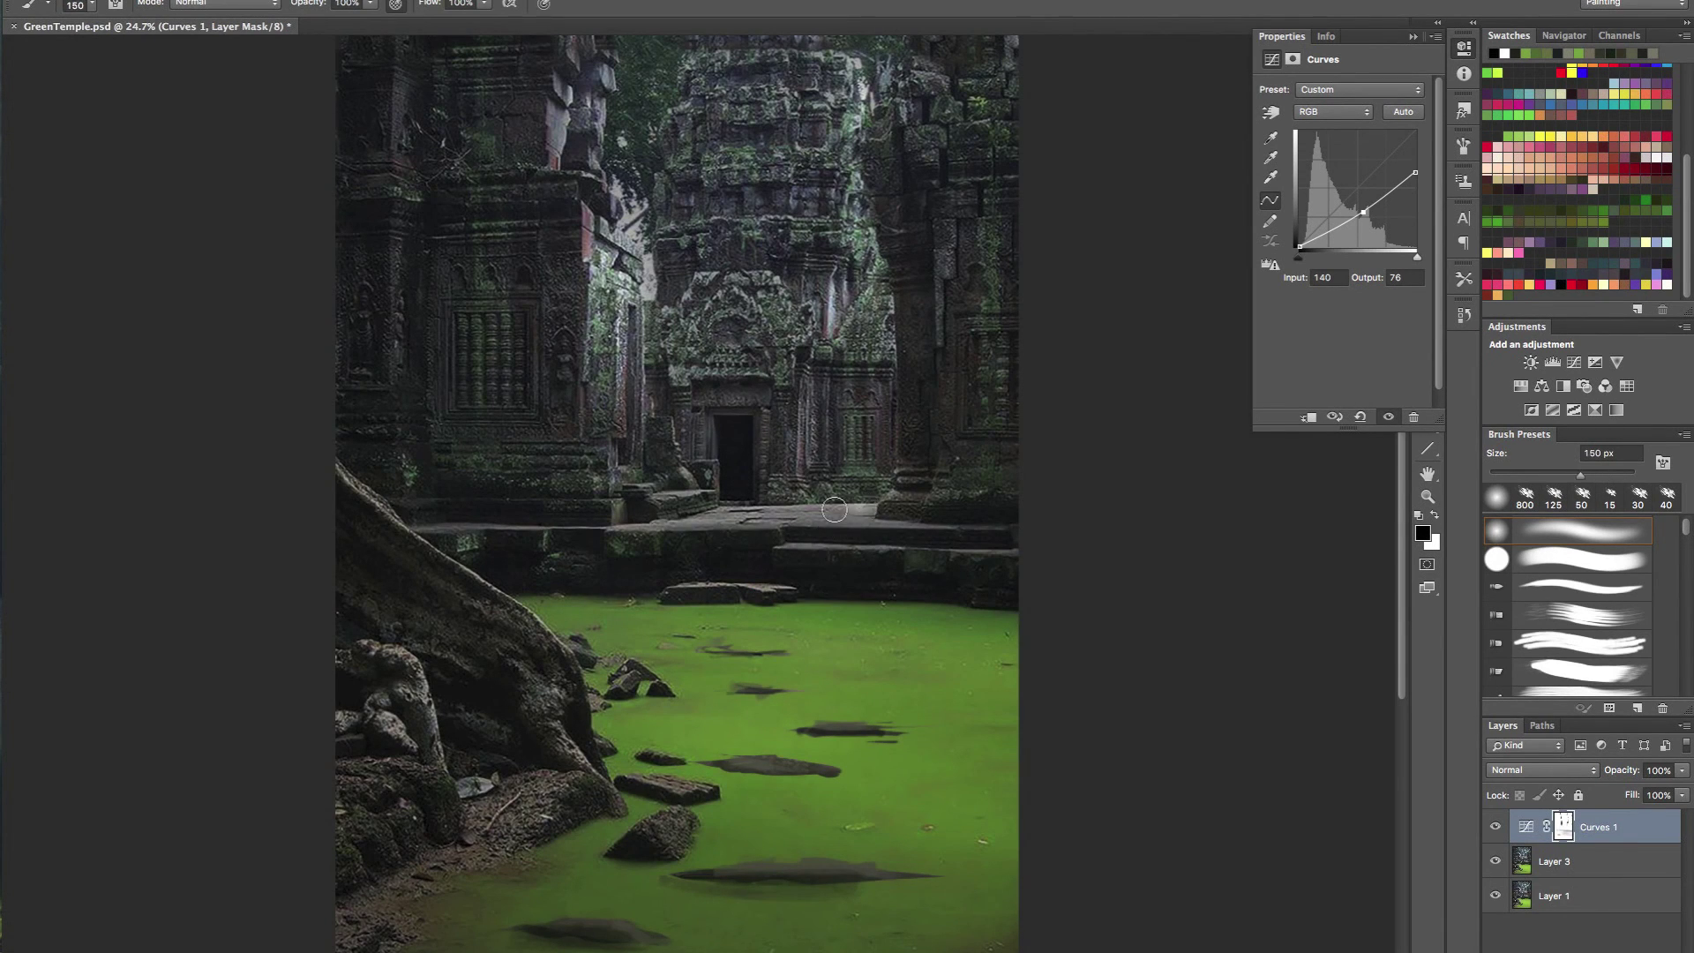
pyautogui.press('[')
pyautogui.press('[')
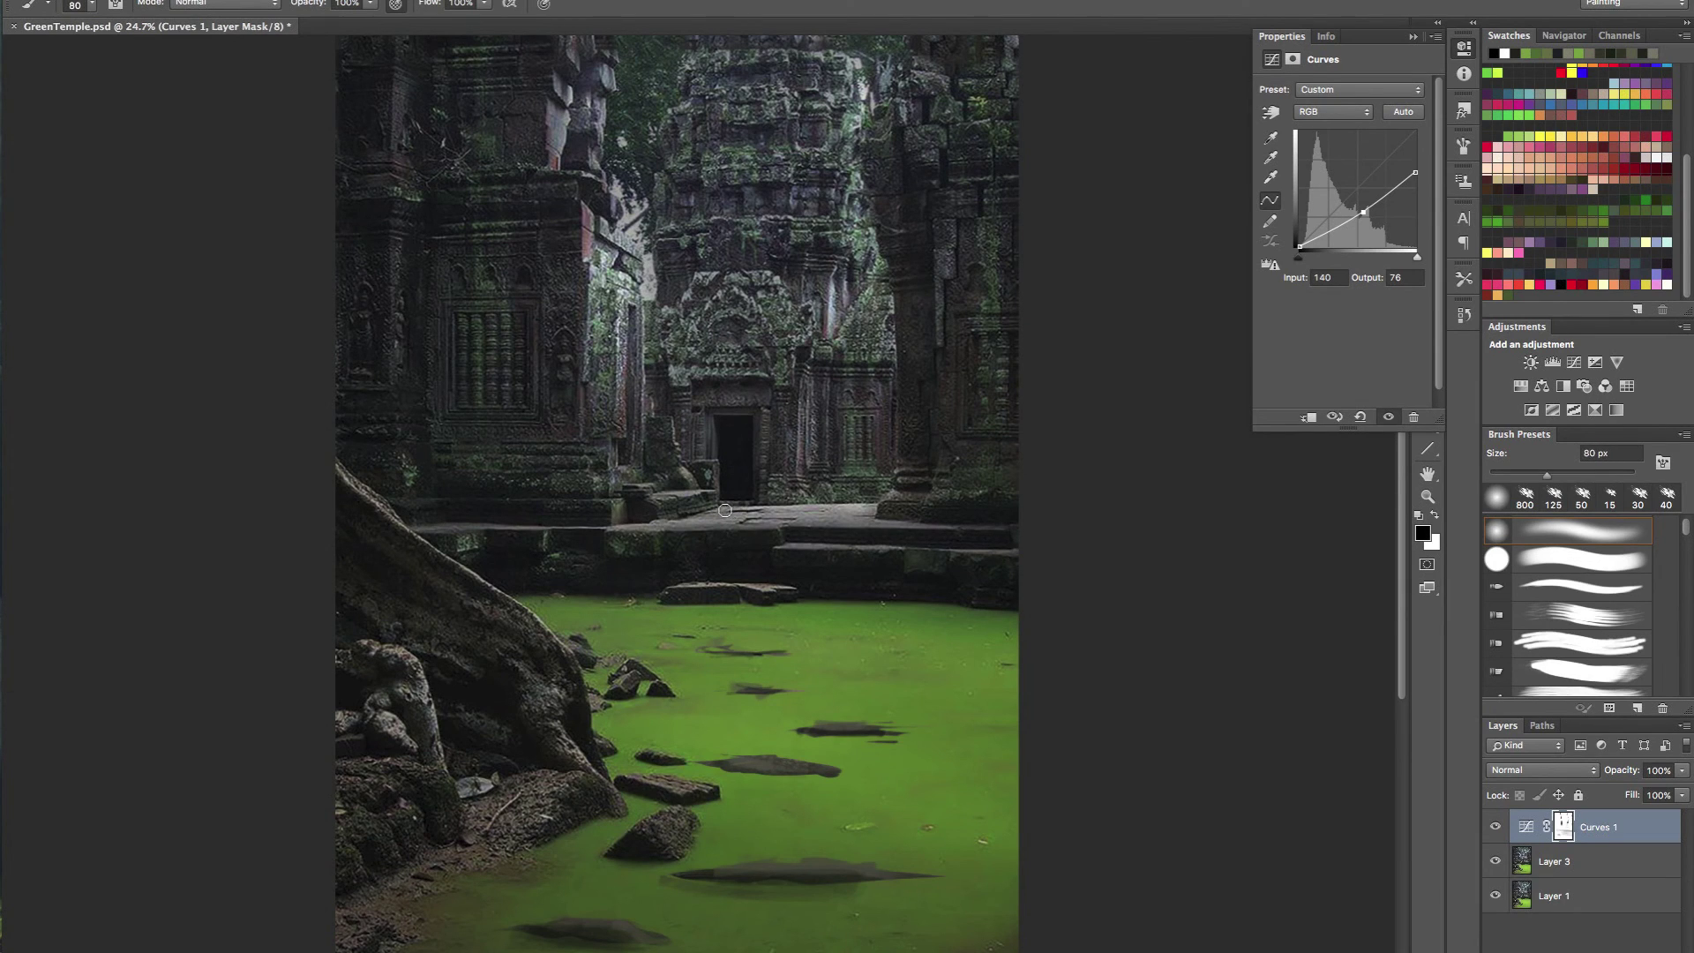
pyautogui.moveTo(823, 496)
pyautogui.mouseDown()
pyautogui.moveTo(760, 505)
pyautogui.moveTo(794, 500)
pyautogui.mouseUp()
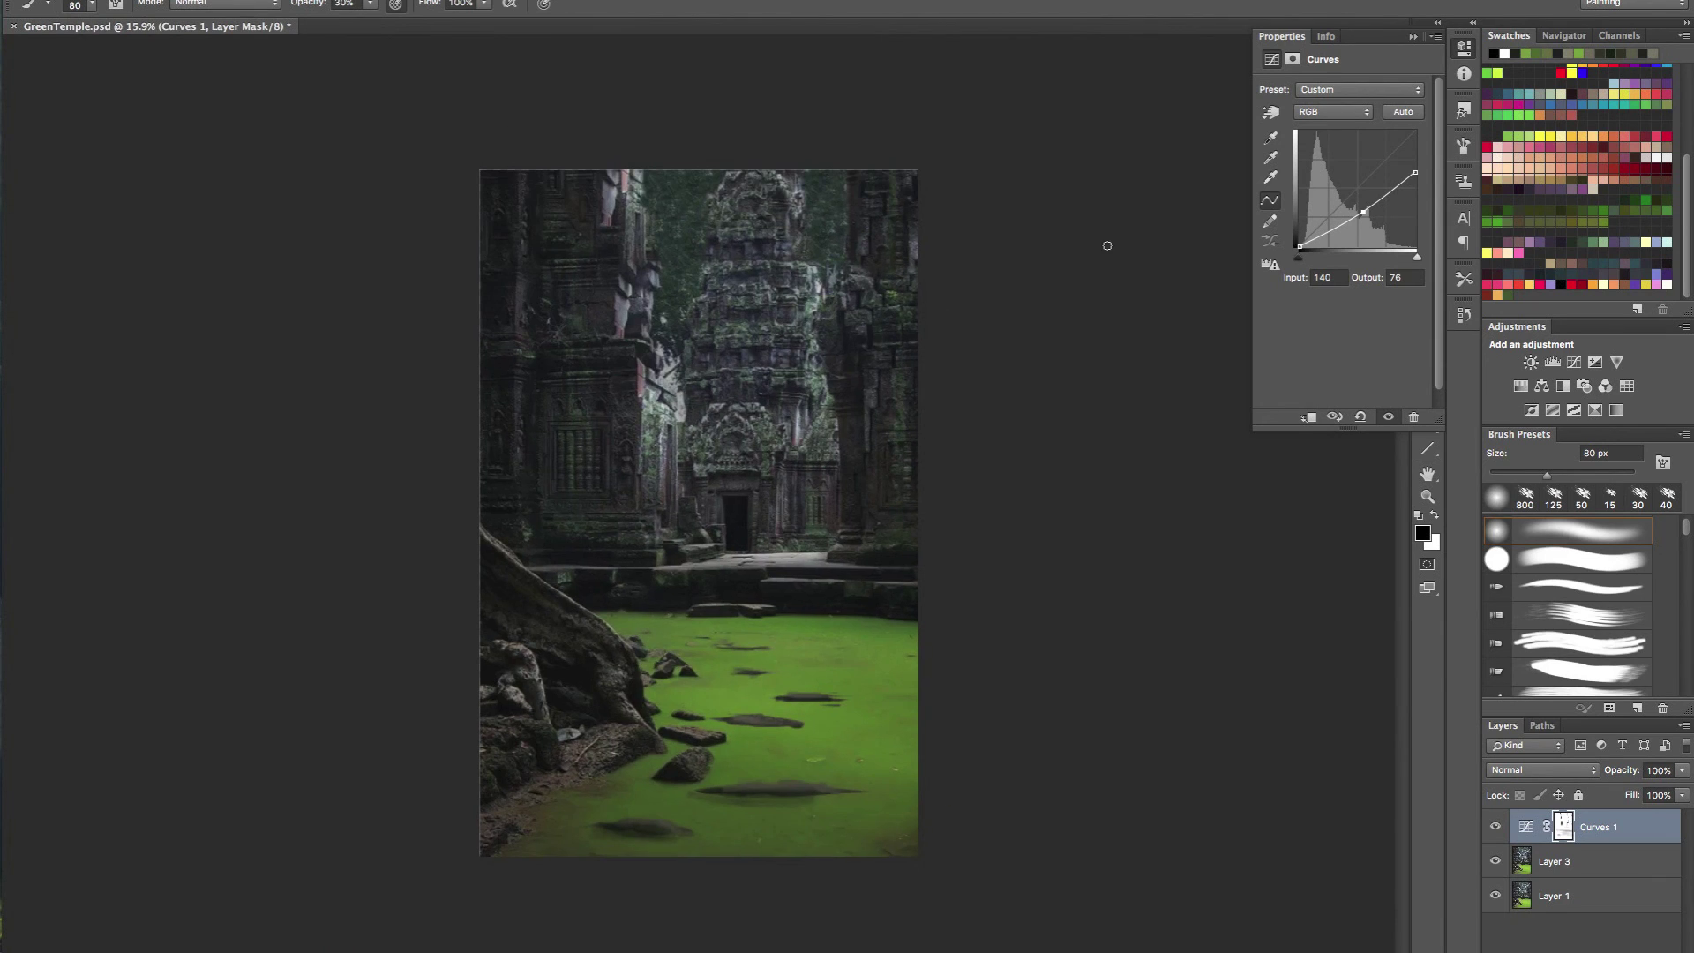
# - Add a second Curves adjustment and lower its blue channel midtones to output 84 at input 115
pyautogui.click(1574, 362)
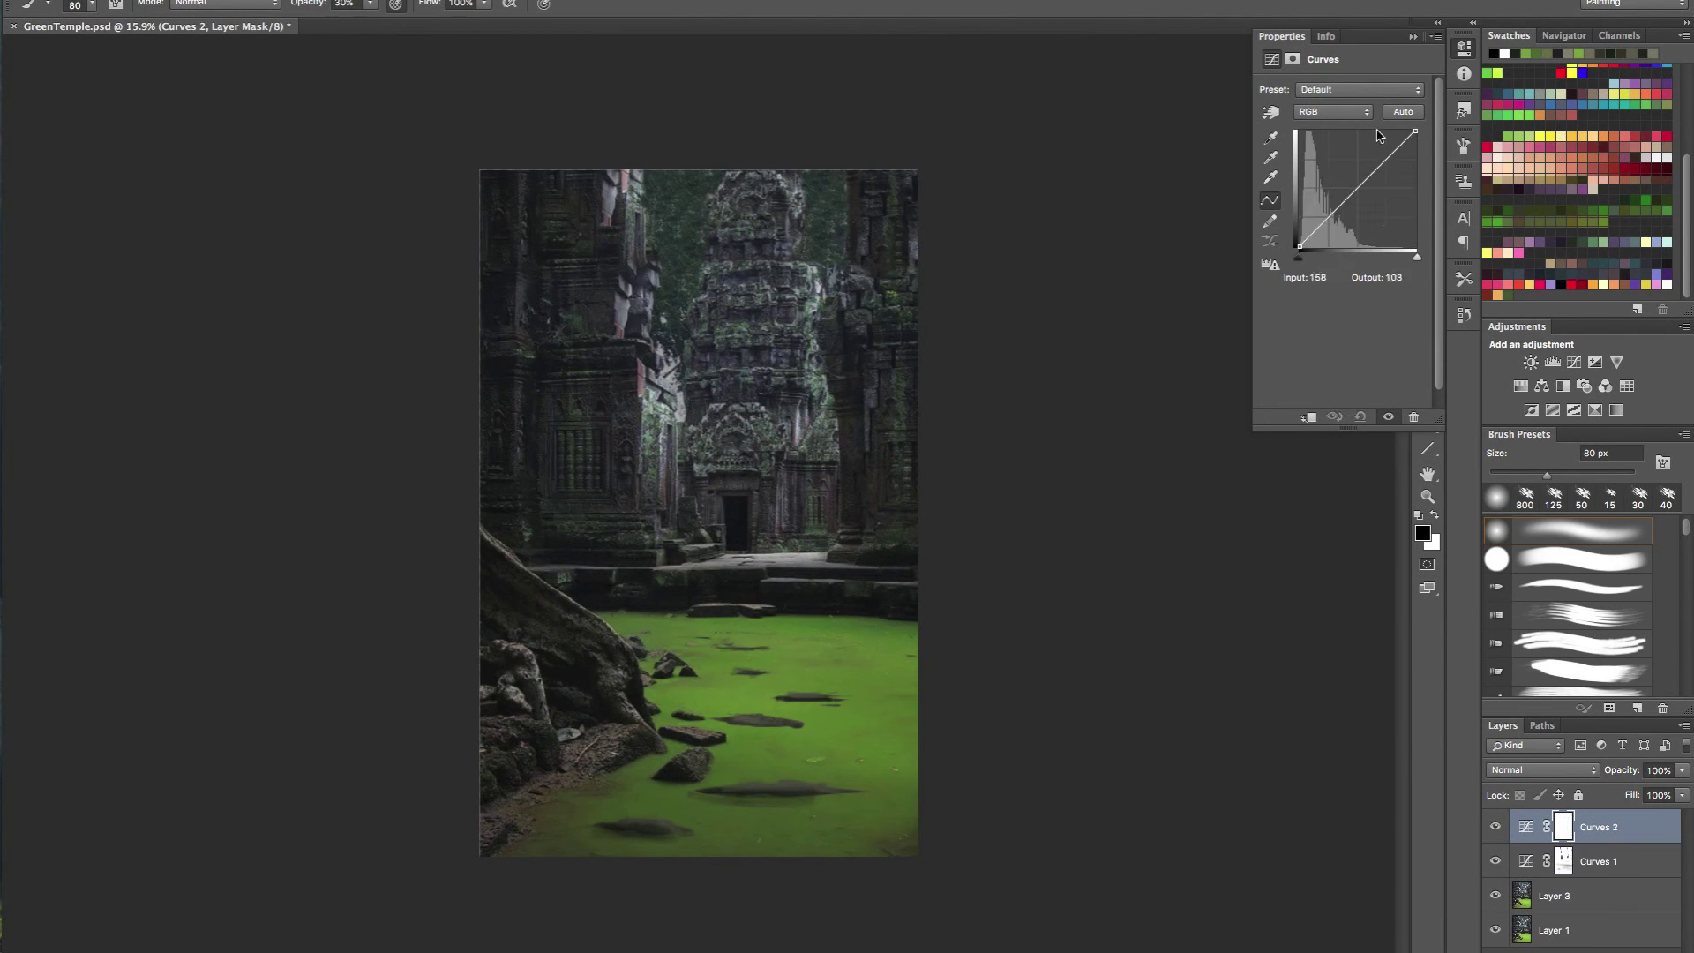
pyautogui.click(1350, 112)
pyautogui.click(1315, 138)
pyautogui.moveTo(1355, 191); pyautogui.dragTo(1353, 121)
pyautogui.click(1350, 114)
pyautogui.click(1324, 125)
pyautogui.moveTo(1354, 194); pyautogui.dragTo(1350, 209)
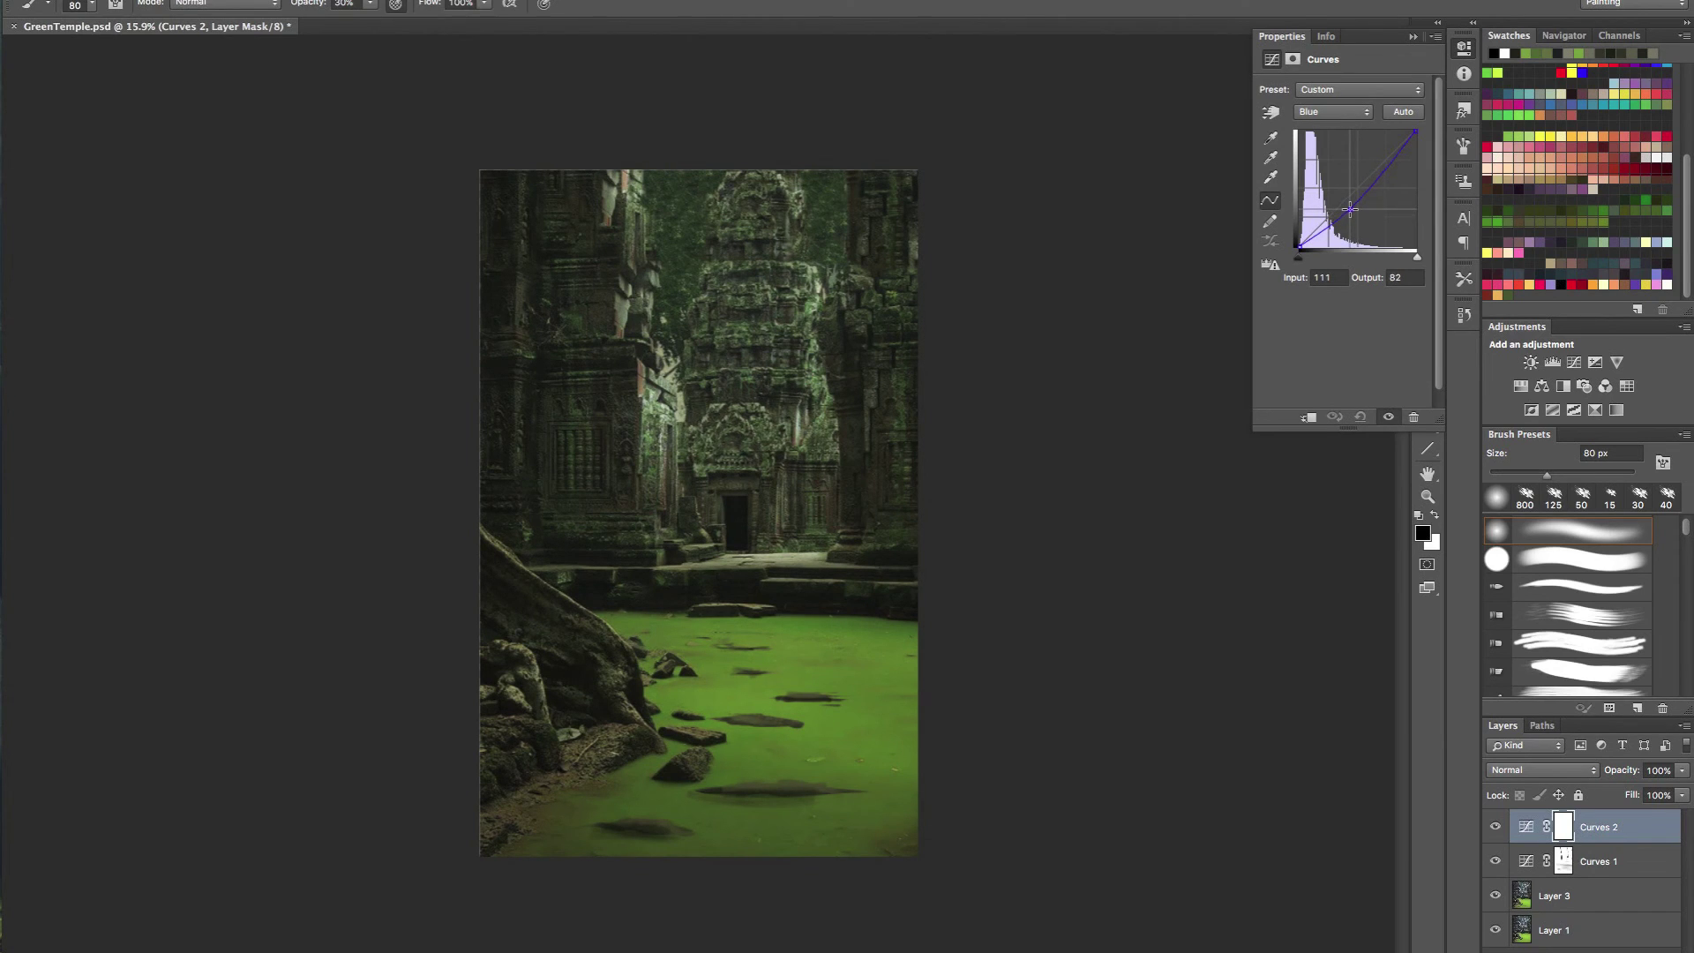
pyautogui.moveTo(1352, 209); pyautogui.dragTo(1356, 201)
# - Fill the second Curves mask with black, and refill it with white
pyautogui.press('x')
pyautogui.press('x')
pyautogui.hotkey('alt', 'BackSpace')
pyautogui.press('x')
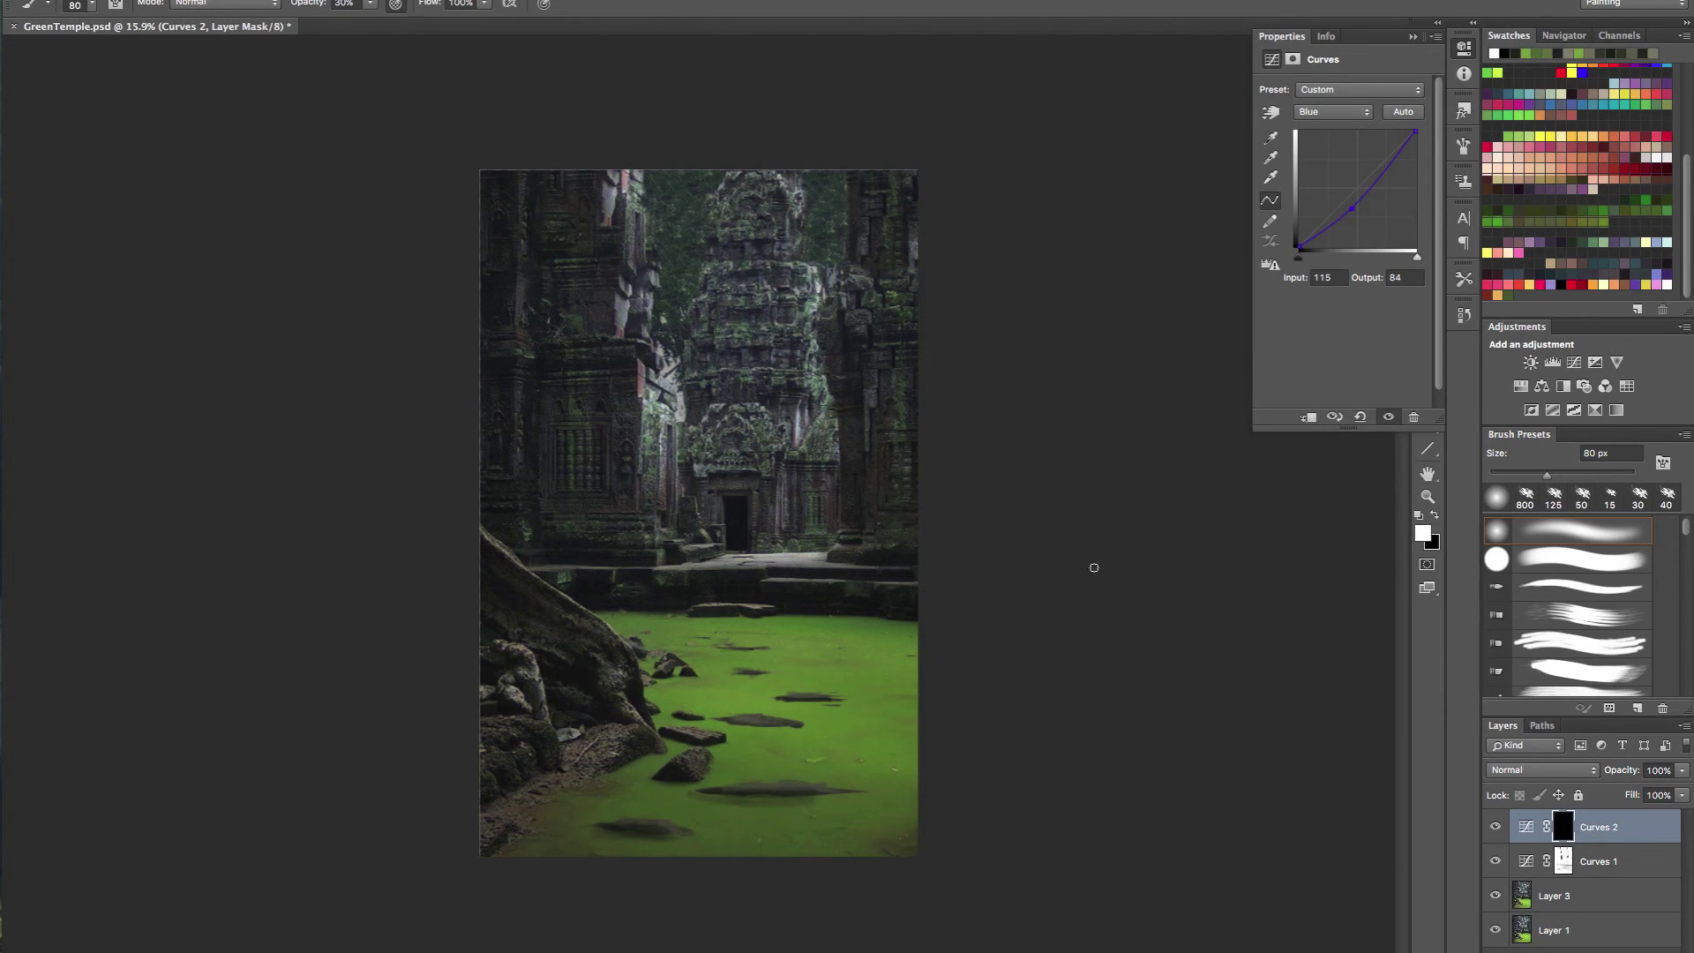
pyautogui.hotkey('alt', 'BackSpace')
# - Compare the scene with and without the second Curves adjustment
pyautogui.moveTo(820, 504)
pyautogui.mouseDown()
pyautogui.moveTo(761, 504)
pyautogui.moveTo(828, 504)
pyautogui.mouseUp()
pyautogui.click(1496, 828)
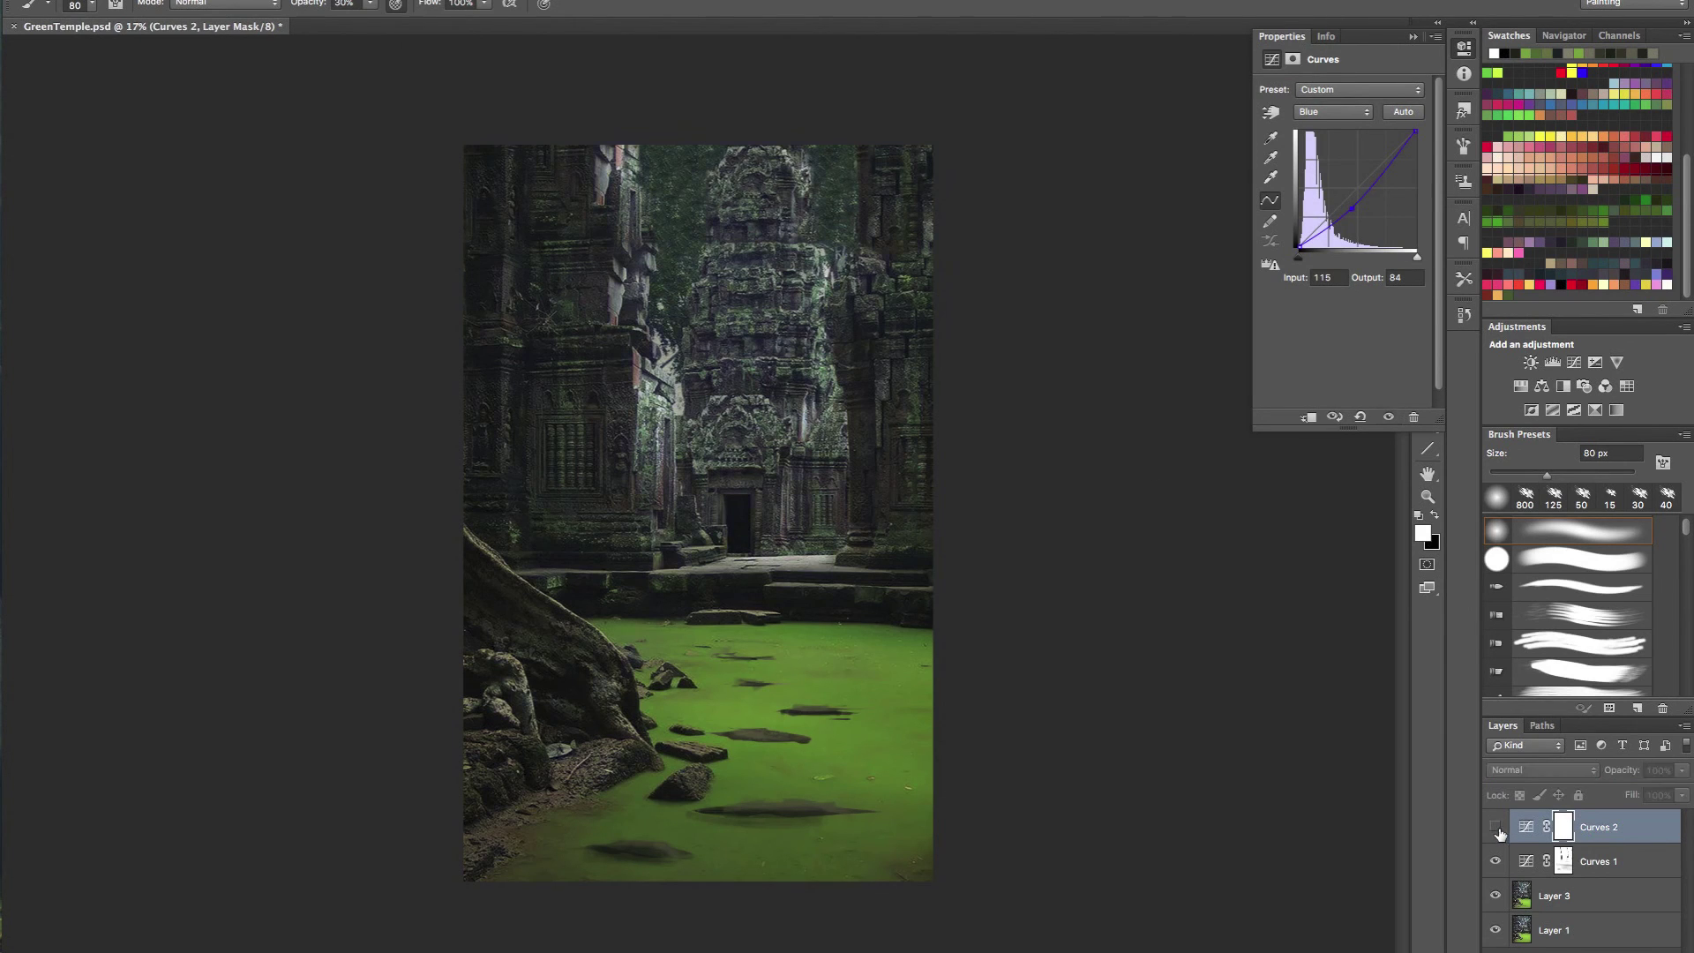
pyautogui.click(1497, 827)
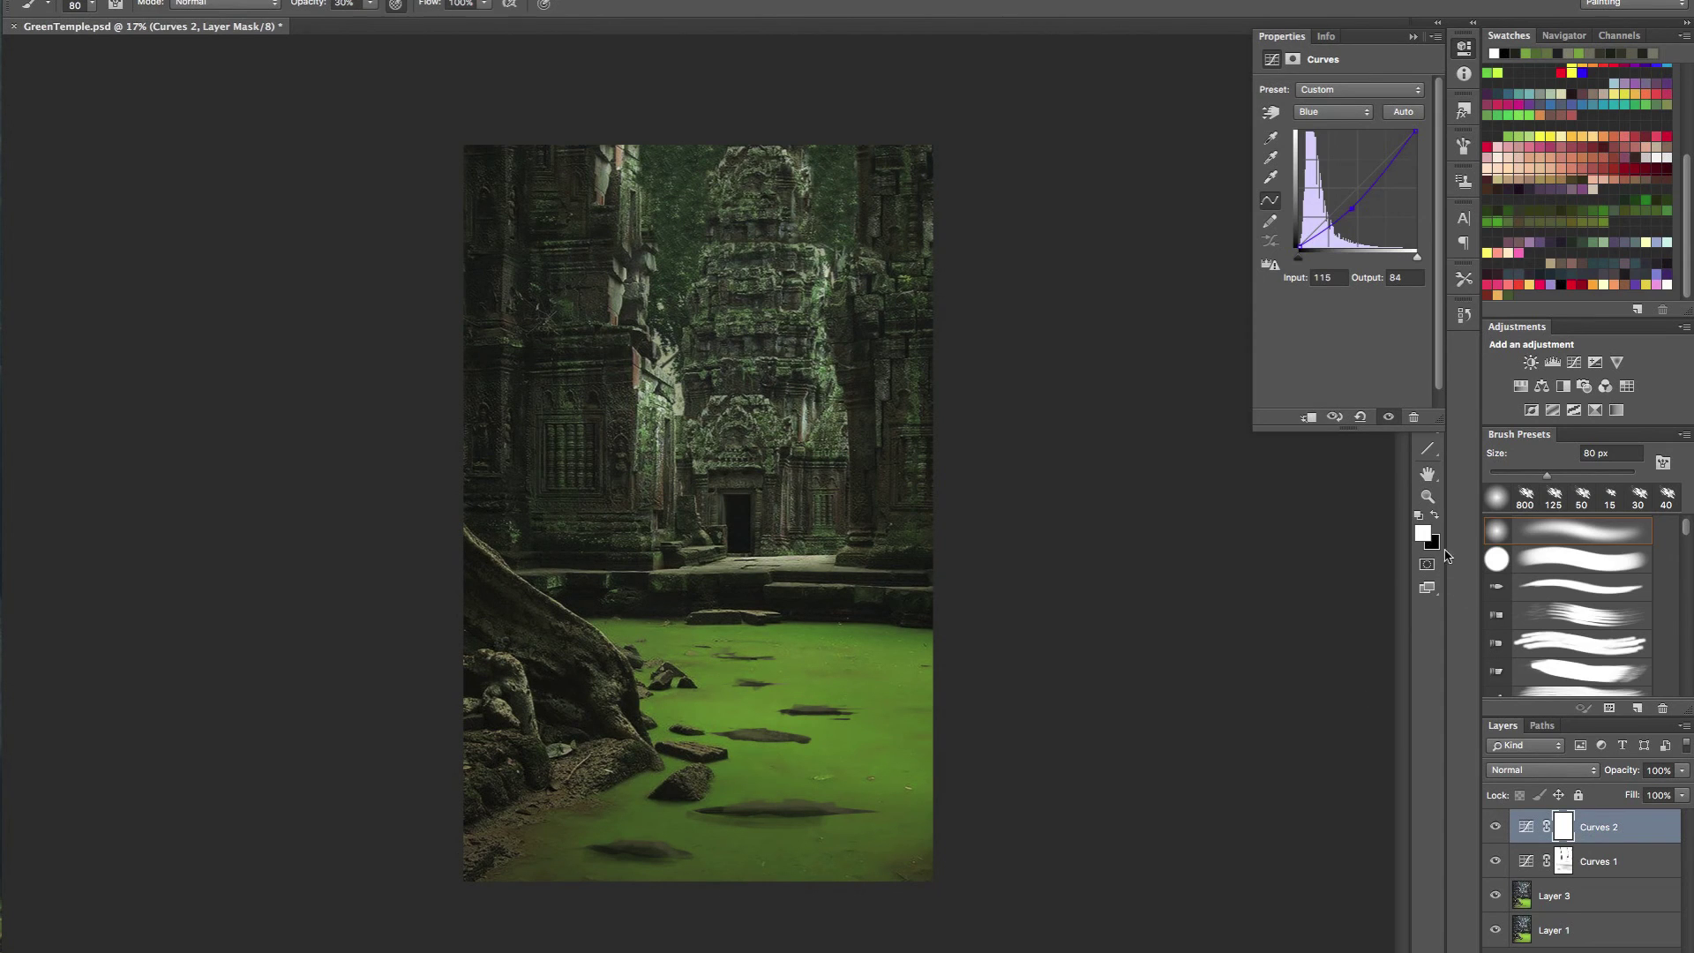
# - Restore cooler tones on parts of the temple walls and tower by painting black on the second Curves mask at 200 px
pyautogui.press('x')
pyautogui.moveTo(770, 309)
pyautogui.mouseDown()
pyautogui.moveTo(714, 306)
pyautogui.moveTo(769, 309)
pyautogui.mouseUp()
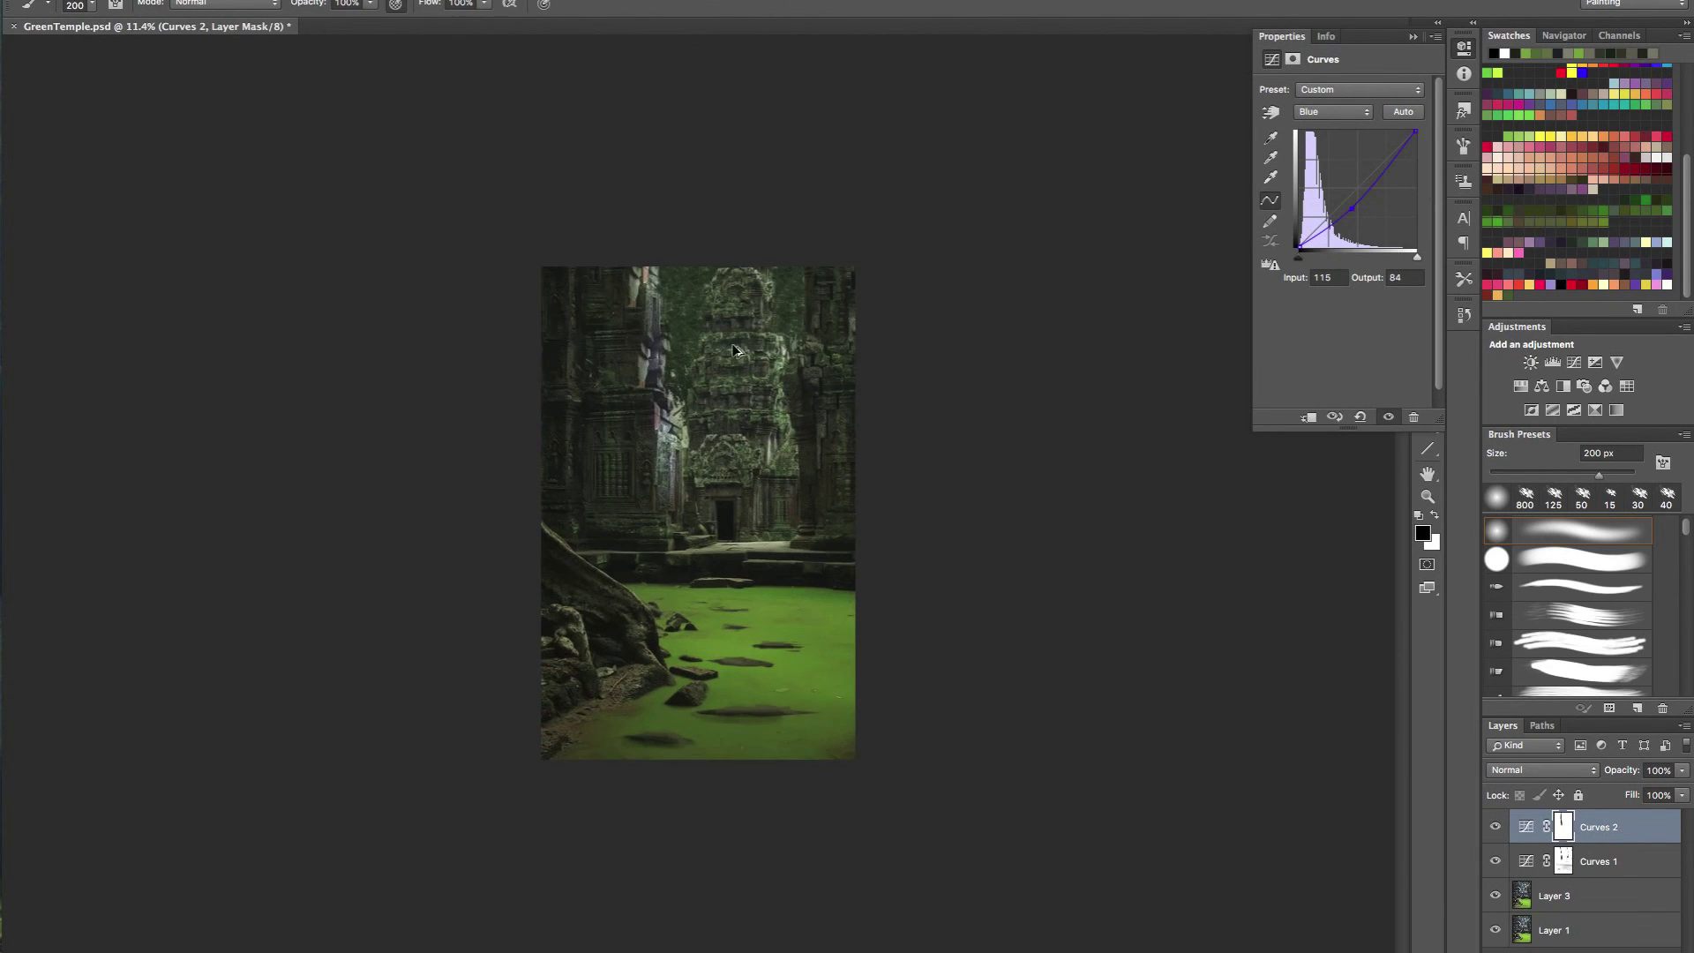
pyautogui.moveTo(629, 386); pyautogui.dragTo(691, 387)
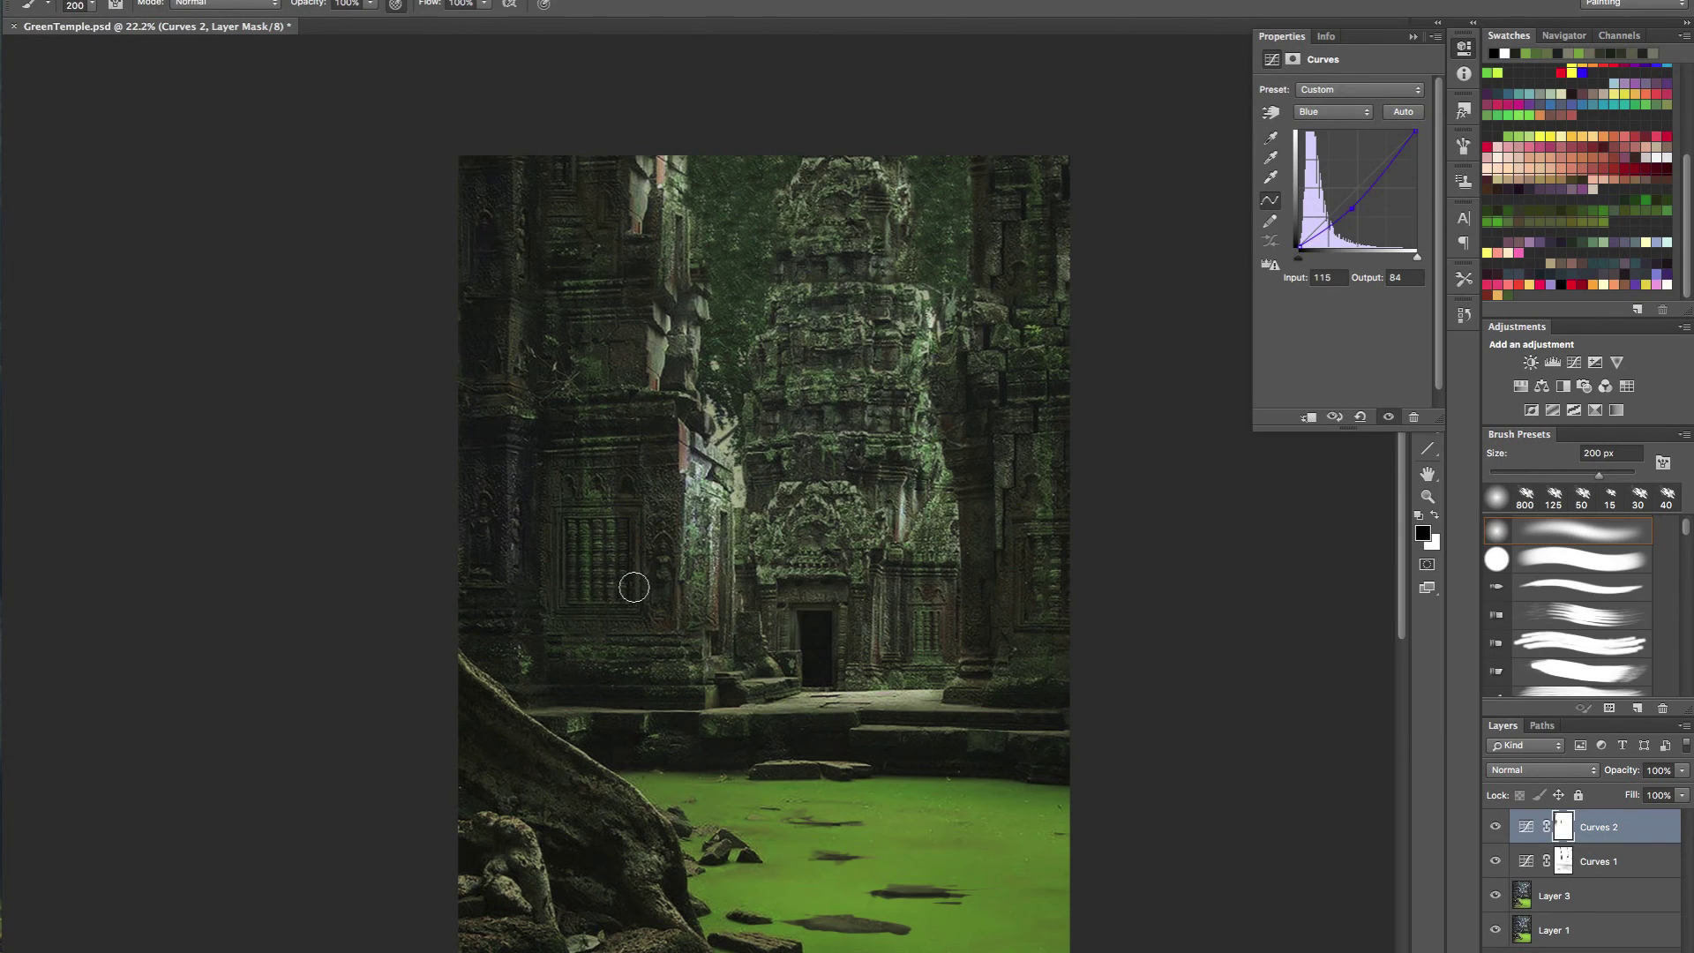
pyautogui.press('x')
pyautogui.press('x')
pyautogui.press('x')
pyautogui.press('x')
pyautogui.moveTo(882, 588)
pyautogui.mouseDown()
pyautogui.moveTo(829, 592)
pyautogui.moveTo(887, 590)
pyautogui.mouseUp()
pyautogui.press('x')
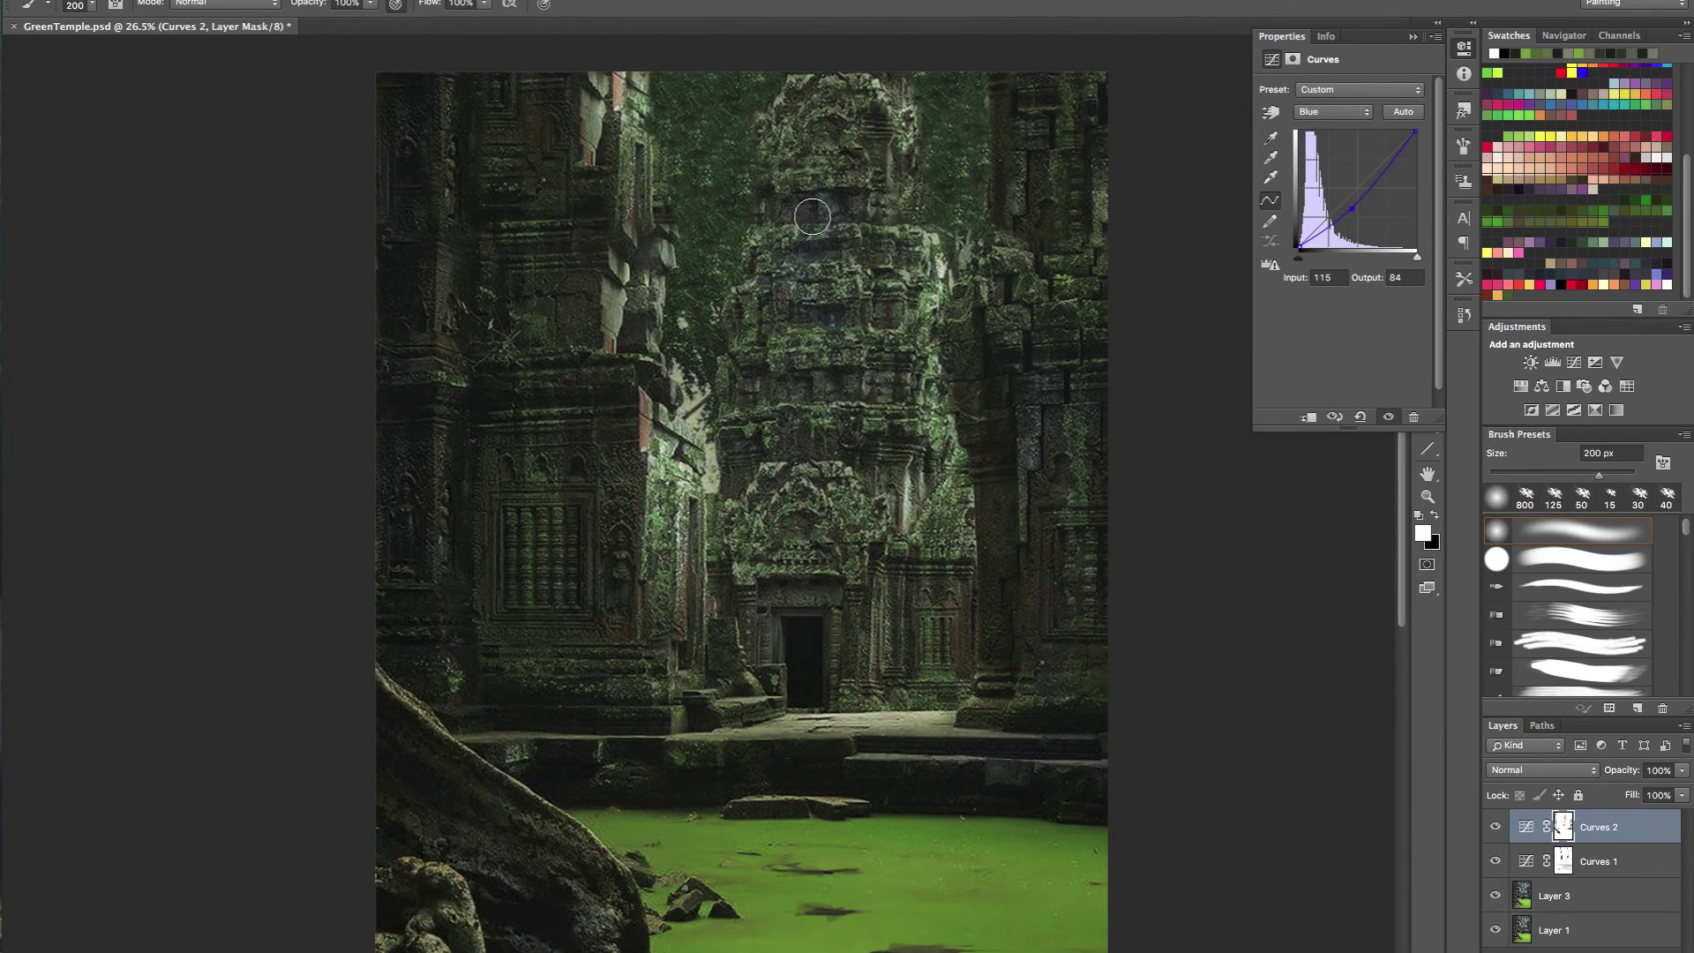
# - Add a new layer in Color Dodge mode above the adjustments and choose an orange swatch as the painting colour
pyautogui.scroll(-3, 827, 583)
pyautogui.scroll(-2, 827, 583)
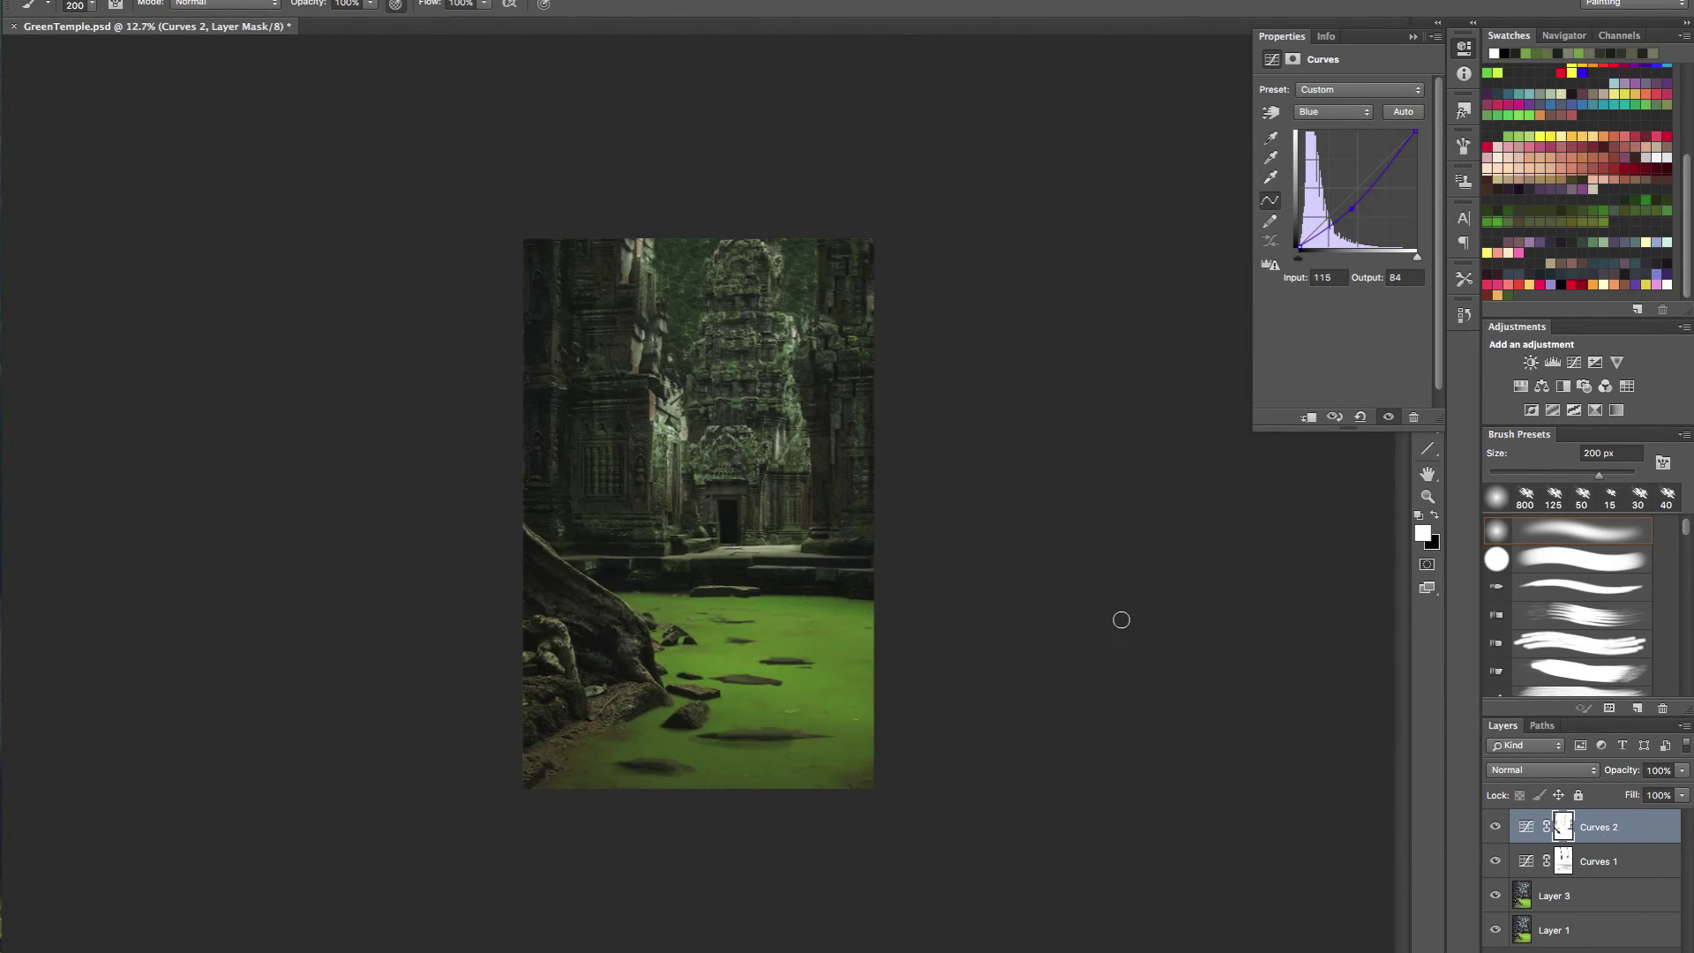
pyautogui.hotkey('ctrl', 'shift', 'alt', 'n')
pyautogui.press('x')
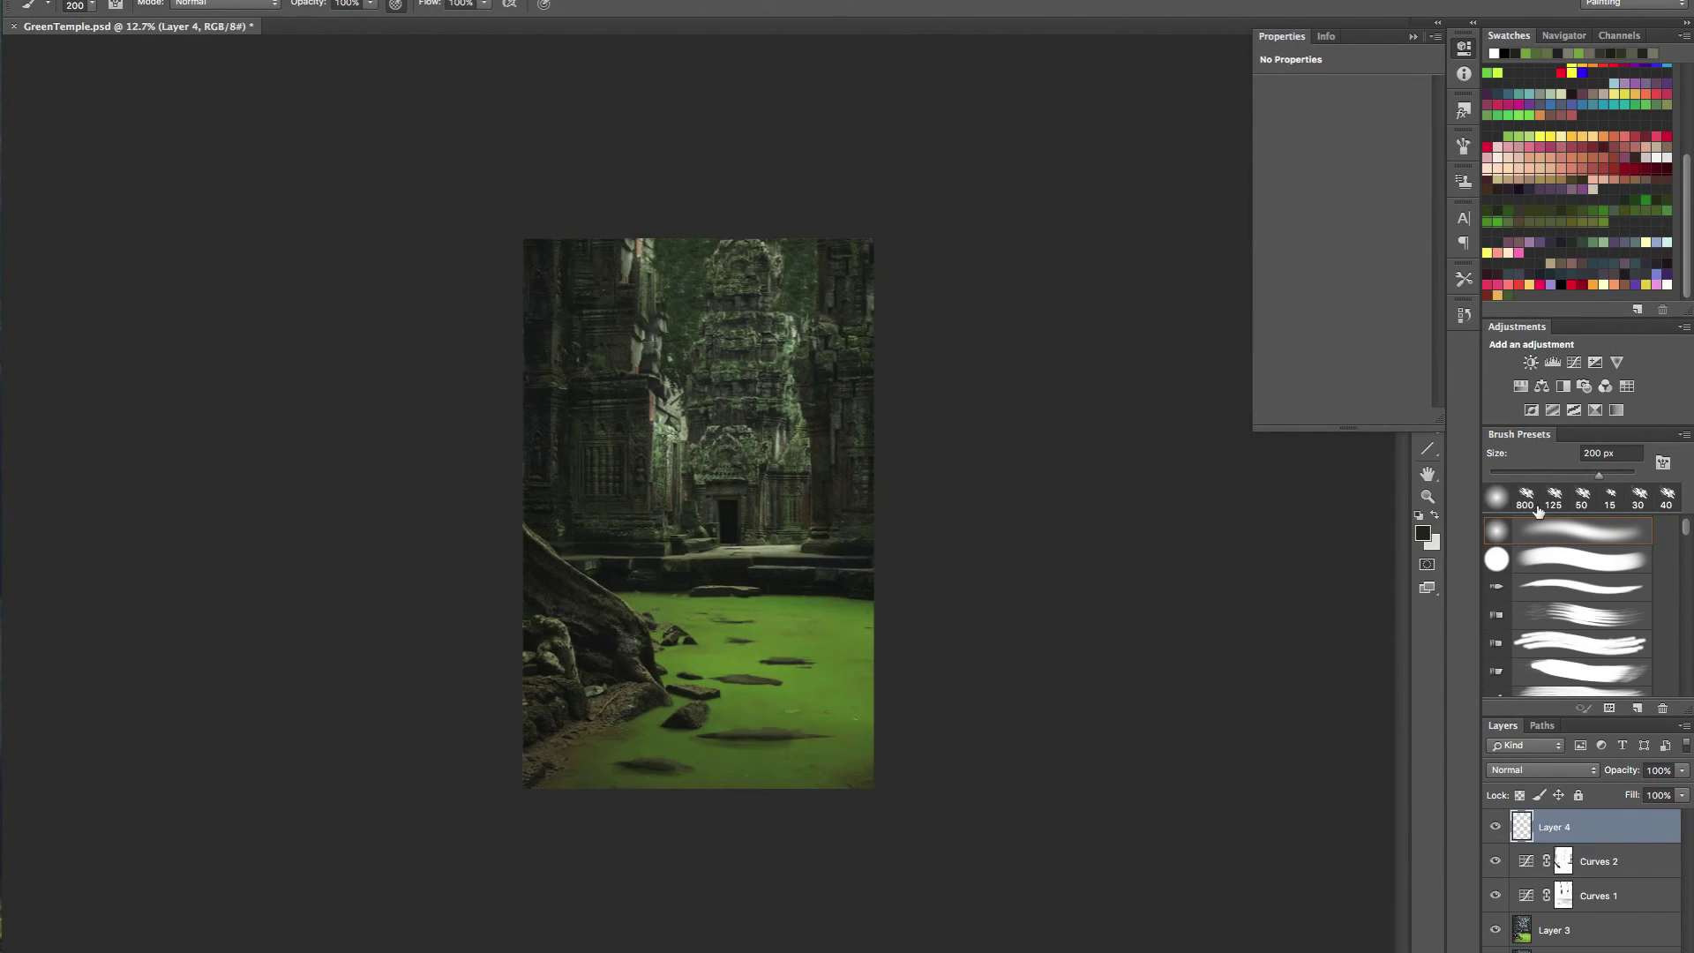
pyautogui.click(1553, 781)
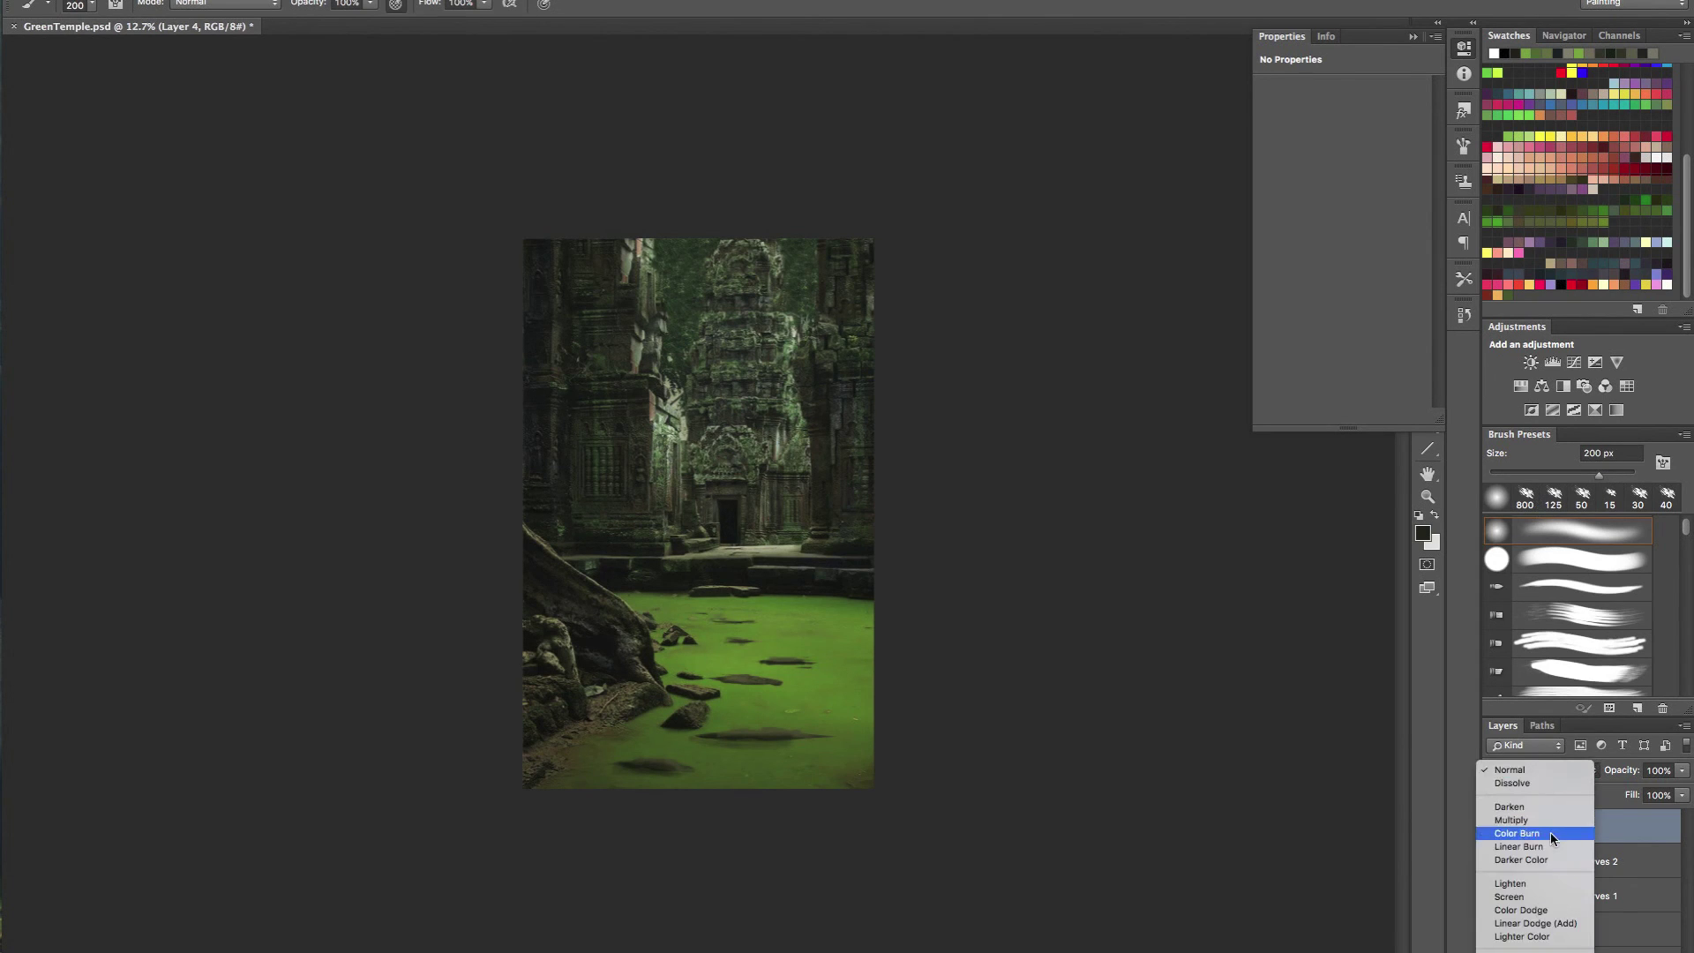
pyautogui.click(1535, 911)
pyautogui.scroll(1, 924, 340)
pyautogui.scroll(2, 924, 340)
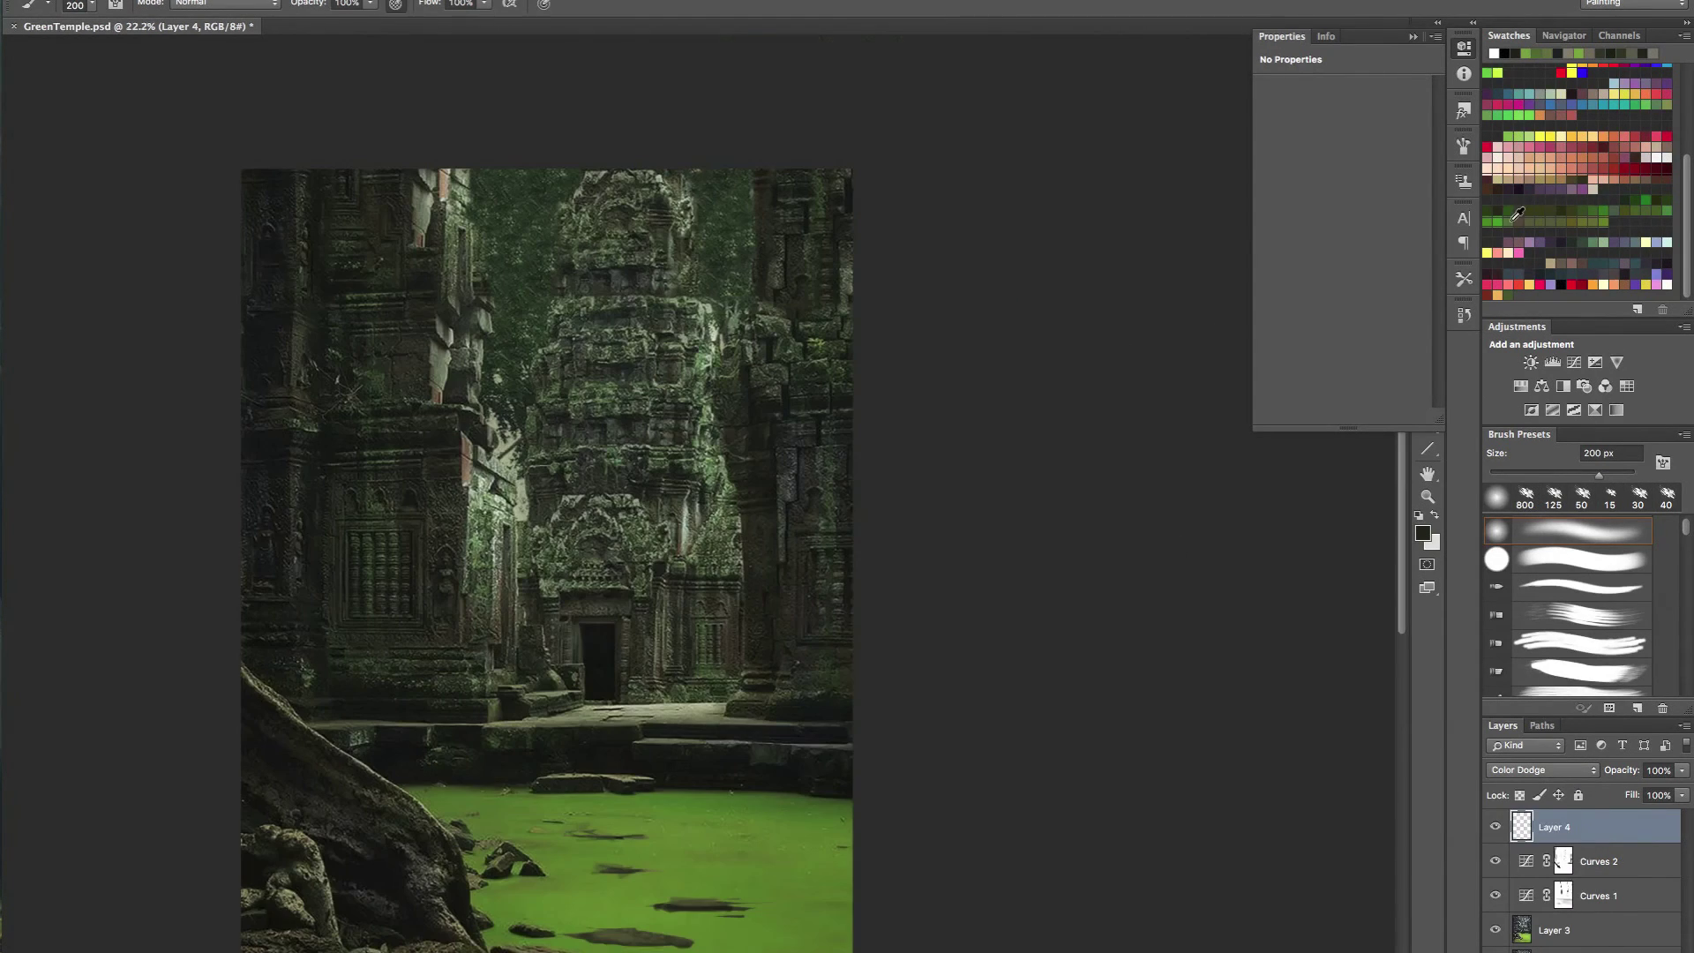
pyautogui.click(1605, 137)
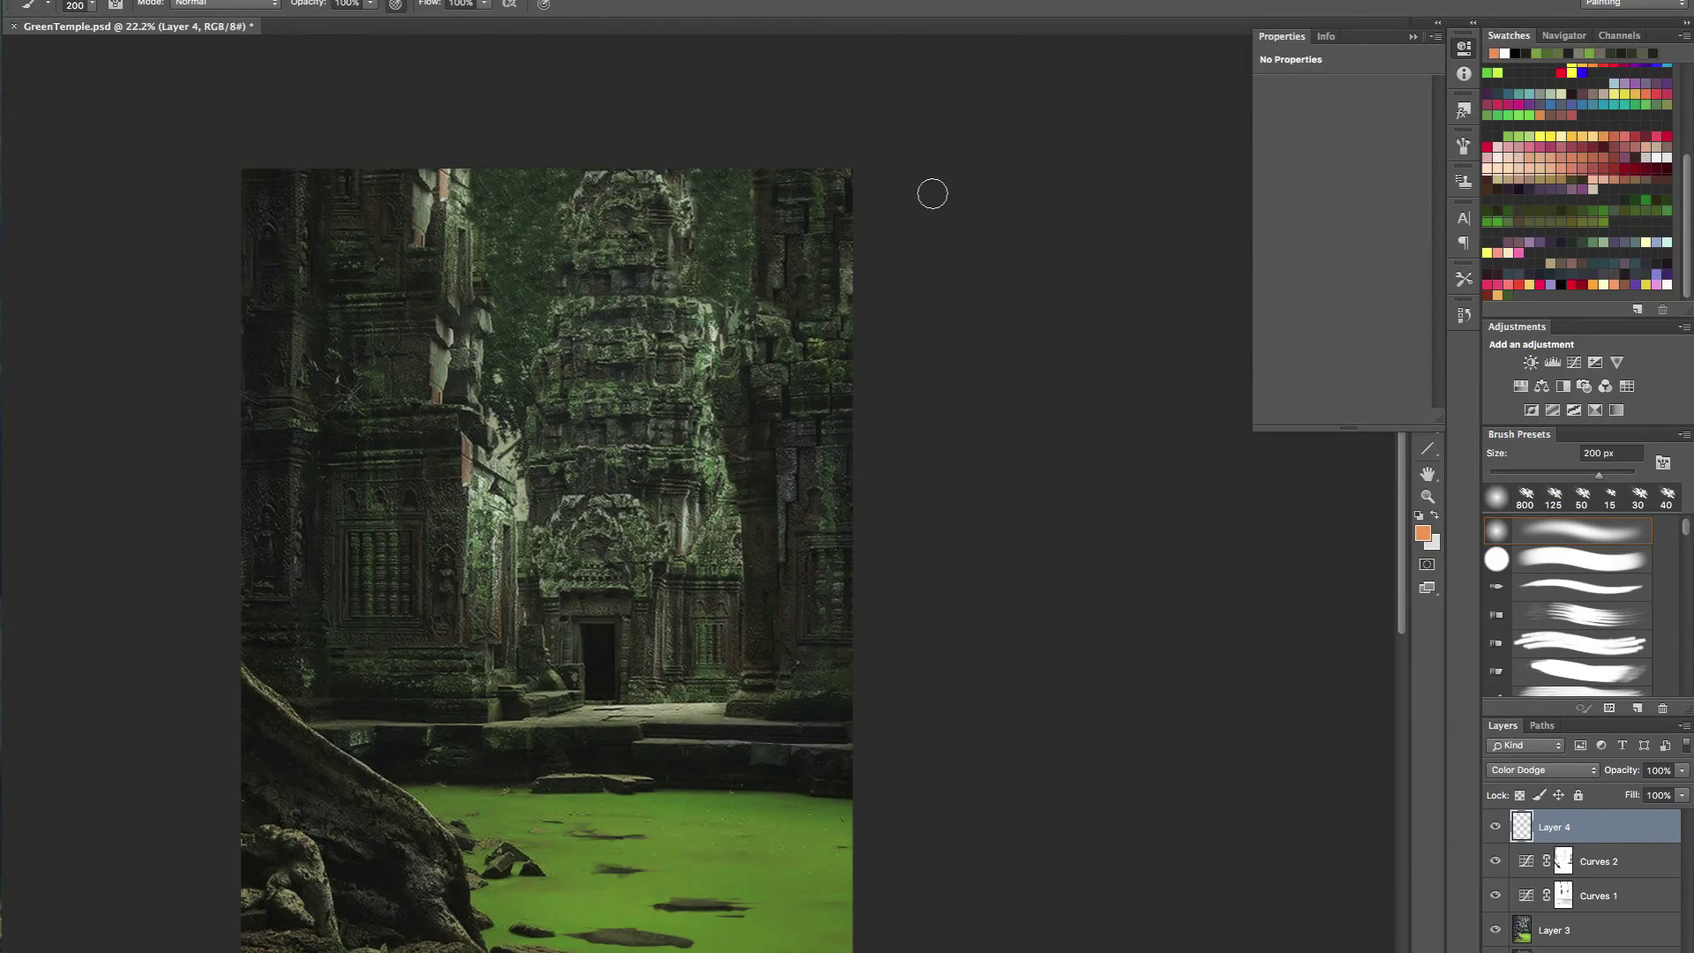
# - Paint an orange glow with a 1300 px soft brush beside the tower, by the left building and over the foliage between them
pyautogui.press(']')
pyautogui.press(']')
pyautogui.press(']')
pyautogui.press(']')
pyautogui.press(']')
pyautogui.press(']')
pyautogui.press(']')
pyautogui.press(']')
pyautogui.press(']')
pyautogui.press(']')
pyautogui.press(']')
pyautogui.moveTo(731, 302); pyautogui.dragTo(735, 347)
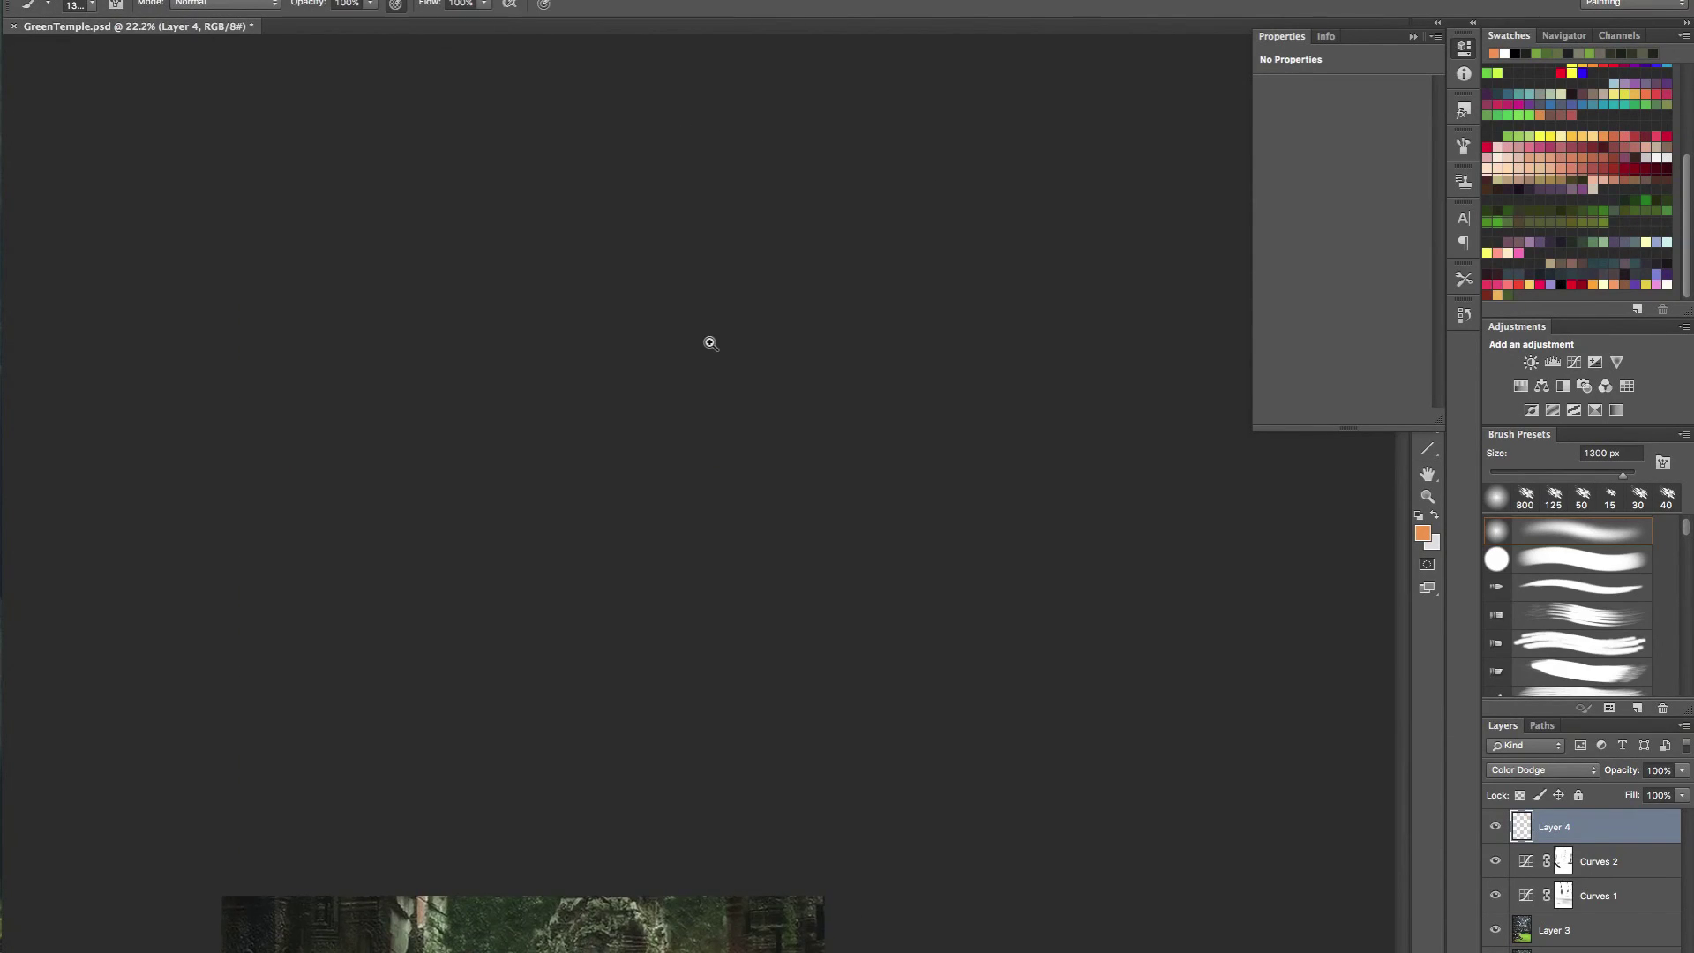
pyautogui.scroll(-2, 711, 344)
pyautogui.press(']')
pyautogui.scroll(1, 813, 490)
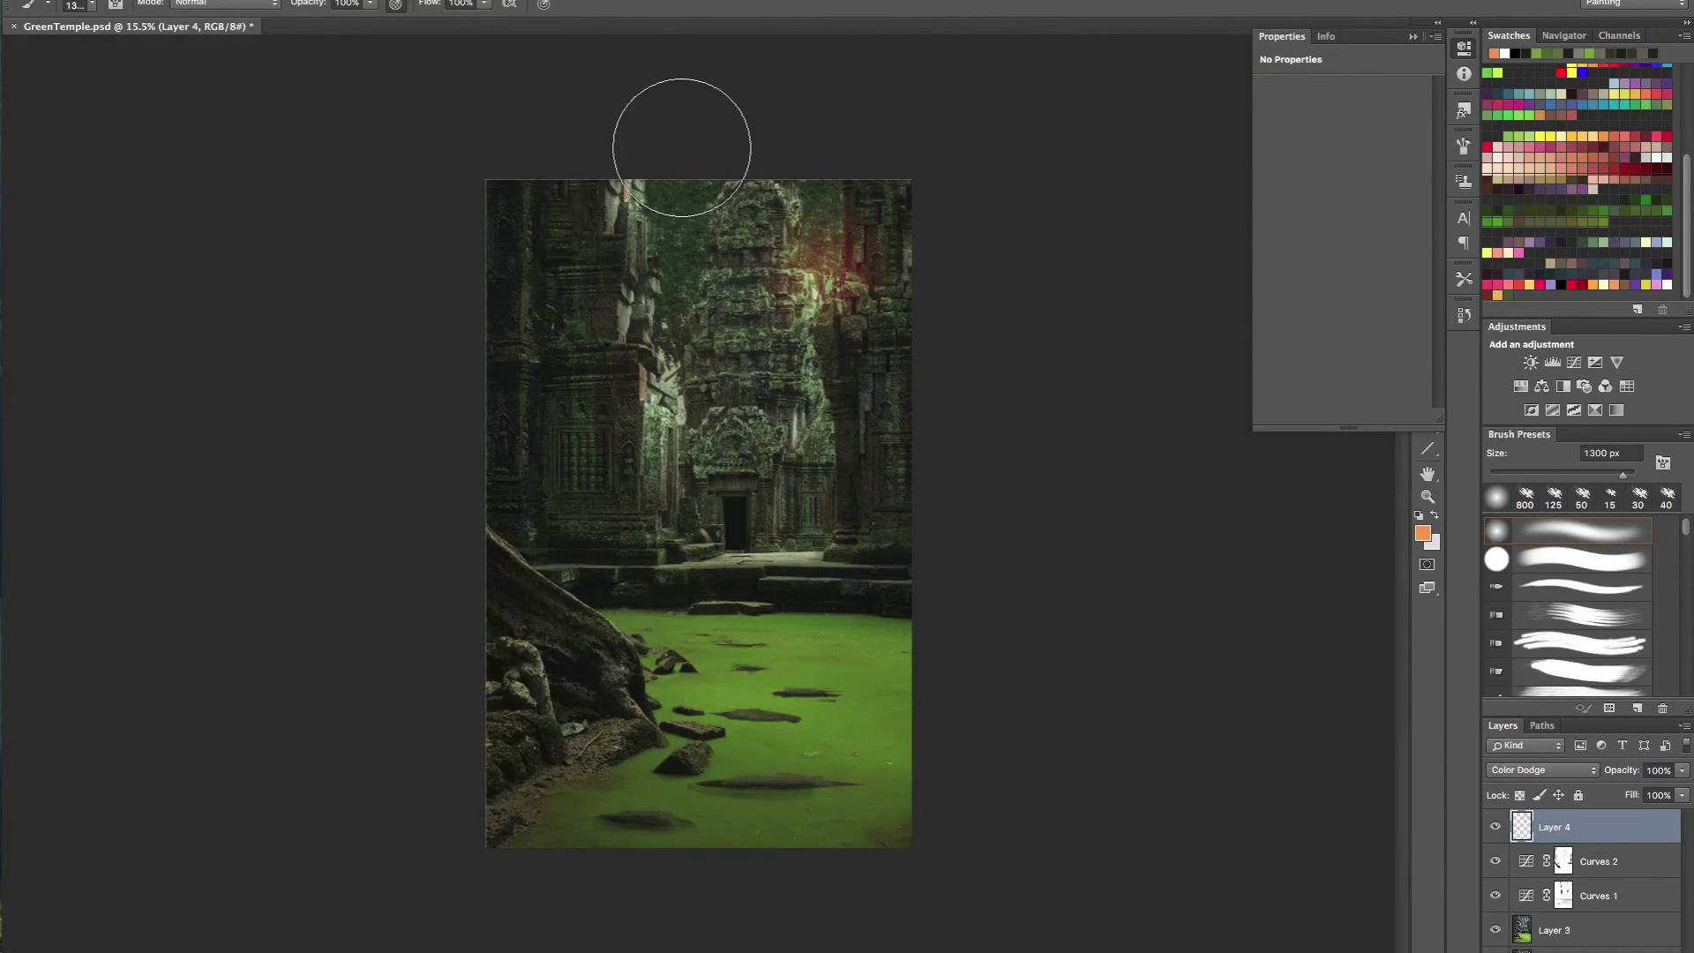
pyautogui.click(679, 389)
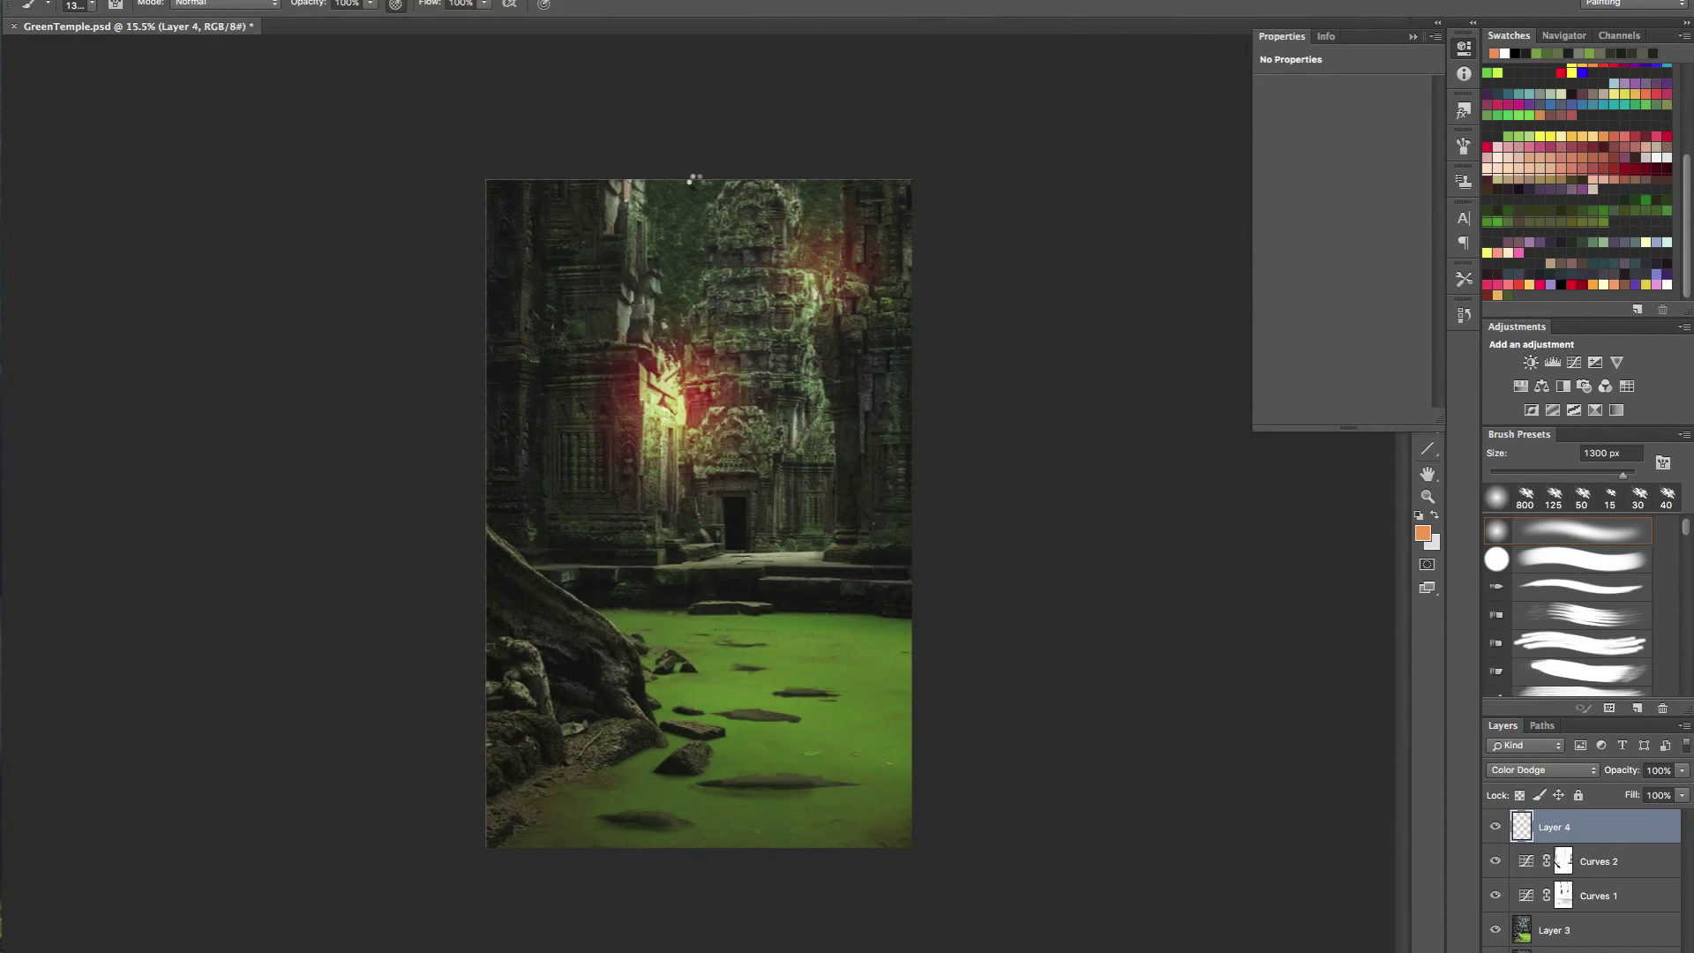
pyautogui.click(693, 283)
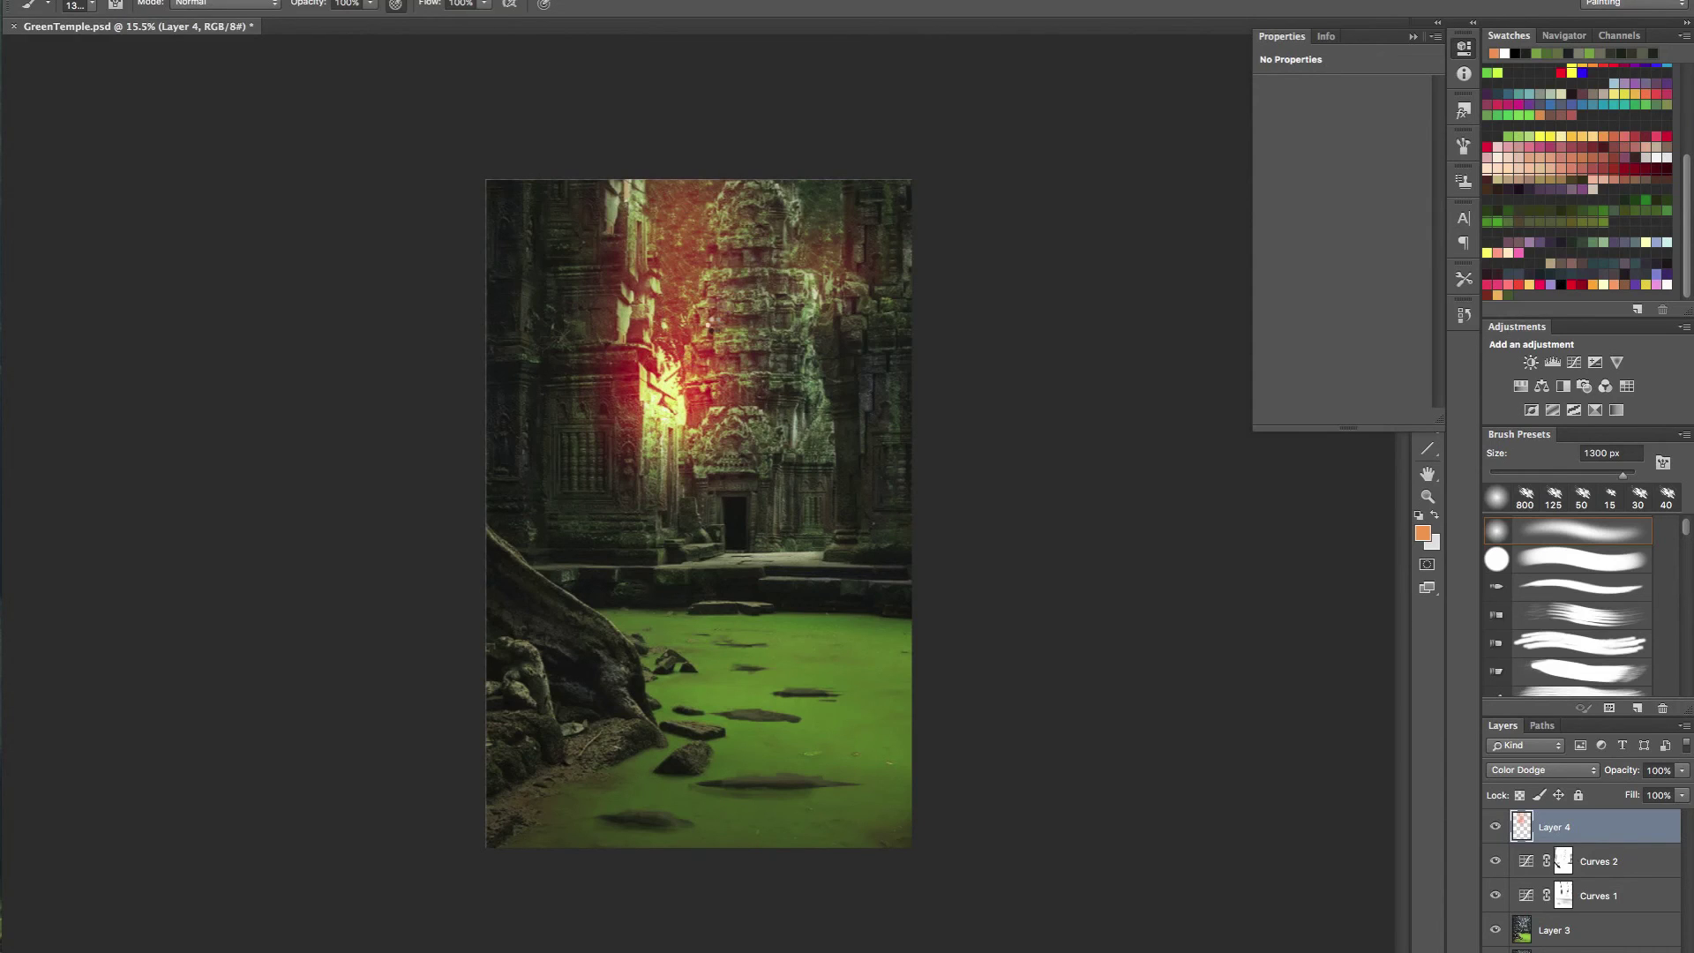
# - Undo the last glow strokes and repaint the orange glow between the left building and the central tower
pyautogui.press('super+alt+z')
pyautogui.hotkey('ctrl', 'alt', 'z')
pyautogui.hotkey('ctrl', 'alt', 'z')
pyautogui.hotkey('ctrl', 'alt', 'z')
pyautogui.click(675, 340)
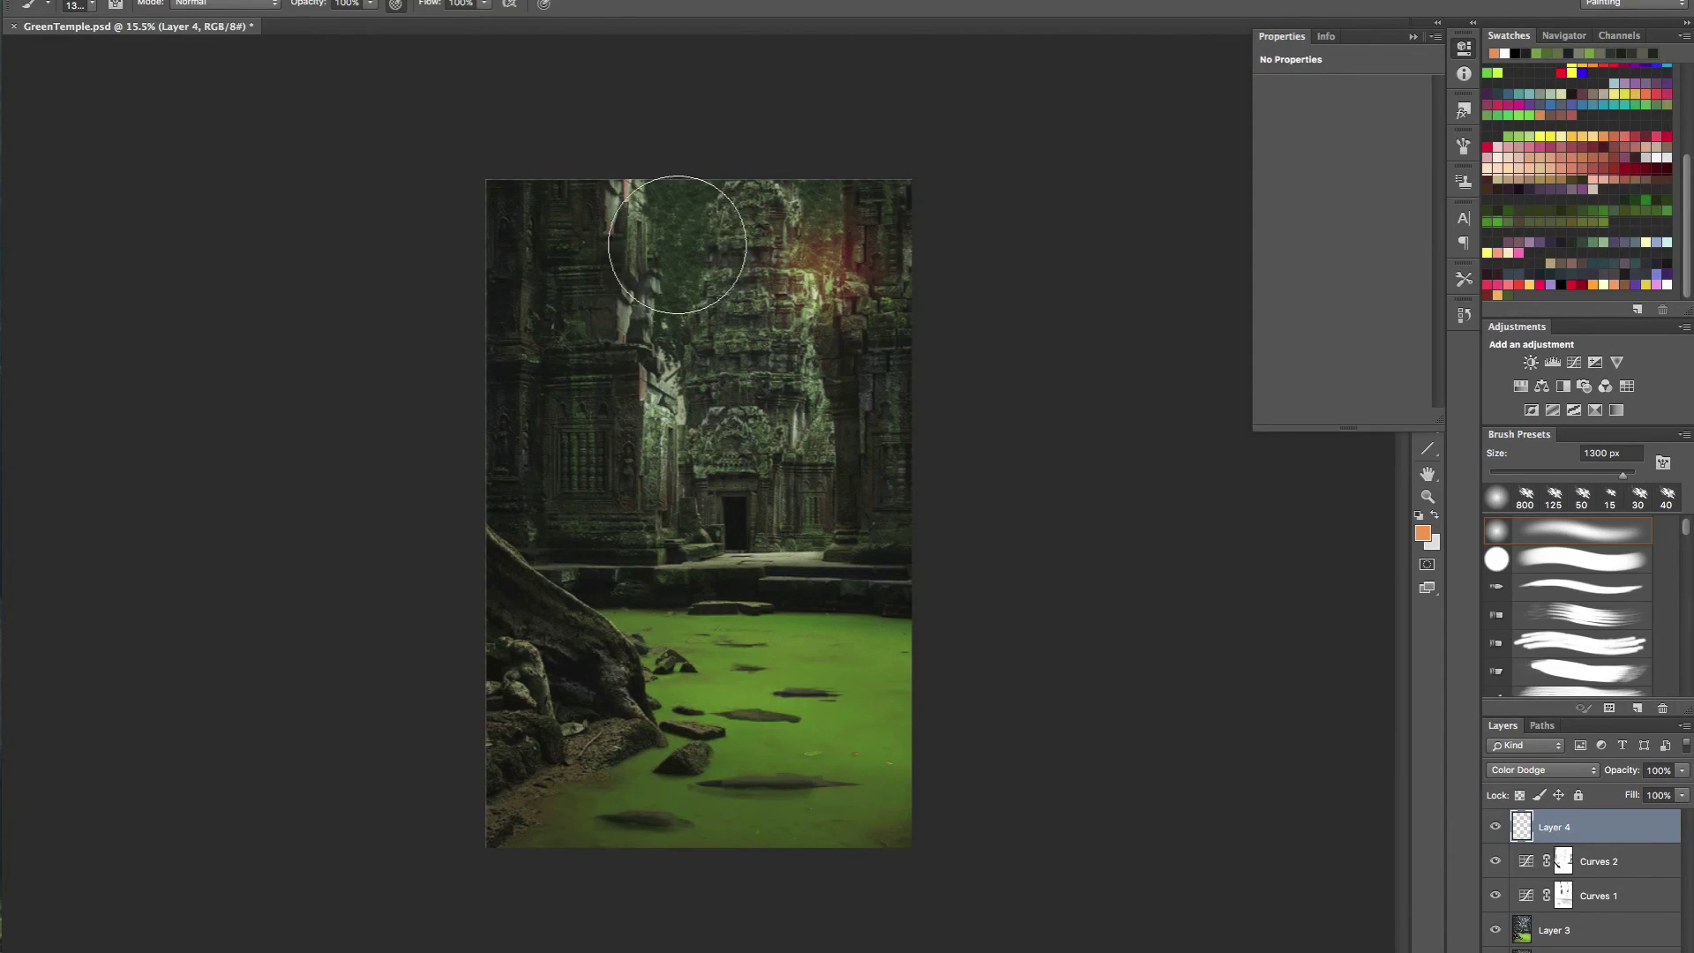
pyautogui.click(679, 282)
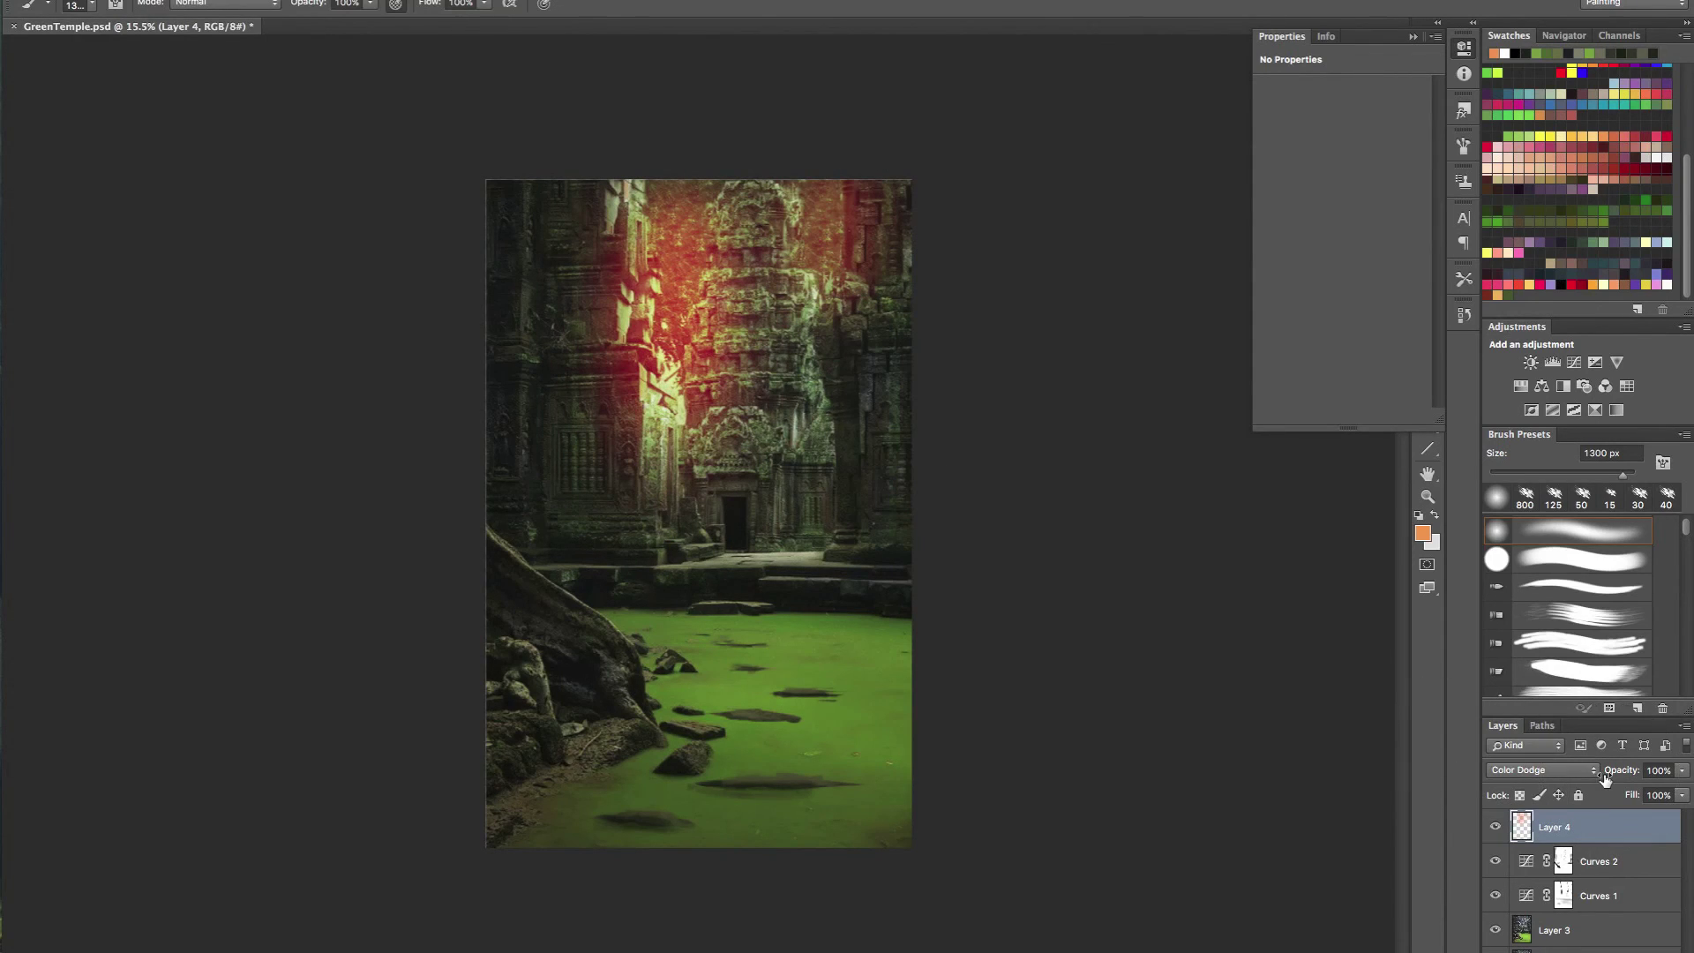
# - Reduce the glow layer's opacity to 45%, and delete the layer
pyautogui.moveTo(1625, 773); pyautogui.dragTo(1612, 774)
pyautogui.moveTo(762, 272); pyautogui.dragTo(733, 292)
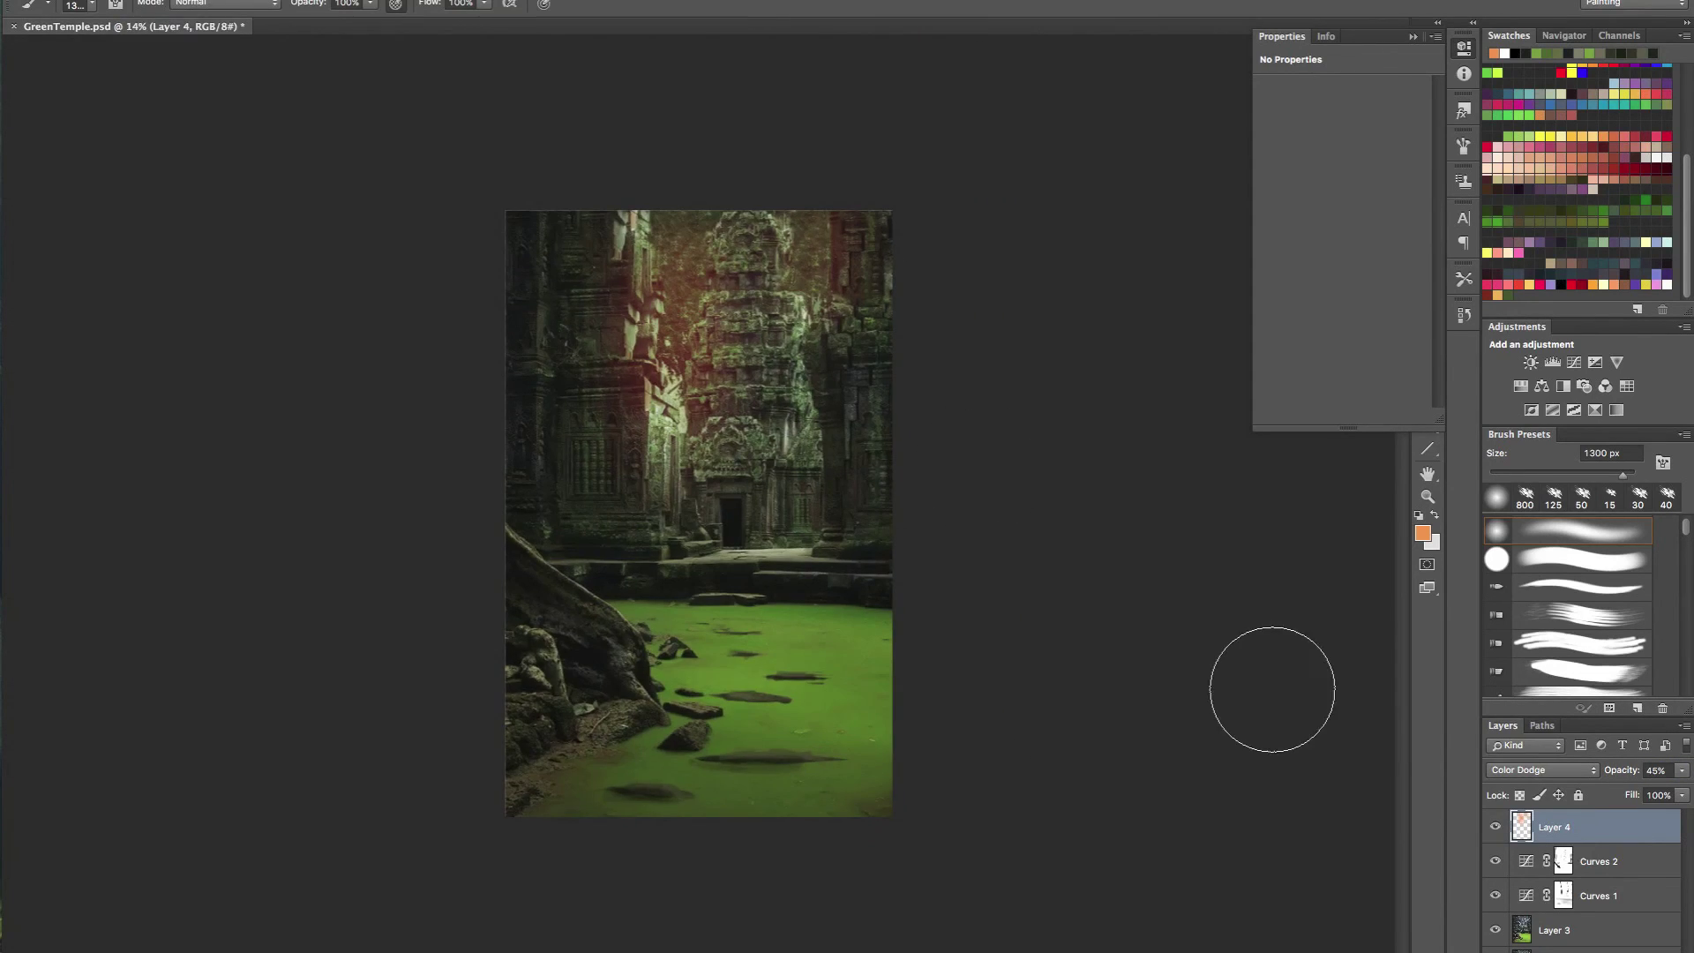
pyautogui.press('Delete')
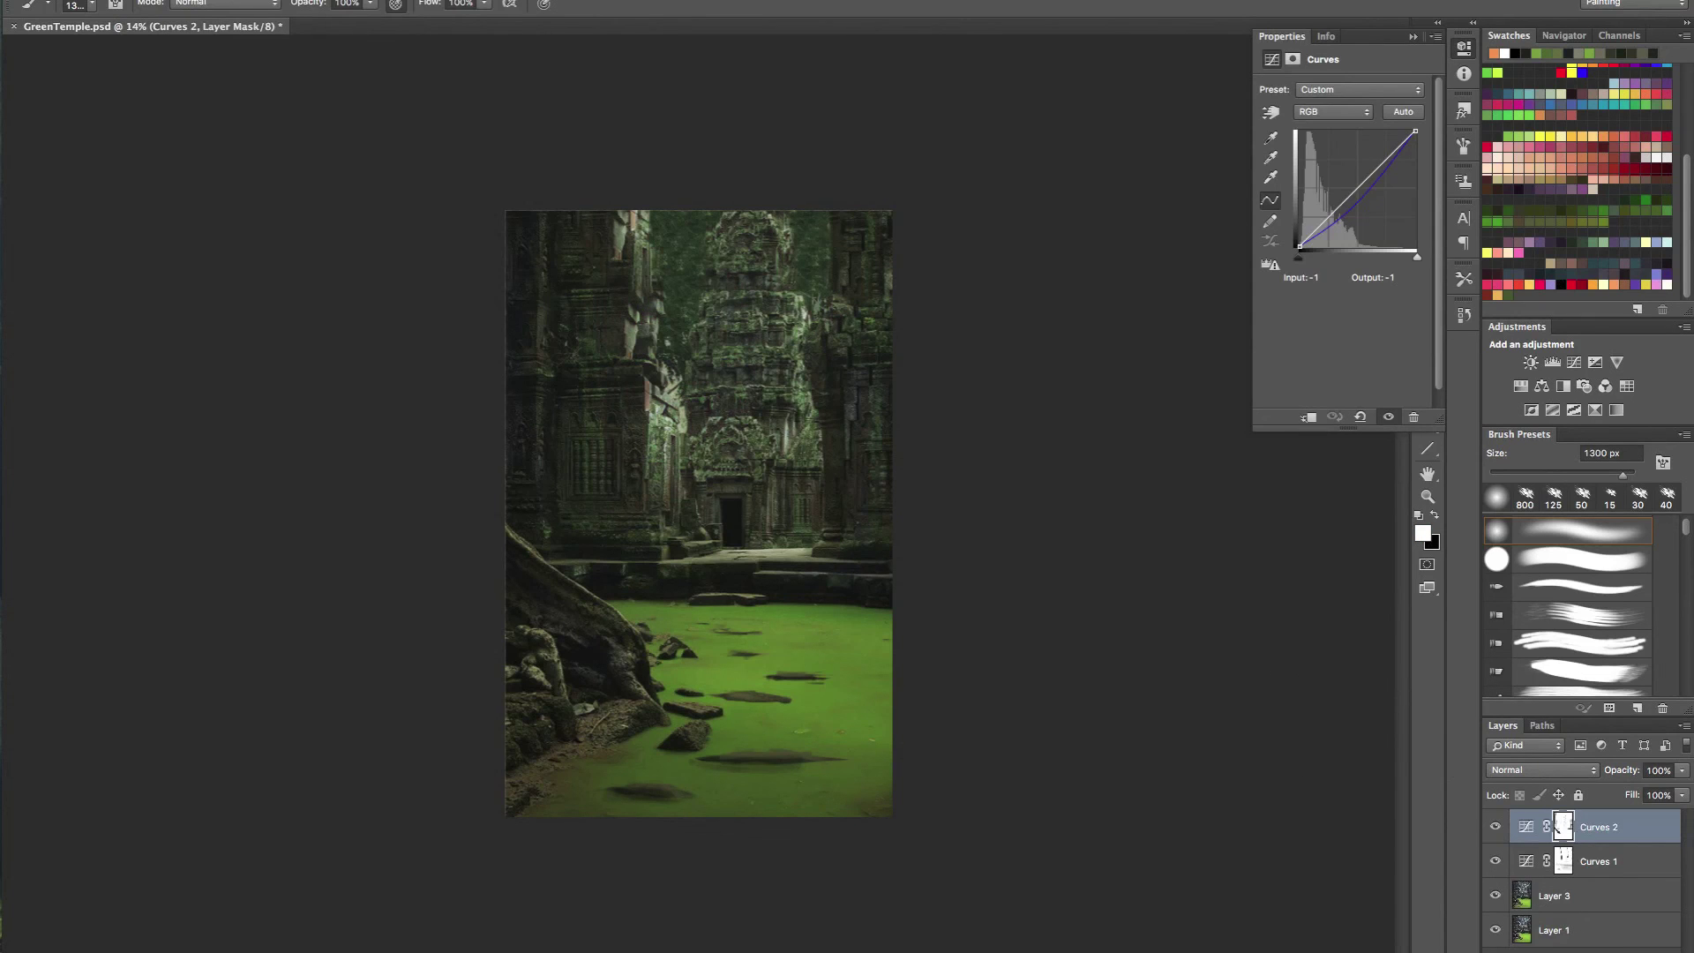
# - Add a new normal layer above the Curves adjustments and choose a textured 172 px brush
pyautogui.hotkey('ctrl', 'alt', 'shift', 'n')
pyautogui.moveTo(747, 565); pyautogui.dragTo(712, 625)
pyautogui.moveTo(499, 739); pyautogui.dragTo(695, 697)
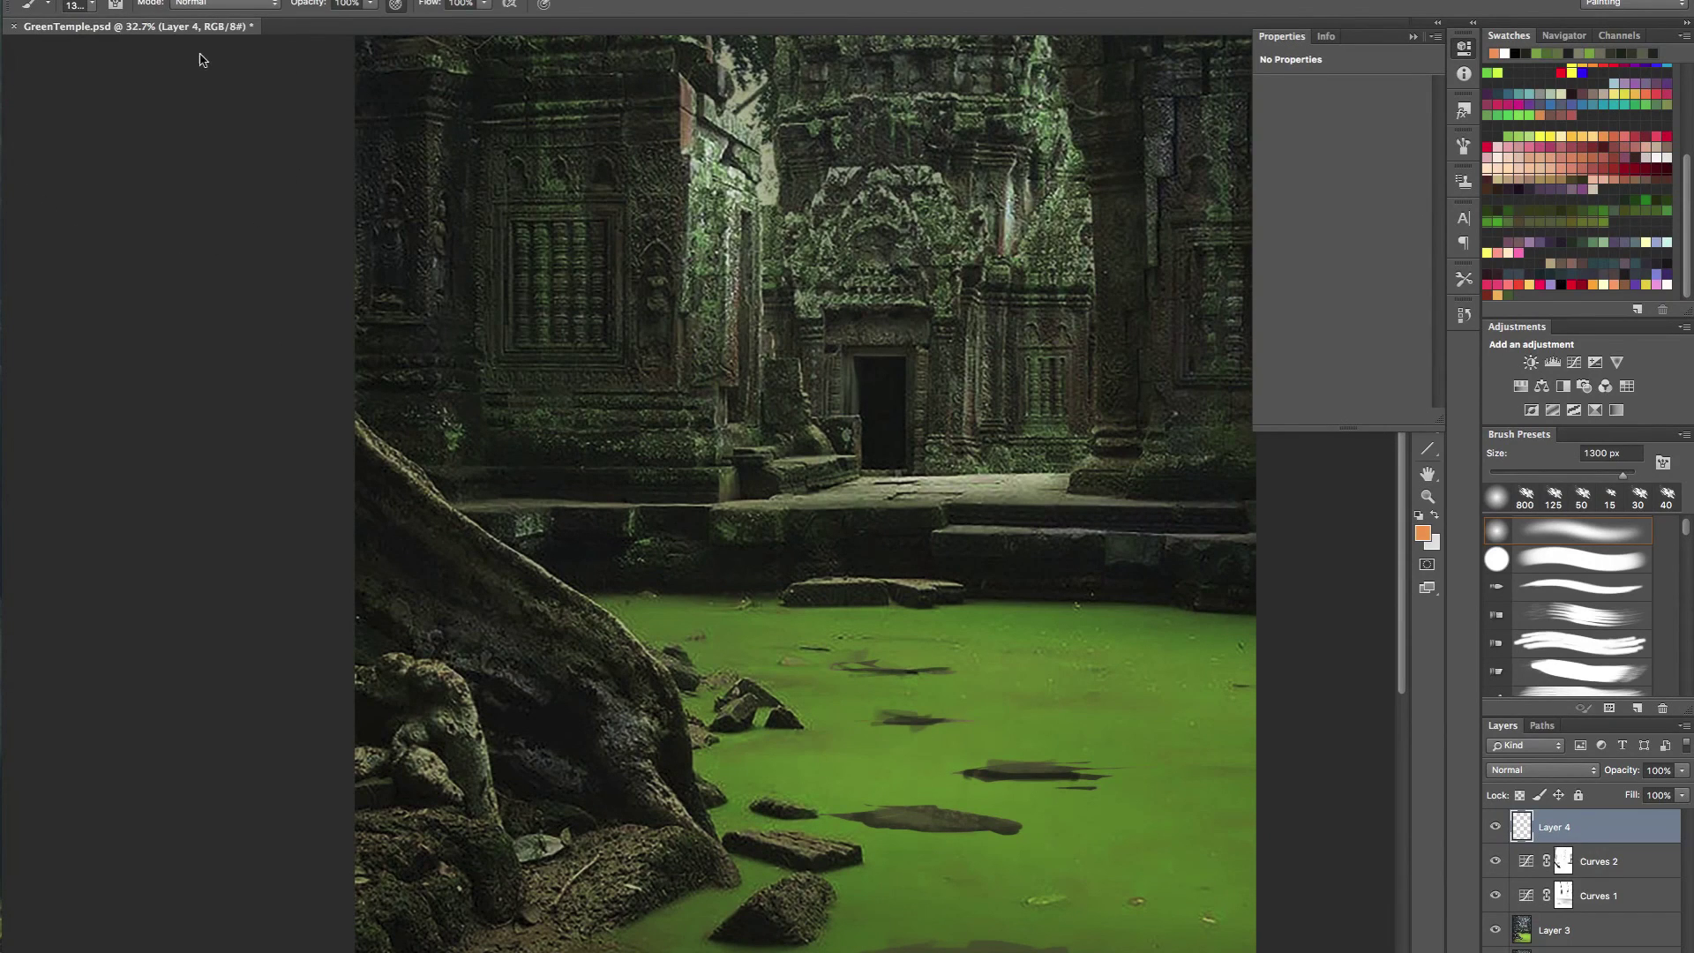
pyautogui.rightClick(660, 818)
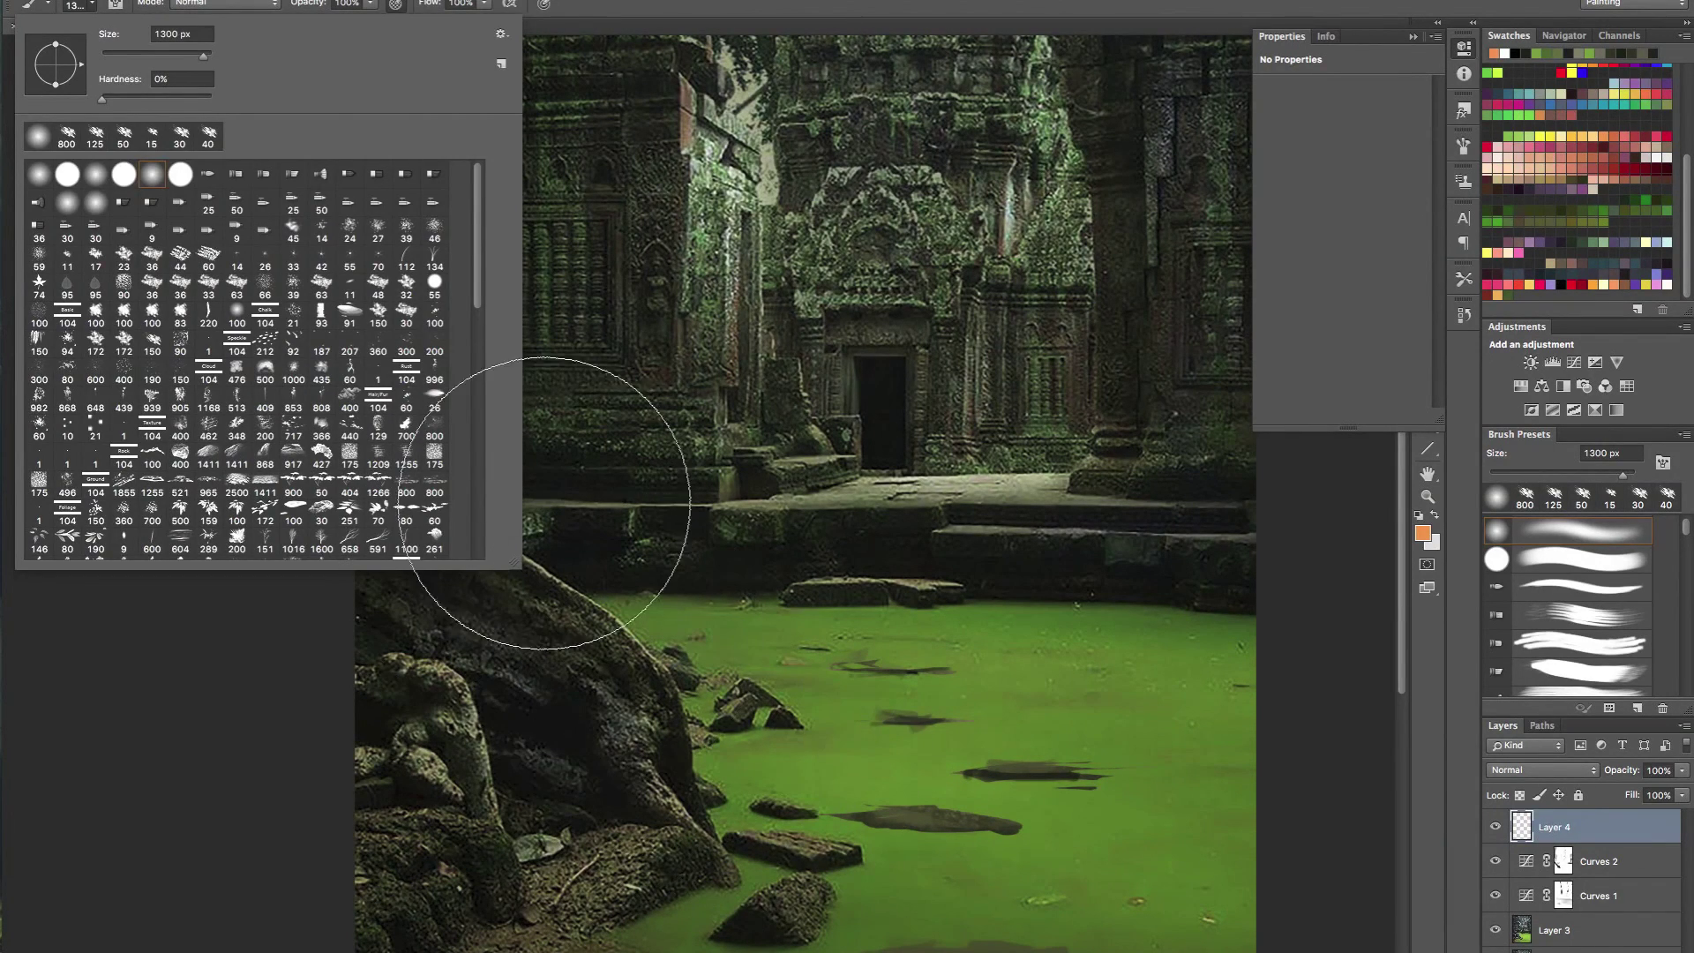
pyautogui.click(123, 342)
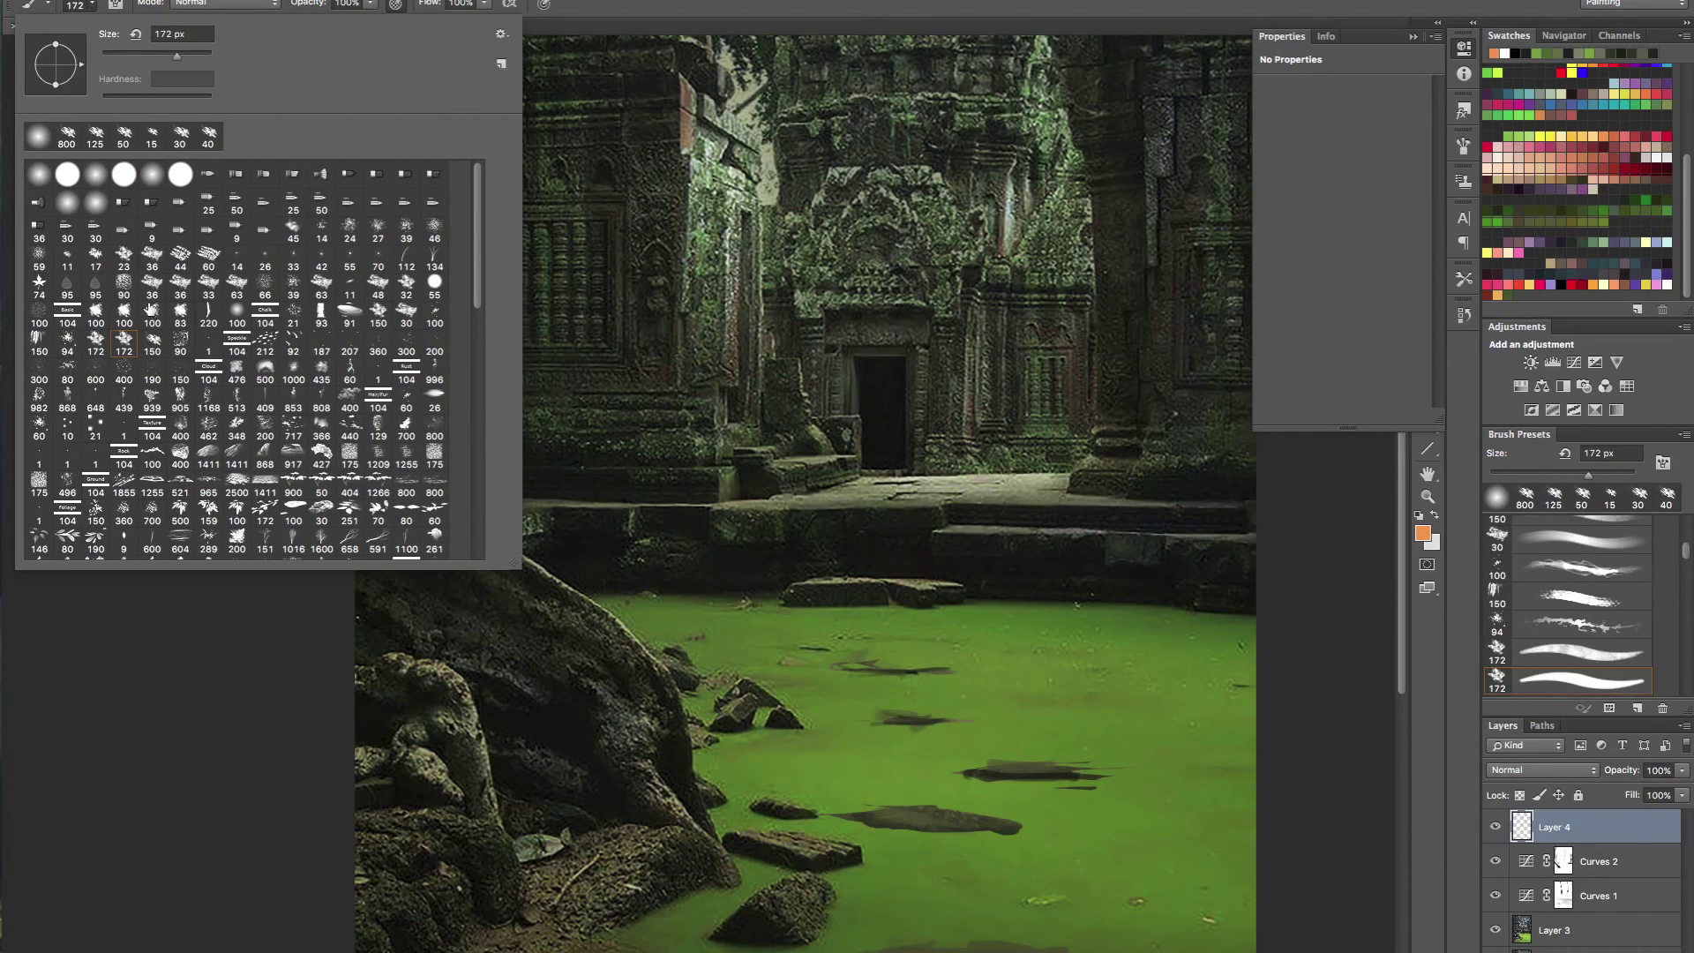
# - Choose the textured 150 px brush for painting on the tree root in the foreground
pyautogui.click(152, 343)
pyautogui.click(93, 4)
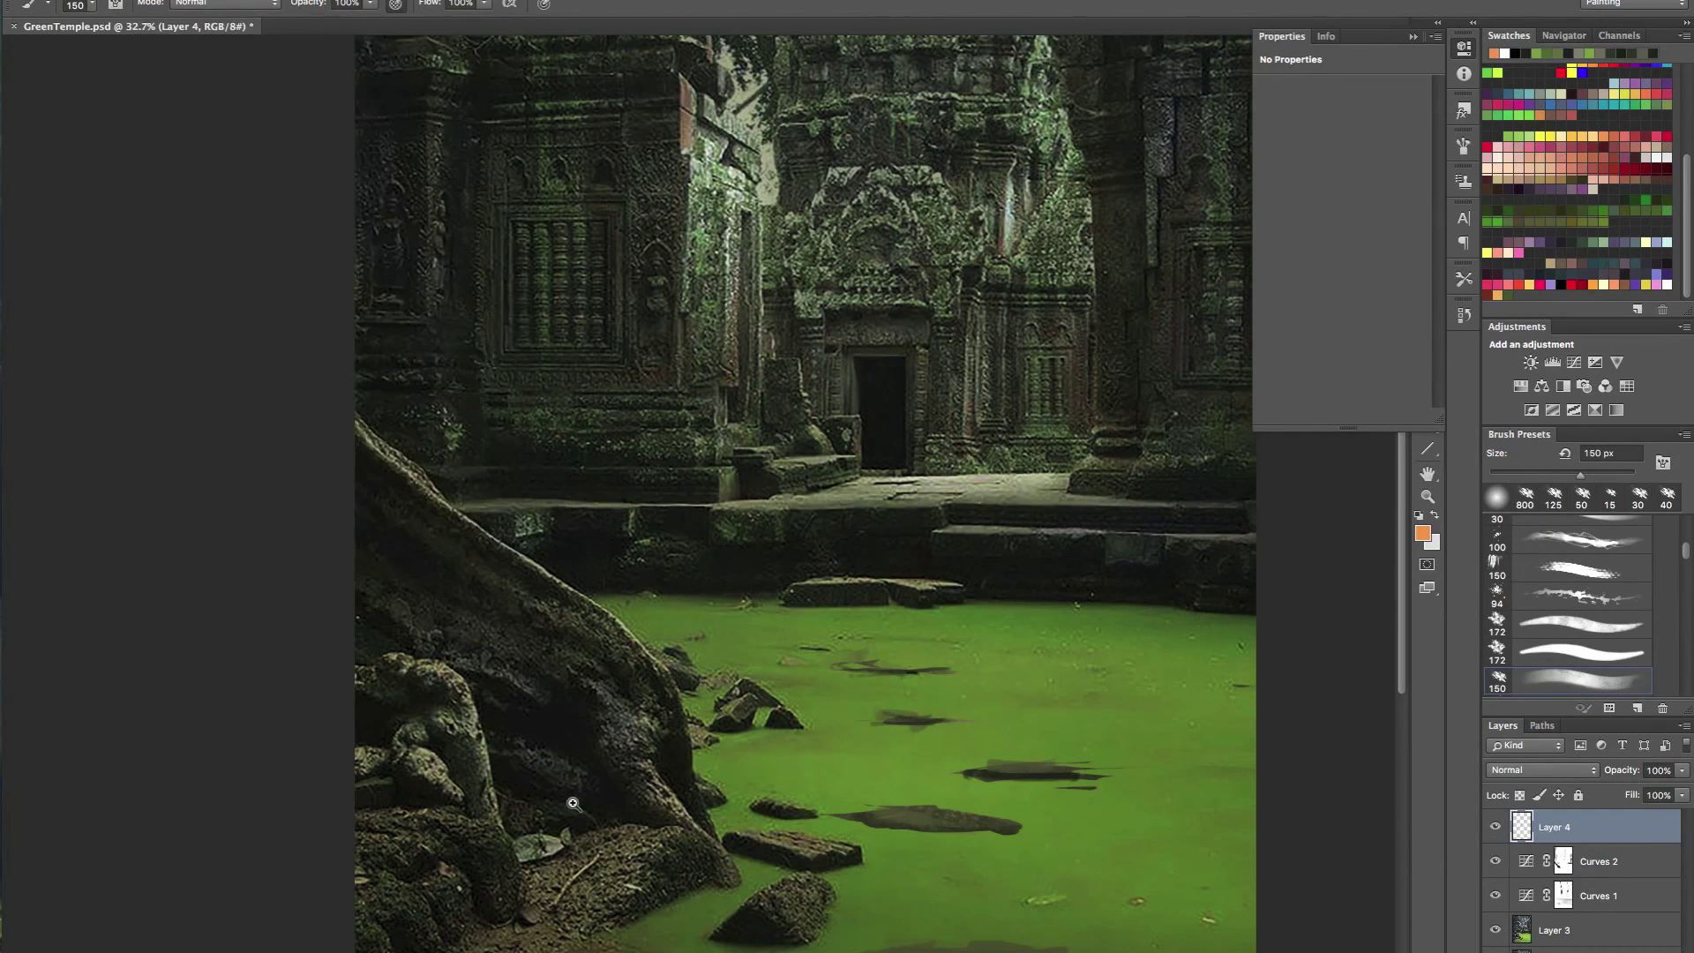
pyautogui.moveTo(573, 803); pyautogui.dragTo(630, 747)
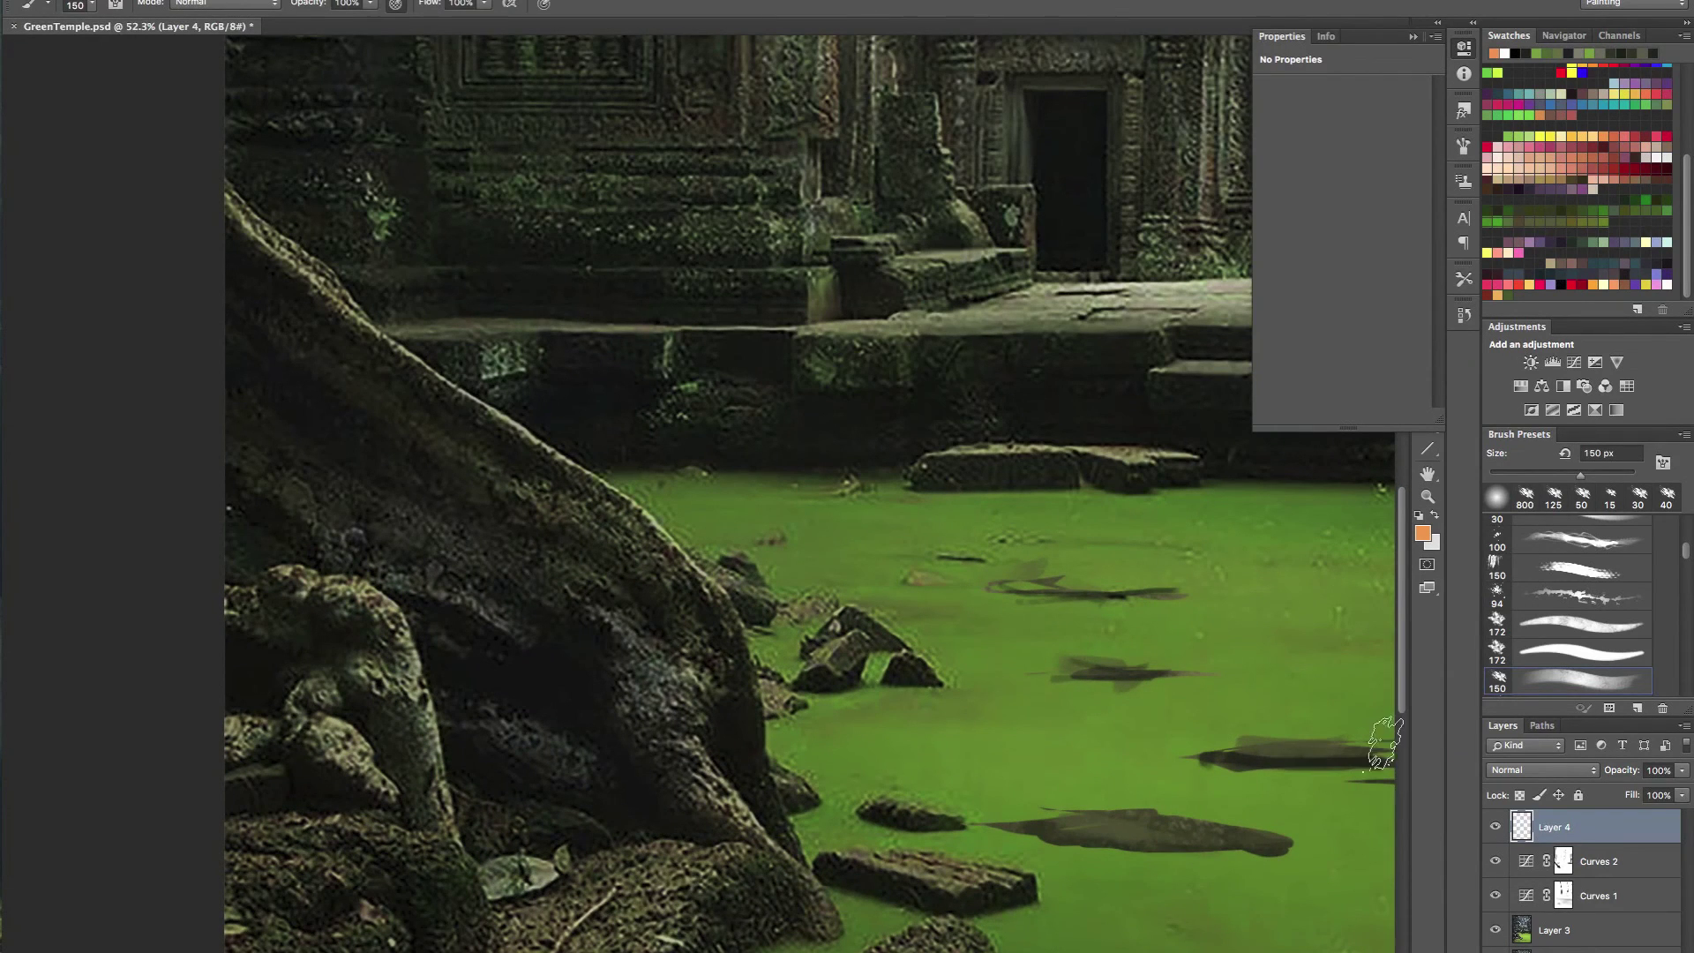
# - Merge Layer 4, both Curves adjustments and Layer 3 into one layer, and add a new layer above it
pyautogui.keyDown('shift'); pyautogui.click(1577, 937); pyautogui.keyUp('shift')
pyautogui.press('super+e')
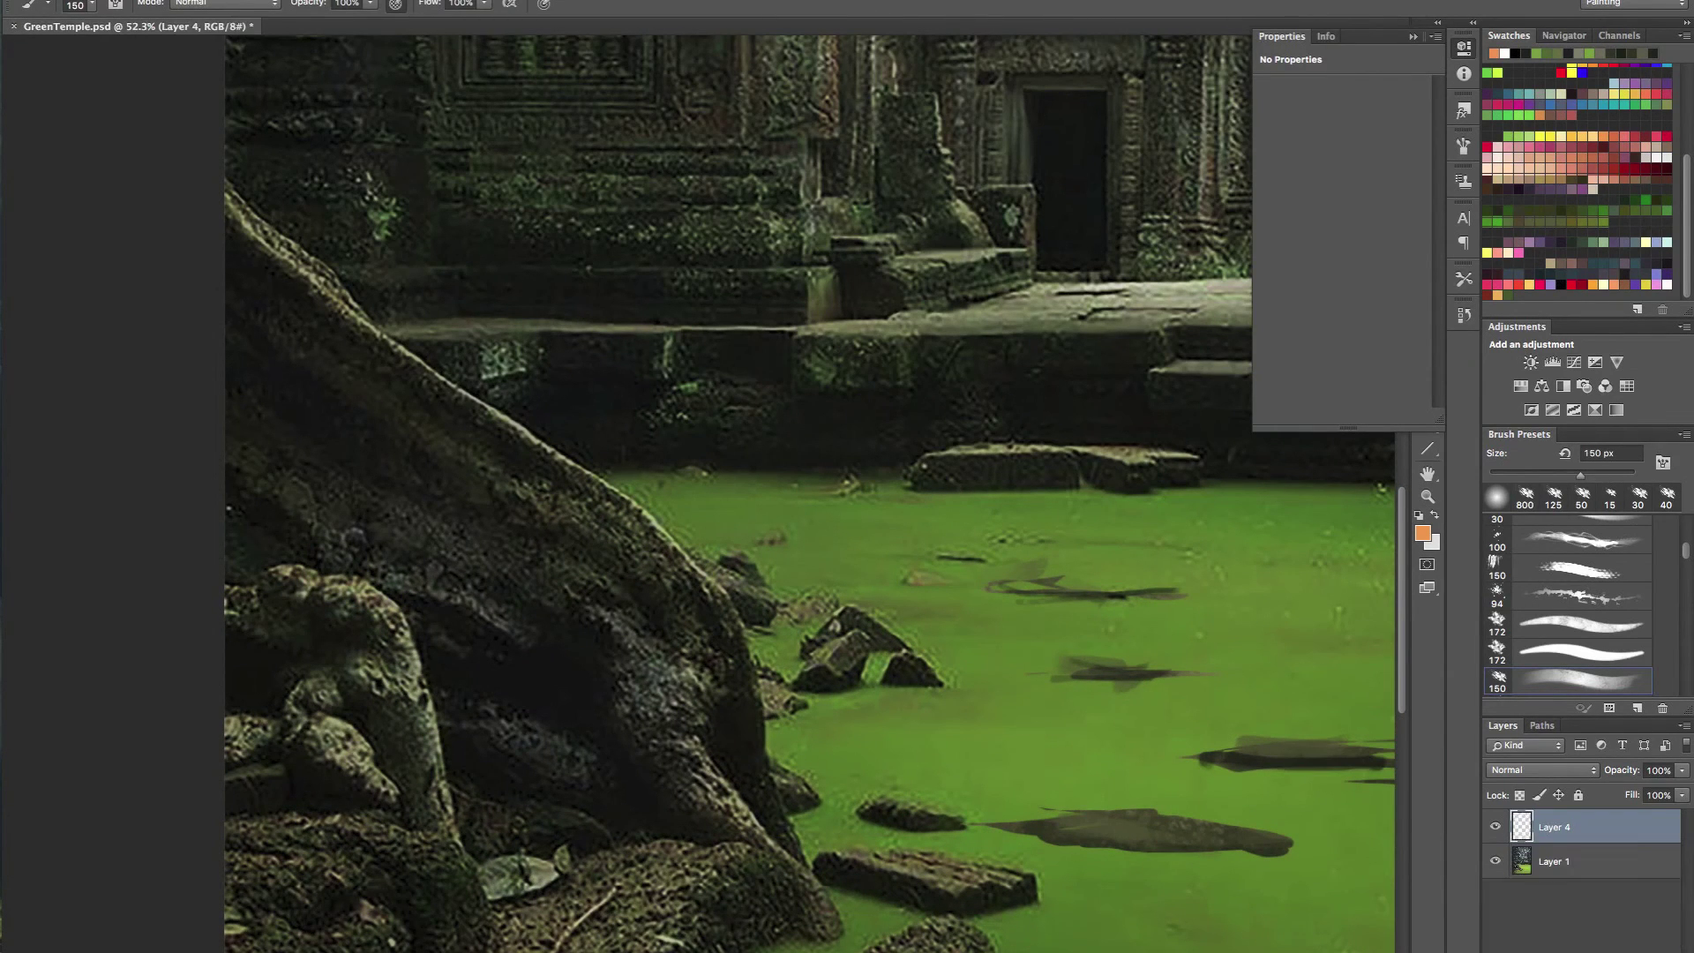
pyautogui.press('super+shift+alt+n')
# - Paint bark streaks down the middle of the large root in a sampled dark tone, reducing the brush to 35 px
pyautogui.keyDown('alt'); pyautogui.click(679, 666); pyautogui.keyUp('alt')
pyautogui.press('[')
pyautogui.press('[')
pyautogui.press('[')
pyautogui.press('[')
pyautogui.press('[')
pyautogui.press('[')
pyautogui.press('[')
pyautogui.press('[')
pyautogui.moveTo(606, 567); pyautogui.dragTo(636, 686)
pyautogui.press('[')
pyautogui.press('[')
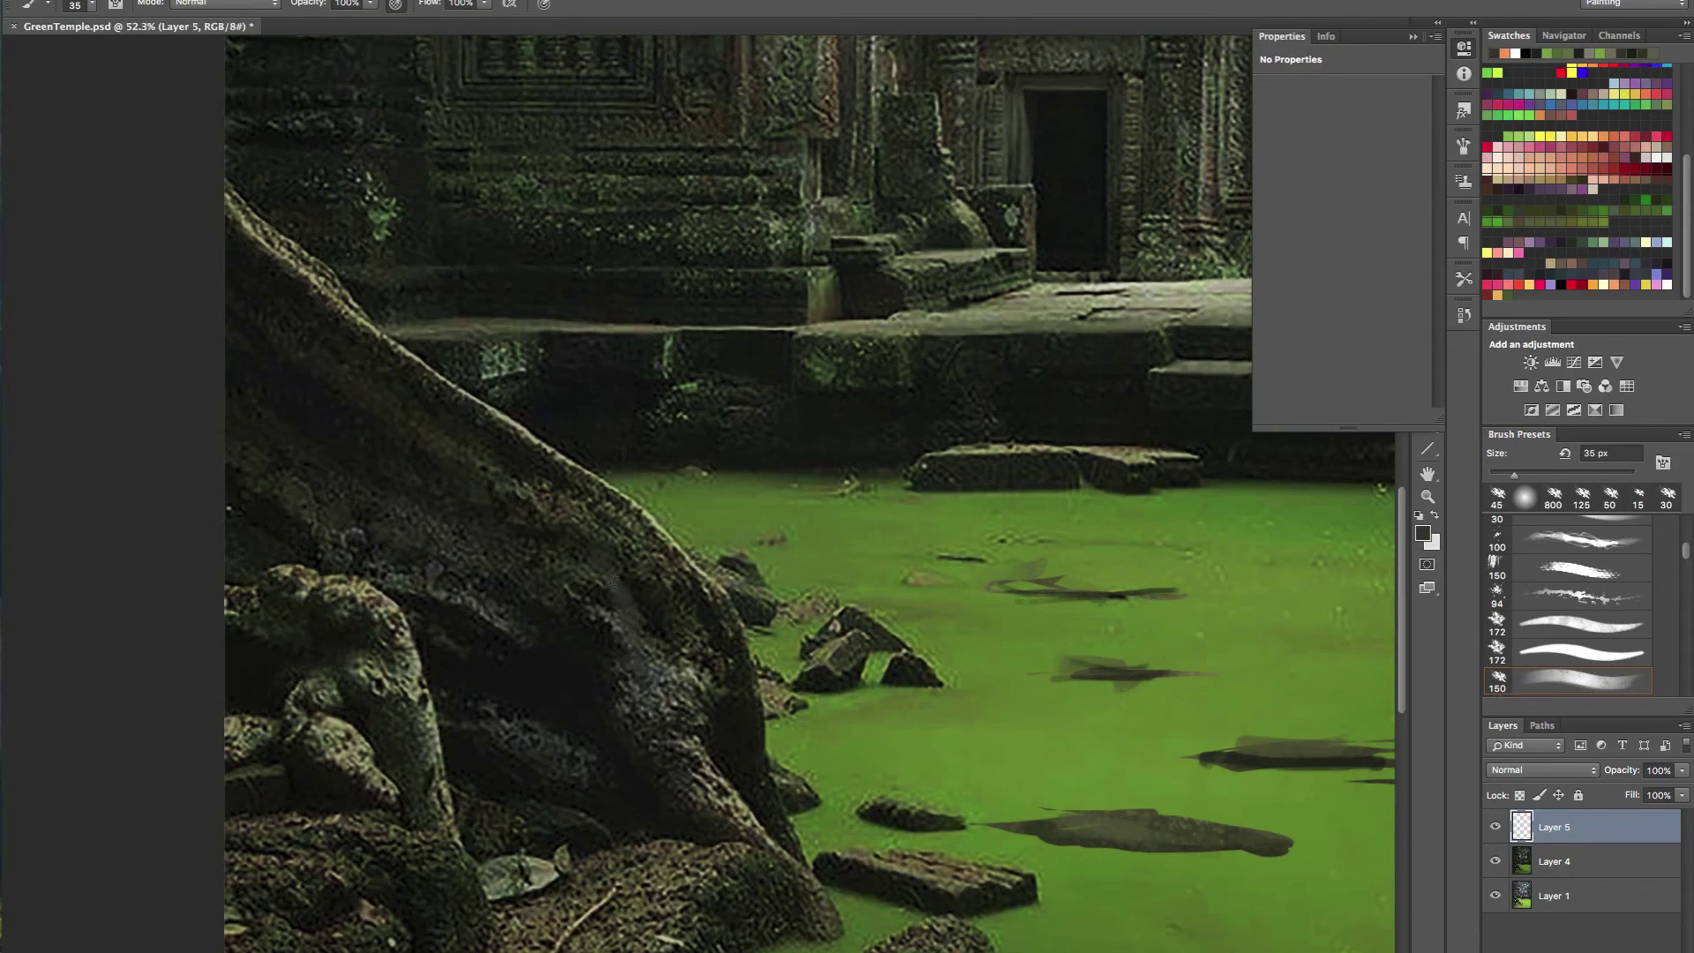
pyautogui.moveTo(576, 543); pyautogui.dragTo(633, 669)
pyautogui.keyDown('alt'); pyautogui.click(655, 609); pyautogui.keyUp('alt')
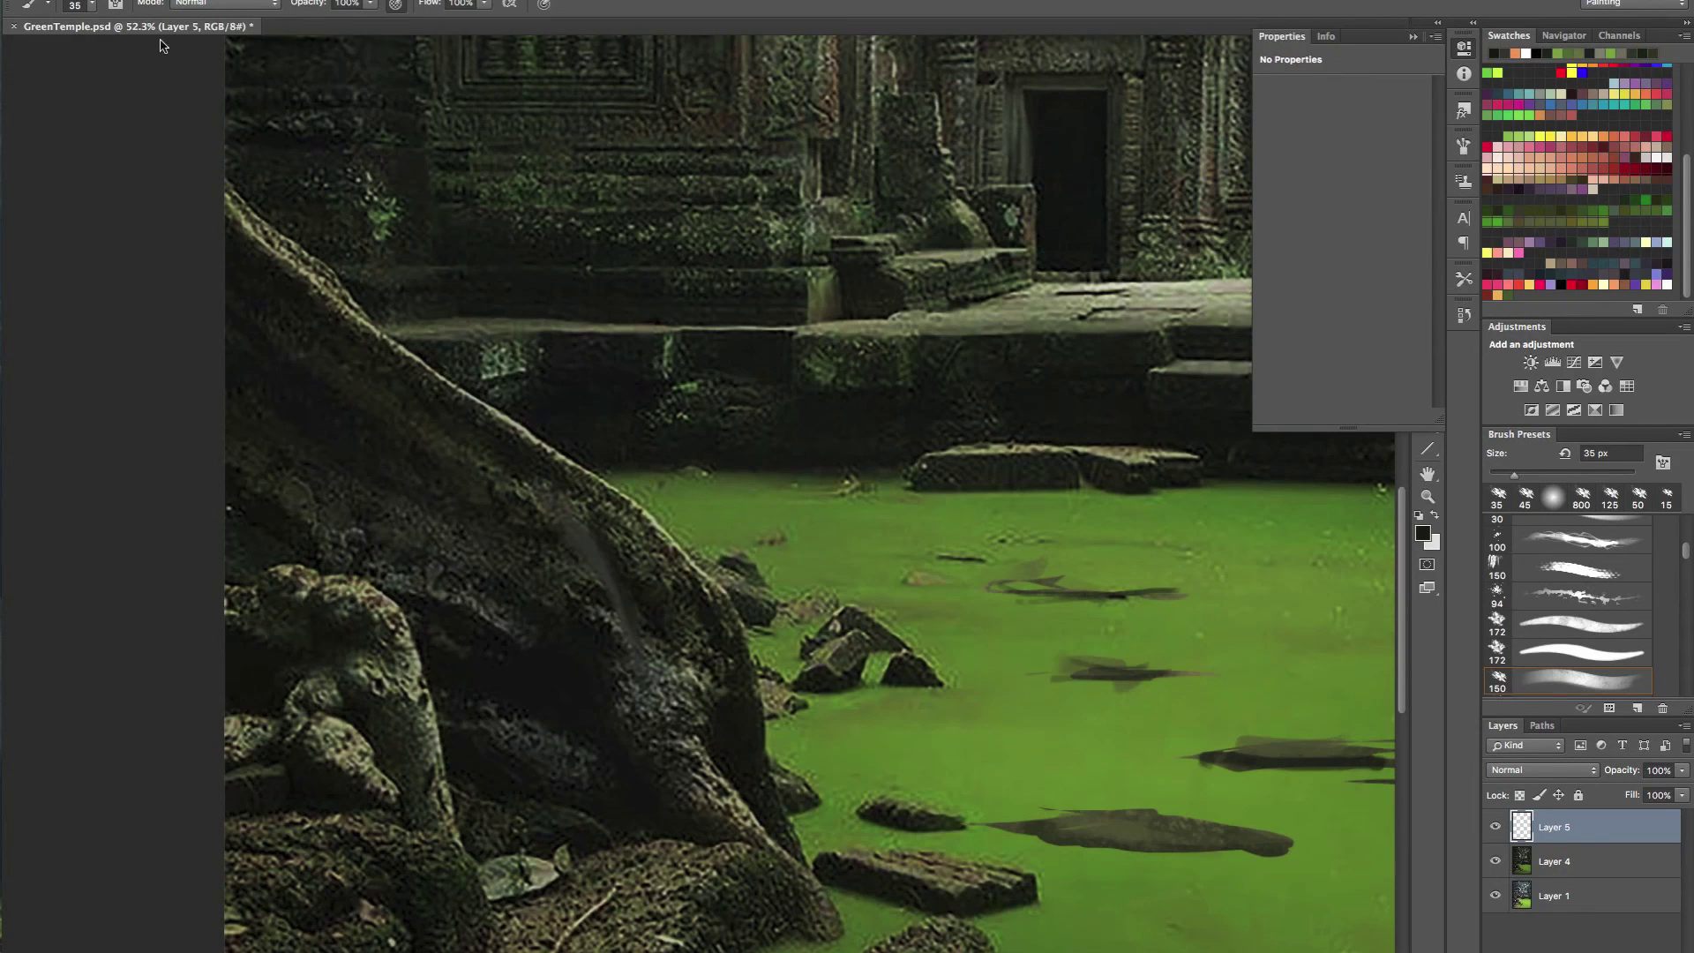
# - Show the brush presets as large thumbnails and look through the textured brushes
pyautogui.click(92, 5)
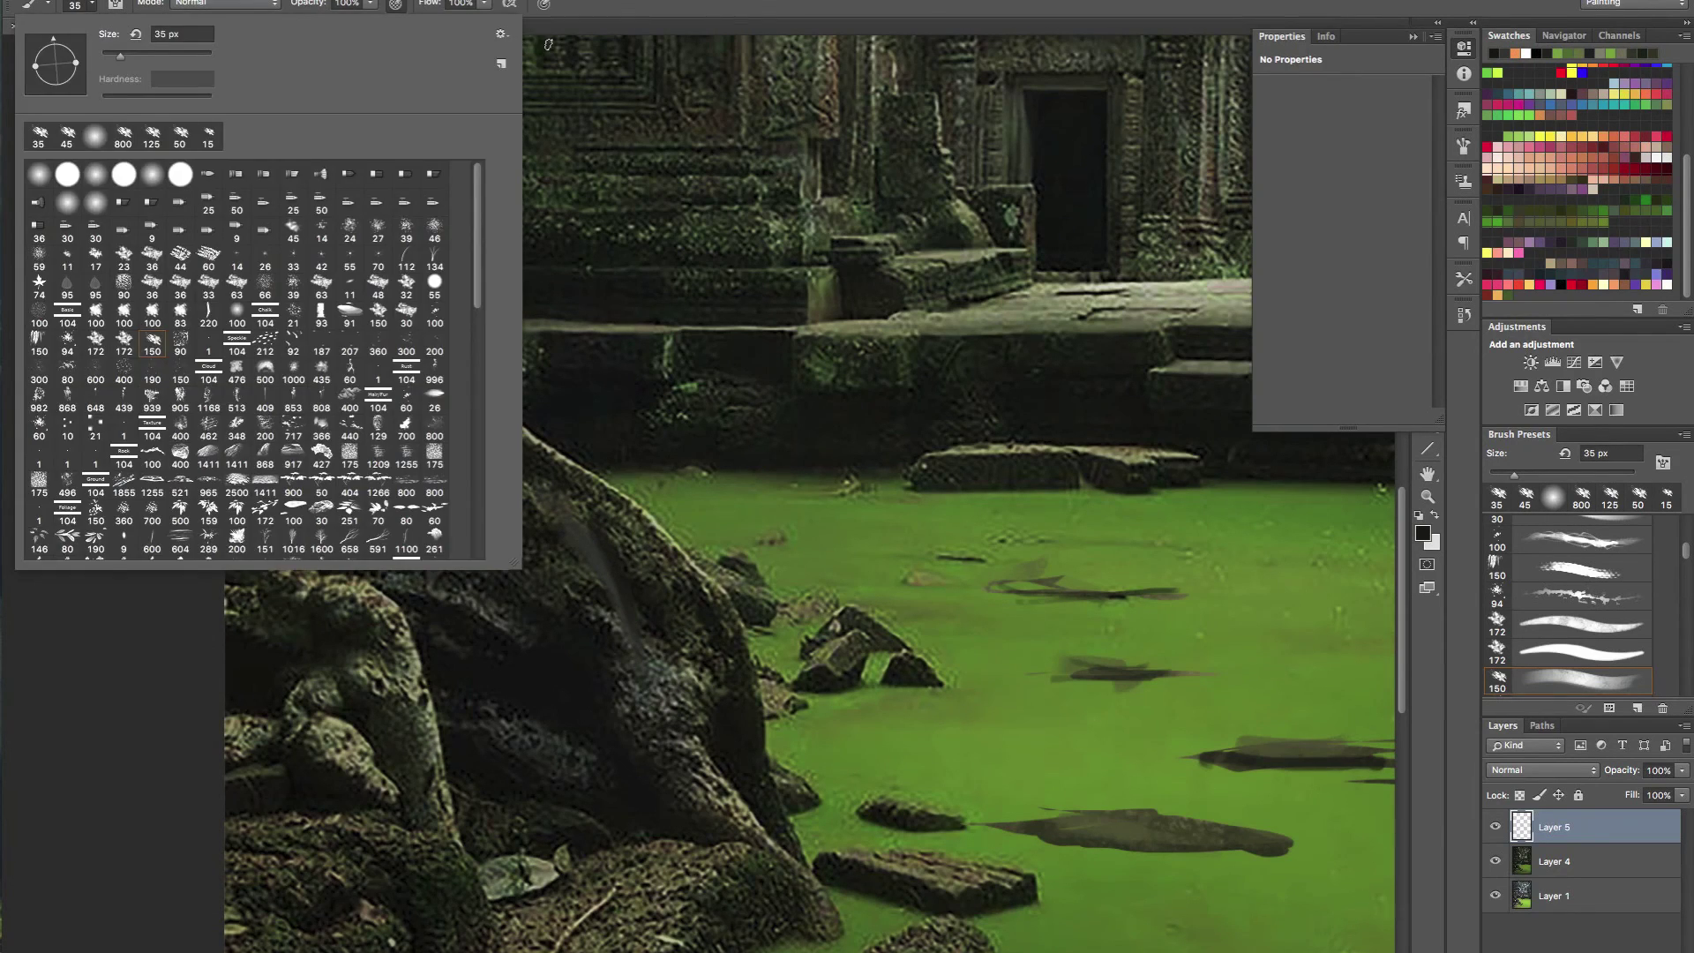
pyautogui.click(501, 34)
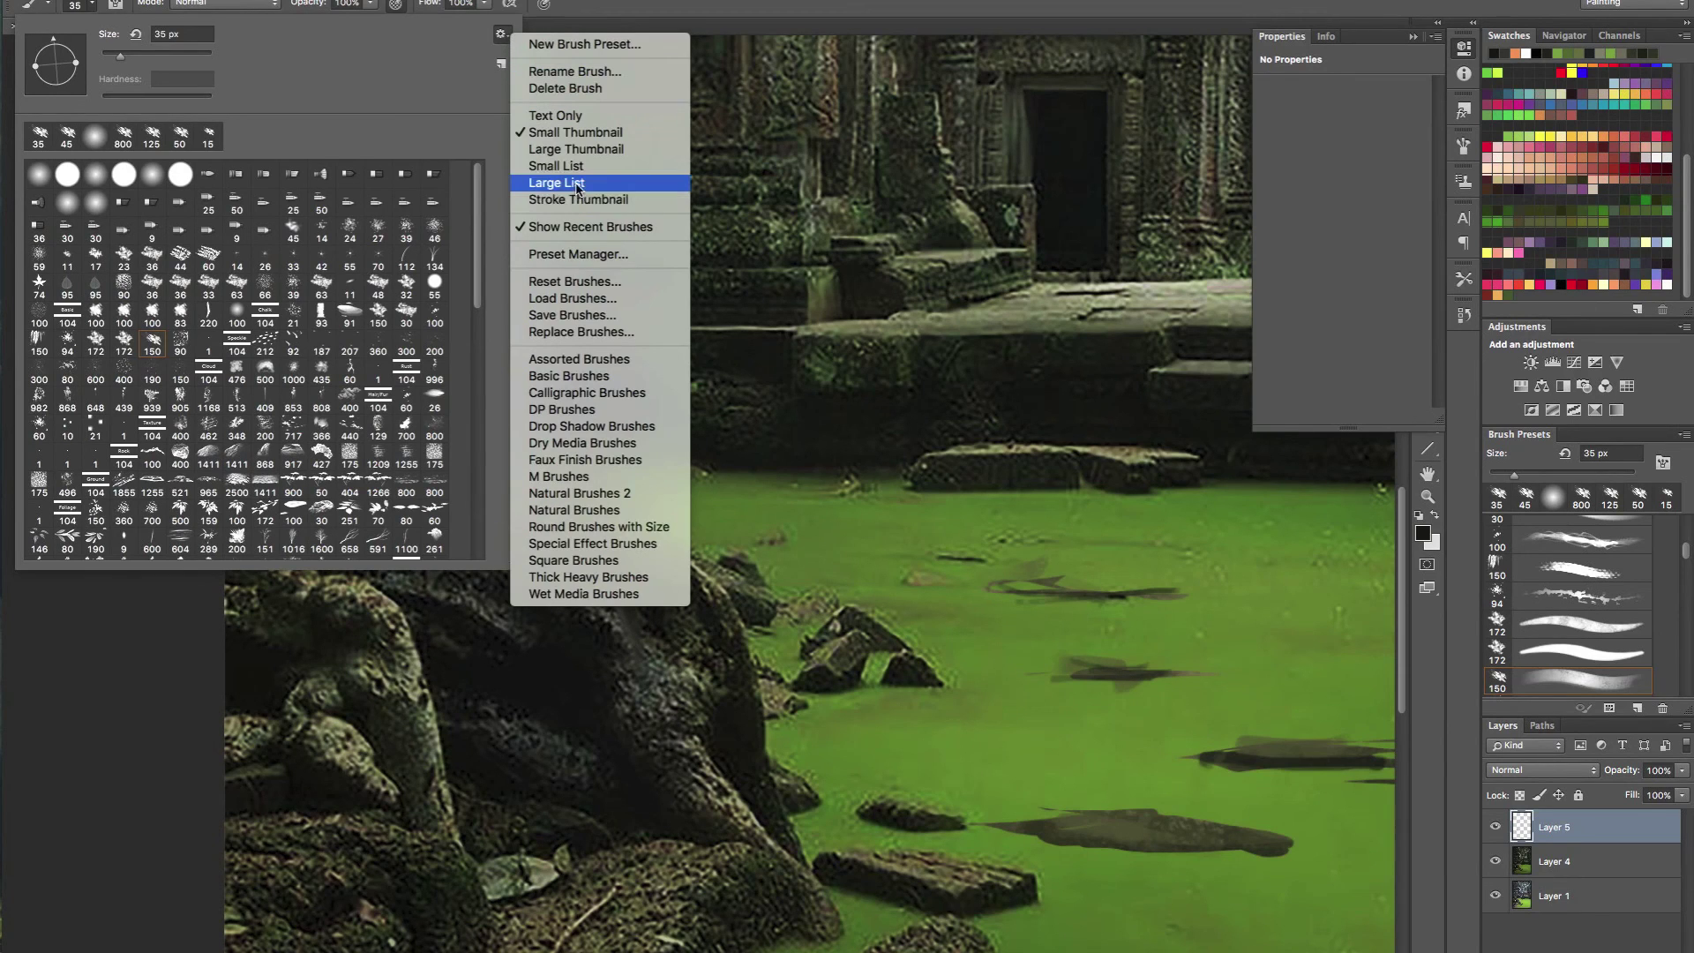
pyautogui.click(583, 149)
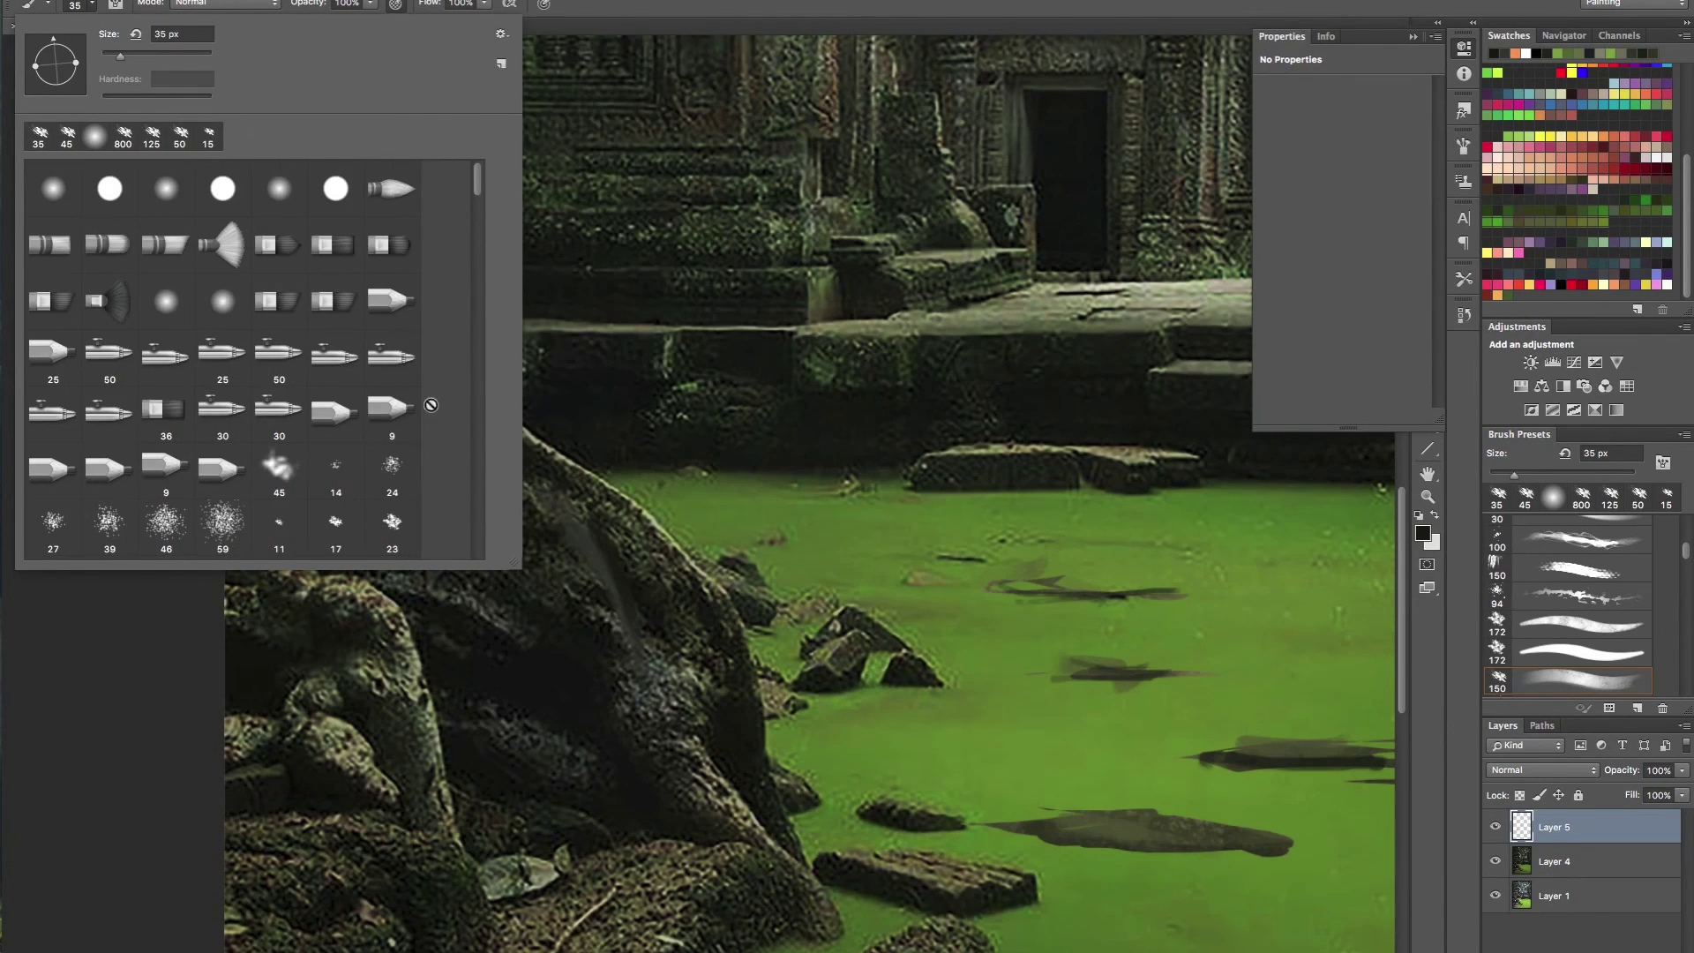
pyautogui.scroll(-10, 300, 403)
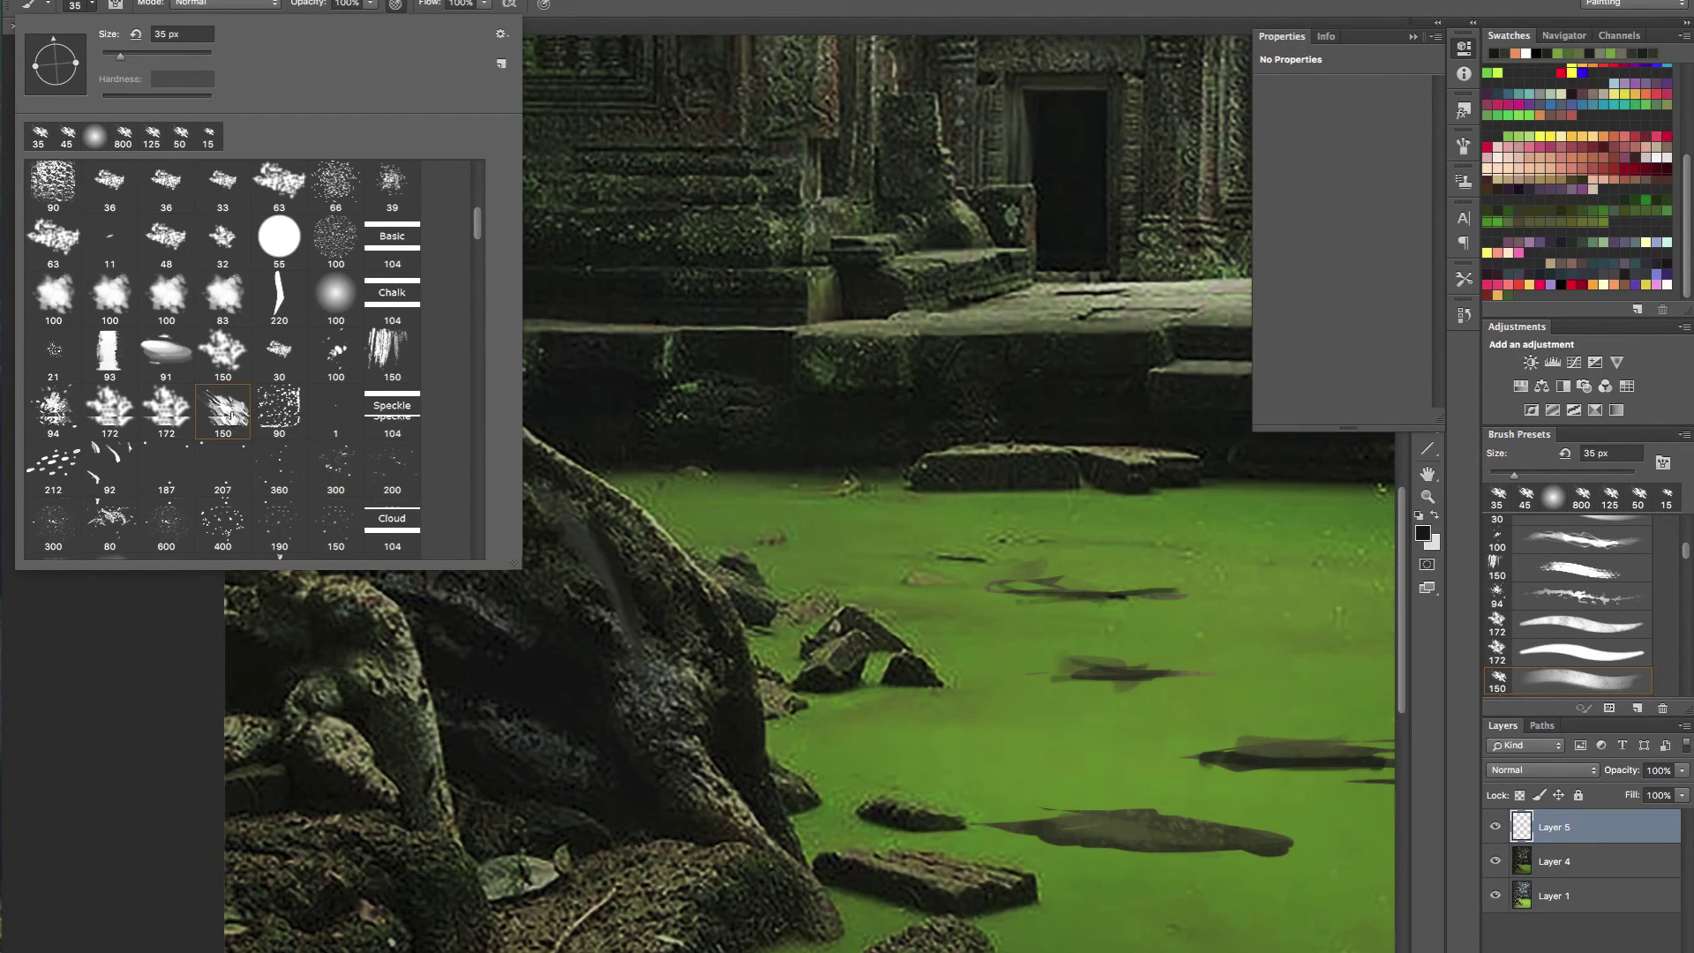
pyautogui.scroll(-1, 233, 418)
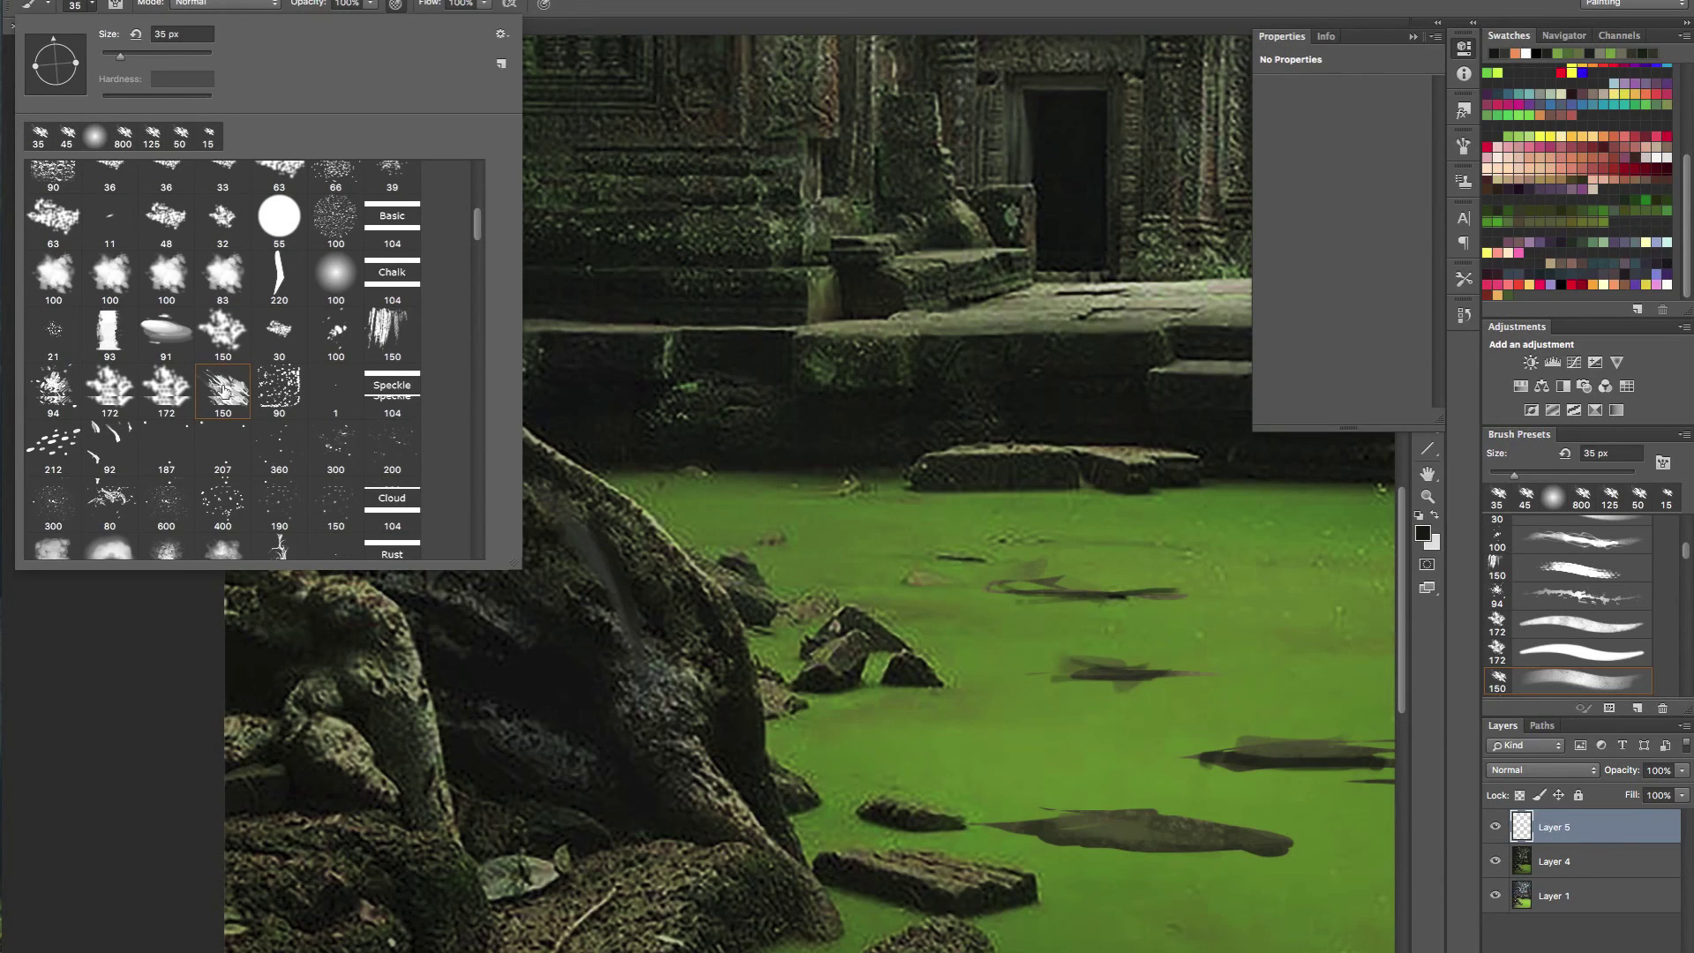
pyautogui.click(93, 6)
# - Sample a dark bark tone and paint a thin shadow along the root's central groove with a 20 px brush
pyautogui.keyDown('alt'); pyautogui.click(533, 586); pyautogui.keyUp('alt')
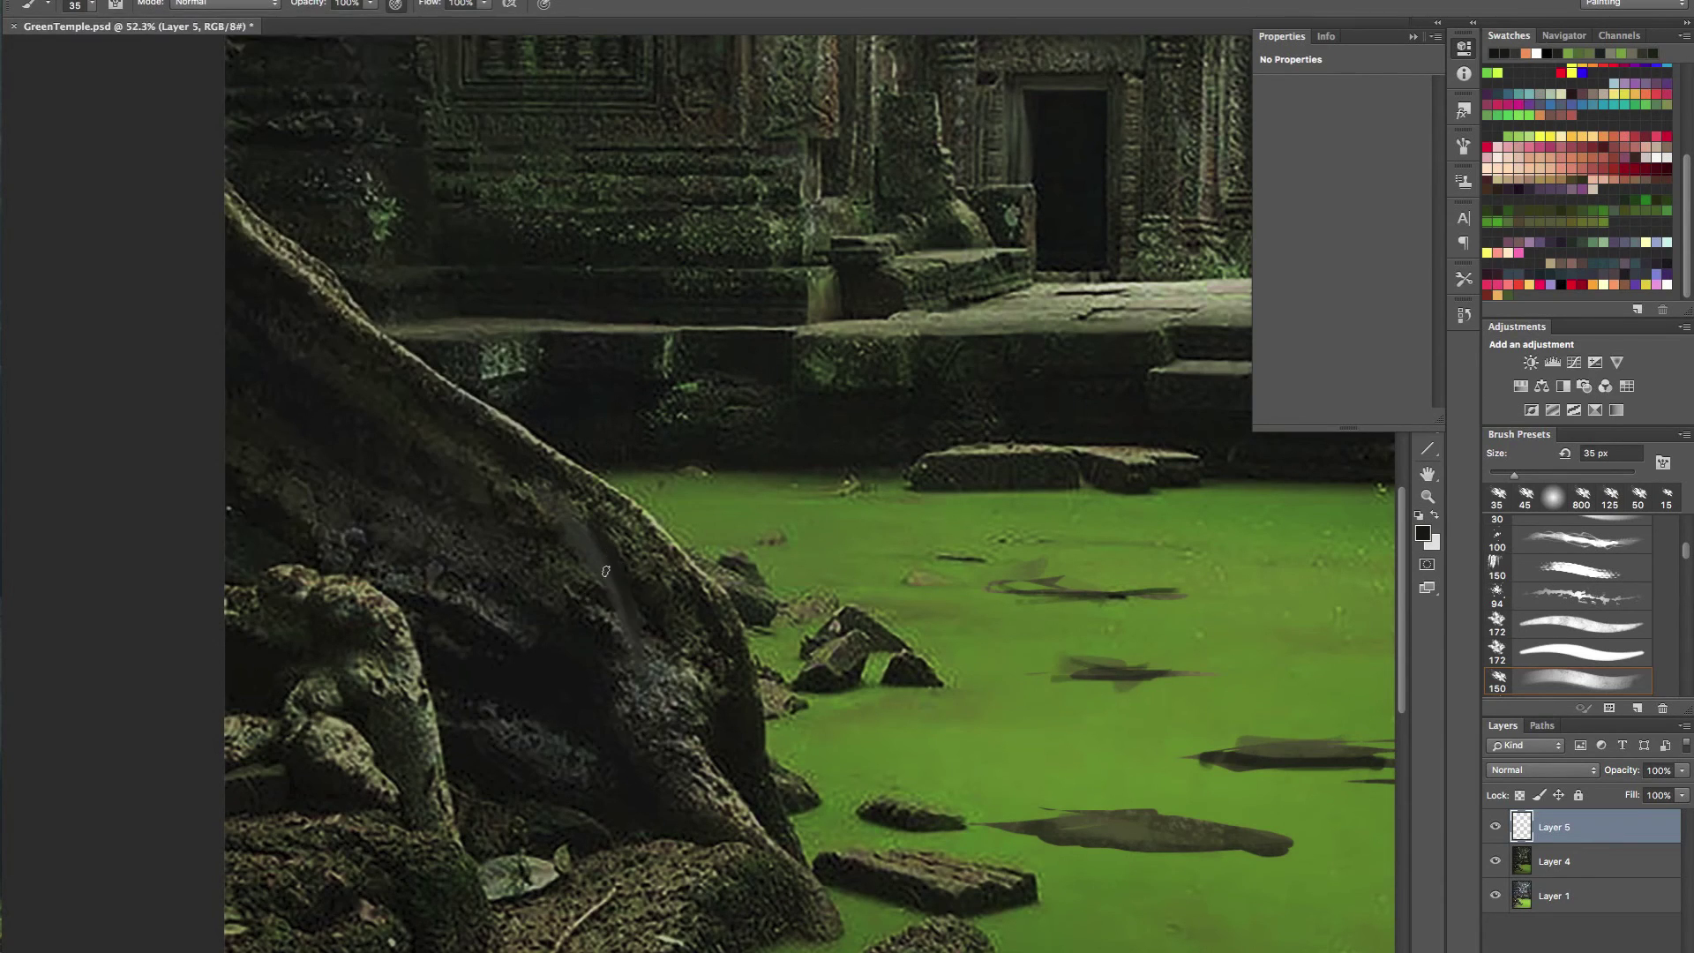
pyautogui.press('[')
pyautogui.press('[')
pyautogui.press('[')
pyautogui.moveTo(529, 487); pyautogui.dragTo(578, 536)
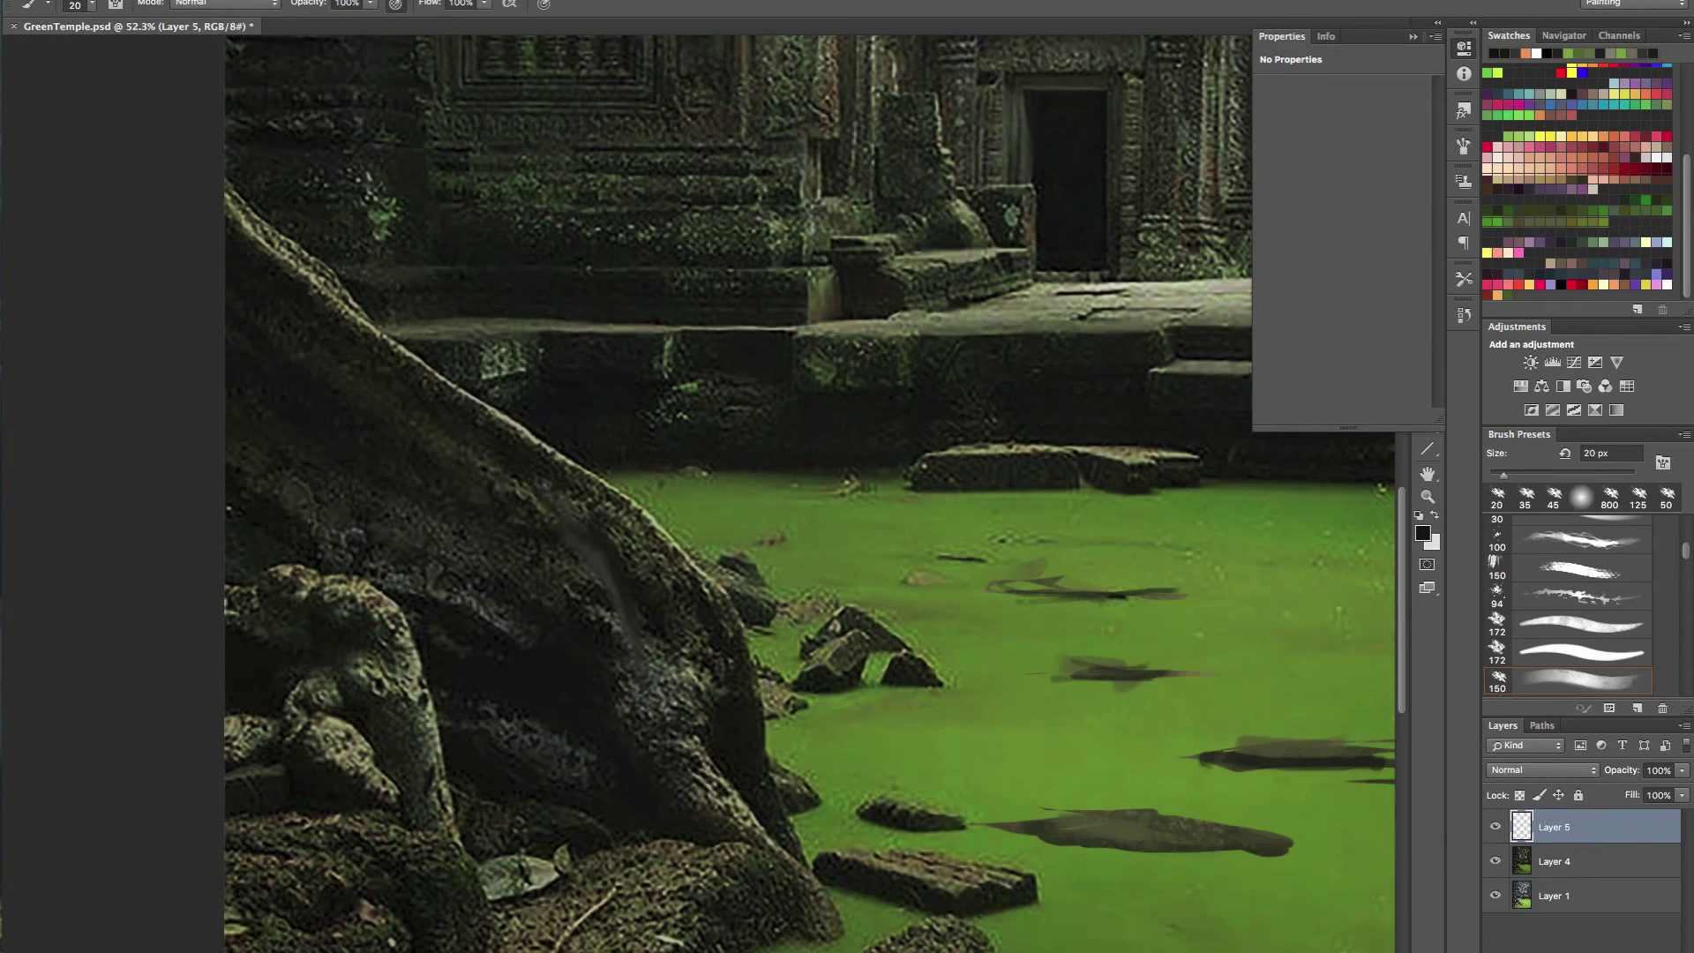
# - Enlarge the brush to 45 px and paint a broader dark stroke along the groove below the root's upper edge
pyautogui.press(']')
pyautogui.press(']')
pyautogui.press(']')
pyautogui.press(']')
pyautogui.press(']')
pyautogui.moveTo(521, 481); pyautogui.dragTo(621, 570)
# - Paint a lighter bark ridge up the root parallel to its upper edge with sampled tones and a 30 to 25 px brush
pyautogui.keyDown('alt'); pyautogui.click(641, 553); pyautogui.keyUp('alt')
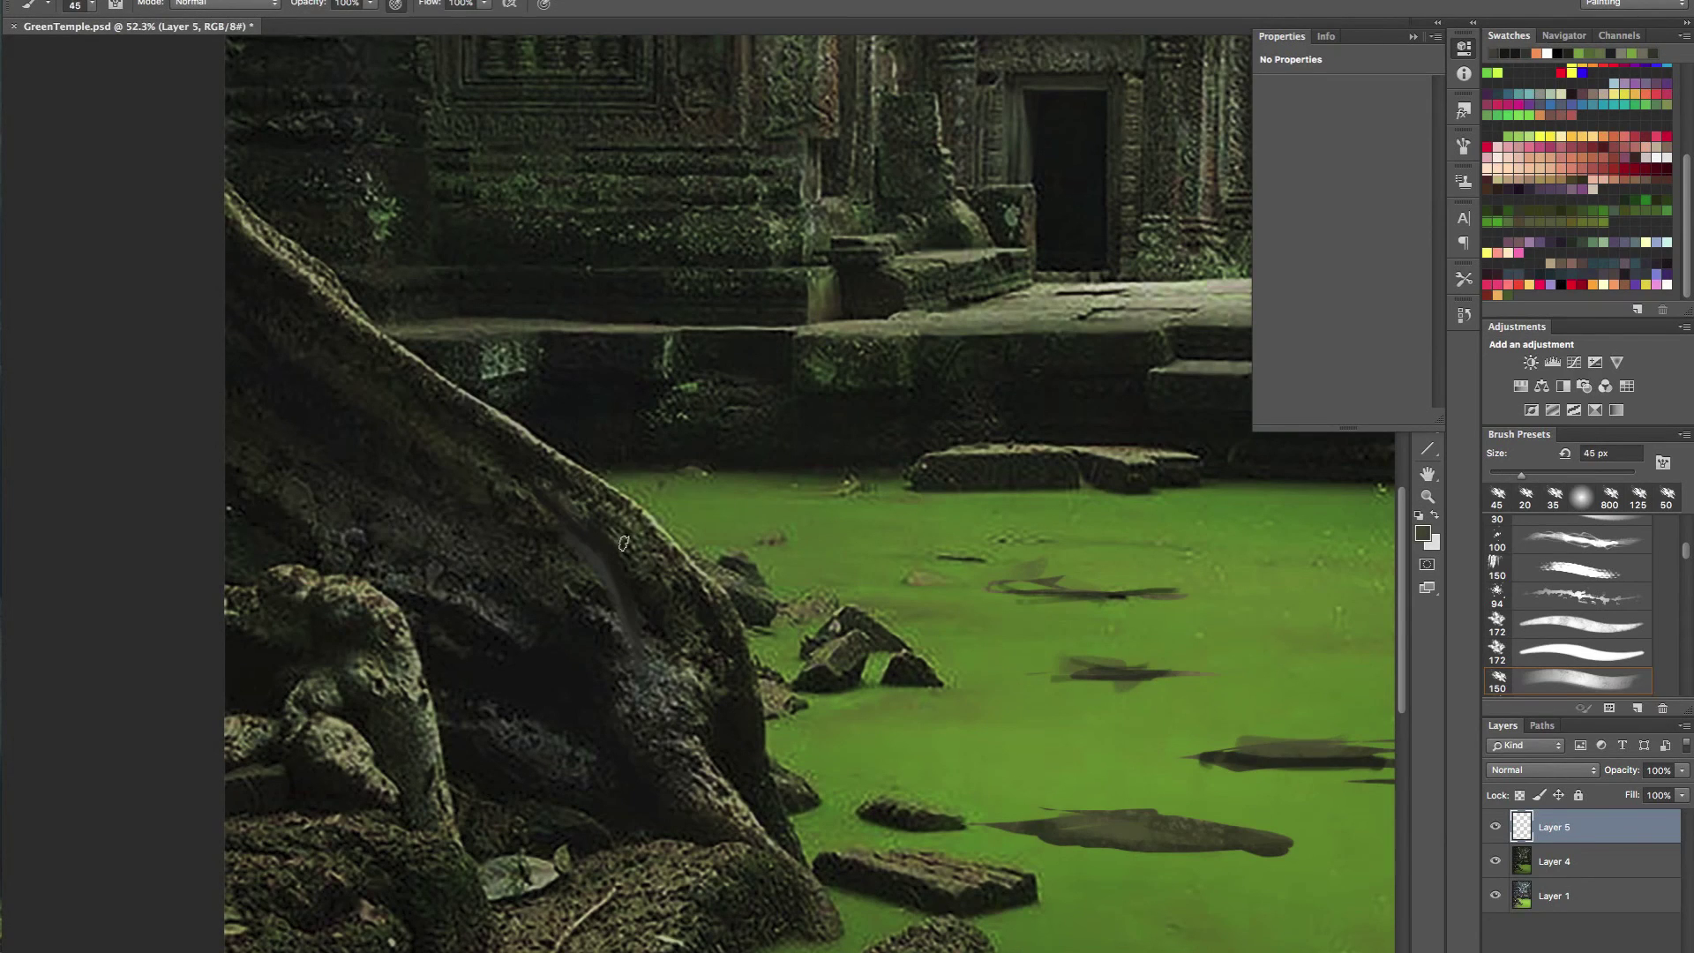
pyautogui.moveTo(539, 485)
pyautogui.mouseDown()
pyautogui.moveTo(442, 437)
pyautogui.moveTo(532, 481)
pyautogui.mouseUp()
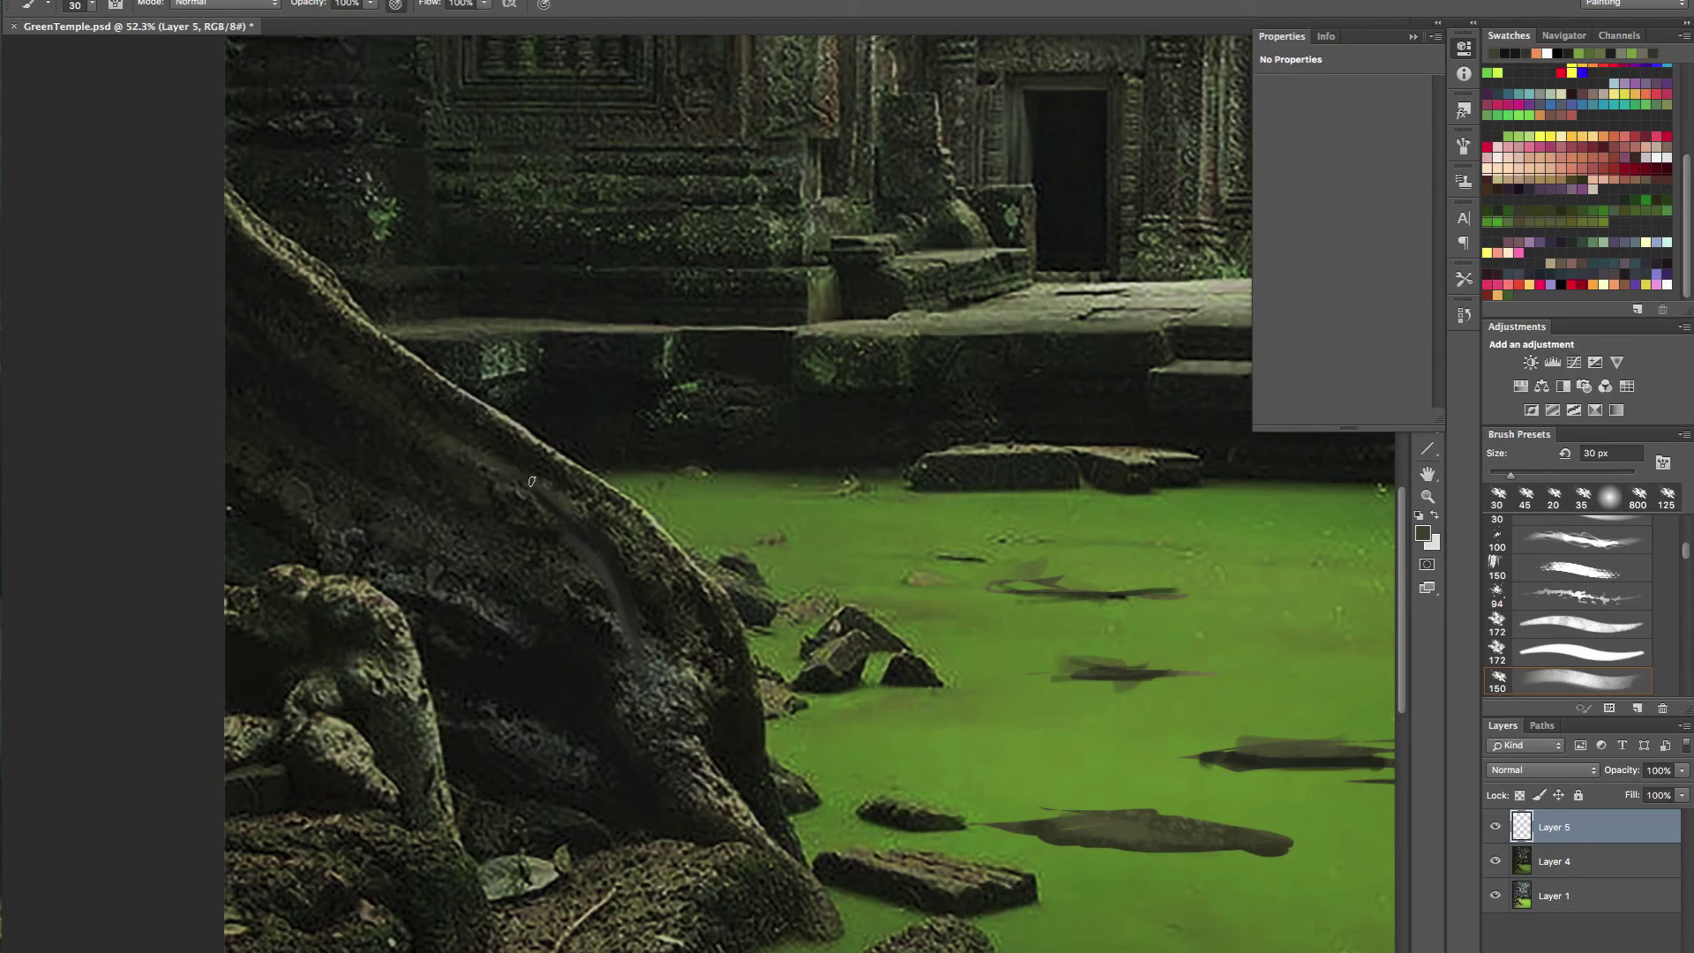
pyautogui.click(400, 389)
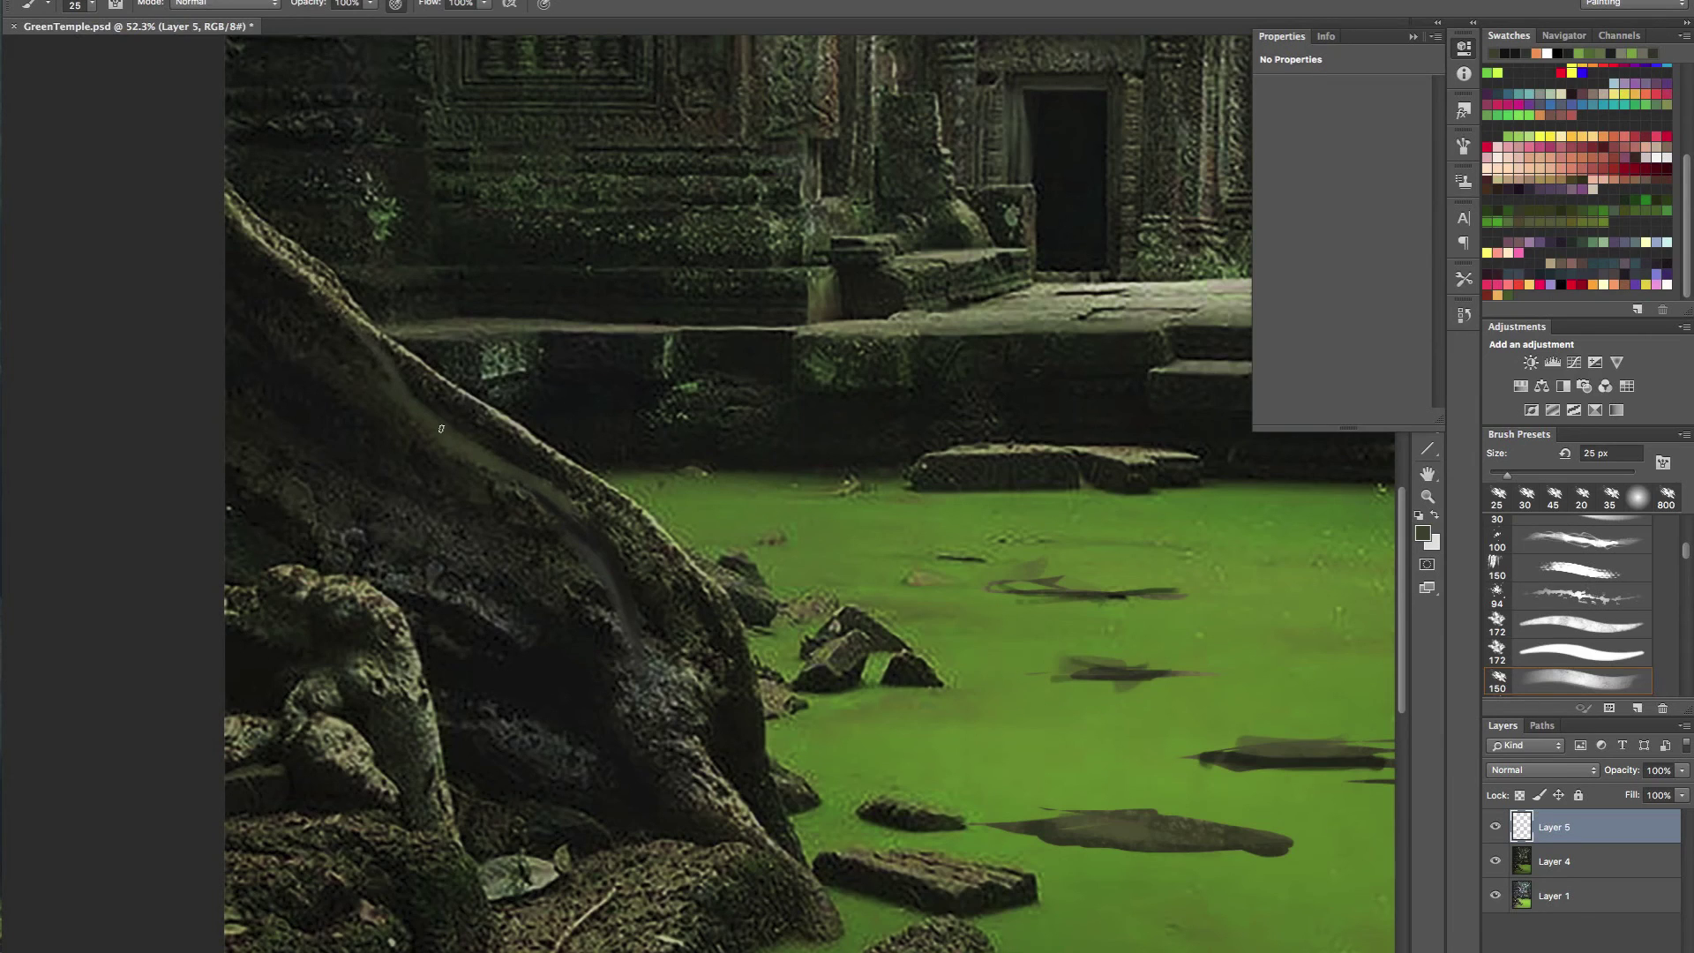
pyautogui.moveTo(353, 307); pyautogui.dragTo(419, 446)
pyautogui.keyDown('alt'); pyautogui.click(400, 378); pyautogui.keyUp('alt')
# - Set the brush opacity to 30% and blend soft bark tones over the upper trunk with brush sizes up to 90 px
pyautogui.press('3')
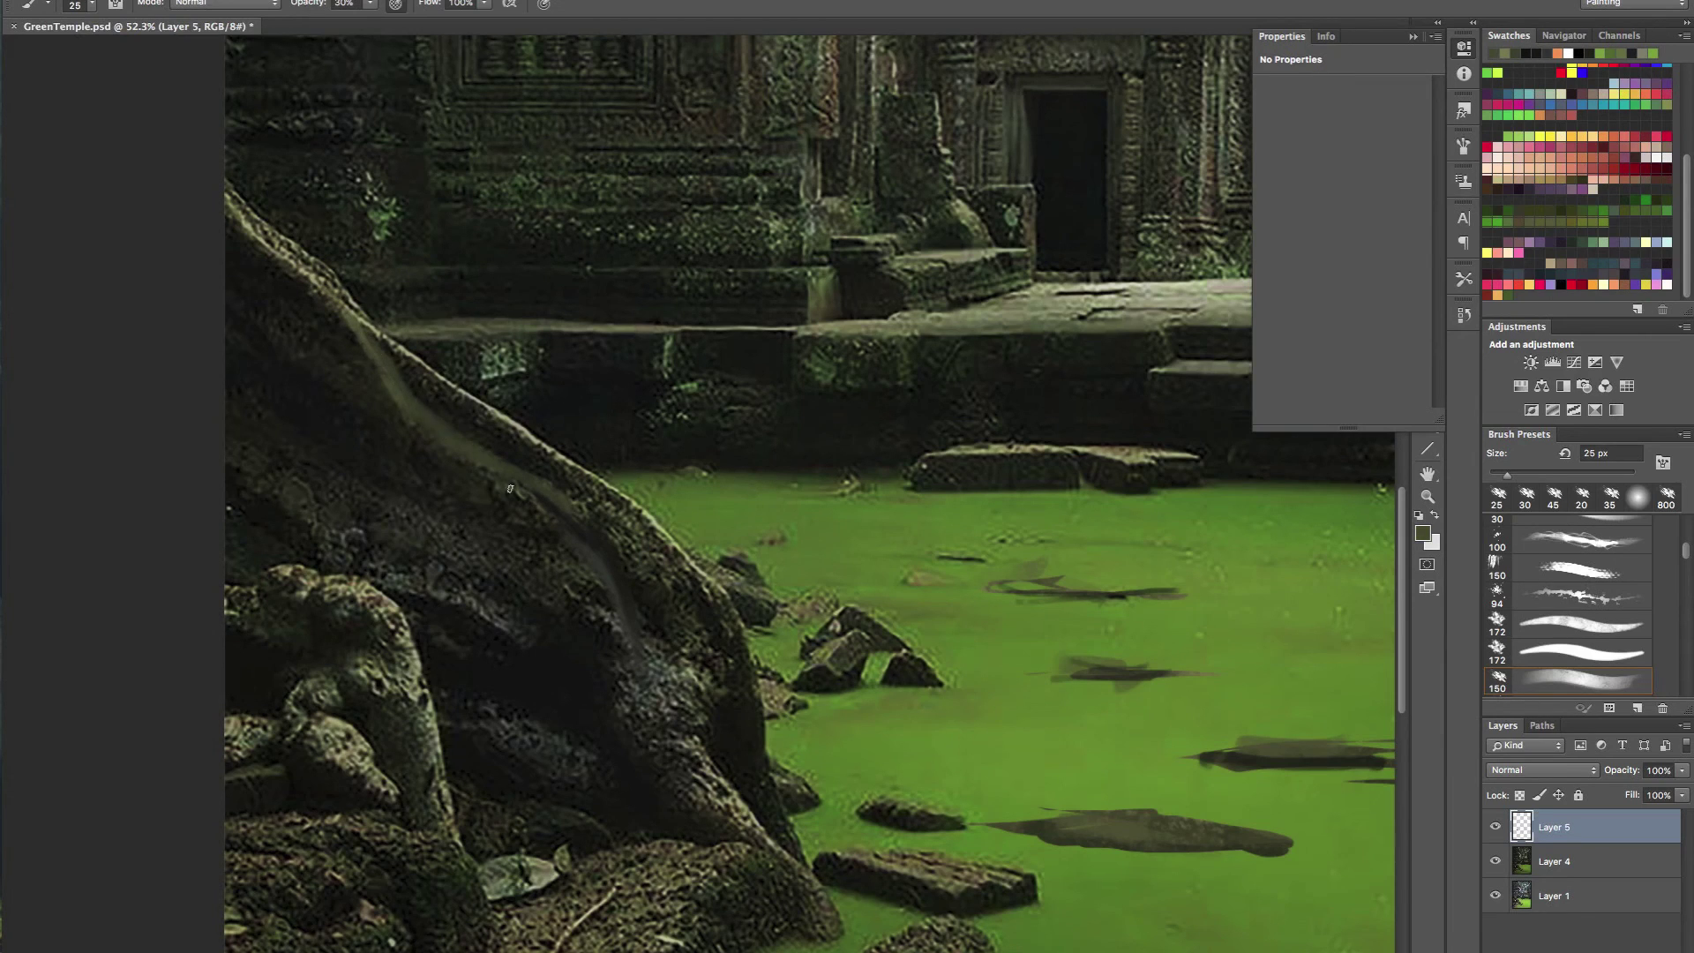
pyautogui.keyDown('alt'); pyautogui.click(586, 548); pyautogui.keyUp('alt')
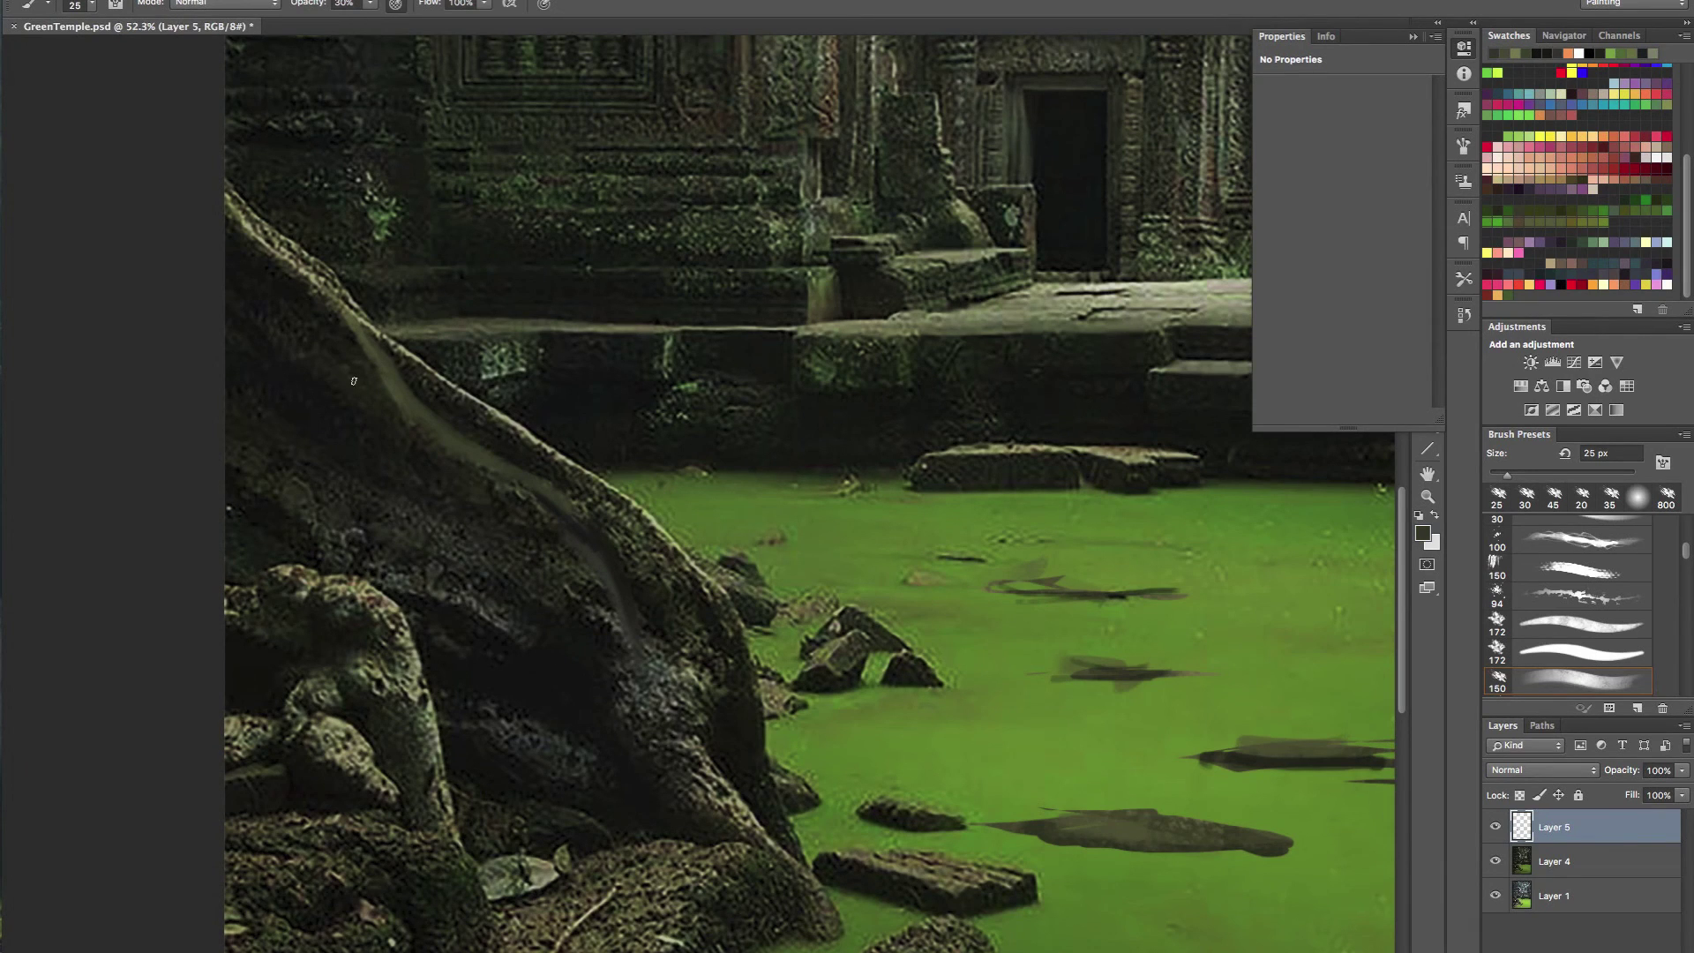
pyautogui.press(']')
pyautogui.press(']')
pyautogui.press(']')
pyautogui.press(']')
pyautogui.press(']')
pyautogui.moveTo(335, 394)
pyautogui.mouseDown()
pyautogui.moveTo(329, 379)
pyautogui.moveTo(321, 419)
pyautogui.moveTo(302, 395)
pyautogui.mouseUp()
pyautogui.press(']')
pyautogui.press(']')
pyautogui.press(']')
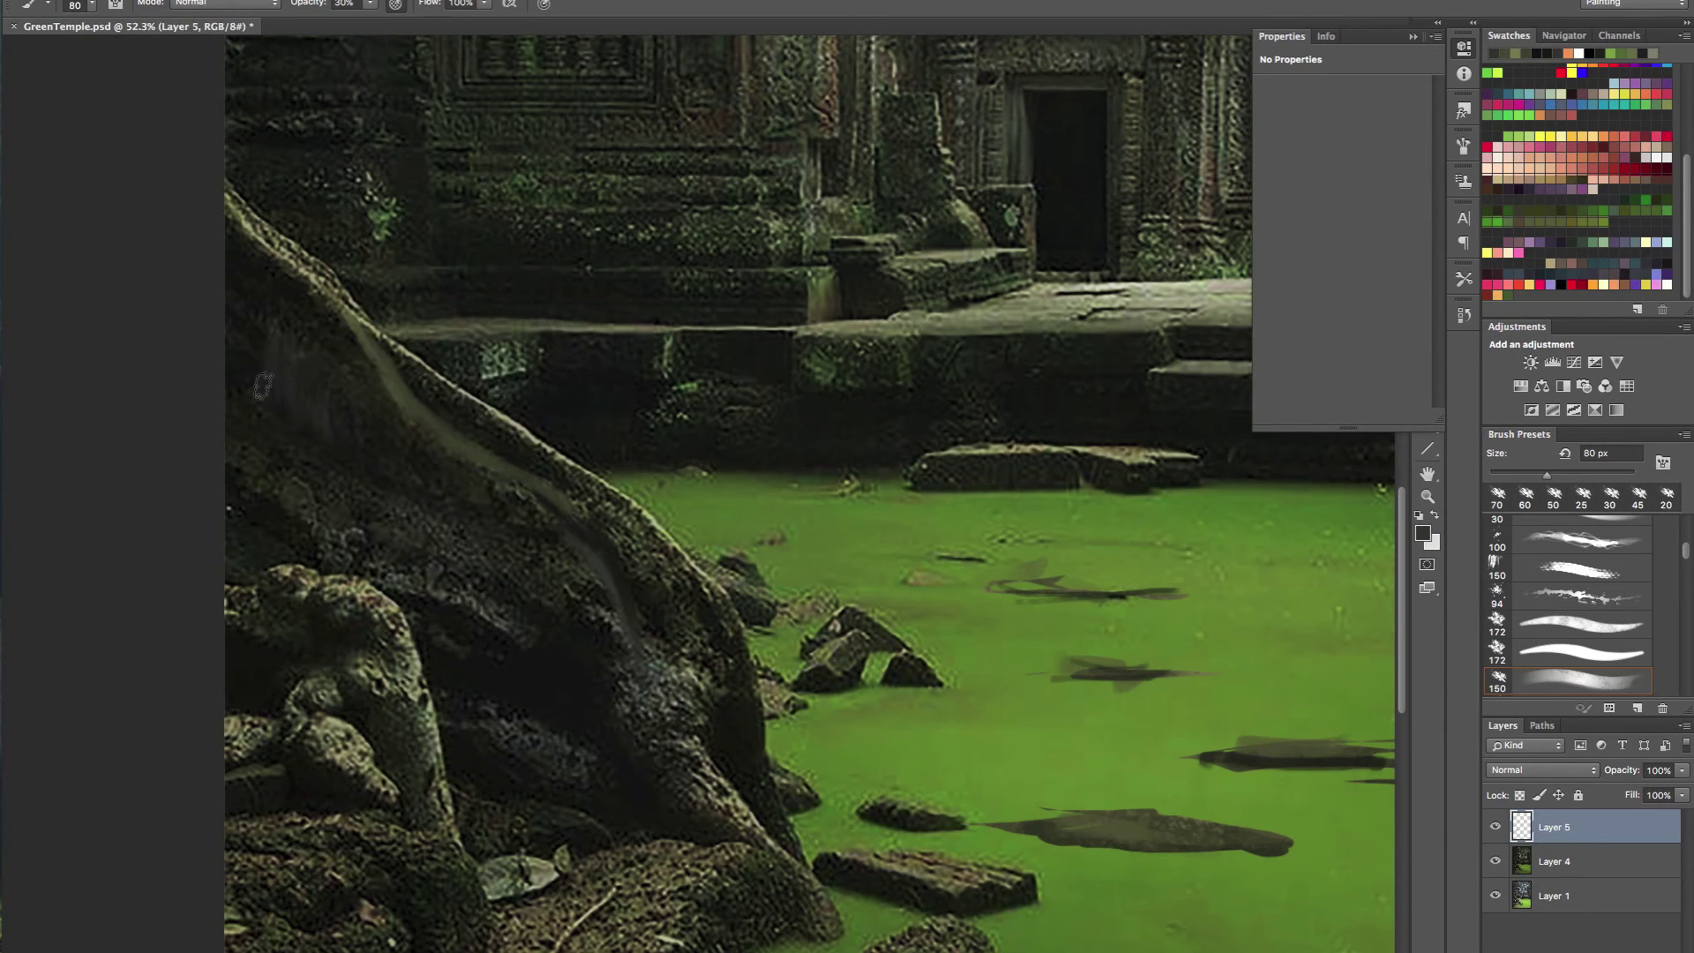
pyautogui.press(']')
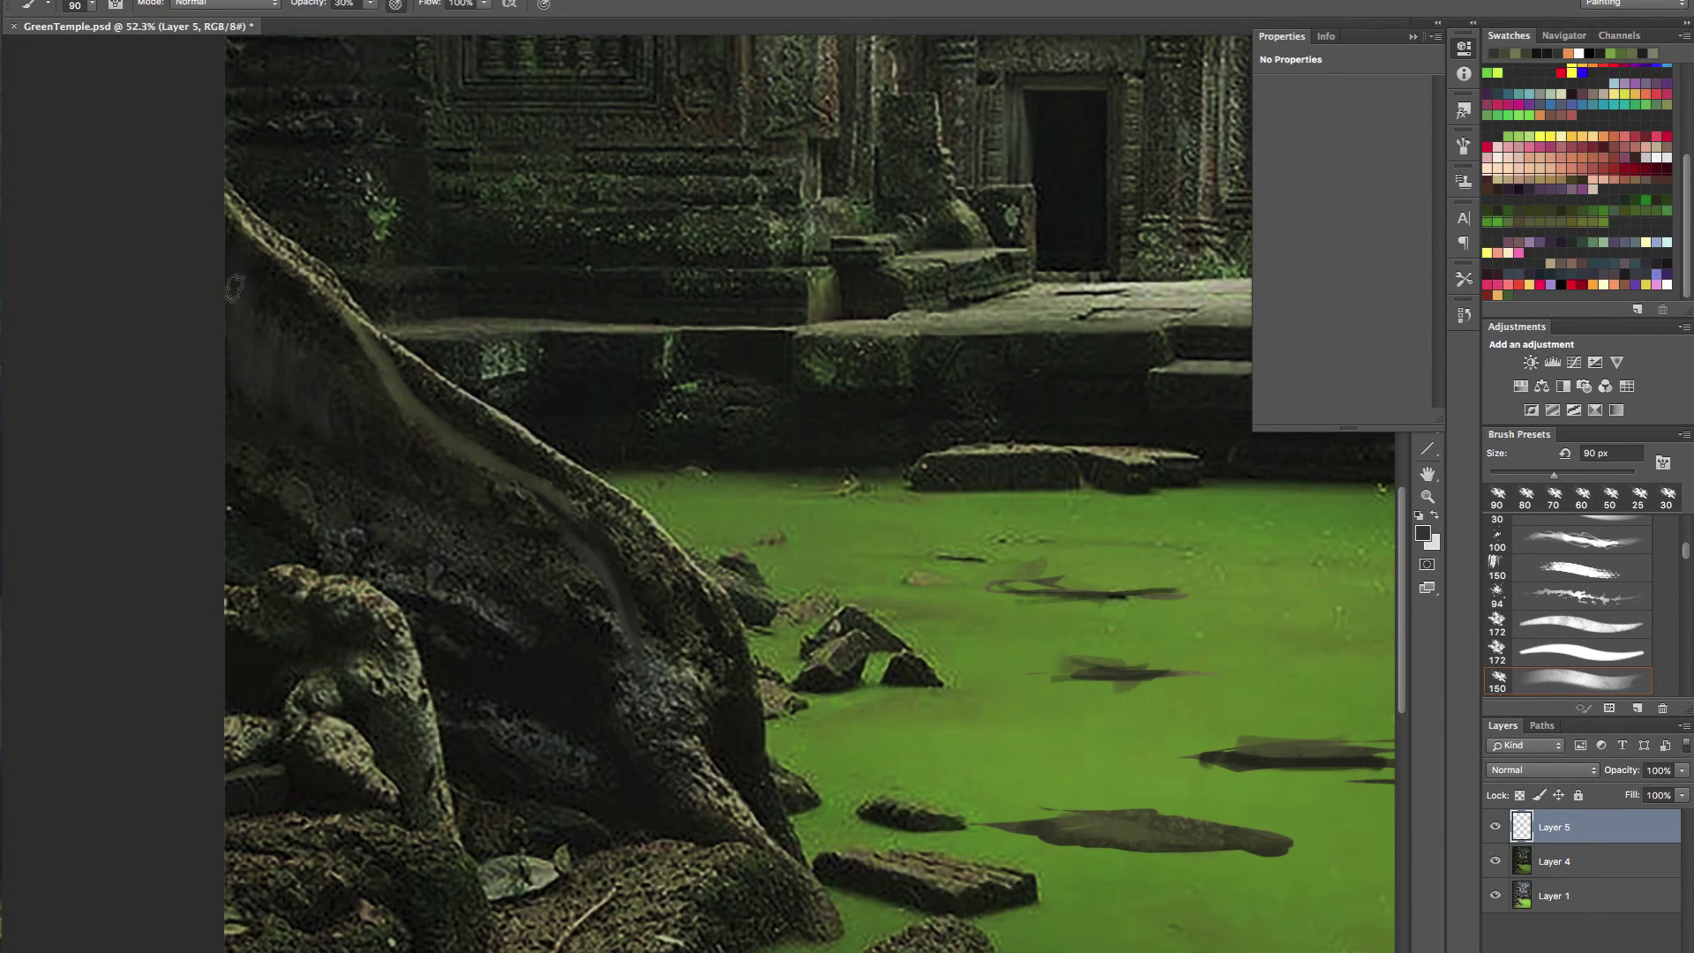
# - Reduce the brush to about 40 px and paint sampled dark bark shading on the upper trunk
pyautogui.press('[')
pyautogui.press('[')
pyautogui.press('[')
pyautogui.press('[')
pyautogui.press('[')
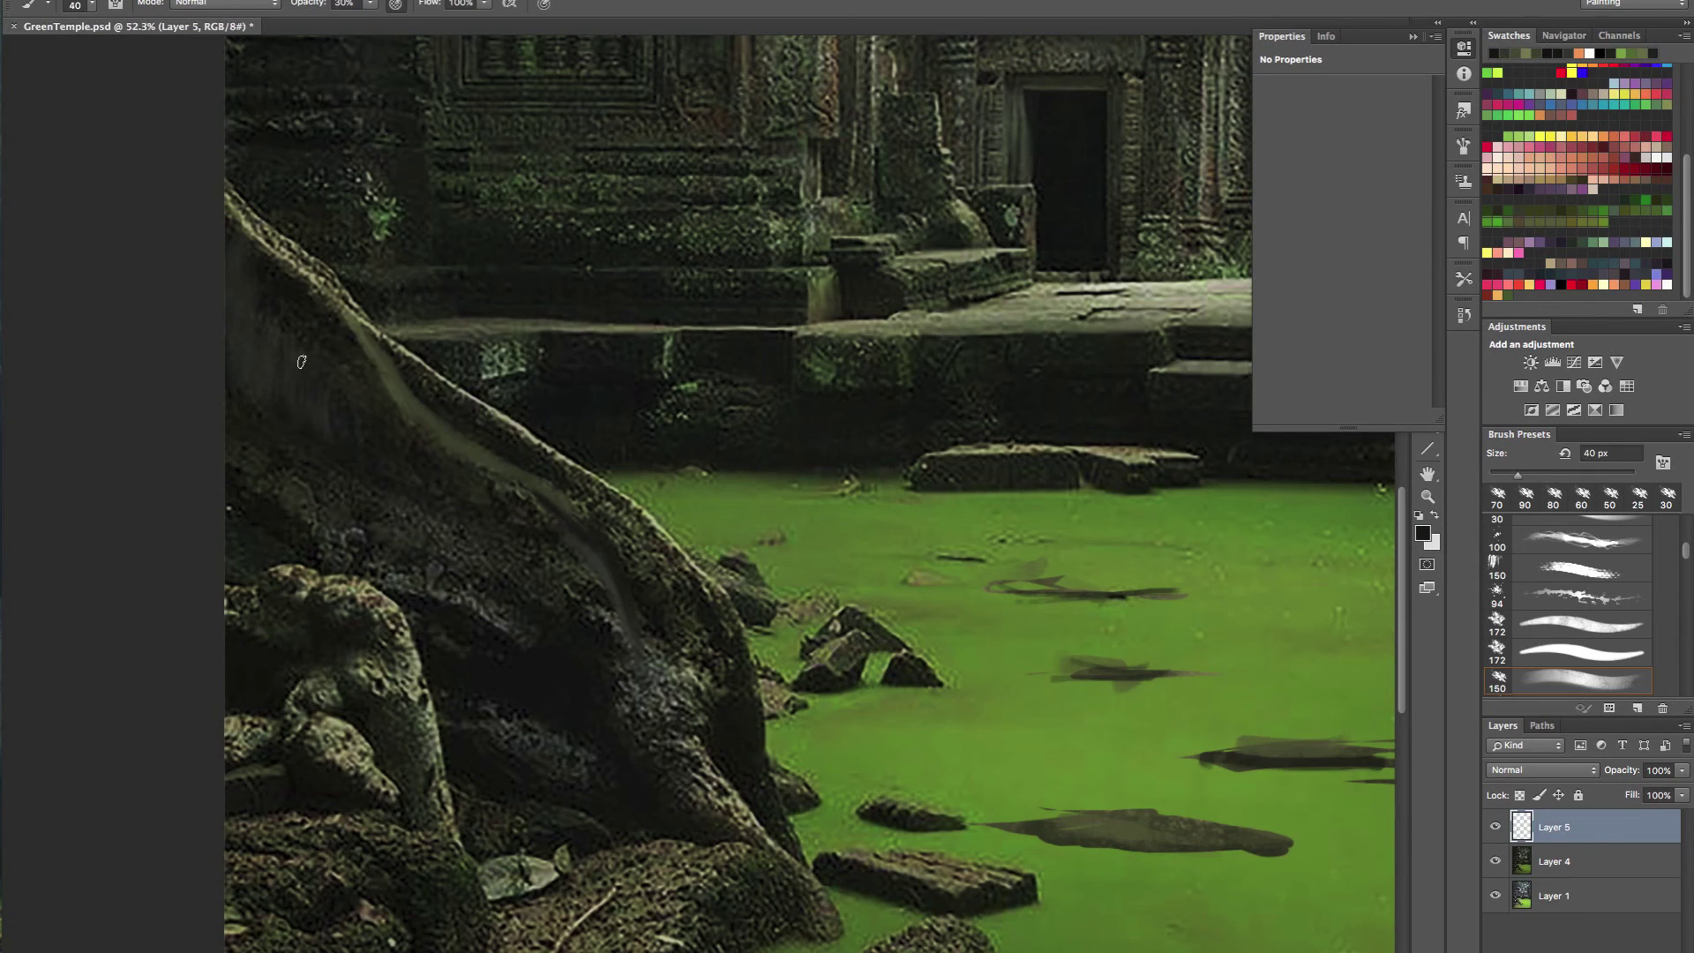
pyautogui.press(']')
pyautogui.press('[')
pyautogui.keyDown('alt'); pyautogui.click(256, 355); pyautogui.keyUp('alt')
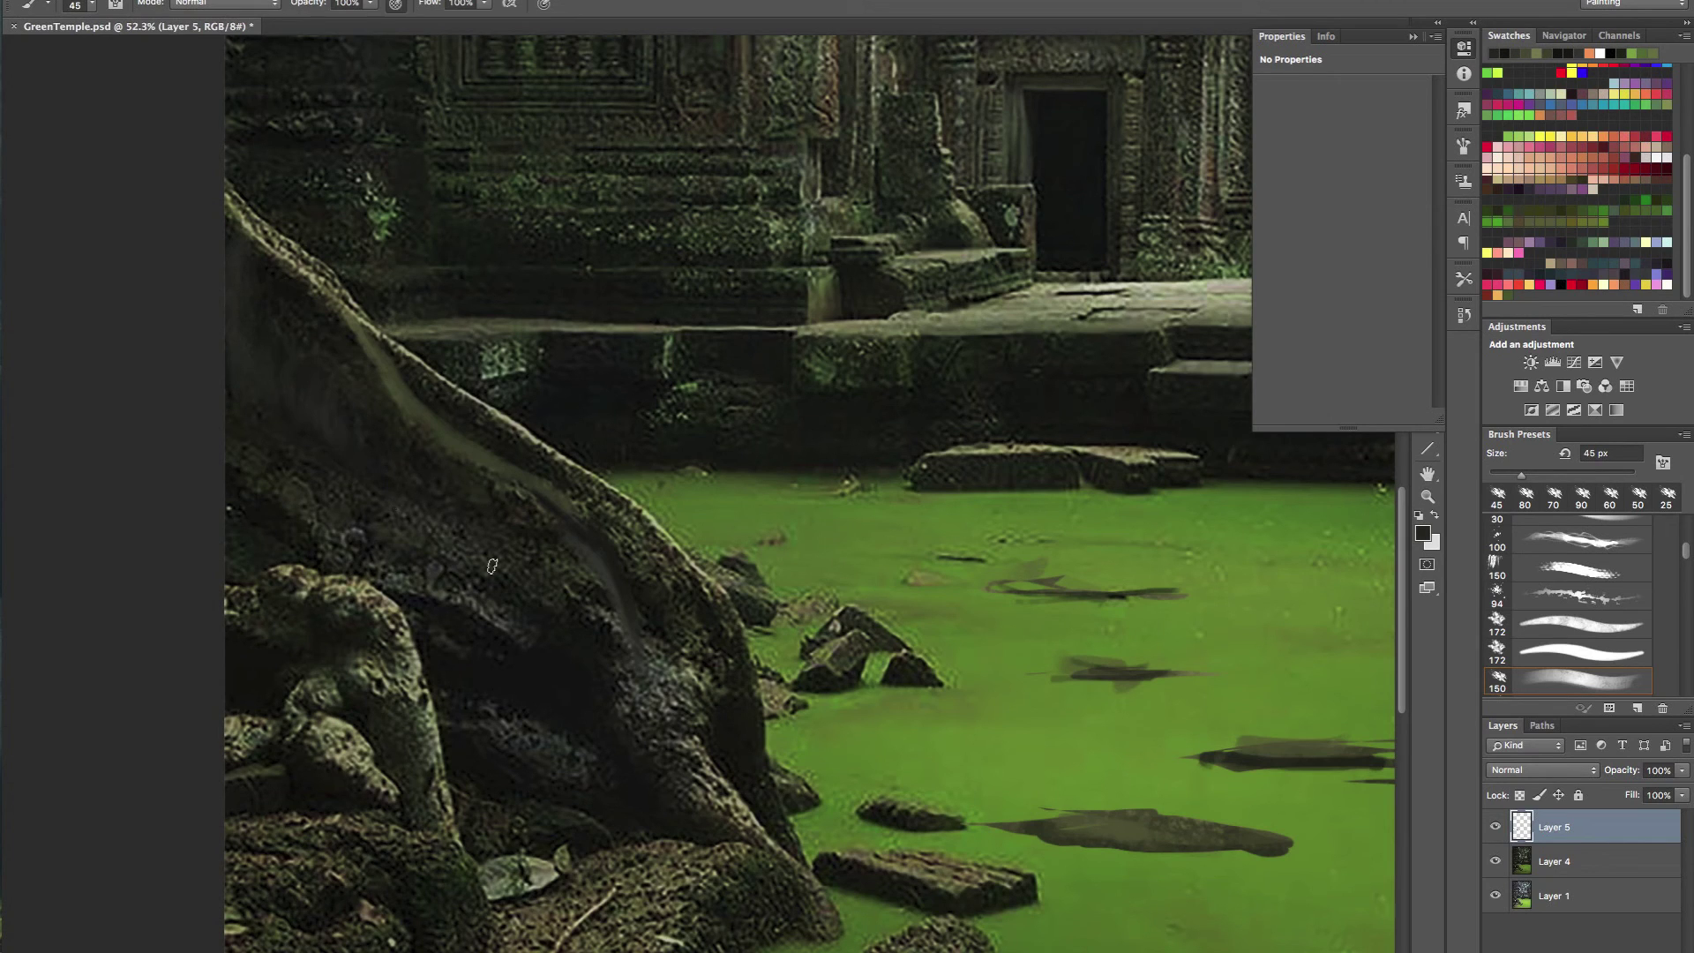
# - Sample bark tones and paint long vertical streaks on the shaded upper trunk at 100% opacity, finishing with a 40 px brush
pyautogui.keyDown('alt'); pyautogui.click(534, 513); pyautogui.keyUp('alt')
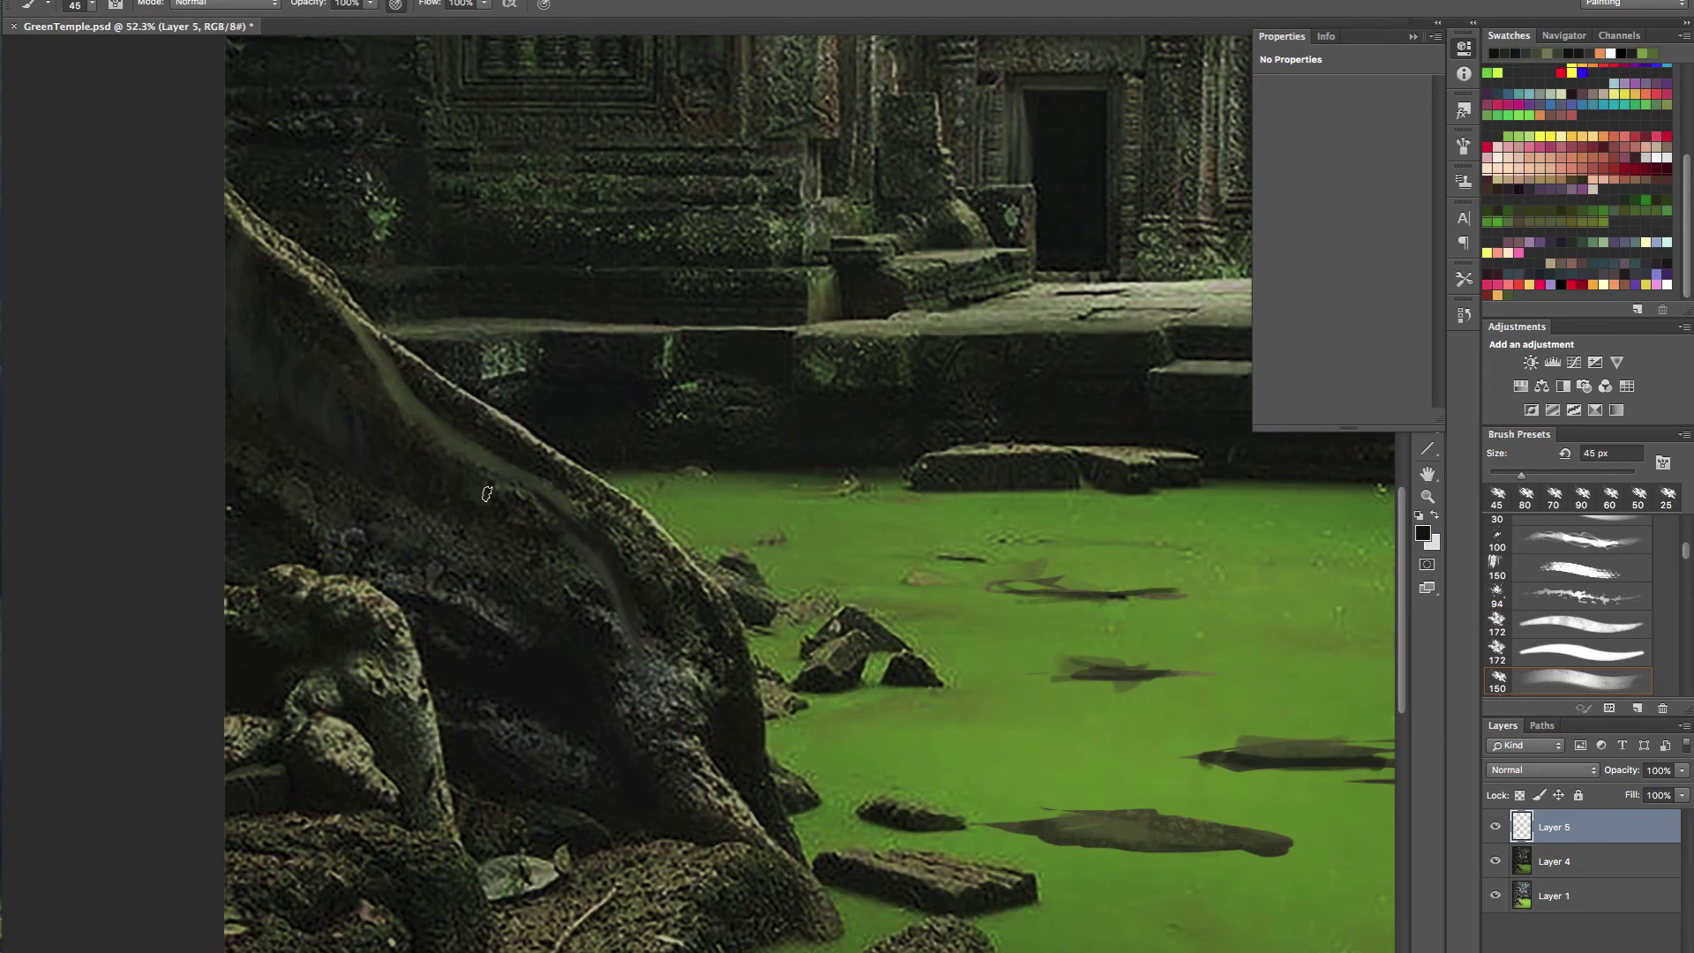
pyautogui.keyDown('alt'); pyautogui.click(499, 676); pyautogui.keyUp('alt')
pyautogui.keyDown('alt'); pyautogui.click(437, 586); pyautogui.keyUp('alt')
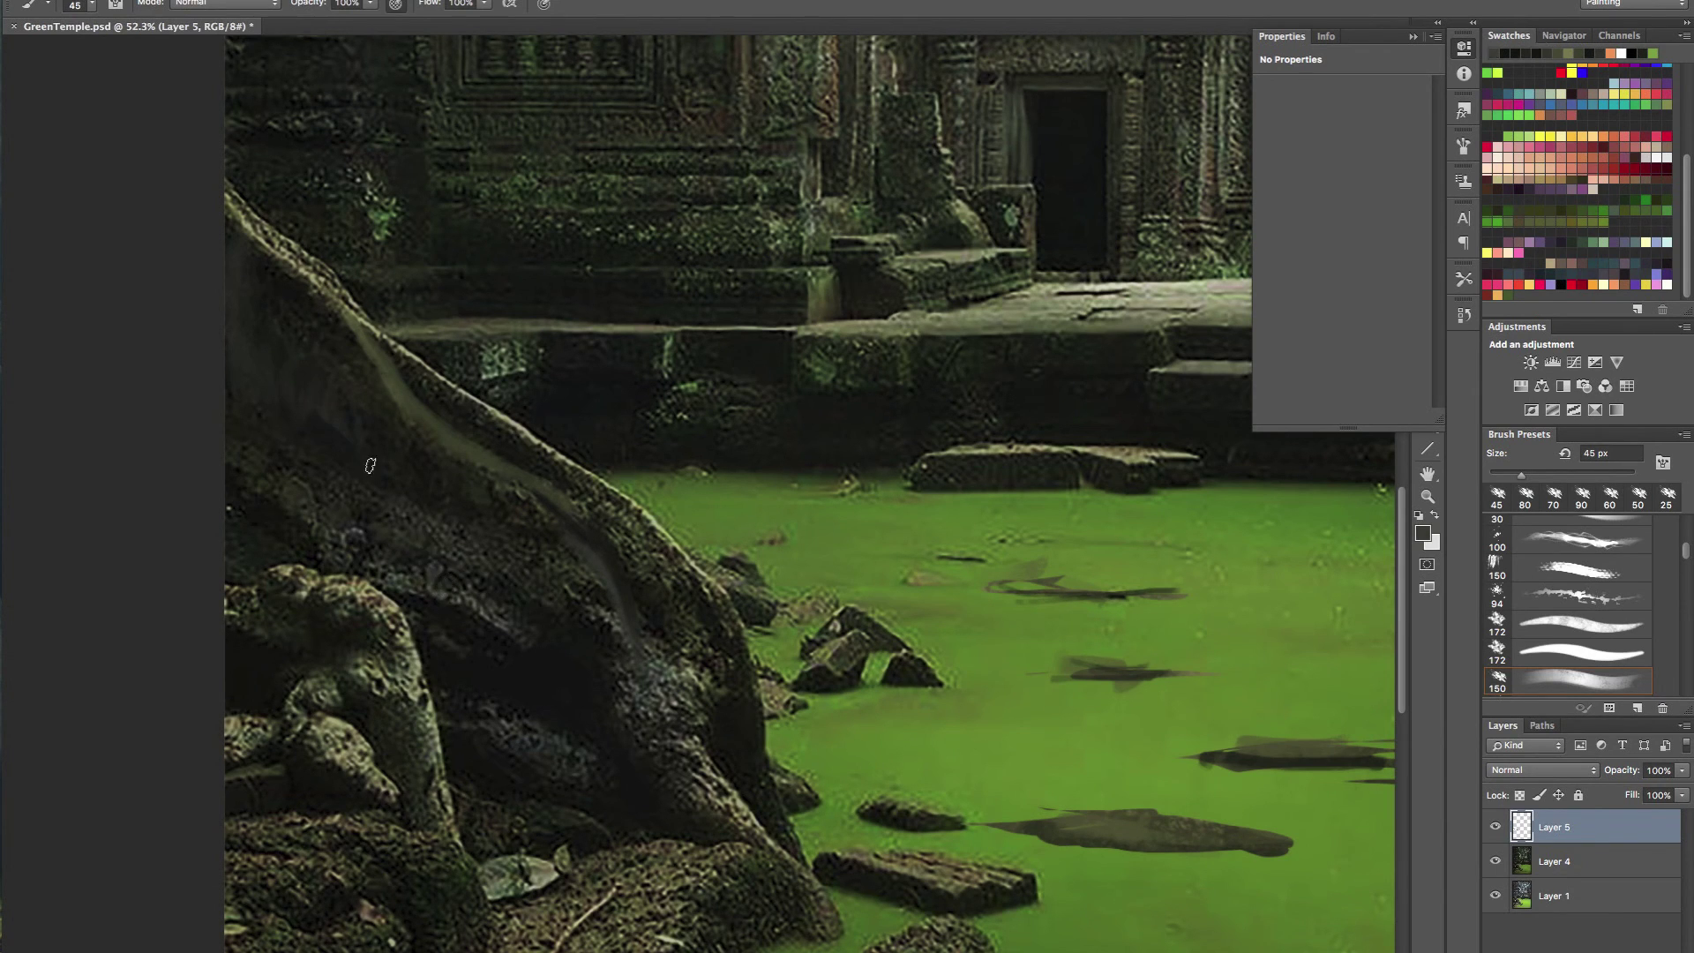
pyautogui.press(']')
pyautogui.press(']')
pyautogui.press(']')
pyautogui.press(']')
pyautogui.press(']')
pyautogui.moveTo(395, 472)
pyautogui.mouseDown()
pyautogui.moveTo(364, 432)
pyautogui.moveTo(351, 365)
pyautogui.mouseUp()
pyautogui.press('[')
pyautogui.moveTo(265, 283); pyautogui.dragTo(287, 318)
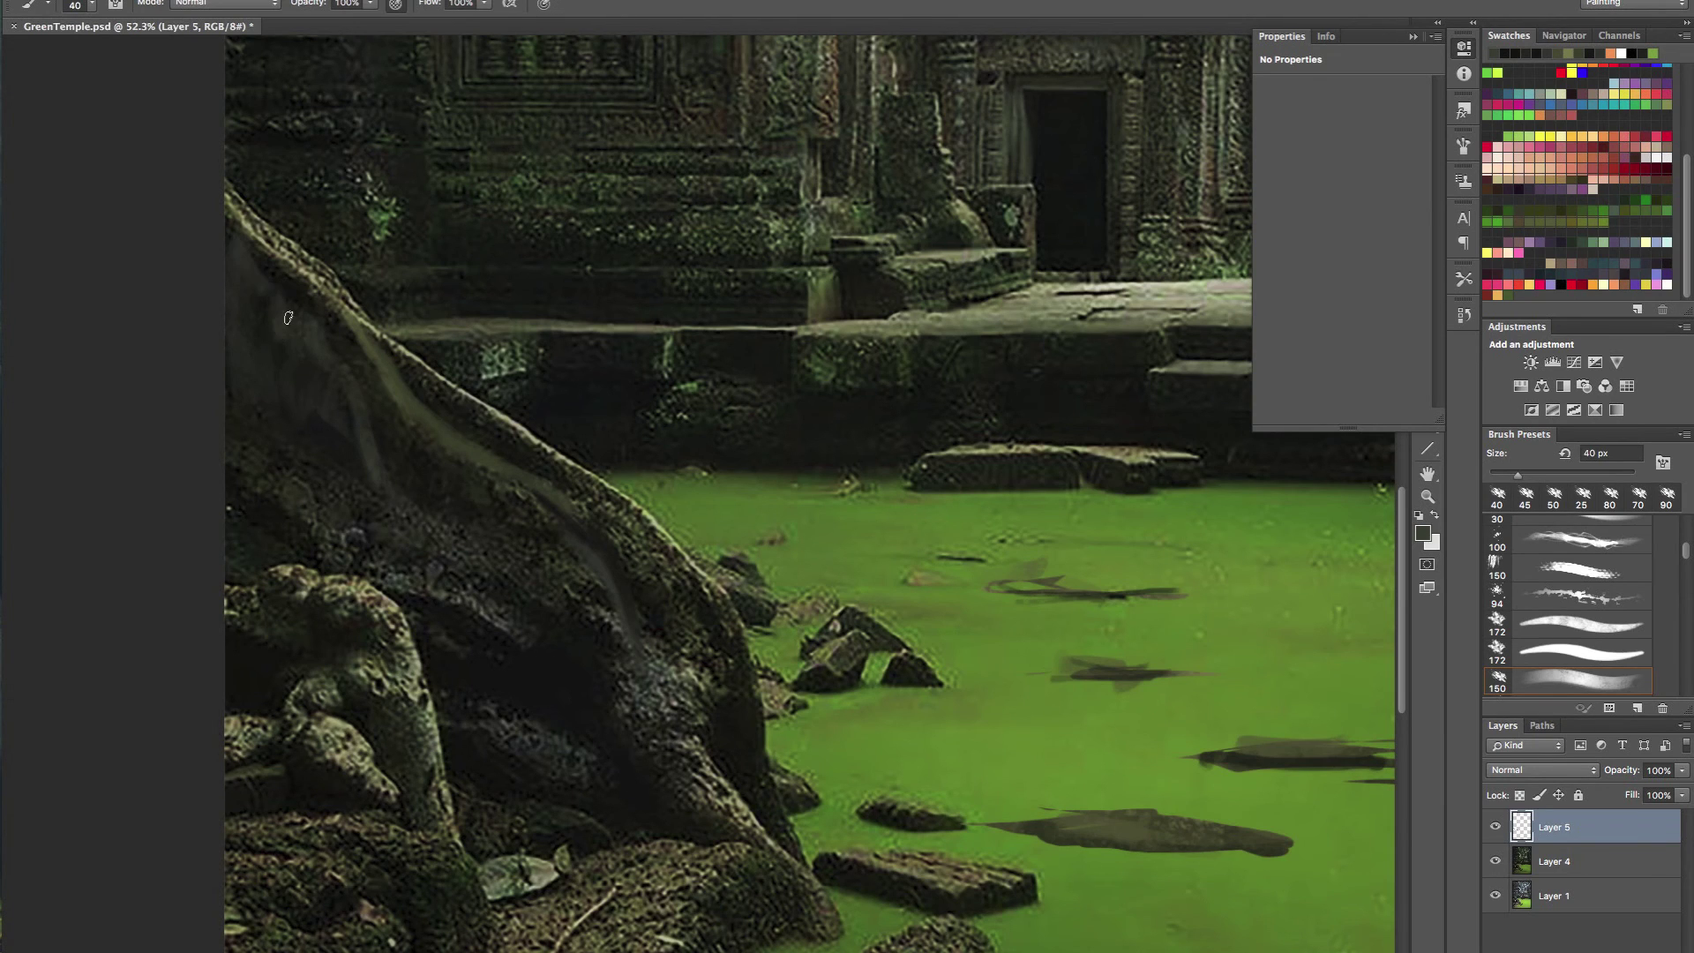
# - Paint a light winding ridge along the root's lower outer side in a sampled tone with a 35 px brush
pyautogui.press('[')
pyautogui.keyDown('alt'); pyautogui.click(738, 797); pyautogui.keyUp('alt')
pyautogui.moveTo(710, 781)
pyautogui.mouseDown()
pyautogui.moveTo(698, 737)
pyautogui.moveTo(724, 678)
pyautogui.moveTo(653, 540)
pyautogui.moveTo(628, 544)
pyautogui.moveTo(584, 499)
pyautogui.moveTo(554, 498)
pyautogui.mouseUp()
pyautogui.moveTo(690, 508); pyautogui.dragTo(607, 503)
pyautogui.keyDown('ctrl'); pyautogui.click(608, 504); pyautogui.keyUp('ctrl')
# - Sample bark tones from the root's lower bend and paint shading beside the light ridge
pyautogui.keyDown('alt'); pyautogui.click(661, 567); pyautogui.keyUp('alt')
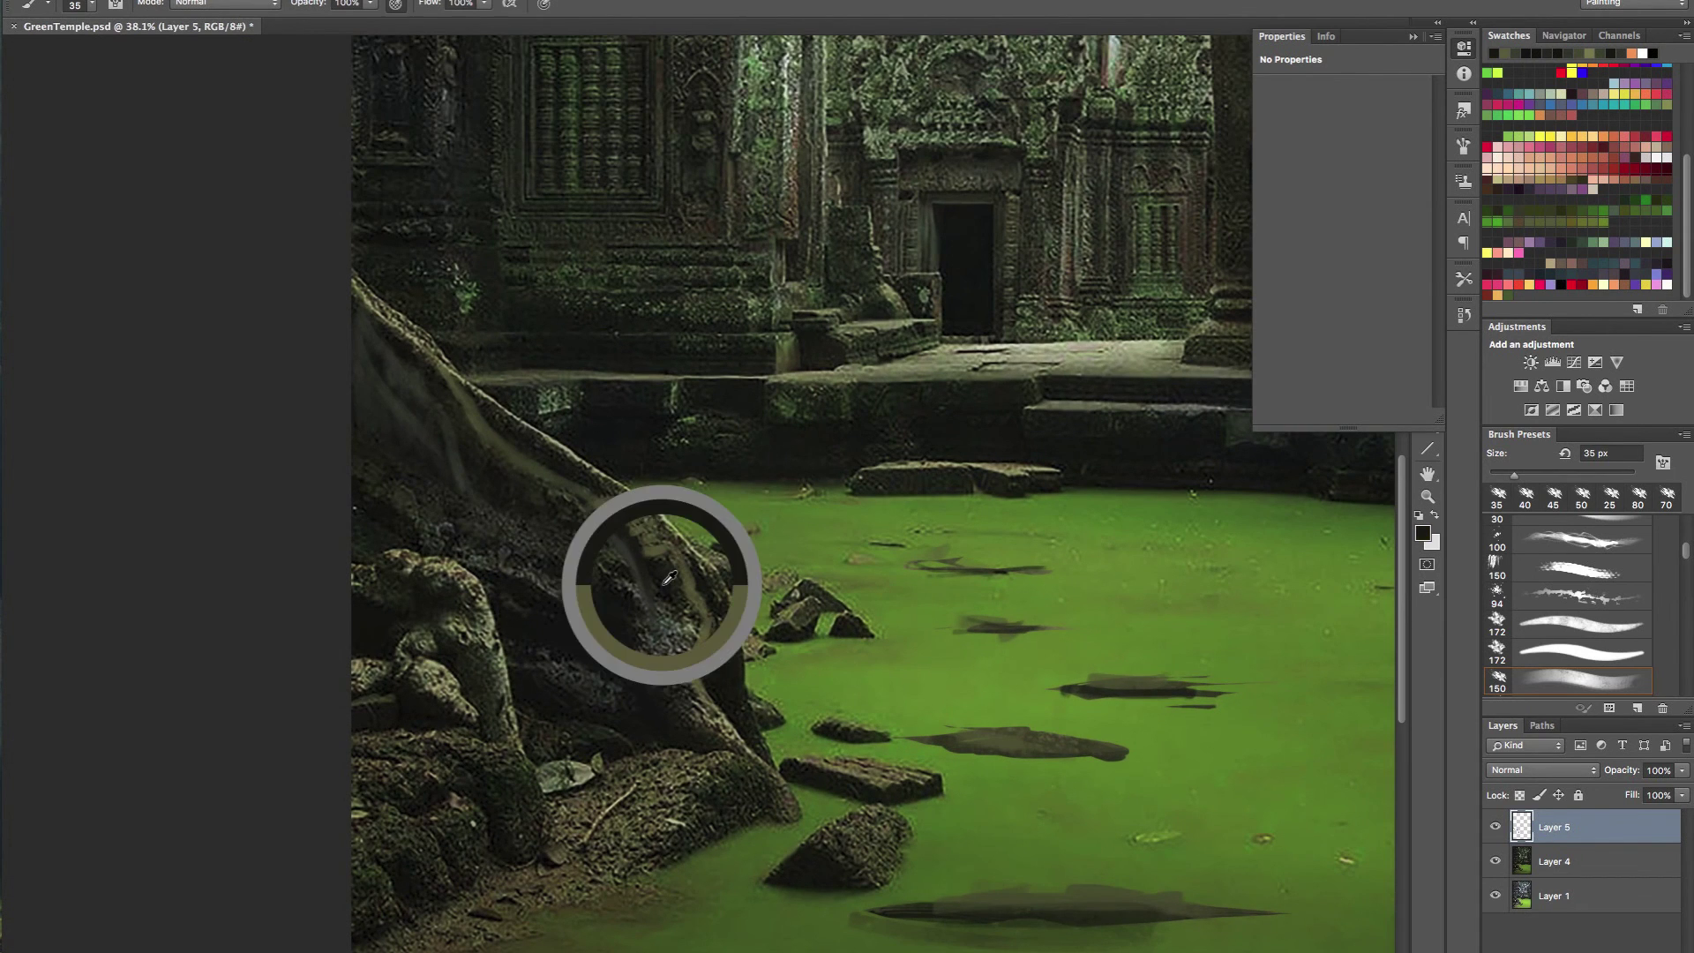
pyautogui.keyDown('alt'); pyautogui.click(639, 580); pyautogui.keyUp('alt')
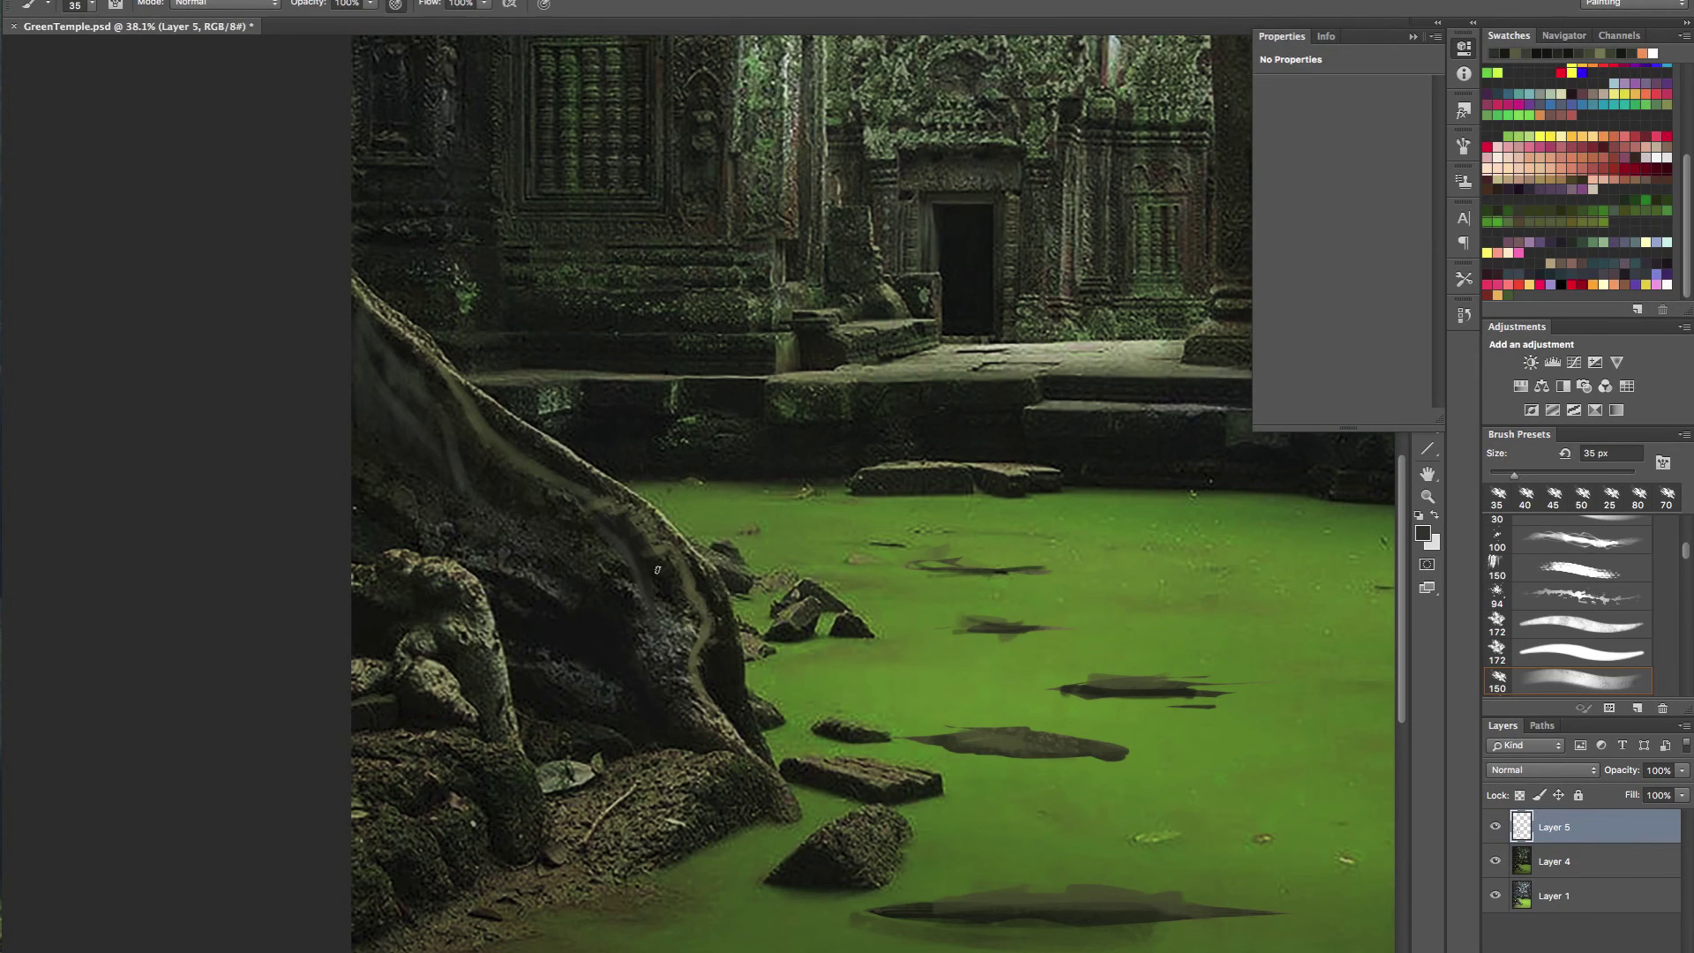
pyautogui.keyDown('alt'); pyautogui.click(715, 664); pyautogui.keyUp('alt')
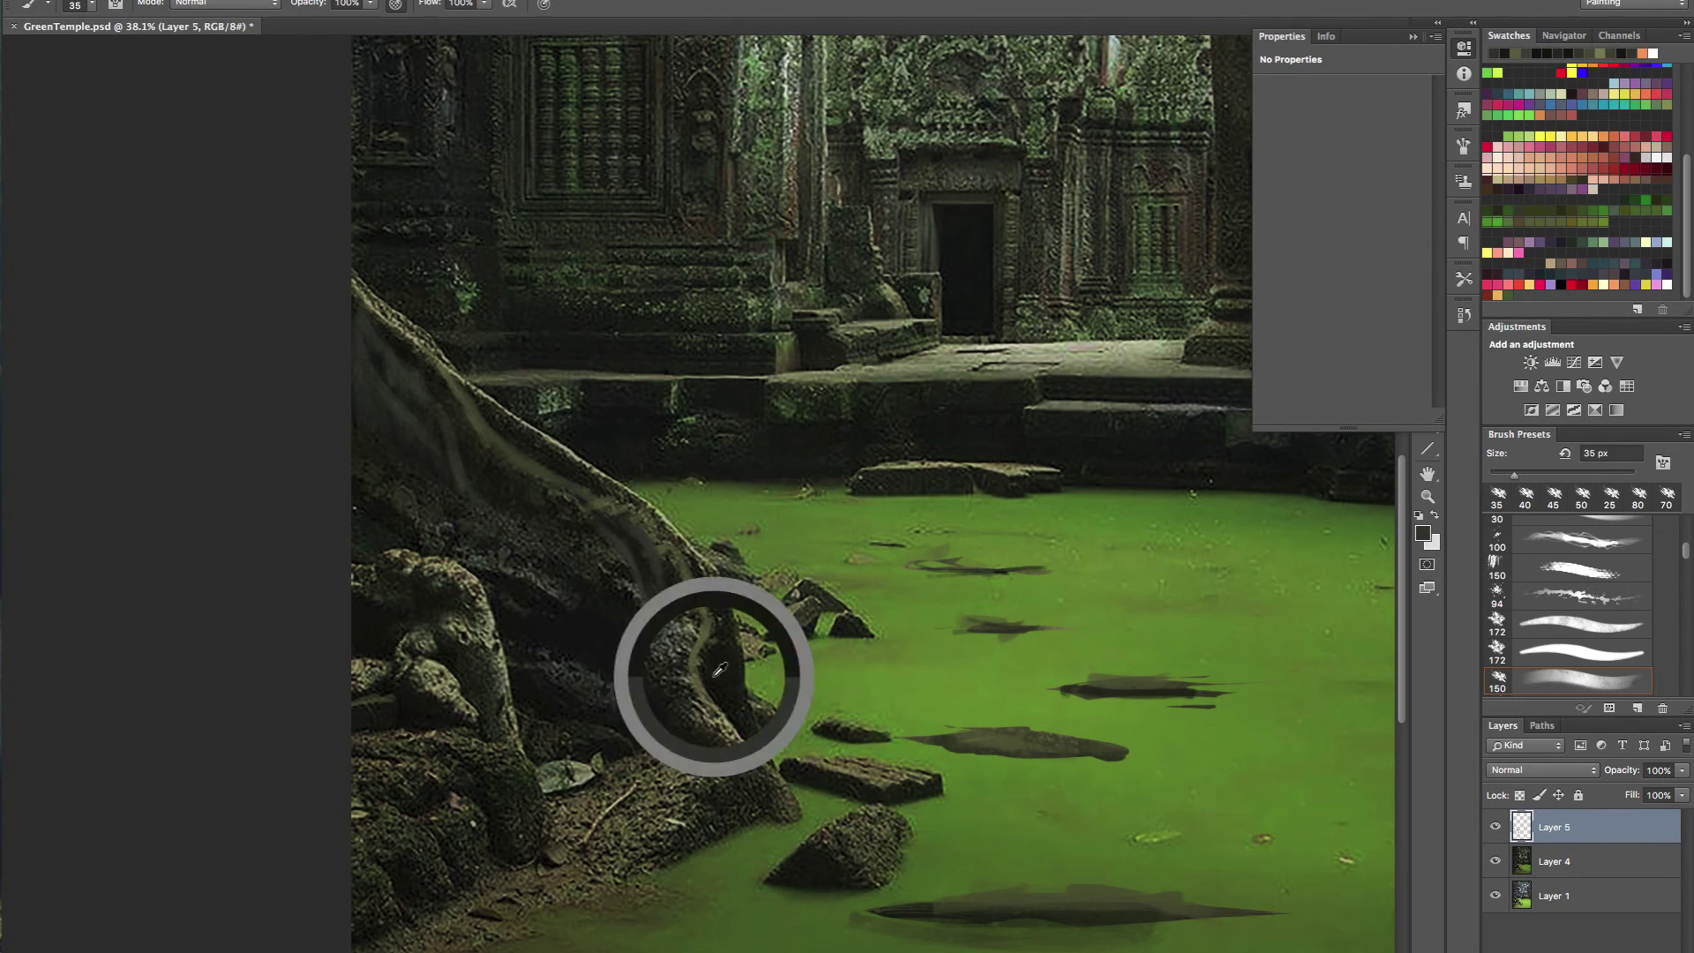
pyautogui.moveTo(686, 624); pyautogui.dragTo(688, 669)
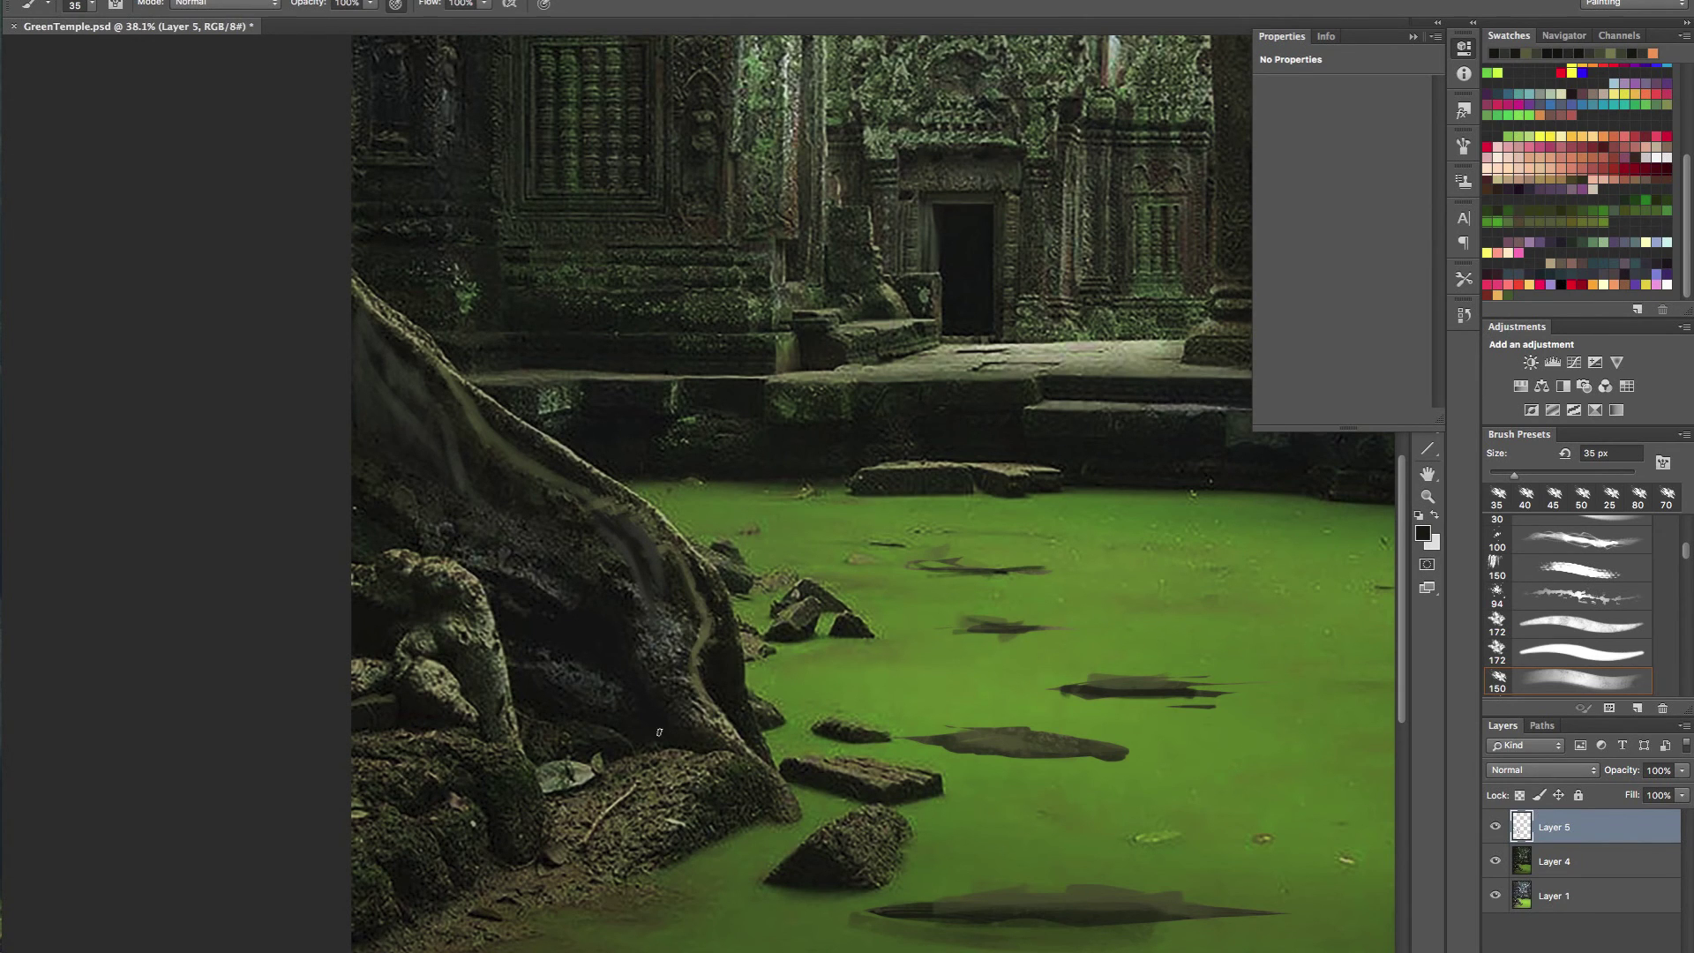
# - Paint bark folds at the root's base and extend its tip over the mound toward the water
pyautogui.keyDown('alt'); pyautogui.click(705, 729); pyautogui.keyUp('alt')
pyautogui.keyDown('alt'); pyautogui.click(611, 679); pyautogui.keyUp('alt')
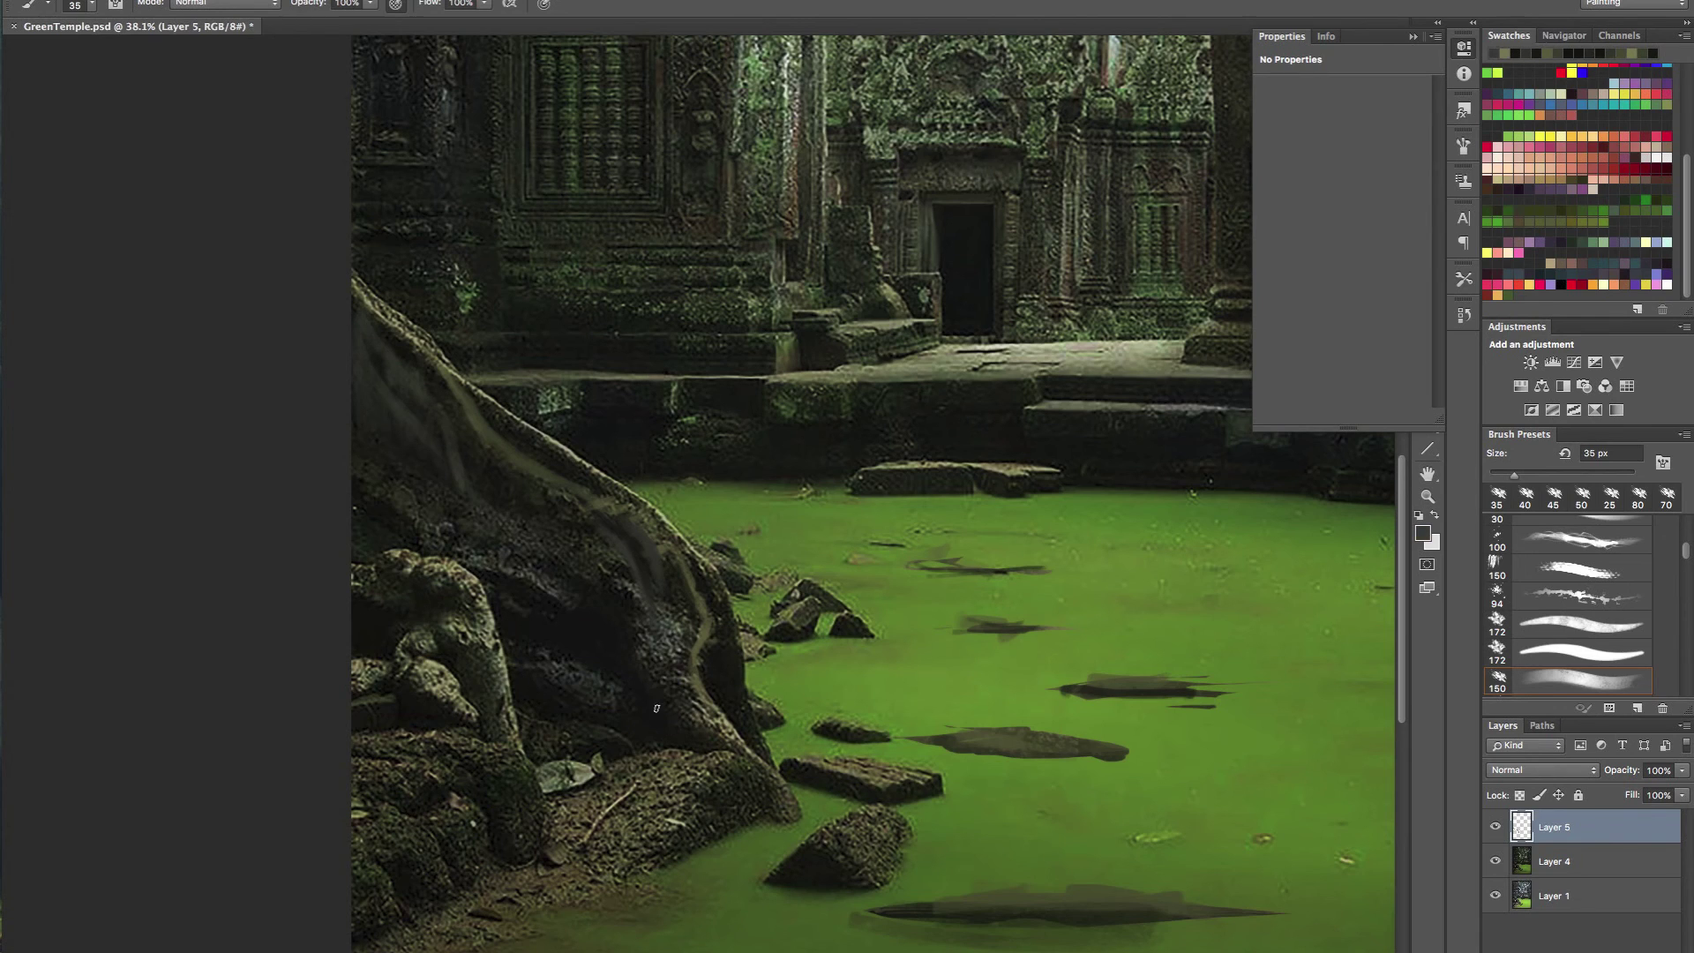
pyautogui.moveTo(645, 713)
pyautogui.mouseDown()
pyautogui.moveTo(761, 783)
pyautogui.moveTo(748, 766)
pyautogui.moveTo(771, 803)
pyautogui.mouseUp()
pyautogui.keyDown('alt'); pyautogui.click(708, 748); pyautogui.keyUp('alt')
pyautogui.moveTo(725, 748); pyautogui.dragTo(668, 687)
# - Paint a new side root running from the root's base down across the mound, using sampled light and dark tones
pyautogui.moveTo(633, 759)
pyautogui.mouseDown()
pyautogui.moveTo(611, 811)
pyautogui.moveTo(548, 852)
pyautogui.mouseUp()
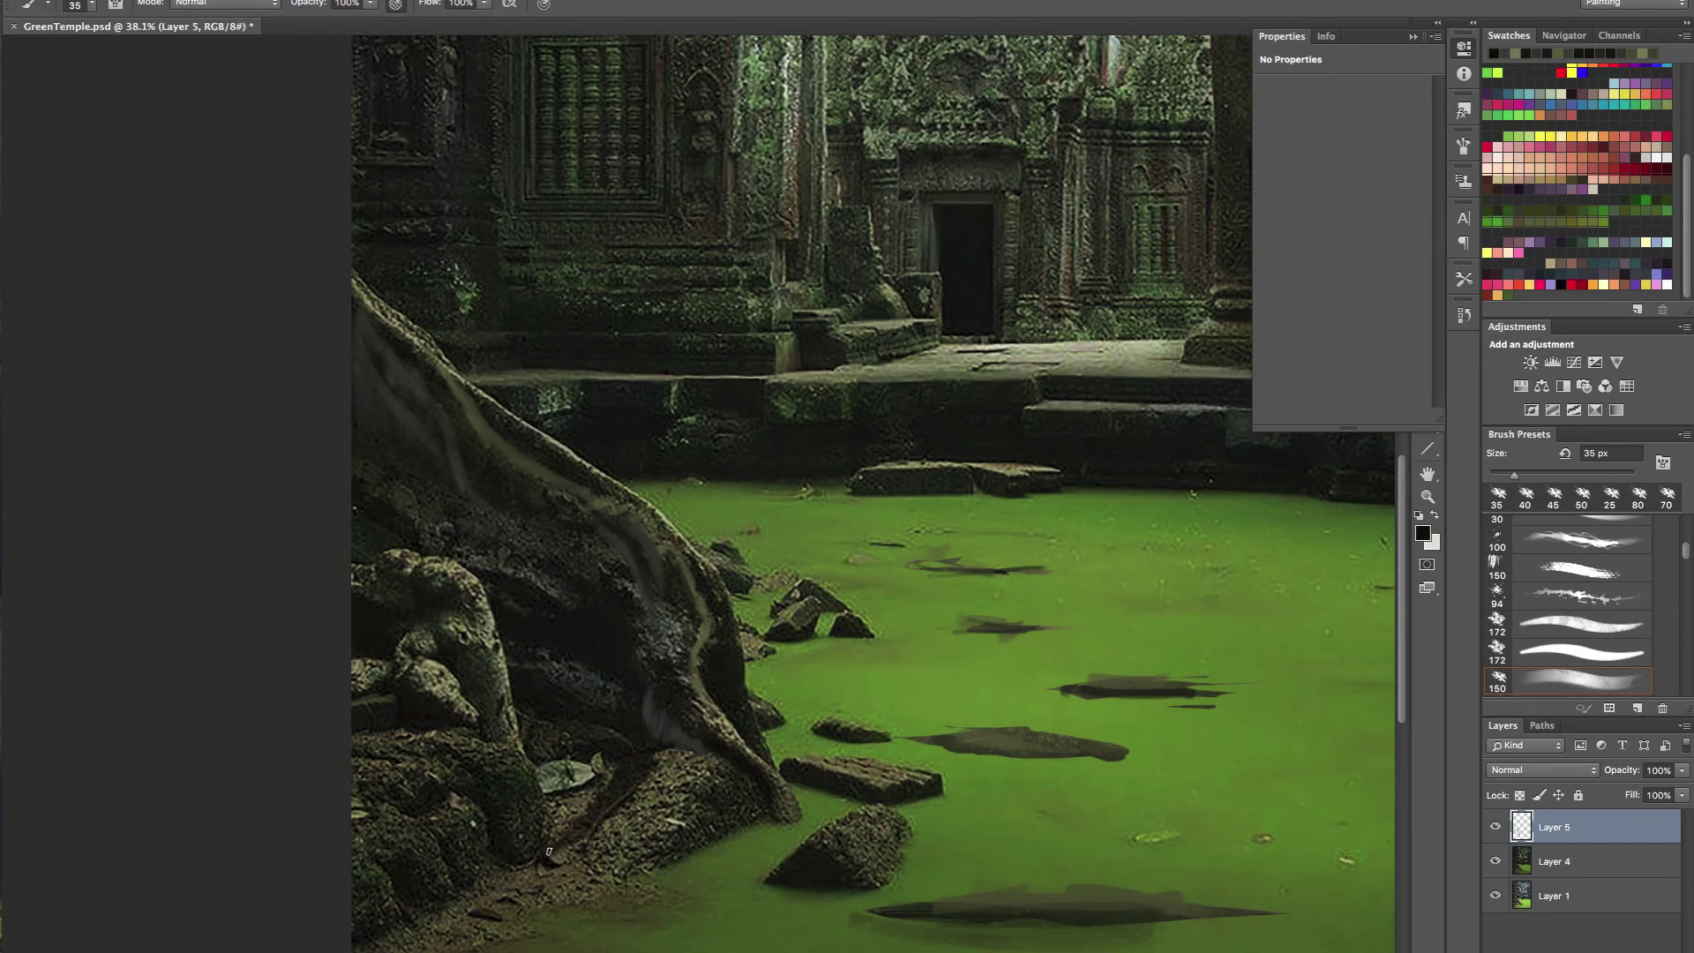
pyautogui.keyDown('alt'); pyautogui.click(679, 766); pyautogui.keyUp('alt')
pyautogui.moveTo(653, 768); pyautogui.dragTo(598, 832)
pyautogui.keyDown('alt'); pyautogui.click(635, 716); pyautogui.keyUp('alt')
pyautogui.moveTo(670, 750)
pyautogui.mouseDown()
pyautogui.moveTo(693, 766)
pyautogui.moveTo(657, 816)
pyautogui.moveTo(552, 866)
pyautogui.mouseUp()
# - Shade the new side root's edge where it crosses the mound, using tones sampled from the ground and bark
pyautogui.keyDown('alt'); pyautogui.click(515, 776); pyautogui.keyUp('alt')
pyautogui.keyDown('alt'); pyautogui.click(672, 808); pyautogui.keyUp('alt')
pyautogui.moveTo(676, 775); pyautogui.dragTo(638, 812)
pyautogui.keyDown('alt'); pyautogui.click(676, 779); pyautogui.keyUp('alt')
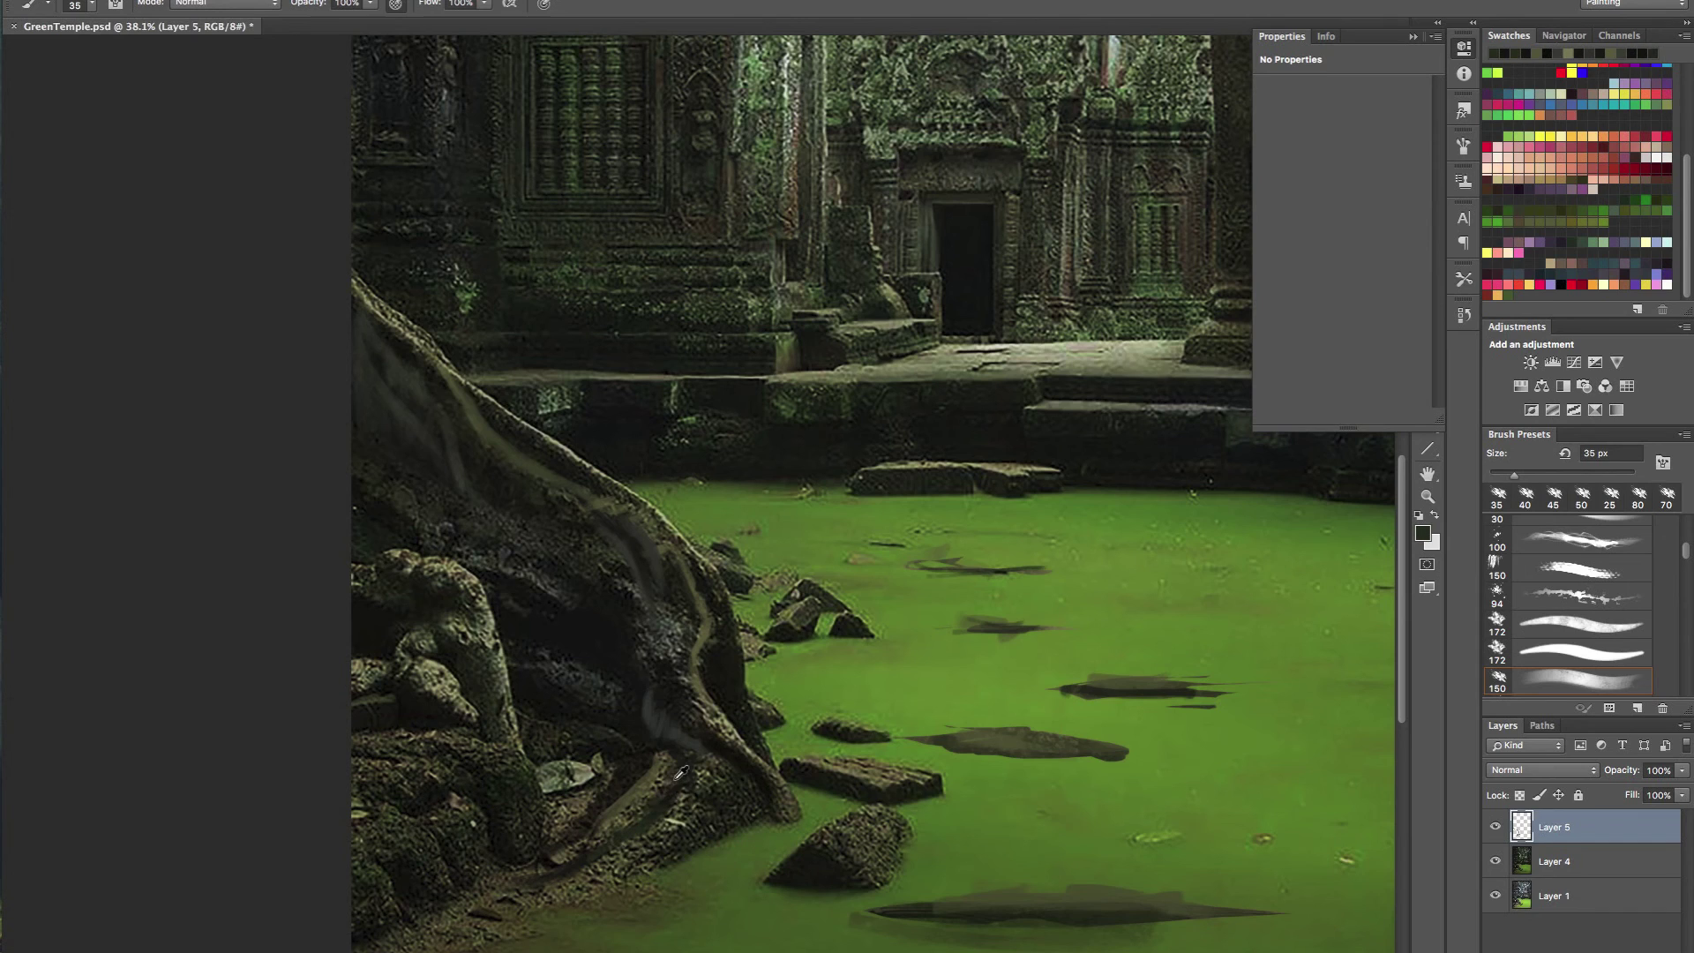
pyautogui.keyDown('alt'); pyautogui.click(674, 729); pyautogui.keyUp('alt')
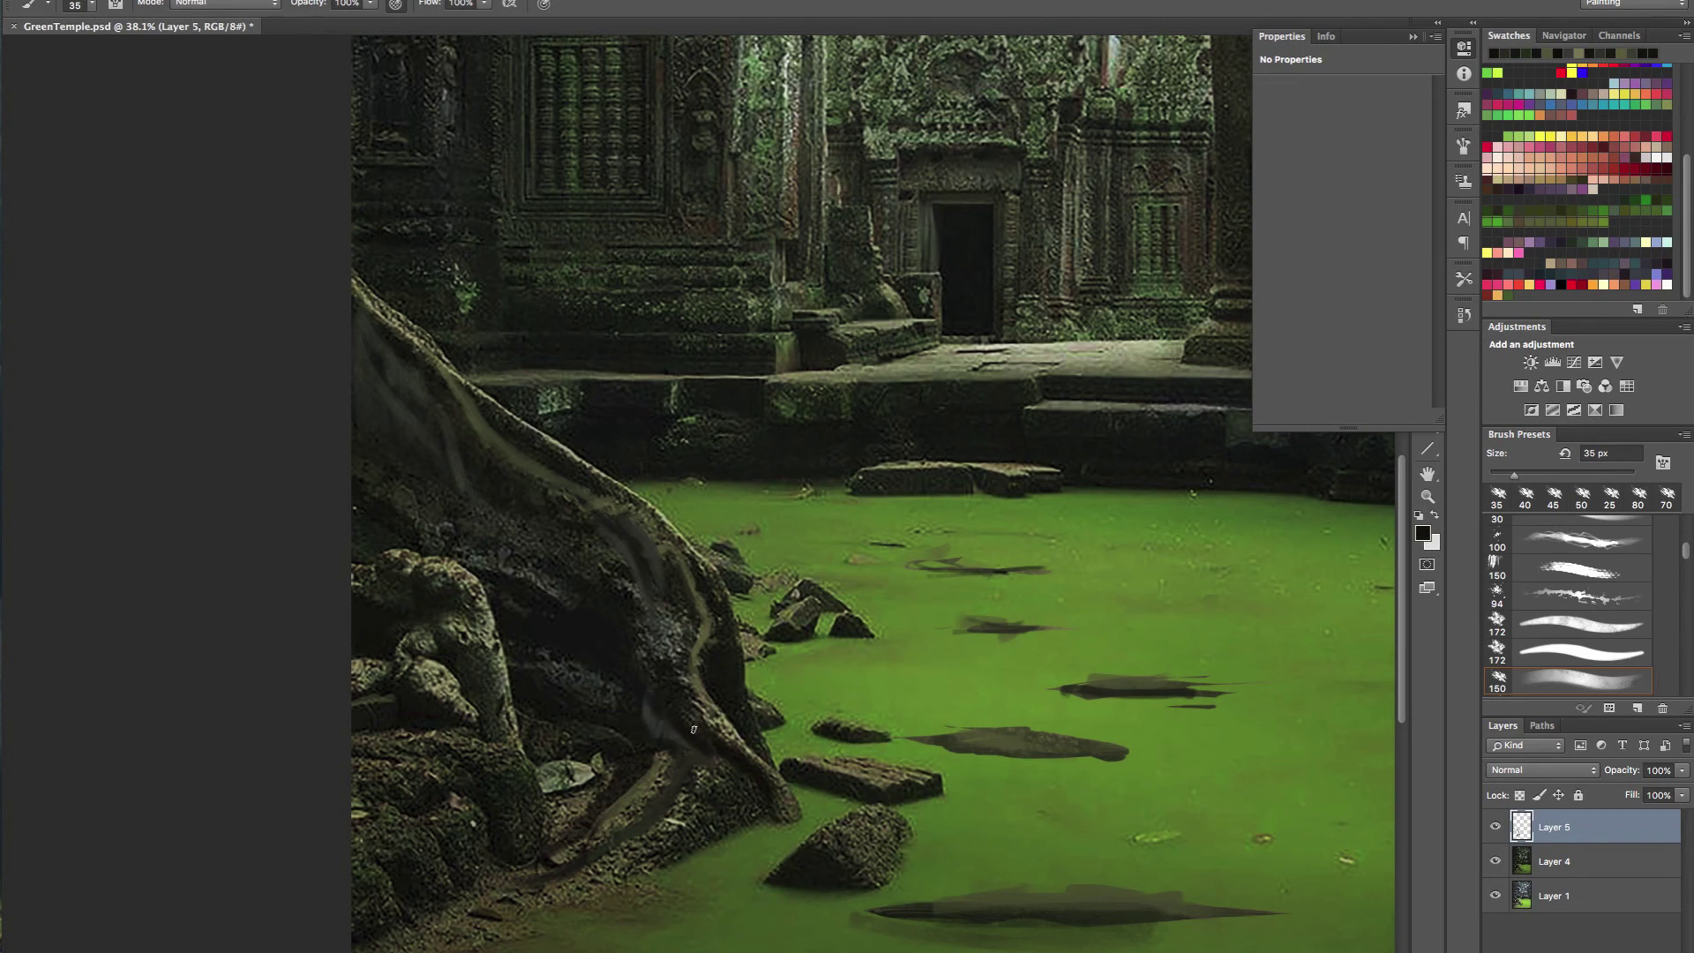
# - Refine the root's base and paint a thin bark strand inside the dark hollow at 30% opacity, reducing the brush to 25 px
pyautogui.scroll(2, 667, 719)
pyautogui.keyDown('alt'); pyautogui.click(706, 715); pyautogui.keyUp('alt')
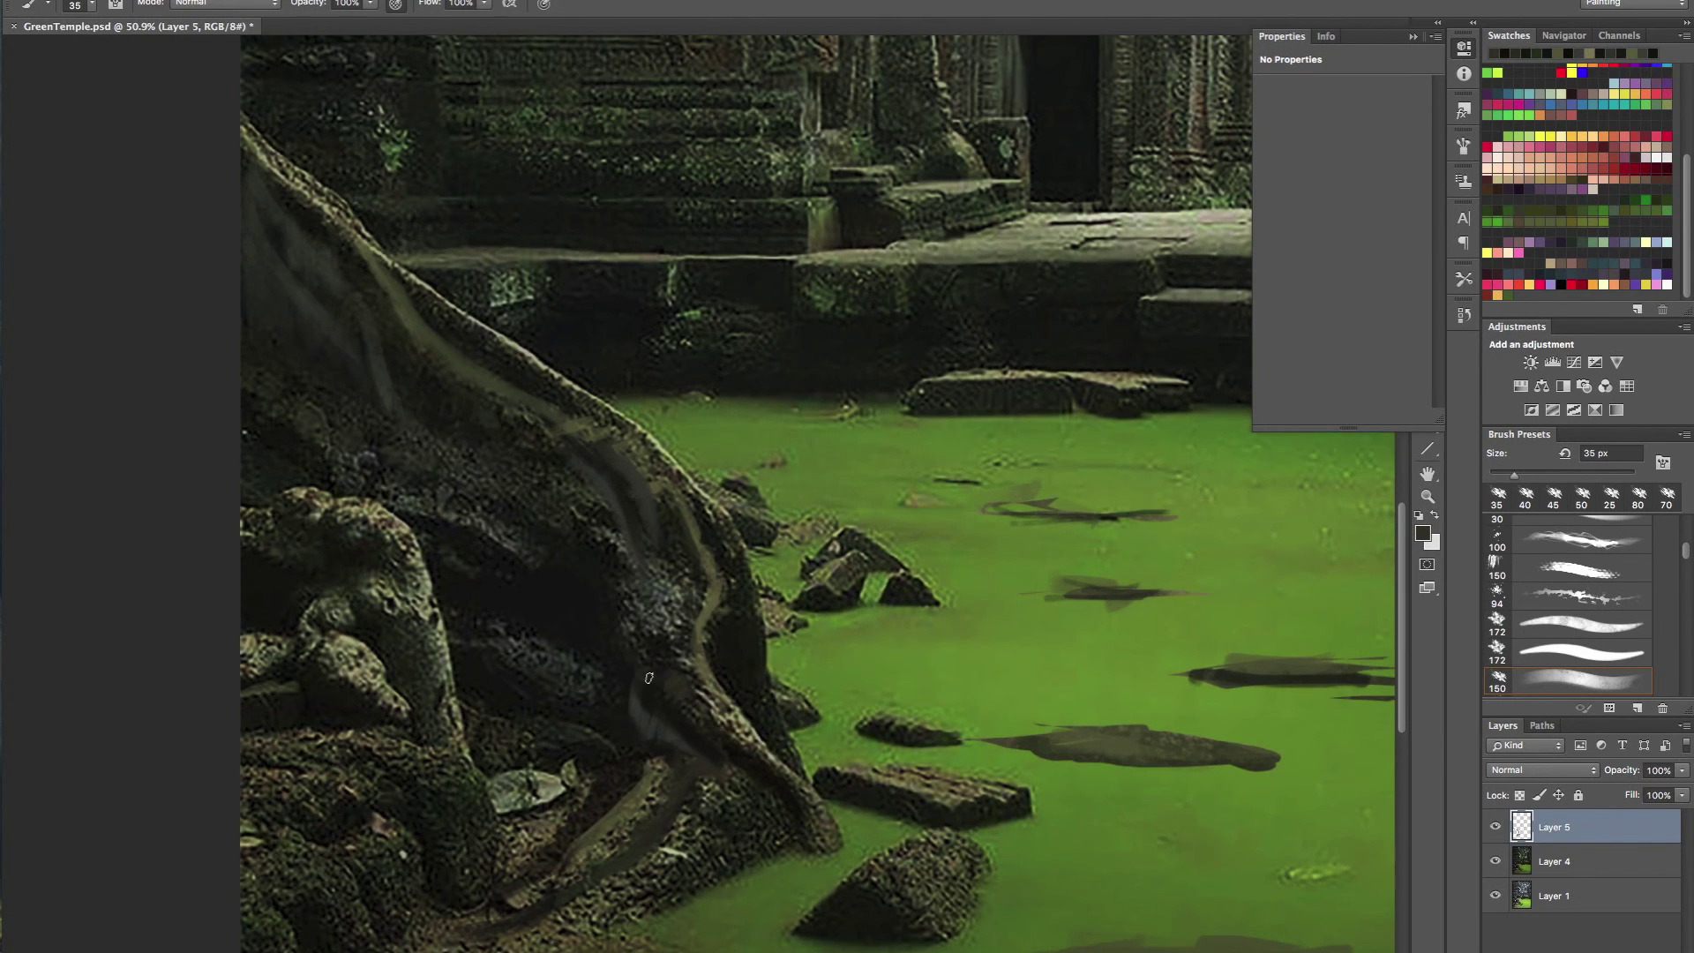
pyautogui.keyDown('alt'); pyautogui.click(700, 697); pyautogui.keyUp('alt')
pyautogui.press('3')
pyautogui.keyDown('alt'); pyautogui.click(558, 671); pyautogui.keyUp('alt')
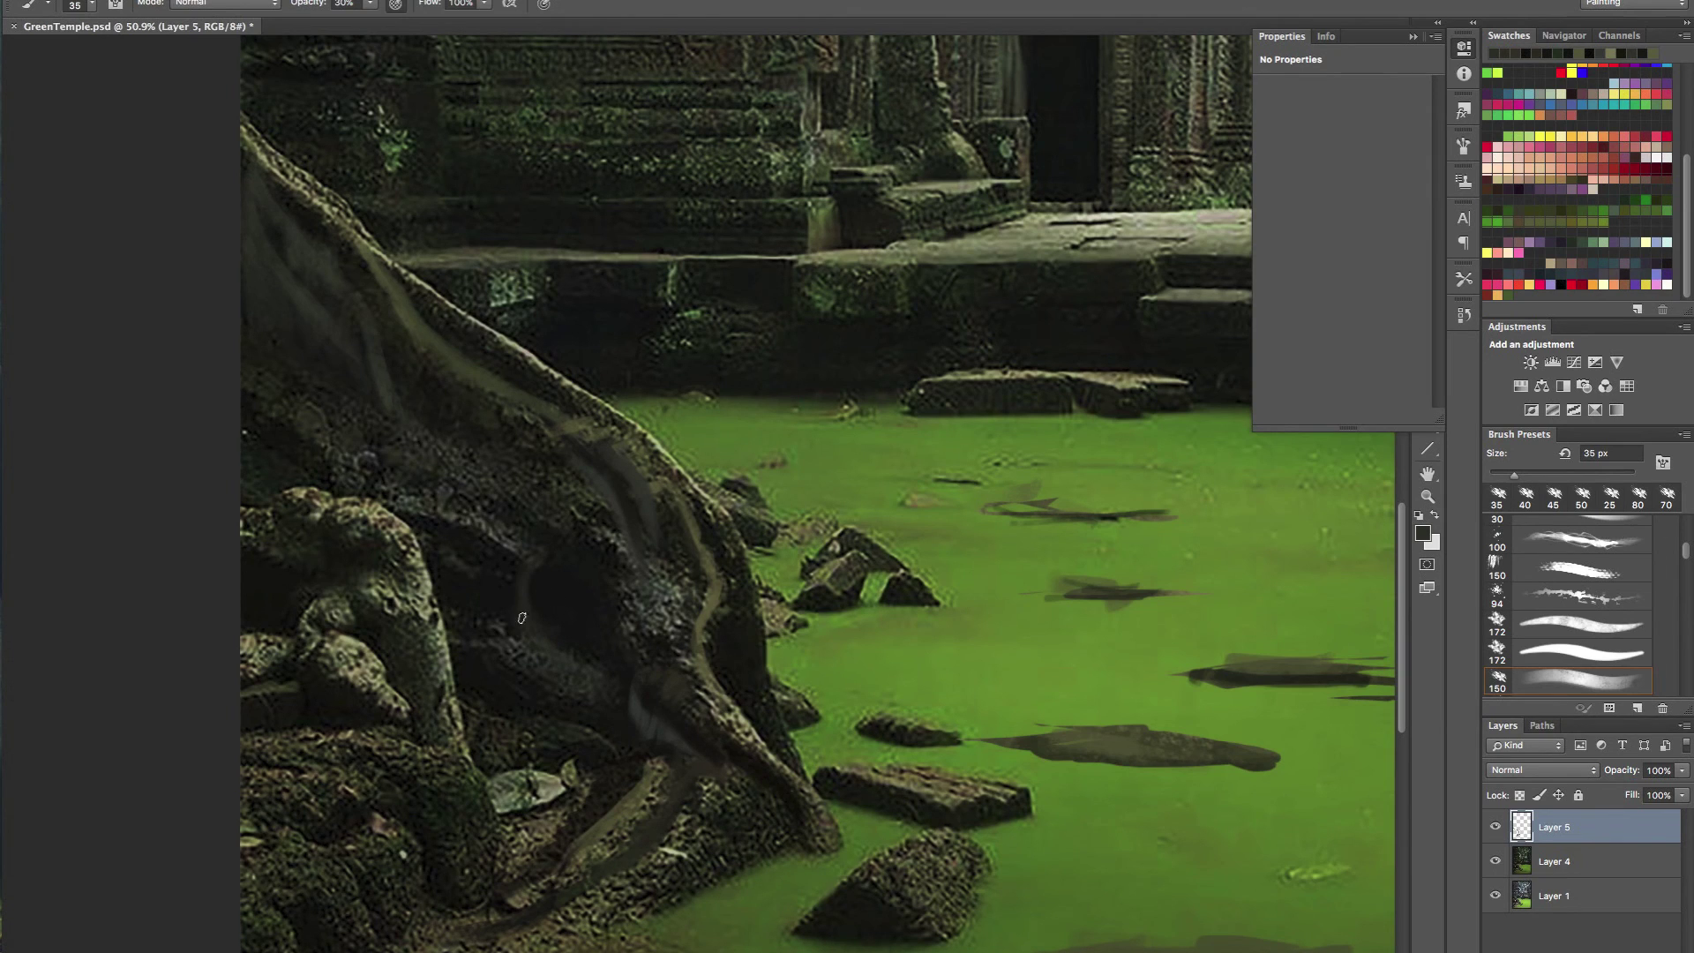
pyautogui.keyDown('alt'); pyautogui.click(510, 543); pyautogui.keyUp('alt')
pyautogui.press('[')
pyautogui.press('[')
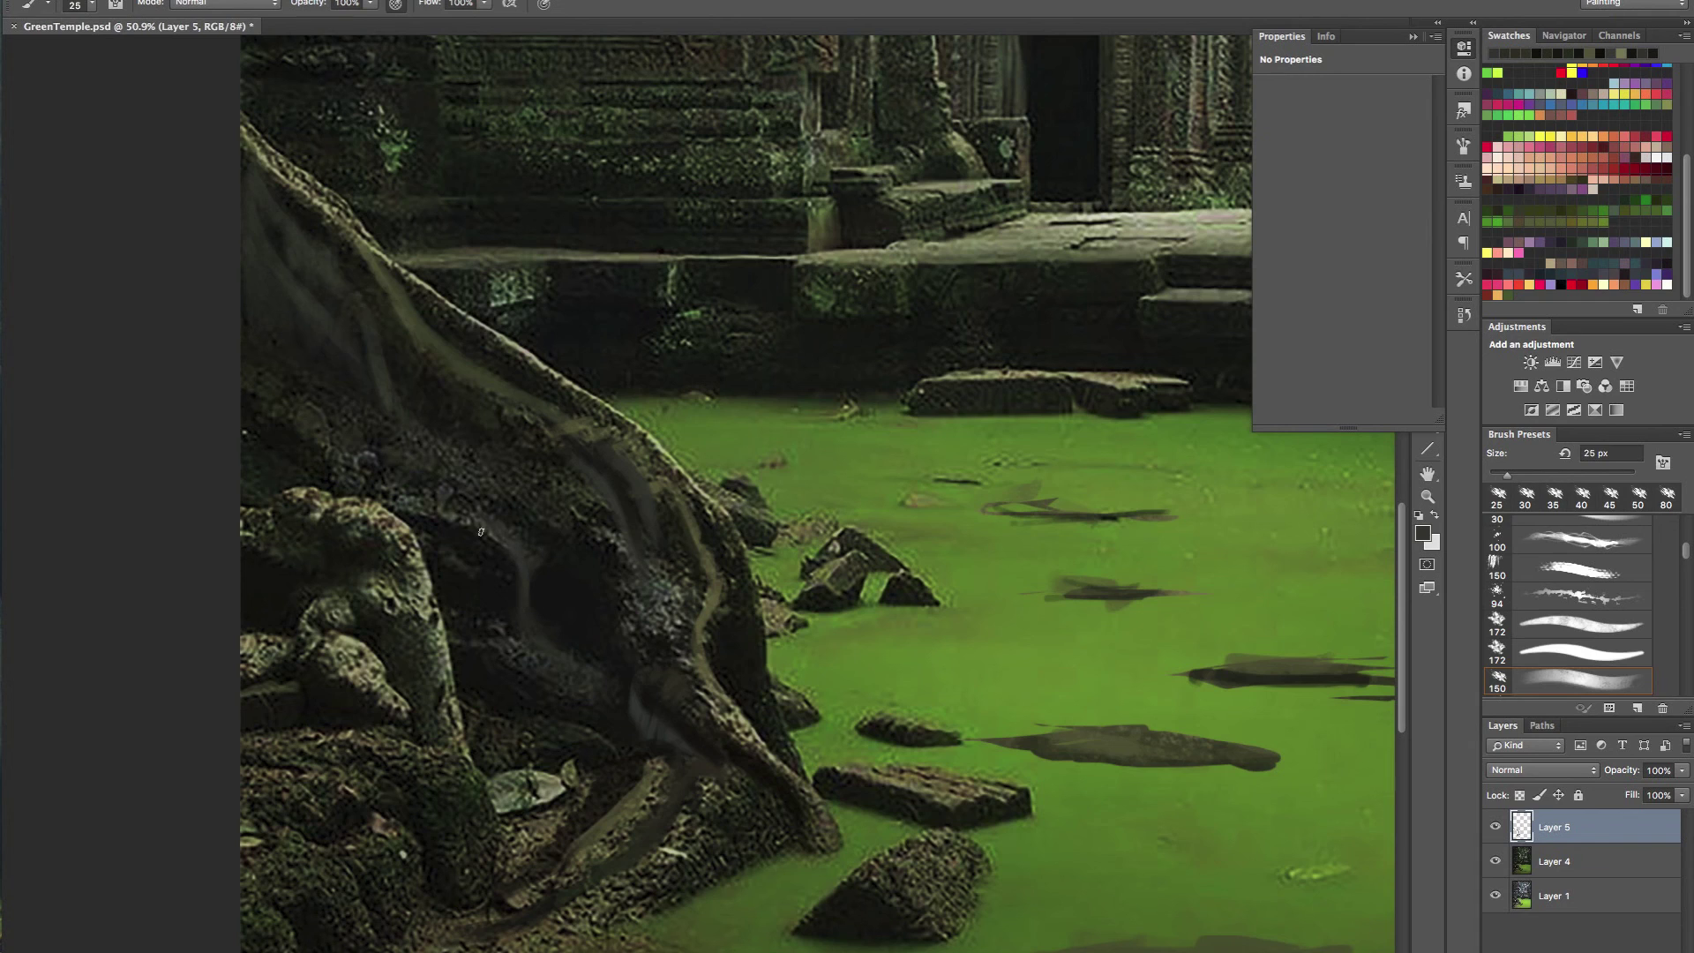
# - Paint light bark strokes down the lower end of the smaller gnarled root beside the leaf, using a sampled tone
pyautogui.keyDown('alt'); pyautogui.click(491, 690); pyautogui.keyUp('alt')
pyautogui.moveTo(469, 748)
pyautogui.mouseDown()
pyautogui.moveTo(525, 884)
pyautogui.moveTo(482, 804)
pyautogui.moveTo(500, 819)
pyautogui.moveTo(485, 860)
pyautogui.moveTo(517, 869)
pyautogui.moveTo(521, 833)
pyautogui.mouseUp()
pyautogui.moveTo(640, 740)
pyautogui.mouseDown()
pyautogui.moveTo(533, 734)
pyautogui.moveTo(622, 734)
pyautogui.mouseUp()
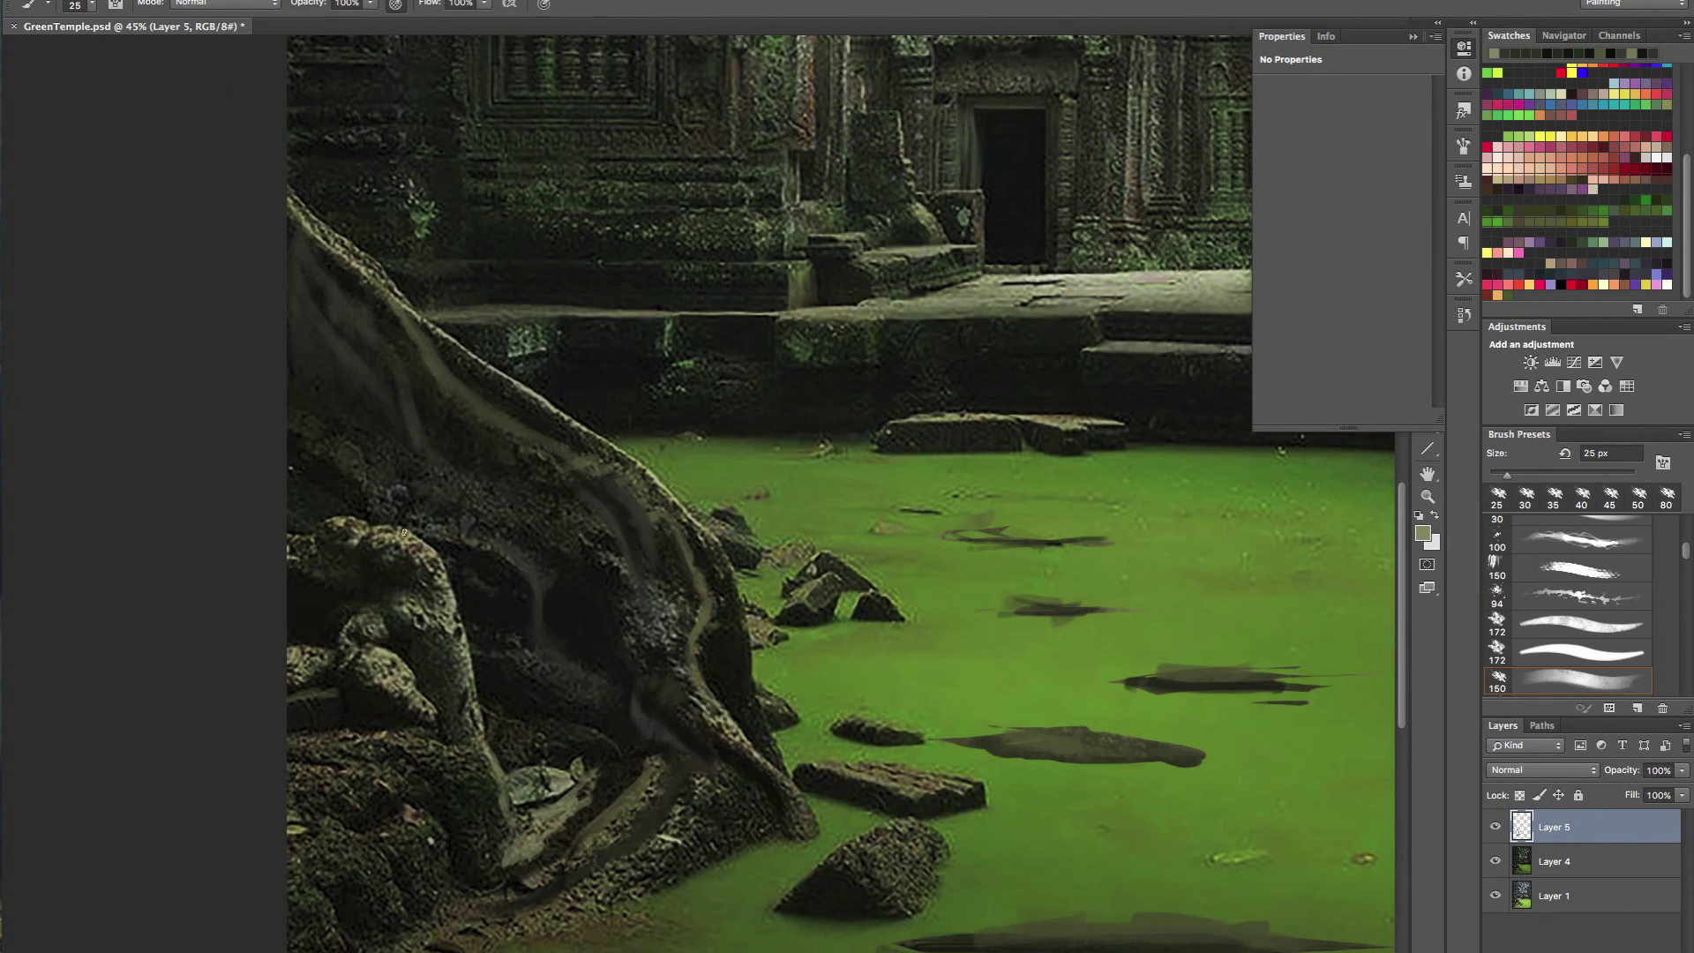
# - Paint pale highlights along the smaller gnarled root's top, bend and lower folds, using tones sampled from the bark
pyautogui.keyDown('alt'); pyautogui.click(326, 489); pyautogui.keyUp('alt')
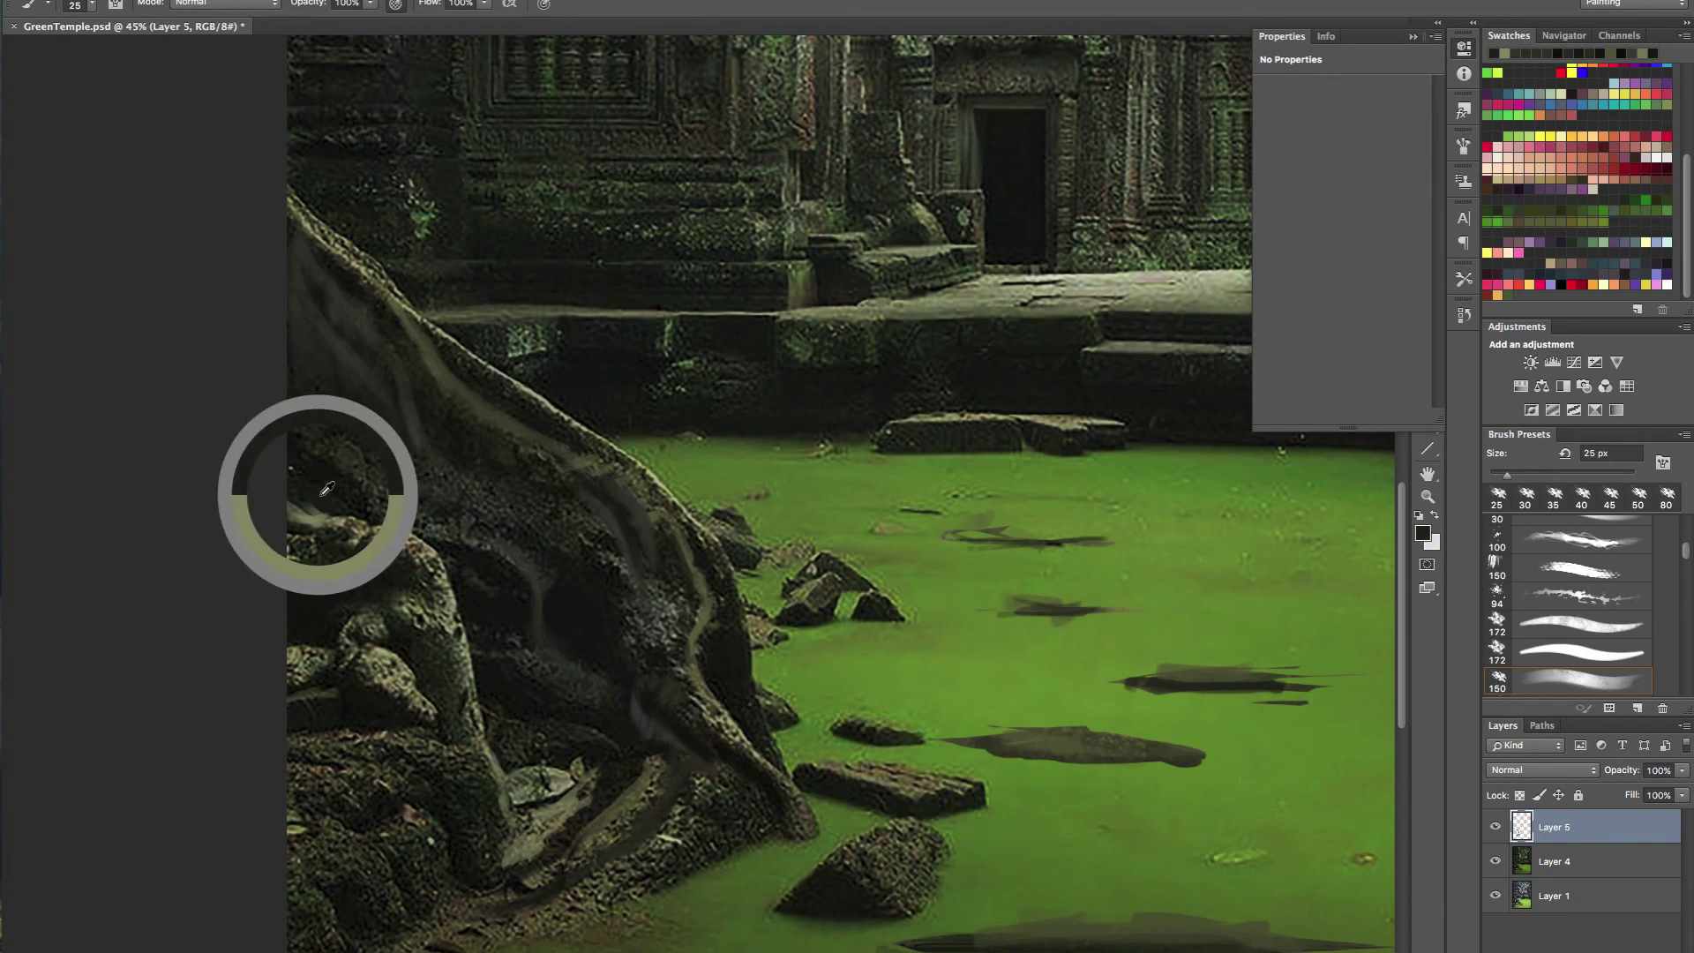
pyautogui.keyDown('alt'); pyautogui.click(345, 513); pyautogui.keyUp('alt')
pyautogui.moveTo(329, 527)
pyautogui.mouseDown()
pyautogui.moveTo(289, 531)
pyautogui.moveTo(405, 553)
pyautogui.mouseUp()
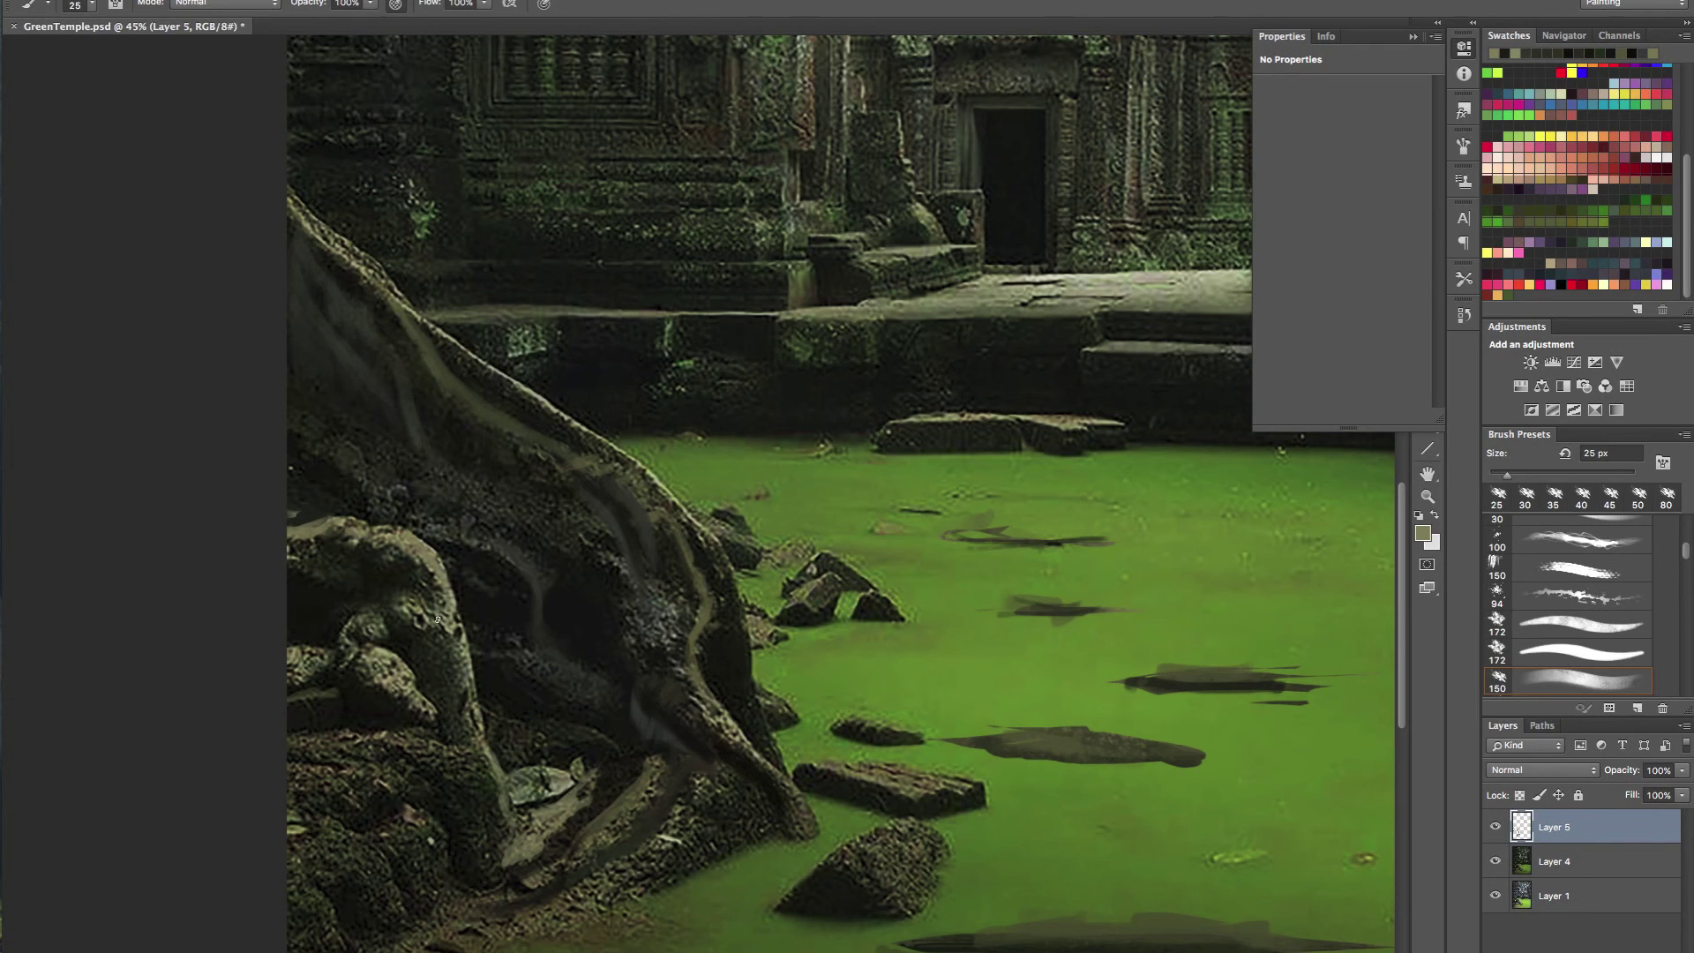
pyautogui.moveTo(459, 642); pyautogui.dragTo(479, 747)
pyautogui.keyDown('alt'); pyautogui.click(371, 670); pyautogui.keyUp('alt')
pyautogui.moveTo(388, 617); pyautogui.dragTo(426, 625)
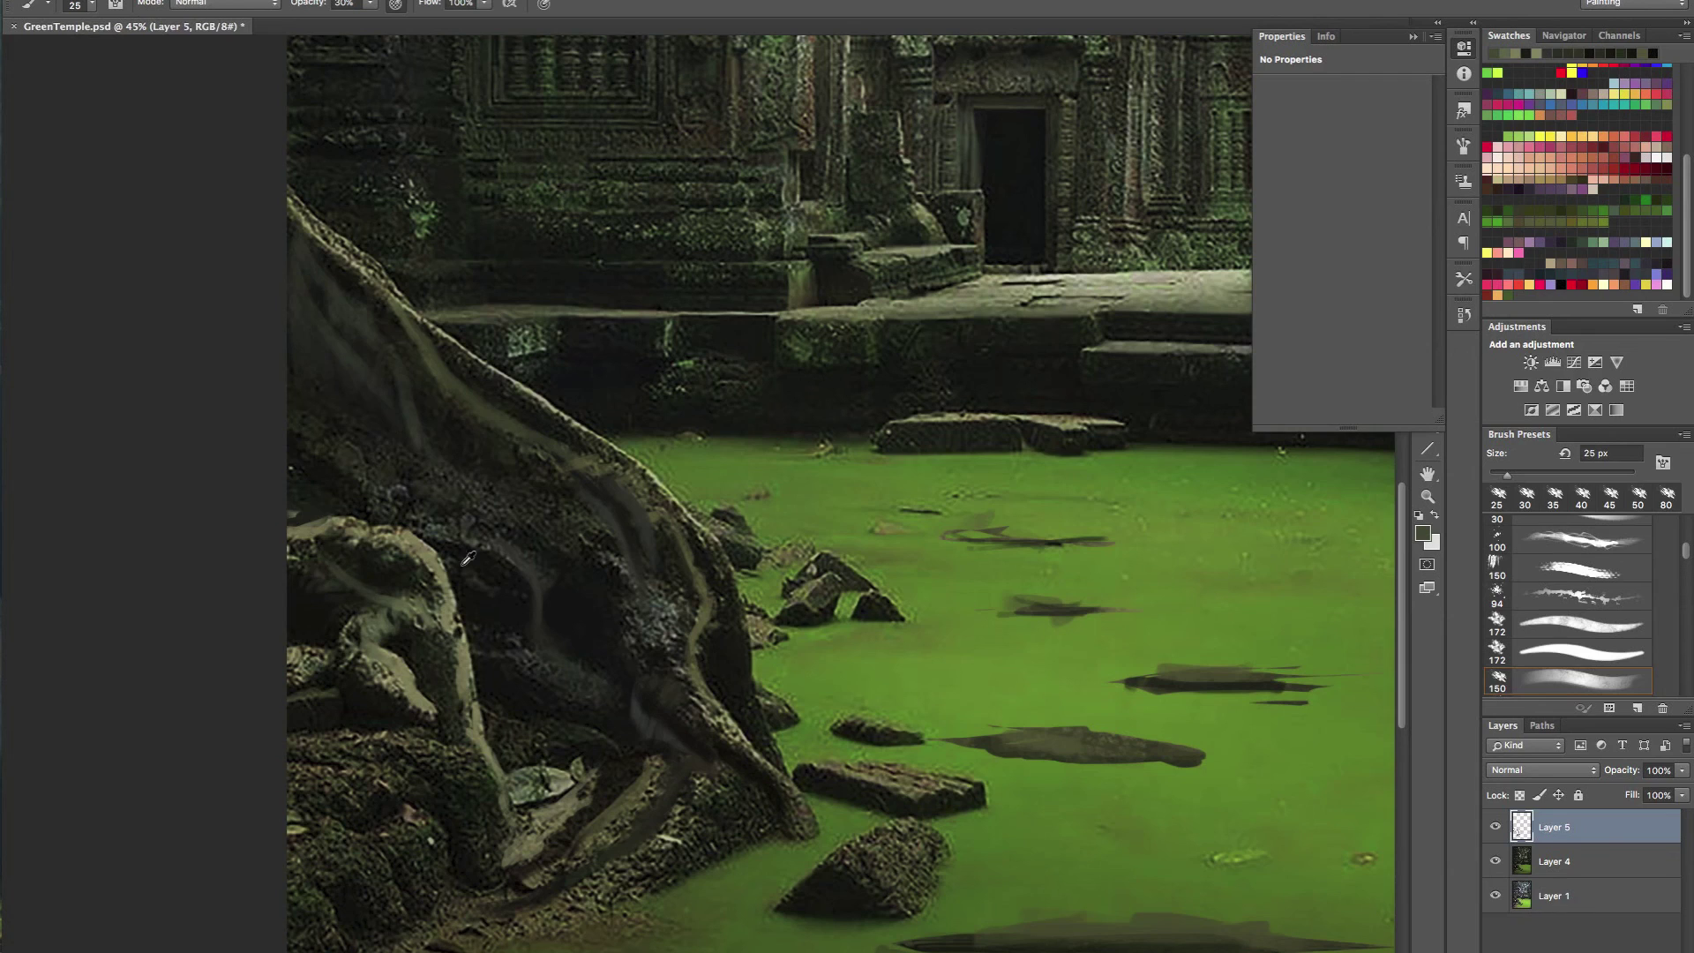
# - Enlarge the brush to 100 px and paint smooth muted bark over the dark area beneath the gnarled root's arch
pyautogui.keyDown('alt'); pyautogui.click(670, 612); pyautogui.keyUp('alt')
pyautogui.moveTo(301, 590); pyautogui.dragTo(295, 612)
pyautogui.press(']')
pyautogui.press(']')
pyautogui.press(']')
pyautogui.press(']')
pyautogui.press(']')
pyautogui.press(']')
pyautogui.press(']')
pyautogui.press(']')
pyautogui.press(']')
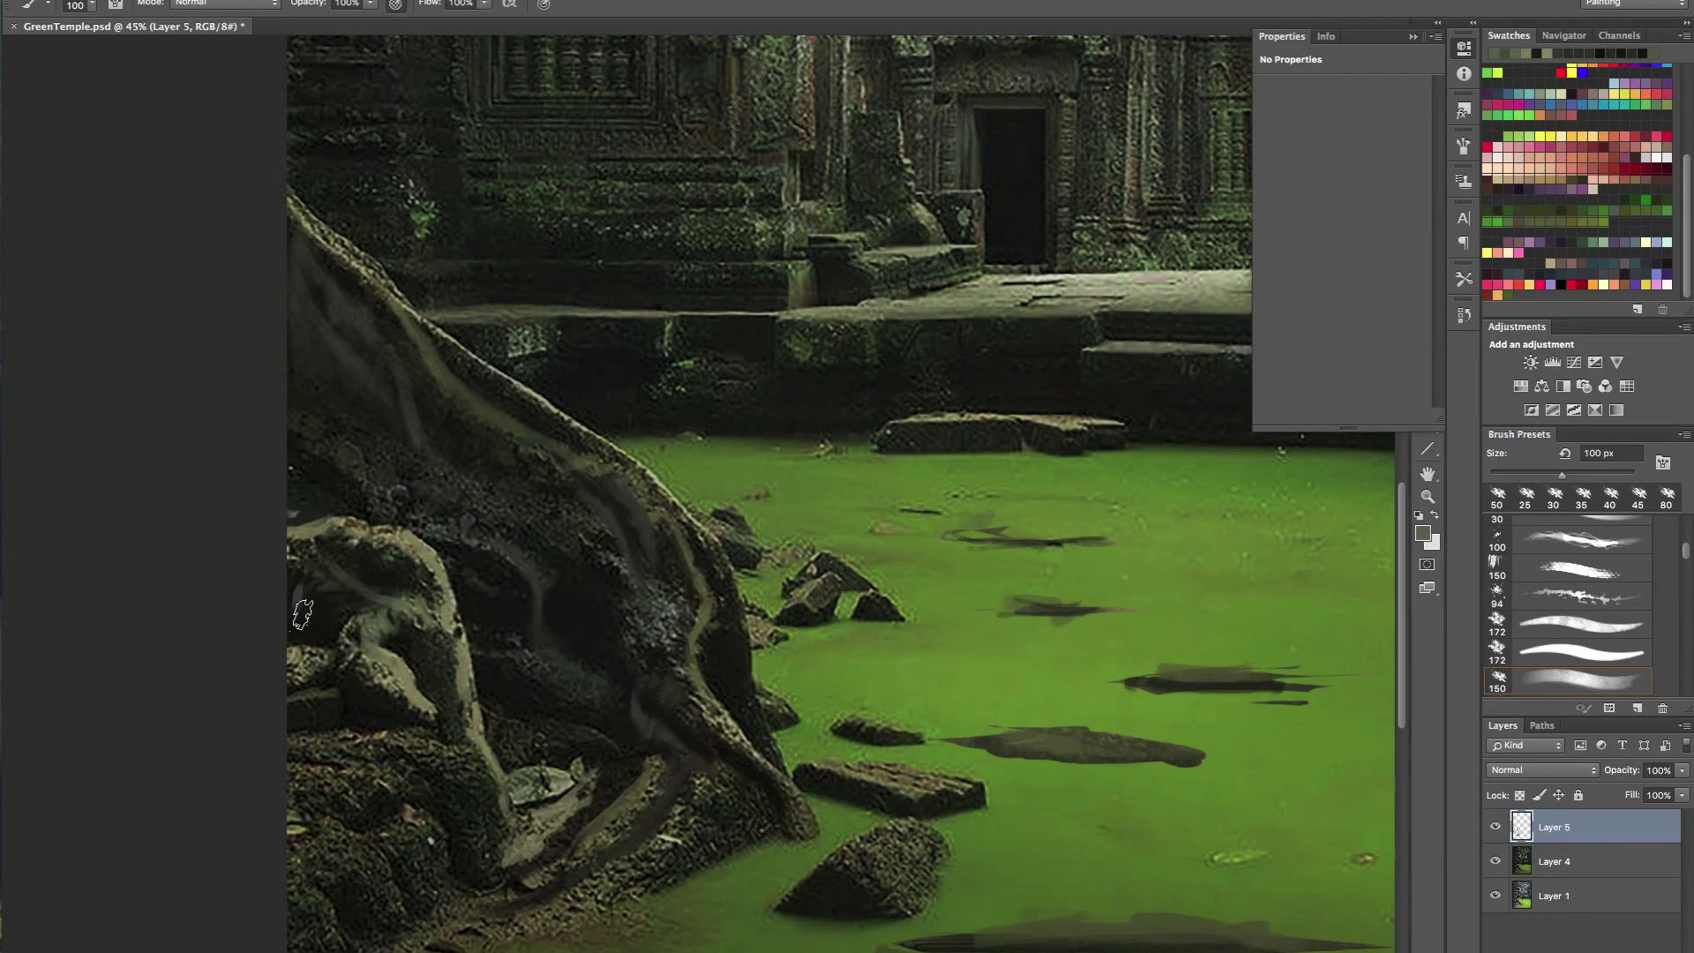
pyautogui.keyDown('alt'); pyautogui.click(302, 610); pyautogui.keyUp('alt')
pyautogui.keyDown('alt'); pyautogui.click(315, 634); pyautogui.keyUp('alt')
pyautogui.moveTo(295, 581)
pyautogui.mouseDown()
pyautogui.moveTo(388, 602)
pyautogui.moveTo(369, 602)
pyautogui.mouseUp()
pyautogui.keyDown('alt'); pyautogui.click(443, 534); pyautogui.keyUp('alt')
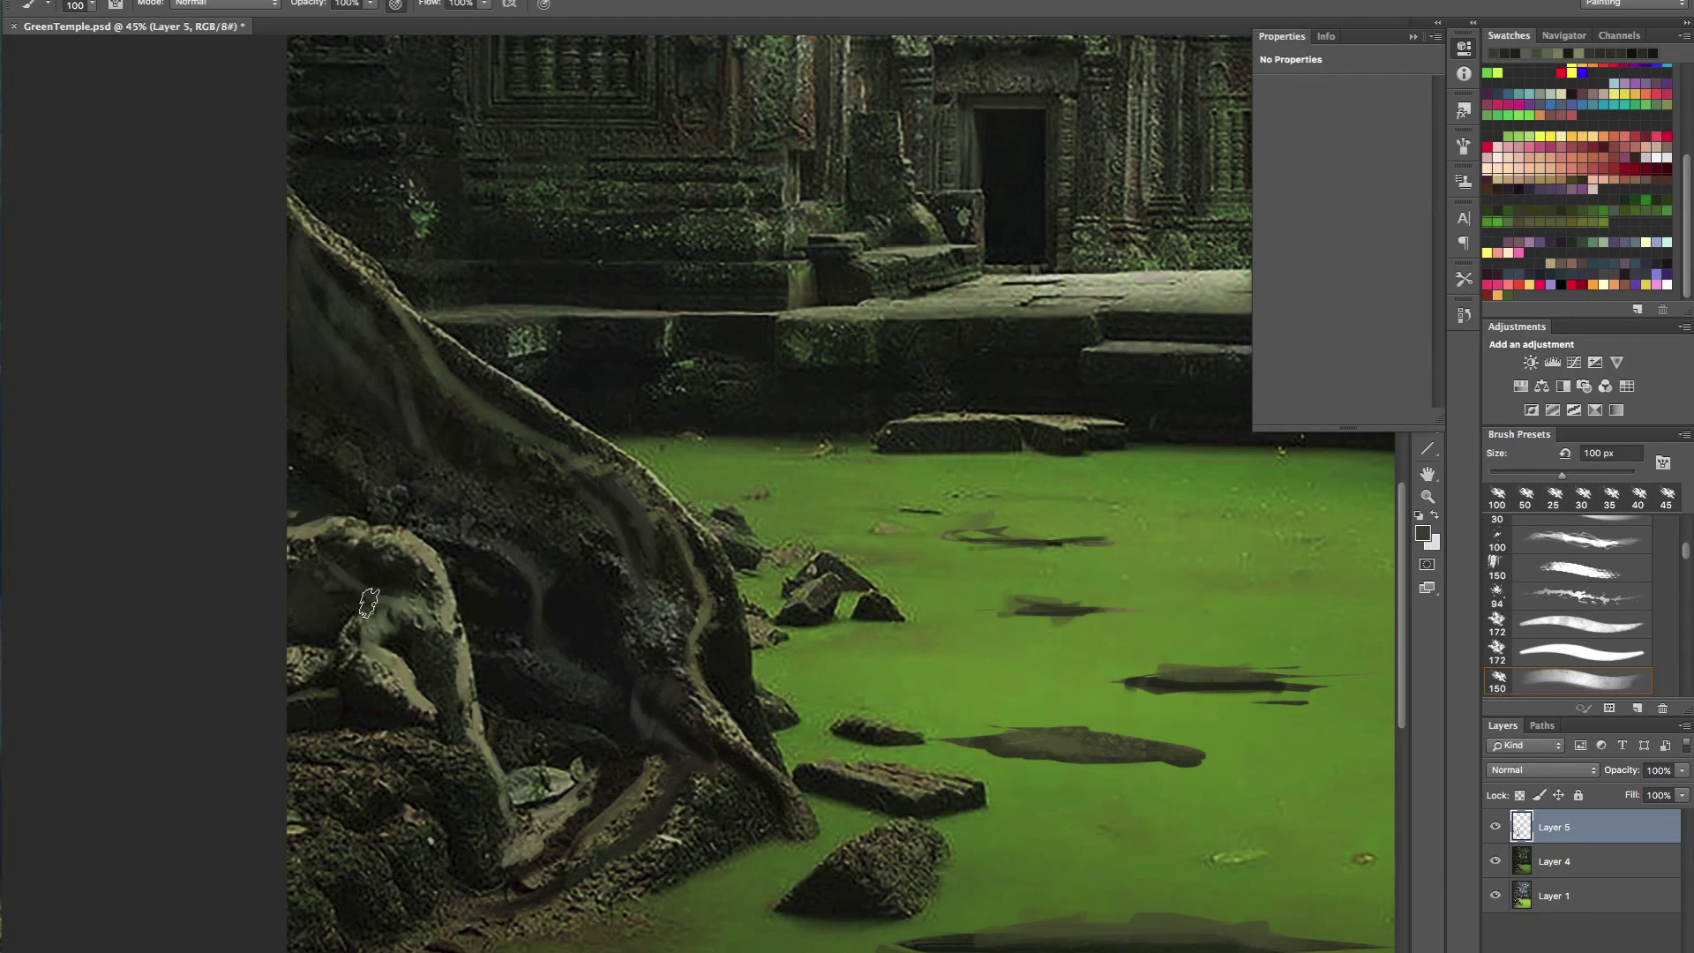
# - Reduce the brush to 20 px and refine the gnarled root's inner folds with sampled dark tones
pyautogui.press('[')
pyautogui.press('[')
pyautogui.press('[')
pyautogui.press('[')
pyautogui.press('[')
pyautogui.press('[')
pyautogui.press('[')
pyautogui.press('[')
pyautogui.press('[')
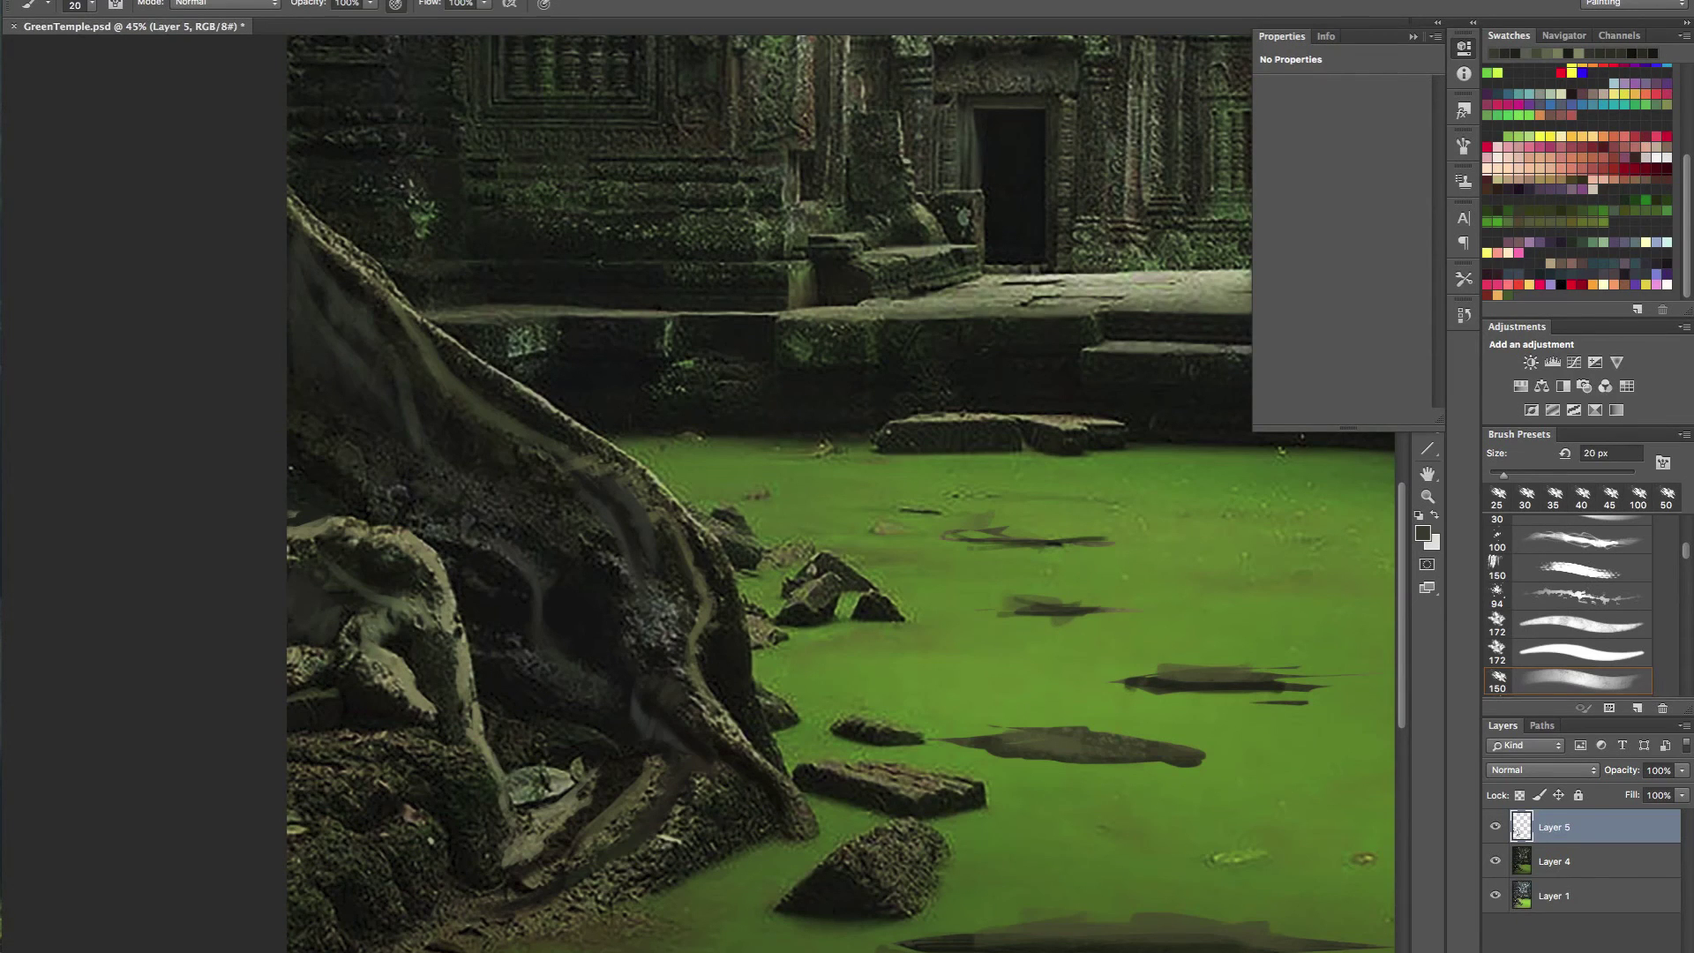
pyautogui.keyDown('alt'); pyautogui.click(408, 575); pyautogui.keyUp('alt')
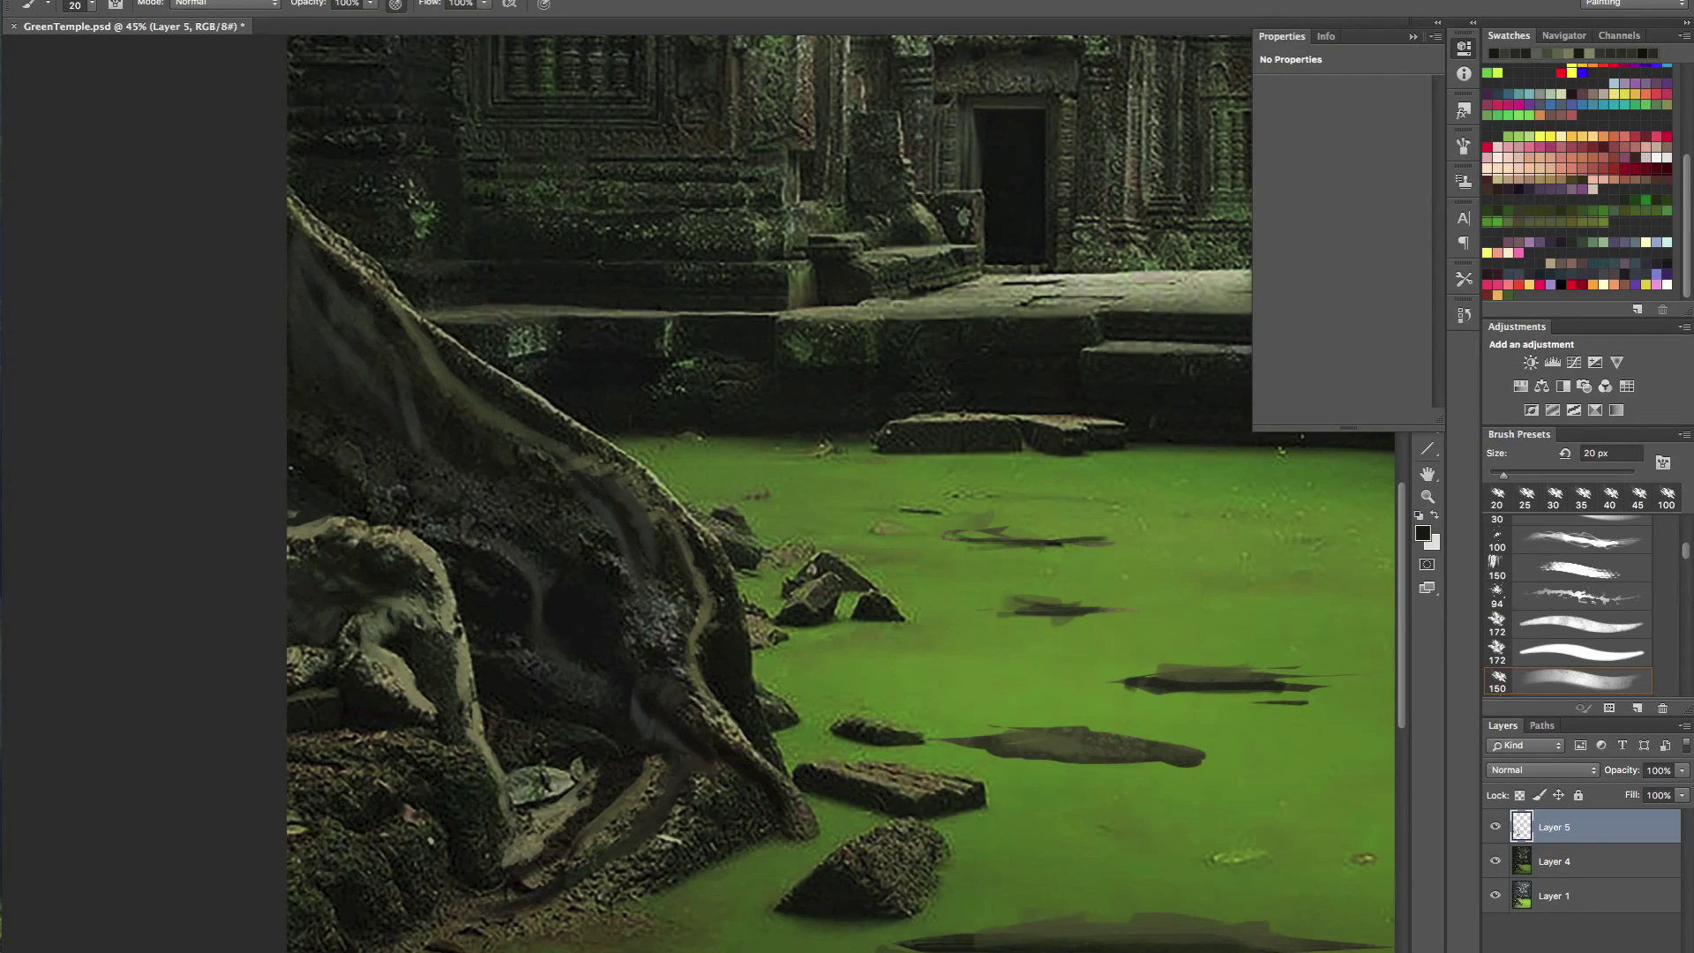
pyautogui.keyDown('alt'); pyautogui.click(339, 609); pyautogui.keyUp('alt')
pyautogui.keyDown('alt'); pyautogui.click(363, 558); pyautogui.keyUp('alt')
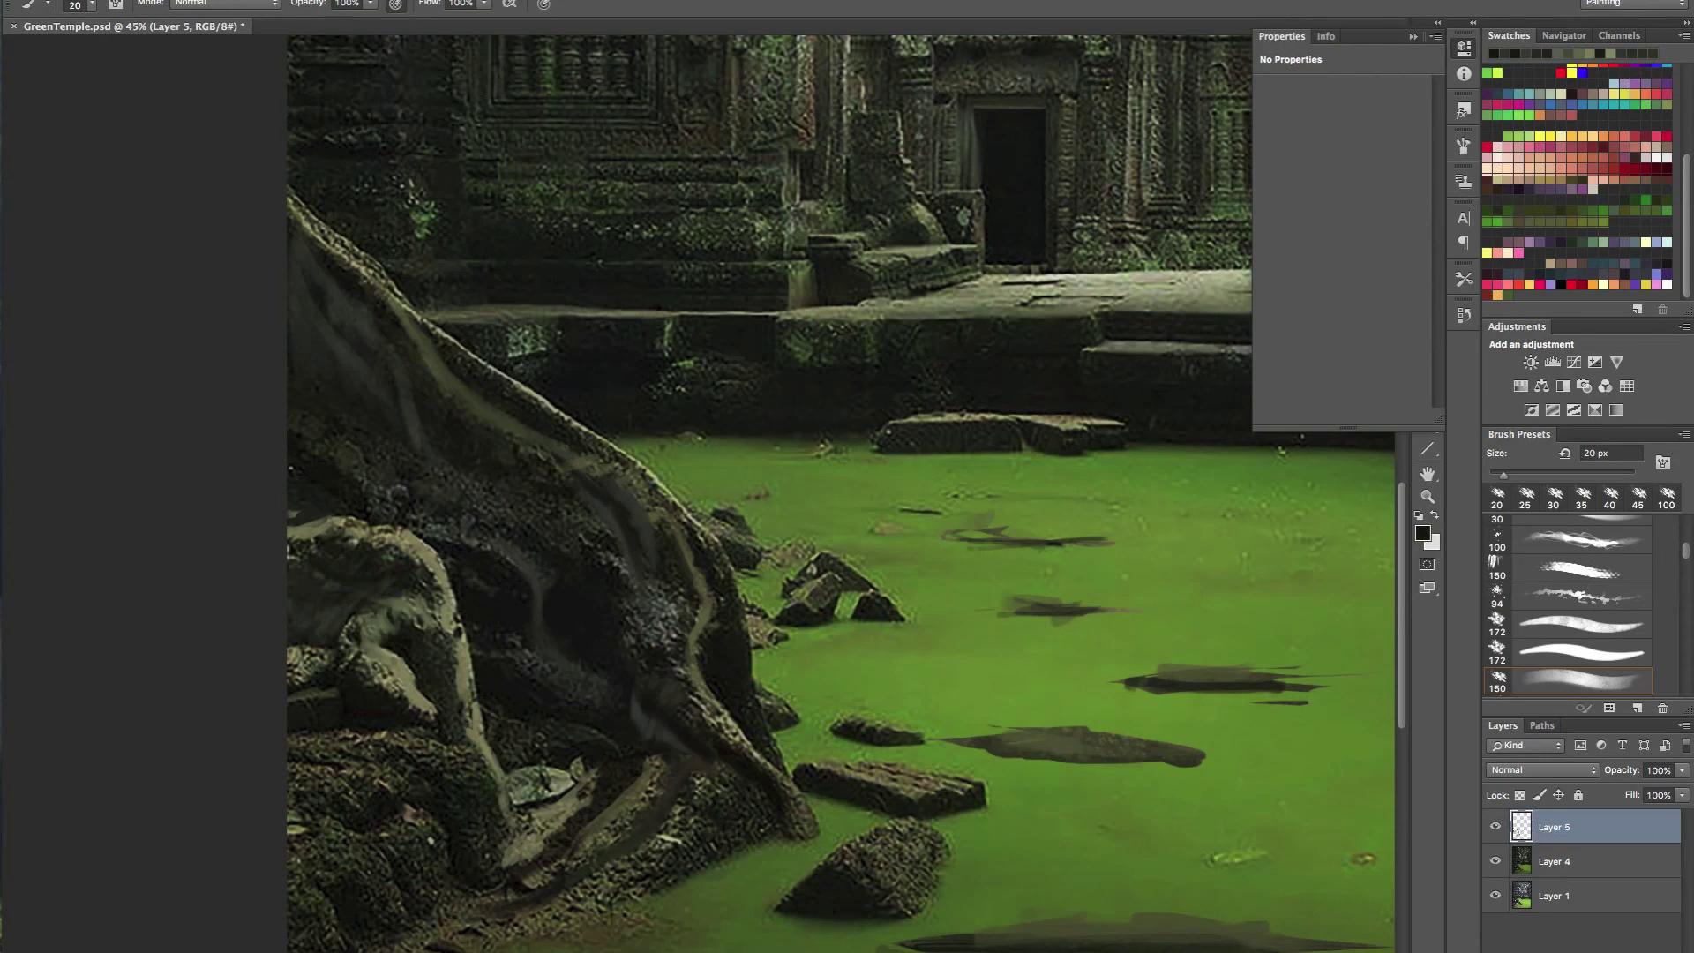
# - Repaint the gnarled root's upper edge near the image border with sampled bark and shadow tones
pyautogui.keyDown('alt'); pyautogui.click(324, 520); pyautogui.keyUp('alt')
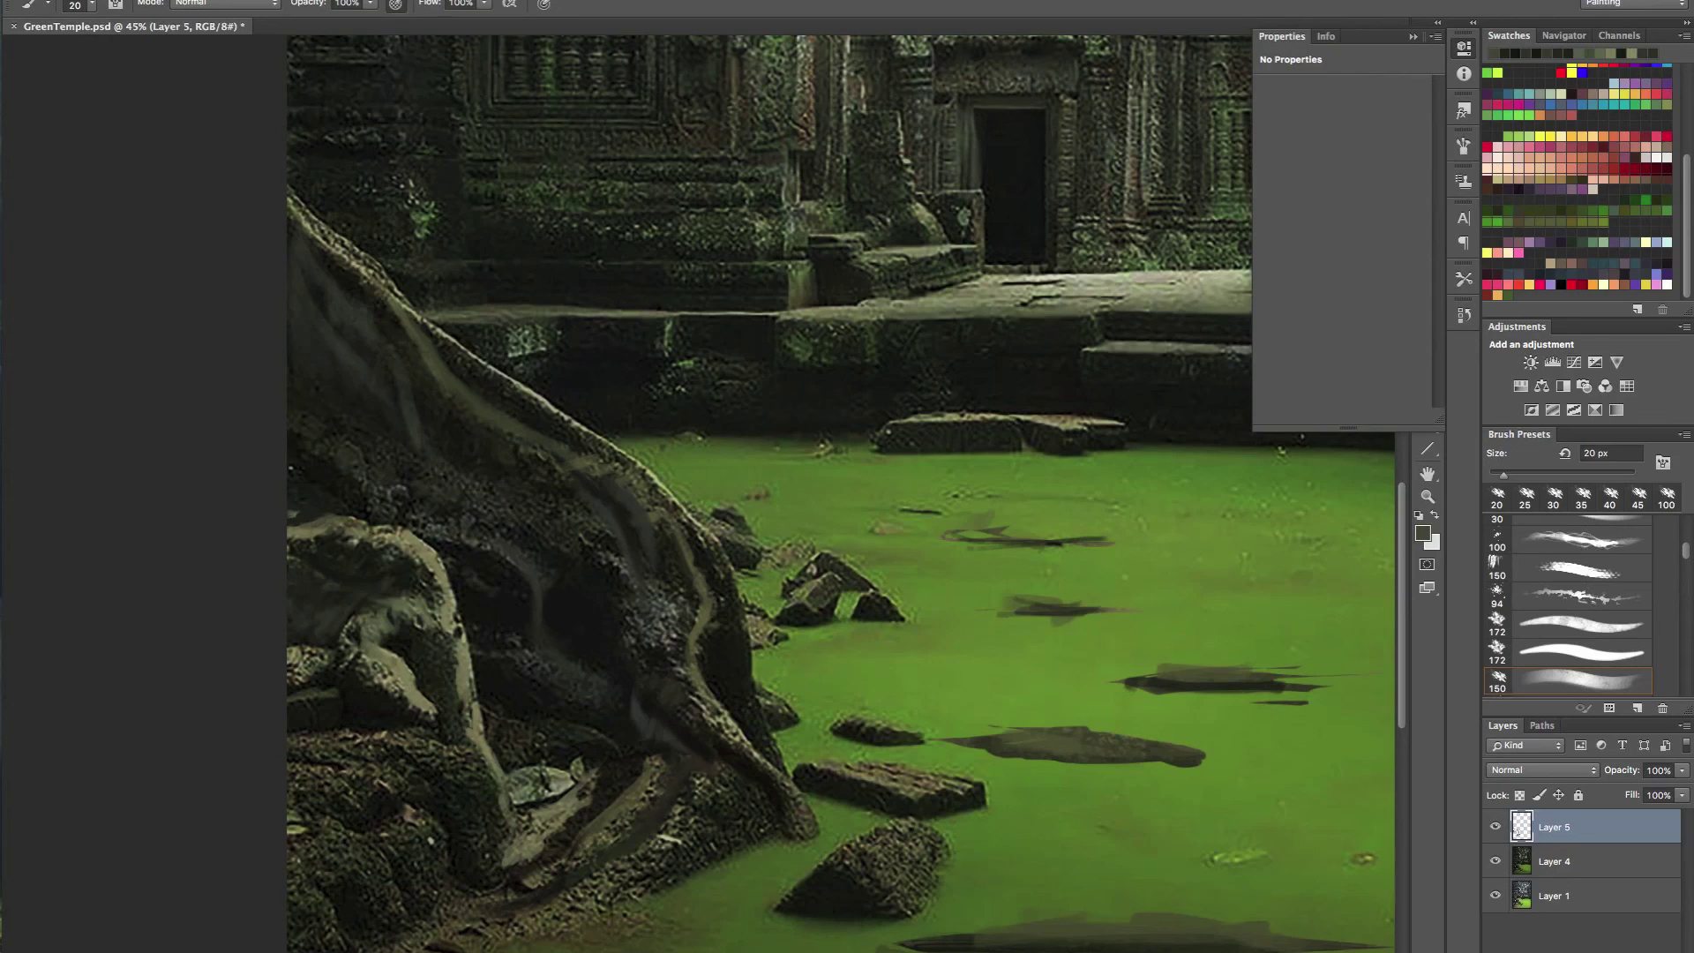
pyautogui.keyDown('alt'); pyautogui.click(339, 502); pyautogui.keyUp('alt')
pyautogui.moveTo(340, 519); pyautogui.dragTo(291, 528)
pyautogui.keyDown('alt'); pyautogui.click(304, 508); pyautogui.keyUp('alt')
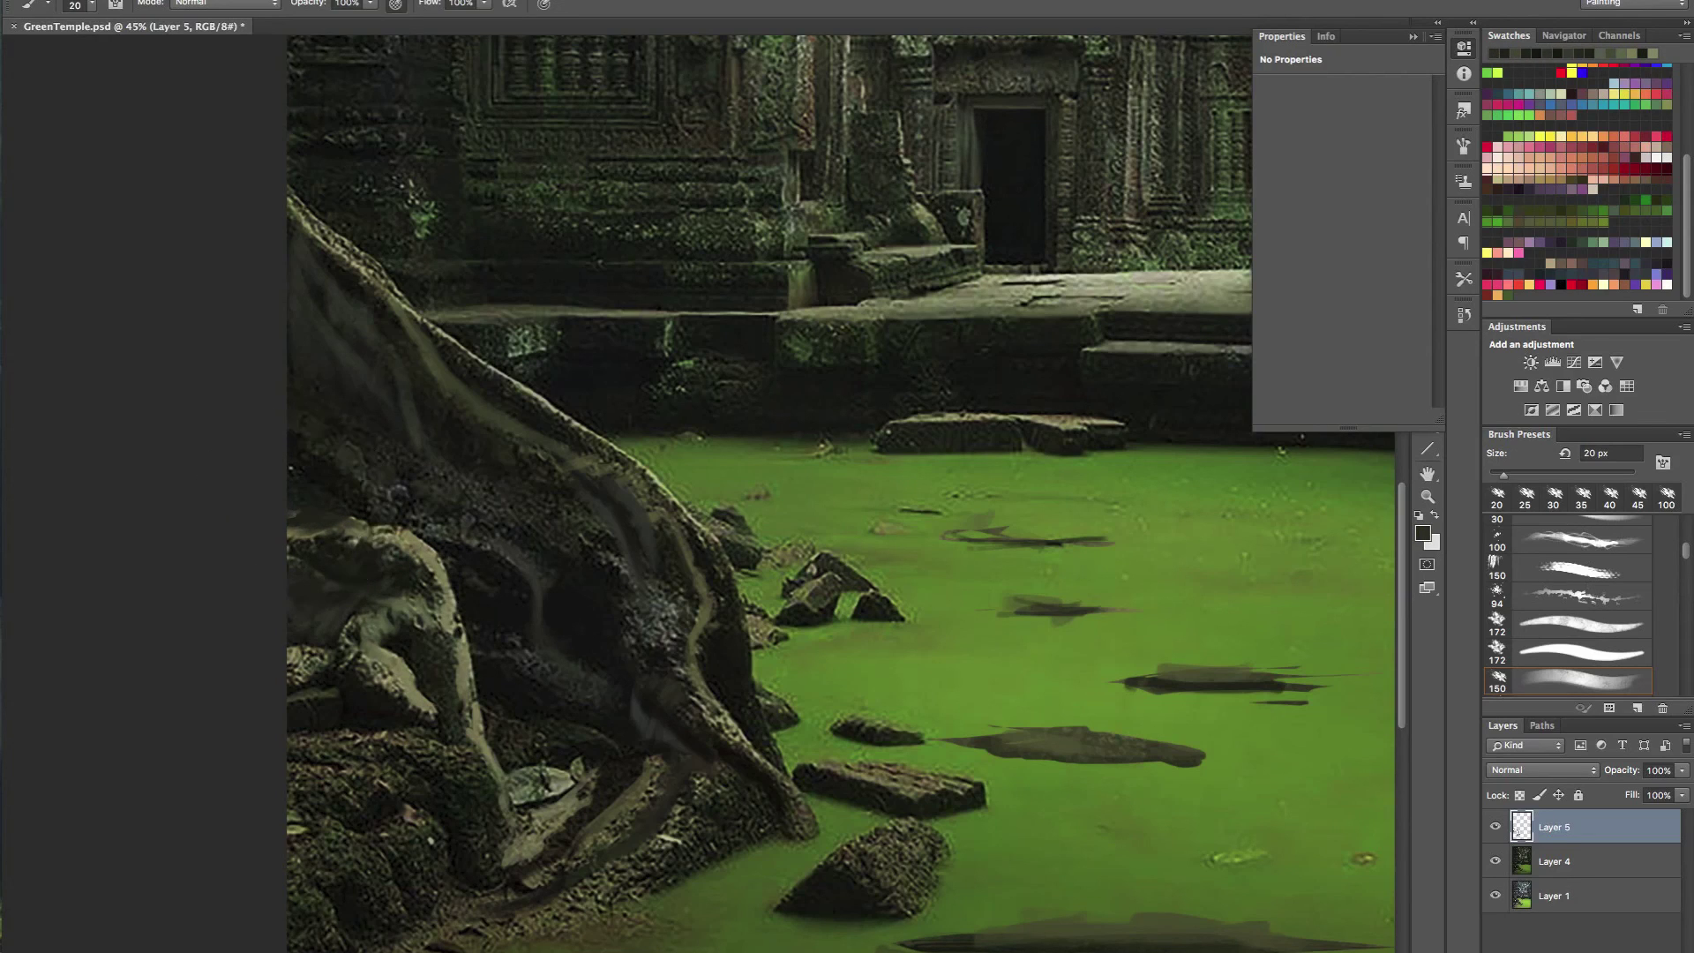
# - Enlarge the brush to 40 px and blend light and dark sampled tones over the gnarled root's upper bend
pyautogui.moveTo(432, 509); pyautogui.dragTo(494, 510)
pyautogui.keyDown('alt'); pyautogui.click(698, 638); pyautogui.keyUp('alt')
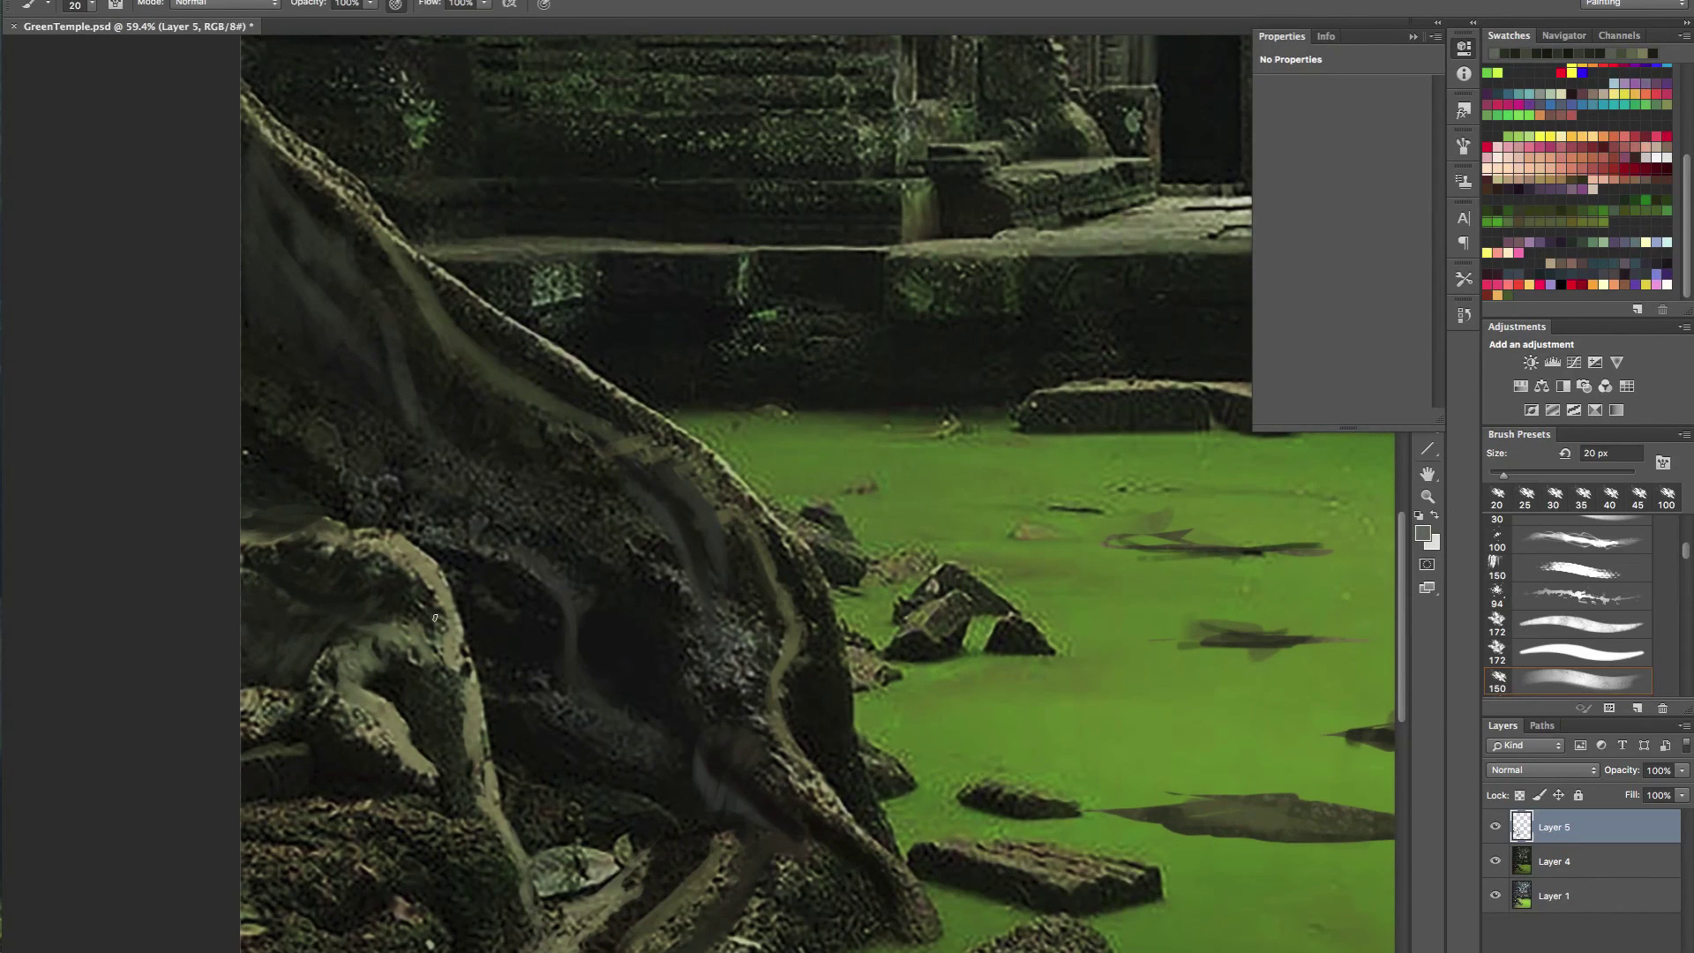
pyautogui.press(']')
pyautogui.press(']')
pyautogui.press(']')
pyautogui.press(']')
pyautogui.press(']')
pyautogui.moveTo(369, 551); pyautogui.dragTo(401, 580)
pyautogui.press(']')
pyautogui.press(']')
pyautogui.keyDown('alt'); pyautogui.click(402, 586); pyautogui.keyUp('alt')
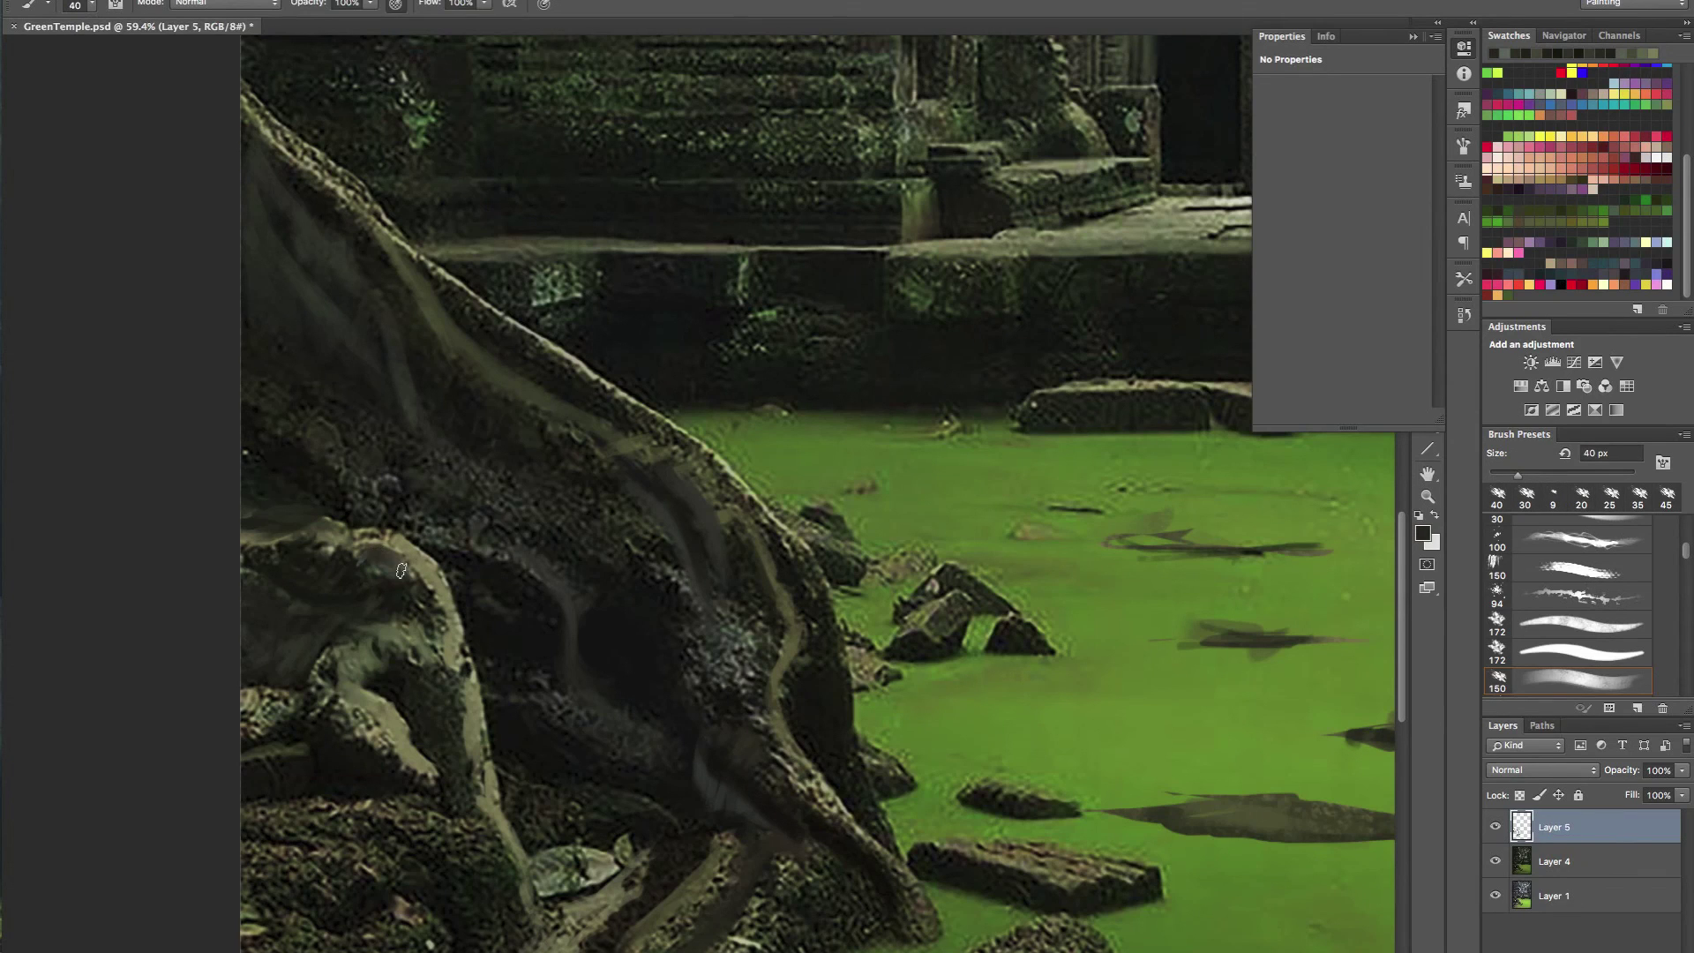
pyautogui.keyDown('alt'); pyautogui.click(411, 573); pyautogui.keyUp('alt')
pyautogui.moveTo(399, 565); pyautogui.dragTo(422, 583)
pyautogui.moveTo(535, 675); pyautogui.dragTo(473, 673)
# - Check the whole image and touch up the gnarled root's crown with tones sampled from nearby bark
pyautogui.scroll(-2, 472, 673)
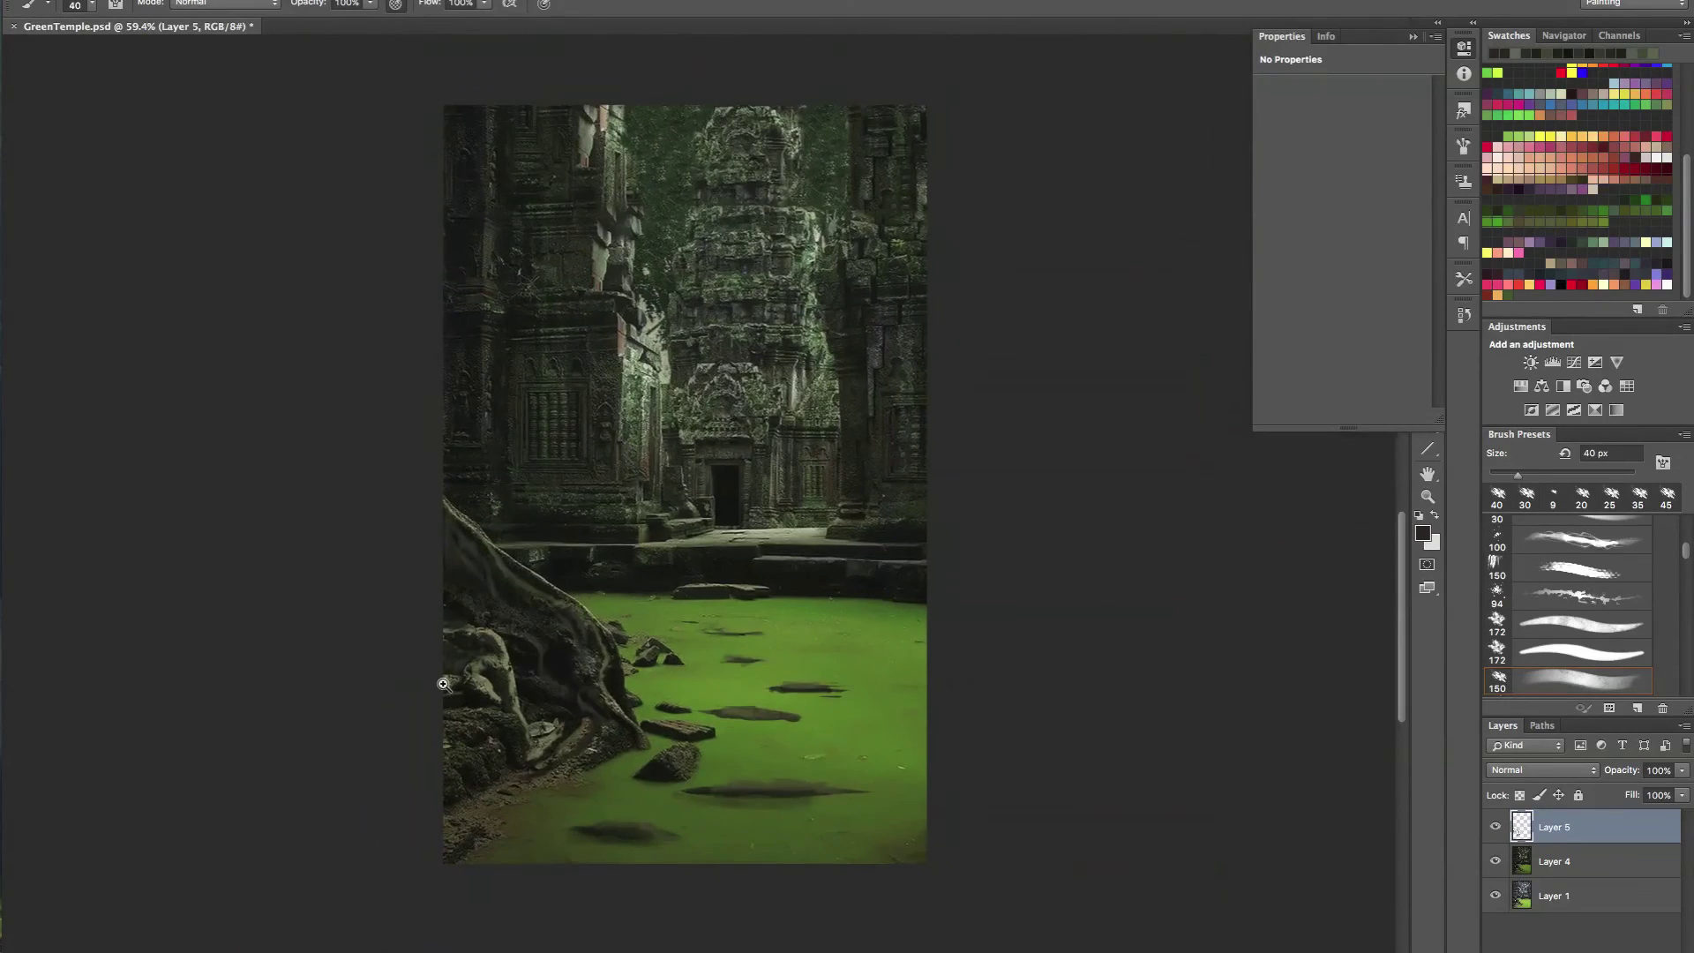
pyautogui.scroll(3, 671, 688)
pyautogui.keyDown('alt'); pyautogui.click(720, 651); pyautogui.keyUp('alt')
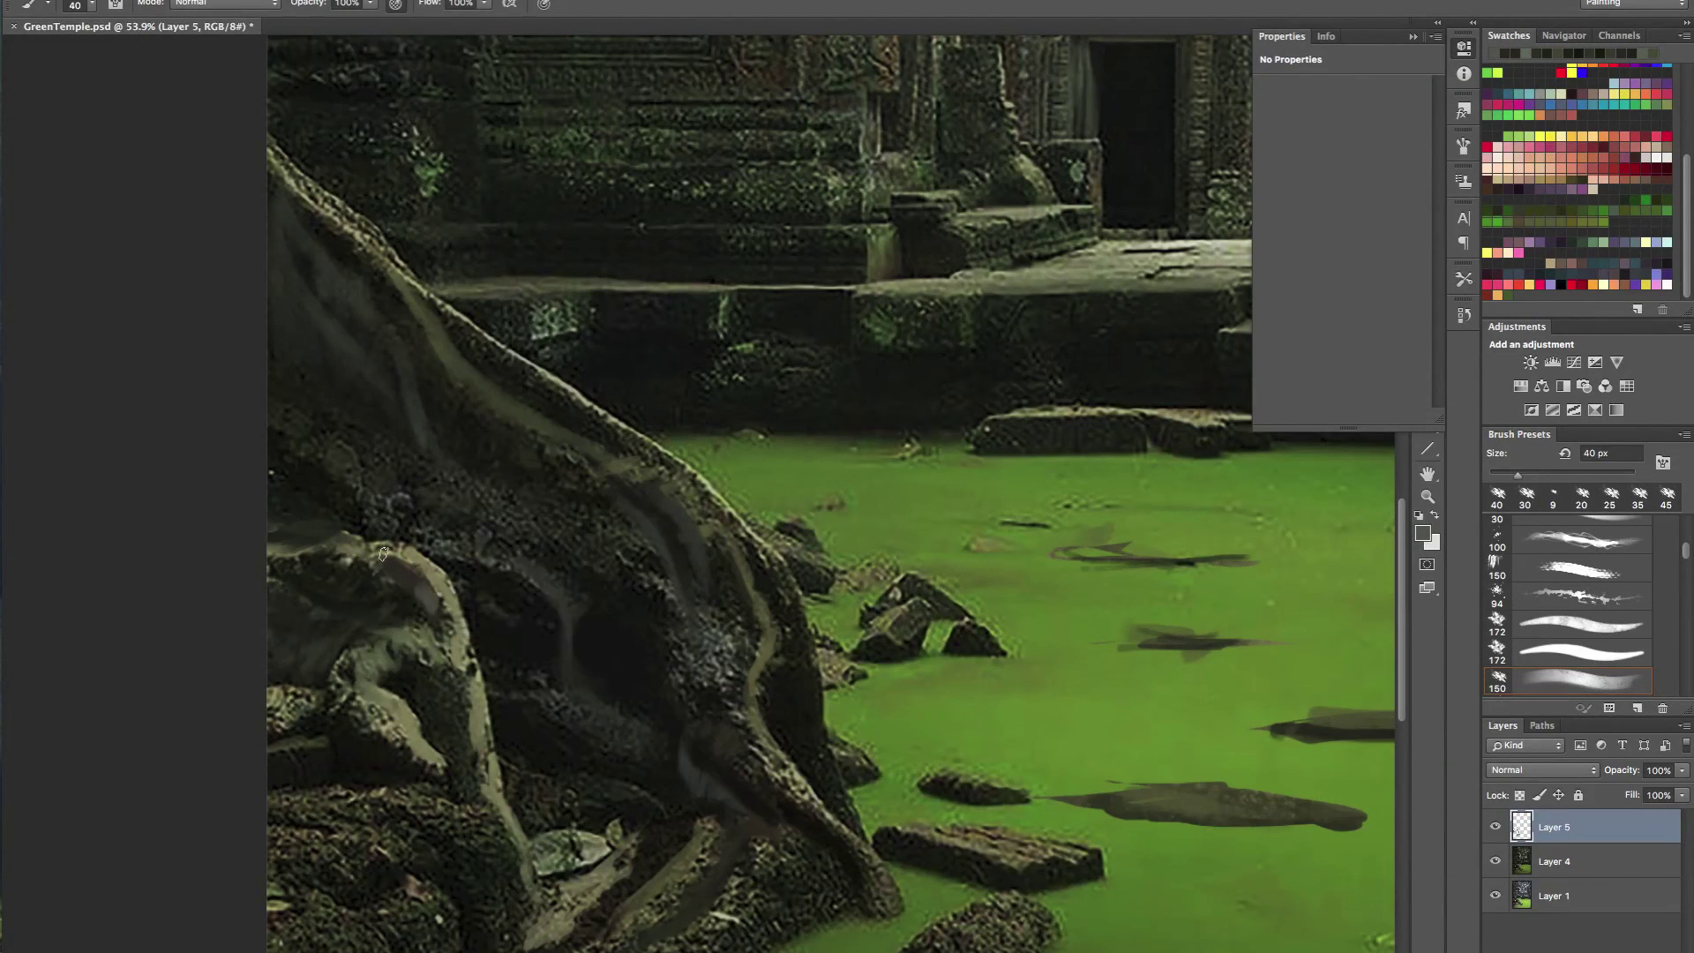
pyautogui.keyDown('alt'); pyautogui.click(419, 600); pyautogui.keyUp('alt')
pyautogui.moveTo(415, 578)
pyautogui.mouseDown()
pyautogui.moveTo(439, 611)
pyautogui.moveTo(383, 556)
pyautogui.mouseUp()
pyautogui.keyDown('alt'); pyautogui.click(541, 643); pyautogui.keyUp('alt')
pyautogui.keyDown('alt'); pyautogui.click(418, 586); pyautogui.keyUp('alt')
pyautogui.moveTo(501, 563); pyautogui.dragTo(484, 552)
pyautogui.moveTo(874, 395); pyautogui.dragTo(675, 671)
pyautogui.moveTo(750, 535)
pyautogui.mouseDown()
pyautogui.moveTo(684, 536)
pyautogui.moveTo(719, 536)
pyautogui.mouseUp()
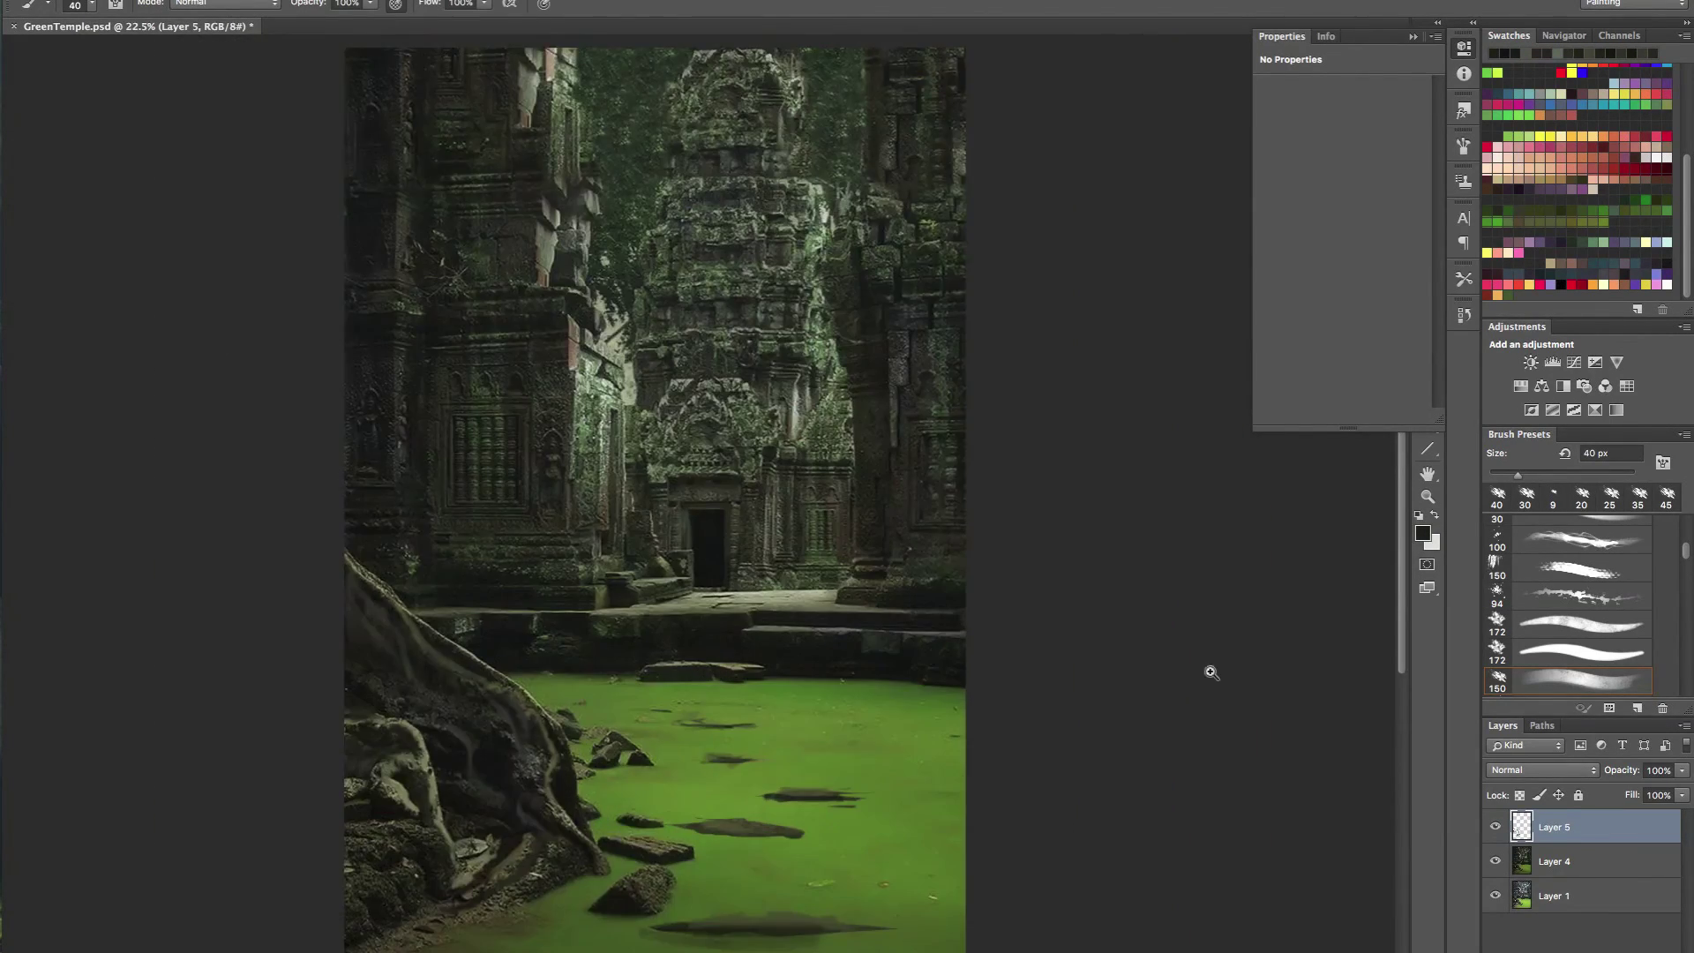
# - Add a Selective Color adjustment layer, set Cyan to +12% in the Blacks, and hide the layer for comparison
pyautogui.click(1595, 410)
pyautogui.click(1359, 111)
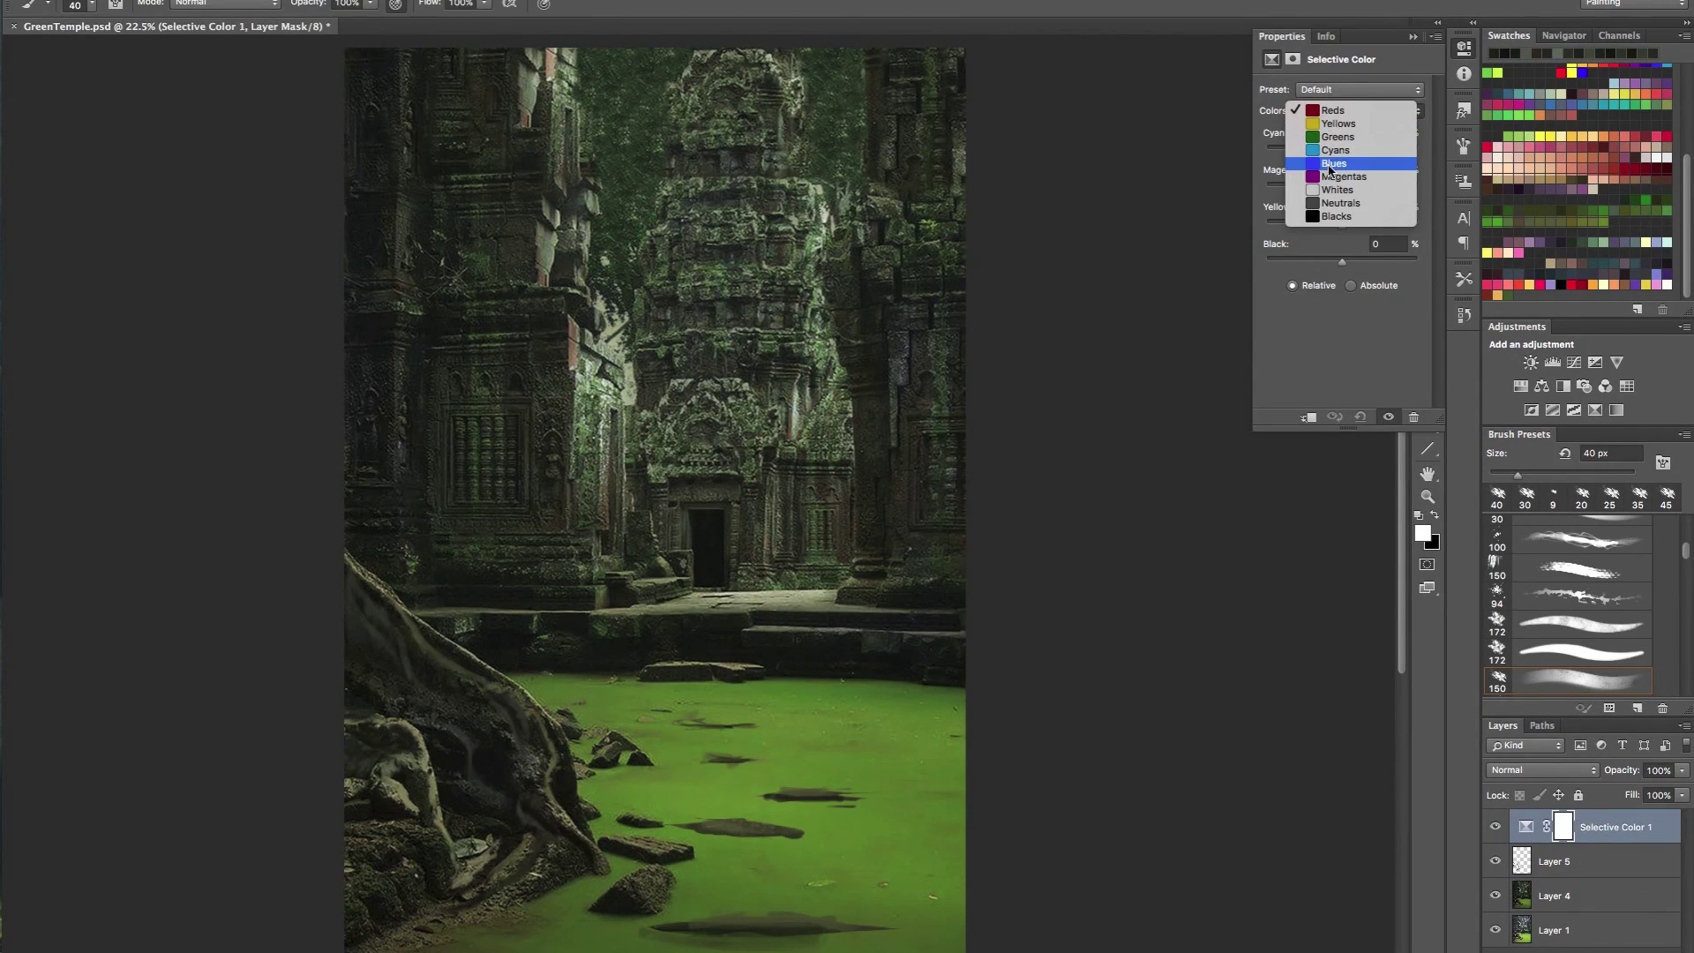
pyautogui.click(1341, 225)
pyautogui.moveTo(1343, 150); pyautogui.dragTo(1353, 152)
pyautogui.scroll(2, 578, 603)
pyautogui.click(1496, 827)
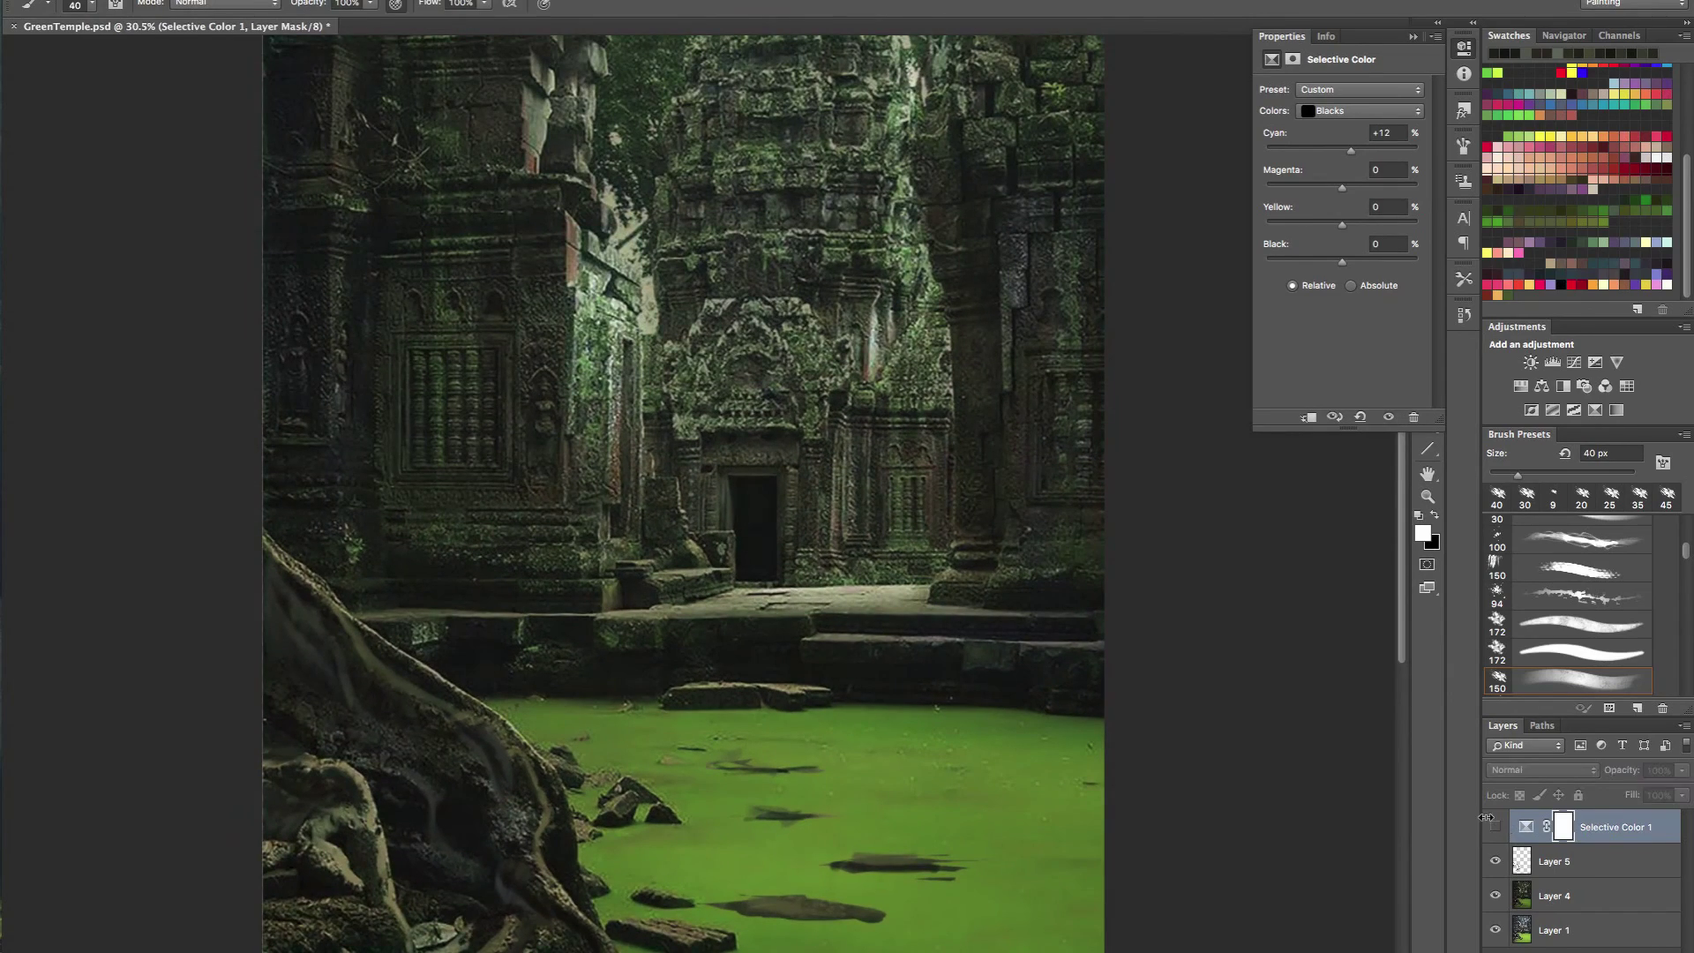
pyautogui.moveTo(666, 258); pyautogui.dragTo(741, 454)
pyautogui.moveTo(898, 101); pyautogui.dragTo(705, 464)
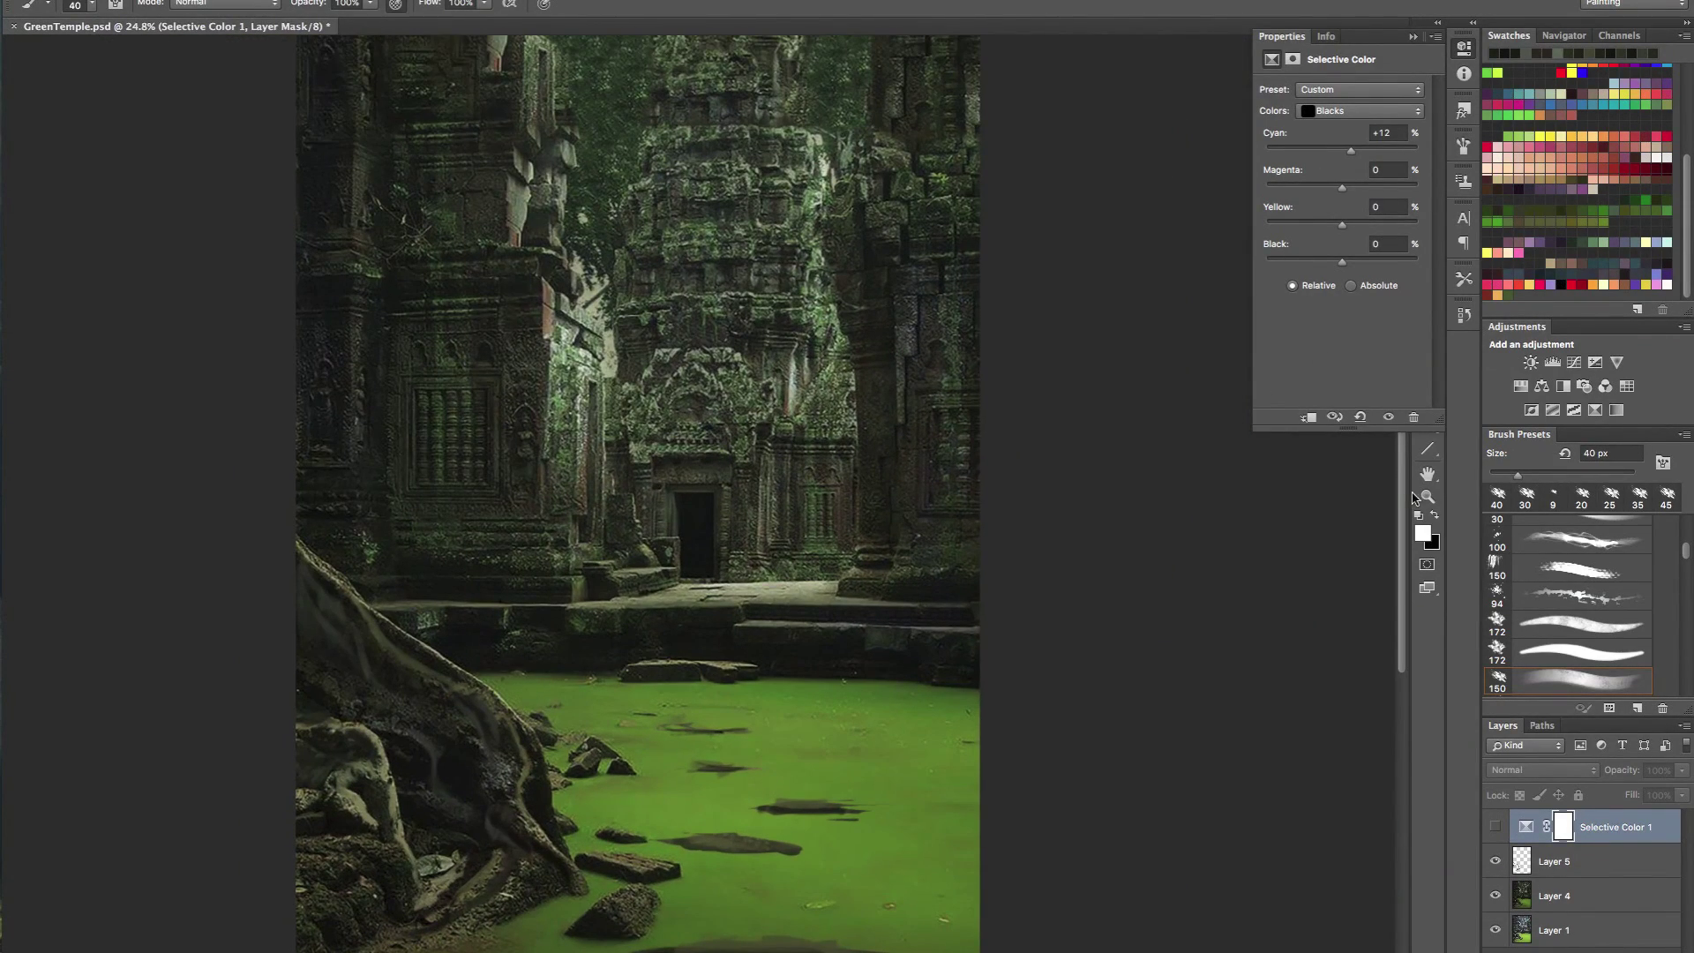
# - Reset Cyan to 0% in the Blacks and try lowering Black to -19%, undoing the Magenta trial
pyautogui.moveTo(1387, 135); pyautogui.dragTo(1345, 141)
pyautogui.write('0')
pyautogui.moveTo(1343, 262); pyautogui.dragTo(1340, 265)
pyautogui.moveTo(1336, 265); pyautogui.dragTo(1295, 263)
pyautogui.press('super+z')
pyautogui.moveTo(733, 671); pyautogui.dragTo(874, 639)
pyautogui.moveTo(1343, 264); pyautogui.dragTo(1334, 269)
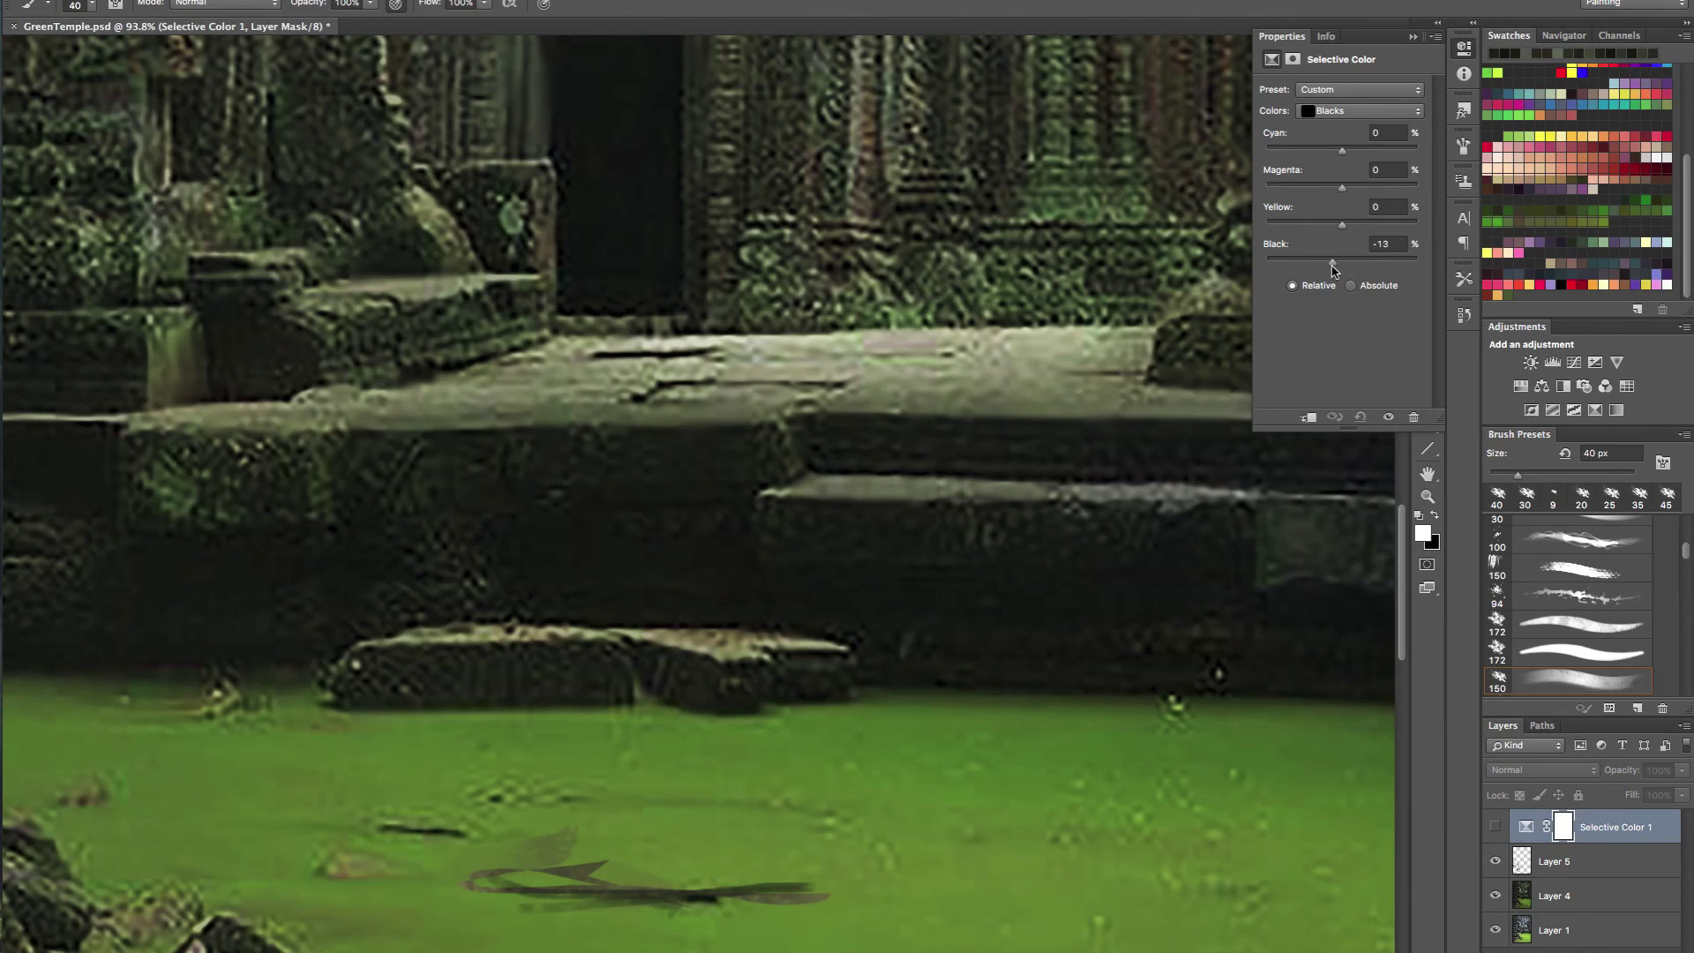
pyautogui.moveTo(749, 480); pyautogui.dragTo(685, 488)
pyautogui.moveTo(1343, 189); pyautogui.dragTo(1375, 189)
pyautogui.press('super+z')
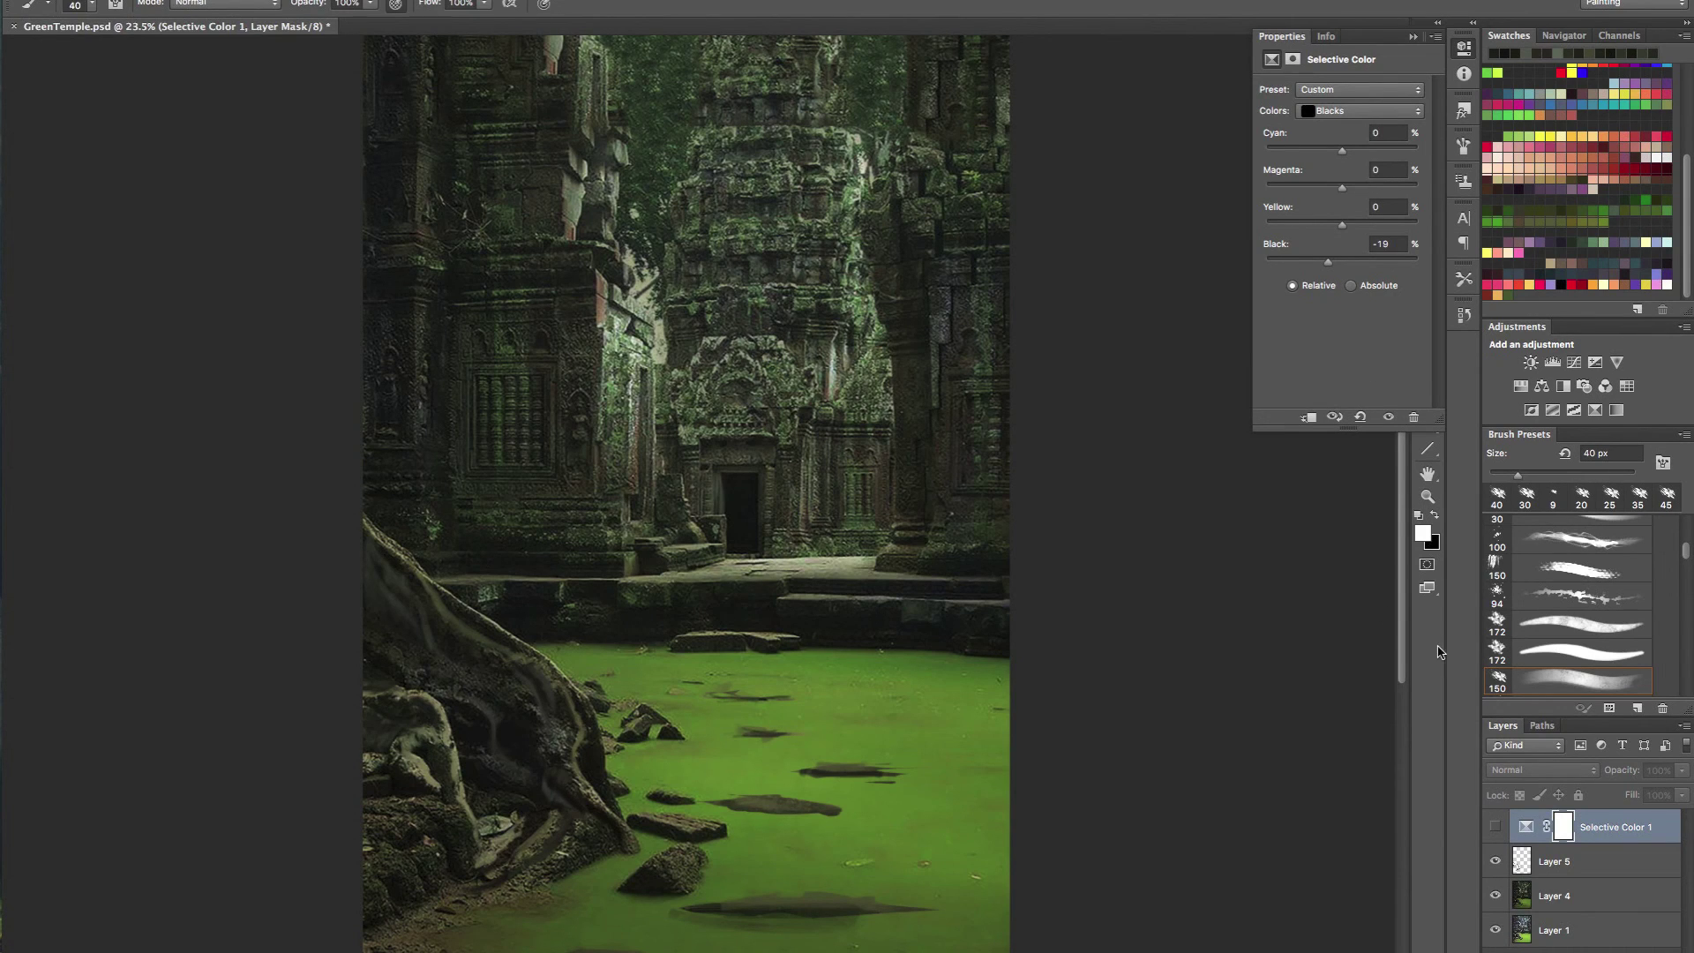
# - Show the Selective Color layer again and set Black to -2% in the Blacks
pyautogui.click(1495, 827)
pyautogui.click(1389, 247)
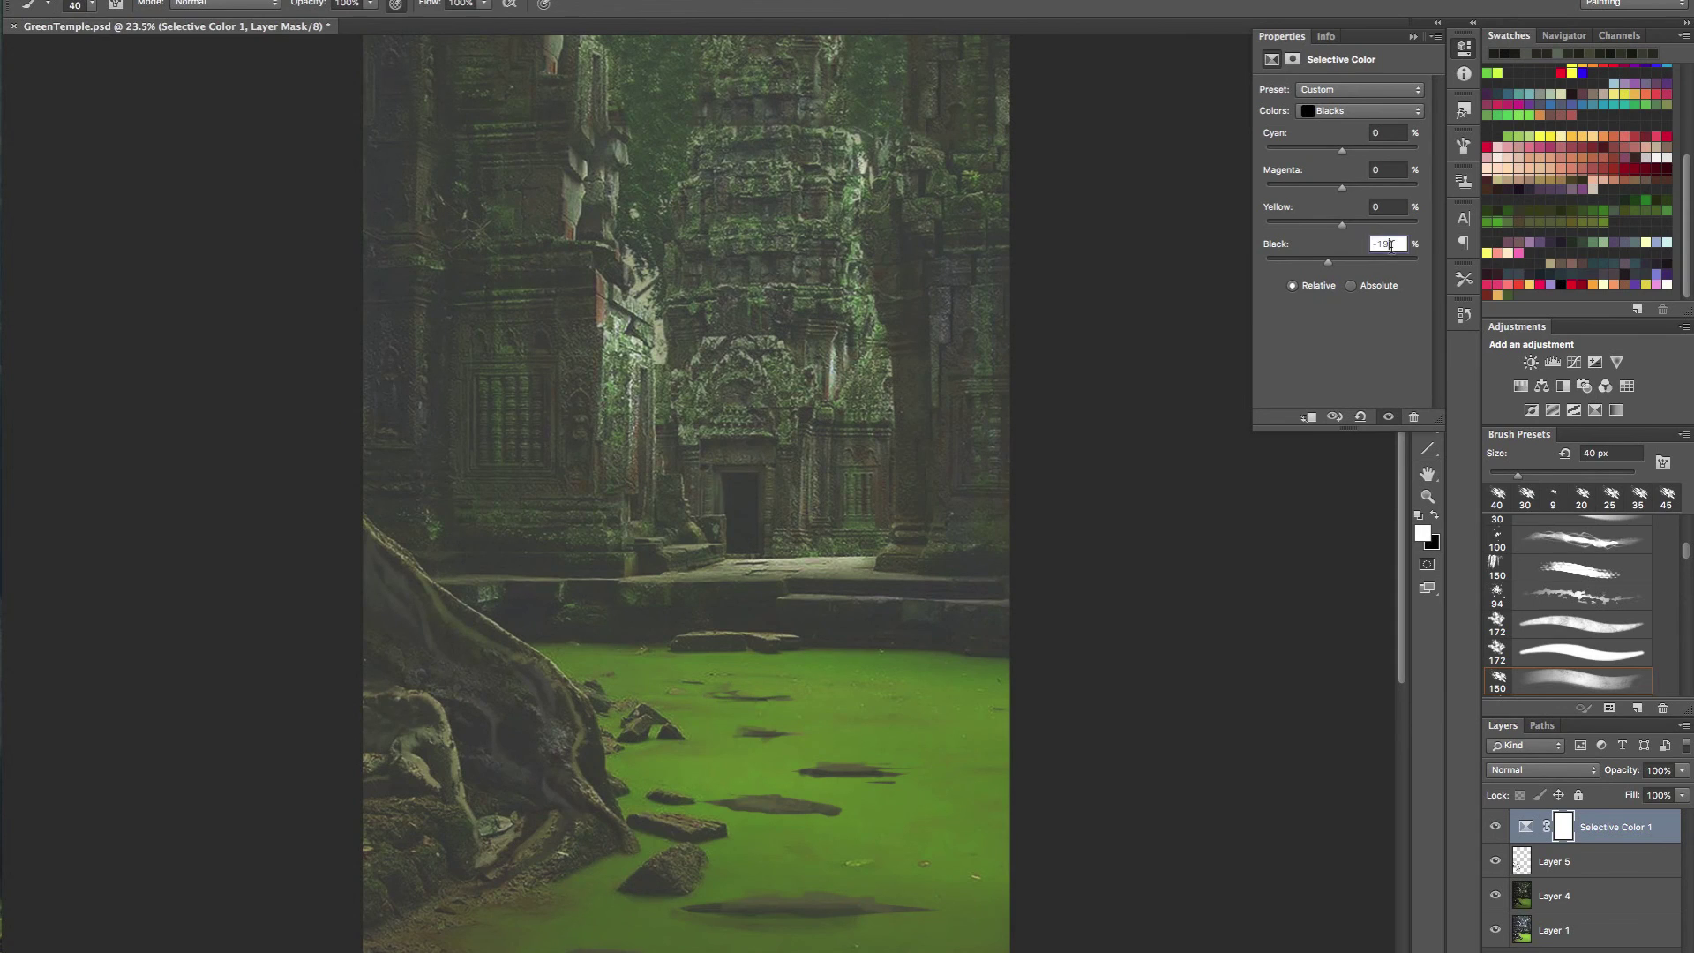
pyautogui.write('-2')
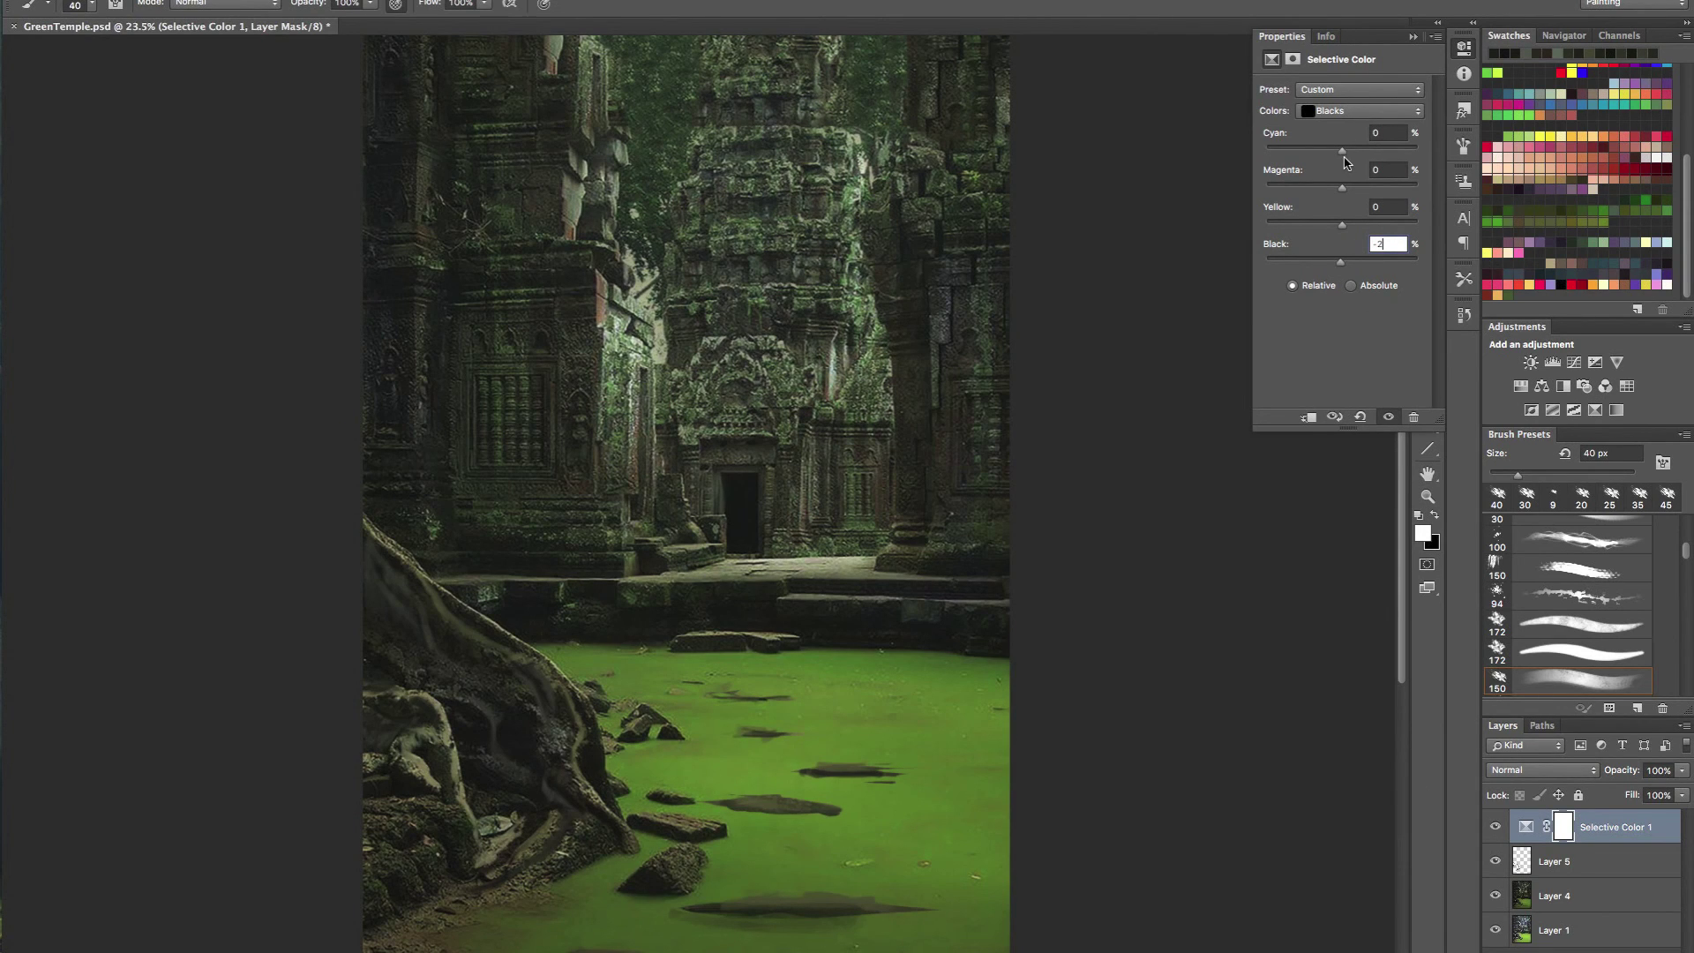
# - Try Cyan at +10% in the Blacks and reset it to 0%
pyautogui.moveTo(1342, 152); pyautogui.dragTo(1349, 152)
pyautogui.moveTo(818, 427); pyautogui.dragTo(777, 428)
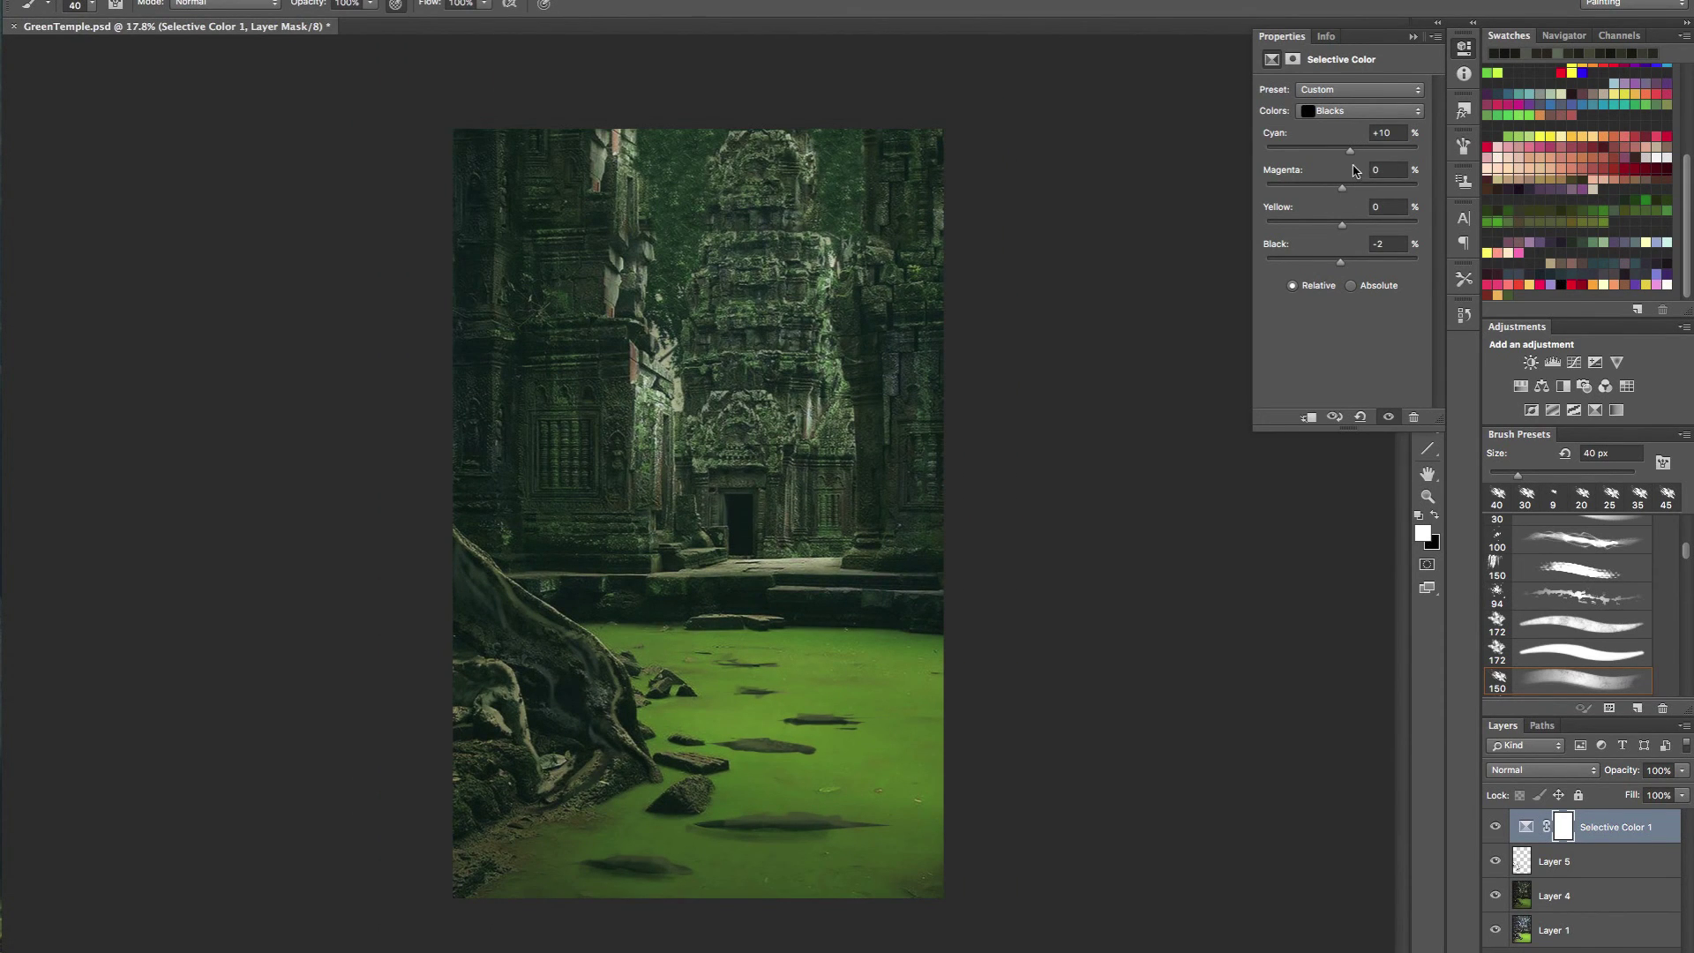
pyautogui.click(1399, 132)
pyautogui.write('0')
# - Set the Blacks to Cyan +13%, Magenta +2% and Yellow -6%, and compare the image with the adjustment off and on
pyautogui.moveTo(1344, 193); pyautogui.dragTo(1350, 187)
pyautogui.press('super+space')
pyautogui.moveTo(813, 477); pyautogui.dragTo(834, 506)
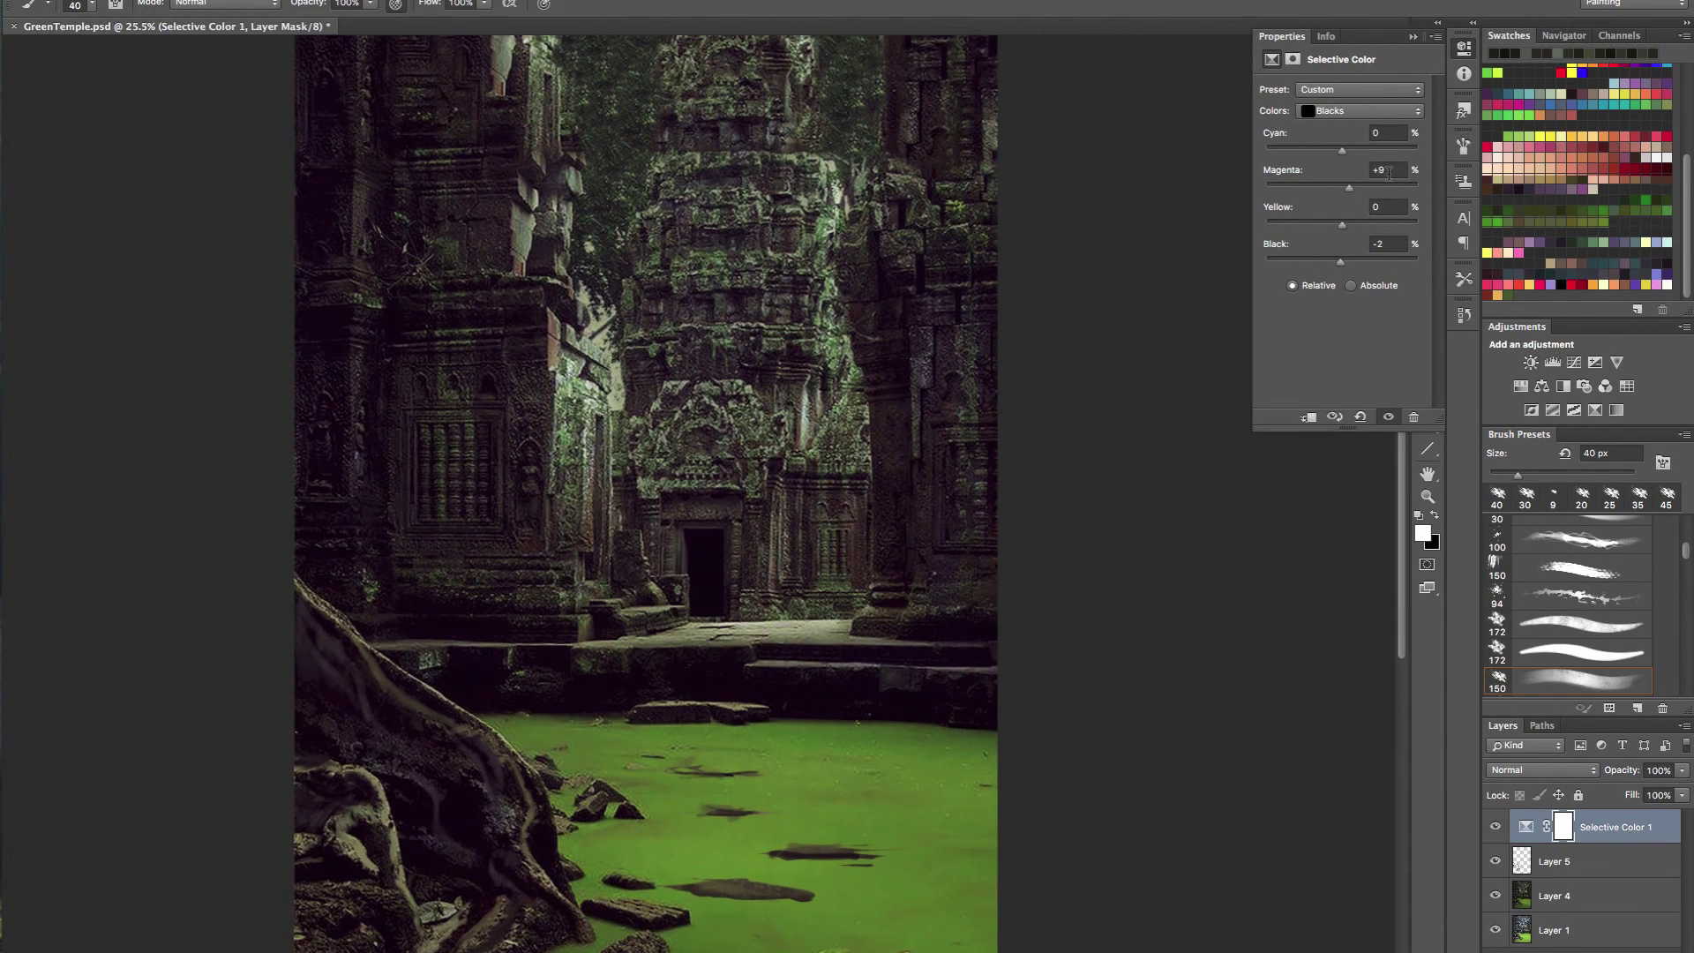
pyautogui.moveTo(1342, 226); pyautogui.dragTo(1353, 229)
pyautogui.moveTo(965, 358)
pyautogui.mouseDown()
pyautogui.moveTo(888, 358)
pyautogui.moveTo(943, 357)
pyautogui.mouseUp()
pyautogui.moveTo(1343, 152); pyautogui.dragTo(1353, 150)
pyautogui.click(1396, 205)
pyautogui.moveTo(1353, 226); pyautogui.dragTo(1342, 226)
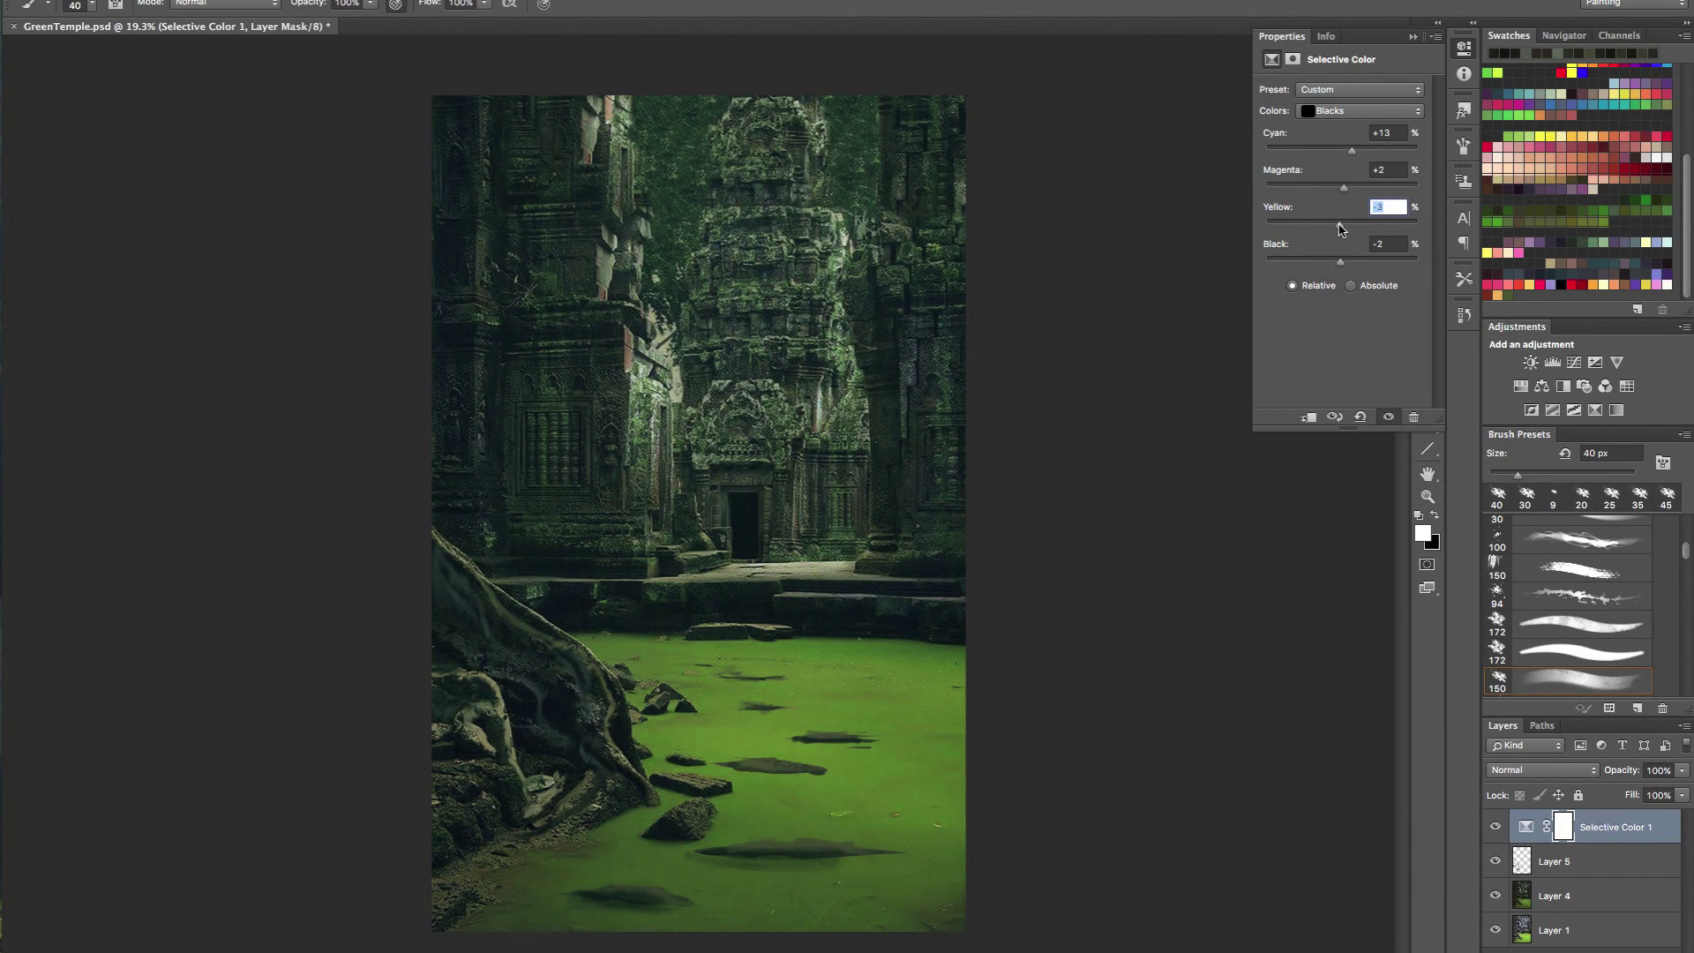
pyautogui.scroll(-4, 721, 344)
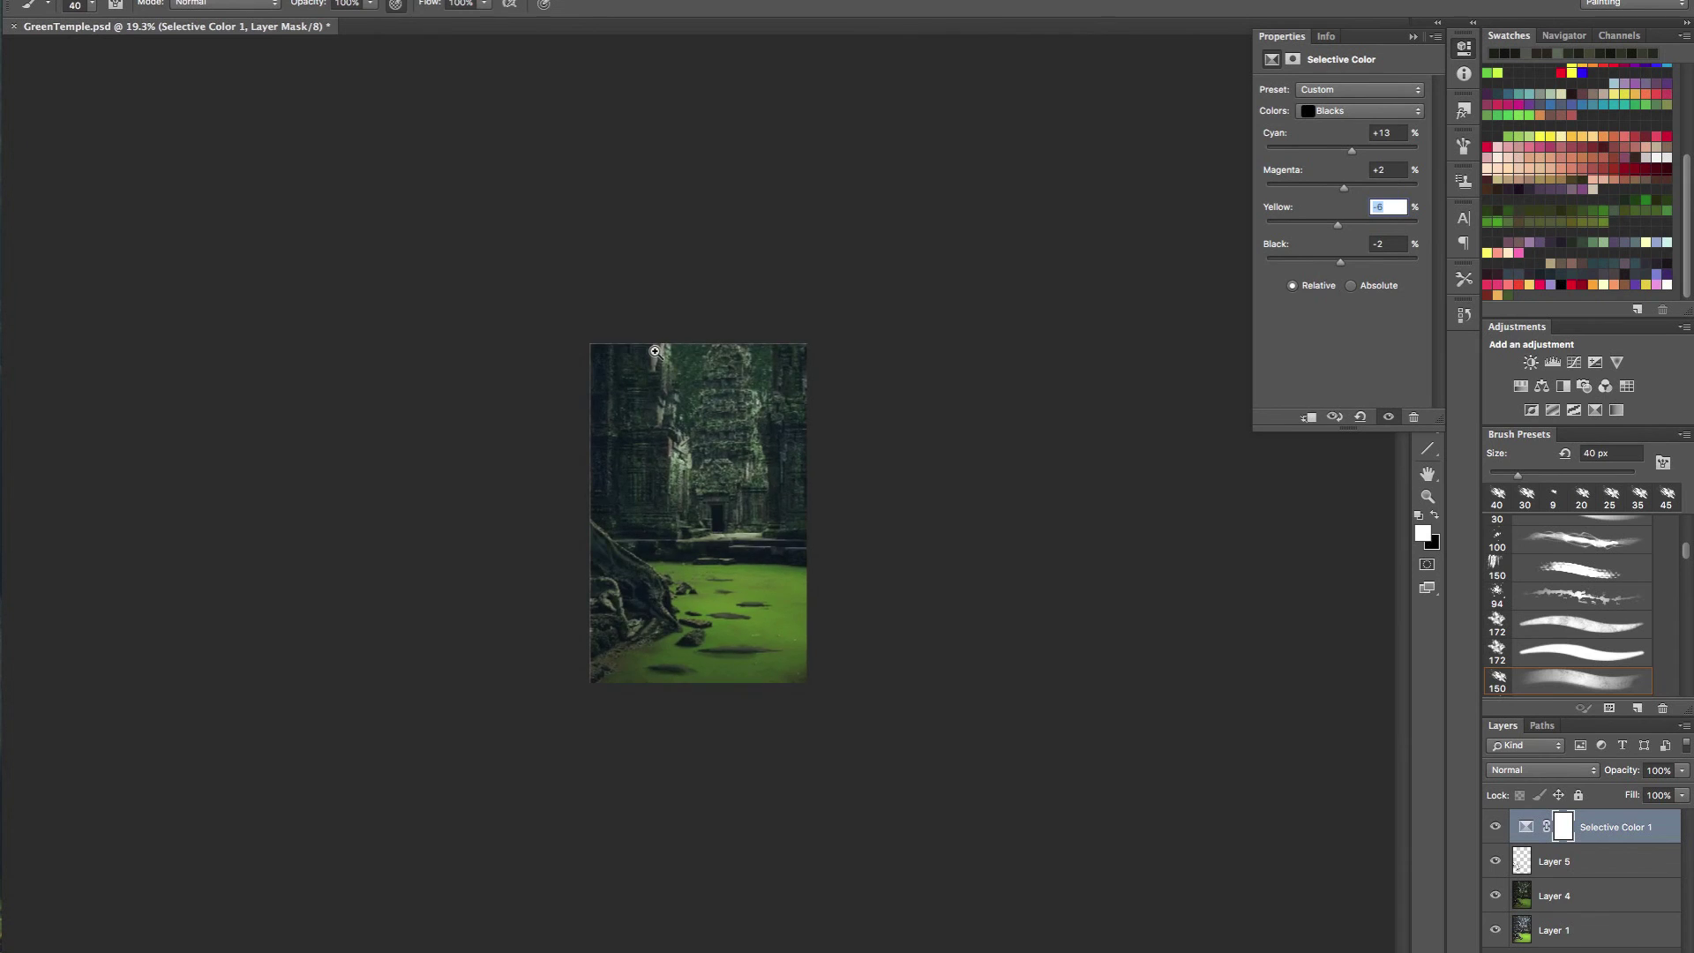
pyautogui.scroll(5, 721, 344)
pyautogui.moveTo(721, 344); pyautogui.dragTo(726, 344)
pyautogui.click(1496, 826)
pyautogui.click(1496, 826)
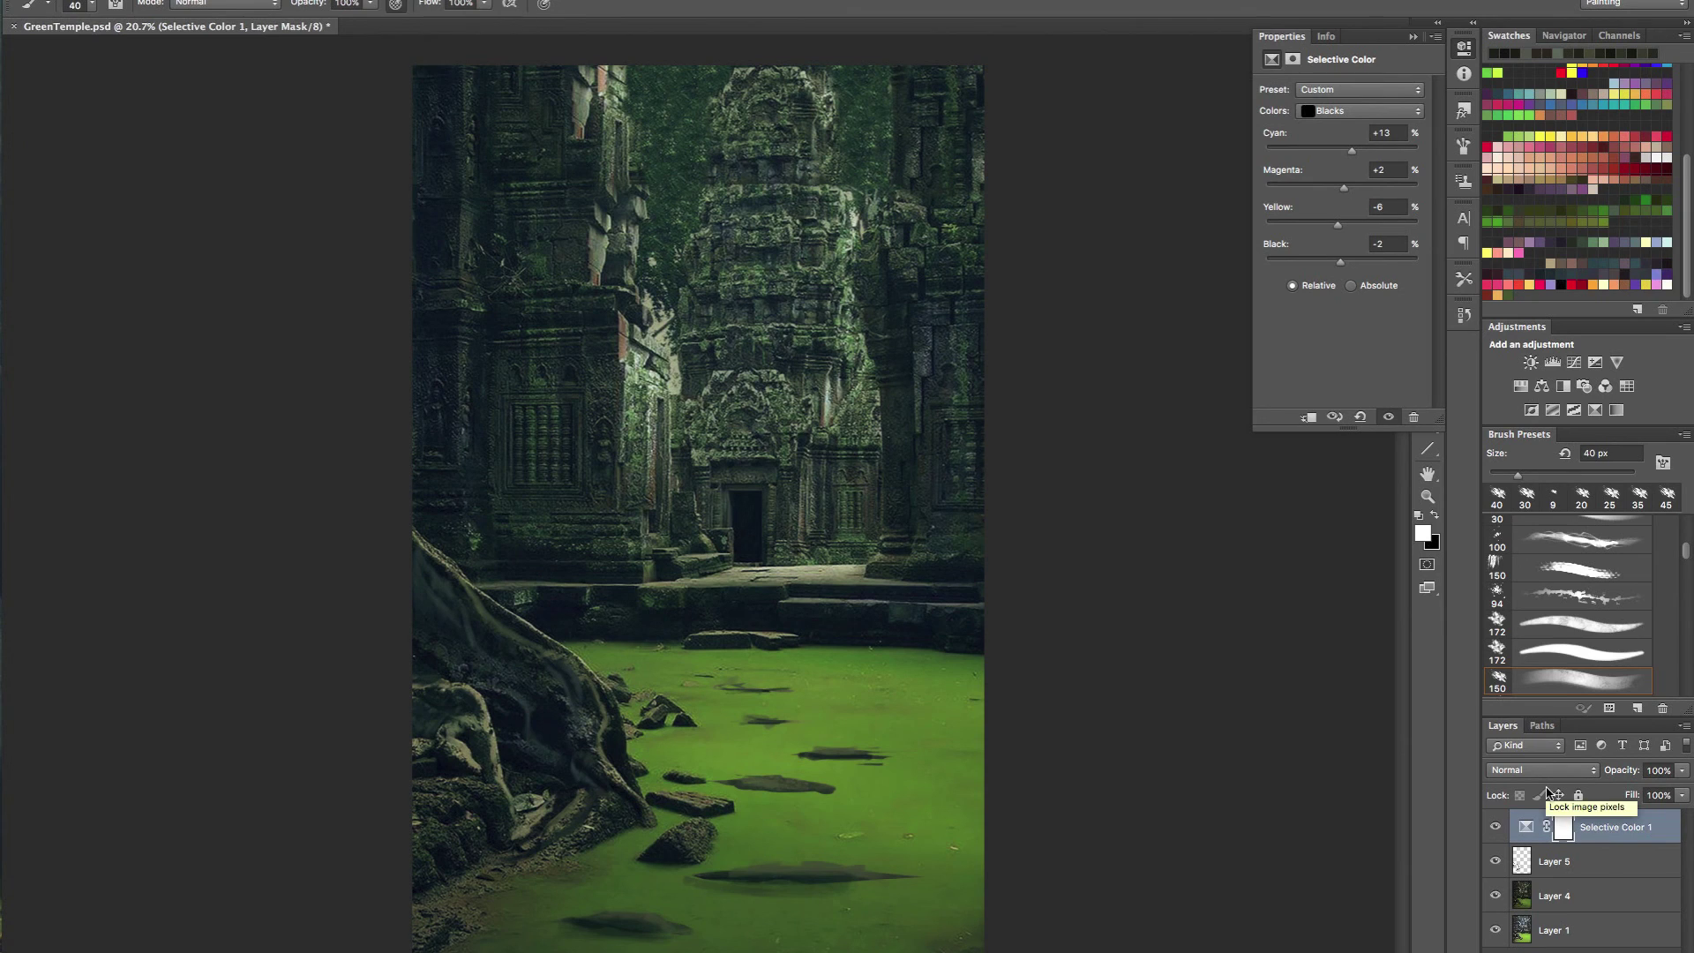
# - Fill the Selective Color mask with black and choose a soft round brush with white as the painting colour
pyautogui.press('x')
pyautogui.hotkey('alt', 'BackSpace')
pyautogui.press('x')
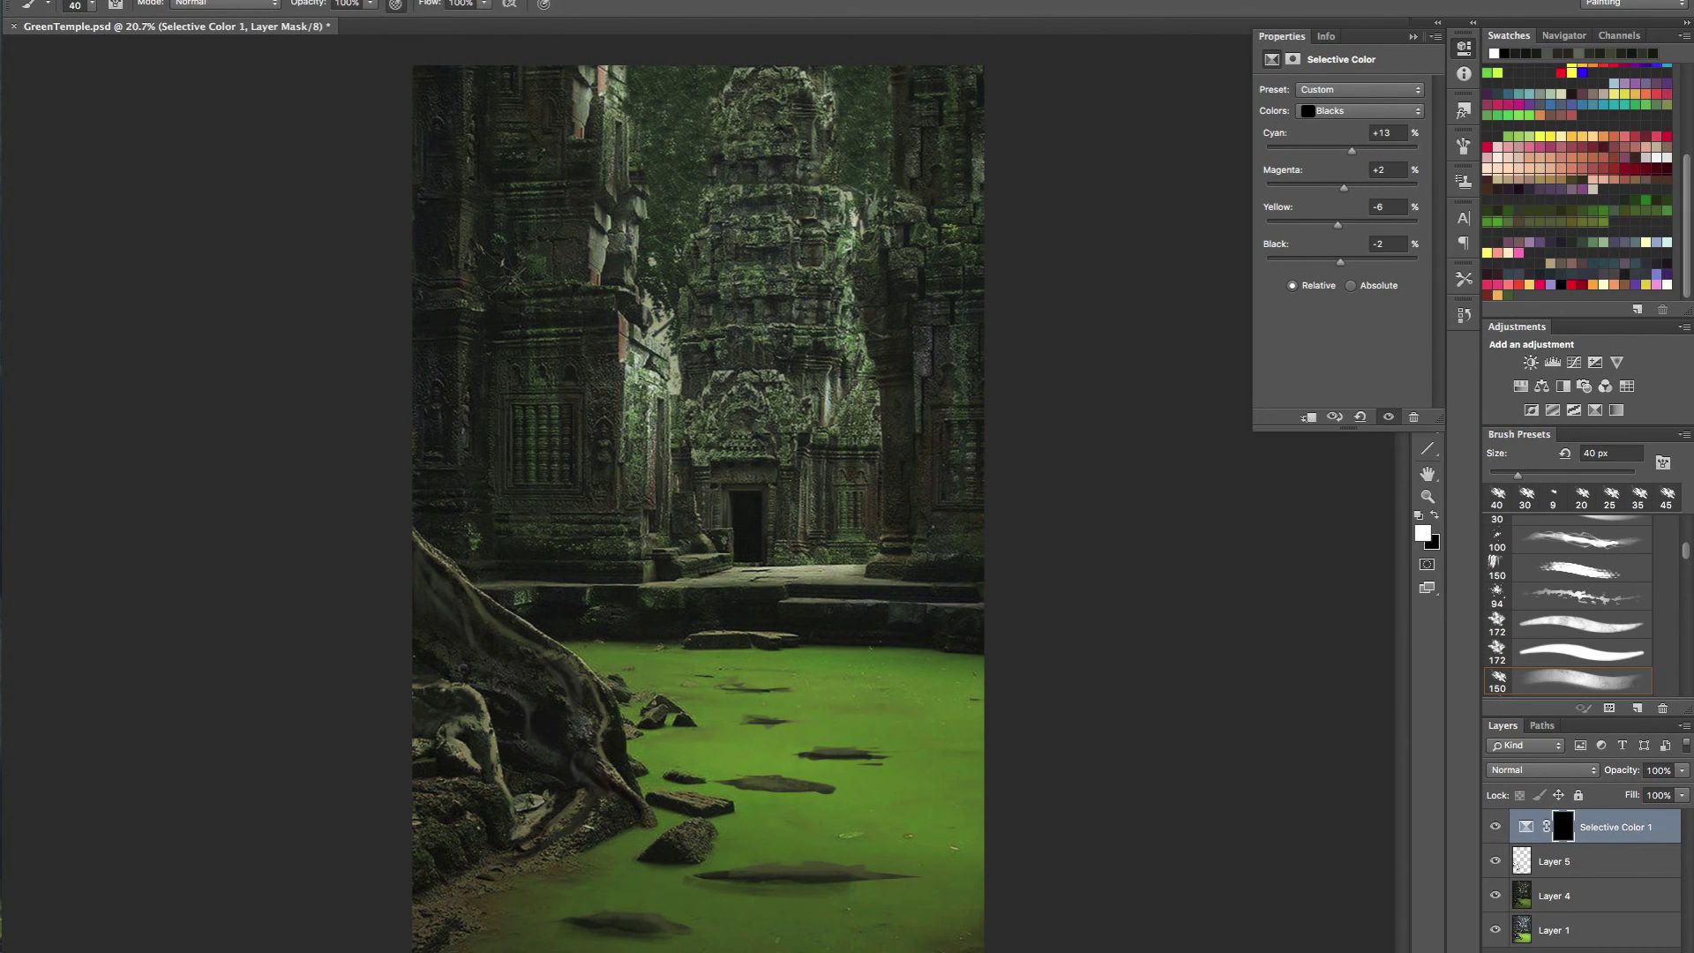
pyautogui.click(94, 3)
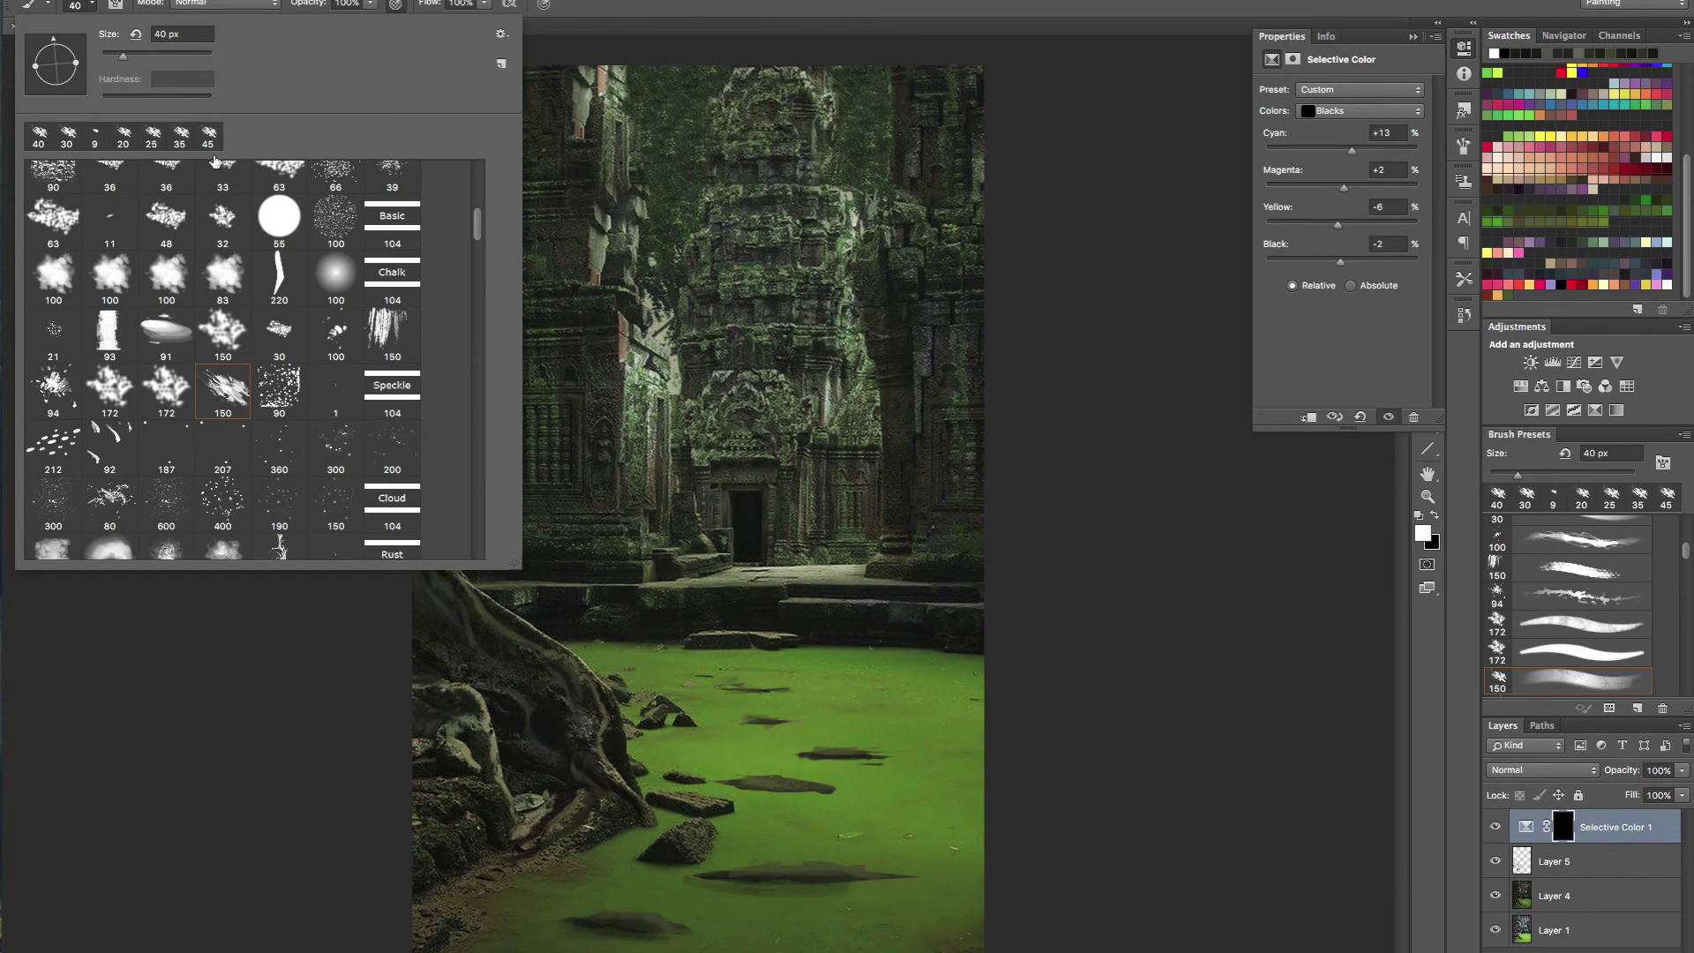
pyautogui.moveTo(478, 234); pyautogui.dragTo(468, 159)
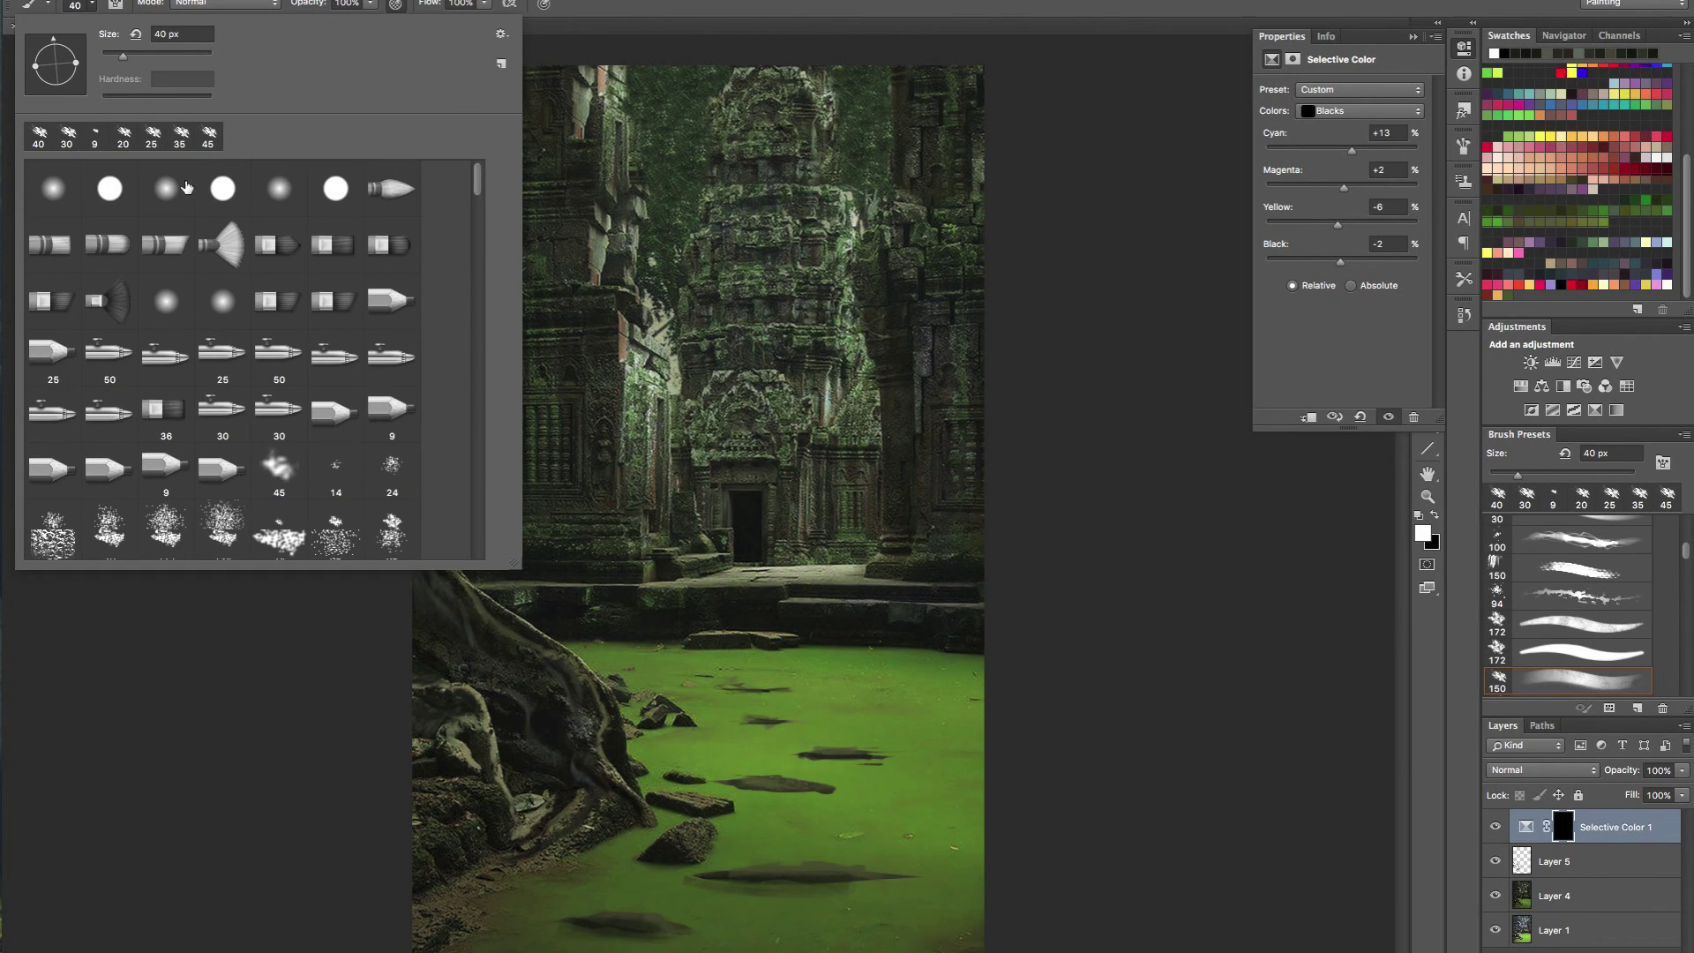
pyautogui.click(292, 190)
pyautogui.click(96, 8)
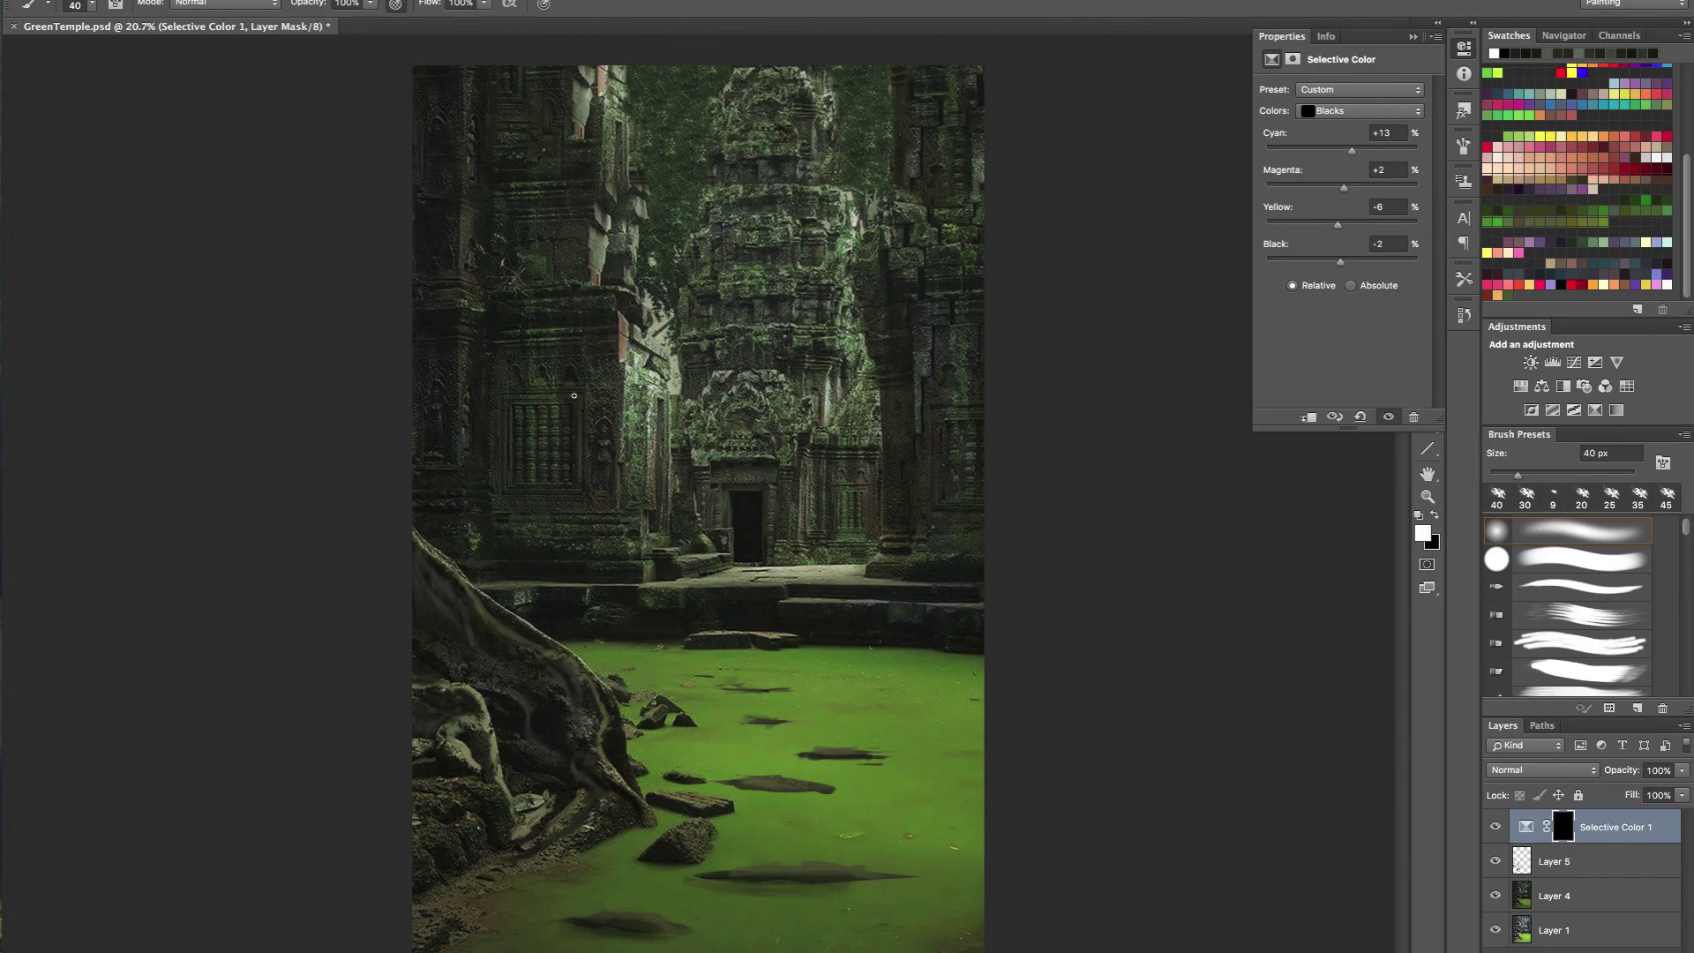
# - Enlarge the soft brush to 500 px and paint white on the mask over the large tree root
pyautogui.press(']')
pyautogui.press(']')
pyautogui.press(']')
pyautogui.press(']')
pyautogui.press(']')
pyautogui.press(']')
pyautogui.press(']')
pyautogui.press(']')
pyautogui.press(']')
pyautogui.press(']')
pyautogui.press(']')
pyautogui.press(']')
pyautogui.moveTo(516, 718); pyautogui.dragTo(505, 697)
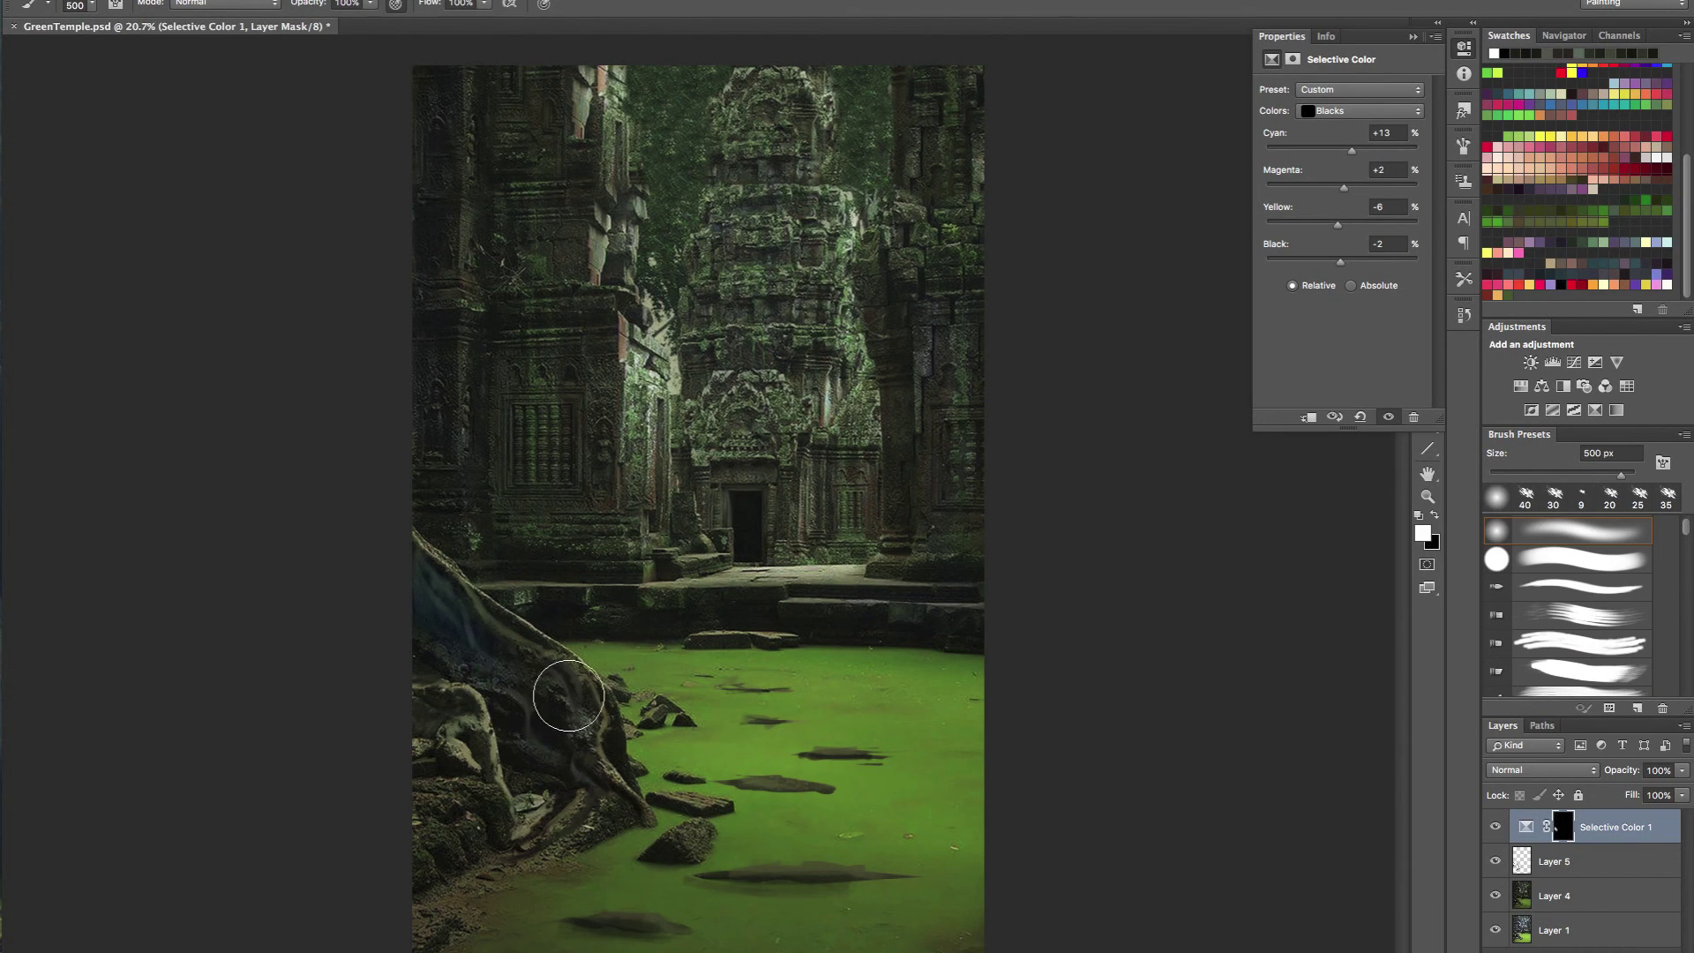
pyautogui.moveTo(413, 570)
pyautogui.mouseDown()
pyautogui.moveTo(472, 638)
pyautogui.moveTo(448, 632)
pyautogui.moveTo(526, 658)
pyautogui.moveTo(520, 702)
pyautogui.moveTo(586, 738)
pyautogui.moveTo(467, 729)
pyautogui.moveTo(440, 709)
pyautogui.moveTo(400, 882)
pyautogui.moveTo(540, 825)
pyautogui.moveTo(558, 755)
pyautogui.moveTo(436, 613)
pyautogui.moveTo(565, 706)
pyautogui.mouseUp()
# - Paint the adjustment into the mask over the temple walls and root with a 400 px brush at 30% opacity
pyautogui.click(472, 484)
pyautogui.press('3')
pyautogui.press('0')
pyautogui.press('[')
pyautogui.press('[')
pyautogui.press('[')
pyautogui.press(']')
pyautogui.press(']')
pyautogui.press('x')
pyautogui.press('3')
pyautogui.press('x')
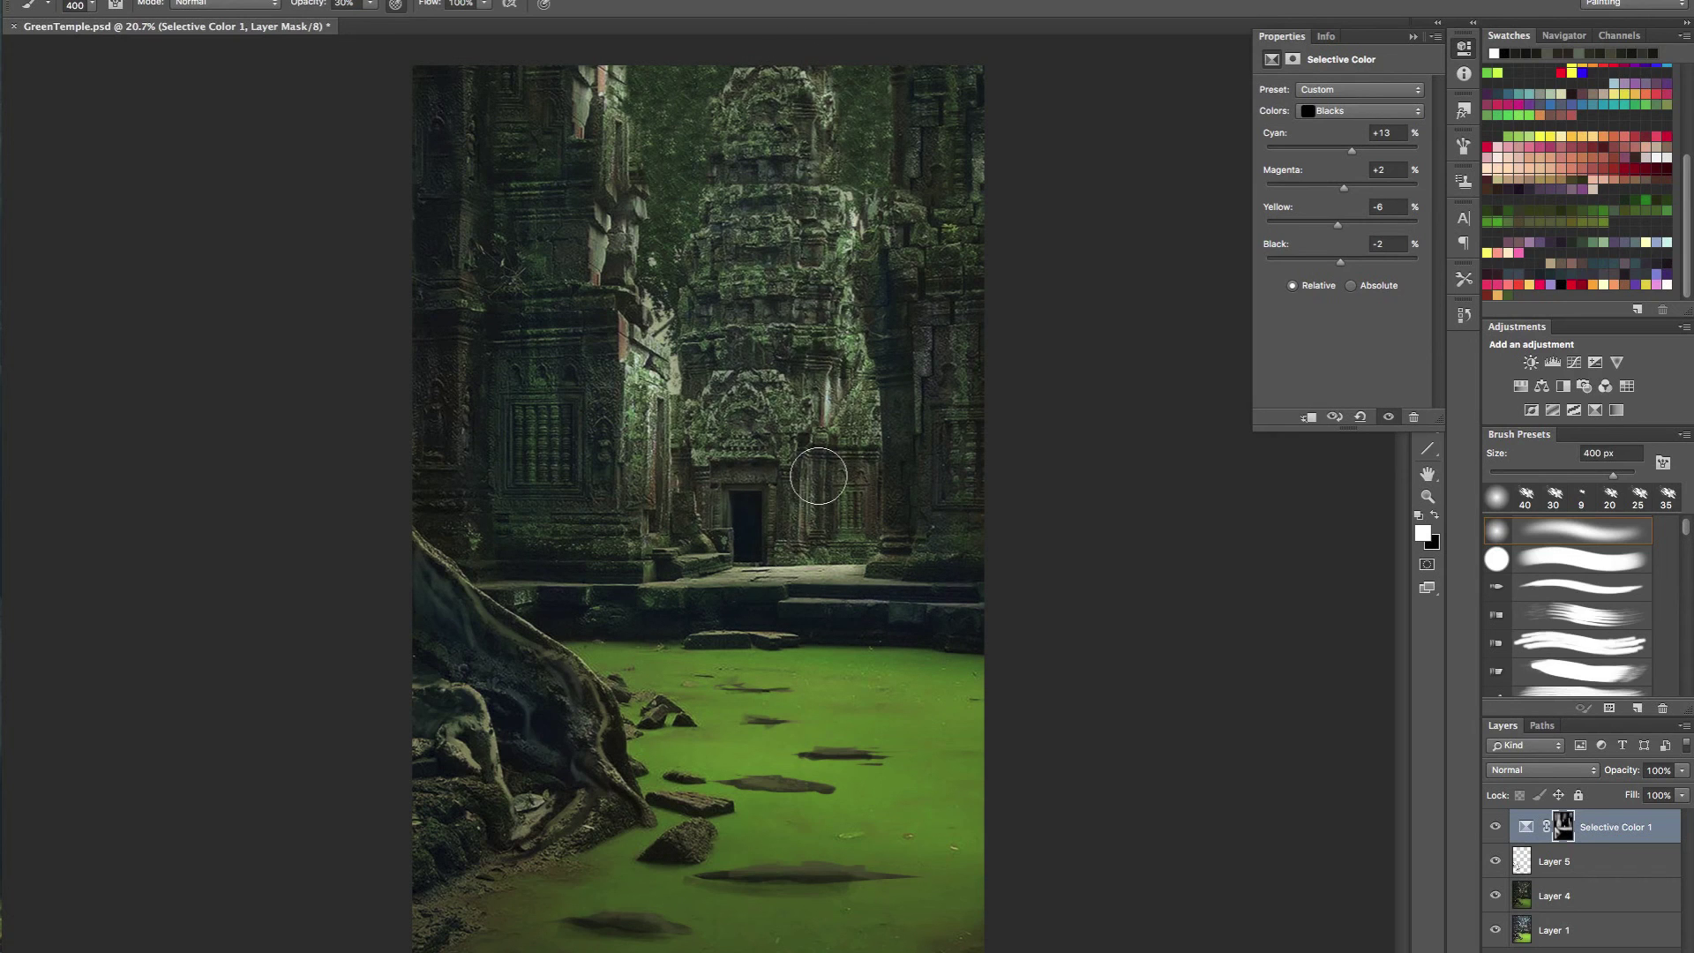
# - Enlarge the brush to 1100 px and paint the cool shadow tint broadly over the roots and foreground mound
pyautogui.scroll(-1, 814, 427)
pyautogui.press(']')
pyautogui.press(']')
pyautogui.press(']')
pyautogui.press(']')
pyautogui.press(']')
pyautogui.press(']')
pyautogui.press(']')
pyautogui.moveTo(397, 631)
pyautogui.mouseDown()
pyautogui.moveTo(495, 671)
pyautogui.moveTo(530, 722)
pyautogui.moveTo(615, 748)
pyautogui.mouseUp()
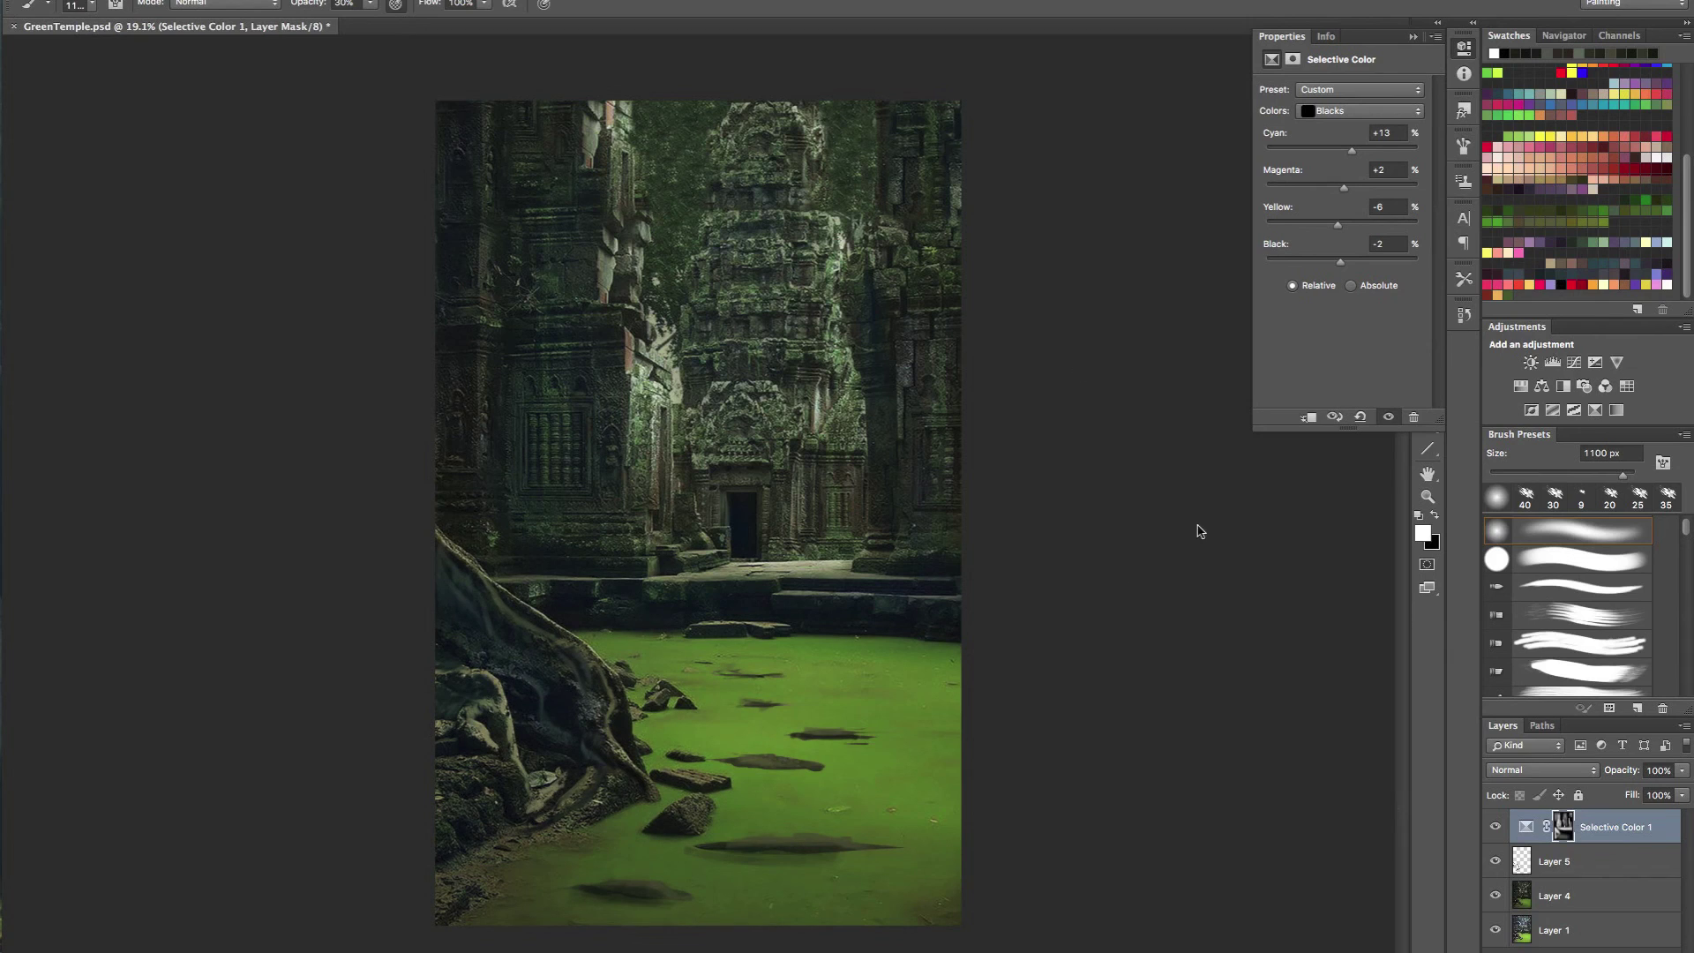
# - Add a Curves adjustment layer and raise the Red channel's midtones to input 115, output 148
pyautogui.click(1575, 362)
pyautogui.click(1337, 116)
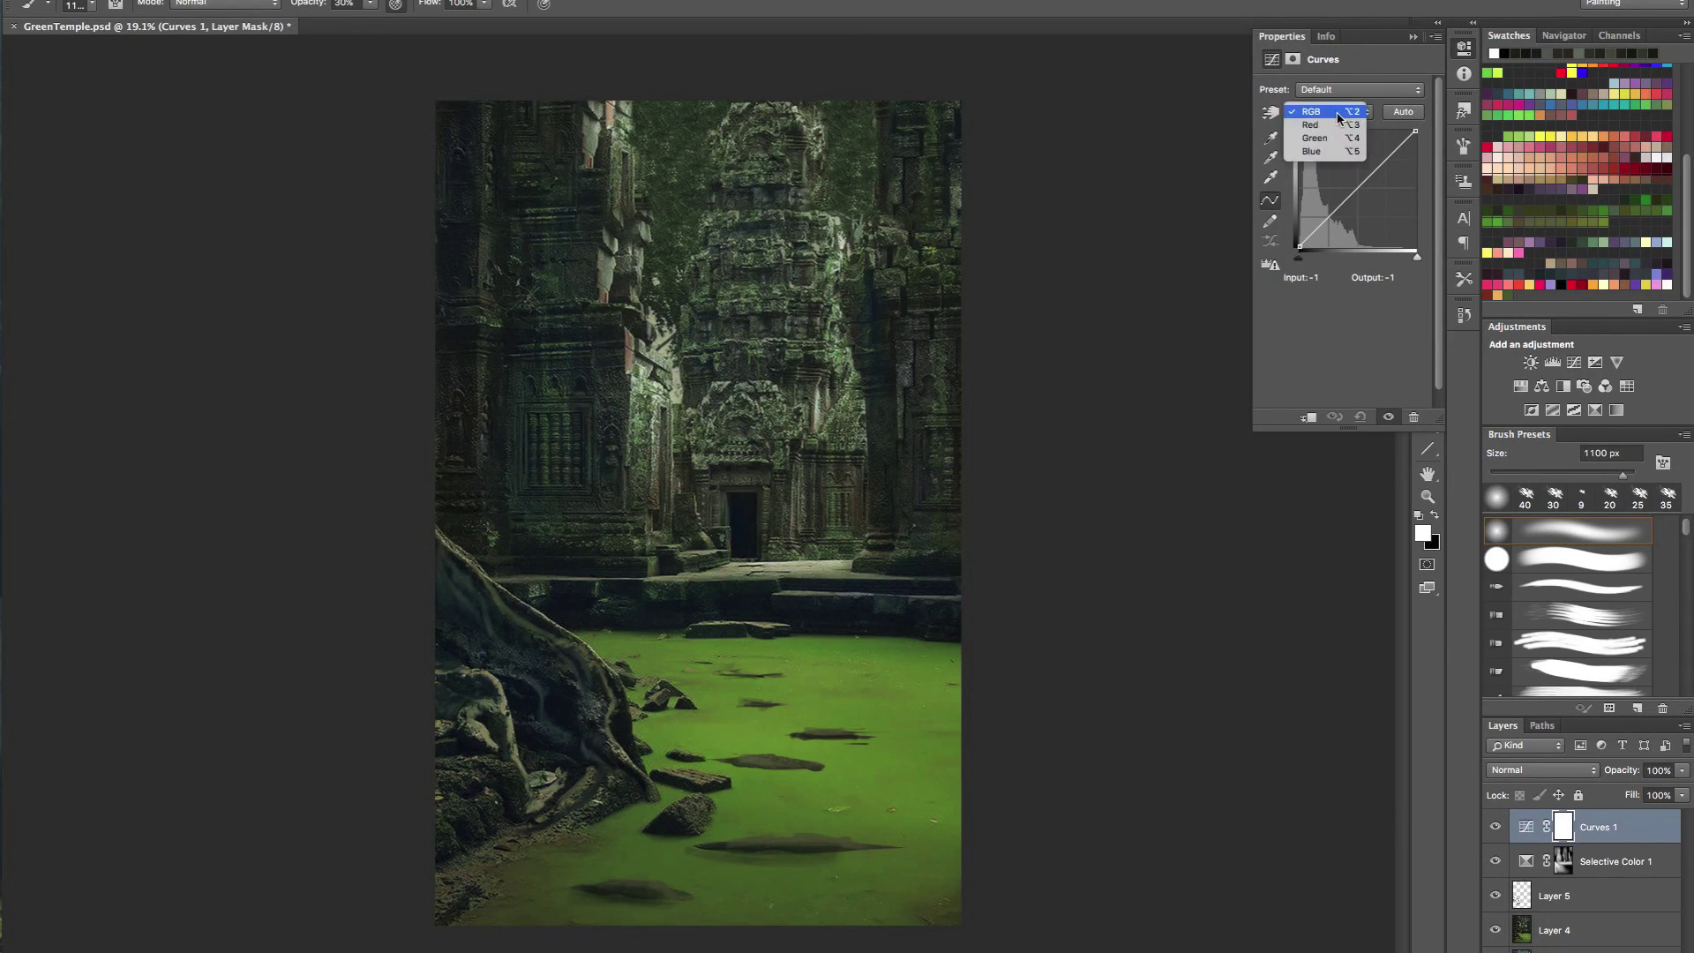
pyautogui.click(1328, 125)
pyautogui.moveTo(1355, 193); pyautogui.dragTo(1352, 179)
# - Fill the Curves mask with black and make white the painting colour
pyautogui.press('x')
pyautogui.hotkey('alt', 'BackSpace')
pyautogui.press('x')
# - Set the soft brush to 400 px and paint white on the Curves mask over parts of the temple walls and tower
pyautogui.press('[')
pyautogui.press('[')
pyautogui.press('[')
pyautogui.press('[')
pyautogui.press('[')
pyautogui.press('[')
pyautogui.press('[')
pyautogui.press('[')
pyautogui.press('[')
pyautogui.press('[')
pyautogui.press('[')
pyautogui.press(']')
pyautogui.press(']')
pyautogui.press(']')
pyautogui.press(']')
pyautogui.press(']')
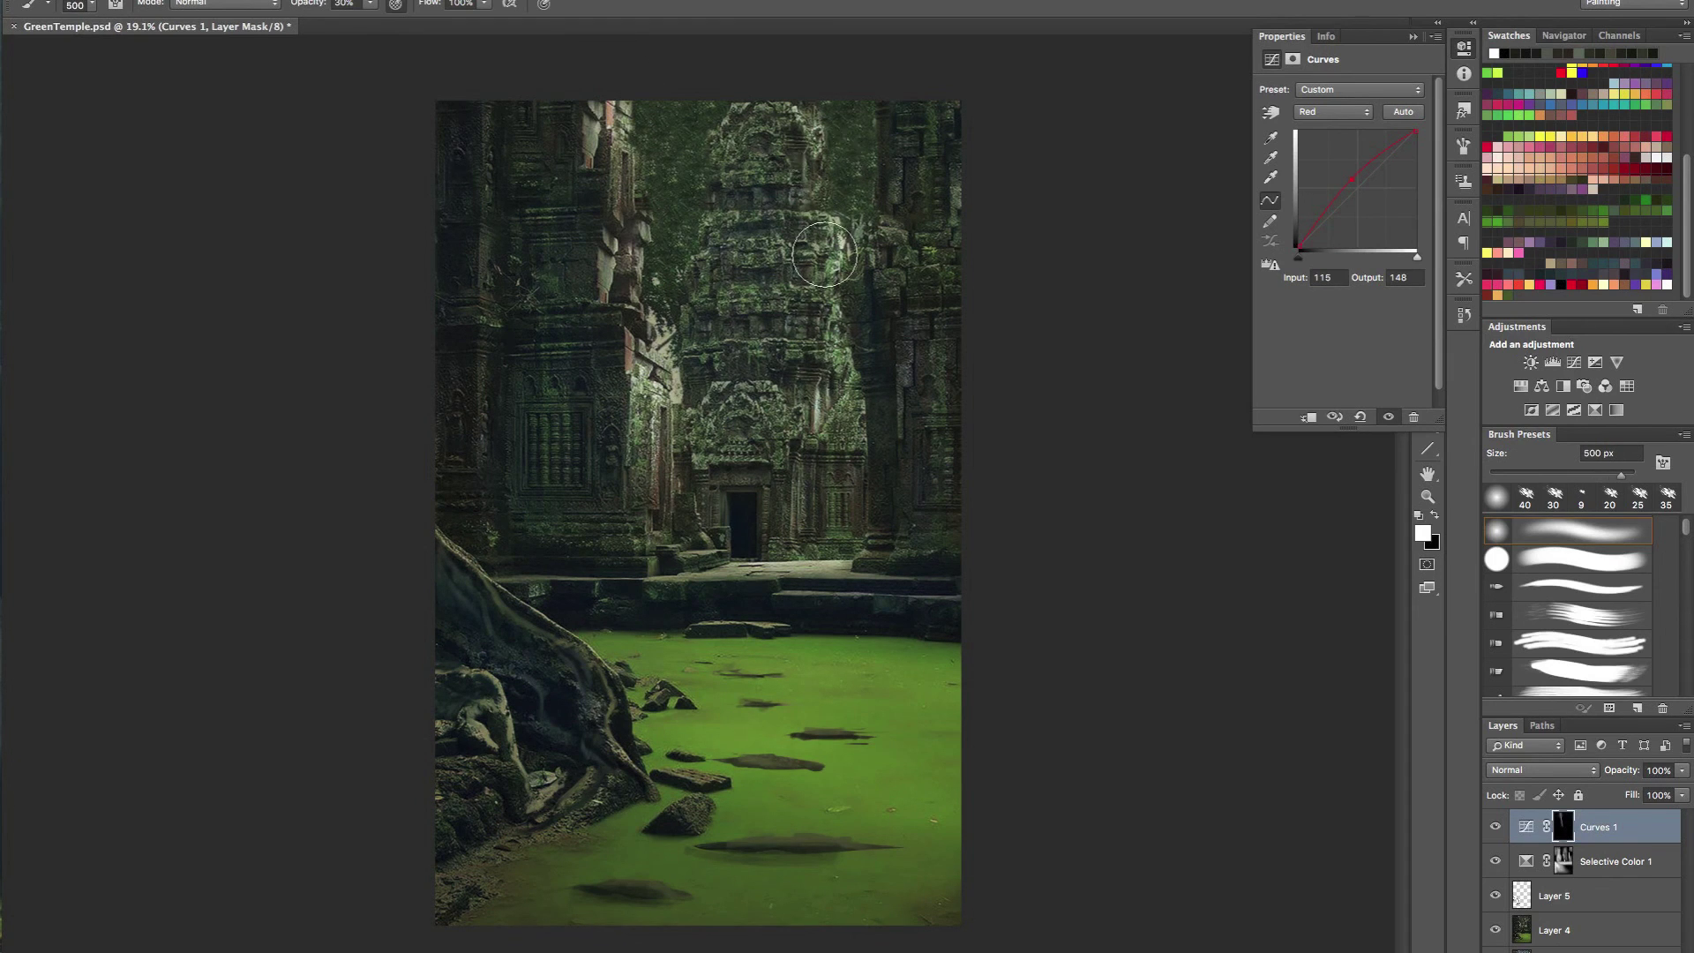
pyautogui.press('[')
pyautogui.moveTo(746, 465); pyautogui.dragTo(1018, 622)
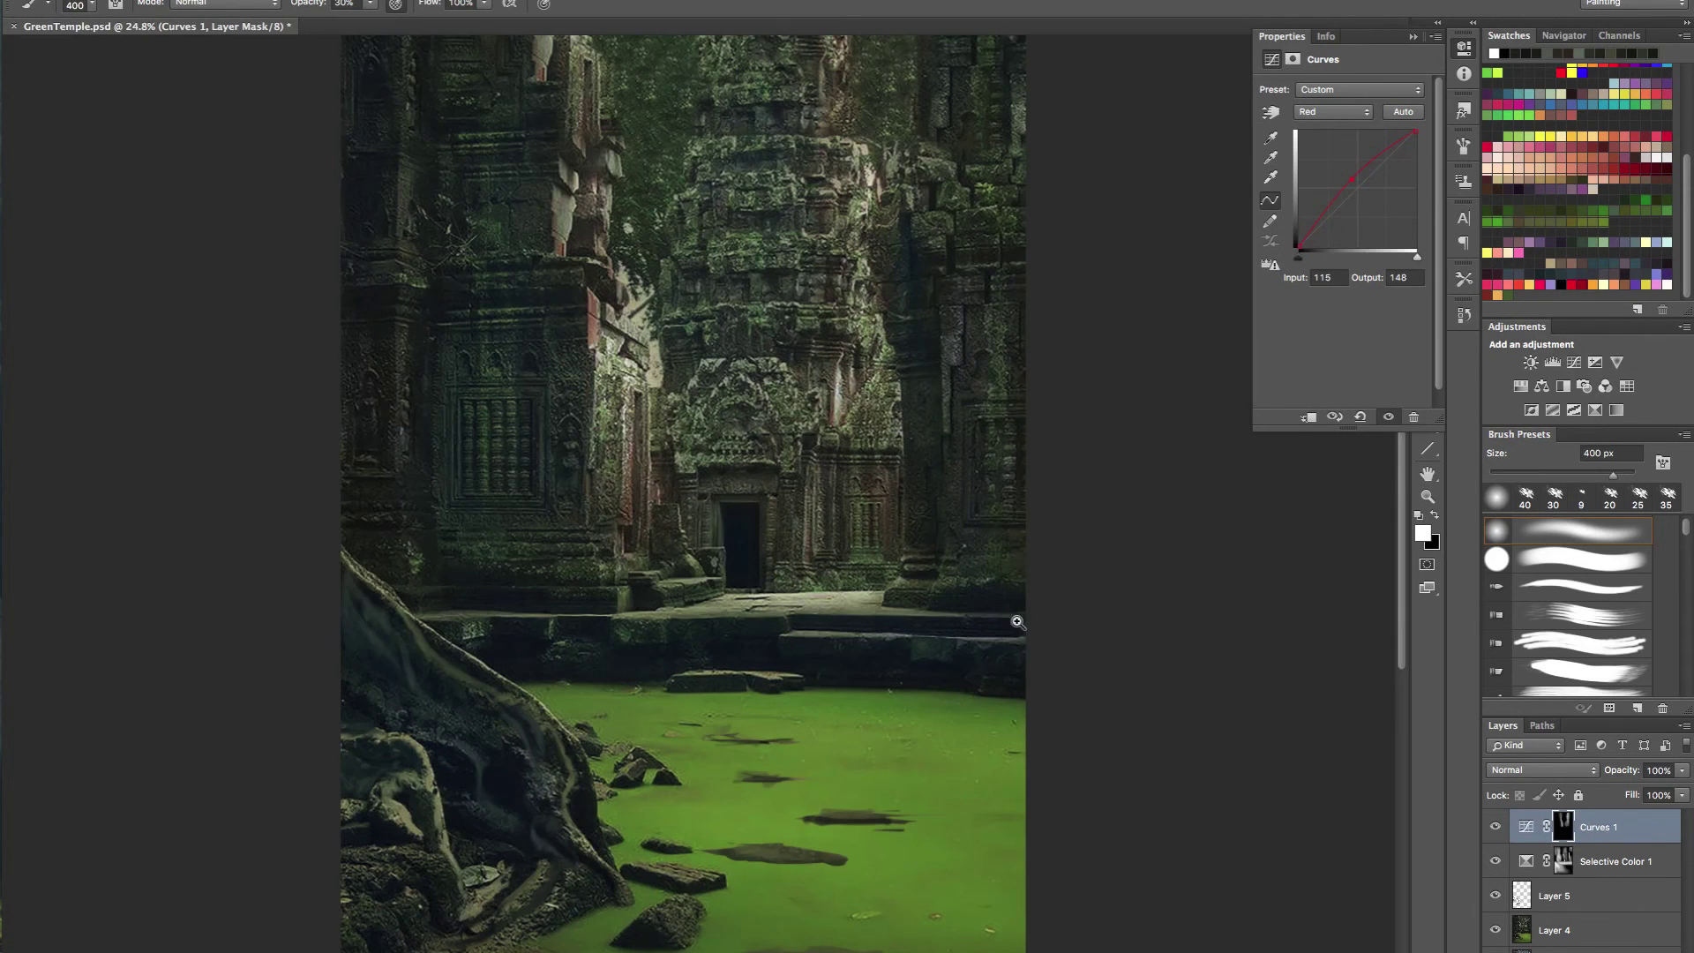
# - Merge the layers from Curves 1 down to Layer 4 and add a new empty layer above the result
pyautogui.keyDown('shift'); pyautogui.click(1593, 932); pyautogui.keyUp('shift')
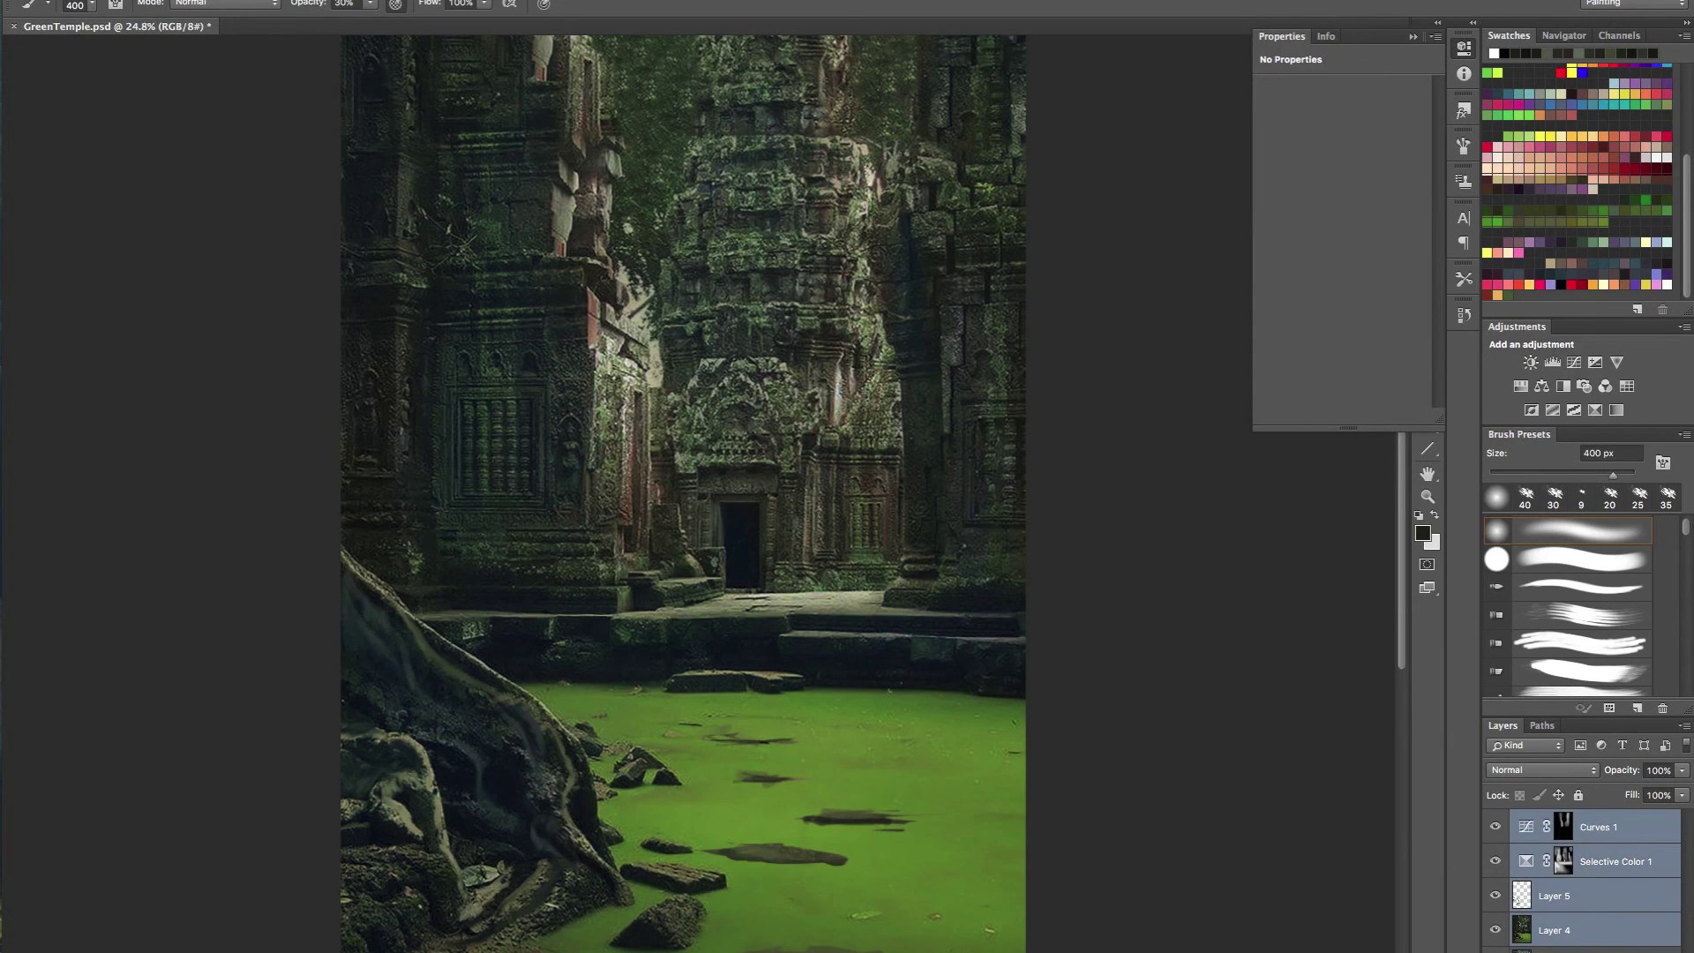
pyautogui.press('super+e')
pyautogui.press('alt+shift+super+n')
# - Choose the 150 px textured brush tip and set the brush opacity to 100%
pyautogui.moveTo(557, 707)
pyautogui.mouseDown()
pyautogui.moveTo(612, 707)
pyautogui.moveTo(683, 434)
pyautogui.moveTo(709, 433)
pyautogui.mouseUp()
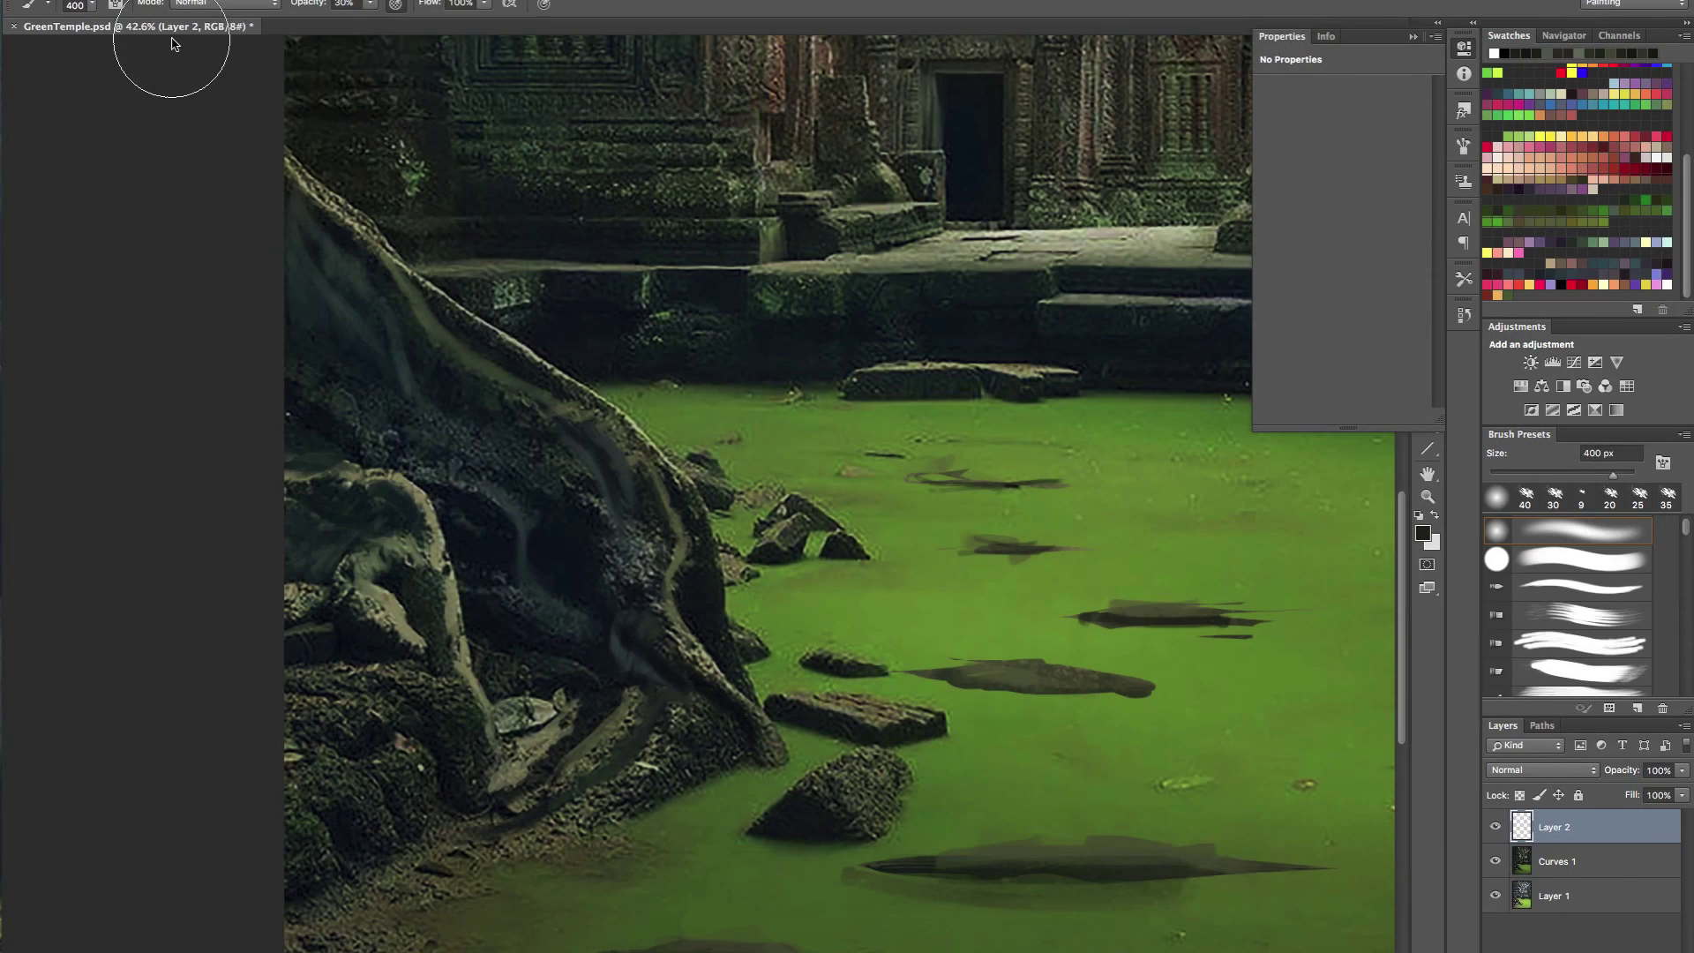
pyautogui.click(89, 6)
pyautogui.moveTo(479, 183); pyautogui.dragTo(480, 237)
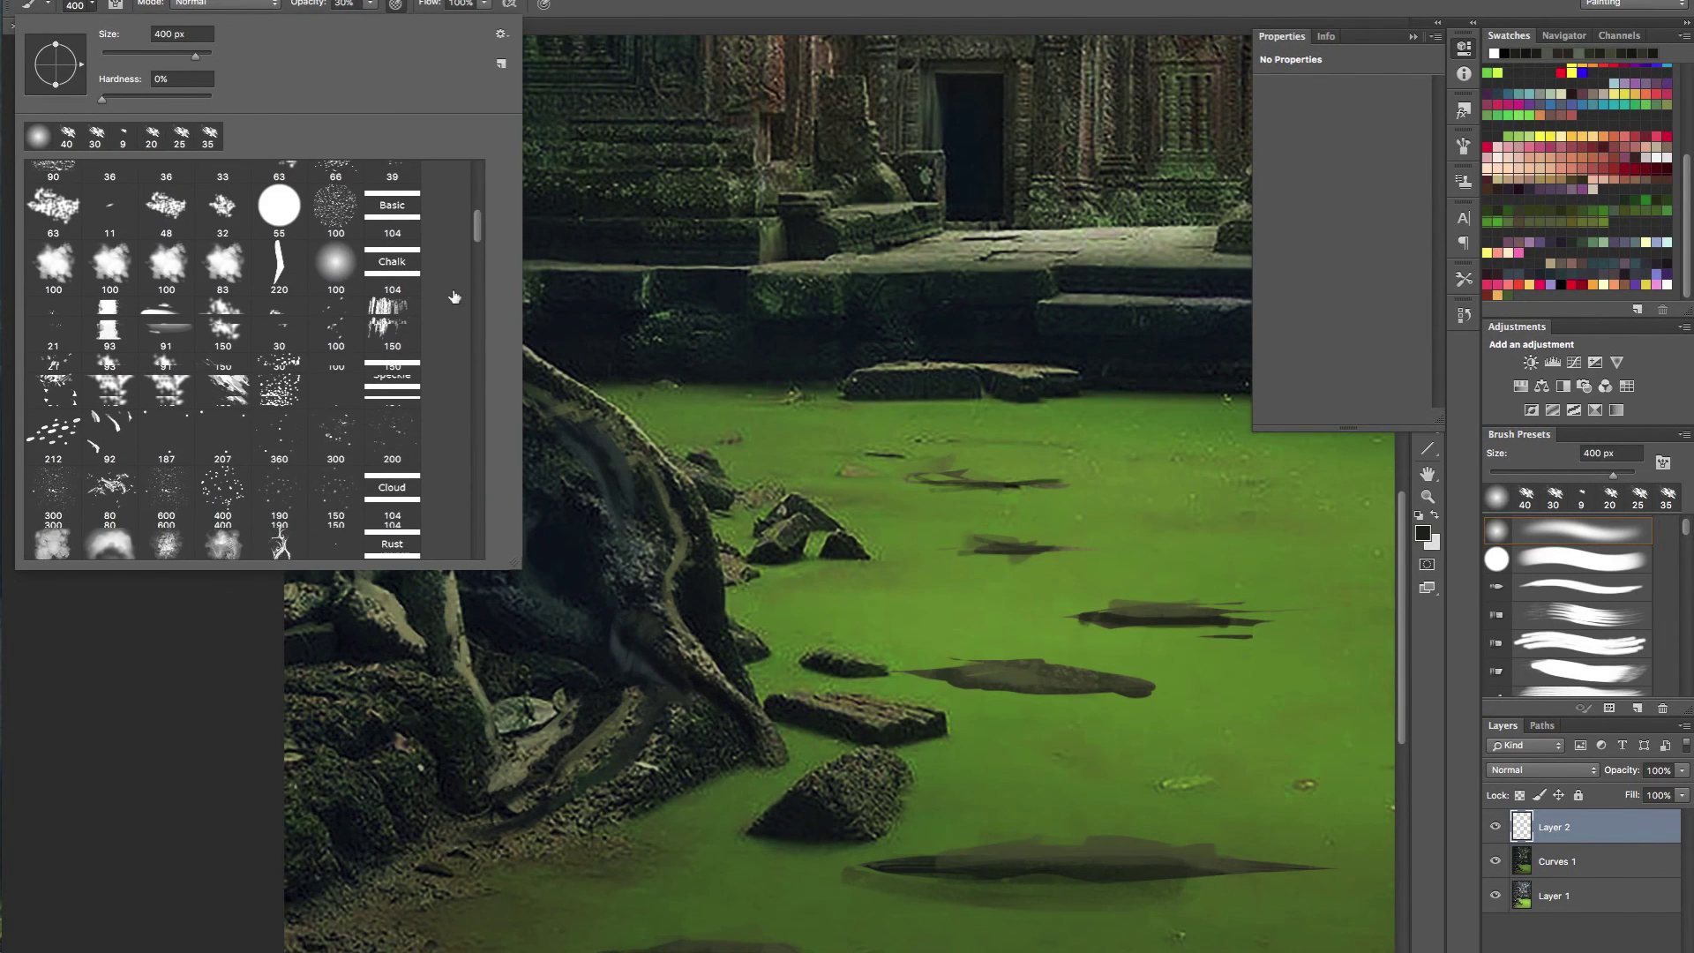
pyautogui.click(225, 381)
pyautogui.click(92, 6)
pyautogui.press('0')
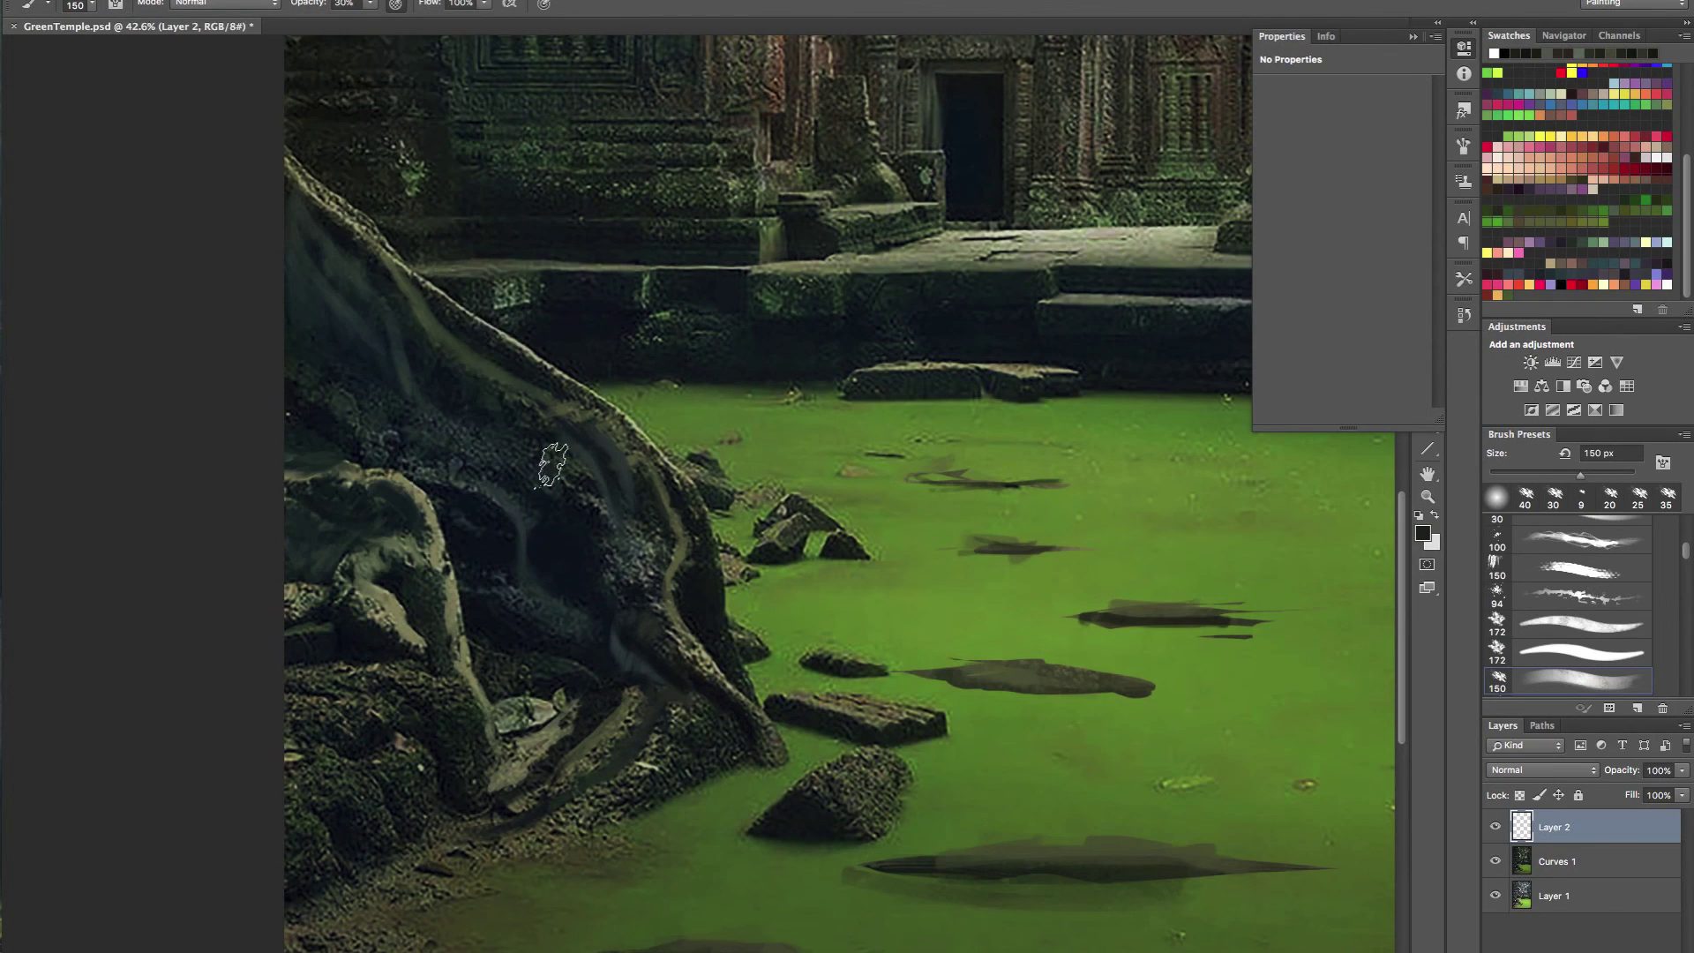
# - Reduce the brush to 60 px and paint colours sampled from the bark over the middle of the large root
pyautogui.press('[')
pyautogui.press('[')
pyautogui.press('[')
pyautogui.press('[')
pyautogui.press('[')
pyautogui.press('[')
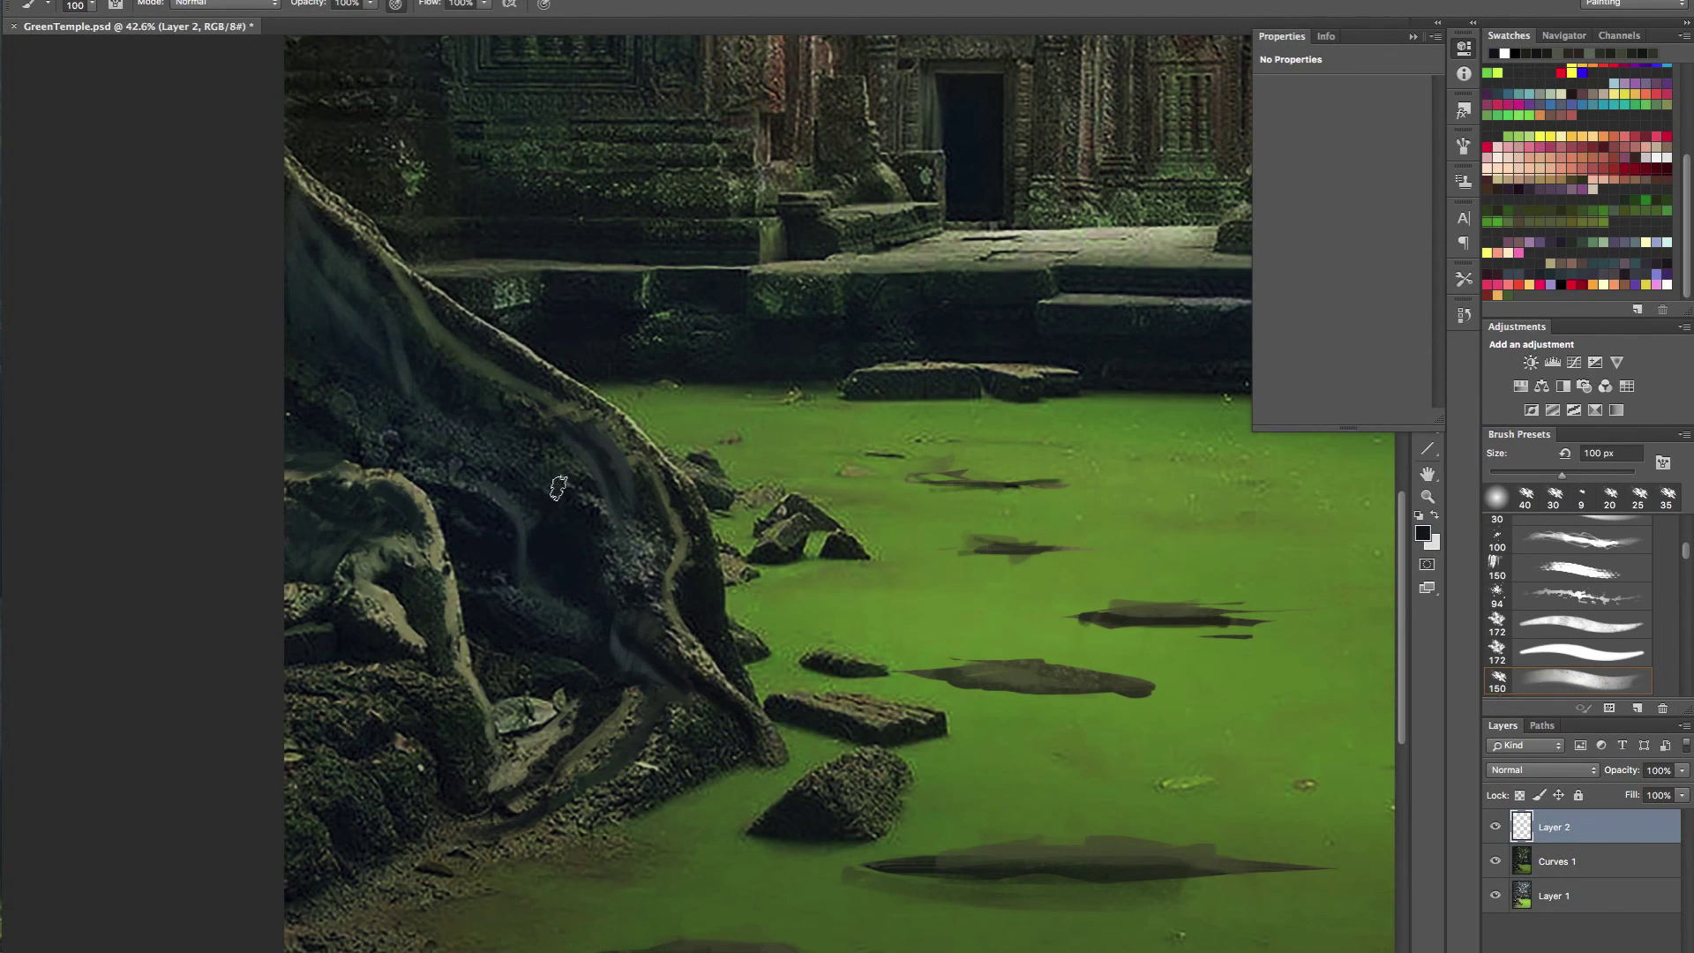
pyautogui.moveTo(499, 458); pyautogui.dragTo(550, 560)
pyautogui.keyDown('alt'); pyautogui.click(524, 496); pyautogui.keyUp('alt')
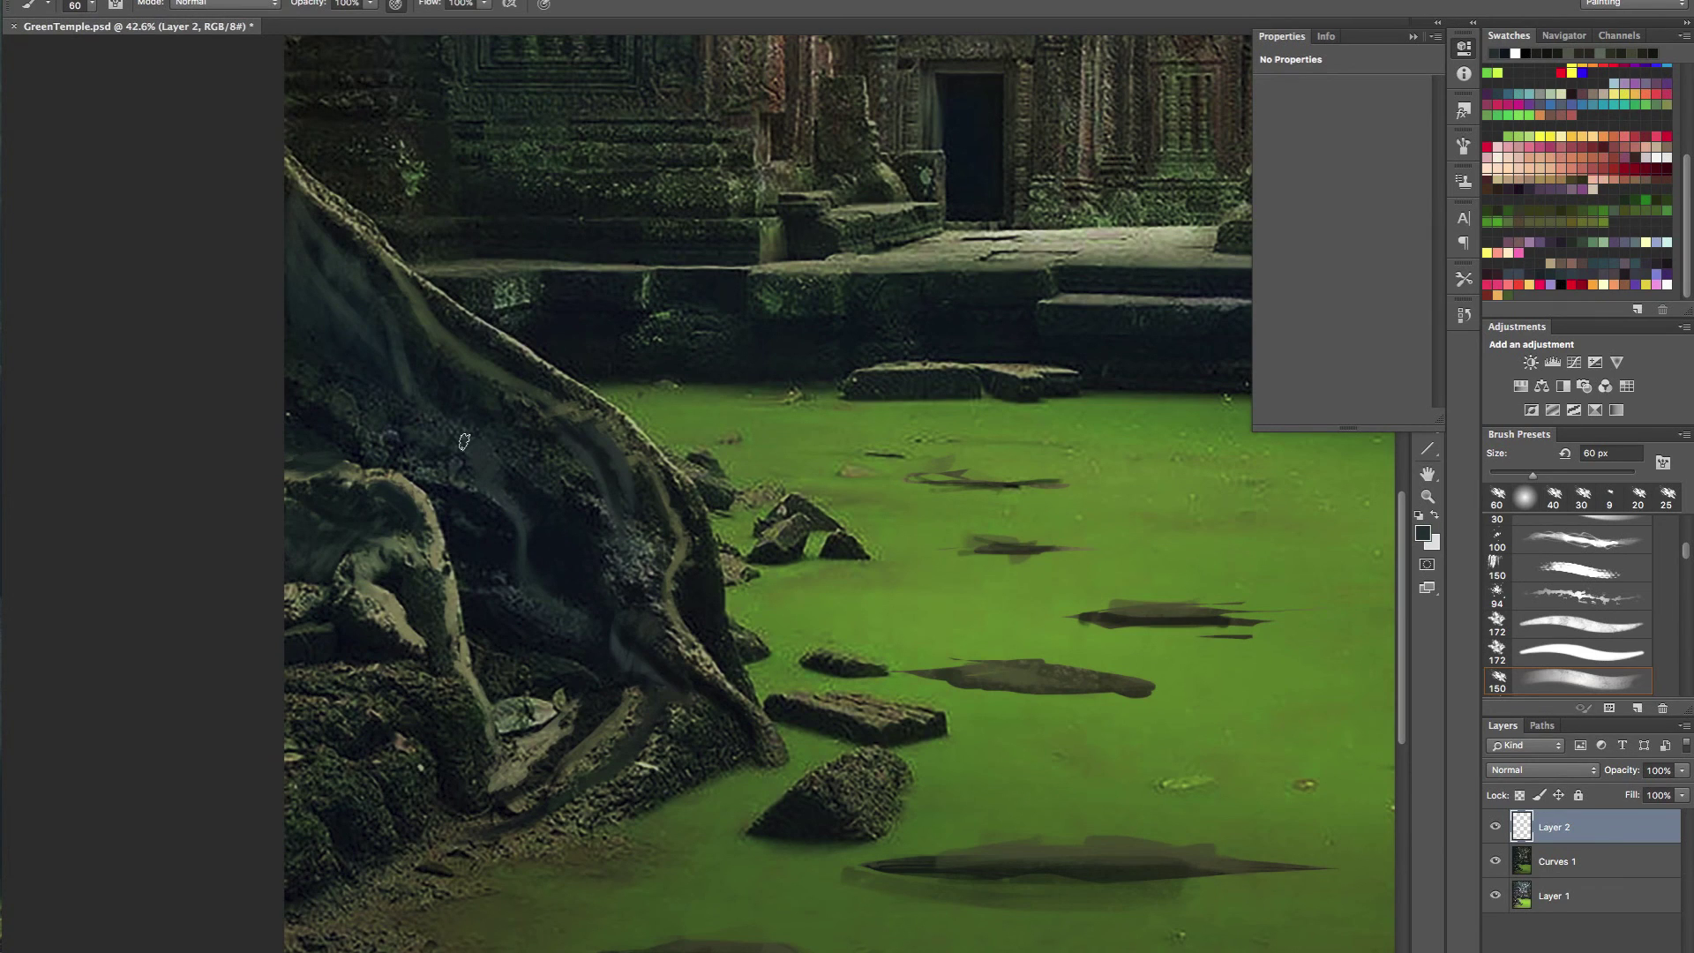
pyautogui.keyDown('alt'); pyautogui.click(400, 374); pyautogui.keyUp('alt')
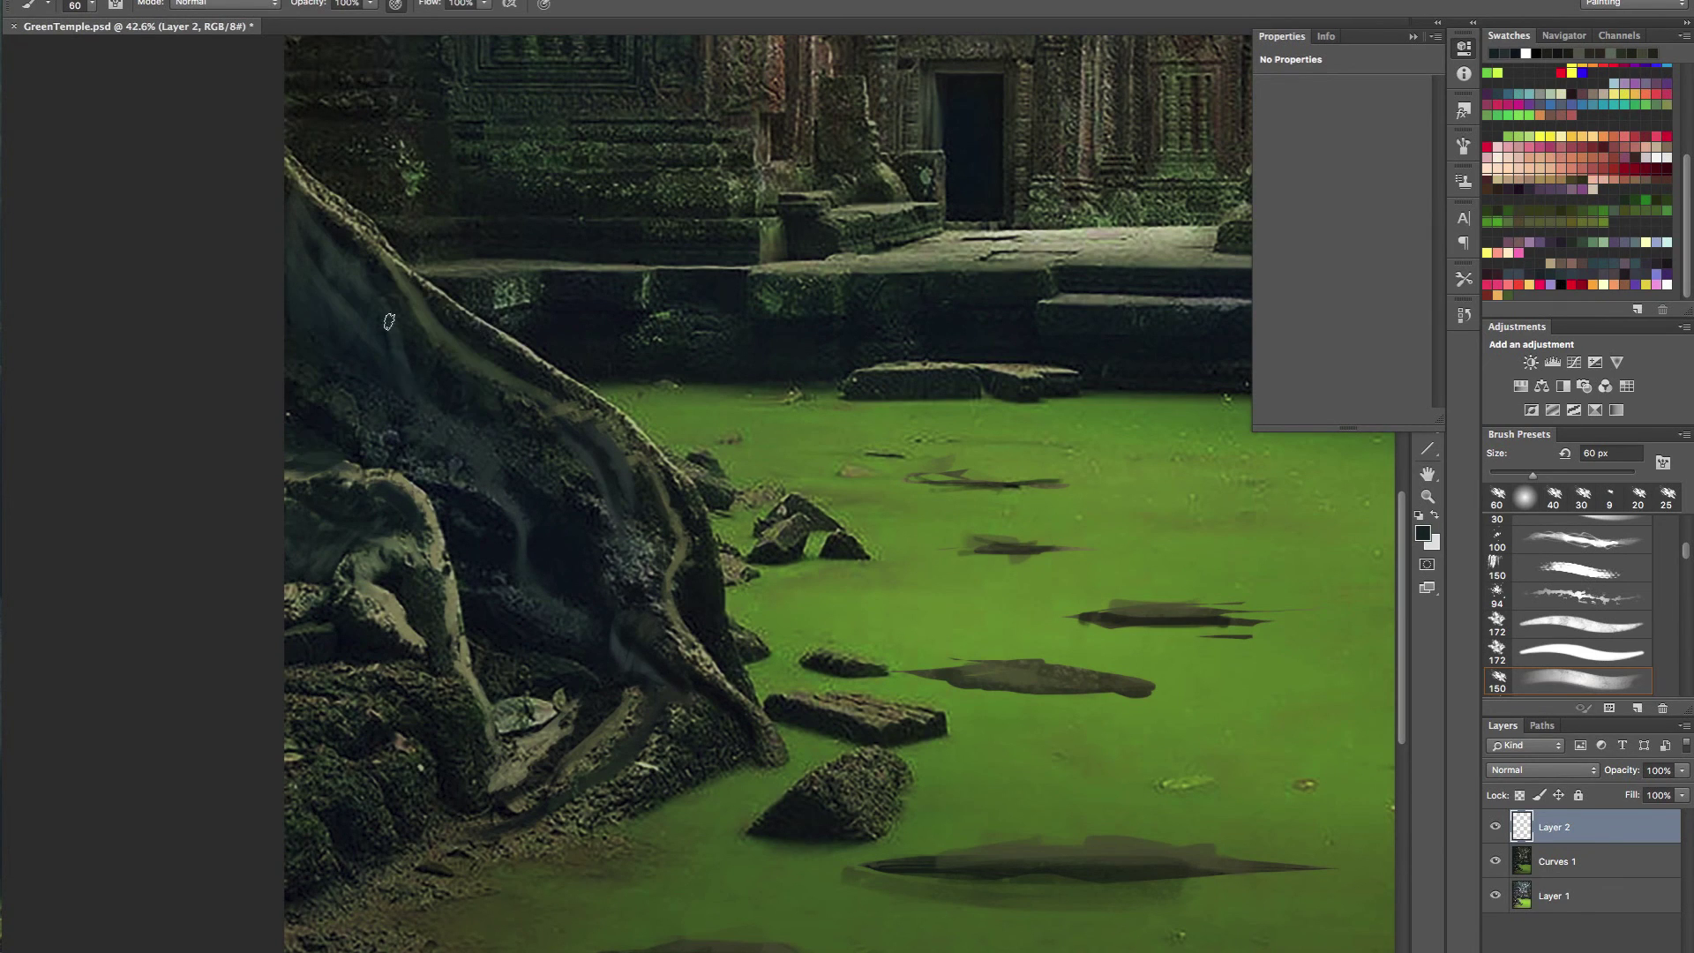
# - Shrink the brush to 25 px and paint fine sampled-colour streaks down the upper part of the large root
pyautogui.keyDown('alt'); pyautogui.click(386, 275); pyautogui.keyUp('alt')
pyautogui.keyDown('alt'); pyautogui.click(352, 318); pyautogui.keyUp('alt')
pyautogui.press('[')
pyautogui.press('[')
pyautogui.press('[')
pyautogui.press('[')
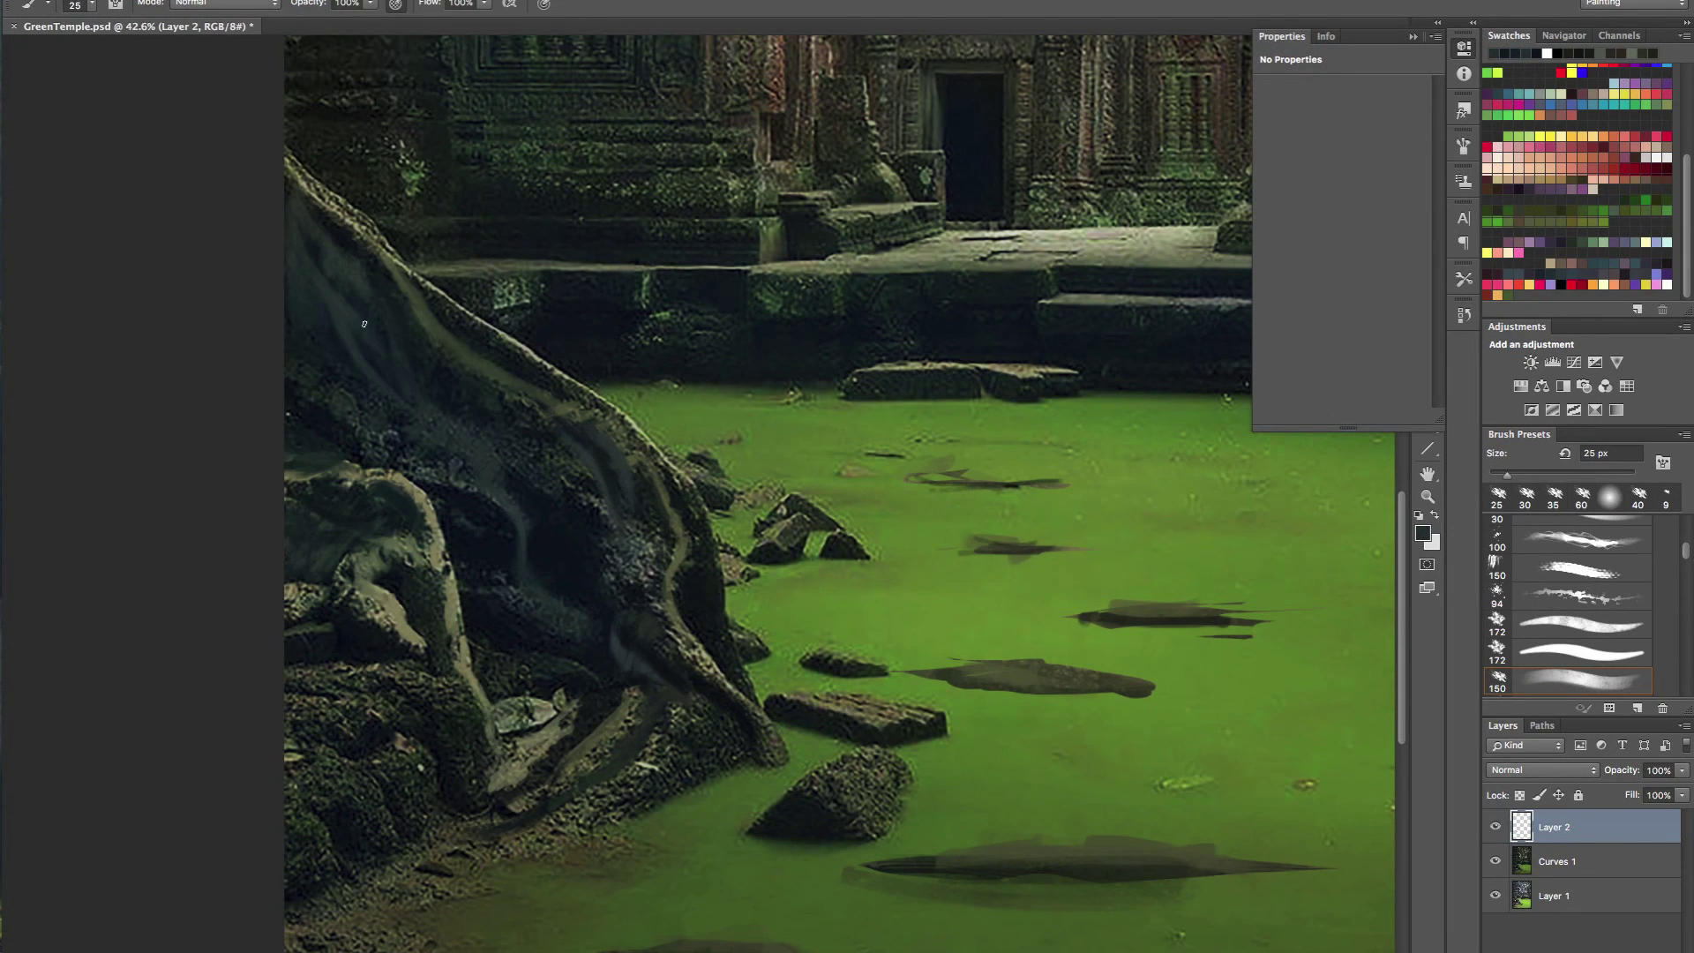
pyautogui.keyDown('alt'); pyautogui.click(524, 491); pyautogui.keyUp('alt')
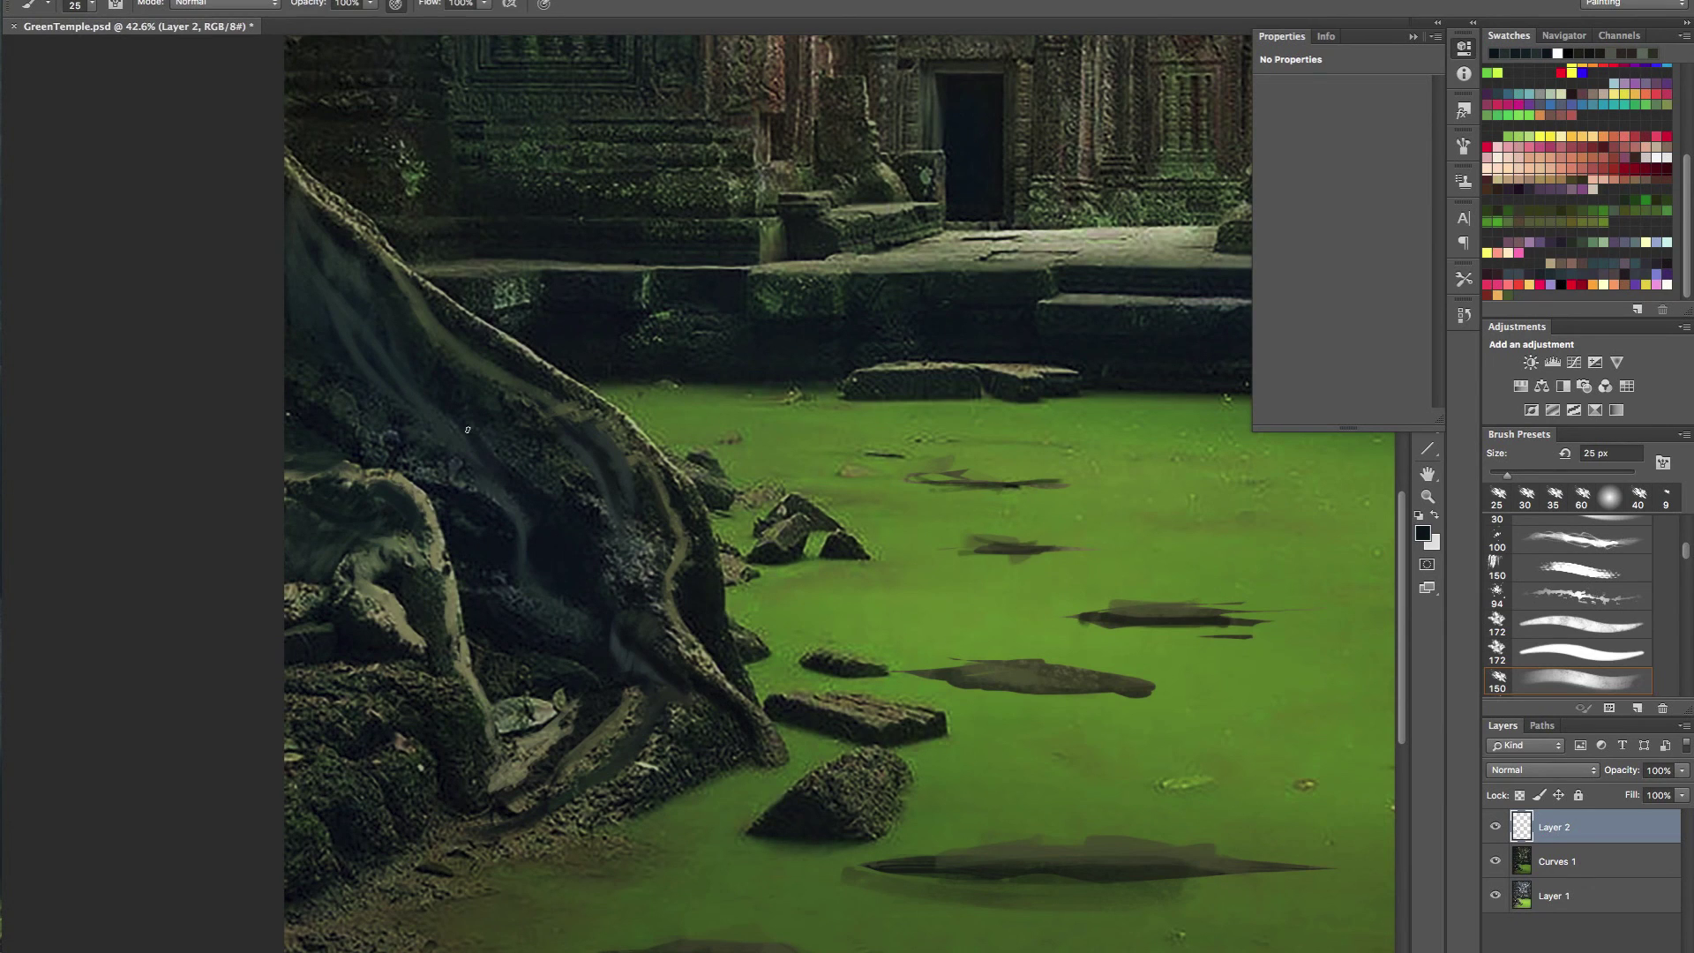
# - Paint further sampled dark tones with the 25 px brush along the large root's folds and right-hand side
pyautogui.keyDown('alt'); pyautogui.click(553, 429); pyautogui.keyUp('alt')
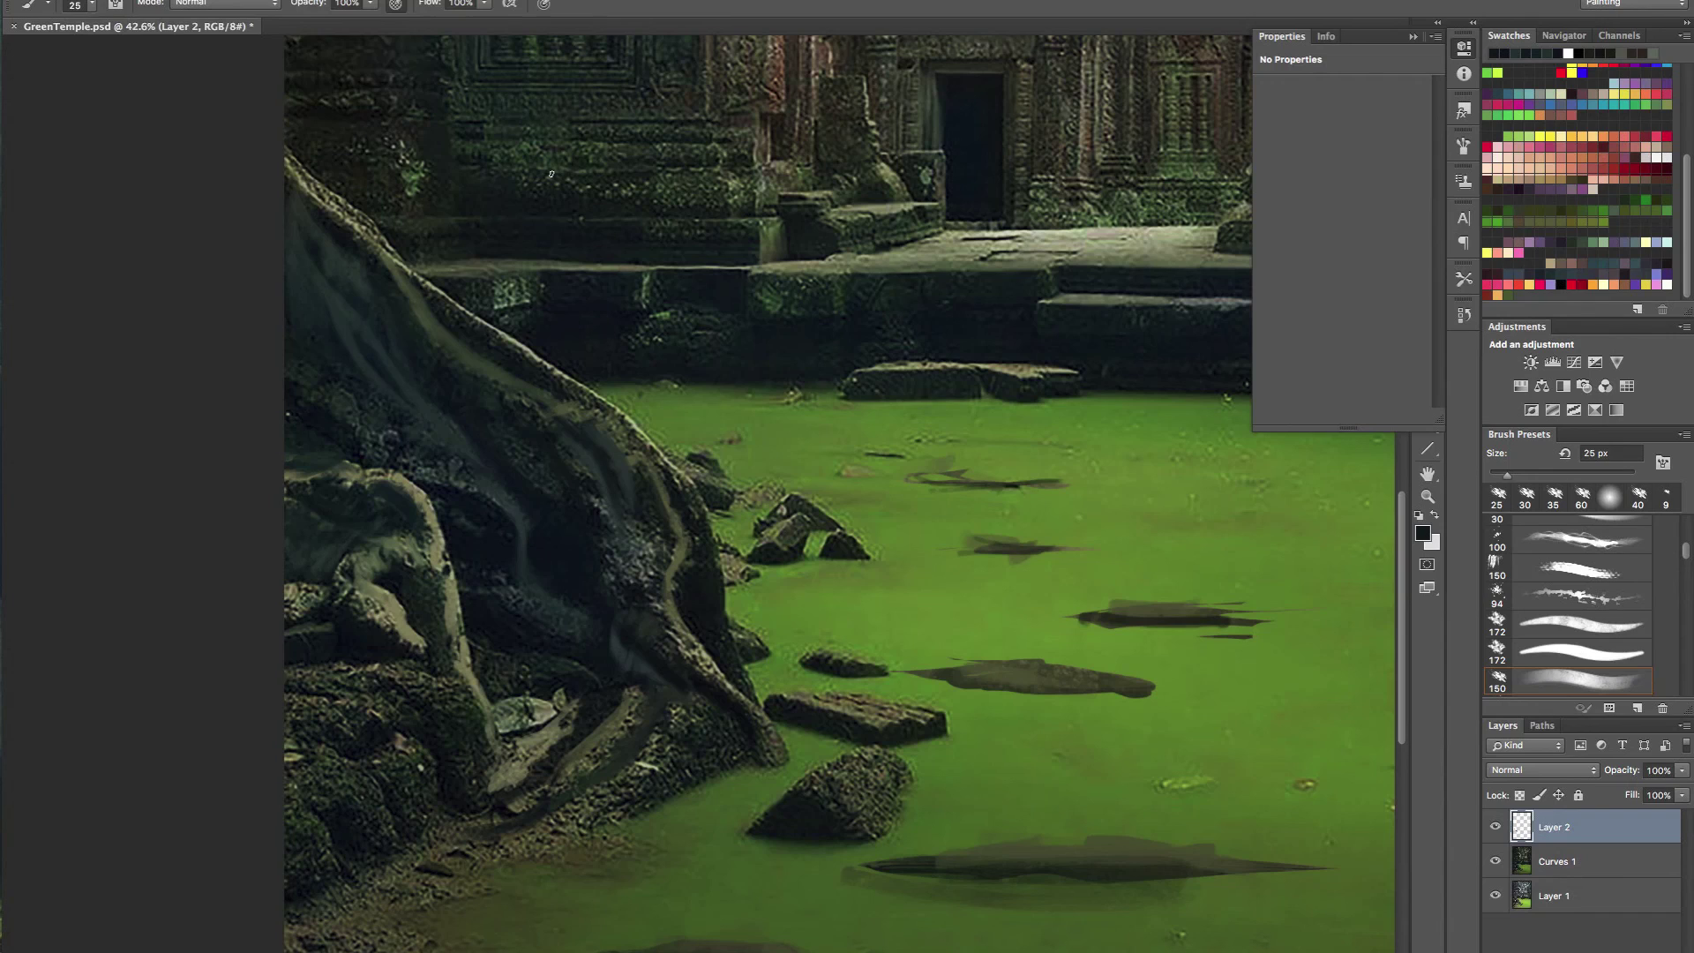
pyautogui.keyDown('alt'); pyautogui.click(315, 413); pyautogui.keyUp('alt')
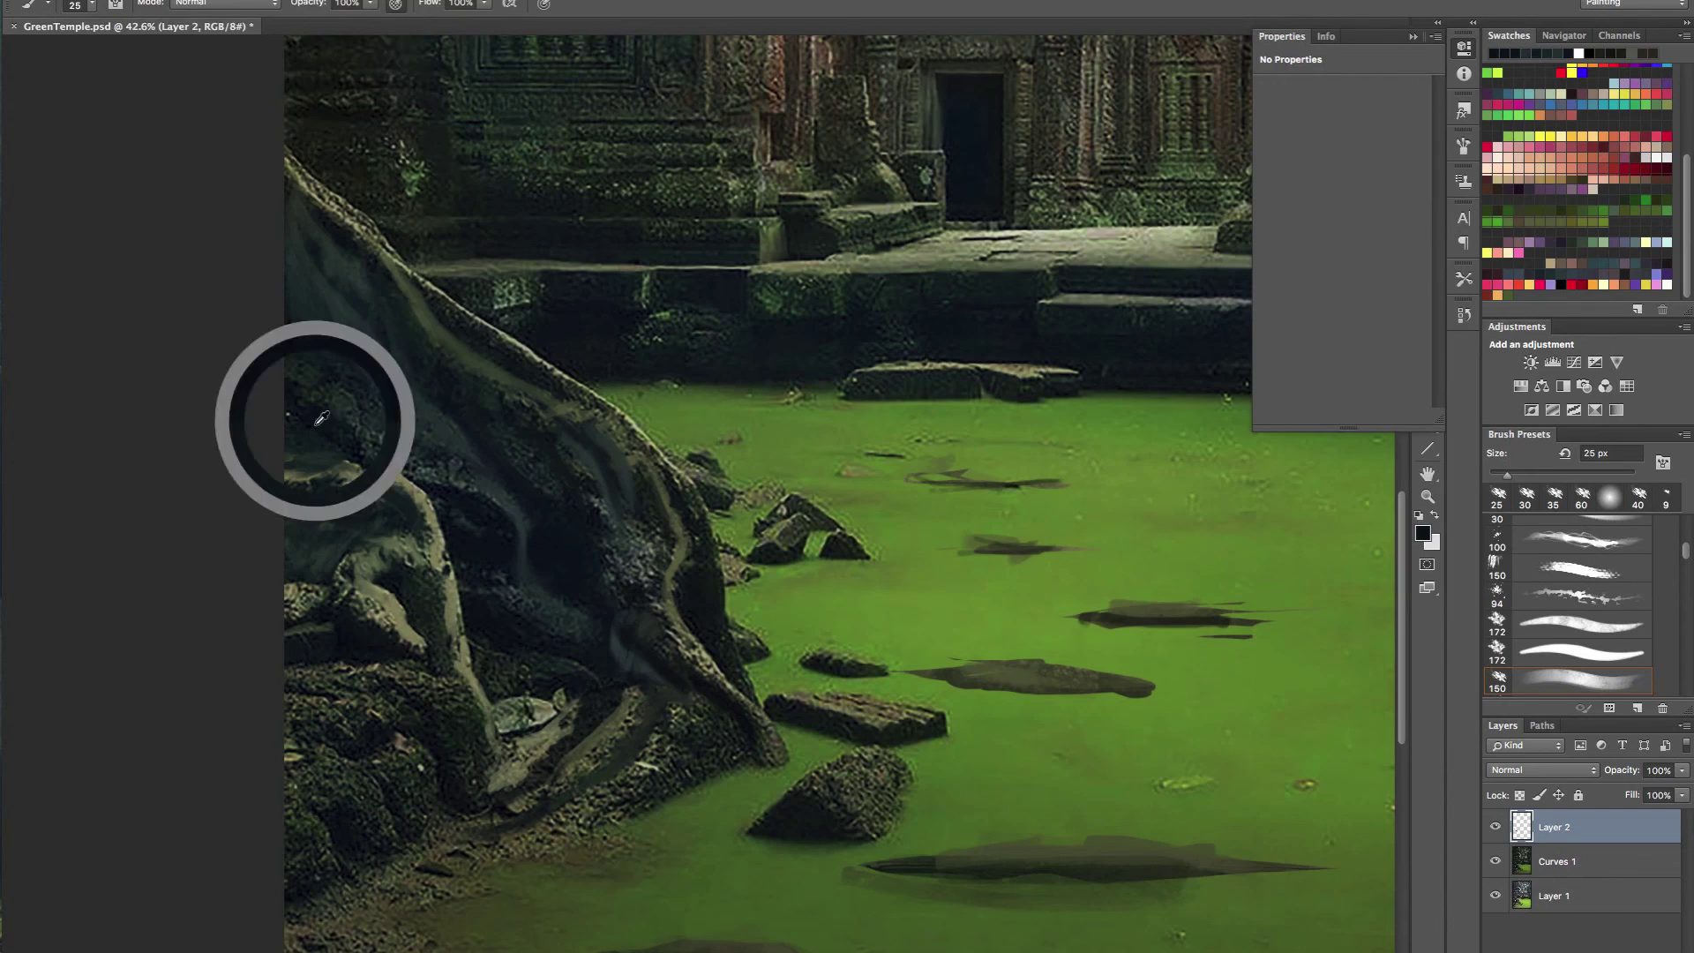
pyautogui.keyDown('alt'); pyautogui.click(698, 553); pyautogui.keyUp('alt')
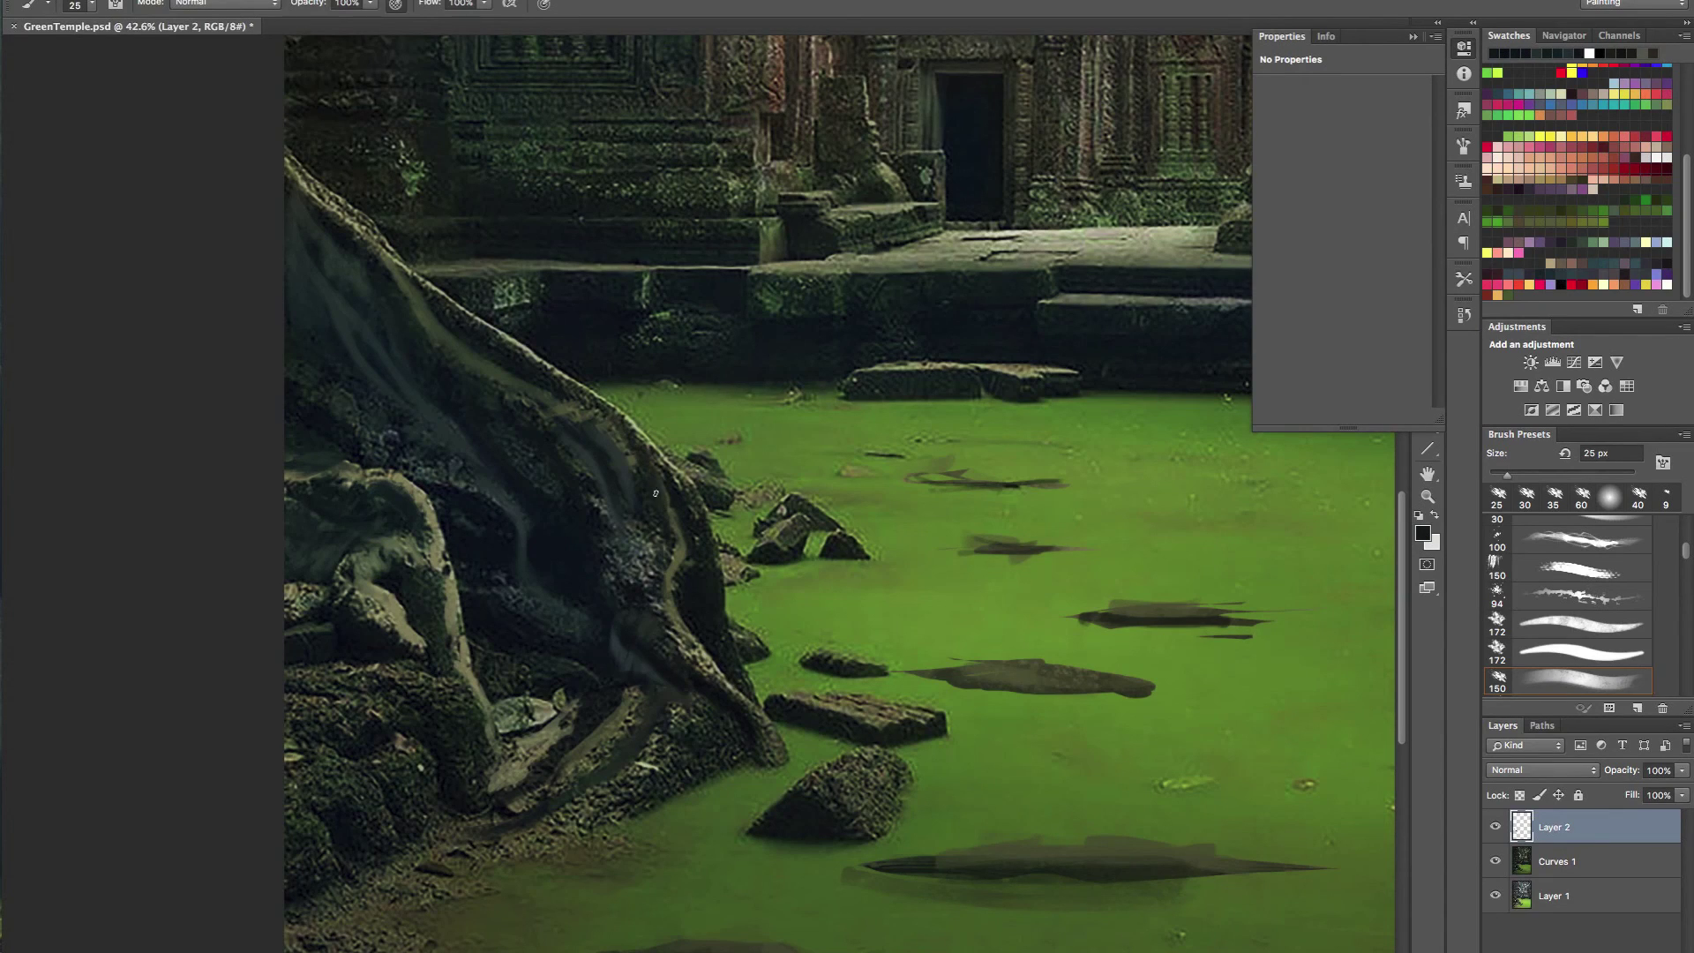
pyautogui.keyDown('alt'); pyautogui.click(607, 679); pyautogui.keyUp('alt')
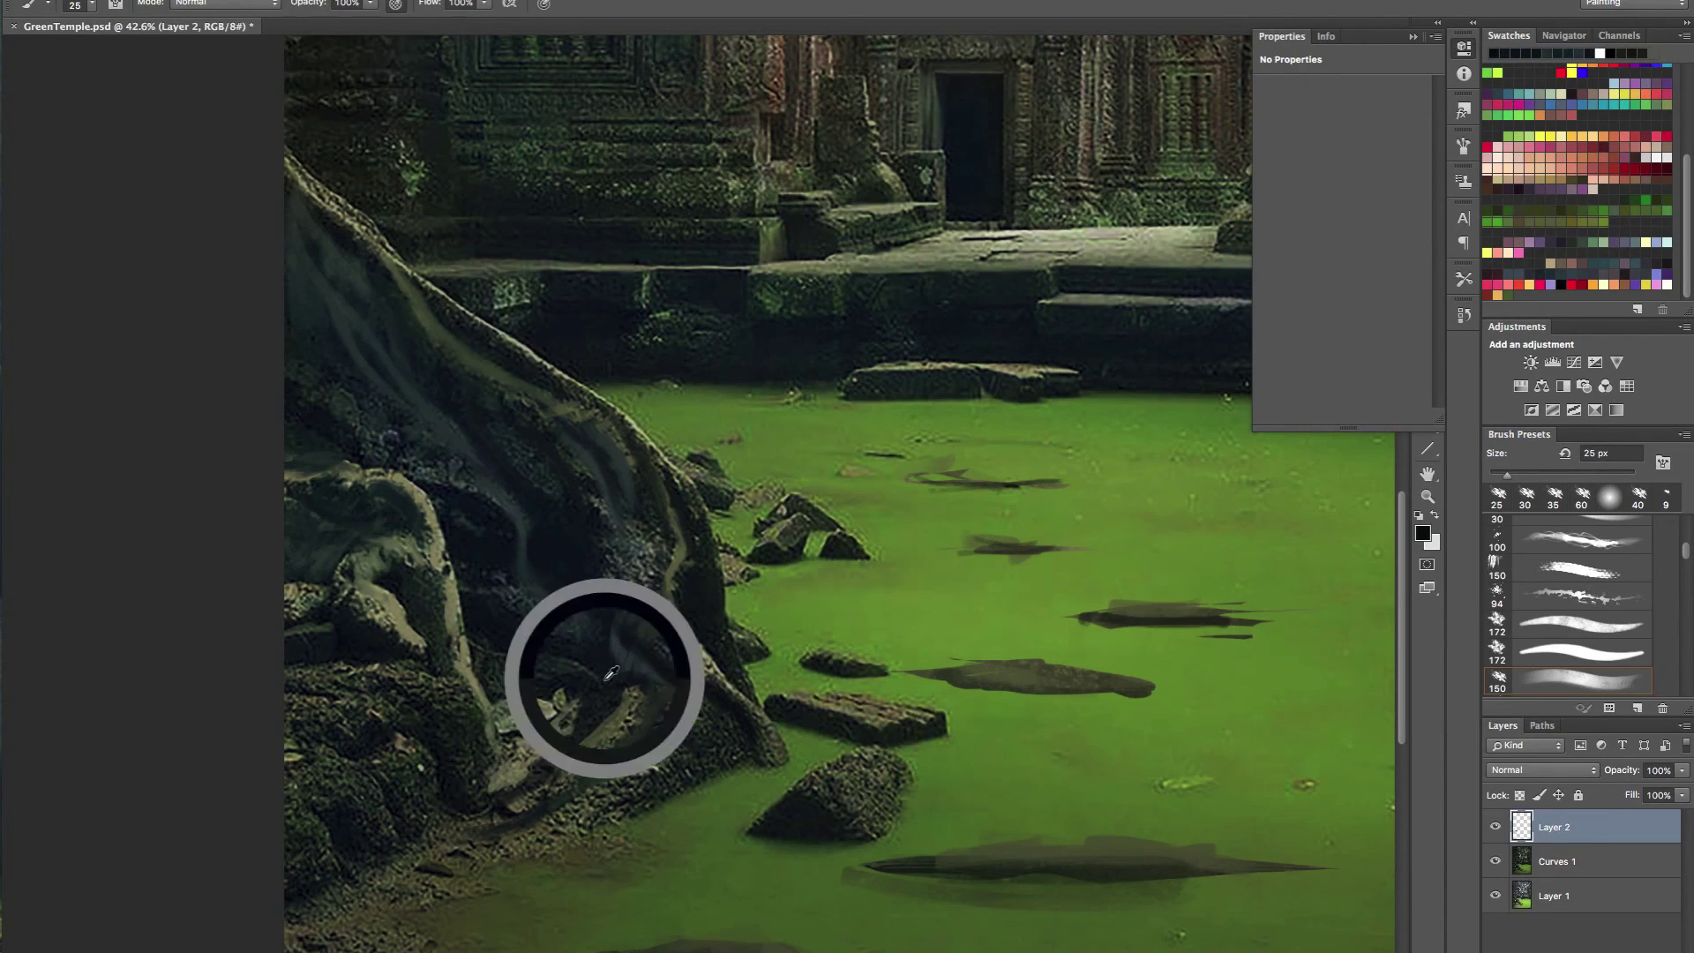
# - Paint a light root strand across the mound with a 50 px brush, shading around it with a 25 px brush
pyautogui.press(']')
pyautogui.press(']')
pyautogui.keyDown('alt'); pyautogui.click(445, 754); pyautogui.keyUp('alt')
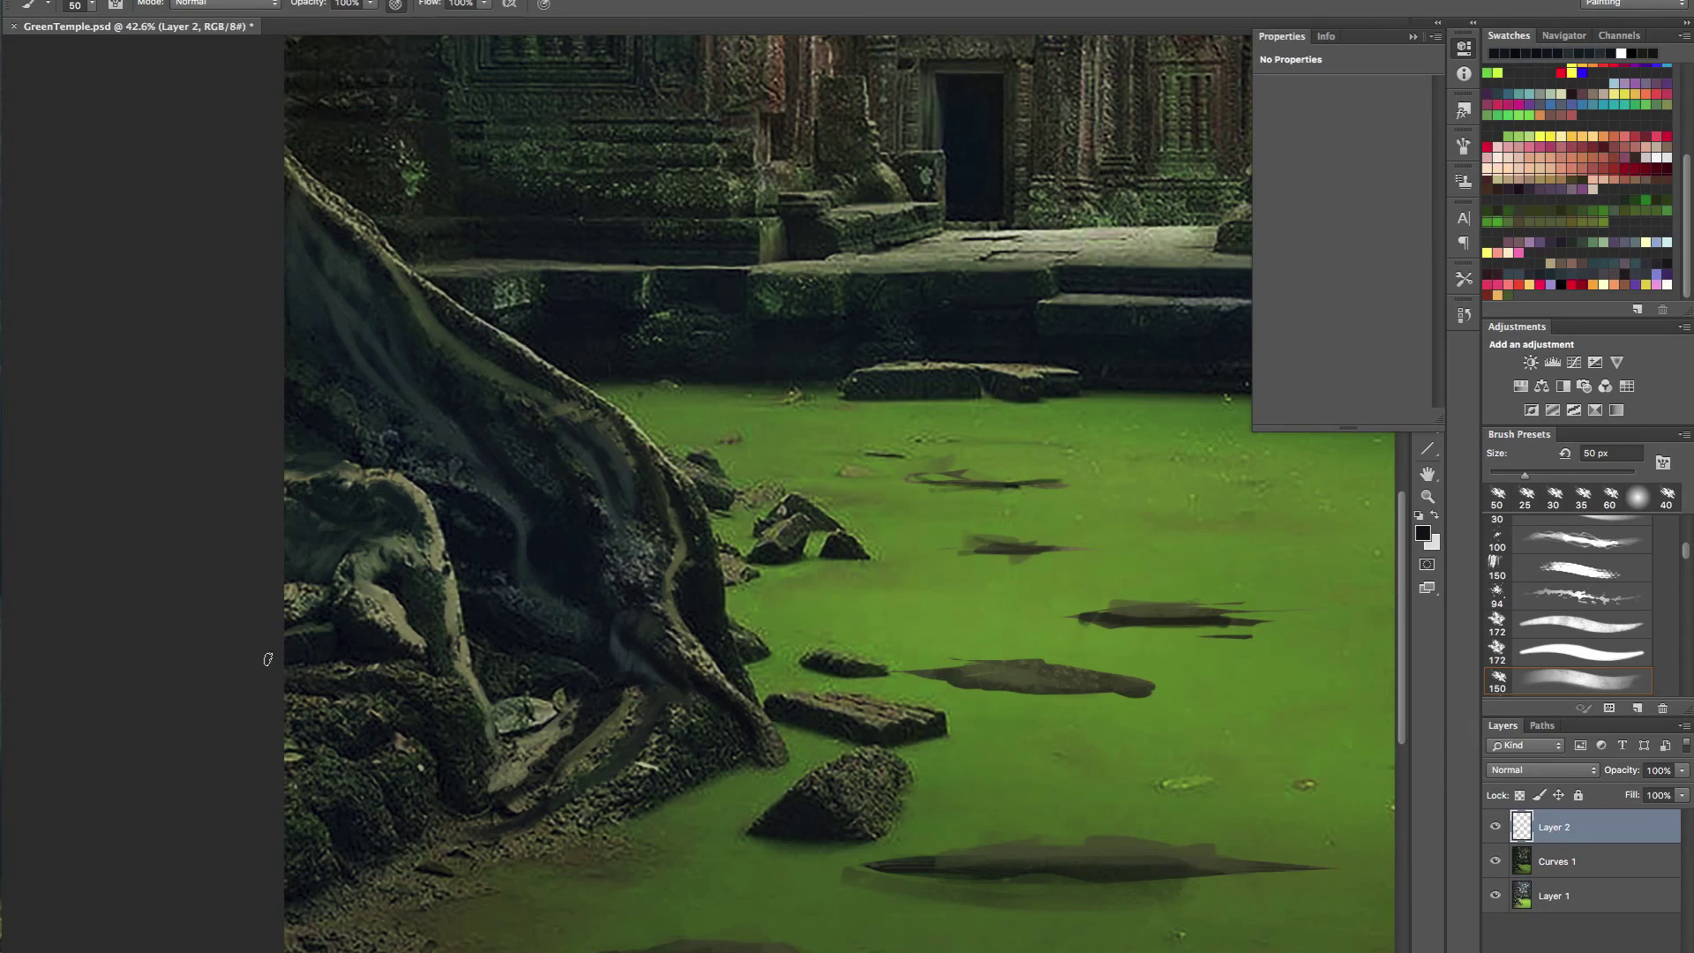
pyautogui.keyDown('alt'); pyautogui.click(344, 668); pyautogui.keyUp('alt')
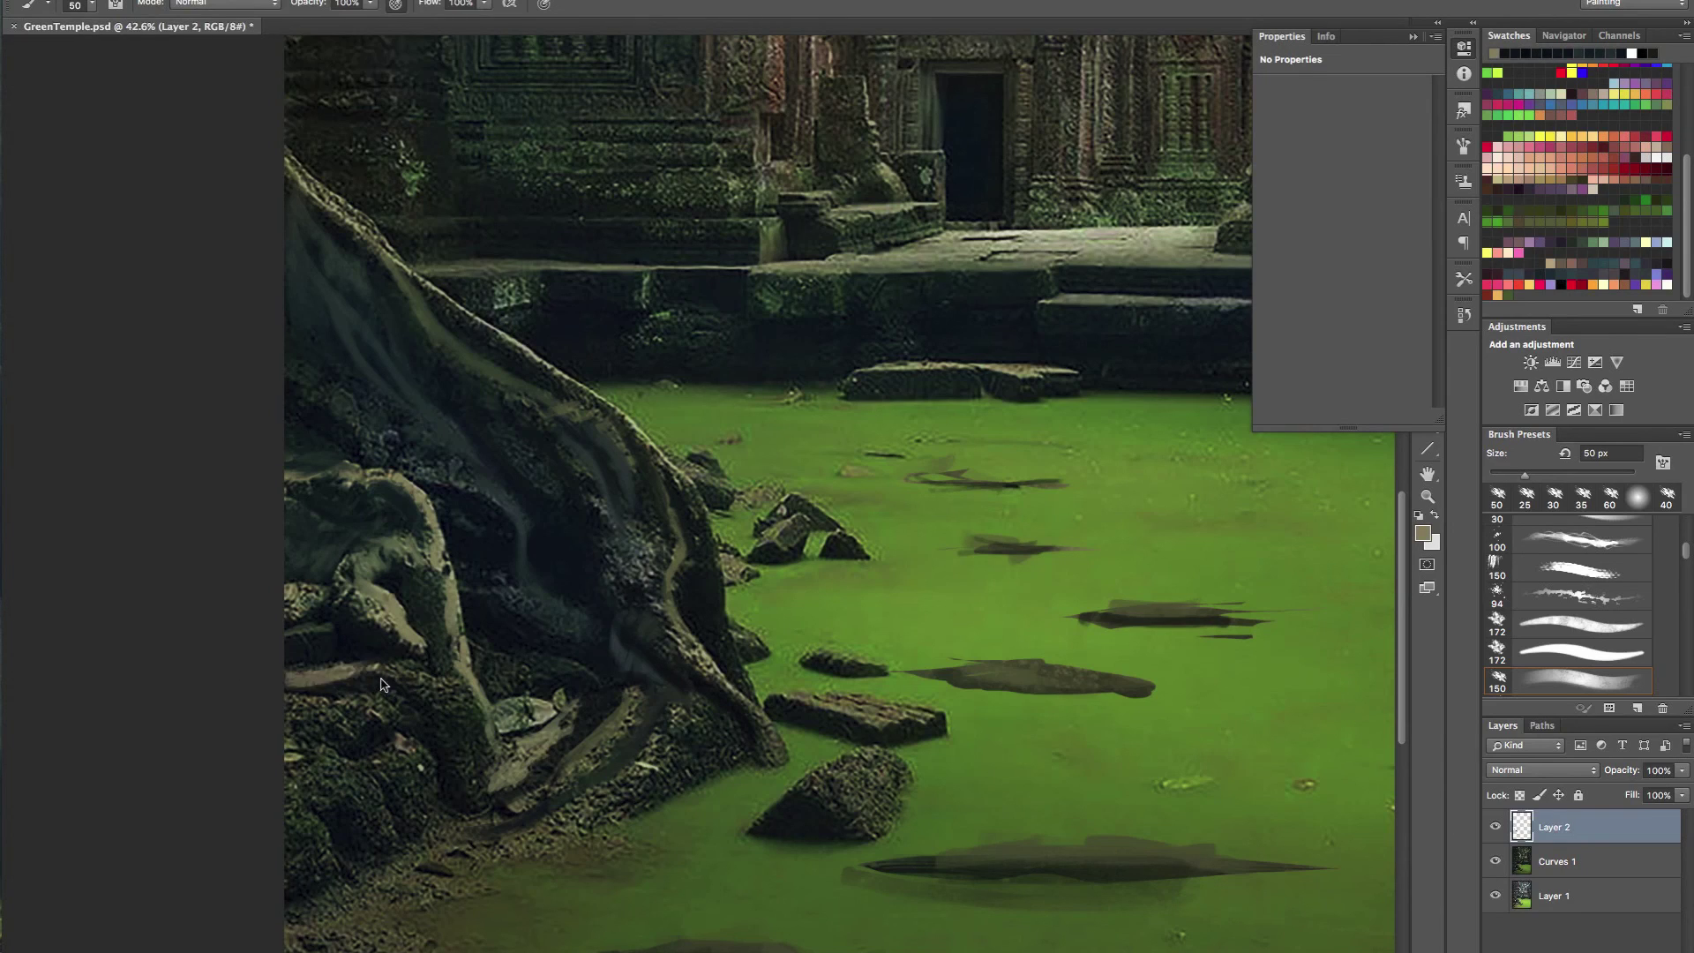
pyautogui.keyDown('alt'); pyautogui.click(454, 700); pyautogui.keyUp('alt')
pyautogui.press('[')
pyautogui.press('[')
pyautogui.press('[')
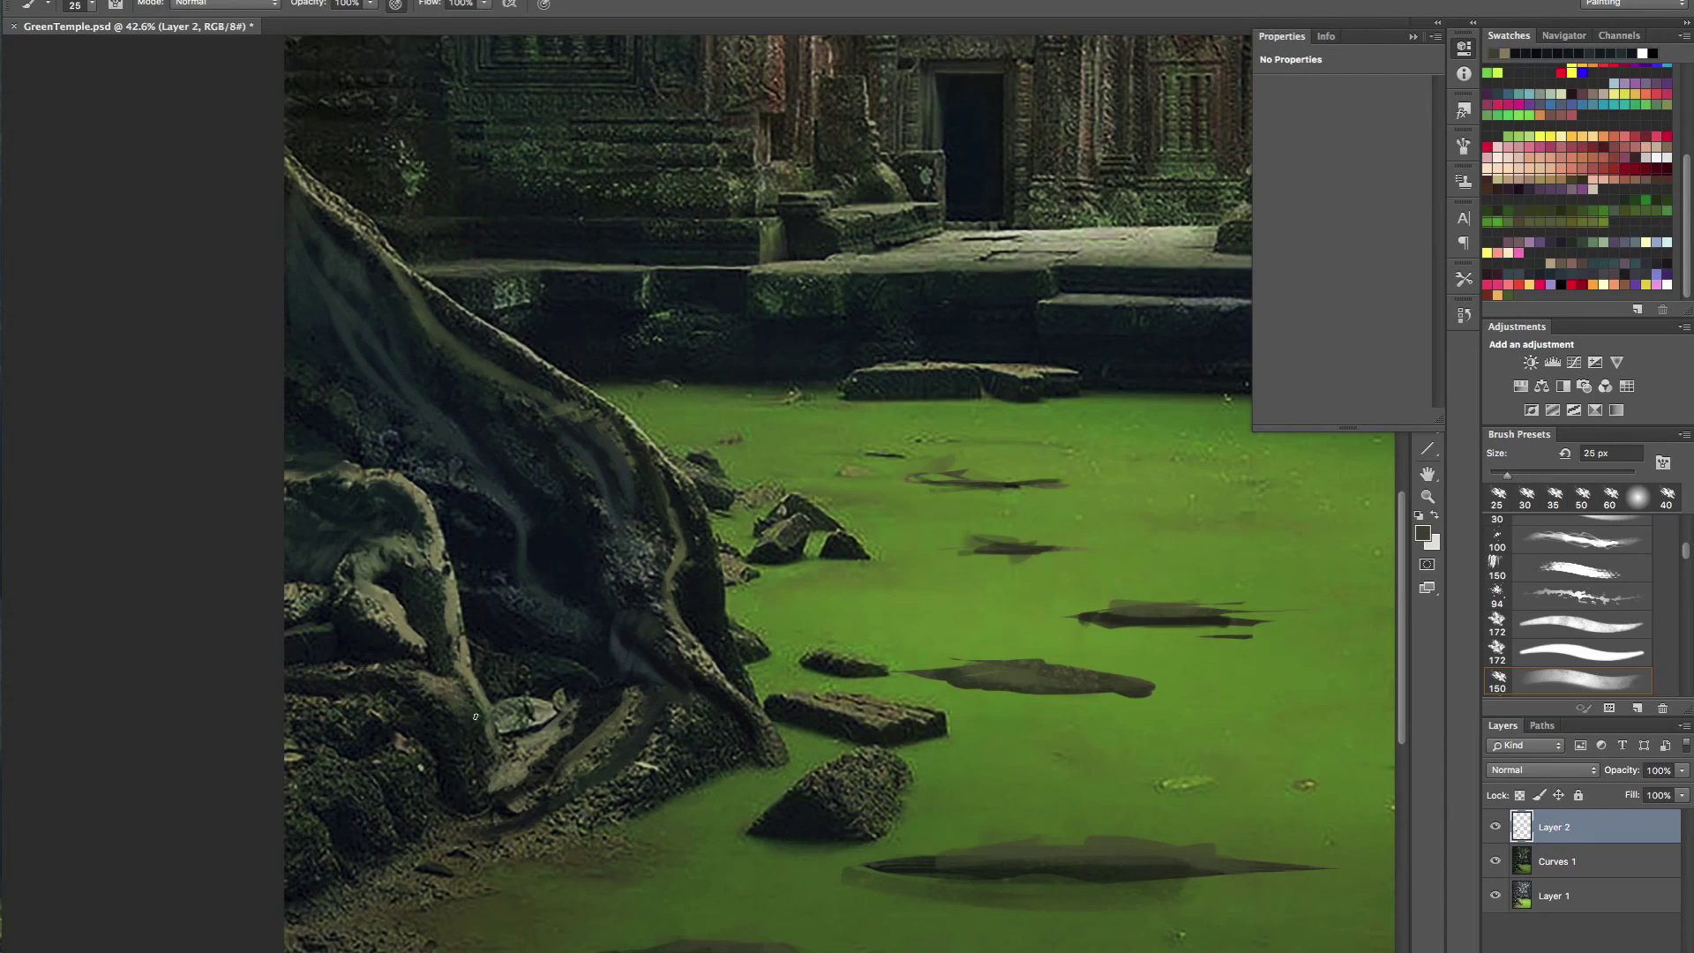
# - Paint green moss sampled from the water onto the foreground mound, shading it with dark tones and a brush up to 45 px
pyautogui.press(']')
pyautogui.keyDown('alt'); pyautogui.click(828, 451); pyautogui.keyUp('alt')
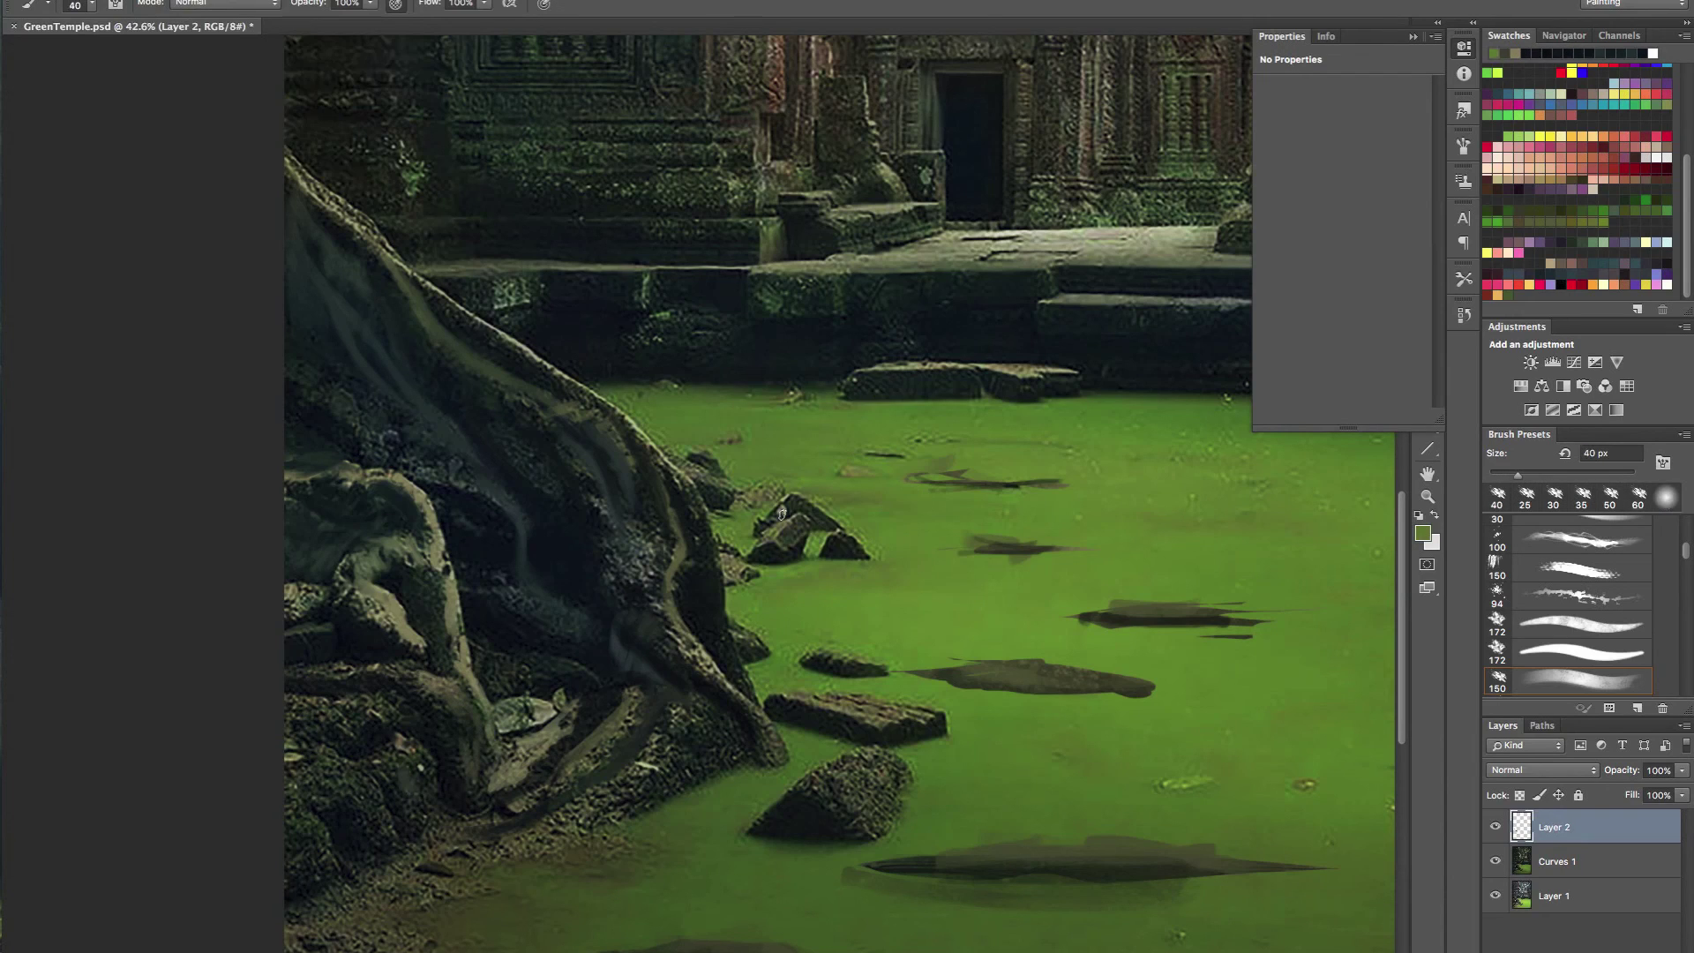
pyautogui.keyDown('alt'); pyautogui.click(415, 758); pyautogui.keyUp('alt')
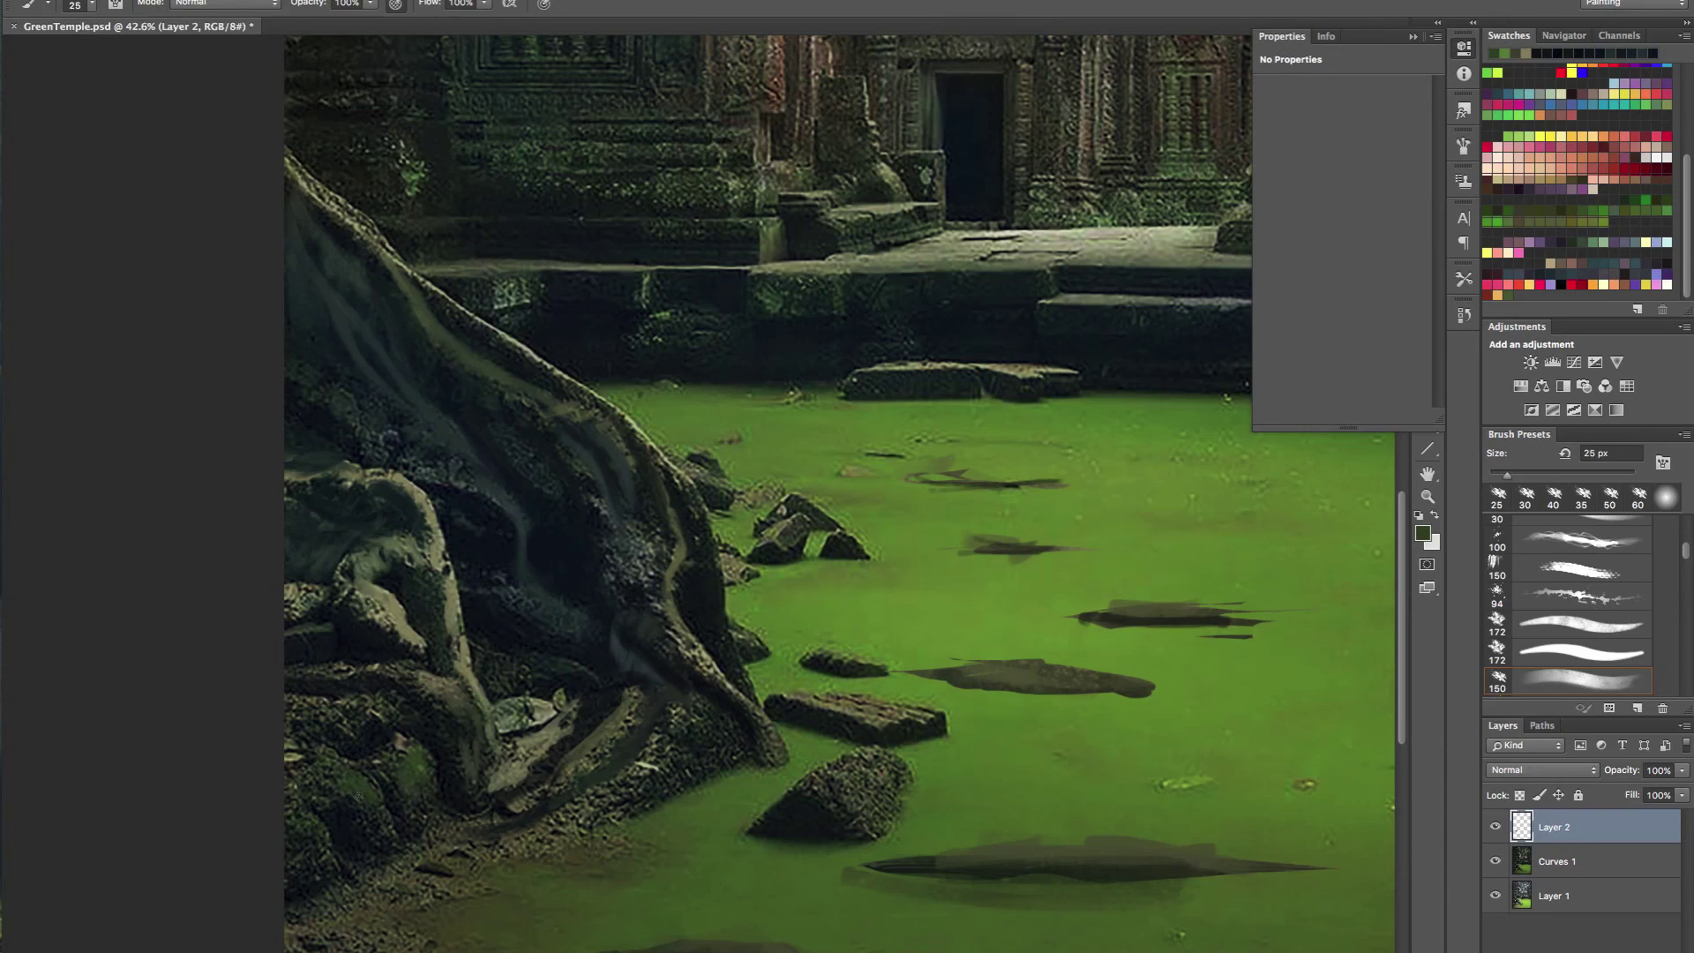
pyautogui.keyDown('alt'); pyautogui.click(370, 806); pyautogui.keyUp('alt')
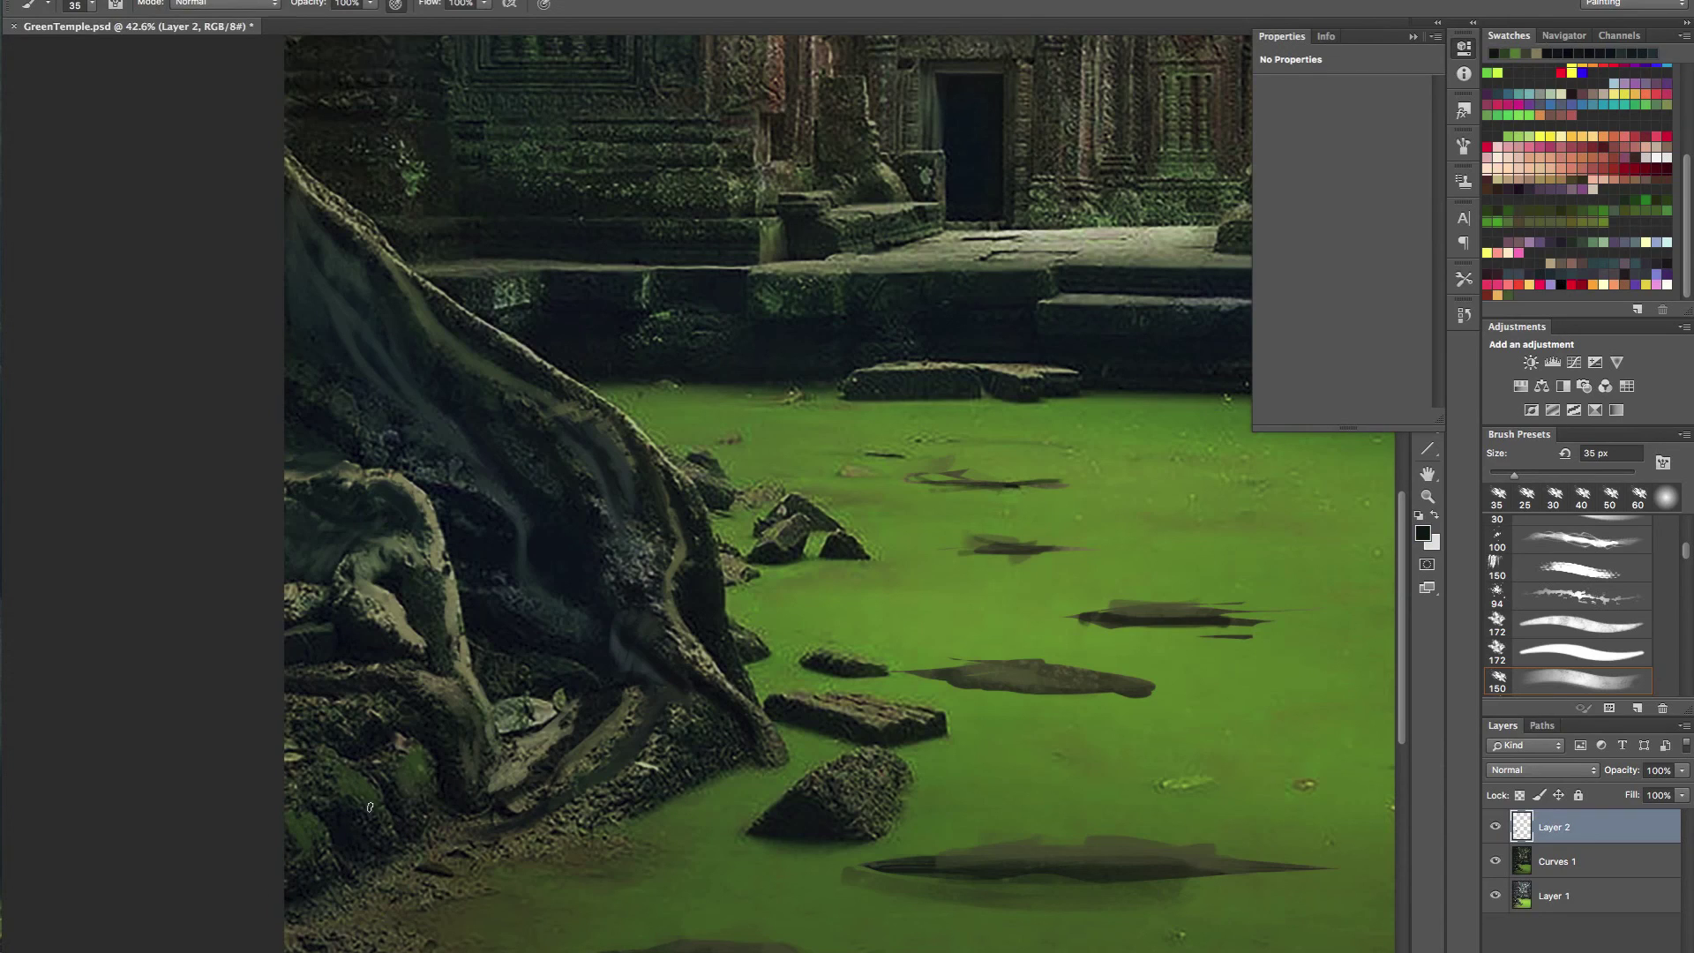
pyautogui.press('[')
pyautogui.press(']')
pyautogui.press(']')
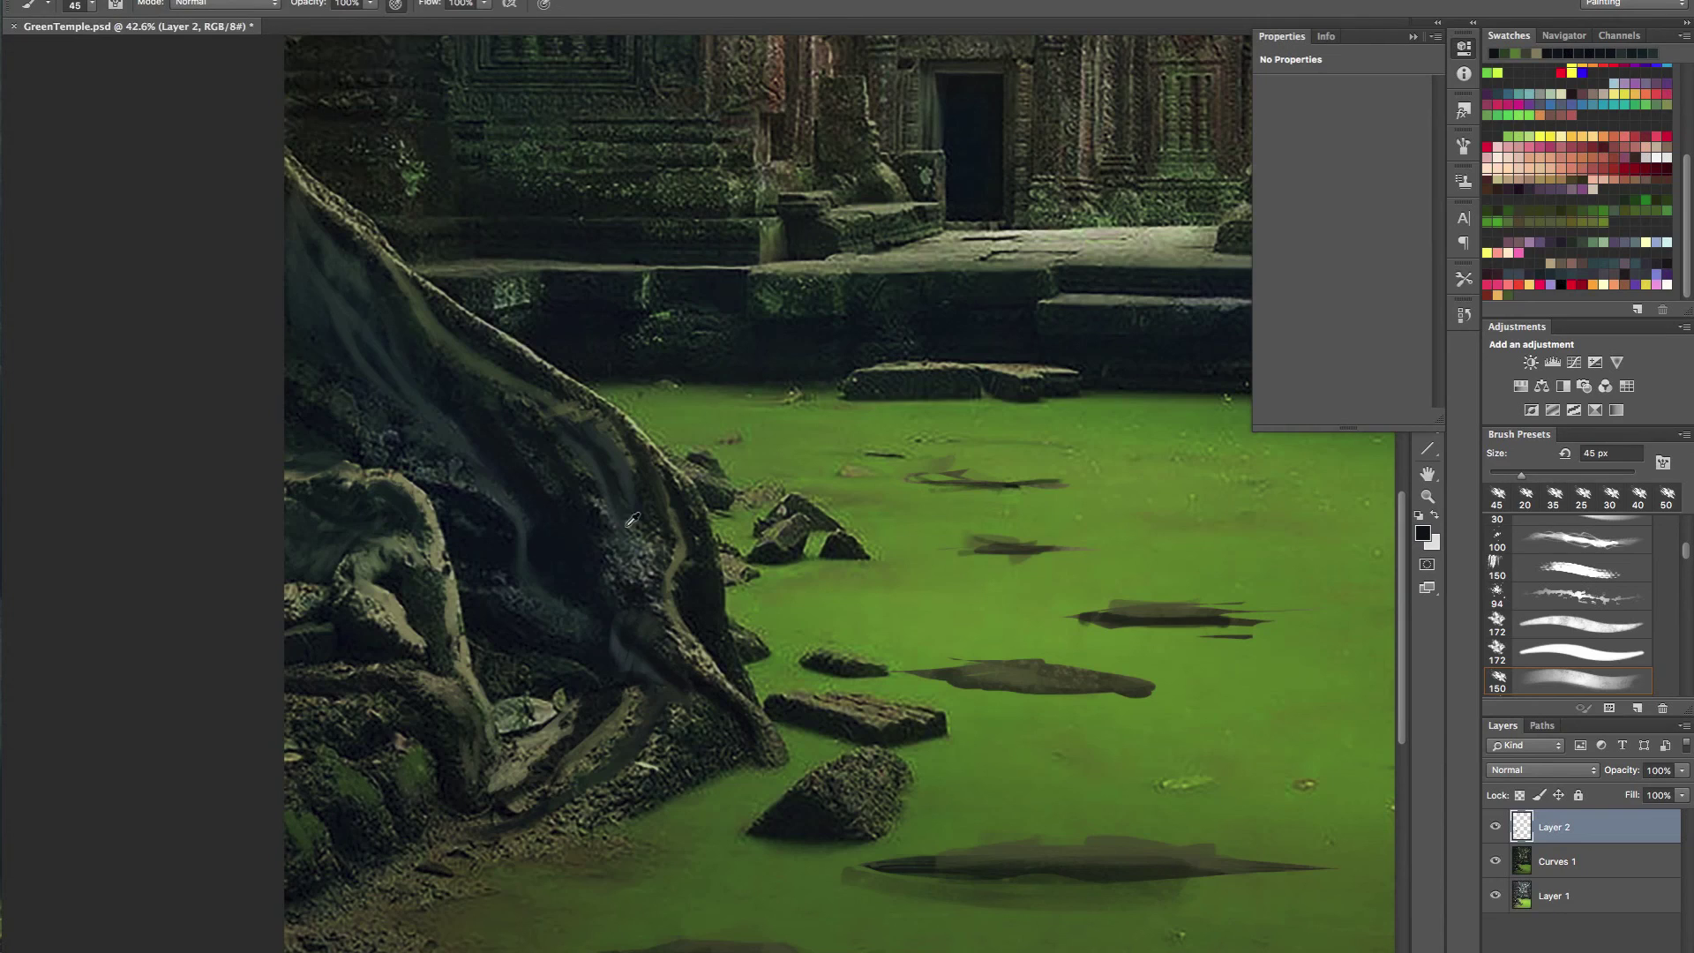
# - Paint sampled root tones over the speckled lower centre of the large root with 25 px and 60 px brushes
pyautogui.keyDown('alt'); pyautogui.click(625, 467); pyautogui.keyUp('alt')
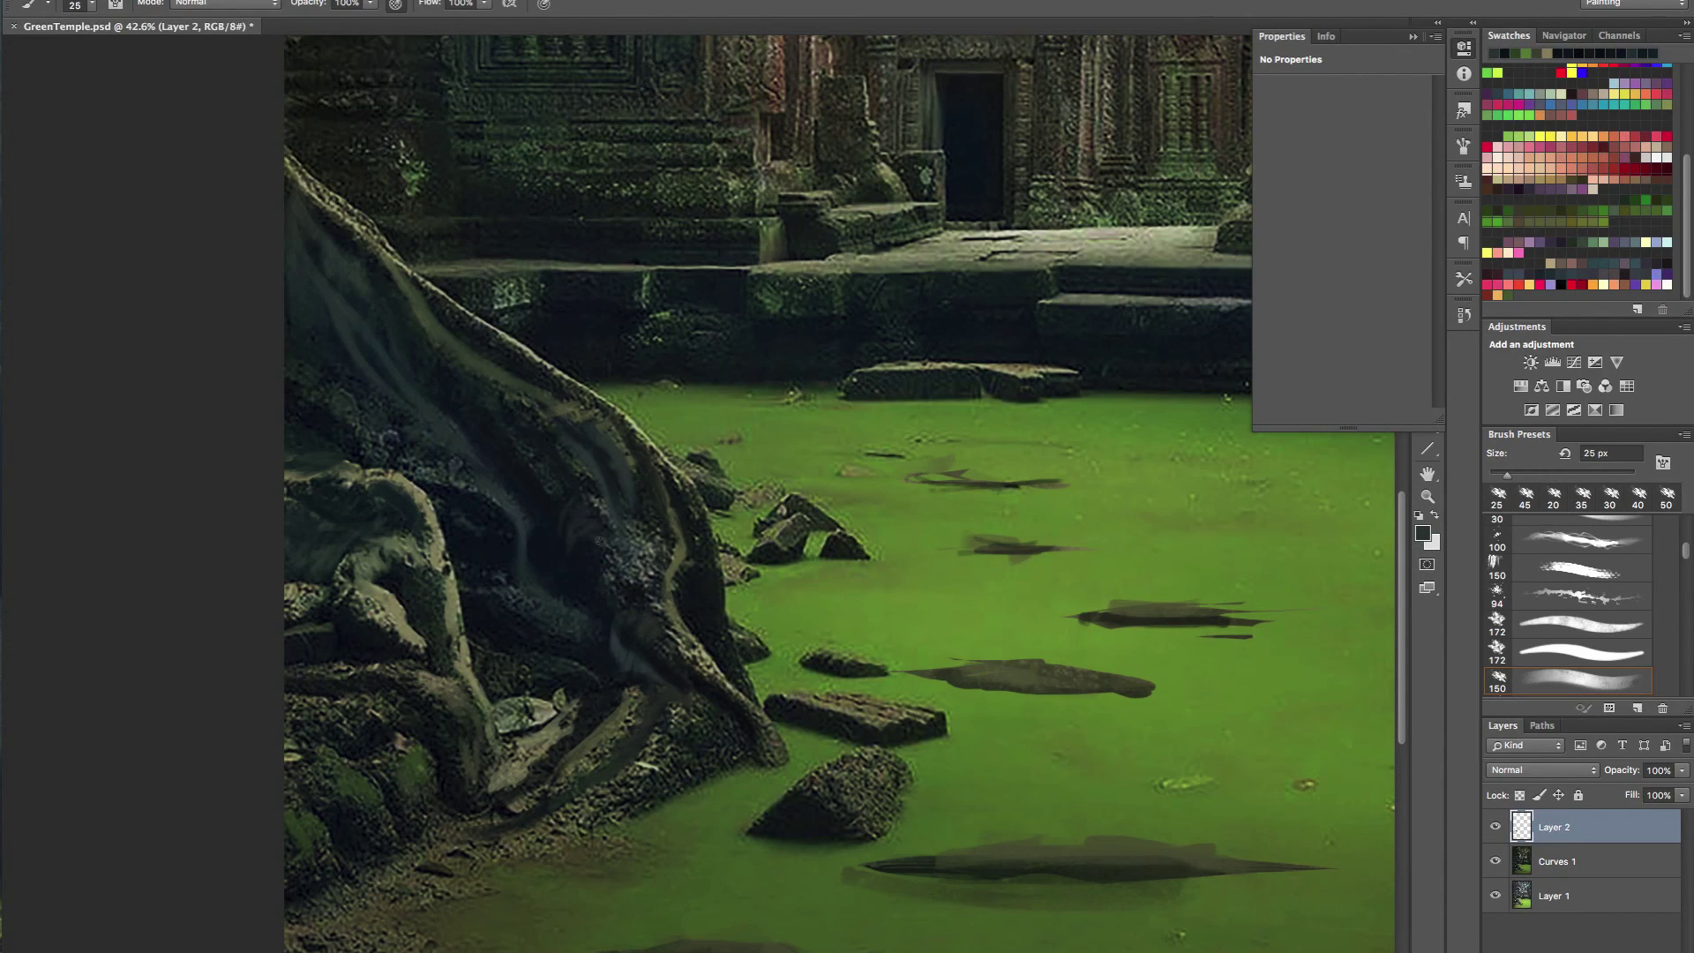
pyautogui.moveTo(611, 540)
pyautogui.mouseDown()
pyautogui.moveTo(586, 589)
pyautogui.moveTo(630, 577)
pyautogui.moveTo(602, 602)
pyautogui.moveTo(623, 622)
pyautogui.moveTo(662, 574)
pyautogui.moveTo(589, 581)
pyautogui.moveTo(658, 544)
pyautogui.mouseUp()
pyautogui.press(']')
pyautogui.press(']')
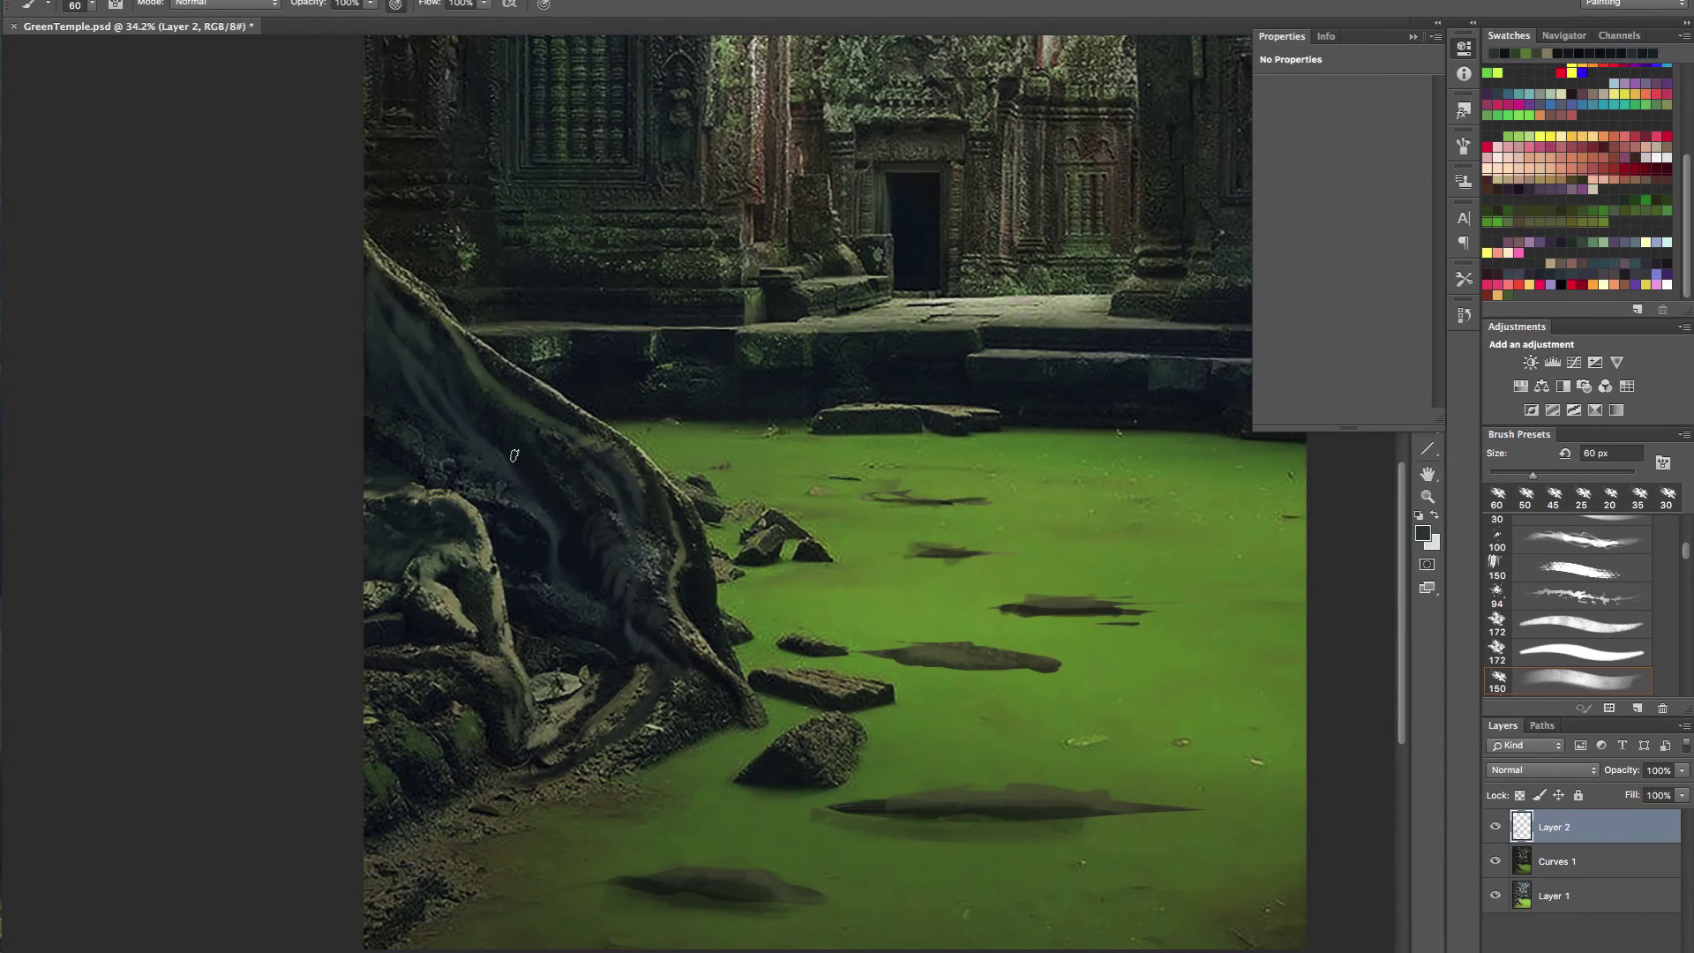
pyautogui.keyDown('alt'); pyautogui.click(579, 544); pyautogui.keyUp('alt')
pyautogui.moveTo(677, 517); pyautogui.dragTo(705, 574)
# - Paint a dark strand down the large root's outer edge and smooth its upper ridge with the 60 px brush
pyautogui.keyDown('alt'); pyautogui.click(695, 553); pyautogui.keyUp('alt')
pyautogui.moveTo(706, 562); pyautogui.dragTo(744, 676)
pyautogui.moveTo(710, 620)
pyautogui.mouseDown()
pyautogui.moveTo(742, 688)
pyautogui.moveTo(693, 534)
pyautogui.moveTo(650, 496)
pyautogui.moveTo(618, 496)
pyautogui.moveTo(717, 494)
pyautogui.mouseUp()
pyautogui.moveTo(412, 308); pyautogui.dragTo(521, 391)
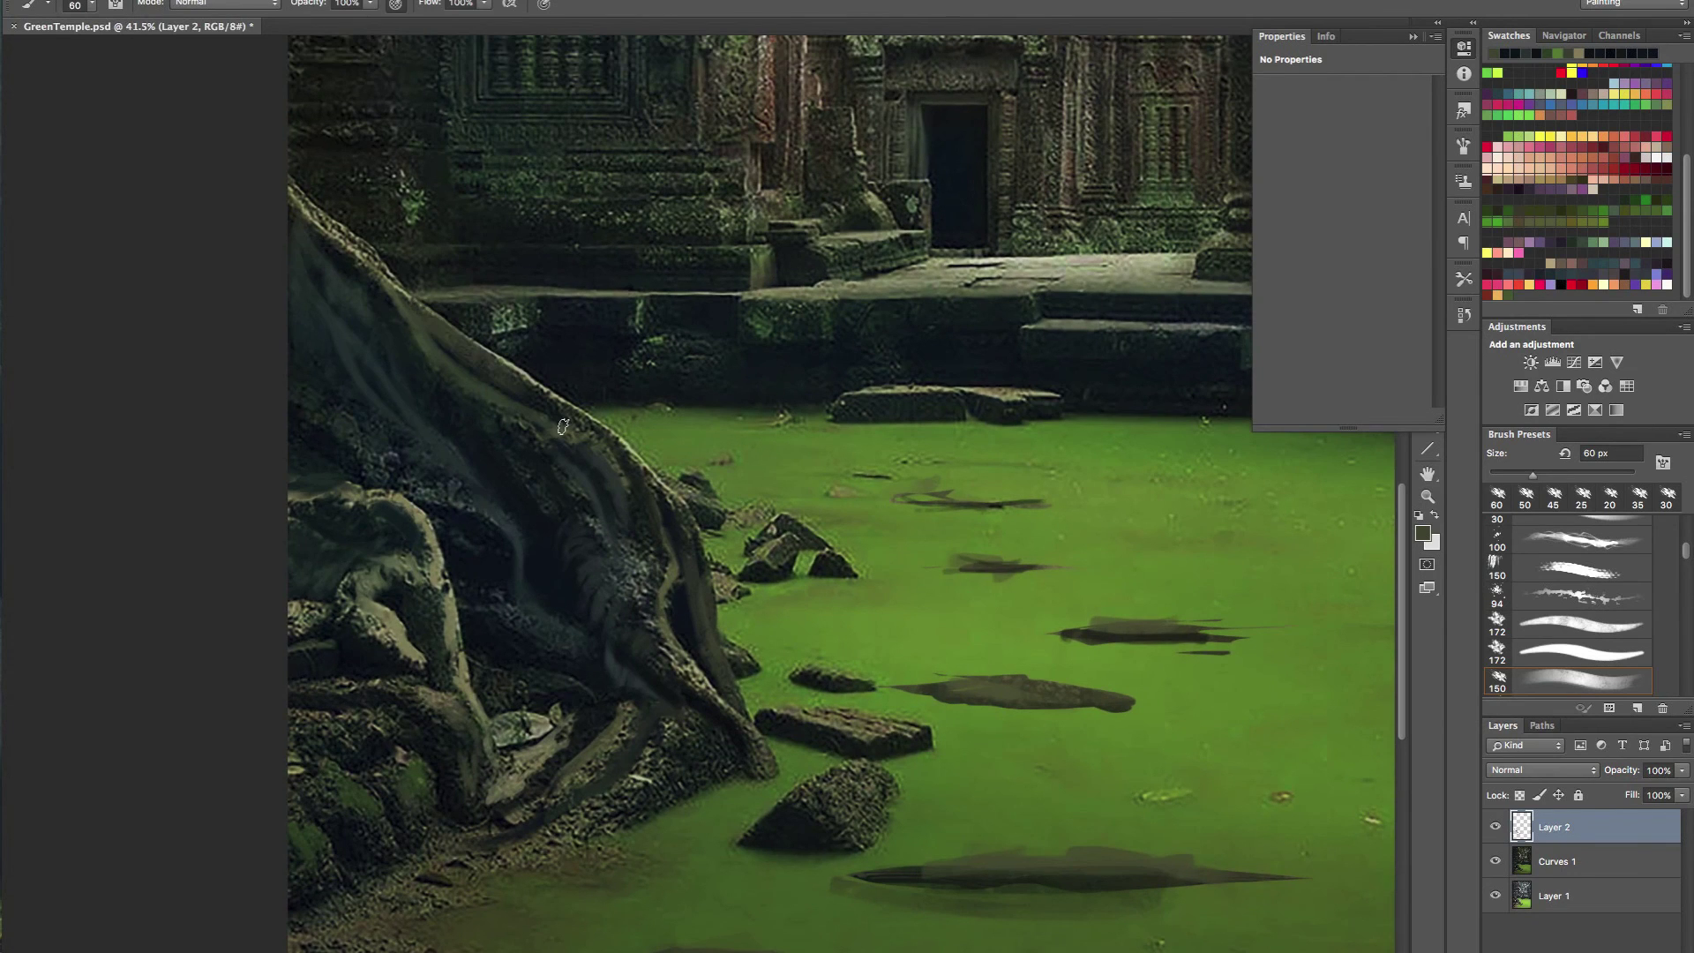
pyautogui.moveTo(586, 292)
pyautogui.mouseDown()
pyautogui.moveTo(487, 297)
pyautogui.moveTo(562, 301)
pyautogui.mouseUp()
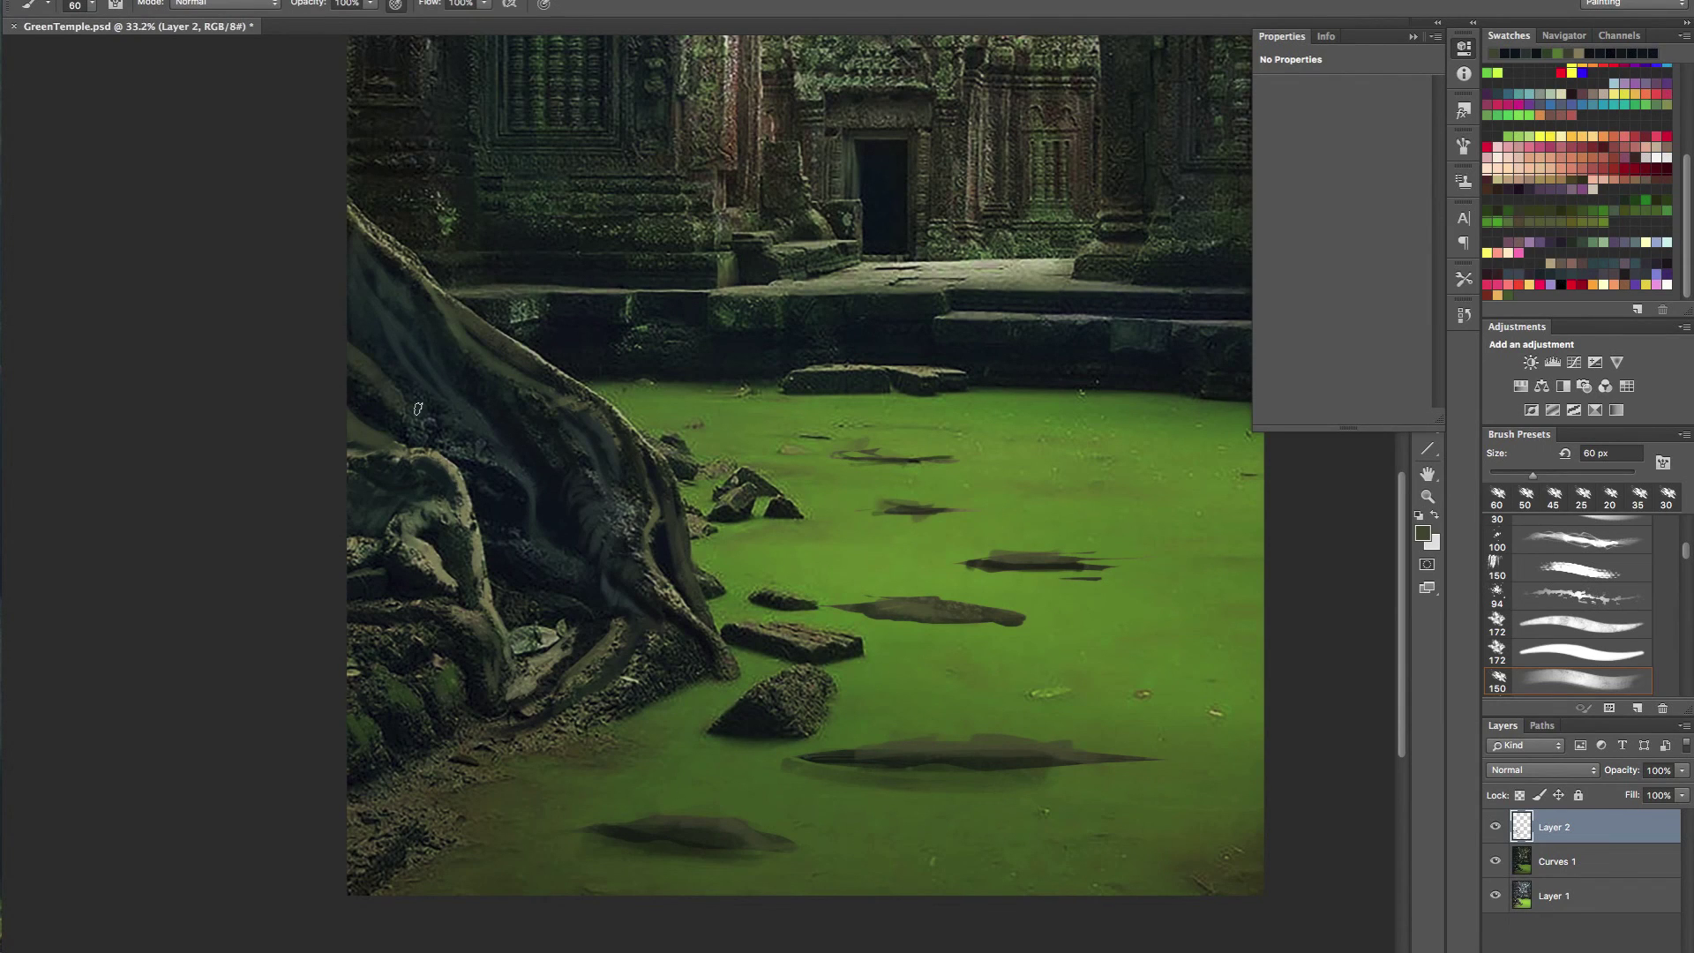
# - Paint a root strand in a sampled lighter tone at the picture's left edge, above the small bent root
pyautogui.moveTo(361, 350); pyautogui.dragTo(424, 416)
pyautogui.keyDown('alt'); pyautogui.click(443, 552); pyautogui.keyUp('alt')
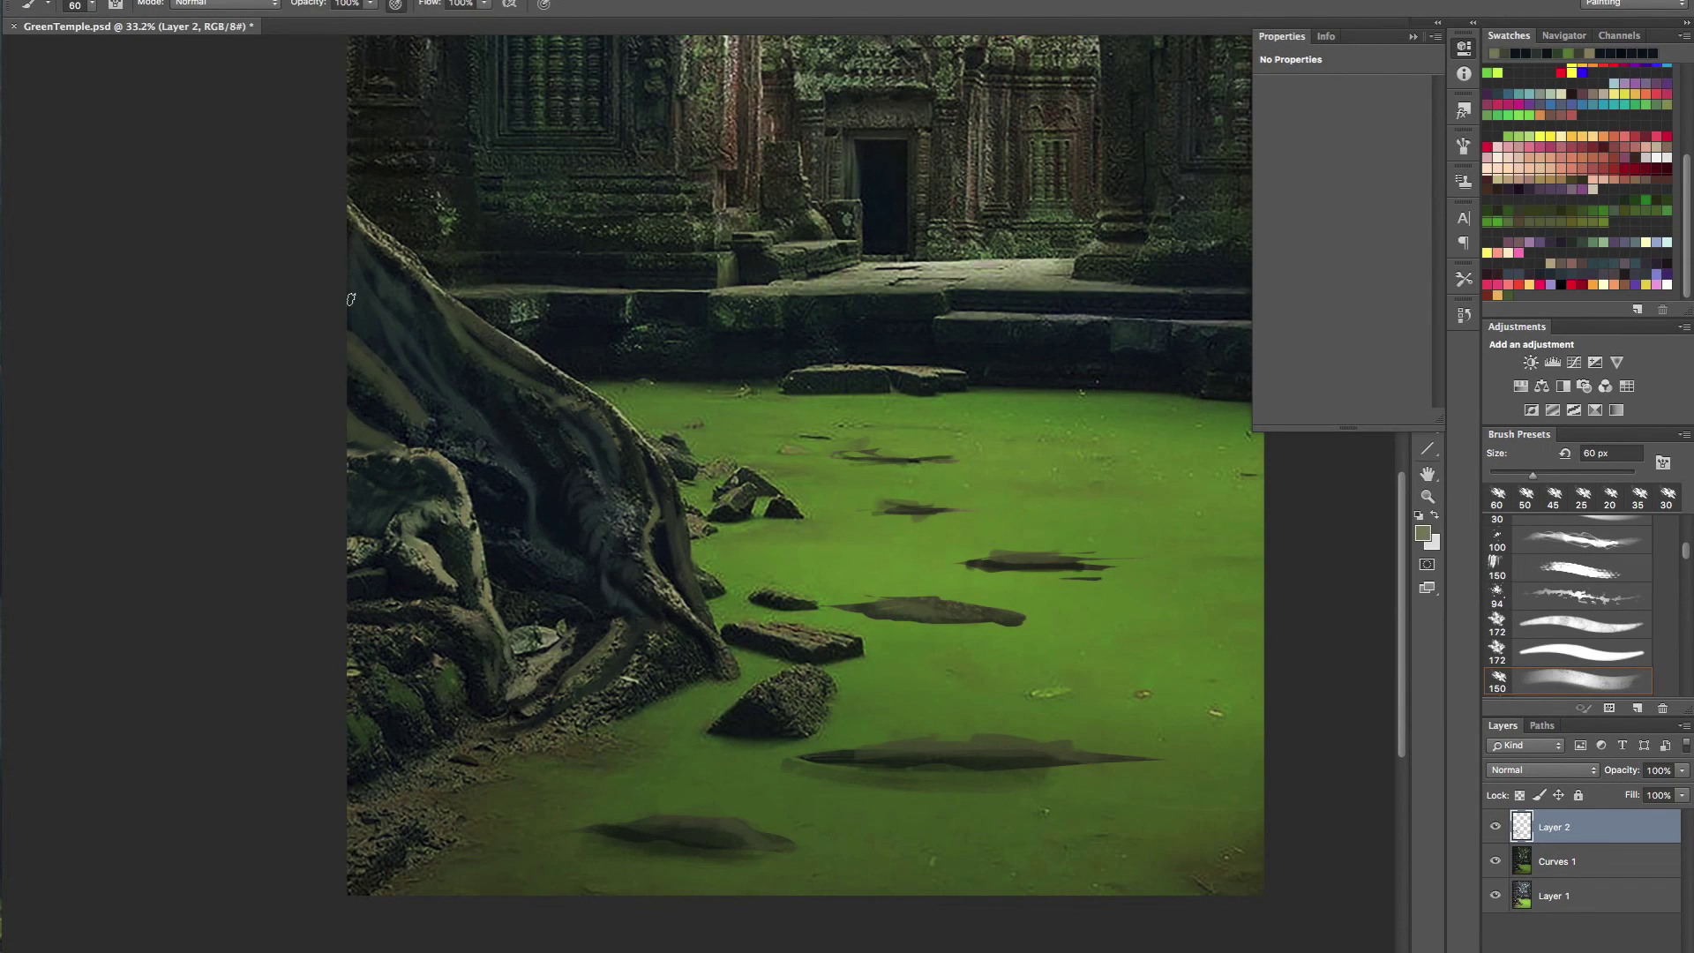
pyautogui.moveTo(361, 348); pyautogui.dragTo(424, 413)
pyautogui.moveTo(473, 328)
pyautogui.mouseDown()
pyautogui.moveTo(368, 360)
pyautogui.moveTo(490, 355)
pyautogui.mouseUp()
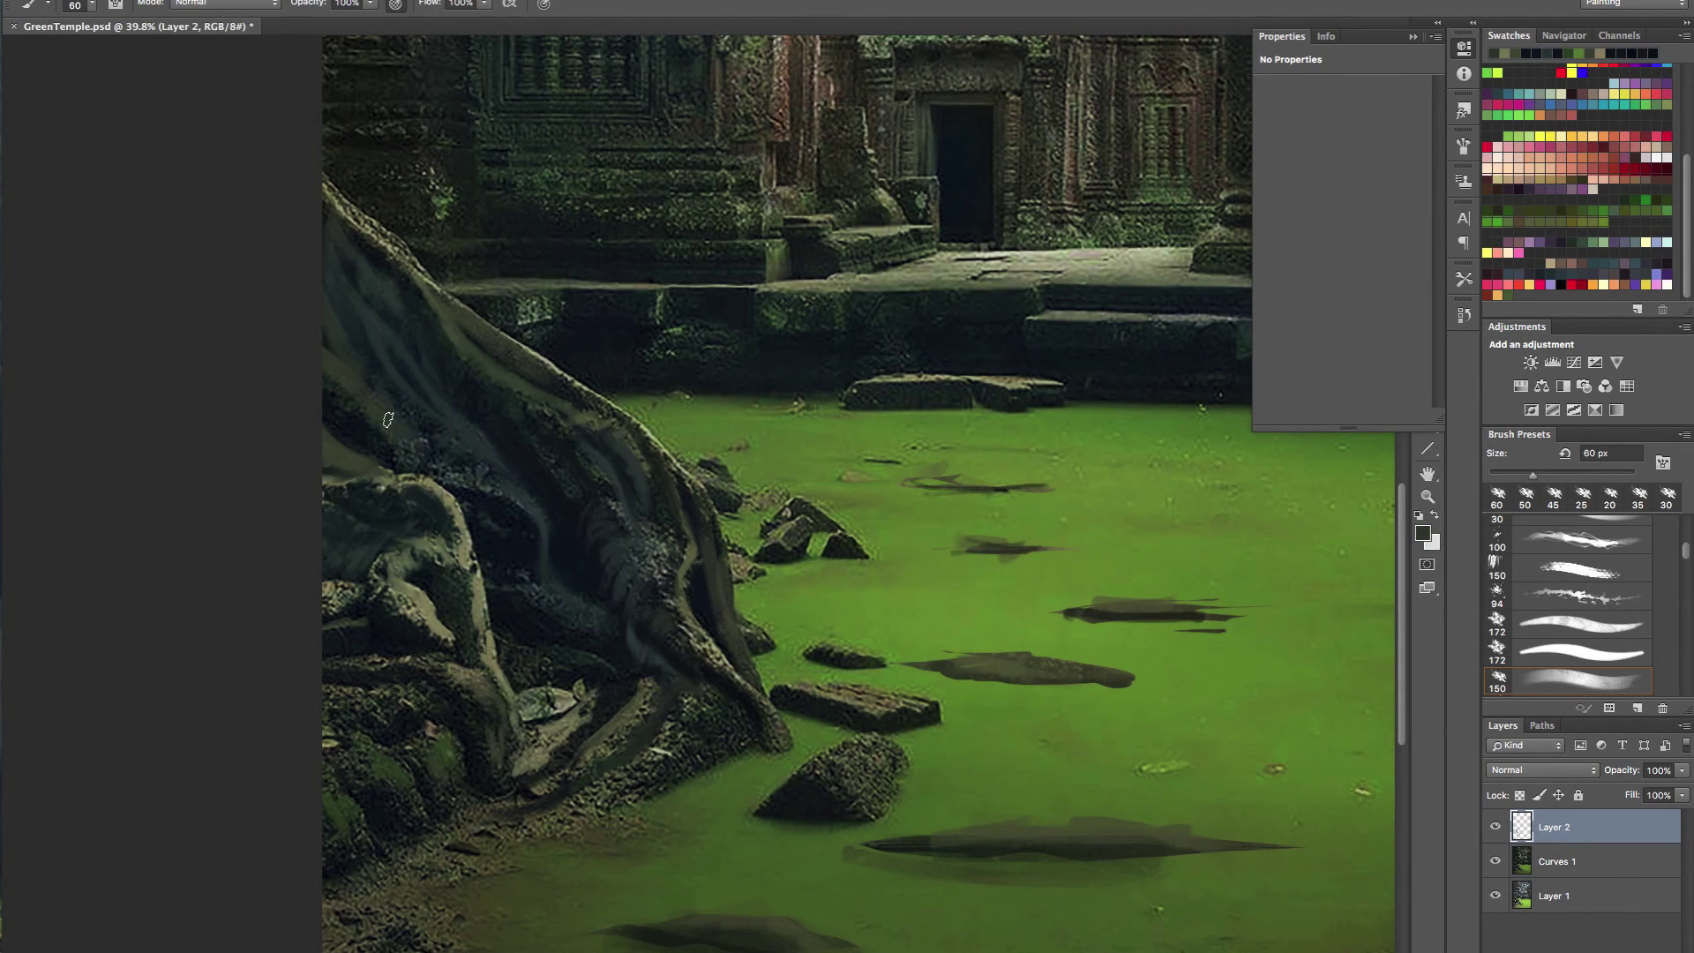
# - Reduce the brush to 45 px and paint sampled tones into the dark hollow in the middle of the large root
pyautogui.press('[')
pyautogui.press('[')
pyautogui.moveTo(506, 477); pyautogui.dragTo(514, 517)
pyautogui.keyDown('alt'); pyautogui.click(492, 486); pyautogui.keyUp('alt')
pyautogui.keyDown('alt'); pyautogui.click(515, 496); pyautogui.keyUp('alt')
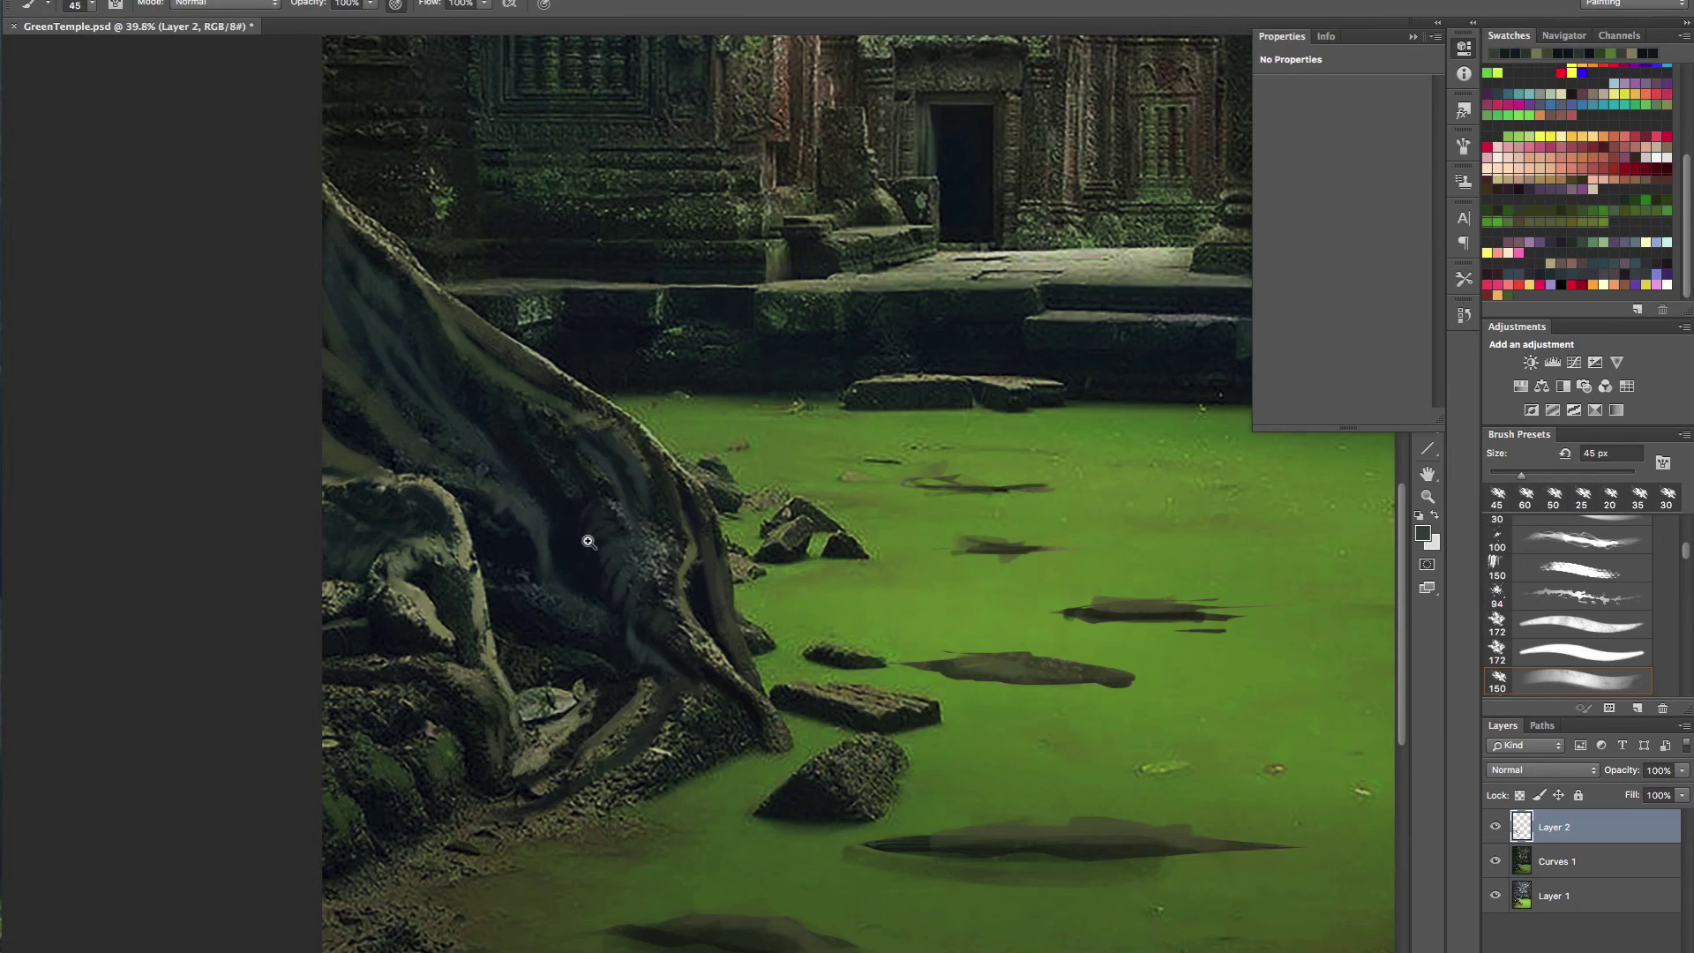
pyautogui.scroll(-3, 588, 543)
pyautogui.scroll(3, 529, 535)
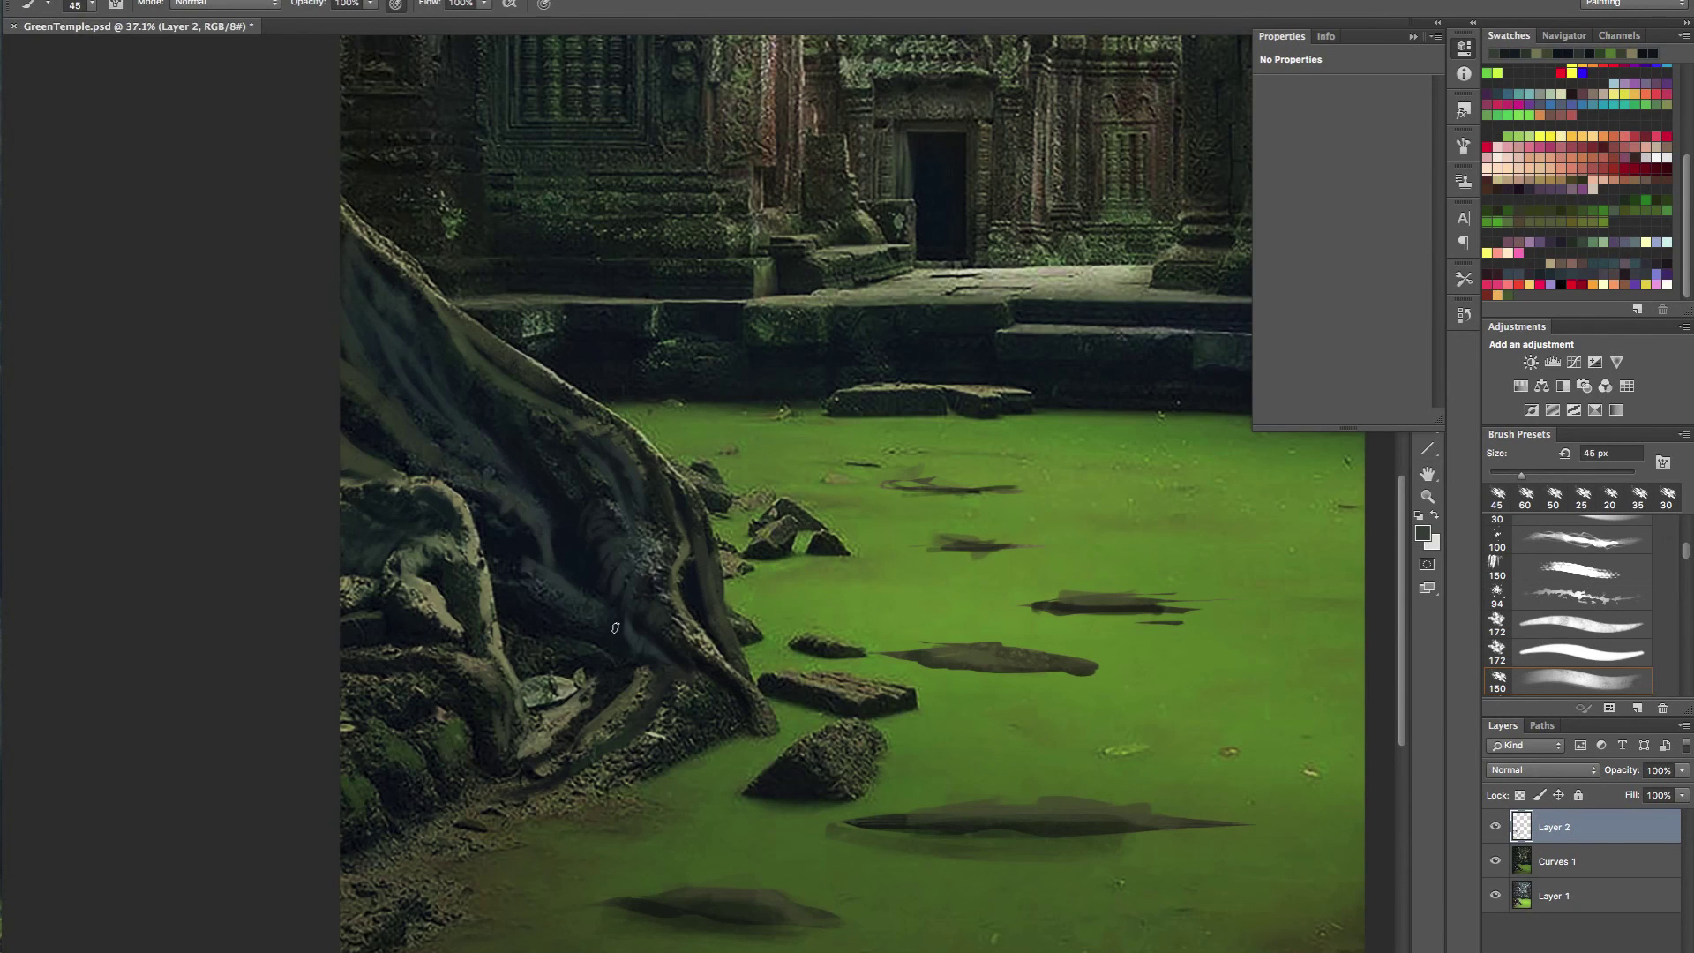
# - Paint sampled dark tones around the leaf and the gap beneath the large root
pyautogui.keyDown('alt'); pyautogui.click(569, 659); pyautogui.keyUp('alt')
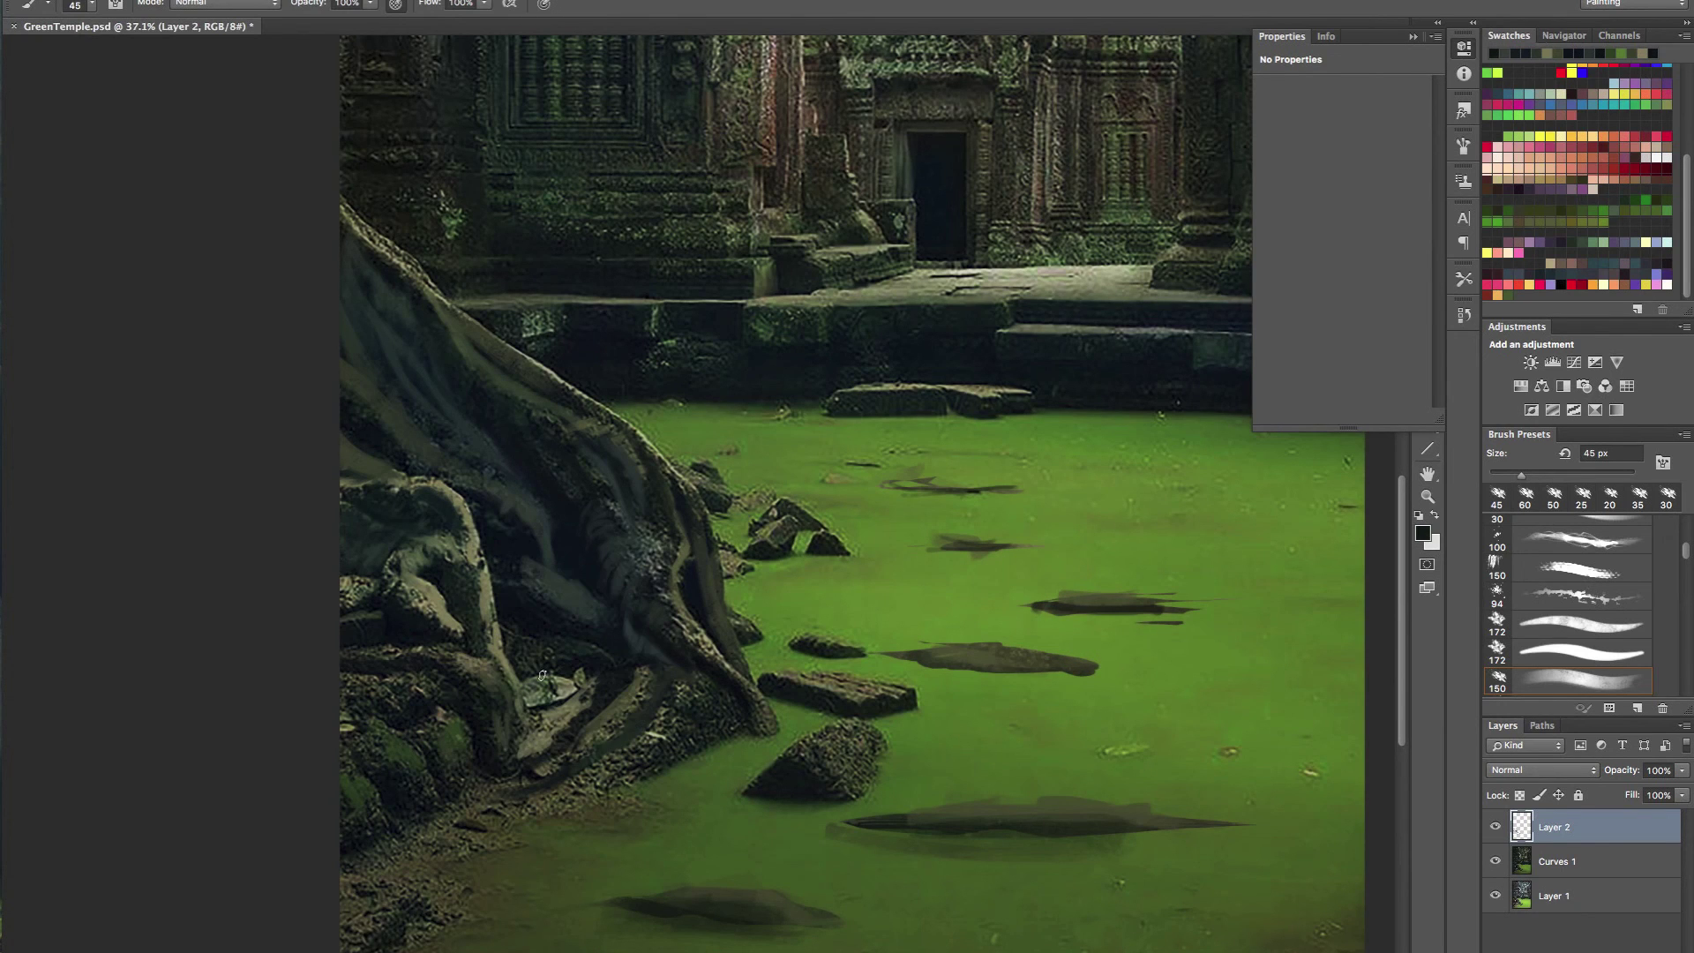
pyautogui.keyDown('alt'); pyautogui.click(499, 720); pyautogui.keyUp('alt')
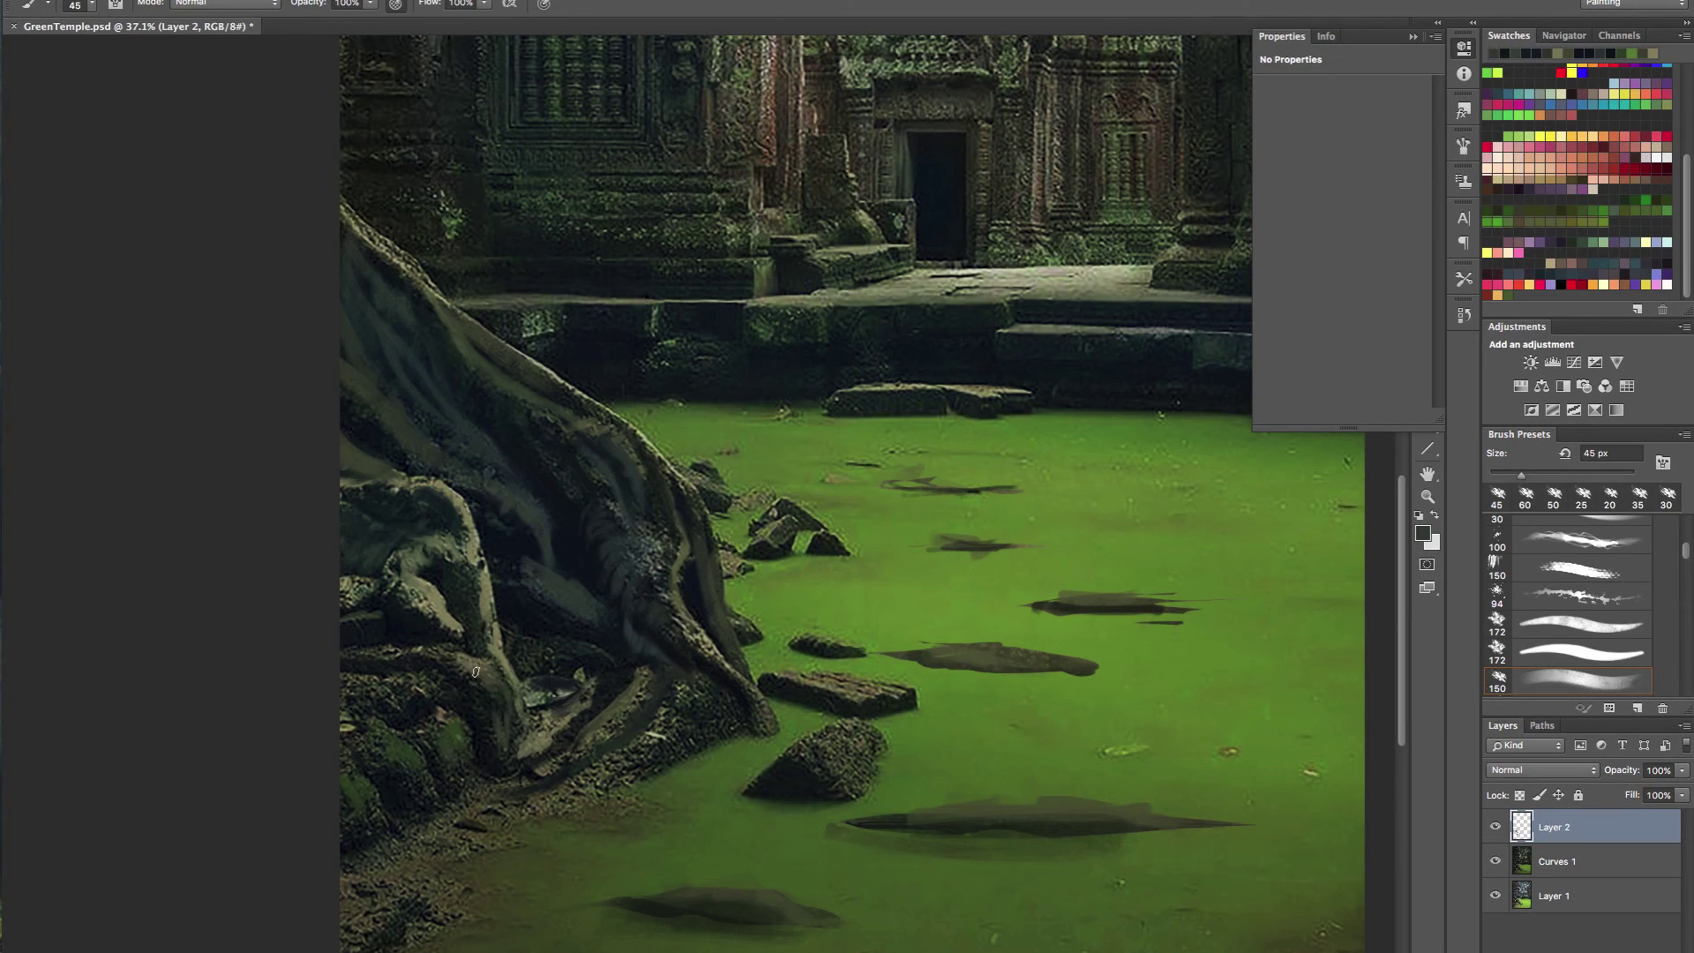
# - Refine the small bent root's lower edge with sampled dark tones, using 15 px and 30 px brushes
pyautogui.press('[')
pyautogui.press('[')
pyautogui.press('[')
pyautogui.moveTo(464, 629); pyautogui.dragTo(477, 693)
pyautogui.keyDown('alt'); pyautogui.click(476, 708); pyautogui.keyUp('alt')
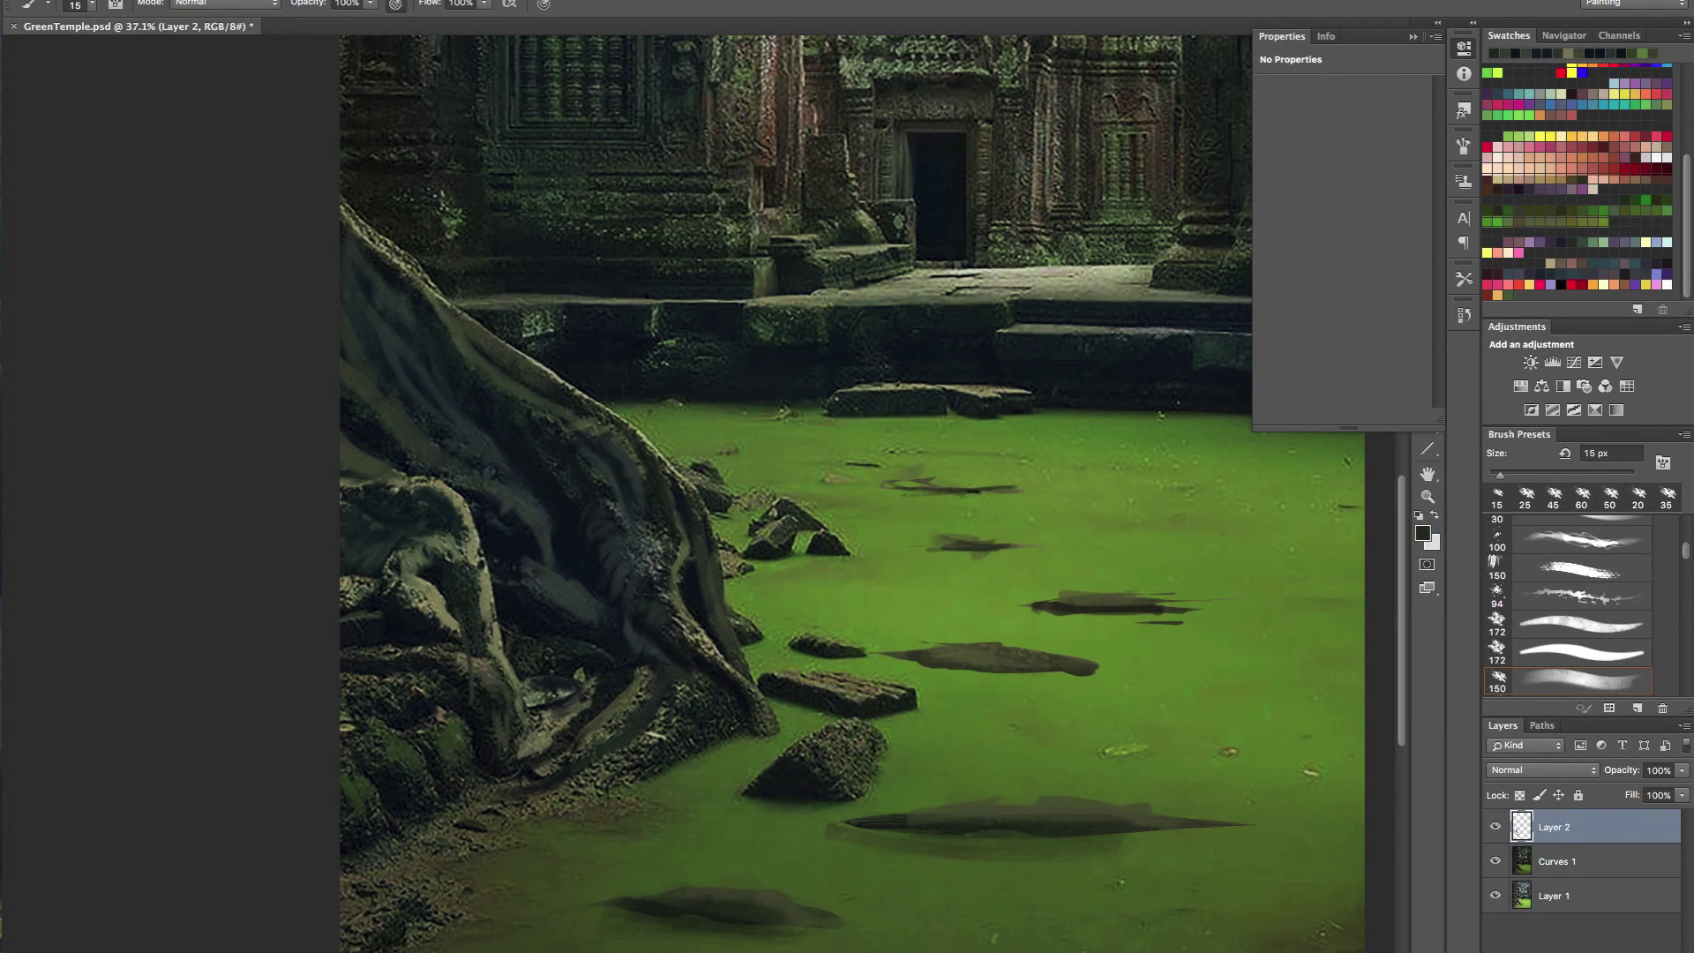
pyautogui.keyDown('alt'); pyautogui.click(457, 685); pyautogui.keyUp('alt')
pyautogui.press(']')
pyautogui.moveTo(463, 623); pyautogui.dragTo(477, 702)
# - Hide the Properties panel that covers the tools
pyautogui.moveTo(733, 553); pyautogui.dragTo(653, 554)
pyautogui.click(1415, 38)
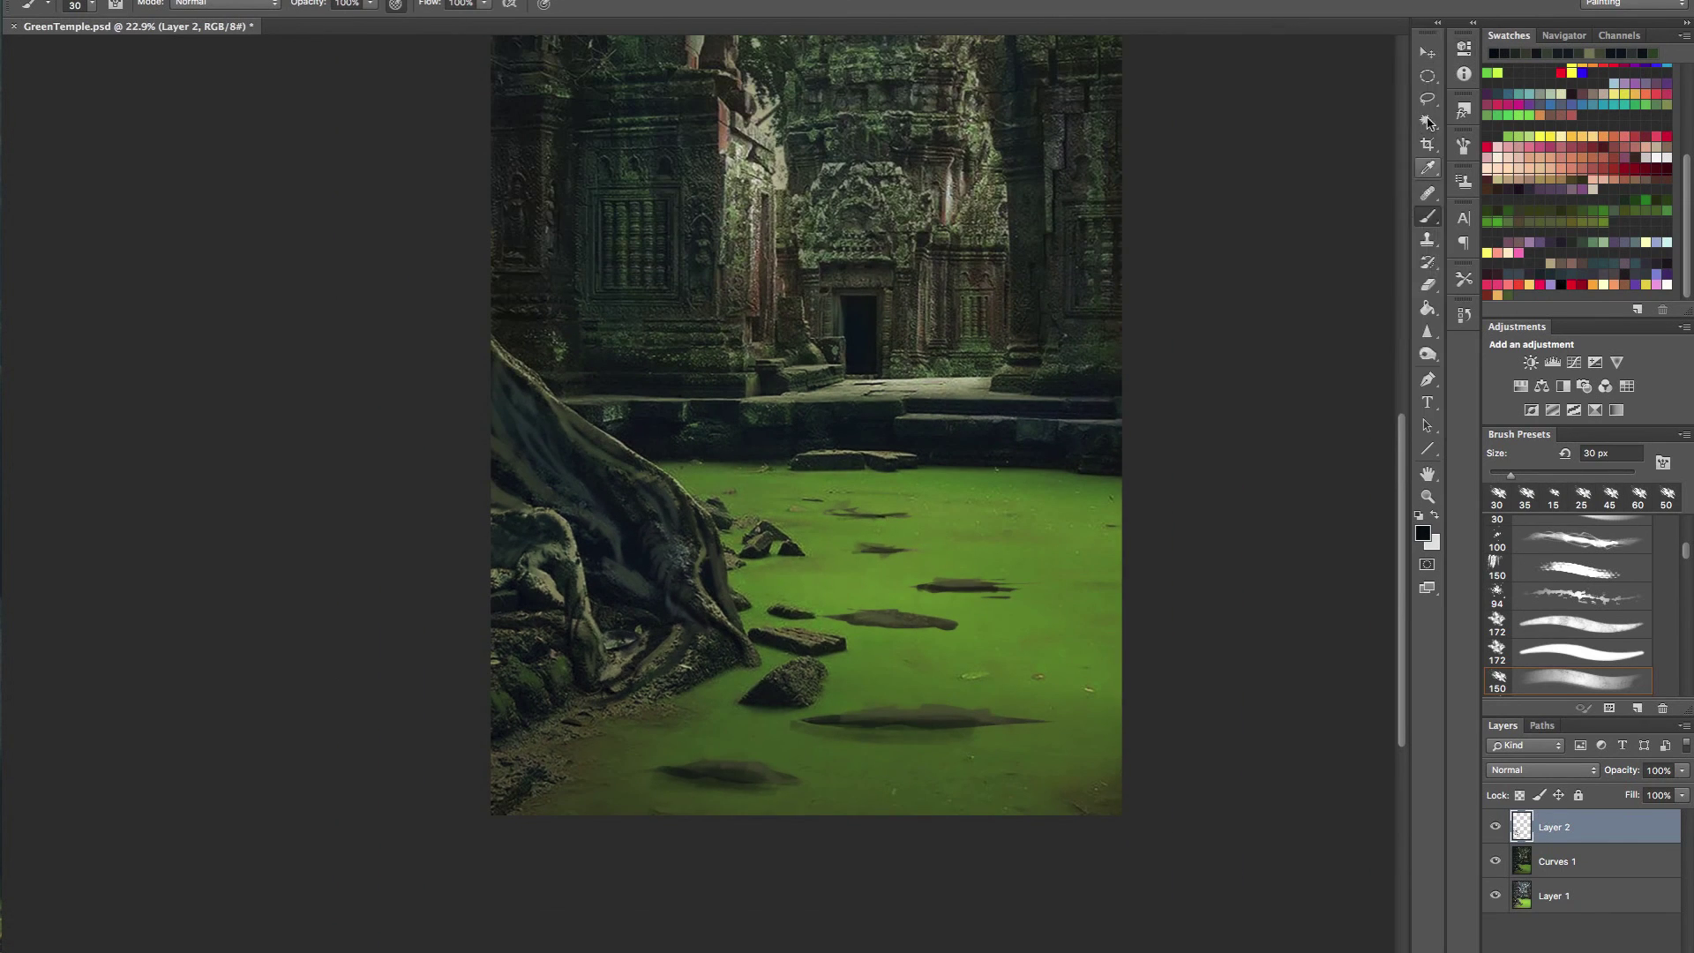
# - Lasso several thin blade-shaped selections along the image's left edge and beside the small bent root
pyautogui.click(1427, 99)
pyautogui.moveTo(514, 681)
pyautogui.mouseDown()
pyautogui.moveTo(450, 952)
pyautogui.moveTo(522, 821)
pyautogui.moveTo(547, 869)
pyautogui.moveTo(575, 832)
pyautogui.moveTo(550, 737)
pyautogui.moveTo(497, 714)
pyautogui.moveTo(469, 634)
pyautogui.moveTo(501, 522)
pyautogui.moveTo(493, 628)
pyautogui.mouseUp()
pyautogui.moveTo(535, 711)
pyautogui.mouseDown()
pyautogui.moveTo(540, 628)
pyautogui.moveTo(549, 701)
pyautogui.moveTo(565, 660)
pyautogui.mouseUp()
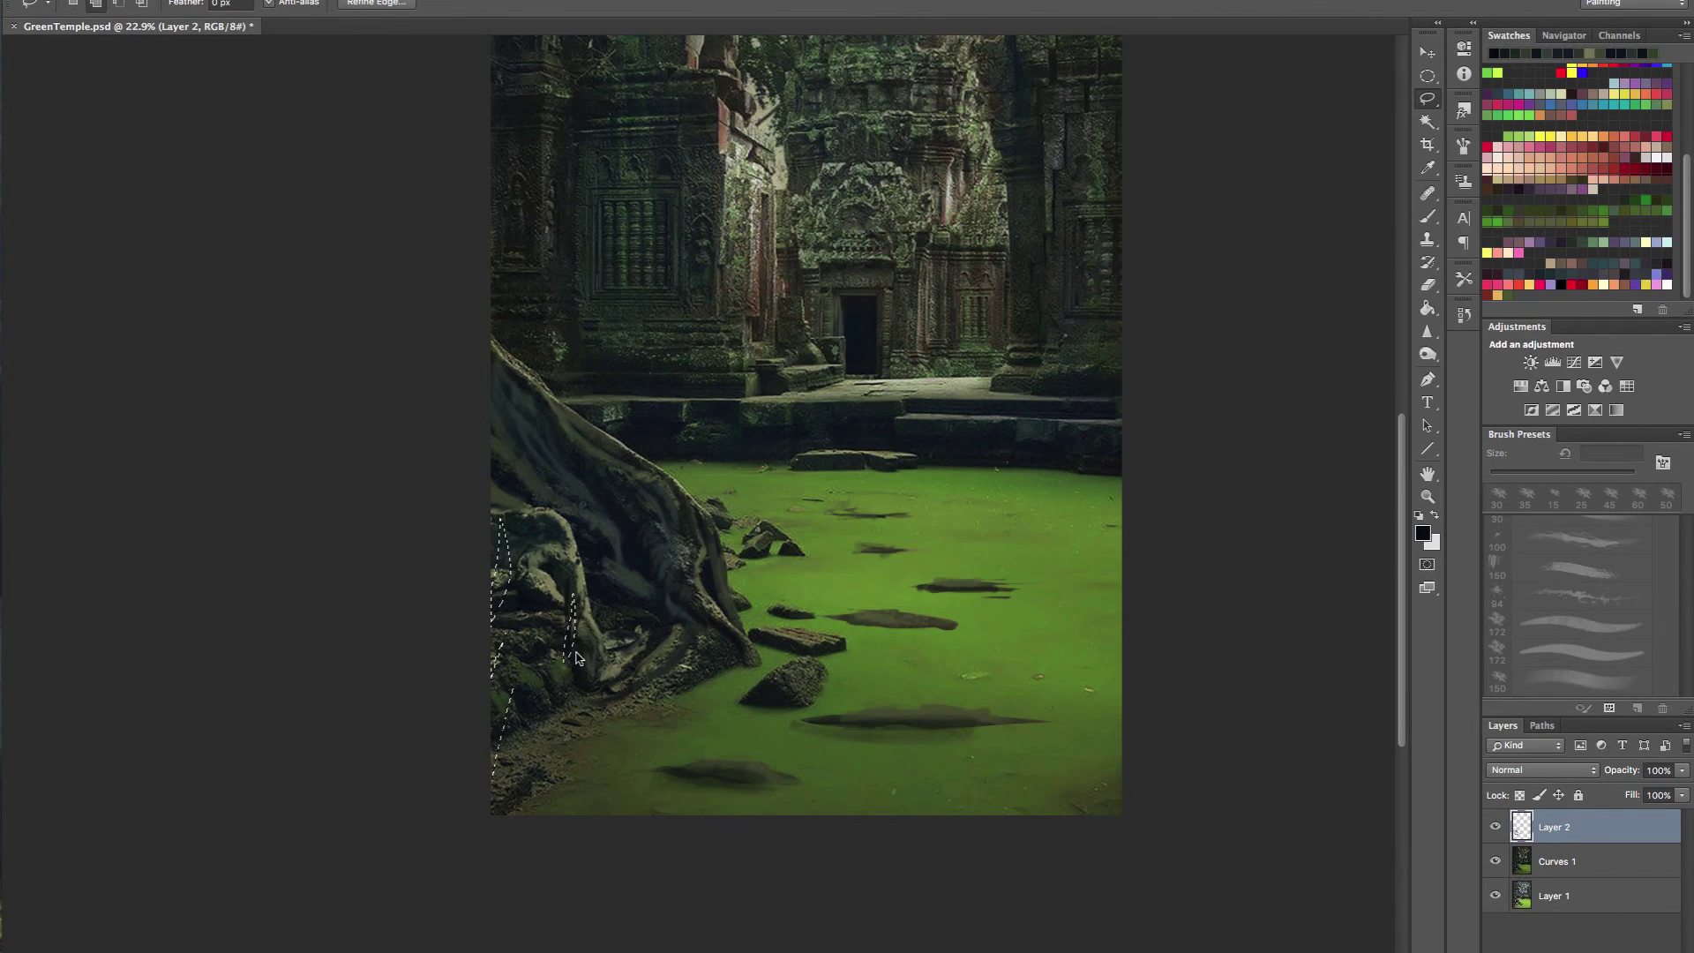
pyautogui.moveTo(583, 679); pyautogui.dragTo(585, 672)
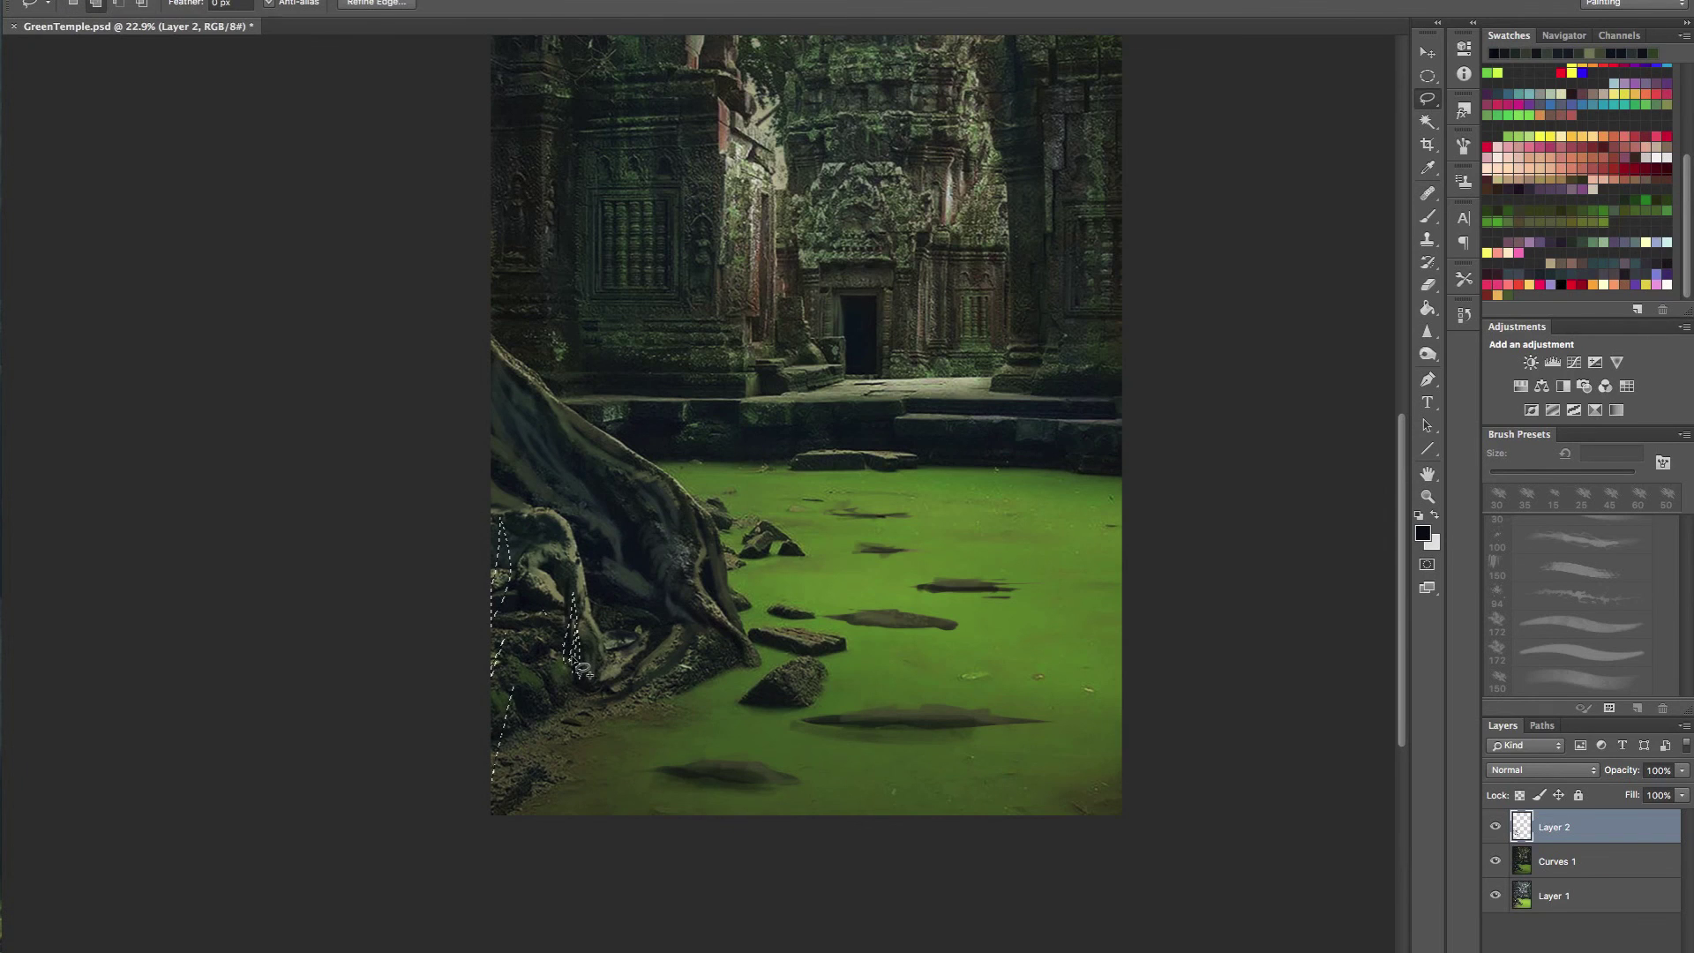
pyautogui.moveTo(556, 616)
pyautogui.mouseDown()
pyautogui.moveTo(579, 677)
pyautogui.moveTo(594, 643)
pyautogui.moveTo(567, 691)
pyautogui.moveTo(629, 662)
pyautogui.moveTo(576, 642)
pyautogui.mouseUp()
# - Paint the blade-shaped selections black with a 250 px brush and deselect them
pyautogui.press('b')
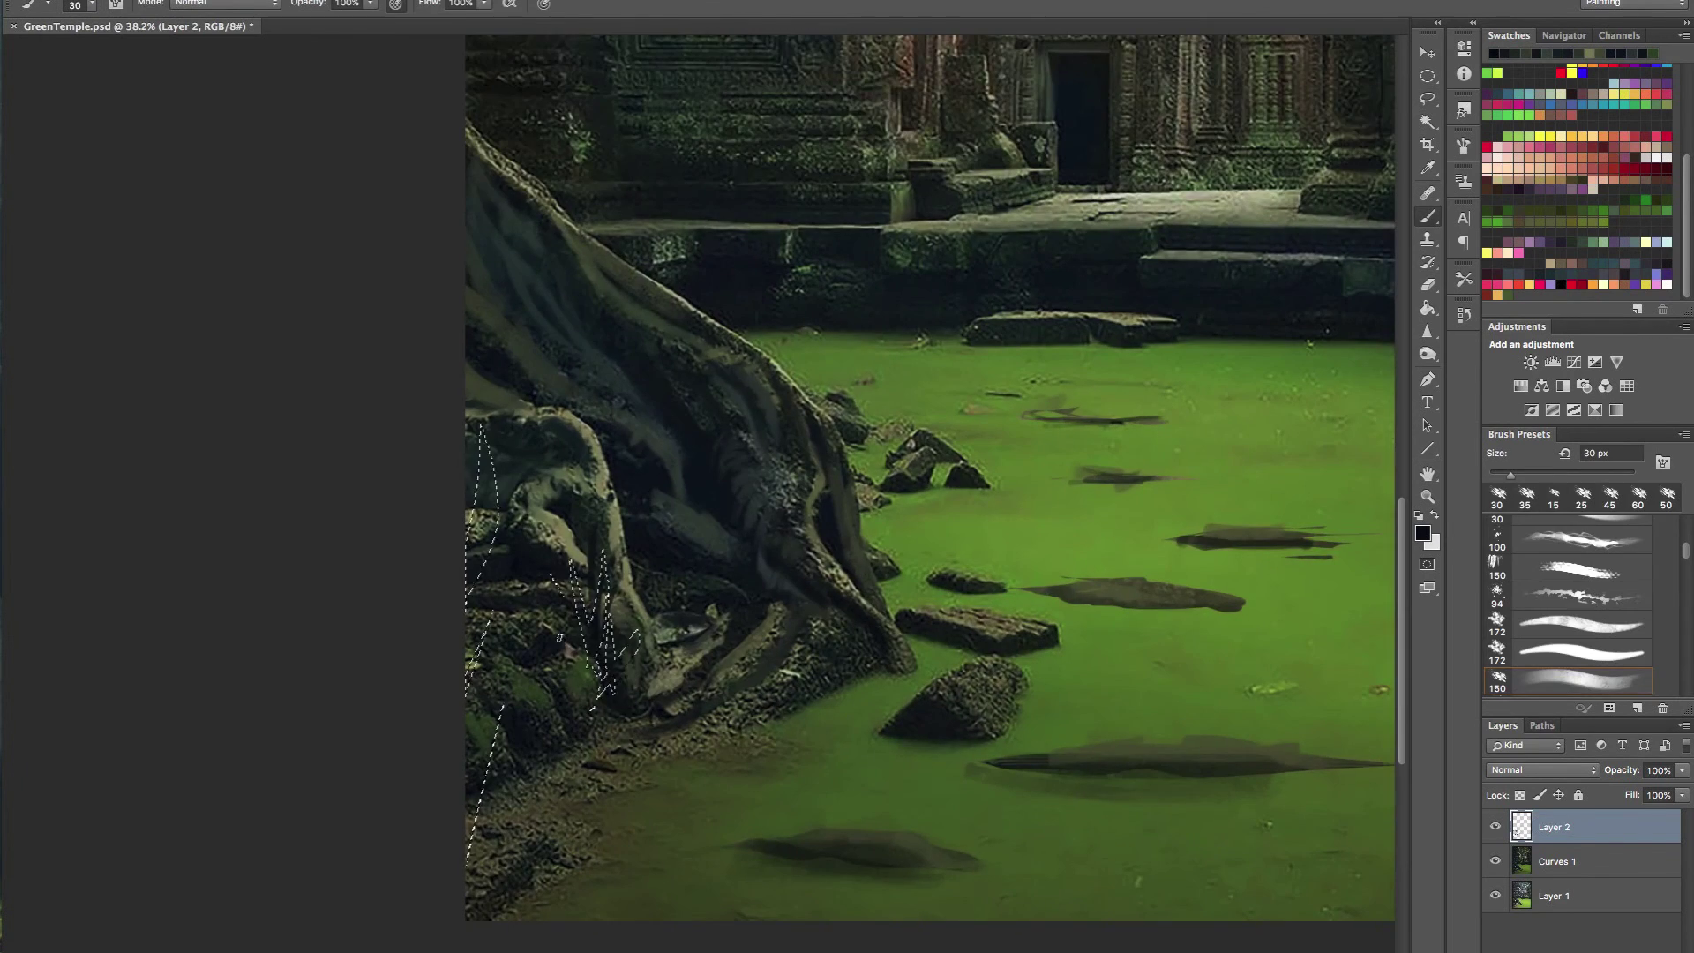
pyautogui.press(']')
pyautogui.press(']')
pyautogui.press(']')
pyautogui.press(']')
pyautogui.press(']')
pyautogui.press(']')
pyautogui.press(']')
pyautogui.press(']')
pyautogui.press(']')
pyautogui.press(']')
pyautogui.press(']')
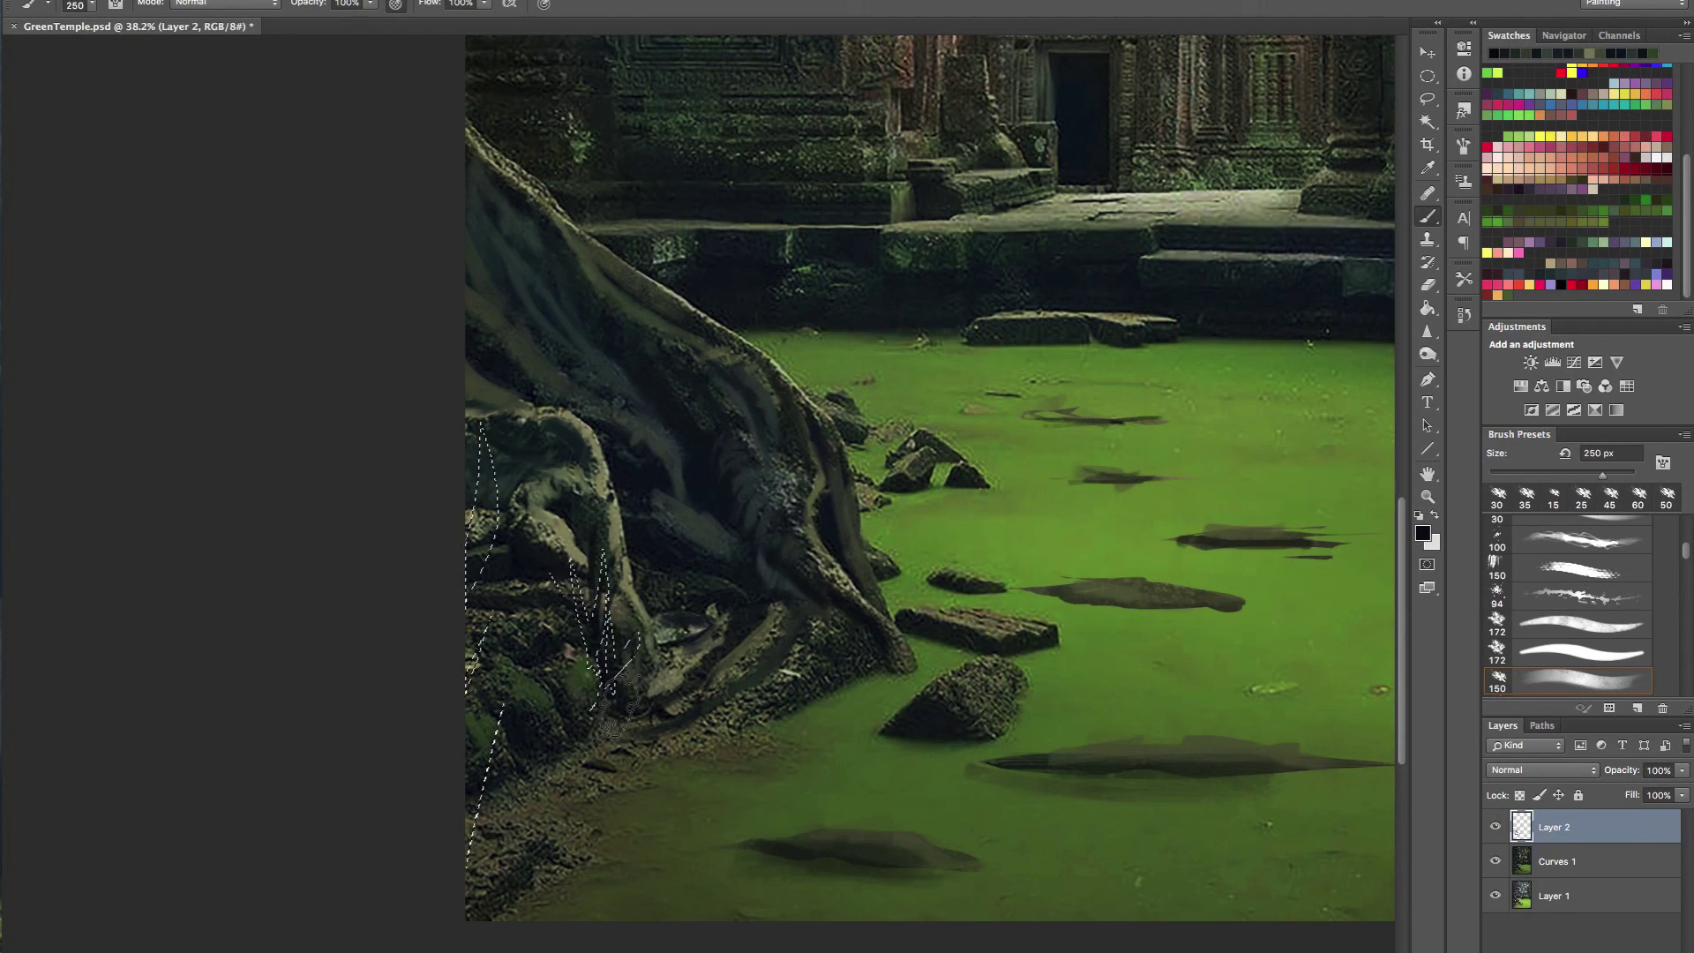
pyautogui.press(']')
pyautogui.press(']')
pyautogui.press(']')
pyautogui.press(']')
pyautogui.moveTo(459, 450); pyautogui.dragTo(481, 534)
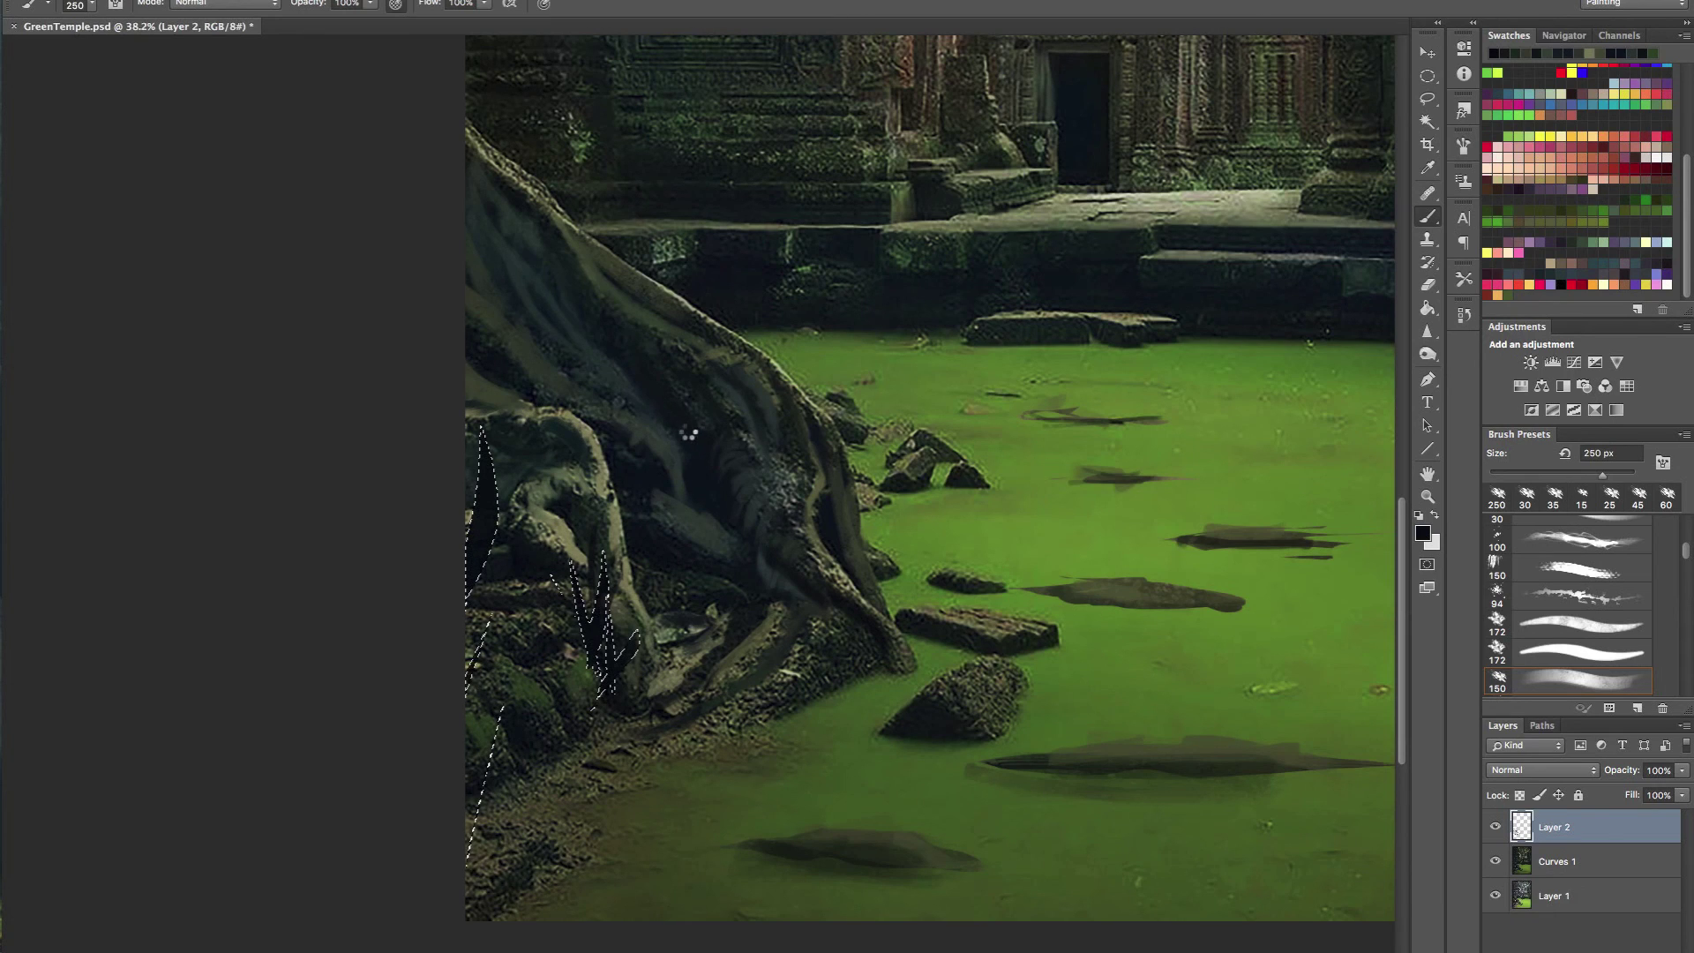
pyautogui.hotkey('ctrl', 'd')
# - Pick the 140 px grass-tuft brush from the brush presets
pyautogui.moveTo(754, 465); pyautogui.dragTo(697, 456)
pyautogui.moveTo(936, 201); pyautogui.dragTo(759, 436)
pyautogui.moveTo(622, 792); pyautogui.dragTo(675, 764)
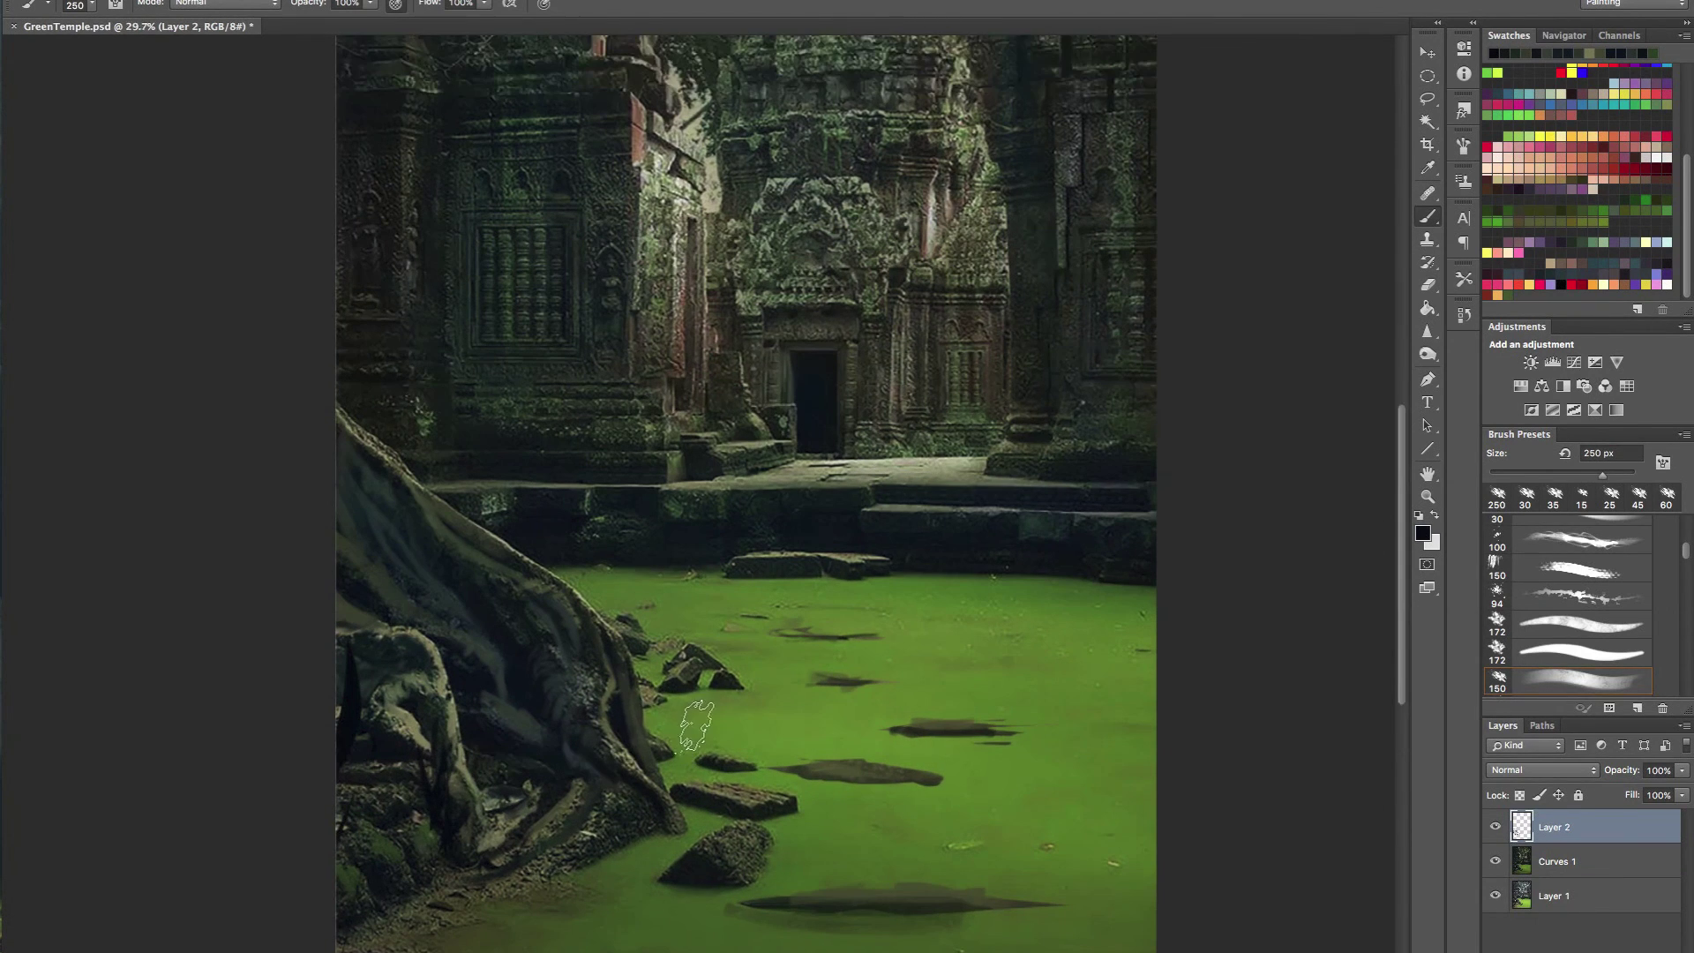
pyautogui.moveTo(719, 630); pyautogui.dragTo(587, 514)
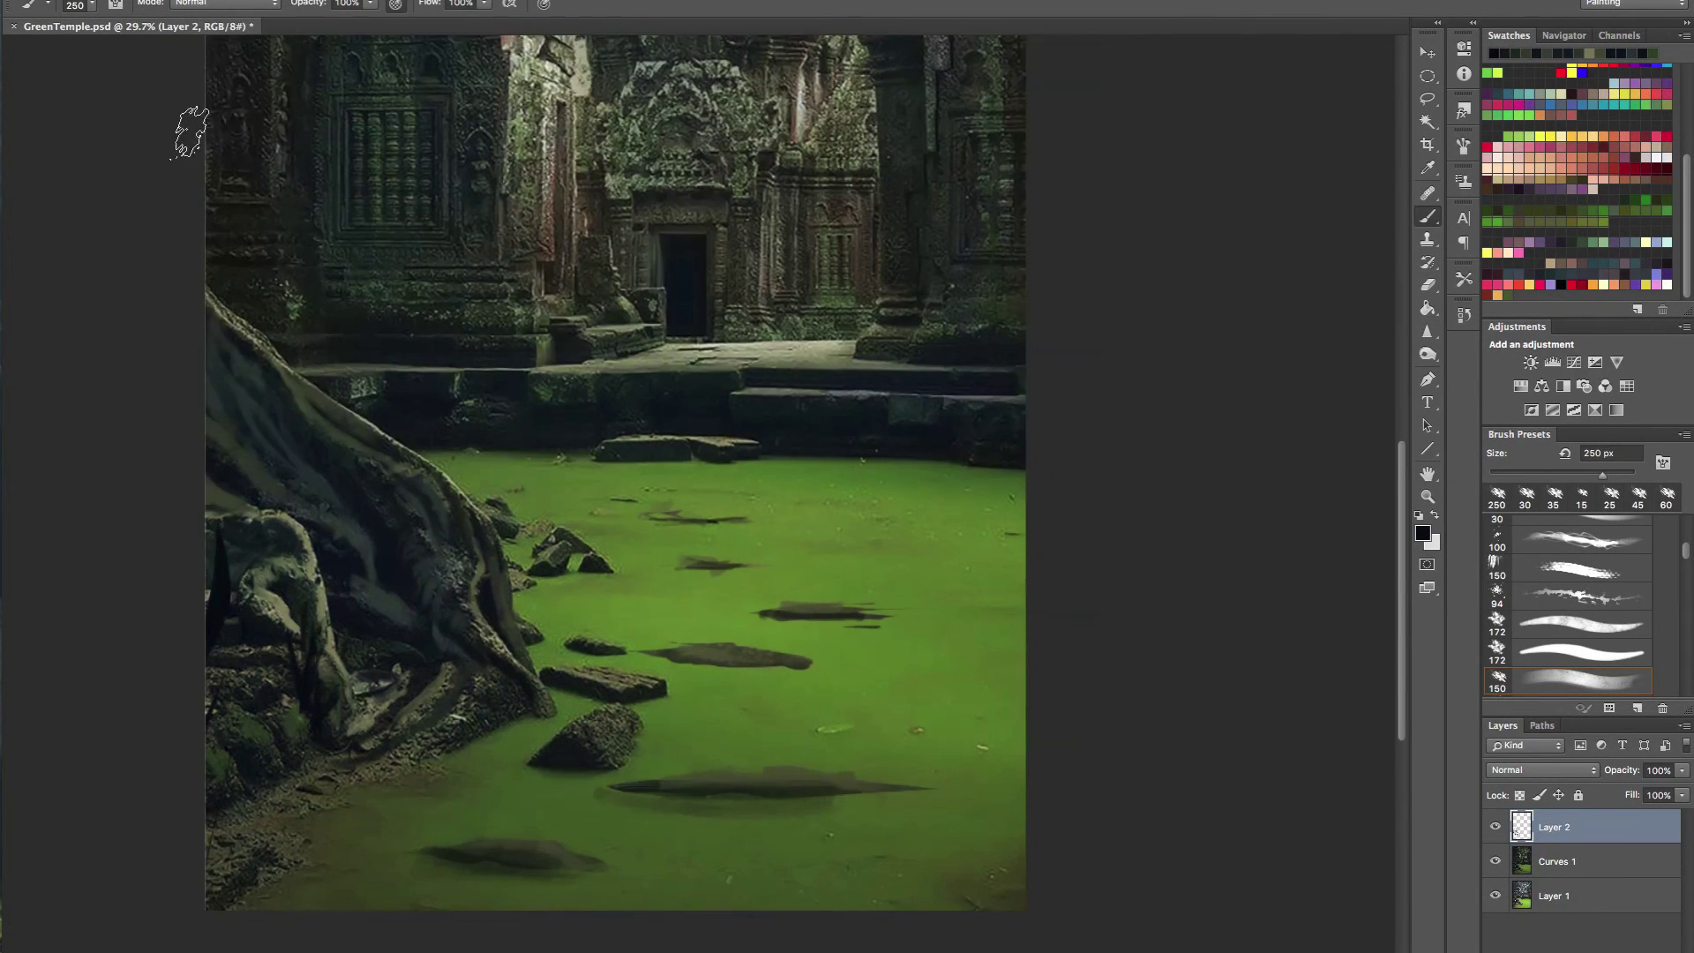
pyautogui.click(92, 8)
pyautogui.moveTo(481, 234); pyautogui.dragTo(484, 309)
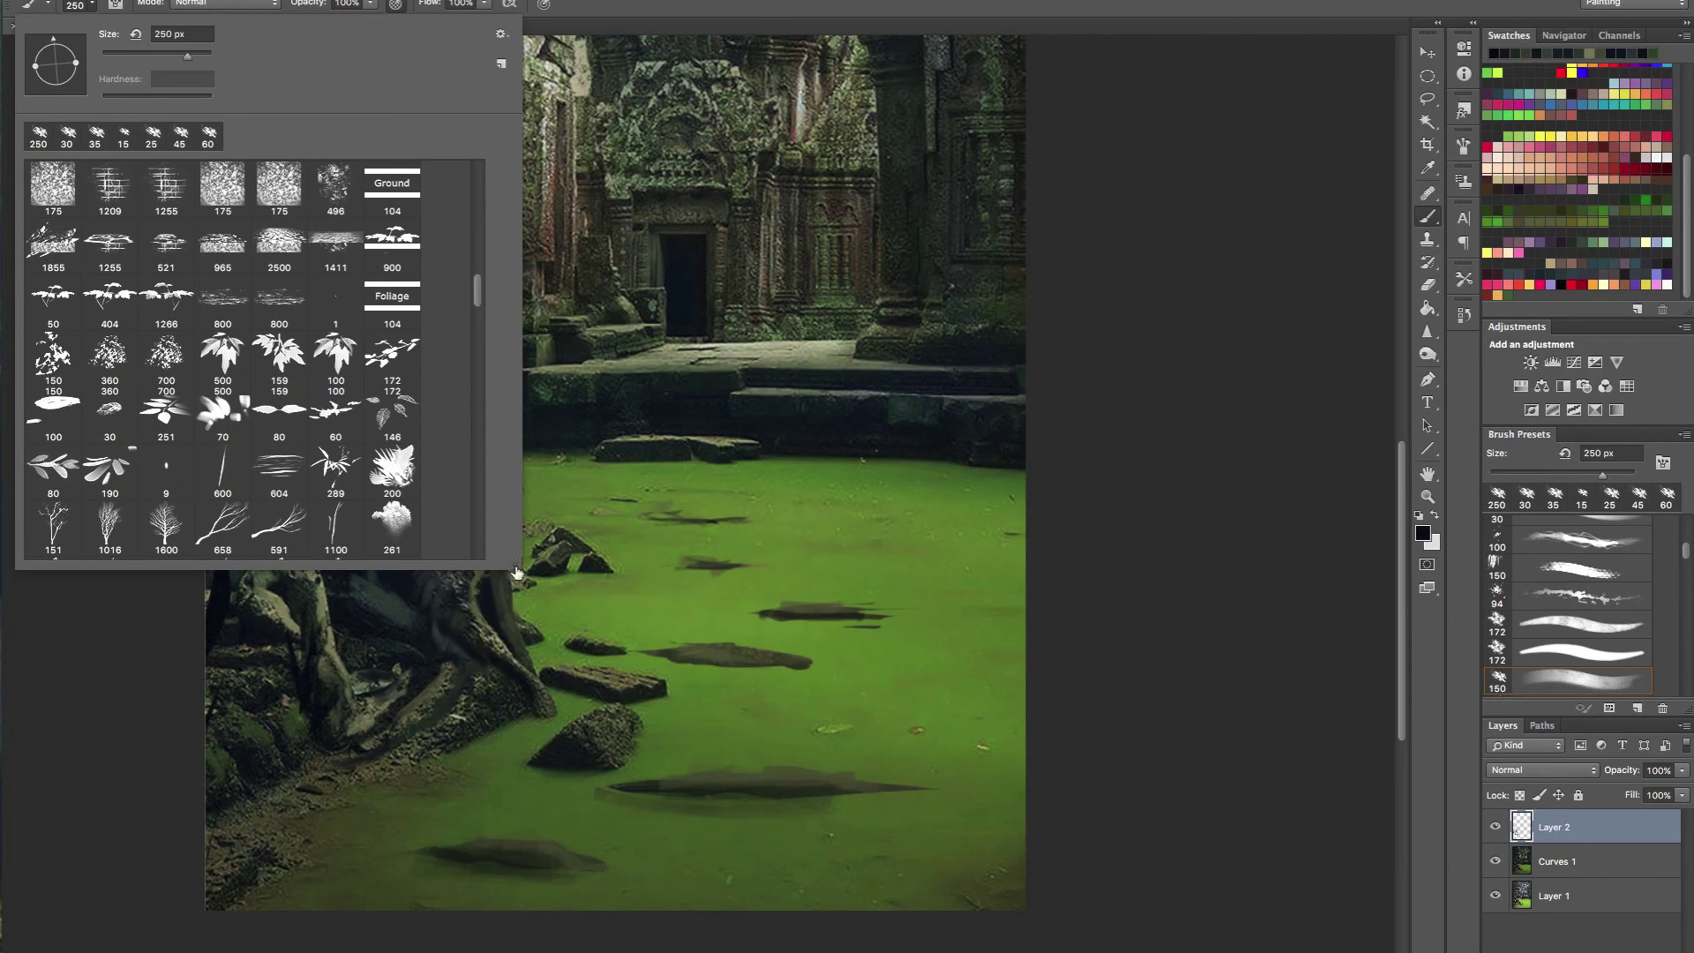
pyautogui.moveTo(516, 573); pyautogui.dragTo(691, 715)
pyautogui.moveTo(722, 503); pyautogui.dragTo(724, 504)
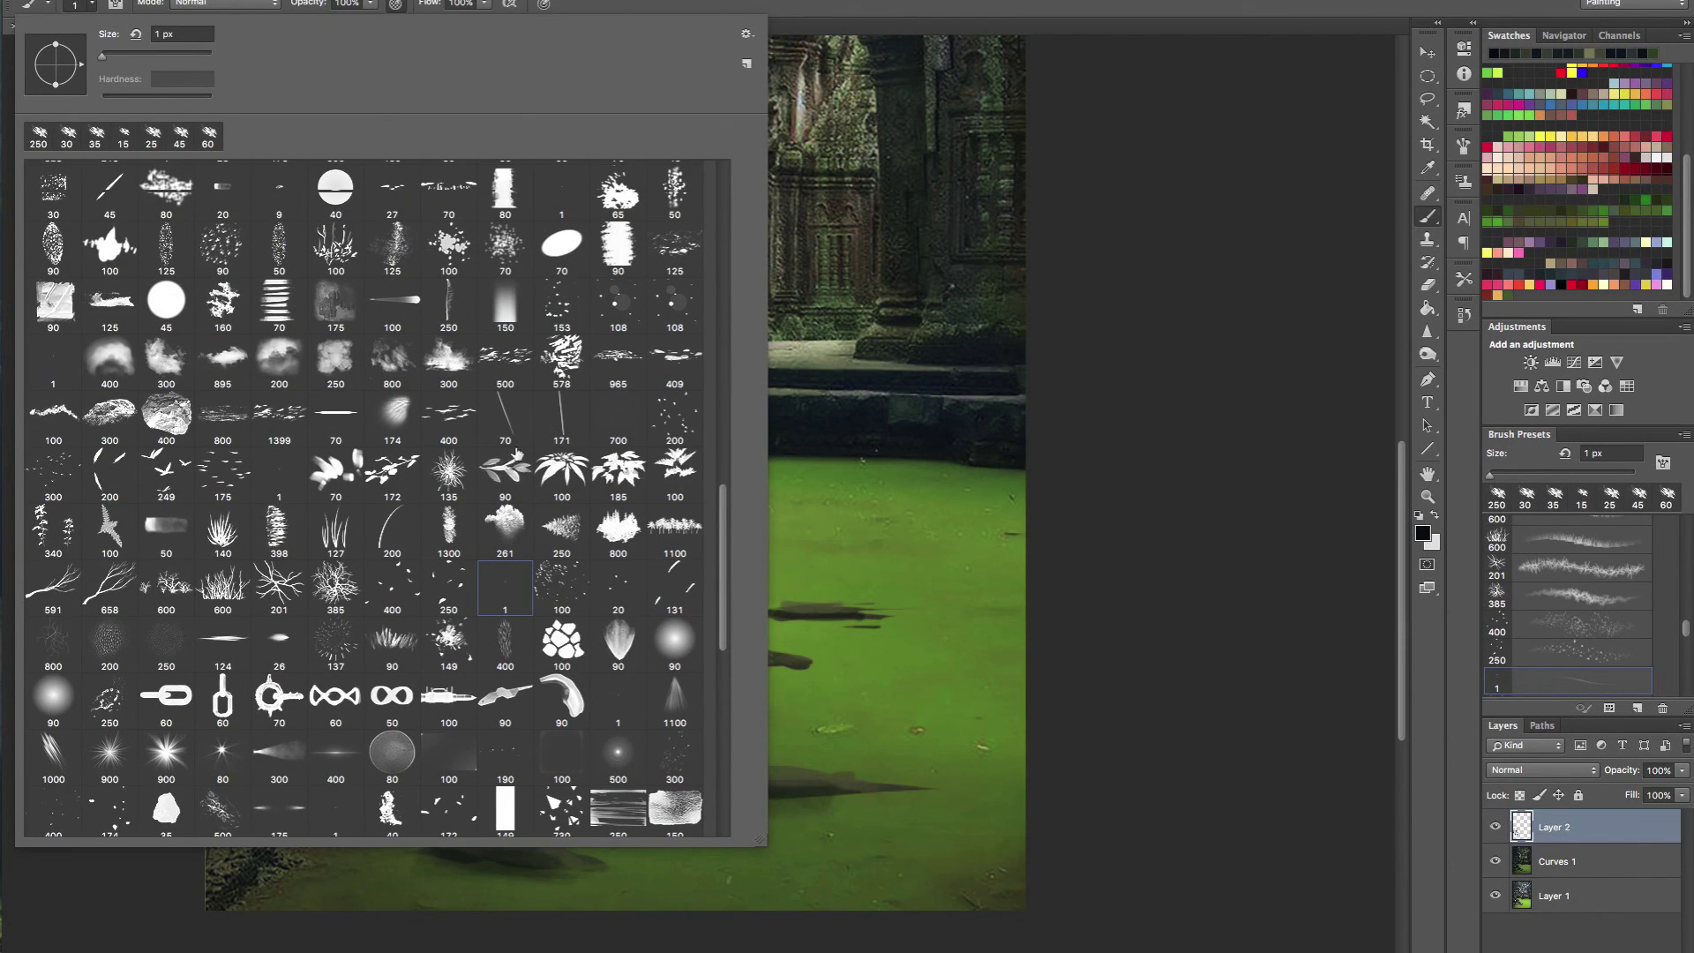
pyautogui.click(222, 533)
pyautogui.click(91, 6)
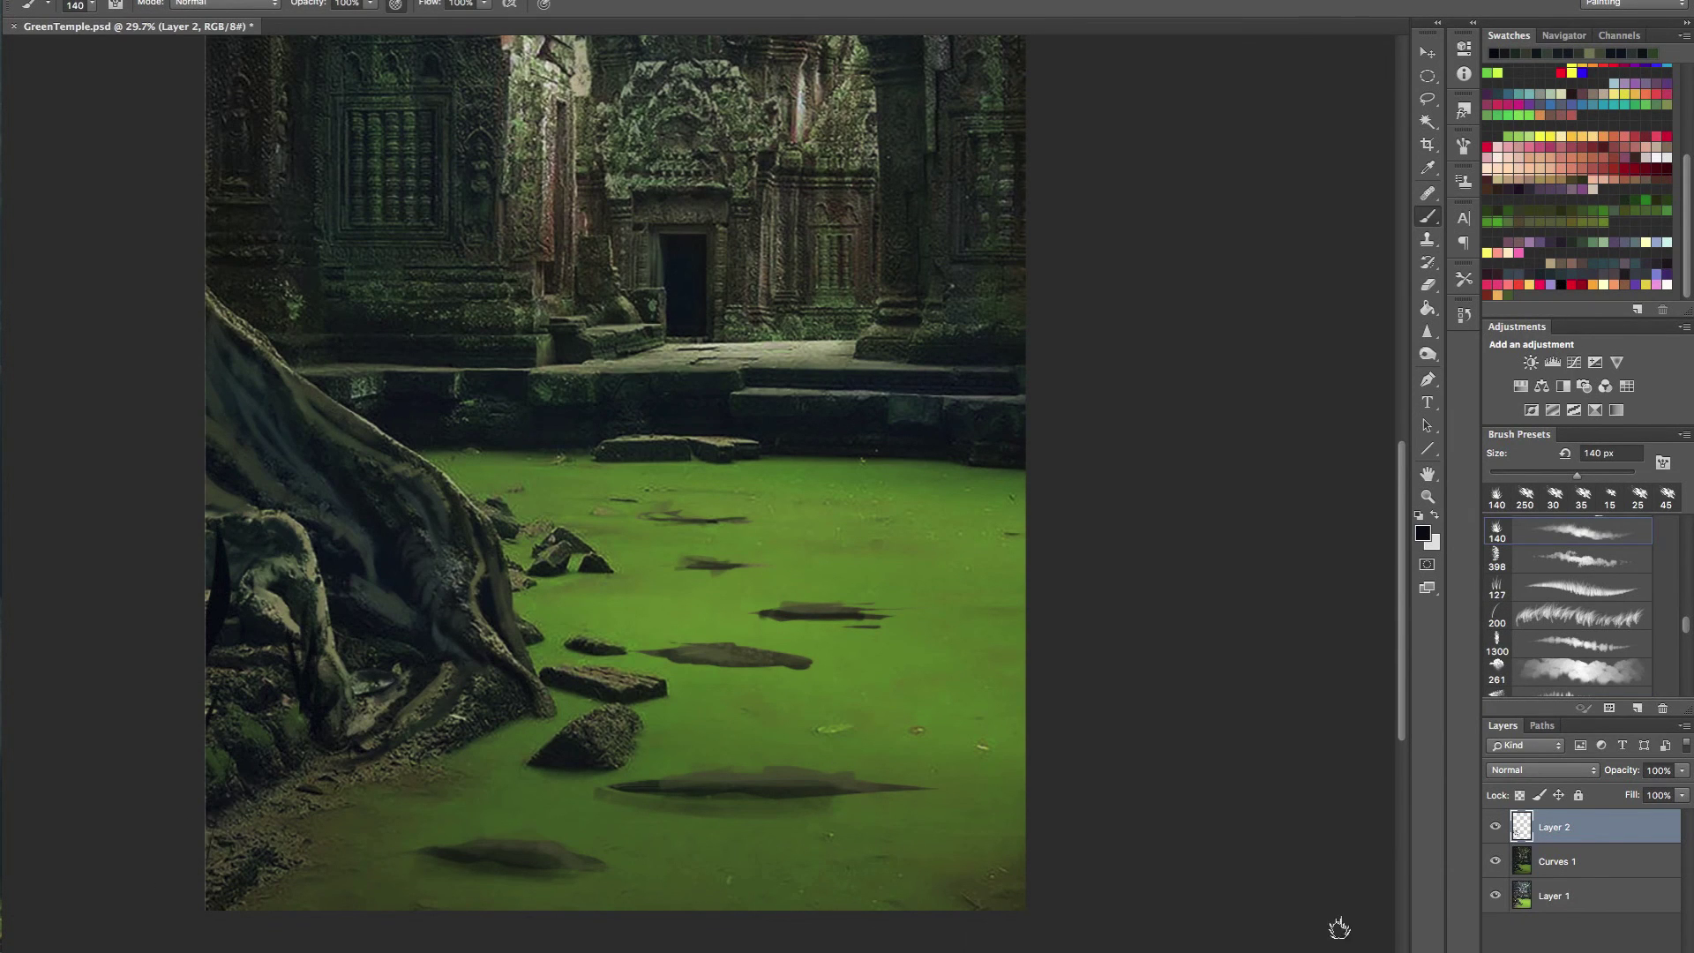
# - Add a new layer and stamp a black grass clump on the left bank below the small root, using an 800 px brush
pyautogui.press('alt+shift+super+n')
pyautogui.press(']')
pyautogui.press(']')
pyautogui.press(']')
pyautogui.press(']')
pyautogui.press(']')
pyautogui.press(']')
pyautogui.moveTo(225, 874); pyautogui.dragTo(182, 949)
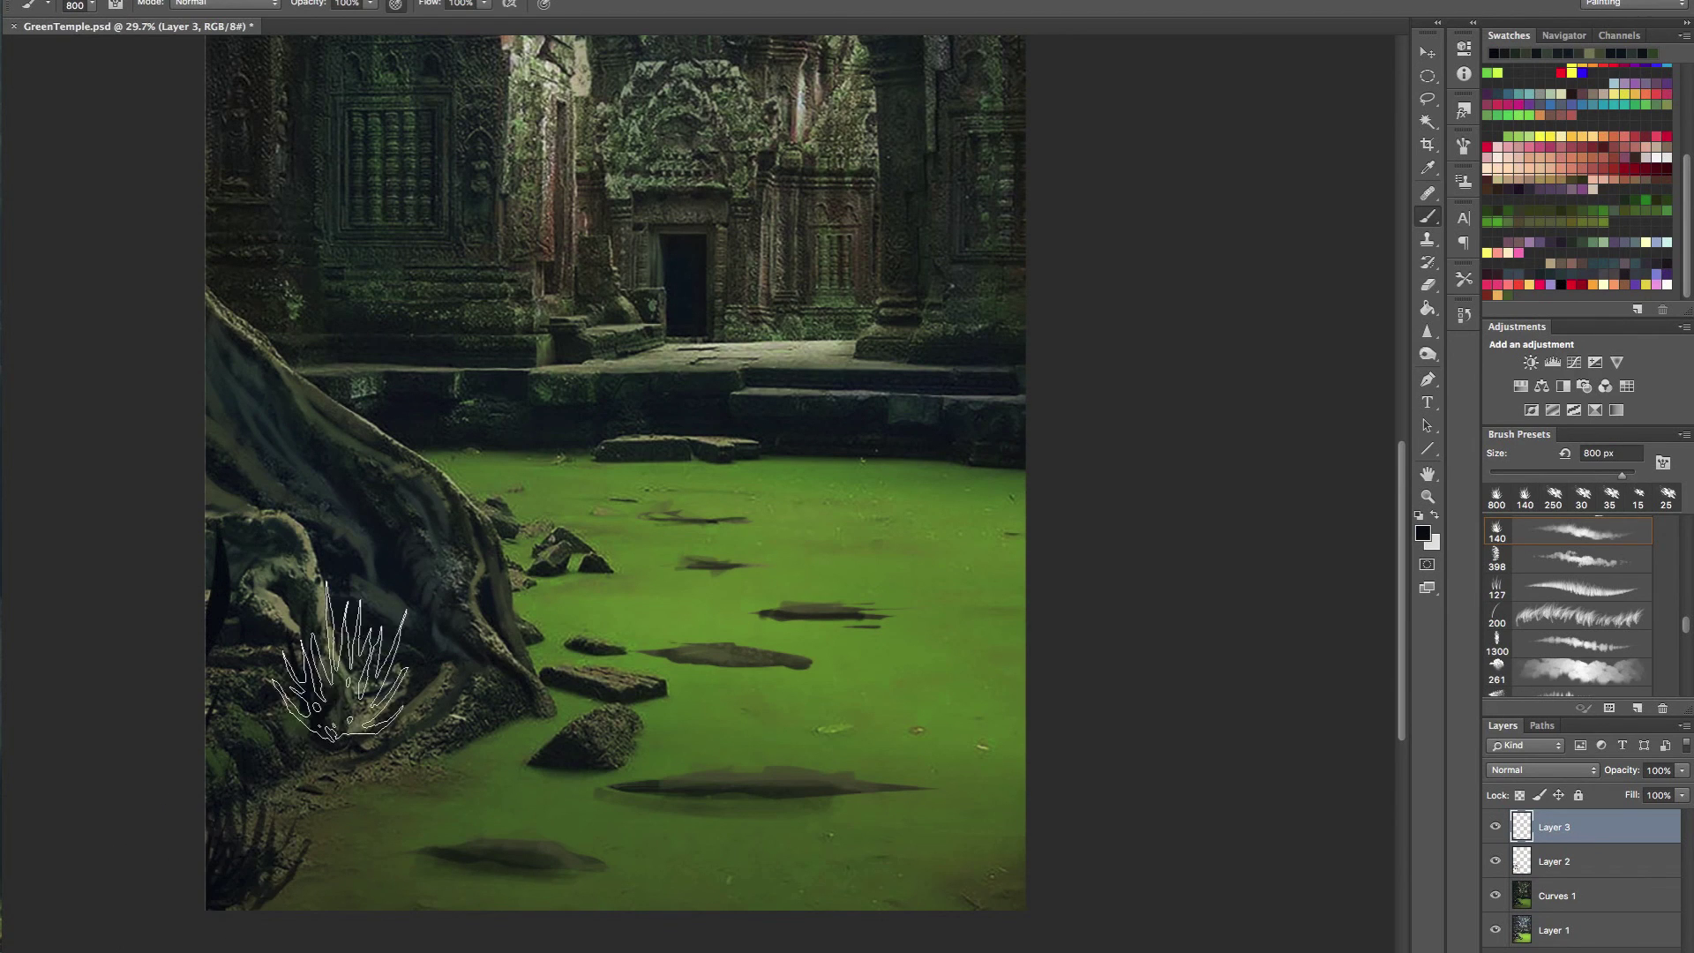
pyautogui.press('super+z')
pyautogui.click(216, 777)
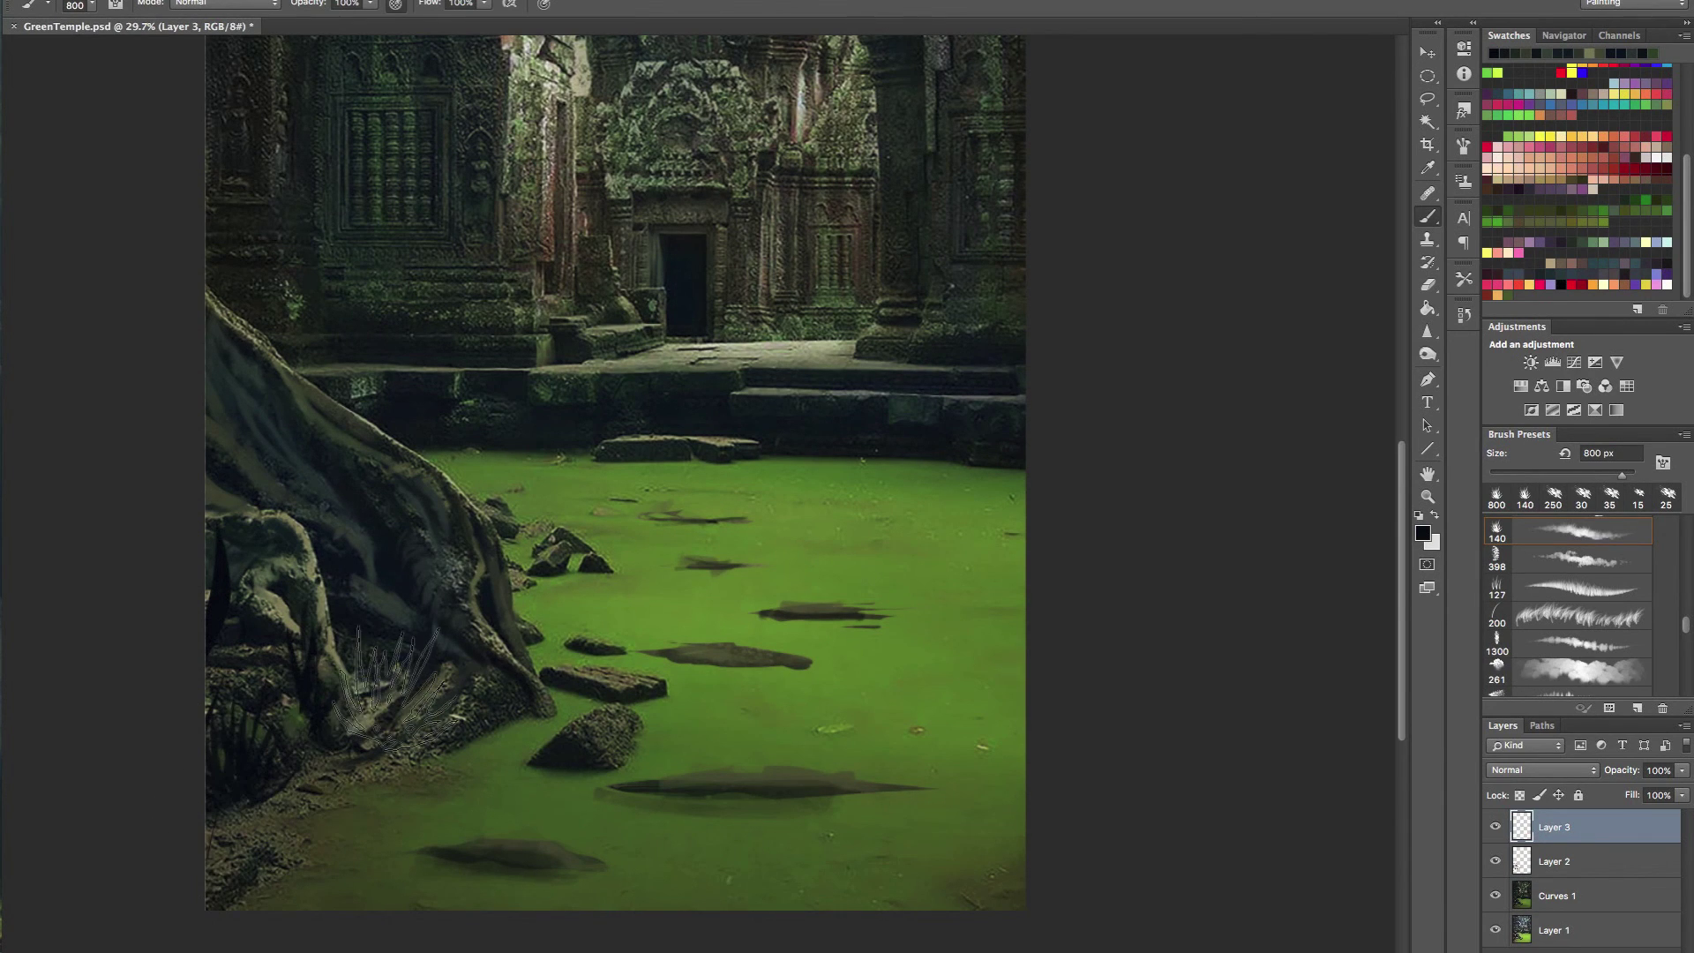
# - Reduce the grass brush to 500 px and stamp black tufts beside the large root's tip
pyautogui.click(381, 493)
pyautogui.press('[')
pyautogui.press('[')
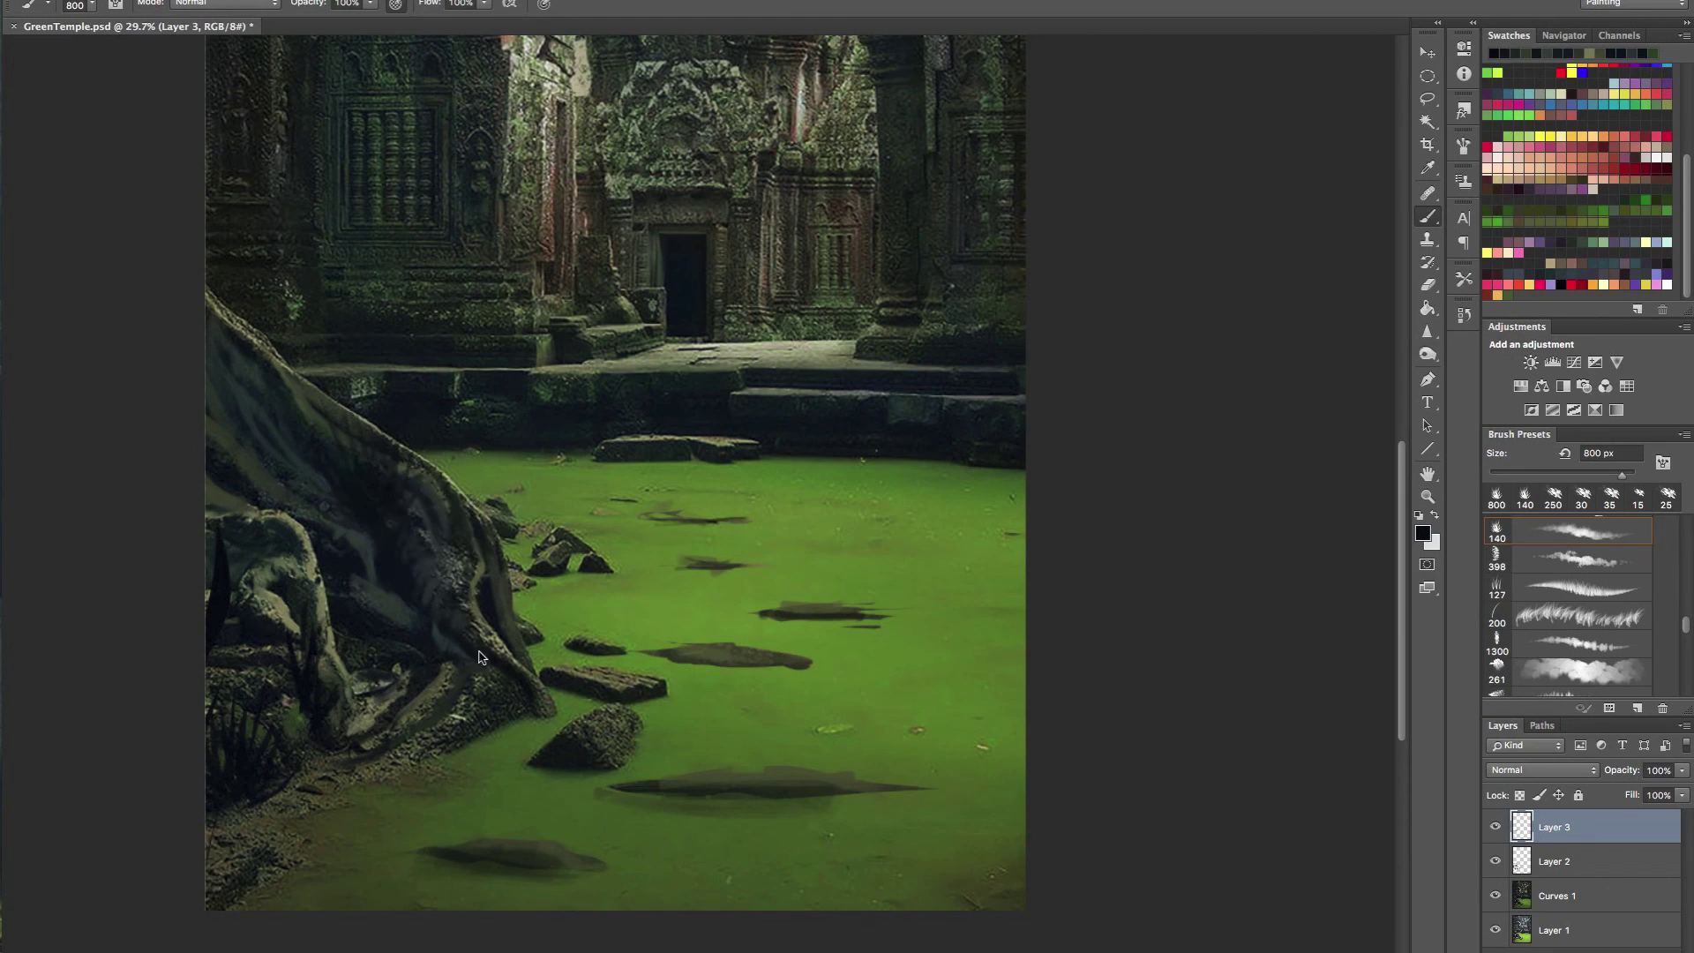
pyautogui.press('[')
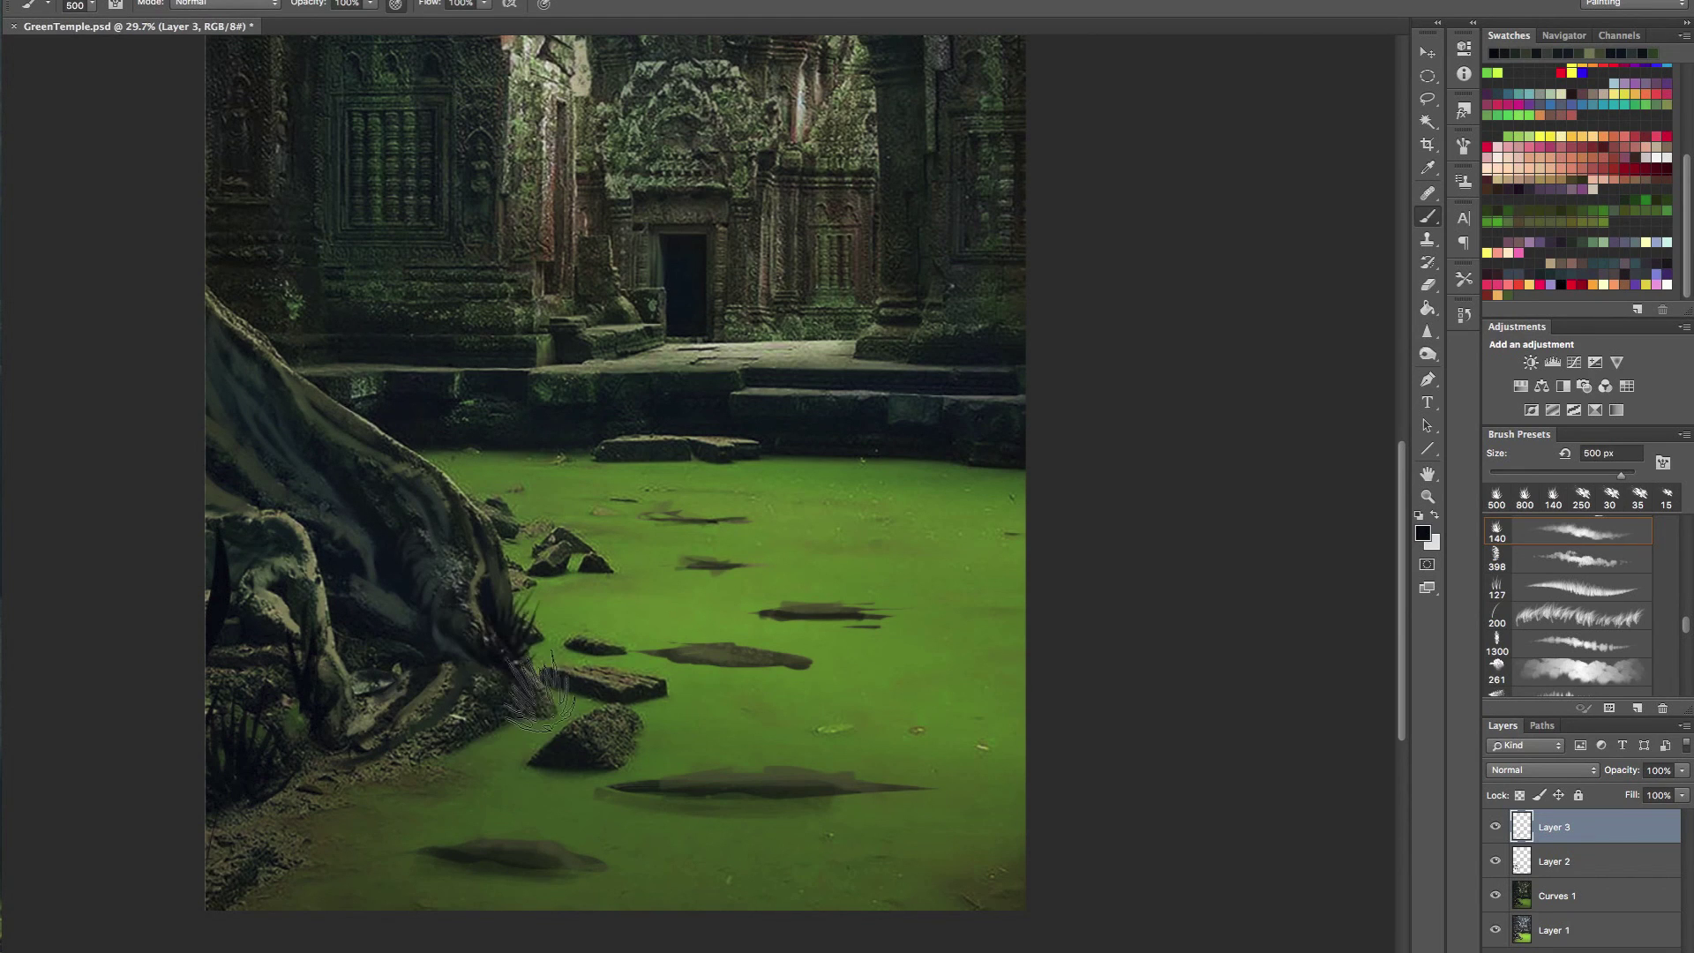
pyautogui.click(556, 649)
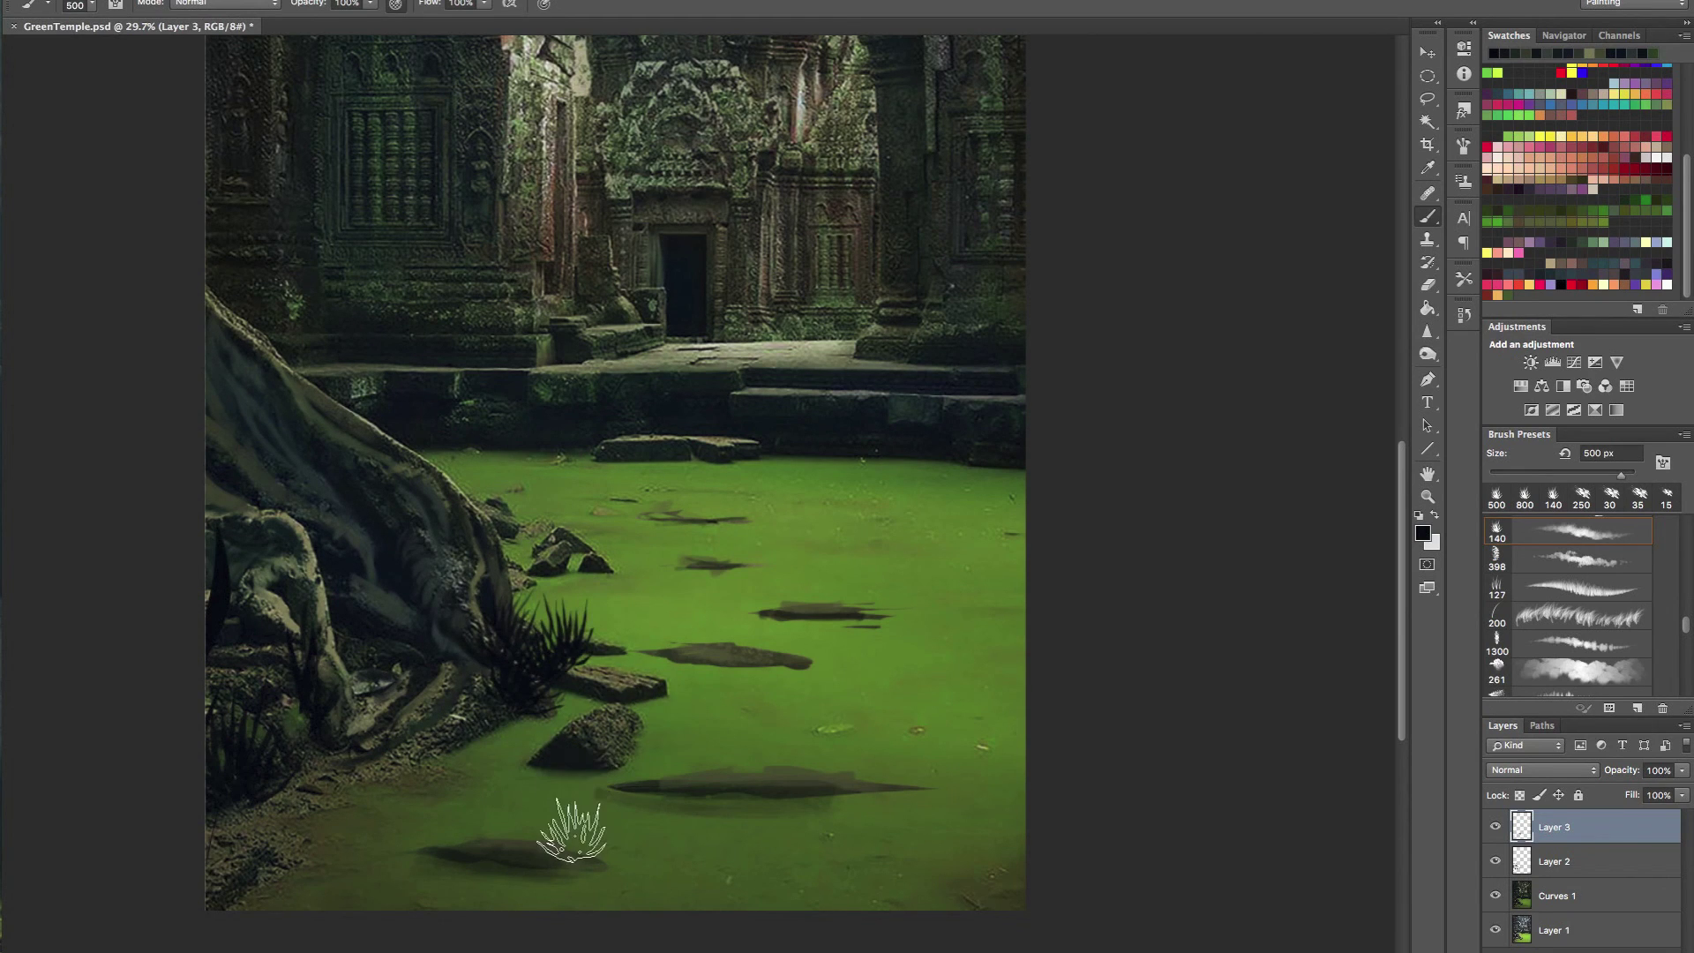
# - Erase the outer grass blades that reach over the water beside the large root's tip
pyautogui.press('e')
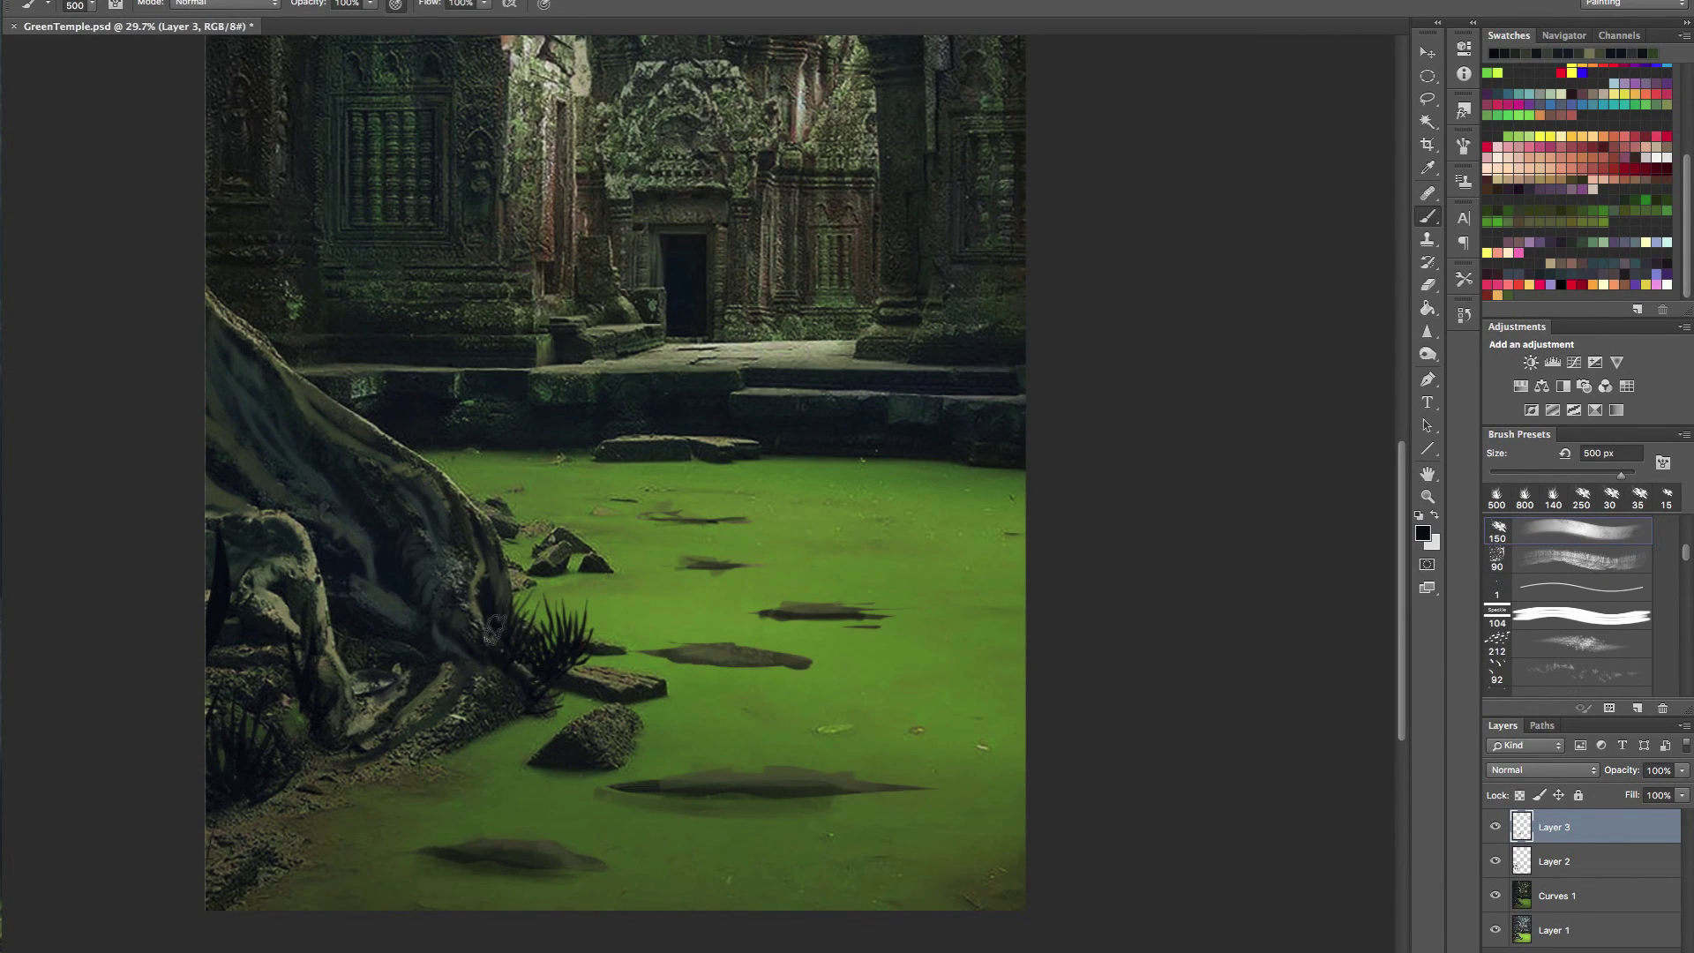
pyautogui.press('super+z')
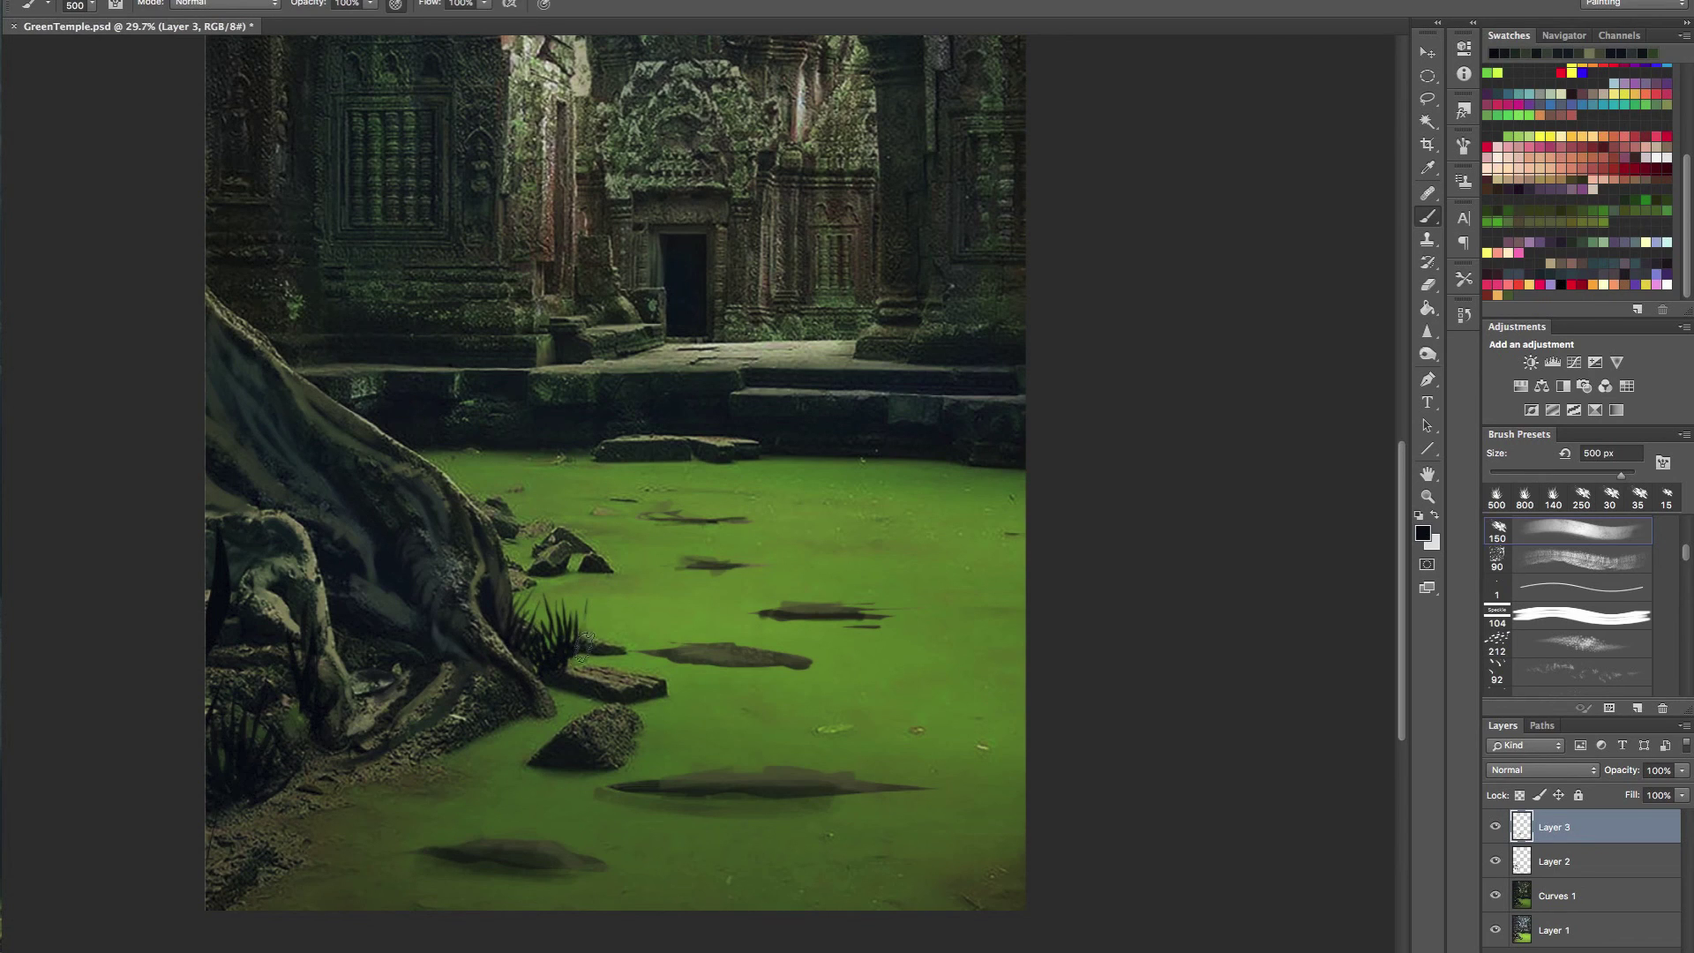
pyautogui.click(576, 615)
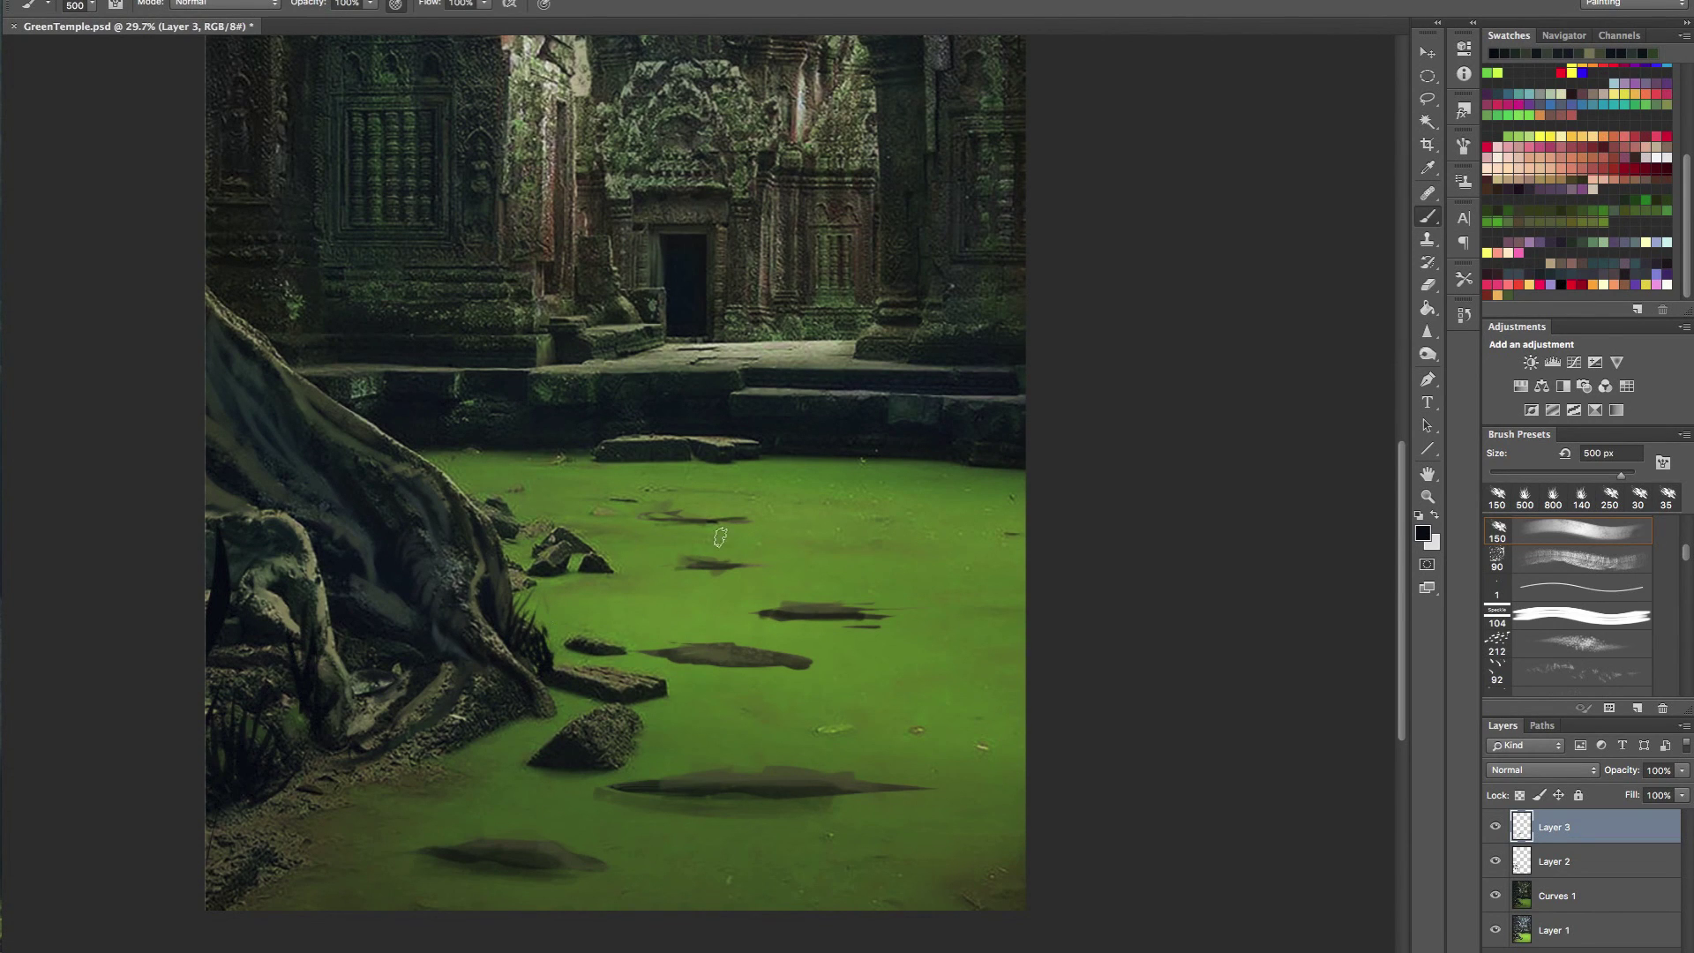
# - Stamp a black grass clump on the bank between the small root and the large root's tip
pyautogui.press(']')
pyautogui.press(']')
pyautogui.press(']')
pyautogui.press(']')
pyautogui.click(403, 719)
pyautogui.press('[')
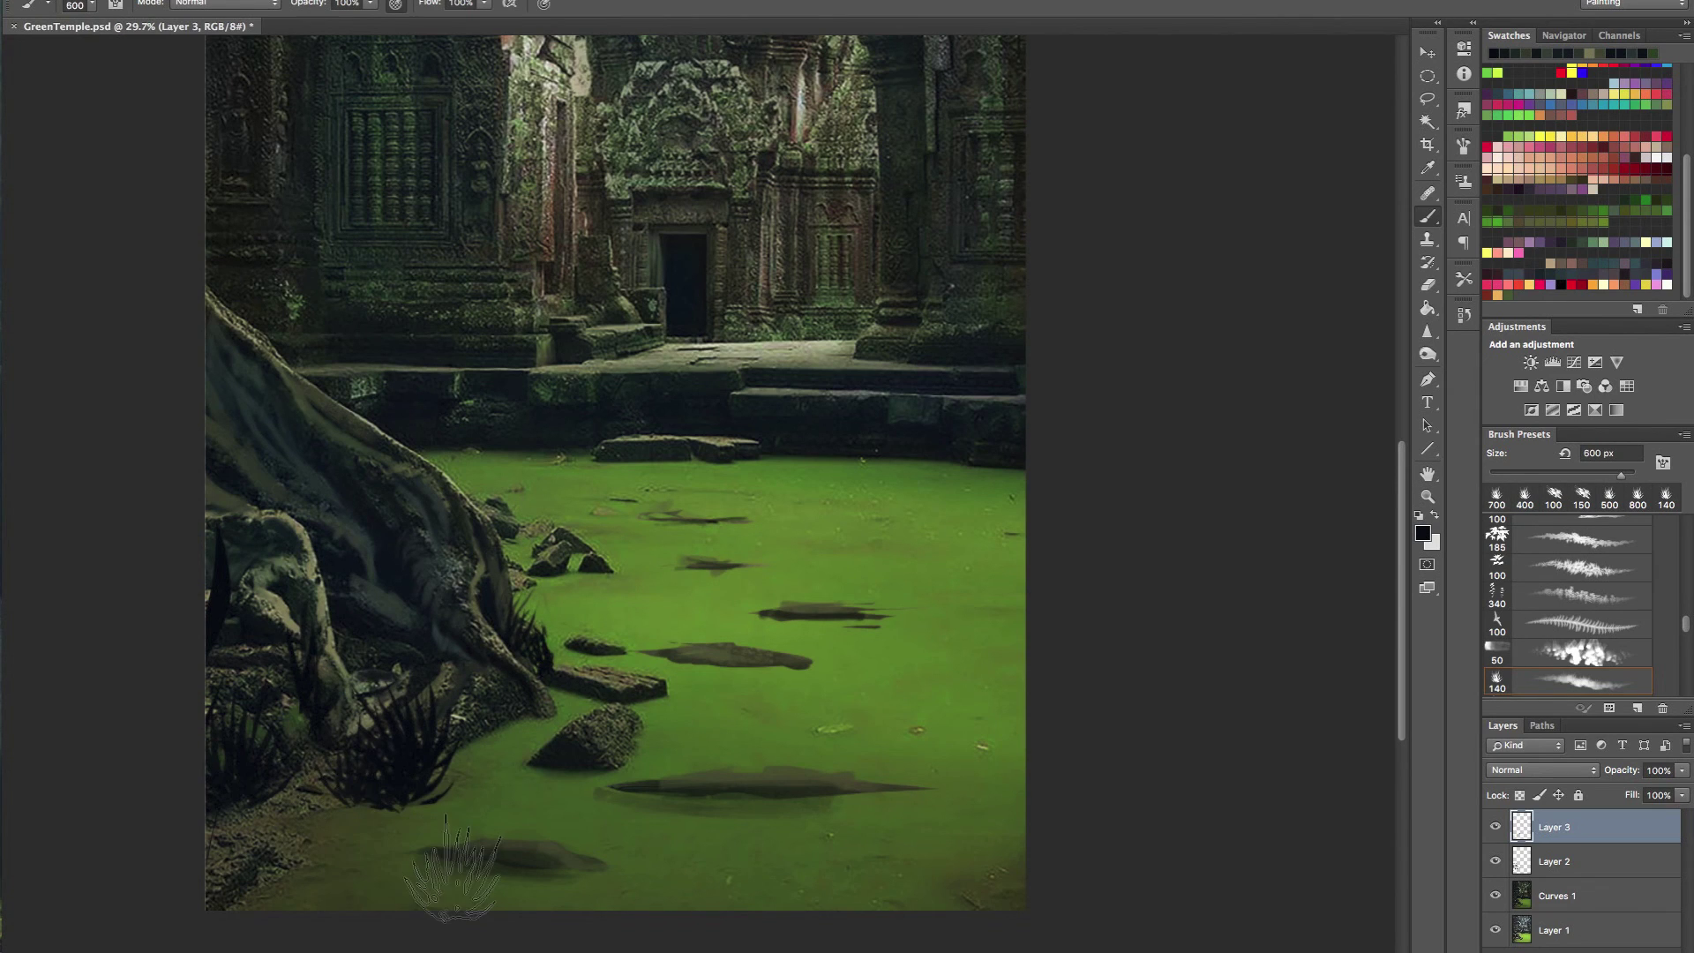
# - Undo the extra grass clump stamped on the water beyond the large root
pyautogui.press('.')
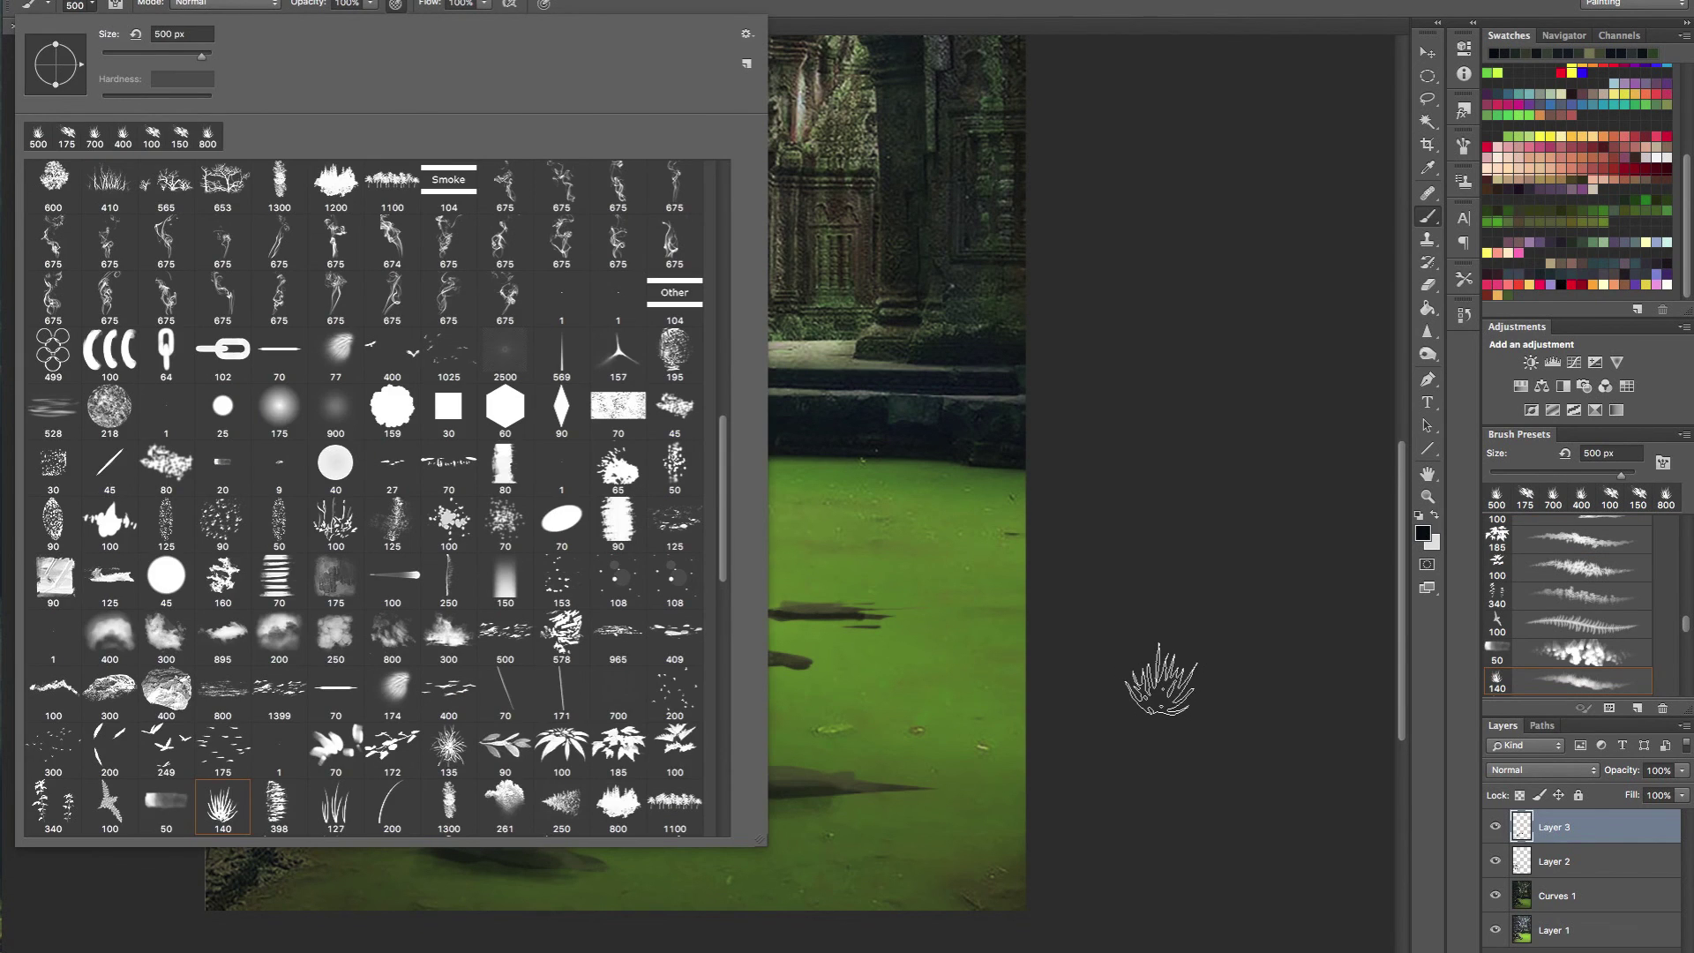
pyautogui.click(1157, 682)
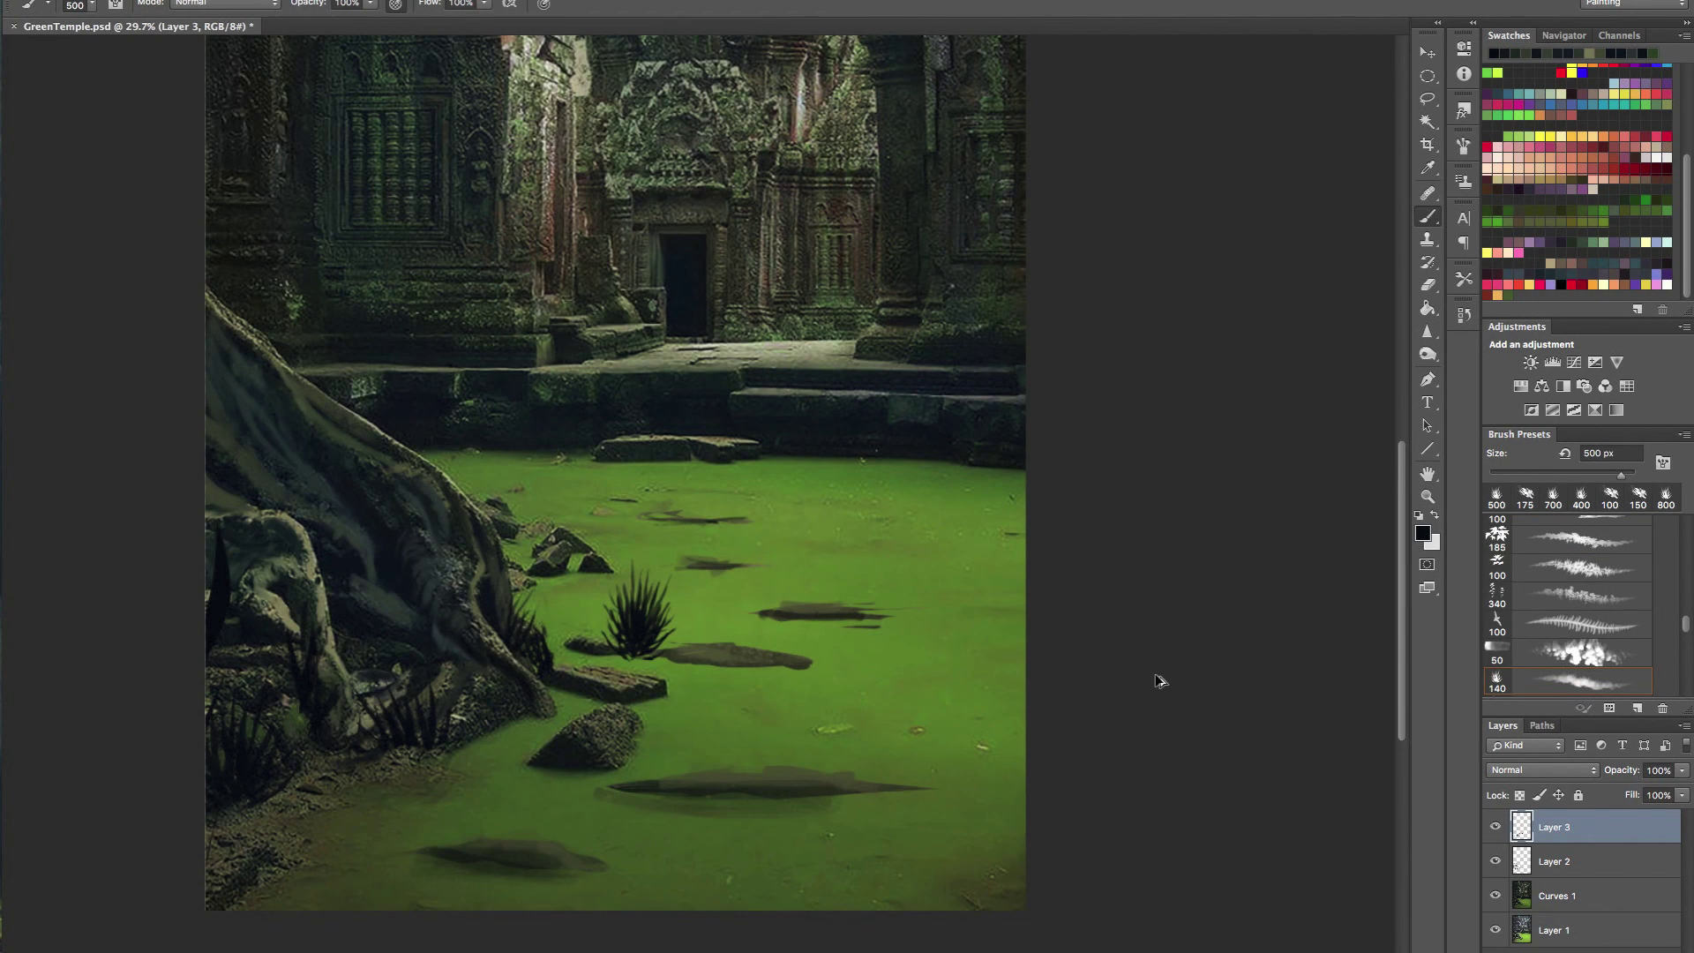
pyautogui.hotkey('ctrl', 'z')
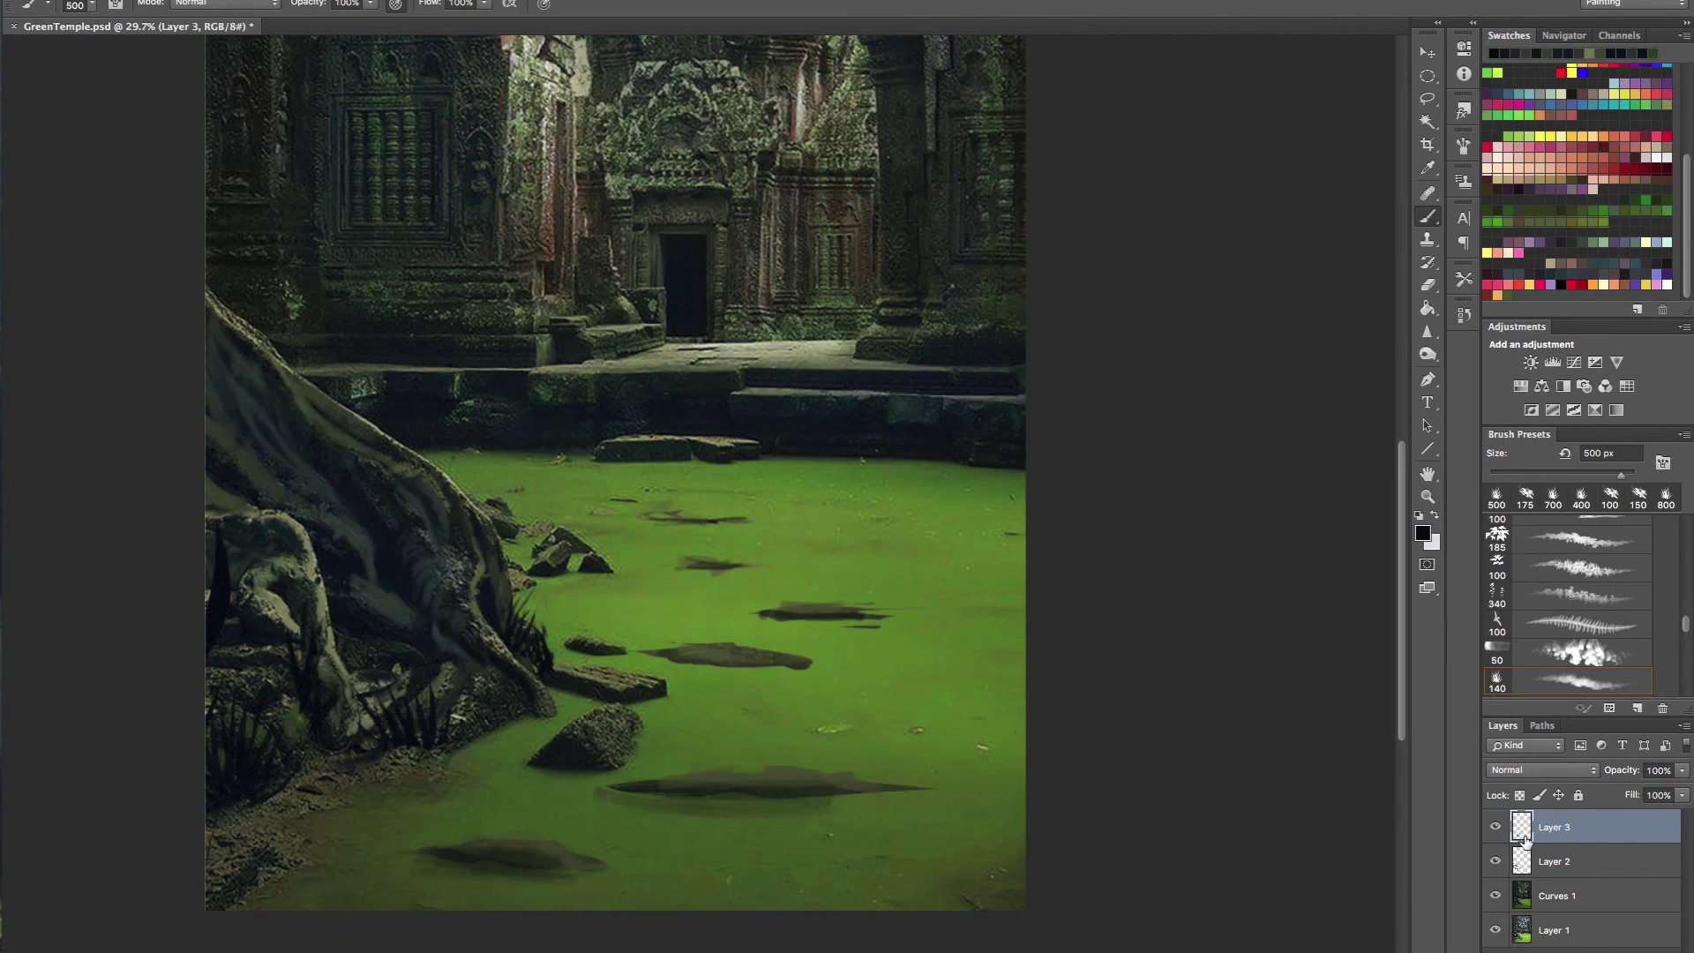
# - Add a new layer above the grass layer and clip it to the grass
pyautogui.click(1496, 827)
pyautogui.click(1496, 827)
pyautogui.hotkey('ctrl', 'shift', 'alt', 'n')
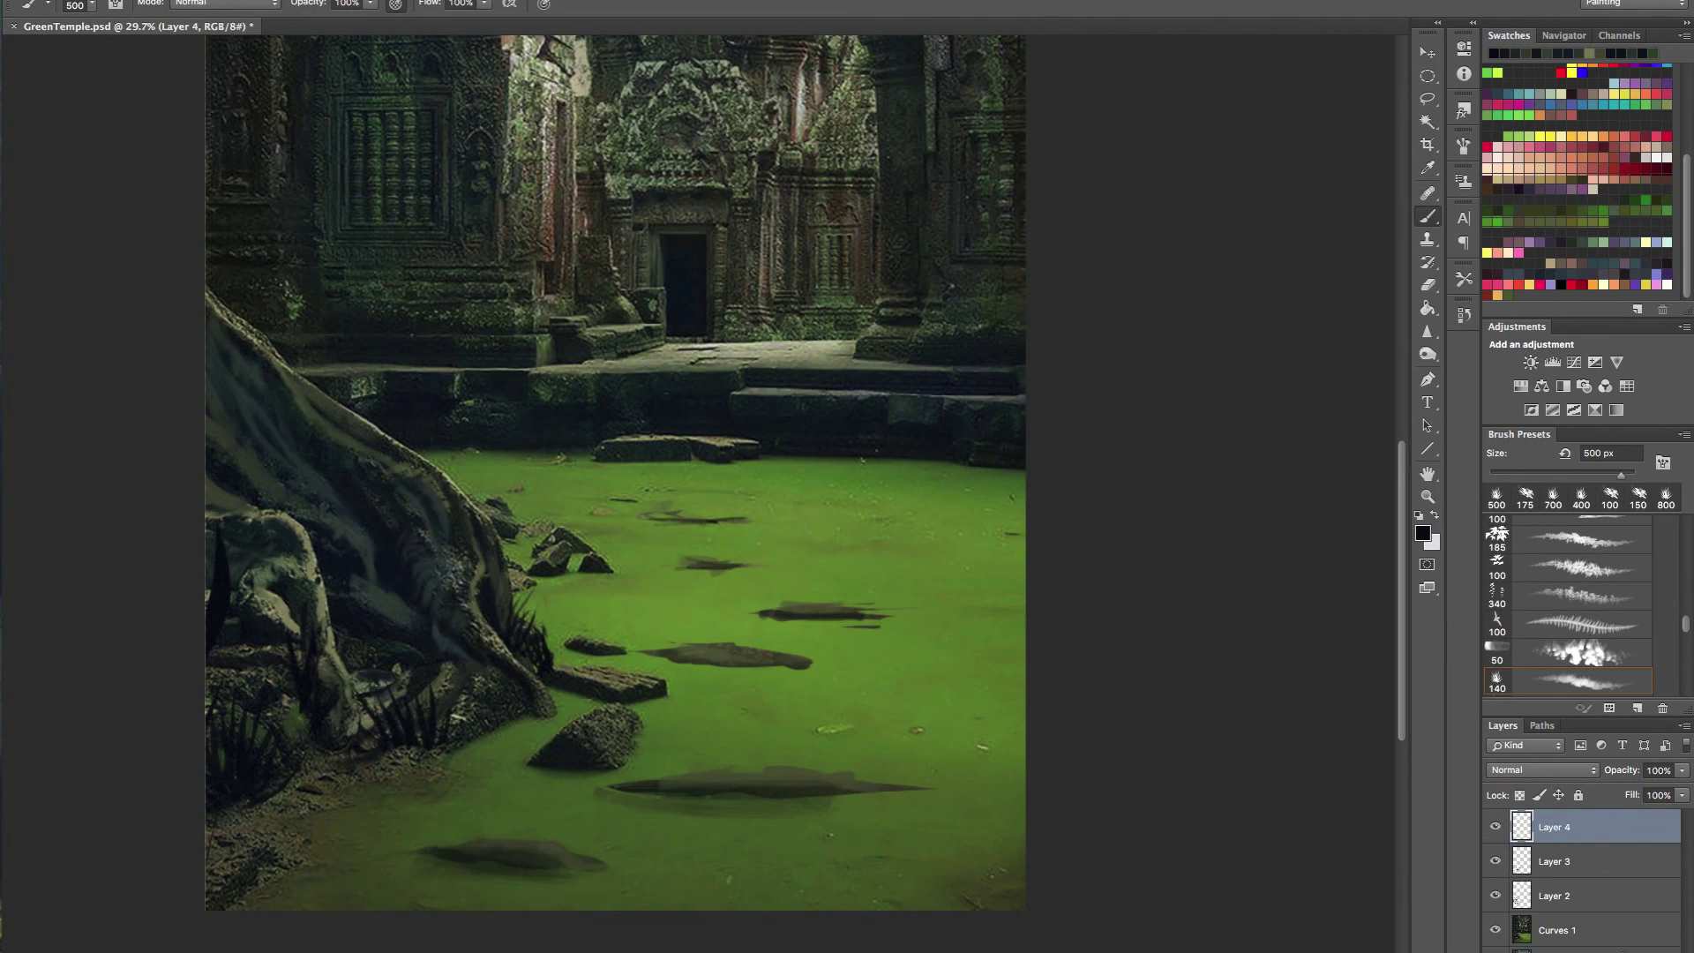
pyautogui.keyDown('alt'); pyautogui.click(1555, 836); pyautogui.keyUp('alt')
pyautogui.rightClick(1556, 828)
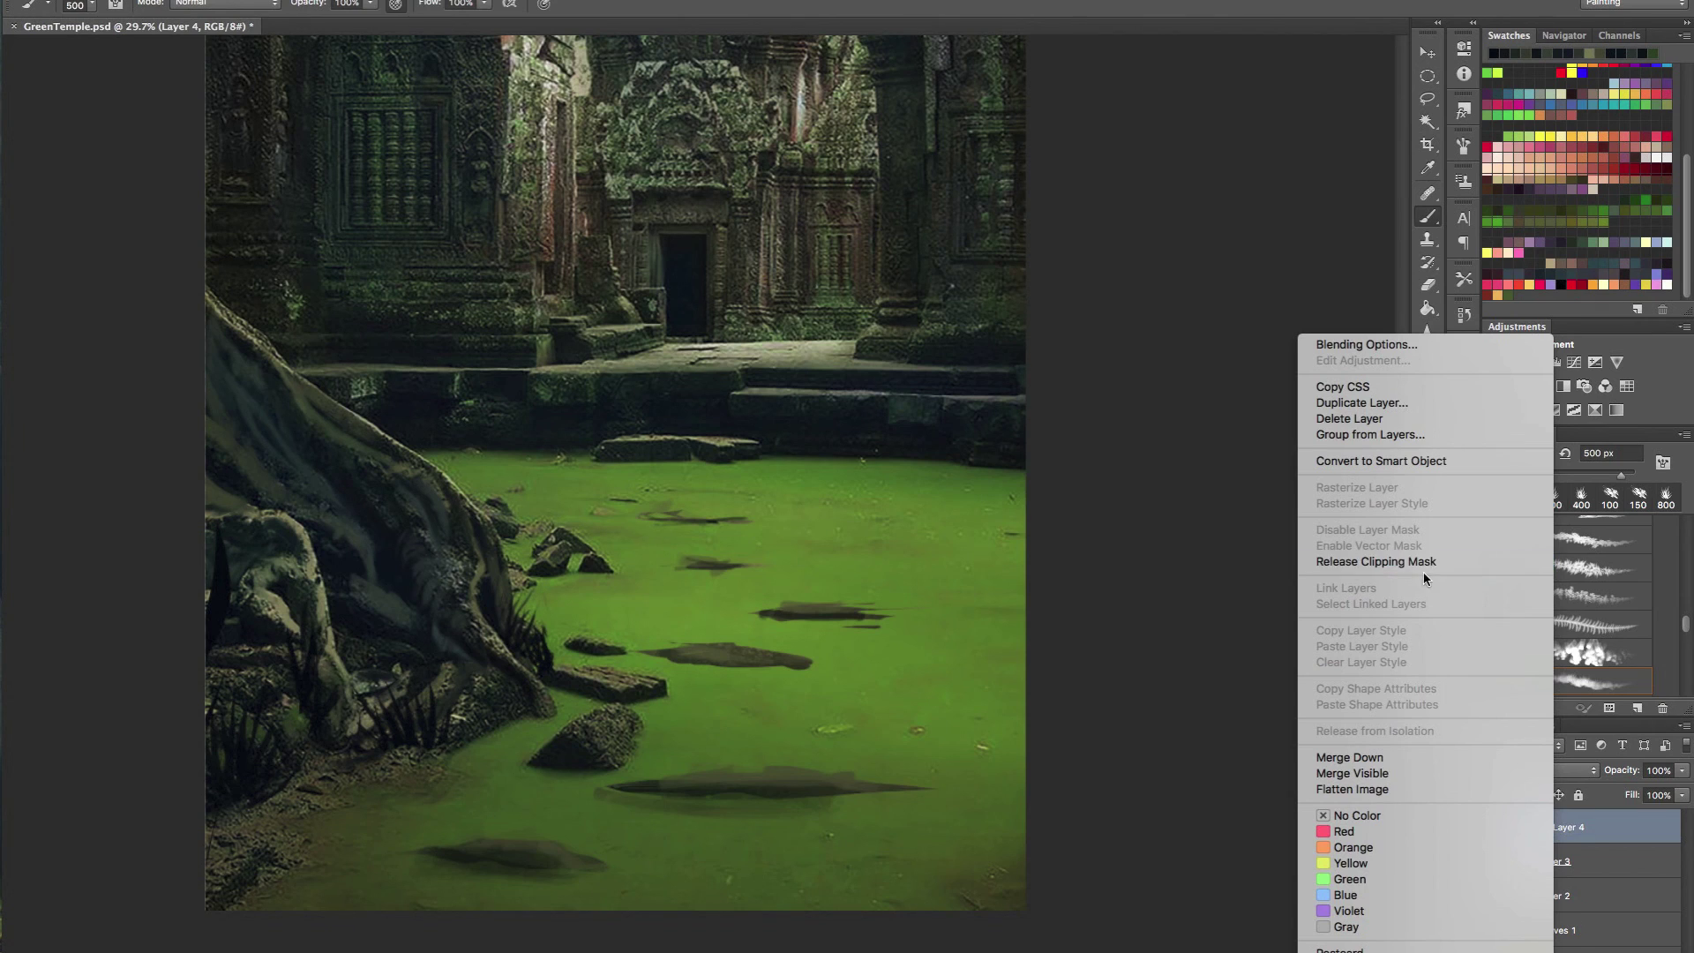
pyautogui.click(1586, 839)
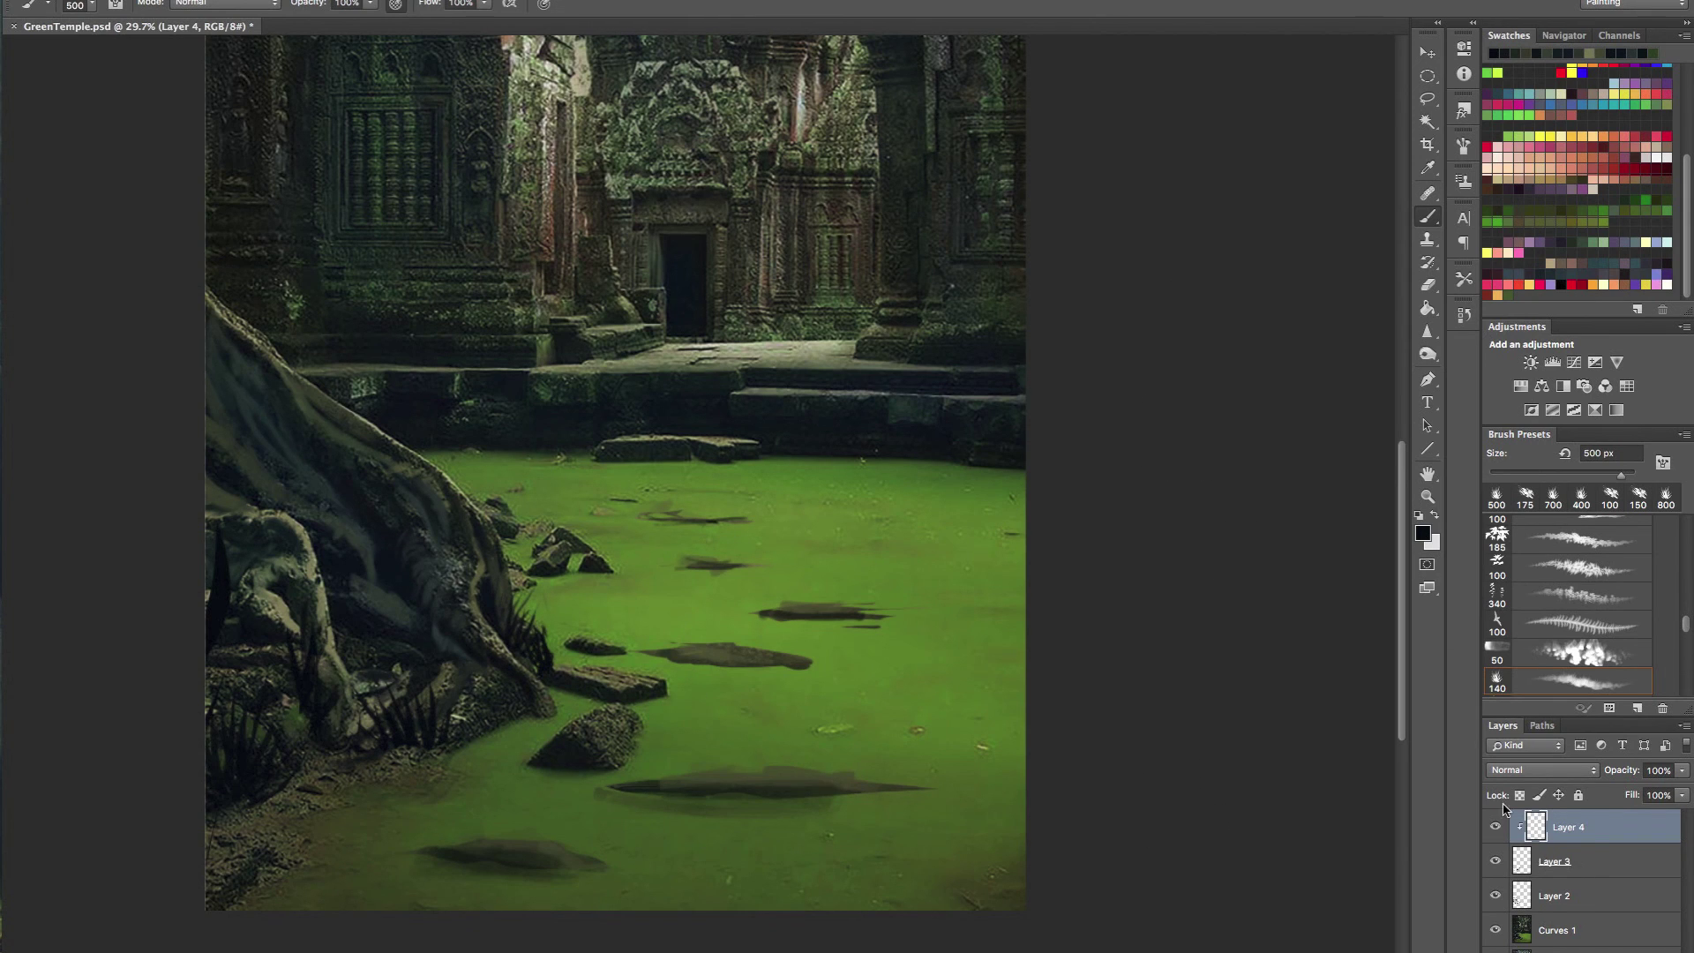
# - Choose the 94 px textured brush preset and an olive-green swatch as the painting colour
pyautogui.rightClick(578, 323)
pyautogui.moveTo(729, 441); pyautogui.dragTo(721, 250)
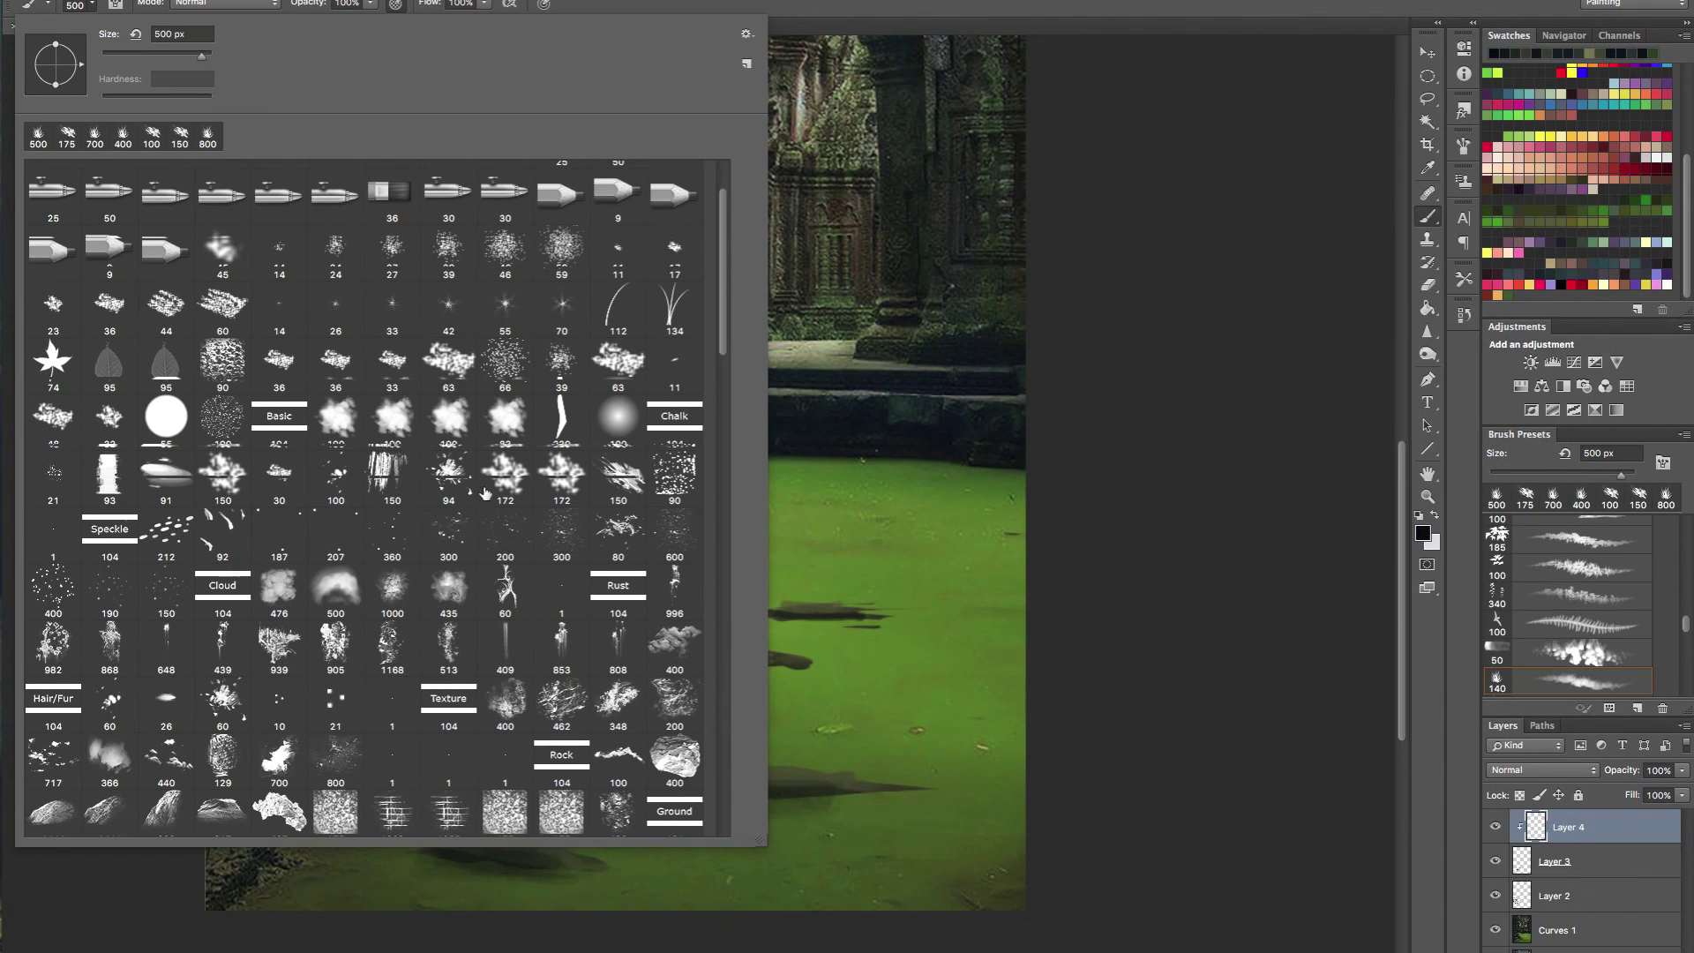
pyautogui.click(389, 468)
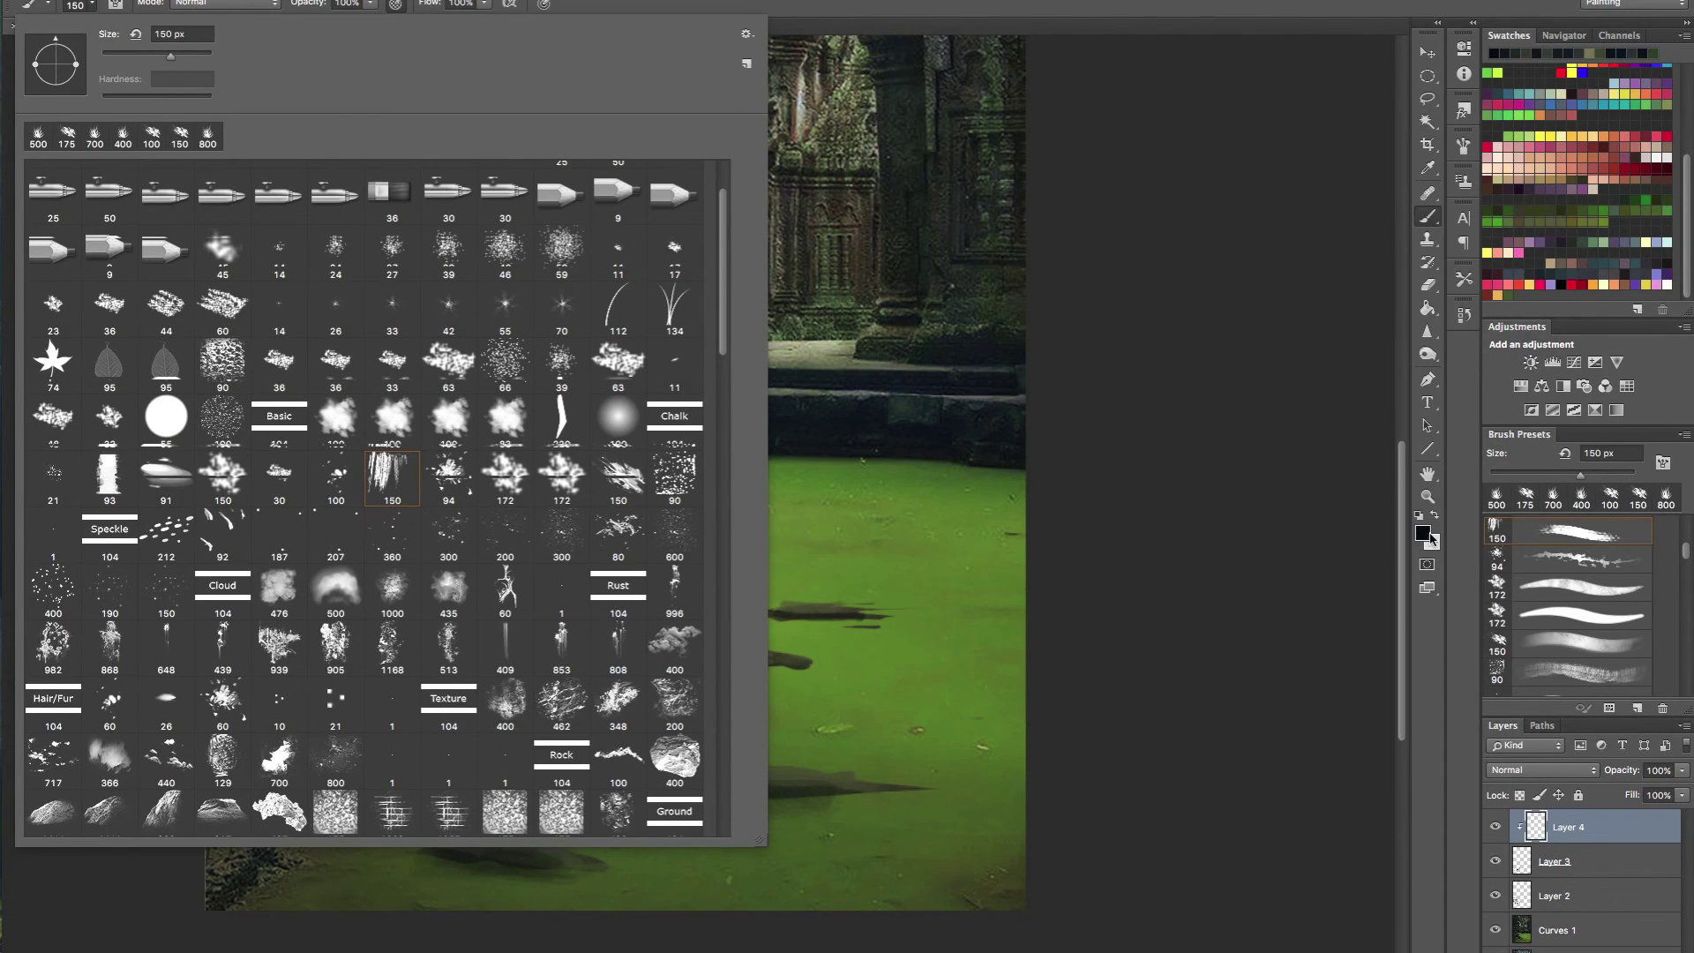
pyautogui.click(1560, 562)
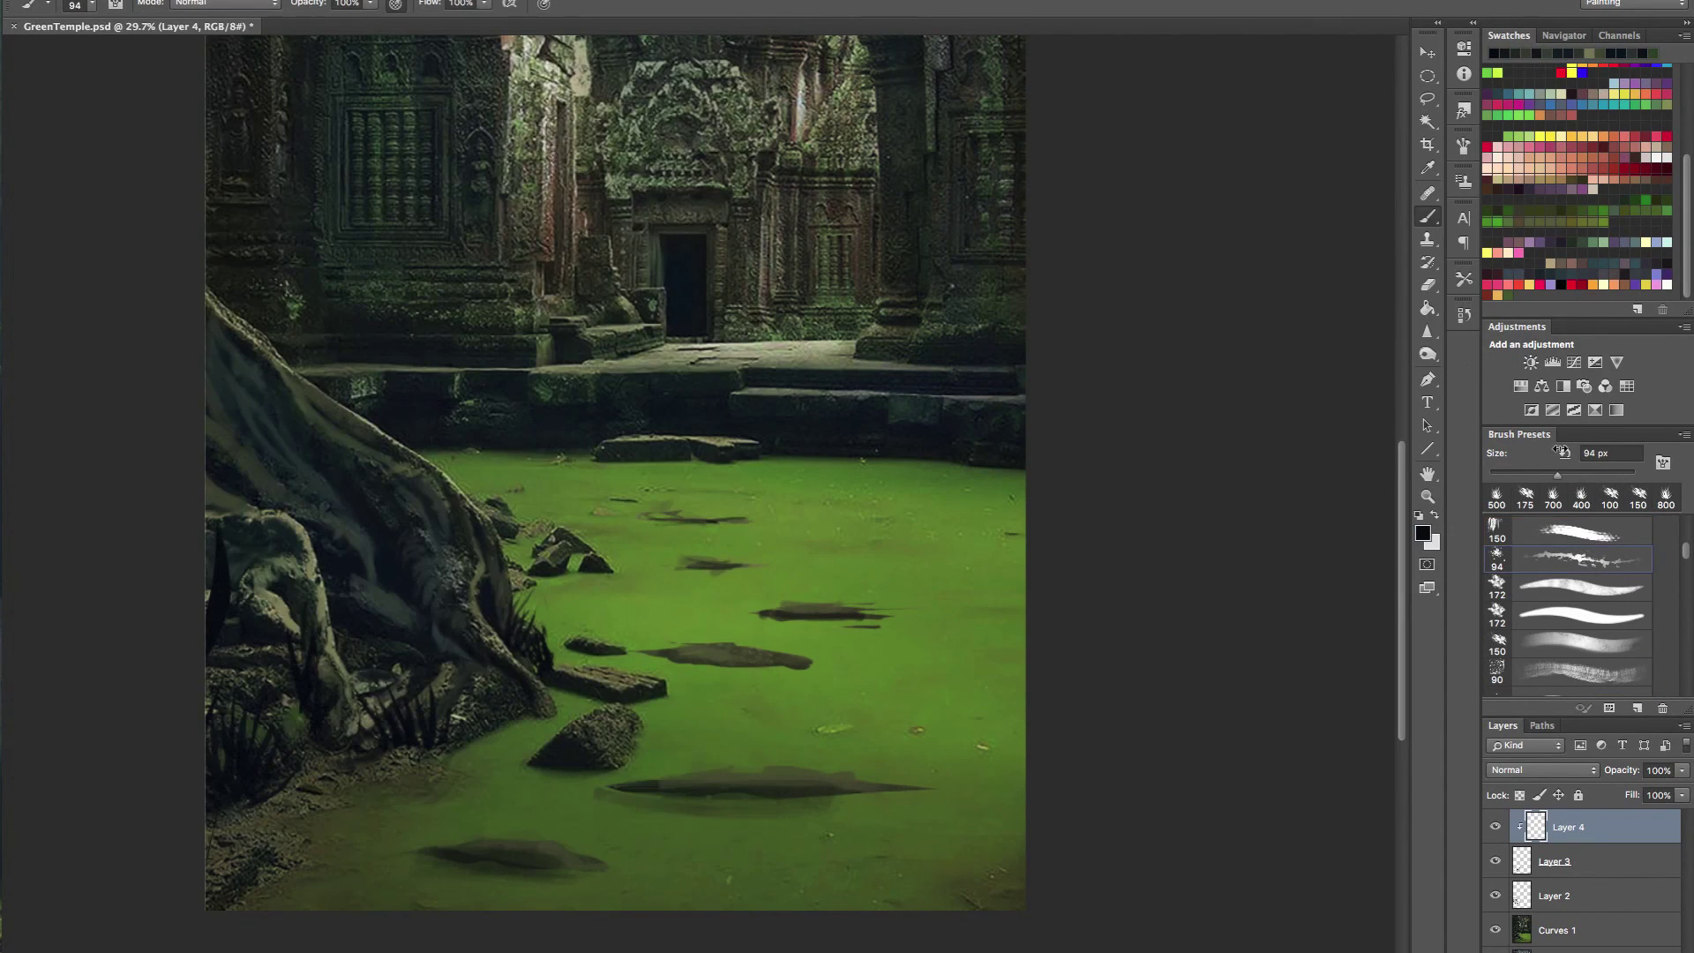
pyautogui.click(1612, 216)
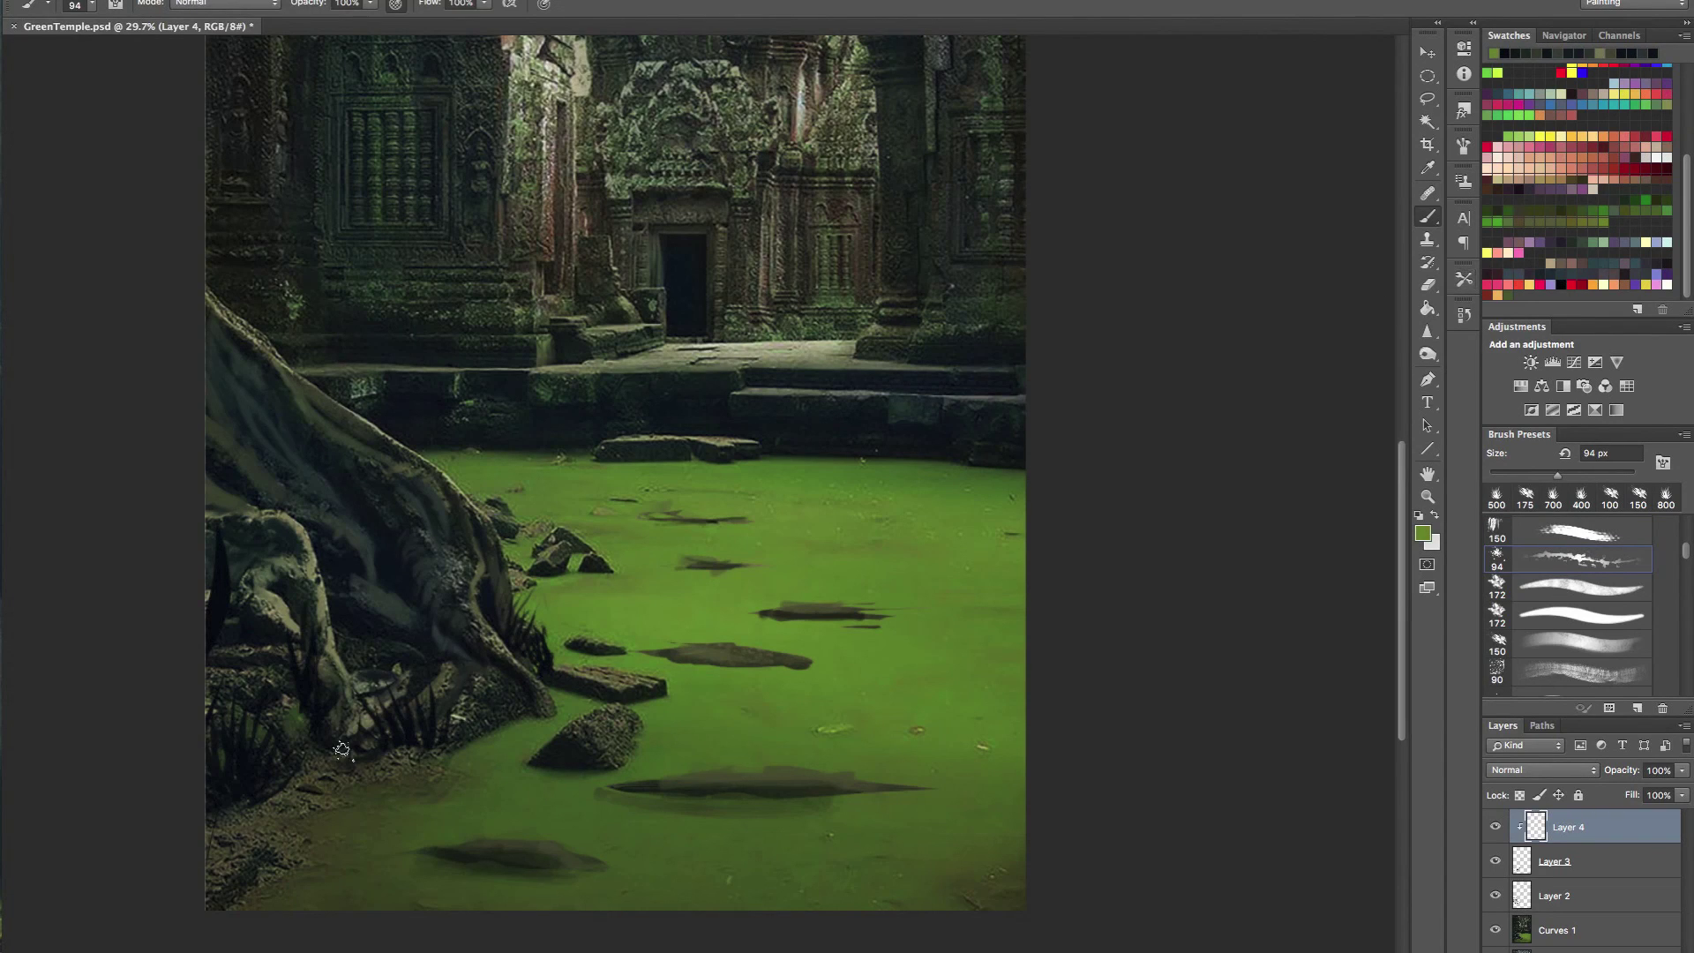
# - Enlarge the brush to 400 px and paint olive green onto the grass between the small root and the large root's tip
pyautogui.moveTo(437, 702); pyautogui.dragTo(364, 742)
pyautogui.hotkey('ctrl', 'z')
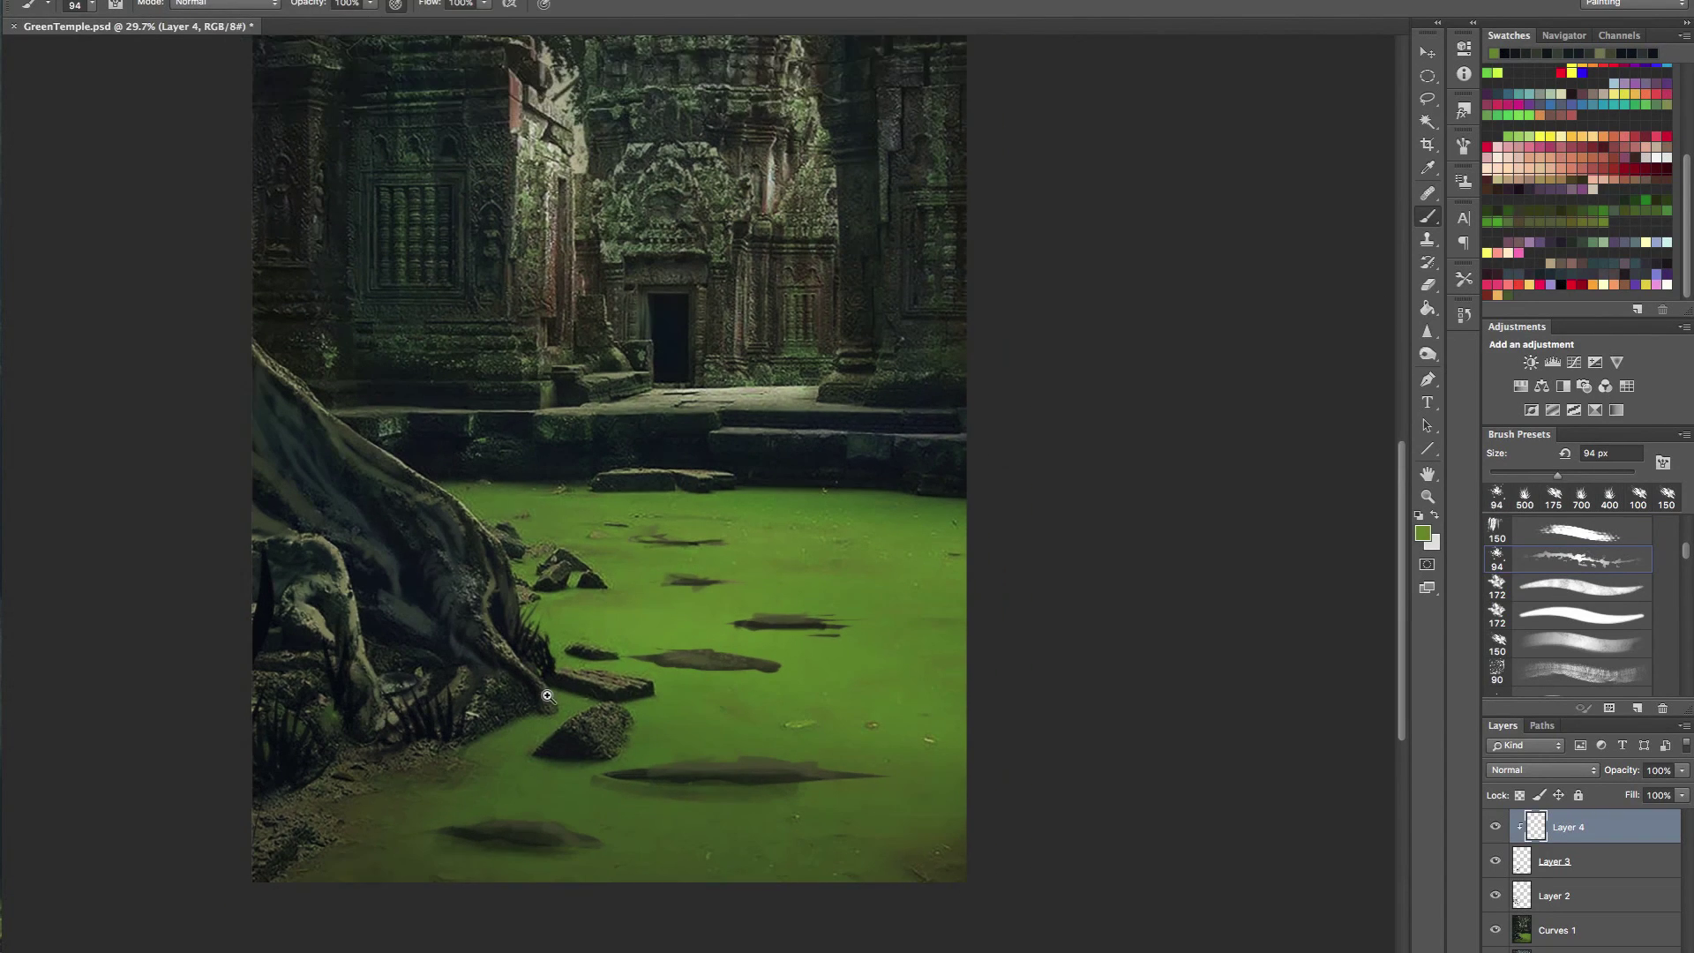
pyautogui.press(']')
pyautogui.press(']')
pyautogui.press(']')
pyautogui.press(']')
pyautogui.press(']')
pyautogui.press(']')
pyautogui.press(']')
pyautogui.press(']')
pyautogui.moveTo(389, 694); pyautogui.dragTo(439, 706)
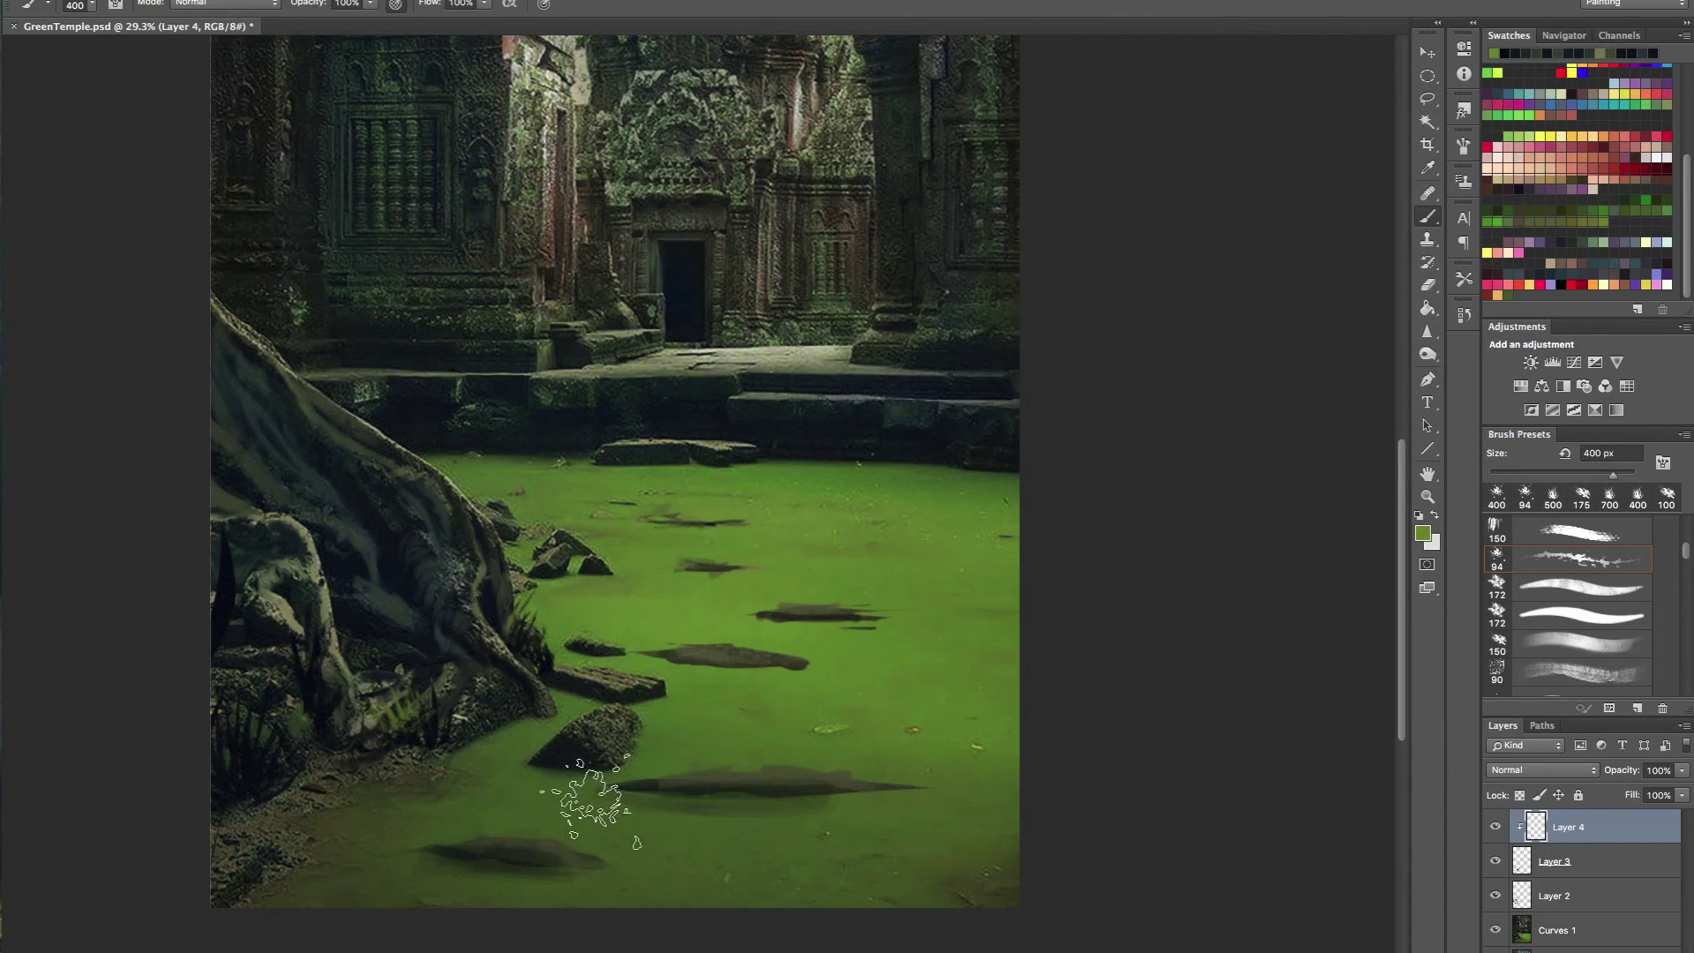
# - Try highlighting the grass beside the large root's tip in light yellow with a 150 px brush, and undo the stroke
pyautogui.press('[')
pyautogui.press('[')
pyautogui.press('[')
pyautogui.press('[')
pyautogui.press('[')
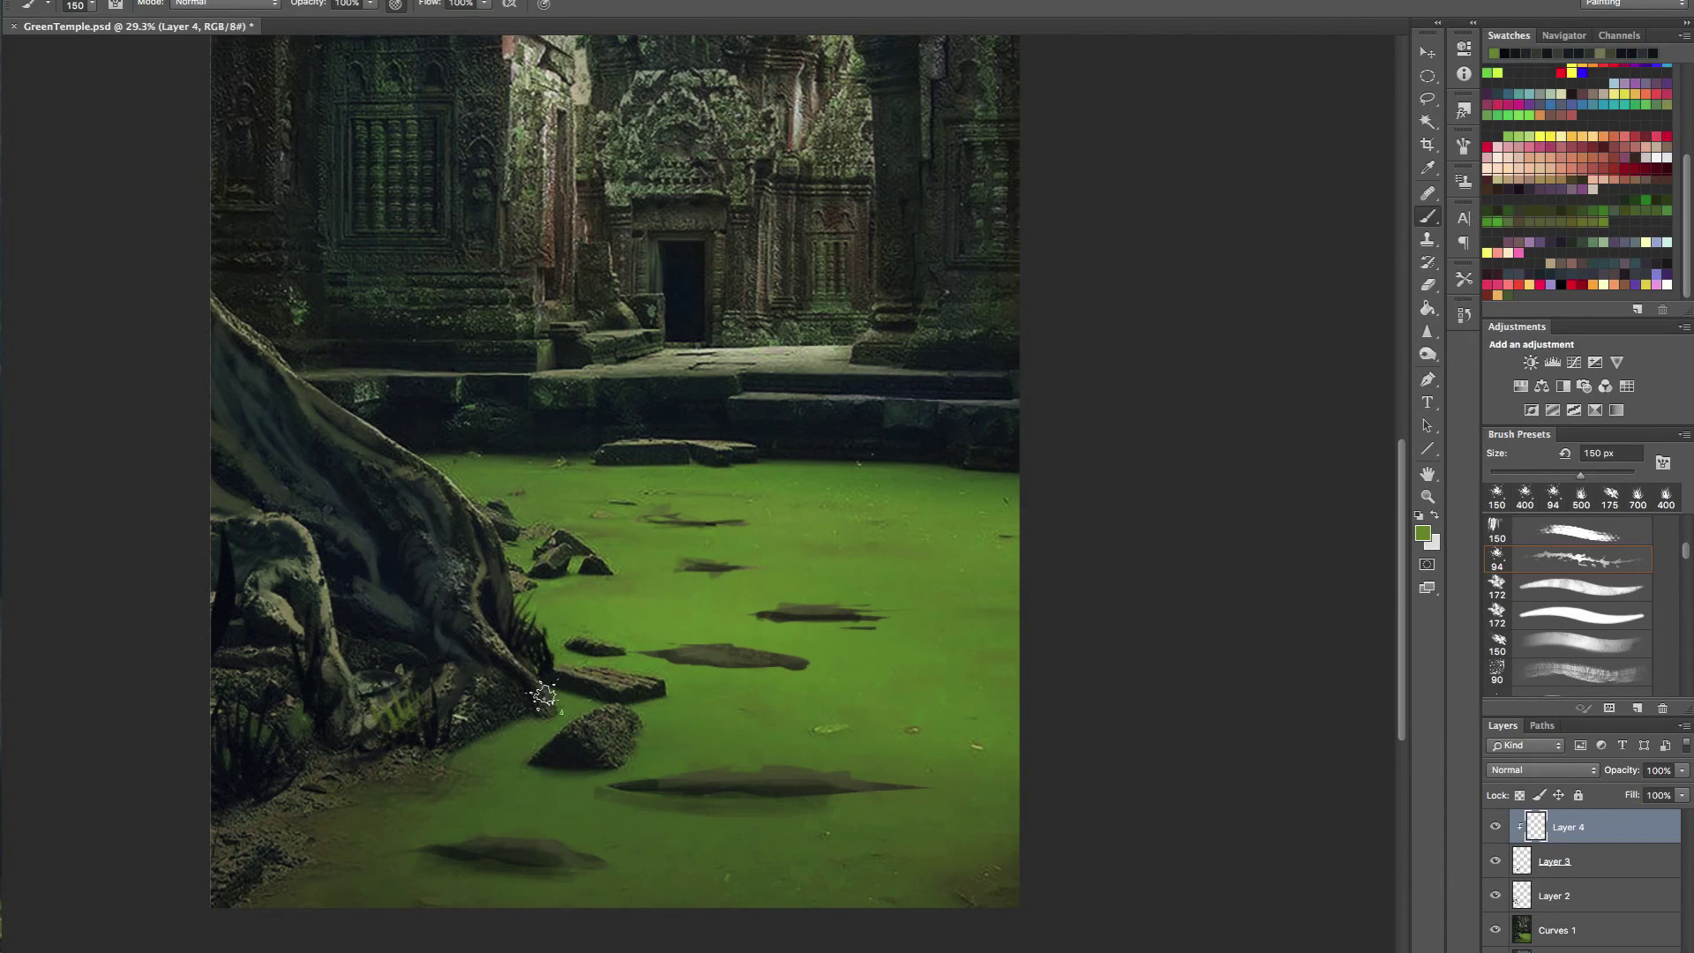
pyautogui.click(1486, 251)
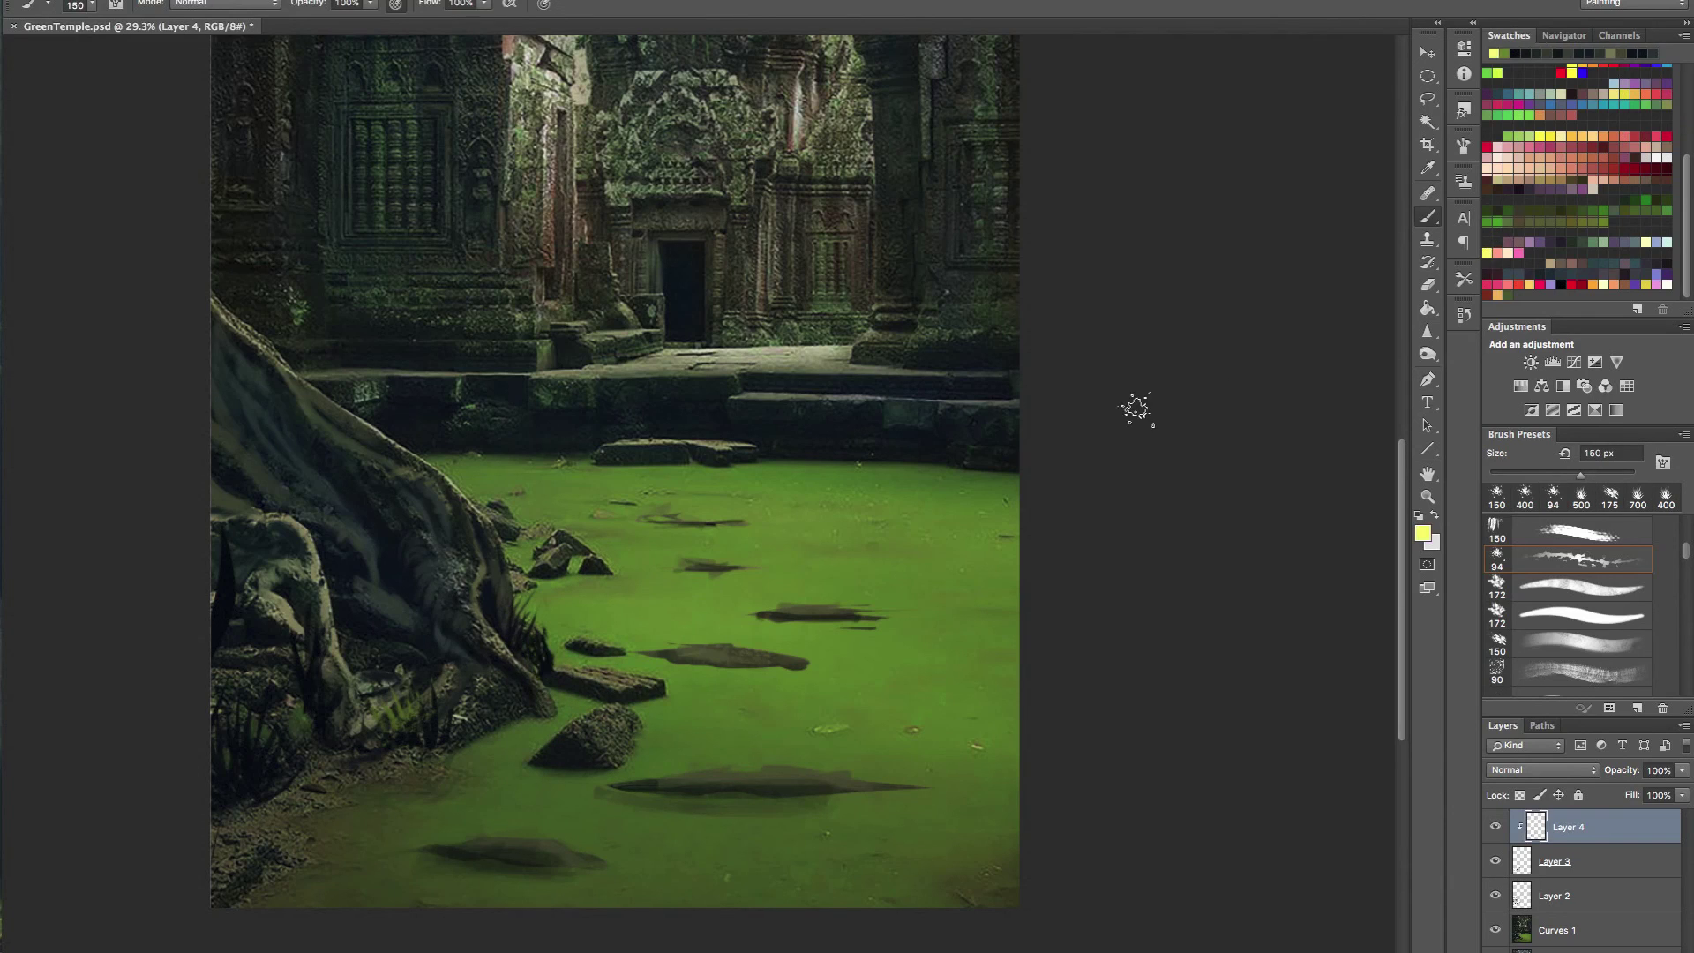
pyautogui.moveTo(535, 658); pyautogui.dragTo(538, 625)
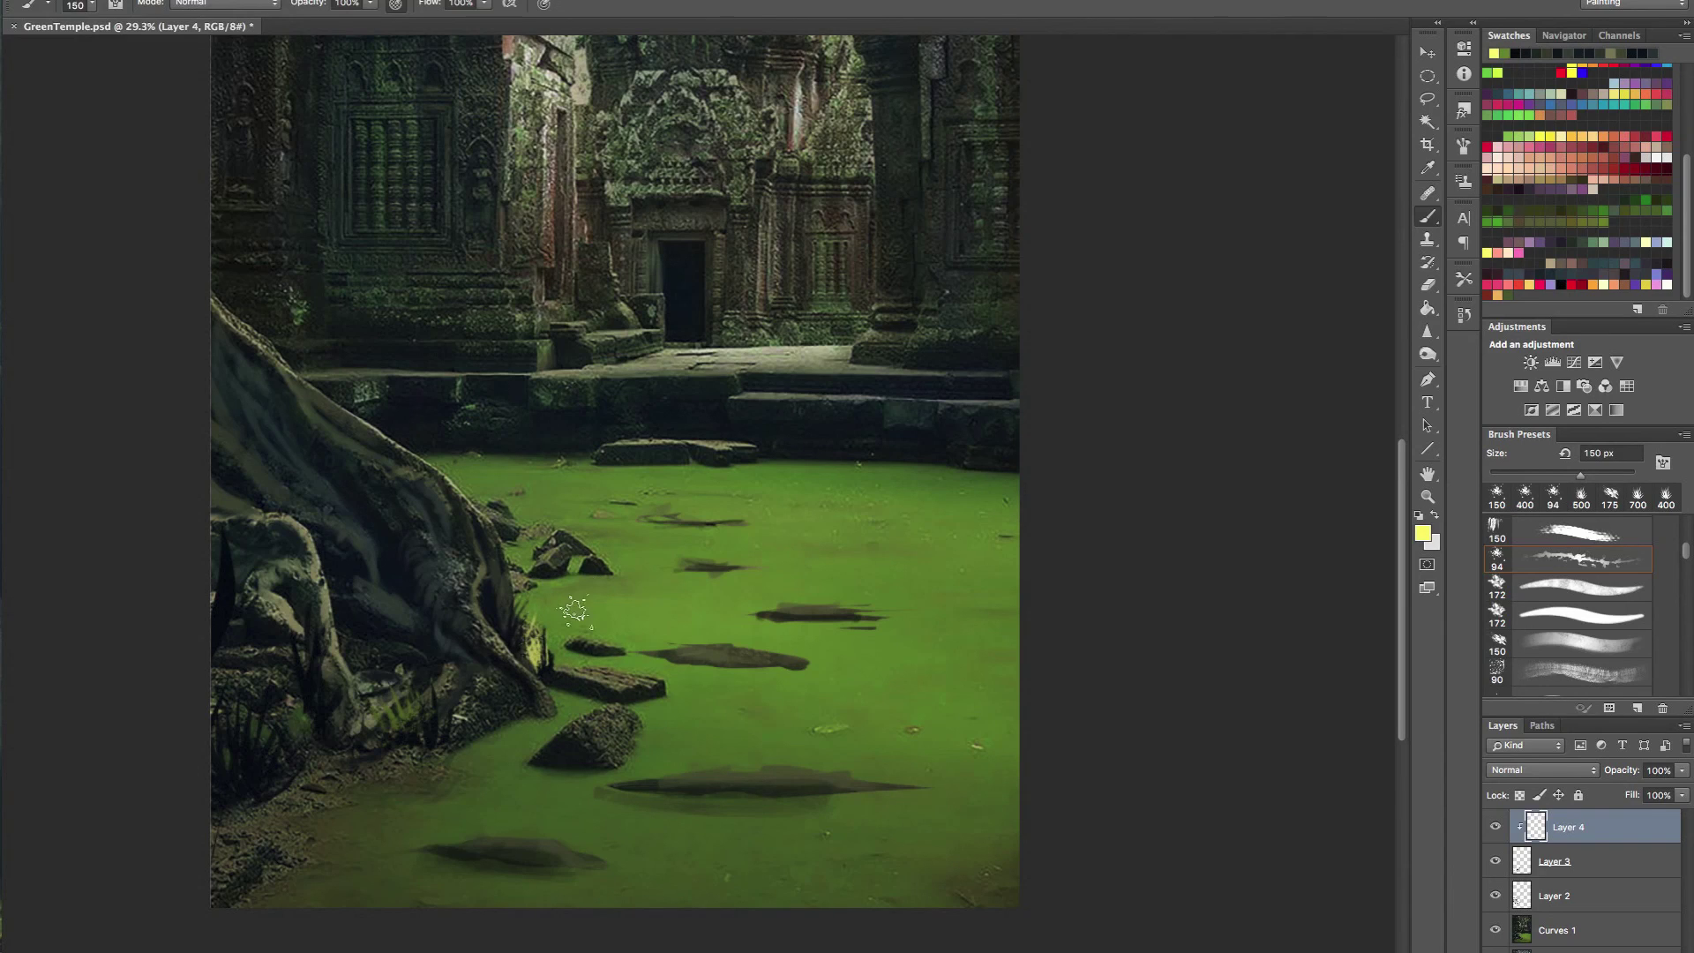
pyautogui.hotkey('ctrl', 'z')
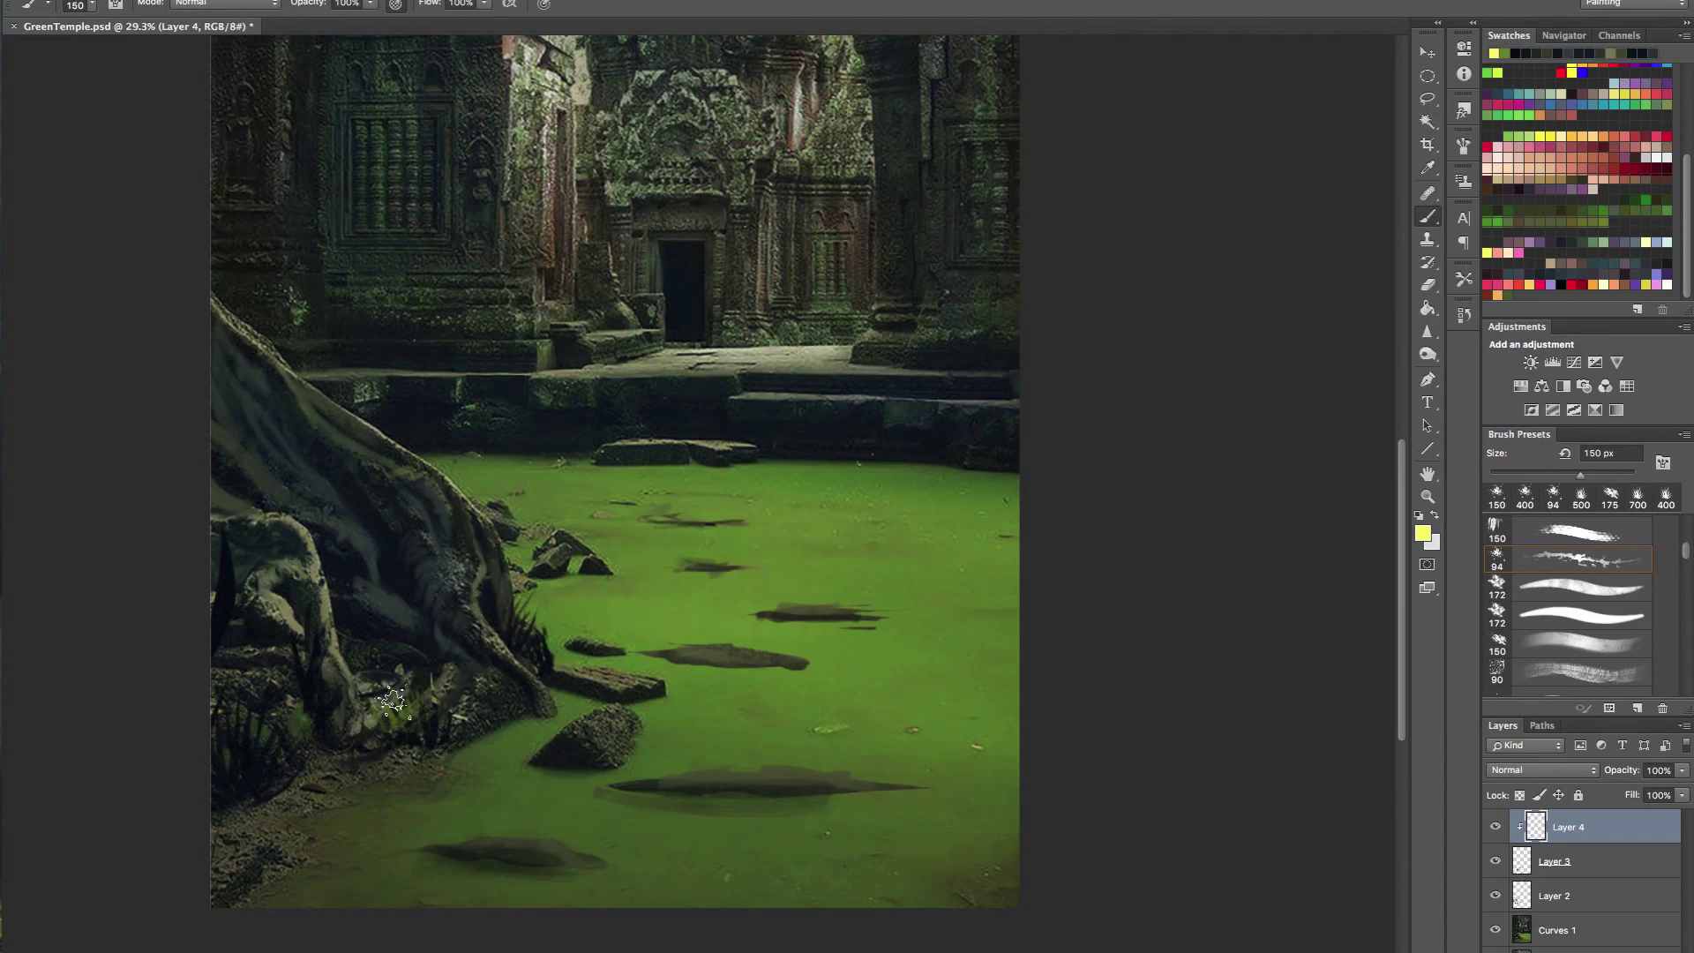
# - Enlarge the brush to 500 px, try light yellow on the grass clump left of the small root, and undo the stroke
pyautogui.press(']')
pyautogui.press(']')
pyautogui.press(']')
pyautogui.press(']')
pyautogui.press(']')
pyautogui.click(240, 741)
pyautogui.press(']')
pyautogui.press('super+z')
# - Paint over the grass clumps around the small root with reddish-brown and dark tones sampled from the temple wall and large root
pyautogui.keyDown('alt'); pyautogui.click(554, 225); pyautogui.keyUp('alt')
pyautogui.click(249, 752)
pyautogui.keyDown('alt'); pyautogui.click(350, 605); pyautogui.keyUp('alt')
pyautogui.click(416, 722)
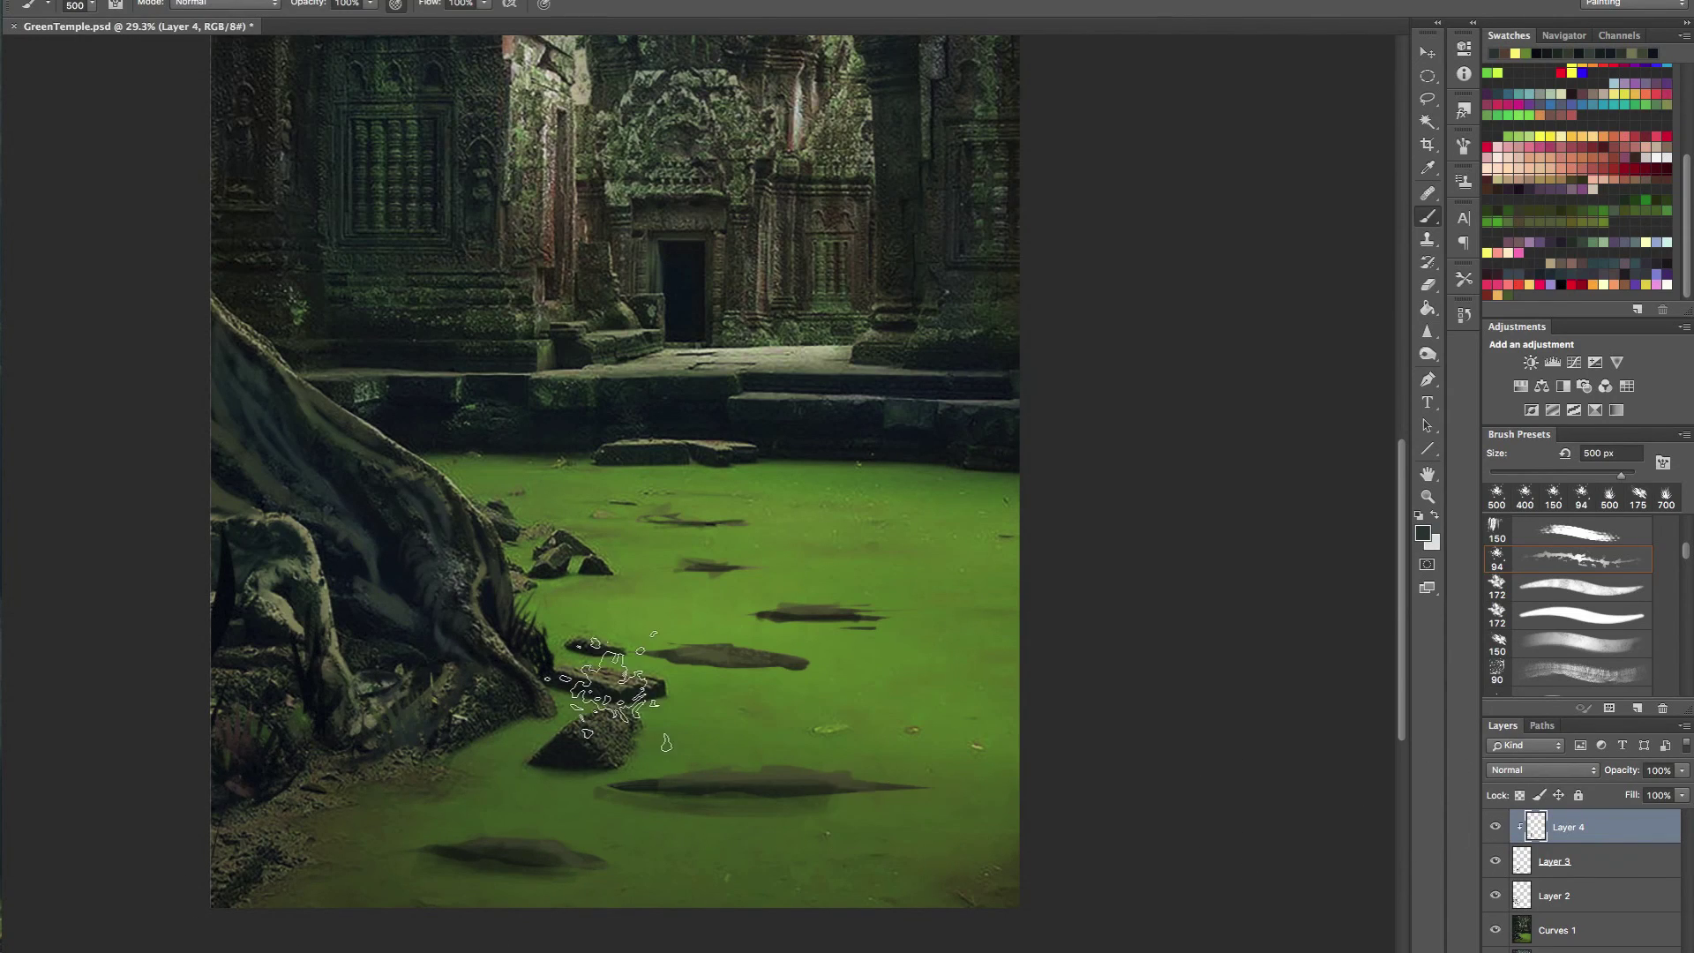
# - Try adding reddish brown sampled from the temple tower to the grass beside the roots, and undo the strokes
pyautogui.keyDown('alt'); pyautogui.click(790, 128); pyautogui.keyUp('alt')
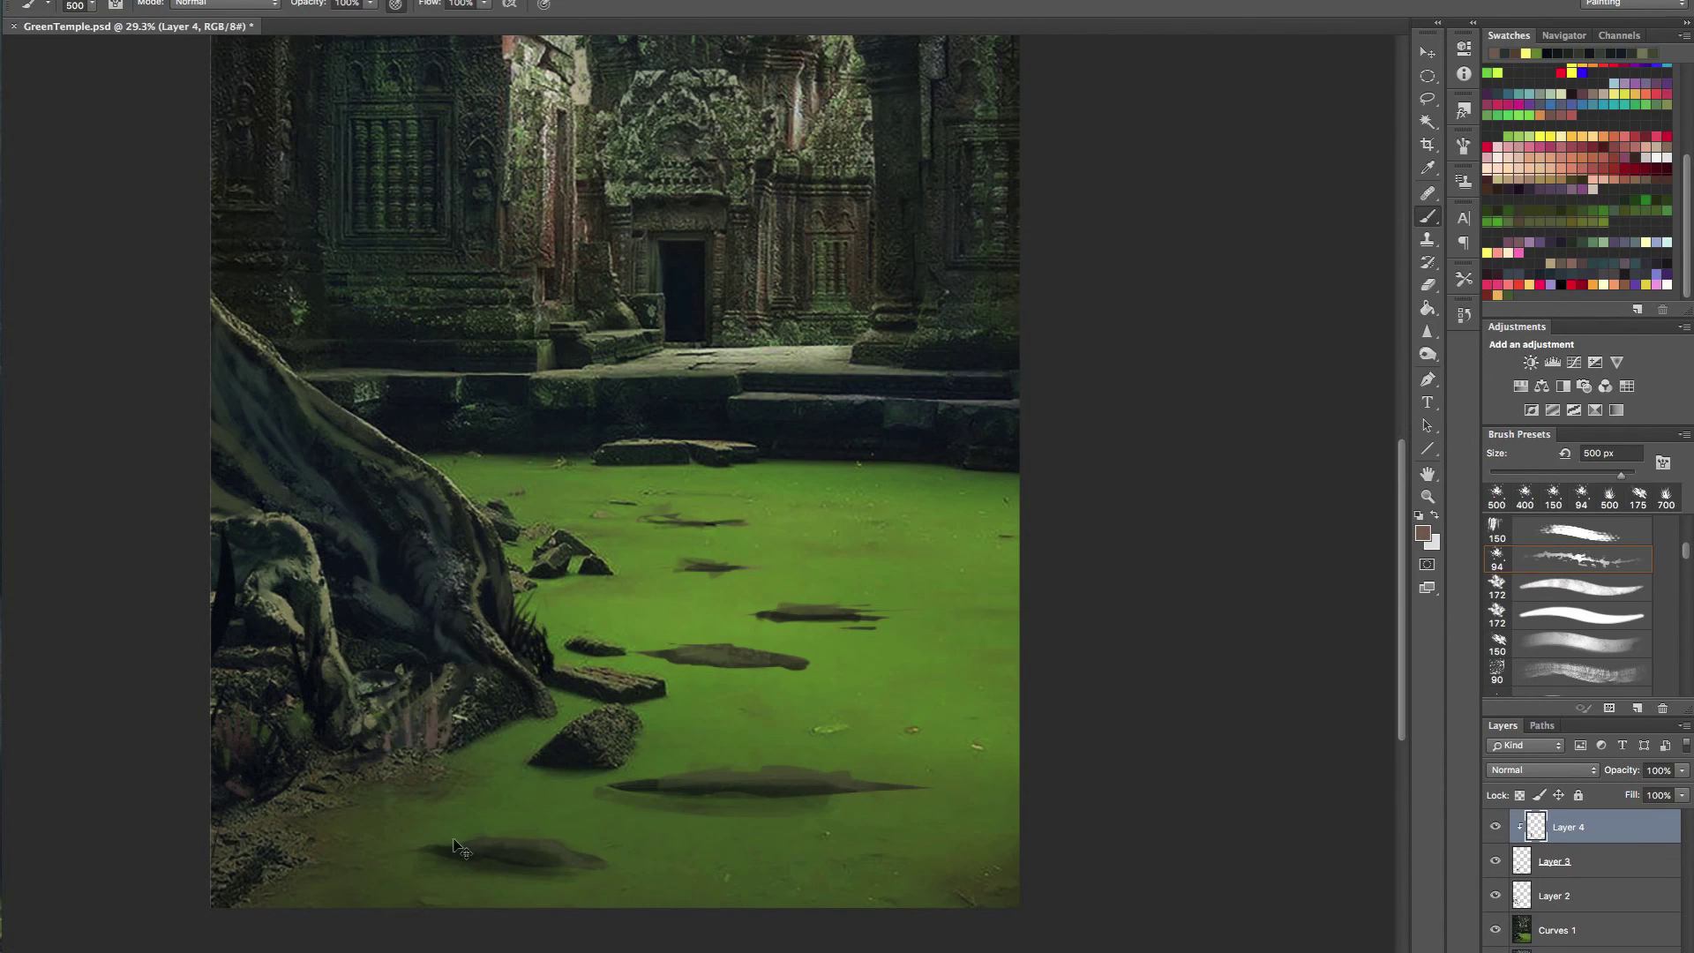
pyautogui.click(538, 637)
pyautogui.moveTo(688, 528)
pyautogui.mouseDown()
pyautogui.moveTo(643, 515)
pyautogui.moveTo(673, 511)
pyautogui.mouseUp()
pyautogui.press('super+alt+z')
pyautogui.press('super+alt+z')
pyautogui.moveTo(499, 687)
pyautogui.mouseDown()
pyautogui.moveTo(445, 680)
pyautogui.moveTo(483, 676)
pyautogui.mouseUp()
# - Reduce the brush to 200 px and darken the grass between the small root and the large root's tip with sampled dark tones
pyautogui.keyDown('alt'); pyautogui.click(553, 781); pyautogui.keyUp('alt')
pyautogui.press('[')
pyautogui.press('[')
pyautogui.press('[')
pyautogui.press('[')
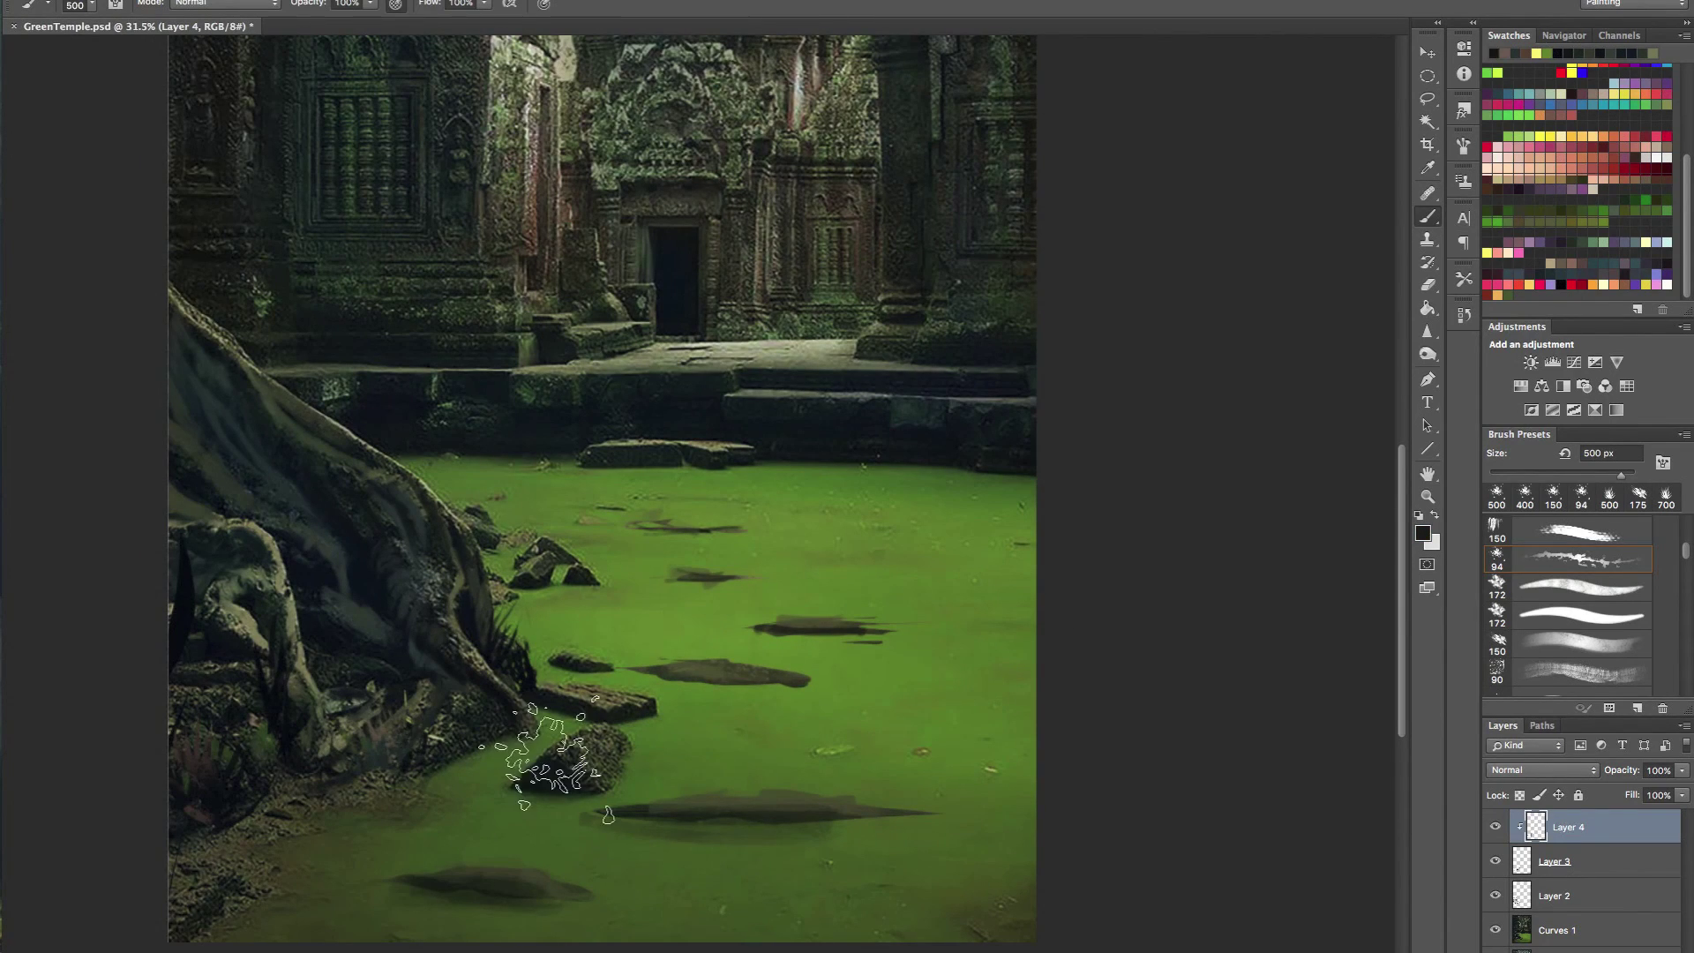
pyautogui.moveTo(351, 755); pyautogui.dragTo(399, 729)
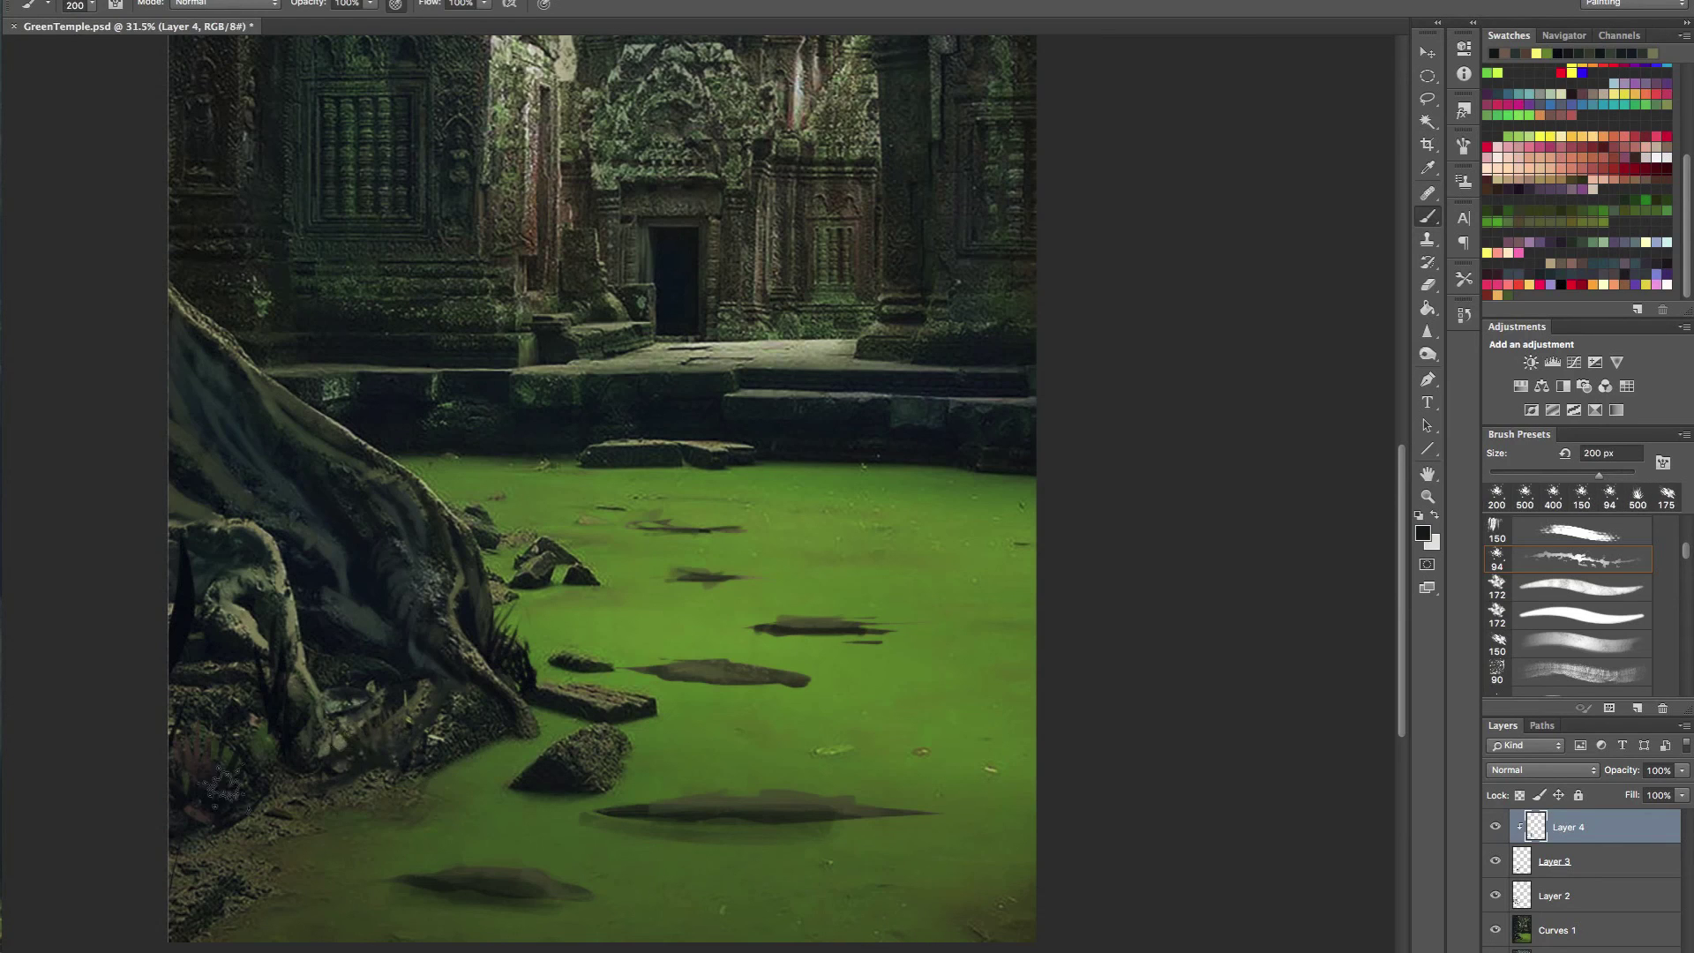
pyautogui.keyDown('alt'); pyautogui.click(387, 606); pyautogui.keyUp('alt')
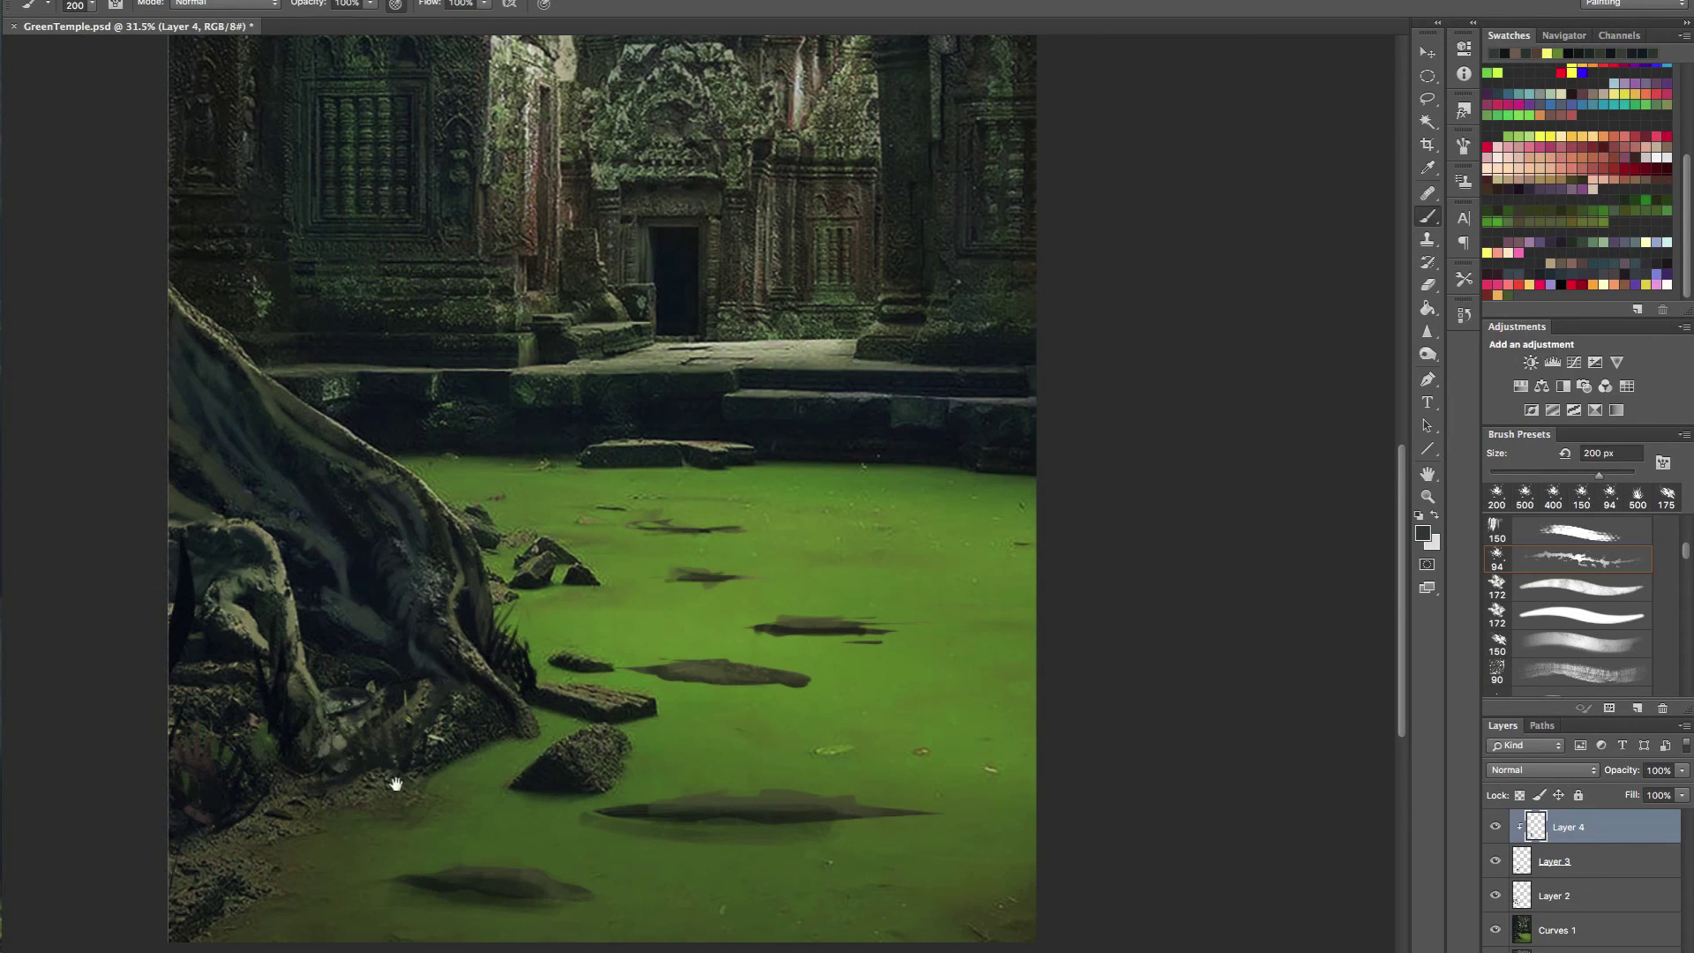
pyautogui.moveTo(423, 723)
pyautogui.mouseDown()
pyautogui.moveTo(336, 722)
pyautogui.moveTo(477, 726)
pyautogui.moveTo(420, 727)
pyautogui.mouseUp()
# - Merge the layers from Layer 4 down to Curves 1 into one layer
pyautogui.keyDown('shift'); pyautogui.click(1567, 931); pyautogui.keyUp('shift')
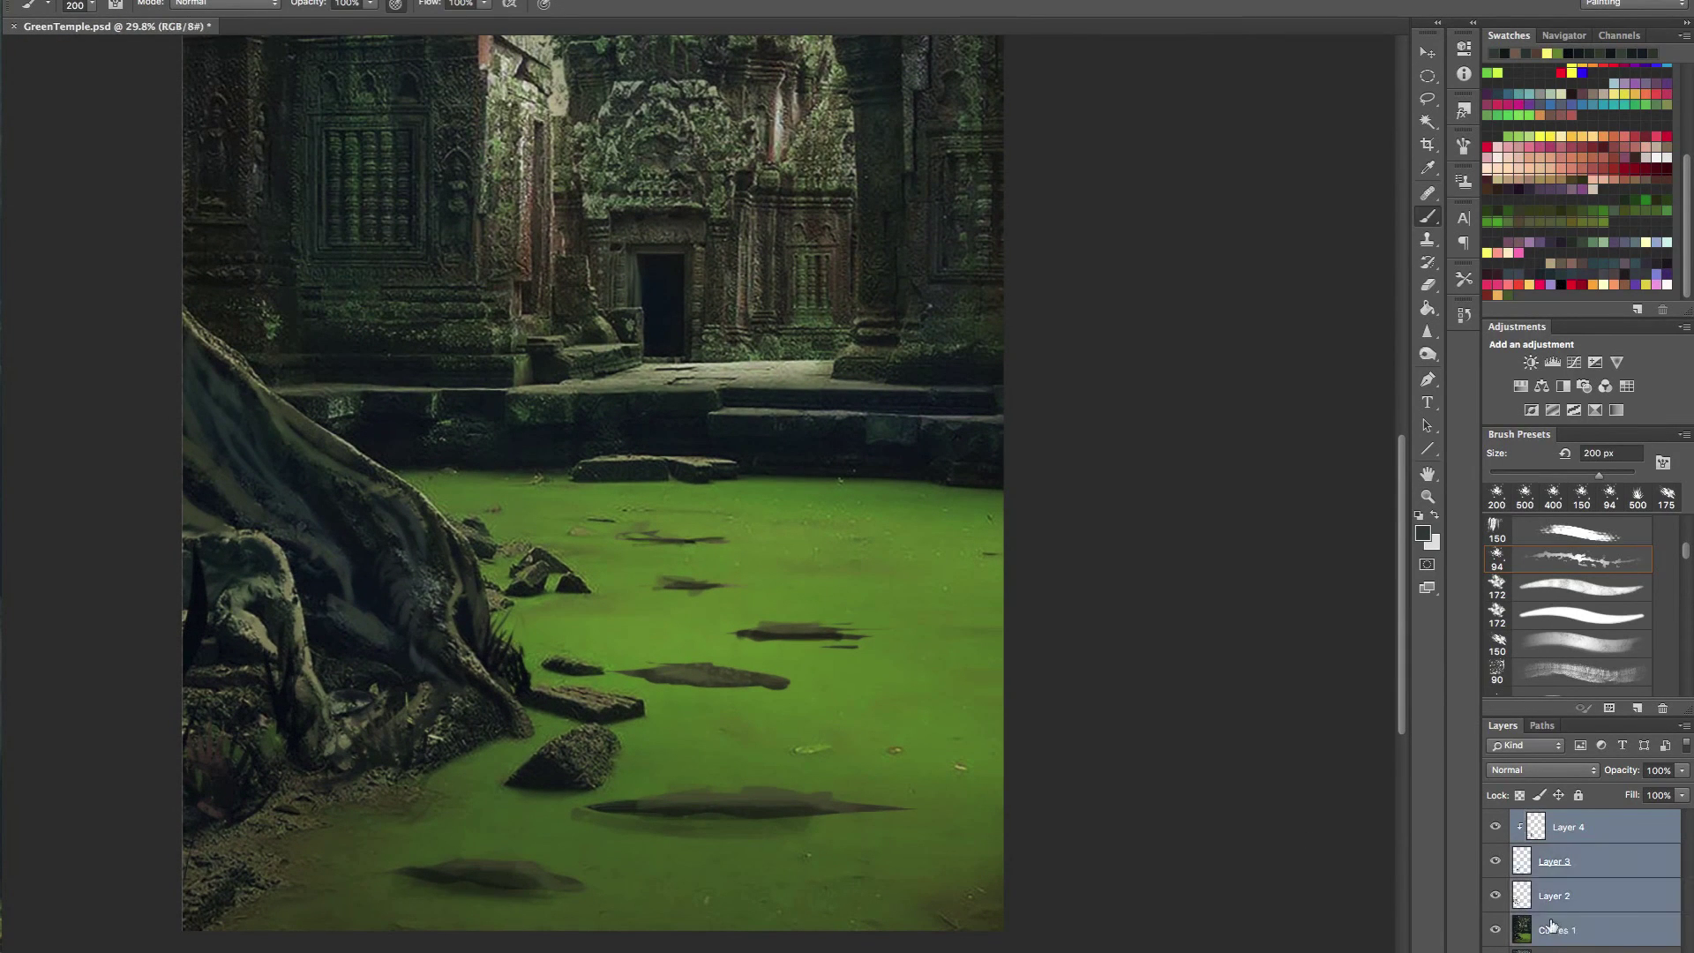
pyautogui.press('super+e')
# - Compare the merged painting with the original photo by toggling the merged layer's visibility
pyautogui.moveTo(685, 486); pyautogui.dragTo(704, 637)
pyautogui.moveTo(793, 409); pyautogui.dragTo(775, 436)
pyautogui.click(1498, 826)
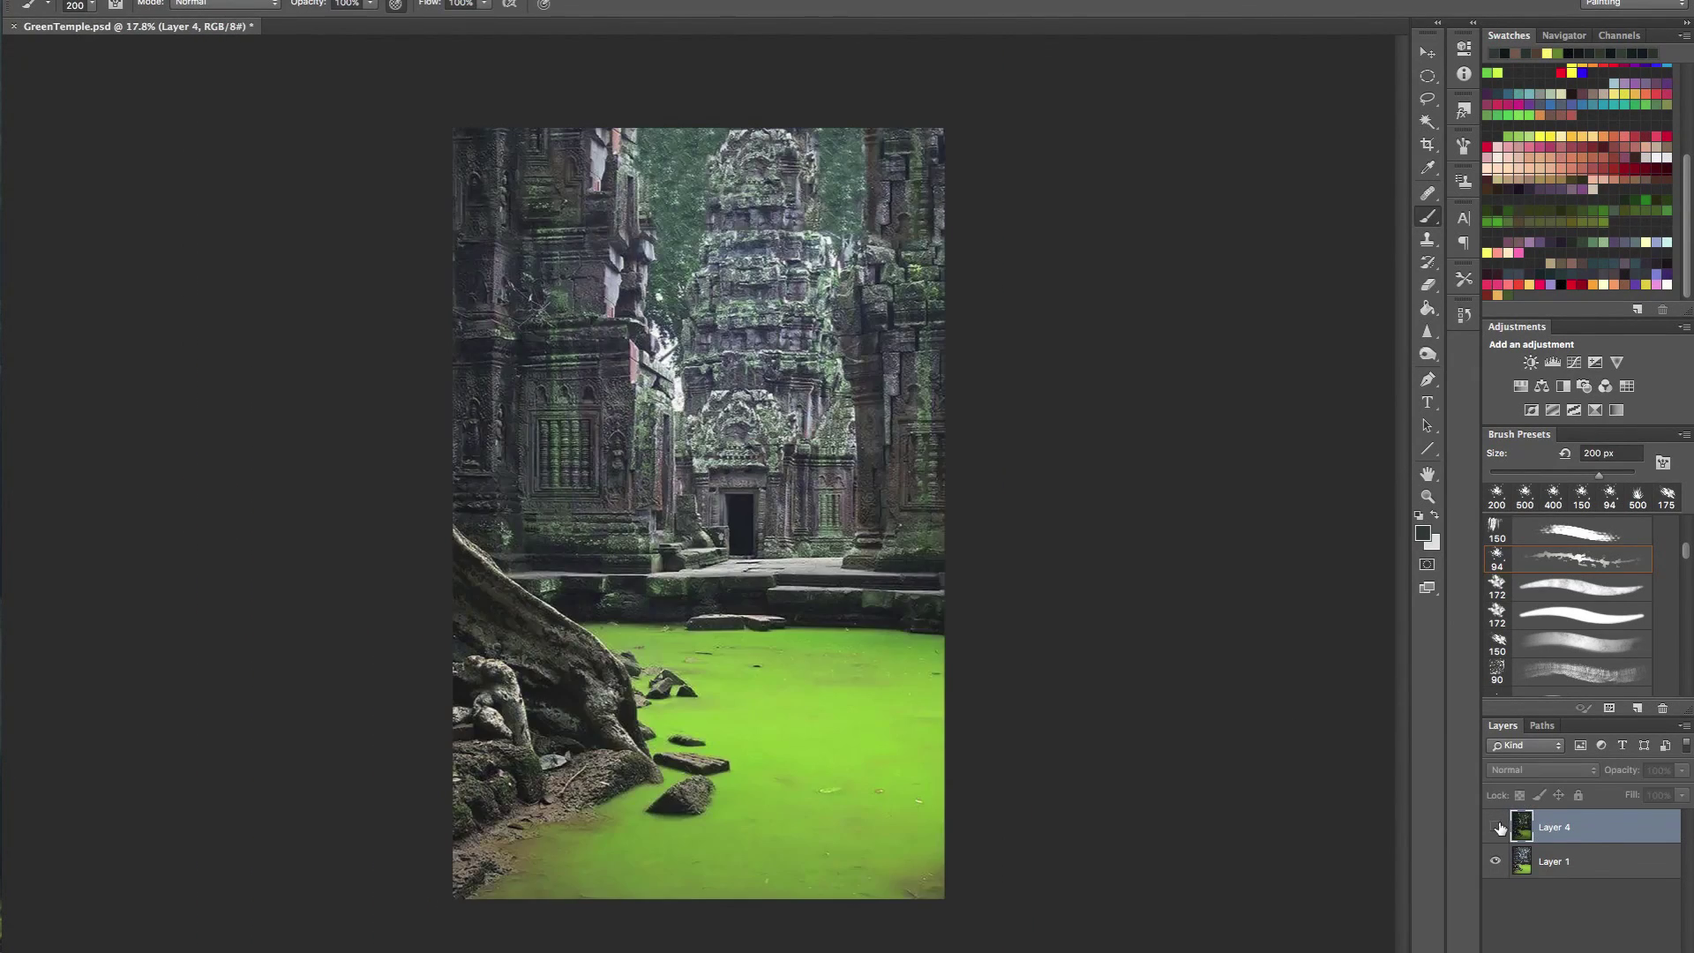
pyautogui.click(1497, 826)
pyautogui.click(1498, 827)
pyautogui.click(1497, 827)
pyautogui.click(1498, 827)
pyautogui.click(1498, 826)
# - Add a new layer above the merged painting and choose the 172 px textured brush preset
pyautogui.moveTo(810, 532); pyautogui.dragTo(861, 658)
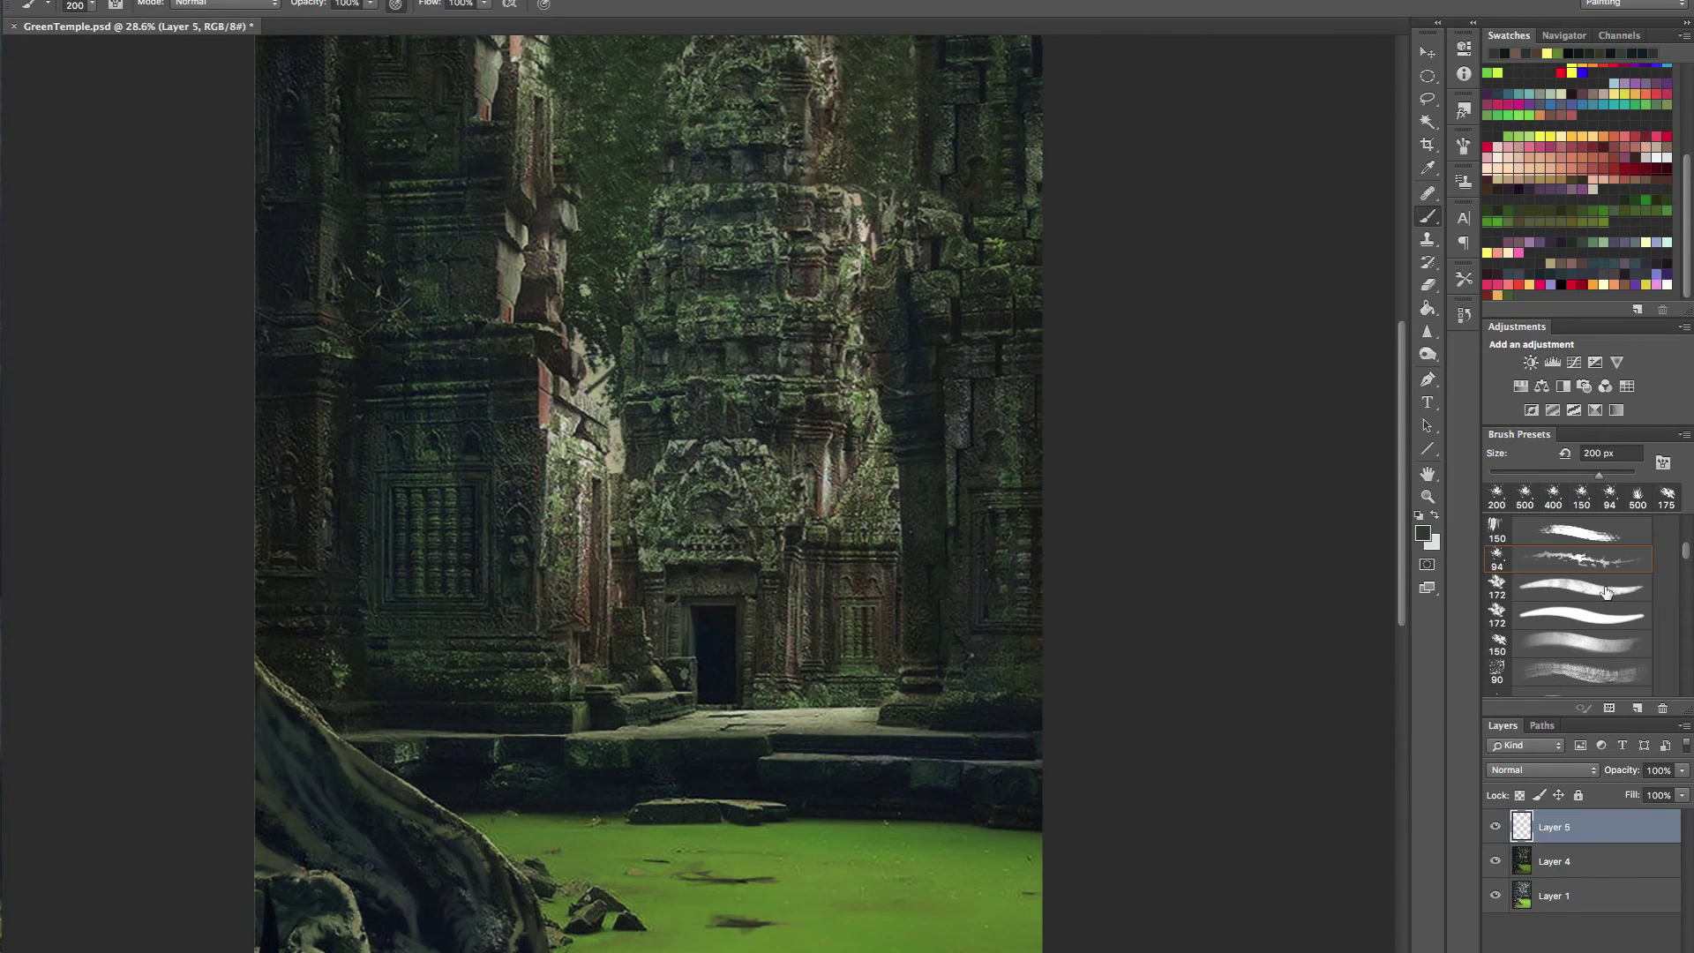
pyautogui.click(1597, 534)
pyautogui.click(1598, 590)
# - Reduce the brush to 40 px and paint sampled dark tones over the twigs and ledge on the left tower's wall
pyautogui.moveTo(712, 352); pyautogui.dragTo(757, 447)
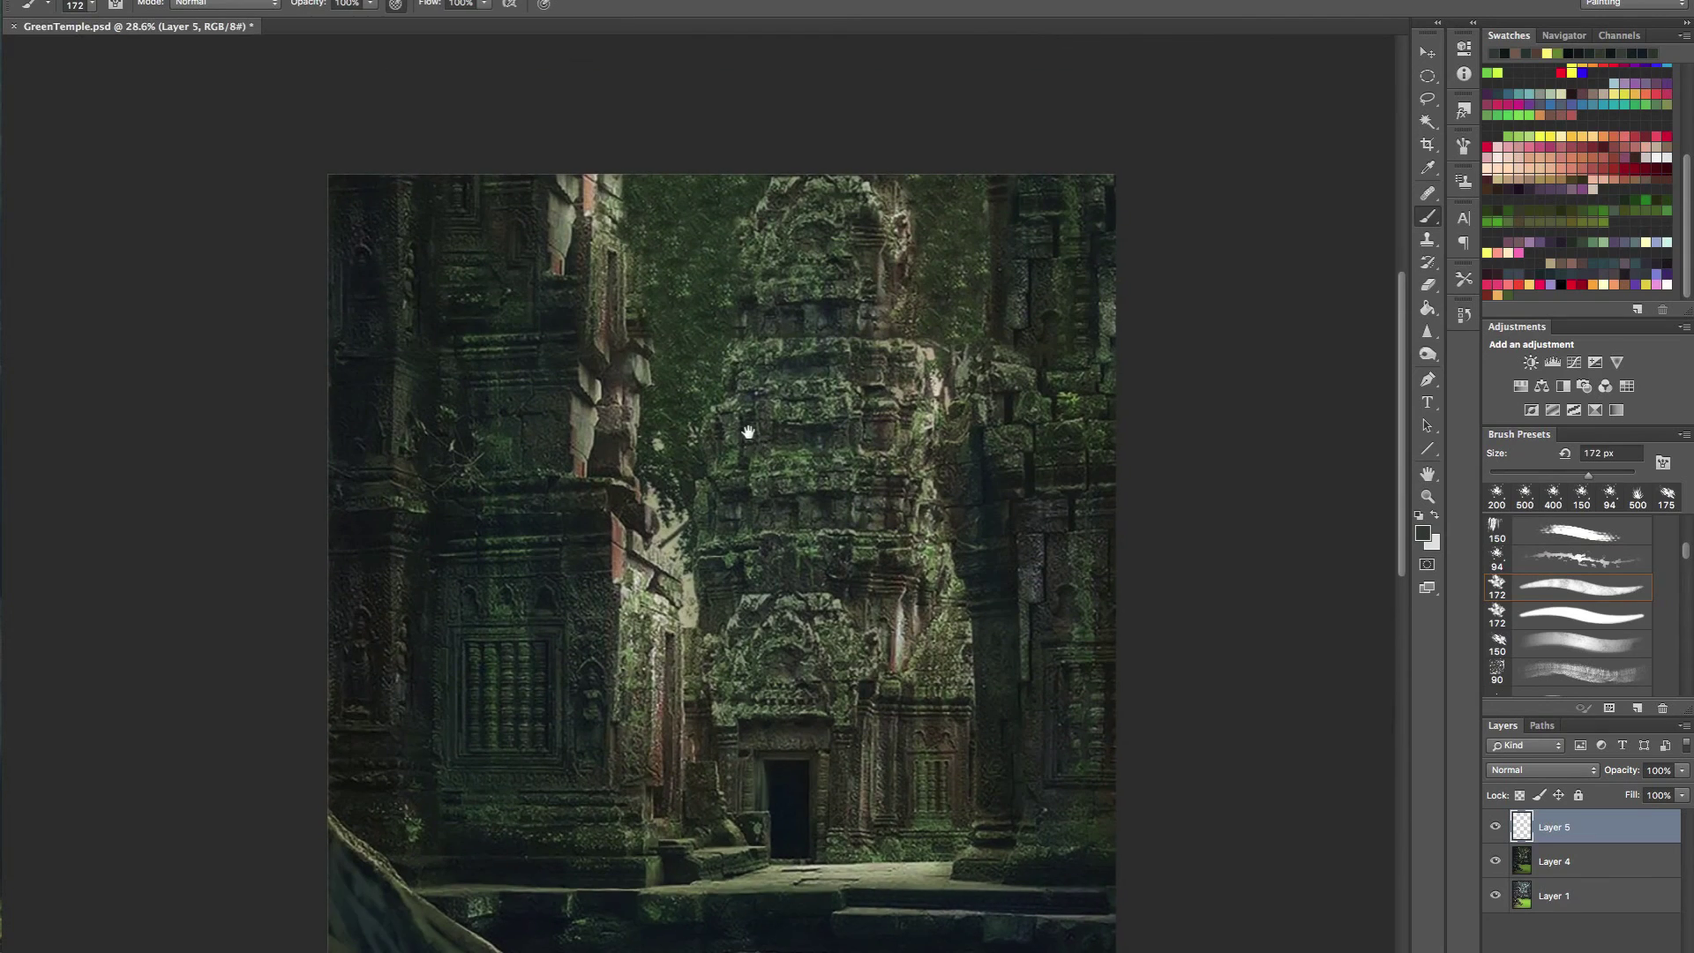
pyautogui.keyDown('super'); pyautogui.click(672, 325); pyautogui.keyUp('super')
pyautogui.keyDown('ctrl'); pyautogui.click(672, 324); pyautogui.keyUp('ctrl')
pyautogui.keyDown('alt'); pyautogui.click(555, 437); pyautogui.keyUp('alt')
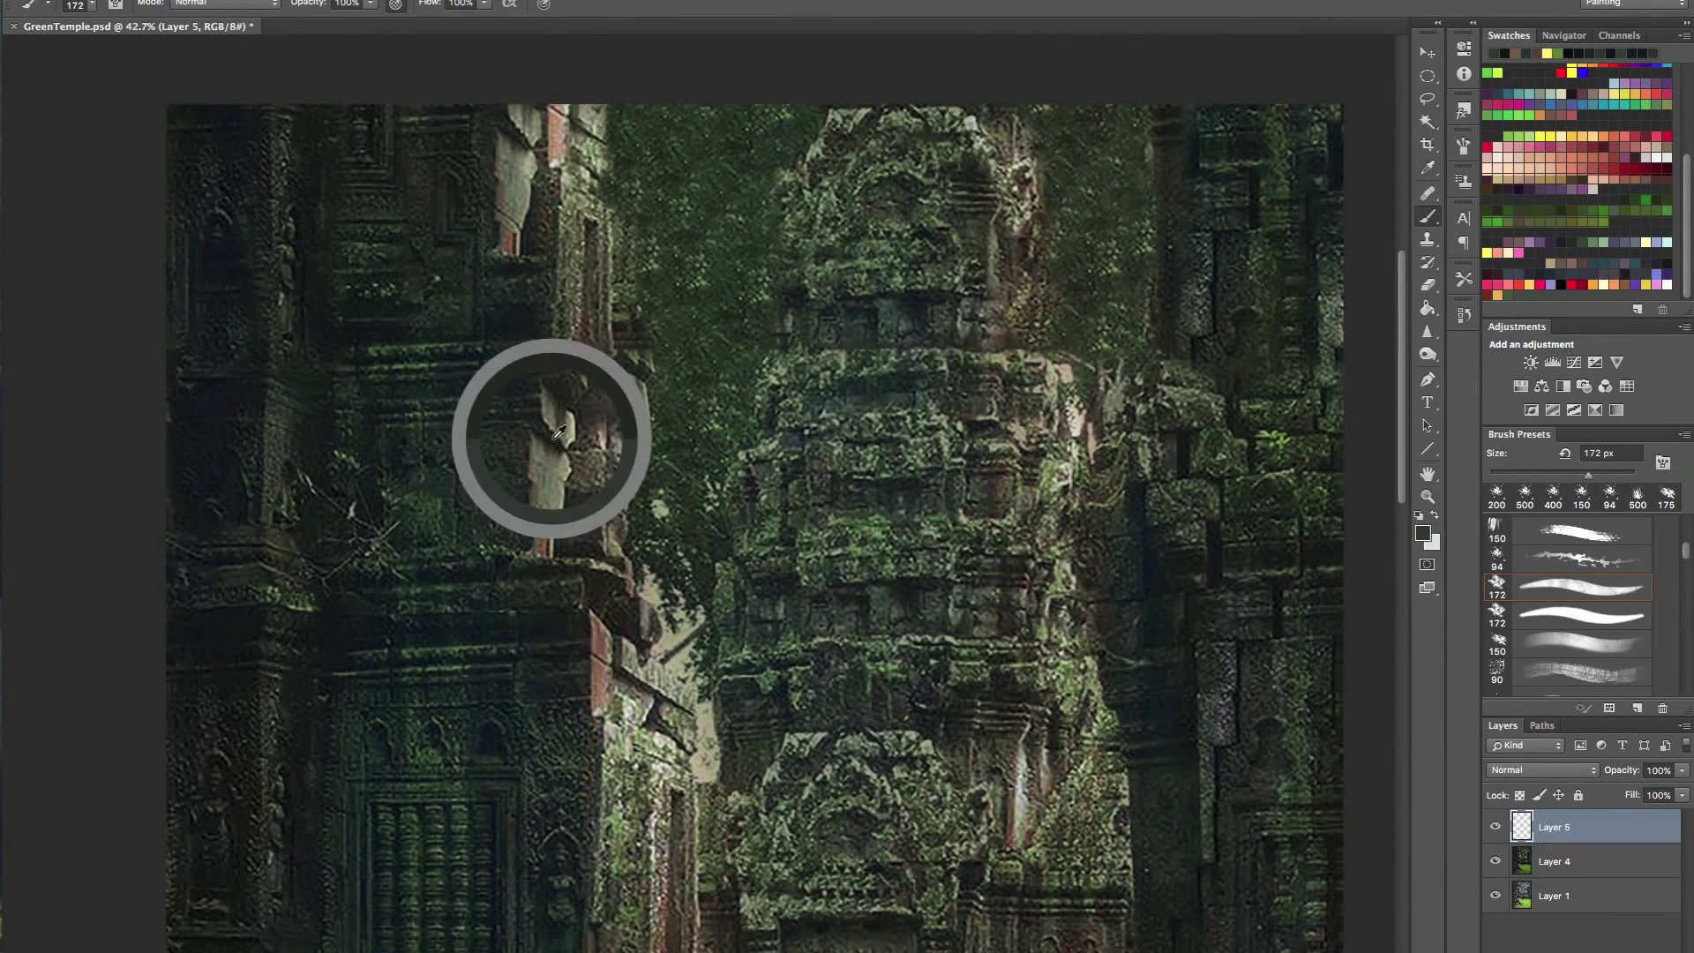
pyautogui.press('[')
pyautogui.press('[')
pyautogui.press('[')
pyautogui.press('[')
pyautogui.press('[')
pyautogui.press('[')
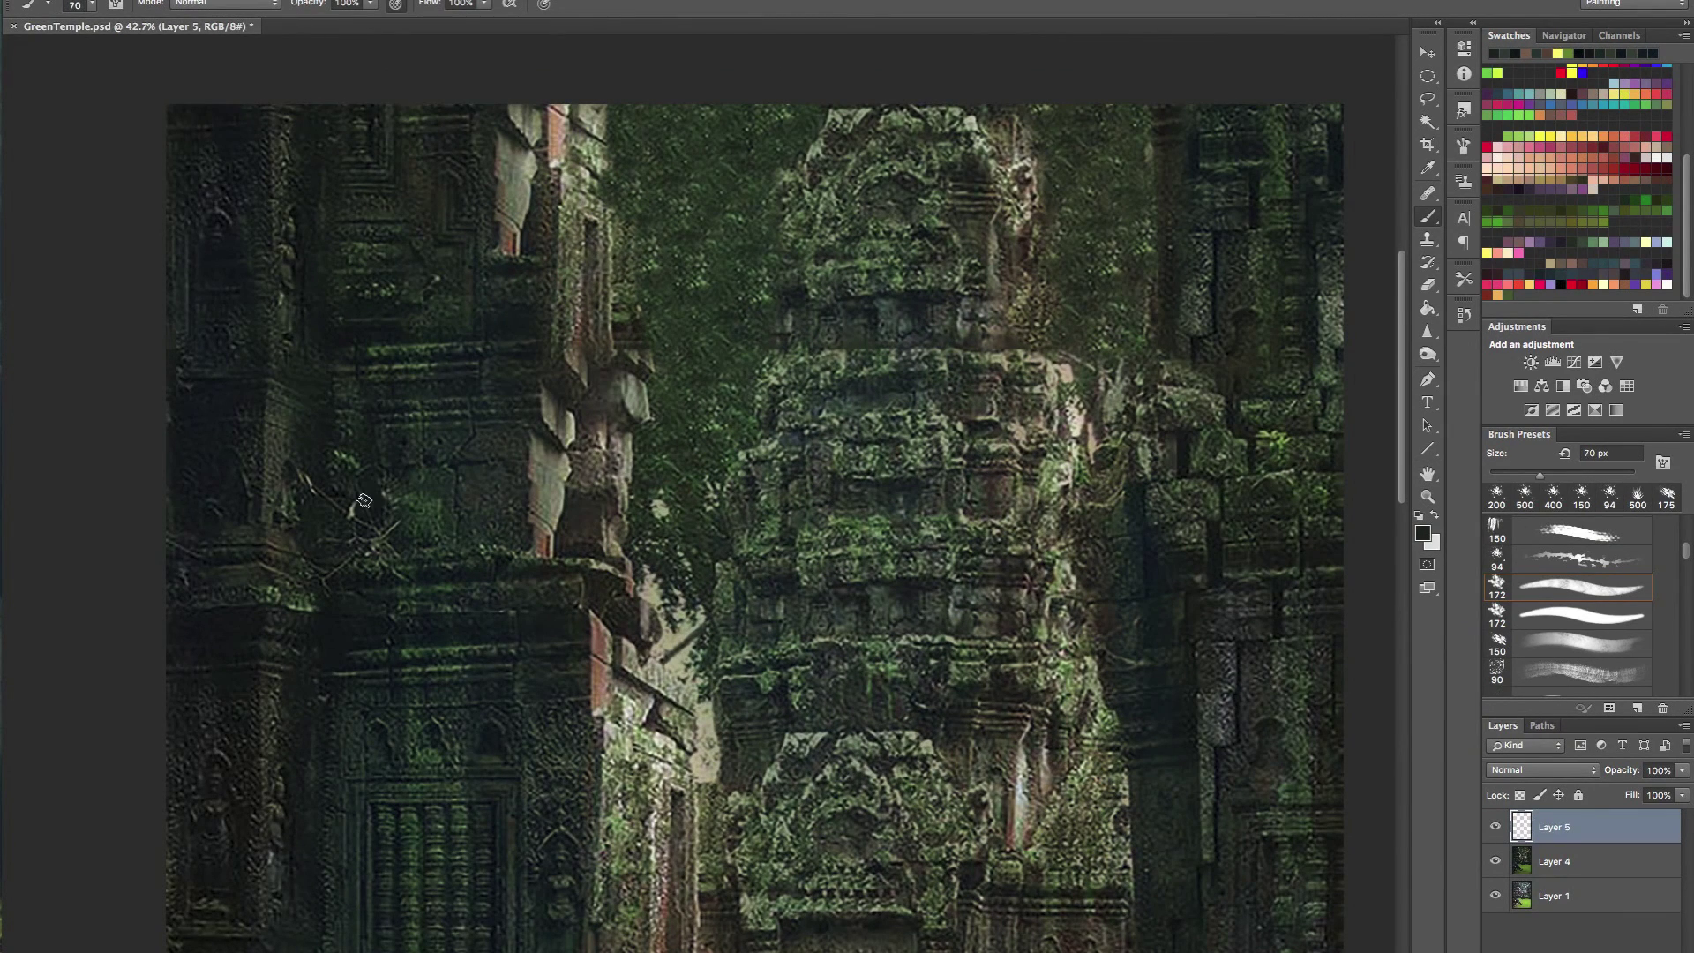
pyautogui.keyDown('alt'); pyautogui.click(312, 514); pyautogui.keyUp('alt')
pyautogui.moveTo(317, 485)
pyautogui.mouseDown()
pyautogui.moveTo(353, 518)
pyautogui.moveTo(359, 472)
pyautogui.moveTo(379, 481)
pyautogui.moveTo(367, 532)
pyautogui.moveTo(340, 526)
pyautogui.moveTo(356, 537)
pyautogui.moveTo(496, 557)
pyautogui.moveTo(317, 566)
pyautogui.moveTo(492, 545)
pyautogui.mouseUp()
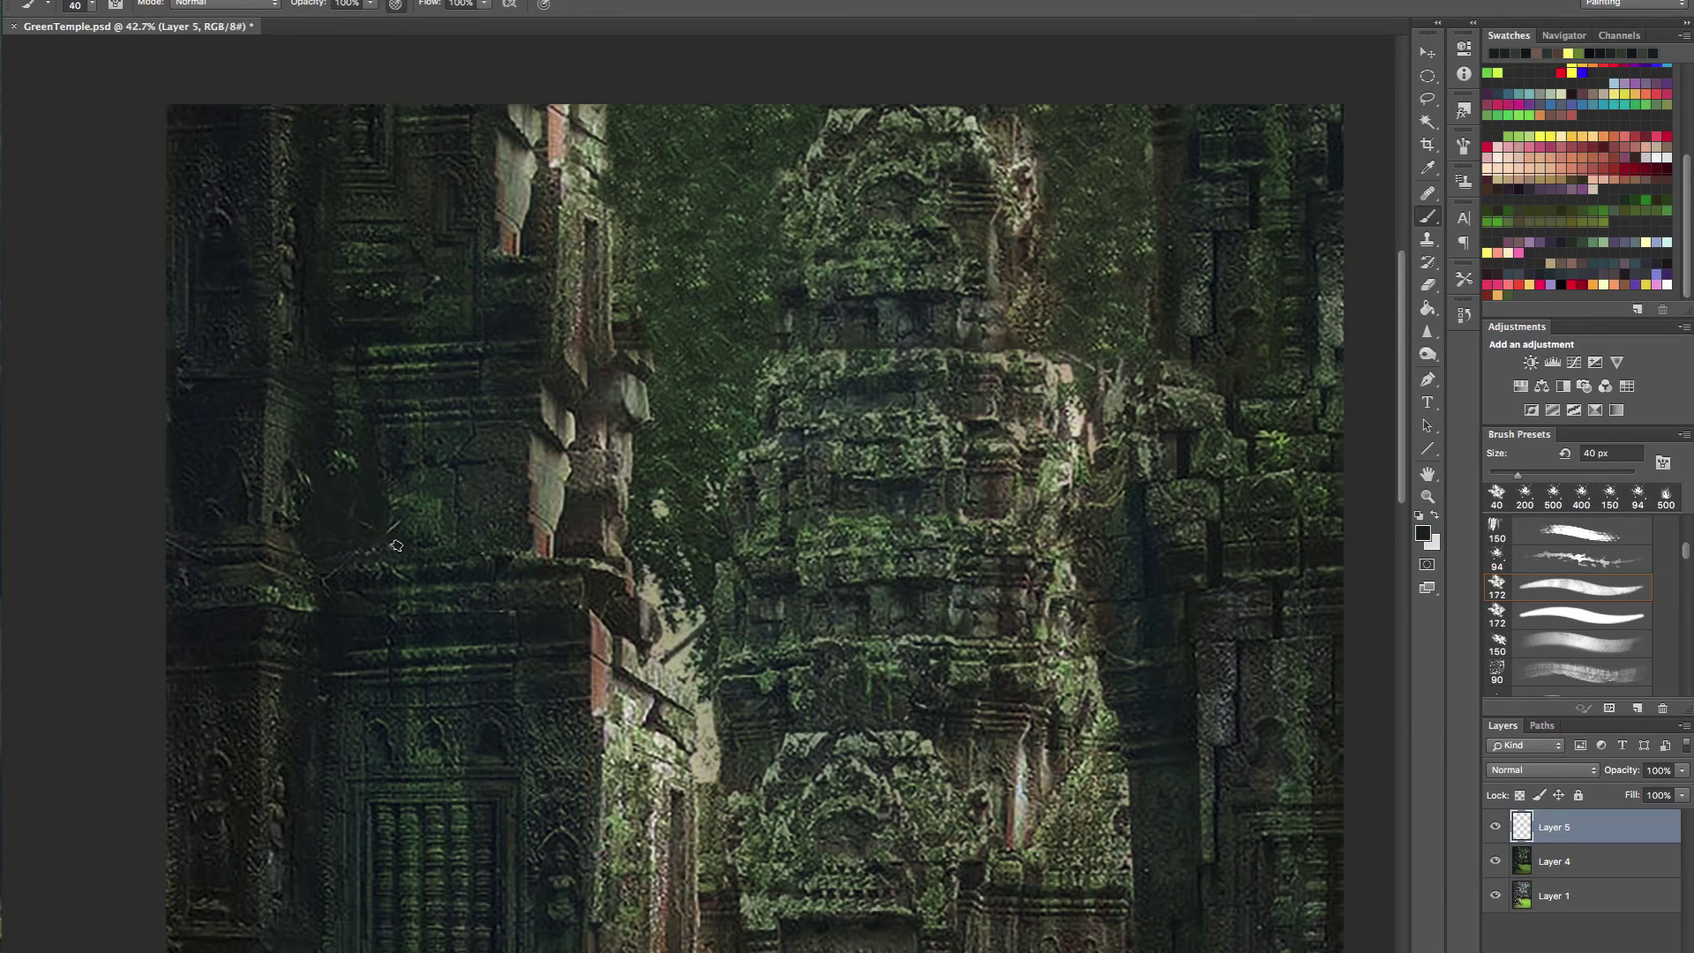
pyautogui.keyDown('alt'); pyautogui.click(471, 623); pyautogui.keyUp('alt')
pyautogui.moveTo(355, 567); pyautogui.dragTo(537, 548)
# - Paint a faint diagonal light and sampled dark tones inside the temple doorway with a low-opacity 40 px brush
pyautogui.moveTo(523, 483); pyautogui.dragTo(464, 232)
pyautogui.keyDown('alt'); pyautogui.click(542, 427); pyautogui.keyUp('alt')
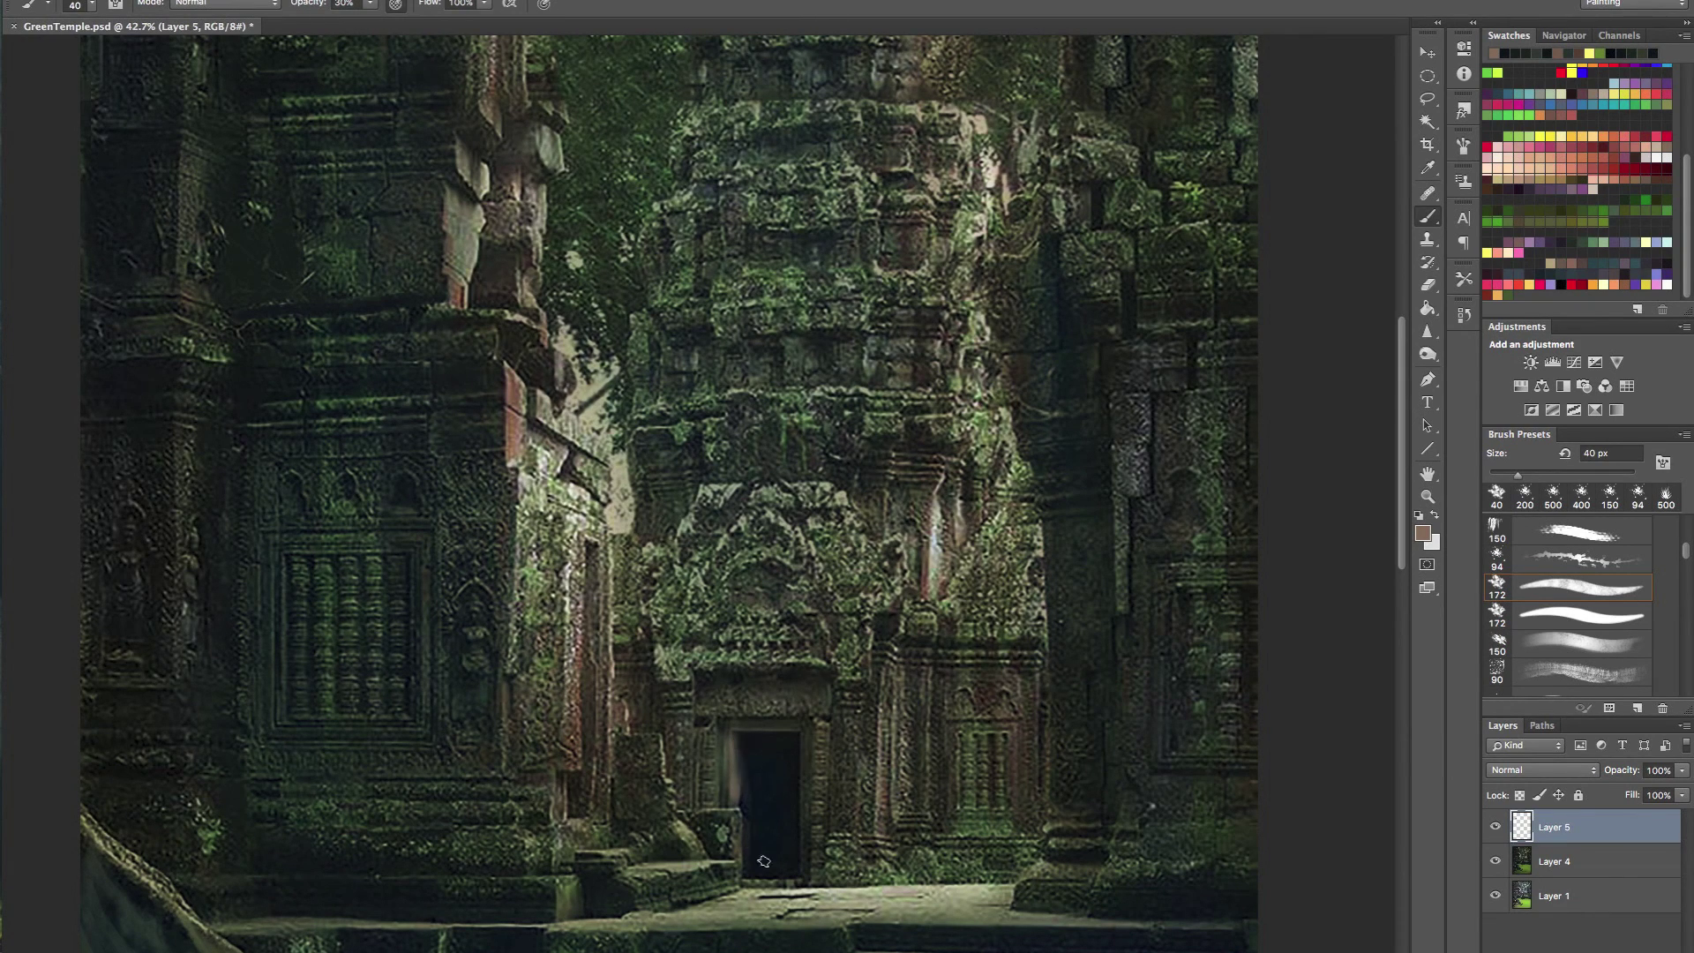
pyautogui.keyDown('alt'); pyautogui.click(737, 782); pyautogui.keyUp('alt')
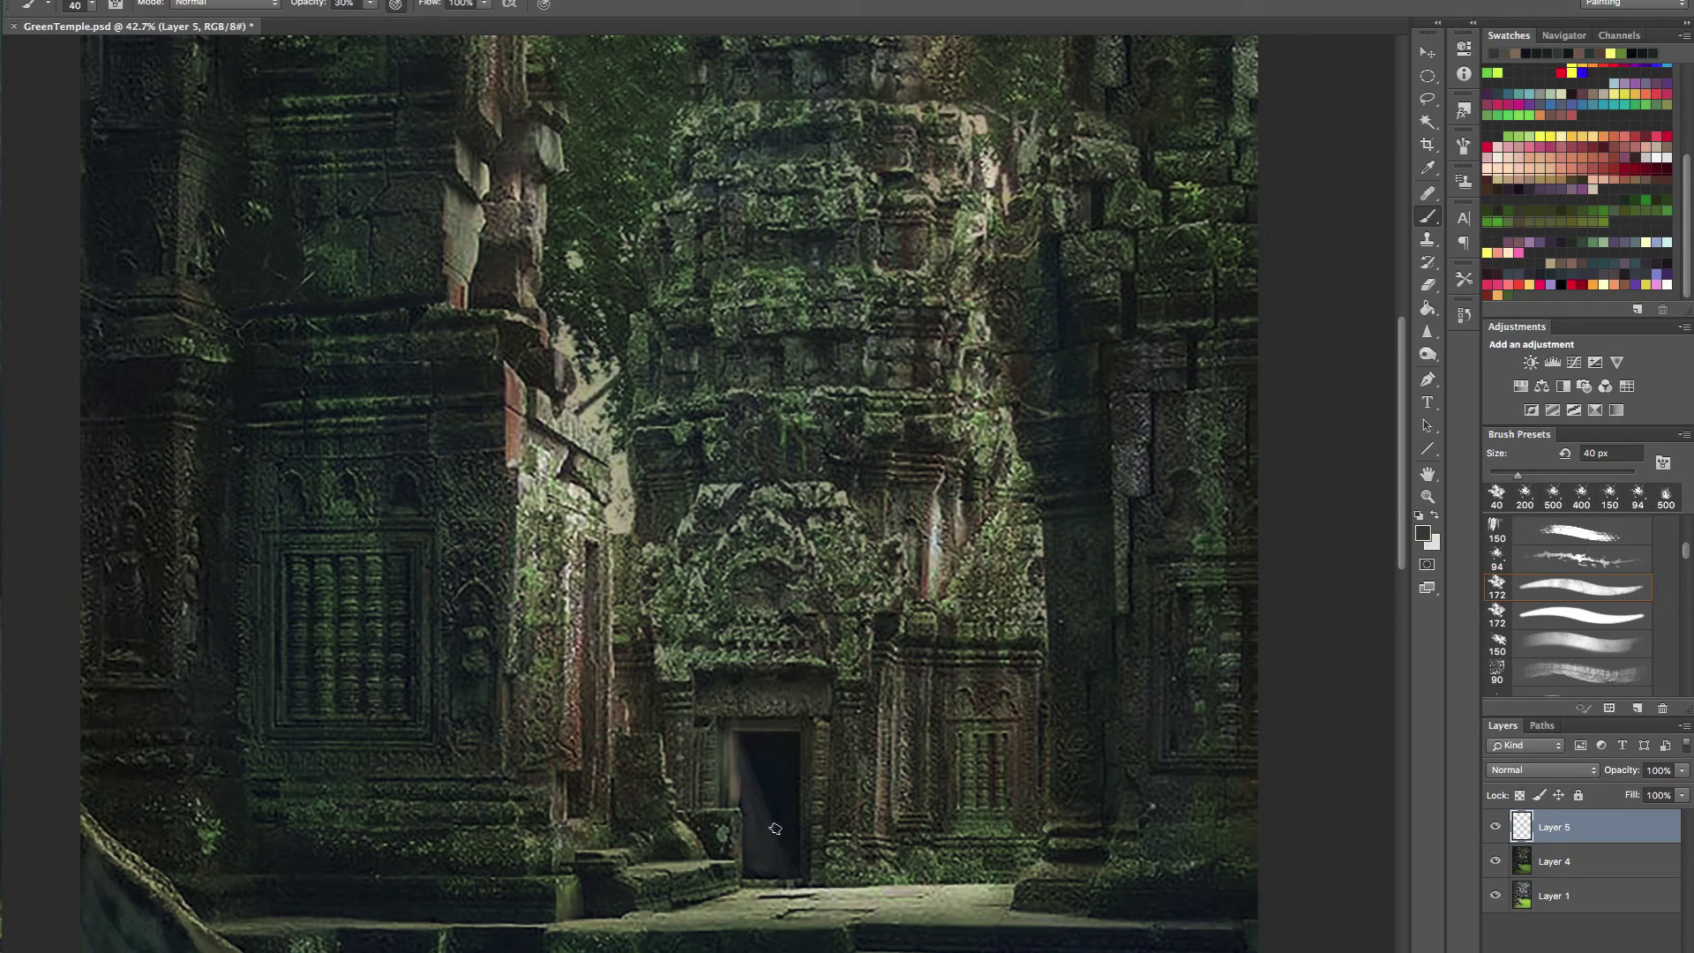
pyautogui.moveTo(832, 785)
pyautogui.mouseDown()
pyautogui.moveTo(750, 785)
pyautogui.moveTo(857, 784)
pyautogui.mouseUp()
pyautogui.keyDown('alt'); pyautogui.click(701, 751); pyautogui.keyUp('alt')
pyautogui.keyDown('alt'); pyautogui.click(692, 777); pyautogui.keyUp('alt')
pyautogui.moveTo(684, 744); pyautogui.dragTo(687, 818)
pyautogui.keyDown('alt'); pyautogui.click(708, 753); pyautogui.keyUp('alt')
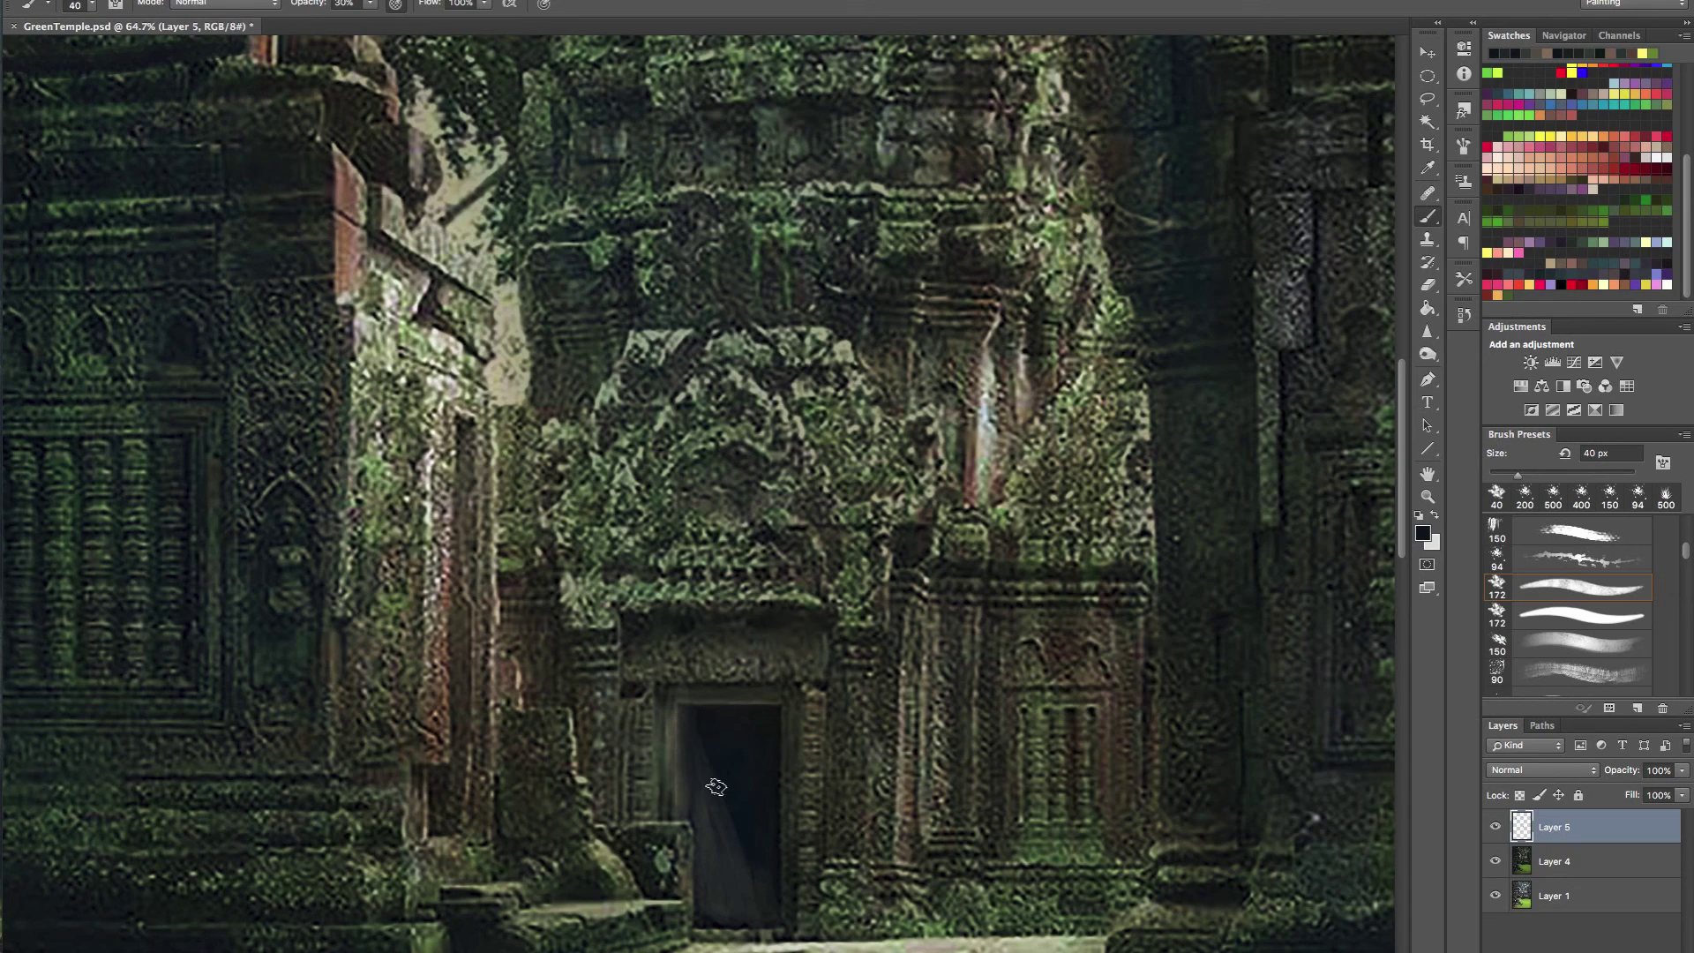
pyautogui.keyDown('alt'); pyautogui.click(725, 850); pyautogui.keyUp('alt')
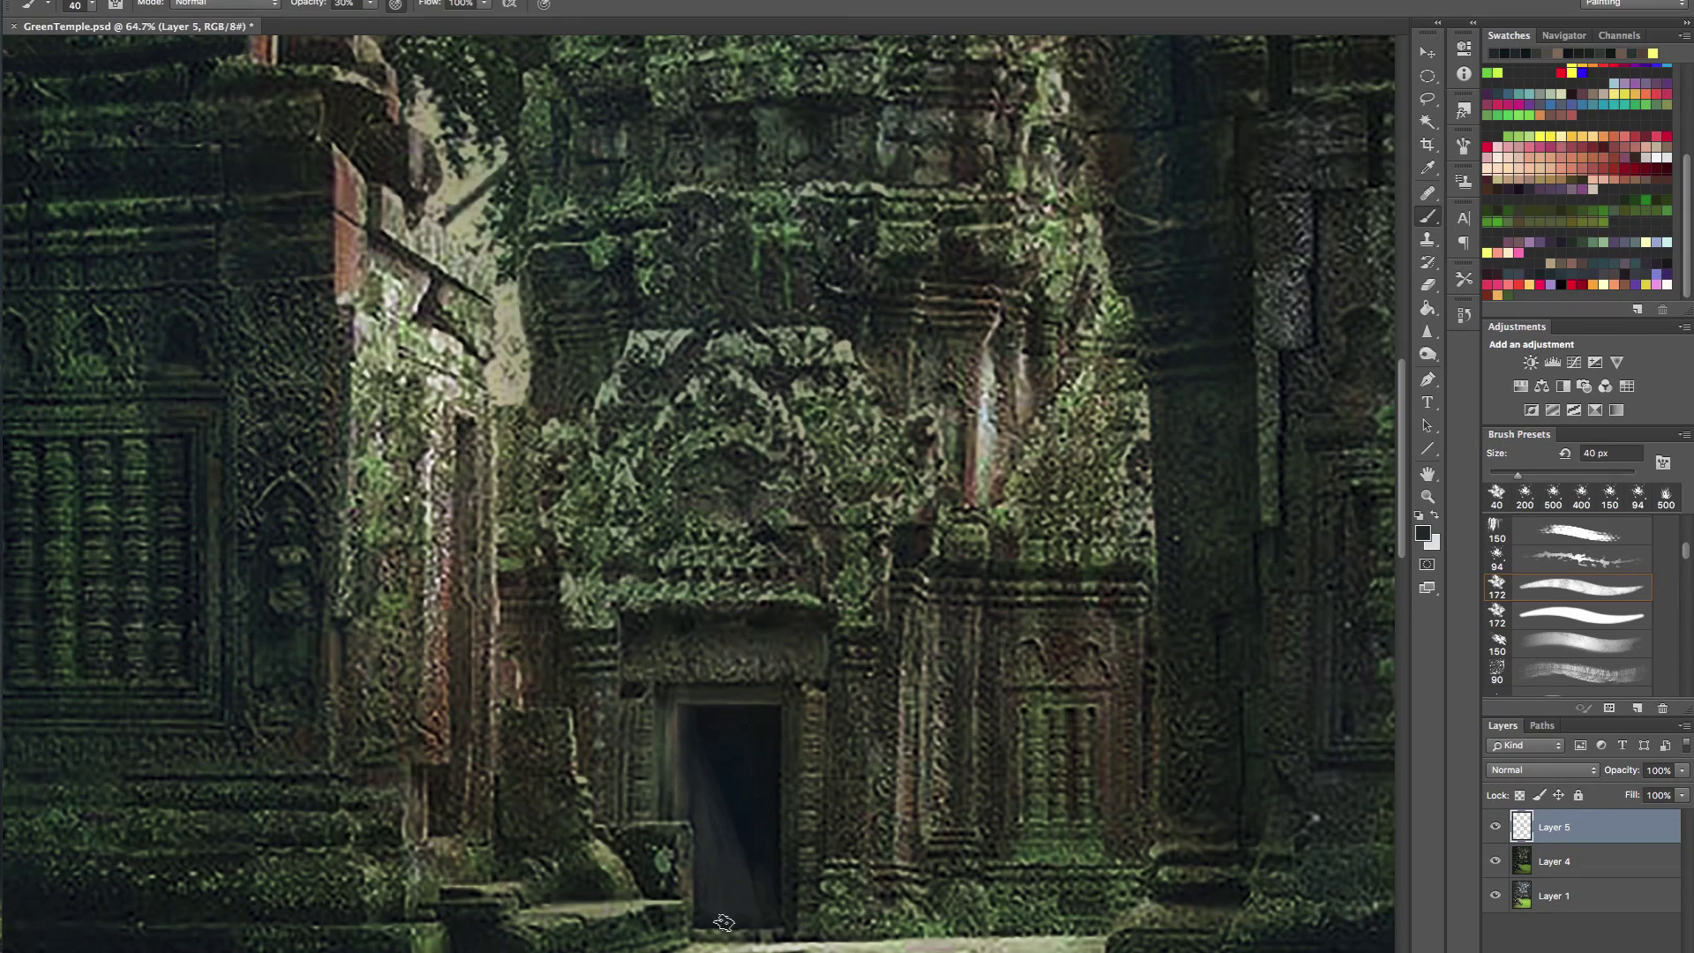
# - Enlarge the brush to 90 px and soften the light inside the temple doorway
pyautogui.moveTo(811, 860); pyautogui.dragTo(714, 871)
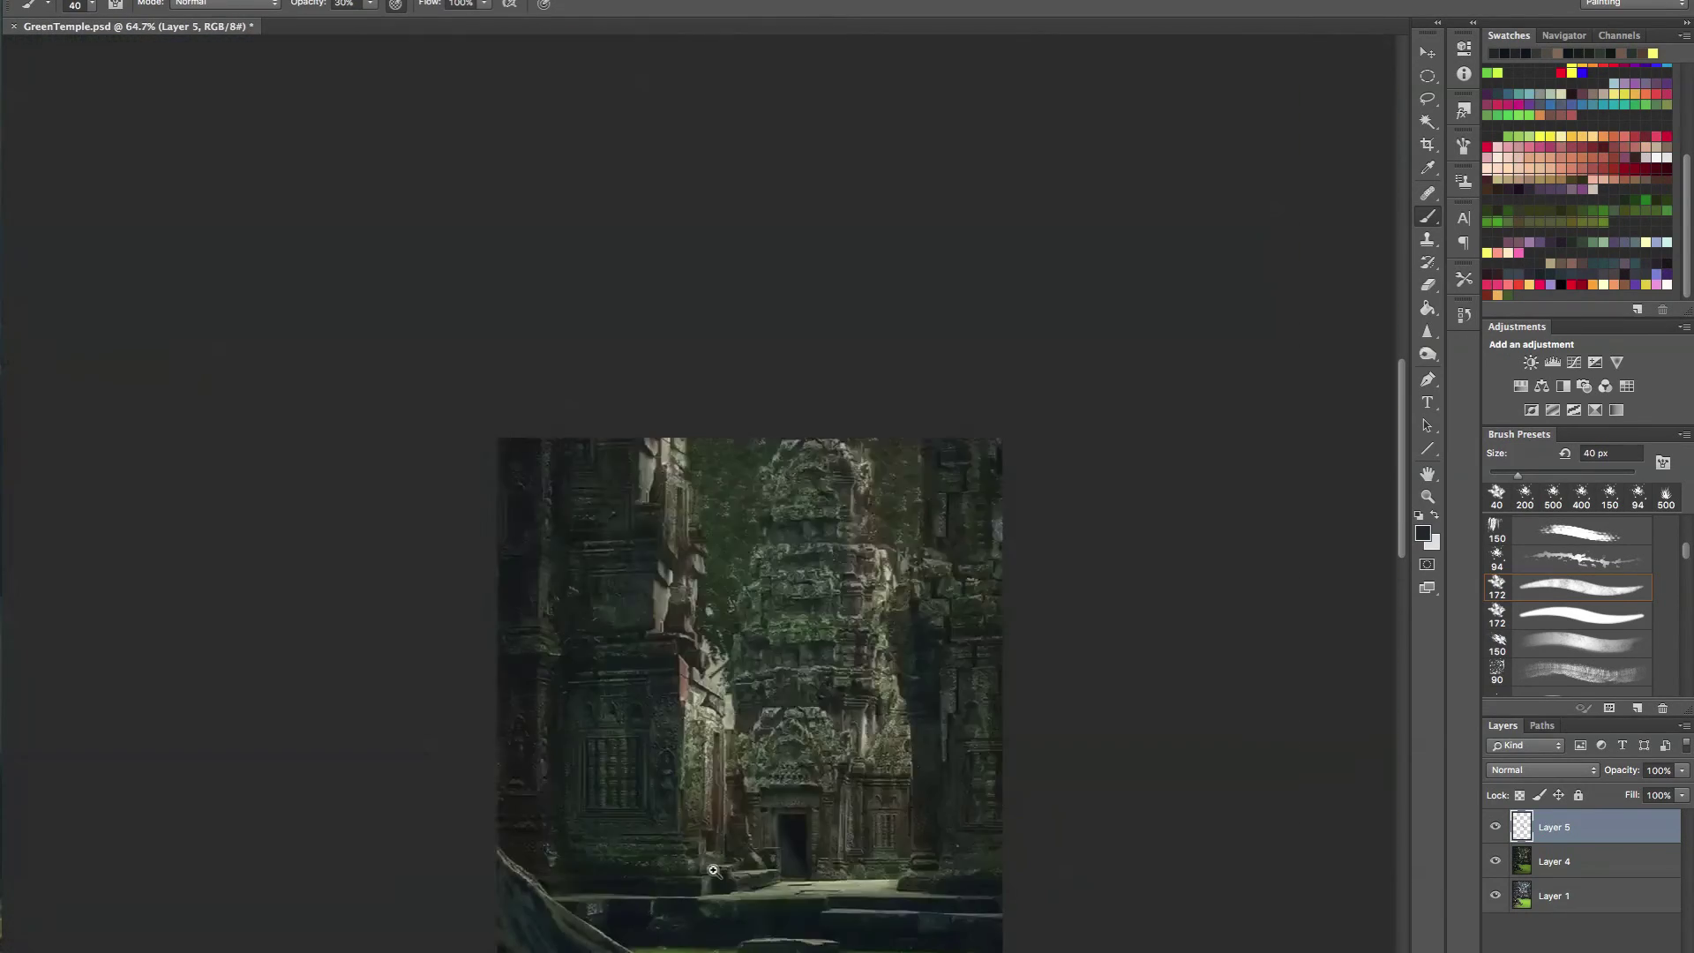
pyautogui.scroll(-1, 713, 871)
pyautogui.scroll(5, 719, 661)
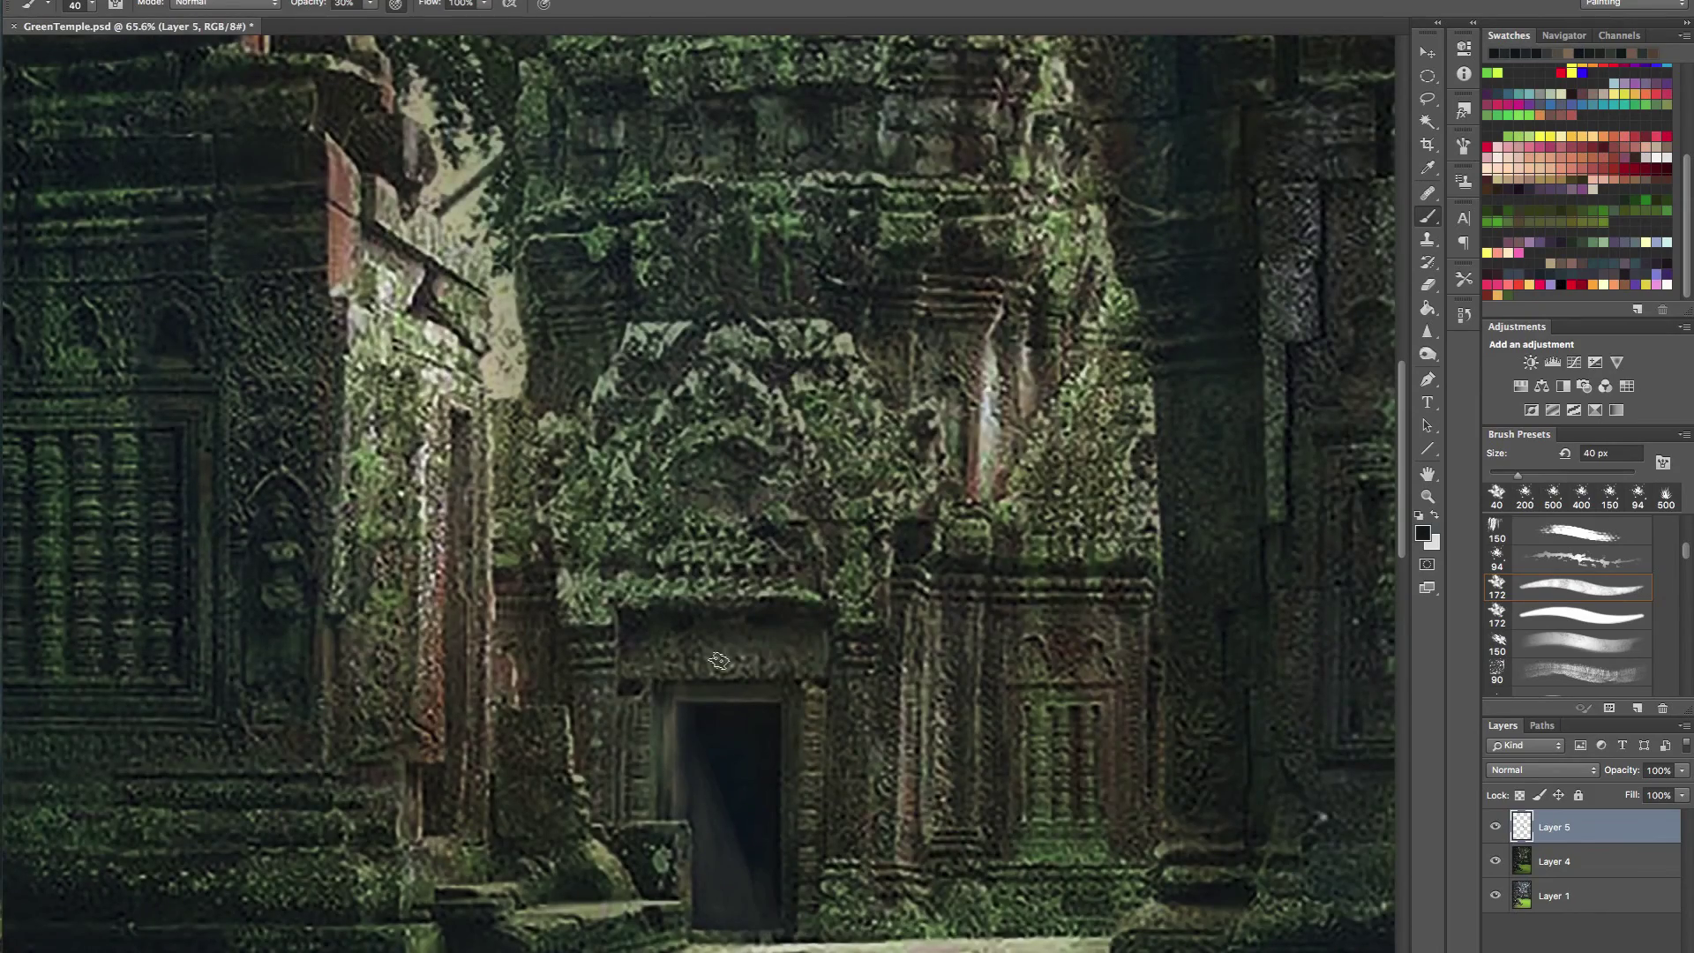
pyautogui.press(']')
pyautogui.press(']')
pyautogui.press(']')
pyautogui.press(']')
pyautogui.press(']')
pyautogui.press('[')
pyautogui.press('[')
# - Set the brush to 100% opacity and 35 px, and paint the broken pillar left of the doorway in sampled dark tones
pyautogui.press('0')
pyautogui.press('[')
pyautogui.press('[')
pyautogui.press('[')
pyautogui.press('[')
pyautogui.press('[')
pyautogui.keyDown('alt'); pyautogui.click(593, 788); pyautogui.keyUp('alt')
pyautogui.moveTo(505, 818)
pyautogui.mouseDown()
pyautogui.moveTo(501, 743)
pyautogui.moveTo(524, 775)
pyautogui.moveTo(531, 733)
pyautogui.mouseUp()
pyautogui.keyDown('alt'); pyautogui.click(536, 800); pyautogui.keyUp('alt')
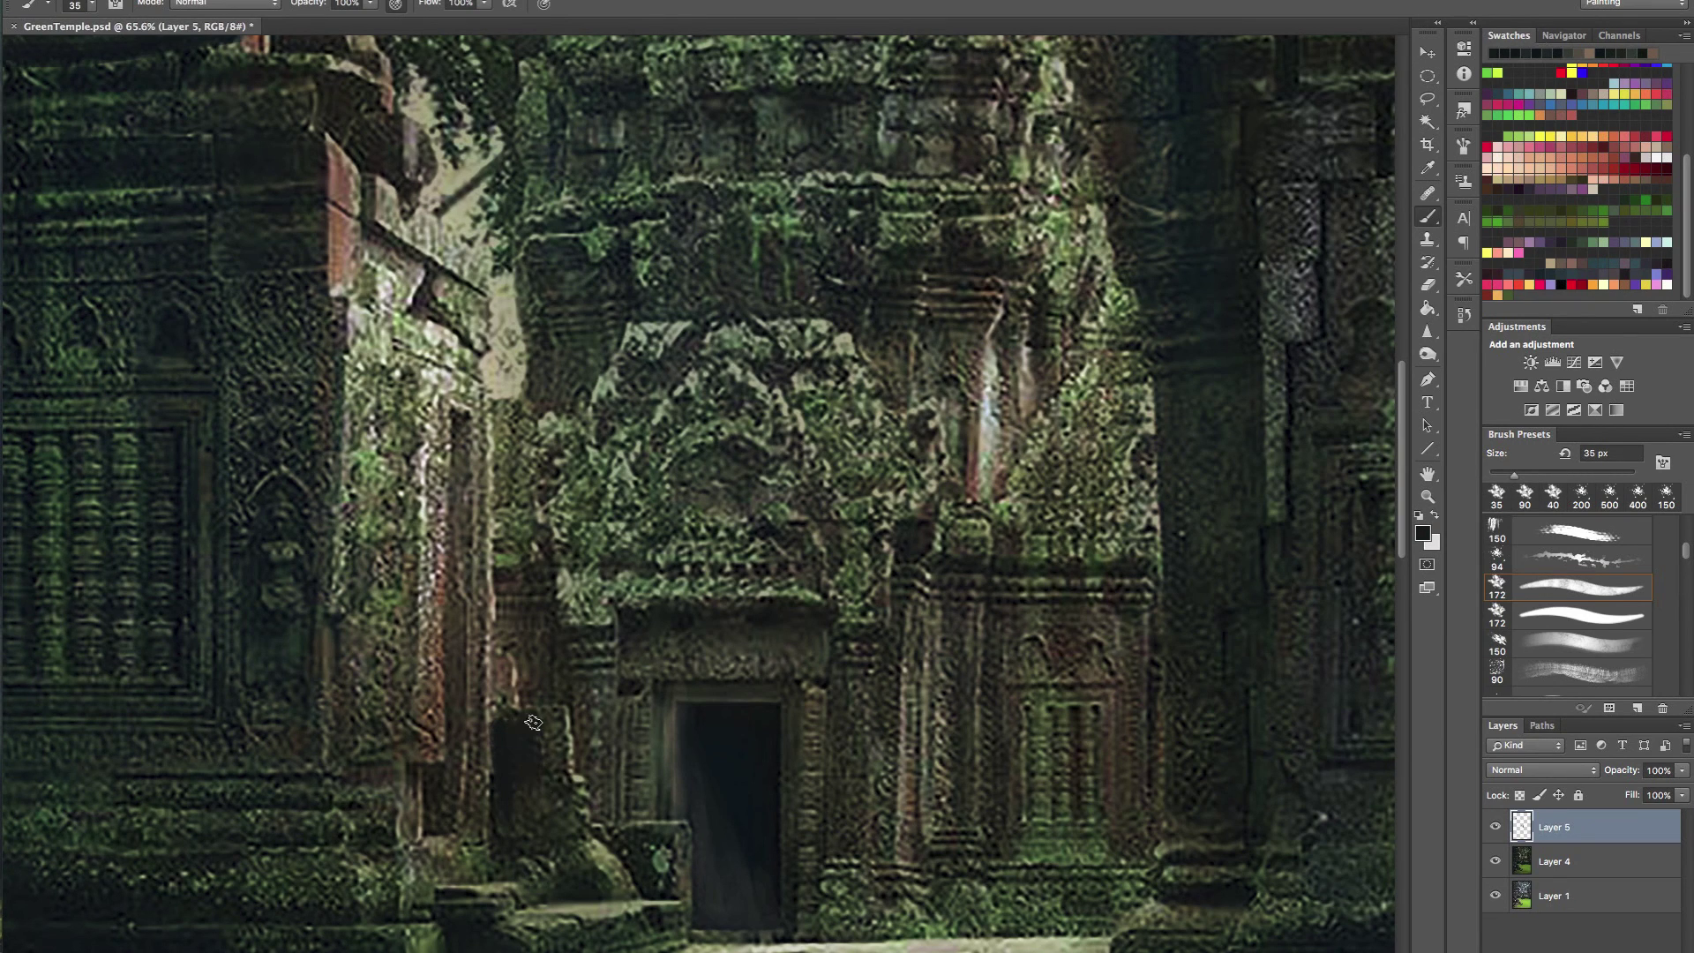
pyautogui.moveTo(553, 732)
pyautogui.mouseDown()
pyautogui.moveTo(549, 805)
pyautogui.moveTo(503, 873)
pyautogui.mouseUp()
# - Paint sampled beige and brown tones down the vertical edge of the left building's sunlit wall
pyautogui.keyDown('alt'); pyautogui.click(481, 817); pyautogui.keyUp('alt')
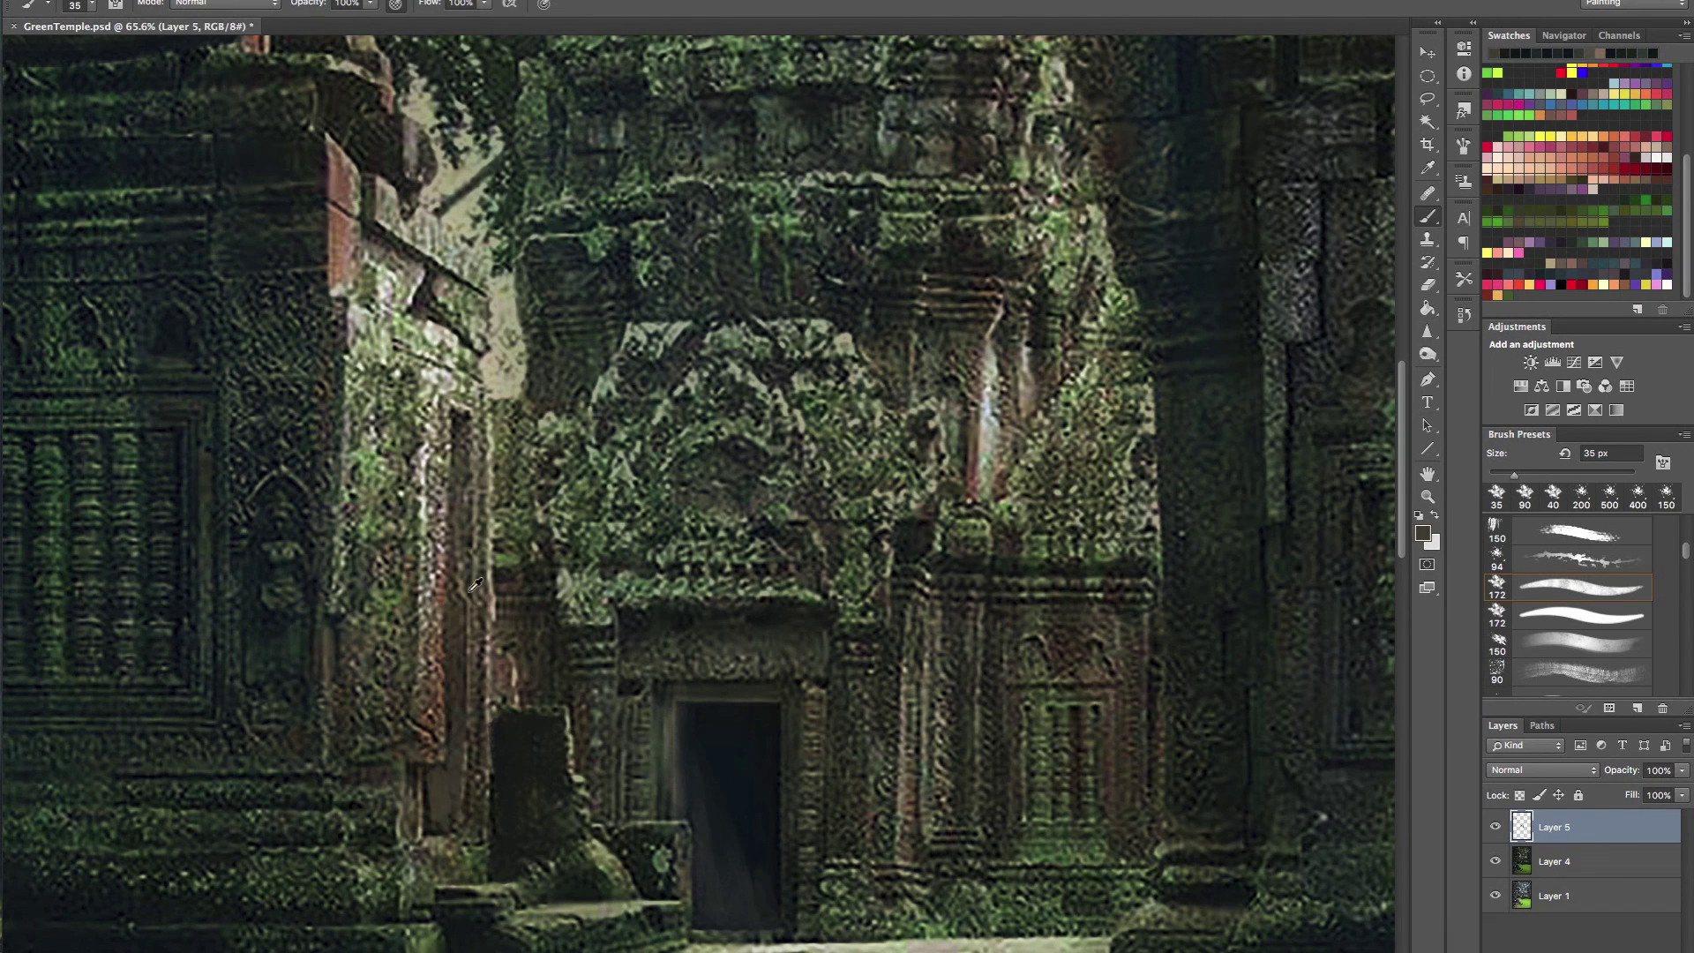
pyautogui.keyDown('alt'); pyautogui.click(426, 483); pyautogui.keyUp('alt')
pyautogui.moveTo(432, 393)
pyautogui.mouseDown()
pyautogui.moveTo(437, 603)
pyautogui.moveTo(440, 408)
pyautogui.moveTo(439, 534)
pyautogui.mouseUp()
pyautogui.moveTo(433, 611)
pyautogui.mouseDown()
pyautogui.moveTo(425, 397)
pyautogui.moveTo(416, 593)
pyautogui.mouseUp()
pyautogui.keyDown('alt'); pyautogui.click(415, 494); pyautogui.keyUp('alt')
pyautogui.keyDown('alt'); pyautogui.click(431, 706); pyautogui.keyUp('alt')
pyautogui.moveTo(429, 696); pyautogui.dragTo(443, 502)
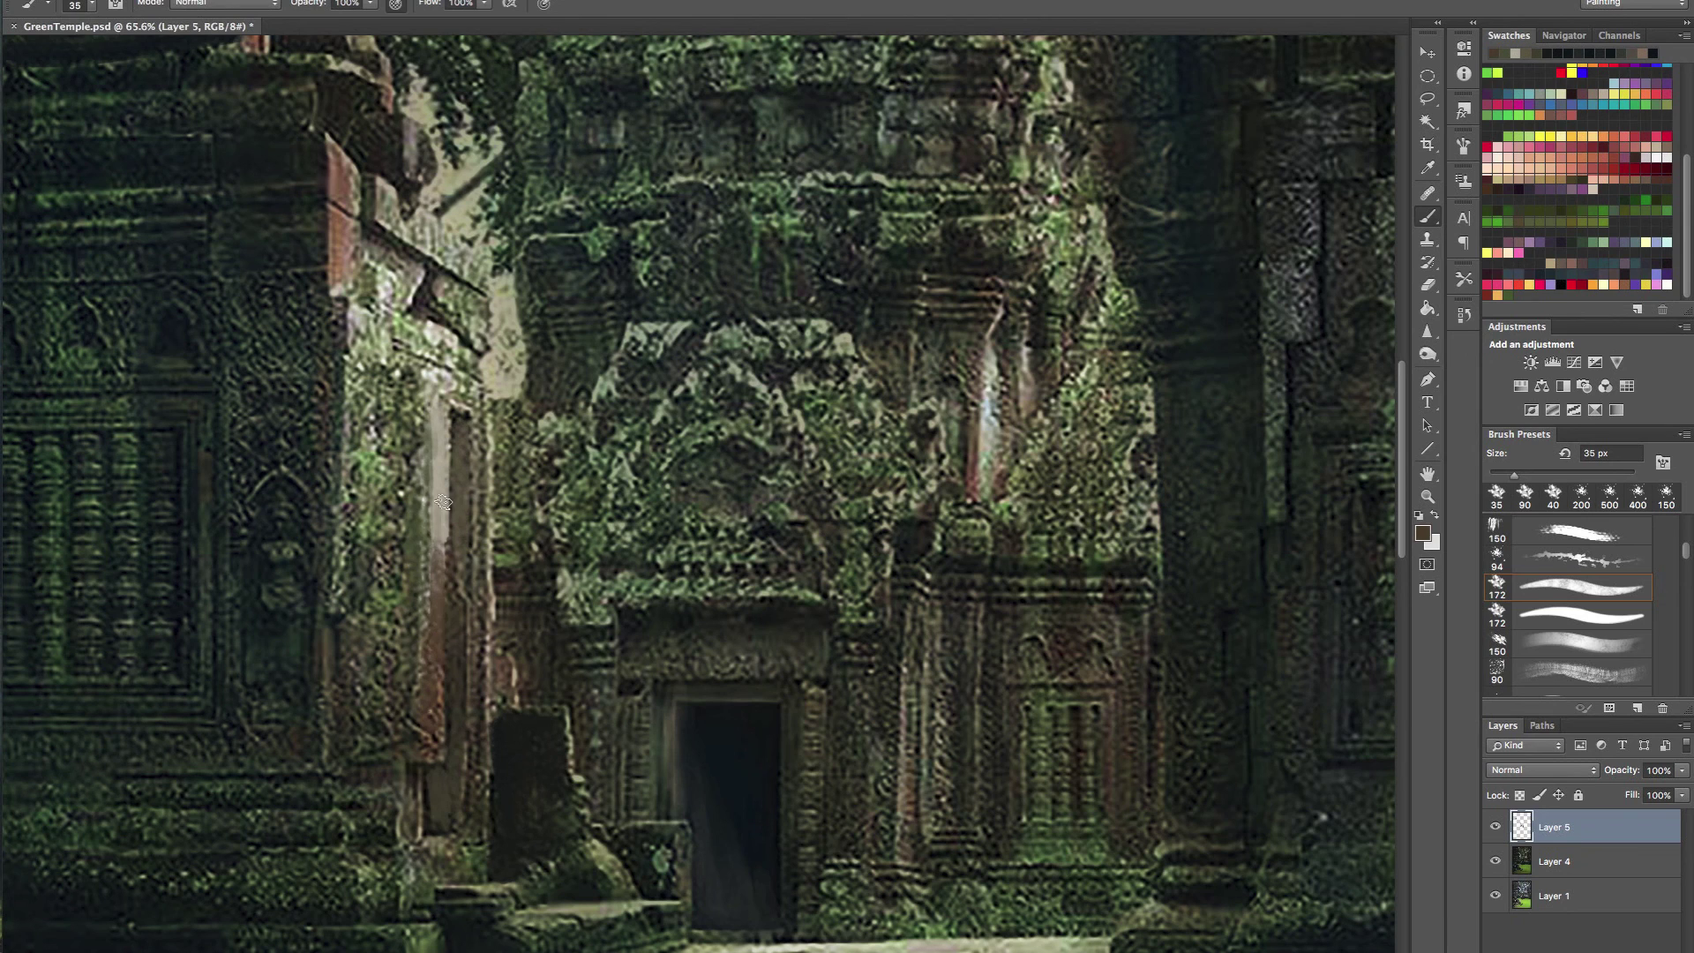
# - Blend the painted strip on the left building's sunlit wall with brown tones resampled from it
pyautogui.moveTo(436, 634); pyautogui.dragTo(446, 503)
pyautogui.keyDown('alt'); pyautogui.click(444, 549); pyautogui.keyUp('alt')
pyautogui.moveTo(444, 567); pyautogui.dragTo(440, 413)
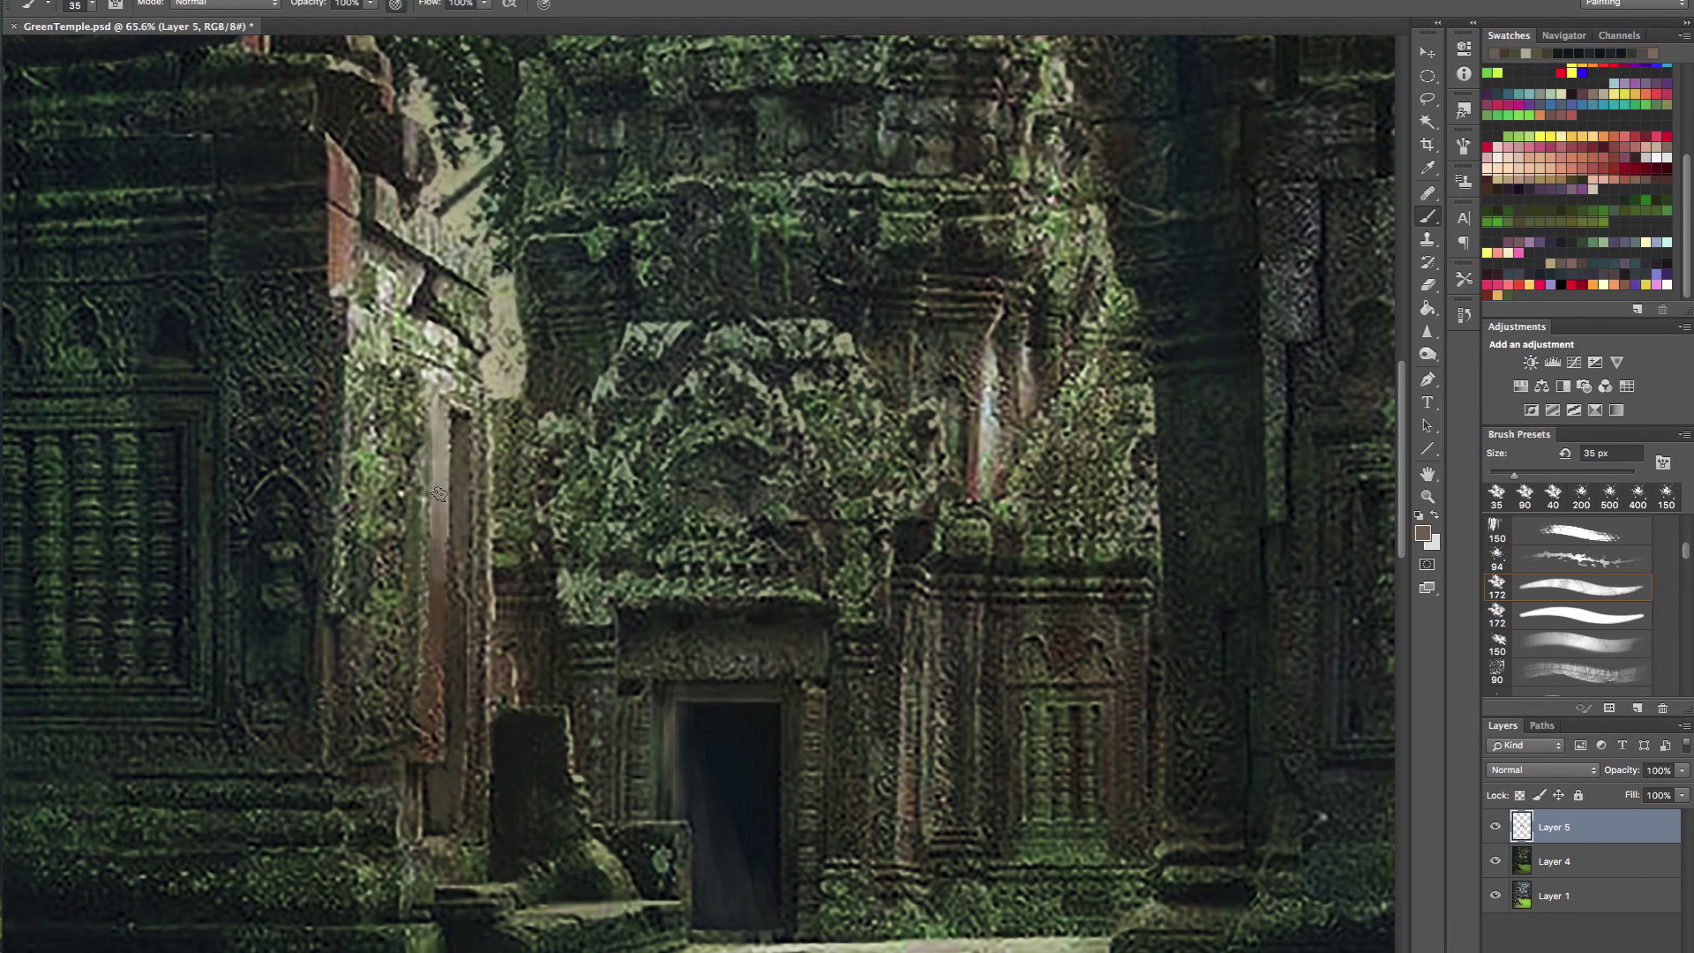
pyautogui.keyDown('alt'); pyautogui.click(440, 579); pyautogui.keyUp('alt')
pyautogui.moveTo(444, 593); pyautogui.dragTo(439, 442)
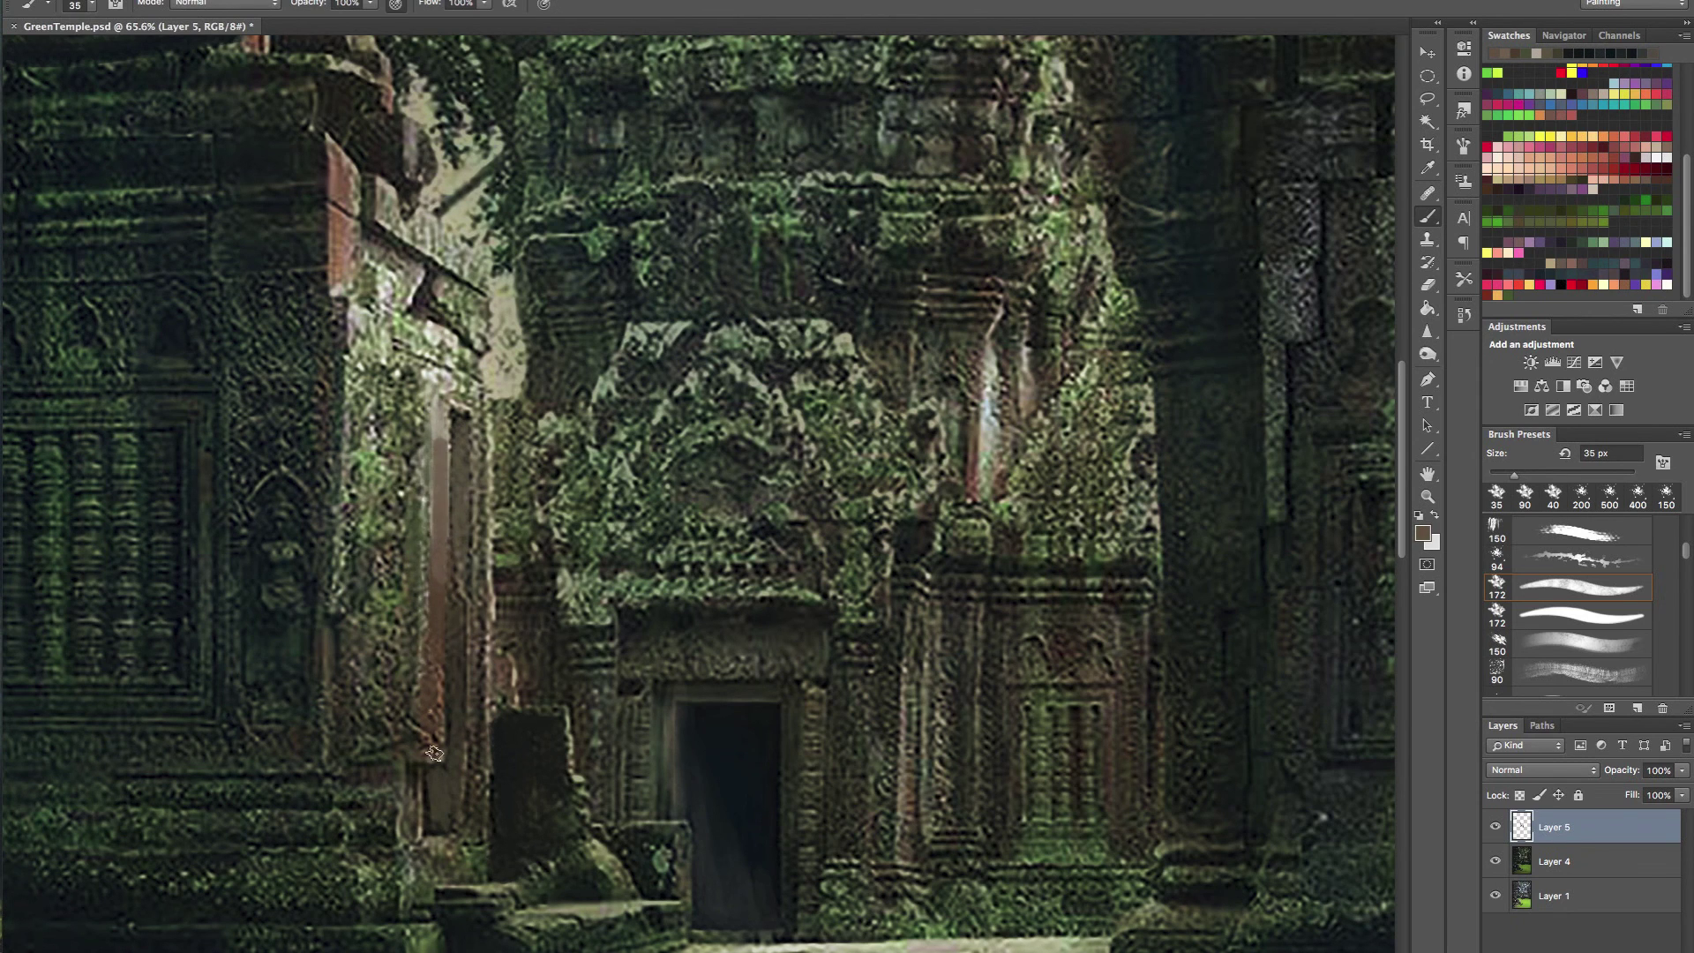
# - Paint smooth dark vertical strips beside the brown strip on the left building's sunlit wall using sampled tones
pyautogui.moveTo(542, 508)
pyautogui.mouseDown()
pyautogui.moveTo(432, 533)
pyautogui.moveTo(543, 505)
pyautogui.mouseUp()
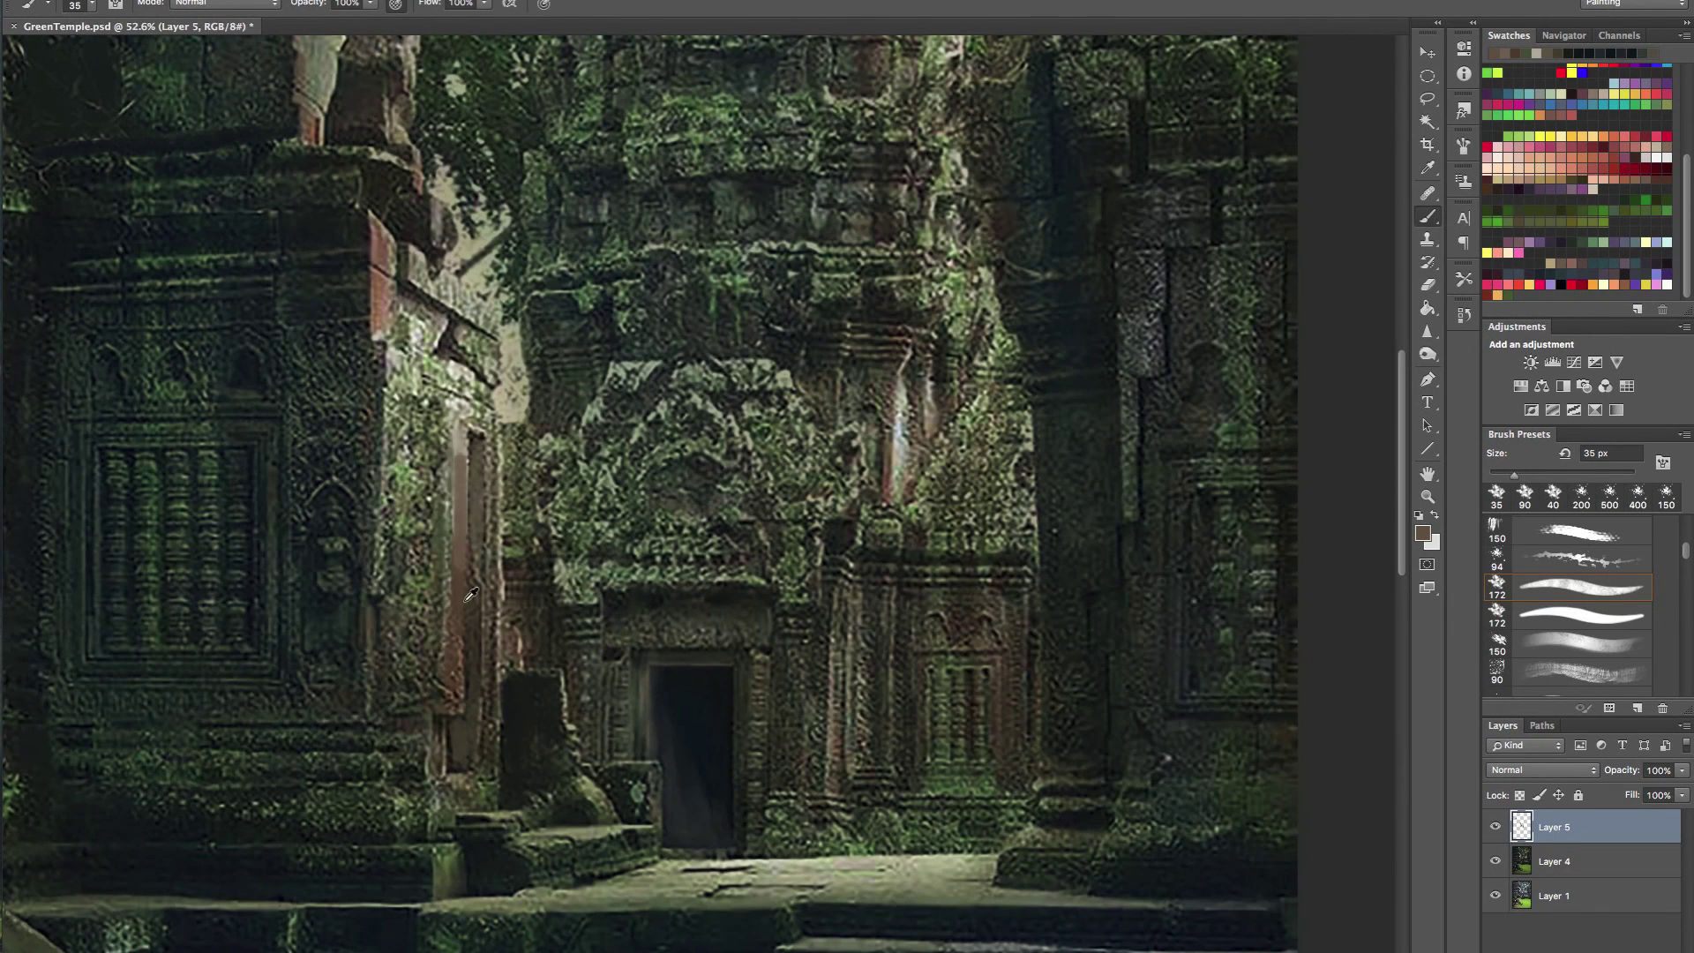
pyautogui.keyDown('alt'); pyautogui.click(342, 516); pyautogui.keyUp('alt')
pyautogui.moveTo(445, 451)
pyautogui.mouseDown()
pyautogui.moveTo(441, 426)
pyautogui.moveTo(435, 591)
pyautogui.mouseUp()
pyautogui.keyDown('alt'); pyautogui.click(447, 517); pyautogui.keyUp('alt')
pyautogui.moveTo(436, 446); pyautogui.dragTo(428, 655)
pyautogui.moveTo(419, 569)
pyautogui.mouseDown()
pyautogui.moveTo(403, 664)
pyautogui.moveTo(438, 604)
pyautogui.mouseUp()
pyautogui.moveTo(412, 408); pyautogui.dragTo(399, 473)
pyautogui.moveTo(393, 416); pyautogui.dragTo(379, 467)
# - Paint highlights on the bright column right of the doorway gable in a pale beige sampled from it
pyautogui.moveTo(316, 634); pyautogui.dragTo(51, 464)
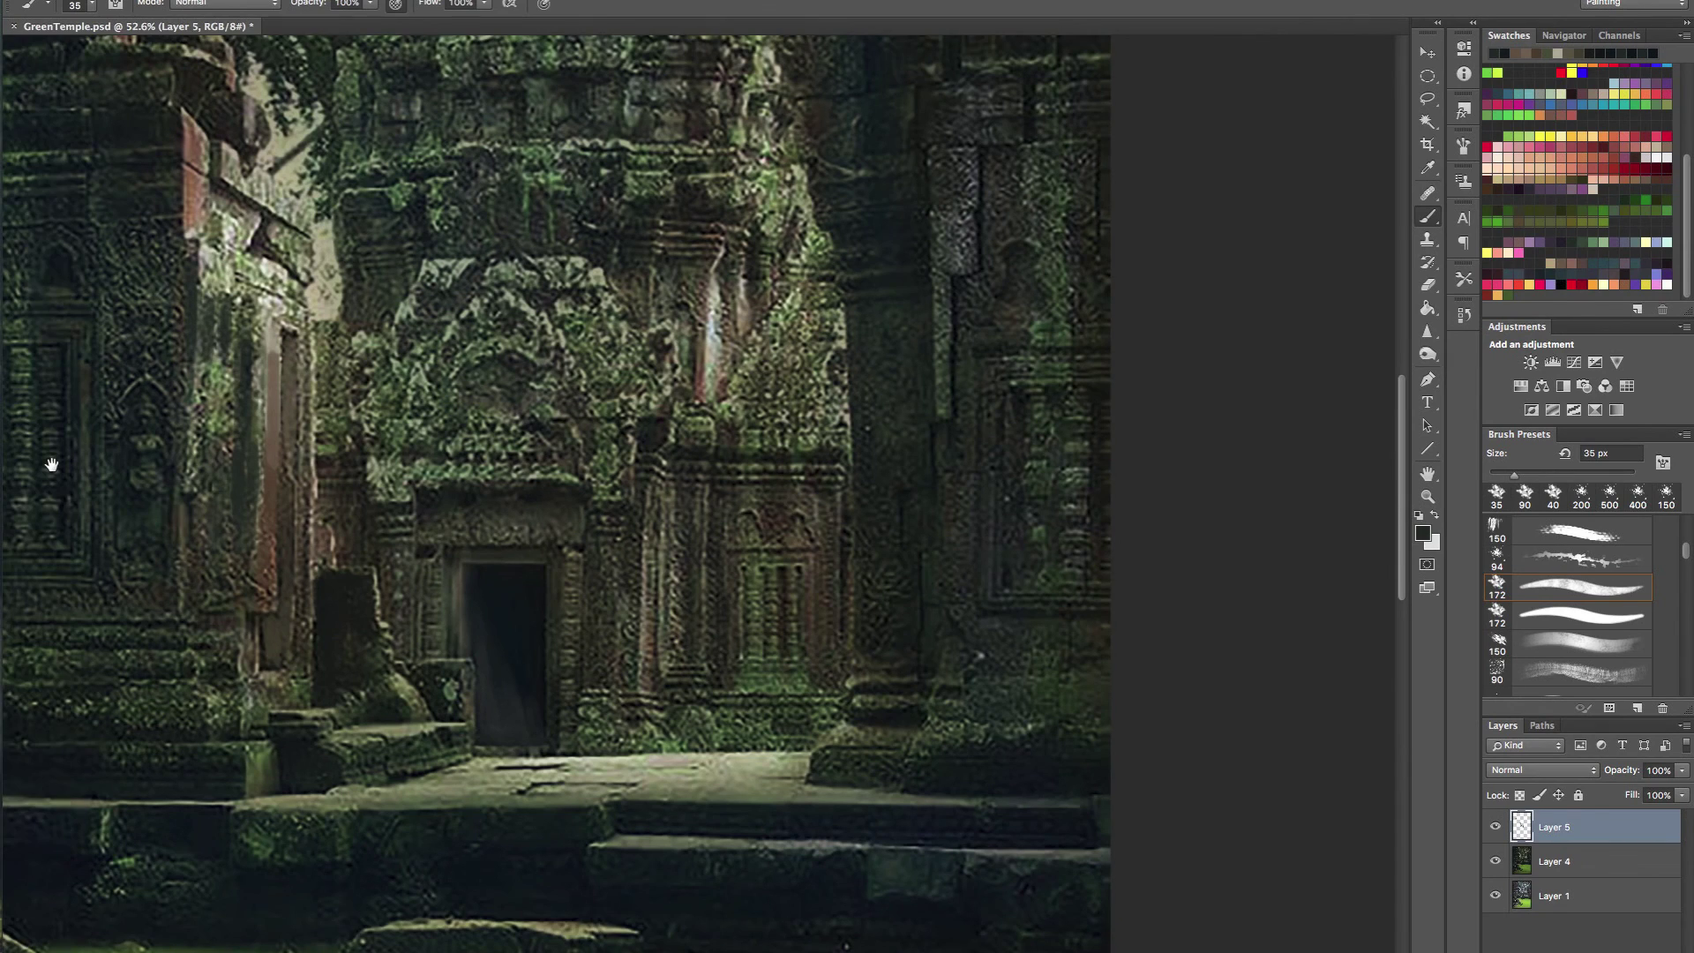
pyautogui.keyDown('alt'); pyautogui.click(640, 313); pyautogui.keyUp('alt')
pyautogui.moveTo(632, 293); pyautogui.dragTo(636, 415)
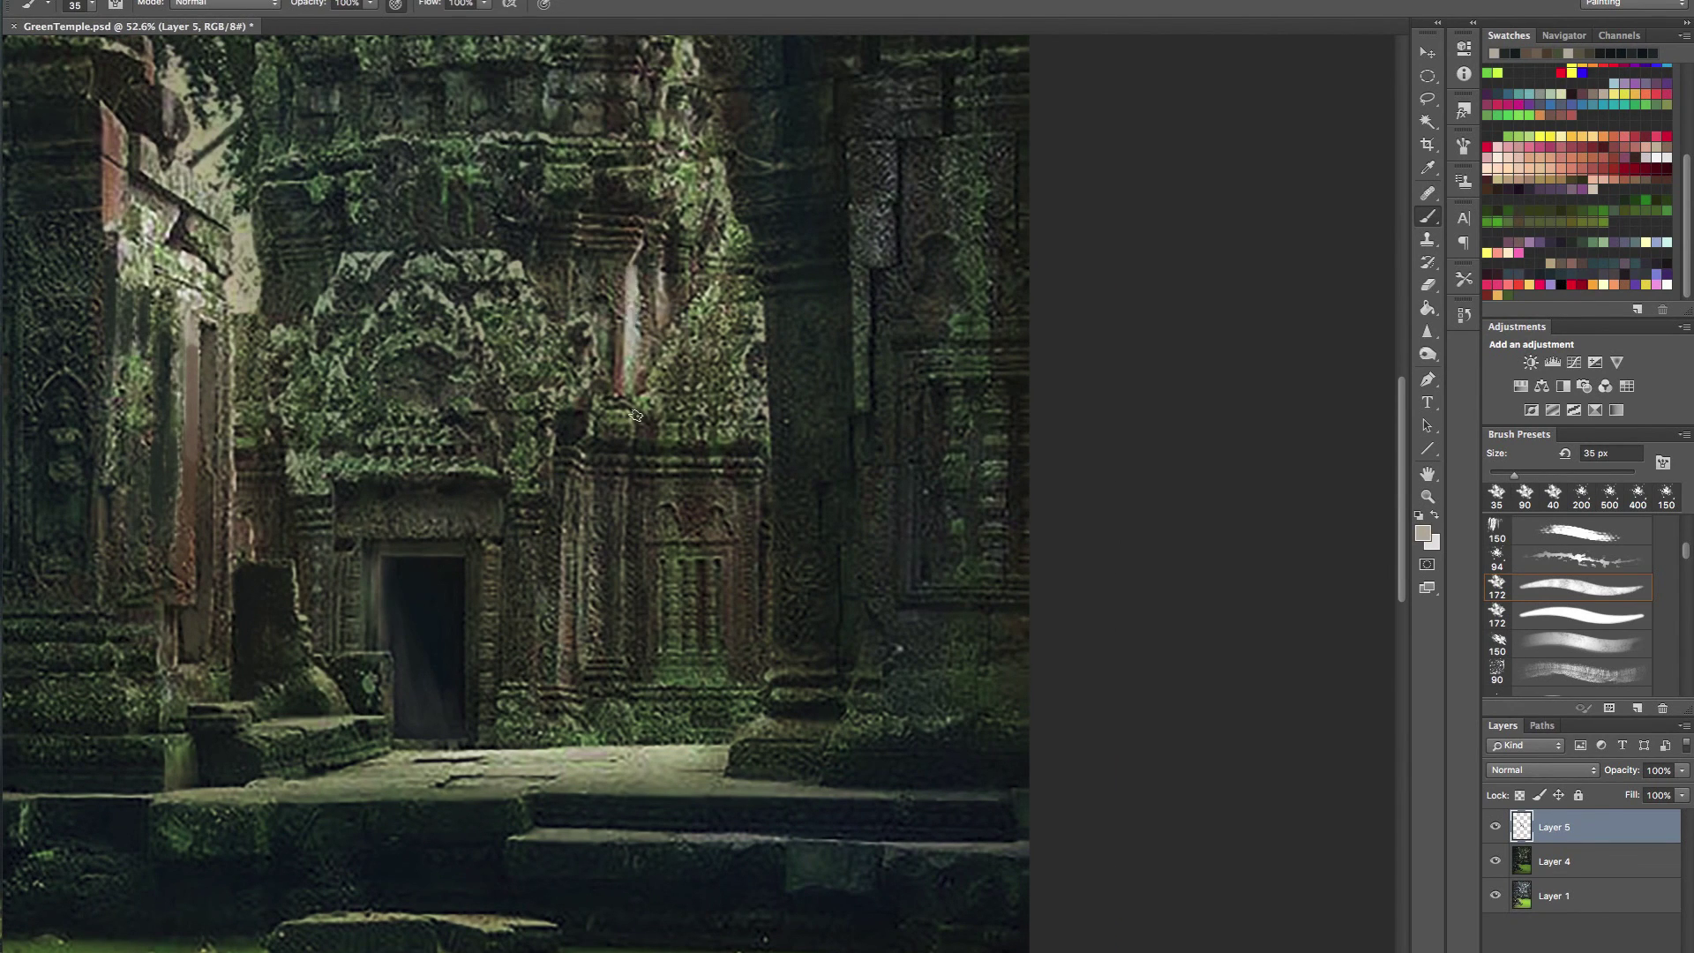
pyautogui.moveTo(669, 291); pyautogui.dragTo(667, 342)
pyautogui.moveTo(641, 253); pyautogui.dragTo(649, 225)
# - Paint dark gaps between the right tower's stone blocks and along its shaded corner using sampled dark tones
pyautogui.moveTo(807, 277); pyautogui.dragTo(772, 483)
pyautogui.moveTo(593, 278); pyautogui.dragTo(766, 502)
pyautogui.keyDown('alt'); pyautogui.click(933, 380); pyautogui.keyUp('alt')
pyautogui.moveTo(874, 340); pyautogui.dragTo(890, 463)
pyautogui.keyDown('alt'); pyautogui.click(887, 393); pyautogui.keyUp('alt')
pyautogui.moveTo(886, 394); pyautogui.dragTo(885, 451)
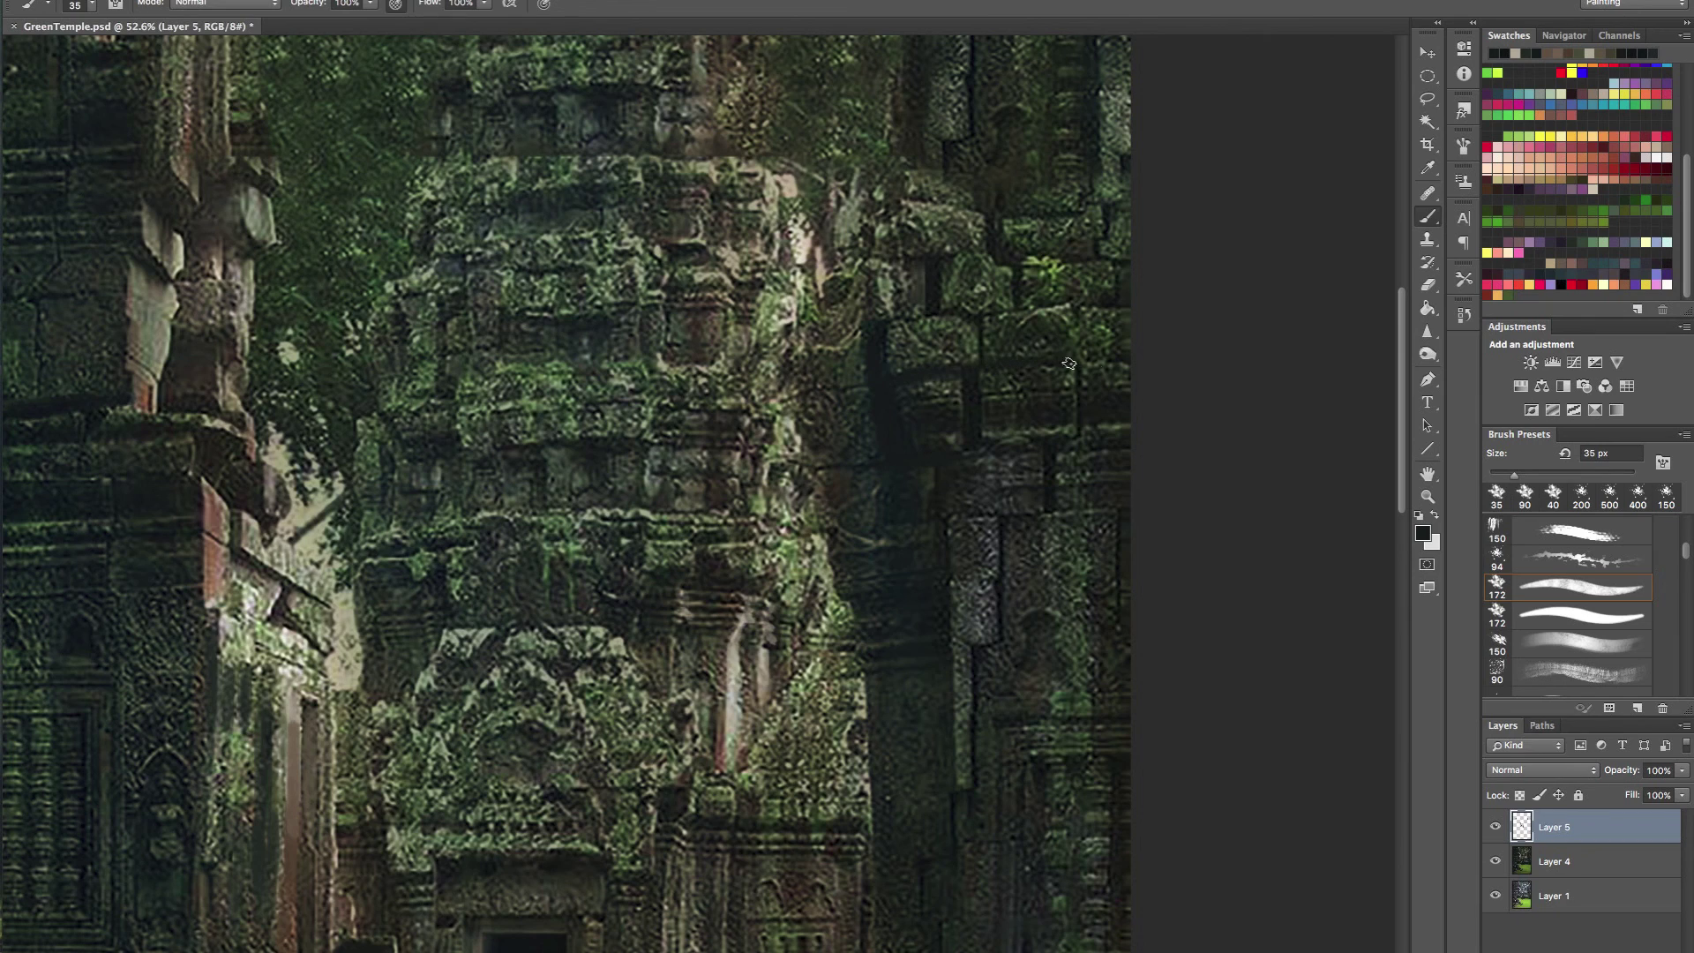
pyautogui.moveTo(1076, 358); pyautogui.dragTo(1076, 434)
pyautogui.moveTo(975, 331); pyautogui.dragTo(975, 362)
# - Add sampled dark green to the right tower's shaded corner, undoing one stroke and enlarging the brush to 45 px
pyautogui.keyDown('alt'); pyautogui.click(871, 444); pyautogui.keyUp('alt')
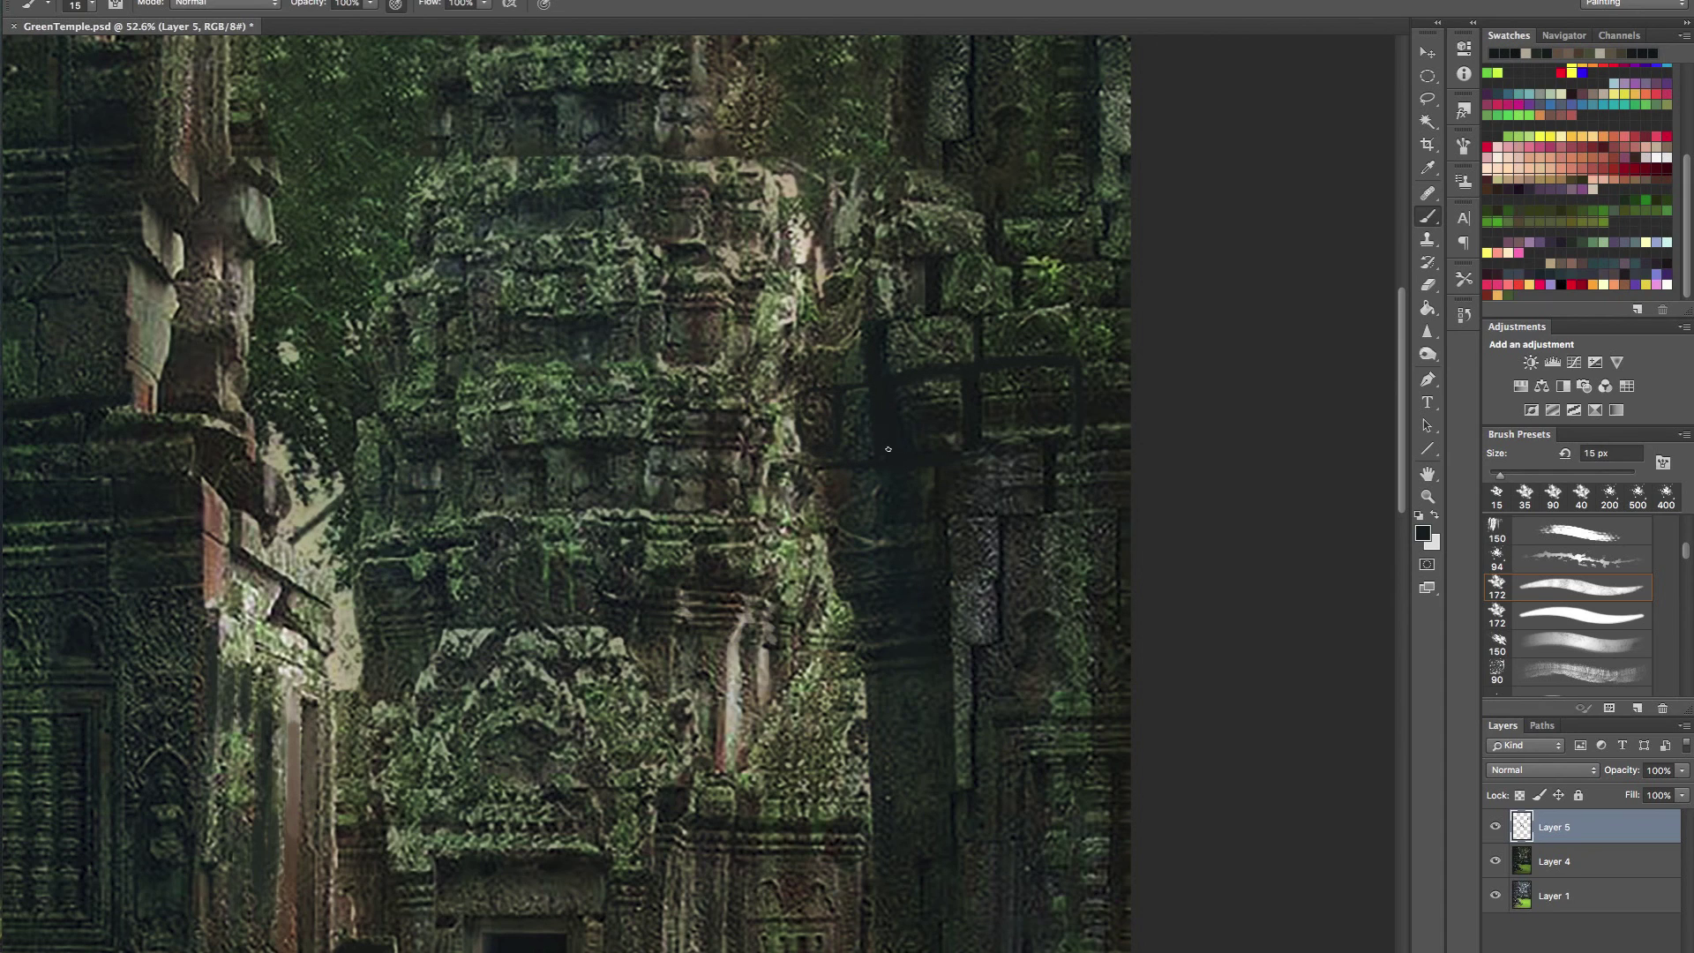
pyautogui.keyDown('alt'); pyautogui.click(860, 424); pyautogui.keyUp('alt')
pyautogui.keyDown('alt'); pyautogui.click(931, 388); pyautogui.keyUp('alt')
pyautogui.keyDown('alt'); pyautogui.click(848, 368); pyautogui.keyUp('alt')
pyautogui.moveTo(876, 381)
pyautogui.mouseDown()
pyautogui.moveTo(881, 436)
pyautogui.moveTo(905, 441)
pyautogui.moveTo(872, 438)
pyautogui.moveTo(896, 453)
pyautogui.mouseUp()
pyautogui.press('super+z')
pyautogui.press(']')
pyautogui.press(']')
pyautogui.press(']')
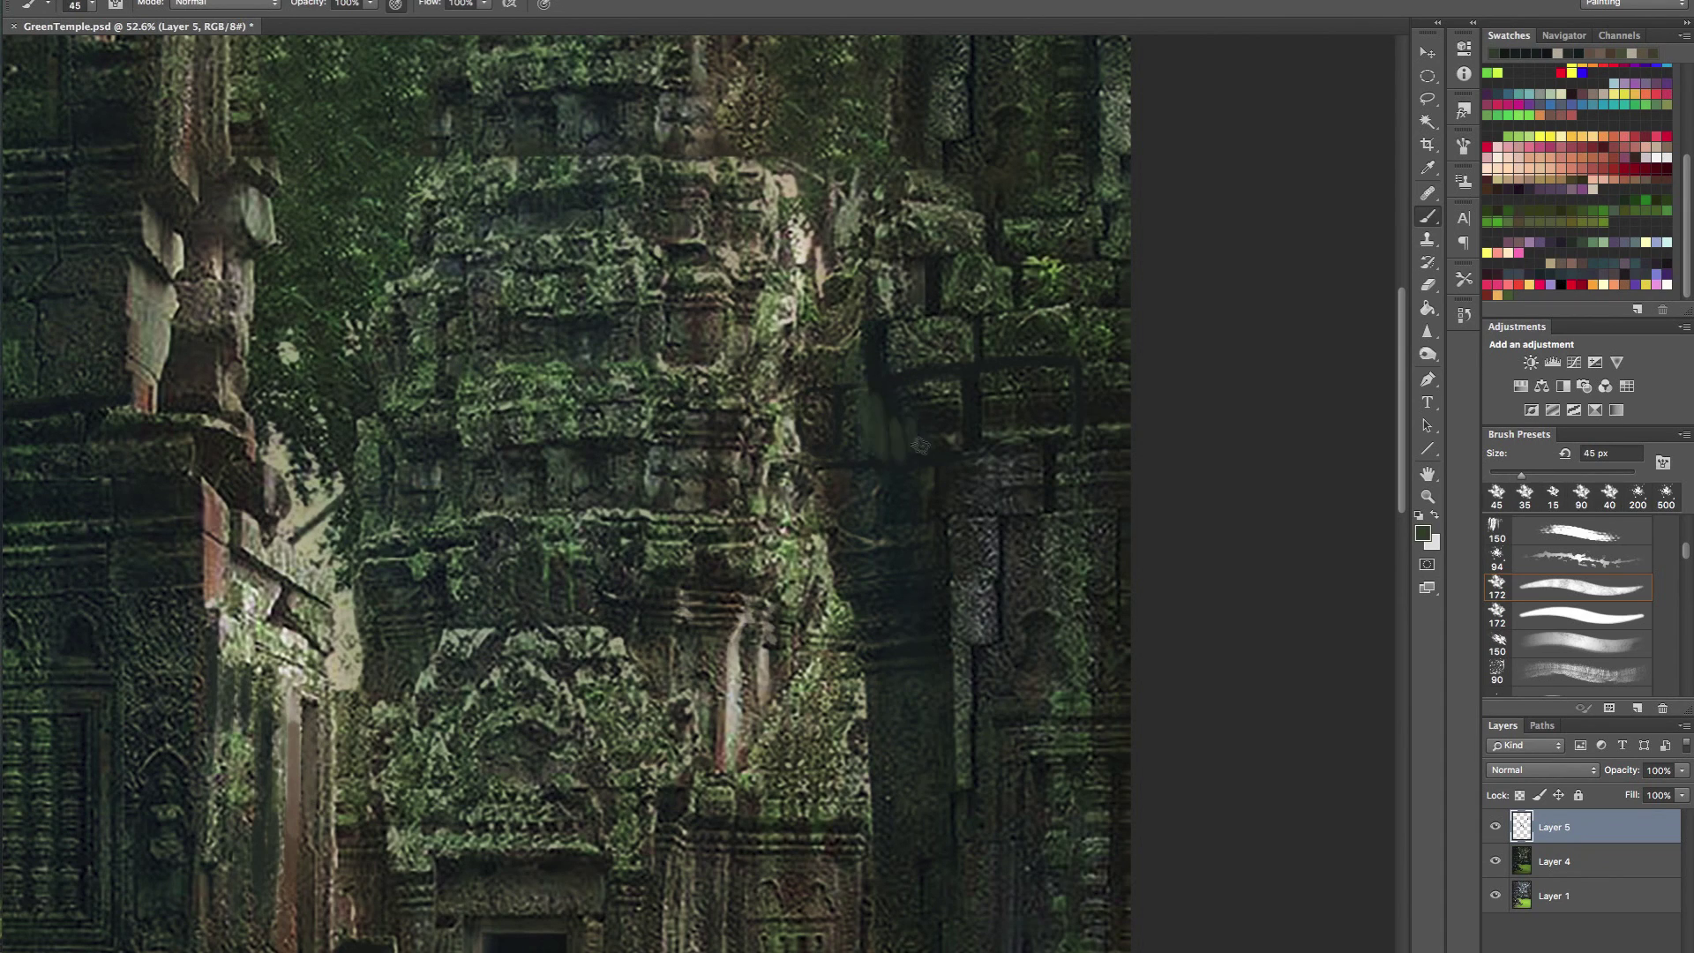
# - Choose a bright green swatch and paint moss along the tops of the right tower's stone blocks with a 30 px brush
pyautogui.click(1604, 228)
pyautogui.press('[')
pyautogui.press('[')
pyautogui.moveTo(1089, 264)
pyautogui.mouseDown()
pyautogui.moveTo(1050, 266)
pyautogui.moveTo(1085, 283)
pyautogui.moveTo(1098, 311)
pyautogui.moveTo(1077, 313)
pyautogui.moveTo(1117, 316)
pyautogui.moveTo(1055, 356)
pyautogui.mouseUp()
pyautogui.press('[')
pyautogui.press('[')
pyautogui.moveTo(915, 205); pyautogui.dragTo(980, 222)
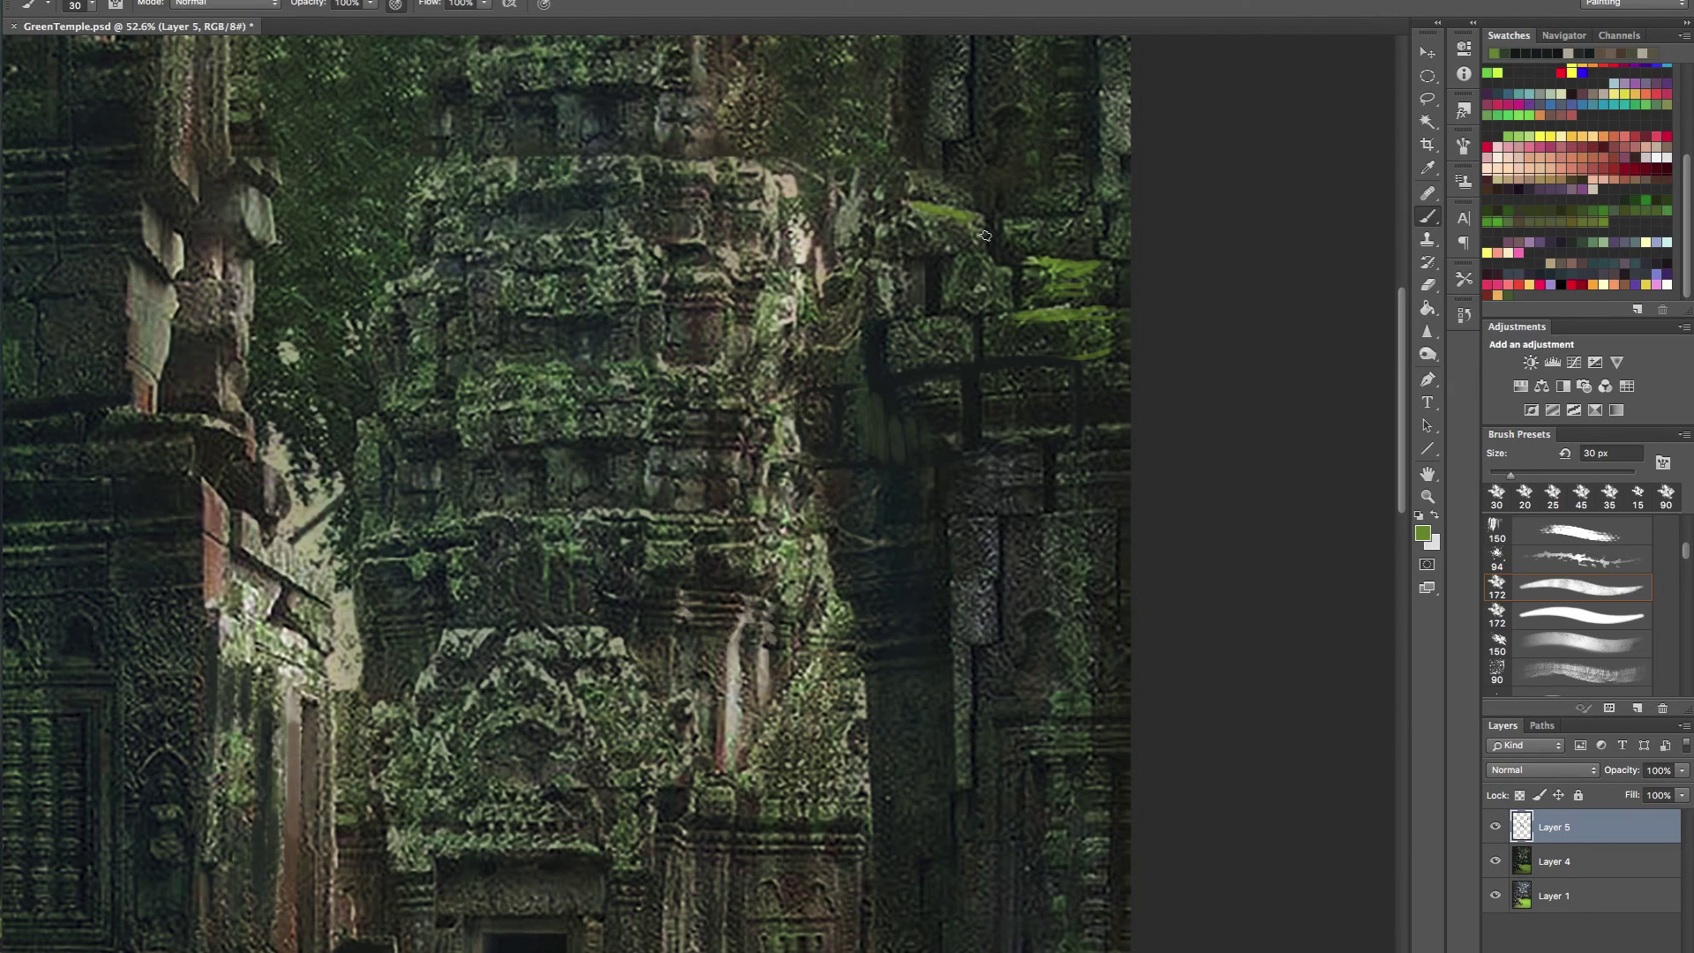
pyautogui.moveTo(1041, 274); pyautogui.dragTo(983, 276)
# - Paint bright green moss along the columns and ledges of the left towers
pyautogui.moveTo(655, 362)
pyautogui.mouseDown()
pyautogui.moveTo(692, 525)
pyautogui.moveTo(768, 511)
pyautogui.moveTo(696, 506)
pyautogui.moveTo(660, 463)
pyautogui.moveTo(626, 486)
pyautogui.moveTo(622, 470)
pyautogui.mouseUp()
pyautogui.moveTo(721, 198)
pyautogui.mouseDown()
pyautogui.moveTo(718, 106)
pyautogui.moveTo(684, 211)
pyautogui.moveTo(711, 70)
pyautogui.moveTo(716, 128)
pyautogui.mouseUp()
pyautogui.moveTo(263, 562)
pyautogui.mouseDown()
pyautogui.moveTo(340, 583)
pyautogui.moveTo(265, 513)
pyautogui.moveTo(140, 519)
pyautogui.moveTo(276, 484)
pyautogui.moveTo(261, 340)
pyautogui.moveTo(270, 309)
pyautogui.moveTo(311, 296)
pyautogui.moveTo(265, 207)
pyautogui.moveTo(272, 80)
pyautogui.moveTo(284, 239)
pyautogui.moveTo(275, 97)
pyautogui.mouseUp()
pyautogui.moveTo(361, 208); pyautogui.dragTo(251, 208)
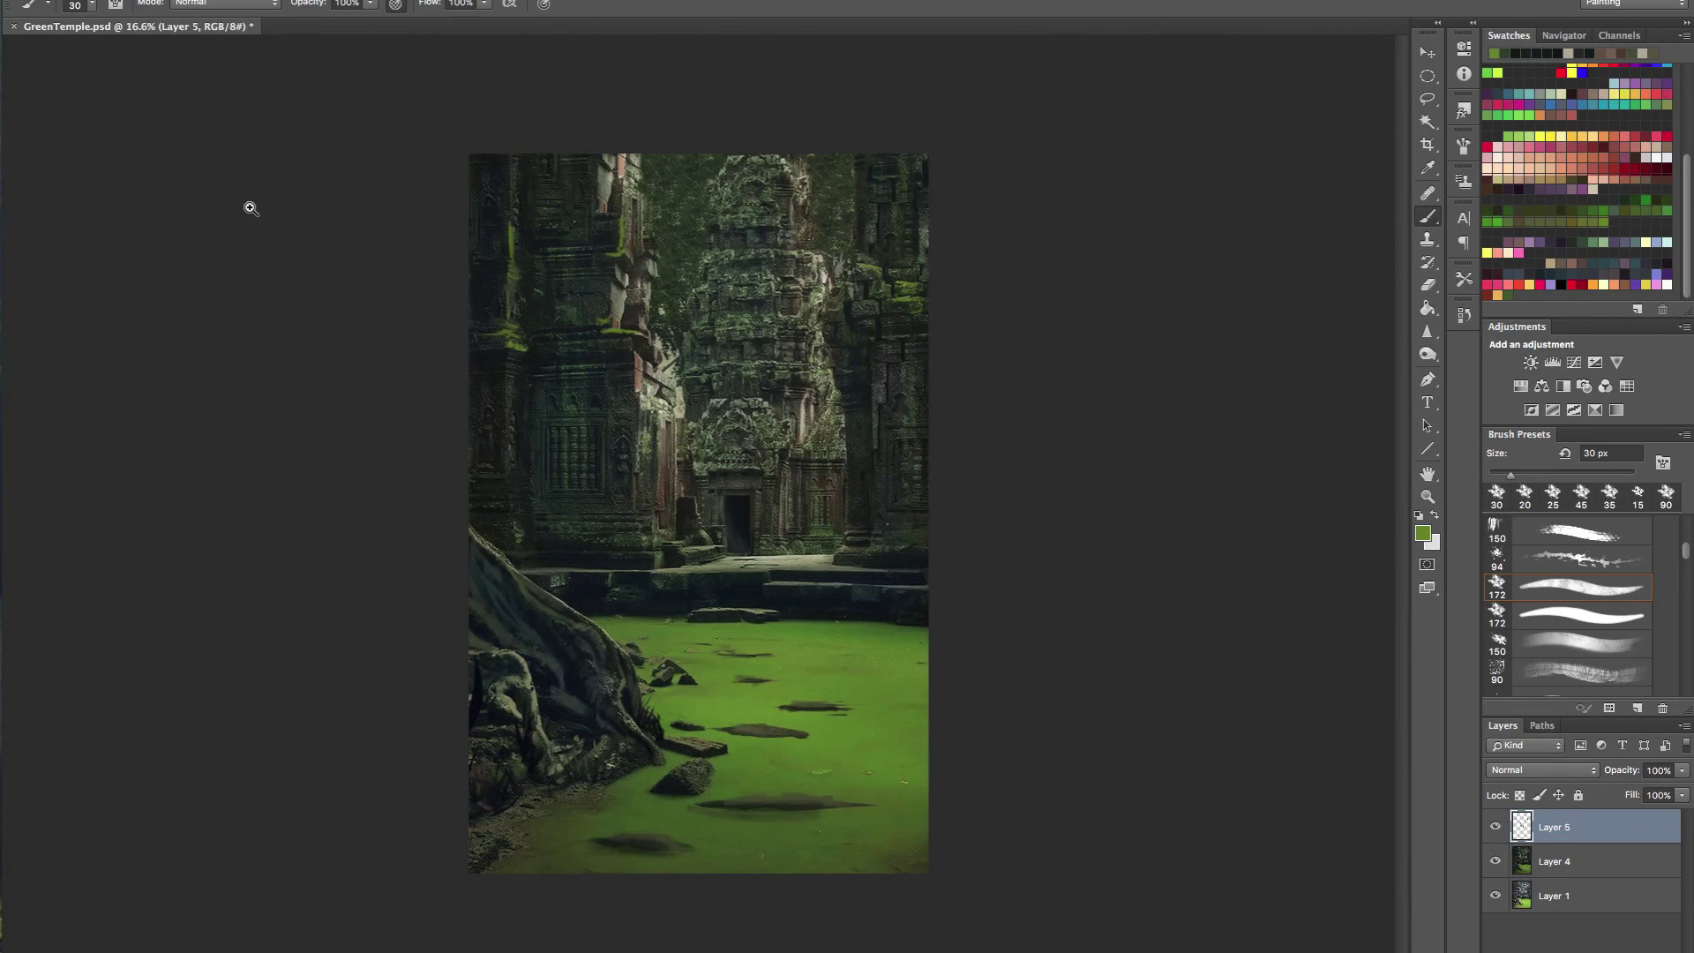
# - Break up the bright moss on the far-left column with dark tones sampled from the shadows beside it
pyautogui.moveTo(548, 302); pyautogui.dragTo(645, 296)
pyautogui.keyDown('alt'); pyautogui.click(494, 335); pyautogui.keyUp('alt')
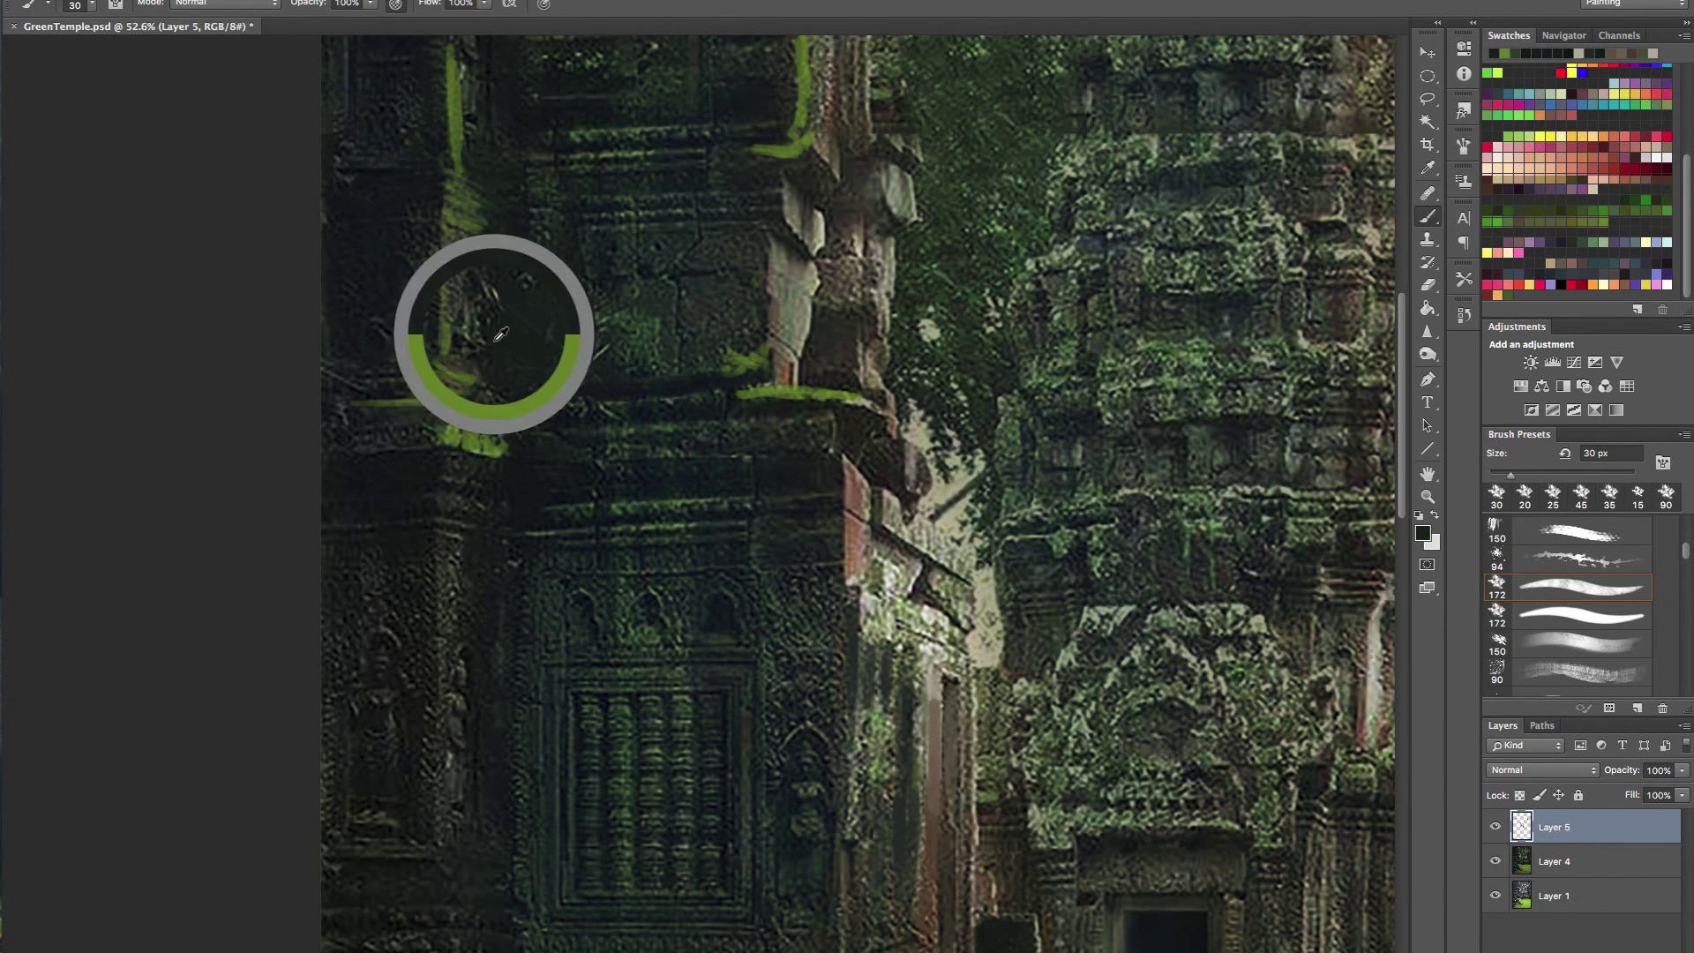
pyautogui.moveTo(466, 247)
pyautogui.mouseDown()
pyautogui.moveTo(464, 295)
pyautogui.moveTo(455, 46)
pyautogui.mouseUp()
pyautogui.keyDown('alt'); pyautogui.click(477, 251); pyautogui.keyUp('alt')
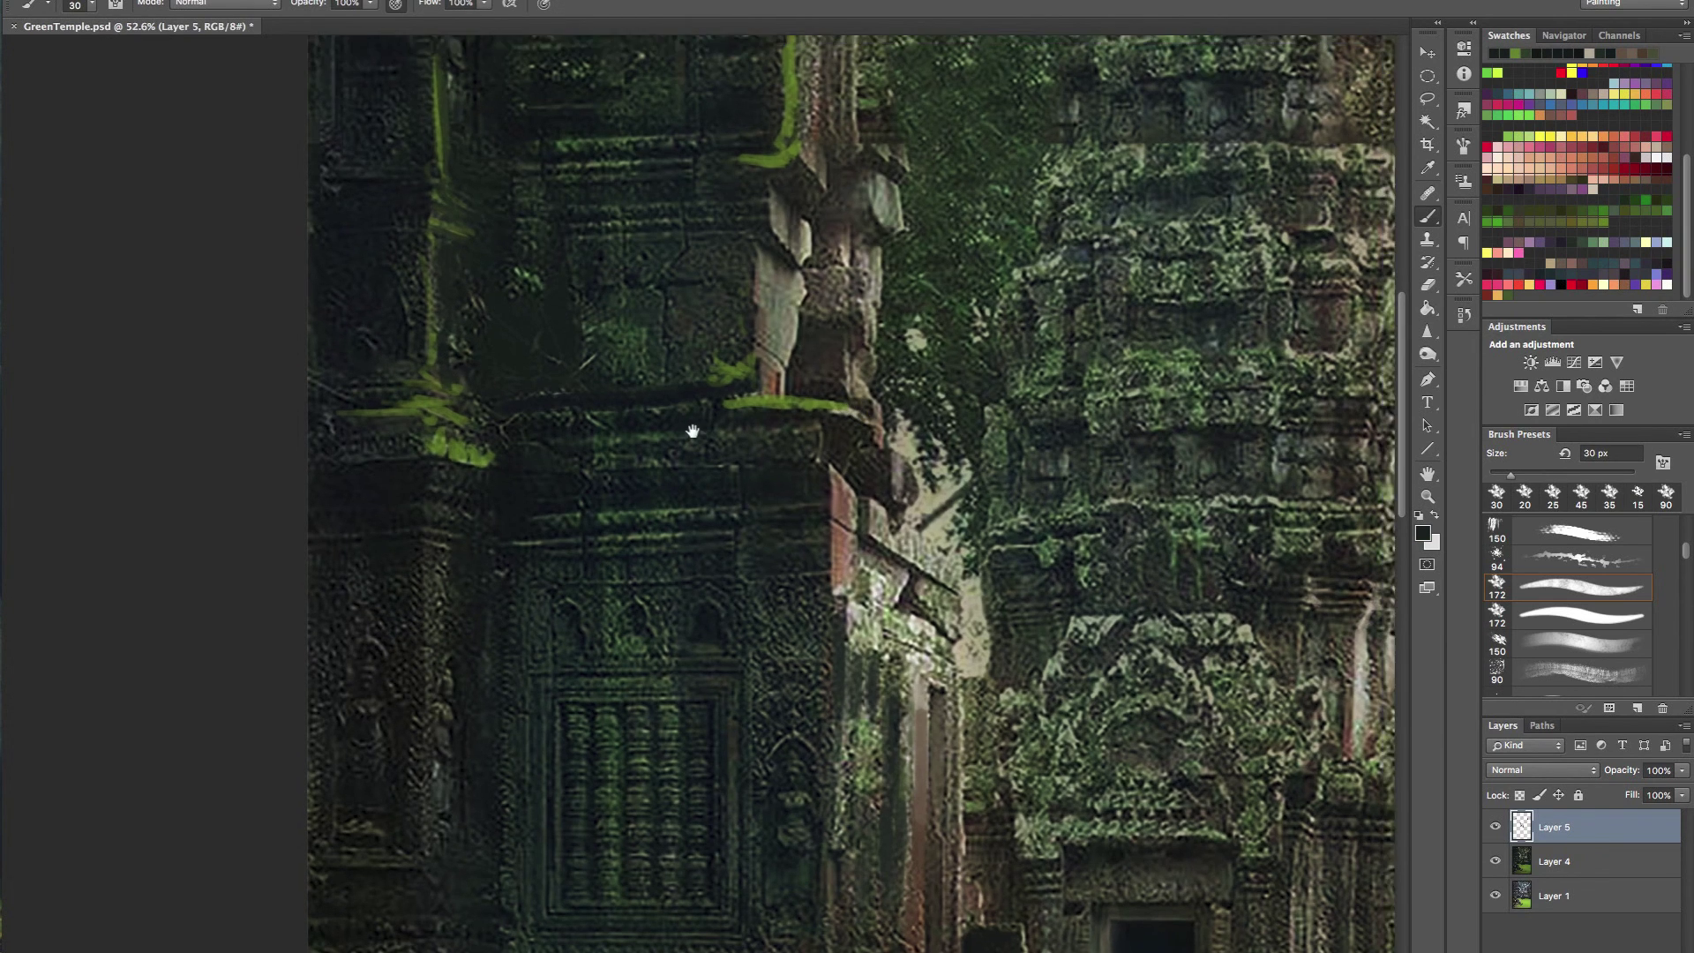
# - Choose a muted purple swatch and paint over the light gap in the foliage between the left and central towers
pyautogui.moveTo(692, 435); pyautogui.dragTo(270, 609)
pyautogui.moveTo(426, 428)
pyautogui.mouseDown()
pyautogui.moveTo(308, 482)
pyautogui.moveTo(432, 476)
pyautogui.moveTo(657, 532)
pyautogui.moveTo(657, 497)
pyautogui.mouseUp()
pyautogui.click(1627, 265)
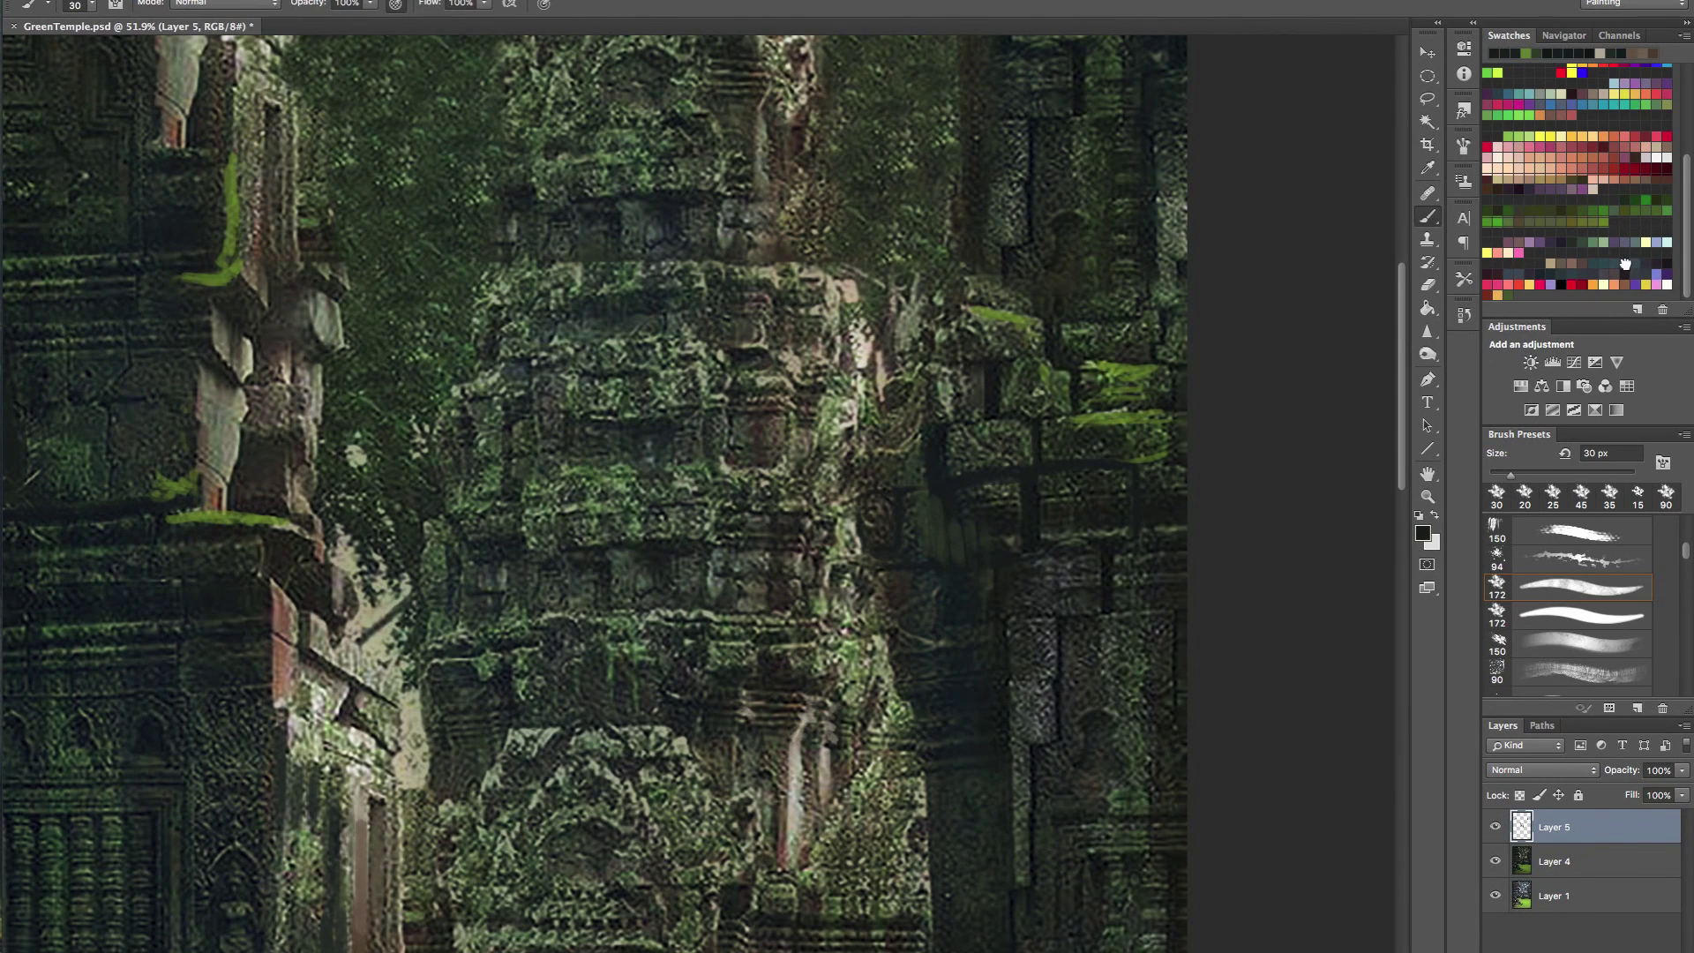
pyautogui.moveTo(374, 438); pyautogui.dragTo(411, 510)
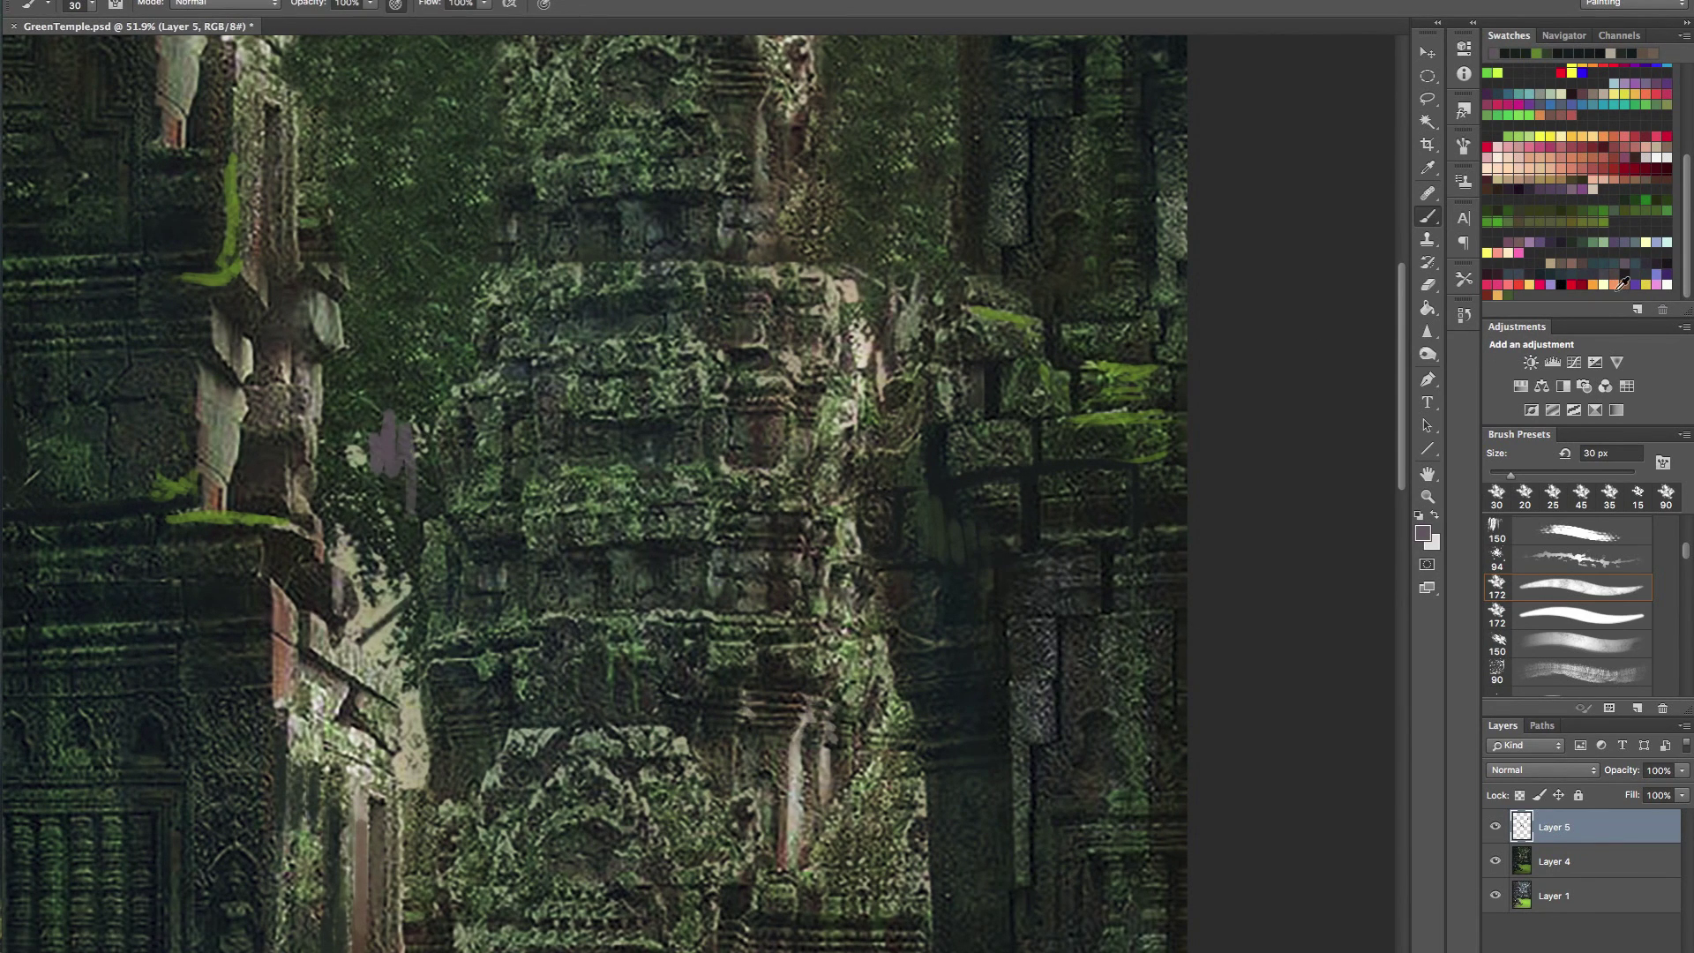
# - Paint over the light gap between the left and central towers with a brown swatch and muted tones sampled from the nearby stonework
pyautogui.click(1674, 148)
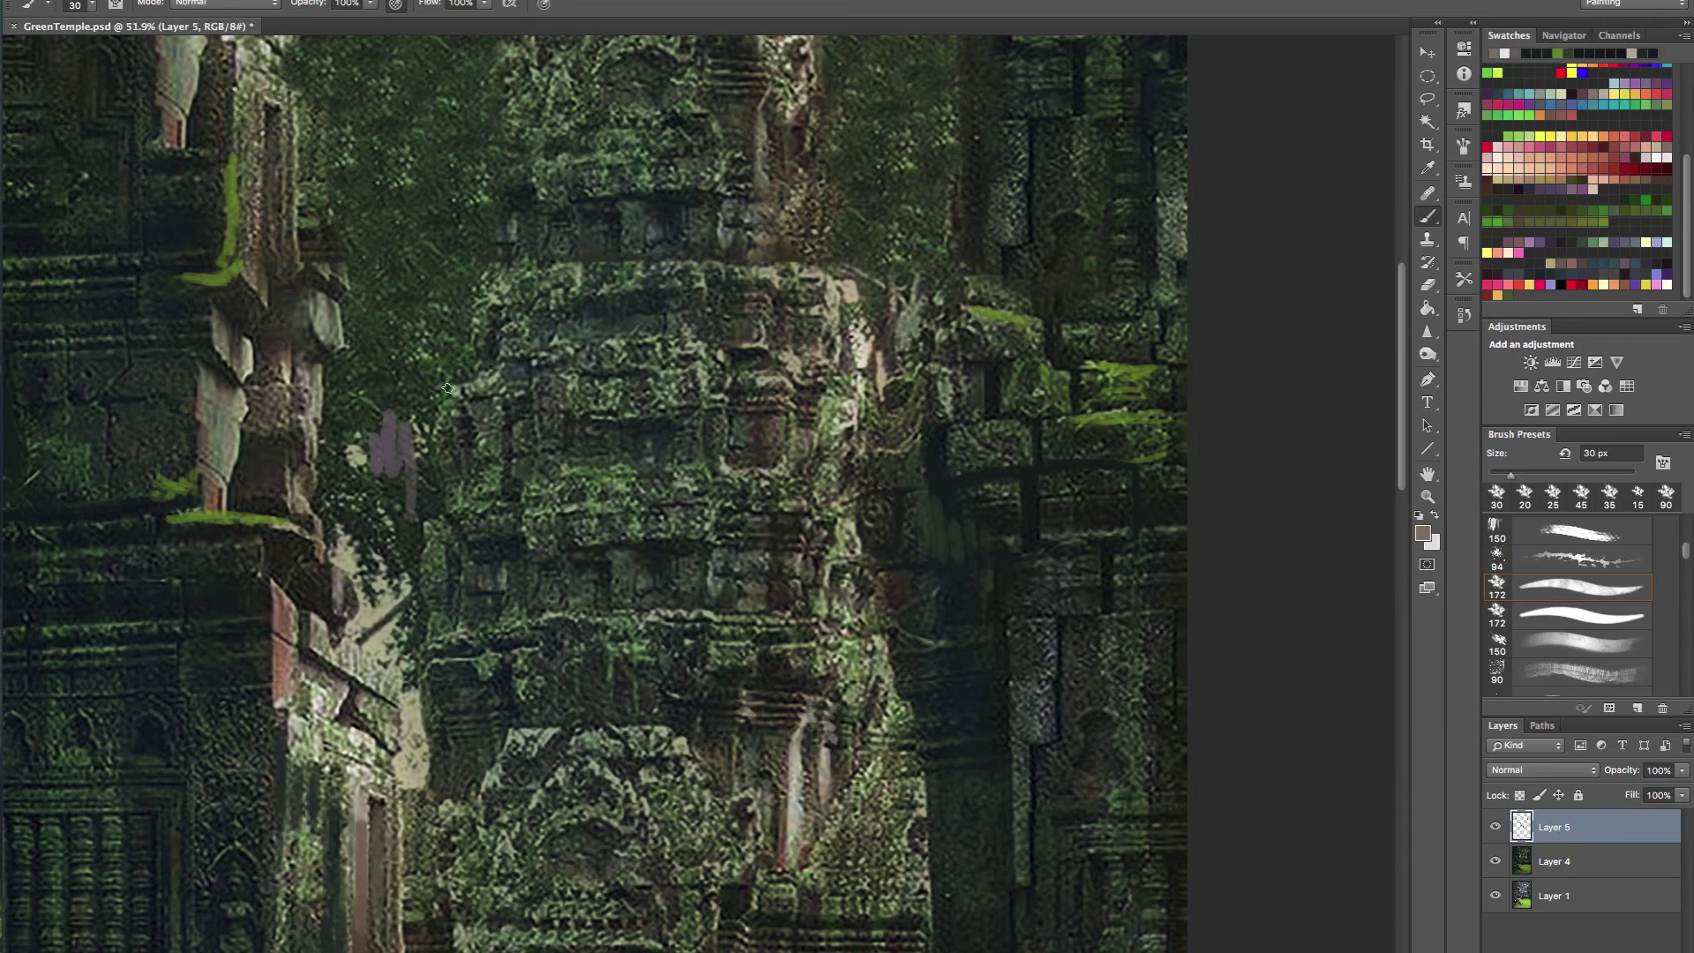
pyautogui.moveTo(394, 425)
pyautogui.mouseDown()
pyautogui.moveTo(402, 412)
pyautogui.moveTo(407, 457)
pyautogui.moveTo(379, 457)
pyautogui.moveTo(416, 466)
pyautogui.mouseUp()
pyautogui.keyDown('alt'); pyautogui.click(271, 469); pyautogui.keyUp('alt')
pyautogui.keyDown('alt'); pyautogui.click(345, 550); pyautogui.keyUp('alt')
pyautogui.moveTo(340, 546)
pyautogui.mouseDown()
pyautogui.moveTo(335, 450)
pyautogui.moveTo(356, 533)
pyautogui.moveTo(381, 442)
pyautogui.moveTo(367, 459)
pyautogui.moveTo(380, 437)
pyautogui.moveTo(401, 476)
pyautogui.moveTo(415, 397)
pyautogui.moveTo(441, 508)
pyautogui.moveTo(415, 476)
pyautogui.moveTo(404, 547)
pyautogui.moveTo(416, 525)
pyautogui.moveTo(381, 561)
pyautogui.mouseUp()
pyautogui.keyDown('alt'); pyautogui.click(519, 369); pyautogui.keyUp('alt')
pyautogui.moveTo(416, 481)
pyautogui.mouseDown()
pyautogui.moveTo(275, 485)
pyautogui.moveTo(1082, 749)
pyautogui.mouseUp()
# - Add a new layer and cover the remaining light gap above the left building's ledge with grey, sampling stone tones along its edge
pyautogui.hotkey('ctrl', 'shift', 'alt', 'n')
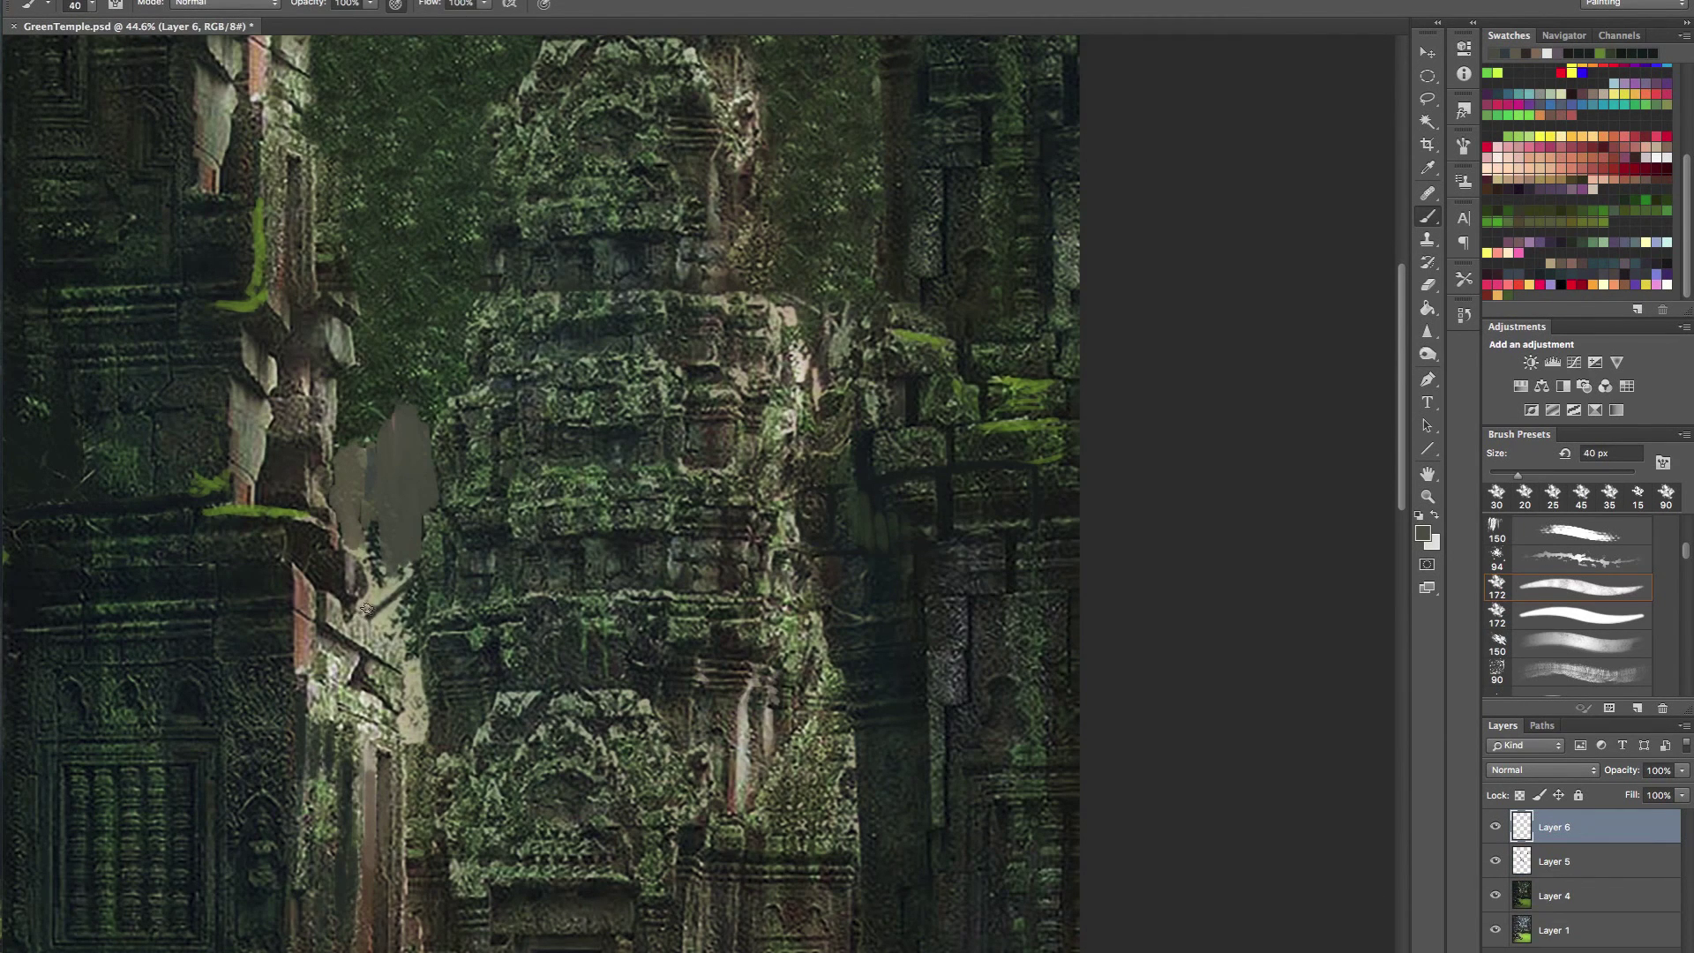
pyautogui.moveTo(365, 600)
pyautogui.mouseDown()
pyautogui.moveTo(366, 543)
pyautogui.moveTo(386, 600)
pyautogui.moveTo(418, 596)
pyautogui.moveTo(416, 688)
pyautogui.moveTo(410, 644)
pyautogui.mouseUp()
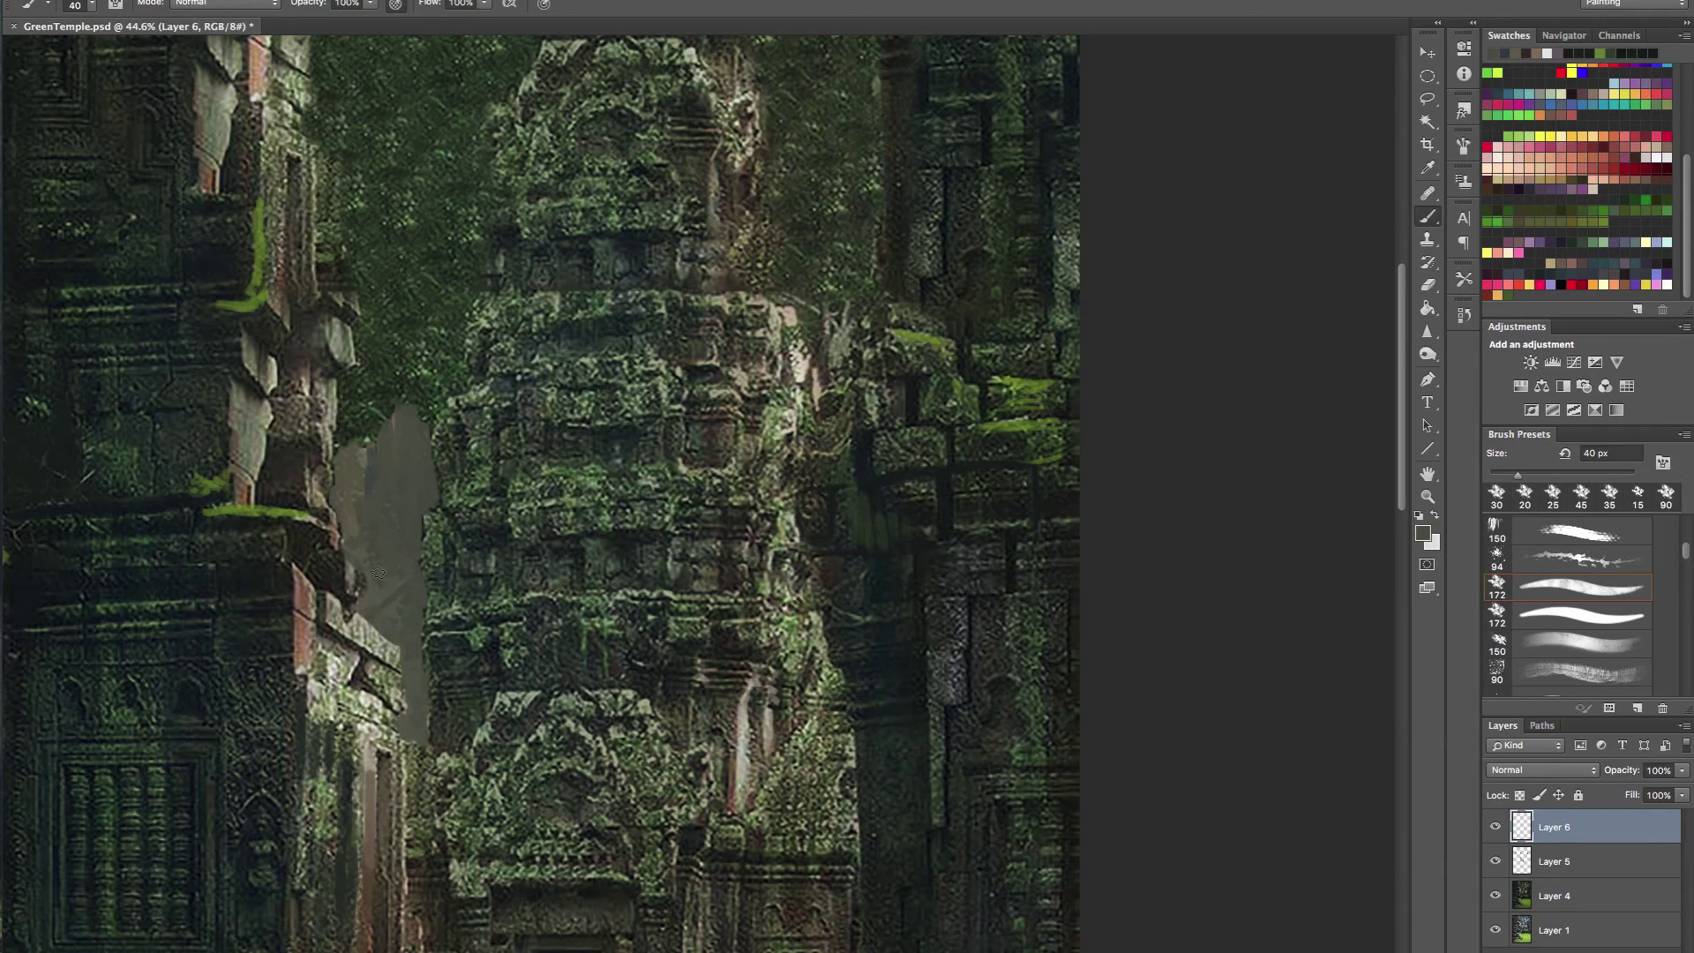
pyautogui.moveTo(378, 572); pyautogui.dragTo(369, 594)
pyautogui.keyDown('alt'); pyautogui.click(361, 613); pyautogui.keyUp('alt')
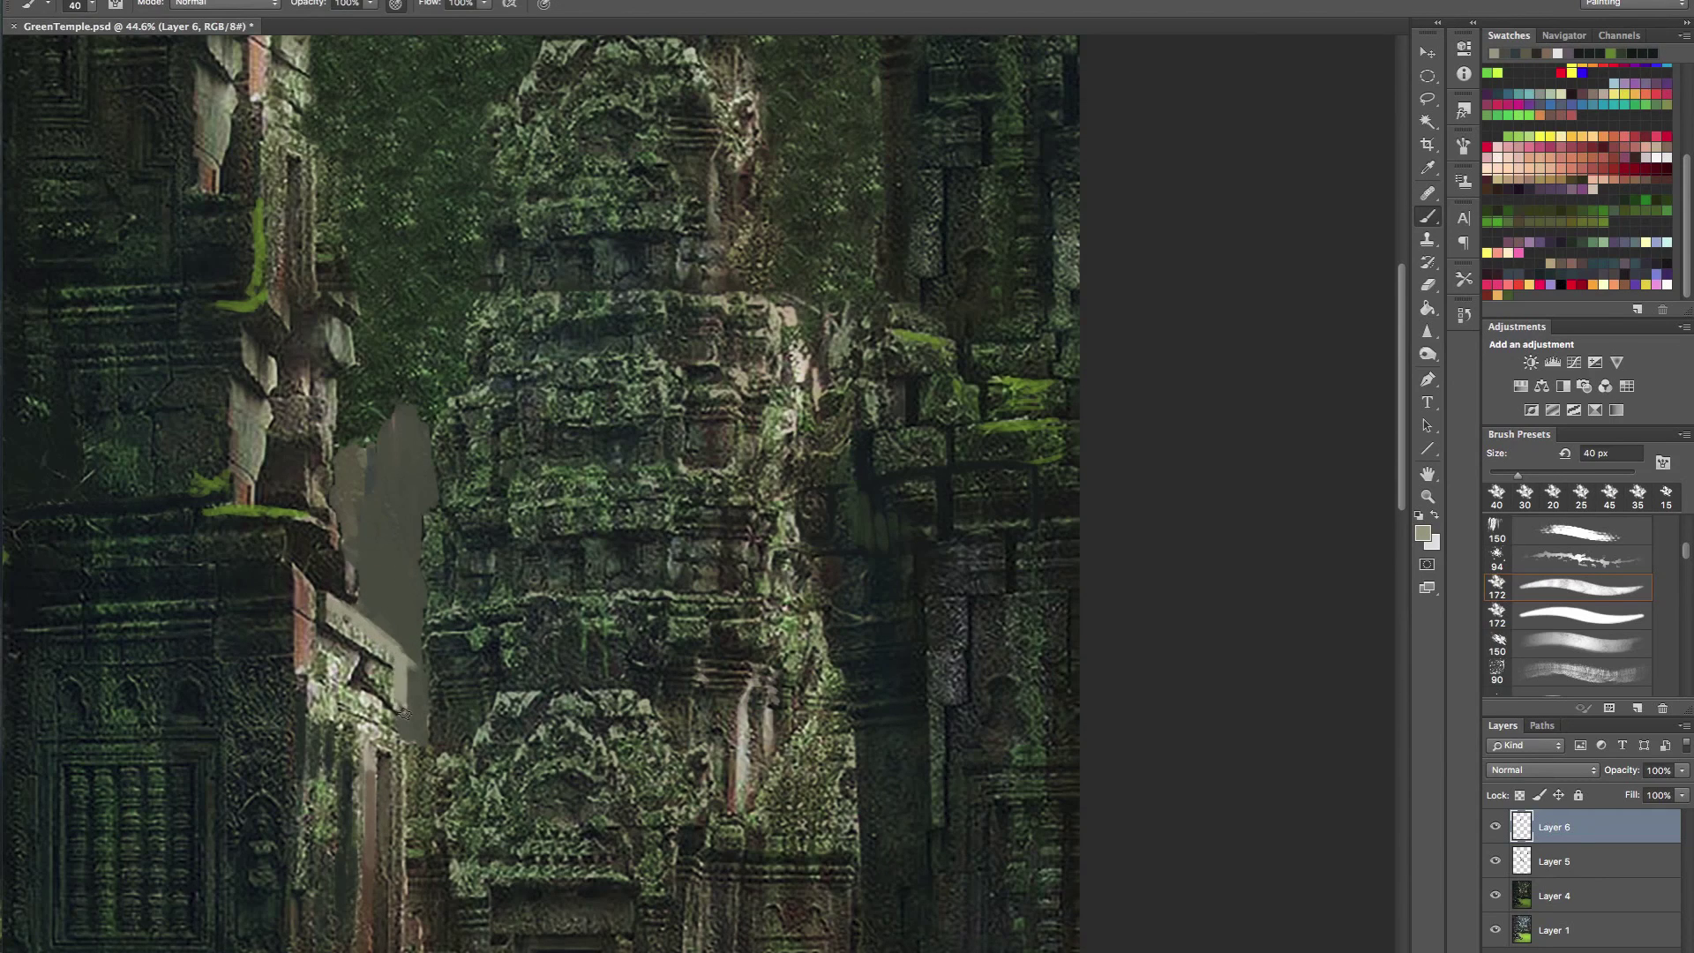
pyautogui.keyDown('alt'); pyautogui.click(413, 631); pyautogui.keyUp('alt')
# - Cover the foliage between the left and central towers with sampled grey using an 80 px brush, and start a grey patch beyond the central tower
pyautogui.keyDown('alt'); pyautogui.click(345, 466); pyautogui.keyUp('alt')
pyautogui.moveTo(346, 446)
pyautogui.mouseDown()
pyautogui.moveTo(346, 398)
pyautogui.moveTo(411, 395)
pyautogui.moveTo(392, 461)
pyautogui.moveTo(363, 412)
pyautogui.moveTo(366, 487)
pyautogui.moveTo(350, 383)
pyautogui.moveTo(379, 355)
pyautogui.moveTo(360, 272)
pyautogui.moveTo(341, 242)
pyautogui.moveTo(322, 246)
pyautogui.moveTo(324, 205)
pyautogui.moveTo(358, 234)
pyautogui.mouseUp()
pyautogui.keyDown('alt'); pyautogui.click(395, 466); pyautogui.keyUp('alt')
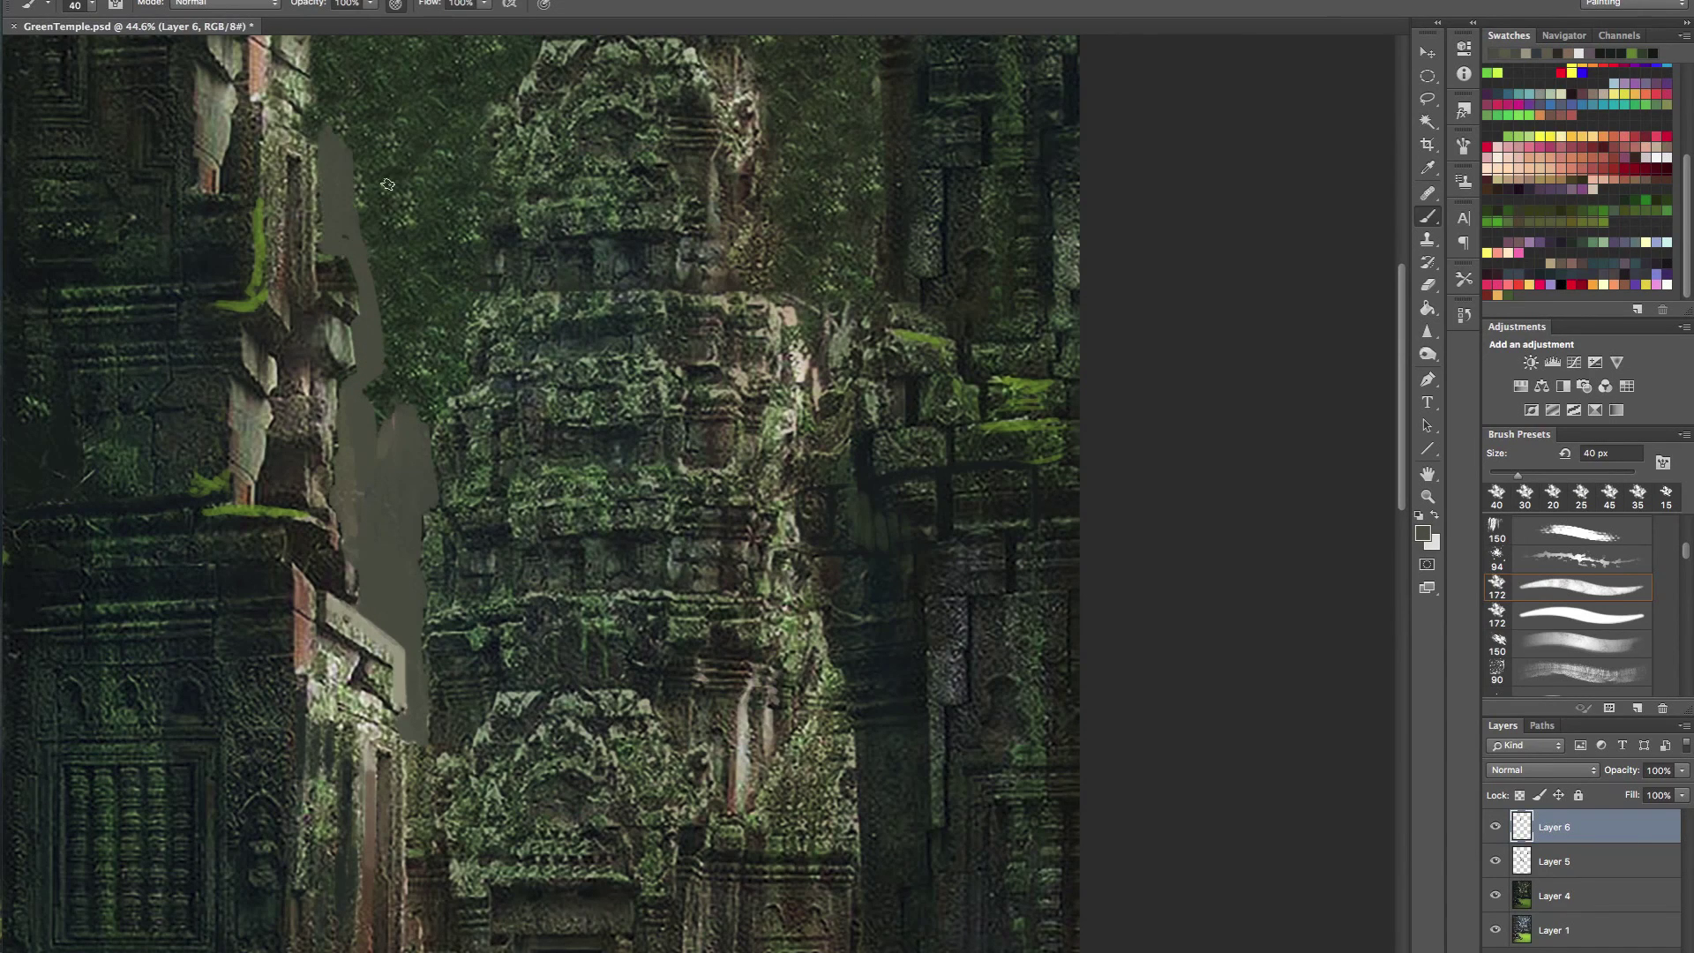
pyautogui.scroll(3, 390, 402)
pyautogui.press(']')
pyautogui.press(']')
pyautogui.press(']')
pyautogui.press(']')
pyautogui.press(']')
pyautogui.moveTo(329, 281)
pyautogui.mouseDown()
pyautogui.moveTo(328, 370)
pyautogui.moveTo(346, 288)
pyautogui.moveTo(400, 402)
pyautogui.moveTo(488, 286)
pyautogui.moveTo(486, 348)
pyautogui.moveTo(524, 293)
pyautogui.moveTo(466, 367)
pyautogui.moveTo(454, 604)
pyautogui.moveTo(419, 673)
pyautogui.moveTo(421, 625)
pyautogui.moveTo(393, 653)
pyautogui.moveTo(437, 544)
pyautogui.moveTo(412, 399)
pyautogui.moveTo(361, 439)
pyautogui.moveTo(355, 472)
pyautogui.mouseUp()
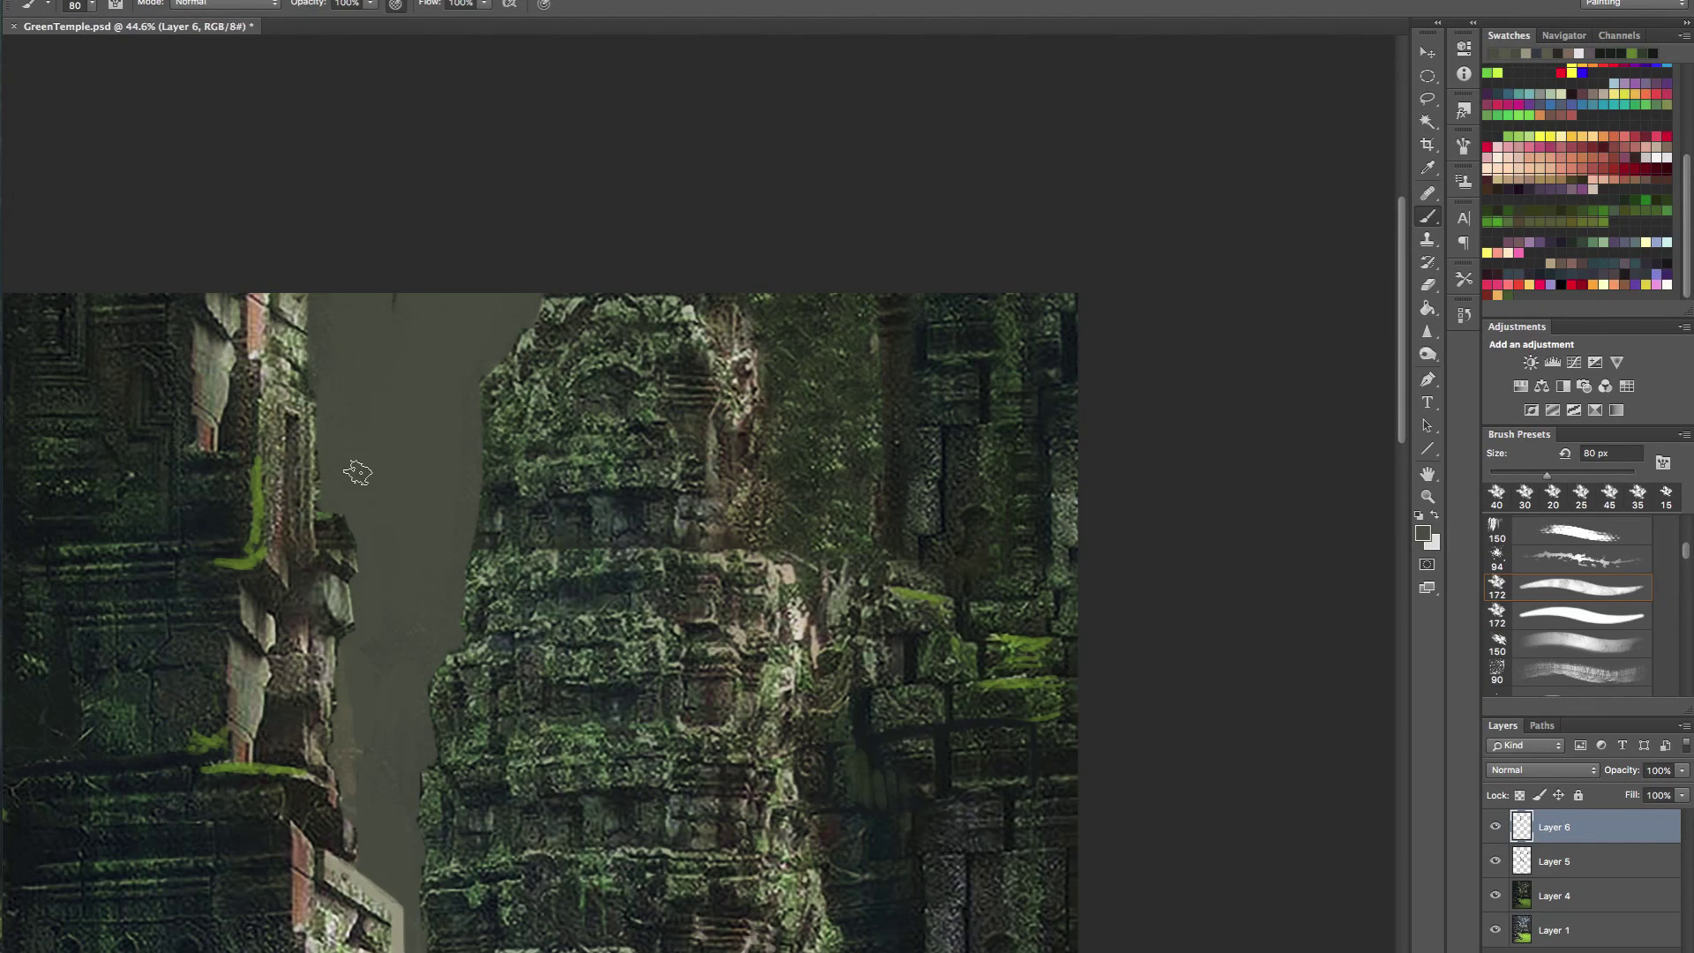
pyautogui.moveTo(477, 352)
pyautogui.mouseDown()
pyautogui.moveTo(346, 372)
pyautogui.moveTo(484, 404)
pyautogui.mouseUp()
pyautogui.moveTo(744, 481); pyautogui.dragTo(749, 424)
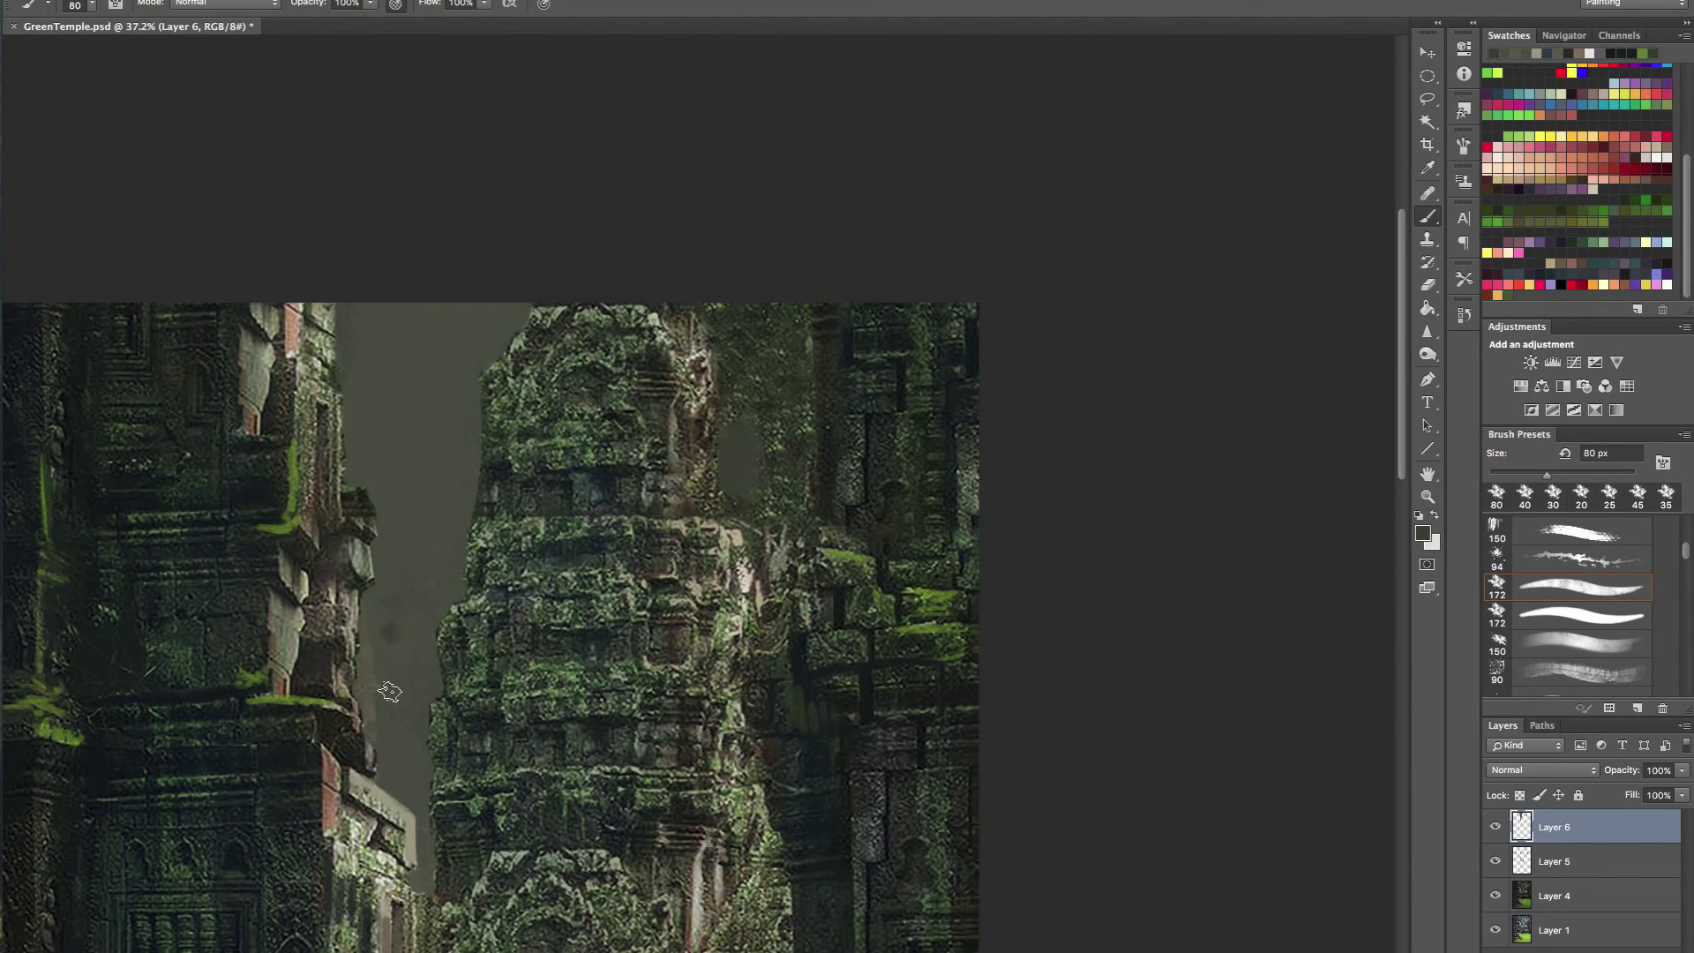
# - Paint soft vertical streaks down the grey gap with an 80 px brush and touch up the grey patch beyond the central tower
pyautogui.moveTo(381, 595)
pyautogui.mouseDown()
pyautogui.moveTo(384, 746)
pyautogui.moveTo(371, 679)
pyautogui.moveTo(421, 807)
pyautogui.moveTo(418, 893)
pyautogui.moveTo(405, 451)
pyautogui.moveTo(389, 612)
pyautogui.moveTo(363, 326)
pyautogui.moveTo(397, 478)
pyautogui.mouseUp()
pyautogui.moveTo(423, 547)
pyautogui.mouseDown()
pyautogui.moveTo(436, 639)
pyautogui.moveTo(455, 258)
pyautogui.moveTo(476, 369)
pyautogui.moveTo(465, 602)
pyautogui.moveTo(440, 666)
pyautogui.mouseUp()
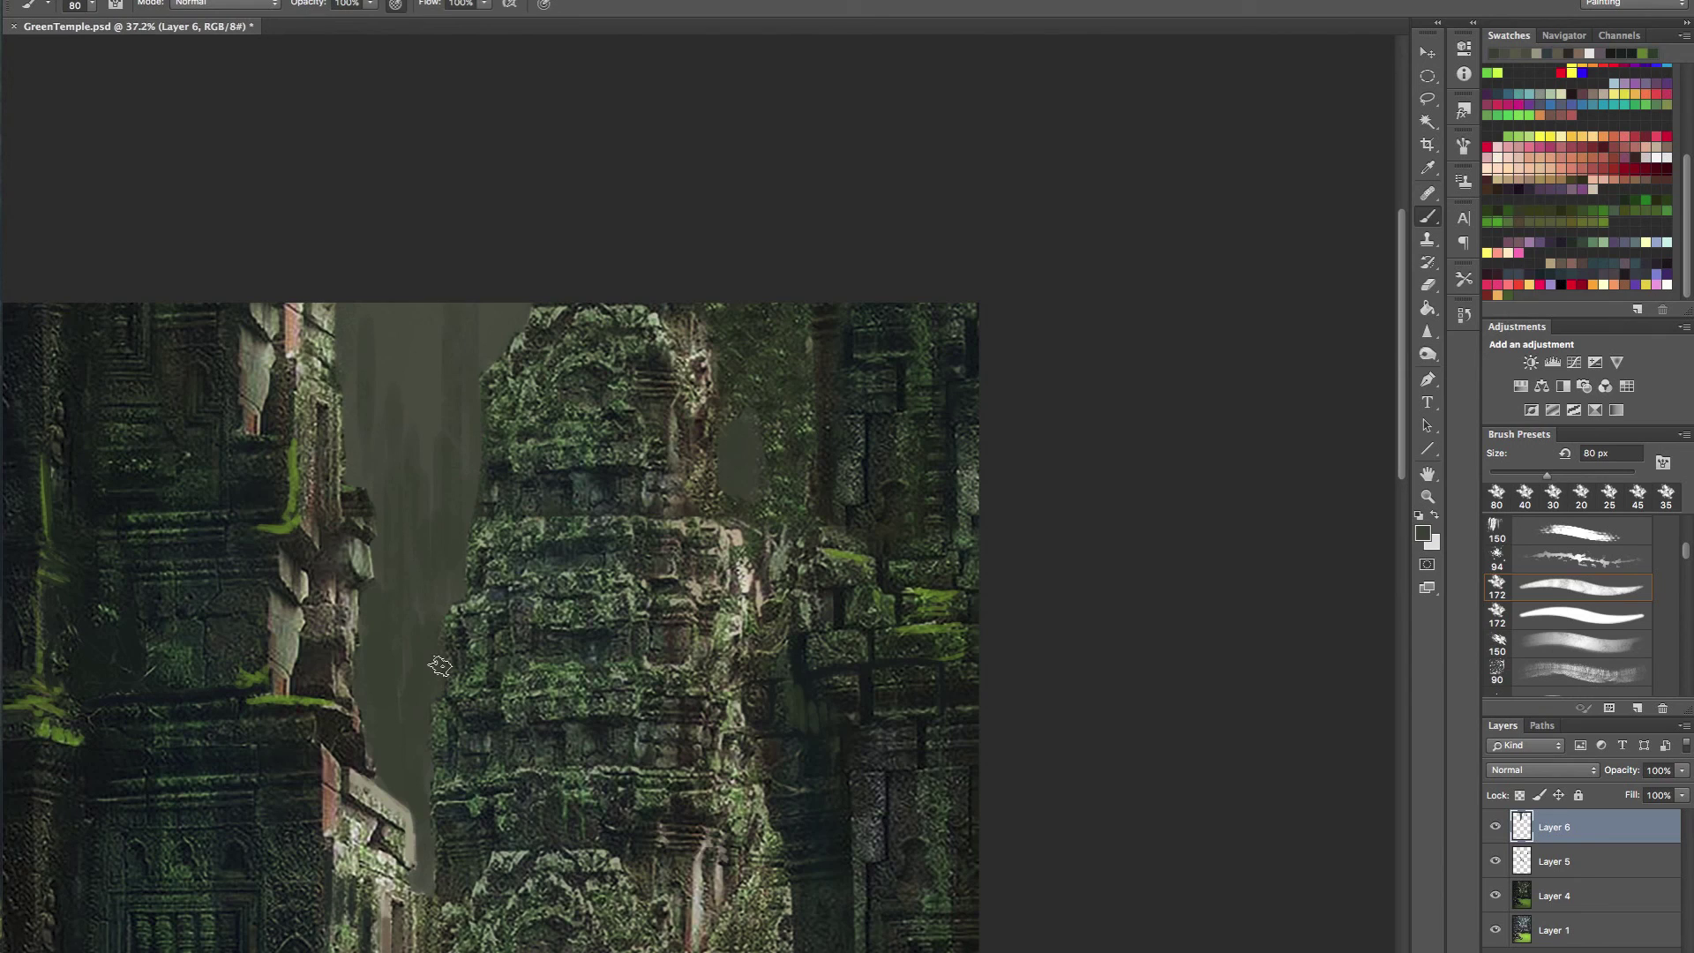
pyautogui.keyDown('alt'); pyautogui.click(449, 502); pyautogui.keyUp('alt')
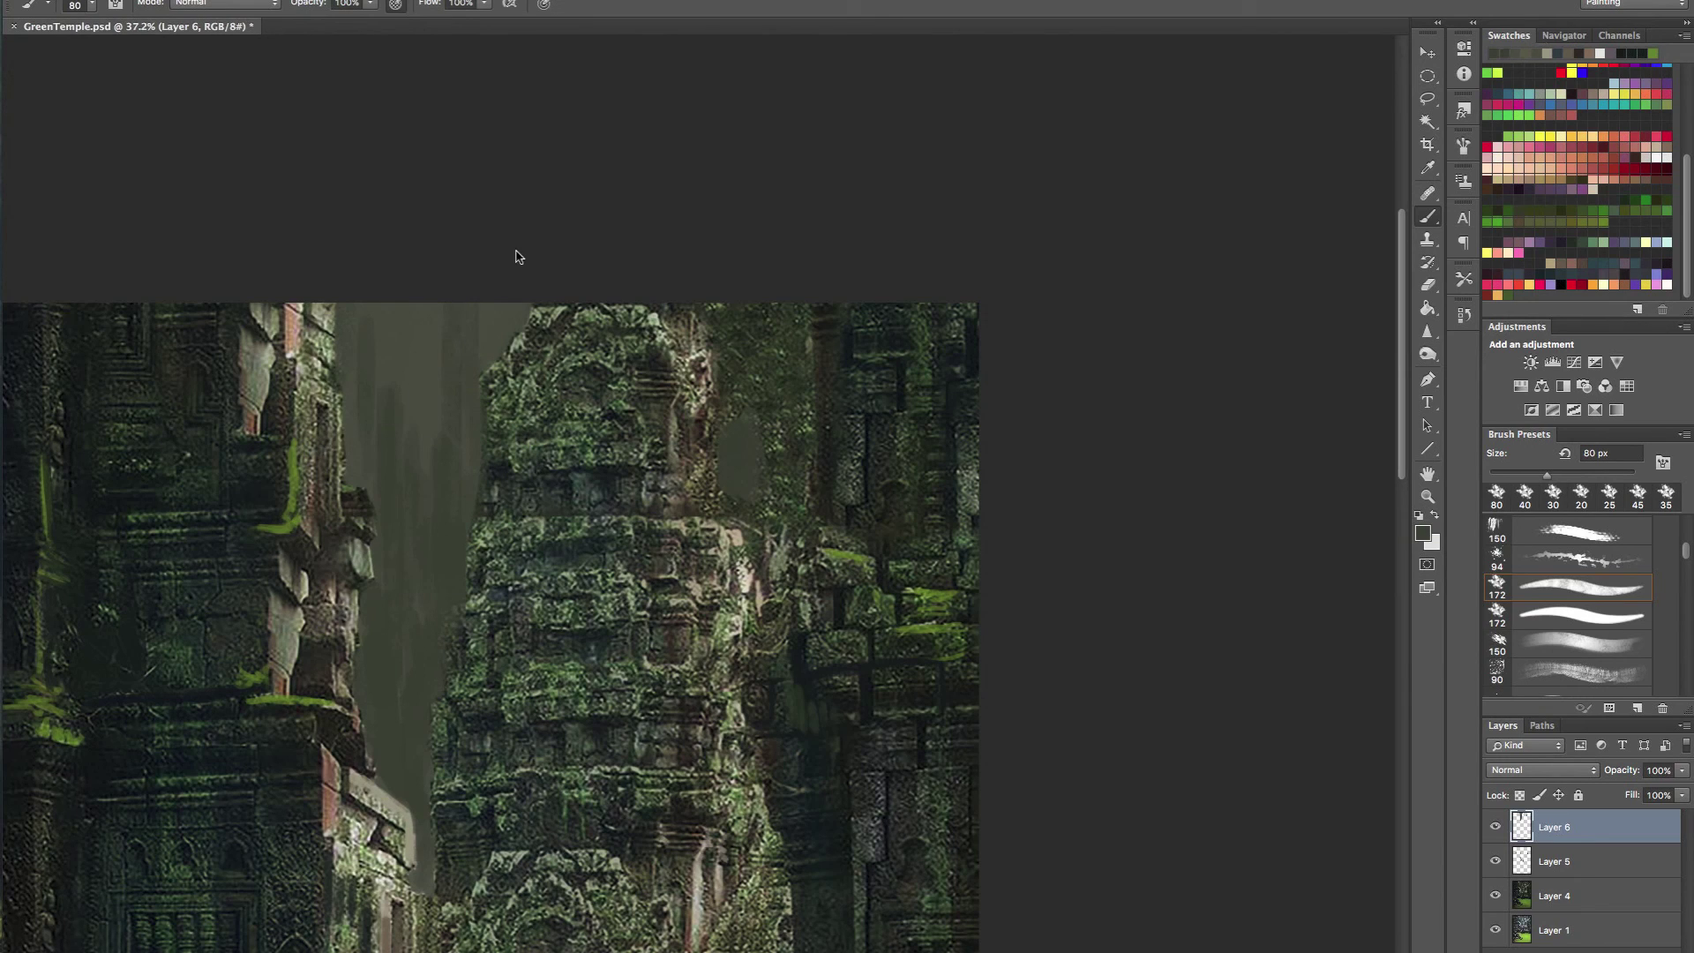
pyautogui.moveTo(744, 510); pyautogui.dragTo(761, 543)
# - Paint faint dark vertical streaks in the gap with sampled shadow tones, using a 50 px brush at 30% opacity
pyautogui.keyDown('alt'); pyautogui.click(809, 795); pyautogui.keyUp('alt')
pyautogui.moveTo(431, 768); pyautogui.dragTo(432, 607)
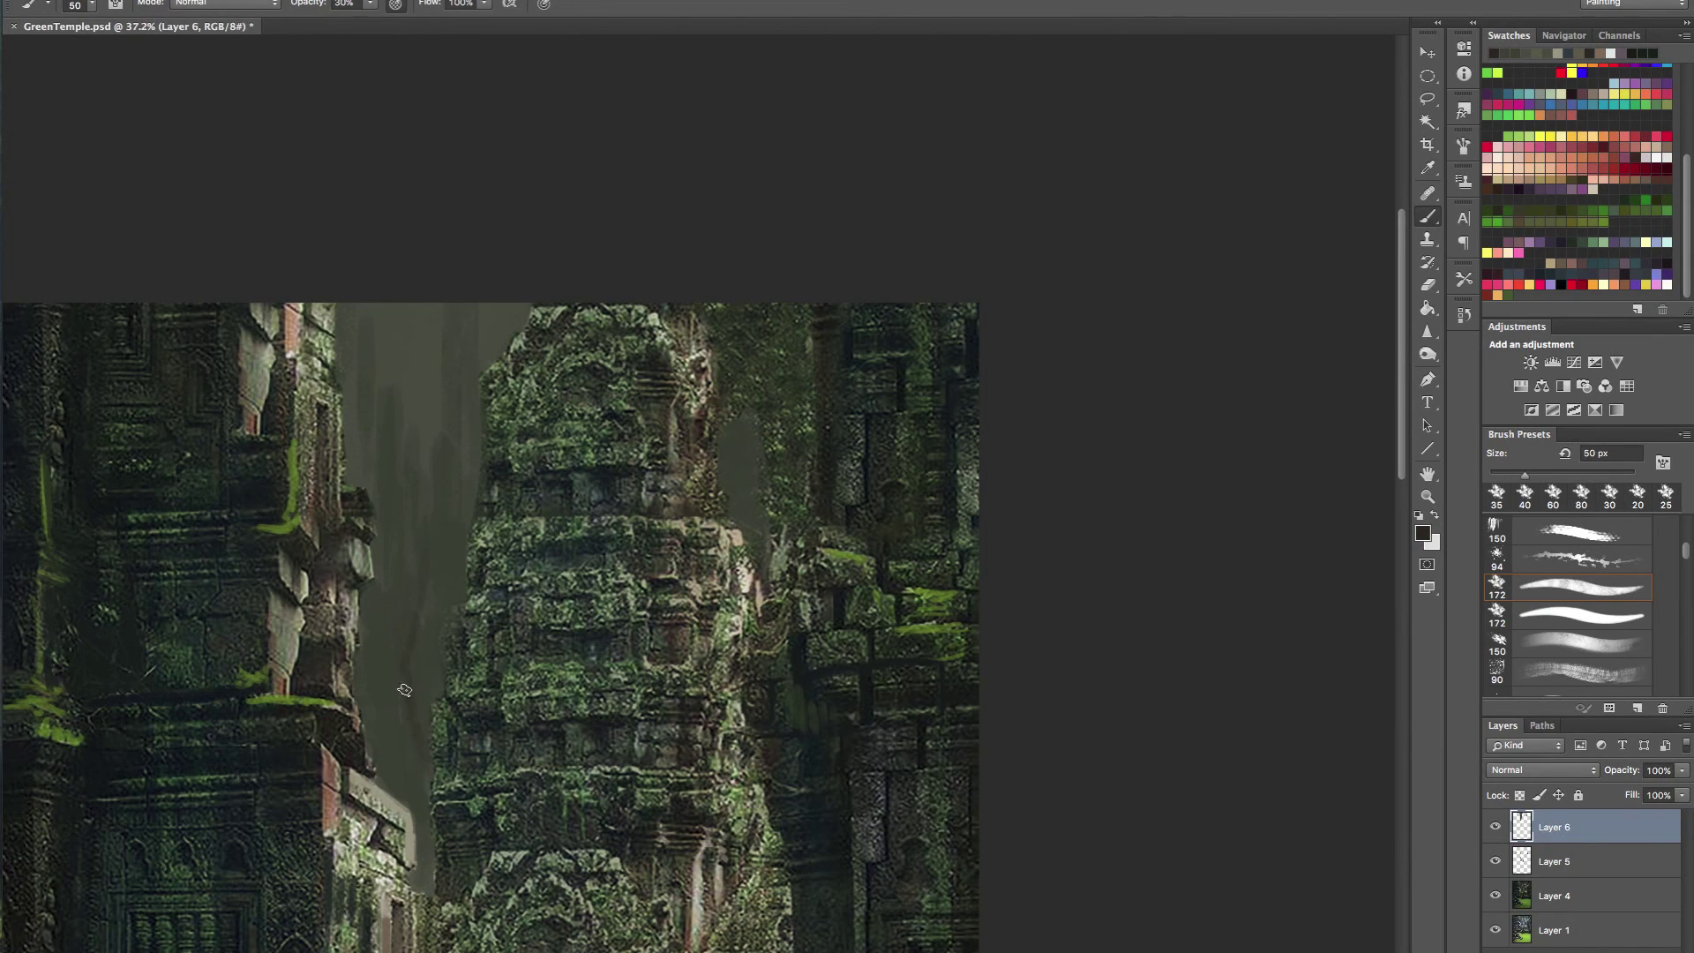
pyautogui.keyDown('alt'); pyautogui.click(485, 721); pyautogui.keyUp('alt')
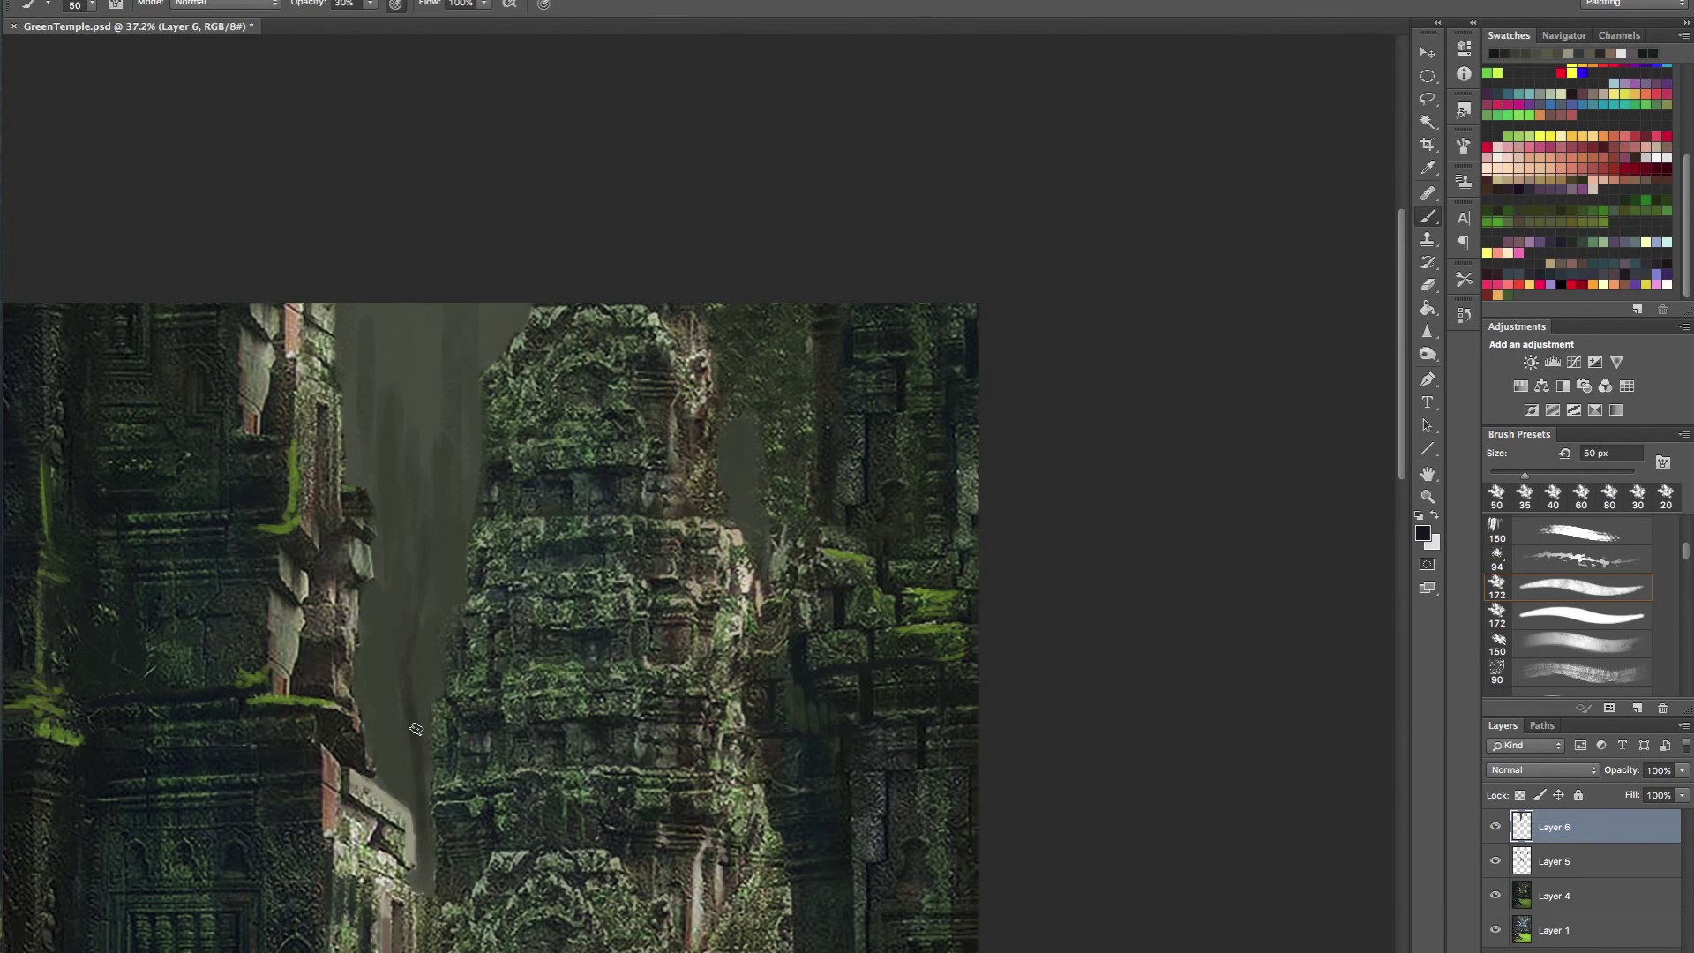
pyautogui.keyDown('alt'); pyautogui.click(410, 741); pyautogui.keyUp('alt')
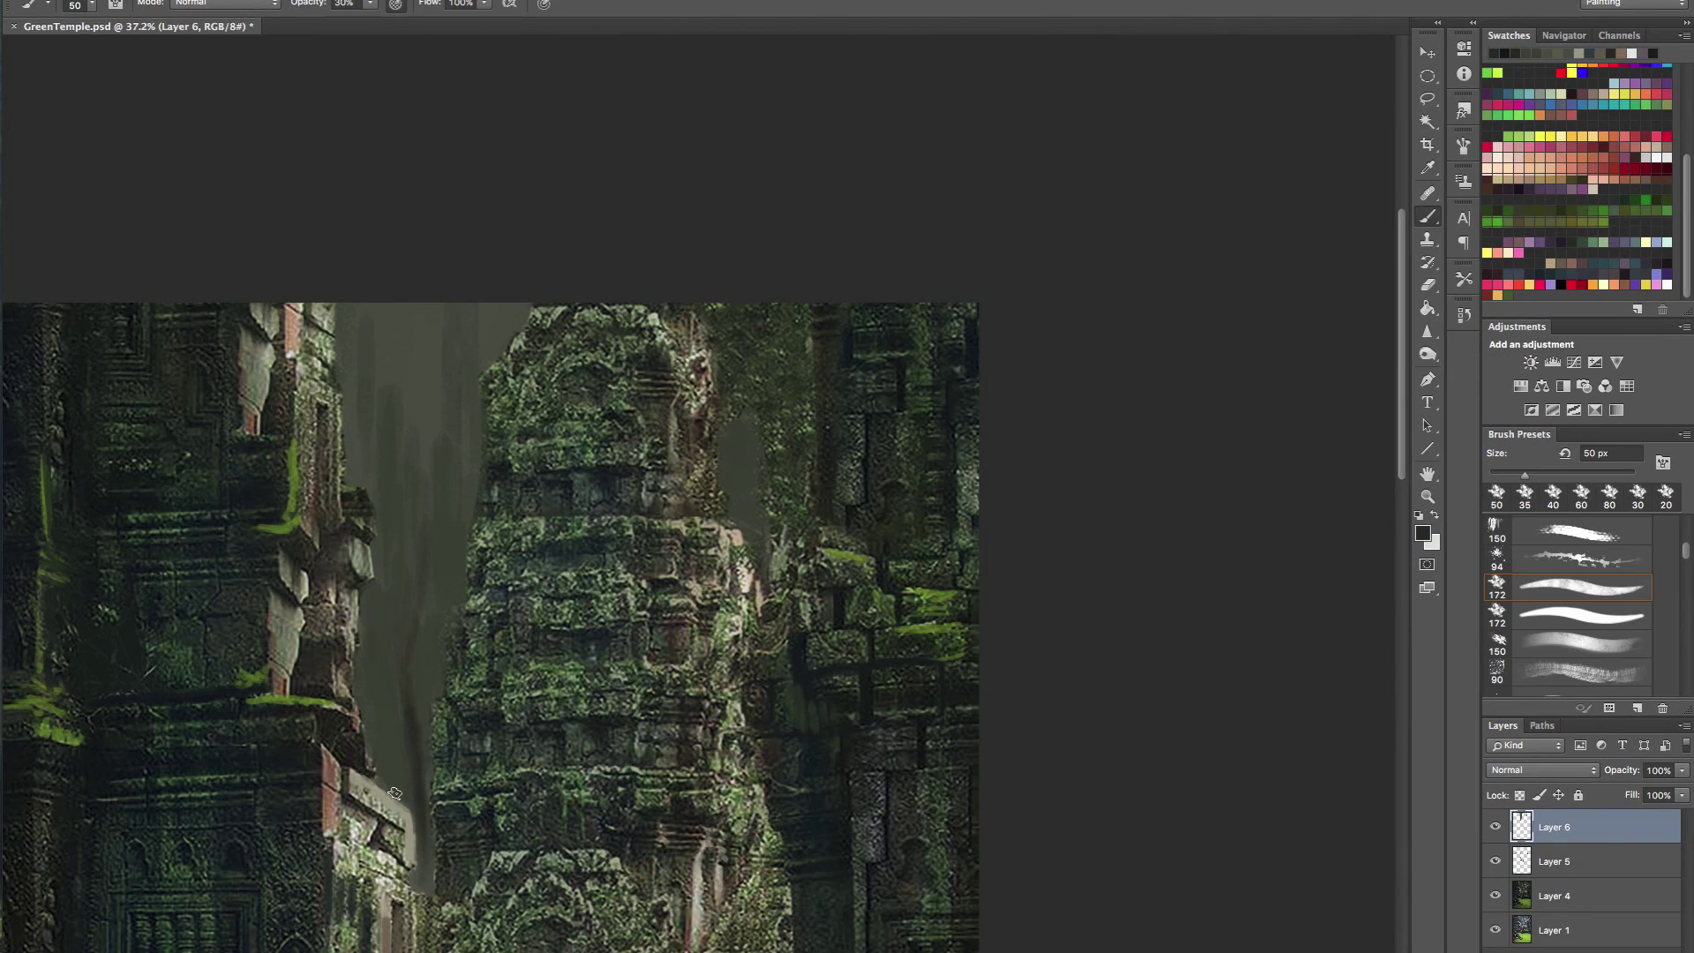
pyautogui.moveTo(369, 737); pyautogui.dragTo(423, 582)
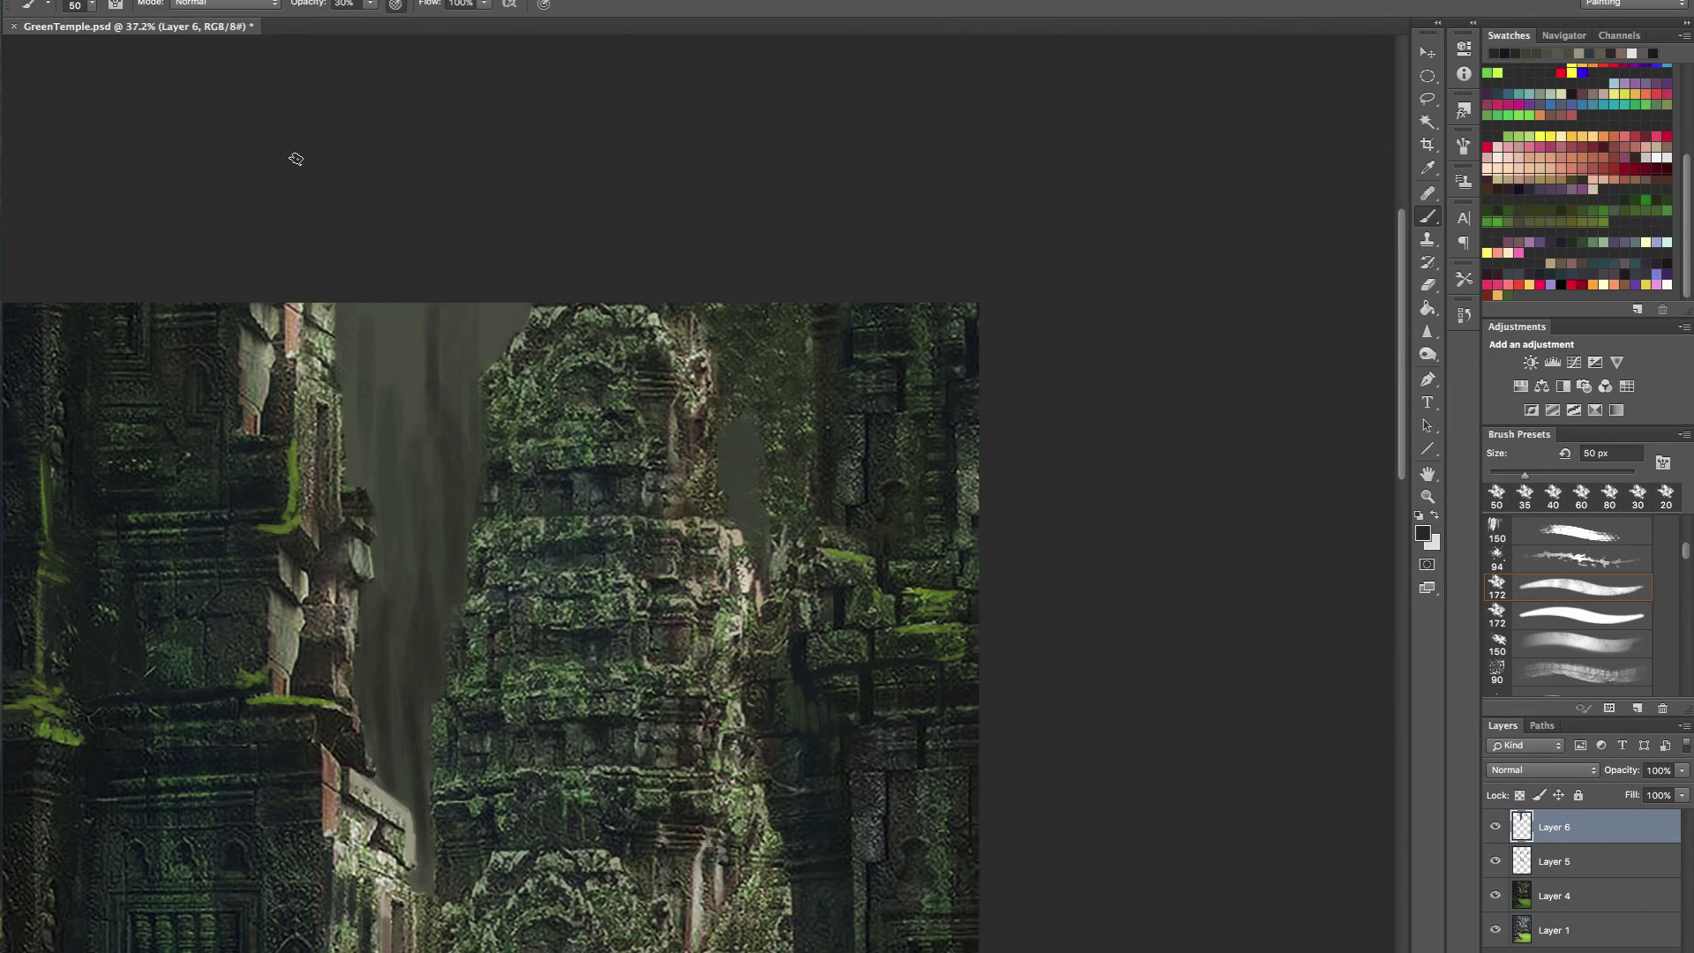
# - Draw thin dark lines across the top of the gap between the towers with a 20 px brush
pyautogui.press('[')
pyautogui.moveTo(332, 299); pyautogui.dragTo(515, 273)
pyautogui.moveTo(331, 344); pyautogui.dragTo(487, 338)
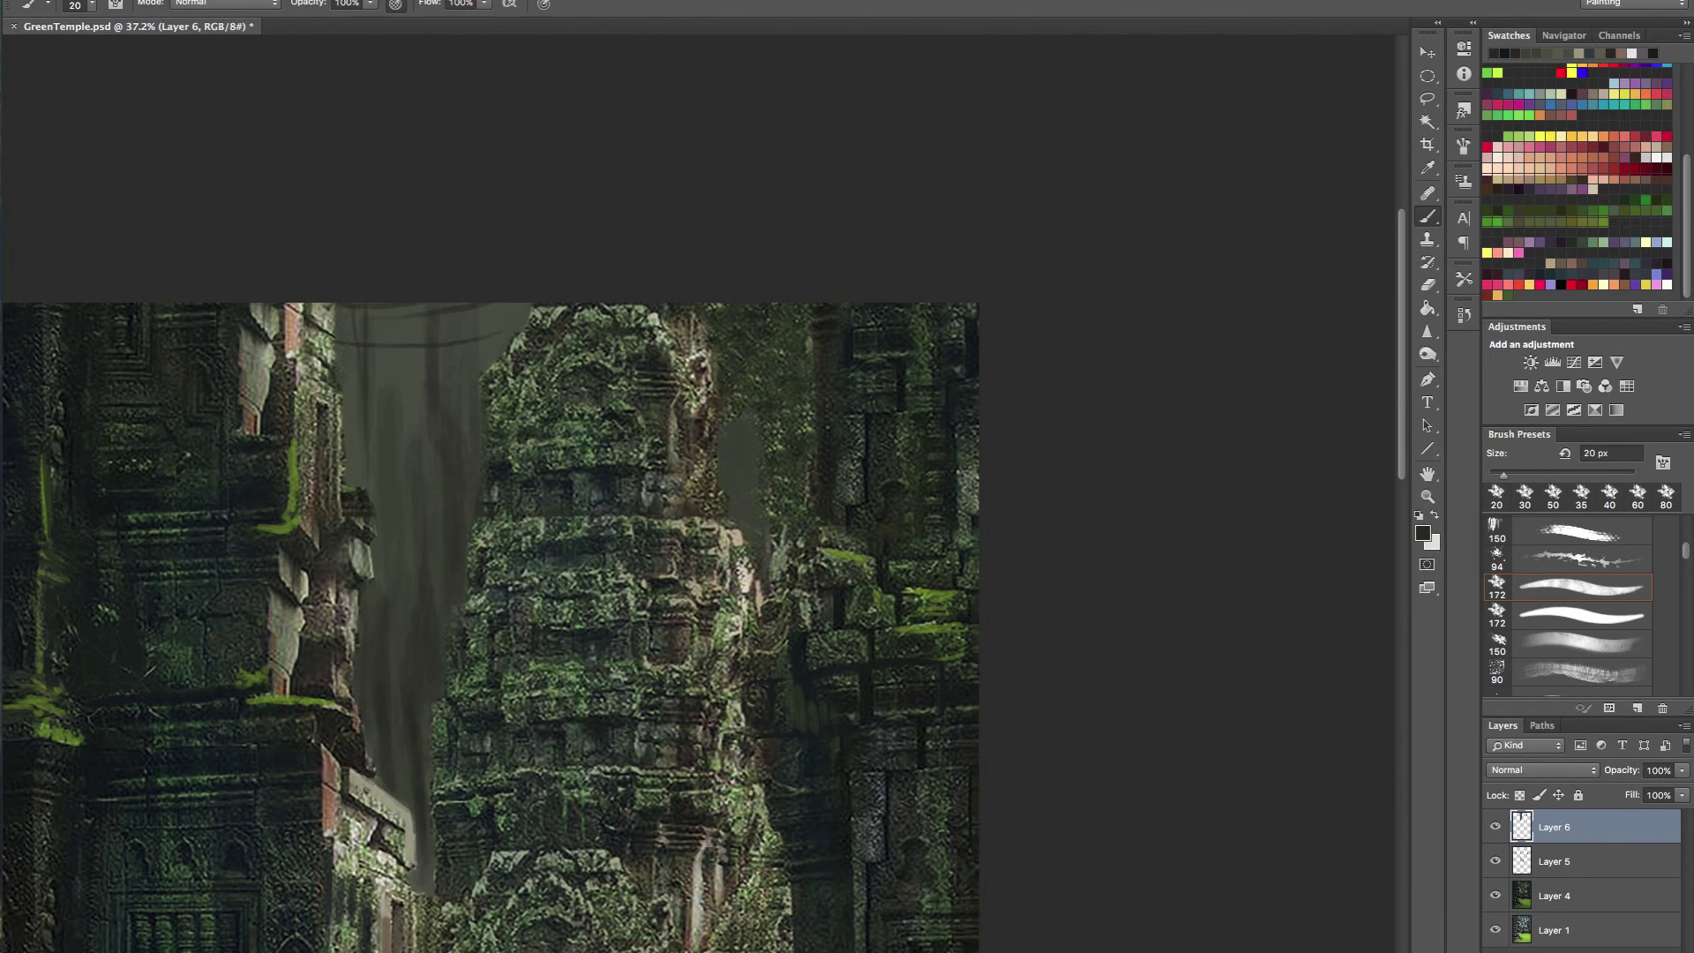
# - Paint progressively wider vertical streaks down the gap's side nearest the left tower, enlarging the brush to 90 px
pyautogui.press(']')
pyautogui.press(']')
pyautogui.press(']')
pyautogui.moveTo(370, 291); pyautogui.dragTo(372, 445)
pyautogui.press(']')
pyautogui.press(']')
pyautogui.moveTo(368, 353); pyautogui.dragTo(379, 668)
pyautogui.press(']')
pyautogui.press(']')
pyautogui.moveTo(378, 459); pyautogui.dragTo(401, 638)
pyautogui.press(']')
pyautogui.keyDown('alt'); pyautogui.click(398, 338); pyautogui.keyUp('alt')
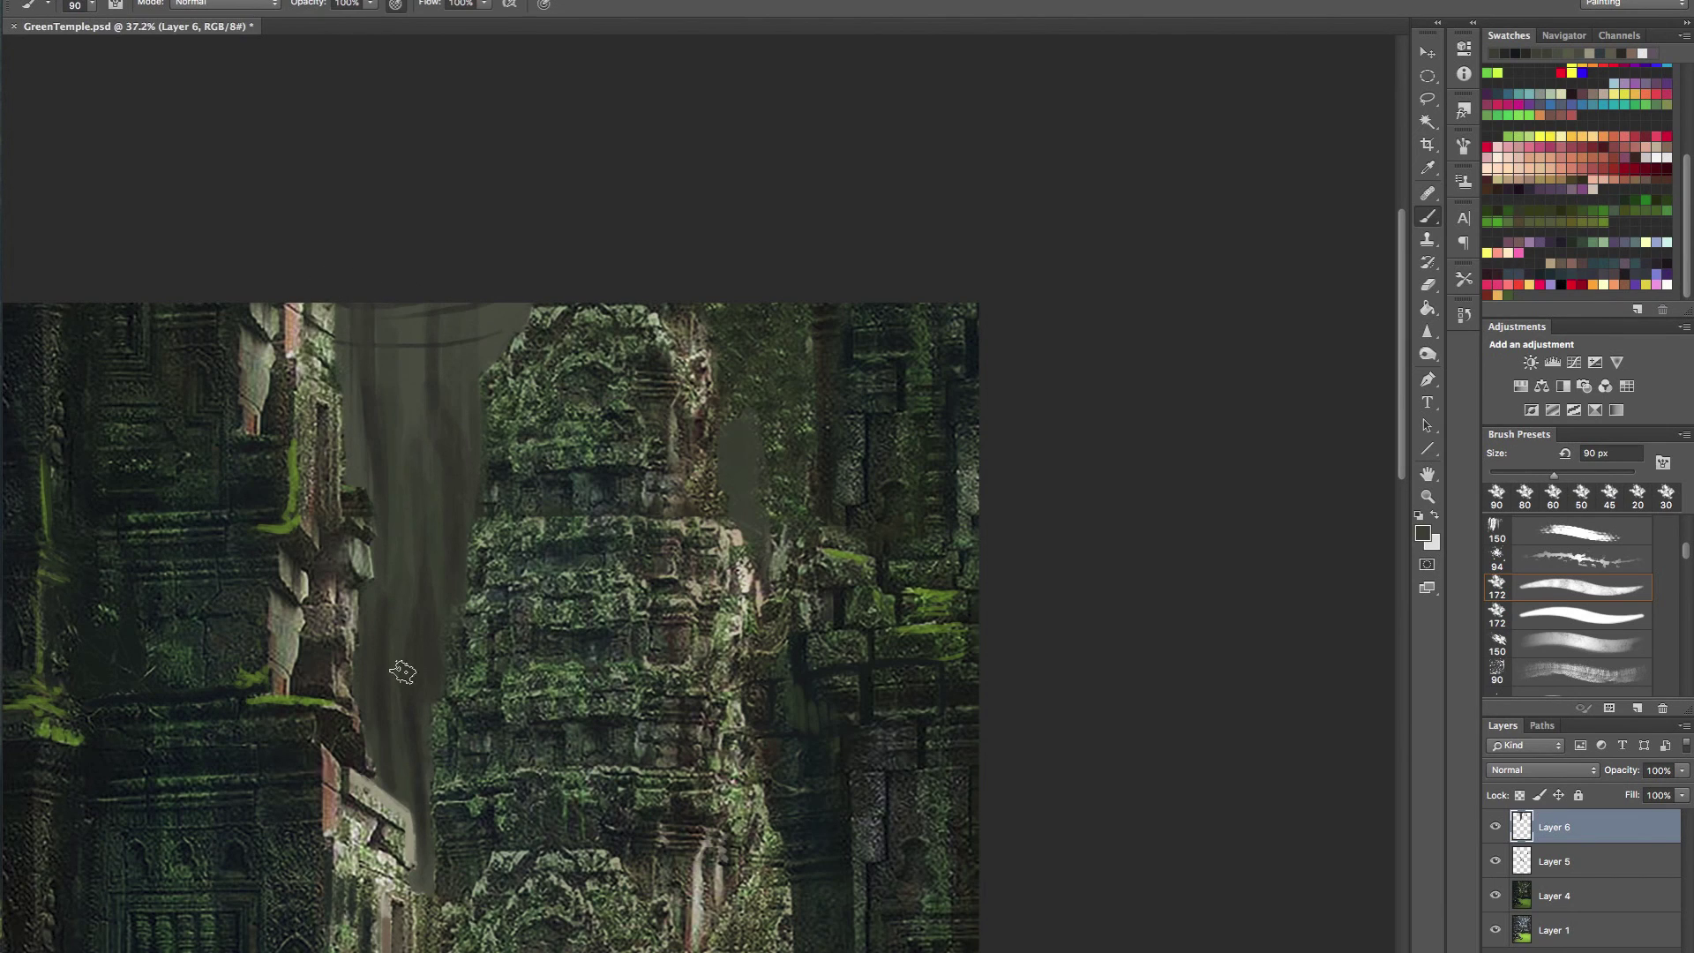
# - Sample a darker grey from the gap and paint long vertical strokes down its middle with the 90 px brush
pyautogui.keyDown('alt'); pyautogui.click(393, 622); pyautogui.keyUp('alt')
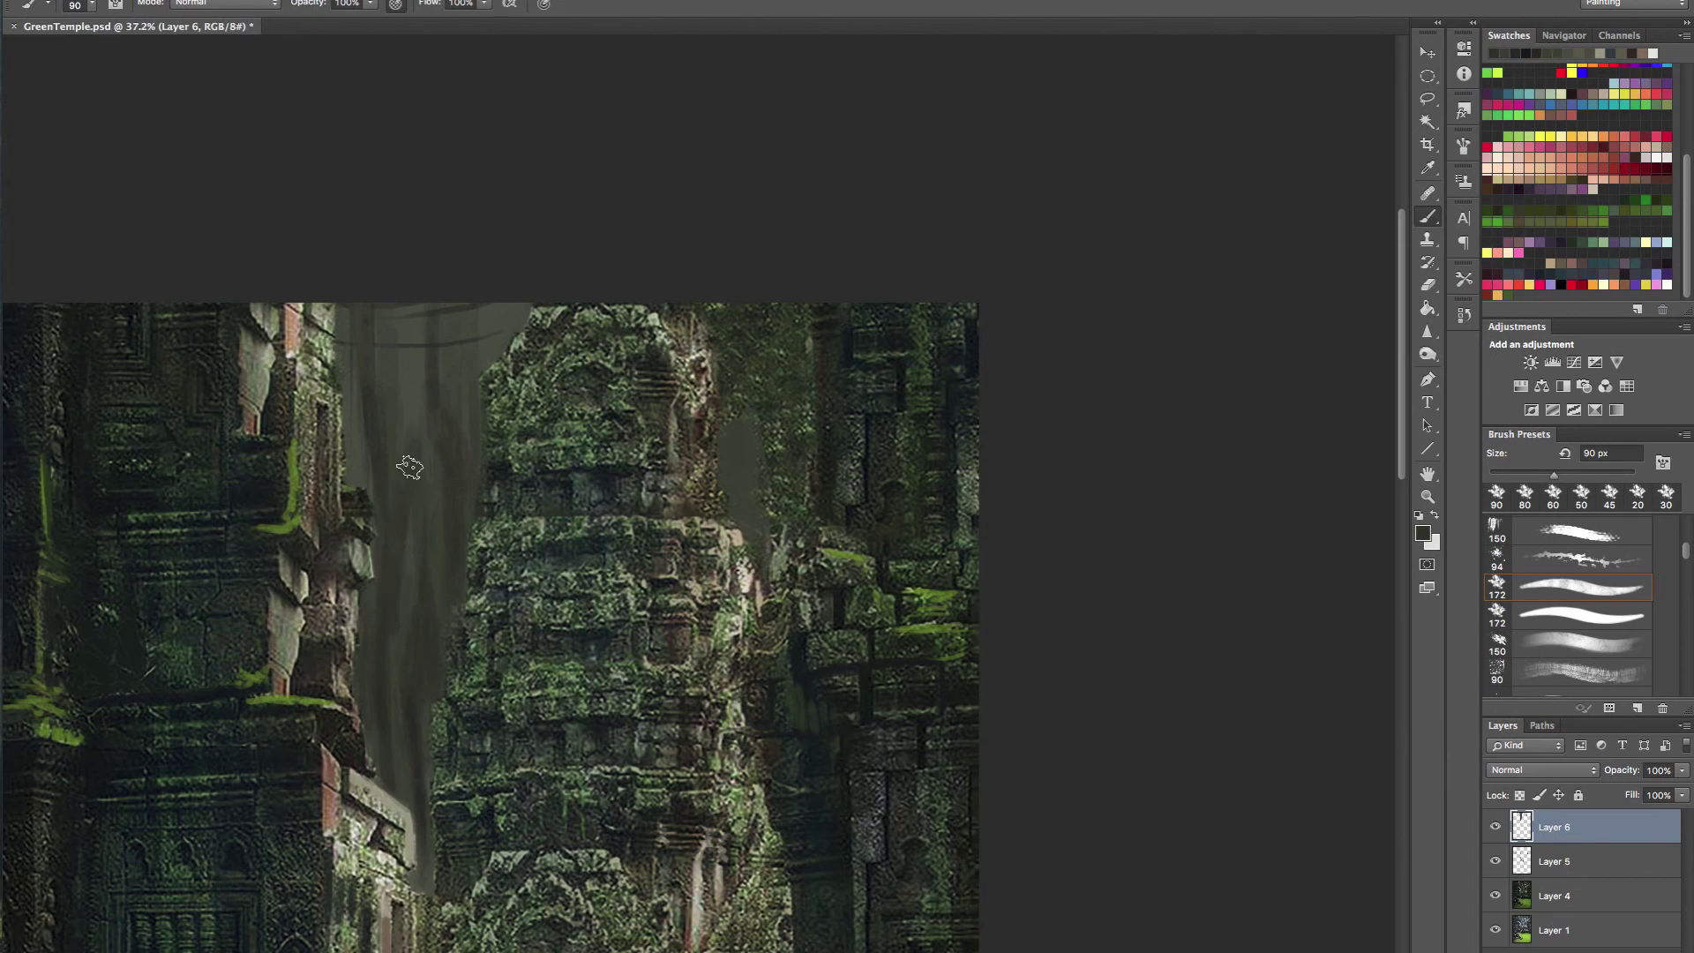
pyautogui.moveTo(413, 300); pyautogui.dragTo(411, 445)
pyautogui.moveTo(406, 521); pyautogui.dragTo(399, 830)
pyautogui.moveTo(516, 603); pyautogui.dragTo(403, 626)
pyautogui.scroll(5, 404, 626)
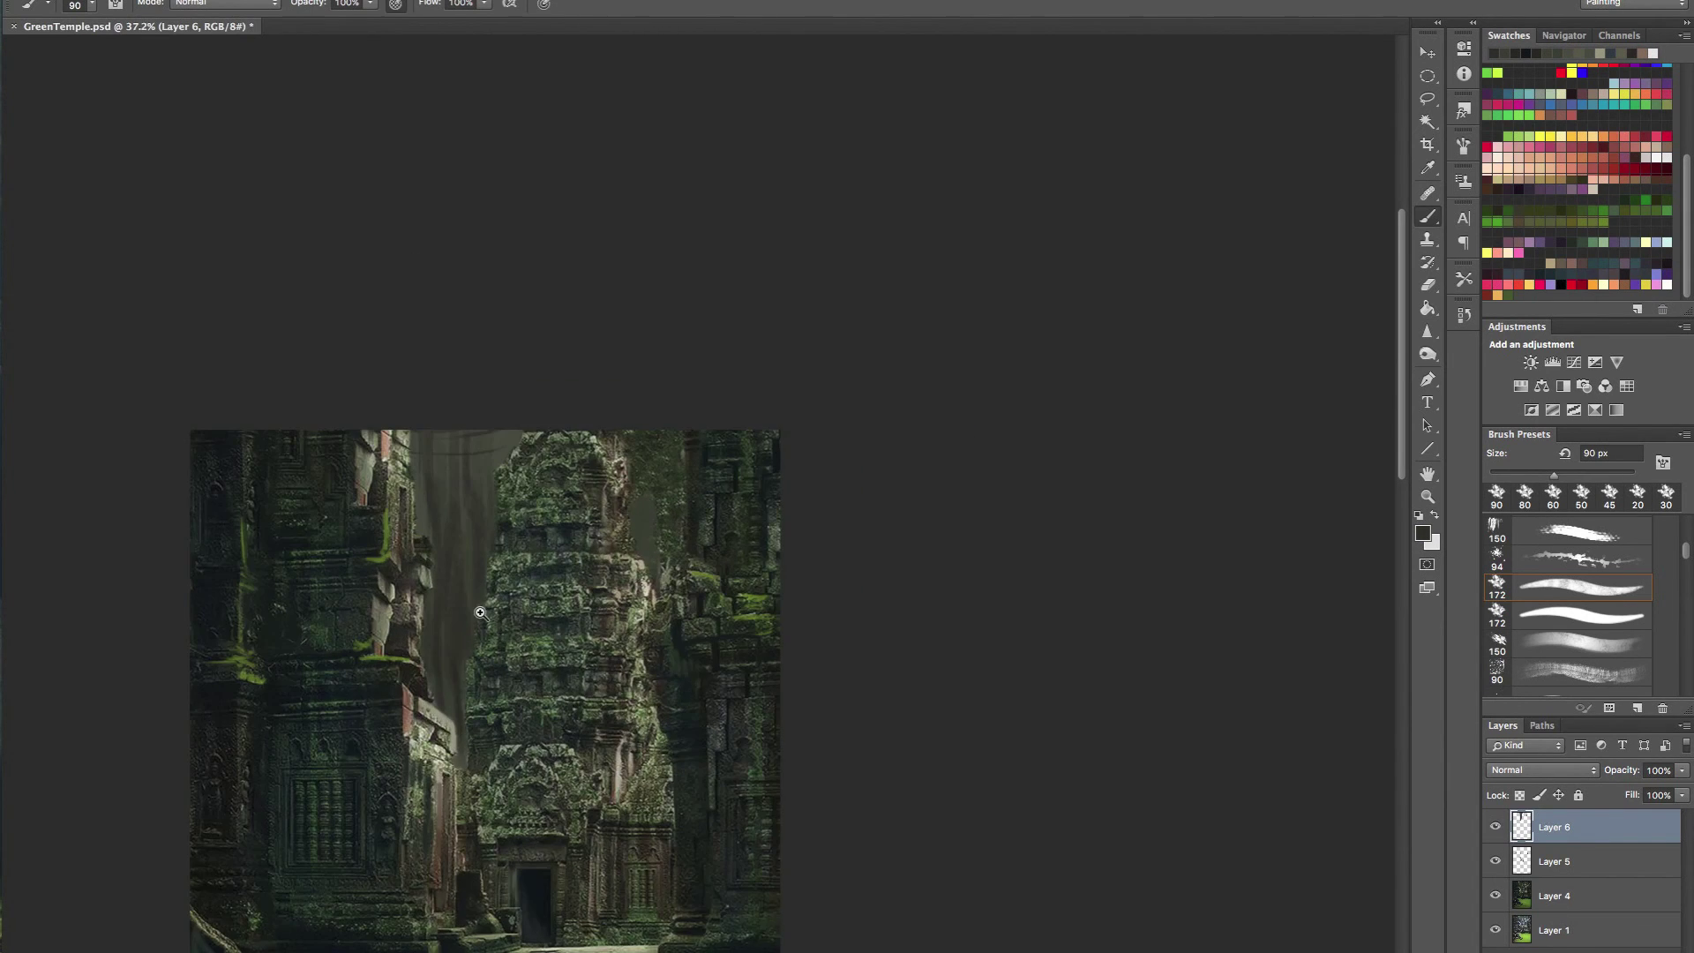
# - Tint the gap between the towers with a dark green swatch at 30% brush opacity
pyautogui.press('3')
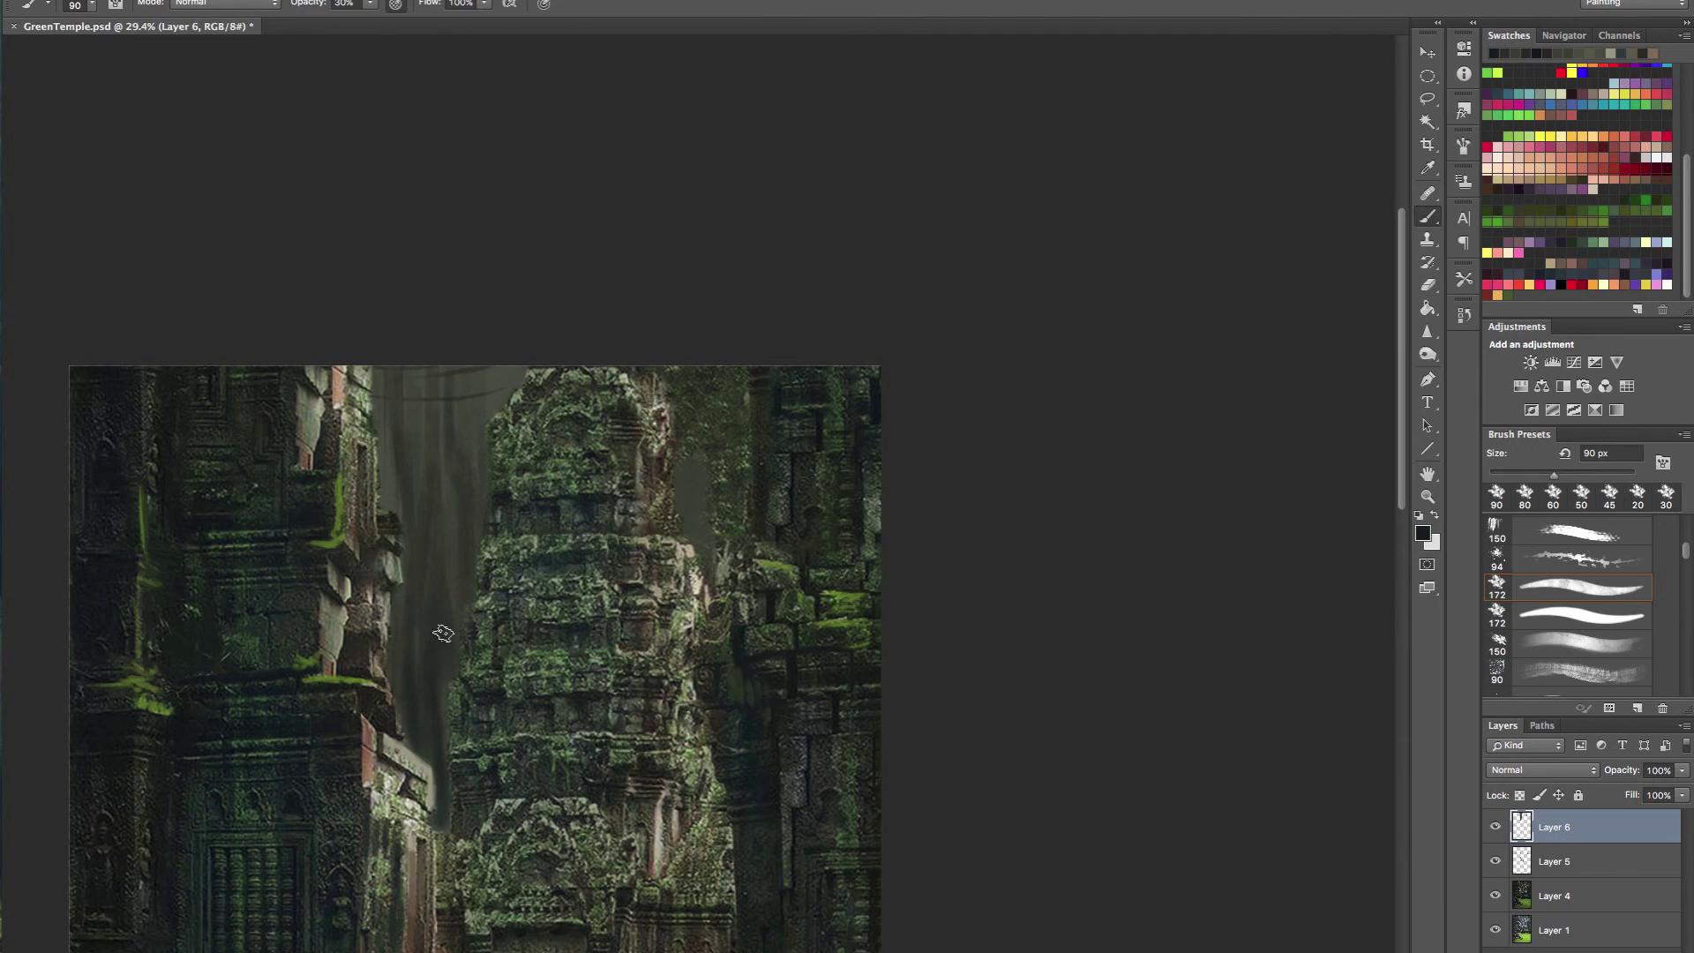
pyautogui.keyDown('alt'); pyautogui.click(306, 676); pyautogui.keyUp('alt')
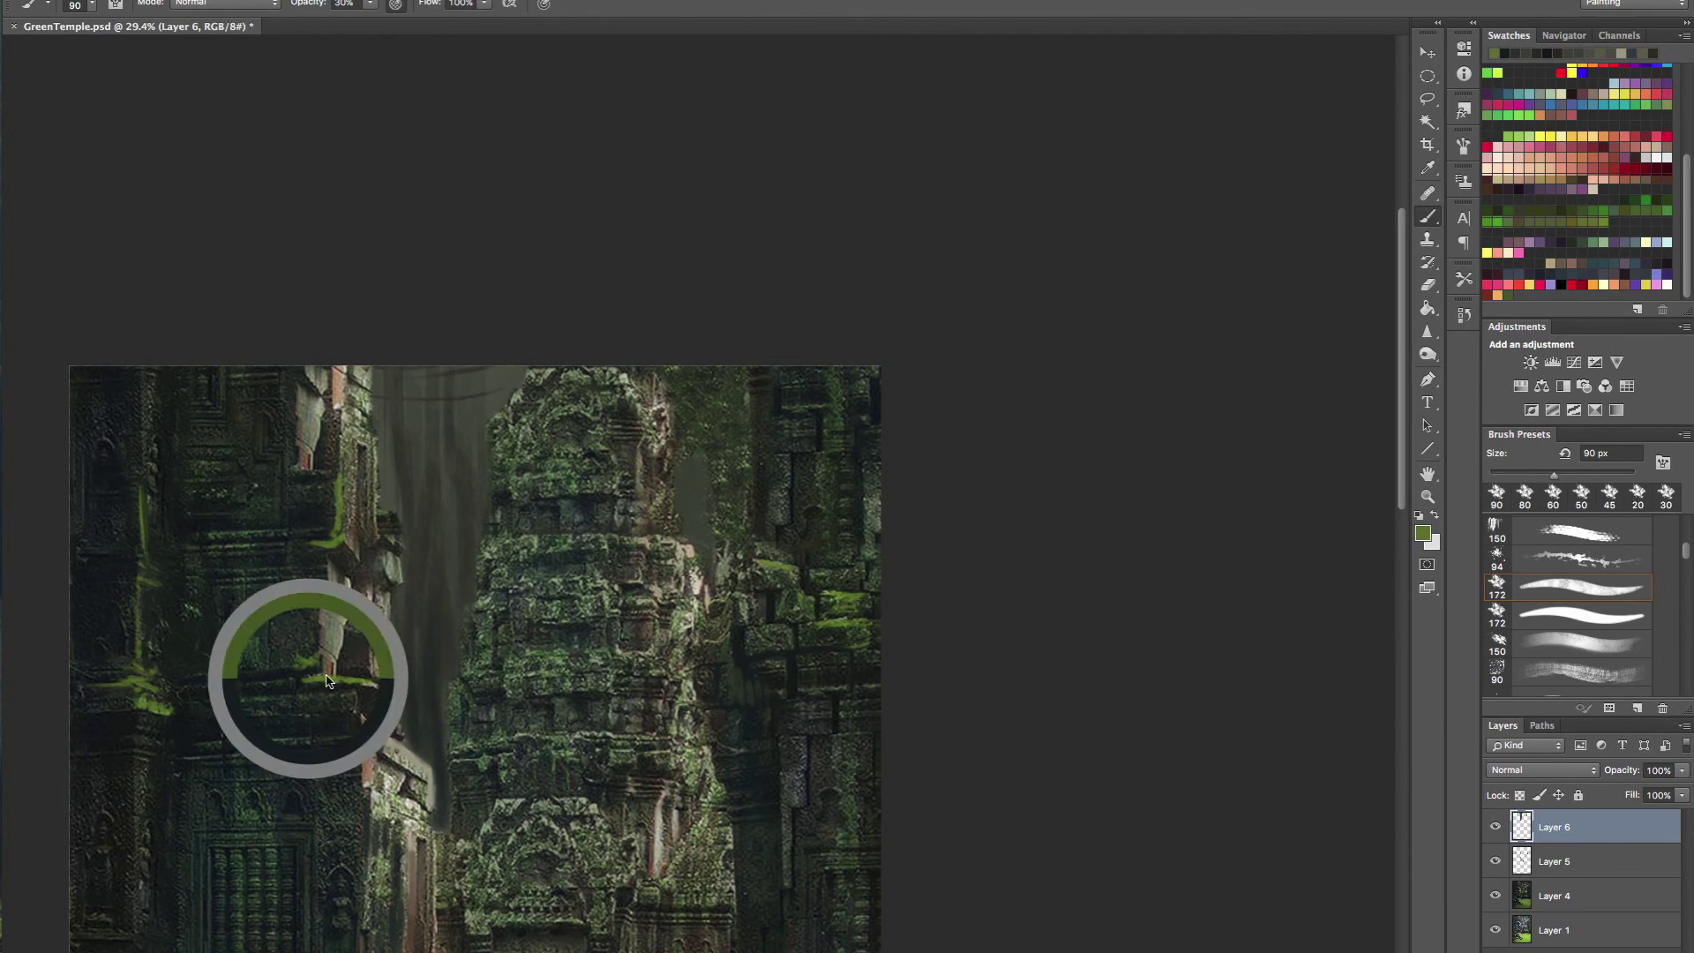
pyautogui.keyDown('alt'); pyautogui.click(406, 658); pyautogui.keyUp('alt')
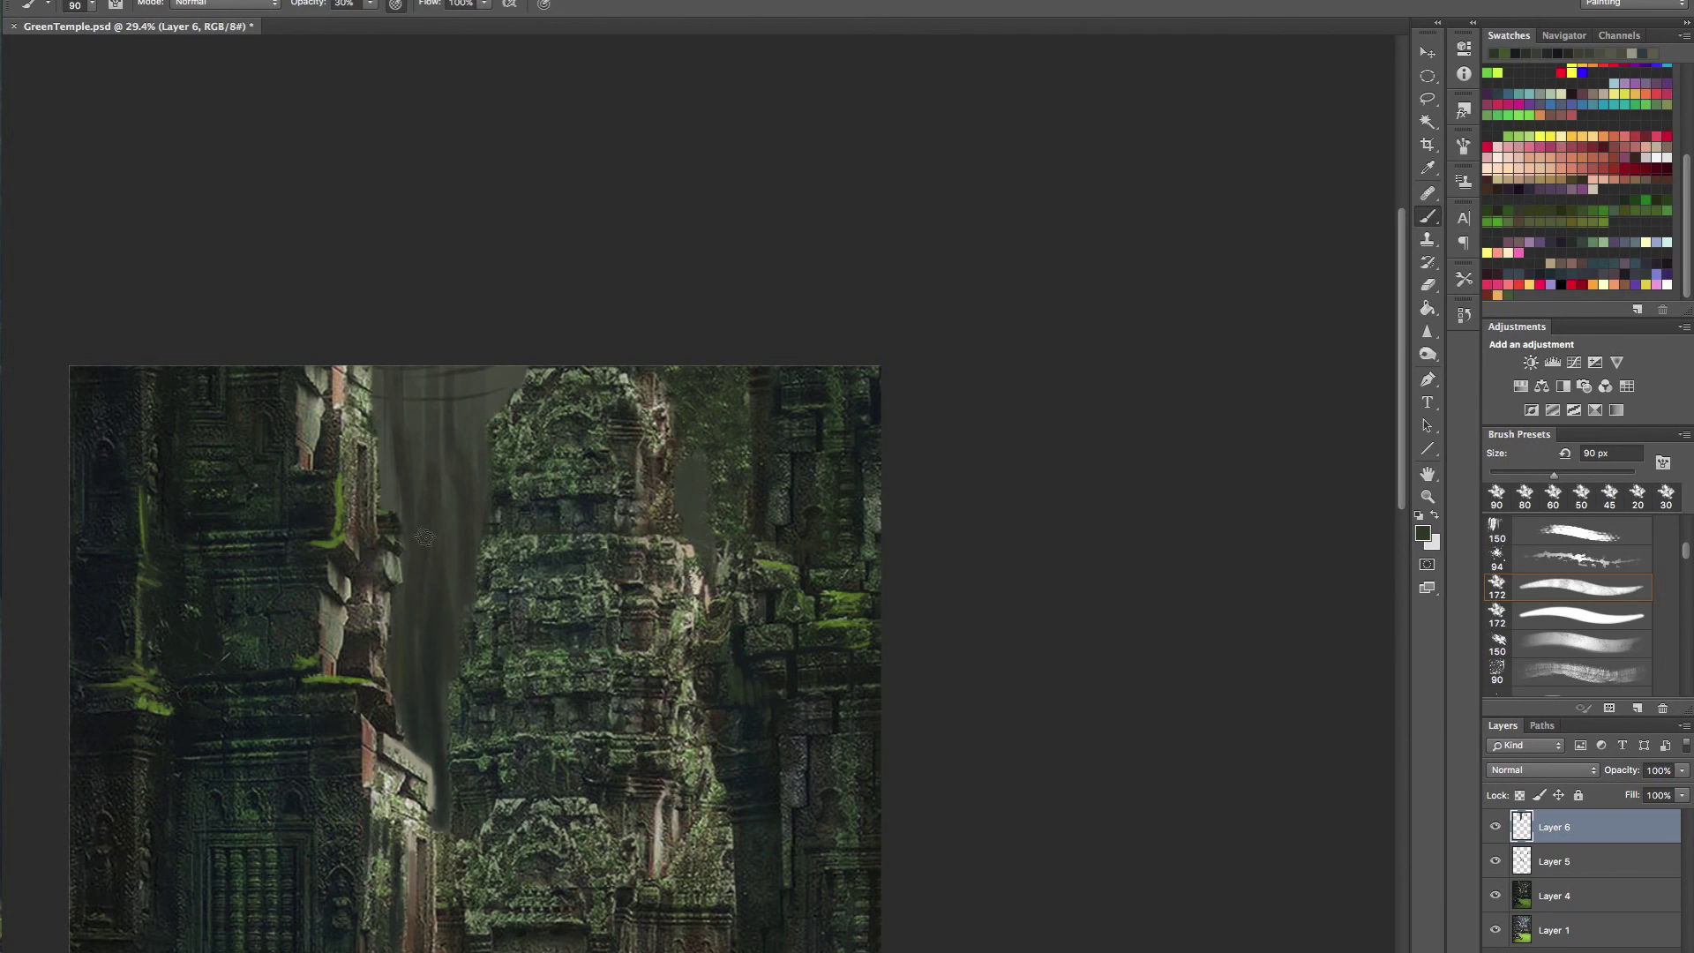
pyautogui.click(1574, 206)
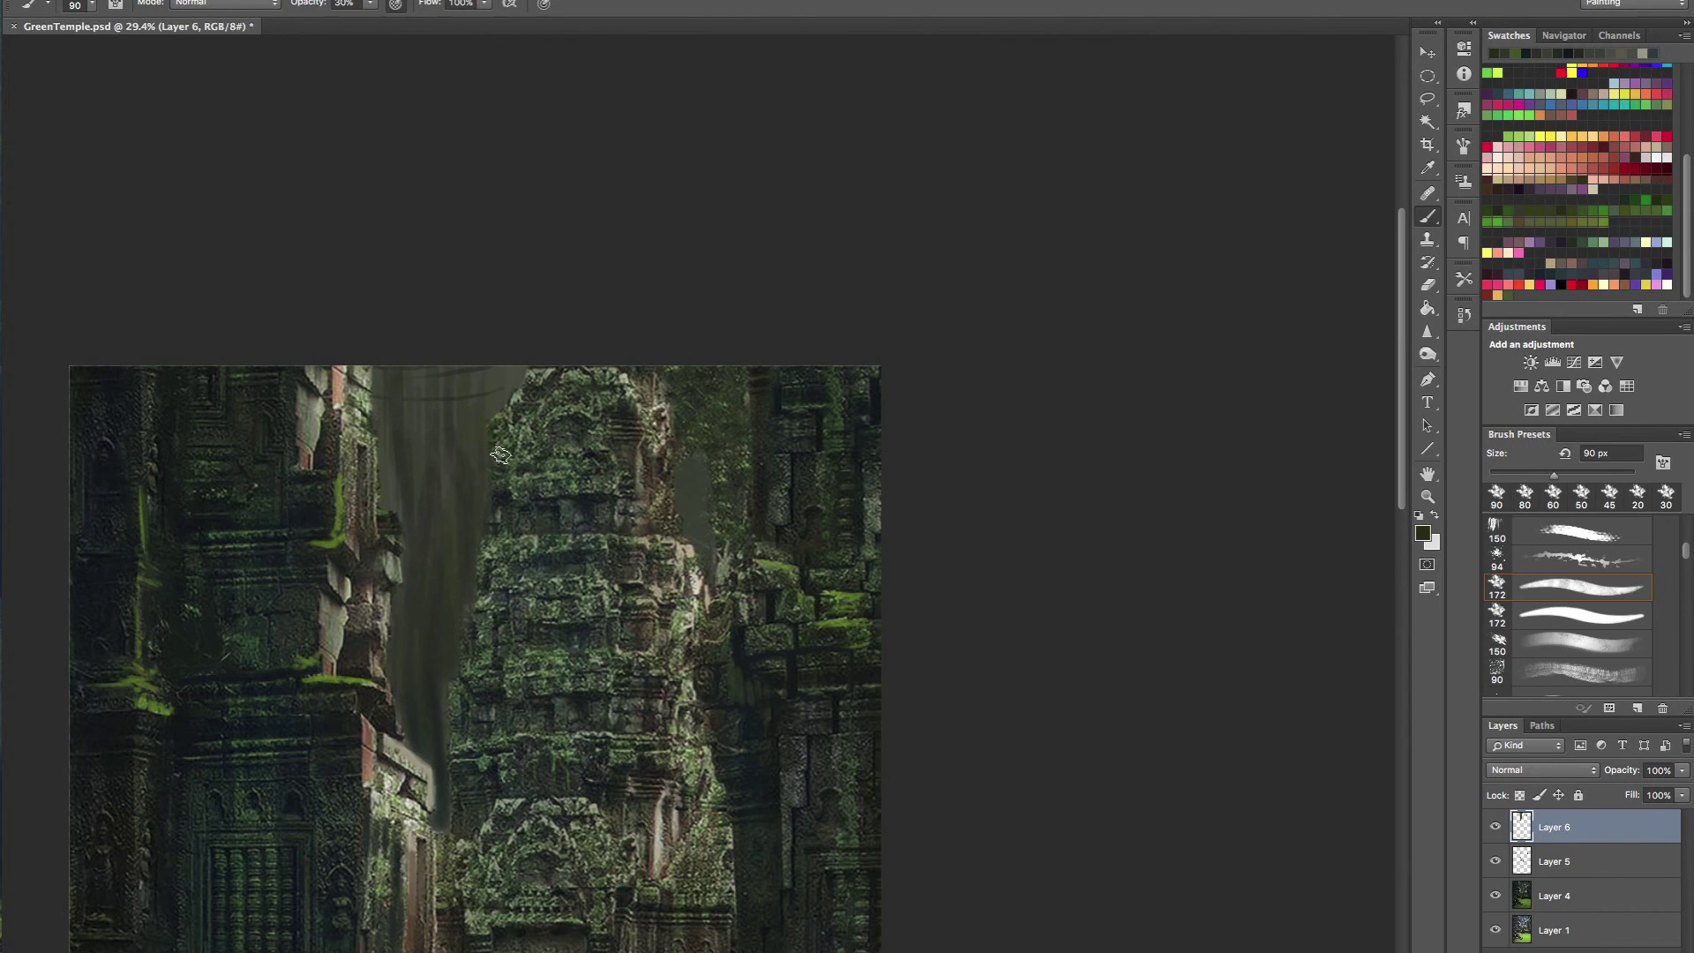
# - Glaze the upper gap with a pale tone sampled from the central tower's lit edge, using a 200 px brush
pyautogui.keyDown('alt'); pyautogui.click(663, 409); pyautogui.keyUp('alt')
pyautogui.press(']')
pyautogui.press(']')
pyautogui.press(']')
pyautogui.press(']')
pyautogui.press(']')
pyautogui.keyDown('alt'); pyautogui.click(675, 422); pyautogui.keyUp('alt')
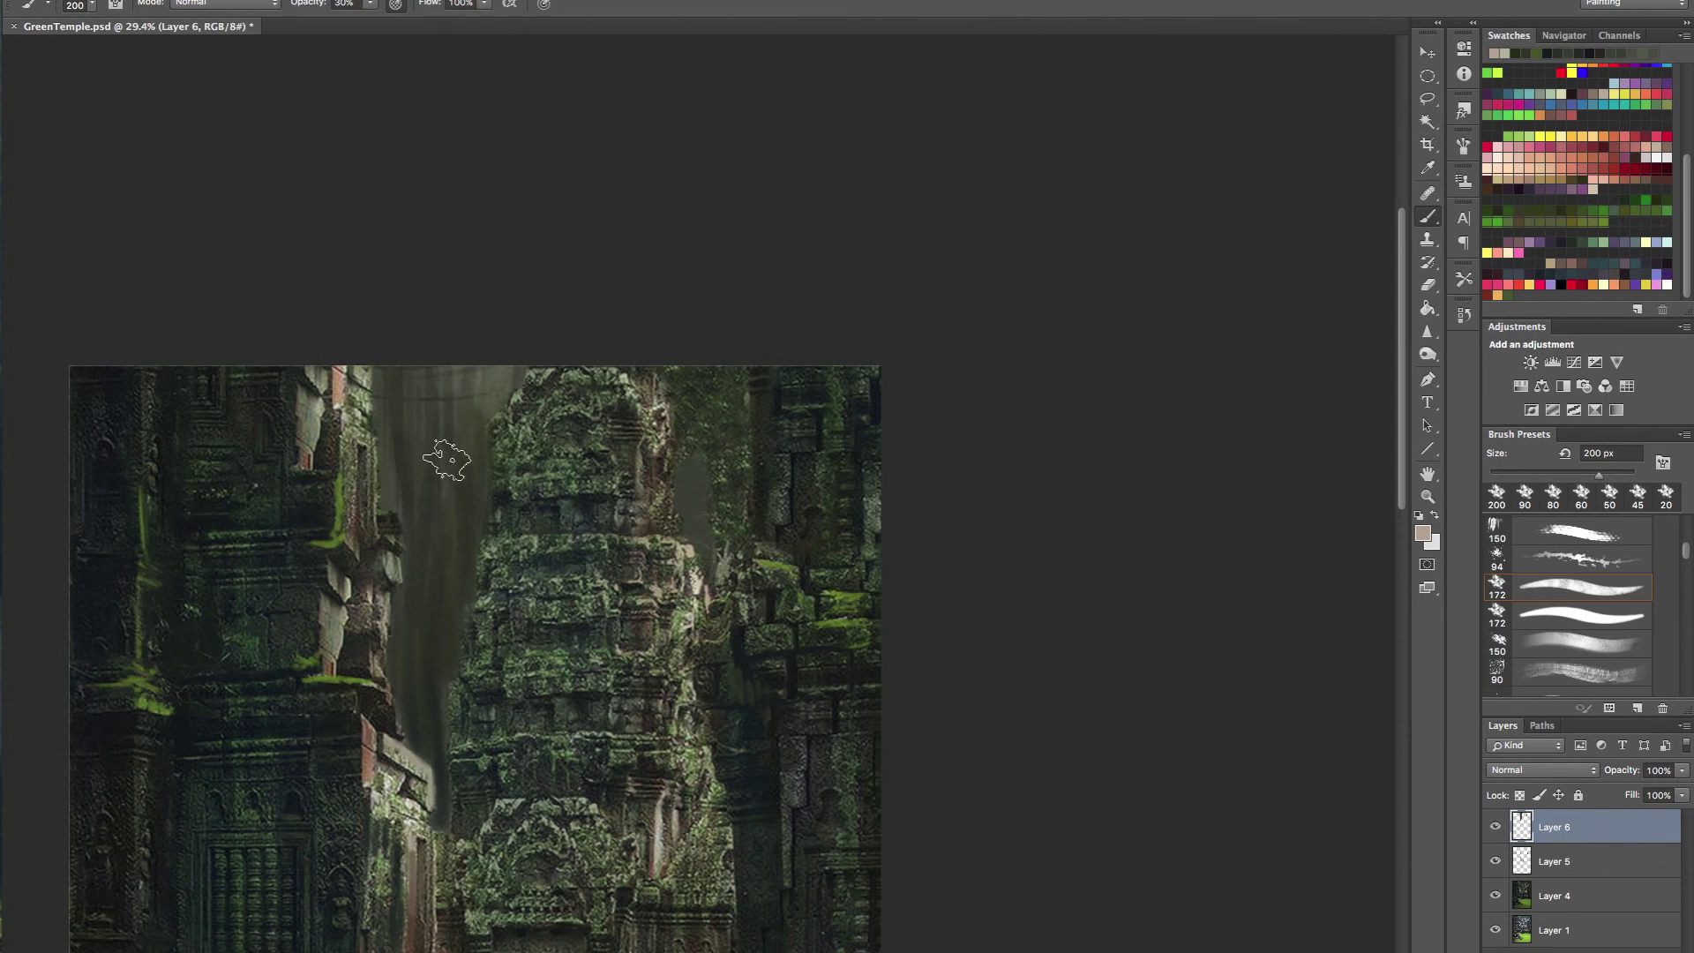
pyautogui.moveTo(411, 326); pyautogui.dragTo(411, 662)
pyautogui.moveTo(426, 283); pyautogui.dragTo(435, 683)
pyautogui.moveTo(455, 309); pyautogui.dragTo(441, 724)
pyautogui.moveTo(547, 479)
pyautogui.mouseDown()
pyautogui.moveTo(427, 503)
pyautogui.moveTo(466, 495)
pyautogui.moveTo(517, 170)
pyautogui.moveTo(587, 216)
pyautogui.moveTo(744, 260)
pyautogui.moveTo(745, 362)
pyautogui.moveTo(695, 350)
pyautogui.moveTo(665, 367)
pyautogui.moveTo(582, 327)
pyautogui.mouseUp()
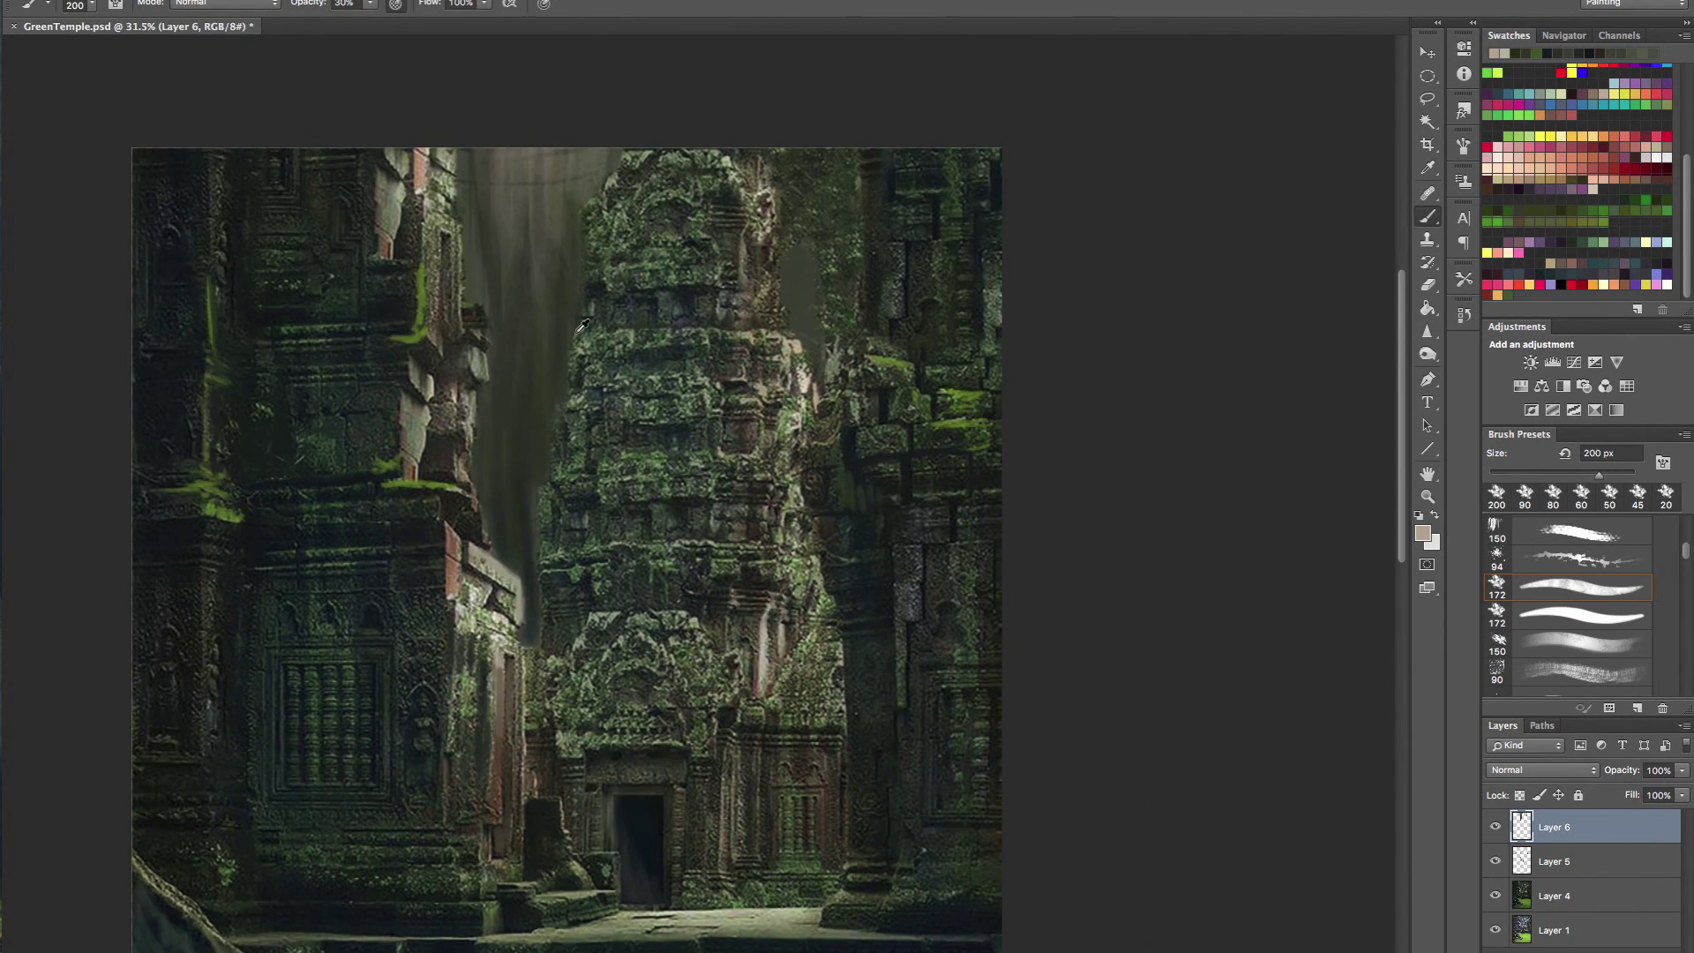
# - Cover the foliage between the central and right towers with grey sampled from the painted gap at 100% opacity, reducing the brush to 50 px
pyautogui.keyDown('alt'); pyautogui.click(546, 261); pyautogui.keyUp('alt')
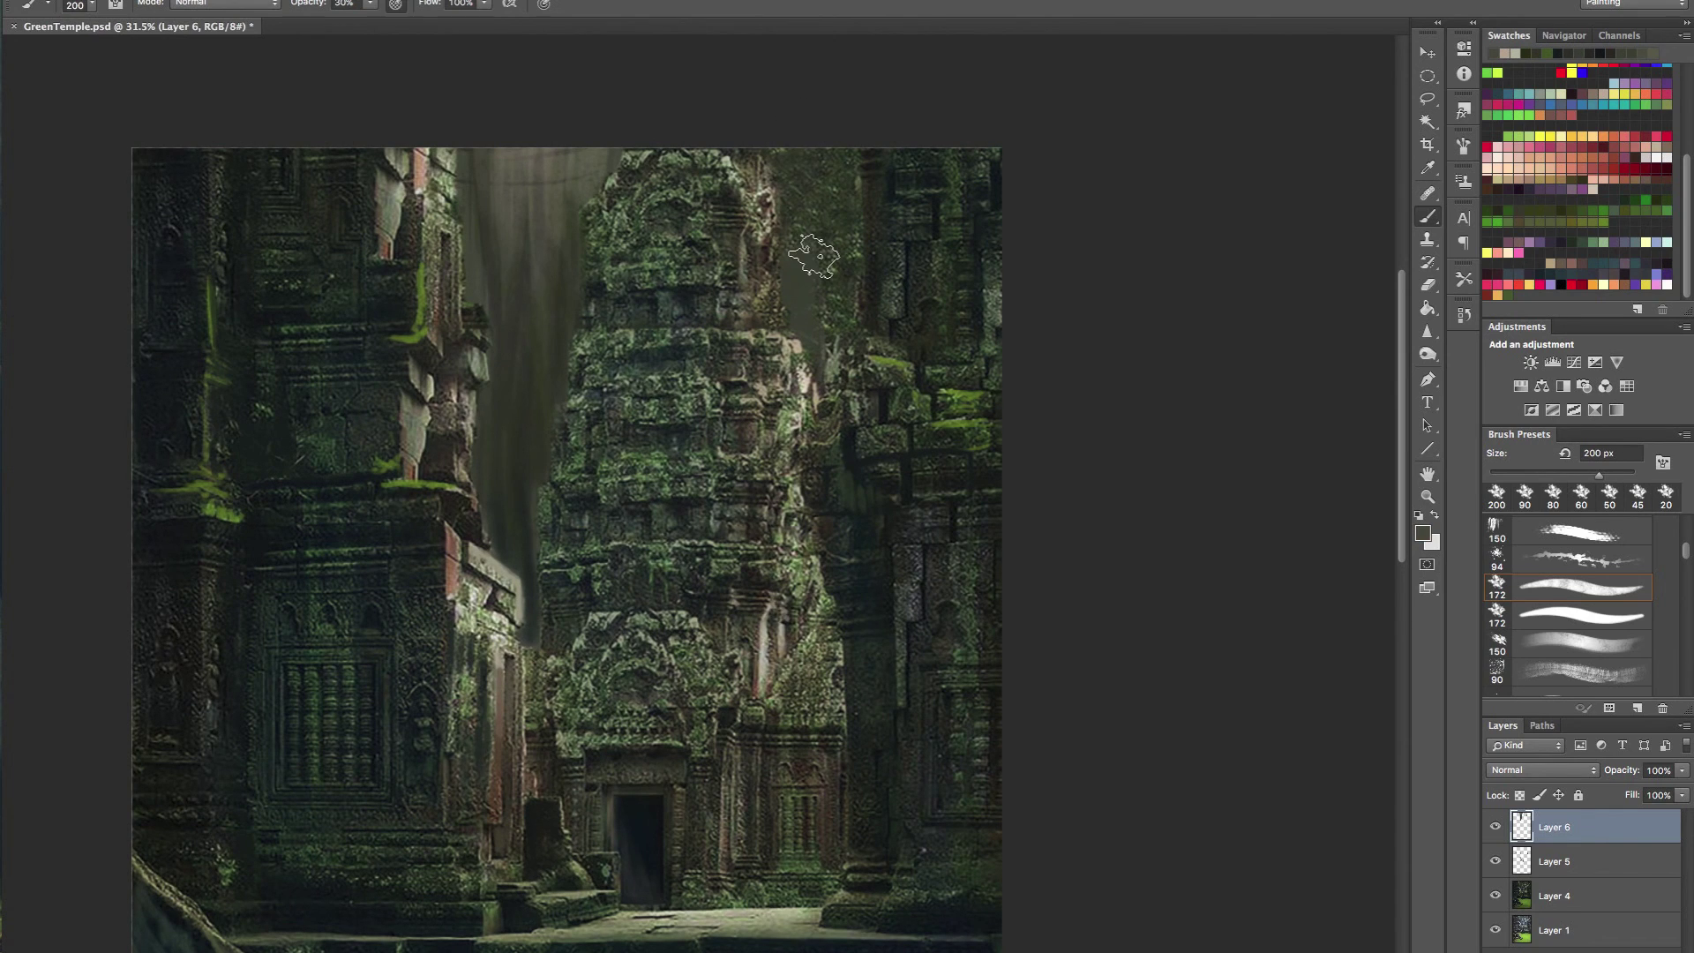
pyautogui.press('[')
pyautogui.press('[')
pyautogui.press('0')
pyautogui.press('[')
pyautogui.press('[')
pyautogui.moveTo(798, 176)
pyautogui.mouseDown()
pyautogui.moveTo(795, 279)
pyautogui.moveTo(838, 155)
pyautogui.mouseUp()
pyautogui.press('[')
pyautogui.press('[')
pyautogui.moveTo(835, 240); pyautogui.dragTo(830, 284)
pyautogui.press('[')
pyautogui.press('[')
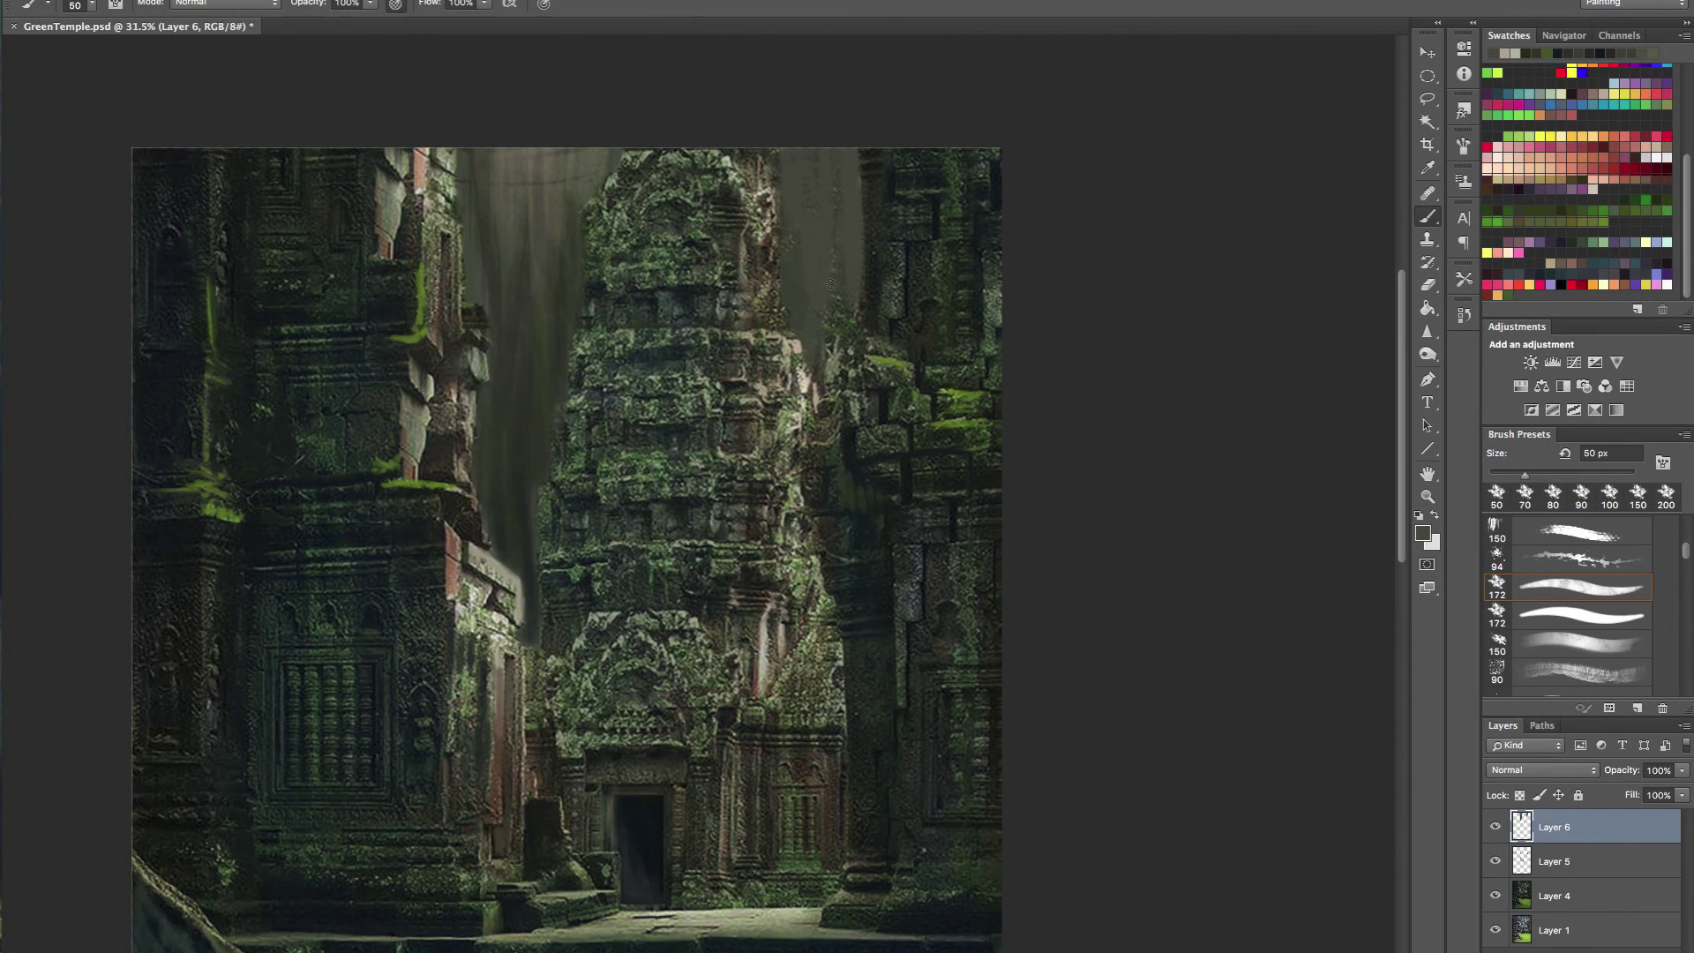
pyautogui.keyDown('alt'); pyautogui.click(987, 412); pyautogui.keyUp('alt')
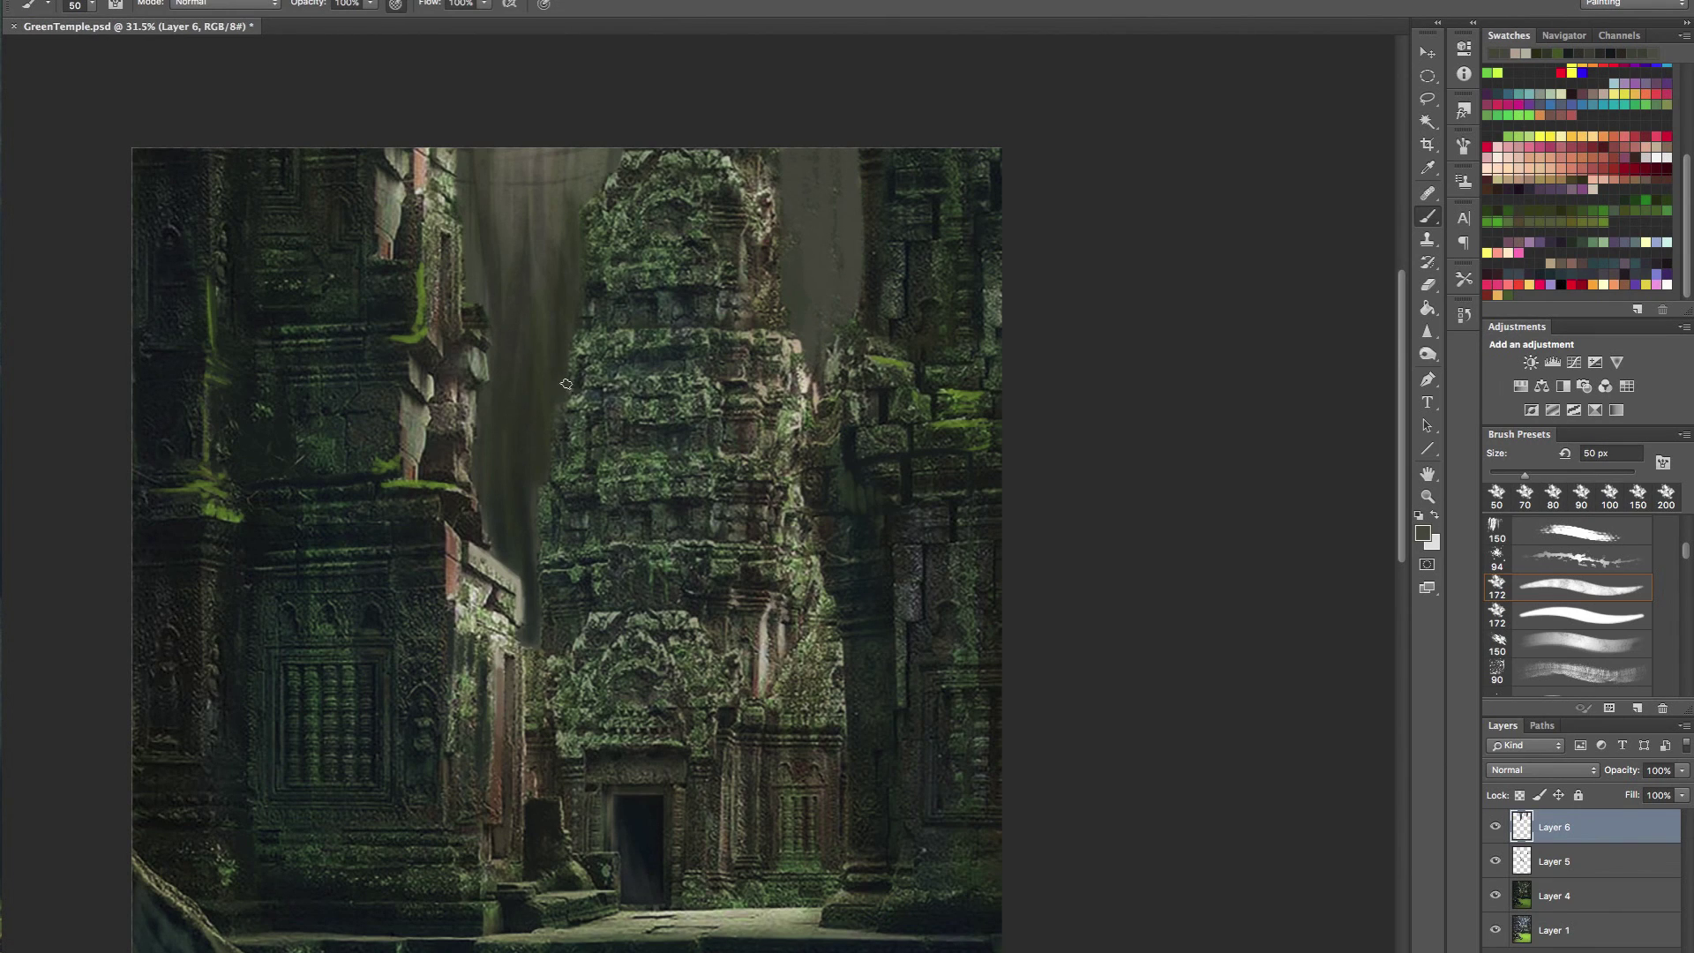
# - Brush moss green sampled from the right tower into the upper gap between the left and central towers with a 250 px brush
pyautogui.press(']')
pyautogui.press(']')
pyautogui.press(']')
pyautogui.press(']')
pyautogui.press(']')
pyautogui.press(']')
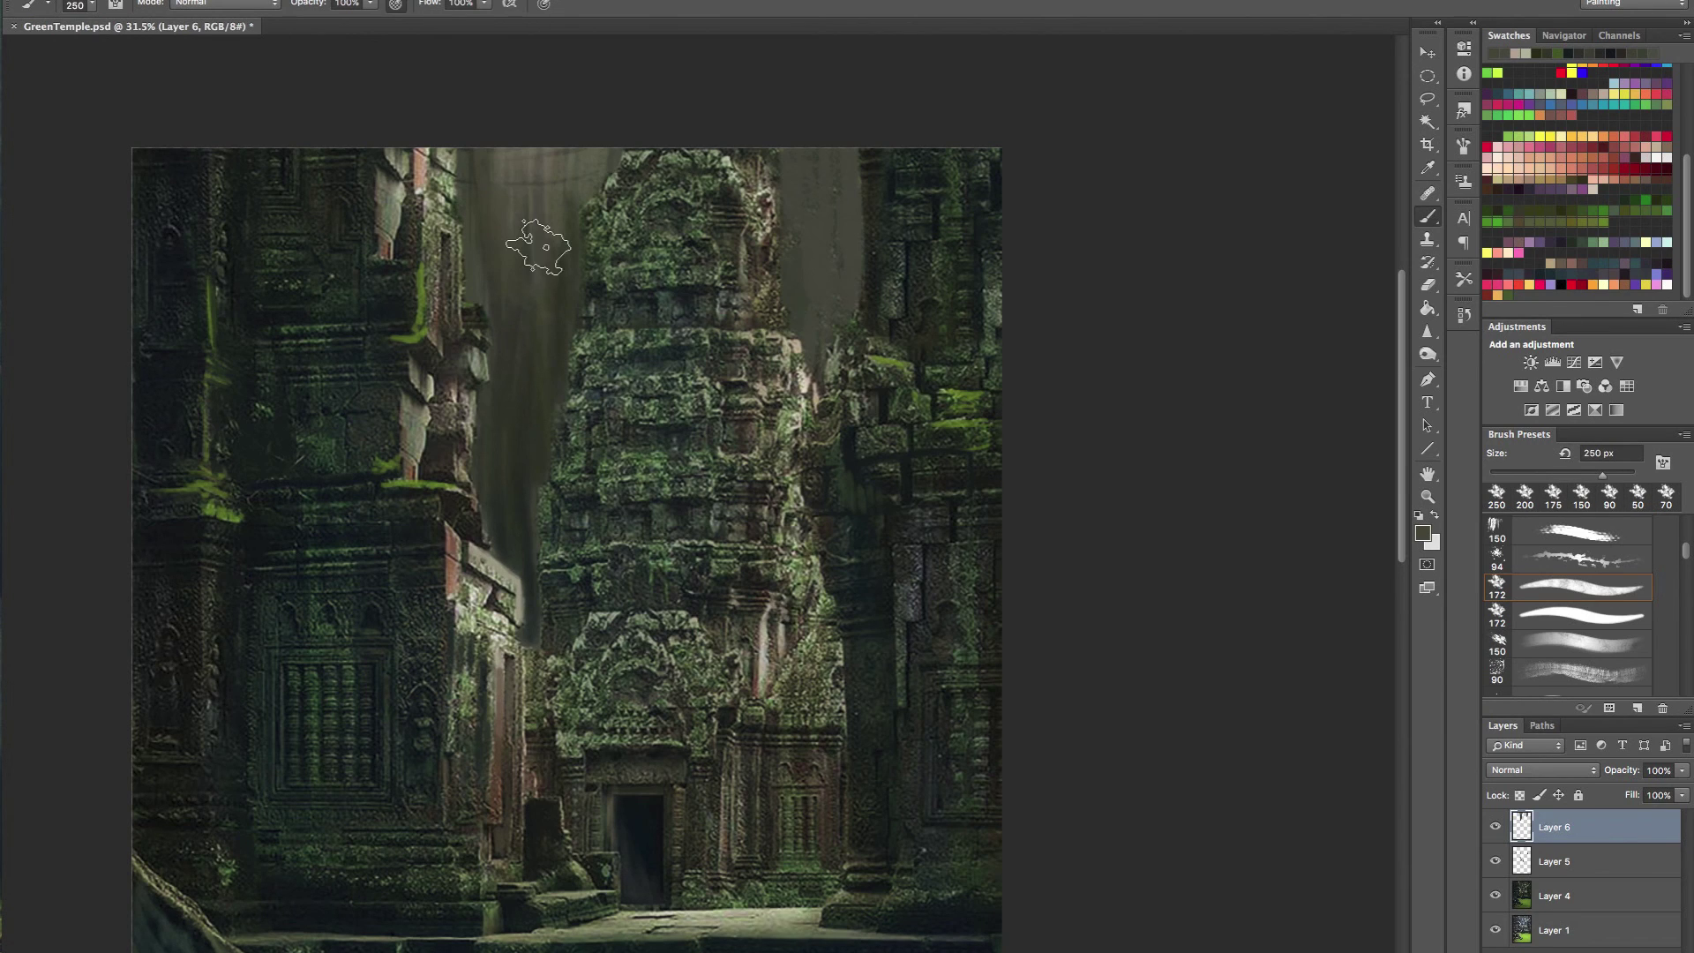
pyautogui.keyDown('alt'); pyautogui.click(979, 387); pyautogui.keyUp('alt')
pyautogui.moveTo(561, 265)
pyautogui.mouseDown()
pyautogui.moveTo(473, 208)
pyautogui.moveTo(529, 257)
pyautogui.moveTo(565, 141)
pyautogui.moveTo(569, 382)
pyautogui.mouseUp()
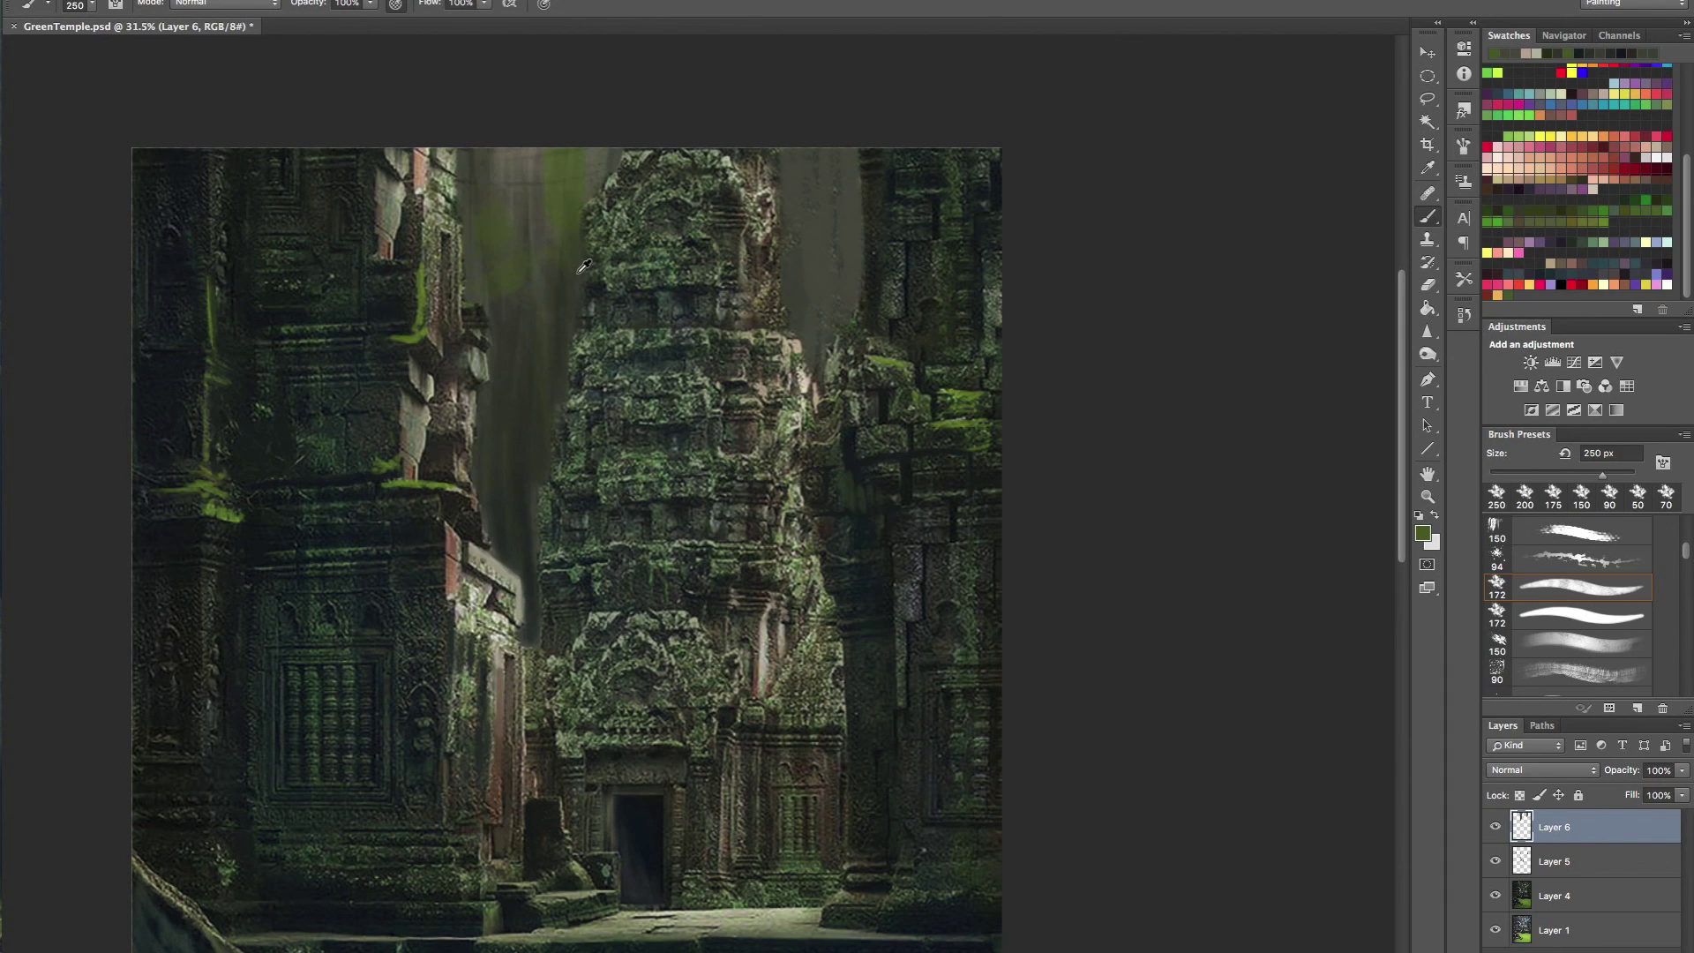
# - Glaze both gaps beside the central tower with an olive-brown swatch at 30% opacity, reducing the brush to 60 px
pyautogui.click(1518, 212)
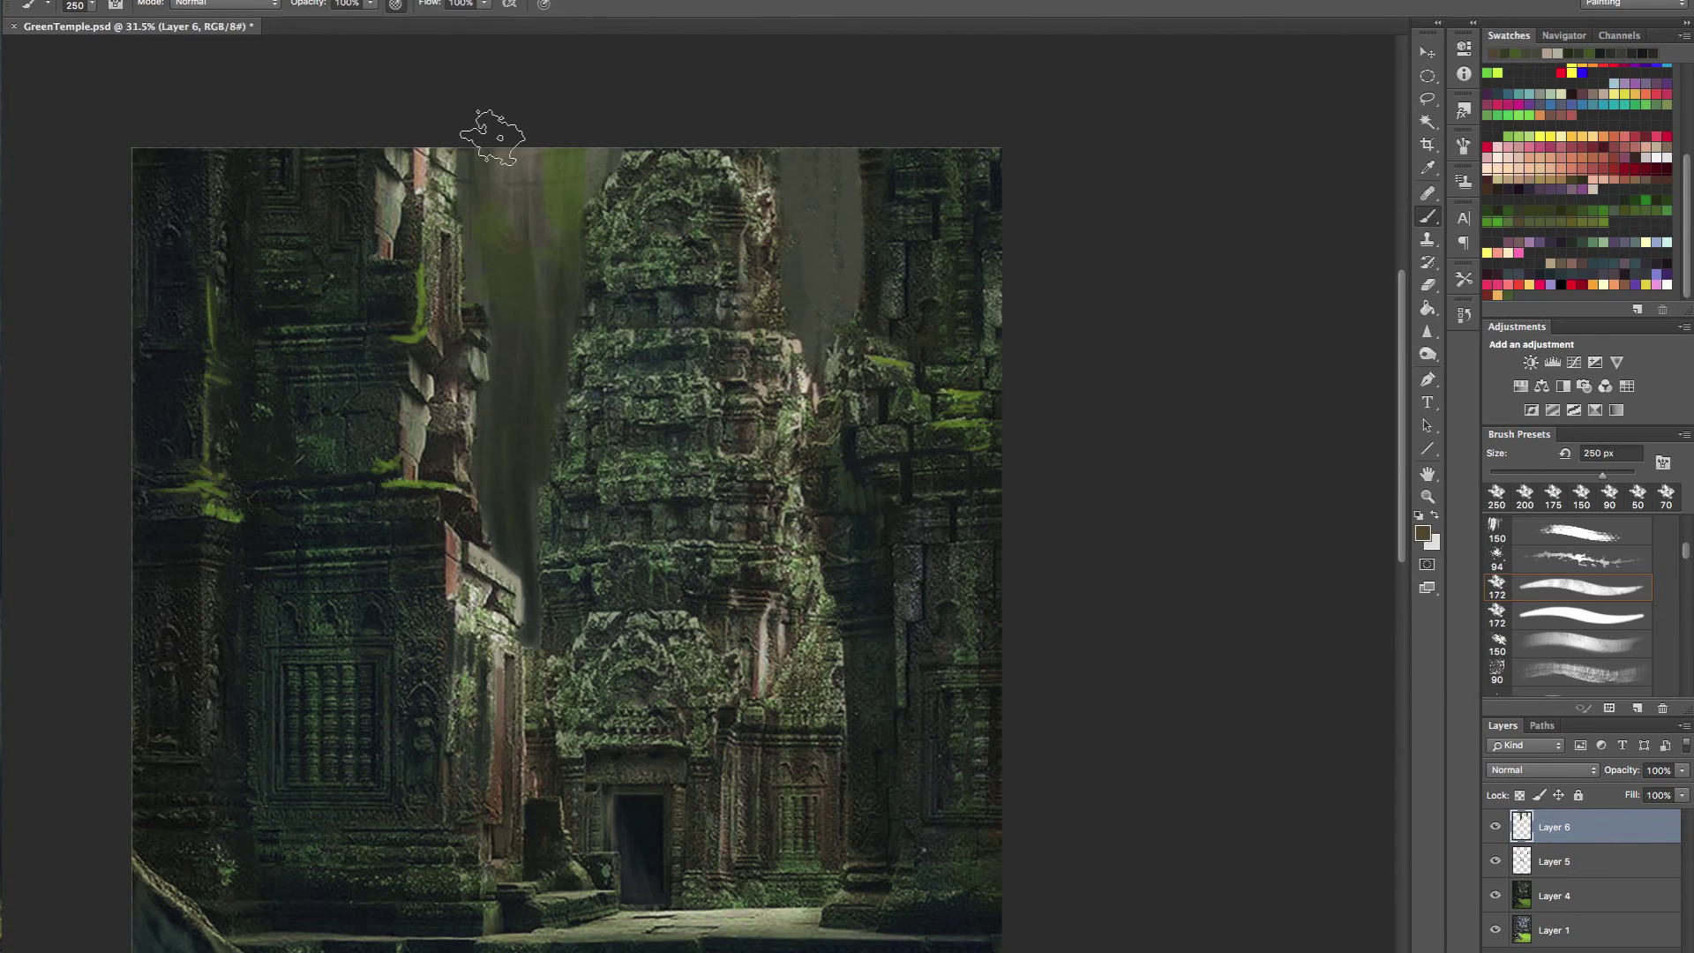
pyautogui.press('3')
pyautogui.moveTo(536, 177)
pyautogui.mouseDown()
pyautogui.moveTo(546, 296)
pyautogui.moveTo(566, 167)
pyautogui.moveTo(538, 347)
pyautogui.mouseUp()
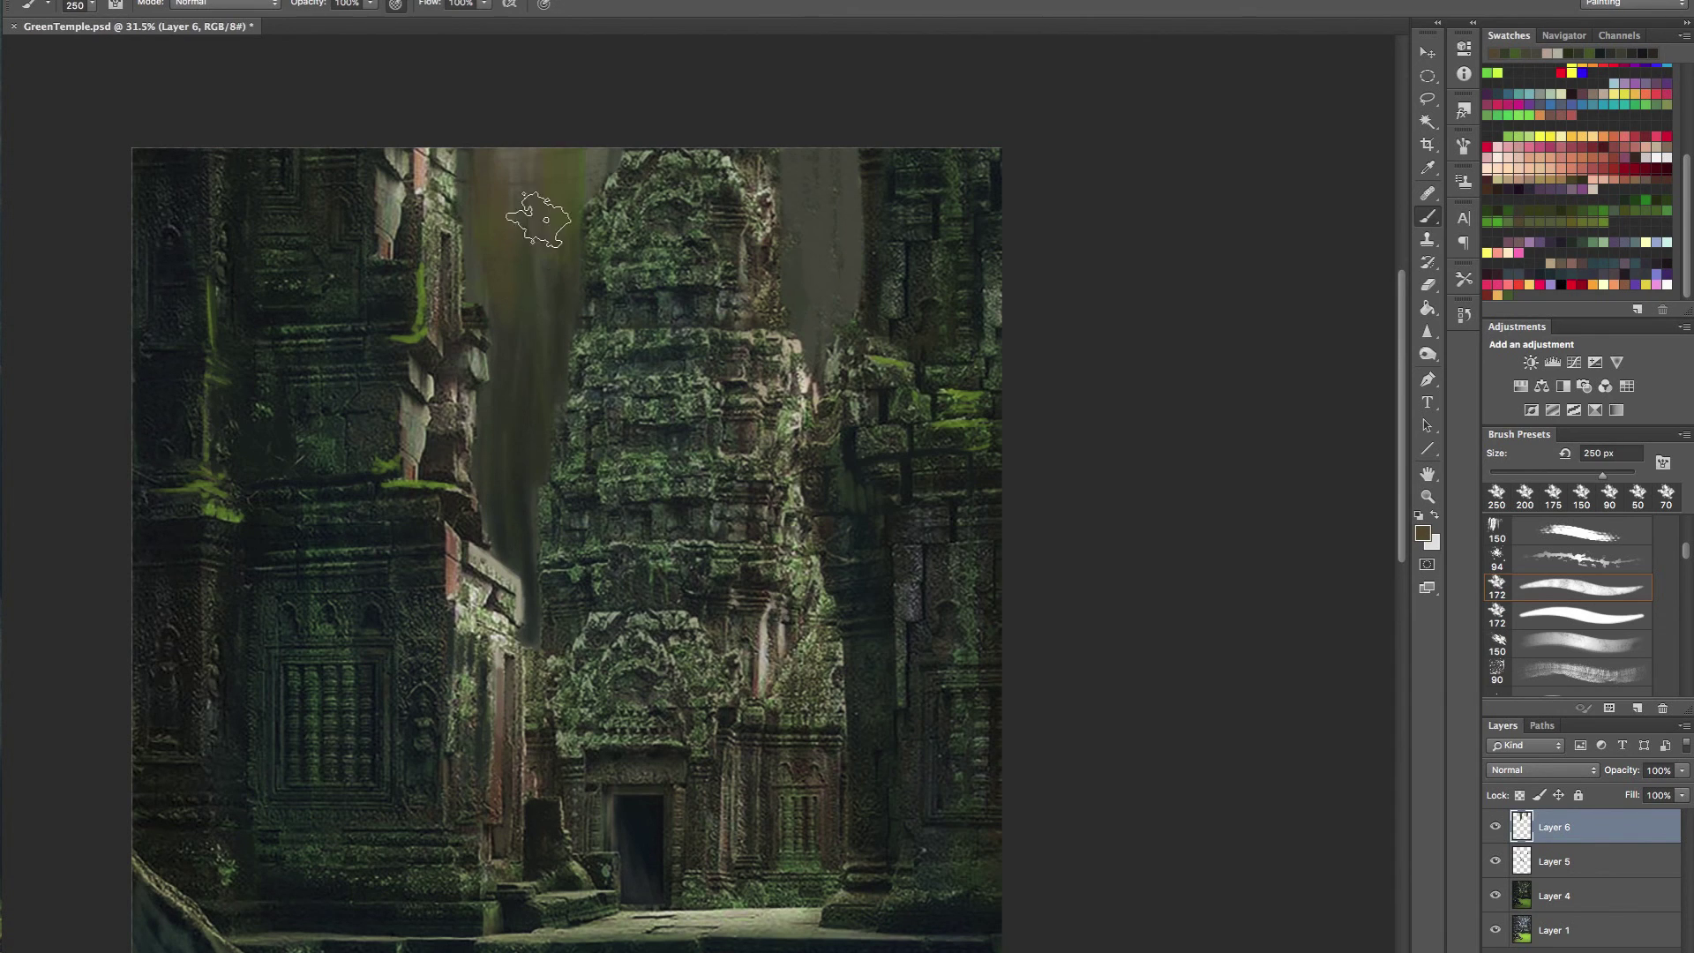
pyautogui.moveTo(529, 132); pyautogui.dragTo(532, 545)
pyautogui.press('[')
pyautogui.press('[')
pyautogui.press('[')
pyautogui.press('[')
pyautogui.press('[')
pyautogui.press('[')
pyautogui.press('[')
pyautogui.press('[')
pyautogui.press('[')
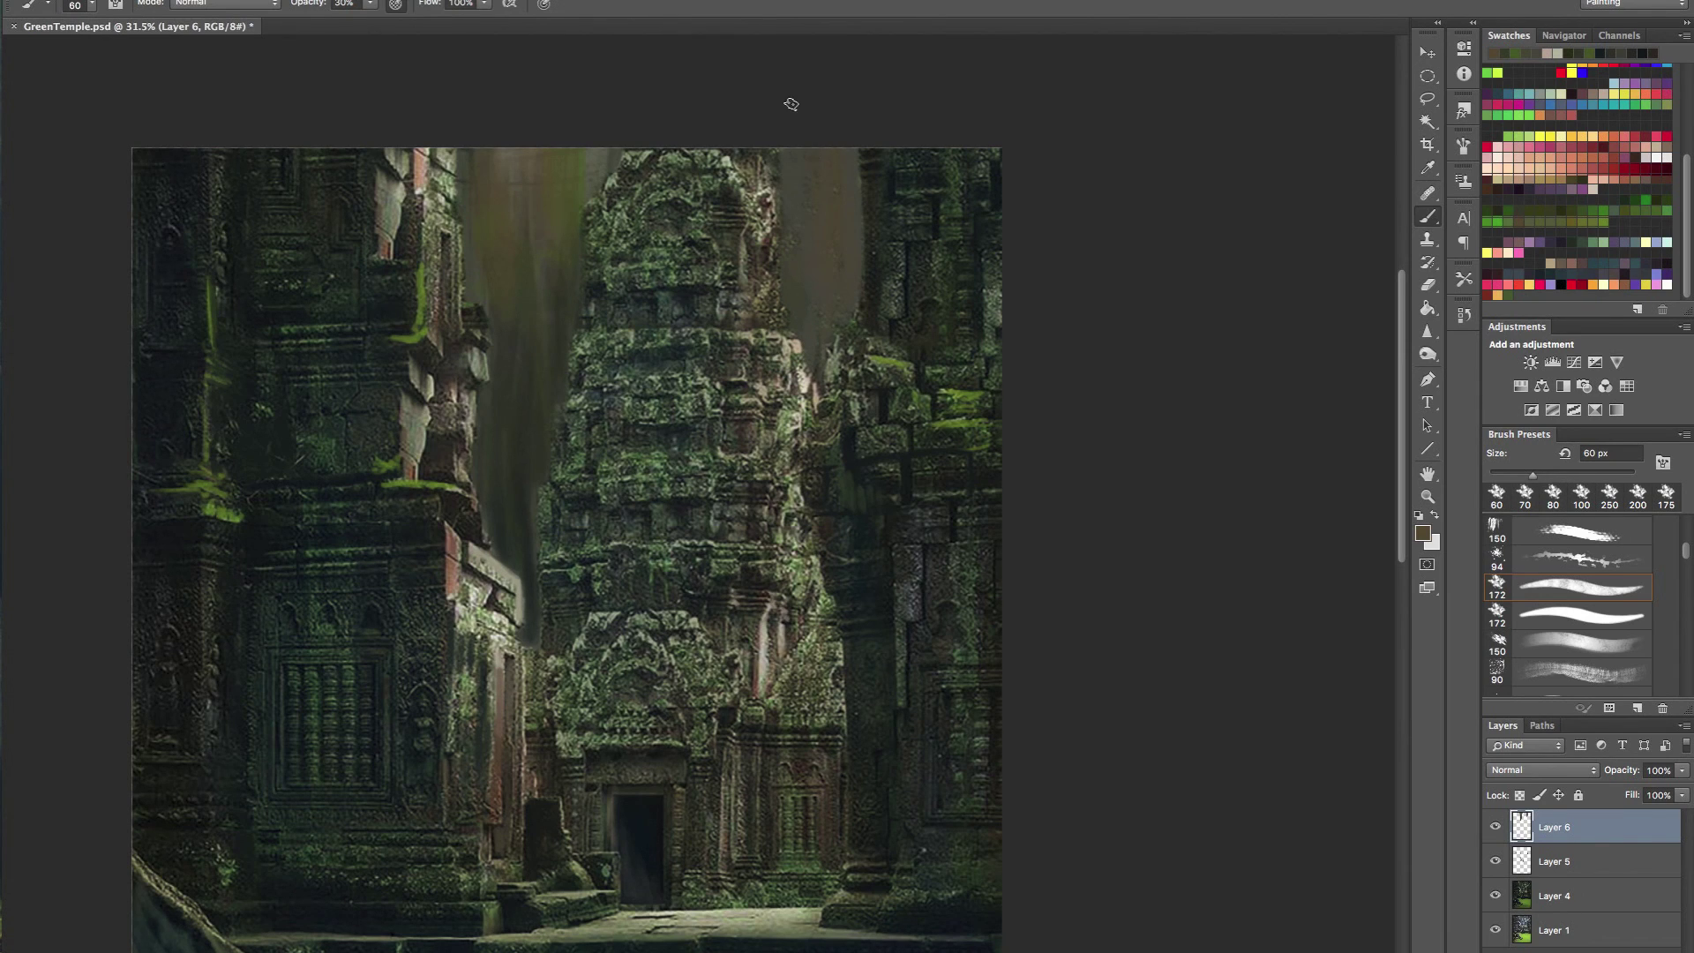
# - Paint the lower part of the gap beside the left tower with a sampled dark tone using a 30 px brush
pyautogui.keyDown('alt'); pyautogui.click(519, 454); pyautogui.keyUp('alt')
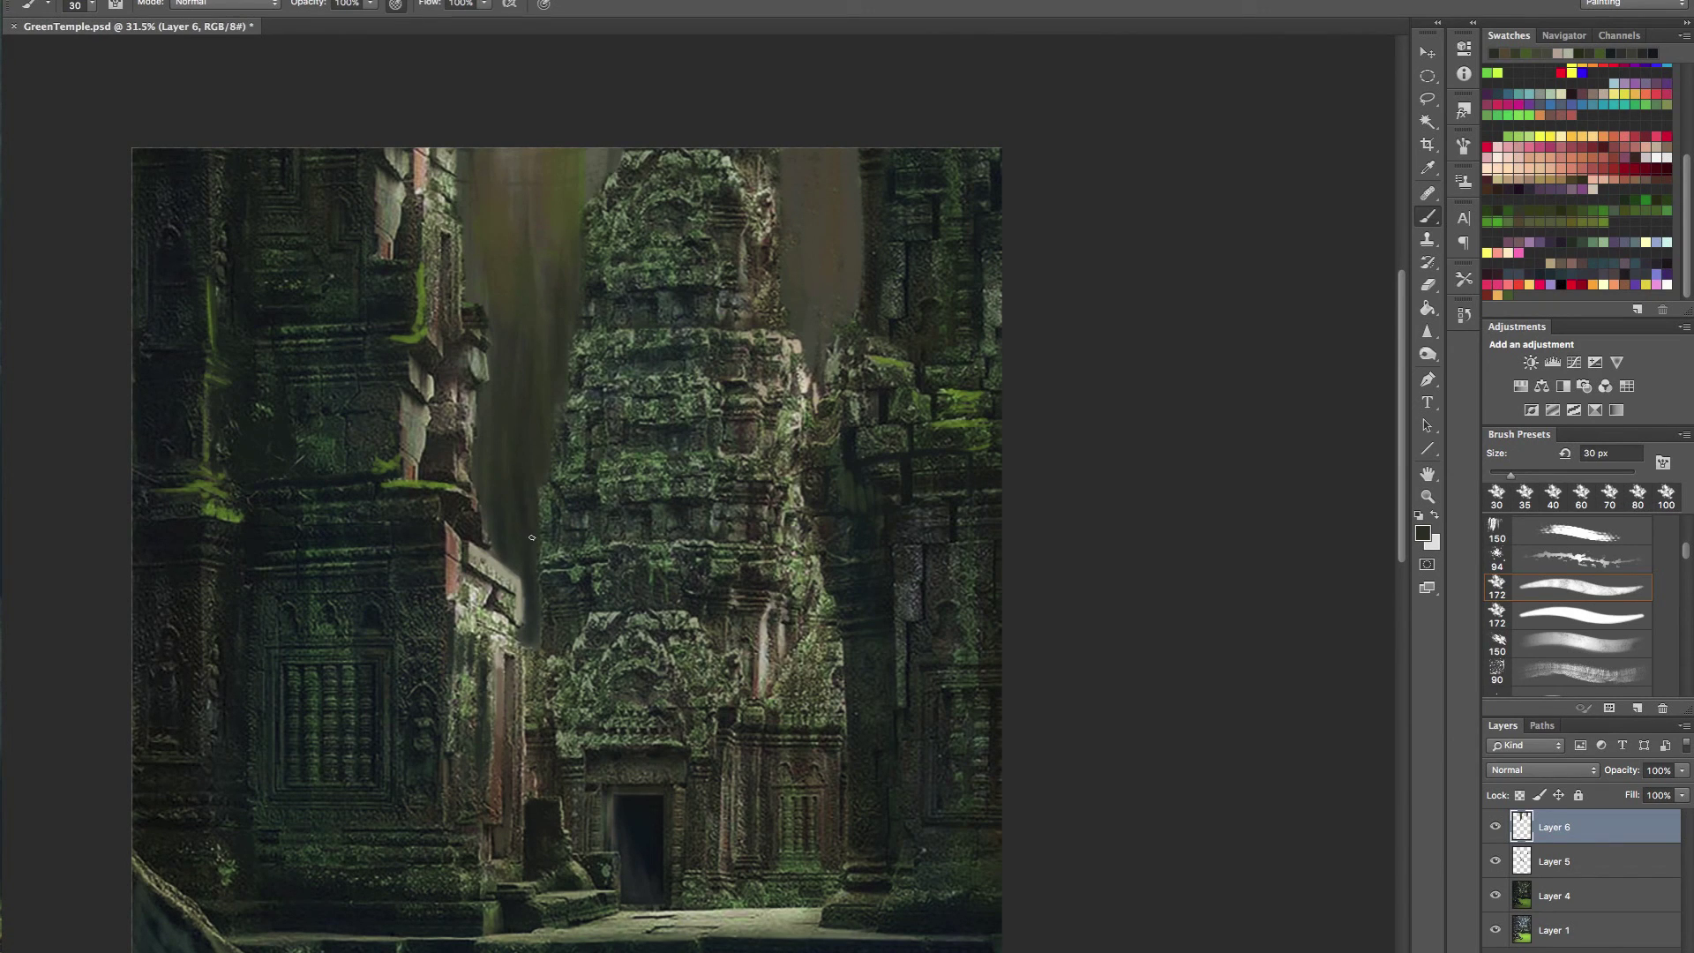
pyautogui.moveTo(518, 545); pyautogui.dragTo(523, 507)
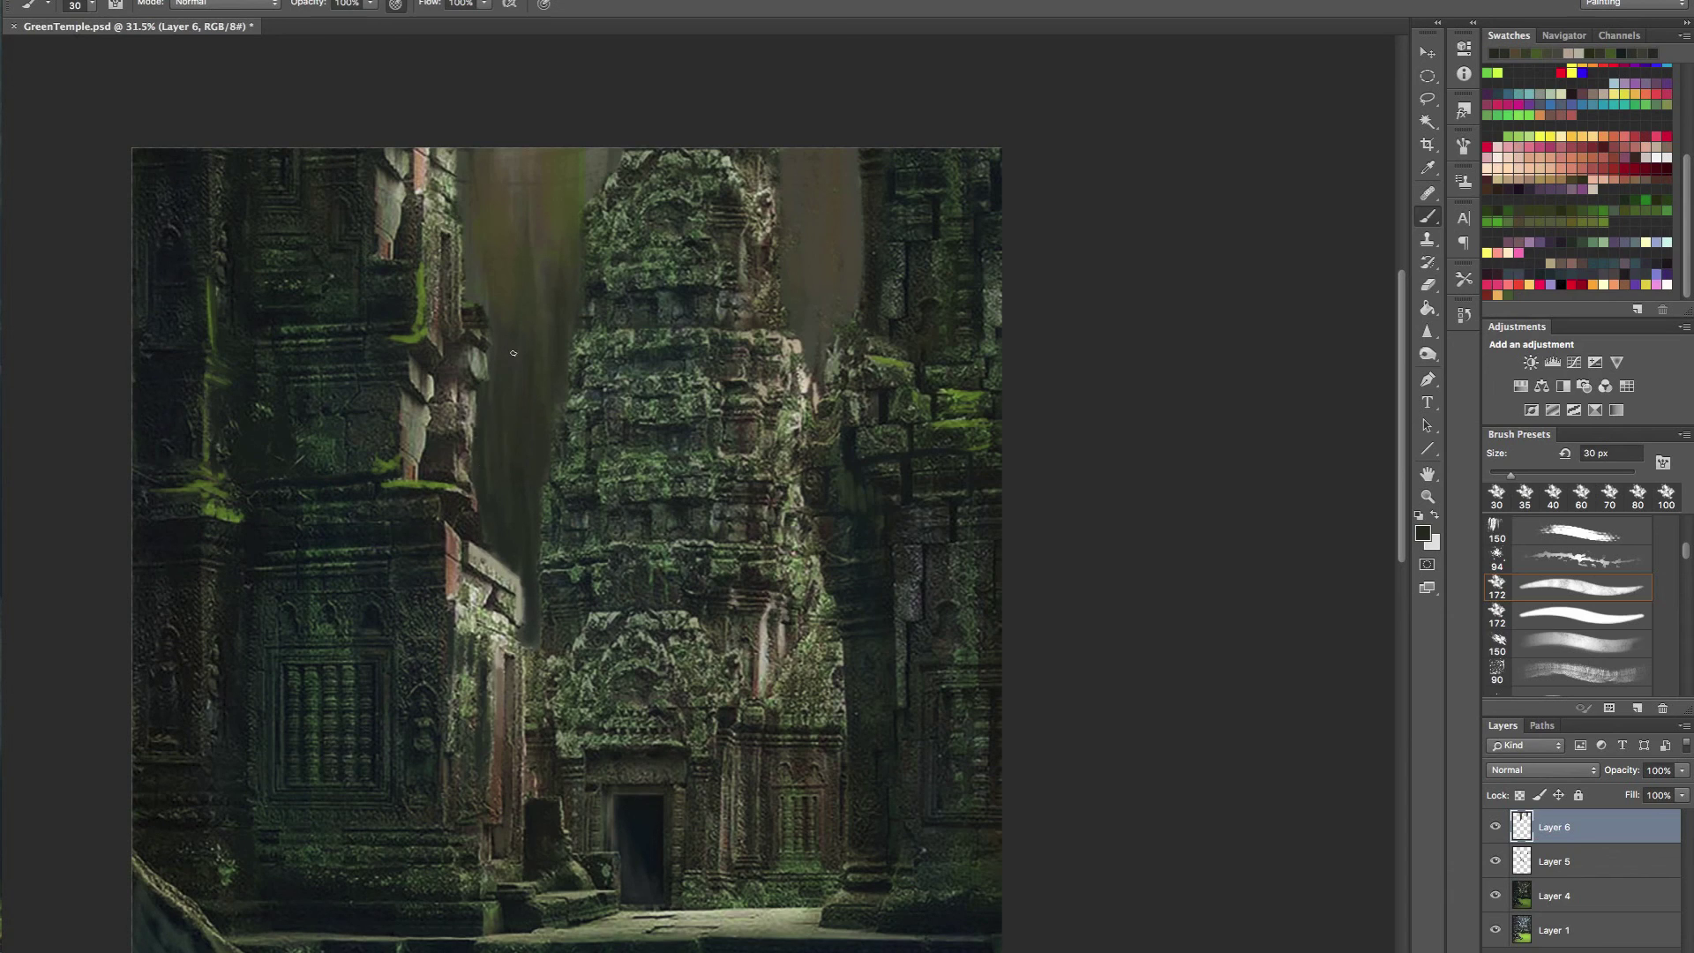
pyautogui.press(']')
# - Lasso the lower gap along the left tower's edge, darken it with a 125 px brush, and clear the selection
pyautogui.press('l')
pyautogui.moveTo(496, 312)
pyautogui.mouseDown()
pyautogui.moveTo(549, 310)
pyautogui.moveTo(562, 358)
pyautogui.moveTo(506, 368)
pyautogui.moveTo(553, 389)
pyautogui.moveTo(516, 426)
pyautogui.moveTo(520, 461)
pyautogui.moveTo(470, 405)
pyautogui.mouseUp()
pyautogui.press('shift')
pyautogui.moveTo(496, 489)
pyautogui.mouseDown()
pyautogui.moveTo(548, 487)
pyautogui.moveTo(536, 511)
pyautogui.moveTo(496, 490)
pyautogui.mouseUp()
pyautogui.press('b')
pyautogui.moveTo(549, 536); pyautogui.dragTo(529, 494)
pyautogui.moveTo(537, 413)
pyautogui.mouseDown()
pyautogui.moveTo(481, 496)
pyautogui.moveTo(504, 328)
pyautogui.moveTo(574, 343)
pyautogui.moveTo(523, 370)
pyautogui.moveTo(573, 370)
pyautogui.mouseUp()
pyautogui.press('super+d')
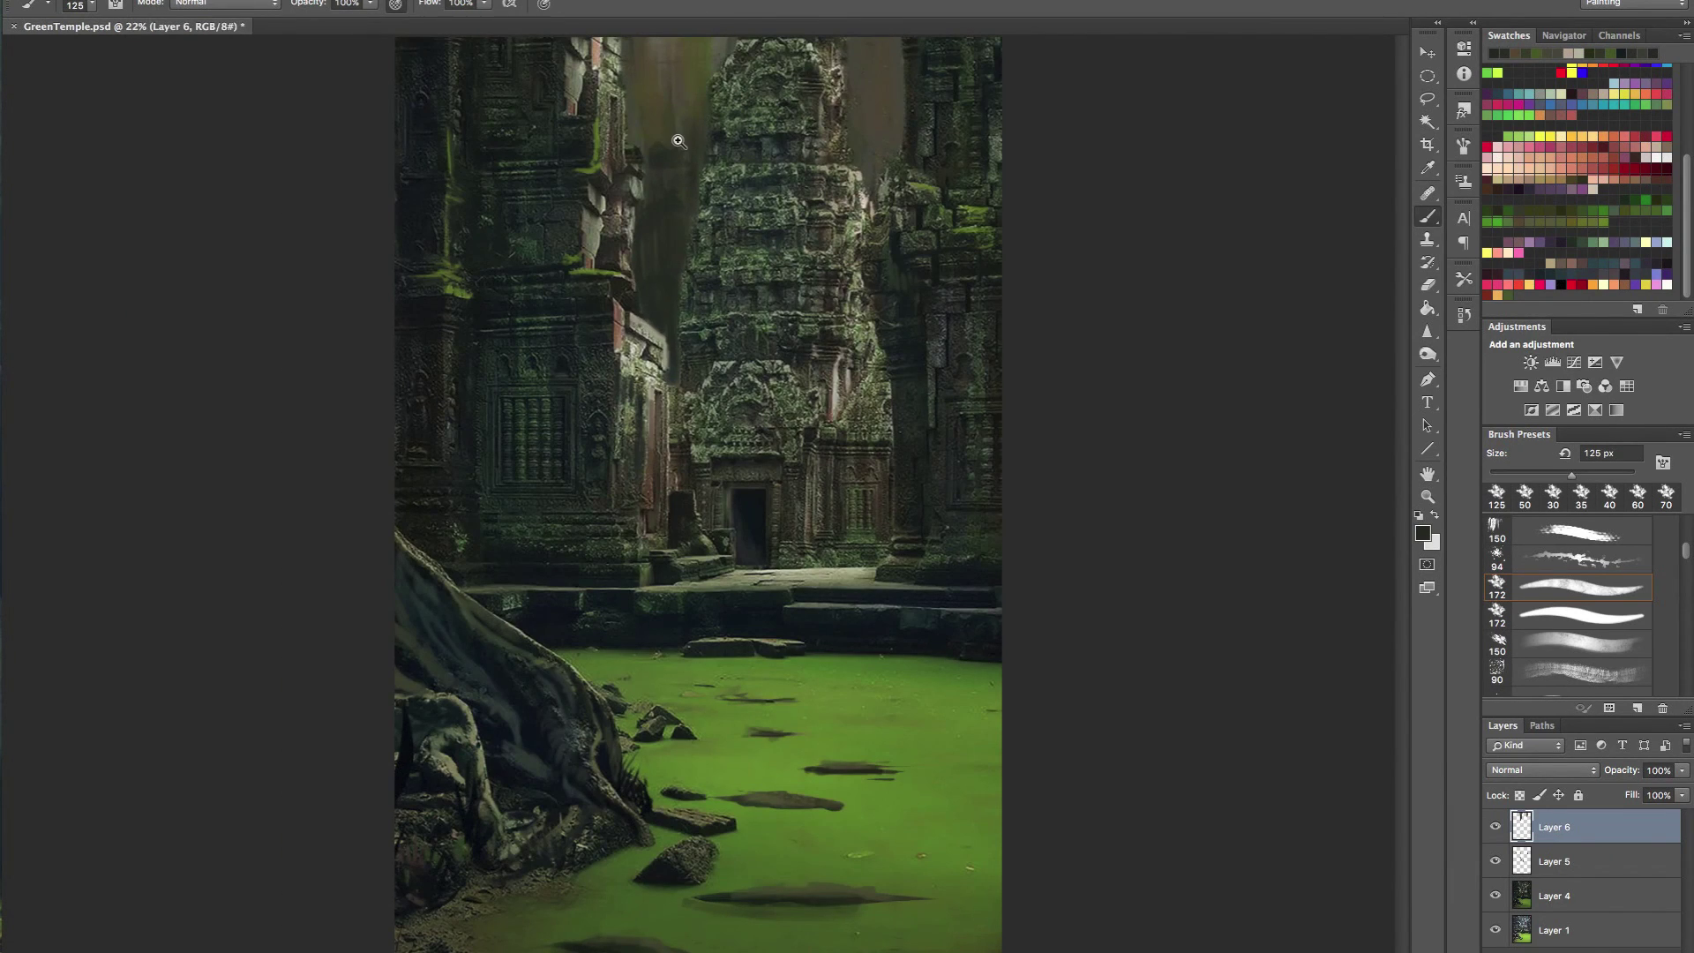
pyautogui.moveTo(678, 141); pyautogui.dragTo(707, 213)
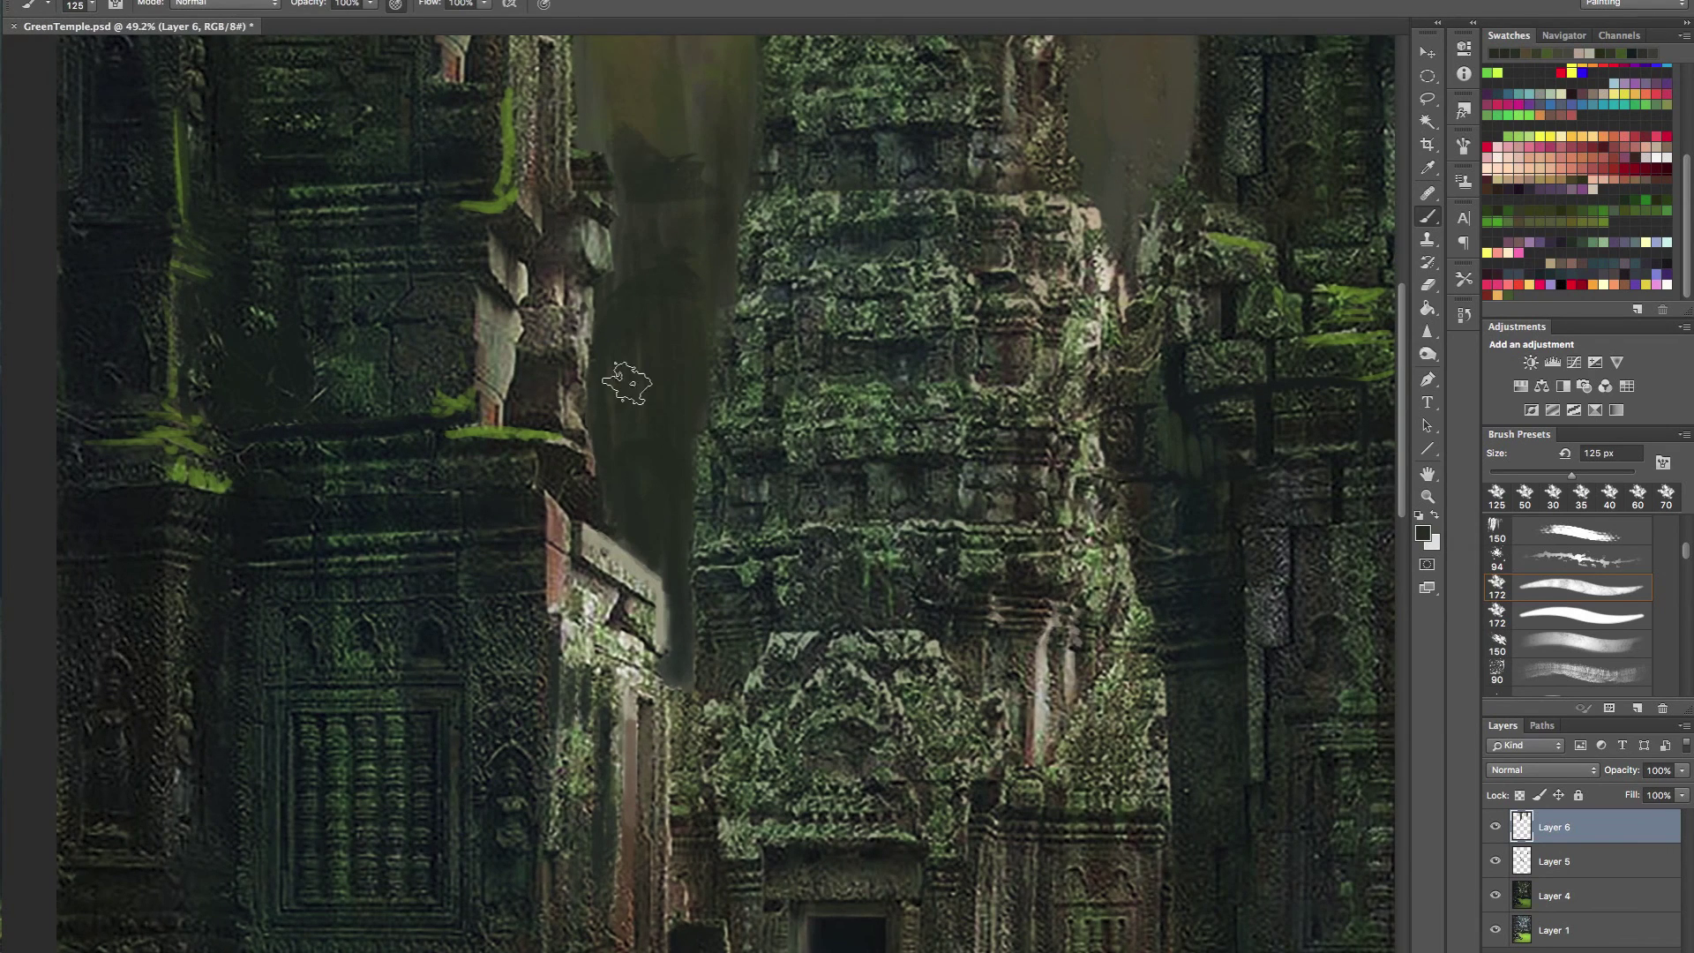
# - Brush sampled murky olive tones down the gap between the left and central towers with the 125 px brush
pyautogui.moveTo(710, 325); pyautogui.dragTo(676, 826)
pyautogui.keyDown('alt'); pyautogui.click(580, 568); pyautogui.keyUp('alt')
pyautogui.moveTo(618, 671)
pyautogui.mouseDown()
pyautogui.moveTo(690, 728)
pyautogui.moveTo(654, 740)
pyautogui.moveTo(645, 818)
pyautogui.moveTo(607, 828)
pyautogui.mouseUp()
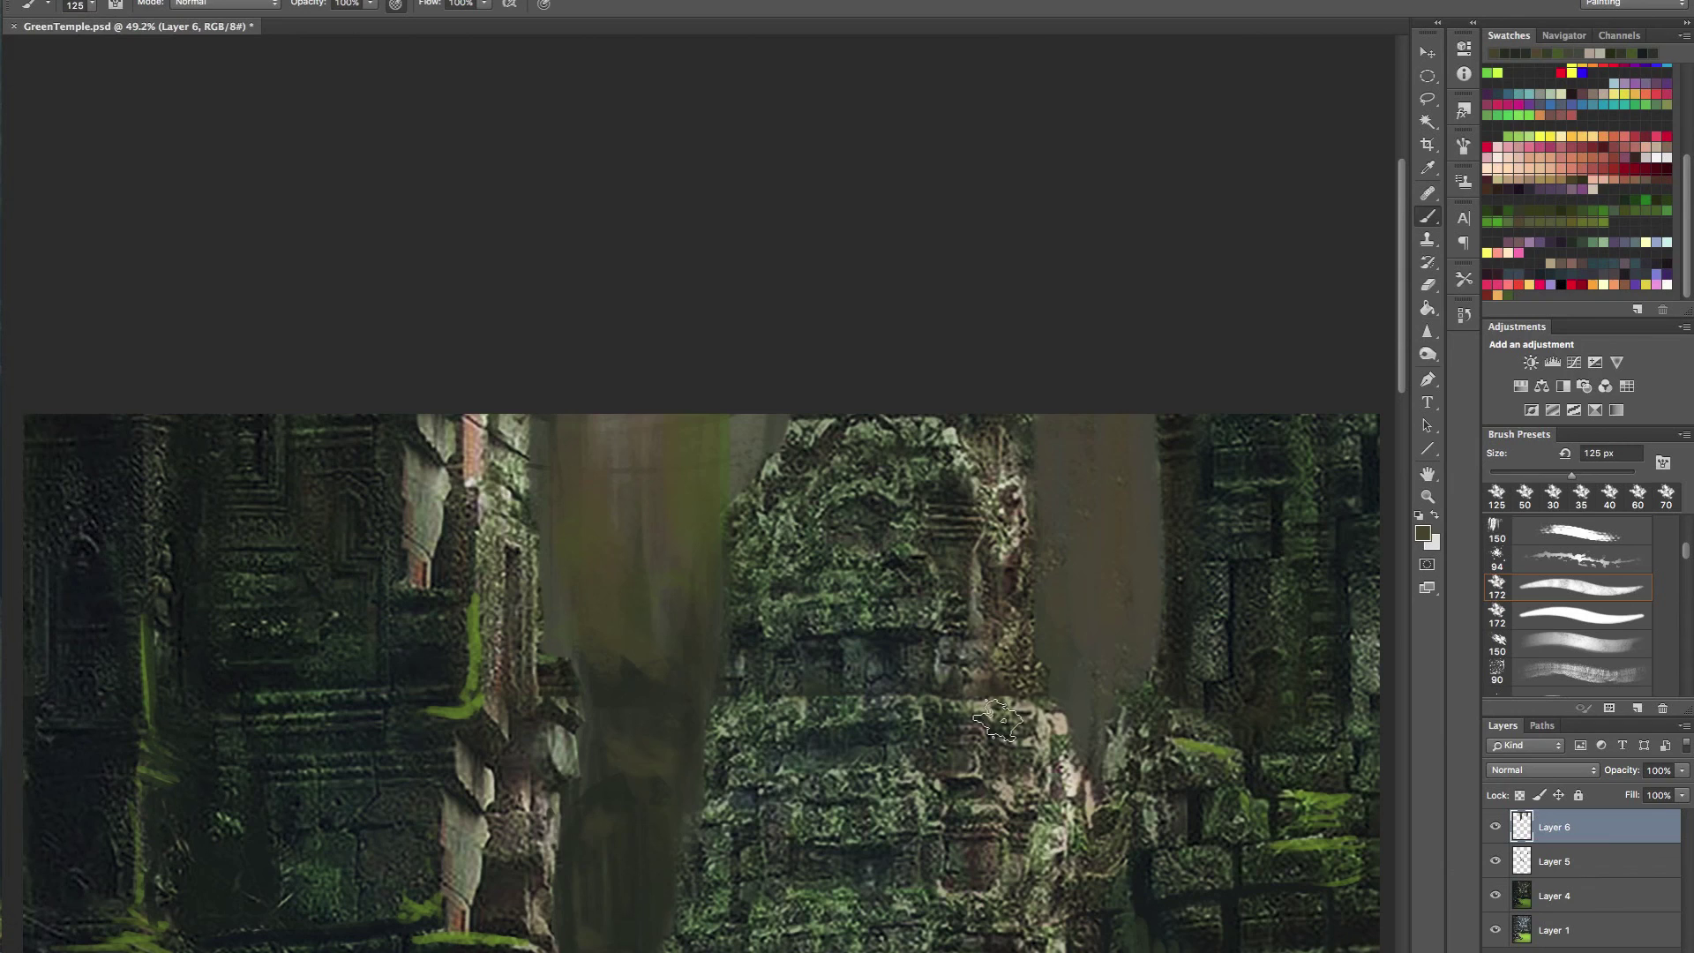
pyautogui.keyDown('alt'); pyautogui.click(631, 777); pyautogui.keyUp('alt')
pyautogui.keyDown('alt'); pyautogui.click(575, 605); pyautogui.keyUp('alt')
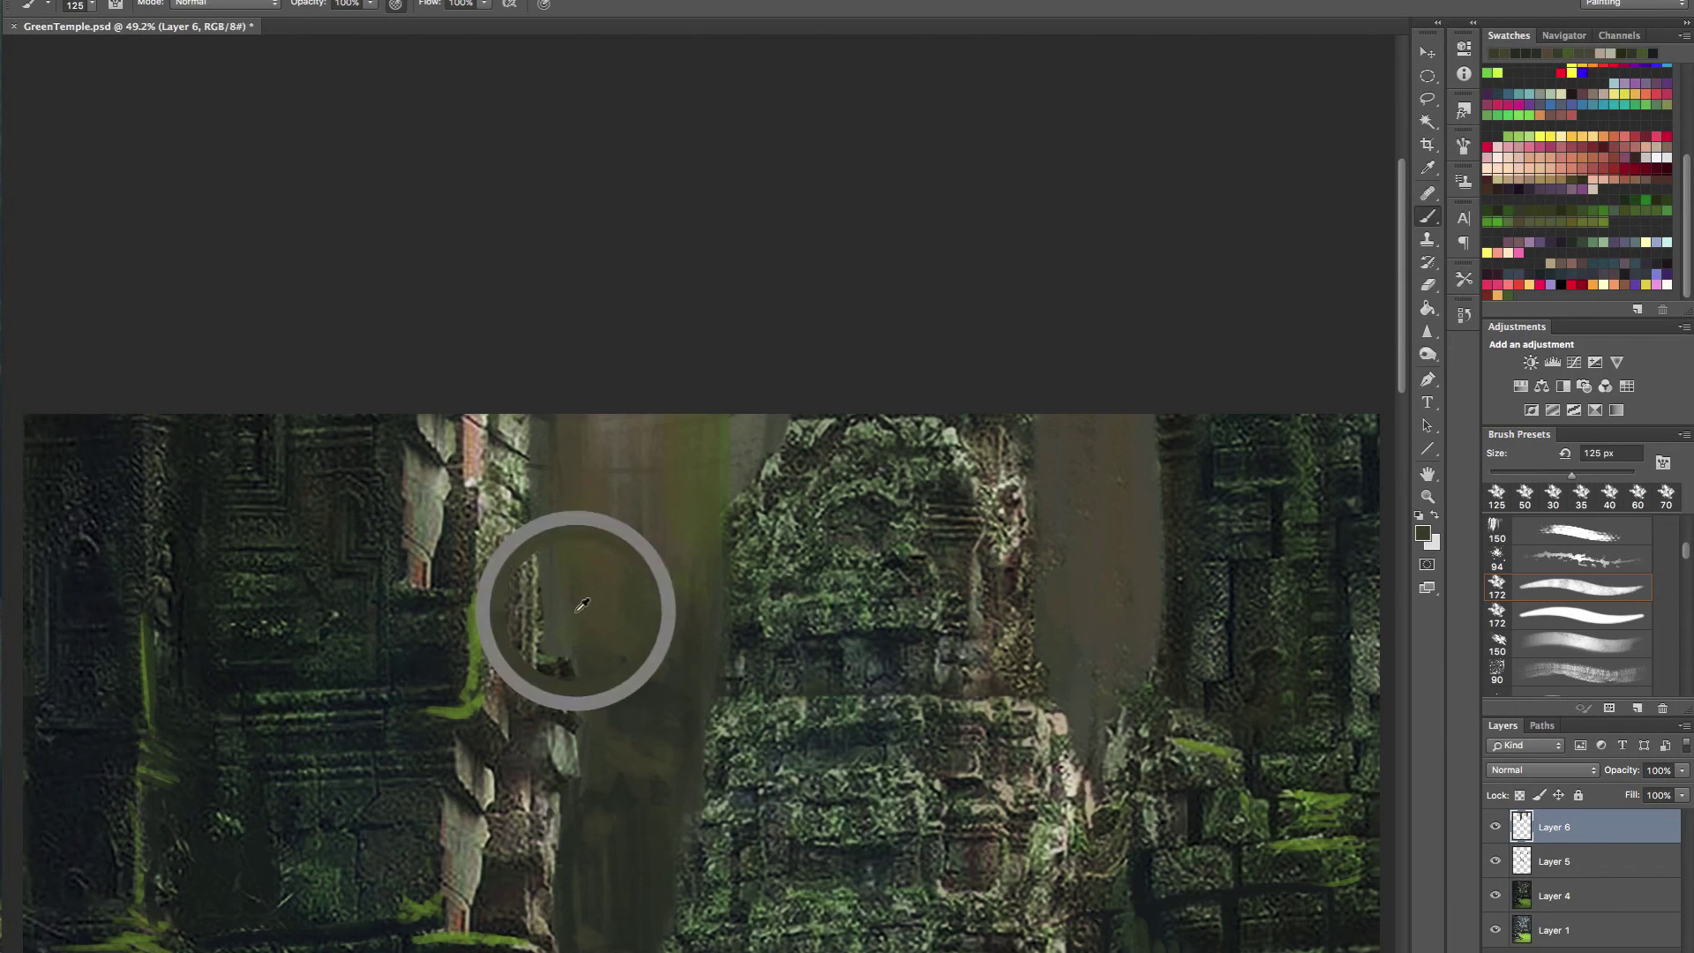
pyautogui.keyDown('alt'); pyautogui.click(645, 675); pyautogui.keyUp('alt')
# - Glaze the gap between the central and right towers with a sampled dark tone at 30% brush opacity
pyautogui.press('3')
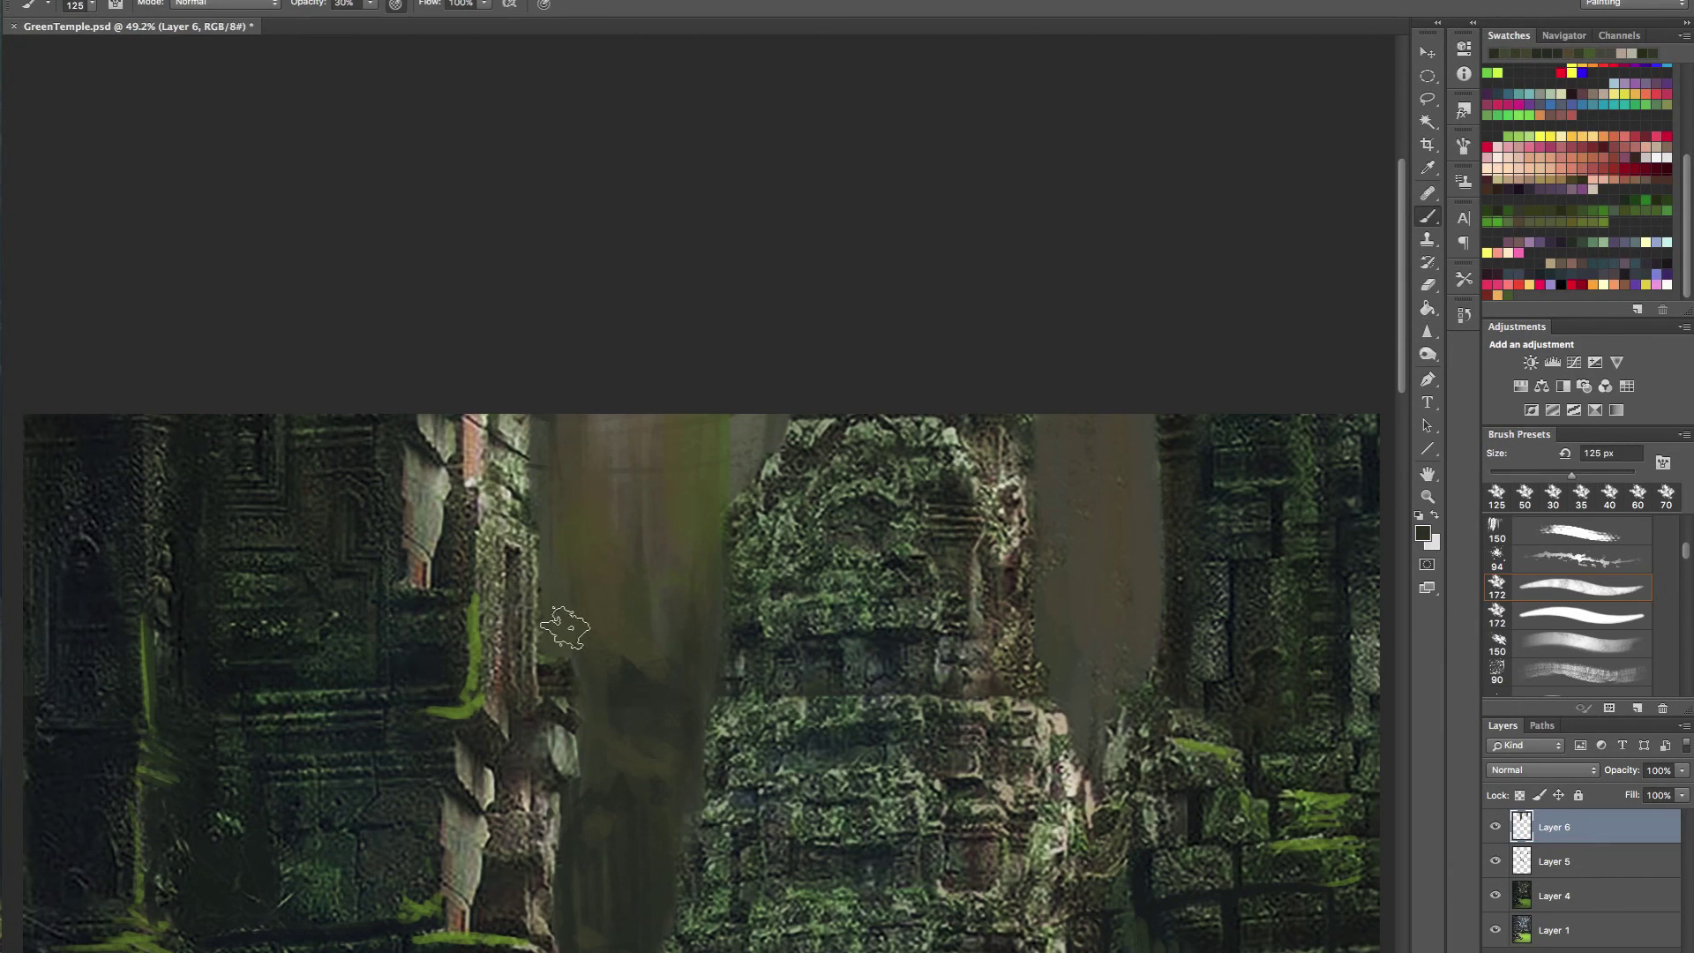
pyautogui.keyDown('alt'); pyautogui.click(615, 455); pyautogui.keyUp('alt')
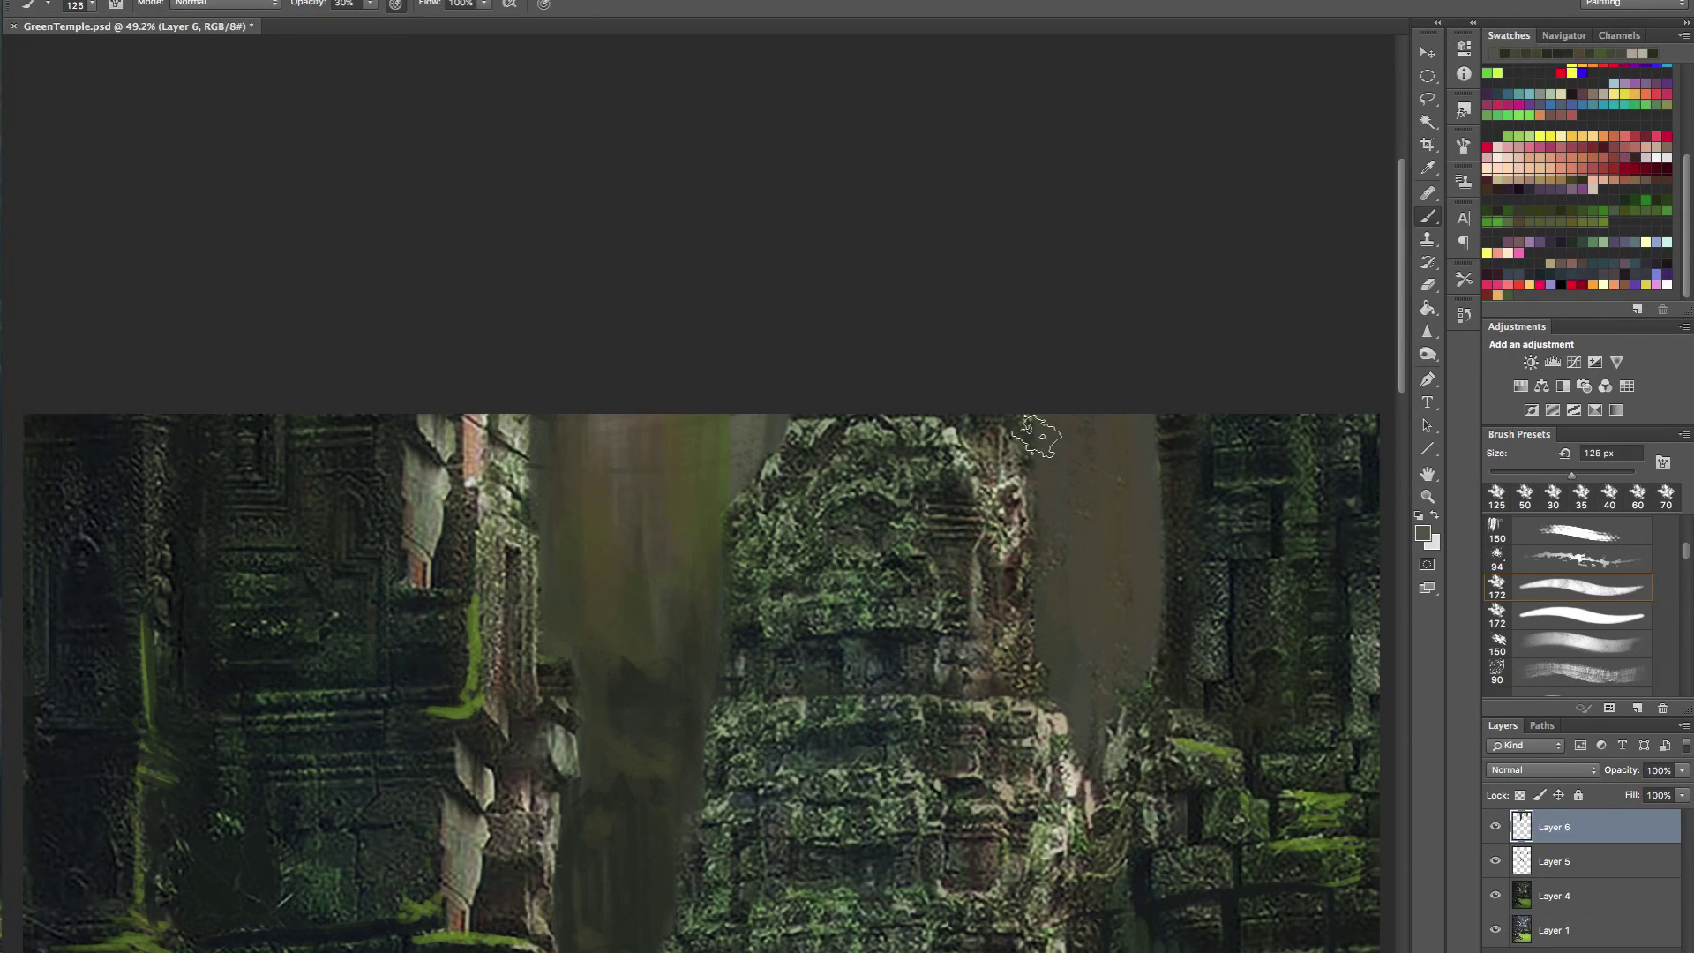
pyautogui.keyDown('alt'); pyautogui.click(673, 702); pyautogui.keyUp('alt')
pyautogui.moveTo(1098, 708); pyautogui.dragTo(1126, 565)
pyautogui.moveTo(1128, 637)
pyautogui.mouseDown()
pyautogui.moveTo(1129, 588)
pyautogui.moveTo(1095, 708)
pyautogui.moveTo(1053, 579)
pyautogui.mouseUp()
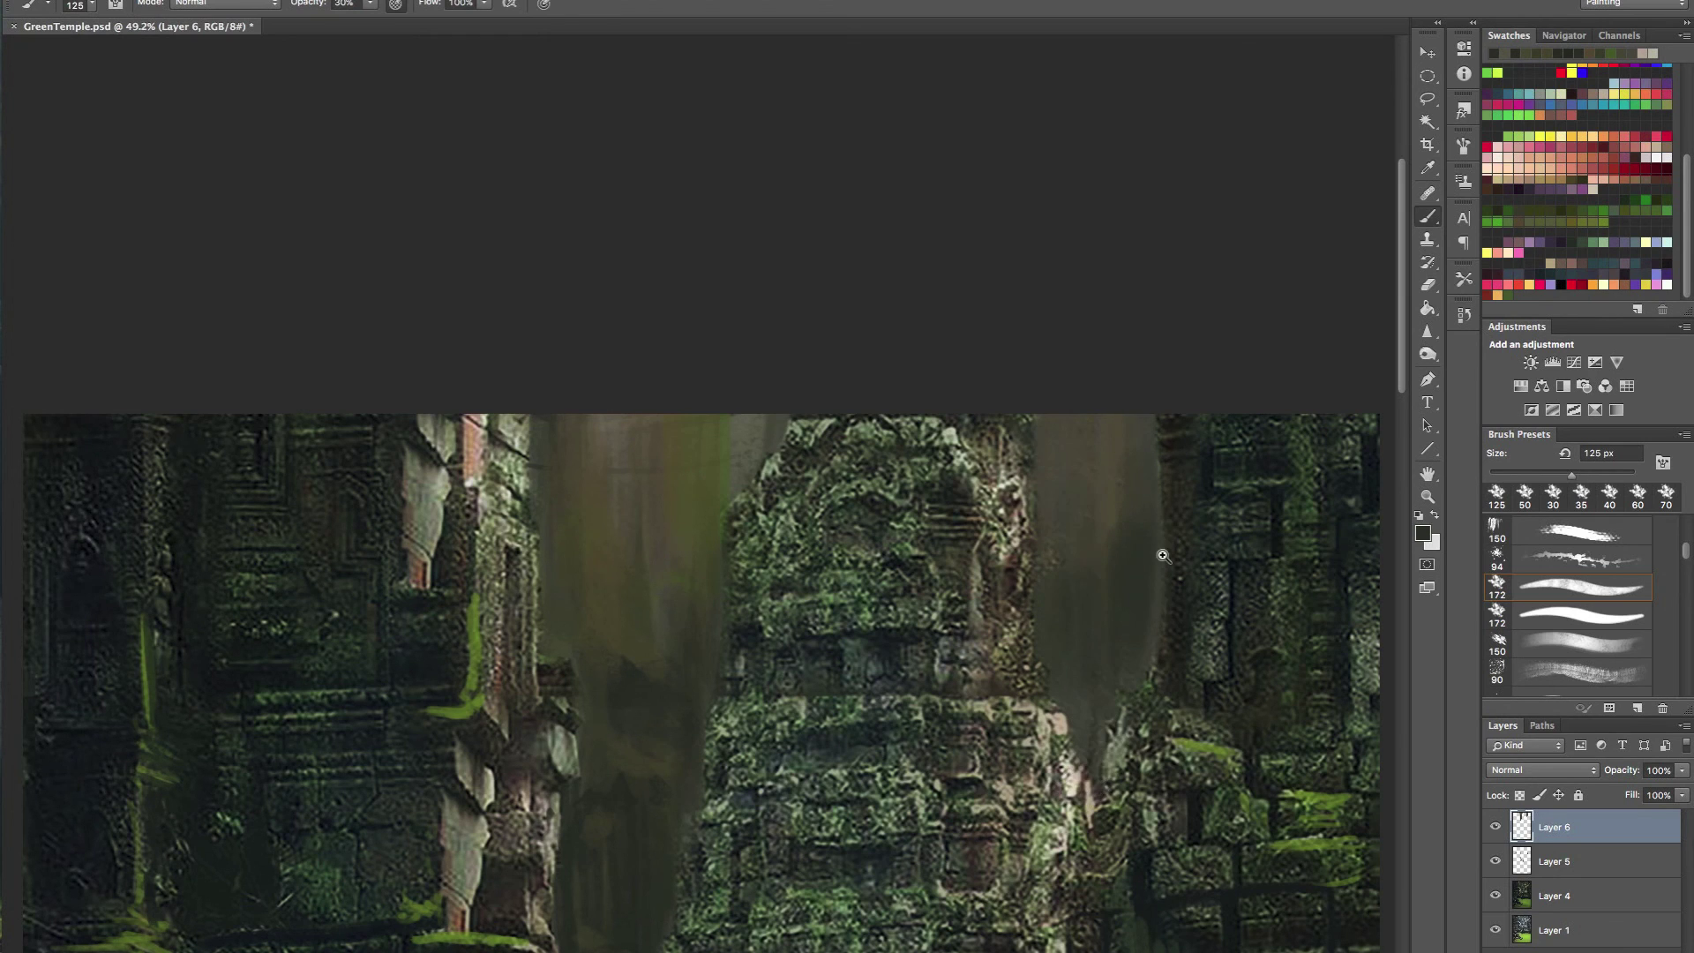
# - Blend sampled tones in vertical streaks through the gap beside the left tower at 100% opacity, reducing the brush to 45 px
pyautogui.scroll(-2, 1161, 557)
pyautogui.press('[')
pyautogui.press('[')
pyautogui.press('[')
pyautogui.press('[')
pyautogui.press('0')
pyautogui.press('[')
pyautogui.press('[')
pyautogui.press('[')
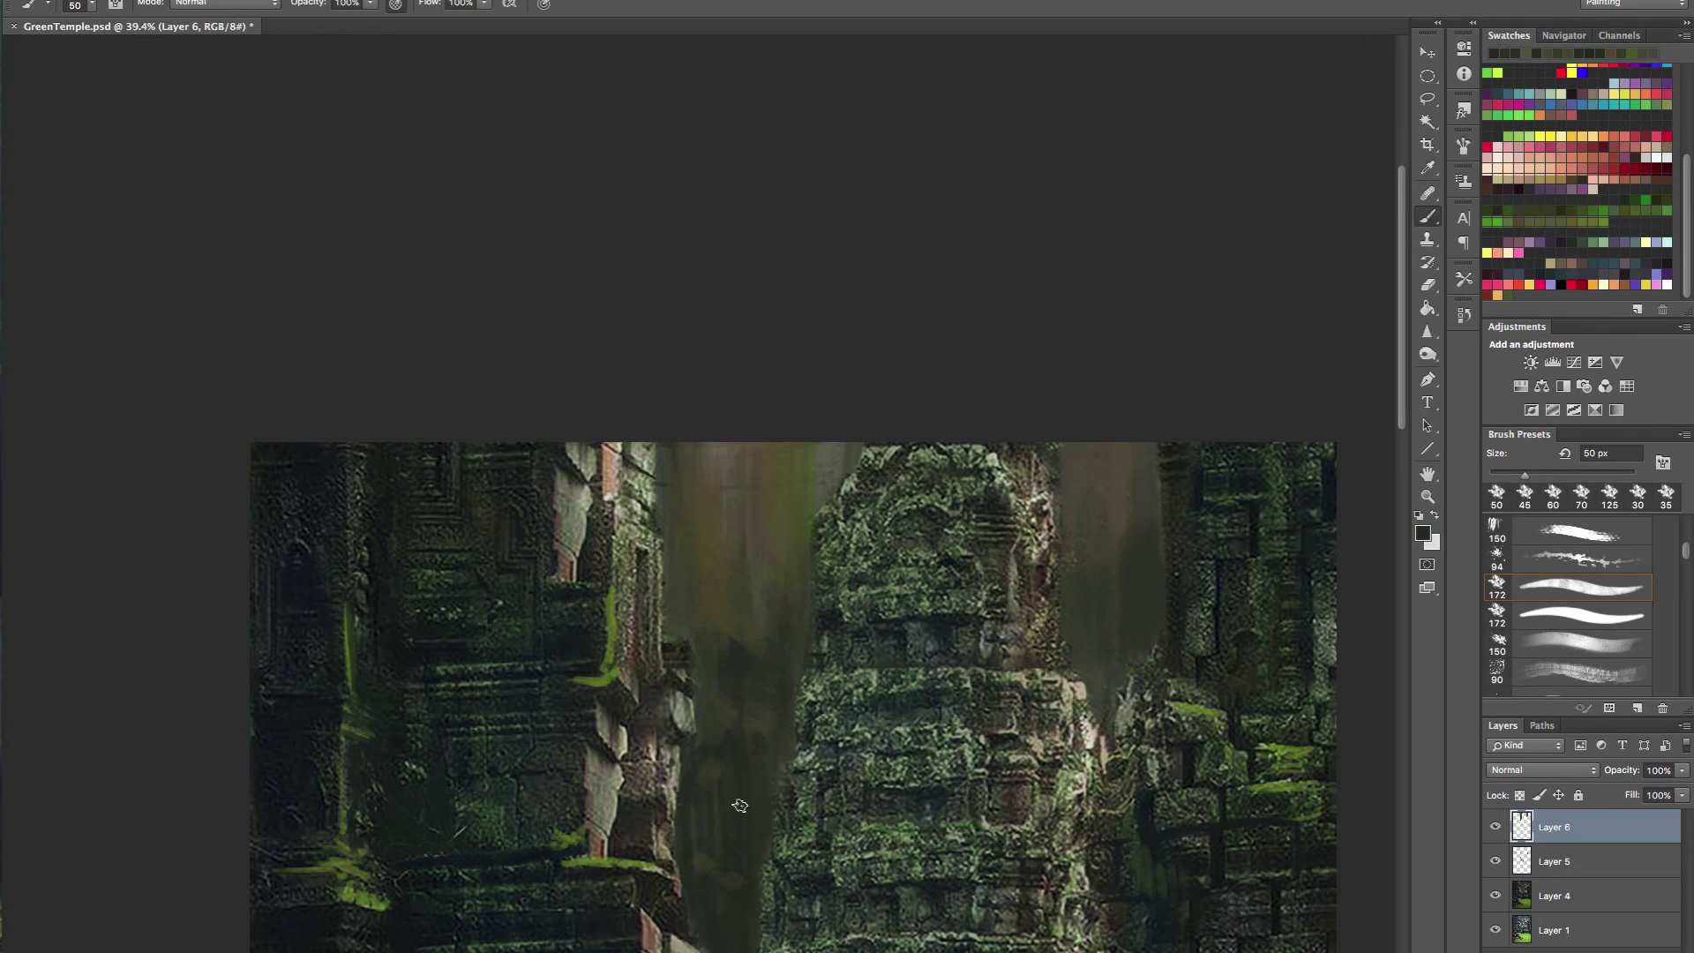
pyautogui.keyDown('alt'); pyautogui.click(781, 605); pyautogui.keyUp('alt')
pyautogui.keyDown('alt'); pyautogui.click(780, 534); pyautogui.keyUp('alt')
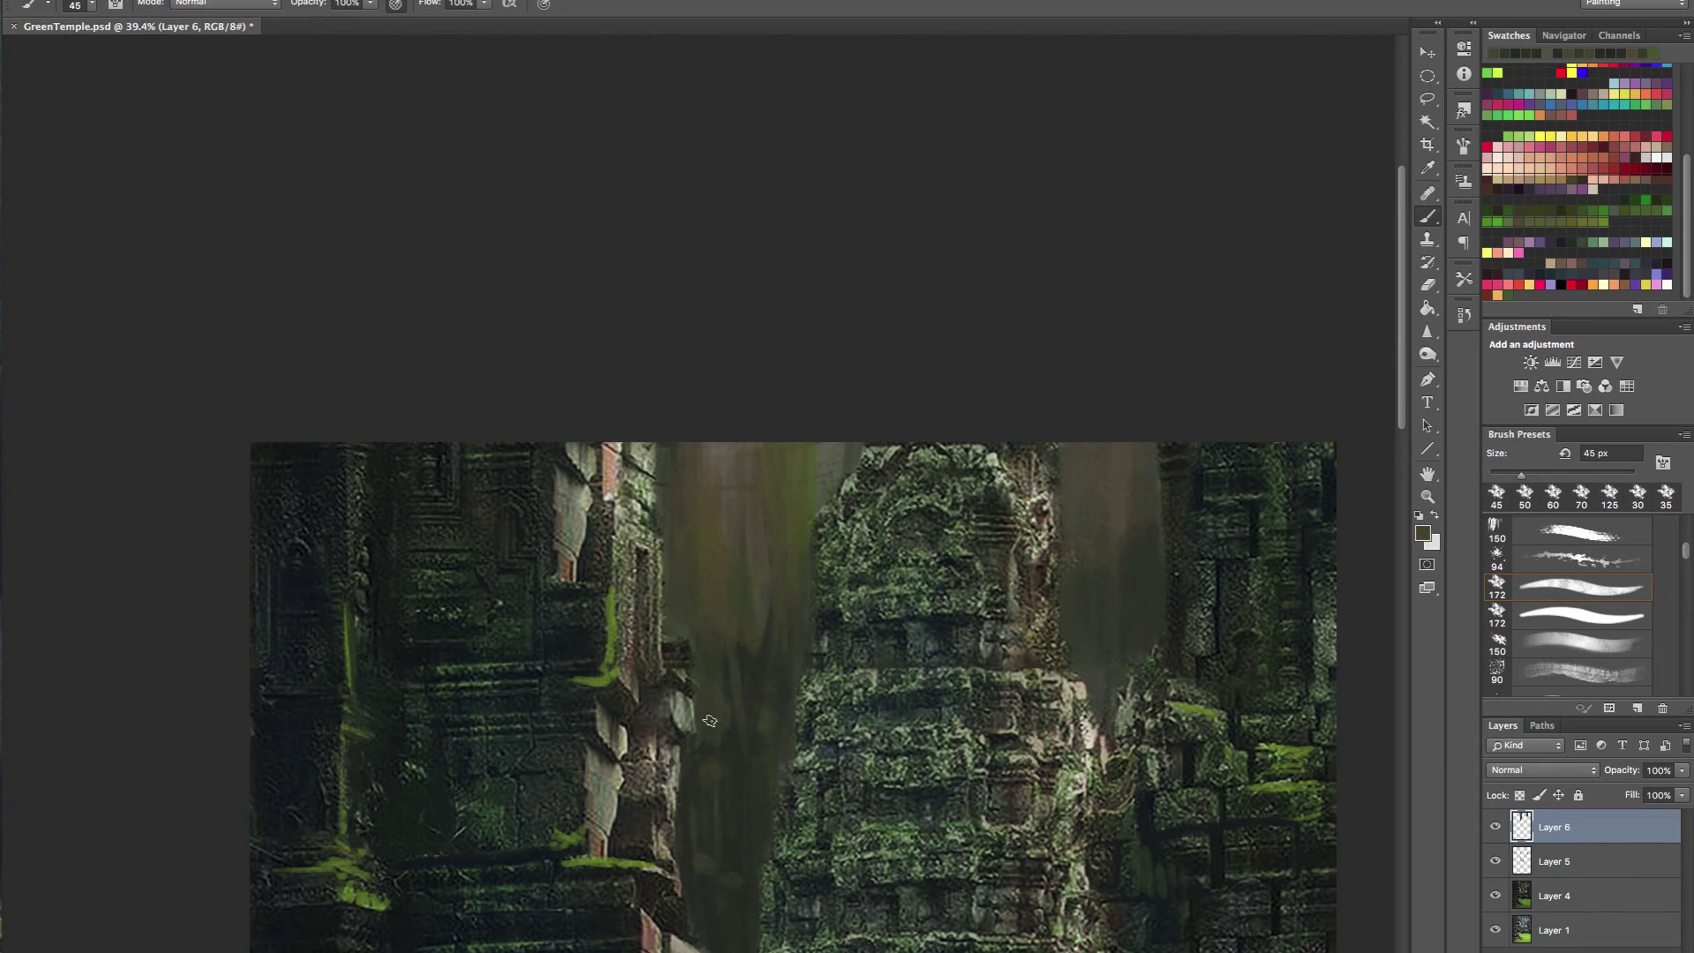
# - Paint thin dark trunk-like streaks down the upper gap between the left and central towers using a tone sampled from its lower part
pyautogui.keyDown('alt'); pyautogui.click(729, 811); pyautogui.keyUp('alt')
pyautogui.moveTo(716, 428); pyautogui.dragTo(709, 520)
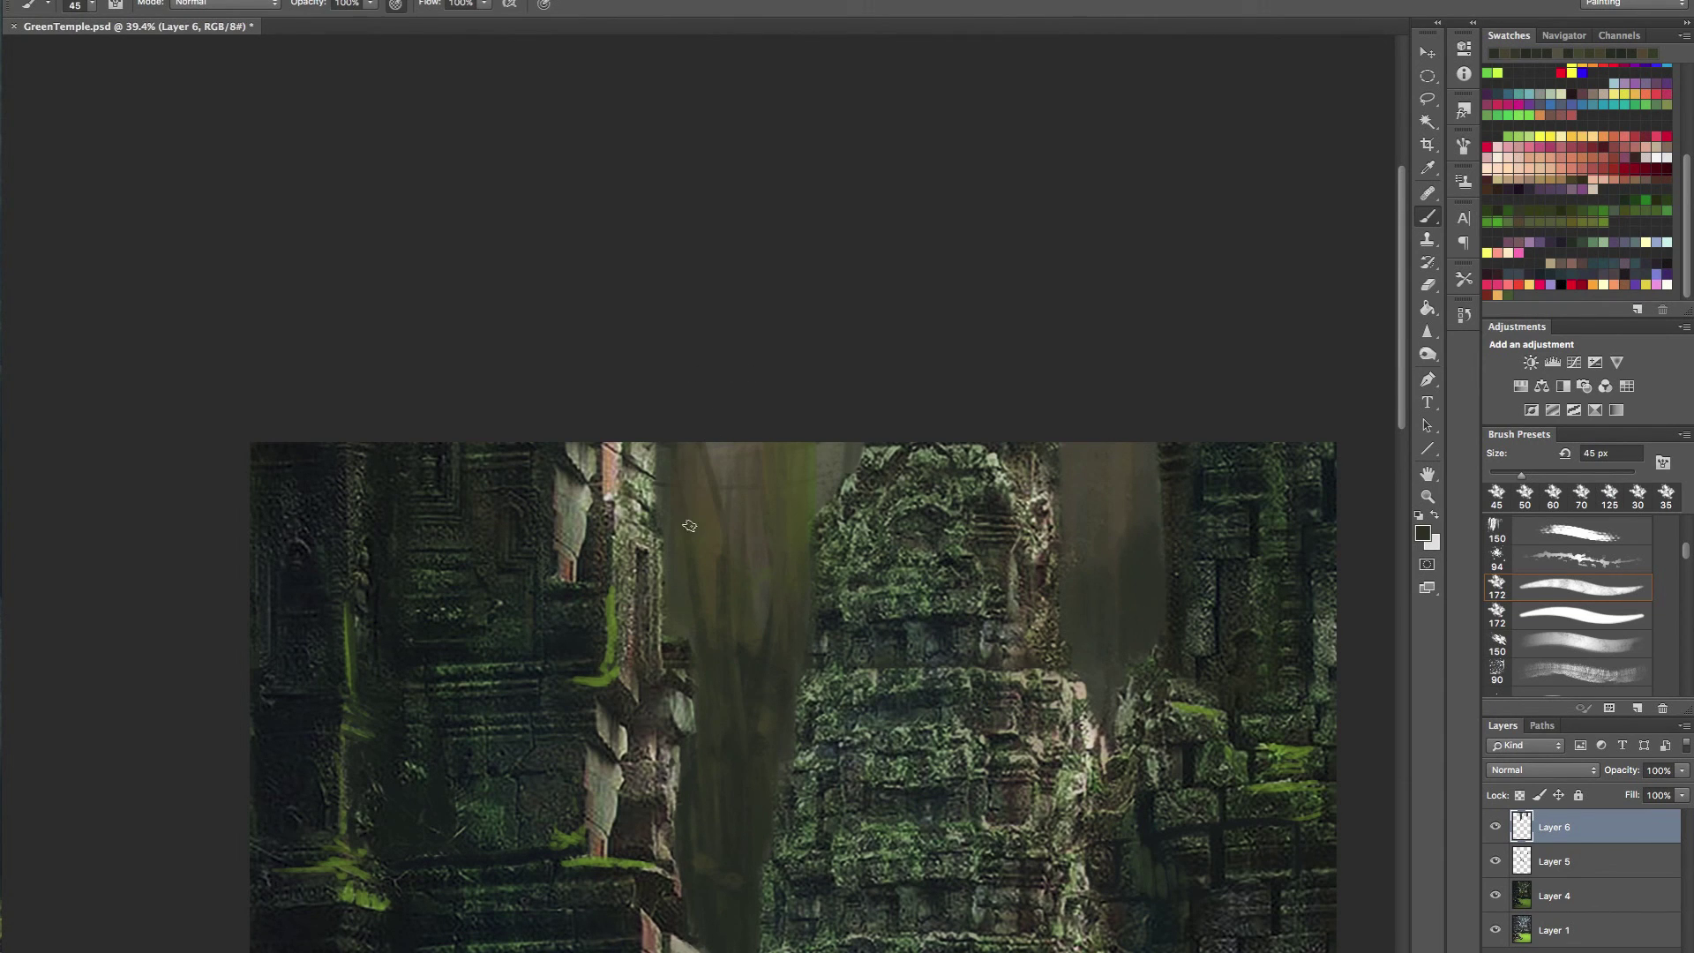
pyautogui.moveTo(835, 433); pyautogui.dragTo(801, 545)
pyautogui.moveTo(798, 437); pyautogui.dragTo(766, 635)
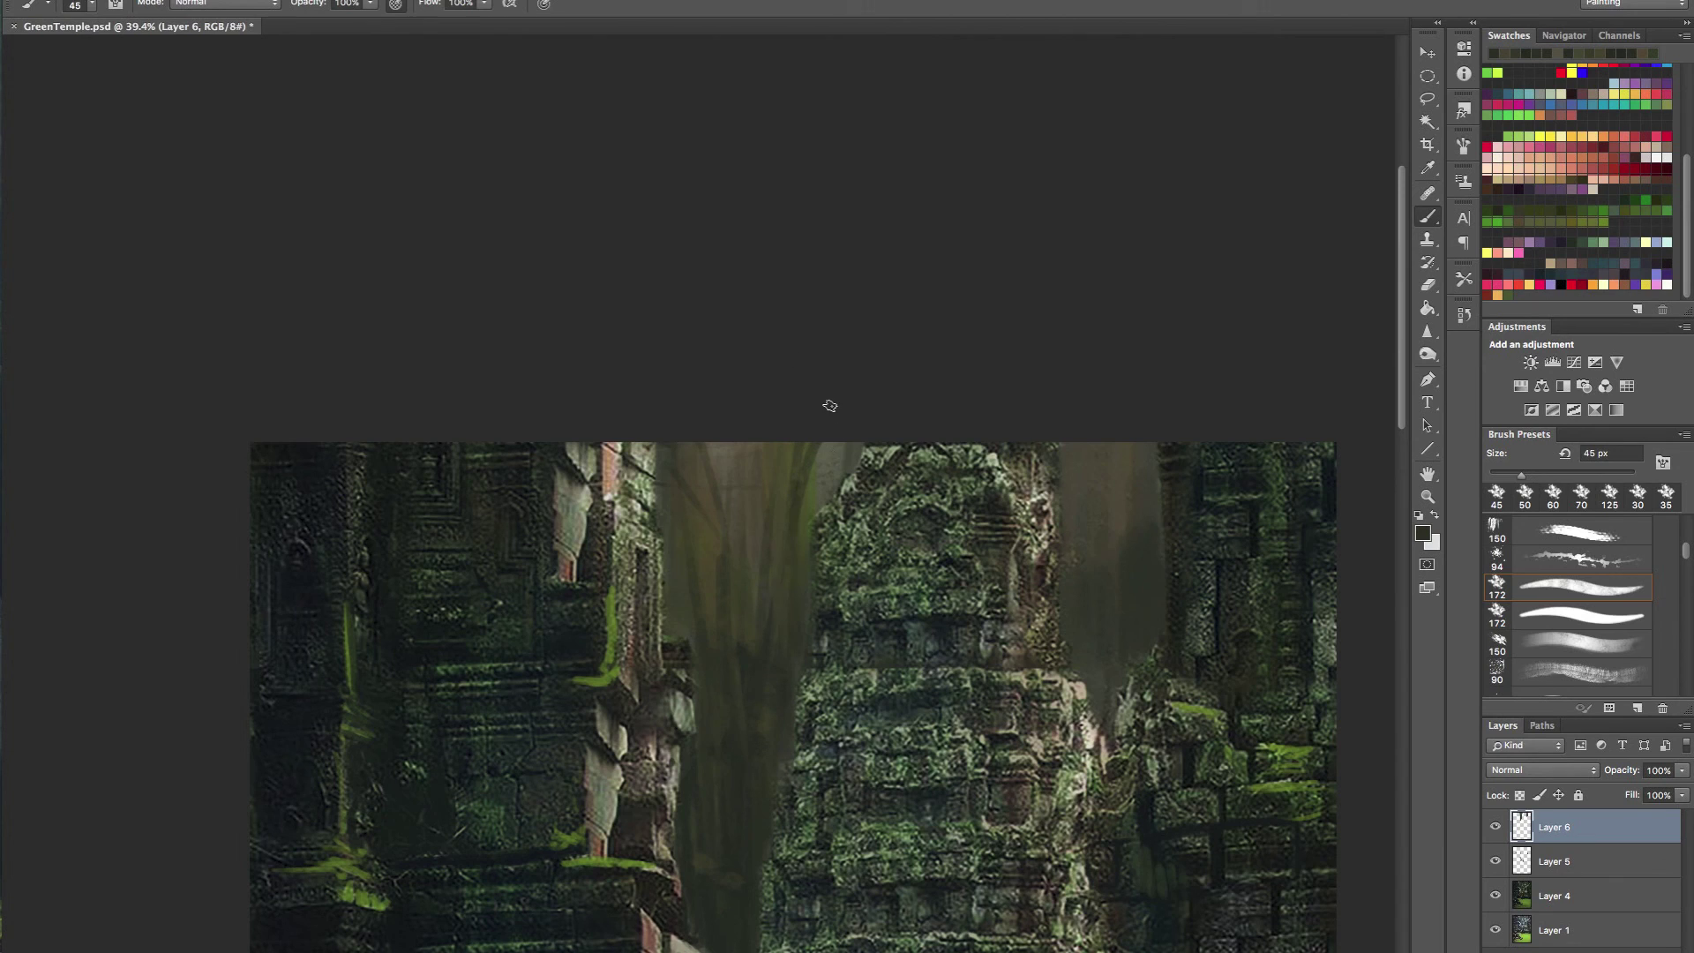
# - Paint sampled brown-green tones with a 45 px brush over the background gap beside the central tower's peak on Layer 6
pyautogui.keyDown('alt'); pyautogui.click(825, 489); pyautogui.keyUp('alt')
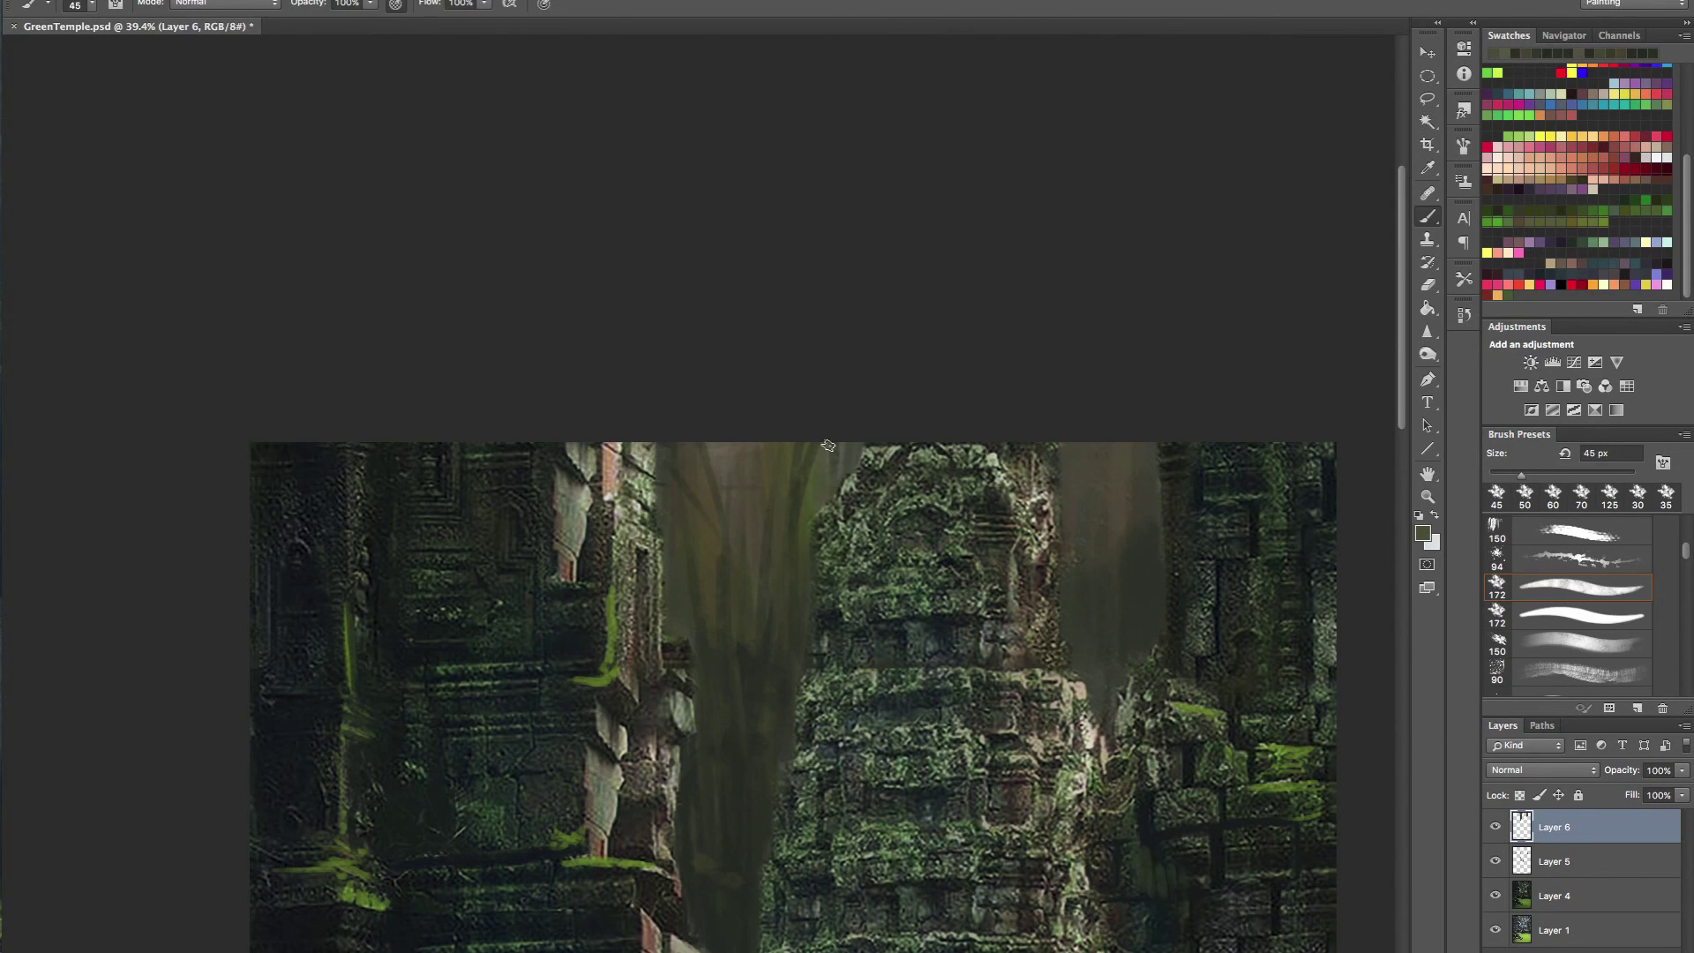
pyautogui.keyDown('alt'); pyautogui.click(732, 468); pyautogui.keyUp('alt')
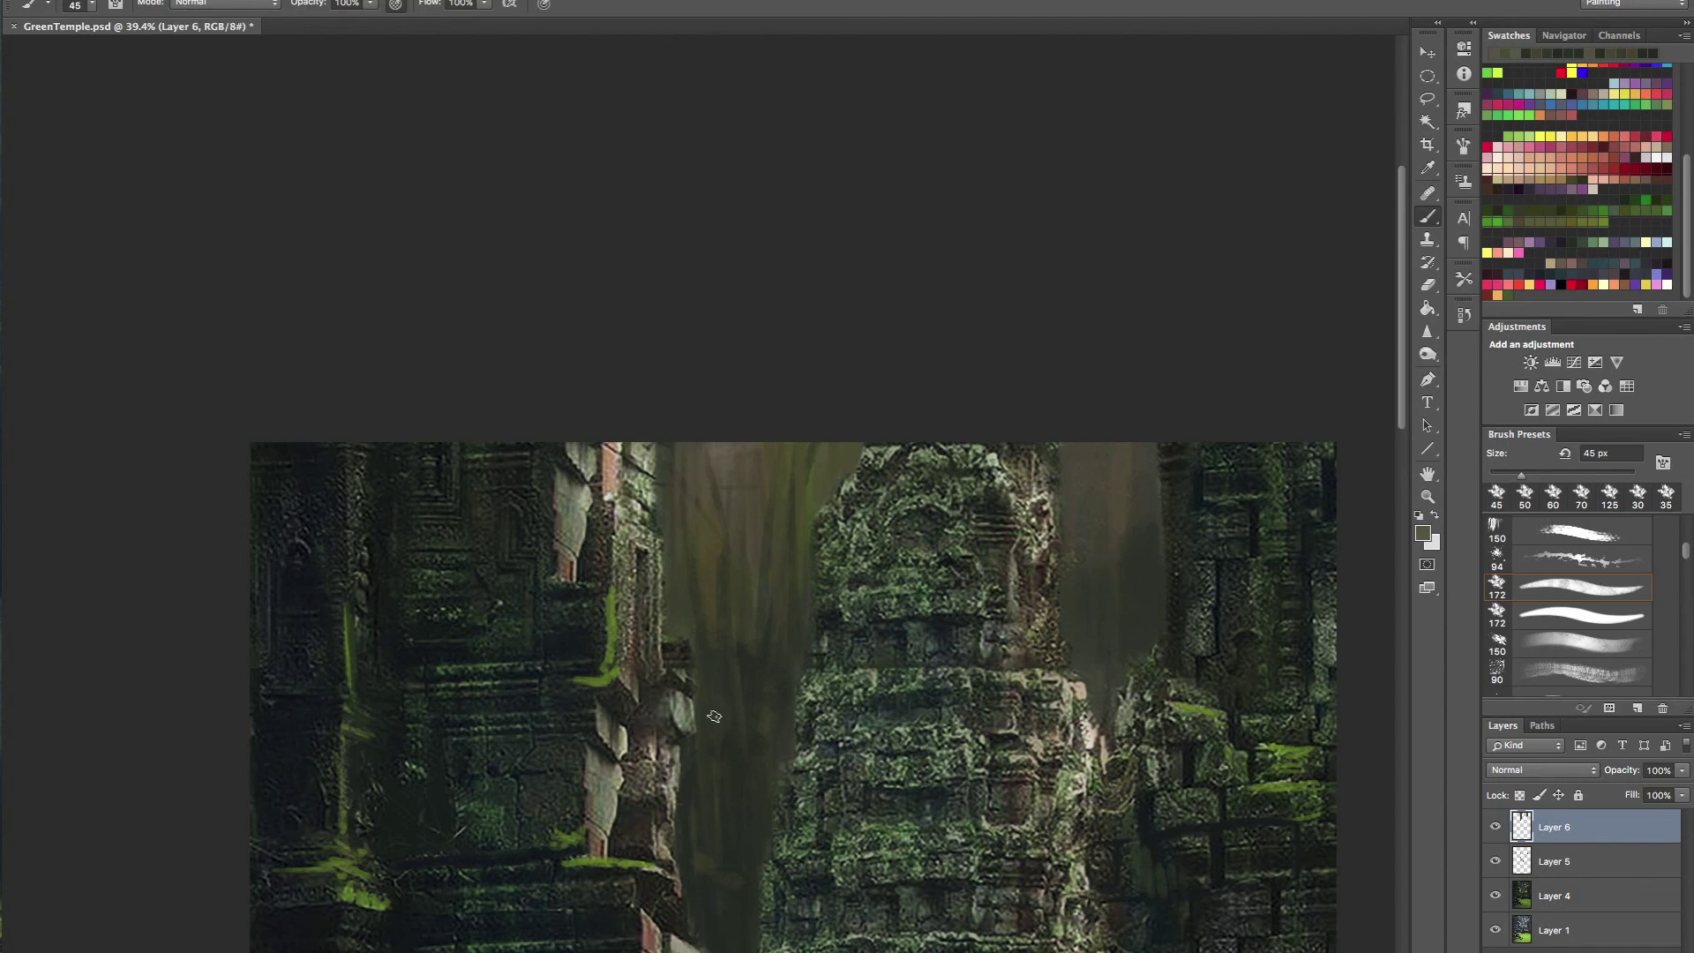
pyautogui.moveTo(822, 507); pyautogui.dragTo(710, 560)
pyautogui.scroll(4, 819, 405)
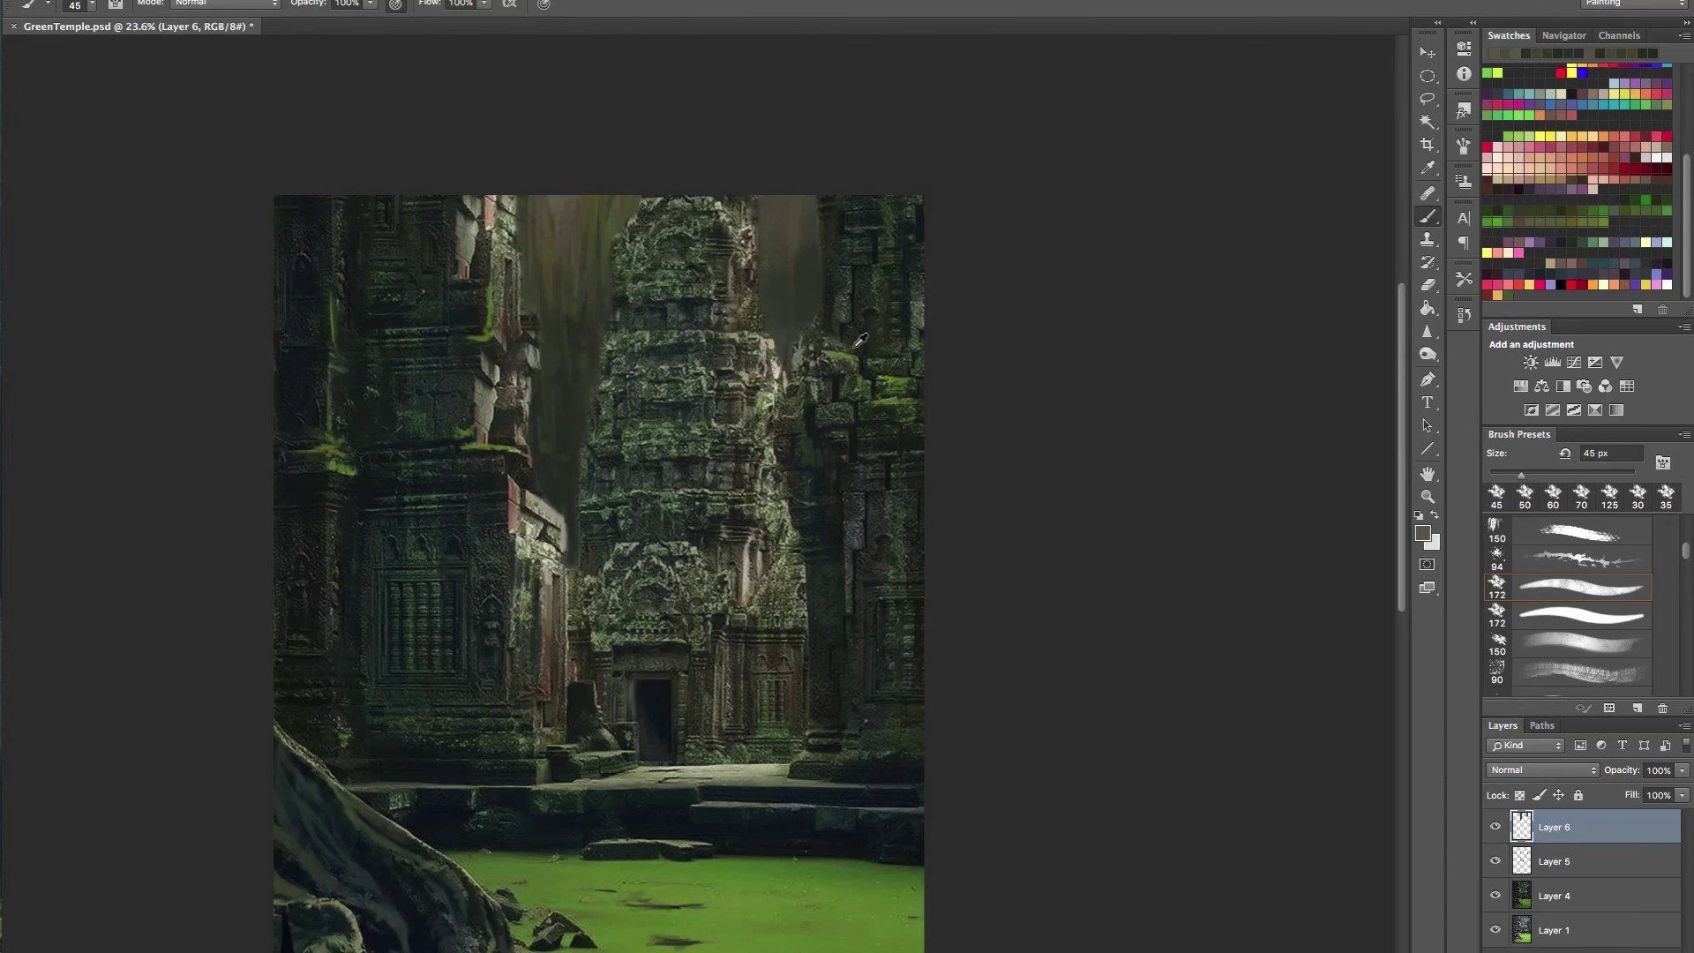
# - Smooth the background gap between the left building and the tower using a sampled tone and the soft 150 textured brush at 300 px
pyautogui.keyDown('alt'); pyautogui.click(583, 278); pyautogui.keyUp('alt')
pyautogui.click(1579, 643)
pyautogui.moveTo(568, 204); pyautogui.dragTo(559, 503)
pyautogui.moveTo(580, 323)
pyautogui.mouseDown()
pyautogui.moveTo(565, 436)
pyautogui.moveTo(570, 386)
pyautogui.mouseUp()
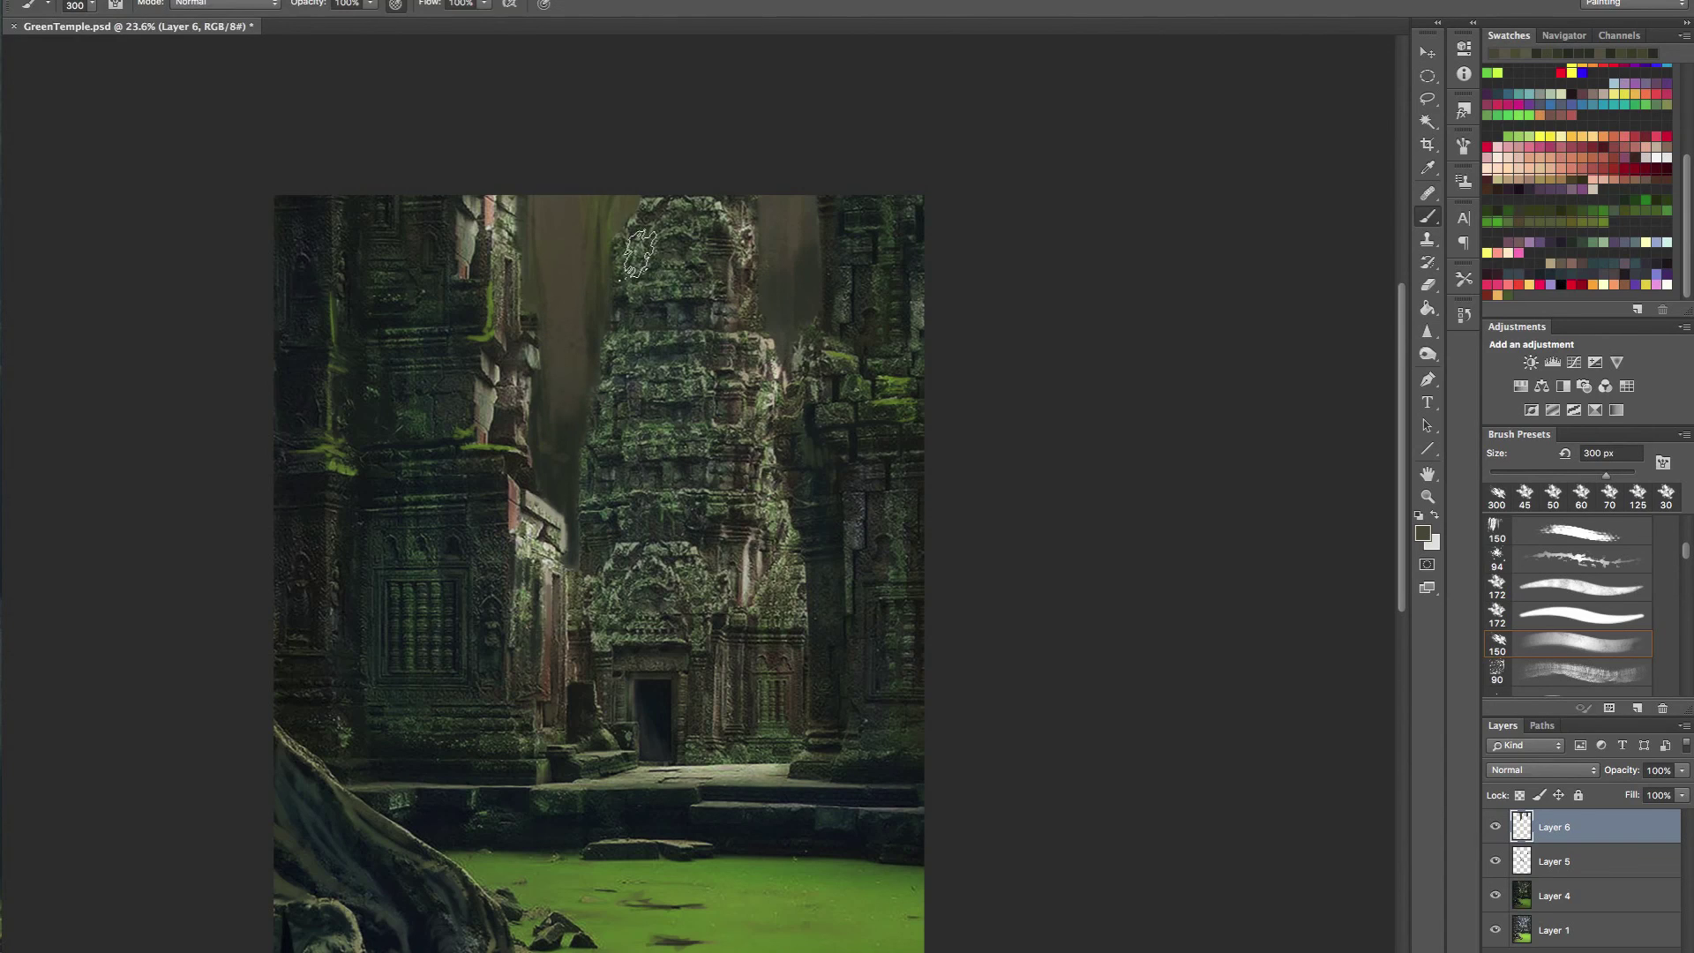
pyautogui.press('[')
pyautogui.press('[')
pyautogui.press('[')
pyautogui.press('[')
pyautogui.press('[')
pyautogui.press('[')
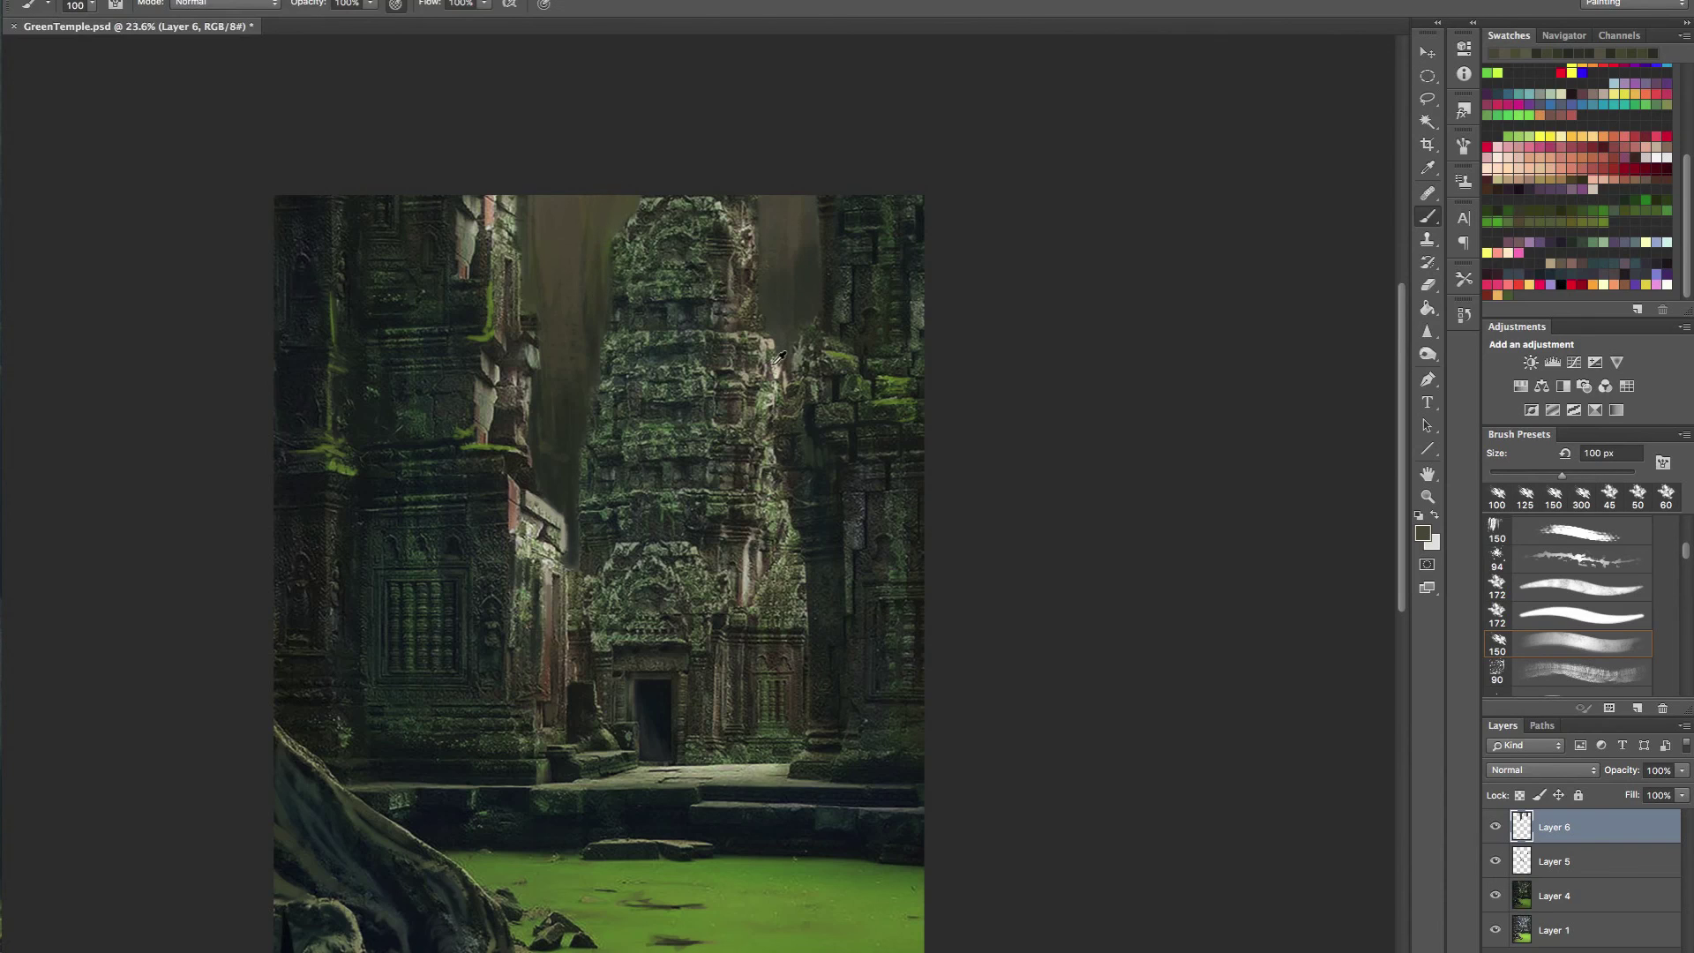
# - Paint a light haze into the top of the gap left of the tower with a sampled pale tone, 700 px brush and 30% opacity
pyautogui.keyDown('alt'); pyautogui.click(777, 364); pyautogui.keyUp('alt')
pyautogui.press(']')
pyautogui.press(']')
pyautogui.press(']')
pyautogui.press(']')
pyautogui.press(']')
pyautogui.press(']')
pyautogui.press(']')
pyautogui.press(']')
pyautogui.press(']')
pyautogui.press(']')
pyautogui.press('3')
pyautogui.moveTo(571, 244); pyautogui.dragTo(574, 177)
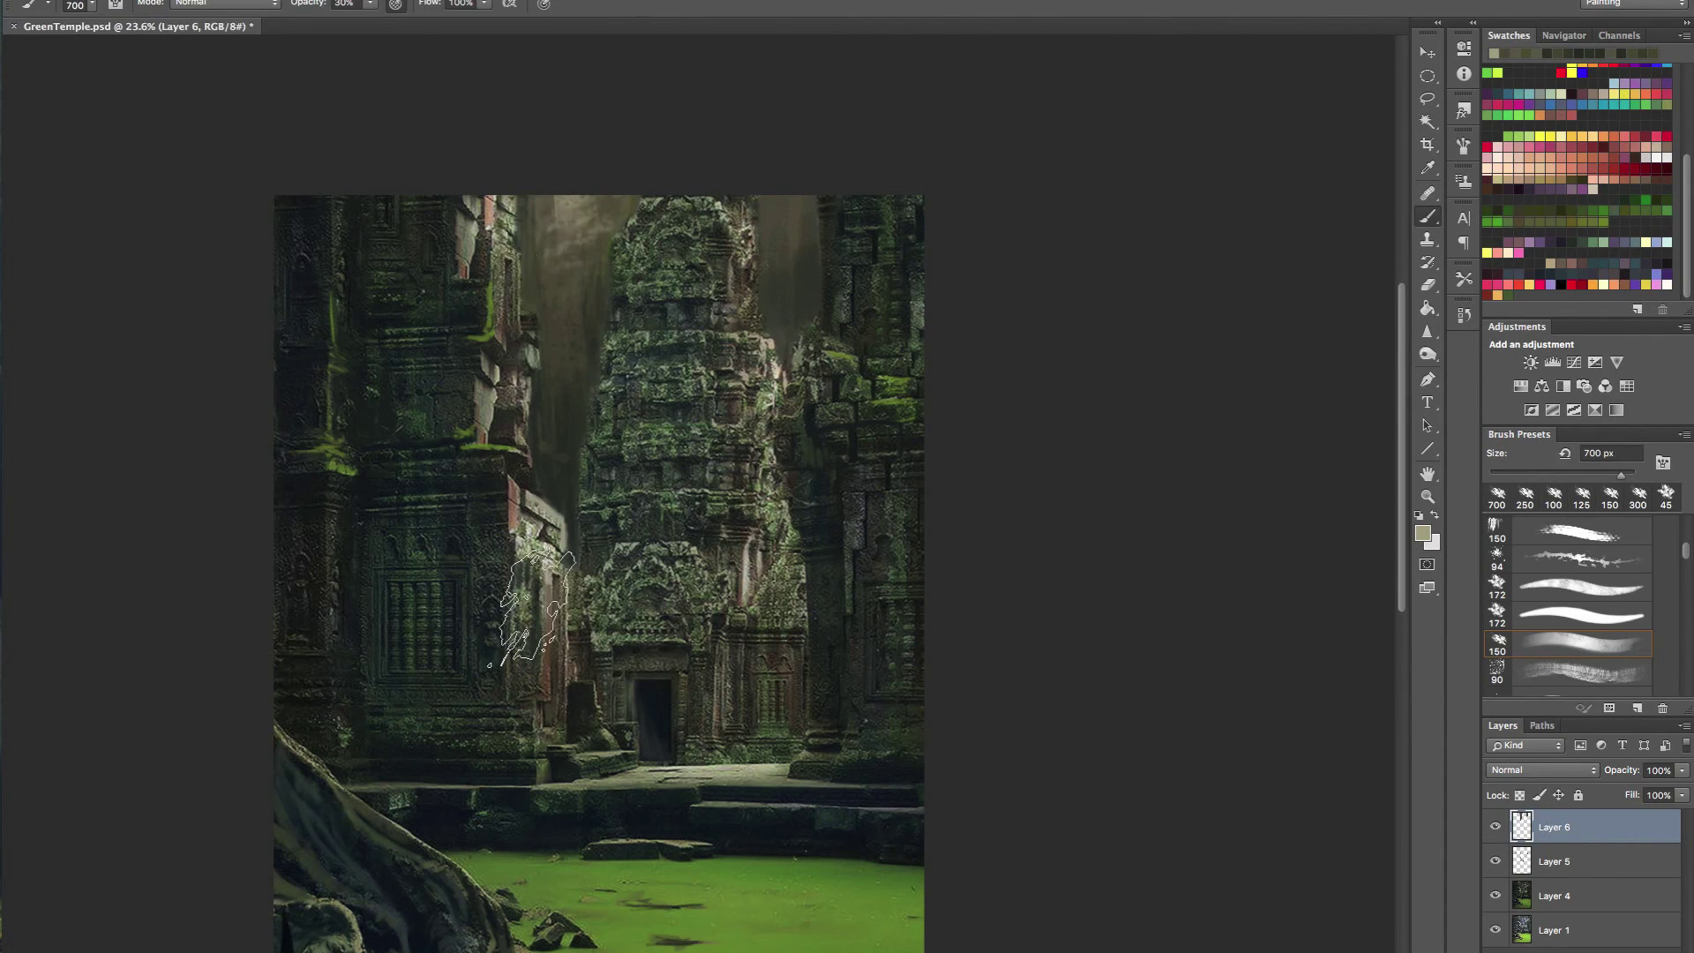
# - Sample a dark tone and shade the background between the left building and the tower with a smaller brush at 30% opacity
pyautogui.keyDown('alt'); pyautogui.click(366, 862); pyautogui.keyUp('alt')
pyautogui.press('[')
pyautogui.press('[')
pyautogui.press('[')
pyautogui.press('[')
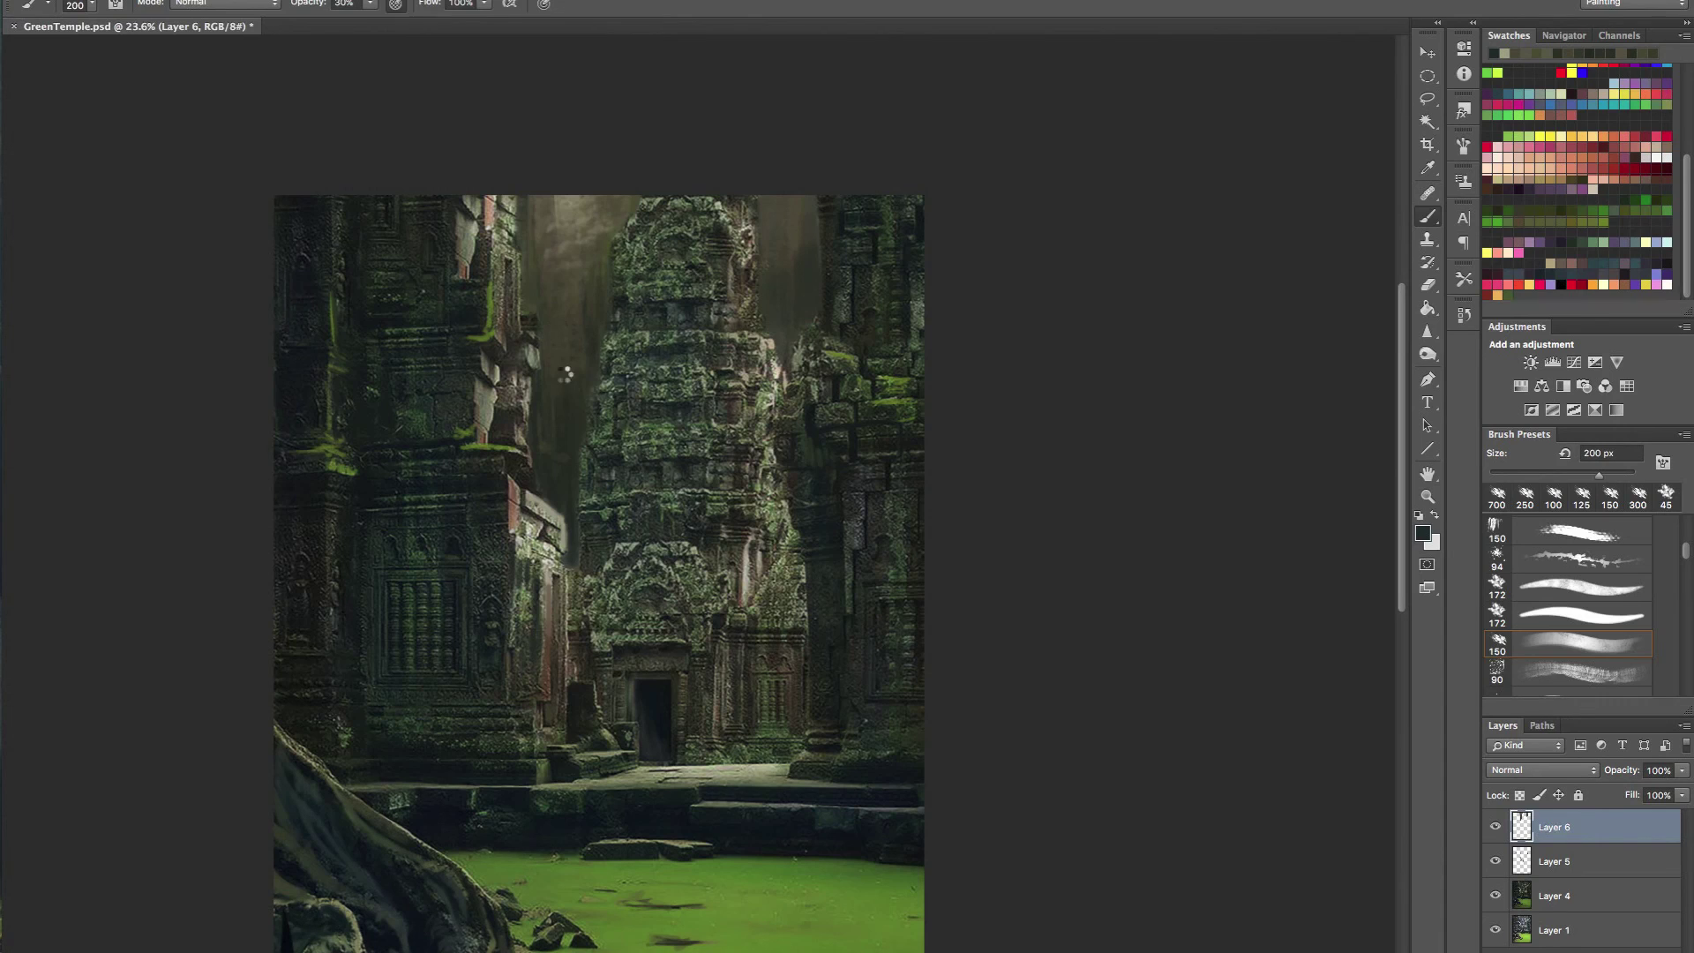
pyautogui.press('[')
pyautogui.press('[')
pyautogui.press('[')
pyautogui.press('[')
pyautogui.moveTo(720, 441)
pyautogui.mouseDown()
pyautogui.moveTo(767, 341)
pyautogui.moveTo(662, 359)
pyautogui.moveTo(695, 362)
pyautogui.mouseUp()
pyautogui.press('super+0')
# - Paint a sampled pale haze at 30% opacity into the gap between the tower and the right building using an enlarged brush
pyautogui.keyDown('alt'); pyautogui.click(642, 358); pyautogui.keyUp('alt')
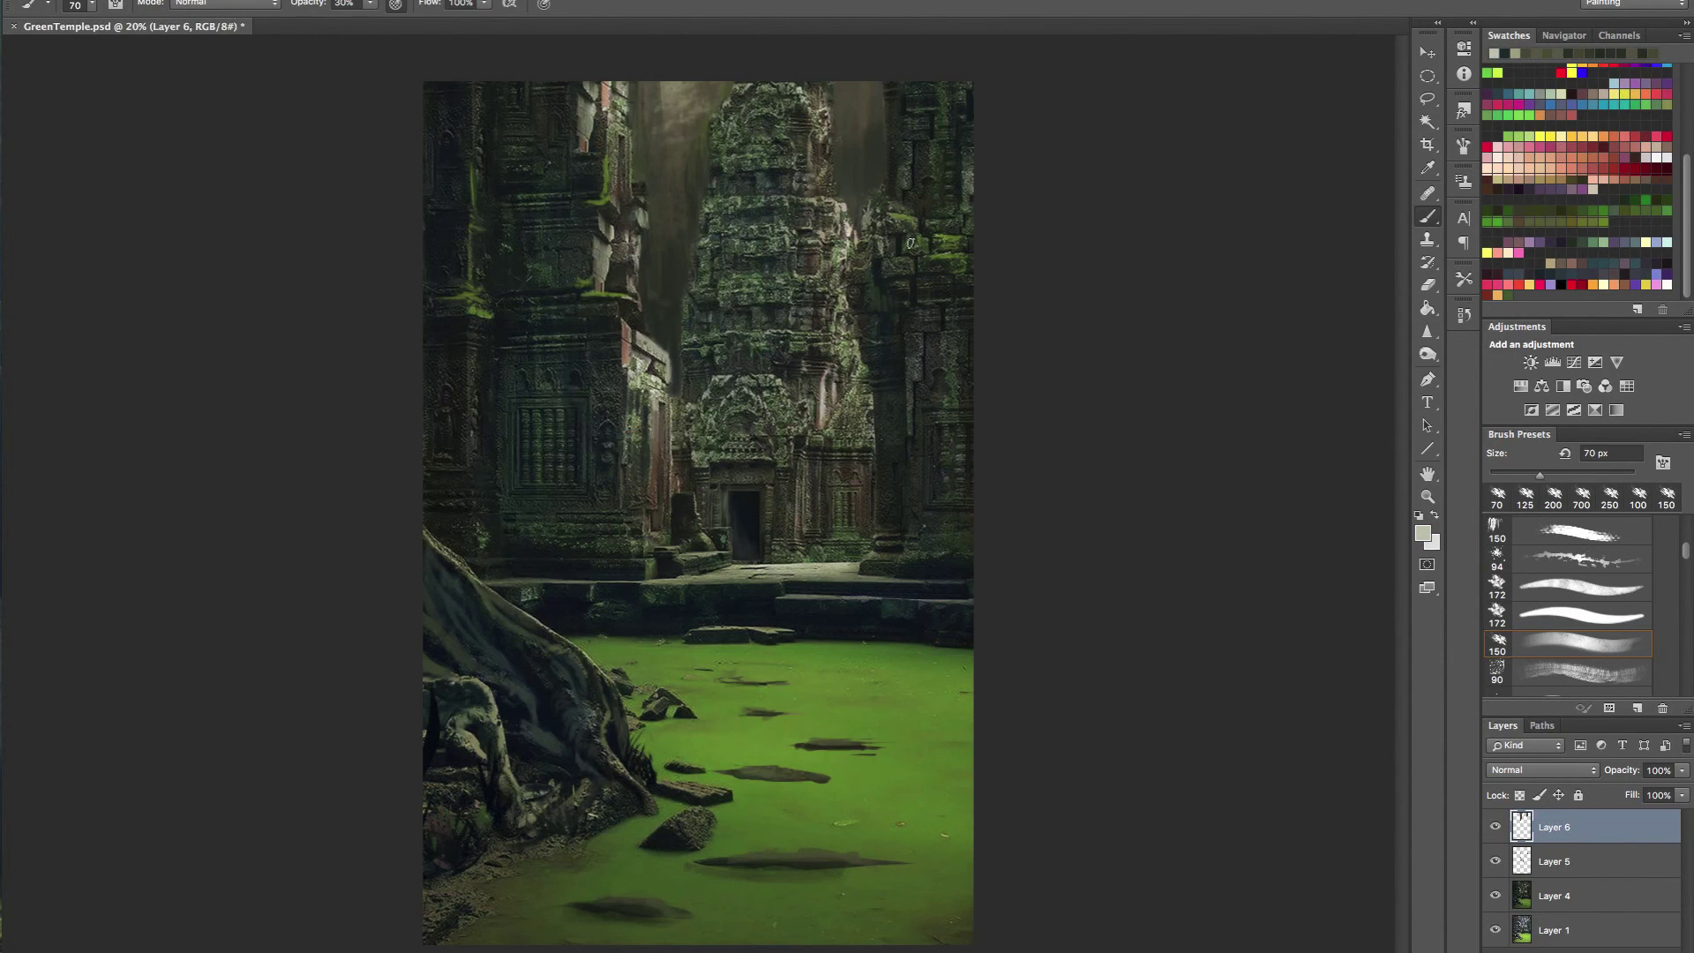
pyautogui.press(']')
pyautogui.press(']')
pyautogui.press(']')
pyautogui.press(']')
pyautogui.press(']')
pyautogui.press(']')
pyautogui.press(']')
pyautogui.press(']')
pyautogui.press(']')
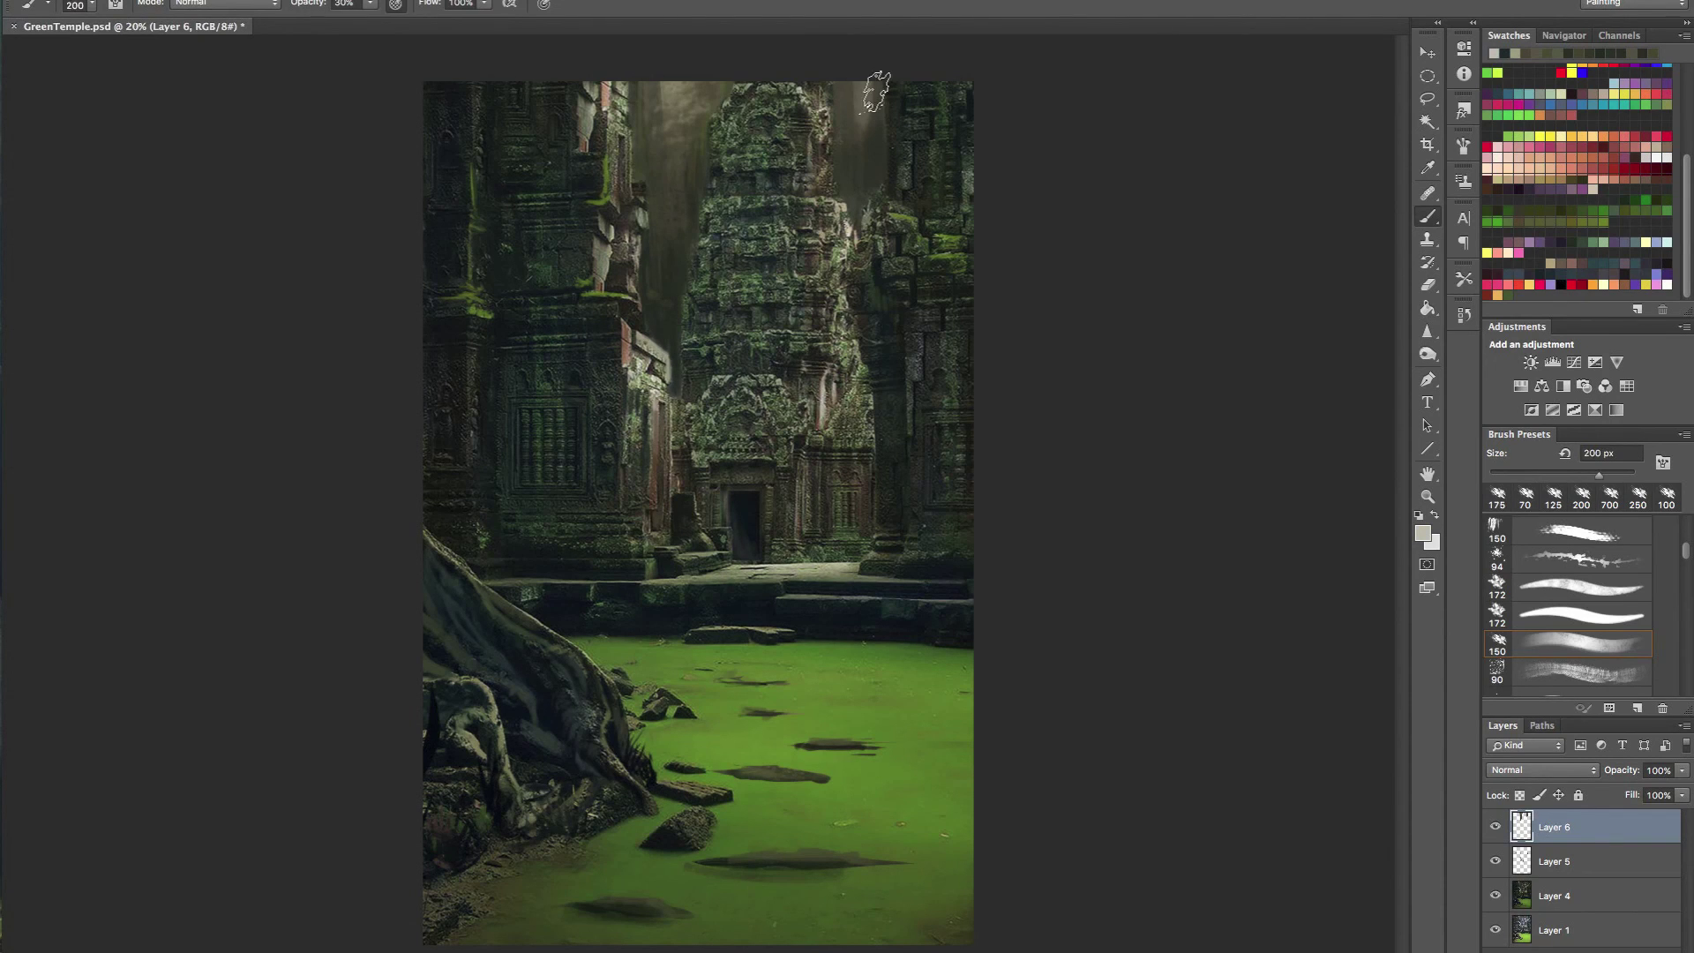
pyautogui.press(']')
pyautogui.moveTo(852, 220)
pyautogui.mouseDown()
pyautogui.moveTo(852, 190)
pyautogui.moveTo(890, 148)
pyautogui.mouseUp()
pyautogui.moveTo(906, 255)
pyautogui.mouseDown()
pyautogui.moveTo(915, 210)
pyautogui.moveTo(956, 222)
pyautogui.moveTo(883, 435)
pyautogui.mouseUp()
# - Repaint the right building's edge against the haze with sampled dark tones, using a 90 px brush at 100% opacity
pyautogui.keyDown('alt'); pyautogui.click(851, 353); pyautogui.keyUp('alt')
pyautogui.press('[')
pyautogui.press('[')
pyautogui.press('[')
pyautogui.press('[')
pyautogui.press('[')
pyautogui.press('[')
pyautogui.press('[')
pyautogui.press('0')
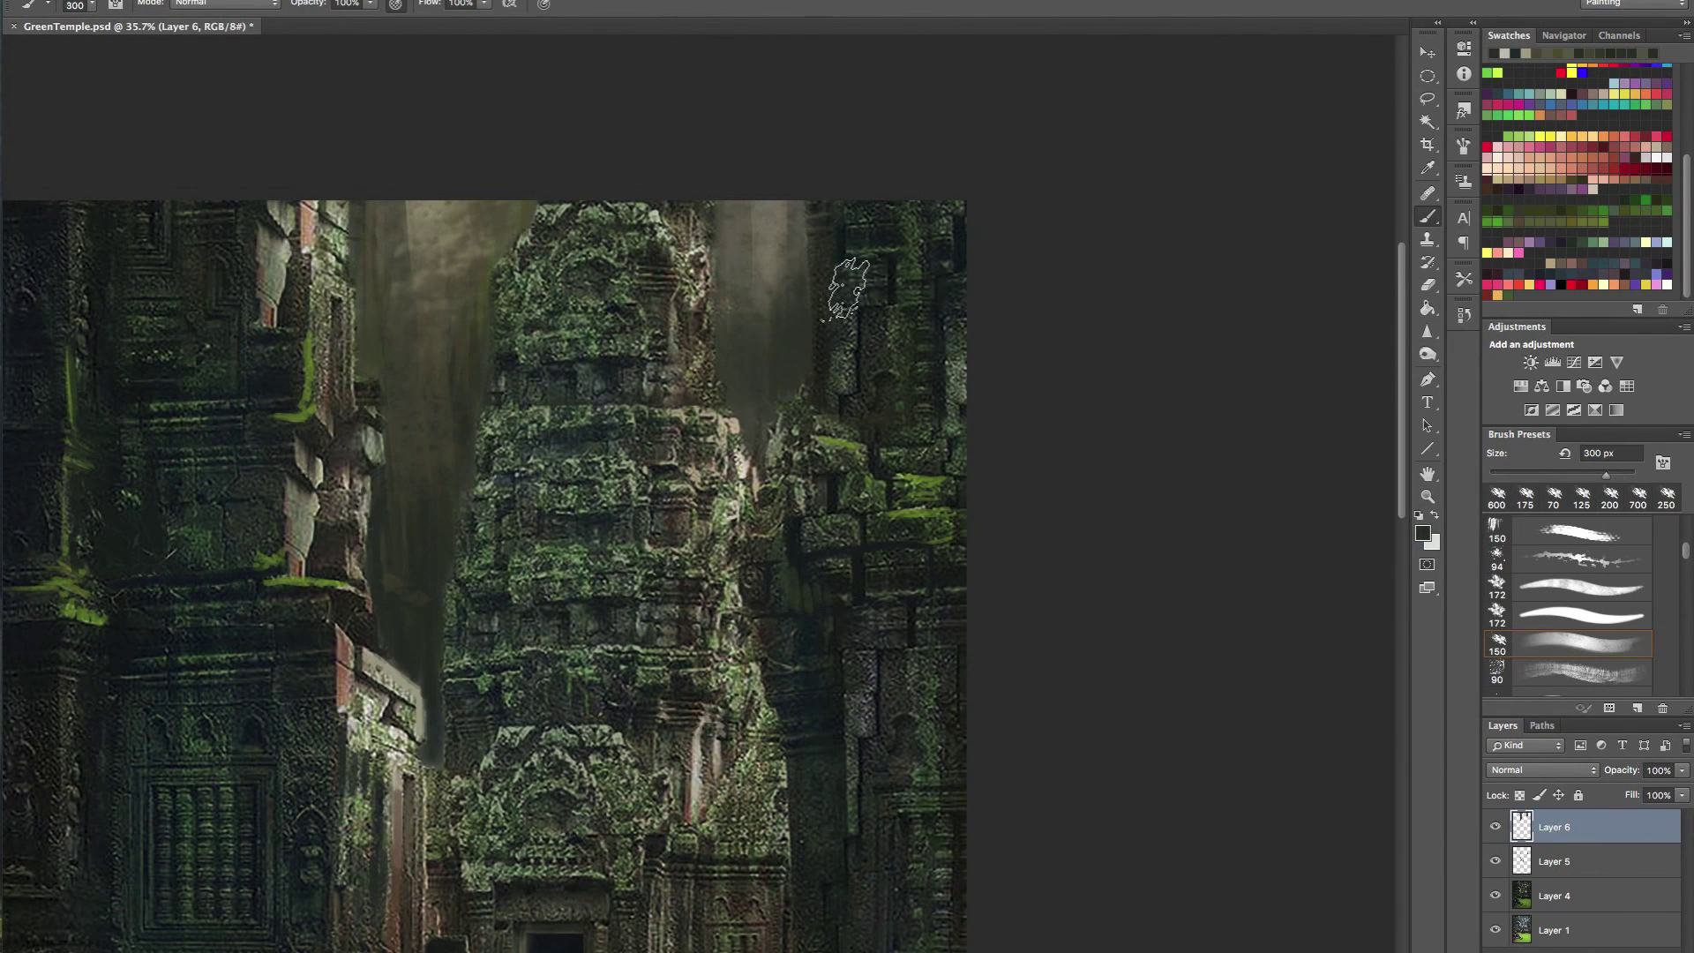
pyautogui.press('[')
pyautogui.press('[')
pyautogui.press('[')
pyautogui.press('[')
pyautogui.press('[')
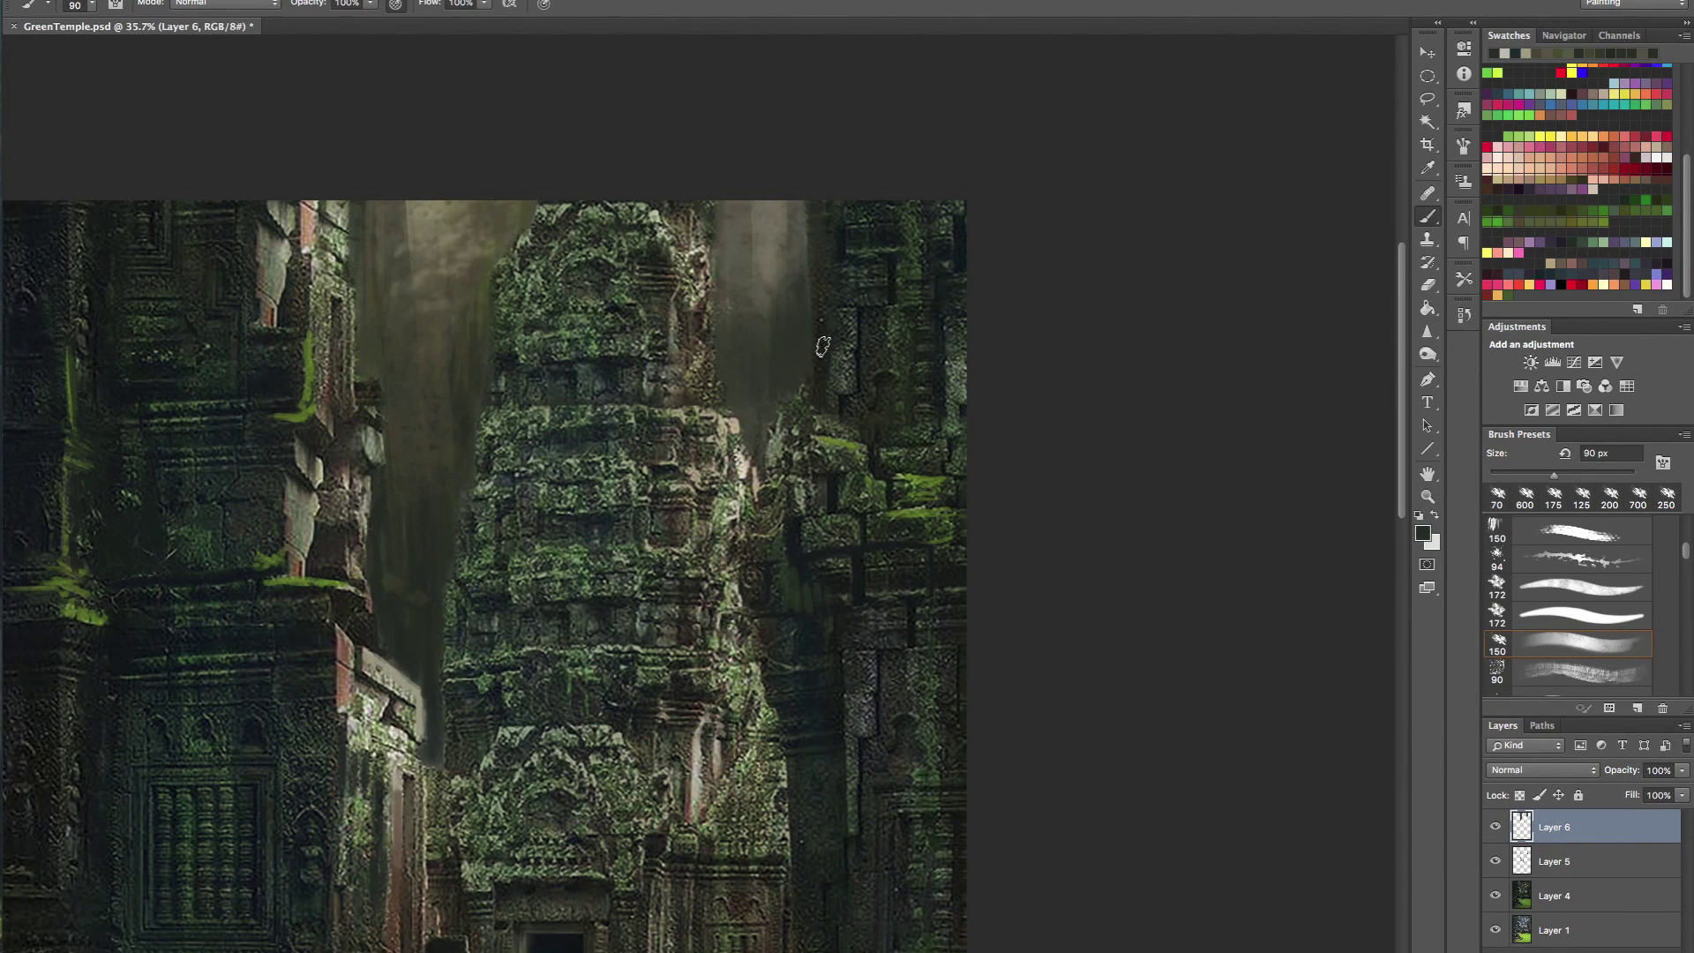
pyautogui.keyDown('alt'); pyautogui.click(821, 351); pyautogui.keyUp('alt')
pyautogui.moveTo(823, 353); pyautogui.dragTo(809, 212)
pyautogui.keyDown('alt'); pyautogui.click(821, 291); pyautogui.keyUp('alt')
pyautogui.moveTo(821, 300)
pyautogui.mouseDown()
pyautogui.moveTo(733, 300)
pyautogui.moveTo(768, 300)
pyautogui.mouseUp()
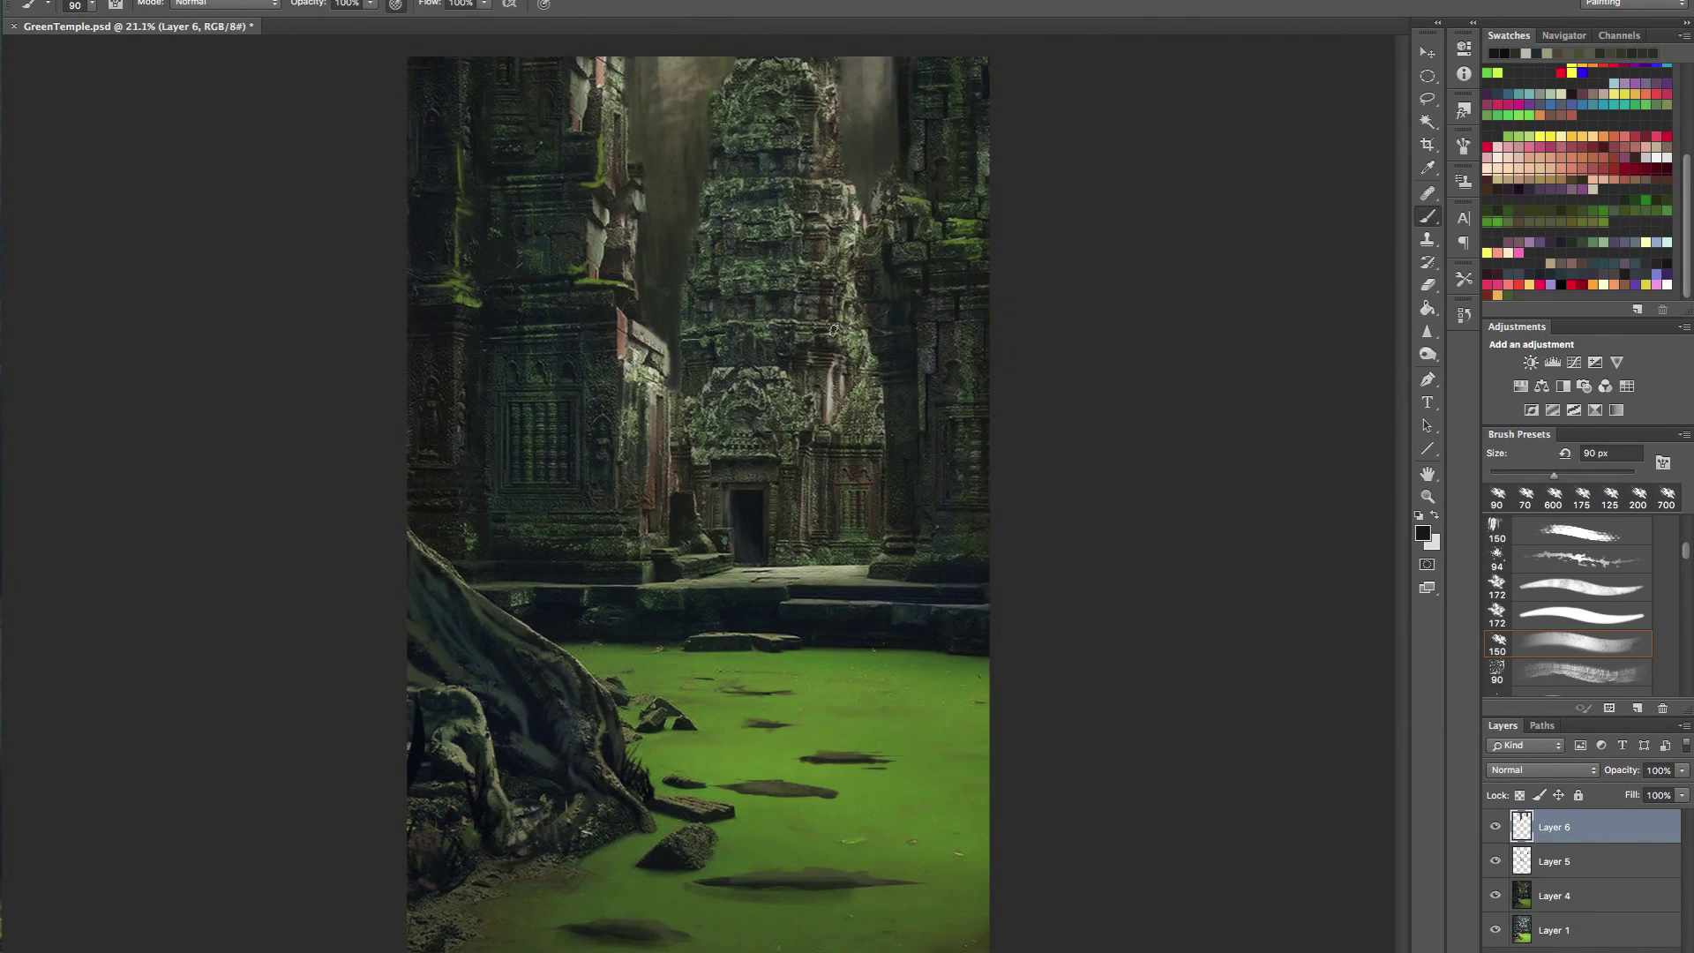
pyautogui.moveTo(867, 60)
pyautogui.mouseDown()
pyautogui.moveTo(821, 132)
pyautogui.moveTo(860, 193)
pyautogui.moveTo(906, 88)
pyautogui.moveTo(813, 154)
pyautogui.moveTo(883, 207)
pyautogui.mouseUp()
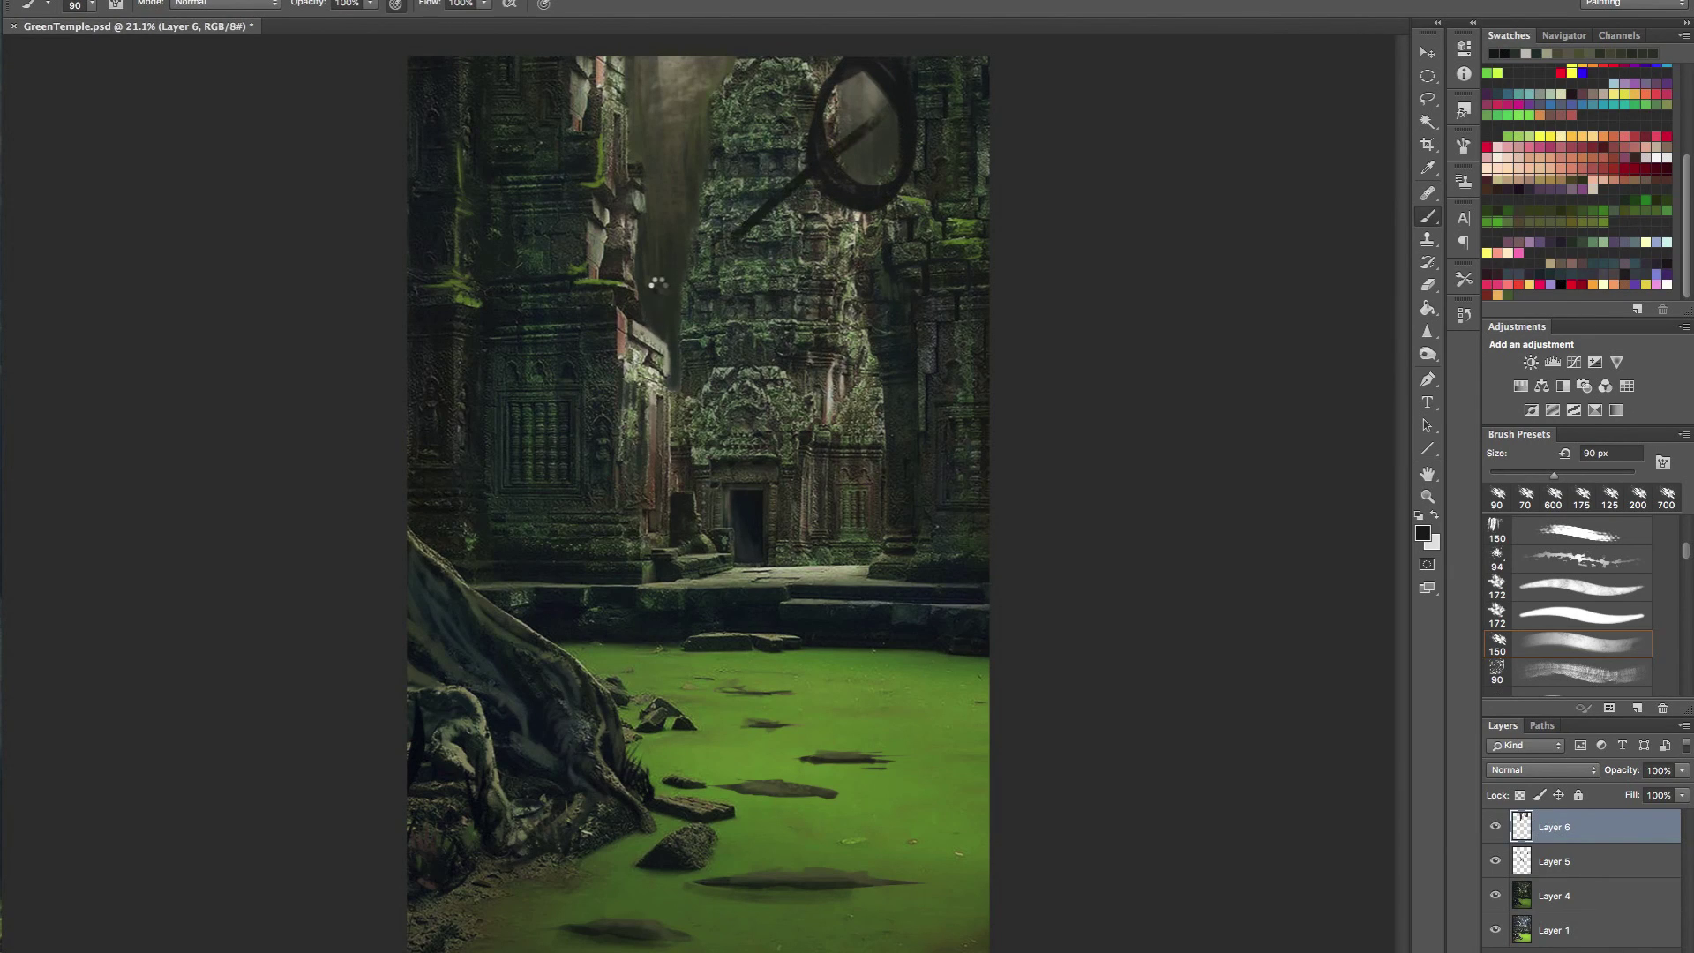
pyautogui.press('super+alt+z')
pyautogui.press('super+alt+z')
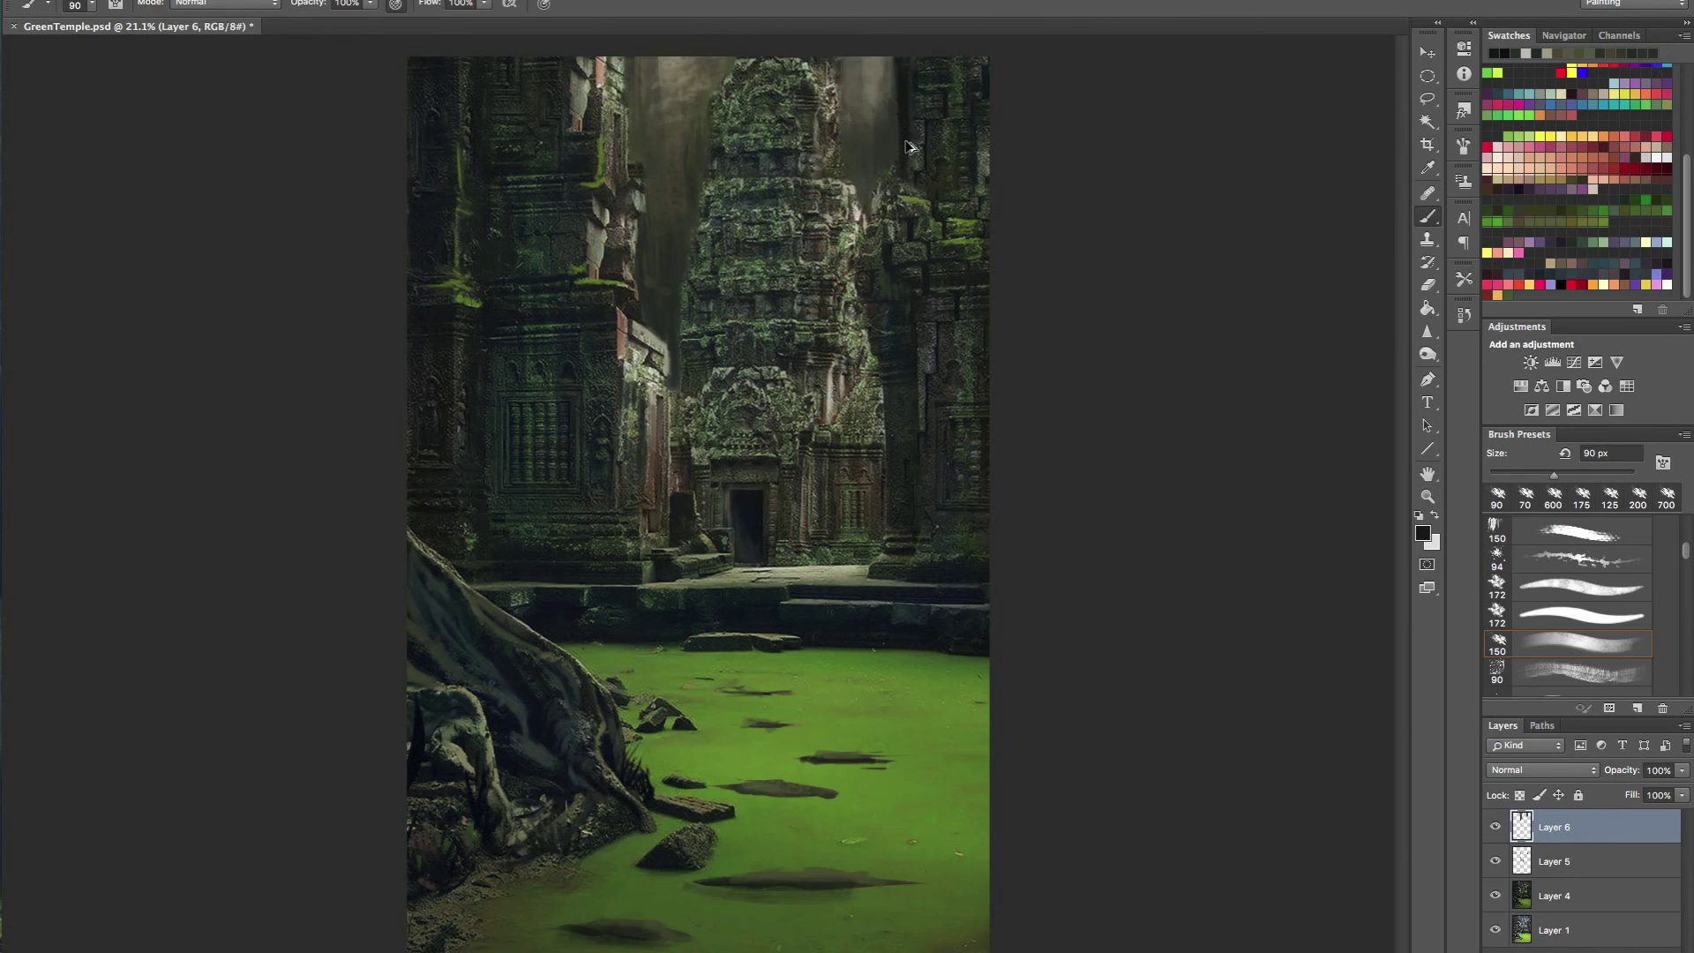
# - Add a darkening Curves adjustment layer (input 143, output 96), fill its mask with black and set white as the foreground color
pyautogui.keyDown('alt'); pyautogui.click(939, 573); pyautogui.keyUp('alt')
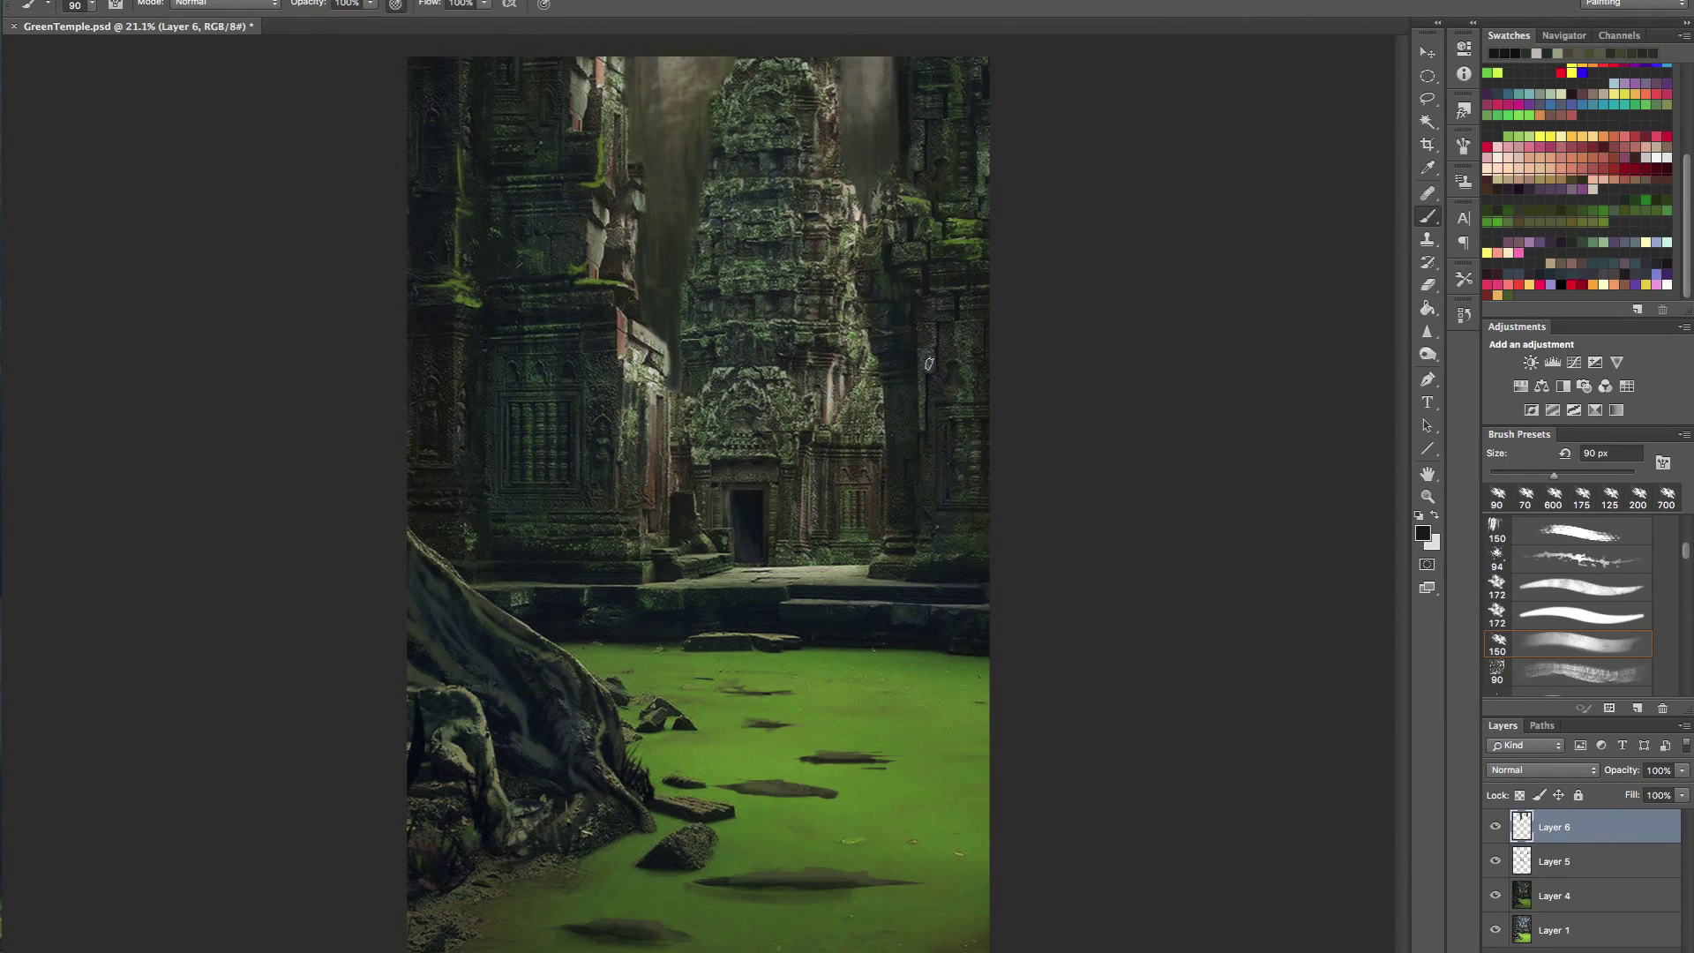
pyautogui.click(1575, 362)
pyautogui.moveTo(1364, 184); pyautogui.dragTo(1374, 210)
pyautogui.press('x')
pyautogui.hotkey('alt', 'BackSpace')
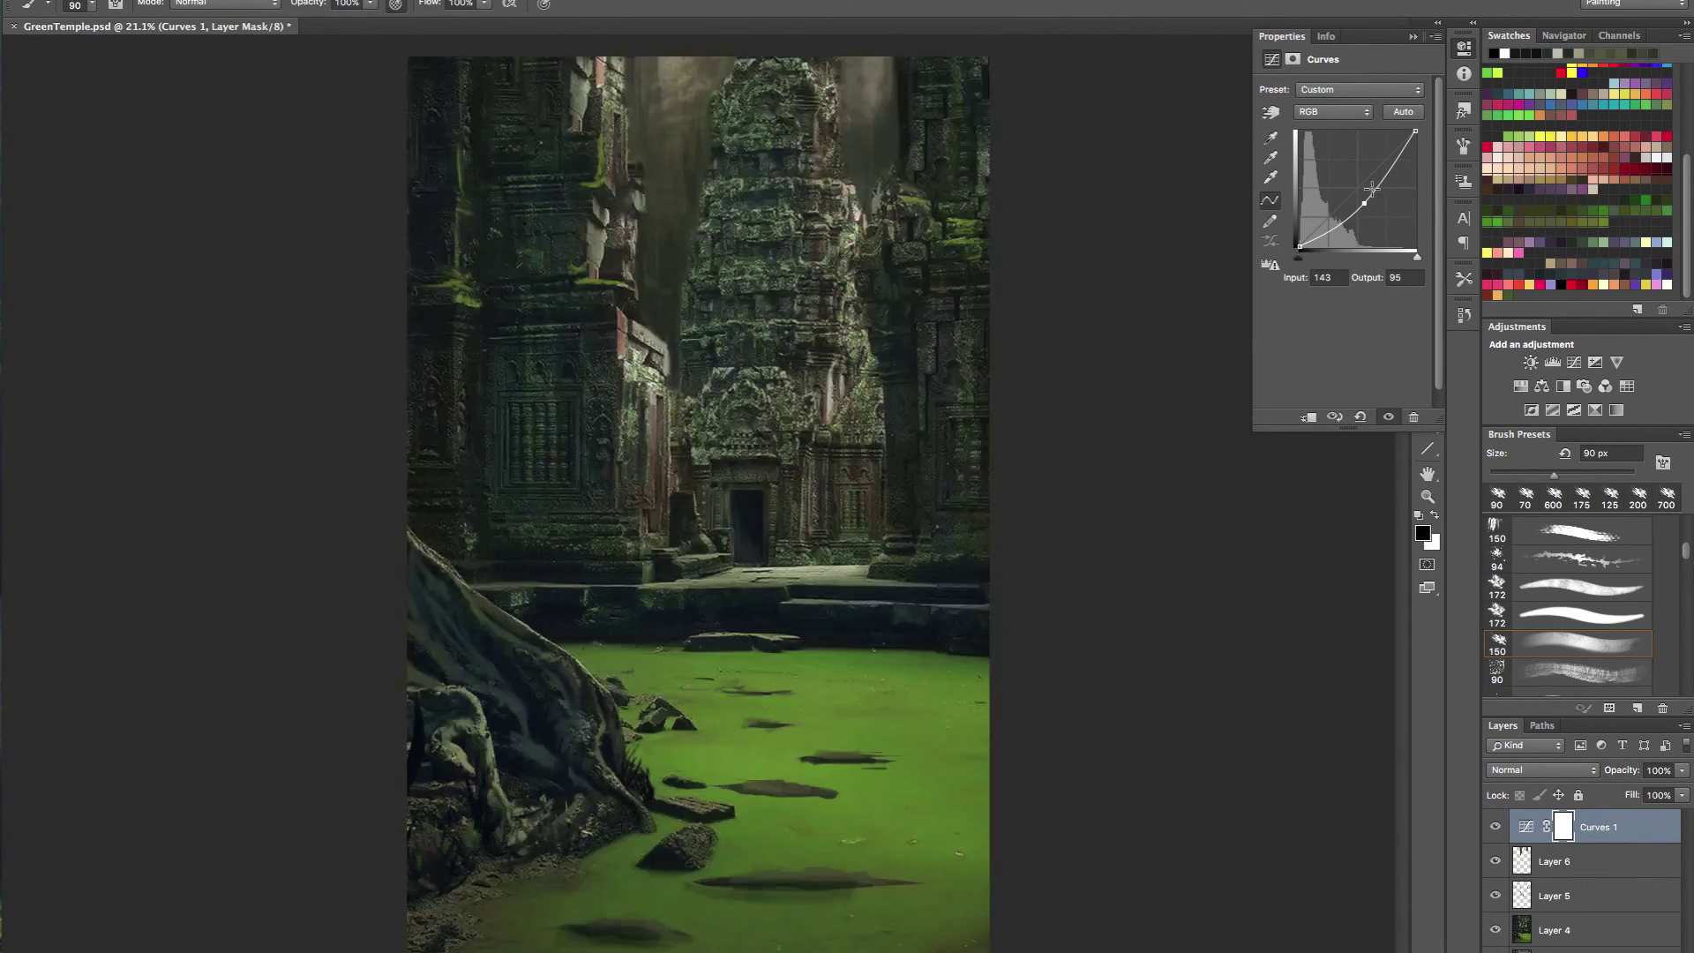
pyautogui.press('x')
pyautogui.moveTo(1029, 164); pyautogui.dragTo(1052, 166)
pyautogui.moveTo(1240, 263); pyautogui.dragTo(993, 316)
pyautogui.click(1413, 37)
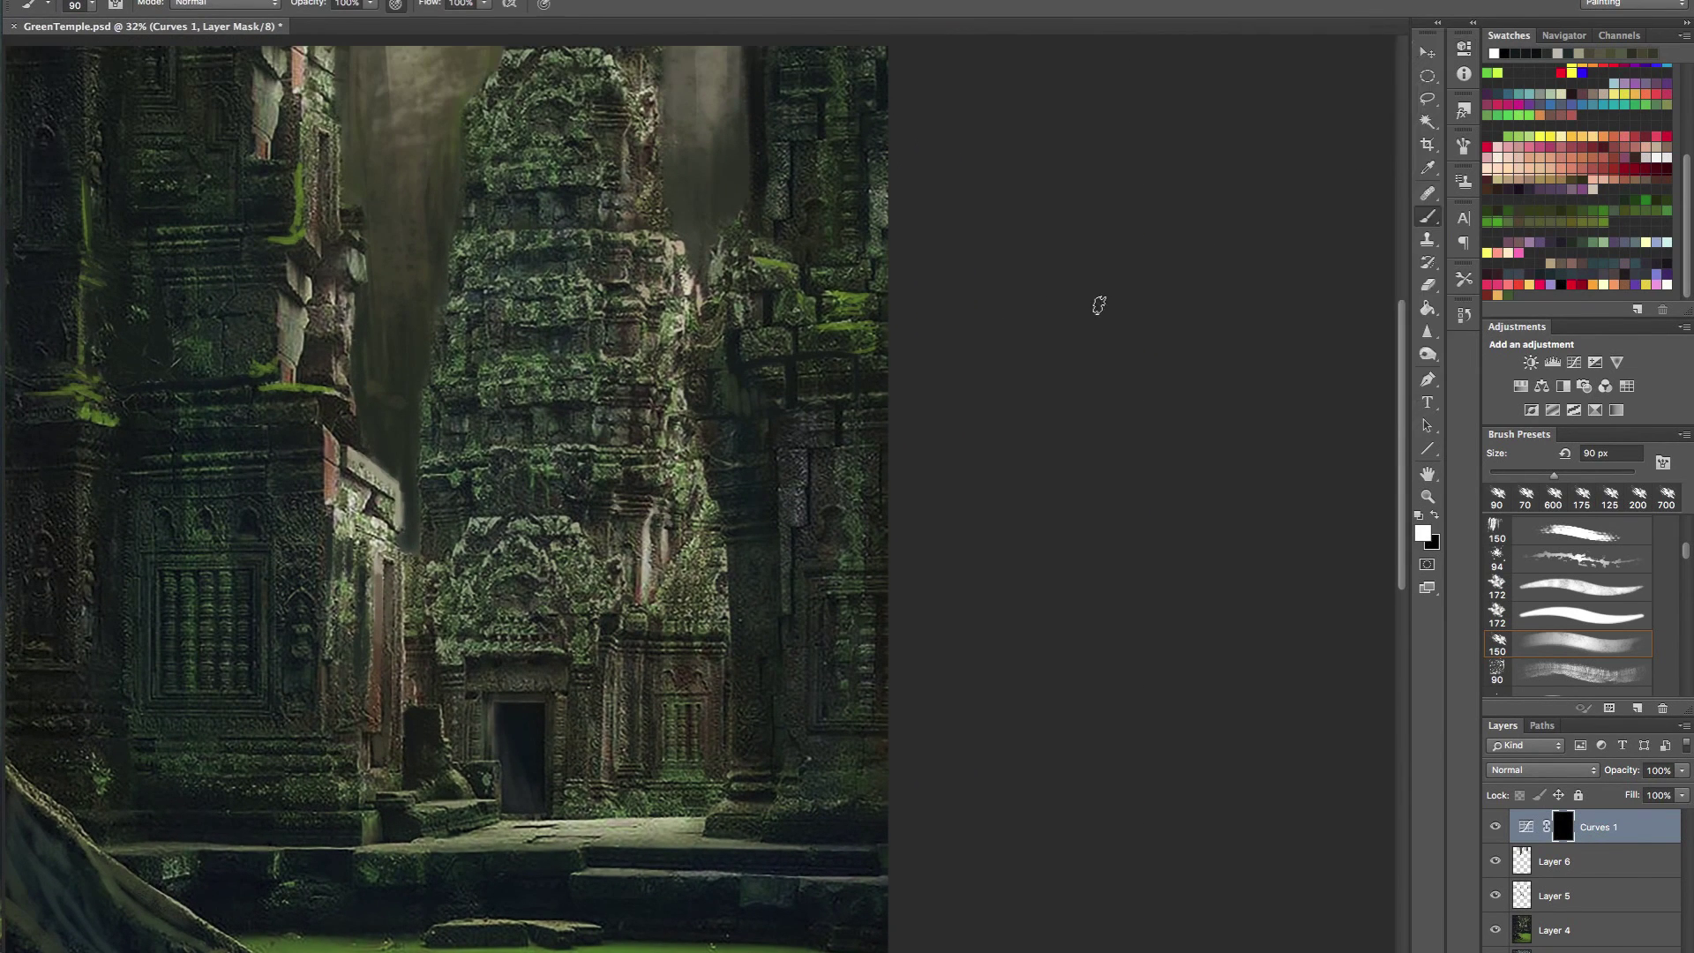
# - Paint white on the Curves 1 mask over the right building's upper part with 200 to 400 px brushes to darken it
pyautogui.press(']')
pyautogui.press(']')
pyautogui.press(']')
pyautogui.press(']')
pyautogui.press(']')
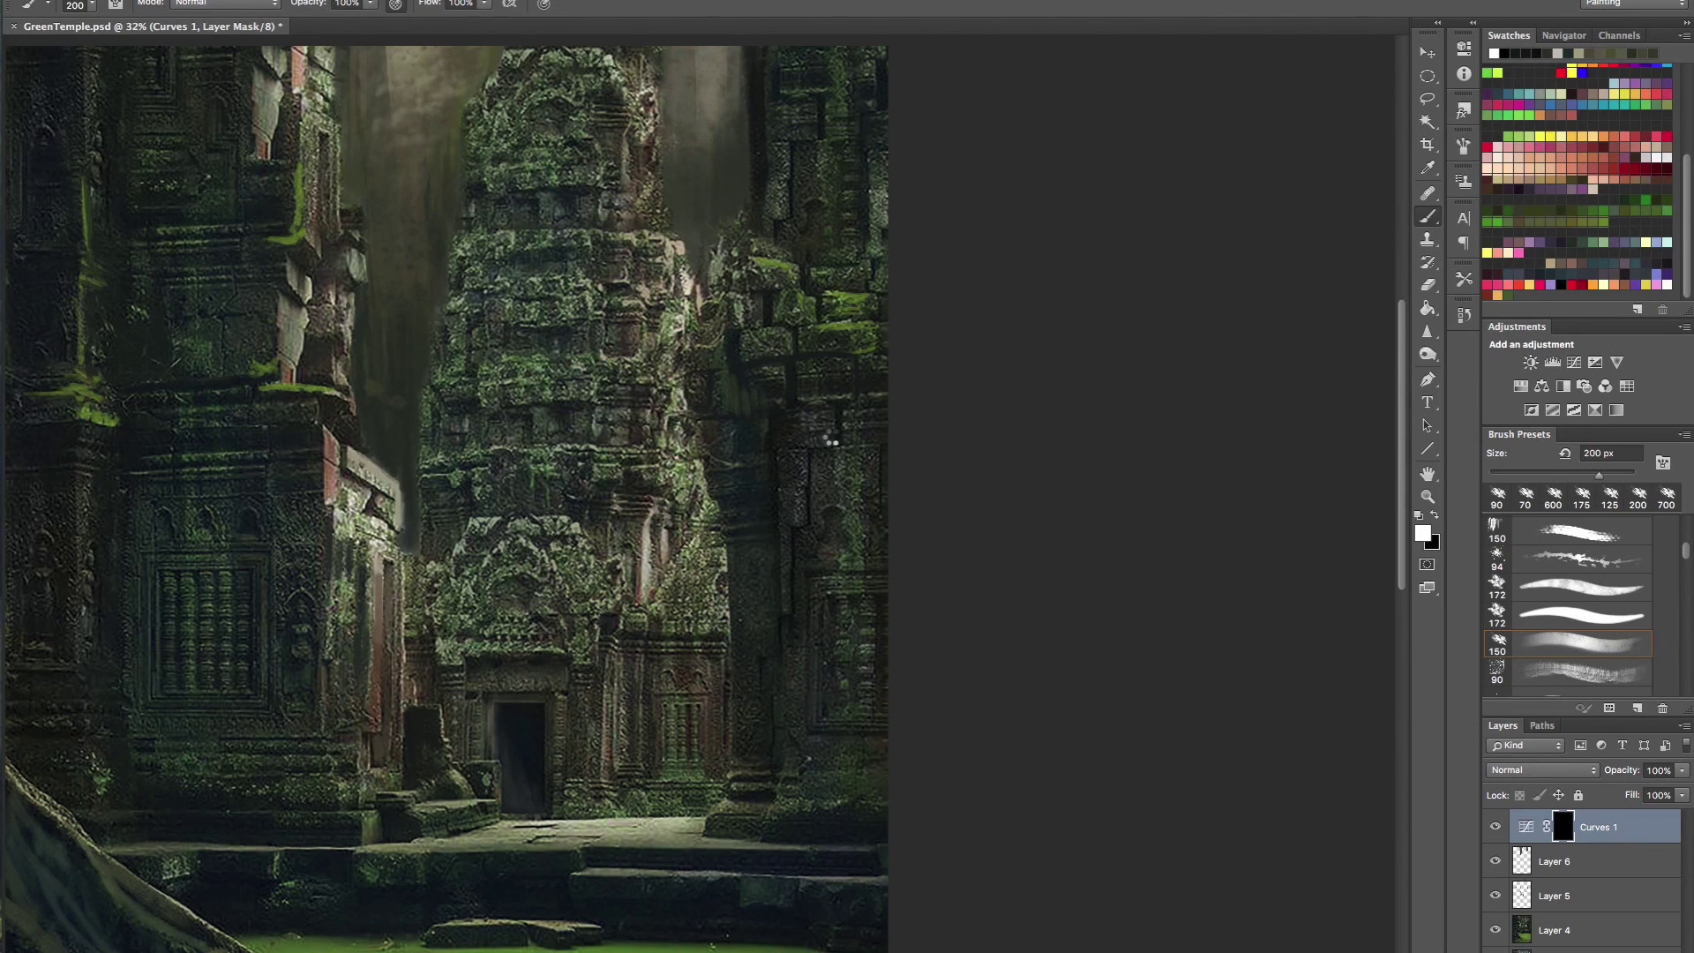
pyautogui.press(']')
pyautogui.press(']')
pyautogui.press(']')
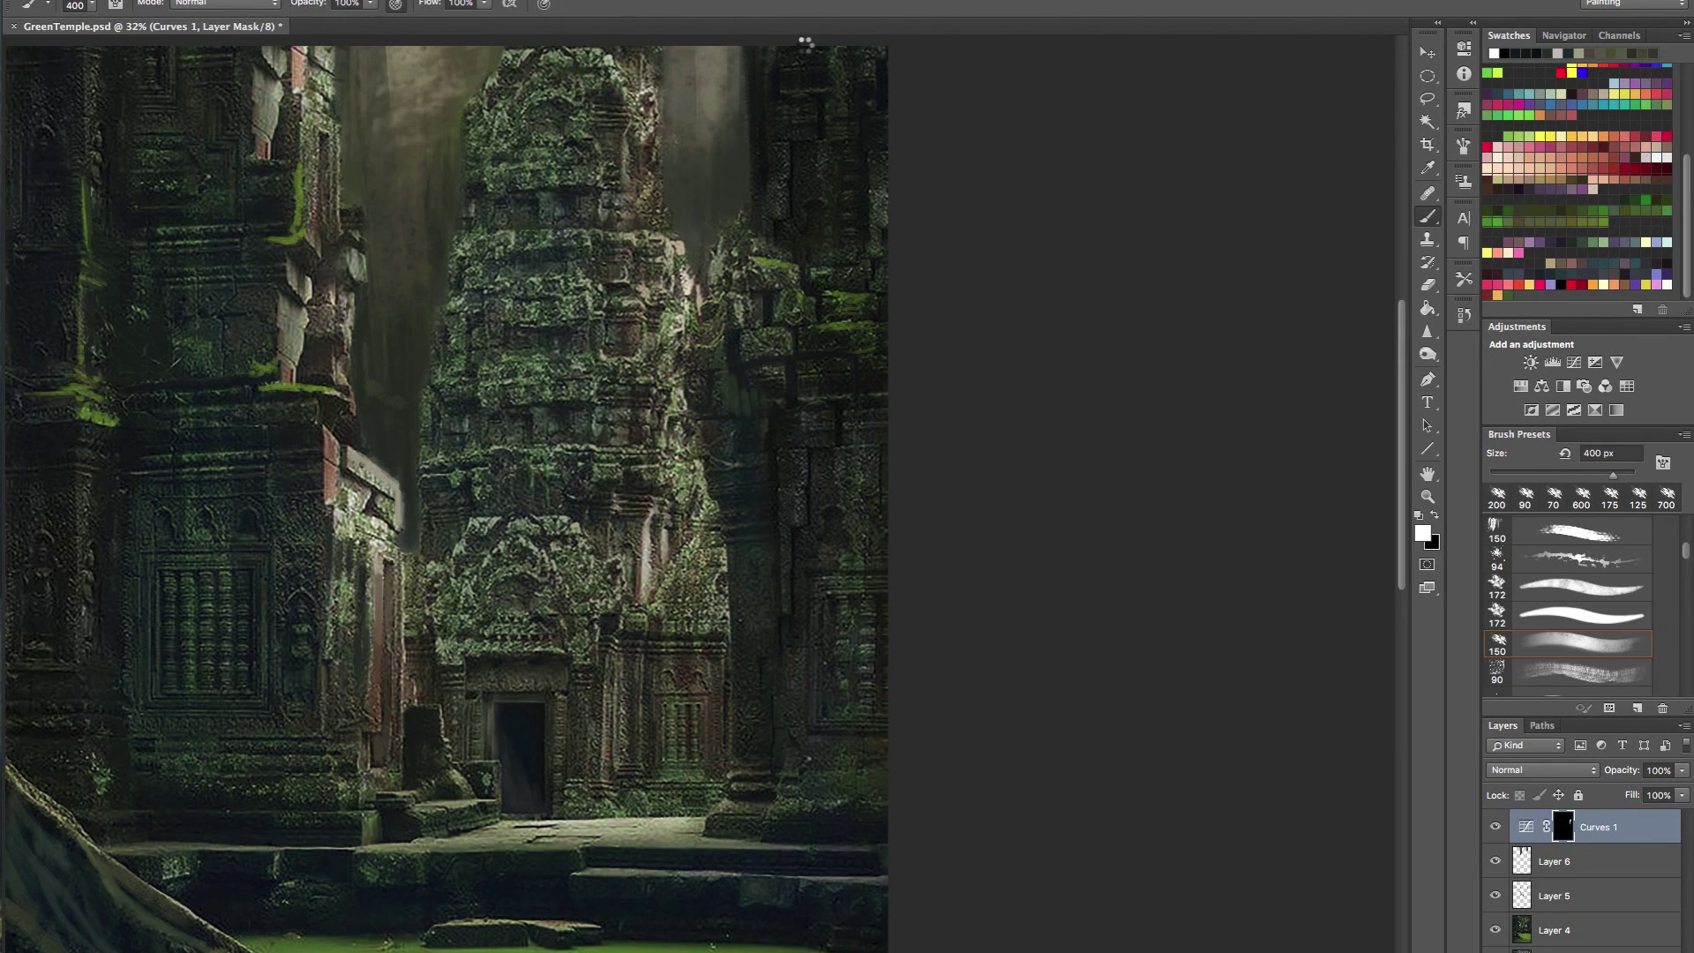
pyautogui.press('[')
pyautogui.press('[')
pyautogui.press('[')
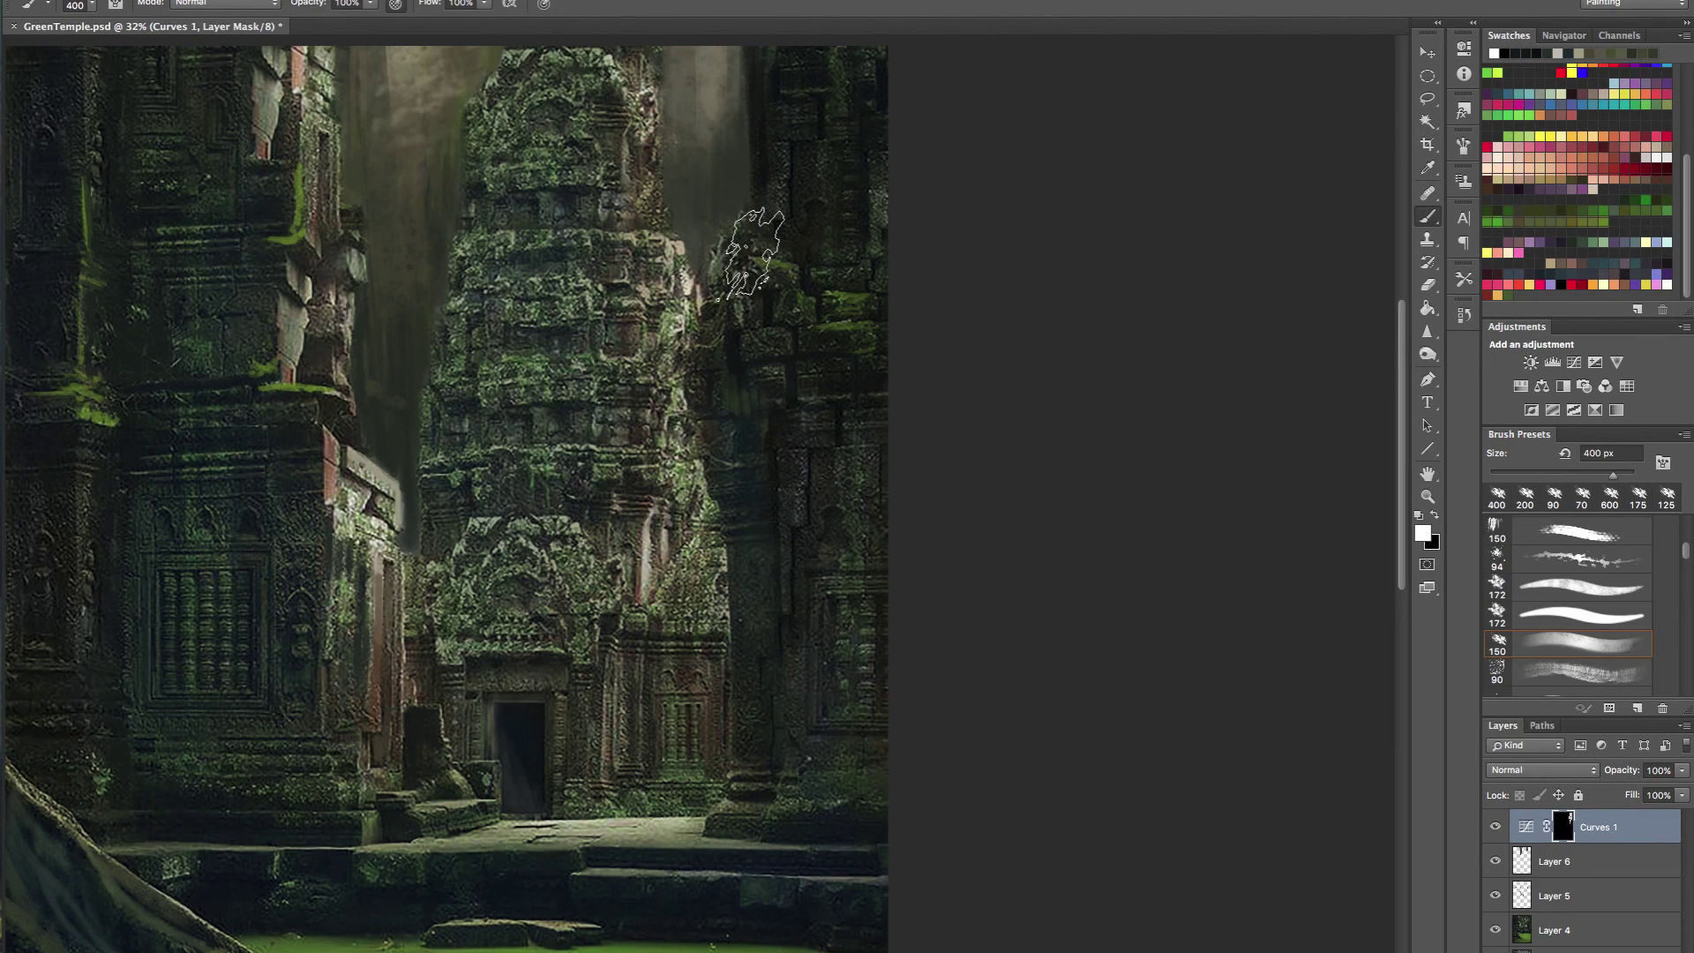
pyautogui.press('[')
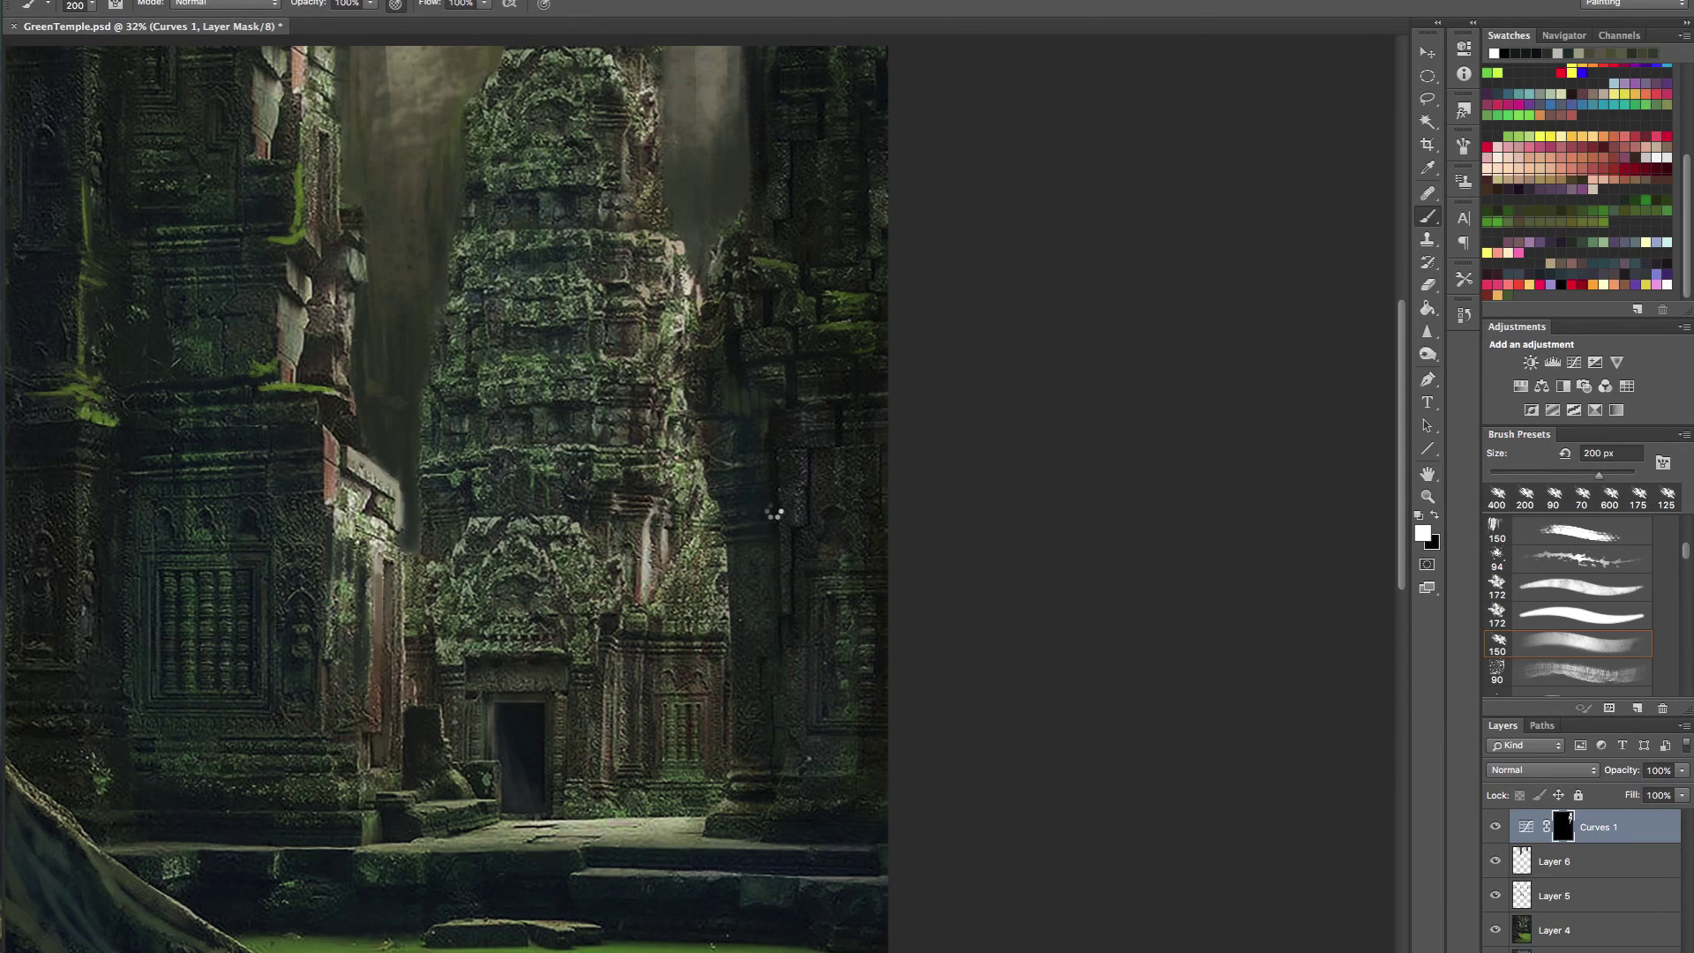
# - Extend the Curves 1 mask over the right building's lower column and wall with 200 to 500 px brushes
pyautogui.moveTo(764, 549)
pyautogui.mouseDown()
pyautogui.moveTo(766, 605)
pyautogui.moveTo(768, 588)
pyautogui.moveTo(788, 628)
pyautogui.mouseUp()
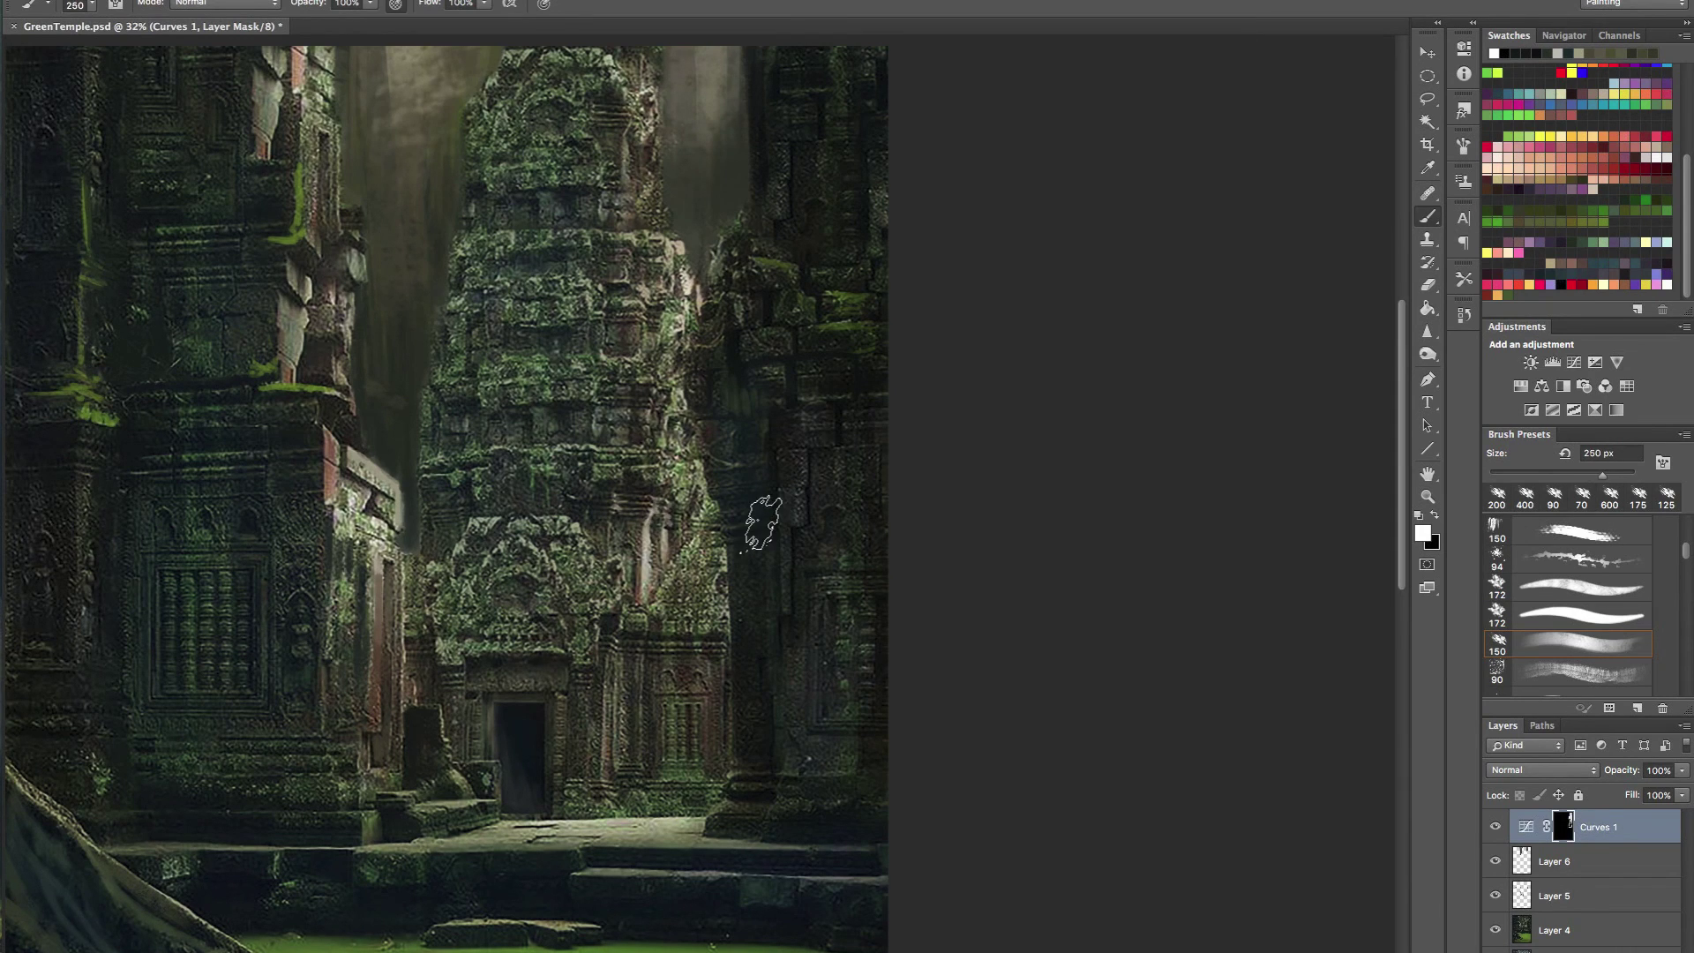
pyautogui.press(']')
pyautogui.press(']')
pyautogui.press(']')
pyautogui.press(']')
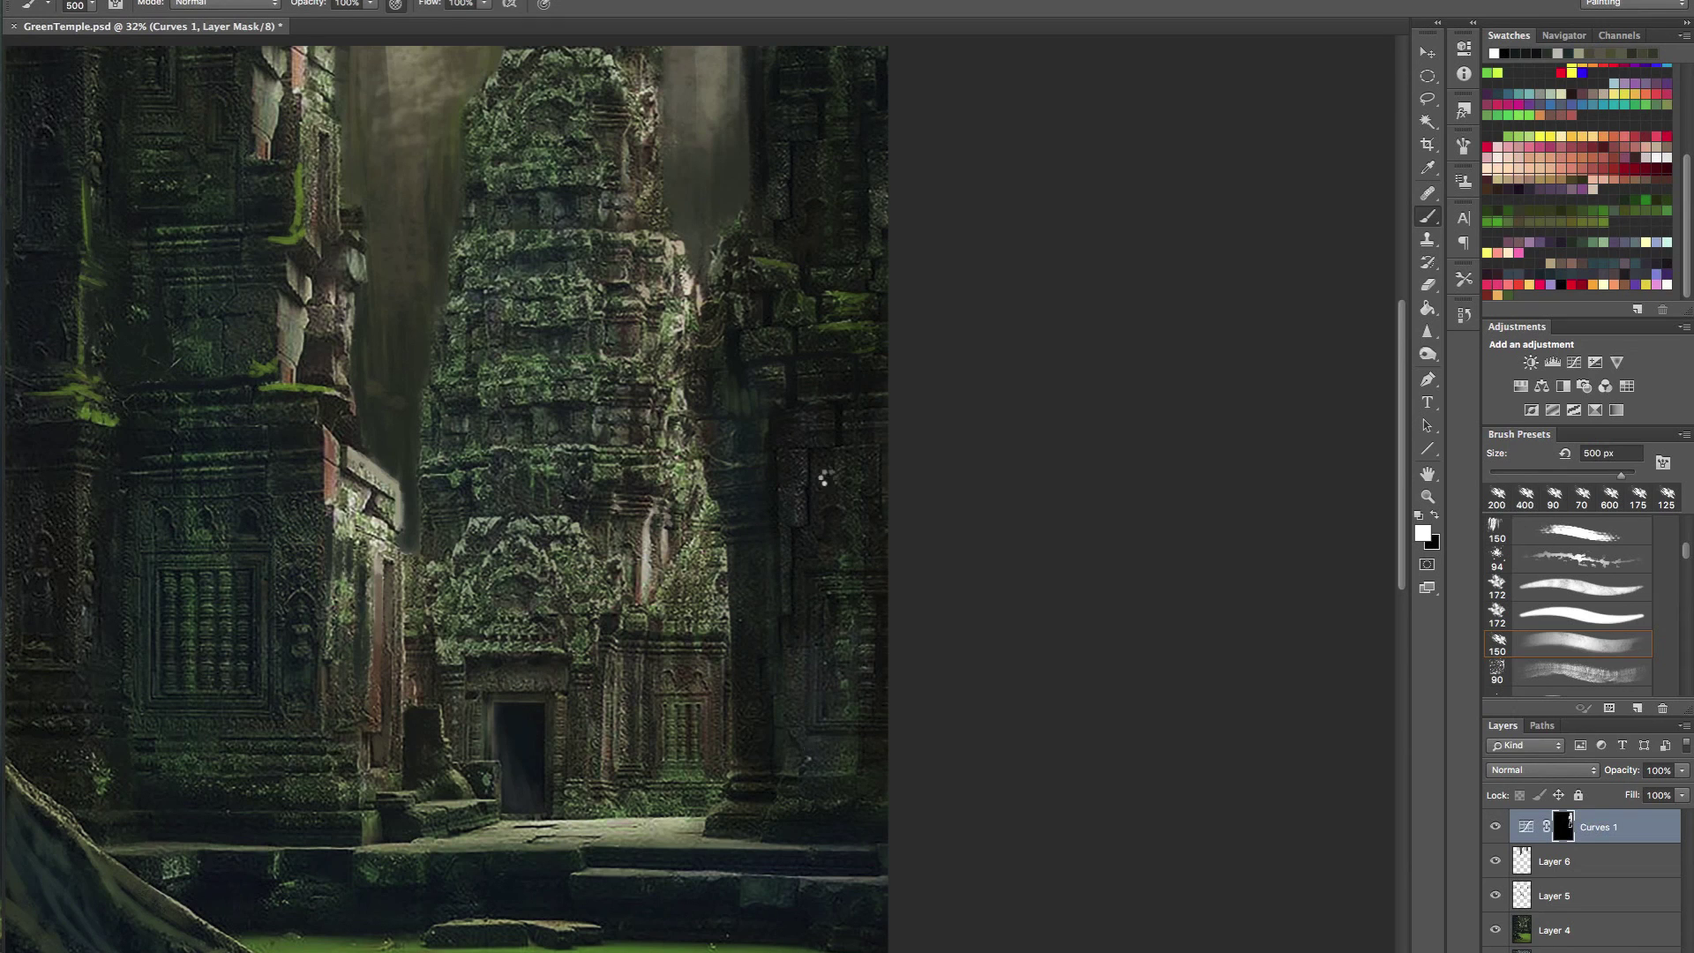
pyautogui.moveTo(667, 435)
pyautogui.mouseDown()
pyautogui.moveTo(673, 283)
pyautogui.moveTo(741, 288)
pyautogui.mouseUp()
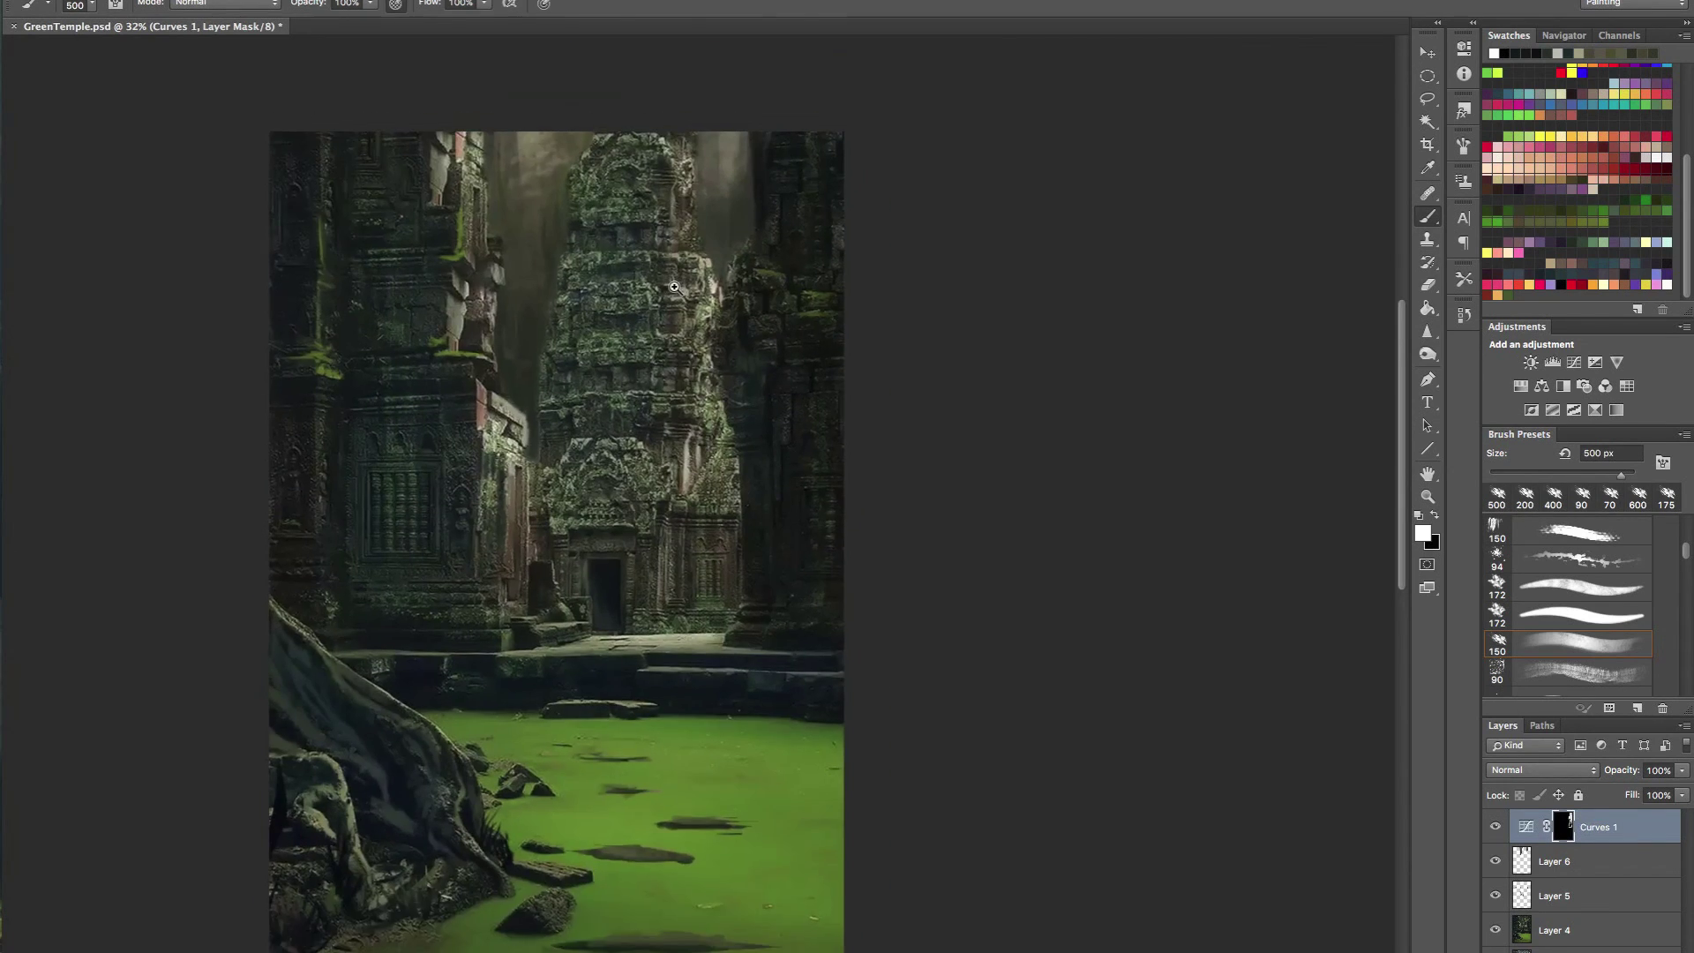
# - Load the Curves 1 mask as a selection and add a Selective Color adjustment with cyan in the Blacks at +8%
pyautogui.moveTo(701, 371)
pyautogui.mouseDown()
pyautogui.moveTo(629, 373)
pyautogui.moveTo(738, 386)
pyautogui.mouseUp()
pyautogui.keyDown('ctrl'); pyautogui.click(1563, 827); pyautogui.keyUp('ctrl')
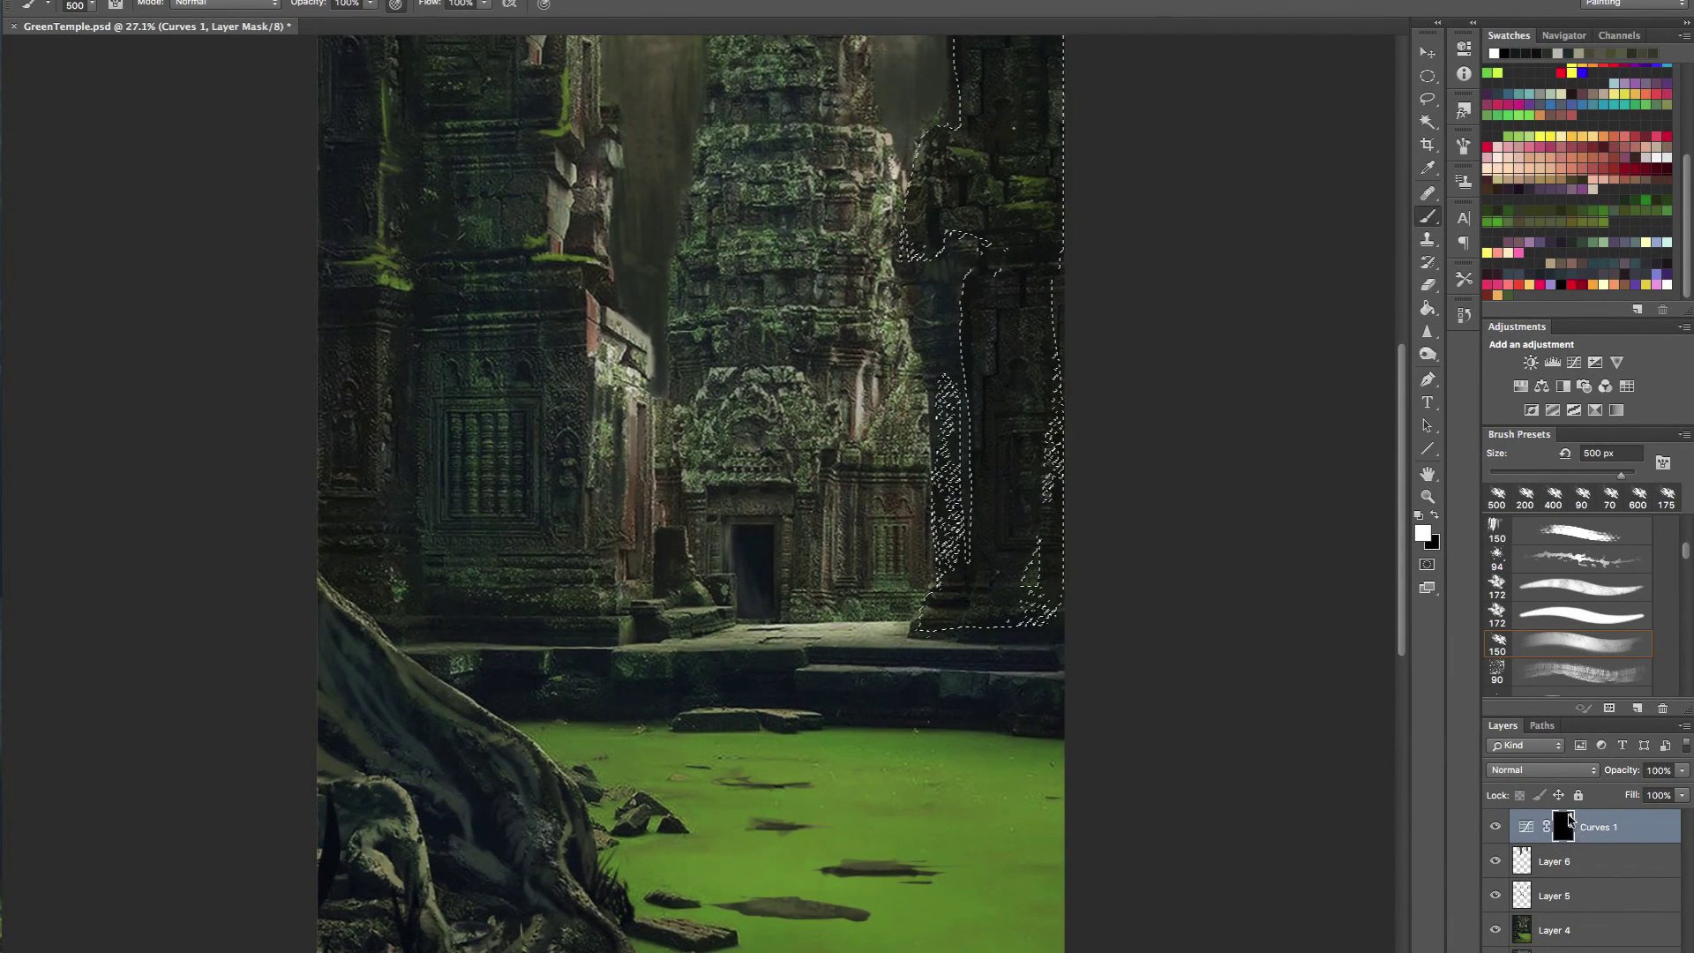
pyautogui.click(1553, 363)
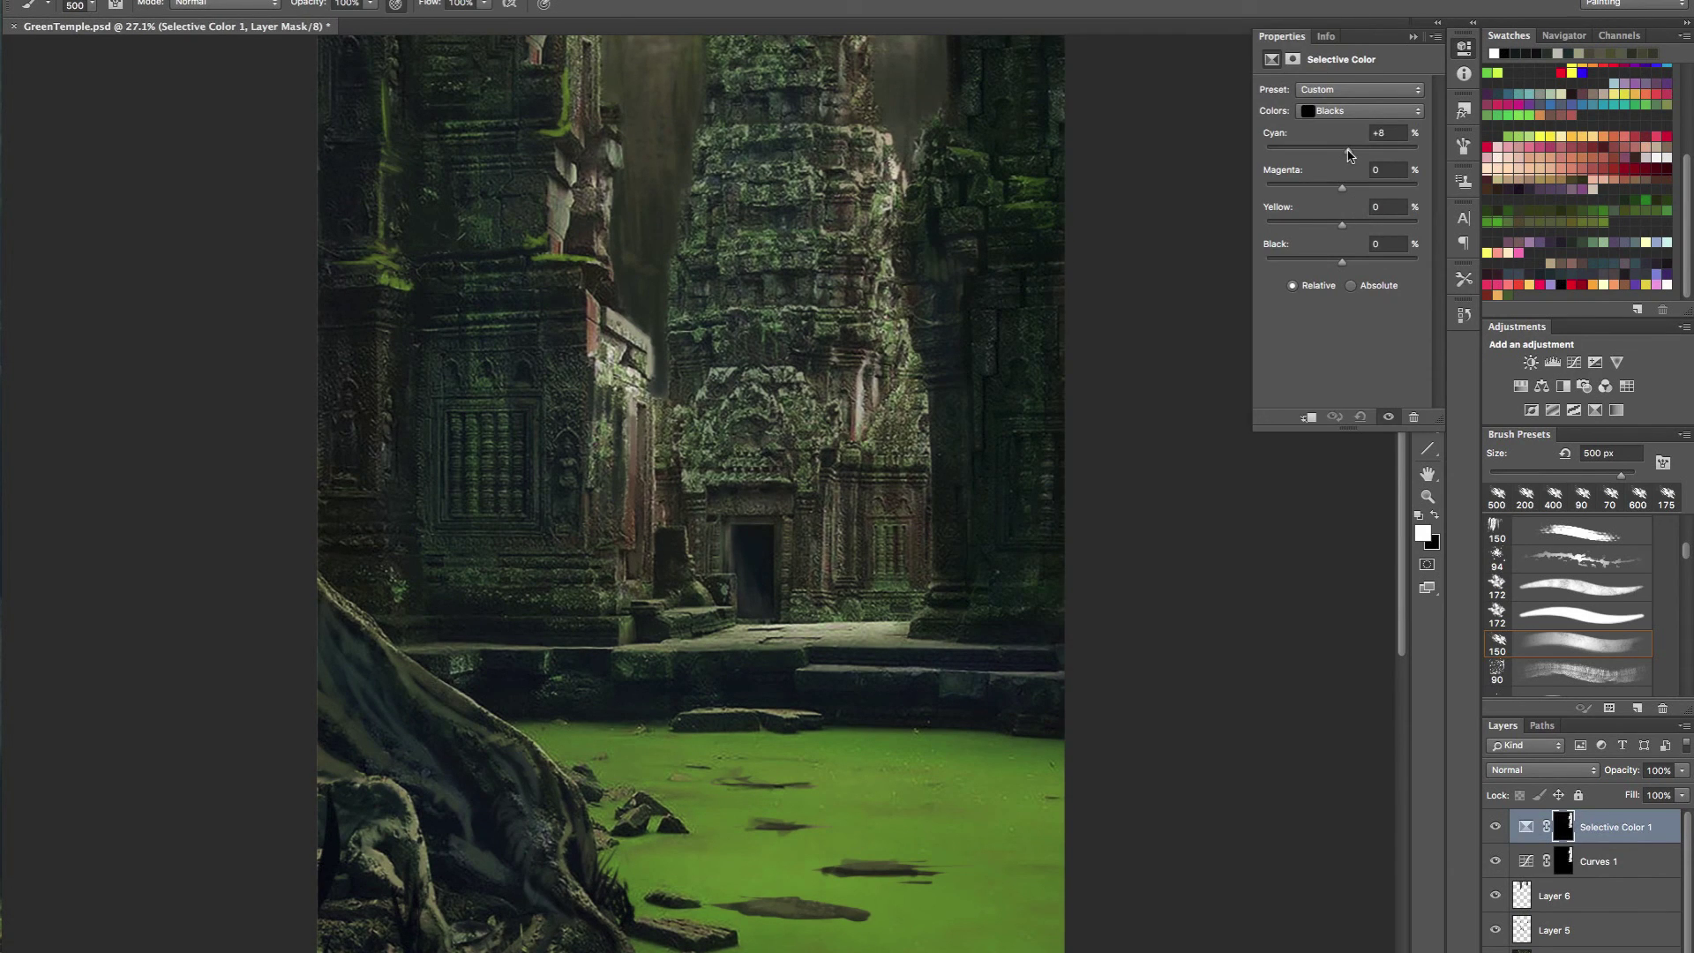
pyautogui.moveTo(857, 491)
pyautogui.mouseDown()
pyautogui.moveTo(779, 494)
pyautogui.moveTo(844, 492)
pyautogui.mouseUp()
pyautogui.moveTo(1341, 263); pyautogui.dragTo(1349, 294)
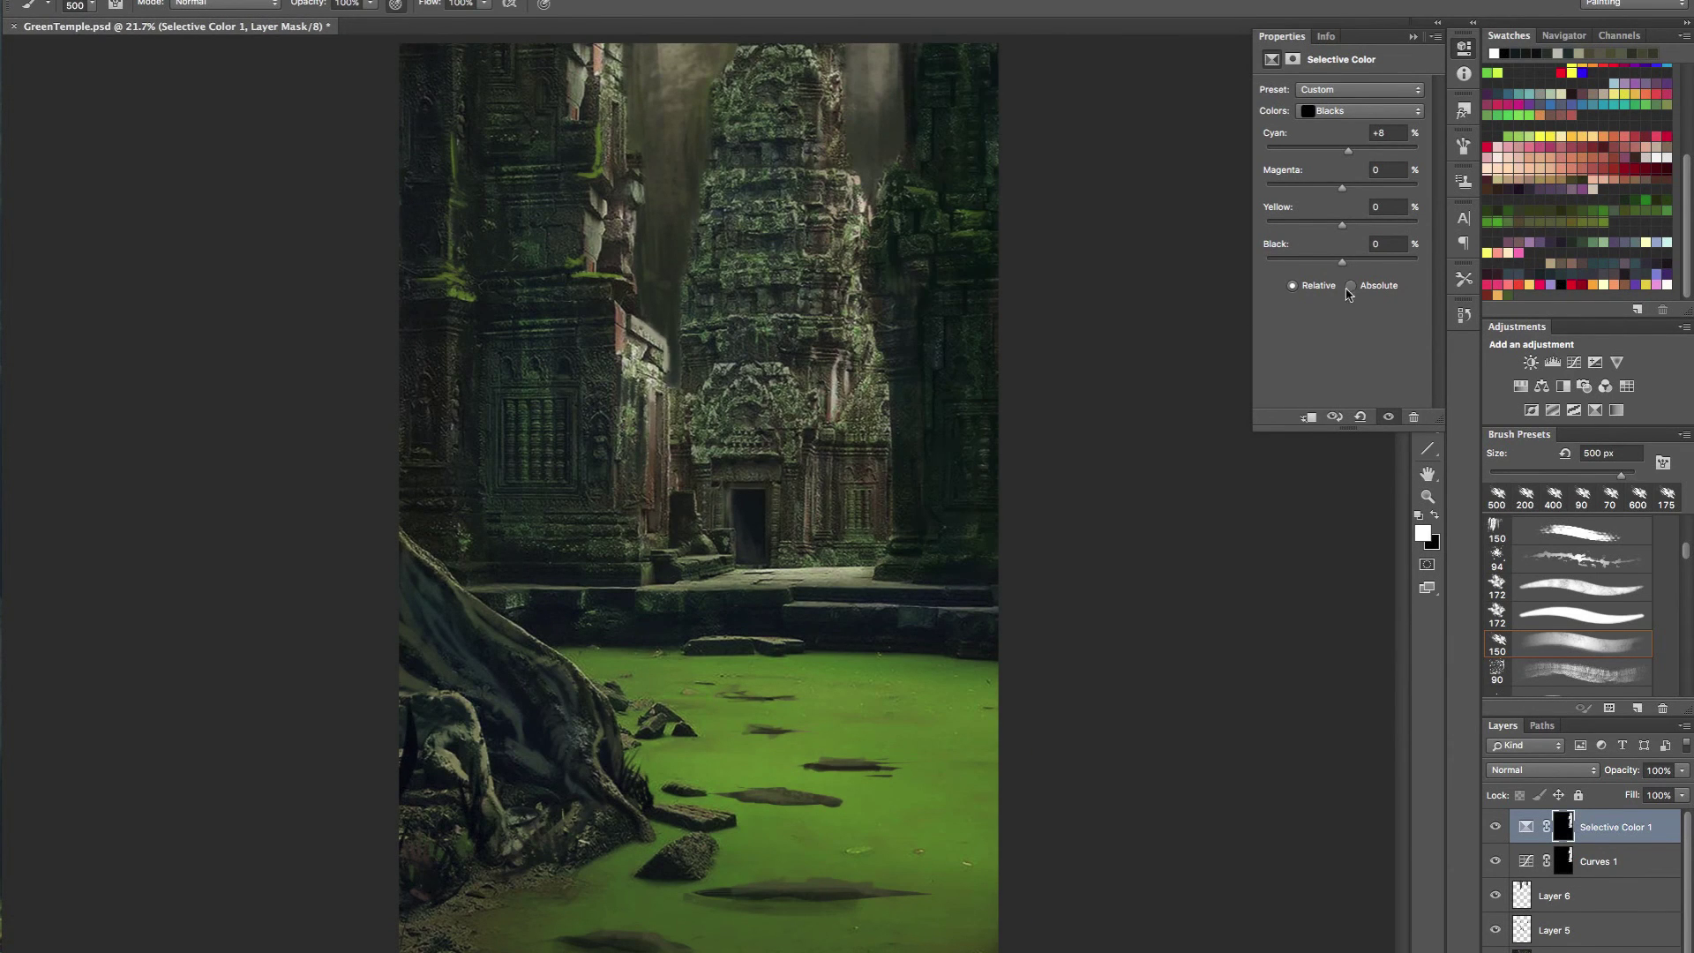
# - Add a second darkening Curves adjustment layer (input 157, output 109) and invert its mask to black
pyautogui.click(1575, 362)
pyautogui.moveTo(1365, 182); pyautogui.dragTo(1373, 197)
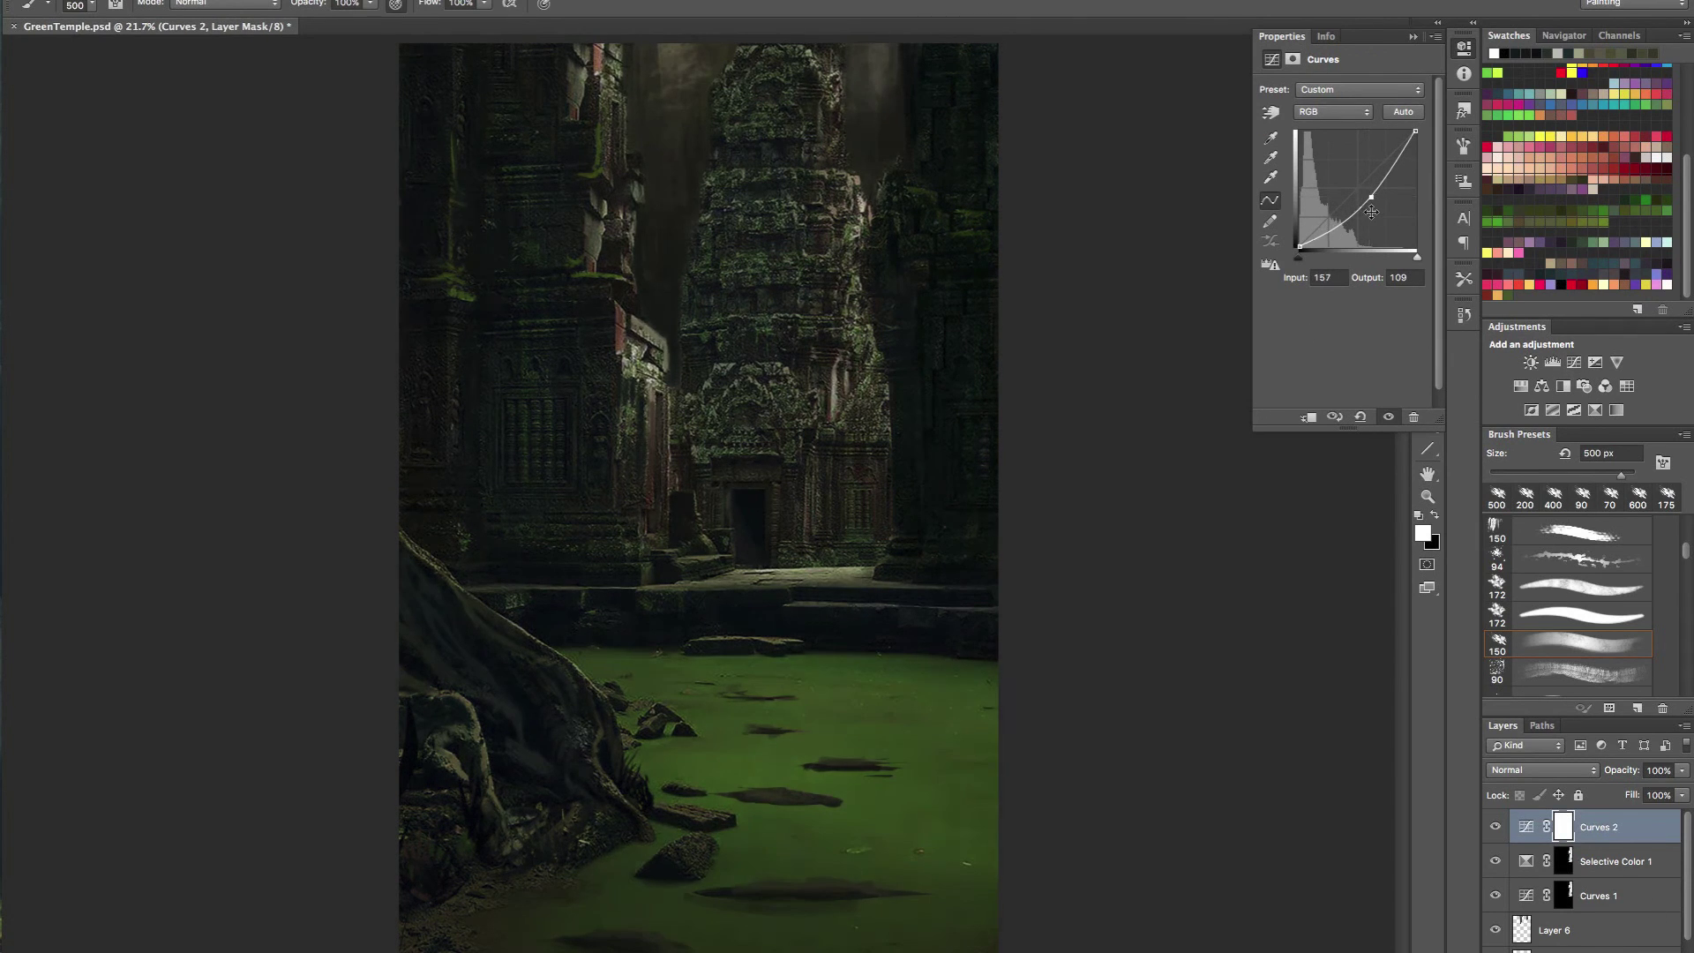
pyautogui.hotkey('ctrl', 'i')
pyautogui.press('v')
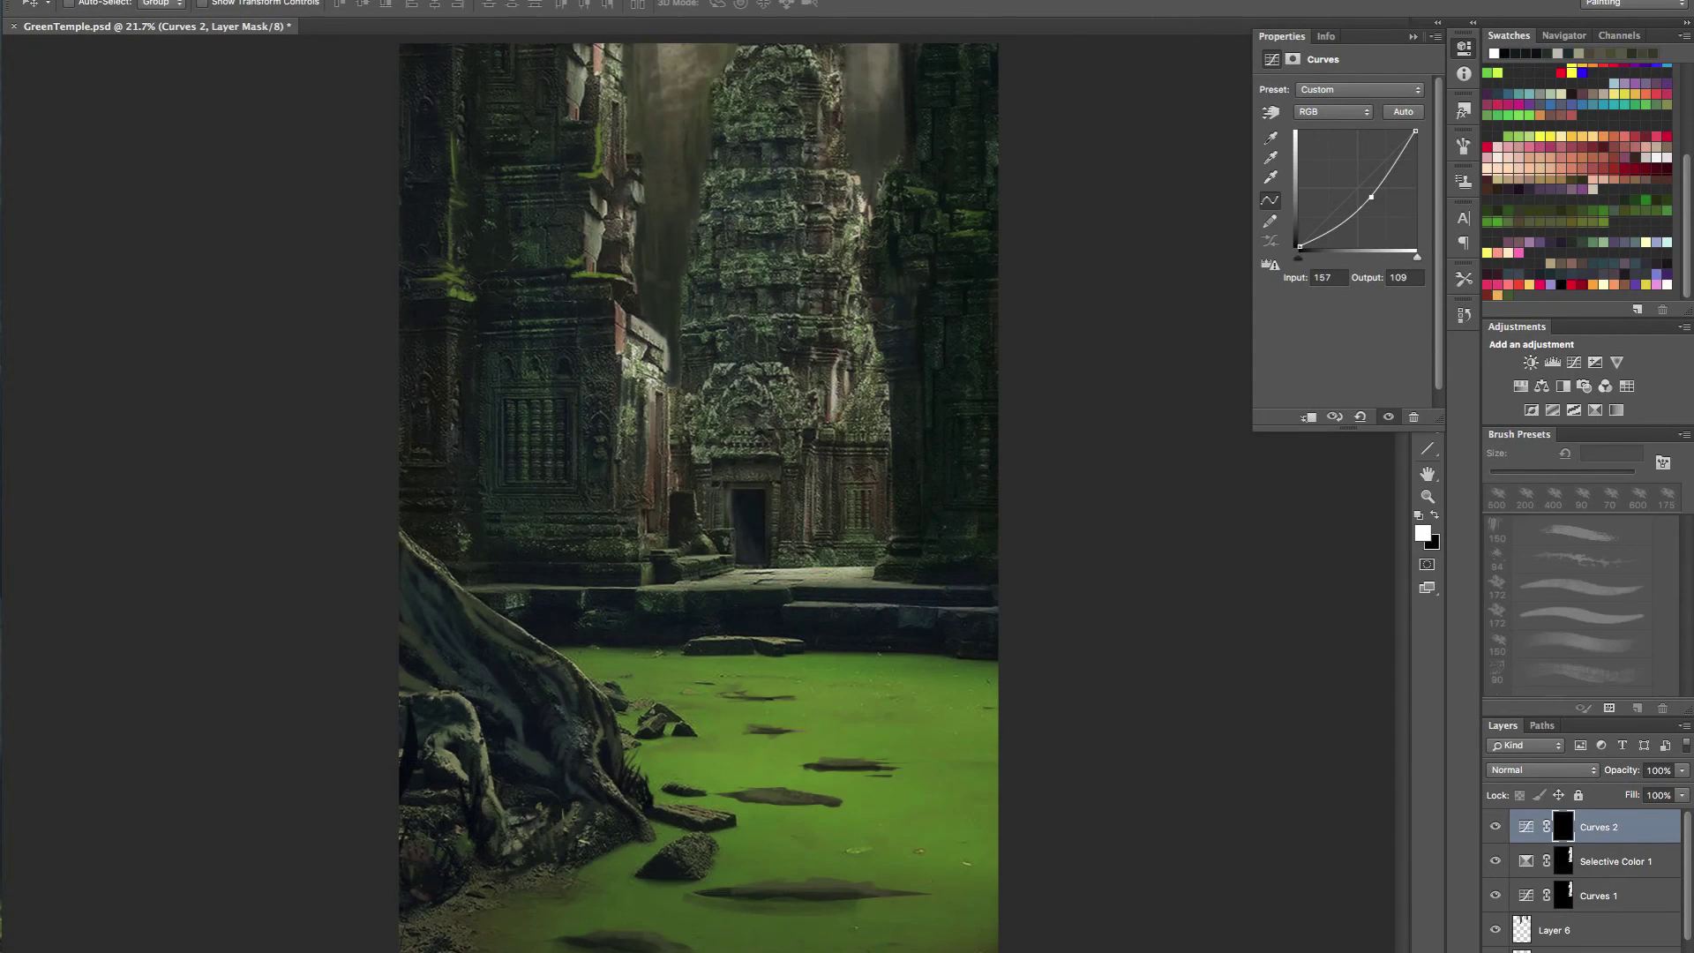
# - Choose a soft round brush for painting on the Curves 2 mask
pyautogui.press('b')
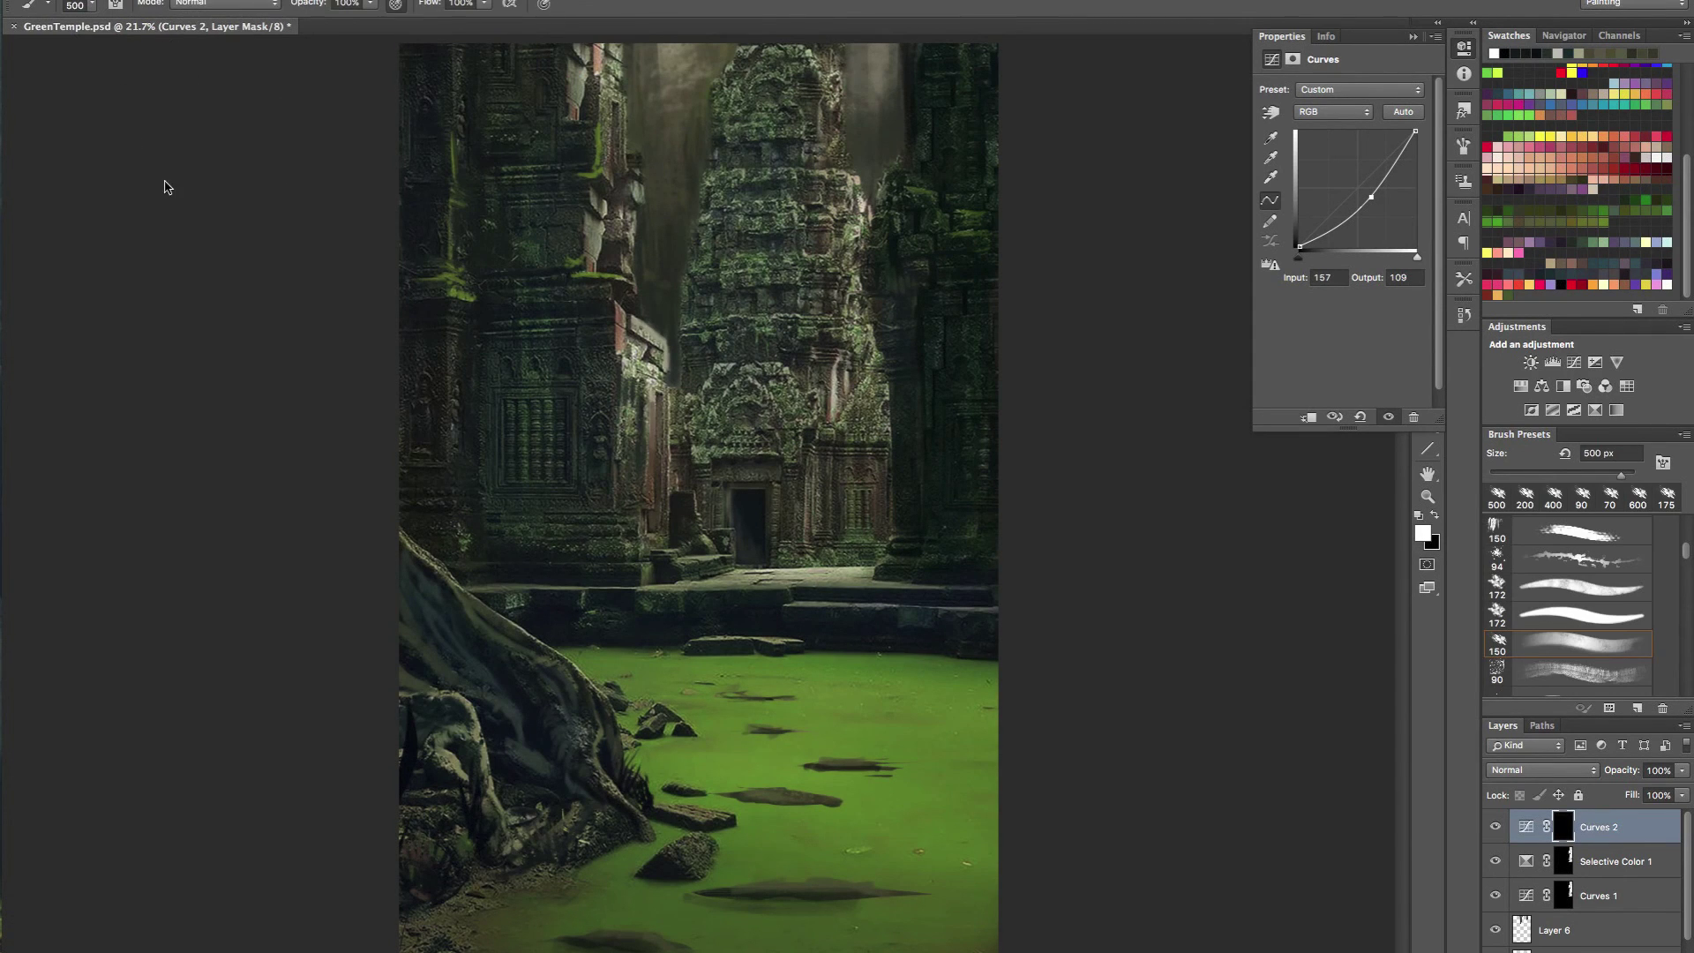
pyautogui.rightClick(132, 141)
pyautogui.moveTo(716, 248); pyautogui.dragTo(728, 218)
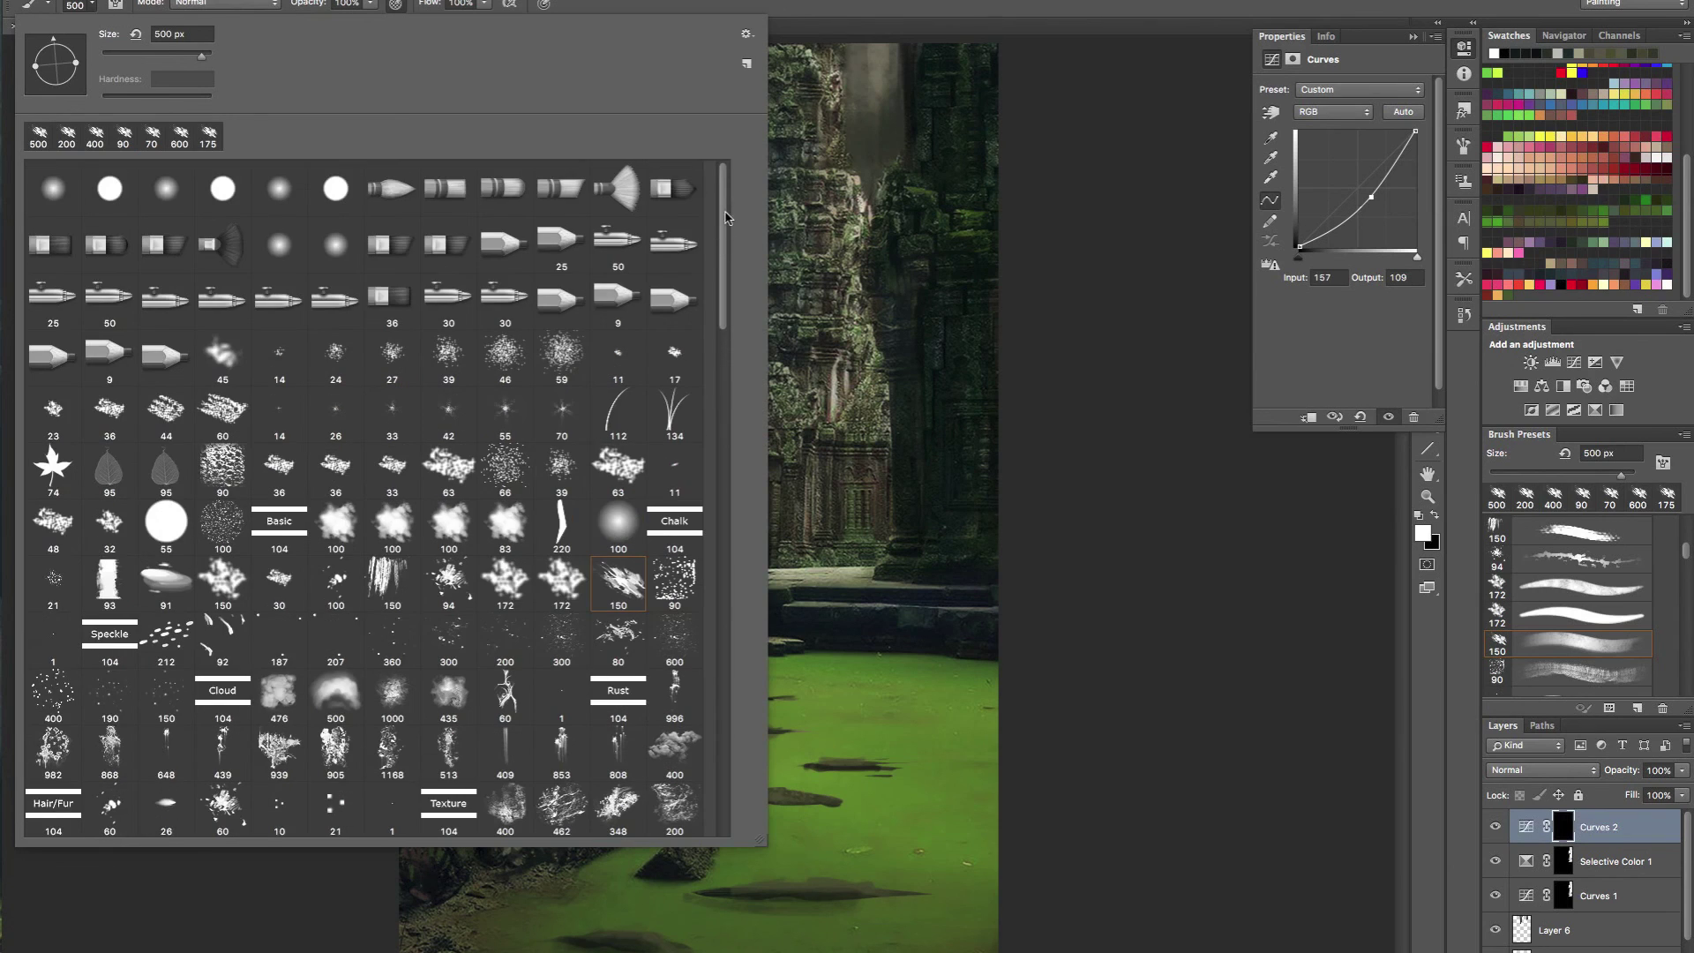
pyautogui.click(295, 210)
pyautogui.click(95, 7)
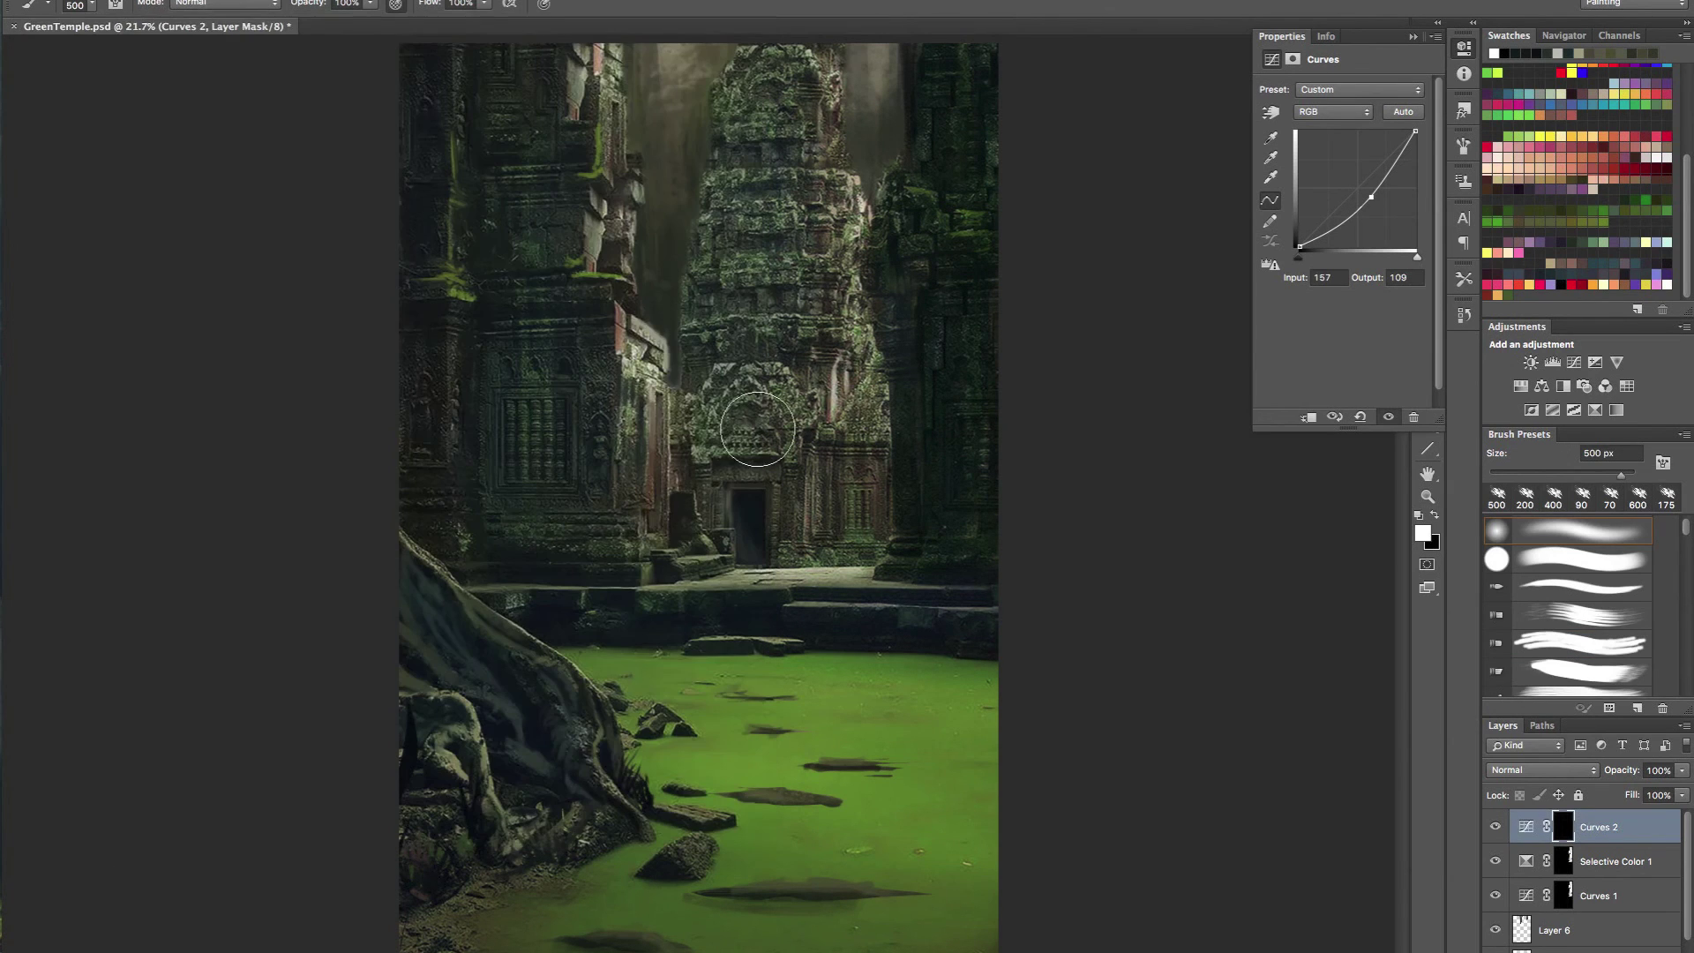
# - Paint white on the Curves 2 mask with the soft brush enlarged up to 1400 px to darken the pond's foreground
pyautogui.press(']')
pyautogui.press(']')
pyautogui.press(']')
pyautogui.press(']')
pyautogui.press(']')
pyautogui.press(']')
pyautogui.press(']')
pyautogui.press(']')
pyautogui.press(']')
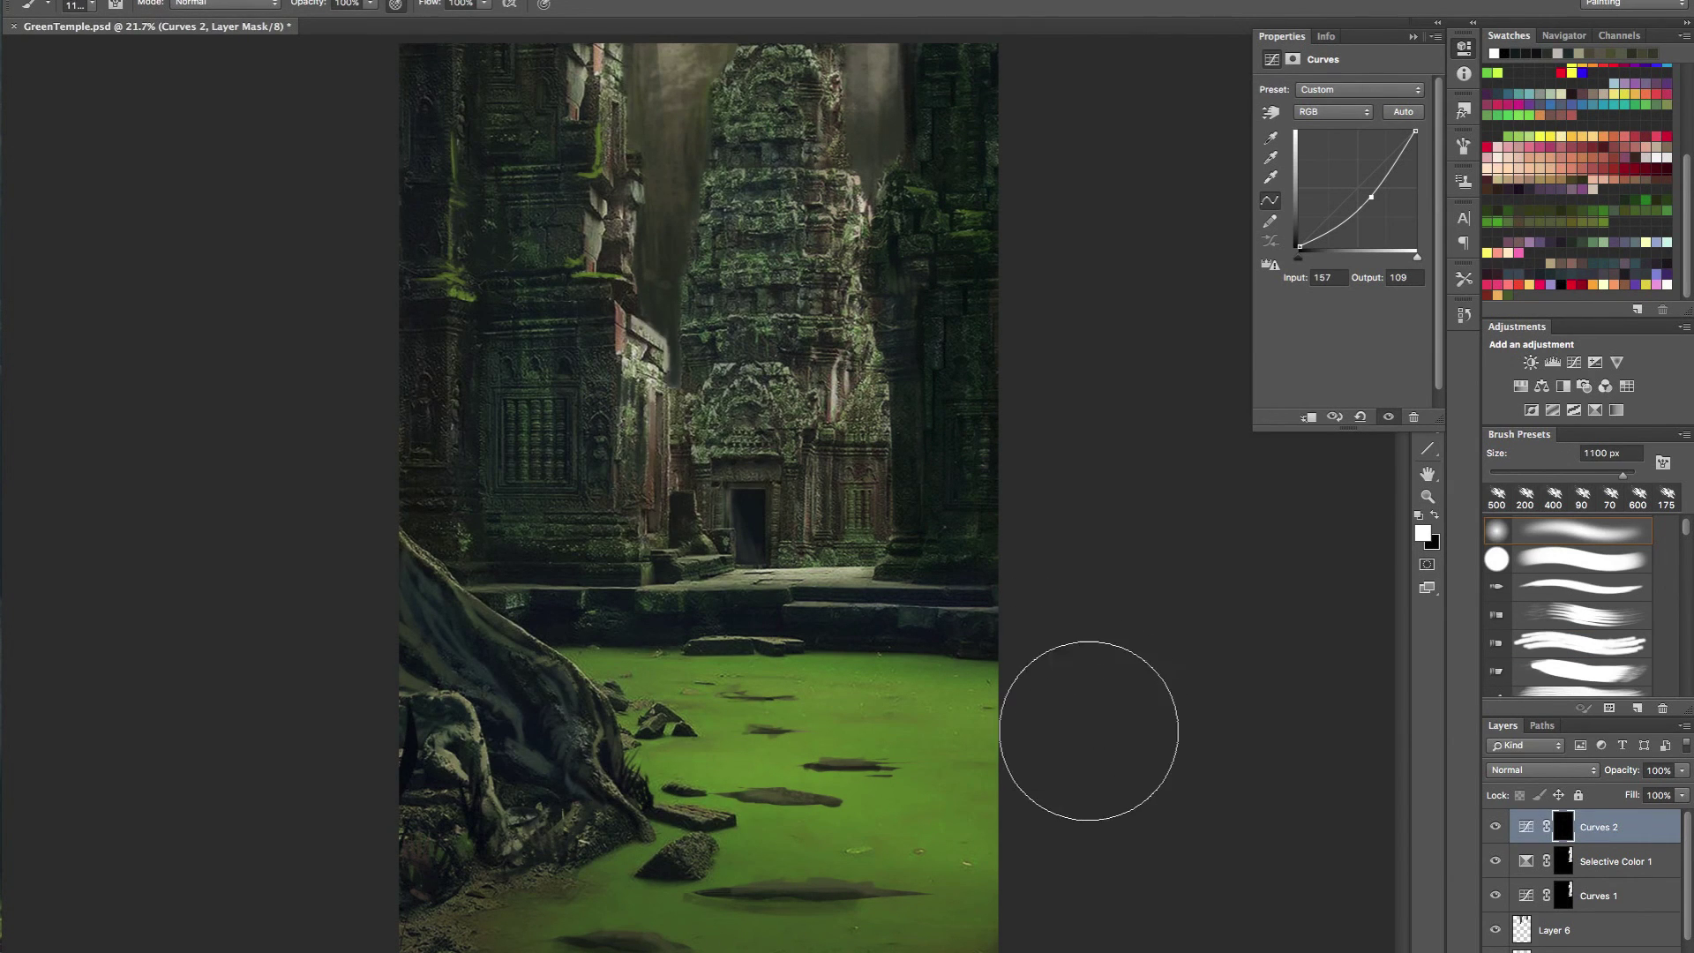
pyautogui.moveTo(821, 844)
pyautogui.mouseDown()
pyautogui.moveTo(734, 896)
pyautogui.moveTo(577, 938)
pyautogui.mouseUp()
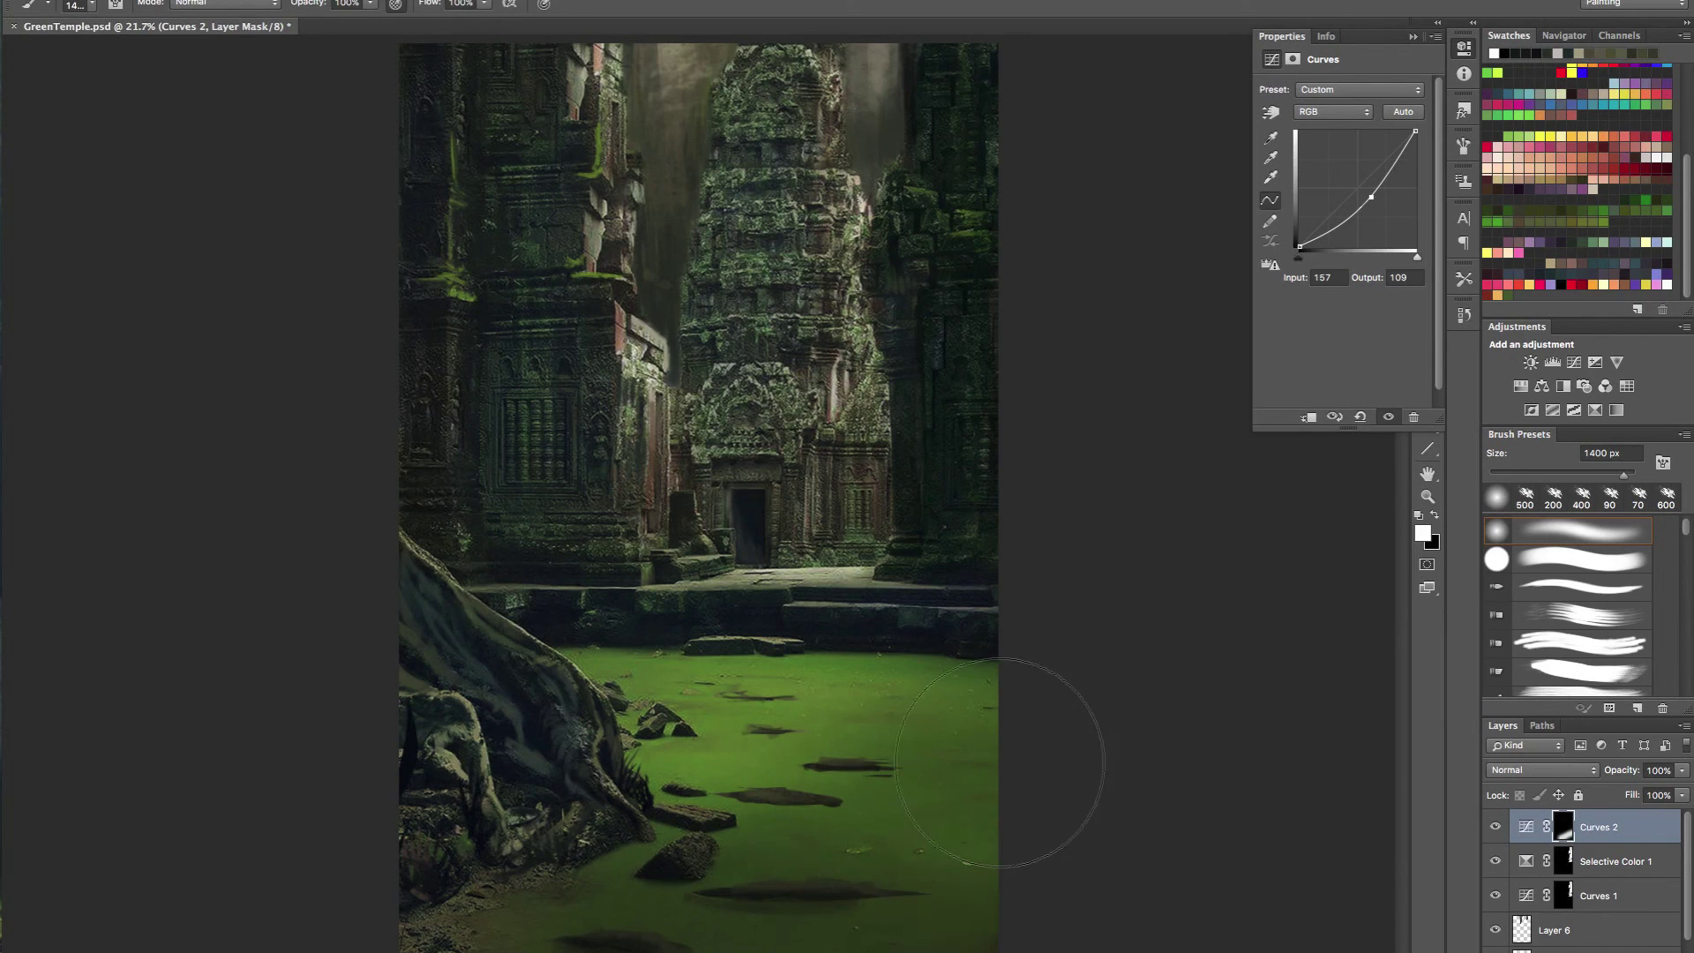
# - Paint more white on the Curves 2 mask with the soft brush between 500 and 1100 px to darken the rest of the pond
pyautogui.press('[')
pyautogui.press('[')
pyautogui.press('[')
pyautogui.press('[')
pyautogui.press('[')
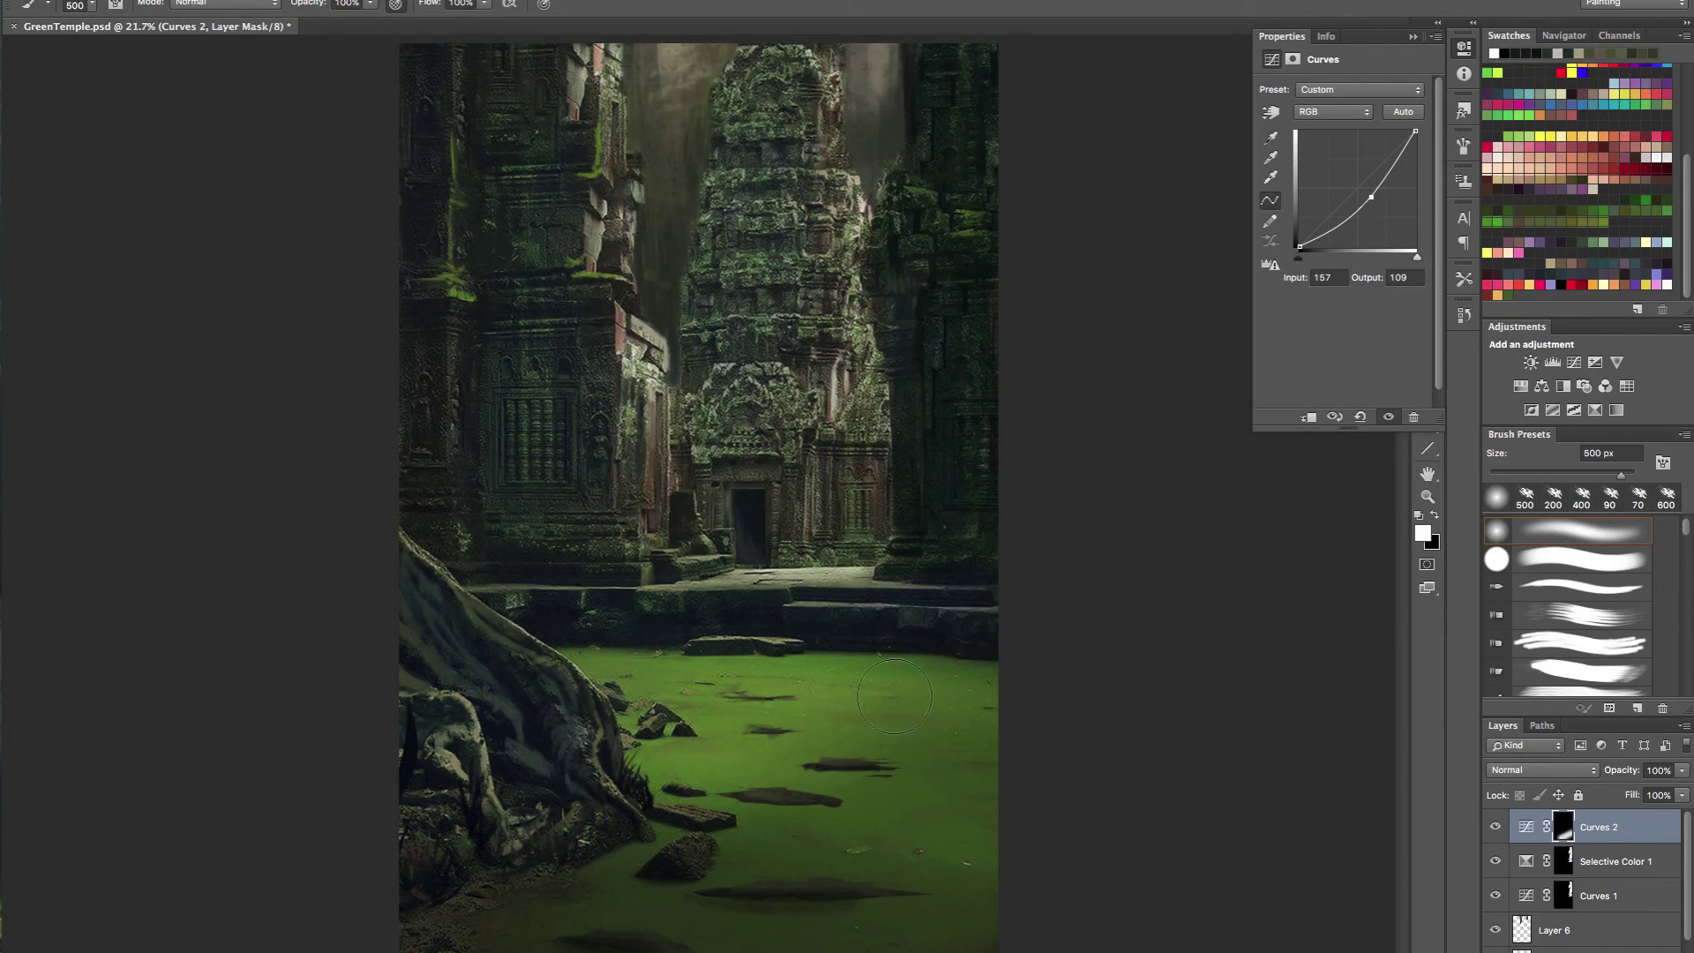
pyautogui.press('[')
pyautogui.press('[')
pyautogui.press('[')
pyautogui.press('[')
pyautogui.press(']')
pyautogui.press(']')
pyautogui.press(']')
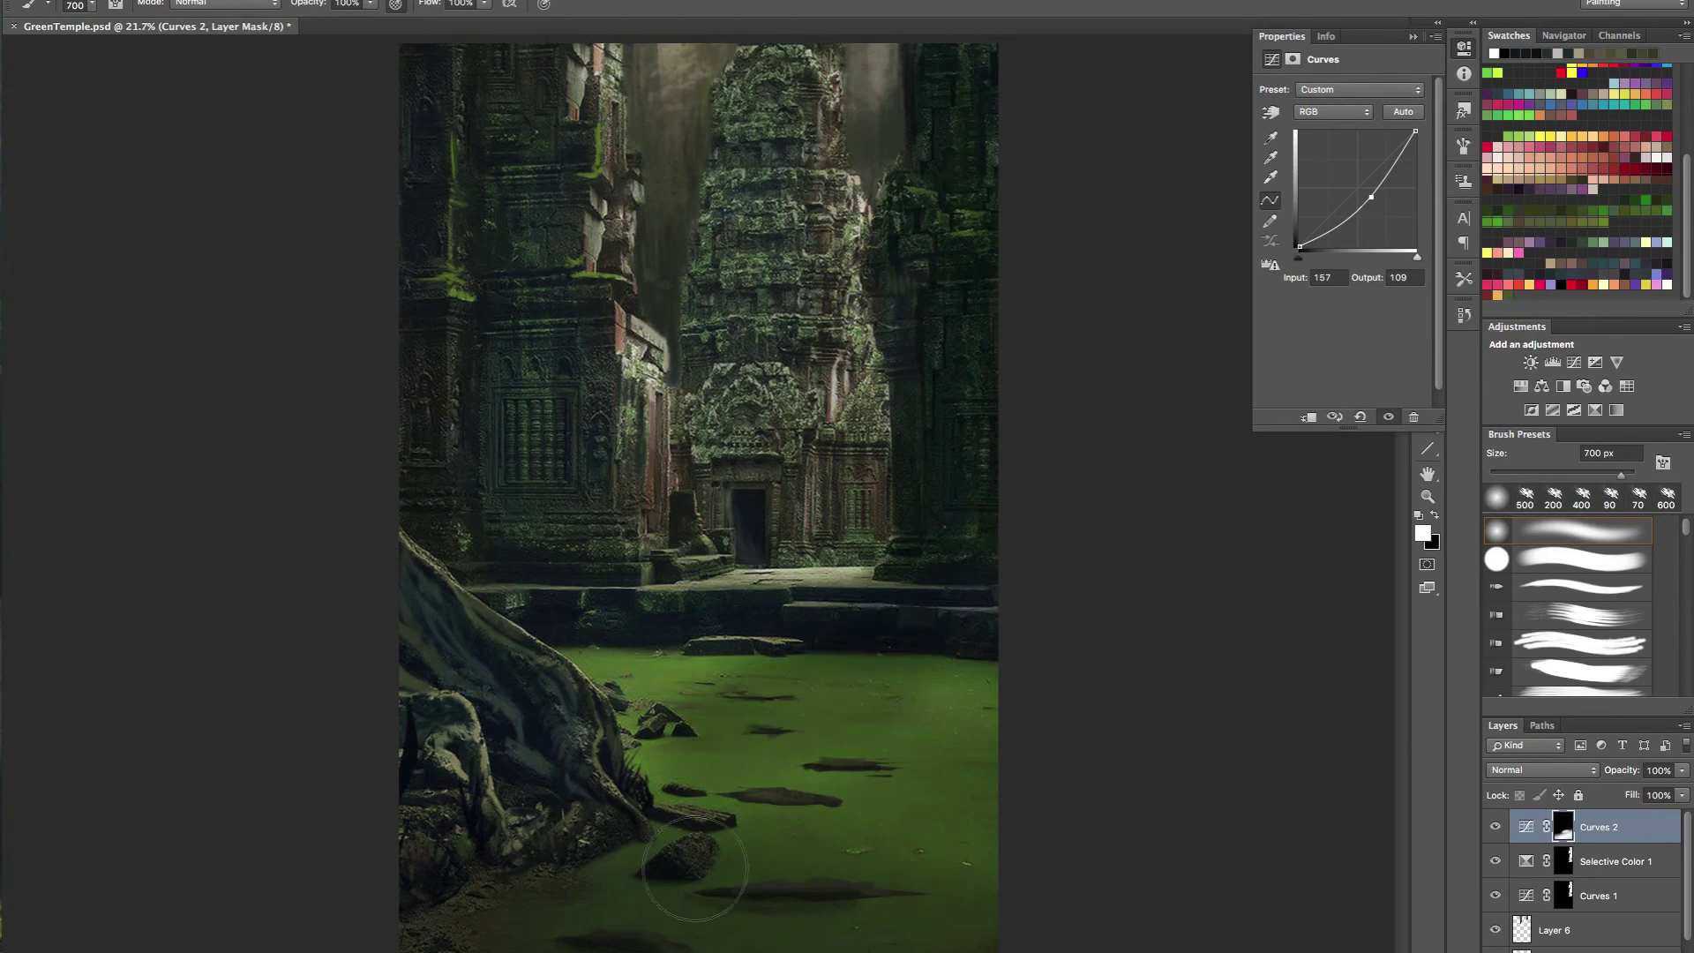
pyautogui.press(']')
pyautogui.press(']')
pyautogui.press(']')
pyautogui.press(']')
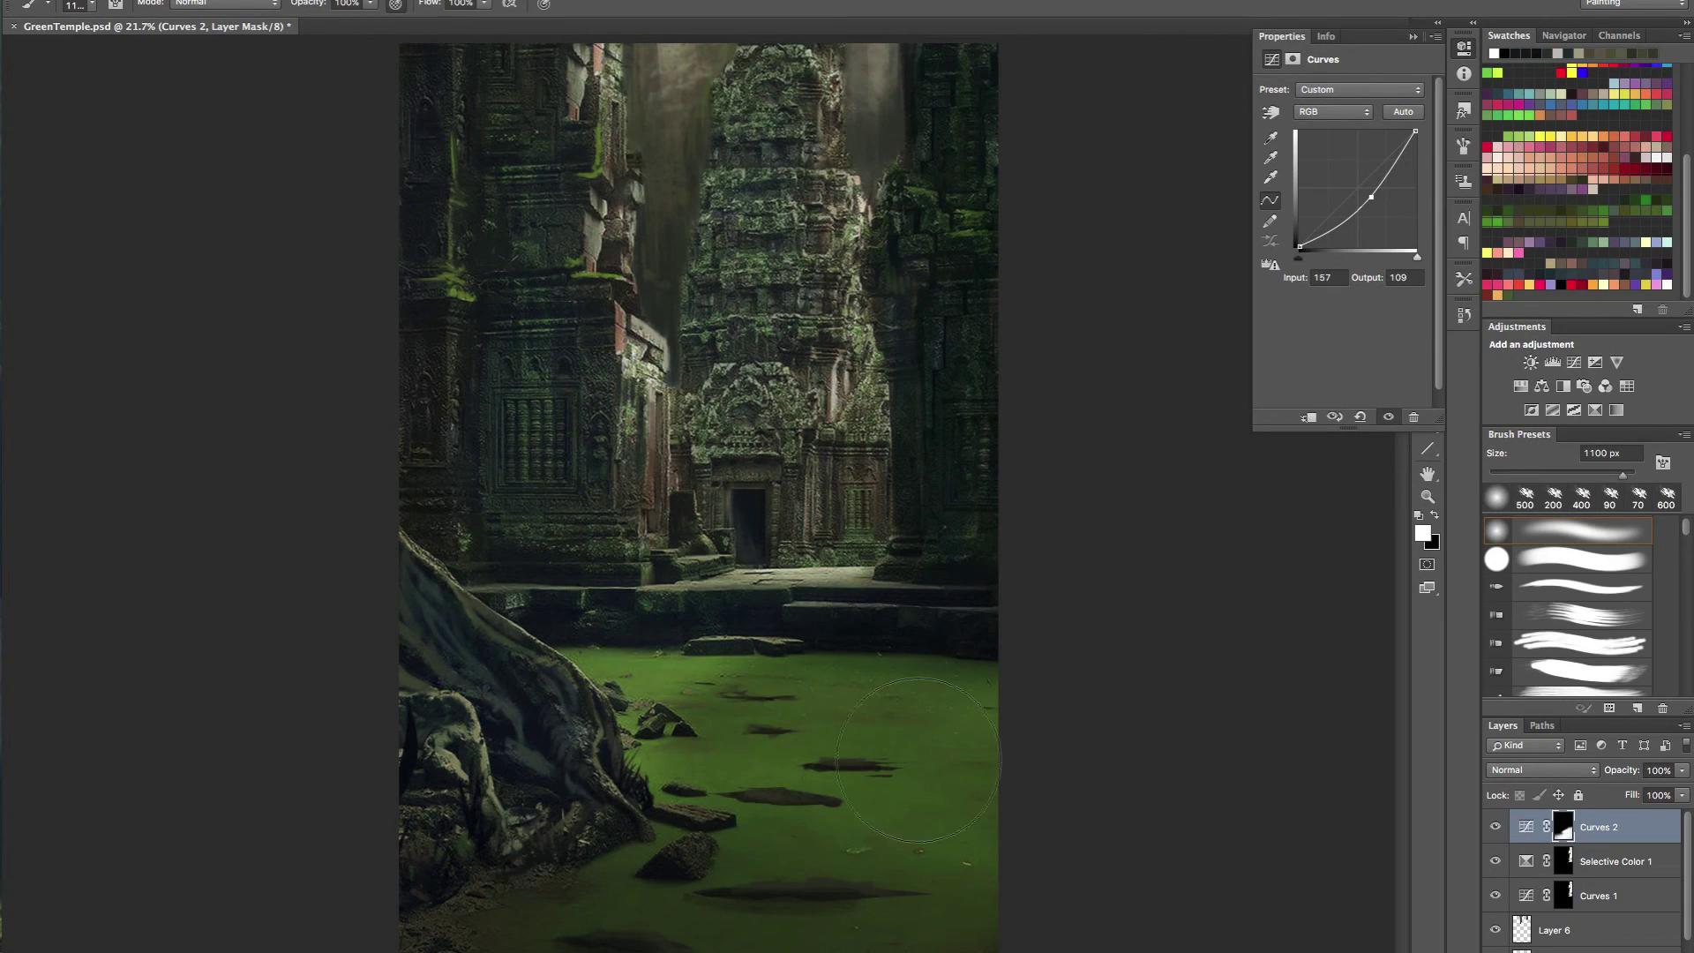
# - Paint black on the Curves 2 mask with a 200 px soft brush to restore the stone ledge behind the pond
pyautogui.press('x')
pyautogui.press('[')
pyautogui.press('[')
pyautogui.press('[')
pyautogui.press('[')
pyautogui.press('[')
pyautogui.press('[')
pyautogui.press('[')
pyautogui.press('[')
pyautogui.press('[')
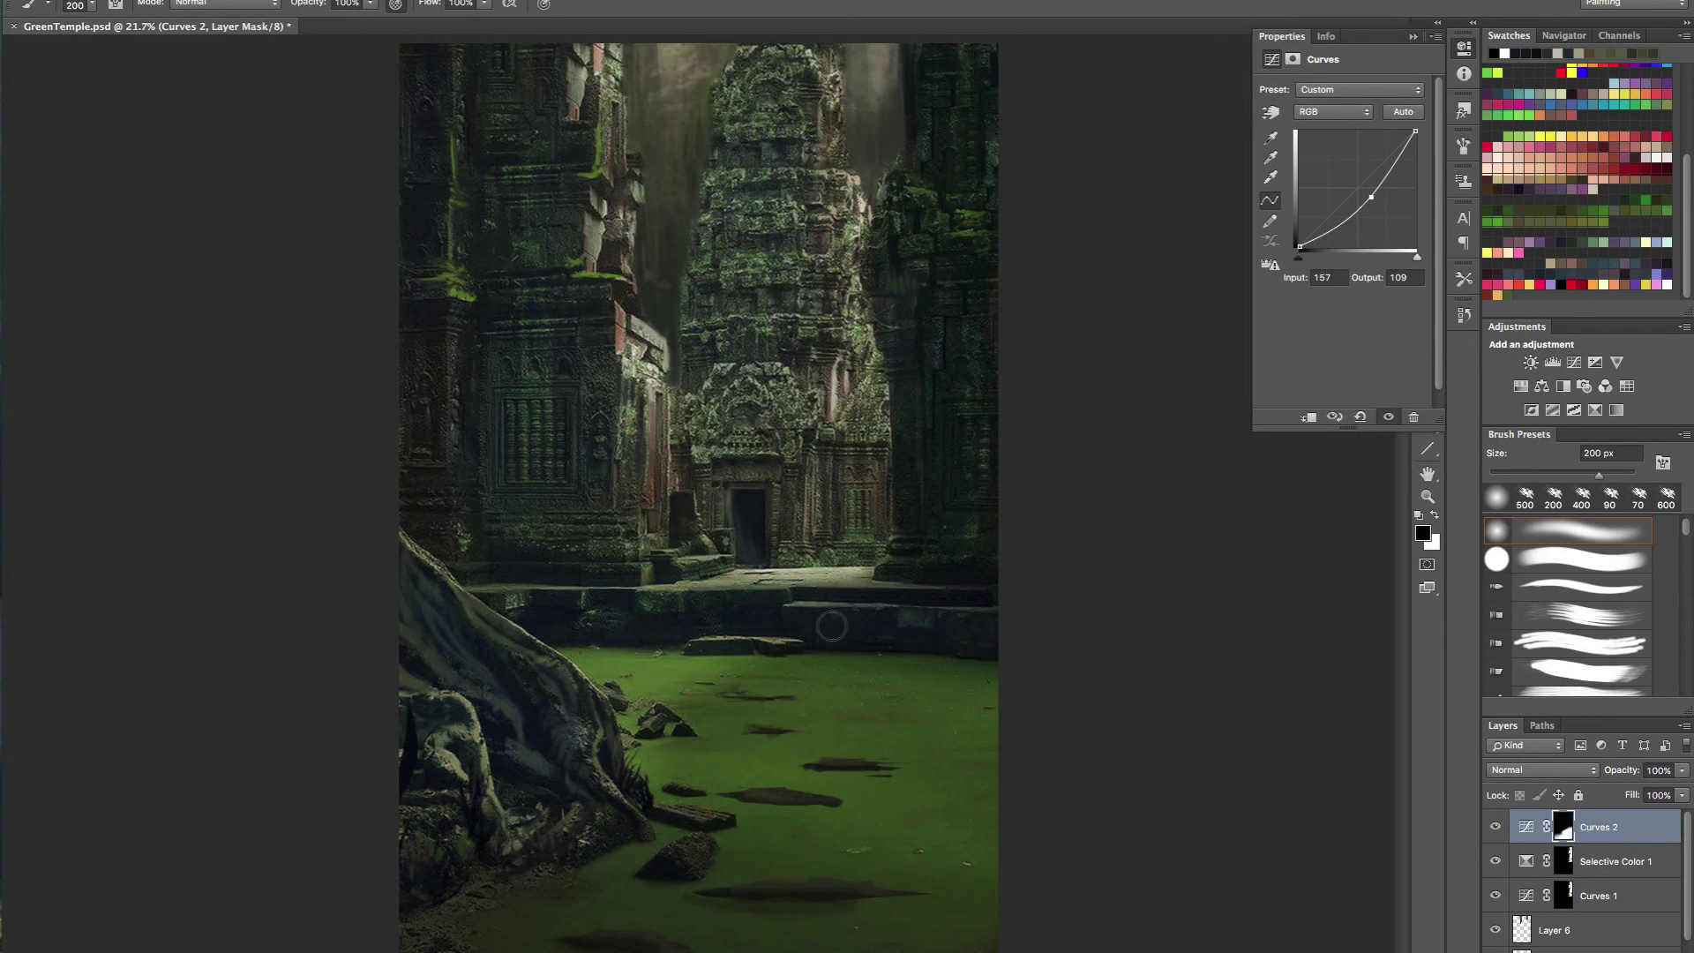
pyautogui.moveTo(835, 624); pyautogui.dragTo(611, 618)
pyautogui.moveTo(808, 590)
pyautogui.mouseDown()
pyautogui.moveTo(741, 598)
pyautogui.moveTo(856, 609)
pyautogui.mouseUp()
# - Paint white on the Curves 2 mask with an 80 px brush, reduced to 50 px, to darken the right building's base and adjoining ledge
pyautogui.press('x')
pyautogui.press('[')
pyautogui.press('[')
pyautogui.press('[')
pyautogui.press('[')
pyautogui.press('[')
pyautogui.press('[')
pyautogui.moveTo(876, 579)
pyautogui.mouseDown()
pyautogui.moveTo(816, 580)
pyautogui.moveTo(919, 564)
pyautogui.mouseUp()
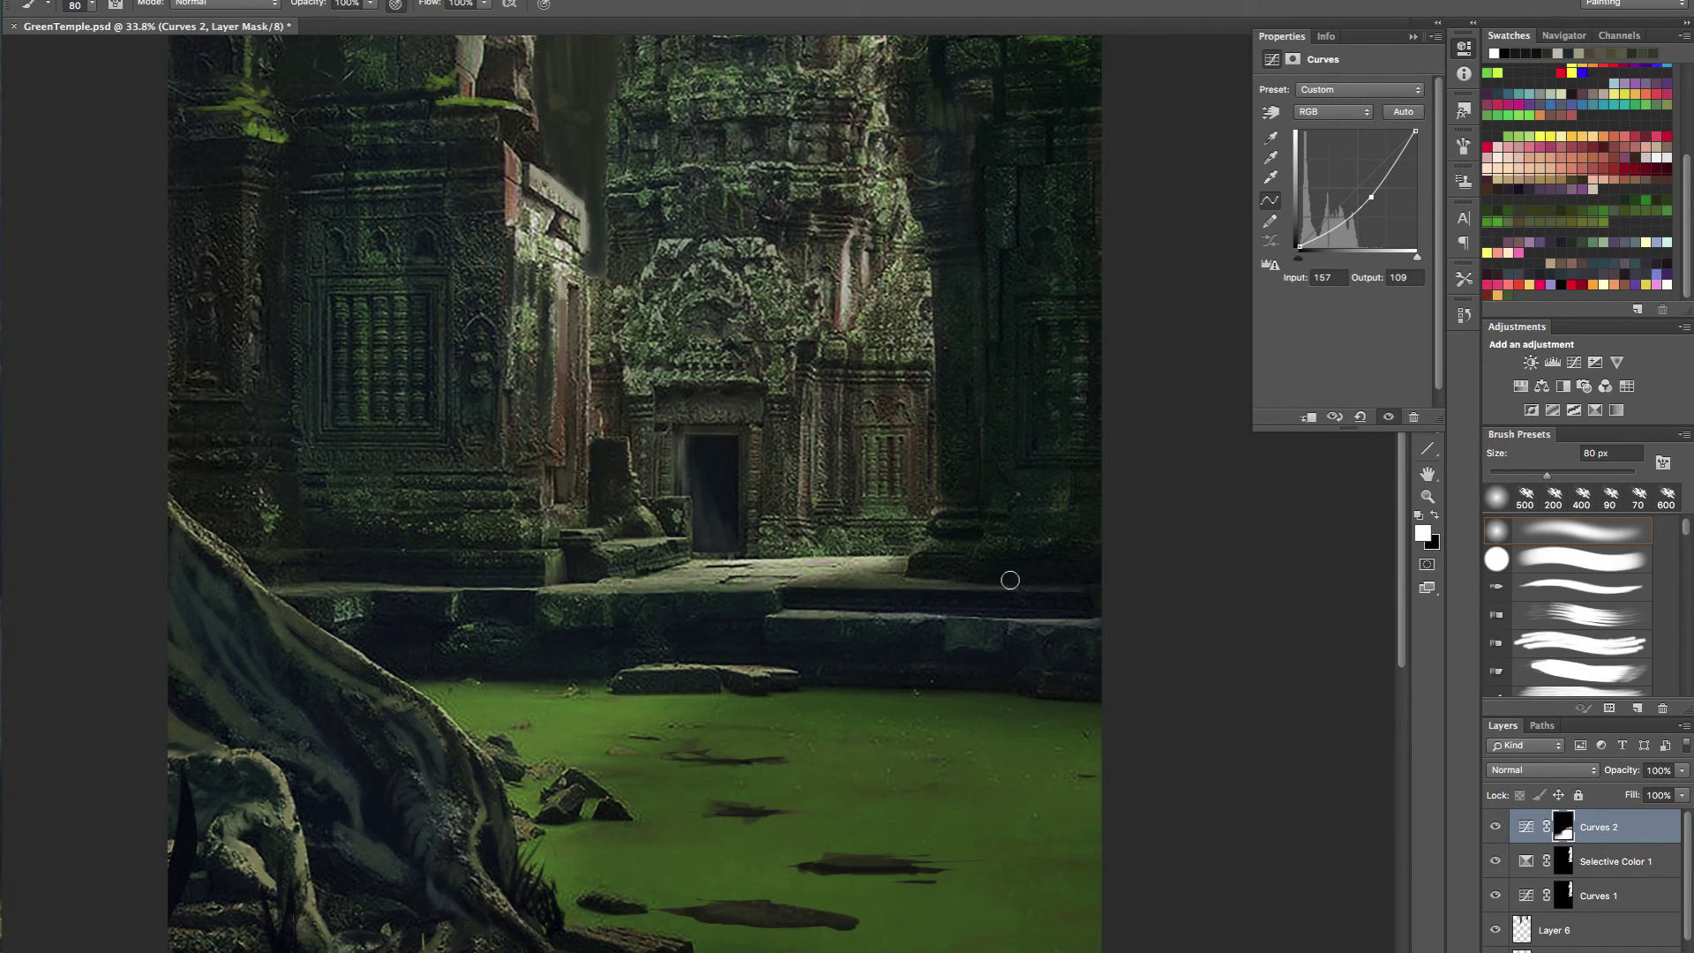
pyautogui.moveTo(910, 529)
pyautogui.mouseDown()
pyautogui.moveTo(766, 544)
pyautogui.moveTo(797, 608)
pyautogui.mouseUp()
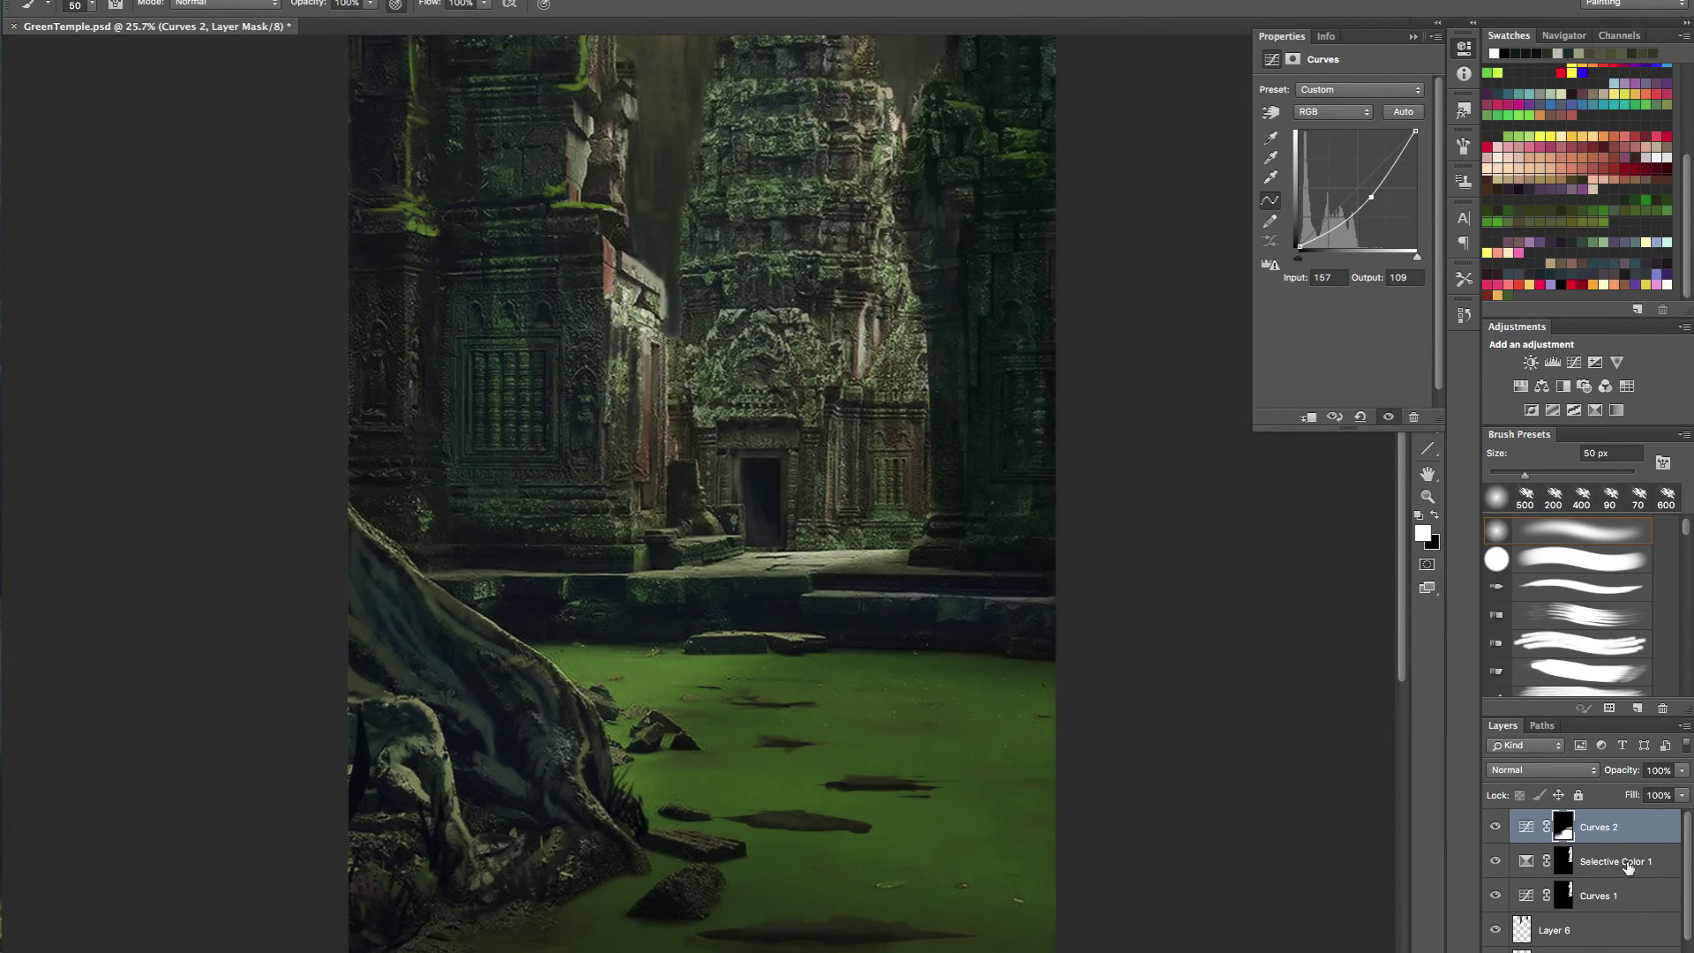
# - Duplicate Layer 4 and merge the copy with all the layers above it into a single layer
pyautogui.scroll(-3, 1666, 909)
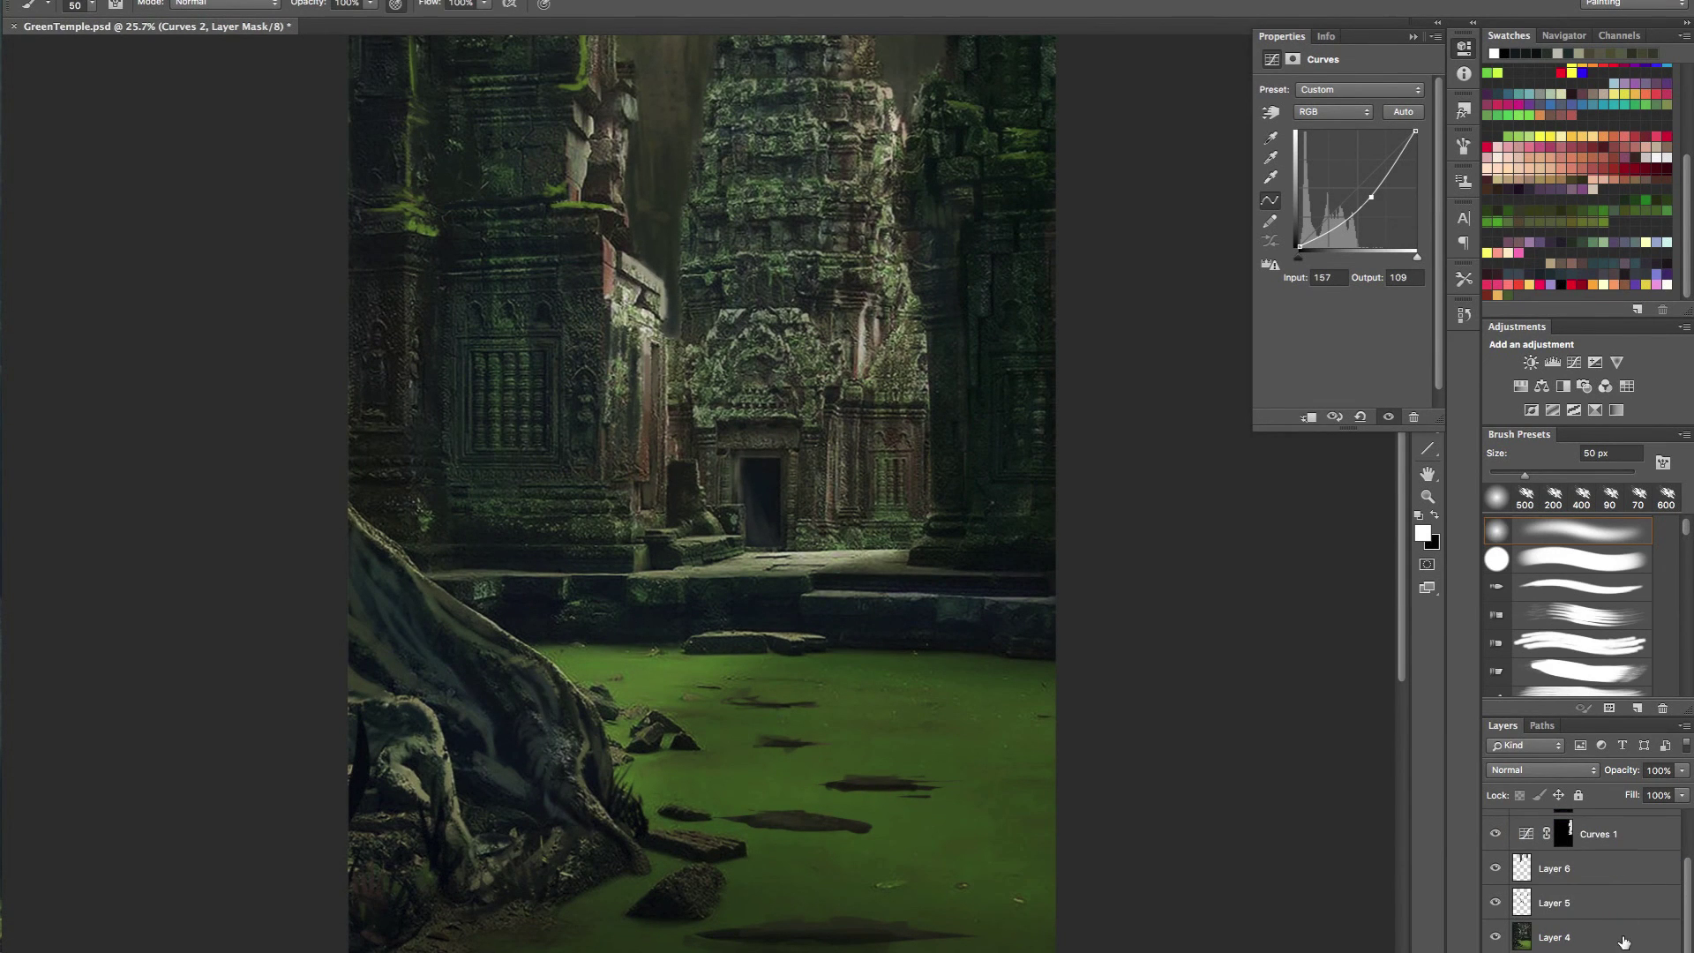
pyautogui.click(1635, 926)
pyautogui.hotkey('ctrl', 'j')
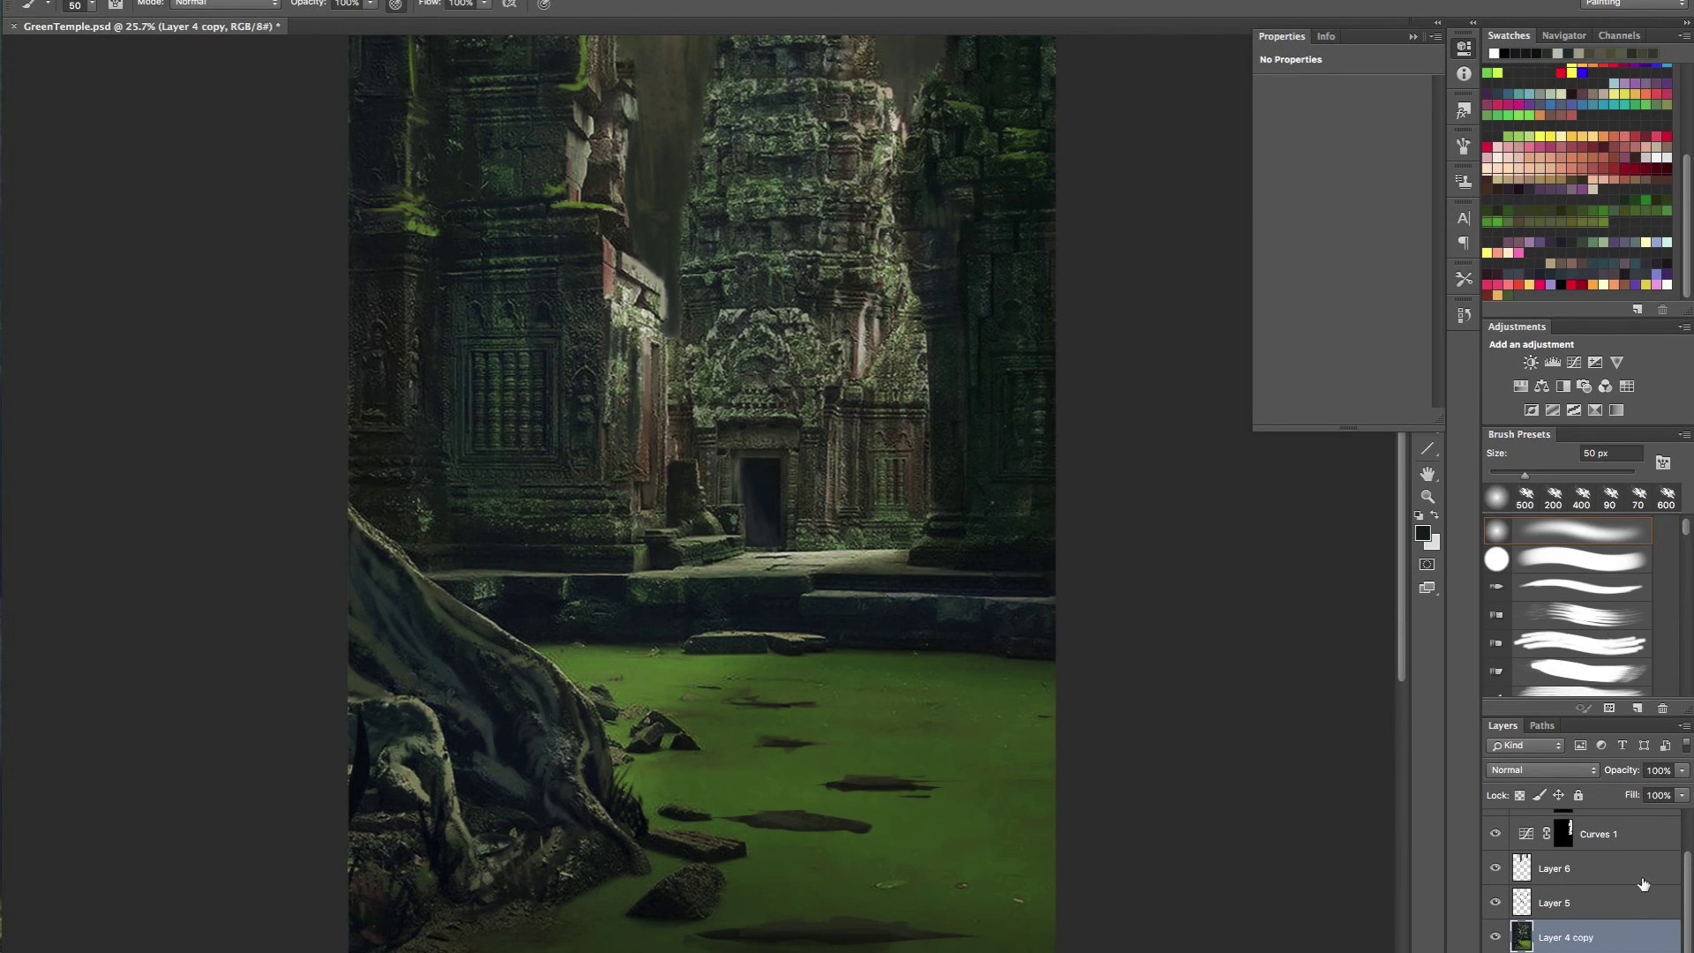
pyautogui.moveTo(1691, 867); pyautogui.dragTo(1684, 802)
pyautogui.keyDown('shift'); pyautogui.click(1635, 827); pyautogui.keyUp('shift')
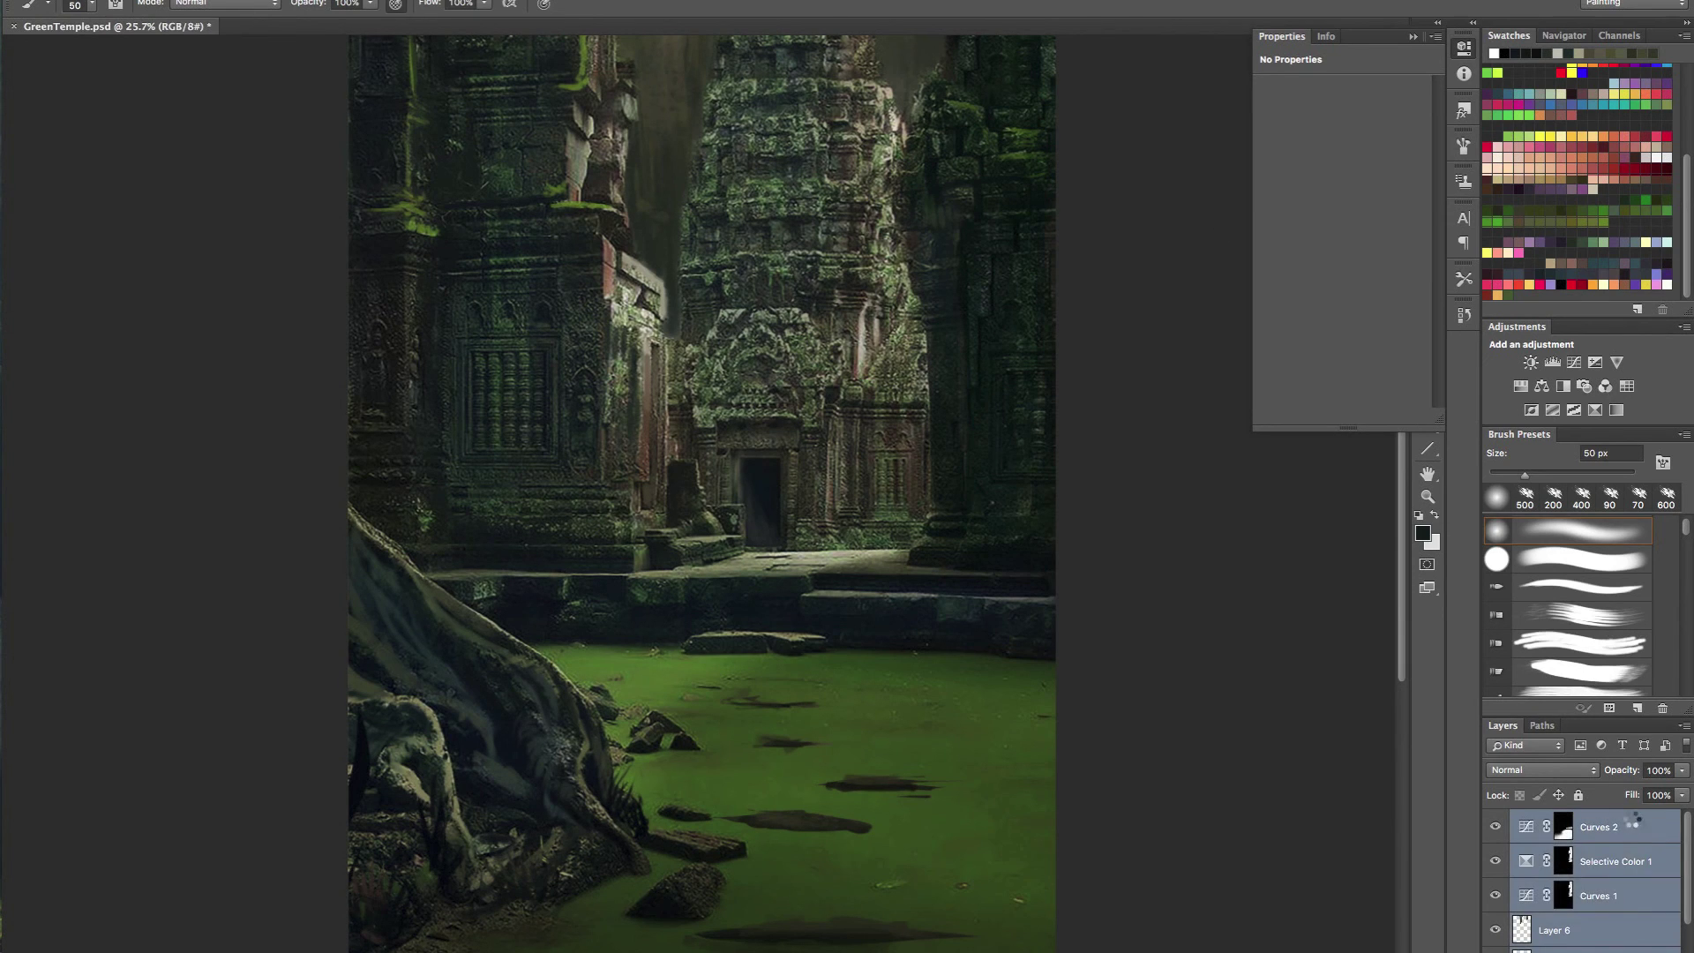
pyautogui.hotkey('ctrl', 'e')
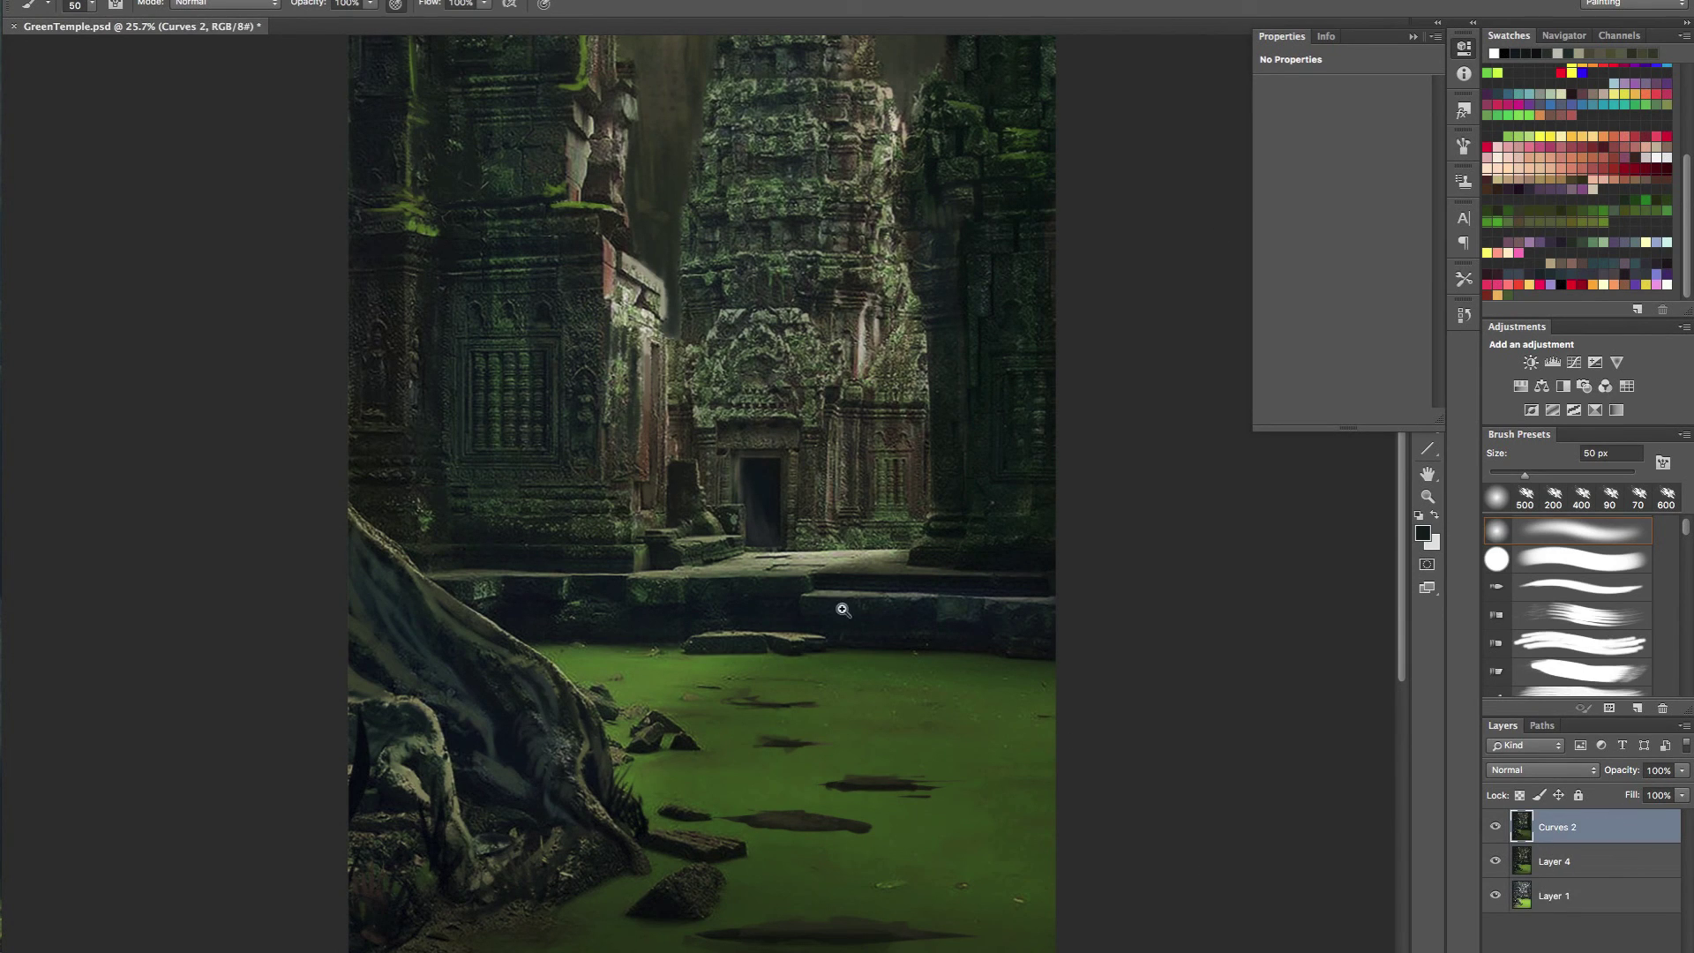
# - Compare the merged painting with Layer 4 and the original Layer 1 by toggling layer visibility
pyautogui.click(1496, 827)
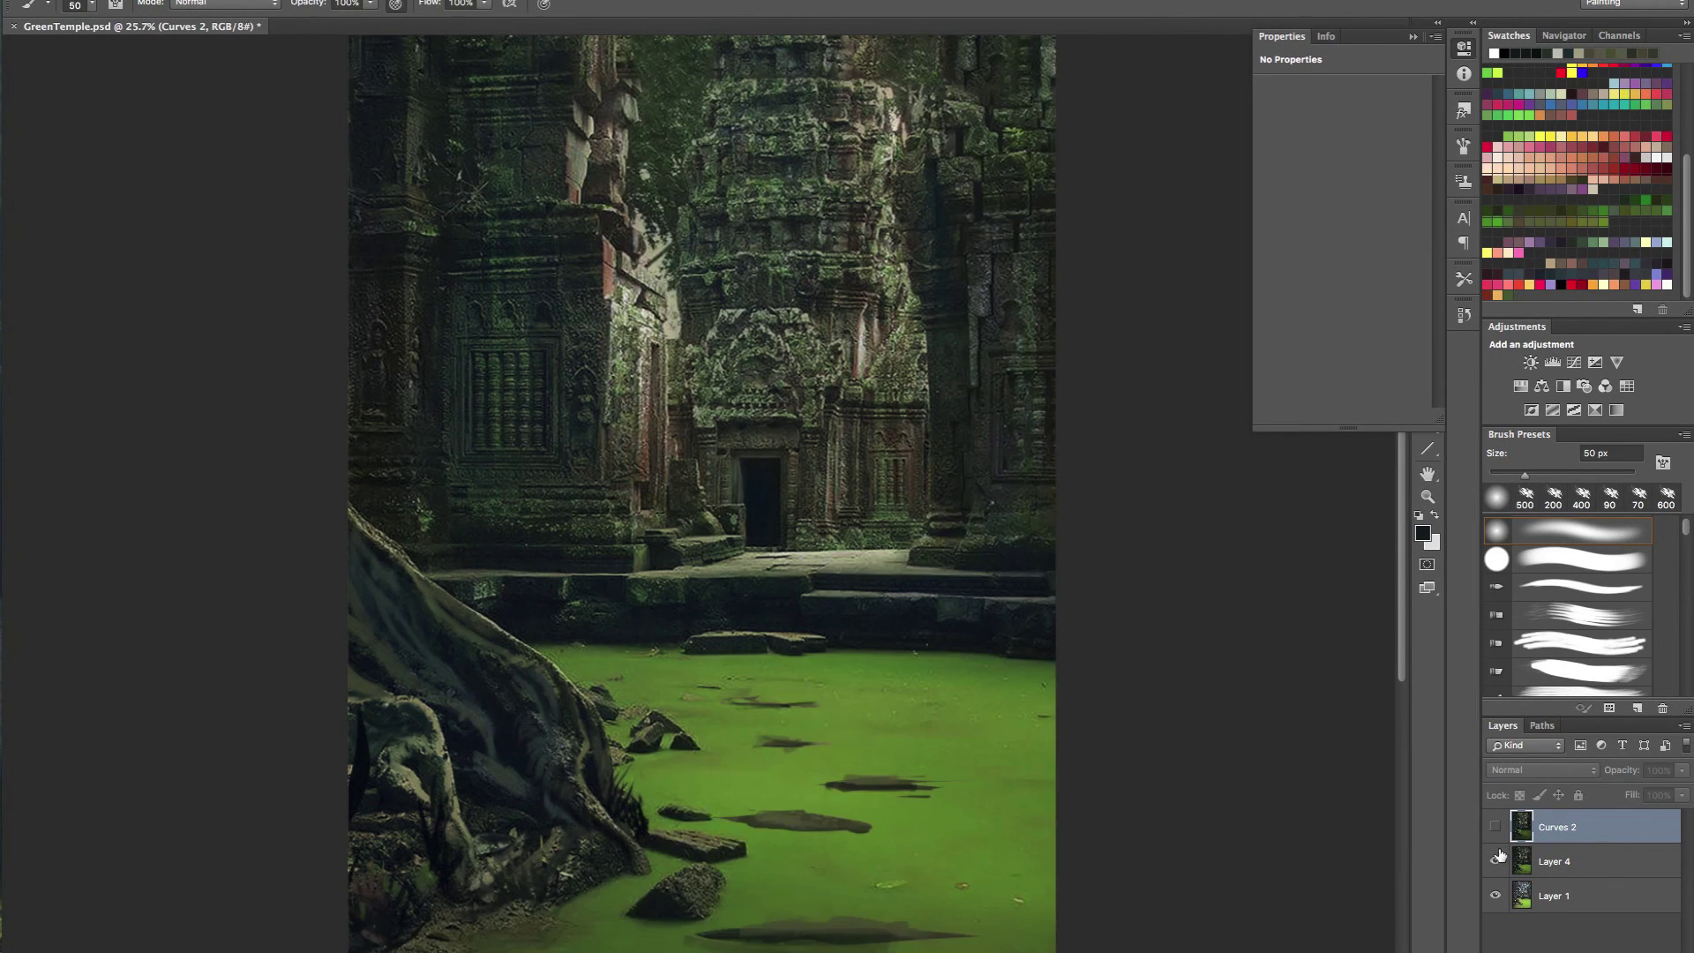
pyautogui.click(1495, 861)
pyautogui.scroll(-5, 900, 554)
pyautogui.scroll(-3, 900, 554)
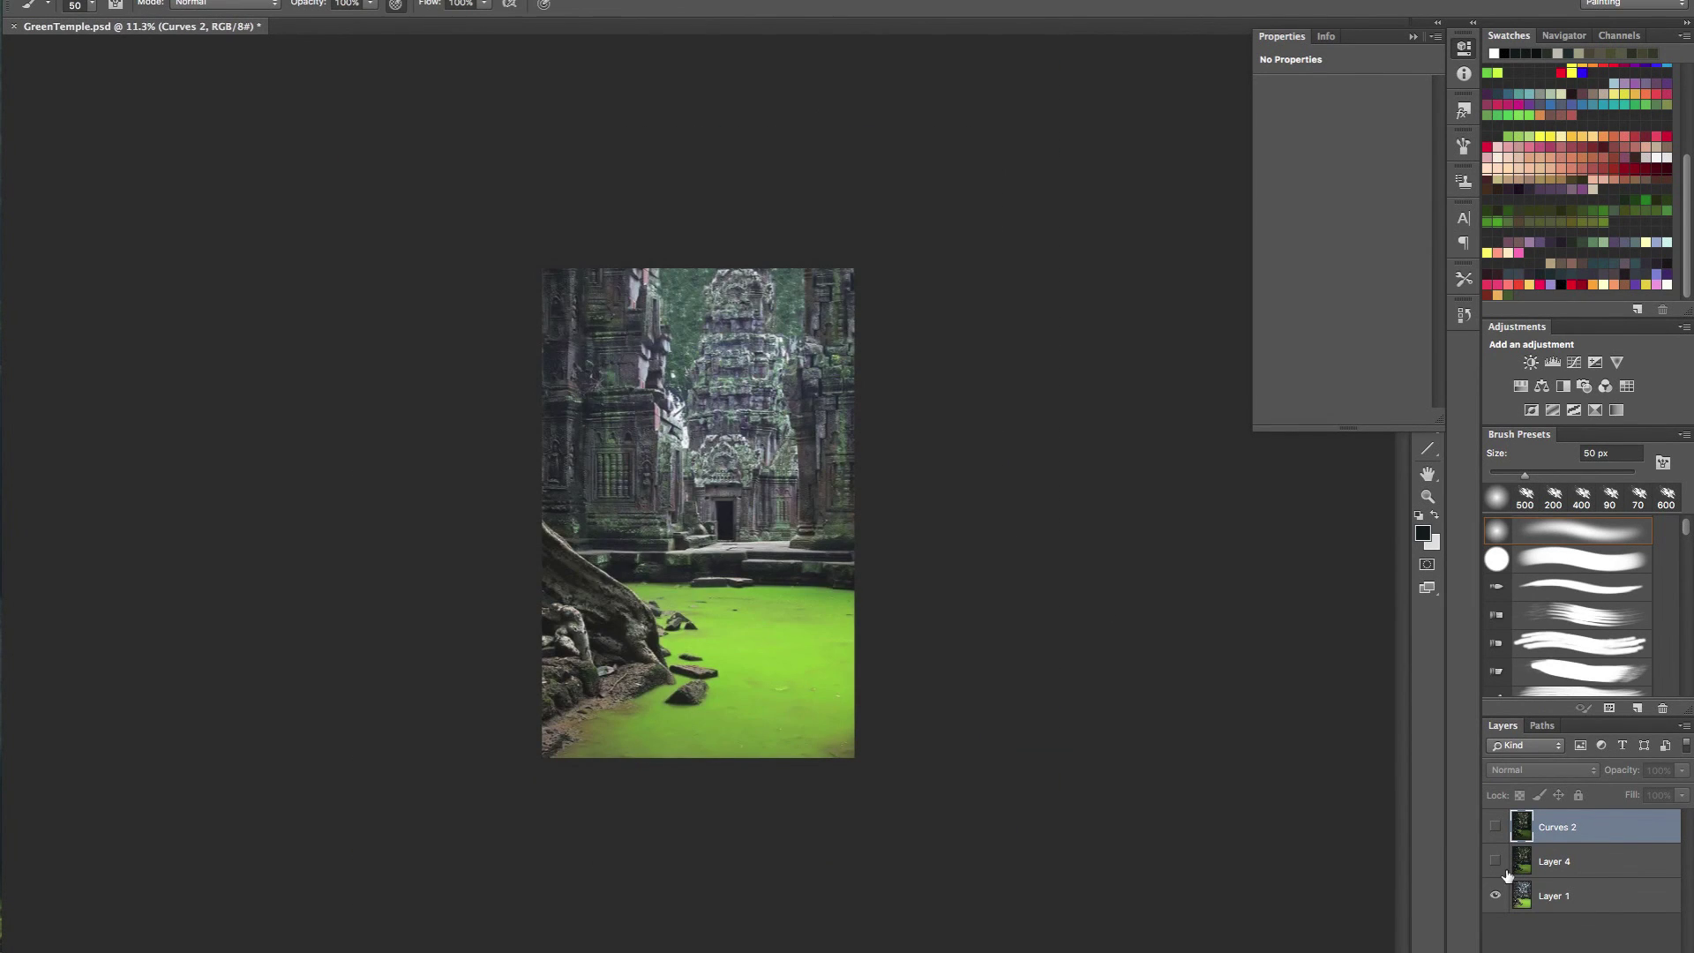
pyautogui.click(1496, 865)
pyautogui.click(1497, 838)
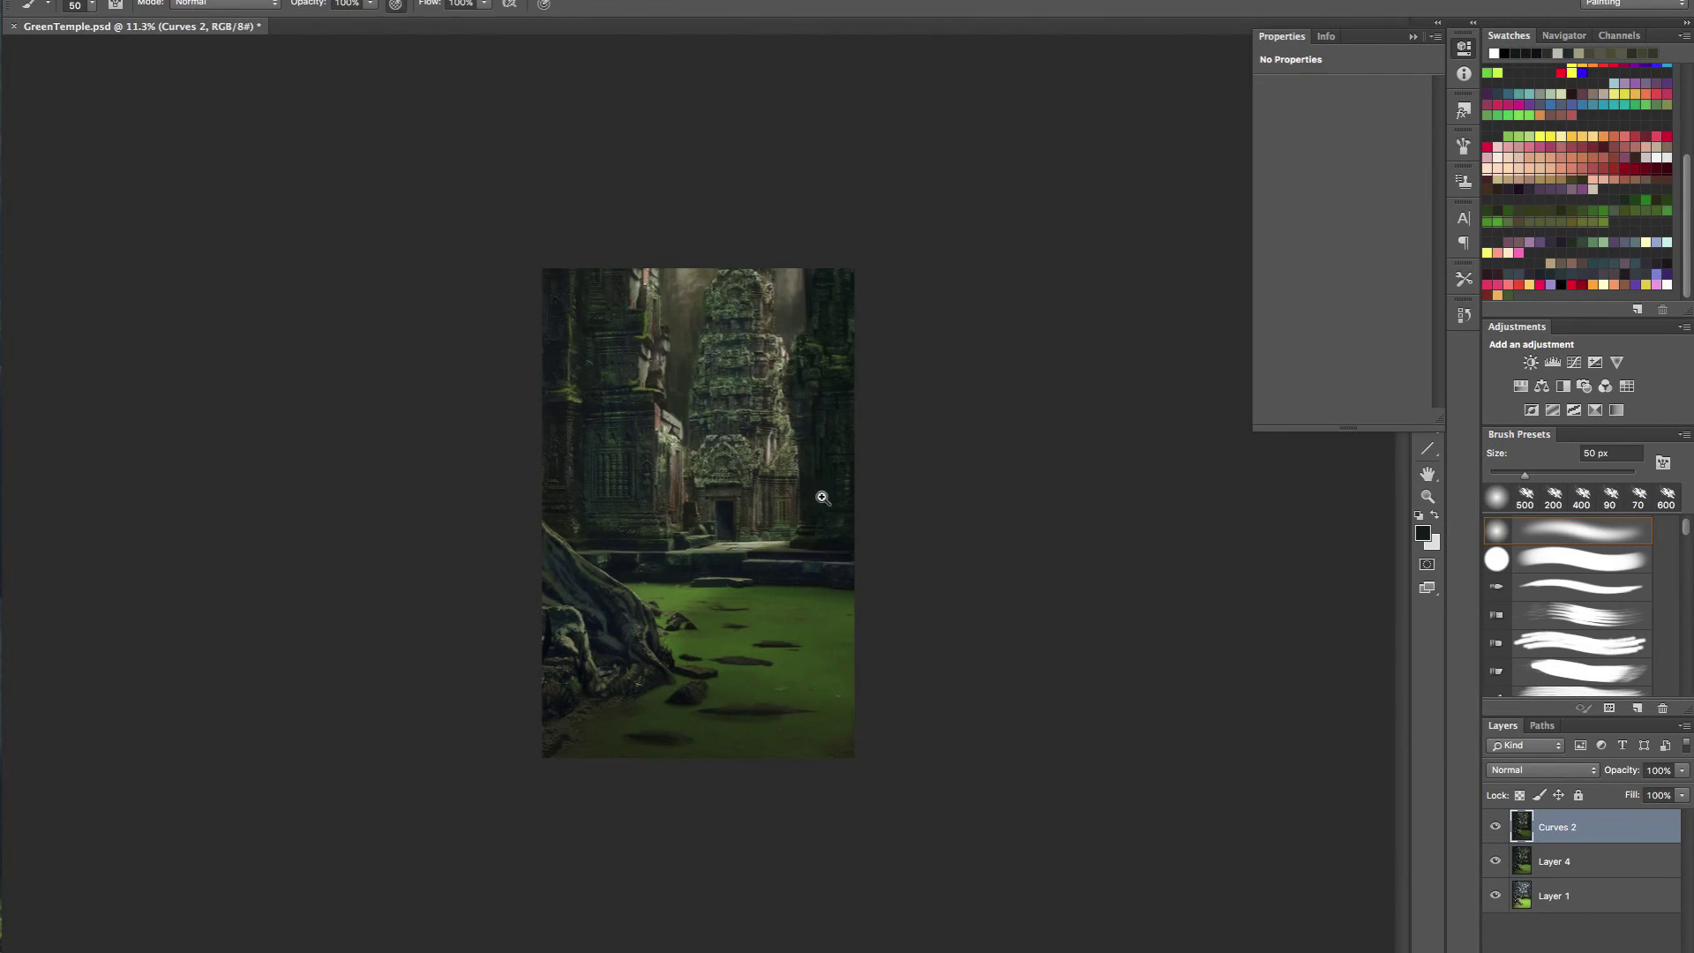
pyautogui.scroll(4, 822, 498)
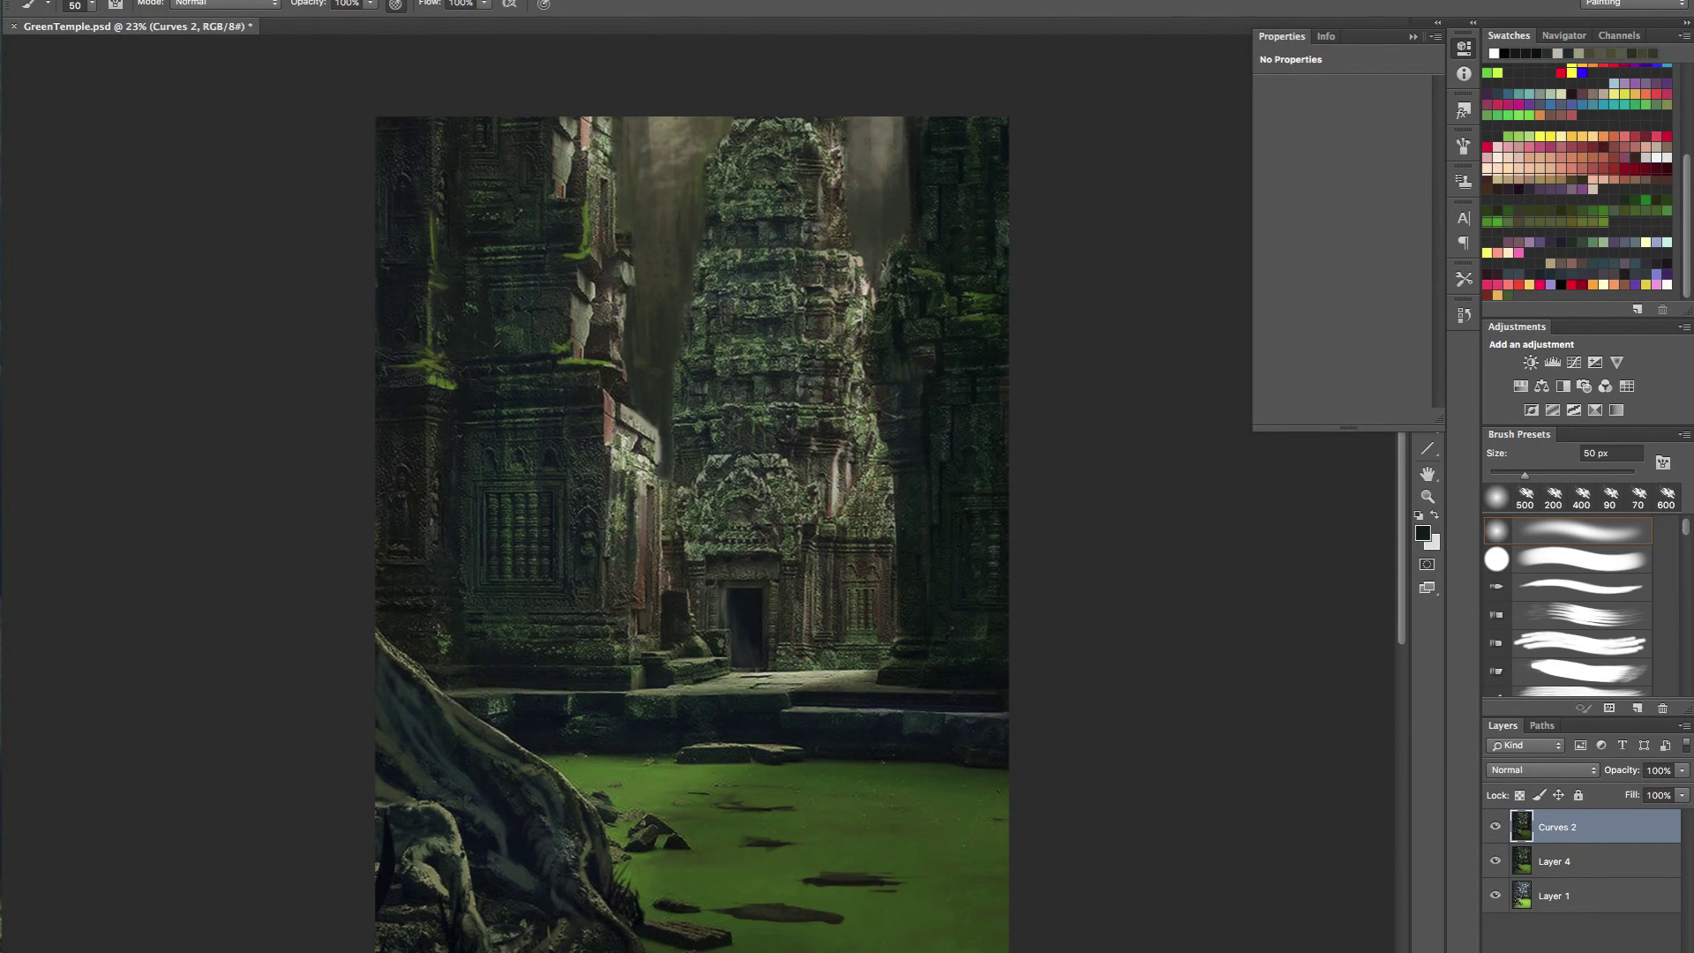
# - Add a new layer and paint an orange highlight on the tree root's upper edge with the 50 px soft brush
pyautogui.hotkey('ctrl', 'shift', 'alt', 'n')
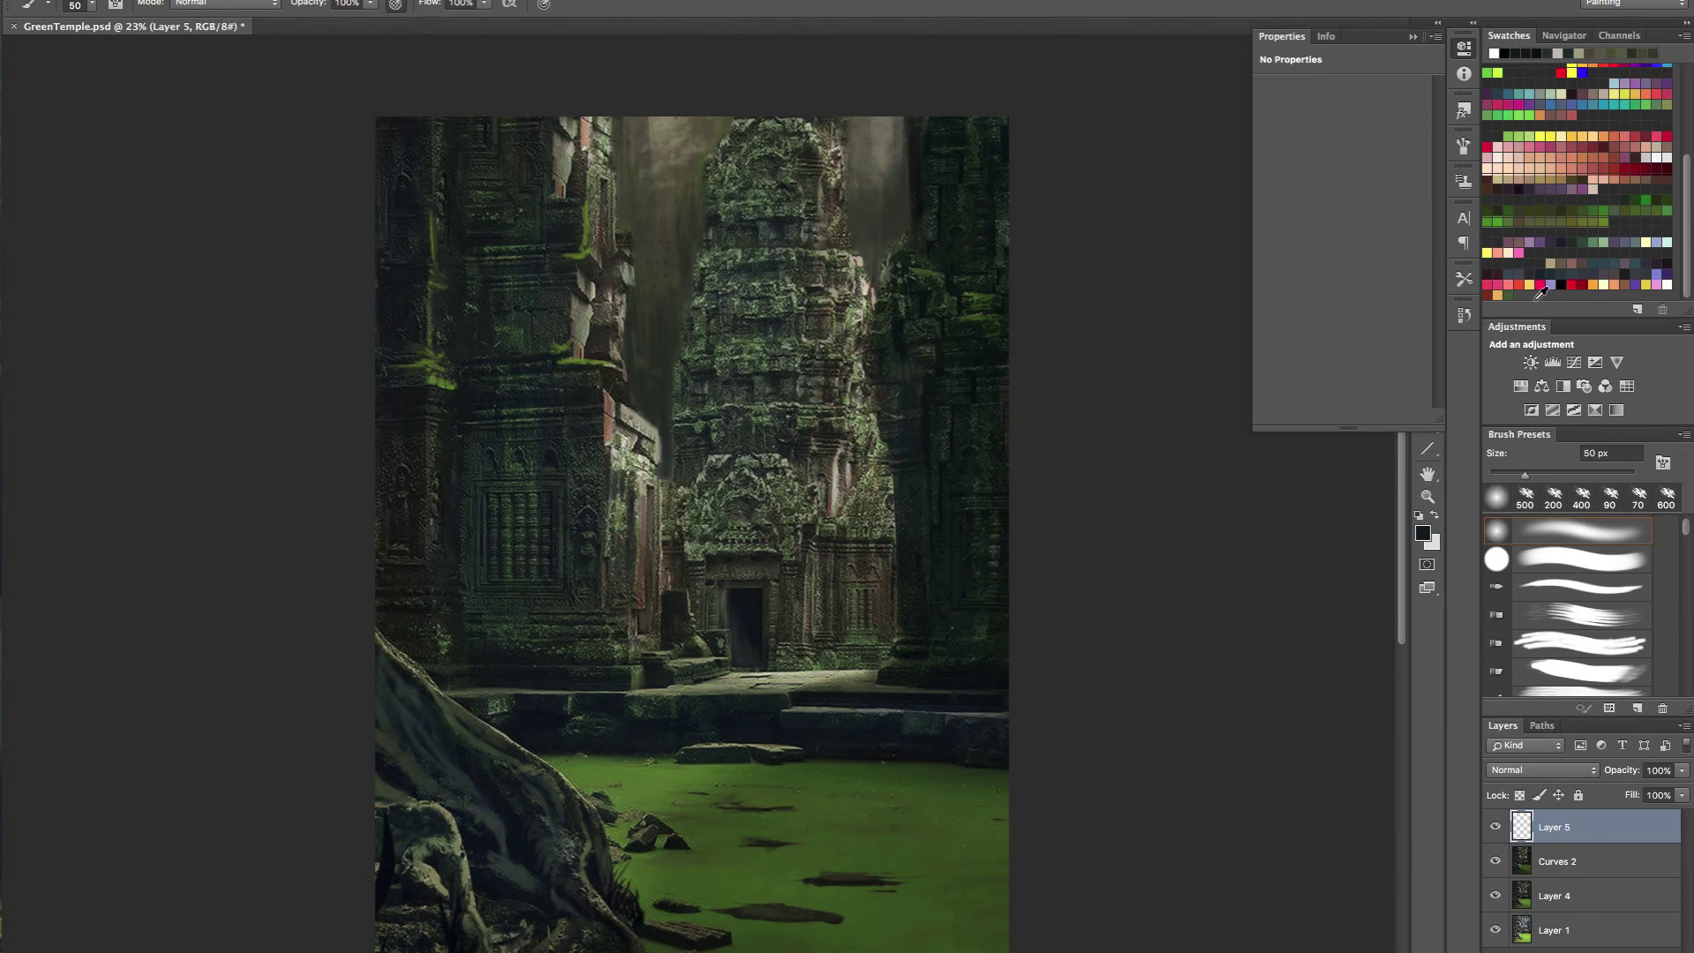
pyautogui.click(1579, 171)
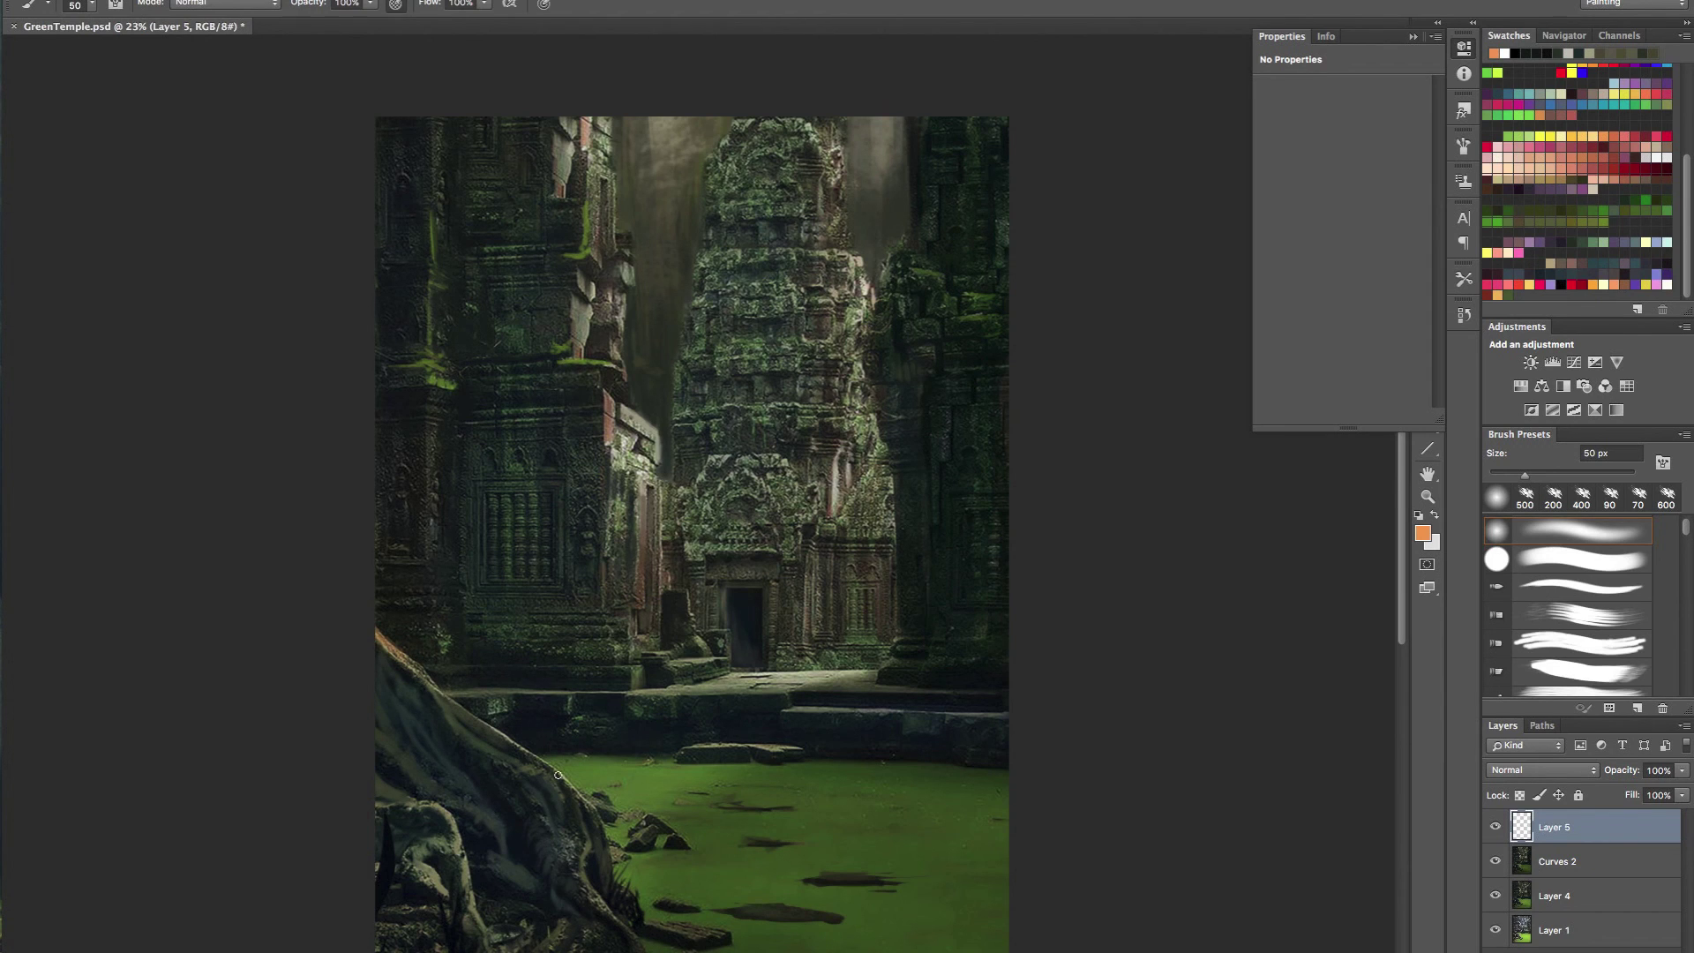
pyautogui.moveTo(534, 683)
pyautogui.mouseDown()
pyautogui.moveTo(462, 711)
pyautogui.moveTo(552, 688)
pyautogui.mouseUp()
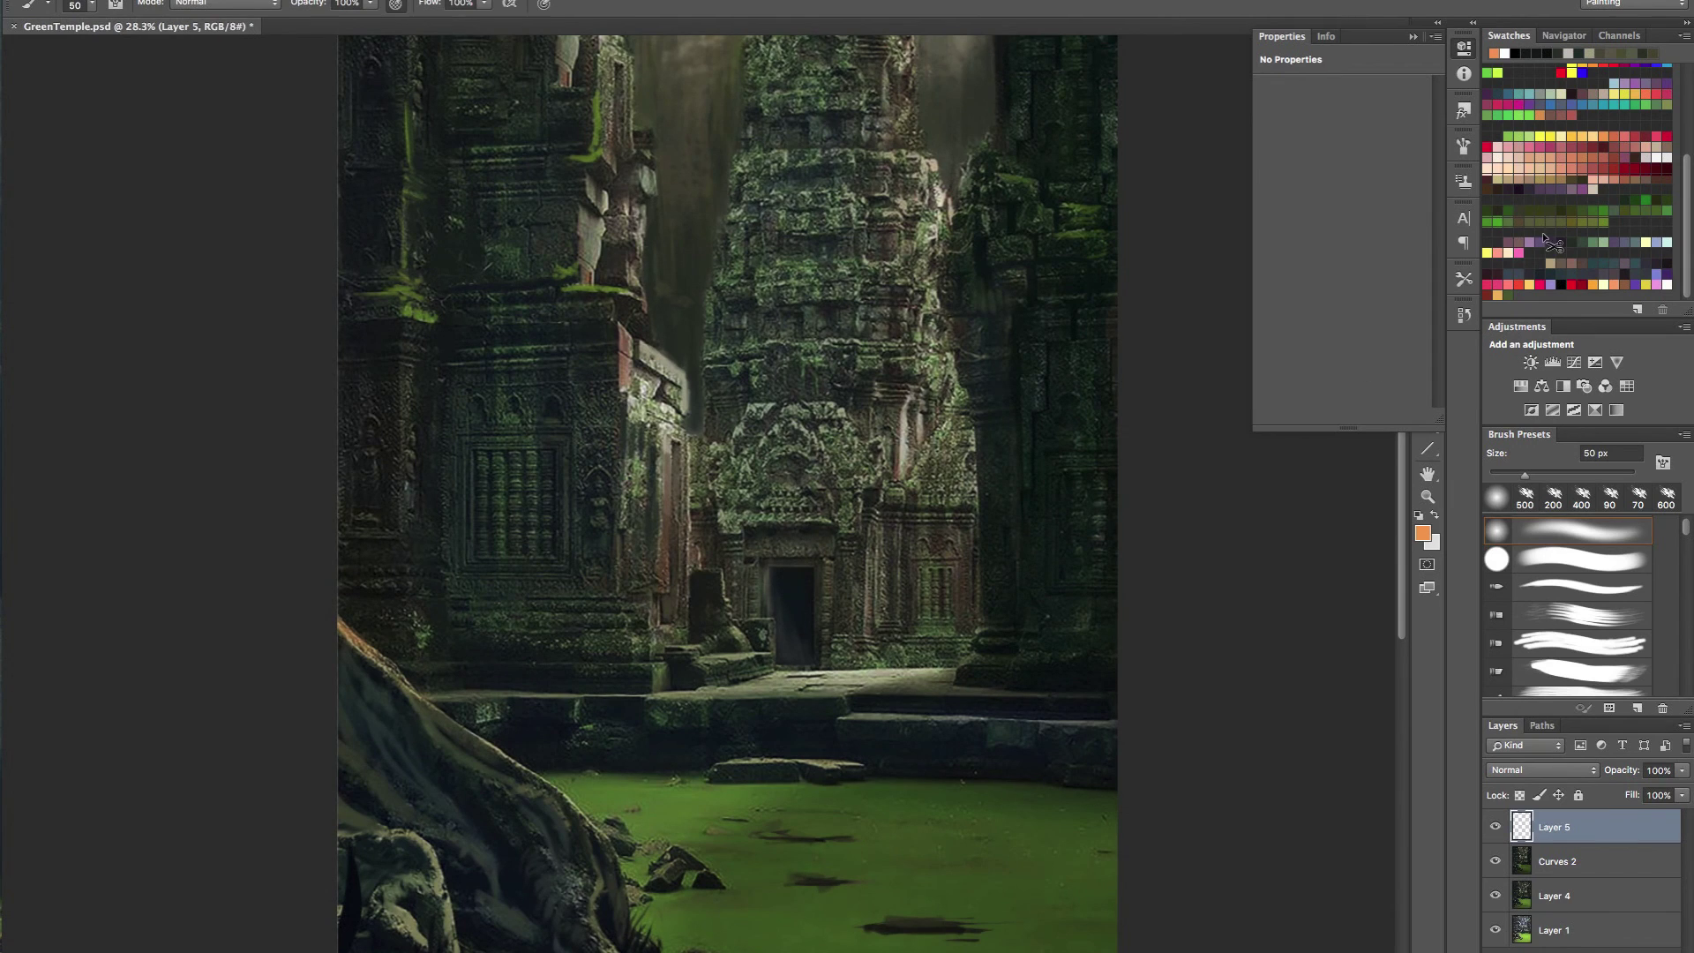
# - Repaint the rim light along the tree root's upper edge in light green with the 50 px brush
pyautogui.click(1539, 137)
pyautogui.moveTo(344, 623); pyautogui.dragTo(400, 673)
pyautogui.hotkey('ctrl', 'z')
pyautogui.moveTo(340, 623); pyautogui.dragTo(415, 694)
pyautogui.scroll(-5, 422, 701)
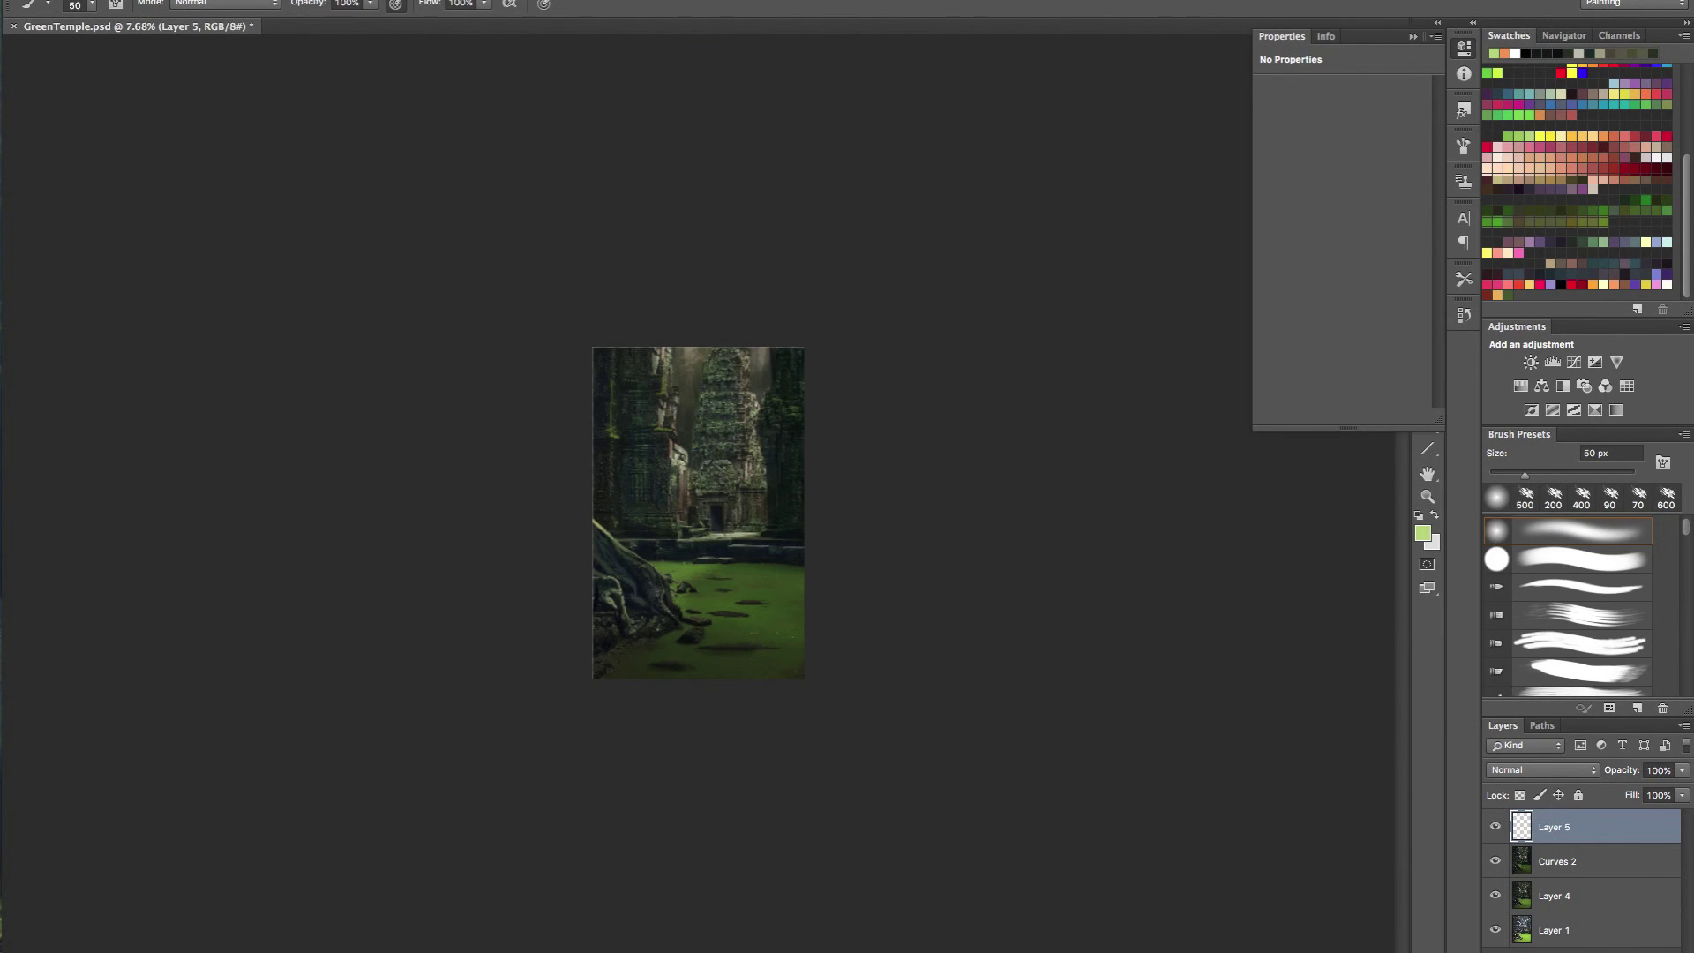
# - Paint light green highlights on the stone walkway in front of the temple door with a 45 to 50 px brush
pyautogui.scroll(5, 650, 533)
pyautogui.press('[')
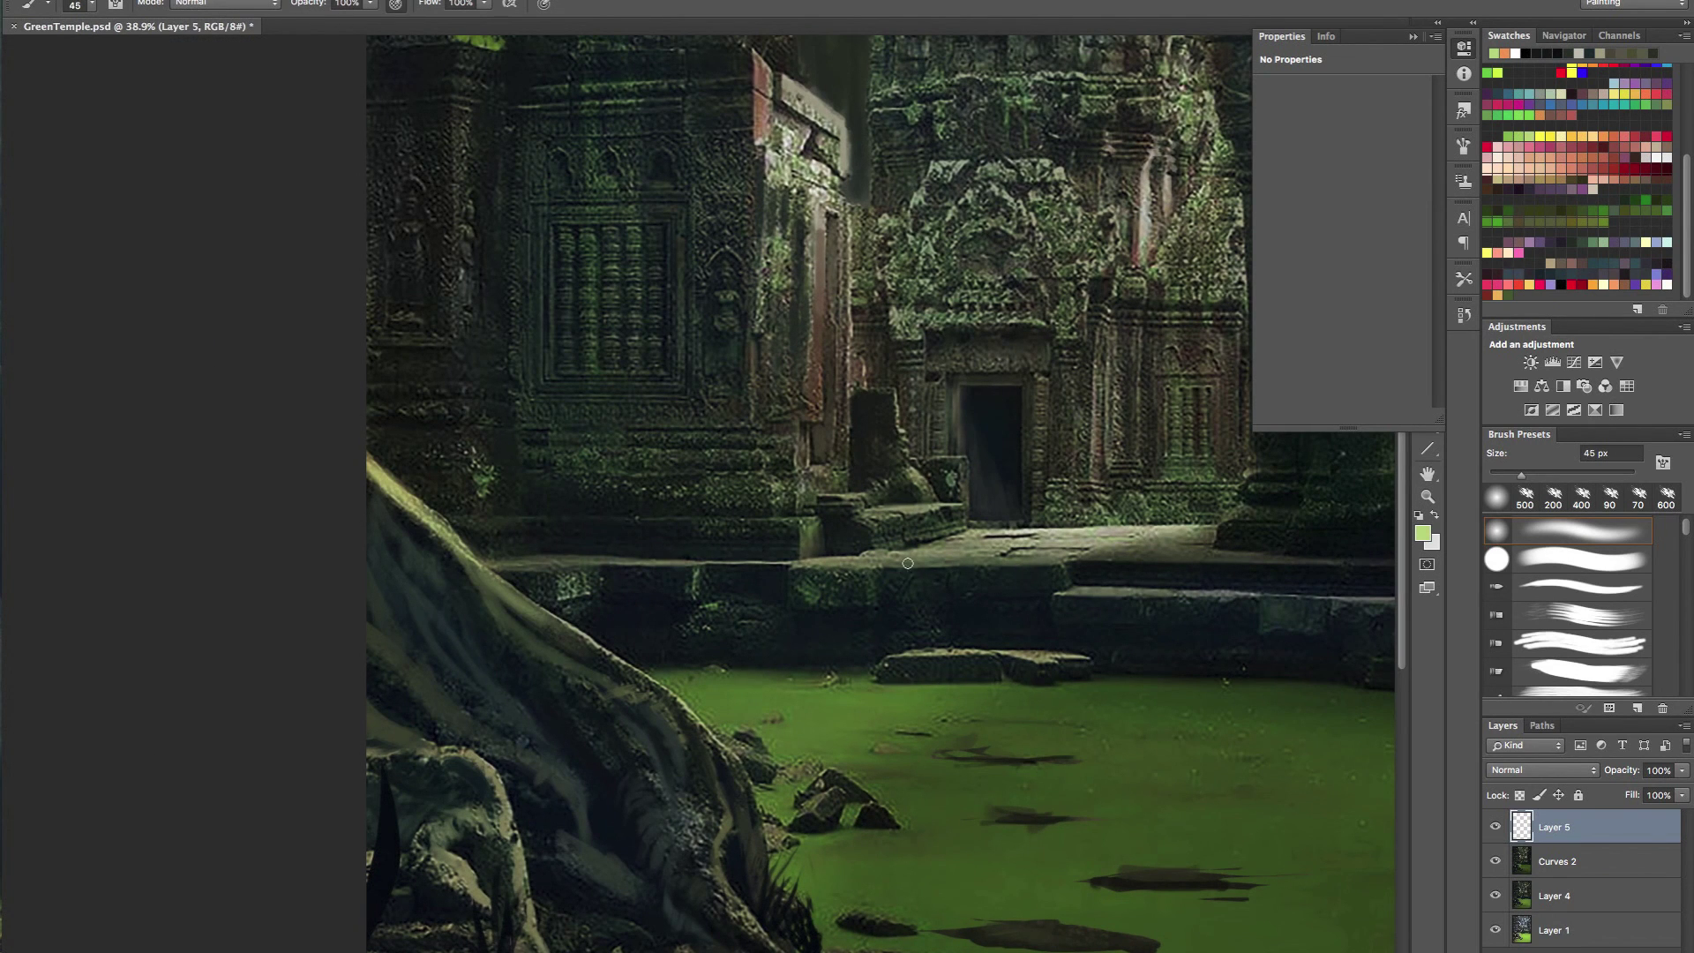
pyautogui.moveTo(890, 555)
pyautogui.mouseDown()
pyautogui.moveTo(1006, 556)
pyautogui.moveTo(860, 556)
pyautogui.moveTo(1170, 535)
pyautogui.moveTo(1019, 543)
pyautogui.moveTo(1134, 530)
pyautogui.moveTo(1102, 510)
pyautogui.mouseUp()
pyautogui.press(']')
pyautogui.press(']')
pyautogui.press(']')
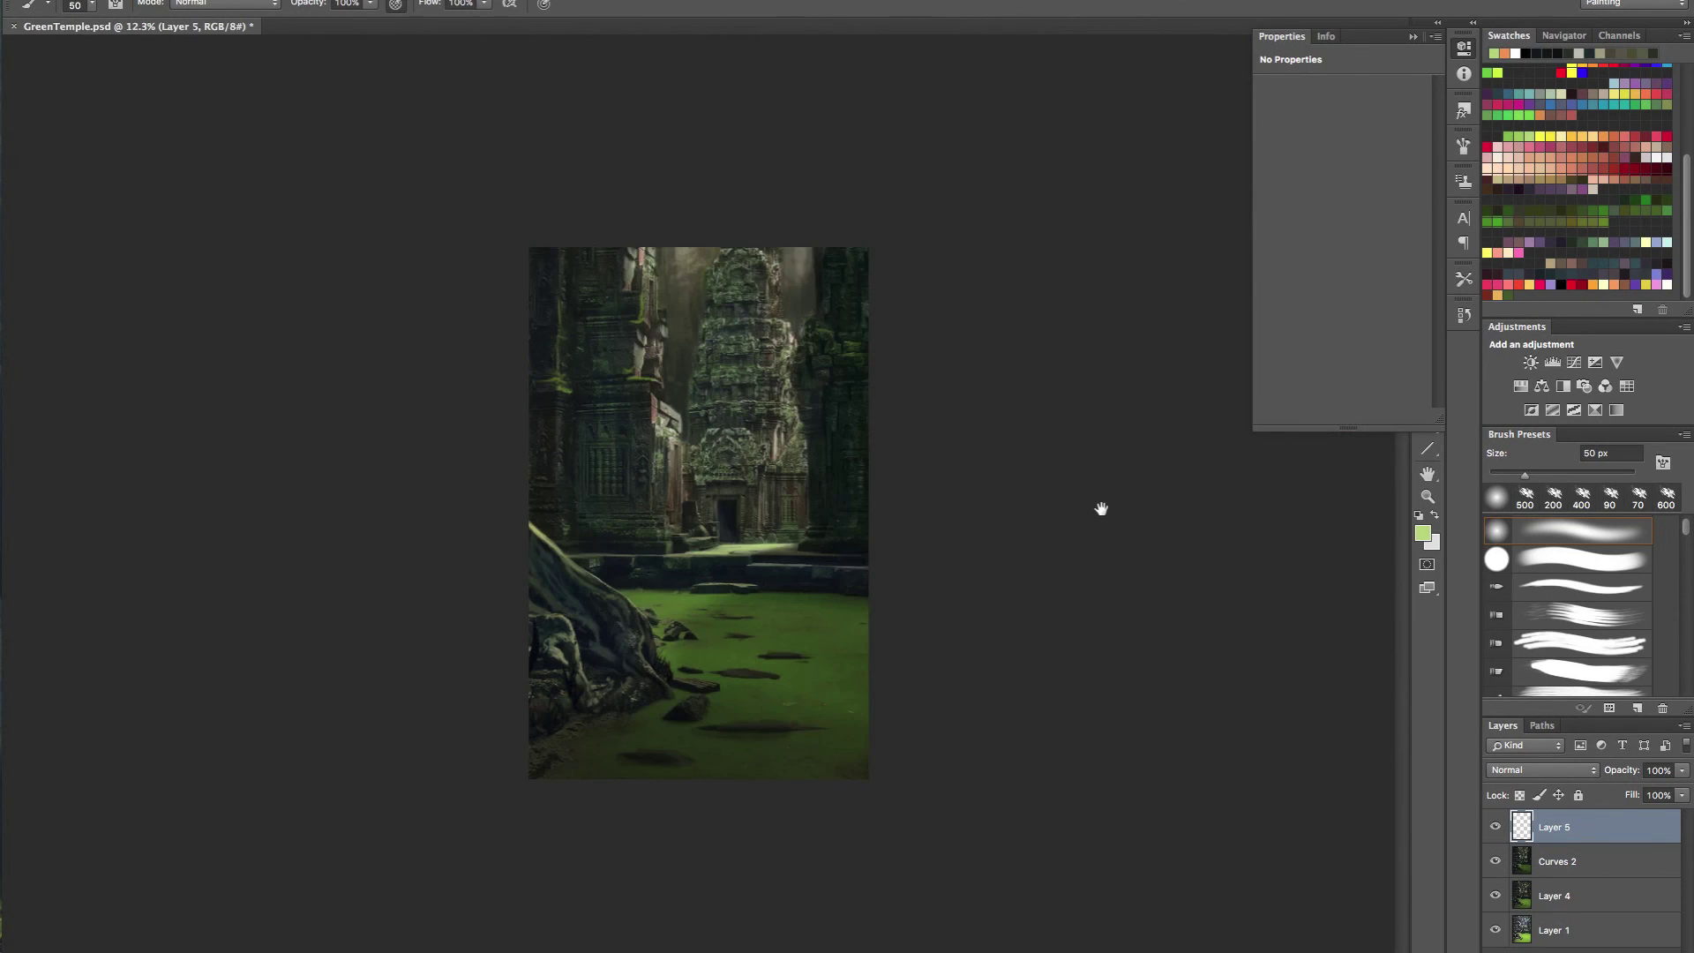
pyautogui.moveTo(800, 517); pyautogui.dragTo(885, 507)
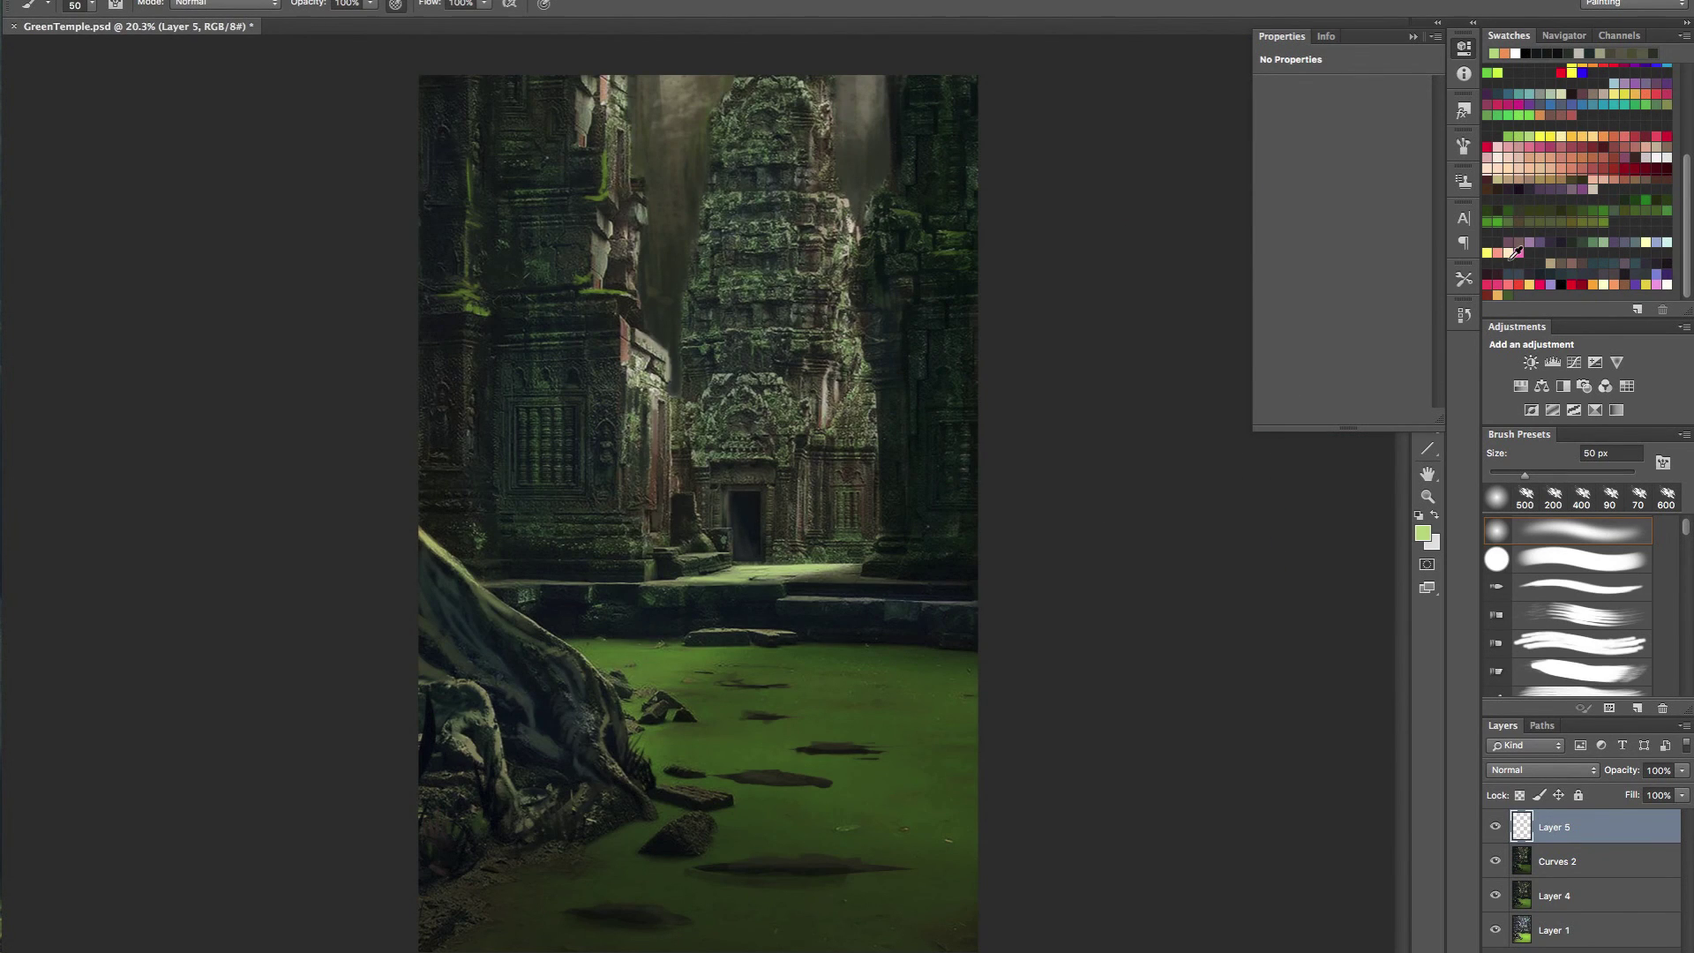
# - Paint warm yellow light on the walkway by the temple door with the 50 px brush, lowering its opacity to 30%
pyautogui.click(1578, 138)
pyautogui.hotkey('ctrl', 'z')
pyautogui.moveTo(841, 544)
pyautogui.mouseDown()
pyautogui.moveTo(768, 541)
pyautogui.moveTo(957, 571)
pyautogui.mouseUp()
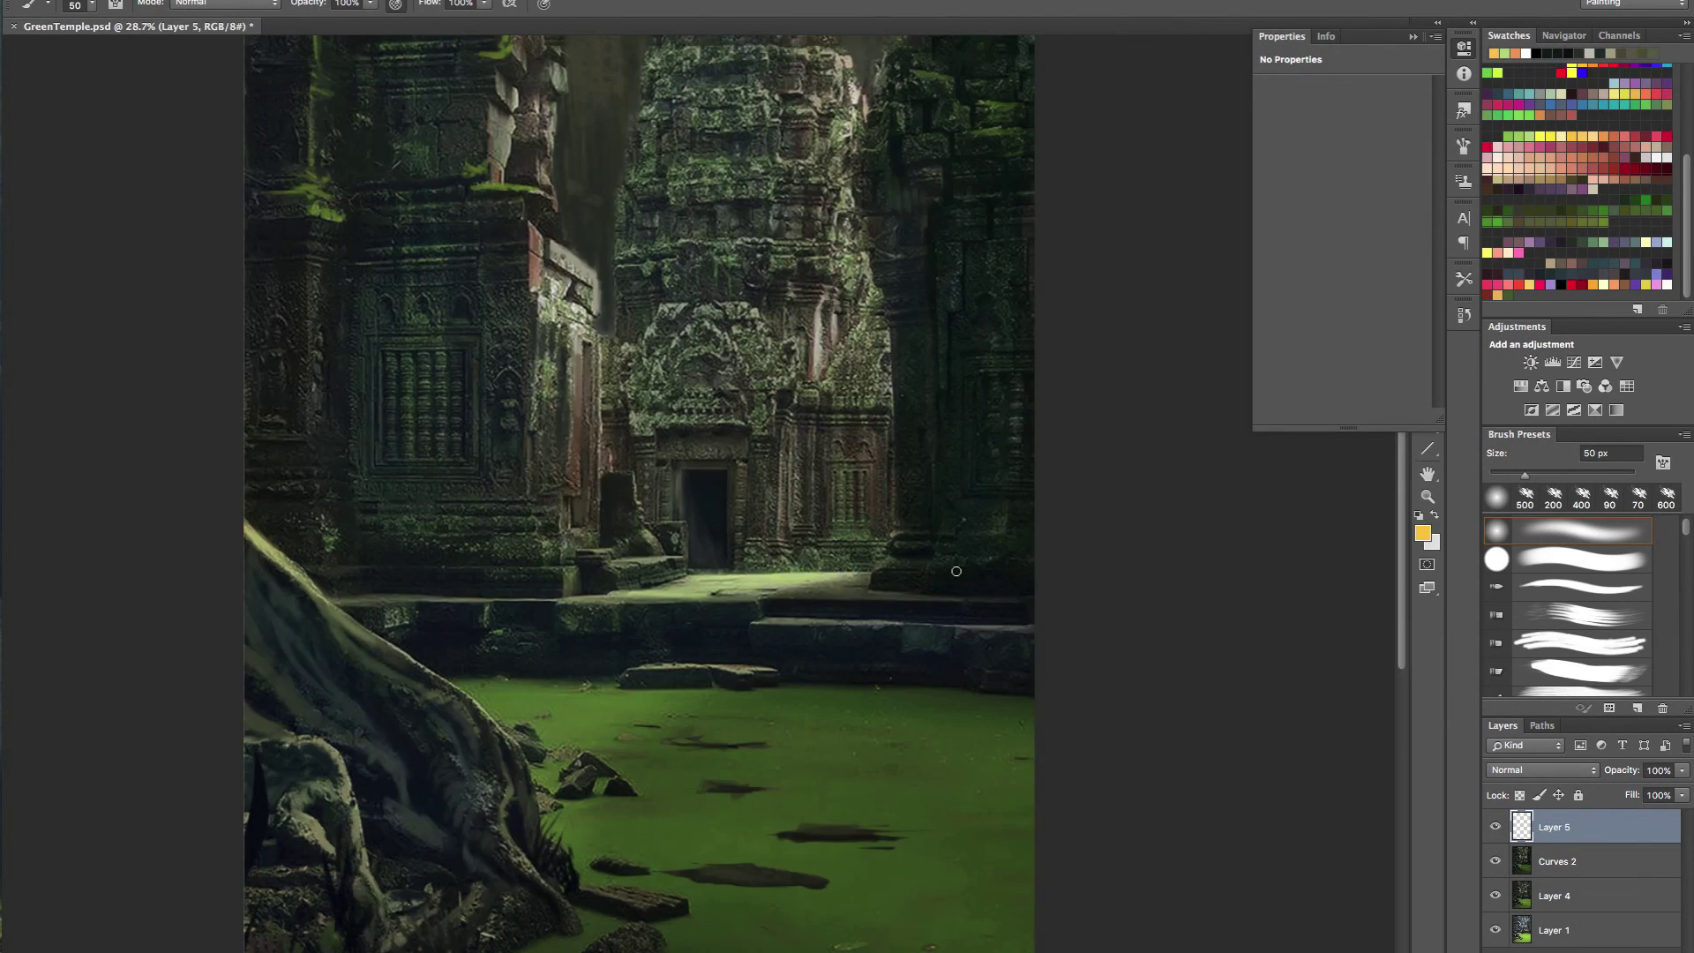
pyautogui.moveTo(892, 555); pyautogui.dragTo(804, 549)
pyautogui.moveTo(720, 370); pyautogui.dragTo(808, 358)
pyautogui.moveTo(673, 469); pyautogui.dragTo(671, 679)
pyautogui.moveTo(761, 514); pyautogui.dragTo(681, 533)
pyautogui.press('super+0')
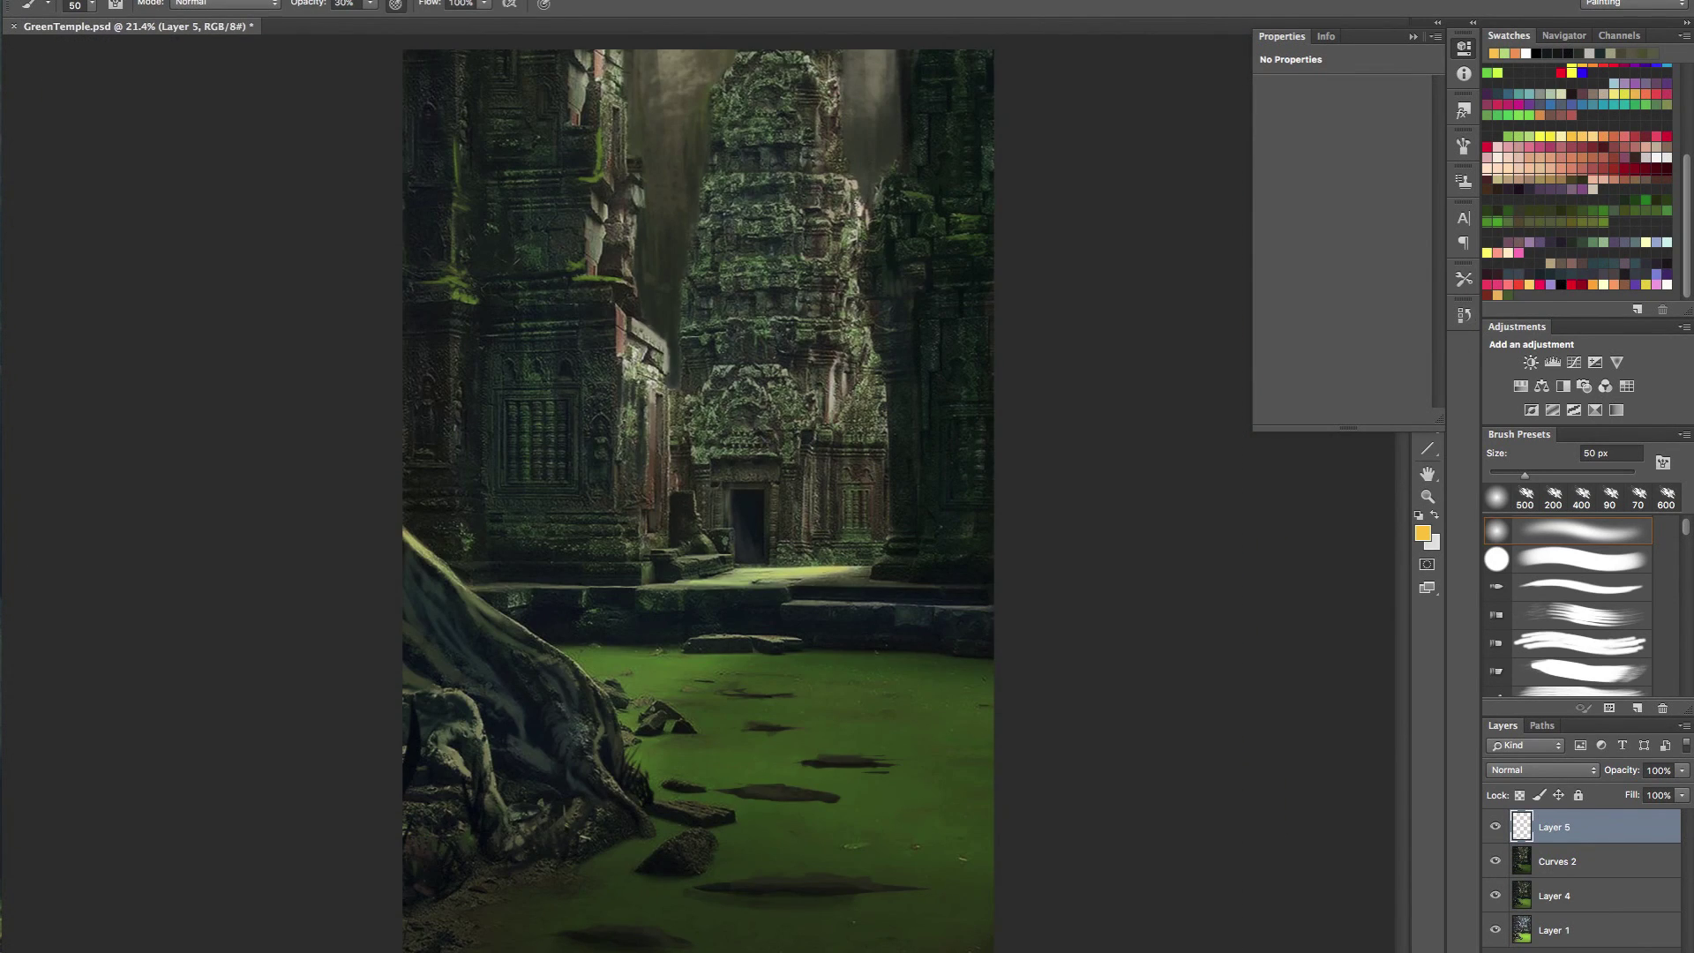
# - On a new layer, dab pale blue haze over the central temple with a 30% opacity soft brush sized between 600 and 1800 px
pyautogui.hotkey('ctrl', 'shift', 'alt', 'n')
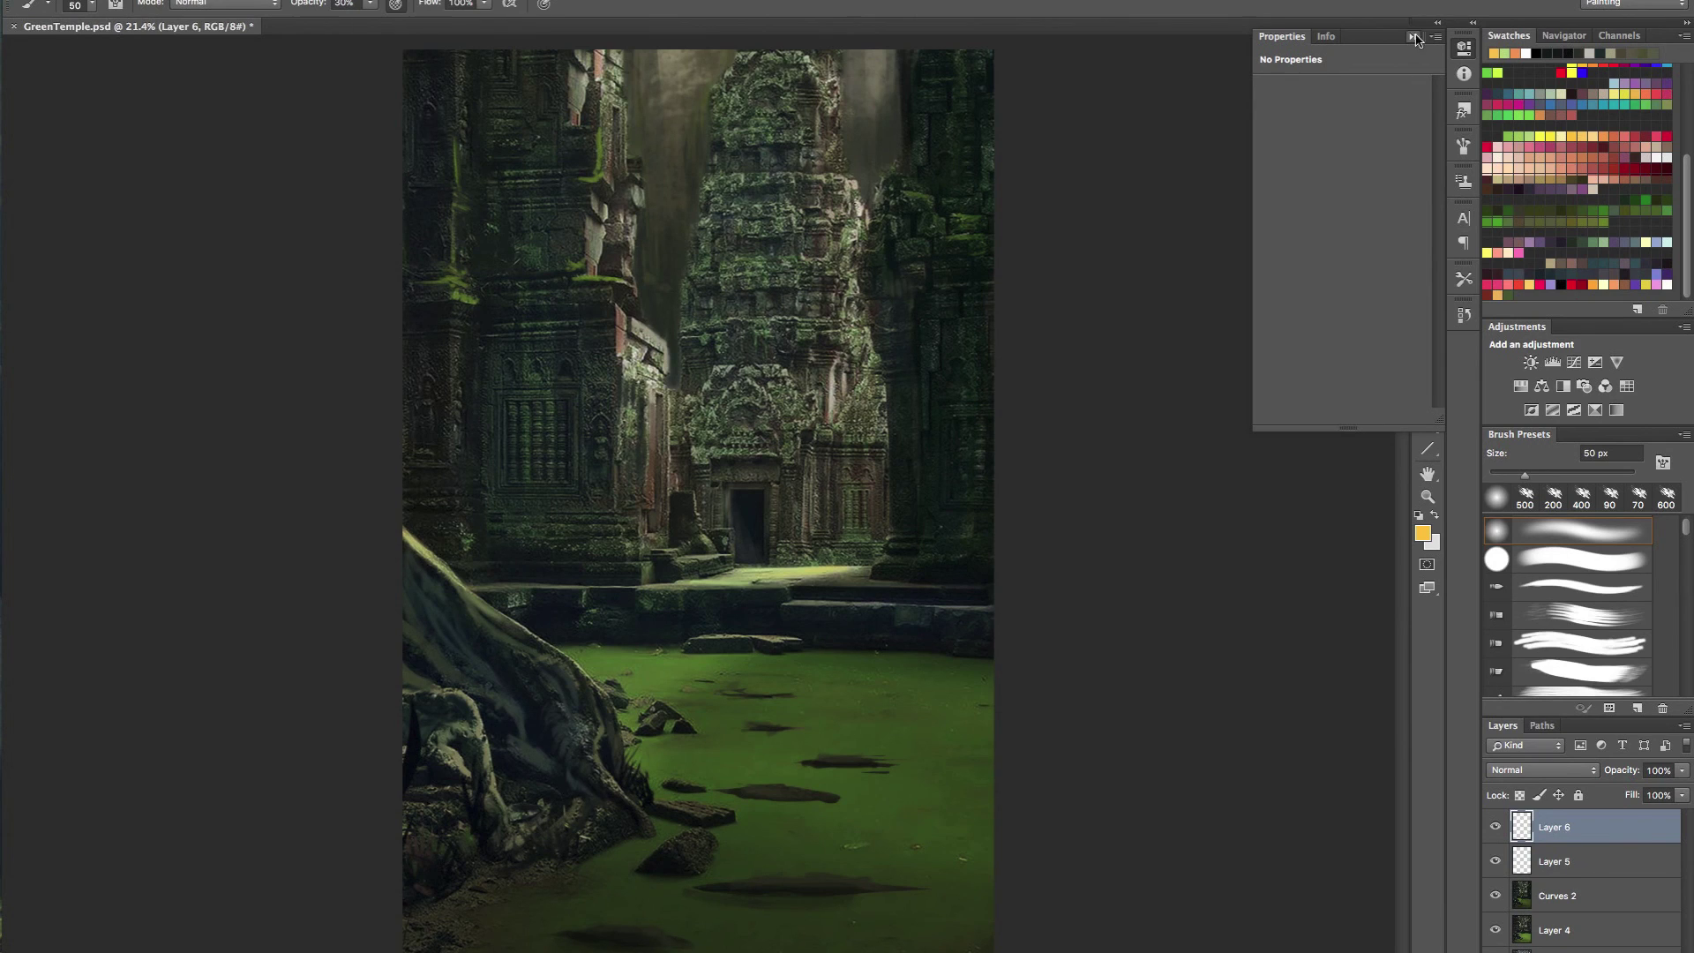
pyautogui.keyDown('alt'); pyautogui.click(838, 392); pyautogui.keyUp('alt')
pyautogui.press(']')
pyautogui.press(']')
pyautogui.press(']')
pyautogui.press(']')
pyautogui.click(1653, 240)
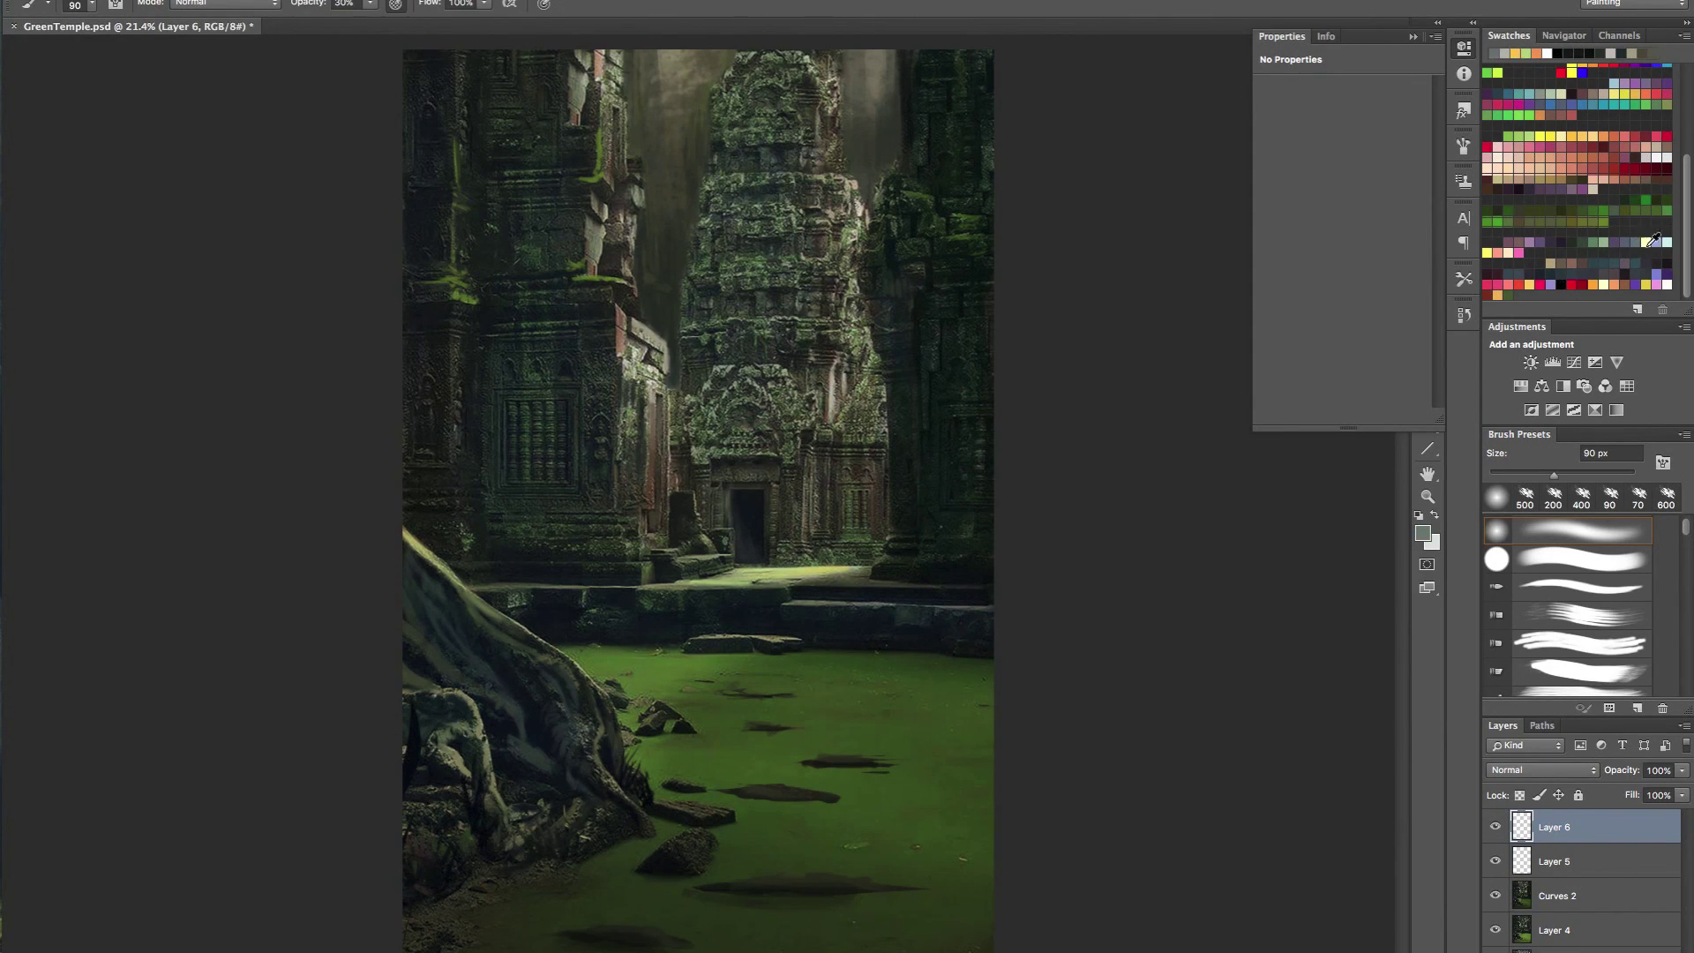
pyautogui.click(1660, 242)
pyautogui.press(']')
pyautogui.press(']')
pyautogui.press(']')
pyautogui.press(']')
pyautogui.press(']')
pyautogui.press(']')
pyautogui.press(']')
pyautogui.press(']')
pyautogui.press(']')
pyautogui.press(']')
pyautogui.press(']')
pyautogui.press(']')
pyautogui.press(']')
pyautogui.press(']')
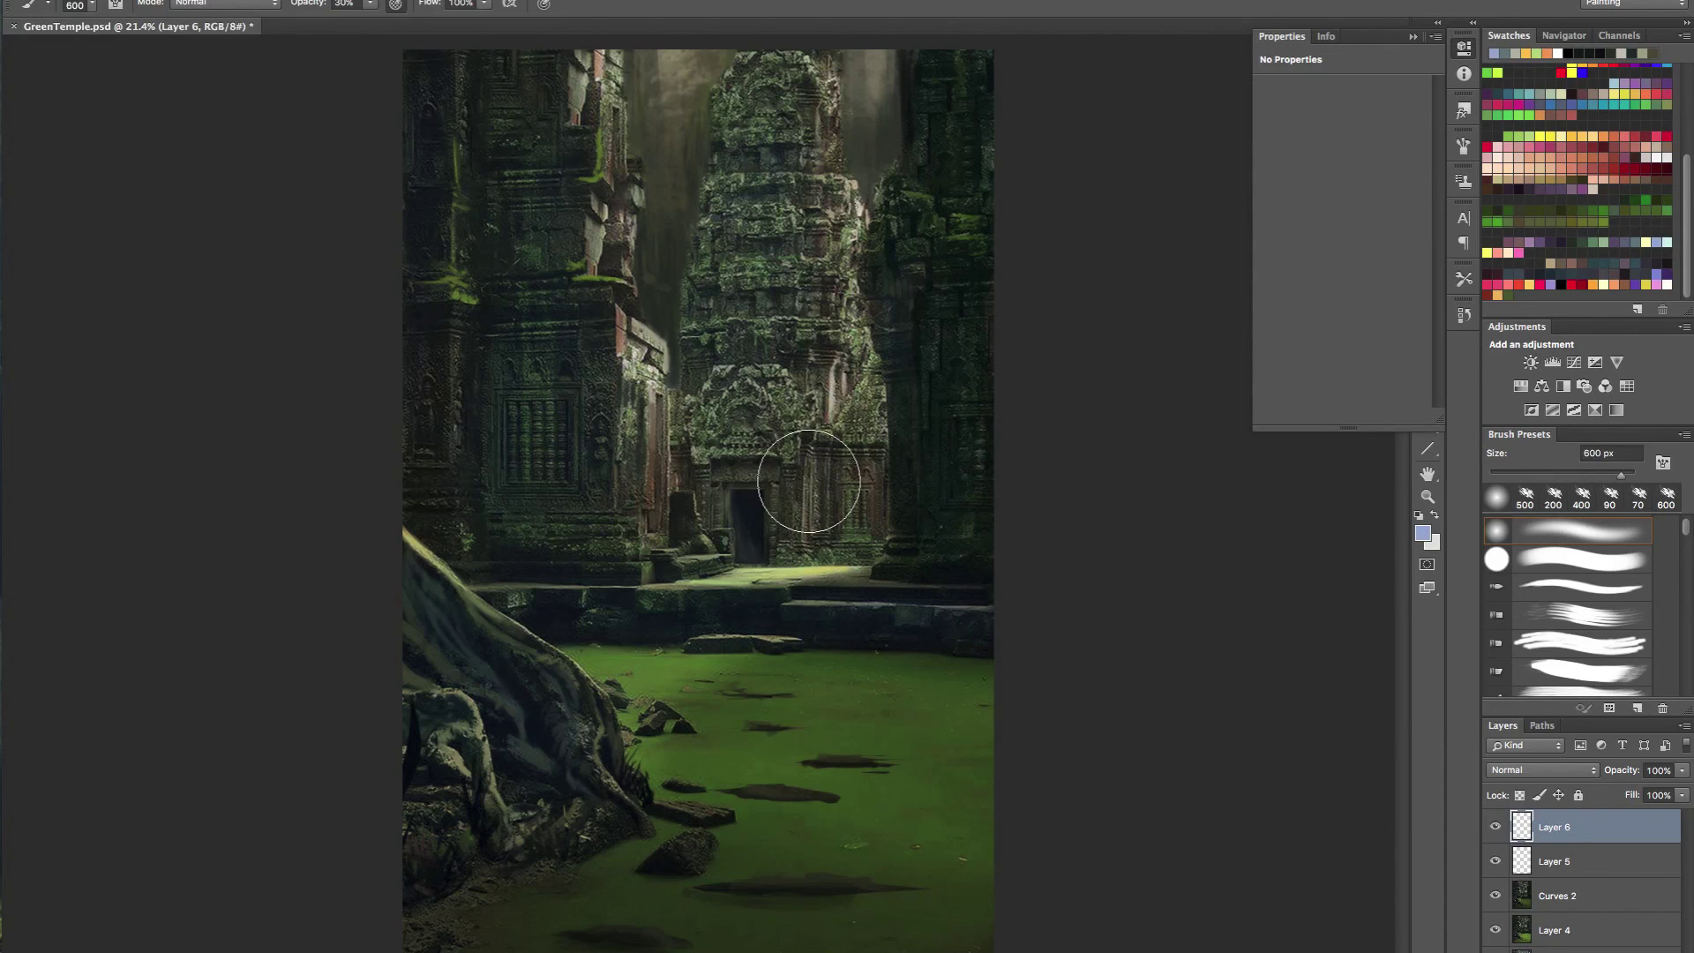
pyautogui.press(']')
pyautogui.press(']')
pyautogui.press(']')
pyautogui.press(']')
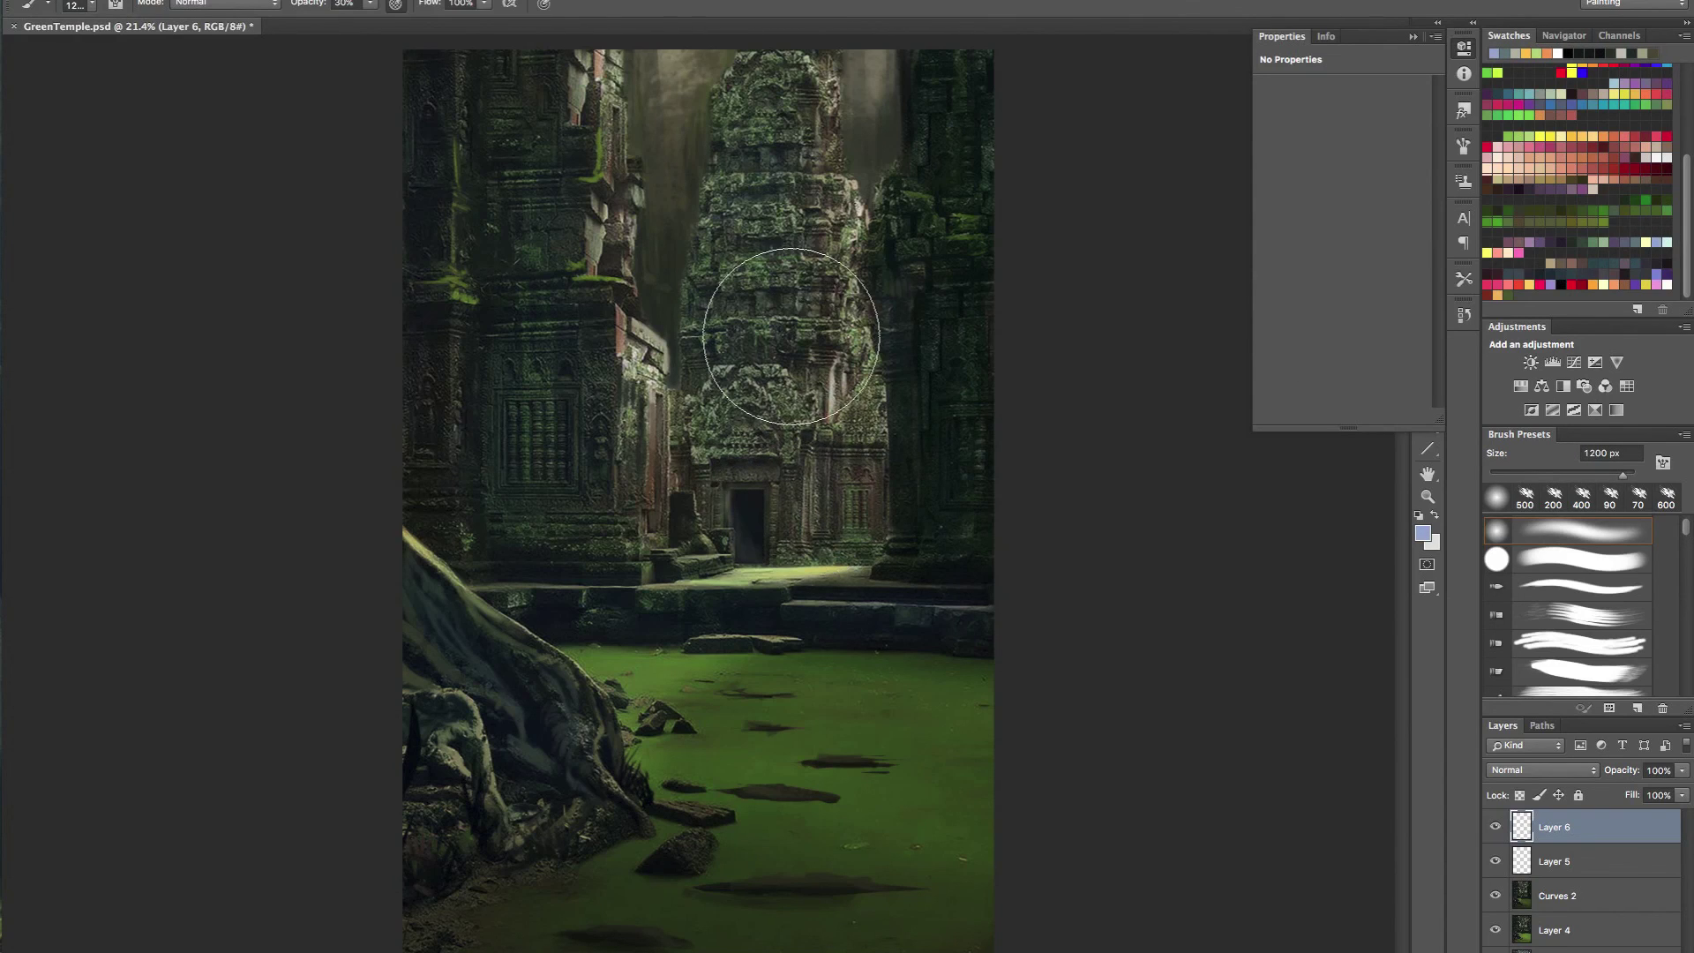
pyautogui.press(']')
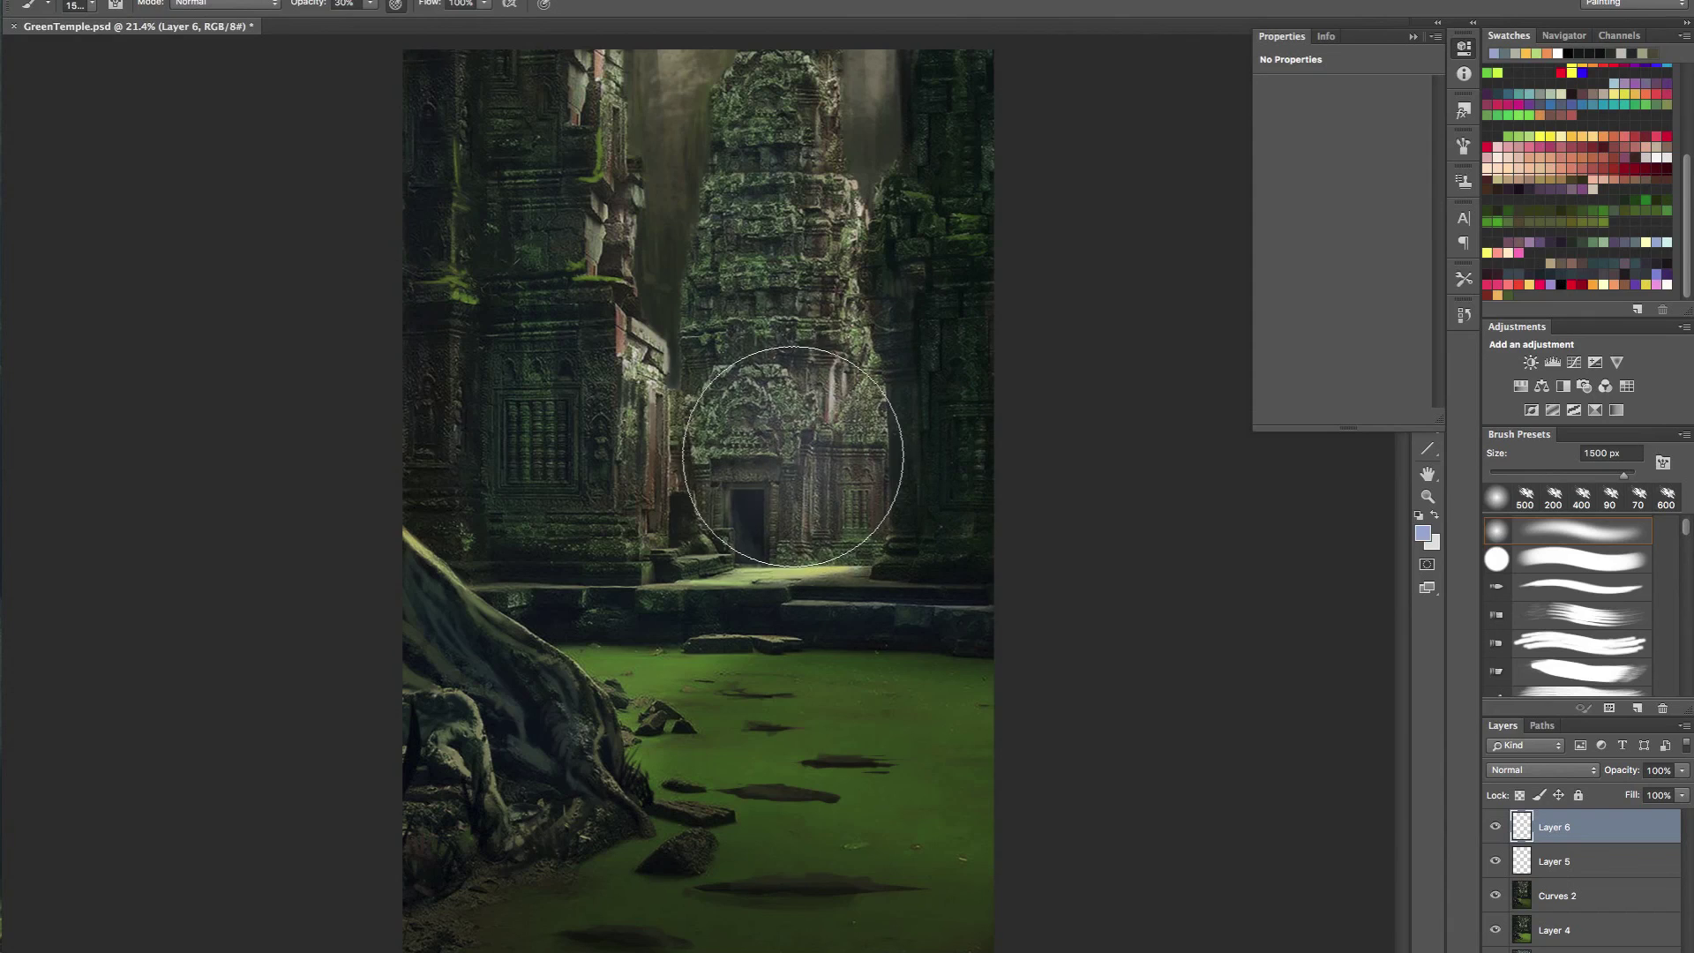
pyautogui.press(']')
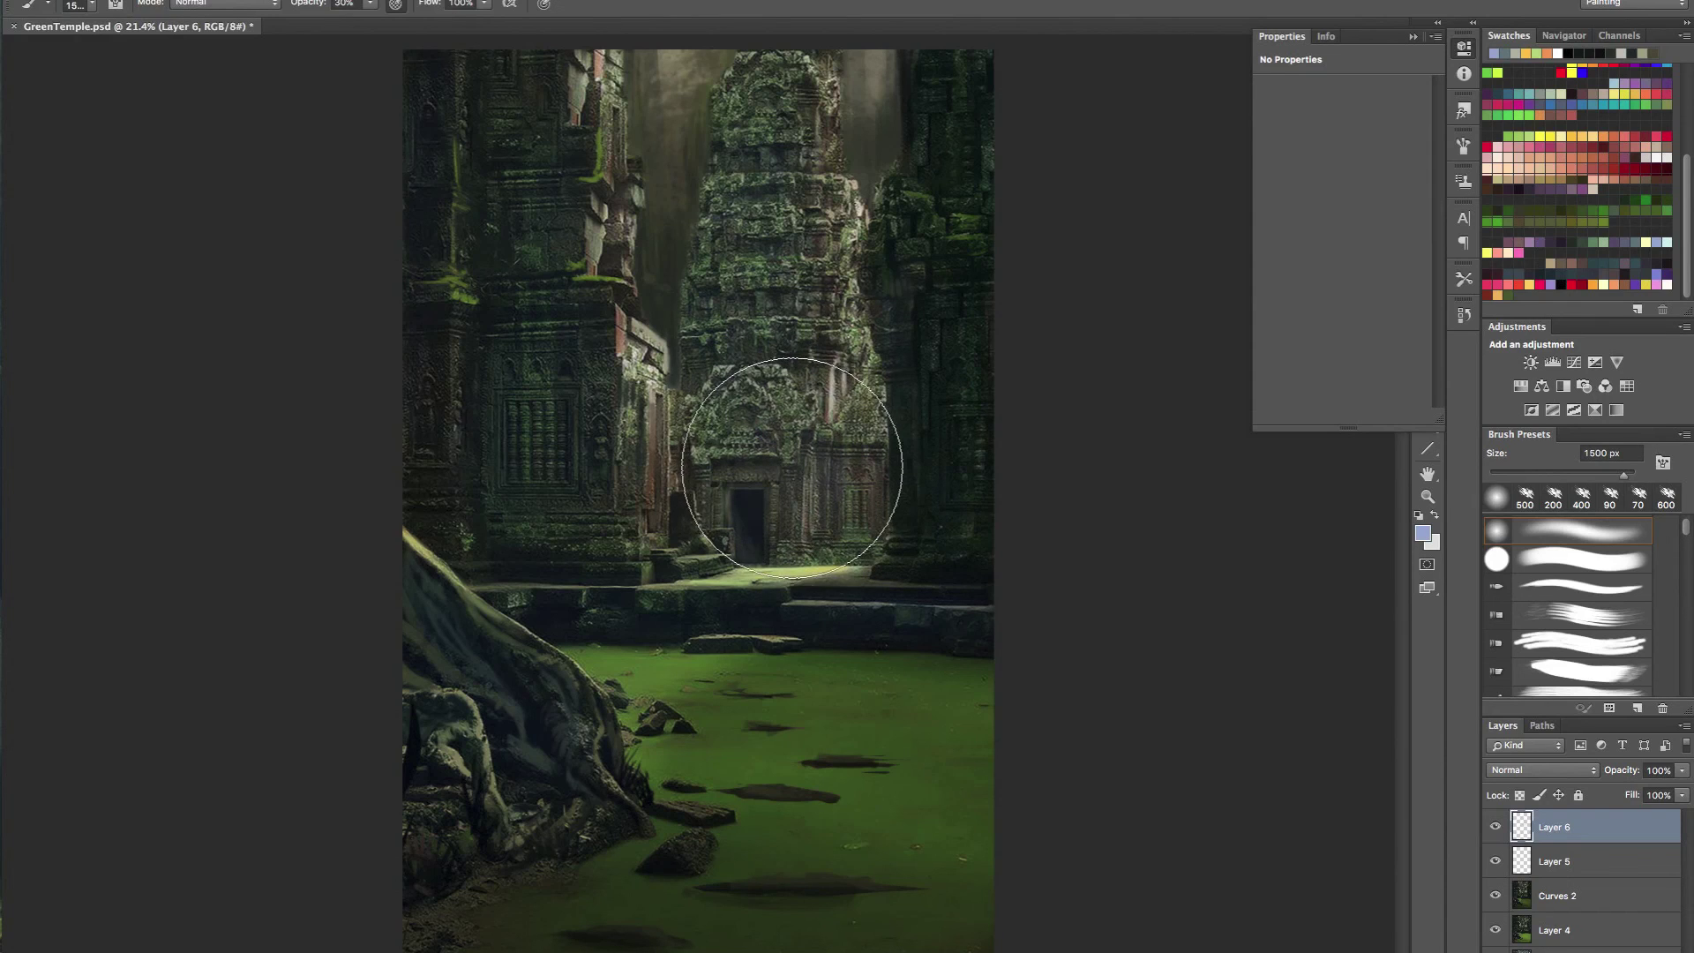
pyautogui.press(']')
pyautogui.press(']')
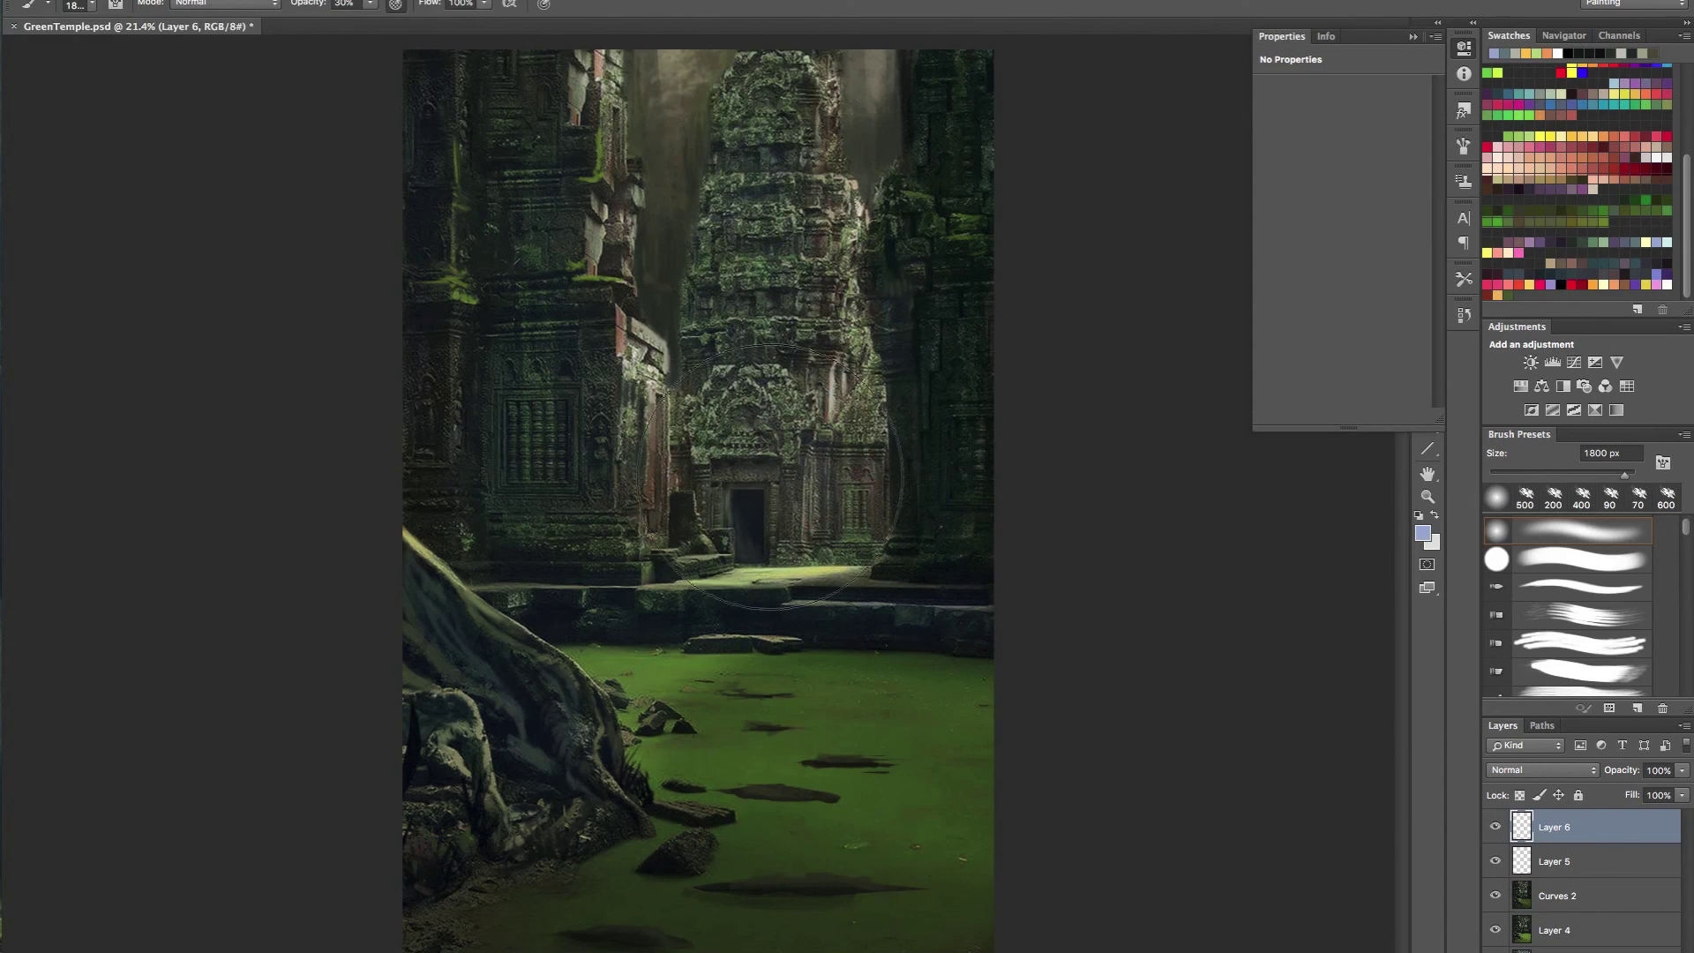
pyautogui.press('[')
pyautogui.press('[')
pyautogui.press('[')
pyautogui.press('[')
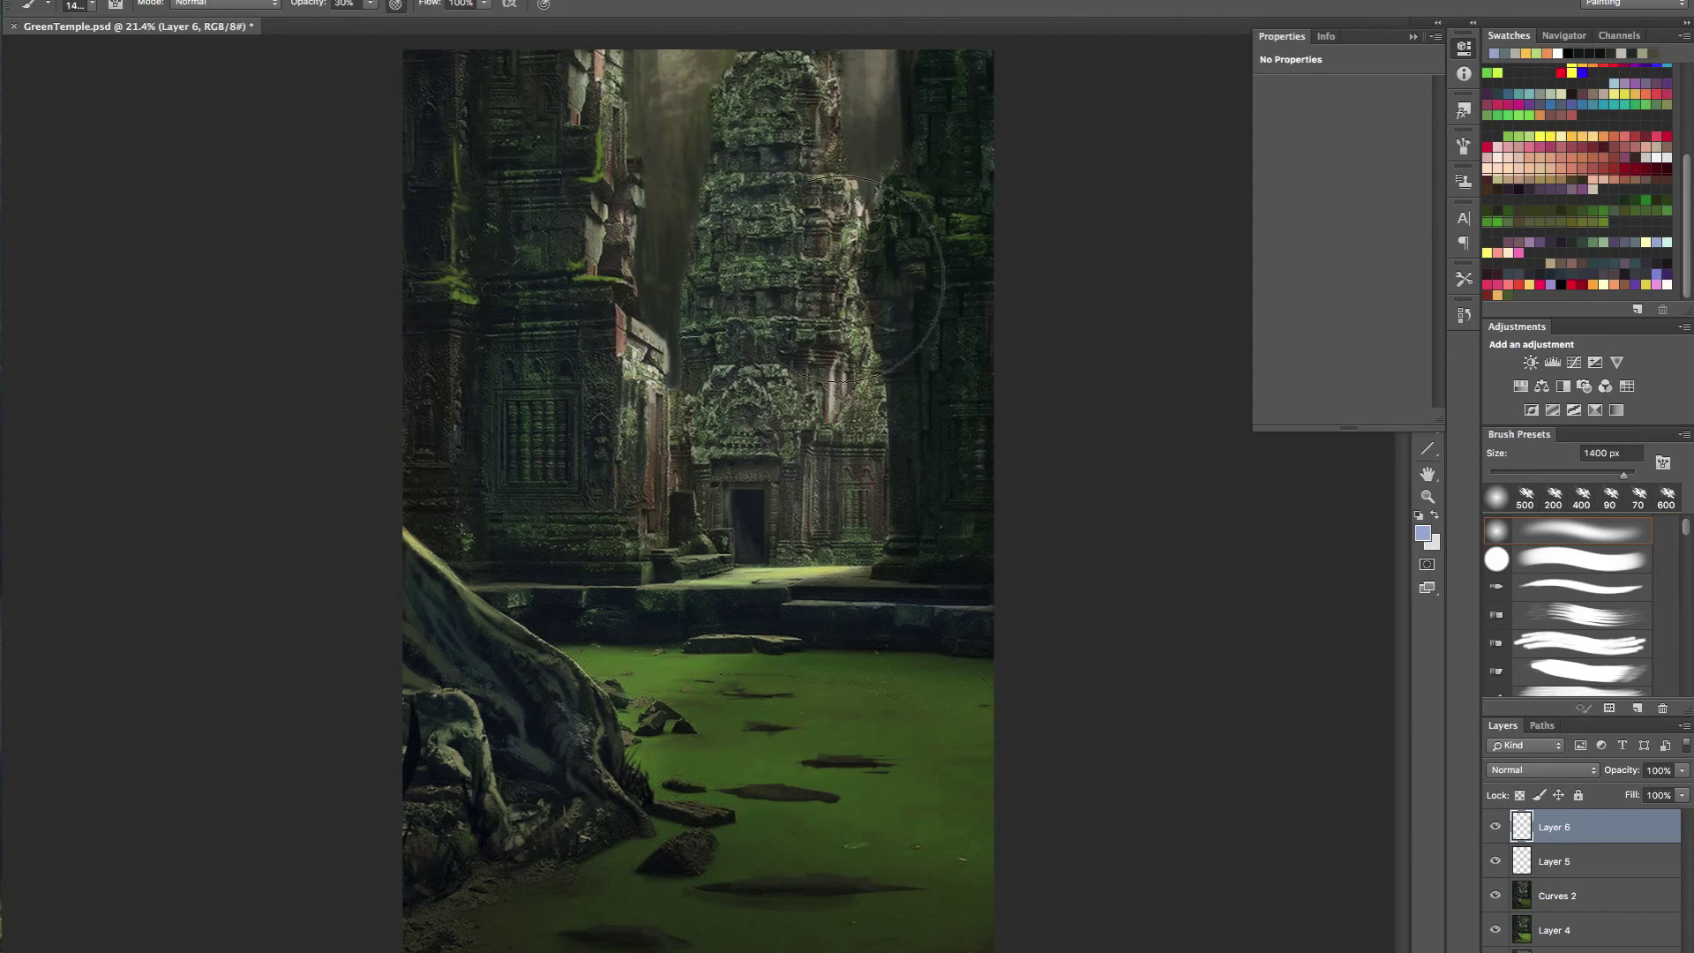
# - Paint light green haze over the central temple with the 1400 px soft brush at 30% opacity
pyautogui.keyDown('alt'); pyautogui.click(590, 273); pyautogui.keyUp('alt')
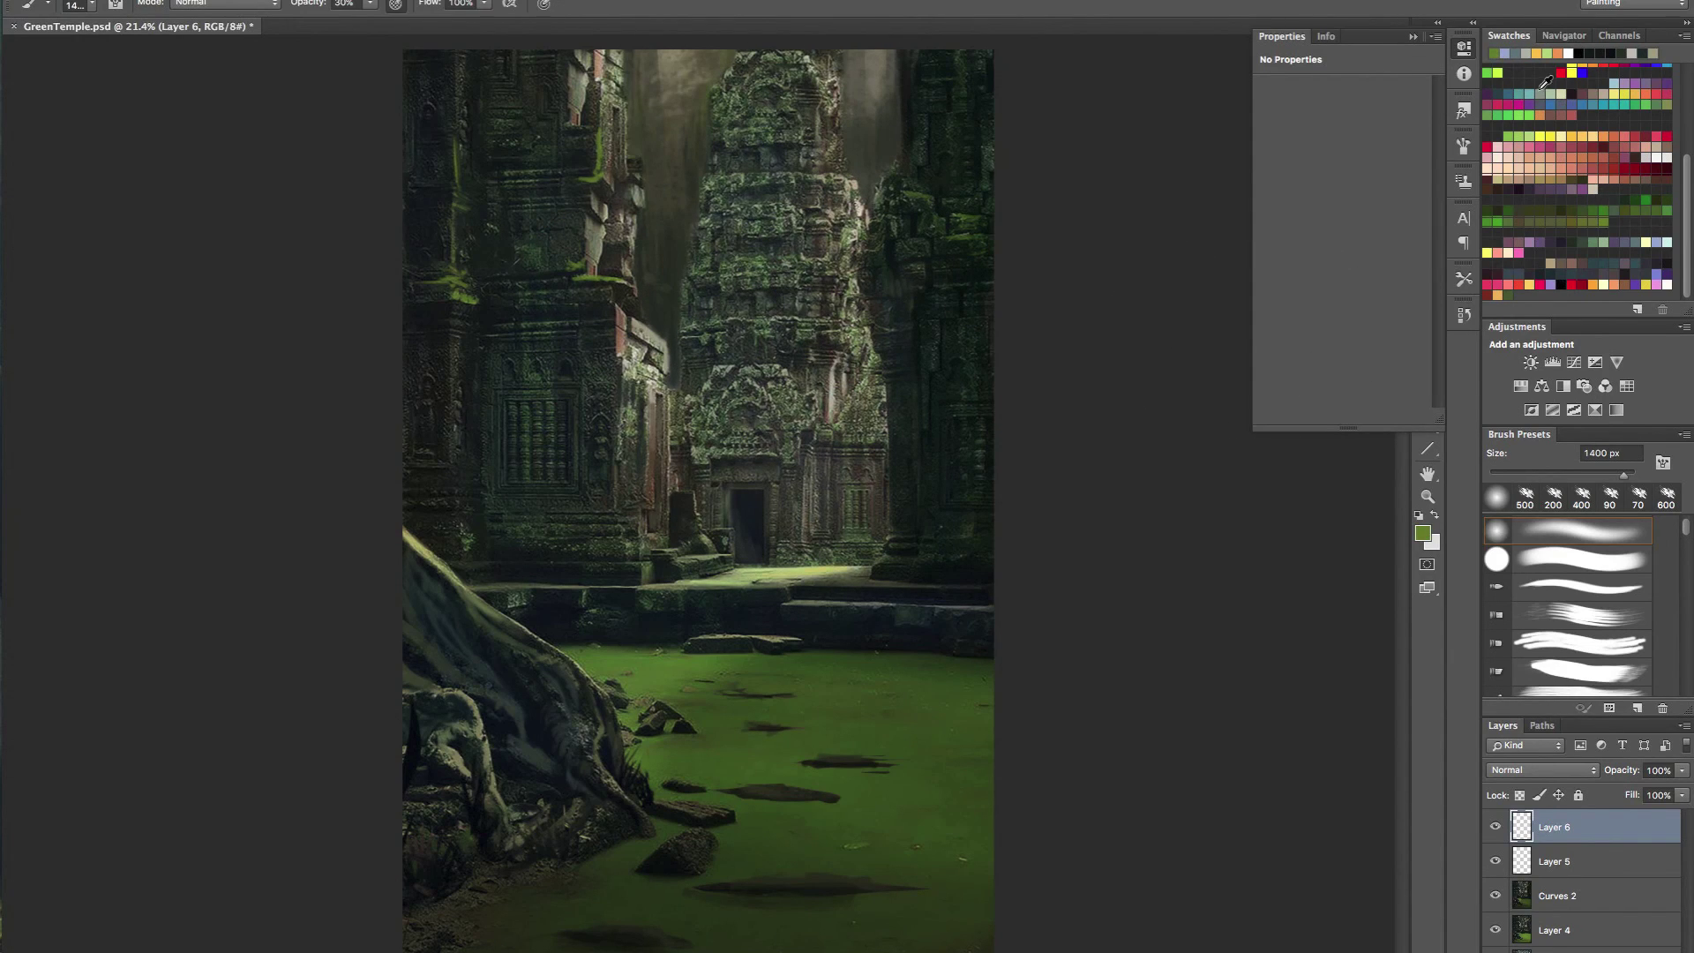
pyautogui.click(1520, 138)
pyautogui.click(817, 372)
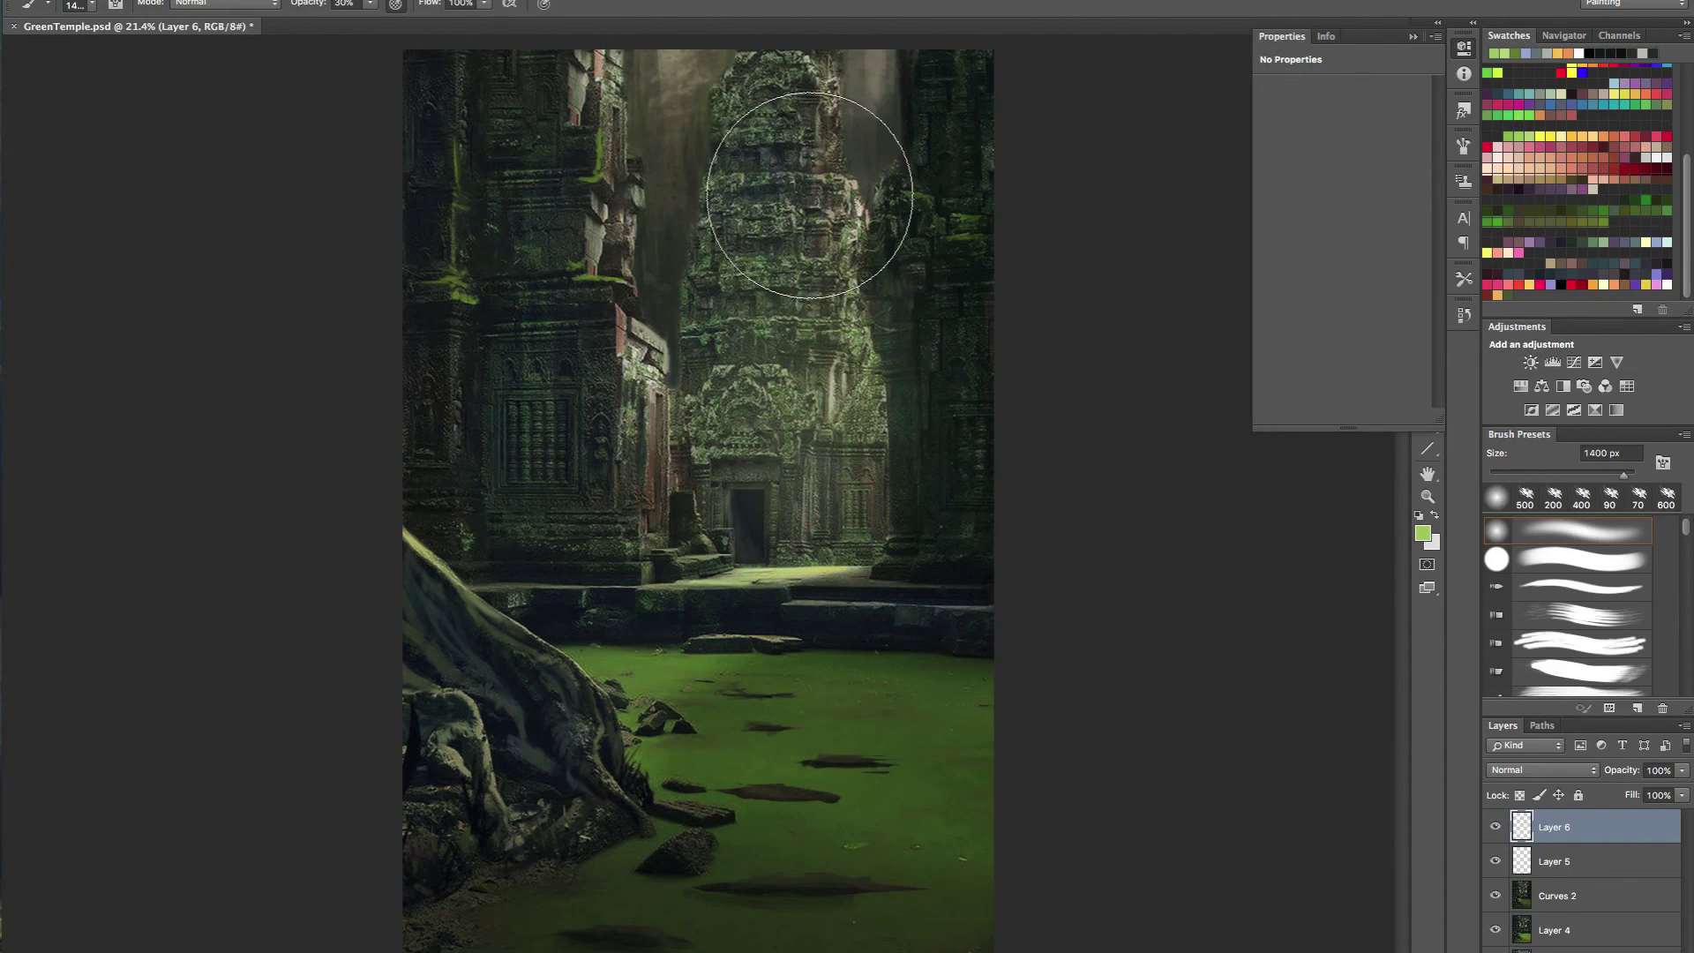
pyautogui.keyDown('super'); pyautogui.click(780, 177); pyautogui.keyUp('super')
pyautogui.moveTo(784, 175)
pyautogui.mouseDown()
pyautogui.moveTo(709, 191)
pyautogui.moveTo(750, 194)
pyautogui.mouseUp()
# - Build up the light green haze across the temple tower and the background beside it with the brush at 1200 px
pyautogui.press('[')
pyautogui.press('[')
pyautogui.press('[')
pyautogui.press('[')
pyautogui.press(']')
pyautogui.press(']')
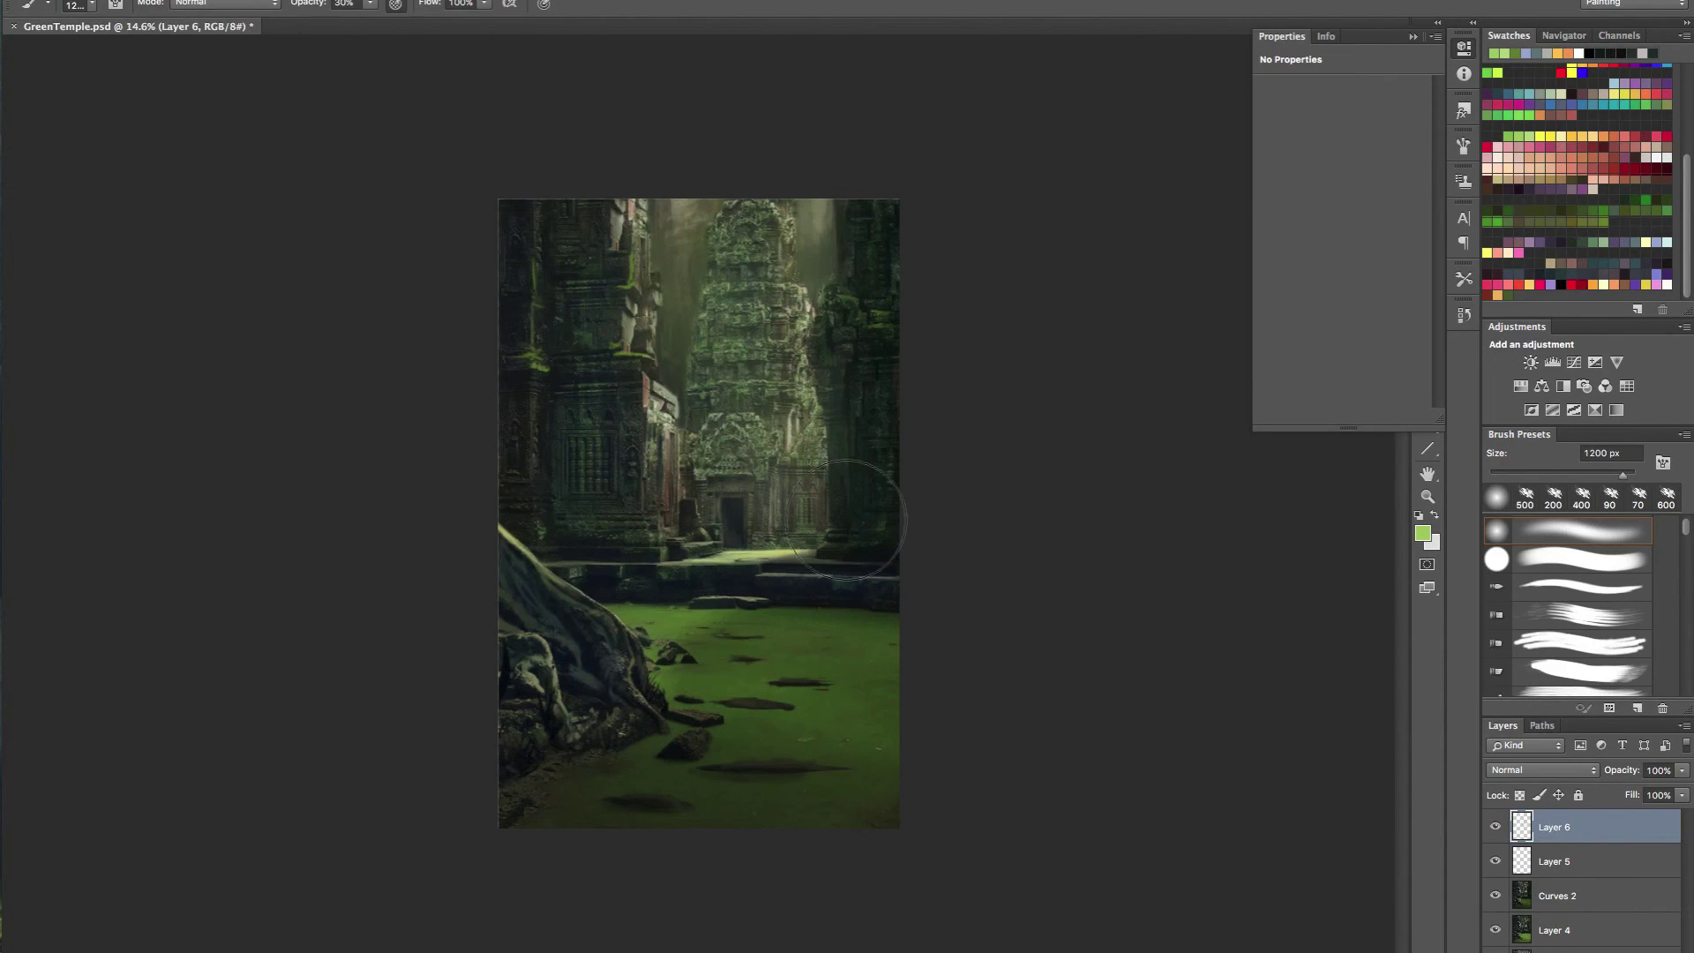
pyautogui.moveTo(764, 357); pyautogui.dragTo(781, 365)
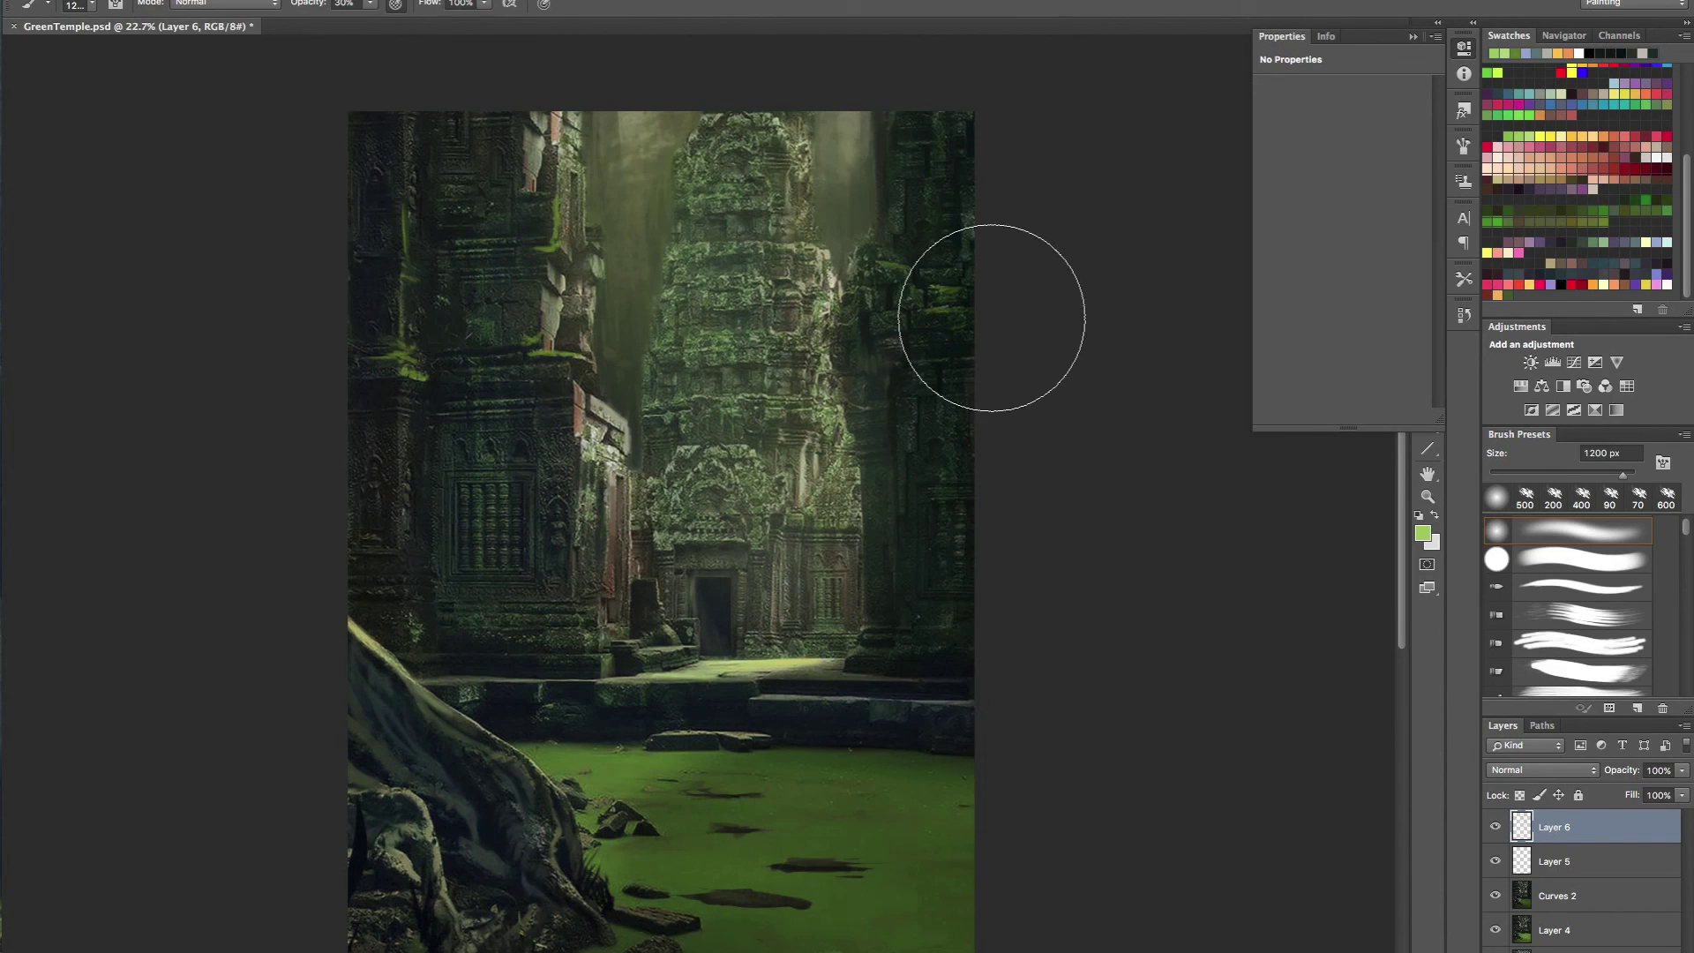
# - Extend the haze over the central temple with the soft brush at 1400 px, switching to muted olive green at 1000 px
pyautogui.press(']')
pyautogui.press(']')
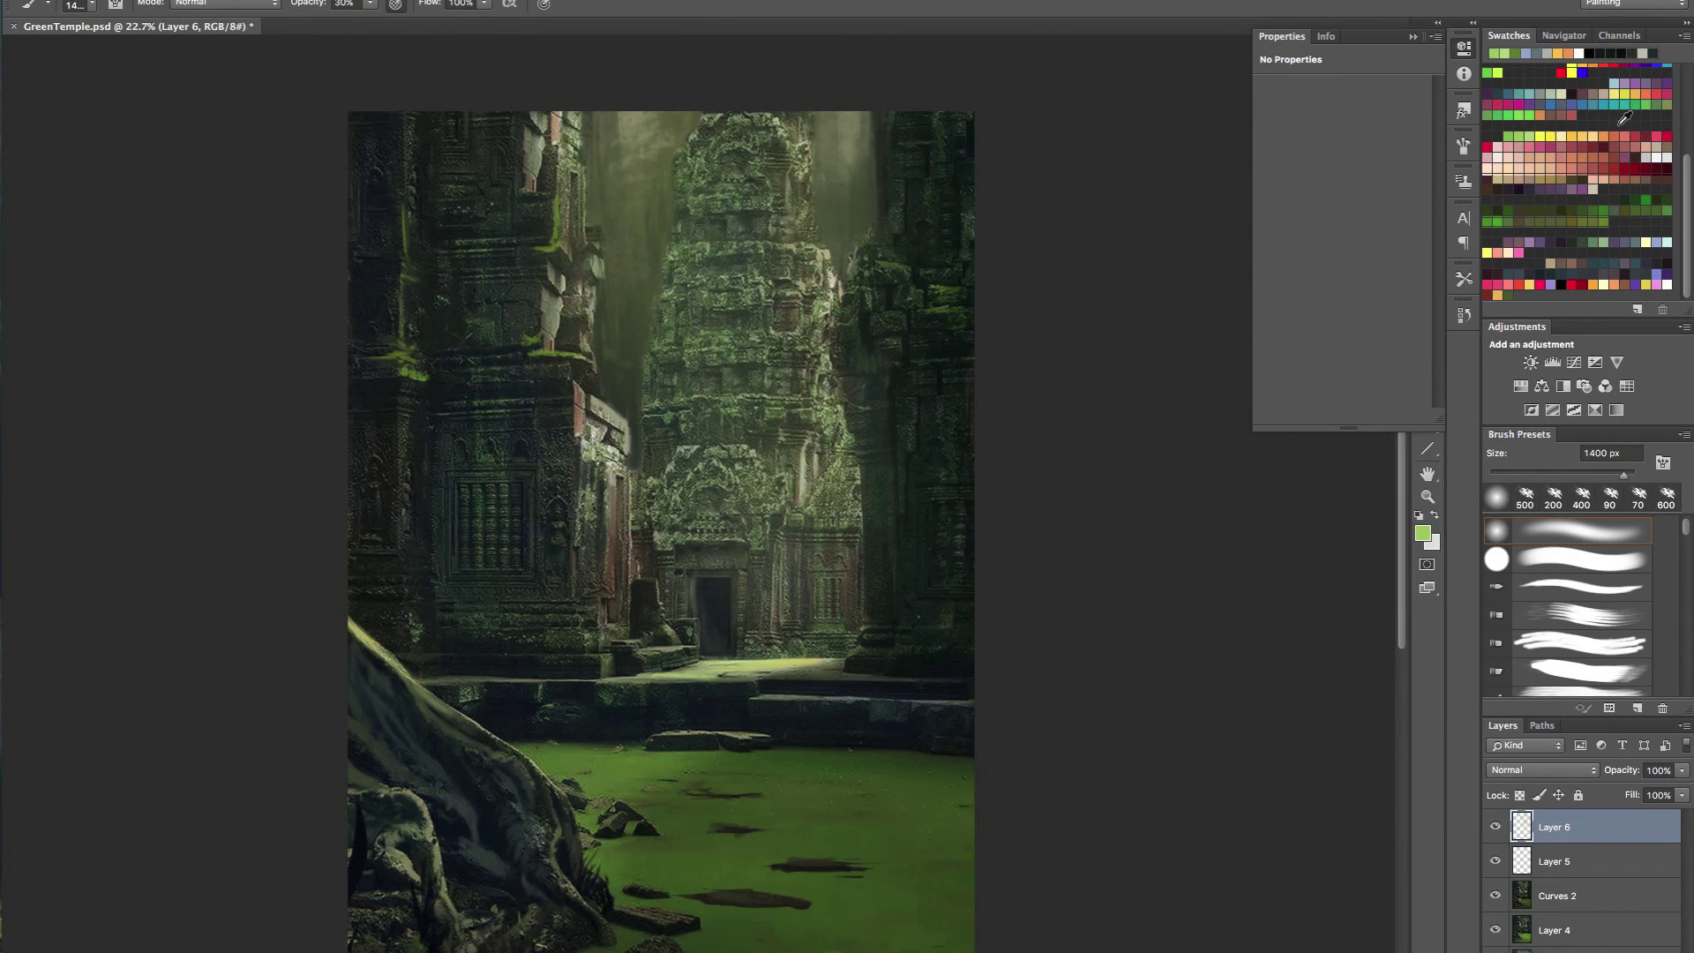
pyautogui.click(1668, 102)
pyautogui.press('[')
pyautogui.press('[')
pyautogui.press('[')
pyautogui.press('[')
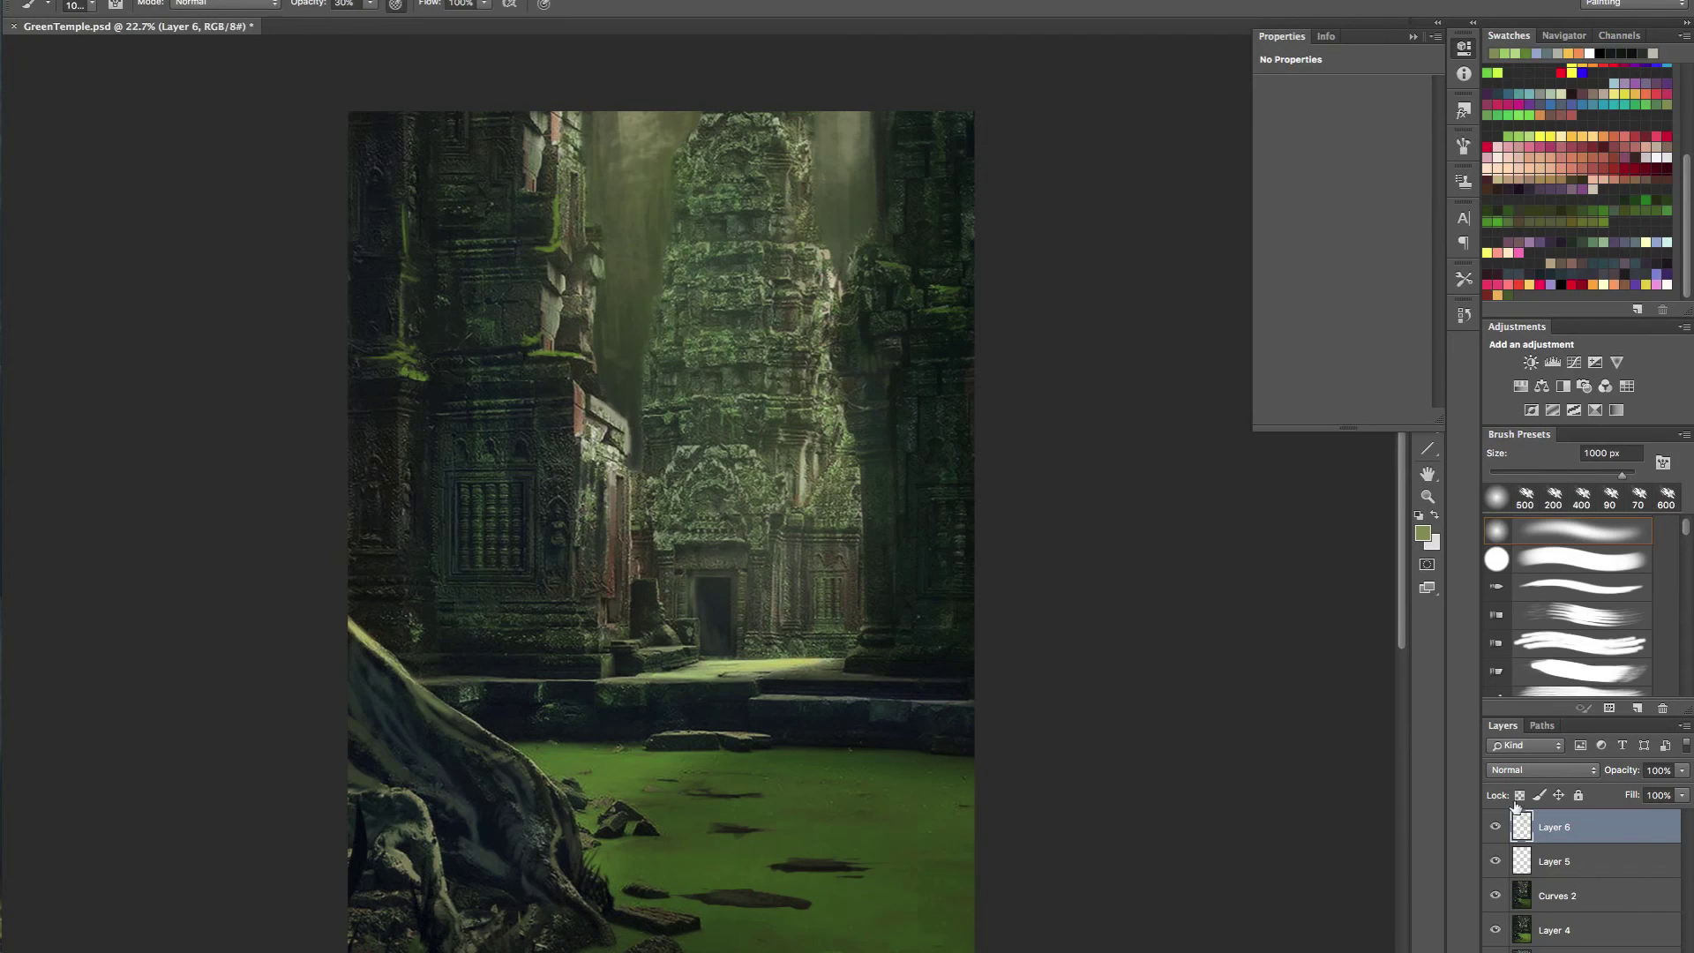
# - Compare the painting with and without the haze on Layer 6, checking the whole image and the central temple
pyautogui.click(1497, 828)
pyautogui.click(1497, 828)
pyautogui.click(1497, 828)
pyautogui.click(1497, 828)
pyautogui.click(1497, 828)
pyautogui.click(1497, 827)
pyautogui.moveTo(817, 423)
pyautogui.mouseDown()
pyautogui.moveTo(768, 429)
pyautogui.moveTo(825, 439)
pyautogui.mouseUp()
pyautogui.scroll(-4, 825, 439)
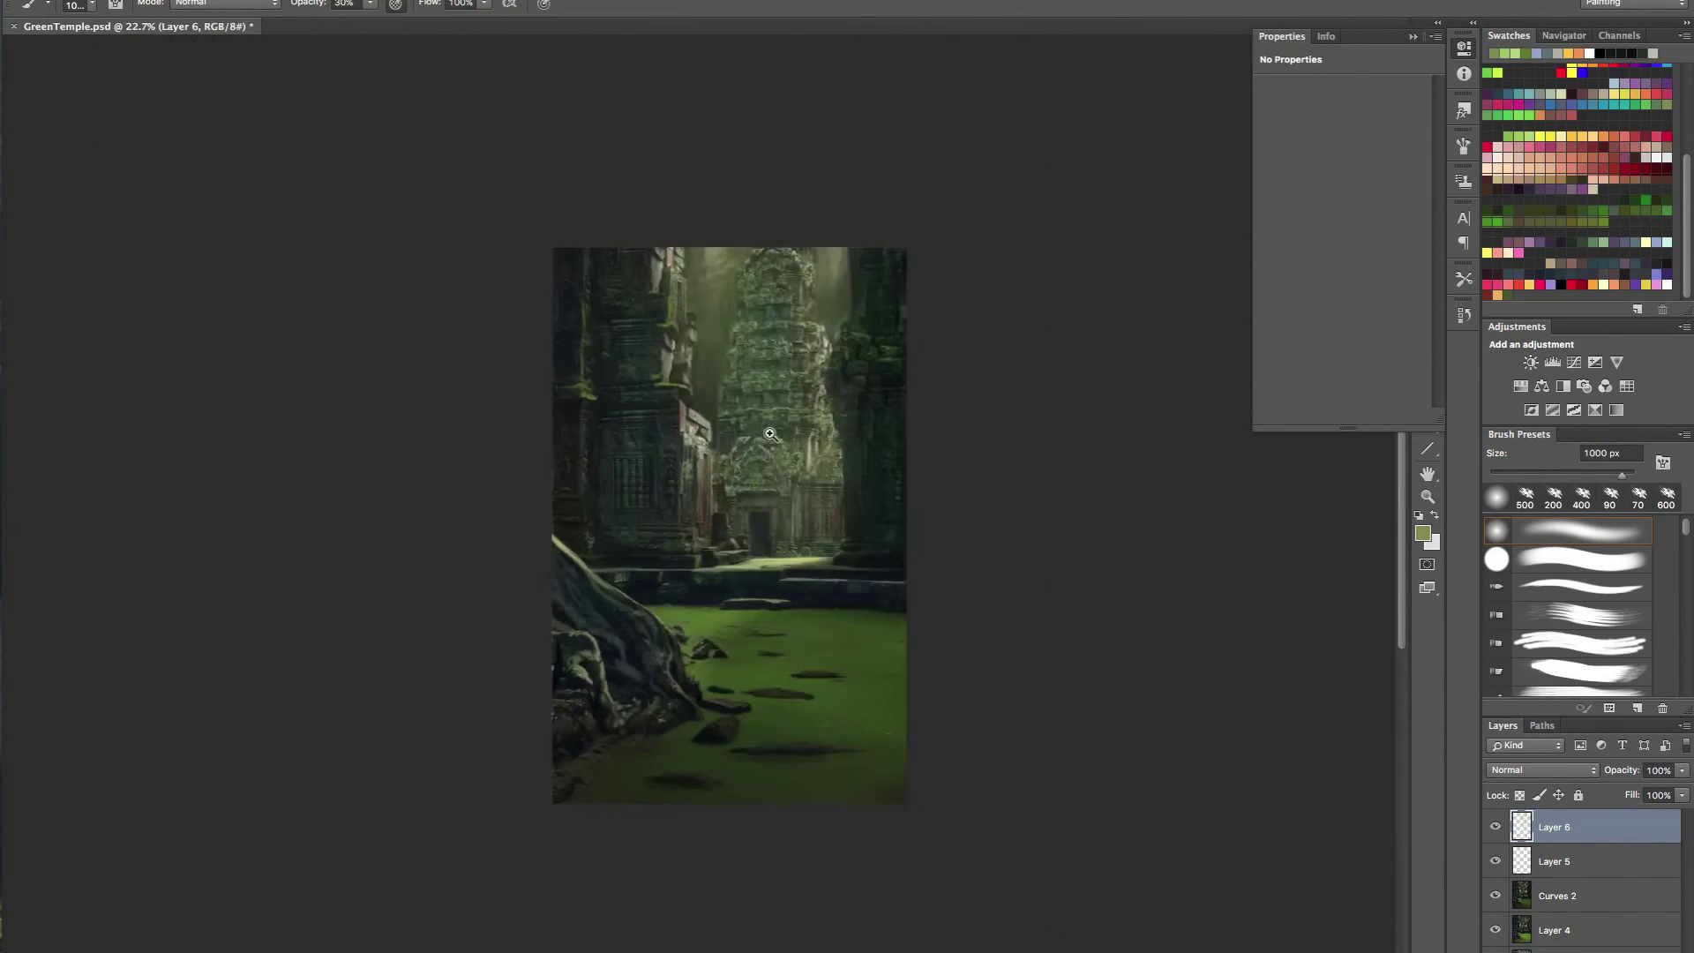
pyautogui.scroll(3, 798, 434)
pyautogui.scroll(2, 794, 433)
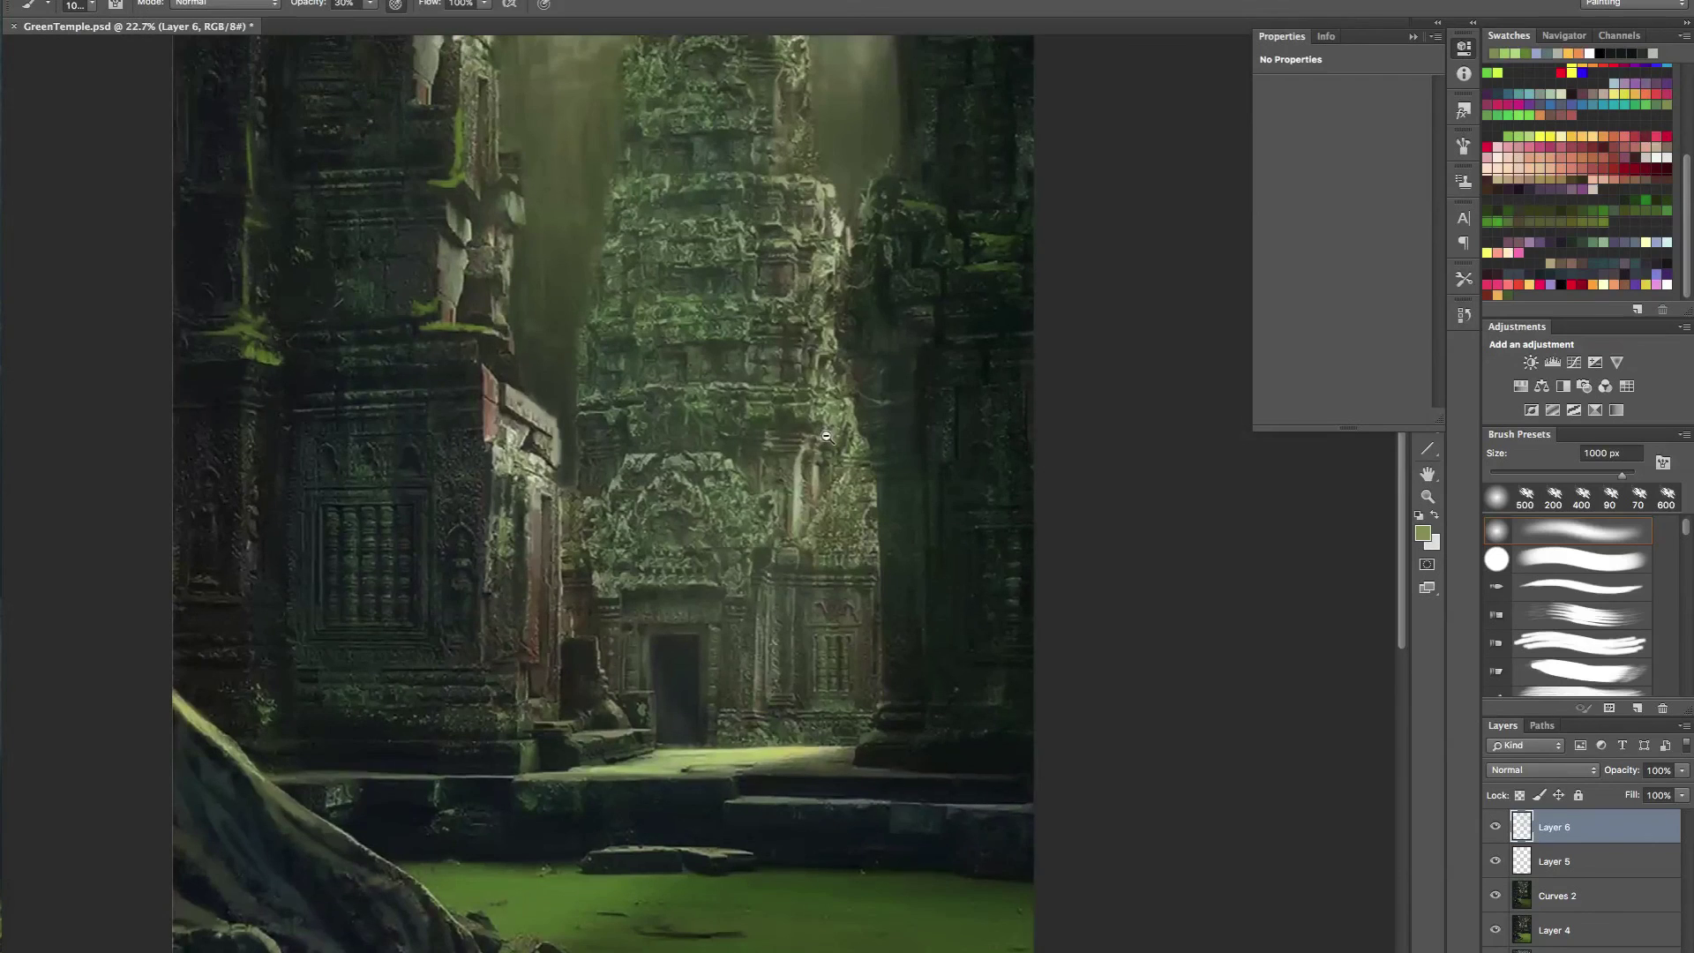
pyautogui.scroll(2, 826, 436)
# - On a new layer, darken the temple doorway with near-black sampled from the stone steps, using the 150 px soft brush
pyautogui.press('super+shift+alt+n')
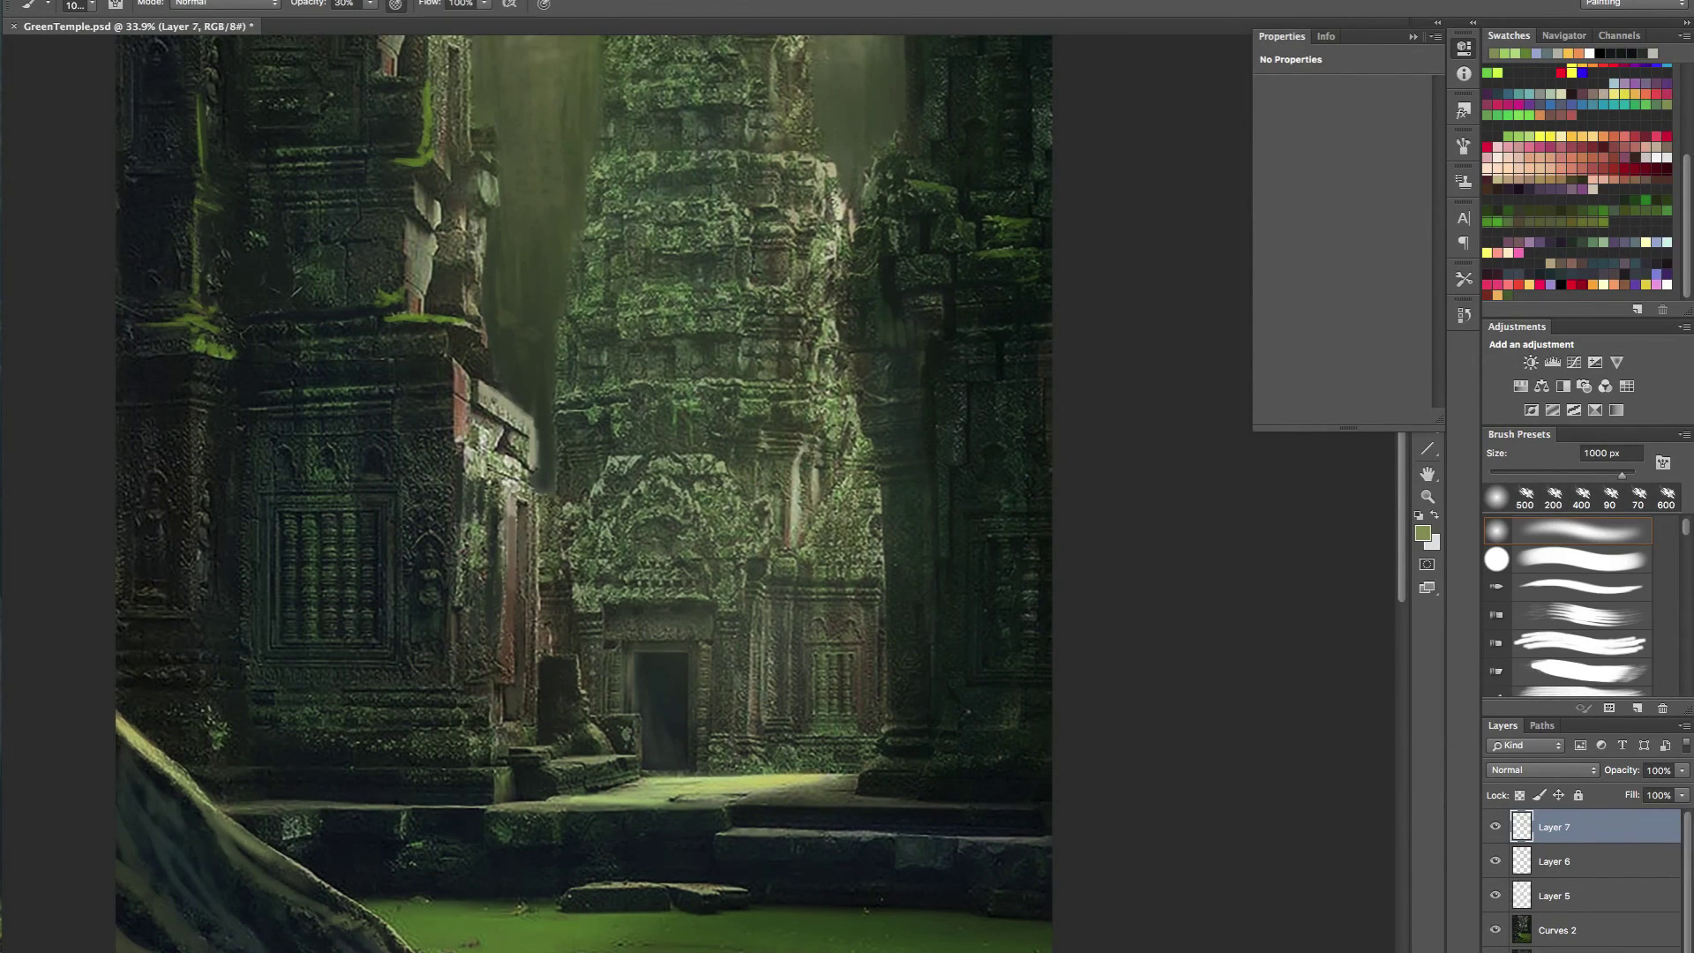
pyautogui.keyDown('alt'); pyautogui.click(762, 865); pyautogui.keyUp('alt')
pyautogui.press('[')
pyautogui.press('[')
pyautogui.press('[')
pyautogui.press('[')
pyautogui.press('[')
pyautogui.press('[')
pyautogui.press('[')
pyautogui.press('[')
pyautogui.press('[')
pyautogui.press('[')
pyautogui.press('[')
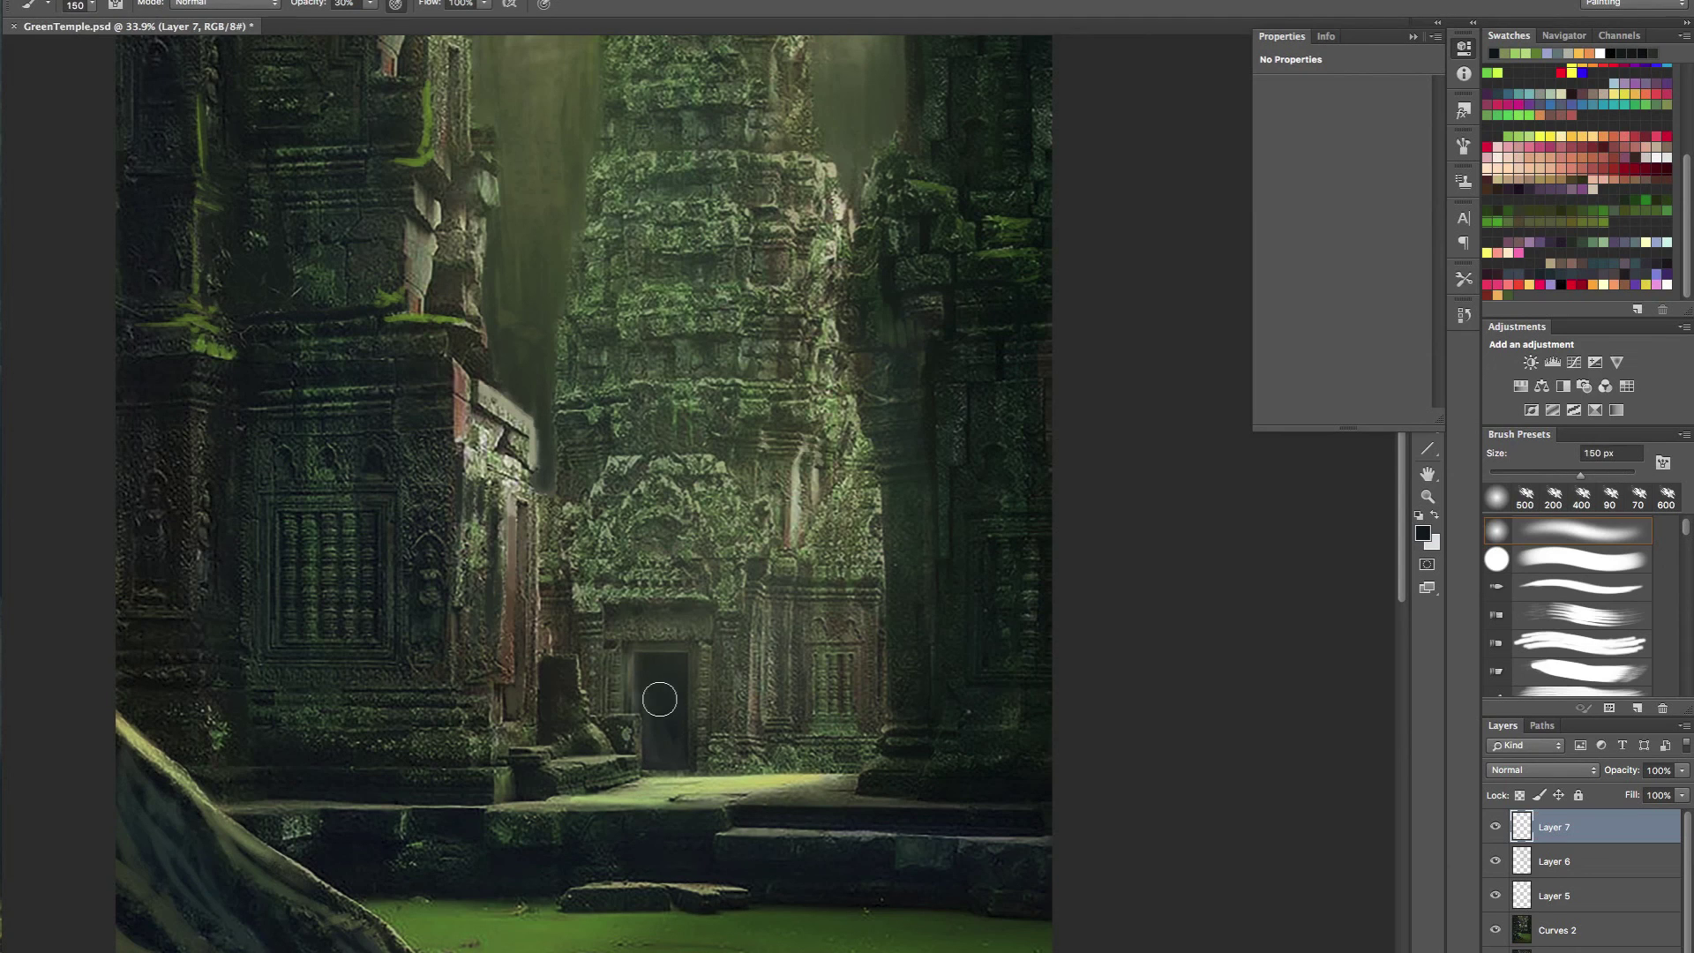
pyautogui.press('super+space')
pyautogui.moveTo(731, 655)
pyautogui.mouseDown()
pyautogui.moveTo(617, 662)
pyautogui.moveTo(729, 692)
pyautogui.mouseUp()
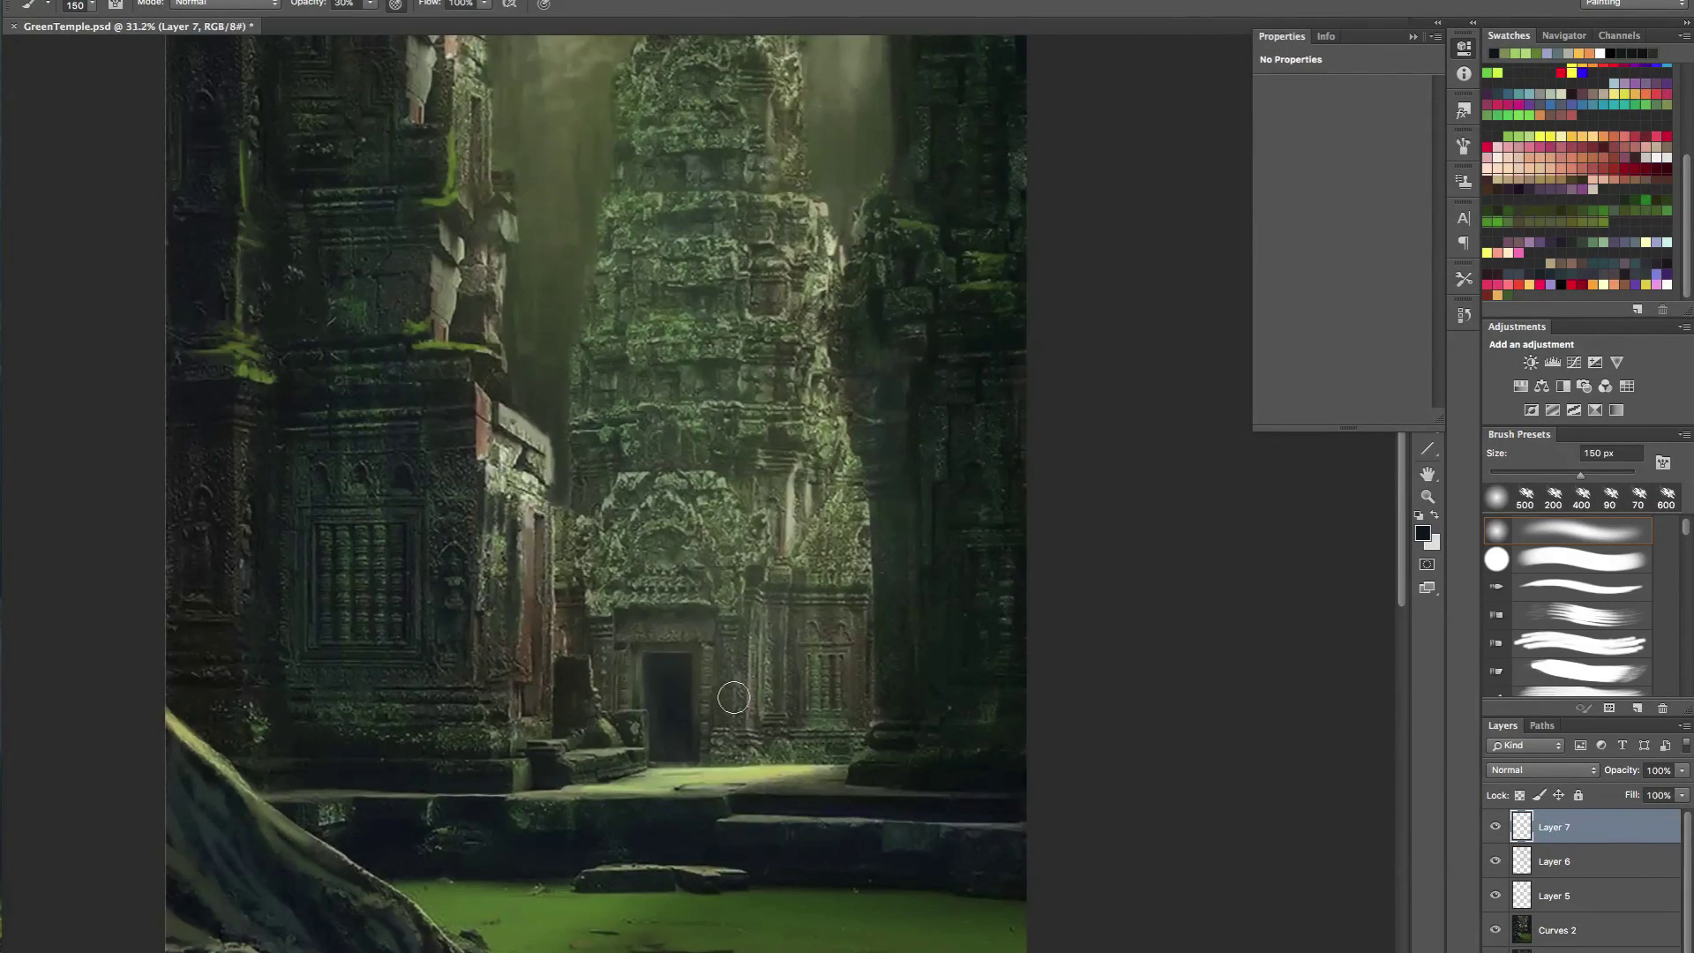
# - Tint the top of the doorway with dark green sampled from the temple, using the soft brush at 200 px
pyautogui.keyDown('alt'); pyautogui.click(717, 470); pyautogui.keyUp('alt')
pyautogui.press(']')
pyautogui.press(']')
pyautogui.press(']')
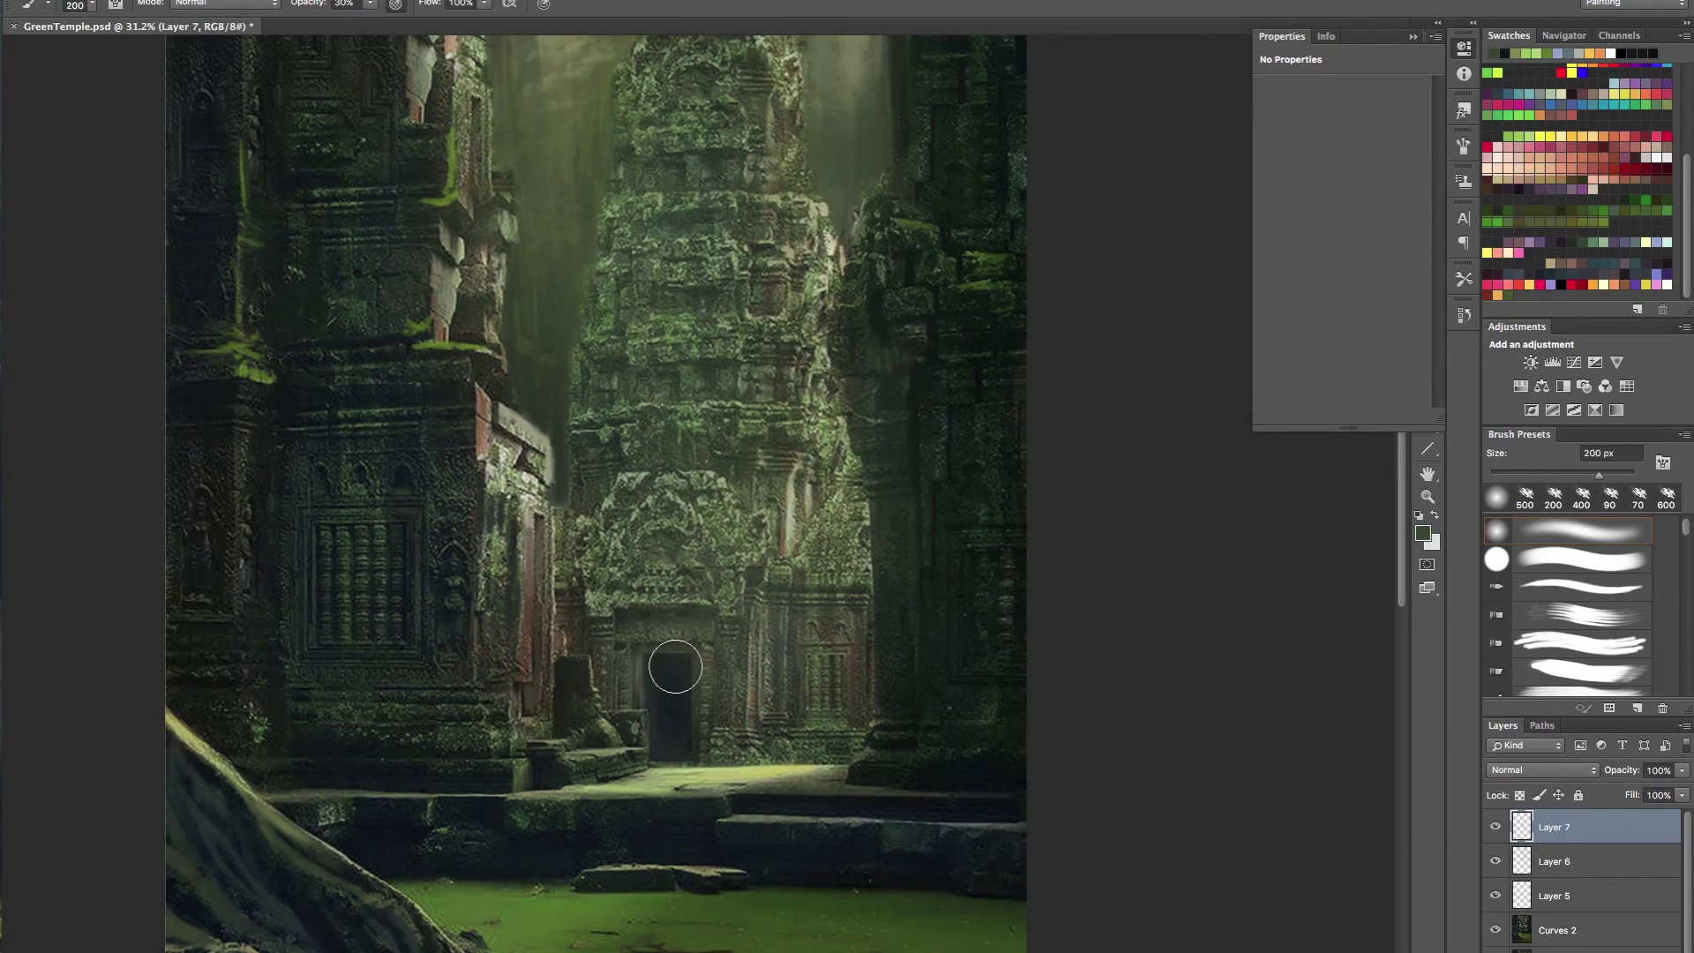
# - Merge the layers from Layer 7 down to Curves 2 into one and add a new layer above it
pyautogui.keyDown('shift'); pyautogui.click(1593, 932); pyautogui.keyUp('shift')
pyautogui.press('super+e')
pyautogui.hotkey('ctrl', 'shift', 'alt', 'n')
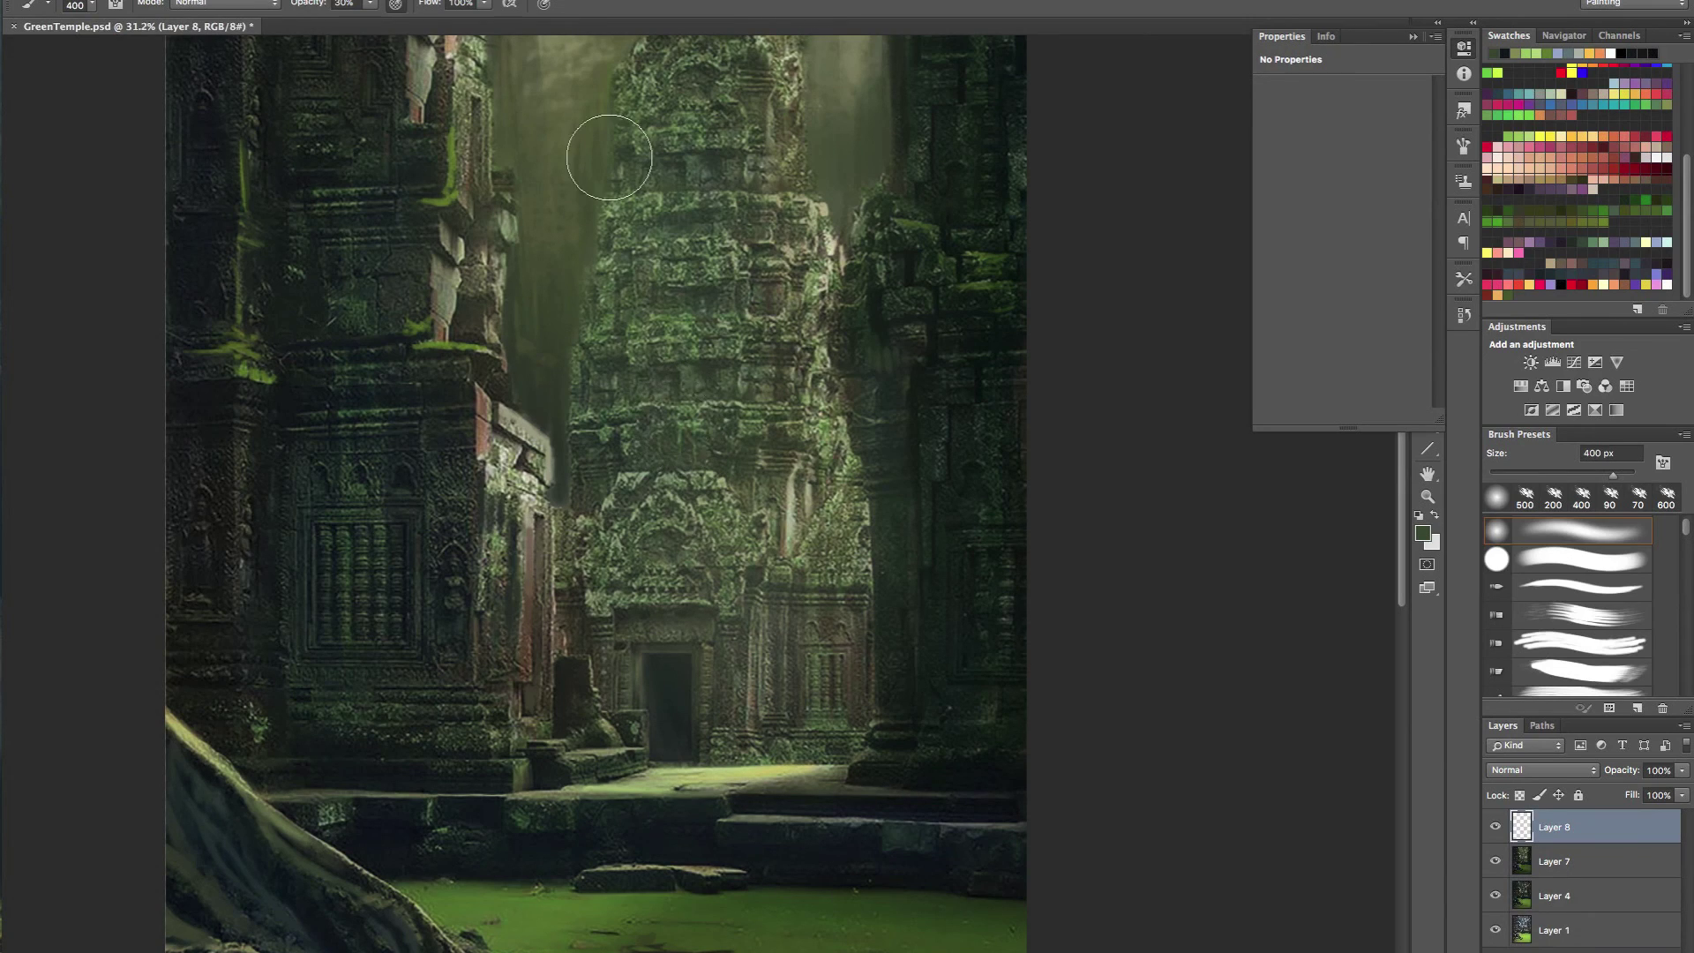
# - Browse the brush presets and choose the 150 px textured chalk-like brush for detailing the tower
pyautogui.moveTo(543, 257); pyautogui.dragTo(659, 495)
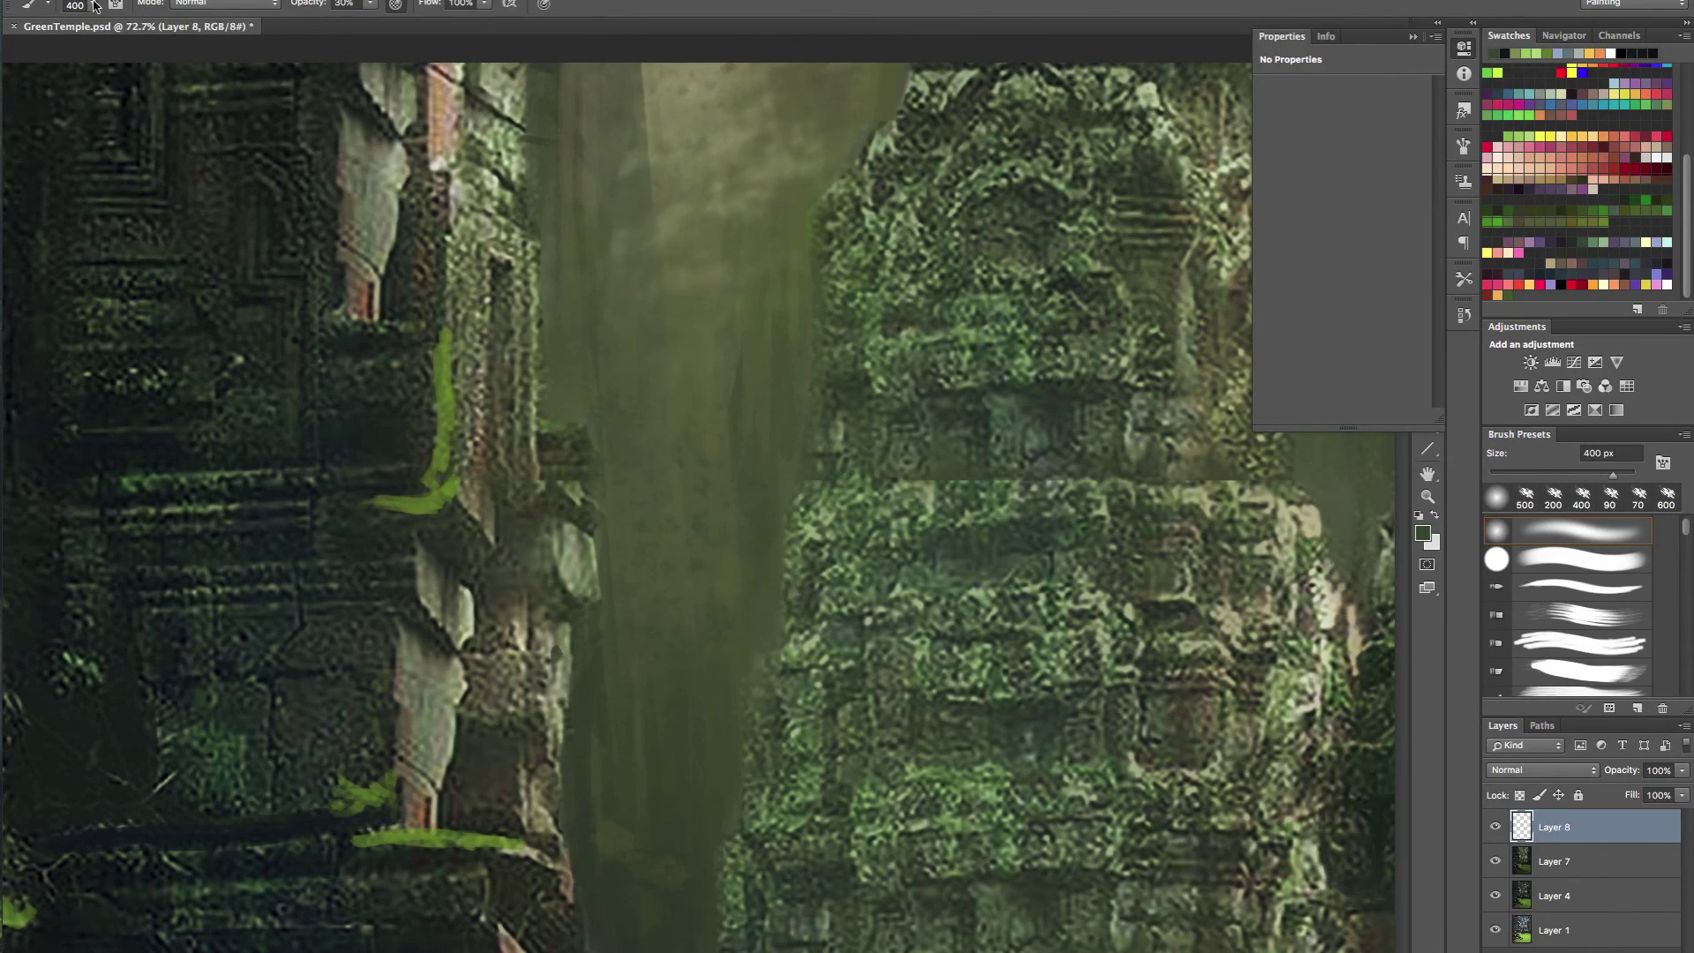
pyautogui.rightClick(508, 419)
pyautogui.moveTo(723, 272); pyautogui.dragTo(728, 297)
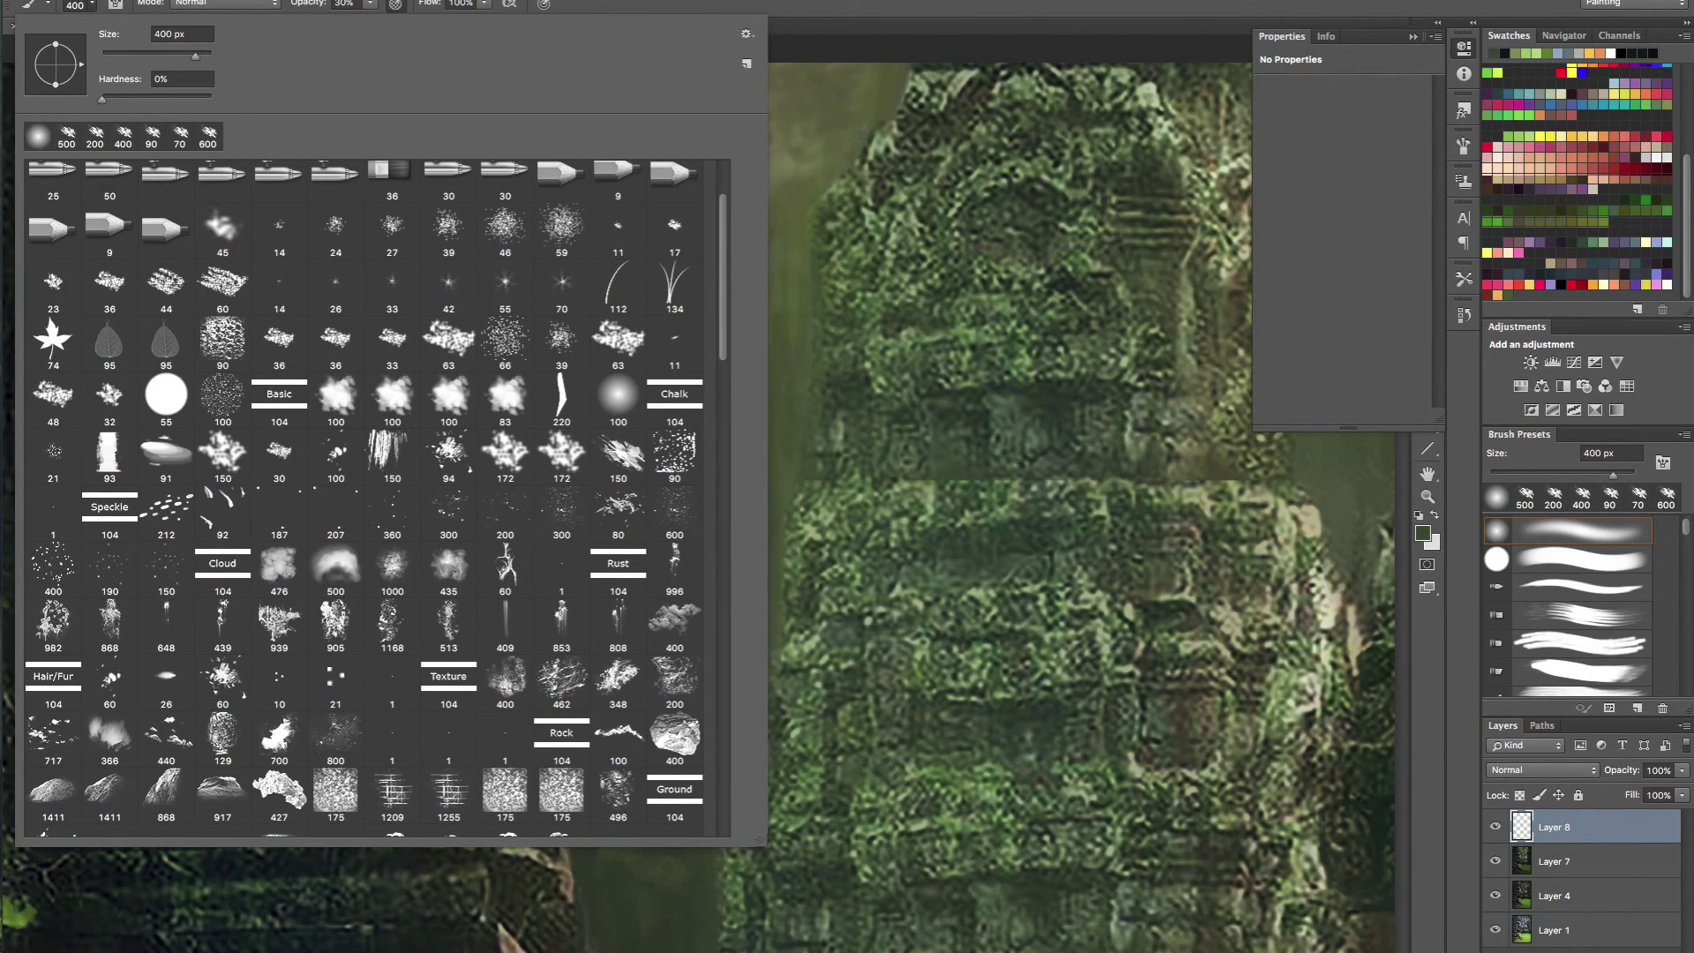
pyautogui.scroll(-5, 741, 338)
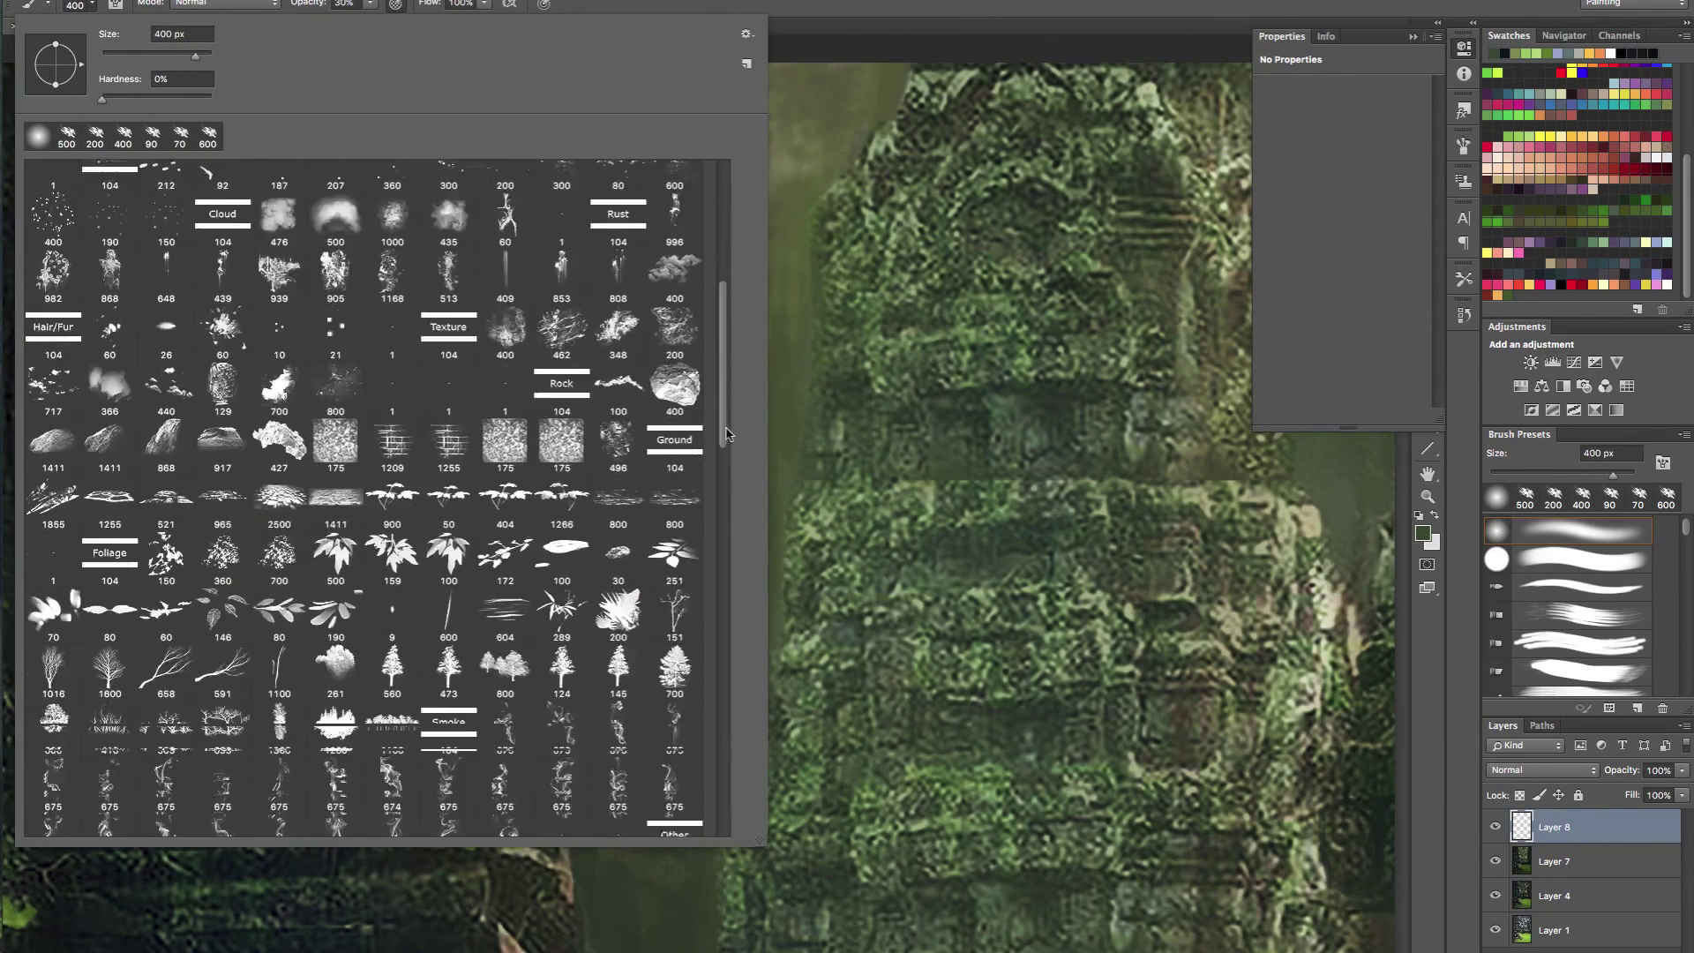
pyautogui.scroll(6, 738, 319)
pyautogui.scroll(1, 738, 319)
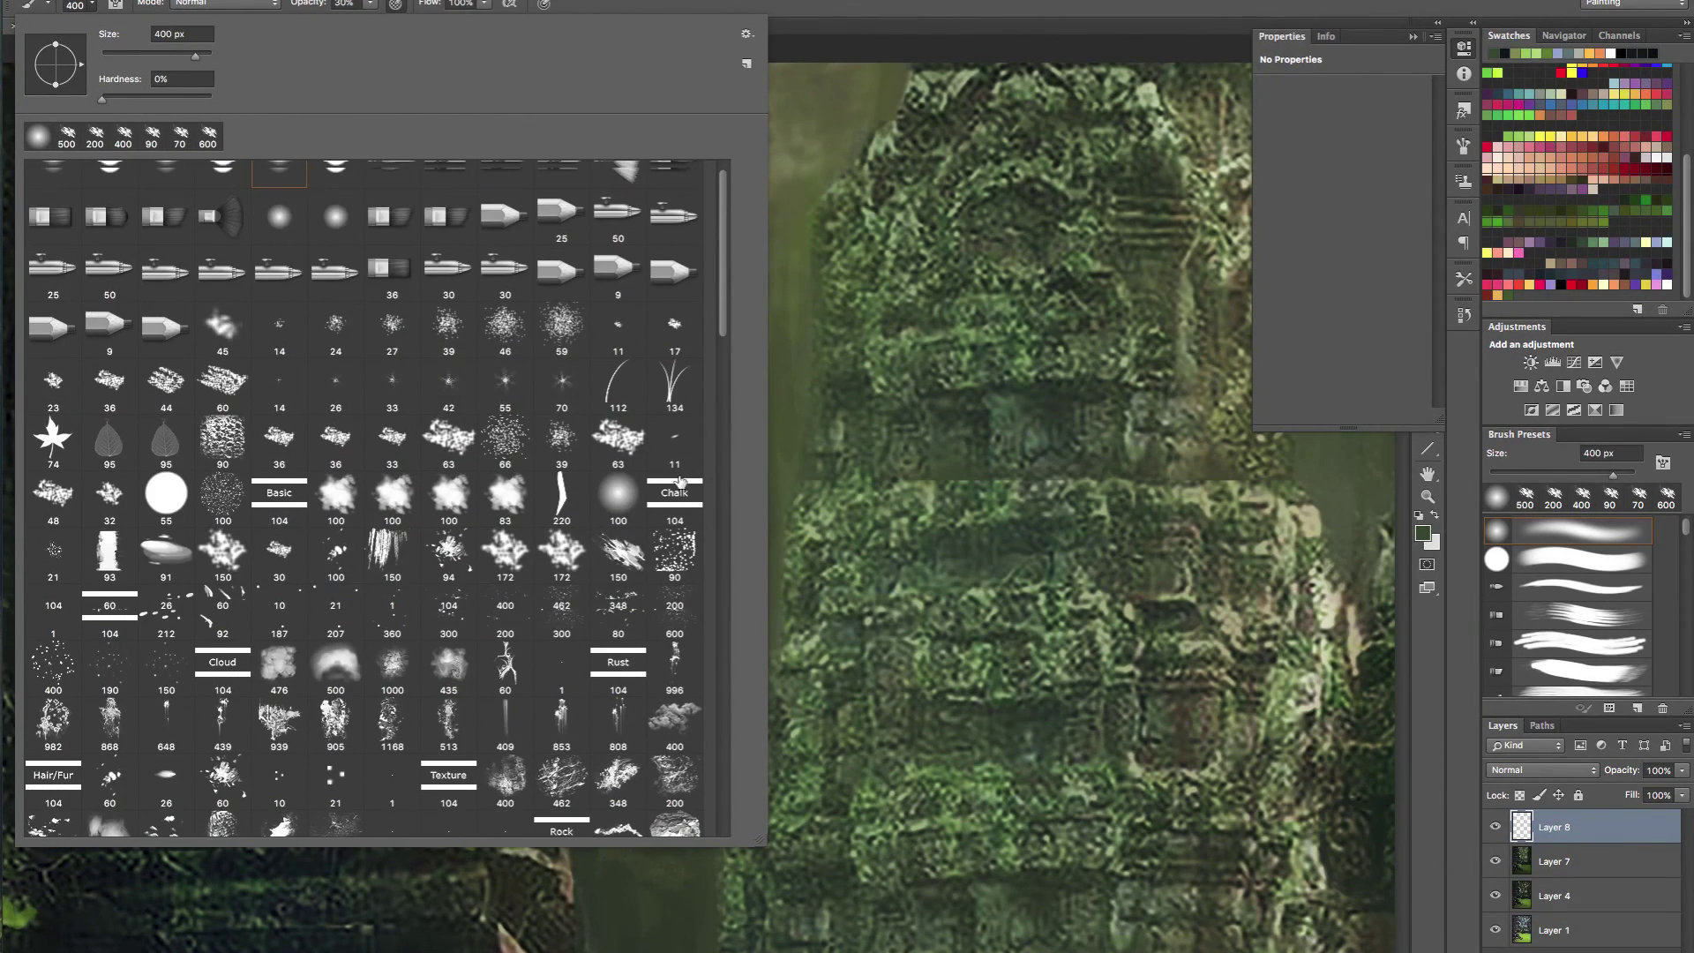
pyautogui.click(619, 552)
pyautogui.click(93, 8)
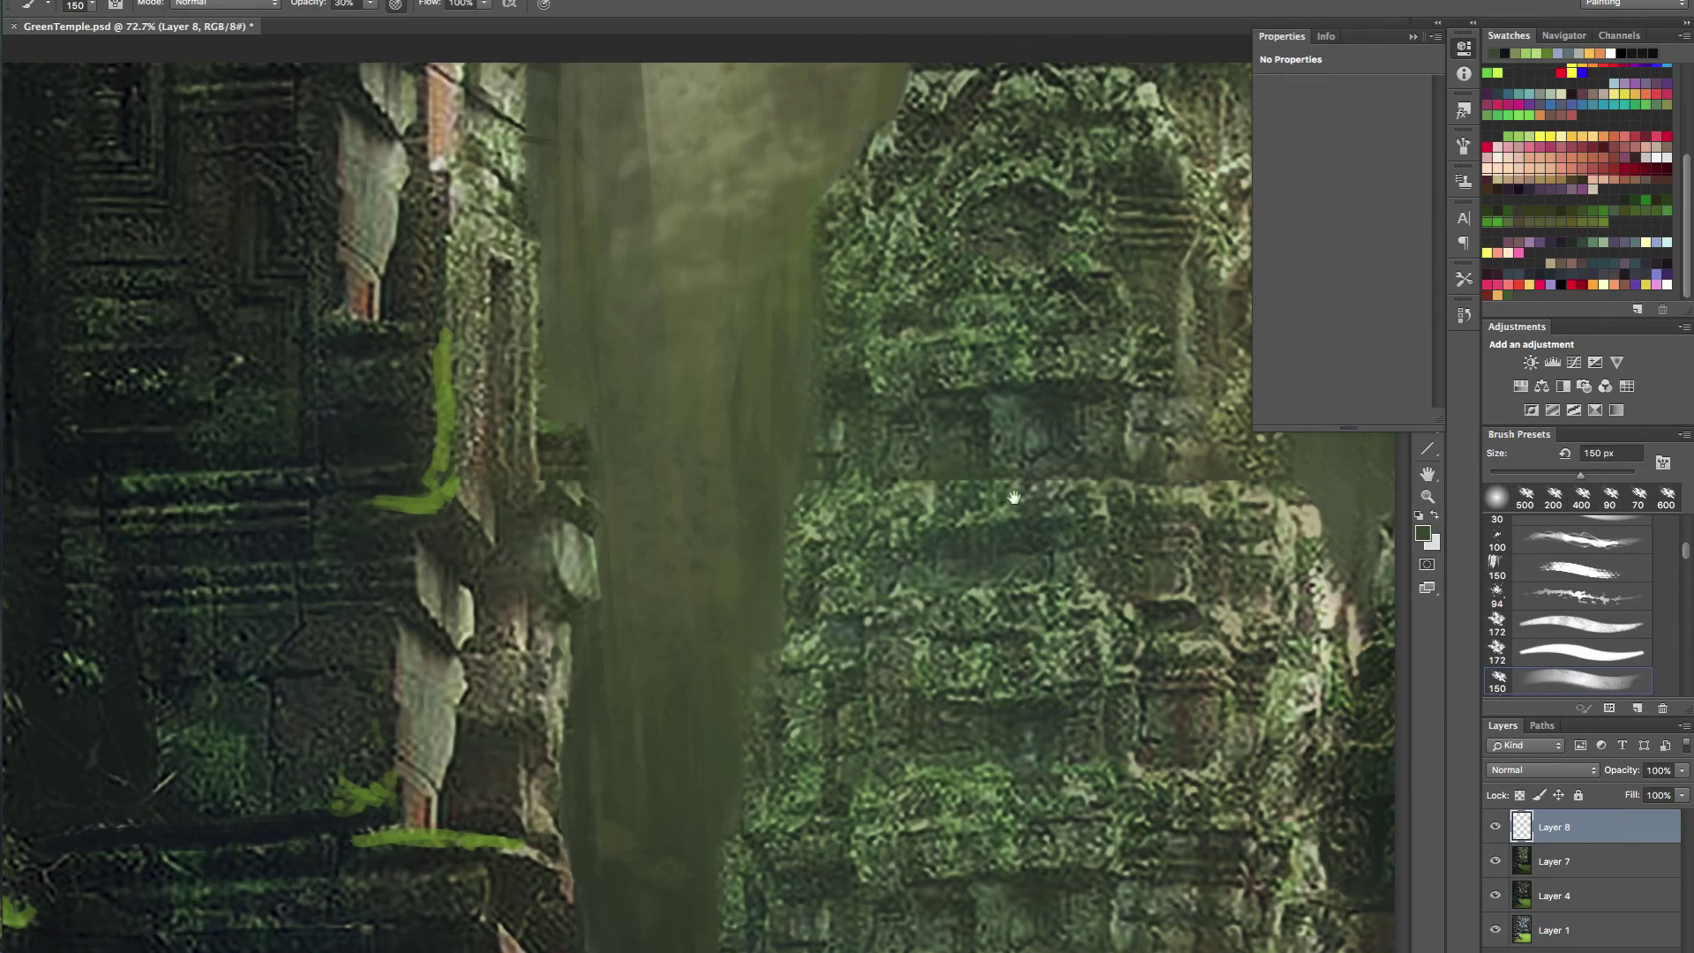
# - Paint pale stone highlights on the ledge at the tower's right edge with the textured brush at 20 px and 100% opacity
pyautogui.moveTo(1014, 495)
pyautogui.mouseDown()
pyautogui.moveTo(693, 419)
pyautogui.moveTo(723, 403)
pyautogui.moveTo(749, 416)
pyautogui.moveTo(738, 384)
pyautogui.moveTo(643, 355)
pyautogui.mouseUp()
pyautogui.keyDown('alt'); pyautogui.click(783, 389); pyautogui.keyUp('alt')
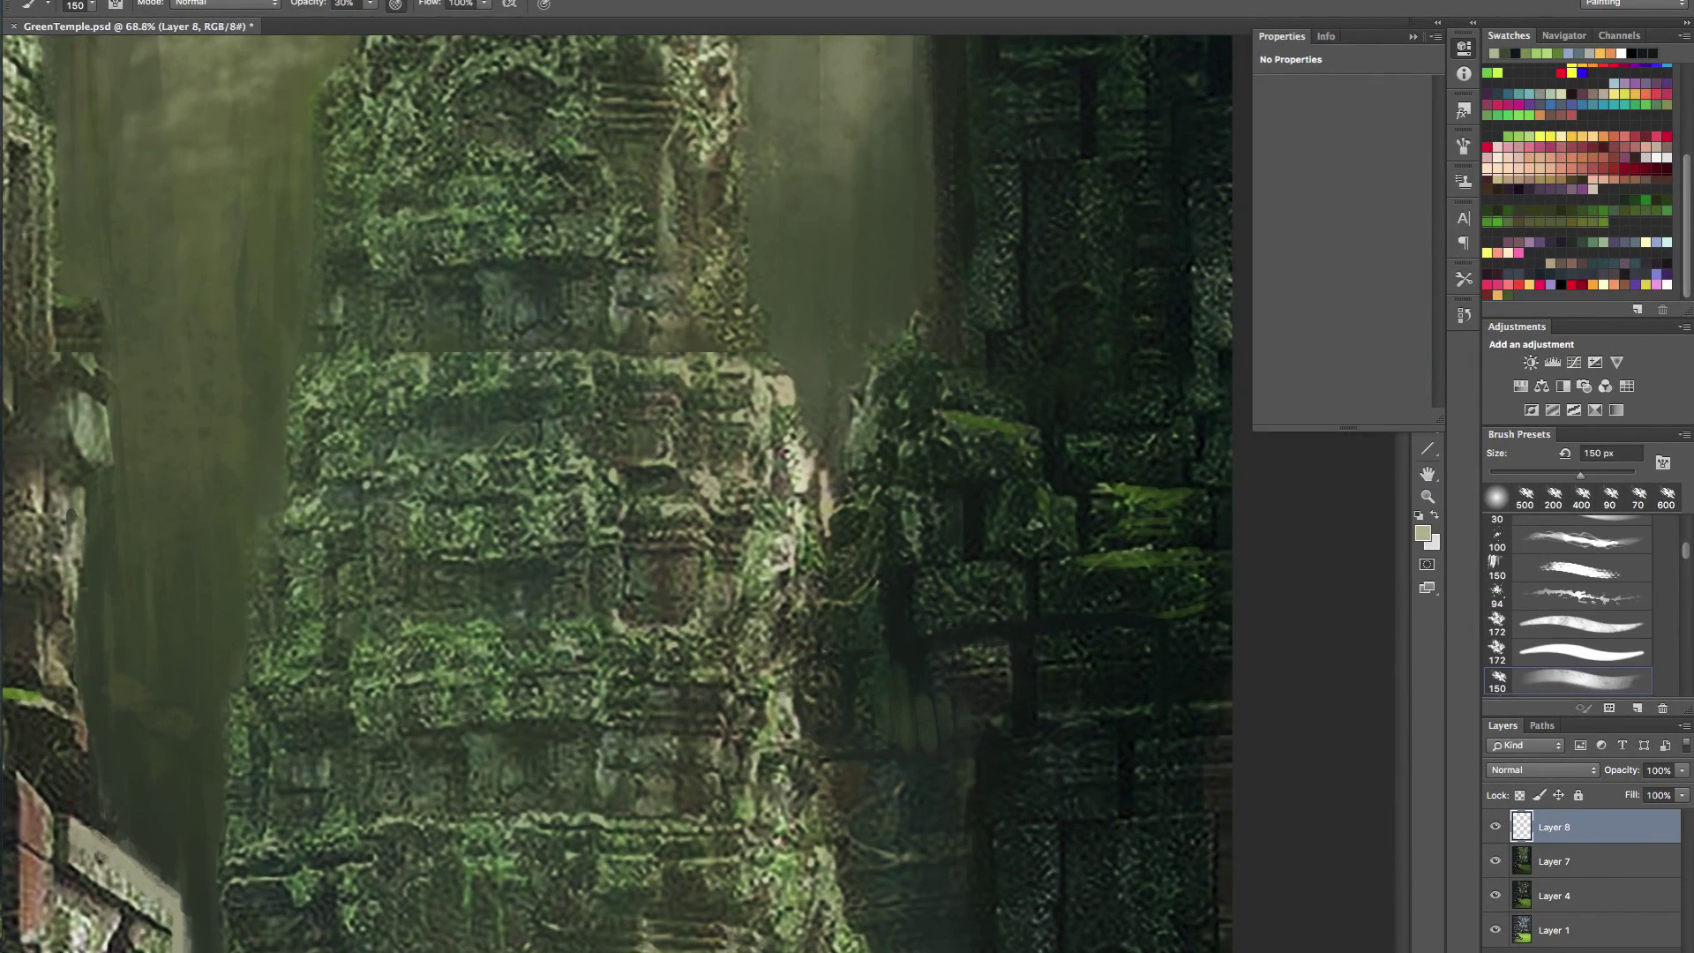
pyautogui.press('0')
pyautogui.press('[')
pyautogui.press('[')
pyautogui.press('[')
pyautogui.press('[')
pyautogui.press('[')
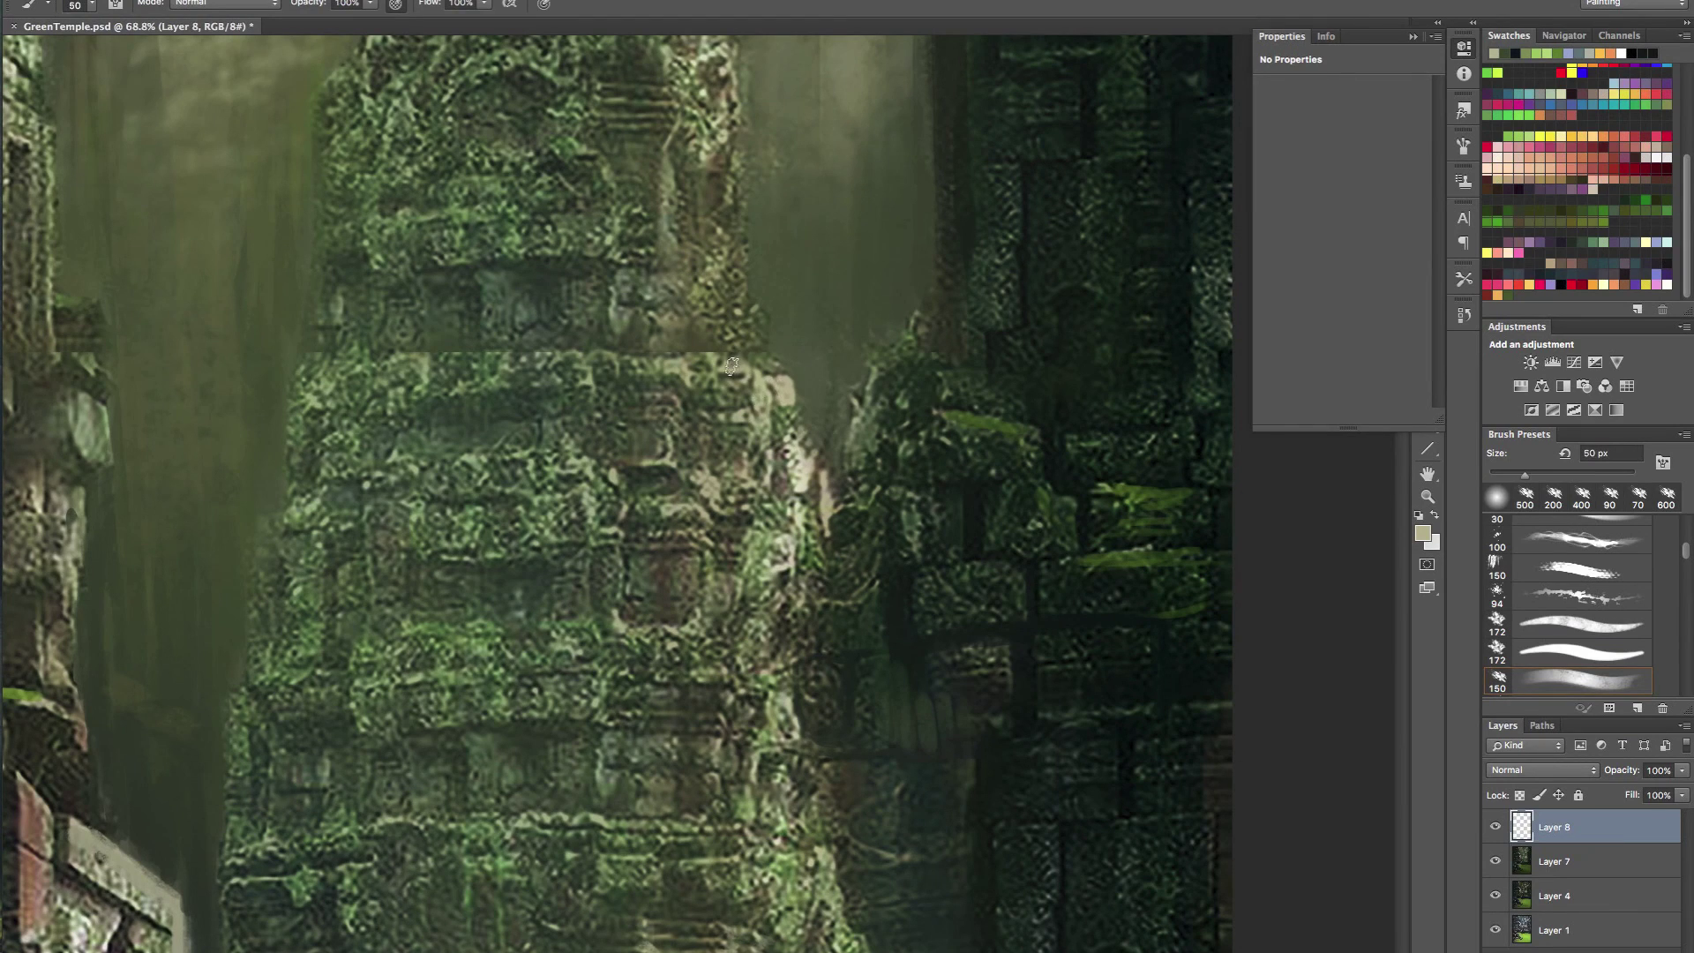
pyautogui.press('[')
pyautogui.press('[')
pyautogui.press('[')
pyautogui.moveTo(760, 390)
pyautogui.mouseDown()
pyautogui.moveTo(758, 310)
pyautogui.moveTo(702, 309)
pyautogui.moveTo(735, 238)
pyautogui.mouseUp()
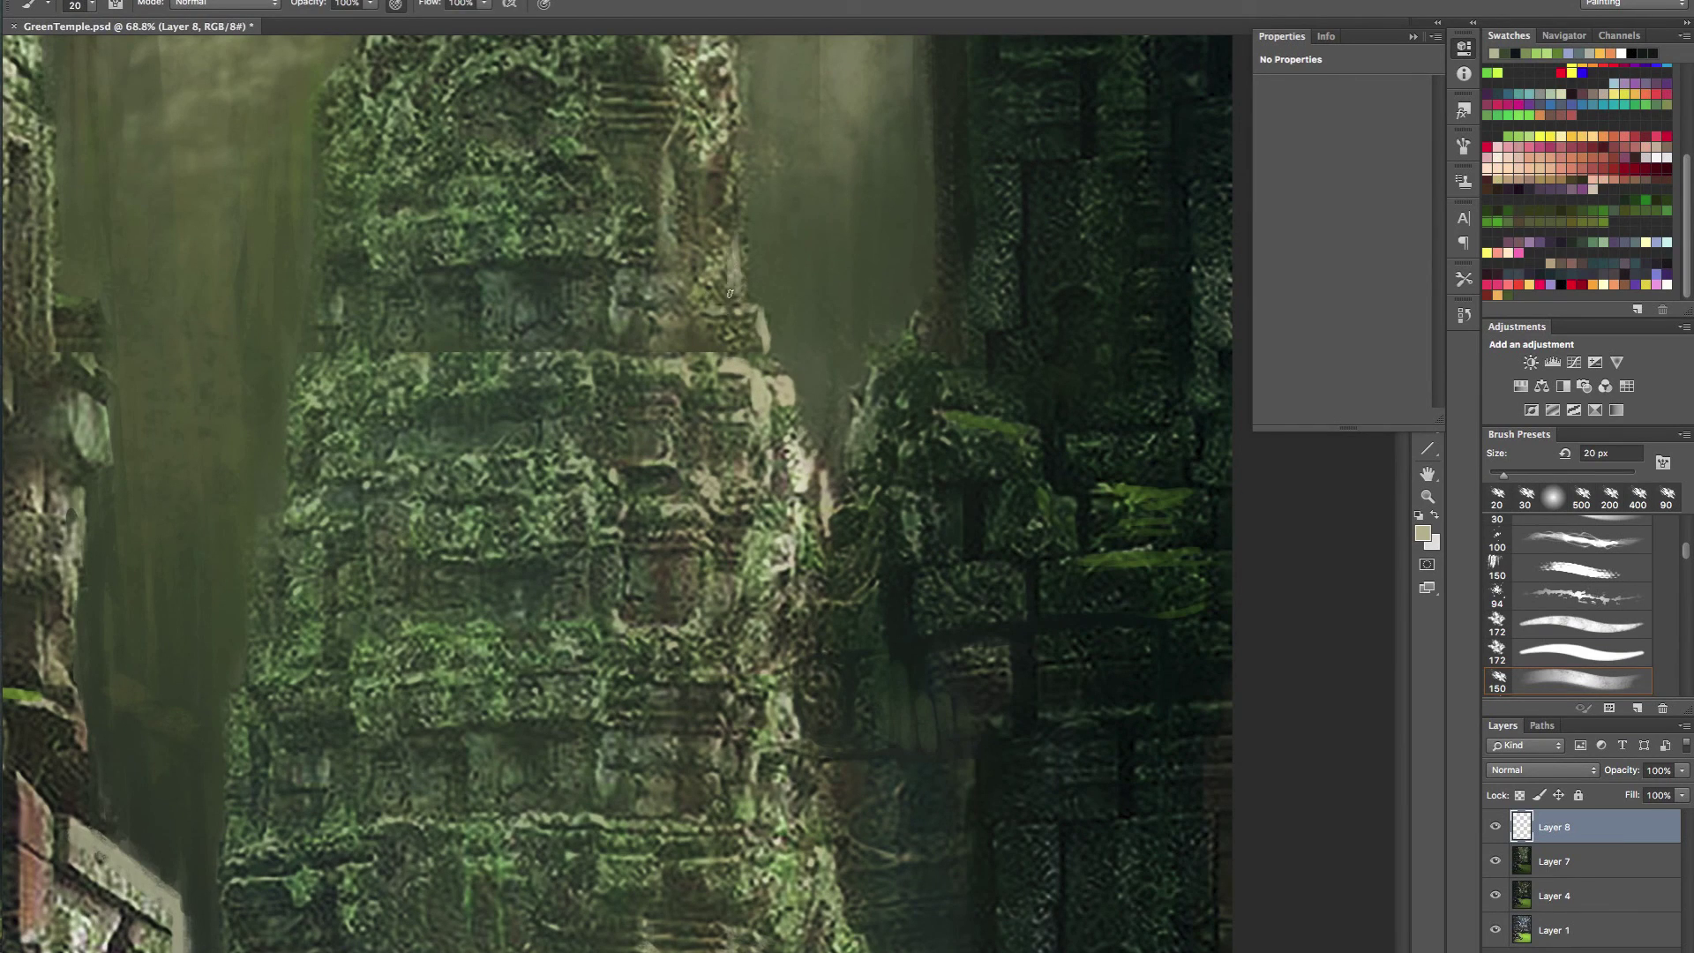
# - Outline the upper niche and right edge of the tower with pale stone highlights, using the brush at 15 to 25 px
pyautogui.press('[')
pyautogui.moveTo(663, 214); pyautogui.dragTo(680, 254)
pyautogui.press(']')
pyautogui.press(']')
pyautogui.moveTo(673, 166)
pyautogui.mouseDown()
pyautogui.moveTo(671, 204)
pyautogui.moveTo(725, 209)
pyautogui.moveTo(738, 238)
pyautogui.mouseUp()
pyautogui.press('[')
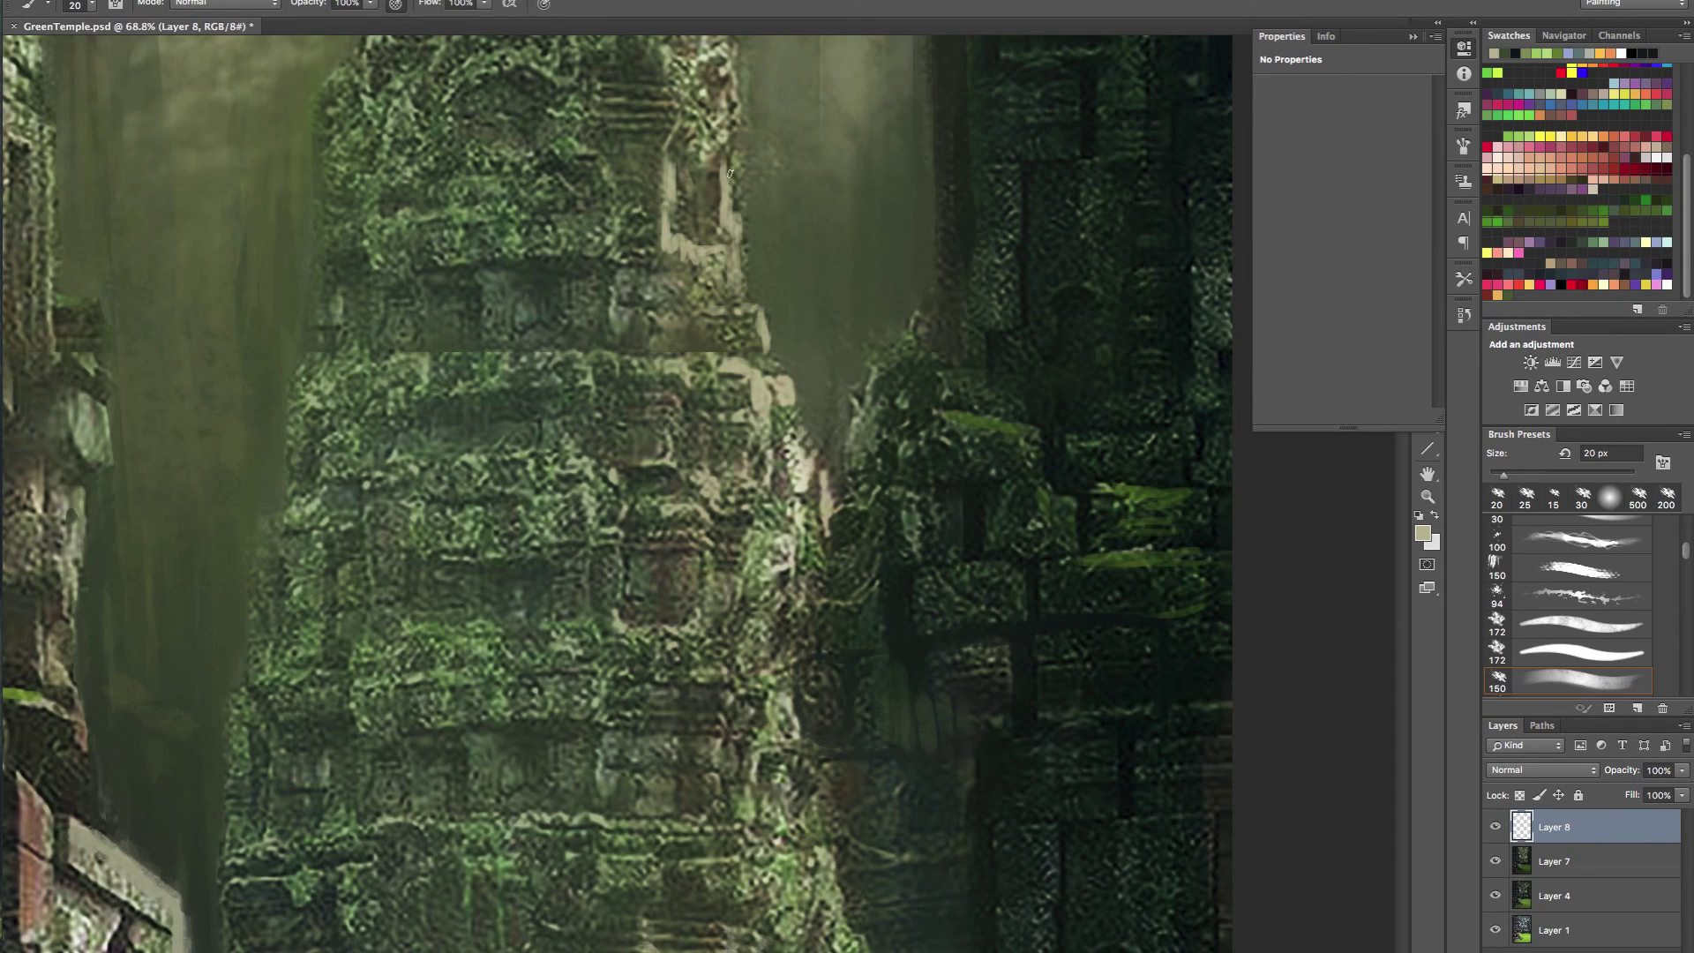
pyautogui.moveTo(731, 85)
pyautogui.mouseDown()
pyautogui.moveTo(745, 393)
pyautogui.moveTo(692, 400)
pyautogui.moveTo(689, 417)
pyautogui.moveTo(674, 393)
pyautogui.moveTo(707, 329)
pyautogui.moveTo(713, 382)
pyautogui.mouseUp()
pyautogui.moveTo(695, 279)
pyautogui.mouseDown()
pyautogui.moveTo(614, 255)
pyautogui.moveTo(631, 298)
pyautogui.moveTo(645, 286)
pyautogui.moveTo(655, 317)
pyautogui.moveTo(701, 347)
pyautogui.moveTo(697, 323)
pyautogui.moveTo(596, 337)
pyautogui.mouseUp()
pyautogui.scroll(8, 597, 338)
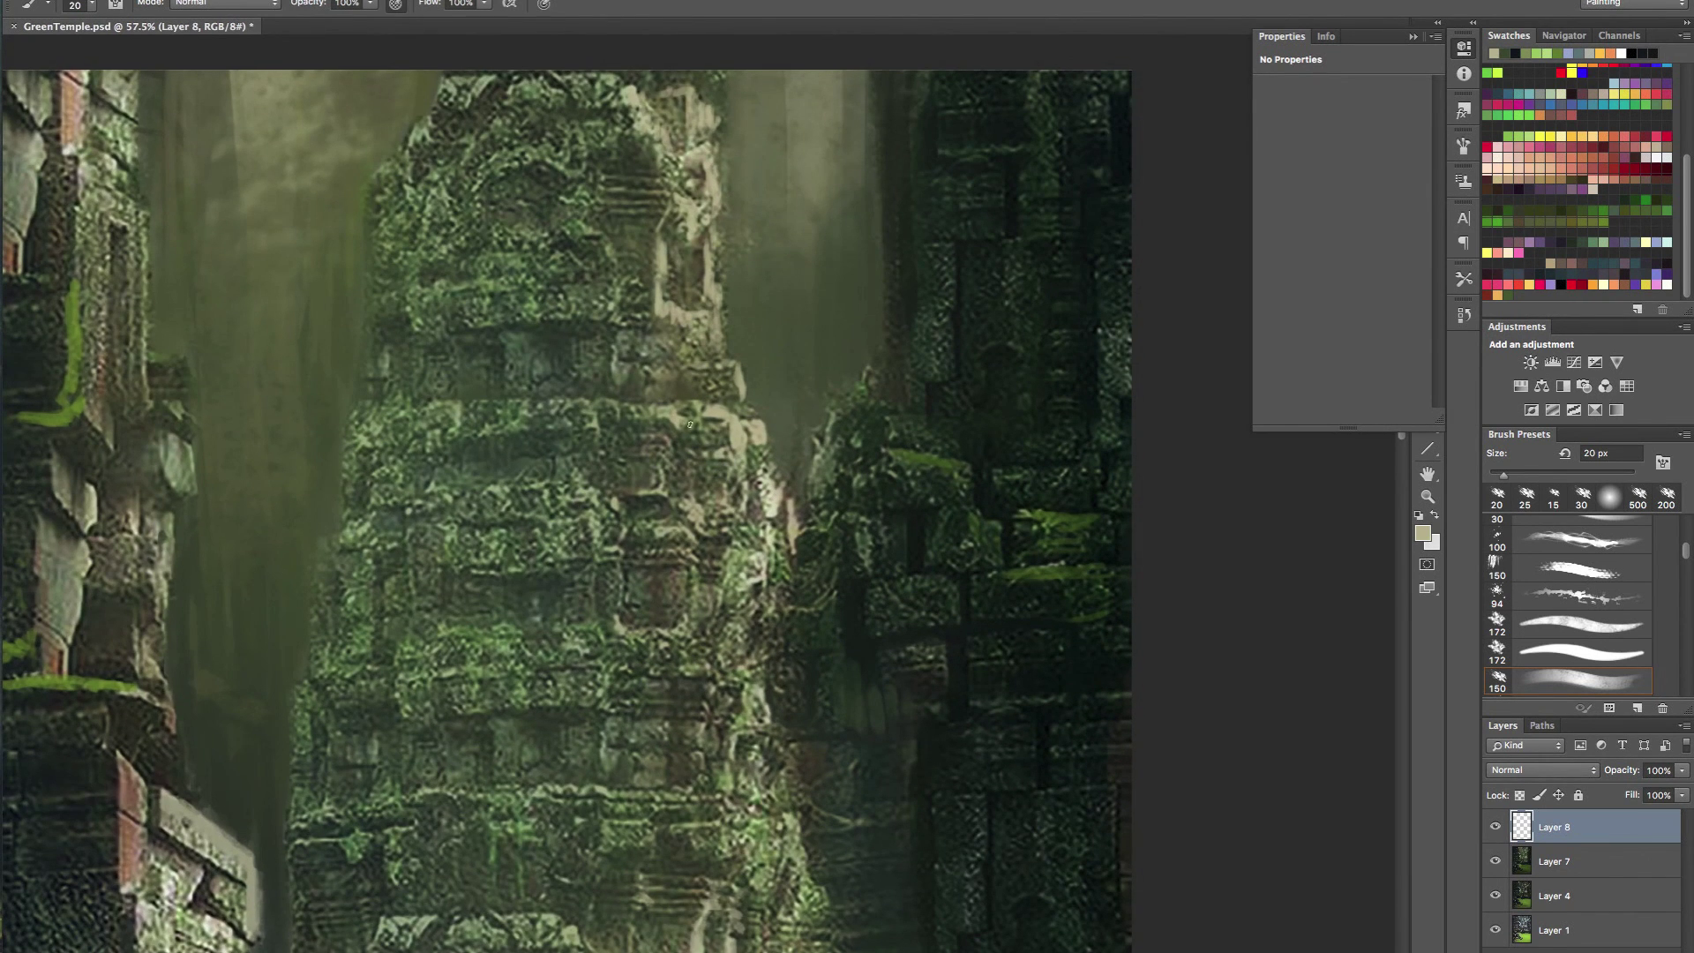
# - Add pale highlights around the tower's middle niche and along the stones beside it with the 20 px brush
pyautogui.moveTo(671, 480)
pyautogui.mouseDown()
pyautogui.moveTo(709, 523)
pyautogui.moveTo(690, 623)
pyautogui.mouseUp()
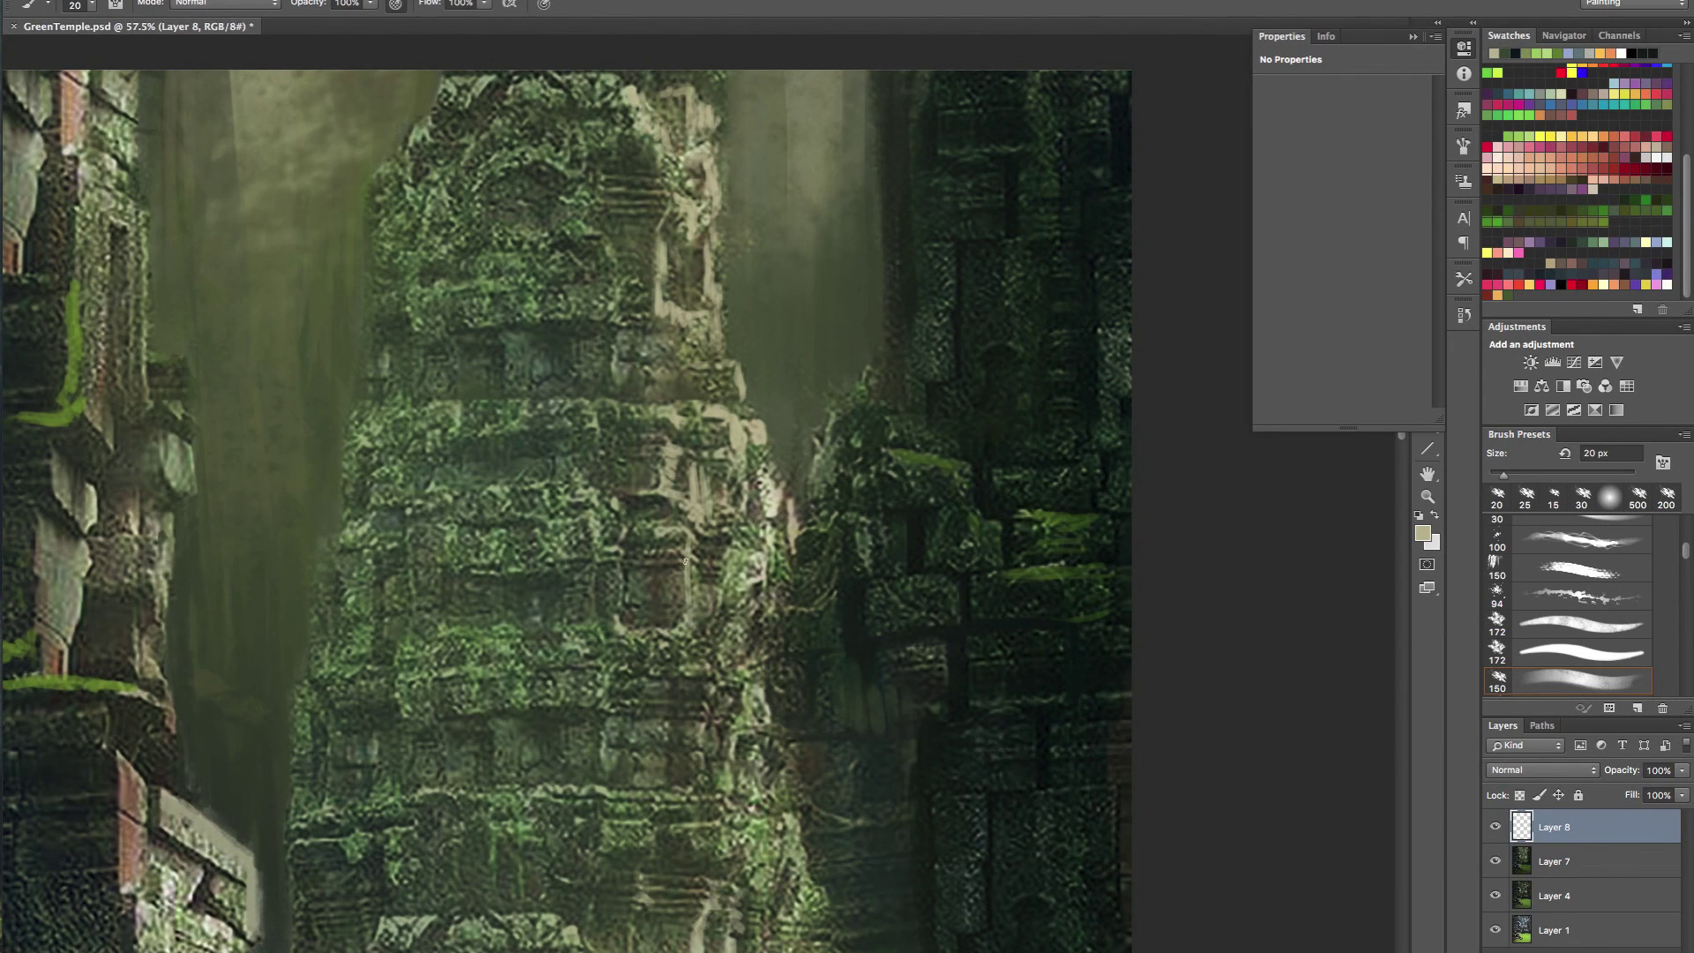
pyautogui.moveTo(673, 556); pyautogui.dragTo(695, 535)
pyautogui.moveTo(769, 616); pyautogui.dragTo(777, 579)
# - Paint a black recess at the tower's right edge and soften it with sampled muted green at 35 px
pyautogui.keyDown('alt'); pyautogui.click(847, 630); pyautogui.keyUp('alt')
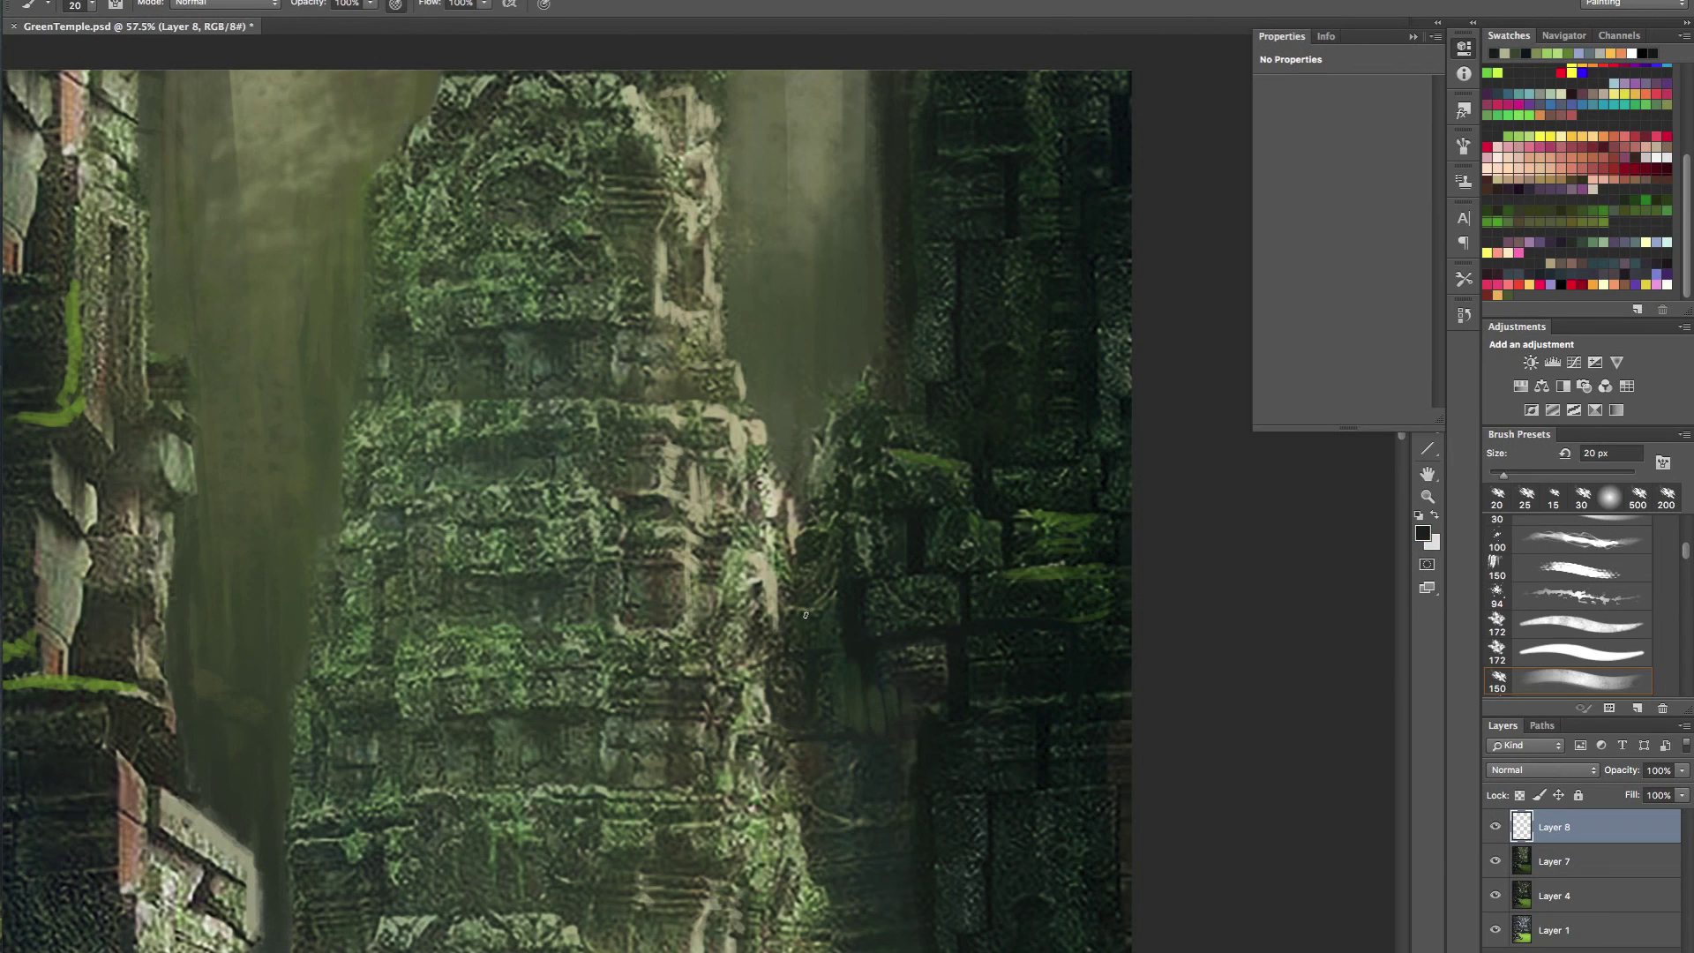
pyautogui.moveTo(780, 592)
pyautogui.mouseDown()
pyautogui.moveTo(808, 578)
pyautogui.moveTo(768, 611)
pyautogui.moveTo(779, 648)
pyautogui.moveTo(750, 609)
pyautogui.moveTo(750, 653)
pyautogui.moveTo(747, 593)
pyautogui.mouseUp()
pyautogui.keyDown('alt'); pyautogui.click(864, 545); pyautogui.keyUp('alt')
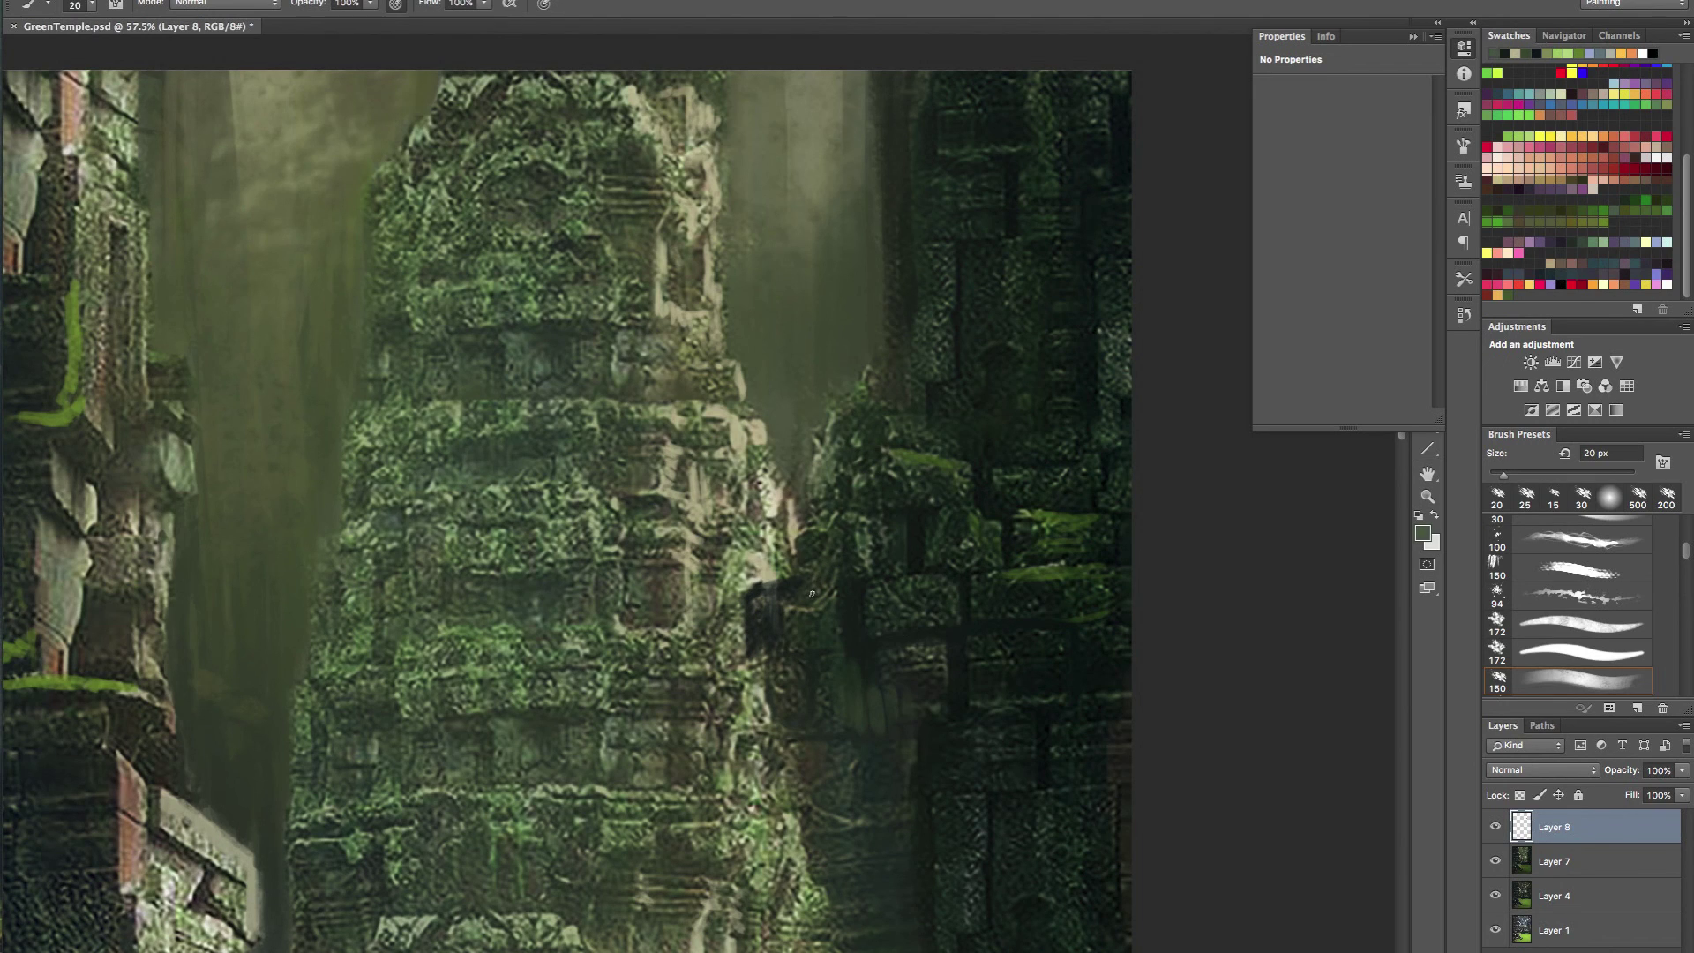
pyautogui.press(']')
pyautogui.moveTo(748, 596); pyautogui.dragTo(754, 644)
pyautogui.moveTo(760, 590); pyautogui.dragTo(771, 650)
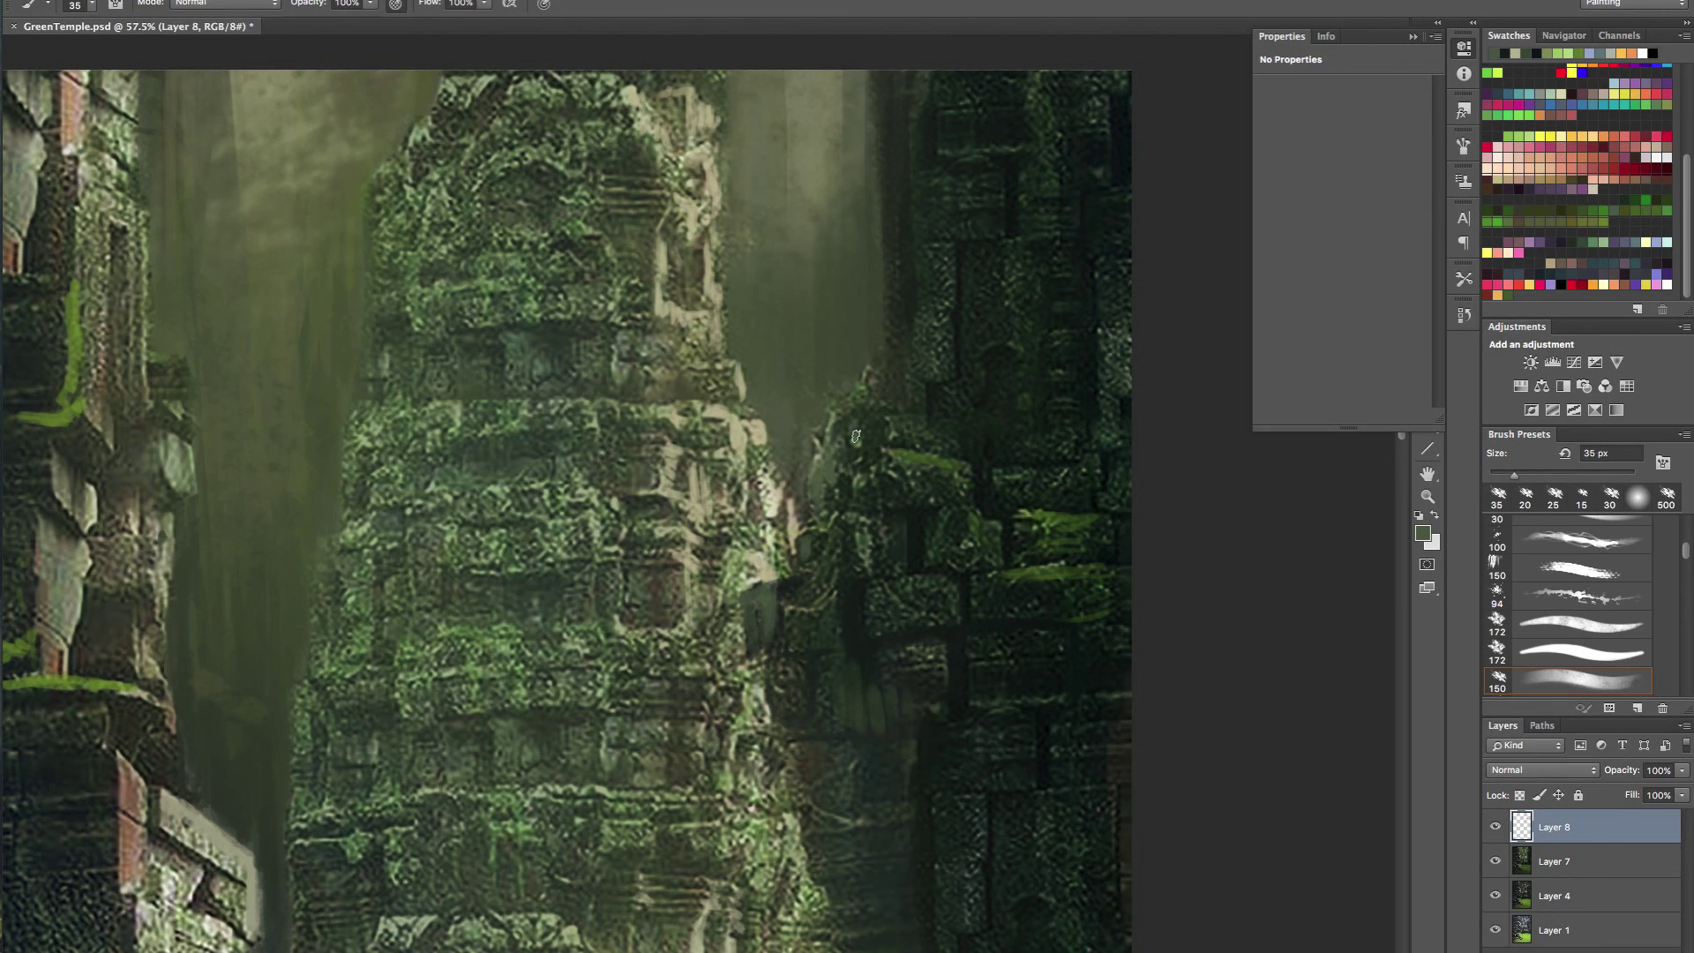
# - Rework the inner edge of the dark right-hand building with muted and dark greens, using the brush at 35 to 80 px
pyautogui.moveTo(922, 259); pyautogui.dragTo(918, 383)
pyautogui.moveTo(929, 252)
pyautogui.mouseDown()
pyautogui.moveTo(928, 359)
pyautogui.moveTo(882, 365)
pyautogui.moveTo(952, 365)
pyautogui.mouseUp()
pyautogui.keyDown('alt'); pyautogui.click(988, 411); pyautogui.keyUp('alt')
pyautogui.press(']')
pyautogui.press(']')
pyautogui.press(']')
pyautogui.press(']')
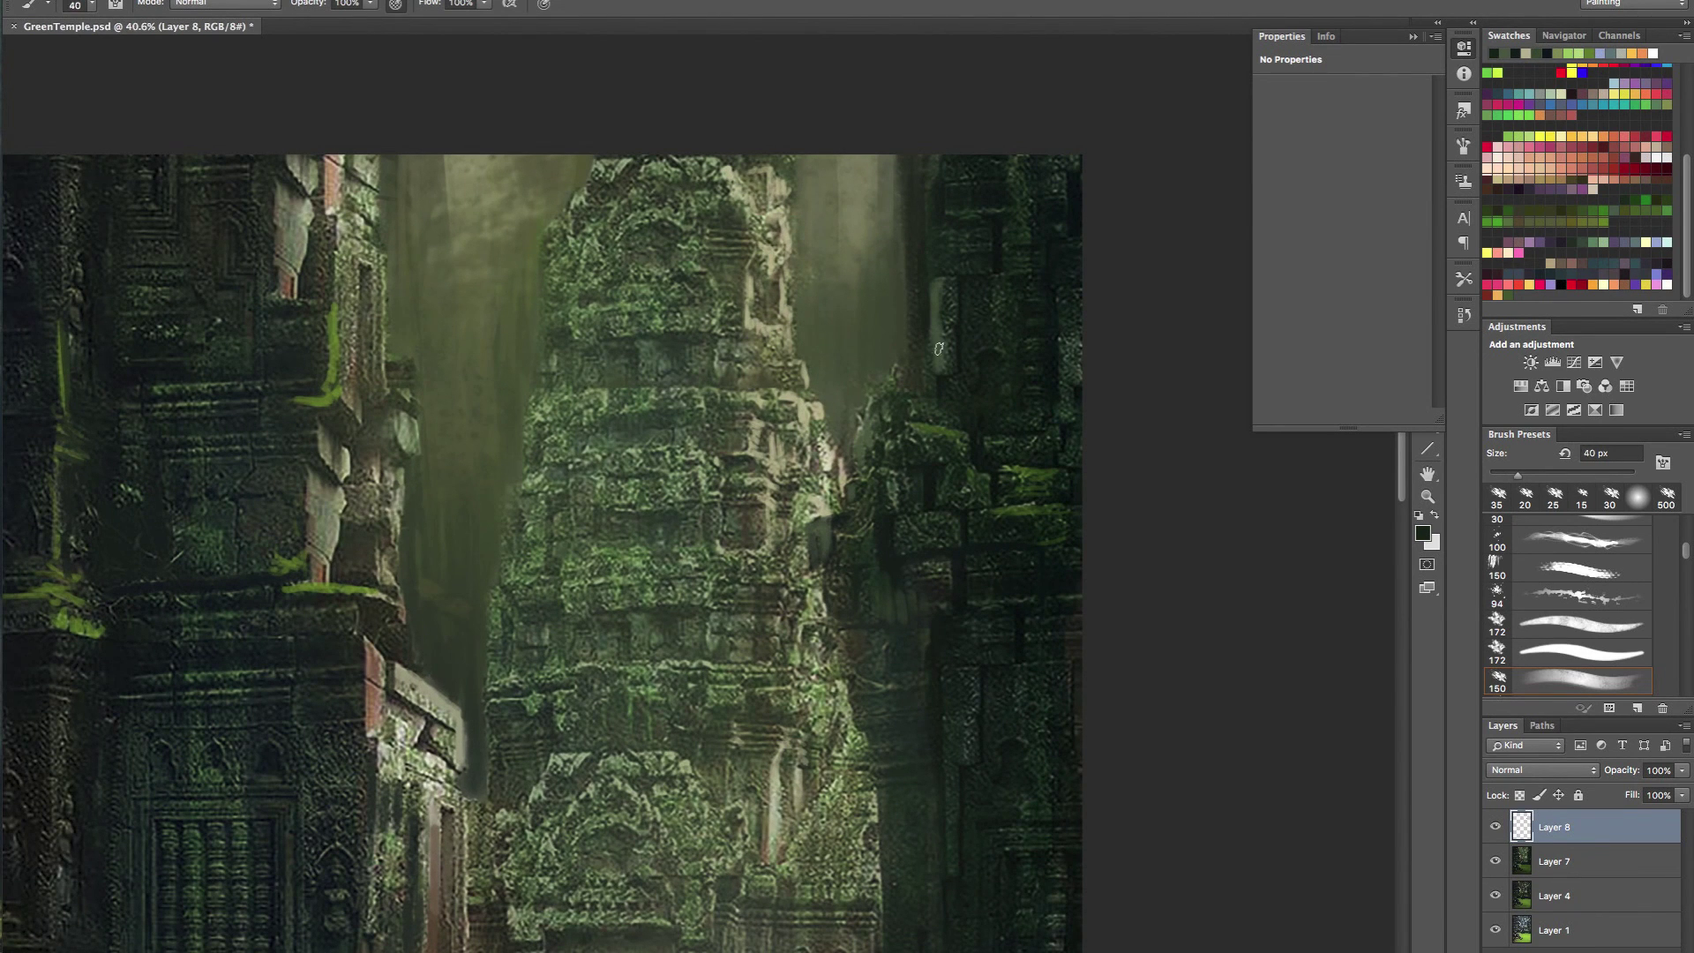
pyautogui.press(']')
pyautogui.press(']')
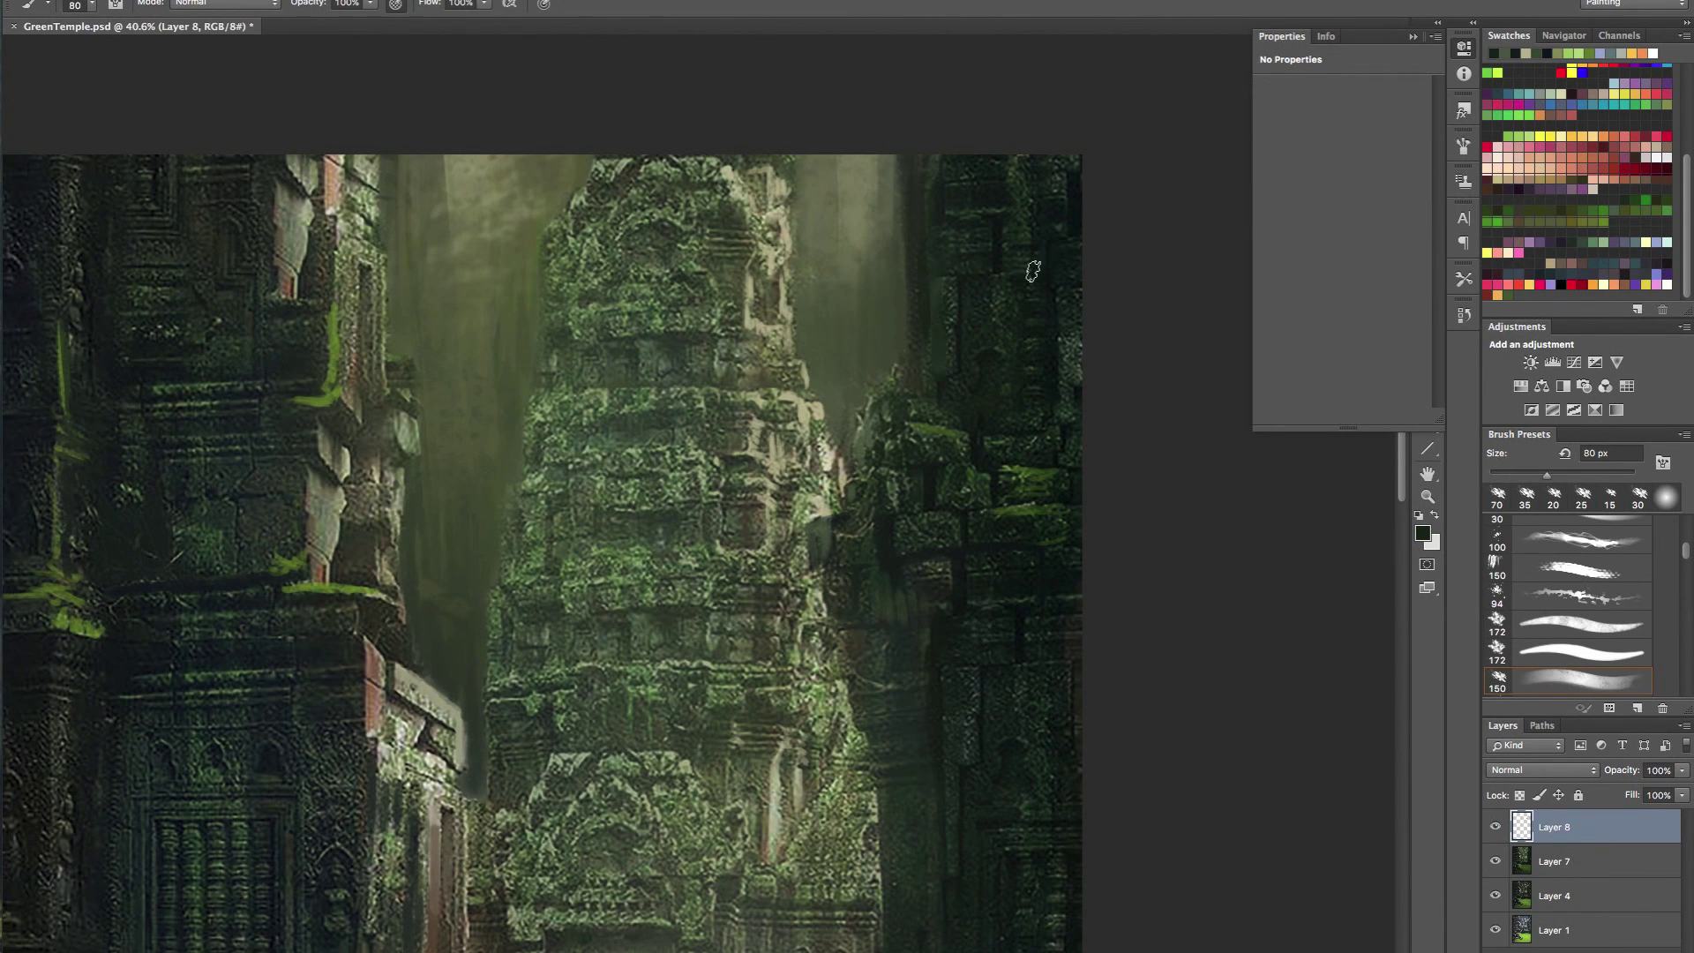
pyautogui.keyDown('alt'); pyautogui.click(1044, 259); pyautogui.keyUp('alt')
pyautogui.moveTo(941, 295)
pyautogui.mouseDown()
pyautogui.moveTo(943, 438)
pyautogui.moveTo(920, 432)
pyautogui.mouseUp()
# - Darken the bright moss patches on the right-hand building with near-black, enlarging the brush from 150 to 400 px
pyautogui.press(']')
pyautogui.press(']')
pyautogui.press(']')
pyautogui.press(']')
pyautogui.press(']')
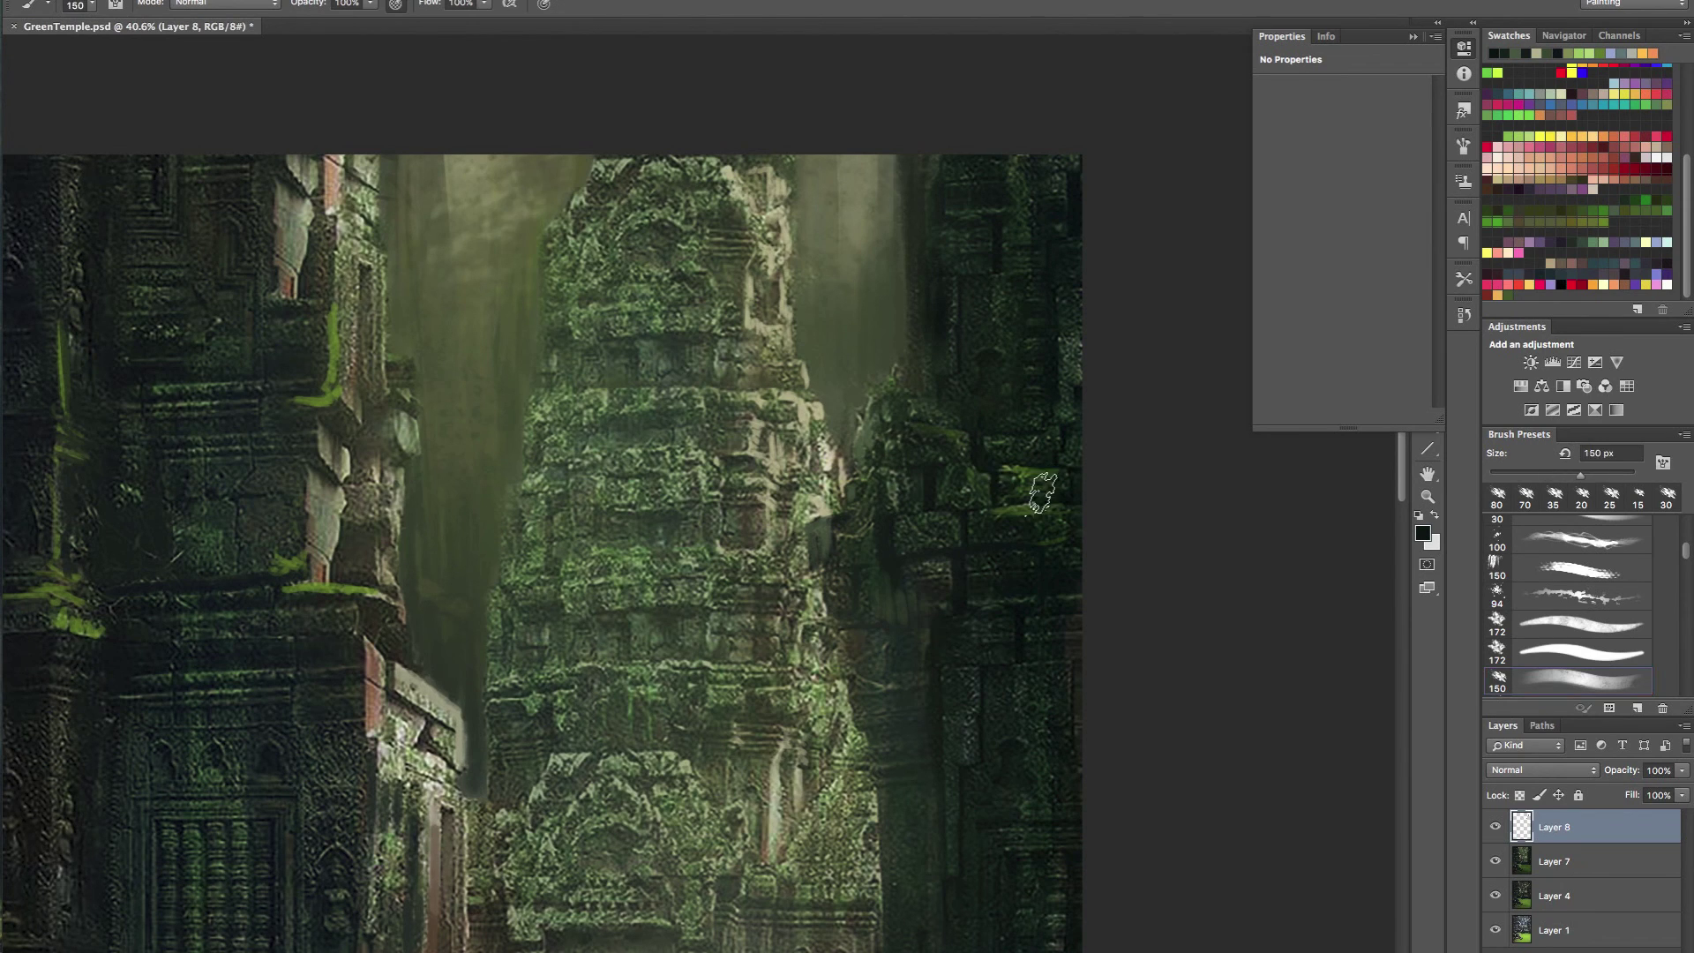
pyautogui.press(']')
pyautogui.press(']')
pyautogui.press(']')
pyautogui.press(']')
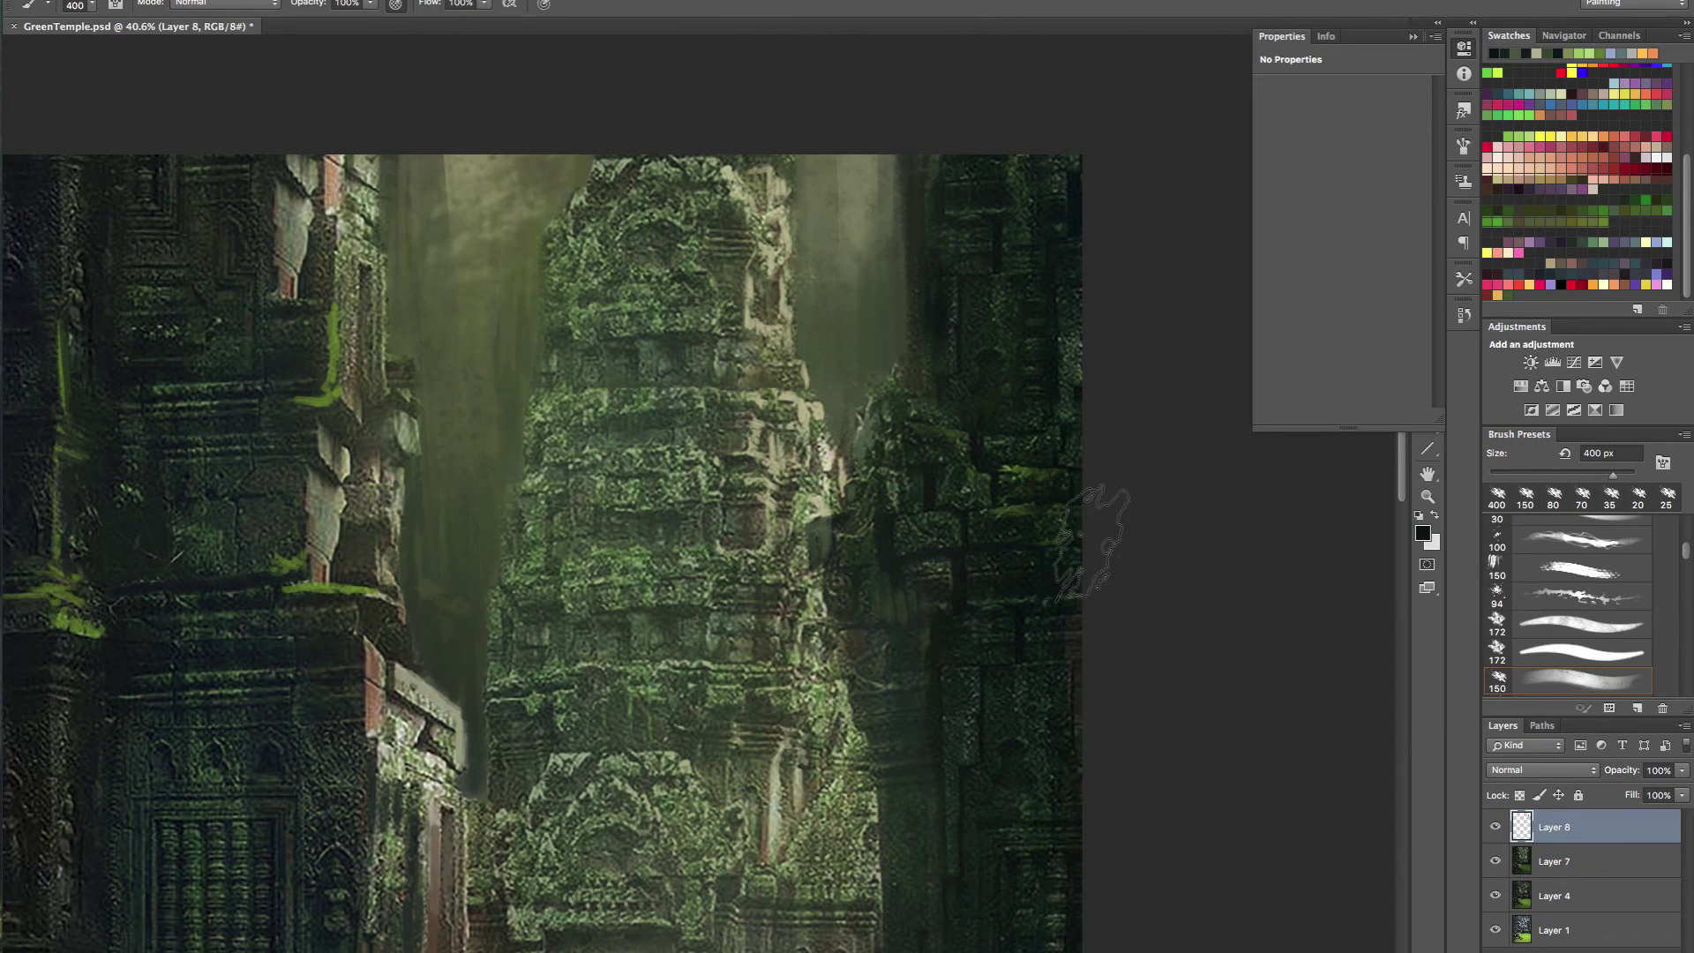
pyautogui.press('[')
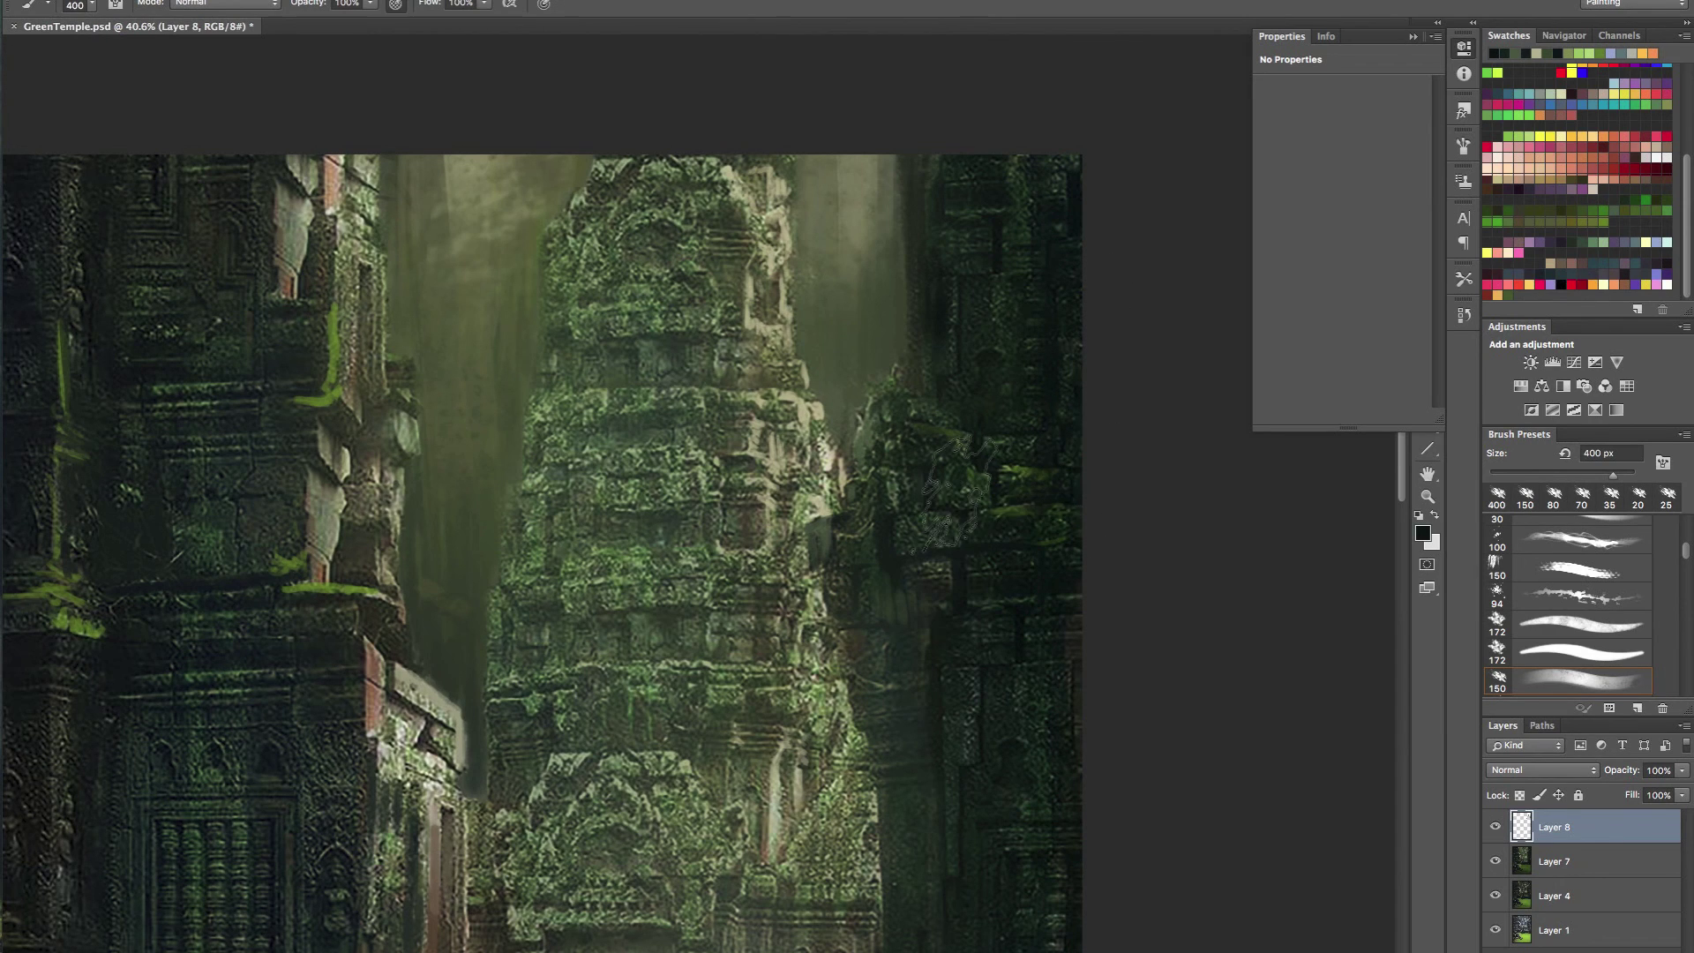
# - Paint black shadow over the right-hand building's column beside the tower, reducing the brush from 400 to 200 px
pyautogui.moveTo(905, 521); pyautogui.dragTo(933, 628)
pyautogui.press('[')
pyautogui.moveTo(843, 600); pyautogui.dragTo(895, 759)
pyautogui.press('[')
pyautogui.press('[')
pyautogui.press('[')
pyautogui.press('[')
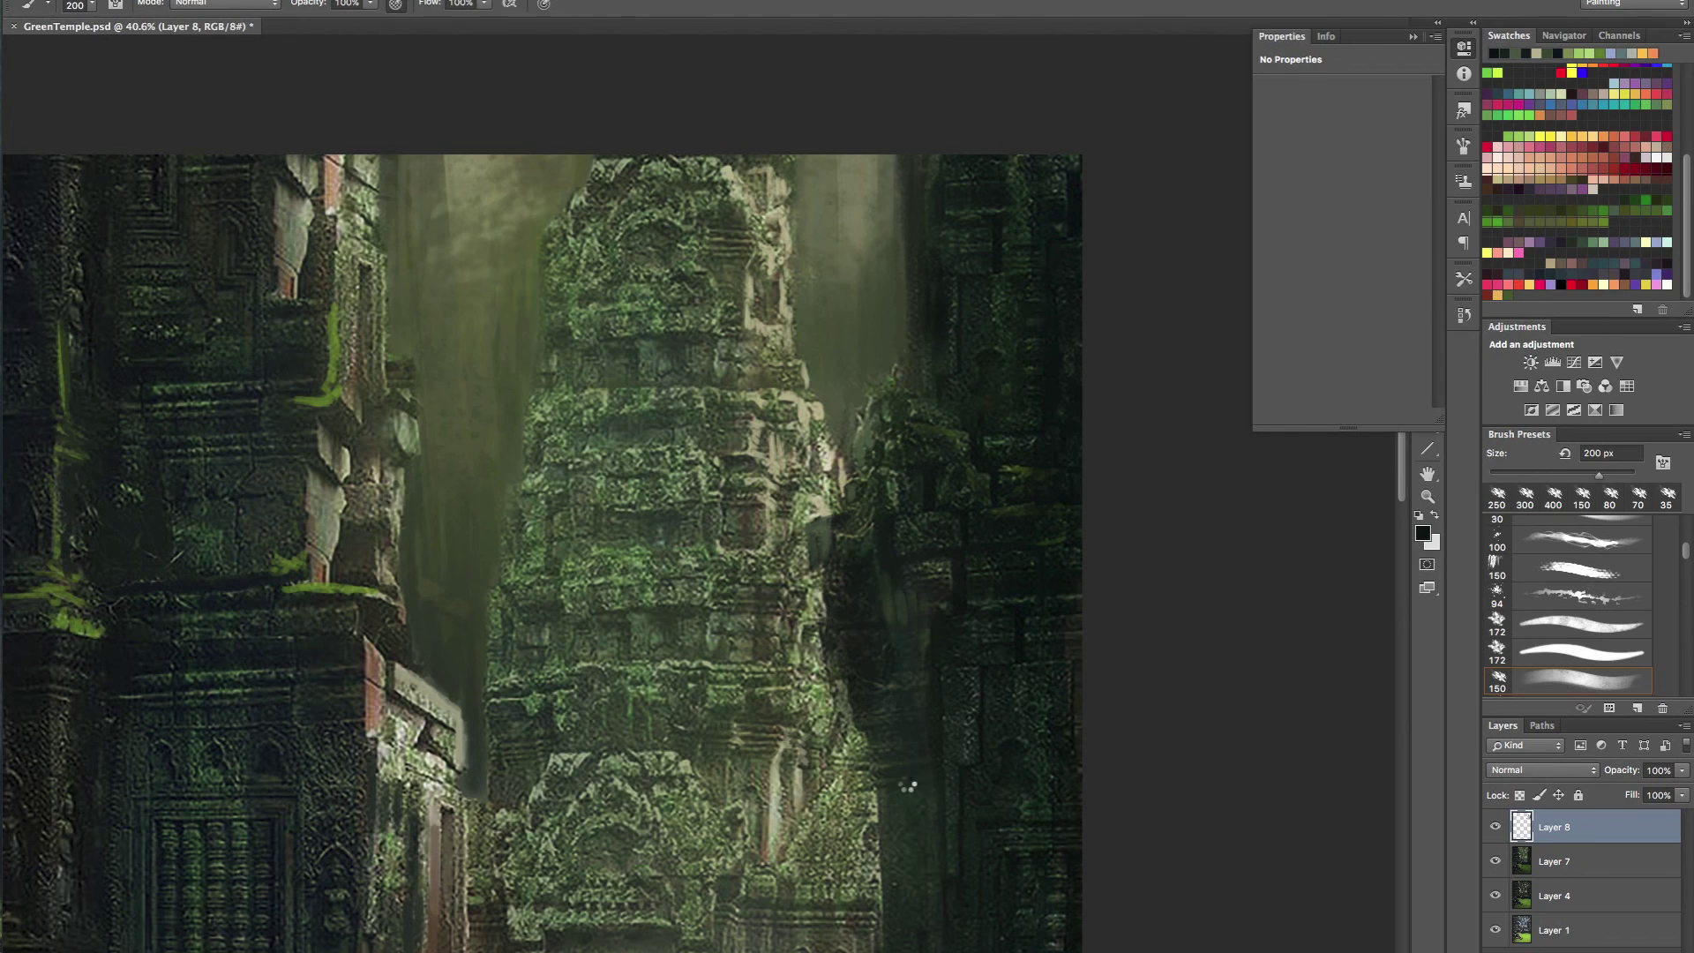
# - Shape the ledges and upper edge of the right-hand building in black with a small brush down to 20 px, undoing the last stroke
pyautogui.press('[')
pyautogui.press('[')
pyautogui.press('[')
pyautogui.press('[')
pyautogui.press('[')
pyautogui.press('[')
pyautogui.press('[')
pyautogui.press('[')
pyautogui.moveTo(861, 628)
pyautogui.mouseDown()
pyautogui.moveTo(918, 629)
pyautogui.moveTo(930, 658)
pyautogui.mouseUp()
pyautogui.press('[')
pyautogui.moveTo(755, 156); pyautogui.dragTo(935, 190)
pyautogui.moveTo(895, 206)
pyautogui.mouseDown()
pyautogui.moveTo(713, 206)
pyautogui.moveTo(889, 206)
pyautogui.mouseUp()
pyautogui.press('super+z')
# - Fill the right-hand building's lower column and the stones above it with black shadow, using an enlarged textured brush
pyautogui.moveTo(968, 670); pyautogui.dragTo(936, 496)
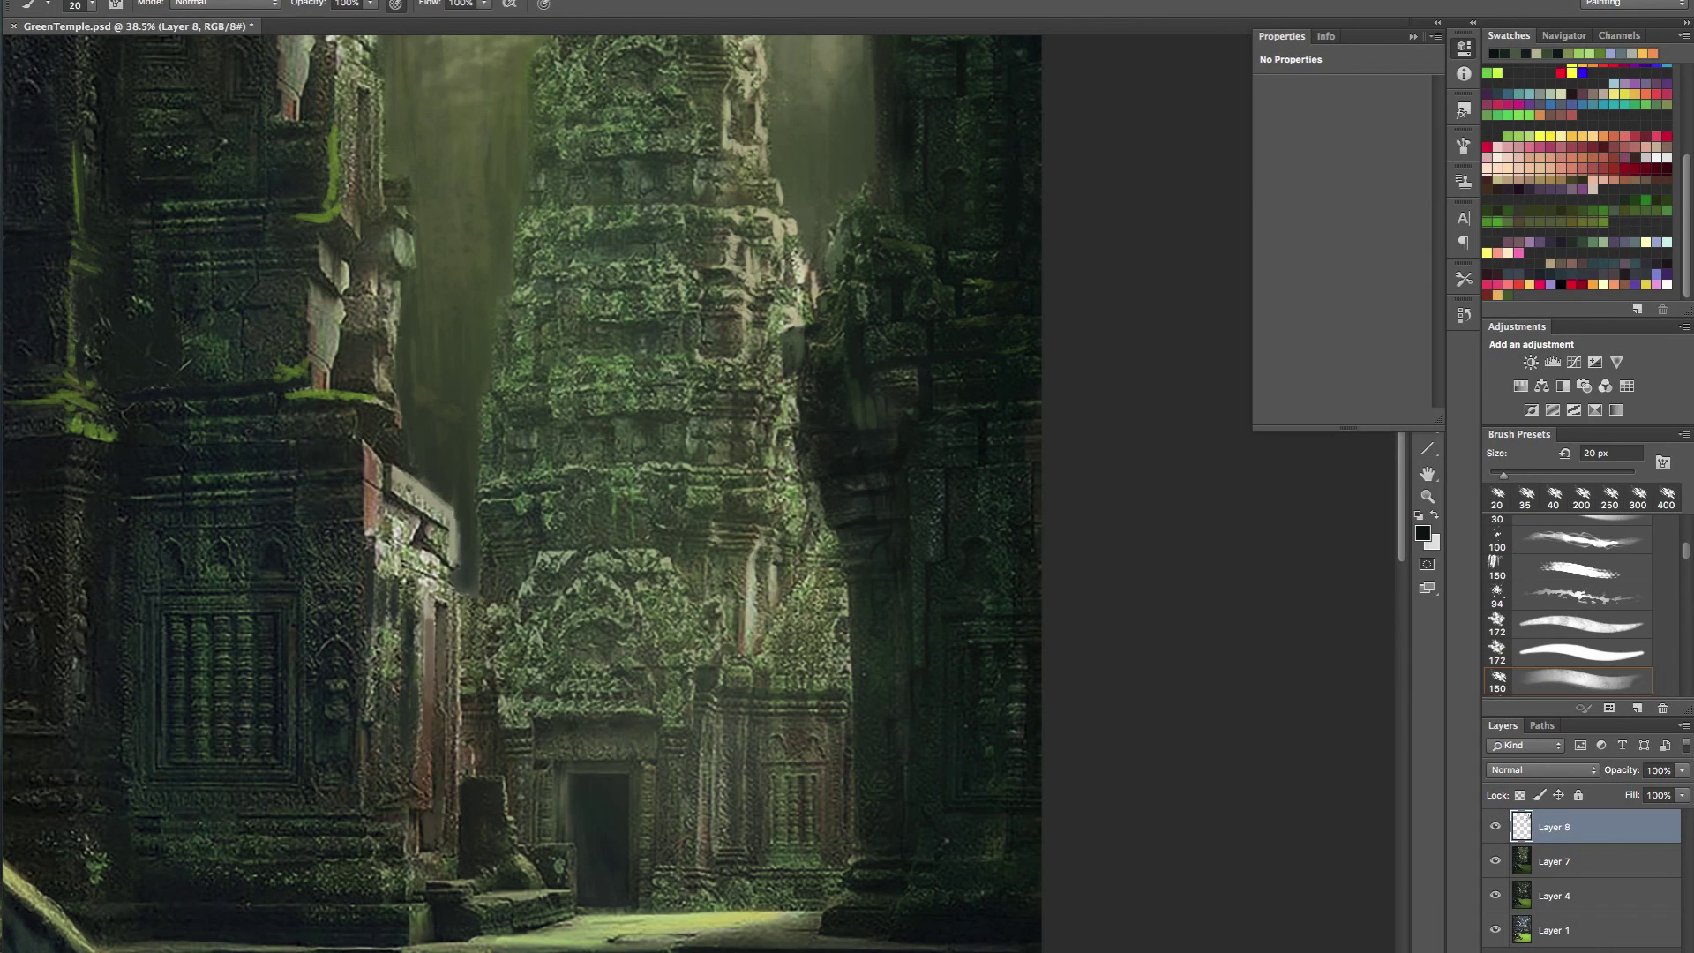
pyautogui.press(']')
pyautogui.press(']')
pyautogui.press(']')
pyautogui.press(']')
pyautogui.press(']')
pyautogui.press(']')
pyautogui.press(']')
pyautogui.press(']')
pyautogui.moveTo(887, 628)
pyautogui.mouseDown()
pyautogui.moveTo(872, 822)
pyautogui.moveTo(893, 763)
pyautogui.mouseUp()
pyautogui.moveTo(910, 674); pyautogui.dragTo(928, 732)
pyautogui.moveTo(923, 338); pyautogui.dragTo(889, 291)
# - Define the right-hand building's upper silhouette against the tower in black, and deepen its wall shadows with the brush at 125 px
pyautogui.press('[')
pyautogui.press('[')
pyautogui.press('[')
pyautogui.press('[')
pyautogui.moveTo(766, 280)
pyautogui.mouseDown()
pyautogui.moveTo(765, 331)
pyautogui.moveTo(803, 190)
pyautogui.moveTo(843, 132)
pyautogui.moveTo(850, 183)
pyautogui.mouseUp()
pyautogui.press(']')
pyautogui.press(']')
pyautogui.press(']')
pyautogui.press(']')
pyautogui.press(']')
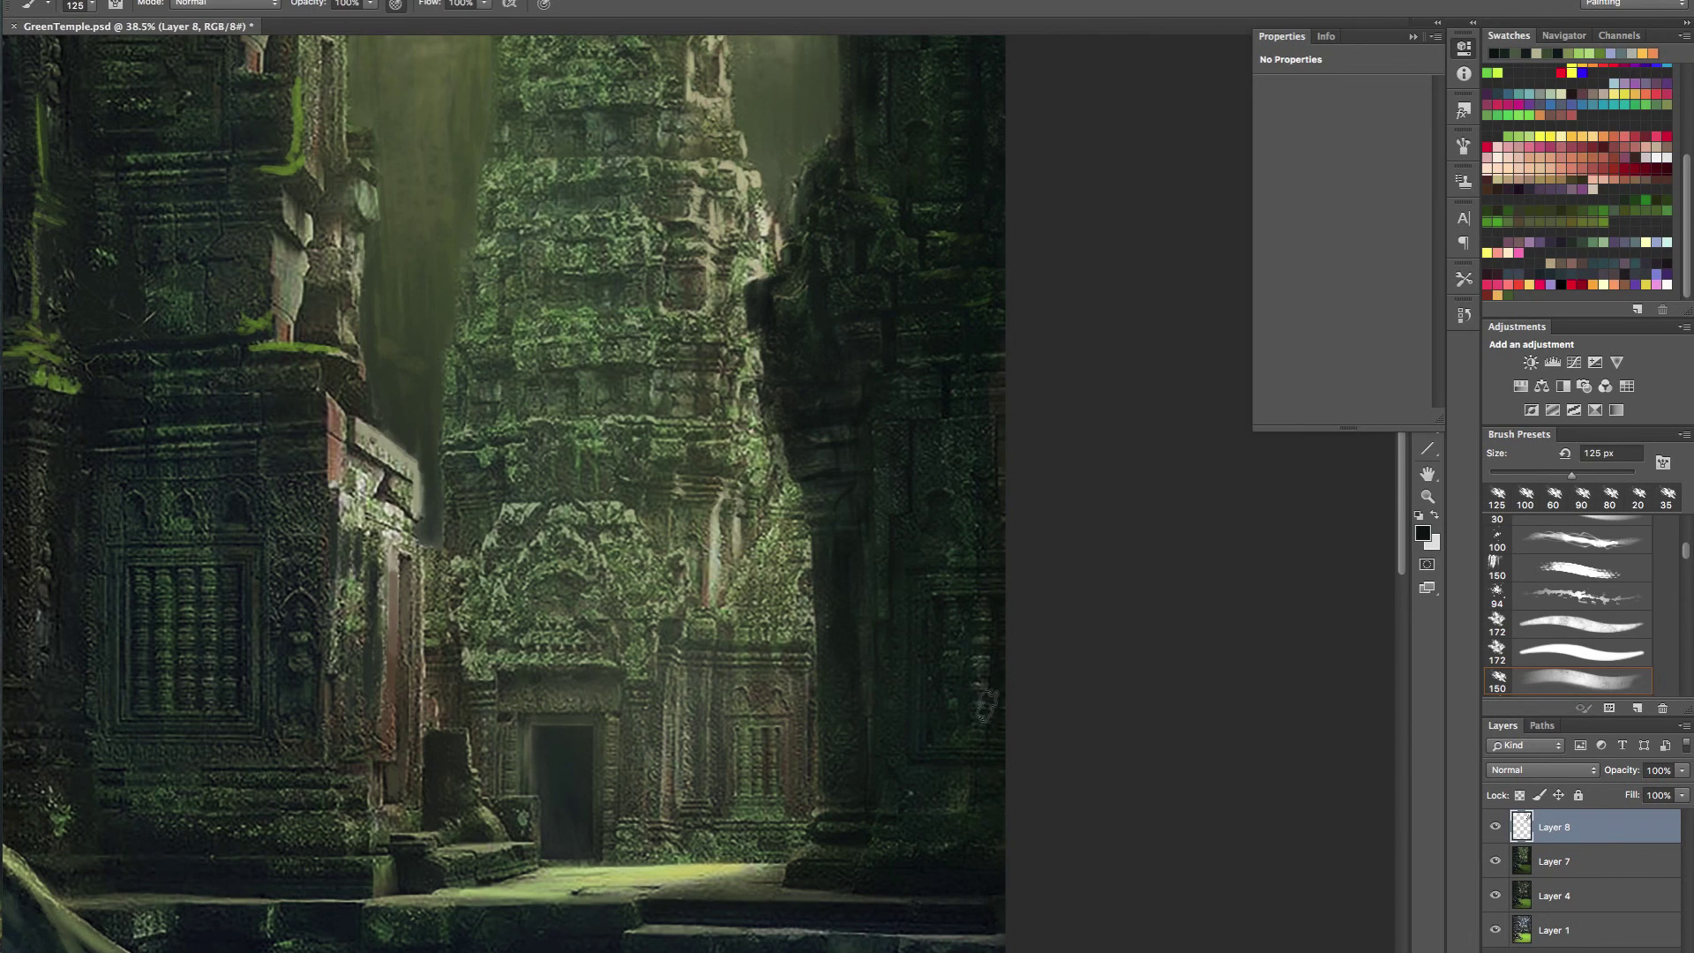
# - Paint faint grey-green carved details on the right-hand building's lower wall with the brush at 25 to 30 px
pyautogui.press('[')
pyautogui.press('[')
pyautogui.press('[')
pyautogui.press('[')
pyautogui.press('[')
pyautogui.press('[')
pyautogui.press('[')
pyautogui.press('[')
pyautogui.press('[')
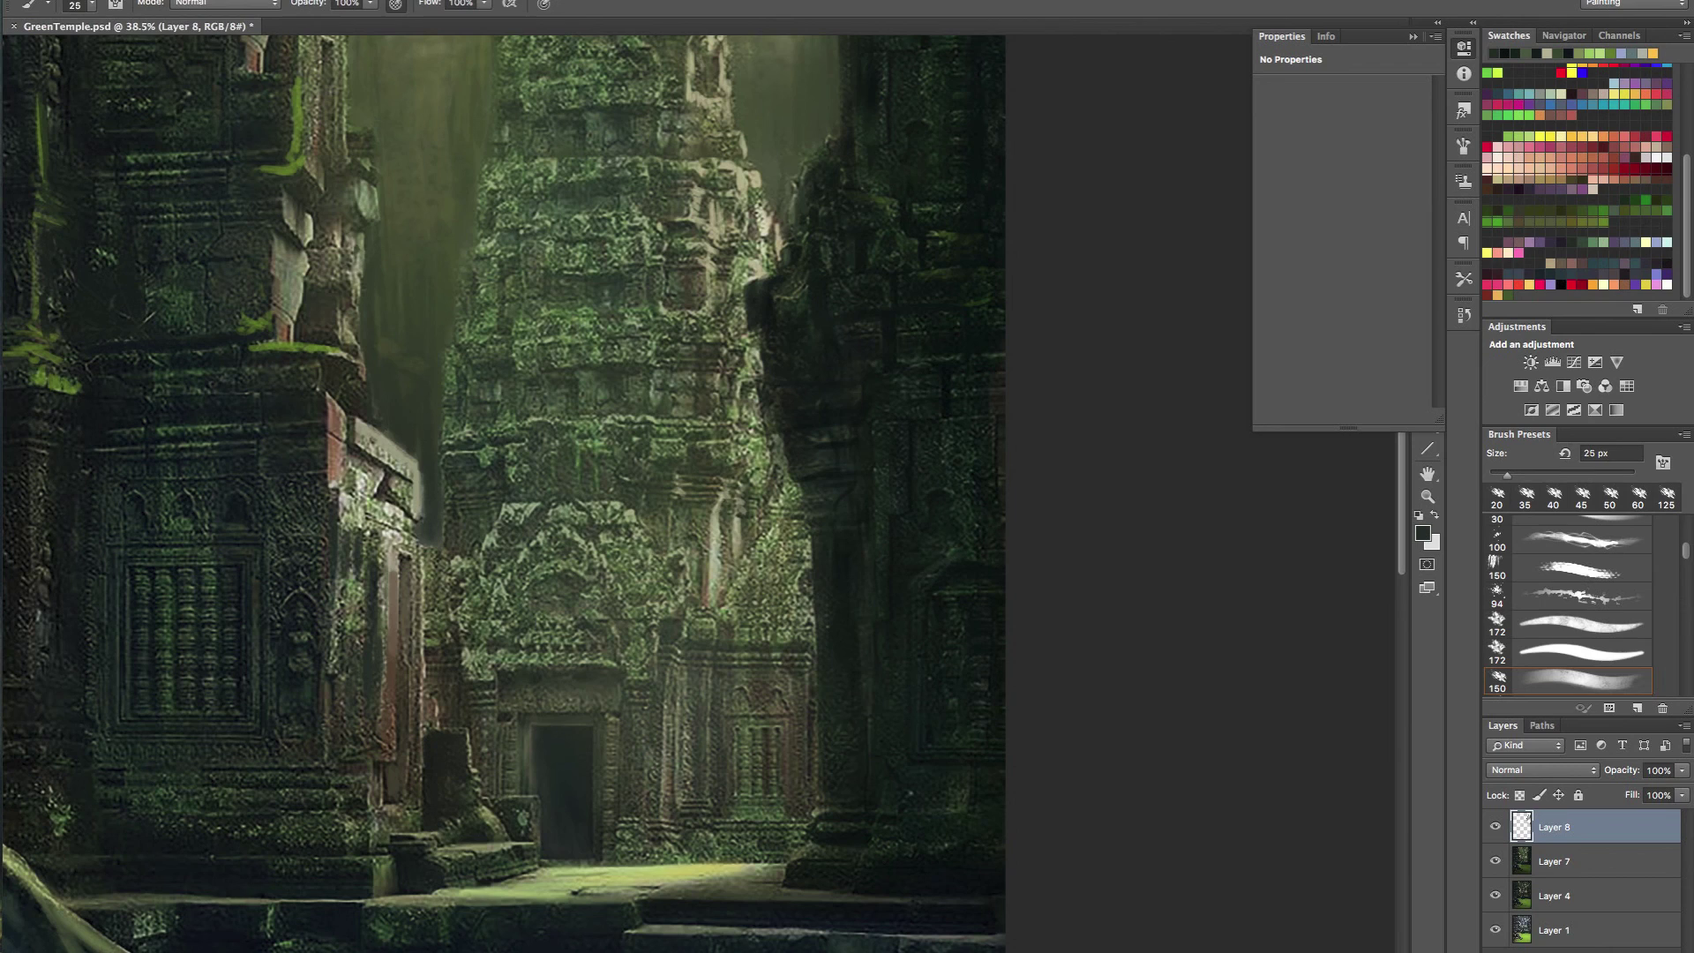
pyautogui.moveTo(972, 544); pyautogui.dragTo(966, 553)
pyautogui.moveTo(921, 493); pyautogui.dragTo(923, 505)
pyautogui.moveTo(918, 600)
pyautogui.mouseDown()
pyautogui.moveTo(919, 688)
pyautogui.moveTo(907, 624)
pyautogui.moveTo(911, 742)
pyautogui.moveTo(911, 715)
pyautogui.moveTo(936, 723)
pyautogui.moveTo(907, 746)
pyautogui.moveTo(956, 772)
pyautogui.mouseUp()
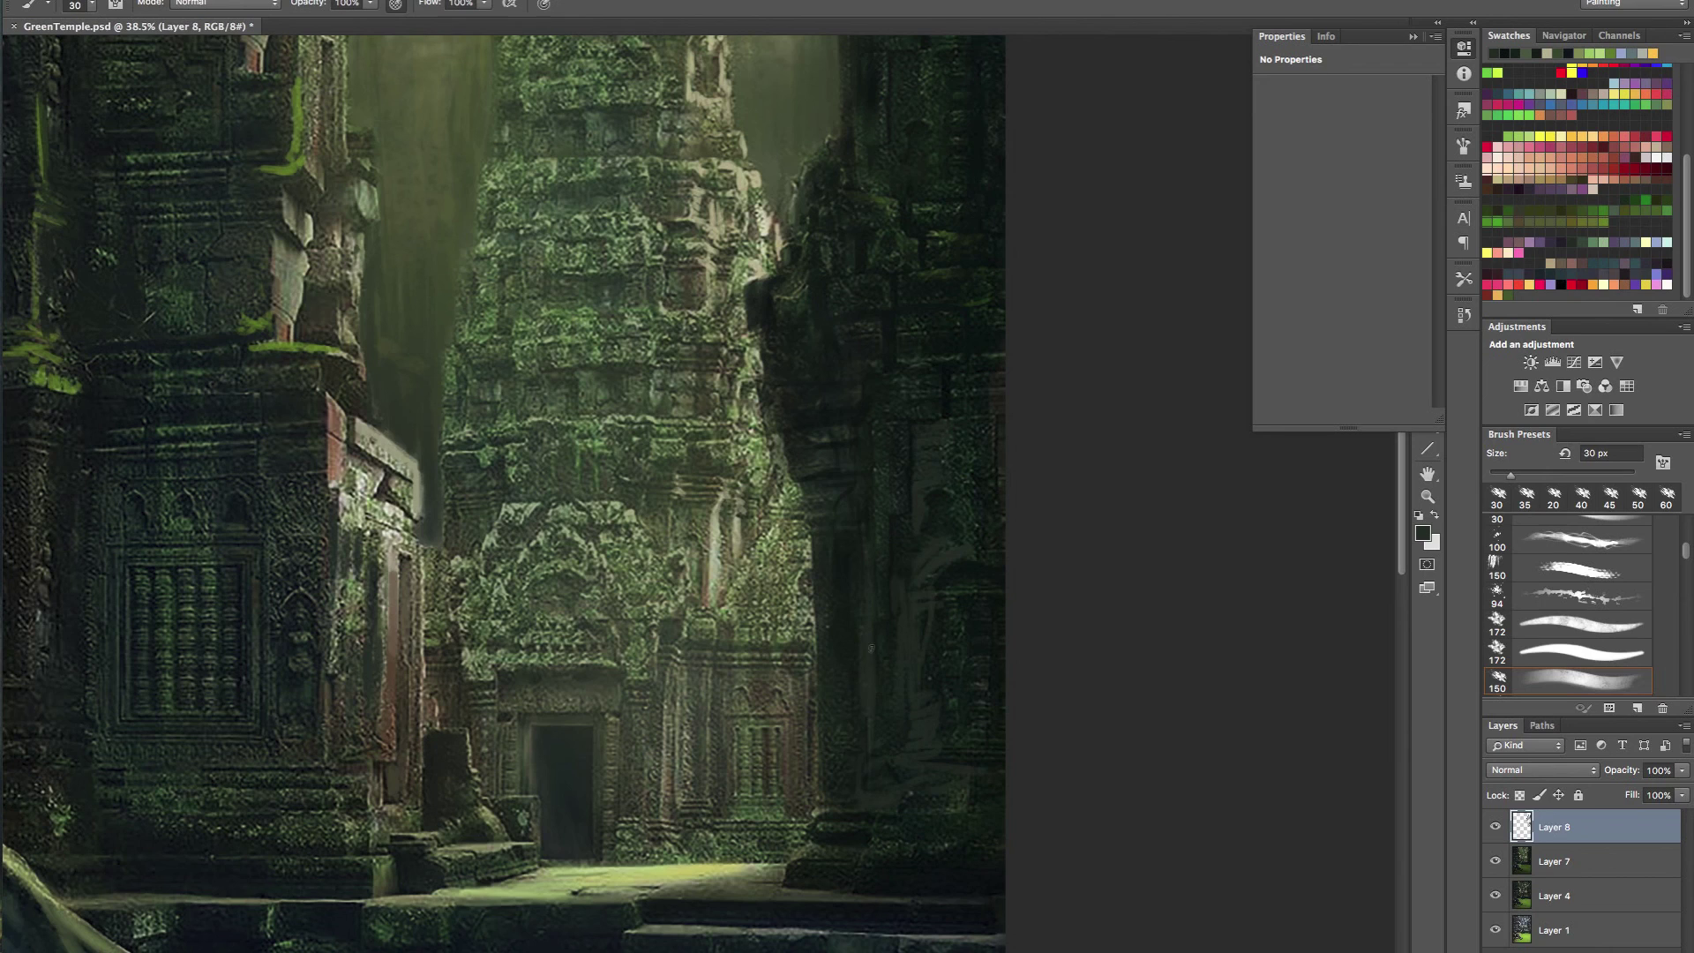
# - Paint sampled dark green over the base stones of the right-hand building, reducing the brush from 80 to 35 px
pyautogui.press(']')
pyautogui.press(']')
pyautogui.press(']')
pyautogui.press(']')
pyautogui.press(']')
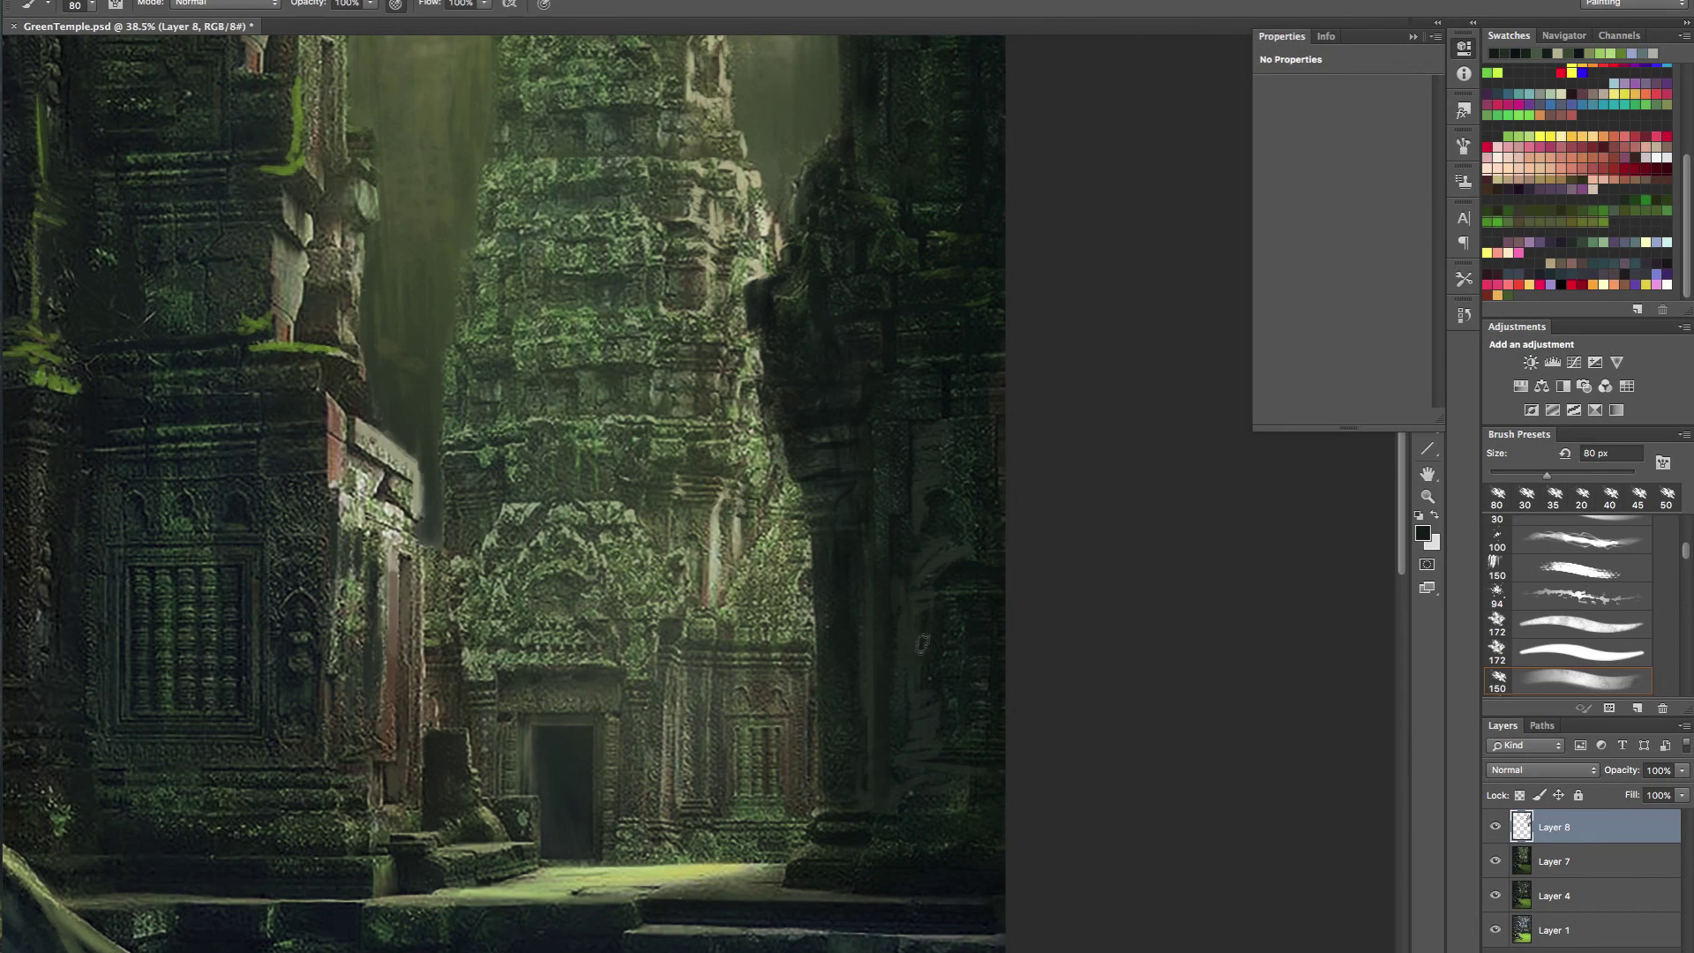
pyautogui.keyDown('alt'); pyautogui.click(946, 804); pyautogui.keyUp('alt')
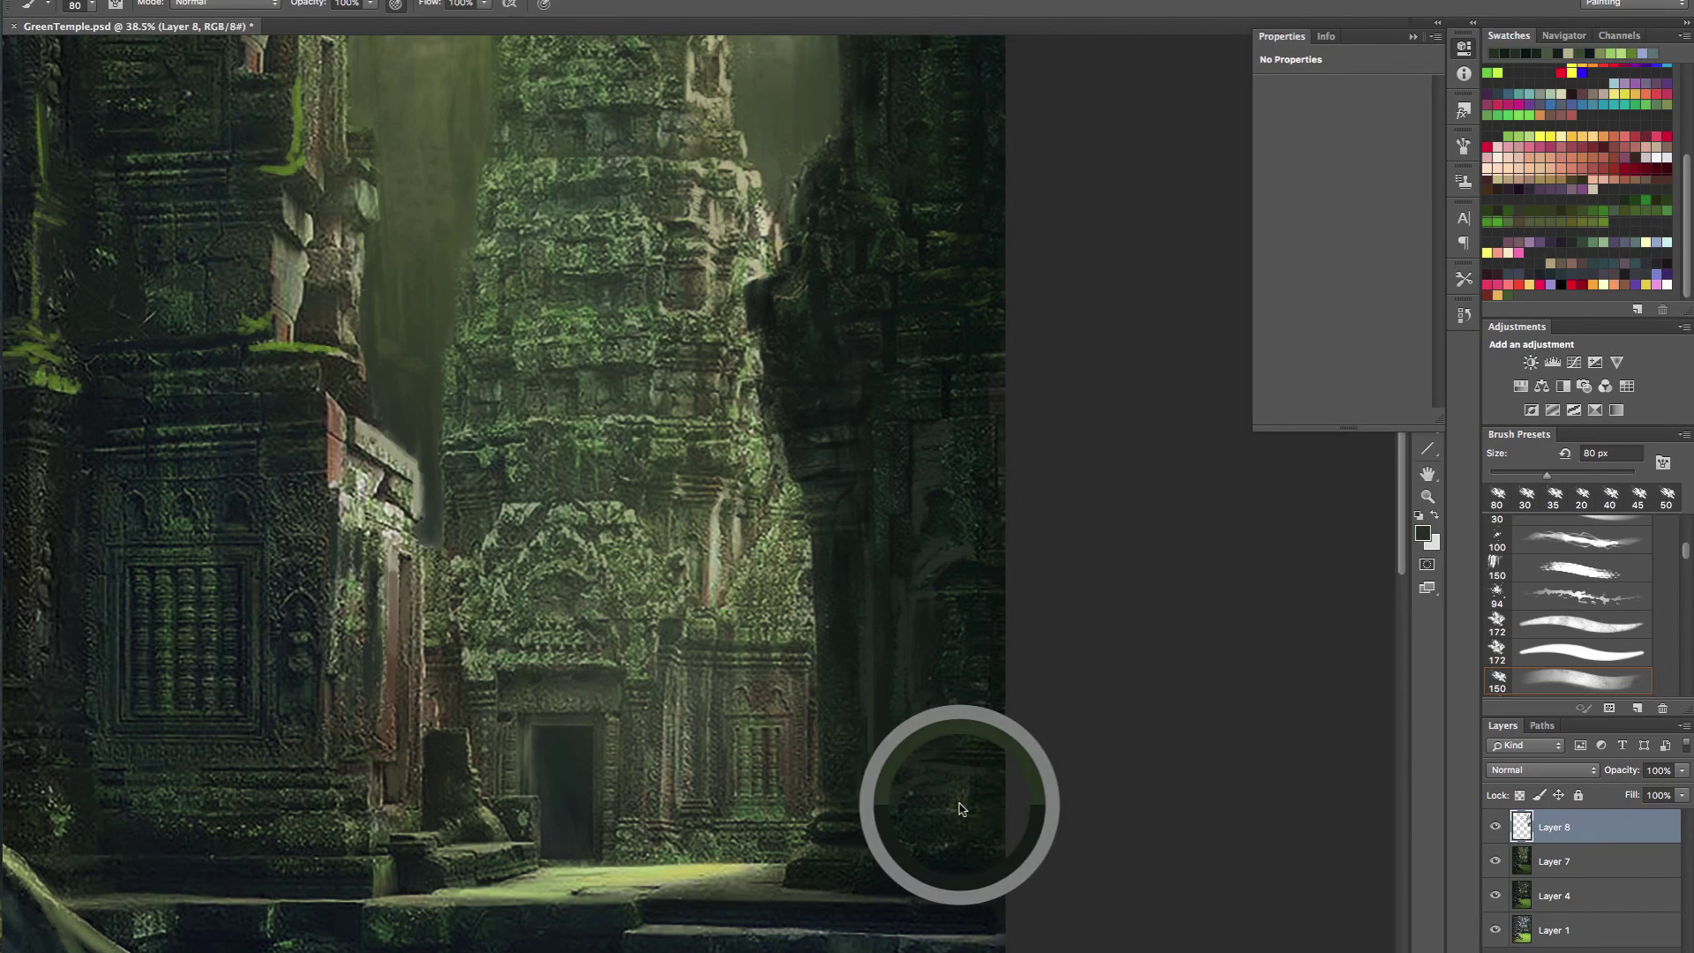
pyautogui.press('[')
pyautogui.press('[')
pyautogui.press('[')
pyautogui.press('[')
pyautogui.press('[')
pyautogui.moveTo(886, 845); pyautogui.dragTo(951, 844)
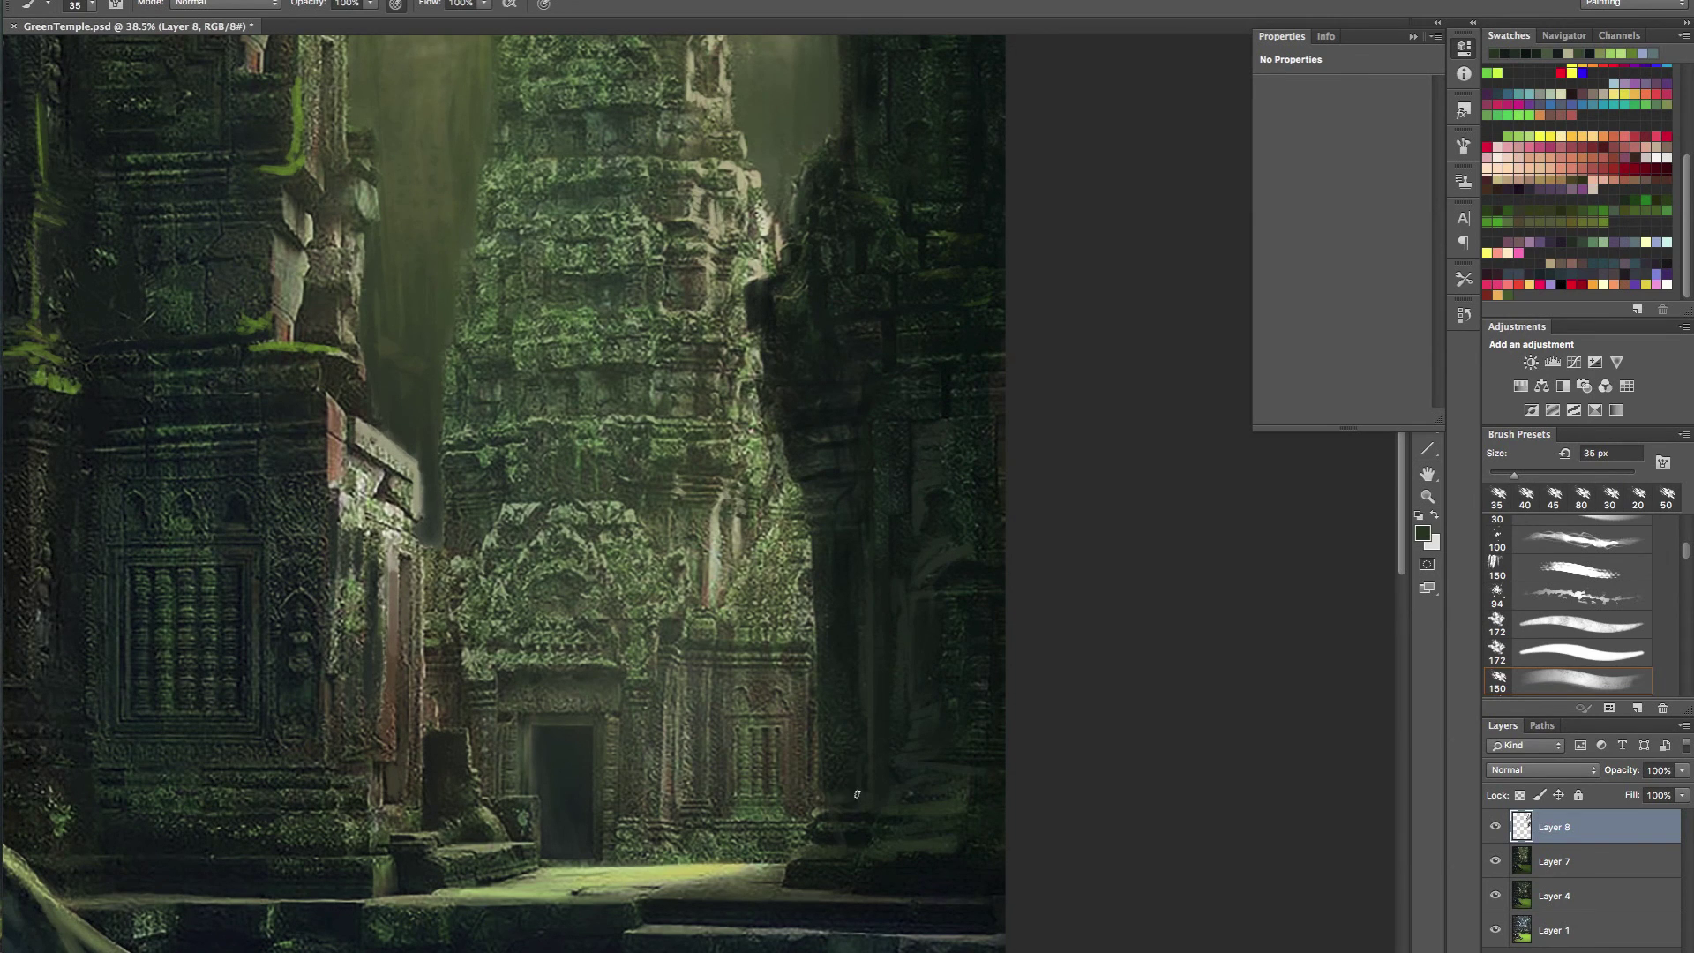
# - Shade the right-hand building's column and lower wall with sampled dark green and near-black, using an 80 px brush
pyautogui.press(']')
pyautogui.press(']')
pyautogui.press(']')
pyautogui.press(']')
pyautogui.press(']')
pyautogui.moveTo(825, 546); pyautogui.dragTo(825, 804)
pyautogui.moveTo(897, 621)
pyautogui.mouseDown()
pyautogui.moveTo(811, 617)
pyautogui.moveTo(866, 635)
pyautogui.moveTo(919, 597)
pyautogui.moveTo(912, 726)
pyautogui.mouseUp()
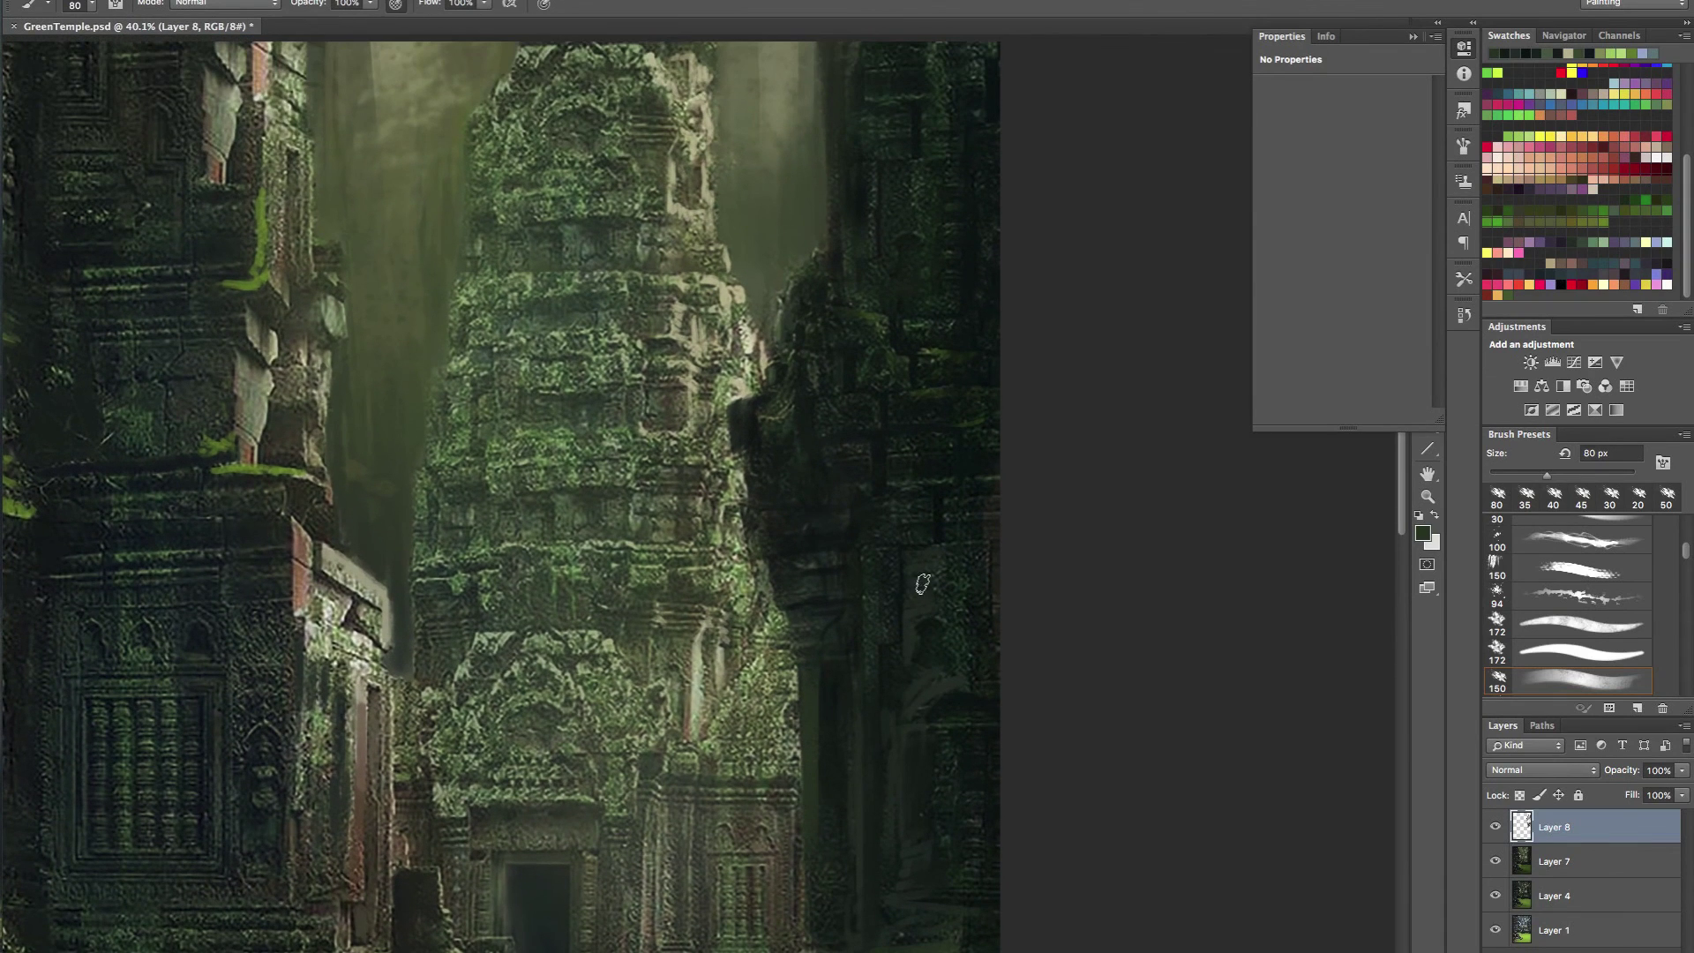
pyautogui.keyDown('alt'); pyautogui.click(828, 704); pyautogui.keyUp('alt')
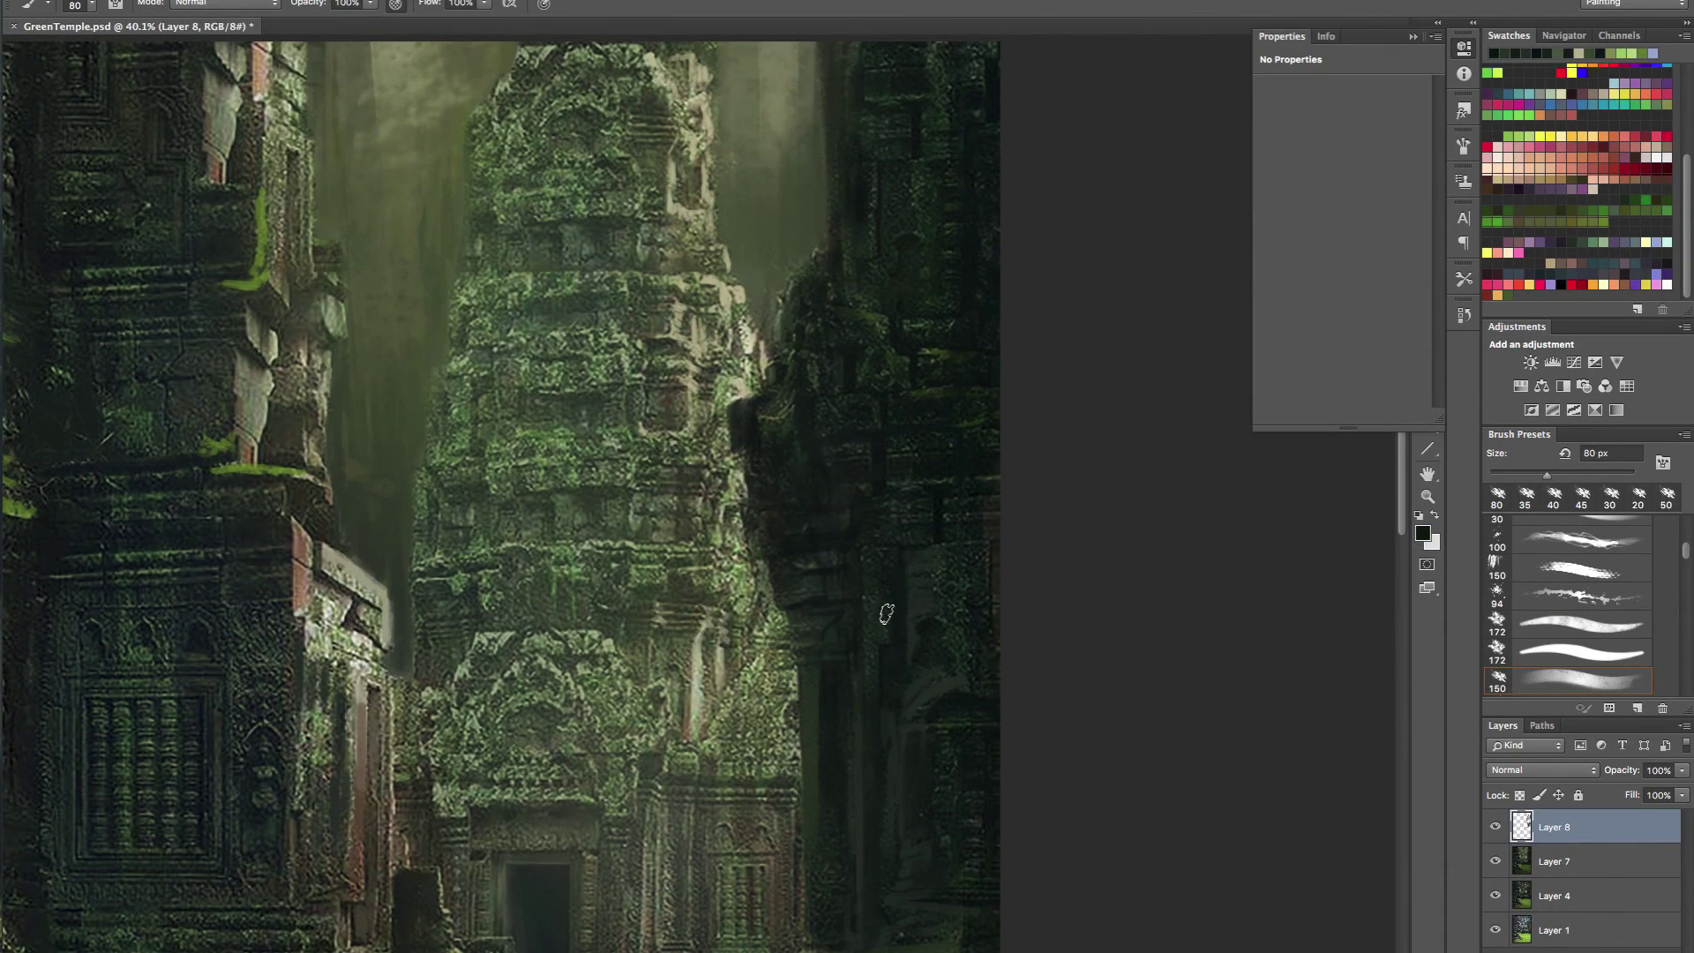
pyautogui.moveTo(1014, 552); pyautogui.dragTo(959, 552)
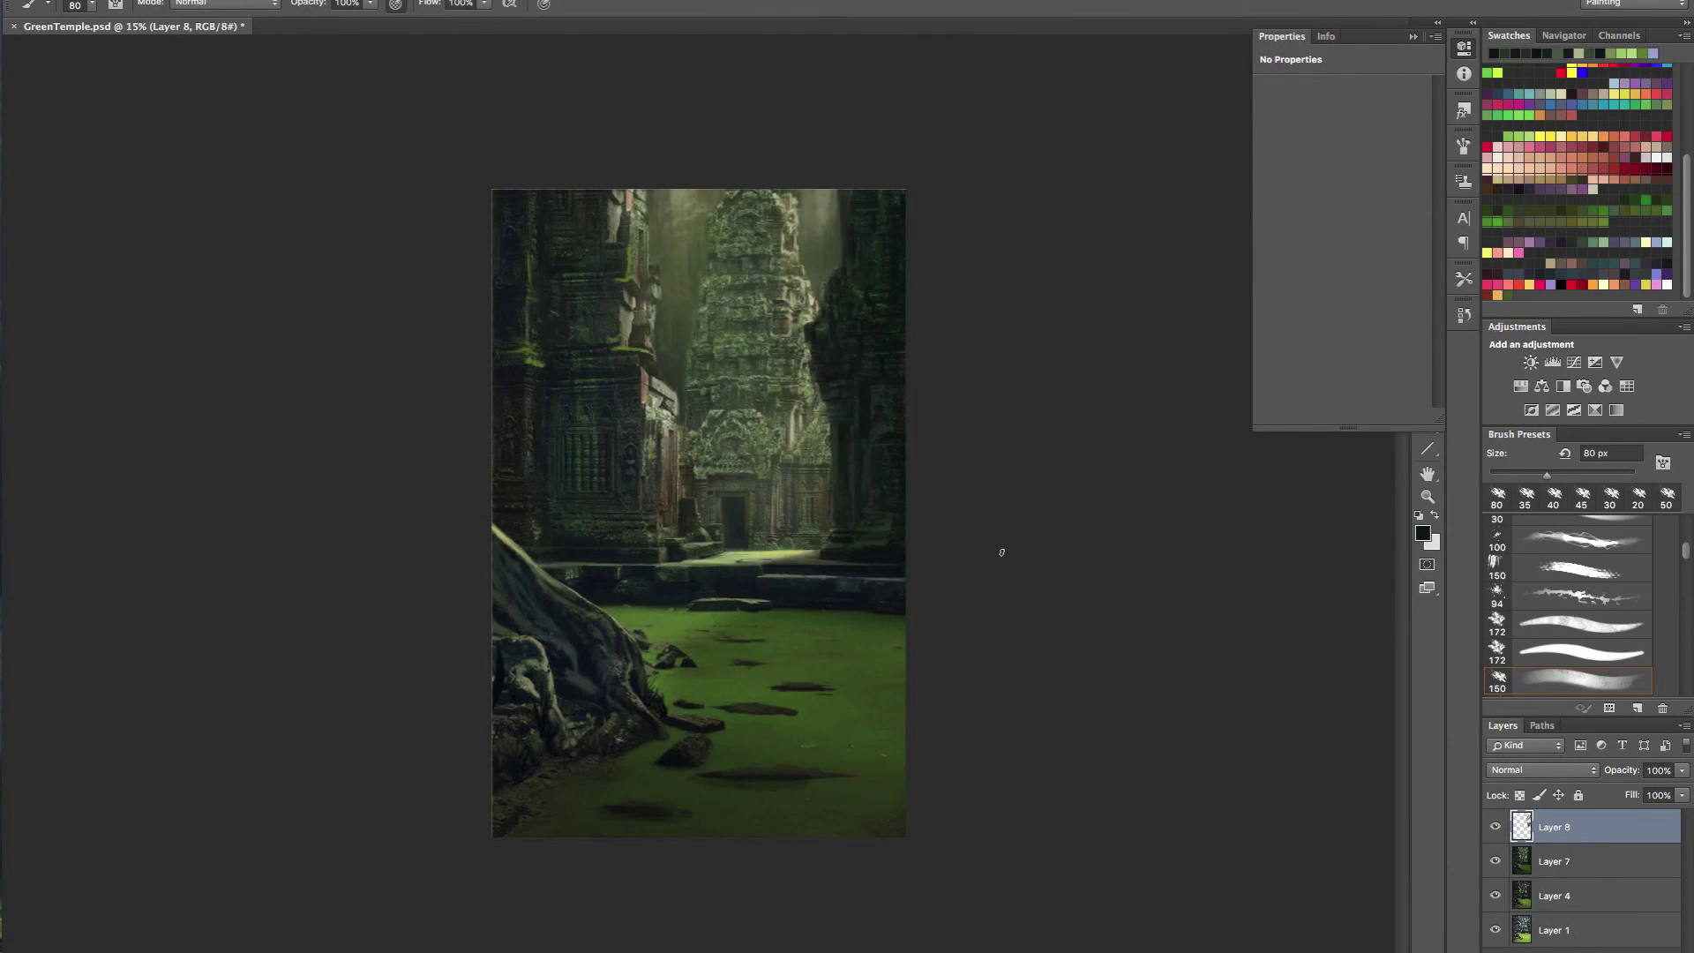
# - Paint black shadow on the stone steps and along the pond's far edge, reducing the brush to 35 and 20 px
pyautogui.press('super+space')
pyautogui.moveTo(778, 569); pyautogui.dragTo(889, 565)
pyautogui.press('[')
pyautogui.press('[')
pyautogui.press('[')
pyautogui.press('[')
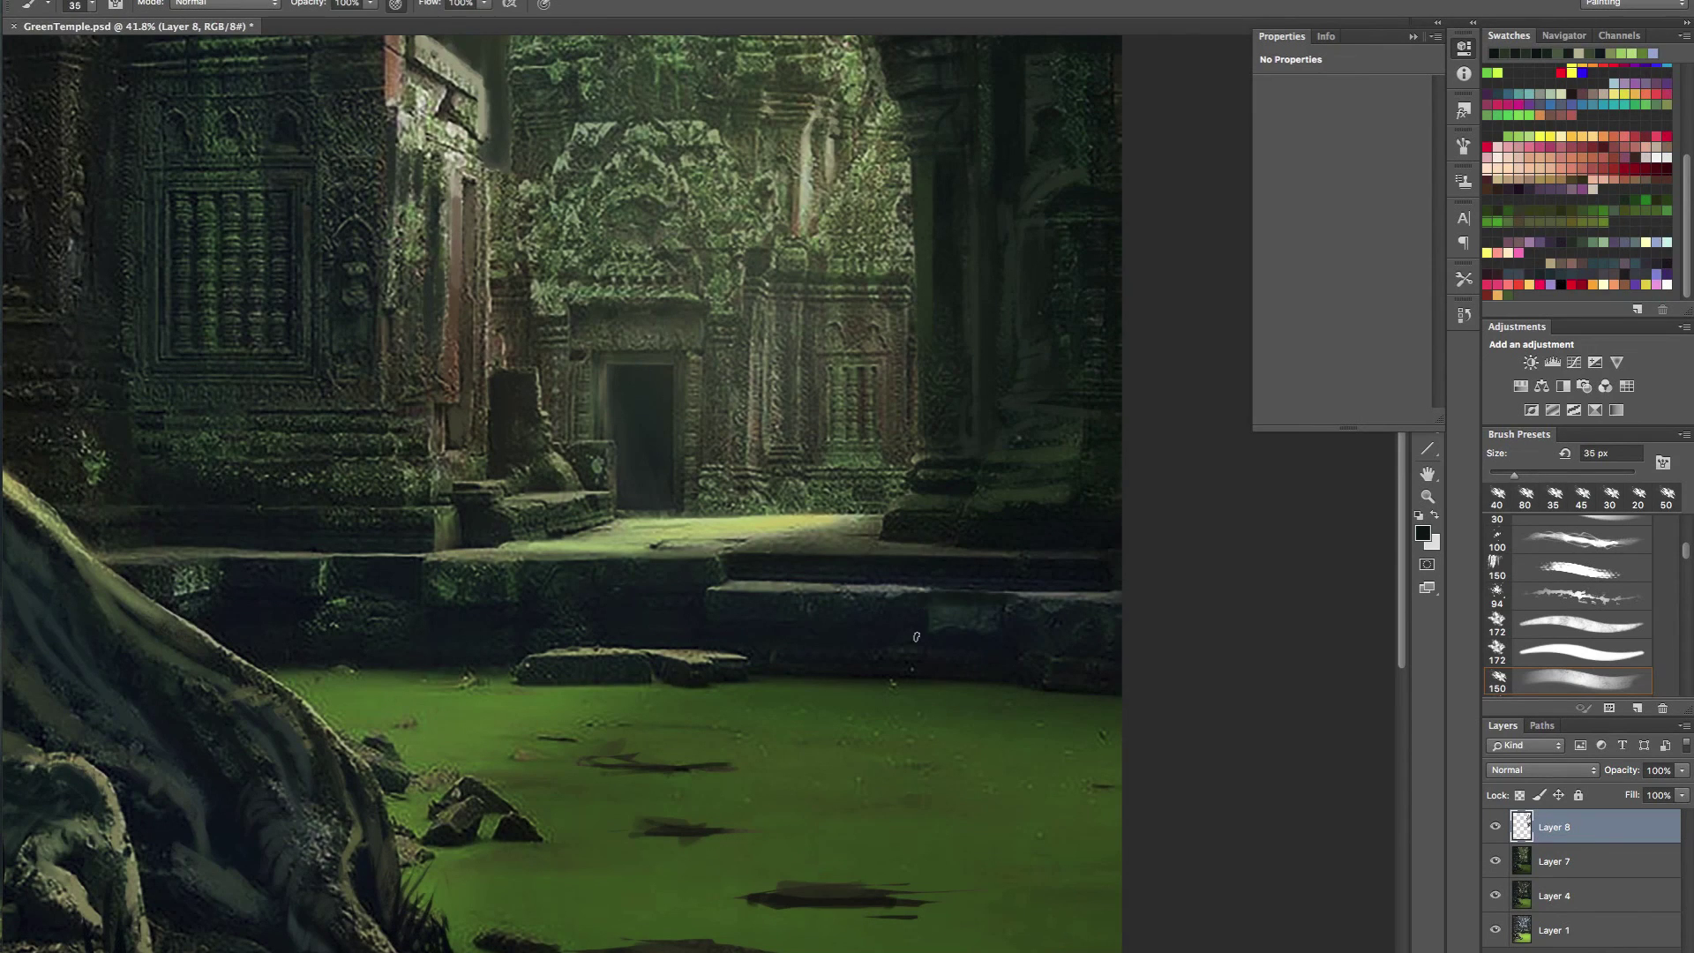
pyautogui.moveTo(928, 632); pyautogui.dragTo(1019, 609)
pyautogui.press('[')
pyautogui.press('[')
pyautogui.moveTo(808, 684); pyautogui.dragTo(910, 687)
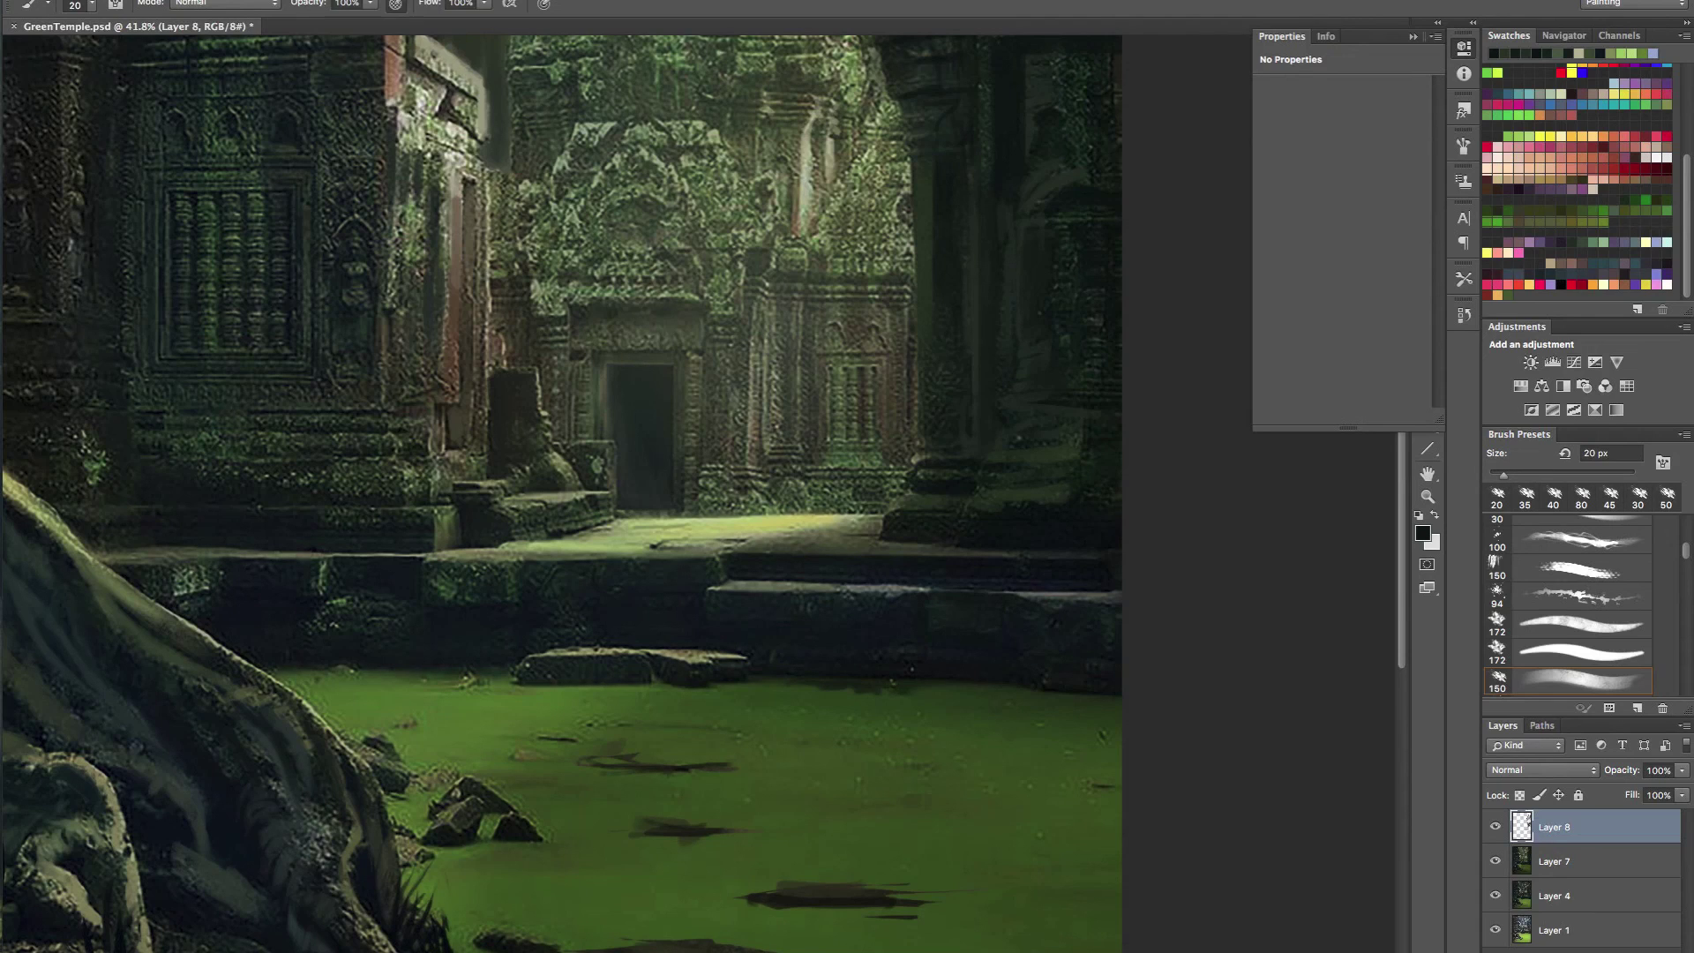
# - Touch up the pond surface with sampled green at 20 px and dark green around the floating patches at 30 px
pyautogui.keyDown('alt'); pyautogui.click(484, 716); pyautogui.keyUp('alt')
pyautogui.moveTo(630, 706)
pyautogui.mouseDown()
pyautogui.moveTo(834, 715)
pyautogui.moveTo(744, 703)
pyautogui.moveTo(771, 703)
pyautogui.mouseUp()
pyautogui.moveTo(1000, 703)
pyautogui.mouseDown()
pyautogui.moveTo(913, 686)
pyautogui.moveTo(979, 687)
pyautogui.mouseUp()
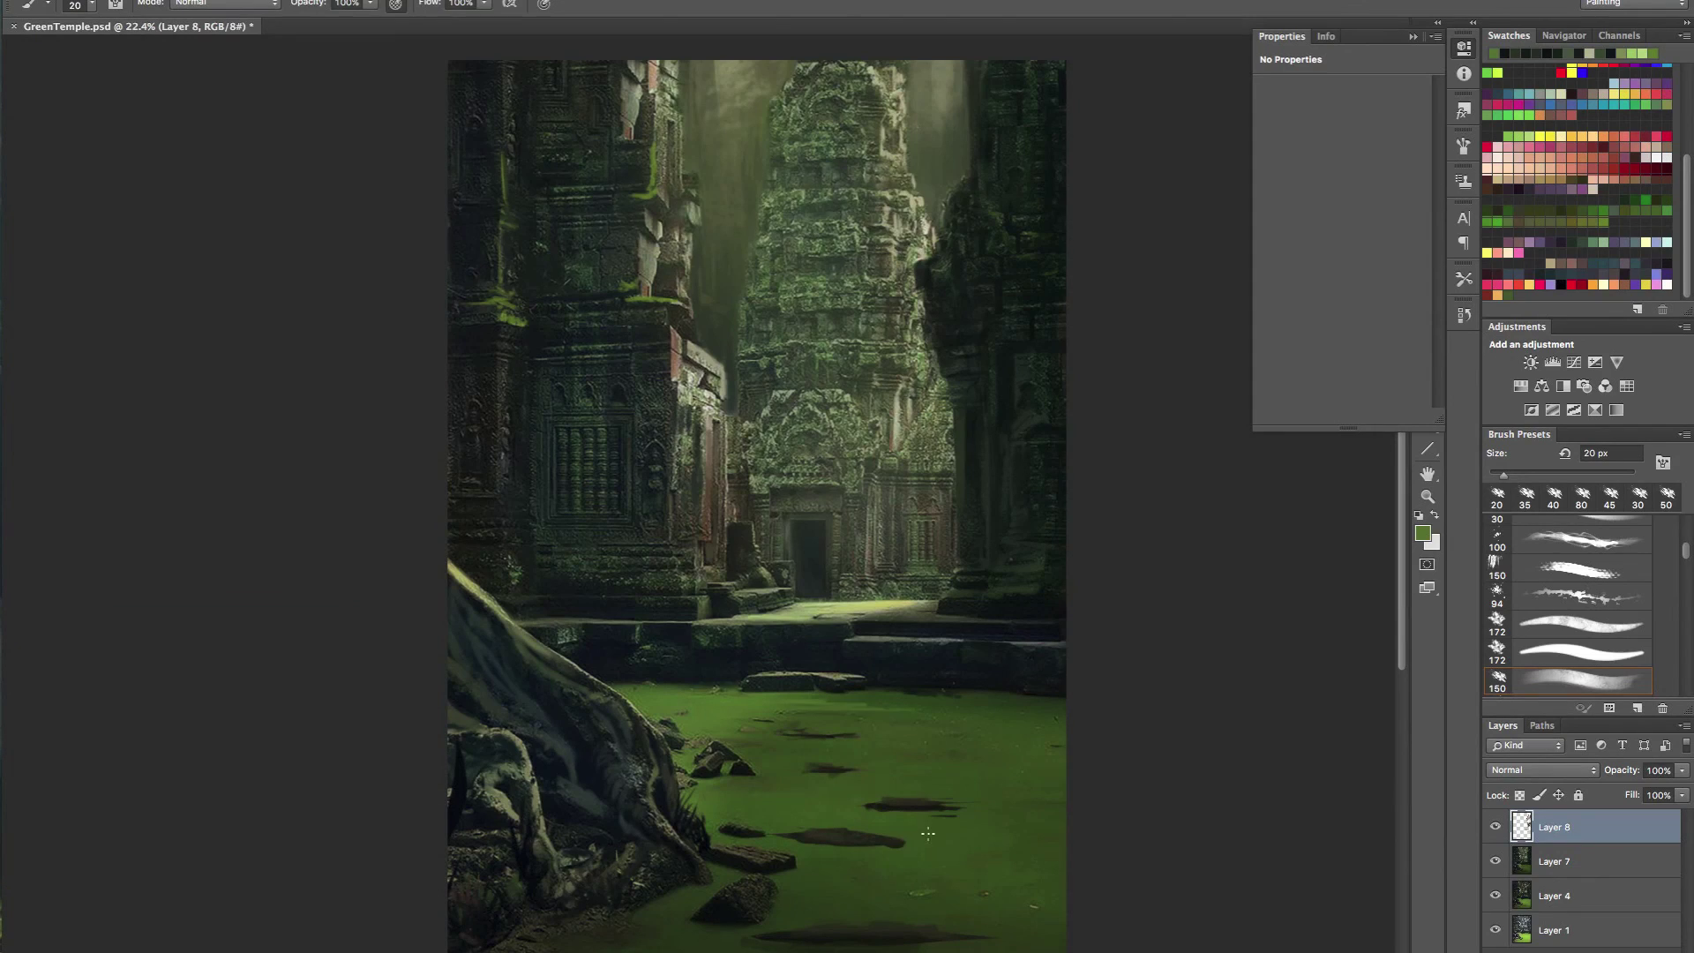
pyautogui.press('super+space')
pyautogui.keyDown('alt'); pyautogui.click(856, 934); pyautogui.keyUp('alt')
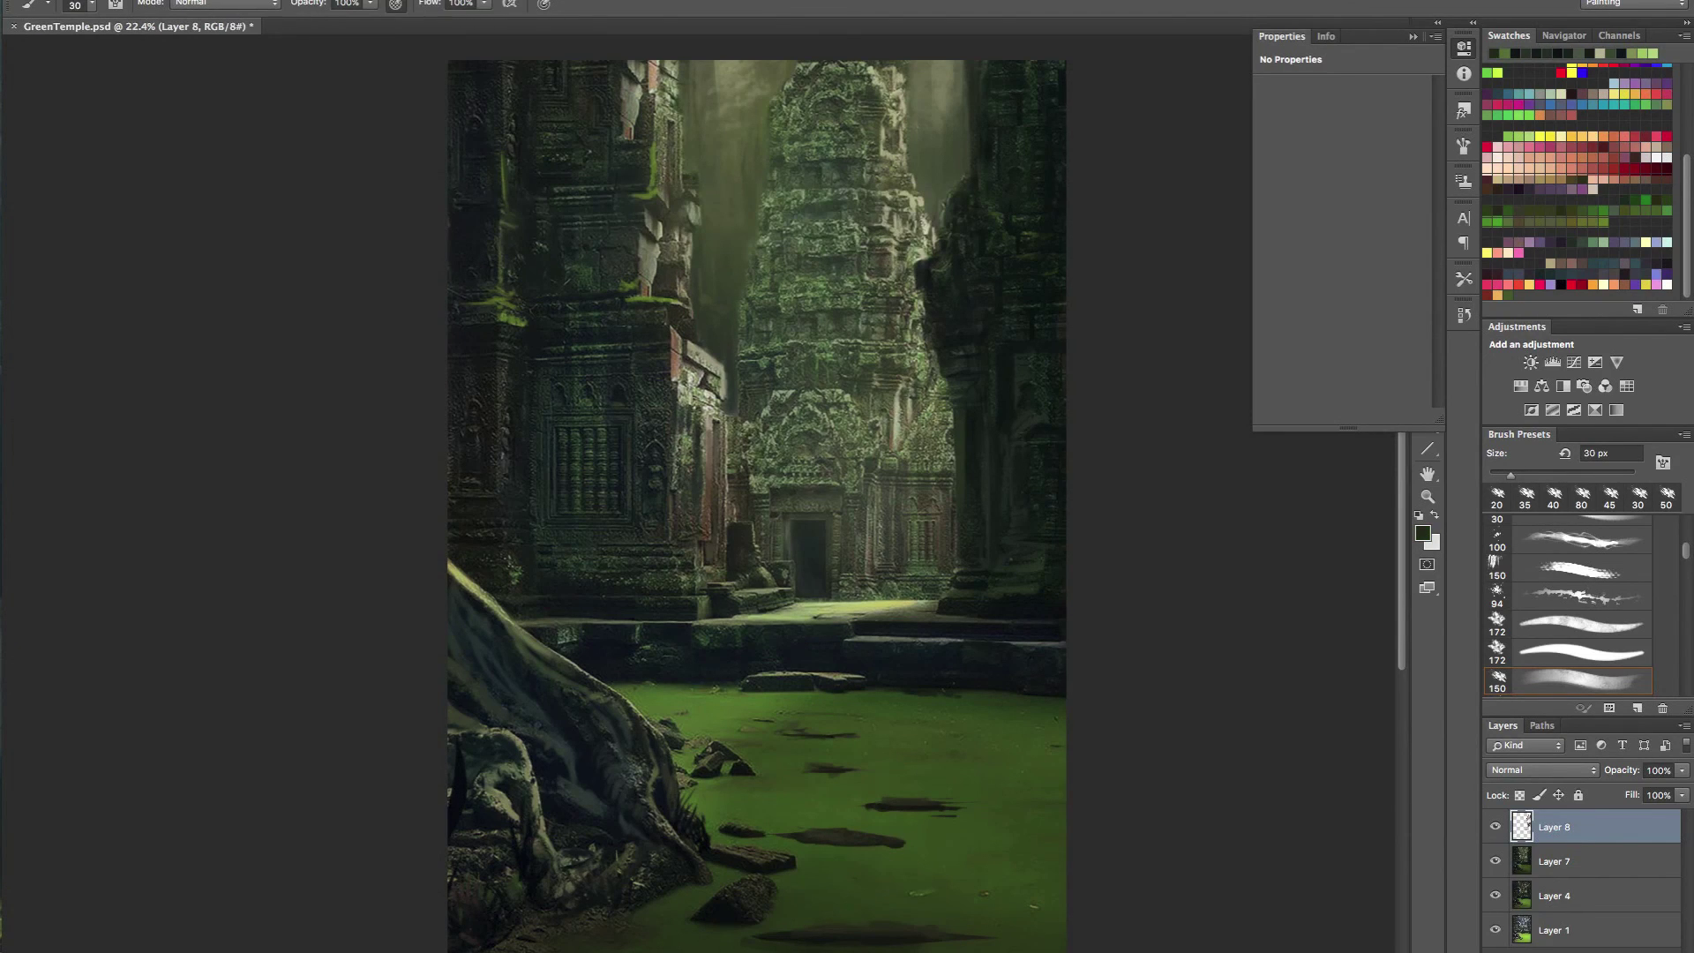
pyautogui.moveTo(781, 841); pyautogui.dragTo(885, 847)
pyautogui.moveTo(698, 783); pyautogui.dragTo(732, 782)
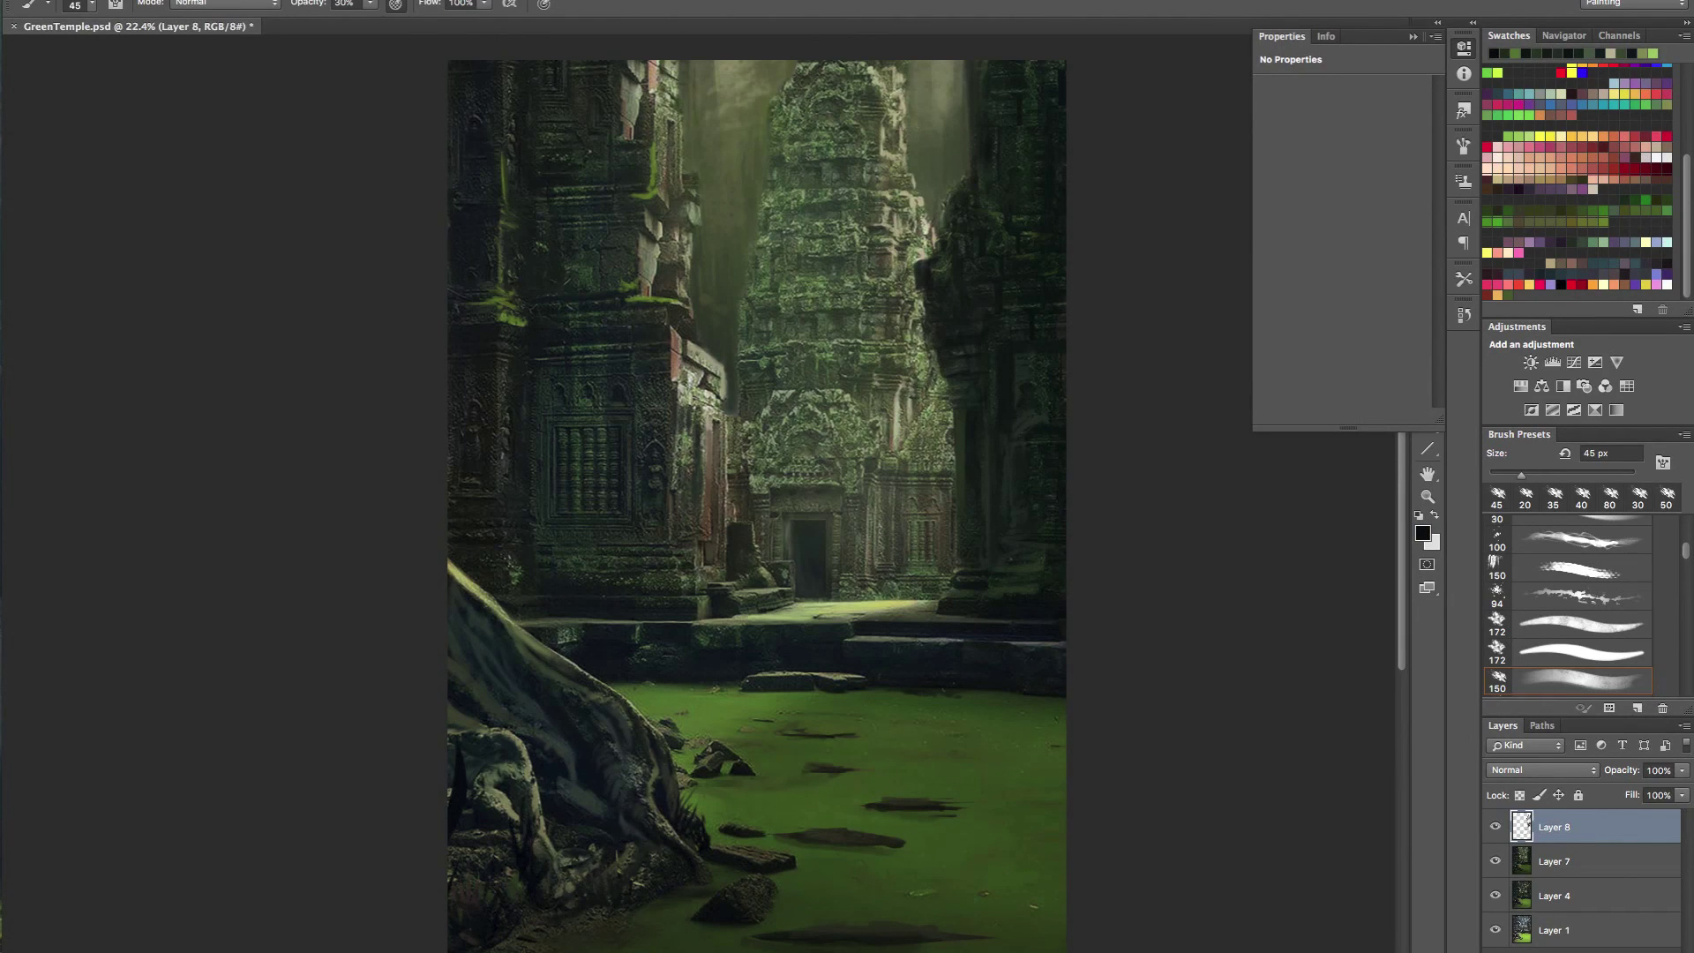
# - Darken the tree roots and bank with sampled black at 30% opacity, enlarging the brush to 90 and 200 px
pyautogui.moveTo(786, 883); pyautogui.dragTo(711, 885)
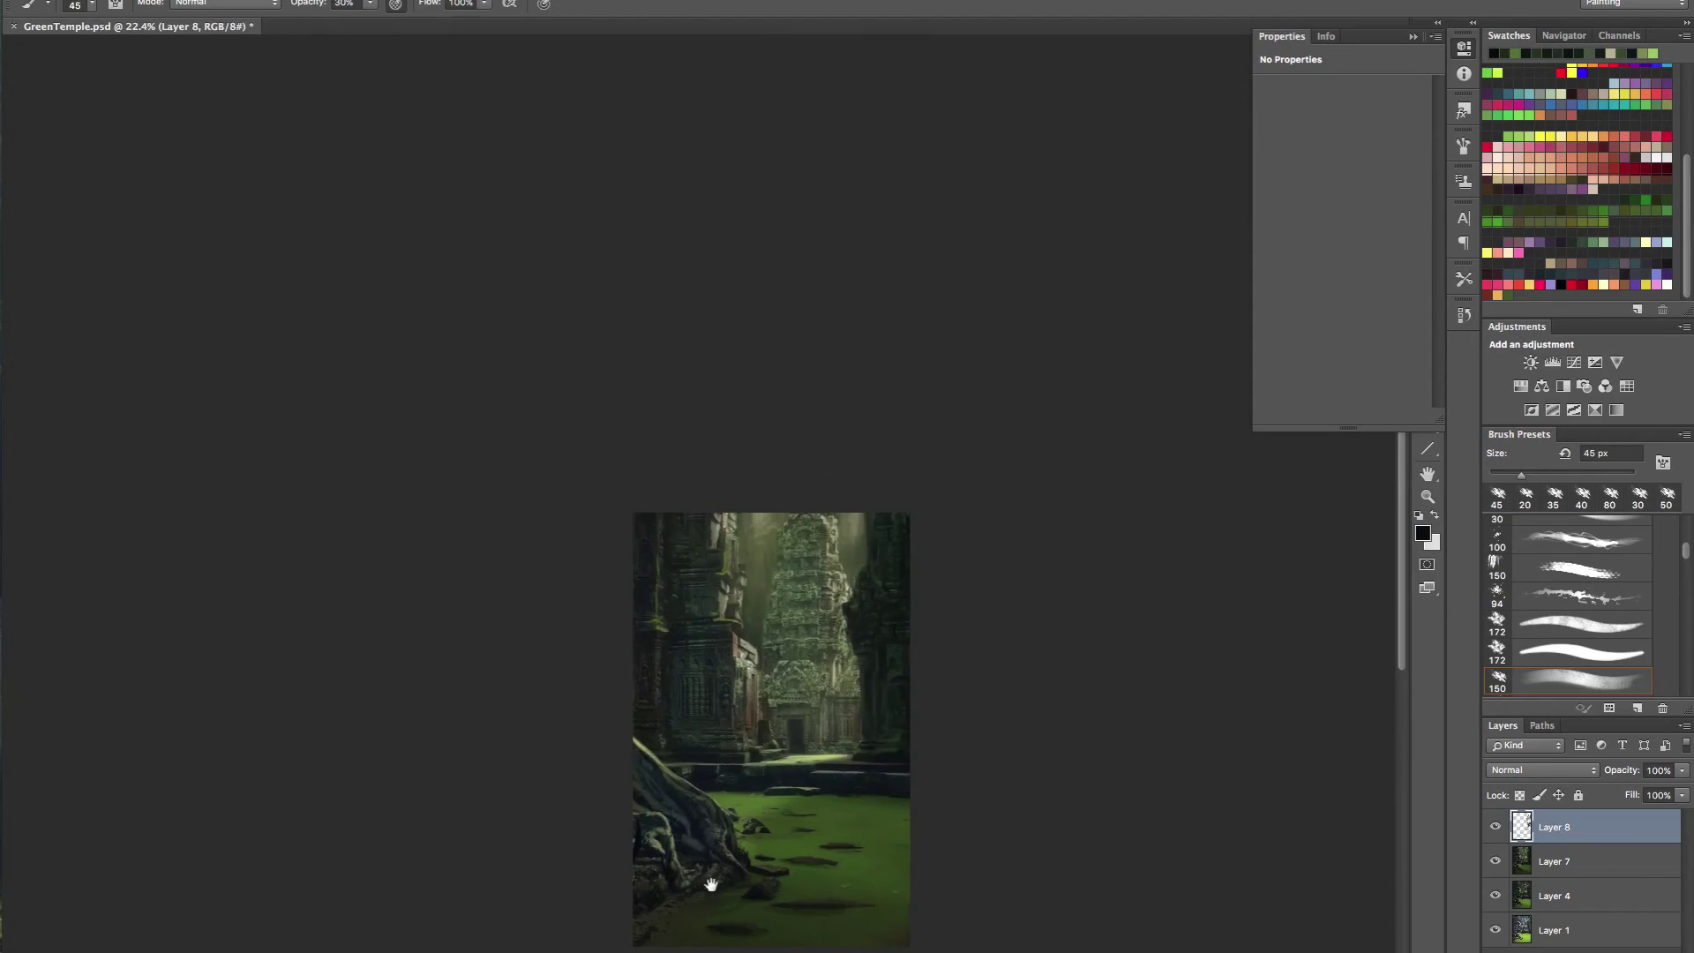
pyautogui.moveTo(703, 782); pyautogui.dragTo(775, 734)
pyautogui.keyDown('alt'); pyautogui.click(756, 479); pyautogui.keyUp('alt')
pyautogui.moveTo(768, 428); pyautogui.dragTo(710, 420)
pyautogui.press(']')
pyautogui.press(']')
pyautogui.press(']')
pyautogui.press(']')
pyautogui.press(']')
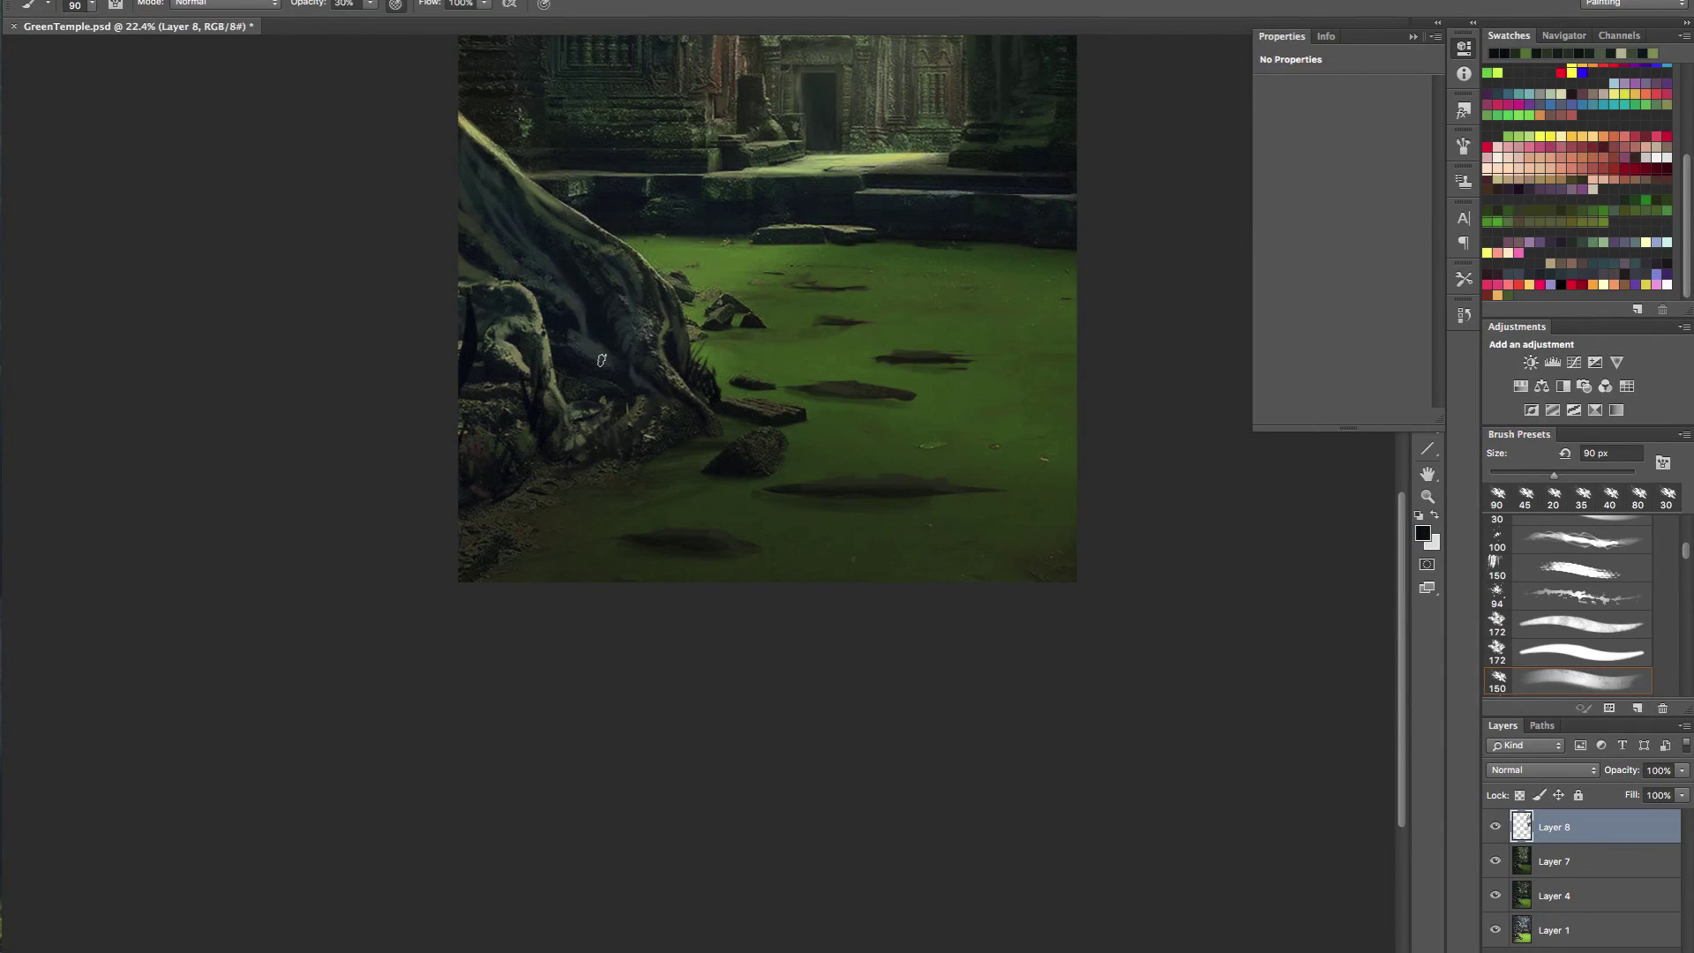
pyautogui.press(']')
pyautogui.press(']')
pyautogui.press(']')
pyautogui.press(']')
pyautogui.press(']')
# - Highlight the upper edge of the large tree root with sampled yellow-green, using a 25 px brush at full opacity
pyautogui.press('[')
pyautogui.press('[')
pyautogui.press('[')
pyautogui.press('[')
pyautogui.press('[')
pyautogui.press('[')
pyautogui.press('[')
pyautogui.press('[')
pyautogui.press('[')
pyautogui.keyDown('alt'); pyautogui.click(488, 139); pyautogui.keyUp('alt')
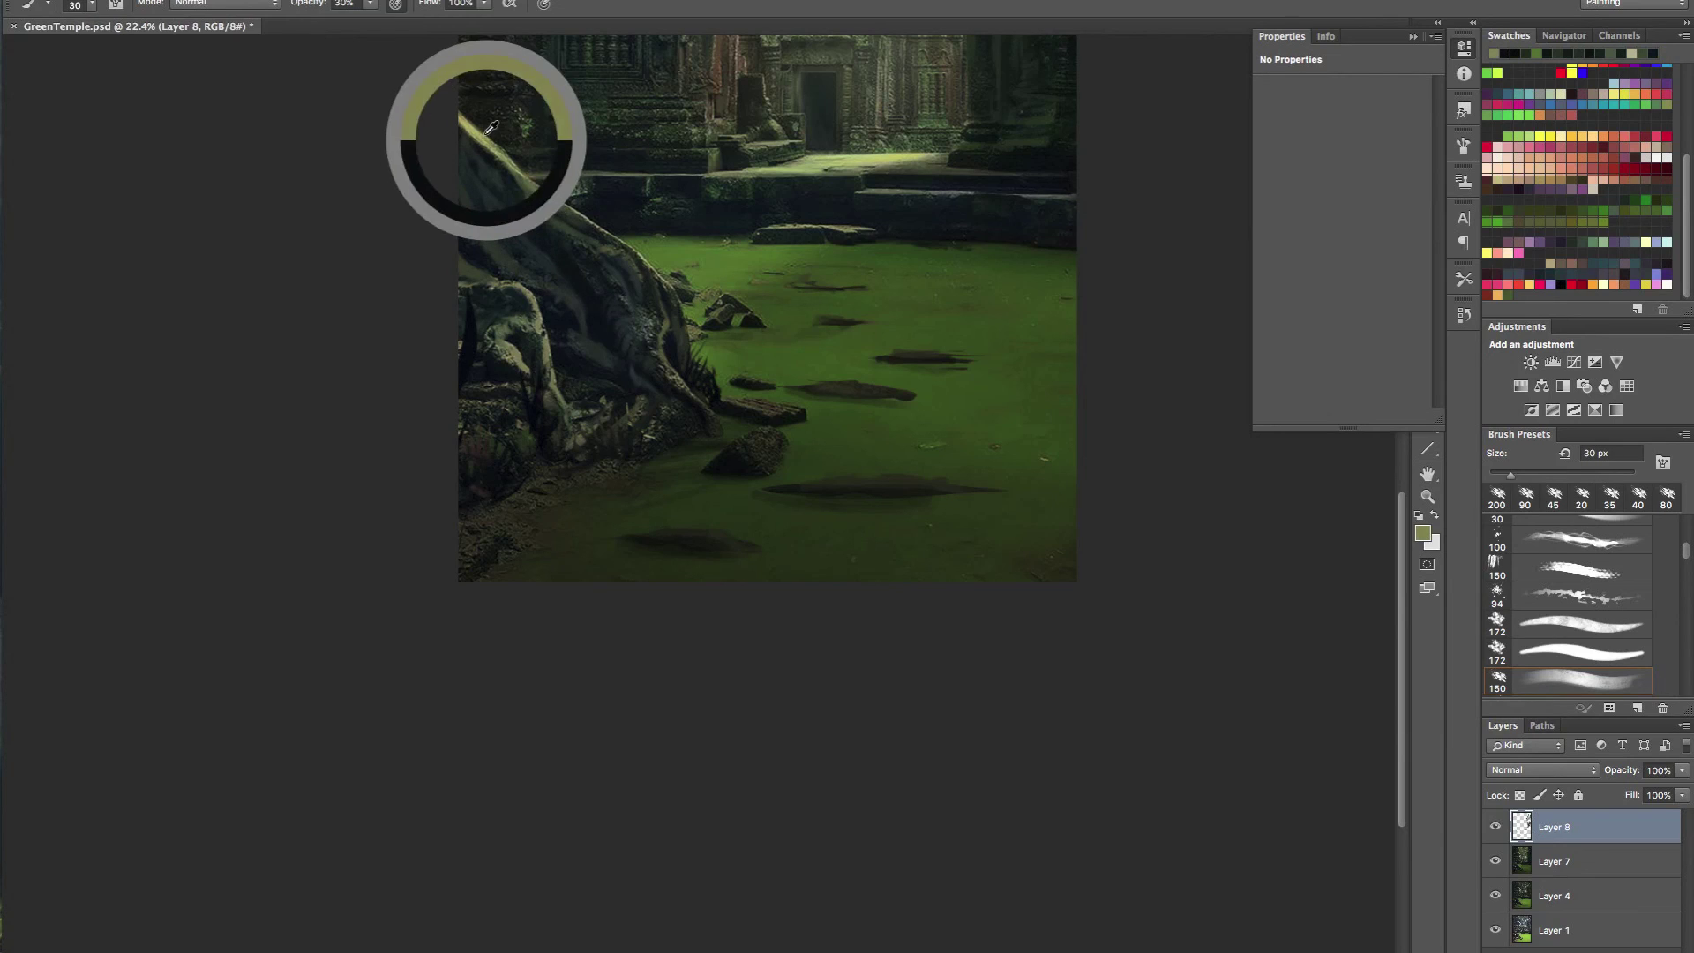
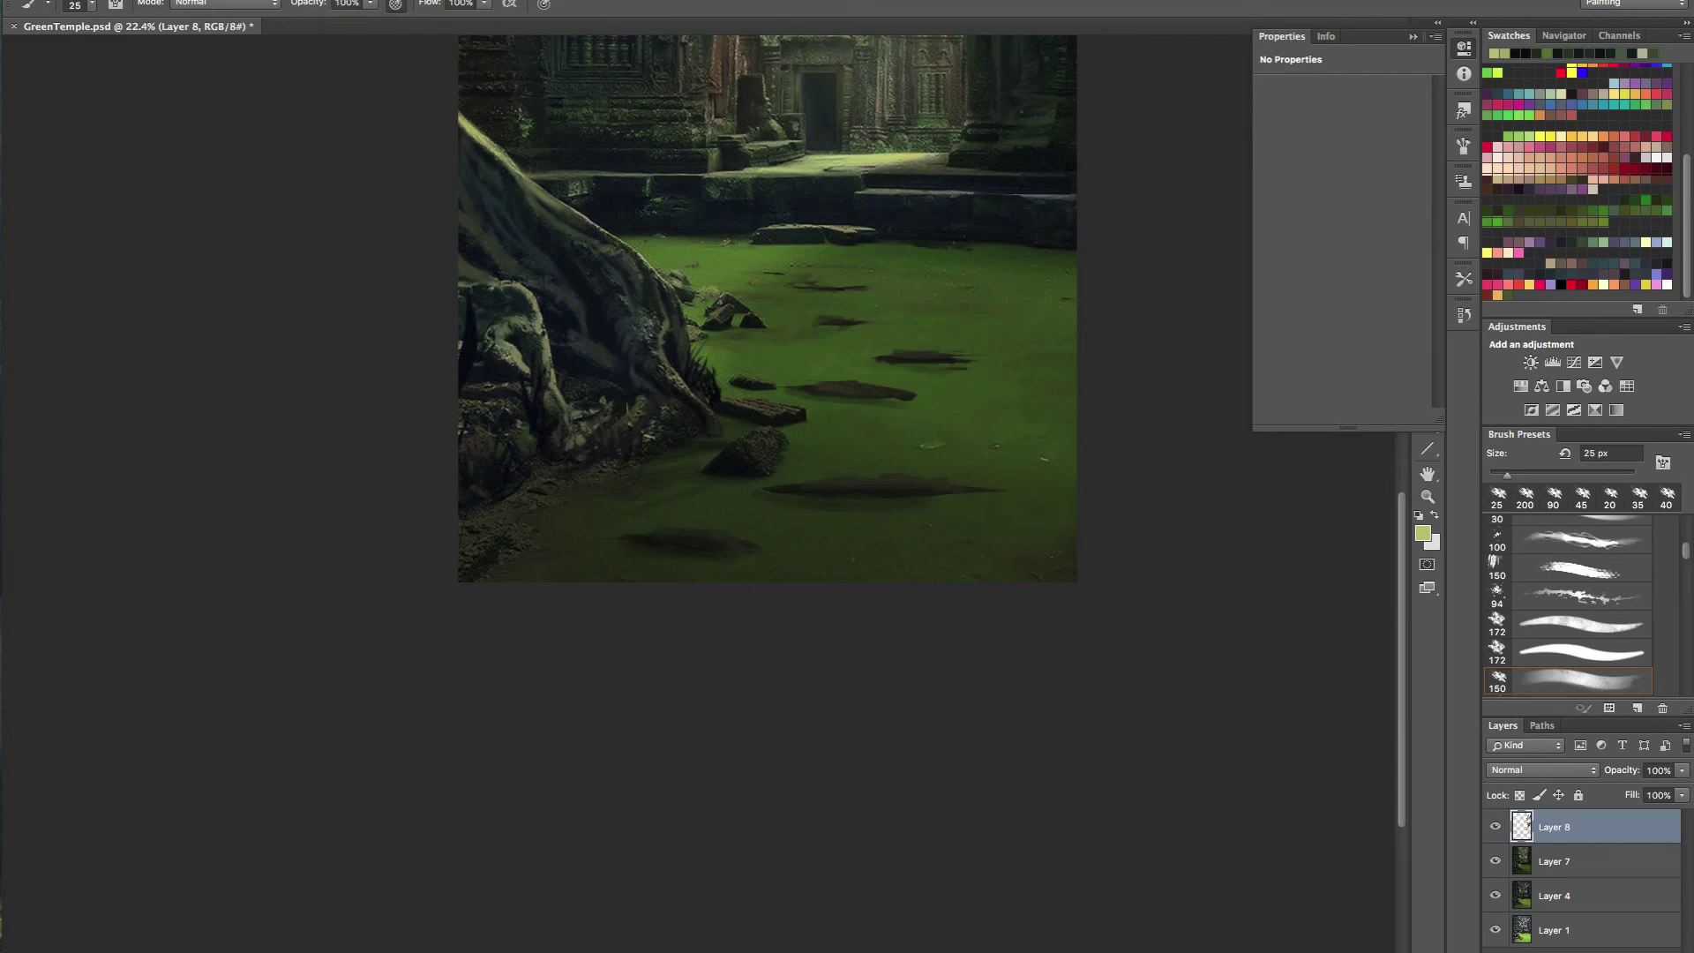
pyautogui.moveTo(639, 253)
pyautogui.mouseDown()
pyautogui.moveTo(675, 290)
pyautogui.moveTo(654, 233)
pyautogui.moveTo(707, 279)
pyautogui.moveTo(603, 280)
pyautogui.moveTo(577, 245)
pyautogui.mouseUp()
pyautogui.keyDown('alt'); pyautogui.click(641, 286); pyautogui.keyUp('alt')
pyautogui.keyDown('alt'); pyautogui.click(586, 257); pyautogui.keyUp('alt')
# - Blend sampled greens around the root edge and the stone ledge beyond the pond at 30% brush opacity
pyautogui.press('3')
pyautogui.keyDown('alt'); pyautogui.click(706, 247); pyautogui.keyUp('alt')
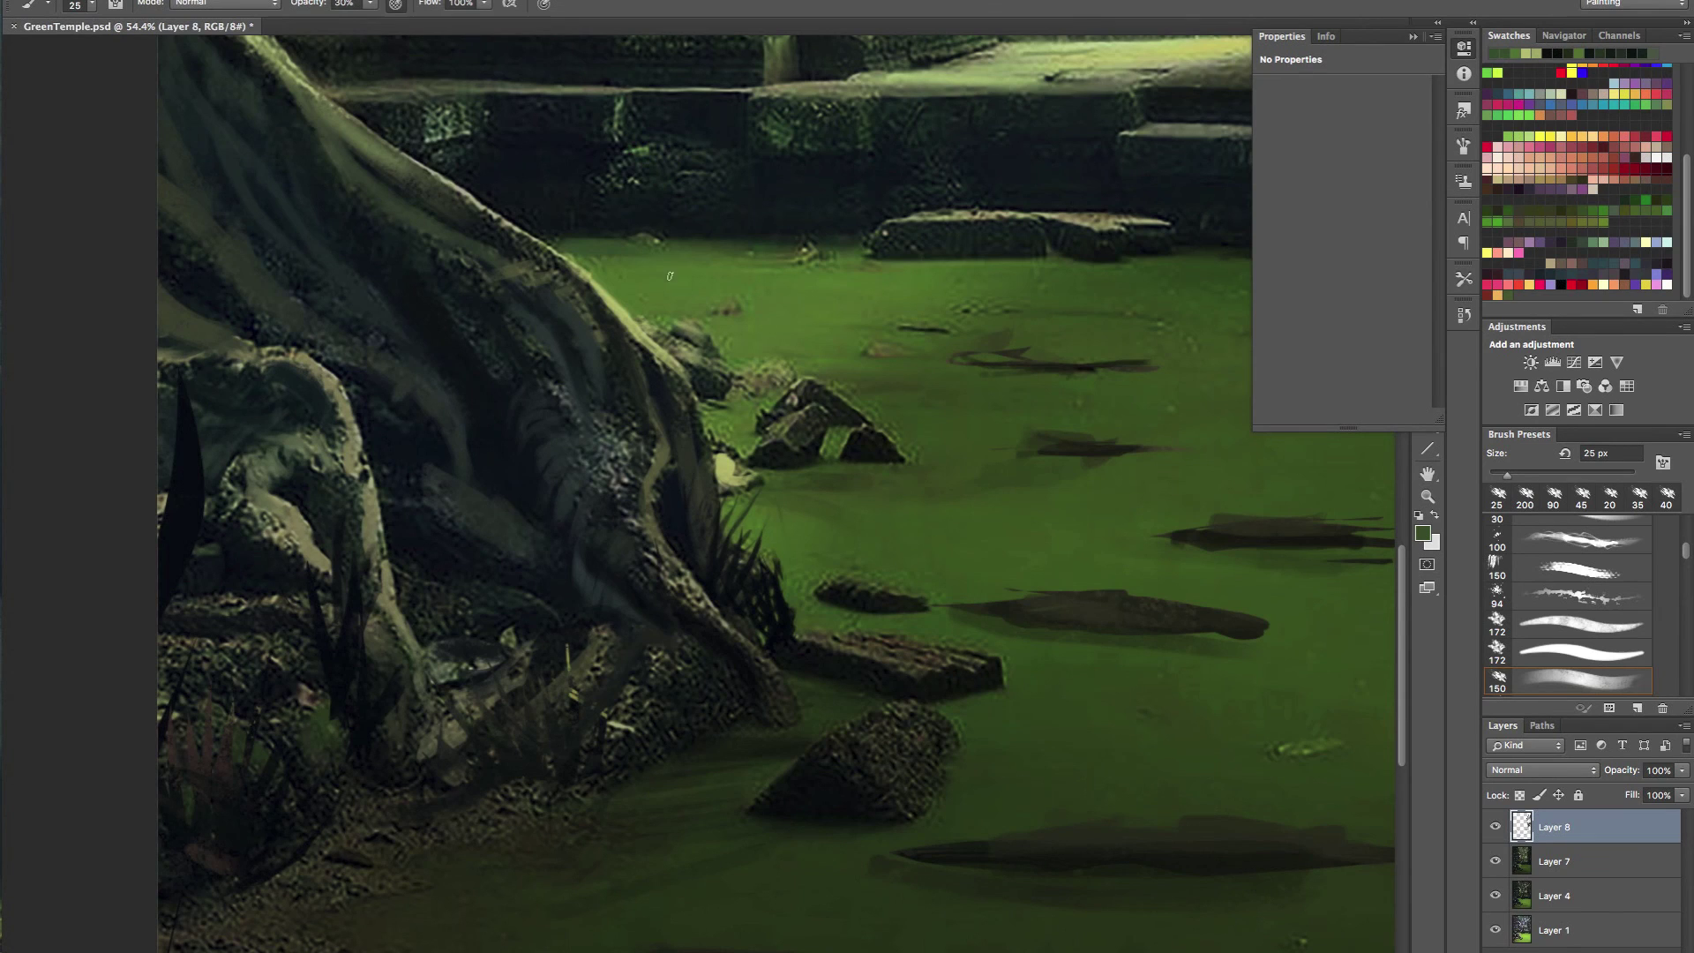
pyautogui.moveTo(624, 159); pyautogui.dragTo(537, 369)
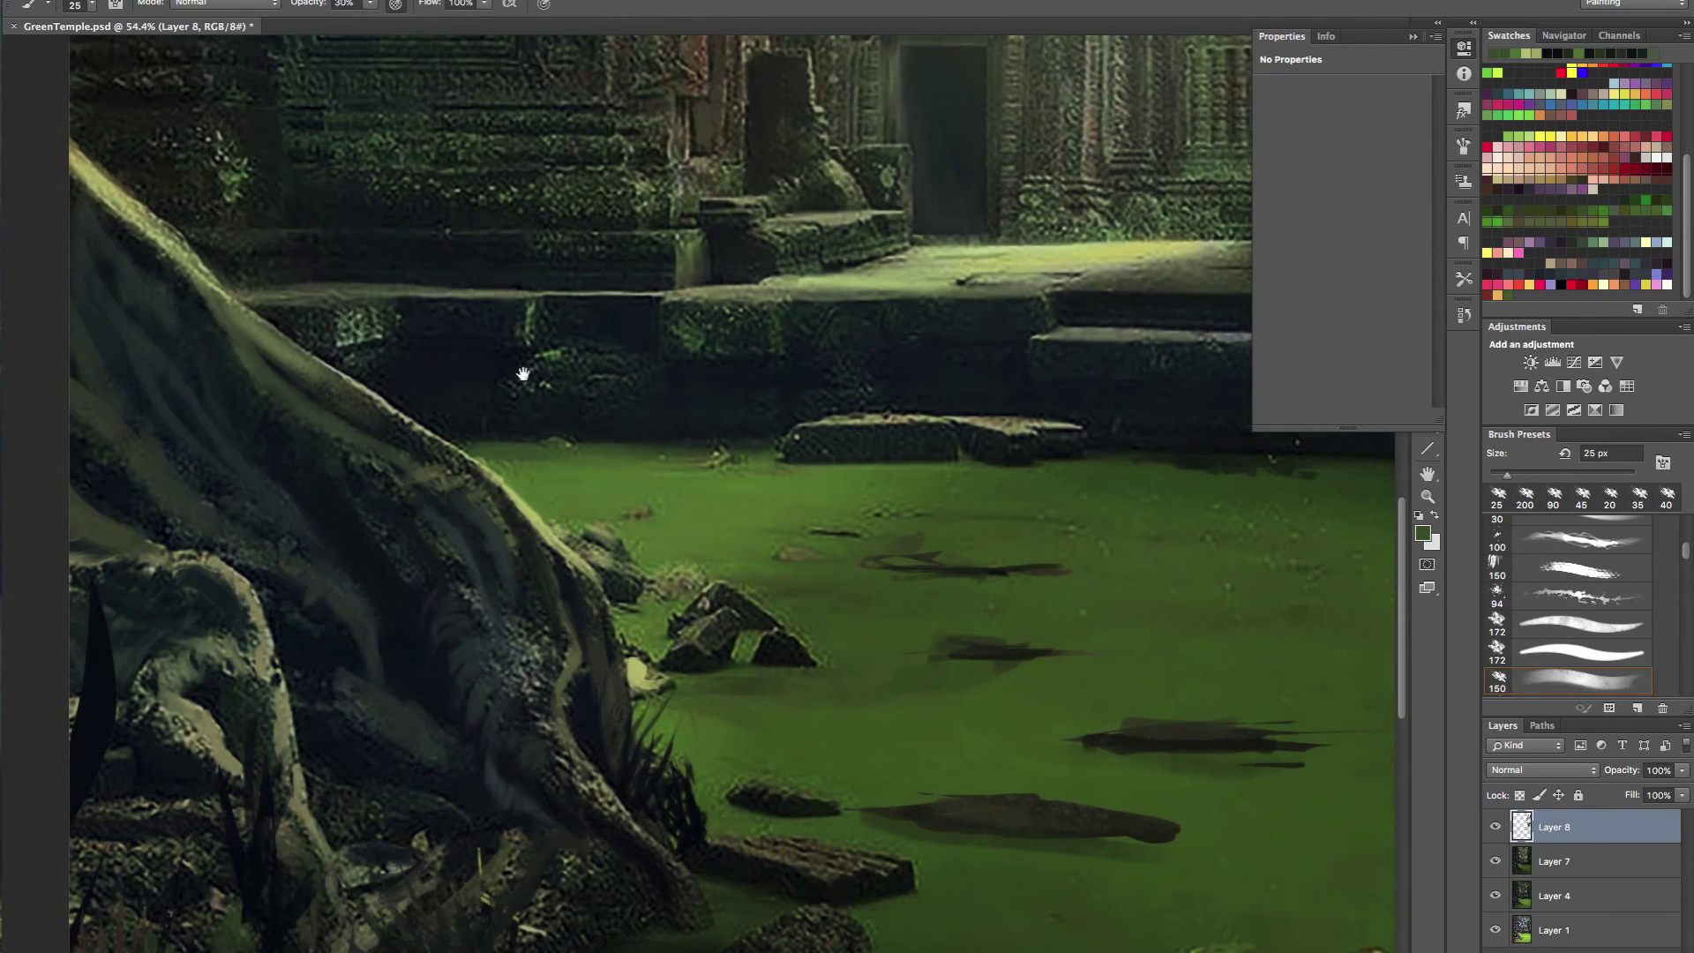
pyautogui.keyDown('alt'); pyautogui.click(871, 328); pyautogui.keyUp('alt')
pyautogui.moveTo(622, 288)
pyautogui.mouseDown()
pyautogui.moveTo(625, 330)
pyautogui.moveTo(632, 286)
pyautogui.moveTo(605, 276)
pyautogui.moveTo(699, 282)
pyautogui.mouseUp()
pyautogui.moveTo(910, 316); pyautogui.dragTo(712, 542)
# - Paint pale green rim light on the broken statue and the block beside the doorway at 100% opacity, enlarging the brush to 40 px
pyautogui.keyDown('alt'); pyautogui.click(899, 553); pyautogui.keyUp('alt')
pyautogui.press('0')
pyautogui.press(']')
pyautogui.moveTo(703, 399); pyautogui.dragTo(702, 431)
pyautogui.moveTo(709, 427); pyautogui.dragTo(709, 470)
pyautogui.moveTo(578, 282)
pyautogui.mouseDown()
pyautogui.moveTo(600, 351)
pyautogui.moveTo(570, 417)
pyautogui.moveTo(599, 416)
pyautogui.moveTo(620, 466)
pyautogui.moveTo(638, 463)
pyautogui.moveTo(701, 536)
pyautogui.mouseUp()
pyautogui.press('[')
pyautogui.press(']')
pyautogui.press(']')
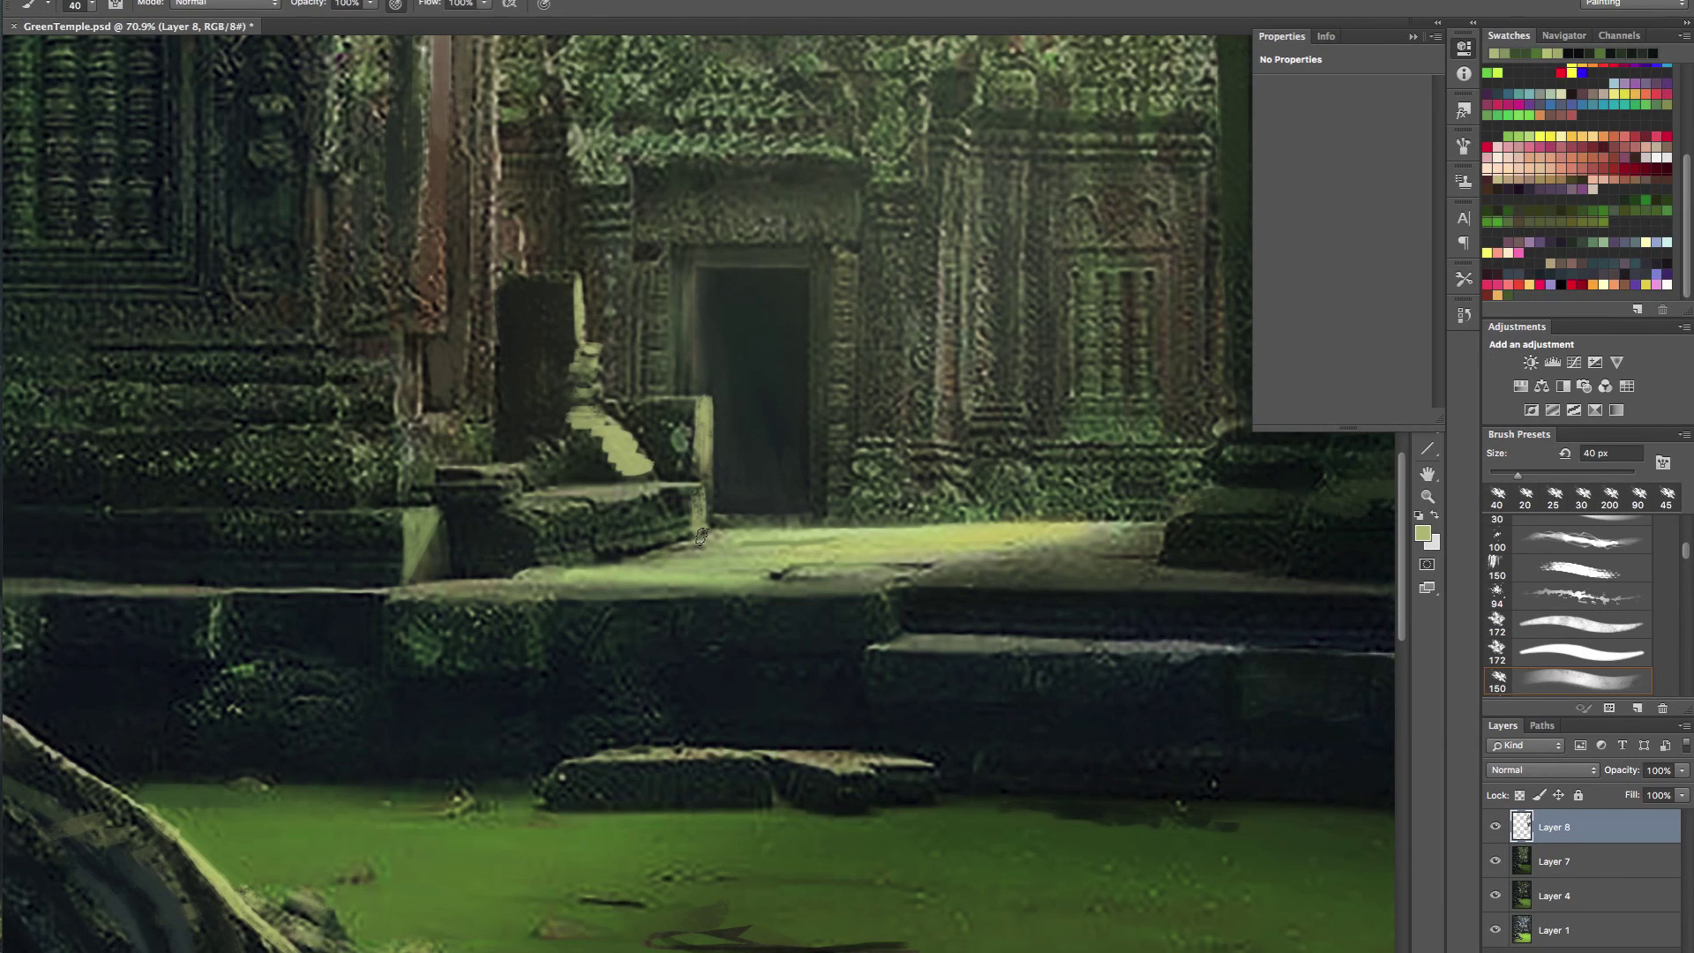
# - Lighten the side of the low stone ledge beside the doorway with sampled greens, using the 40 px brush
pyautogui.moveTo(556, 556)
pyautogui.mouseDown()
pyautogui.moveTo(693, 522)
pyautogui.moveTo(617, 476)
pyautogui.moveTo(576, 480)
pyautogui.moveTo(702, 477)
pyautogui.mouseUp()
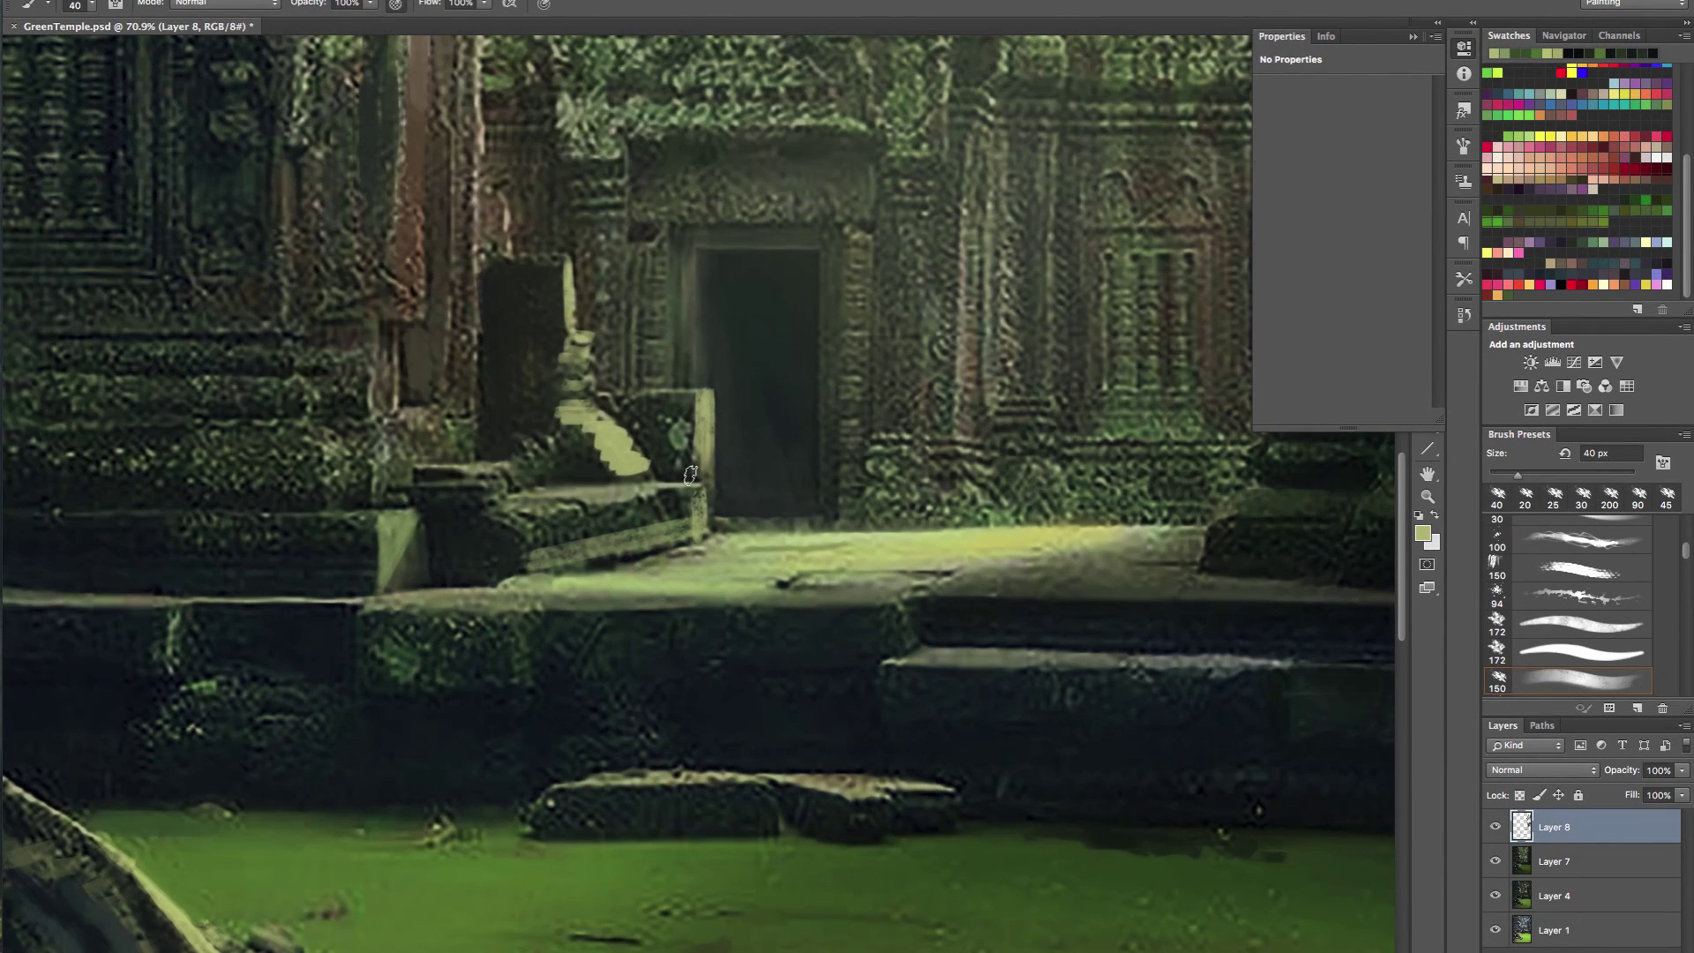
pyautogui.keyDown('alt'); pyautogui.click(587, 526); pyautogui.keyUp('alt')
pyautogui.moveTo(548, 547); pyautogui.dragTo(618, 540)
pyautogui.keyDown('alt'); pyautogui.click(767, 549); pyautogui.keyUp('alt')
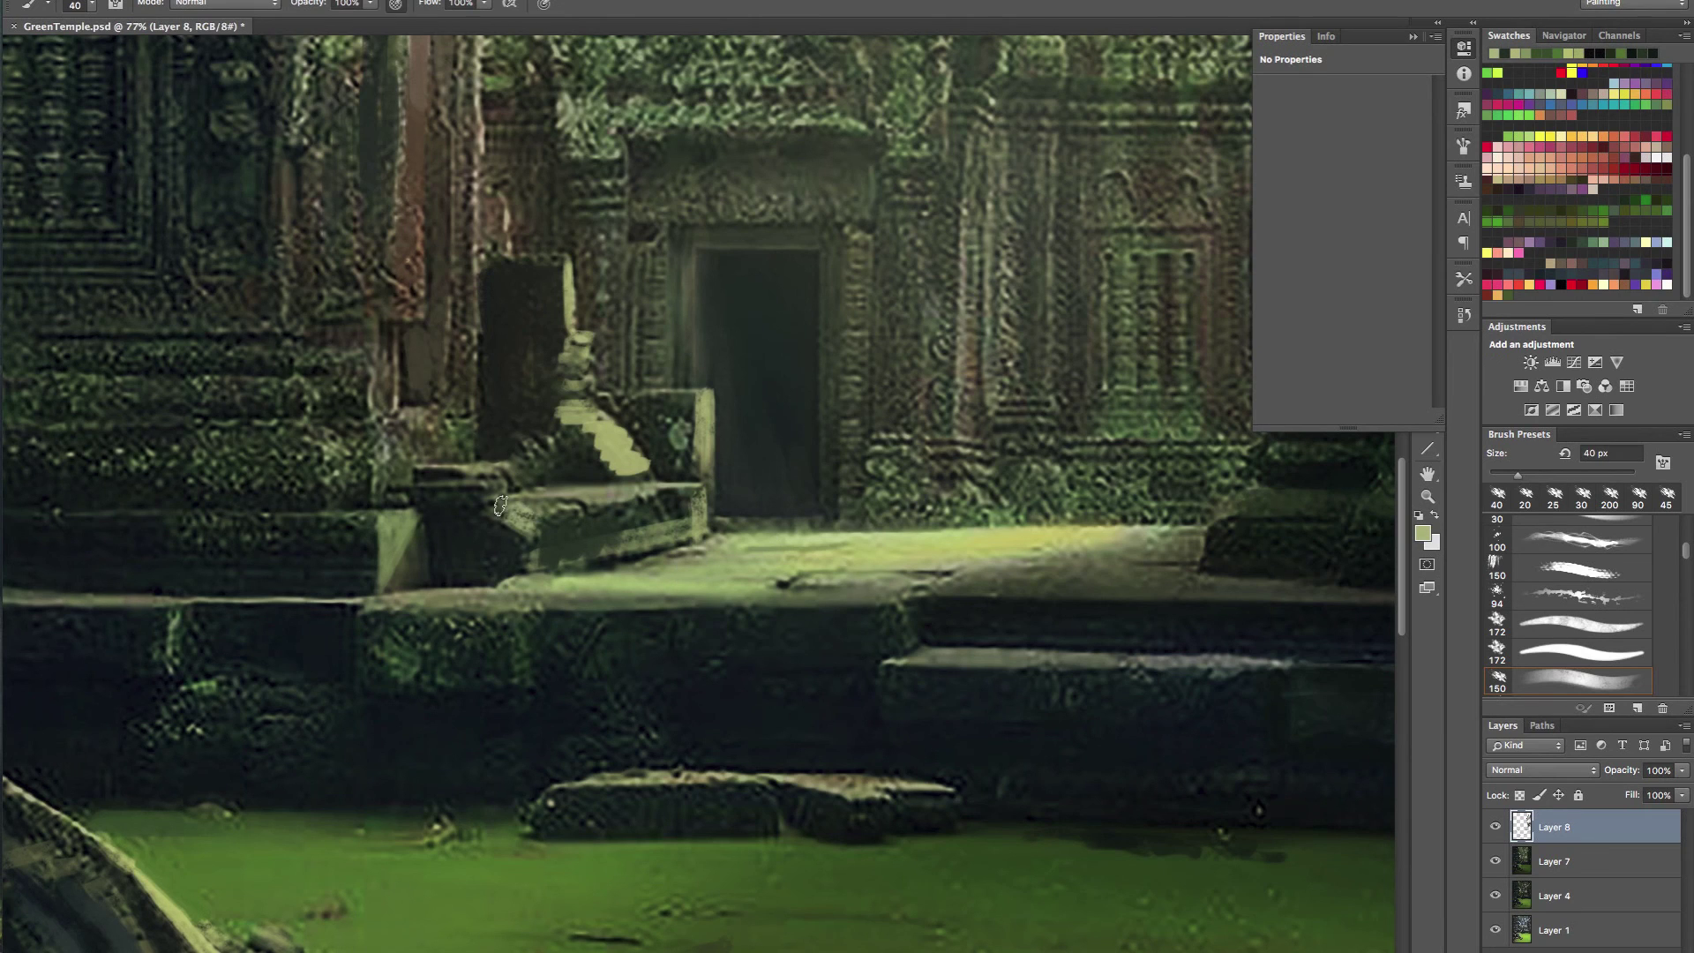
pyautogui.scroll(5, 500, 506)
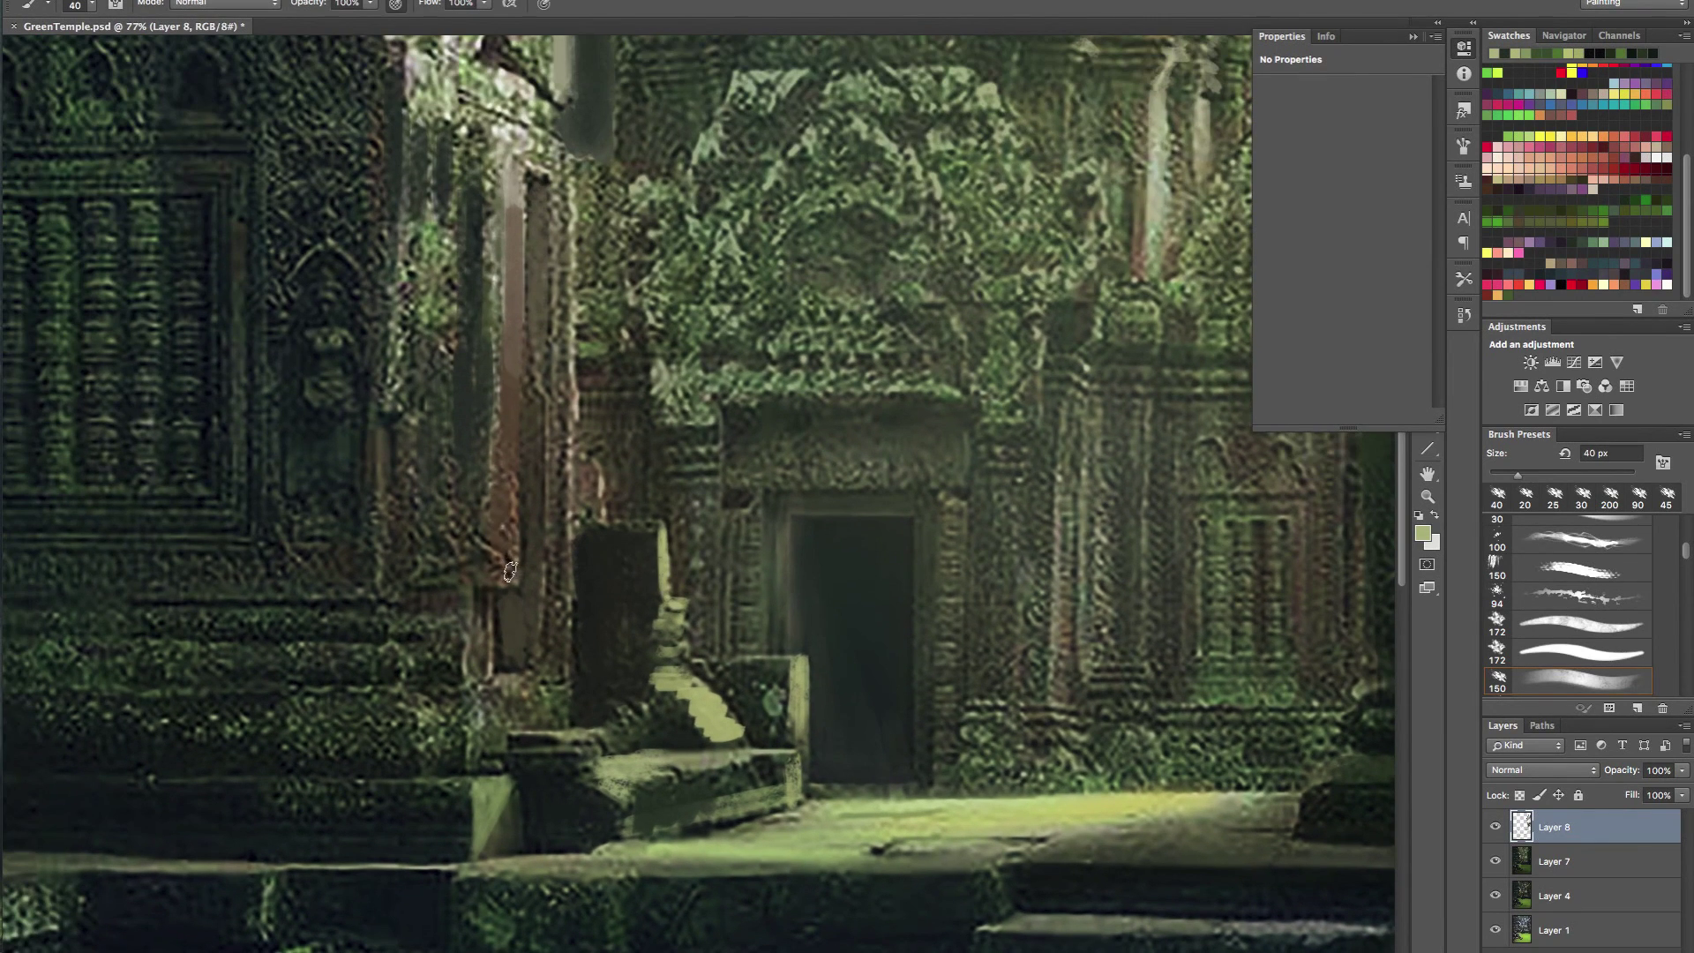
# - Paint pale green over the reddish pillar and corner stone on the left building's lit side with the 40 px brush
pyautogui.keyDown('shift'); pyautogui.click(508, 566); pyautogui.keyUp('shift')
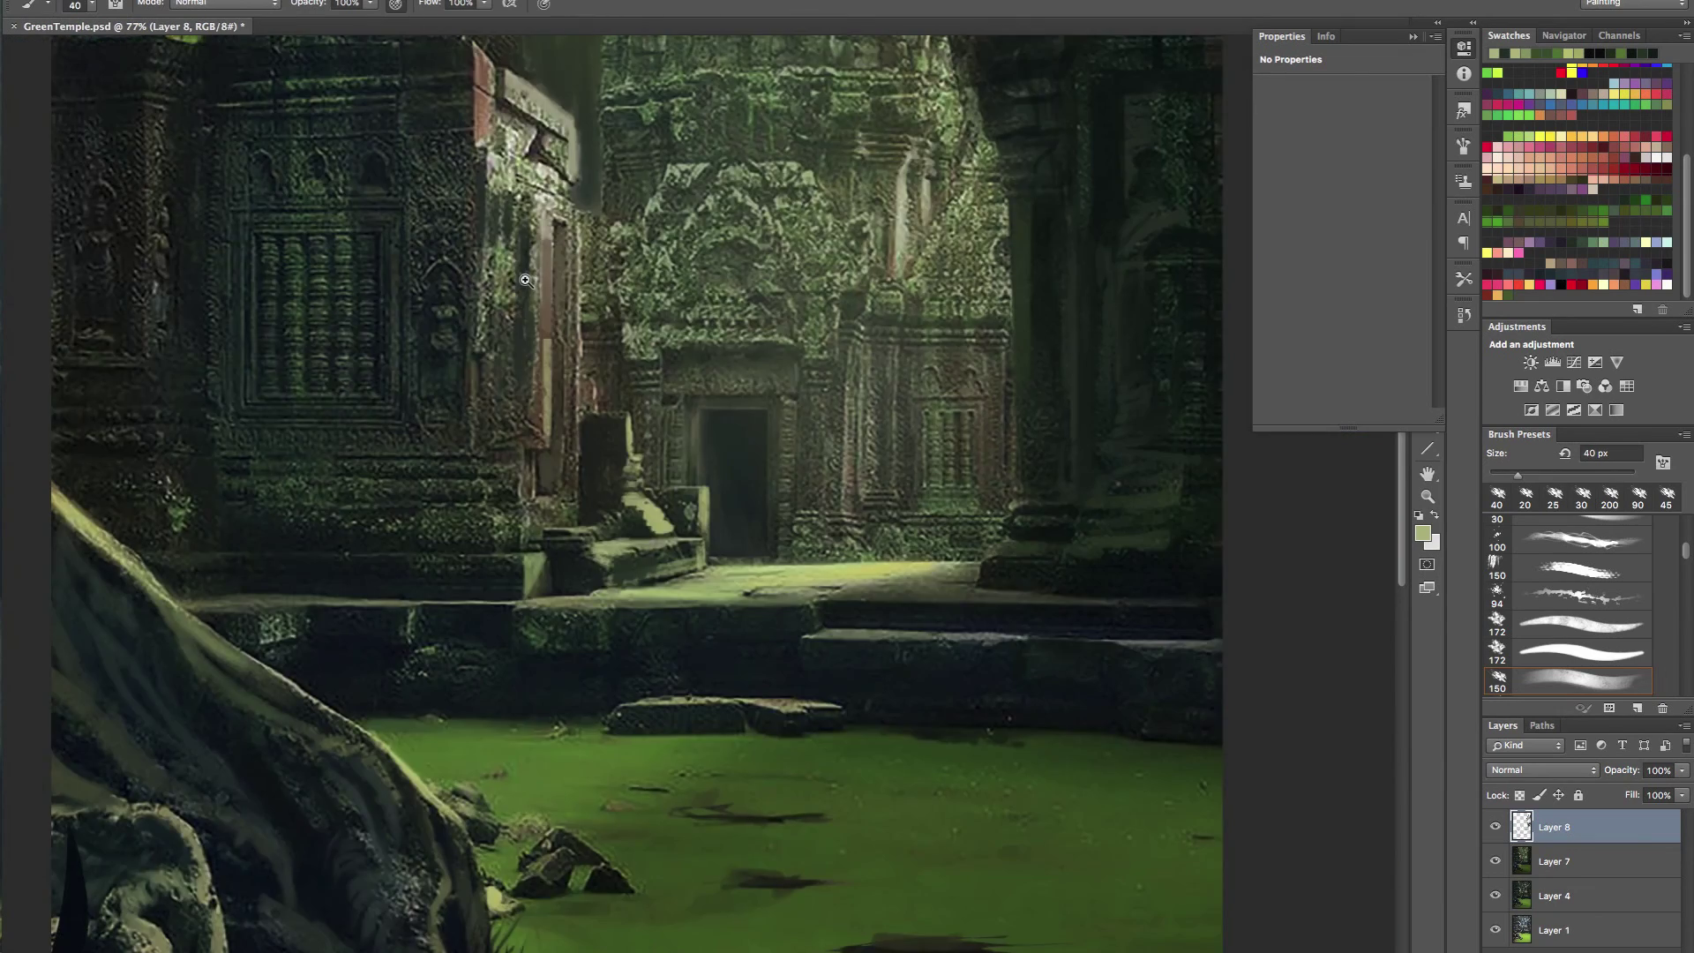
pyautogui.moveTo(525, 279)
pyautogui.mouseDown()
pyautogui.moveTo(476, 284)
pyautogui.moveTo(547, 262)
pyautogui.mouseUp()
pyautogui.moveTo(484, 167); pyautogui.dragTo(484, 178)
pyautogui.scroll(3, 484, 178)
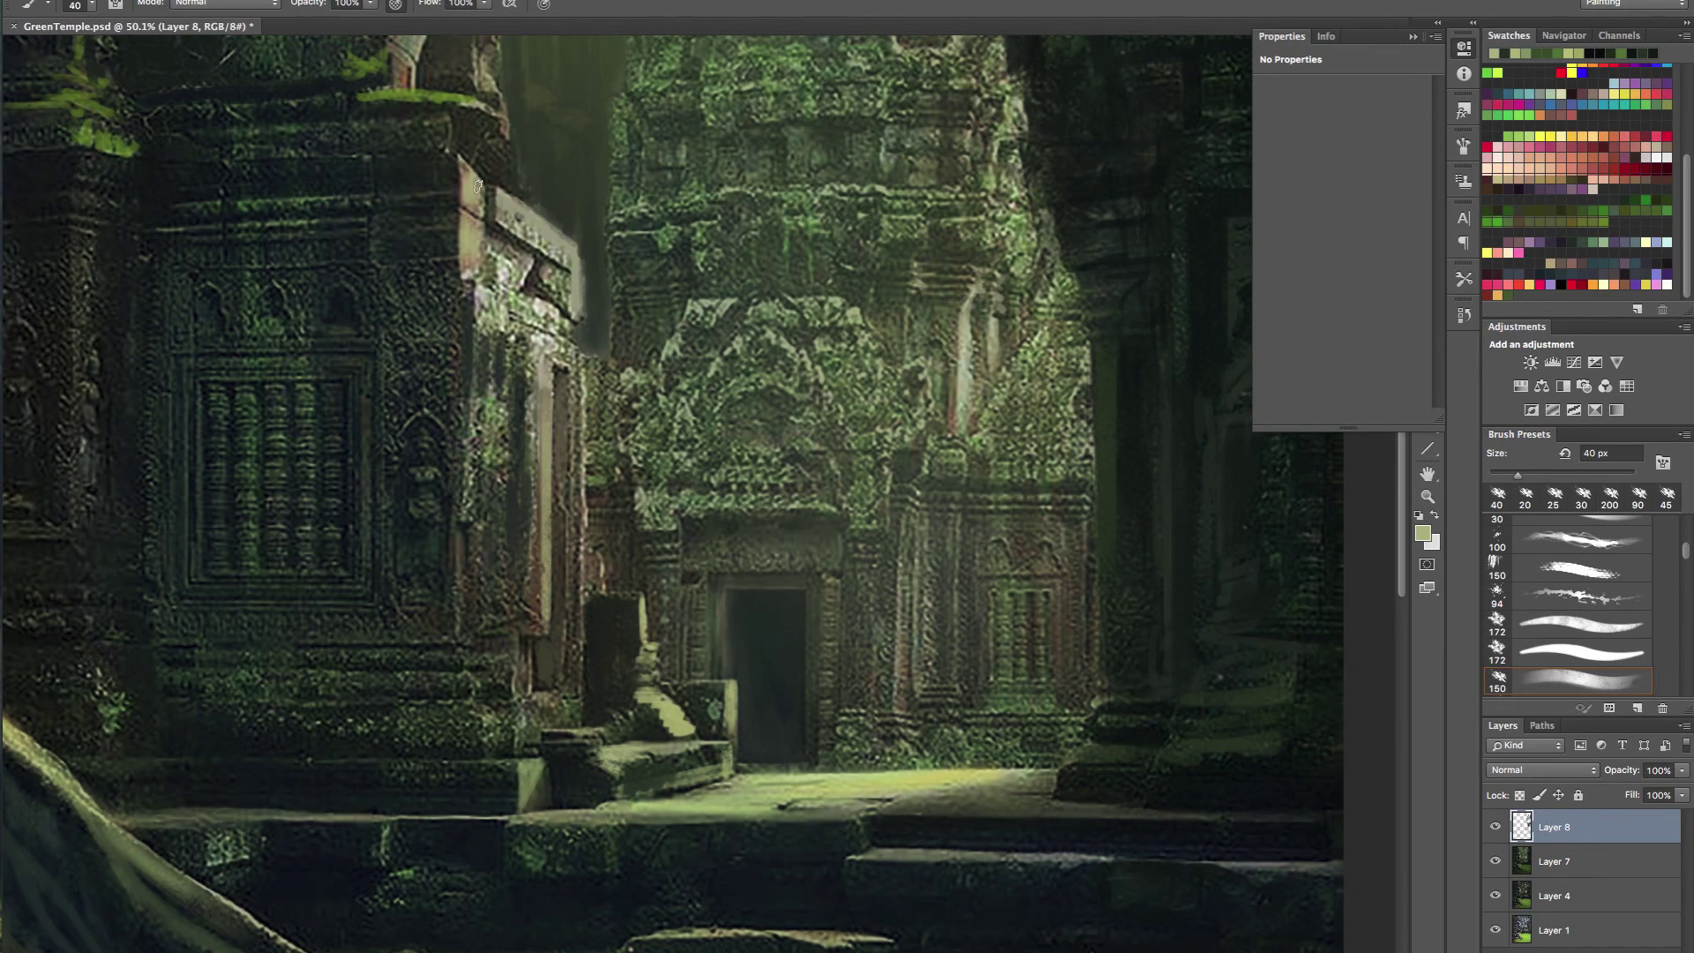
# - Refine the central tower's lower left edge beside the left building with sampled dark greens, reducing the brush to 25 px
pyautogui.moveTo(820, 339); pyautogui.dragTo(810, 523)
pyautogui.keyDown('alt'); pyautogui.click(573, 511); pyautogui.keyUp('alt')
pyautogui.keyDown('alt'); pyautogui.click(585, 455); pyautogui.keyUp('alt')
pyautogui.keyDown('alt'); pyautogui.click(669, 474); pyautogui.keyUp('alt')
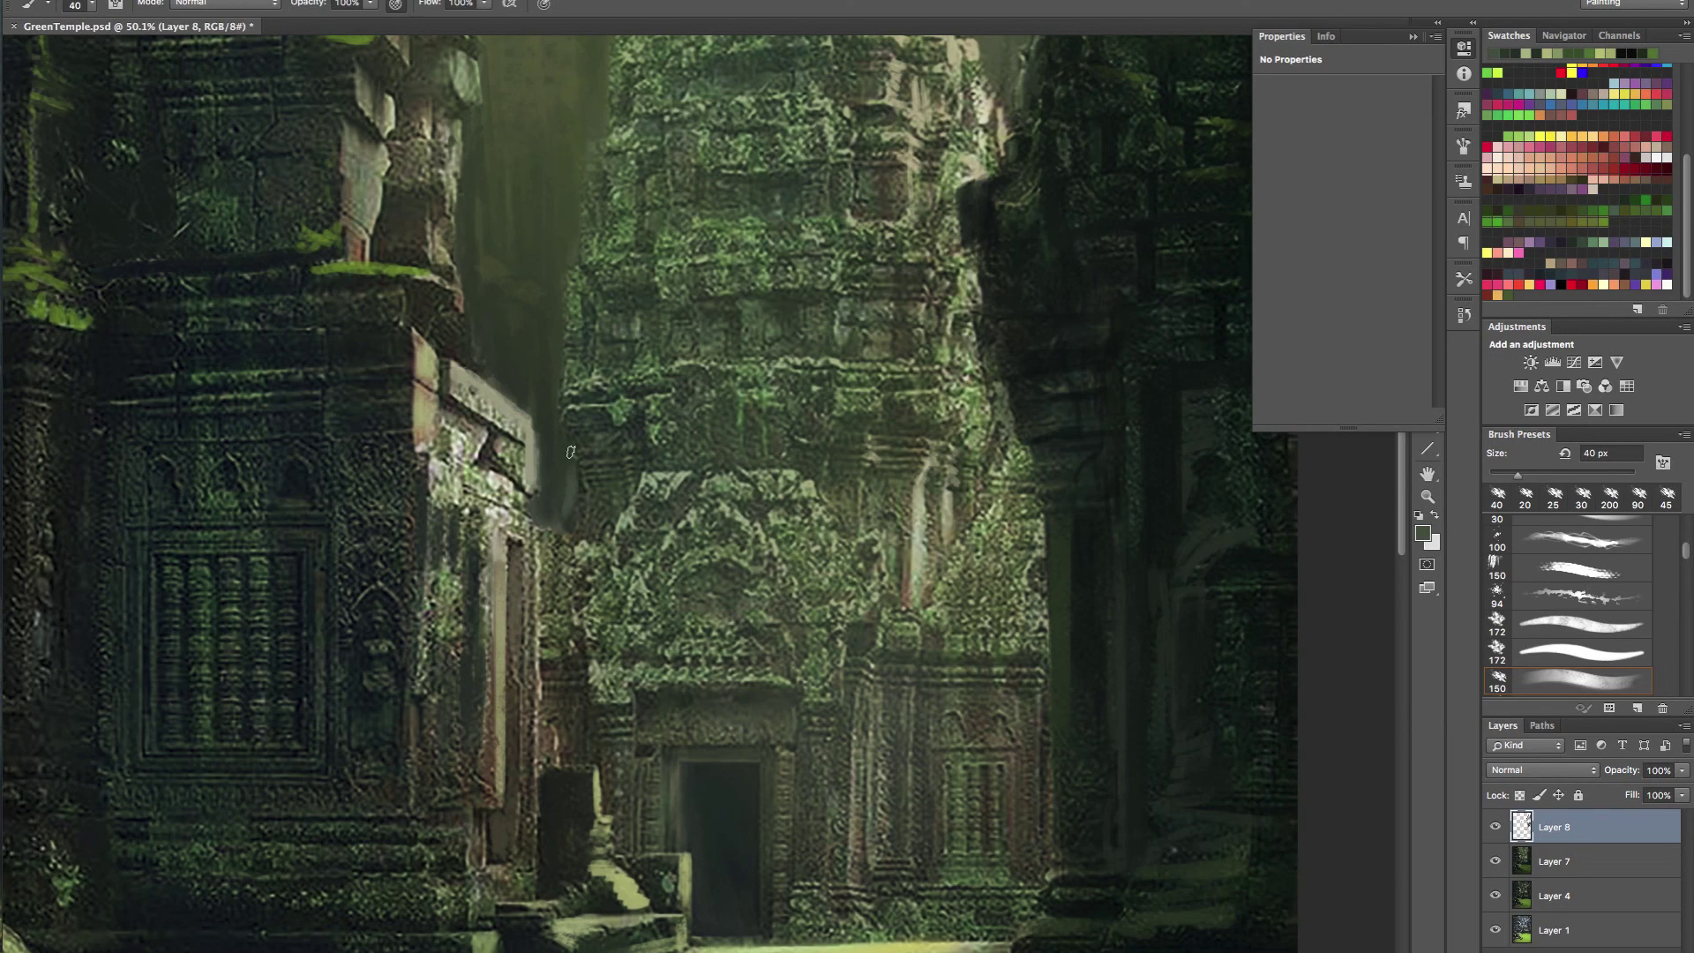
pyautogui.keyDown('alt'); pyautogui.click(556, 511); pyautogui.keyUp('alt')
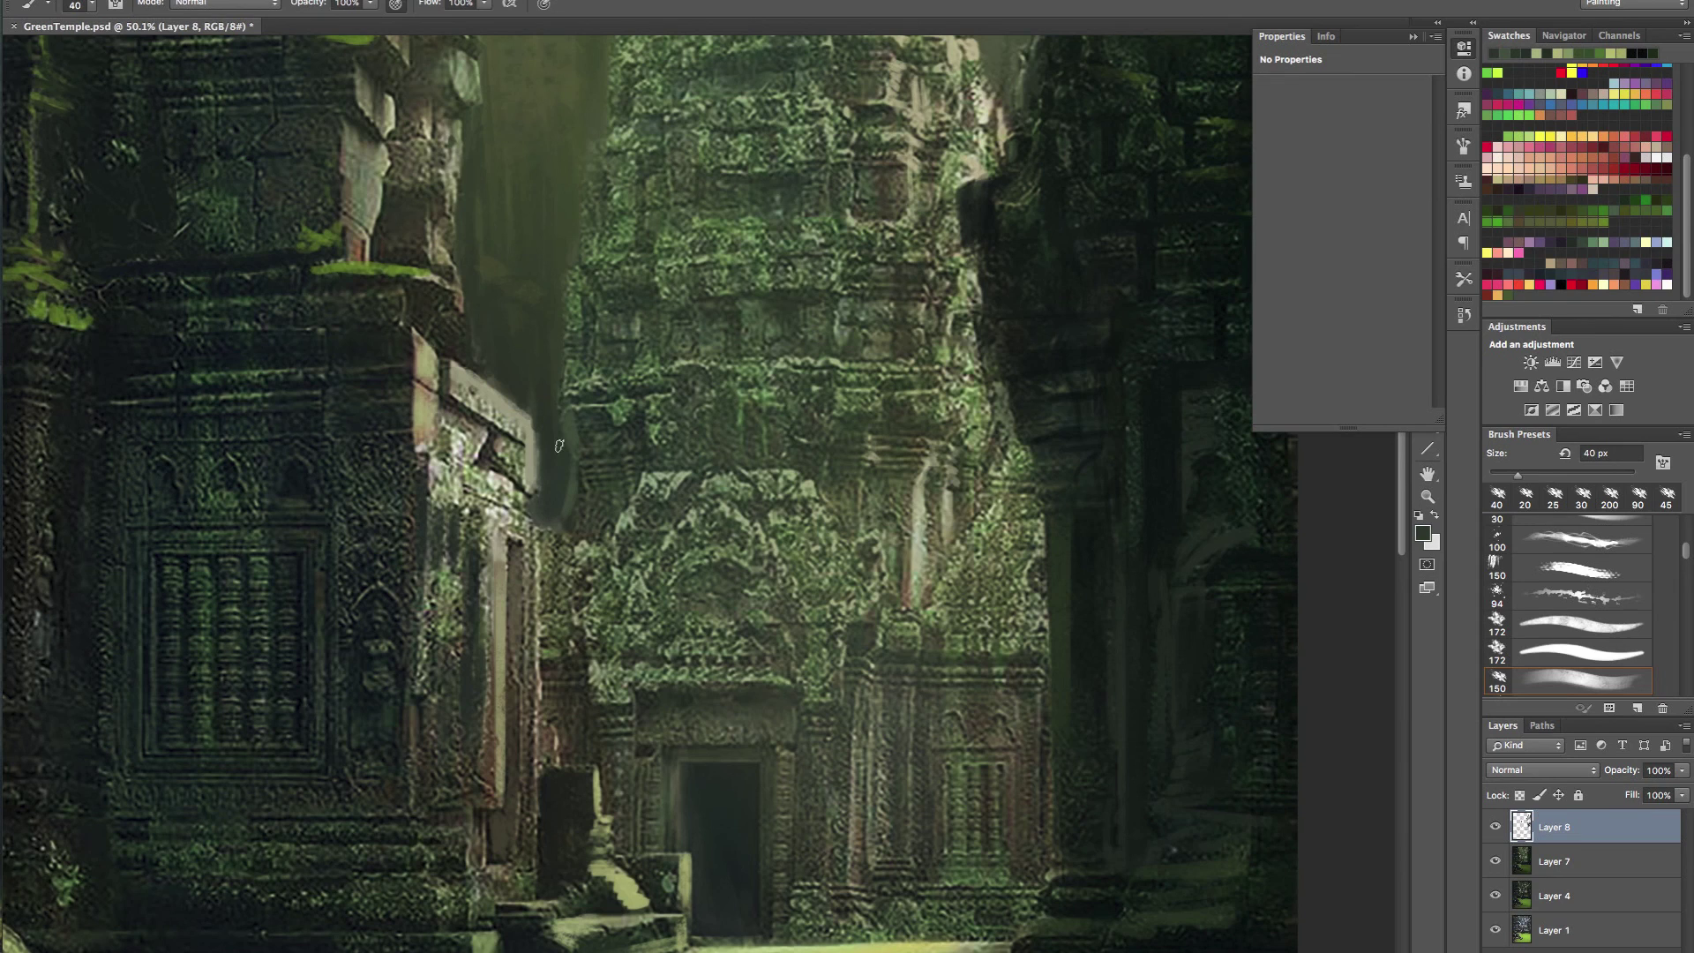
pyautogui.keyDown('alt'); pyautogui.click(636, 442); pyautogui.keyUp('alt')
pyautogui.moveTo(580, 418); pyautogui.dragTo(602, 446)
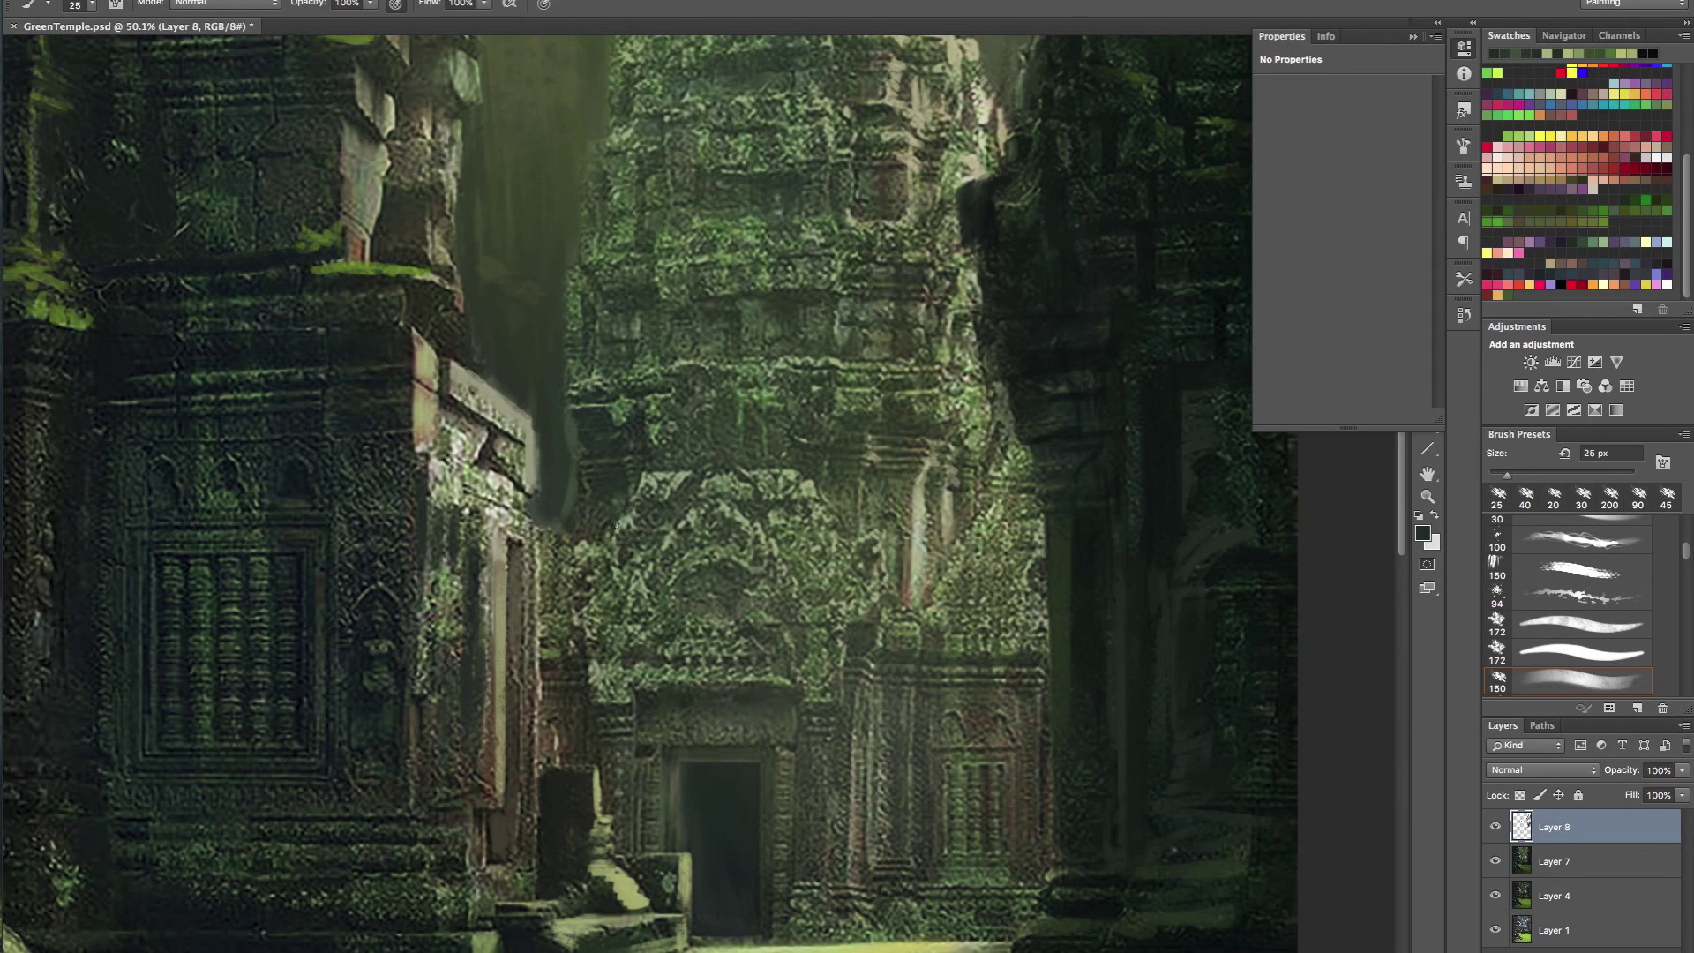
# - Draw dark shadow lines under the tower's lower ledge and on the gable above the doorway with a small brush
pyautogui.moveTo(645, 407)
pyautogui.mouseDown()
pyautogui.moveTo(700, 396)
pyautogui.moveTo(644, 390)
pyautogui.moveTo(709, 385)
pyautogui.moveTo(774, 396)
pyautogui.moveTo(730, 393)
pyautogui.moveTo(801, 431)
pyautogui.moveTo(775, 390)
pyautogui.moveTo(793, 390)
pyautogui.moveTo(816, 401)
pyautogui.moveTo(784, 441)
pyautogui.mouseUp()
pyautogui.press('[')
pyautogui.press('[')
pyautogui.moveTo(663, 537)
pyautogui.mouseDown()
pyautogui.moveTo(628, 535)
pyautogui.moveTo(630, 489)
pyautogui.moveTo(667, 522)
pyautogui.mouseUp()
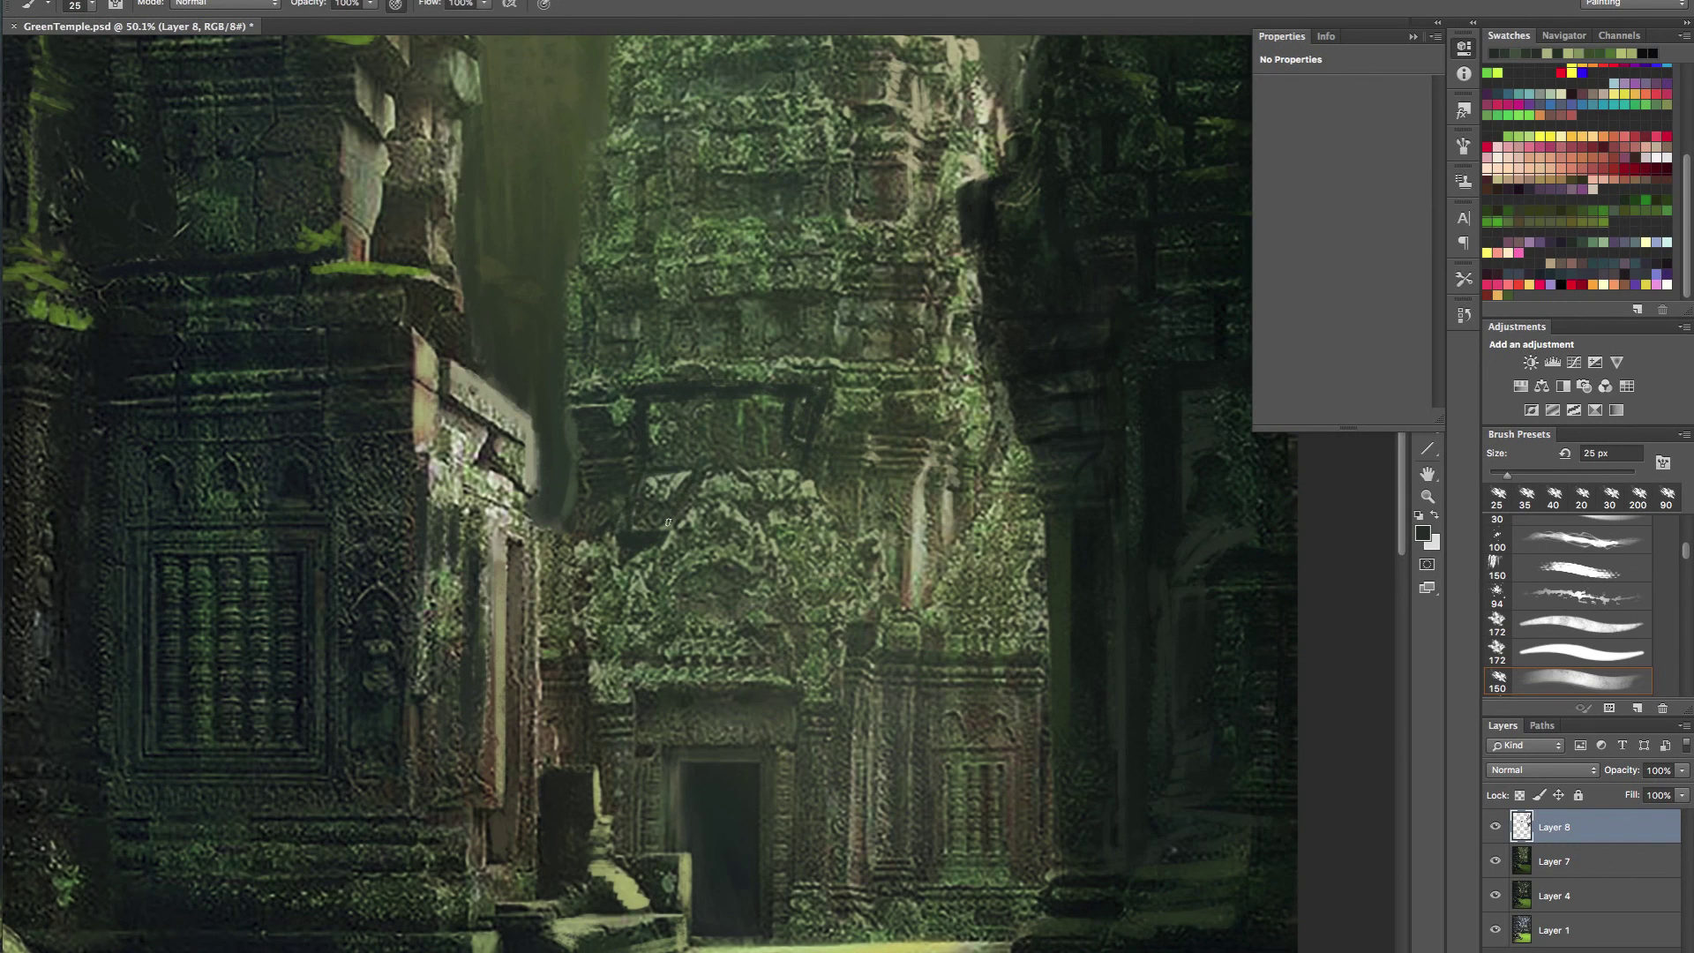
# - Paint a dark niche in the gable above the doorway, deepen the gable's diagonal shadows, and darken beneath the lintel at 35 px
pyautogui.press(']')
pyautogui.moveTo(713, 590)
pyautogui.mouseDown()
pyautogui.moveTo(702, 574)
pyautogui.moveTo(741, 574)
pyautogui.moveTo(726, 611)
pyautogui.moveTo(773, 609)
pyautogui.mouseUp()
pyautogui.moveTo(790, 565); pyautogui.dragTo(760, 504)
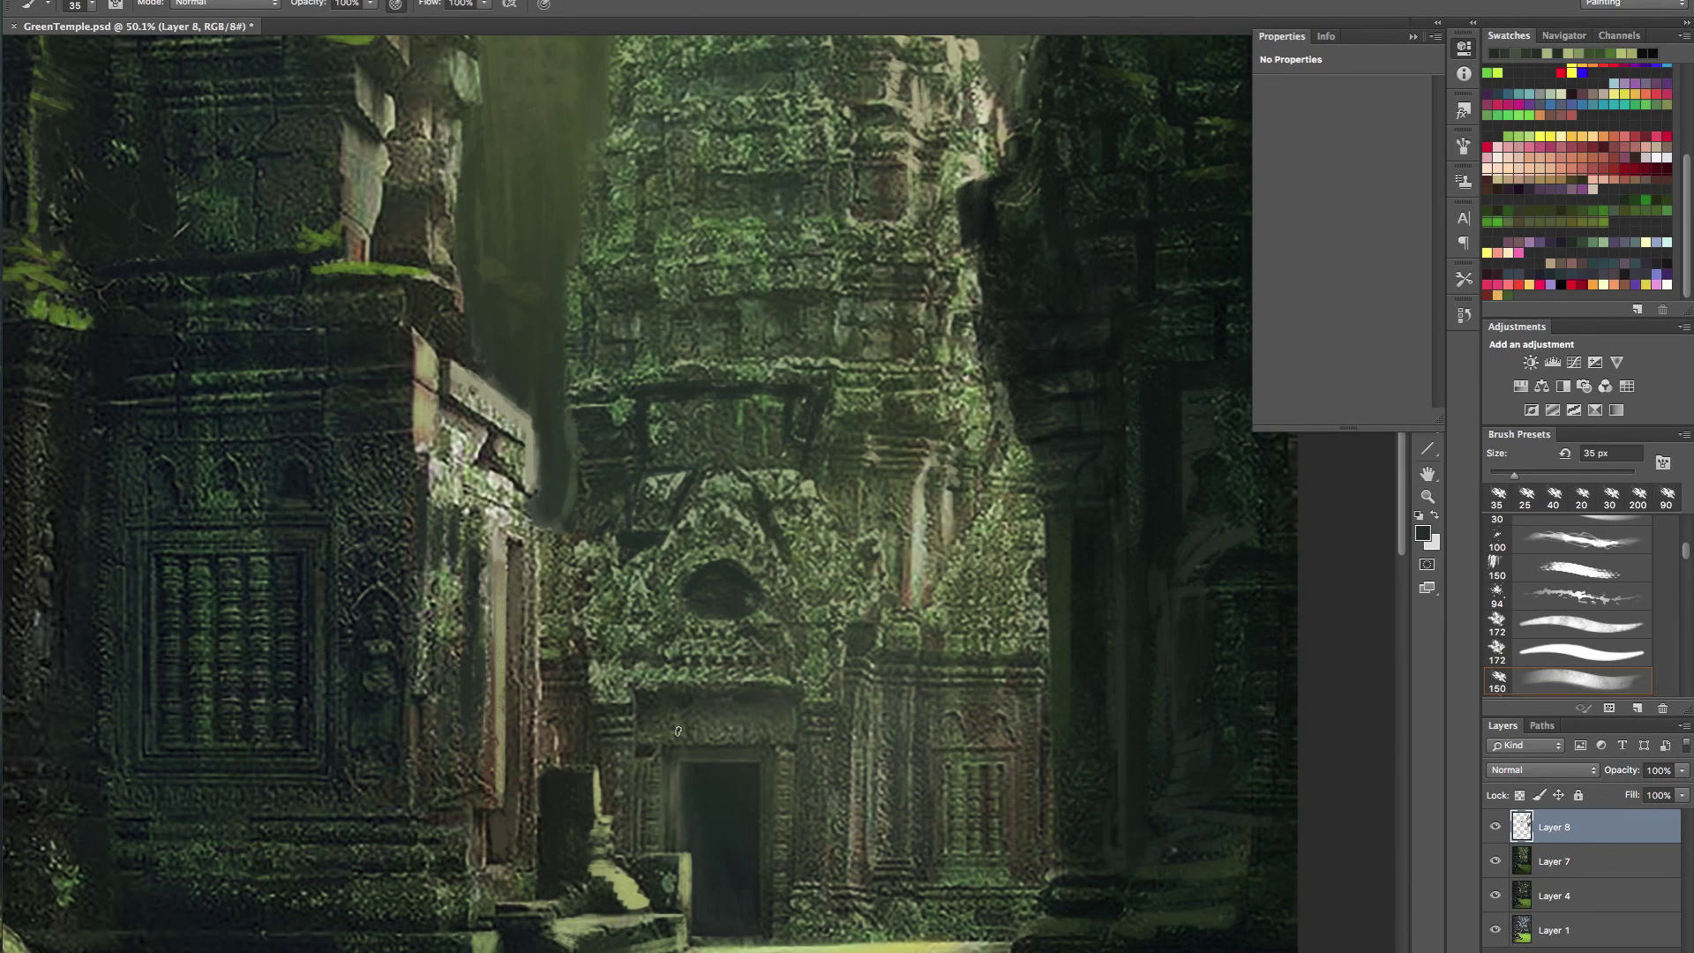
pyautogui.moveTo(735, 695); pyautogui.dragTo(760, 693)
# - Try a larger dark stroke around the niche above the doorway and undo the last brush strokes
pyautogui.press(']')
pyautogui.moveTo(694, 578)
pyautogui.mouseDown()
pyautogui.moveTo(681, 613)
pyautogui.moveTo(683, 590)
pyautogui.moveTo(722, 615)
pyautogui.moveTo(708, 582)
pyautogui.moveTo(729, 598)
pyautogui.moveTo(726, 563)
pyautogui.moveTo(647, 556)
pyautogui.moveTo(770, 547)
pyautogui.mouseUp()
pyautogui.keyDown('alt'); pyautogui.click(750, 508); pyautogui.keyUp('alt')
pyautogui.press('super+z')
pyautogui.hotkey('ctrl', 'alt', 'z')
pyautogui.hotkey('ctrl', 'alt', 'z')
pyautogui.hotkey('ctrl', 'alt', 'z')
pyautogui.hotkey('ctrl', 'alt', 'z')
# - Shade the niche above the doorway and the recessed tier over the gable with a sampled dark tone
pyautogui.keyDown('alt'); pyautogui.click(768, 521); pyautogui.keyUp('alt')
pyautogui.moveTo(761, 502); pyautogui.dragTo(818, 499)
pyautogui.moveTo(739, 460); pyautogui.dragTo(799, 463)
pyautogui.moveTo(680, 458)
pyautogui.mouseDown()
pyautogui.moveTo(744, 452)
pyautogui.moveTo(763, 412)
pyautogui.moveTo(744, 405)
pyautogui.mouseUp()
# - Paint pale highlights on the central tower's lower right stonework using a sampled light grey-green
pyautogui.keyDown('alt'); pyautogui.click(917, 518); pyautogui.keyUp('alt')
pyautogui.moveTo(860, 543)
pyautogui.mouseDown()
pyautogui.moveTo(876, 438)
pyautogui.moveTo(958, 415)
pyautogui.moveTo(984, 445)
pyautogui.moveTo(969, 371)
pyautogui.mouseUp()
pyautogui.moveTo(938, 269); pyautogui.dragTo(933, 299)
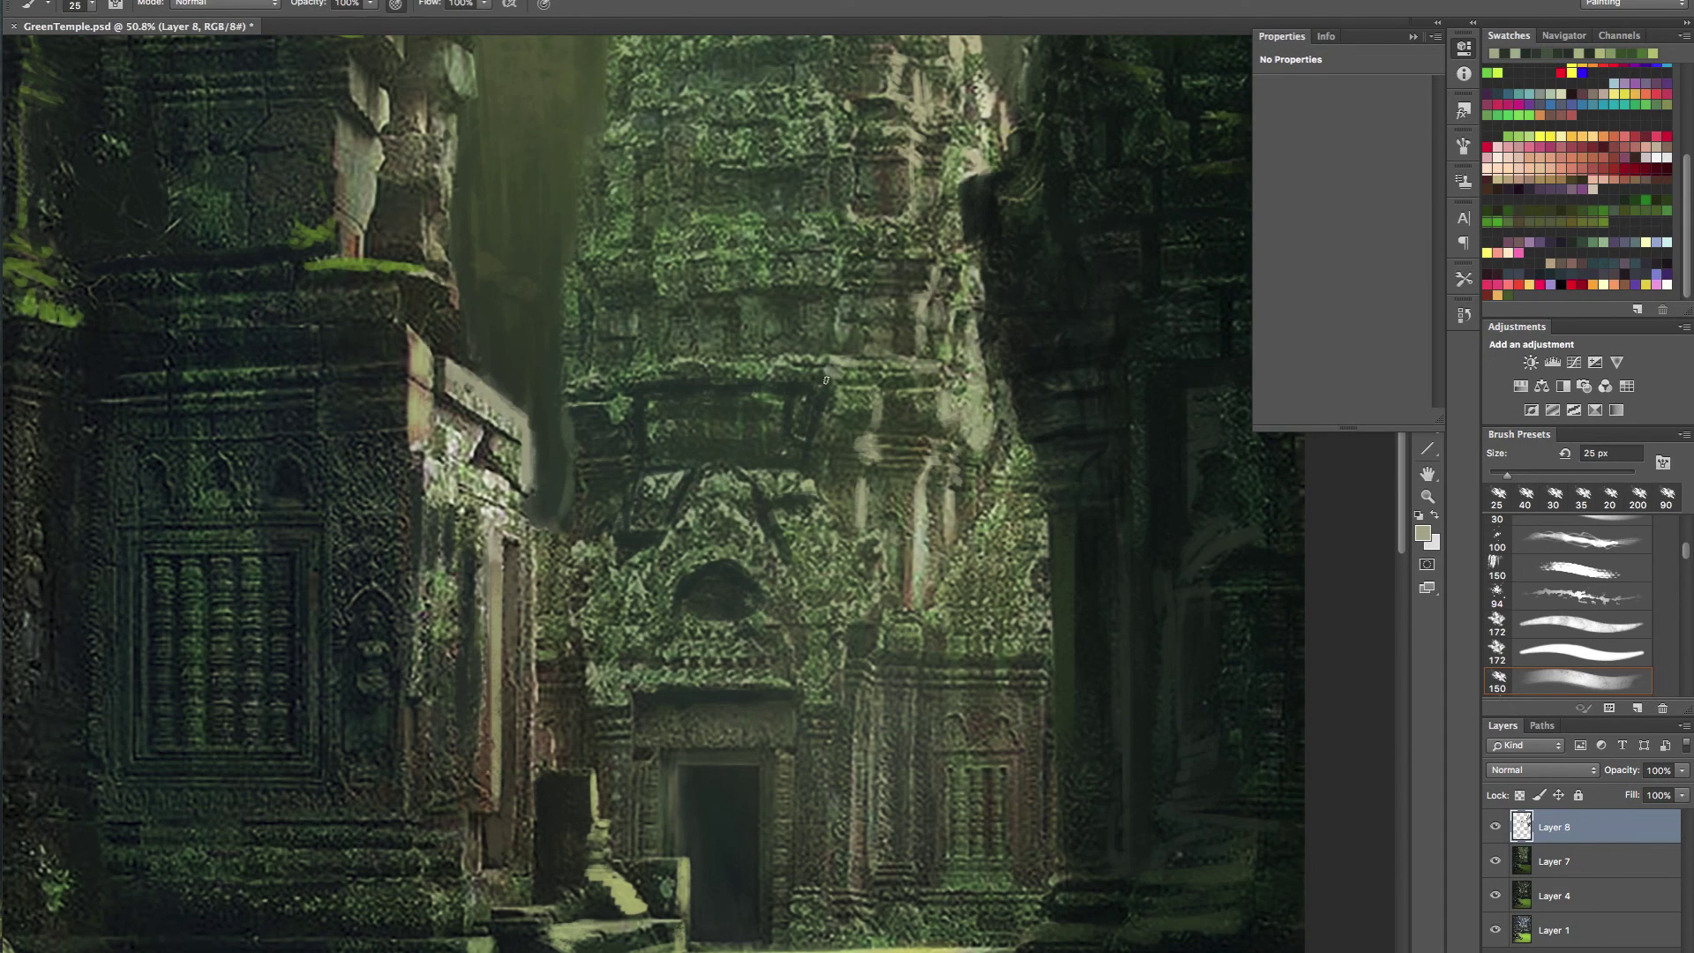
# - Add pale vertical highlights down the tower's lower corner and the columns beside the doorway with a 25 px brush
pyautogui.moveTo(820, 398); pyautogui.dragTo(805, 451)
pyautogui.moveTo(828, 399); pyautogui.dragTo(820, 500)
pyautogui.moveTo(878, 553); pyautogui.dragTo(869, 623)
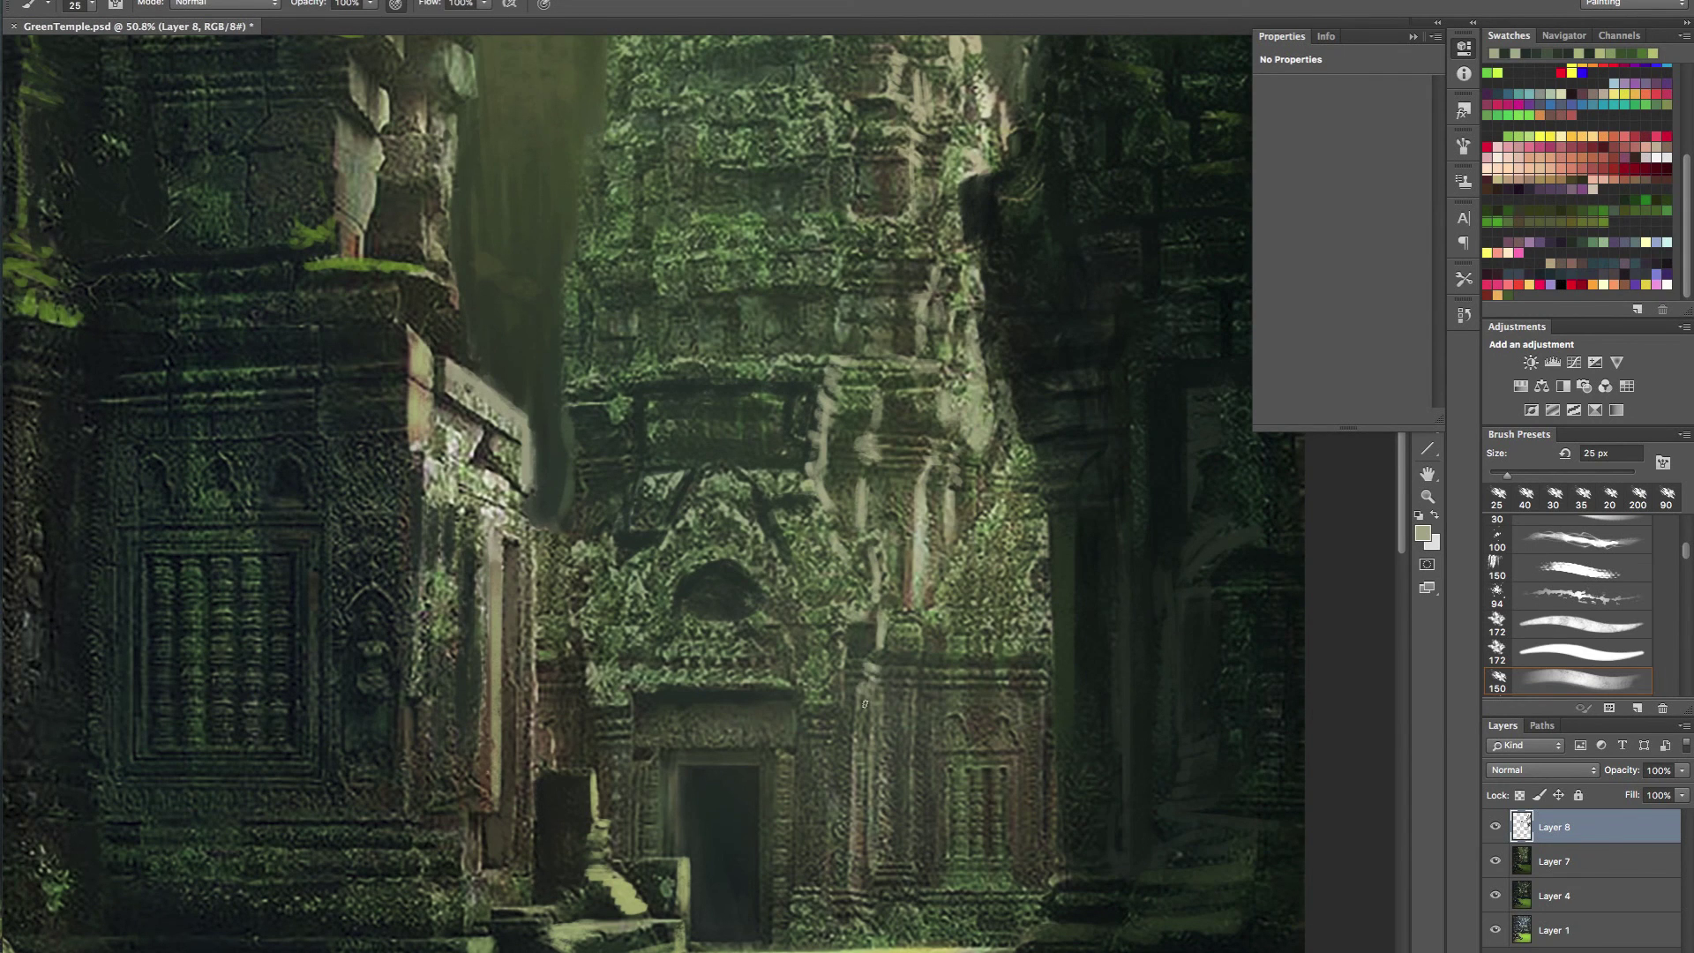
pyautogui.moveTo(859, 695); pyautogui.dragTo(853, 846)
pyautogui.moveTo(929, 692)
pyautogui.mouseDown()
pyautogui.moveTo(788, 706)
pyautogui.moveTo(899, 688)
pyautogui.mouseUp()
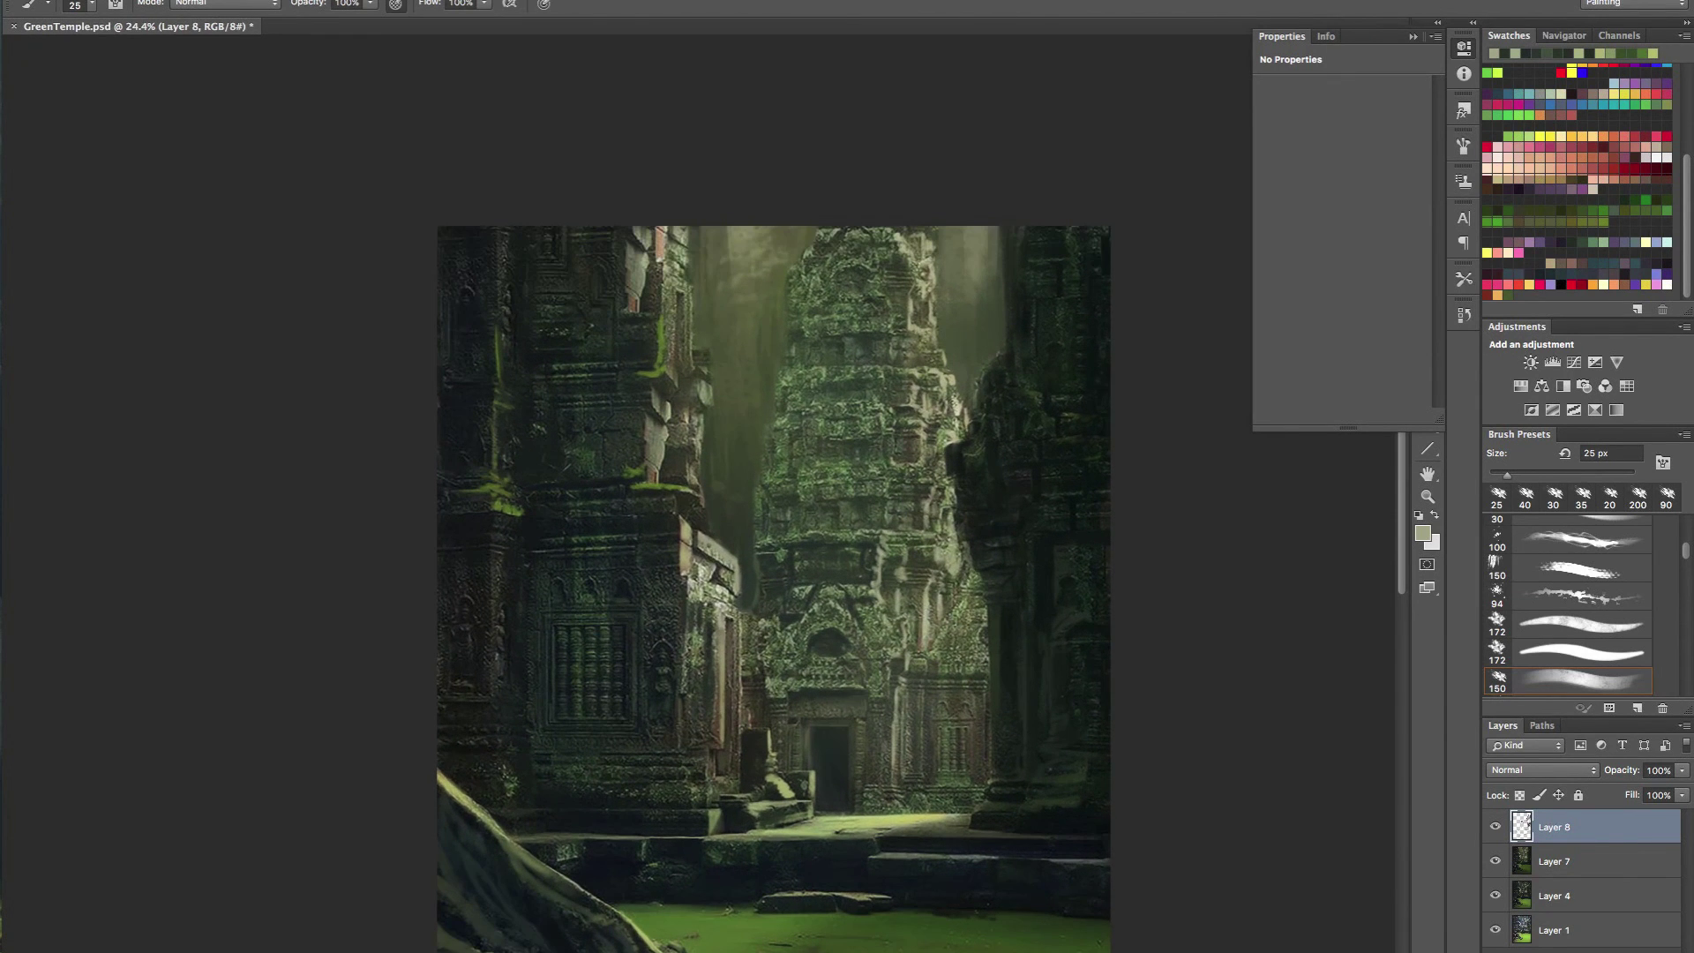
# - Darken the left building's cornice edges and cover the reddish base of its upper pillar with pale green at 25 px
pyautogui.moveTo(958, 403)
pyautogui.mouseDown()
pyautogui.moveTo(816, 404)
pyautogui.moveTo(988, 404)
pyautogui.mouseUp()
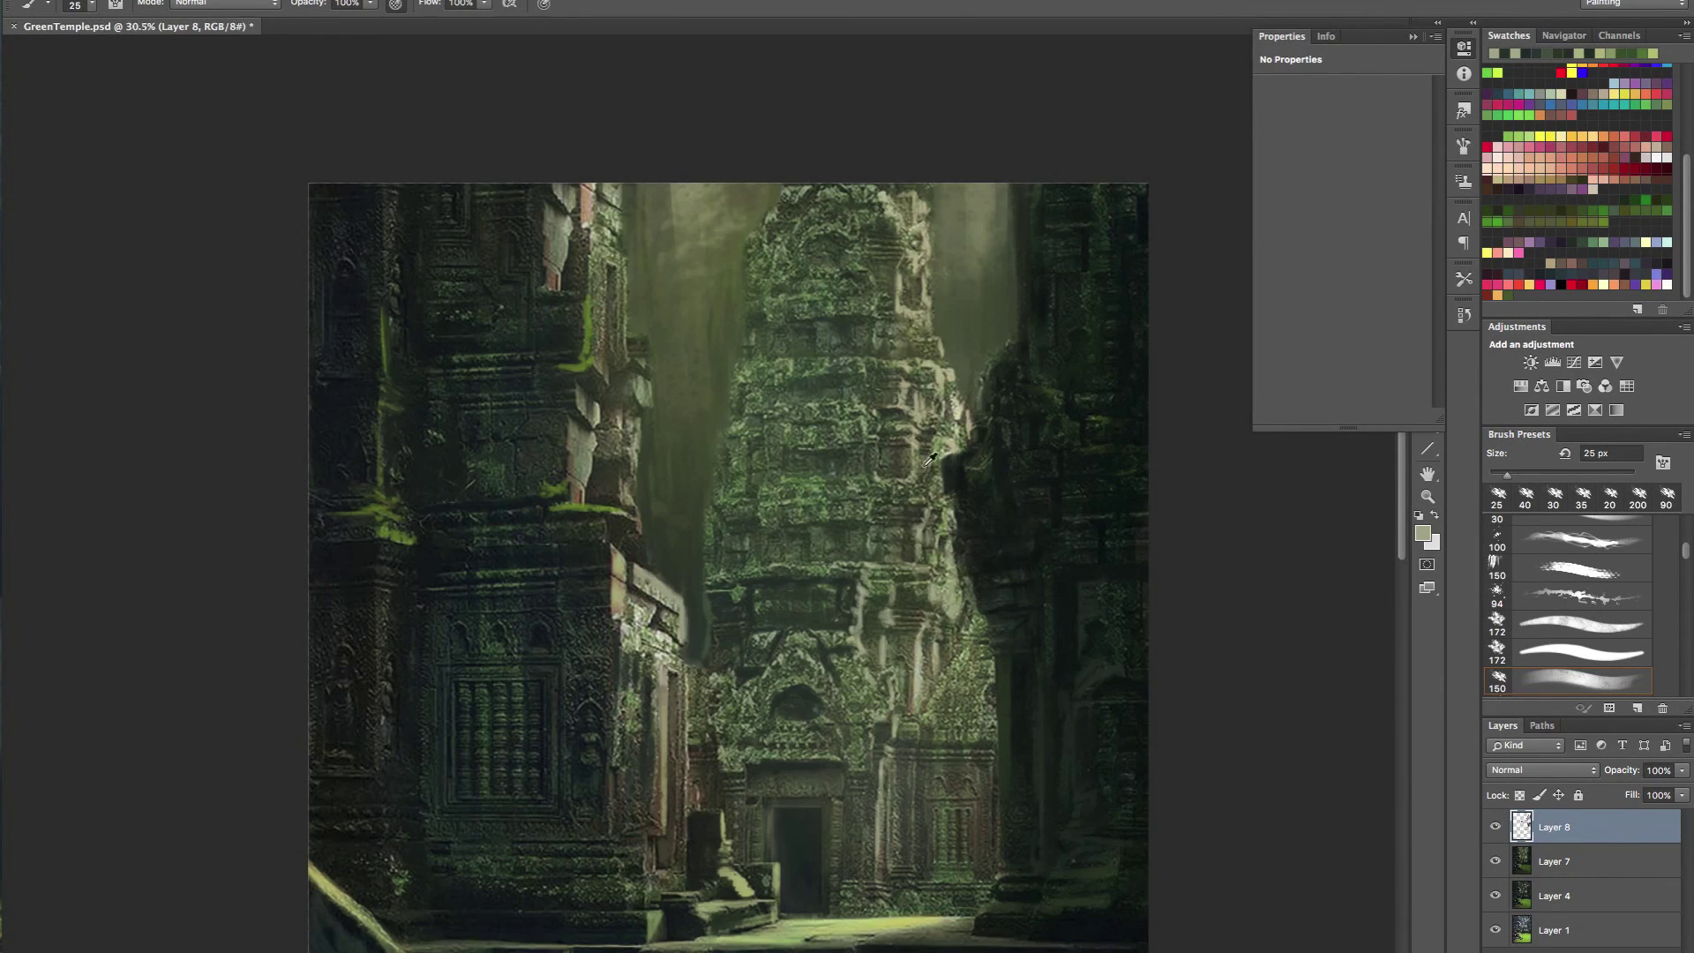
pyautogui.keyDown('alt'); pyautogui.click(705, 600); pyautogui.keyUp('alt')
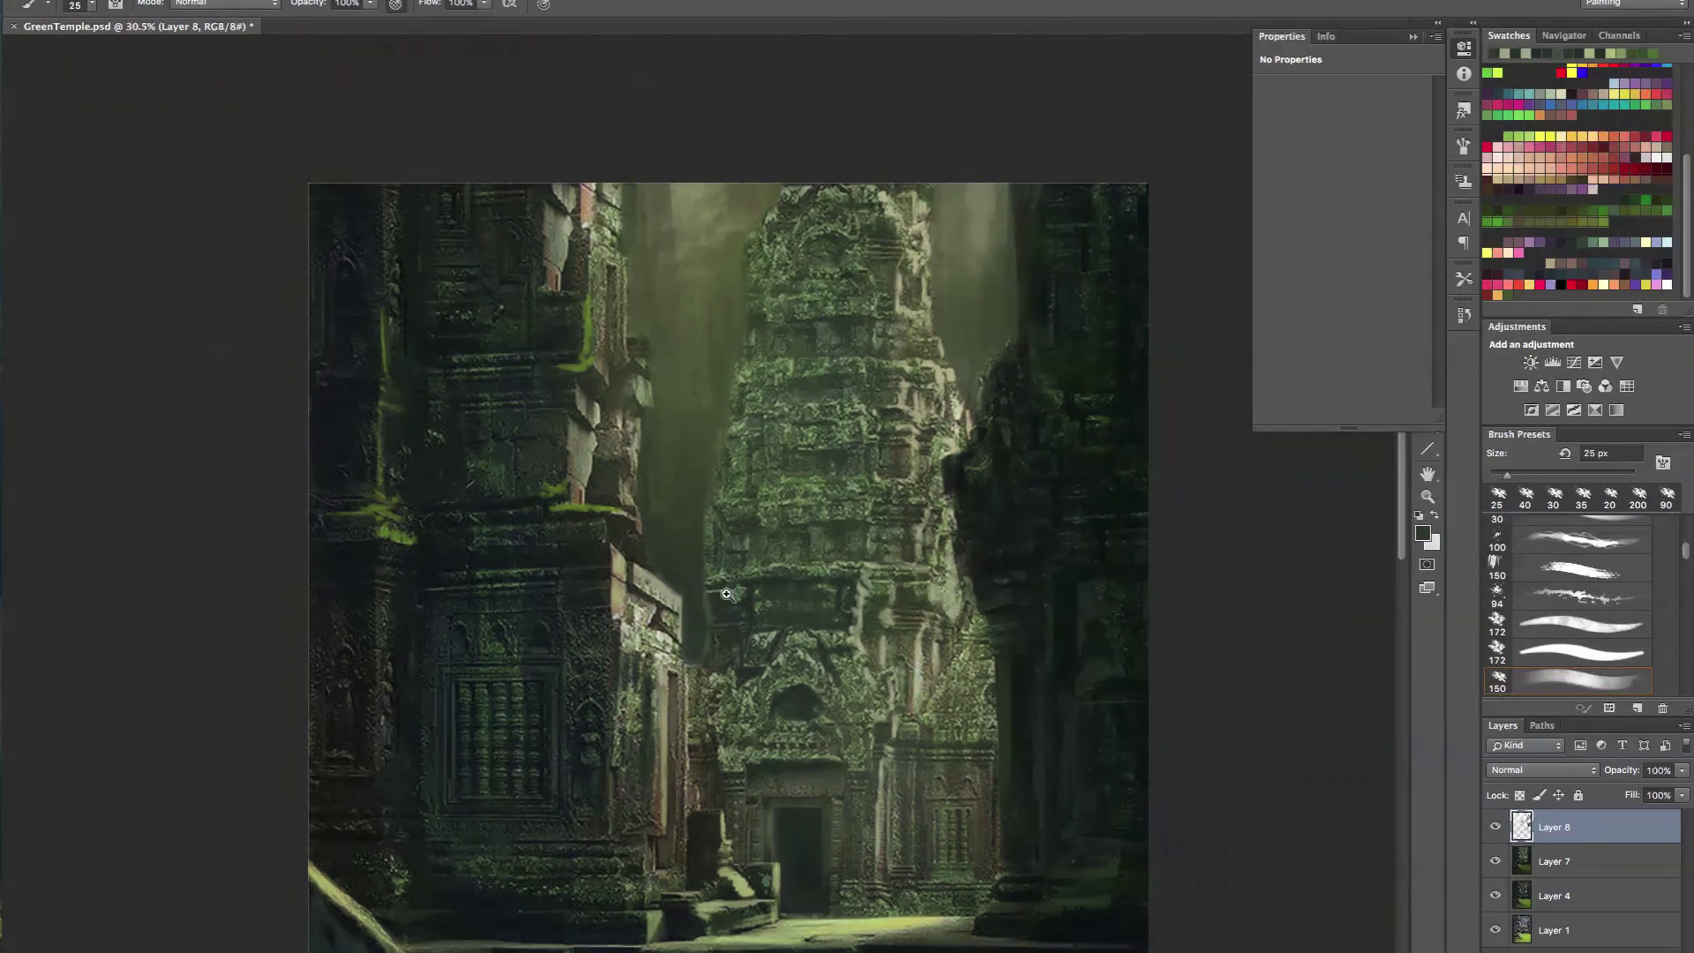
pyautogui.moveTo(726, 594); pyautogui.dragTo(838, 595)
pyautogui.keyDown('alt'); pyautogui.click(621, 536); pyautogui.keyUp('alt')
pyautogui.moveTo(605, 558); pyautogui.dragTo(654, 599)
pyautogui.keyDown('alt'); pyautogui.click(459, 500); pyautogui.keyUp('alt')
pyautogui.moveTo(428, 420)
pyautogui.mouseDown()
pyautogui.moveTo(363, 411)
pyautogui.moveTo(456, 410)
pyautogui.mouseUp()
pyautogui.keyDown('alt'); pyautogui.click(528, 576); pyautogui.keyUp('alt')
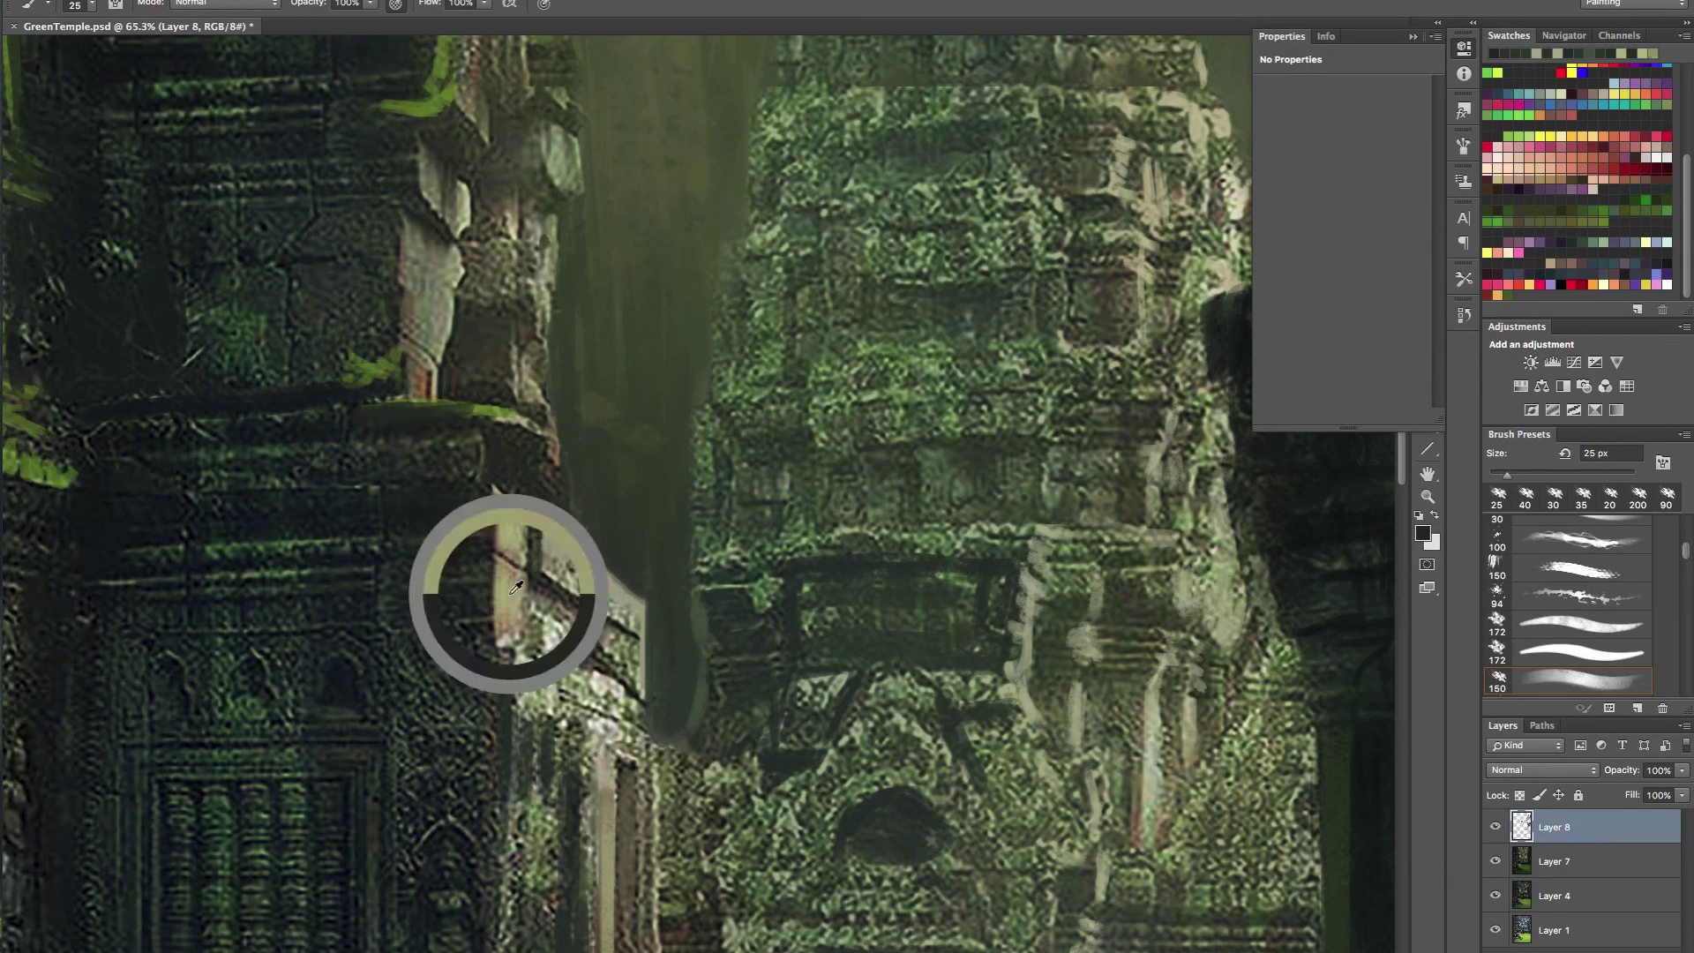
pyautogui.moveTo(418, 366); pyautogui.dragTo(443, 350)
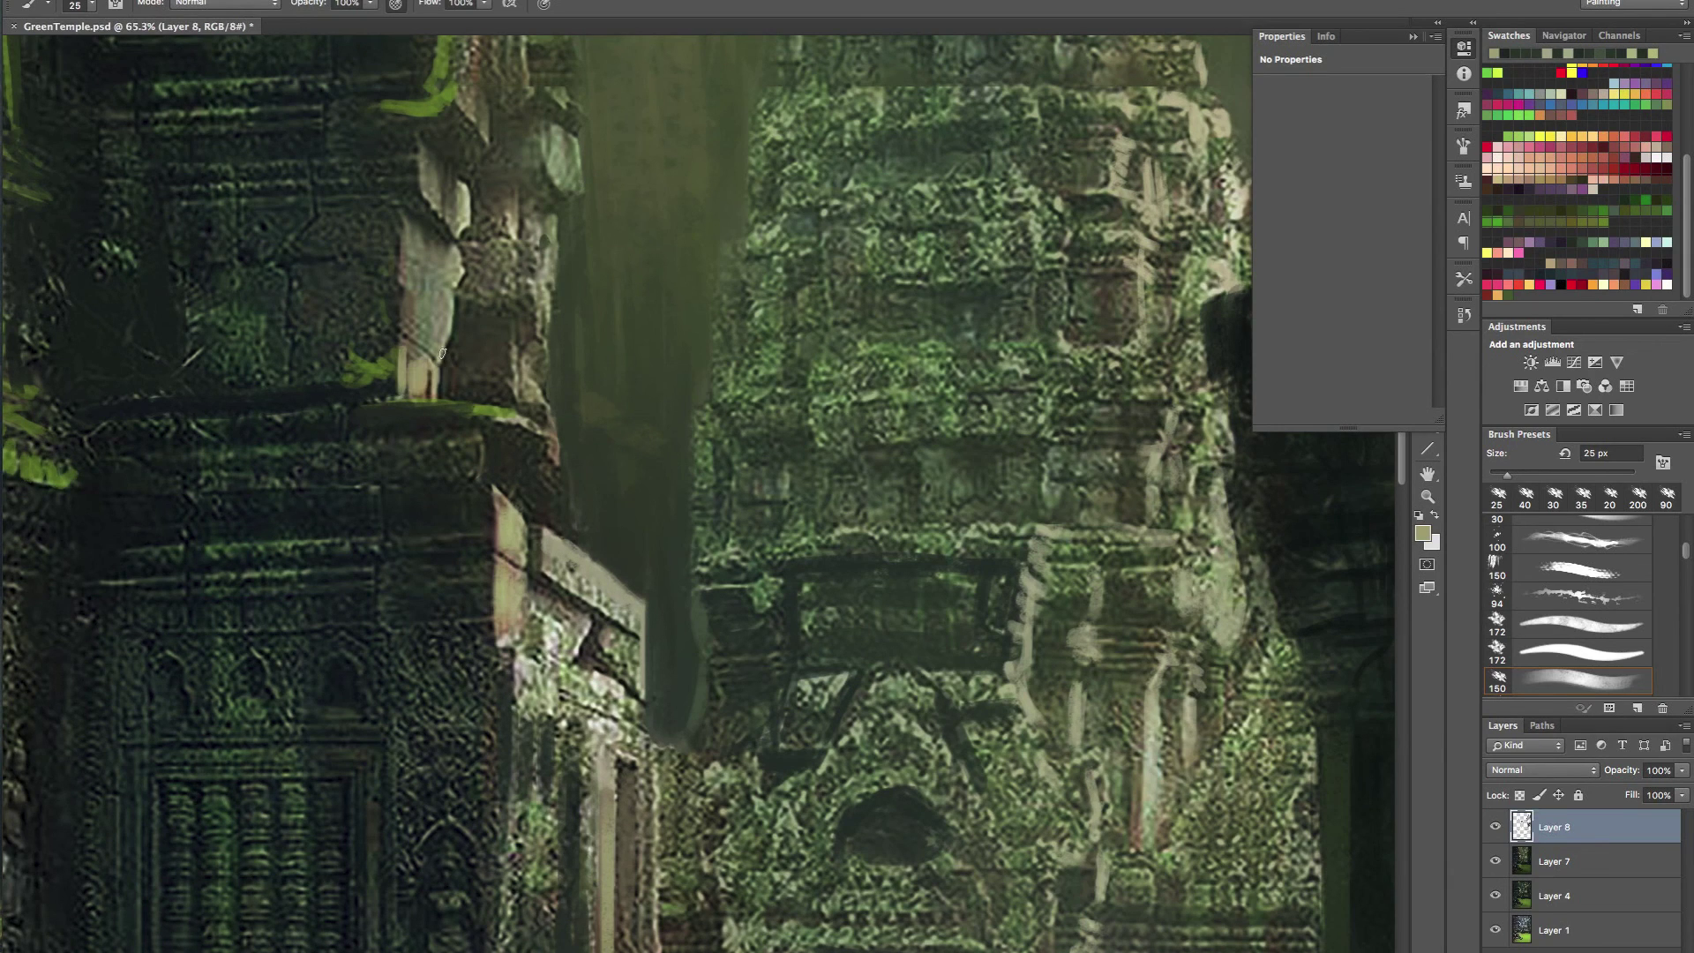
# - Undo the last two strokes and rework the pale face of the left building's upper pillar with a 60 px brush
pyautogui.moveTo(457, 258)
pyautogui.mouseDown()
pyautogui.moveTo(420, 233)
pyautogui.moveTo(443, 255)
pyautogui.moveTo(413, 282)
pyautogui.moveTo(440, 248)
pyautogui.moveTo(406, 271)
pyautogui.moveTo(411, 242)
pyautogui.moveTo(443, 249)
pyautogui.moveTo(336, 253)
pyautogui.moveTo(456, 253)
pyautogui.mouseUp()
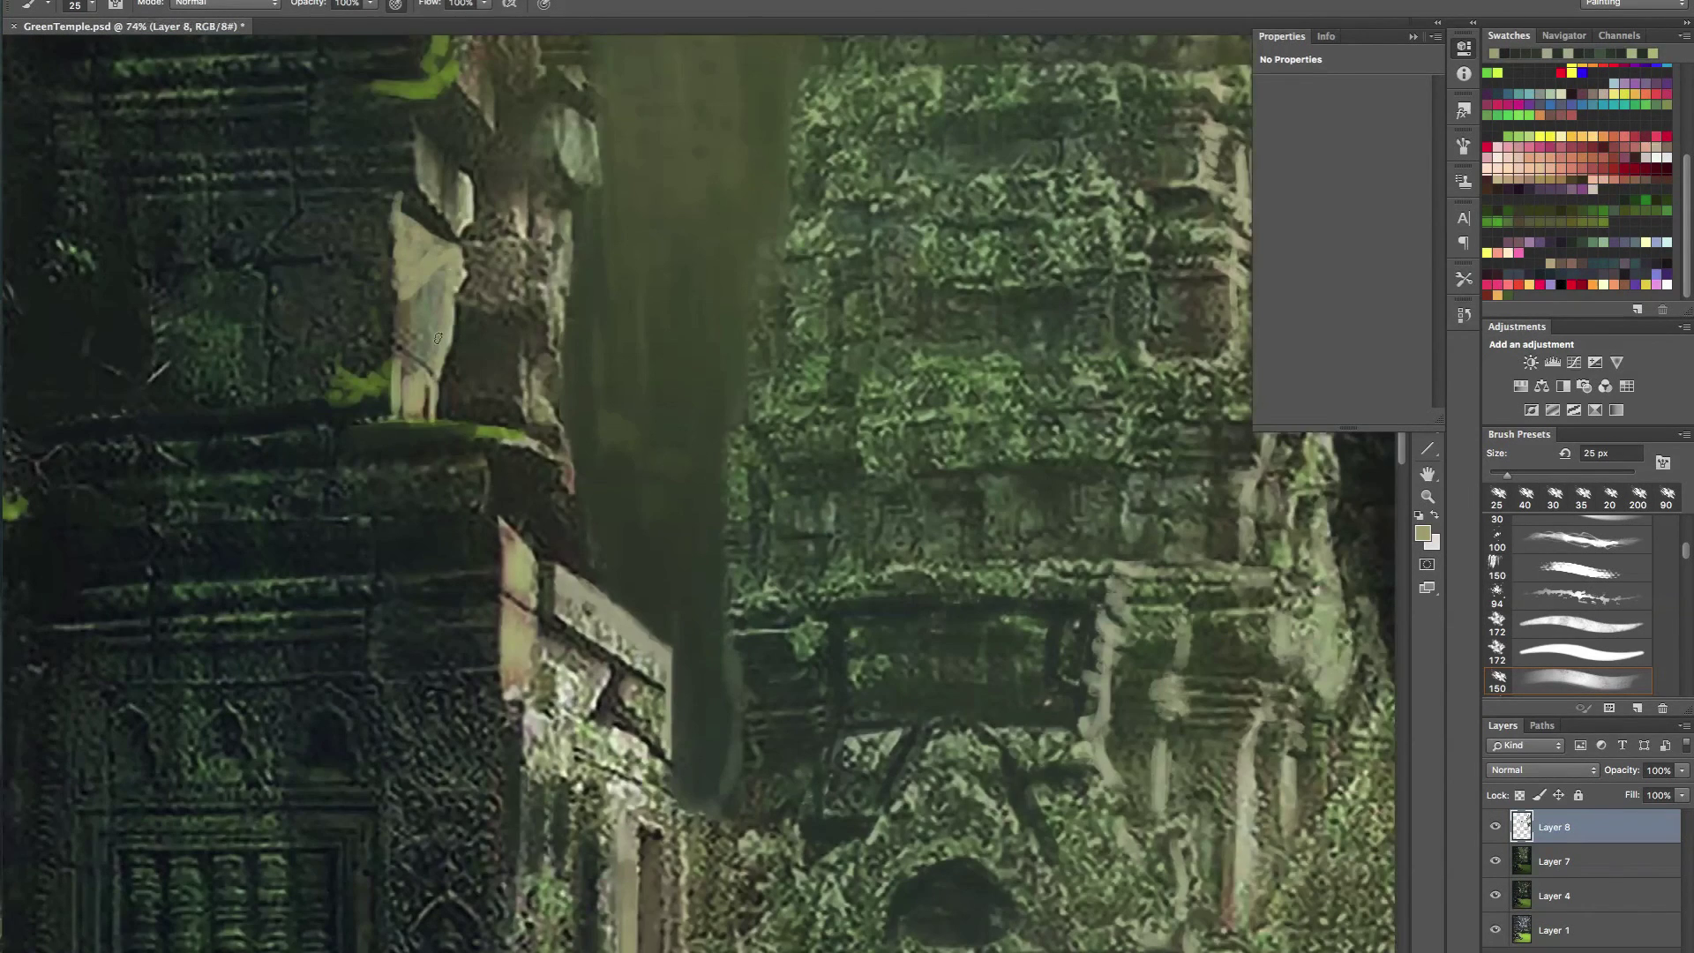
pyautogui.press('super+alt+z')
pyautogui.press('super+alt+z')
pyautogui.press(']')
pyautogui.press(']')
pyautogui.press(']')
pyautogui.press(']')
pyautogui.press(']')
pyautogui.press(']')
pyautogui.moveTo(410, 304); pyautogui.dragTo(406, 327)
# - Paint pale edge highlights on the stone ledge blocks above the pond with a 30 px brush and sampled tones
pyautogui.moveTo(441, 631); pyautogui.dragTo(492, 197)
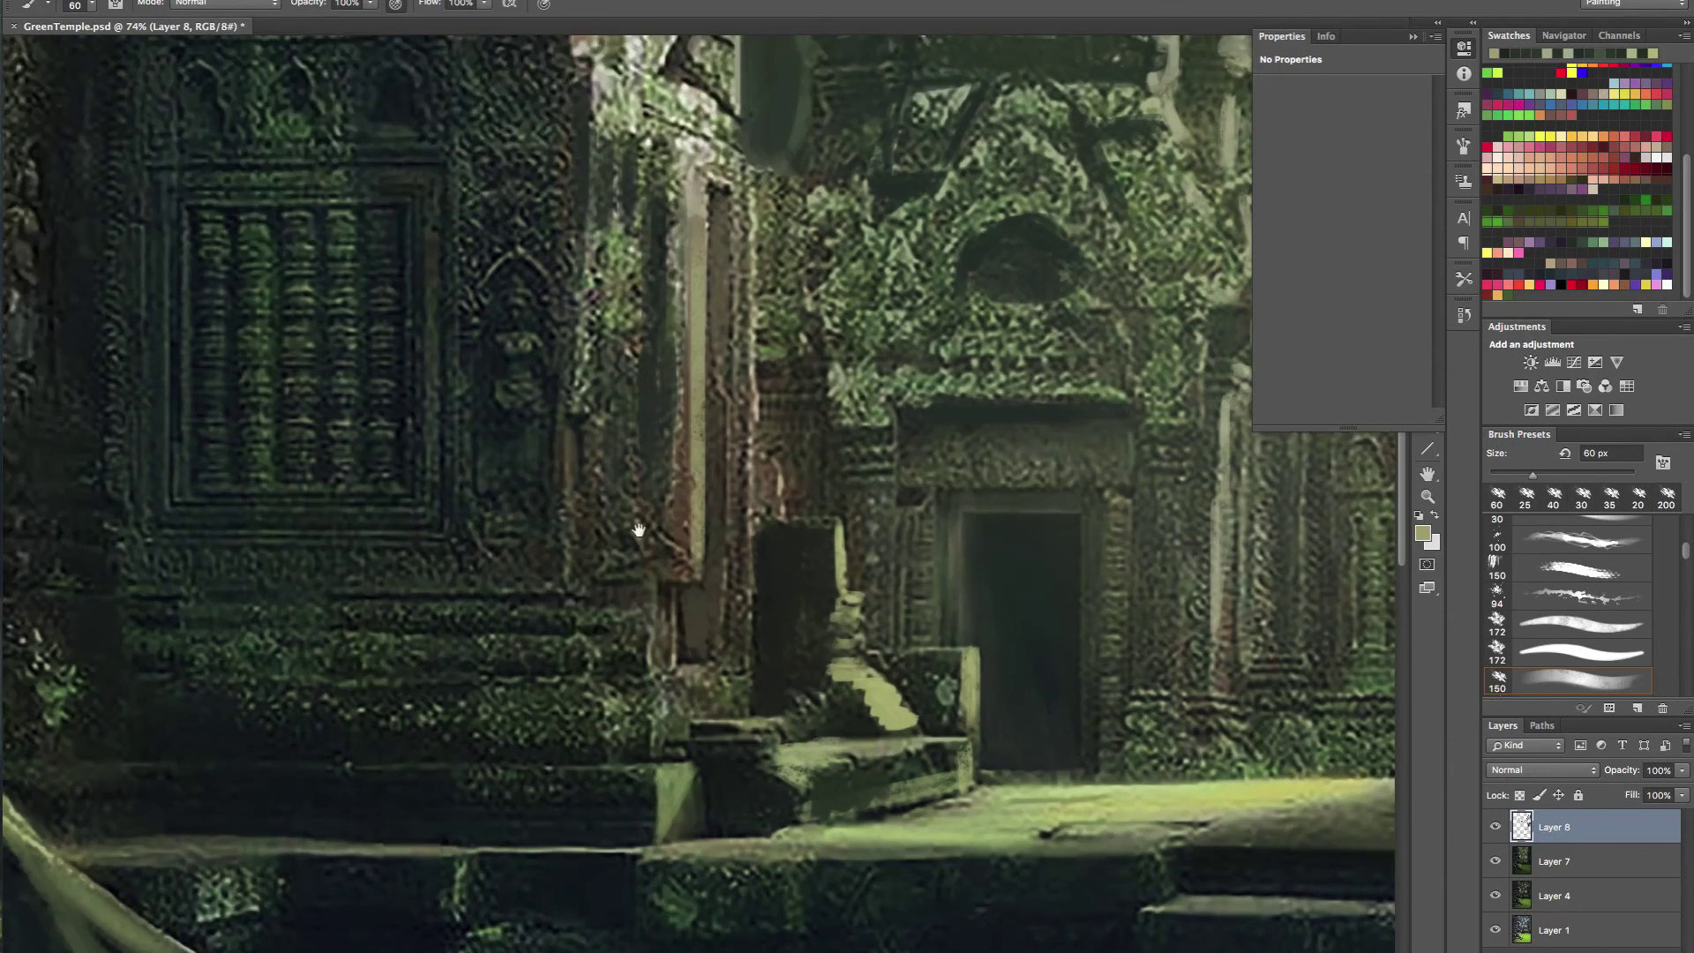
pyautogui.moveTo(635, 533); pyautogui.dragTo(609, 298)
pyautogui.press('[')
pyautogui.press('[')
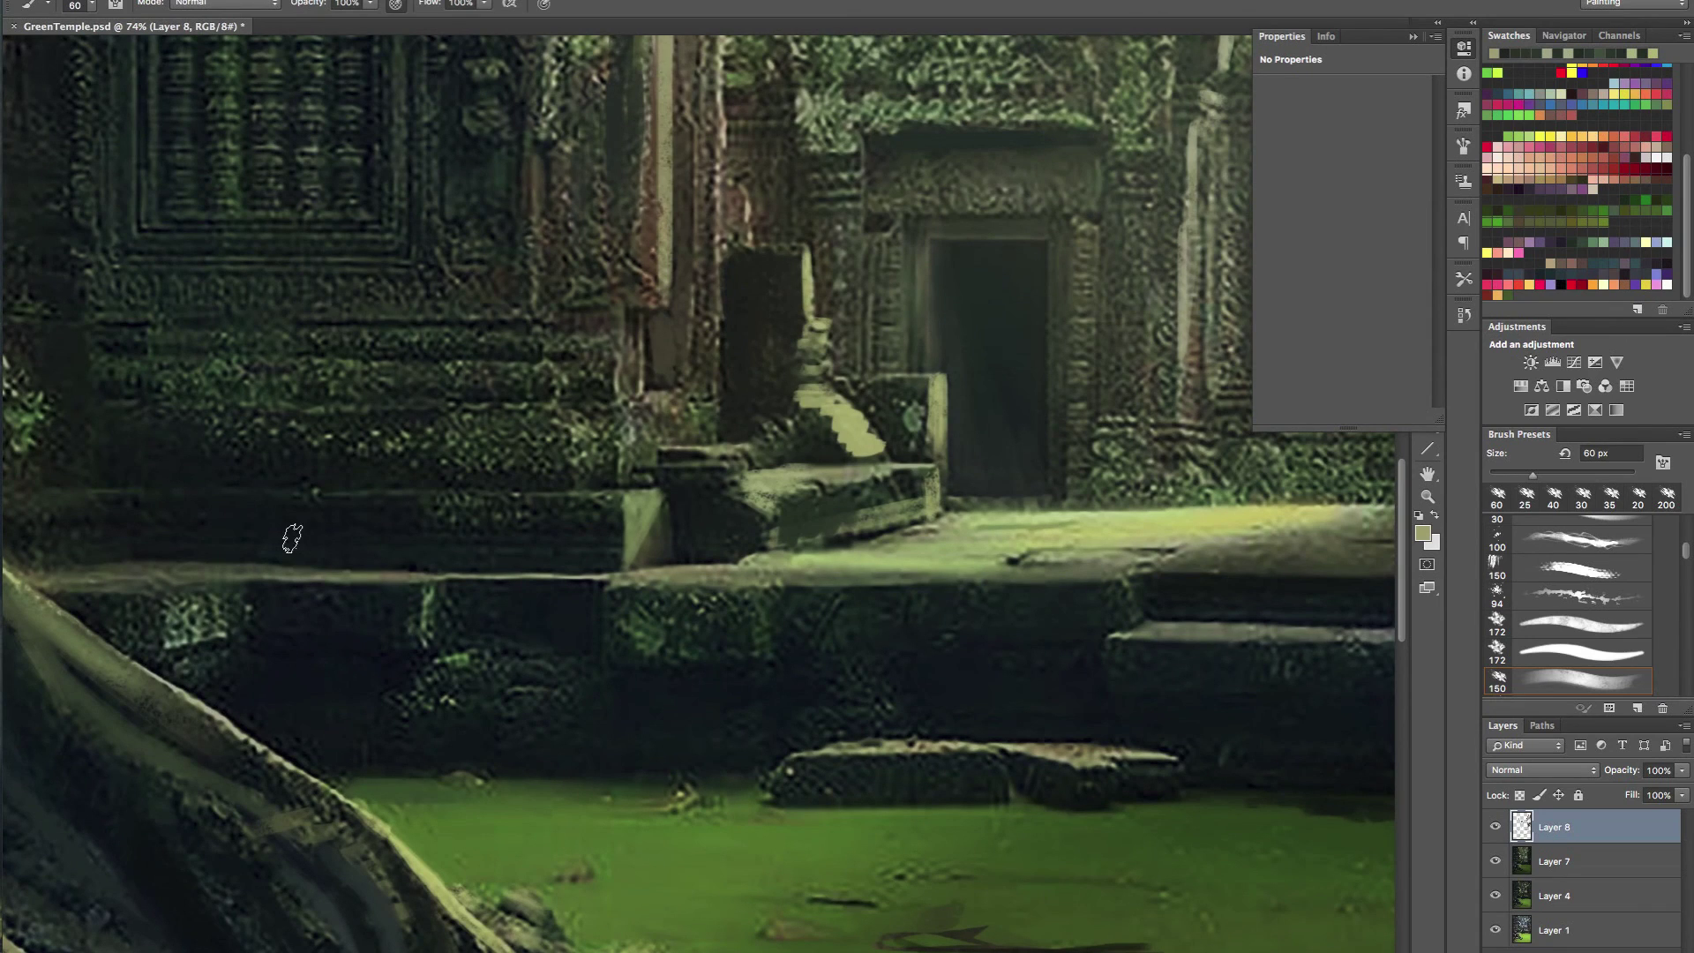
pyautogui.press('[')
pyautogui.moveTo(167, 603)
pyautogui.mouseDown()
pyautogui.moveTo(167, 637)
pyautogui.moveTo(224, 590)
pyautogui.moveTo(177, 627)
pyautogui.moveTo(167, 602)
pyautogui.moveTo(208, 592)
pyautogui.moveTo(187, 616)
pyautogui.moveTo(236, 585)
pyautogui.moveTo(160, 641)
pyautogui.moveTo(220, 599)
pyautogui.moveTo(128, 614)
pyautogui.moveTo(156, 613)
pyautogui.moveTo(146, 645)
pyautogui.moveTo(213, 594)
pyautogui.moveTo(147, 620)
pyautogui.moveTo(153, 642)
pyautogui.moveTo(237, 629)
pyautogui.moveTo(170, 610)
pyautogui.moveTo(149, 626)
pyautogui.moveTo(213, 621)
pyautogui.moveTo(172, 641)
pyautogui.mouseUp()
pyautogui.keyDown('alt'); pyautogui.click(227, 634); pyautogui.keyUp('alt')
pyautogui.keyDown('alt'); pyautogui.click(279, 623); pyautogui.keyUp('alt')
pyautogui.keyDown('alt'); pyautogui.click(182, 595); pyautogui.keyUp('alt')
pyautogui.moveTo(446, 589); pyautogui.dragTo(447, 656)
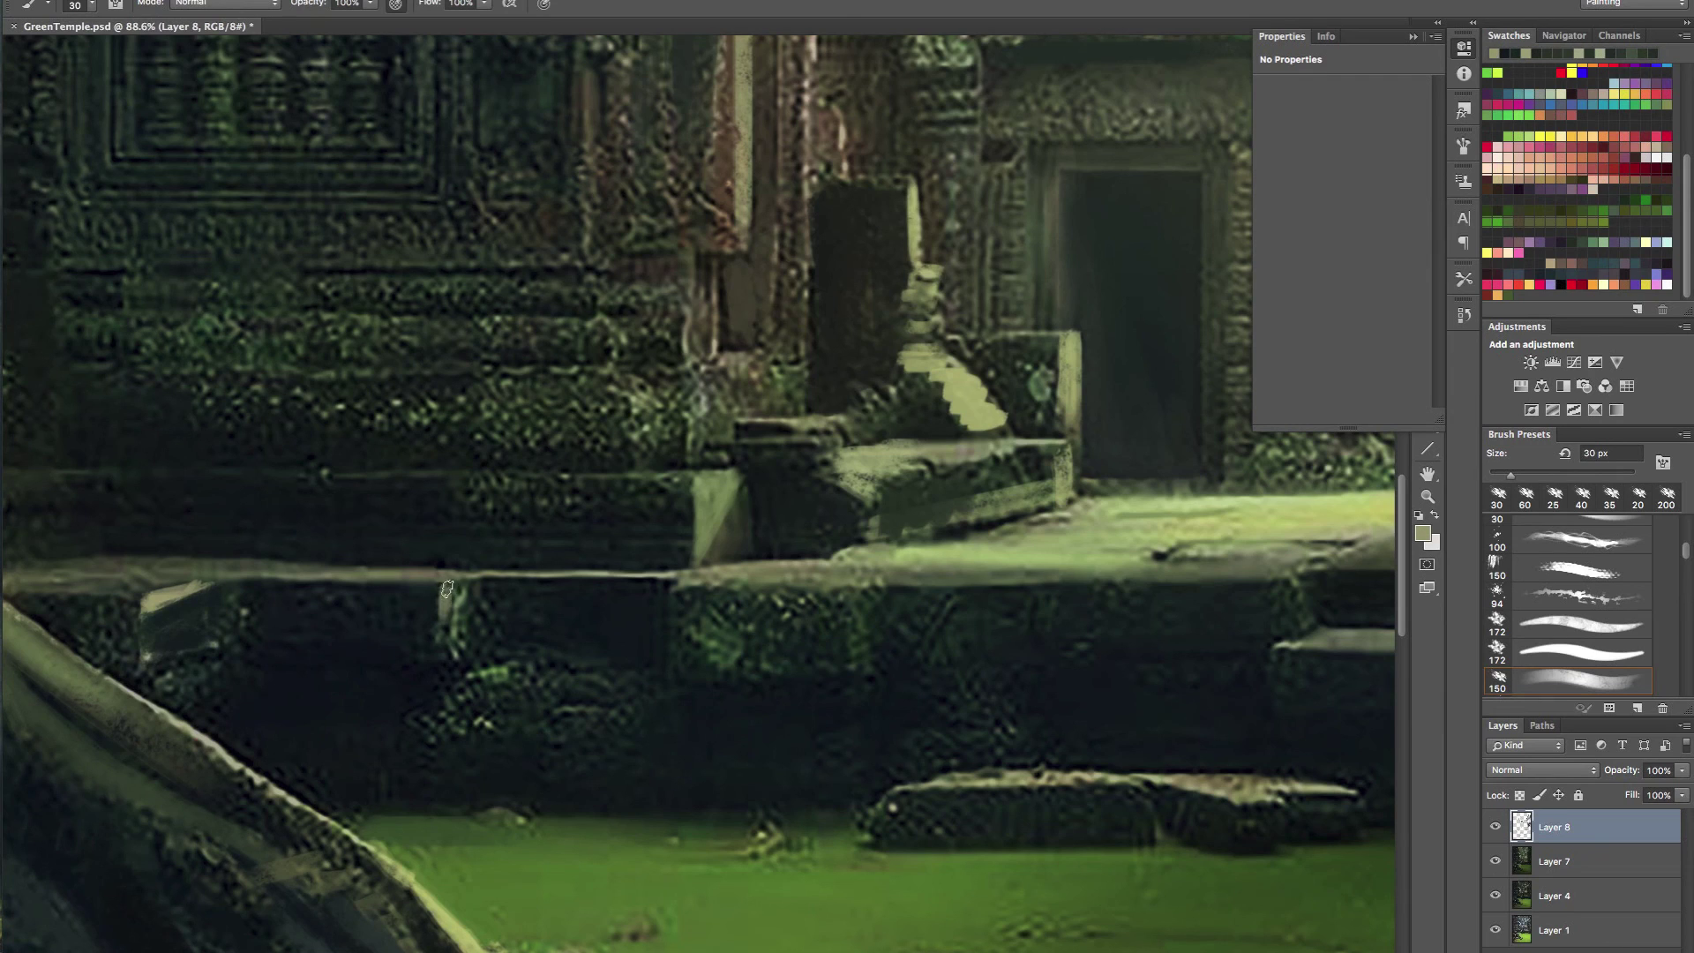
pyautogui.moveTo(852, 602); pyautogui.dragTo(869, 587)
pyautogui.moveTo(715, 561); pyautogui.dragTo(756, 568)
pyautogui.moveTo(702, 504)
pyautogui.mouseDown()
pyautogui.moveTo(703, 526)
pyautogui.moveTo(708, 492)
pyautogui.moveTo(617, 493)
pyautogui.mouseUp()
# - Merge Layer 7 and Layer 8 into a single layer
pyautogui.press('super+space')
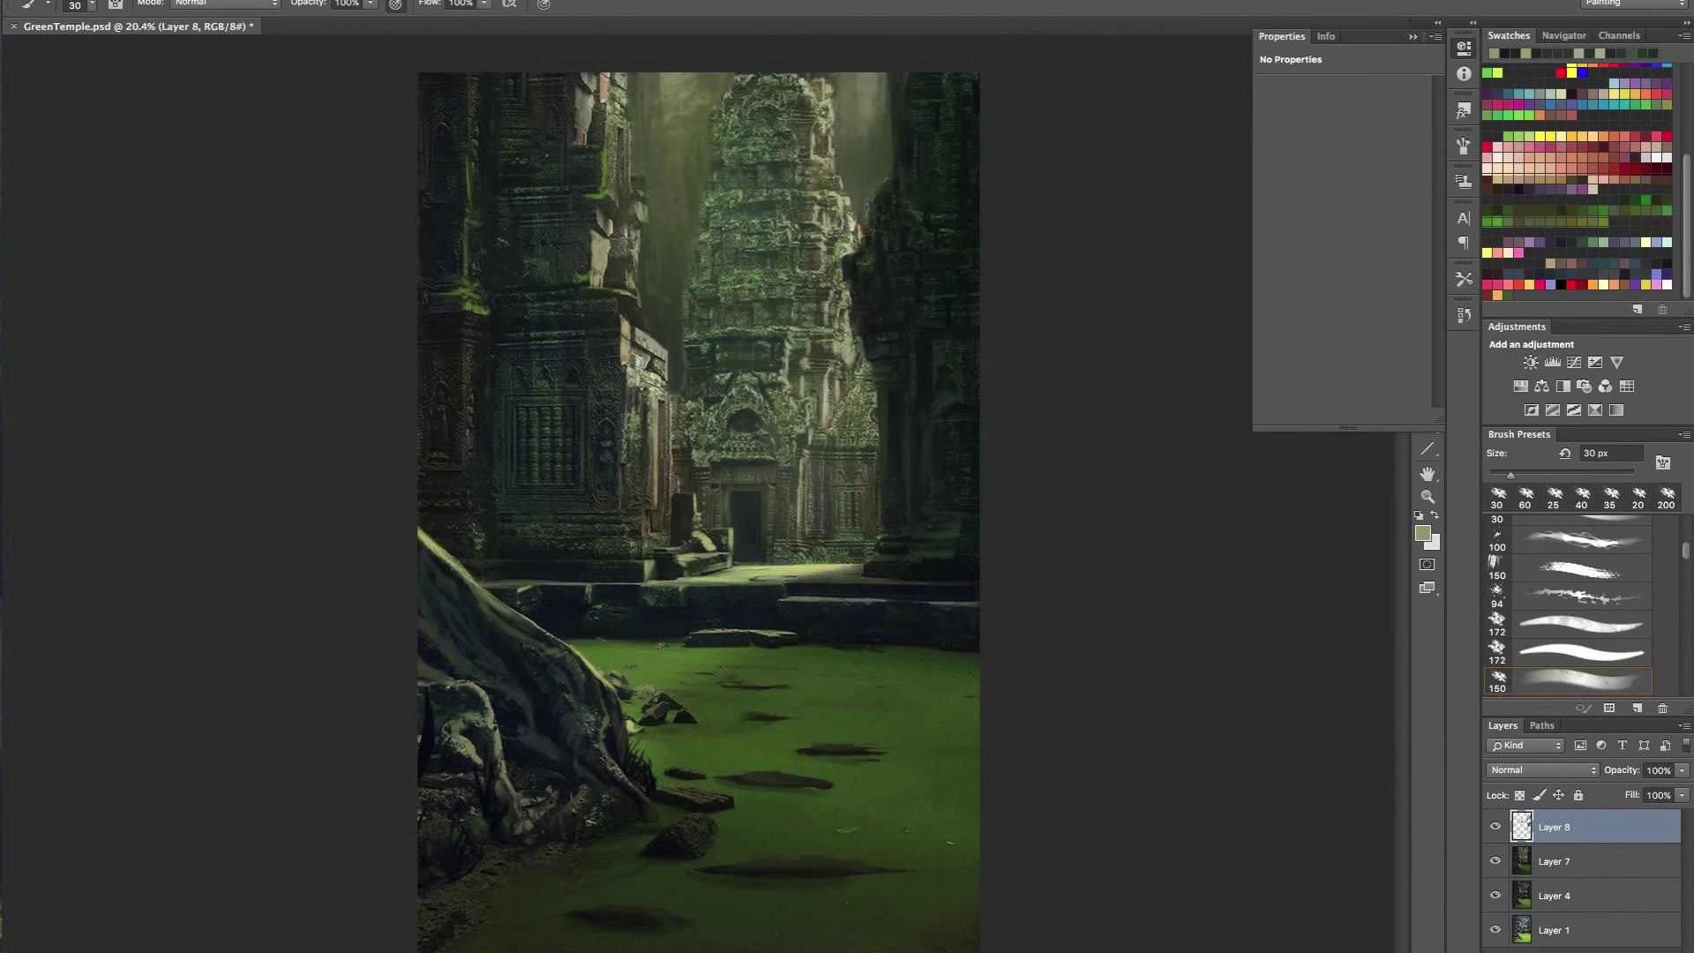
pyautogui.keyDown('shift'); pyautogui.click(1600, 851); pyautogui.keyUp('shift')
pyautogui.press('super+e')
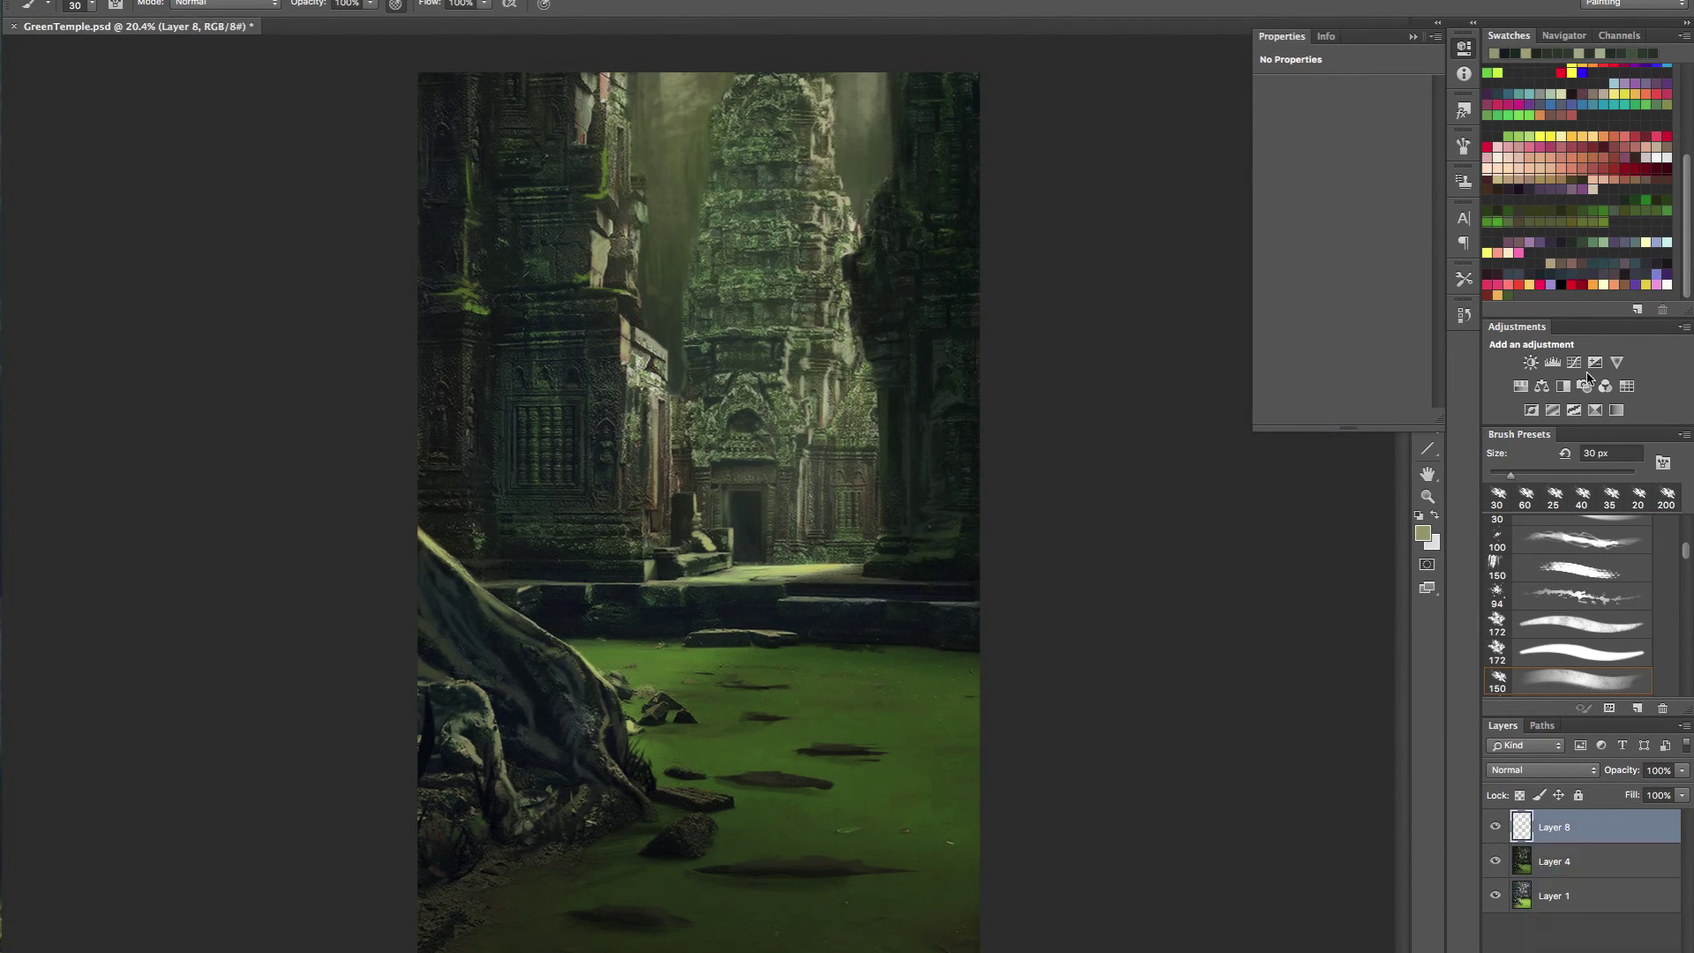
# - Add a darkening Curves adjustment with input 140 and output 93, and fill its mask with black
pyautogui.click(1574, 362)
pyautogui.moveTo(1358, 188)
pyautogui.mouseDown()
pyautogui.moveTo(1353, 173)
pyautogui.moveTo(1364, 203)
pyautogui.mouseUp()
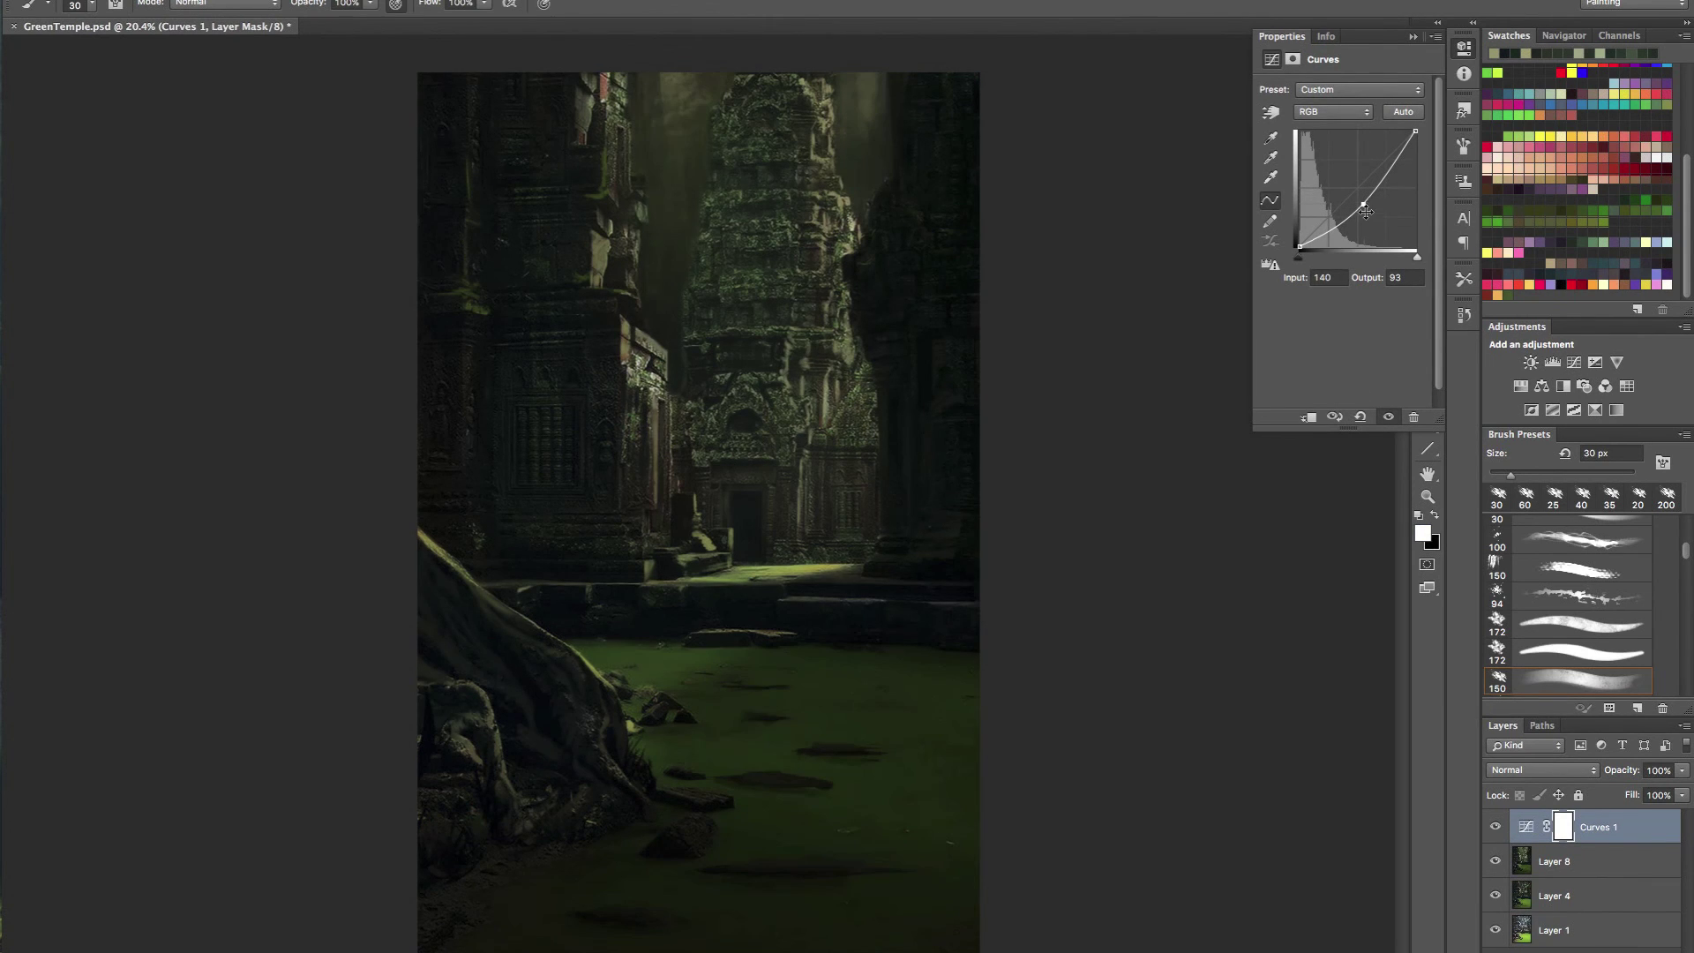
pyautogui.press('x')
pyautogui.hotkey('alt', 'BackSpace')
pyautogui.press('x')
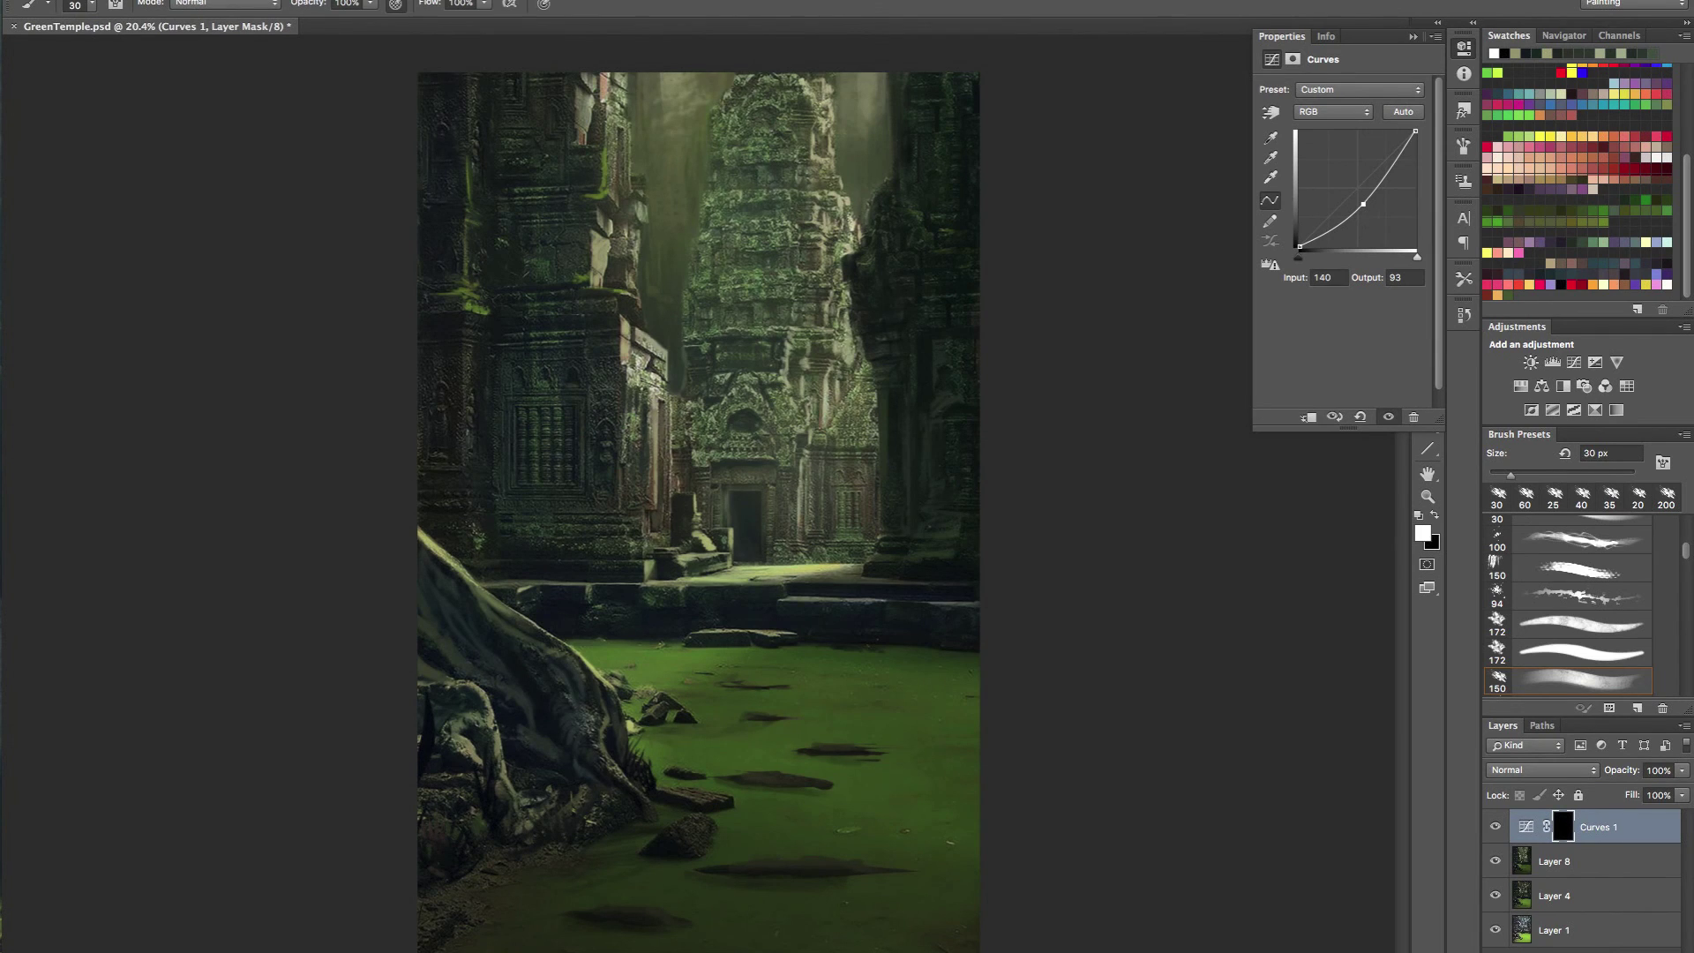
# - Paint white on the Curves mask with a soft round brush to darken the gap between the left building and central tower
pyautogui.press(']')
pyautogui.press(']')
pyautogui.press(']')
pyautogui.press(']')
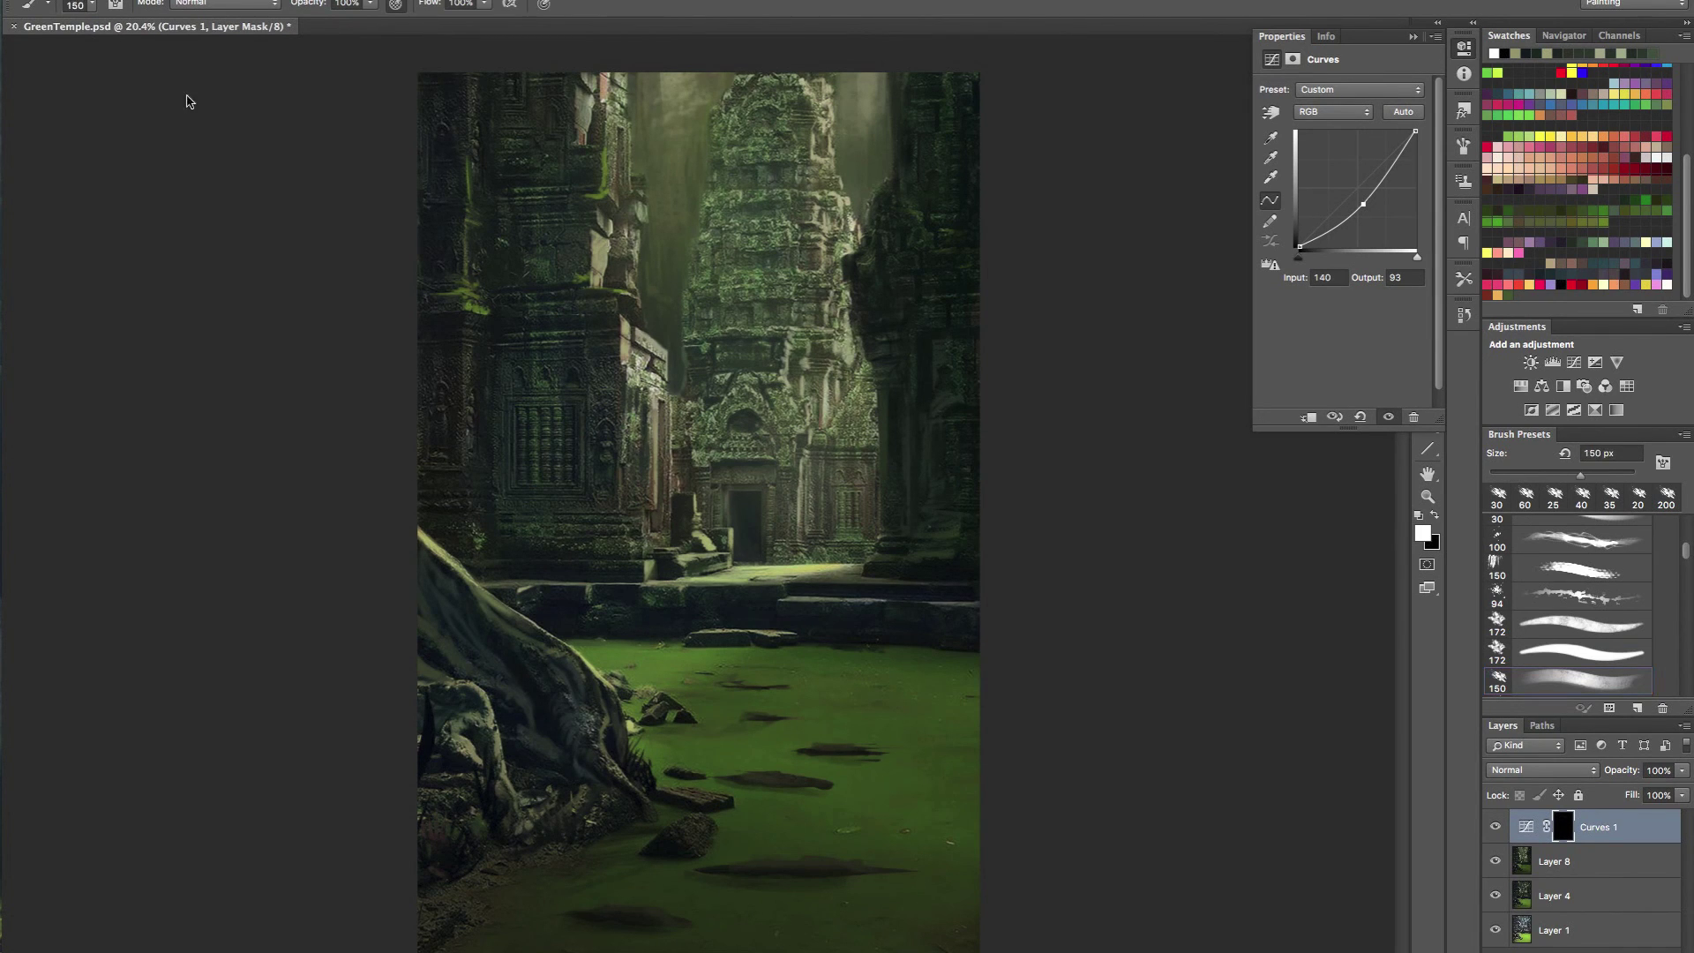
pyautogui.click(91, 6)
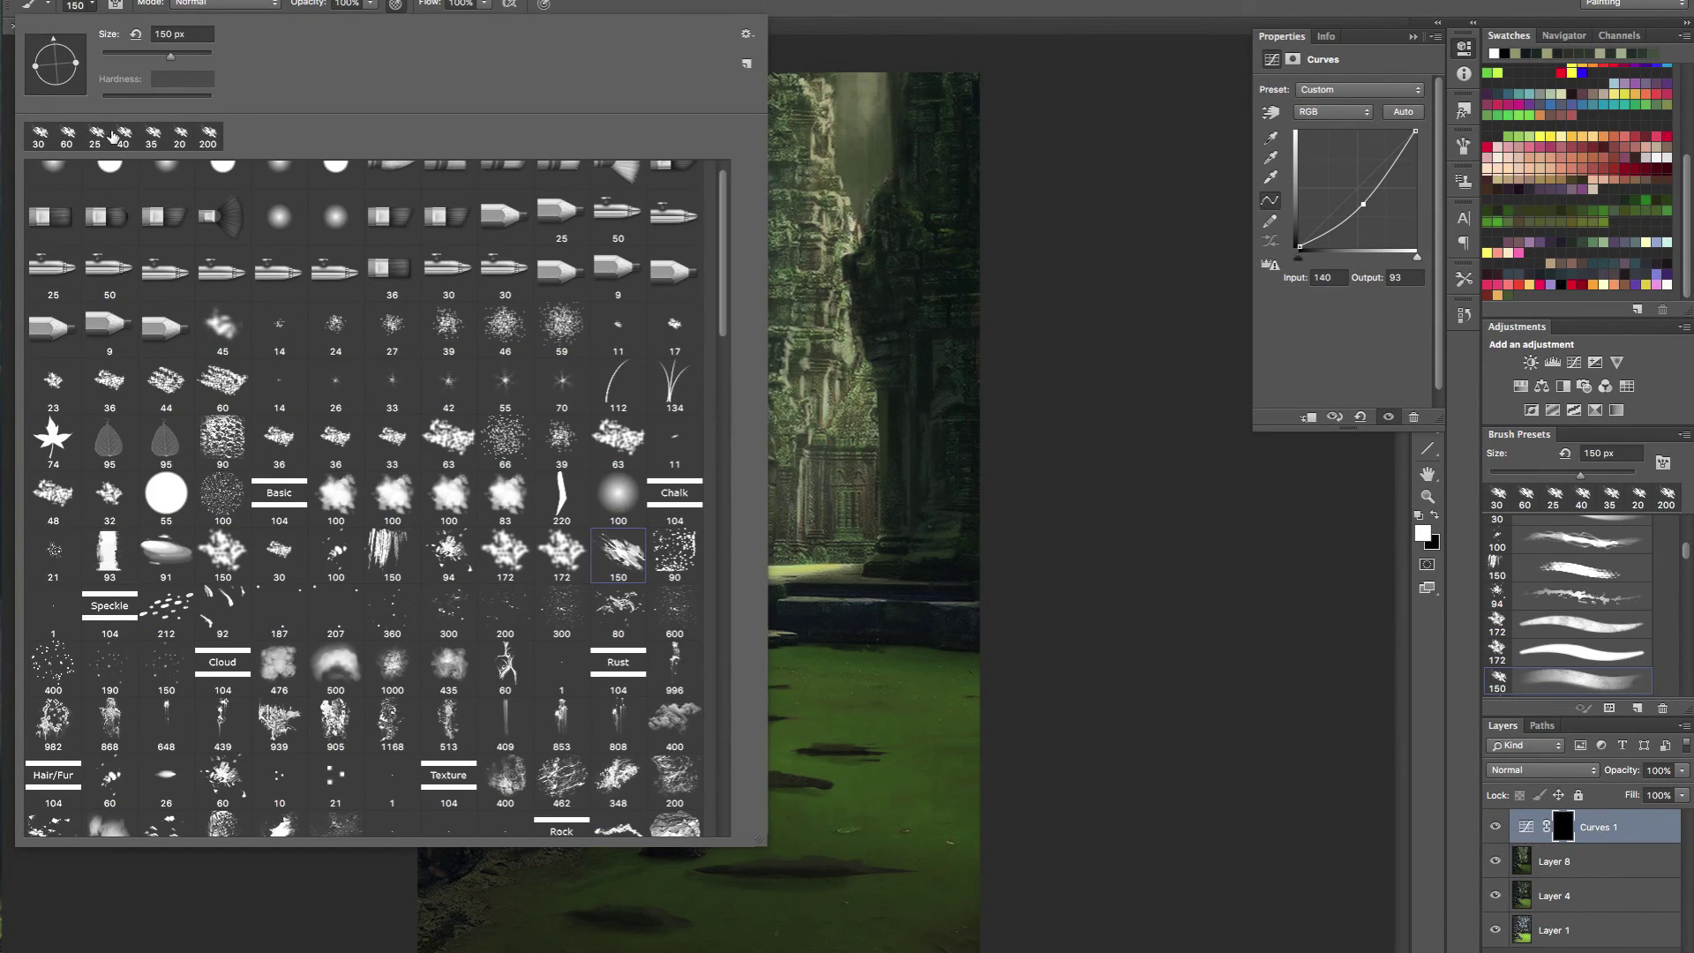
pyautogui.scroll(1, 724, 271)
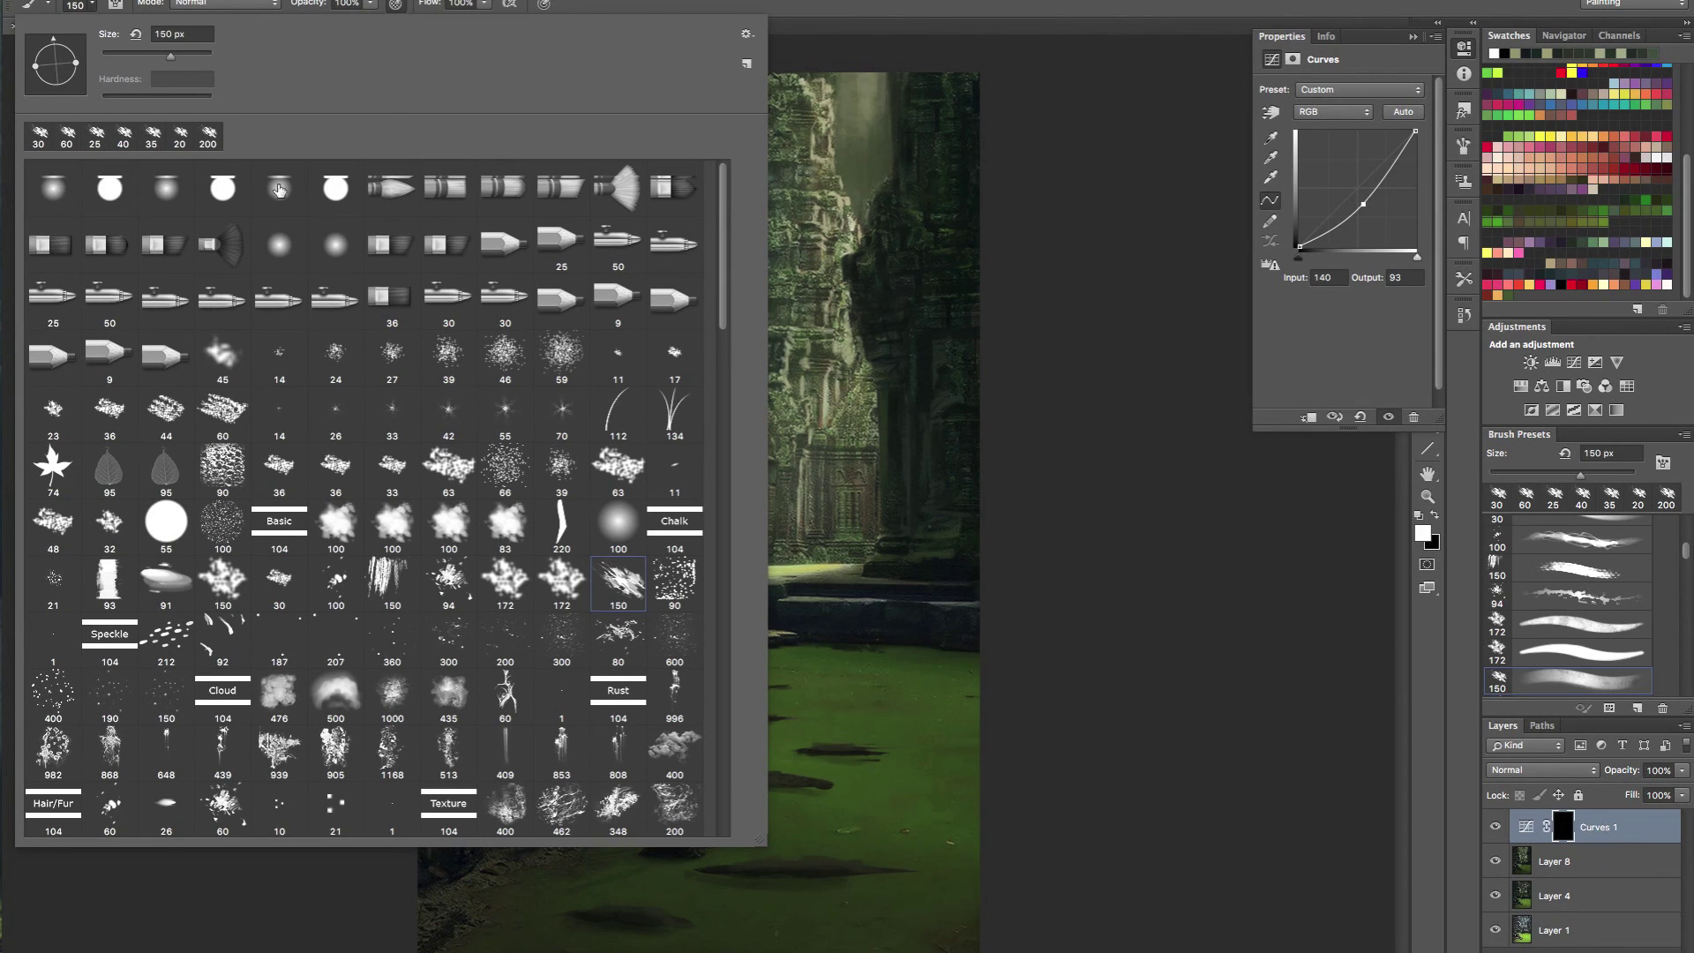
pyautogui.click(279, 188)
pyautogui.click(92, 5)
pyautogui.press(']')
pyautogui.press(']')
pyautogui.press(']')
pyautogui.press(']')
pyautogui.moveTo(661, 311)
pyautogui.mouseDown()
pyautogui.moveTo(660, 170)
pyautogui.moveTo(662, 306)
pyautogui.mouseUp()
pyautogui.moveTo(675, 370)
pyautogui.mouseDown()
pyautogui.moveTo(685, 86)
pyautogui.moveTo(653, 146)
pyautogui.mouseUp()
# - Darken the sky beside the tower and the central tower itself by painting the Curves mask with a 600 px soft brush
pyautogui.press(']')
pyautogui.press(']')
pyautogui.press(']')
pyautogui.moveTo(862, 76); pyautogui.dragTo(863, 264)
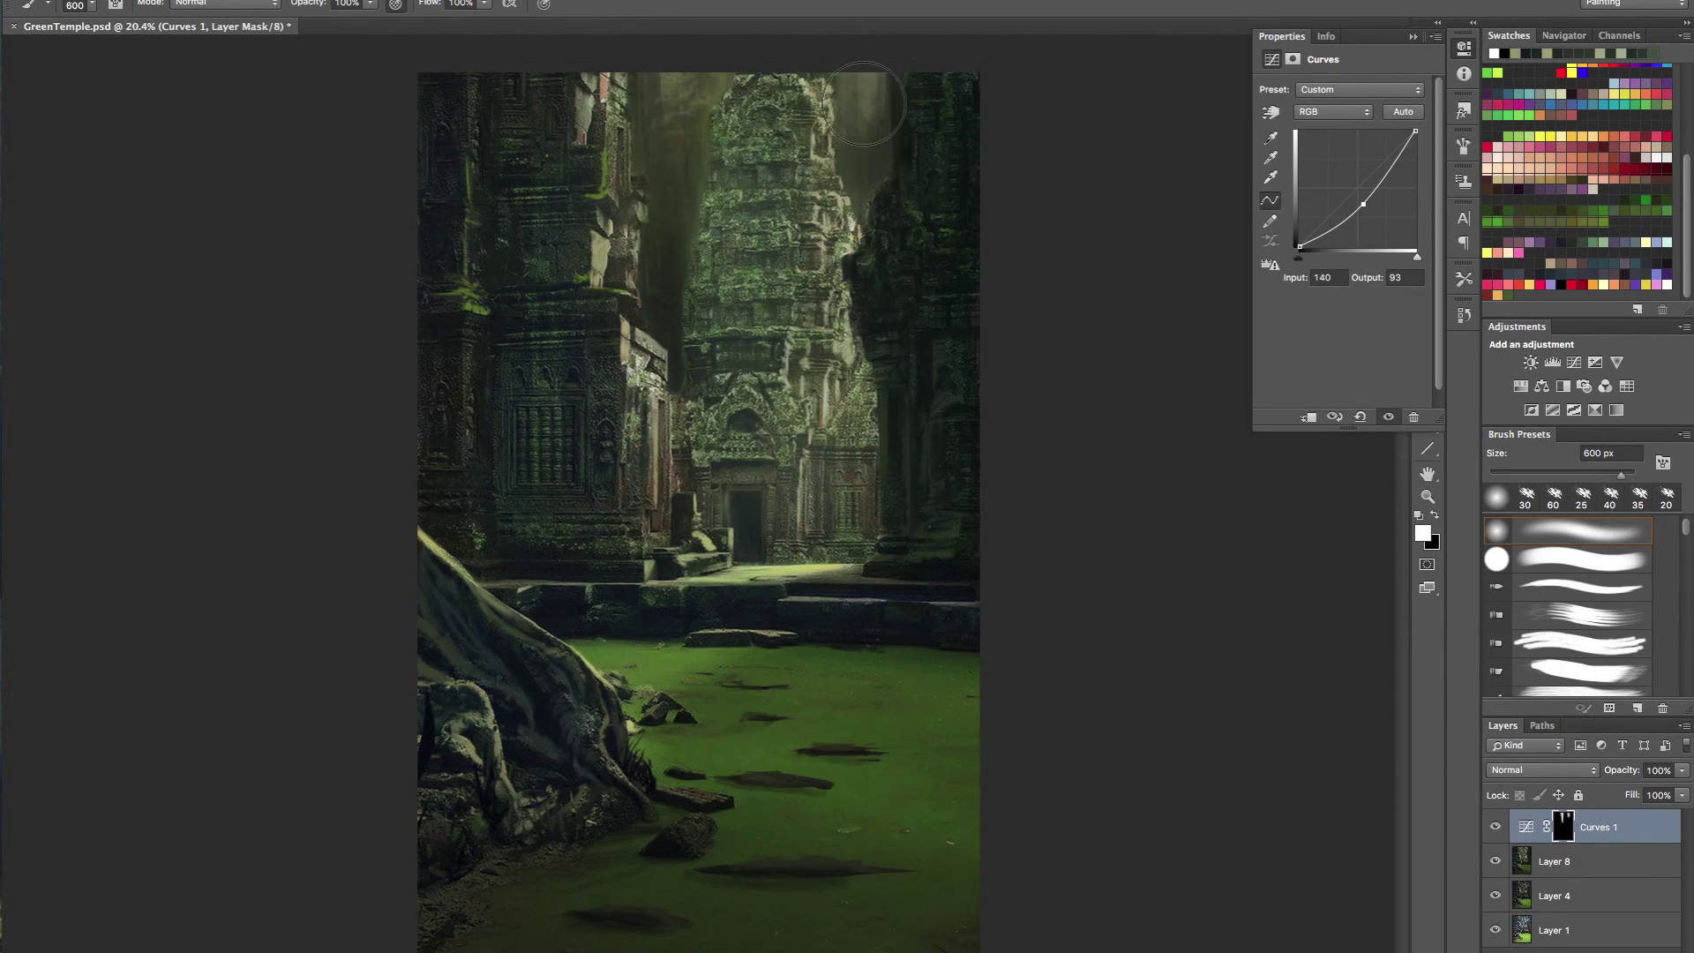
pyautogui.moveTo(761, 88); pyautogui.dragTo(759, 248)
pyautogui.moveTo(759, 134)
pyautogui.mouseDown()
pyautogui.moveTo(749, 613)
pyautogui.moveTo(740, 591)
pyautogui.mouseUp()
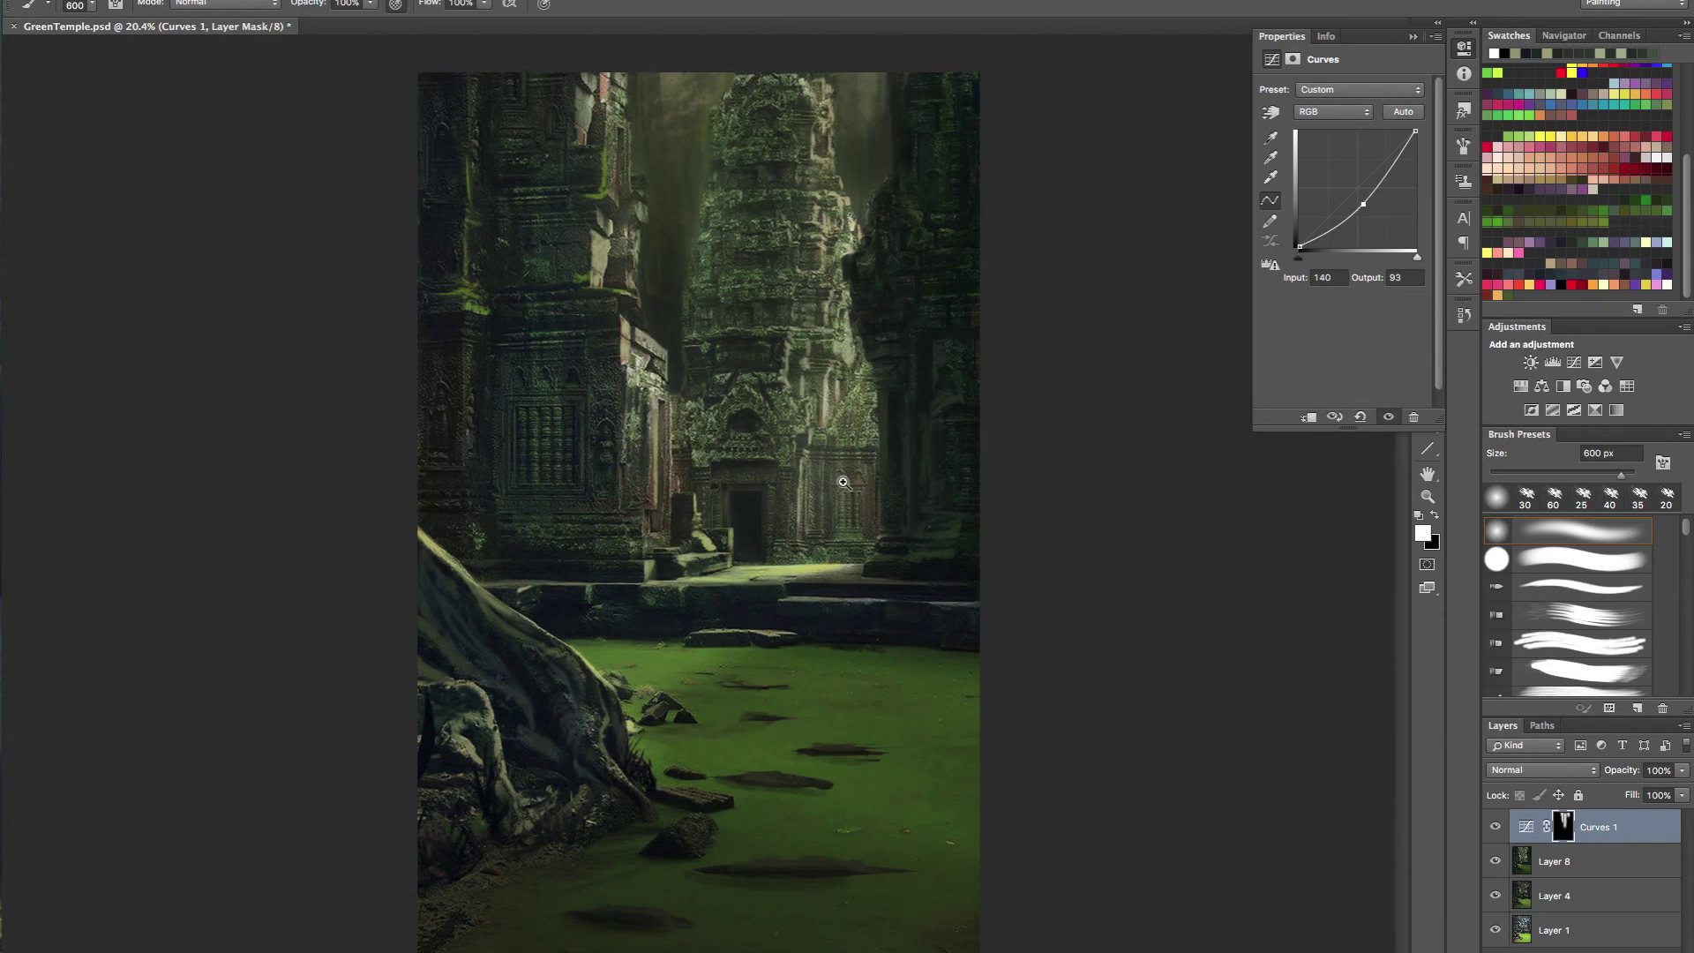
# - Darken the wall to the right of the central doorway through the Curves mask with a 400 px soft brush
pyautogui.moveTo(842, 482)
pyautogui.mouseDown()
pyautogui.moveTo(775, 485)
pyautogui.moveTo(838, 505)
pyautogui.mouseUp()
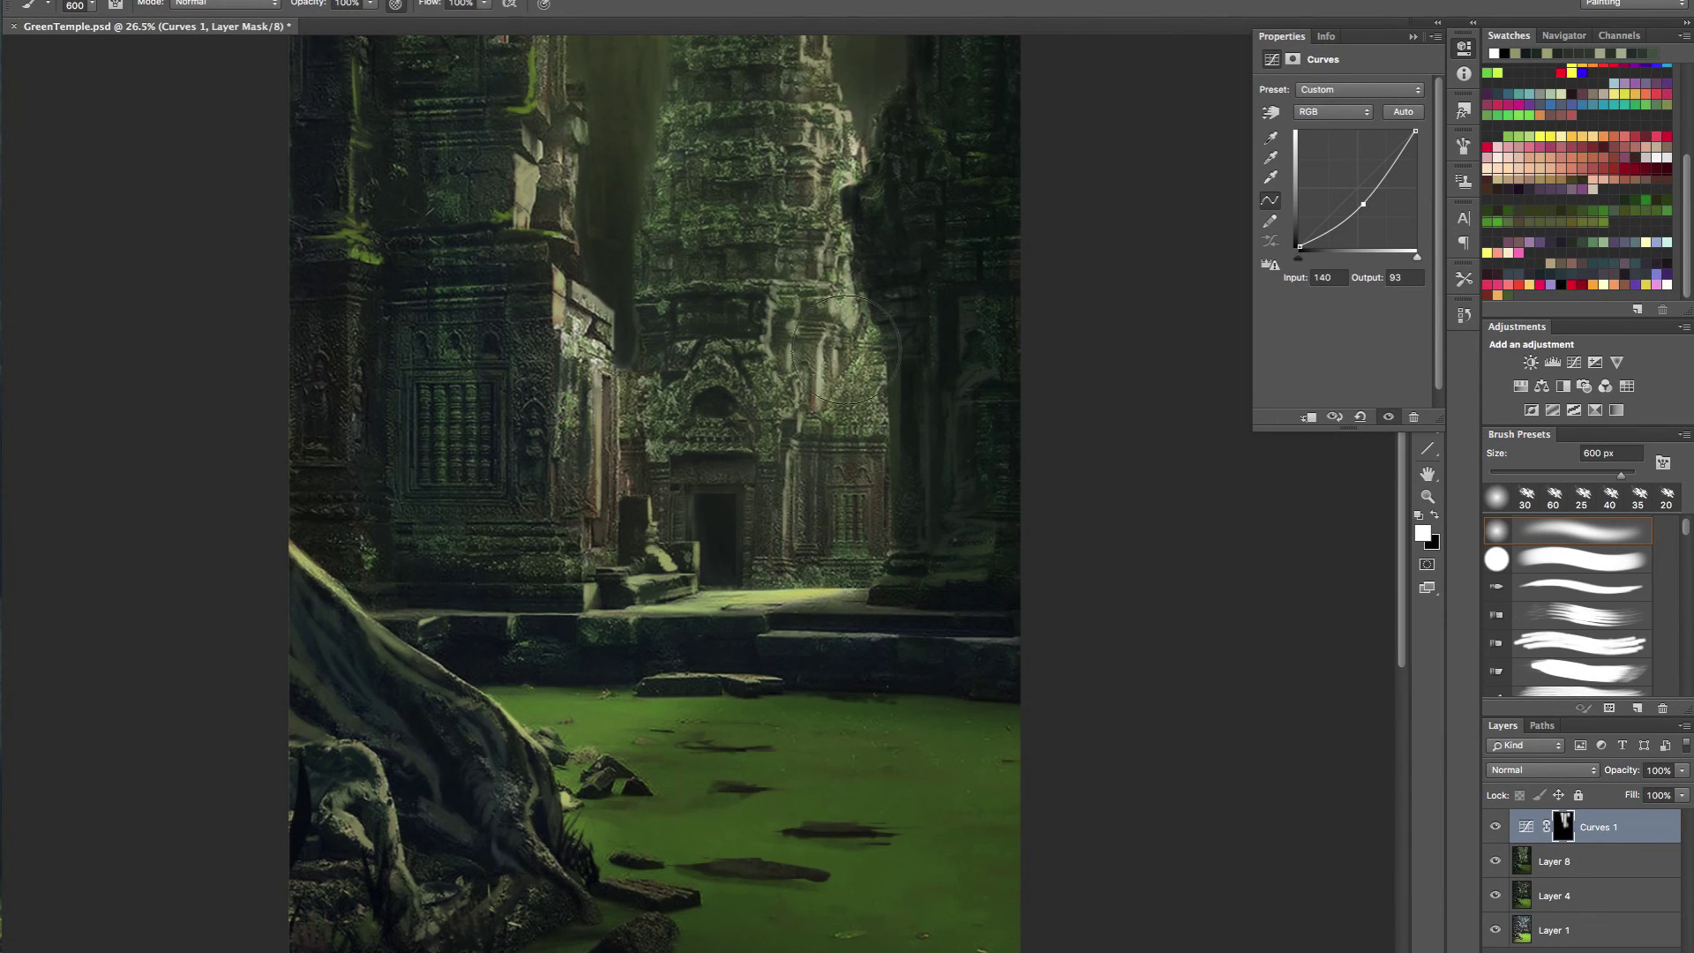
pyautogui.press('[')
pyautogui.press('[')
pyautogui.moveTo(840, 517)
pyautogui.mouseDown()
pyautogui.moveTo(838, 481)
pyautogui.moveTo(853, 512)
pyautogui.mouseUp()
pyautogui.press('[')
pyautogui.press('[')
pyautogui.press('[')
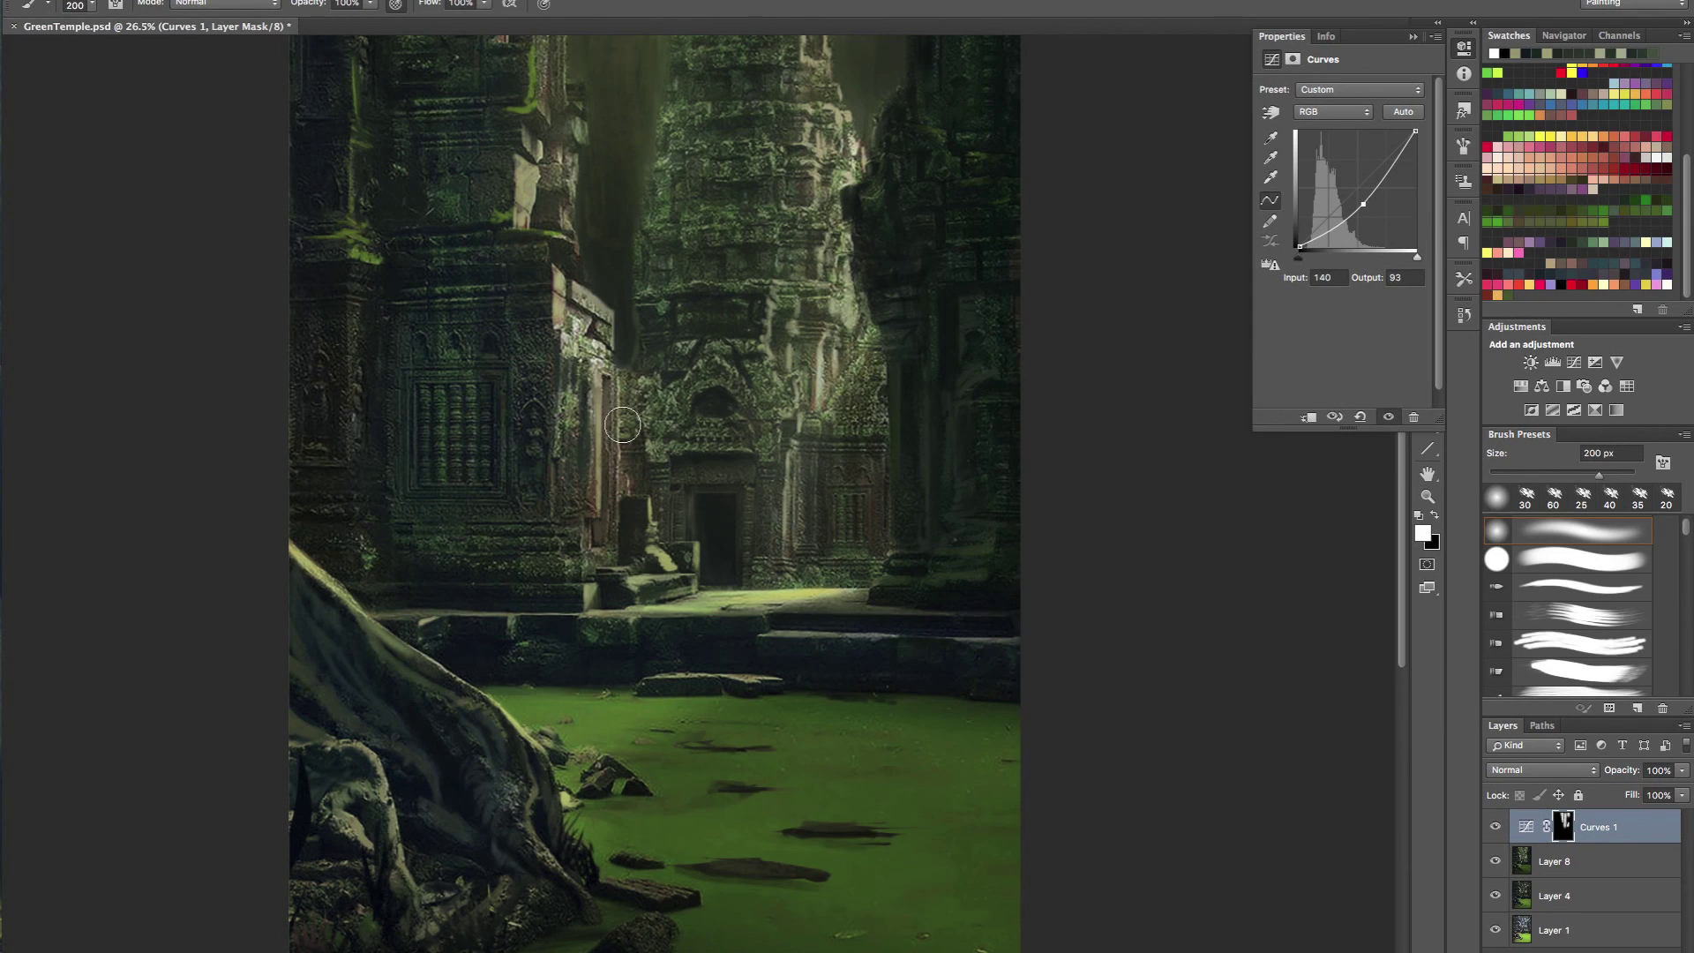
# - Darken the left building's window wall and cornice through the Curves mask with a 400 px soft brush
pyautogui.press(']')
pyautogui.press(']')
pyautogui.moveTo(528, 417)
pyautogui.mouseDown()
pyautogui.moveTo(541, 462)
pyautogui.moveTo(491, 484)
pyautogui.moveTo(442, 213)
pyautogui.mouseUp()
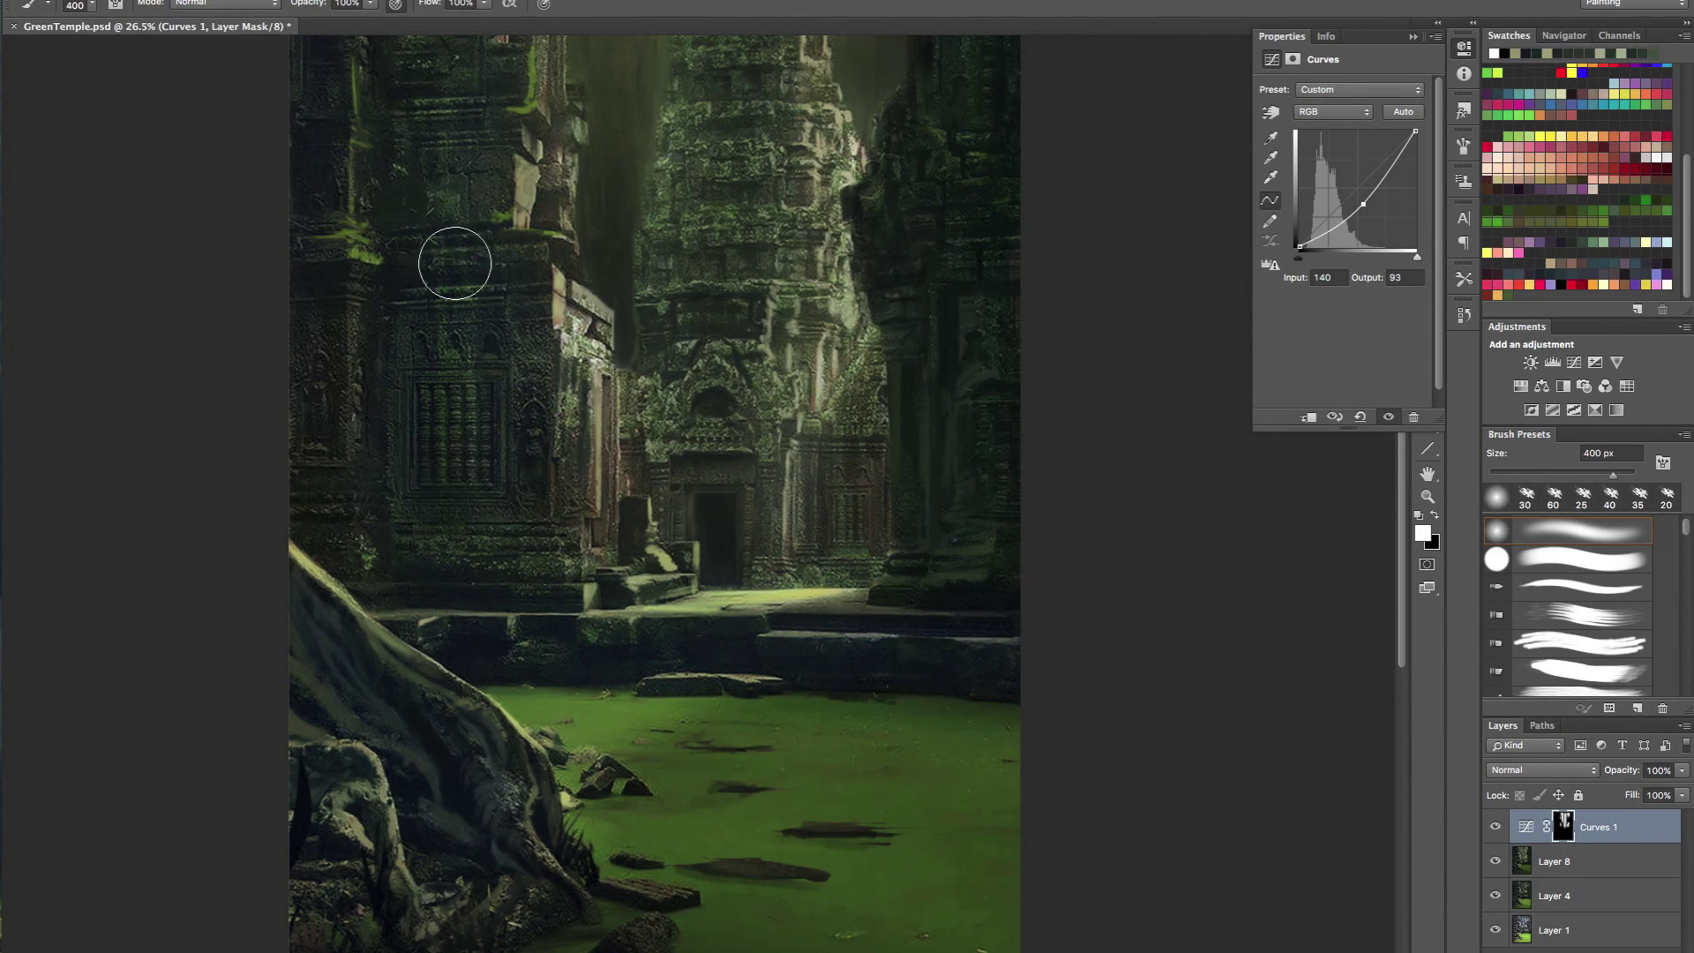
pyautogui.moveTo(527, 377); pyautogui.dragTo(495, 378)
# - Extend the Curves mask over the left building and the tree roots with a soft brush of 400 to 500 px
pyautogui.press('super+0')
pyautogui.press(']')
pyautogui.press(']')
pyautogui.press(']')
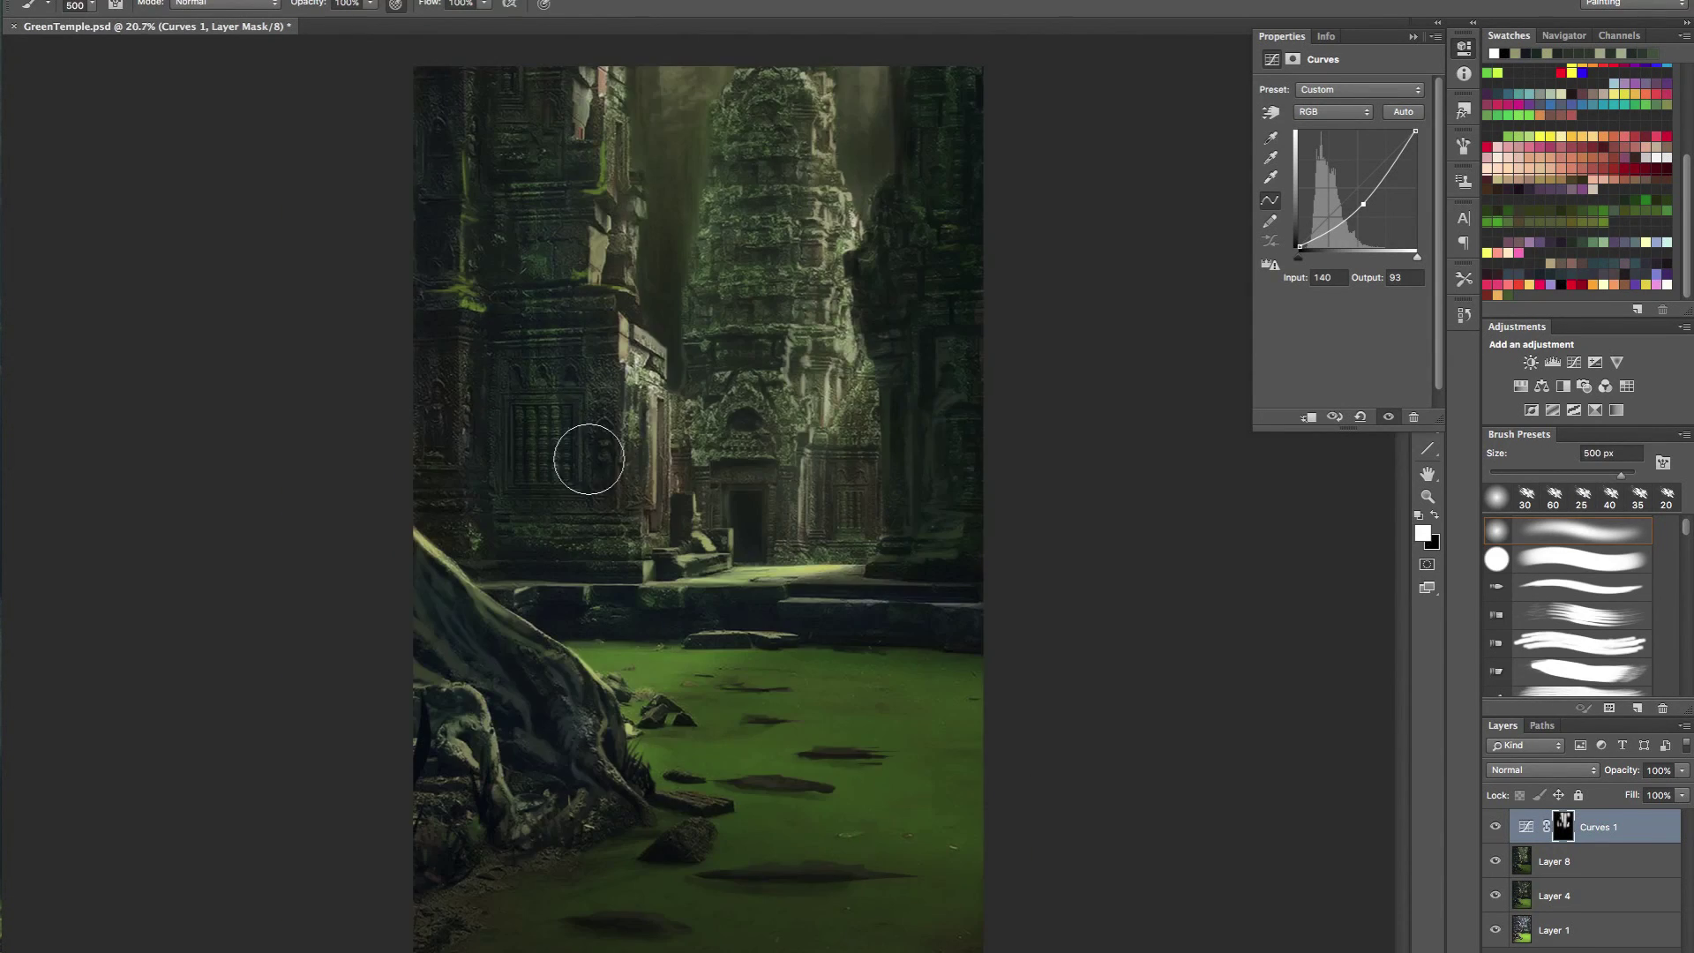
pyautogui.press('[')
pyautogui.press('[')
pyautogui.press('[')
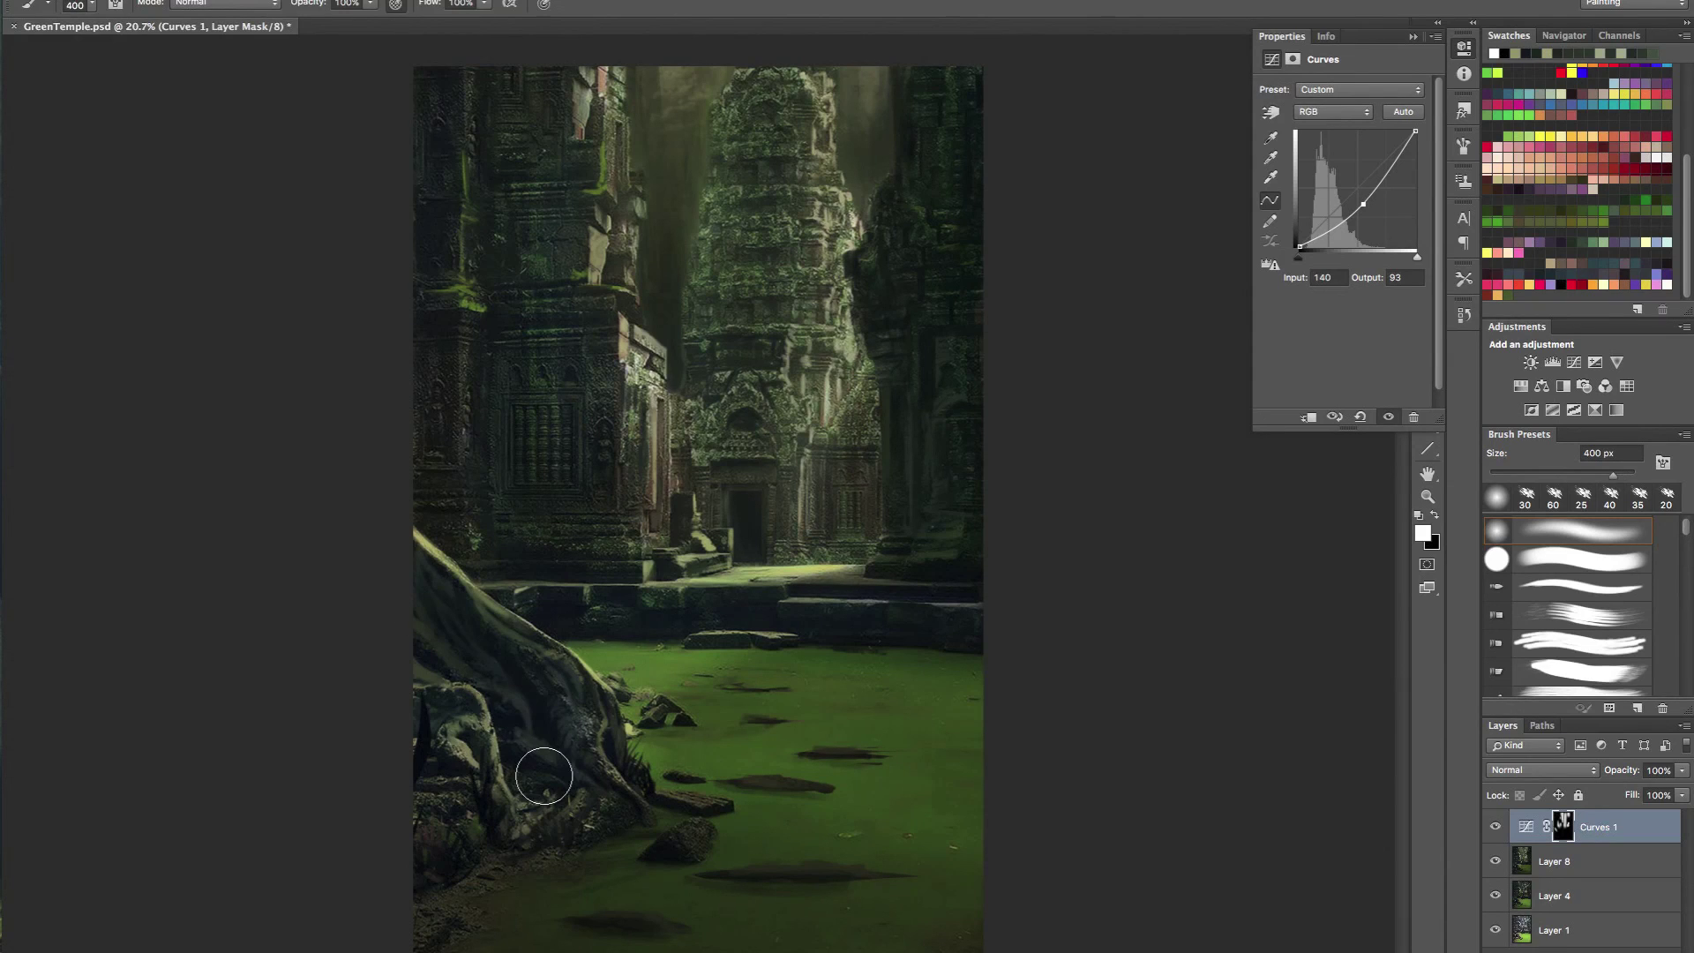
pyautogui.press('[')
# - Darken the pond's lower area and right edge through the Curves mask with an 800 px soft brush
pyautogui.press(']')
pyautogui.press(']')
pyautogui.press(']')
pyautogui.press(']')
pyautogui.press(']')
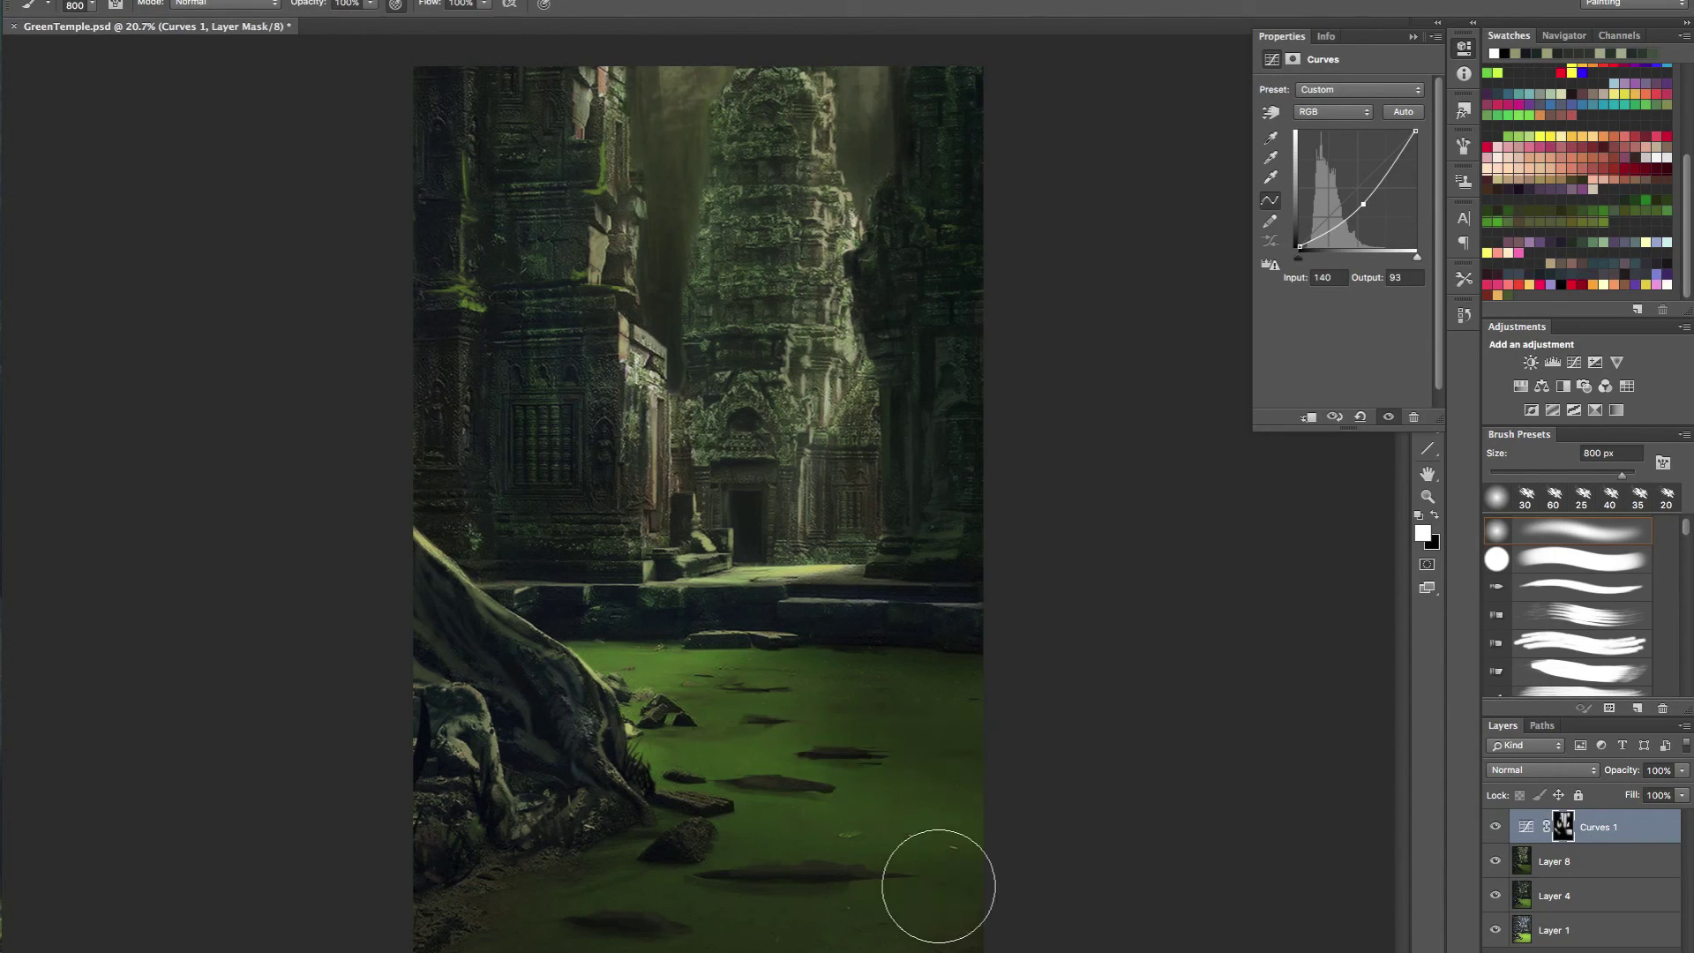
pyautogui.moveTo(954, 678)
pyautogui.mouseDown()
pyautogui.moveTo(899, 680)
pyautogui.moveTo(946, 680)
pyautogui.mouseUp()
# - Refine the Curves mask around the gap beside the tower's upper left edge with a 250 px soft brush
pyautogui.moveTo(853, 536)
pyautogui.mouseDown()
pyautogui.moveTo(817, 537)
pyautogui.moveTo(871, 540)
pyautogui.mouseUp()
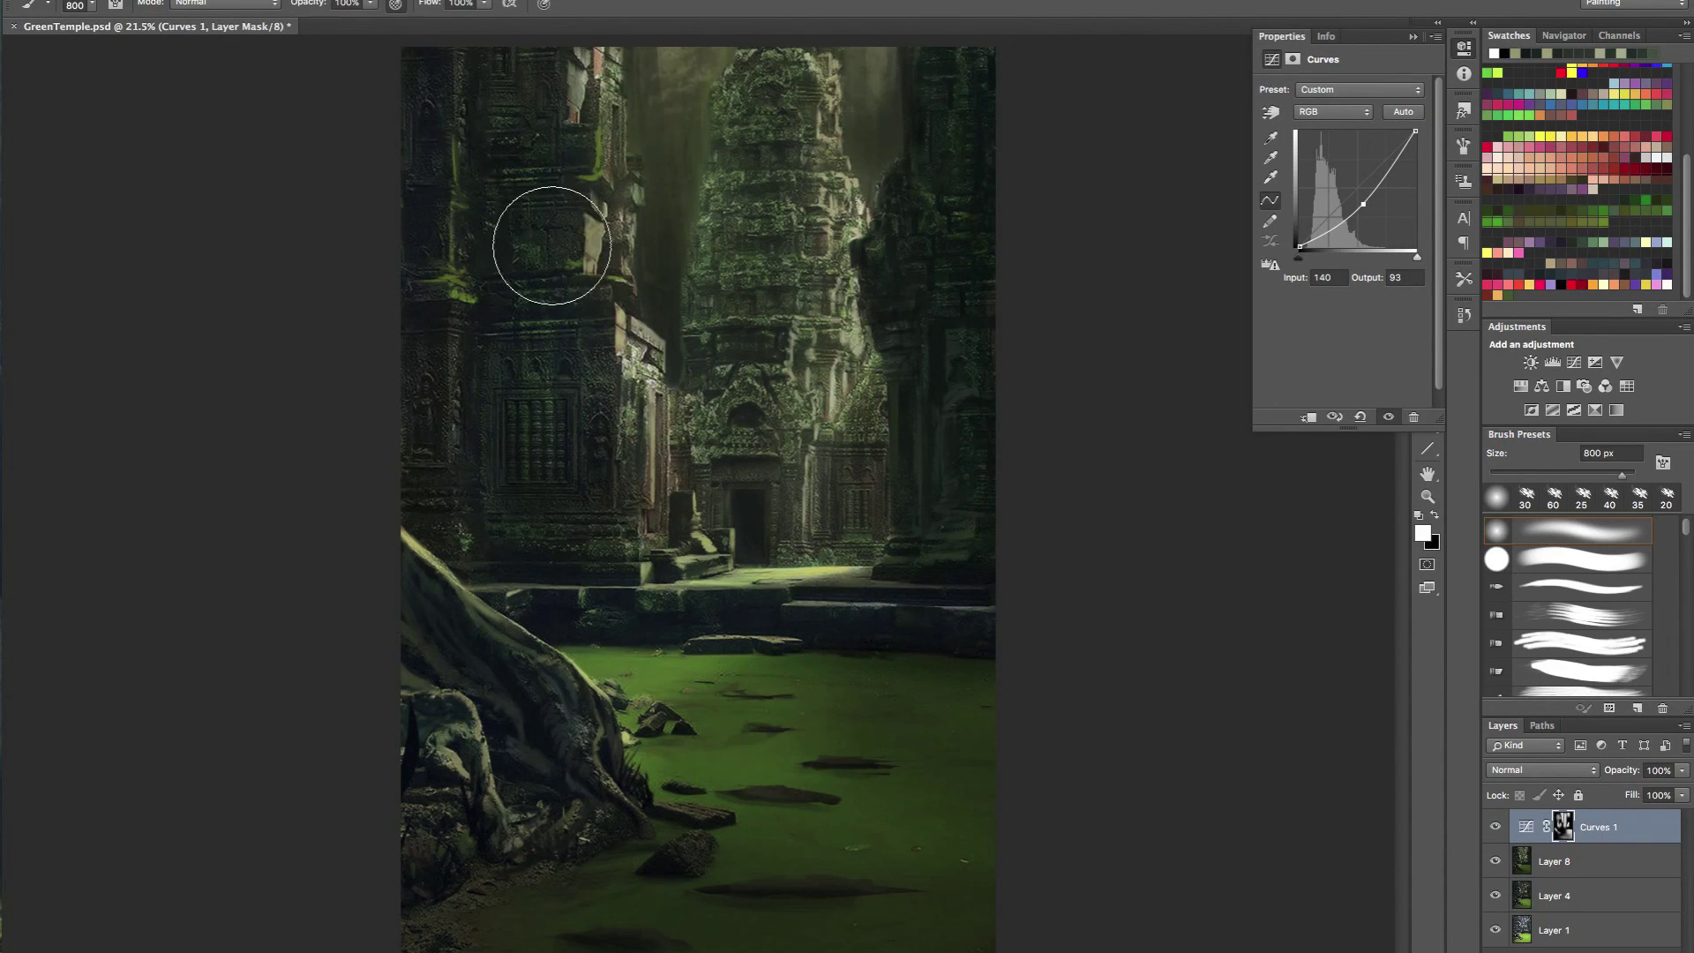
pyautogui.press('[')
pyautogui.press('[')
pyautogui.press('[')
pyautogui.press('[')
pyautogui.press('[')
pyautogui.press('[')
pyautogui.moveTo(693, 145); pyautogui.dragTo(685, 186)
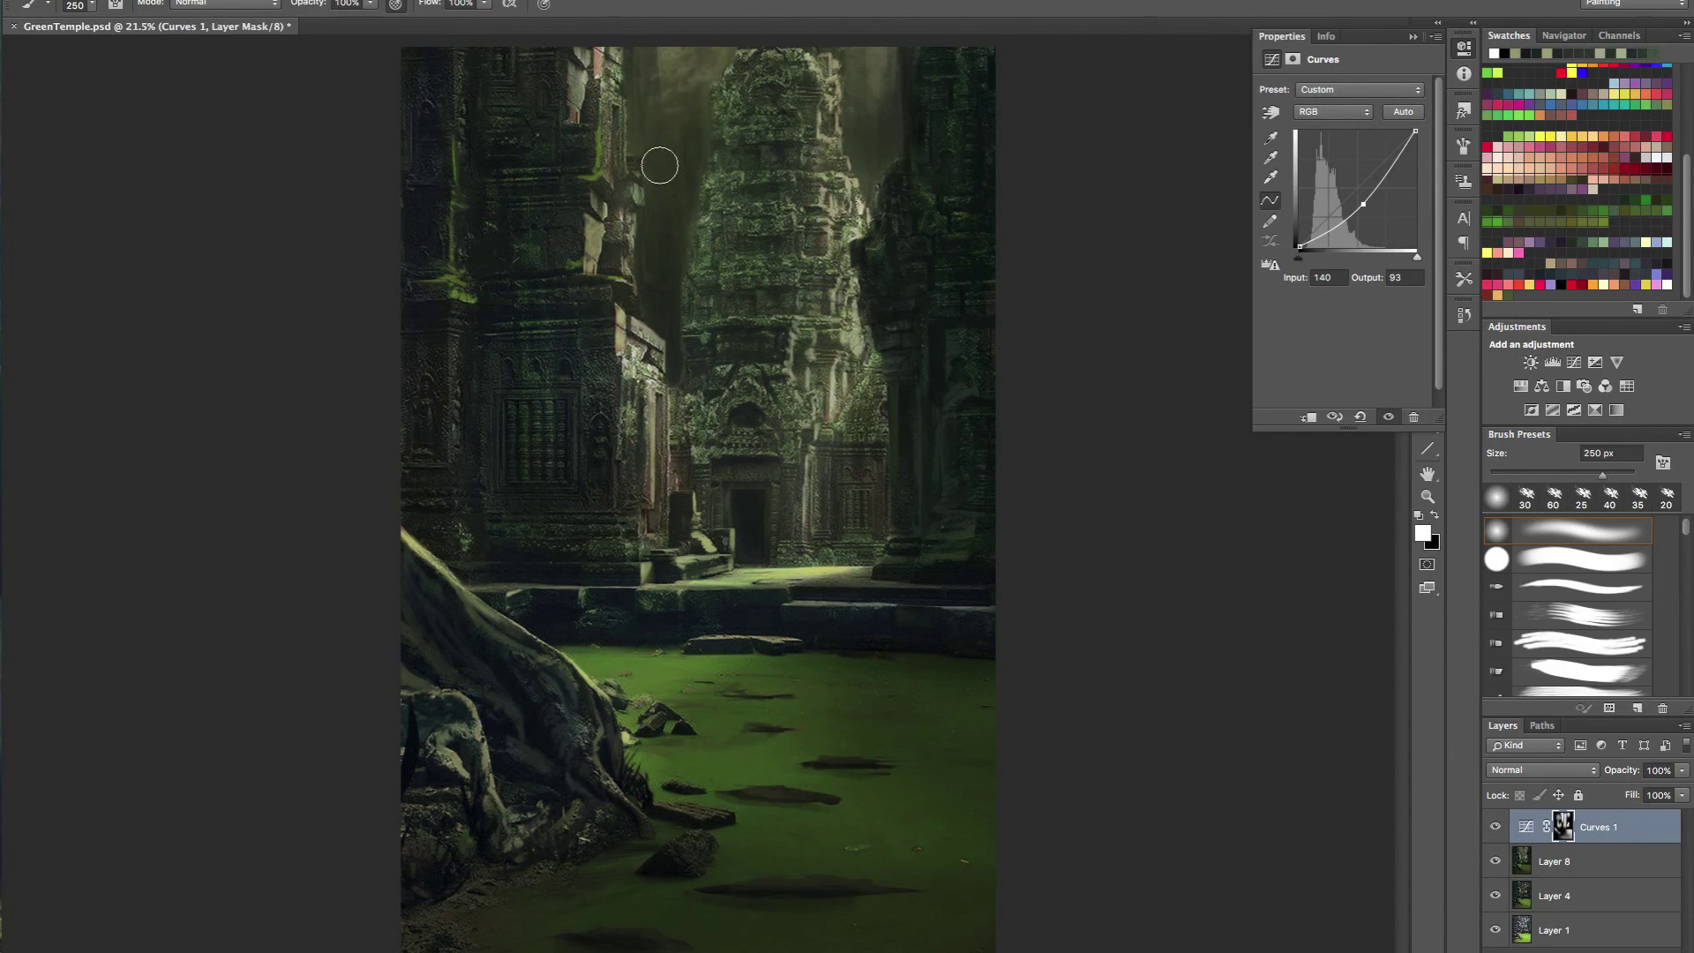
pyautogui.press('[')
pyautogui.press('[')
pyautogui.press(']')
pyautogui.press(']')
pyautogui.press(']')
pyautogui.press(']')
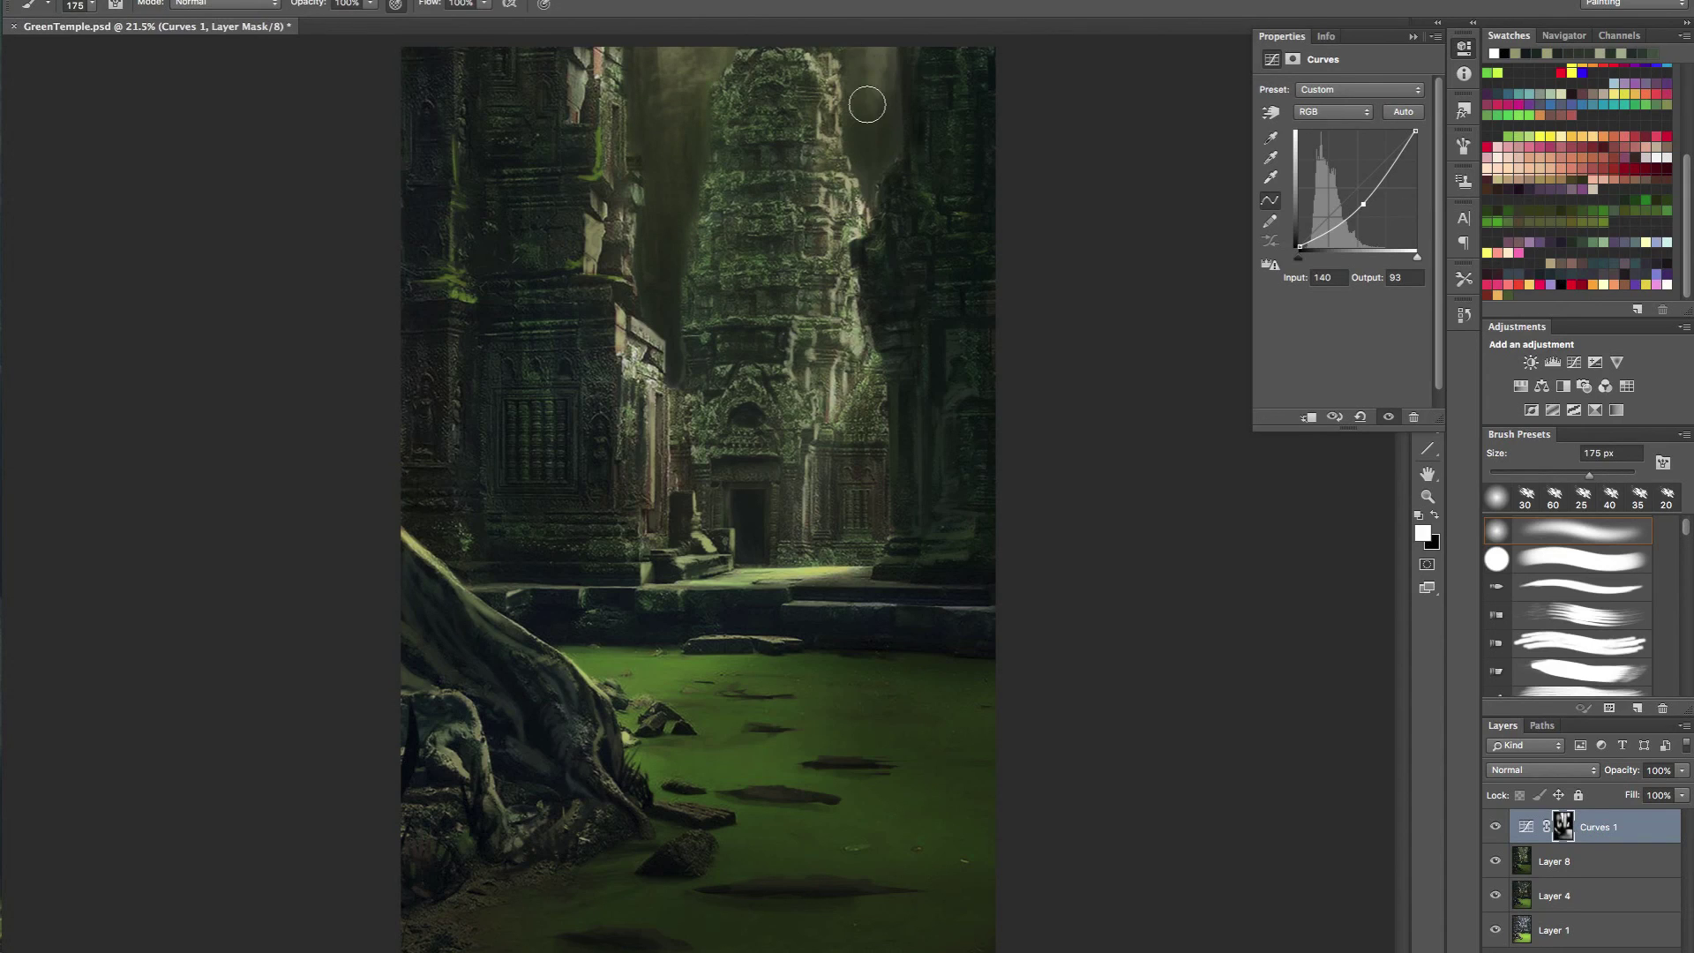
# - Try a soft glow over the tower's upper right on a new layer with a sampled pale tone at 1100 px
pyautogui.hotkey('ctrl', 'shift', 'alt', 'n')
pyautogui.keyDown('alt'); pyautogui.click(844, 384); pyautogui.keyUp('alt')
pyautogui.press(']')
pyautogui.press(']')
pyautogui.press(']')
pyautogui.press(']')
pyautogui.press(']')
pyautogui.press(']')
pyautogui.press(']')
pyautogui.moveTo(860, 132); pyautogui.dragTo(817, 253)
pyautogui.hotkey('ctrl', 'z')
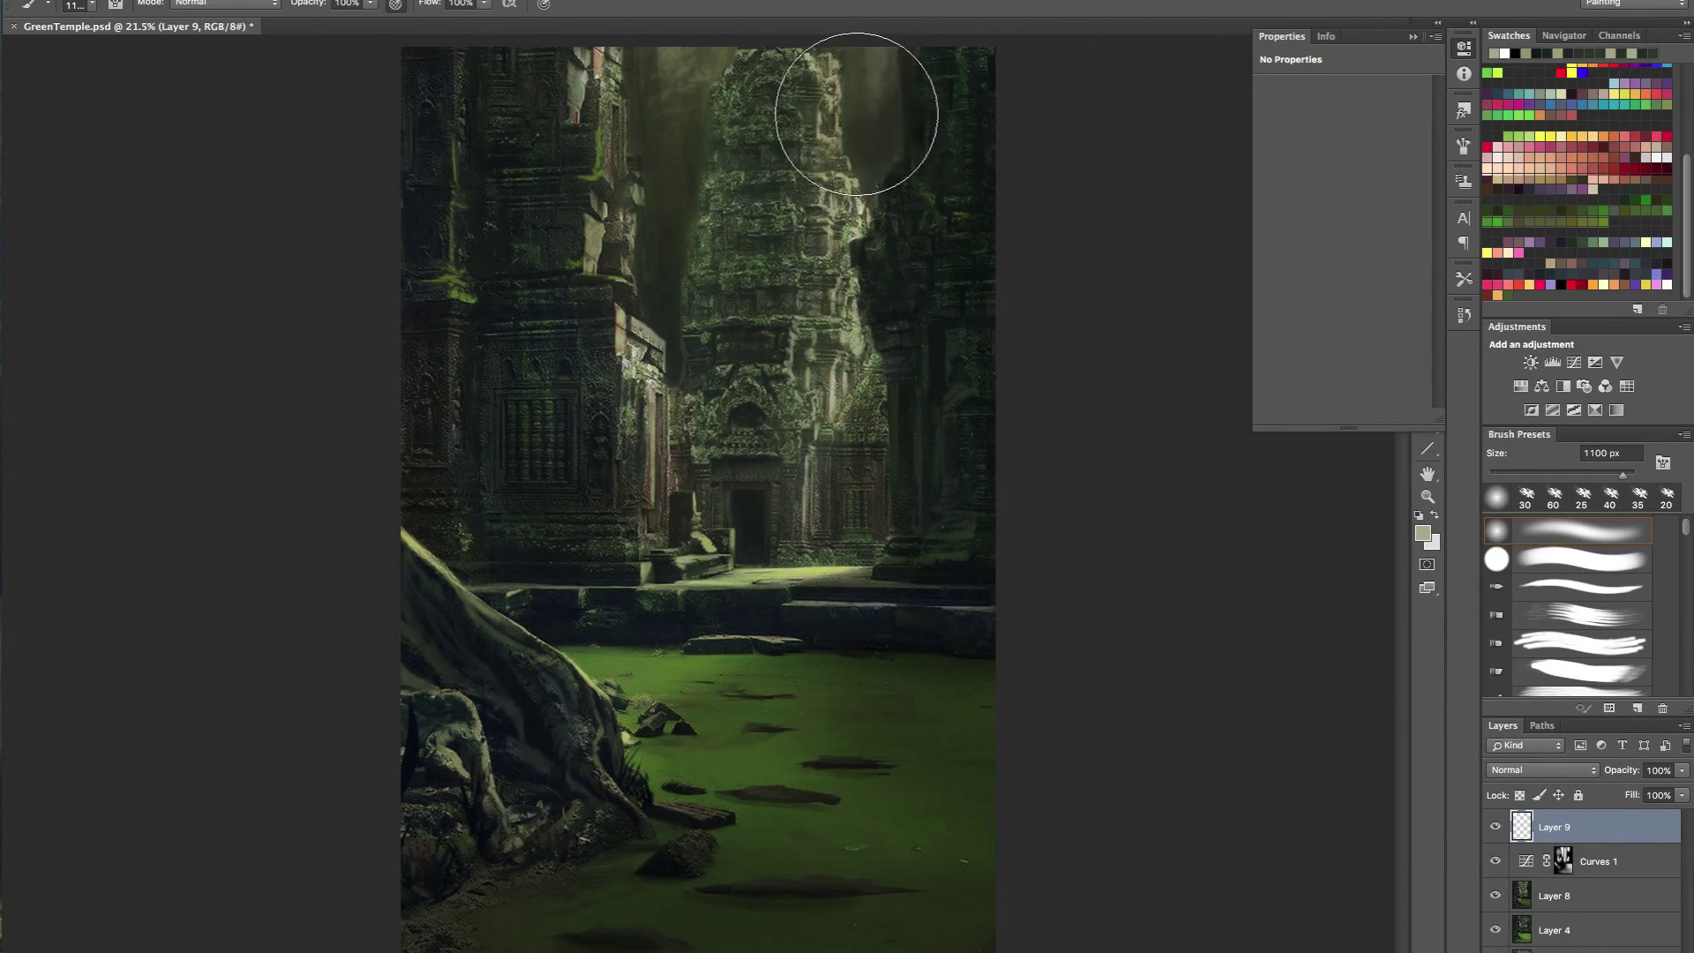
pyautogui.hotkey('ctrl', 'z')
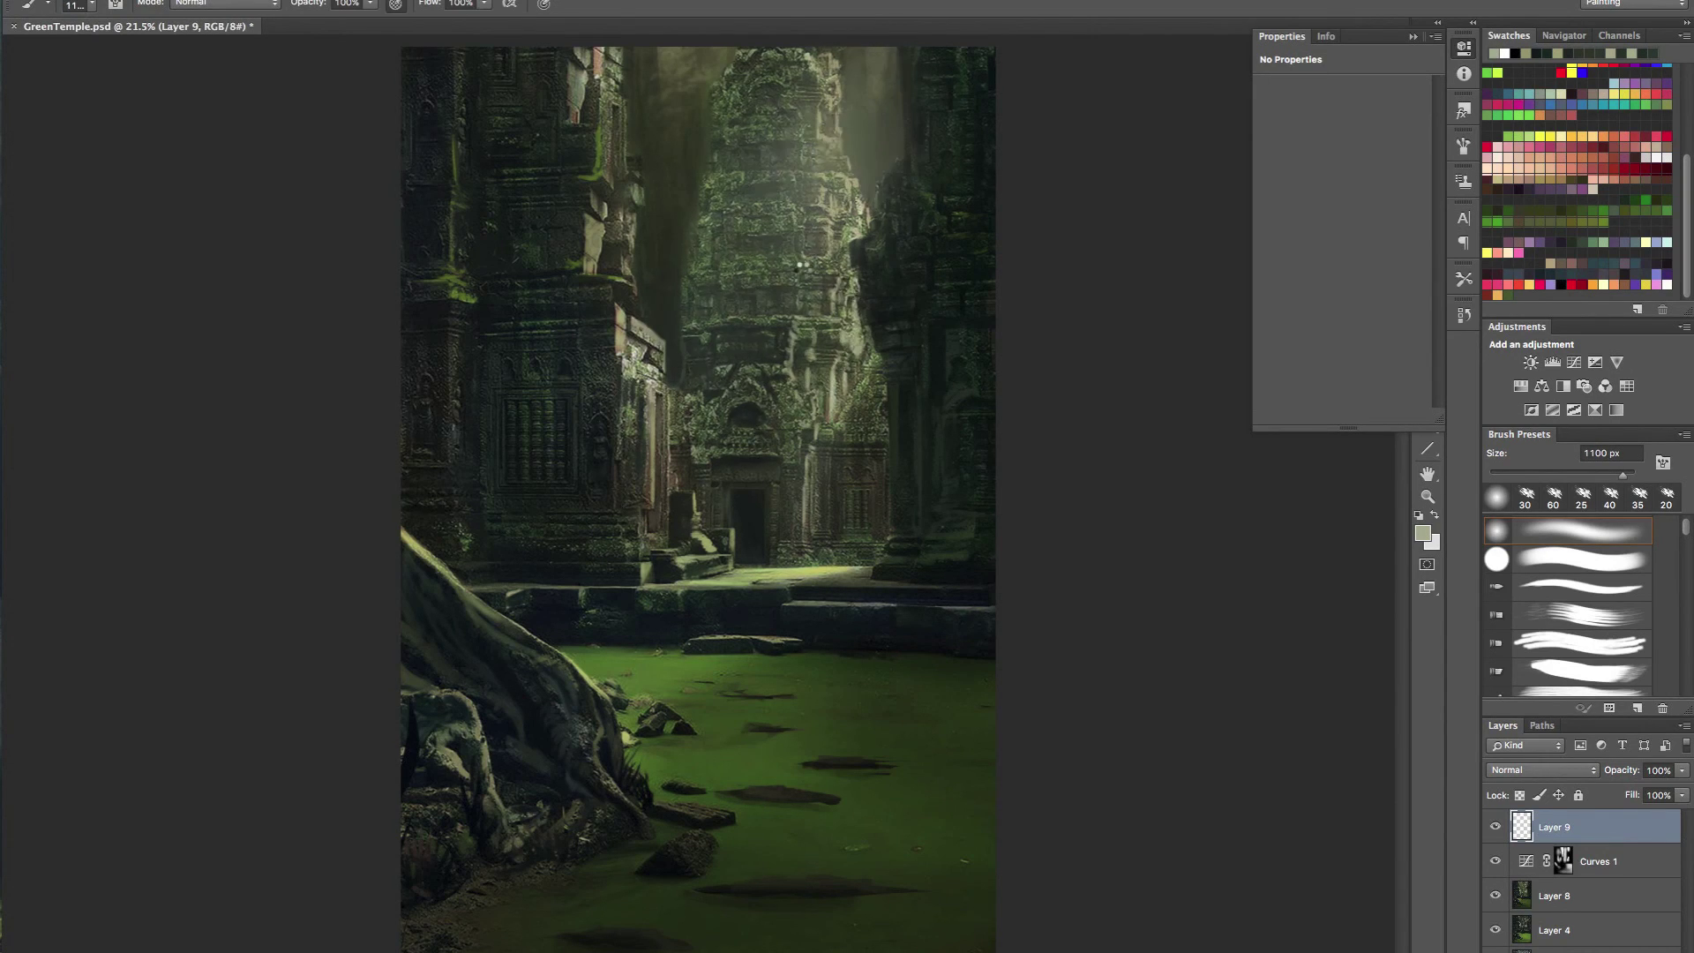
# - Test the glow layer in Color Dodge mode, compare it on and off, and delete the layer
pyautogui.click(1527, 772)
pyautogui.click(1556, 913)
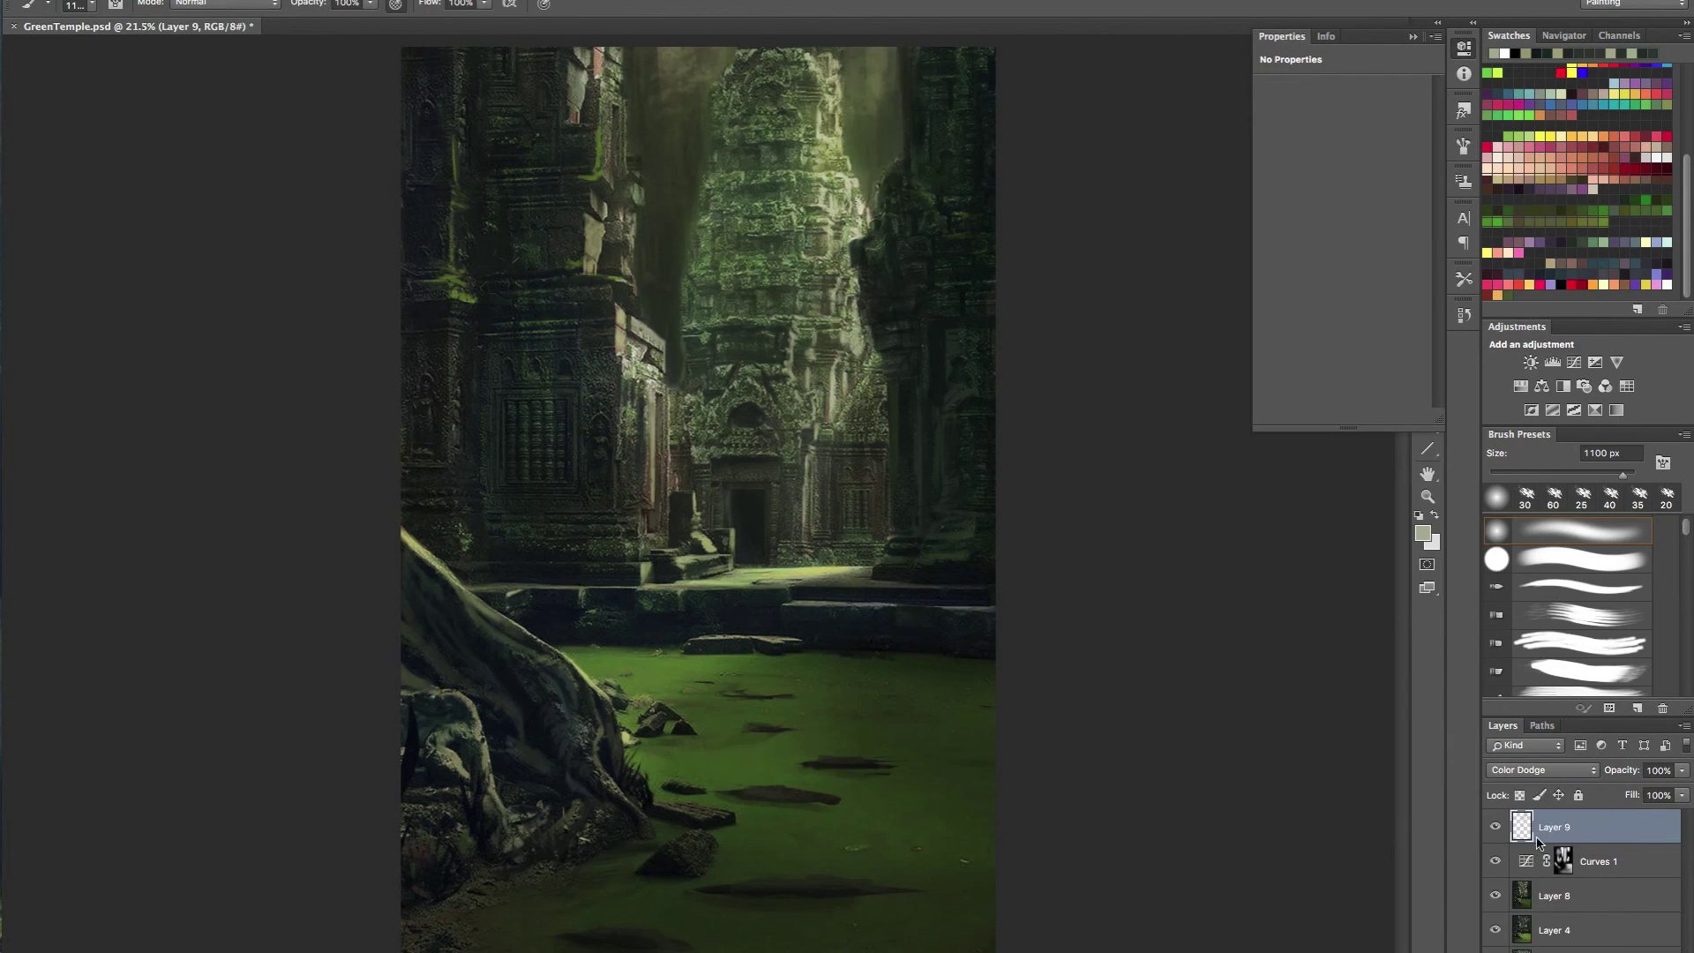
pyautogui.click(1496, 827)
pyautogui.click(1496, 827)
pyautogui.moveTo(909, 366)
pyautogui.mouseDown()
pyautogui.moveTo(822, 357)
pyautogui.moveTo(918, 365)
pyautogui.mouseUp()
pyautogui.moveTo(1545, 827); pyautogui.dragTo(1661, 951)
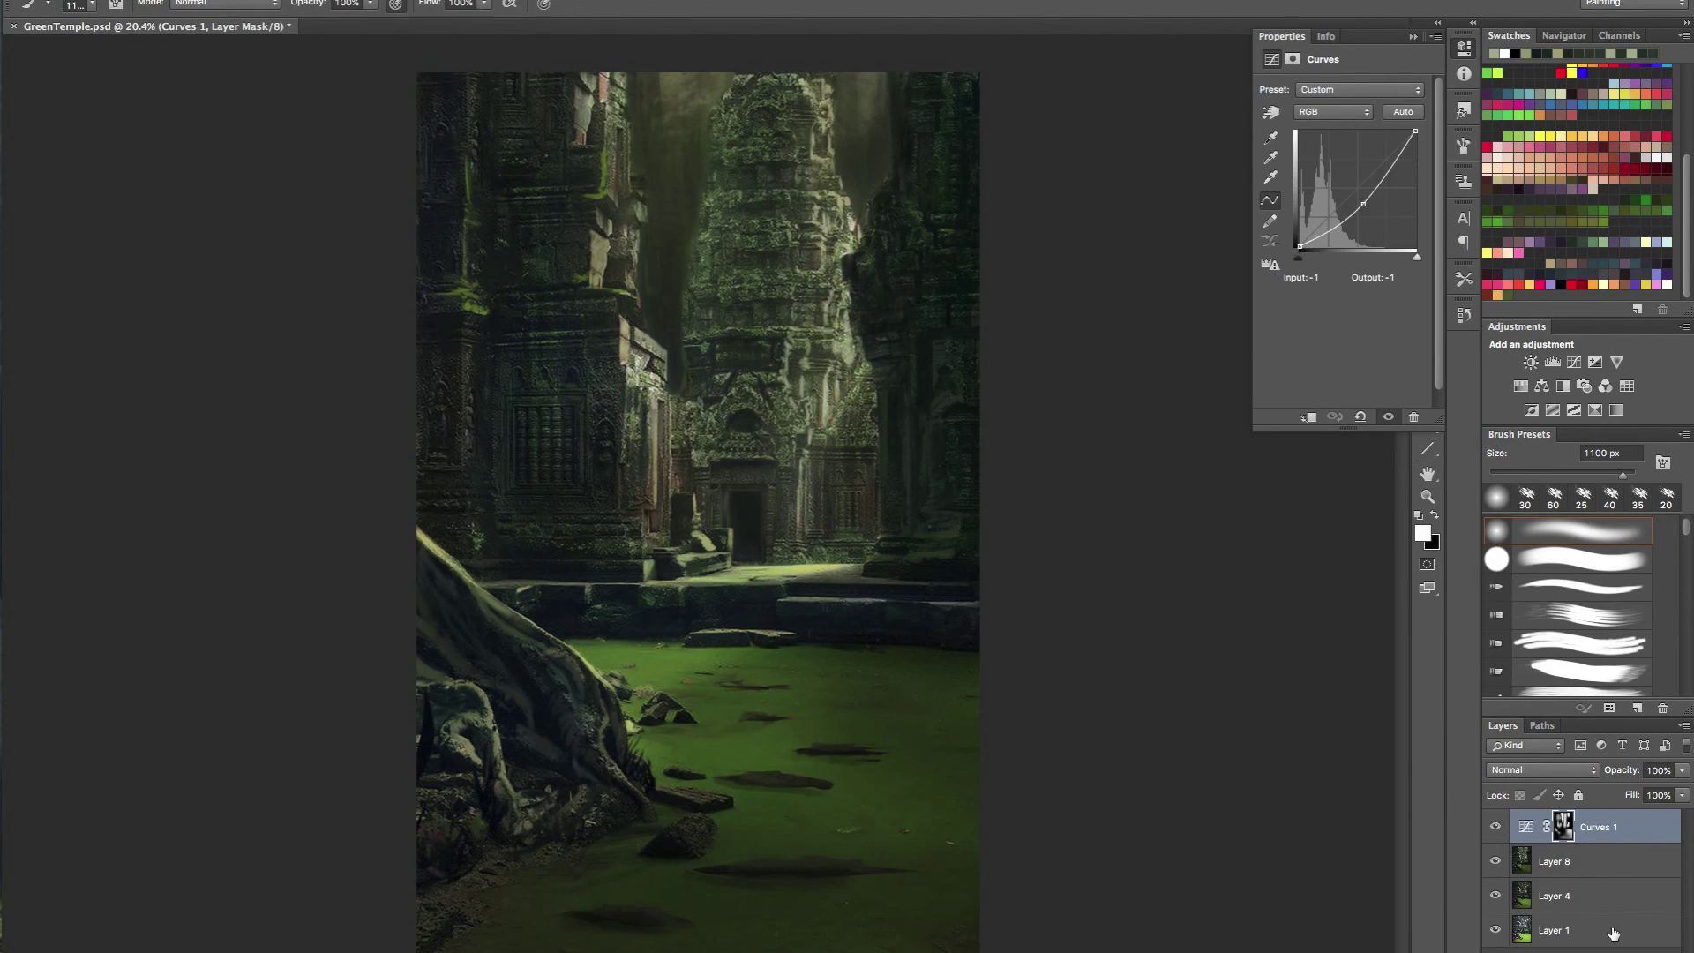
# - Compare the painting with and without the Curves adjustment and merge the adjustment into Layer 8
pyautogui.click(1496, 826)
pyautogui.click(1496, 827)
pyautogui.press('super+e')
# - Add a new layer for the tower details and choose the textured 150 px Chalk brush
pyautogui.moveTo(713, 345); pyautogui.dragTo(771, 503)
pyautogui.moveTo(722, 287); pyautogui.dragTo(801, 243)
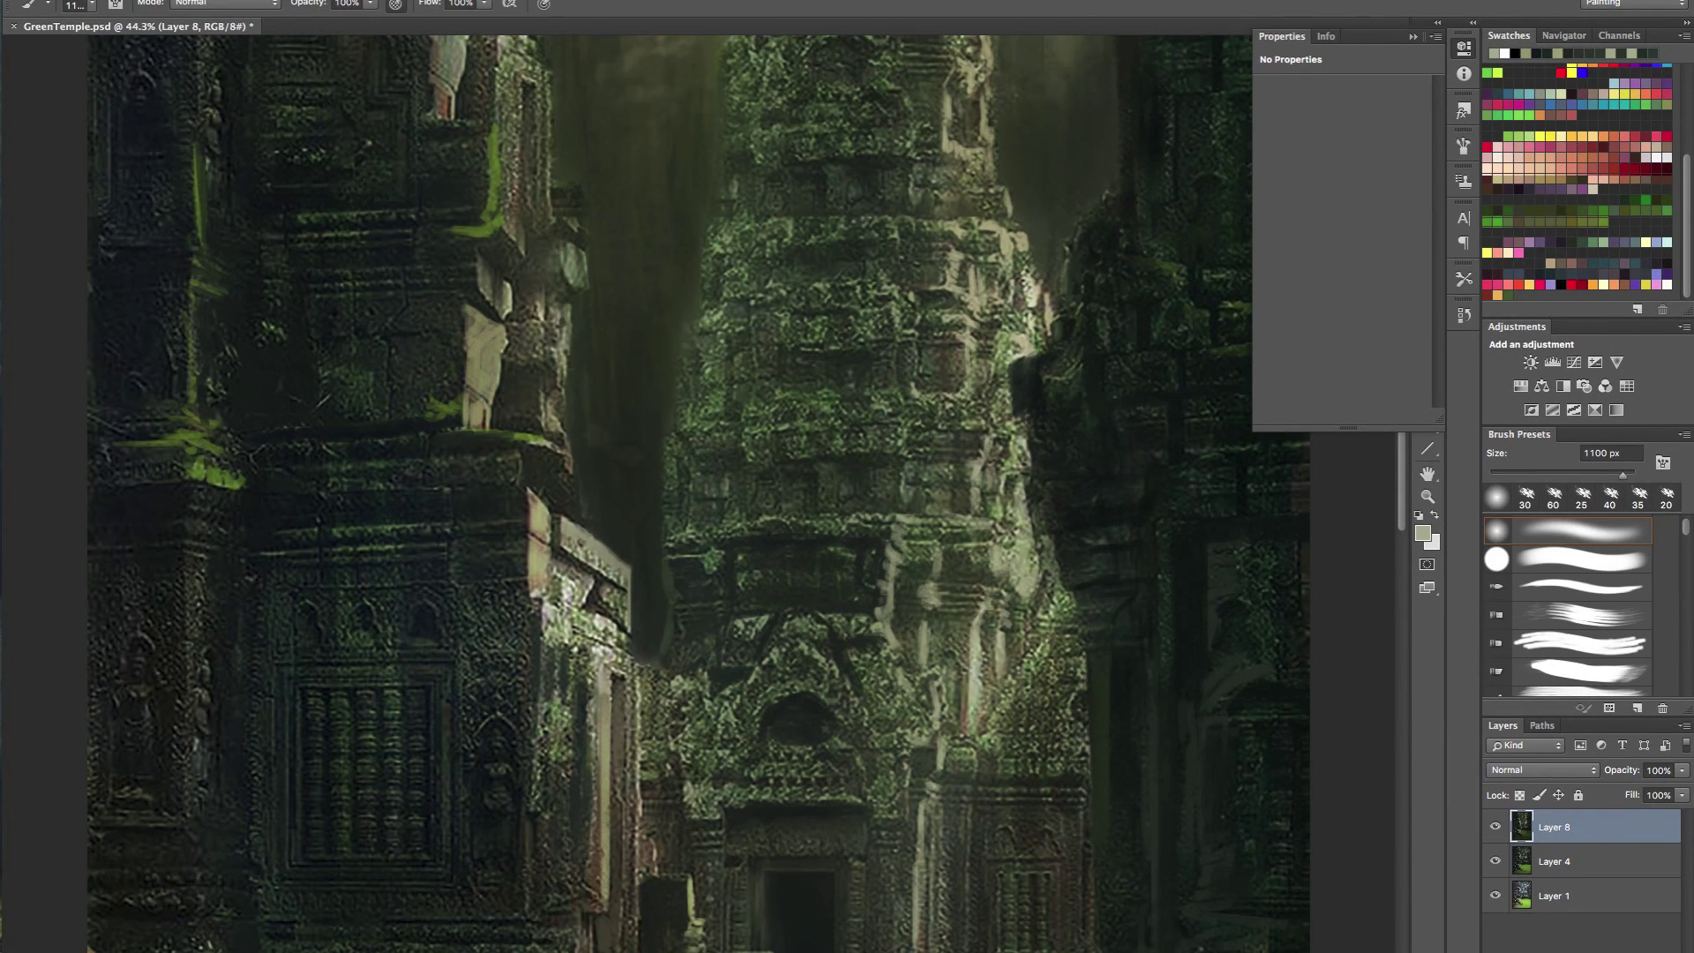
pyautogui.hotkey('ctrl', 'shift', 'alt', 'n')
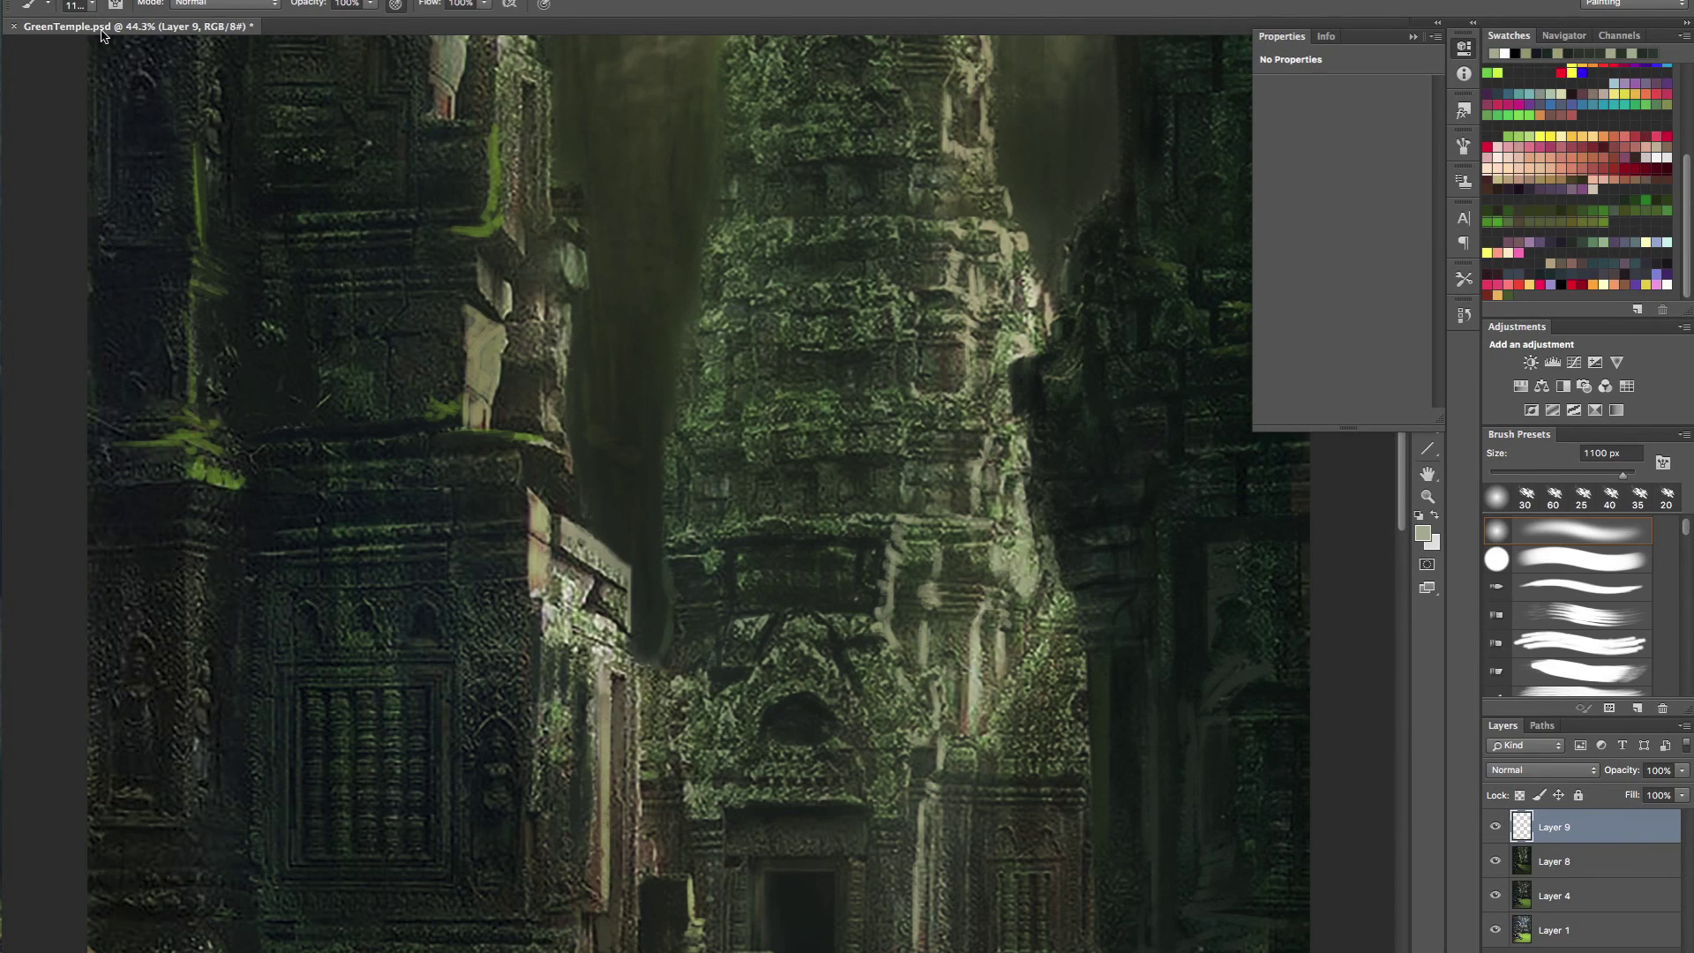
pyautogui.click(92, 4)
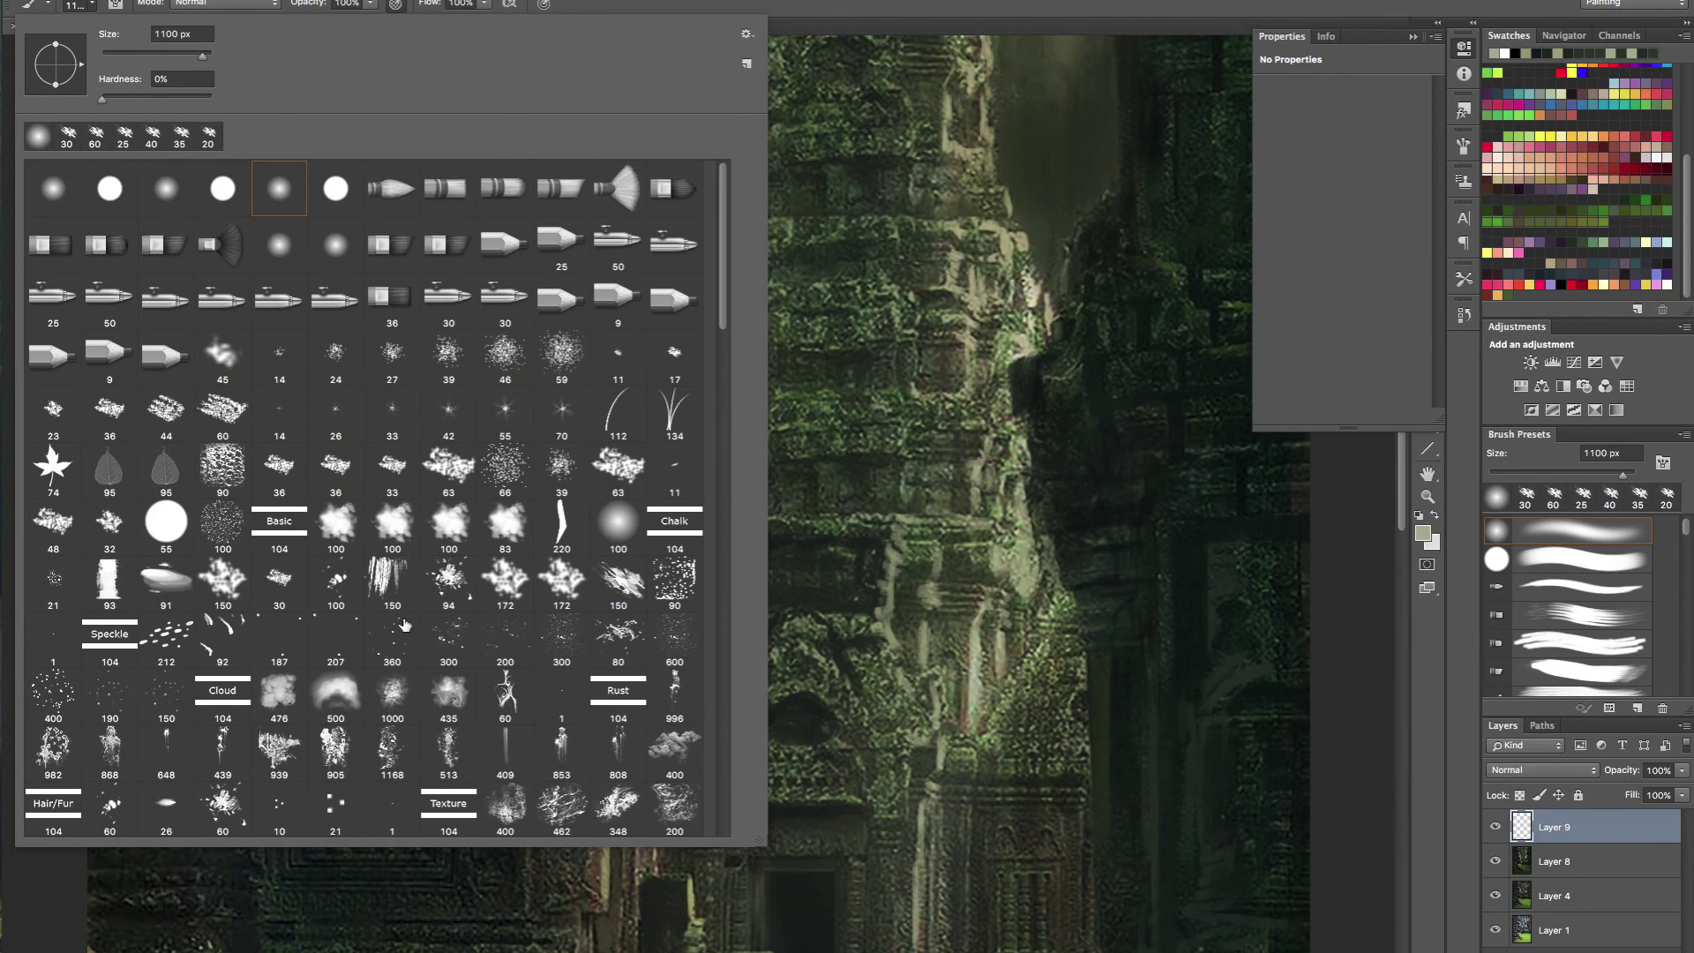
pyautogui.click(635, 584)
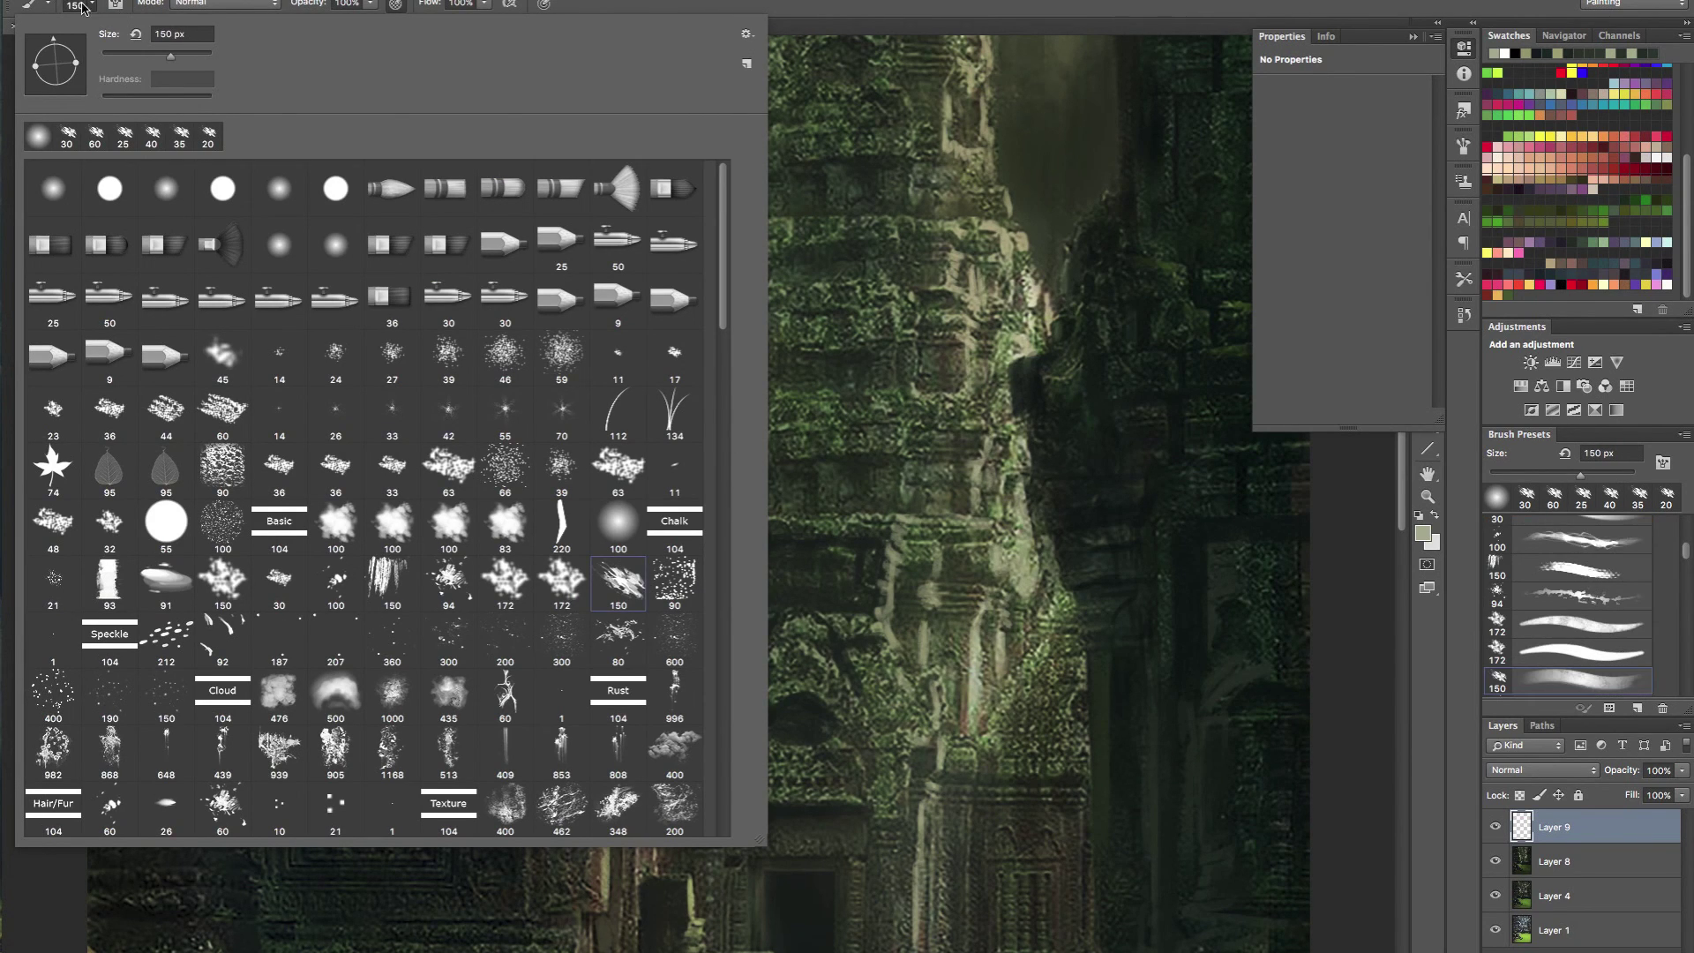
pyautogui.click(92, 4)
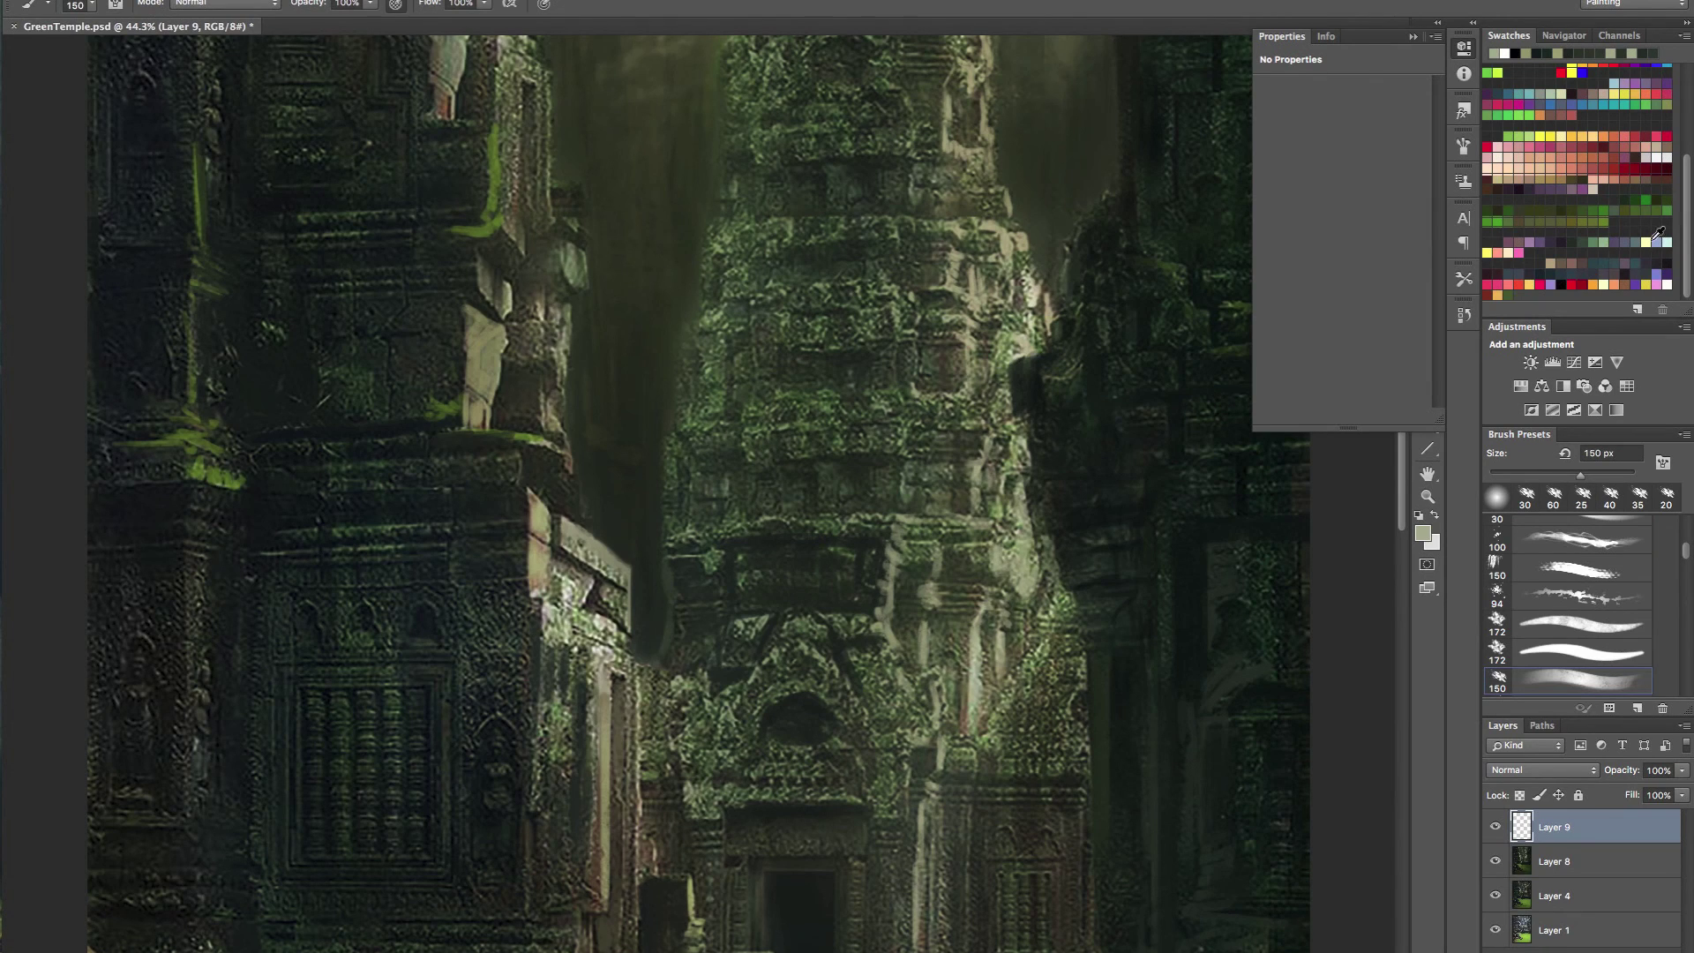
# - Paint a dark blue-grey swatch colour along the central tower's left edge with a 25 px brush
pyautogui.moveTo(1688, 216); pyautogui.dragTo(1688, 130)
pyautogui.click(1510, 218)
pyautogui.click(1509, 225)
pyautogui.press('[')
pyautogui.press('[')
pyautogui.press('[')
pyautogui.press('[')
pyautogui.press('[')
pyautogui.press('[')
pyautogui.press('[')
pyautogui.press('[')
pyautogui.press('[')
pyautogui.press('[')
pyautogui.press('[')
pyautogui.press('[')
pyautogui.moveTo(690, 325); pyautogui.dragTo(701, 318)
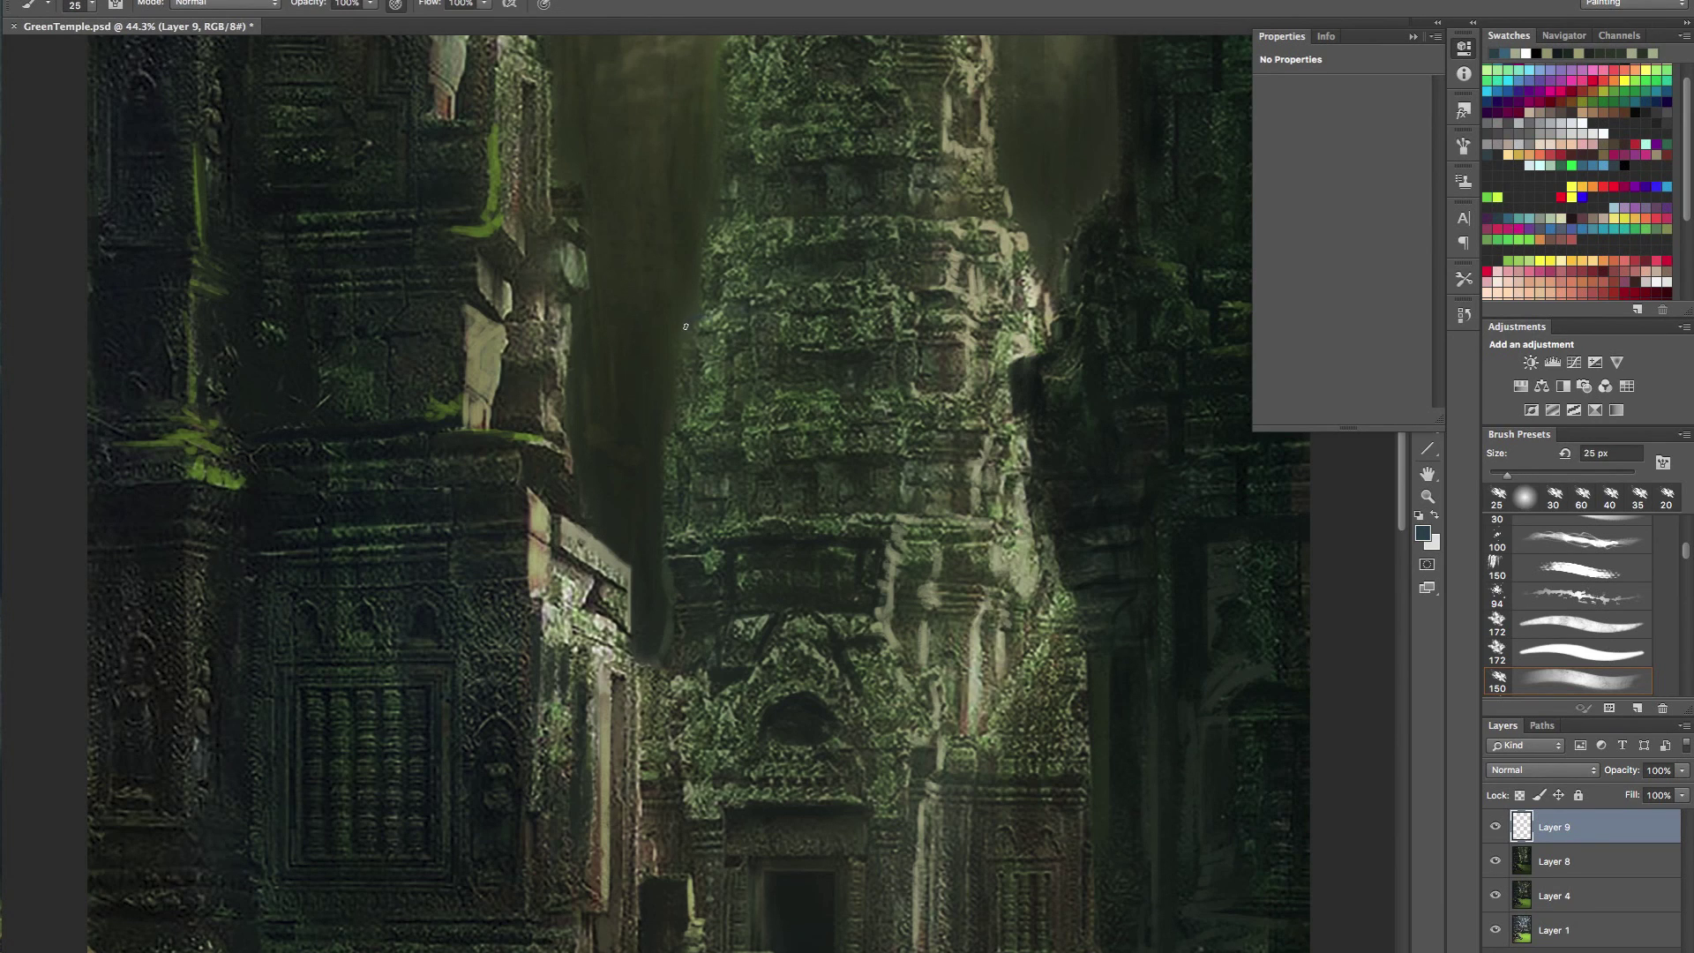
# - Cover the bluish strokes on the tower's left edge with dark green tones sampled from the stonework
pyautogui.moveTo(781, 211)
pyautogui.mouseDown()
pyautogui.moveTo(681, 212)
pyautogui.moveTo(798, 212)
pyautogui.mouseUp()
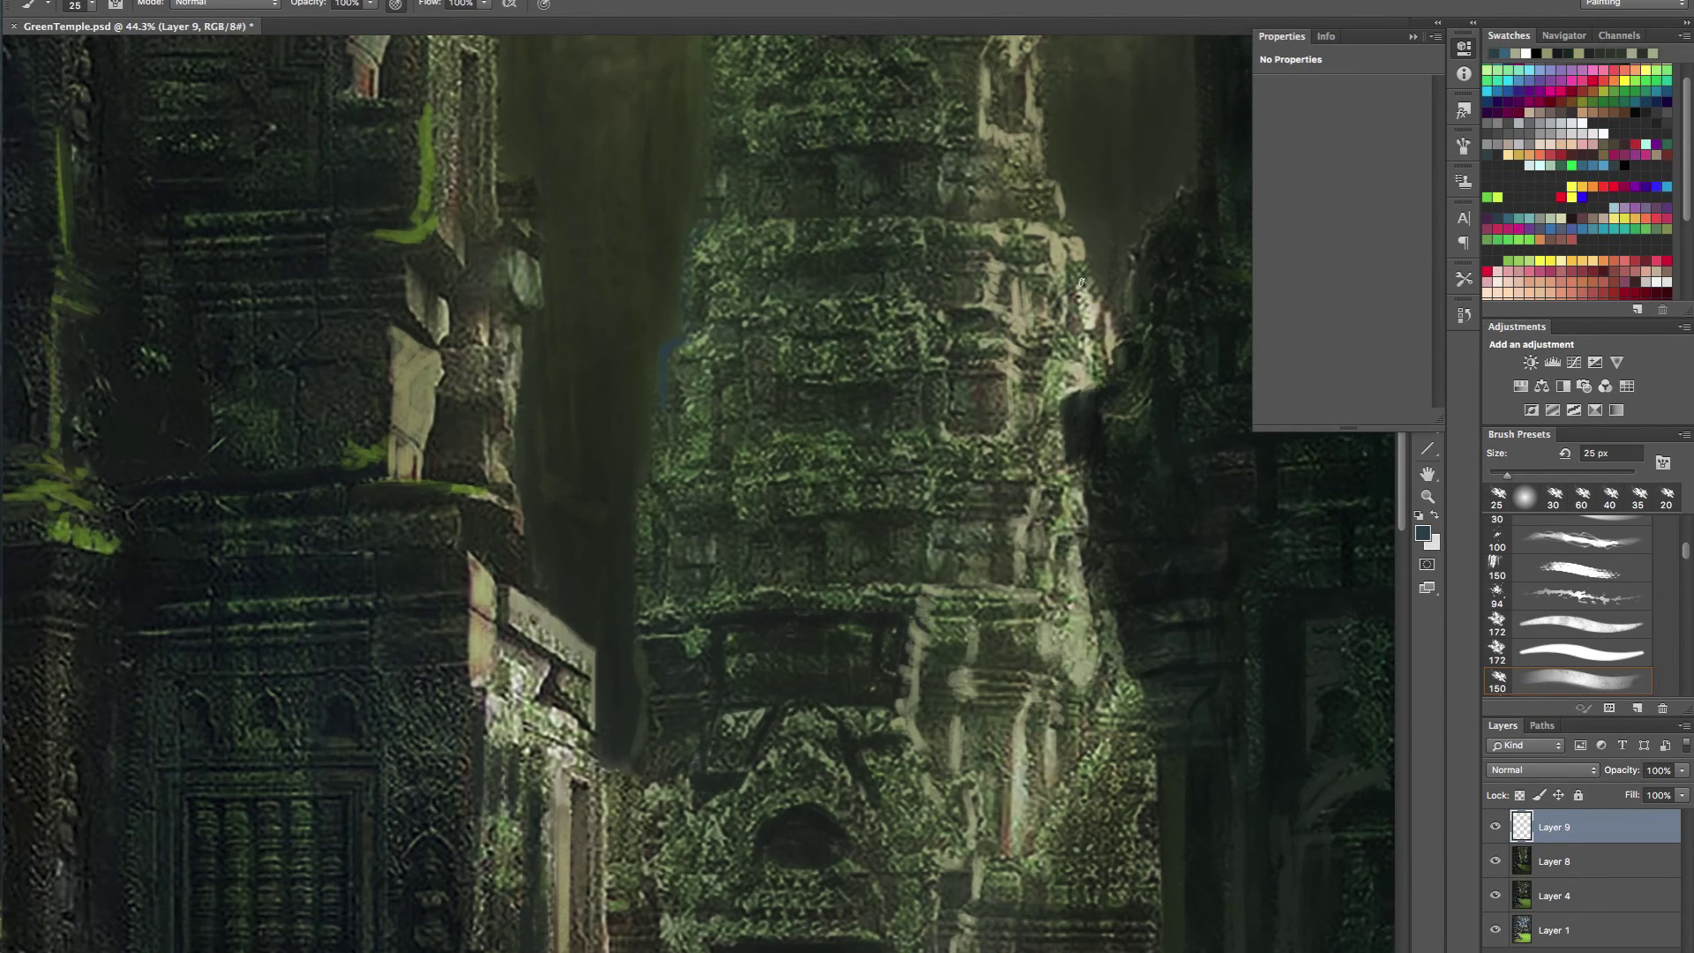
pyautogui.keyDown('alt'); pyautogui.click(385, 744); pyautogui.keyUp('alt')
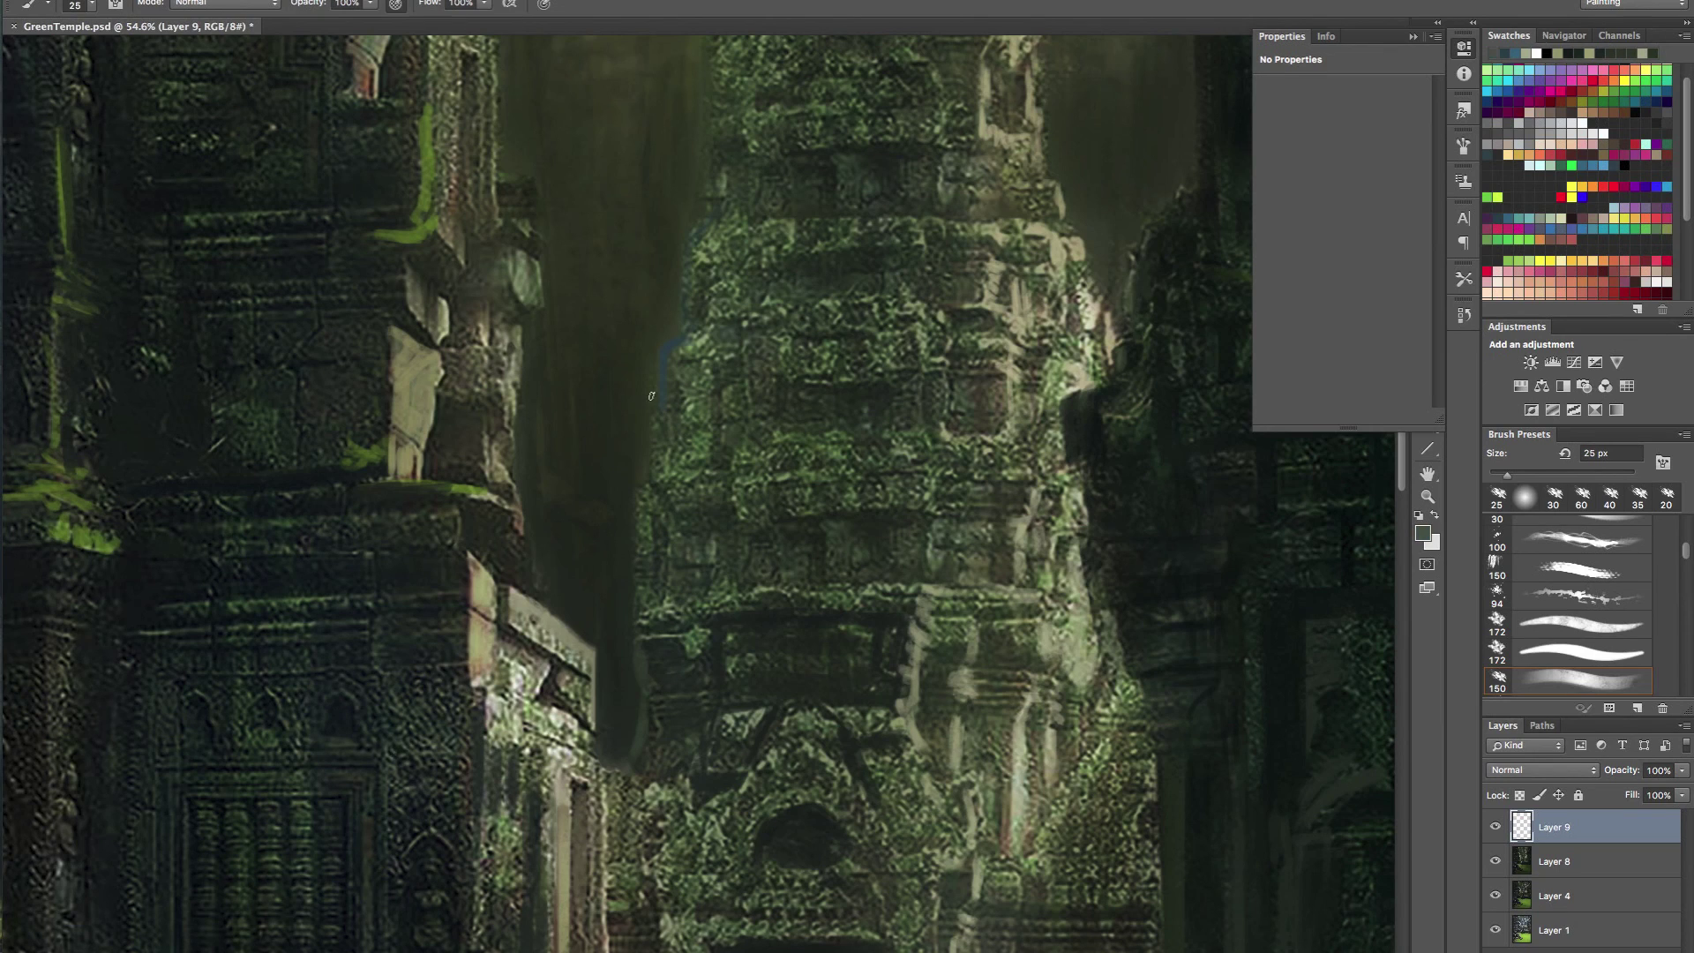
pyautogui.moveTo(674, 338); pyautogui.dragTo(684, 228)
pyautogui.keyDown('alt'); pyautogui.click(814, 271); pyautogui.keyUp('alt')
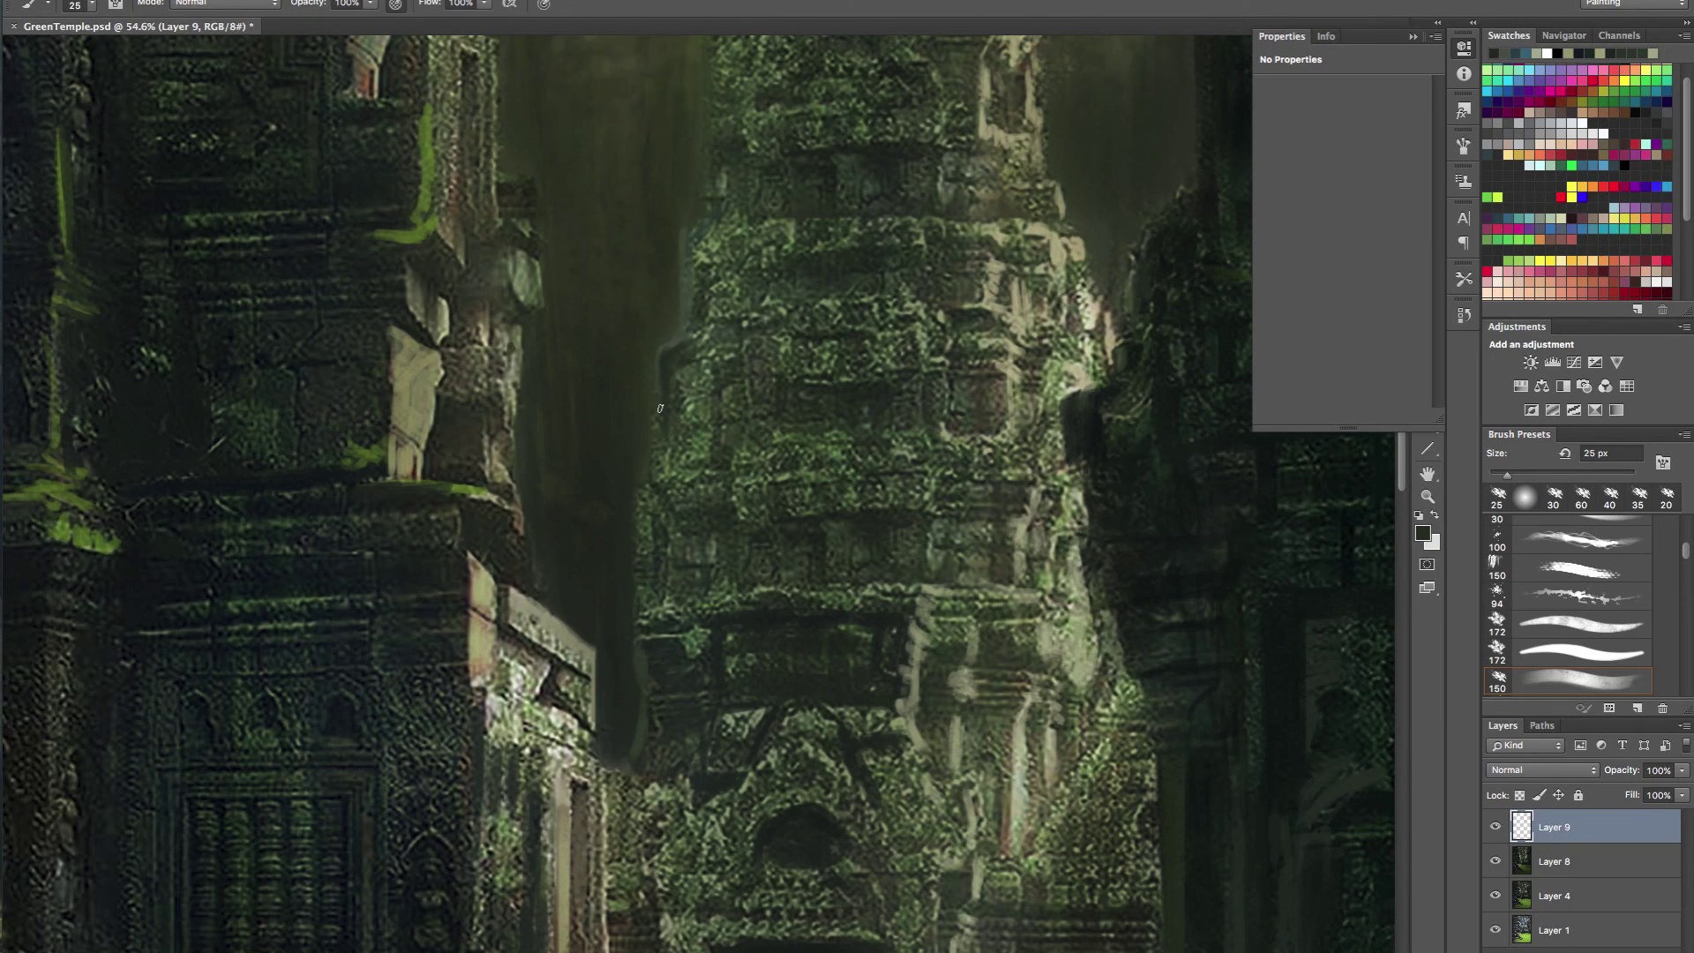
# - Finish darkening the central tower's upper-left edge and paint patches of sampled moss green down its lit side
pyautogui.moveTo(686, 392)
pyautogui.mouseDown()
pyautogui.moveTo(667, 450)
pyautogui.moveTo(705, 465)
pyautogui.moveTo(695, 379)
pyautogui.moveTo(722, 332)
pyautogui.moveTo(690, 305)
pyautogui.mouseUp()
pyautogui.moveTo(682, 239)
pyautogui.mouseDown()
pyautogui.moveTo(711, 237)
pyautogui.moveTo(728, 274)
pyautogui.mouseUp()
pyautogui.keyDown('alt'); pyautogui.click(515, 231); pyautogui.keyUp('alt')
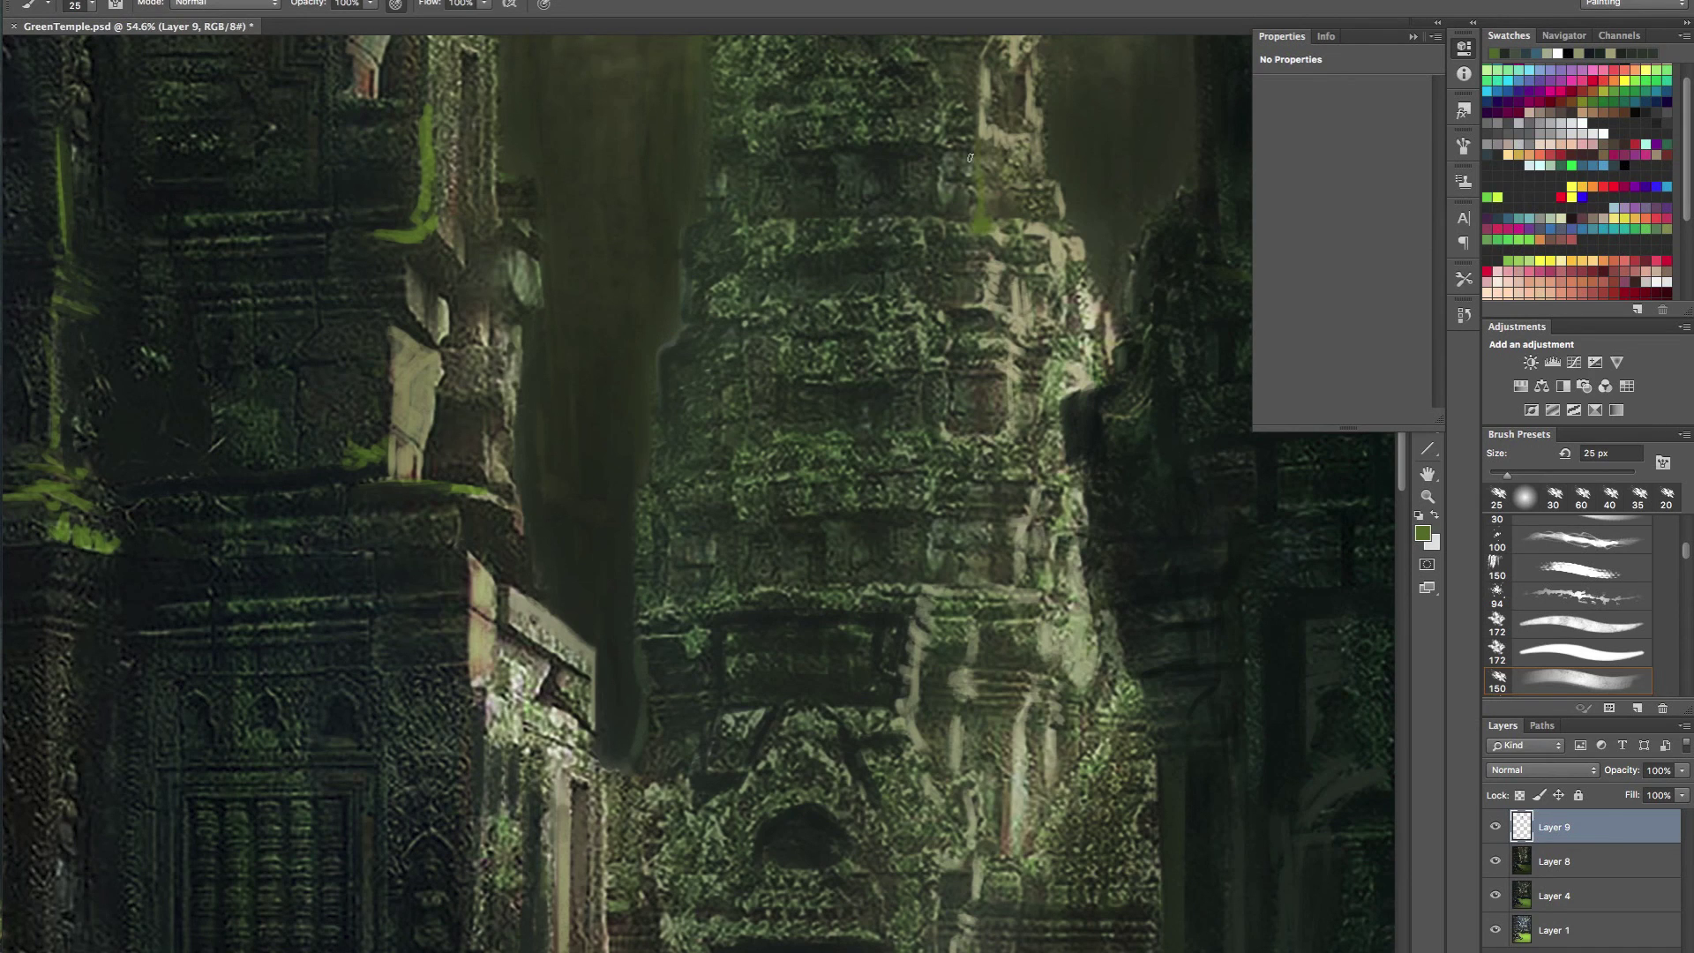
pyautogui.moveTo(1011, 162)
pyautogui.mouseDown()
pyautogui.moveTo(902, 172)
pyautogui.moveTo(1002, 176)
pyautogui.mouseUp()
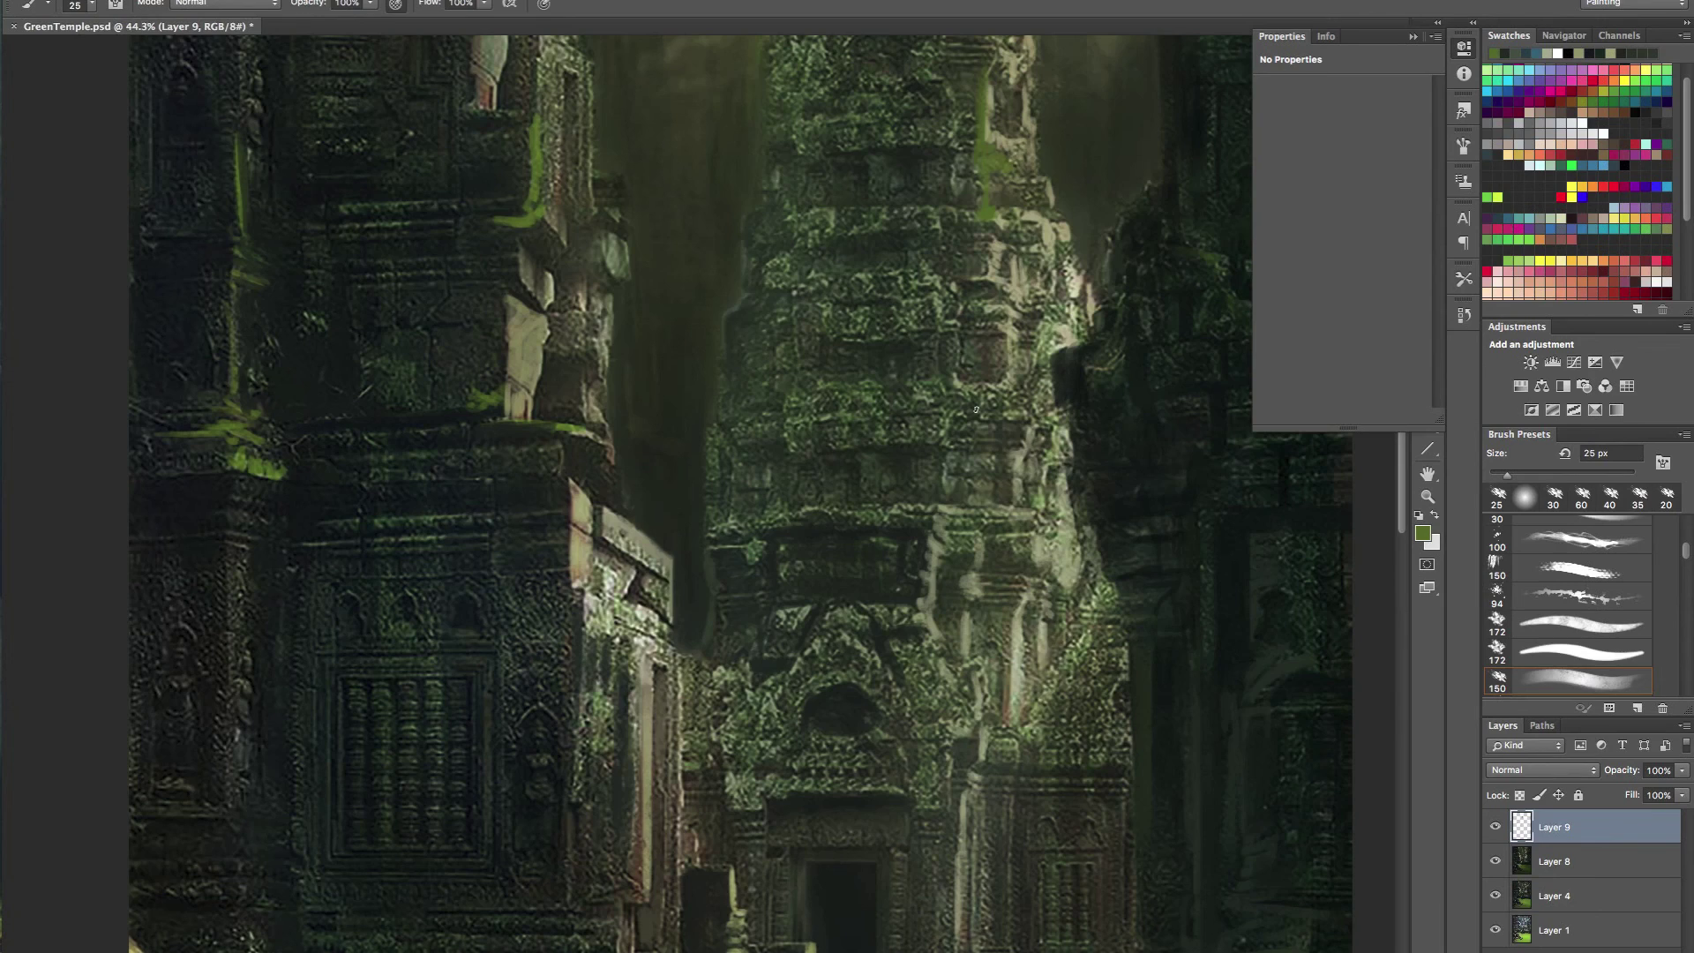
pyautogui.moveTo(960, 398); pyautogui.dragTo(943, 449)
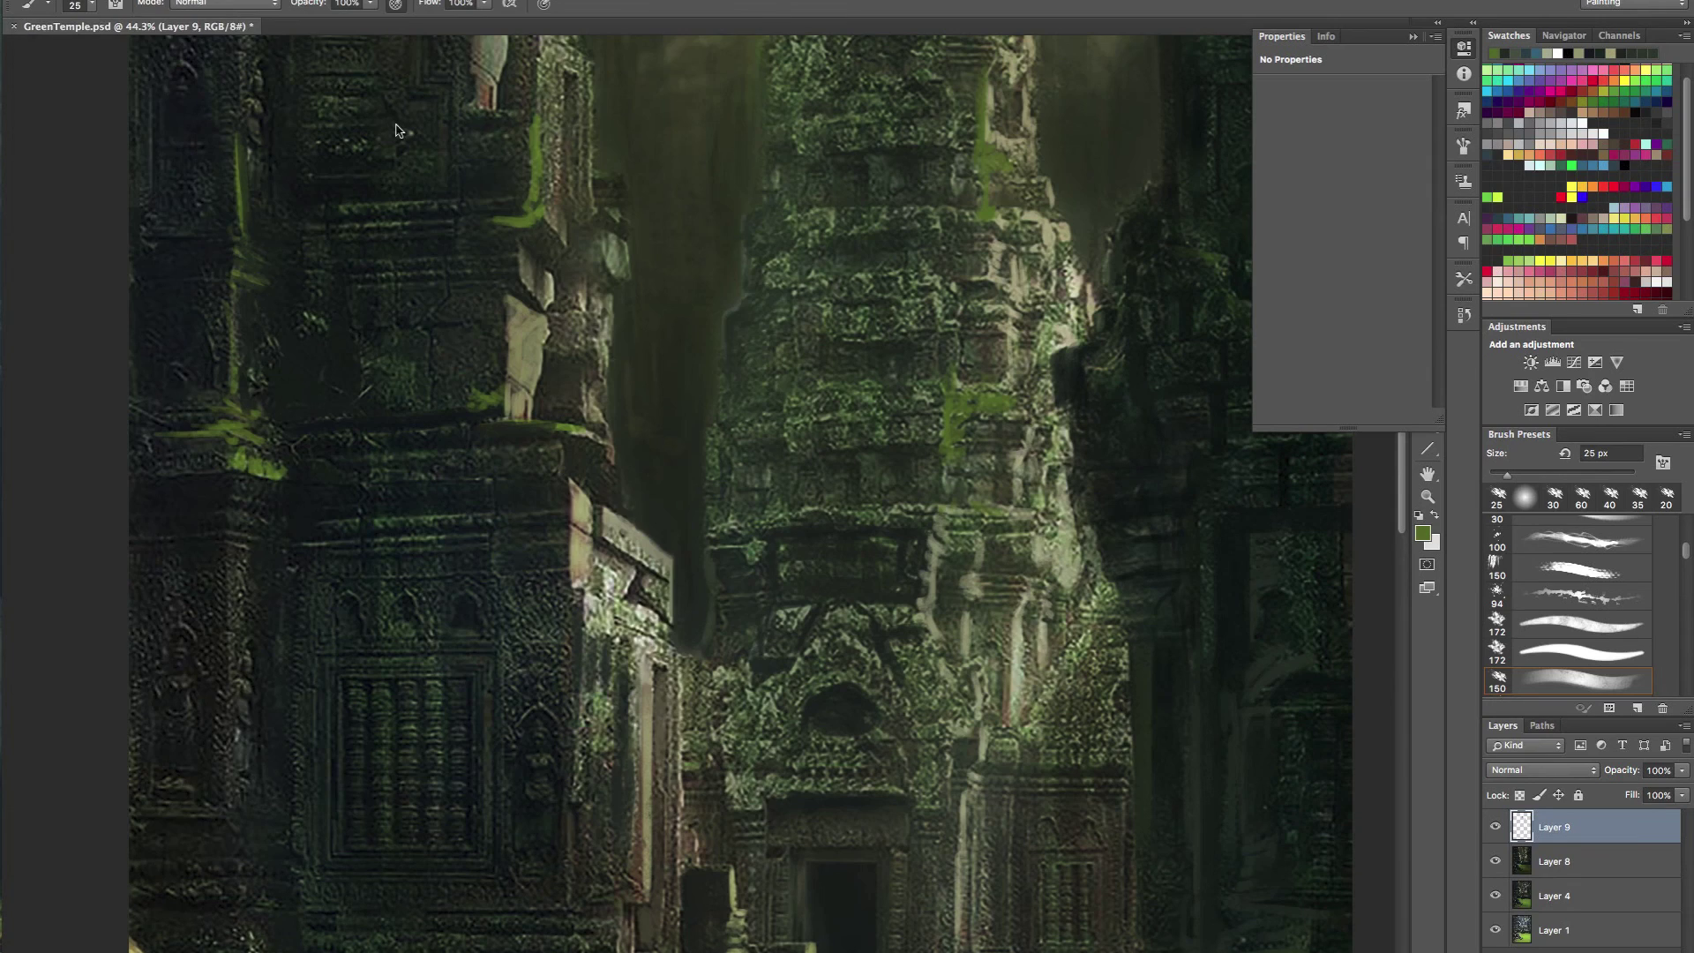
# - Collapse the Properties panel and choose the scattered-leaf 190 px brush from the foliage presets
pyautogui.click(91, 4)
pyautogui.moveTo(722, 296)
pyautogui.mouseDown()
pyautogui.moveTo(726, 478)
pyautogui.moveTo(724, 450)
pyautogui.mouseUp()
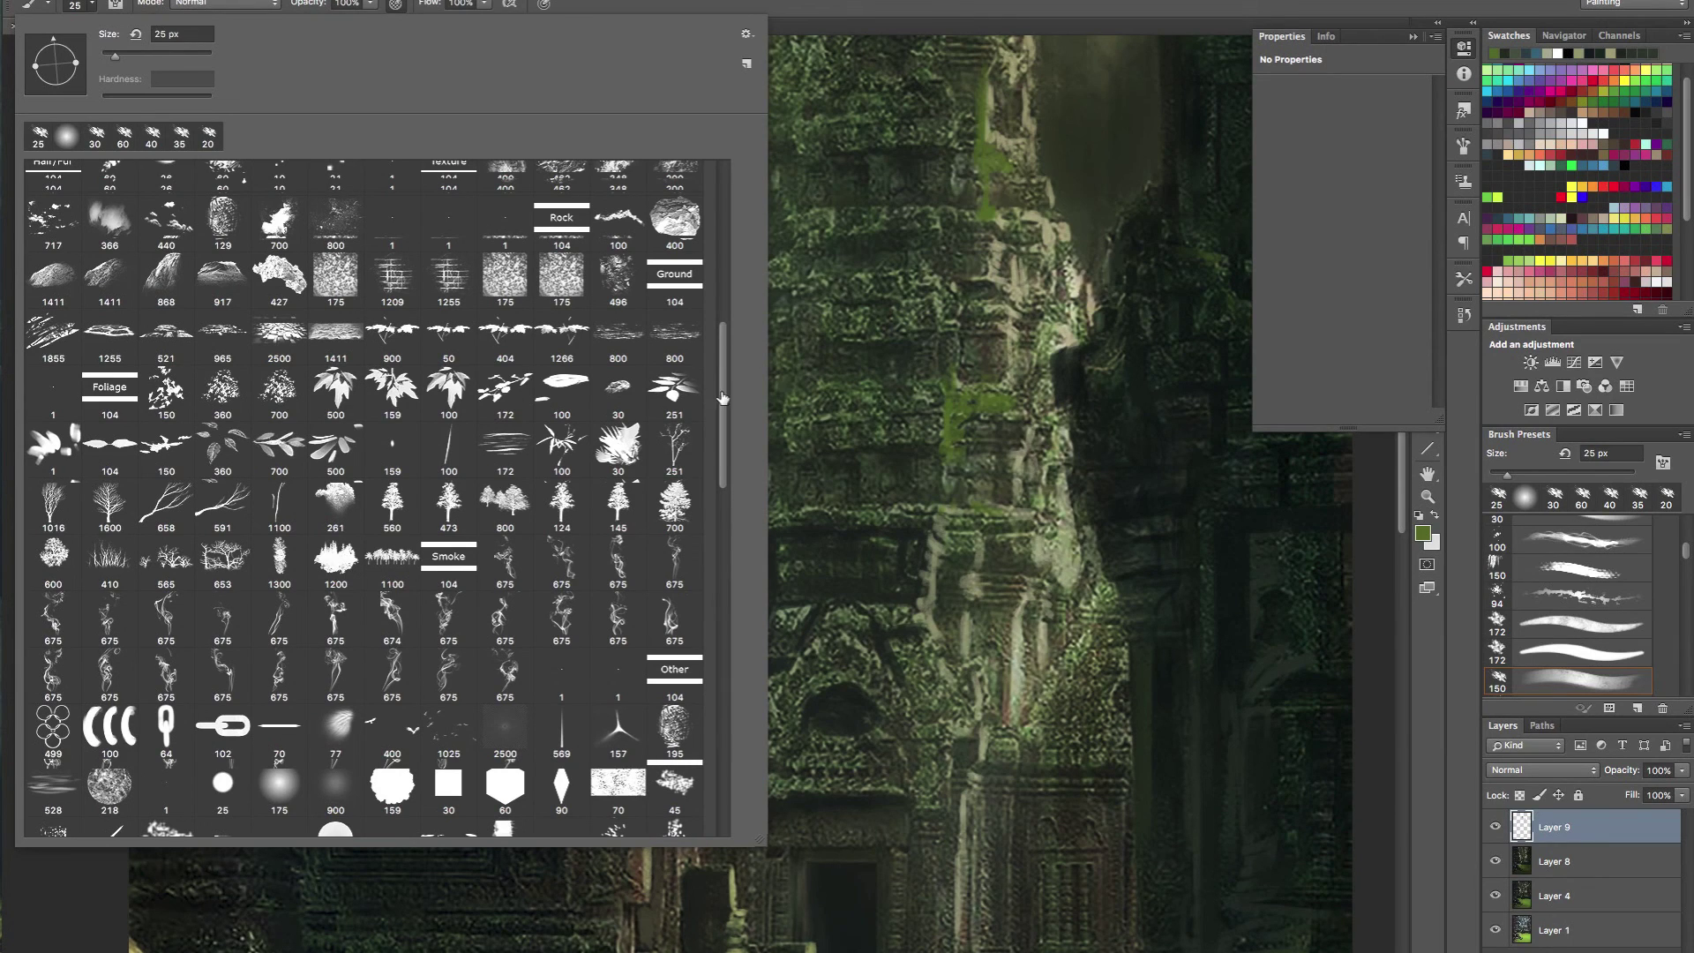
pyautogui.moveTo(719, 386); pyautogui.dragTo(721, 393)
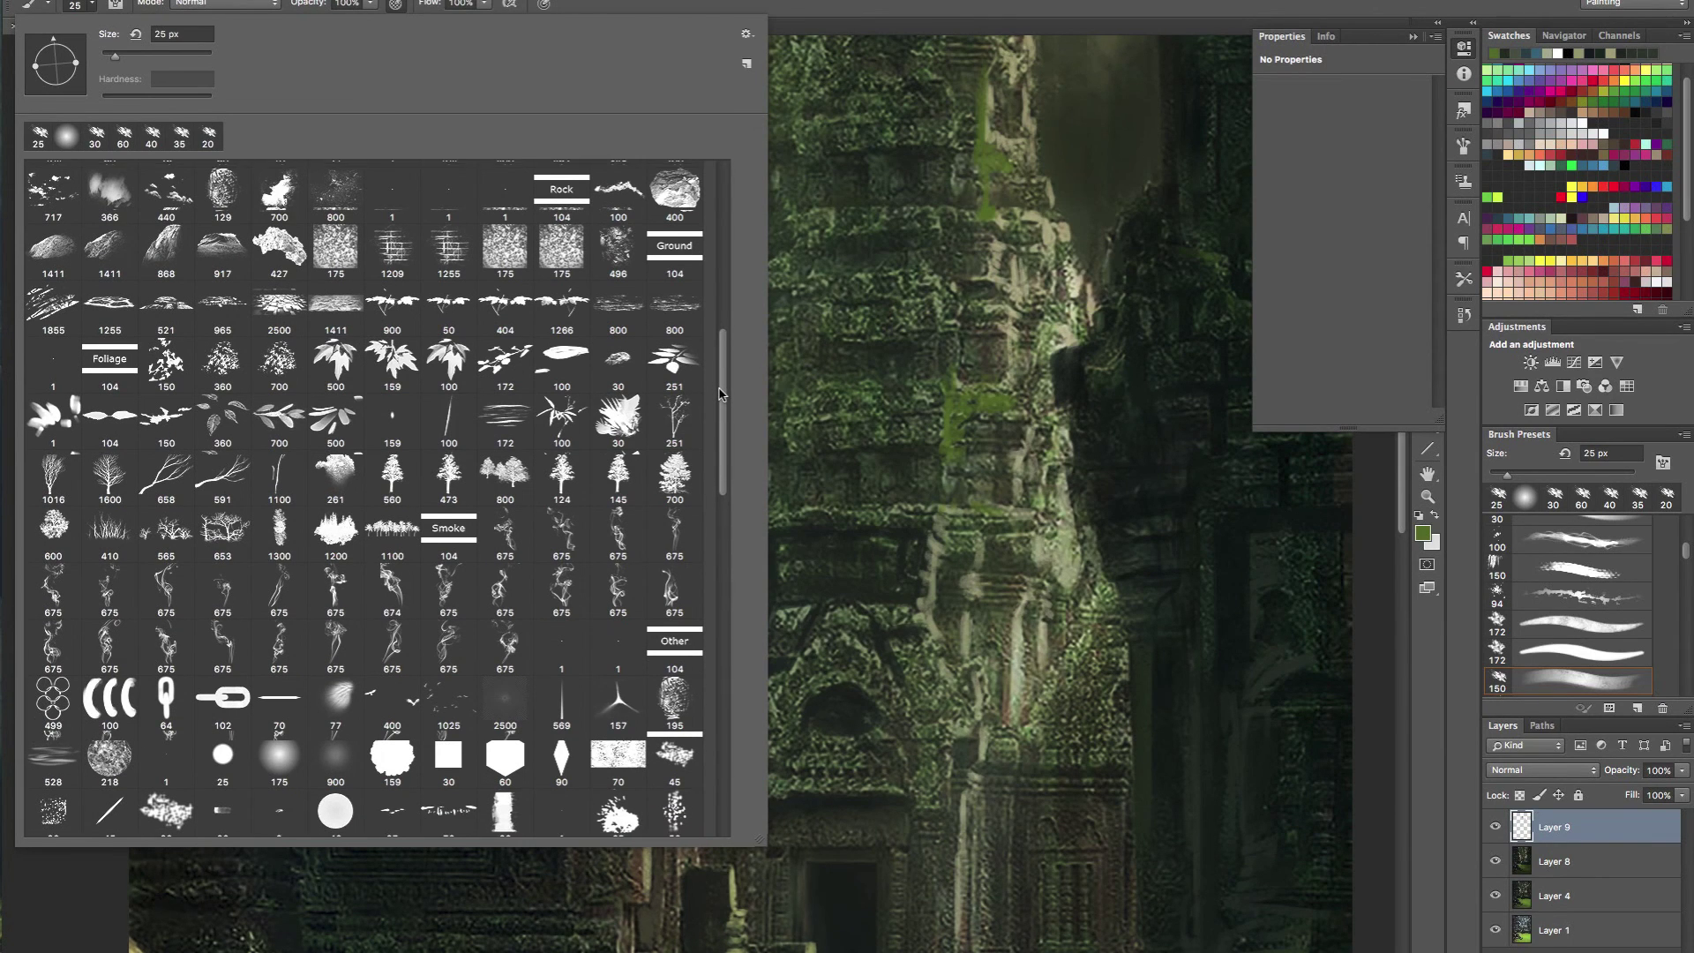
pyautogui.click(1413, 37)
pyautogui.click(1413, 36)
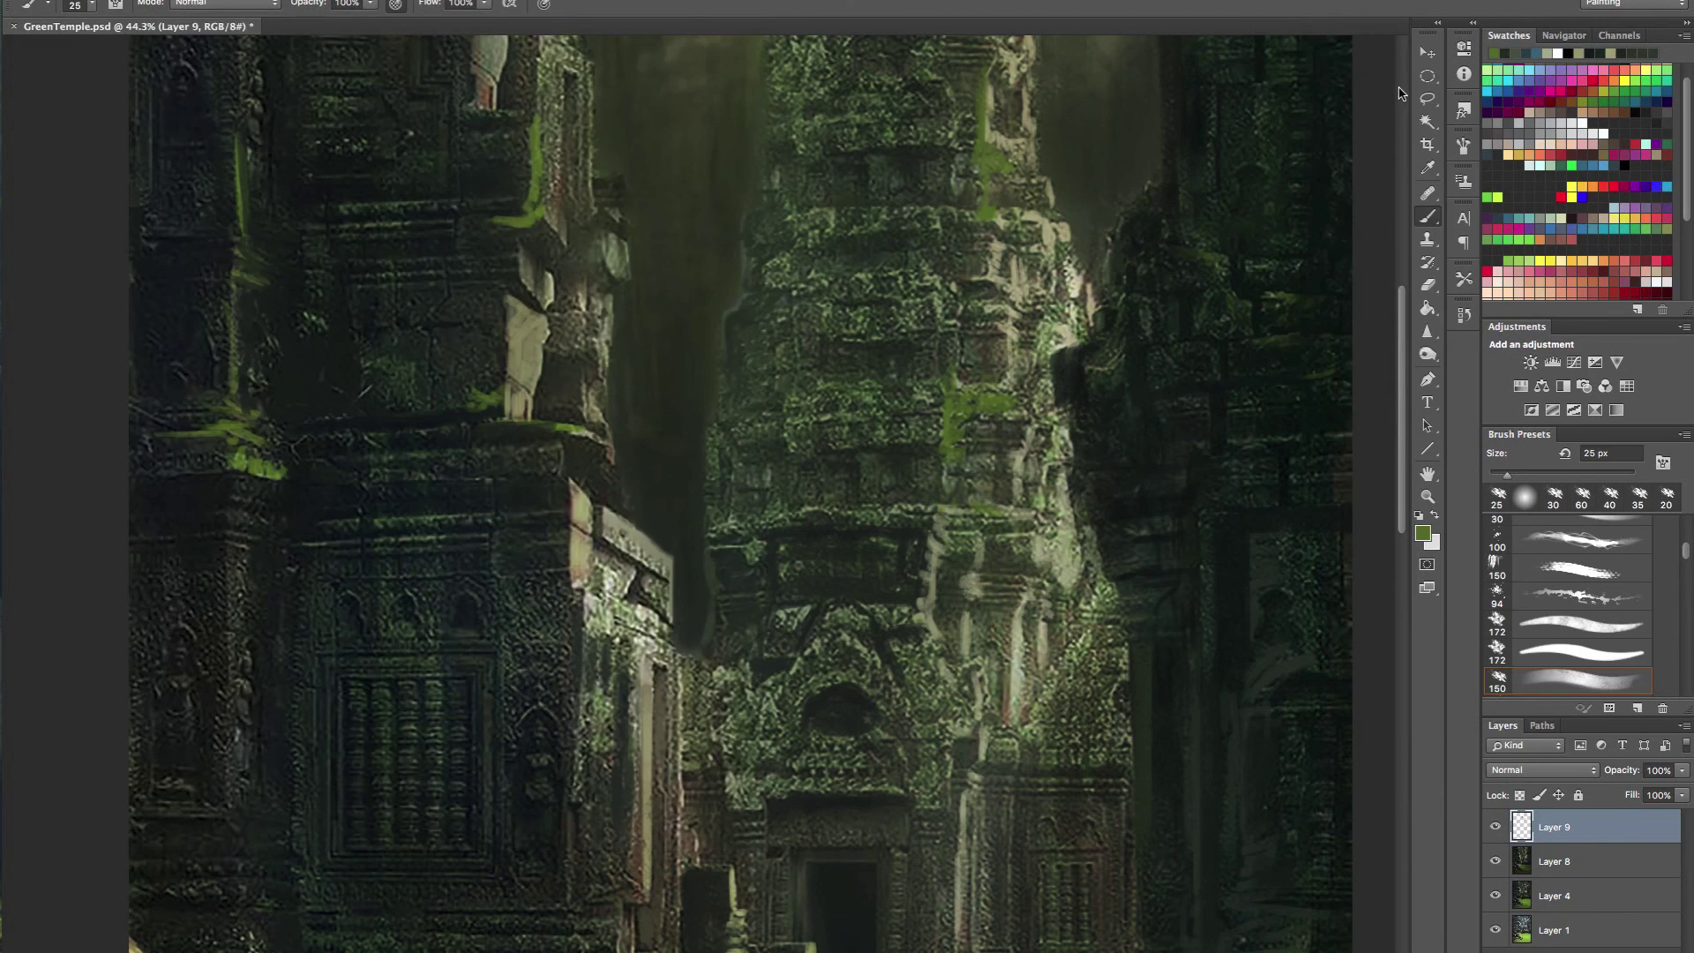
pyautogui.moveTo(1686, 556); pyautogui.dragTo(1686, 583)
pyautogui.scroll(-3, 1686, 583)
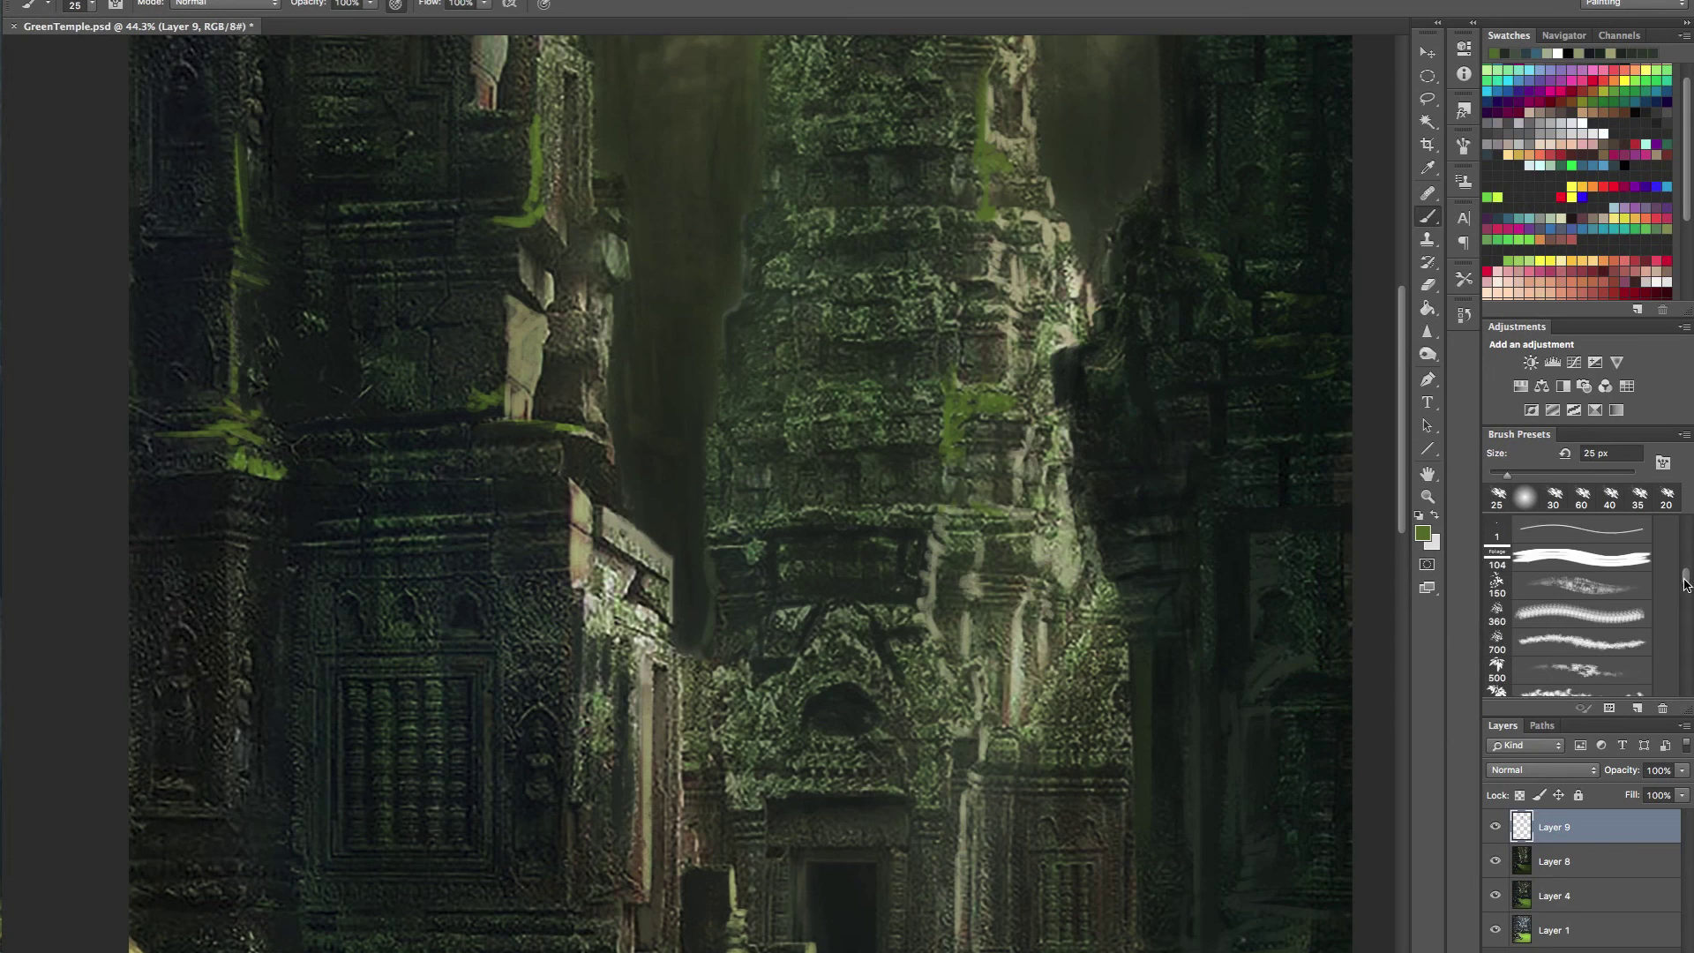
pyautogui.click(1606, 589)
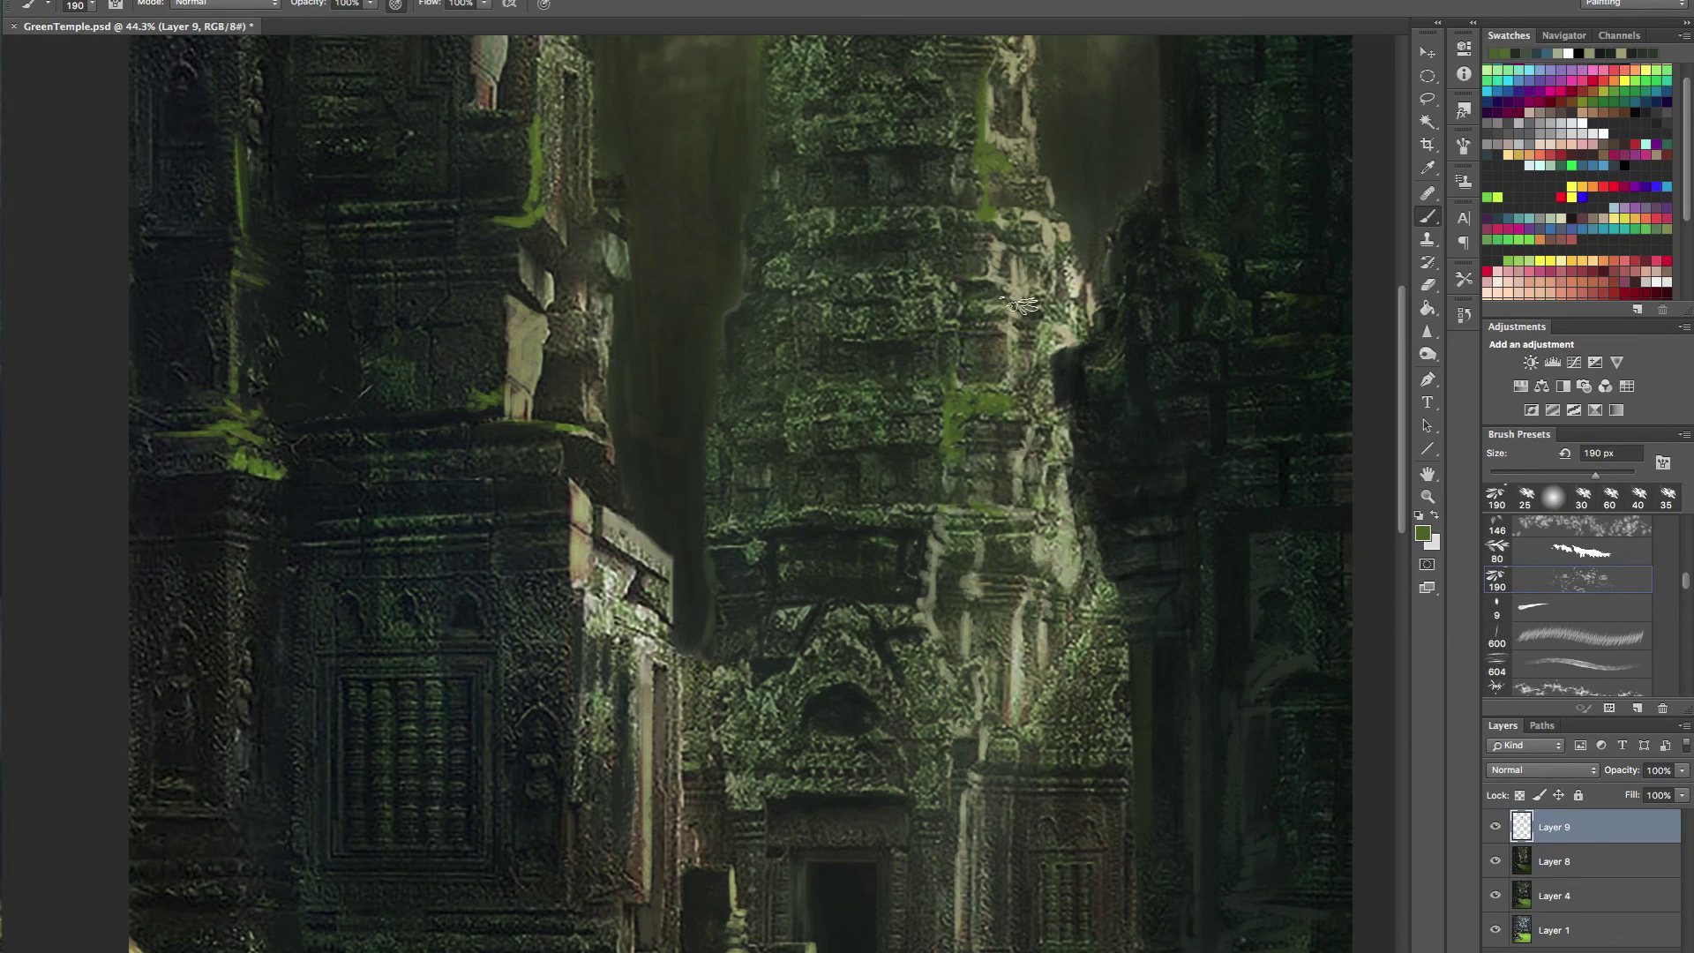
# - Reduce the leaf brush to 80 px and paint moss over the ledge on the lit side above the tower's arch
pyautogui.press('[')
pyautogui.press('[')
pyautogui.press('[')
pyautogui.press('[')
pyautogui.press('[')
pyautogui.press('[')
pyautogui.press('[')
pyautogui.press('[')
pyautogui.press('[')
pyautogui.press('[')
pyautogui.press('[')
pyautogui.moveTo(925, 559)
pyautogui.mouseDown()
pyautogui.moveTo(927, 516)
pyautogui.moveTo(902, 553)
pyautogui.mouseUp()
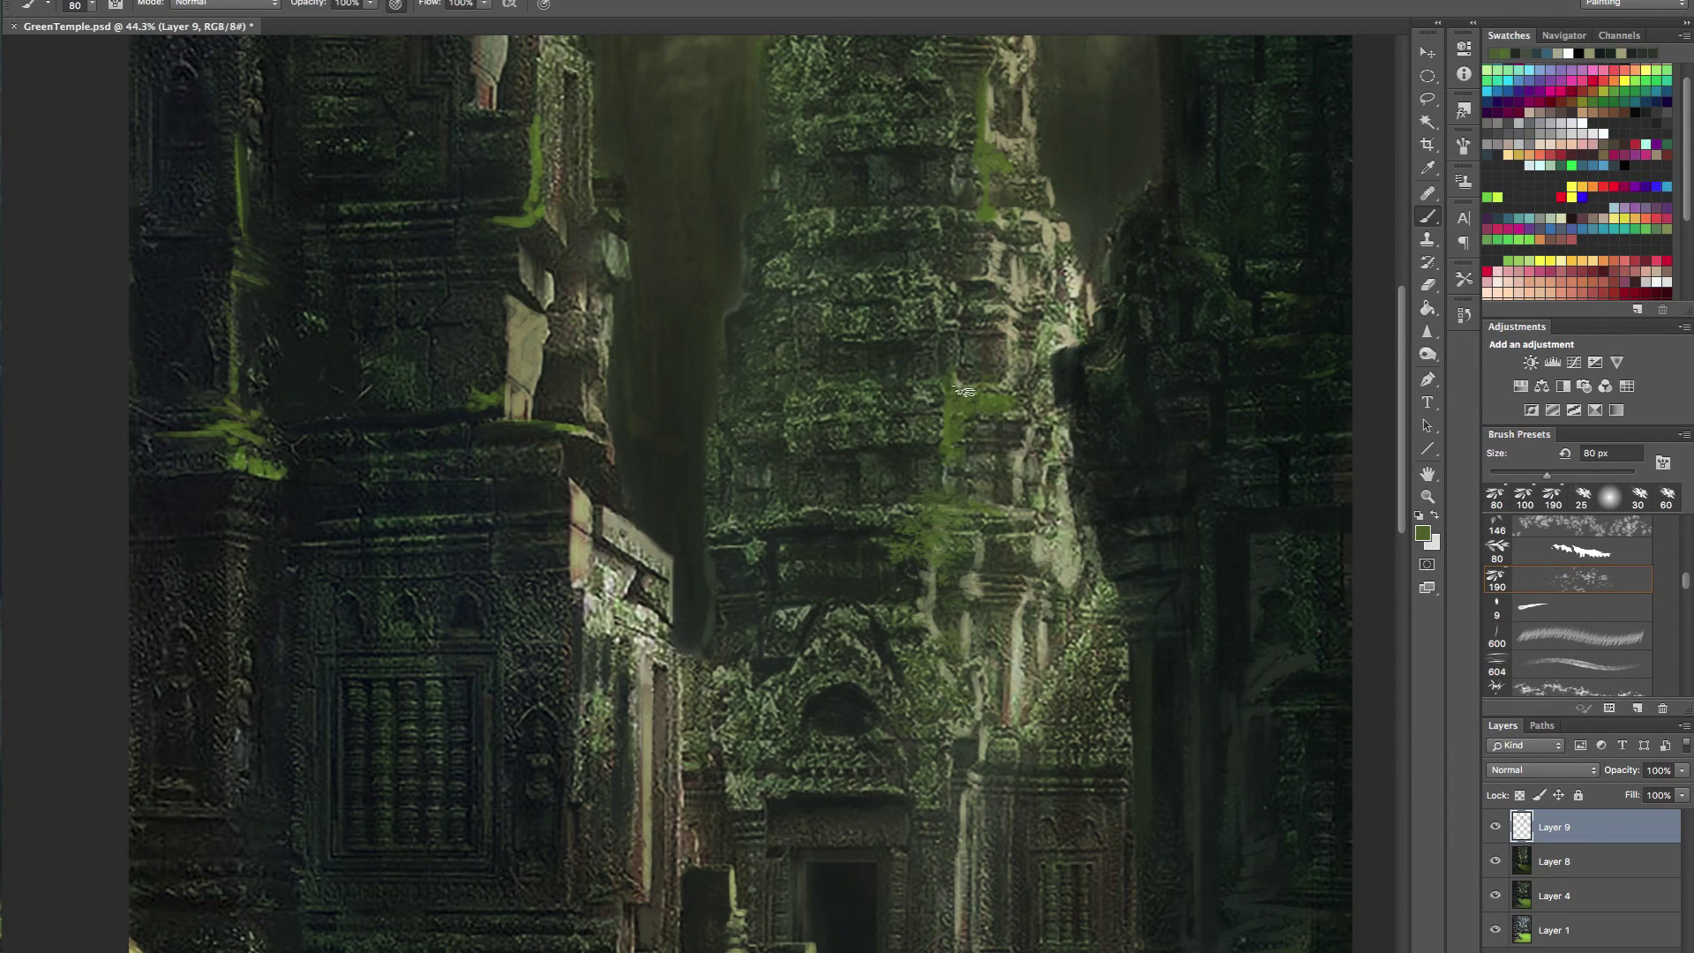
# - Break up the tower's stonework with near-black leafy strokes sampled from the building beside it, using a 50 px brush
pyautogui.keyDown('alt'); pyautogui.click(1217, 263); pyautogui.keyUp('alt')
pyautogui.keyDown('alt'); pyautogui.click(1134, 378); pyautogui.keyUp('alt')
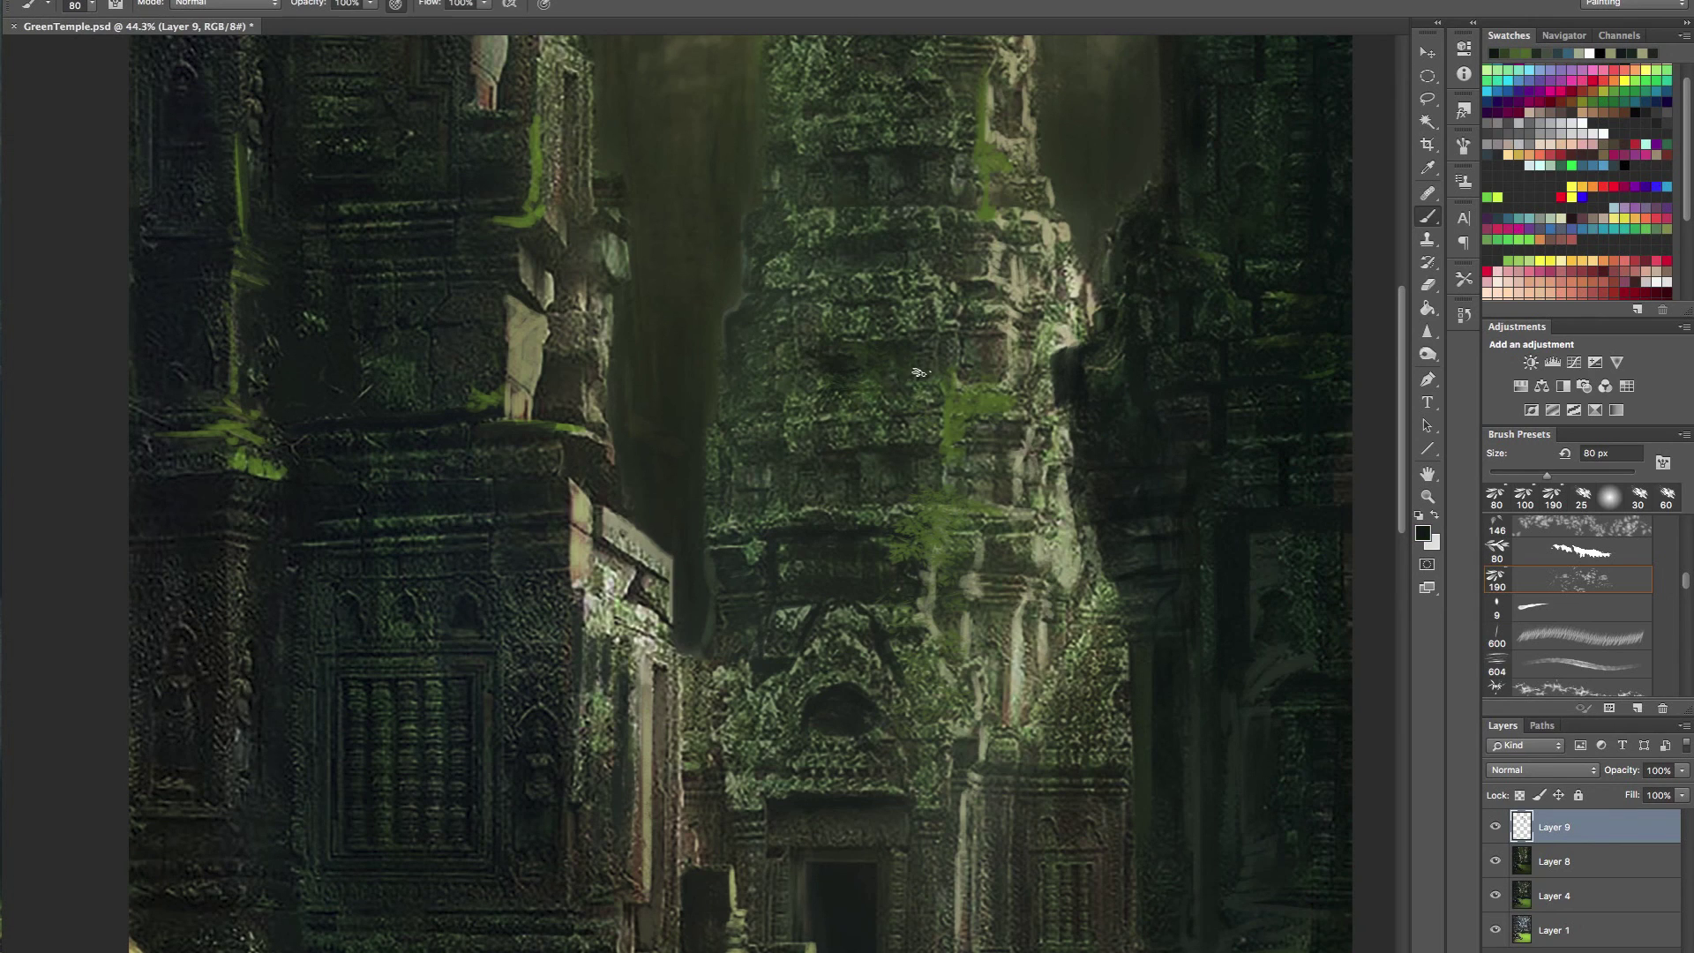
pyautogui.press('[')
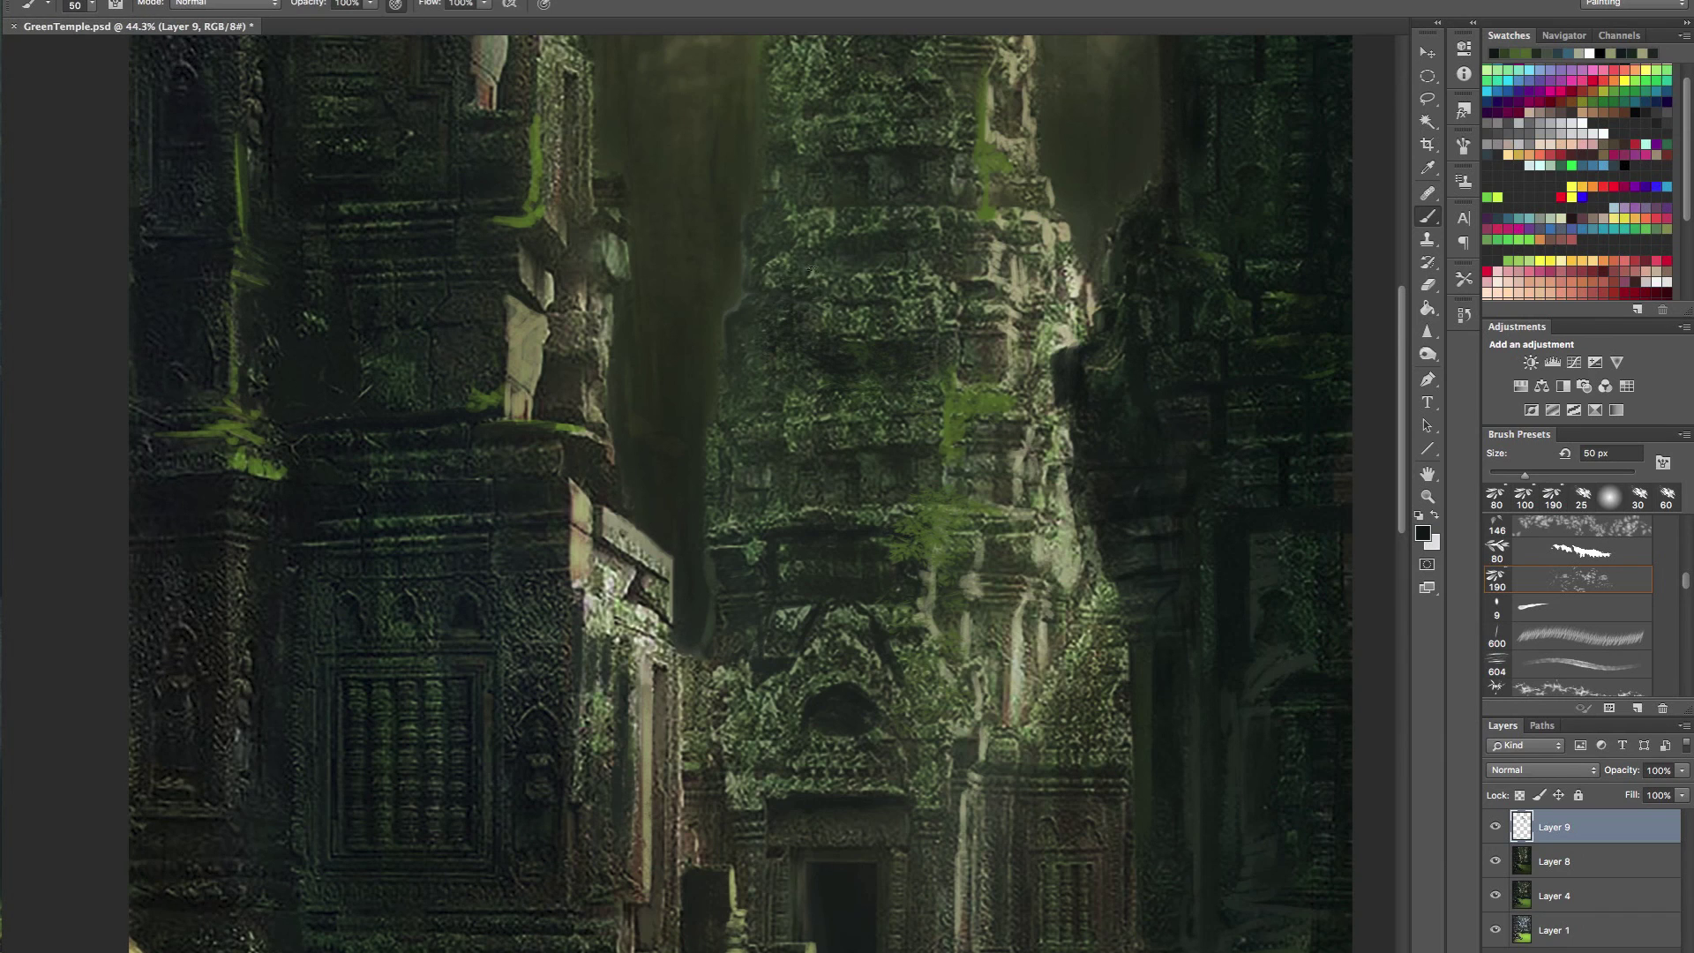
pyautogui.moveTo(838, 262)
pyautogui.mouseDown()
pyautogui.moveTo(801, 250)
pyautogui.moveTo(792, 189)
pyautogui.moveTo(819, 196)
pyautogui.mouseUp()
pyautogui.moveTo(949, 201)
pyautogui.mouseDown()
pyautogui.moveTo(840, 200)
pyautogui.moveTo(926, 202)
pyautogui.mouseUp()
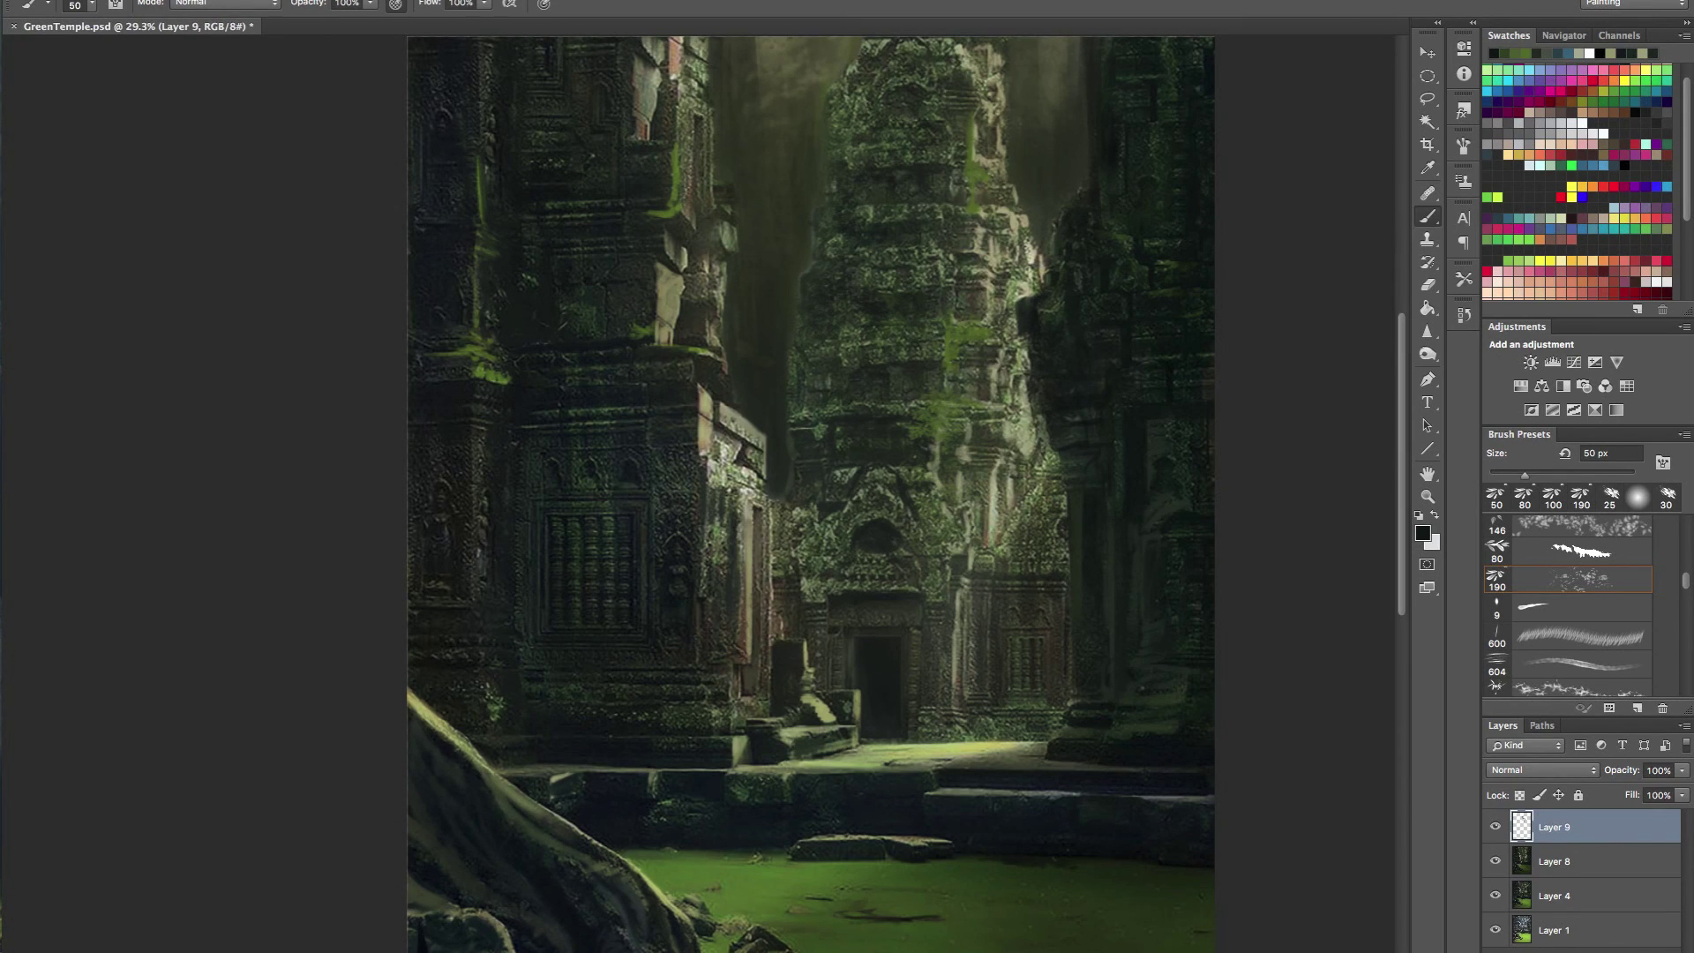
# - Roughen the tower's left edge with sampled dark leafy strokes, enlarging the brush to 80 px for foliage near its base
pyautogui.keyDown('alt'); pyautogui.click(781, 474); pyautogui.keyUp('alt')
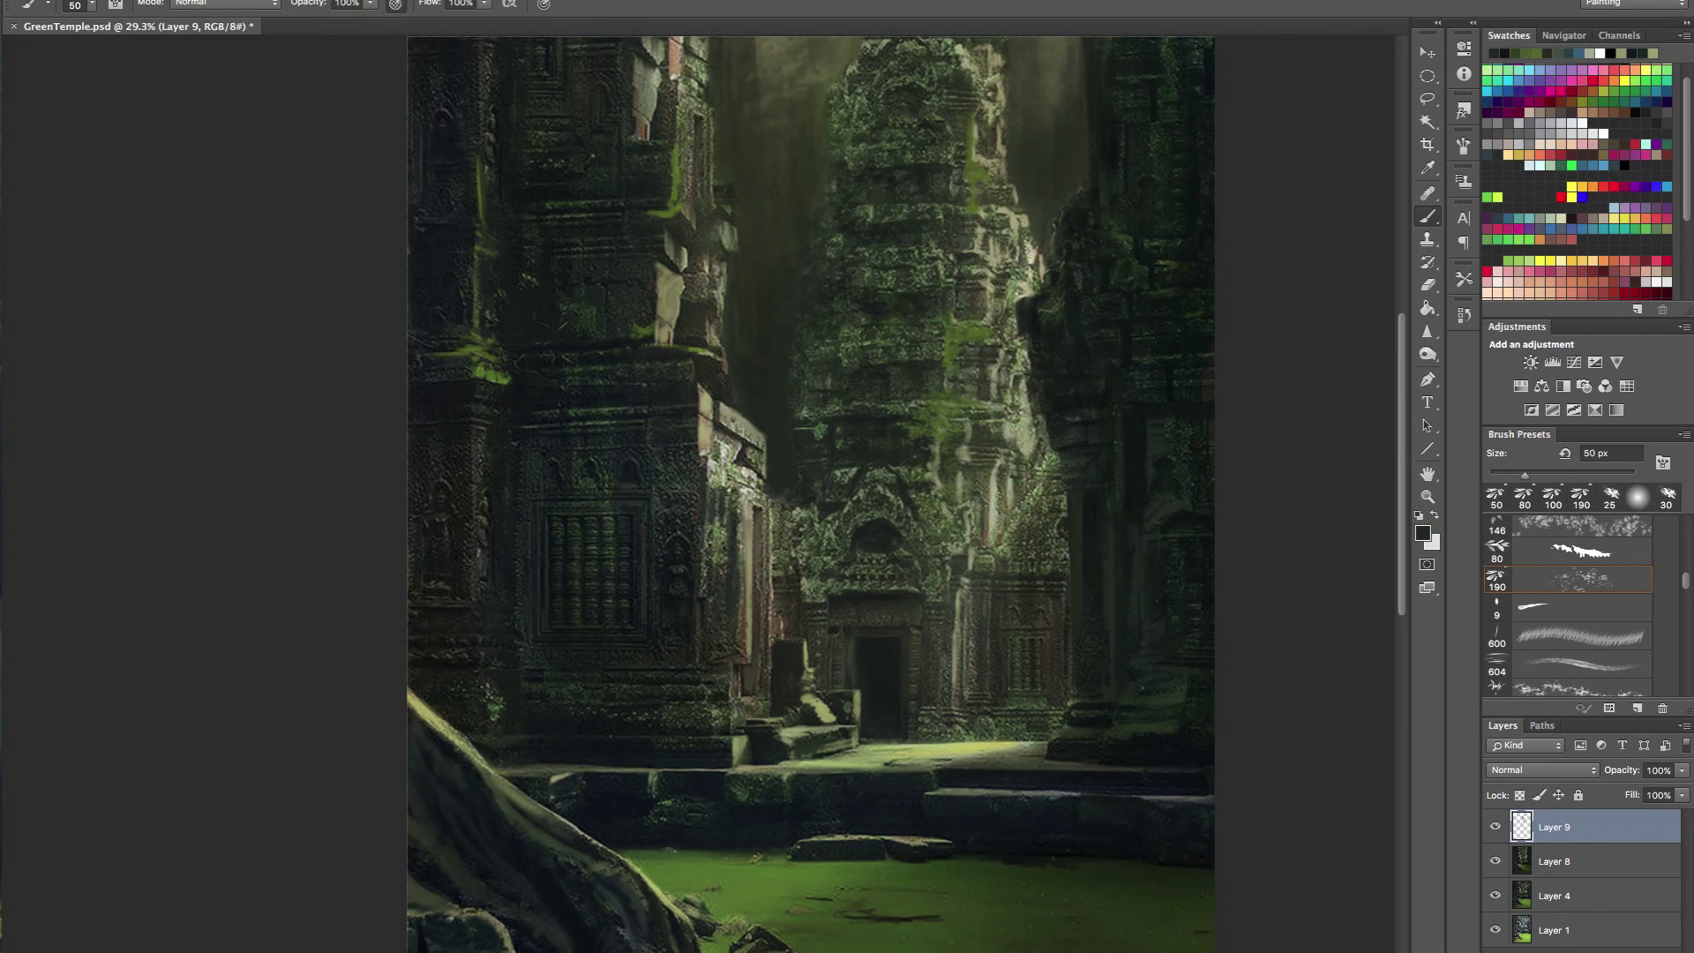
pyautogui.scroll(3, 800, 228)
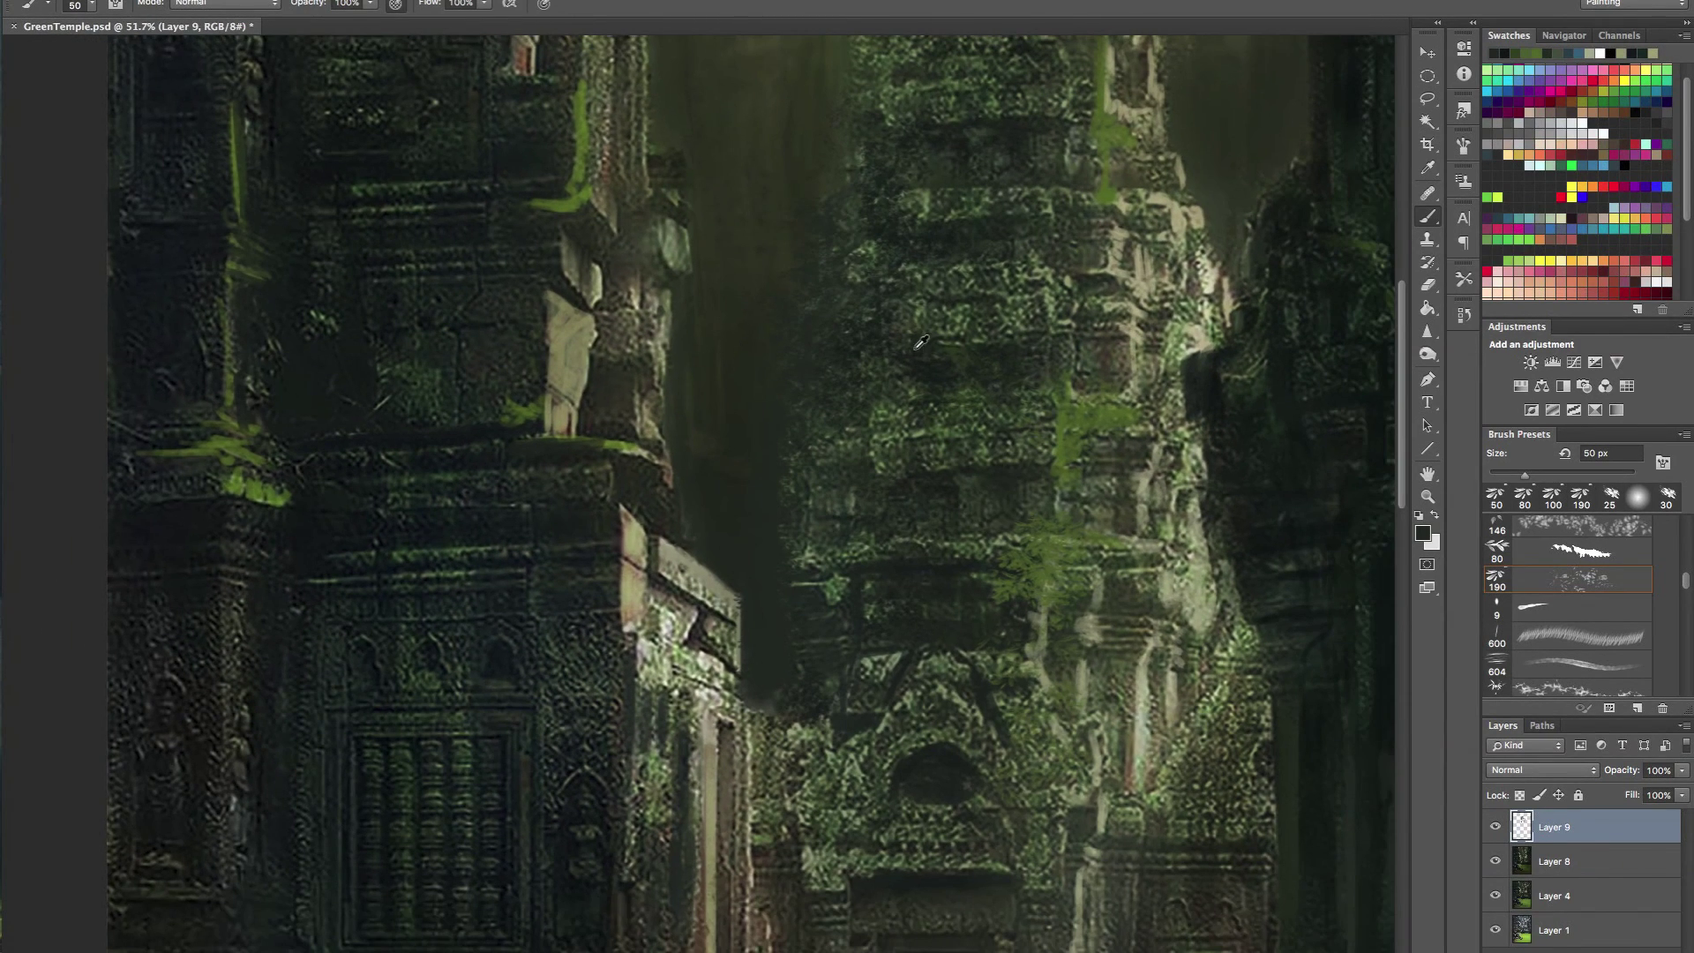
pyautogui.keyDown('alt'); pyautogui.click(920, 342); pyautogui.keyUp('alt')
pyautogui.press(']')
pyautogui.press(']')
pyautogui.press(']')
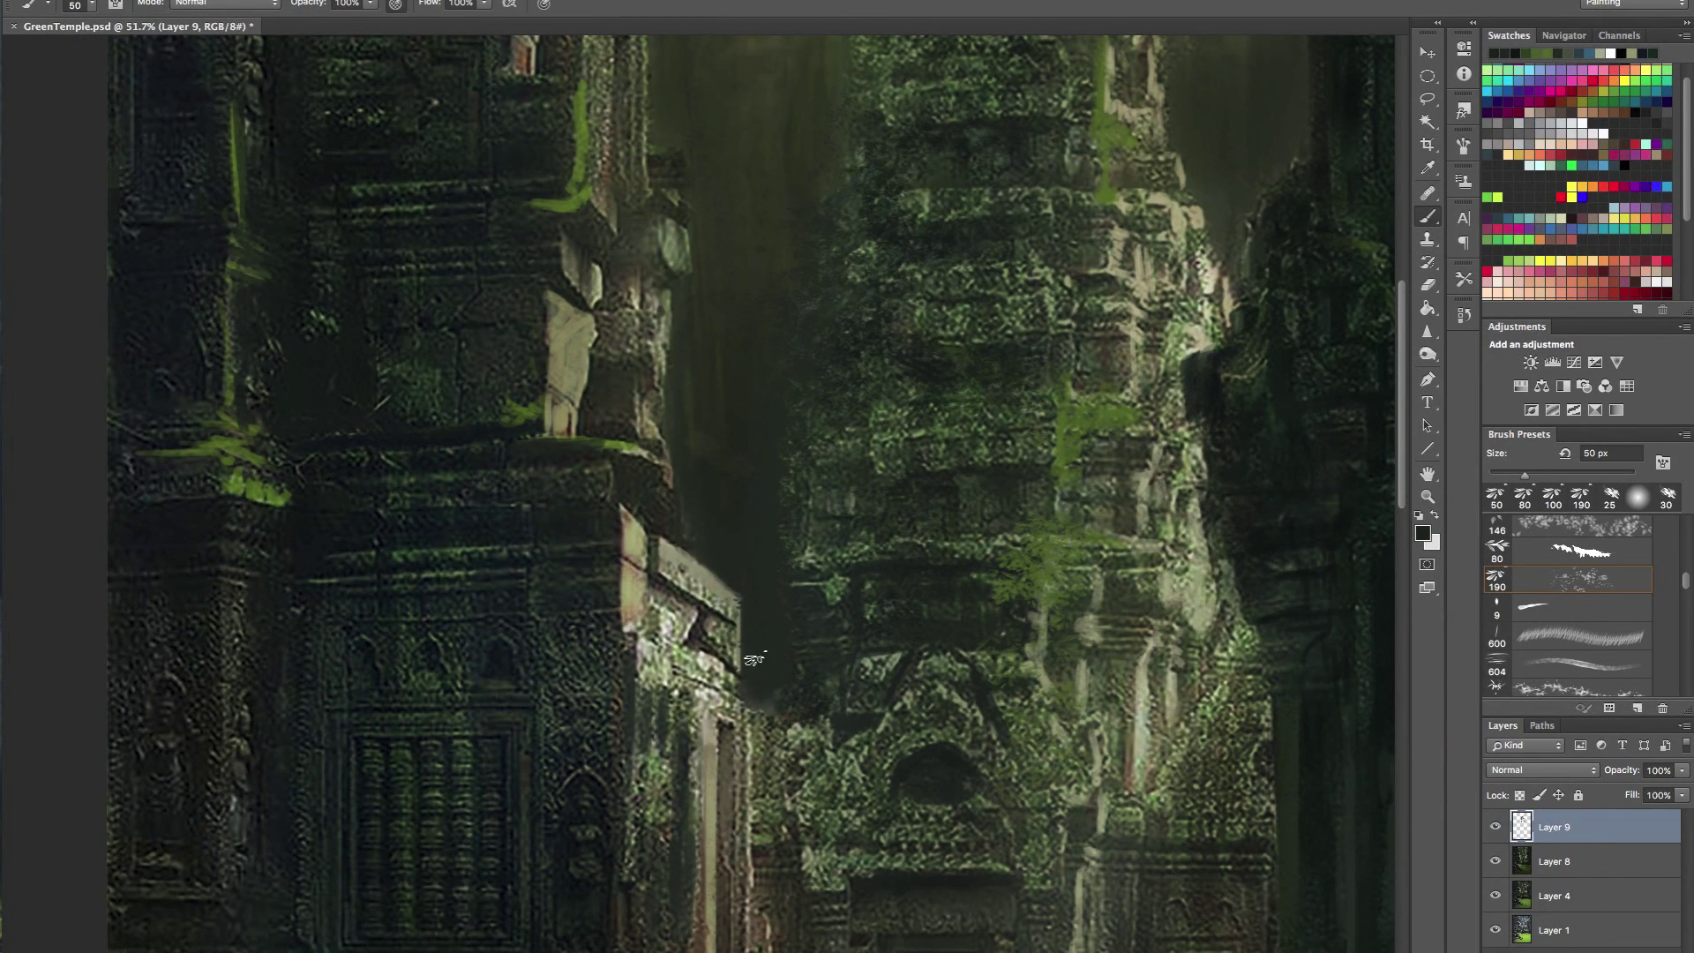
# - Paint a moss patch beside the tower's arch with sampled green and layer brighter green swatch colours over it
pyautogui.keyDown('alt'); pyautogui.click(1055, 546); pyautogui.keyUp('alt')
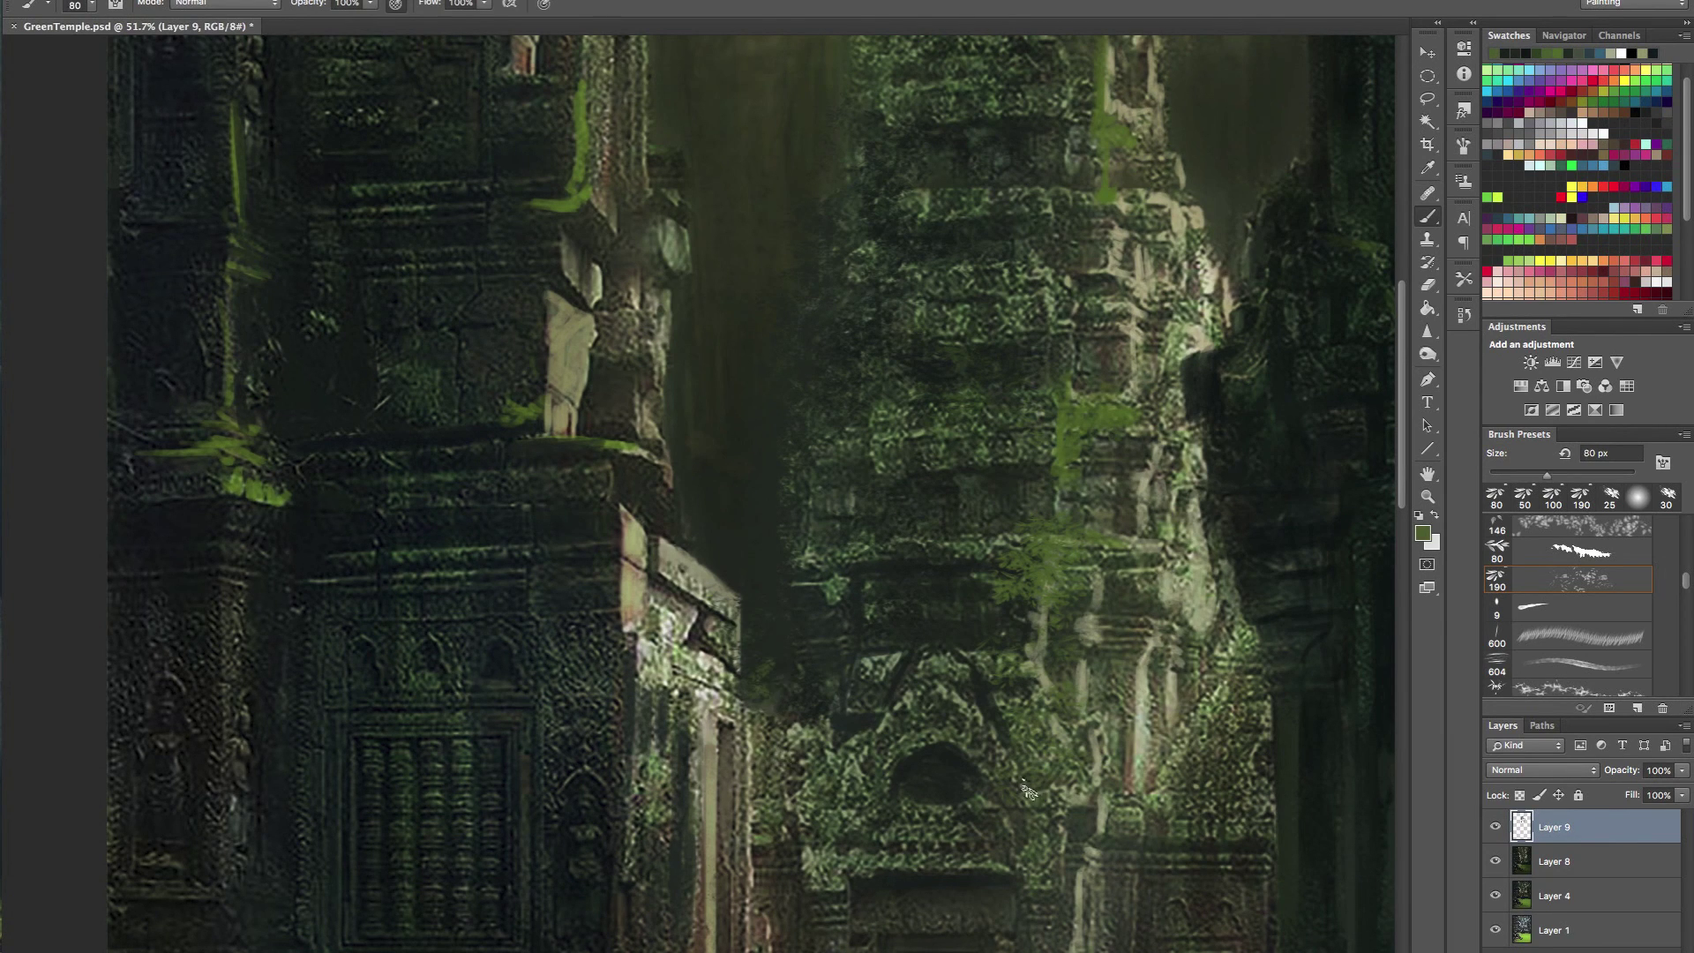
pyautogui.moveTo(1059, 705); pyautogui.dragTo(1070, 767)
pyautogui.click(1648, 232)
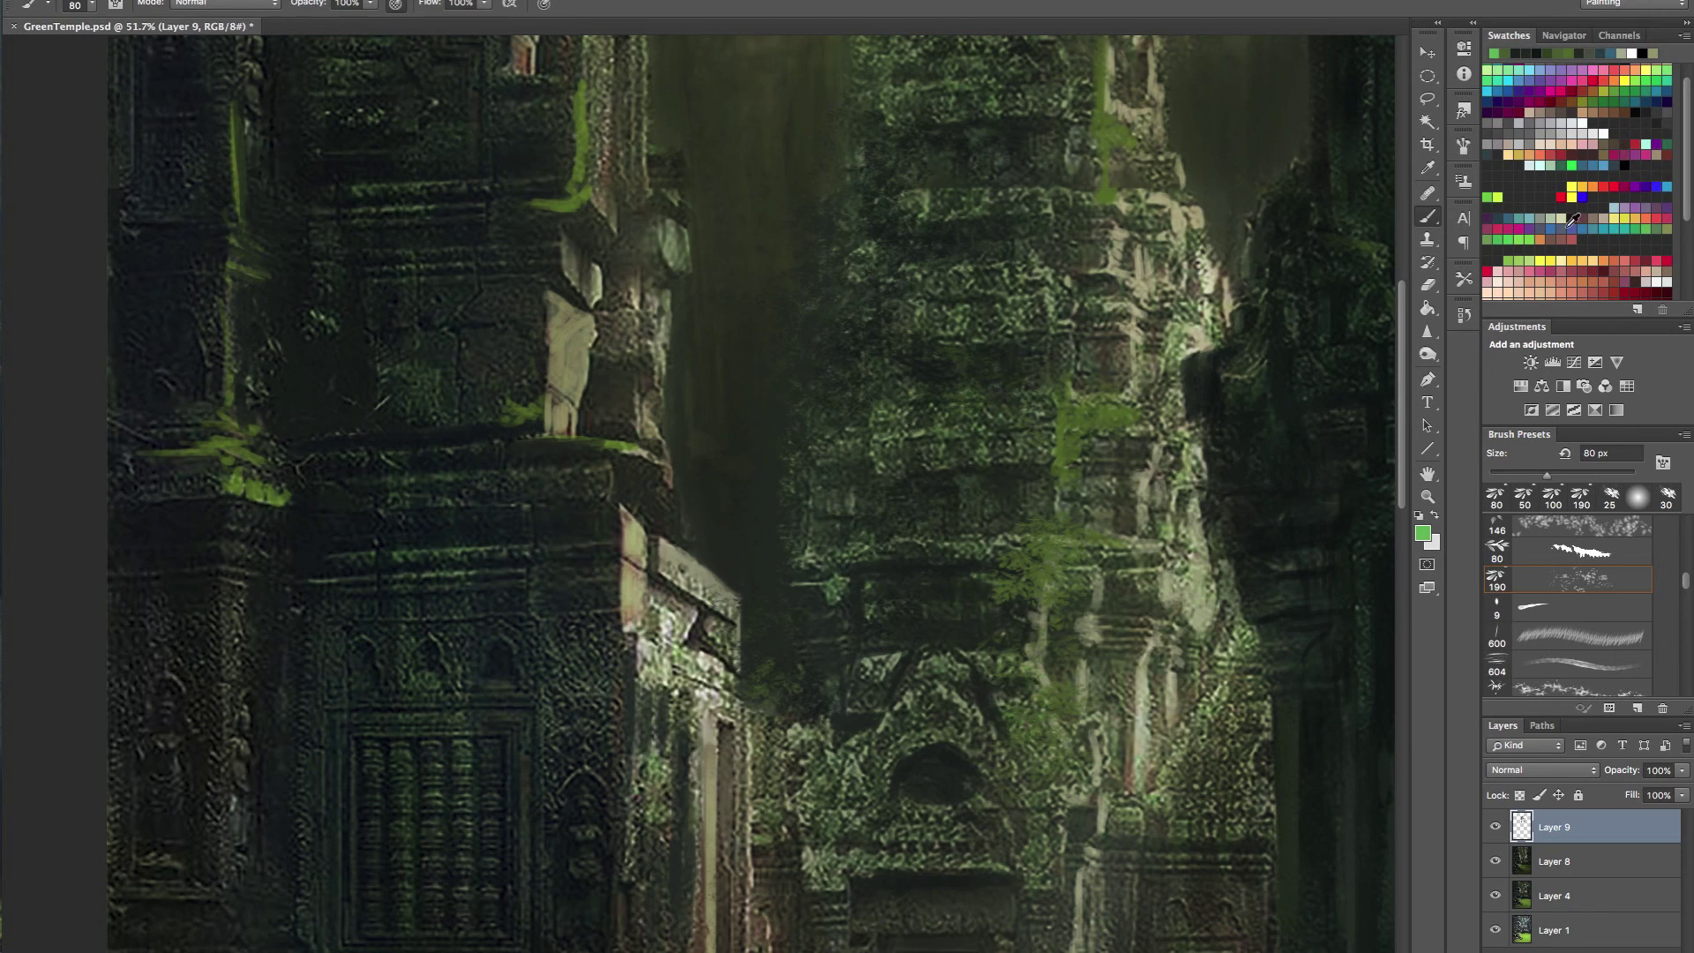
pyautogui.click(1533, 236)
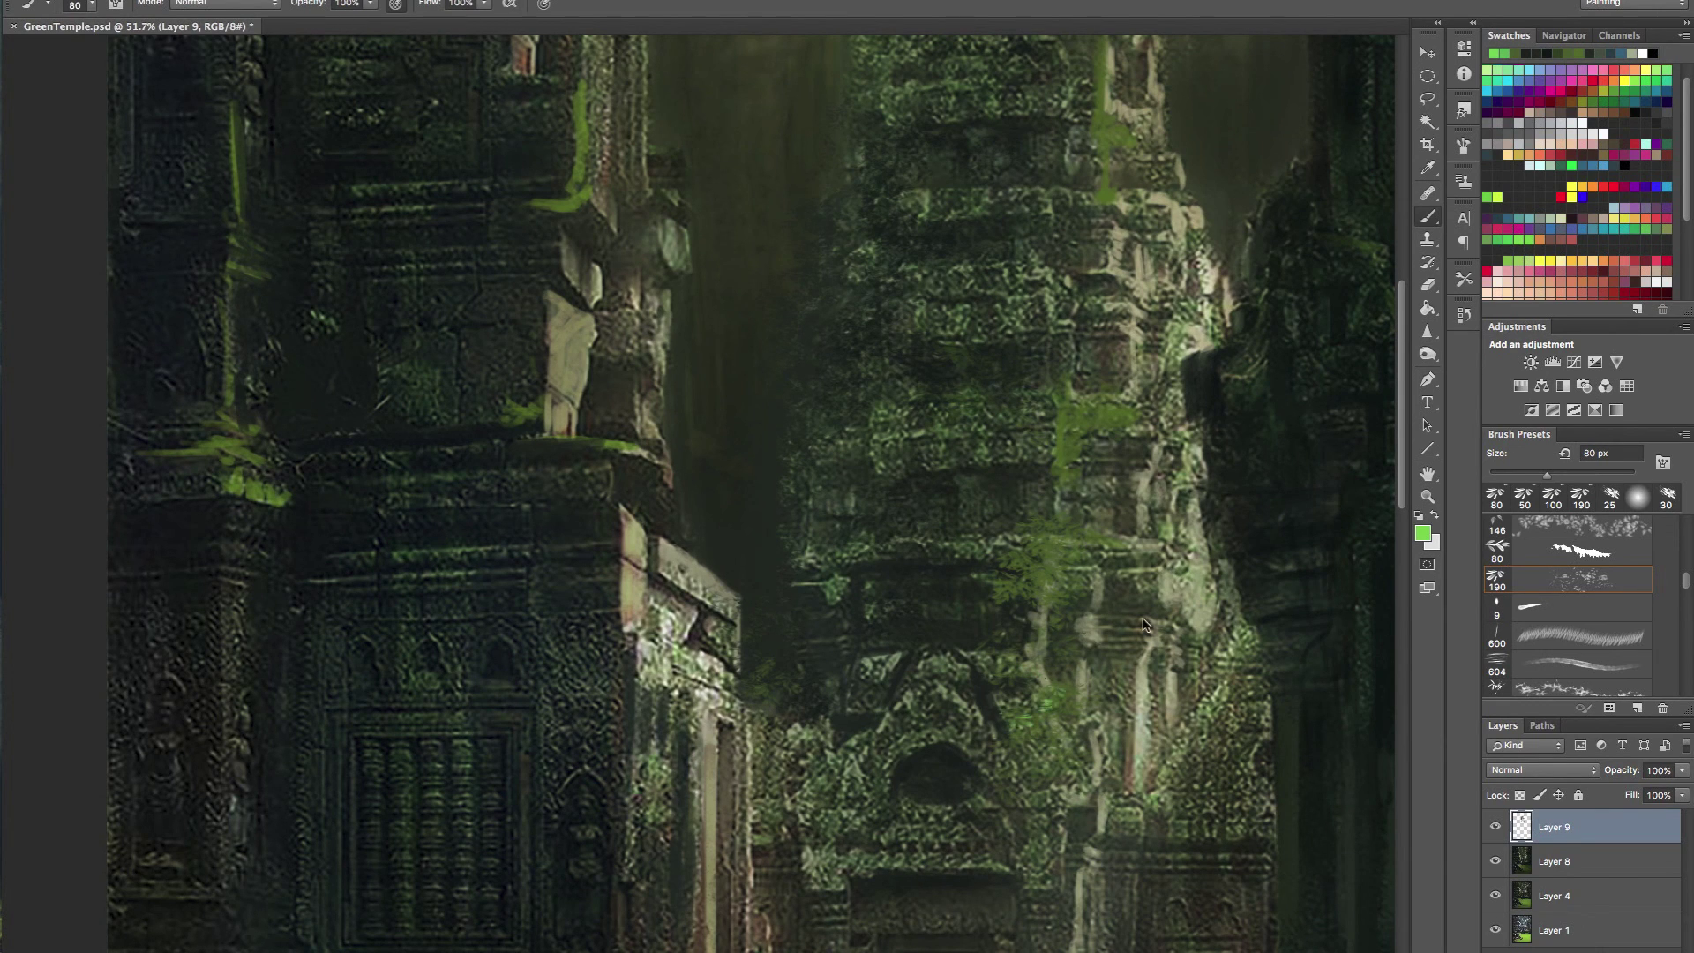
# - Add pale yellow-green highlights to the moss on the tower and the left building's corner, reducing the brush to 35 px
pyautogui.click(1533, 251)
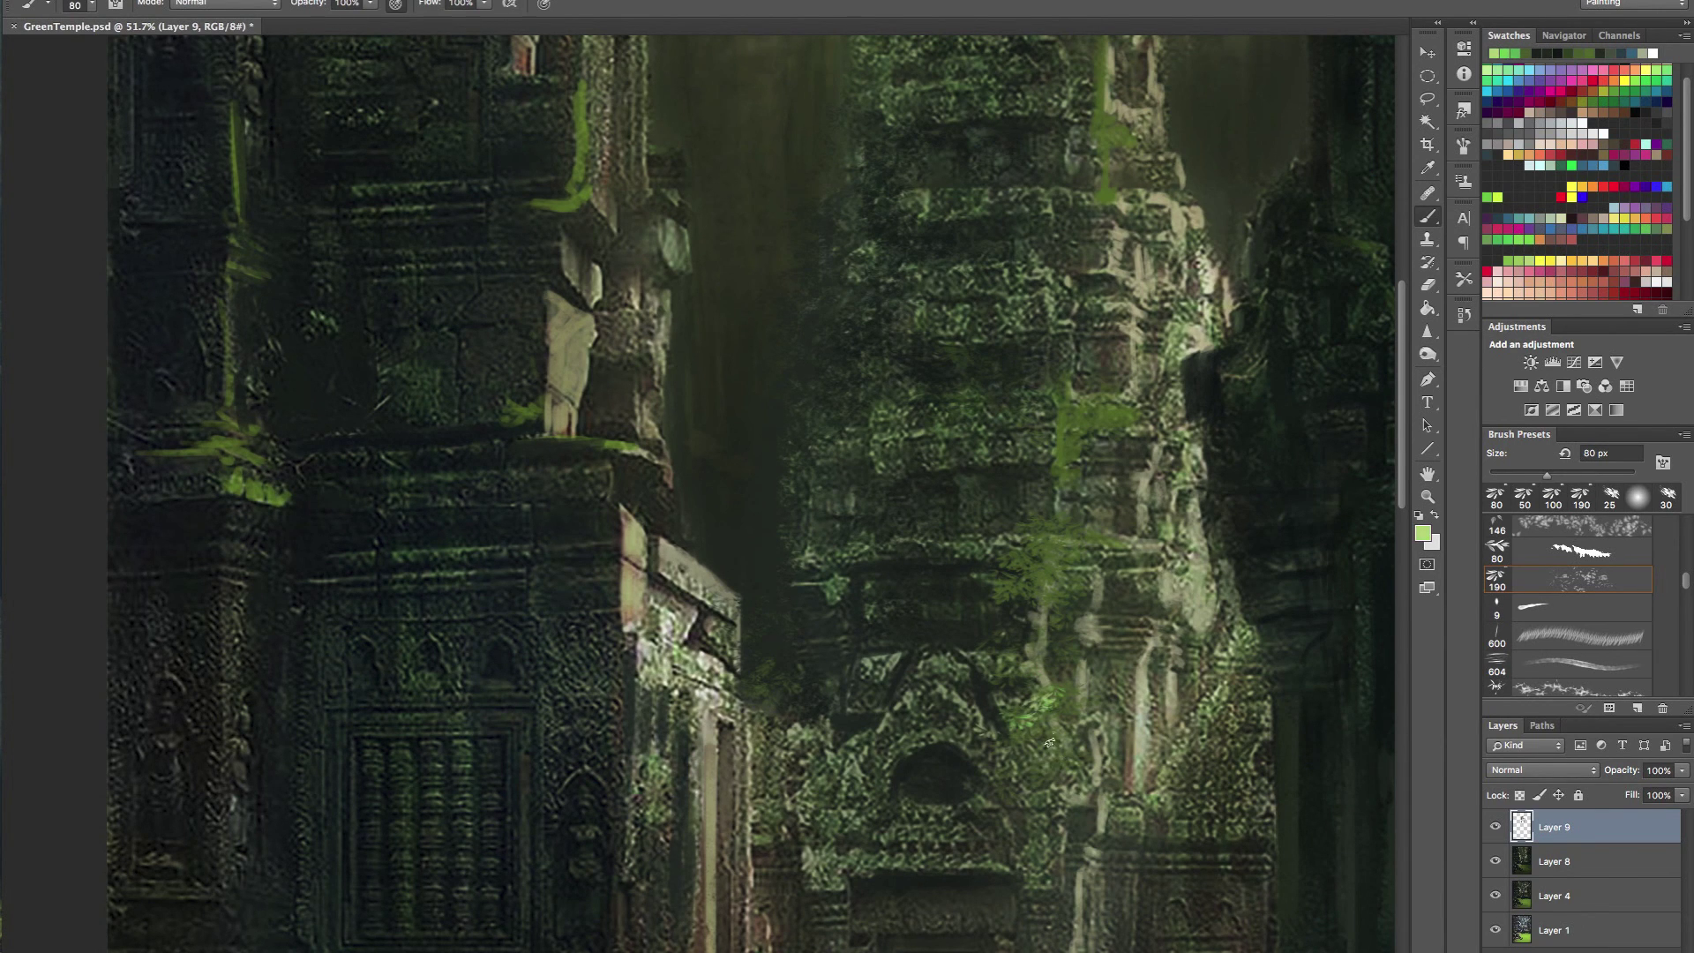
pyautogui.moveTo(1072, 481)
pyautogui.mouseDown()
pyautogui.moveTo(1094, 403)
pyautogui.moveTo(1114, 398)
pyautogui.mouseUp()
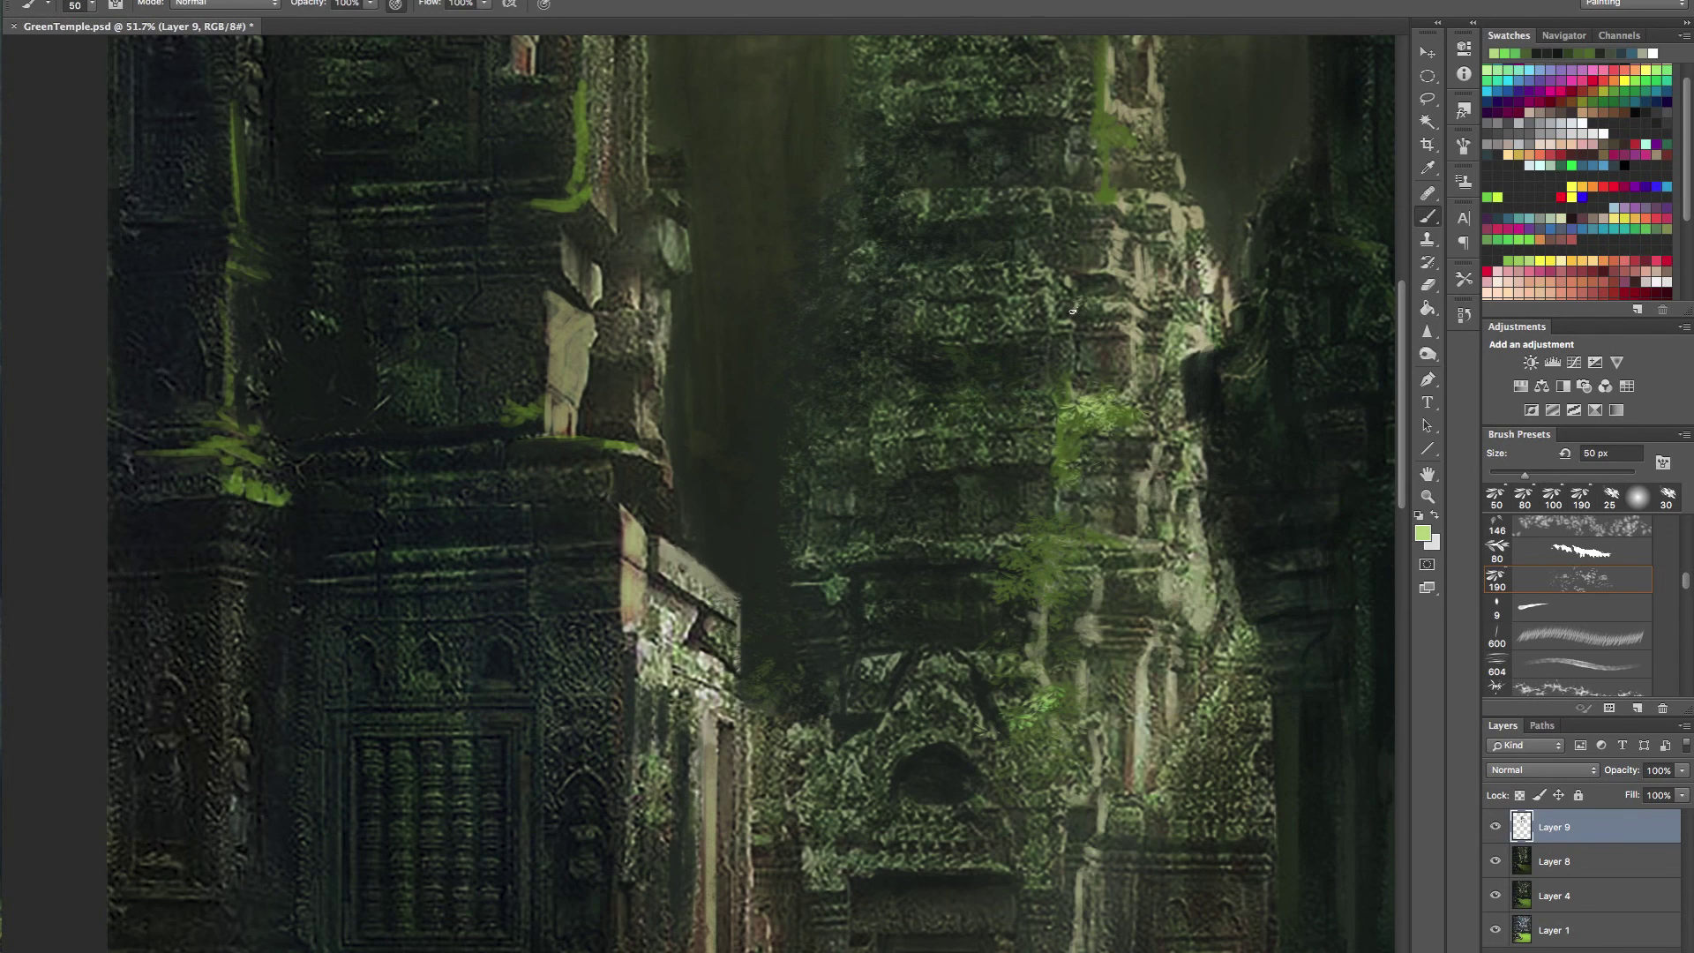
pyautogui.moveTo(1103, 136); pyautogui.dragTo(1109, 113)
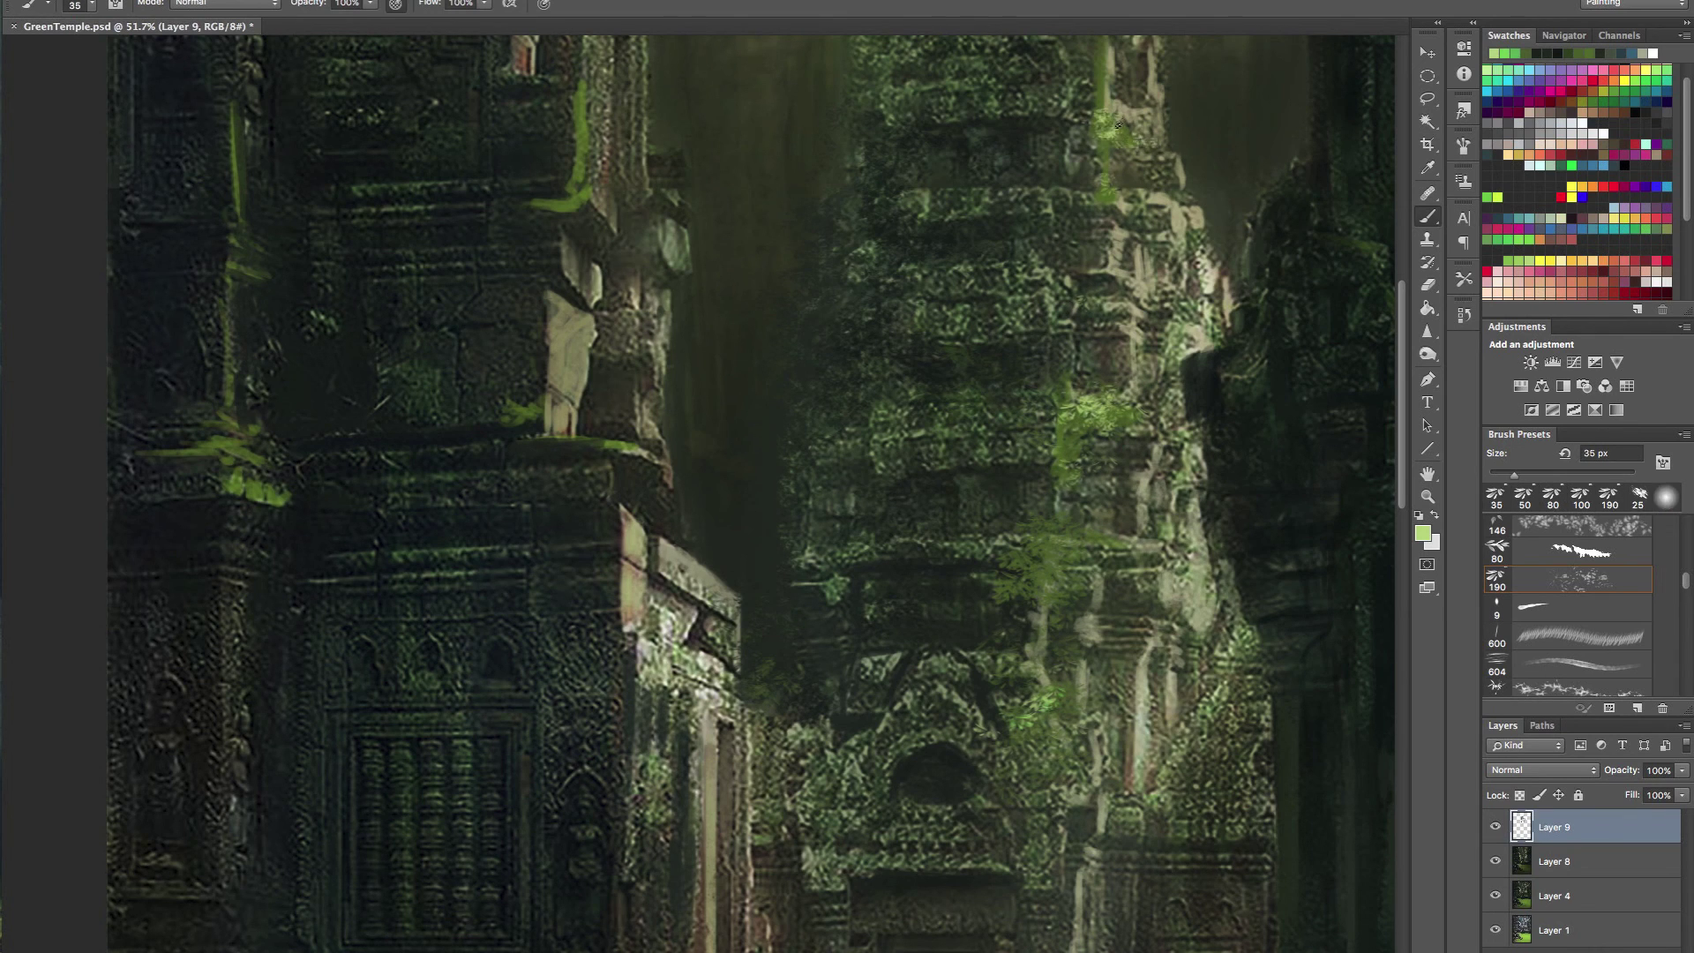
pyautogui.scroll(-3, 1105, 85)
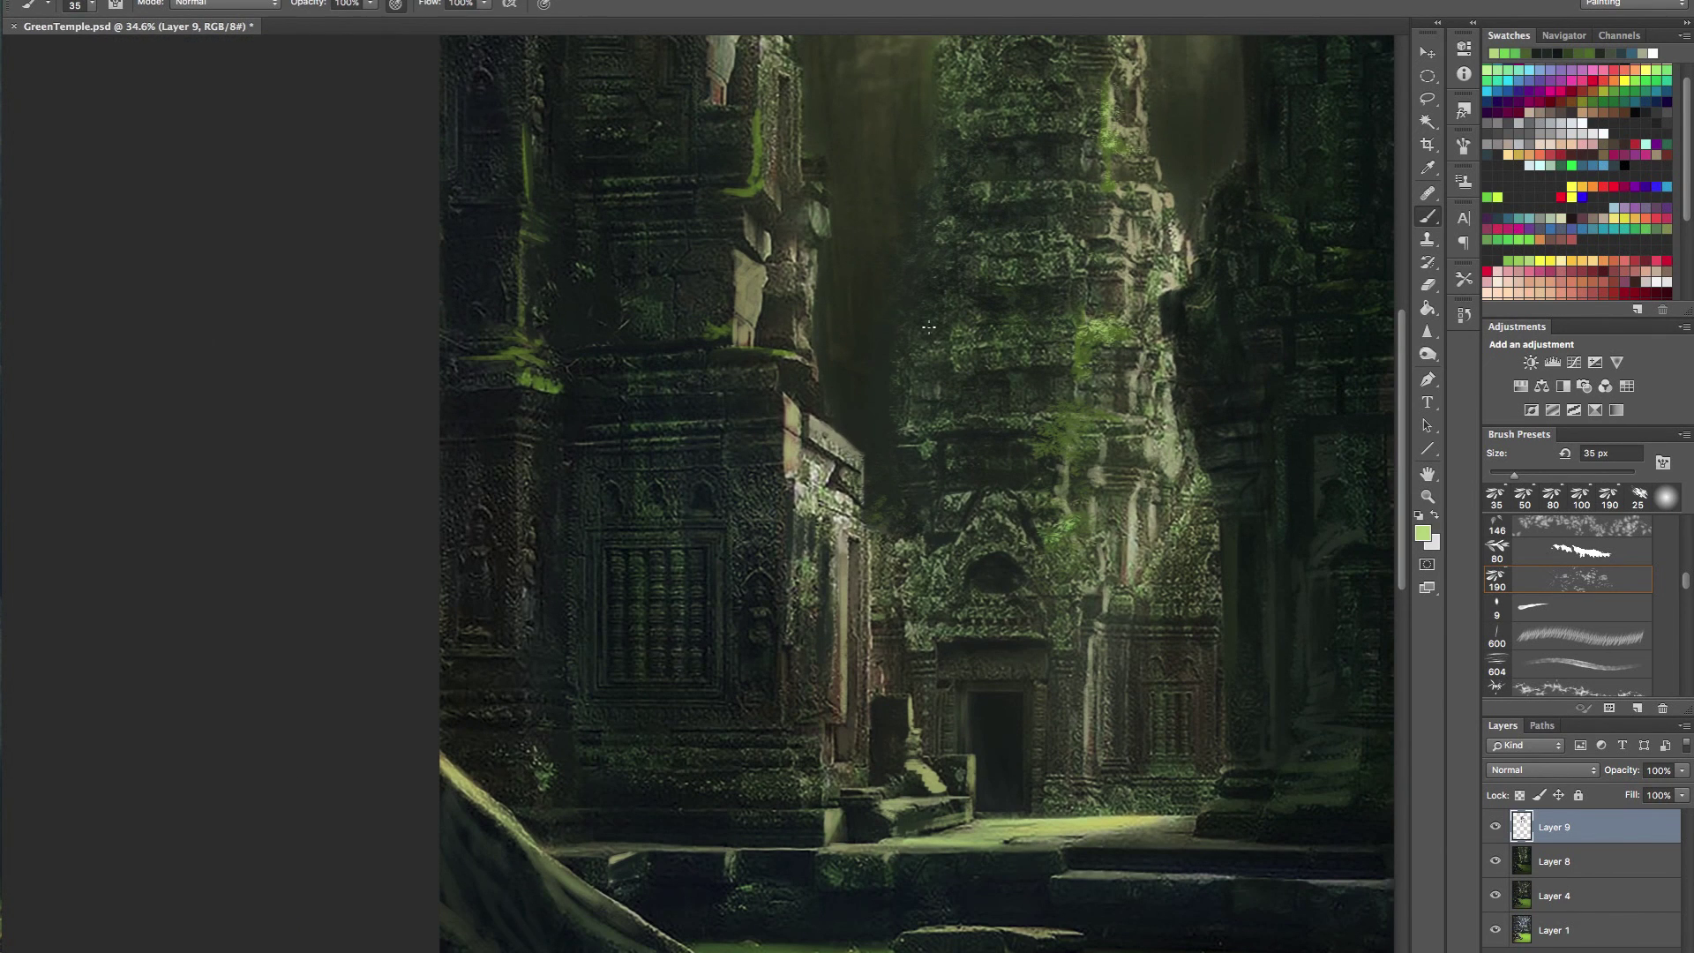
pyautogui.moveTo(760, 81); pyautogui.dragTo(758, 148)
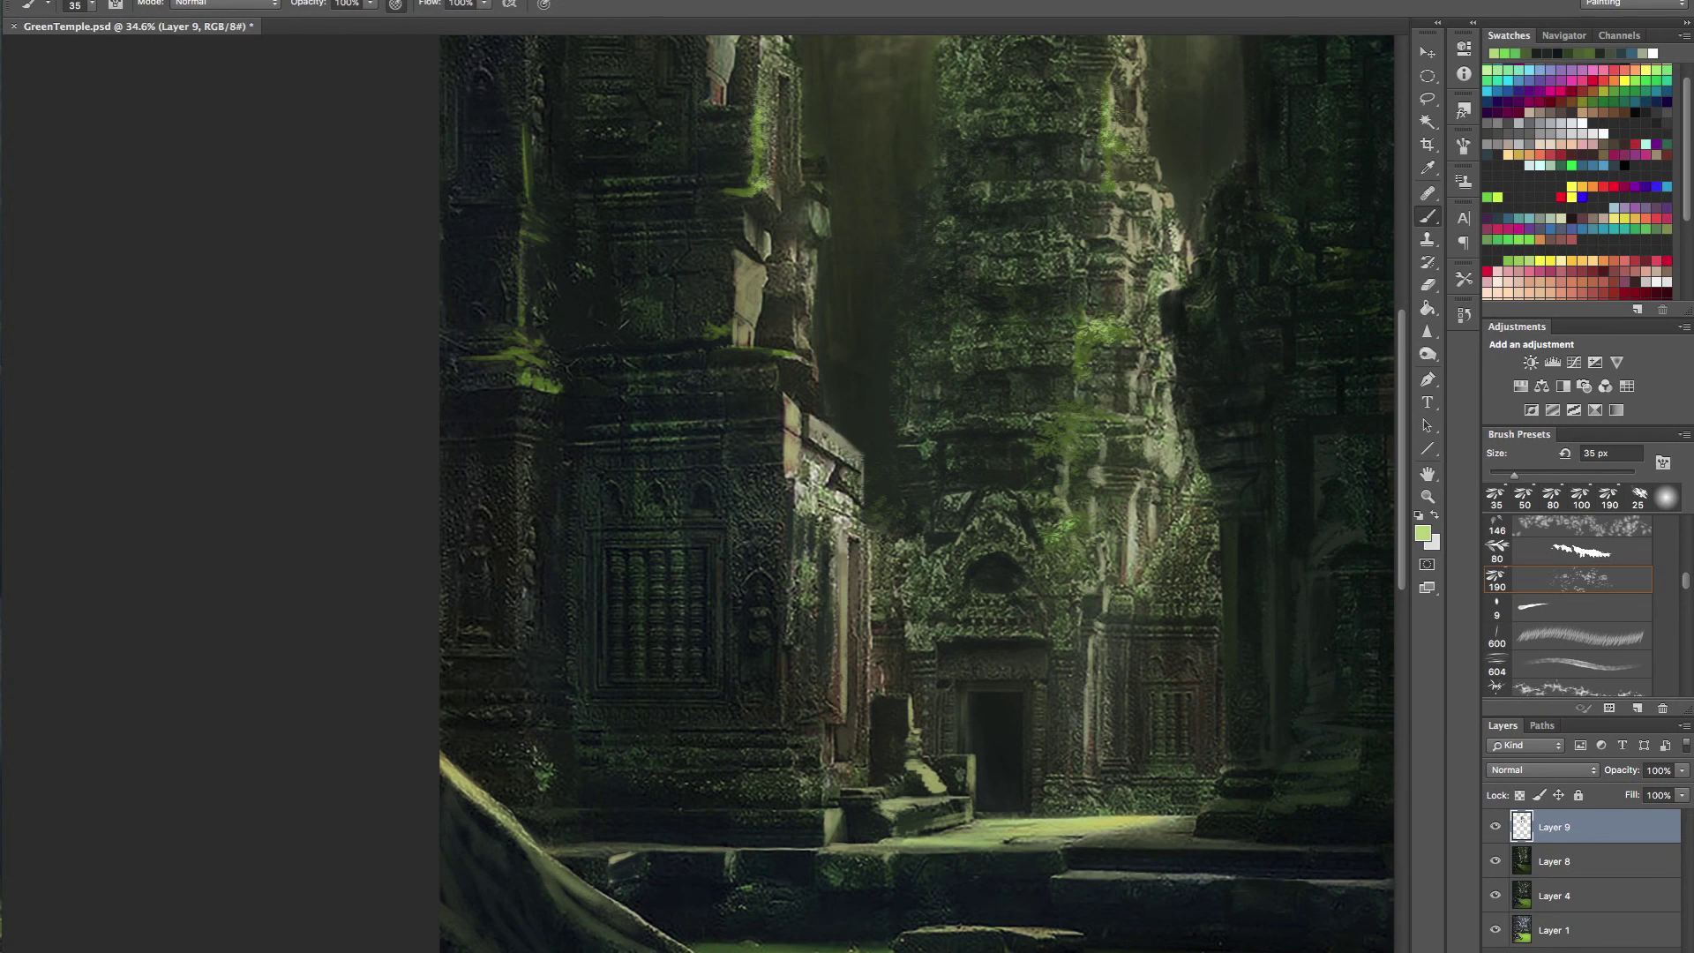
# - Paint a light stone edge on the left building's upper corner pillar with sampled tones and the 32 px brush preset
pyautogui.moveTo(775, 284); pyautogui.dragTo(763, 451)
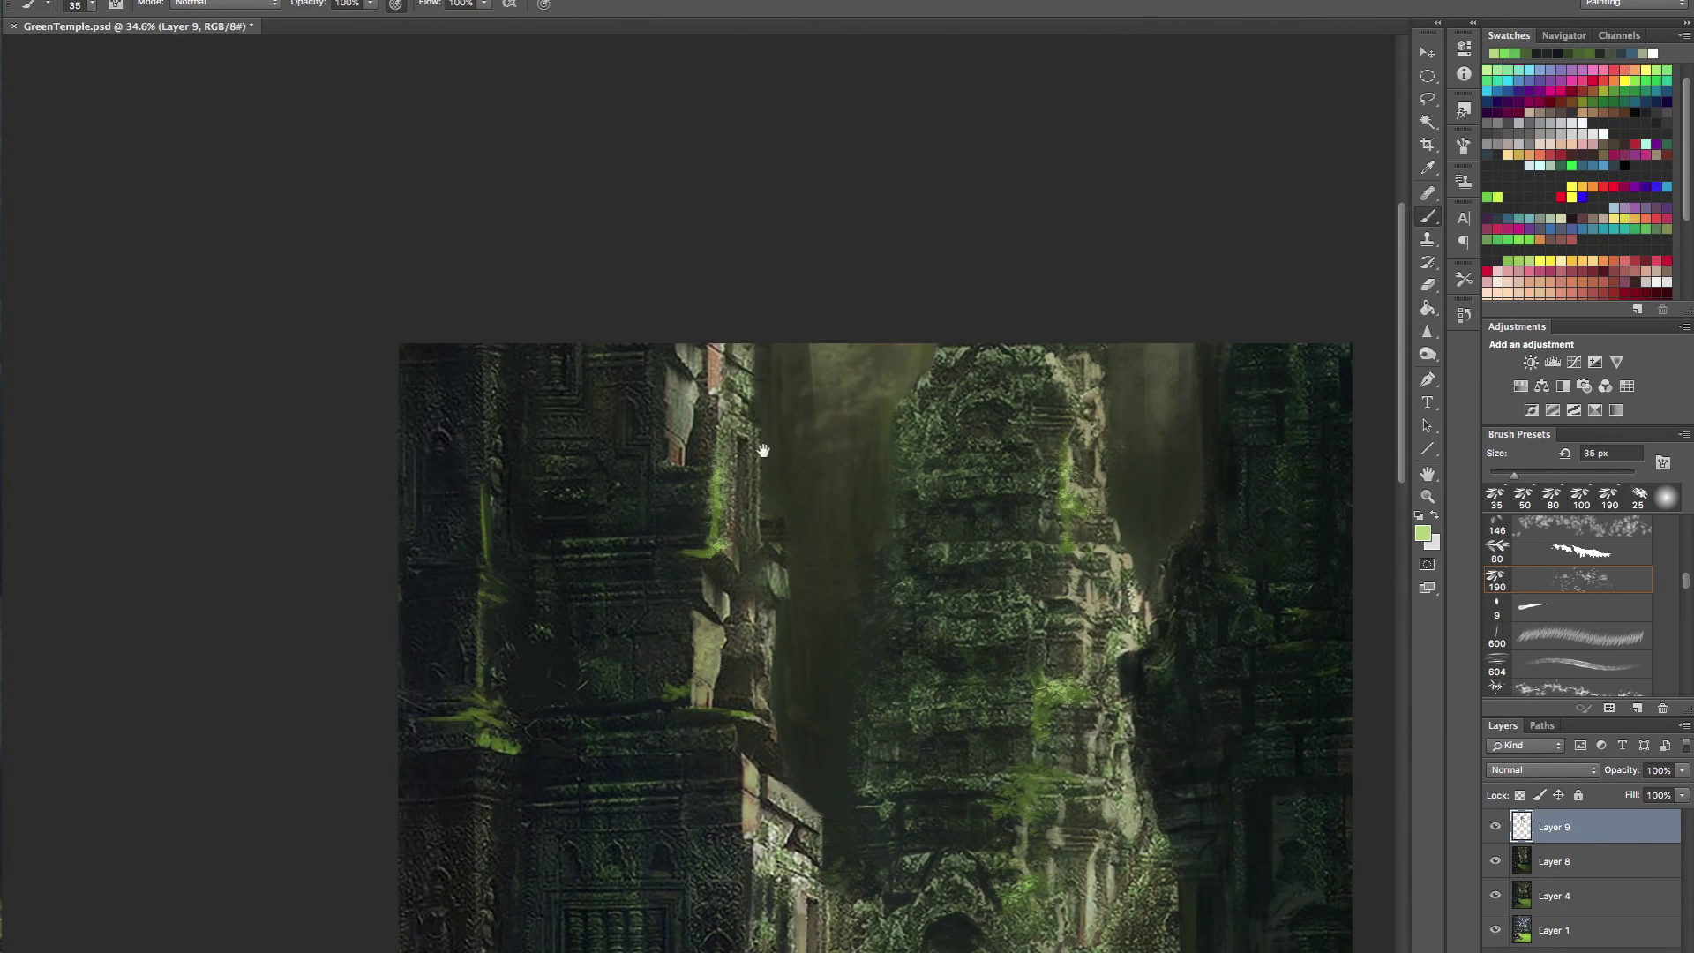
pyautogui.scroll(2, 763, 451)
pyautogui.moveTo(1682, 587)
pyautogui.mouseDown()
pyautogui.moveTo(1686, 539)
pyautogui.moveTo(1684, 554)
pyautogui.mouseUp()
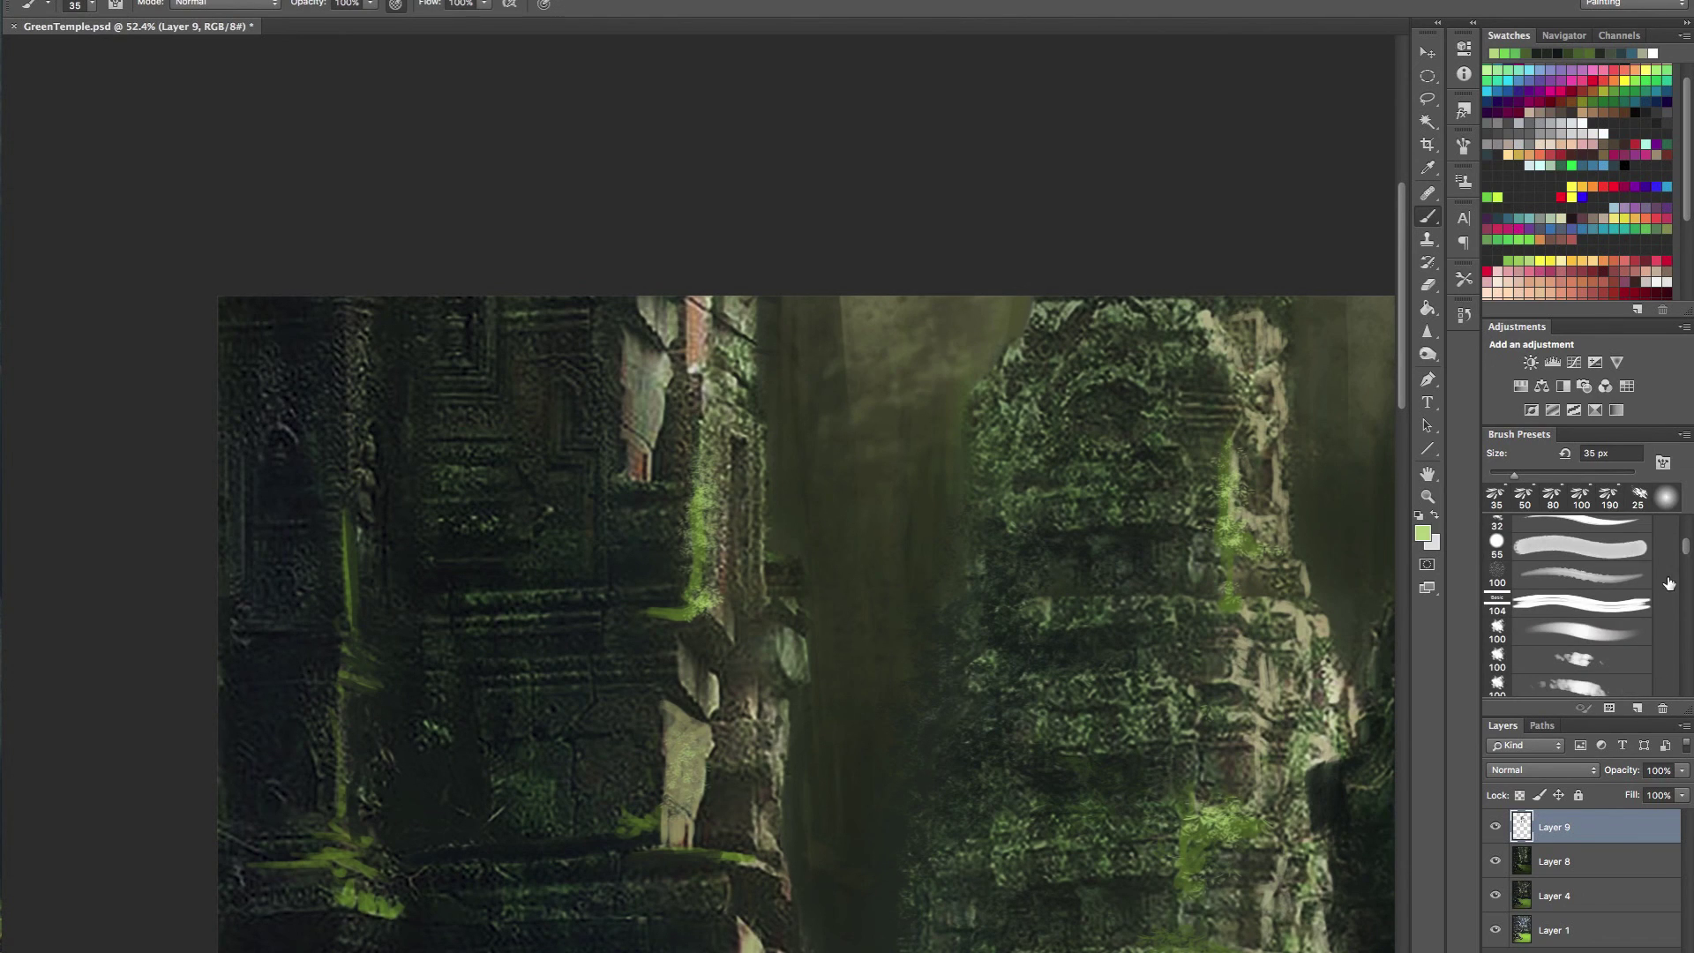
pyautogui.click(1601, 526)
pyautogui.keyDown('alt'); pyautogui.click(739, 441); pyautogui.keyUp('alt')
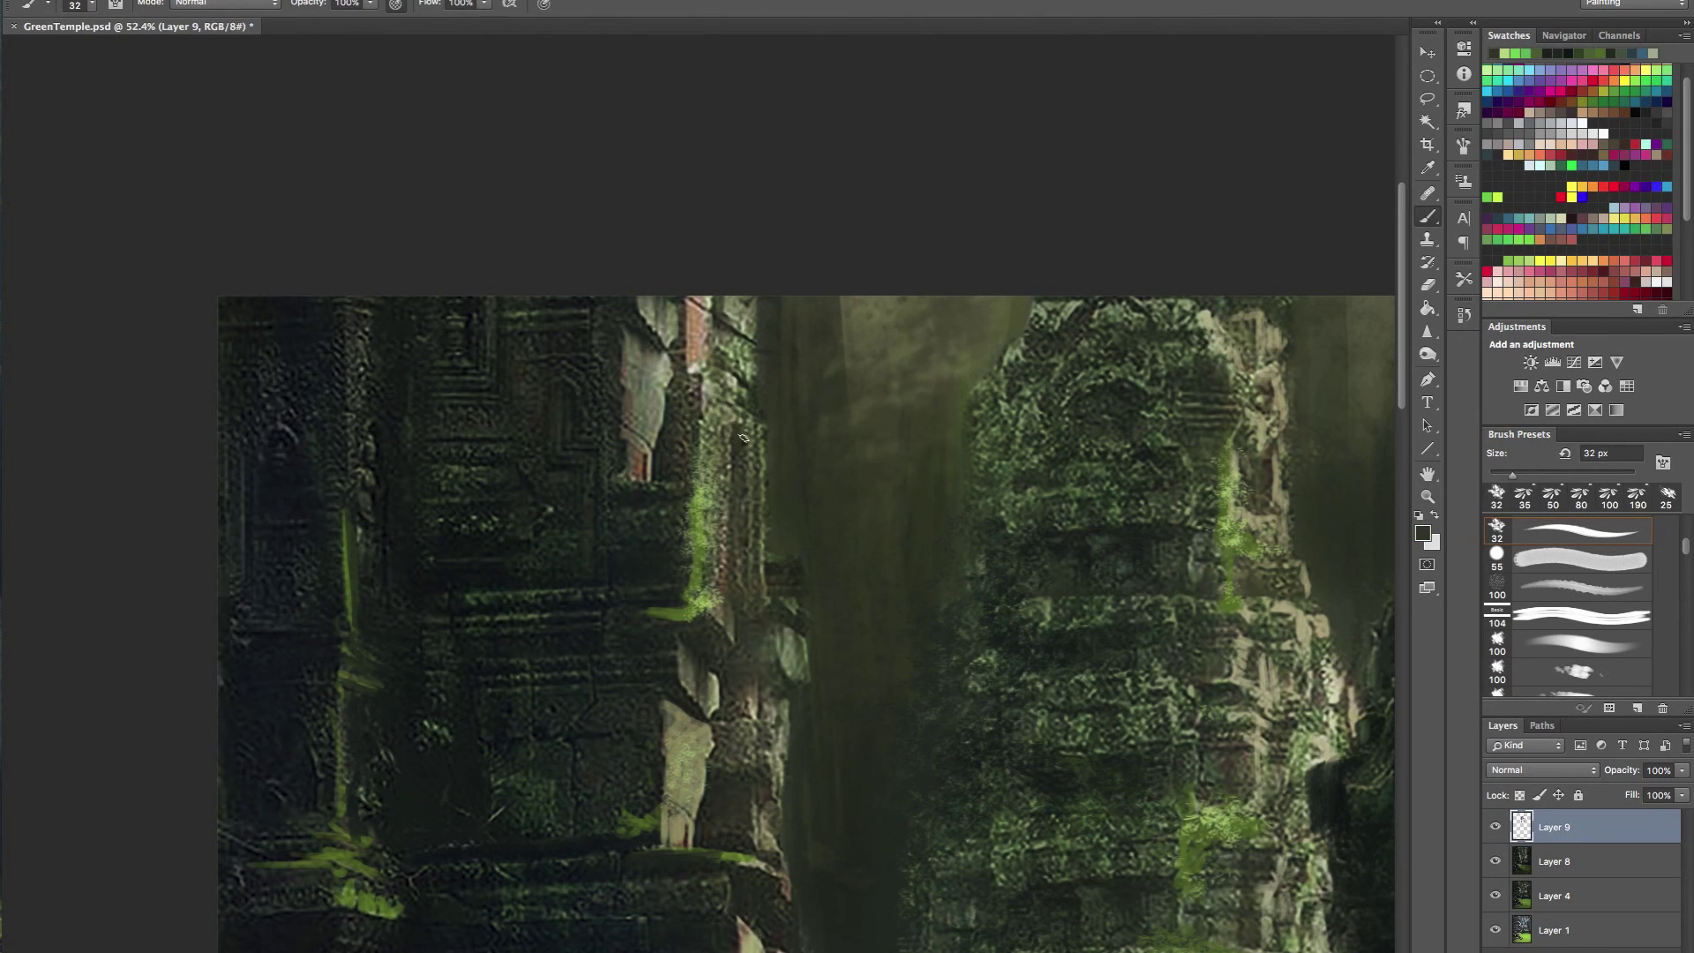
pyautogui.keyDown('alt'); pyautogui.click(732, 410); pyautogui.keyUp('alt')
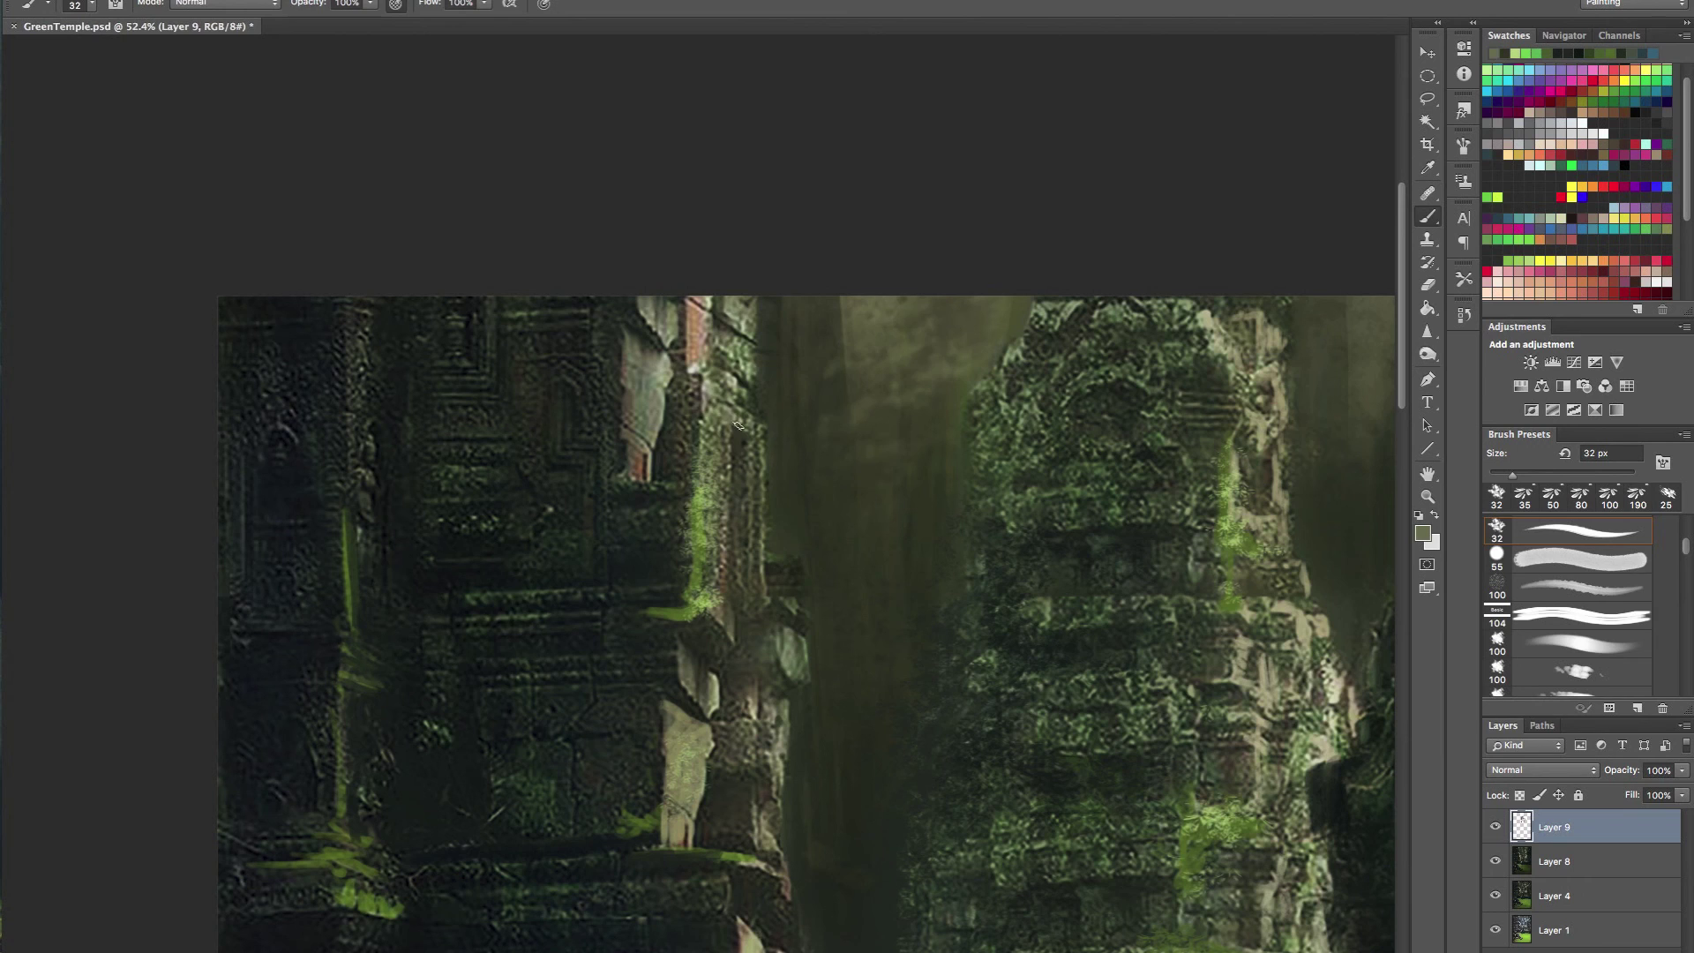
pyautogui.keyDown('alt'); pyautogui.click(702, 380); pyautogui.keyUp('alt')
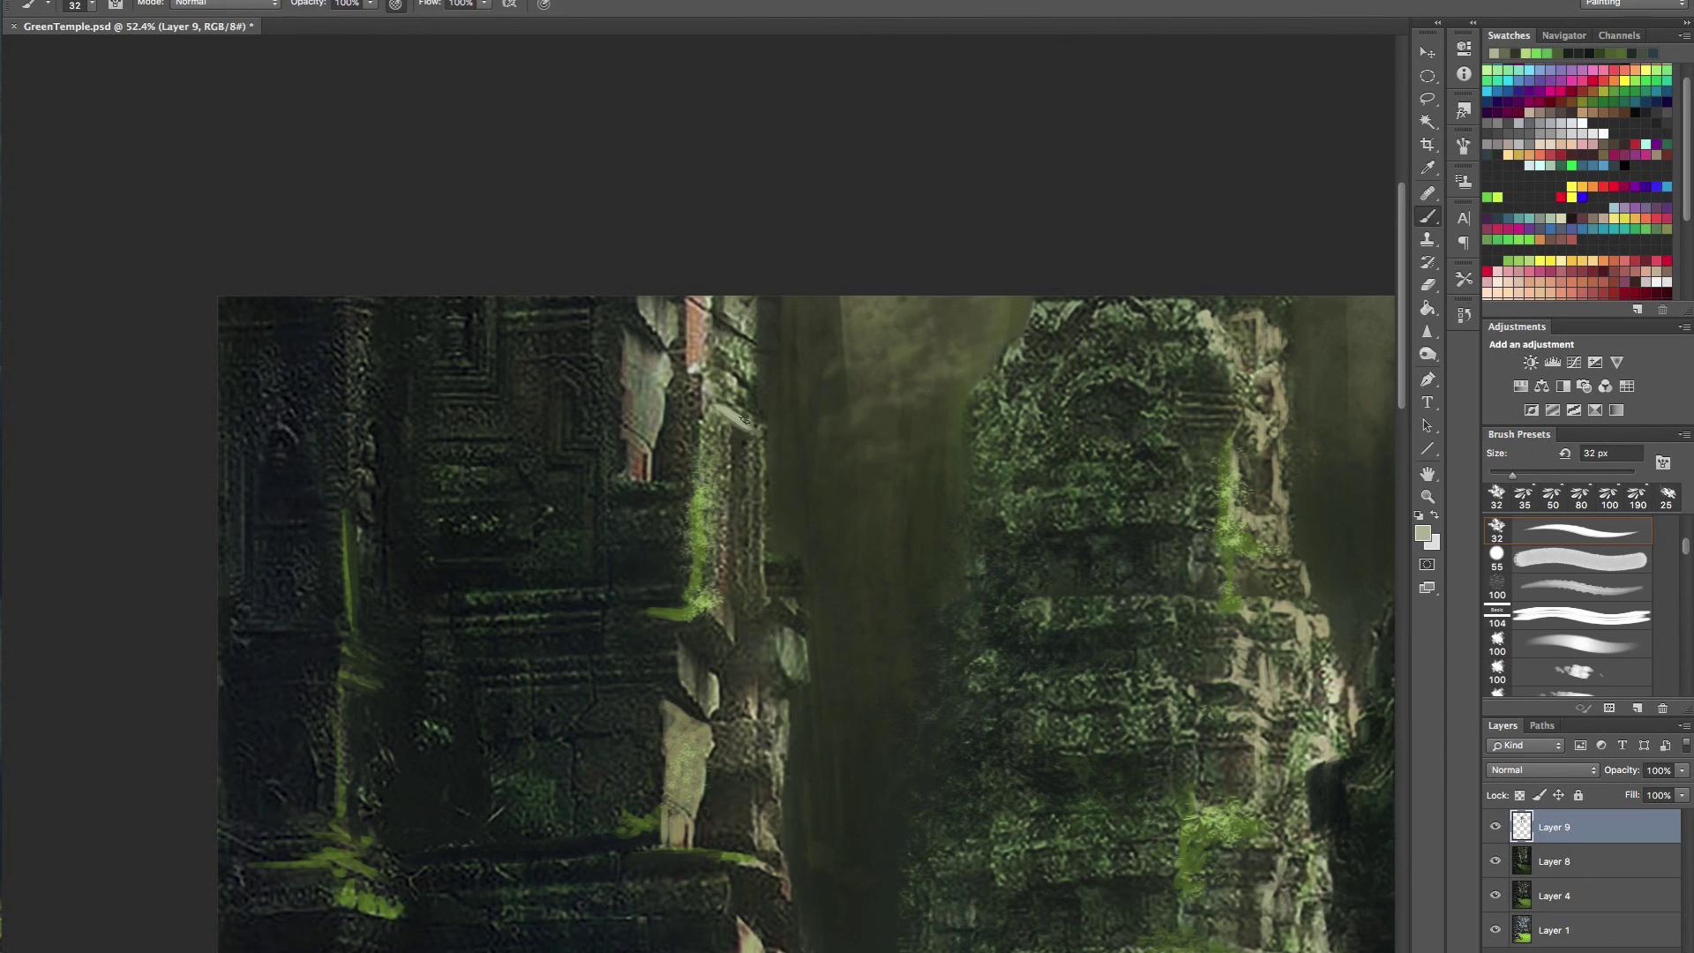
pyautogui.moveTo(759, 432); pyautogui.dragTo(756, 535)
pyautogui.moveTo(822, 412)
pyautogui.mouseDown()
pyautogui.moveTo(707, 412)
pyautogui.moveTo(818, 422)
pyautogui.mouseUp()
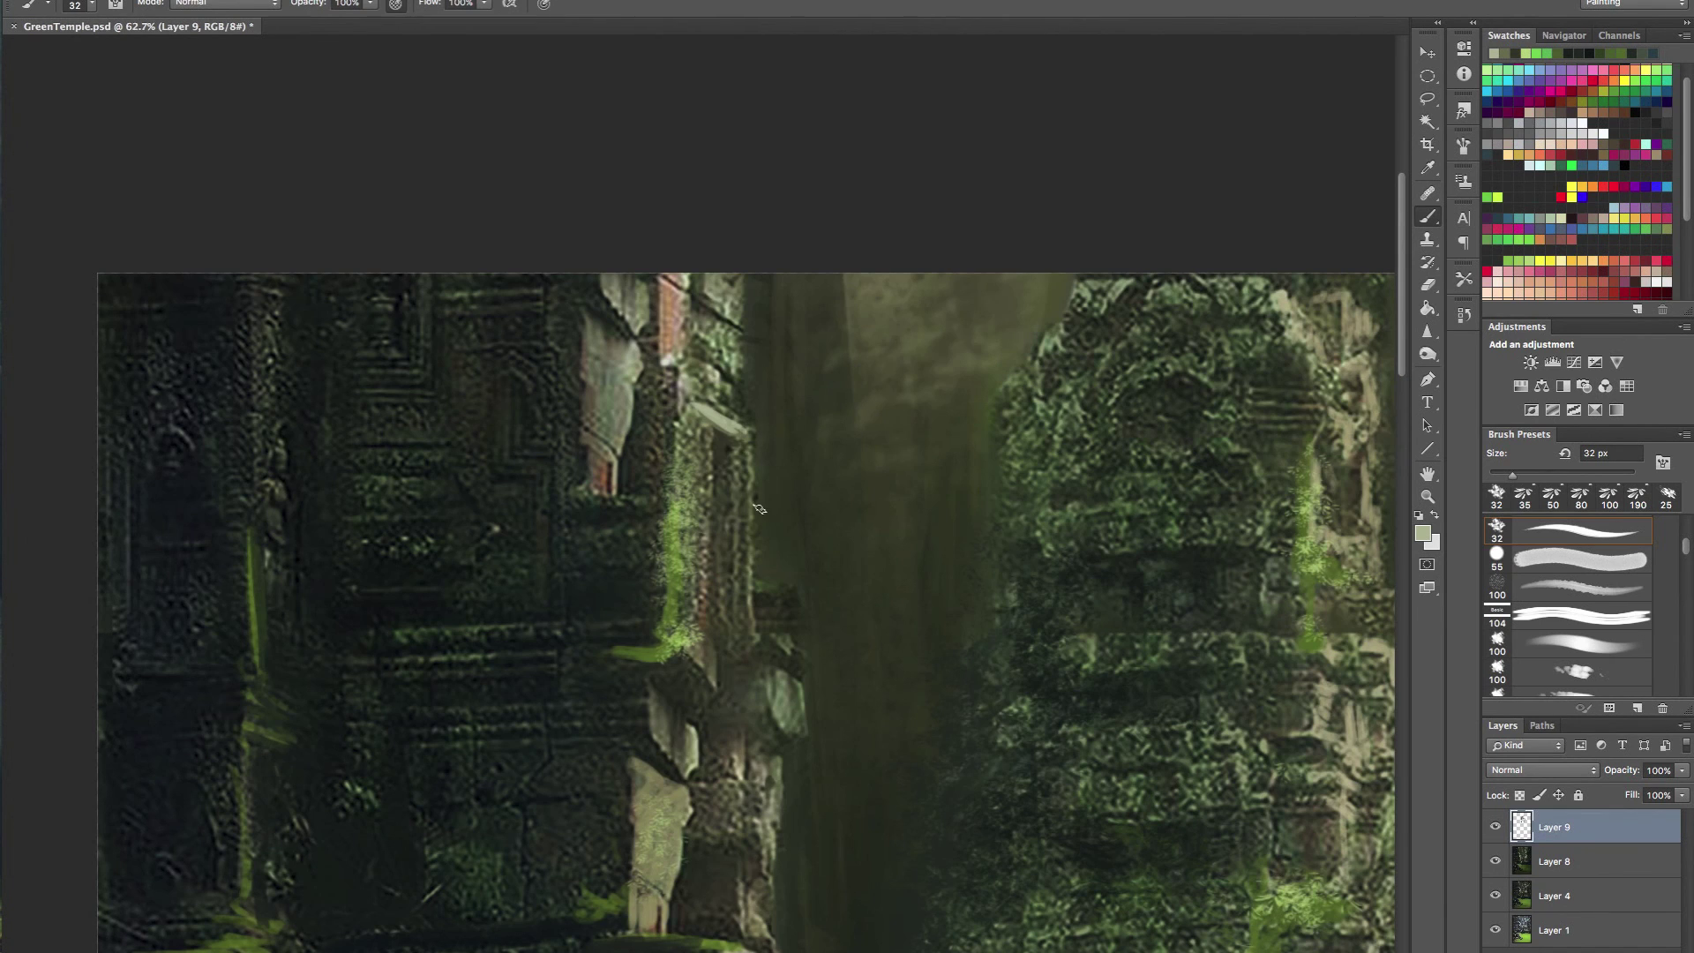
# - Refine the shadows on the left building's upper pillar and around its pale slab with sampled dark tones
pyautogui.keyDown('alt'); pyautogui.click(726, 455); pyautogui.keyUp('alt')
pyautogui.moveTo(745, 400)
pyautogui.mouseDown()
pyautogui.moveTo(696, 407)
pyautogui.moveTo(707, 434)
pyautogui.moveTo(742, 433)
pyautogui.mouseUp()
pyautogui.keyDown('alt'); pyautogui.click(632, 429); pyautogui.keyUp('alt')
pyautogui.moveTo(634, 375)
pyautogui.mouseDown()
pyautogui.moveTo(628, 454)
pyautogui.moveTo(634, 331)
pyautogui.moveTo(670, 359)
pyautogui.moveTo(565, 359)
pyautogui.mouseUp()
pyautogui.keyDown('alt'); pyautogui.click(629, 469); pyautogui.keyUp('alt')
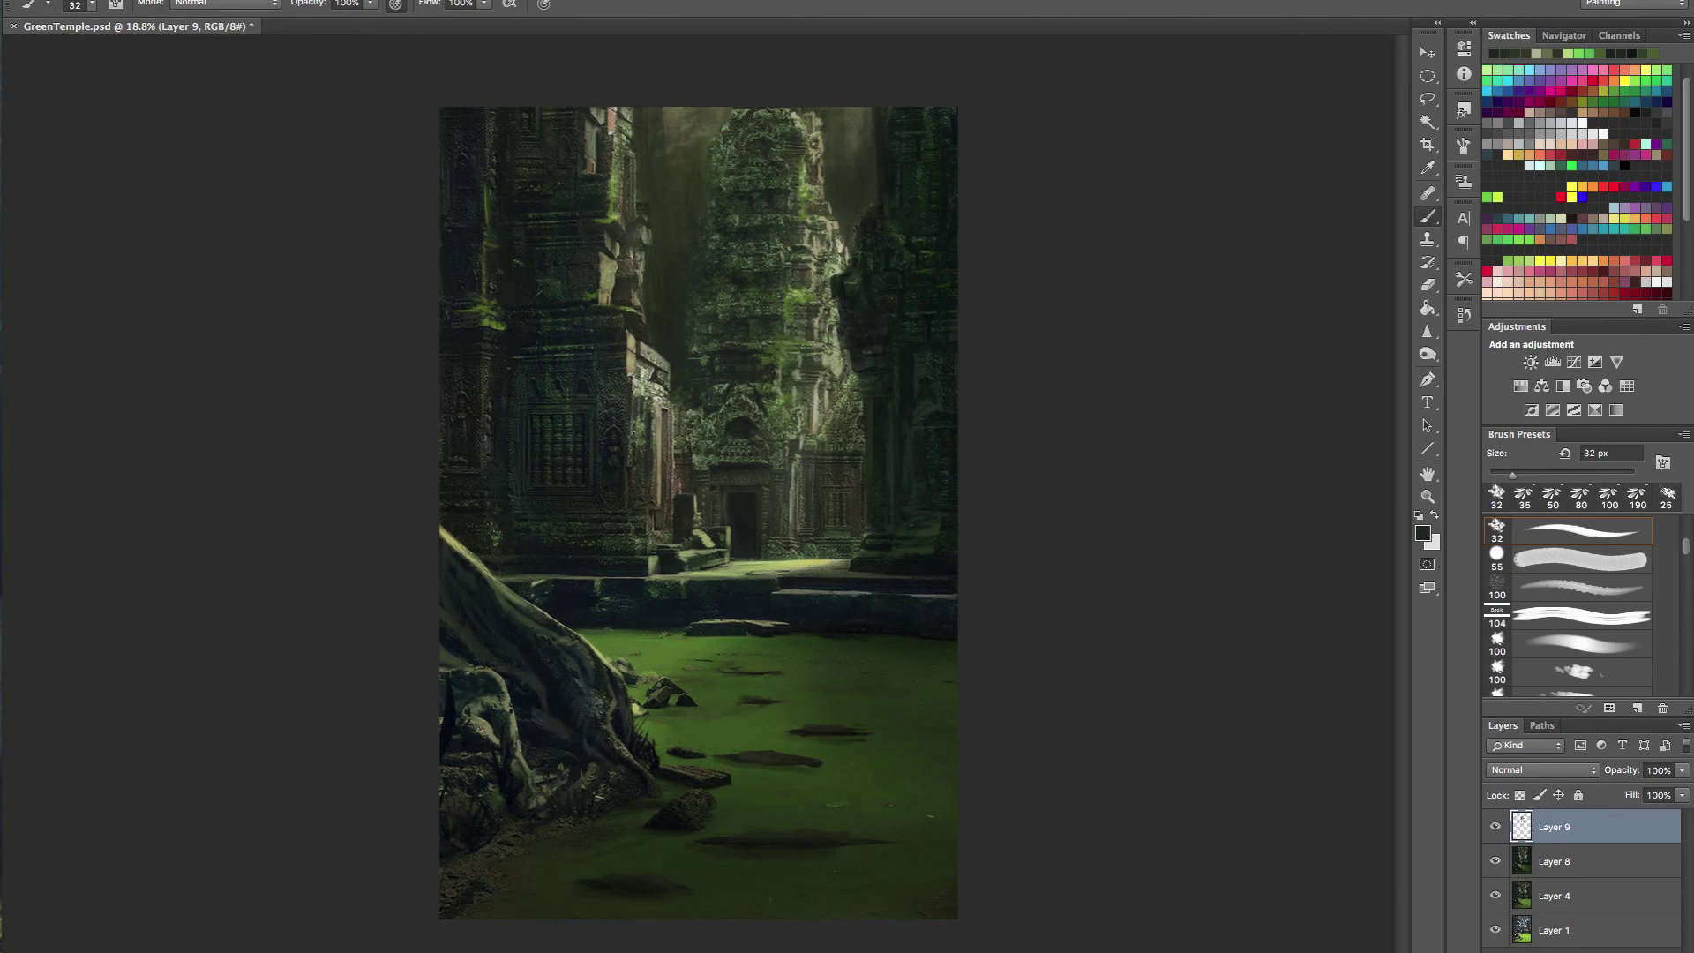
pyautogui.moveTo(627, 256); pyautogui.dragTo(706, 233)
pyautogui.moveTo(643, 252)
pyautogui.mouseDown()
pyautogui.moveTo(778, 421)
pyautogui.moveTo(781, 567)
pyautogui.mouseUp()
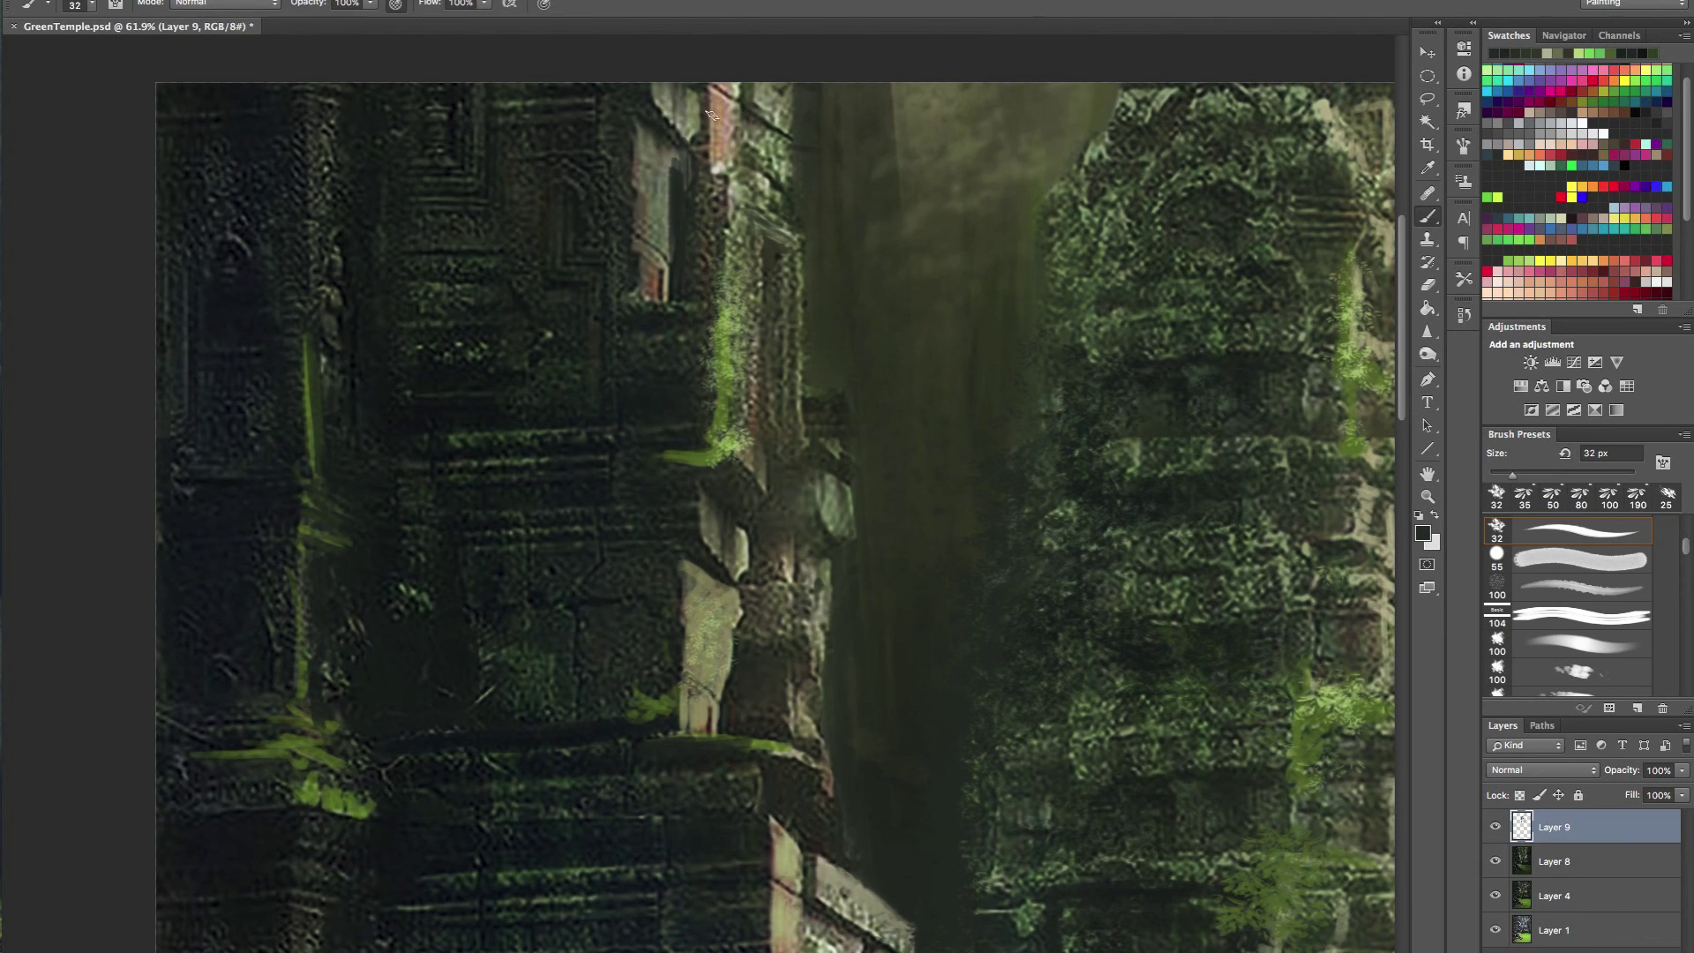
pyautogui.moveTo(739, 150); pyautogui.dragTo(591, 150)
# - Flip the canvas horizontally to check the composition and return it to its original orientation
pyautogui.click(217, 0)
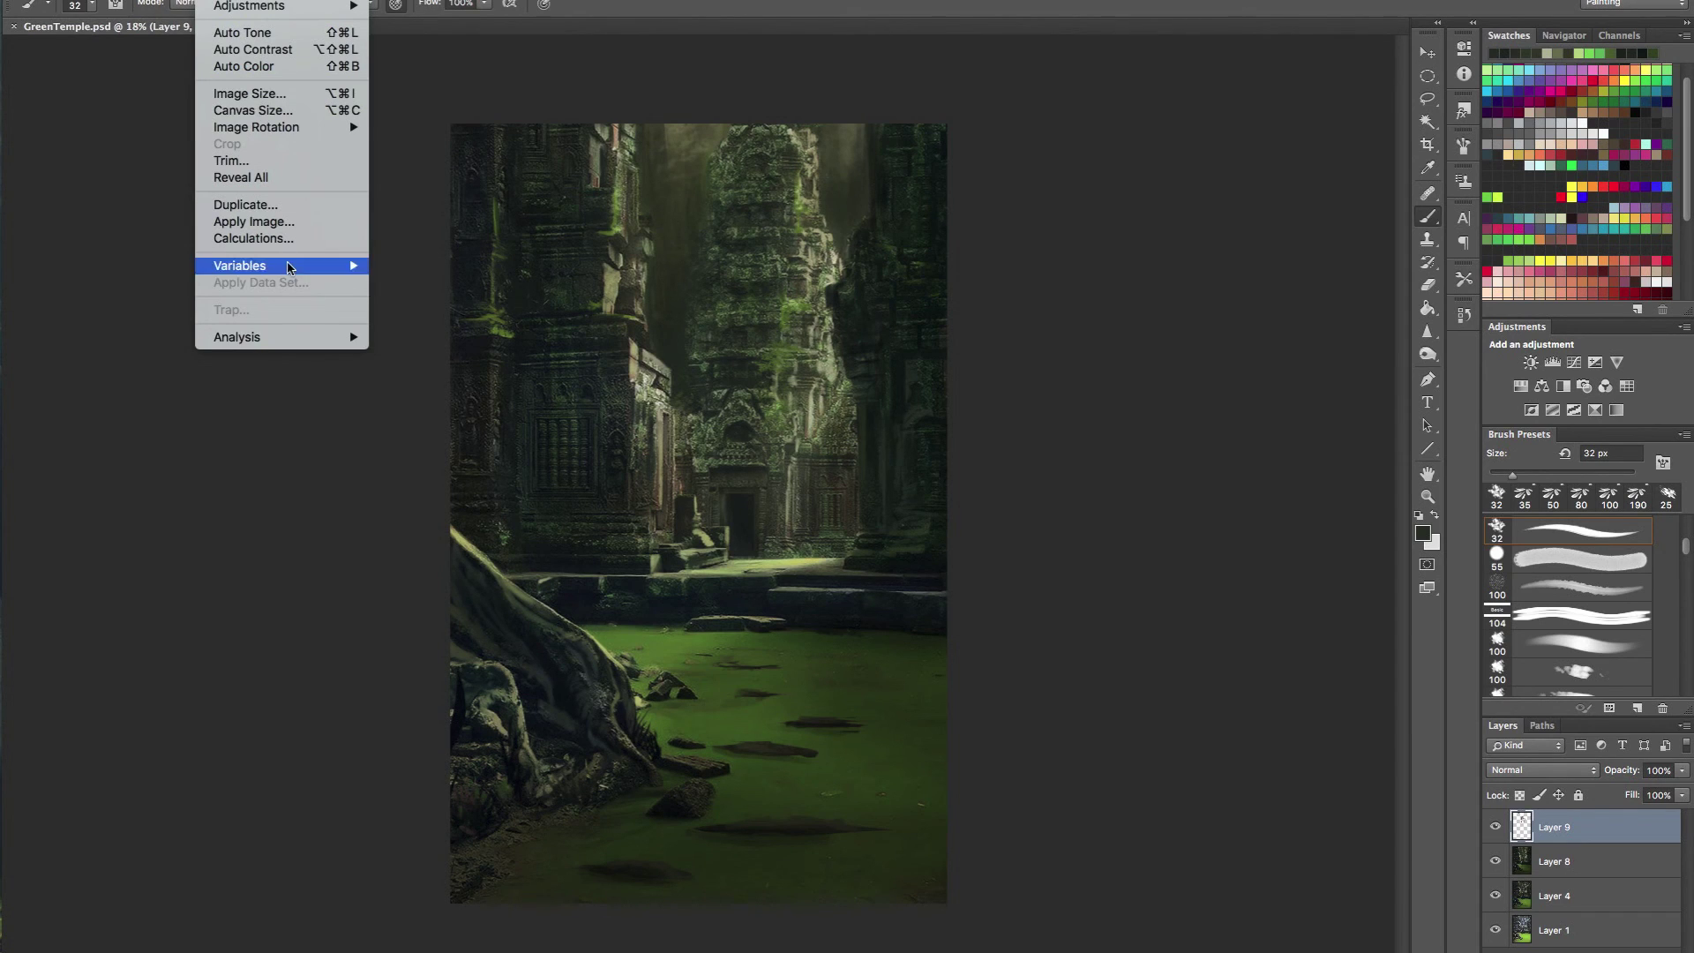
pyautogui.moveTo(287, 128)
pyautogui.click(461, 207)
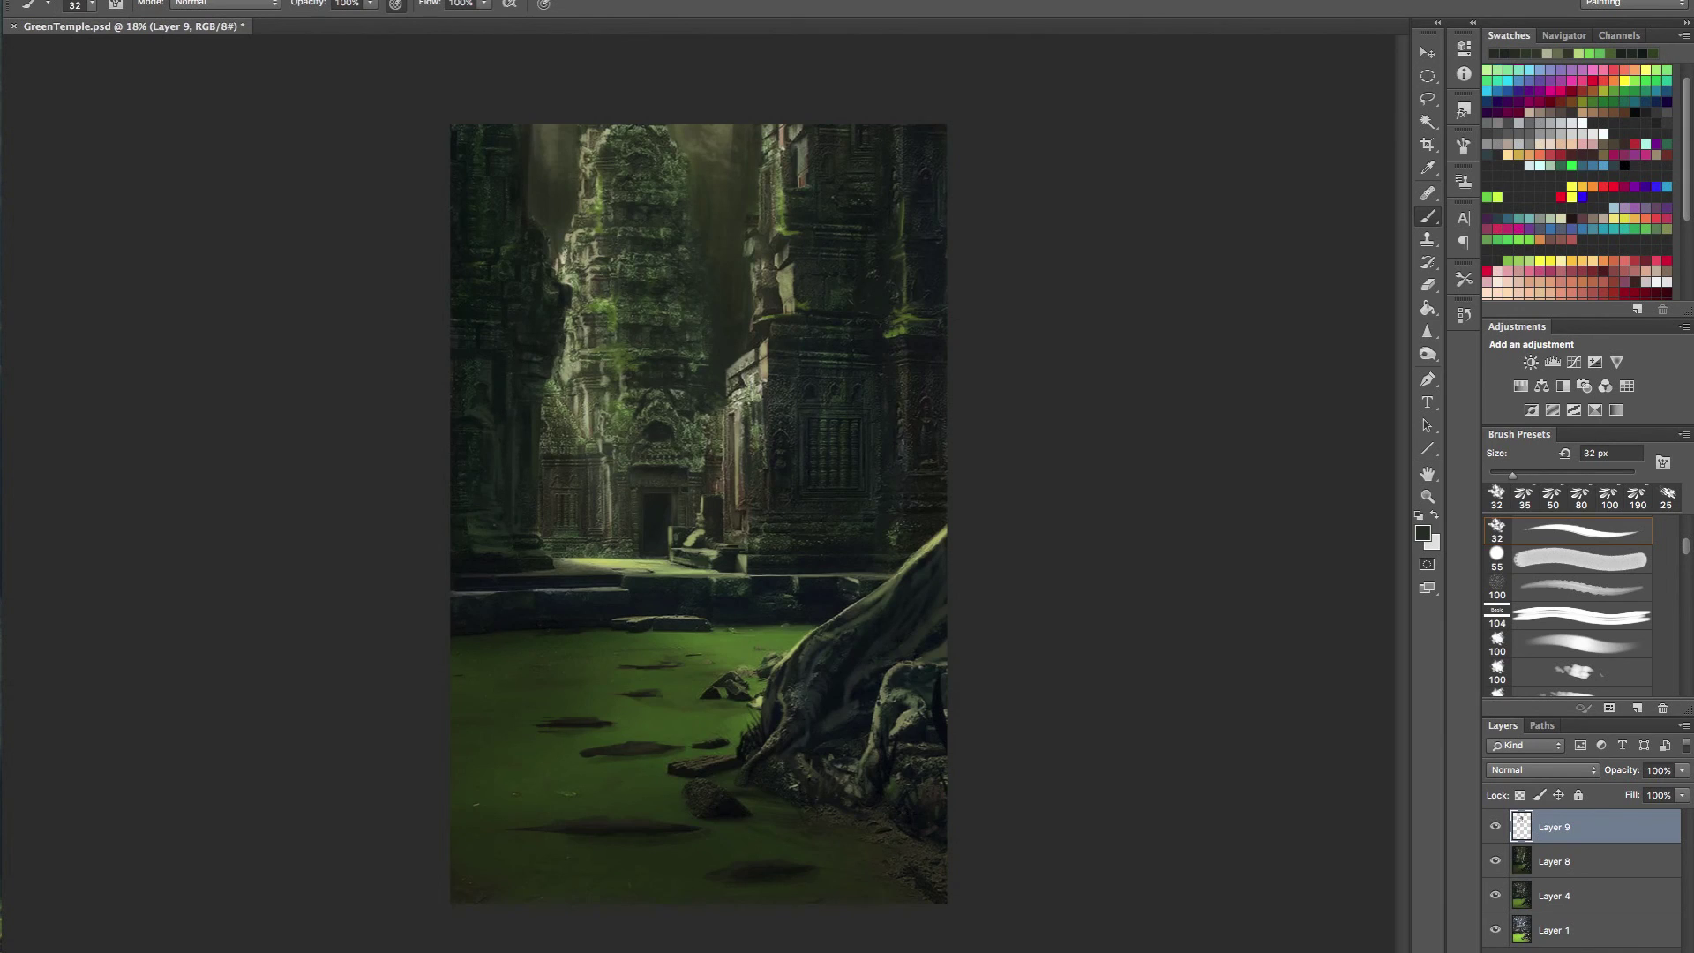
pyautogui.press('super+z')
pyautogui.moveTo(764, 305); pyautogui.dragTo(707, 300)
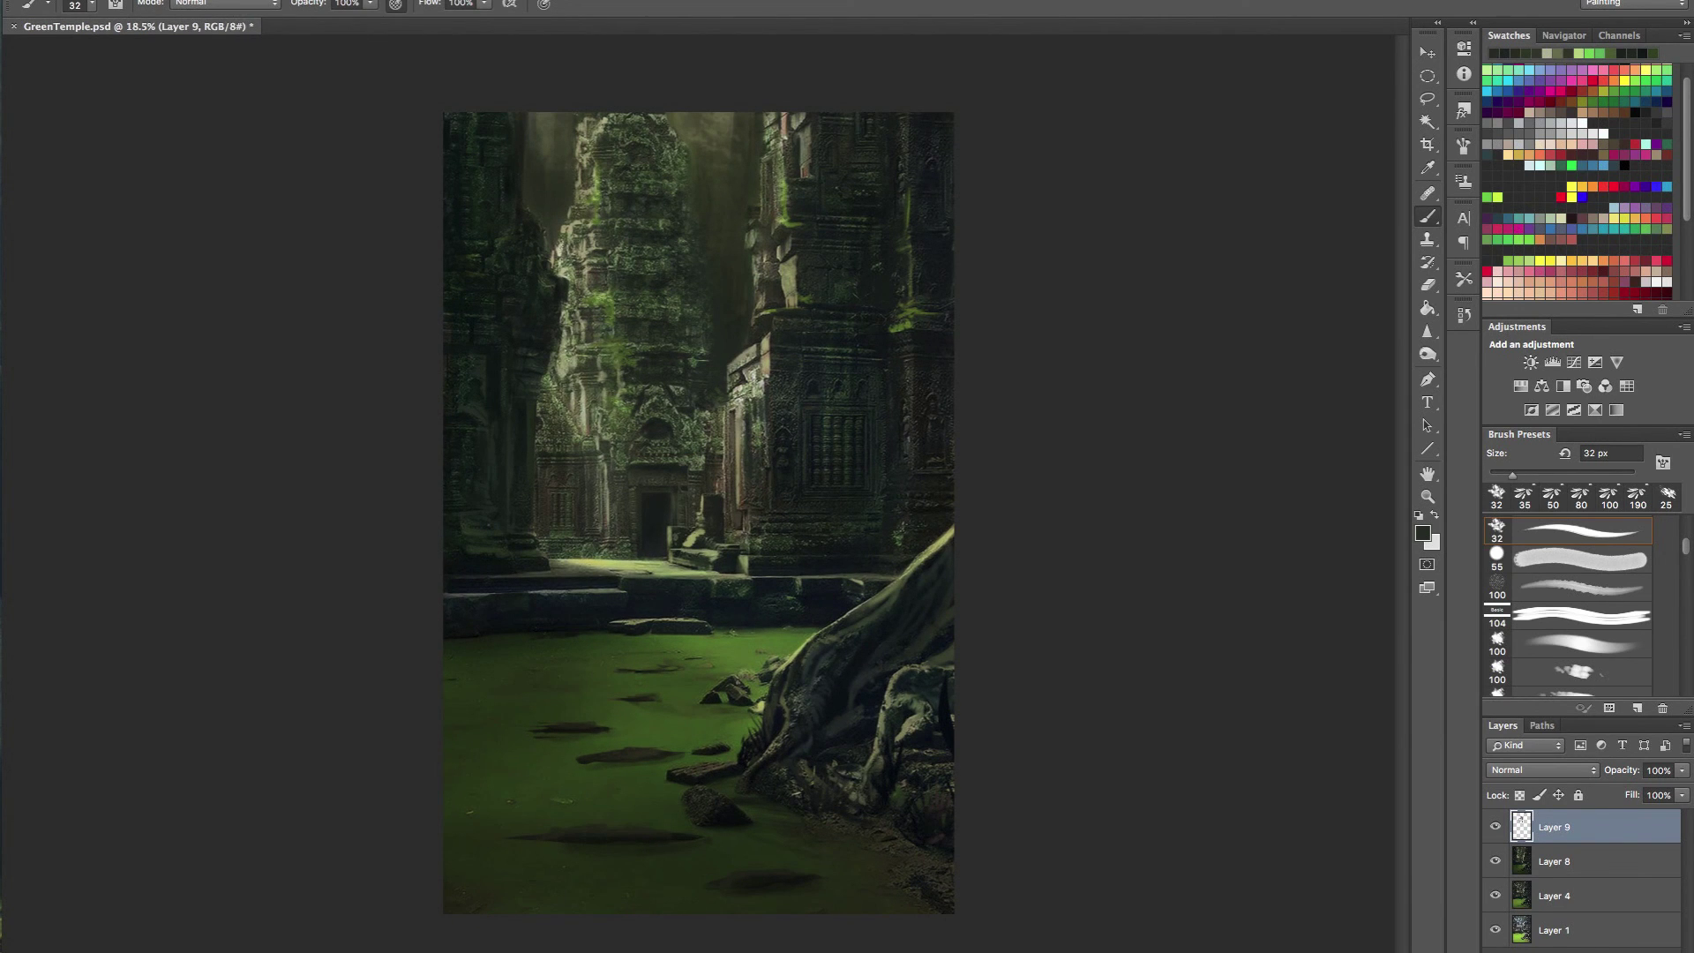
pyautogui.press('super+z')
pyautogui.moveTo(748, 574); pyautogui.dragTo(999, 597)
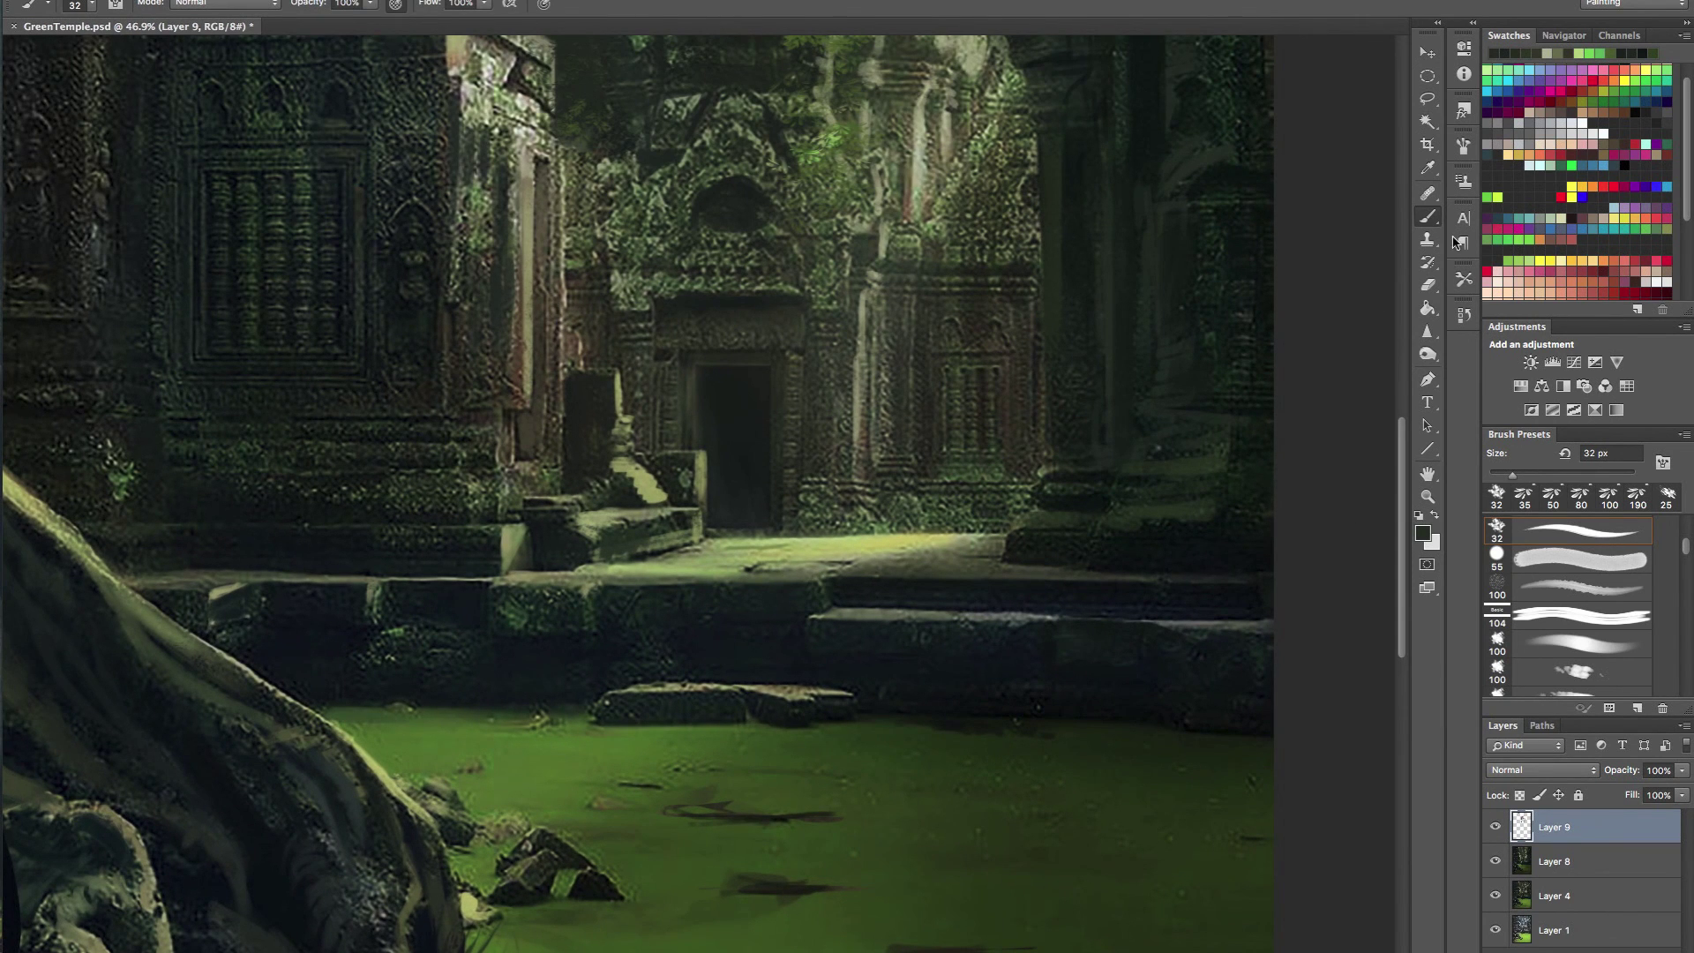
# - Outline the shaded part of the courtyard floor in front of the doorway with a Polygonal Lasso selection
pyautogui.click(1427, 99)
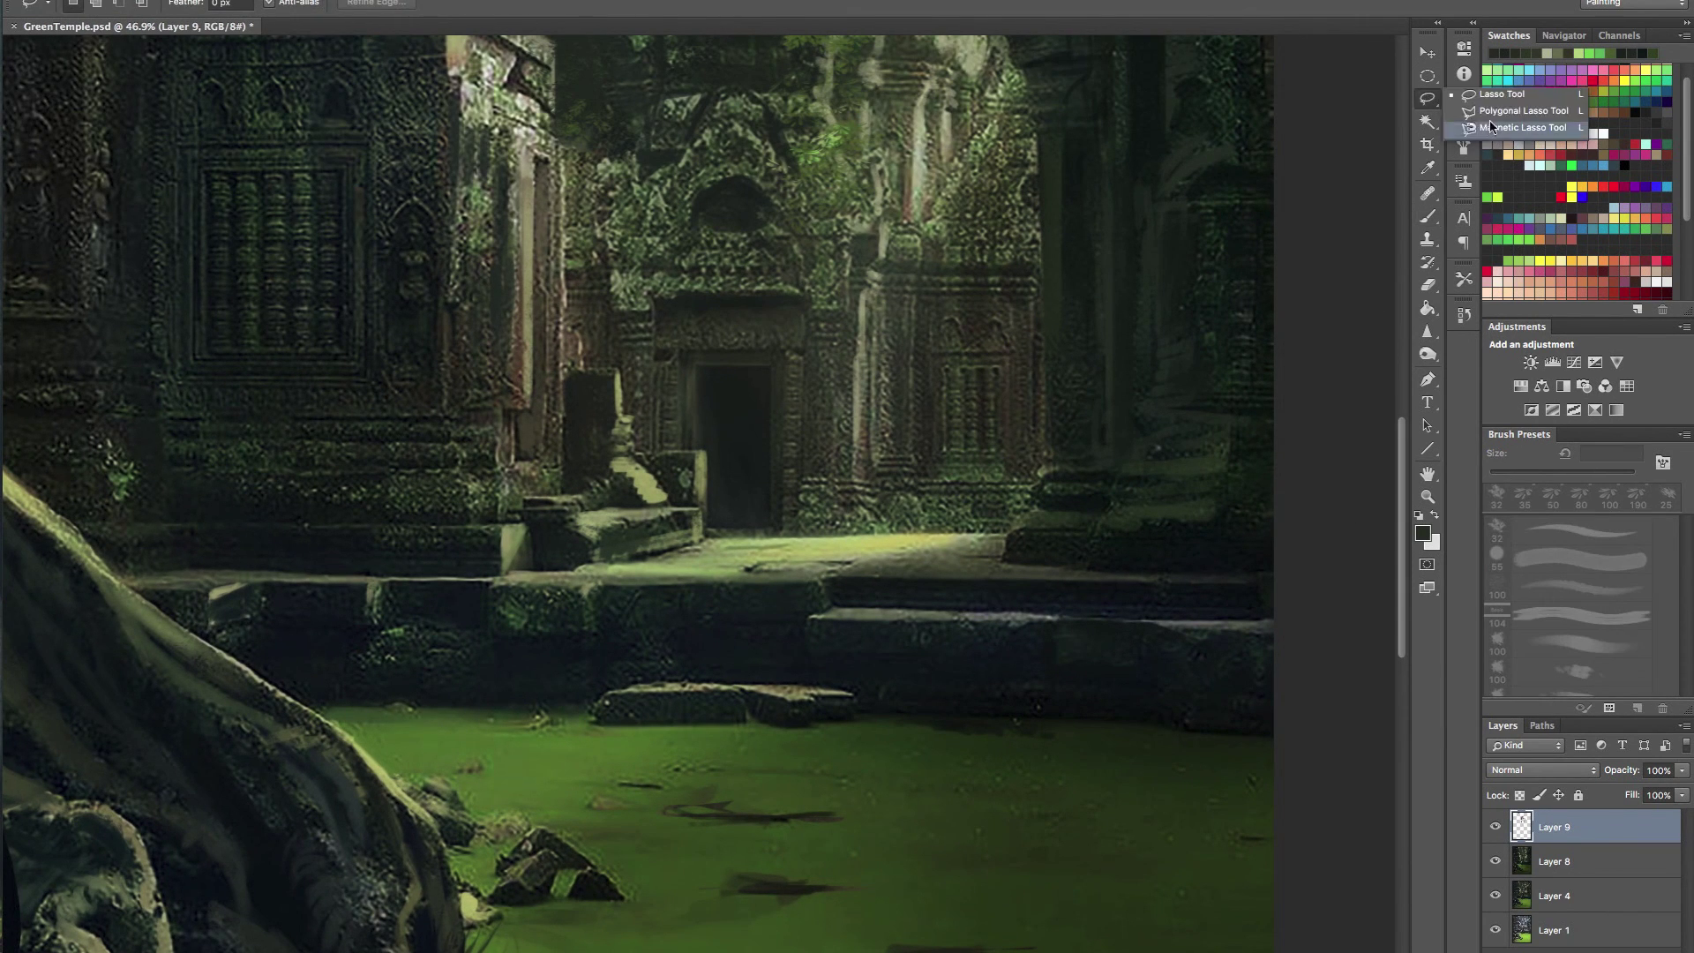
pyautogui.click(1498, 111)
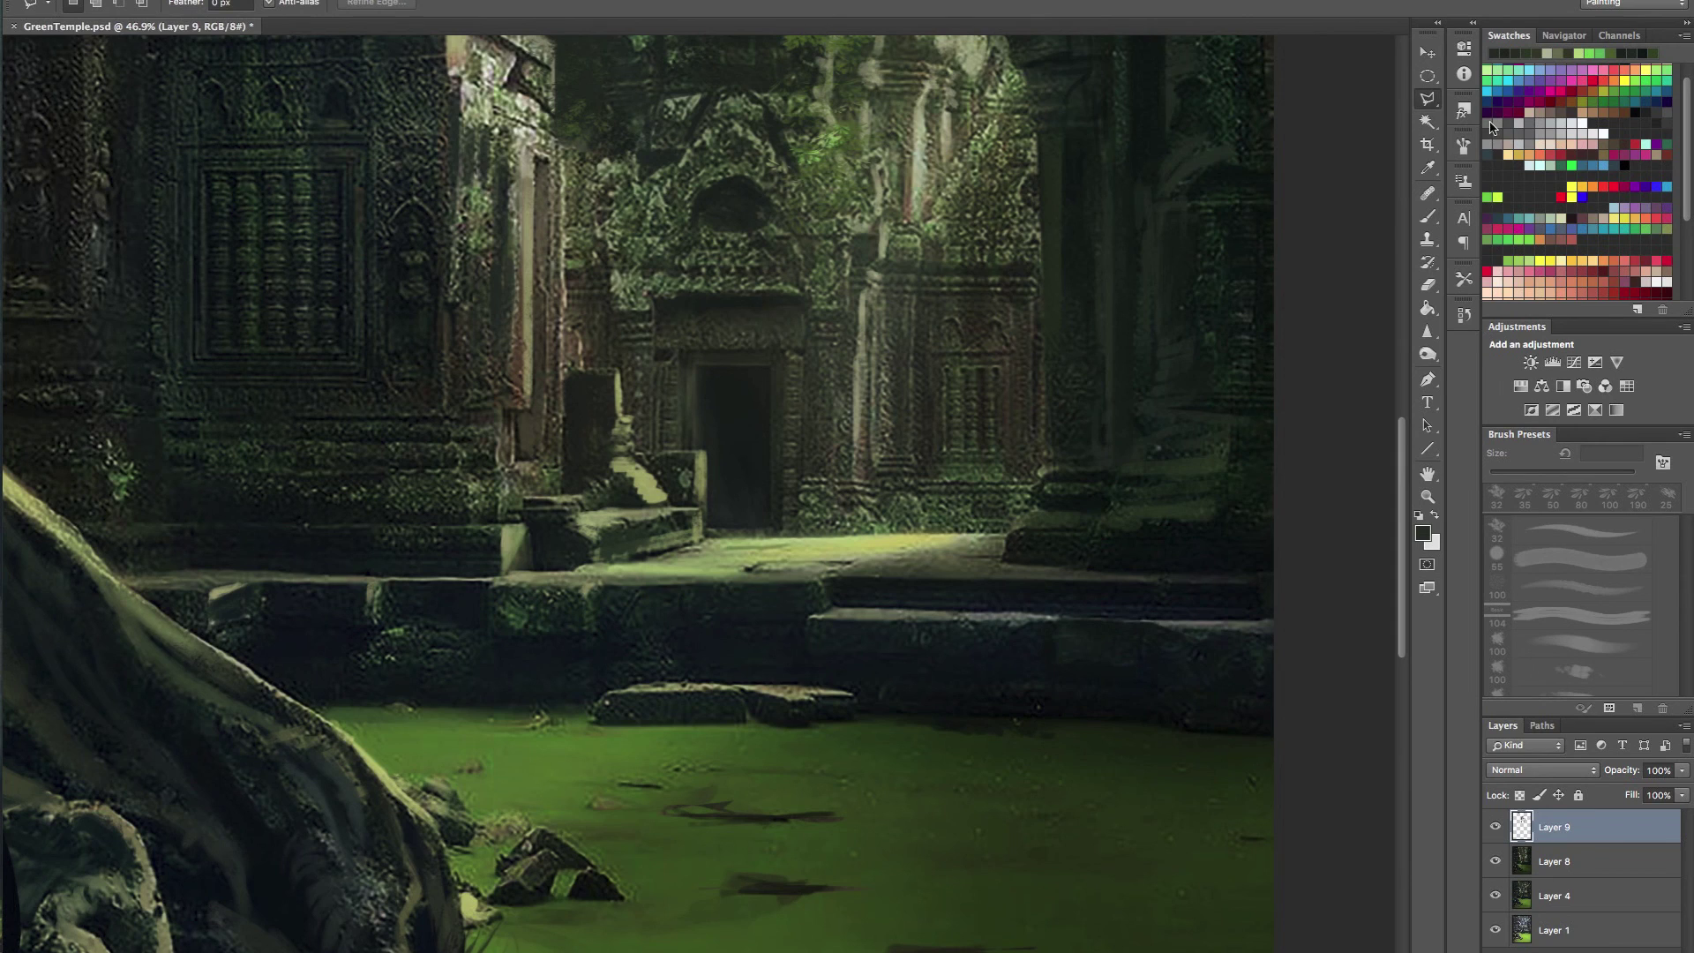
pyautogui.click(1004, 534)
pyautogui.click(623, 583)
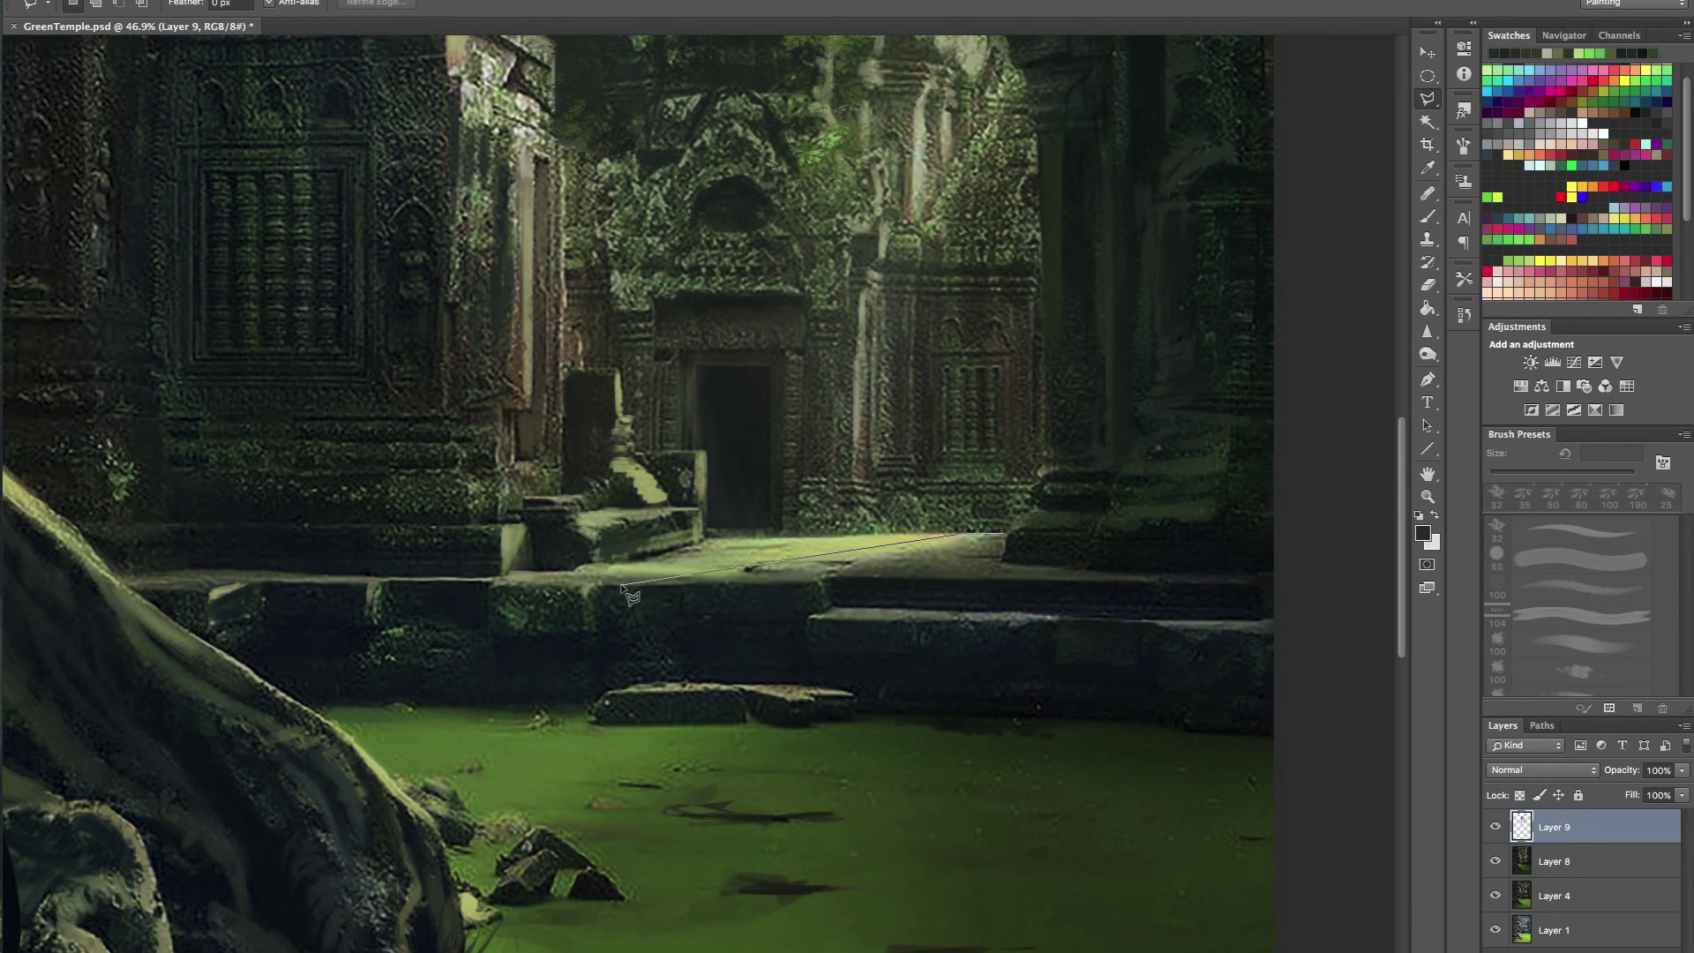
pyautogui.click(828, 579)
pyautogui.click(1244, 583)
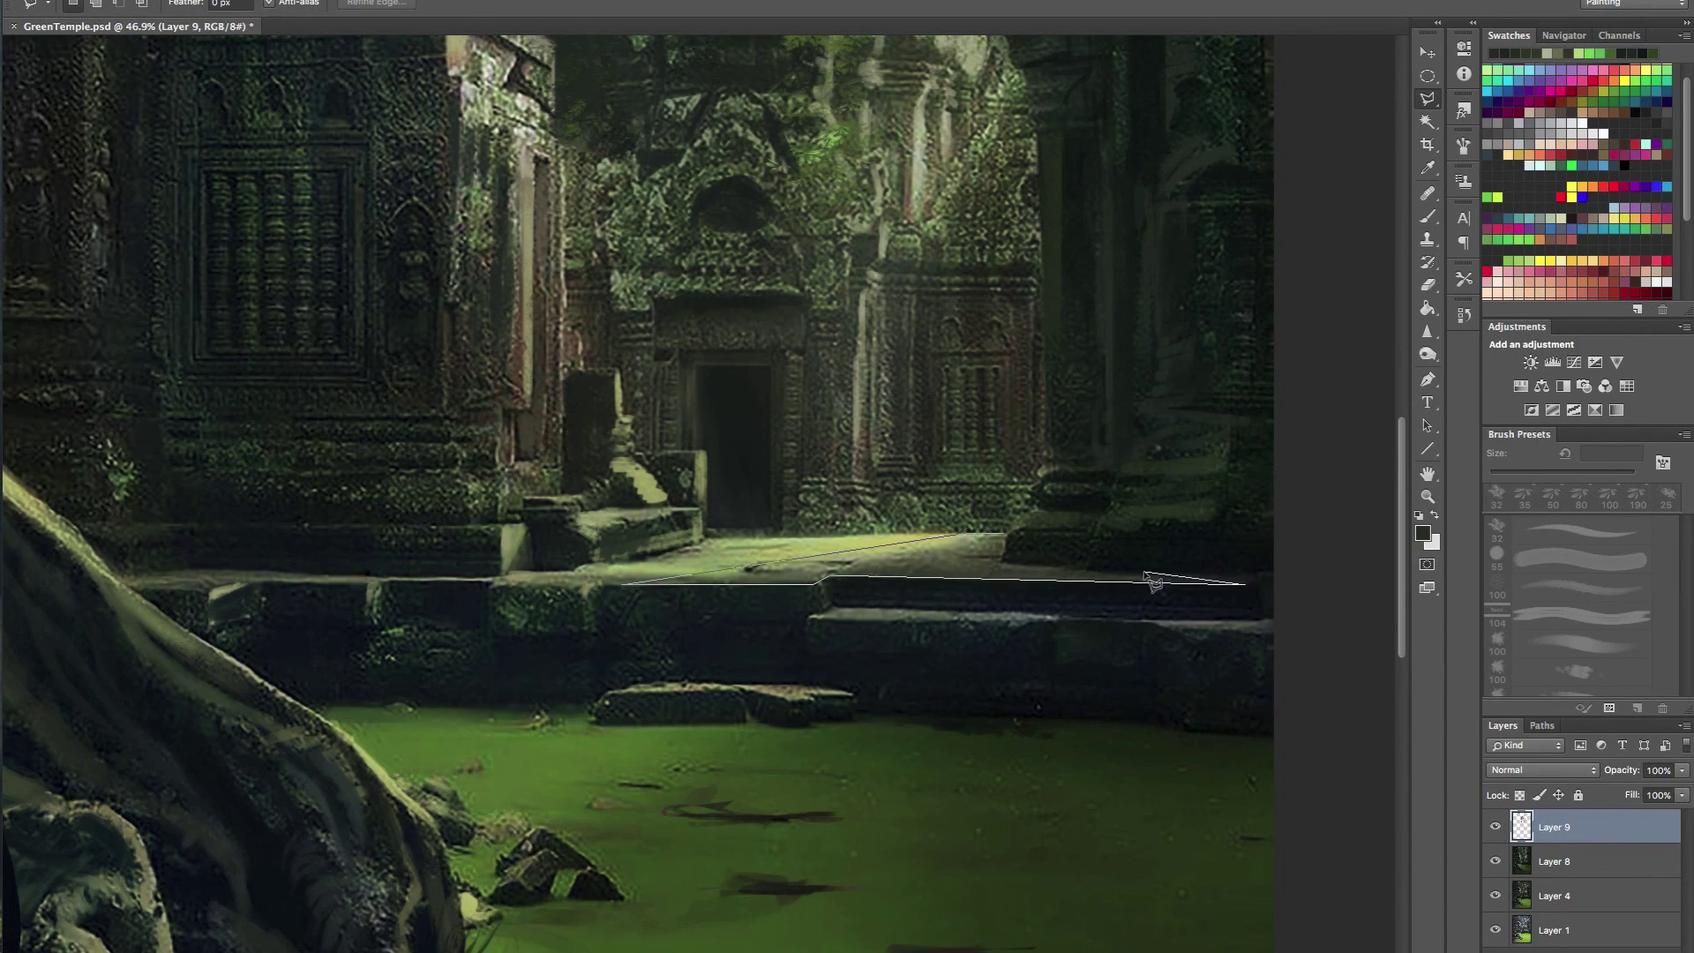
pyautogui.click(1072, 563)
pyautogui.click(997, 562)
pyautogui.click(1009, 535)
# - Paint a dark shadow across the selected courtyard floor with the textured 100 px brush preset
pyautogui.press('b')
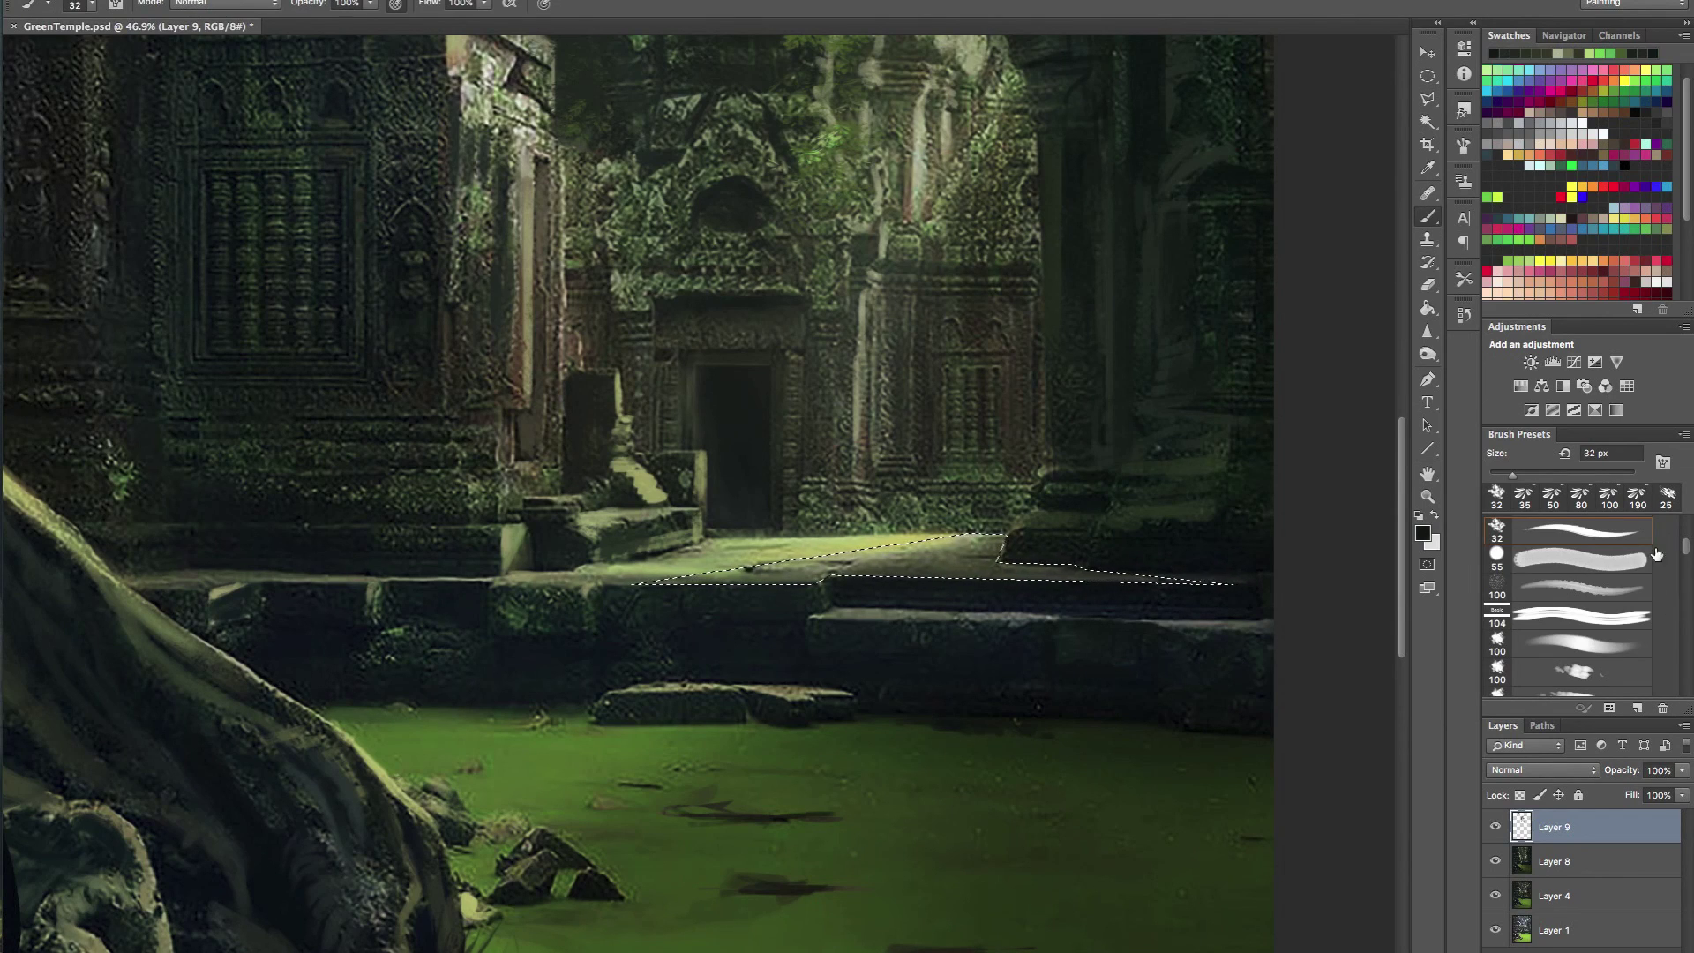
pyautogui.click(1599, 586)
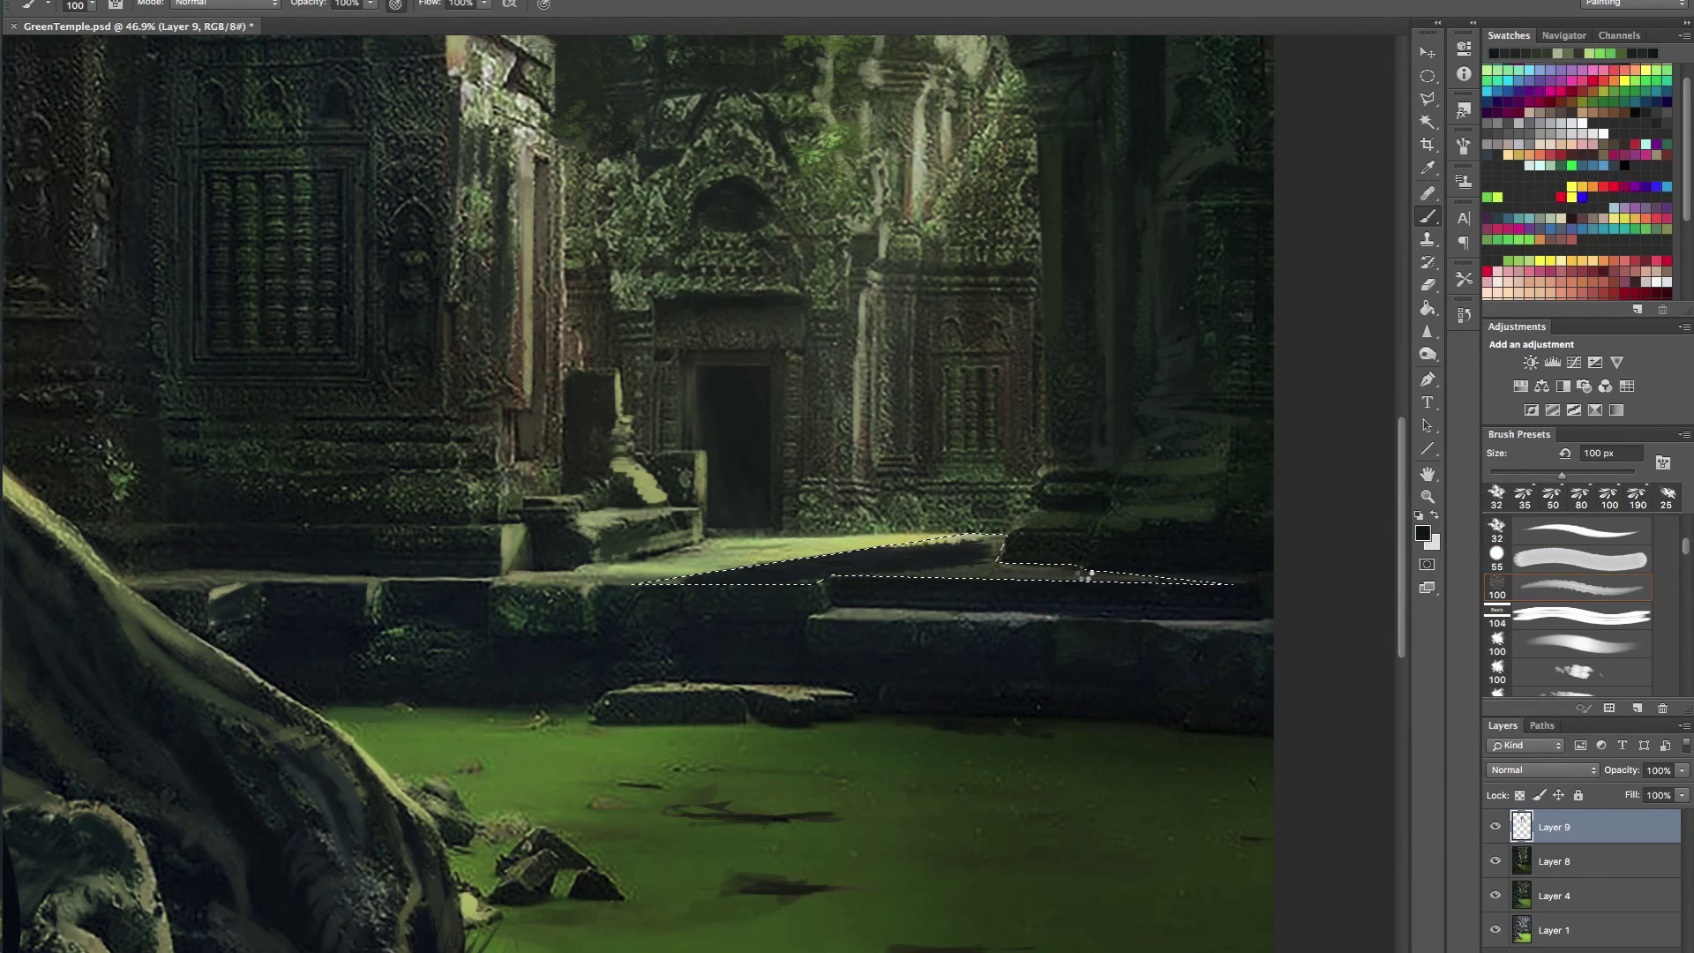
pyautogui.moveTo(1077, 553)
pyautogui.mouseDown()
pyautogui.moveTo(974, 524)
pyautogui.moveTo(1056, 533)
pyautogui.moveTo(971, 532)
pyautogui.moveTo(1079, 535)
pyautogui.mouseUp()
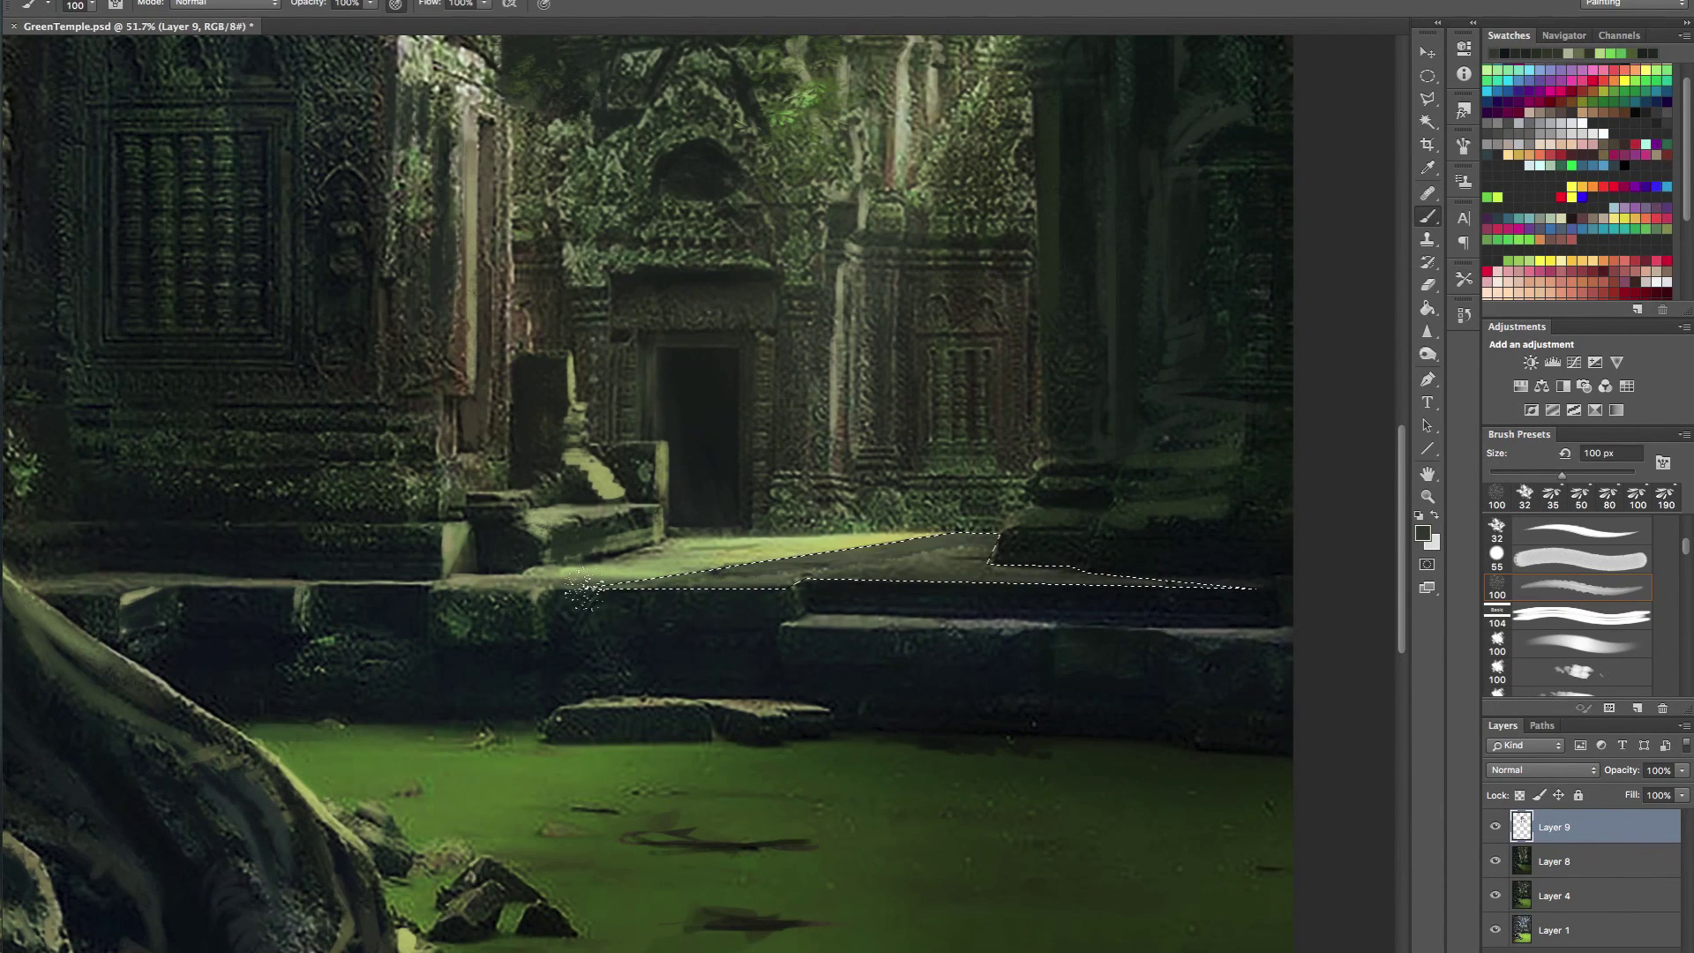
pyautogui.moveTo(865, 527)
pyautogui.mouseDown()
pyautogui.moveTo(777, 527)
pyautogui.moveTo(938, 583)
pyautogui.mouseUp()
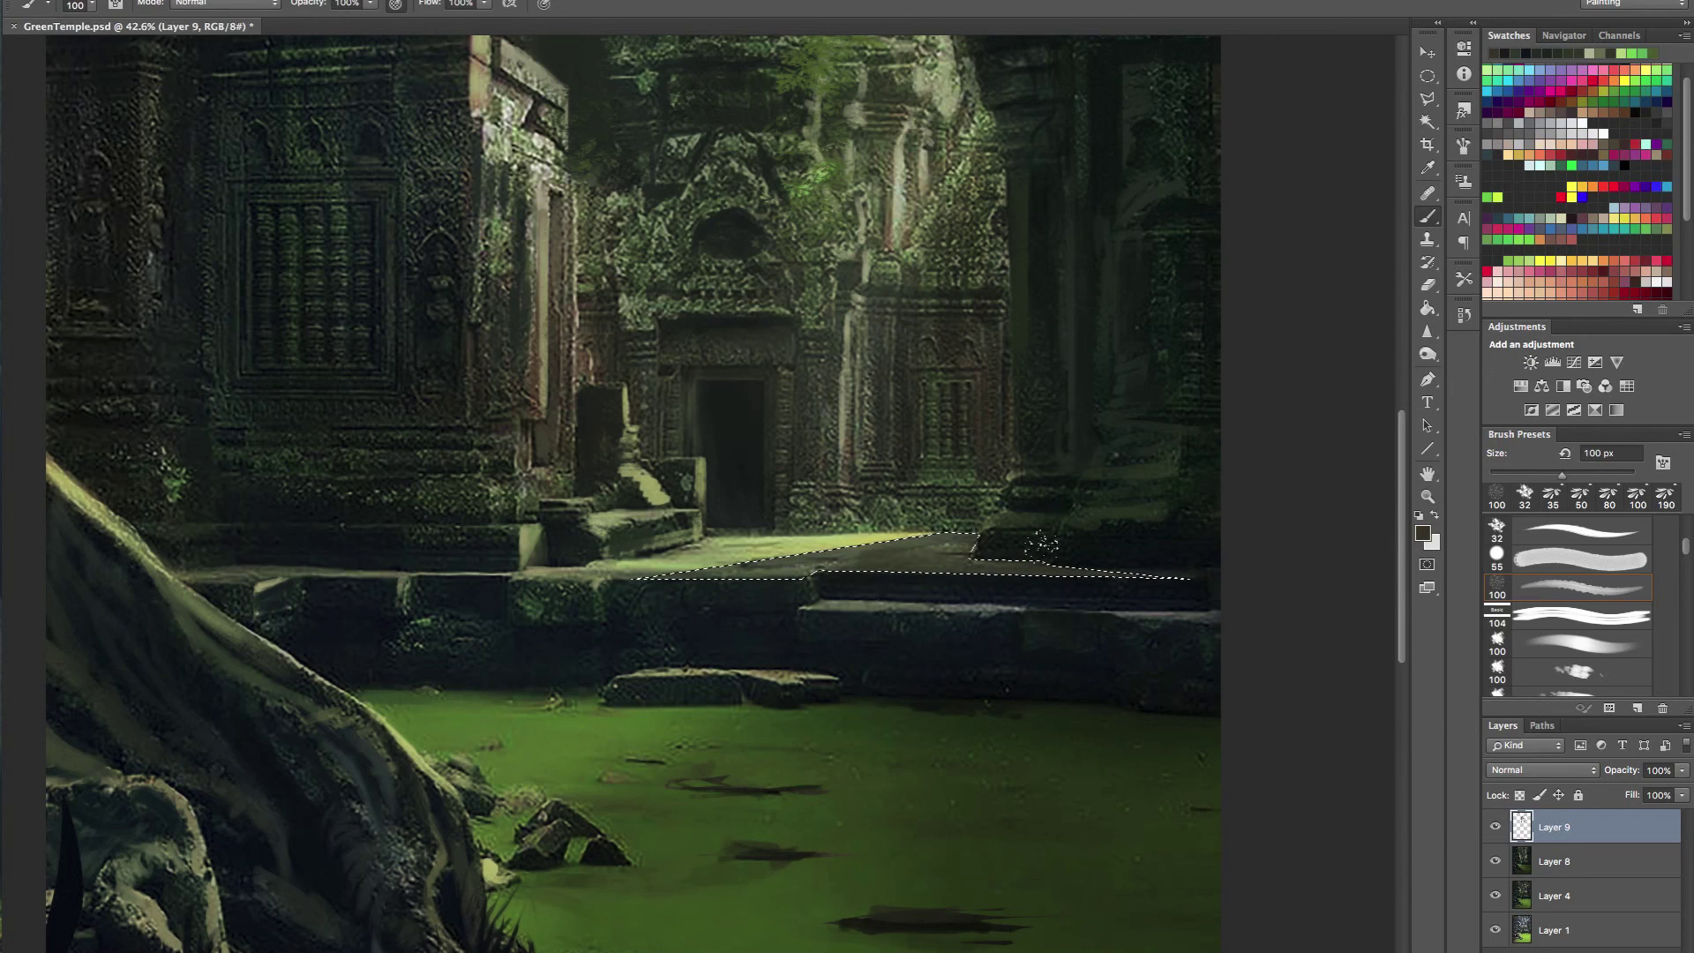
# - Glaze a salmon swatch colour over the shaded courtyard floor at 30% brush opacity
pyautogui.click(1555, 293)
pyautogui.press('3')
pyautogui.moveTo(949, 556); pyautogui.dragTo(774, 574)
pyautogui.moveTo(986, 509)
pyautogui.mouseDown()
pyautogui.moveTo(893, 509)
pyautogui.moveTo(979, 509)
pyautogui.moveTo(764, 586)
pyautogui.moveTo(852, 516)
pyautogui.moveTo(814, 508)
pyautogui.moveTo(942, 513)
pyautogui.mouseUp()
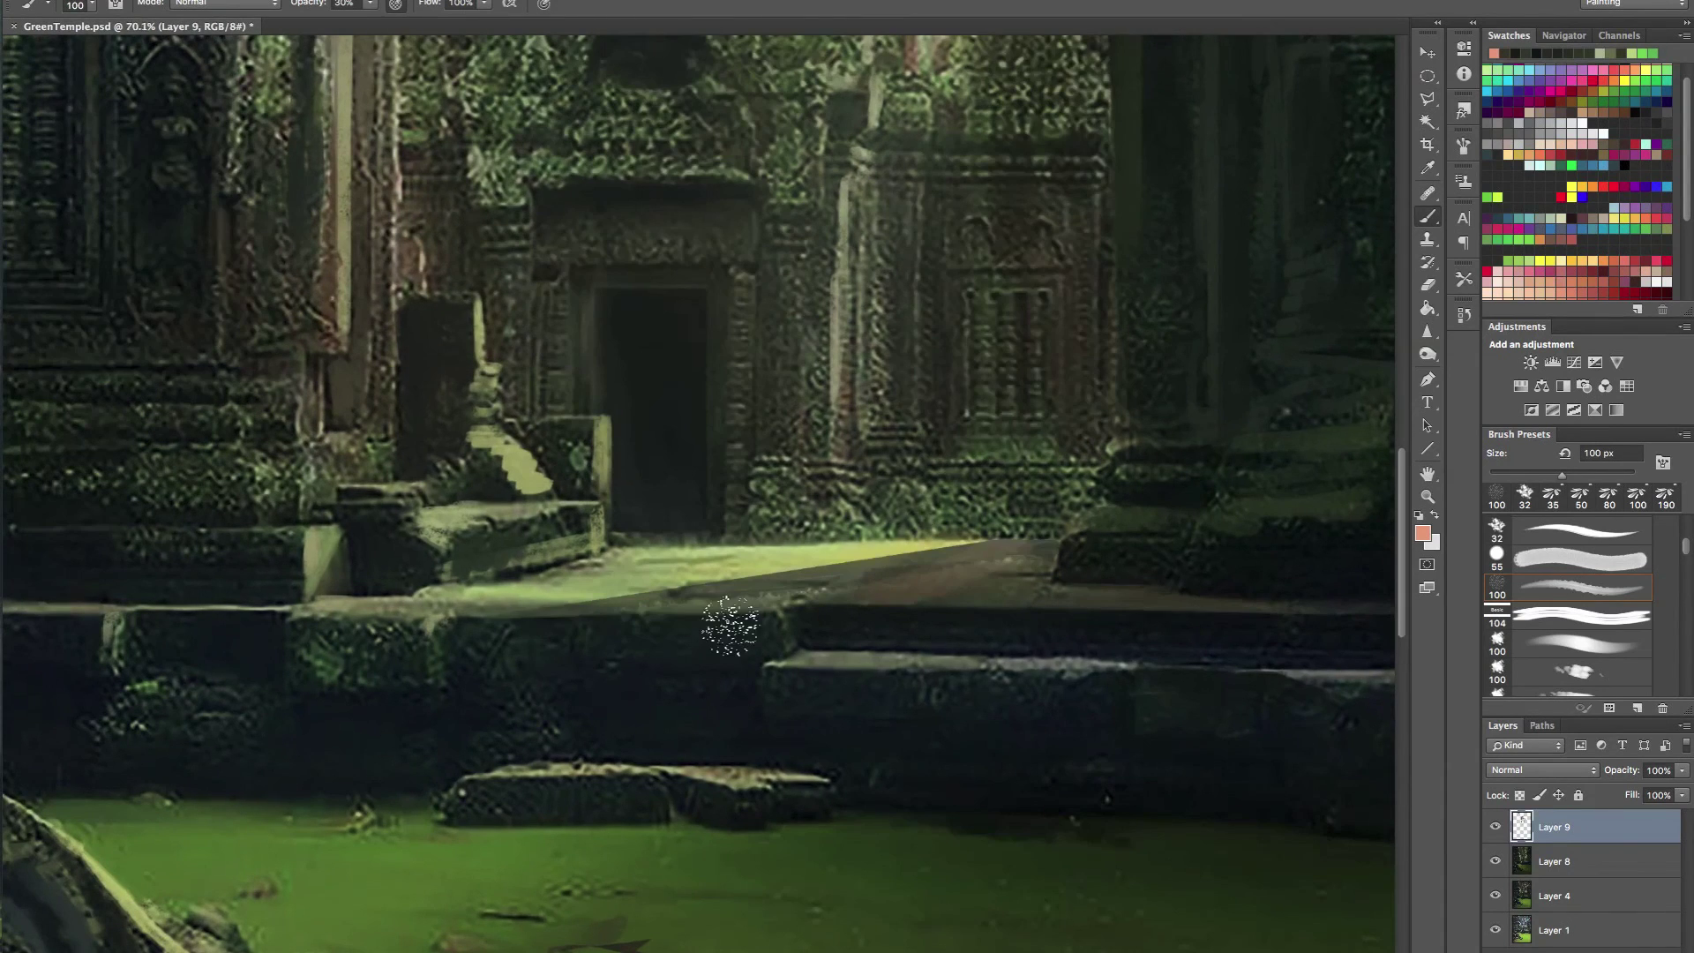
# - Reduce the brush to 60 px and add faint salmon tints to the stone slab at the water's edge
pyautogui.press('[')
pyautogui.press('[')
pyautogui.press('[')
pyautogui.press('[')
pyautogui.click(445, 784)
pyautogui.moveTo(453, 781); pyautogui.dragTo(480, 773)
pyautogui.moveTo(580, 727)
pyautogui.mouseDown()
pyautogui.moveTo(514, 703)
pyautogui.moveTo(519, 734)
pyautogui.mouseUp()
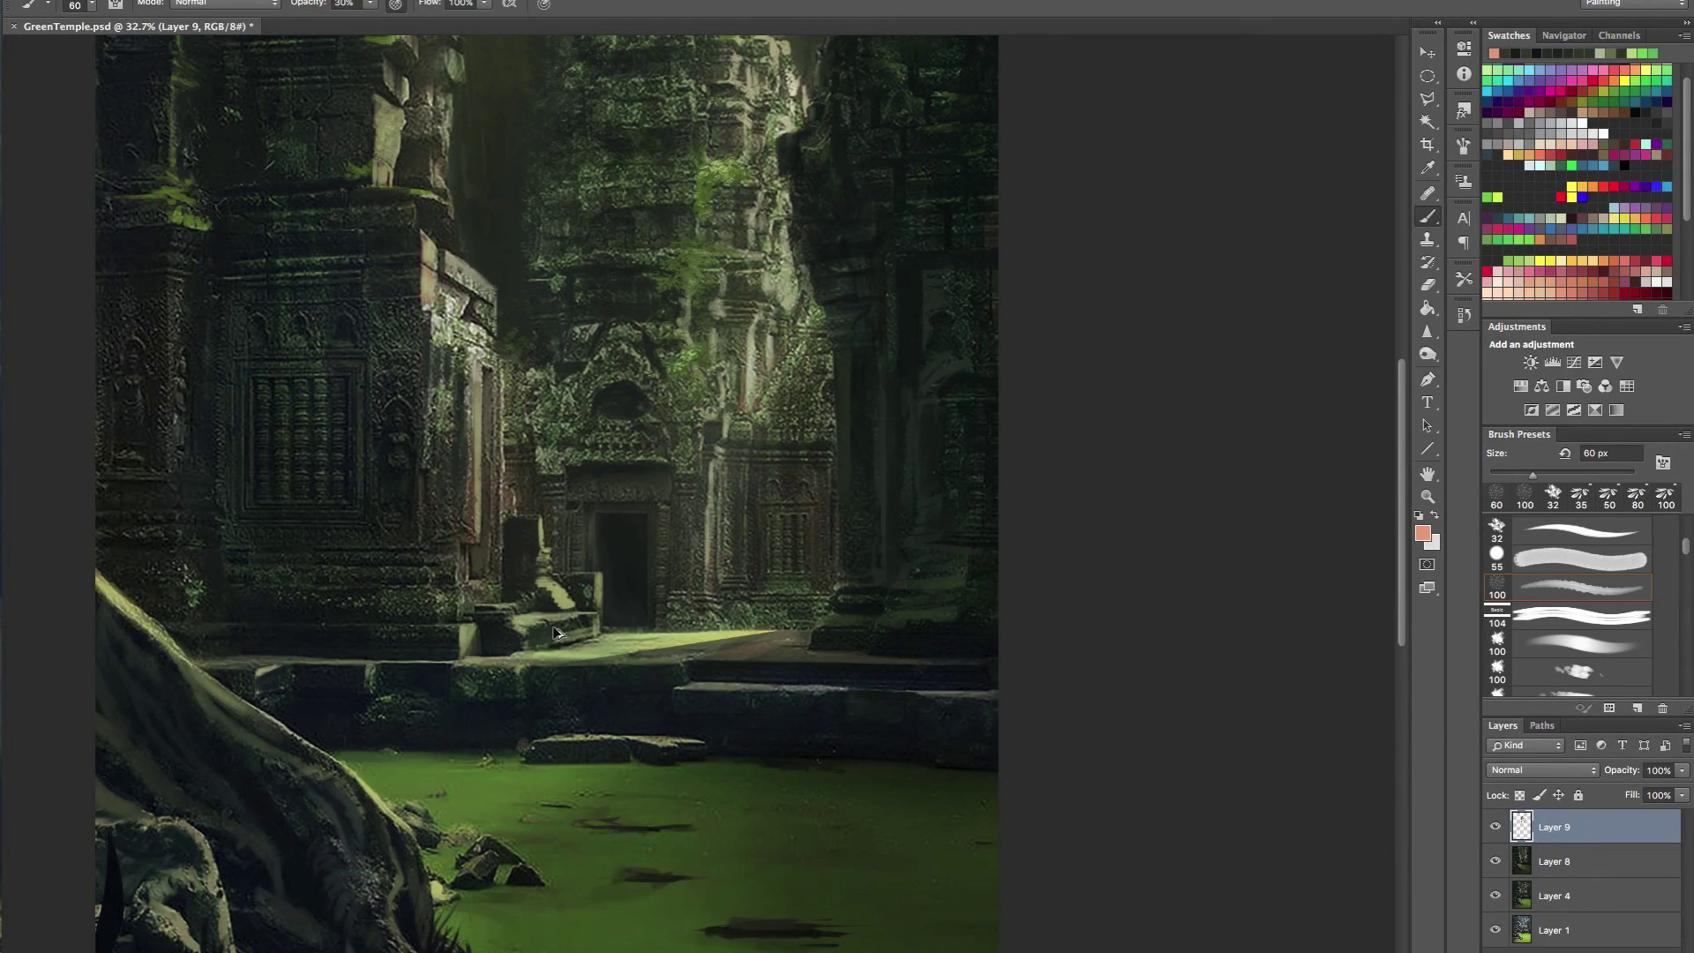
# - Tint the left building's corner pillar and the pale slab above it with salmon, redoing the pillar stroke once
pyautogui.moveTo(637, 610); pyautogui.dragTo(648, 602)
pyautogui.moveTo(457, 528); pyautogui.dragTo(455, 429)
pyautogui.press('super+z')
pyautogui.moveTo(457, 537); pyautogui.dragTo(464, 415)
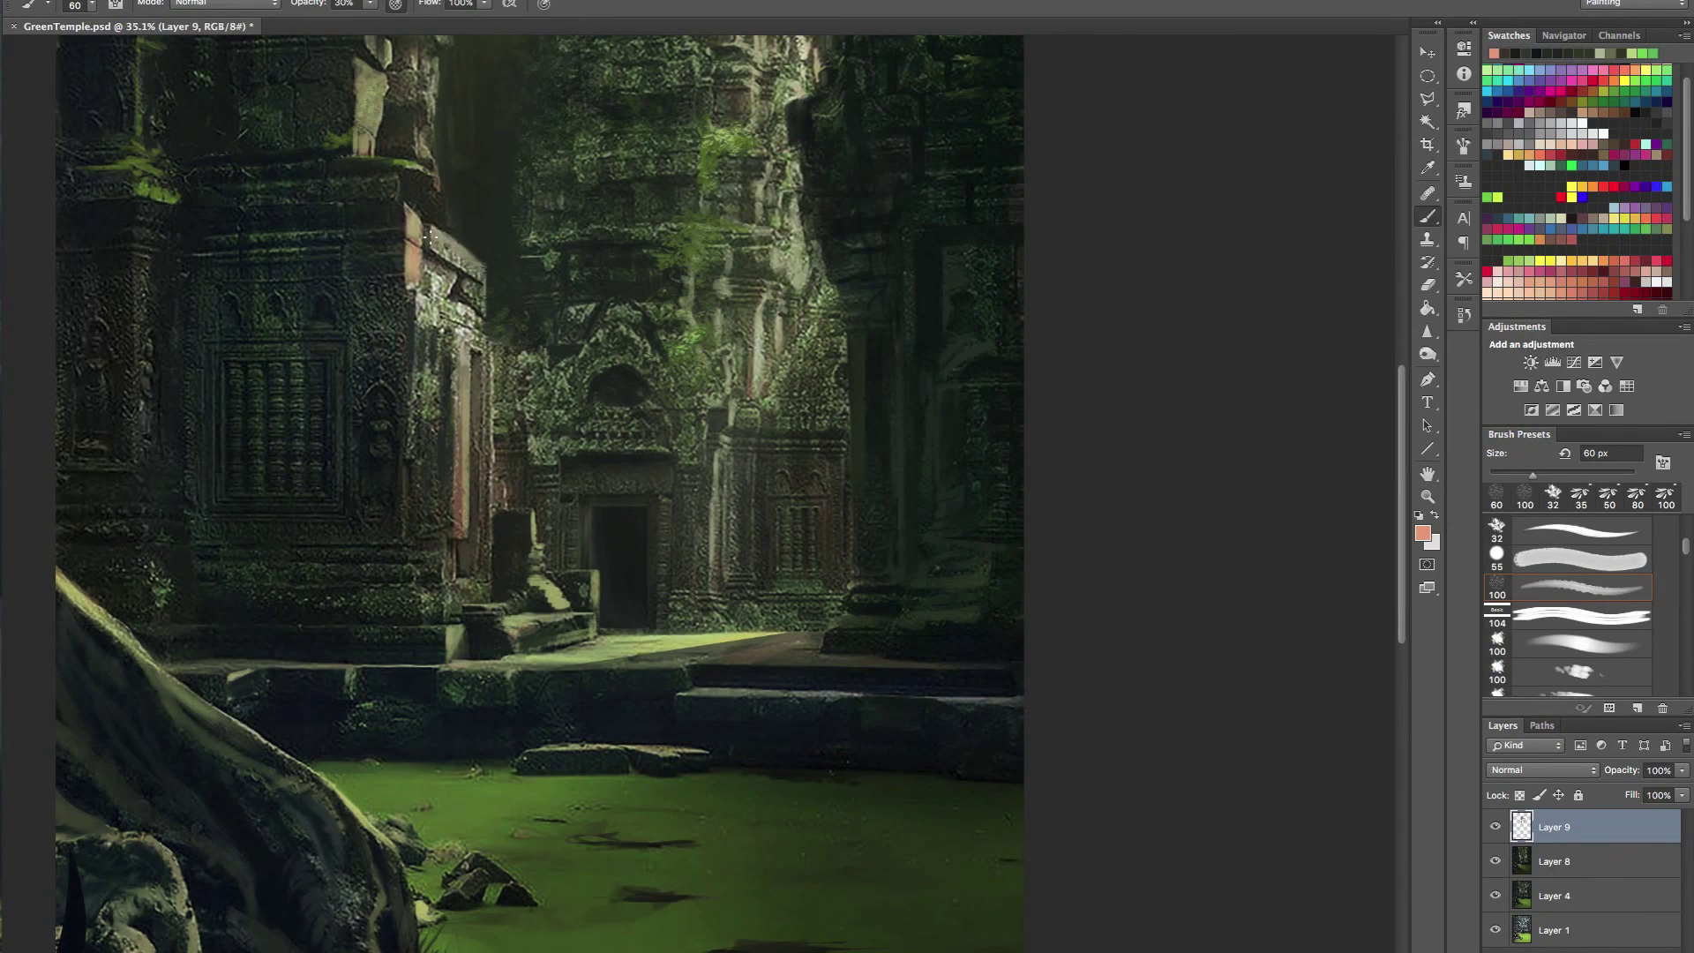
pyautogui.moveTo(487, 275); pyautogui.dragTo(619, 565)
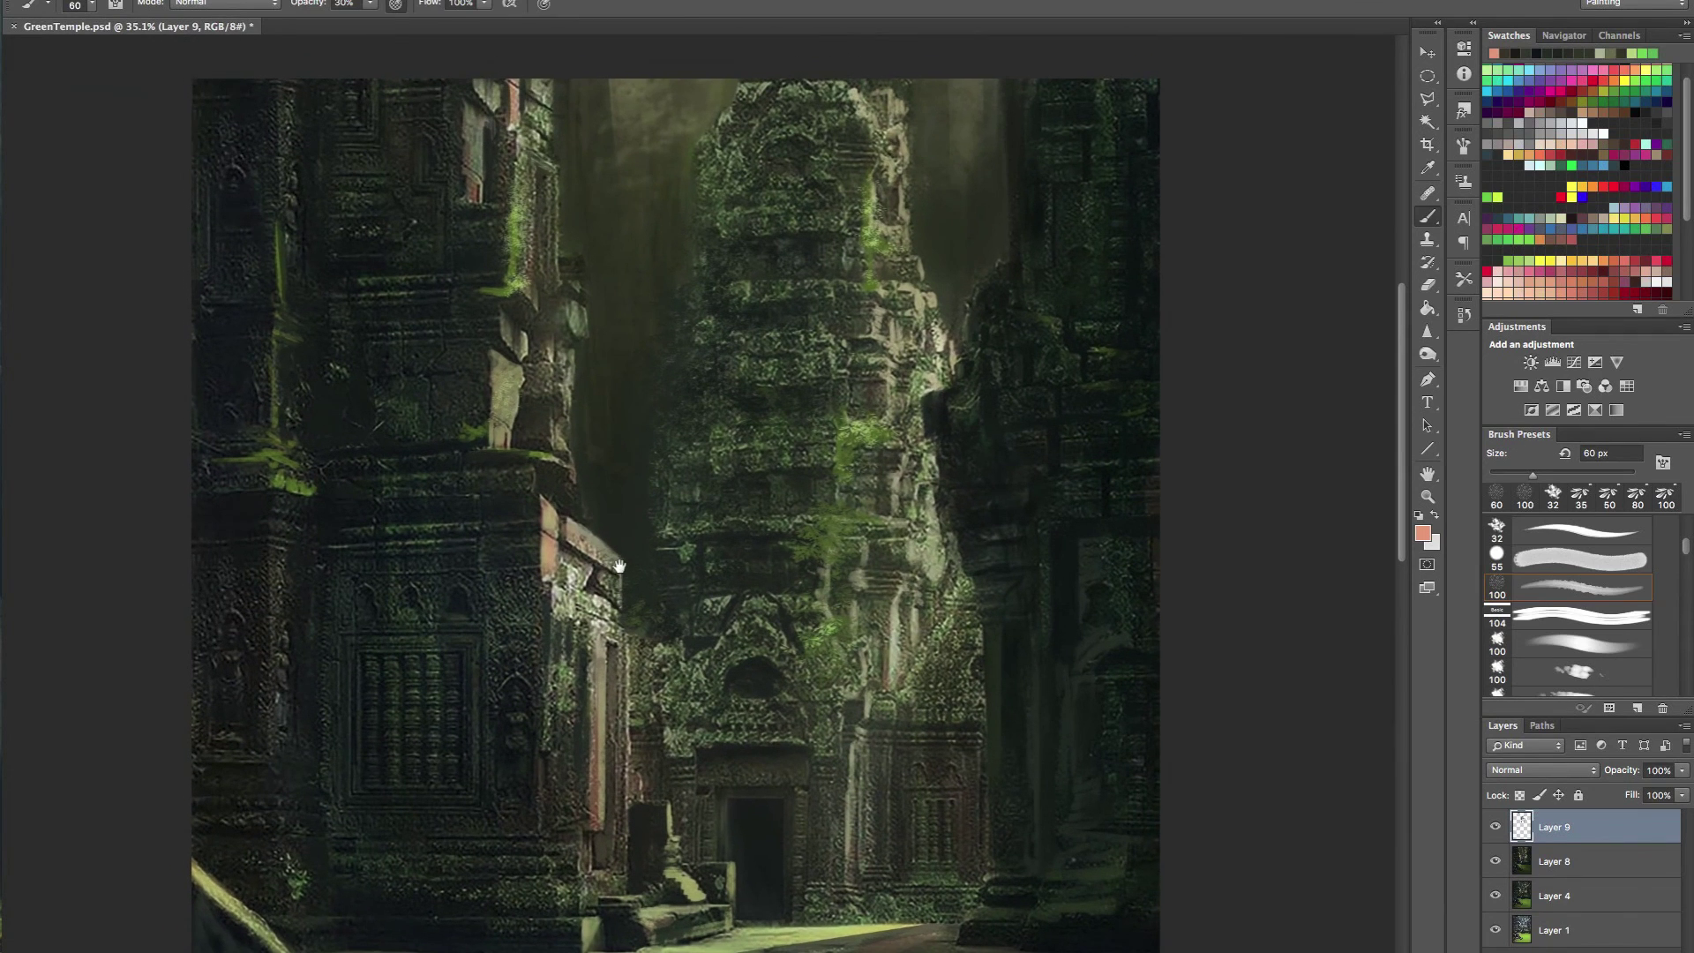
pyautogui.moveTo(492, 362)
pyautogui.mouseDown()
pyautogui.moveTo(491, 397)
pyautogui.moveTo(559, 397)
pyautogui.mouseUp()
pyautogui.moveTo(676, 588); pyautogui.dragTo(641, 589)
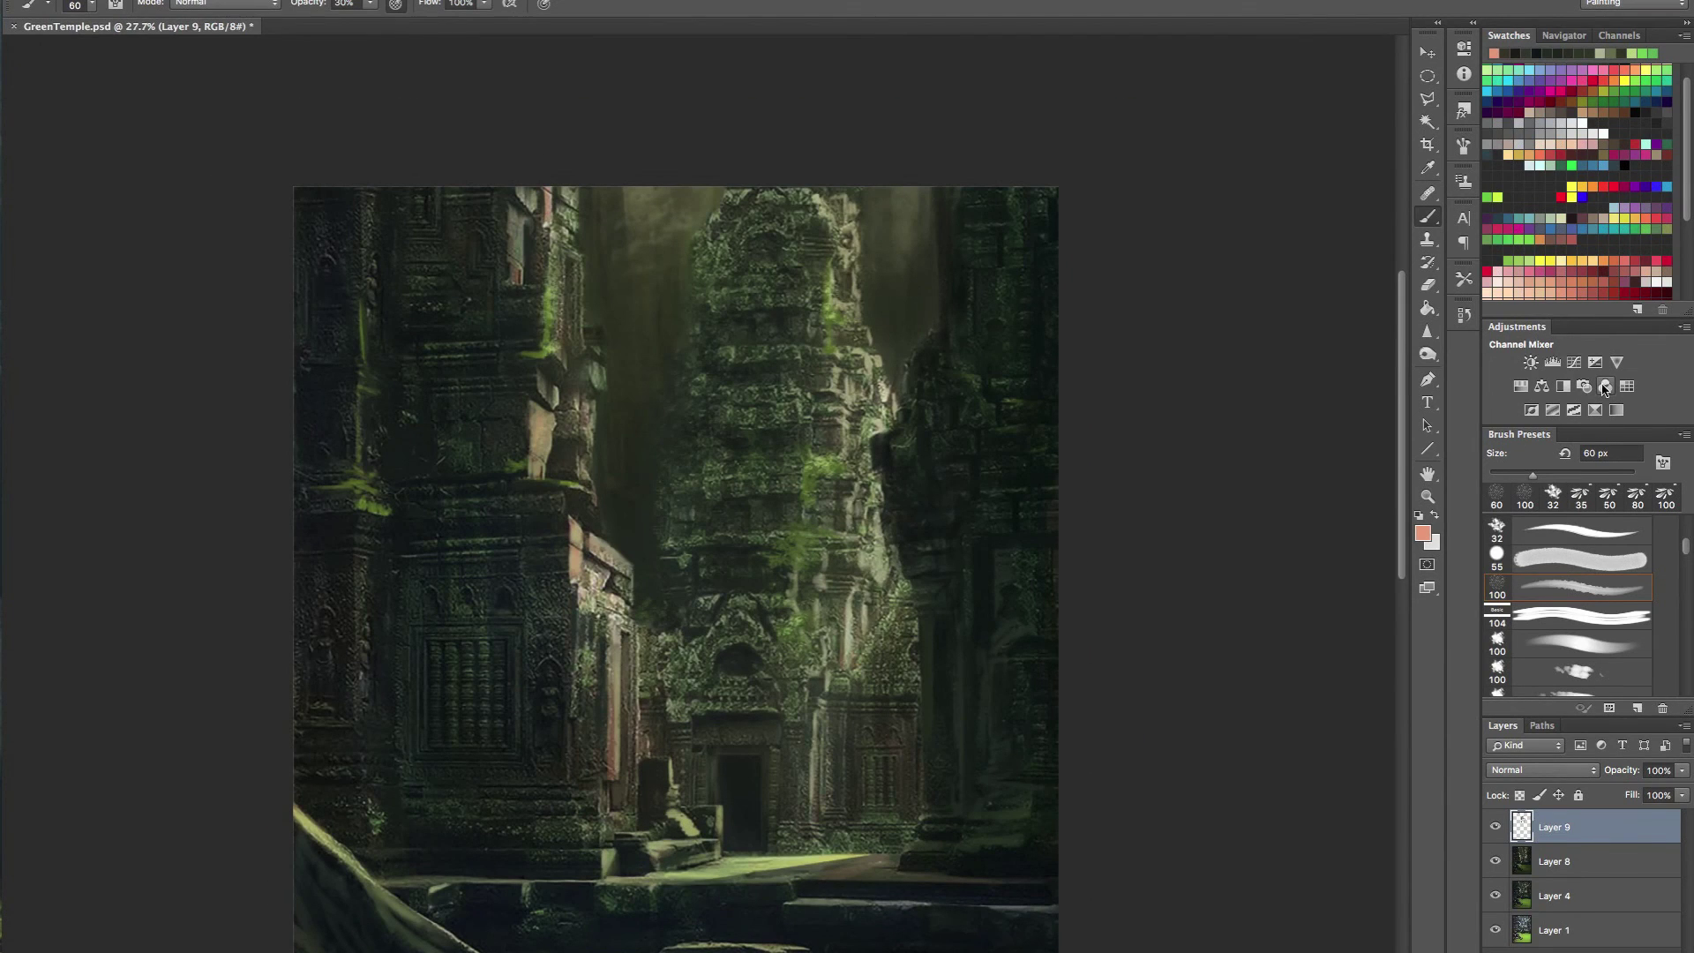
# - Add a Selective Color adjustment layer and set its Neutrals to Magenta +12 and Yellow +27
pyautogui.click(1616, 410)
pyautogui.click(1353, 113)
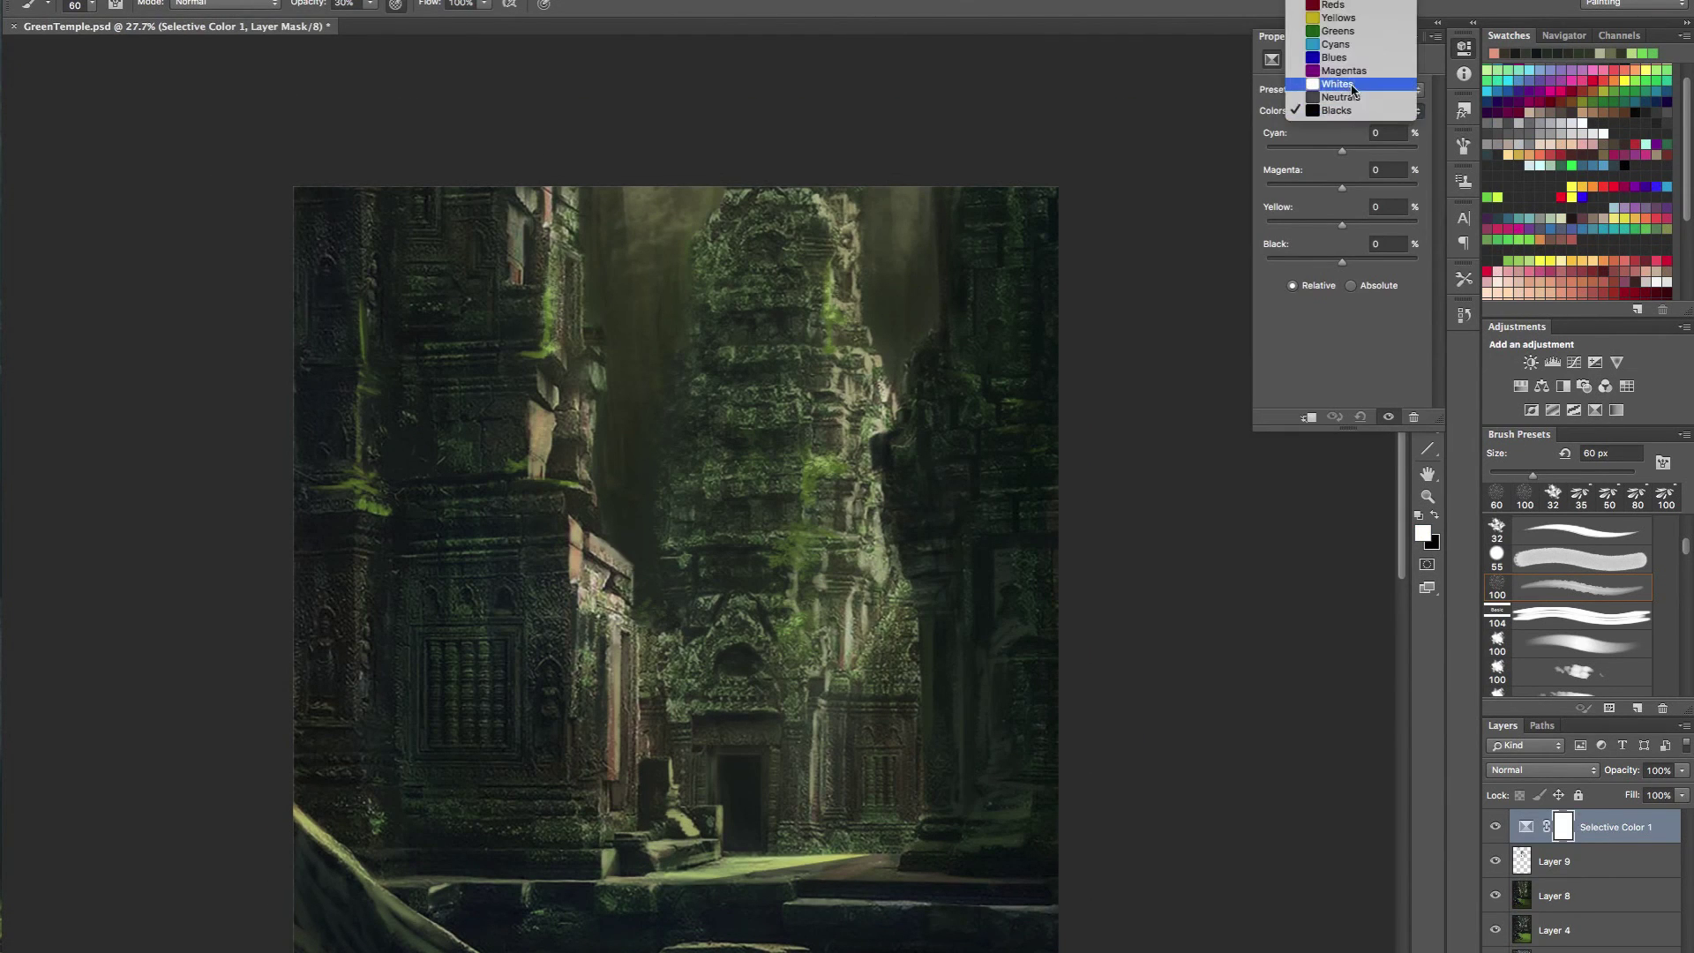
pyautogui.click(1356, 88)
pyautogui.moveTo(1343, 188)
pyautogui.mouseDown()
pyautogui.moveTo(1364, 191)
pyautogui.moveTo(1299, 185)
pyautogui.moveTo(1343, 188)
pyautogui.mouseUp()
pyautogui.click(1359, 112)
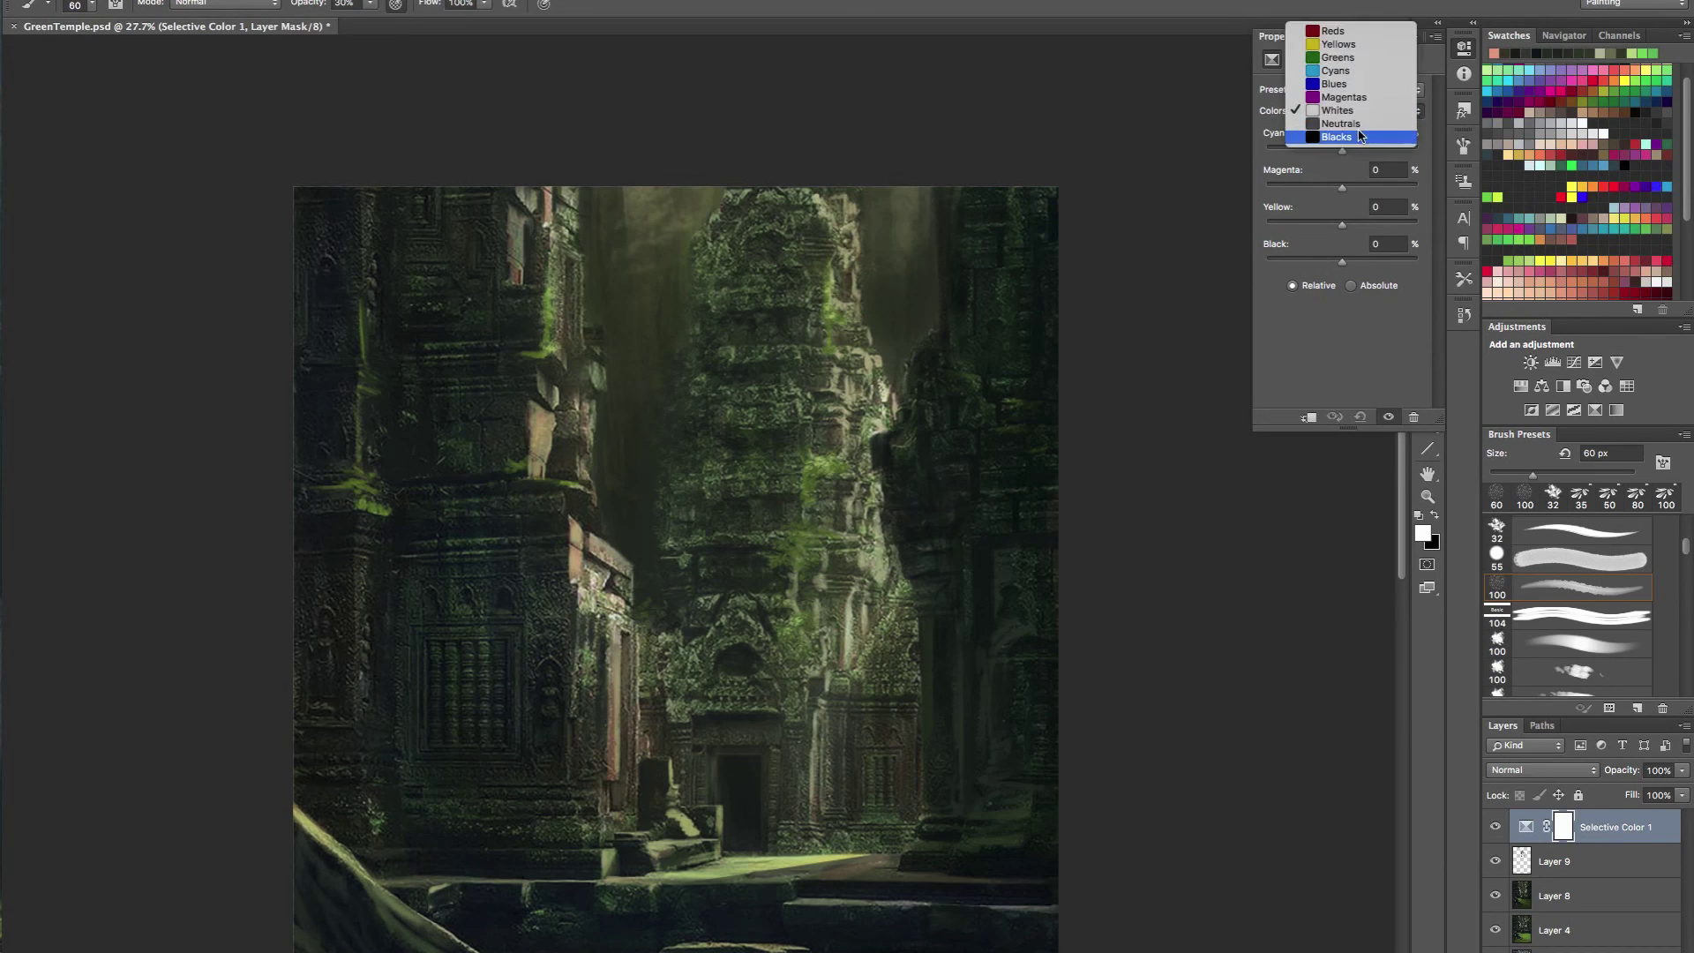
pyautogui.click(1350, 123)
pyautogui.moveTo(1349, 192); pyautogui.dragTo(1352, 193)
pyautogui.moveTo(843, 516)
pyautogui.mouseDown()
pyautogui.moveTo(775, 517)
pyautogui.moveTo(874, 509)
pyautogui.mouseUp()
pyautogui.moveTo(1353, 227); pyautogui.dragTo(1348, 228)
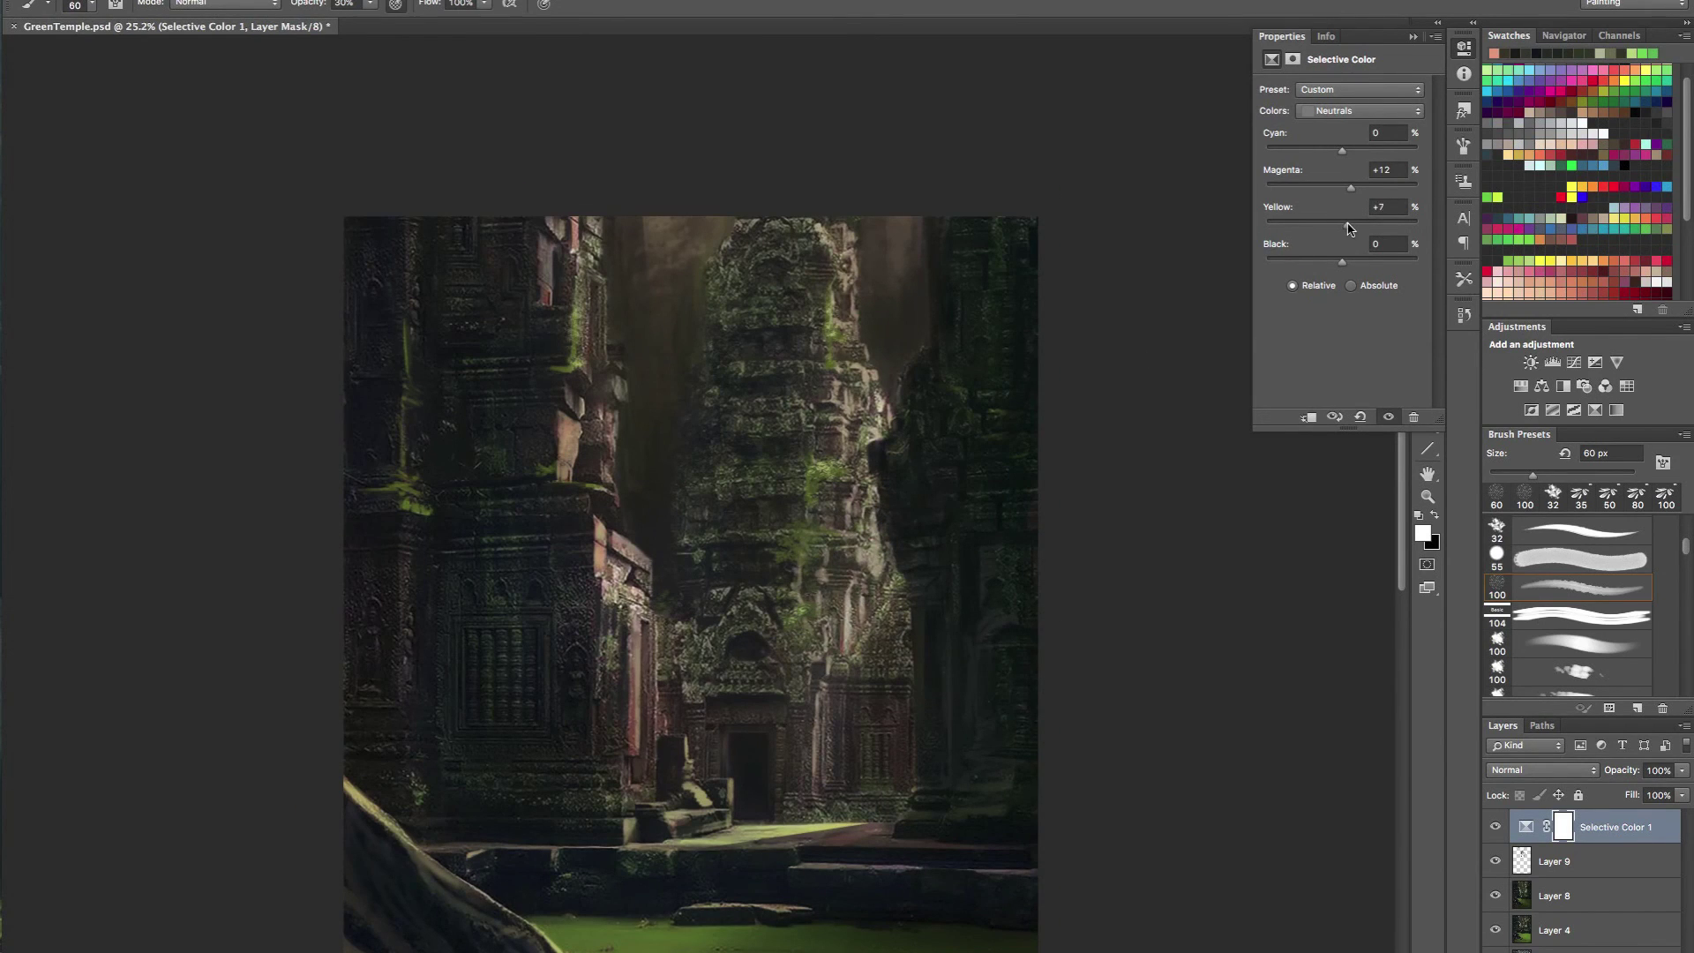
pyautogui.moveTo(804, 628)
pyautogui.mouseDown()
pyautogui.moveTo(788, 503)
pyautogui.moveTo(768, 506)
pyautogui.mouseUp()
# - Fill the Selective Color layer's mask with black and make white the painting colour
pyautogui.press('x')
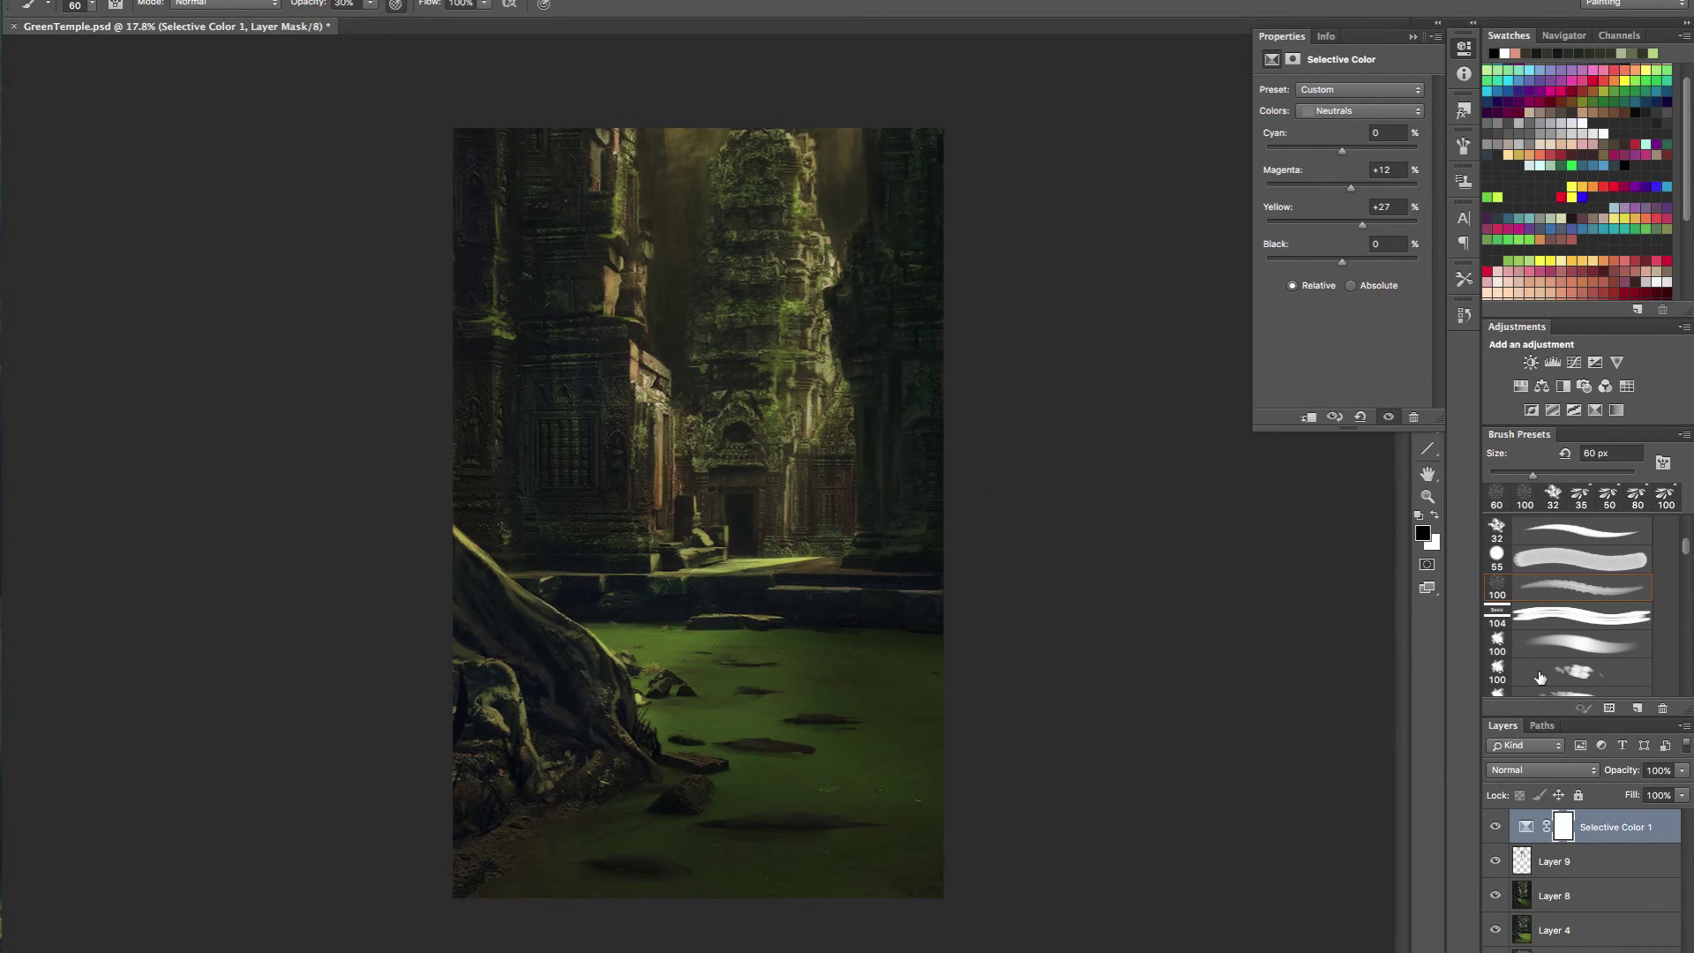
pyautogui.hotkey('alt', 'BackSpace')
pyautogui.press('x')
# - Reveal the warm adjustment on the left building's corner and the tower's lit edge using the 32 px brush preset enlarged to 60 px
pyautogui.moveTo(697, 272); pyautogui.dragTo(657, 280)
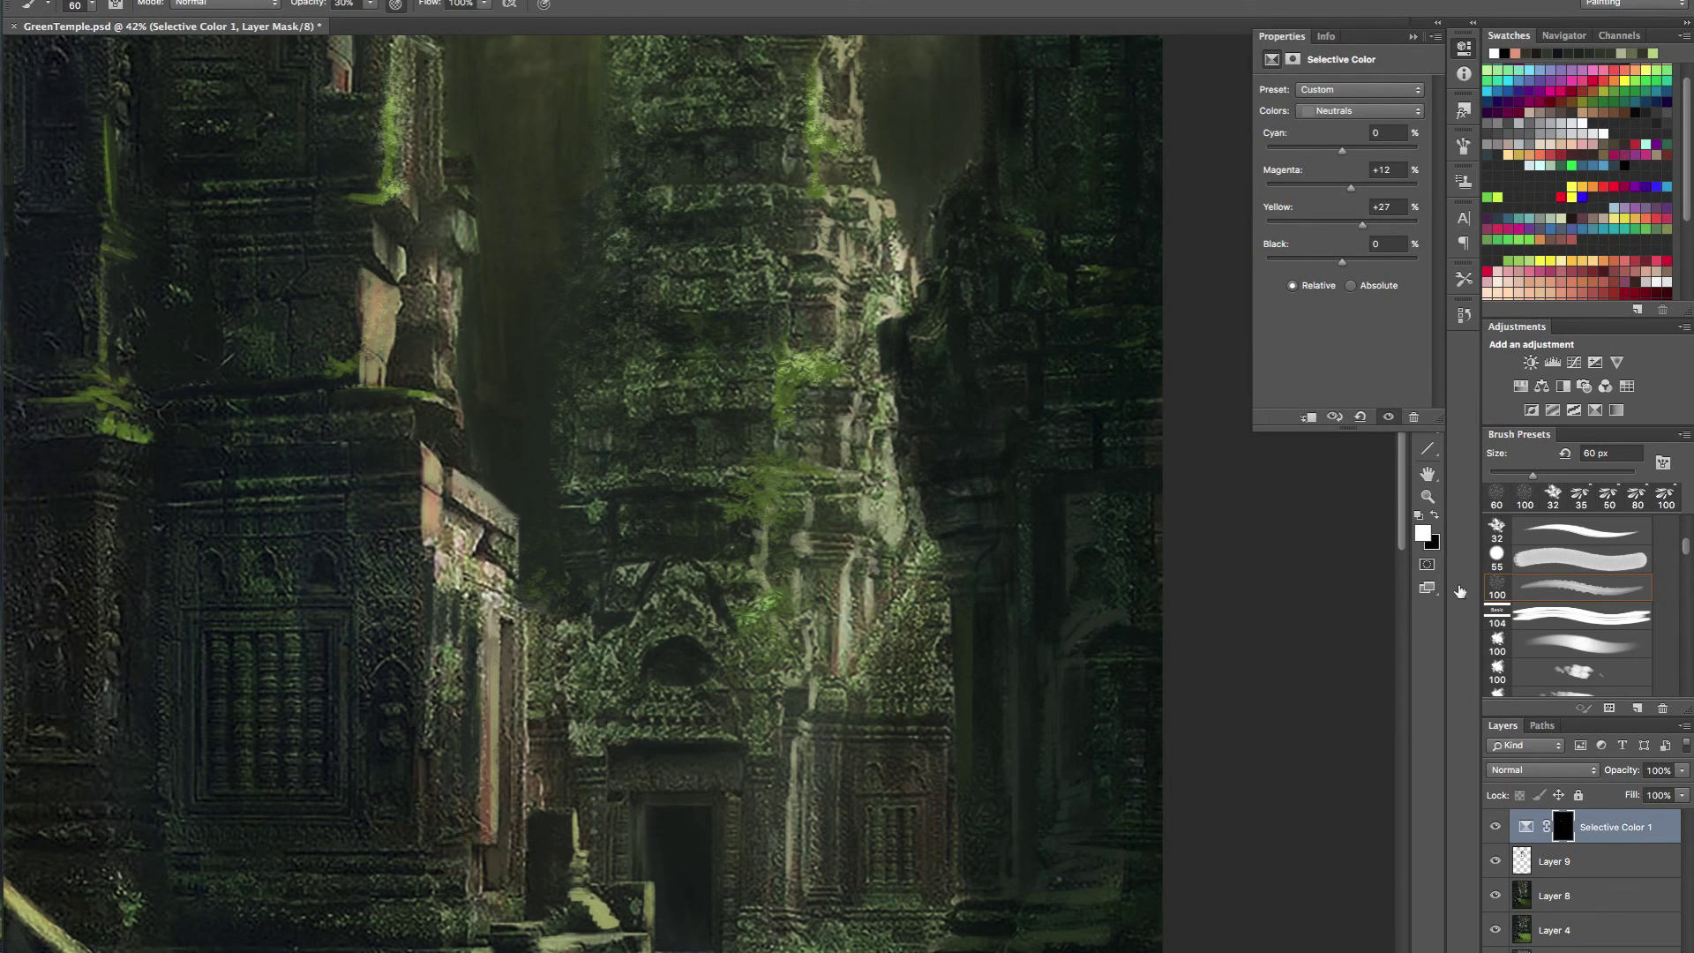
pyautogui.click(1622, 533)
pyautogui.moveTo(502, 578); pyautogui.dragTo(524, 586)
pyautogui.press(']')
pyautogui.press(']')
pyautogui.press(']')
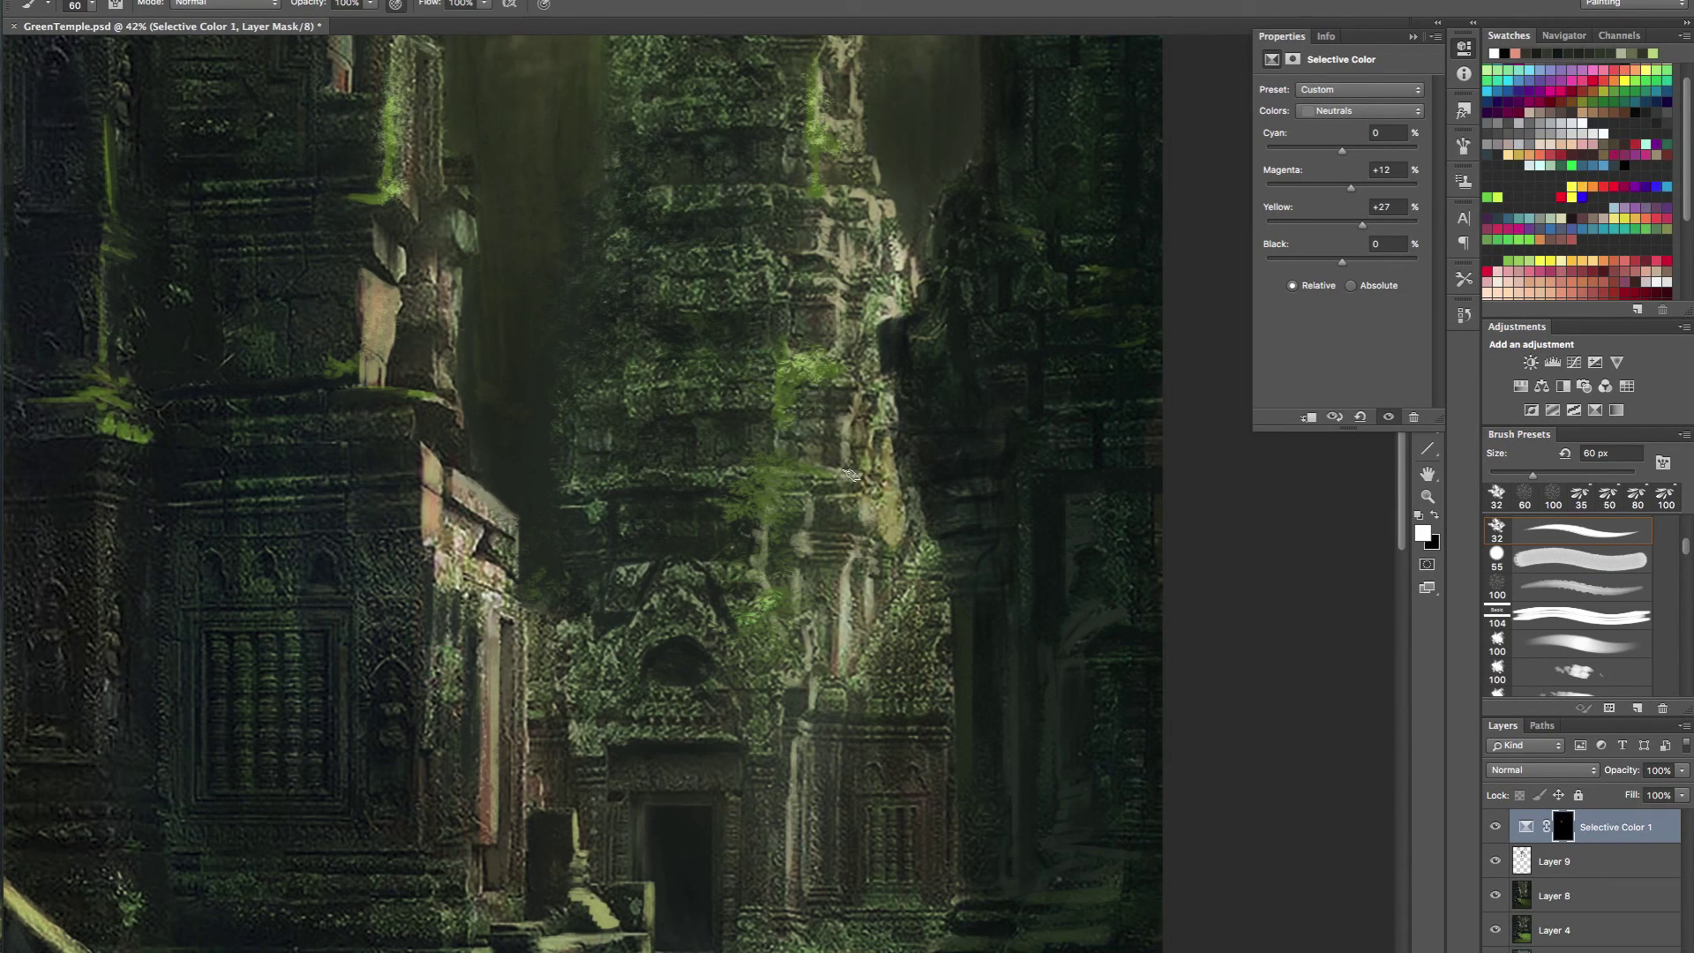
pyautogui.moveTo(871, 250)
pyautogui.mouseDown()
pyautogui.moveTo(825, 171)
pyautogui.moveTo(853, 57)
pyautogui.moveTo(888, 350)
pyautogui.moveTo(821, 322)
pyautogui.mouseUp()
# - Enlarge the brush to 200 px and reveal the warm adjustment more broadly over the left building and tower
pyautogui.scroll(3, 822, 322)
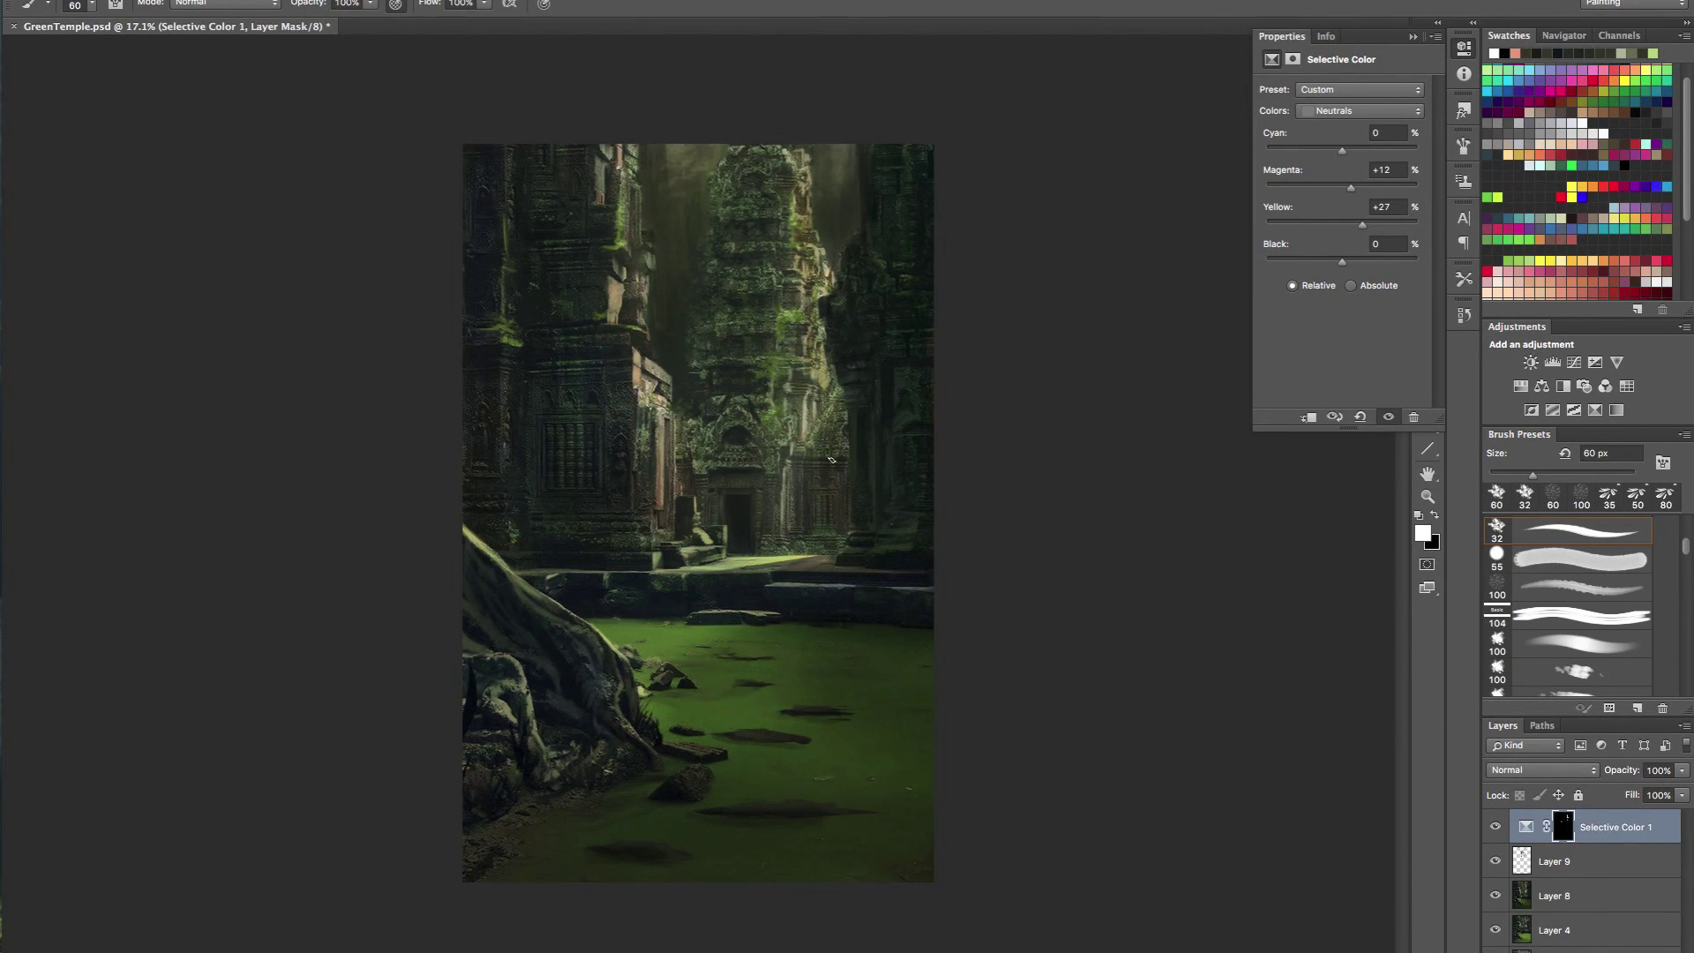
pyautogui.press(']')
pyautogui.press(']')
pyautogui.press(']')
pyautogui.press(']')
pyautogui.press(']')
pyautogui.press(']')
pyautogui.moveTo(617, 400)
pyautogui.mouseDown()
pyautogui.moveTo(640, 393)
pyautogui.moveTo(655, 495)
pyautogui.moveTo(642, 338)
pyautogui.mouseUp()
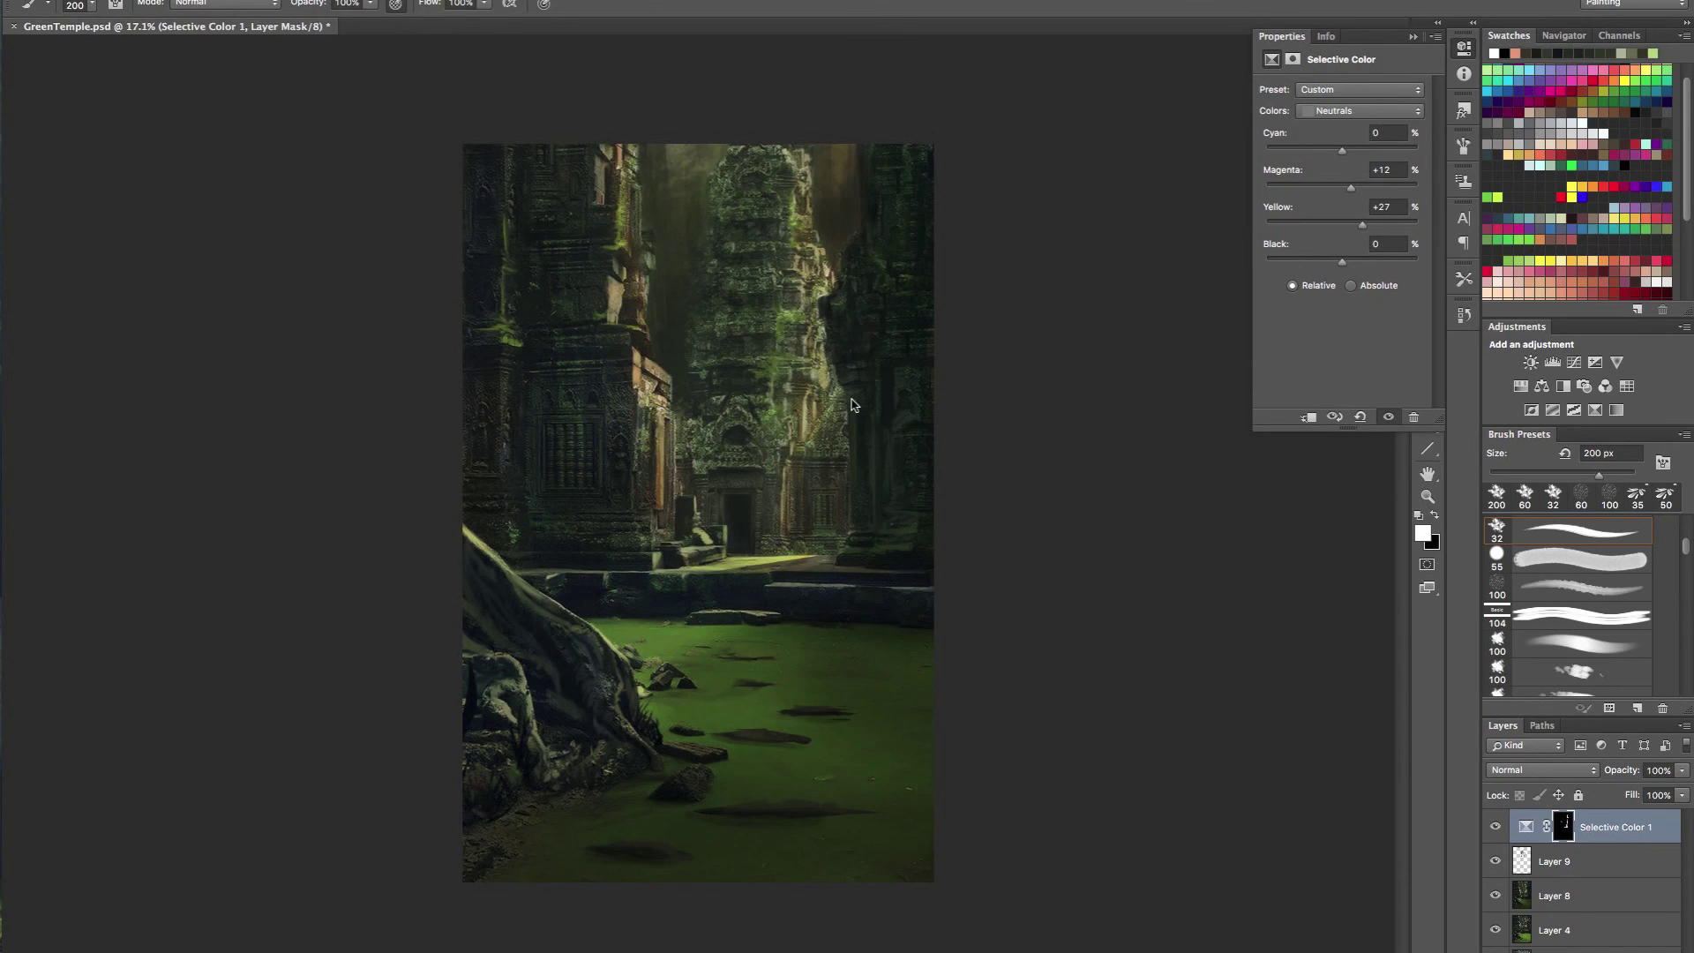
# - Check the Selective Color effect, lower that layer's opacity, and merge it with Layer 9 and Layer 8
pyautogui.press('super+minus')
pyautogui.press('super+minus')
pyautogui.press('super+plus')
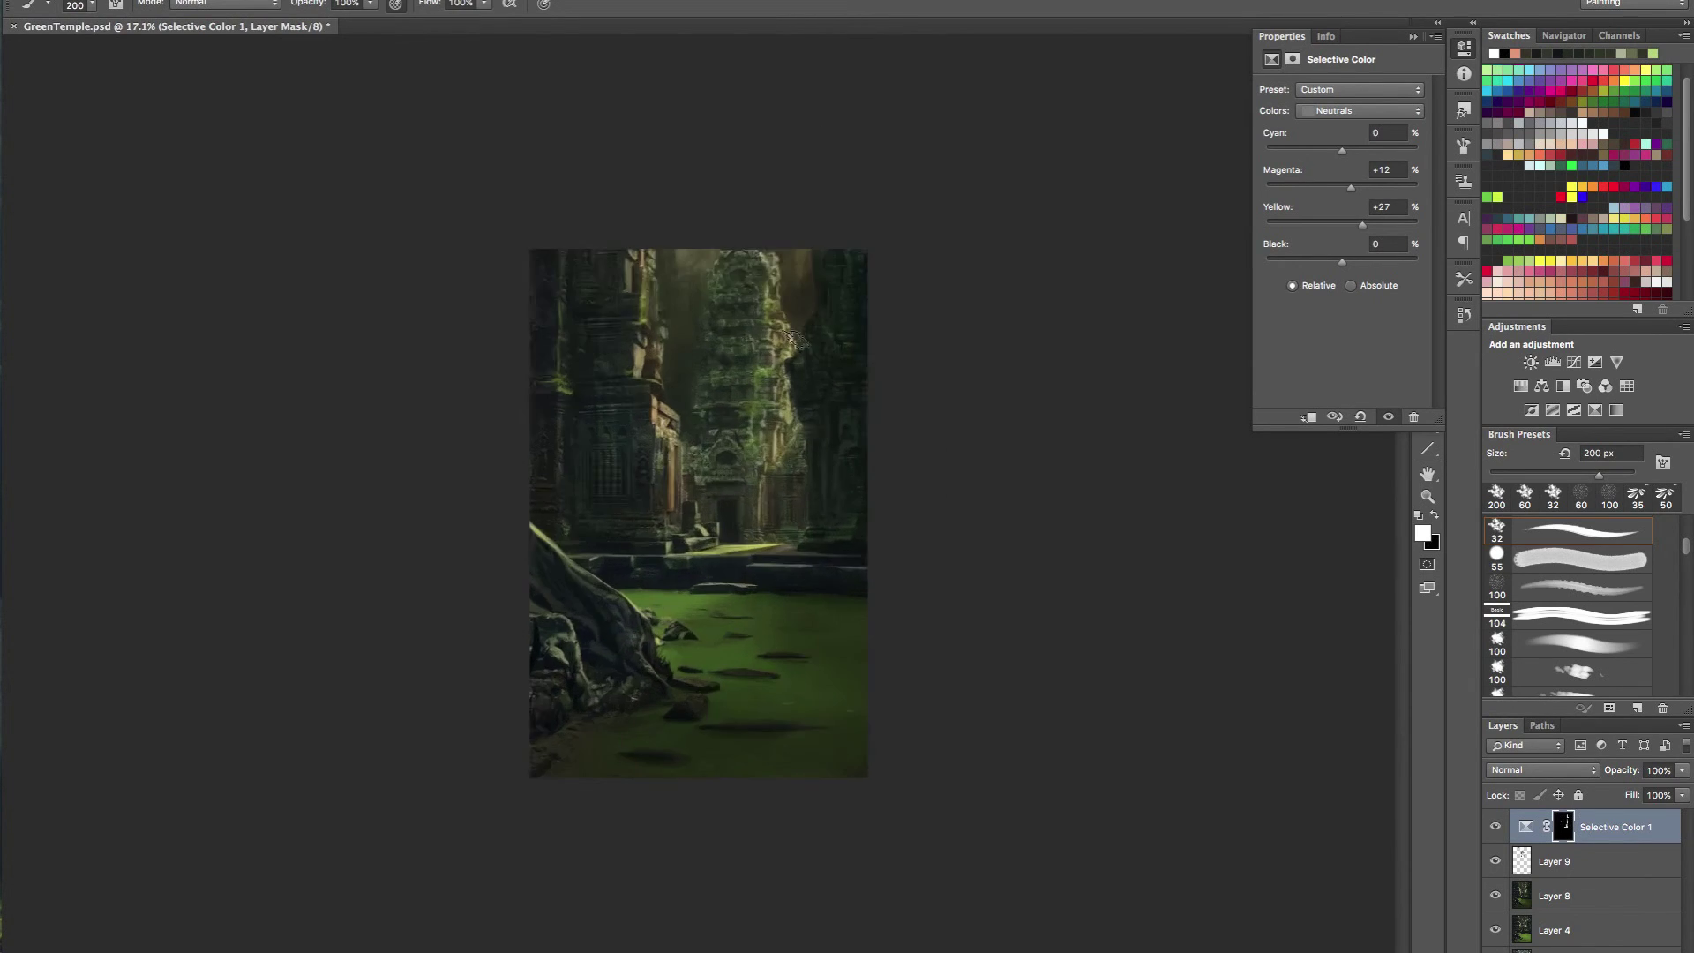
pyautogui.scroll(2, 792, 338)
pyautogui.click(1497, 828)
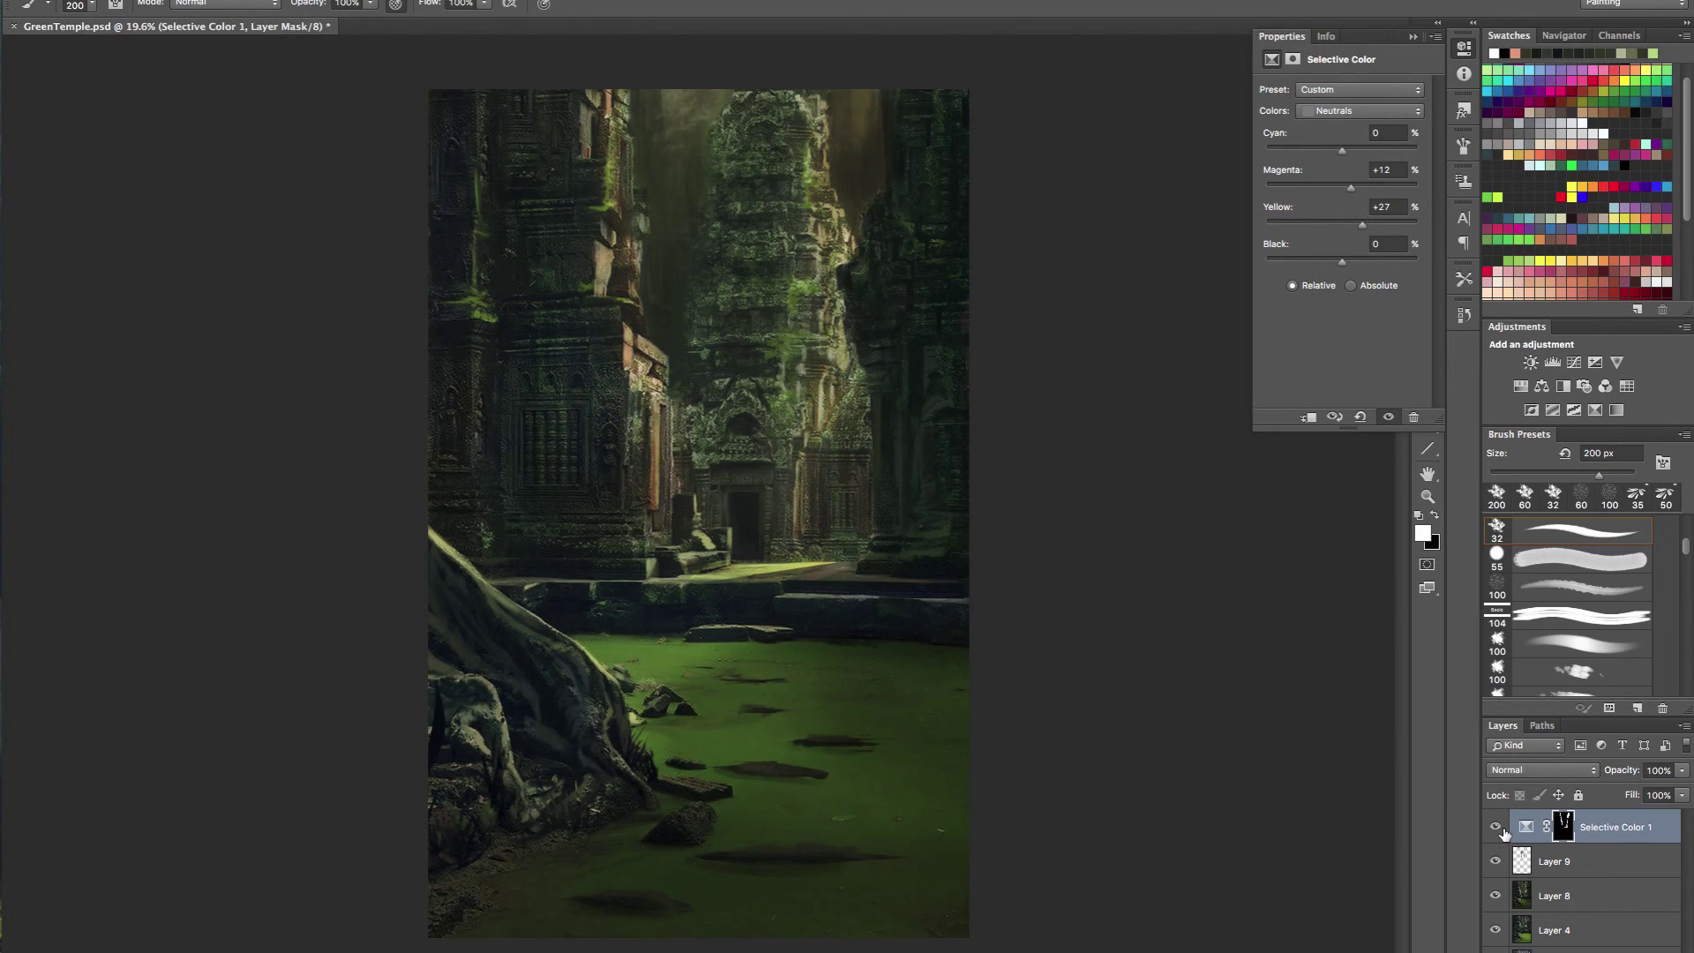
pyautogui.moveTo(1629, 773)
pyautogui.mouseDown()
pyautogui.moveTo(1585, 777)
pyautogui.moveTo(1619, 774)
pyautogui.mouseUp()
pyautogui.keyDown('shift'); pyautogui.click(1593, 905); pyautogui.keyUp('shift')
pyautogui.press('super+e')
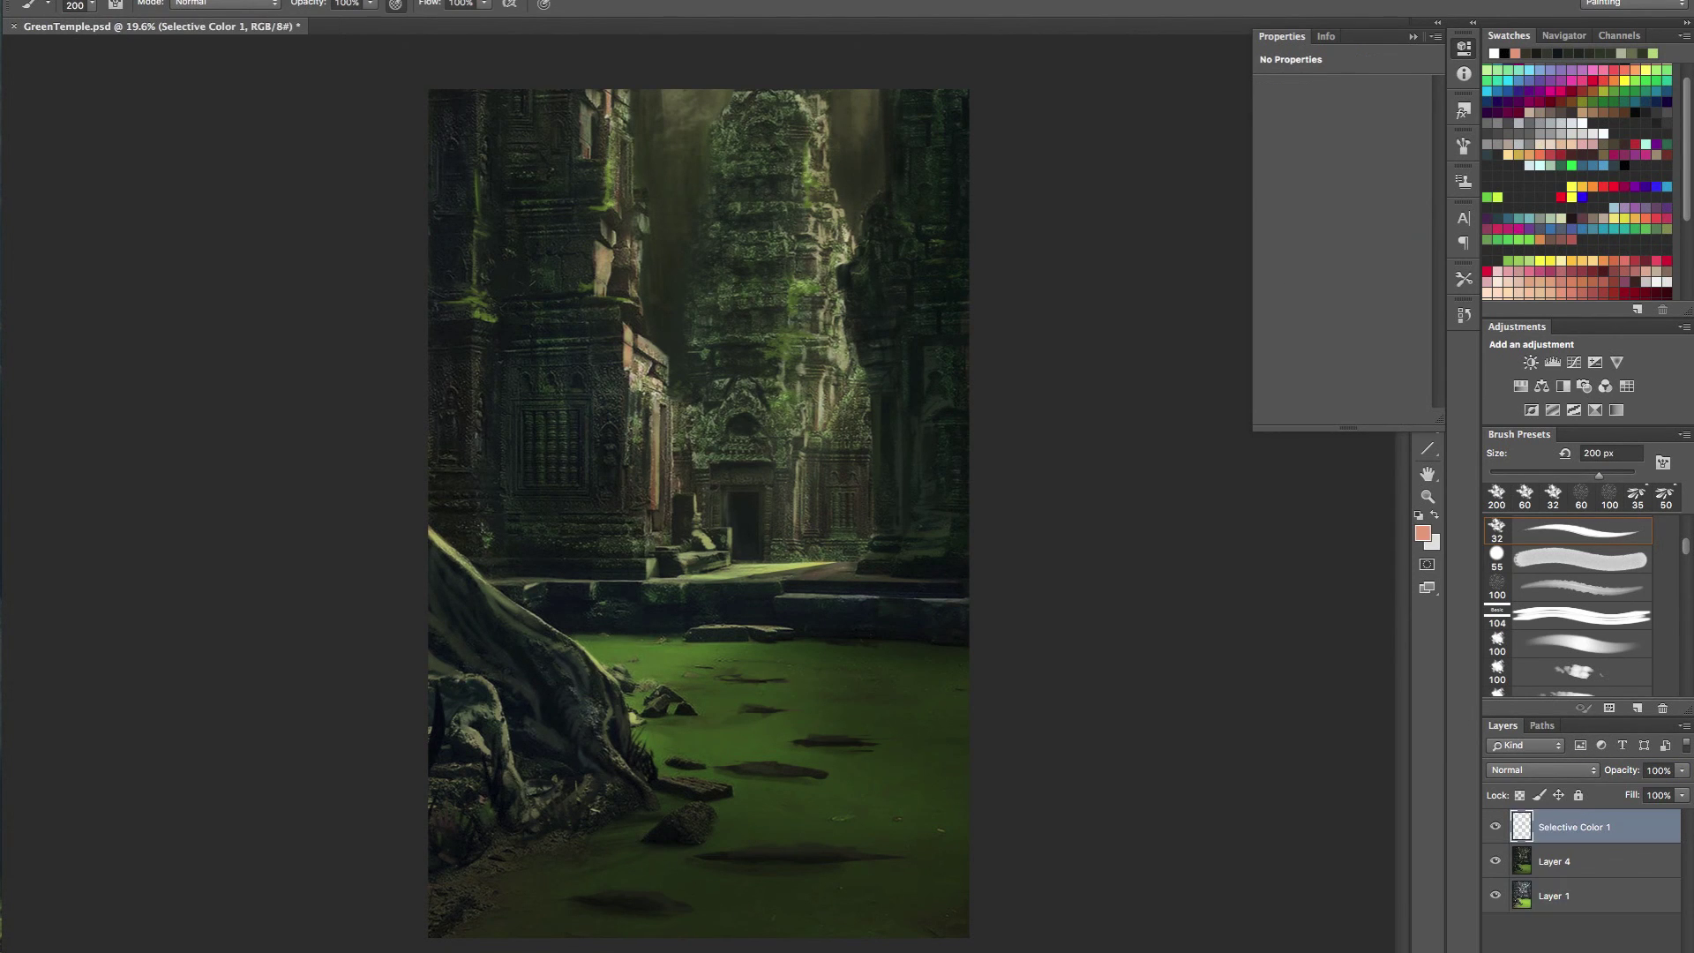
# - Darken the large root's bright upper edge with a sampled dark tone at 30% opacity, reducing the brush to 90 px
pyautogui.moveTo(446, 575)
pyautogui.mouseDown()
pyautogui.moveTo(483, 567)
pyautogui.moveTo(537, 594)
pyautogui.moveTo(531, 644)
pyautogui.mouseUp()
pyautogui.keyDown('alt'); pyautogui.click(534, 667); pyautogui.keyUp('alt')
pyautogui.press('3')
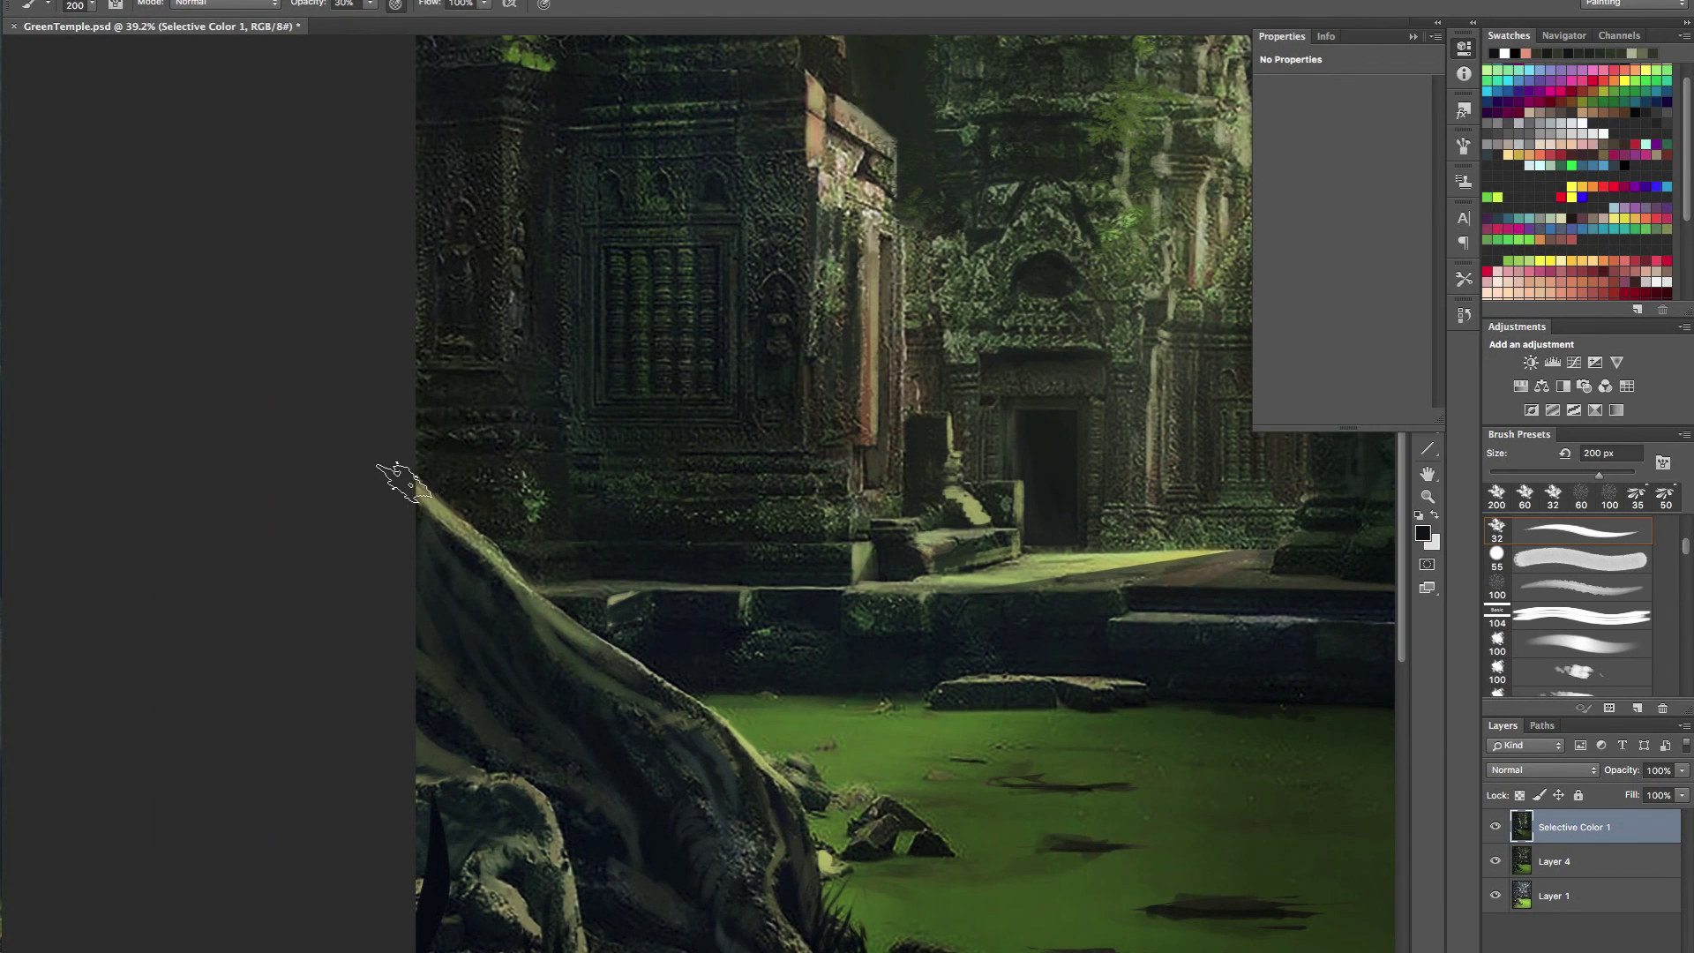
pyautogui.press('[')
pyautogui.press('[')
pyautogui.press('[')
pyautogui.press('[')
pyautogui.press('[')
pyautogui.press('[')
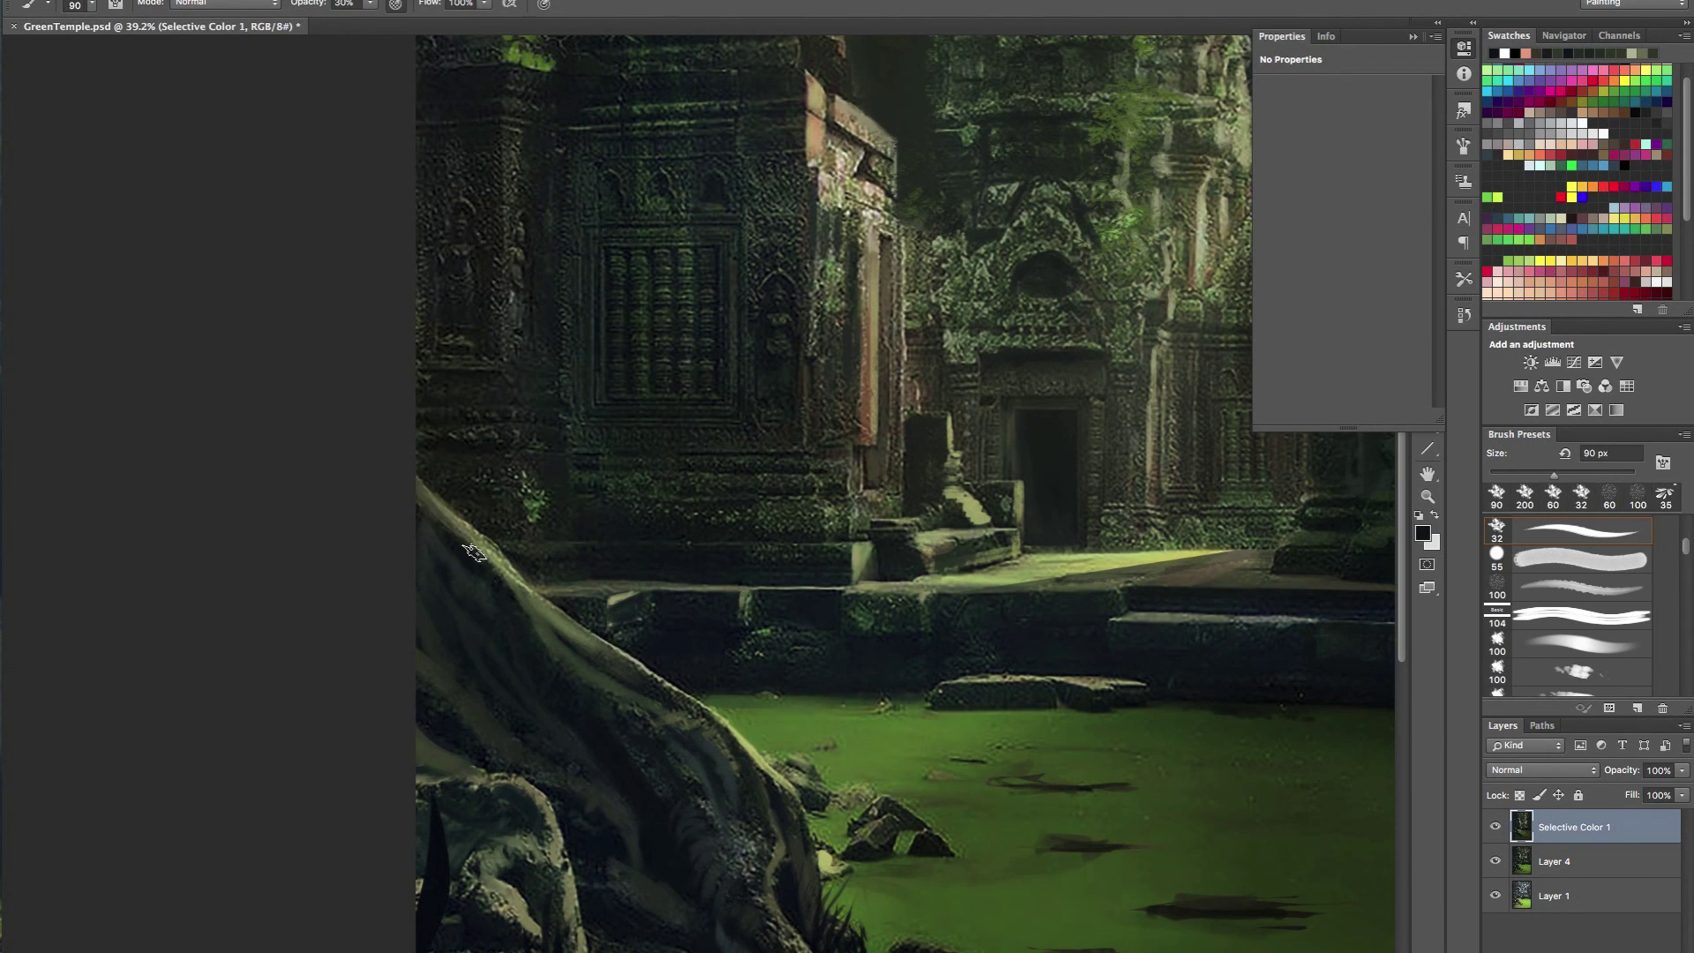
# - Refine the large root's upper surface with sampled green and dark tones using a 50 px brush
pyautogui.keyDown('alt'); pyautogui.click(528, 593); pyautogui.keyUp('alt')
pyautogui.press('[')
pyautogui.press('[')
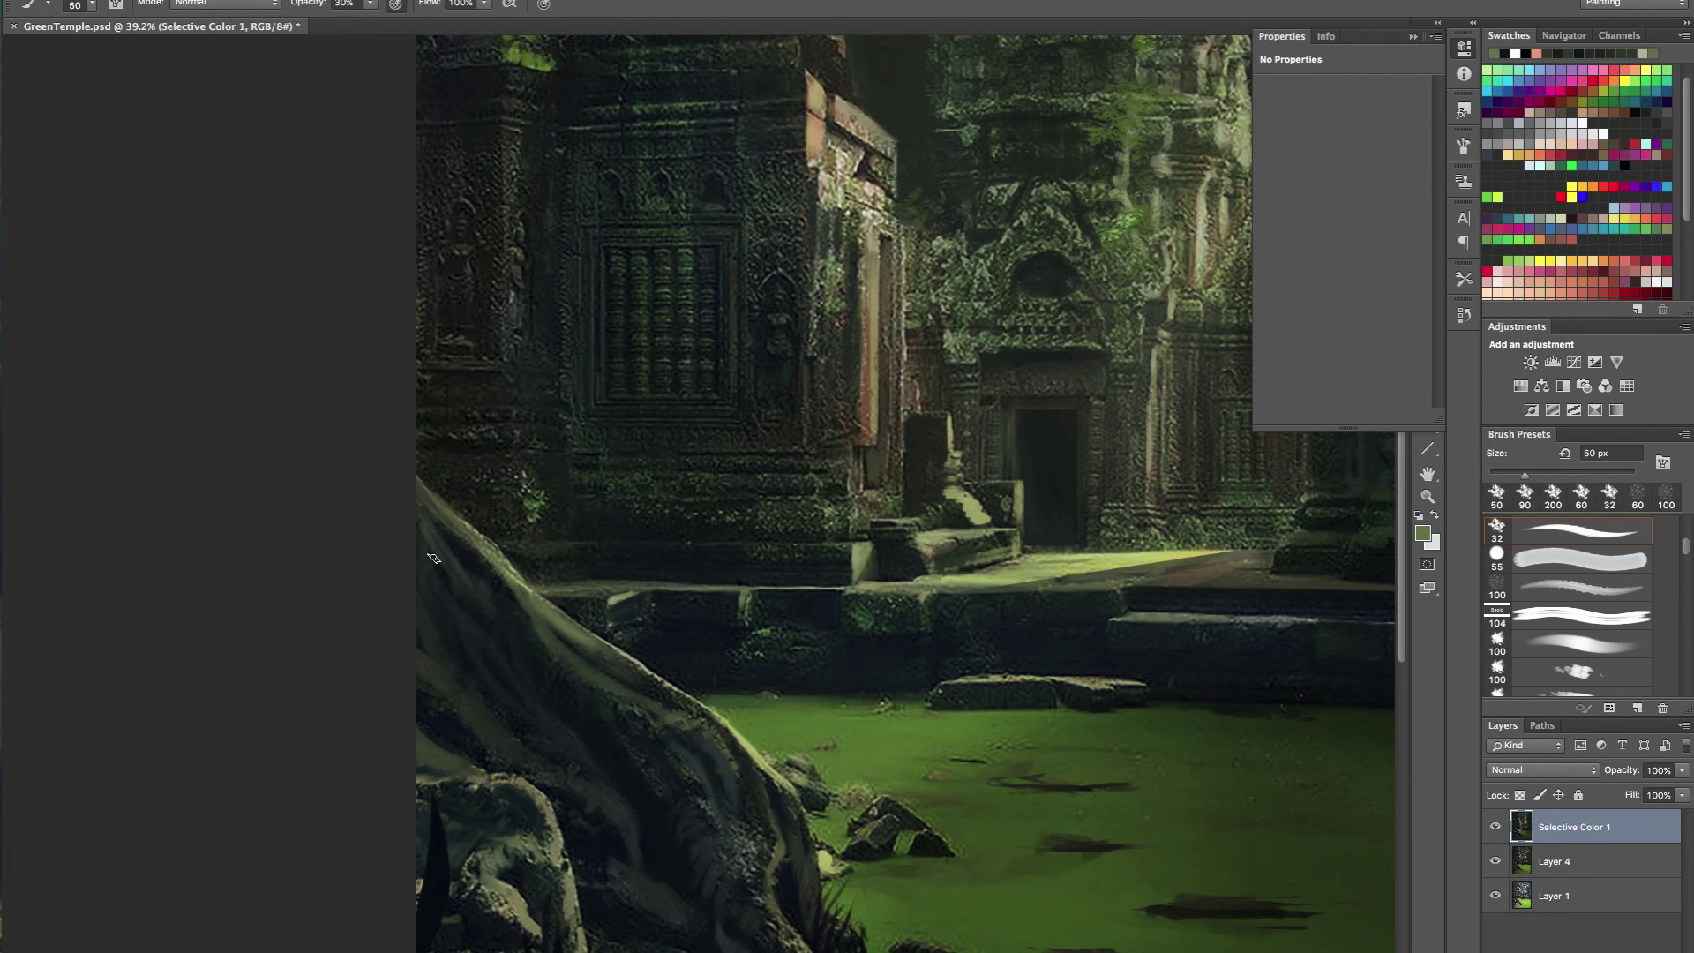
pyautogui.moveTo(587, 583)
pyautogui.mouseDown()
pyautogui.moveTo(516, 601)
pyautogui.moveTo(584, 602)
pyautogui.mouseUp()
pyautogui.keyDown('alt'); pyautogui.click(473, 565); pyautogui.keyUp('alt')
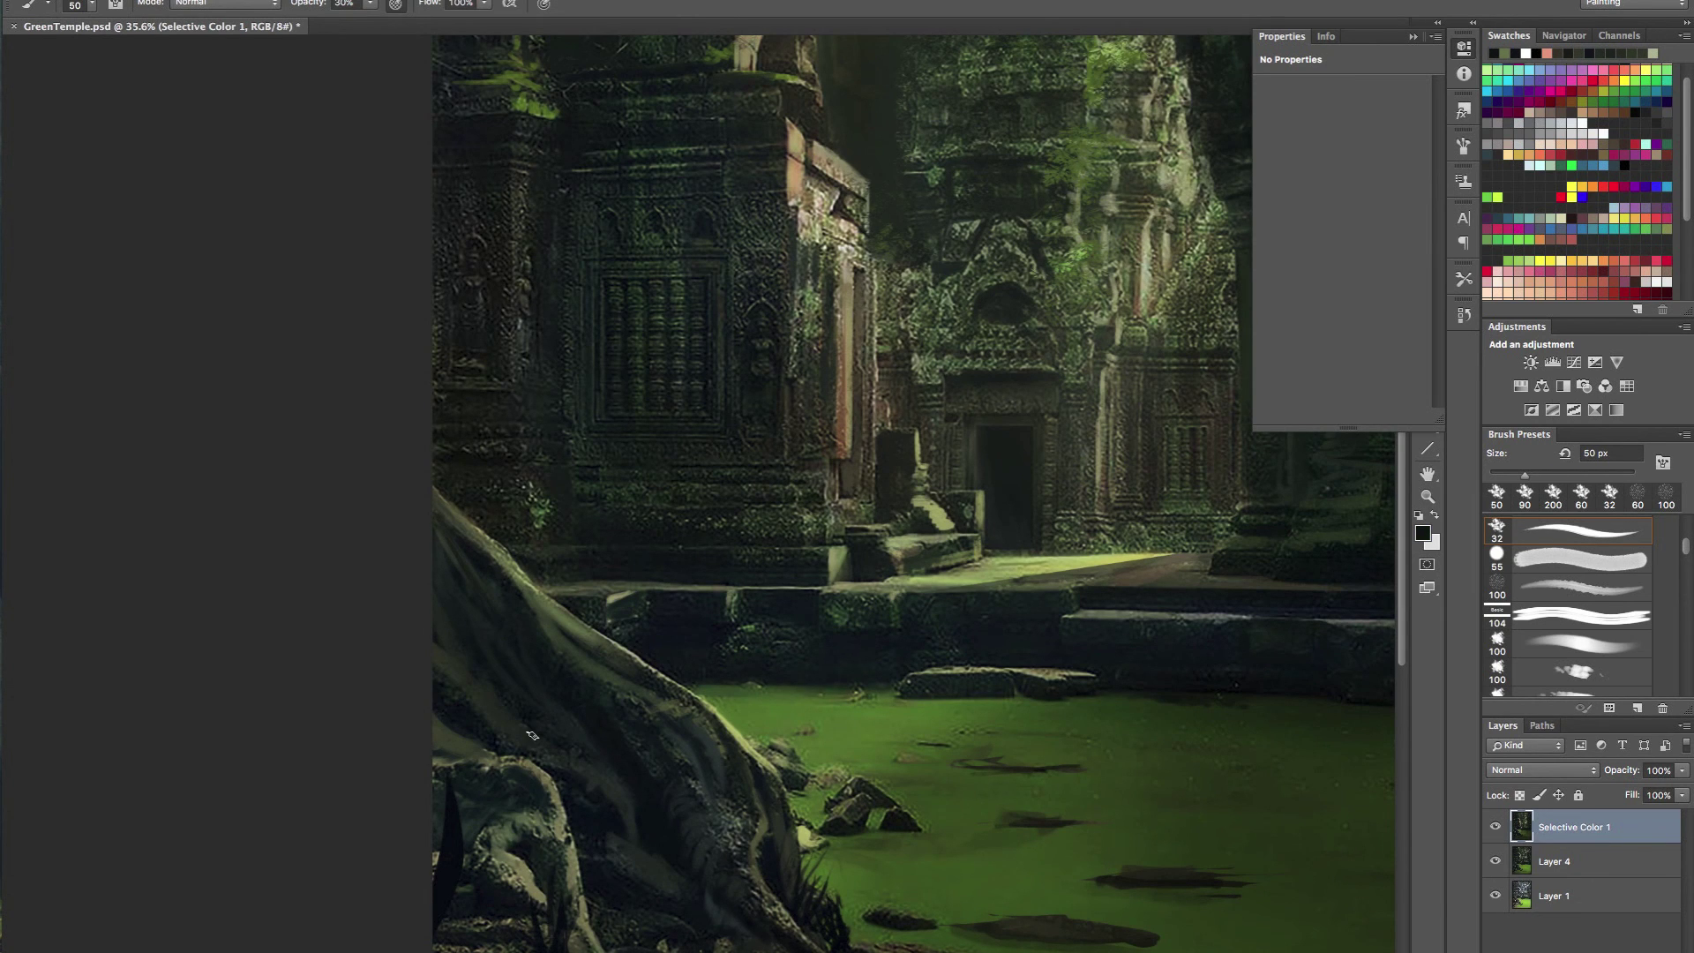
# - Deepen the shadows on the temple facade around the doorway and lower tower with sampled dark tones
pyautogui.moveTo(628, 858); pyautogui.dragTo(272, 865)
pyautogui.moveTo(630, 475); pyautogui.dragTo(639, 564)
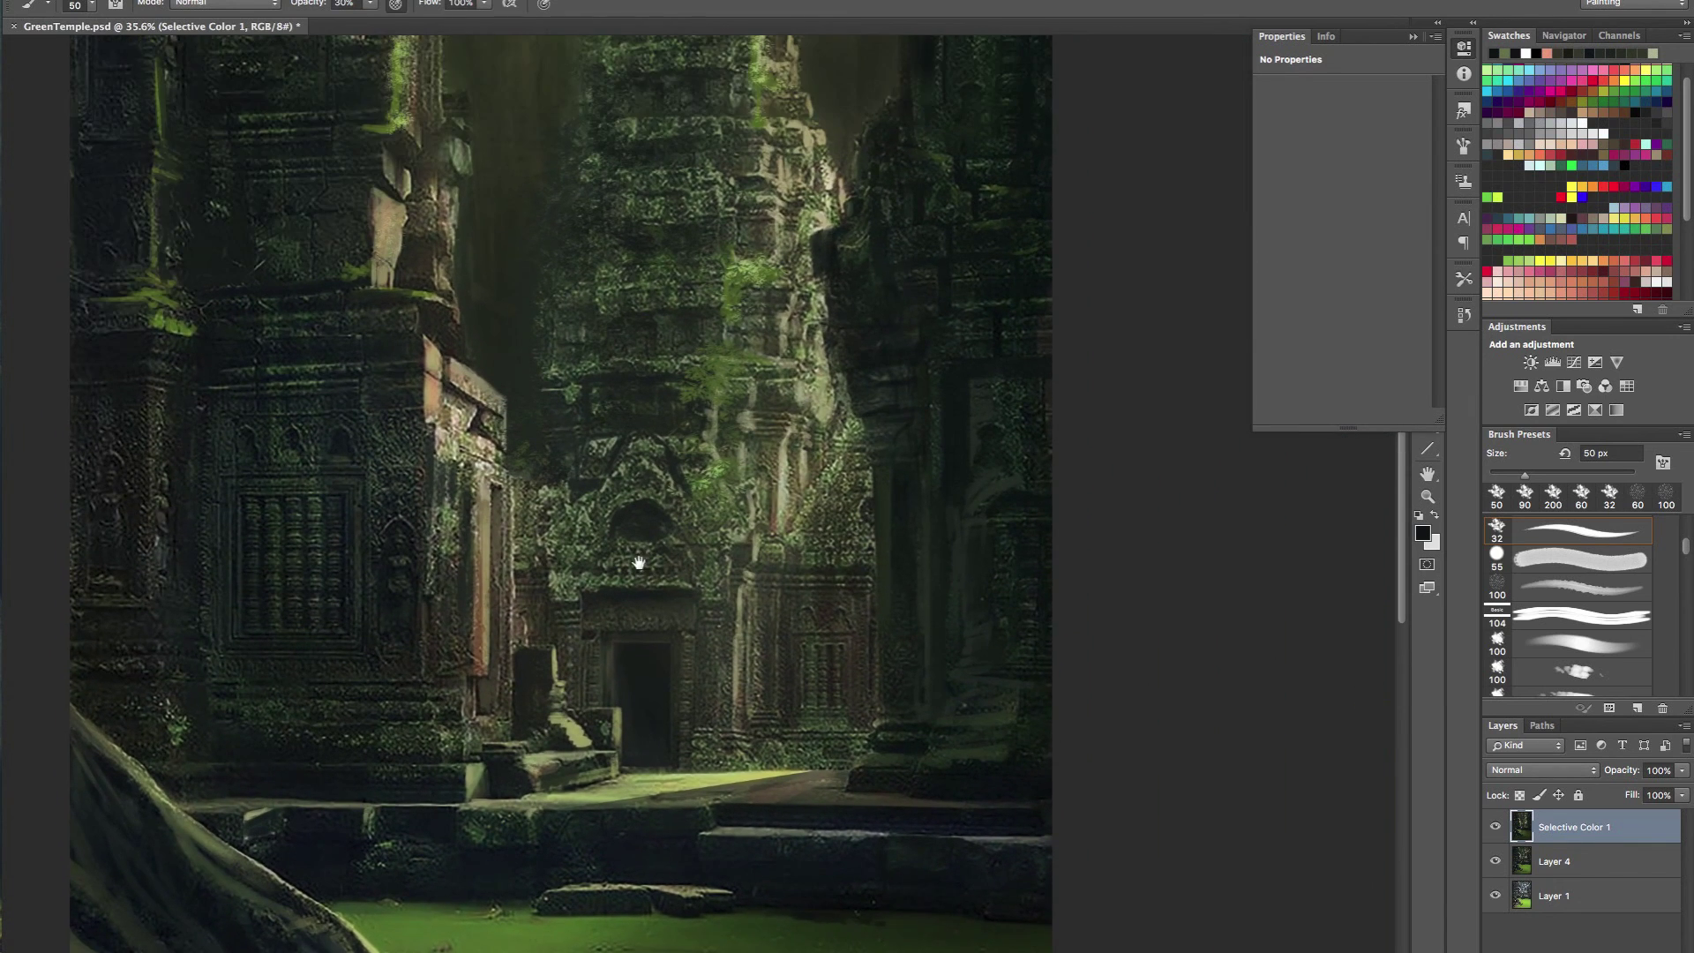
pyautogui.keyDown('alt'); pyautogui.click(697, 433); pyautogui.keyUp('alt')
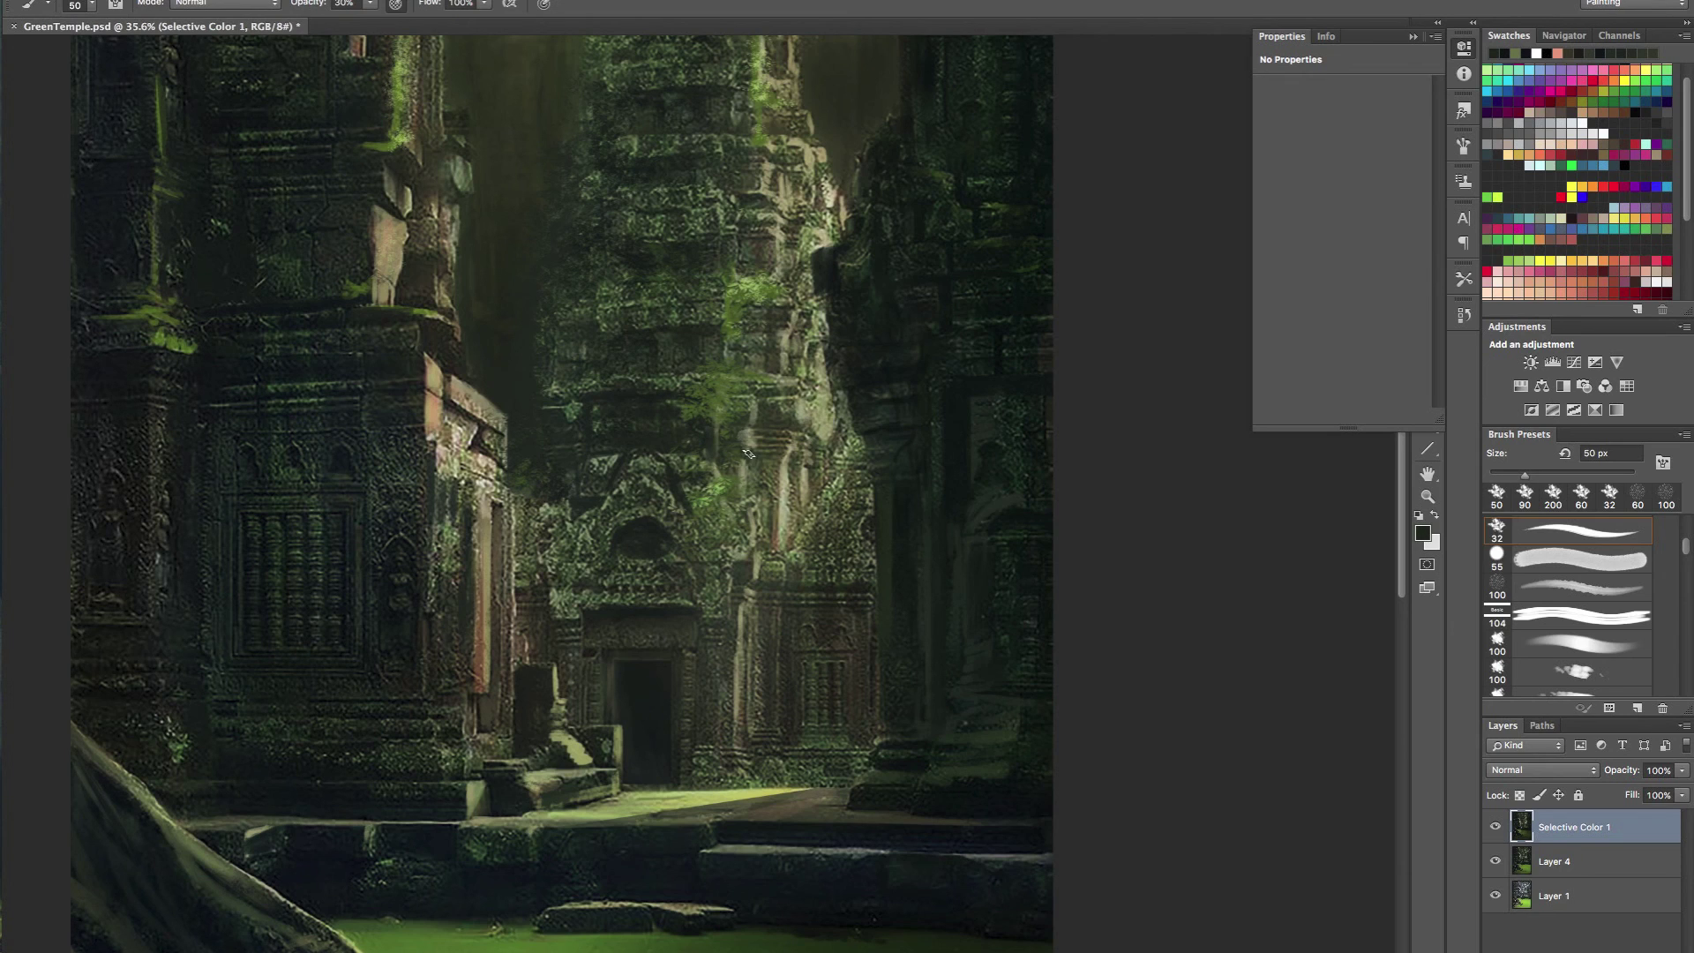
pyautogui.keyDown('alt'); pyautogui.click(537, 649); pyautogui.keyUp('alt')
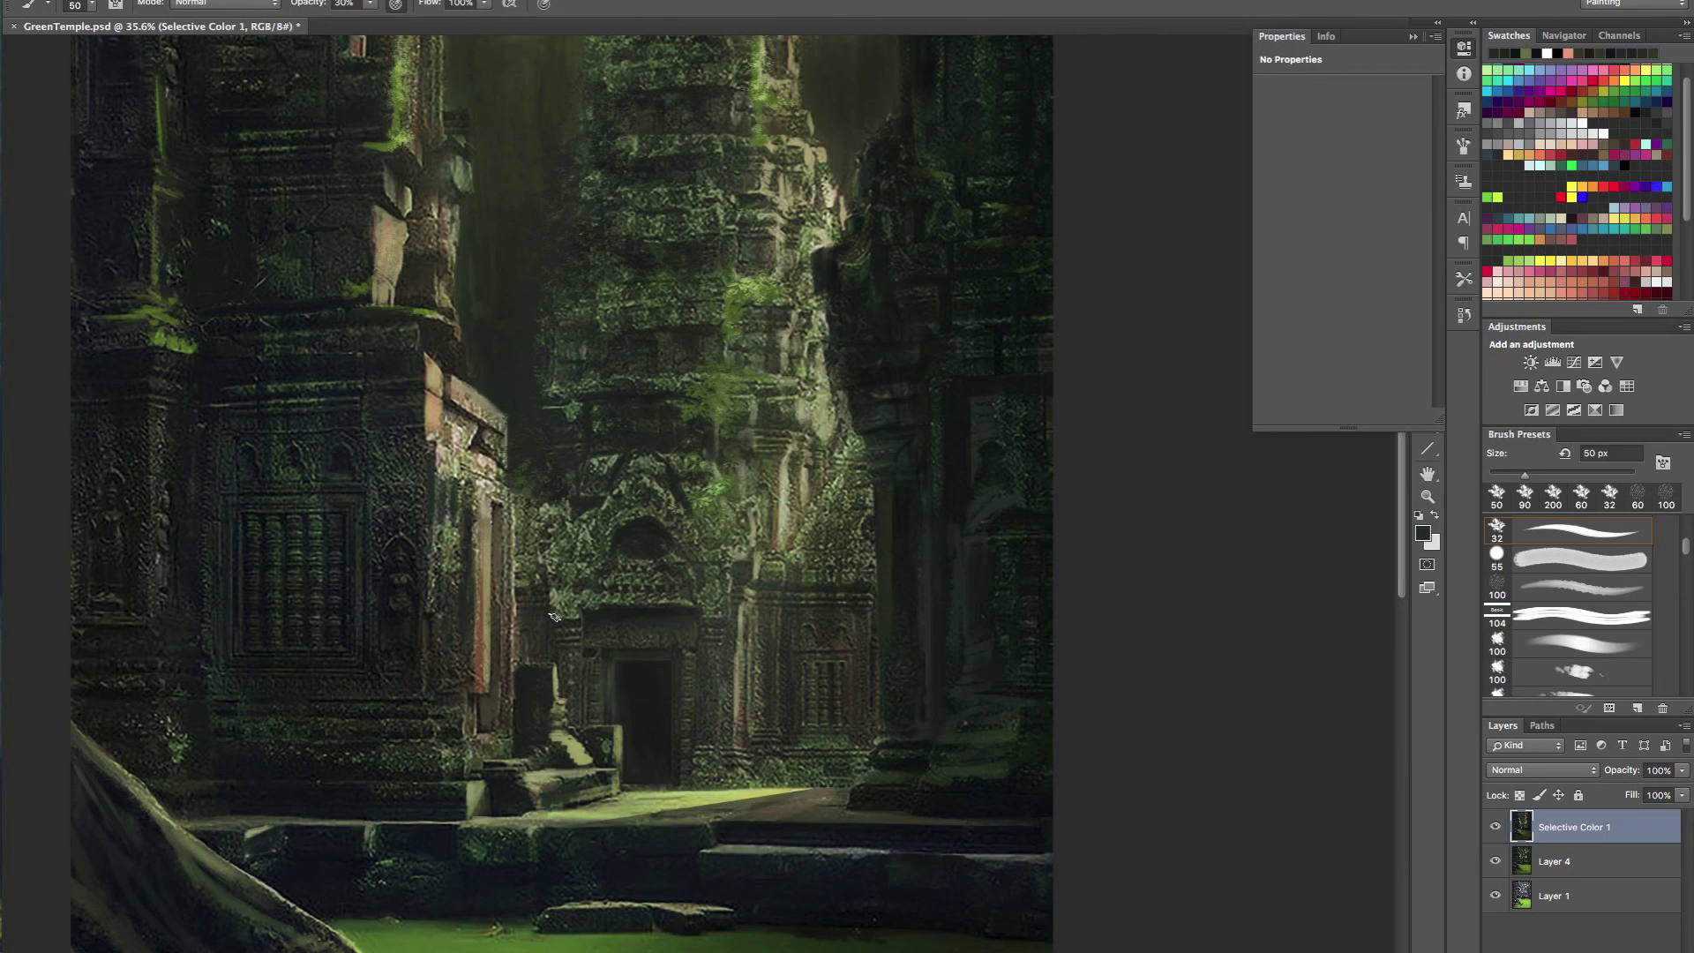
pyautogui.keyDown('alt'); pyautogui.click(644, 688); pyautogui.keyUp('alt')
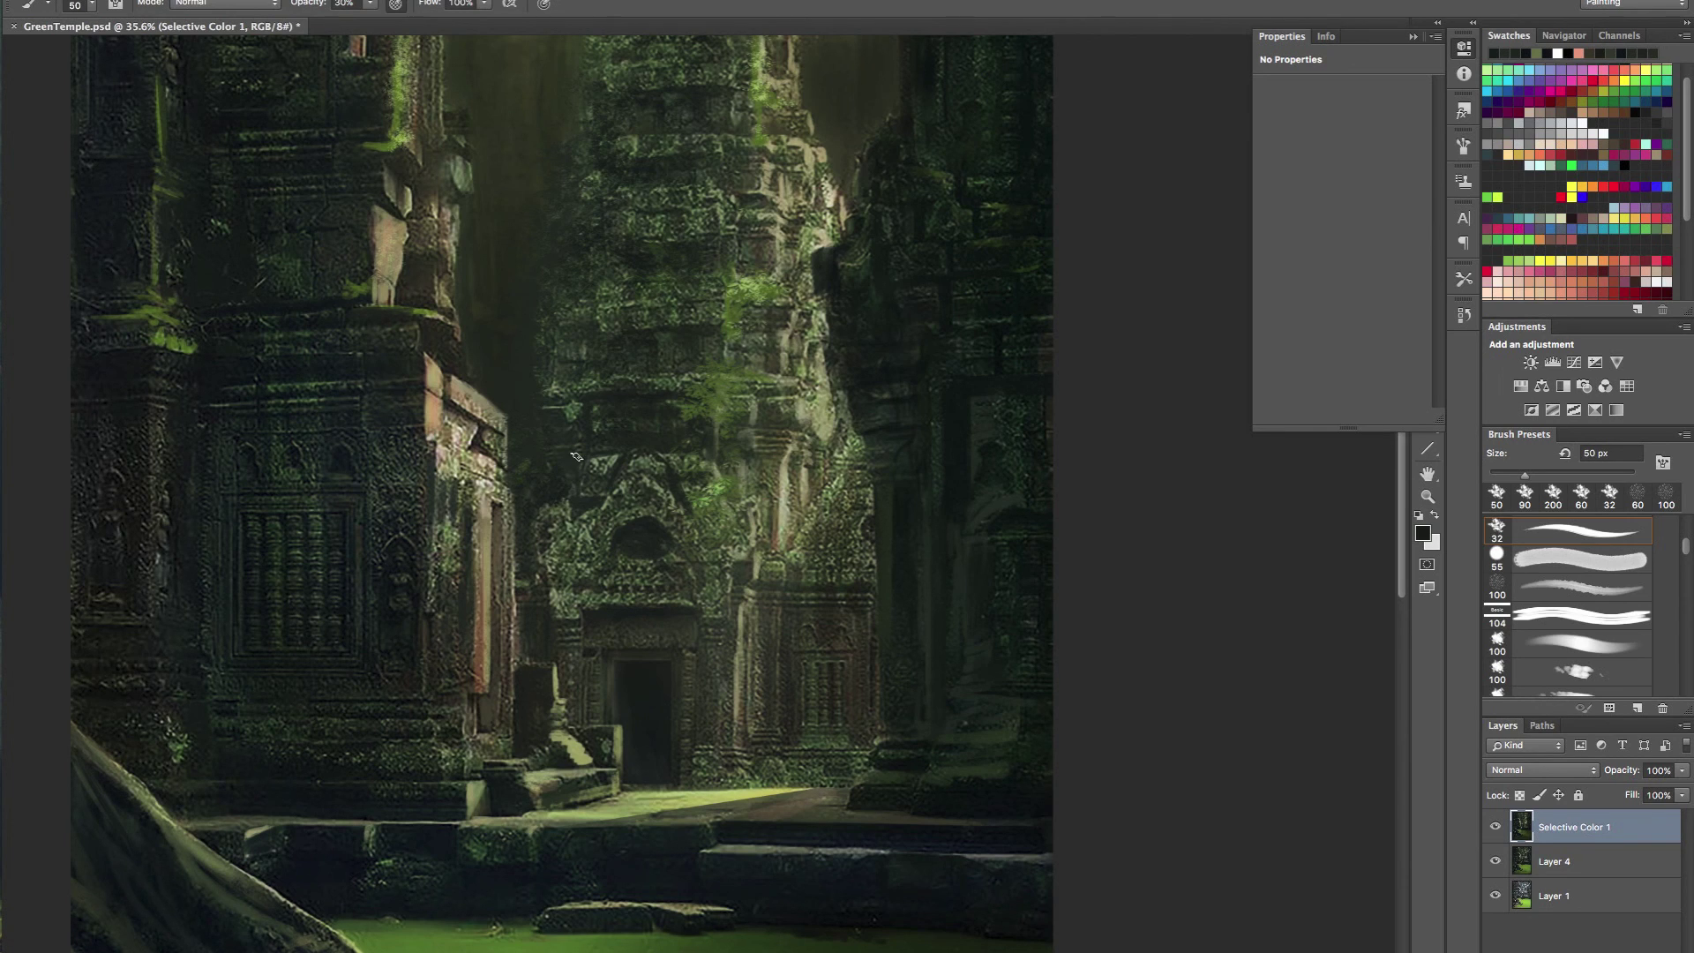
# - Darken the carved arch above the doorway and reduce the brush to 30 px, sampling stone and dark tones from the facade
pyautogui.moveTo(721, 500)
pyautogui.mouseDown()
pyautogui.moveTo(745, 559)
pyautogui.moveTo(751, 466)
pyautogui.moveTo(775, 565)
pyautogui.moveTo(686, 560)
pyautogui.mouseUp()
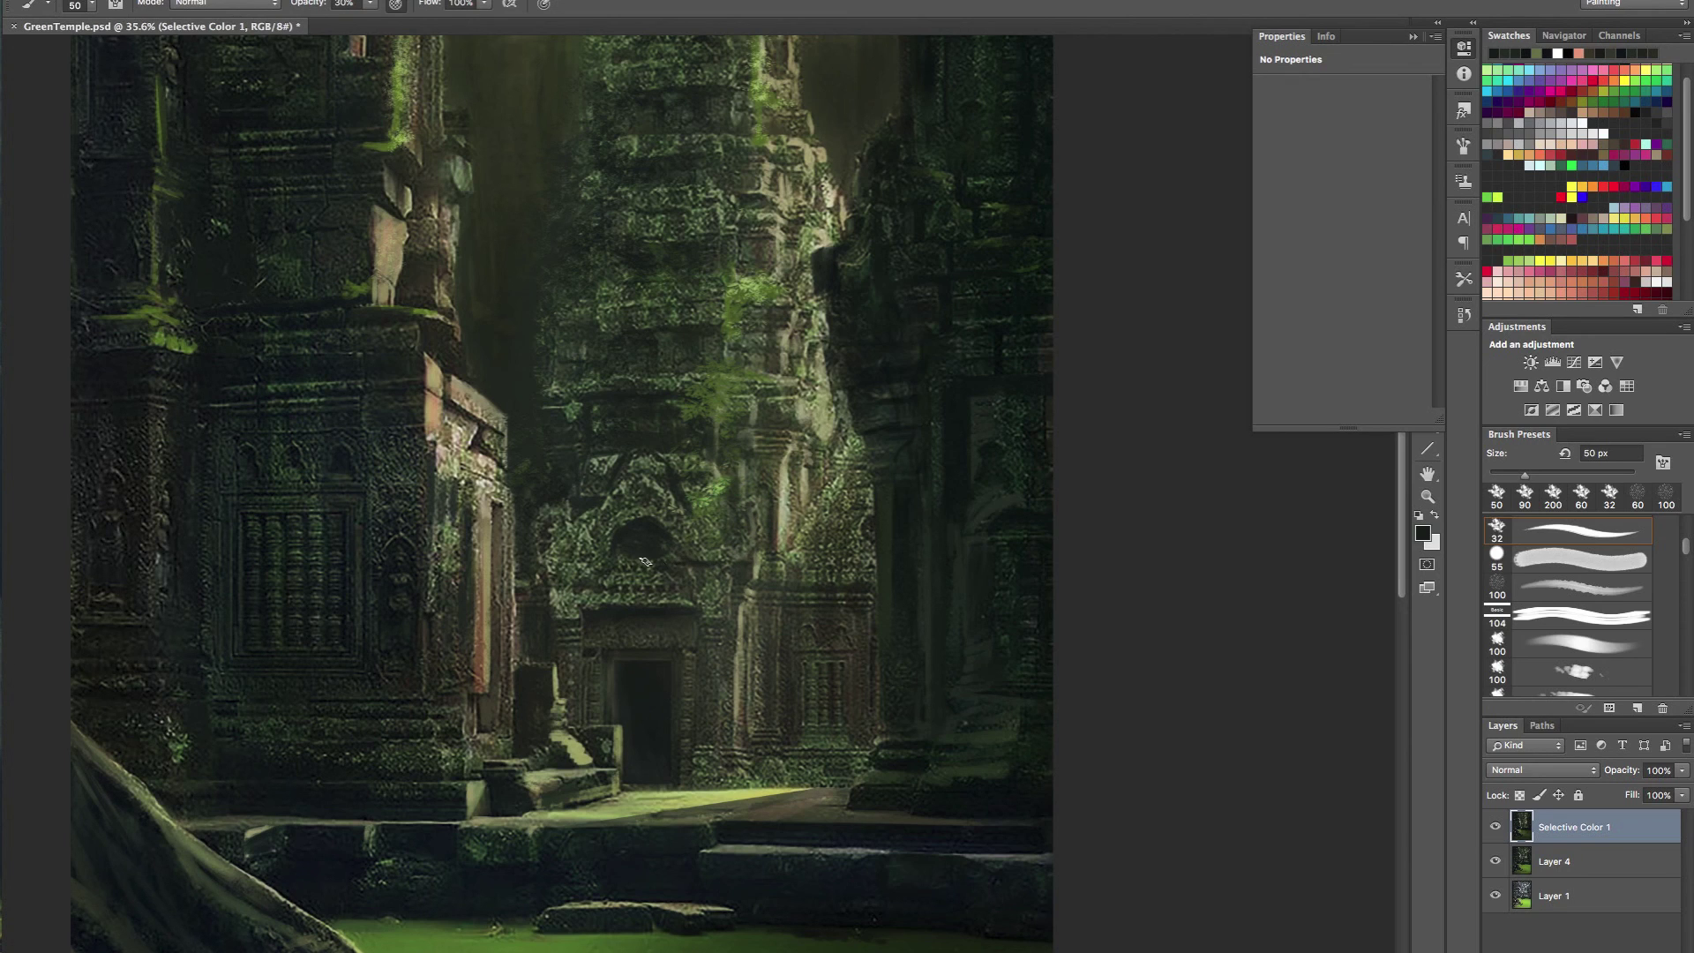
pyautogui.press('[')
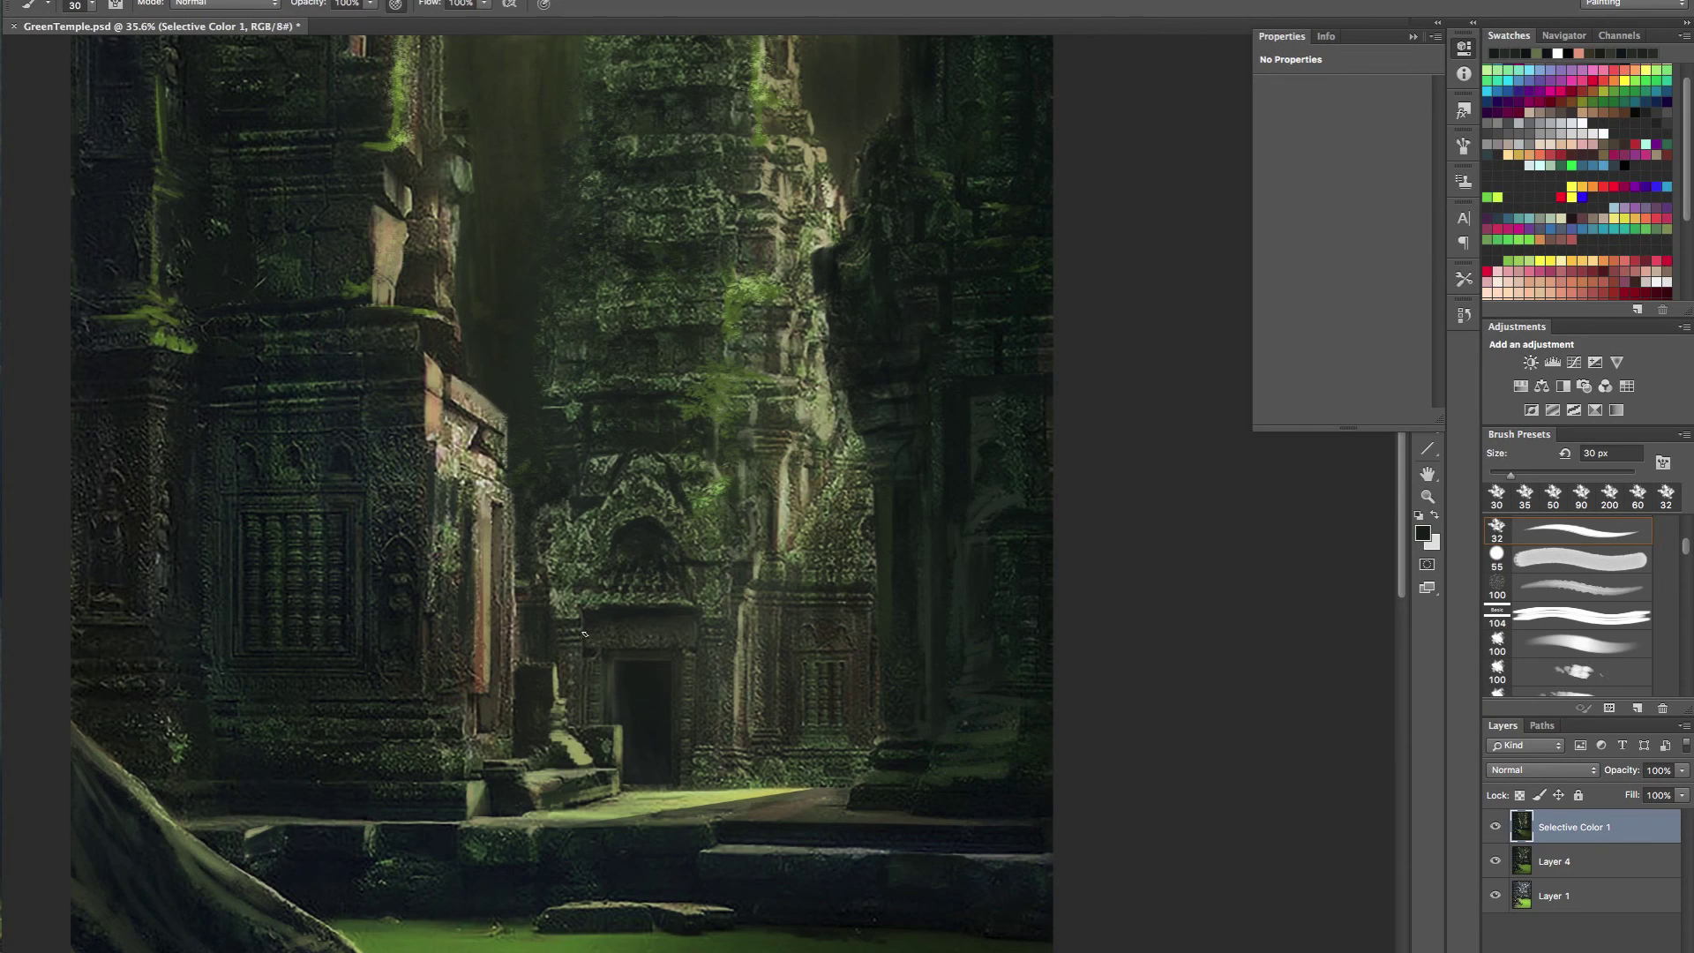
pyautogui.keyDown('alt'); pyautogui.click(721, 722); pyautogui.keyUp('alt')
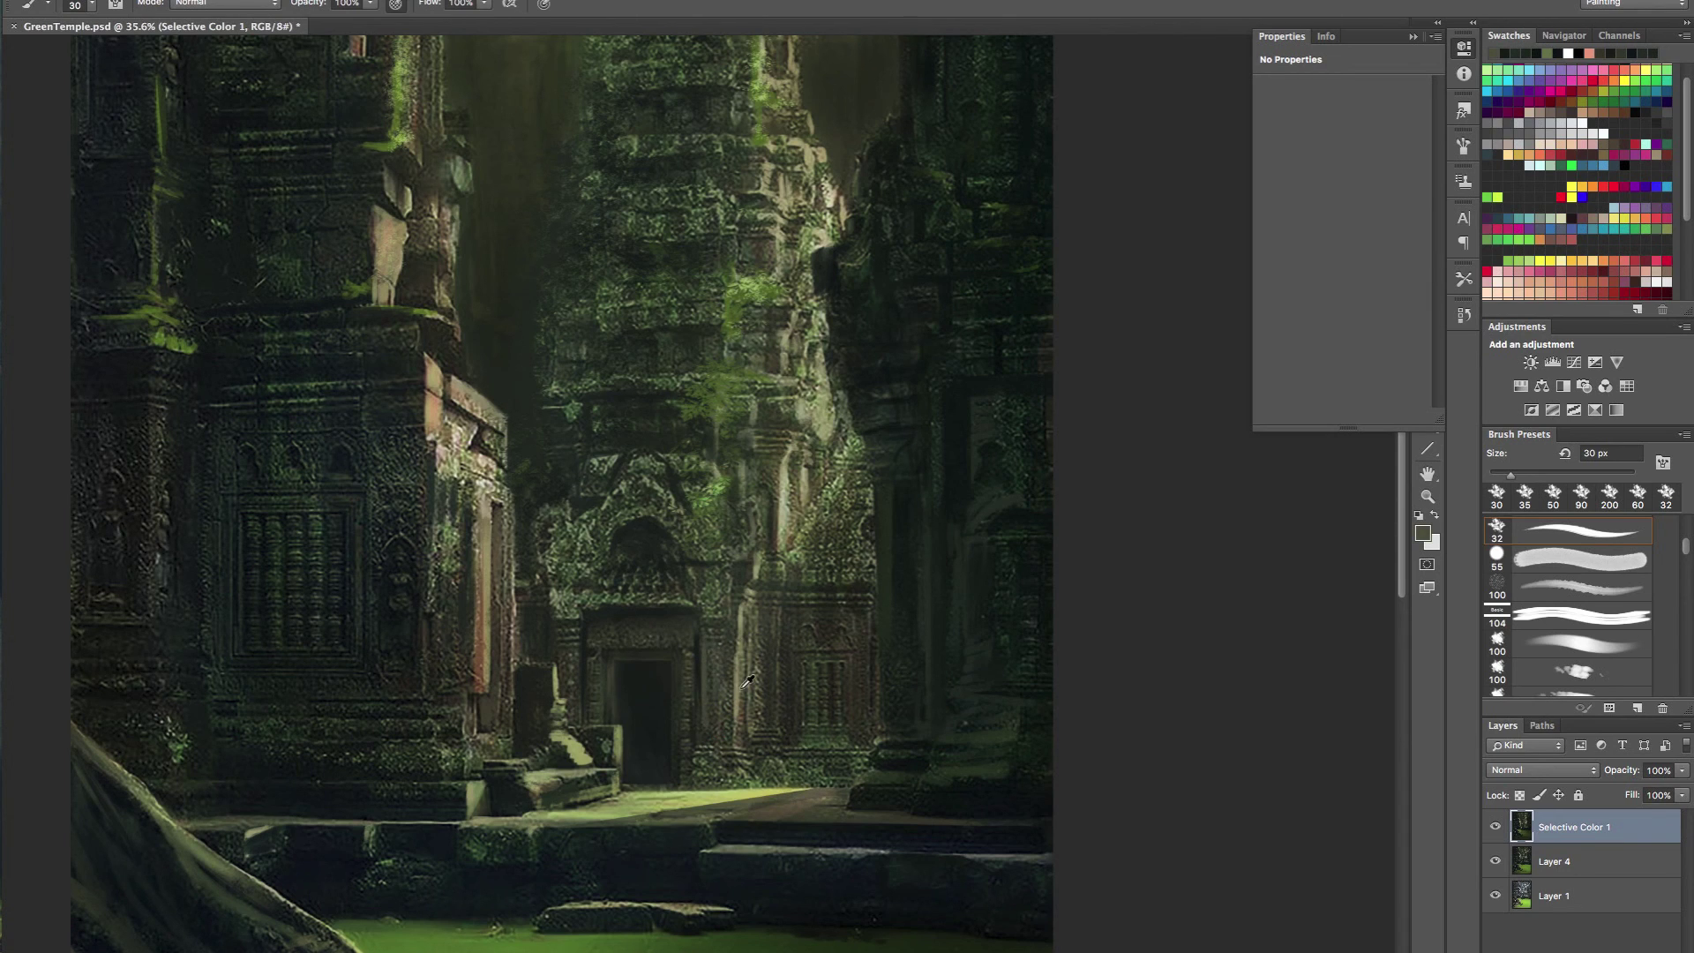
pyautogui.keyDown('alt'); pyautogui.click(964, 569); pyautogui.keyUp('alt')
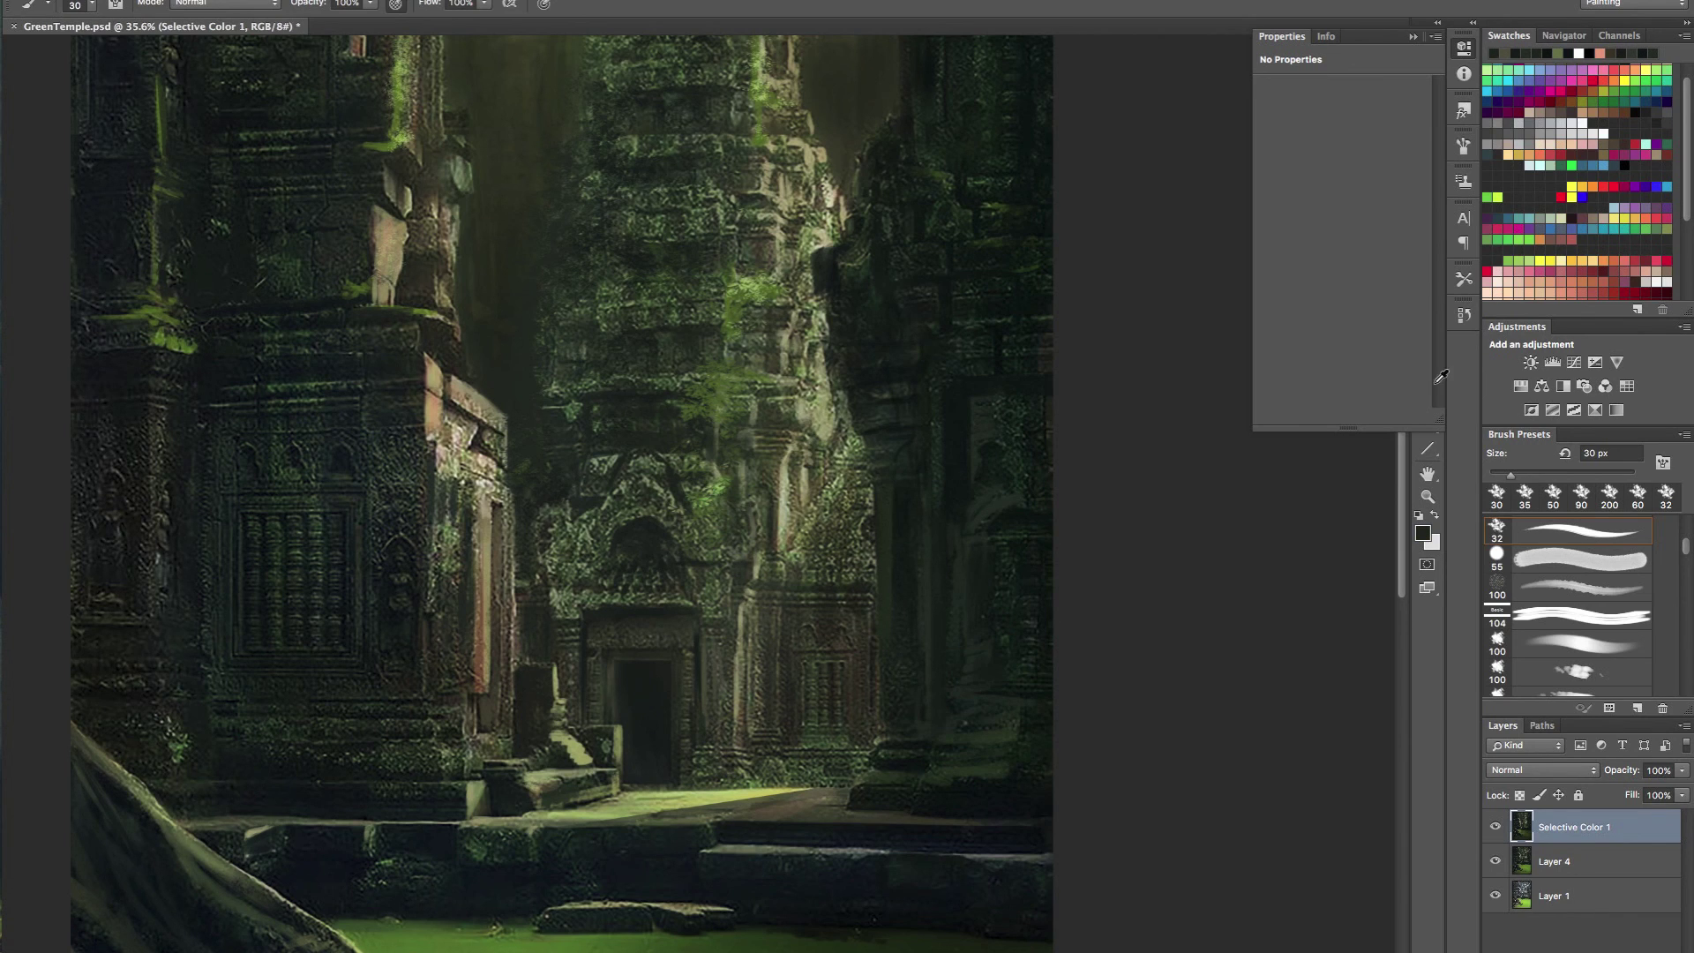
# - Repaint the narrow wall panel beside the doorway with sampled grey-green tones, starting at 30% opacity and enlarging the brush to 60 px
pyautogui.press('3')
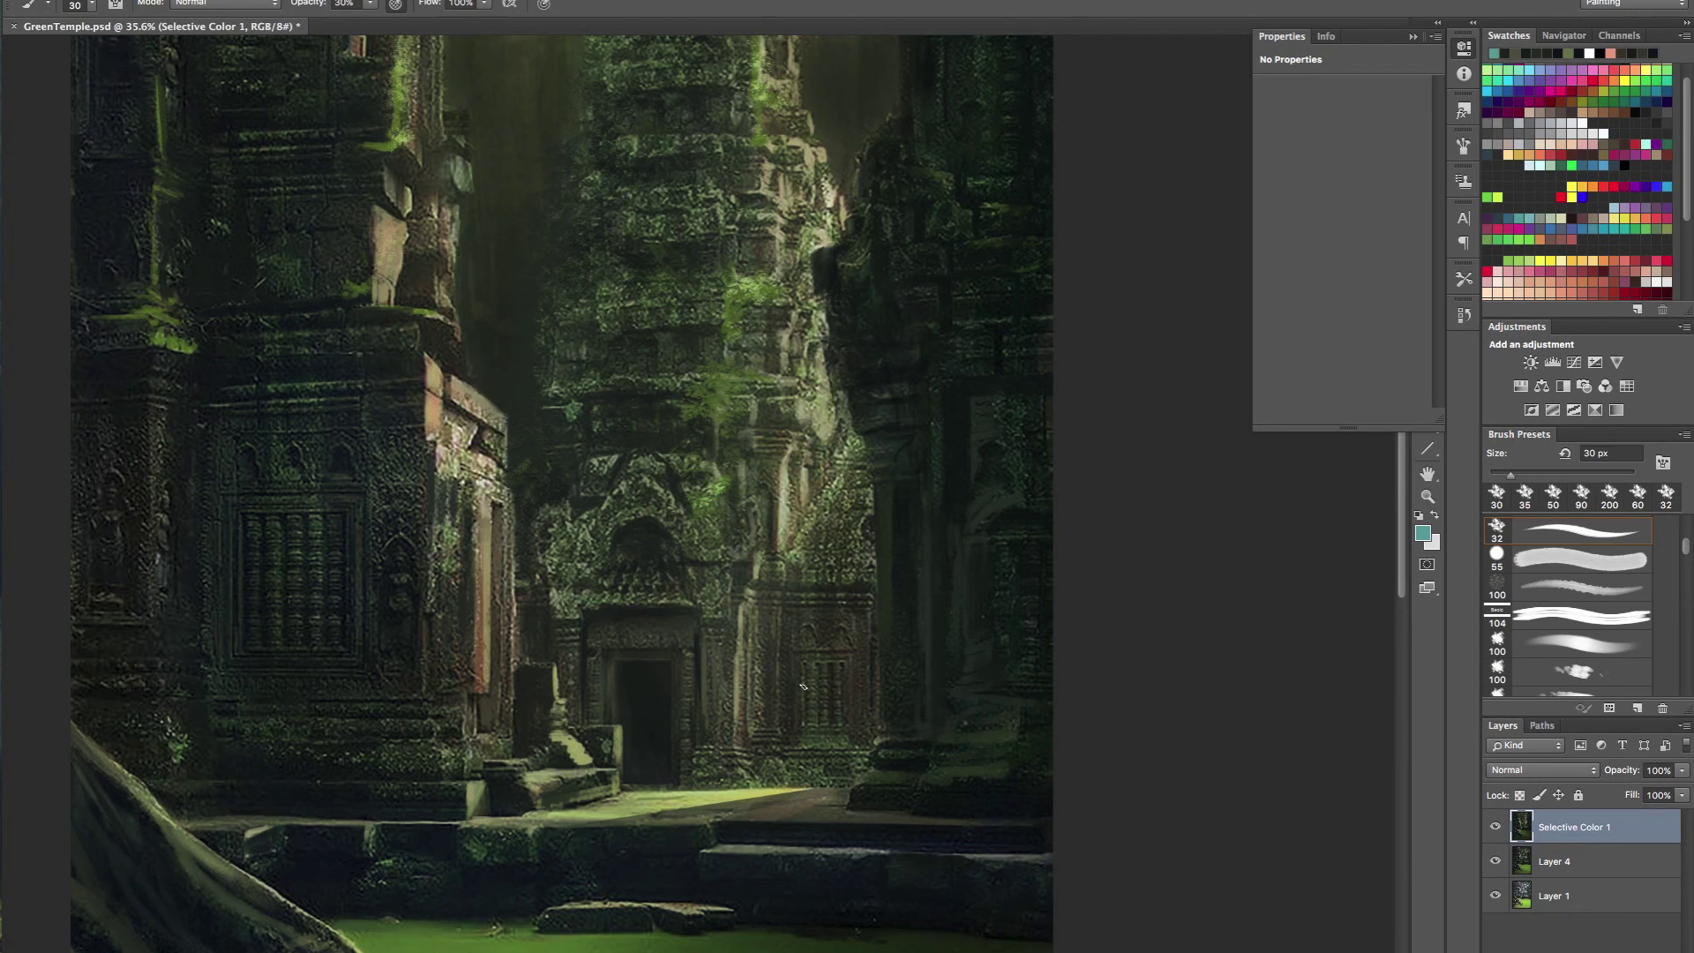
pyautogui.moveTo(703, 659); pyautogui.dragTo(709, 716)
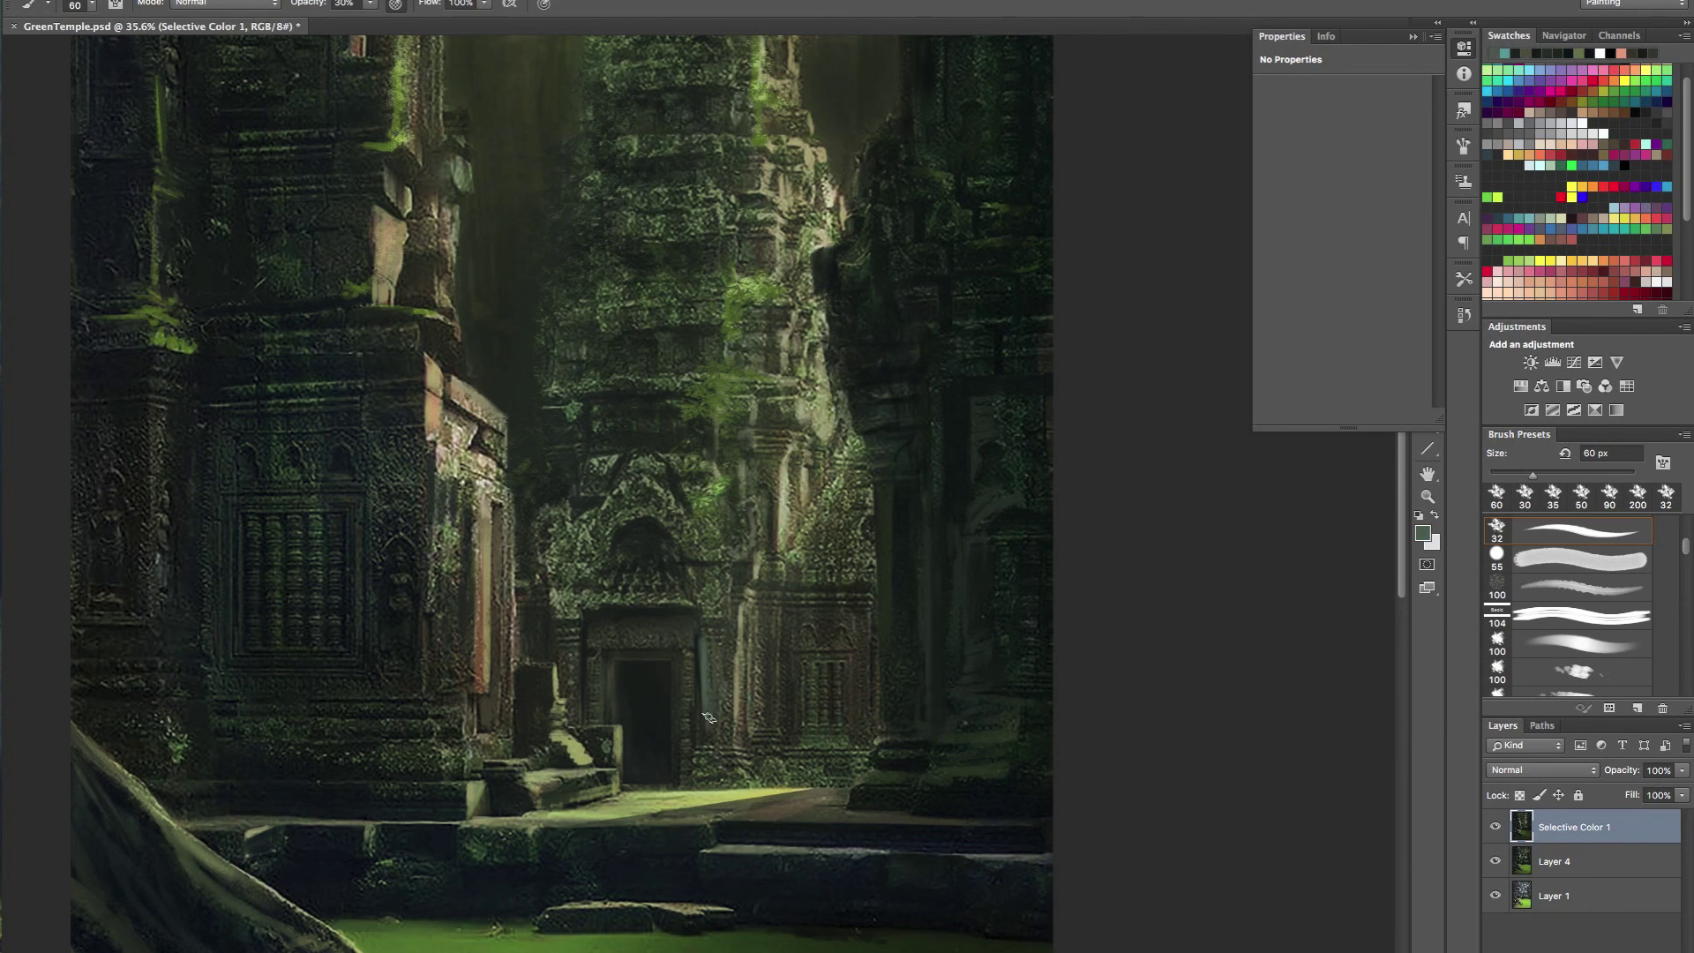
pyautogui.moveTo(792, 636)
pyautogui.mouseDown()
pyautogui.moveTo(622, 639)
pyautogui.moveTo(812, 642)
pyautogui.mouseUp()
pyautogui.keyDown('alt'); pyautogui.click(721, 715); pyautogui.keyUp('alt')
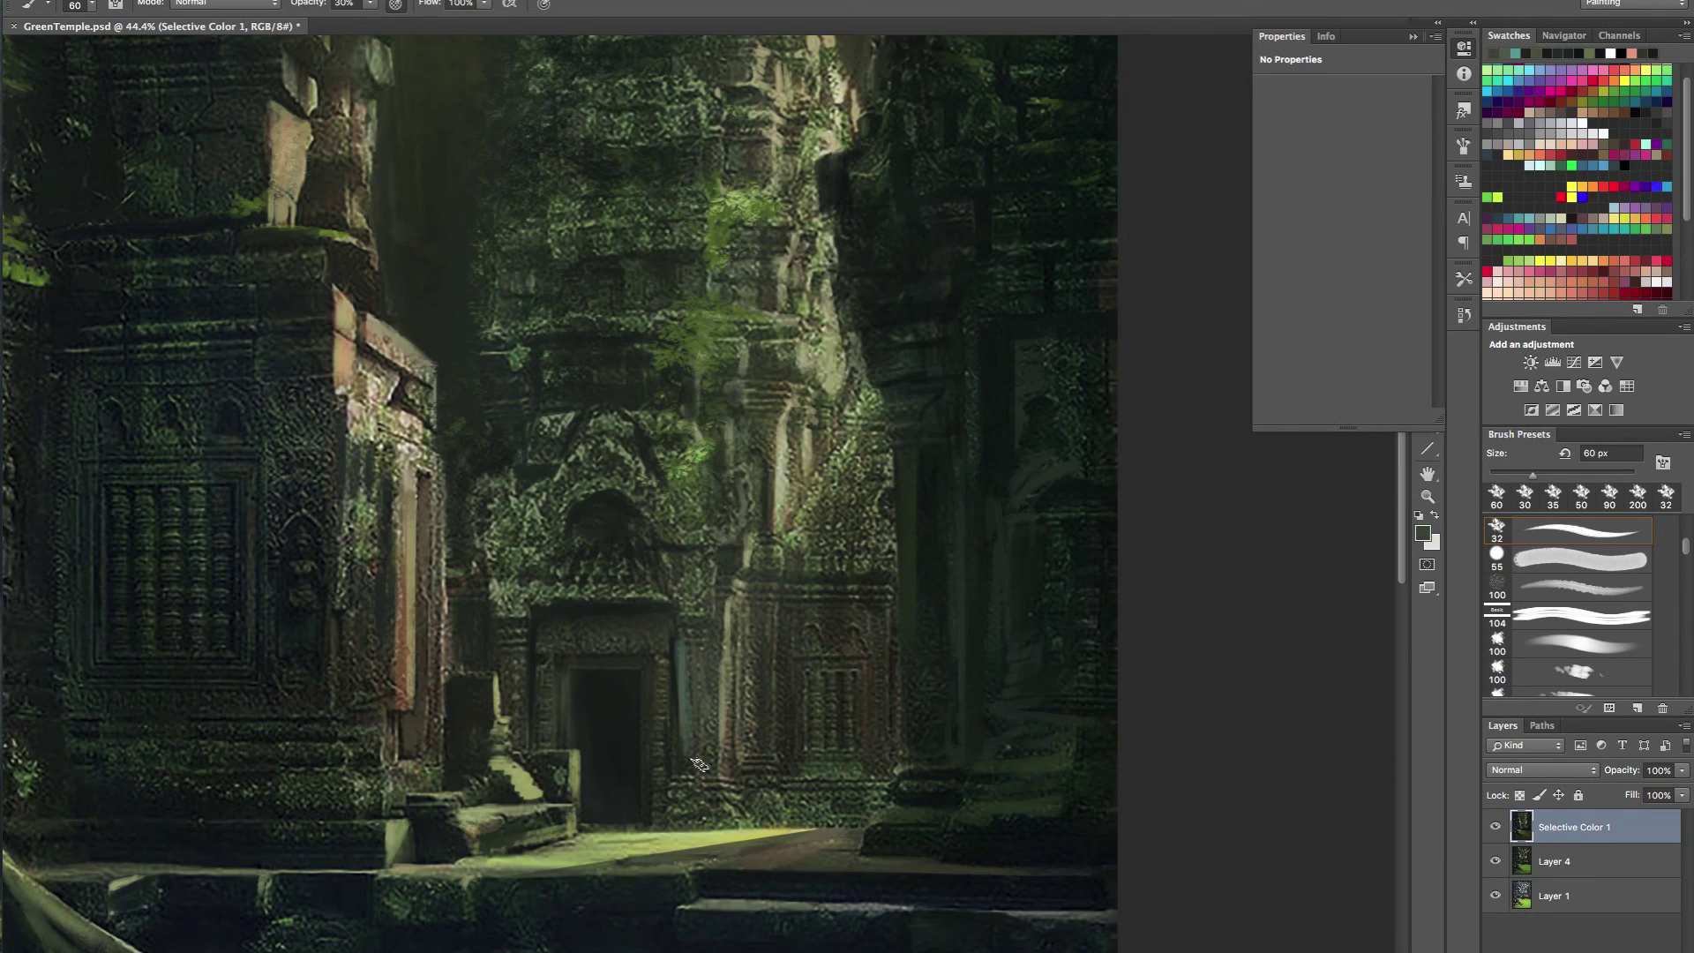
pyautogui.keyDown('alt'); pyautogui.click(685, 768); pyautogui.keyUp('alt')
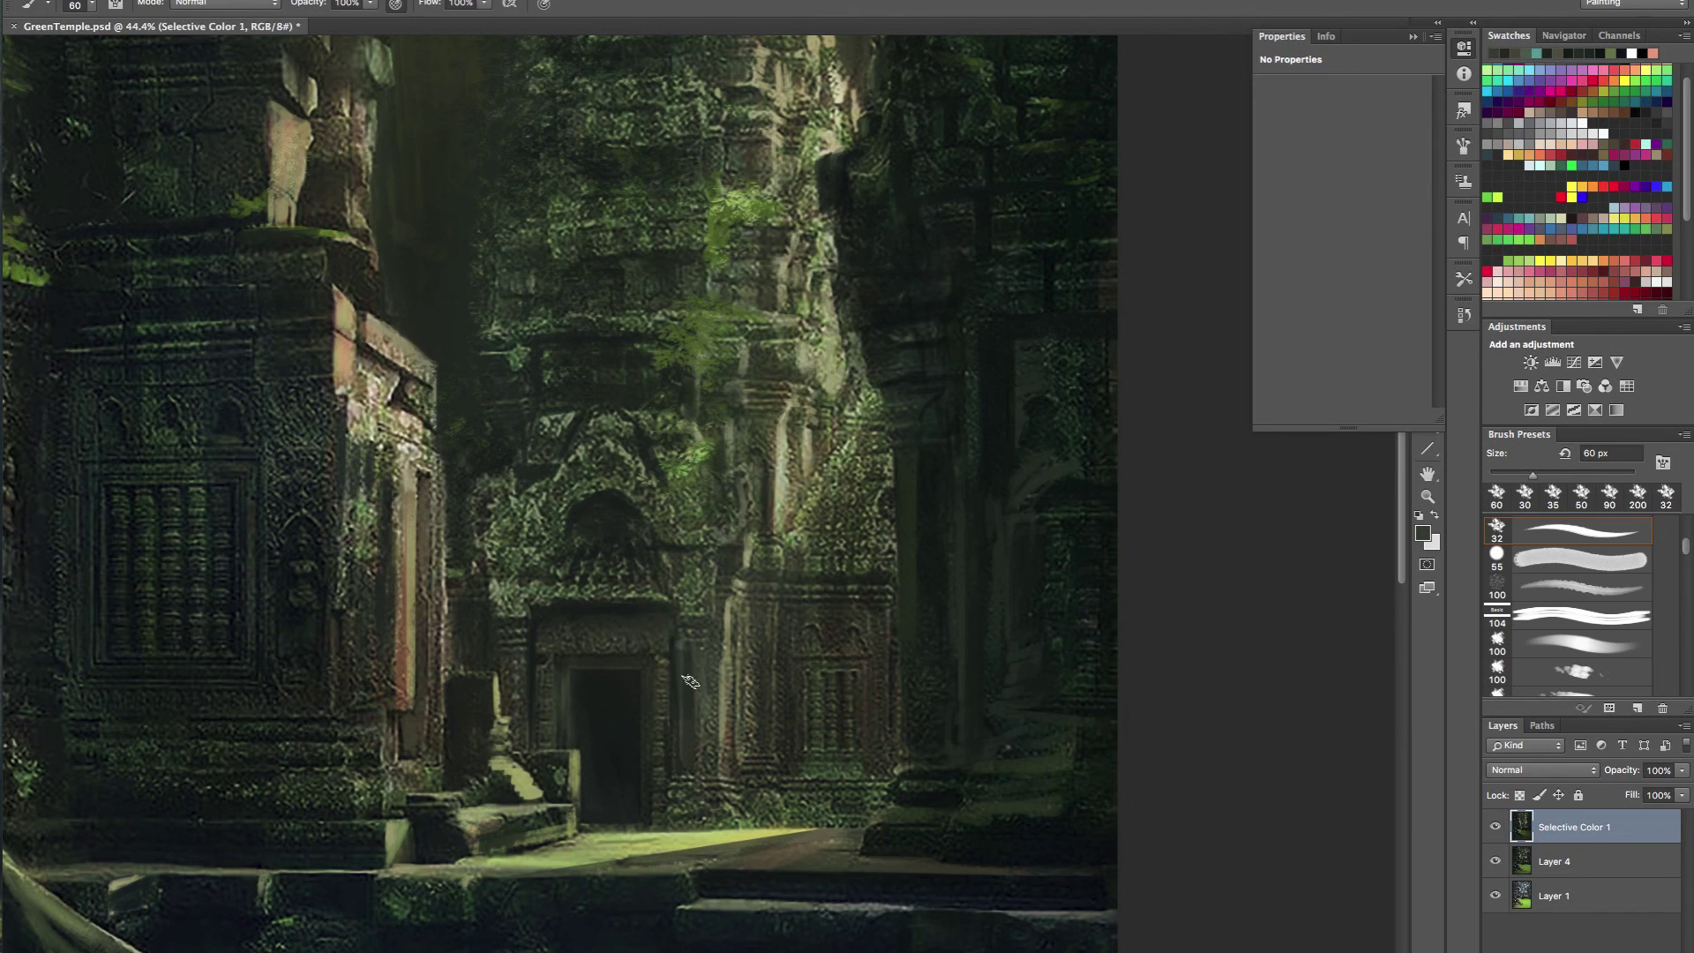
pyautogui.moveTo(690, 695)
pyautogui.mouseDown()
pyautogui.moveTo(716, 714)
pyautogui.moveTo(687, 761)
pyautogui.mouseUp()
pyautogui.keyDown('alt'); pyautogui.click(731, 718); pyautogui.keyUp('alt')
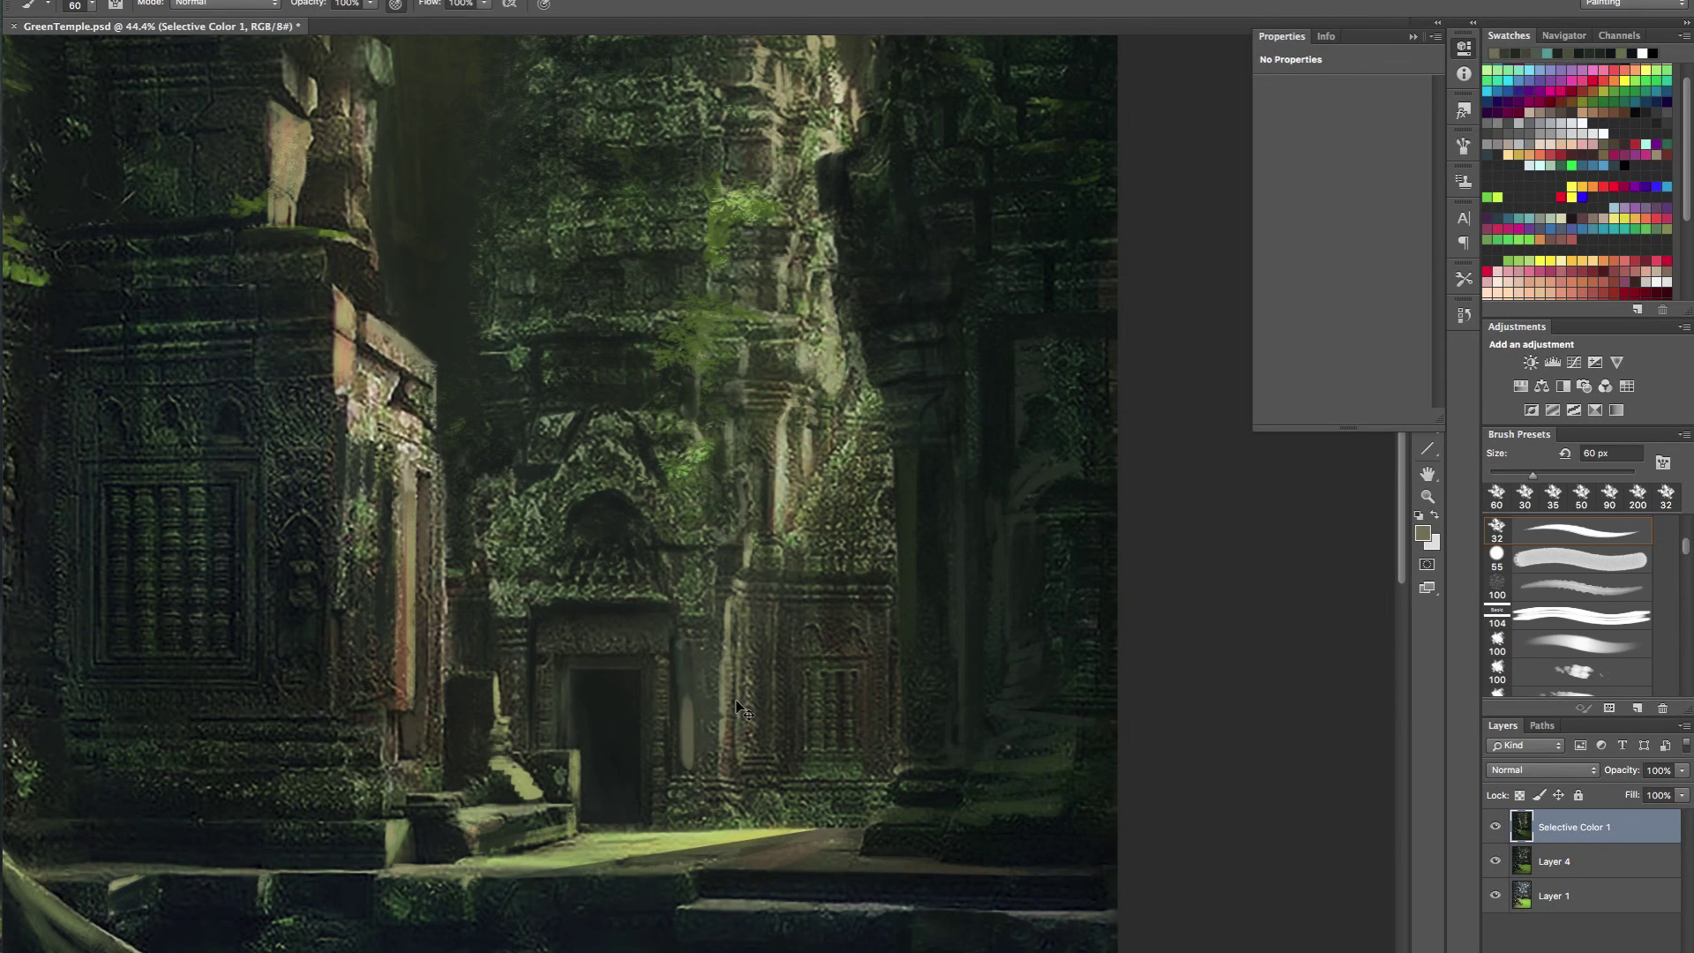
pyautogui.moveTo(765, 595)
pyautogui.mouseDown()
pyautogui.moveTo(654, 594)
pyautogui.moveTo(738, 594)
pyautogui.mouseUp()
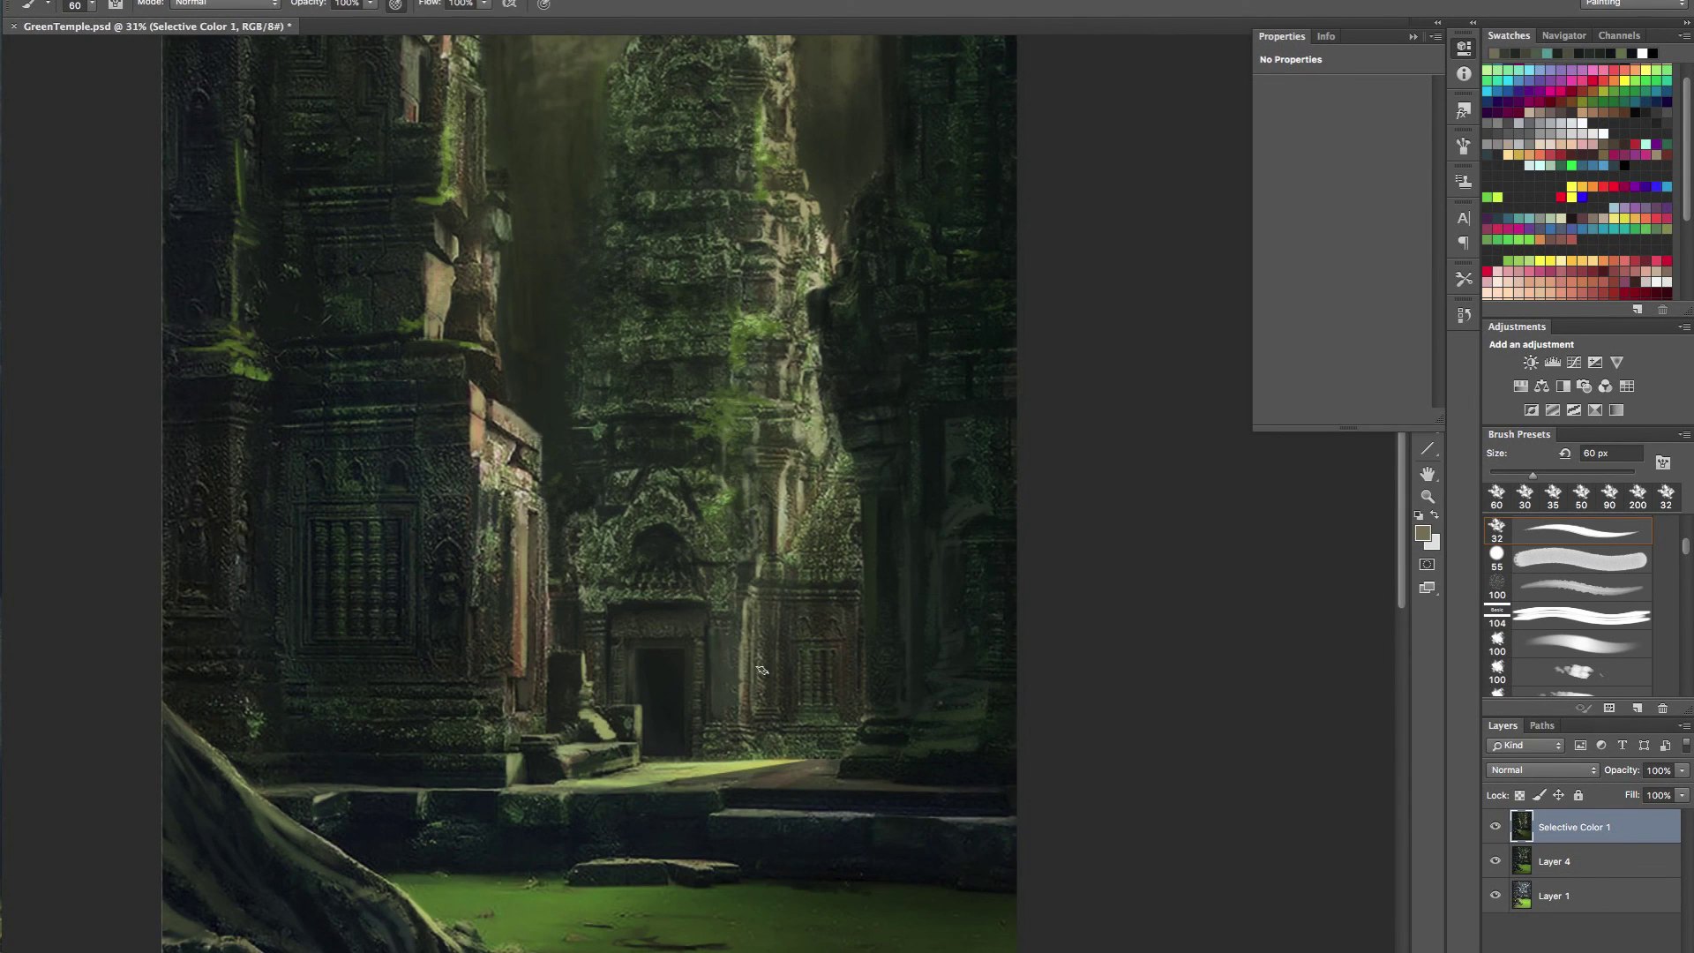
# - Select a narrow vertical strip along the column edge beside the doorway with the Polygonal Lasso
pyautogui.click(1412, 36)
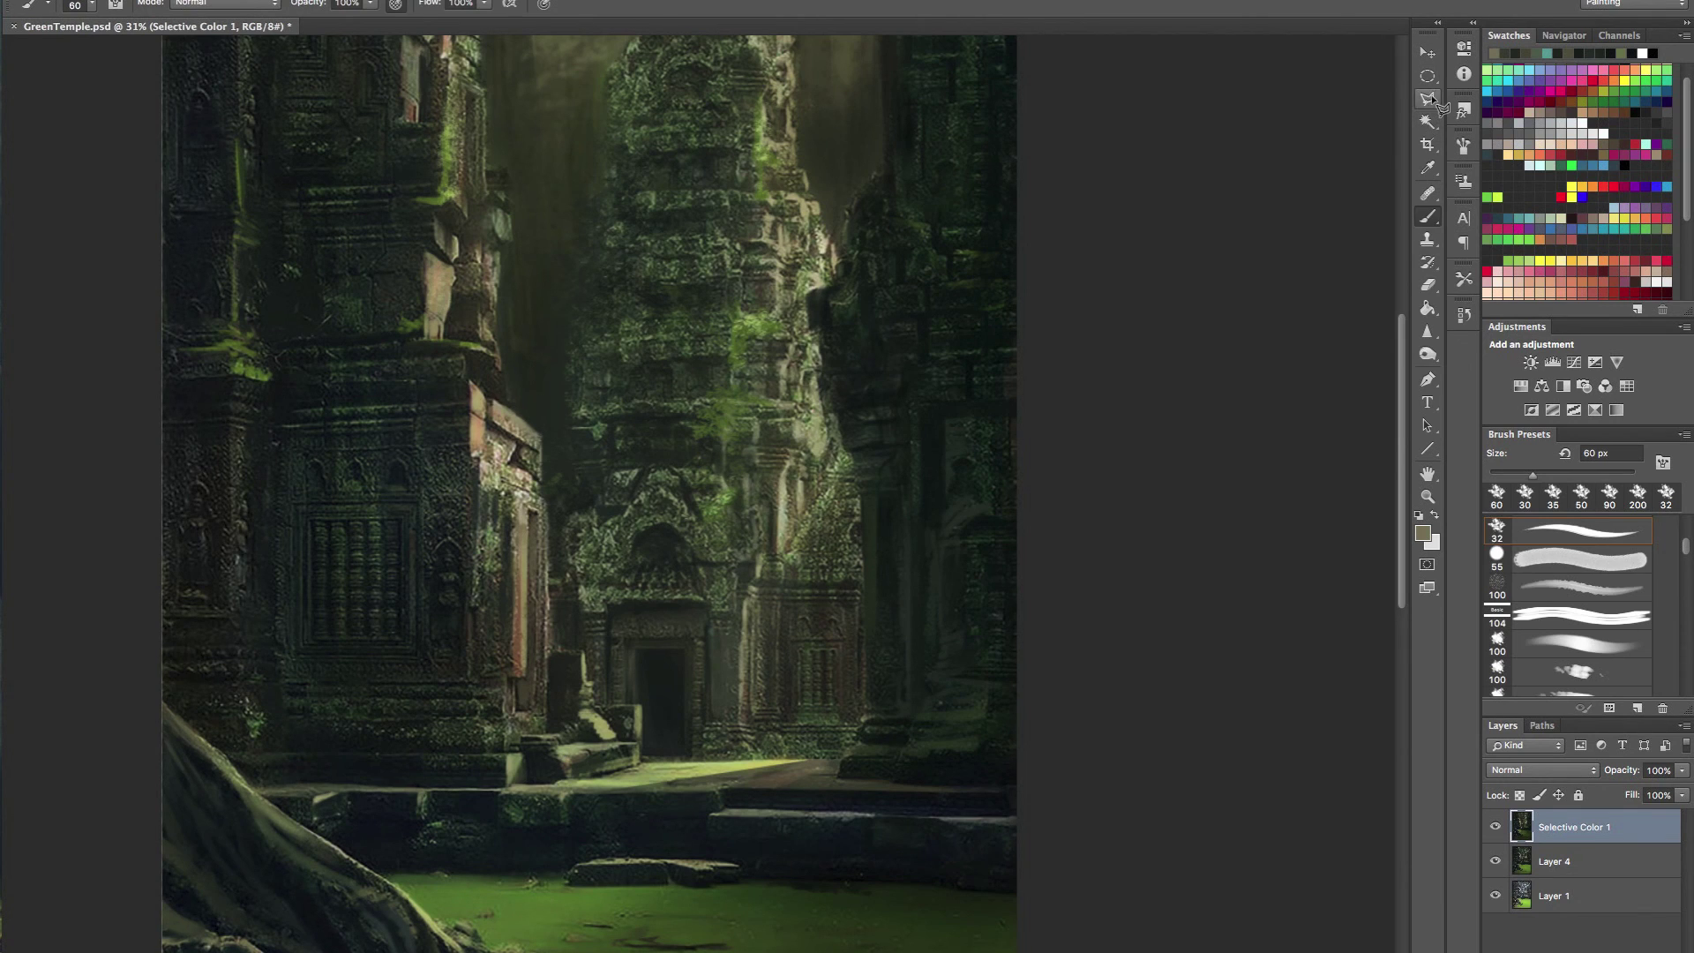
pyautogui.click(1428, 99)
pyautogui.moveTo(743, 623); pyautogui.dragTo(760, 675)
pyautogui.click(743, 585)
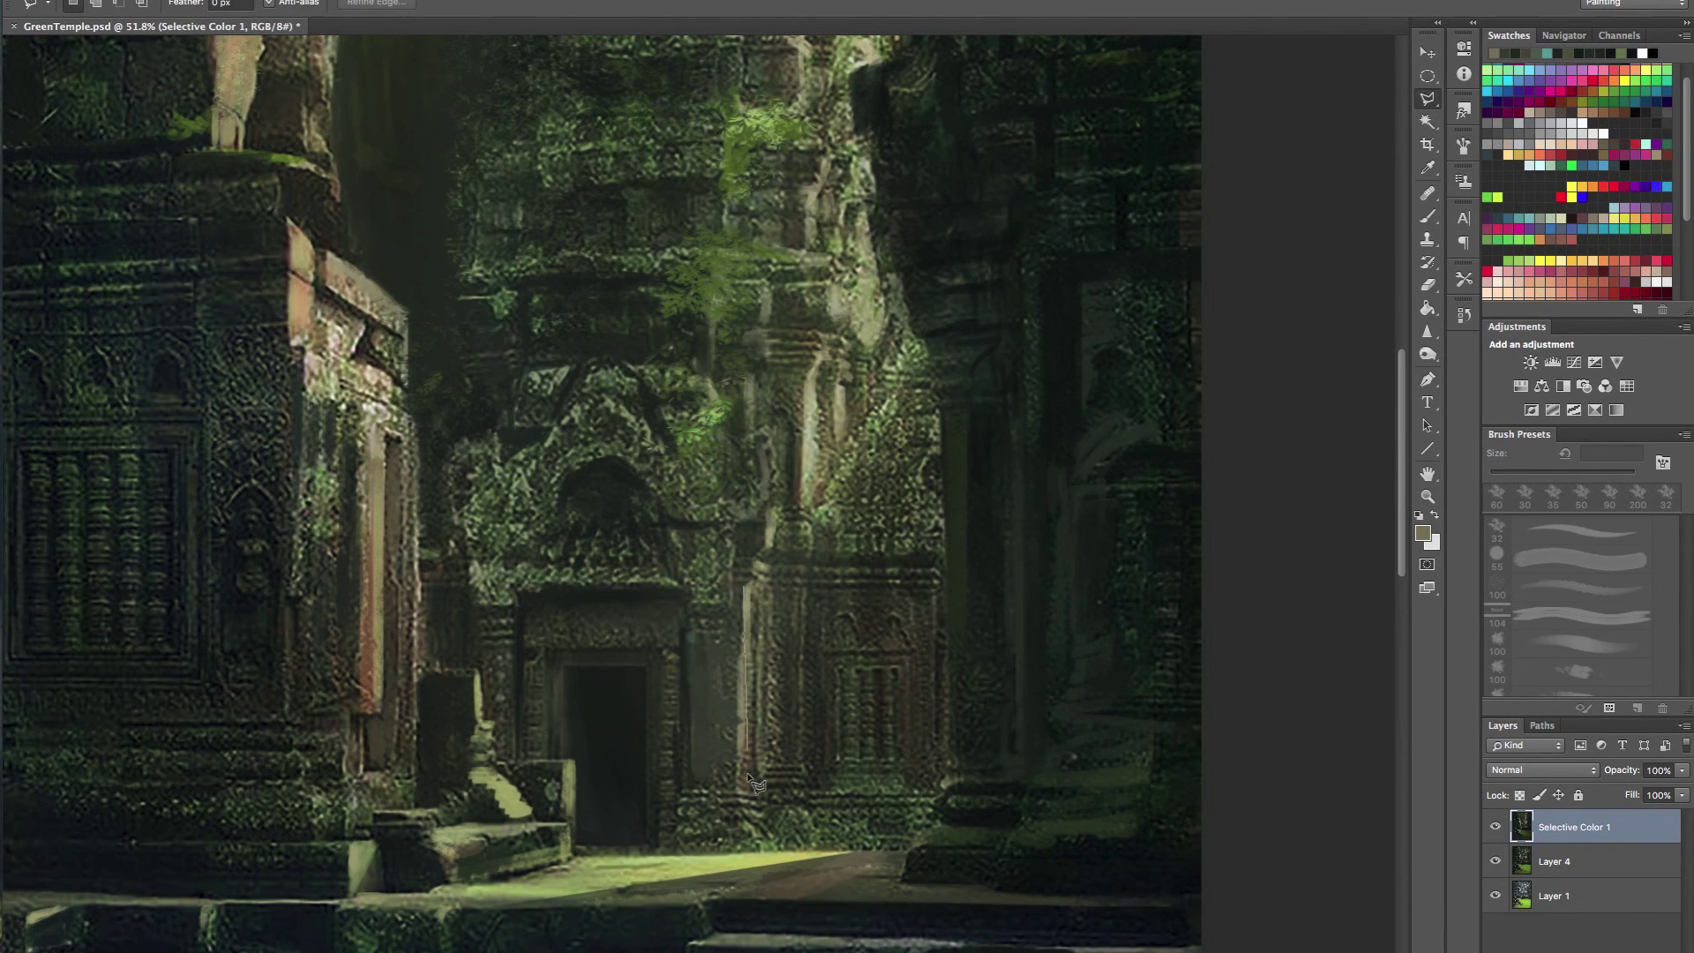
pyautogui.click(737, 788)
pyautogui.click(756, 587)
pyautogui.click(744, 586)
pyautogui.click(1430, 100)
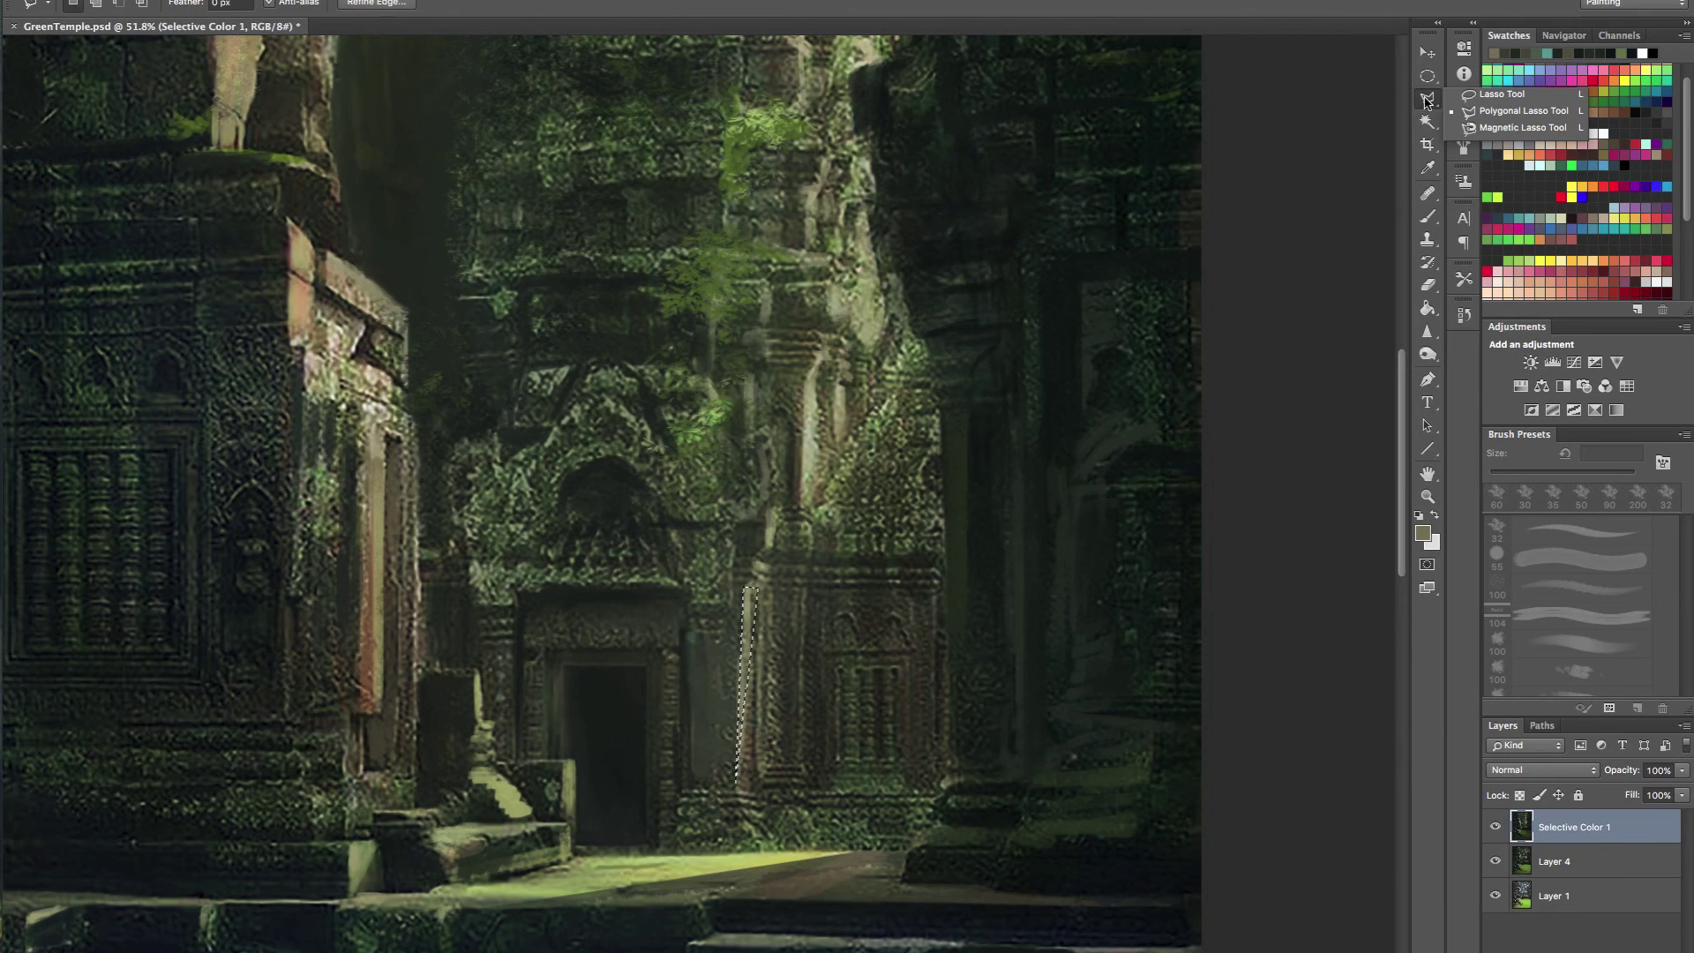
pyautogui.click(1426, 97)
pyautogui.moveTo(753, 273)
pyautogui.mouseDown()
pyautogui.moveTo(810, 632)
pyautogui.moveTo(741, 264)
pyautogui.mouseUp()
pyautogui.moveTo(749, 433); pyautogui.dragTo(786, 432)
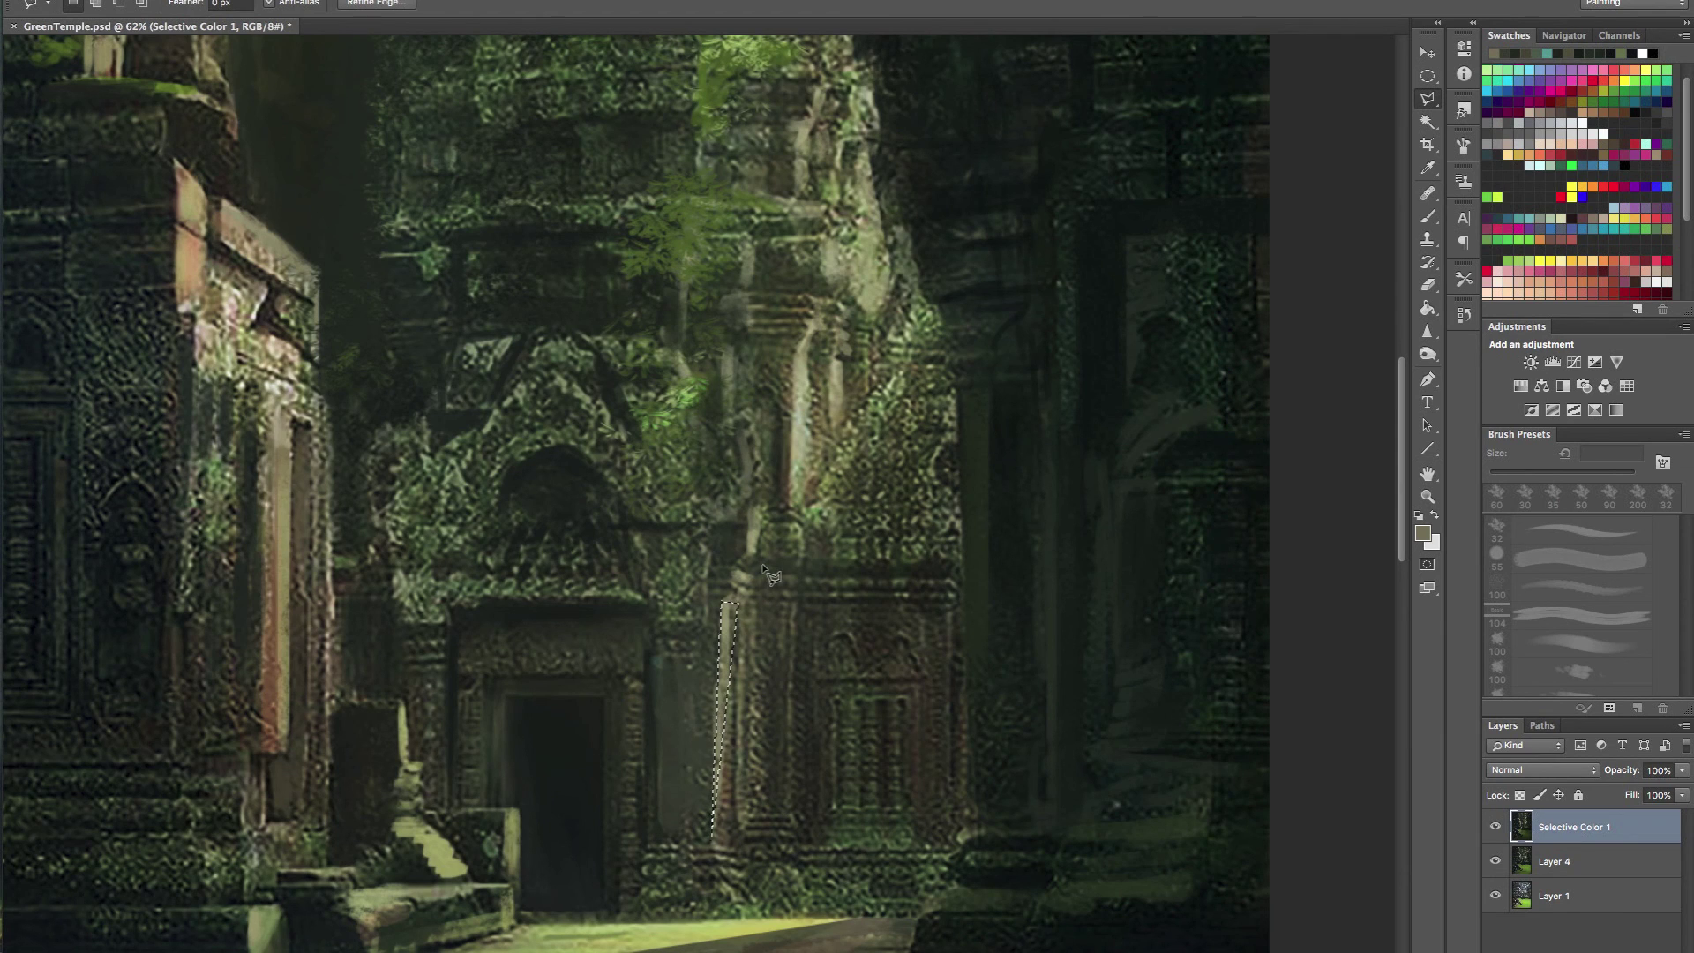
# - Fill the selected column strip and brighten it with a sampled pale stone tone
pyautogui.hotkey('alt', 'BackSpace')
pyautogui.press('super+d')
pyautogui.moveTo(840, 358)
pyautogui.mouseDown()
pyautogui.moveTo(768, 357)
pyautogui.moveTo(811, 359)
pyautogui.mouseUp()
pyautogui.scroll(-2, 825, 365)
pyautogui.press('super+z')
pyautogui.press('b')
pyautogui.keyDown('alt'); pyautogui.click(821, 390); pyautogui.keyUp('alt')
pyautogui.moveTo(776, 507); pyautogui.dragTo(761, 618)
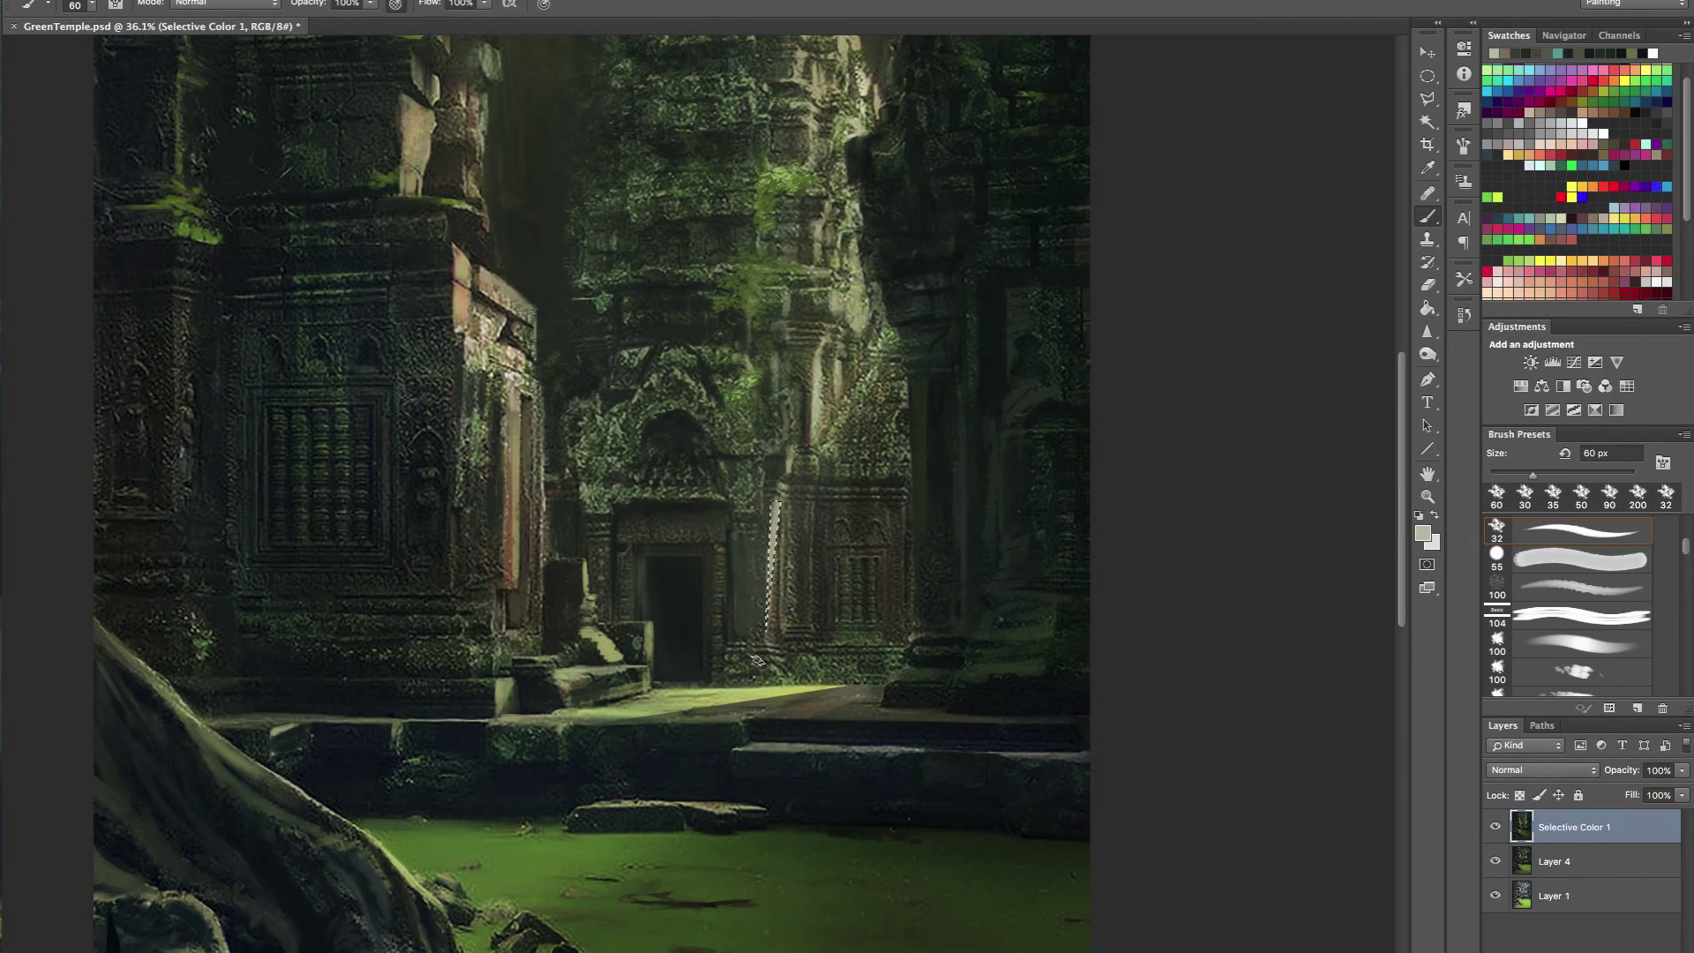
pyautogui.moveTo(829, 507); pyautogui.dragTo(736, 526)
pyautogui.scroll(4, 736, 527)
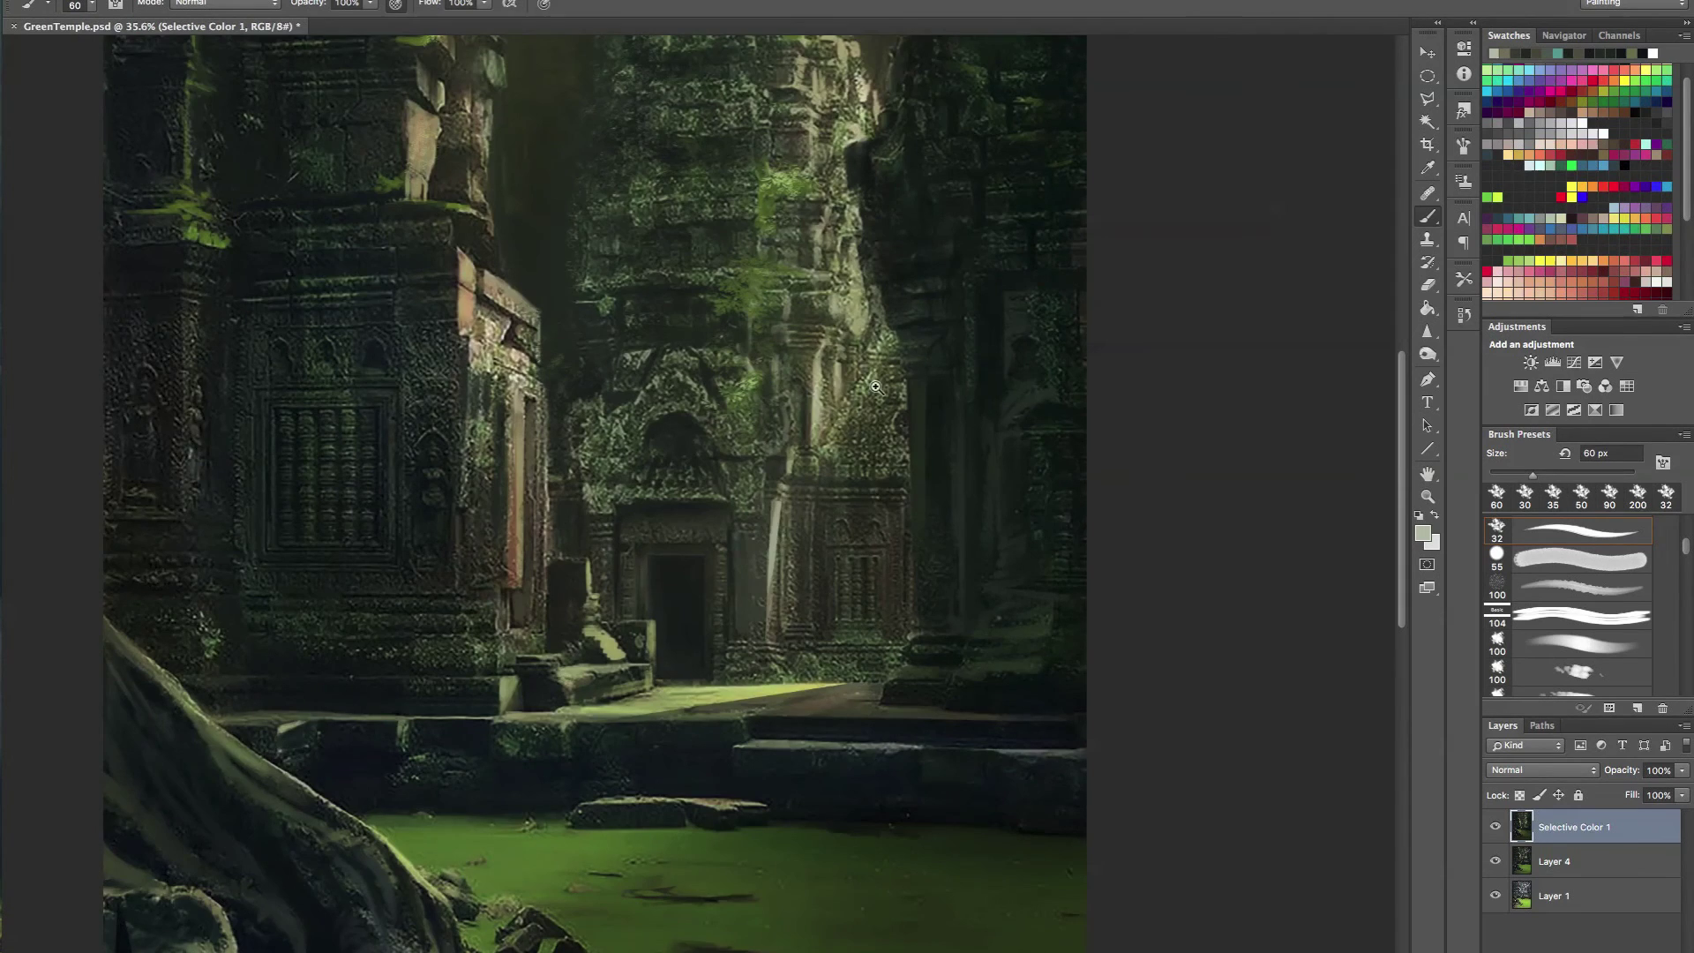
# - Select a short vertical bar on the wall just above the column highlight and fill it with the pale stone colour
pyautogui.scroll(3, 877, 387)
pyautogui.press('l')
pyautogui.click(689, 547)
pyautogui.click(689, 669)
pyautogui.click(704, 668)
pyautogui.doubleClick(704, 548)
pyautogui.hotkey('alt', 'BackSpace')
pyautogui.press('super+d')
pyautogui.moveTo(850, 309)
pyautogui.mouseDown()
pyautogui.moveTo(738, 319)
pyautogui.moveTo(850, 310)
pyautogui.mouseUp()
pyautogui.moveTo(836, 469); pyautogui.dragTo(839, 518)
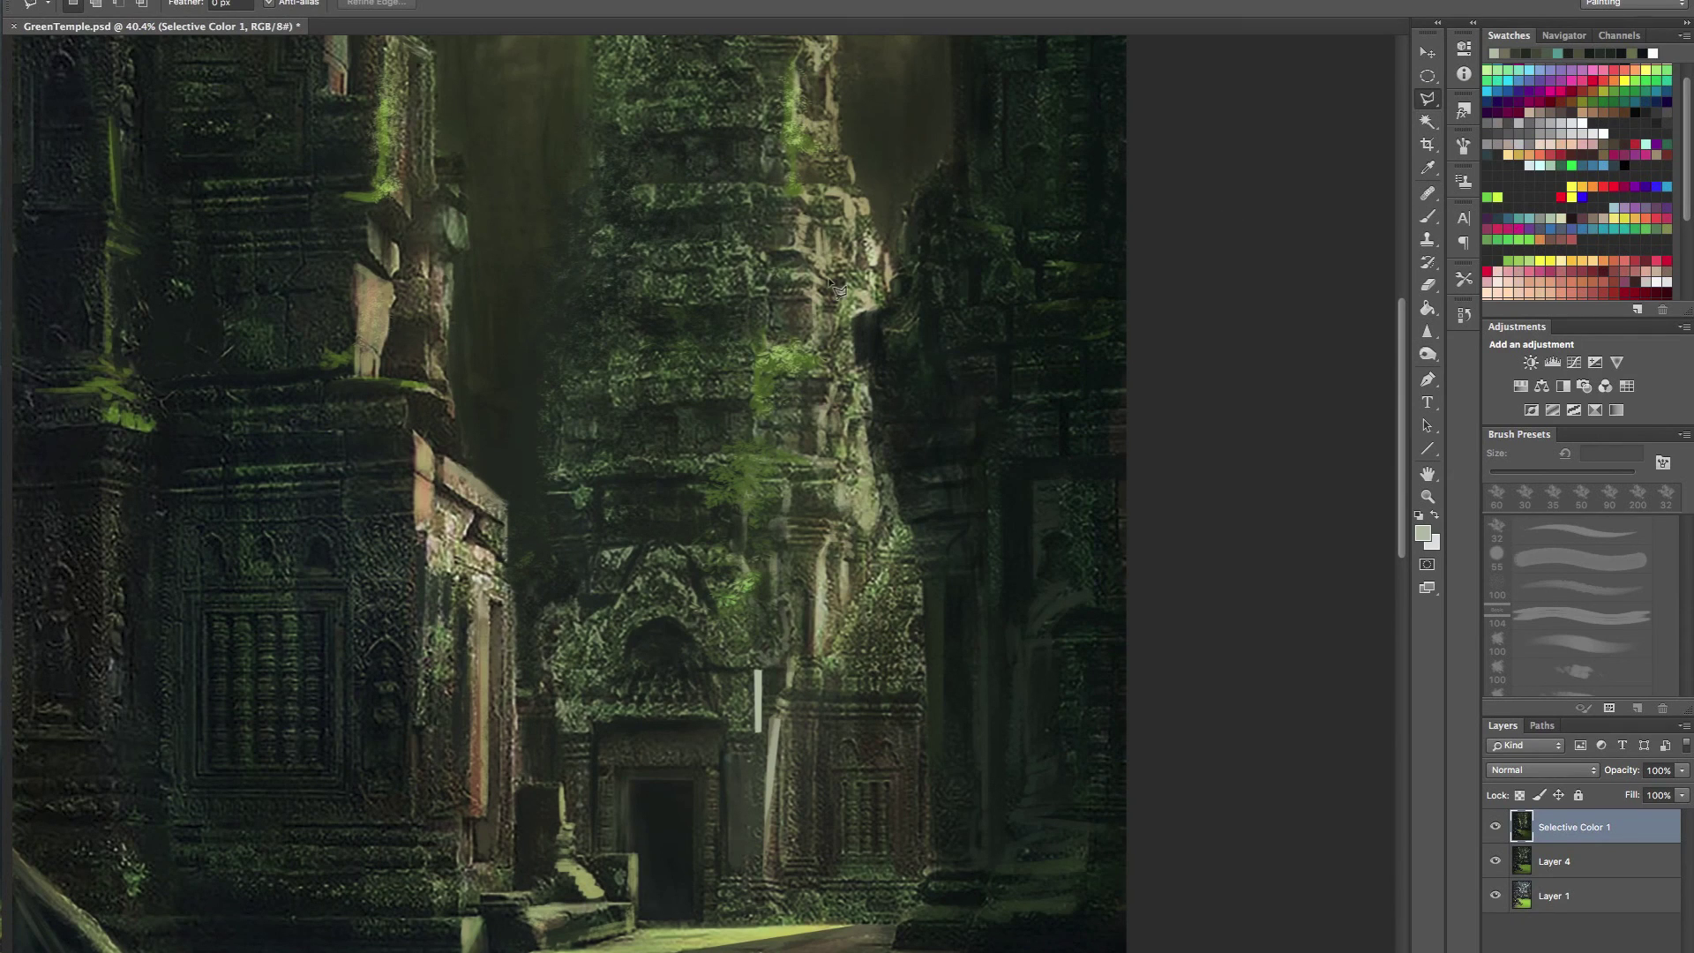
# - Add small pale slivers of light along the central tower's sunlit side using filled polygonal selections
pyautogui.click(765, 297)
pyautogui.click(765, 343)
pyautogui.click(772, 298)
pyautogui.click(765, 297)
pyautogui.click(792, 488)
pyautogui.click(872, 406)
pyautogui.press('Escape')
pyautogui.hotkey('ctrl', 'd')
pyautogui.hotkey('ctrl', 'z')
pyautogui.hotkey('alt', 'BackSpace')
pyautogui.hotkey('ctrl', 'd')
# - Trim the new pale bar near the doorway with a sampled dark tone and a 40 px brush
pyautogui.moveTo(925, 484)
pyautogui.mouseDown()
pyautogui.moveTo(904, 500)
pyautogui.moveTo(835, 728)
pyautogui.mouseUp()
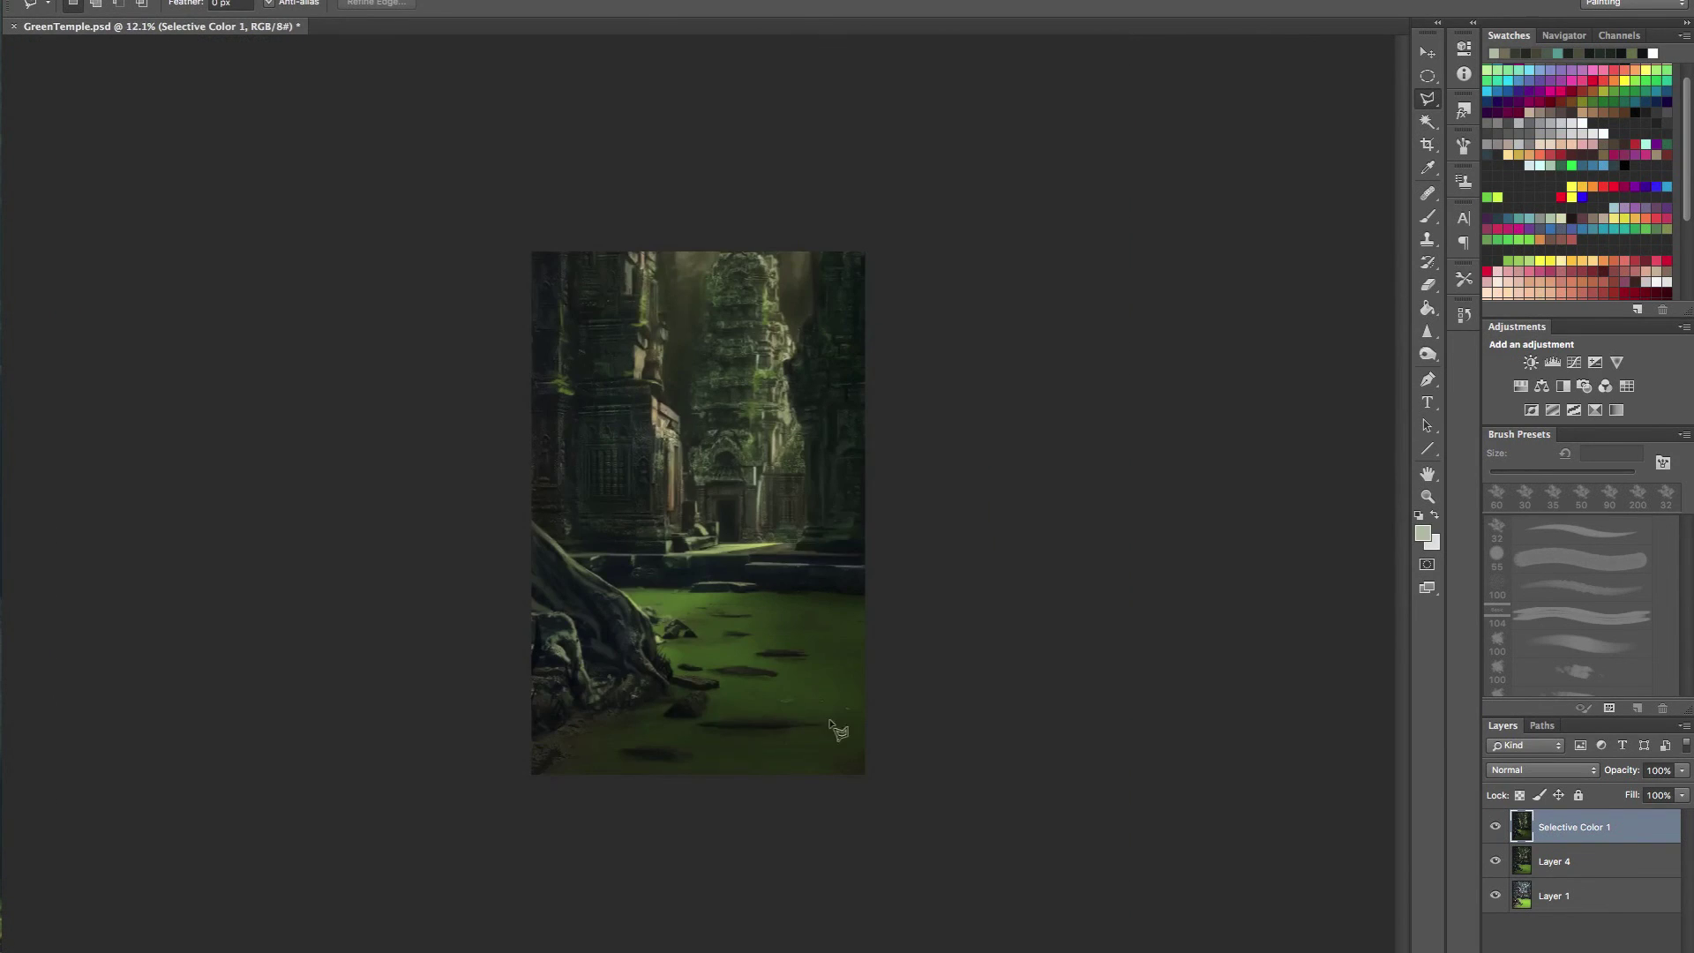
pyautogui.moveTo(754, 420); pyautogui.dragTo(843, 424)
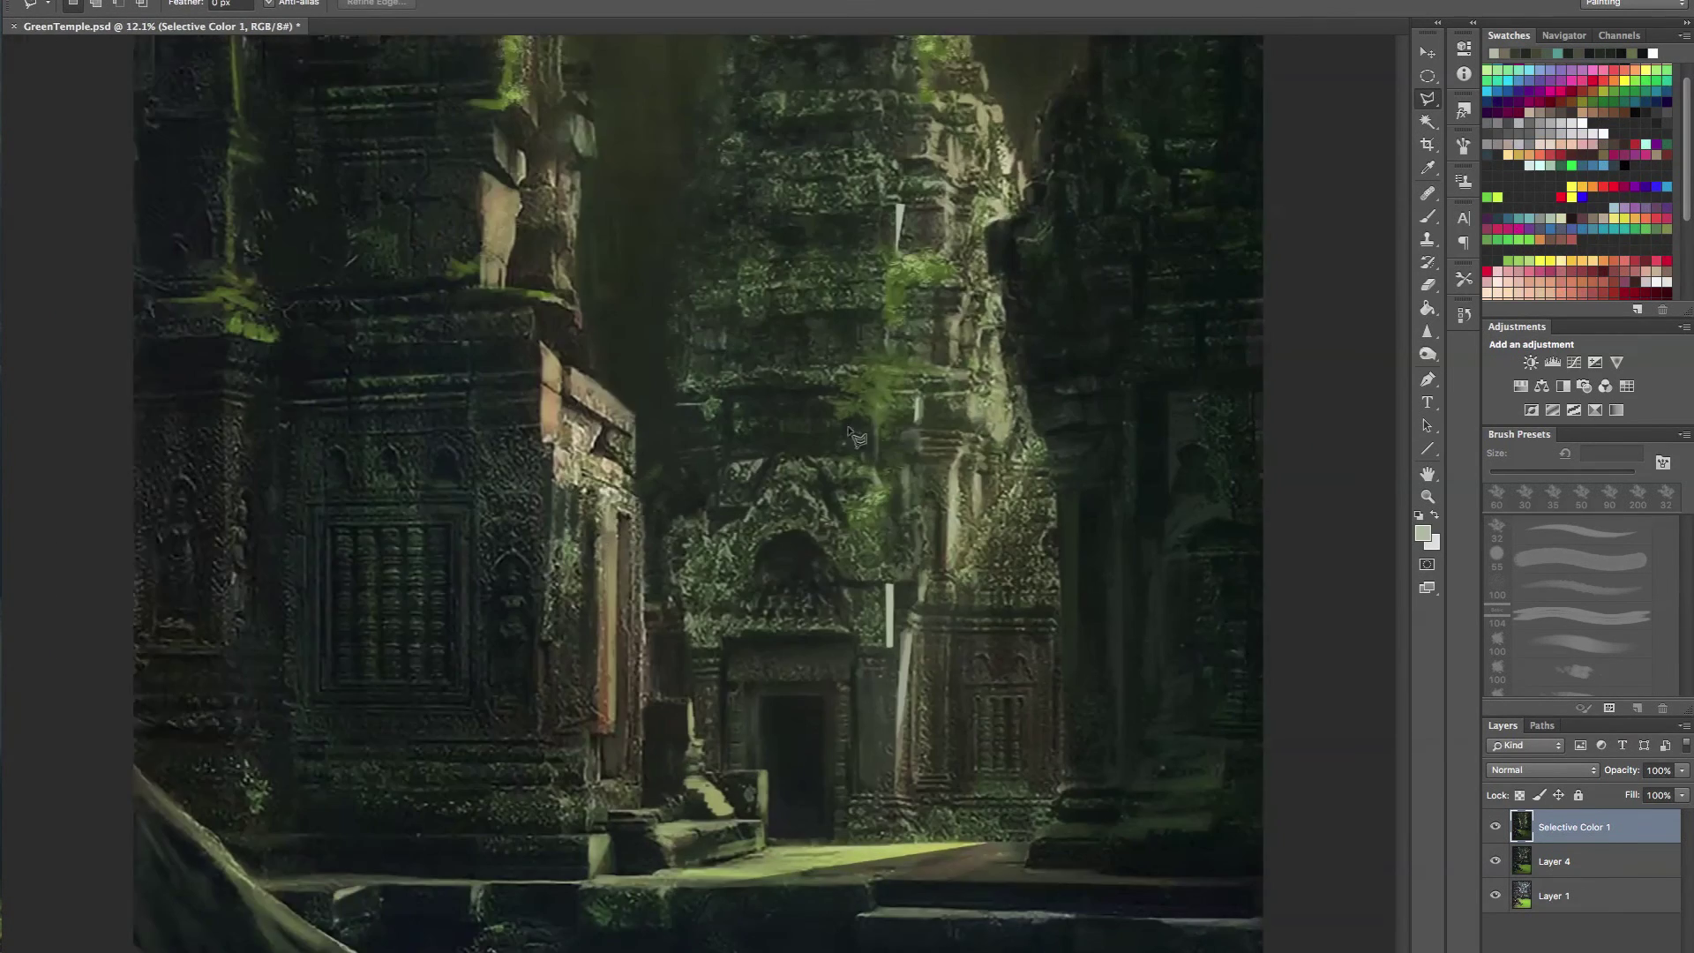
pyautogui.press('b')
pyautogui.keyDown('alt'); pyautogui.click(778, 602); pyautogui.keyUp('alt')
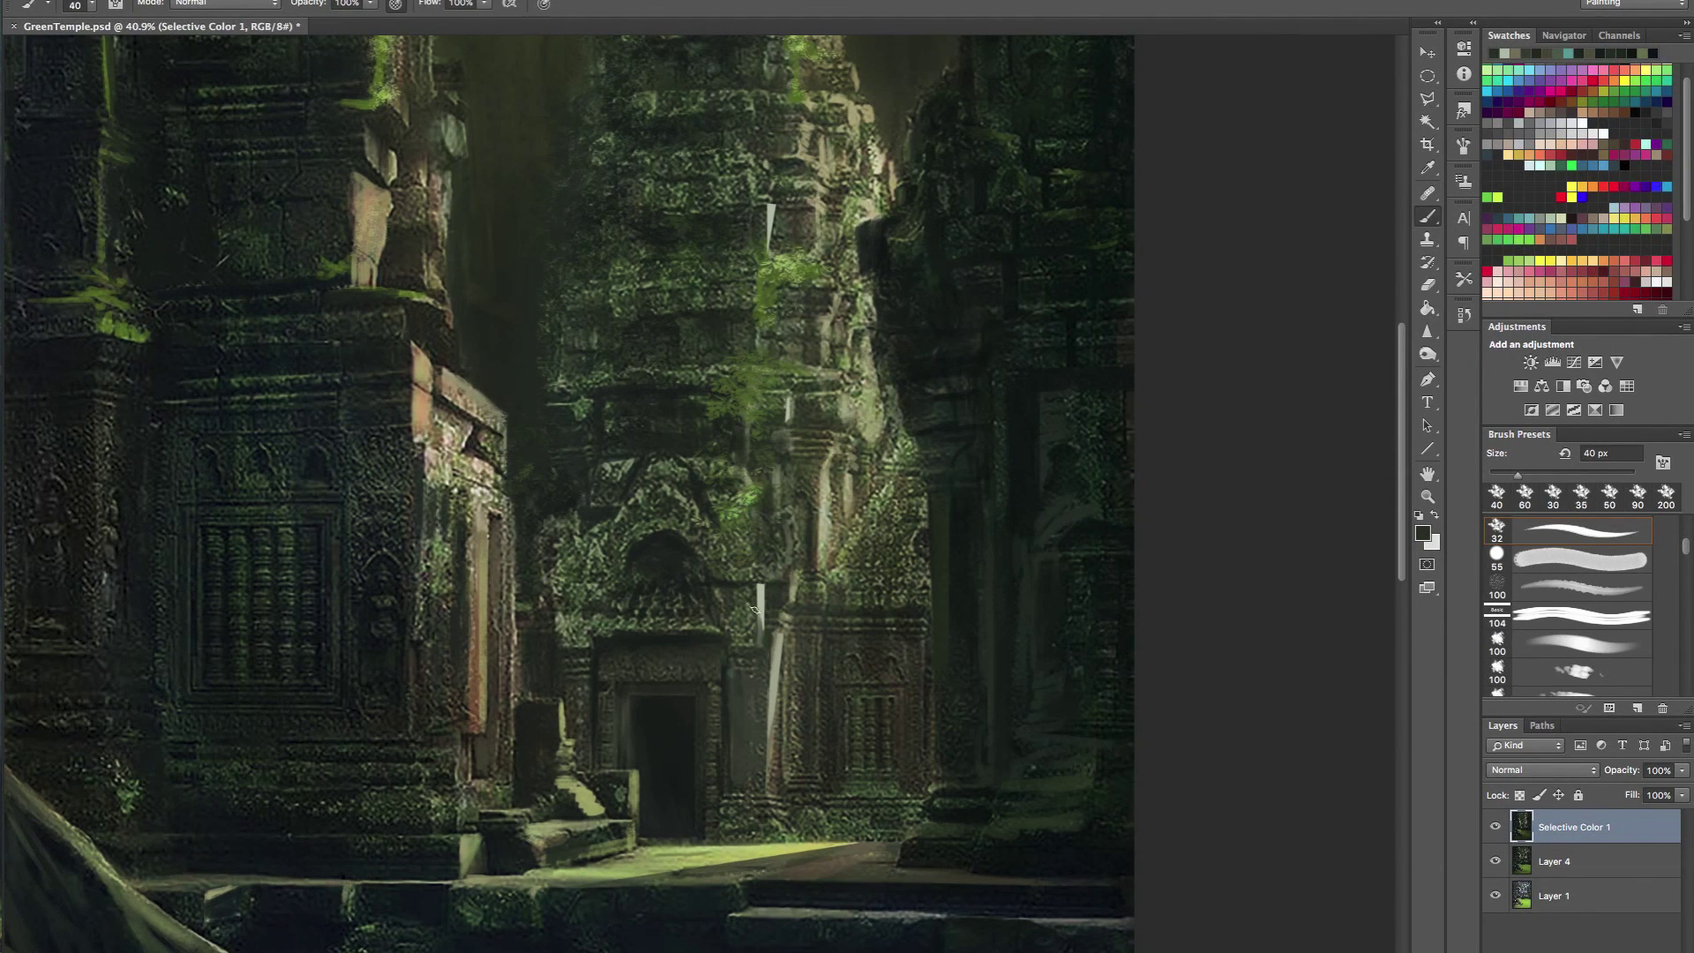
pyautogui.moveTo(819, 487); pyautogui.dragTo(787, 721)
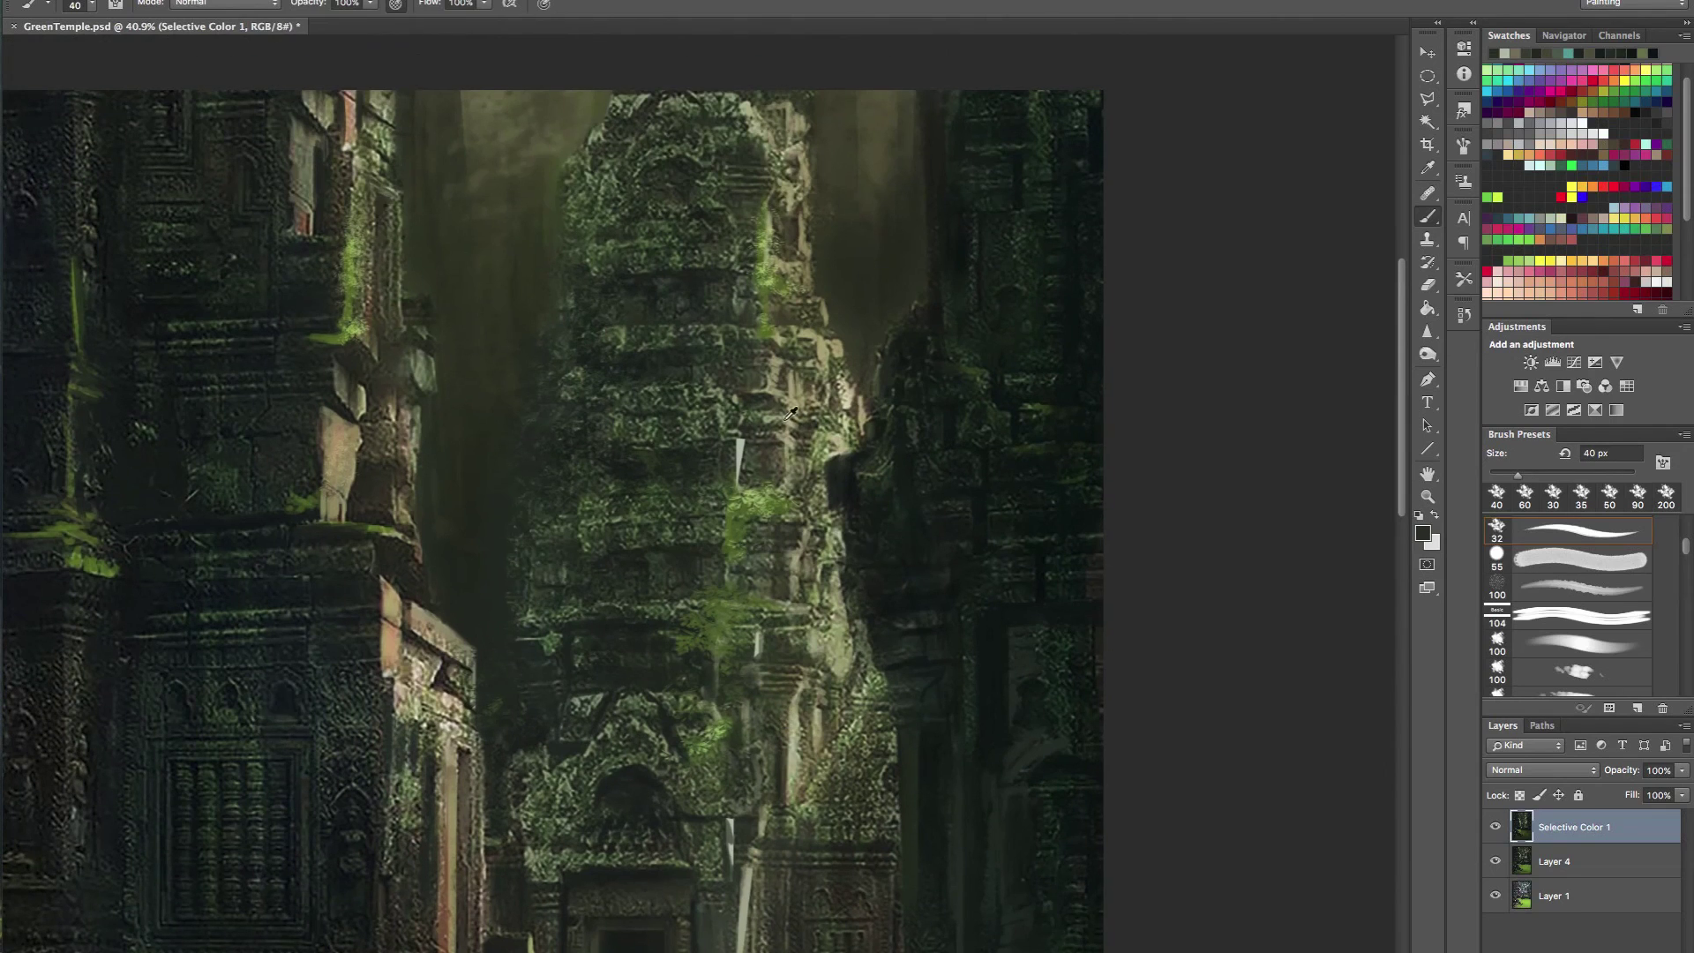
# - Warm the left tower's broken outer edge by painting over the teal fragment and vertical edge with sampled olive and tan tones
pyautogui.keyDown('alt'); pyautogui.click(776, 381); pyautogui.keyUp('alt')
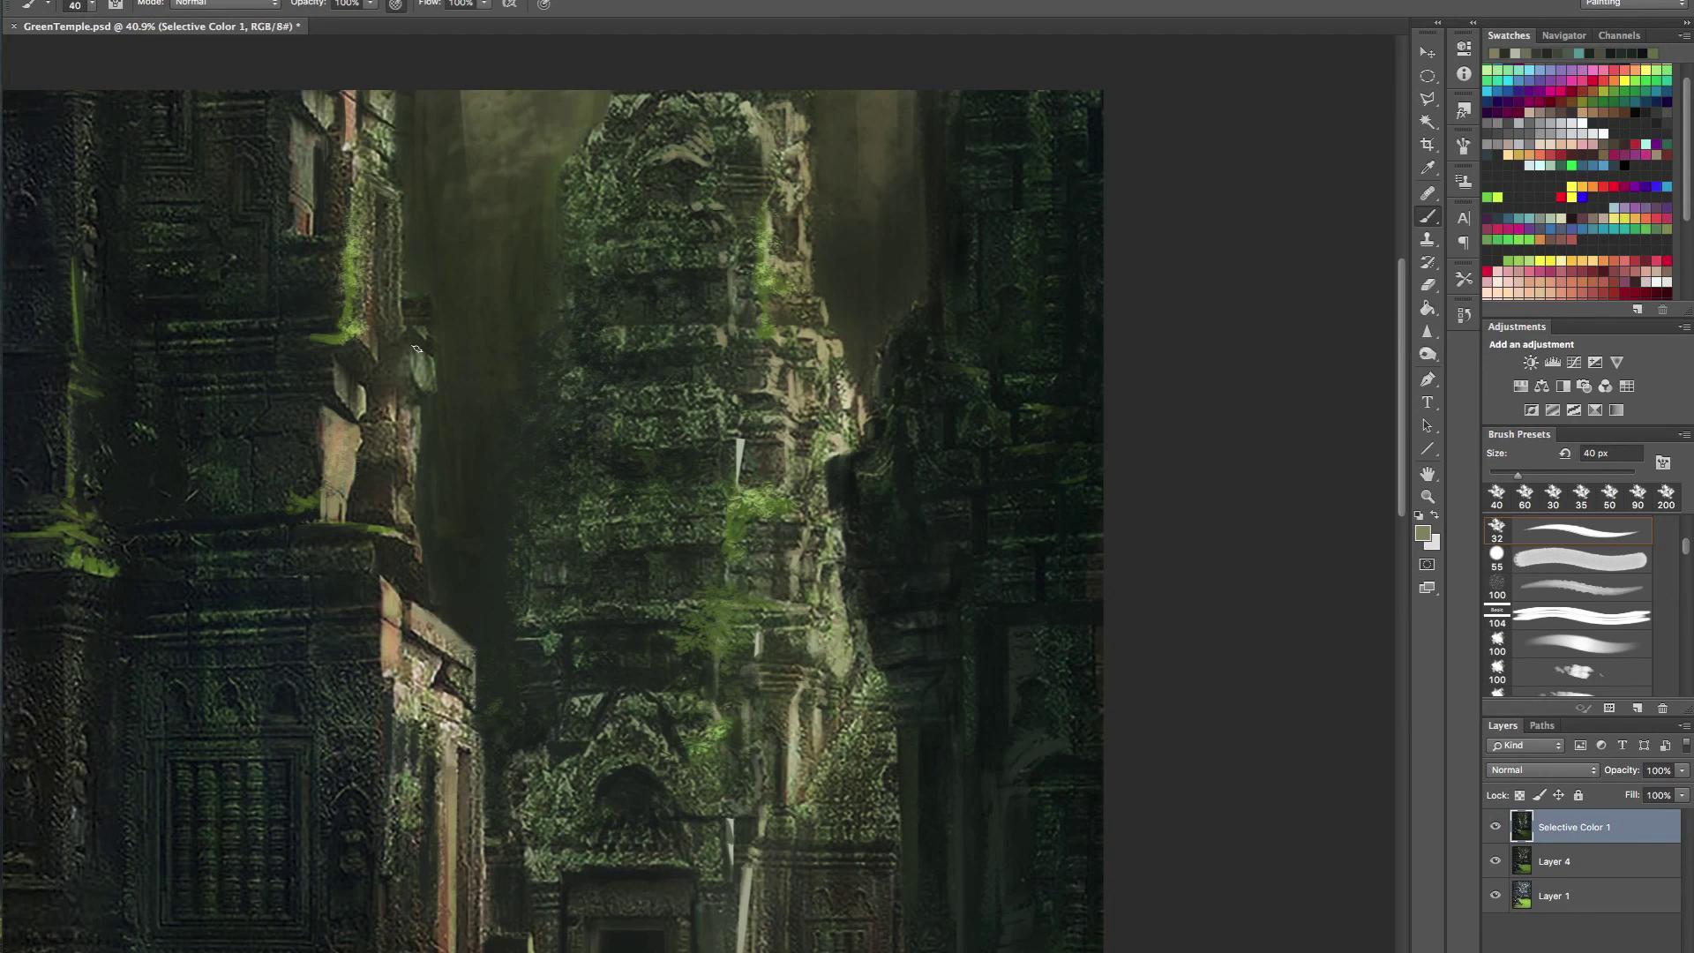
pyautogui.keyDown('alt'); pyautogui.click(342, 434); pyautogui.keyUp('alt')
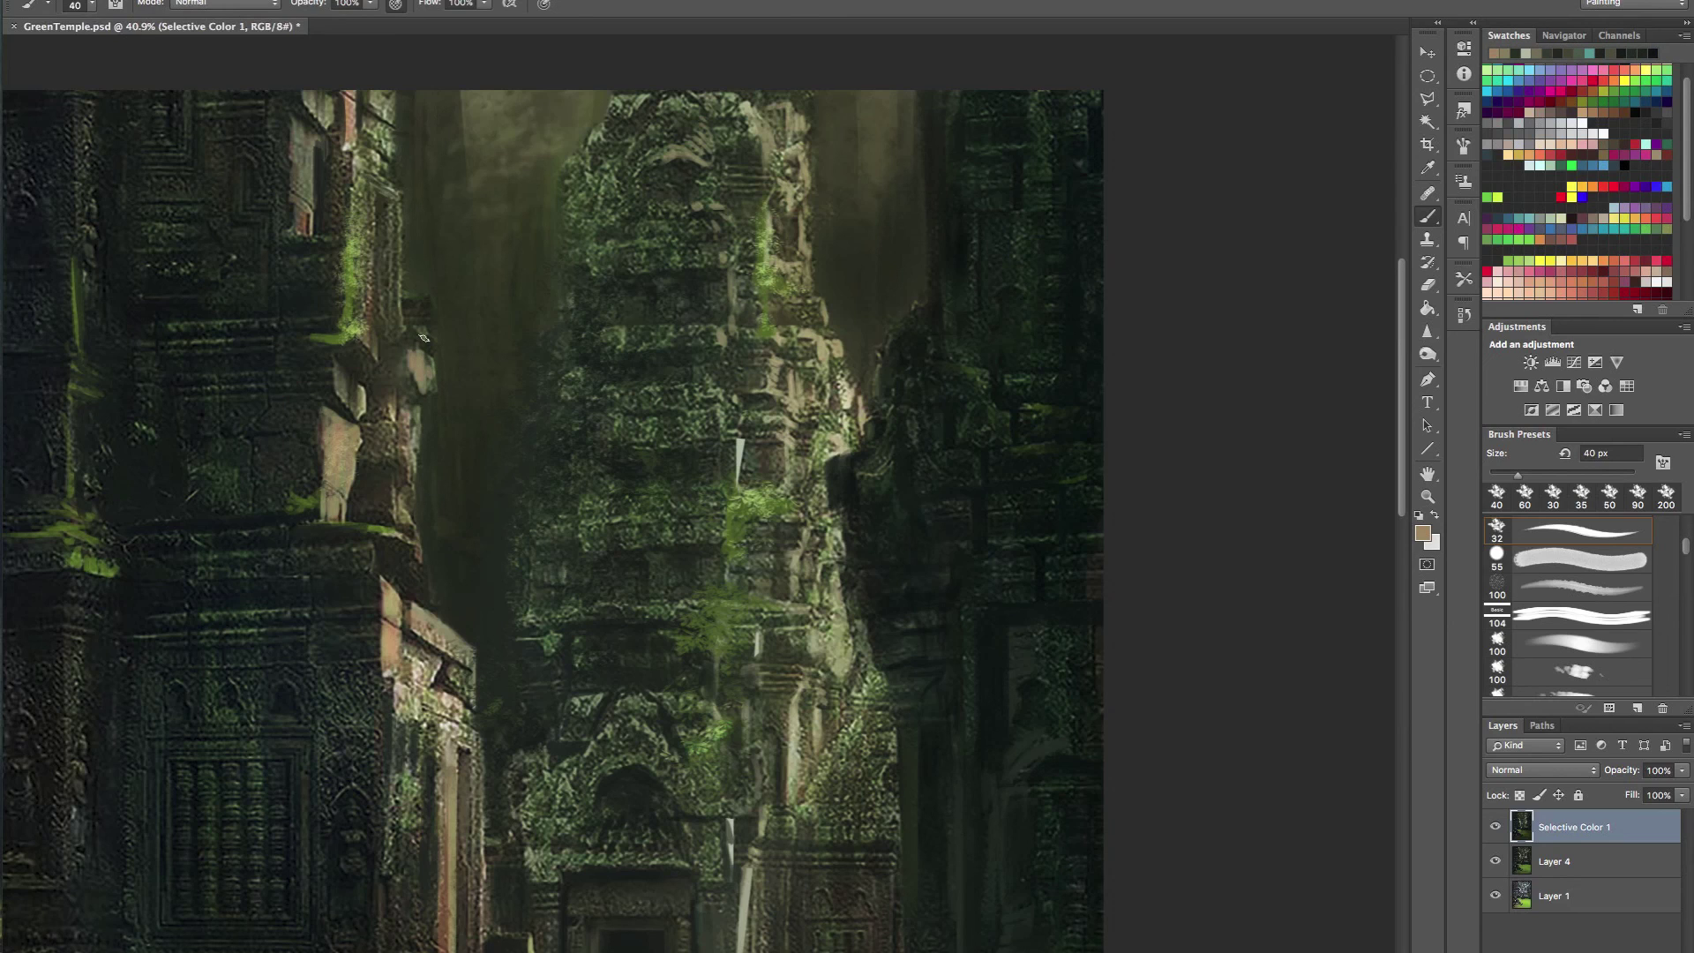
pyautogui.moveTo(399, 196); pyautogui.dragTo(395, 297)
pyautogui.keyDown('alt'); pyautogui.click(380, 209); pyautogui.keyUp('alt')
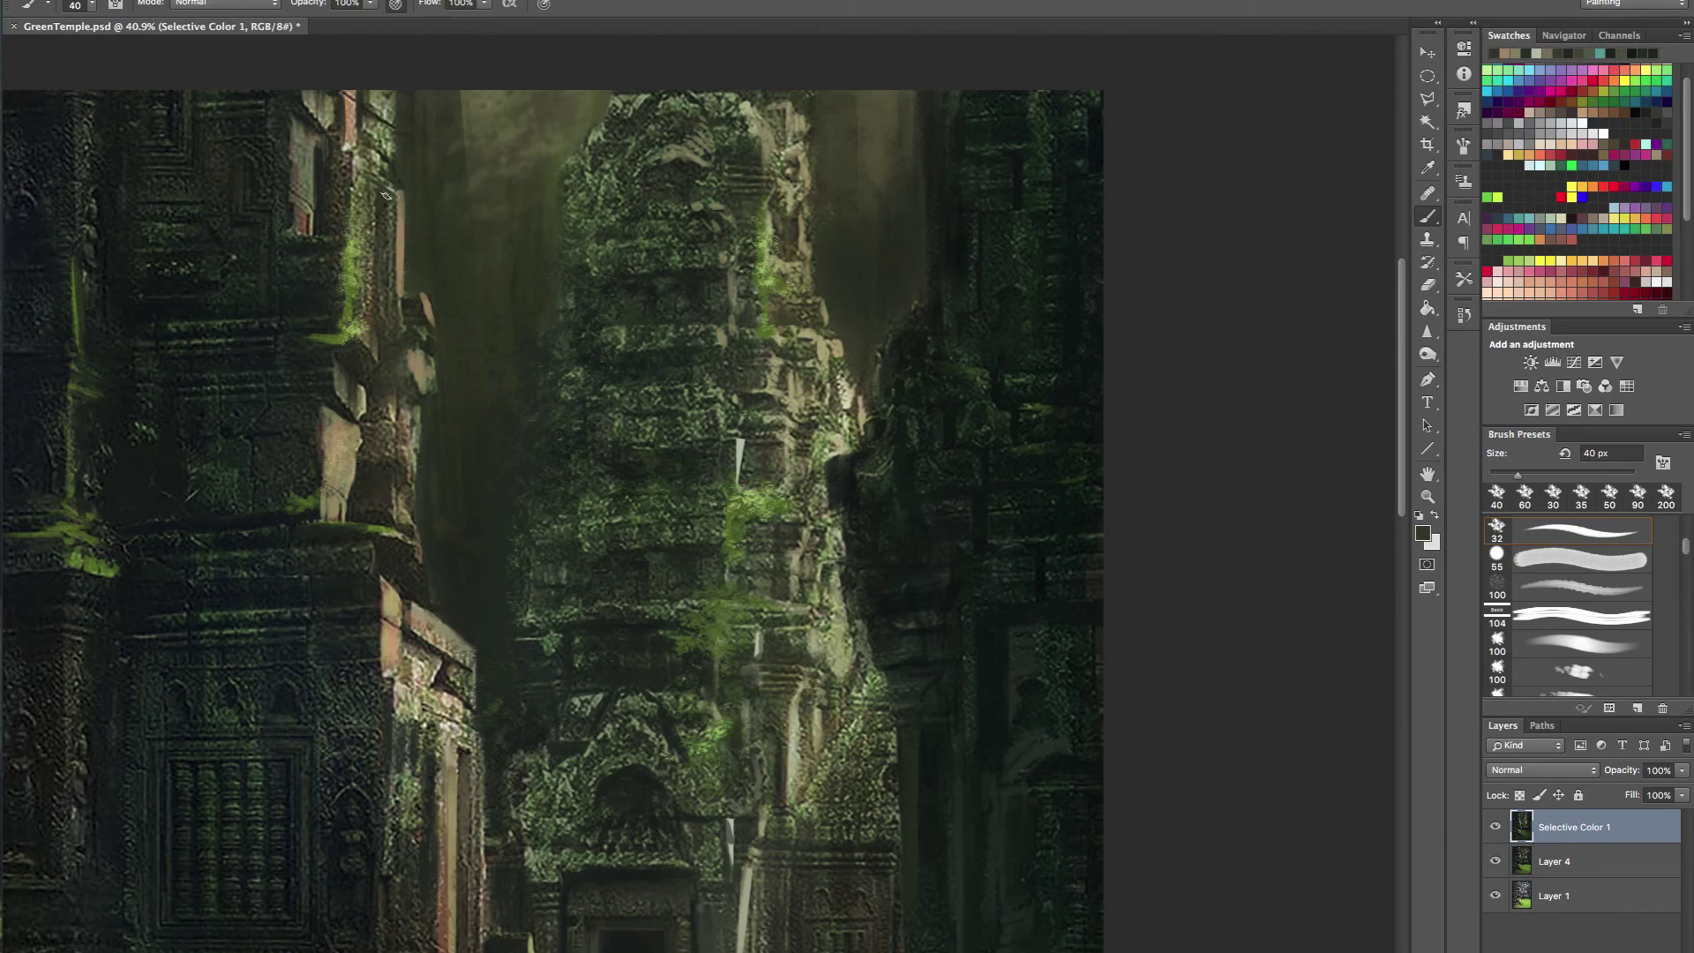
pyautogui.keyDown('alt'); pyautogui.click(405, 211); pyautogui.keyUp('alt')
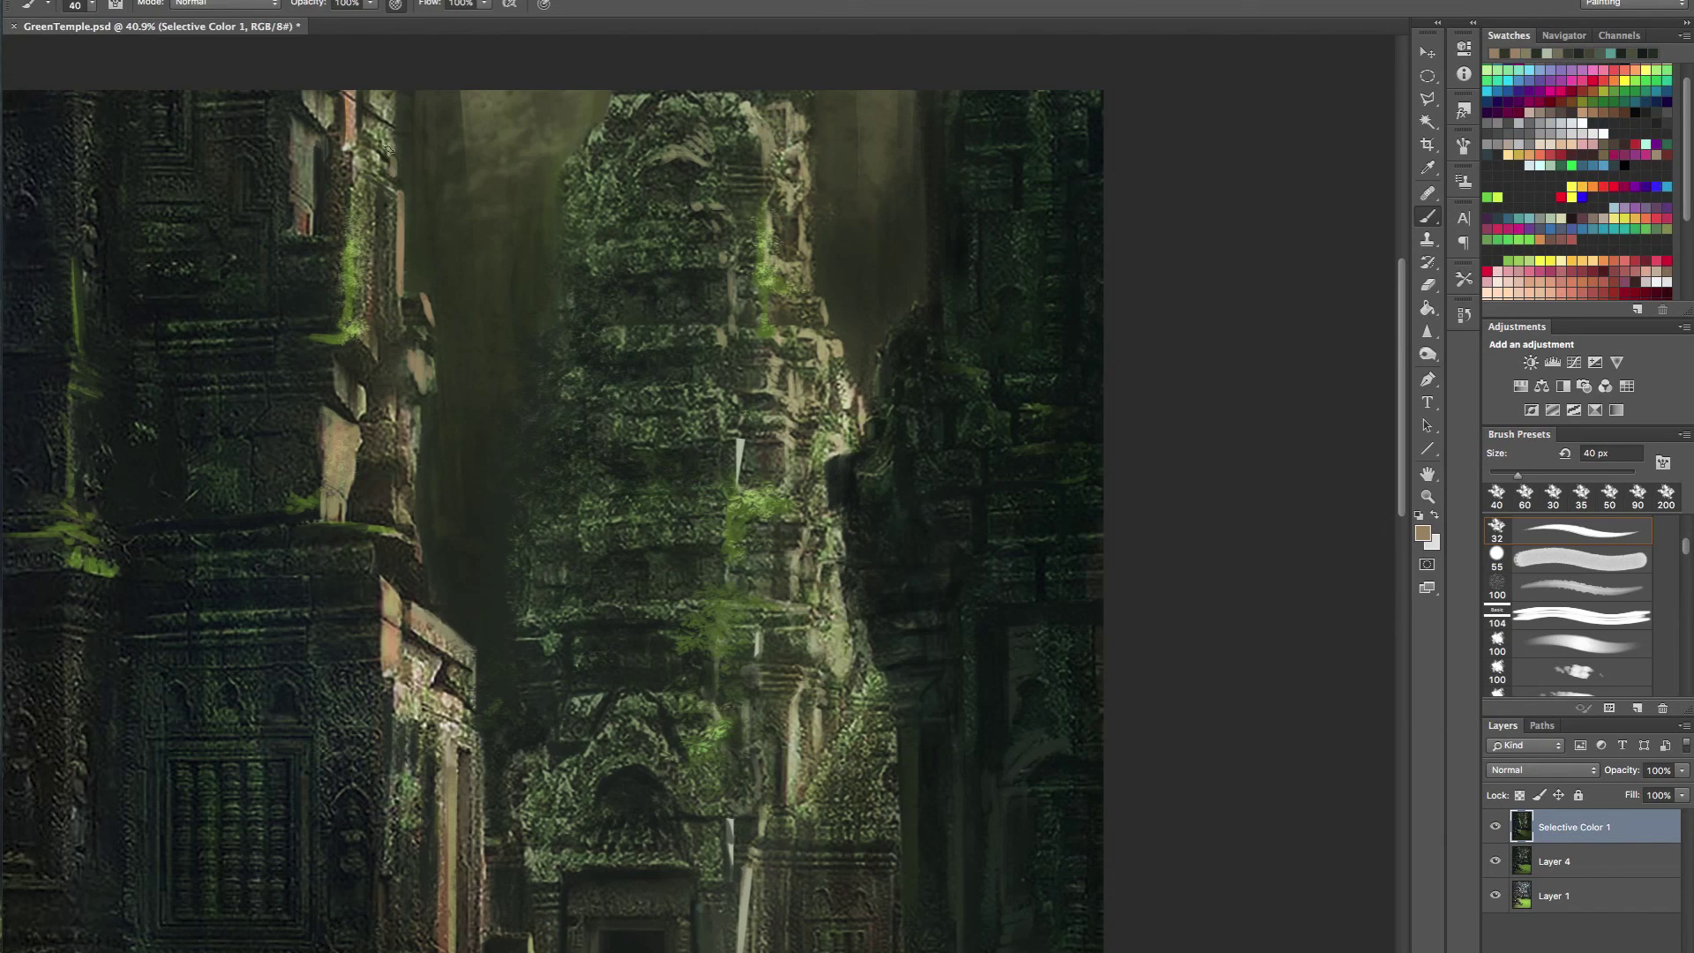
# - Add pale highlights to the left tower's mossy edge and broken stone blocks with a light tone sampled from the central tower
pyautogui.keyDown('alt'); pyautogui.click(754, 438); pyautogui.keyUp('alt')
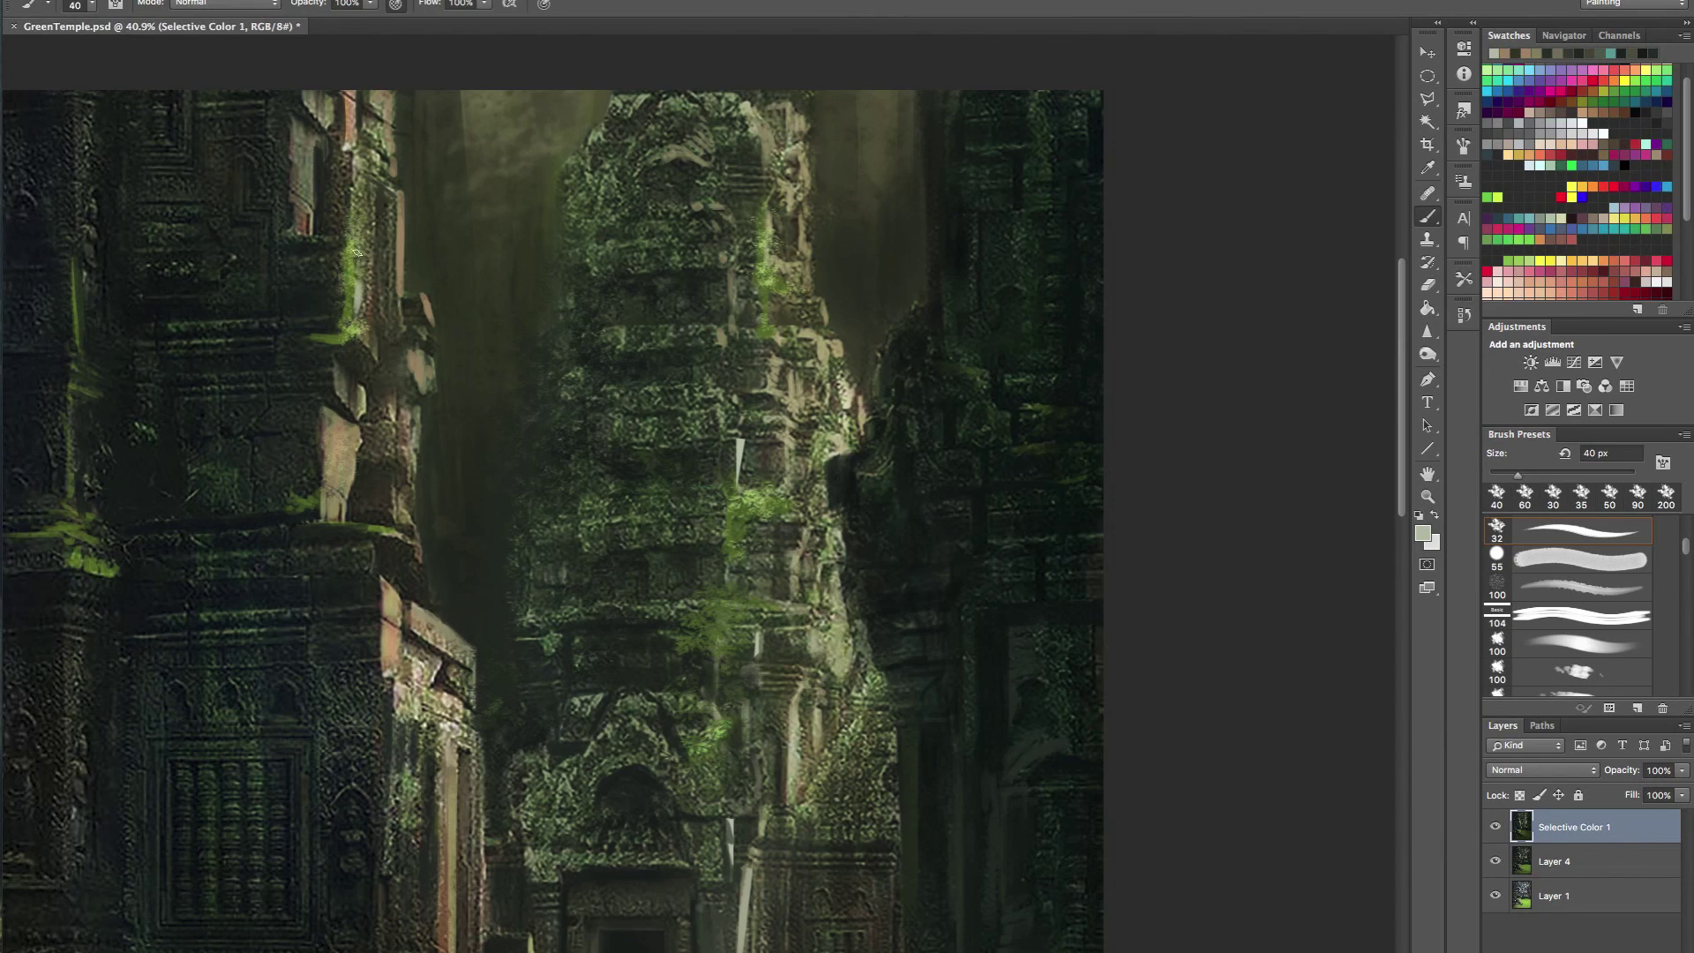
pyautogui.moveTo(355, 253)
pyautogui.mouseDown()
pyautogui.moveTo(355, 217)
pyautogui.moveTo(365, 265)
pyautogui.mouseUp()
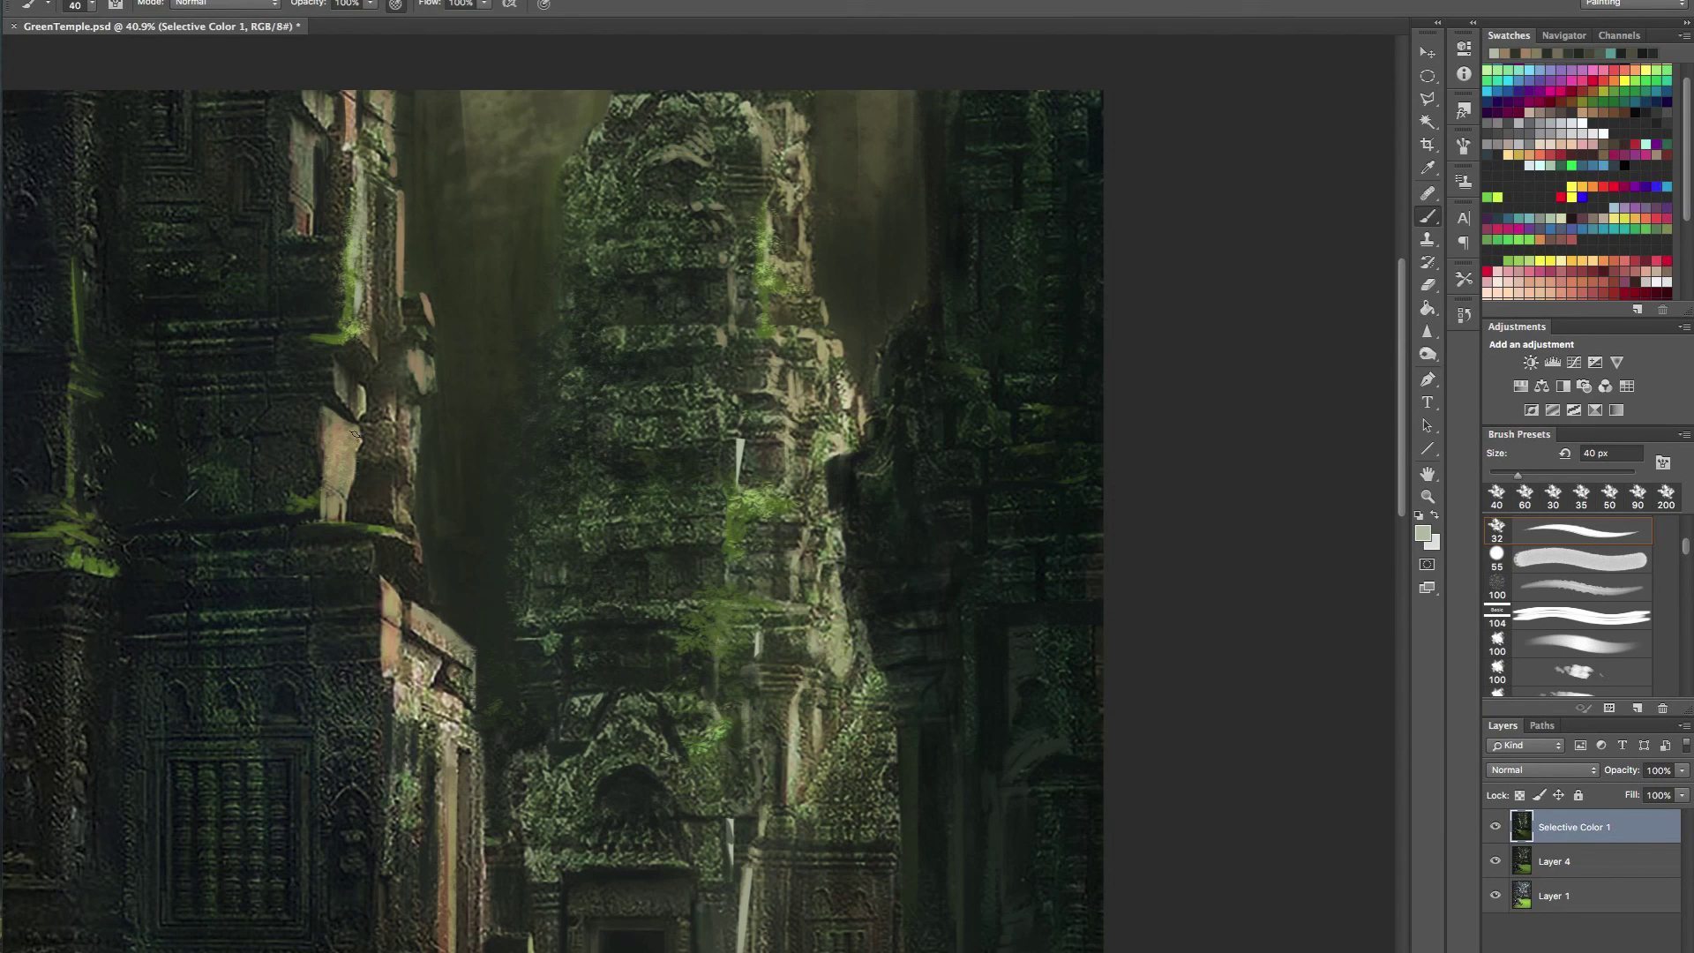
pyautogui.moveTo(333, 428)
pyautogui.mouseDown()
pyautogui.moveTo(343, 476)
pyautogui.moveTo(349, 436)
pyautogui.mouseUp()
pyautogui.moveTo(397, 462); pyautogui.dragTo(401, 490)
pyautogui.moveTo(308, 206); pyautogui.dragTo(298, 120)
# - Highlight the sunlit pillar edges on the left building's side wall with straight pale strokes
pyautogui.moveTo(425, 413); pyautogui.dragTo(438, 348)
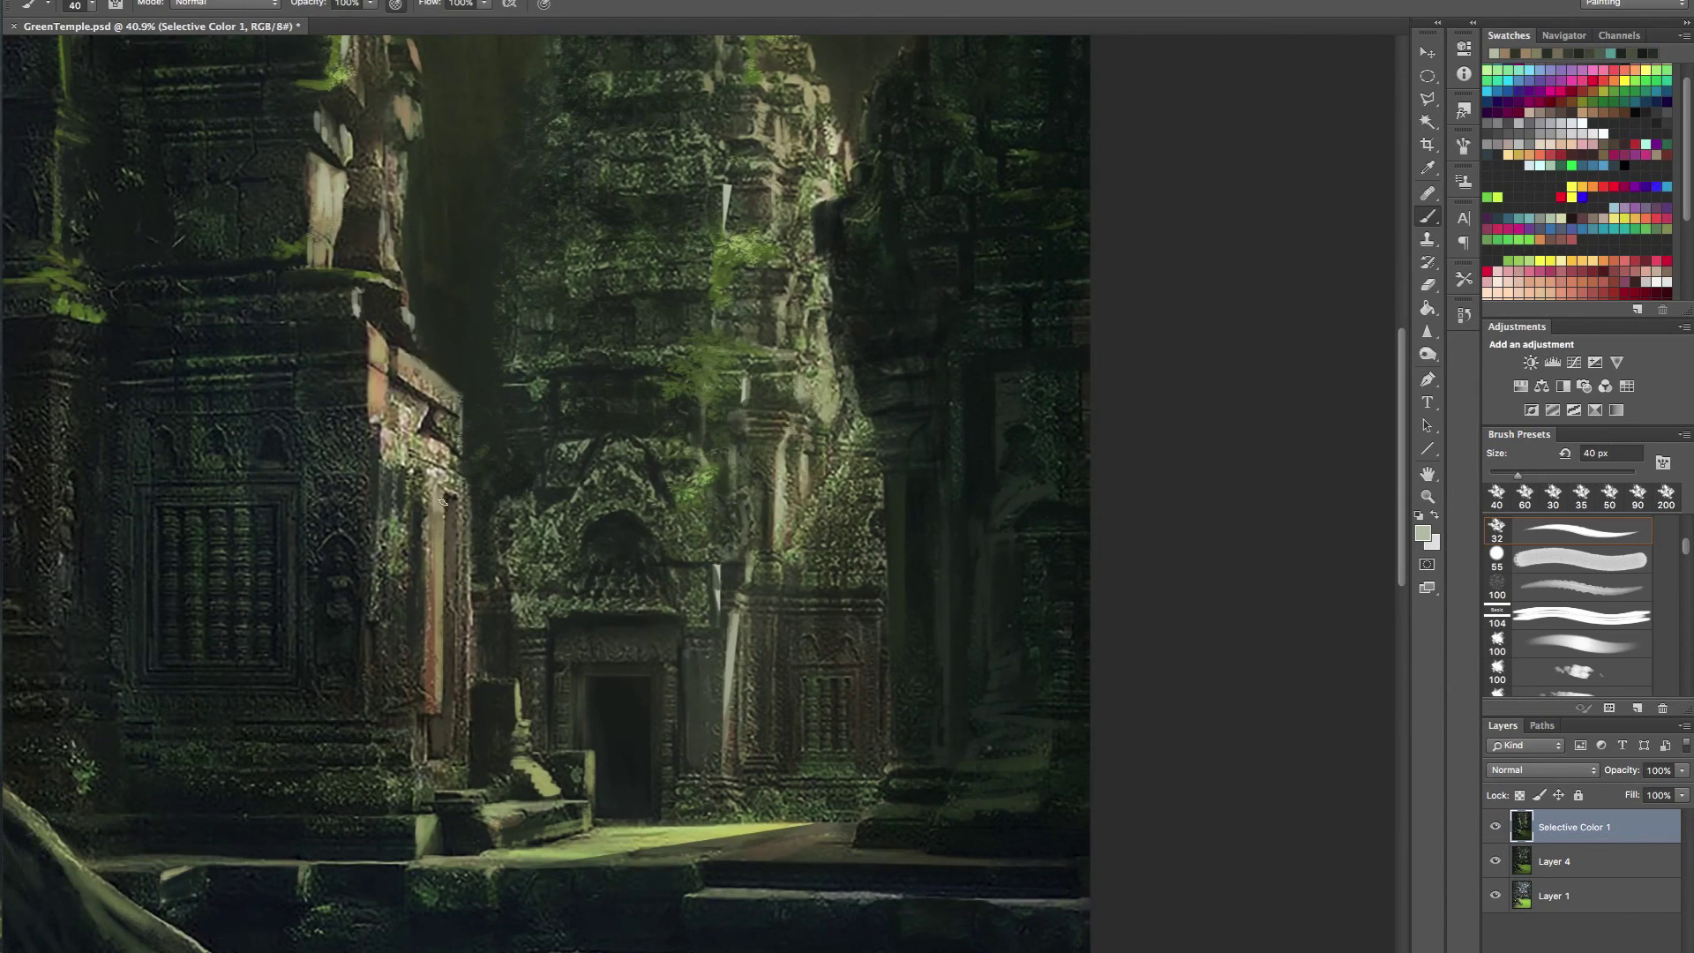
pyautogui.moveTo(443, 497)
pyautogui.mouseDown()
pyautogui.moveTo(457, 712)
pyautogui.moveTo(469, 593)
pyautogui.mouseUp()
pyautogui.press('super+z')
pyautogui.keyDown('shift'); pyautogui.click(469, 739); pyautogui.keyUp('shift')
pyautogui.hotkey('ctrl', 'z')
pyautogui.keyDown('shift'); pyautogui.click(468, 493); pyautogui.keyUp('shift')
pyautogui.moveTo(464, 673); pyautogui.dragTo(458, 725)
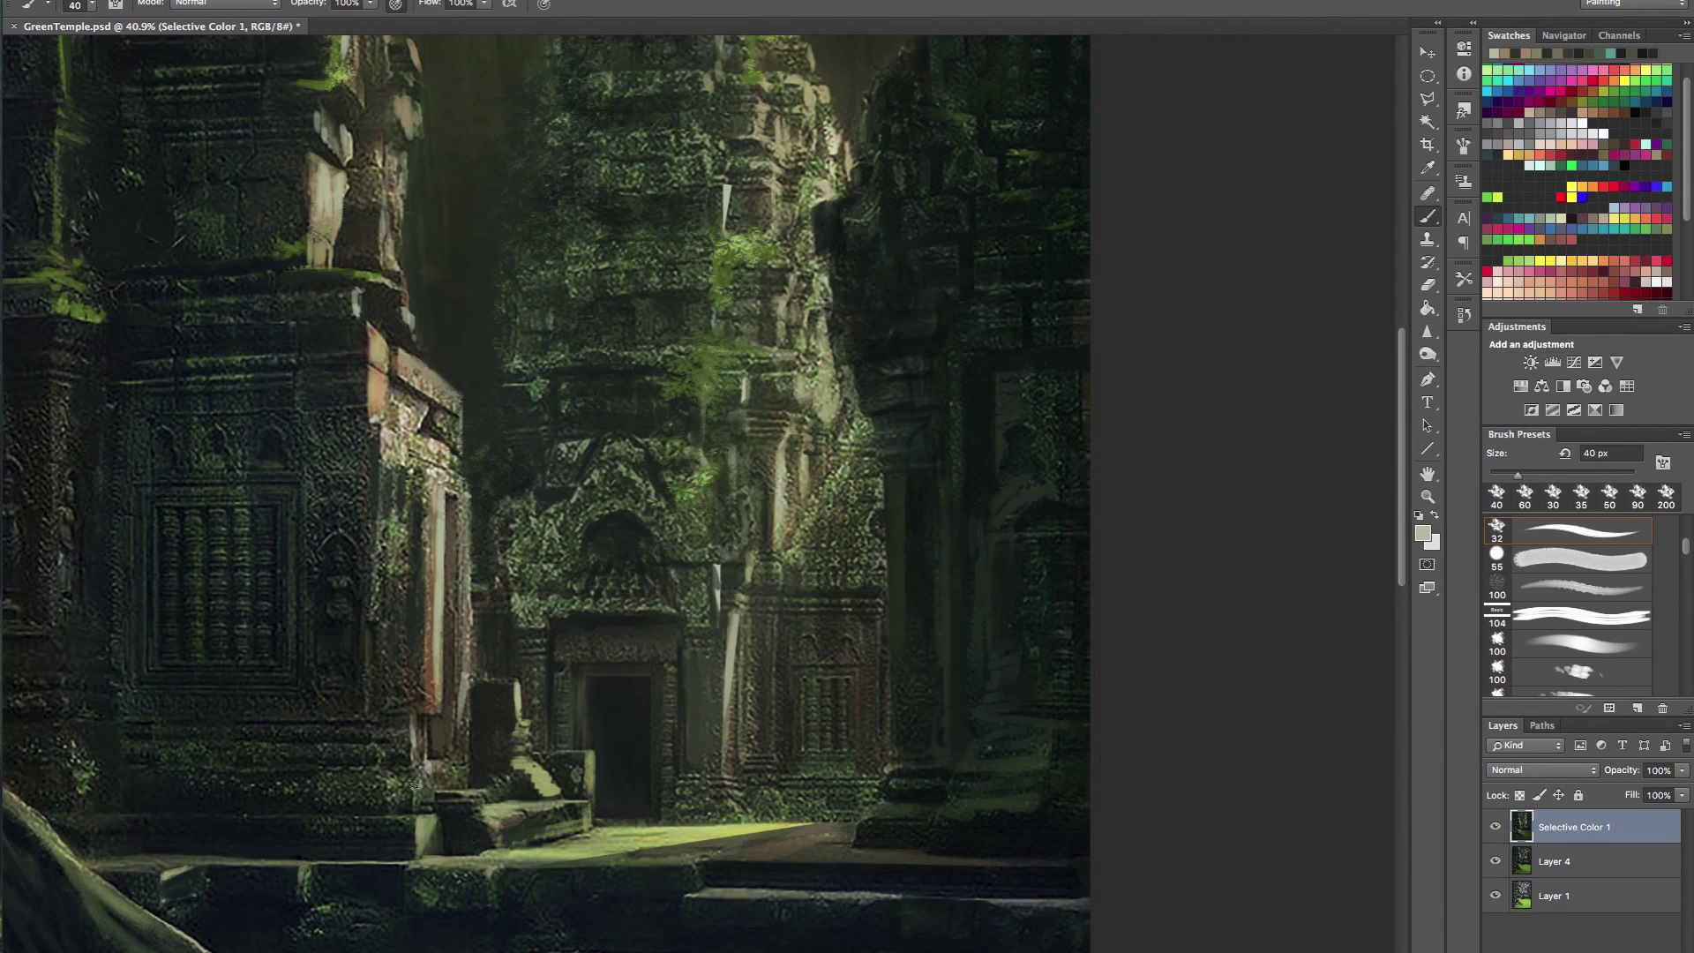
# - Add light streaks and a patch of green moss to the left building's sunlit side wall using sampled colours
pyautogui.moveTo(377, 618)
pyautogui.mouseDown()
pyautogui.moveTo(385, 516)
pyautogui.moveTo(381, 561)
pyautogui.moveTo(403, 593)
pyautogui.moveTo(397, 488)
pyautogui.moveTo(394, 590)
pyautogui.mouseUp()
pyautogui.keyDown('alt'); pyautogui.click(410, 618); pyautogui.keyUp('alt')
pyautogui.moveTo(390, 490)
pyautogui.mouseDown()
pyautogui.moveTo(384, 573)
pyautogui.moveTo(348, 556)
pyautogui.moveTo(456, 565)
pyautogui.mouseUp()
pyautogui.keyDown('alt'); pyautogui.click(29, 280); pyautogui.keyUp('alt')
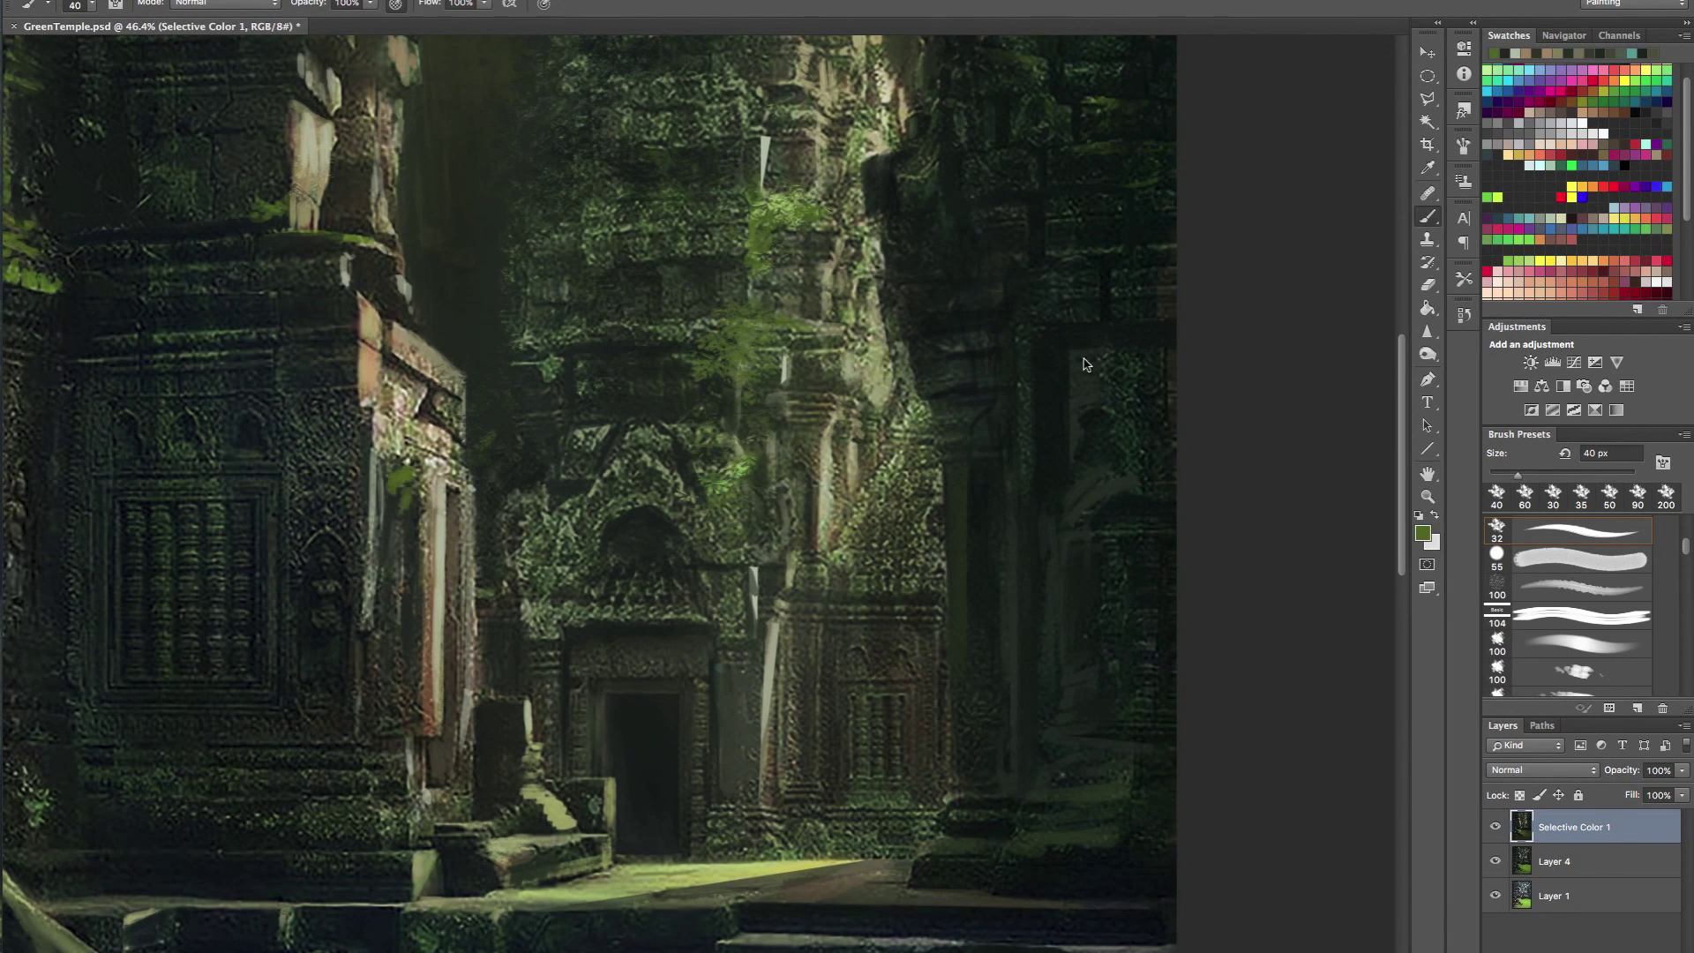
pyautogui.click(1599, 102)
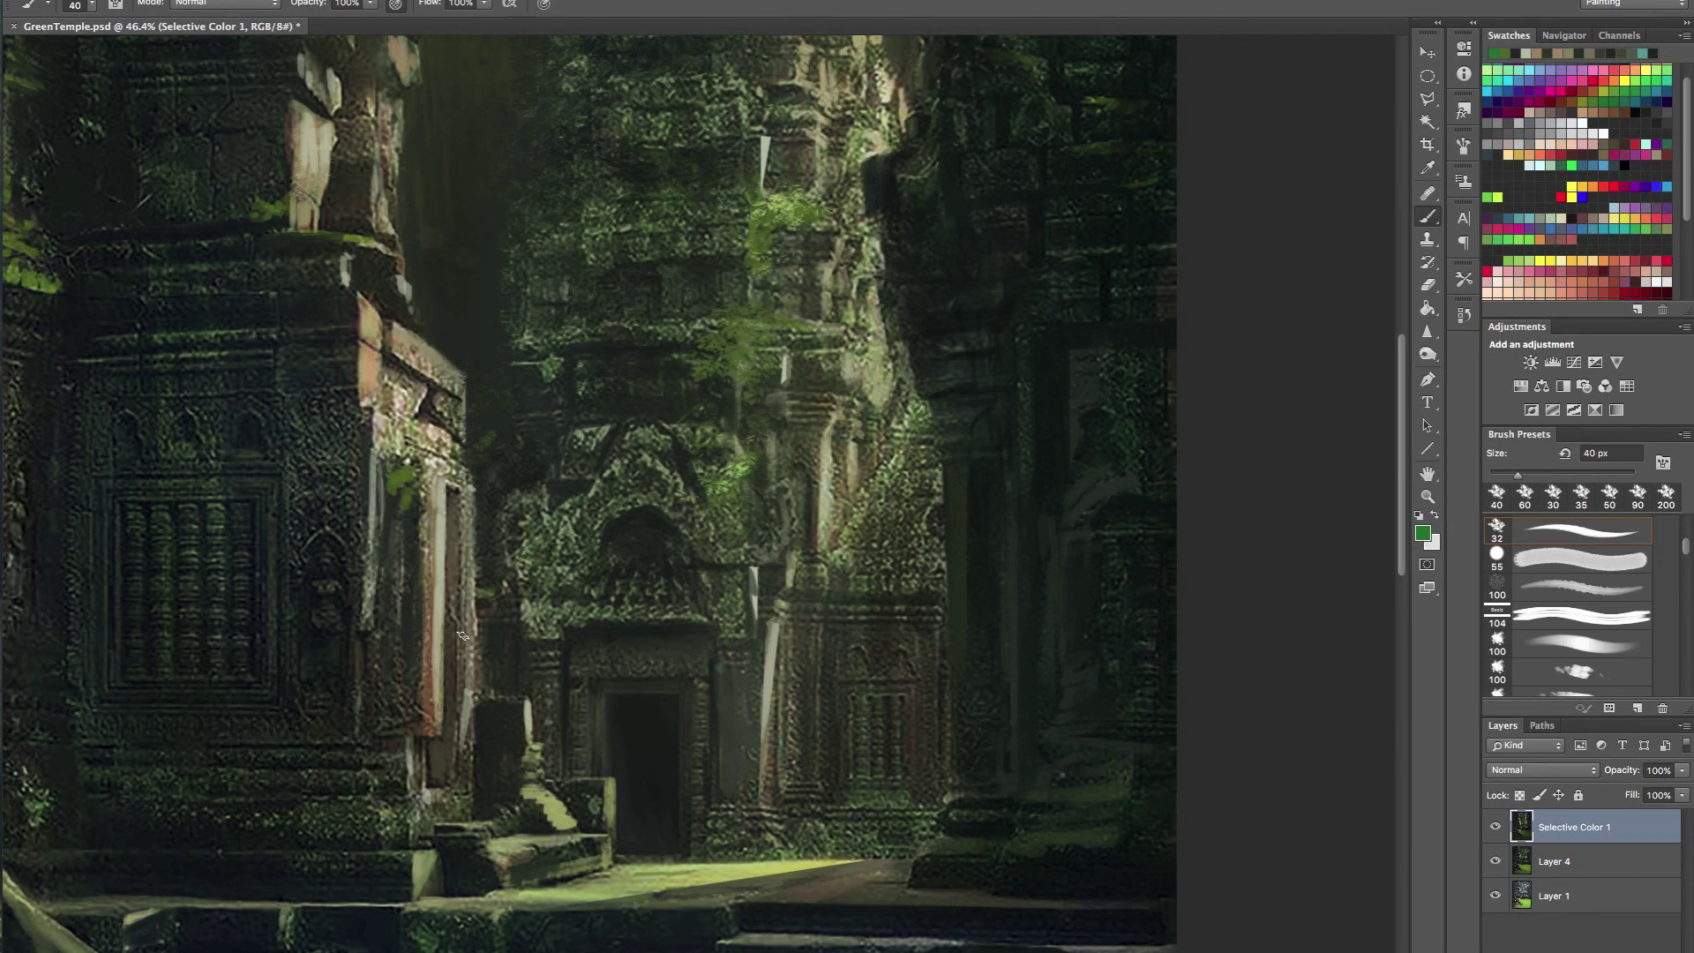
pyautogui.moveTo(399, 632); pyautogui.dragTo(407, 695)
pyautogui.hotkey('ctrl', 'z')
# - Paint dark green moss down the left building's lower corner with a darkened sampled green, enlarging the brush to 80 px
pyautogui.keyDown('alt'); pyautogui.click(408, 507); pyautogui.keyUp('alt')
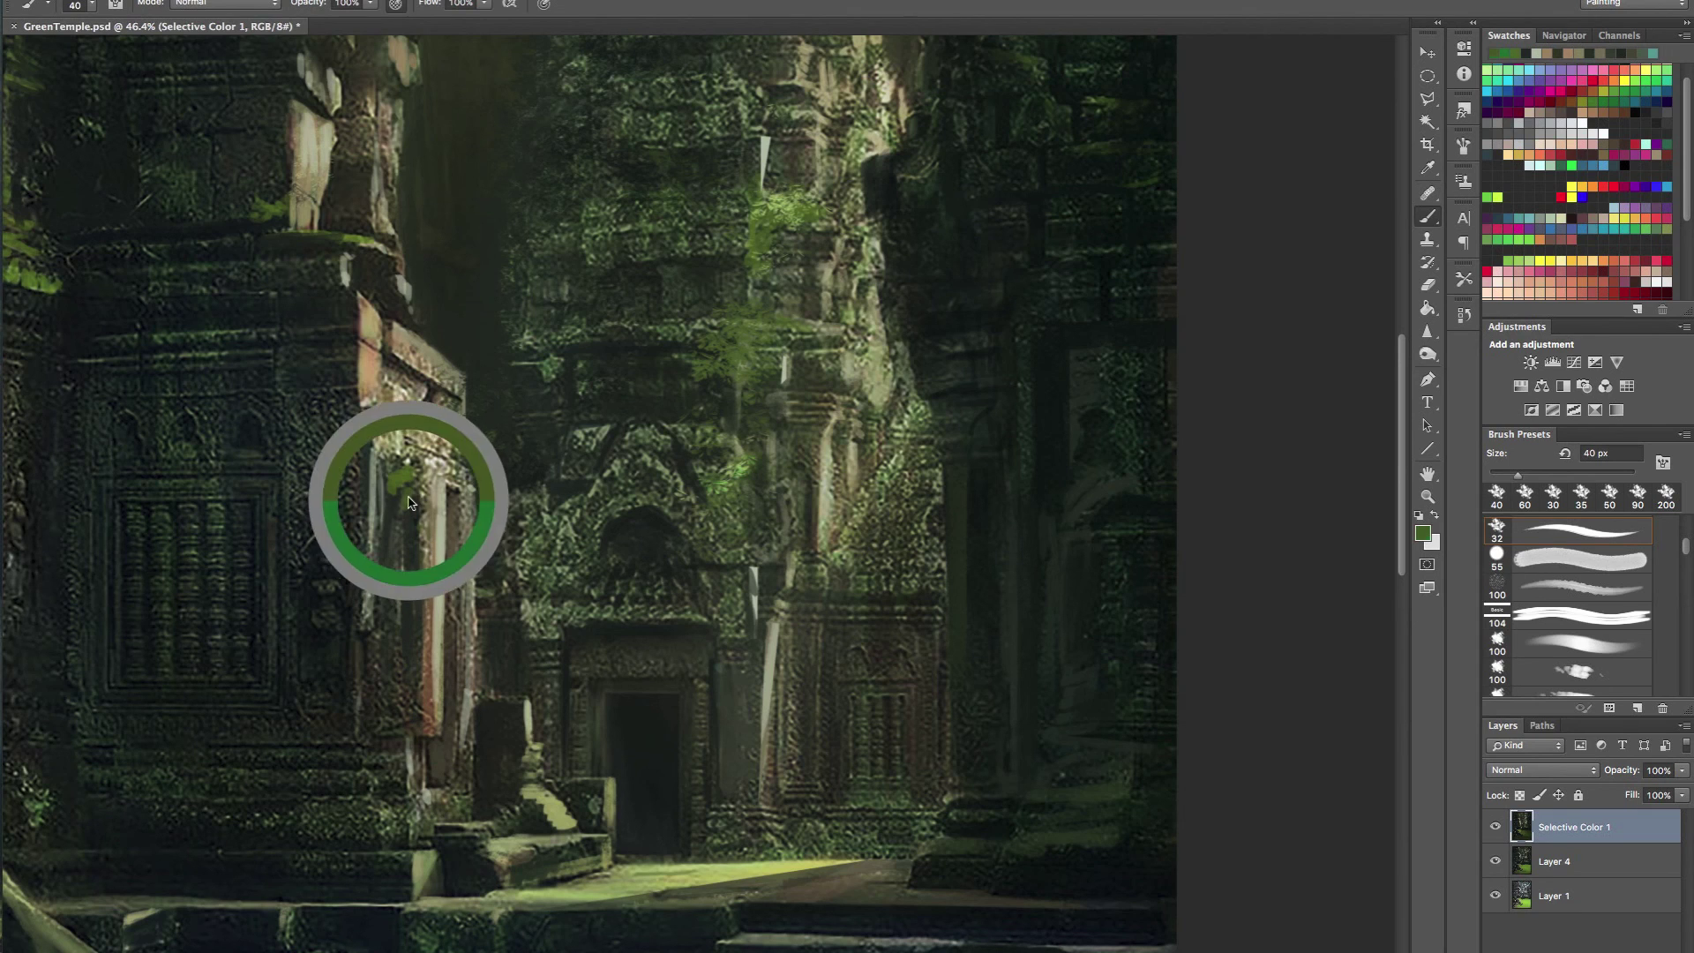
pyautogui.click(1424, 533)
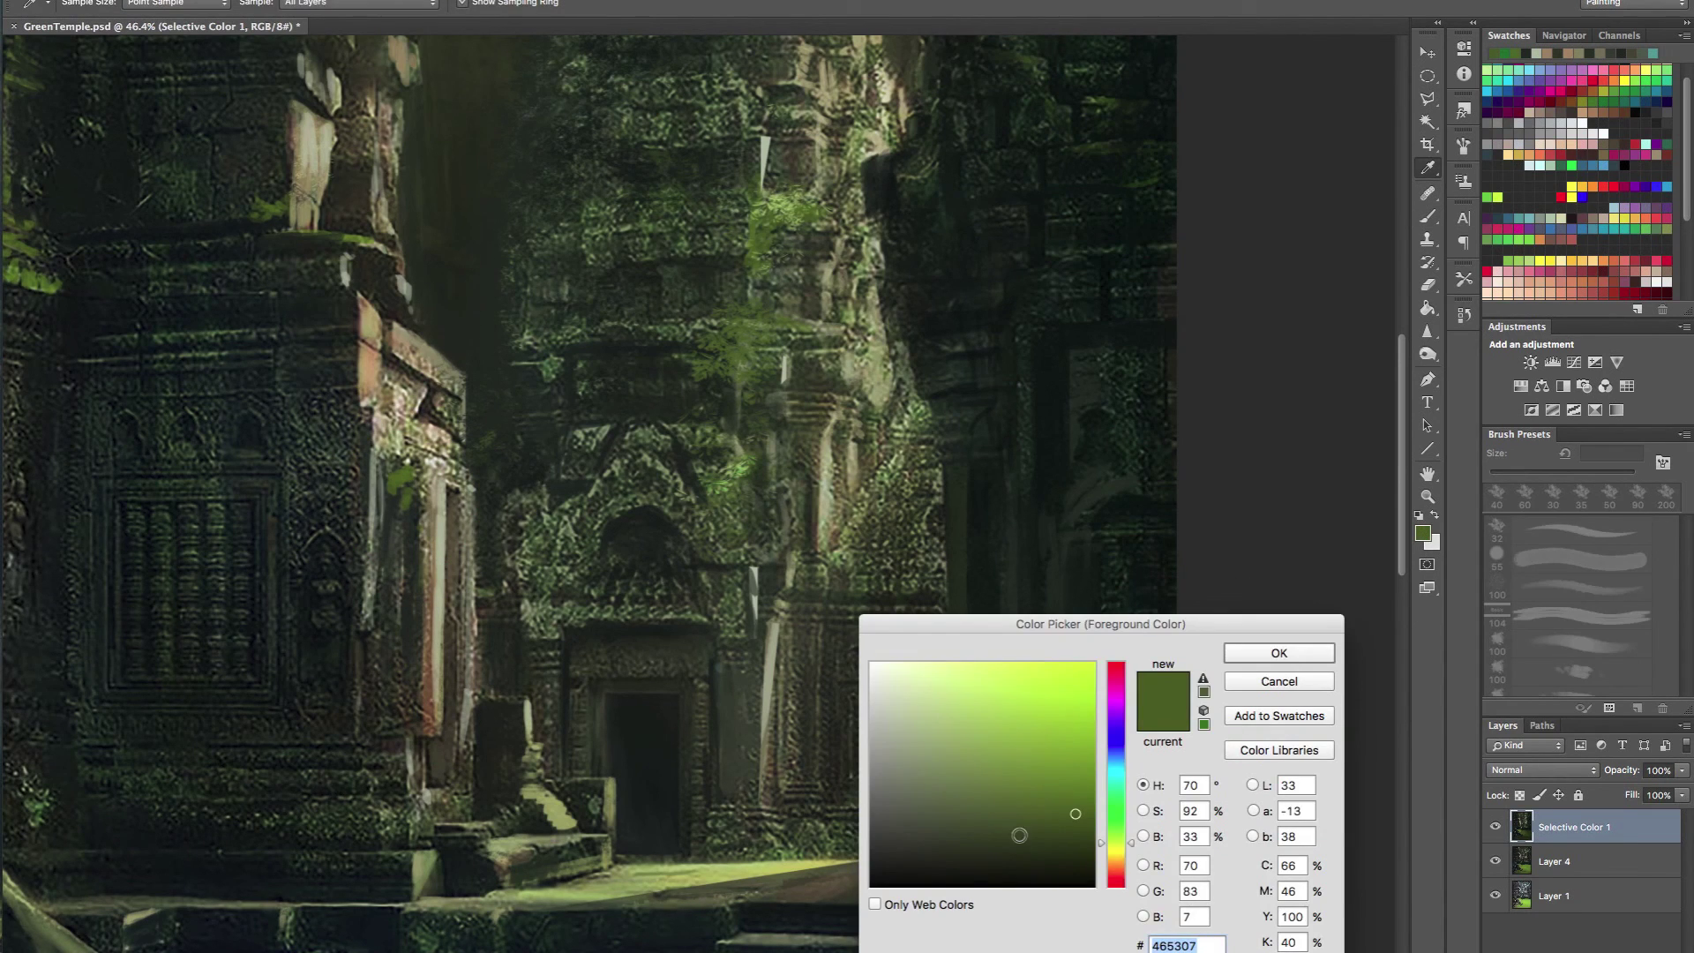
pyautogui.click(1279, 654)
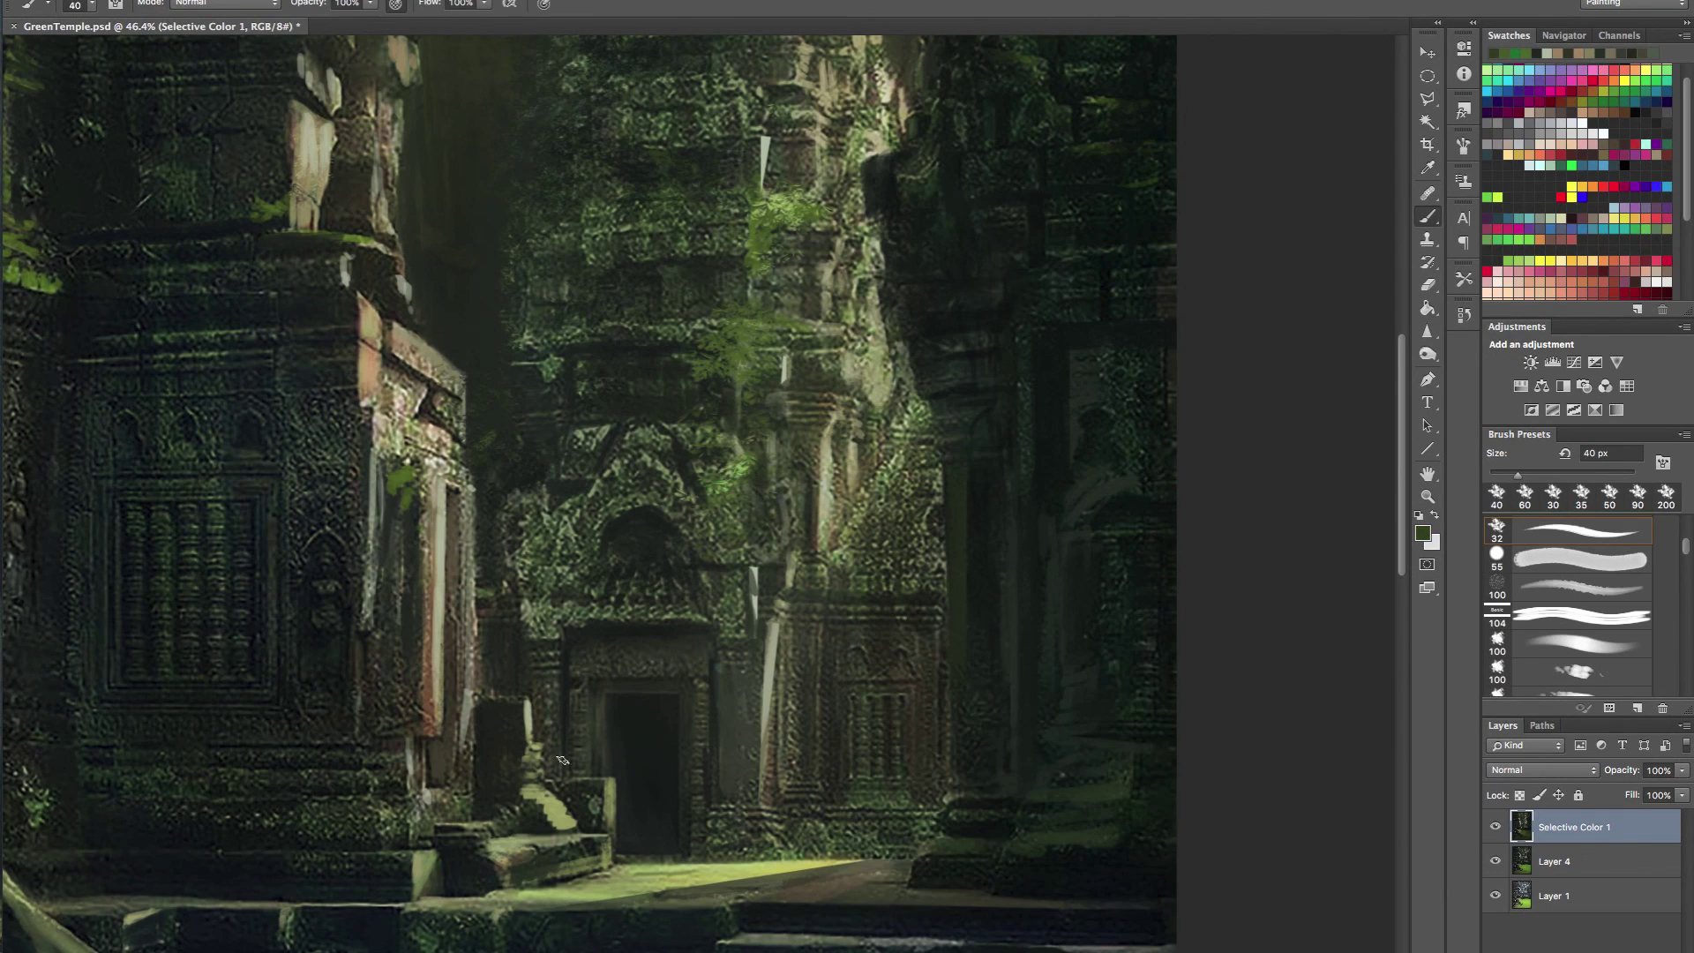
pyautogui.moveTo(346, 729); pyautogui.dragTo(353, 678)
pyautogui.press(']')
pyautogui.press(']')
pyautogui.moveTo(344, 583)
pyautogui.mouseDown()
pyautogui.moveTo(347, 764)
pyautogui.moveTo(364, 588)
pyautogui.moveTo(396, 740)
pyautogui.mouseUp()
pyautogui.press(']')
pyautogui.press(']')
pyautogui.press('[')
pyautogui.press('[')
pyautogui.press('[')
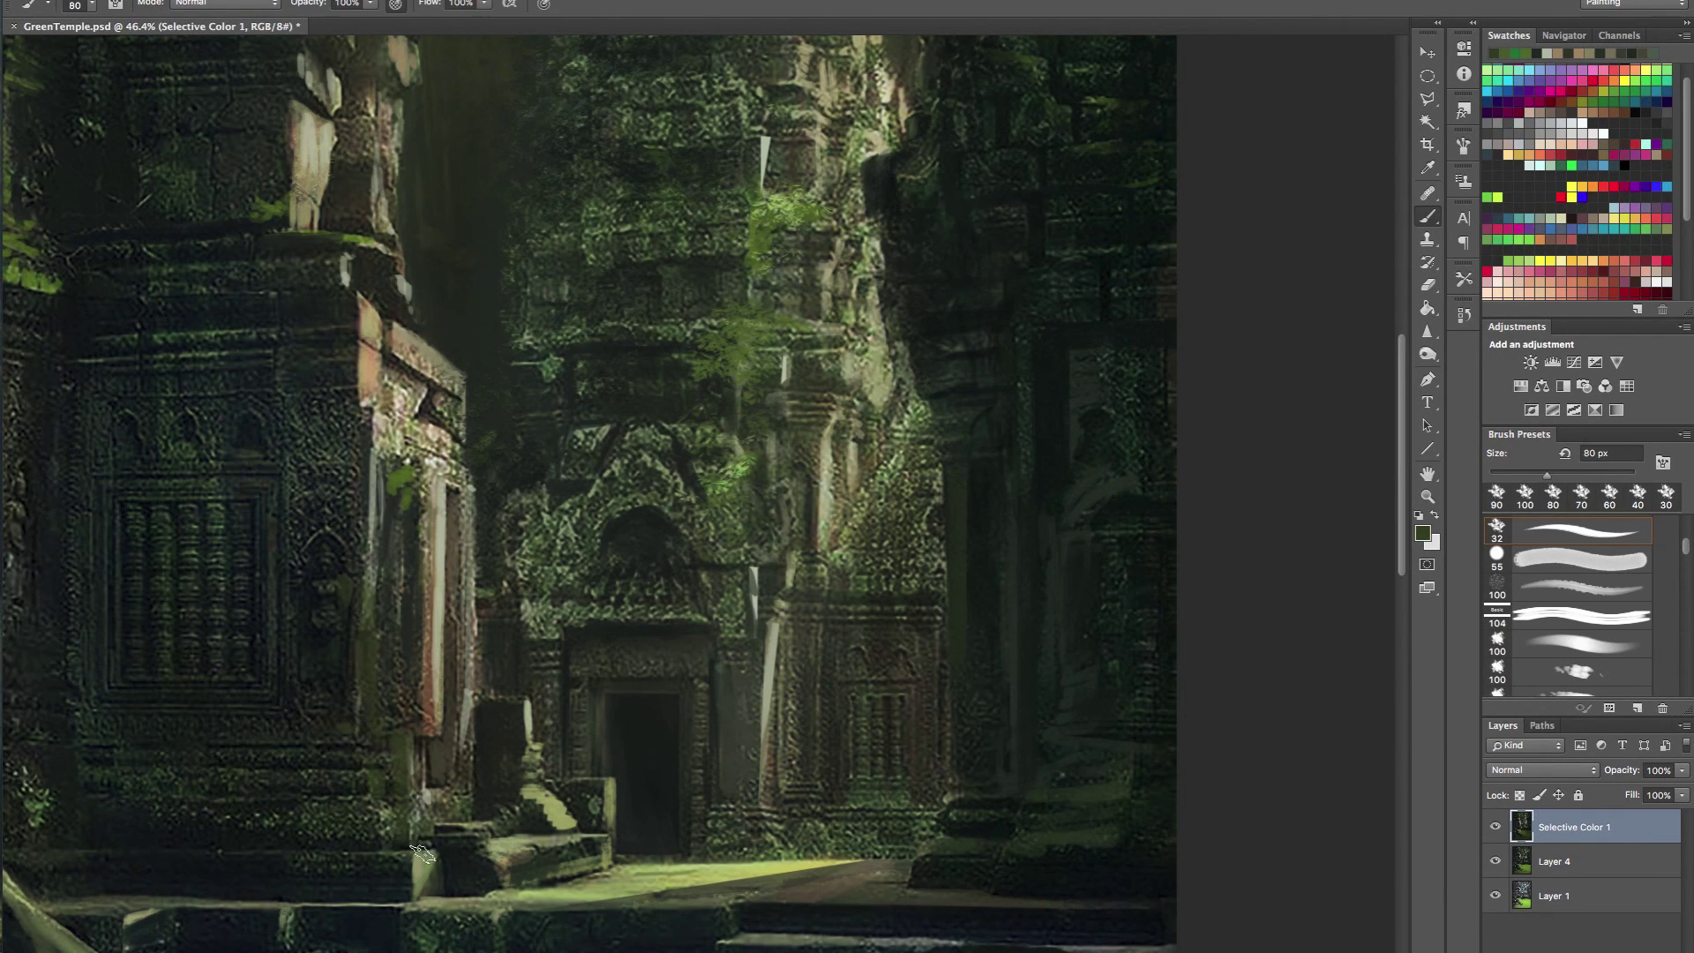
# - Darken the recess and ledge of the left building's side wall using sampled dark tones and a 70 px brush
pyautogui.moveTo(422, 505); pyautogui.dragTo(420, 562)
pyautogui.keyDown('alt'); pyautogui.click(415, 617); pyautogui.keyUp('alt')
pyautogui.moveTo(401, 472)
pyautogui.mouseDown()
pyautogui.moveTo(398, 541)
pyautogui.moveTo(422, 546)
pyautogui.mouseUp()
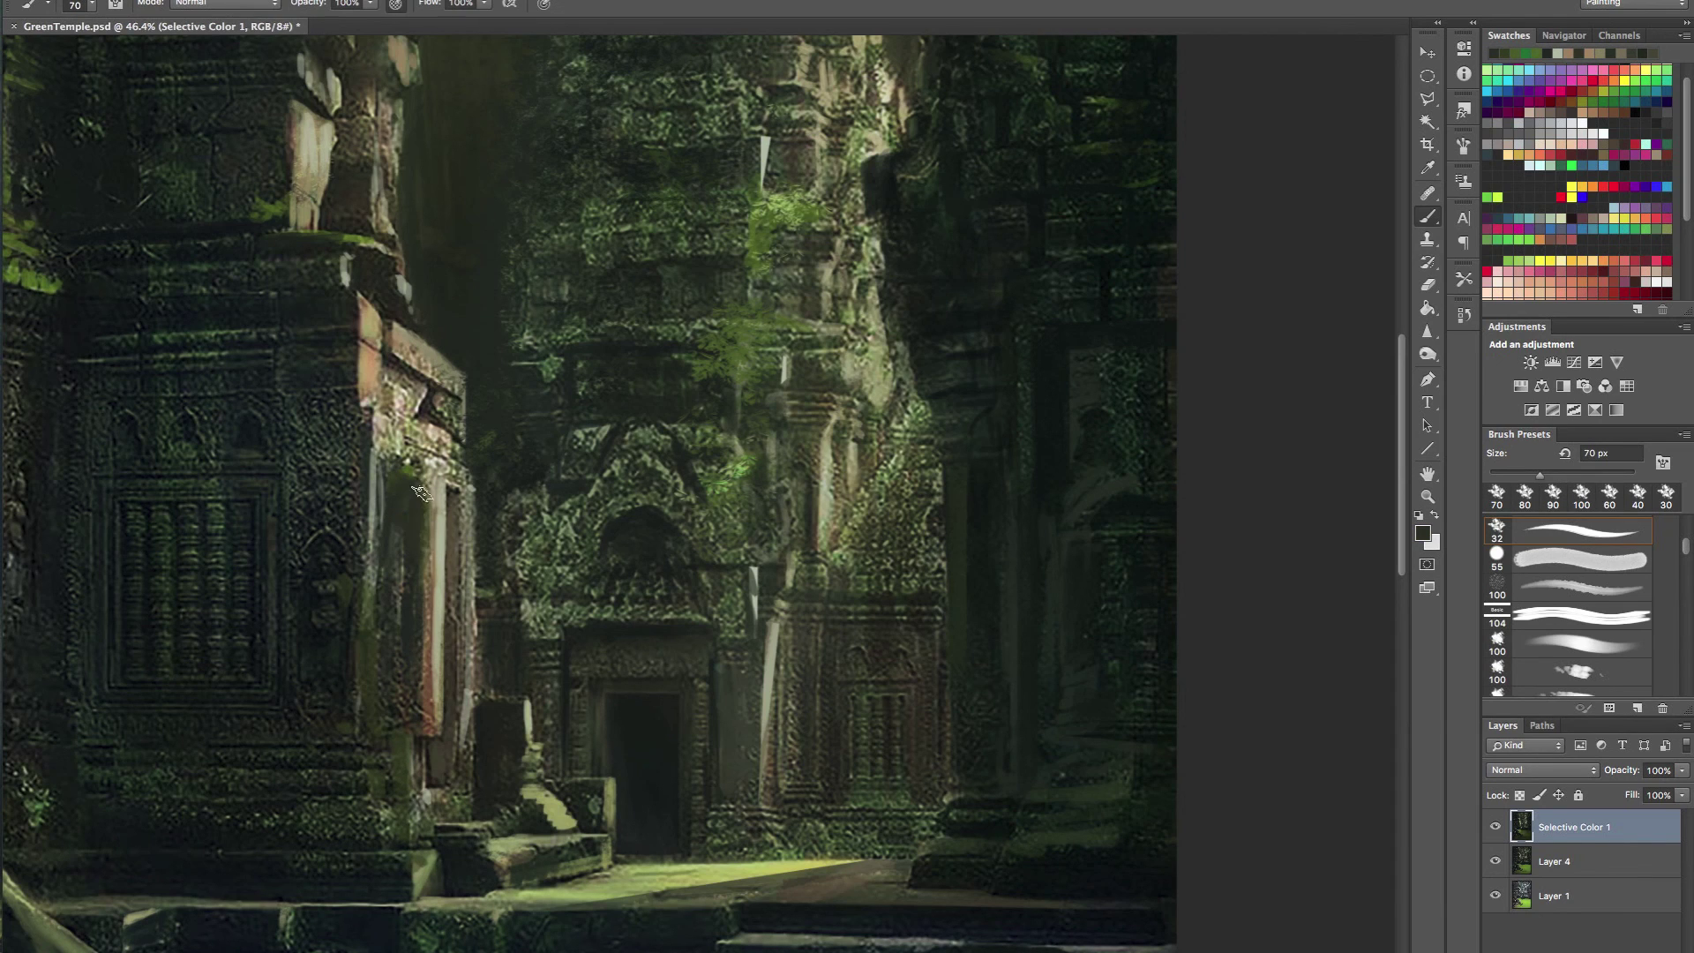
pyautogui.keyDown('alt'); pyautogui.click(321, 564); pyautogui.keyUp('alt')
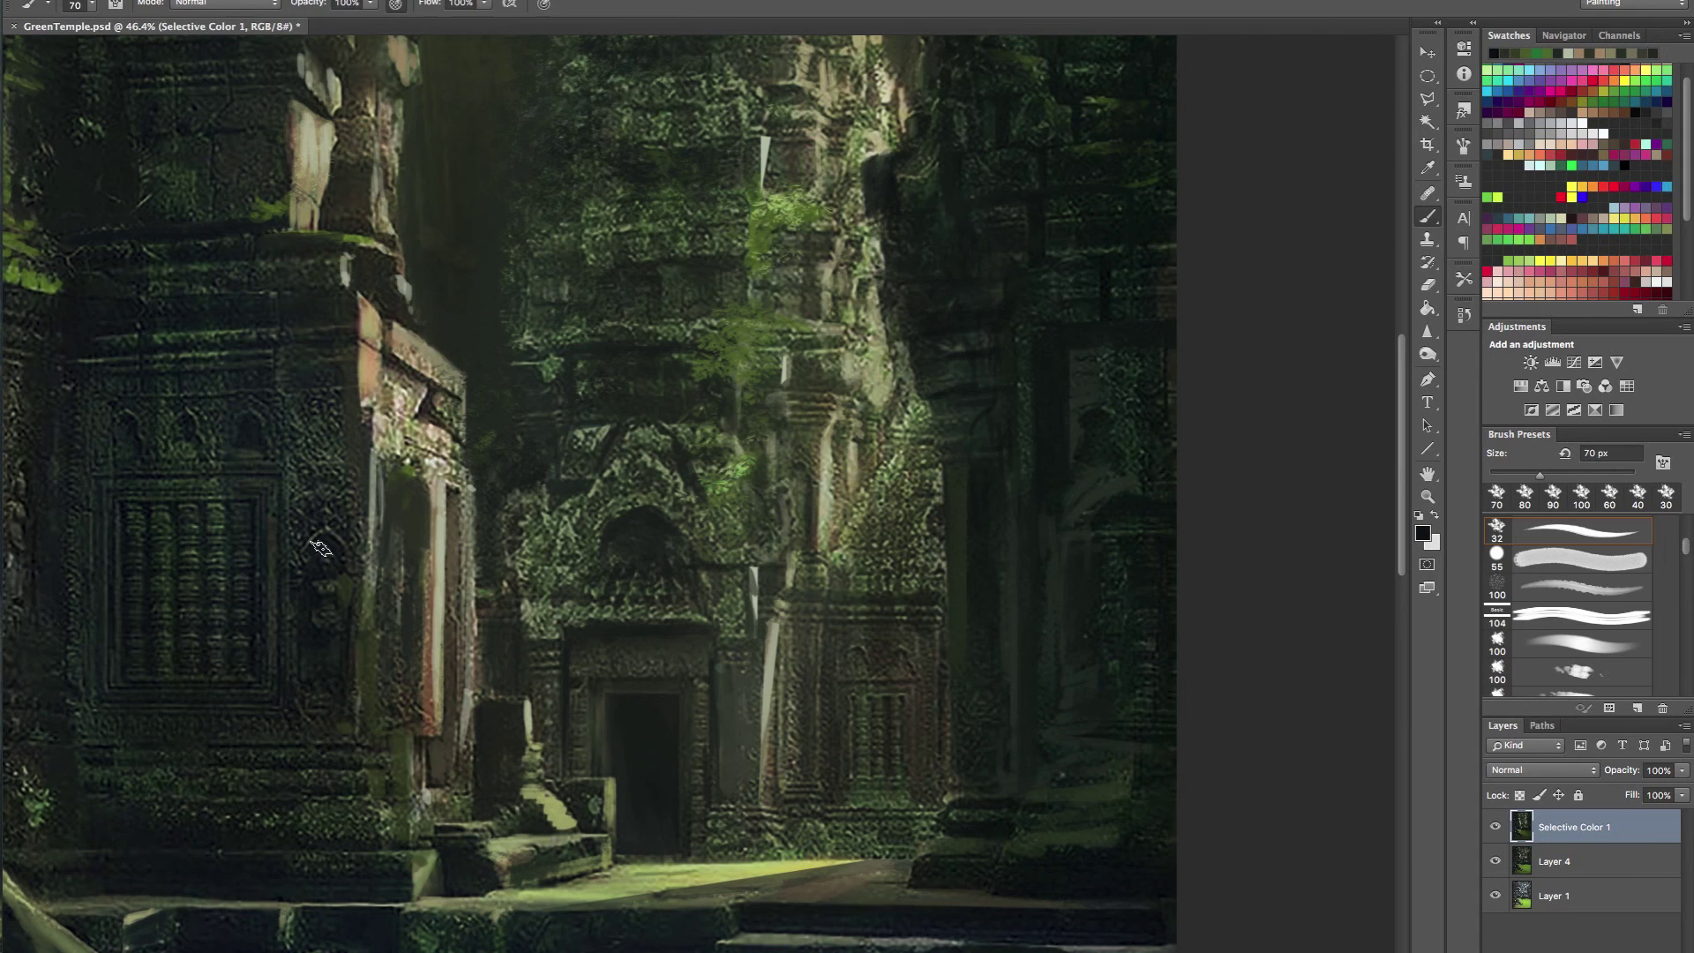
pyautogui.moveTo(410, 422)
pyautogui.mouseDown()
pyautogui.moveTo(310, 442)
pyautogui.moveTo(401, 448)
pyautogui.mouseUp()
# - Paint sampled dark grey over the left building's front corner and across the ledge of the tower above
pyautogui.keyDown('alt'); pyautogui.click(305, 430); pyautogui.keyUp('alt')
pyautogui.moveTo(315, 374)
pyautogui.mouseDown()
pyautogui.moveTo(315, 419)
pyautogui.moveTo(327, 378)
pyautogui.moveTo(333, 412)
pyautogui.moveTo(326, 509)
pyautogui.mouseUp()
pyautogui.keyDown('alt'); pyautogui.click(337, 460); pyautogui.keyUp('alt')
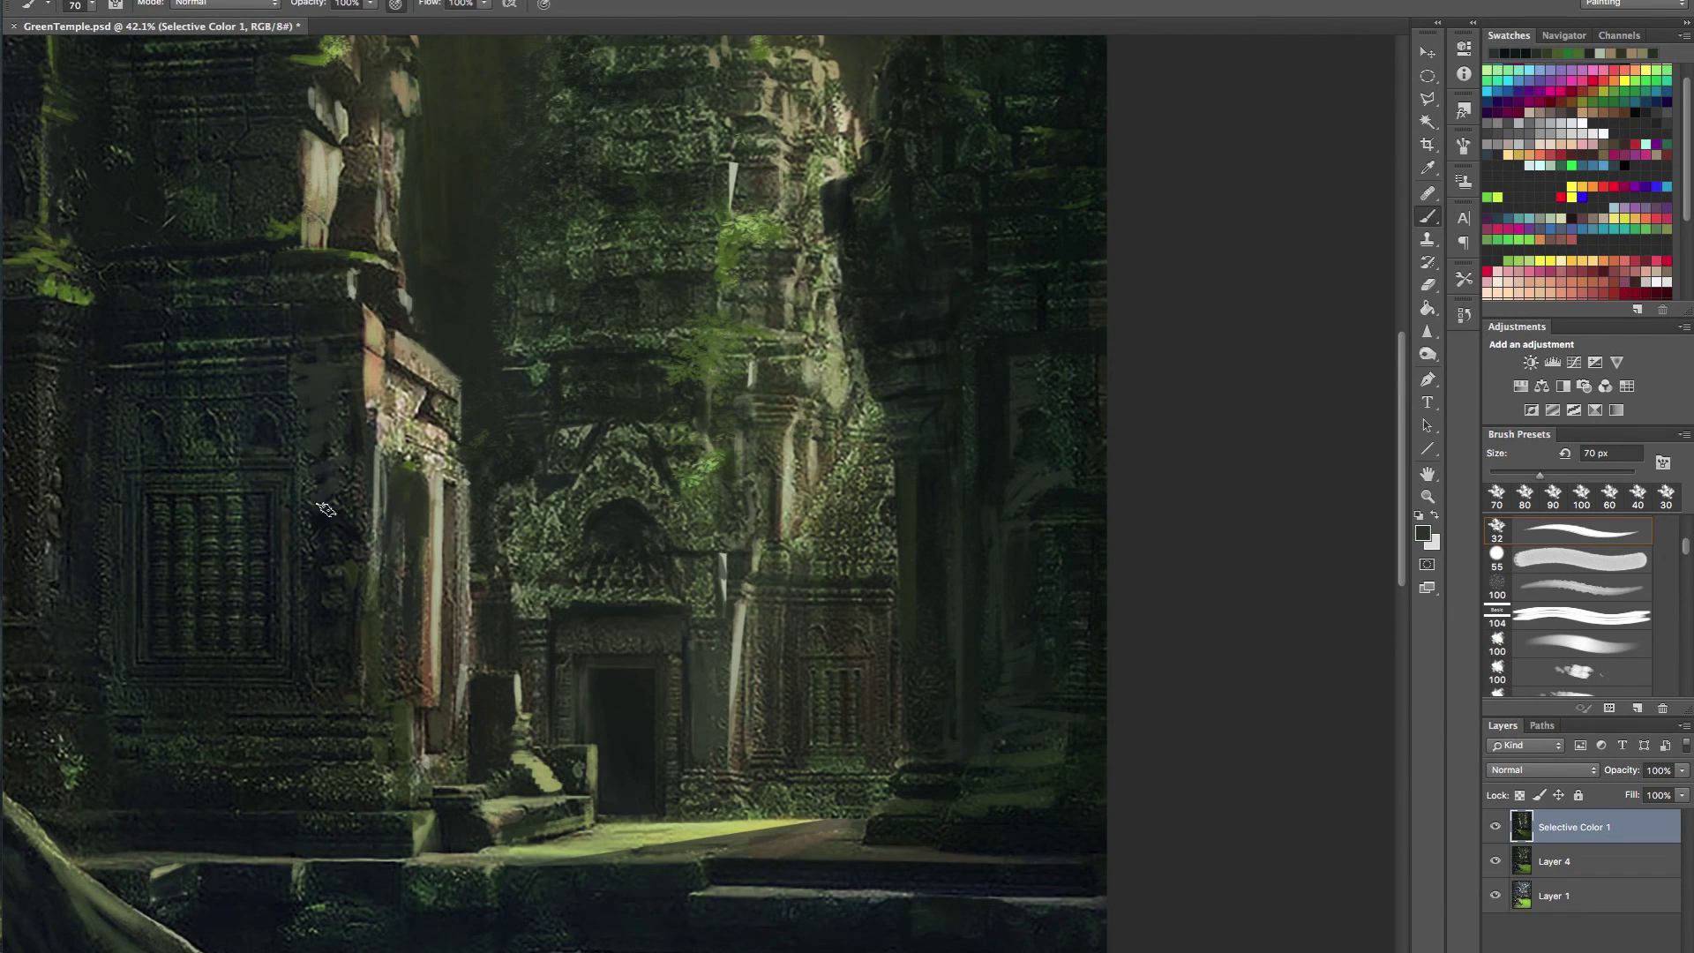
pyautogui.moveTo(114, 326)
pyautogui.mouseDown()
pyautogui.moveTo(331, 307)
pyautogui.moveTo(733, 505)
pyautogui.mouseUp()
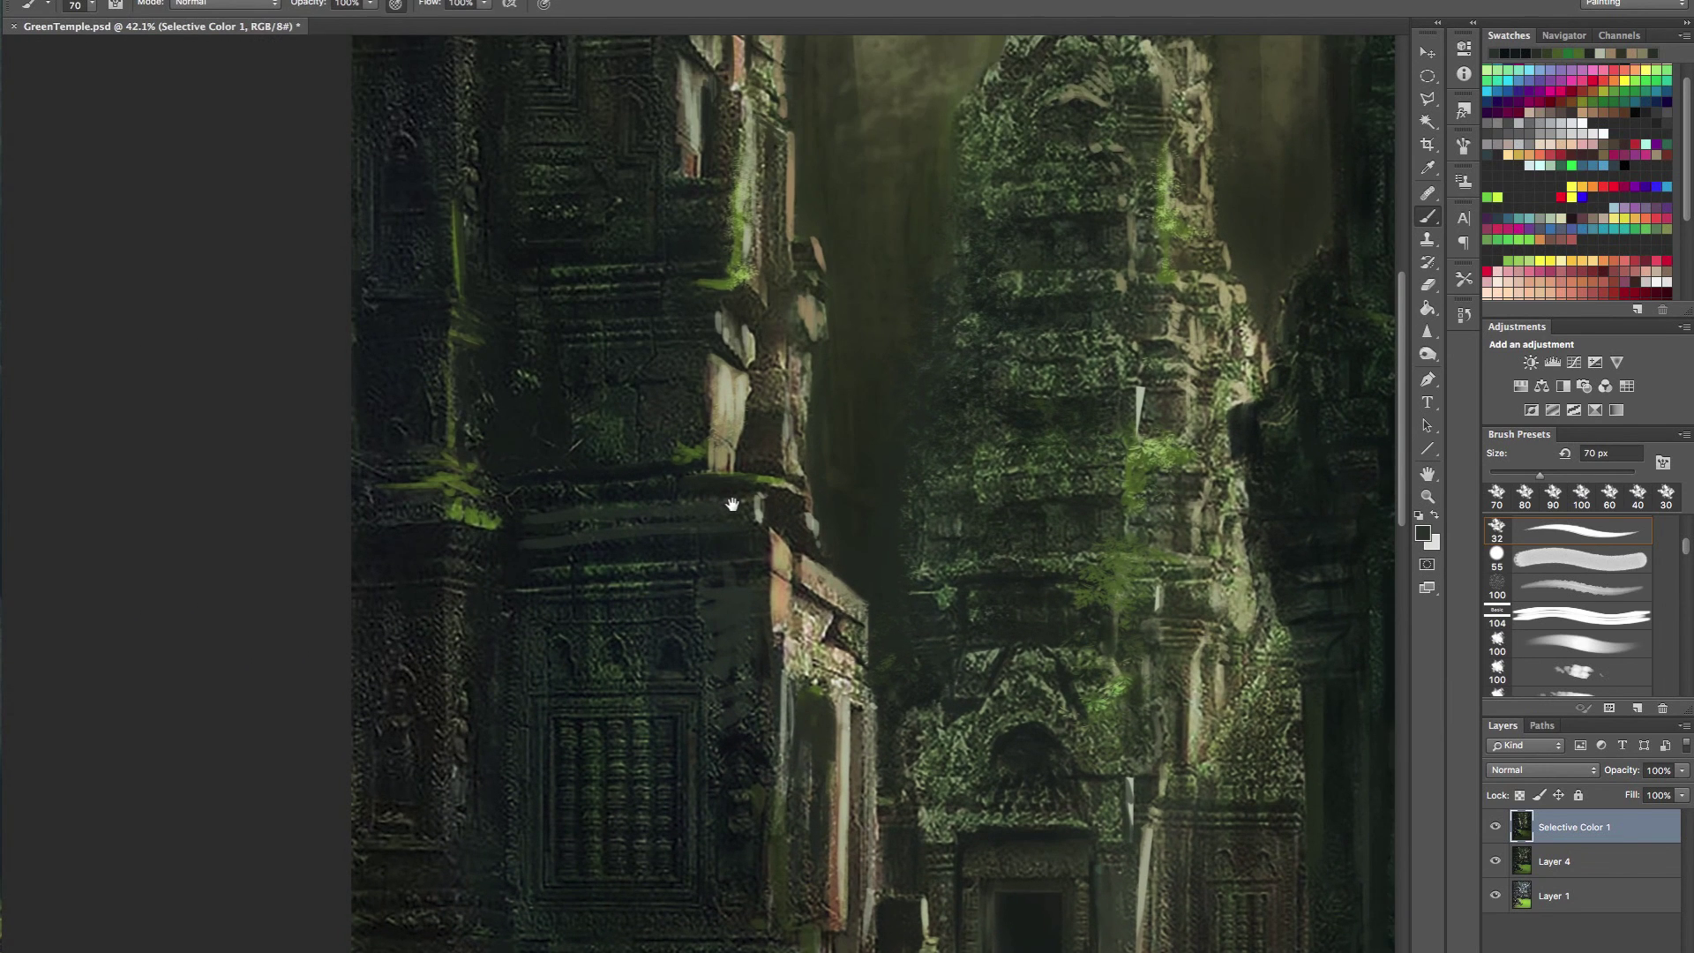
pyautogui.moveTo(521, 291); pyautogui.dragTo(715, 271)
pyautogui.moveTo(516, 249)
pyautogui.mouseDown()
pyautogui.moveTo(745, 236)
pyautogui.moveTo(628, 238)
pyautogui.moveTo(706, 237)
pyautogui.moveTo(730, 277)
pyautogui.mouseUp()
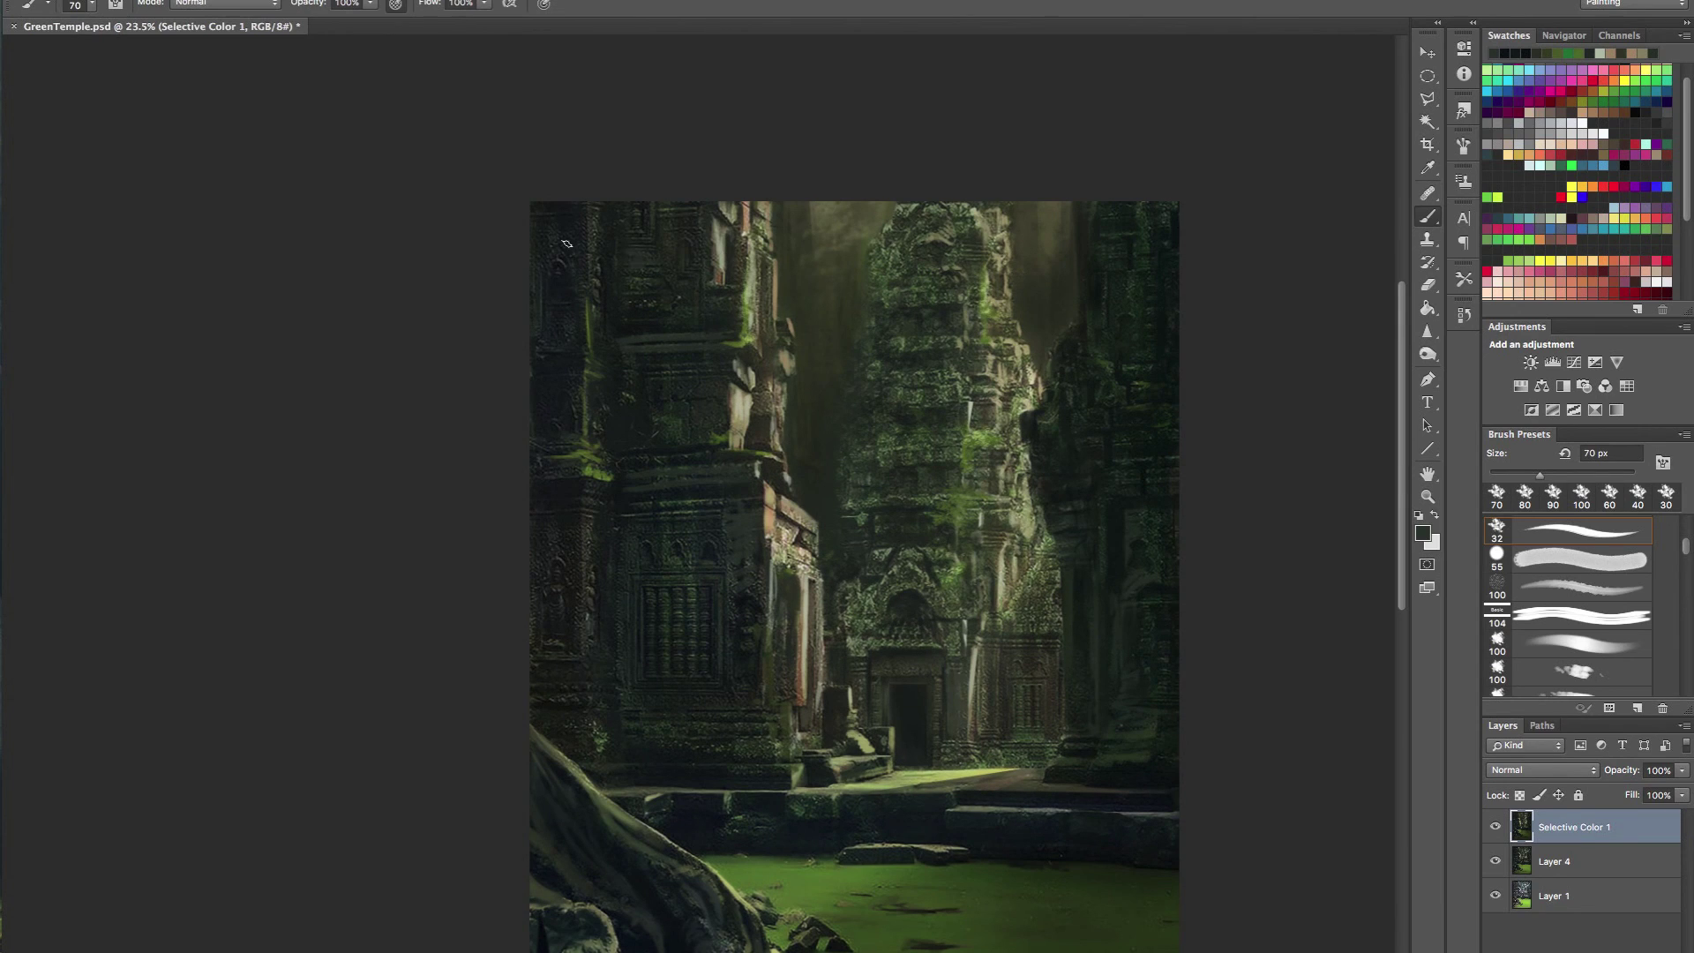
# - Darken the far-left column with a 300 px brush, then undo the last stroke on the neighbouring tower wall
pyautogui.press(']')
pyautogui.press(']')
pyautogui.press(']')
pyautogui.press(']')
pyautogui.press(']')
pyautogui.press(']')
pyautogui.press(']')
pyautogui.press(']')
pyautogui.press(']')
pyautogui.moveTo(555, 181); pyautogui.dragTo(556, 331)
pyautogui.moveTo(556, 513); pyautogui.dragTo(556, 371)
pyautogui.moveTo(679, 329)
pyautogui.mouseDown()
pyautogui.moveTo(605, 332)
pyautogui.moveTo(692, 329)
pyautogui.mouseUp()
pyautogui.hotkey('ctrl', 'z')
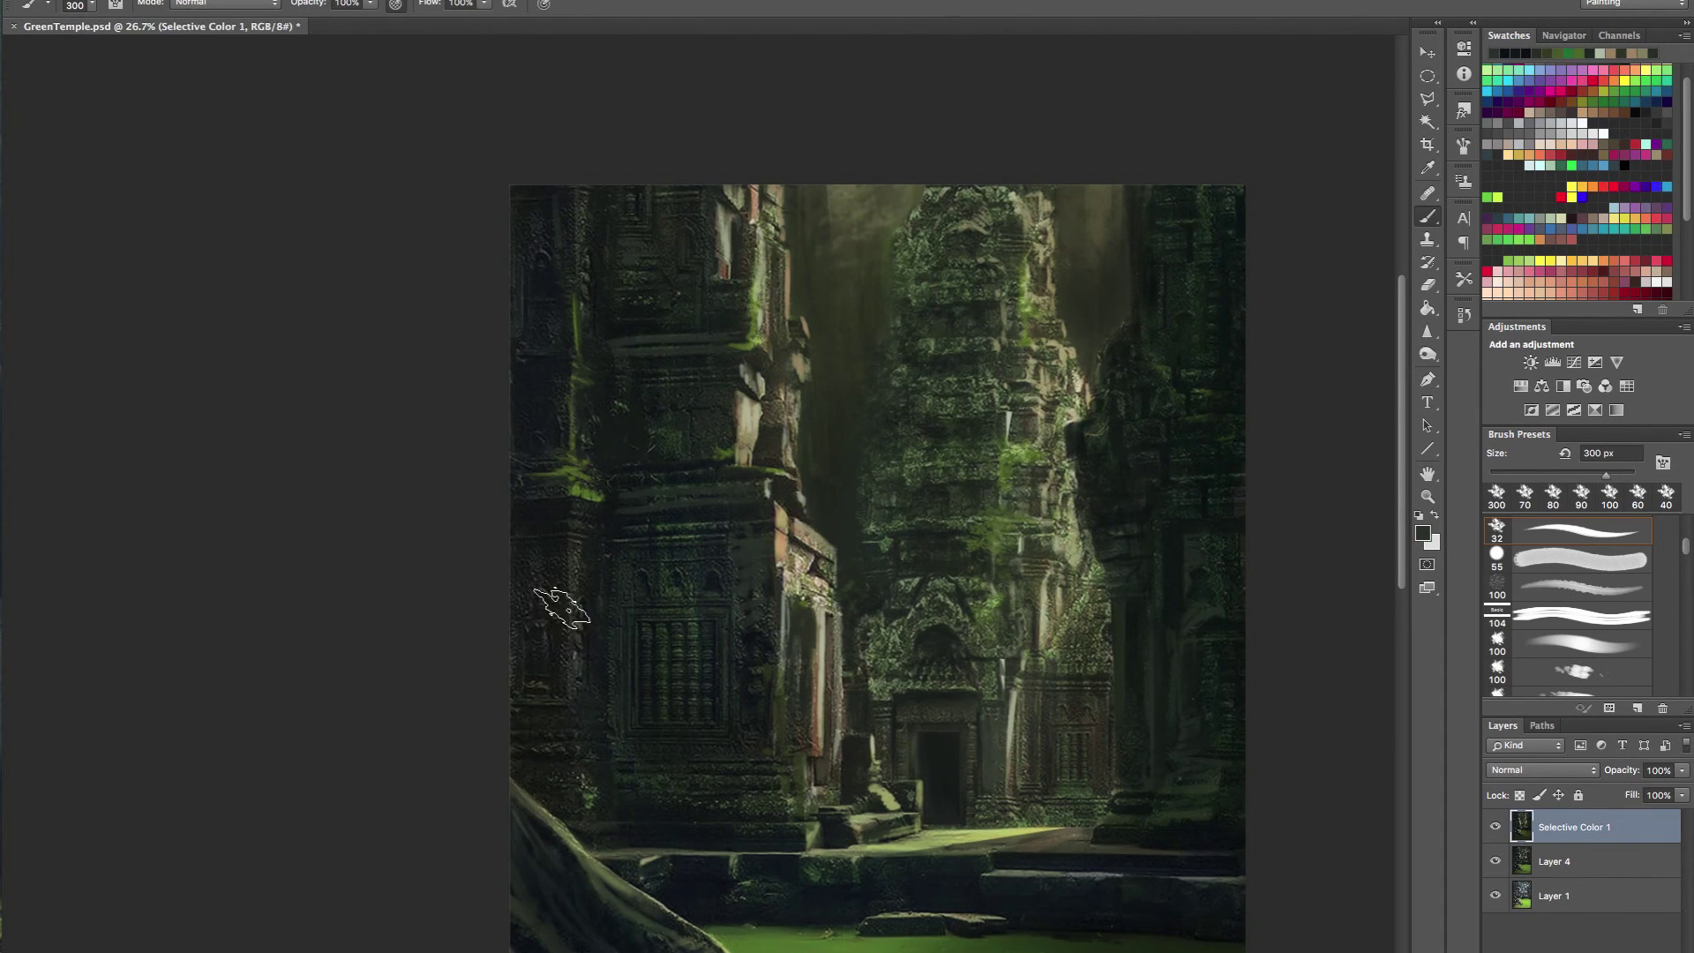
# - Reduce the brush to 100 px and sample a near-black tone from the far-left column
pyautogui.press('[')
pyautogui.press('[')
pyautogui.press('[')
pyautogui.press('[')
pyautogui.press('[')
pyautogui.press('[')
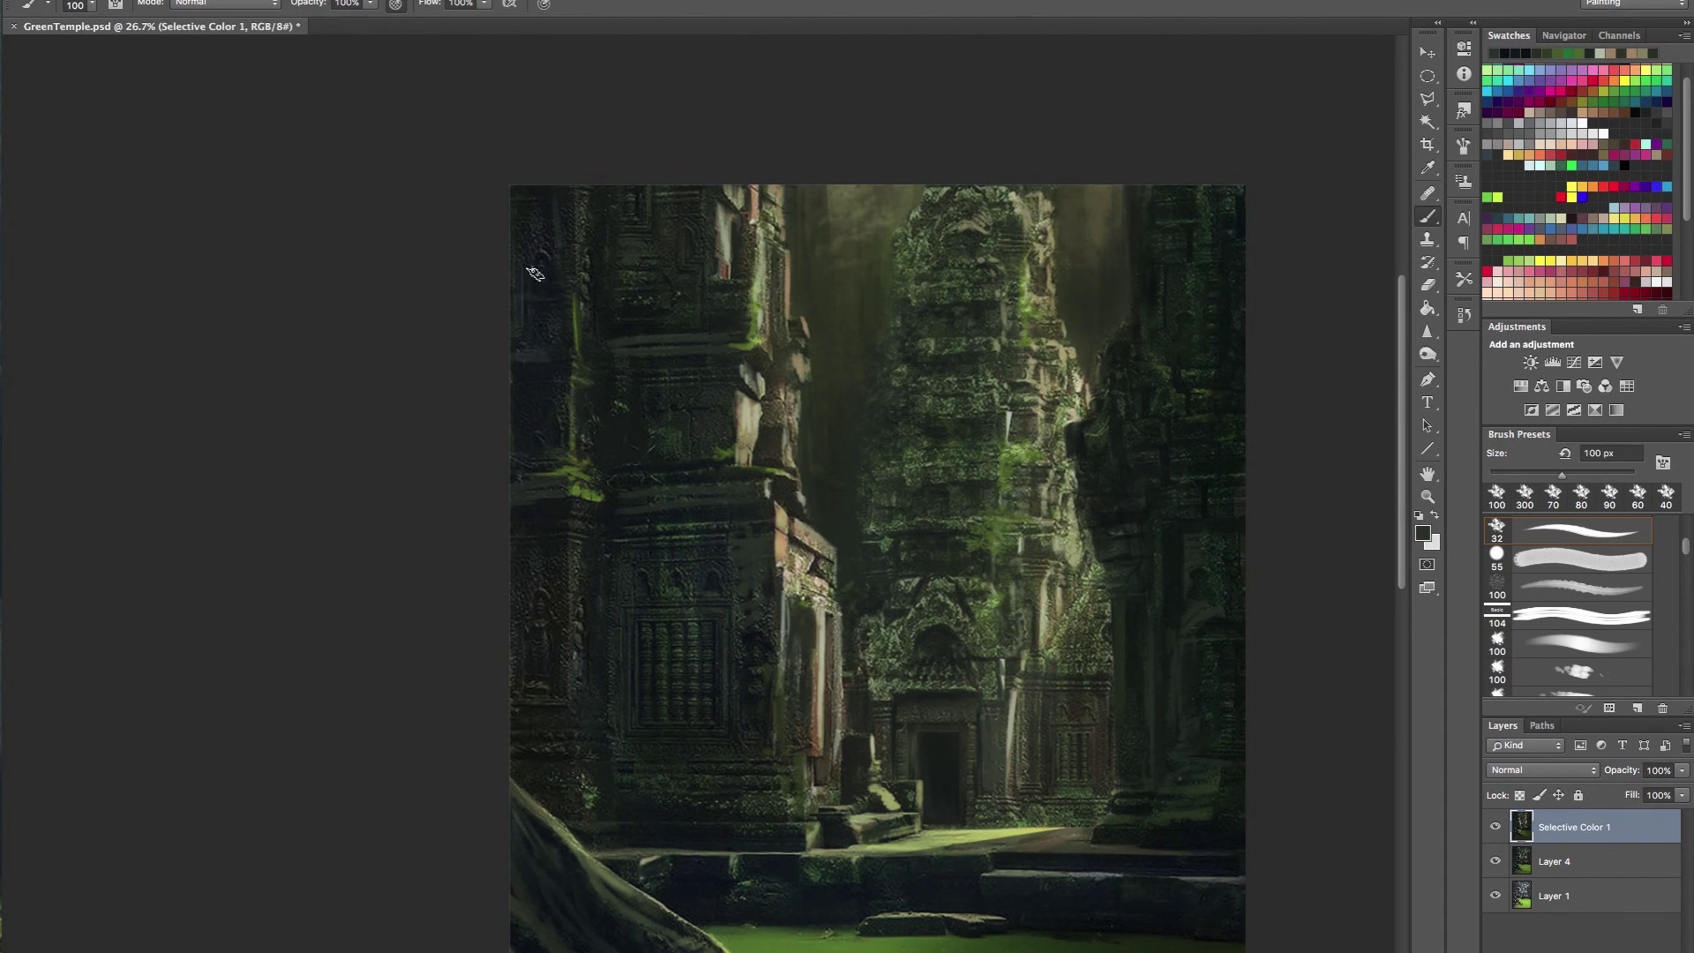
pyautogui.keyDown('alt'); pyautogui.click(546, 511); pyautogui.keyUp('alt')
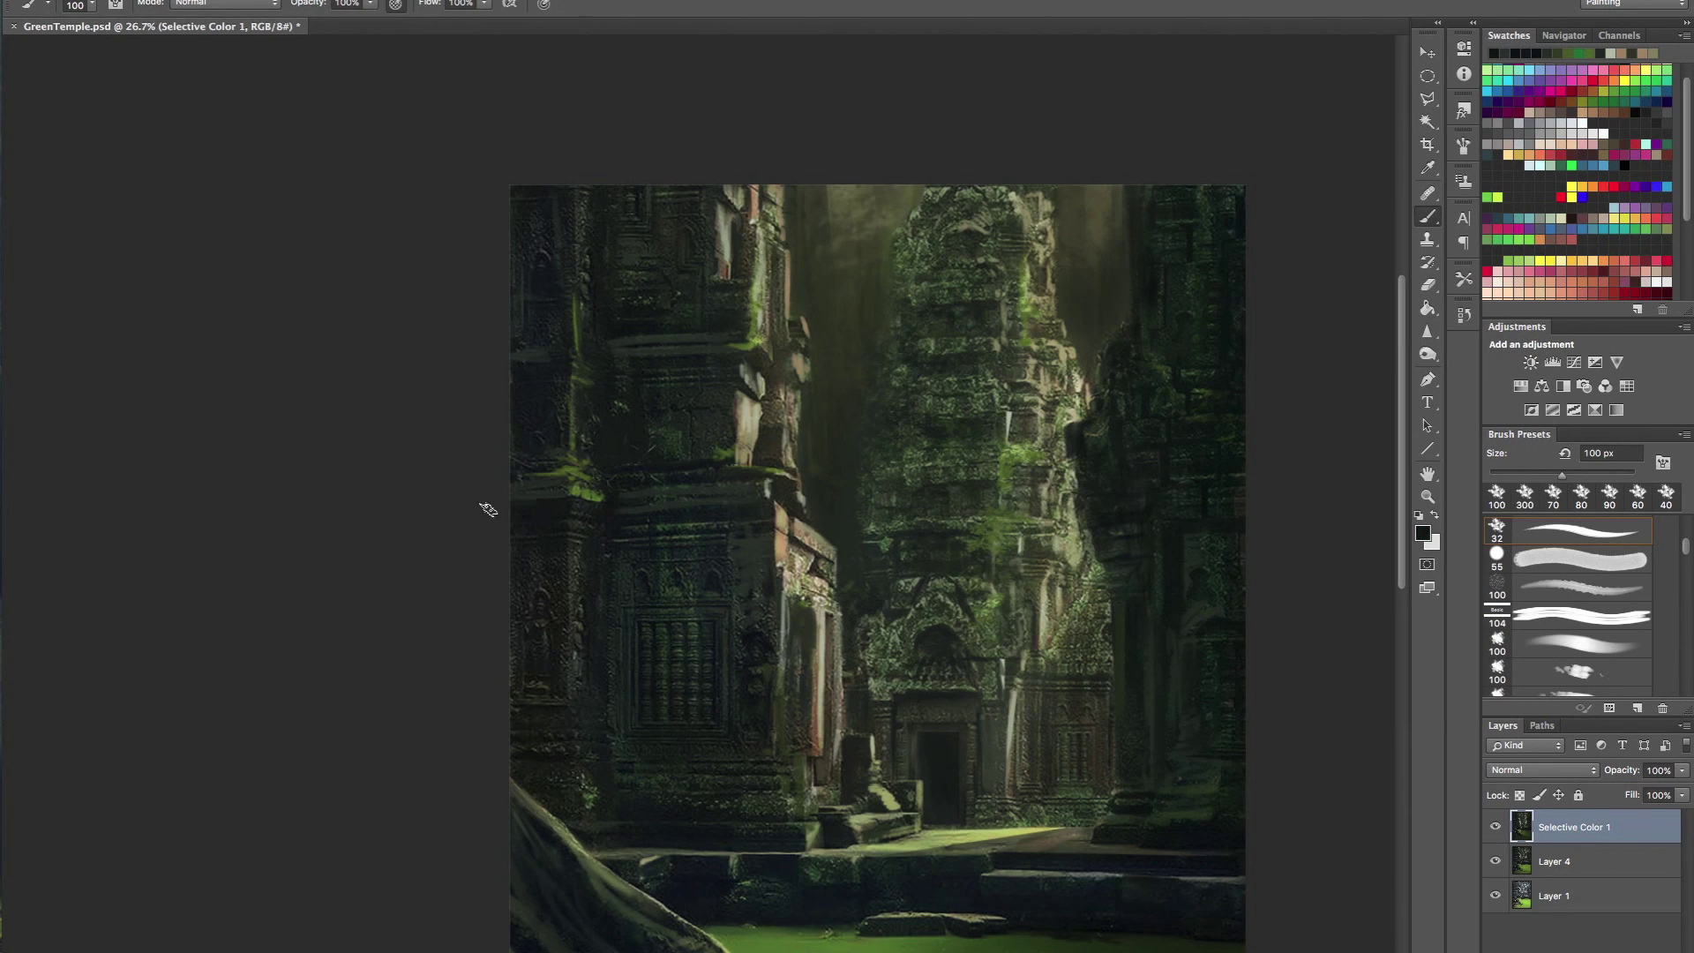
# - Paint a dark narrow opening between the sunlit pillars of the left building's side wall with a 60 px brush
pyautogui.moveTo(866, 540)
pyautogui.mouseDown()
pyautogui.moveTo(835, 469)
pyautogui.moveTo(833, 499)
pyautogui.moveTo(863, 455)
pyautogui.mouseUp()
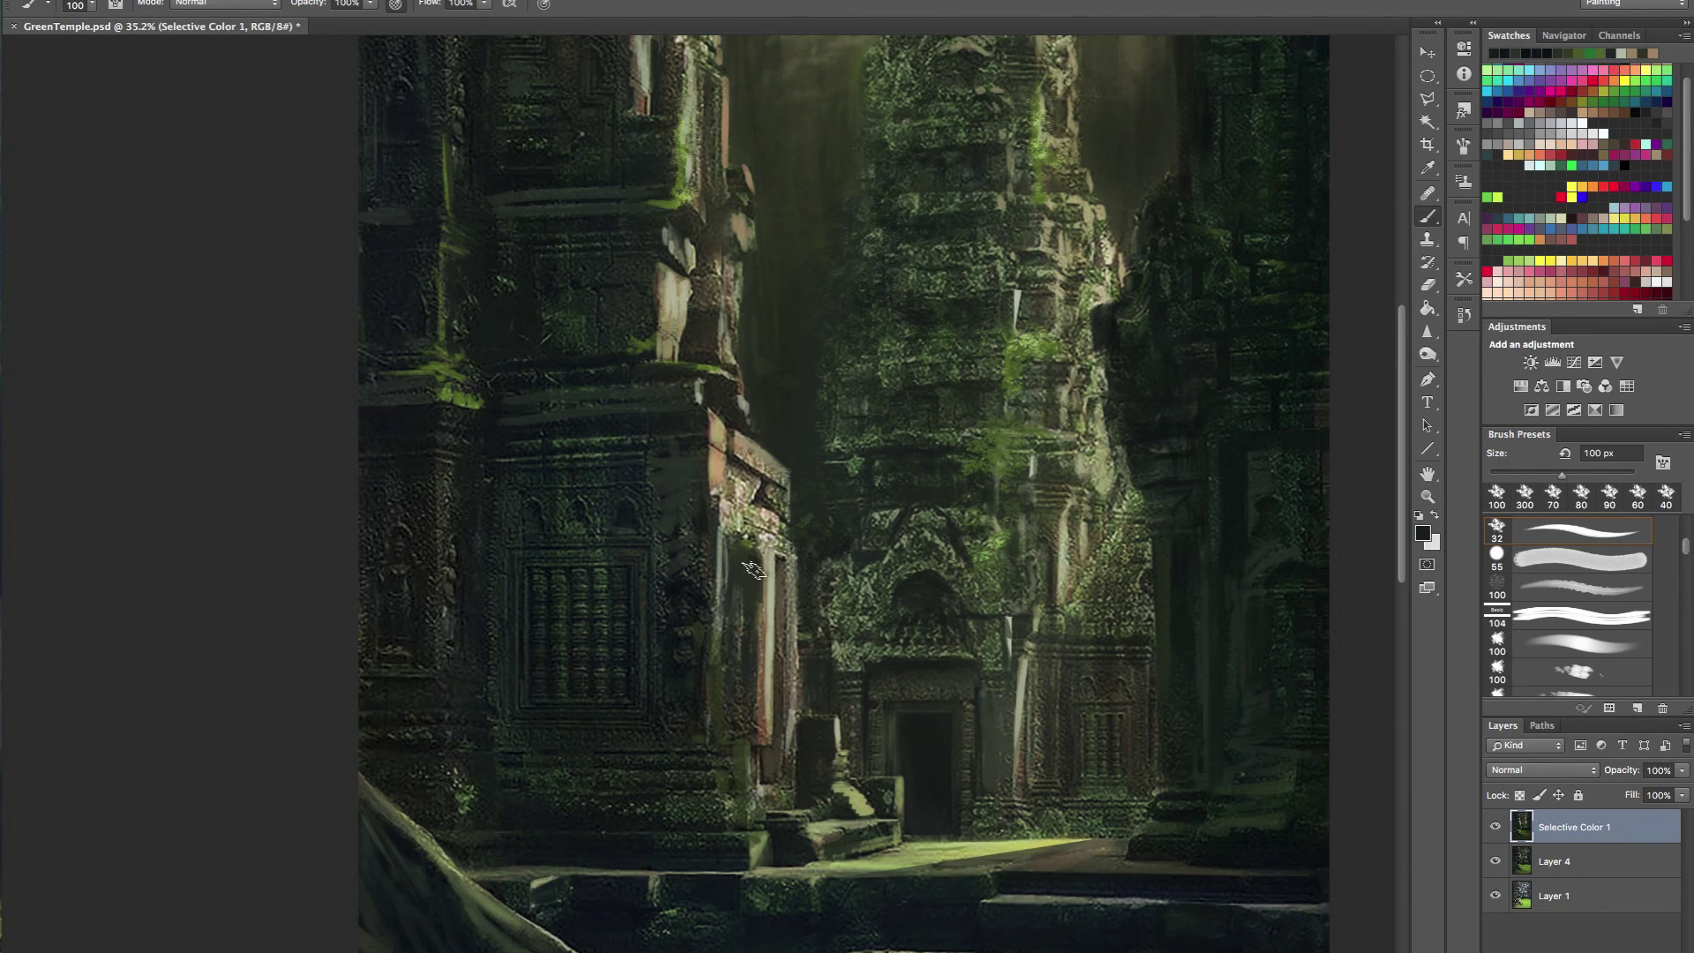
pyautogui.moveTo(753, 569); pyautogui.dragTo(724, 597)
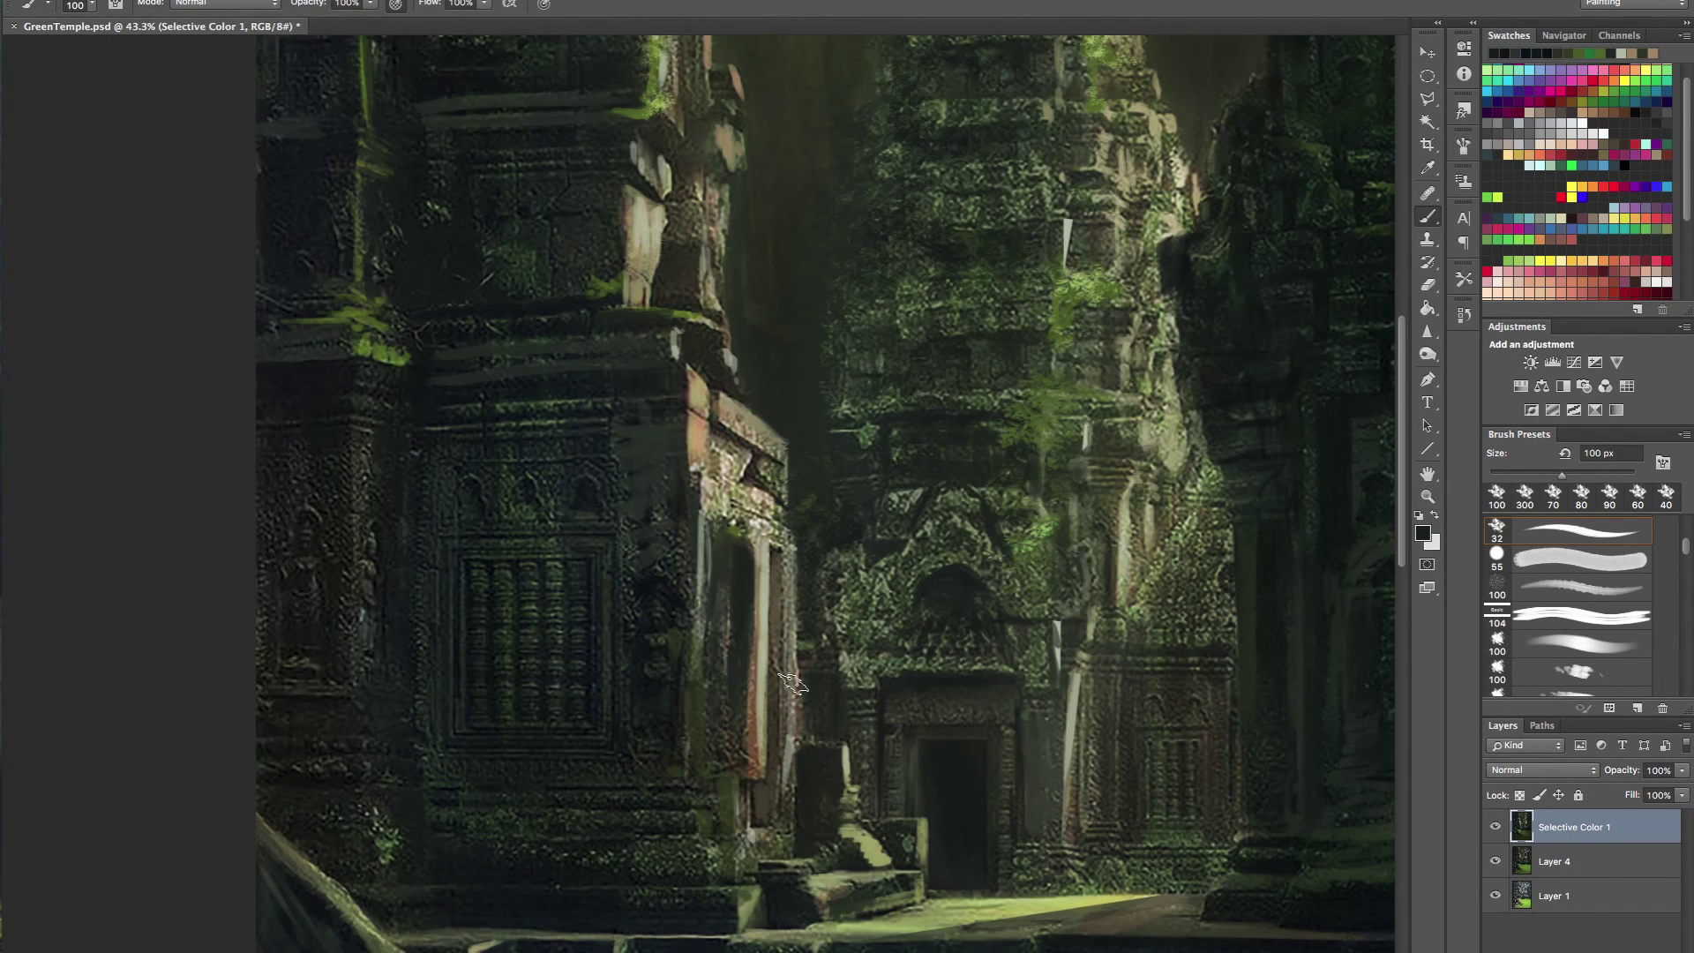
pyautogui.press('[')
pyautogui.press('[')
pyautogui.moveTo(776, 551); pyautogui.dragTo(780, 800)
pyautogui.moveTo(860, 599)
pyautogui.mouseDown()
pyautogui.moveTo(757, 597)
pyautogui.moveTo(858, 616)
pyautogui.mouseUp()
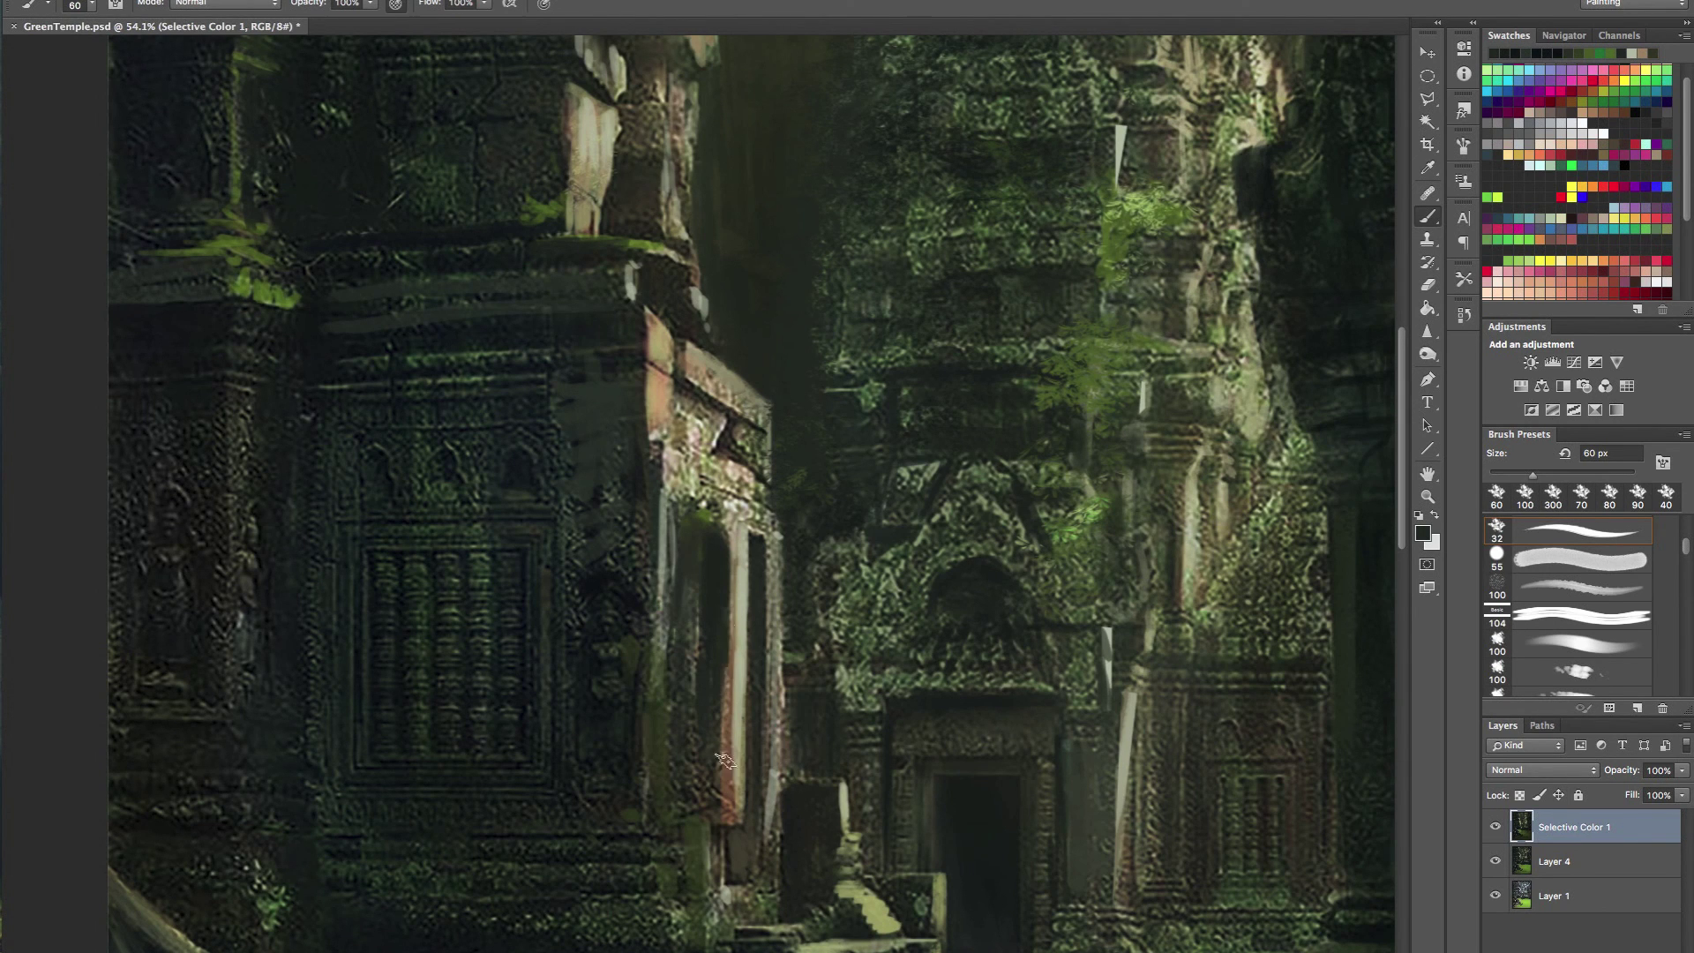
# - Darken the shadowed left edge of the central tower with sampled tones and a 60 px brush
pyautogui.moveTo(793, 694)
pyautogui.mouseDown()
pyautogui.moveTo(718, 654)
pyautogui.moveTo(696, 670)
pyautogui.moveTo(803, 565)
pyautogui.moveTo(869, 460)
pyautogui.moveTo(899, 451)
pyautogui.mouseUp()
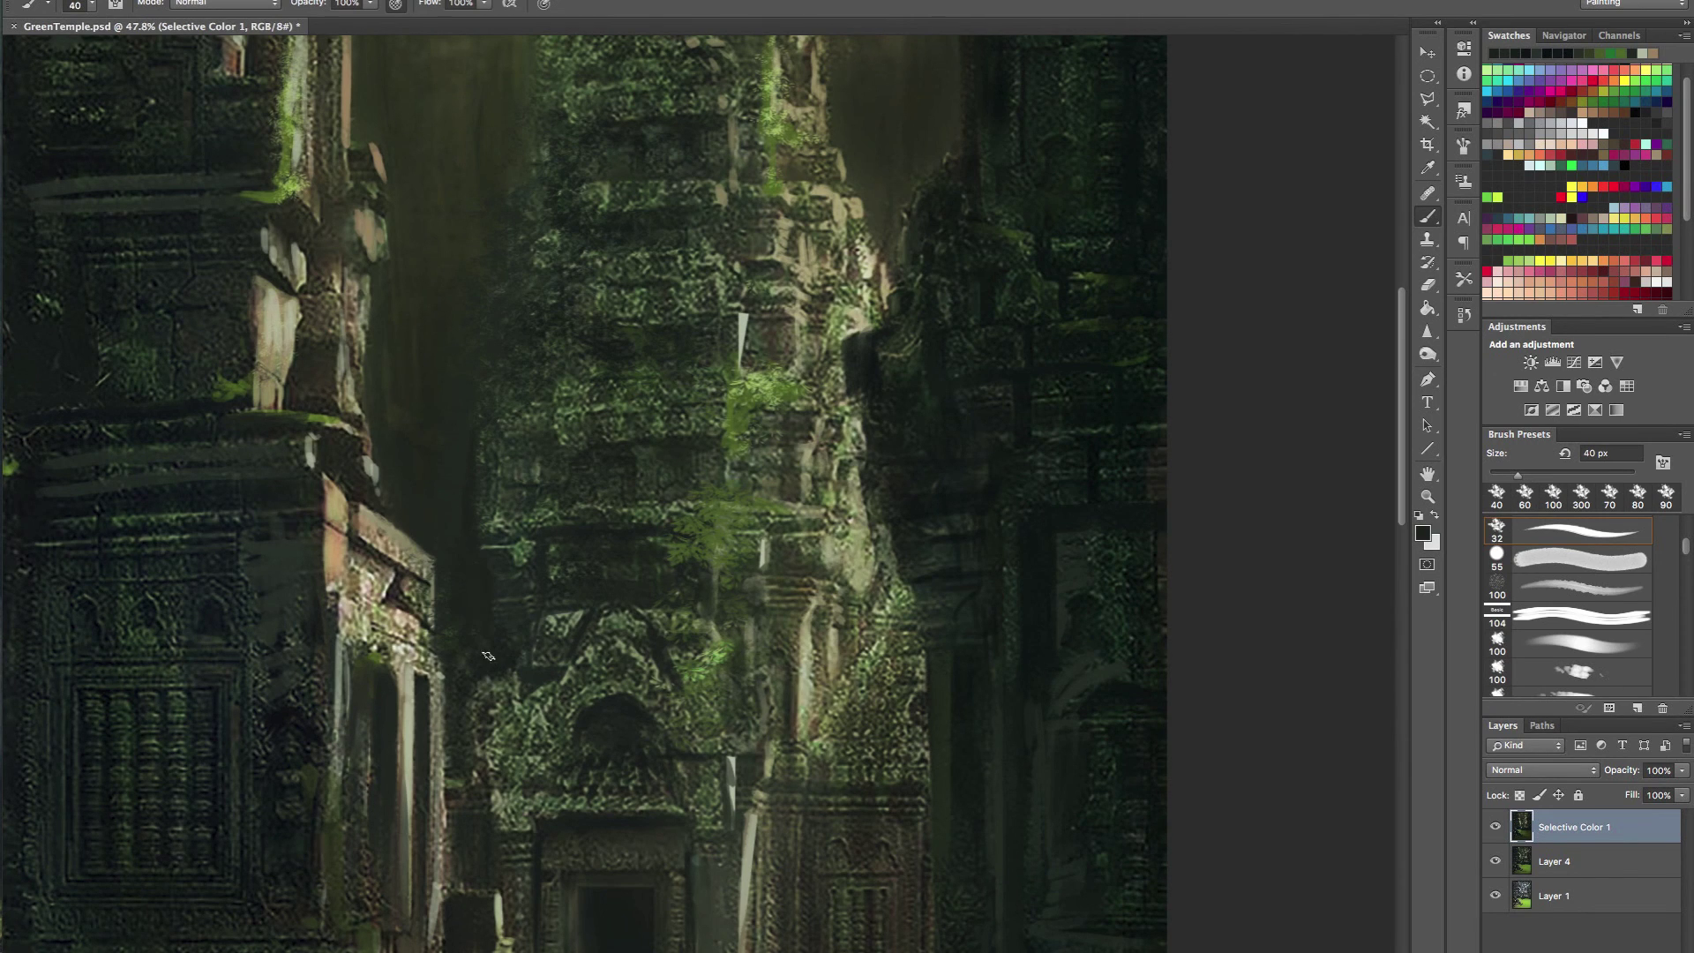
pyautogui.press(']')
pyautogui.press(']')
pyautogui.moveTo(484, 442)
pyautogui.mouseDown()
pyautogui.moveTo(484, 525)
pyautogui.moveTo(514, 533)
pyautogui.mouseUp()
pyautogui.keyDown('alt'); pyautogui.click(518, 477); pyautogui.keyUp('alt')
pyautogui.moveTo(504, 452)
pyautogui.mouseDown()
pyautogui.moveTo(502, 567)
pyautogui.moveTo(518, 545)
pyautogui.moveTo(539, 618)
pyautogui.moveTo(528, 764)
pyautogui.mouseUp()
pyautogui.keyDown('alt'); pyautogui.click(521, 490); pyautogui.keyUp('alt')
# - Select the shaded left half of the central tower with the Polygonal Lasso, following its stepped outer silhouette
pyautogui.press('l')
pyautogui.click(406, 837)
pyautogui.click(406, 806)
pyautogui.click(425, 786)
pyautogui.click(424, 738)
pyautogui.click(432, 676)
pyautogui.click(448, 667)
pyautogui.click(441, 632)
pyautogui.click(443, 588)
pyautogui.click(458, 538)
pyautogui.click(465, 481)
pyautogui.click(476, 446)
pyautogui.click(496, 435)
pyautogui.click(498, 369)
pyautogui.click(512, 241)
pyautogui.click(528, 210)
pyautogui.click(569, 159)
pyautogui.click(649, 161)
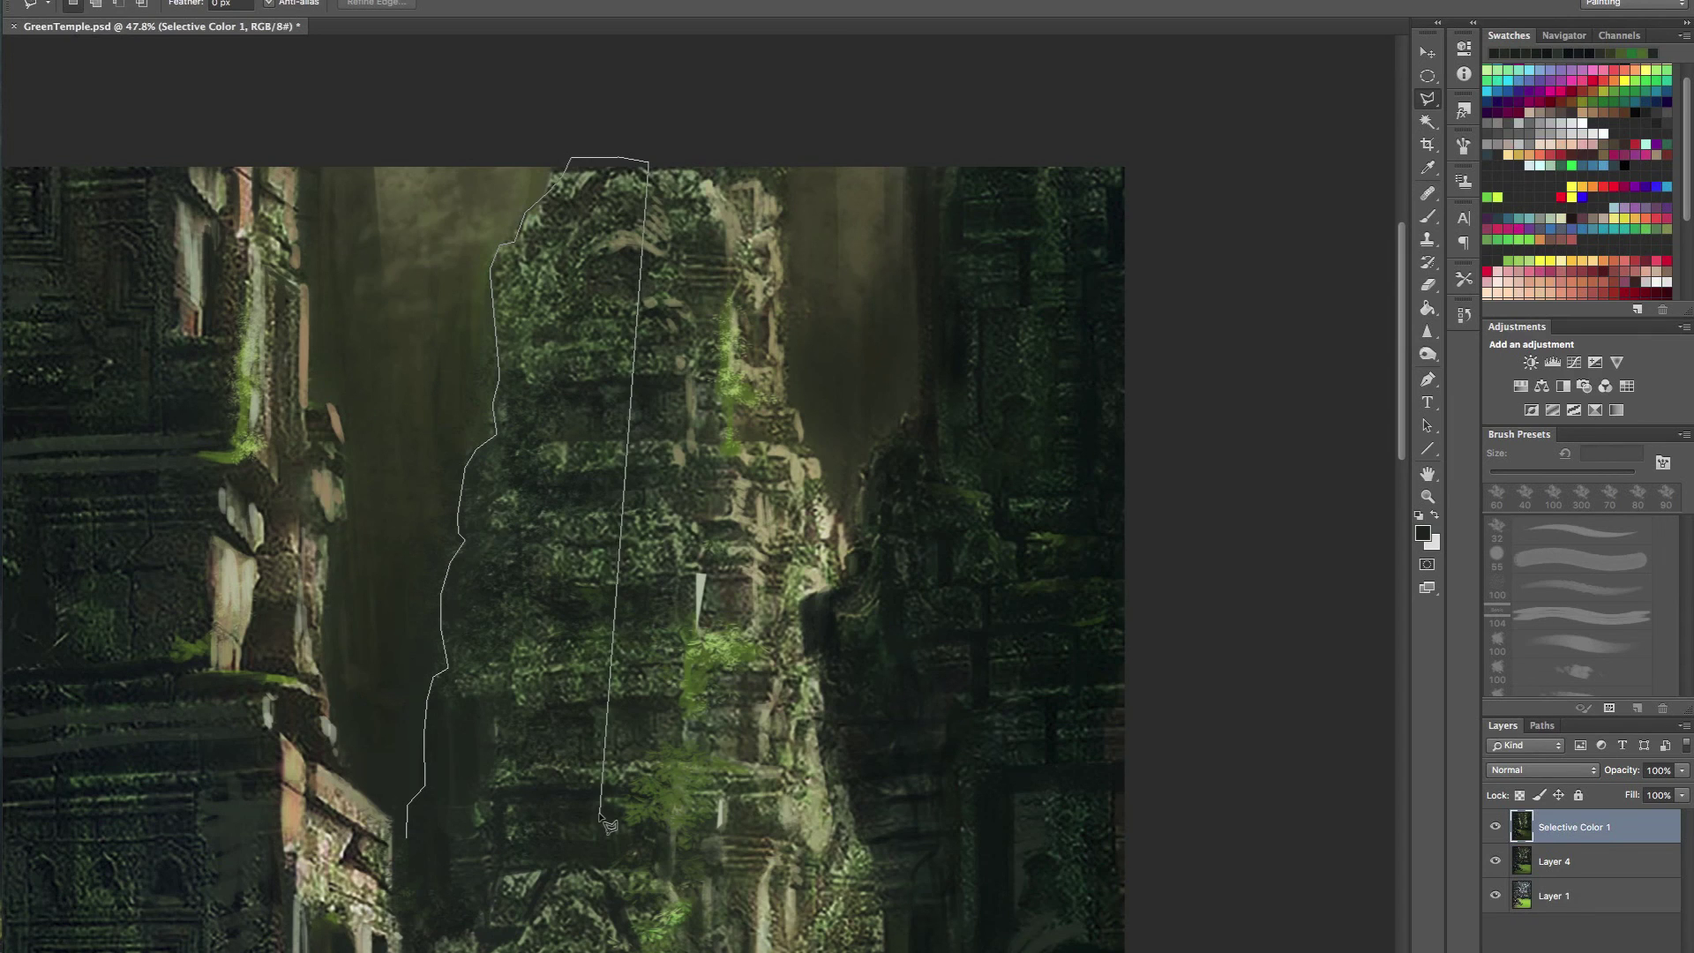
pyautogui.click(618, 855)
pyautogui.doubleClick(572, 858)
# - Paint a sampled dark green inside the selection over the tower's upper left side with a 200 px brush
pyautogui.press('b')
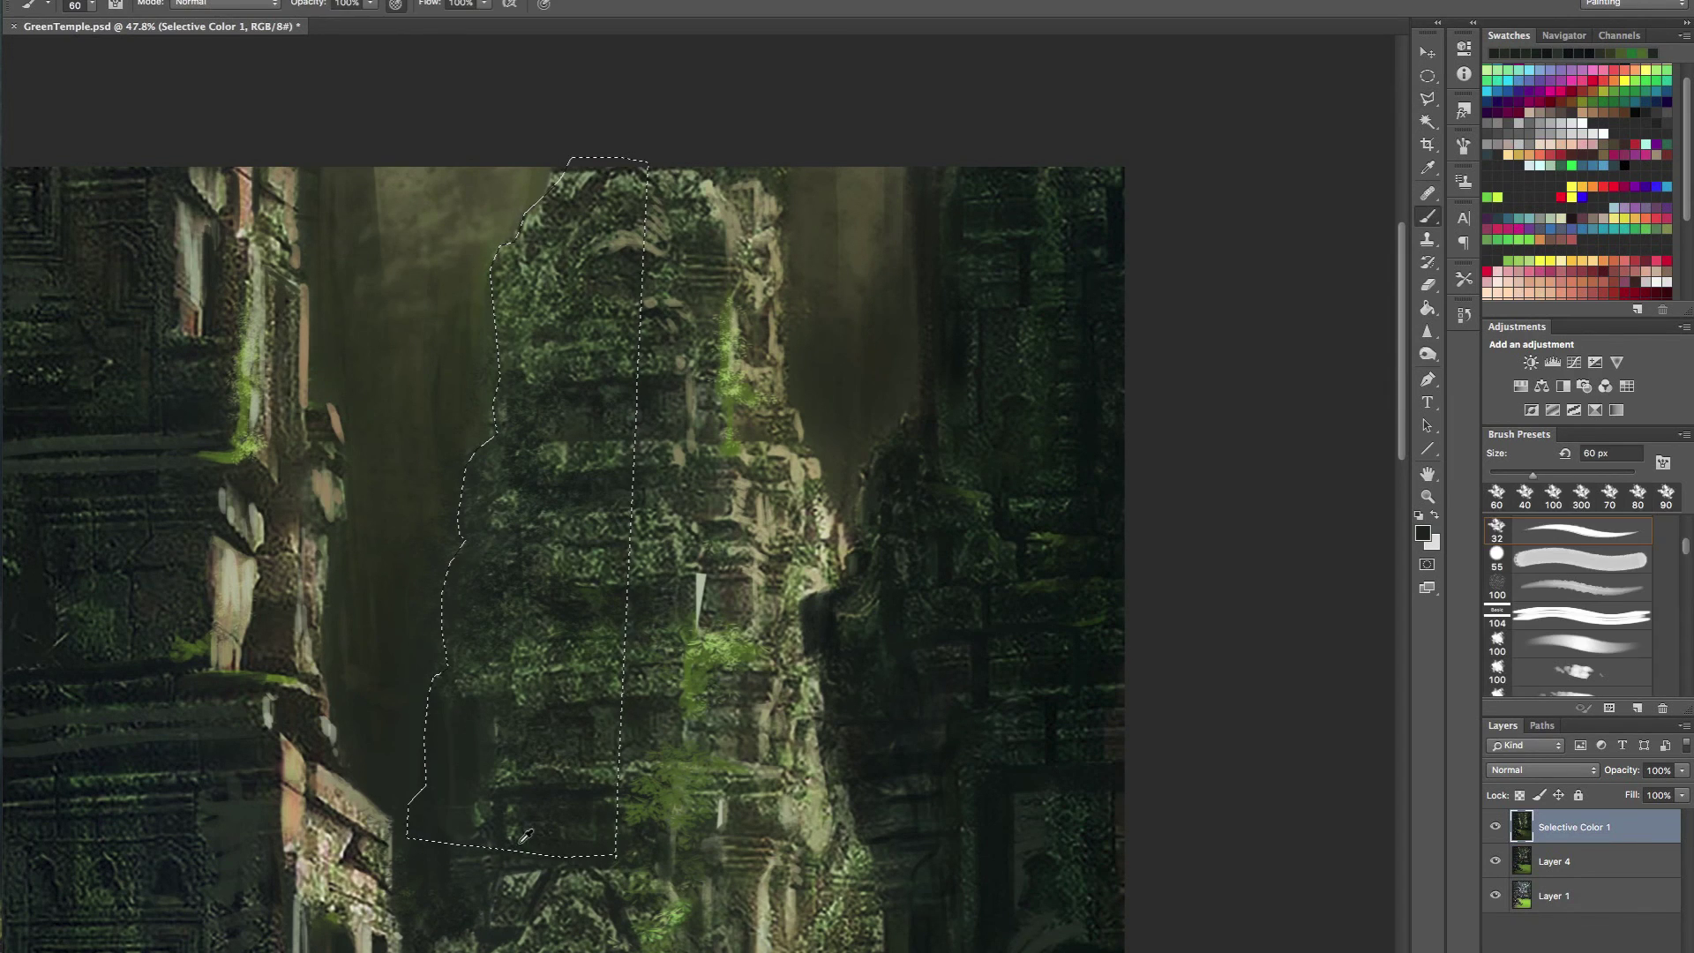
pyautogui.press(']')
pyautogui.press(']')
pyautogui.press(']')
pyautogui.press(']')
pyautogui.press(']')
pyautogui.press(']')
pyautogui.press(']')
pyautogui.press(']')
pyautogui.keyDown('alt'); pyautogui.click(490, 469); pyautogui.keyUp('alt')
pyautogui.moveTo(514, 442); pyautogui.dragTo(522, 296)
pyautogui.moveTo(504, 380)
pyautogui.mouseDown()
pyautogui.moveTo(559, 123)
pyautogui.moveTo(532, 370)
pyautogui.moveTo(591, 145)
pyautogui.mouseUp()
pyautogui.moveTo(561, 366)
pyautogui.mouseDown()
pyautogui.moveTo(555, 165)
pyautogui.moveTo(531, 258)
pyautogui.mouseUp()
# - Shade the selected tower's lower left side at 30% brush opacity, sample a darker tone and clear the selection
pyautogui.press('3')
pyautogui.moveTo(442, 750)
pyautogui.mouseDown()
pyautogui.moveTo(517, 318)
pyautogui.moveTo(501, 466)
pyautogui.mouseUp()
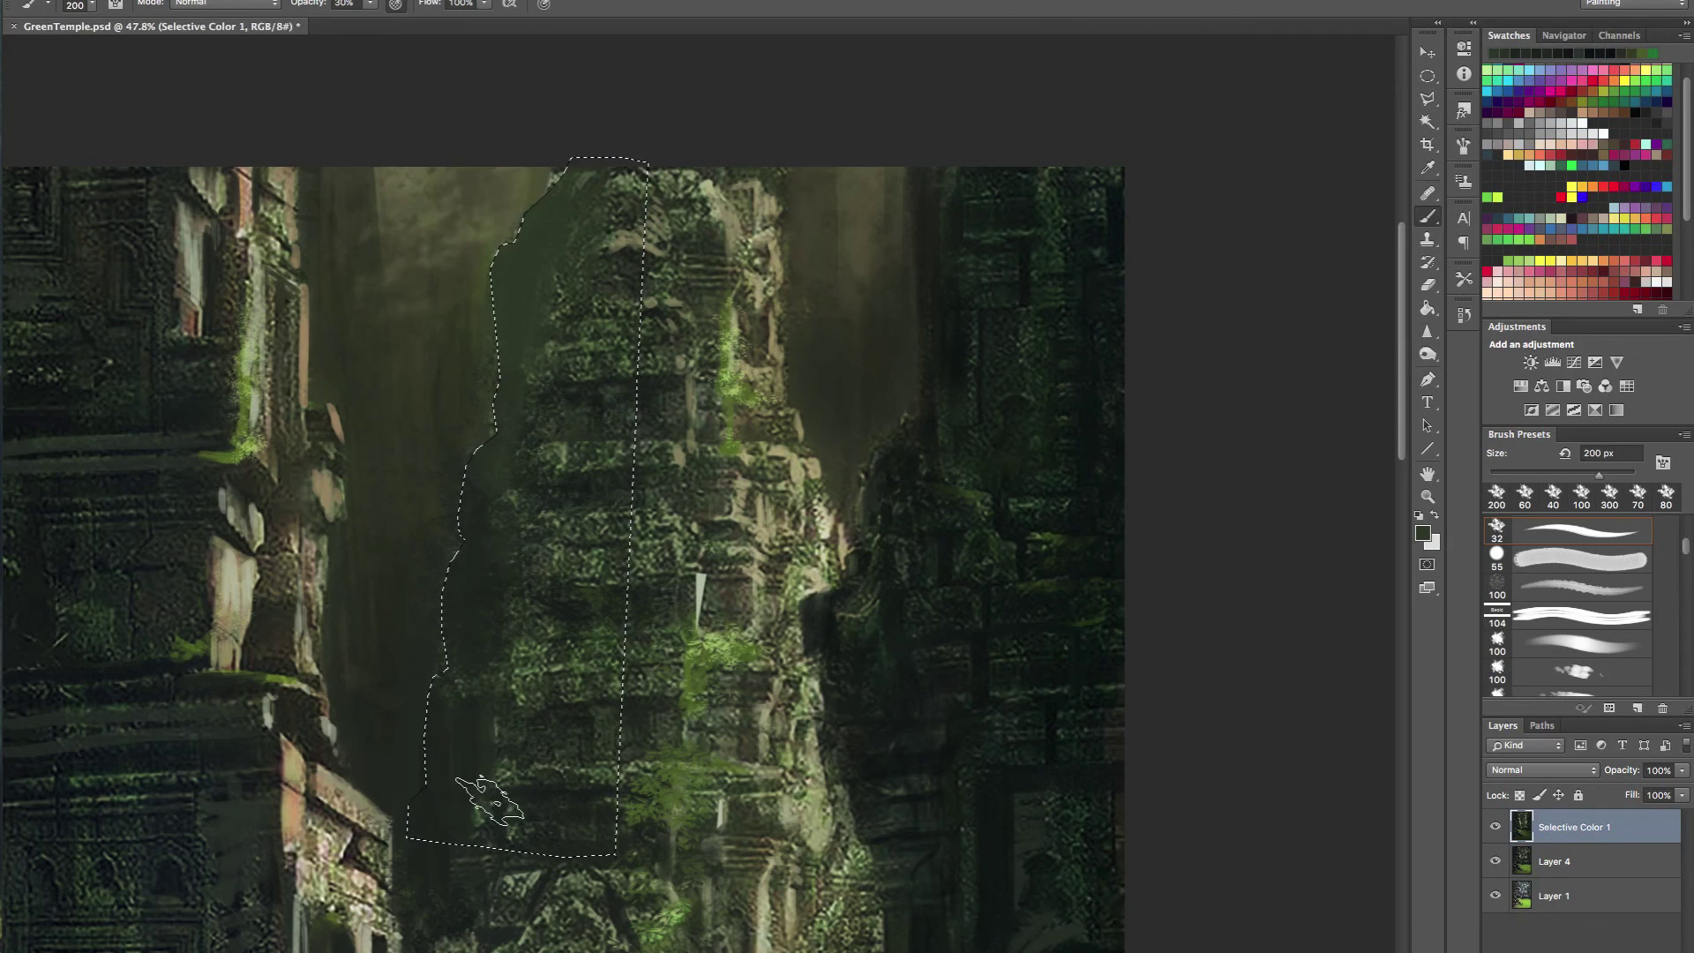
pyautogui.keyDown('alt'); pyautogui.click(470, 822); pyautogui.keyUp('alt')
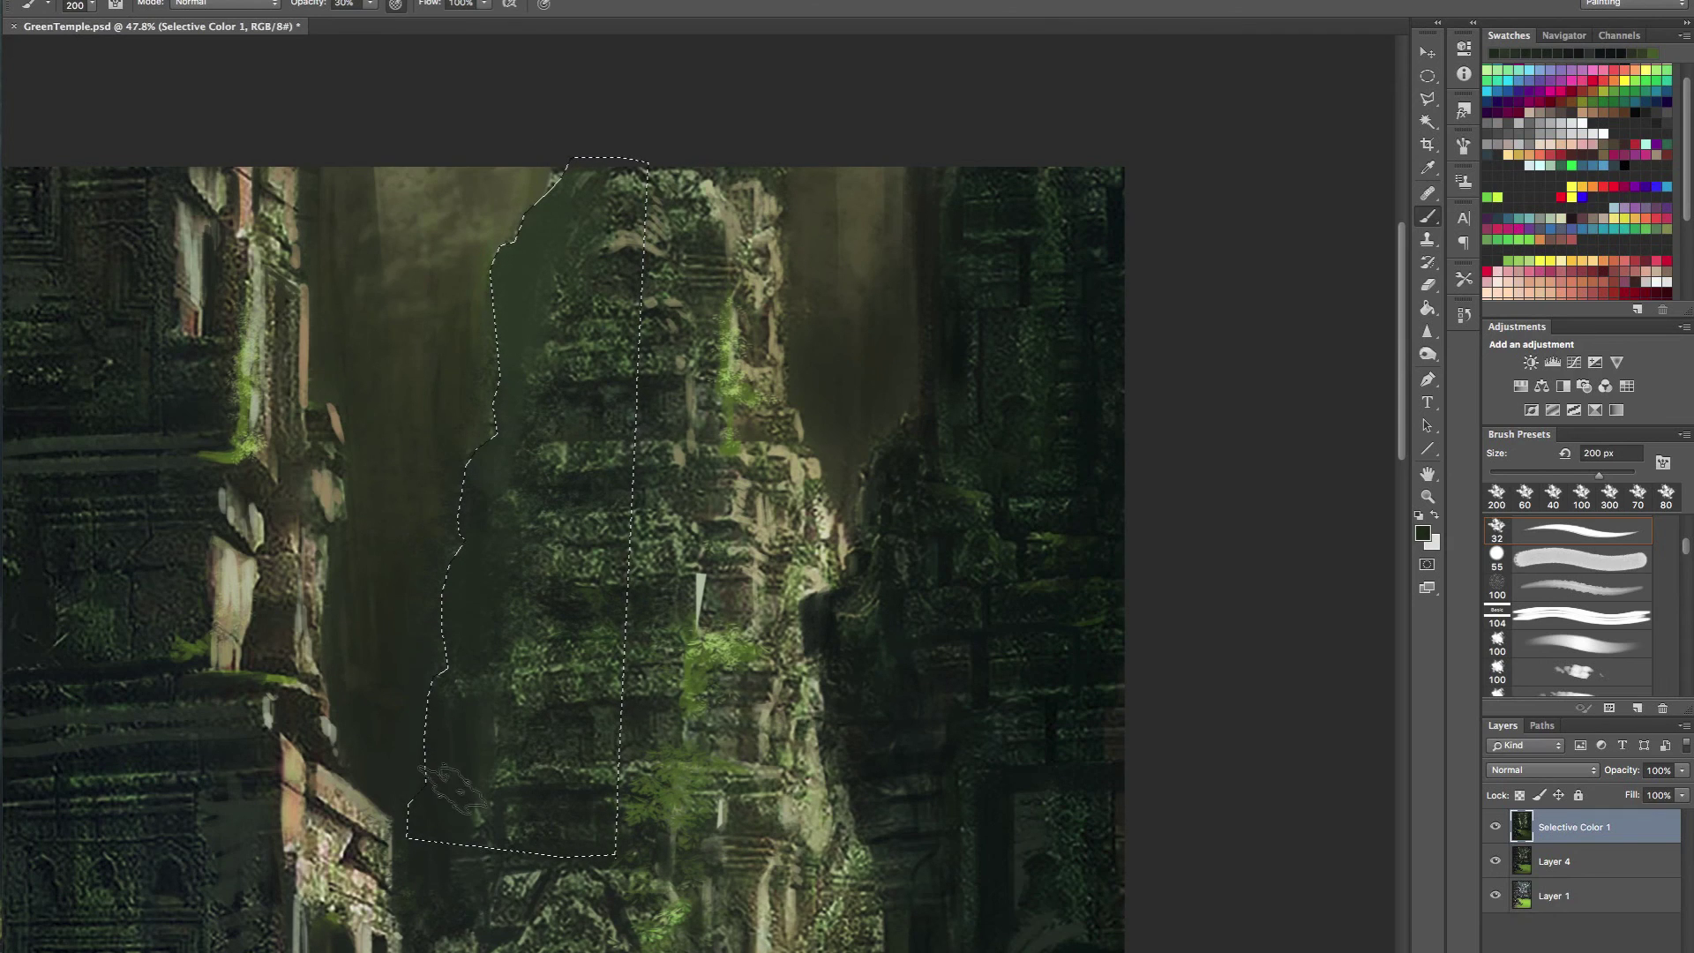
pyautogui.hotkey('ctrl', 'd')
# - Shade the central tower's upper carvings with a sampled dark tone, reducing the brush to 80 px
pyautogui.moveTo(596, 573)
pyautogui.mouseDown()
pyautogui.moveTo(481, 567)
pyautogui.moveTo(586, 572)
pyautogui.mouseUp()
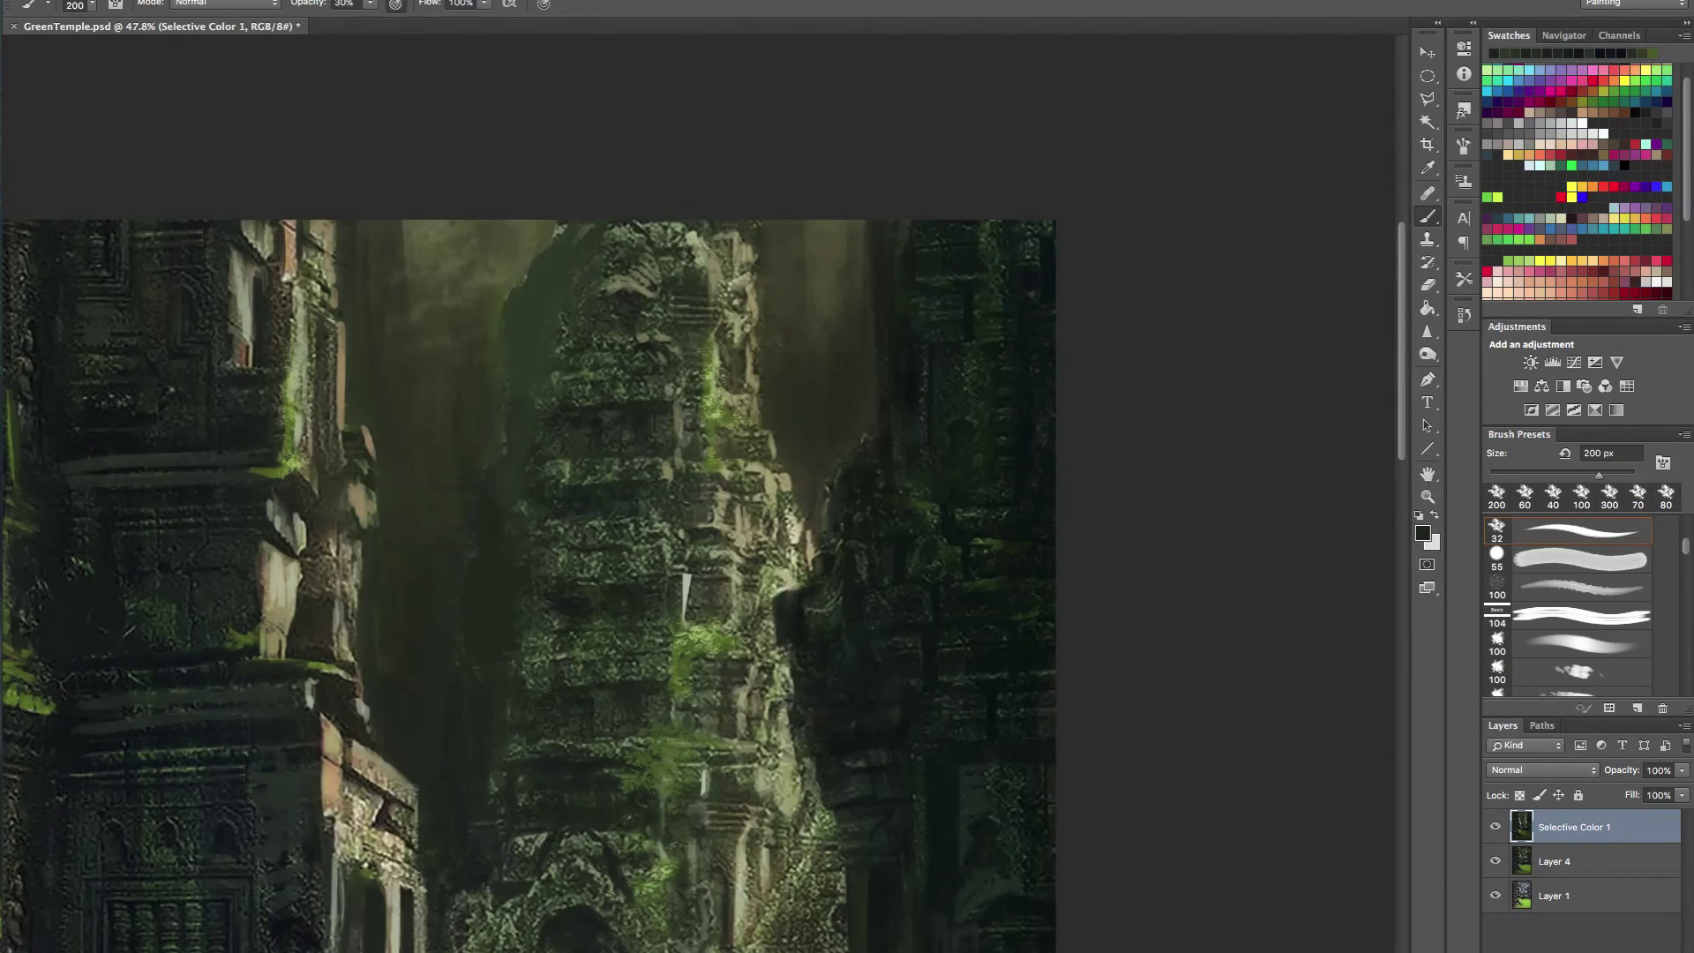
pyautogui.keyDown('alt'); pyautogui.click(624, 413); pyautogui.keyUp('alt')
pyautogui.press('[')
pyautogui.press('[')
pyautogui.press('[')
pyautogui.press('[')
pyautogui.moveTo(618, 404); pyautogui.dragTo(595, 380)
pyautogui.press('[')
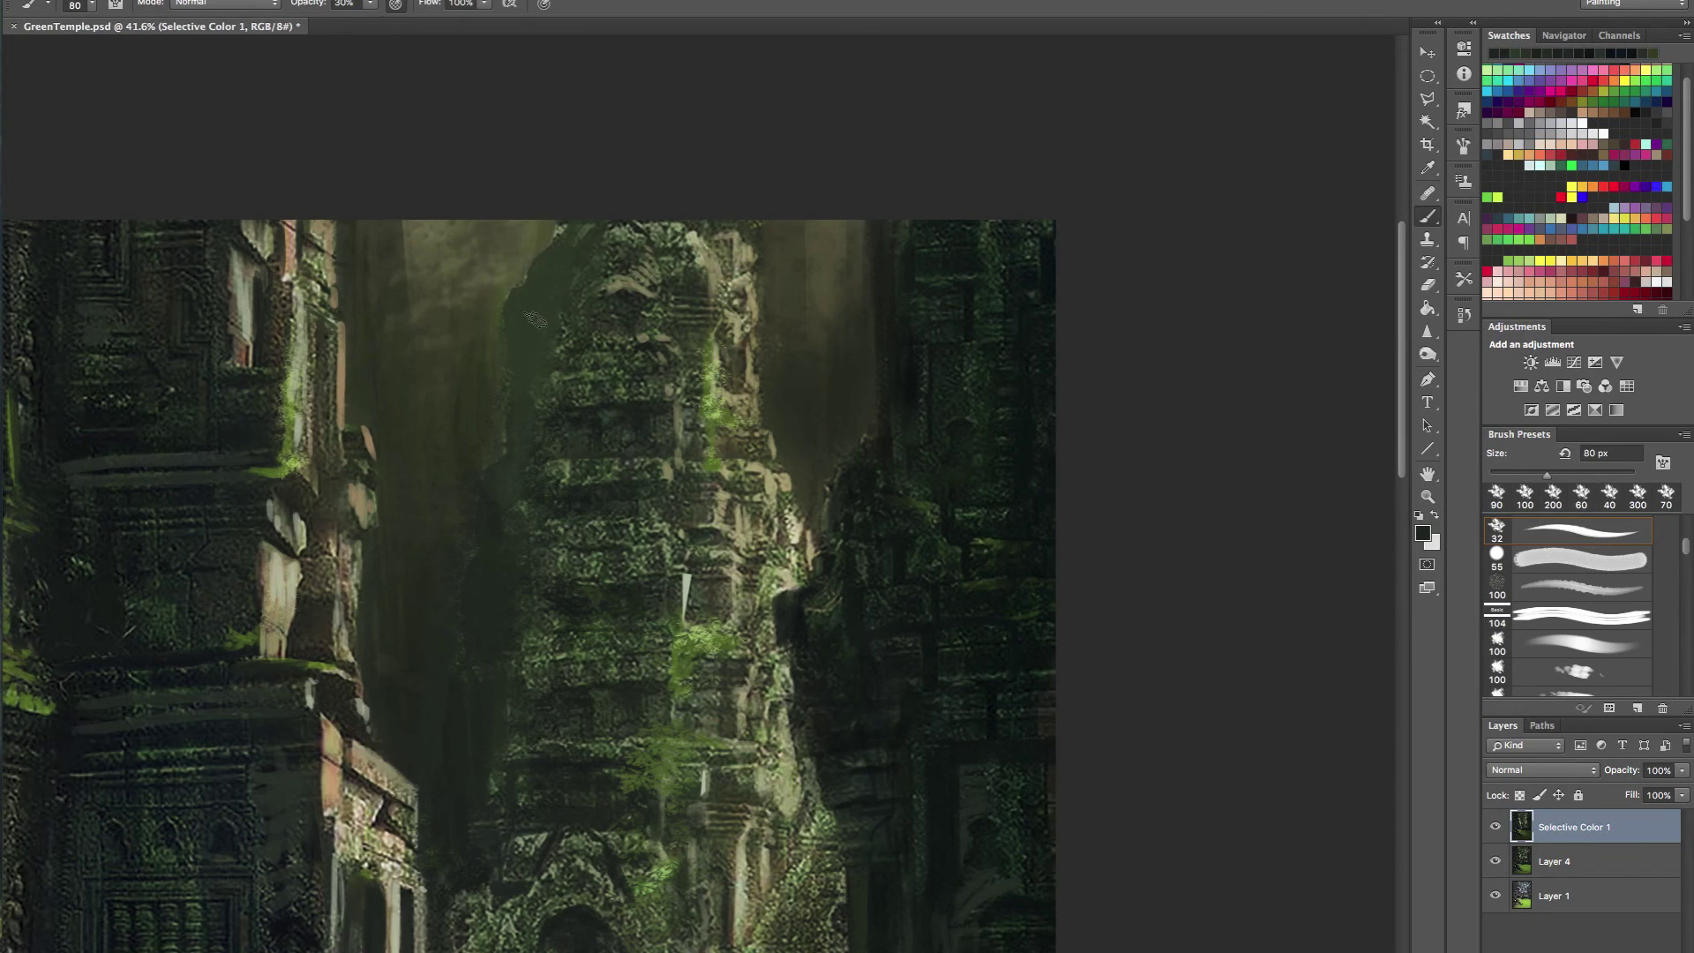
# - Create a new layer, sample an olive tone from the central tower and reduce the brush to 40 px
pyautogui.hotkey('ctrl', 'shift', 'alt', 'n')
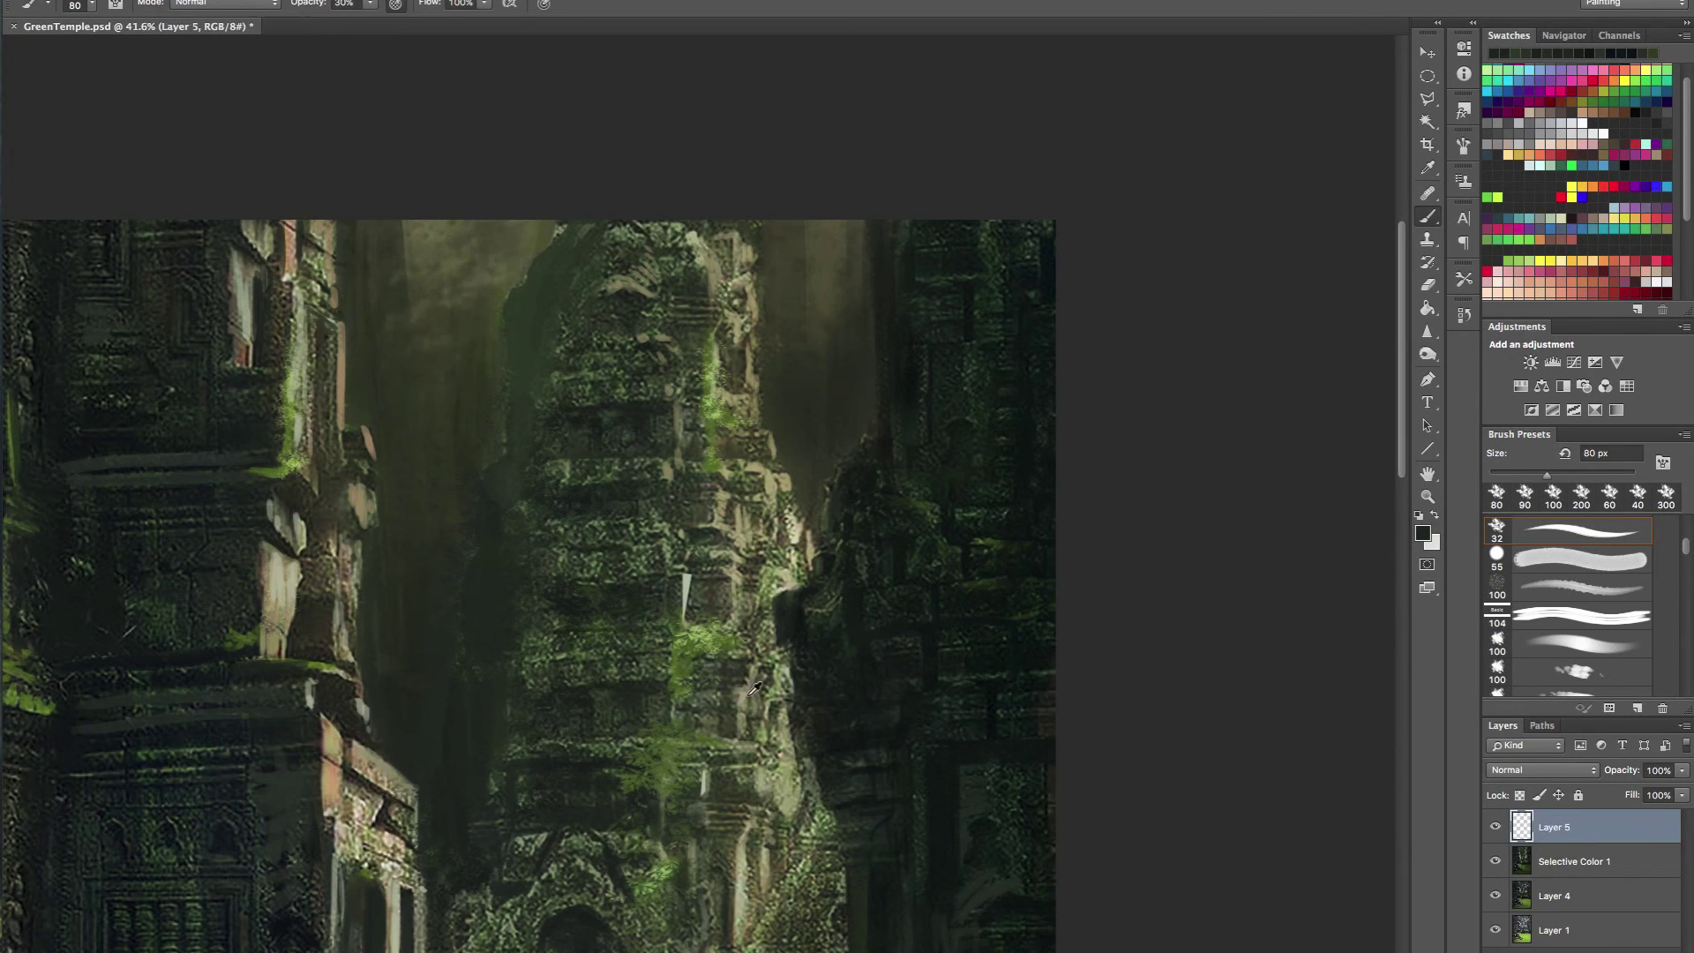
pyautogui.keyDown('alt'); pyautogui.click(625, 297); pyautogui.keyUp('alt')
pyautogui.press('[')
pyautogui.press('[')
pyautogui.press('[')
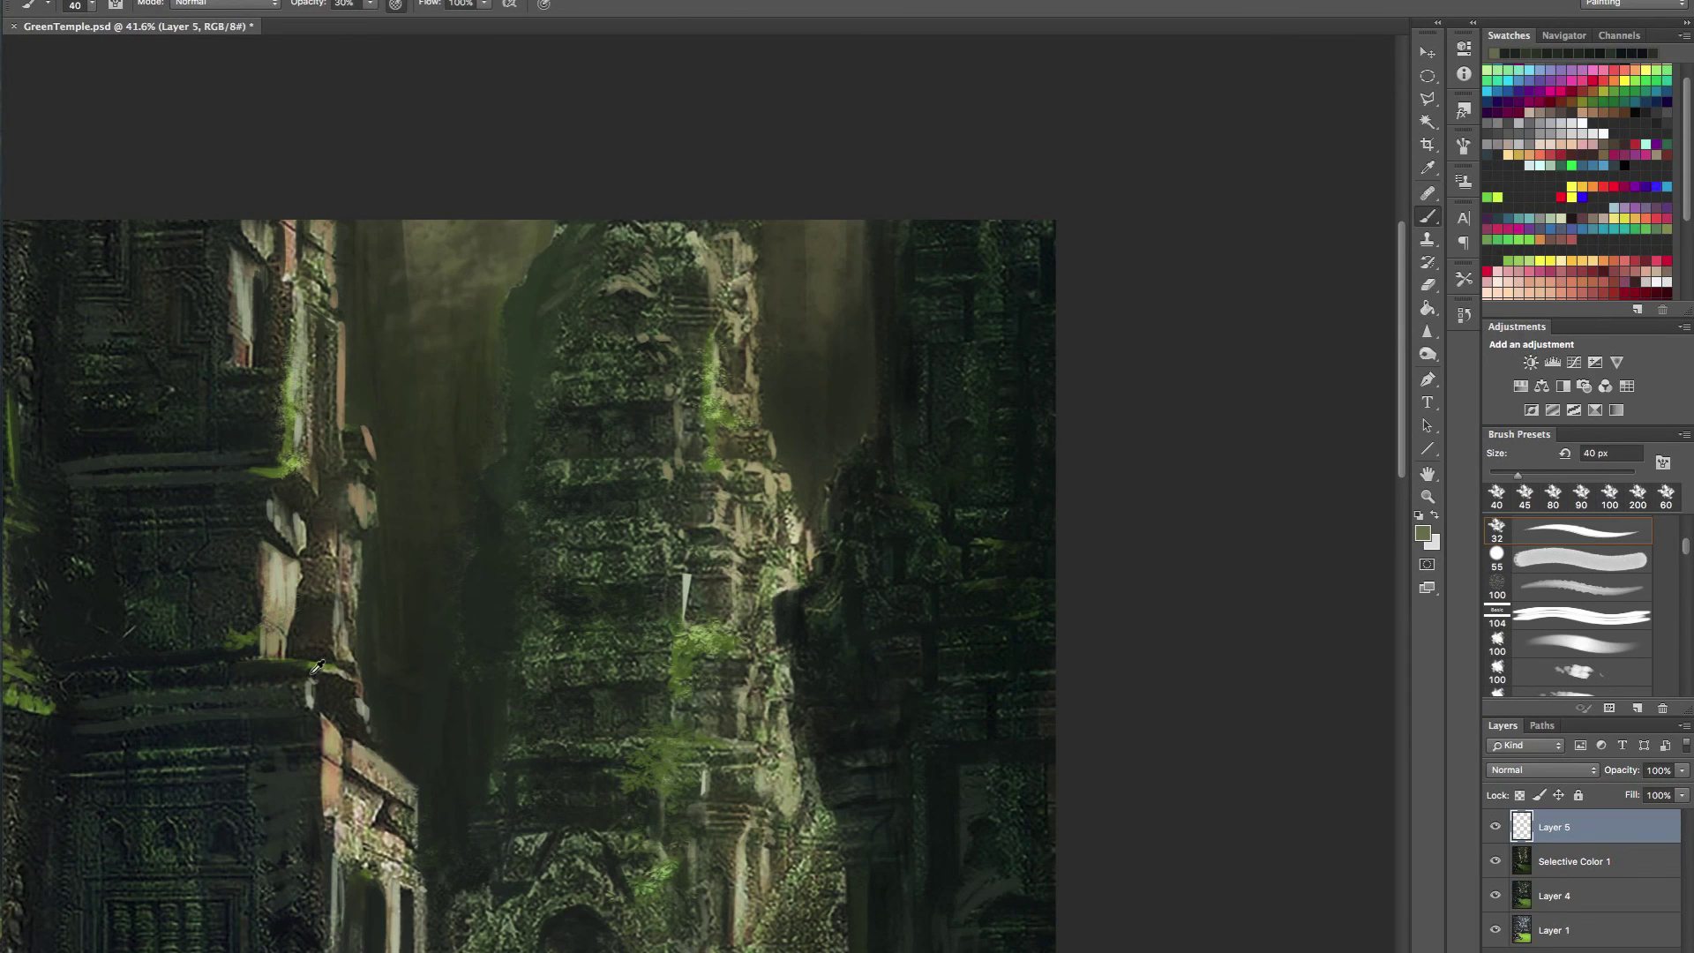
# - Sample a dark tone from the left building and lighten the foreground colour to teal 283d3a
pyautogui.keyDown('alt'); pyautogui.click(101, 821); pyautogui.keyUp('alt')
pyautogui.click(1422, 535)
pyautogui.click(947, 833)
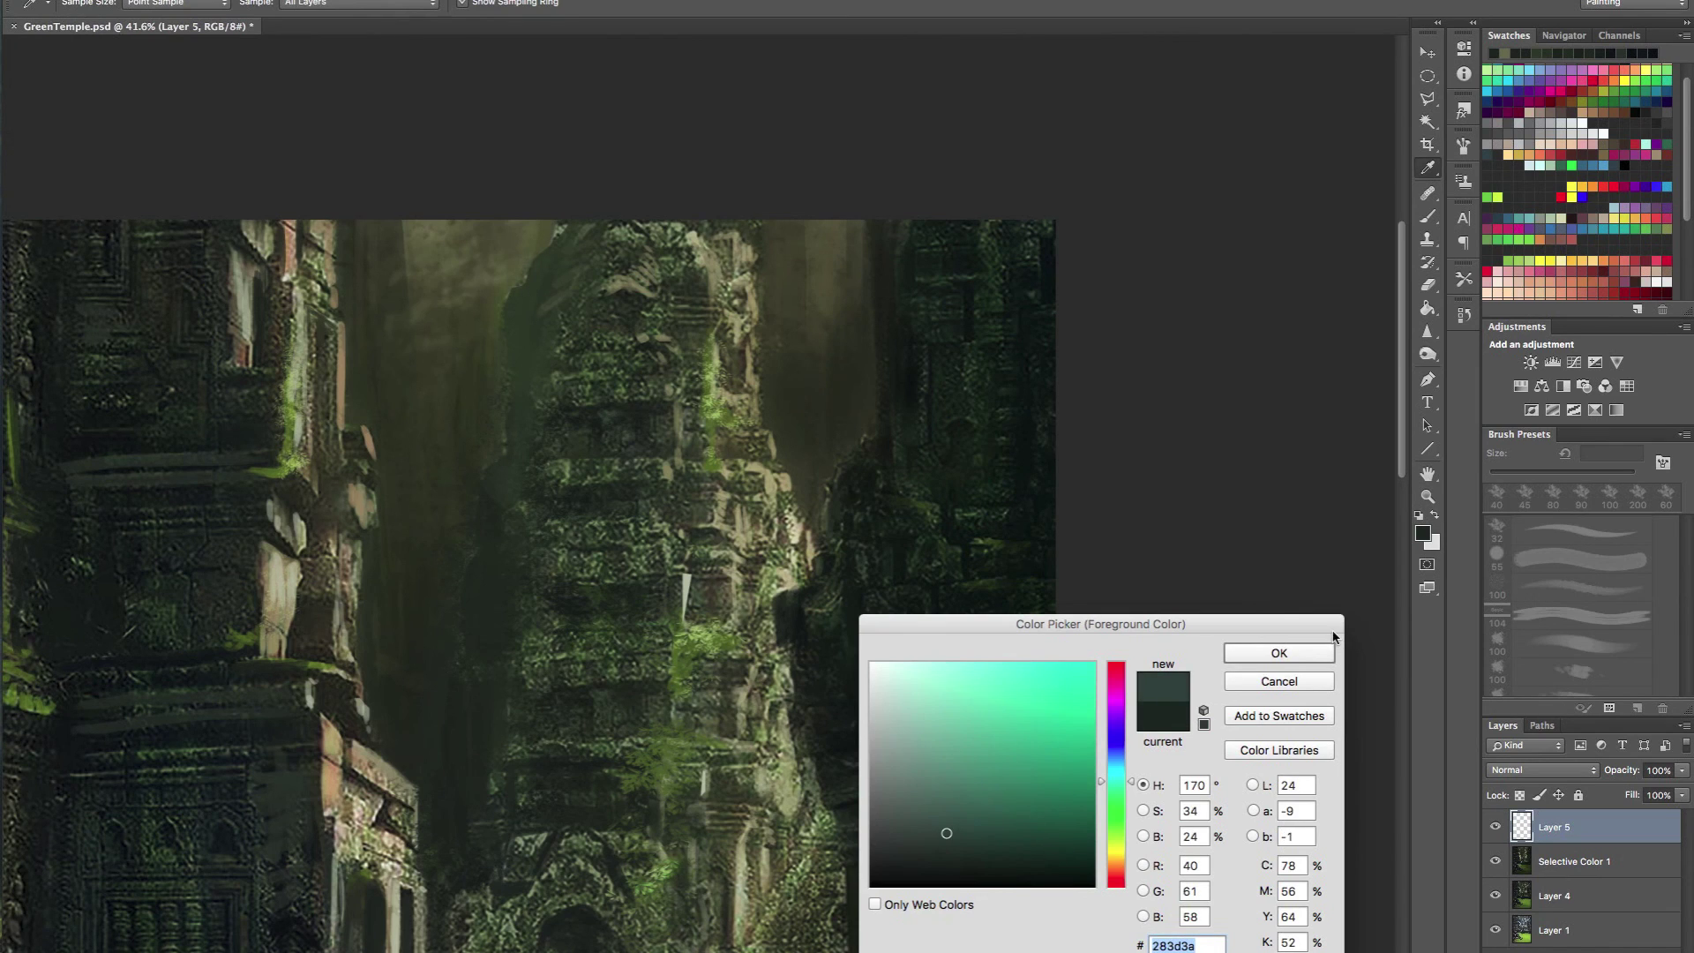
pyautogui.click(1267, 652)
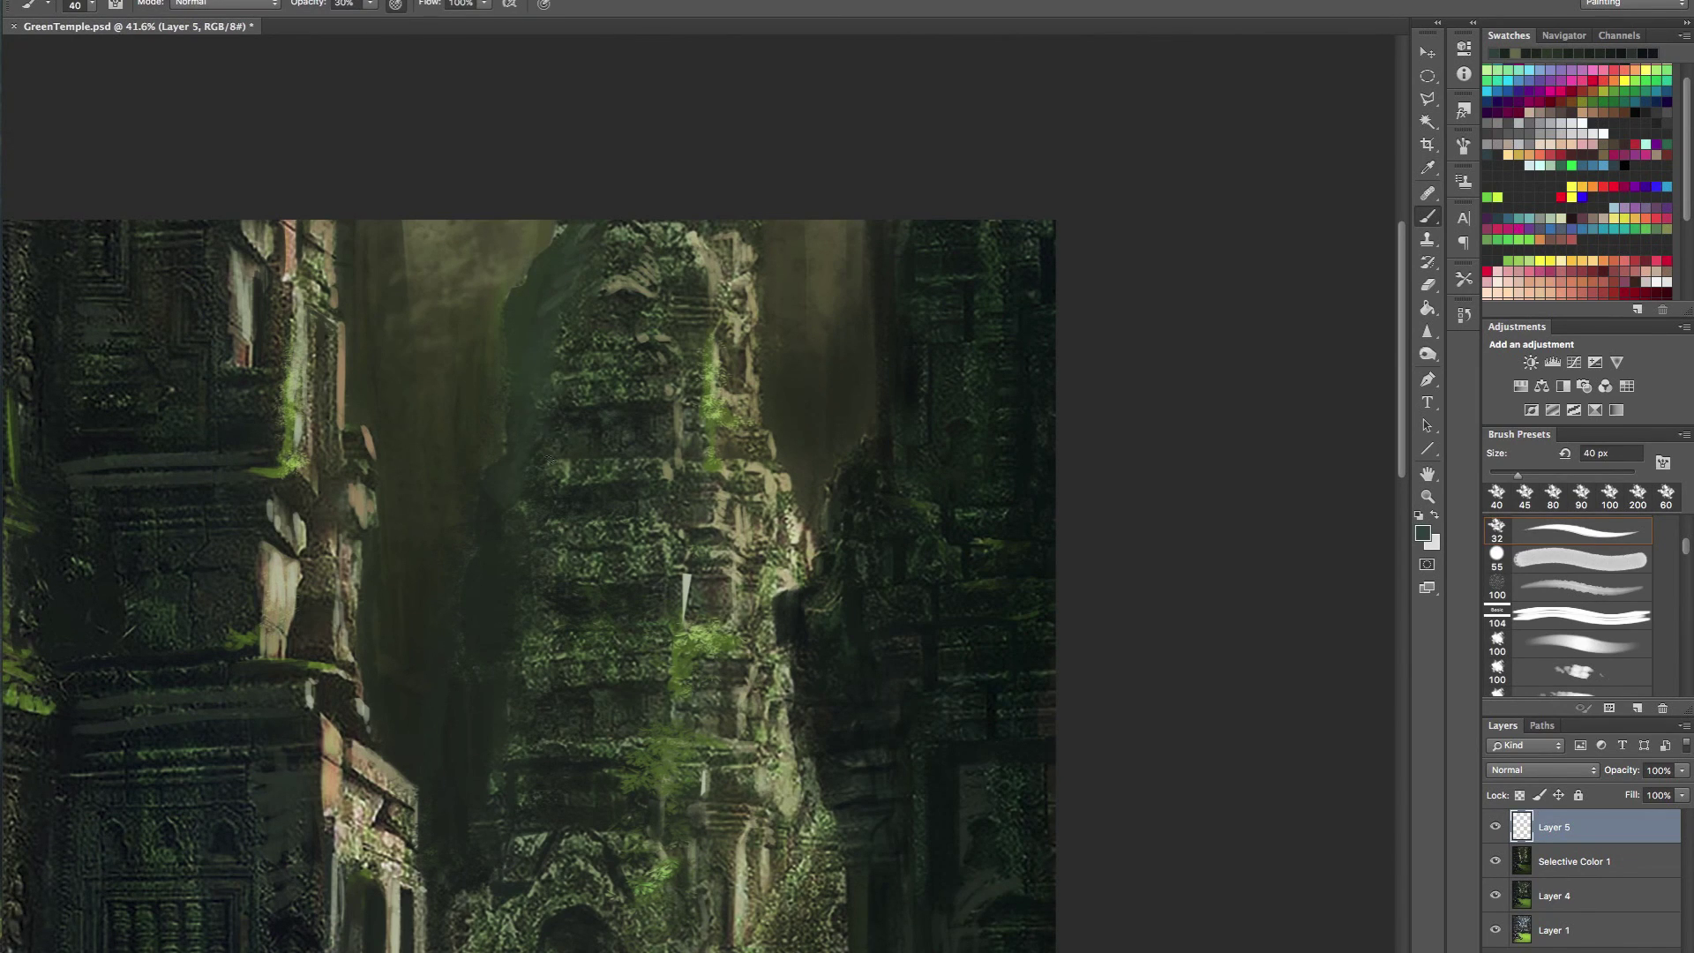
# - Touch up the central tower's left edge with sampled dark tones and a 30 px brush
pyautogui.keyDown('alt'); pyautogui.click(570, 605); pyautogui.keyUp('alt')
pyautogui.keyDown('alt'); pyautogui.click(507, 600); pyautogui.keyUp('alt')
pyautogui.keyDown('alt'); pyautogui.click(490, 604); pyautogui.keyUp('alt')
pyautogui.keyDown('alt'); pyautogui.click(470, 536); pyautogui.keyUp('alt')
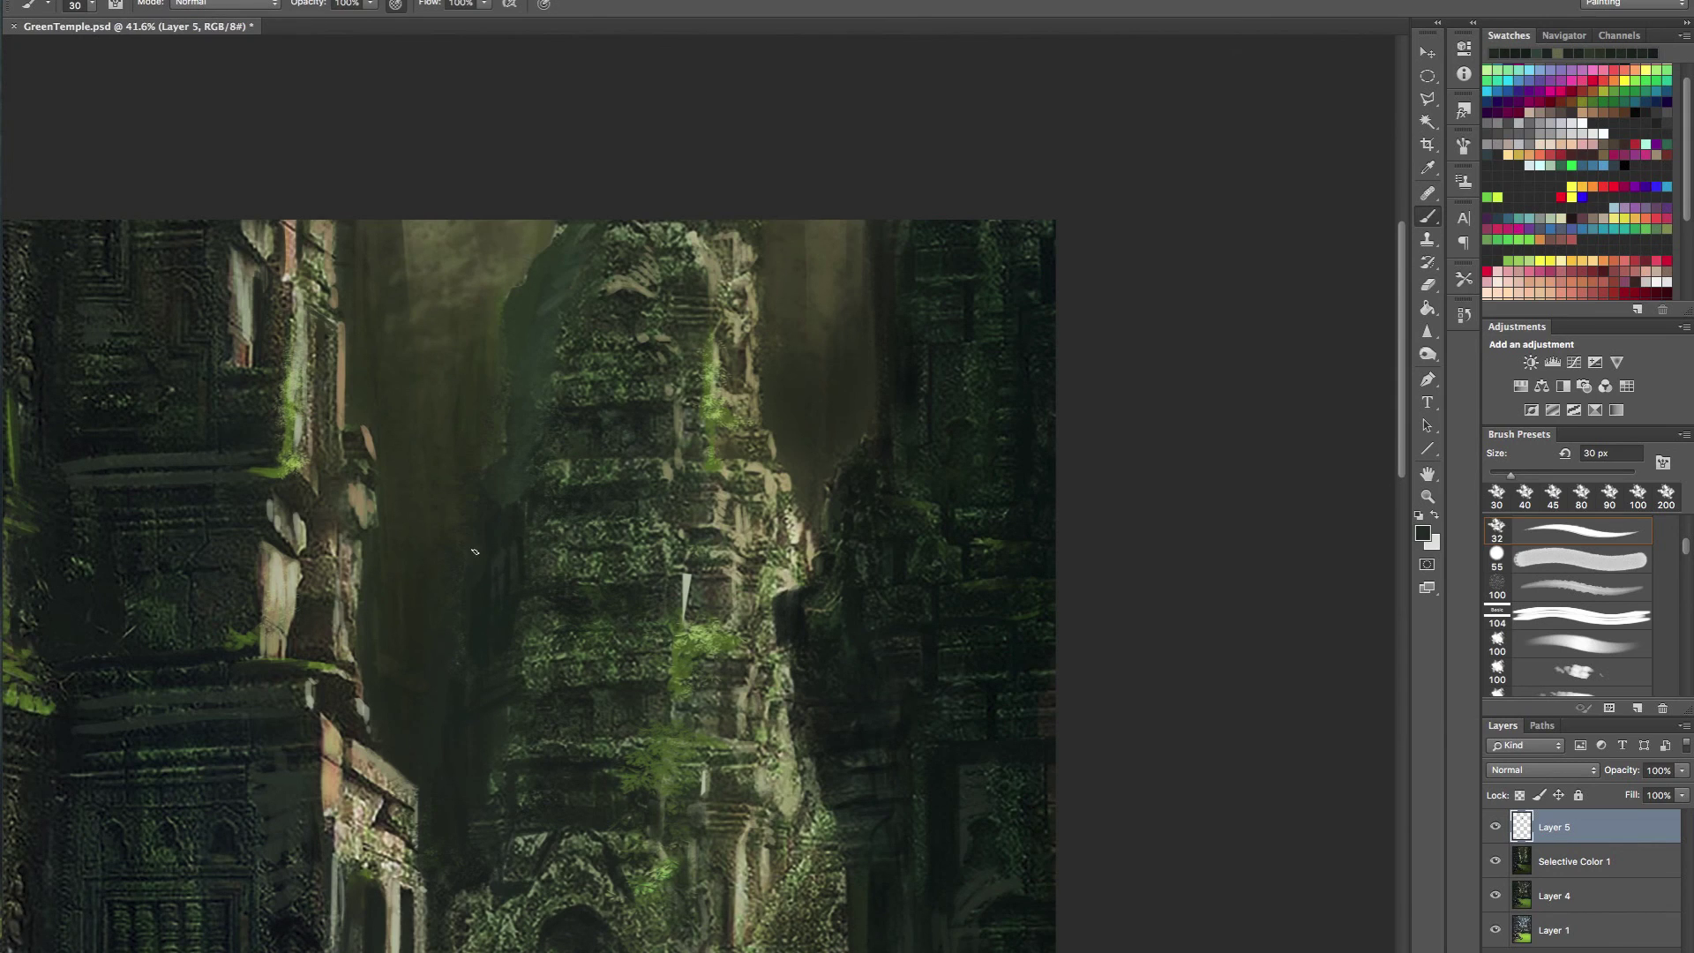
pyautogui.click(454, 505)
# - Soften the gap beside the central tower with a sampled dark tone, an 80 px brush and 30% opacity
pyautogui.press(']')
pyautogui.press(']')
pyautogui.press('3')
pyautogui.keyDown('alt'); pyautogui.click(425, 627); pyautogui.keyUp('alt')
pyautogui.scroll(-6, 402, 536)
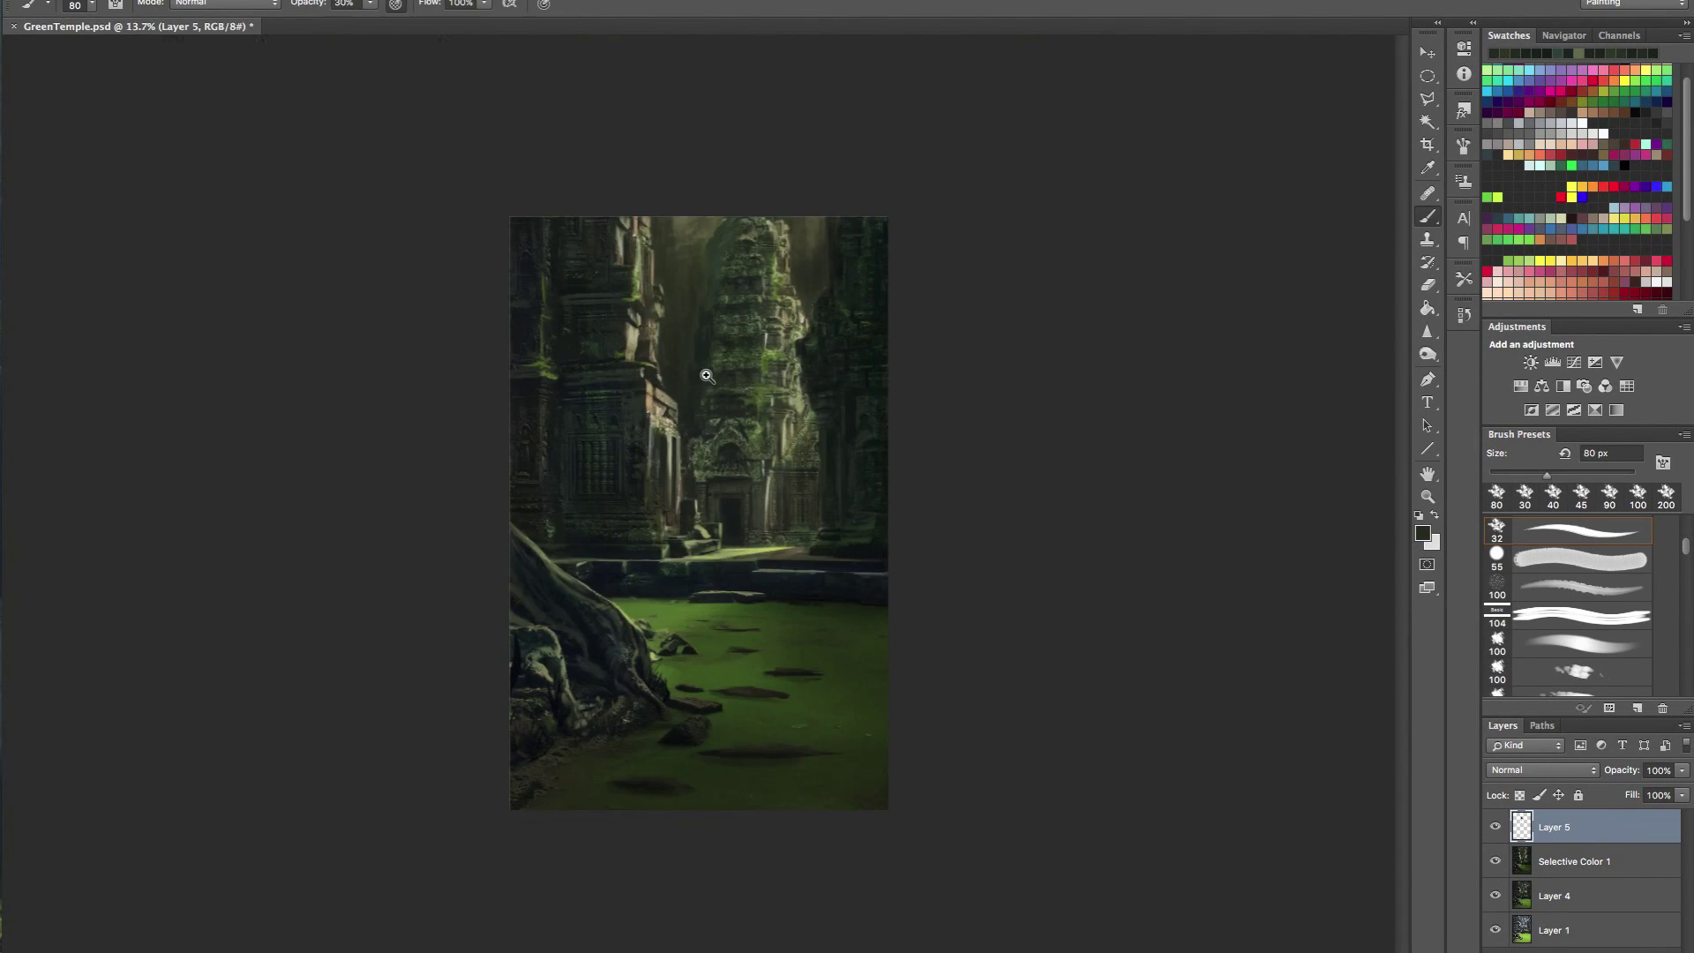
pyautogui.scroll(6, 707, 376)
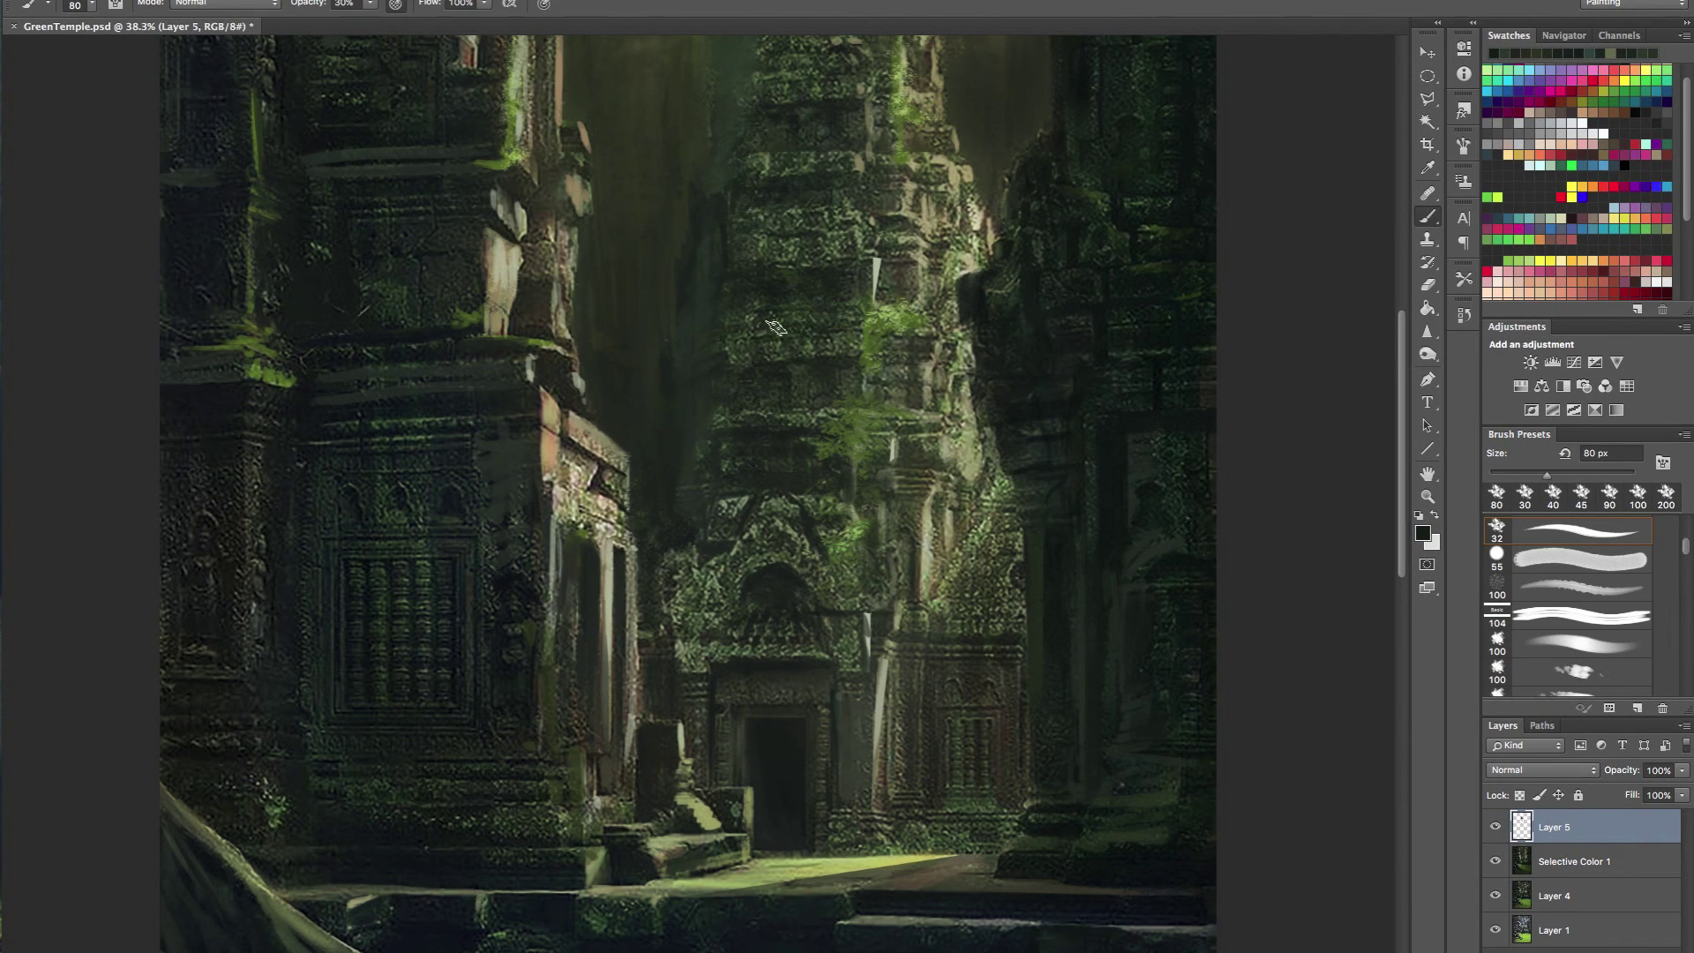
# - Add a Curves adjustment that darkens the image with input 150 and output 119, and invert its mask
pyautogui.click(1575, 363)
pyautogui.moveTo(1368, 179); pyautogui.dragTo(1368, 190)
pyautogui.hotkey('ctrl', 'i')
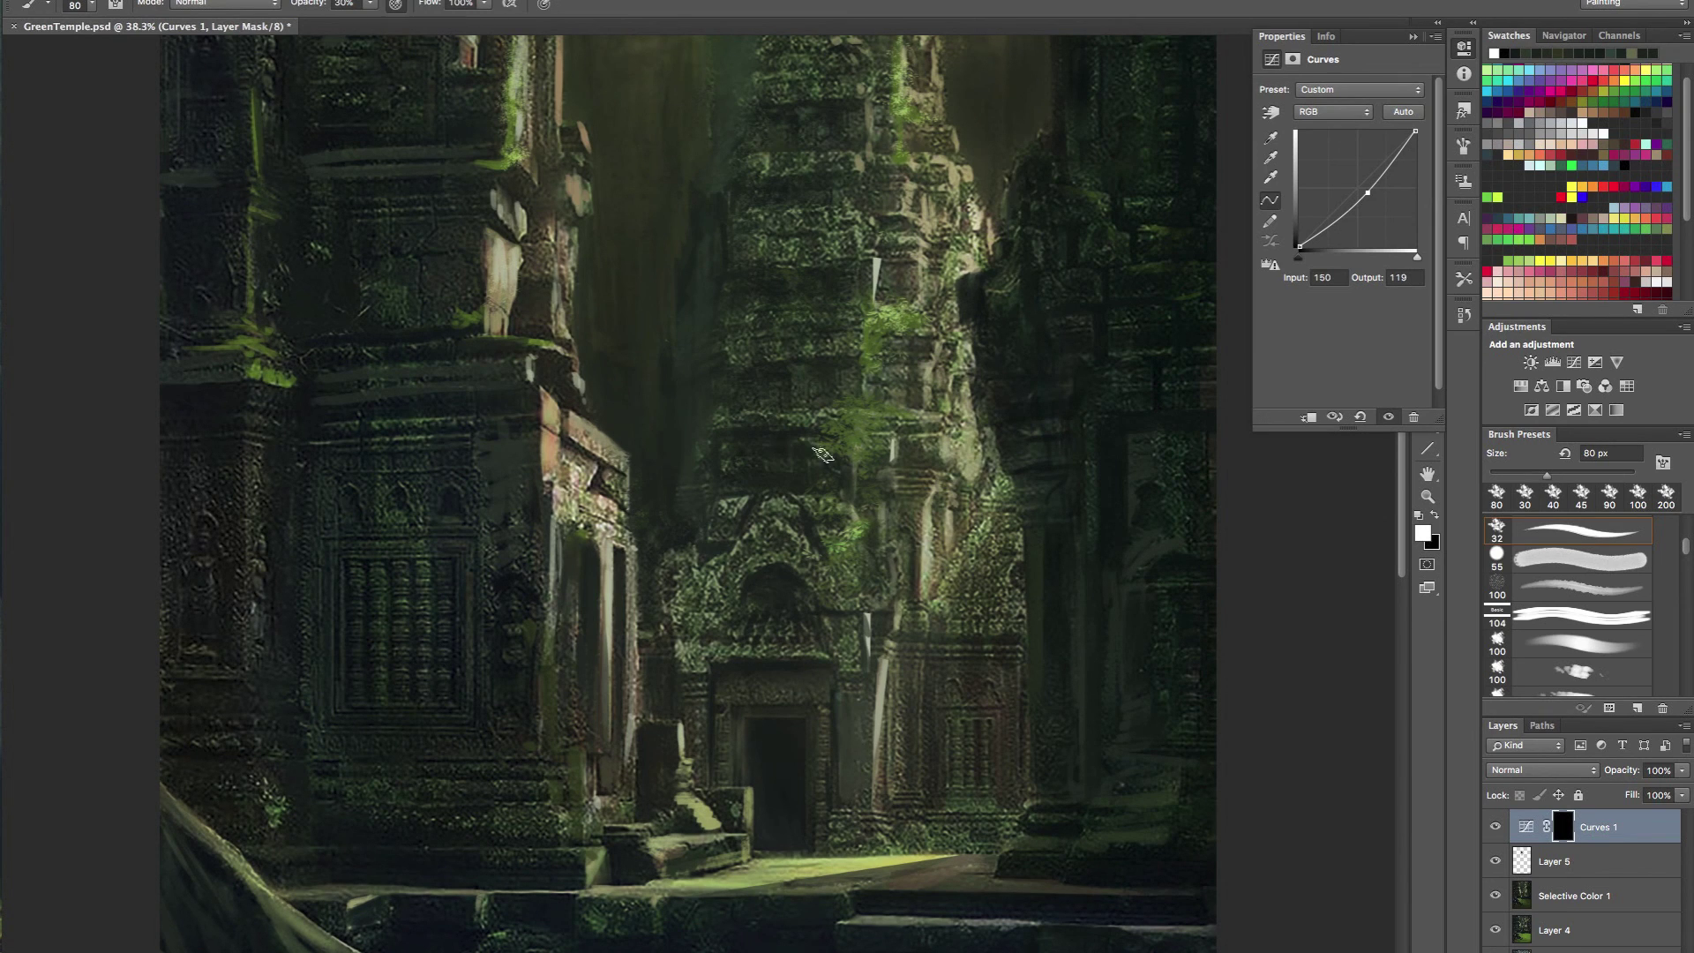
# - Reveal the darkening around the central doorway with a 125 px brush and deepen the curve to input 160, output 107
pyautogui.press(']')
pyautogui.press(']')
pyautogui.press(']')
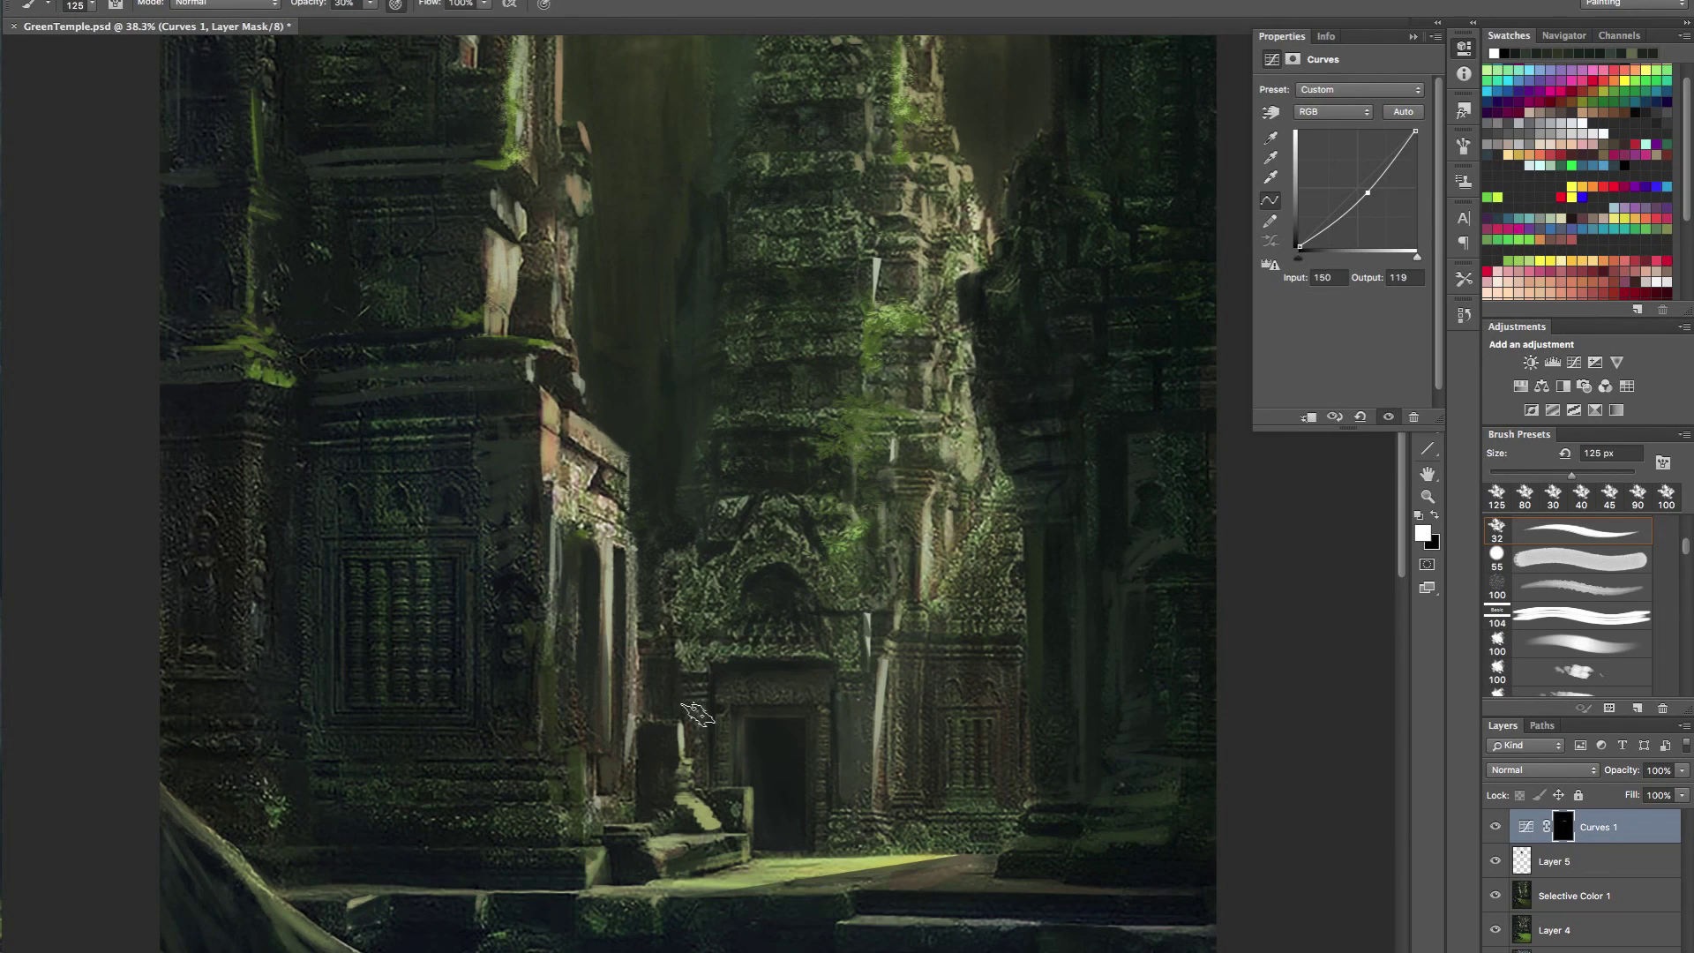
pyautogui.moveTo(1415, 131)
pyautogui.mouseDown()
pyautogui.moveTo(1418, 169)
pyautogui.moveTo(1391, 94)
pyautogui.moveTo(1417, 111)
pyautogui.mouseUp()
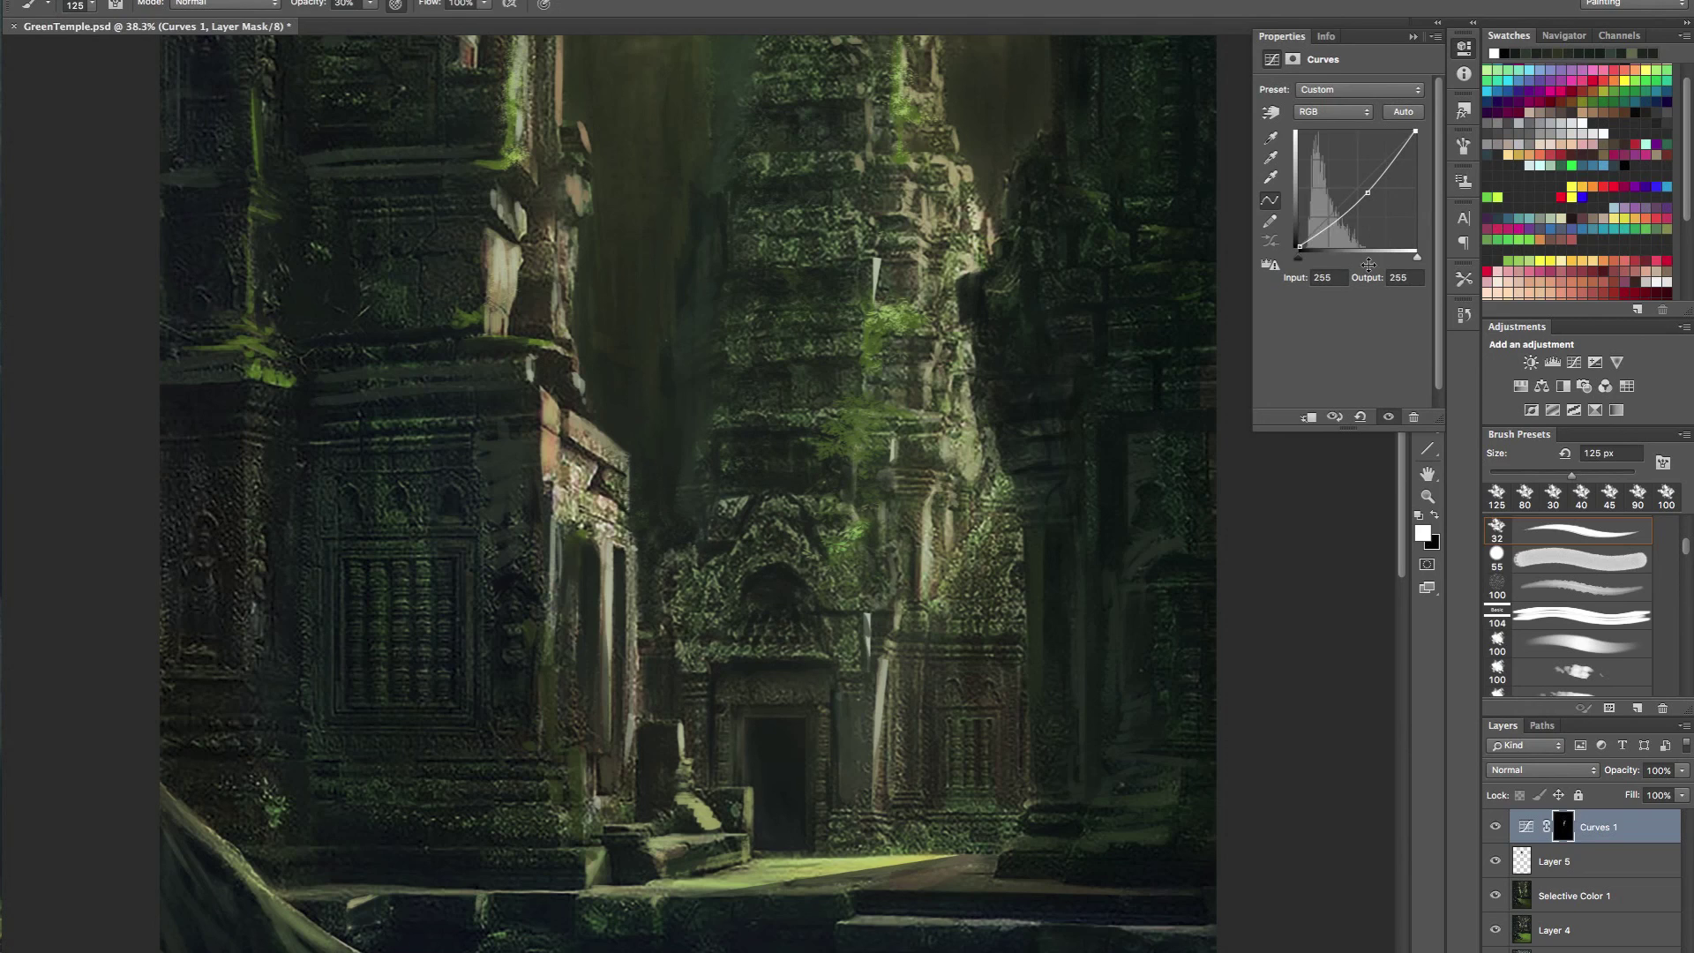
pyautogui.moveTo(1366, 199); pyautogui.dragTo(1373, 201)
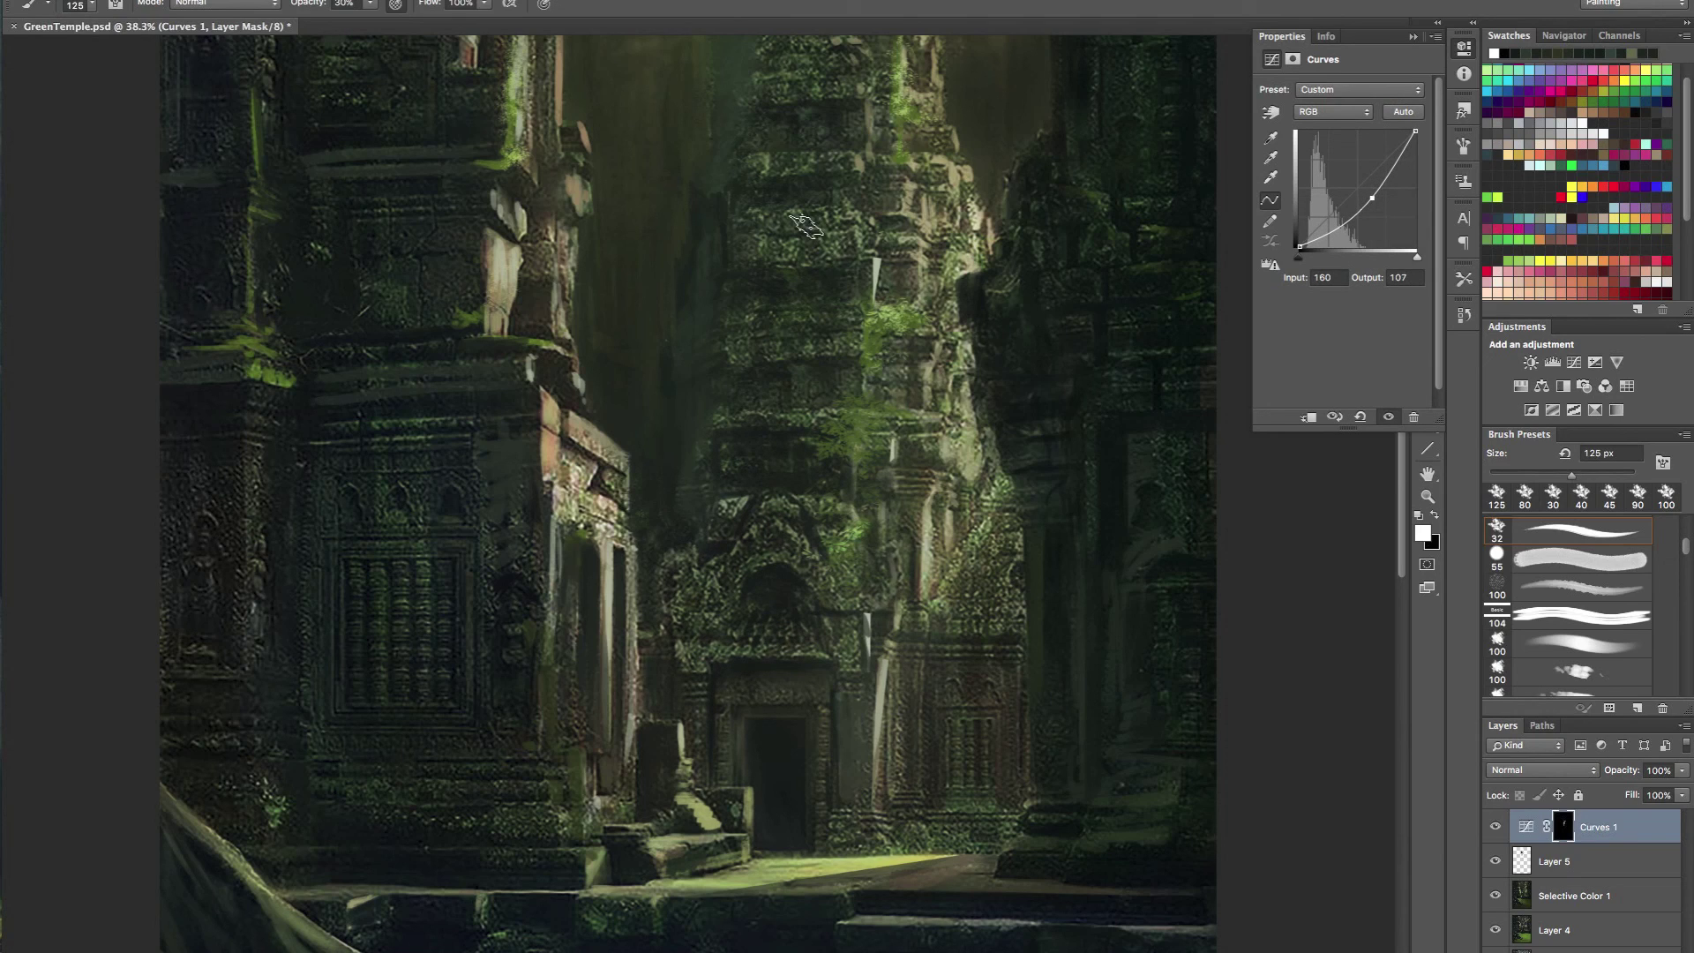
# - Paint white on the Curves mask to deepen shadows on the central tower and around its entrance
pyautogui.scroll(5, 755, 237)
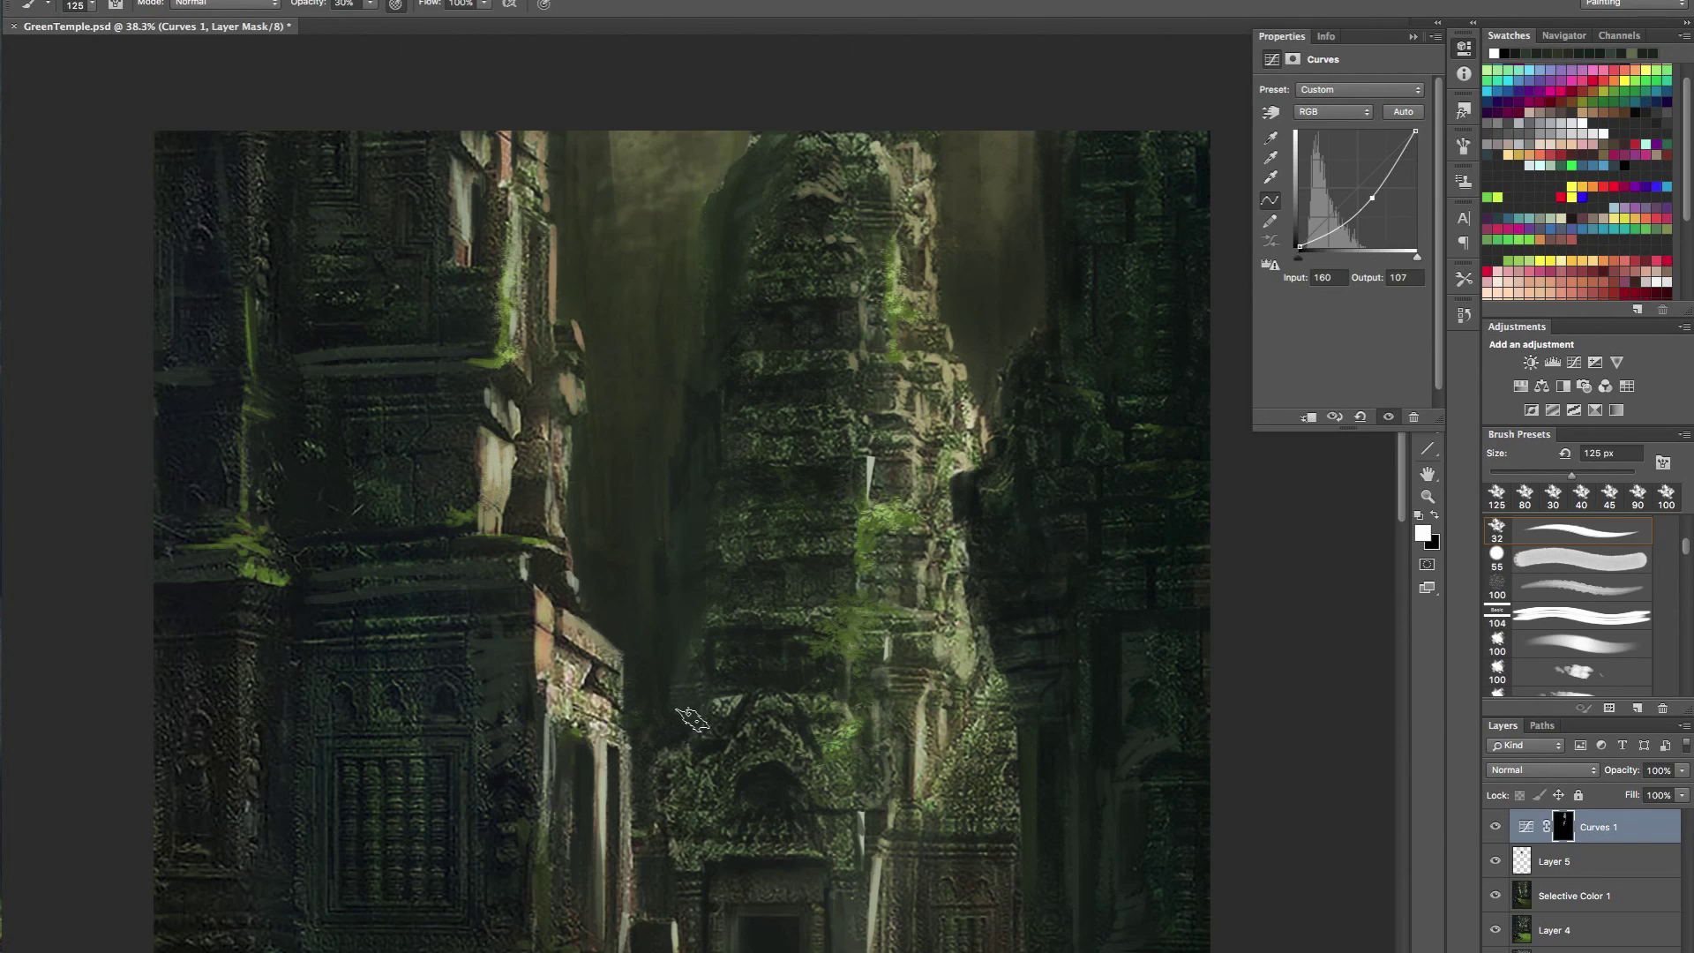
pyautogui.press('super+space')
pyautogui.moveTo(779, 421); pyautogui.dragTo(745, 437)
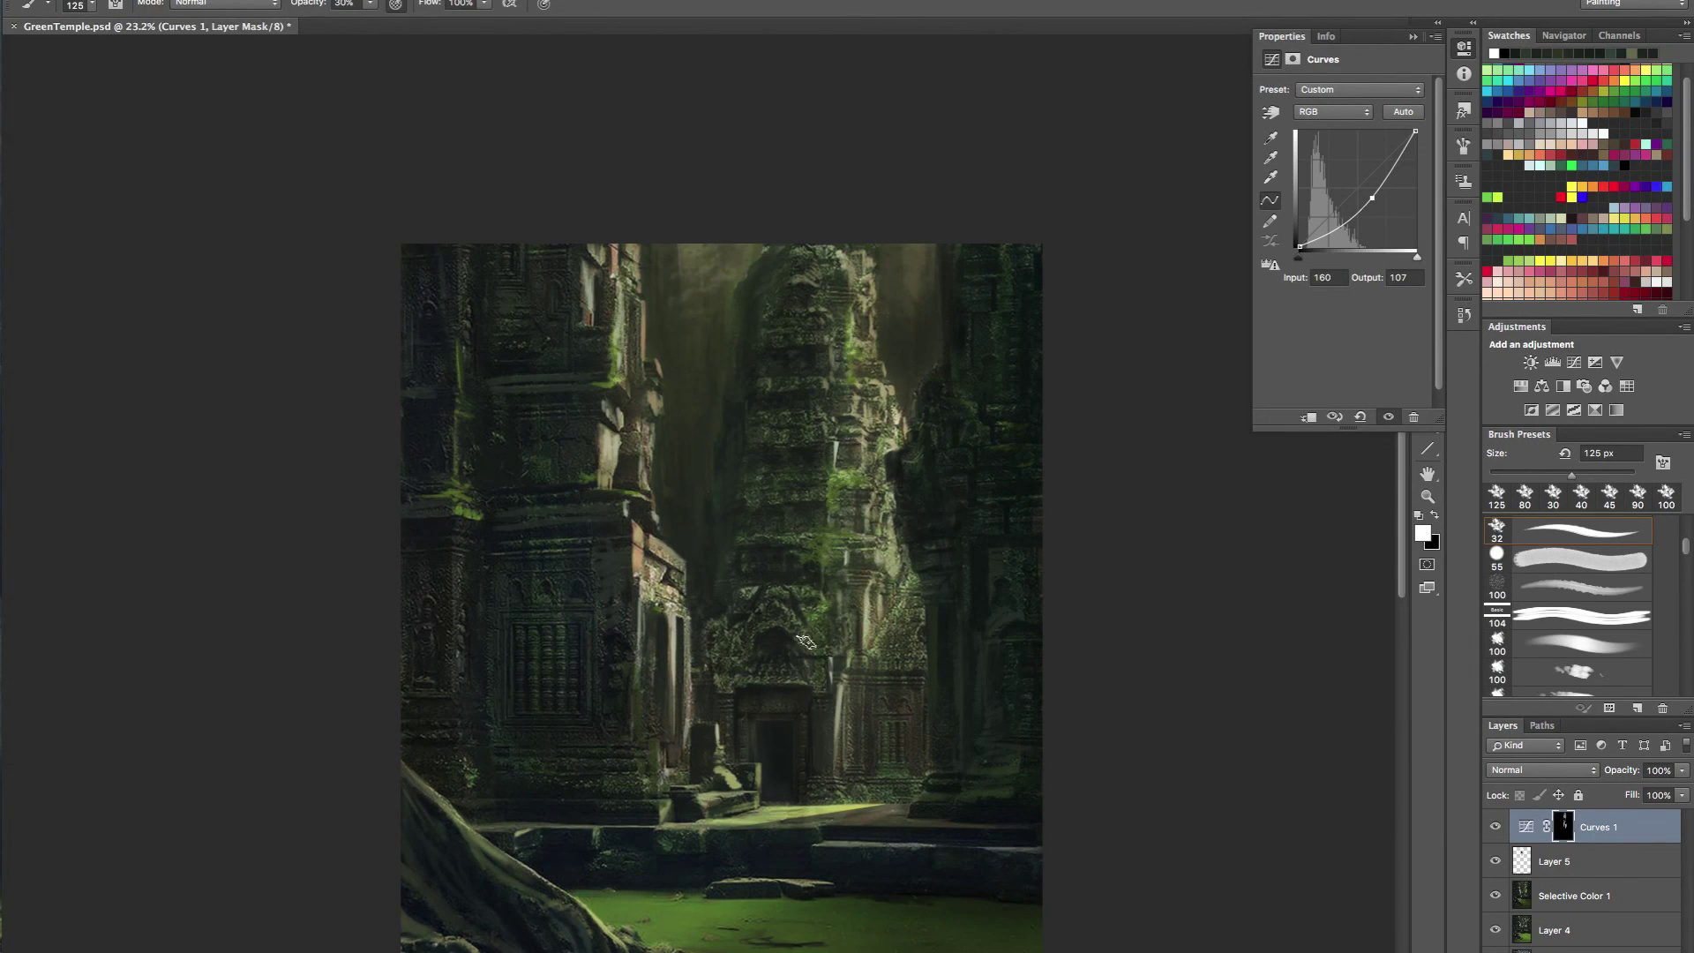
pyautogui.moveTo(800, 592); pyautogui.dragTo(834, 609)
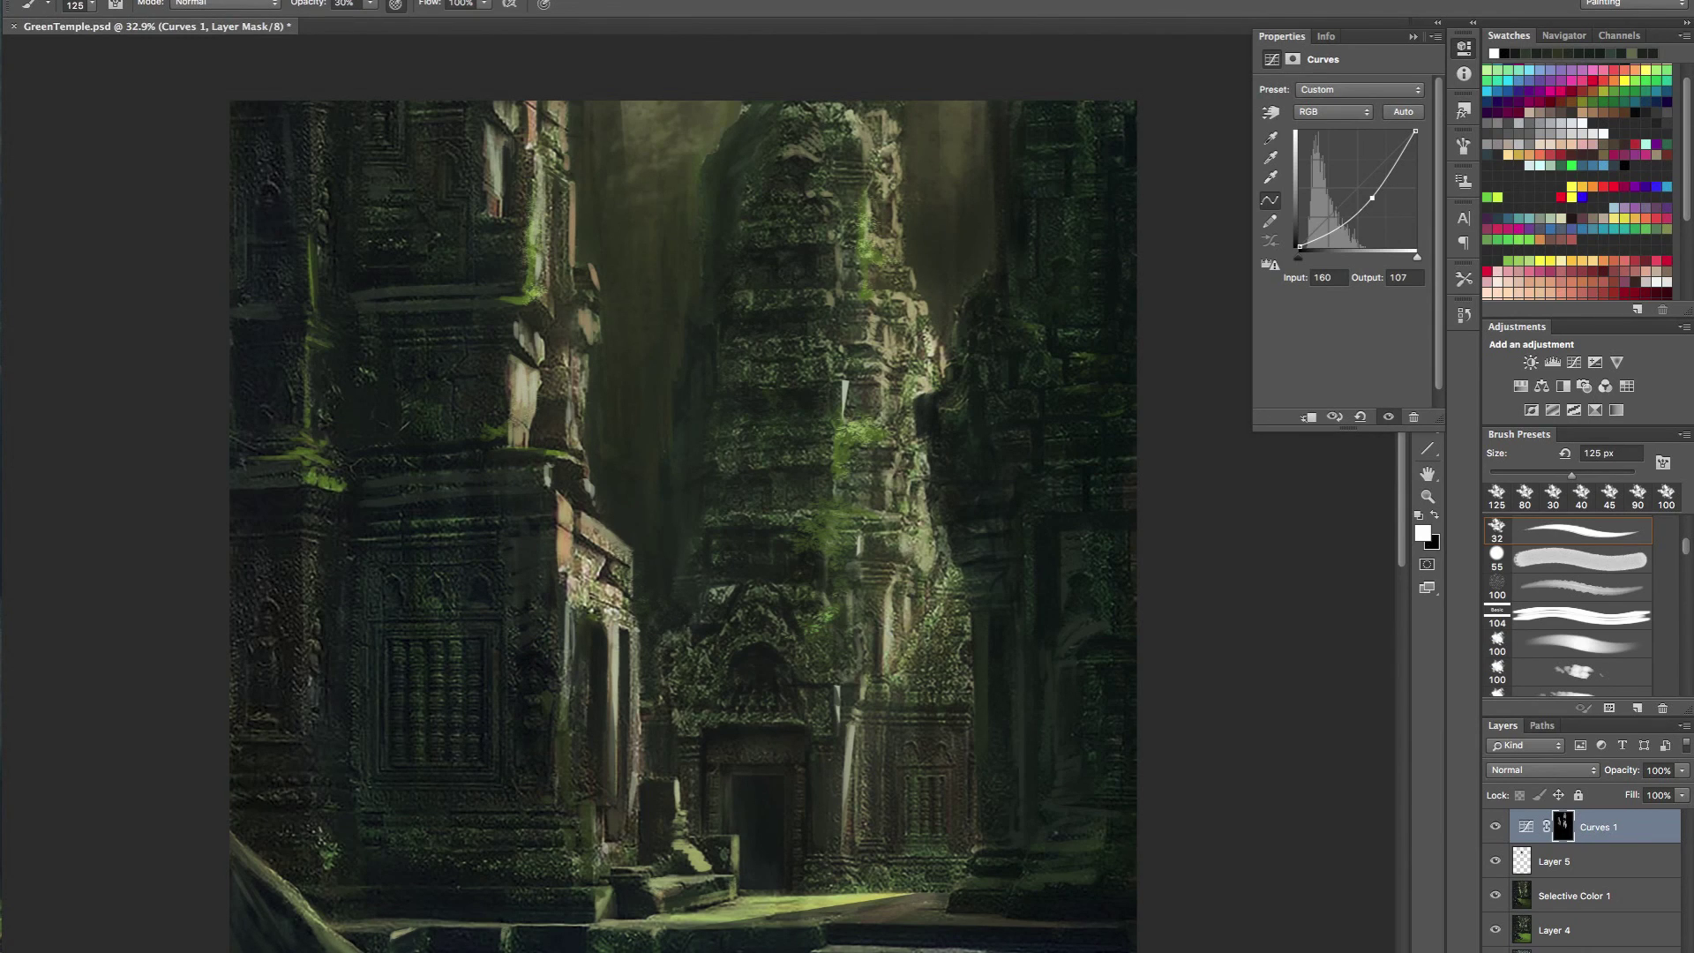
pyautogui.moveTo(472, 947)
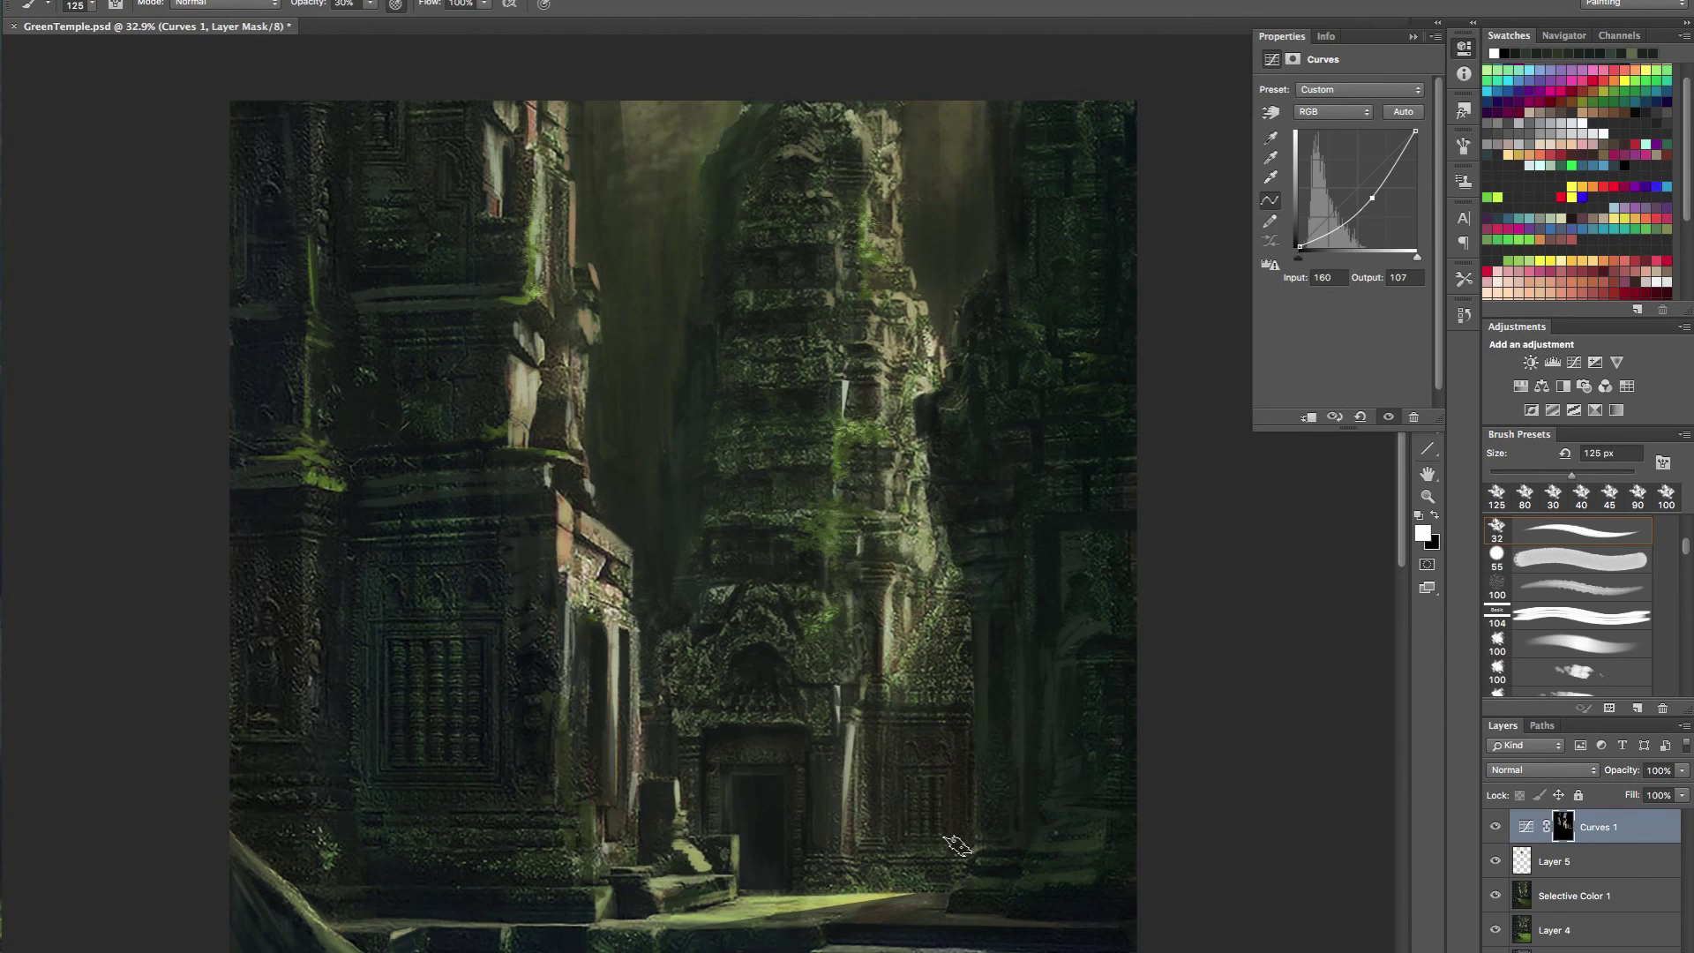
# - Paint black on the Curves mask to restore light on the mossy wall right of the central doorway
pyautogui.scroll(-1, 962, 586)
pyautogui.press('x')
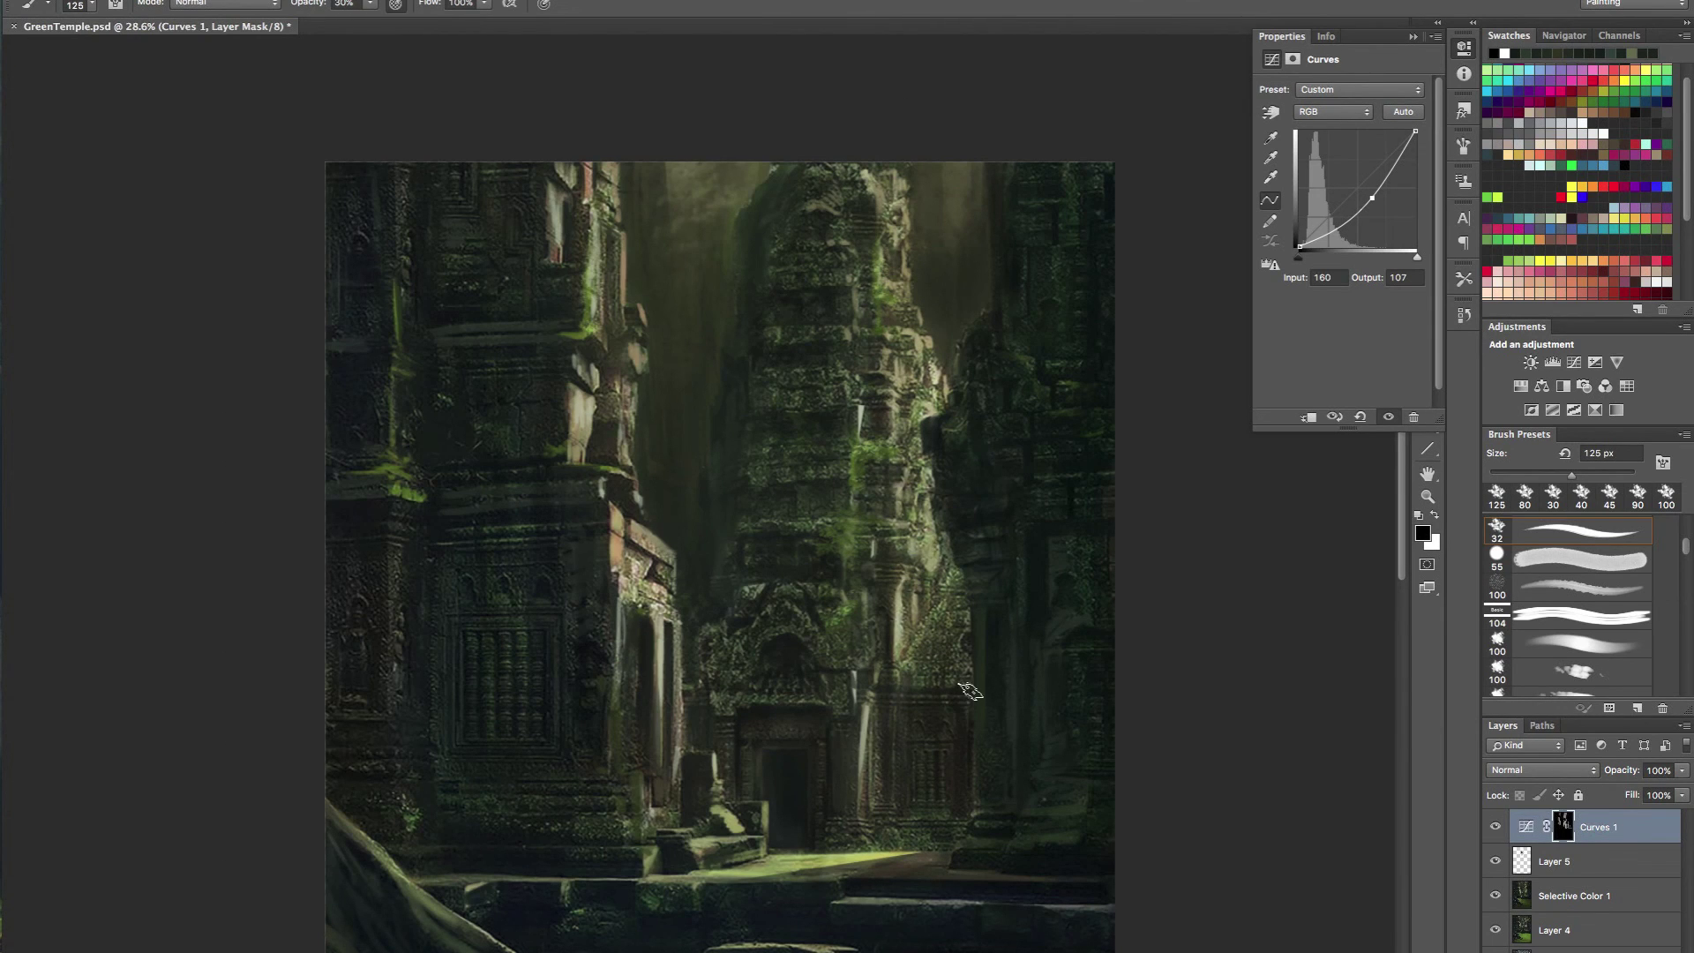
pyautogui.moveTo(970, 635); pyautogui.dragTo(932, 642)
# - Merge the Curves 1, Layer 5 and Selective Color 1 layers into one
pyautogui.press('super+space')
pyautogui.keyDown('shift'); pyautogui.click(1593, 893); pyautogui.keyUp('shift')
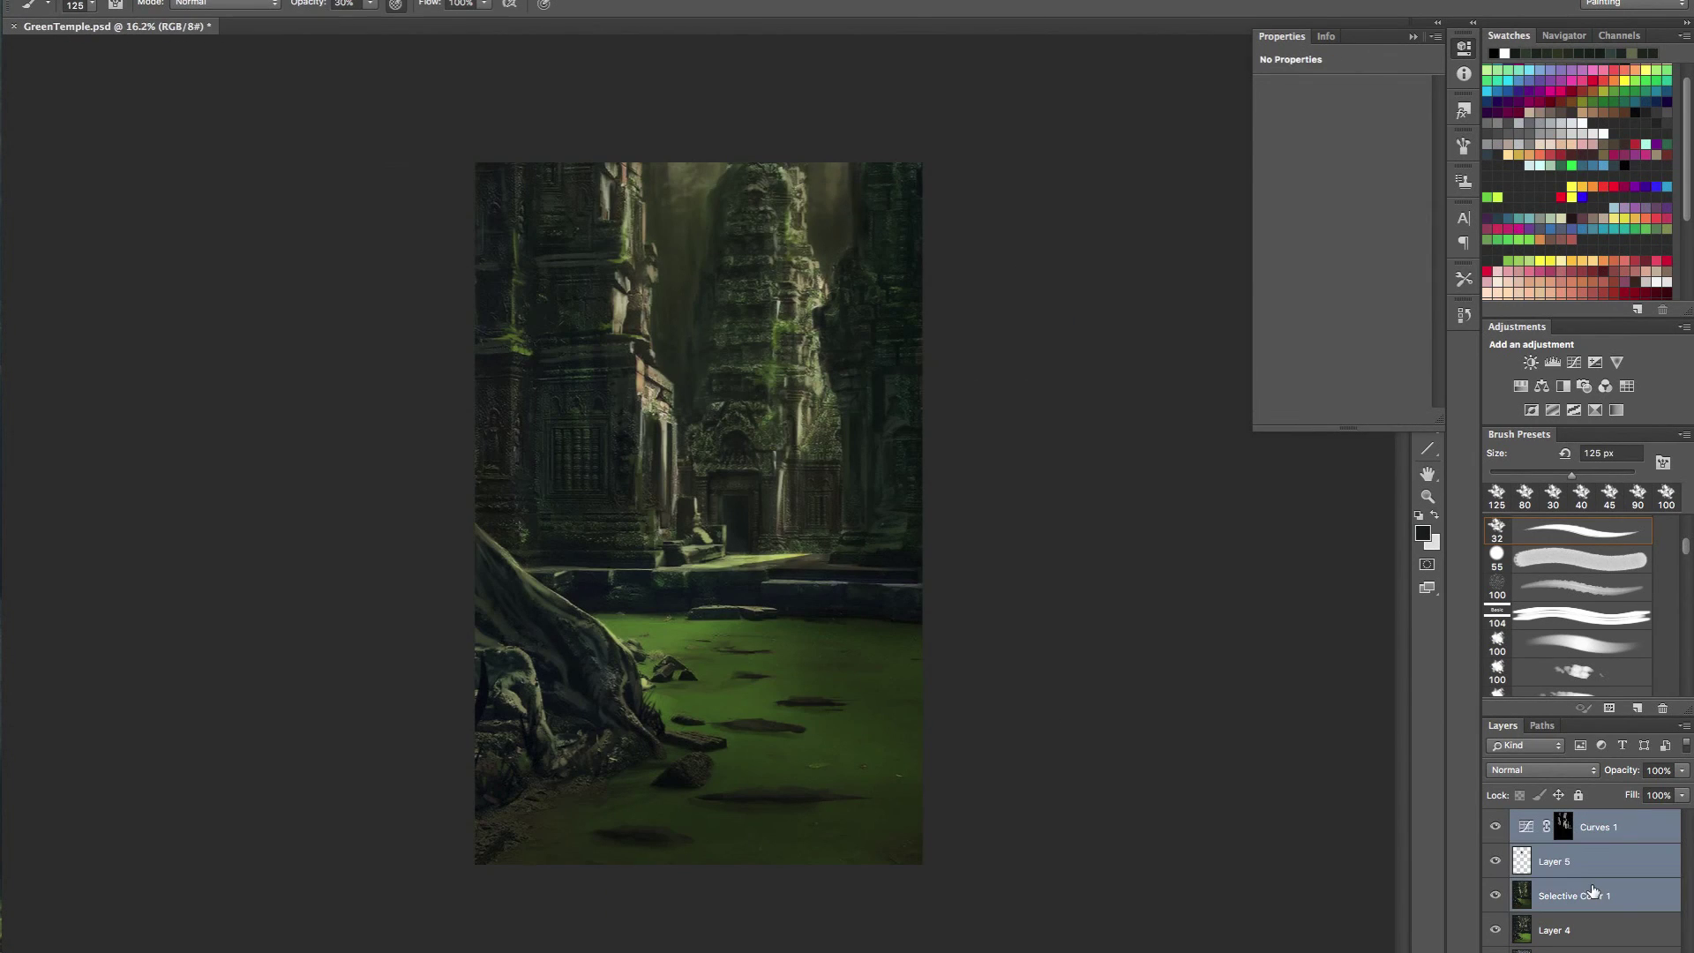
pyautogui.press('super+e')
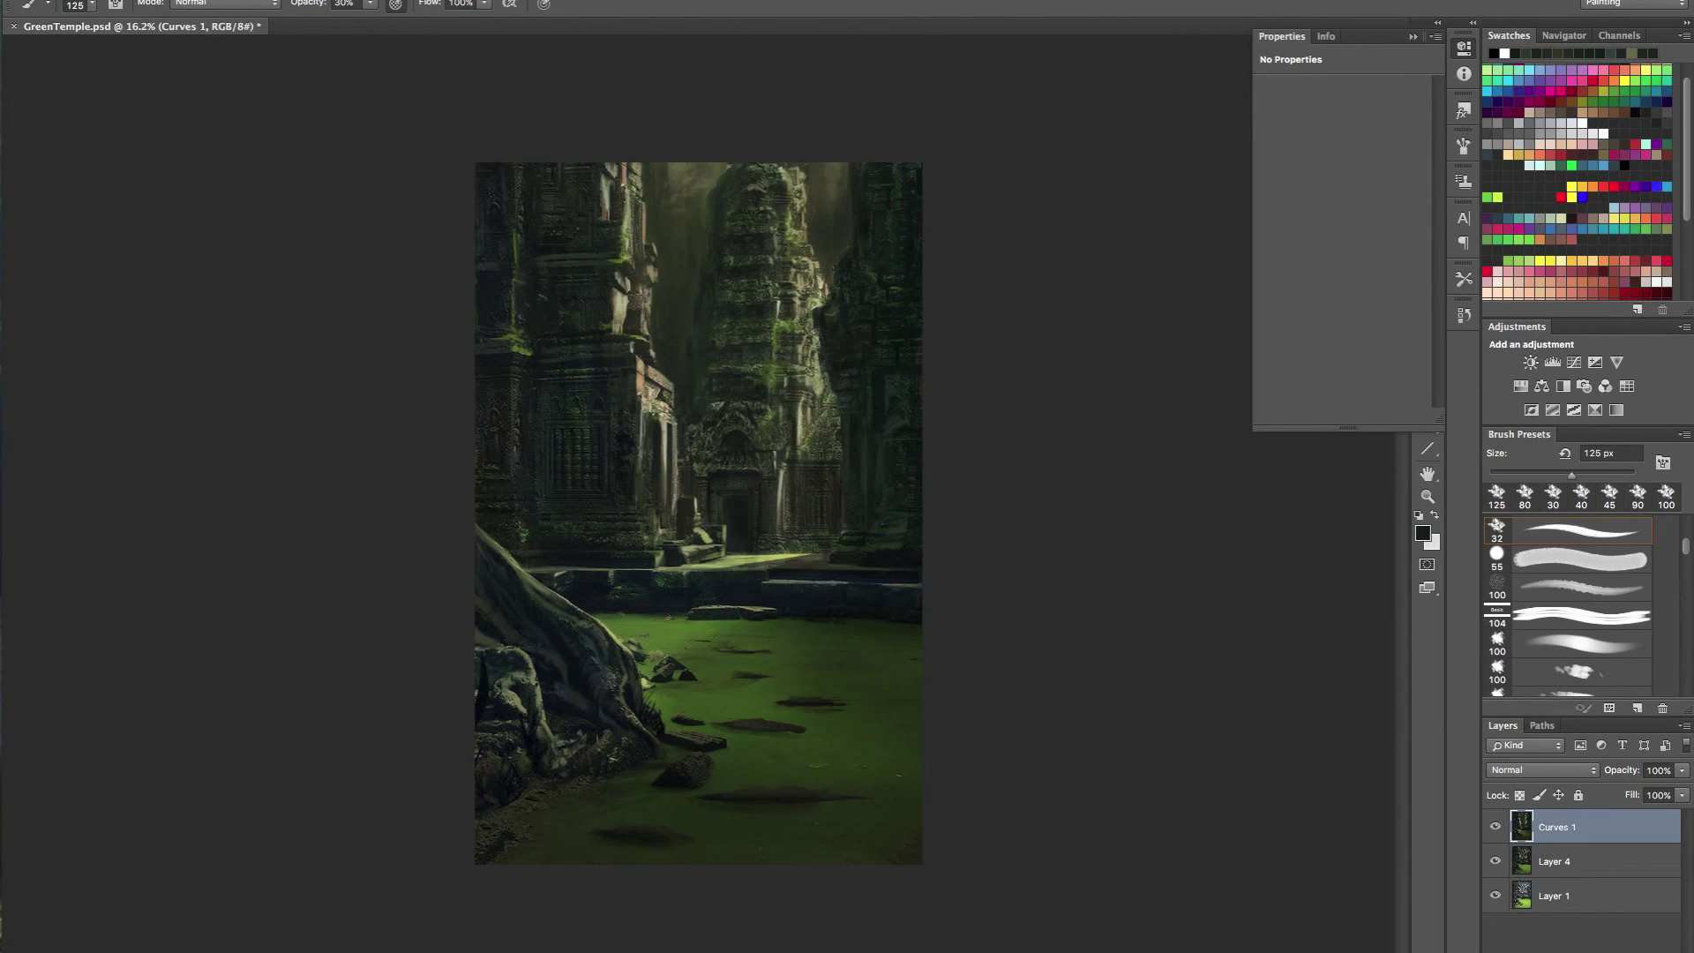
# - Switch to the Audio Recording window, start recording and minimize the window
pyautogui.click(1176, 943)
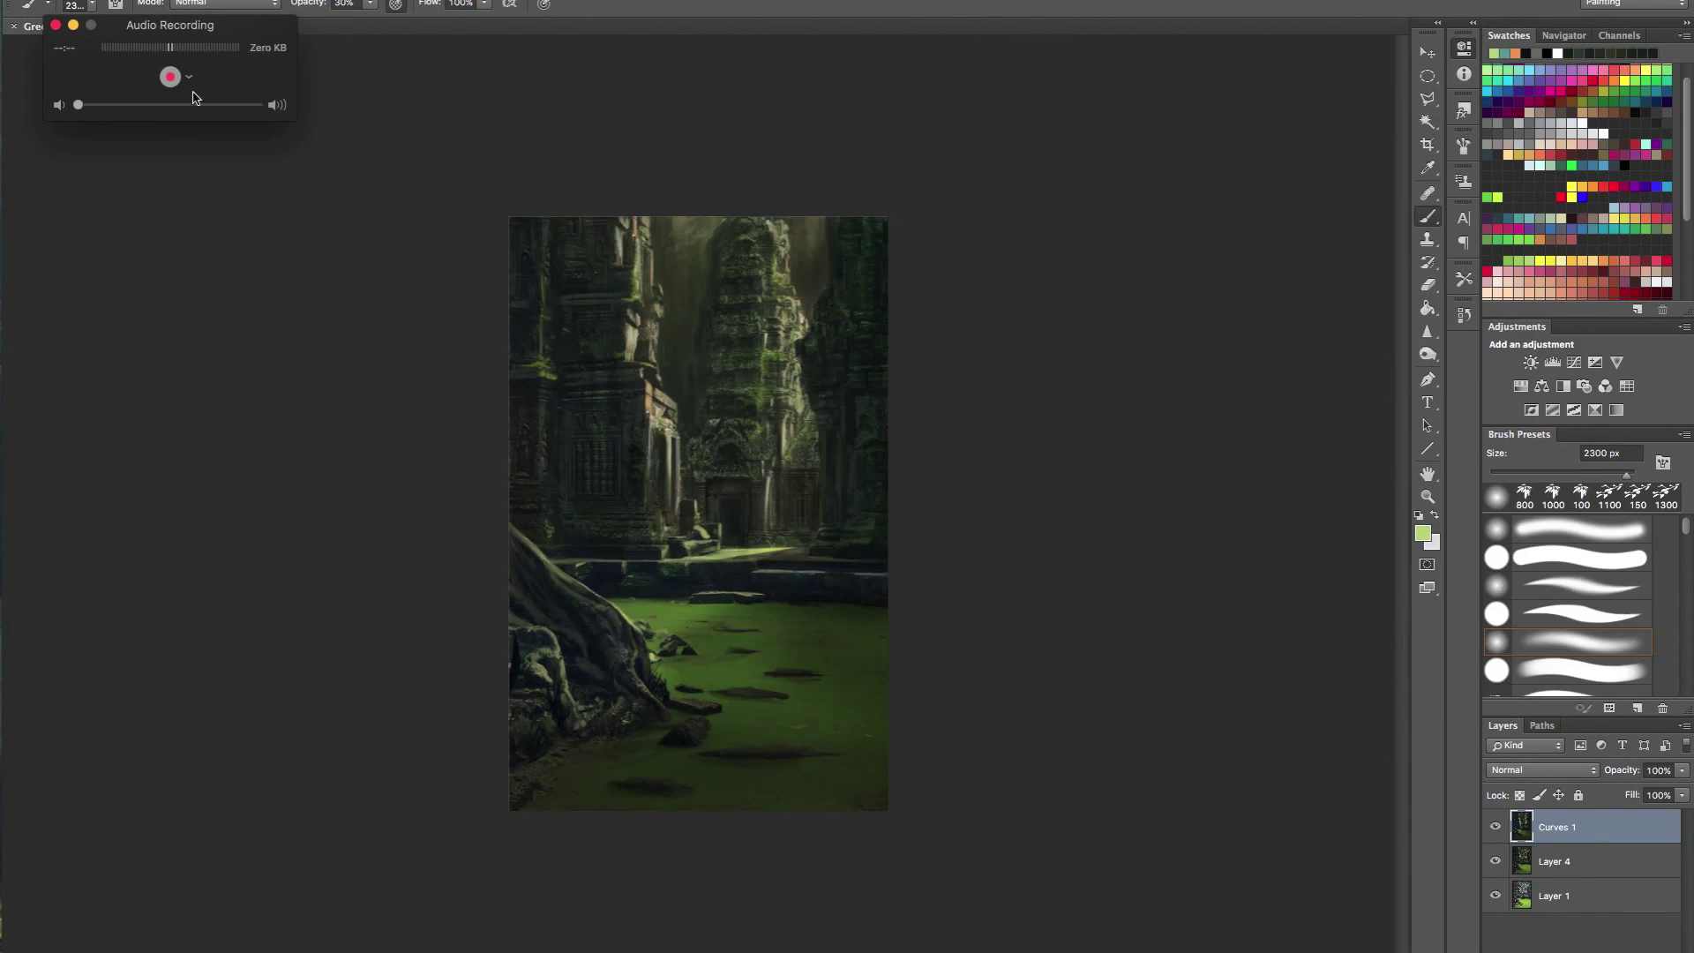
pyautogui.moveTo(228, 41); pyautogui.dragTo(221, 66)
pyautogui.click(165, 102)
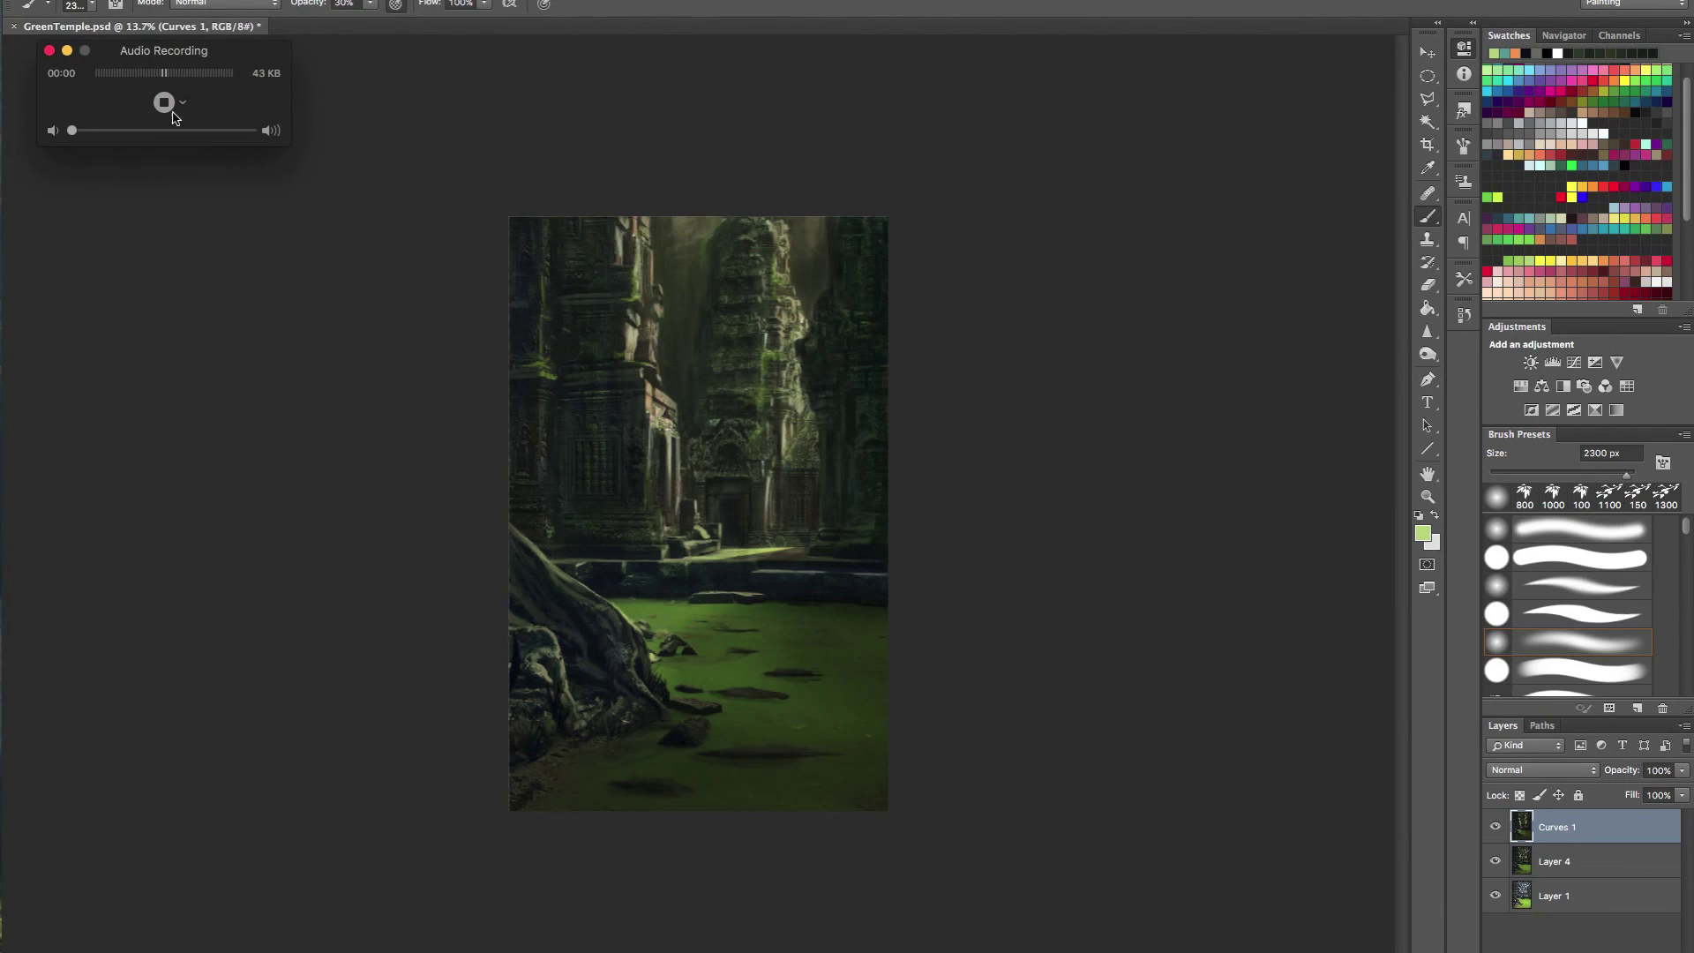
pyautogui.click(68, 51)
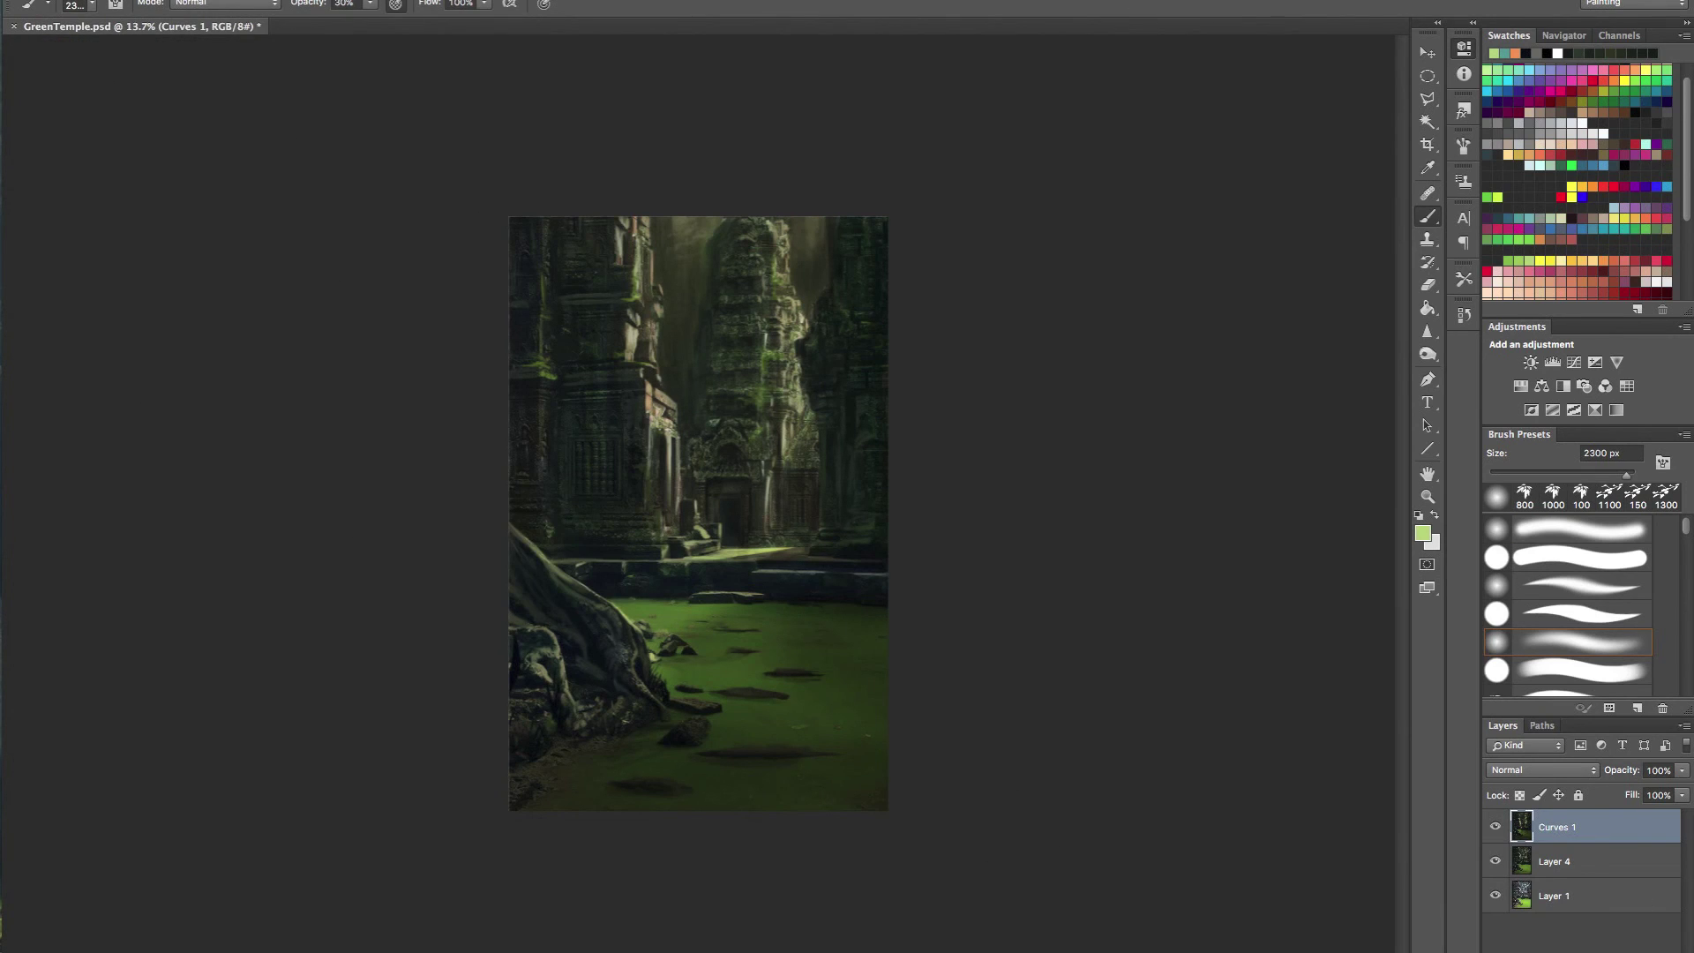
# - Add a new layer above Curves 1 and choose the 172 px leafy branch brush from the Foliage presets
pyautogui.press('alt+shift+super+n')
pyautogui.press('Delete')
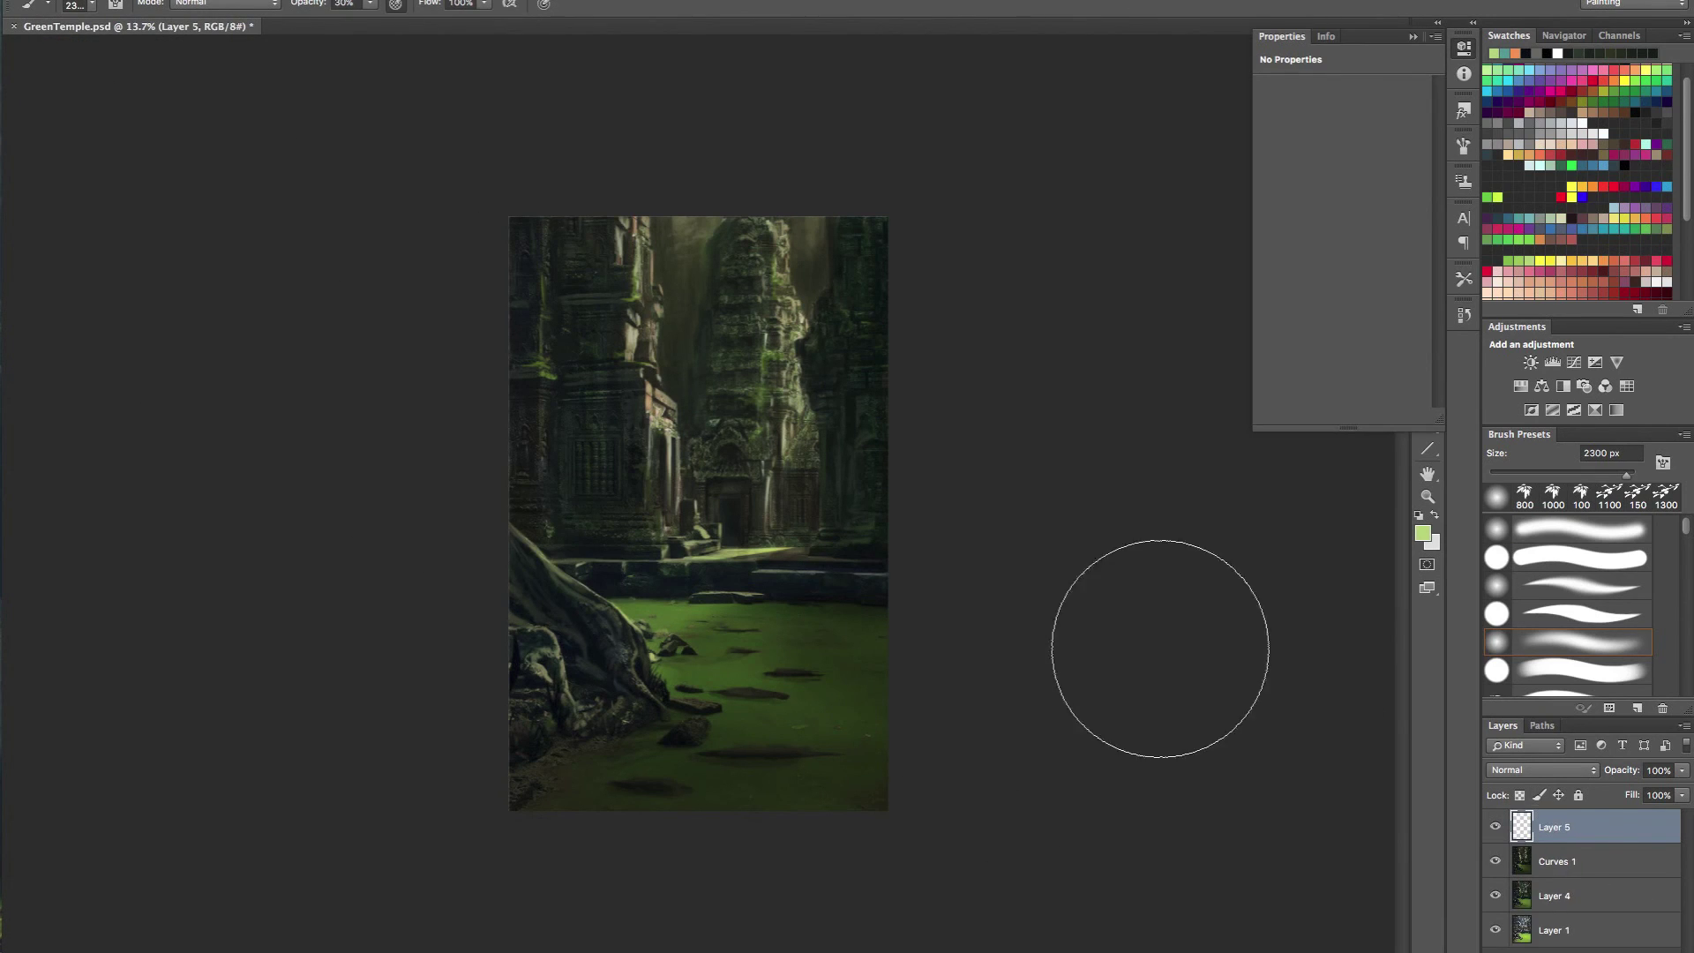
pyautogui.click(92, 6)
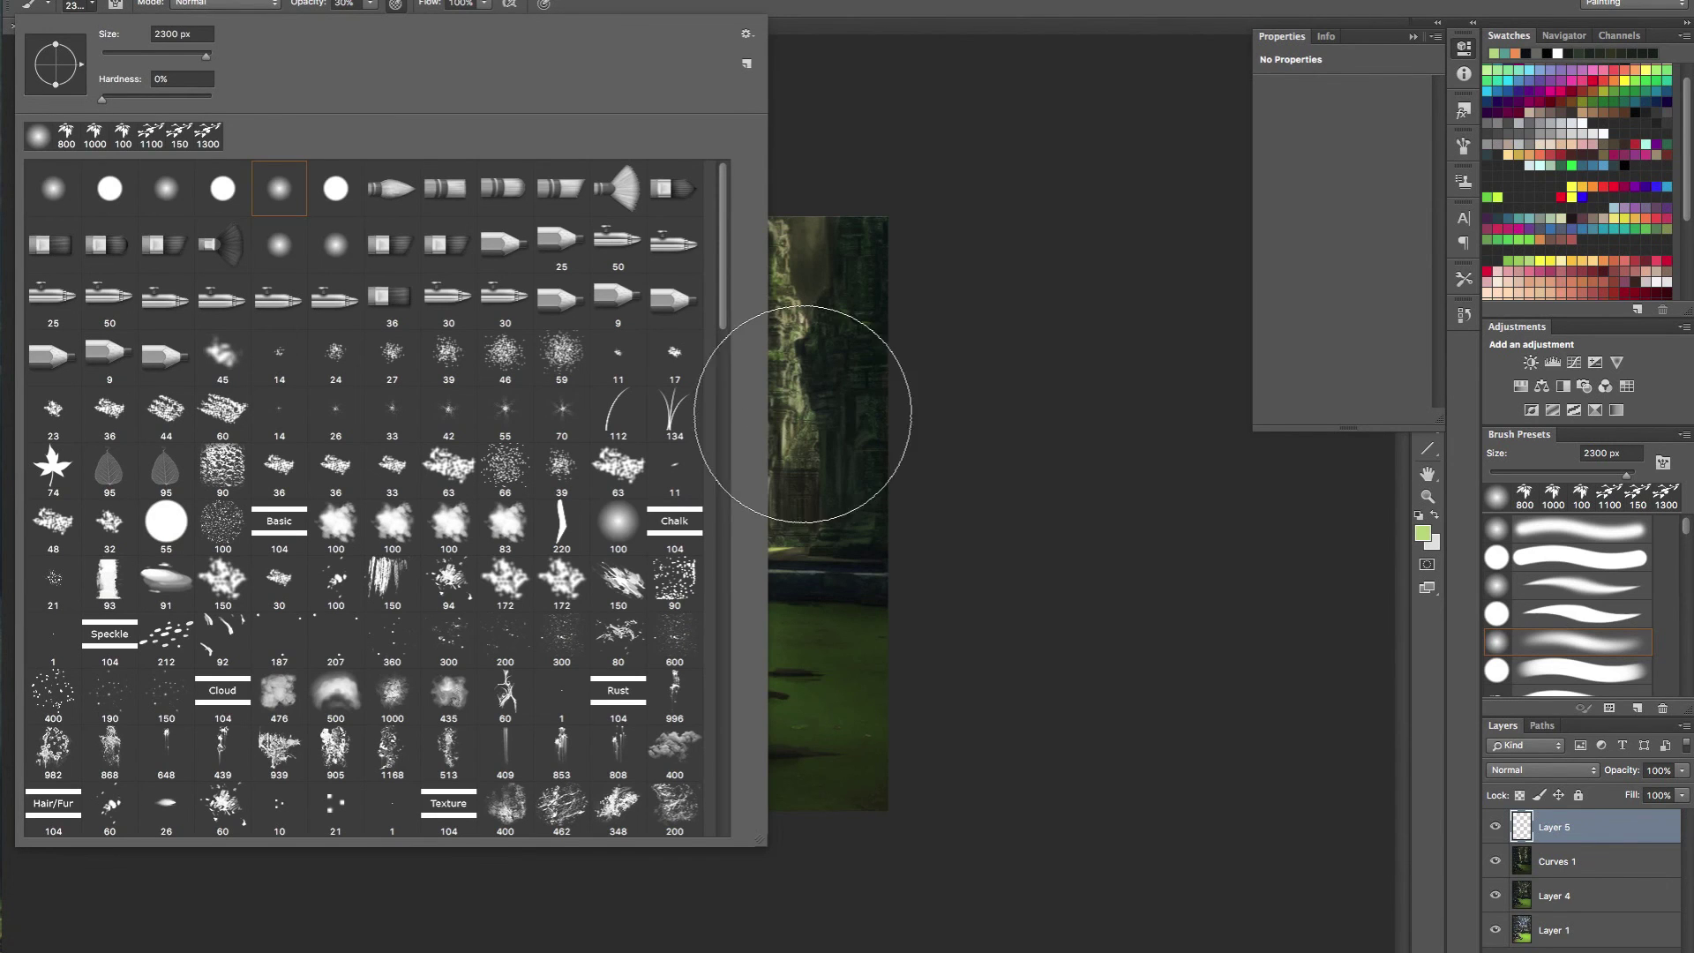
pyautogui.scroll(-2, 719, 357)
pyautogui.scroll(-8, 719, 358)
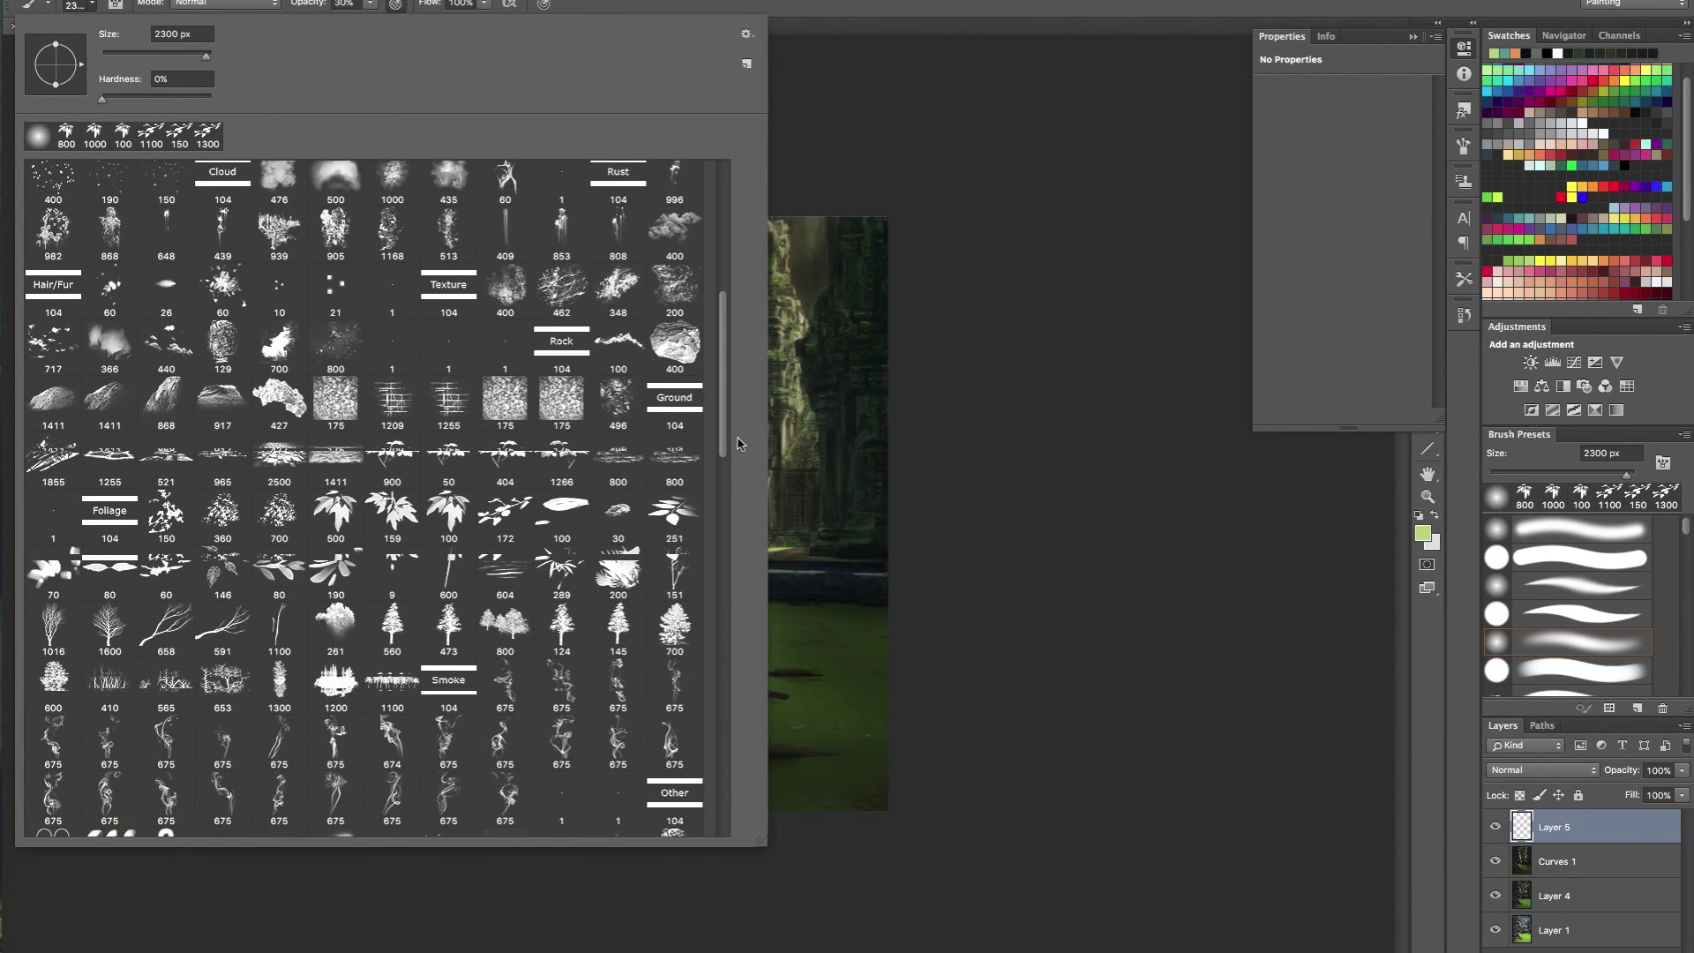
pyautogui.click(481, 504)
pyautogui.click(1132, 588)
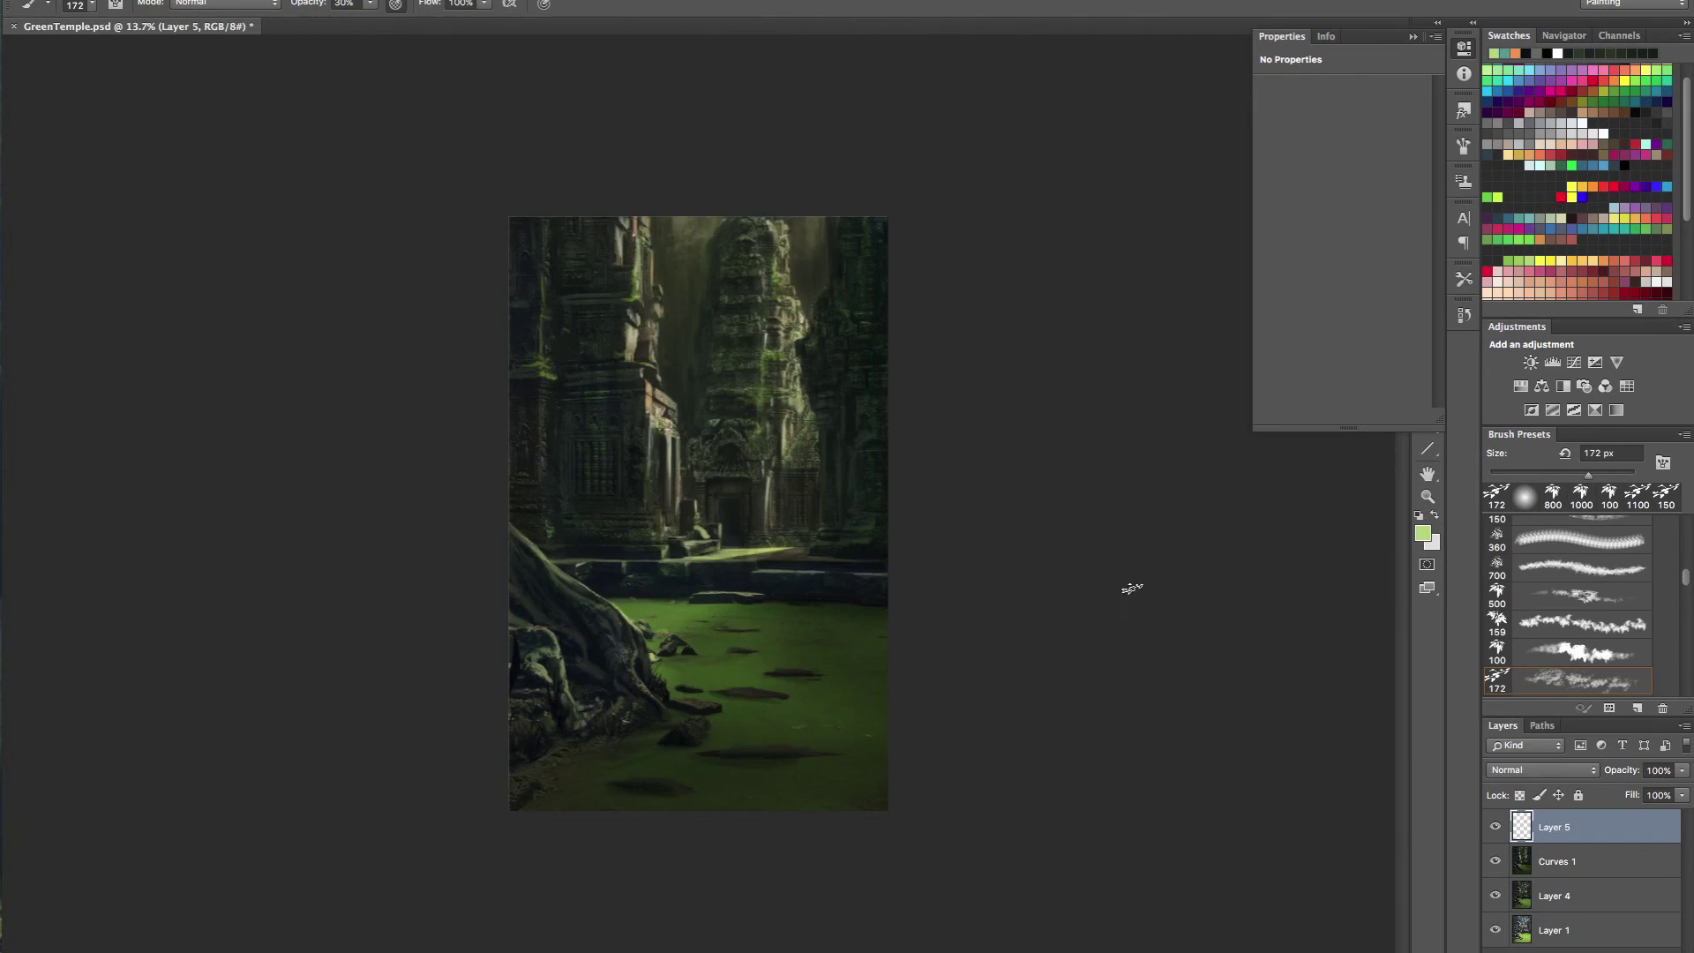
# - Sample near-black from the stone ledge and paint silhouetted foliage in the image's lower-right corner at 100% opacity with a brush of about 1000 px
pyautogui.keyDown('alt'); pyautogui.click(865, 601); pyautogui.keyUp('alt')
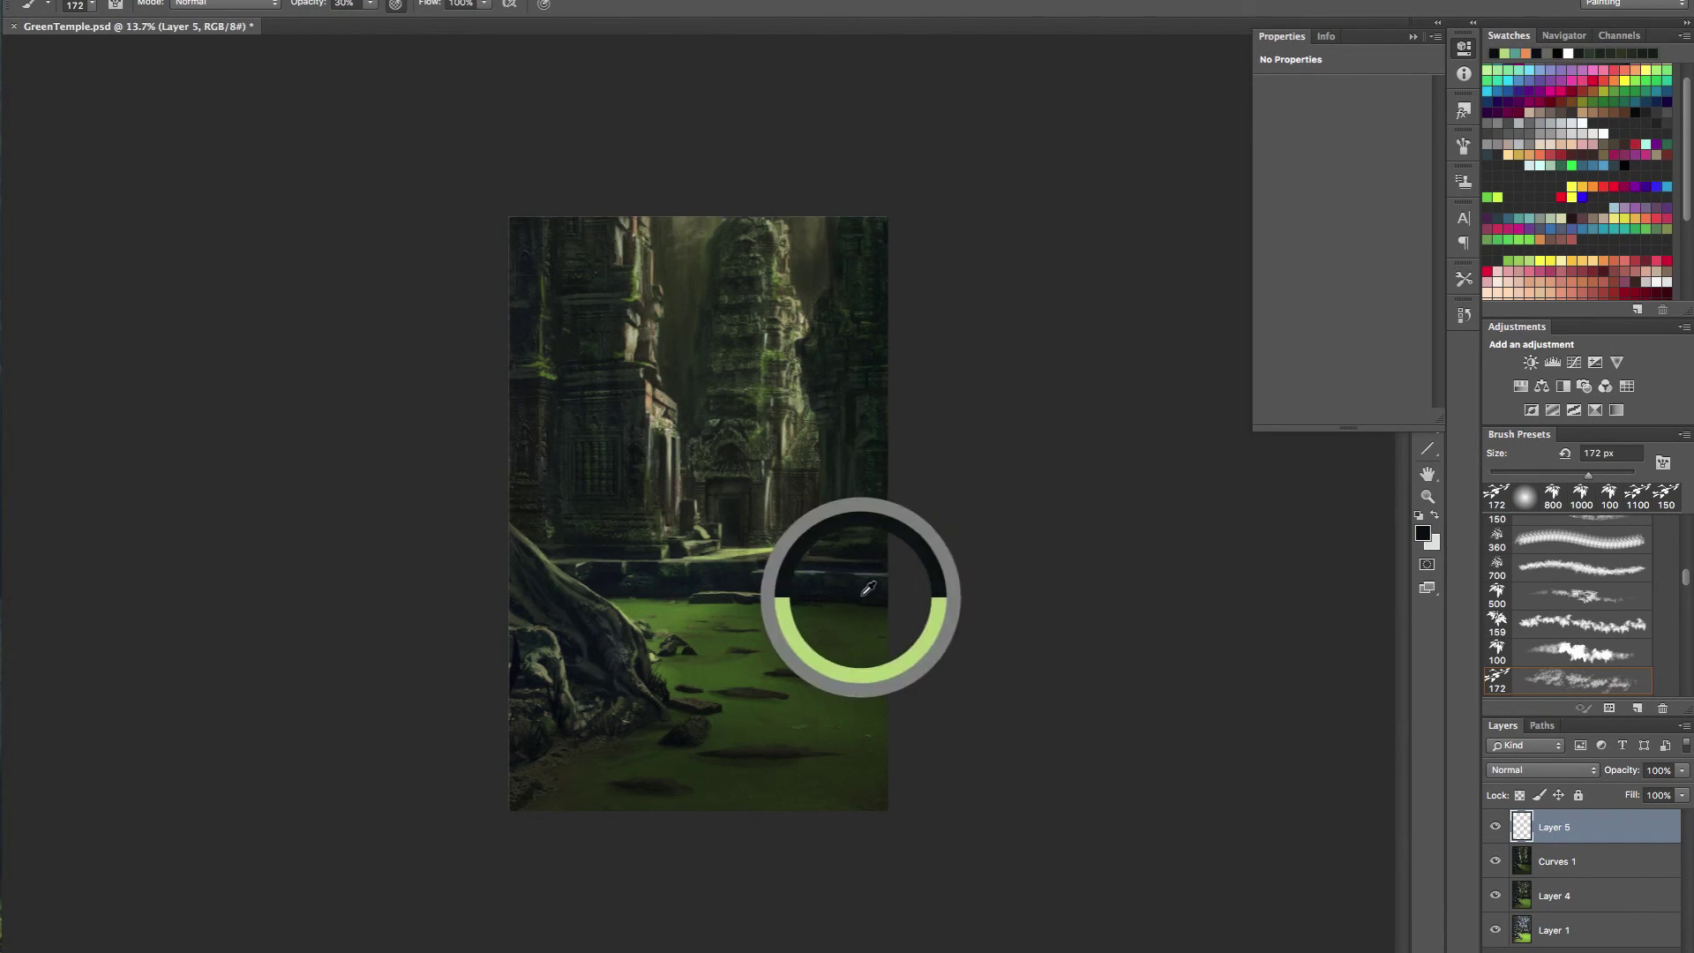
pyautogui.press('[')
pyautogui.press('[')
pyautogui.press('[')
pyautogui.press('[')
pyautogui.press('[')
pyautogui.press('[')
pyautogui.press('[')
pyautogui.press('[')
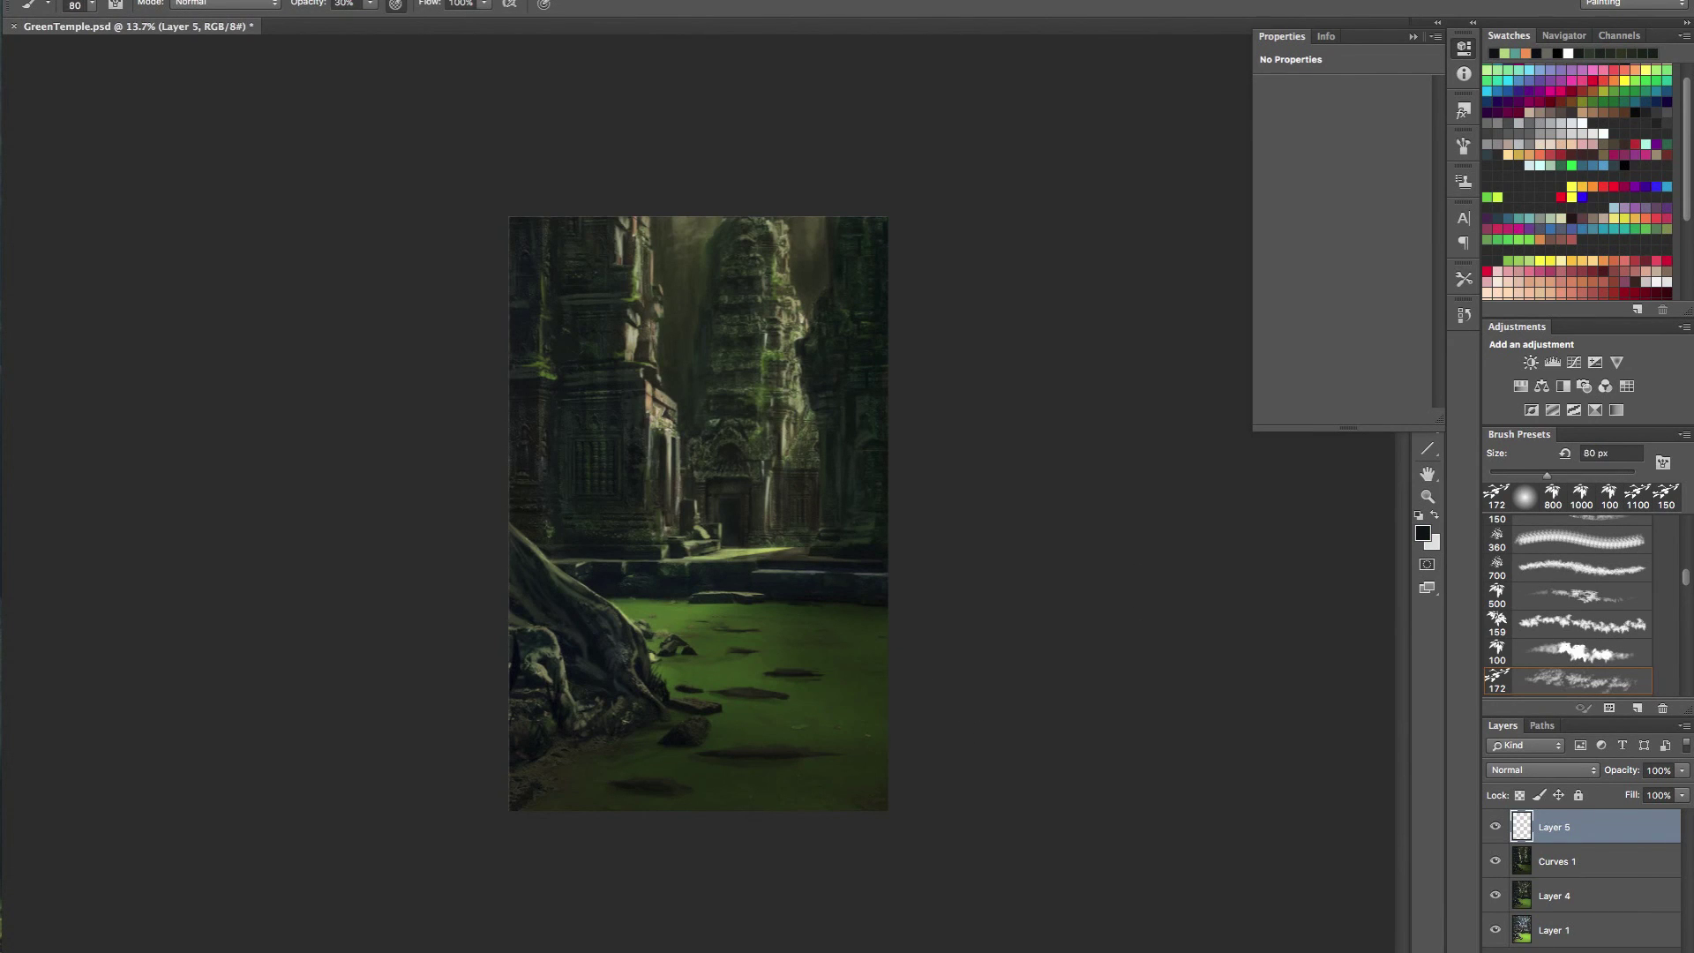
pyautogui.press(']')
pyautogui.press(']')
pyautogui.press(']')
pyautogui.press(']')
pyautogui.press(']')
pyautogui.press(']')
pyautogui.press(']')
pyautogui.press(']')
pyautogui.press(']')
pyautogui.press(']')
pyautogui.press(']')
pyautogui.press(']')
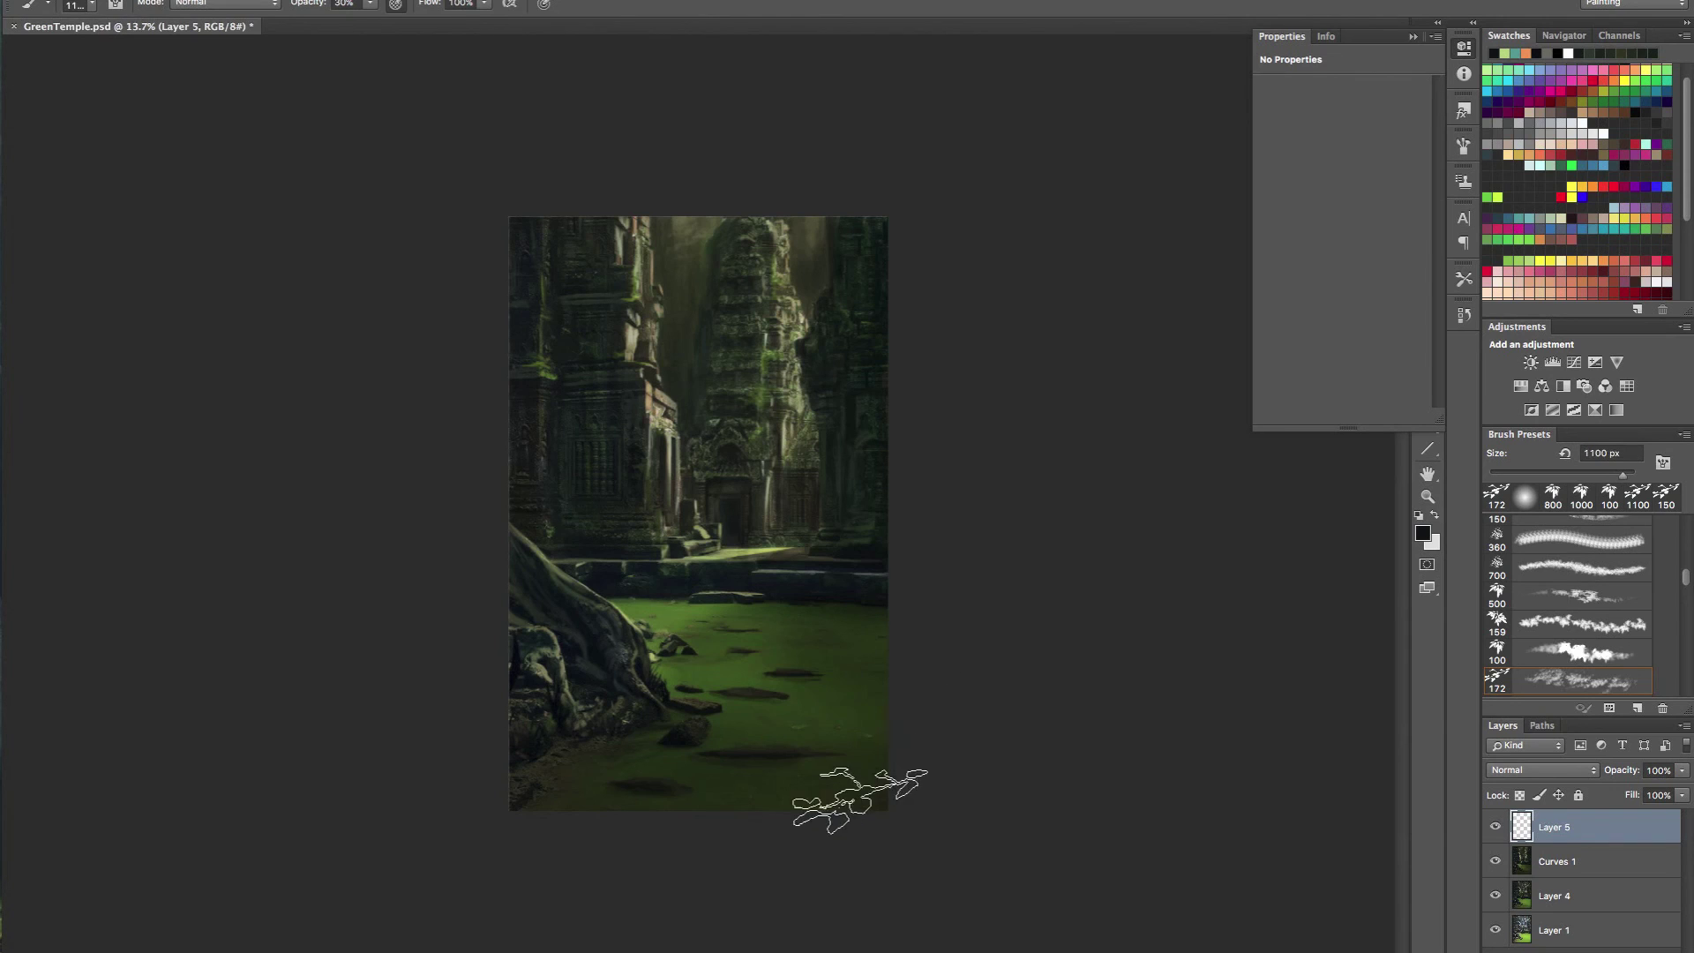
pyautogui.click(900, 765)
pyautogui.press('0')
pyautogui.press('[')
pyautogui.moveTo(876, 713)
pyautogui.mouseDown()
pyautogui.moveTo(876, 814)
pyautogui.moveTo(838, 863)
pyautogui.moveTo(862, 824)
pyautogui.mouseUp()
# - Paint dark leaves in the image's lower-left corner with the branch brush at 1300 px and 700 px
pyautogui.press(']')
pyautogui.press(']')
pyautogui.press(']')
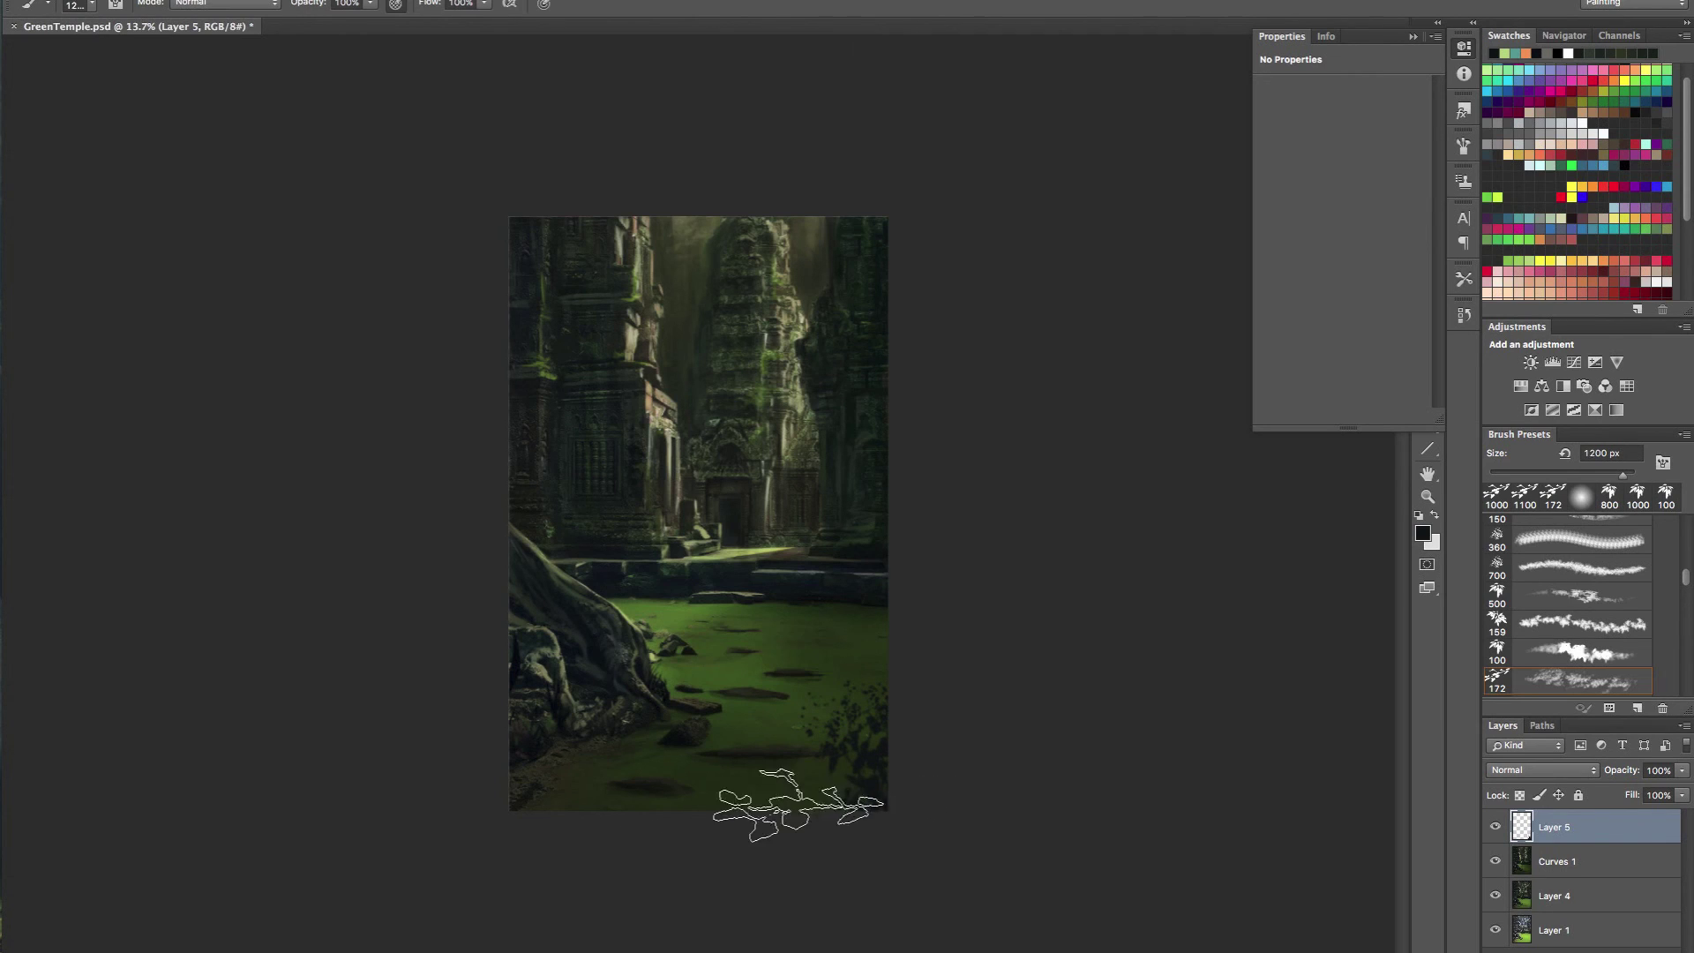
pyautogui.click(521, 834)
pyautogui.press('super+z')
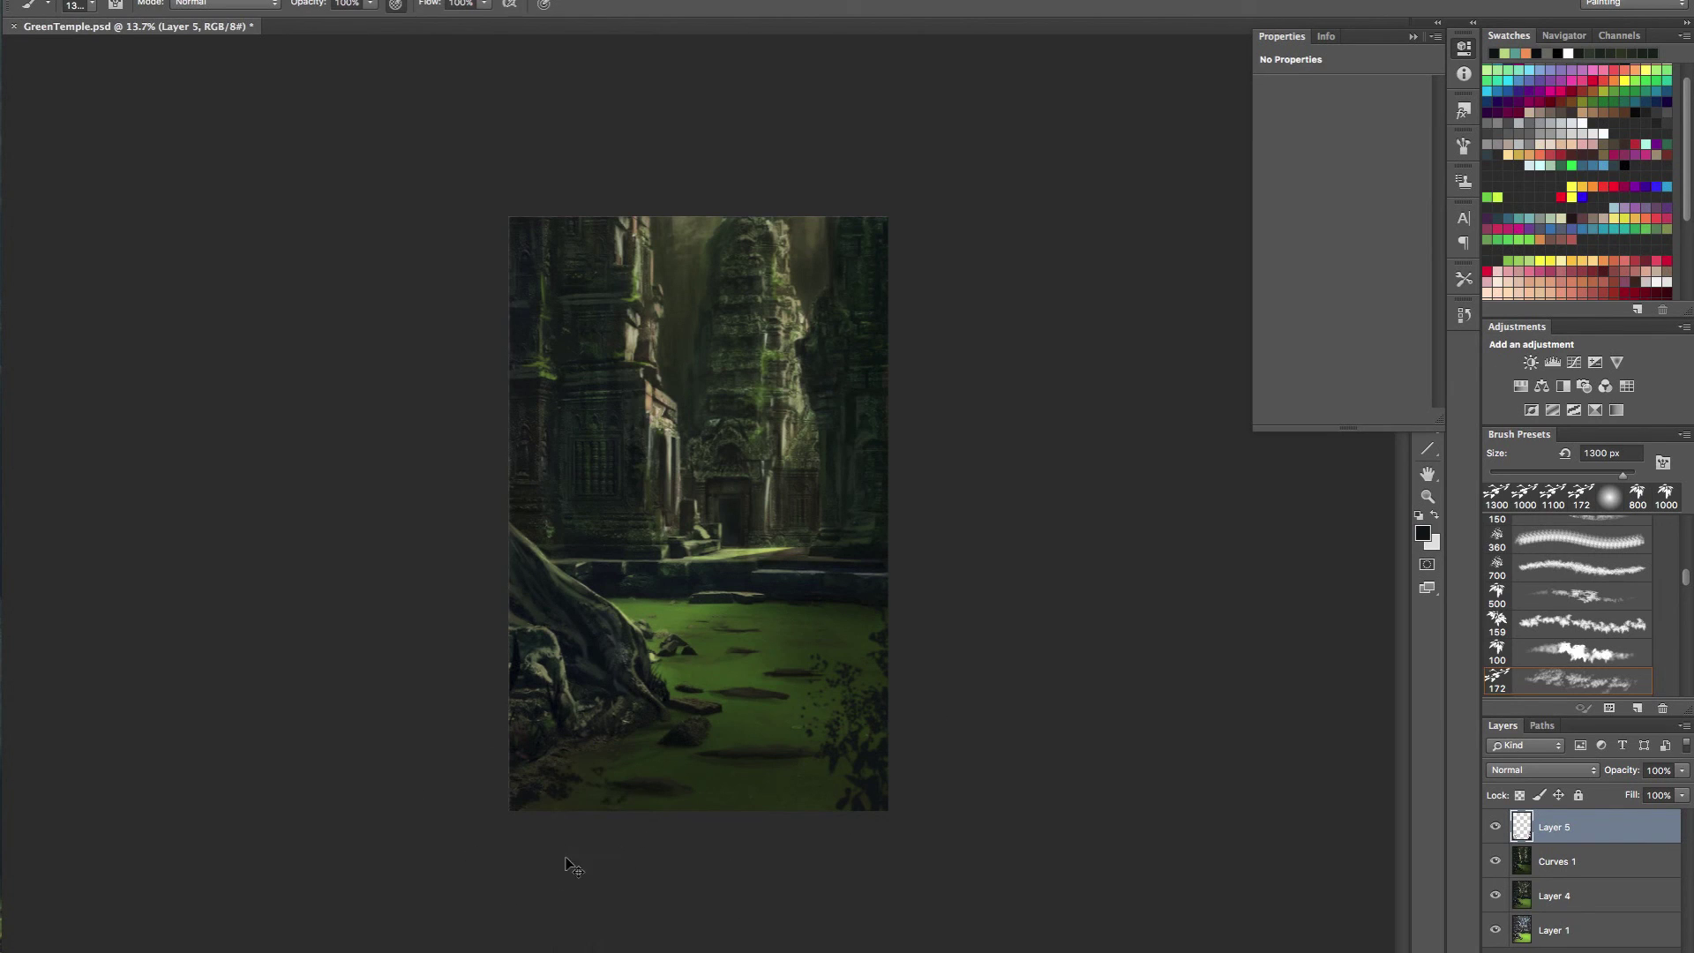
pyautogui.press('[')
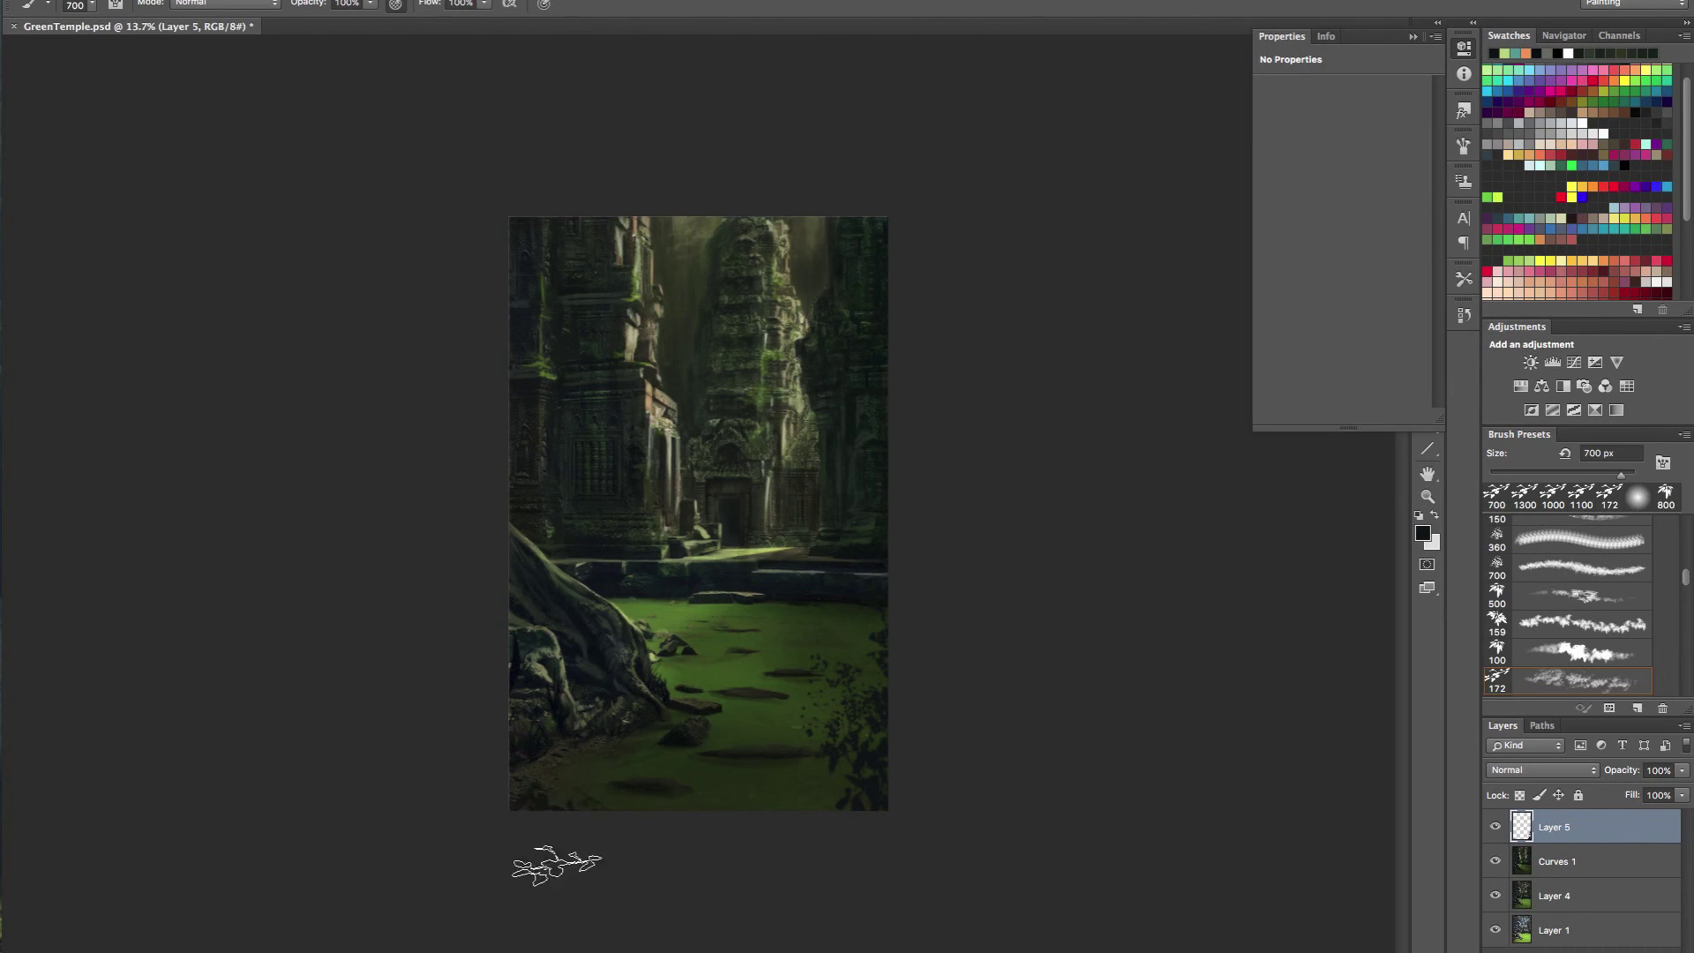
# - Paint dark overhanging foliage across the image's upper-left corner with the branch brush at 1300 px and 1700 px
pyautogui.press(']')
pyautogui.press(']')
pyautogui.press(']')
pyautogui.press(']')
pyautogui.press(']')
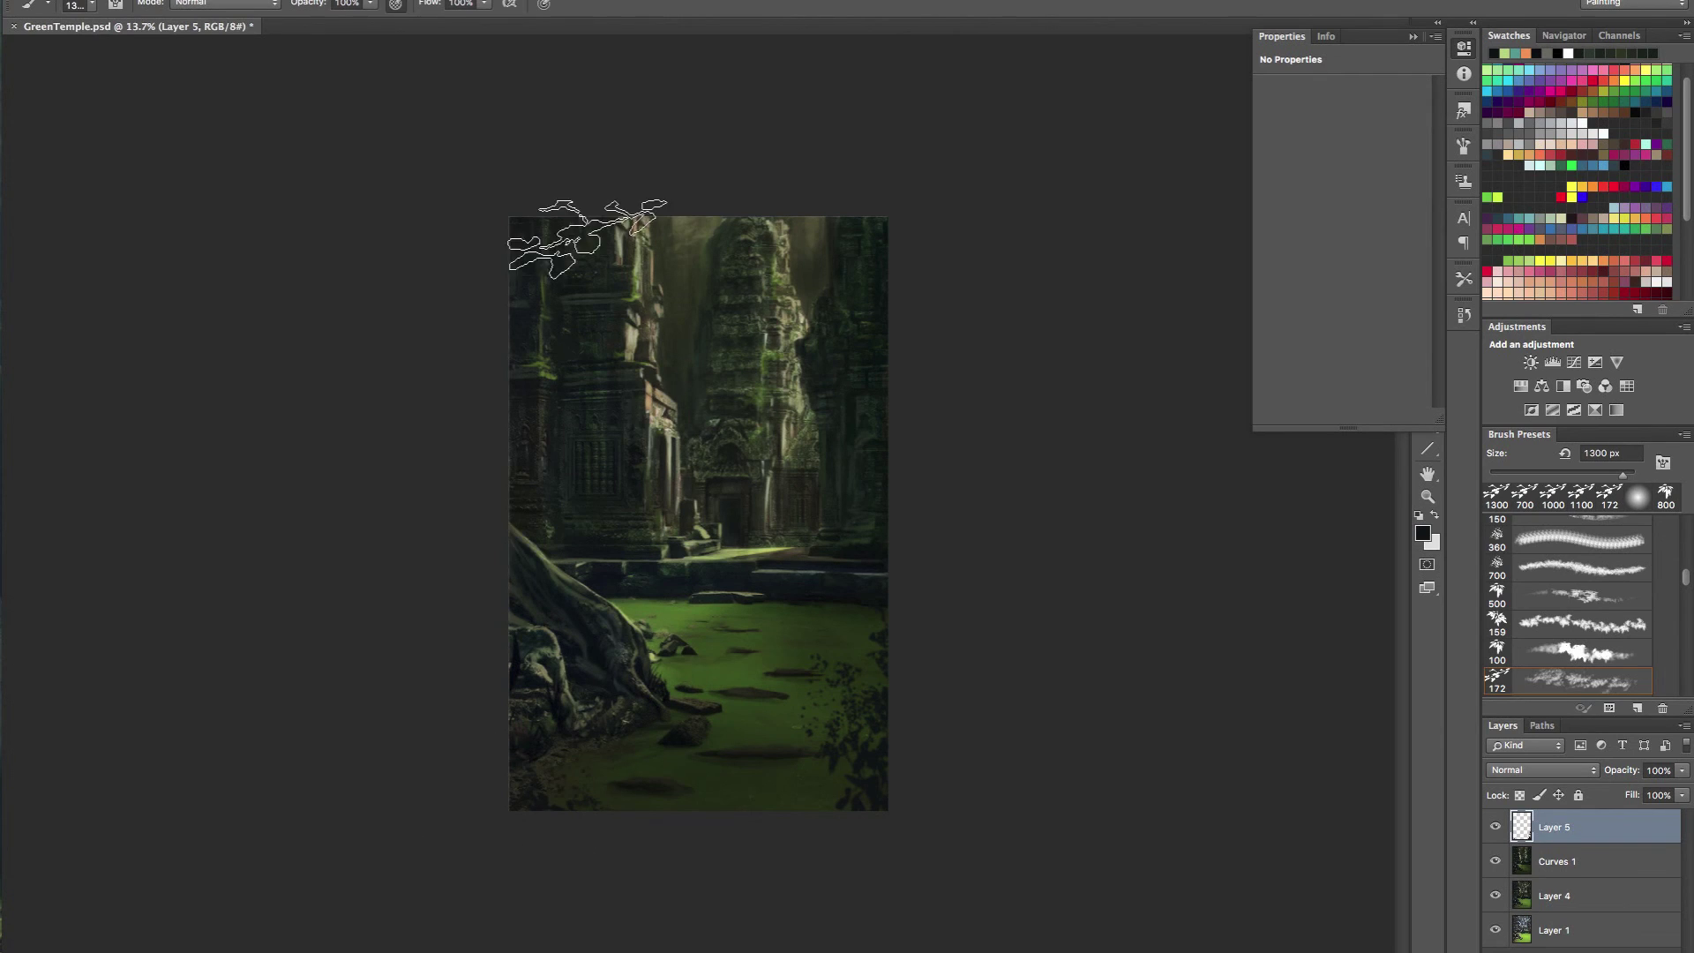
pyautogui.moveTo(655, 194); pyautogui.dragTo(541, 254)
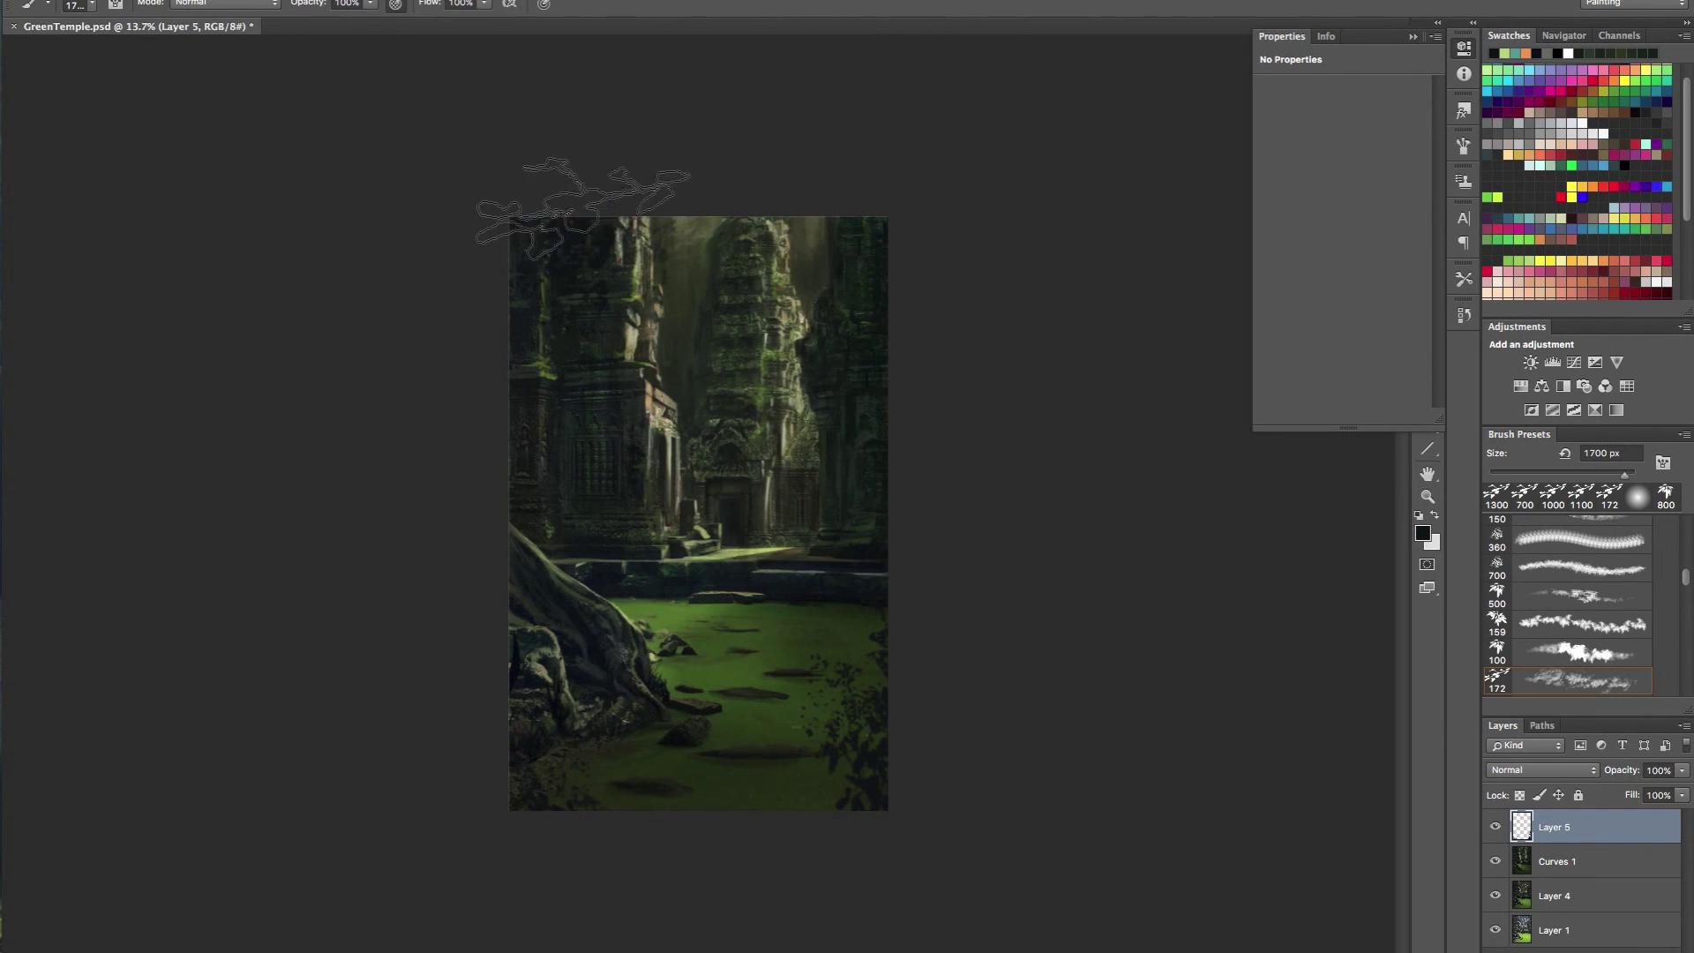
pyautogui.click(658, 248)
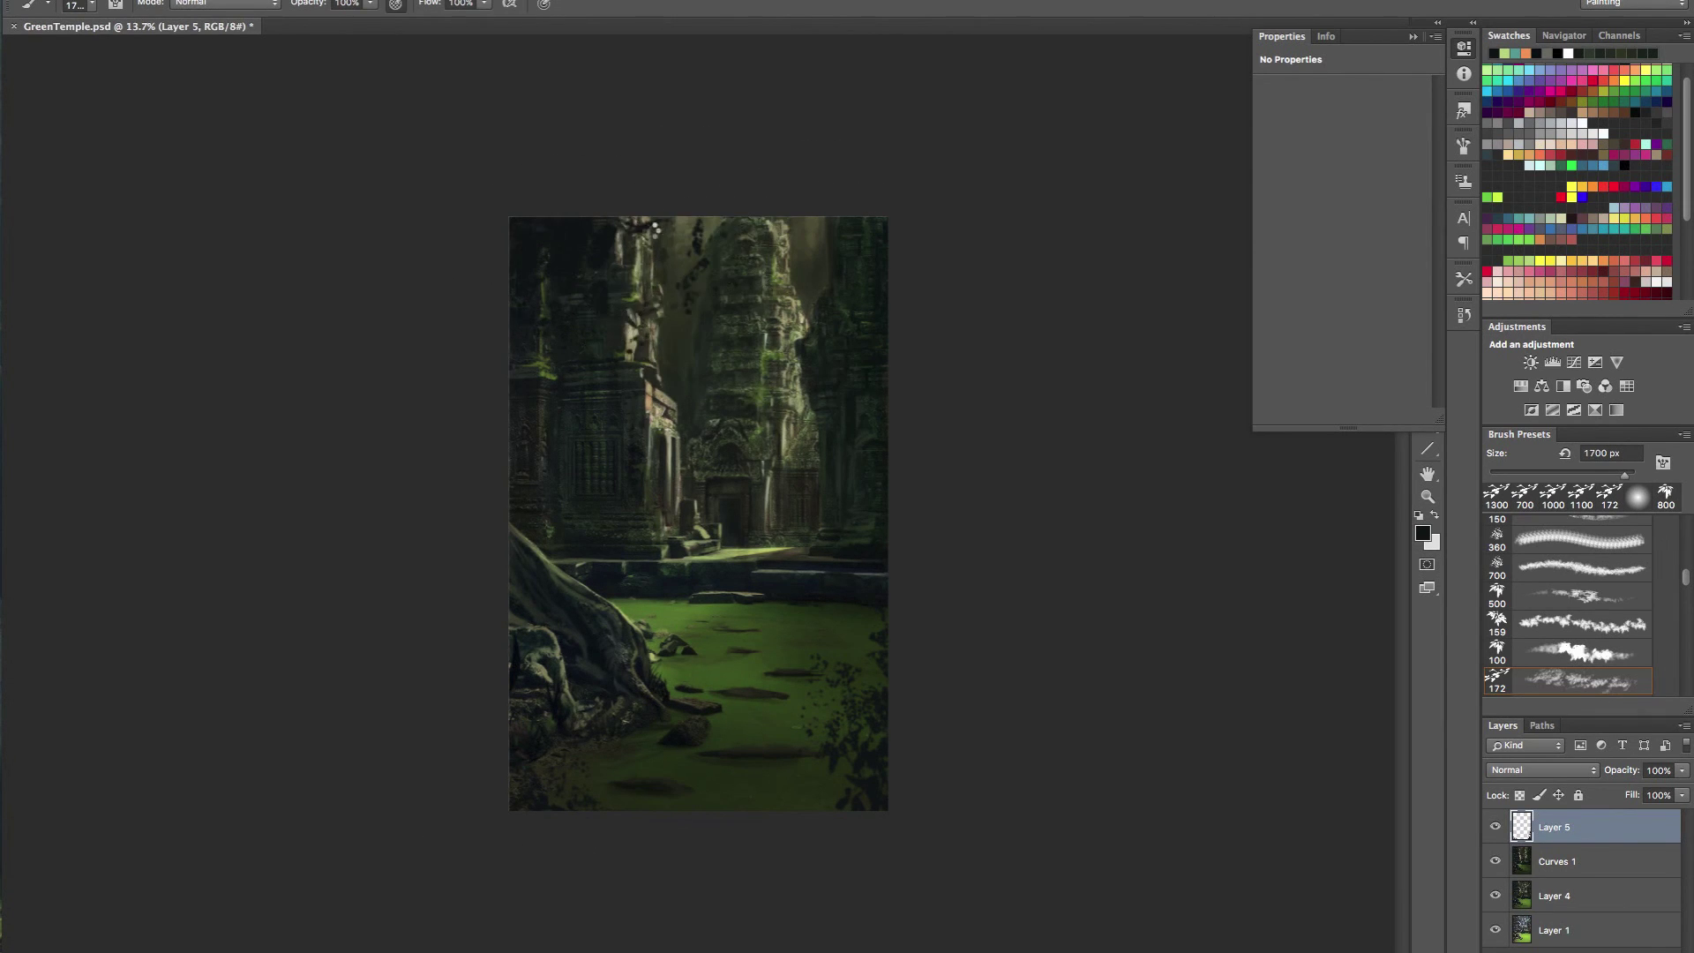
# - Add smaller dark leaves along the top edge above the left temple with the branch brush at 600 px
pyautogui.press('[')
pyautogui.press('[')
pyautogui.press('[')
pyautogui.press('[')
pyautogui.press('[')
pyautogui.press('[')
pyautogui.press('[')
pyautogui.press('[')
pyautogui.press('[')
pyautogui.press('[')
pyautogui.press('[')
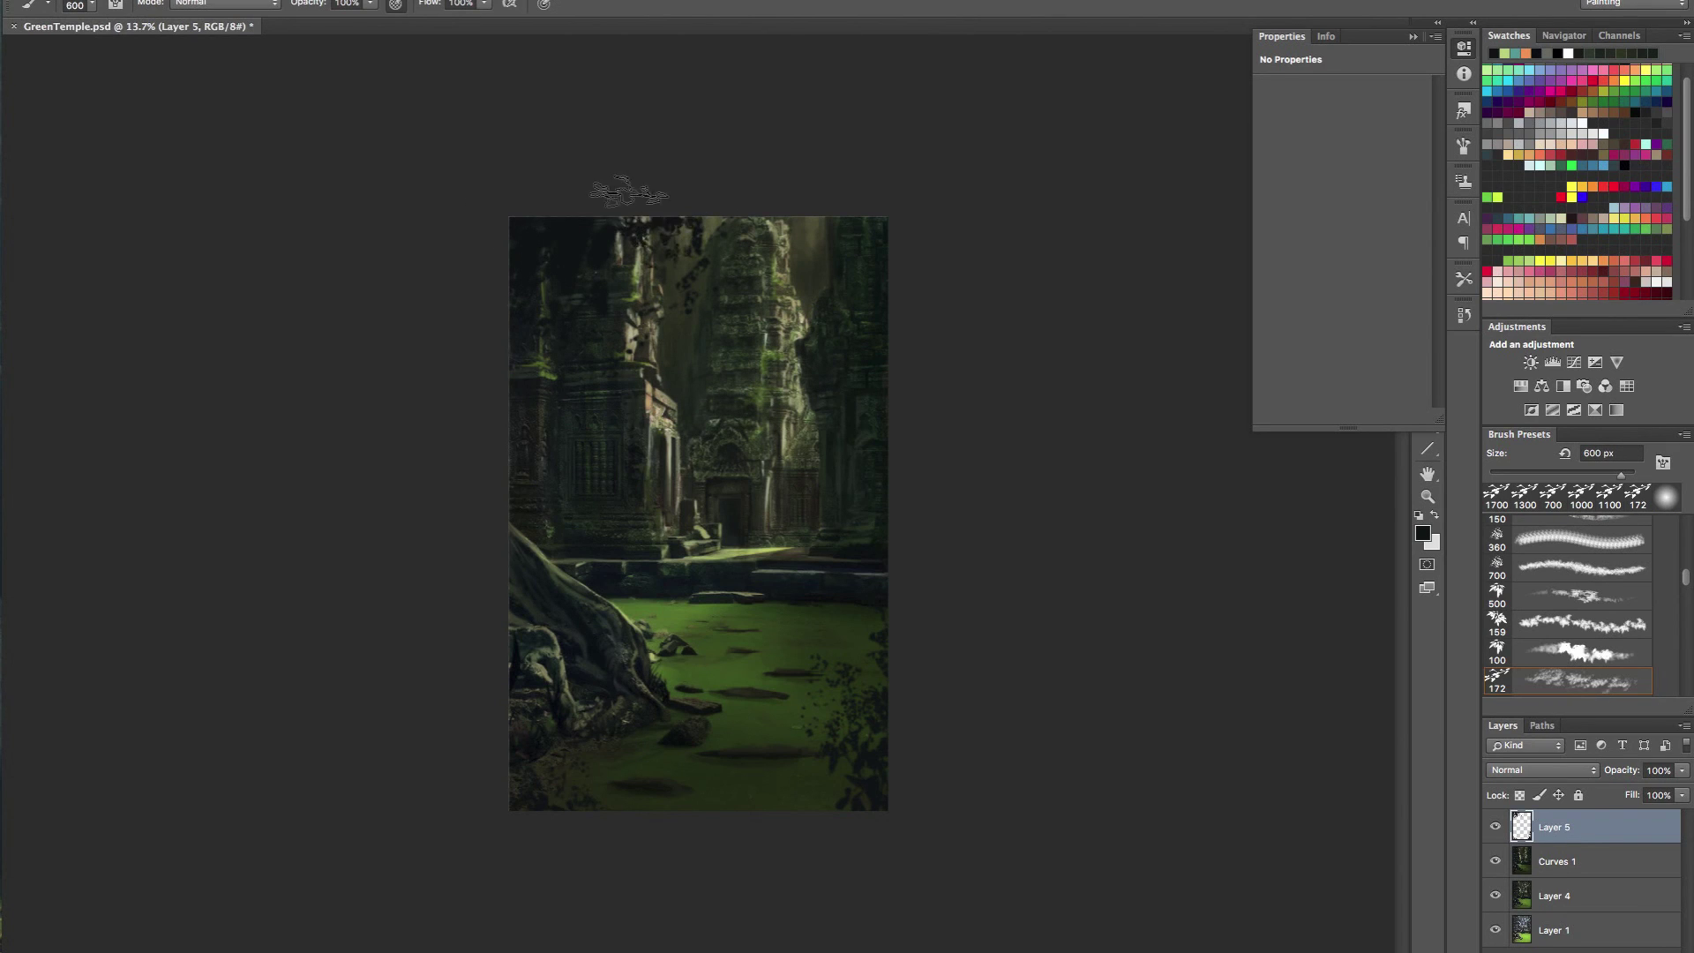
pyautogui.click(662, 232)
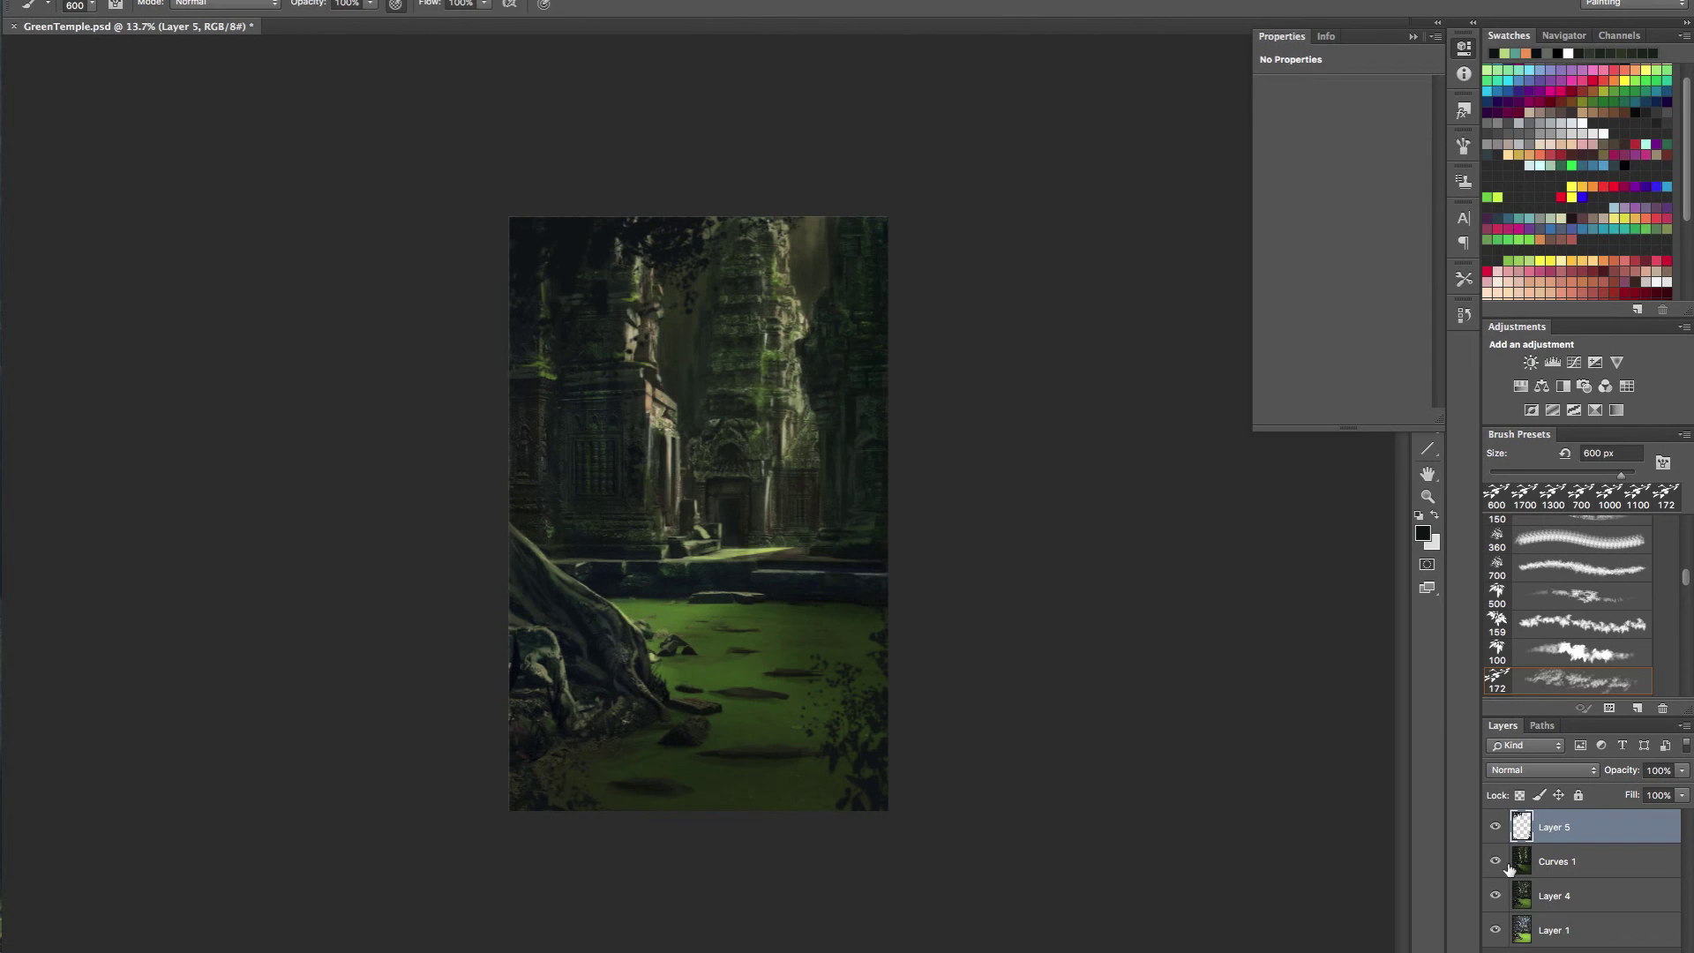
# - Choose the 600 px grass blade brush and paint dark blades among the foreground foliage, varying the size between 1500 px and 800 px
pyautogui.moveTo(843, 374)
pyautogui.mouseDown()
pyautogui.moveTo(866, 370)
pyautogui.moveTo(822, 383)
pyautogui.mouseUp()
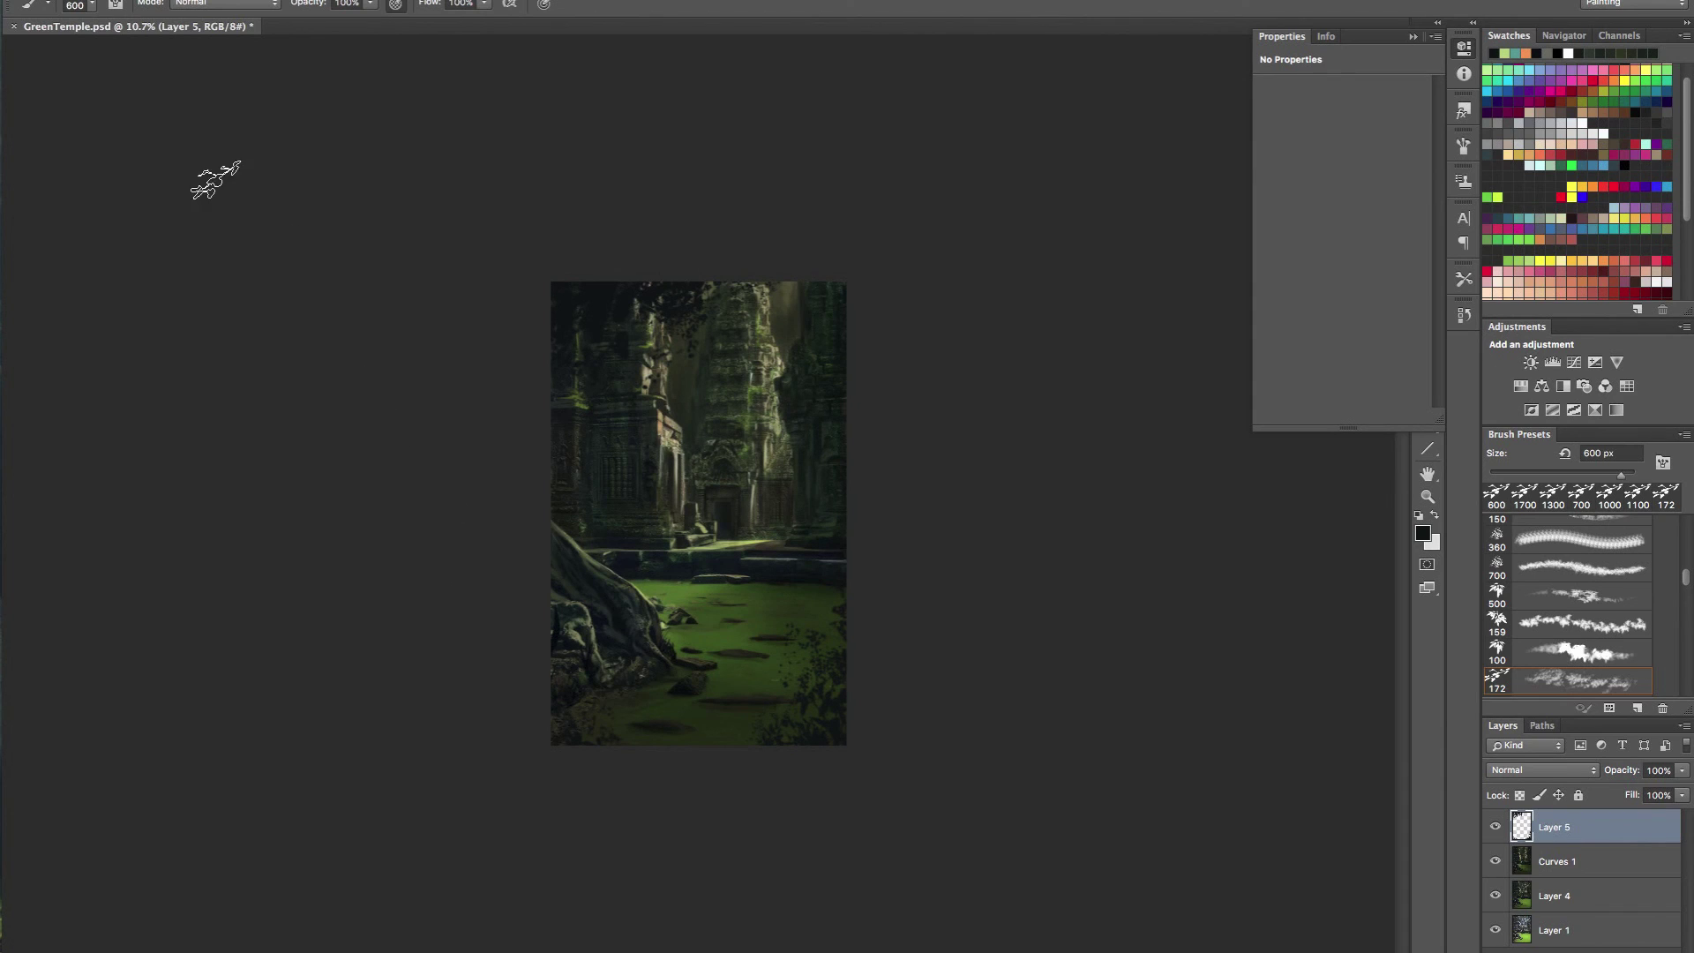
pyautogui.rightClick(670, 499)
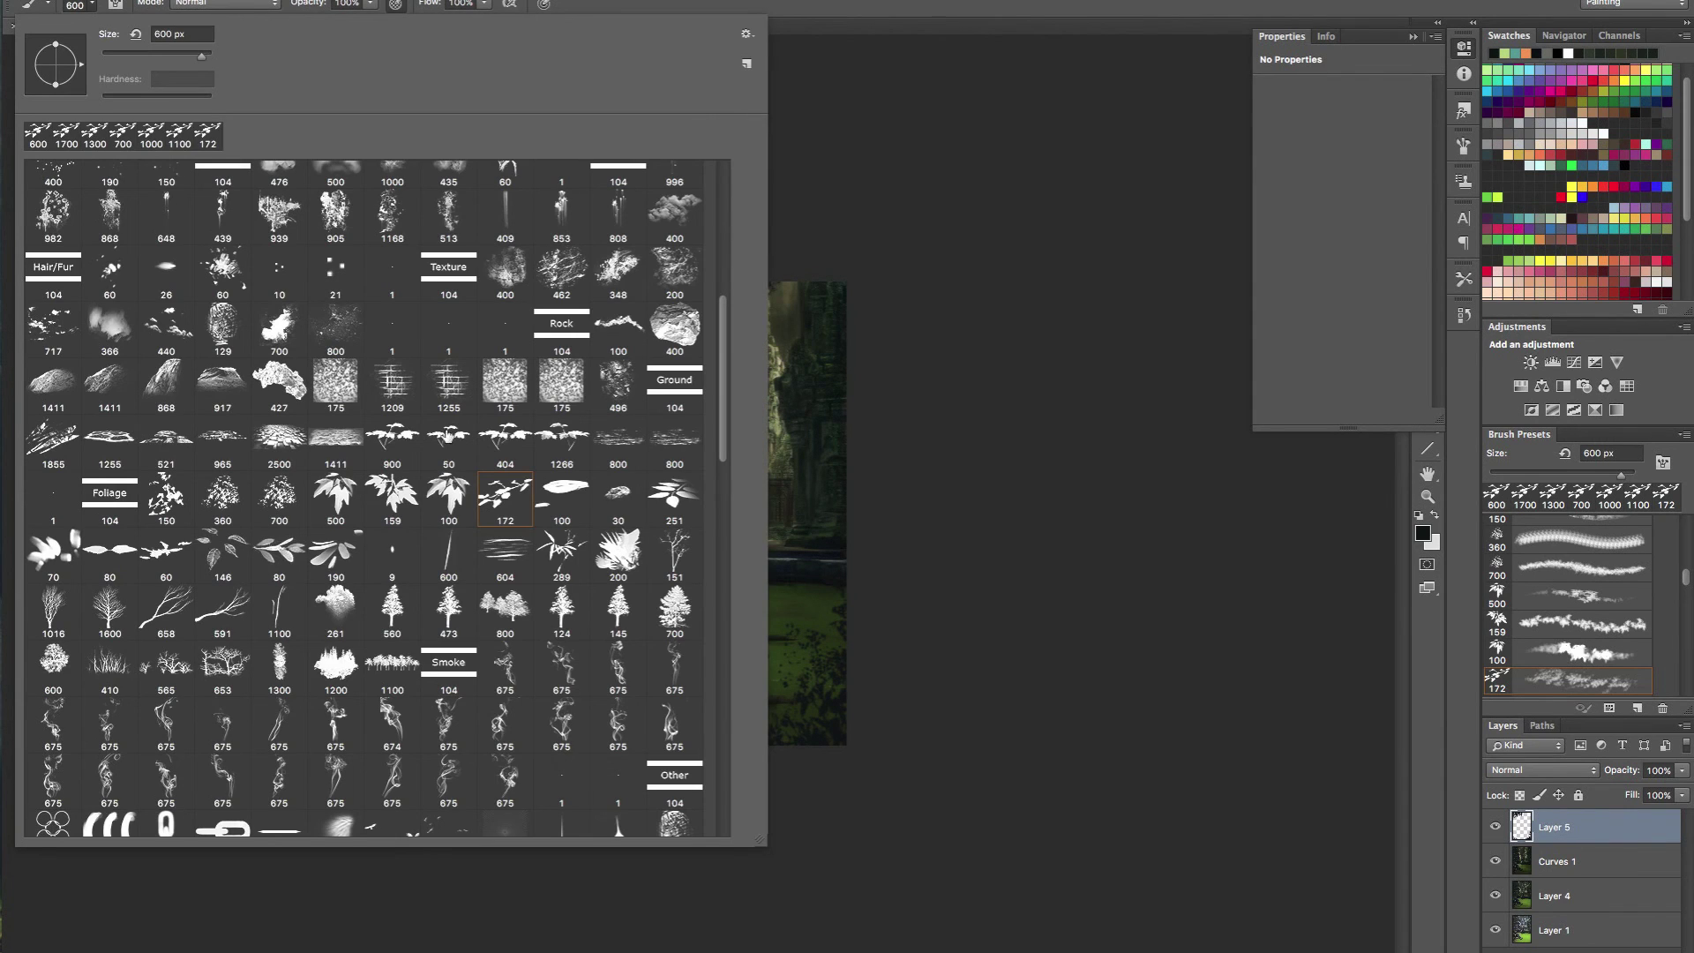
pyautogui.click(450, 570)
pyautogui.click(1038, 837)
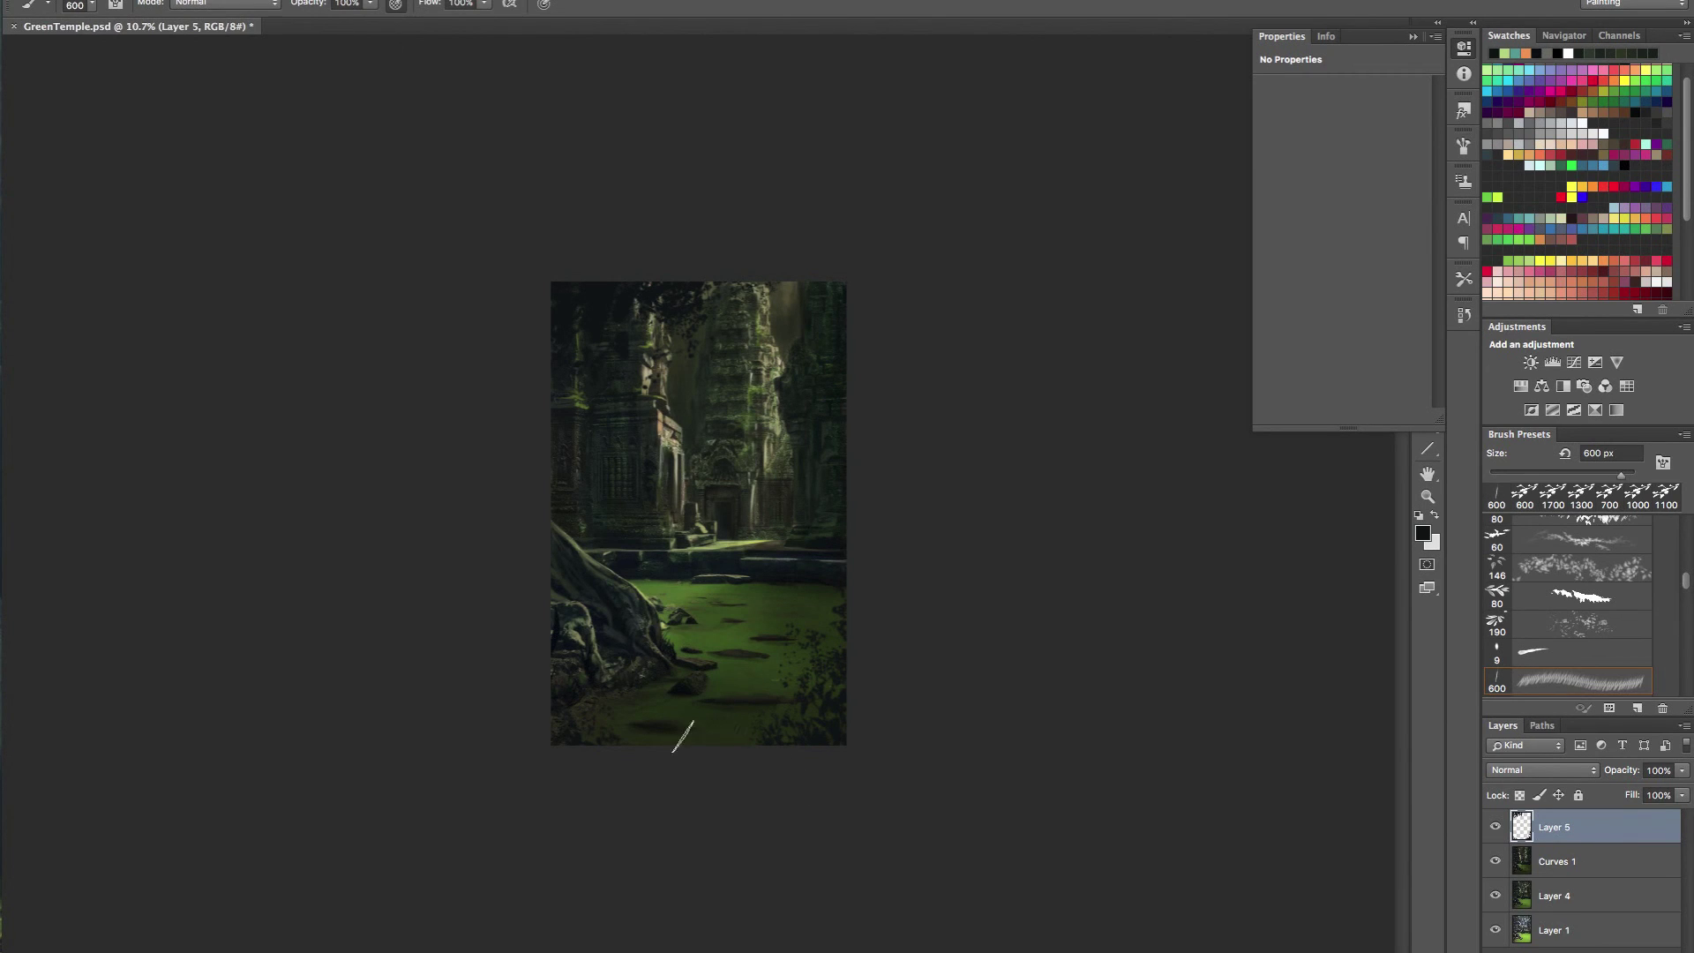
pyautogui.press(']')
pyautogui.press(']')
pyautogui.press(']')
pyautogui.press(']')
pyautogui.press(']')
pyautogui.press(']')
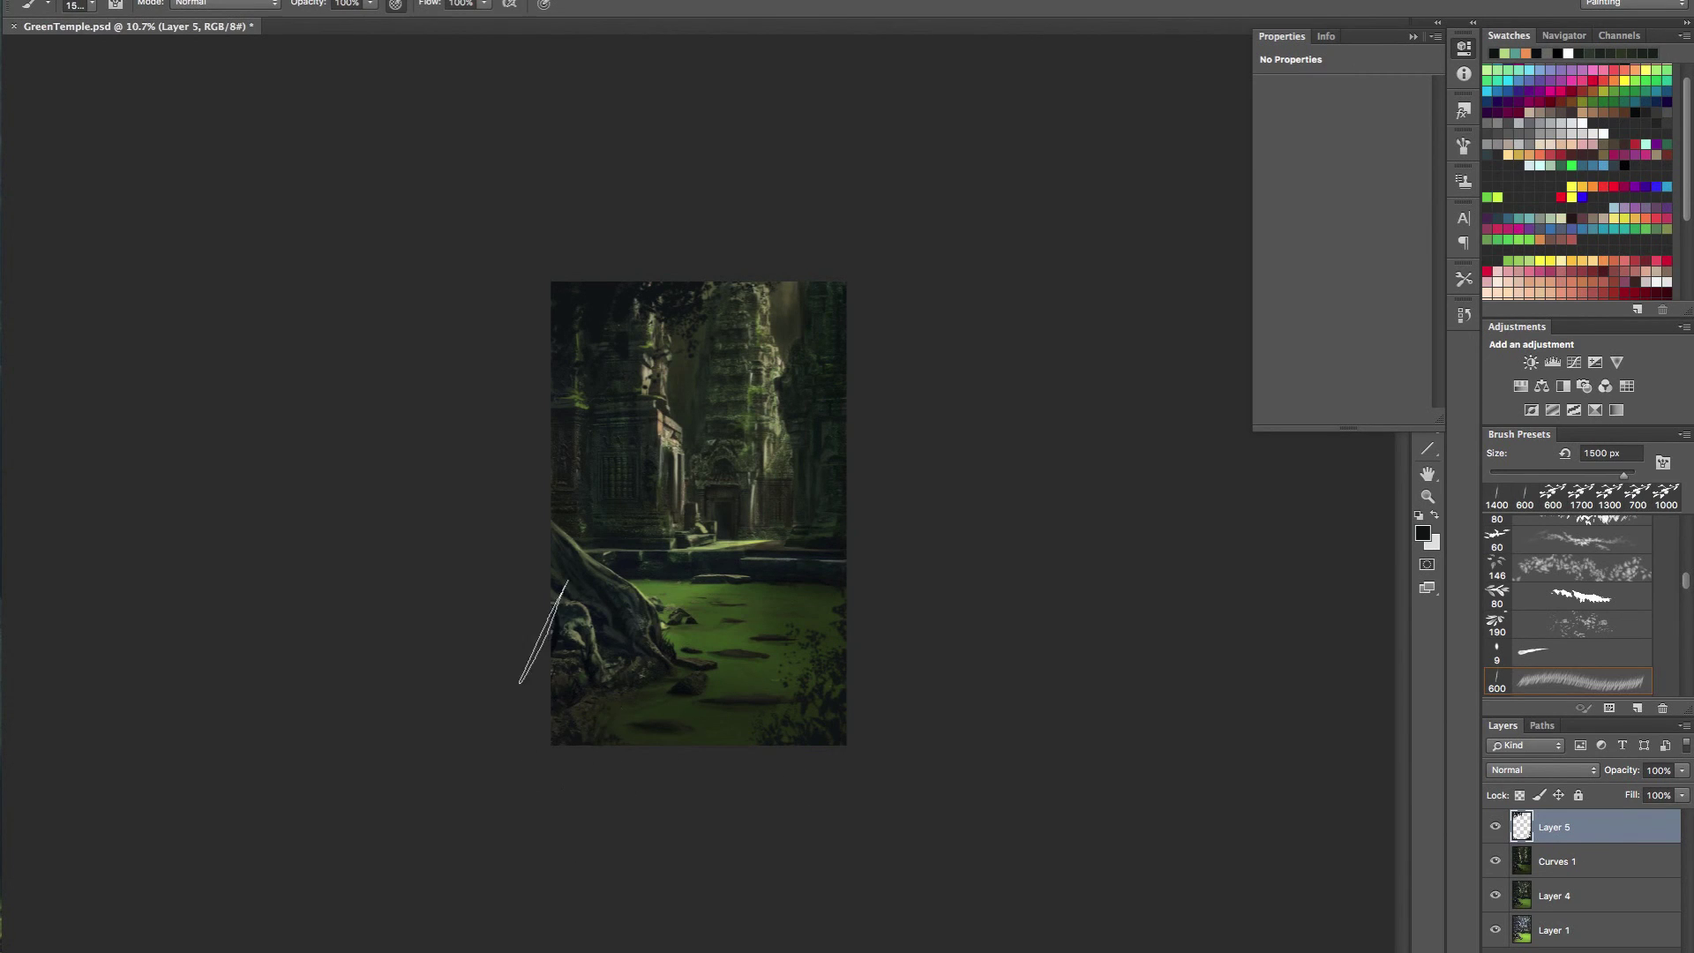
pyautogui.press('[')
pyautogui.press('[')
pyautogui.press('[')
pyautogui.press('[')
pyautogui.press('[')
pyautogui.press('[')
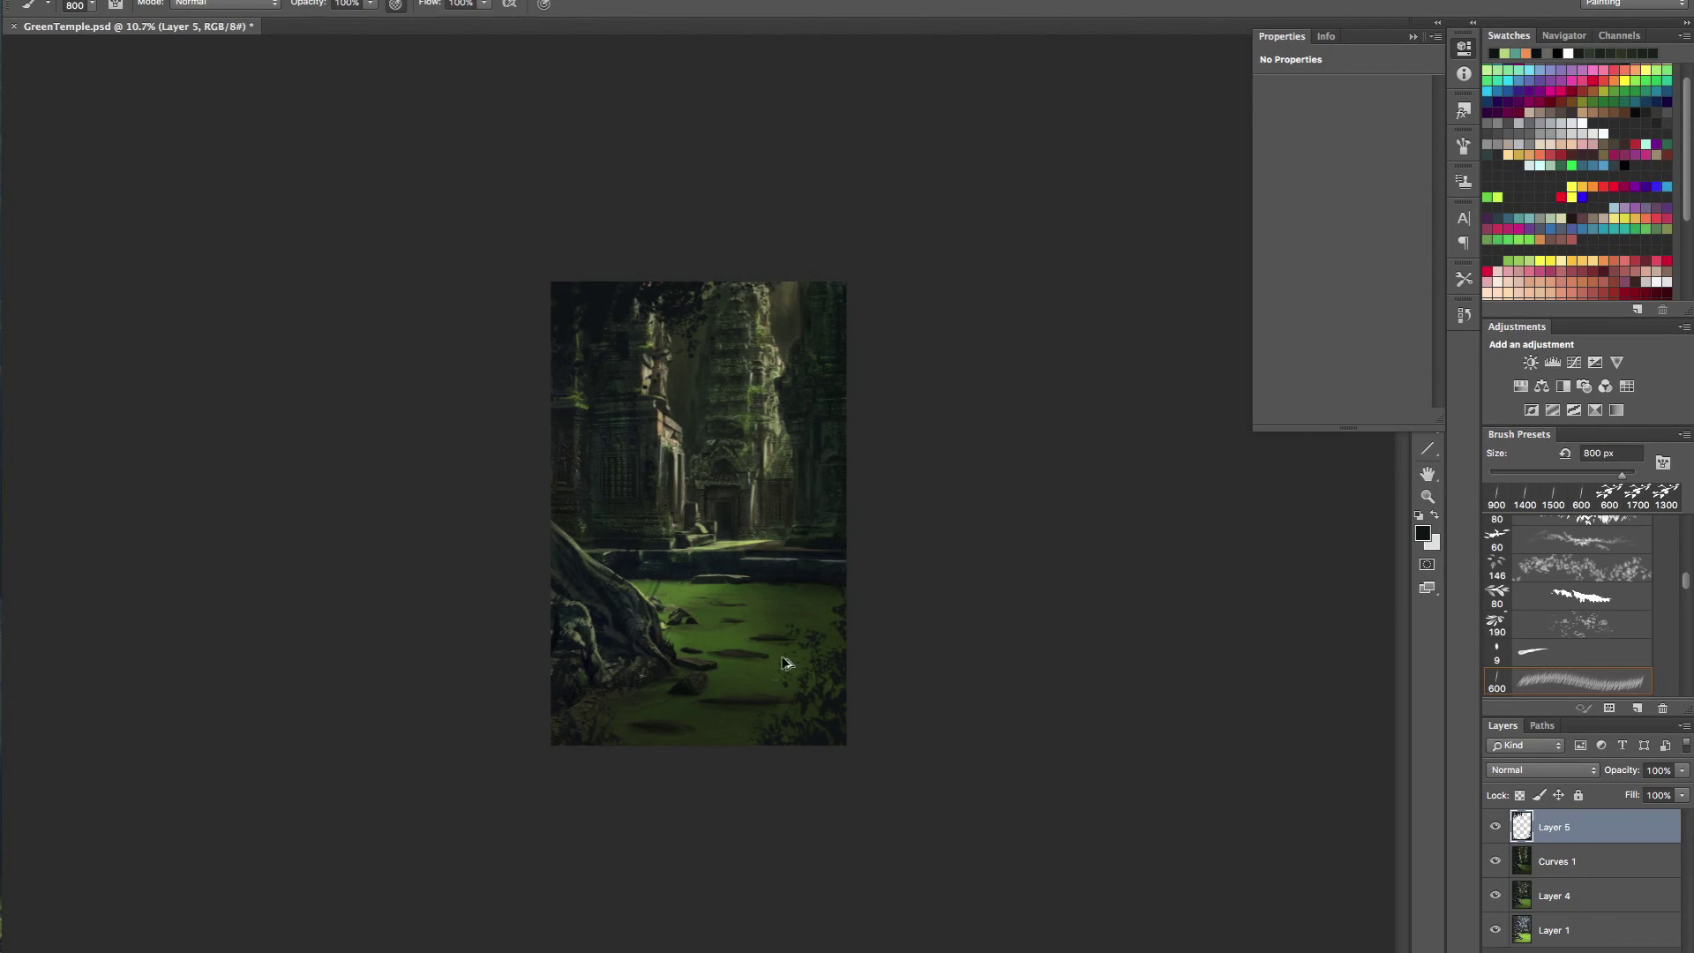
pyautogui.click(779, 753)
pyautogui.moveTo(760, 695); pyautogui.dragTo(829, 709)
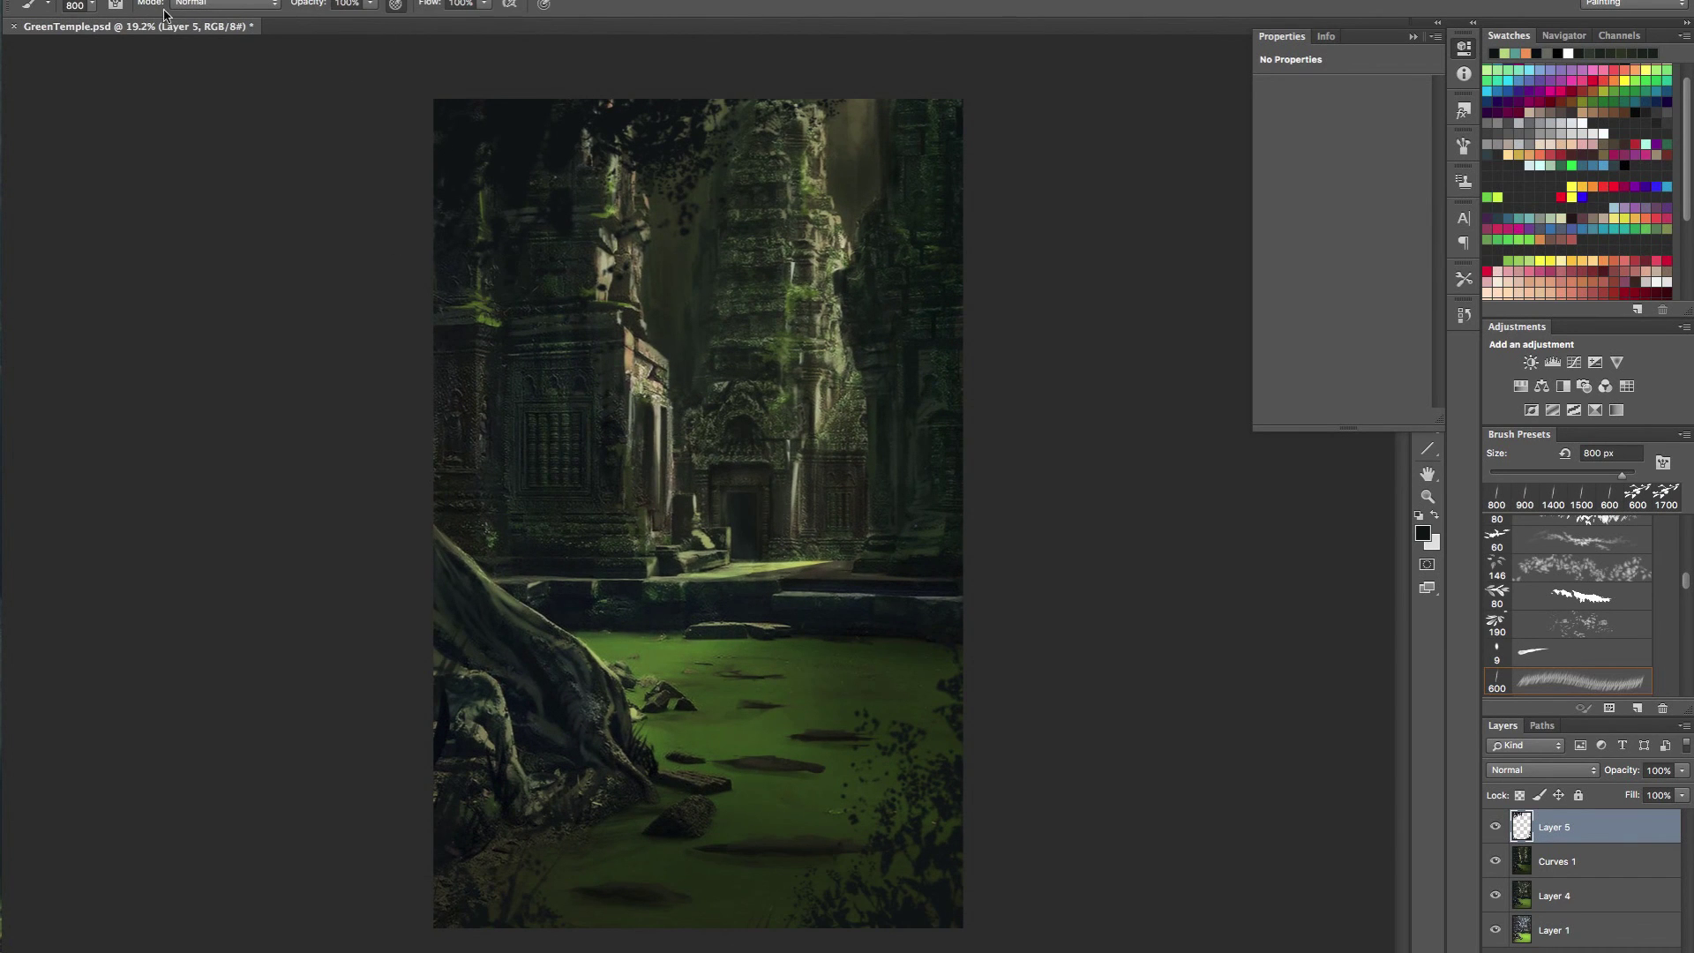
# - Add a new layer above Layer 5 and set its blend mode to Color Dodge
pyautogui.click(90, 9)
pyautogui.click(92, 11)
pyautogui.click(91, 8)
pyautogui.click(1137, 512)
pyautogui.hotkey('ctrl', 'shift', 'alt', 'n')
pyautogui.click(1543, 770)
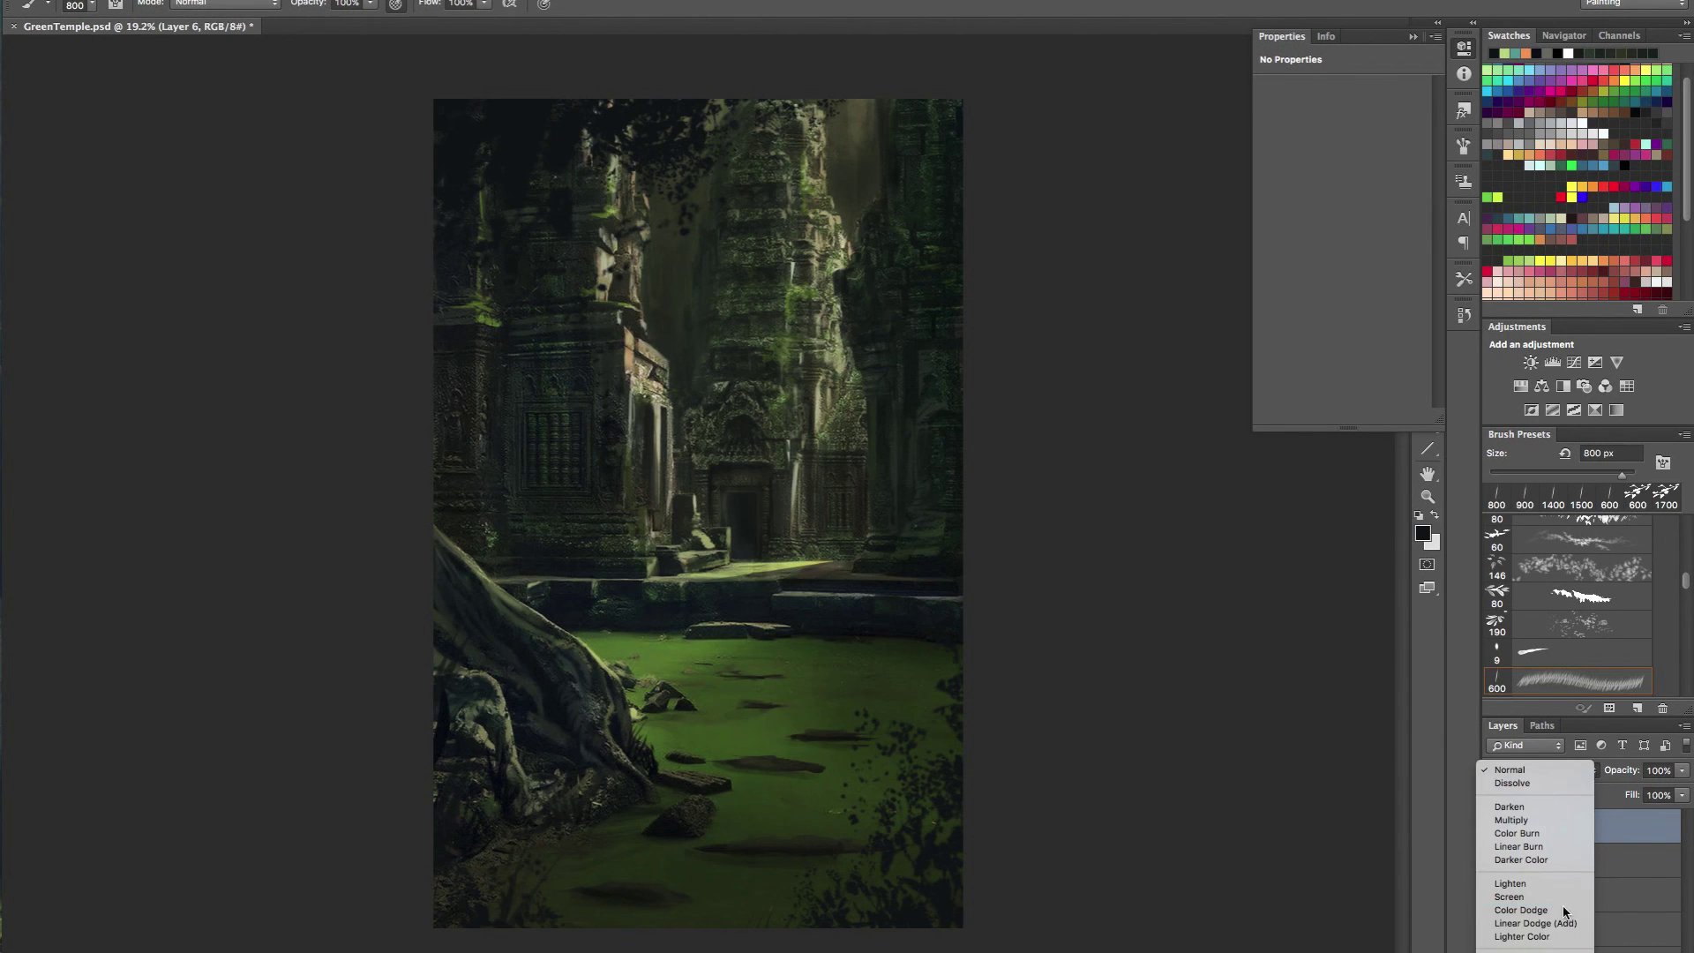
pyautogui.click(1562, 916)
pyautogui.click(1414, 39)
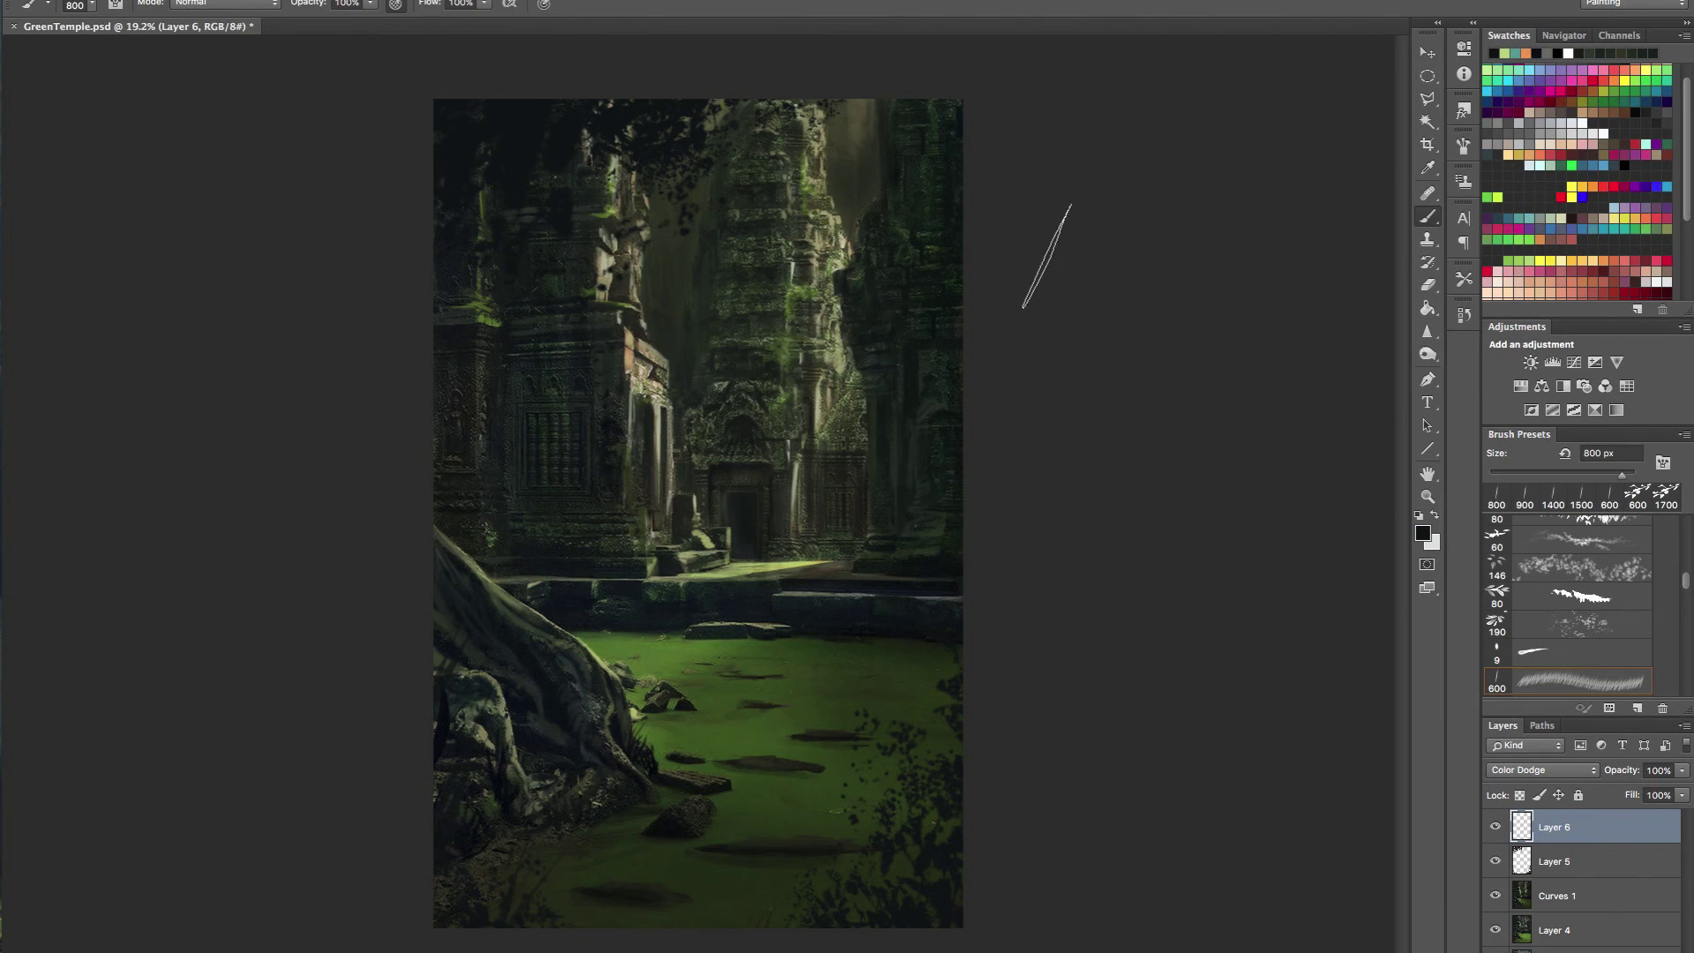
# - Choose a soft round brush, pick a bright green swatch and enlarge the brush to 1000 px
pyautogui.rightClick(368, 249)
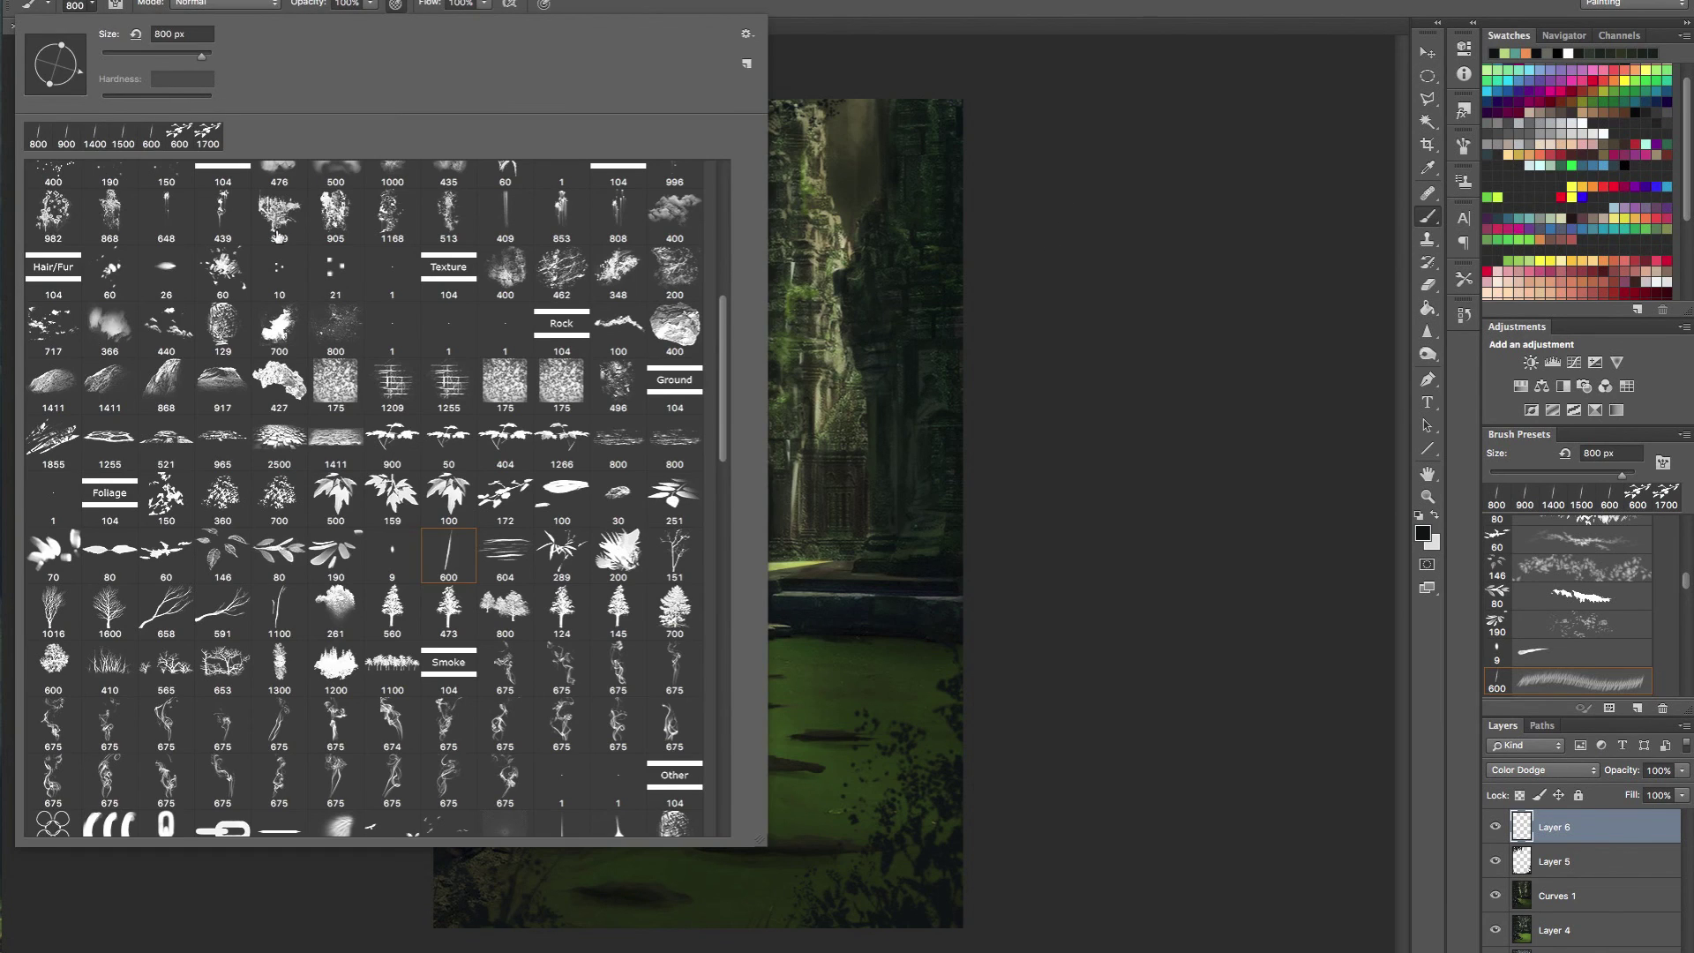
pyautogui.moveTo(724, 340); pyautogui.dragTo(709, 180)
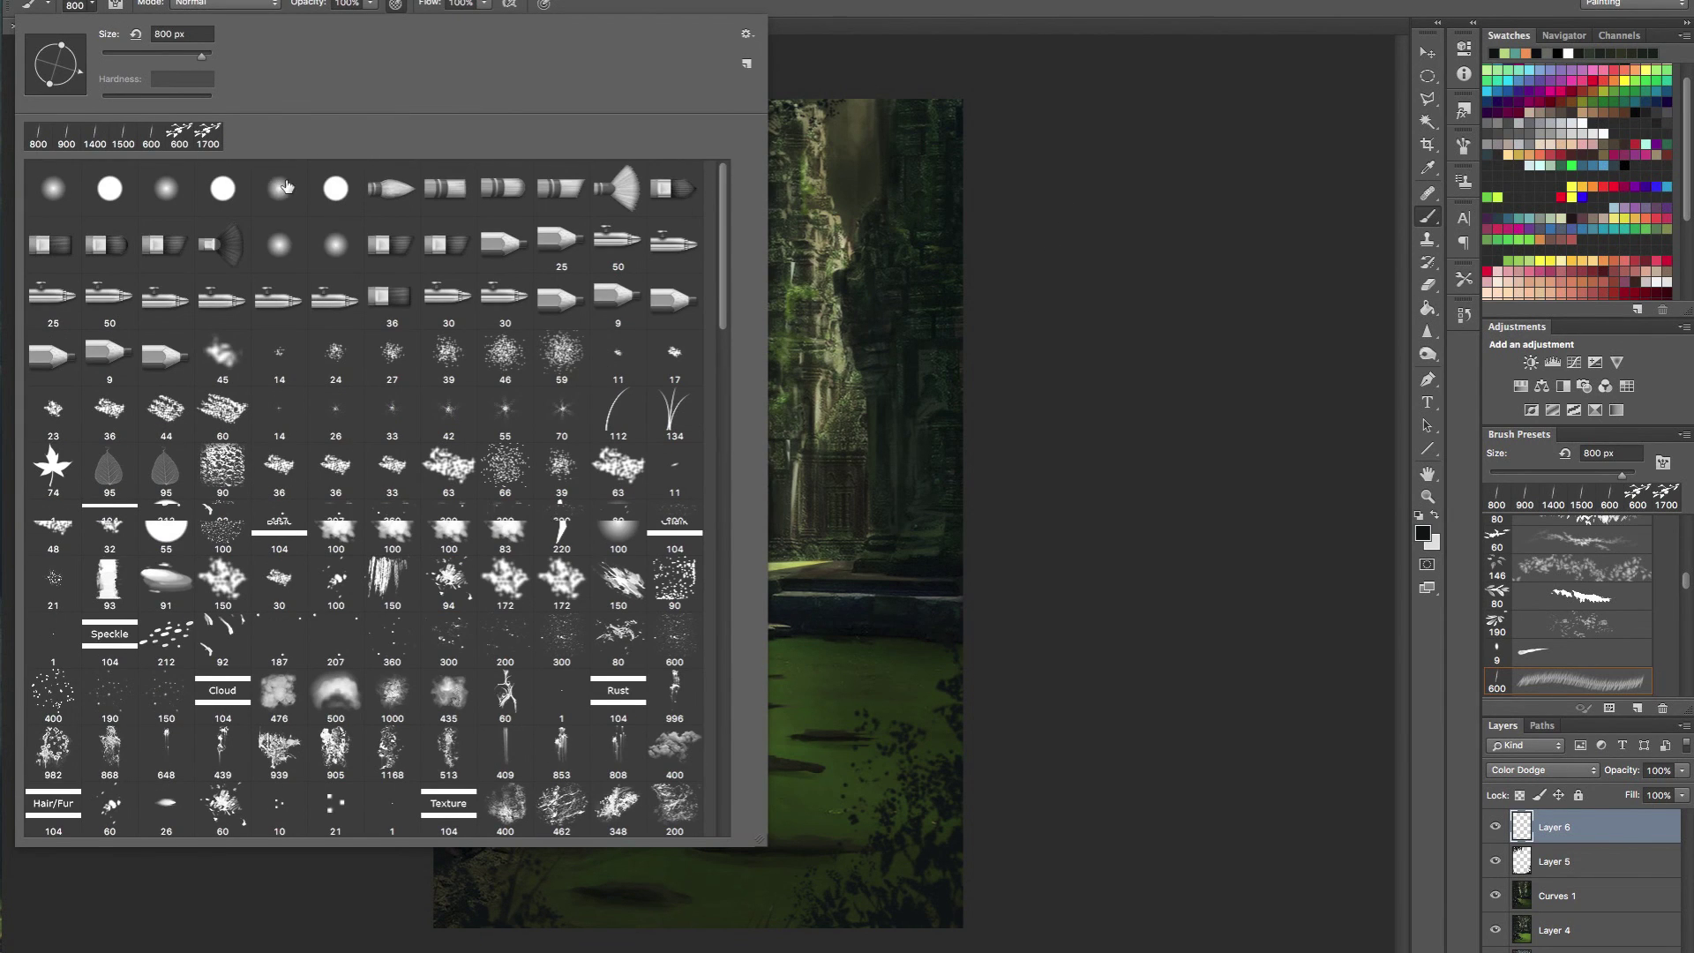
pyautogui.click(280, 182)
pyautogui.press('Return')
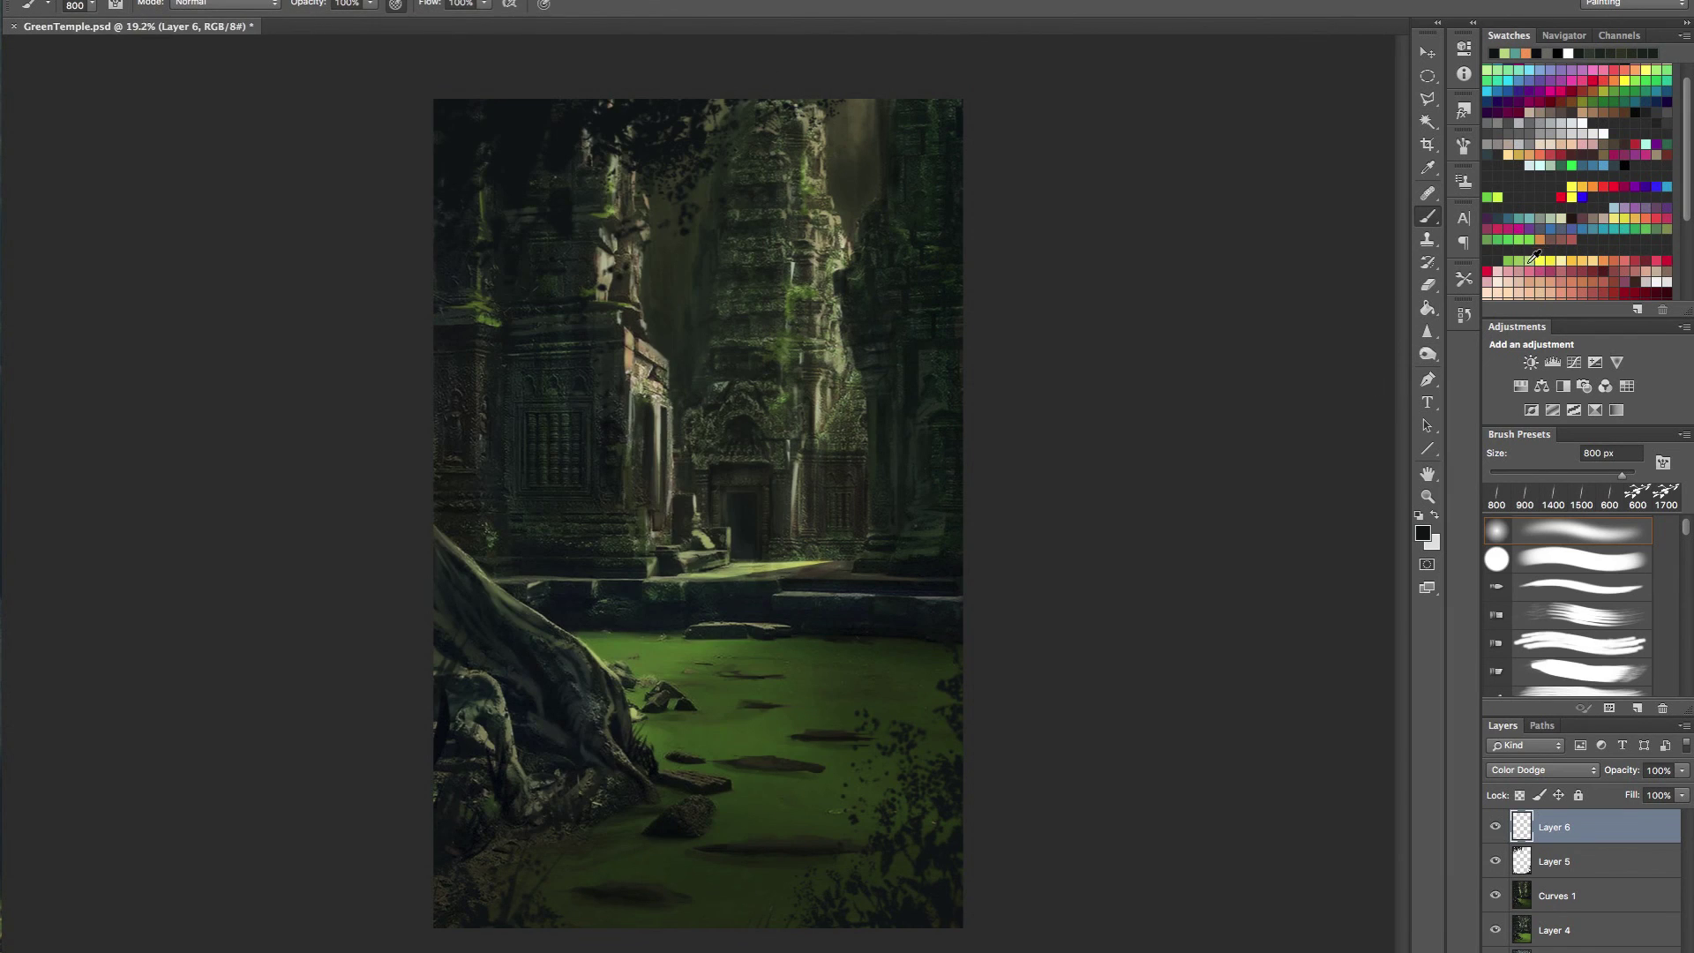
pyautogui.click(1510, 259)
pyautogui.press(']')
pyautogui.press(']')
pyautogui.press(']')
pyautogui.press(']')
pyautogui.press(']')
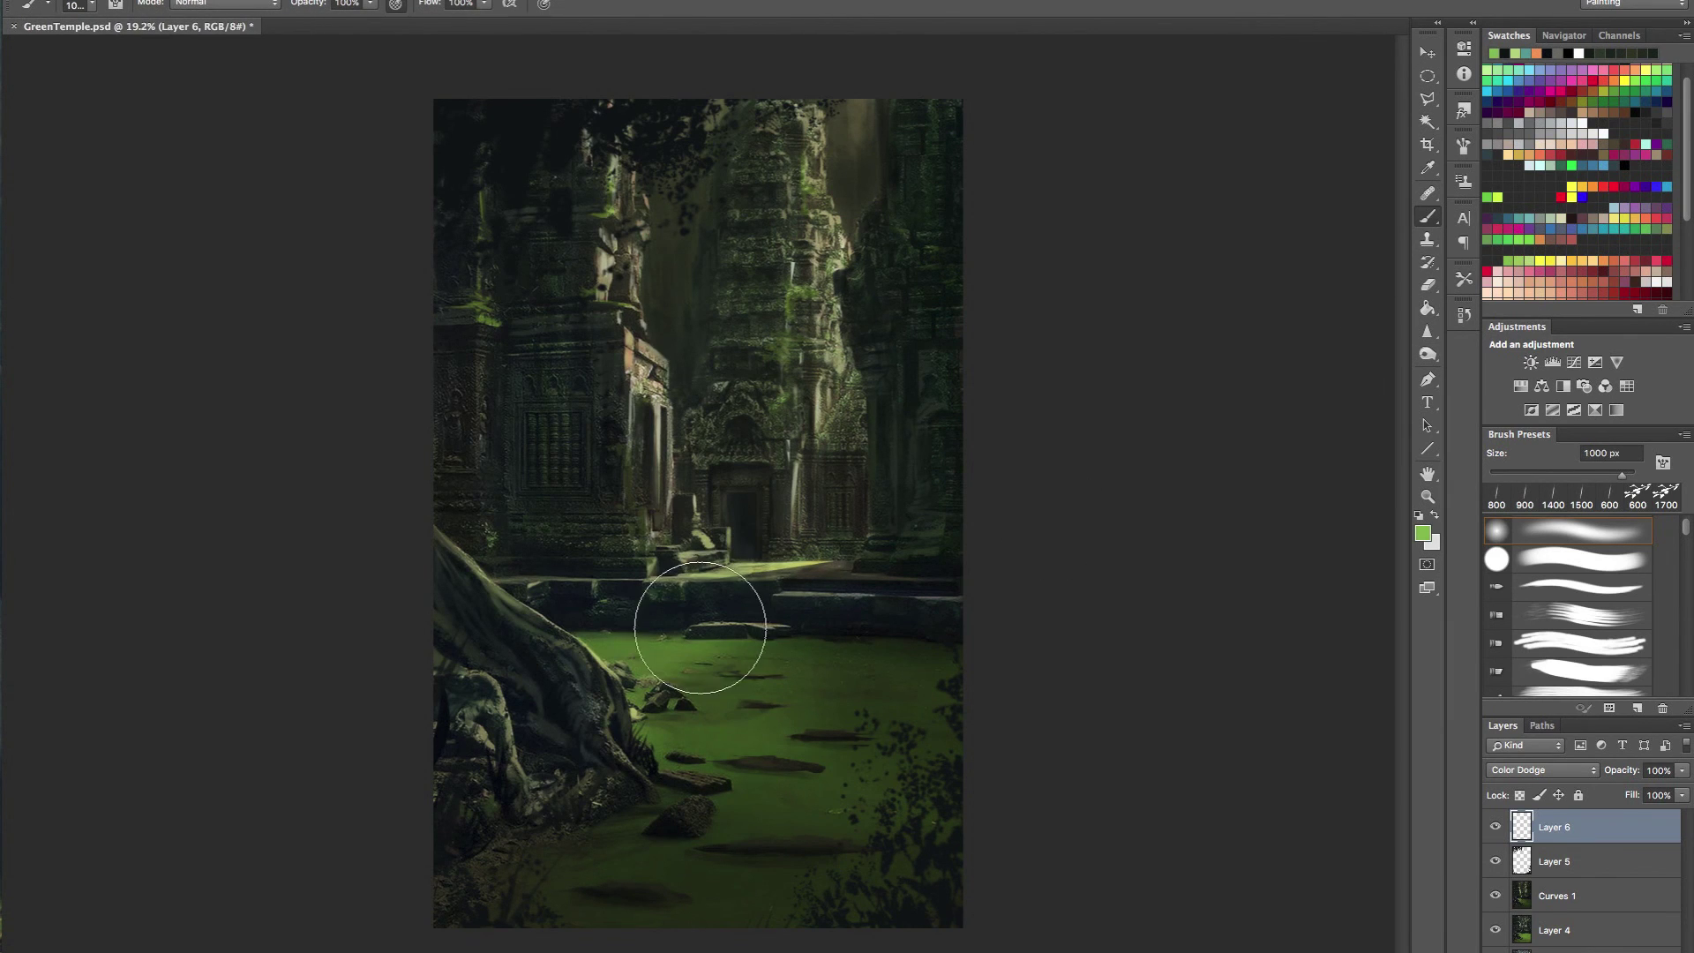
# - Test green Color Dodge glows over the pond and doorway, undo them, and paint a glow on the sunlit ledge with a 1100 px brush
pyautogui.click(675, 643)
pyautogui.press('[')
pyautogui.press('[')
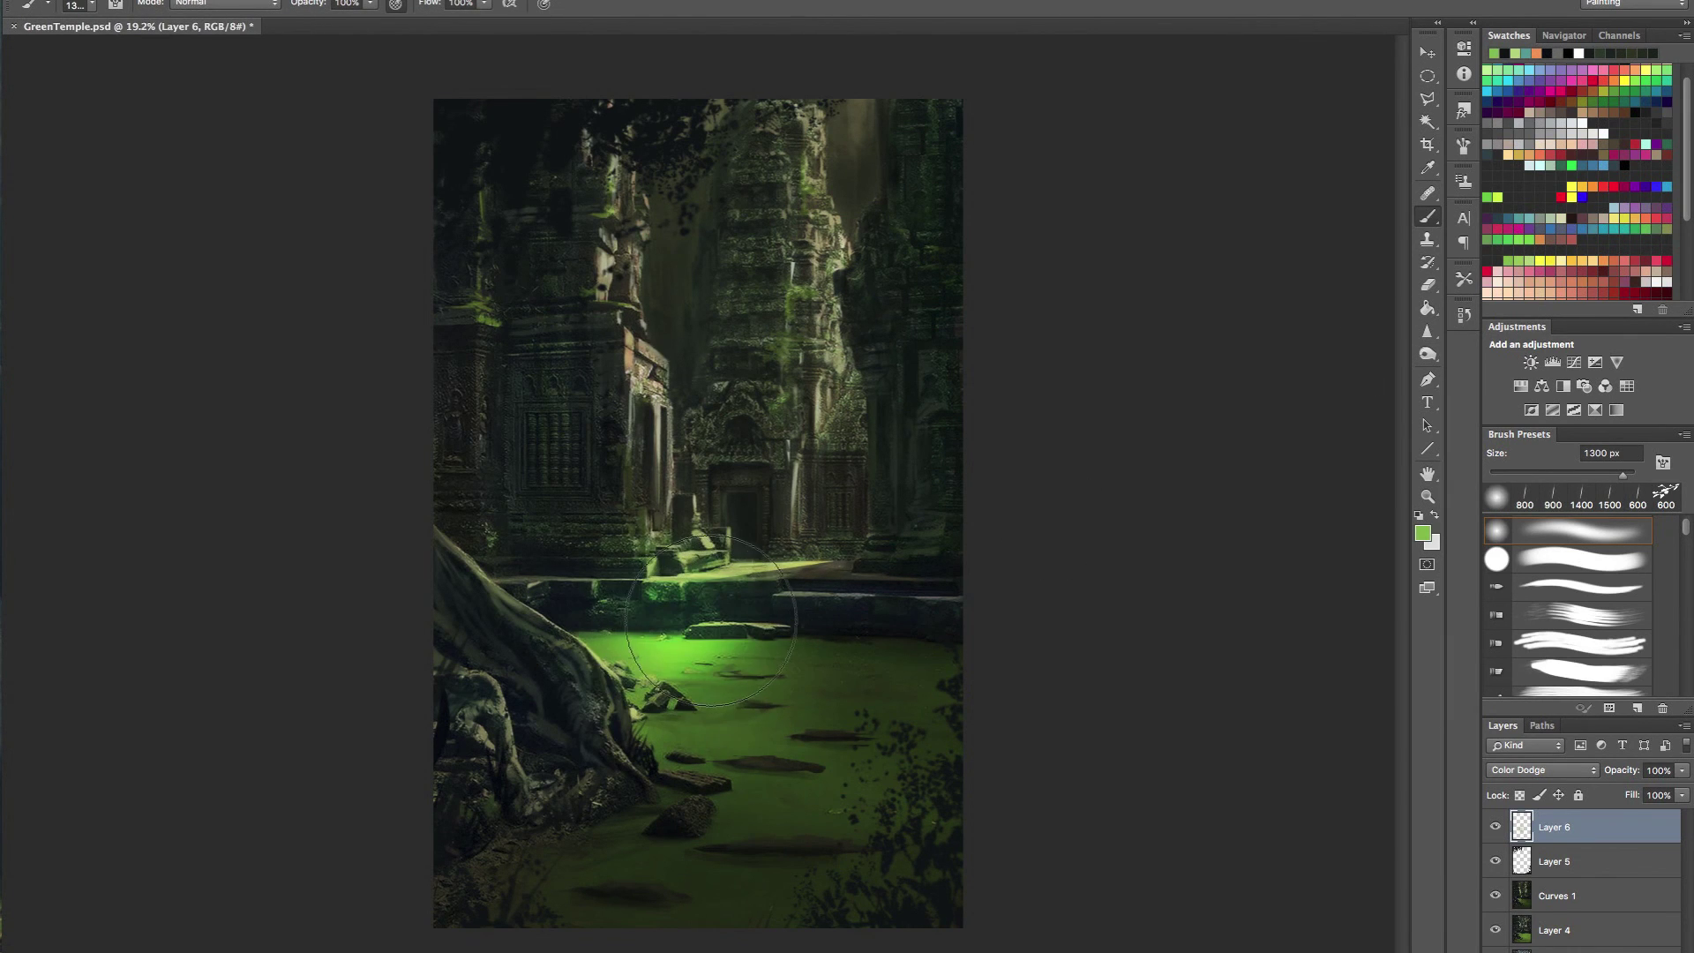
pyautogui.hotkey('ctrl', 'z')
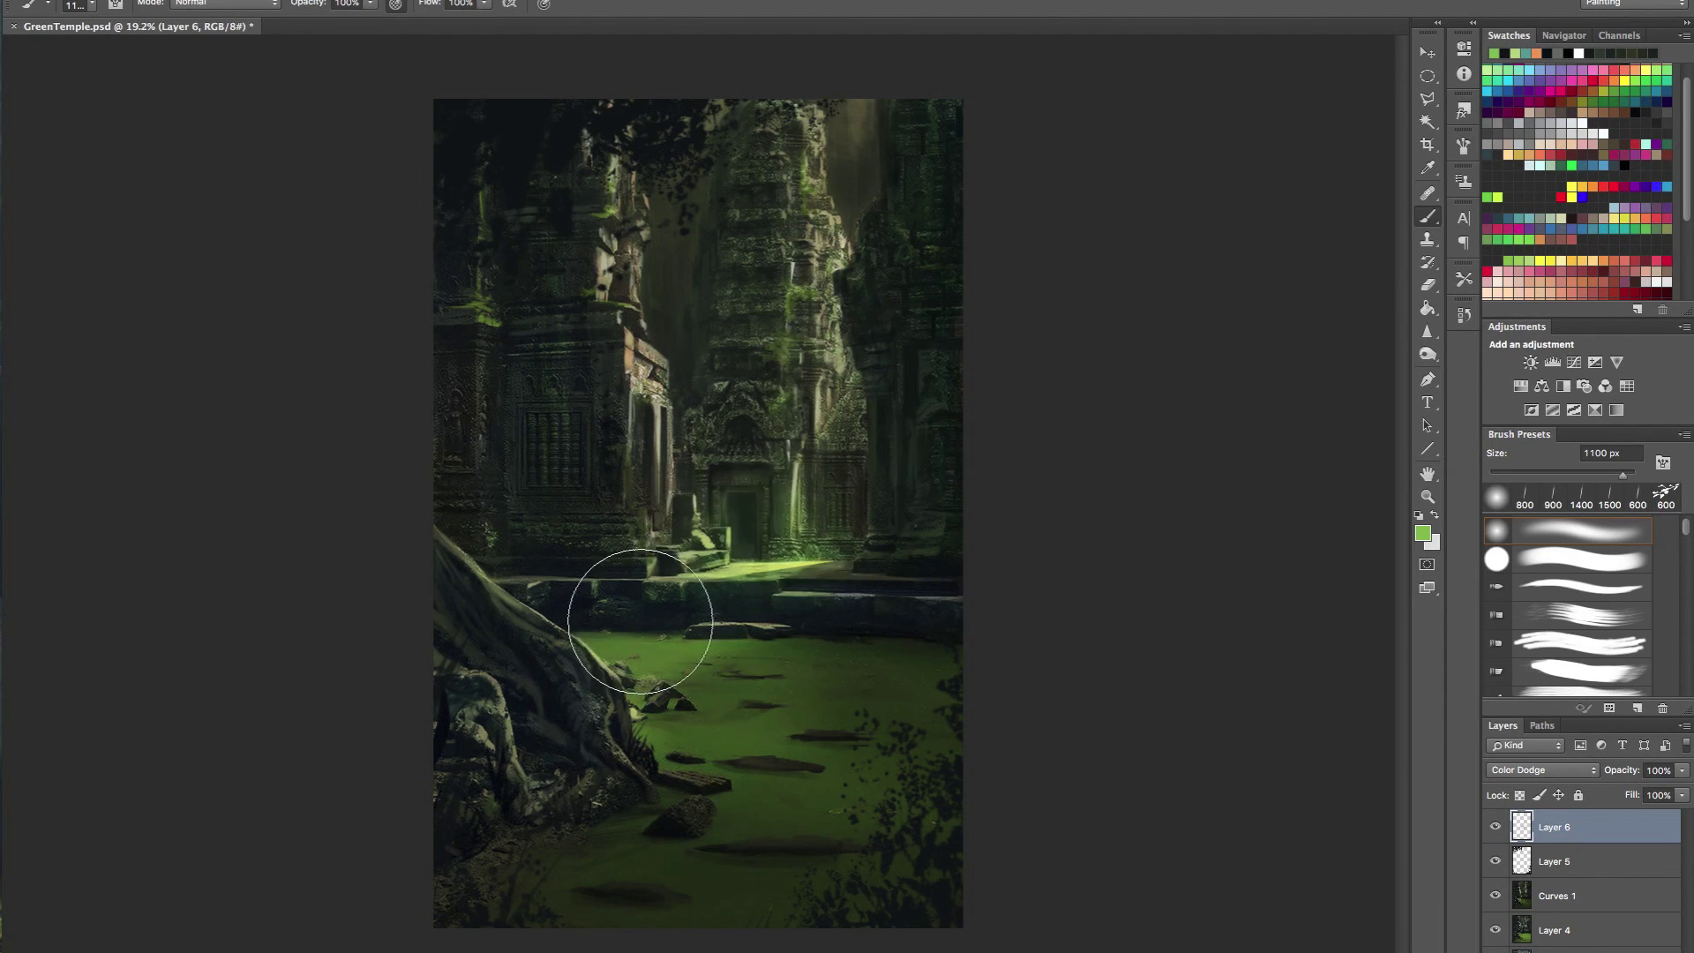
pyautogui.press('super+alt+z')
pyautogui.click(775, 542)
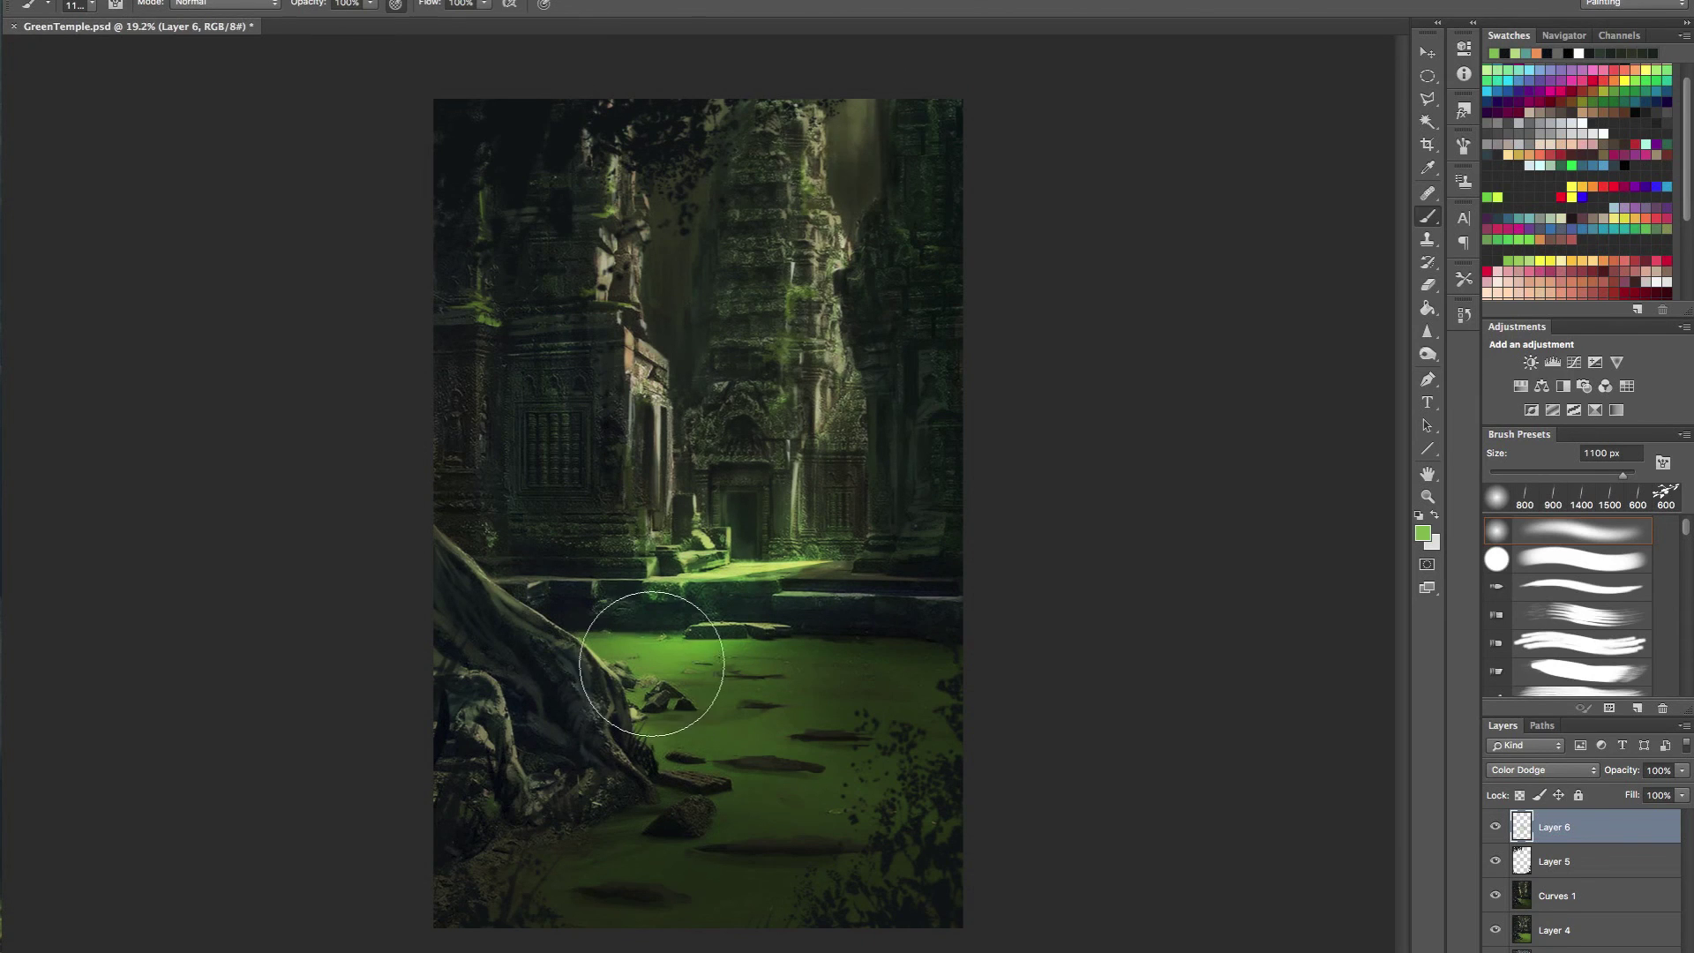
# - Reduce the brush to 700 px and paint green glow over the central tower, the doorway surroundings and the ledge
pyautogui.press('[')
pyautogui.press('[')
pyautogui.press('[')
pyautogui.press('[')
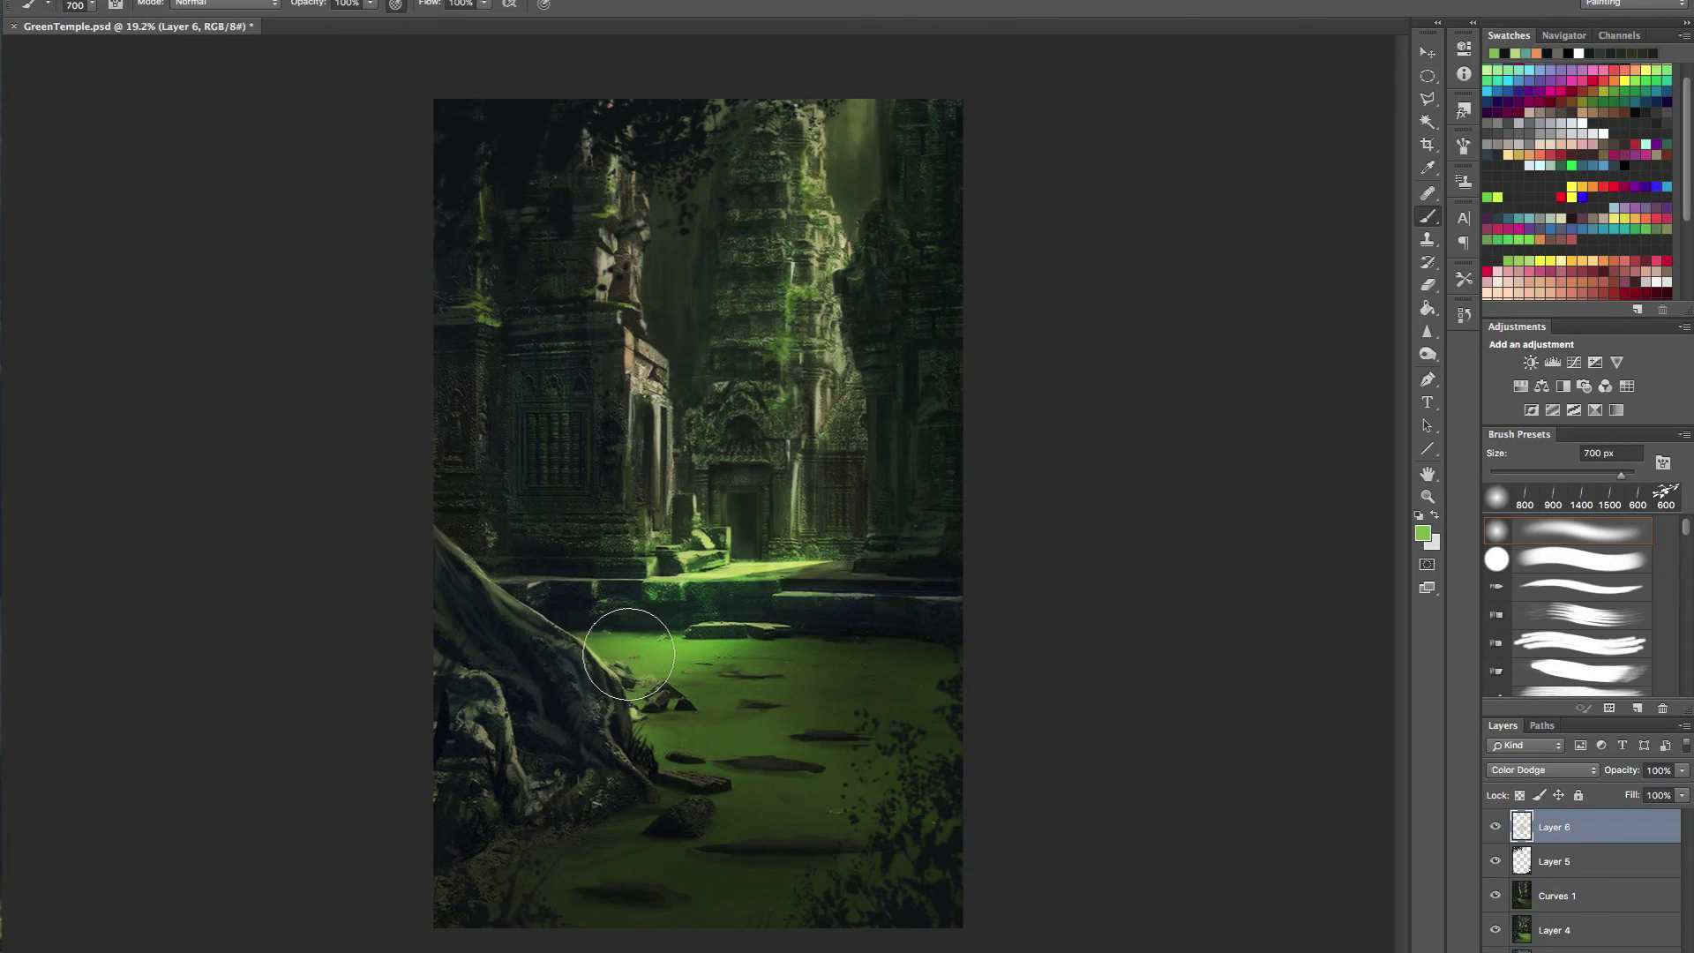
pyautogui.moveTo(651, 532)
pyautogui.mouseDown()
pyautogui.moveTo(801, 282)
pyautogui.moveTo(830, 186)
pyautogui.mouseUp()
pyautogui.moveTo(854, 489)
pyautogui.mouseDown()
pyautogui.moveTo(685, 559)
pyautogui.moveTo(554, 588)
pyautogui.mouseUp()
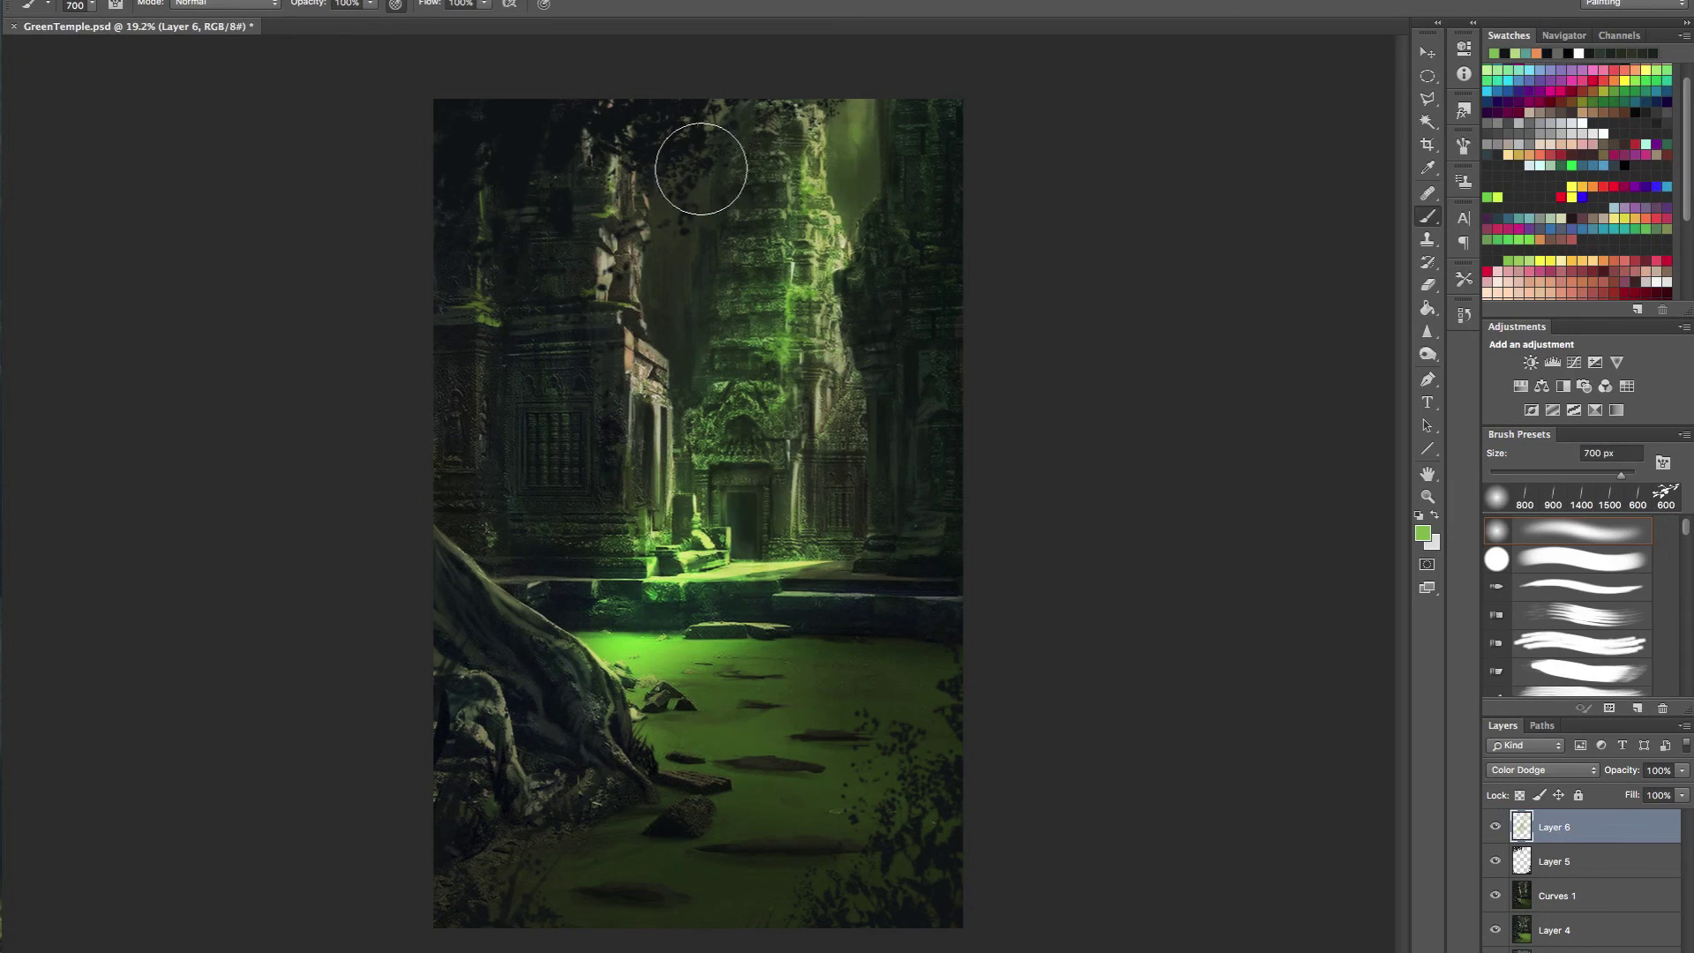
# - Try 300 px glow strokes in the gap beside the central tower and undo them
pyautogui.press('[')
pyautogui.press('[')
pyautogui.press('[')
pyautogui.press('[')
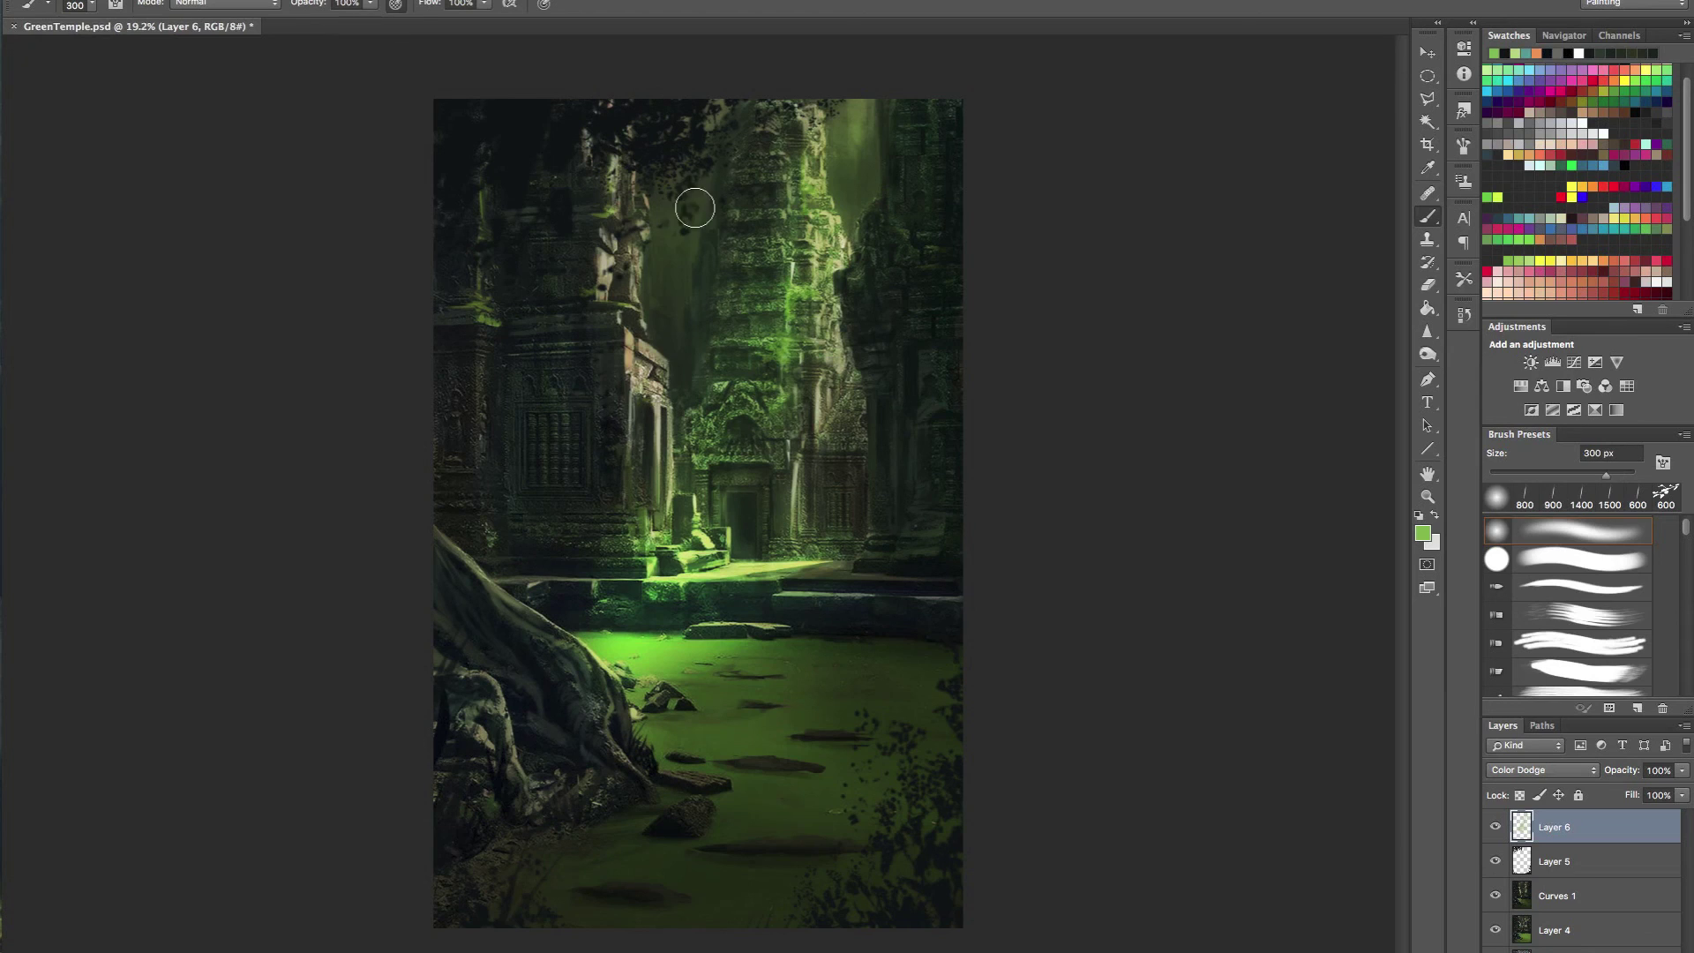
pyautogui.moveTo(697, 195); pyautogui.dragTo(640, 415)
pyautogui.hotkey('ctrl', 'z')
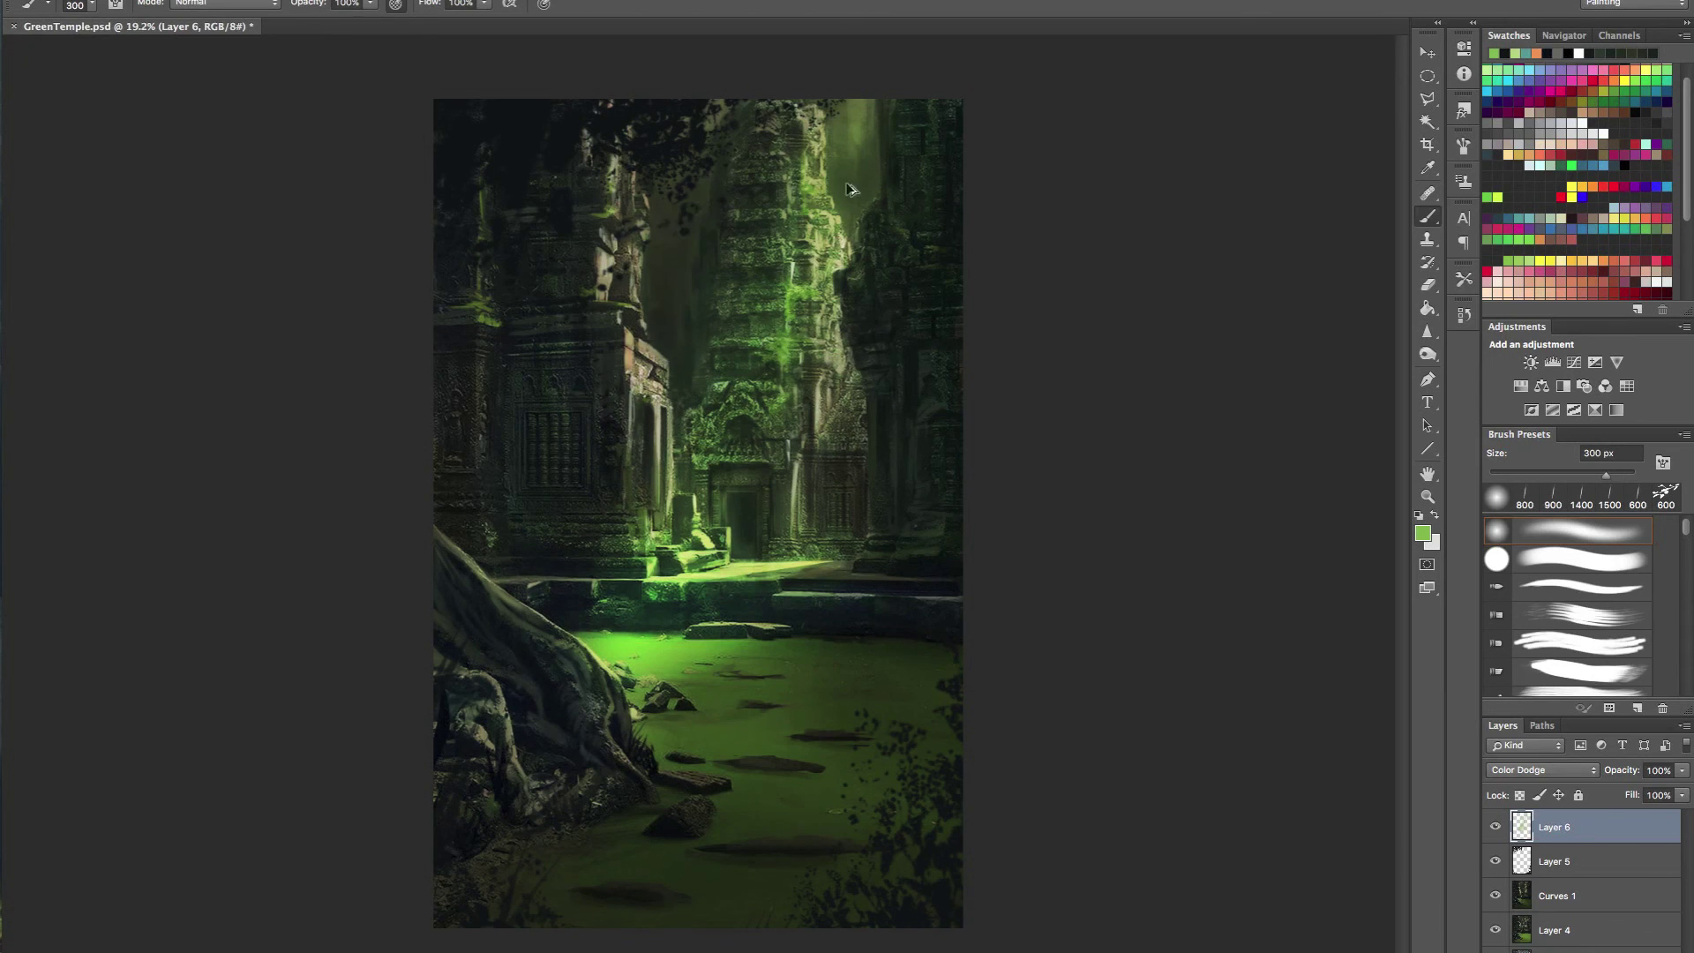
pyautogui.moveTo(874, 80); pyautogui.dragTo(618, 380)
pyautogui.hotkey('ctrl', 'z')
# - Pick a pale green swatch, paint softer glow at 30% opacity with a 300 to 600 px brush, and compare with Layer 6 hidden
pyautogui.click(1548, 168)
pyautogui.press(']')
pyautogui.press(']')
pyautogui.press('3')
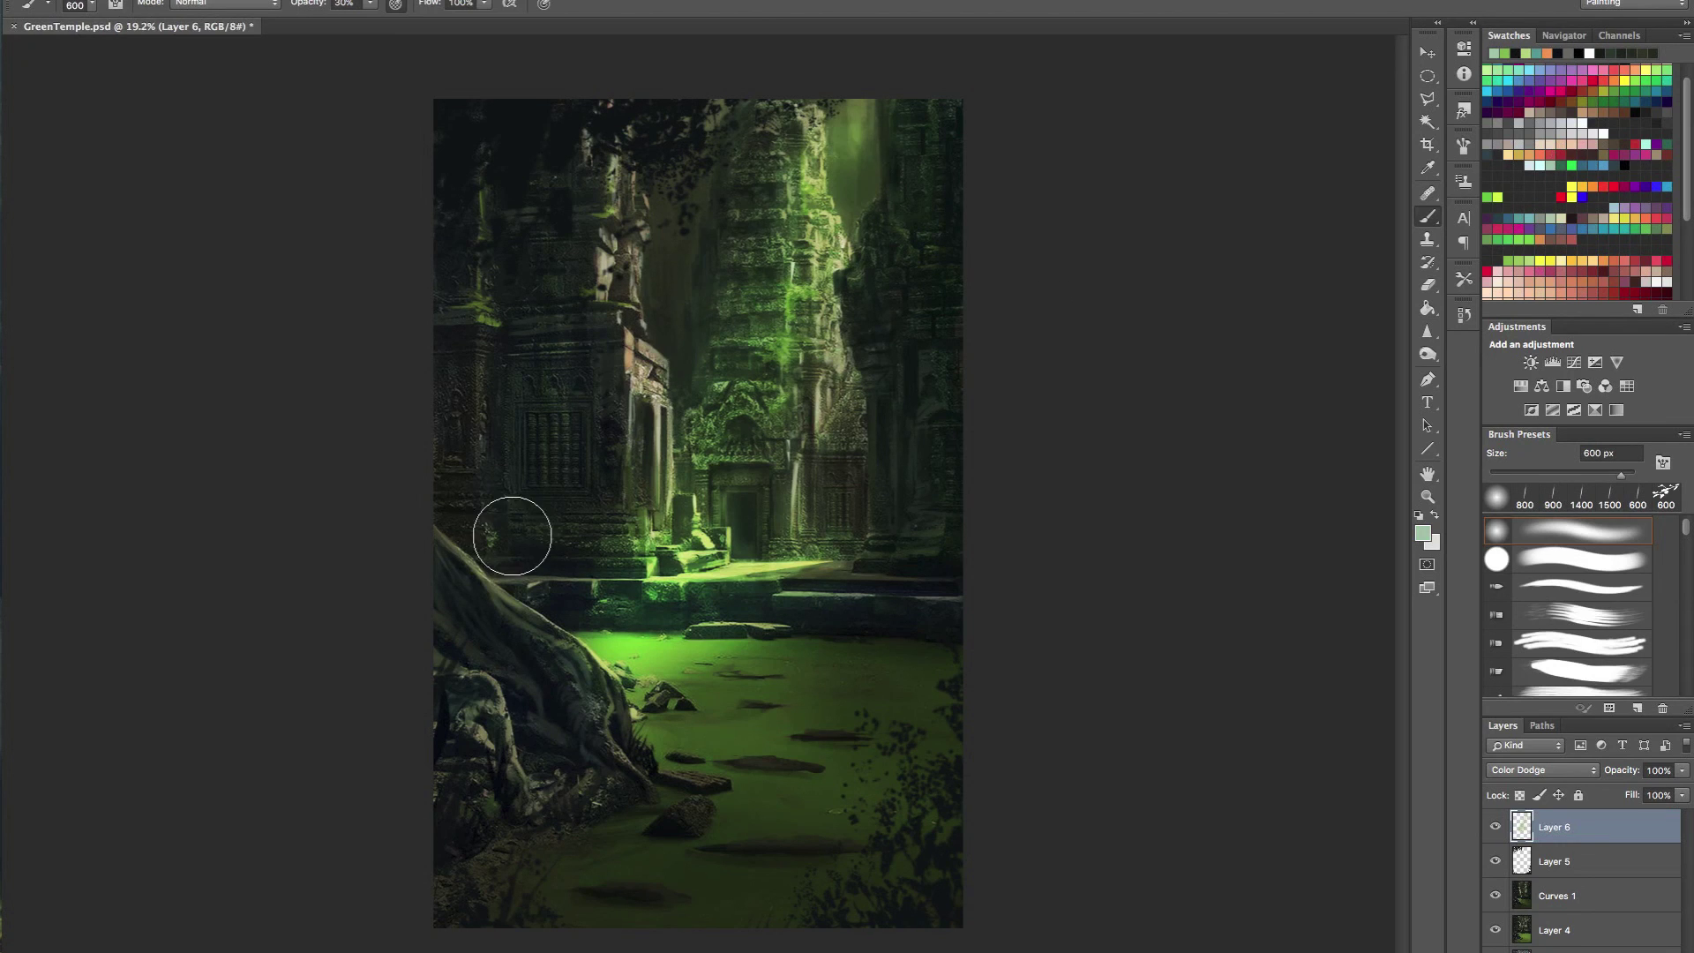
pyautogui.press('[')
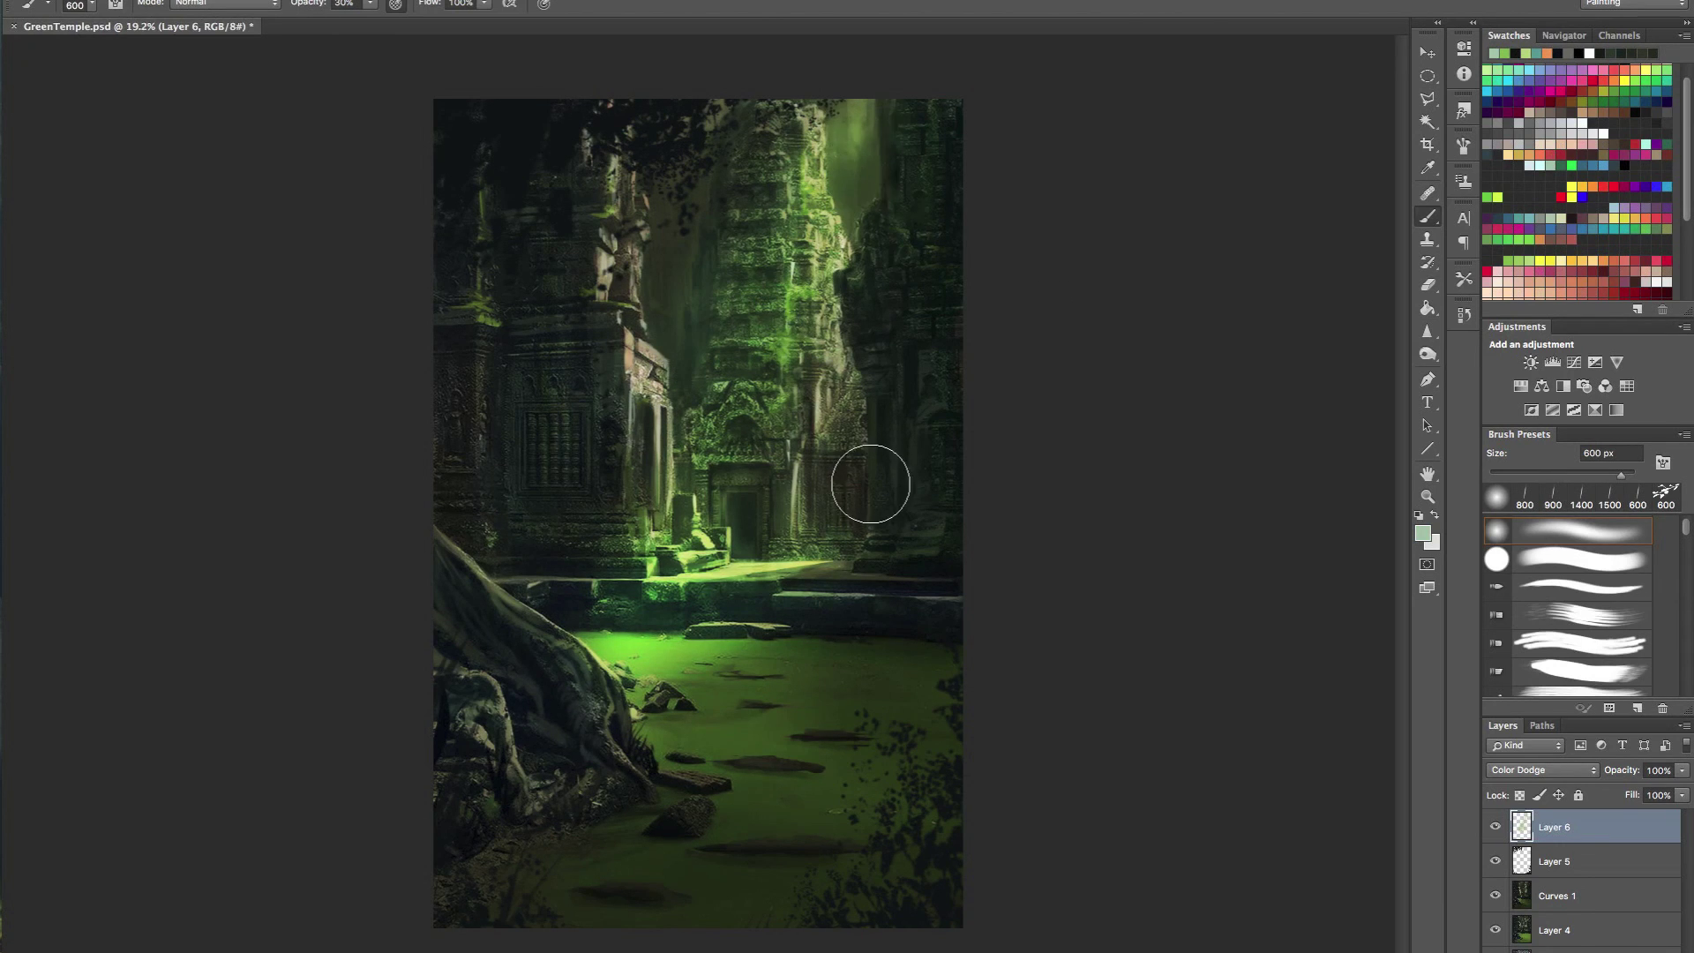
pyautogui.press('[')
pyautogui.press('[')
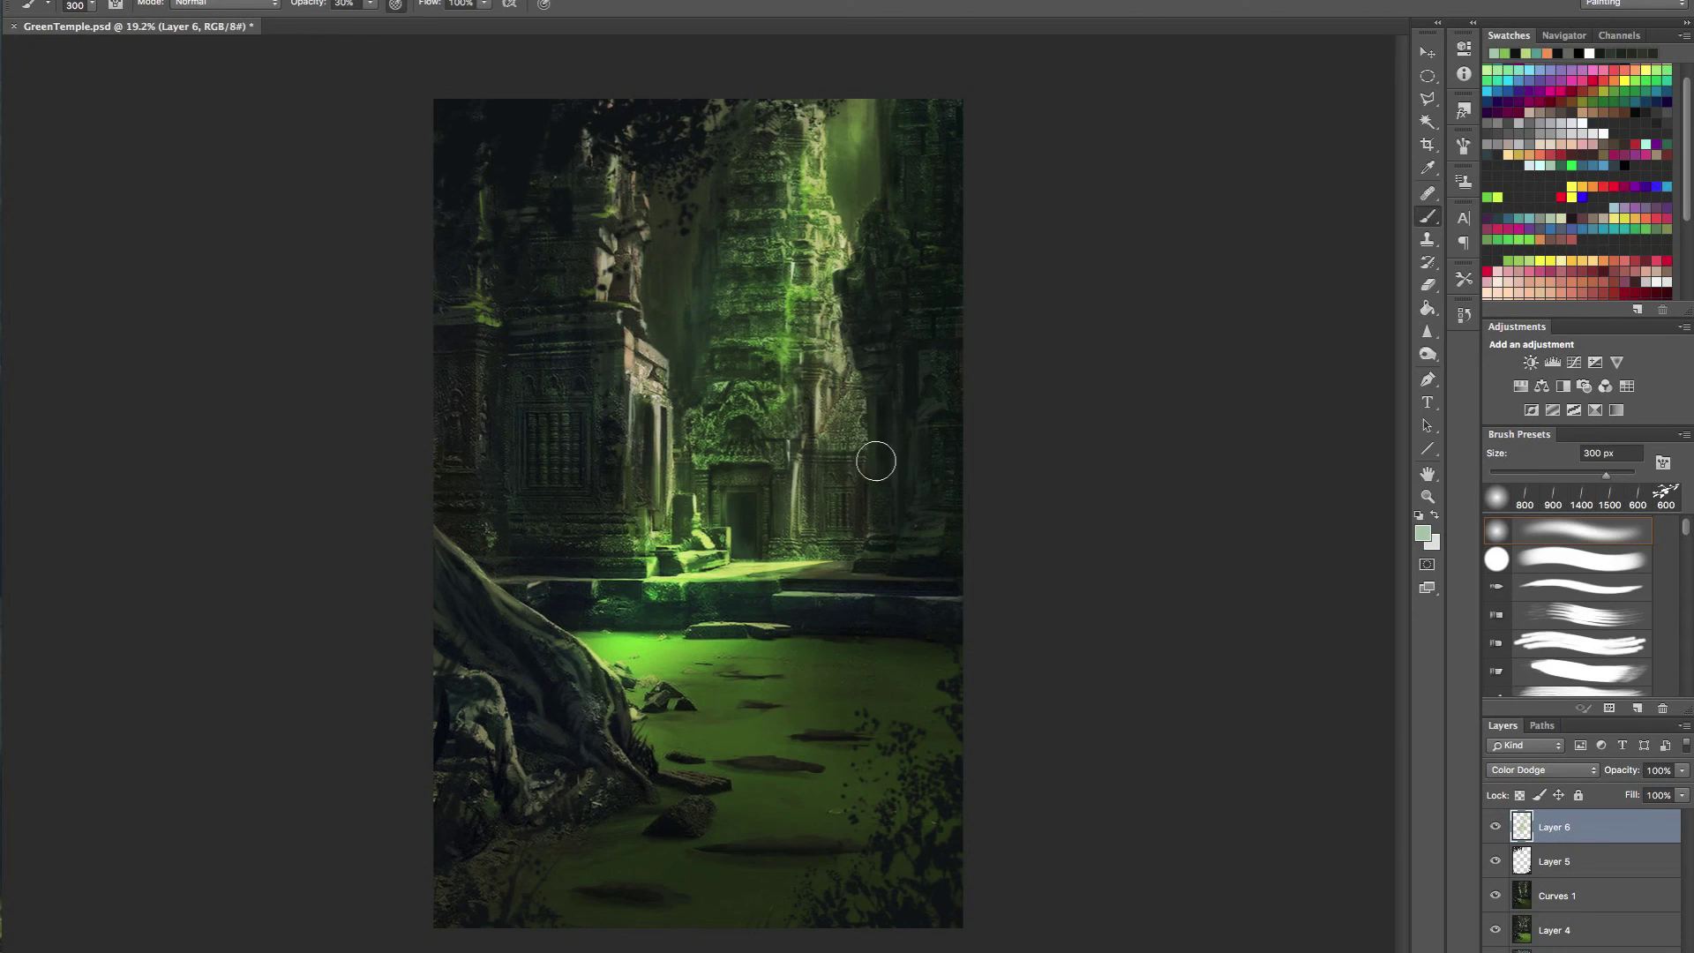
pyautogui.press(']')
pyautogui.press(']')
pyautogui.press(']')
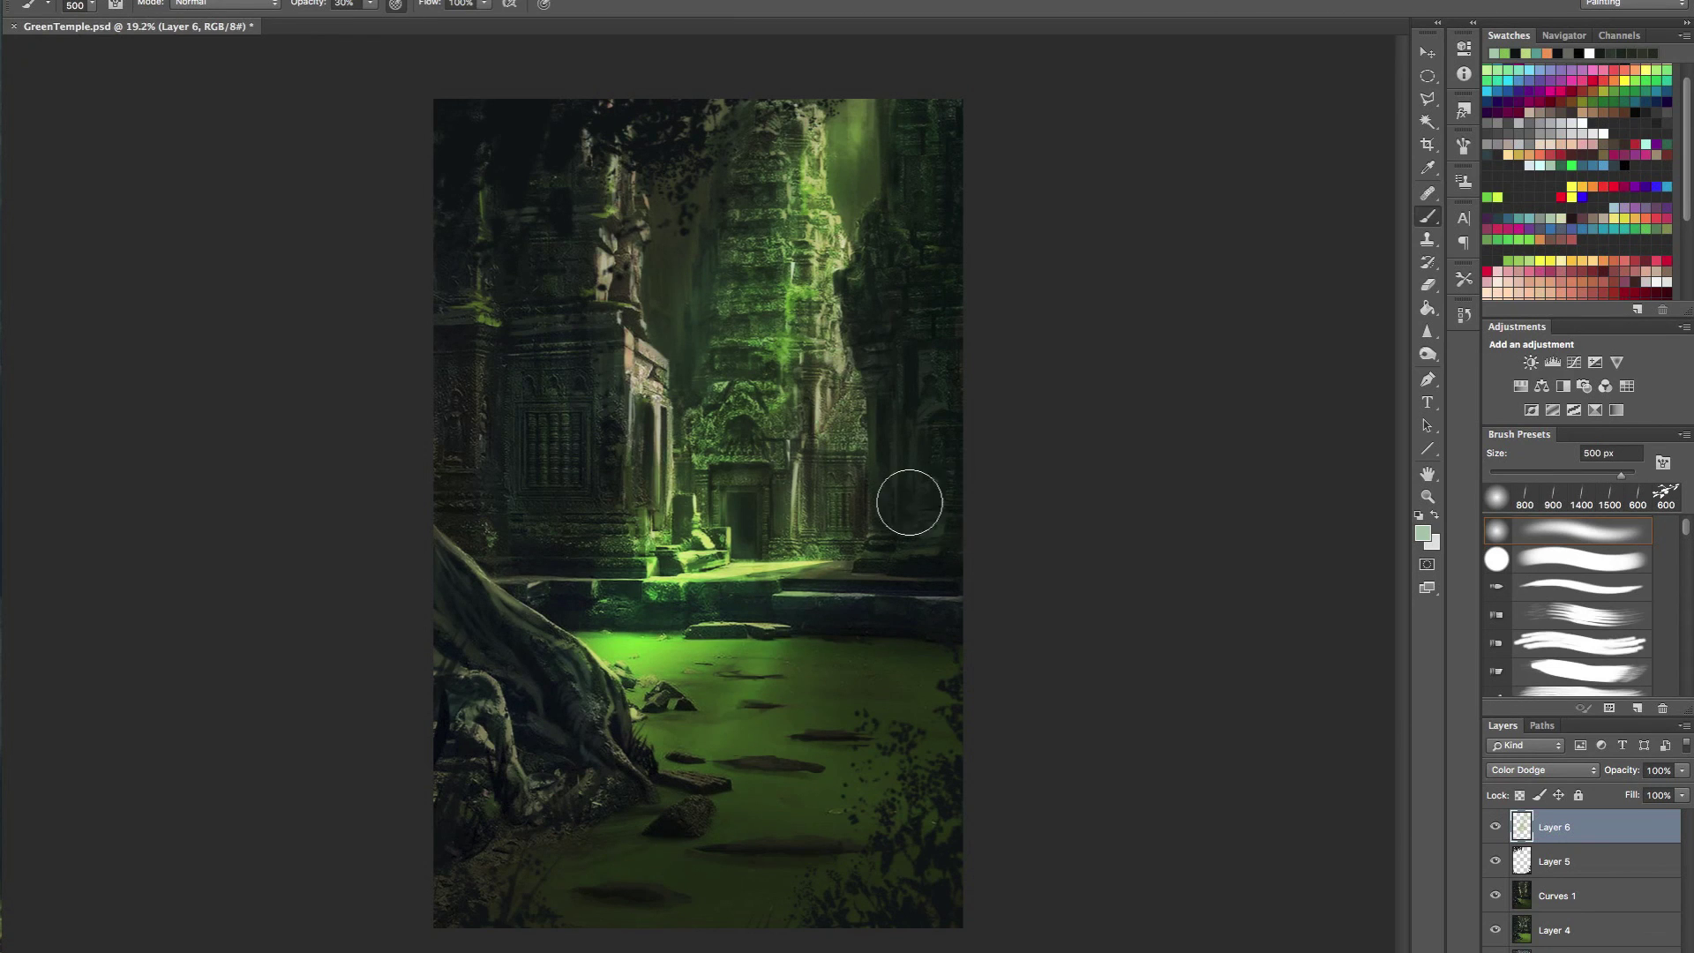
pyautogui.moveTo(753, 582); pyautogui.dragTo(862, 642)
pyautogui.click(1495, 827)
pyautogui.click(1495, 827)
# - Brighten the tree roots and the ledge by the doorway with pale green glow, varying the brush between 175 px and 600 px
pyautogui.press('[')
pyautogui.press('[')
pyautogui.press('[')
pyautogui.press('[')
pyautogui.press('[')
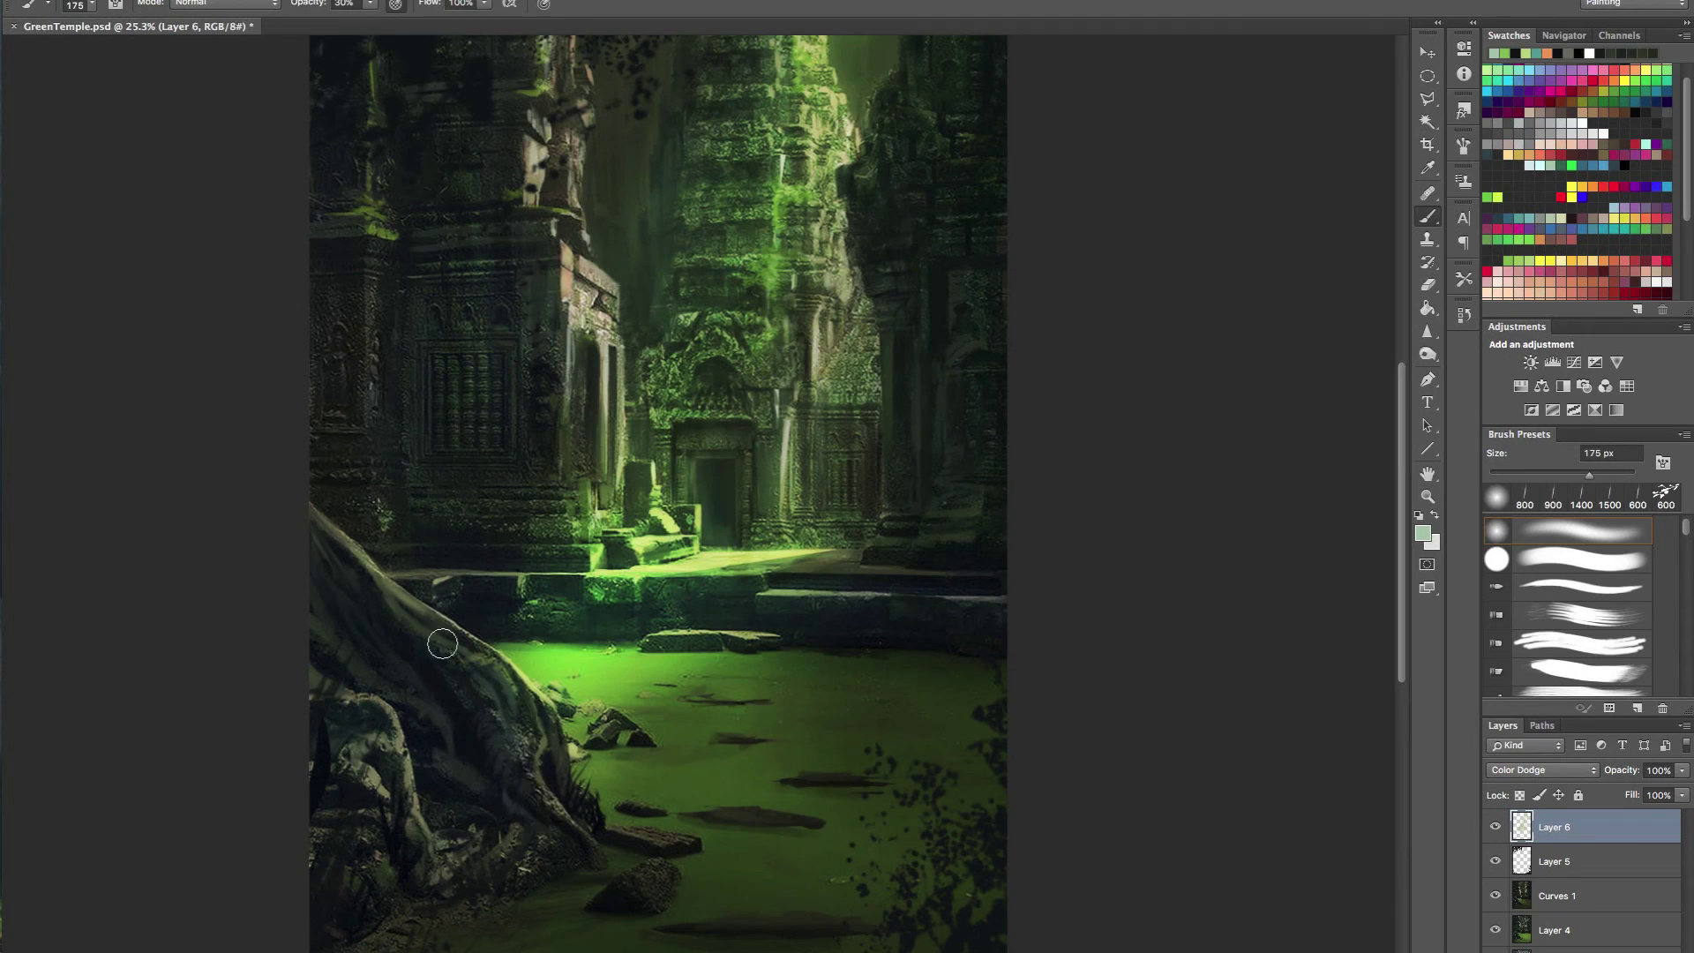
pyautogui.press(']')
pyautogui.press(']')
pyautogui.press(']')
pyautogui.press(']')
pyautogui.press(']')
pyautogui.press(']')
pyautogui.press(']')
pyautogui.press('[')
pyautogui.moveTo(776, 579)
pyautogui.mouseDown()
pyautogui.moveTo(743, 545)
pyautogui.moveTo(671, 538)
pyautogui.moveTo(726, 535)
pyautogui.mouseUp()
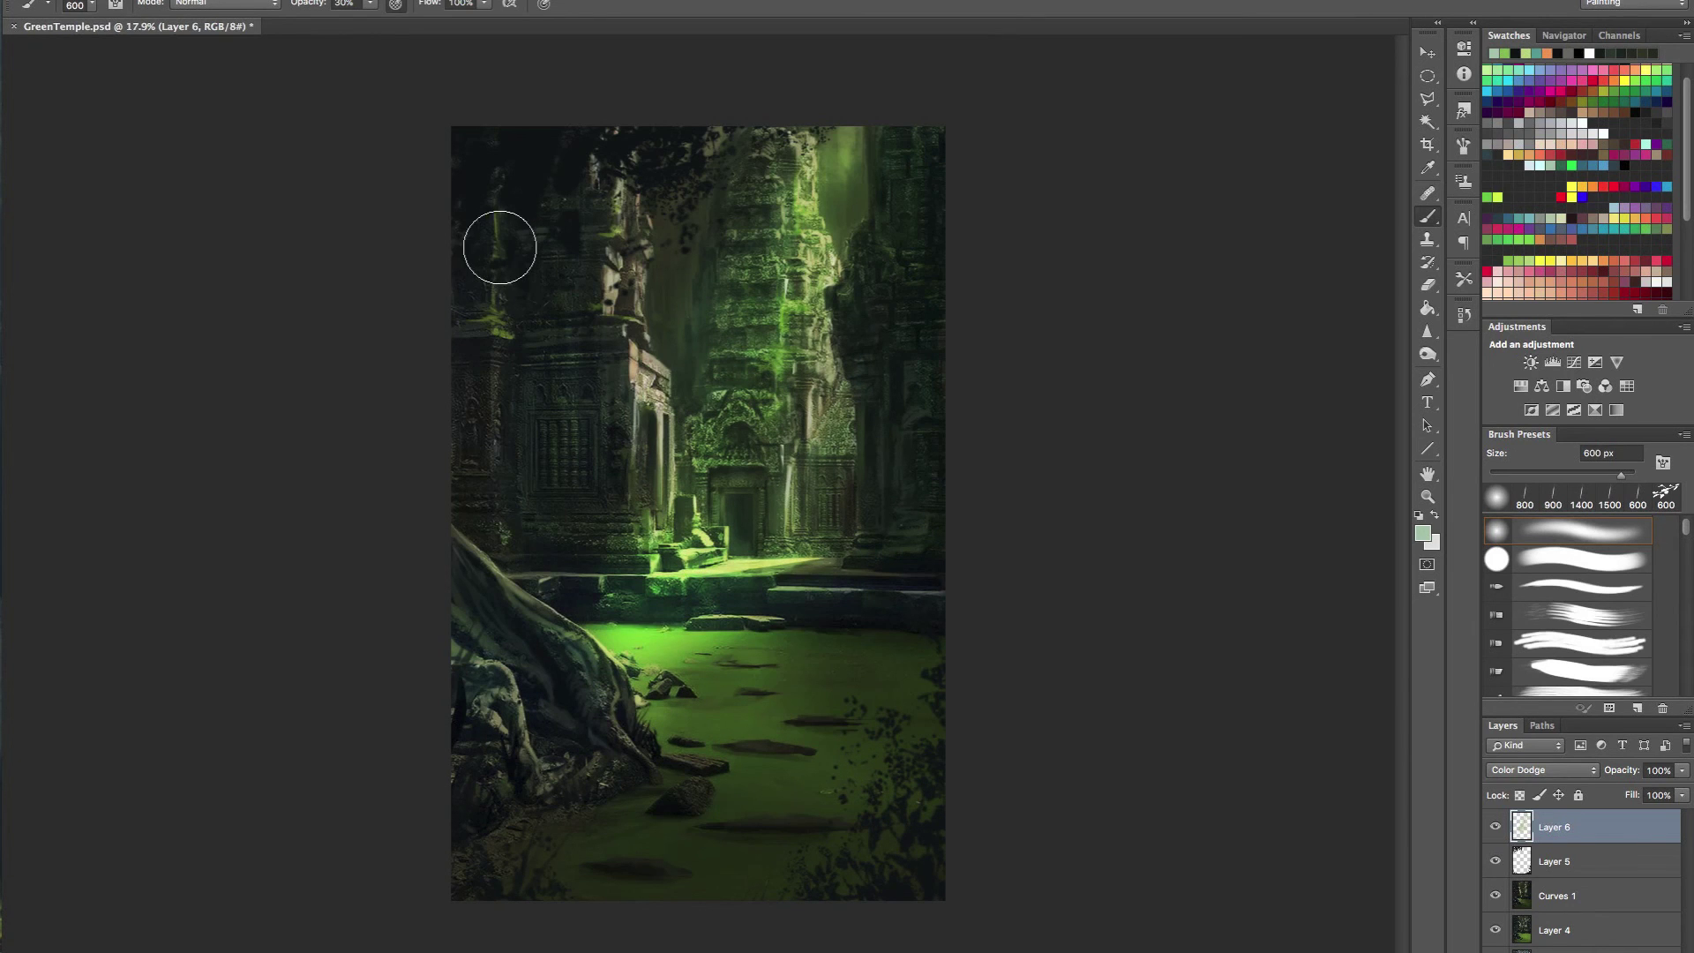
# - Paint glow down the mossy pillar at the painting's far left and on the carved arch above the doorway, reducing the brush to 125 px
pyautogui.press('[')
pyautogui.press('[')
pyautogui.moveTo(498, 215); pyautogui.dragTo(504, 328)
pyautogui.press('[')
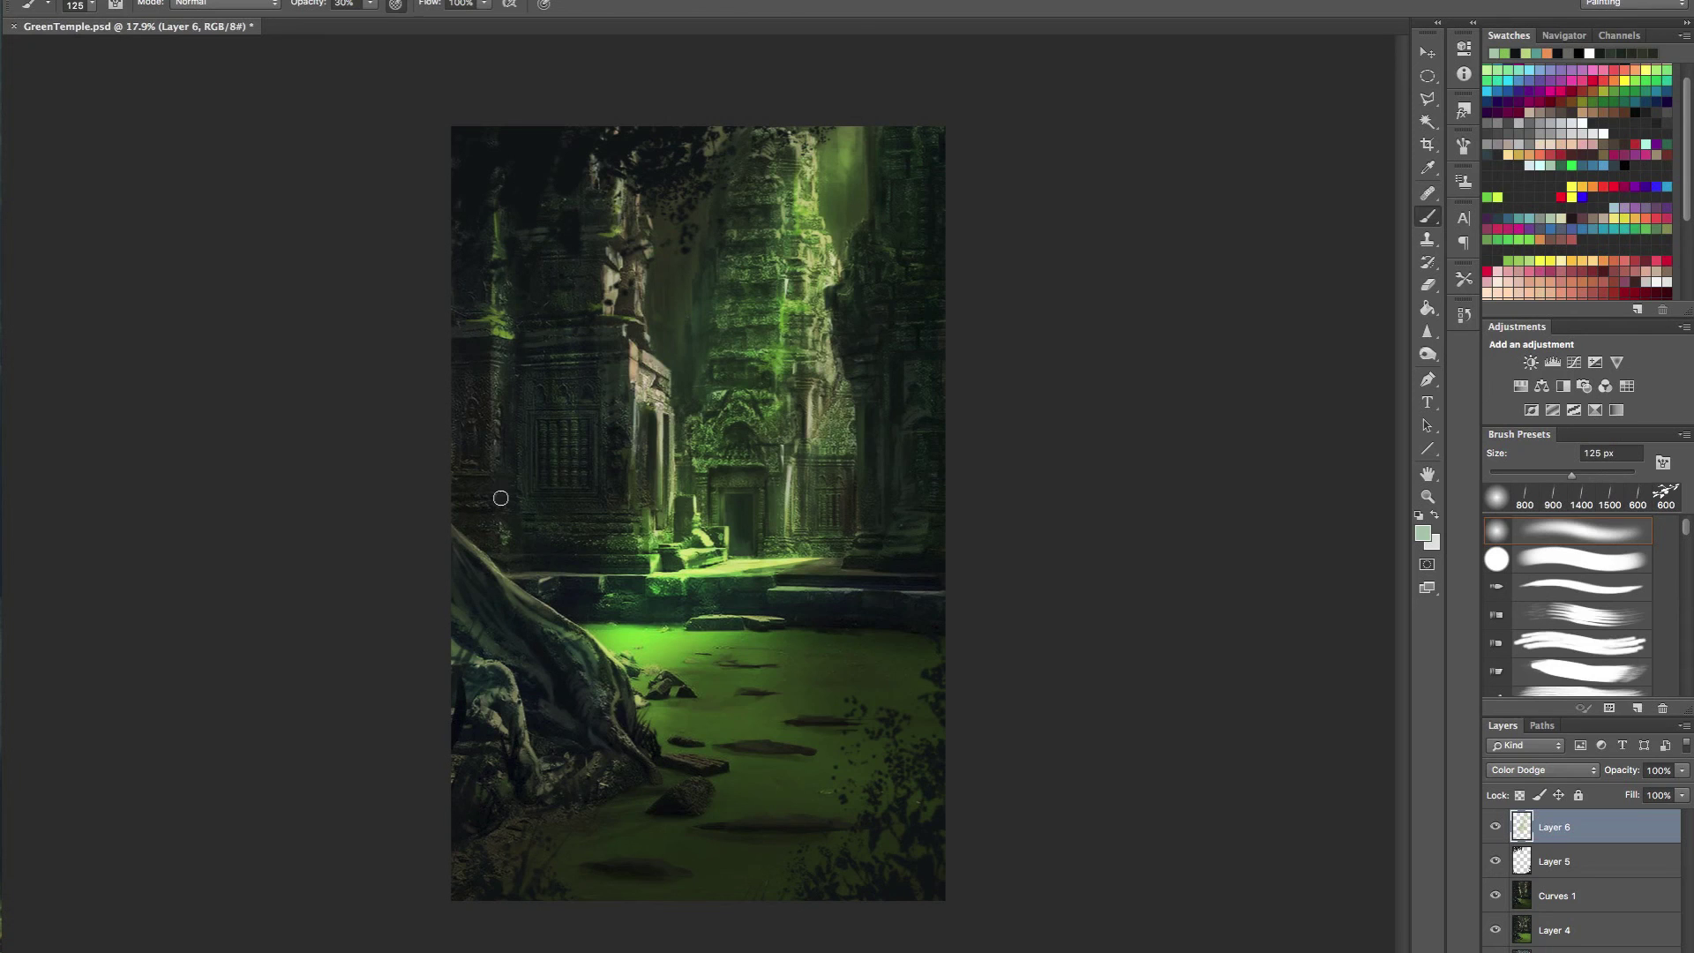
pyautogui.moveTo(758, 379)
pyautogui.mouseDown()
pyautogui.moveTo(695, 390)
pyautogui.moveTo(754, 389)
pyautogui.mouseUp()
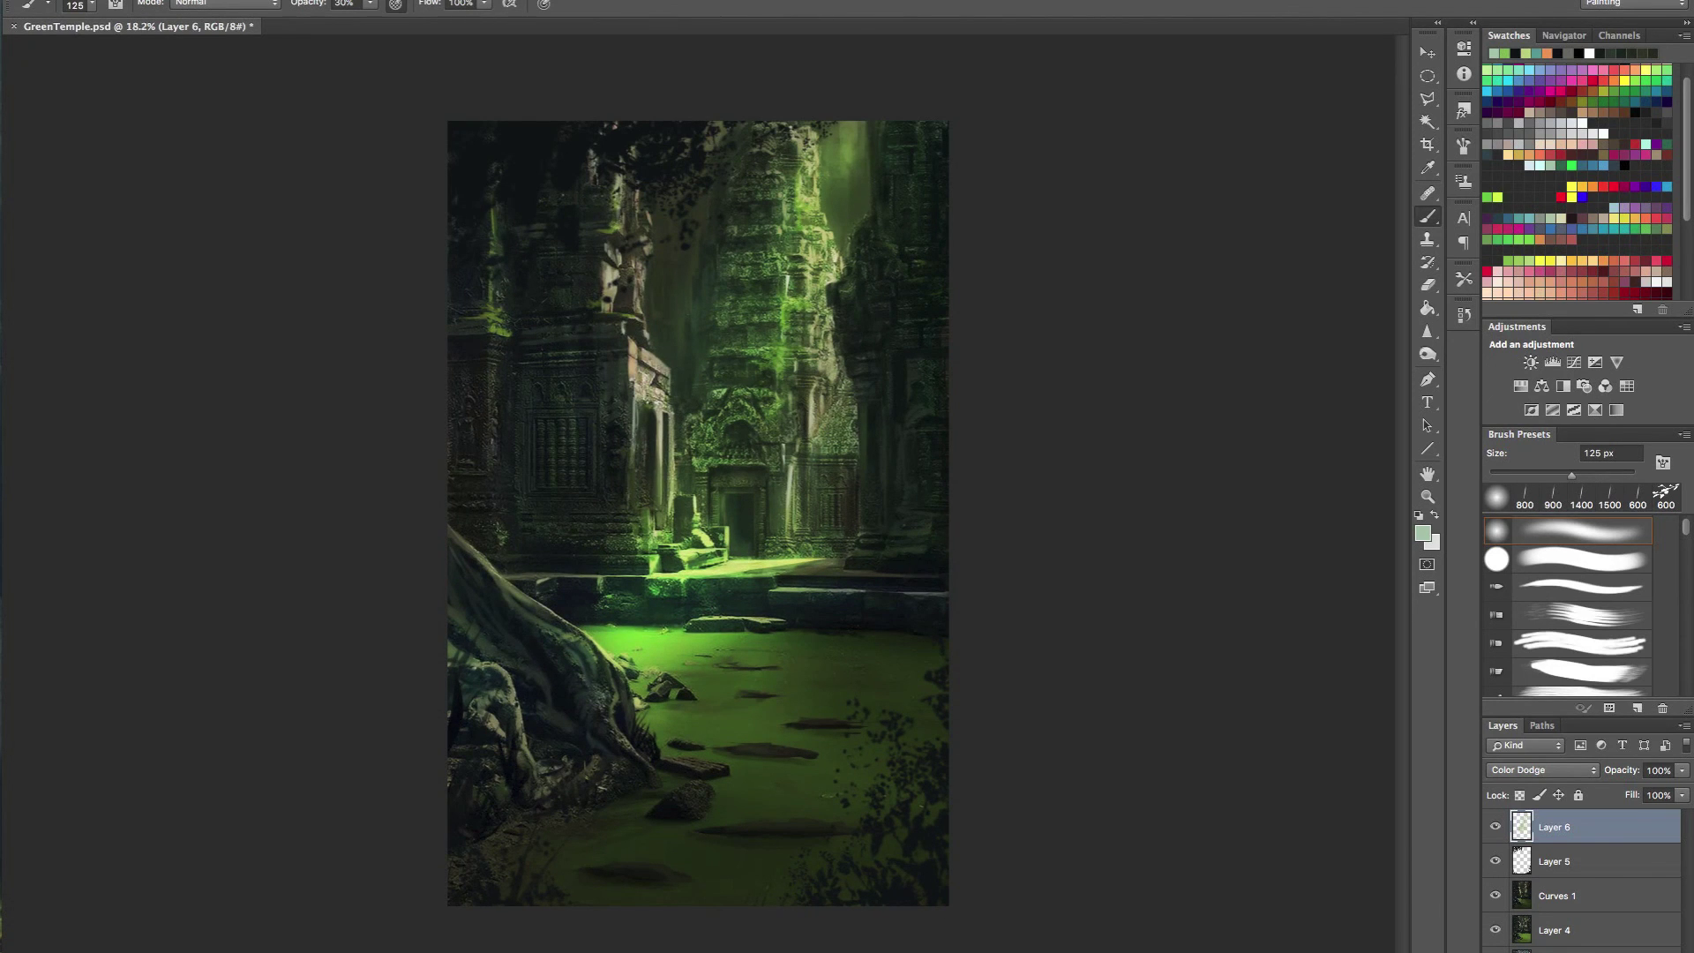
# - Add a new Normal layer above Layer 6 and darken the bright mossy pillar with sampled near-black, using a 125 to 80 px brush
pyautogui.hotkey('ctrl', 'shift', 'alt', 'n')
pyautogui.keyDown('alt'); pyautogui.click(483, 277); pyautogui.keyUp('alt')
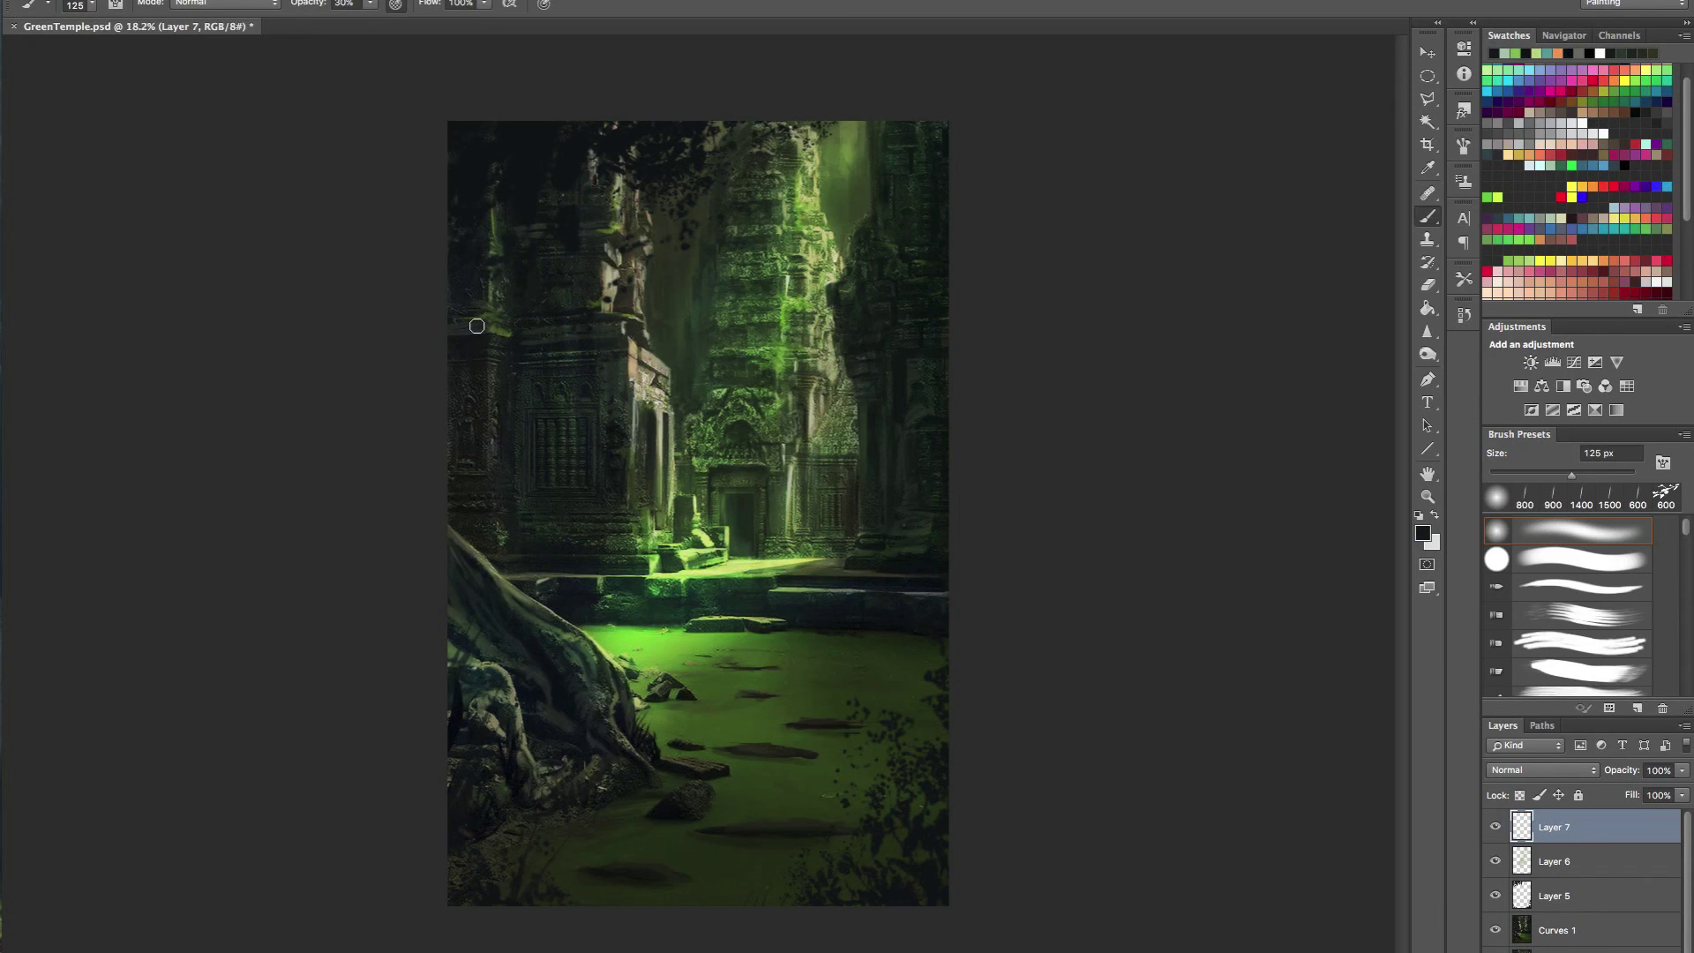
pyautogui.keyDown('alt'); pyautogui.click(493, 216); pyautogui.keyUp('alt')
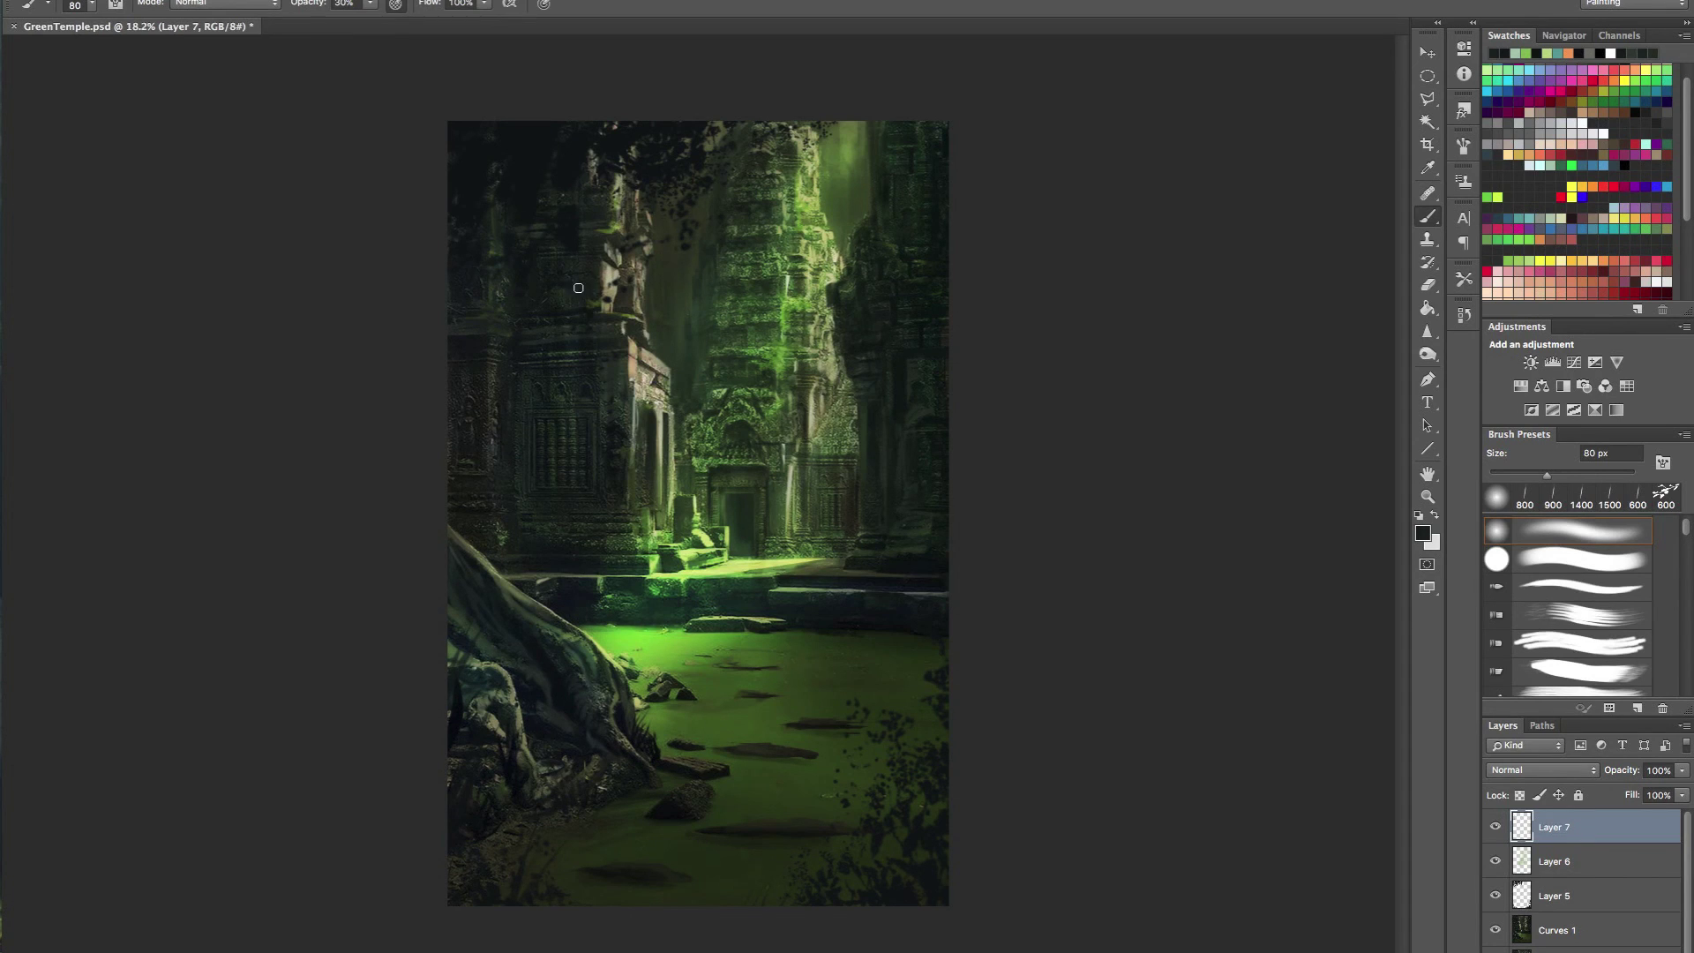
# - Sample dark tones and darken the upper walls of the left building and the right-hand temple edge, enlarging the brush to 200 px
pyautogui.moveTo(550, 215); pyautogui.dragTo(612, 243)
pyautogui.keyDown('alt'); pyautogui.click(589, 227); pyautogui.keyUp('alt')
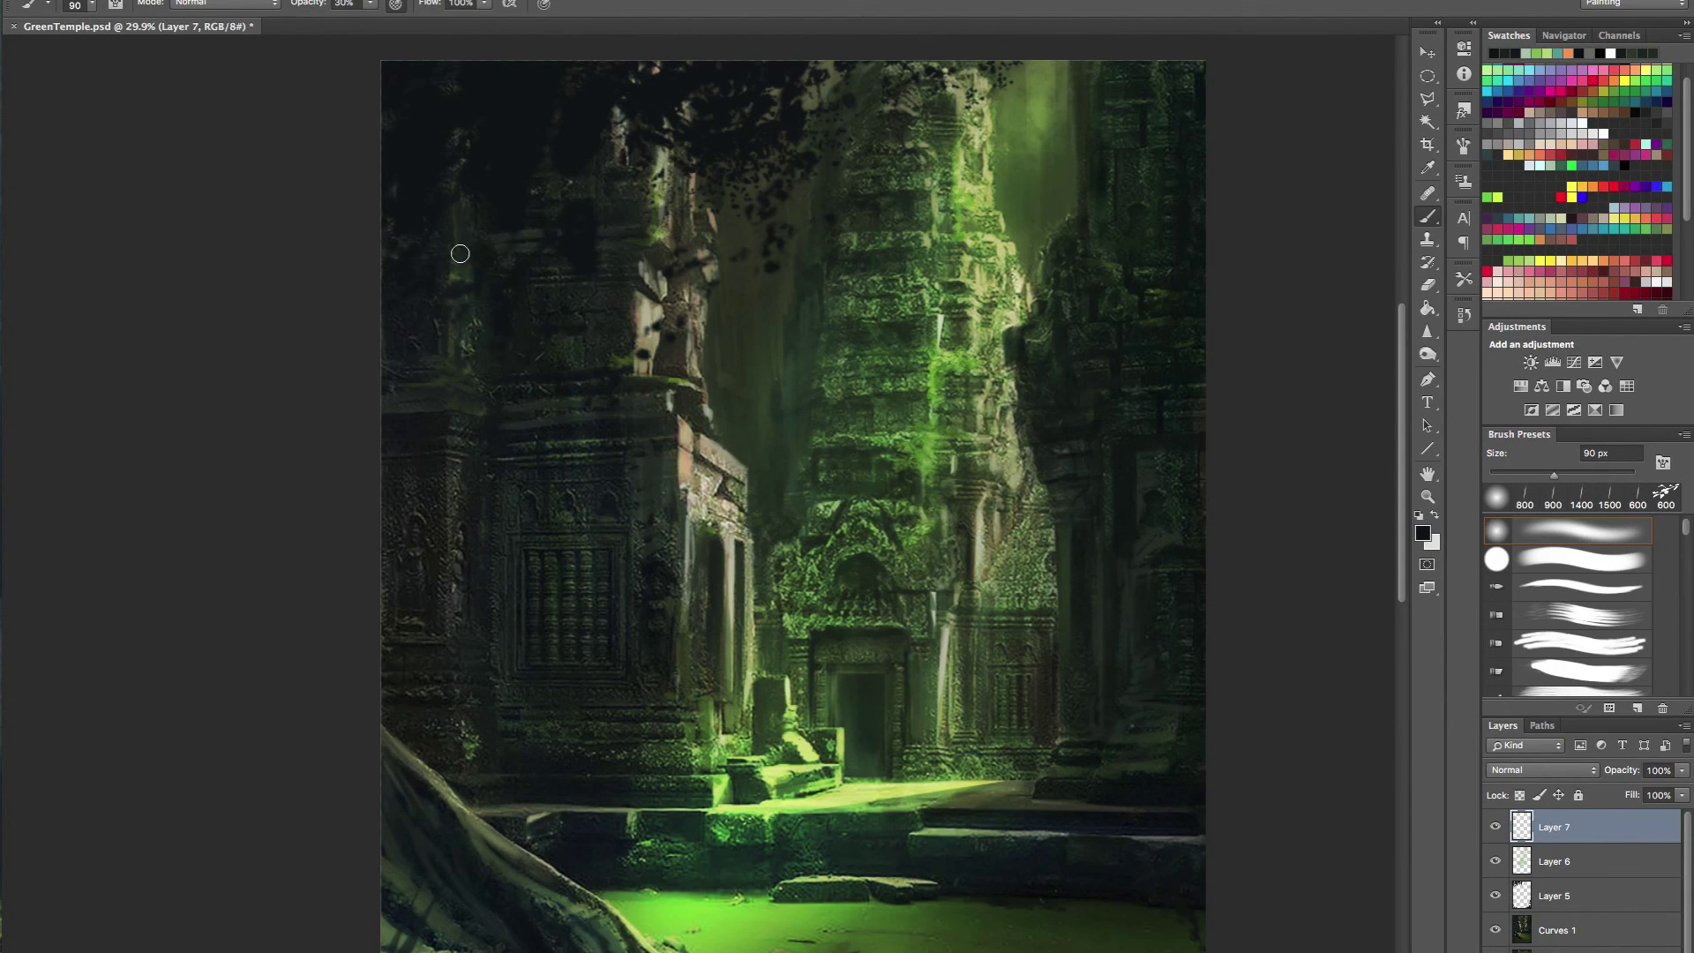
pyautogui.keyDown('alt'); pyautogui.click(583, 233); pyautogui.keyUp('alt')
pyautogui.press('[')
pyautogui.press('[')
pyautogui.press(']')
pyautogui.press(']')
pyautogui.press('[')
pyautogui.moveTo(911, 454); pyautogui.dragTo(897, 443)
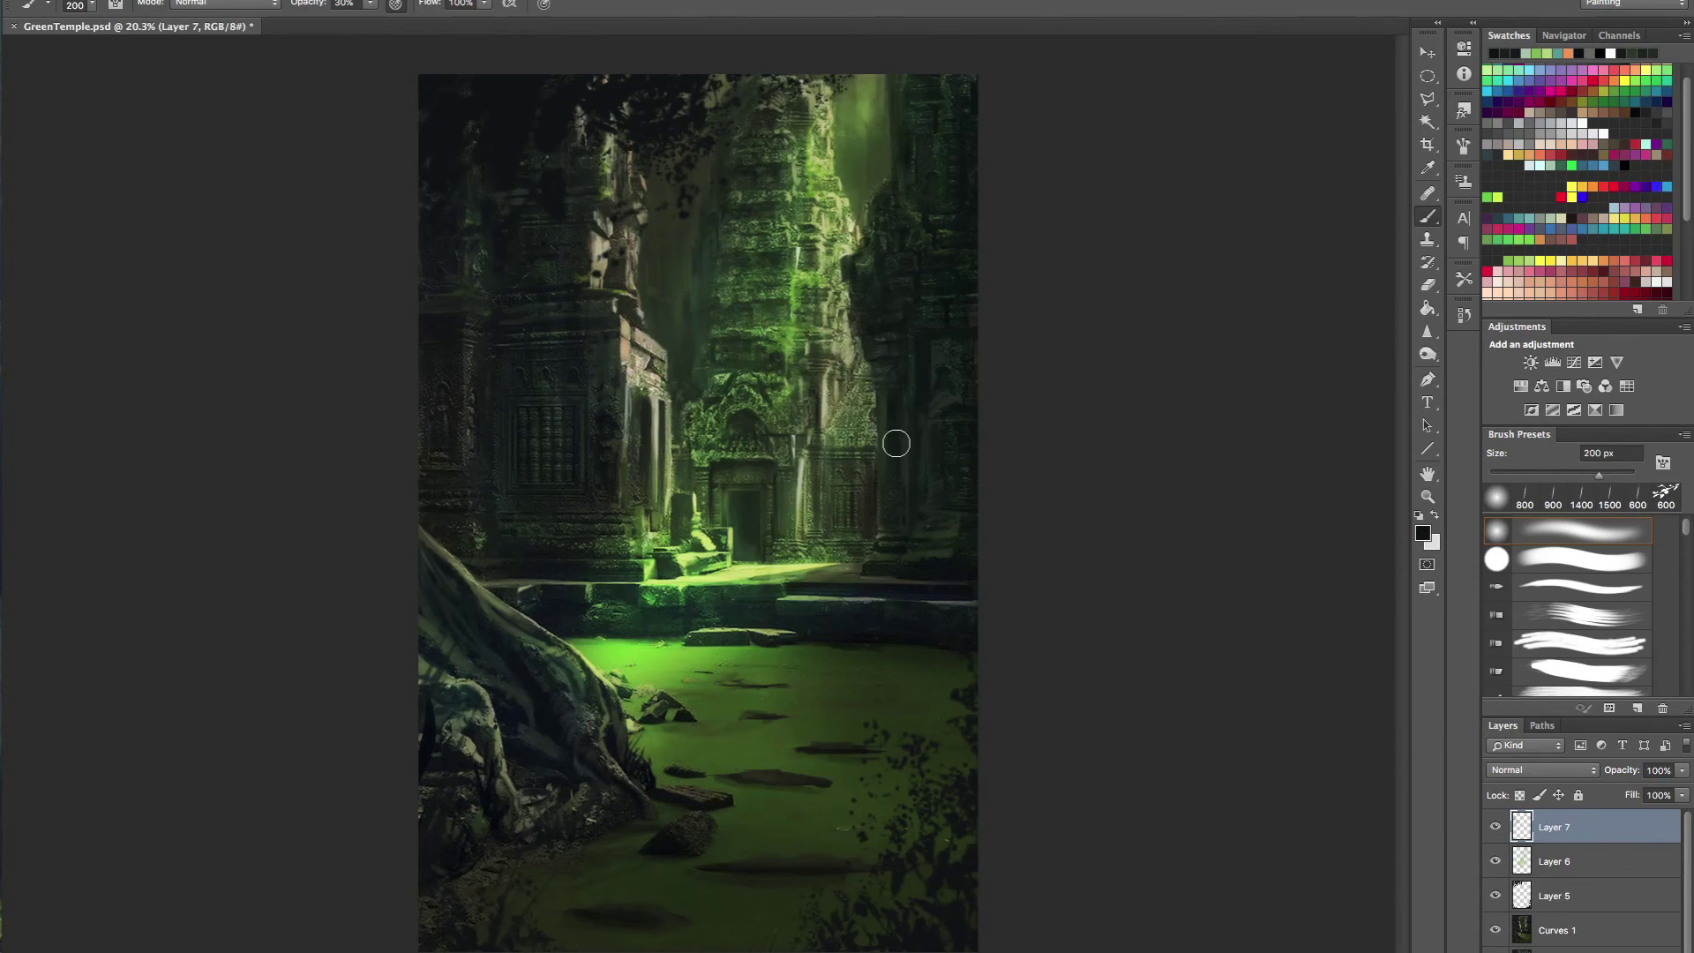